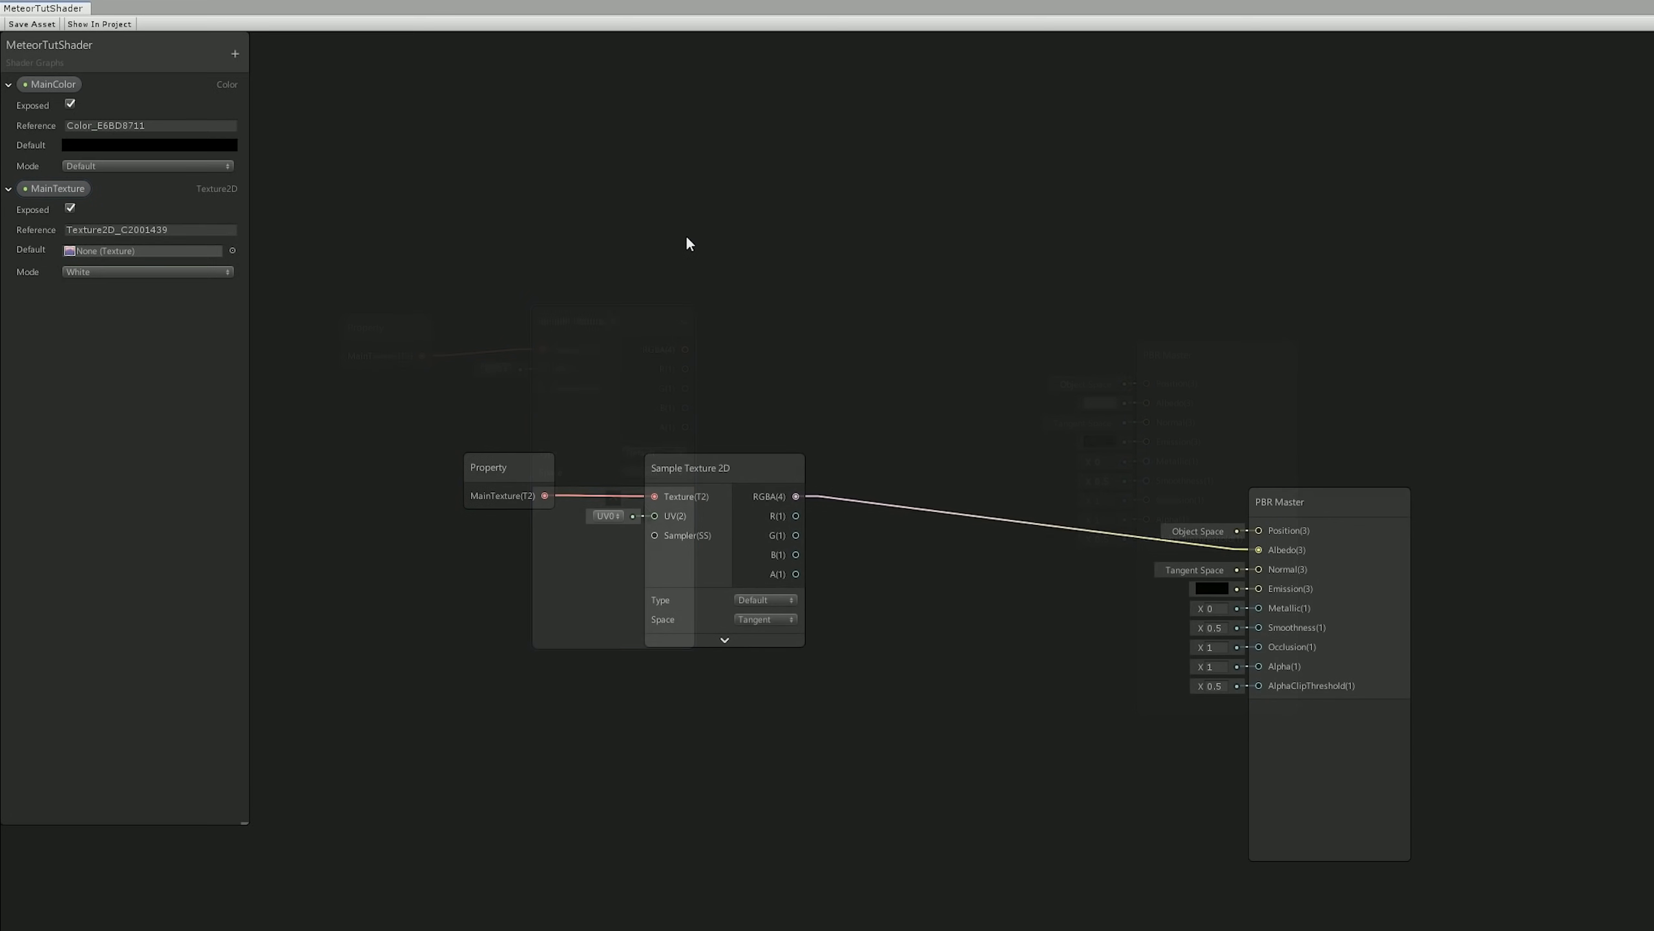
- Add a Multiply node beside Sample Texture 2D and connect the texture's RGBA output to its B input
{"action": "key", "text": "space"}
{"action": "type", "text": "mu"}
{"action": "key", "text": "Return"}
{"action": "left_click", "coordinate": [769, 343]}
{"action": "left_click_drag", "start_coordinate": [749, 282], "coordinate": [923, 309]}
{"action": "left_click_drag", "start_coordinate": [796, 496], "coordinate": [876, 350]}
- Place the MainColor property, connect it to Multiply's A input, and route Multiply's output into the PBR Master's Albedo
{"action": "left_click_drag", "start_coordinate": [28, 80], "coordinate": [876, 329]}
{"action": "left_click_drag", "start_coordinate": [693, 283], "coordinate": [767, 319]}
{"action": "left_click_drag", "start_coordinate": [917, 302], "coordinate": [1328, 463]}
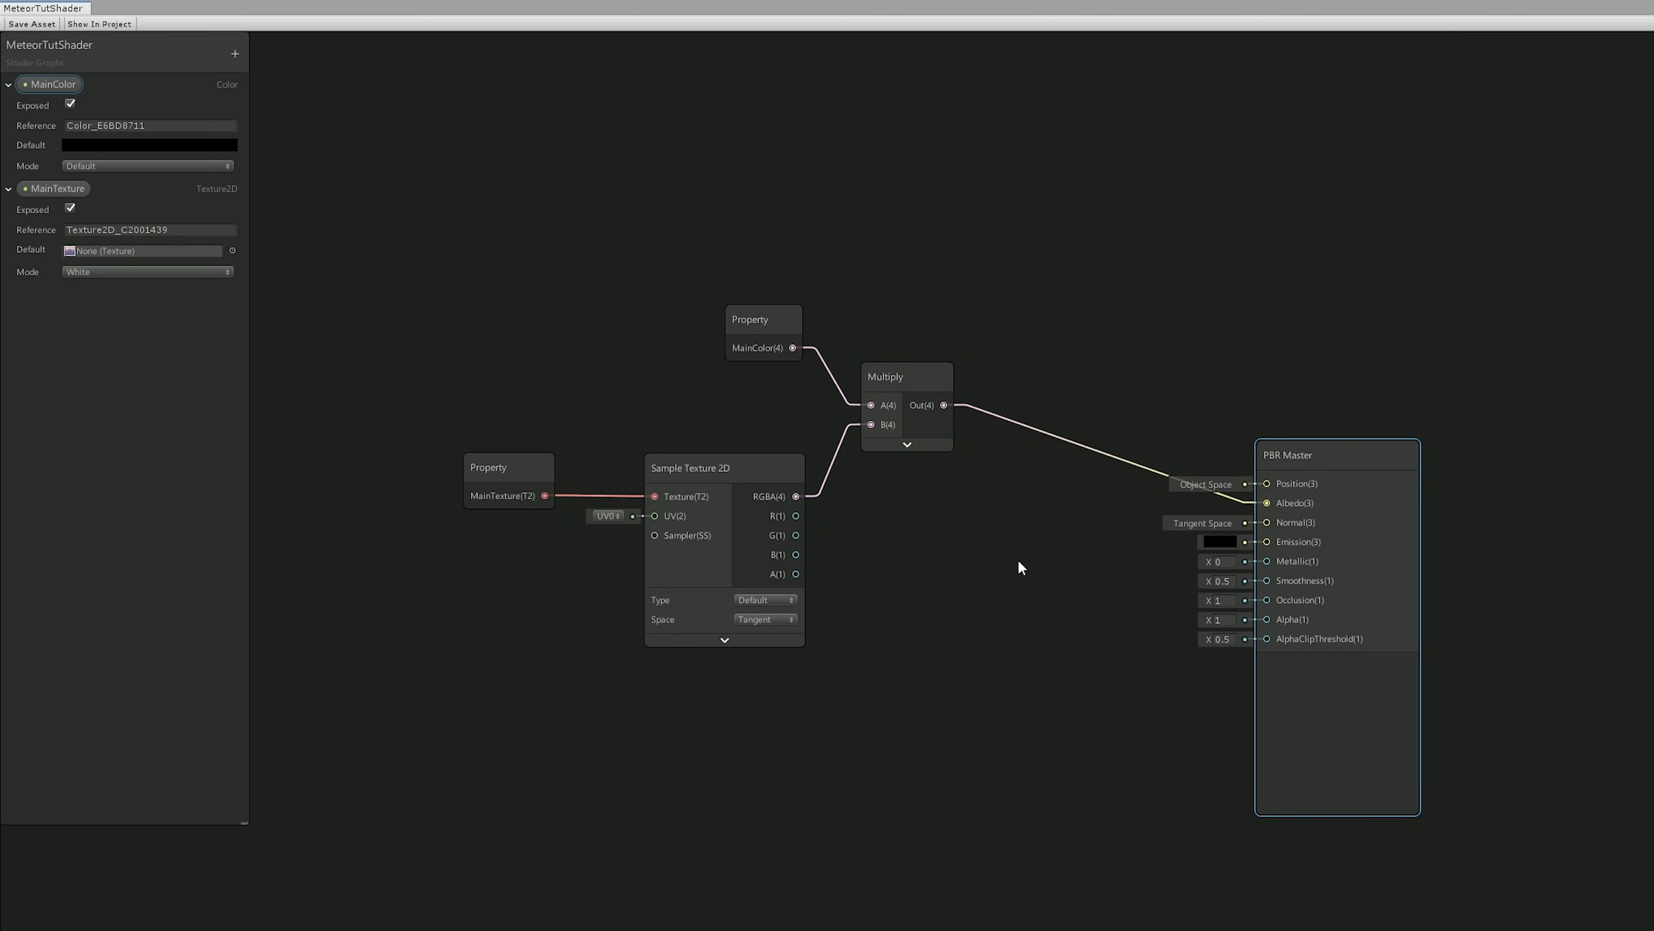
{"action": "left_click_drag", "start_coordinate": [515, 468], "coordinate": [545, 470]}
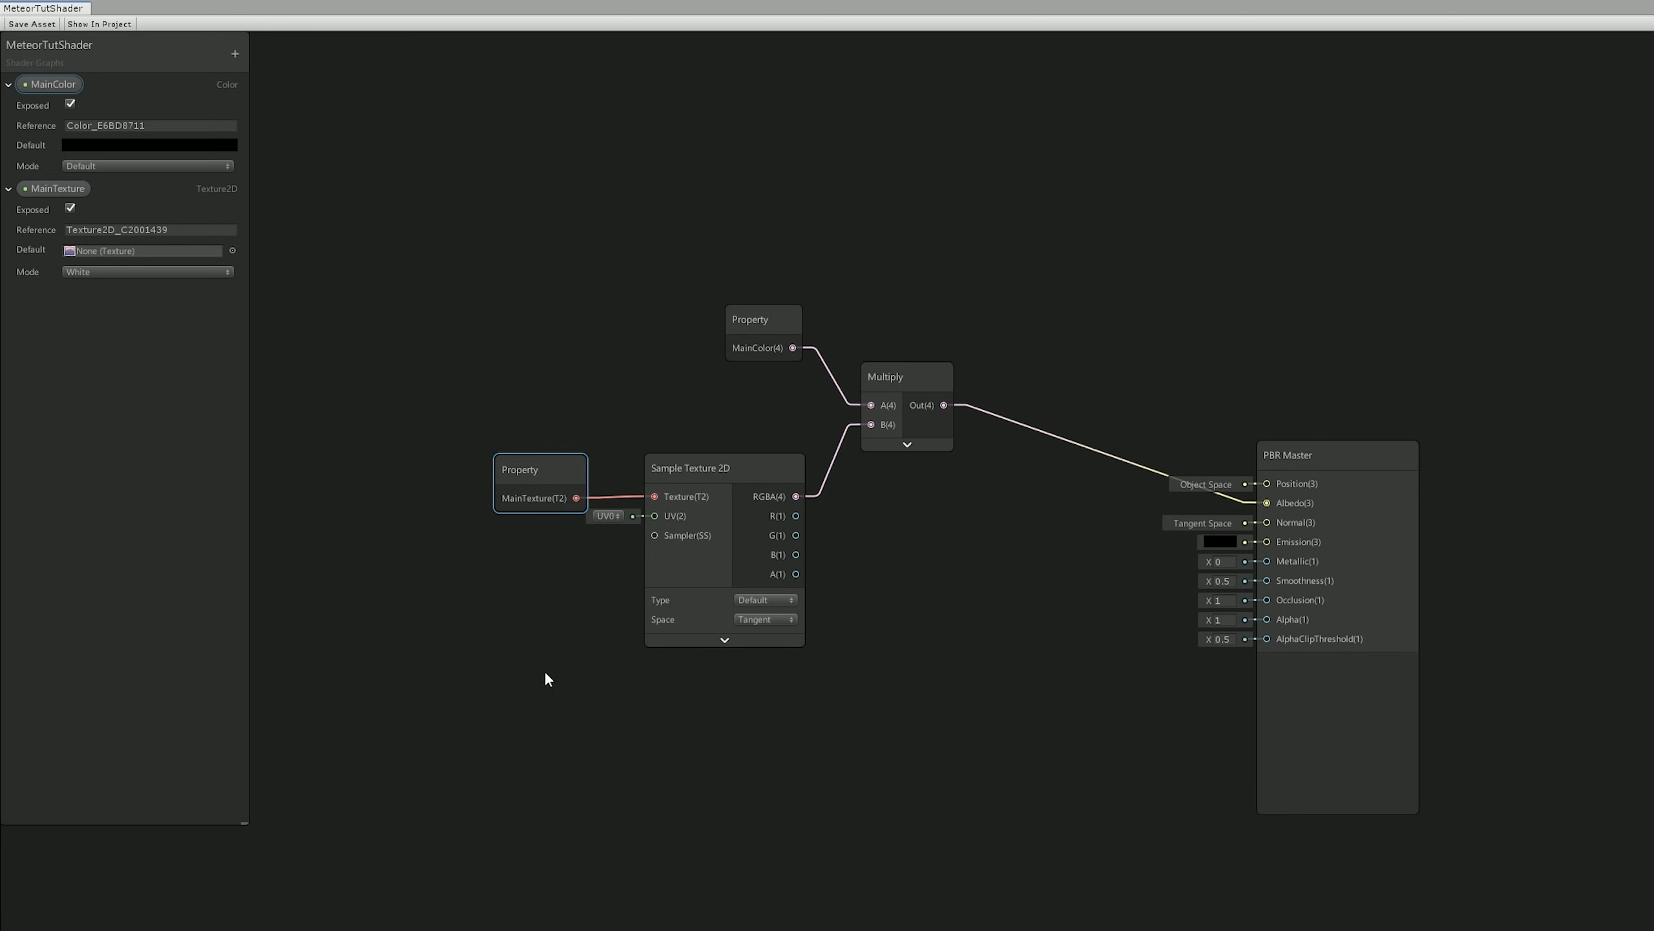
- Add a Normal From Texture node and position it below the Sample Texture 2D node
{"action": "left_click", "coordinate": [581, 761]}
{"action": "key", "text": "space"}
{"action": "type", "text": "norm"}
{"action": "key", "text": "Down"}
{"action": "key", "text": "Down"}
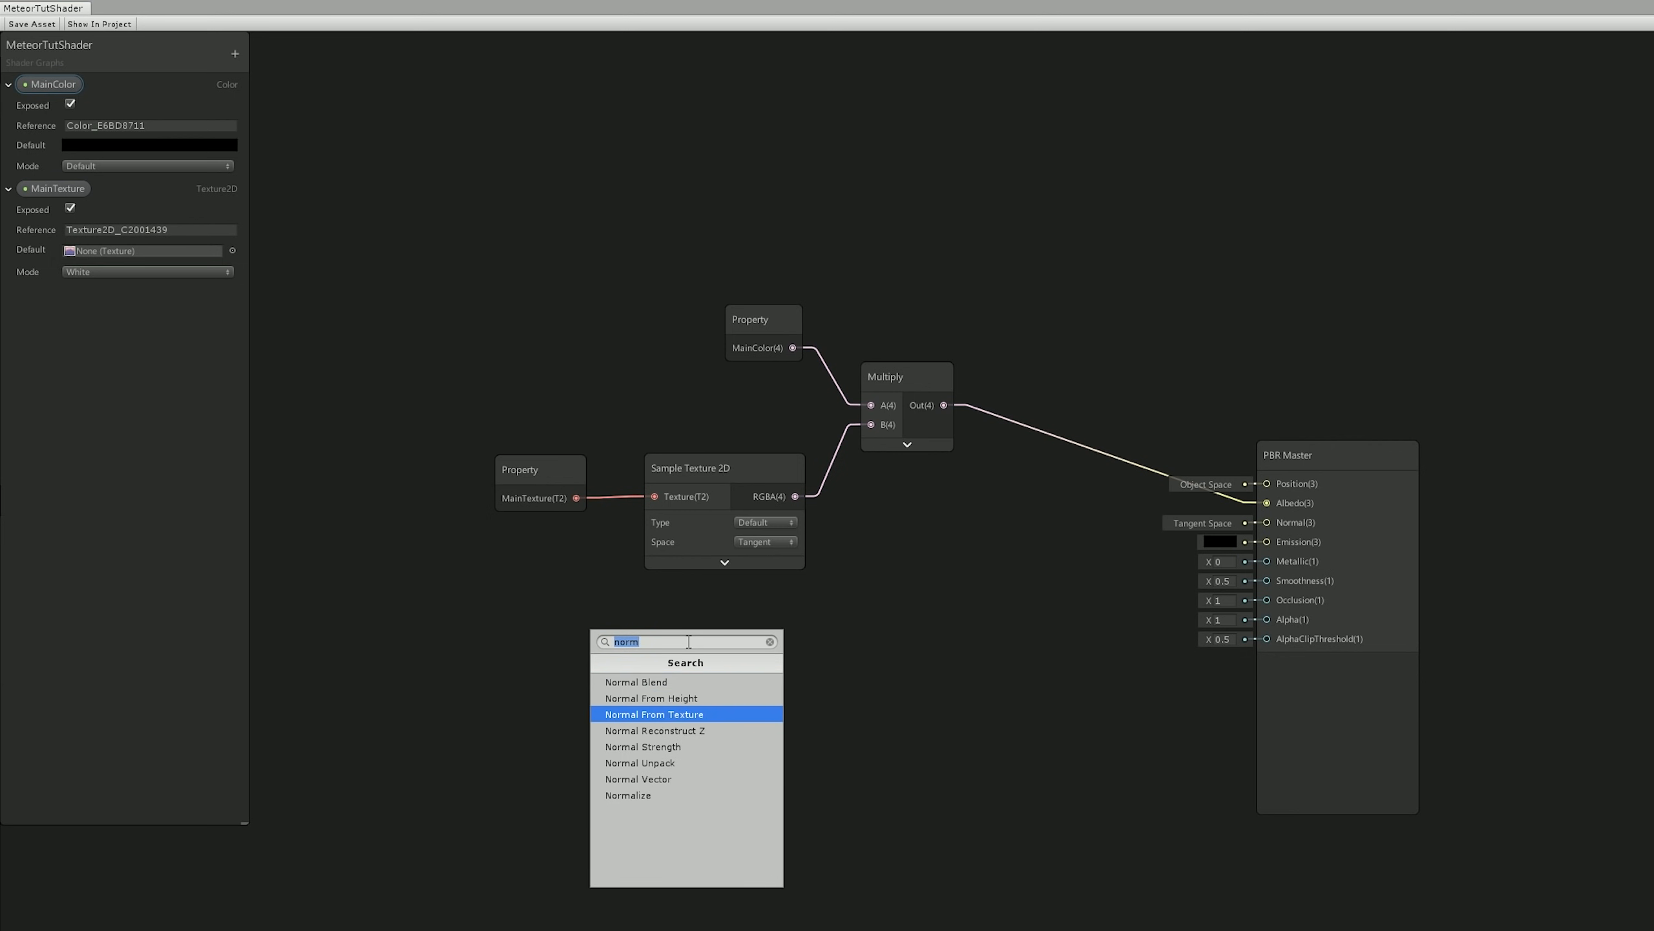
{"action": "key", "text": "Return"}
{"action": "left_click", "coordinate": [770, 810]}
{"action": "left_click_drag", "start_coordinate": [762, 688], "coordinate": [724, 648]}
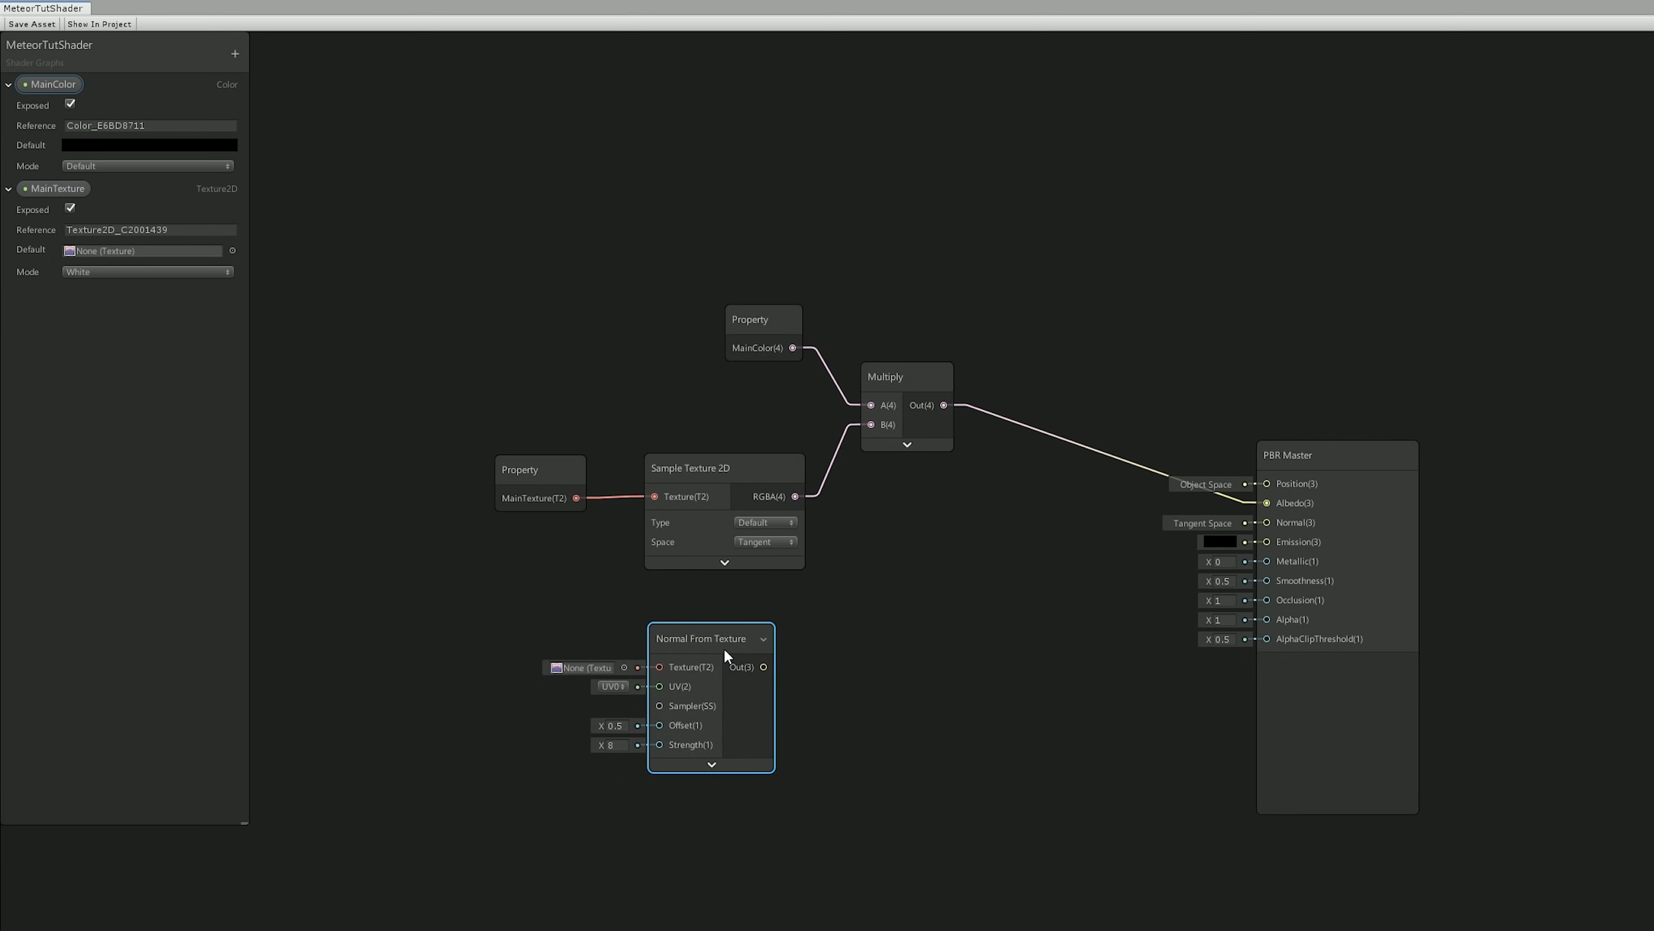
- Connect MainTexture to the Normal From Texture node's Texture input and its output to the PBR Master's Normal
{"action": "left_click_drag", "start_coordinate": [576, 497], "coordinate": [658, 668]}
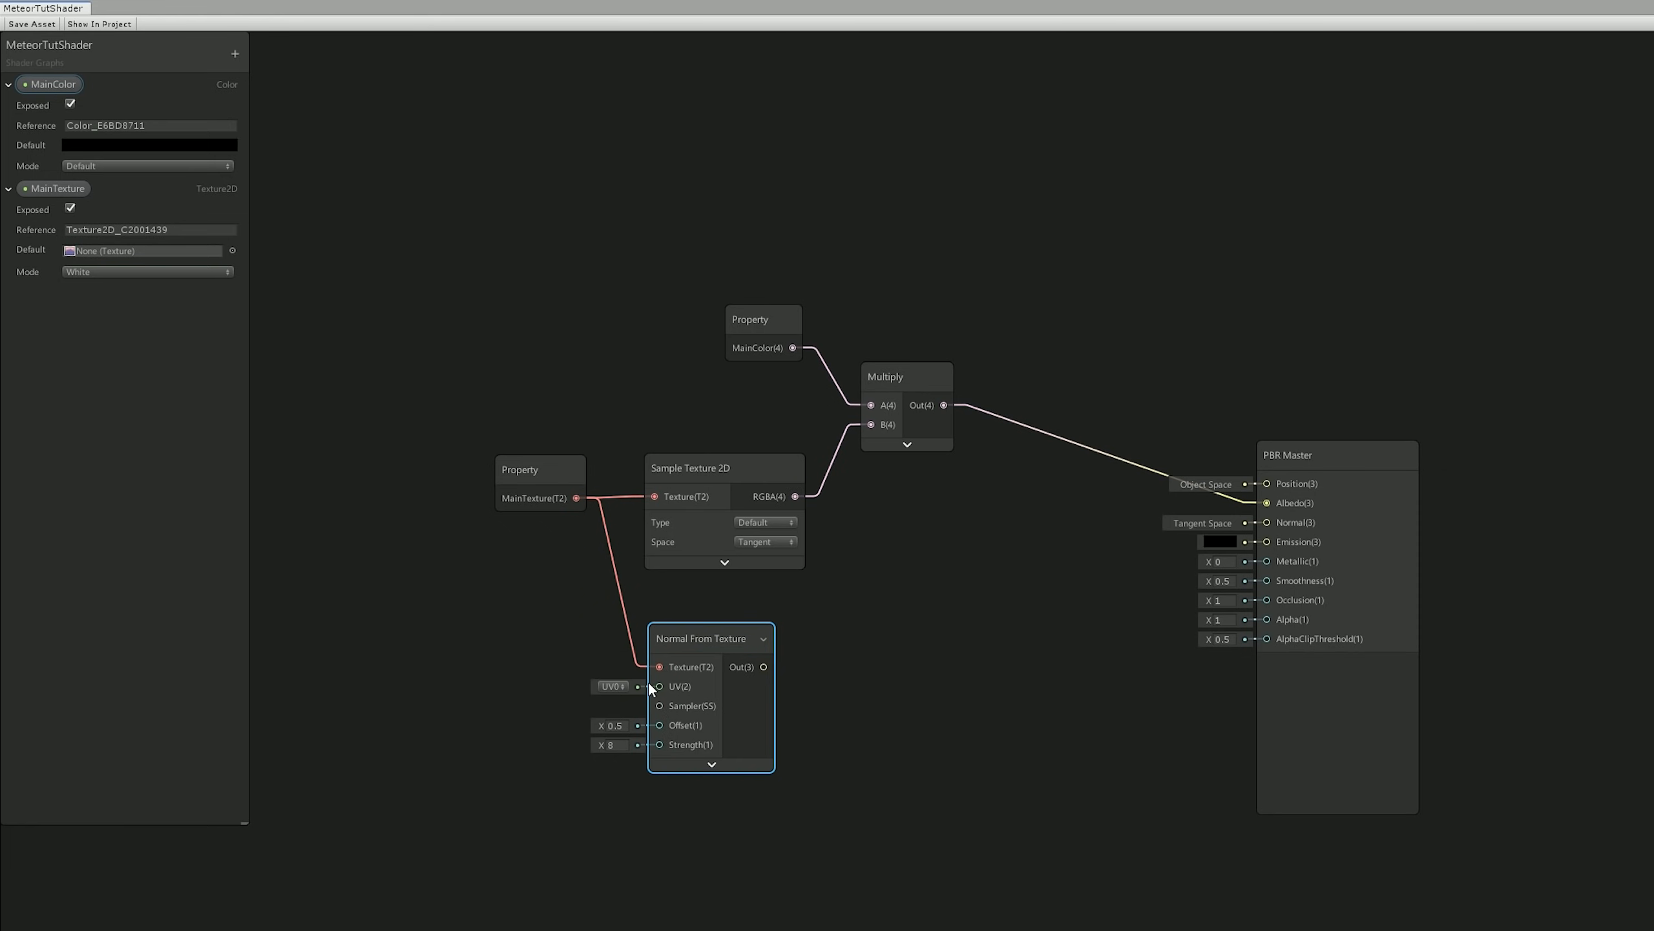
{"action": "left_click_drag", "start_coordinate": [763, 667], "coordinate": [1270, 523]}
{"action": "left_click_drag", "start_coordinate": [734, 638], "coordinate": [764, 618]}
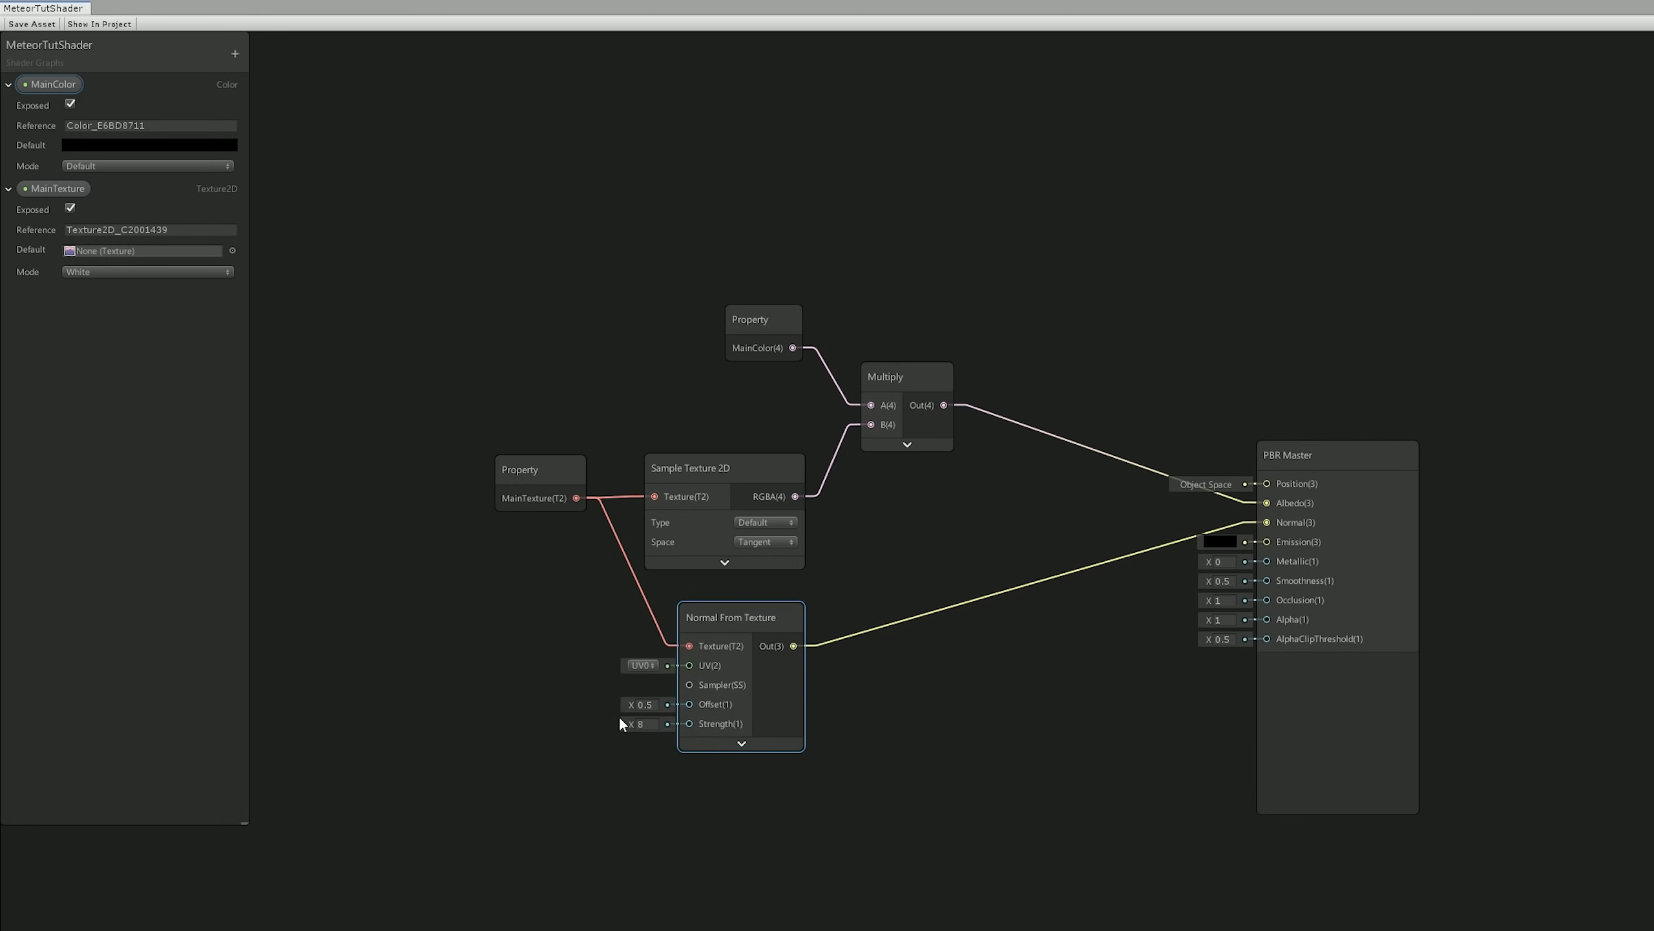
- Create an exposed Vector1 property named NormalStrength
{"action": "left_click", "coordinate": [235, 54]}
{"action": "left_click", "coordinate": [260, 71]}
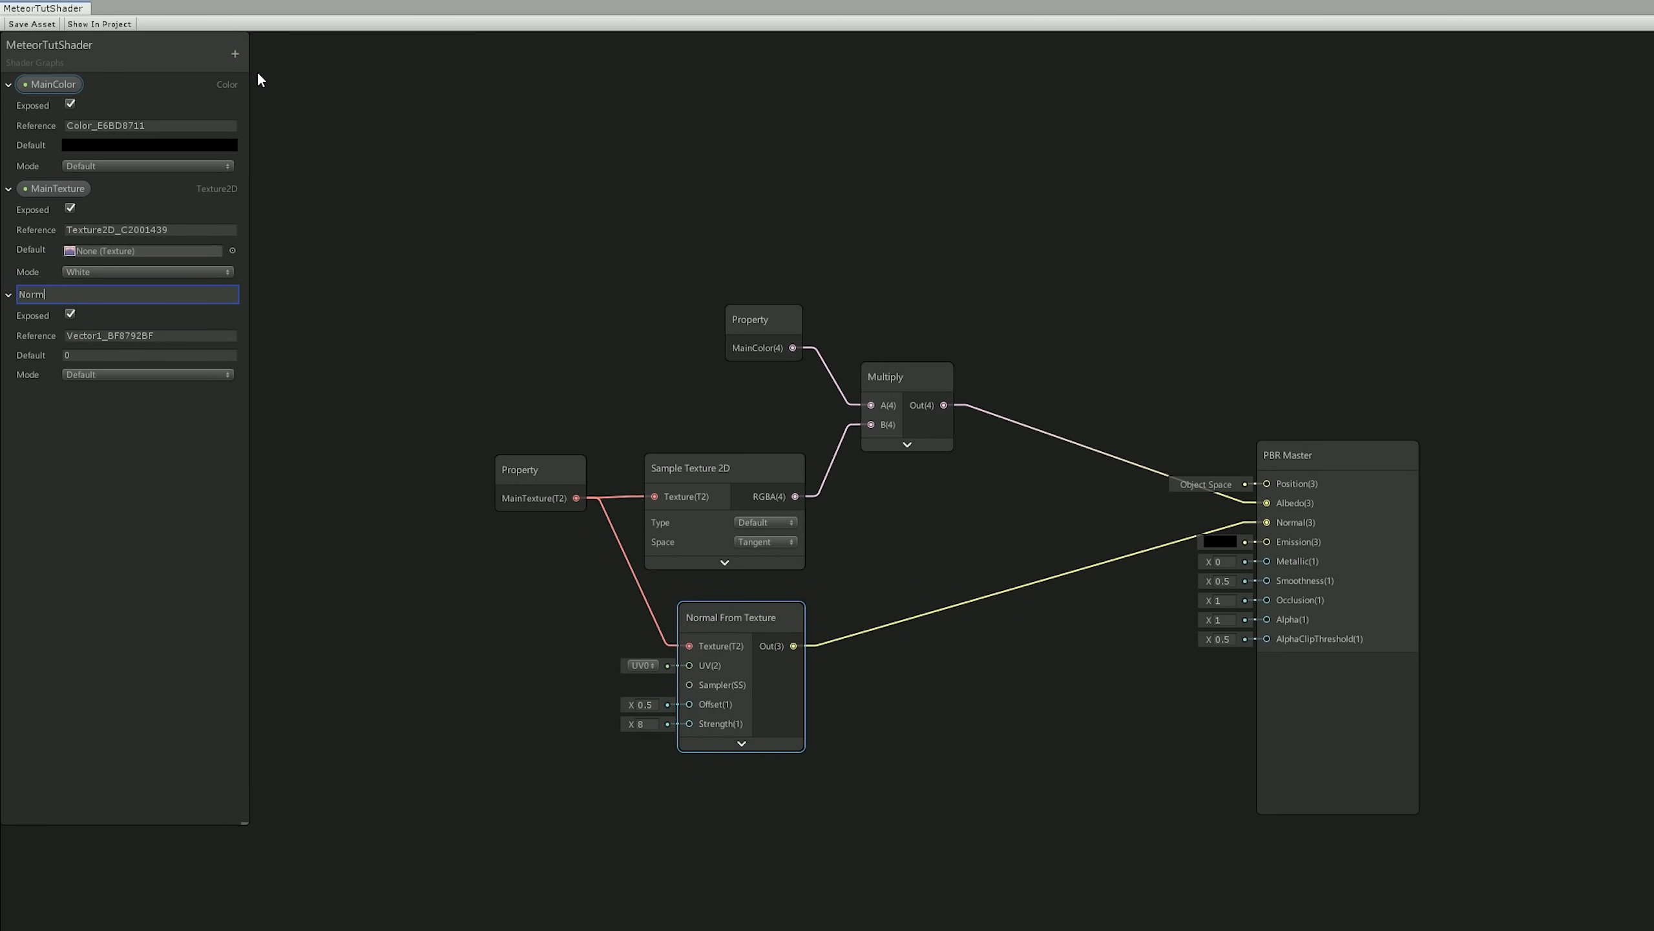
{"action": "type", "text": "NormalStrength"}
{"action": "key", "text": "Return"}
{"action": "left_click", "coordinate": [77, 355]}
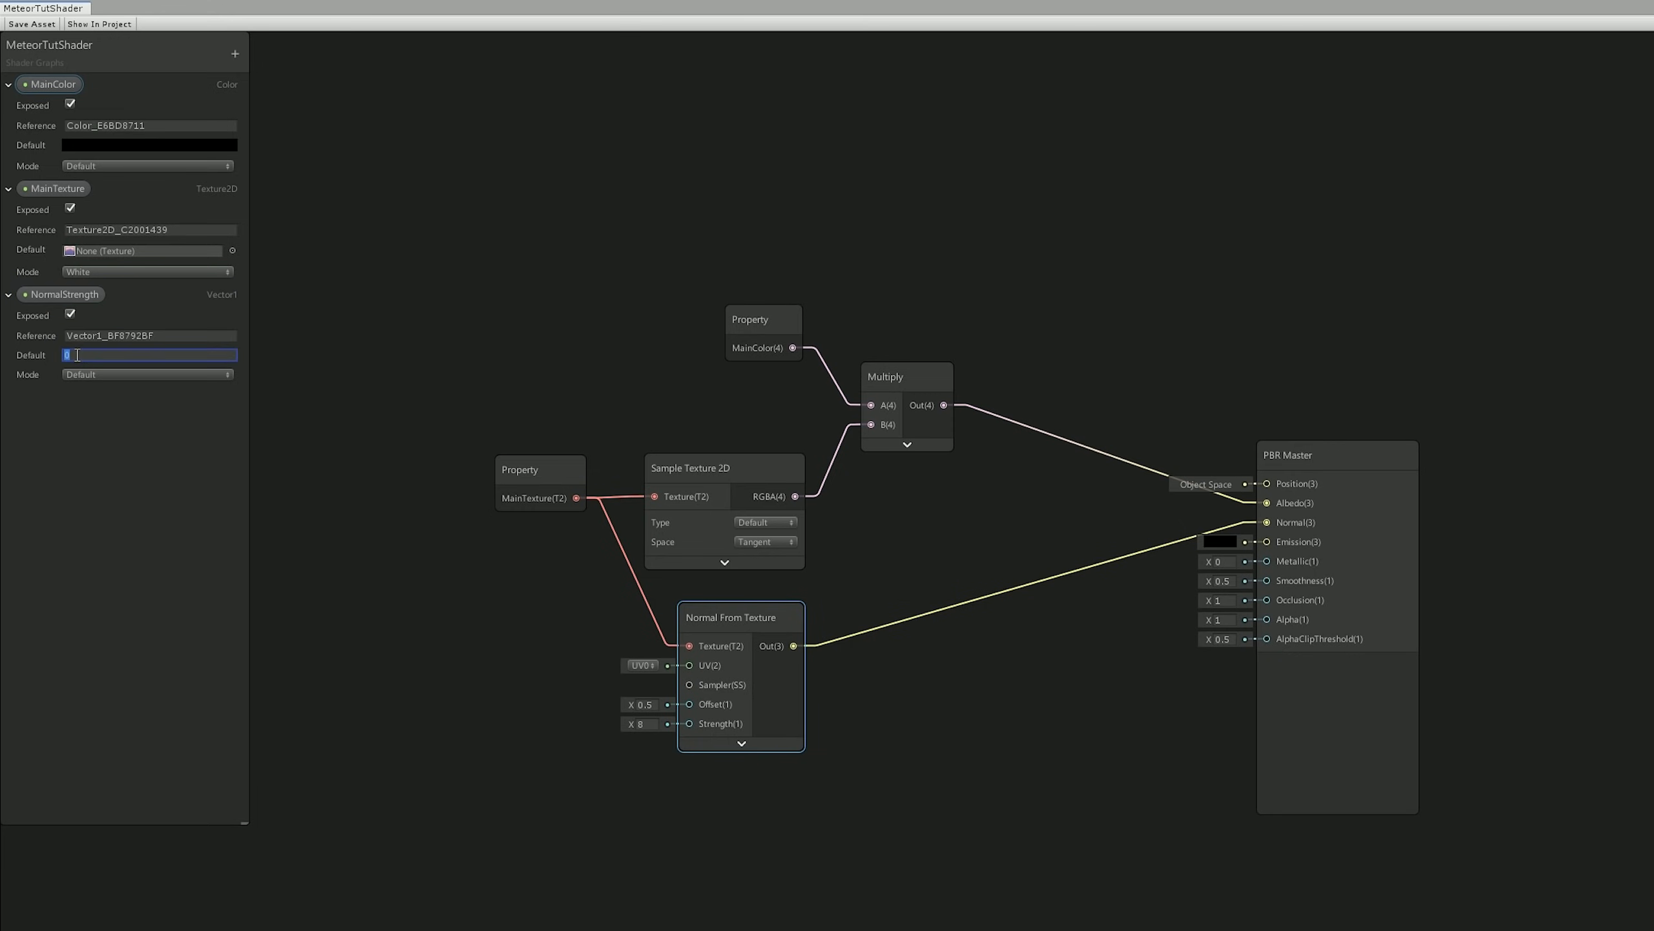
- Place the NormalStrength property in the graph and connect it to the Normal From Texture node's Strength input
{"action": "left_click_drag", "start_coordinate": [72, 294], "coordinate": [473, 671]}
{"action": "left_click_drag", "start_coordinate": [558, 705], "coordinate": [671, 722]}
{"action": "left_click_drag", "start_coordinate": [504, 673], "coordinate": [591, 710]}
{"action": "left_click", "coordinate": [730, 736]}
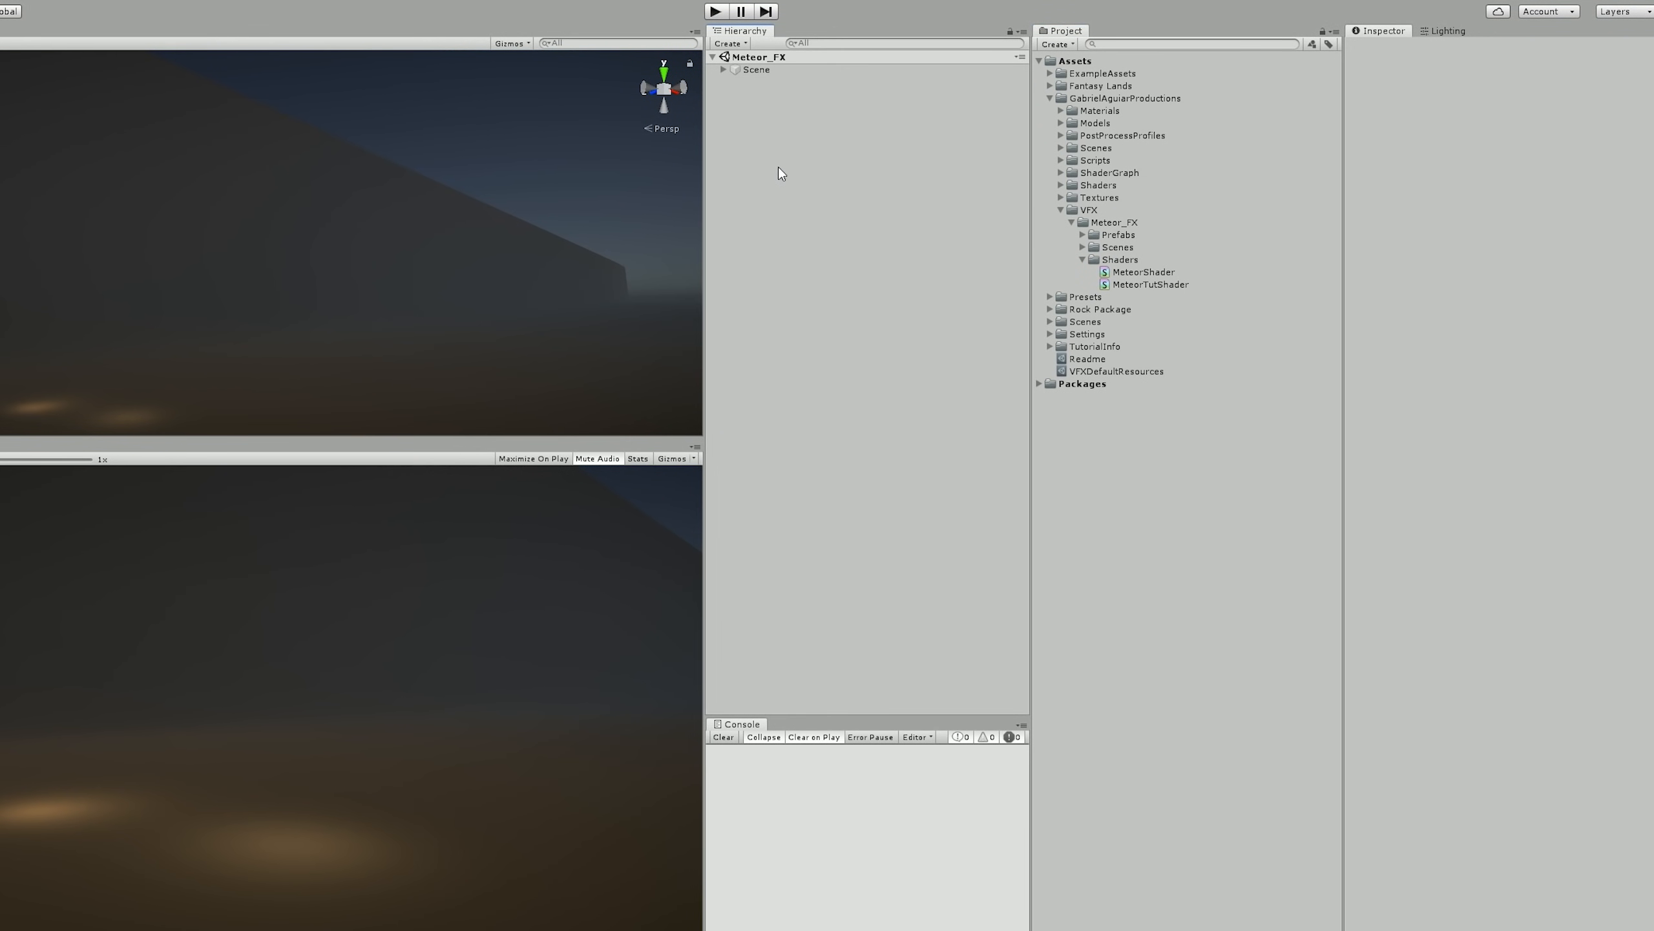
- Create a 3D sphere object in the Meteor_FX scene
{"action": "right_click", "coordinate": [779, 168]}
{"action": "mouse_move", "coordinate": [844, 298]}
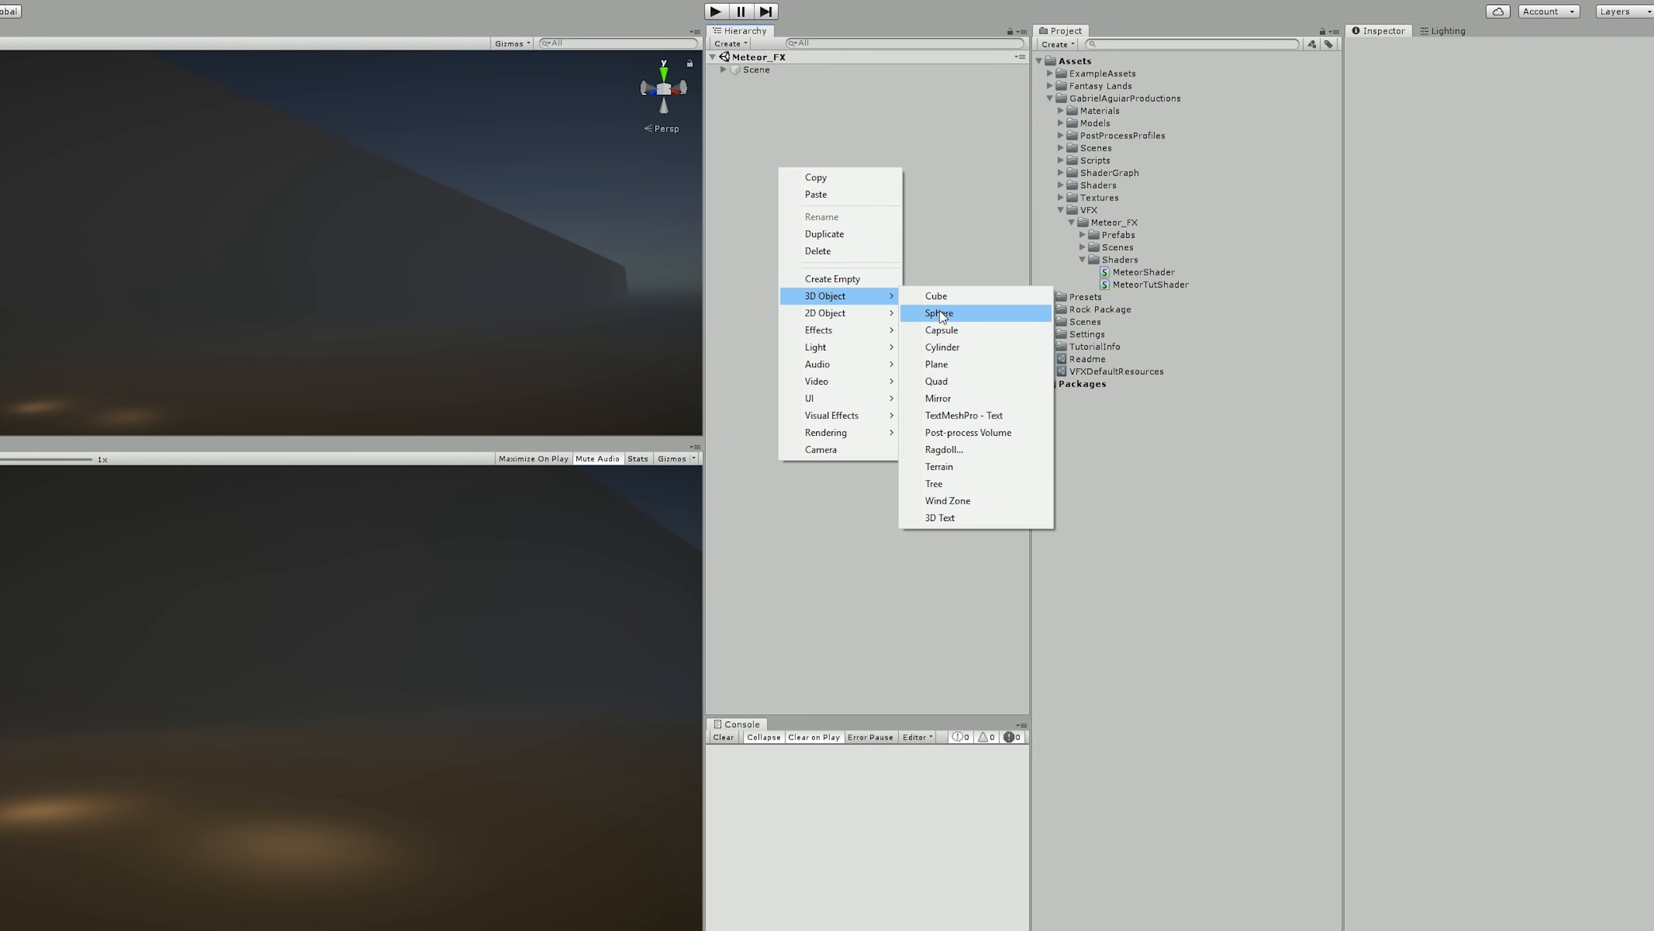
{"action": "left_click", "coordinate": [939, 313]}
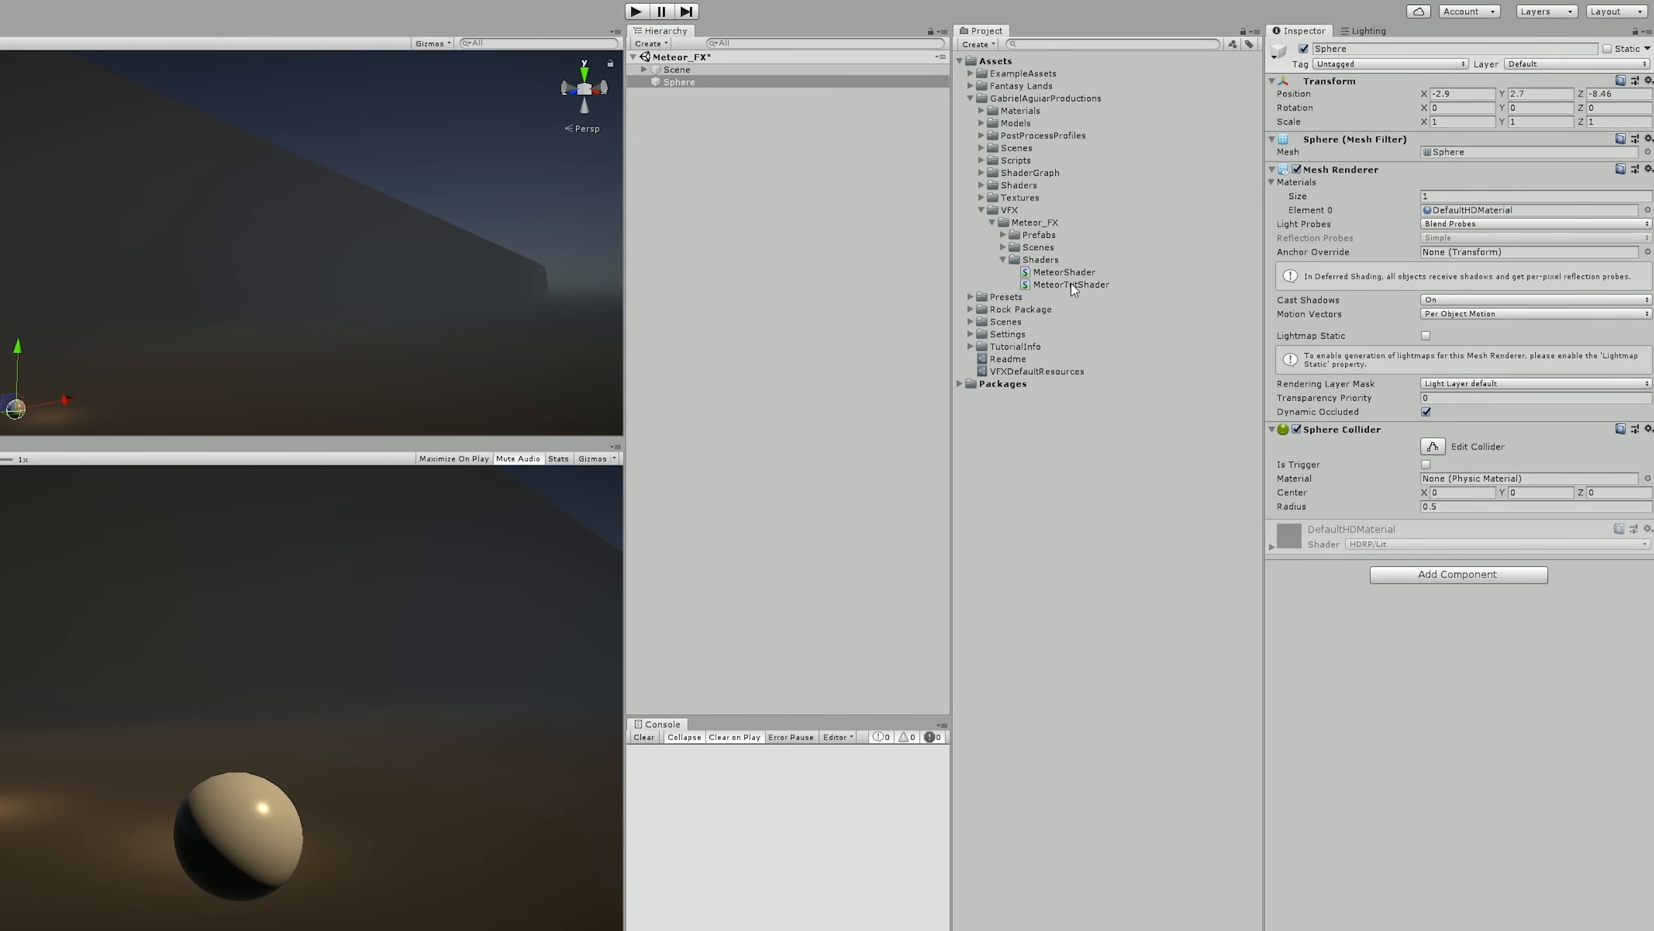
- Create a material from MeteorTutShader, assign it to the sphere's mesh renderer, and expand its settings
{"action": "right_click", "coordinate": [1074, 288]}
{"action": "mouse_move", "coordinate": [1120, 293]}
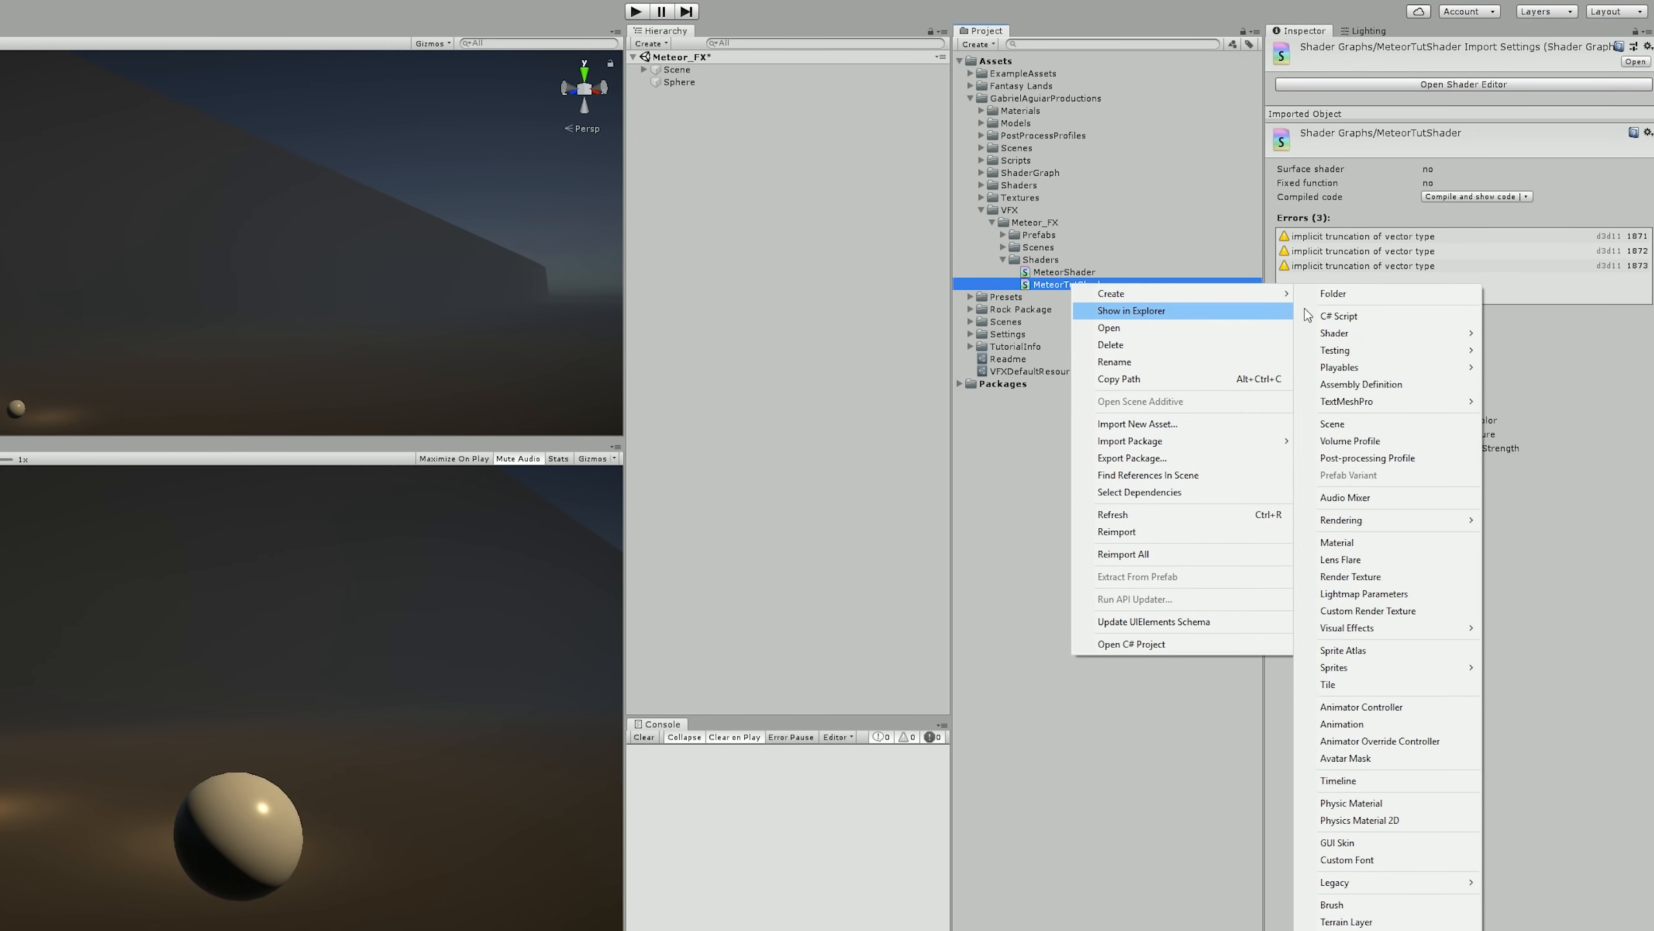
{"action": "left_click", "coordinate": [1336, 542]}
{"action": "left_click", "coordinate": [683, 79]}
{"action": "left_click_drag", "start_coordinate": [1131, 296], "coordinate": [1442, 212]}
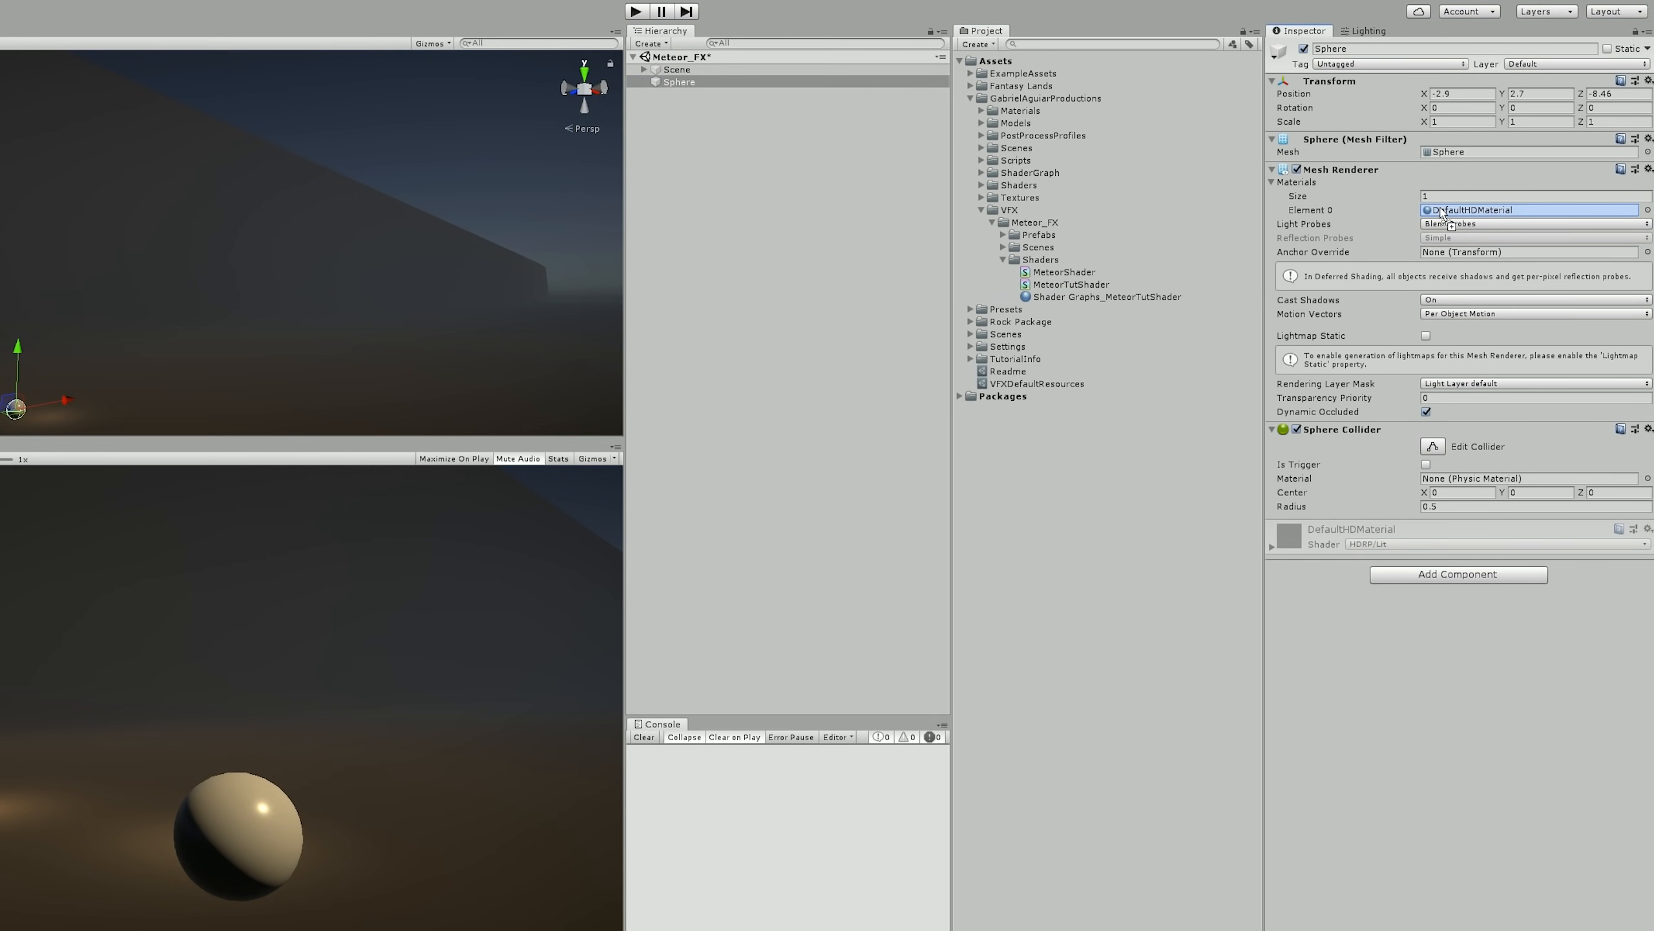
{"action": "left_click", "coordinate": [1280, 534]}
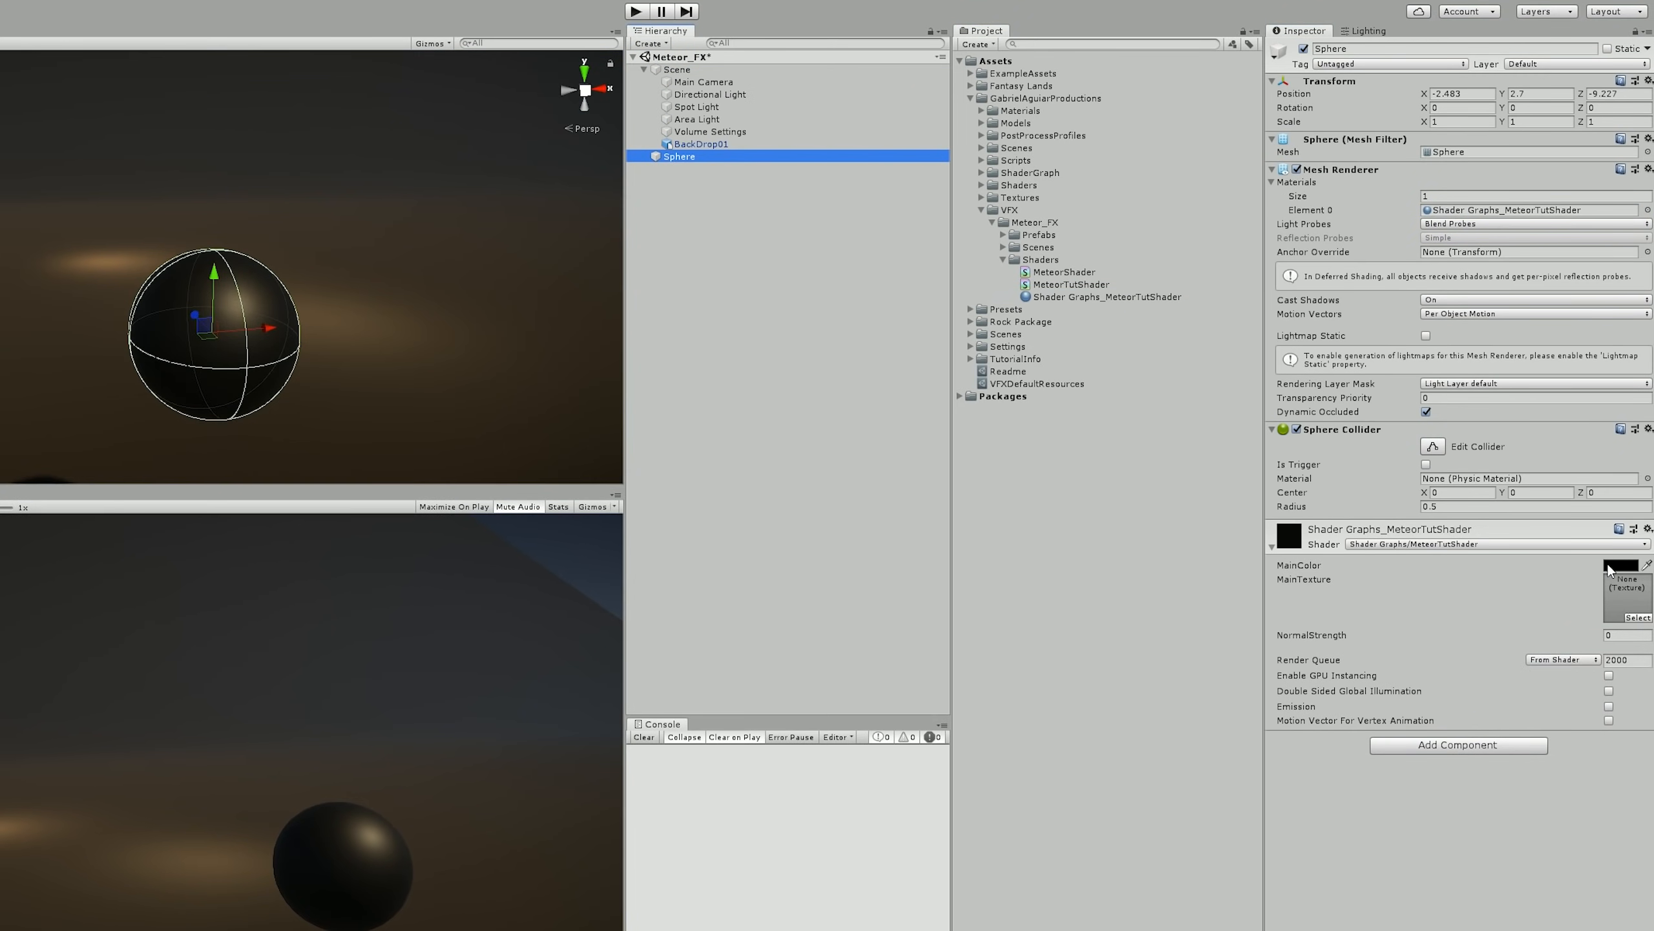
- Set the MainColor of the sphere's material to a dark brown
{"action": "left_click", "coordinate": [1617, 565]}
{"action": "left_click", "coordinate": [556, 196]}
{"action": "left_click", "coordinate": [363, 285]}
- Search the textures for "stone" and assign Stones_01_Atlas_Diffuse_01 as the material's MainTexture
{"action": "left_click", "coordinate": [1635, 614]}
{"action": "type", "text": "stone"}
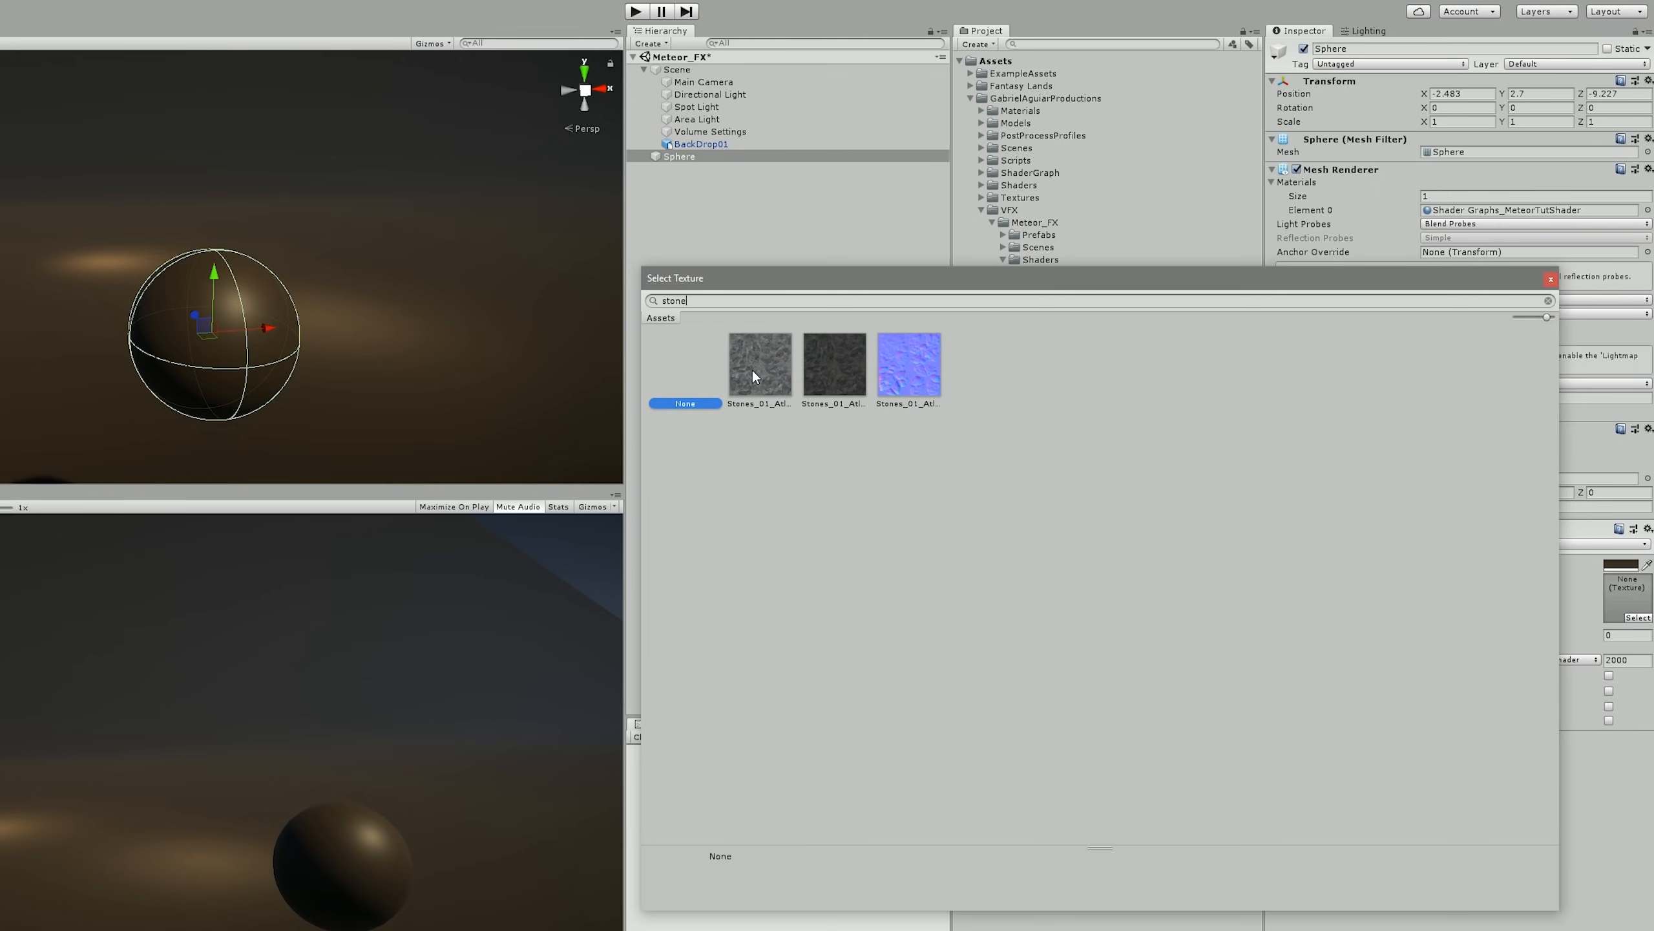
{"action": "left_click", "coordinate": [760, 376]}
{"action": "double_click", "coordinate": [763, 365]}
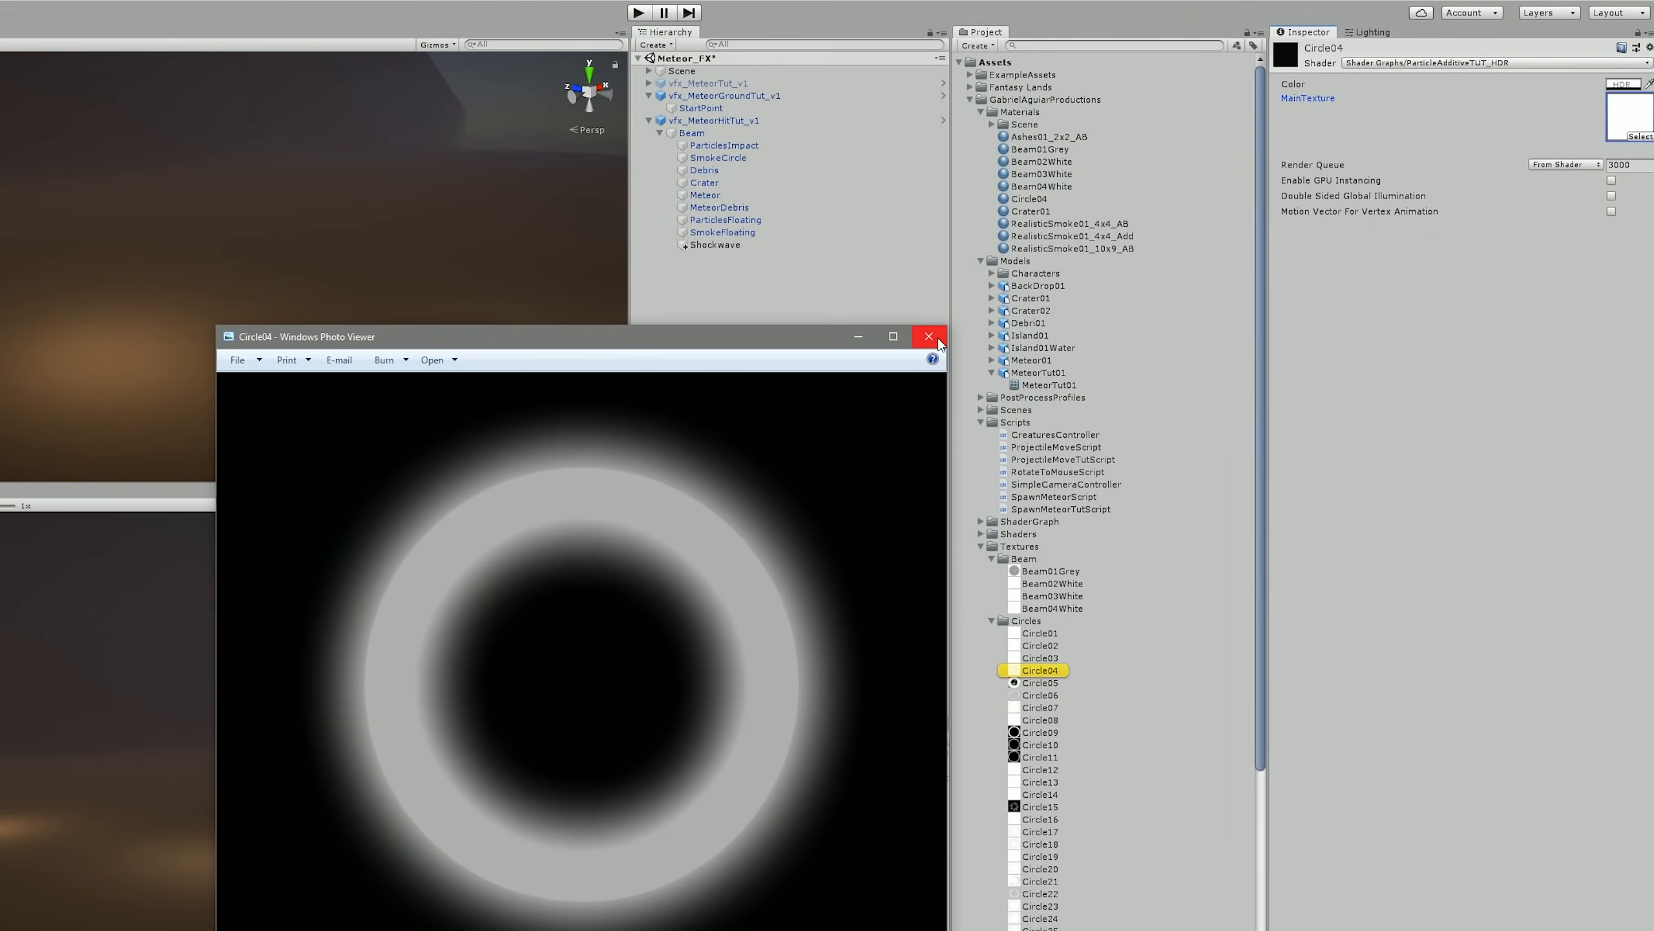
{"action": "left_click", "coordinate": [931, 339]}
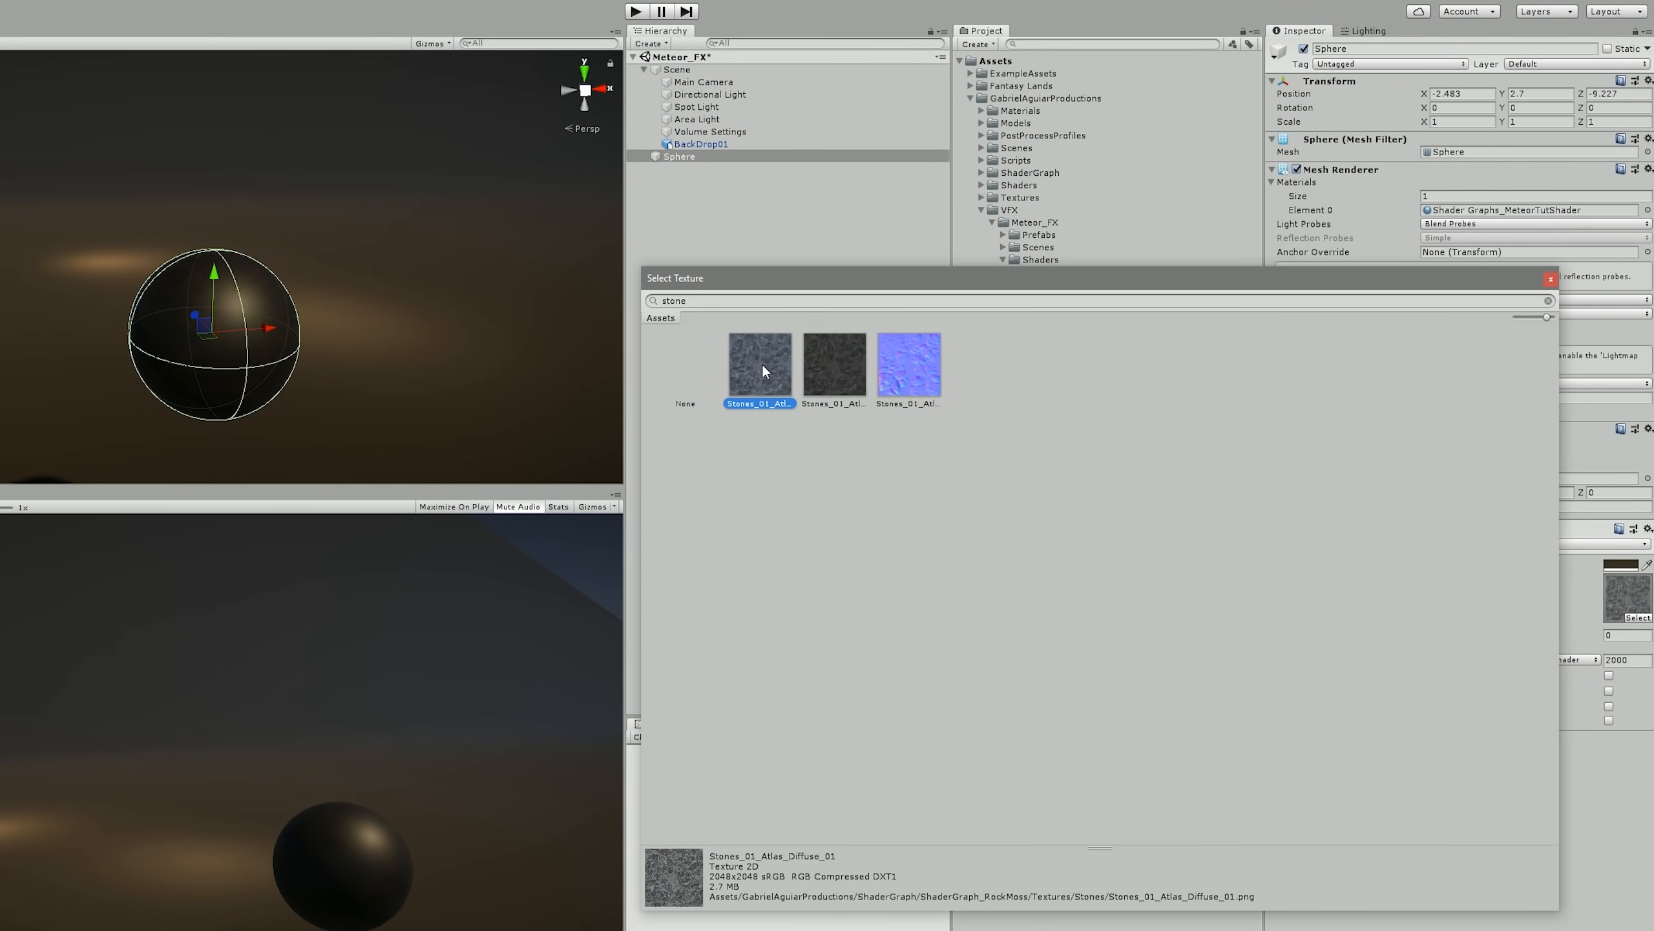
{"action": "double_click", "coordinate": [762, 365]}
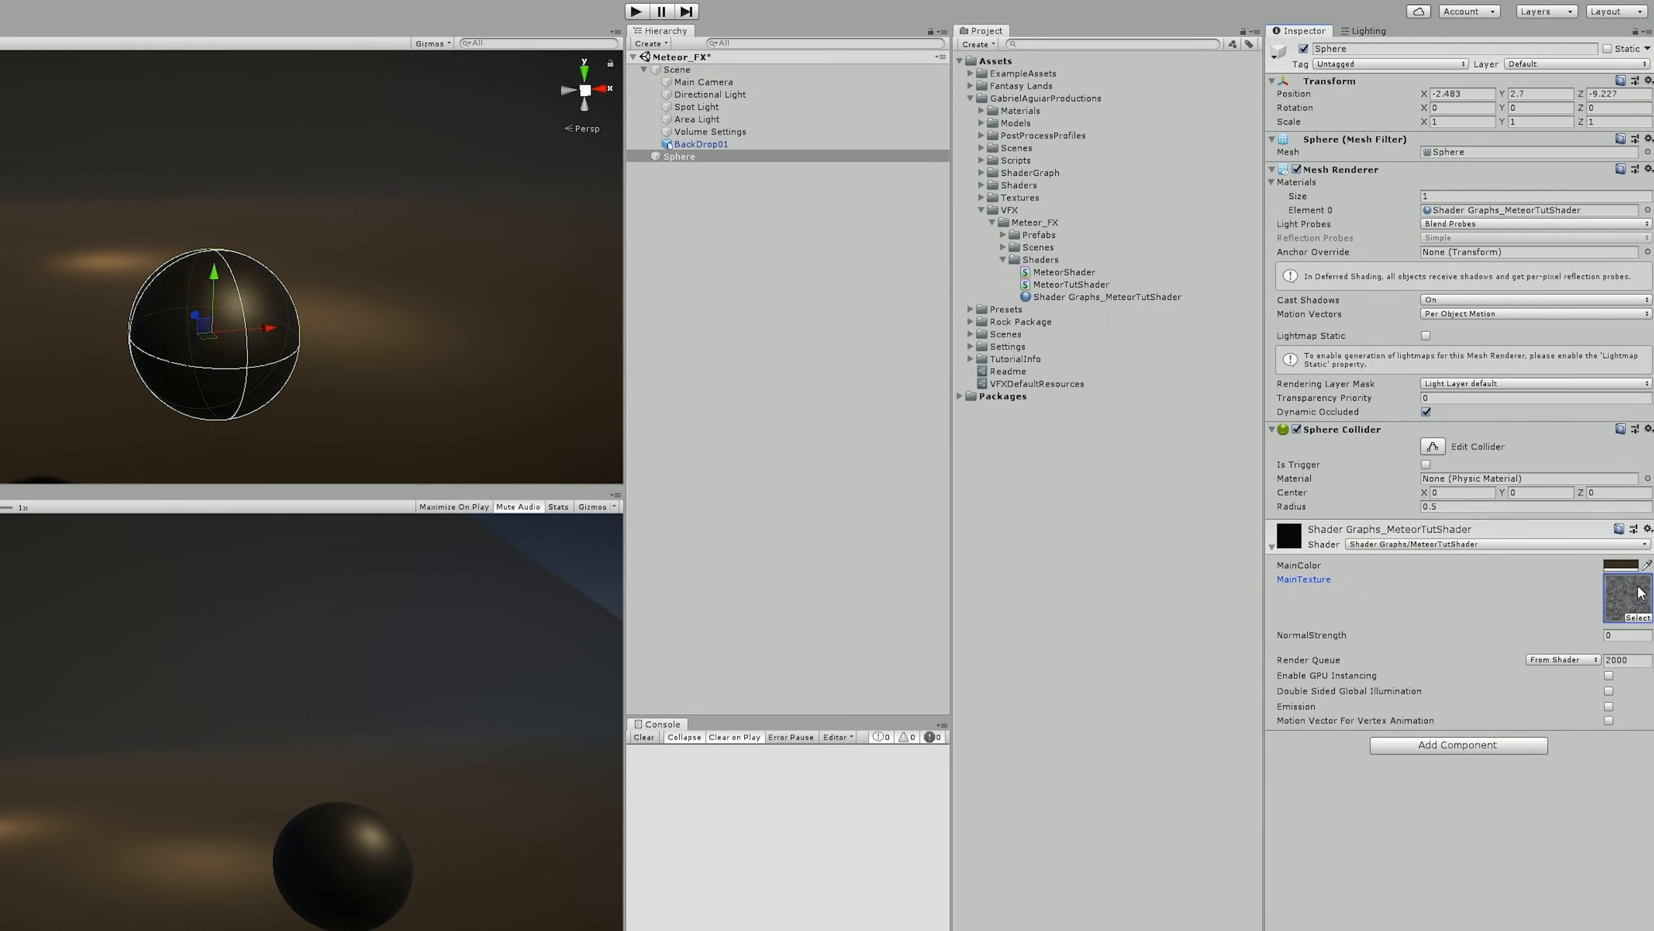
- Set the material's MainColor to light brown B0987E and its NormalStrength to 0.5
{"action": "left_click", "coordinate": [1627, 566]}
{"action": "left_click_drag", "start_coordinate": [607, 283], "coordinate": [613, 282]}
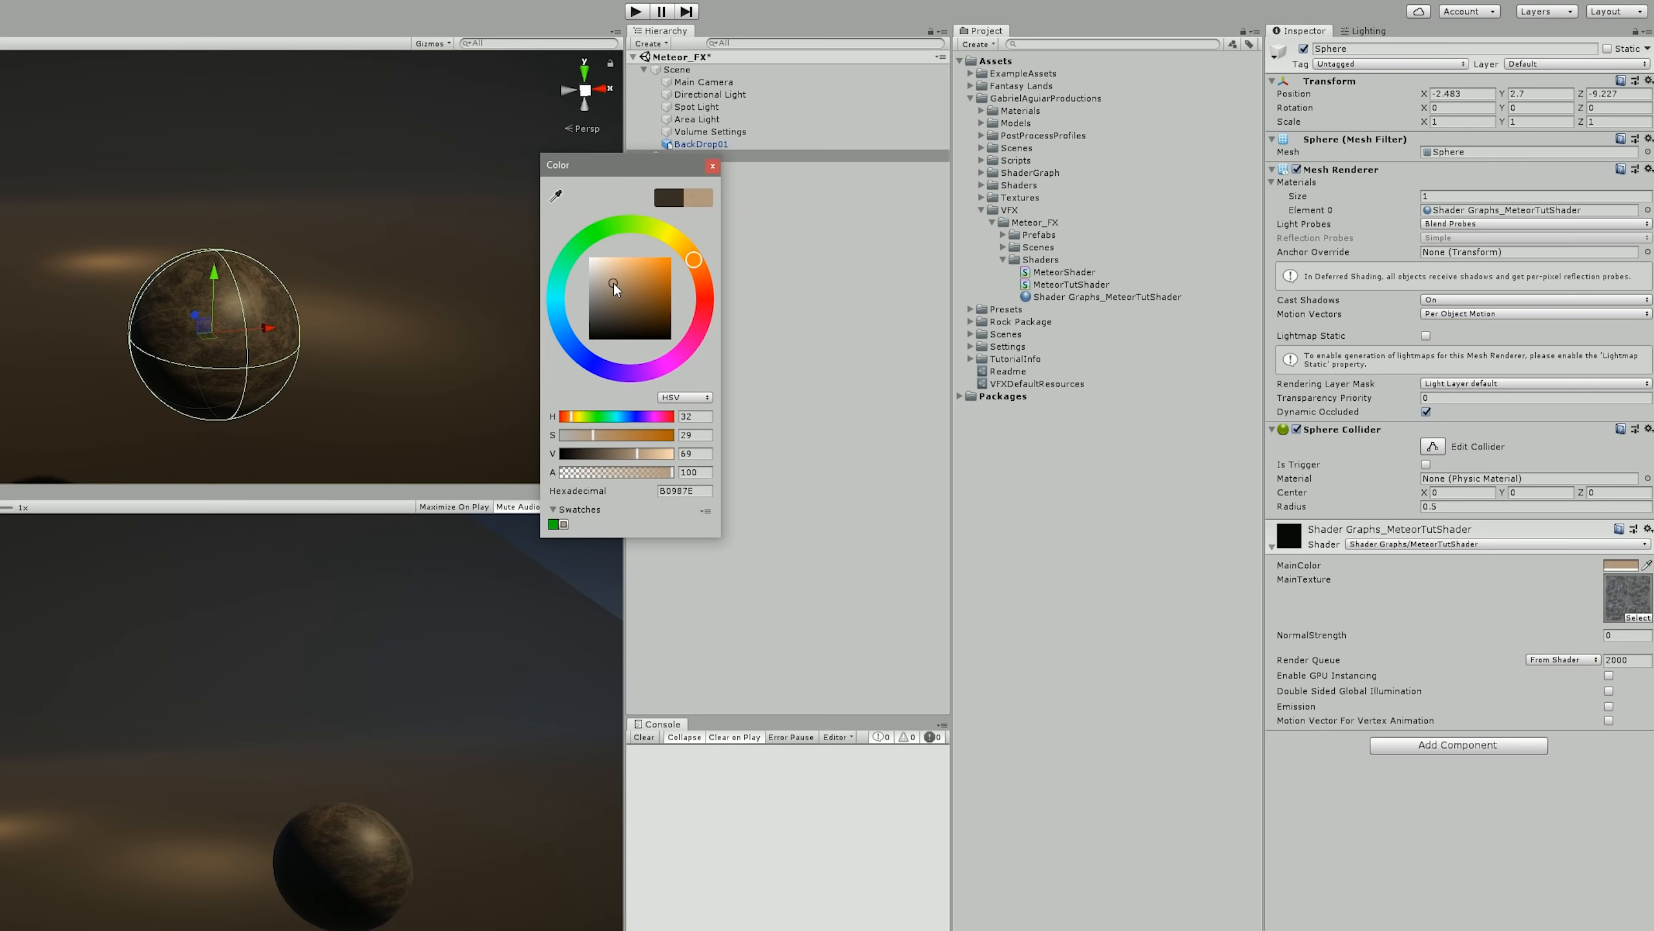
{"action": "left_click", "coordinate": [712, 168]}
{"action": "left_click_drag", "start_coordinate": [1600, 637], "coordinate": [1630, 637]}
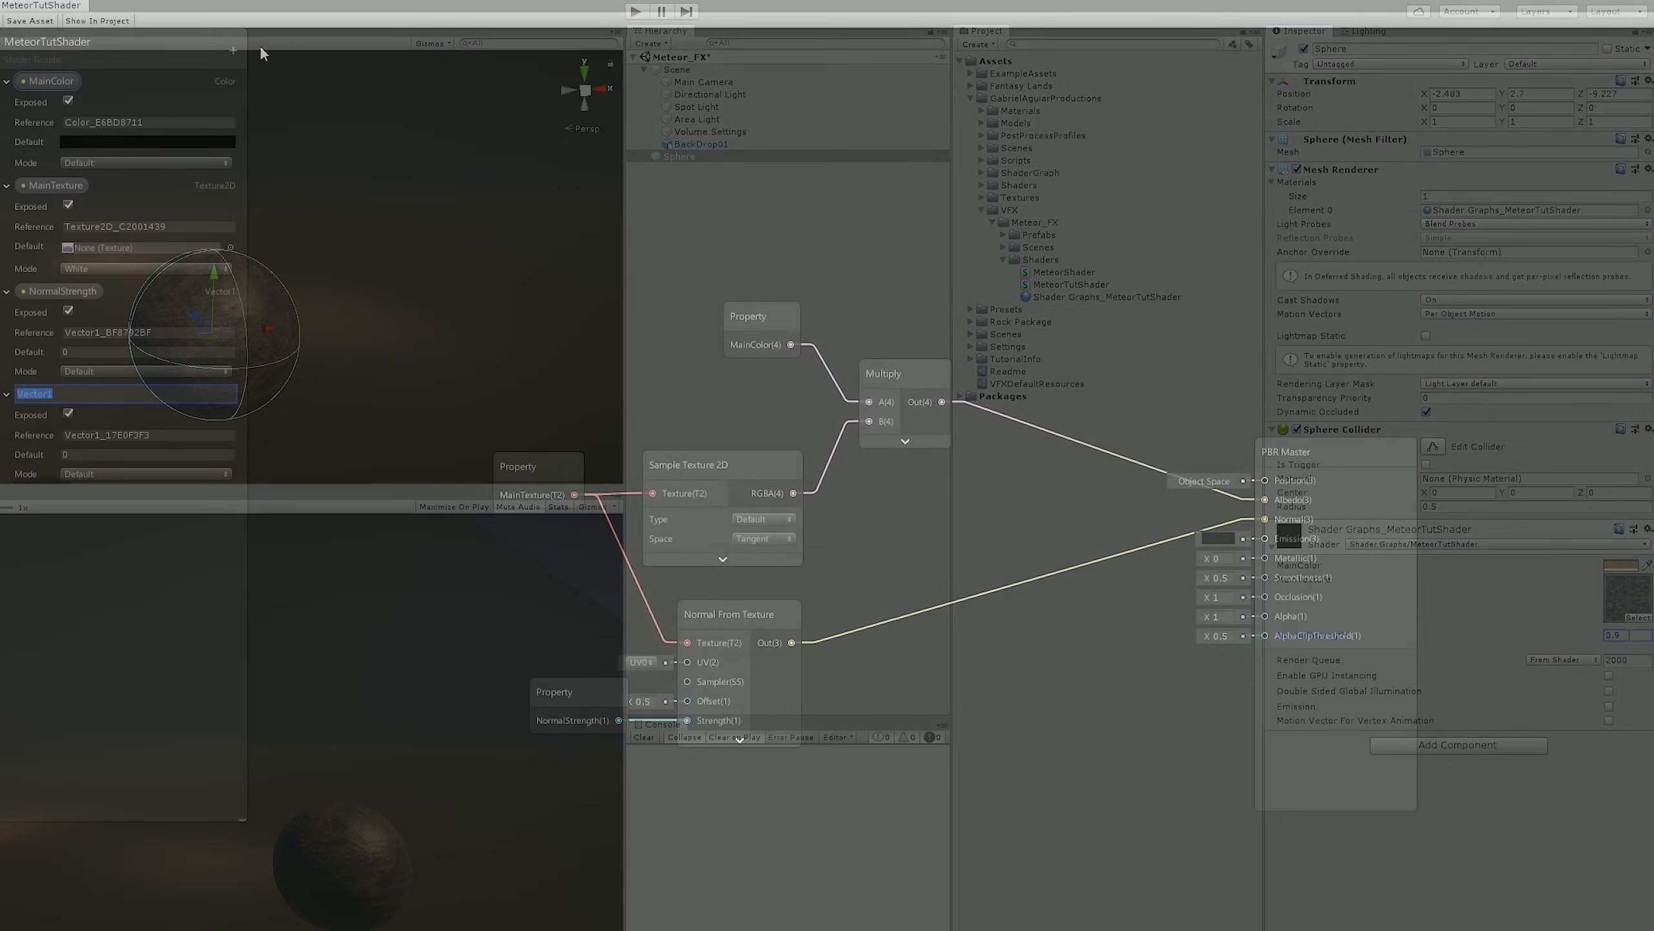
- Create two exposed Vector1 properties named Metallic and Smoothness in MeteorTutShader
{"action": "type", "text": "c"}
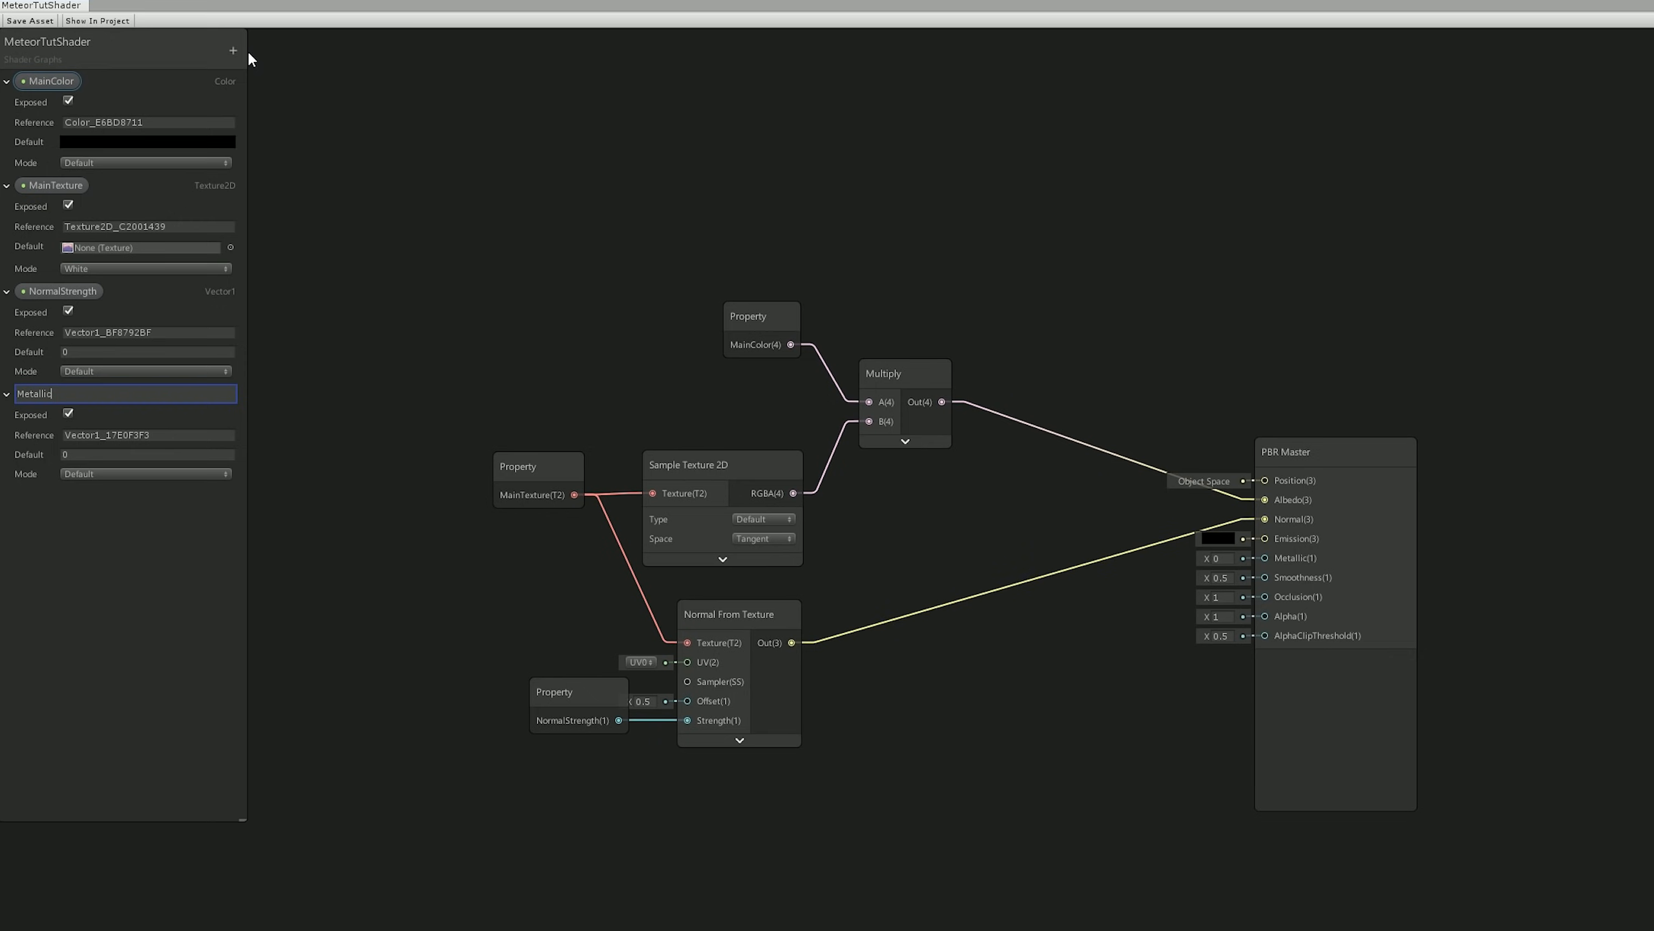
{"action": "left_click", "coordinate": [233, 50]}
{"action": "left_click", "coordinate": [278, 62]}
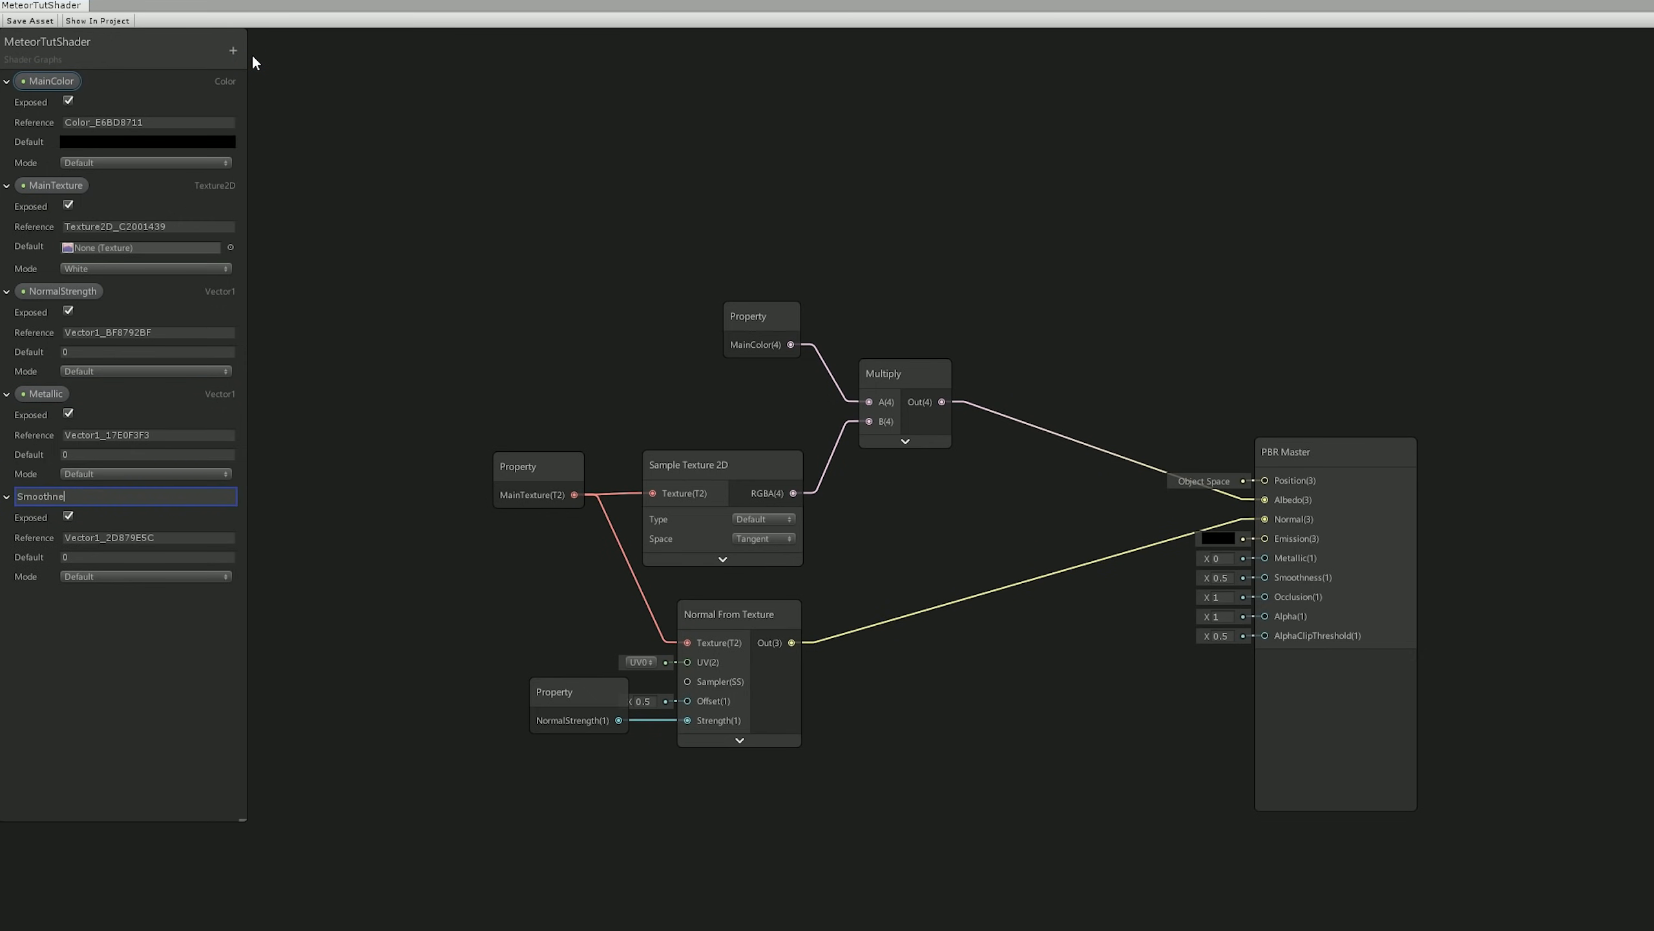
{"action": "key", "text": "Return"}
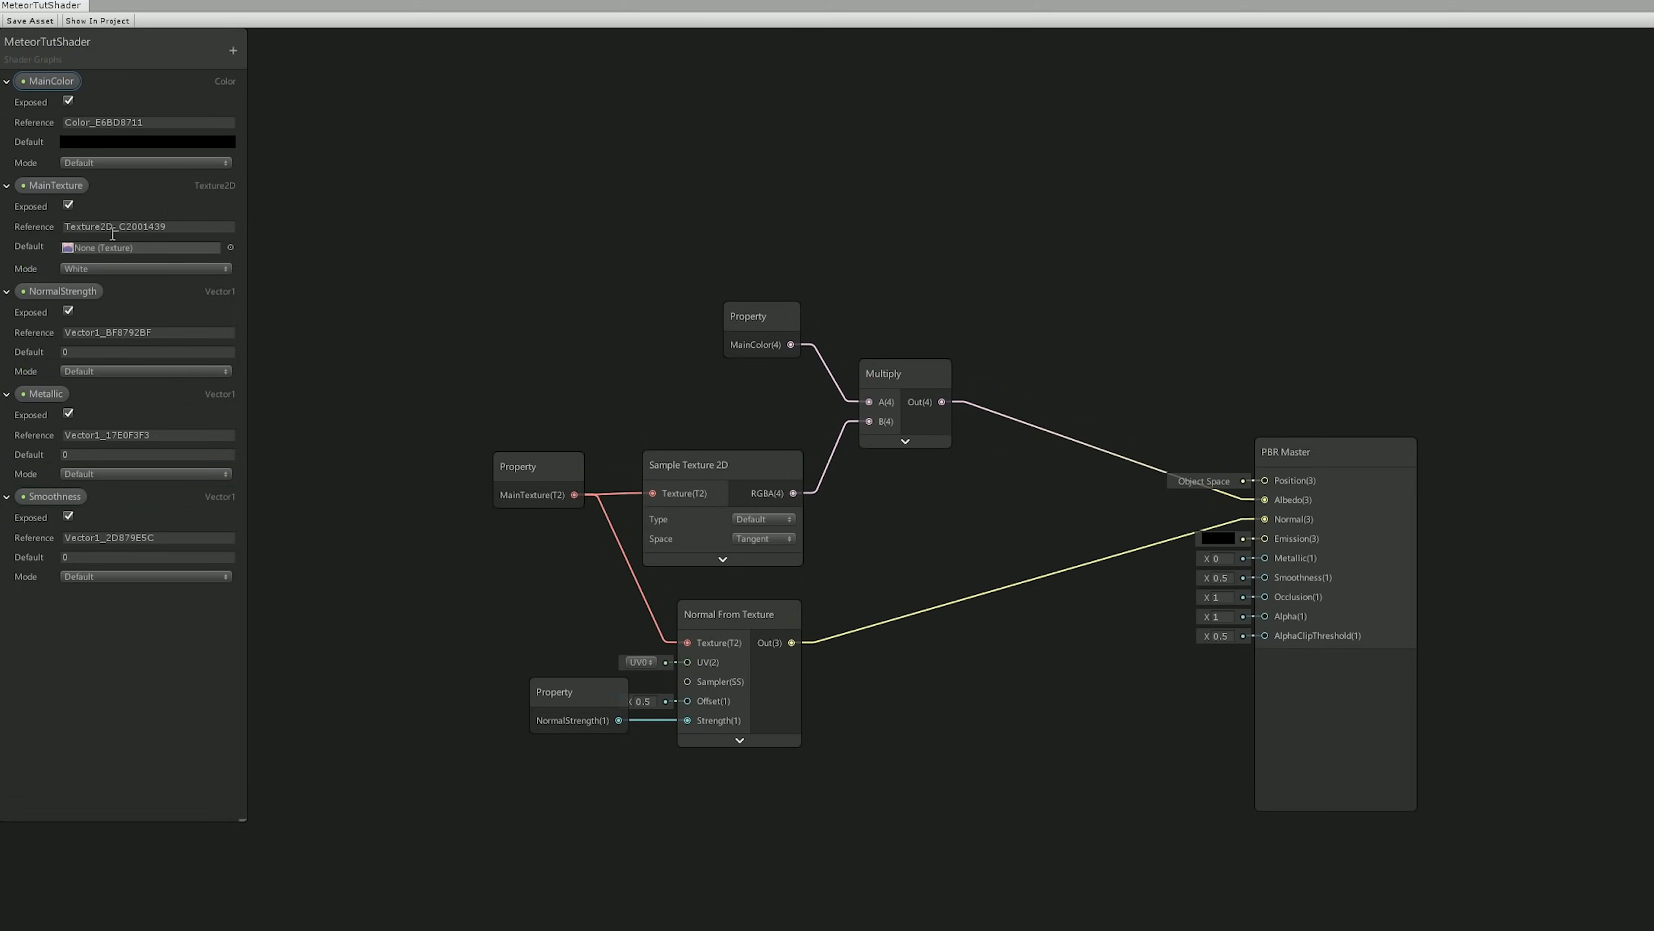
{"action": "left_click", "coordinate": [84, 557]}
- Place the Metallic and Smoothness properties and connect them to the matching PBR Master inputs
{"action": "left_click", "coordinate": [44, 394]}
{"action": "left_click_drag", "start_coordinate": [1219, 598], "coordinate": [1264, 557]}
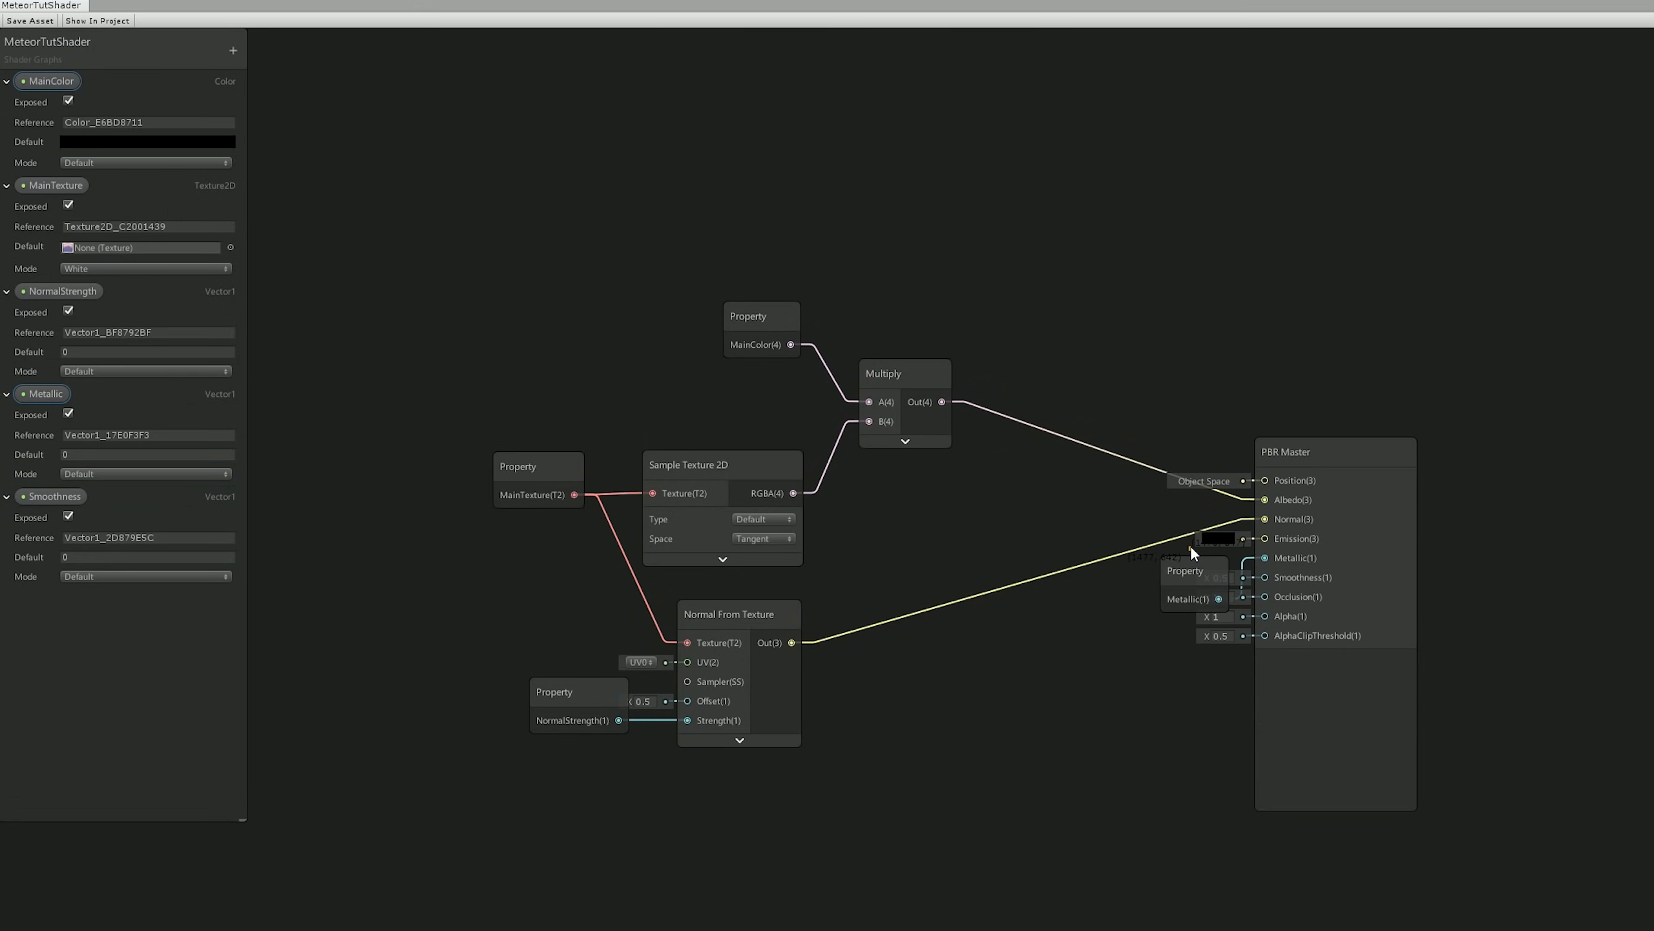
{"action": "left_click_drag", "start_coordinate": [55, 495], "coordinate": [1266, 580]}
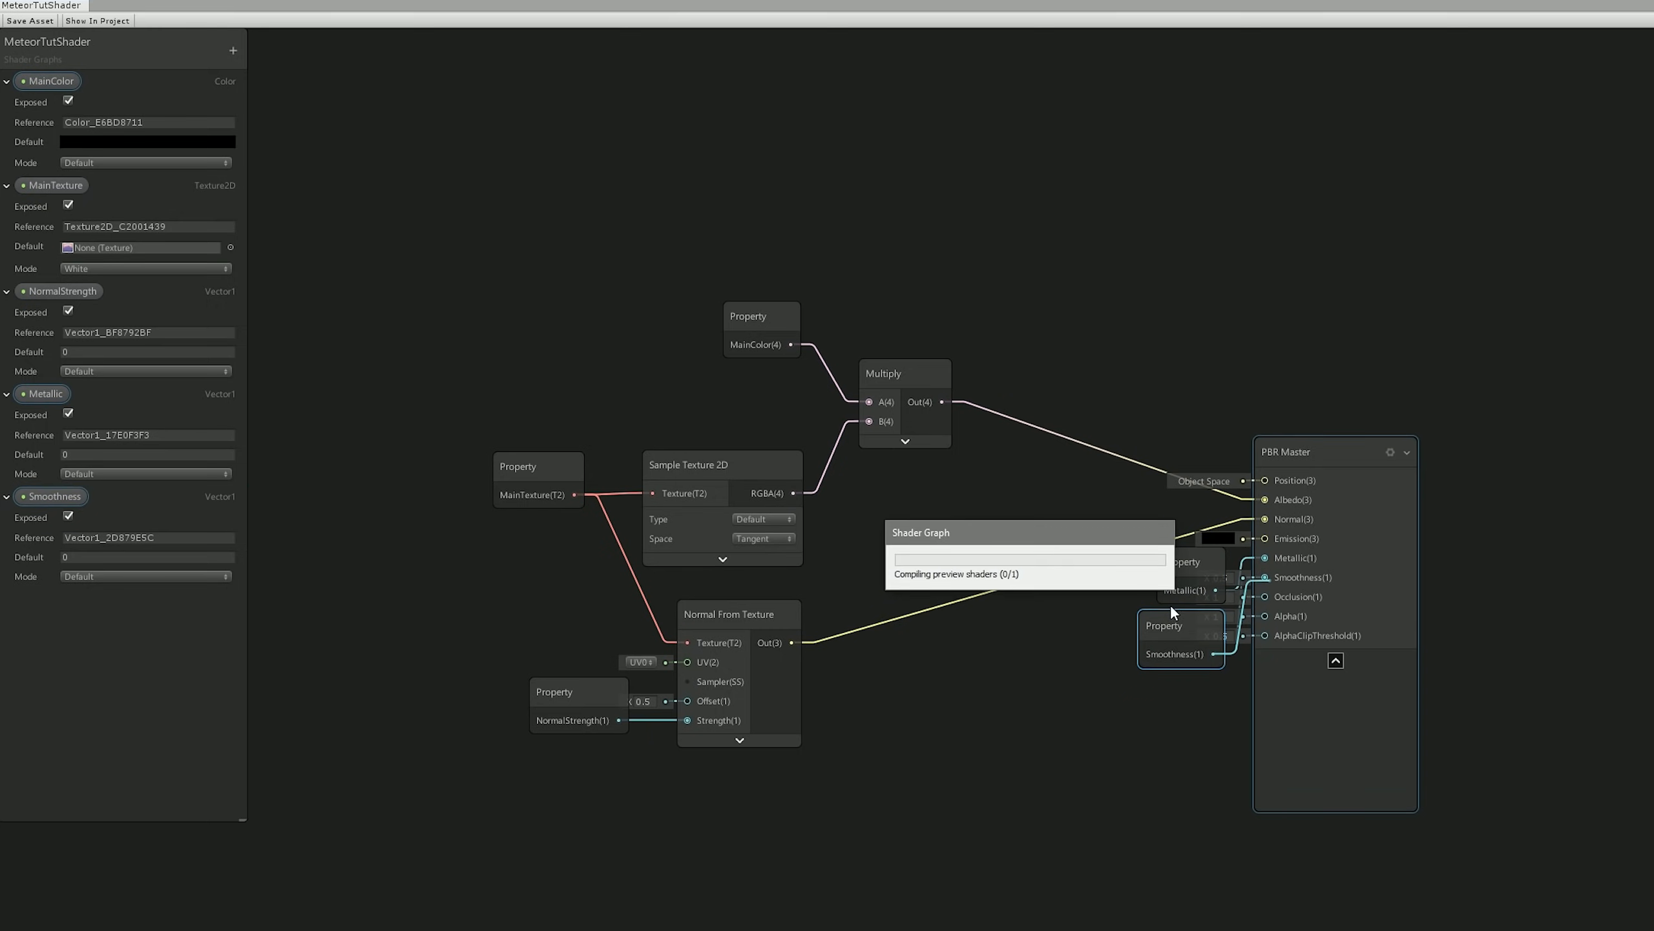
- Add a Voronoi node below the normal nodes and connect its output to the PBR Master's Emission
{"action": "middle_click_drag", "start_coordinate": [1004, 584], "coordinate": [1363, 497]}
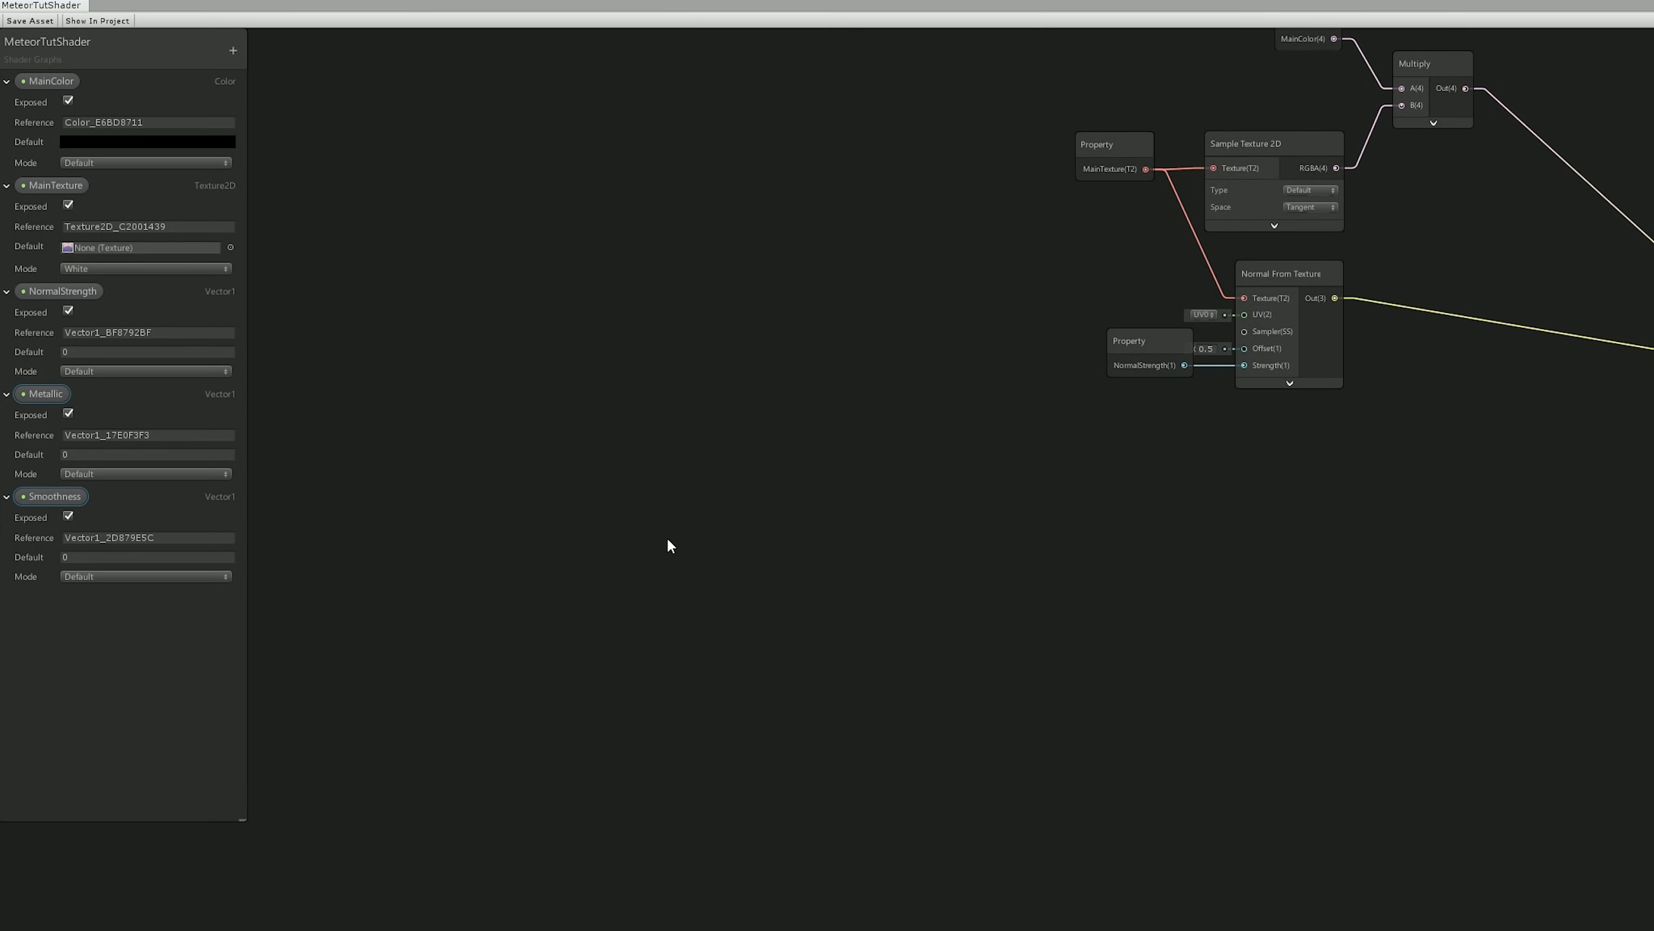
{"action": "key", "text": "space"}
{"action": "type", "text": "voronoi"}
{"action": "key", "text": "Return"}
{"action": "left_click_drag", "start_coordinate": [903, 643], "coordinate": [1012, 573]}
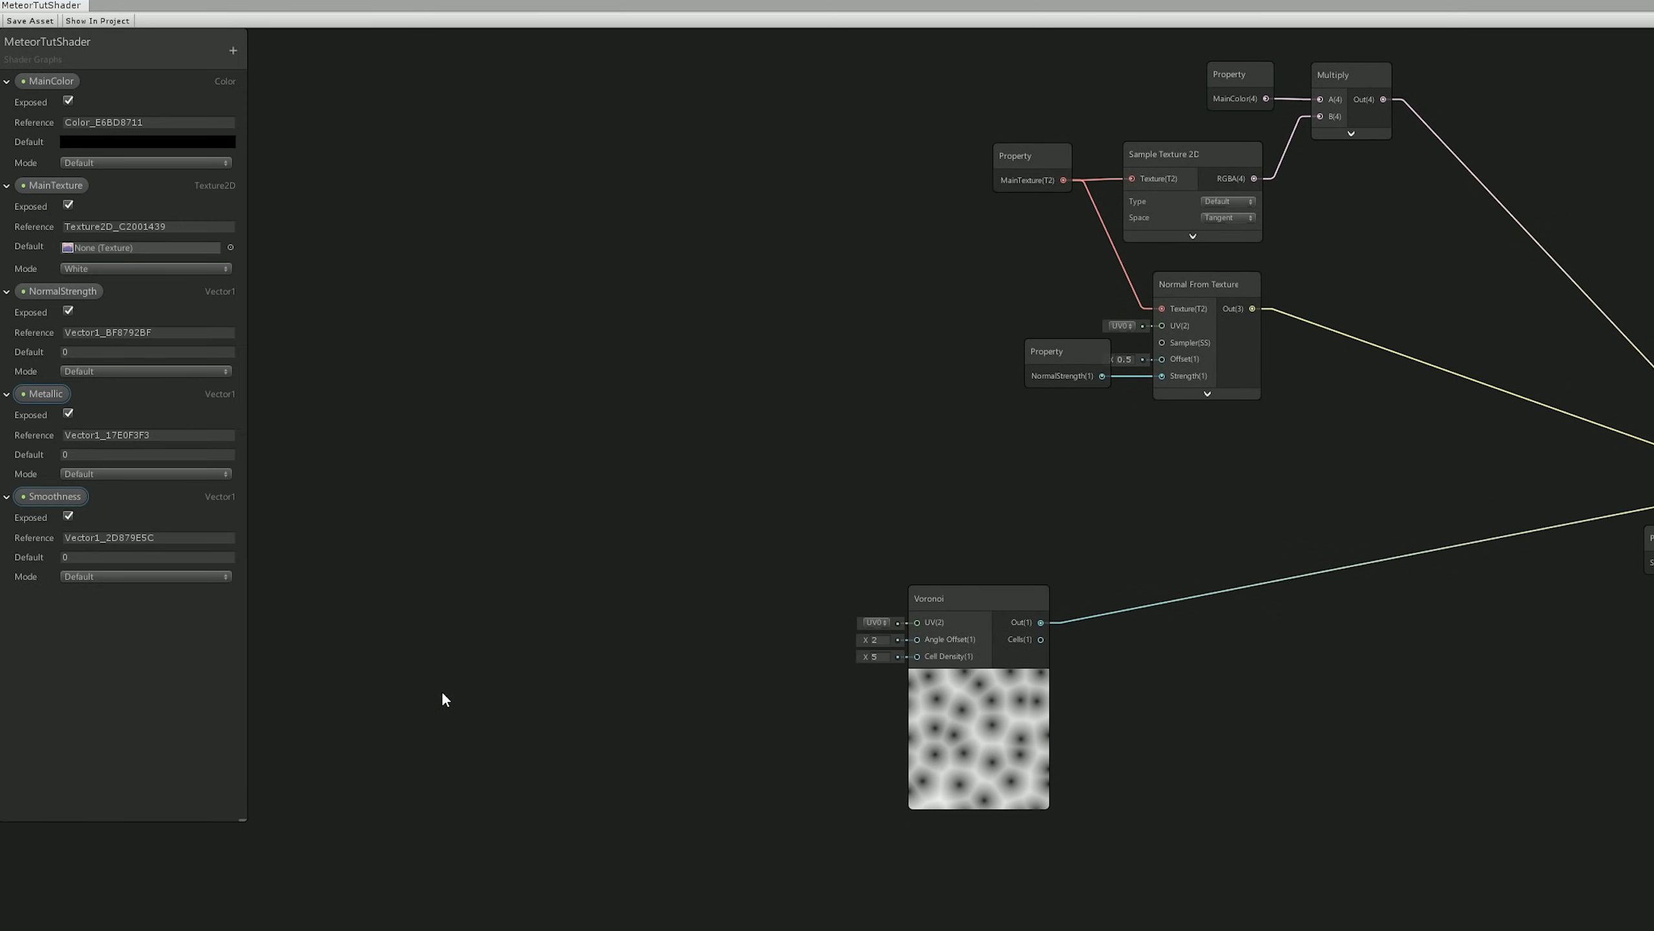
- Add a Time node and a Multiply node before the Voronoi, connecting the Time output to Multiply's B input
{"action": "middle_click_drag", "start_coordinate": [477, 694], "coordinate": [562, 681]}
{"action": "key", "text": "space"}
{"action": "type", "text": "tim"}
{"action": "key", "text": "Return"}
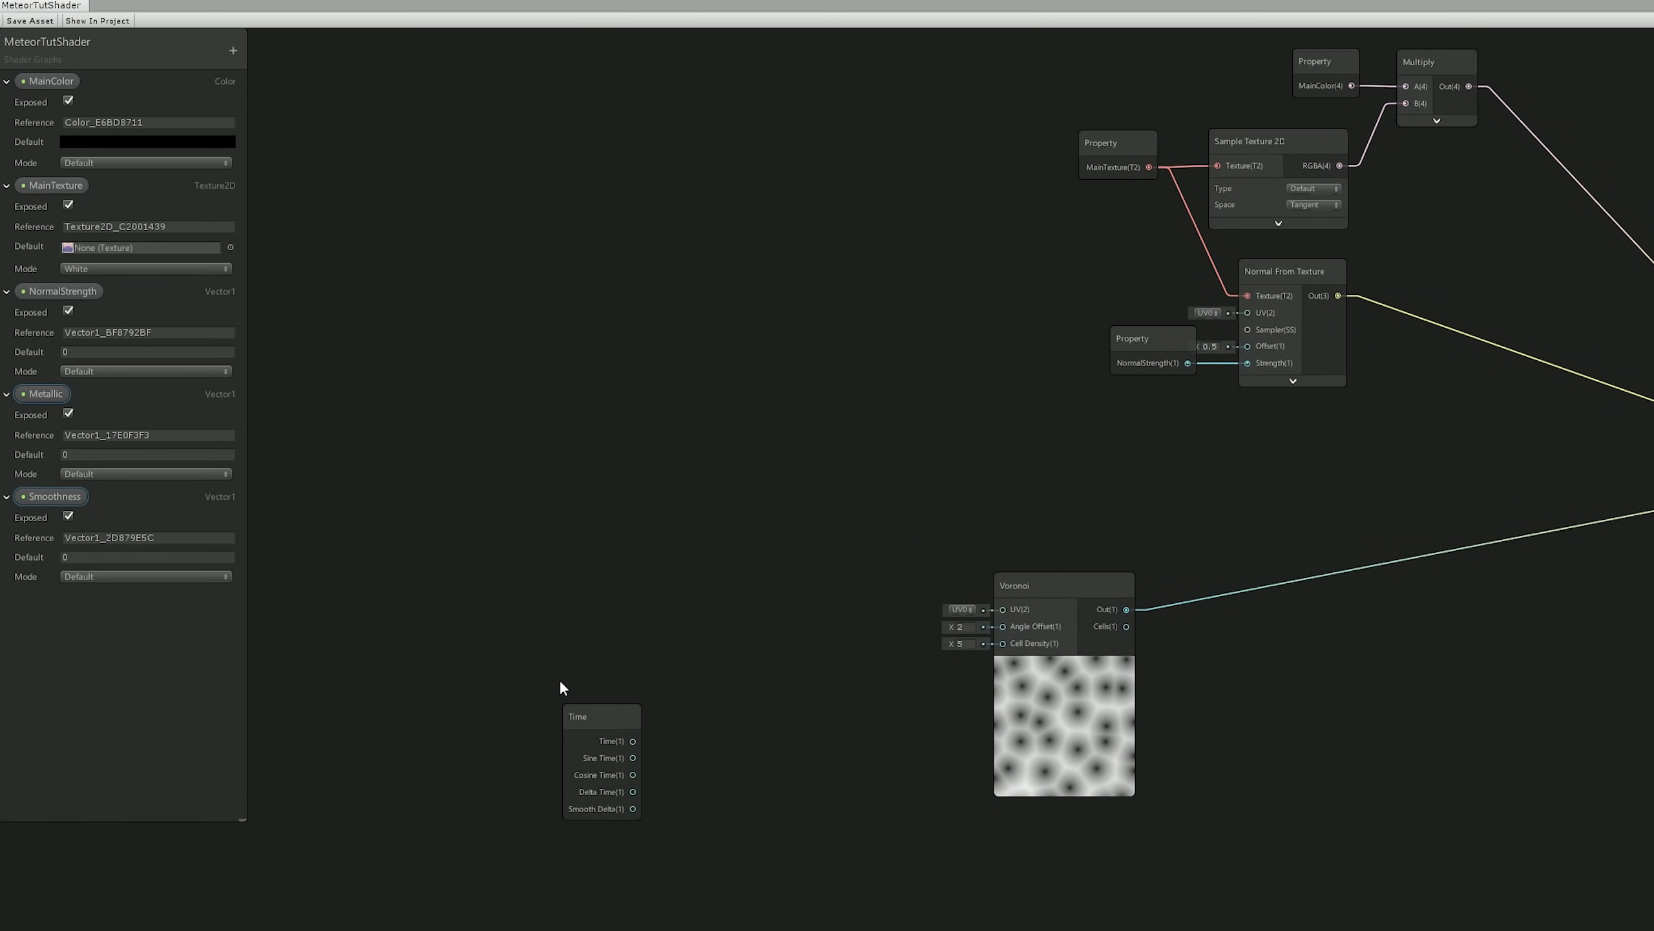
{"action": "key", "text": "space"}
{"action": "type", "text": "mult"}
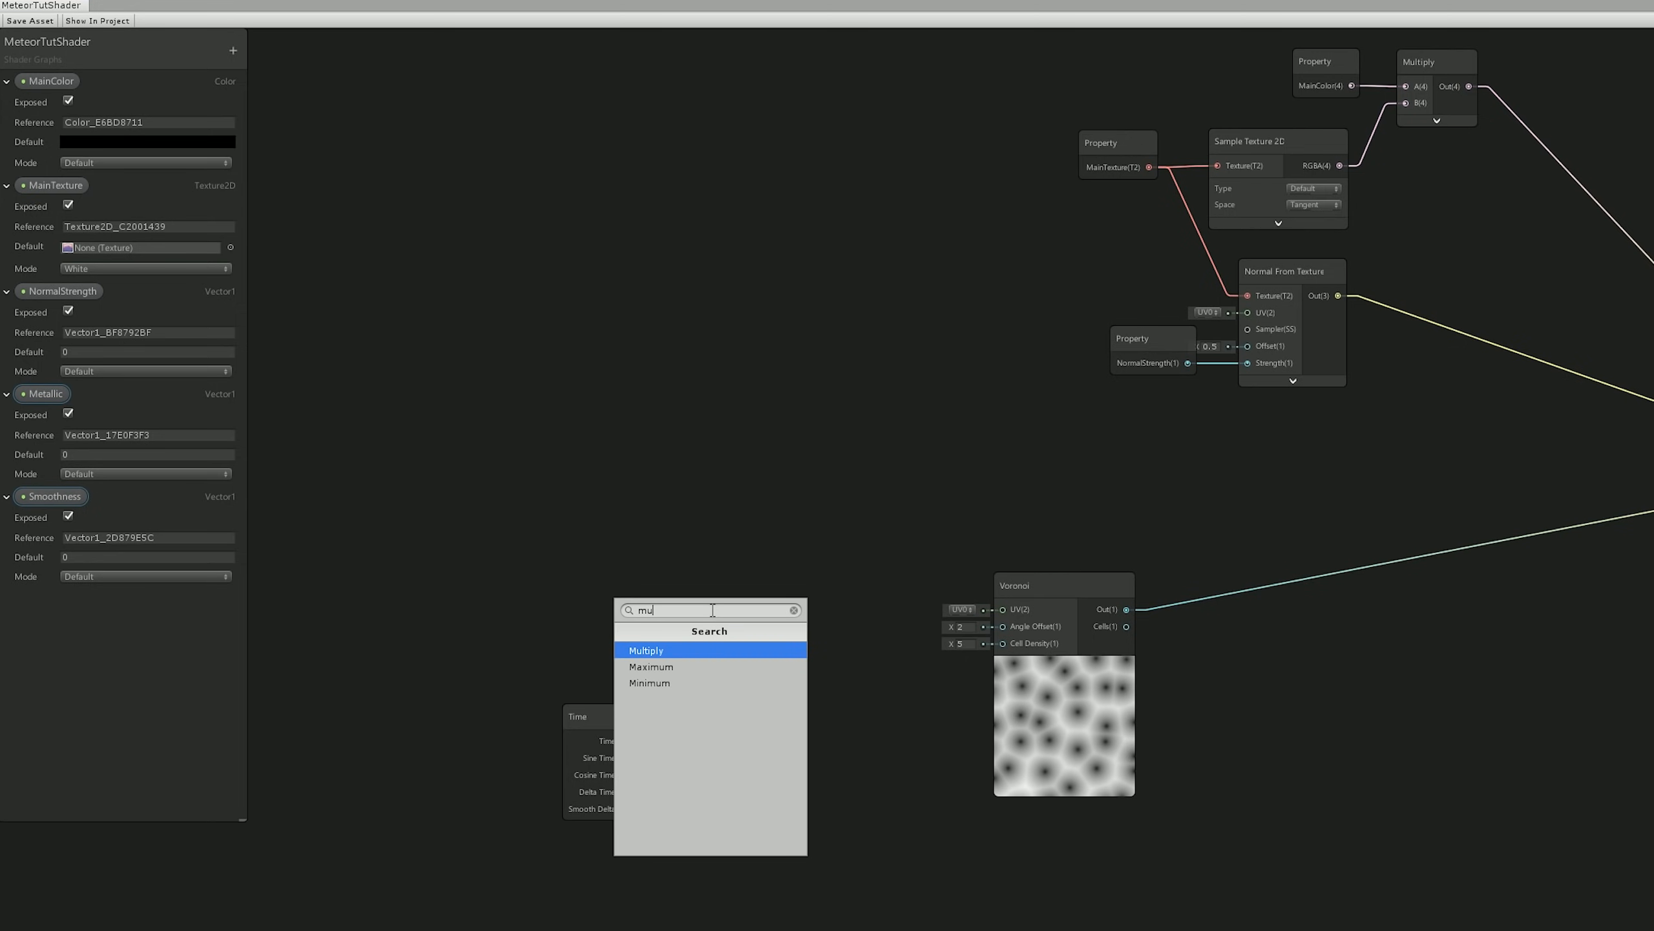
{"action": "key", "text": "Return"}
{"action": "left_click_drag", "start_coordinate": [641, 743], "coordinate": [732, 654]}
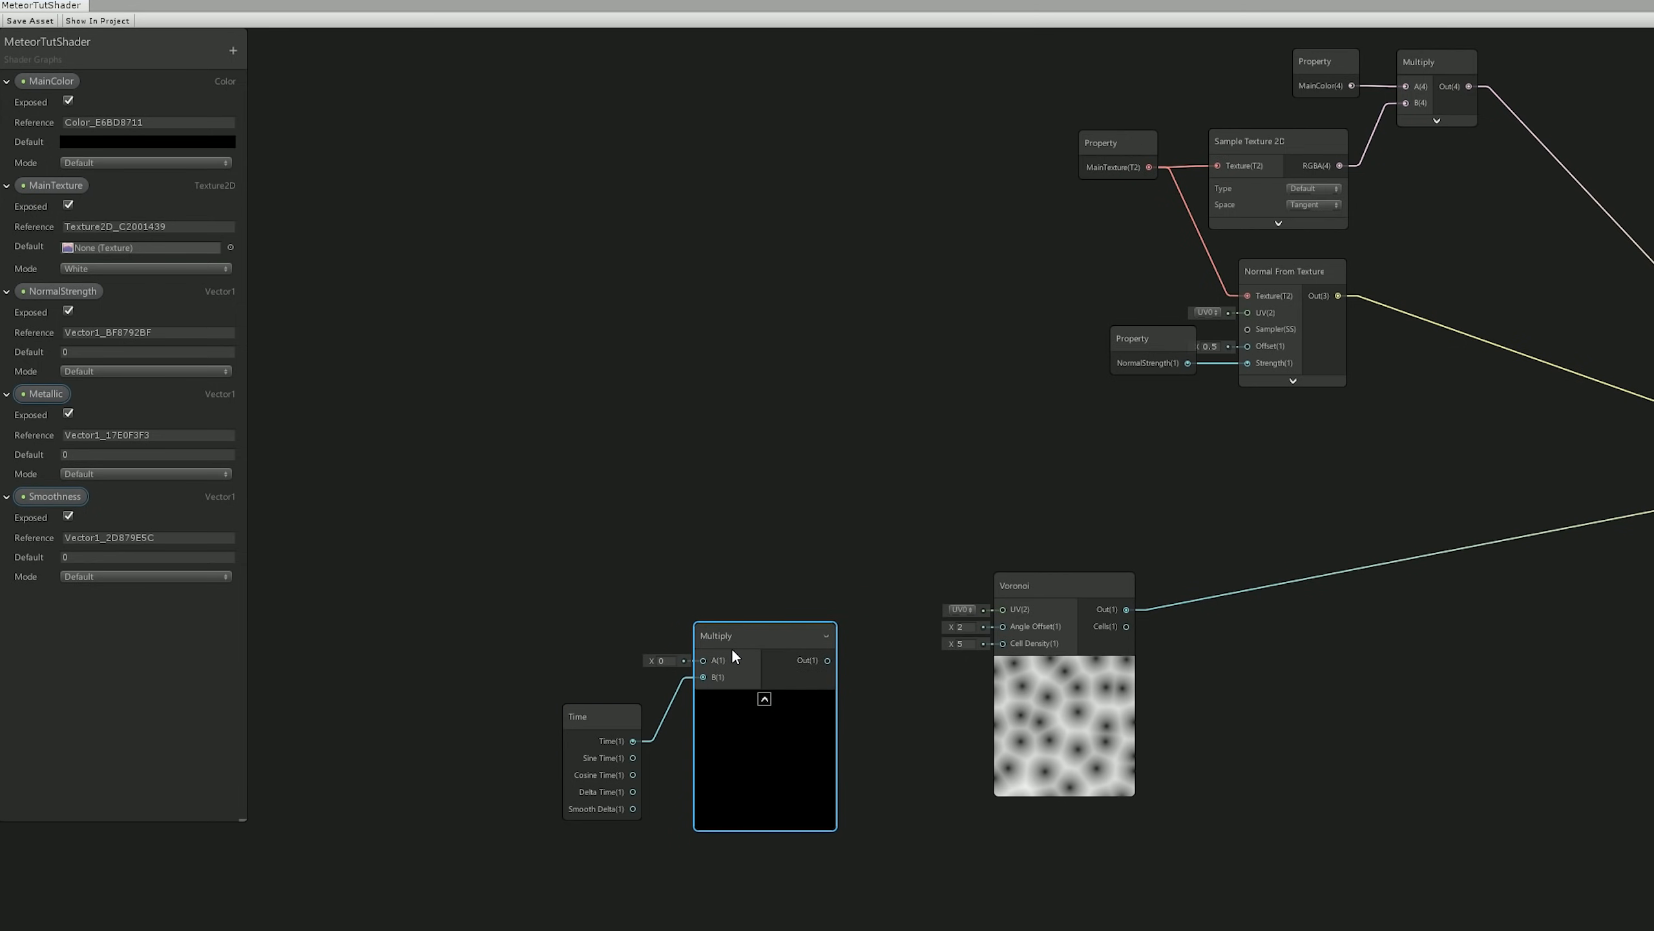
- Create a Vector2 property named VoronoiSpeed with a default X value of 0.1
{"action": "left_click", "coordinate": [232, 51]}
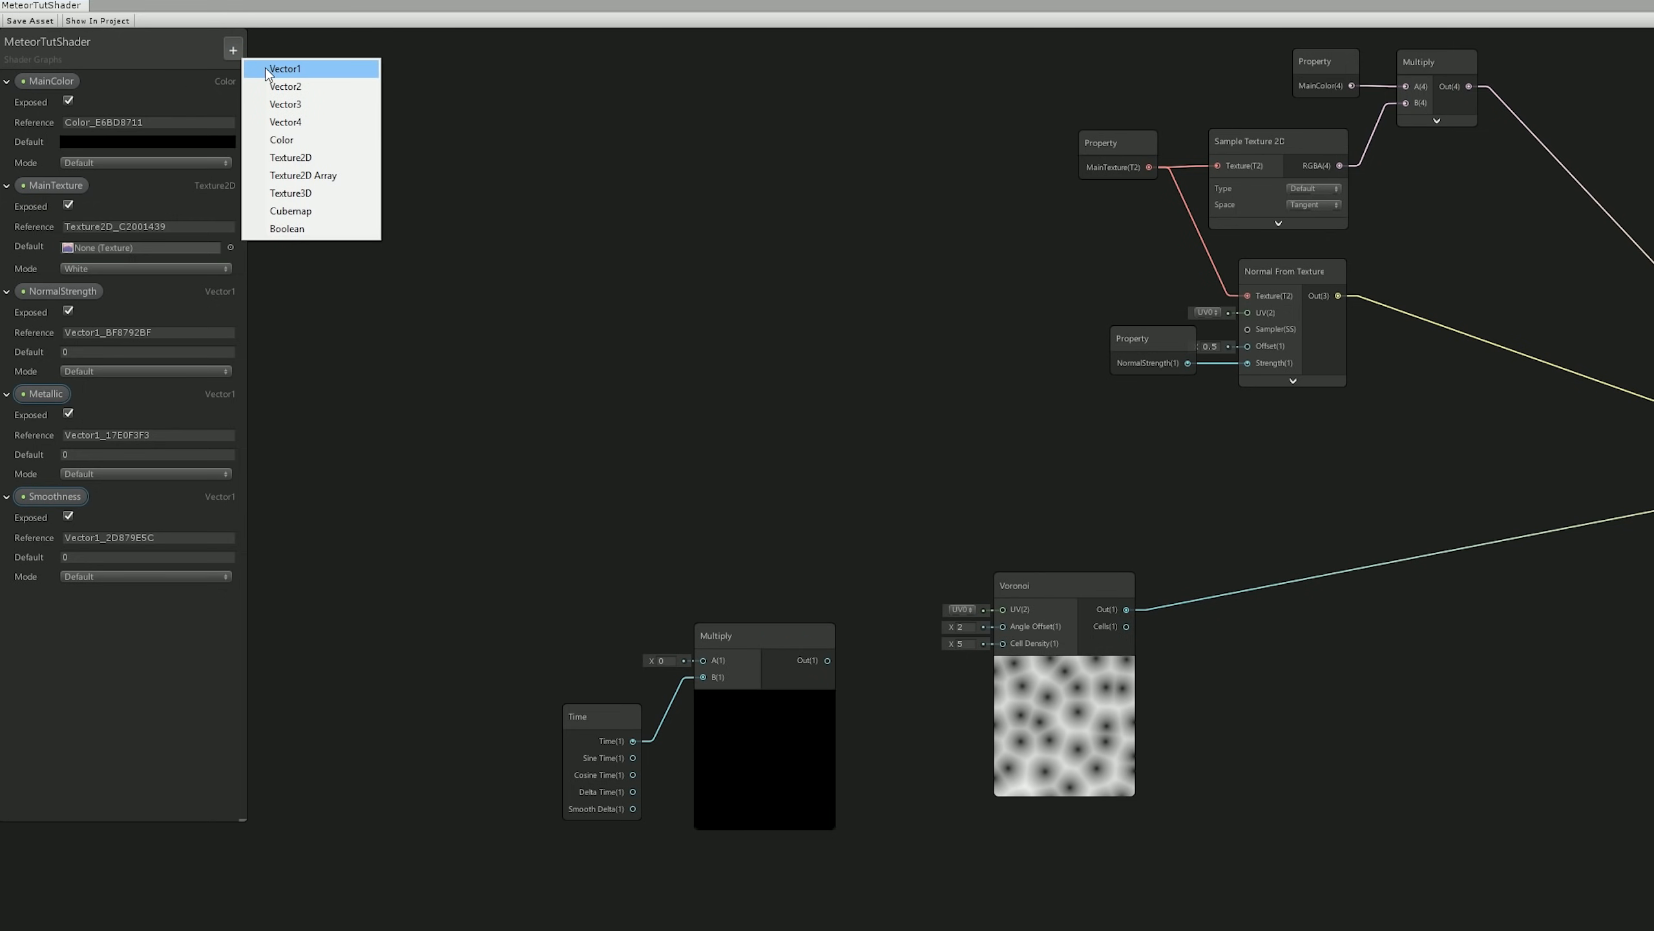
{"action": "left_click", "coordinate": [277, 79]}
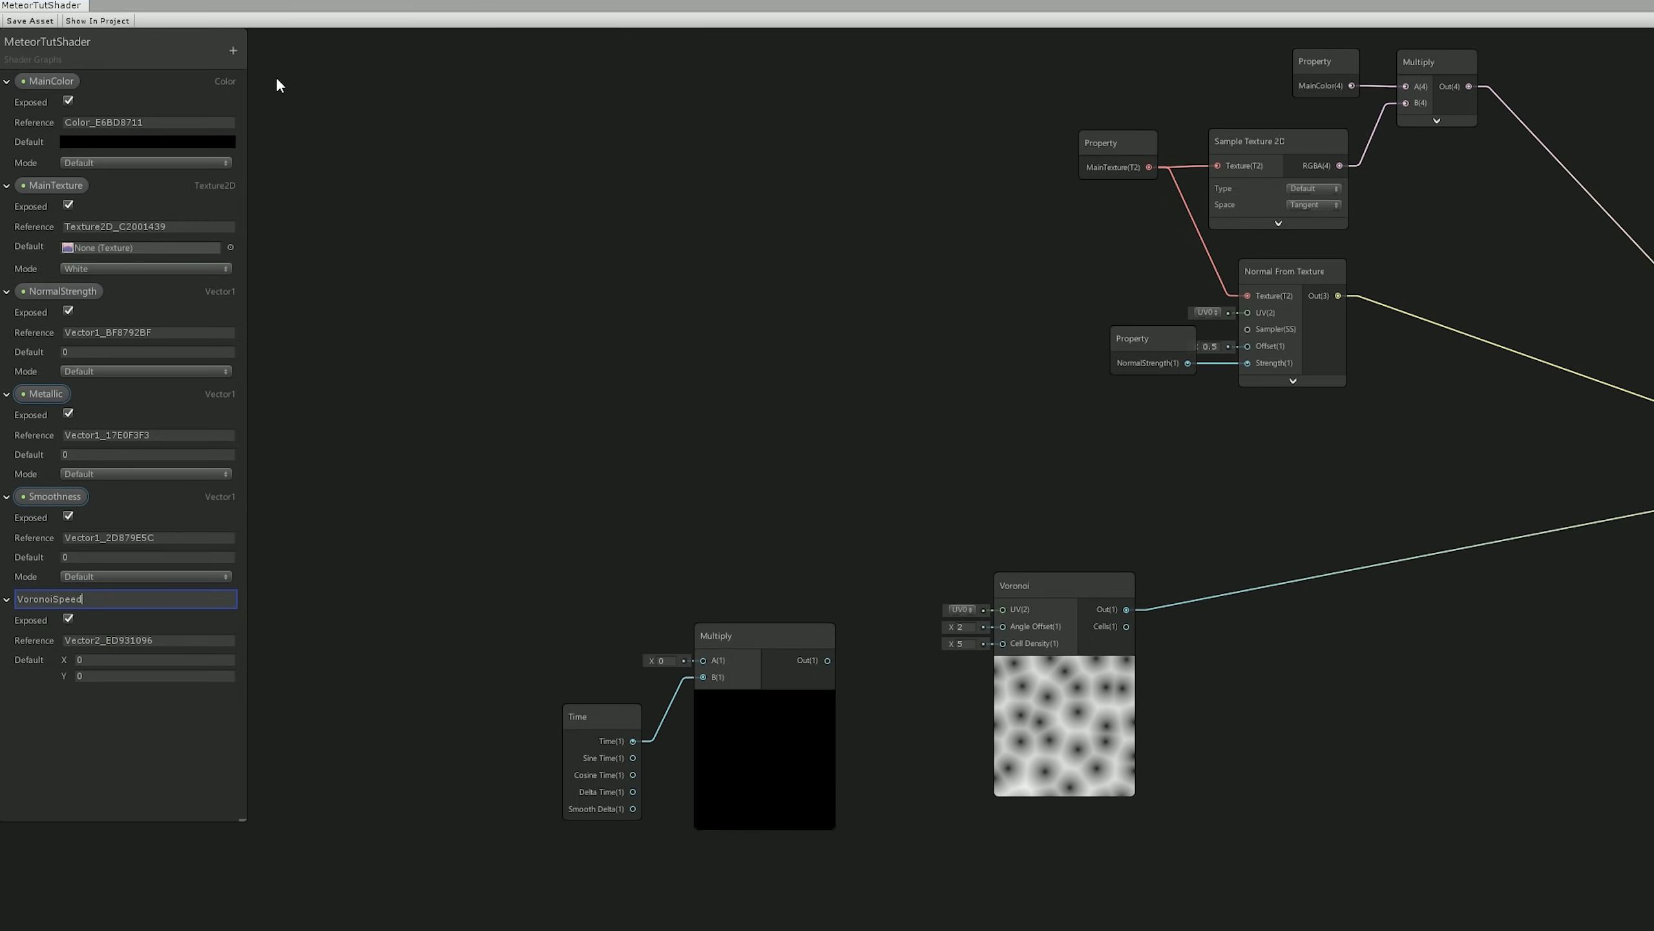
{"action": "left_click", "coordinate": [108, 660]}
{"action": "type", "text": "0.1"}
- Place VoronoiSpeed above the Time node, connect it to Multiply's A input, and collapse the Multiply preview
{"action": "left_click_drag", "start_coordinate": [58, 604], "coordinate": [608, 626]}
{"action": "left_click_drag", "start_coordinate": [679, 667], "coordinate": [702, 661]}
{"action": "left_click_drag", "start_coordinate": [610, 639], "coordinate": [588, 644]}
{"action": "left_click", "coordinate": [761, 690]}
- Add a Tiling And Offset node, feeding Multiply's output into its Offset and its output into the Voronoi's UV
{"action": "left_click_drag", "start_coordinate": [750, 661], "coordinate": [791, 686]}
{"action": "type", "text": "tili"}
{"action": "key", "text": "Return"}
{"action": "left_click", "coordinate": [1039, 602]}
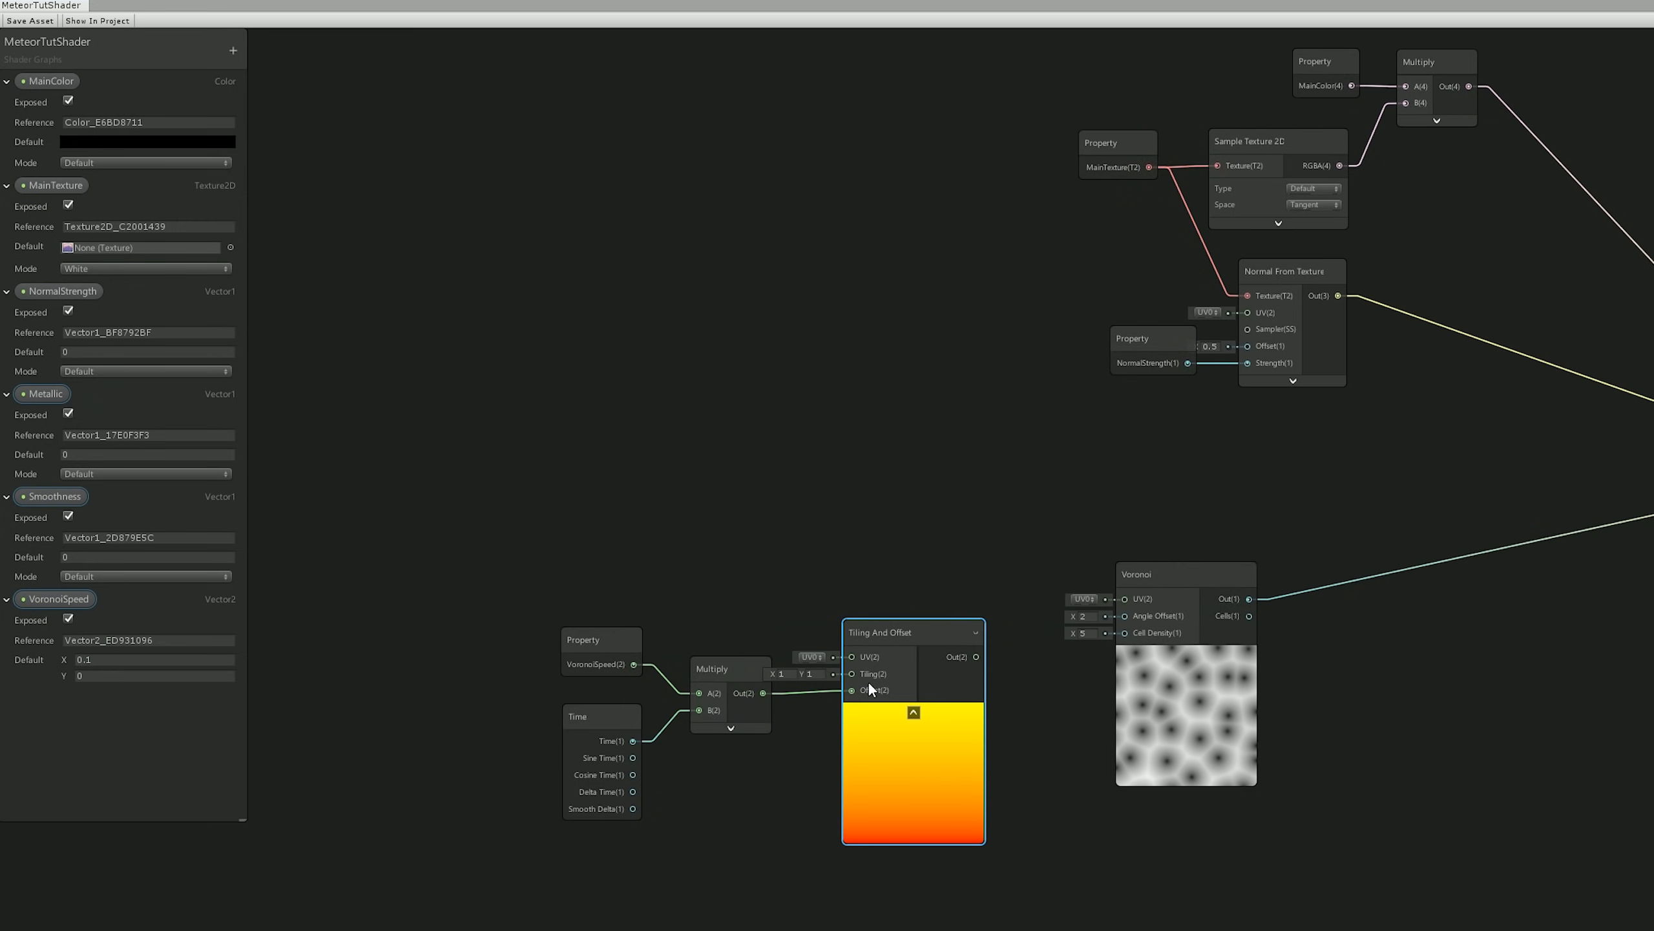
{"action": "left_click_drag", "start_coordinate": [976, 656], "coordinate": [1125, 599]}
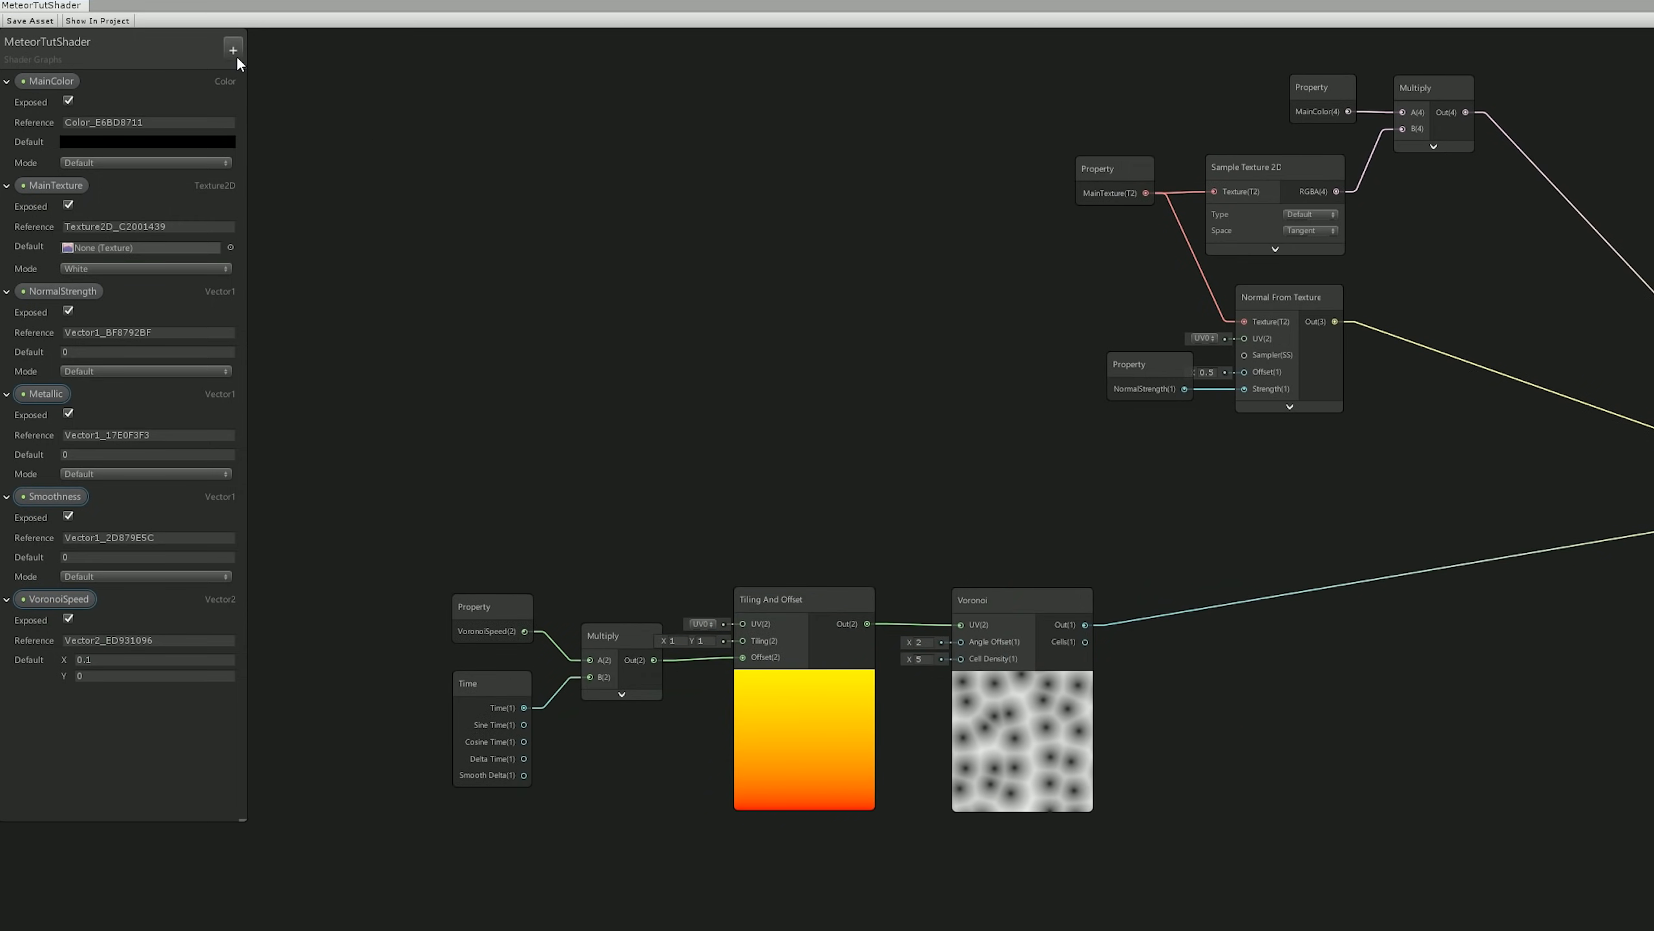
- Create a Vector1 property named VoronoiScale with default 5 and connect it to the Voronoi's Cell Density input
{"action": "left_click", "coordinate": [232, 50]}
{"action": "left_click", "coordinate": [261, 68]}
{"action": "type", "text": "VoronoiScale"}
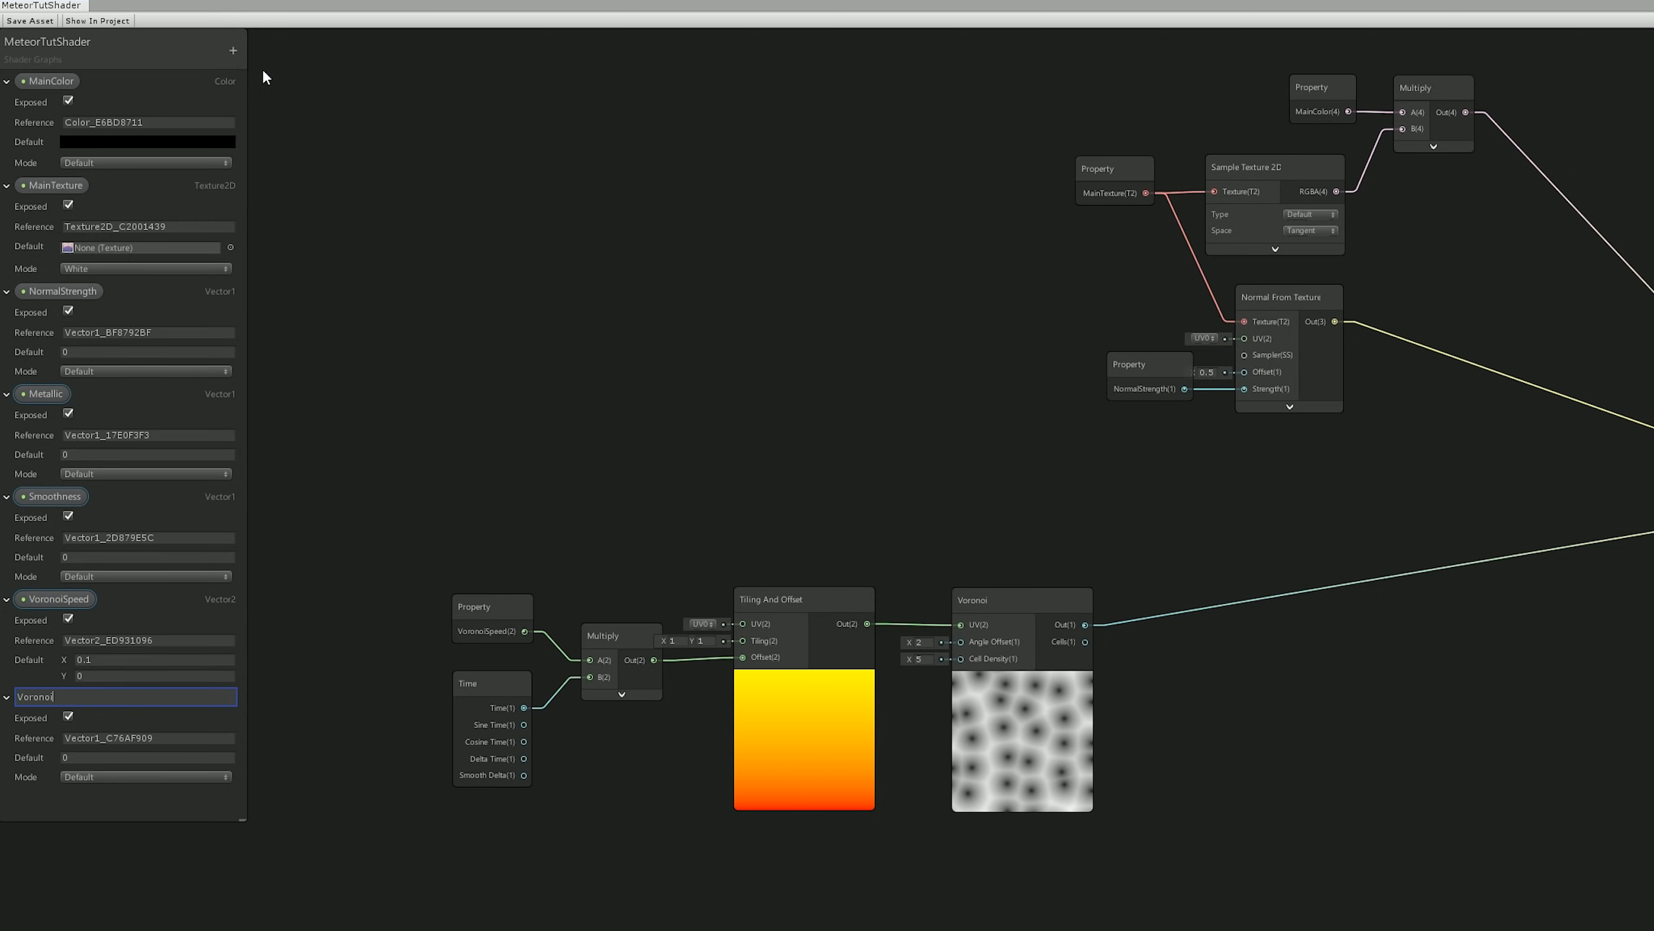
{"action": "left_click", "coordinate": [105, 757]}
{"action": "type", "text": "5"}
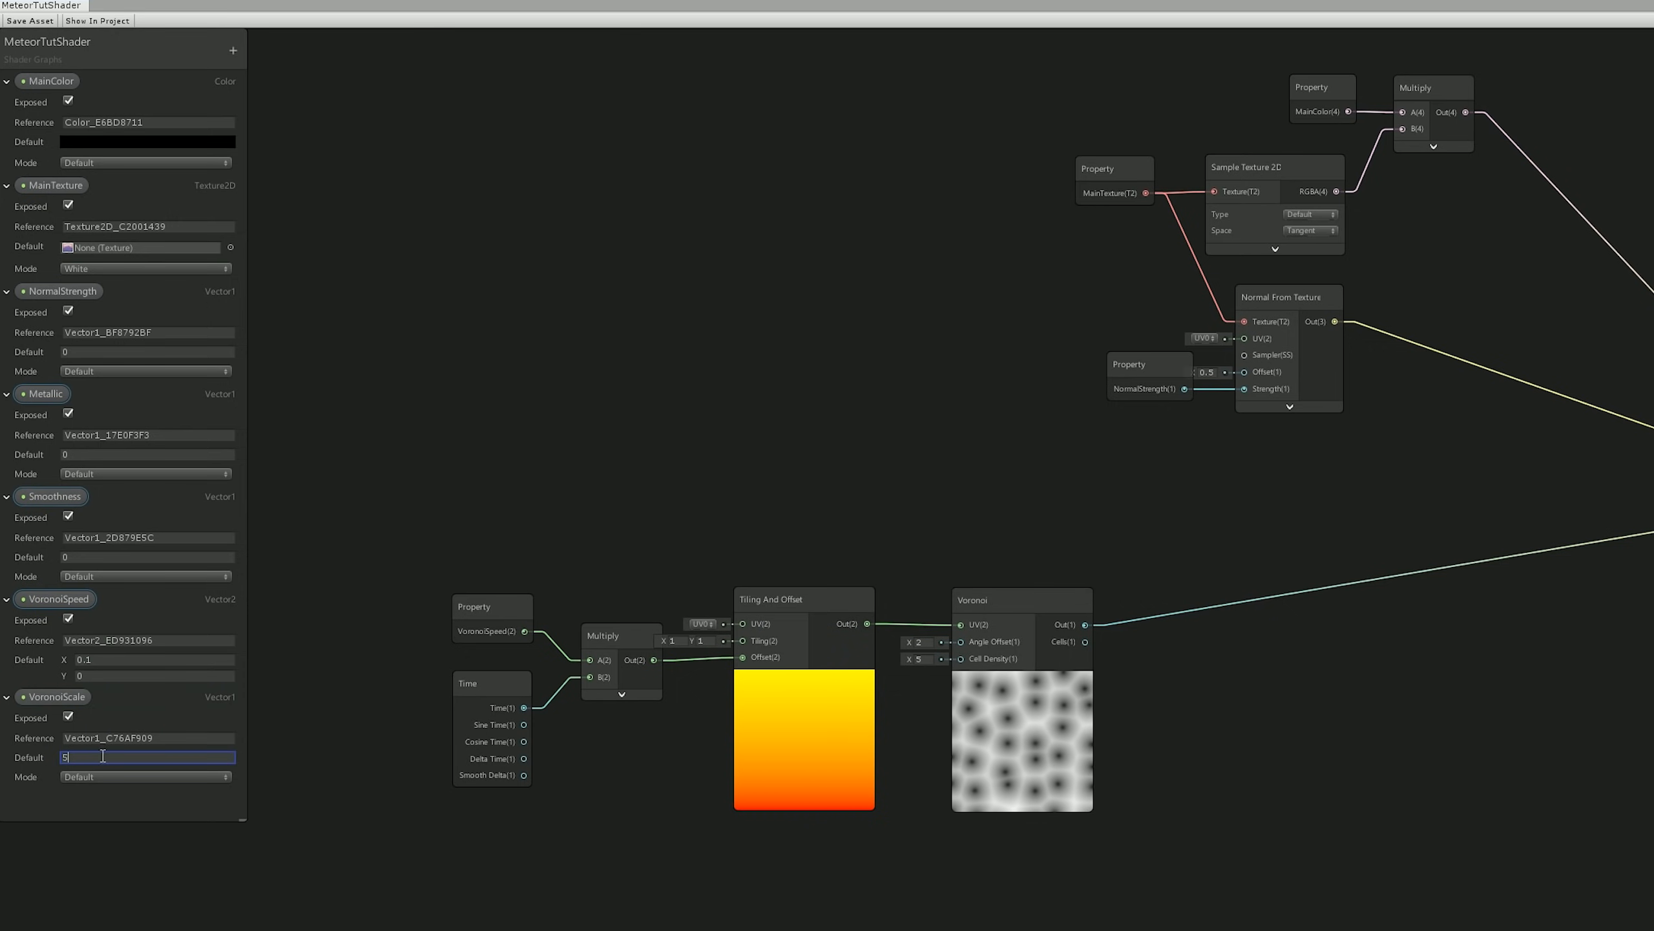
{"action": "left_click_drag", "start_coordinate": [58, 703], "coordinate": [889, 642]}
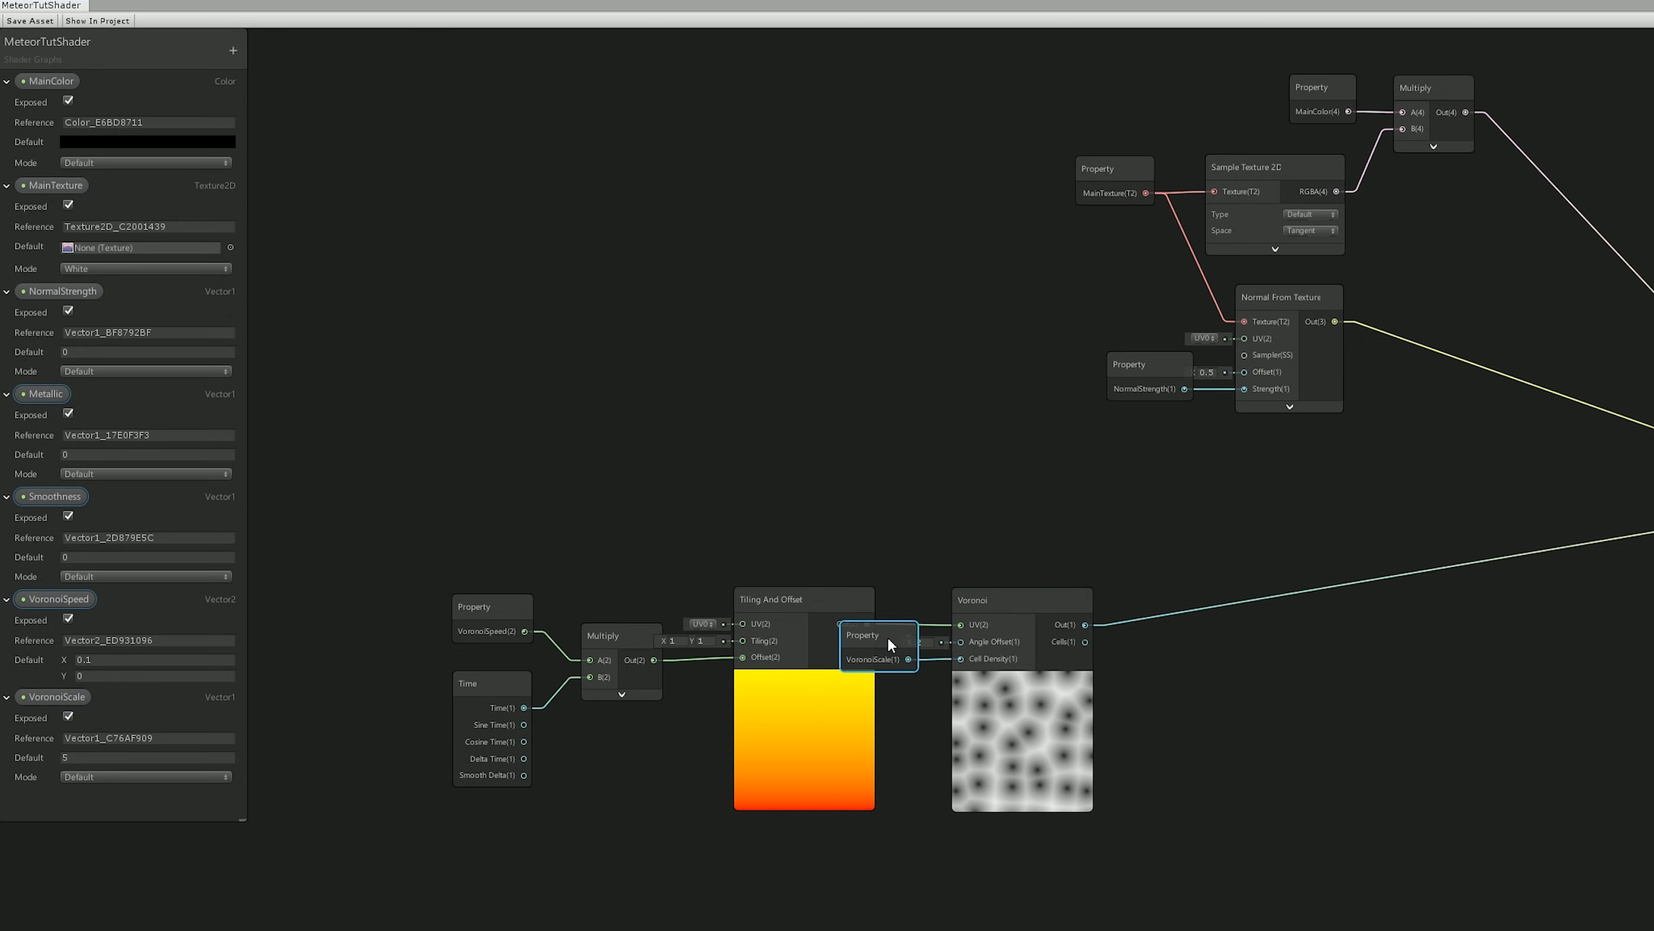
- Collapse the MainColor, MainTexture, NormalStrength, Metallic and Smoothness properties, and move Metallic and Smoothness to the start of the property list
{"action": "left_click", "coordinate": [6, 80]}
{"action": "left_click", "coordinate": [7, 103]}
{"action": "left_click", "coordinate": [5, 126]}
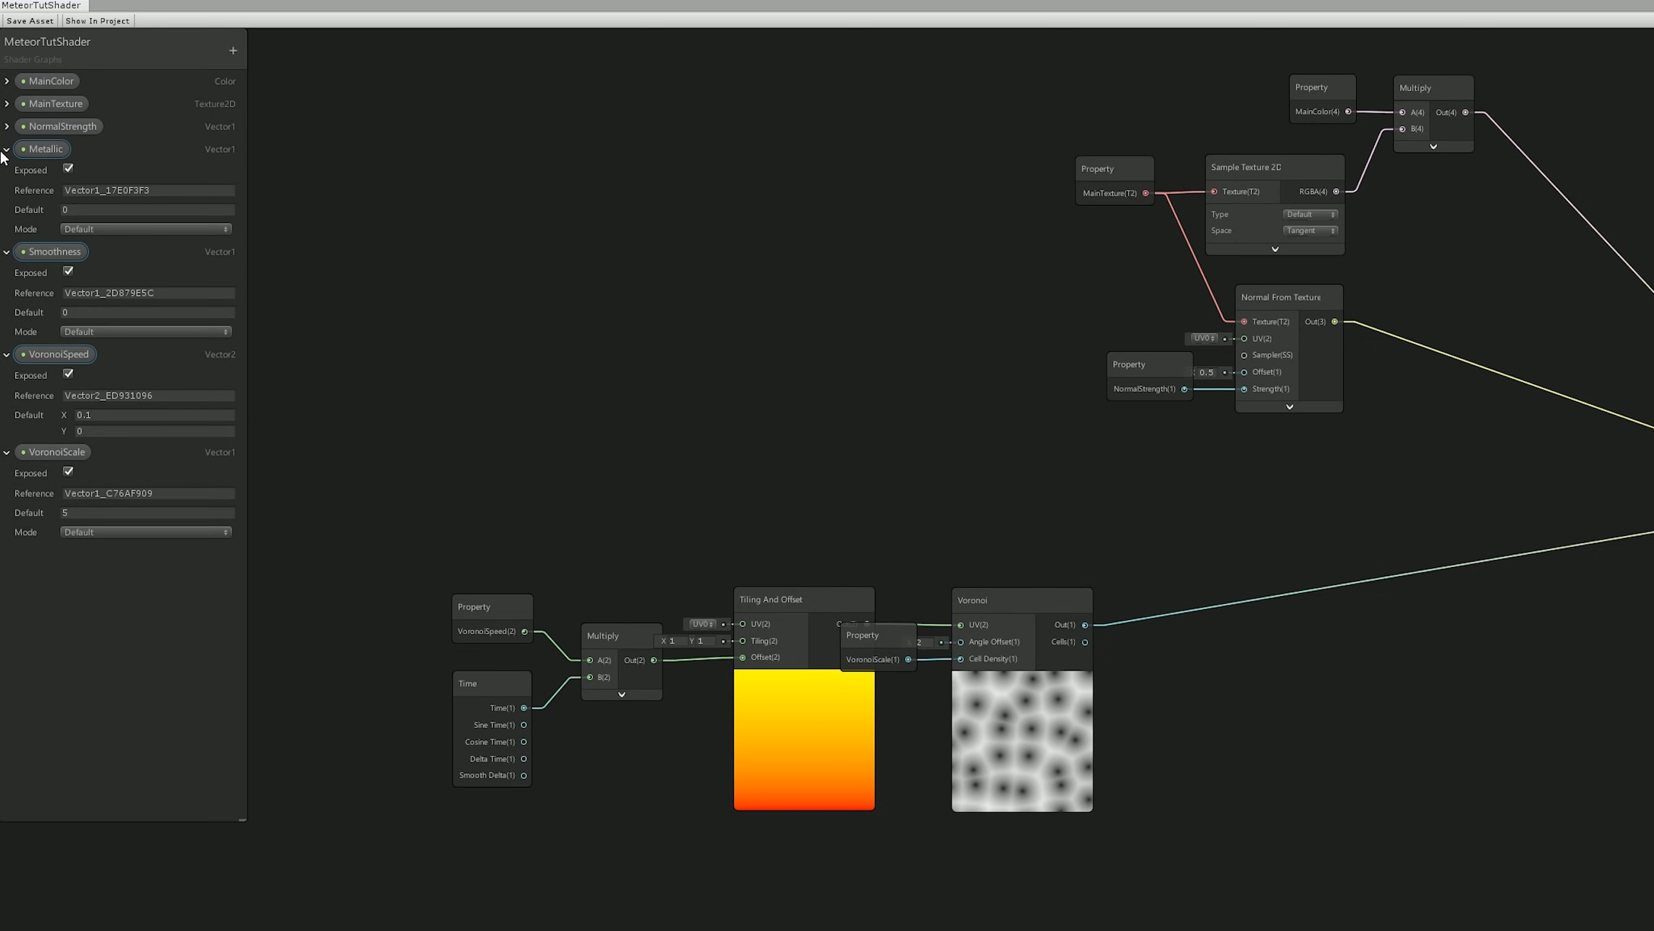
{"action": "left_click", "coordinate": [6, 149]}
{"action": "left_click", "coordinate": [6, 171]}
{"action": "left_click_drag", "start_coordinate": [45, 150], "coordinate": [63, 92]}
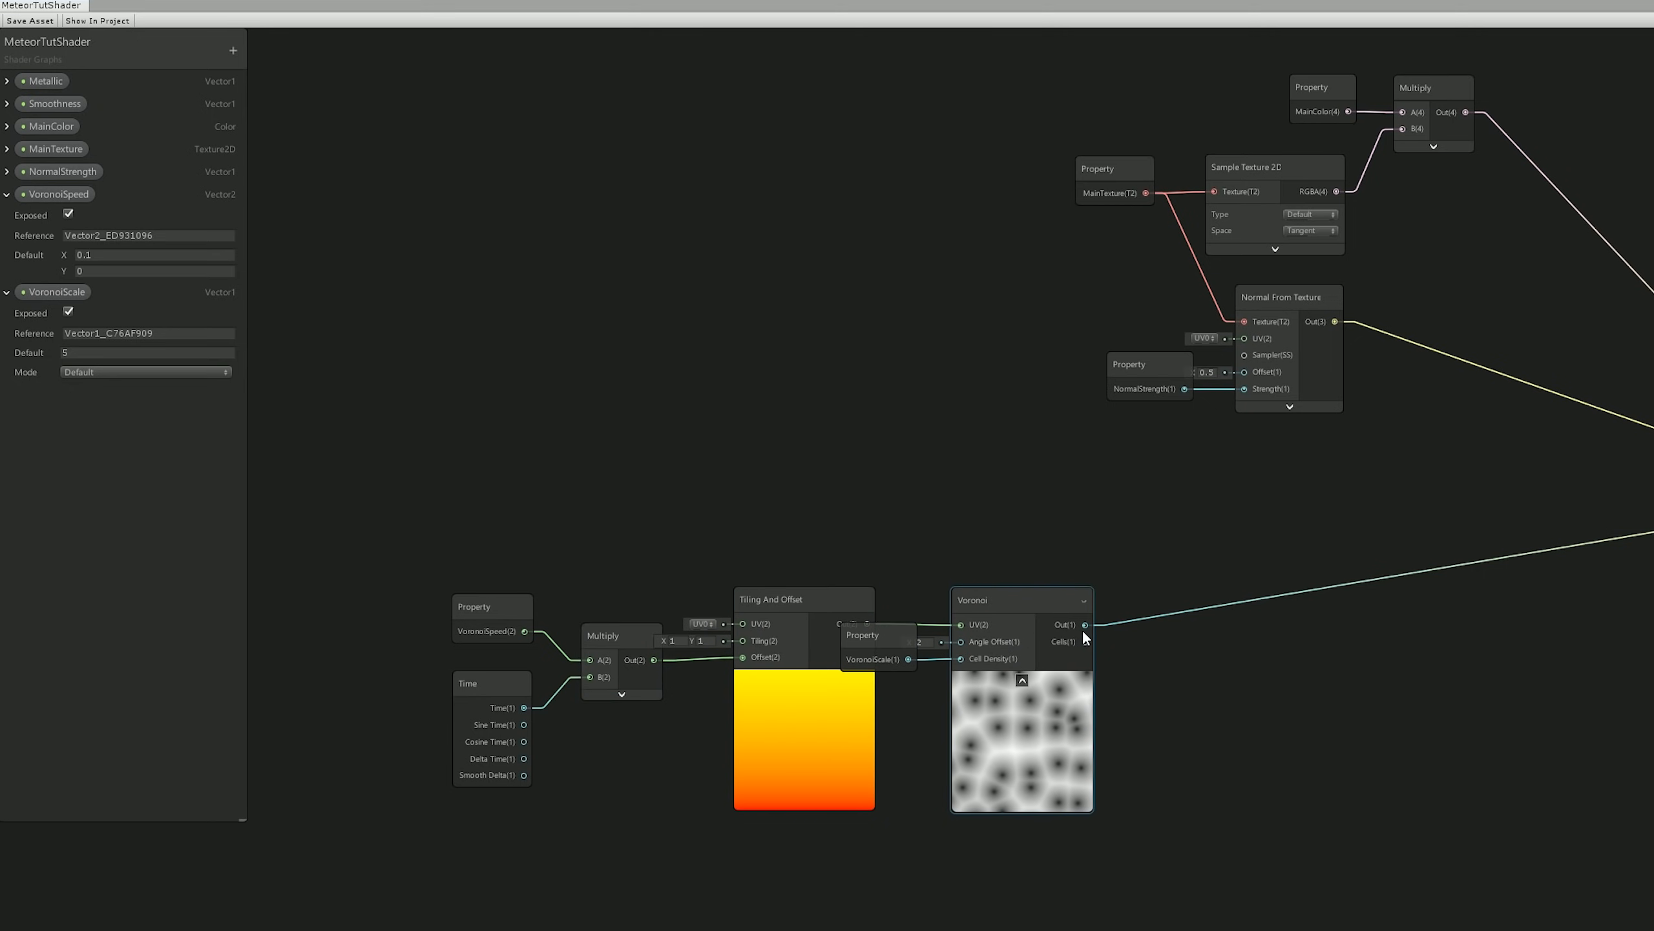
- Add a Power node after the Voronoi, feeding the Voronoi output into its A input, and adjust B to 2.45
{"action": "middle_click_drag", "start_coordinate": [1164, 645], "coordinate": [1104, 655]}
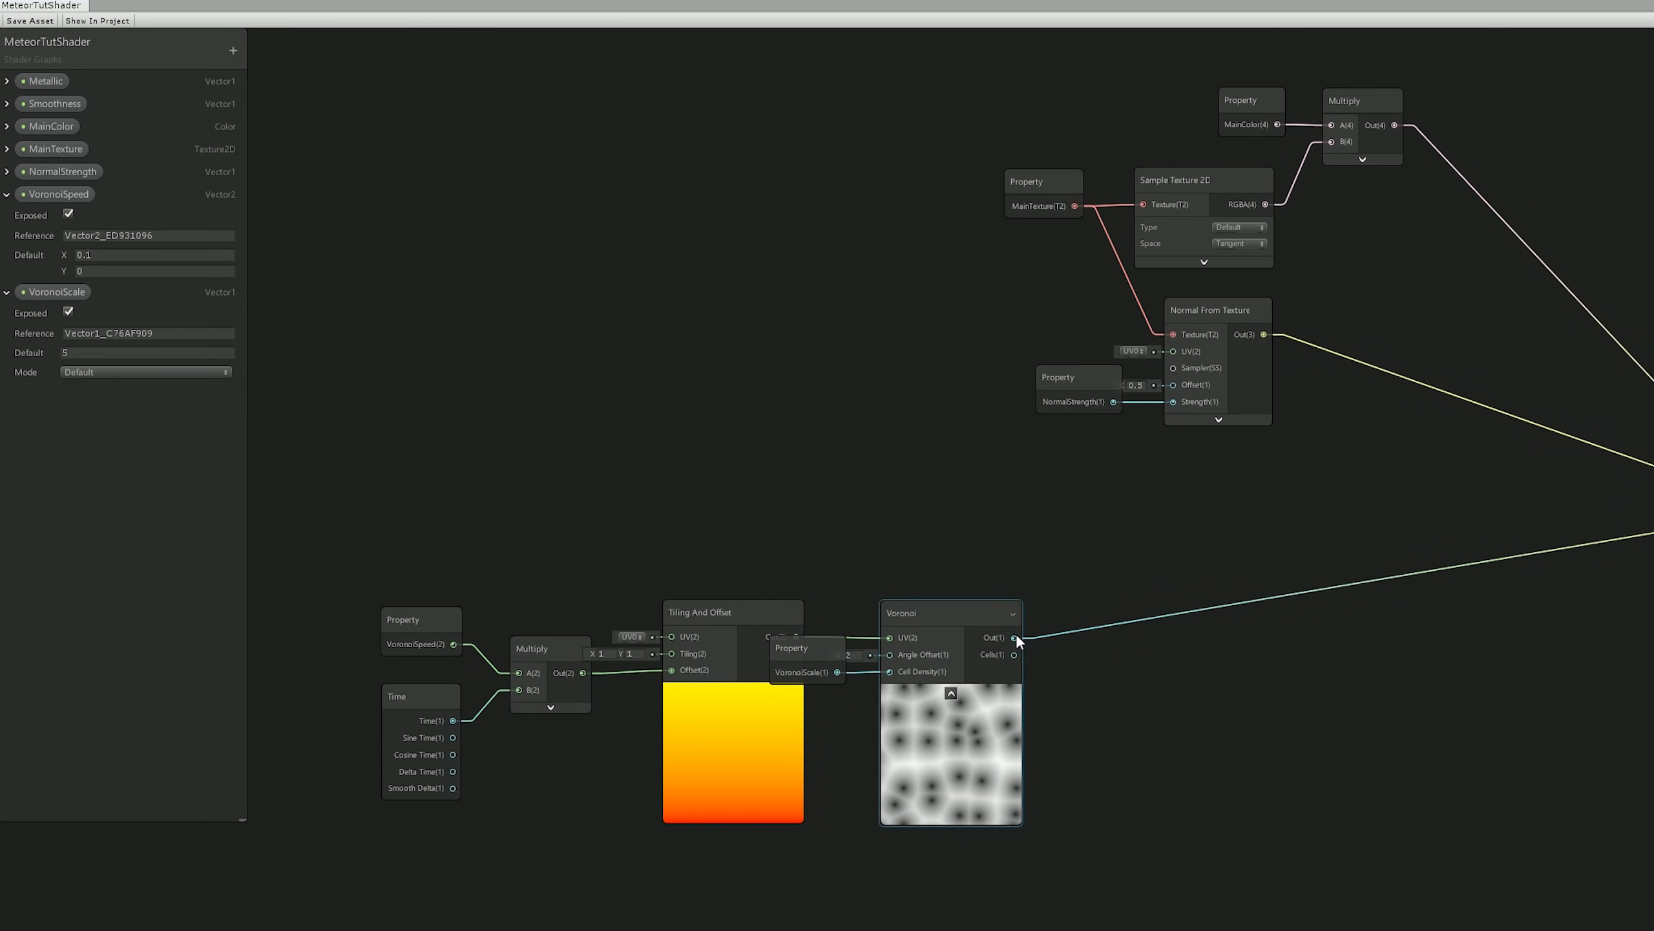
{"action": "key", "text": "space"}
{"action": "type", "text": "power"}
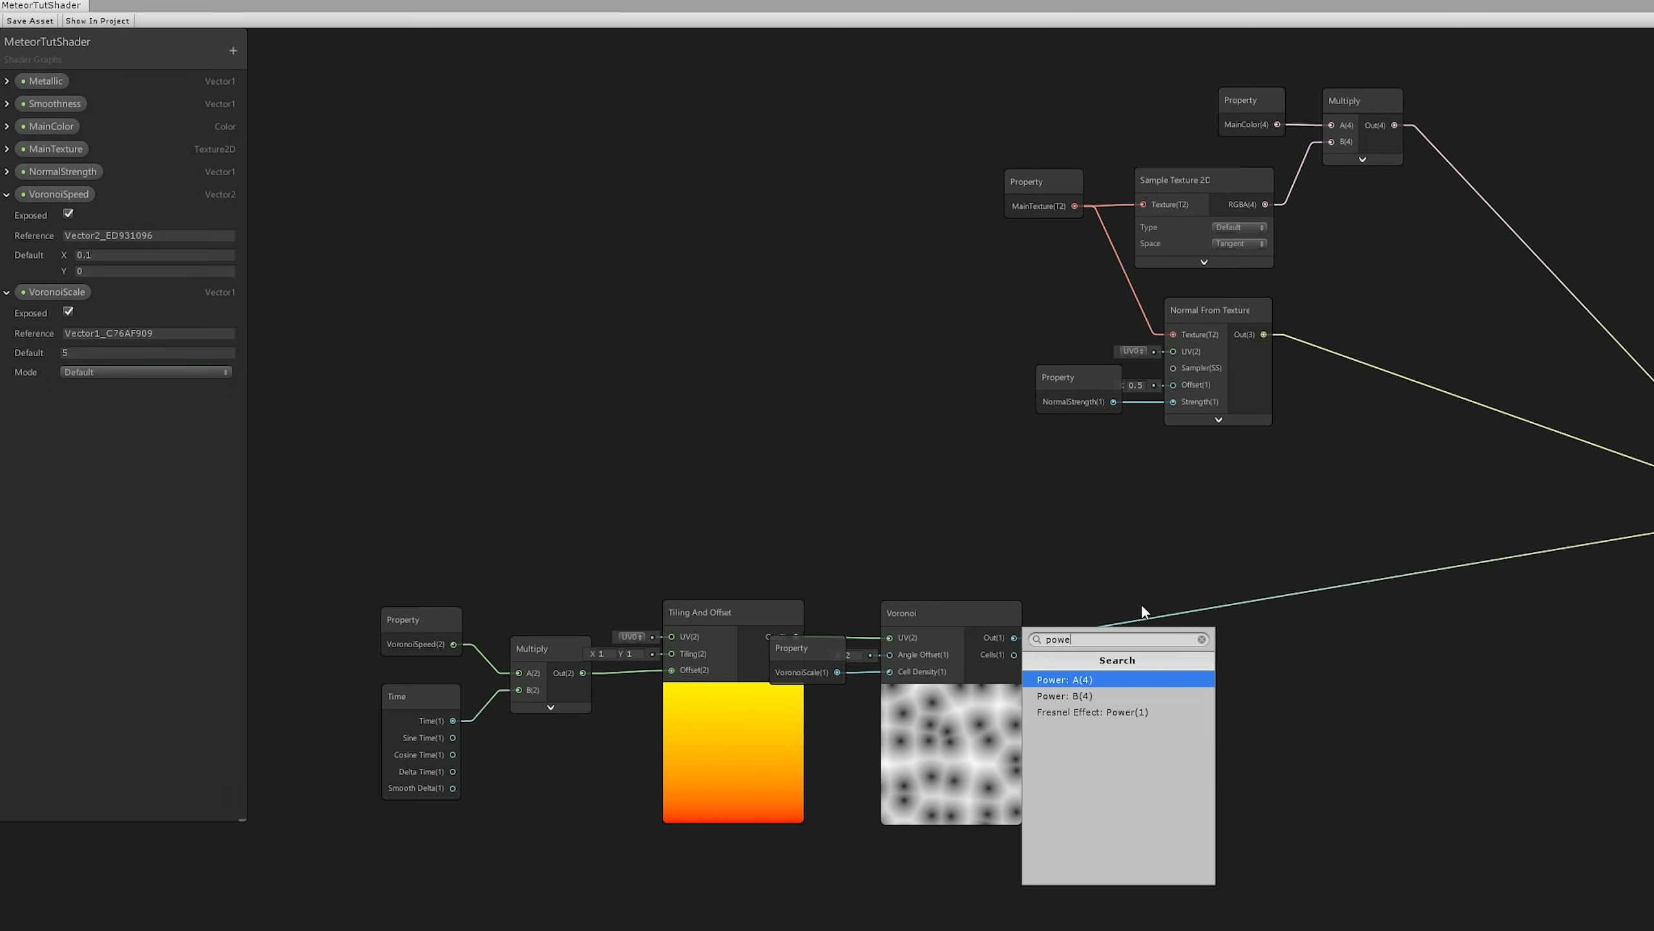
{"action": "key", "text": "Return"}
{"action": "left_click_drag", "start_coordinate": [1147, 626], "coordinate": [1138, 609]}
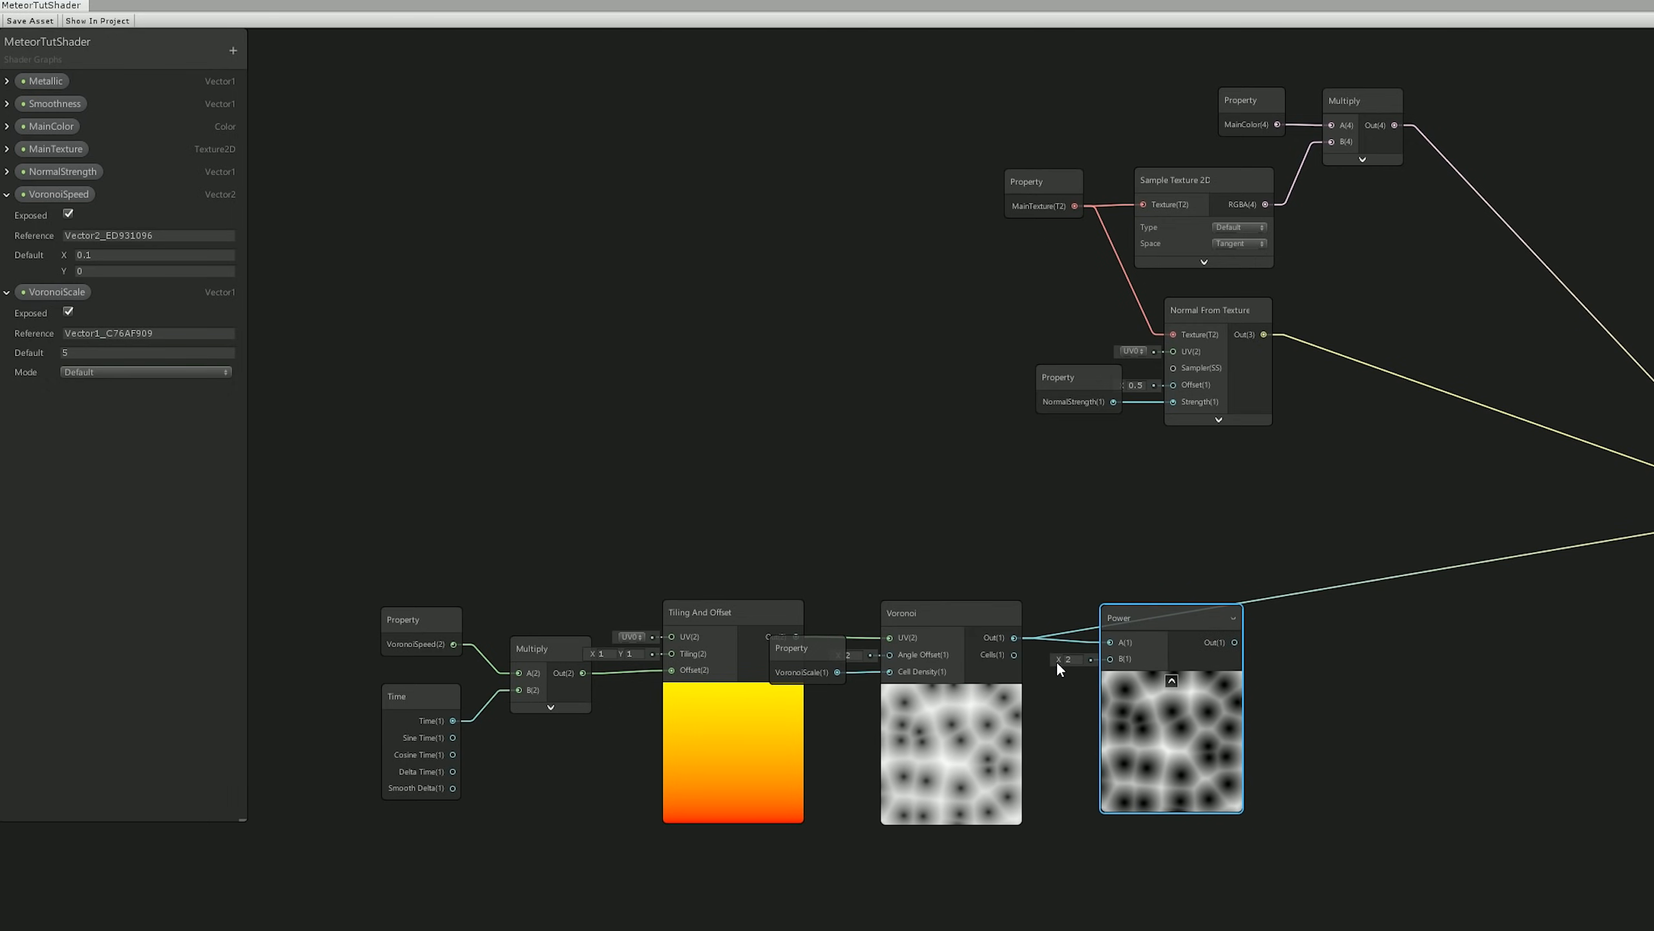
{"action": "left_click_drag", "start_coordinate": [1060, 660], "coordinate": [1078, 663]}
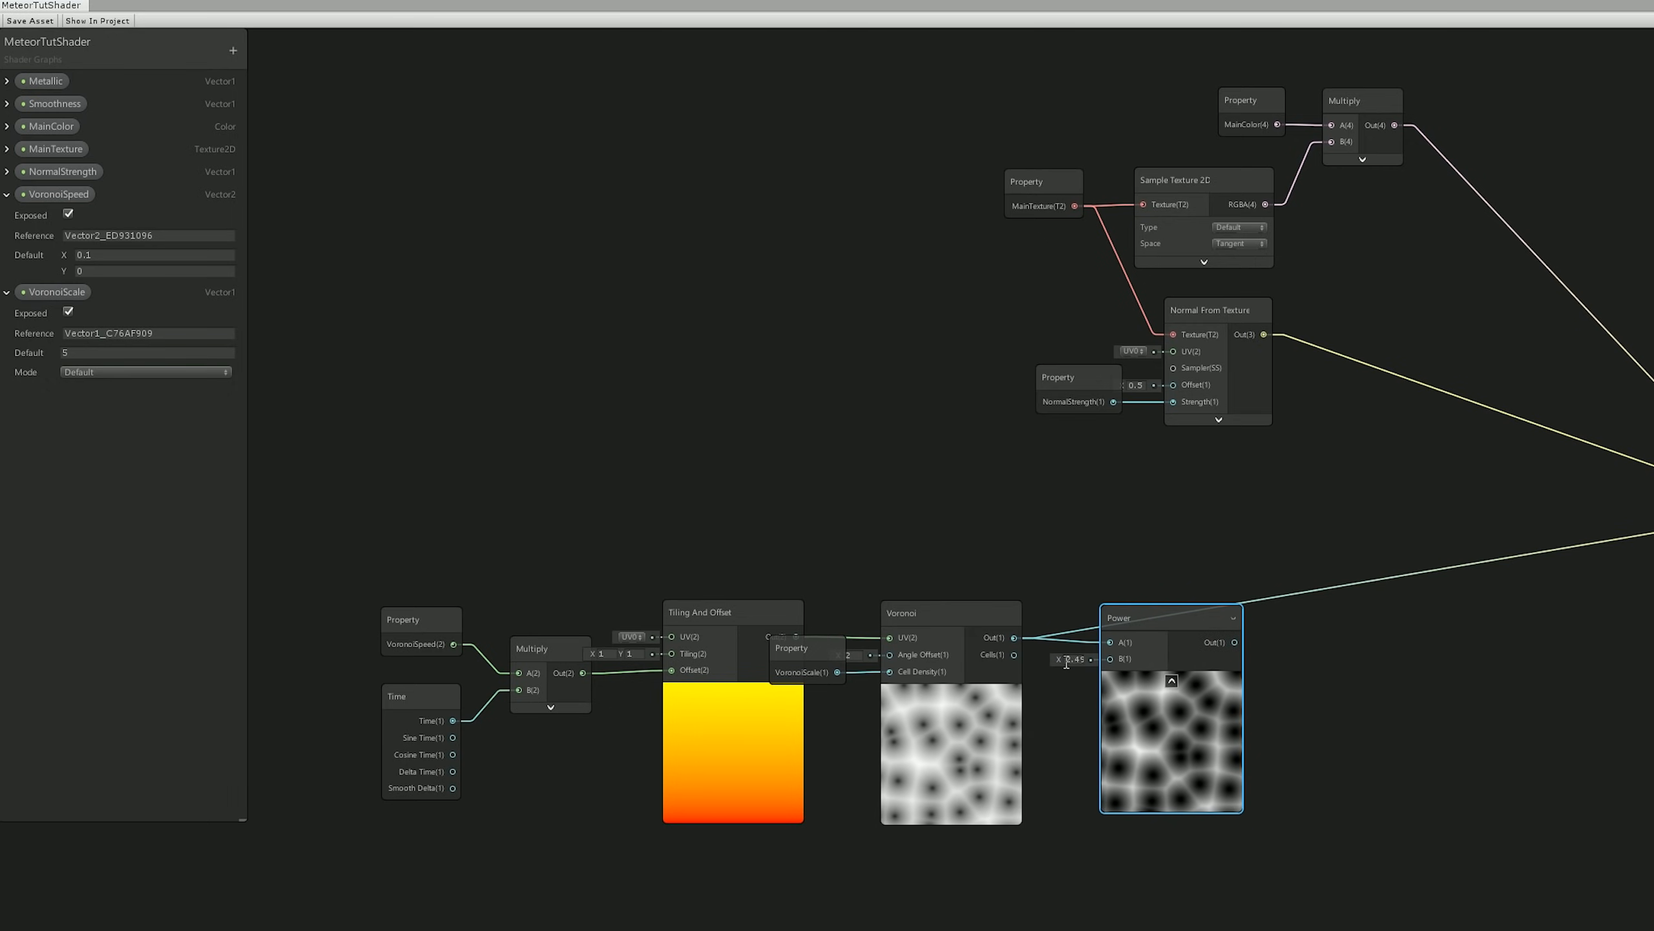
- Create a Vector1 property named VoronoiDissolve with default 2 and connect it to the Power node's B input
{"action": "left_click", "coordinate": [233, 51]}
{"action": "left_click", "coordinate": [249, 65]}
{"action": "type", "text": "Voronoi"}
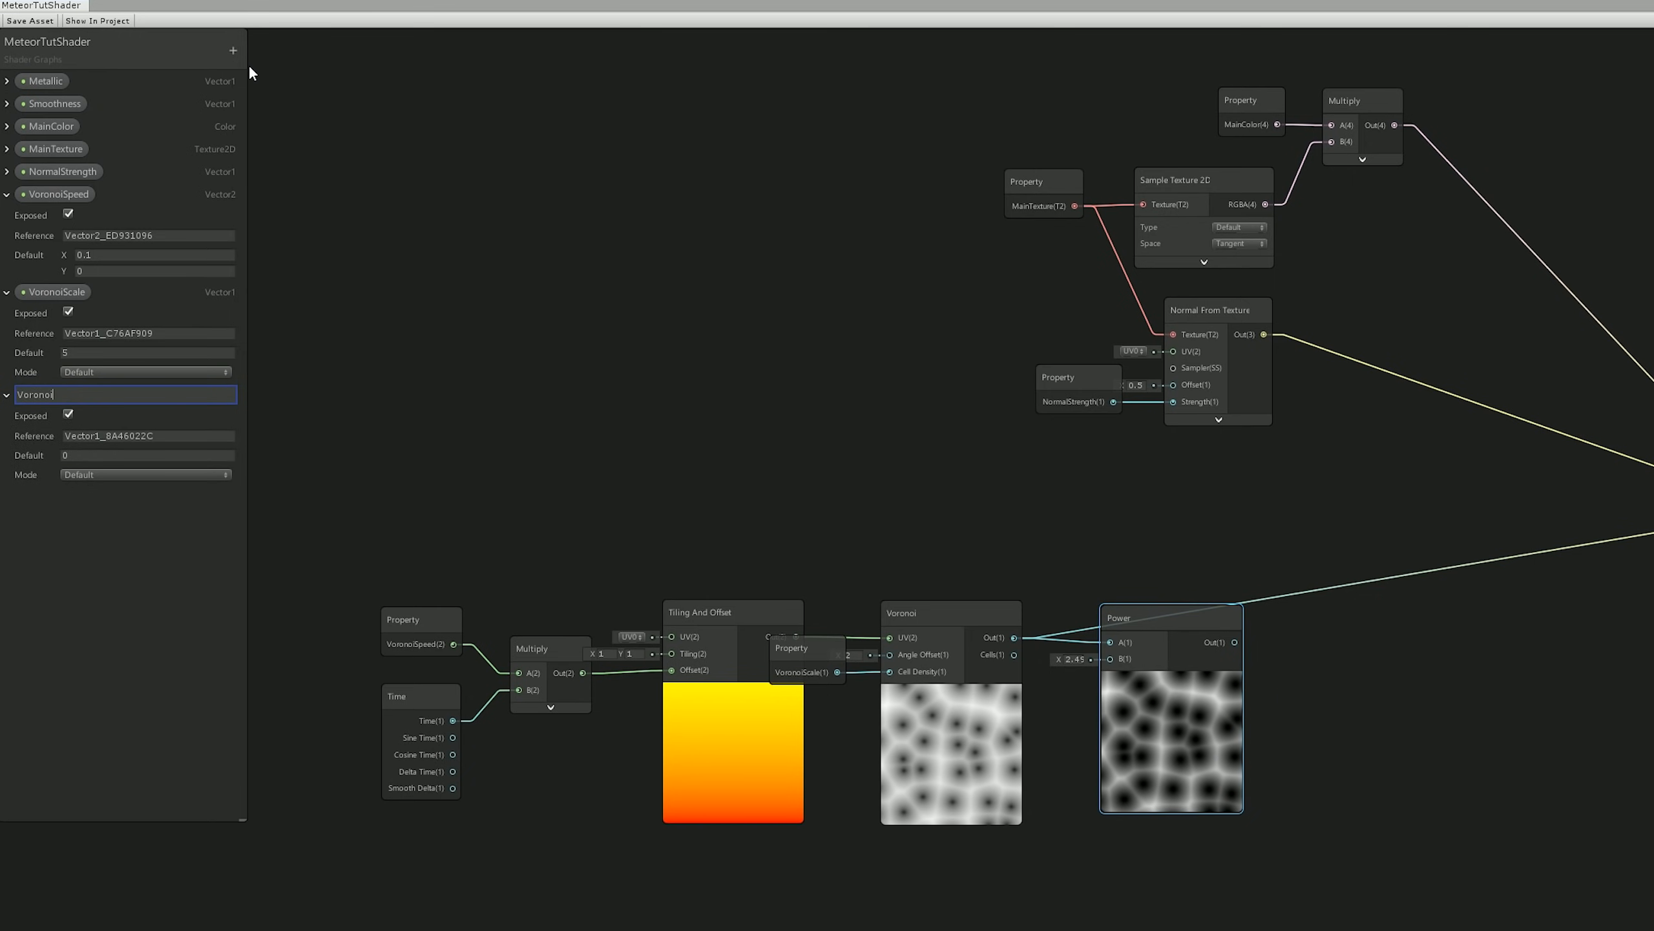
{"action": "type", "text": "Dissolve"}
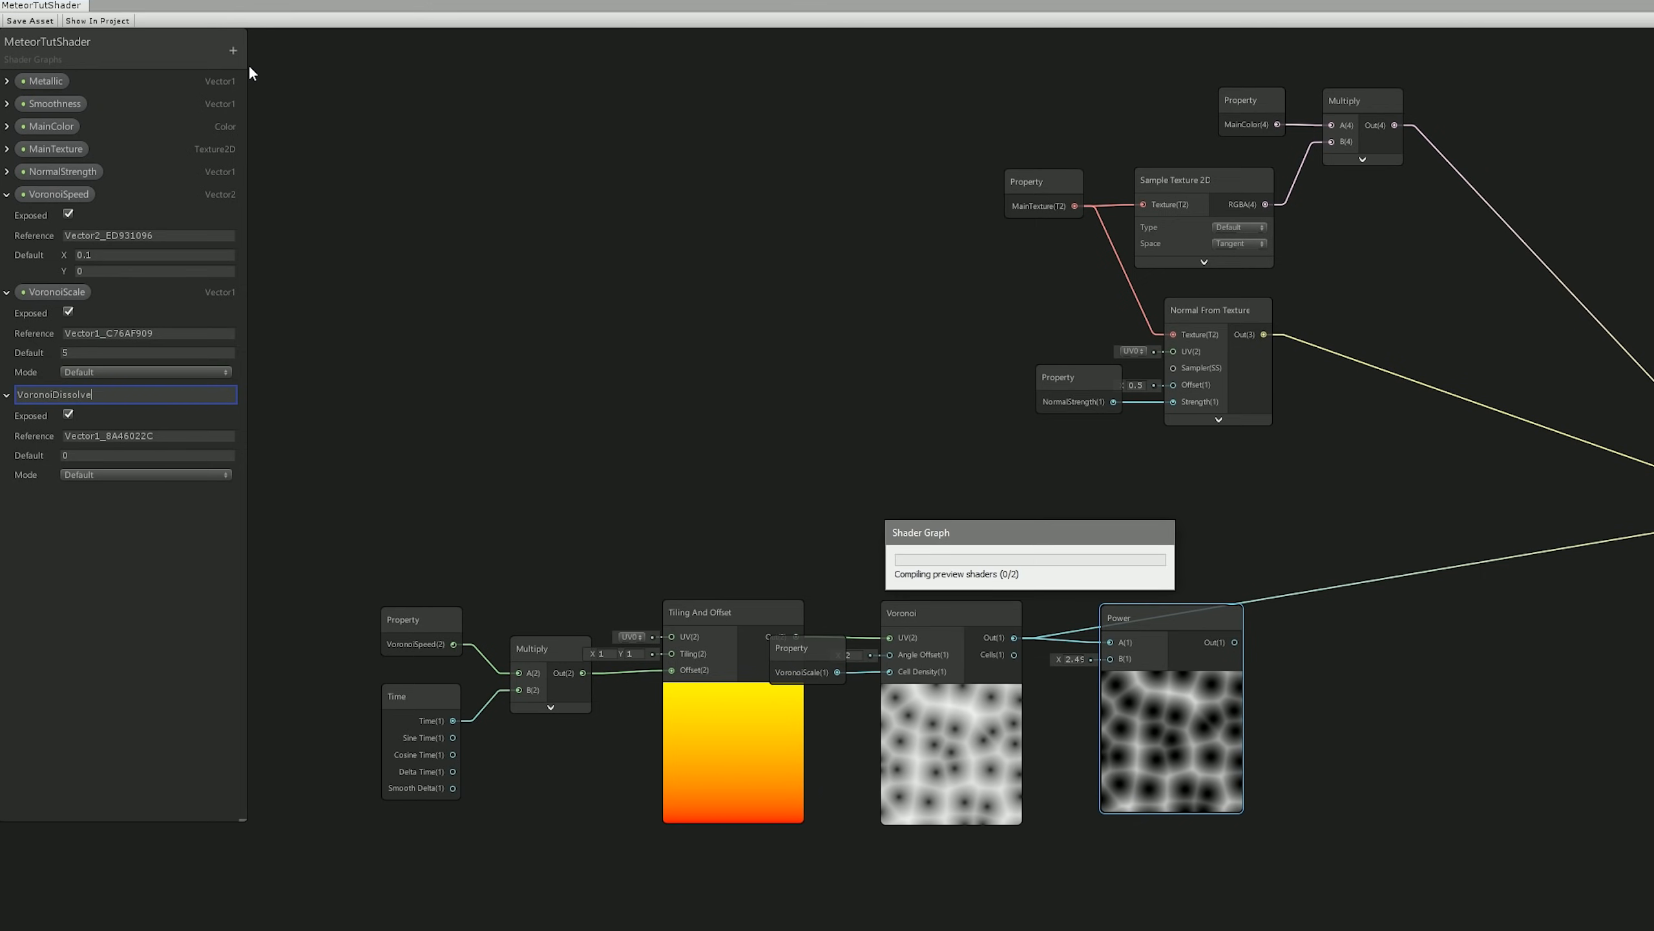
{"action": "left_click", "coordinate": [74, 454]}
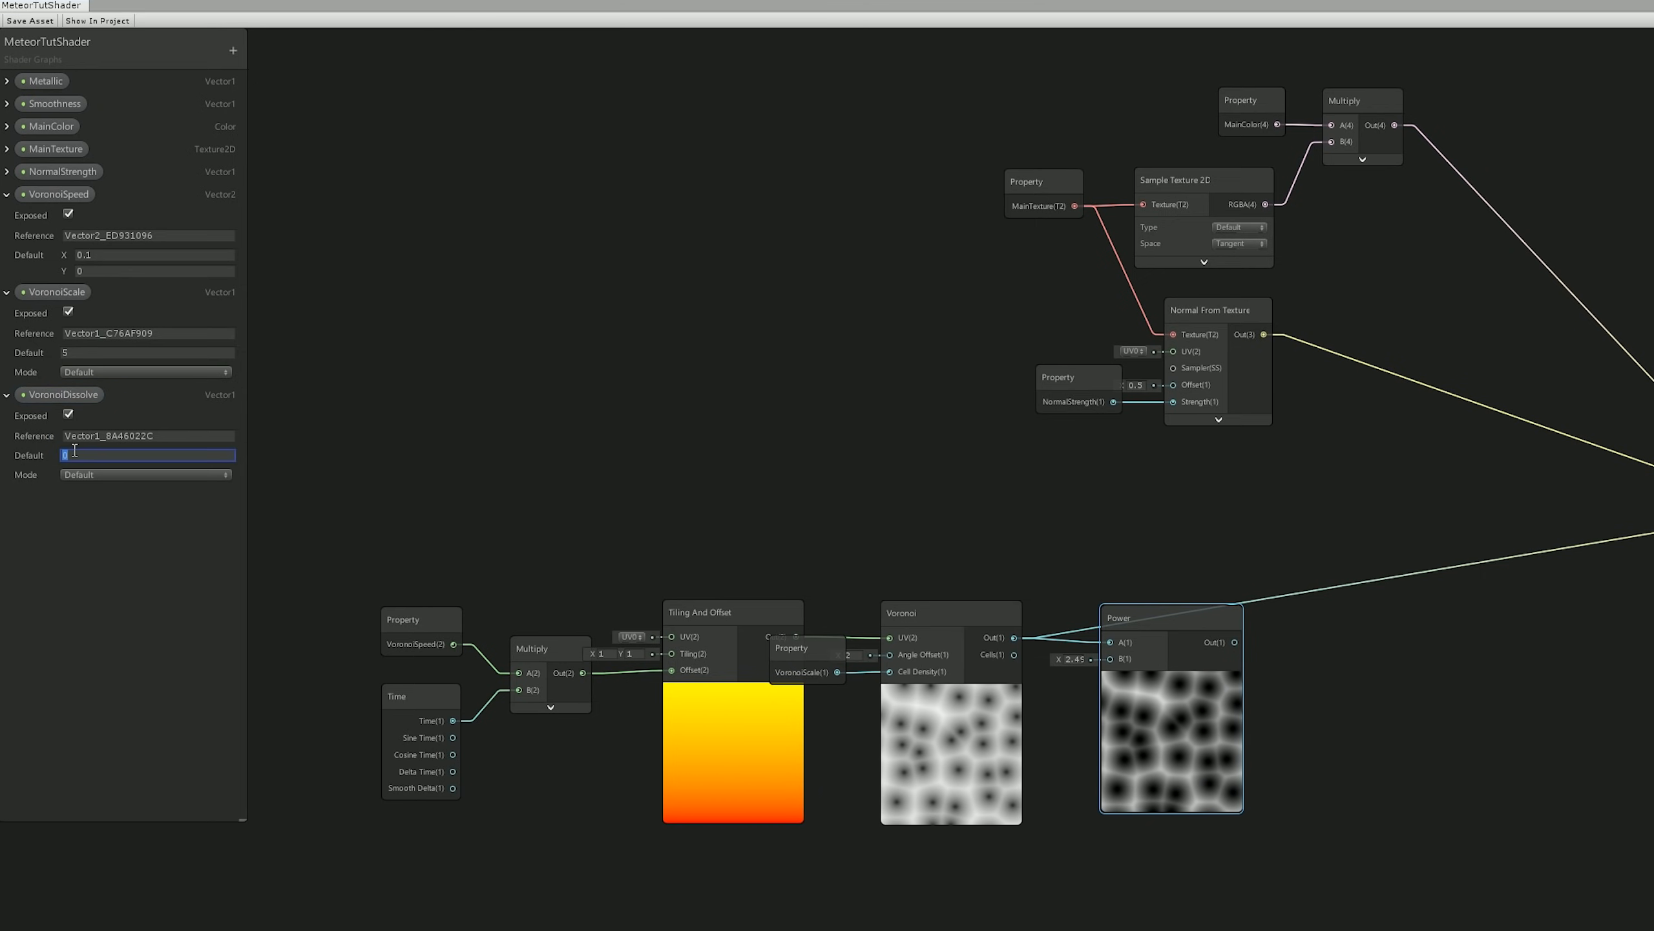
{"action": "type", "text": "1"}
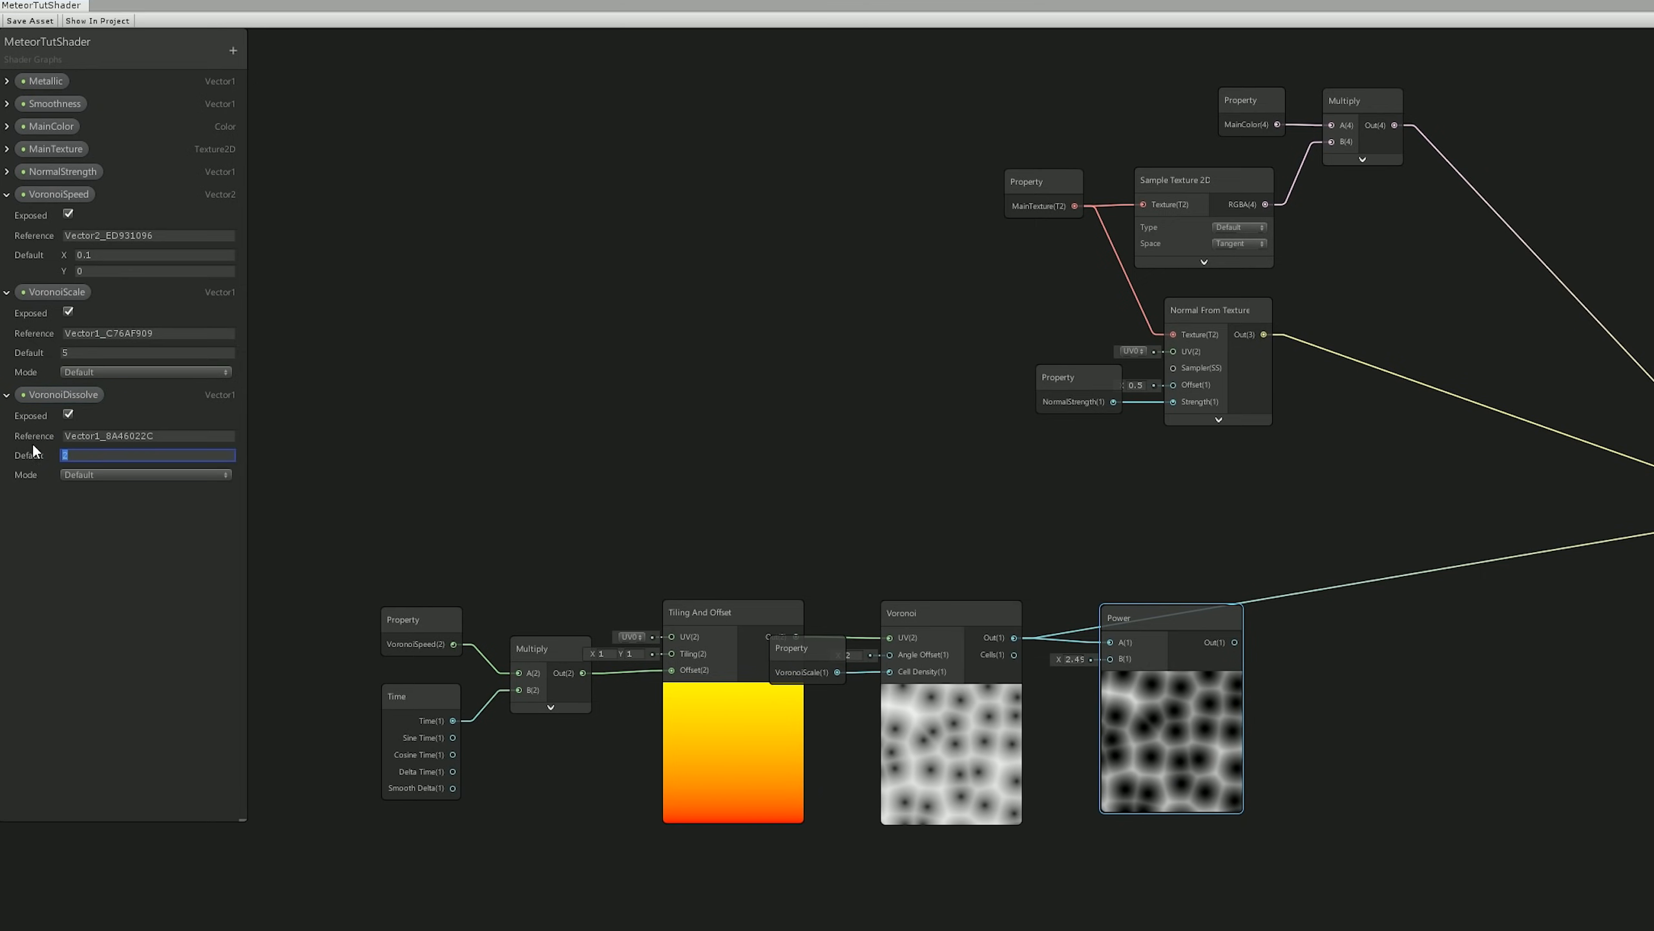
{"action": "left_click_drag", "start_coordinate": [59, 399], "coordinate": [1033, 631]}
{"action": "double_click", "coordinate": [71, 453]}
{"action": "type", "text": "2"}
{"action": "middle_click_drag", "start_coordinate": [1089, 561], "coordinate": [1003, 569]}
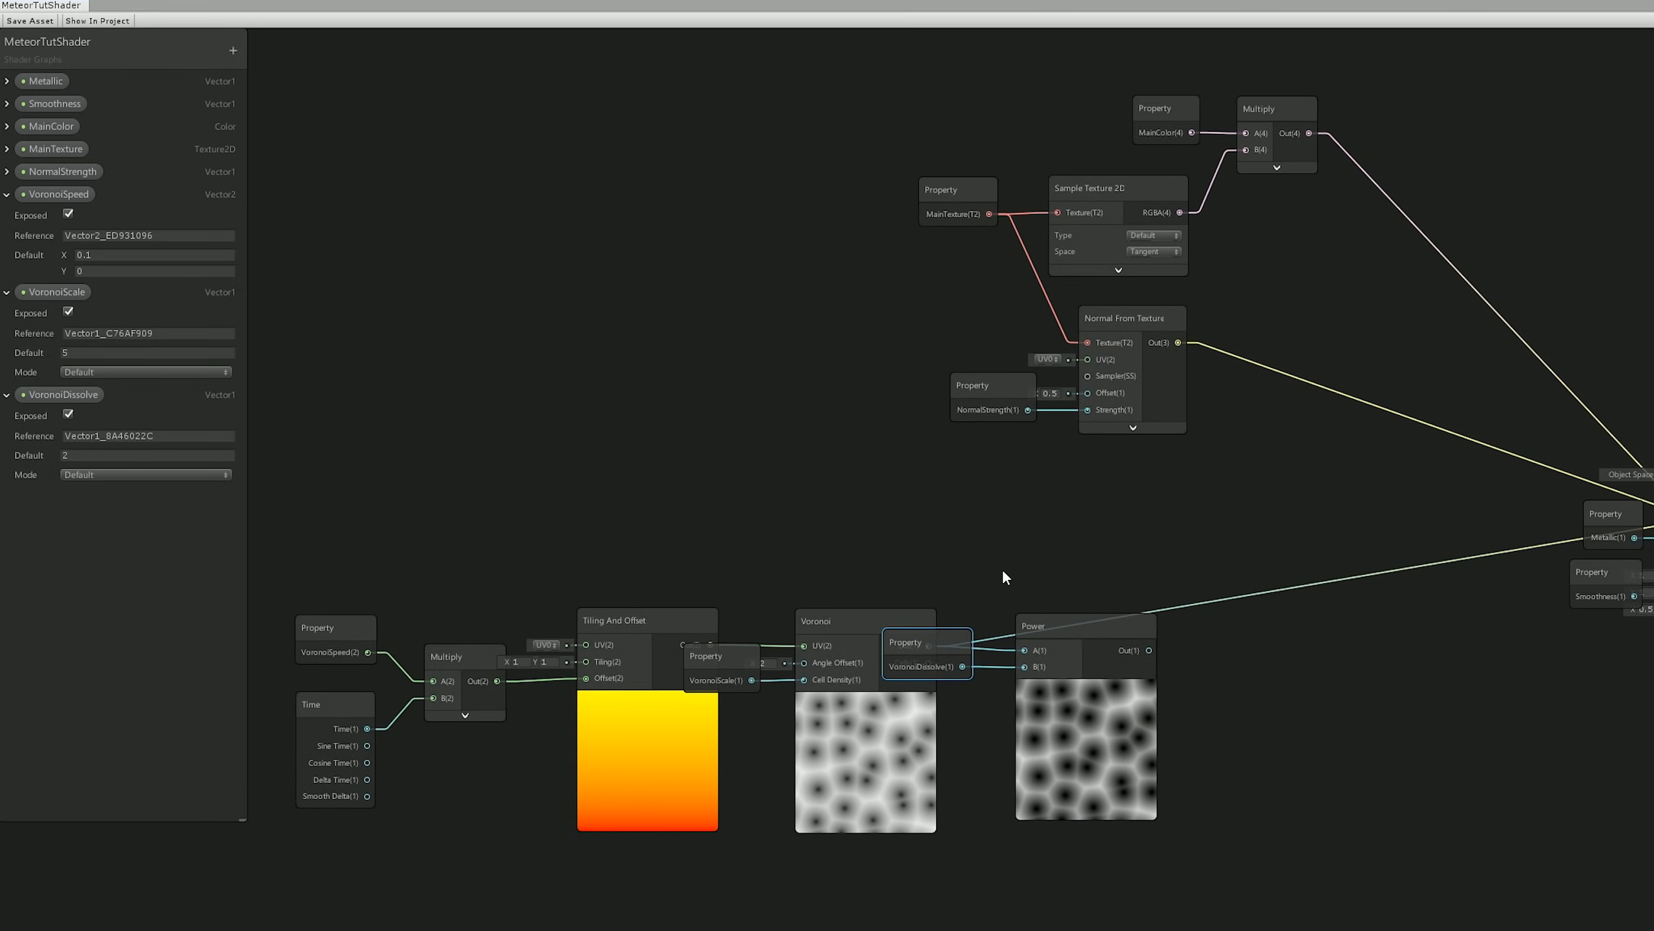
- Create a Color property named VoronoiColor and set its mode to HDR
{"action": "left_click", "coordinate": [233, 50]}
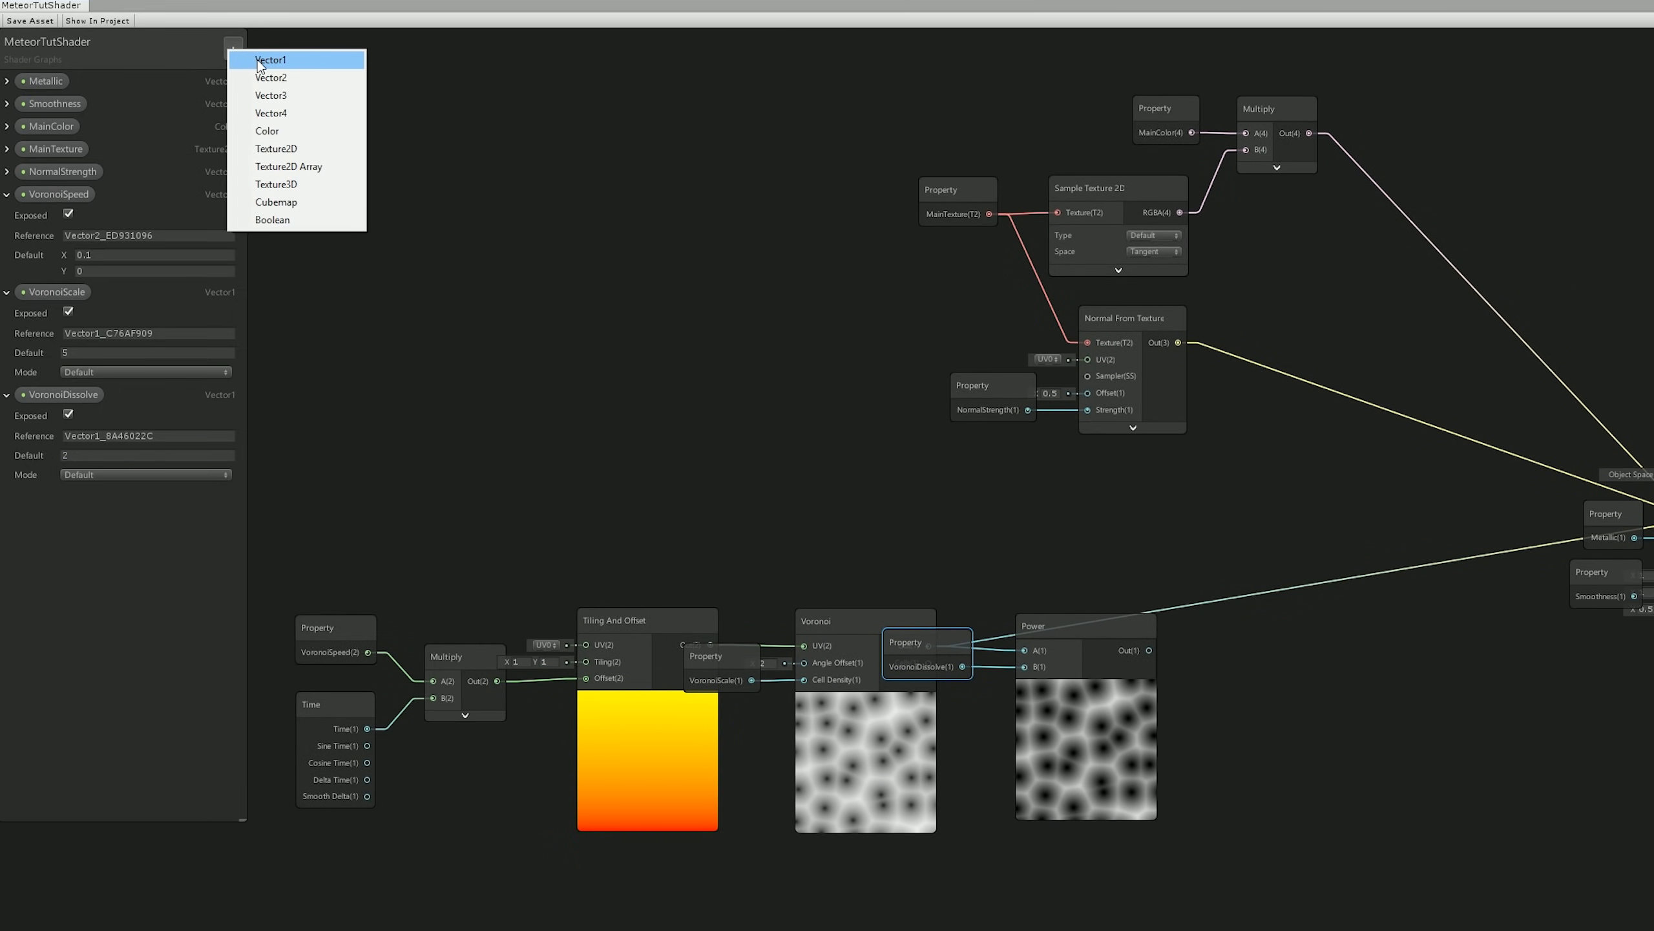
{"action": "left_click", "coordinate": [293, 131]}
{"action": "type", "text": "Vo"}
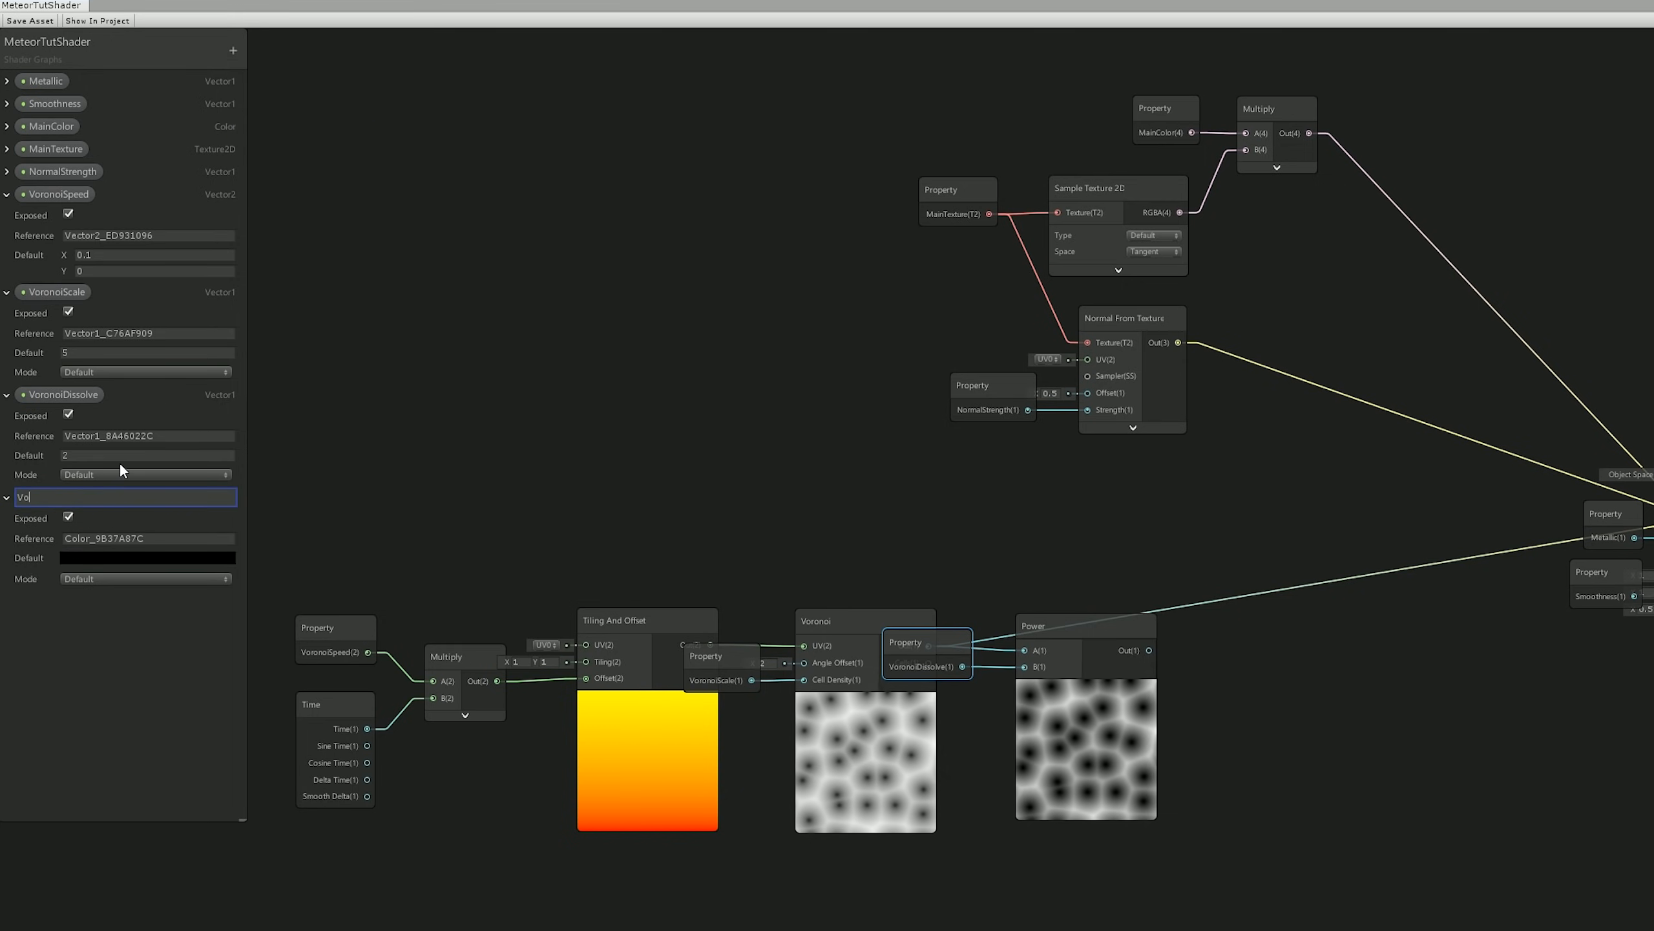
{"action": "type", "text": "ronoiColor"}
{"action": "key", "text": "Return"}
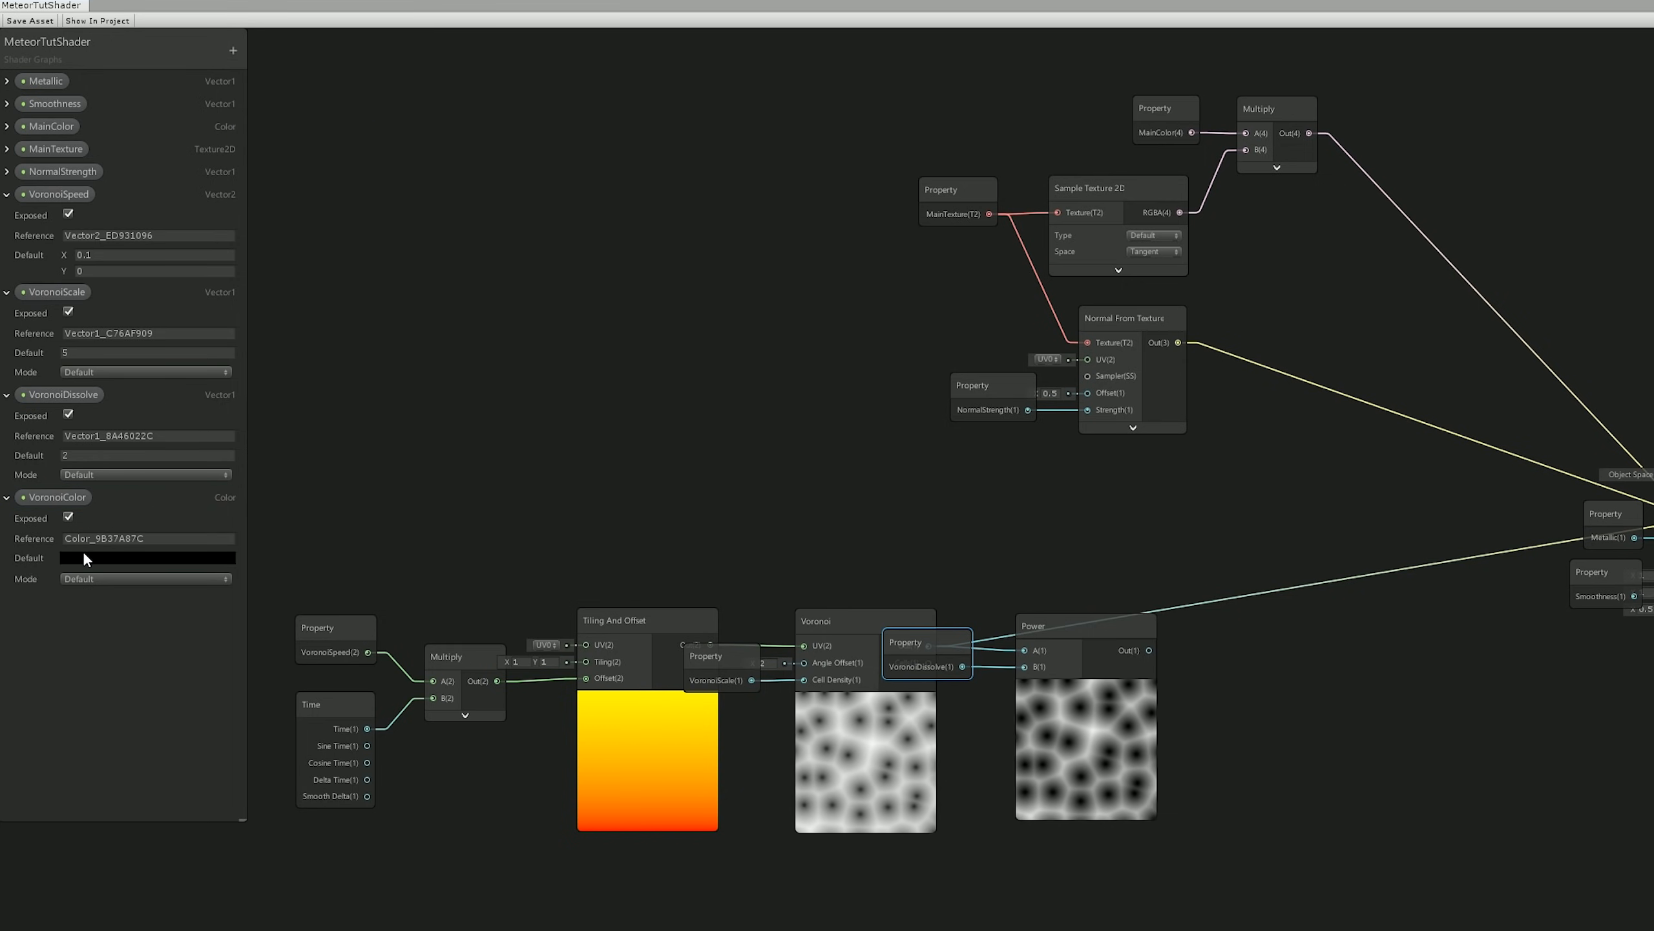
{"action": "left_click", "coordinate": [93, 579]}
{"action": "left_click", "coordinate": [91, 613]}
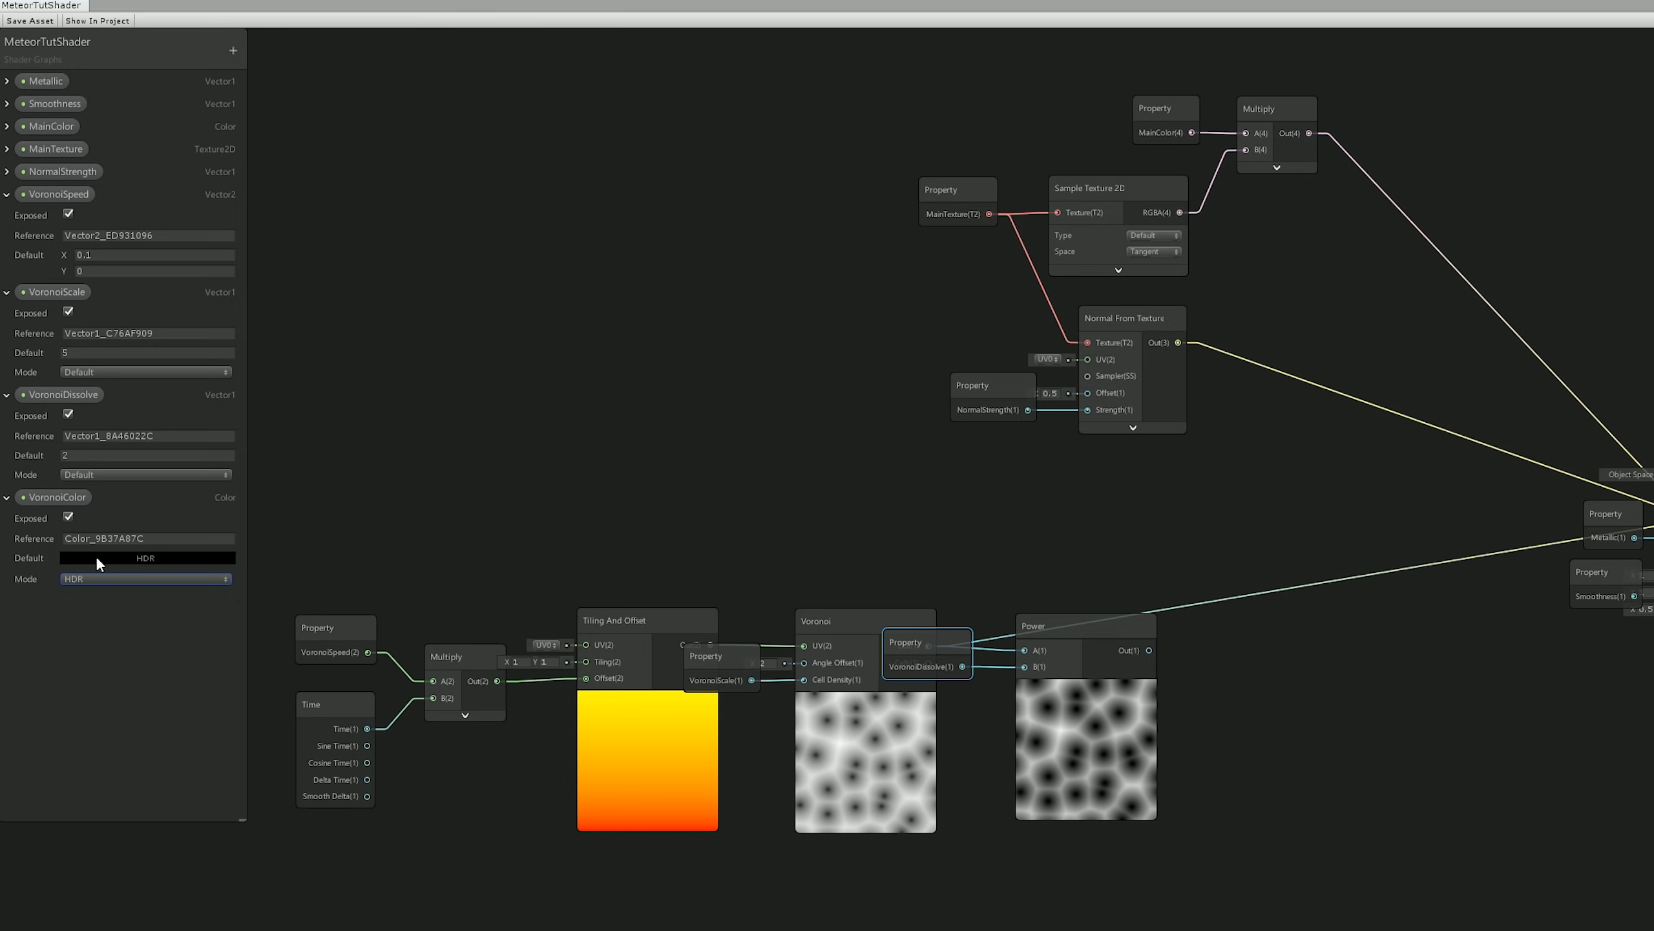
- Set VoronoiColor's default to the orange FF6B28 with an HDR intensity of 2
{"action": "left_click", "coordinate": [96, 555]}
{"action": "left_click", "coordinate": [1027, 296]}
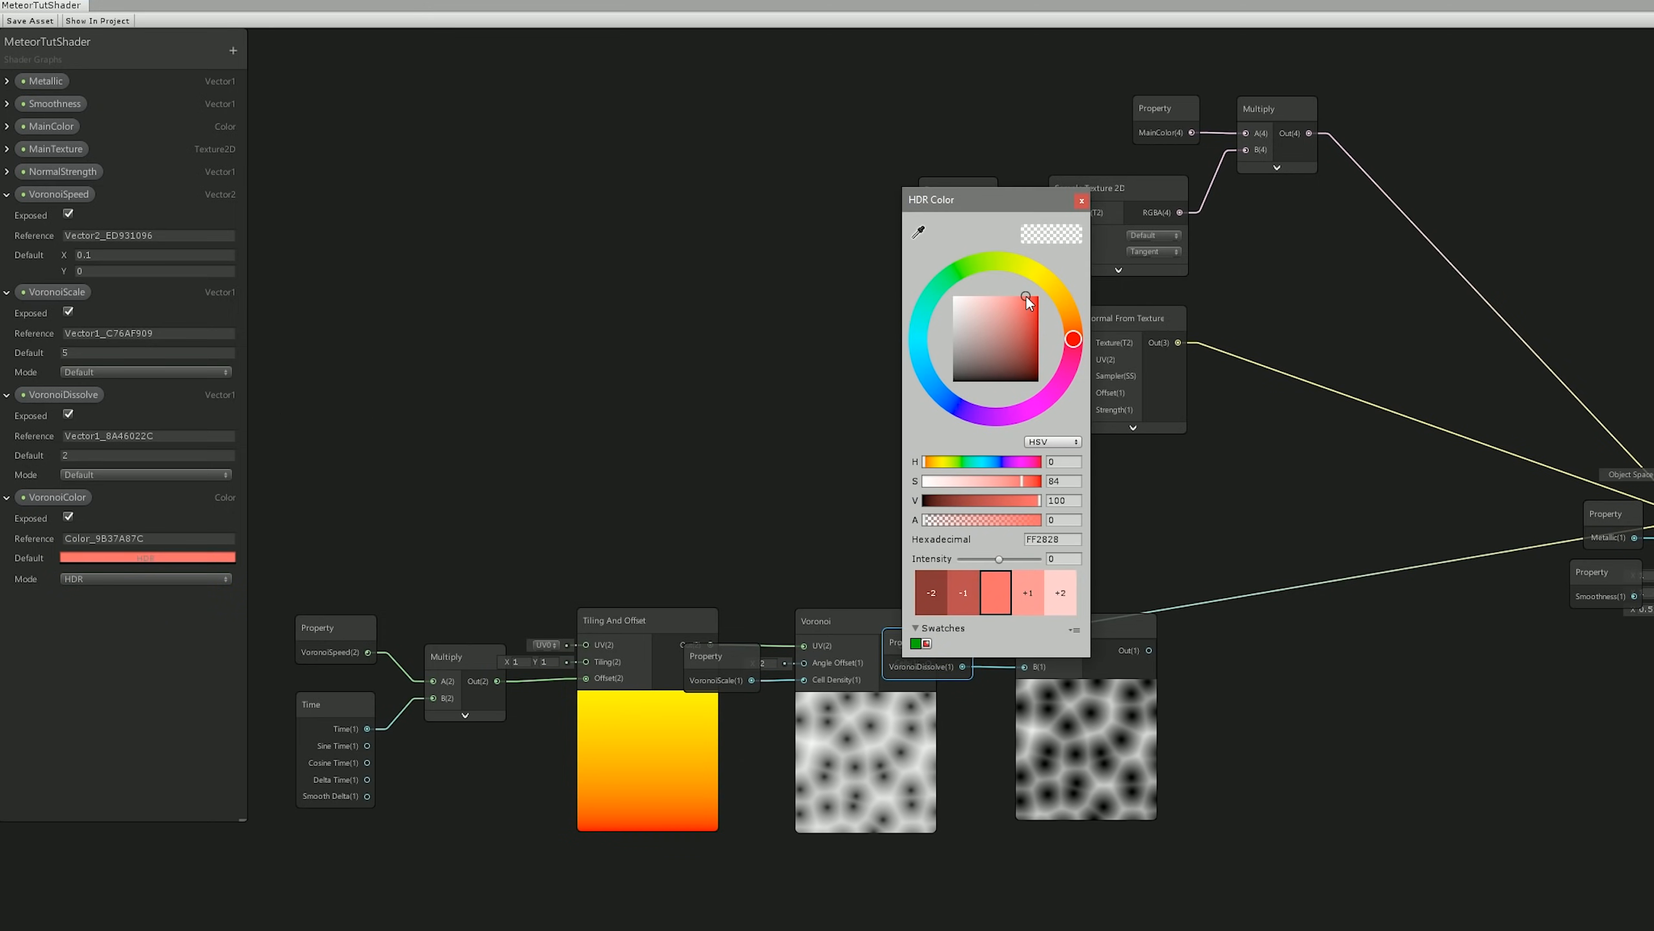
{"action": "left_click", "coordinate": [1067, 317]}
{"action": "double_click", "coordinate": [1023, 594]}
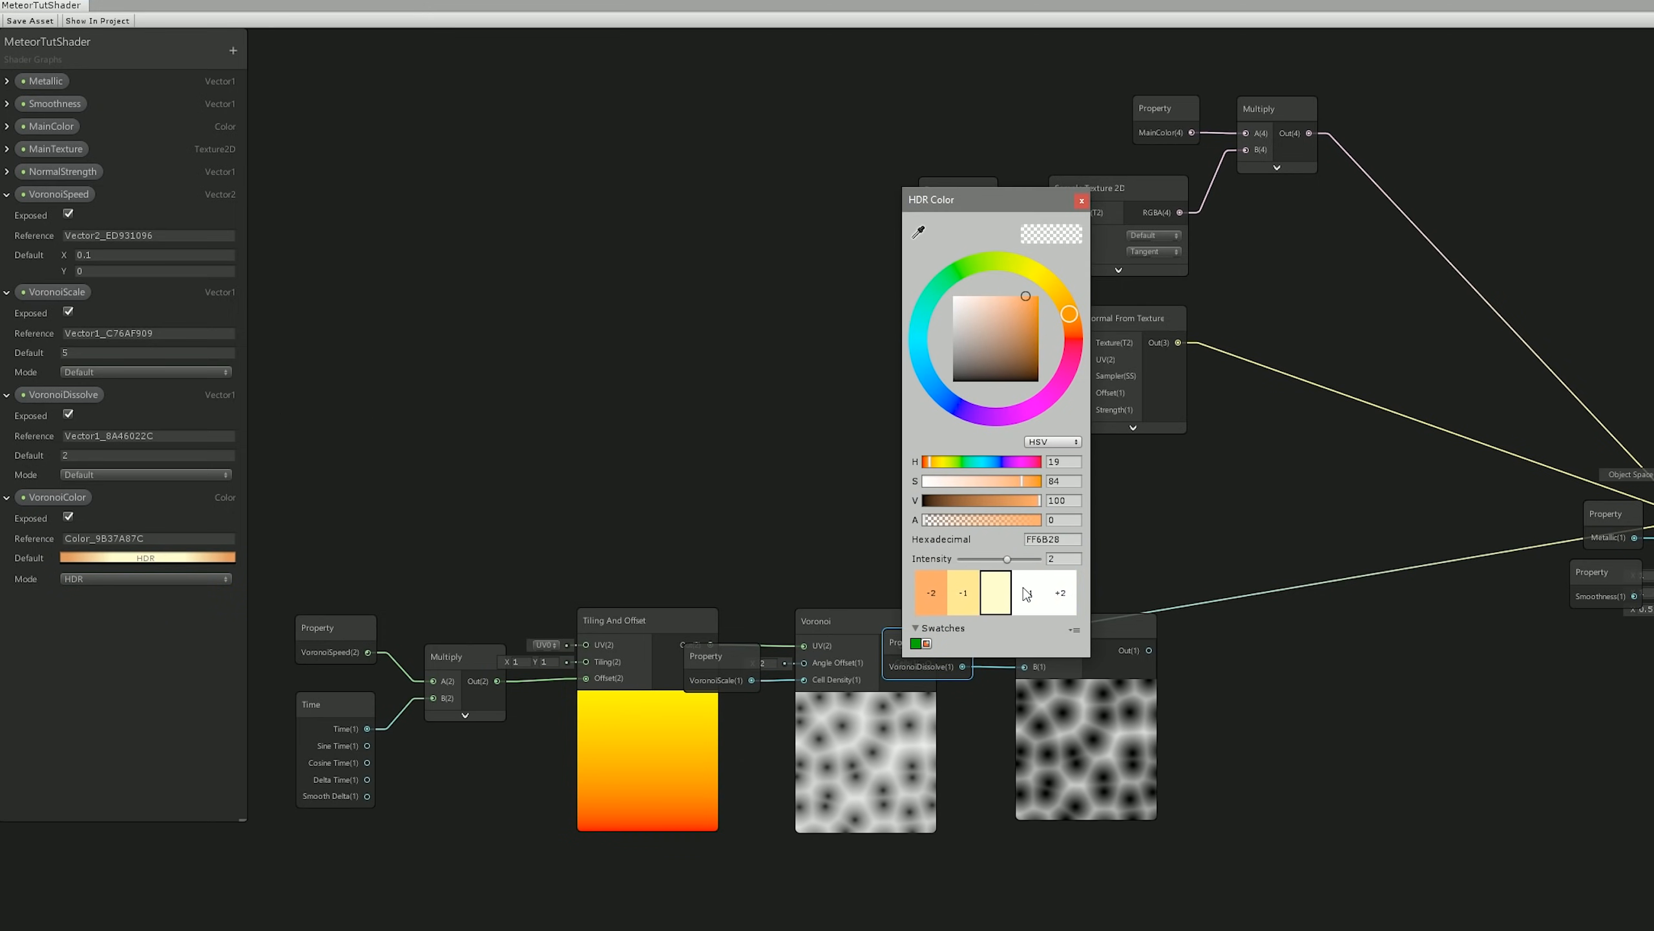
{"action": "left_click", "coordinate": [1086, 201]}
- Move VoronoiColor ahead of VoronoiSpeed in the property list and place its node above the Power node
{"action": "left_click_drag", "start_coordinate": [65, 496], "coordinate": [76, 189]}
{"action": "left_click_drag", "start_coordinate": [589, 471], "coordinate": [1062, 561]}
{"action": "middle_click_drag", "start_coordinate": [1218, 565], "coordinate": [1132, 562]}
{"action": "left_click", "coordinate": [1045, 567]}
{"action": "left_click_drag", "start_coordinate": [1045, 566], "coordinate": [1065, 559]}
- Add a Multiply node with VoronoiColor in A and the Power output in B, and connect its output to the PBR Master's Emission
{"action": "left_click", "coordinate": [1147, 635]}
{"action": "key", "text": "space"}
{"action": "type", "text": "mul"}
{"action": "key", "text": "Return"}
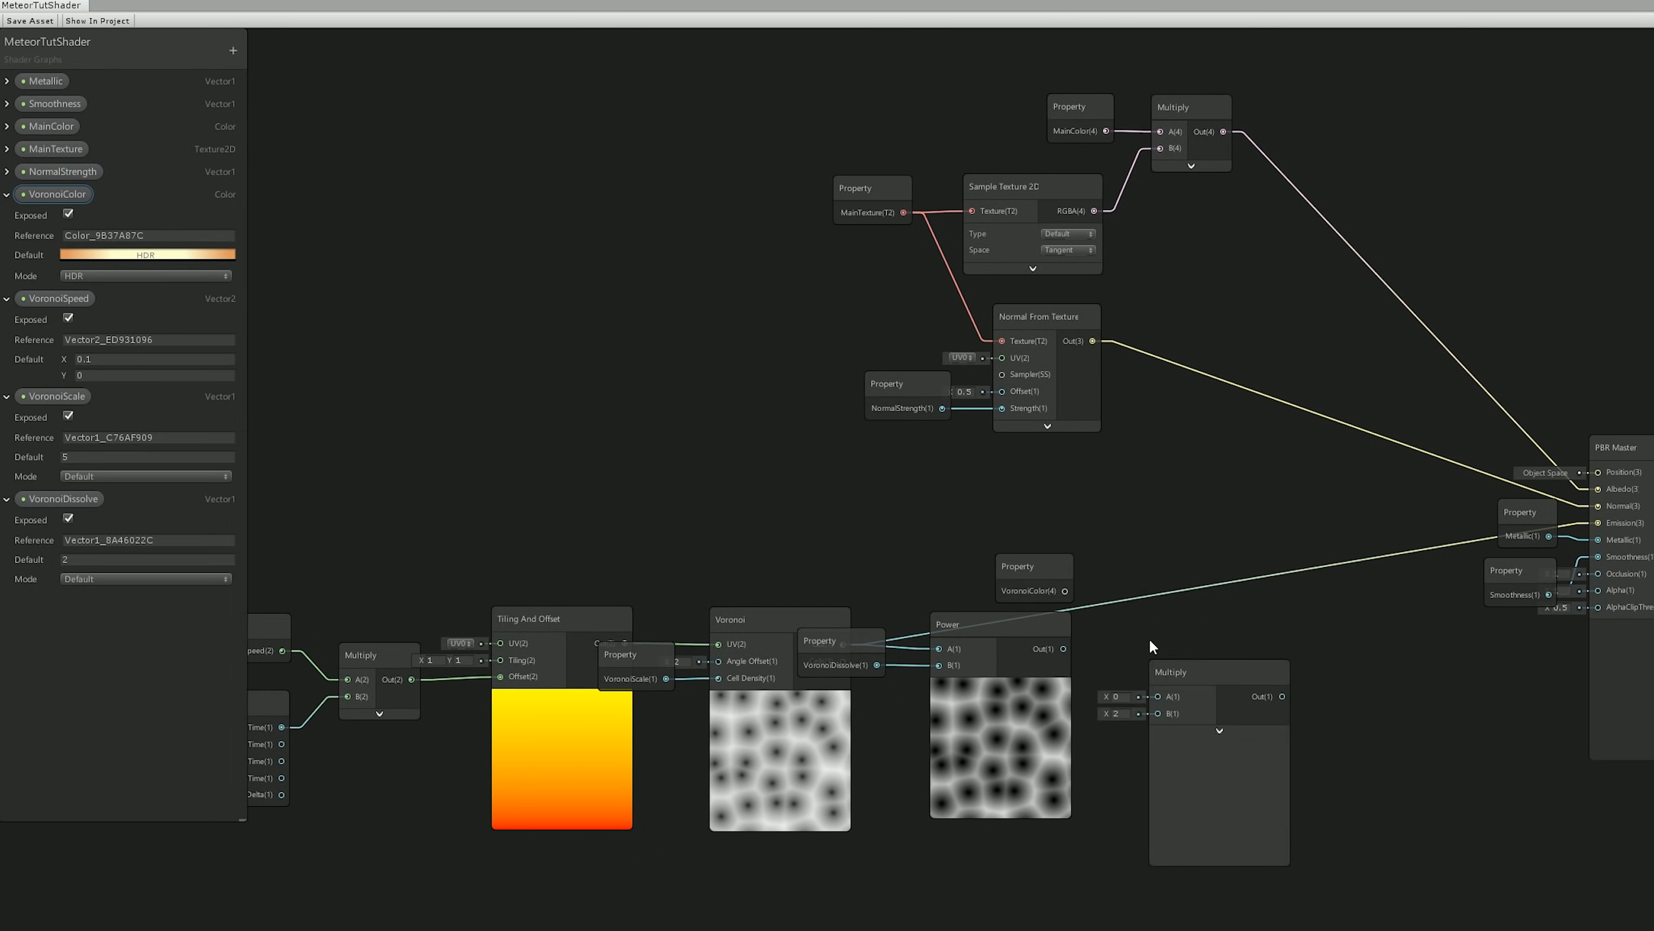
{"action": "left_click_drag", "start_coordinate": [1180, 672], "coordinate": [1162, 586]}
{"action": "left_click_drag", "start_coordinate": [1064, 648], "coordinate": [1144, 629]}
{"action": "mouse_move", "coordinate": [1065, 591]}
{"action": "left_mouse_down"}
{"action": "mouse_move", "coordinate": [1169, 629]}
{"action": "mouse_move", "coordinate": [1047, 569]}
{"action": "left_mouse_up"}
{"action": "middle_click_drag", "start_coordinate": [1206, 616], "coordinate": [1022, 607]}
{"action": "left_click_drag", "start_coordinate": [1073, 633], "coordinate": [1417, 516]}
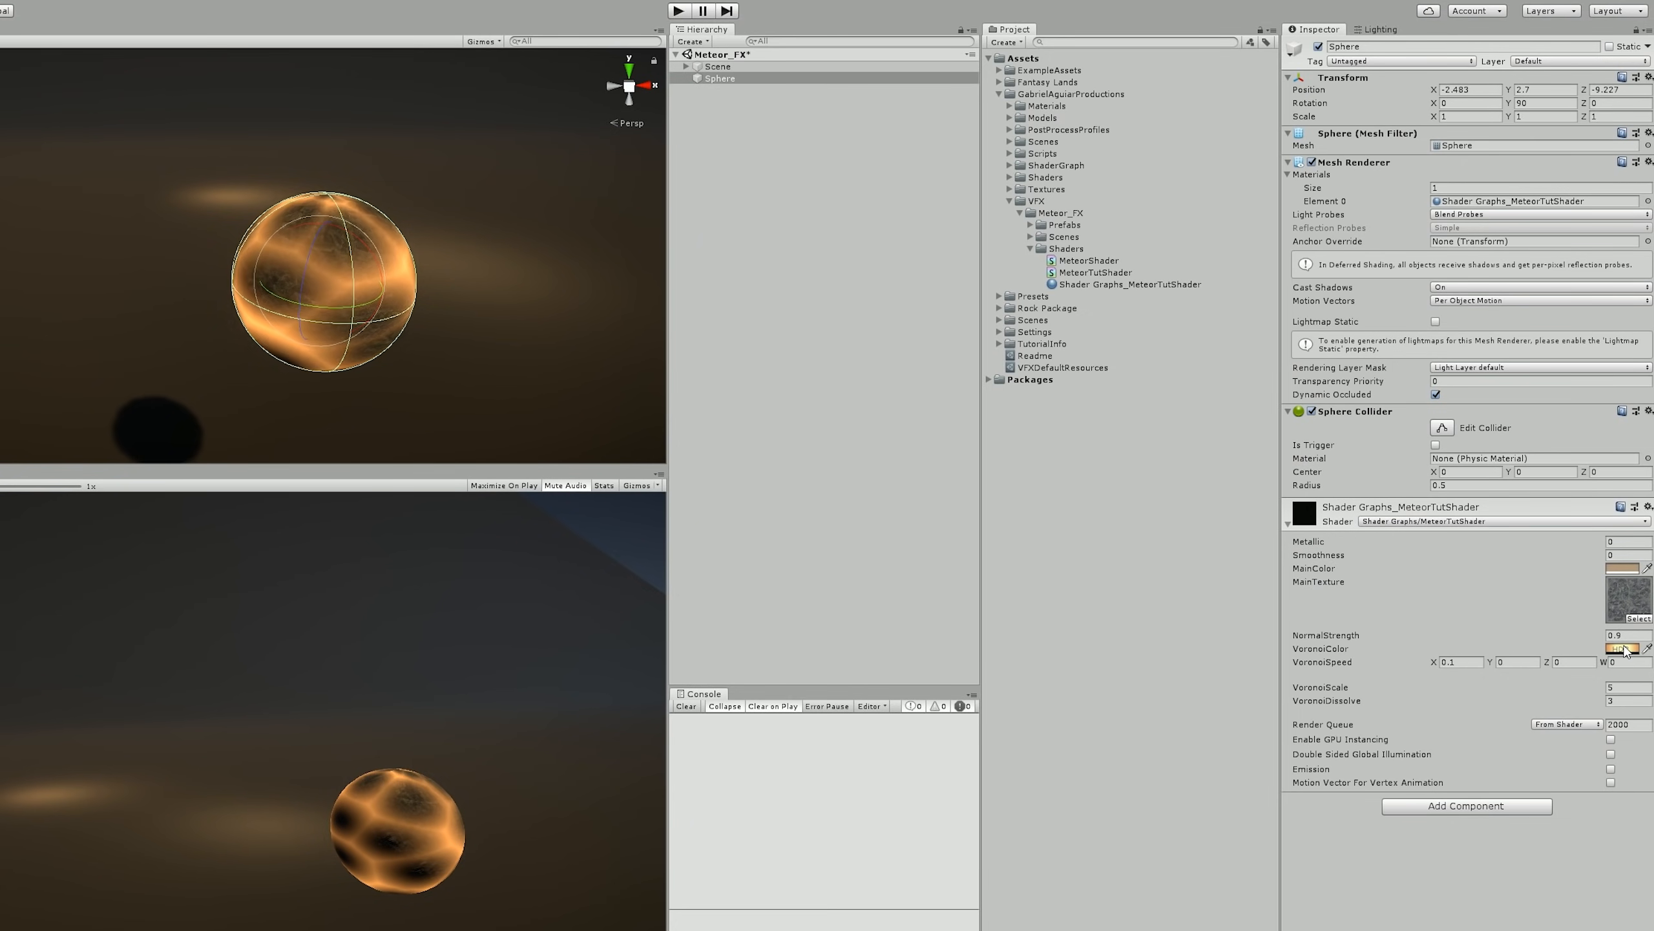
- Shift the sphere material's VoronoiColor to hue 18 and raise its HDR intensity for a stronger glow
{"action": "left_click", "coordinate": [1622, 648]}
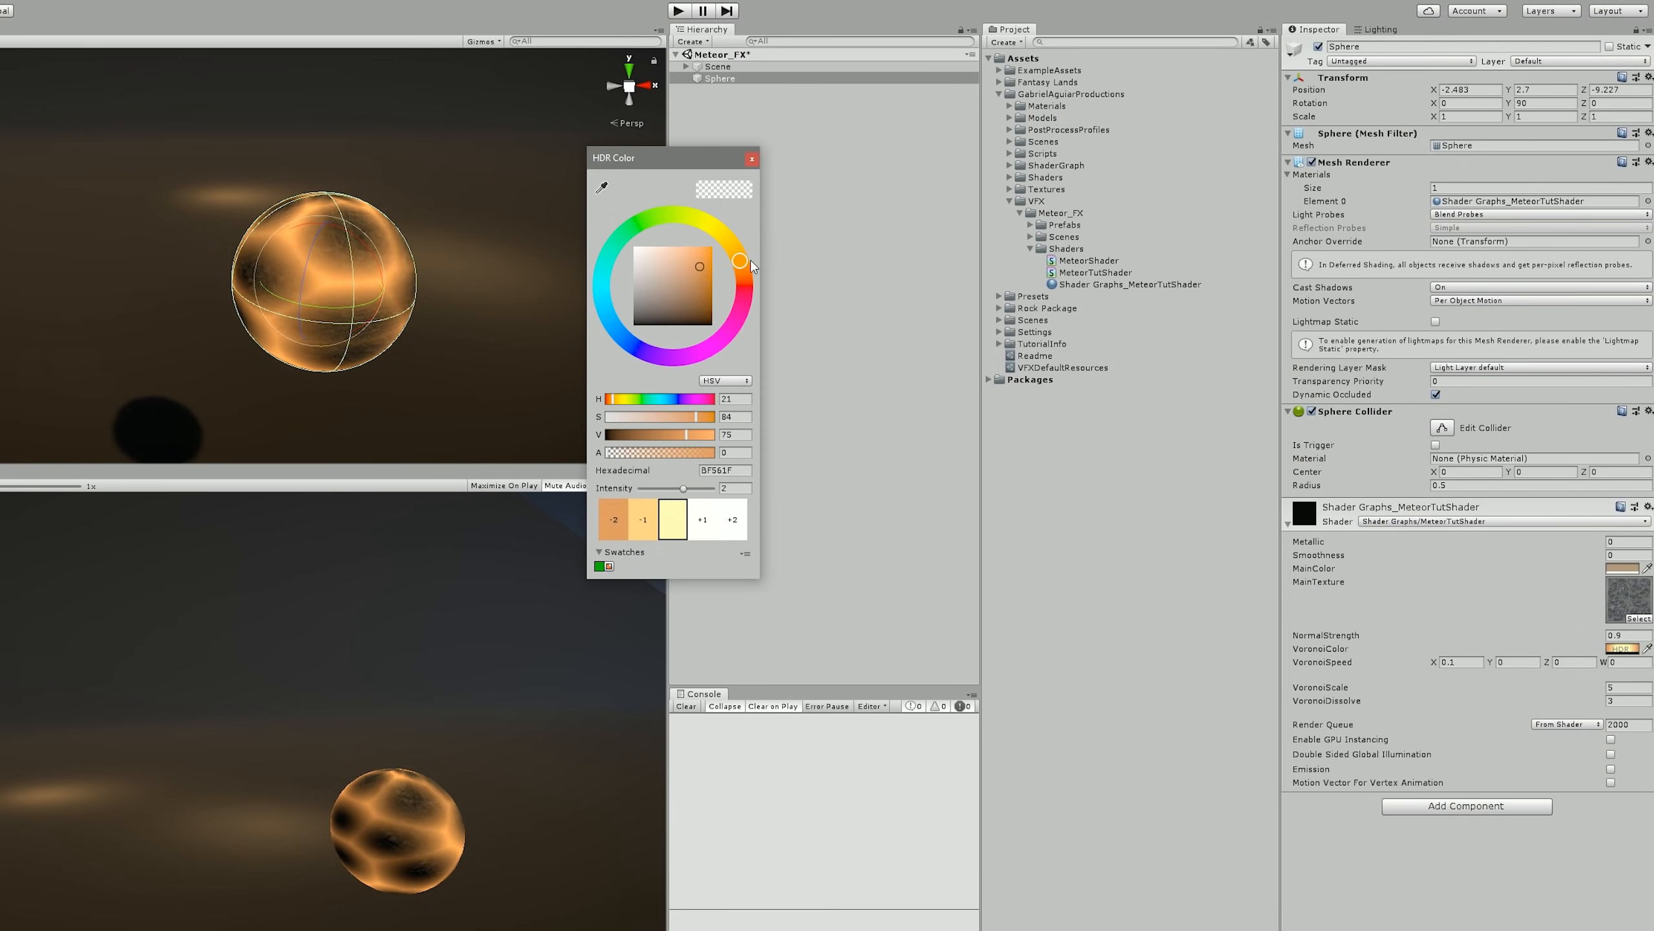
{"action": "left_click", "coordinate": [702, 518]}
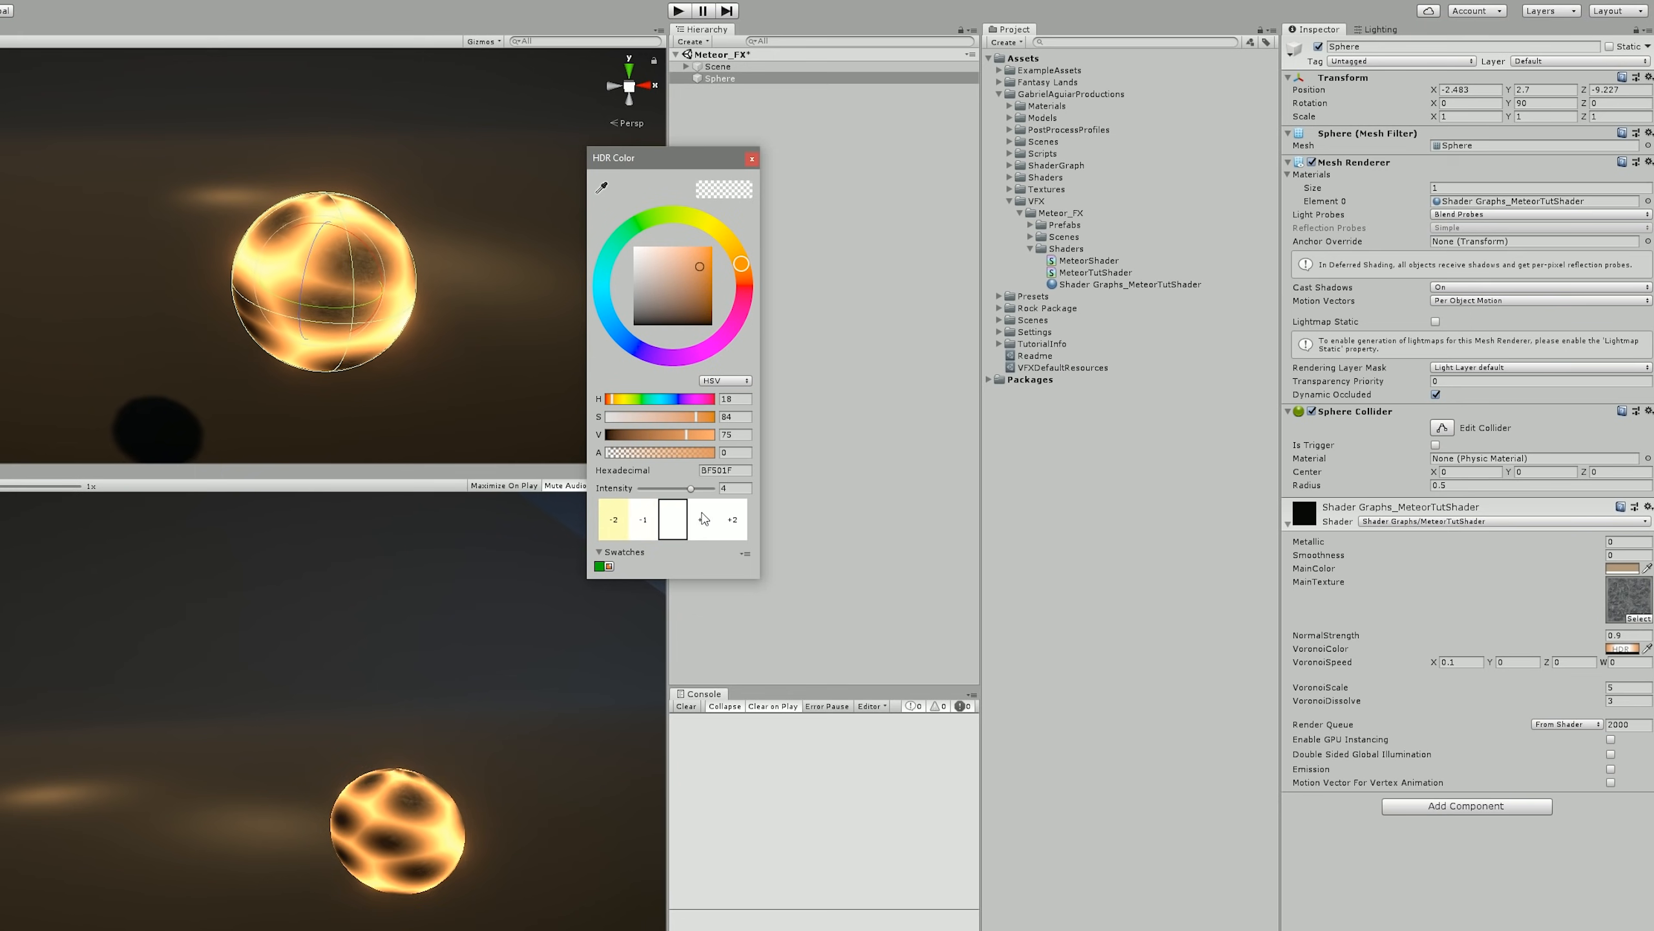
{"action": "left_click", "coordinate": [704, 519]}
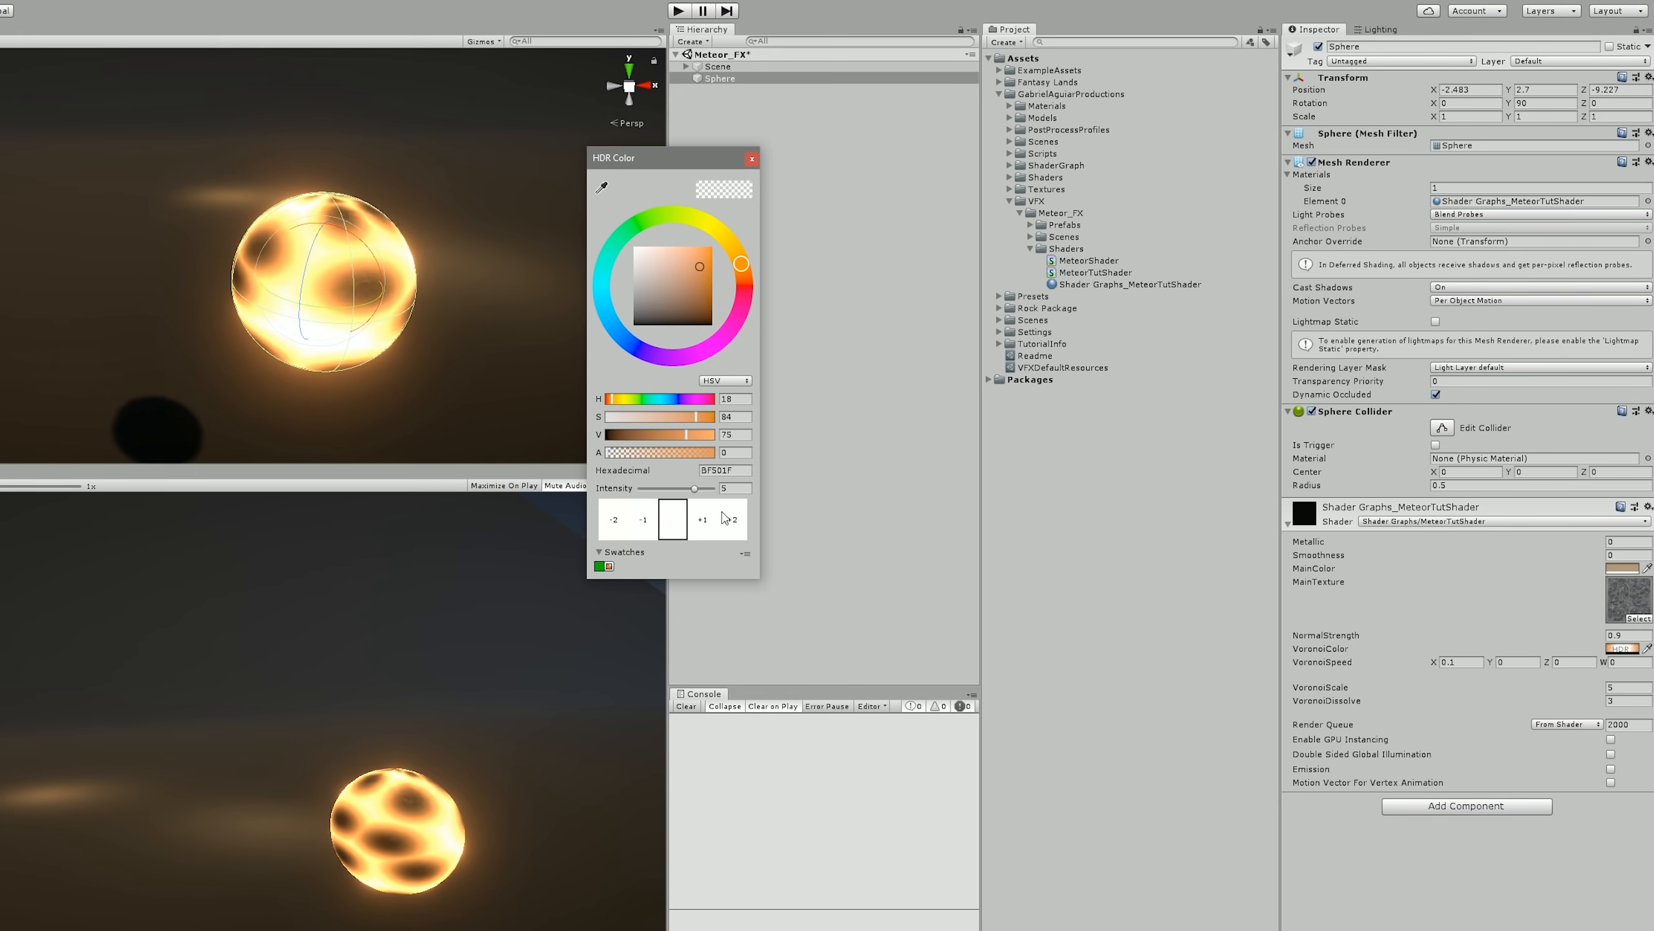
{"action": "left_click", "coordinate": [723, 515]}
{"action": "left_click", "coordinate": [753, 159]}
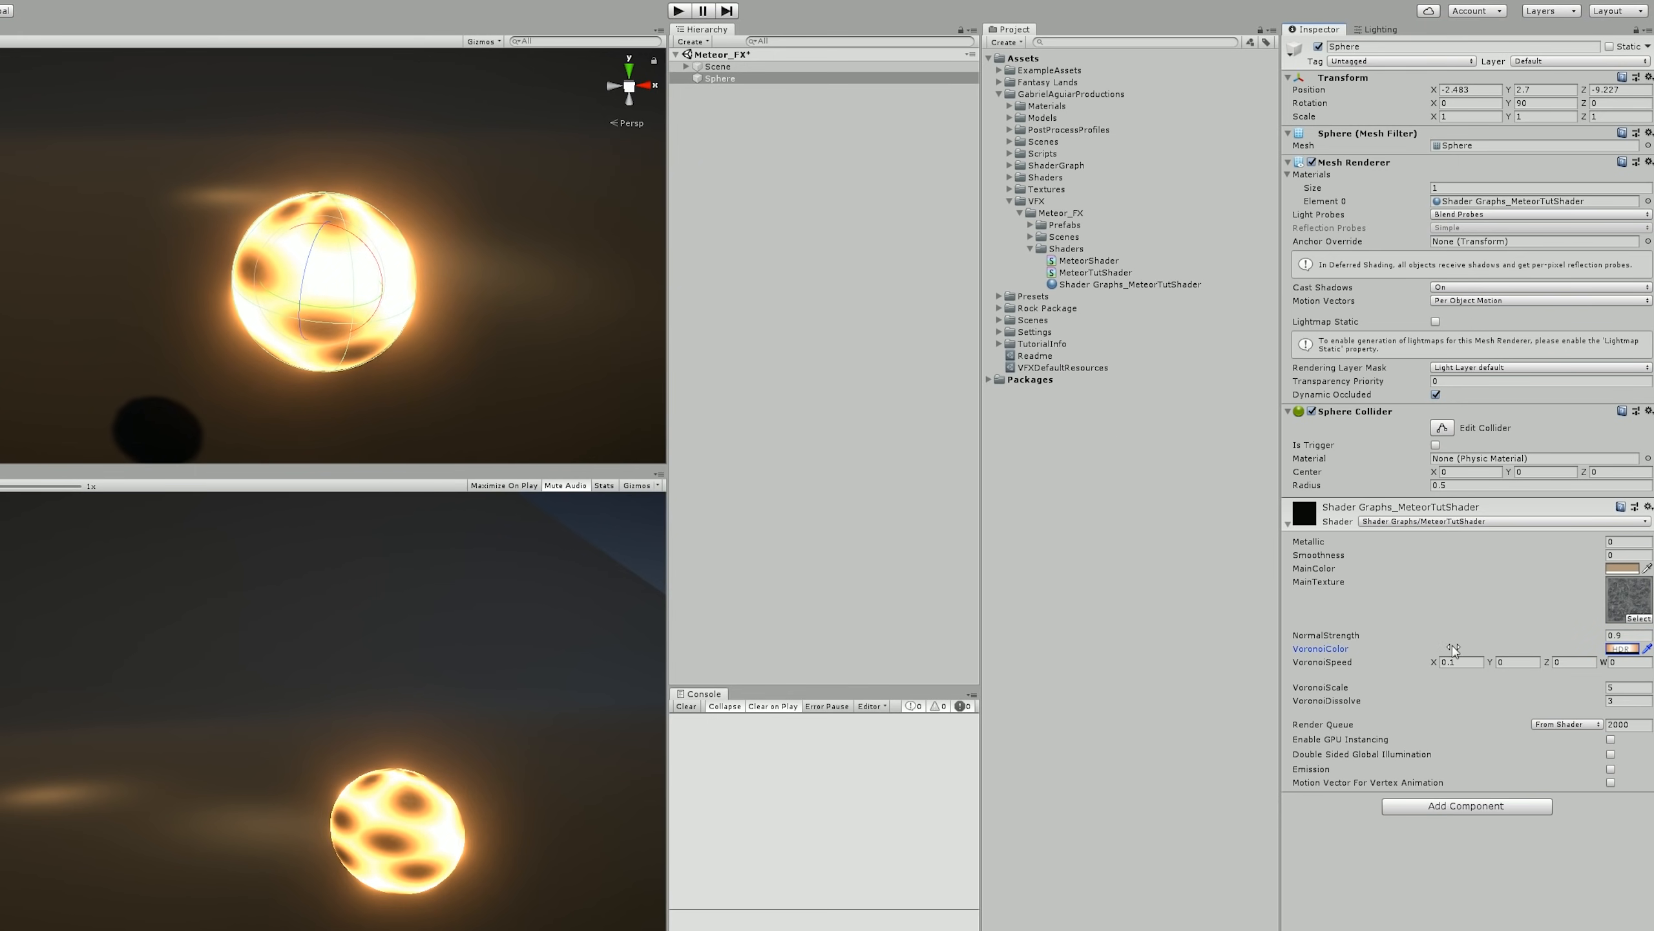
- Set the sphere material's VoronoiScale to 6 and adjust VoronoiDissolve to about 4.4
{"action": "left_click_drag", "start_coordinate": [1618, 708], "coordinate": [1643, 703]}
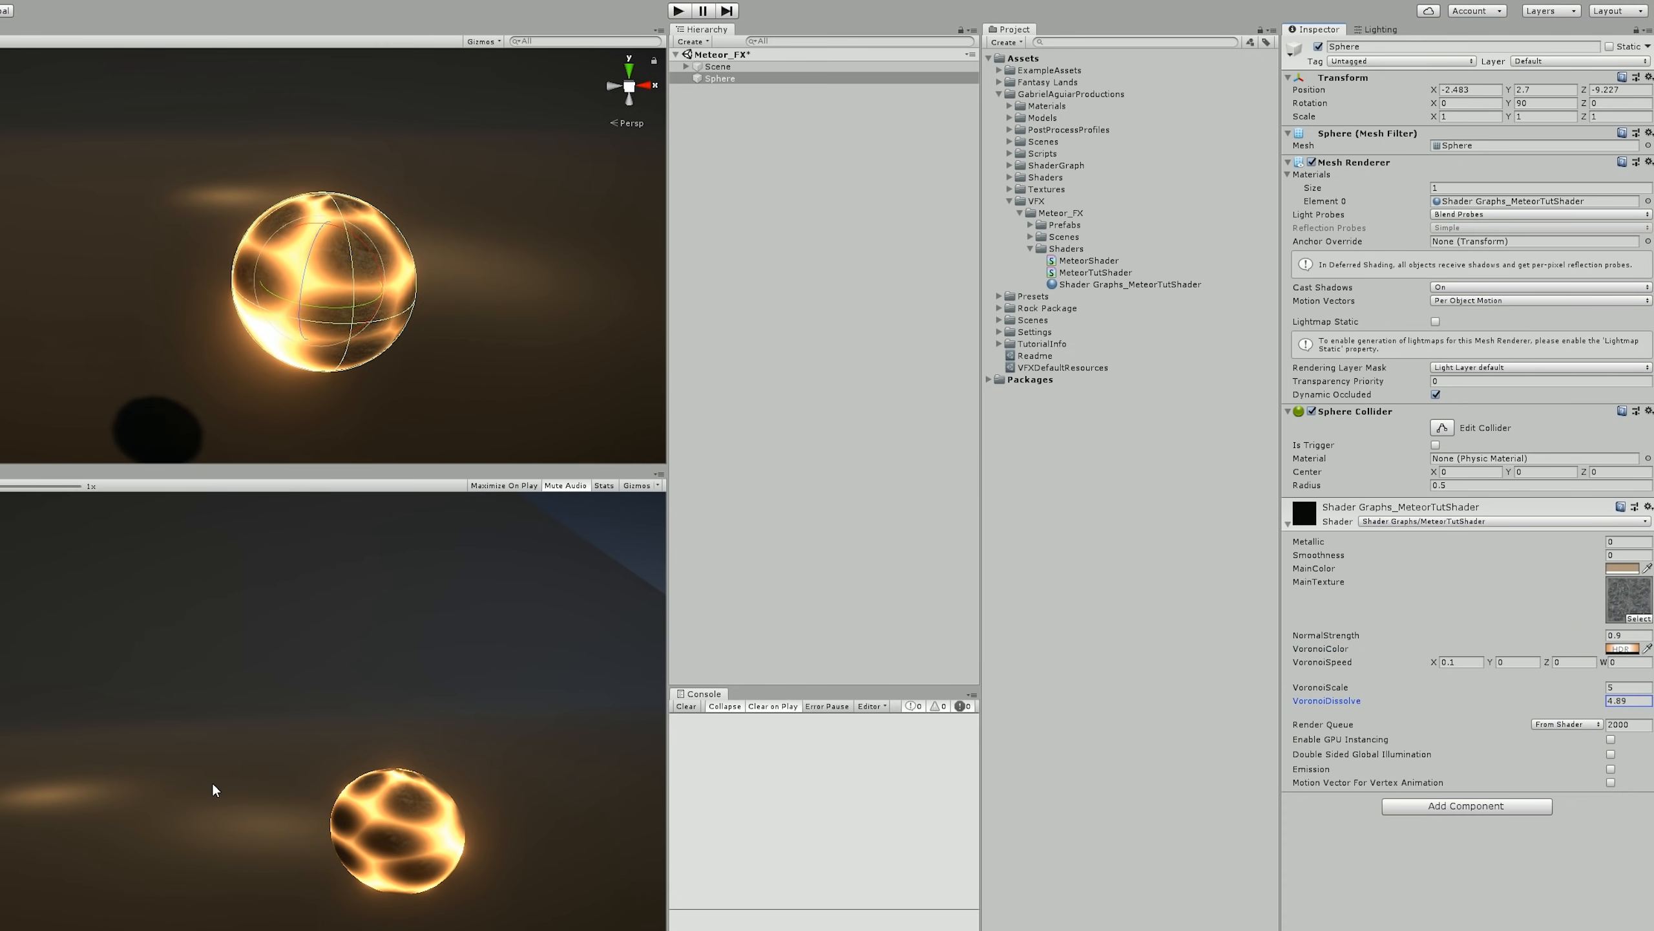
{"action": "left_click", "coordinate": [1622, 690]}
{"action": "type", "text": "8"}
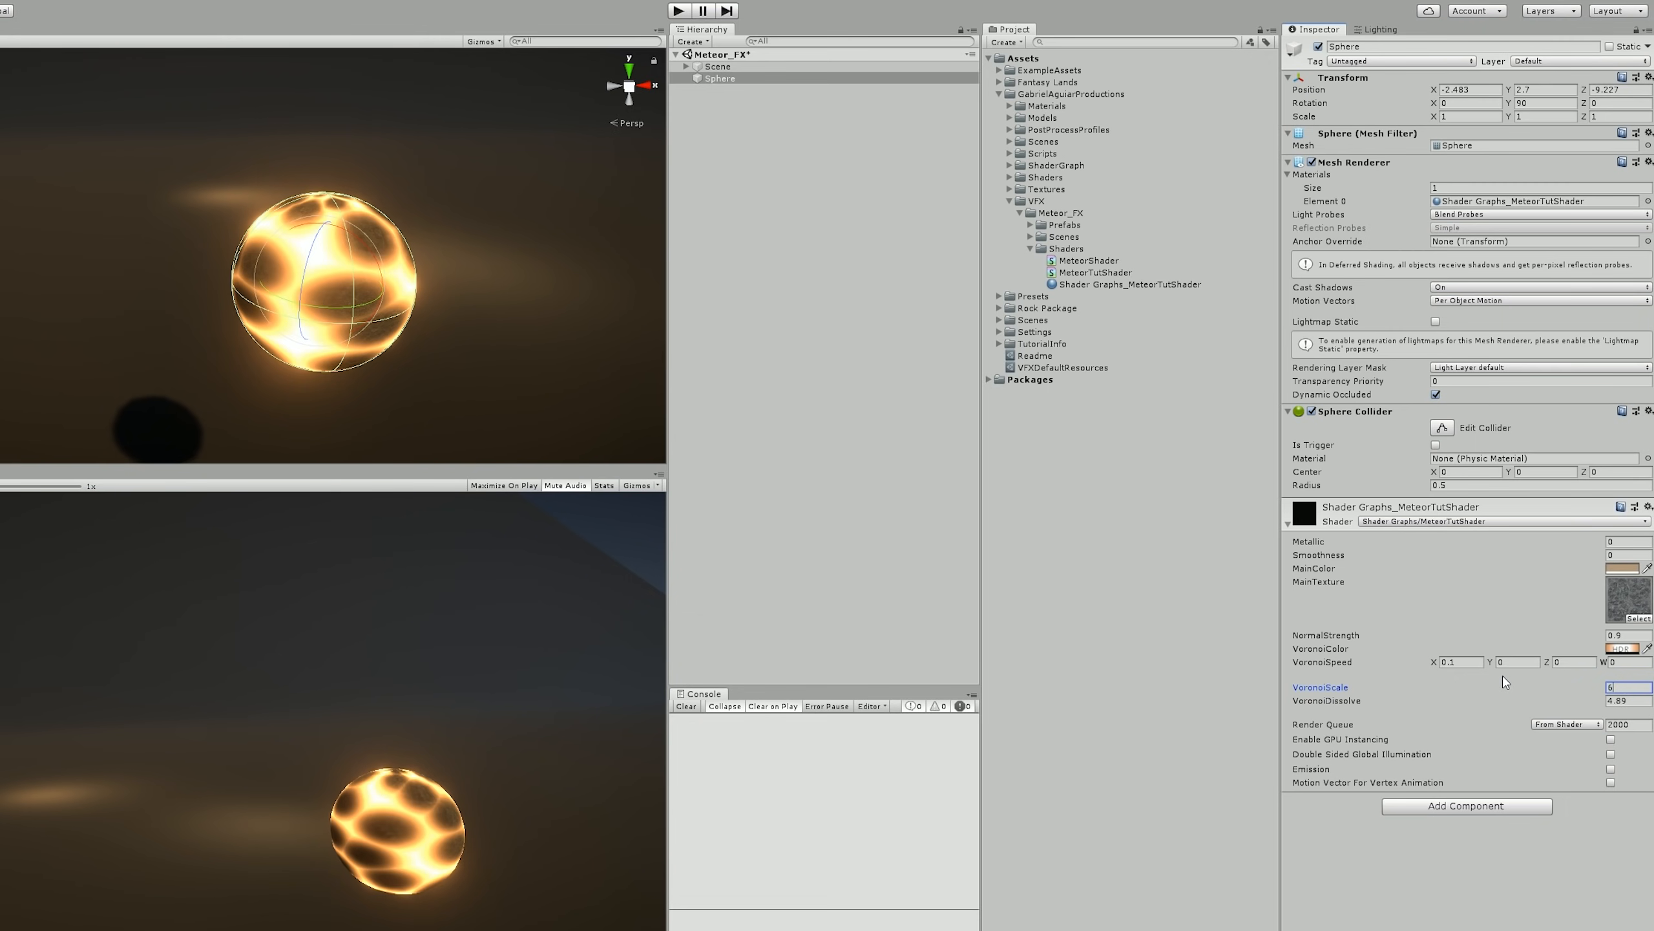
{"action": "left_click", "coordinate": [1633, 700]}
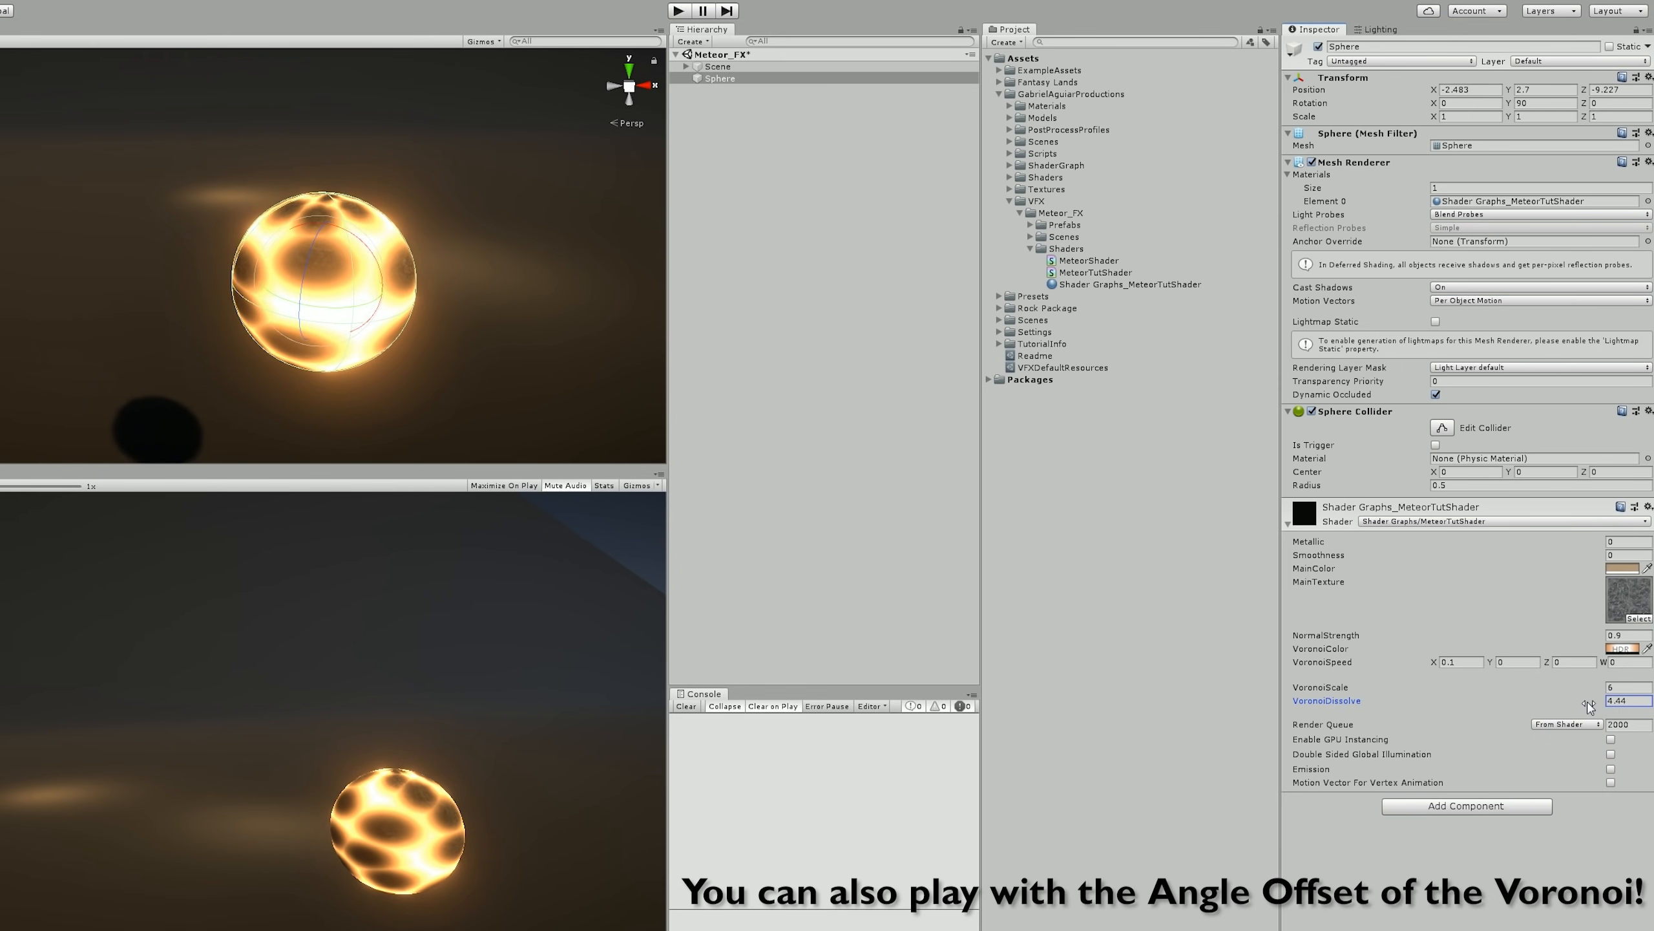
{"action": "mouse_move", "coordinate": [1576, 705]}
{"action": "left_mouse_down"}
{"action": "mouse_move", "coordinate": [1541, 716]}
{"action": "mouse_move", "coordinate": [1595, 708]}
{"action": "left_mouse_up"}
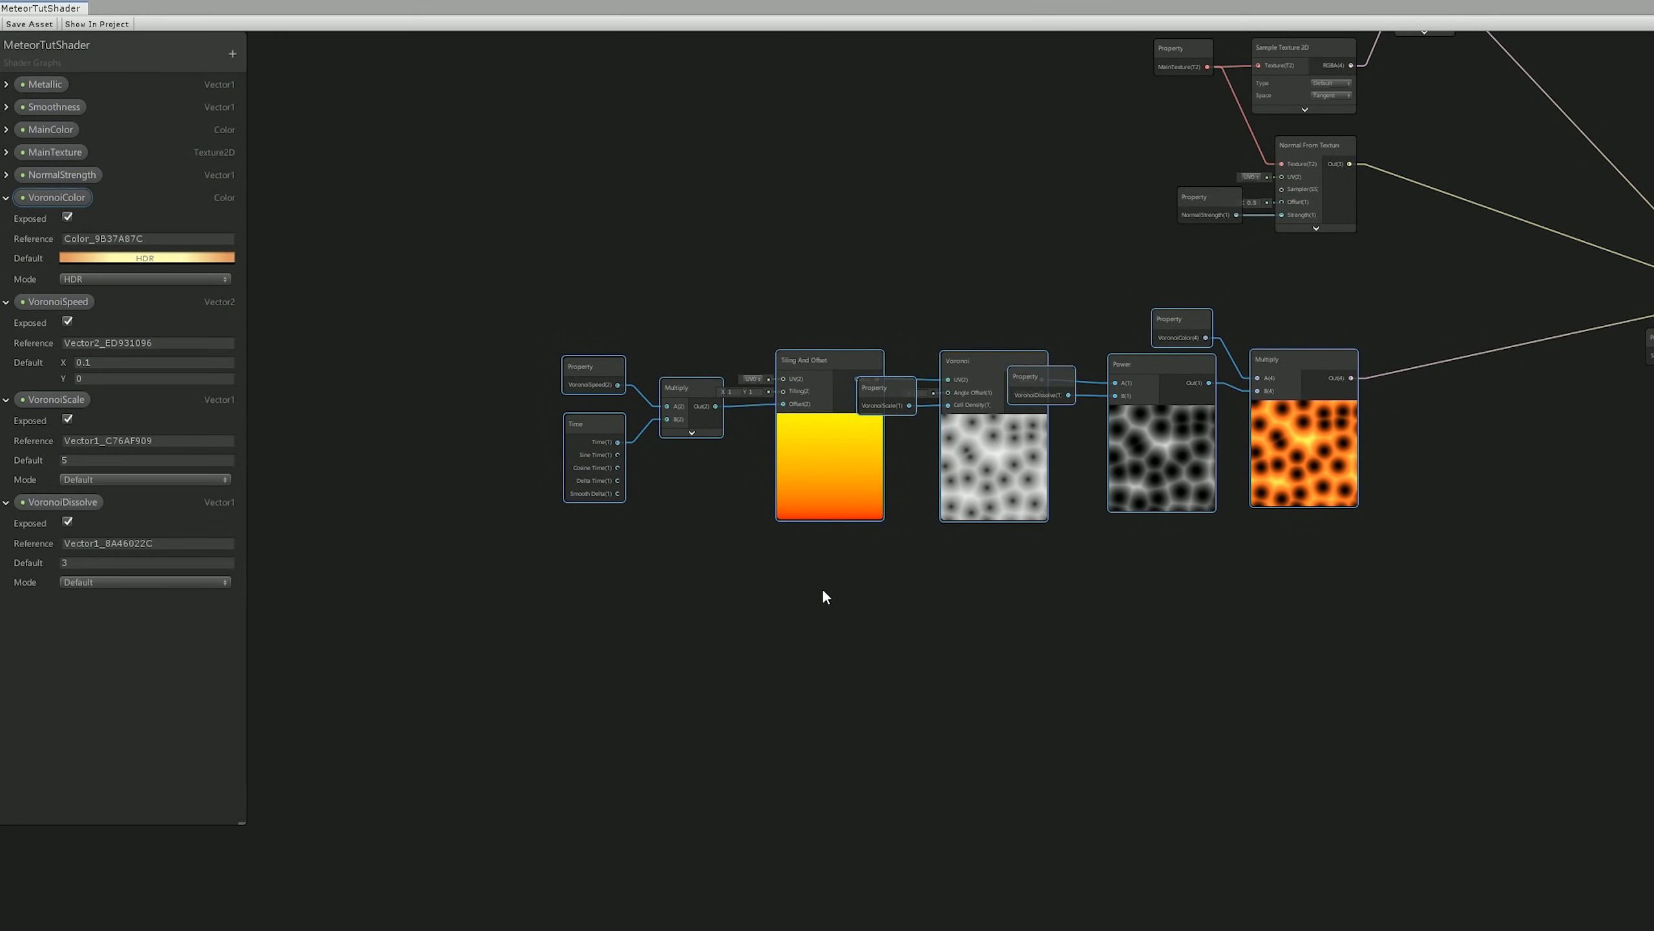
- Duplicate the VoronoiSpeed, Multiply and Tiling And Offset nodes and place the copies below the originals
{"action": "left_click", "coordinate": [837, 564]}
{"action": "left_click_drag", "start_coordinate": [727, 377], "coordinate": [700, 323]}
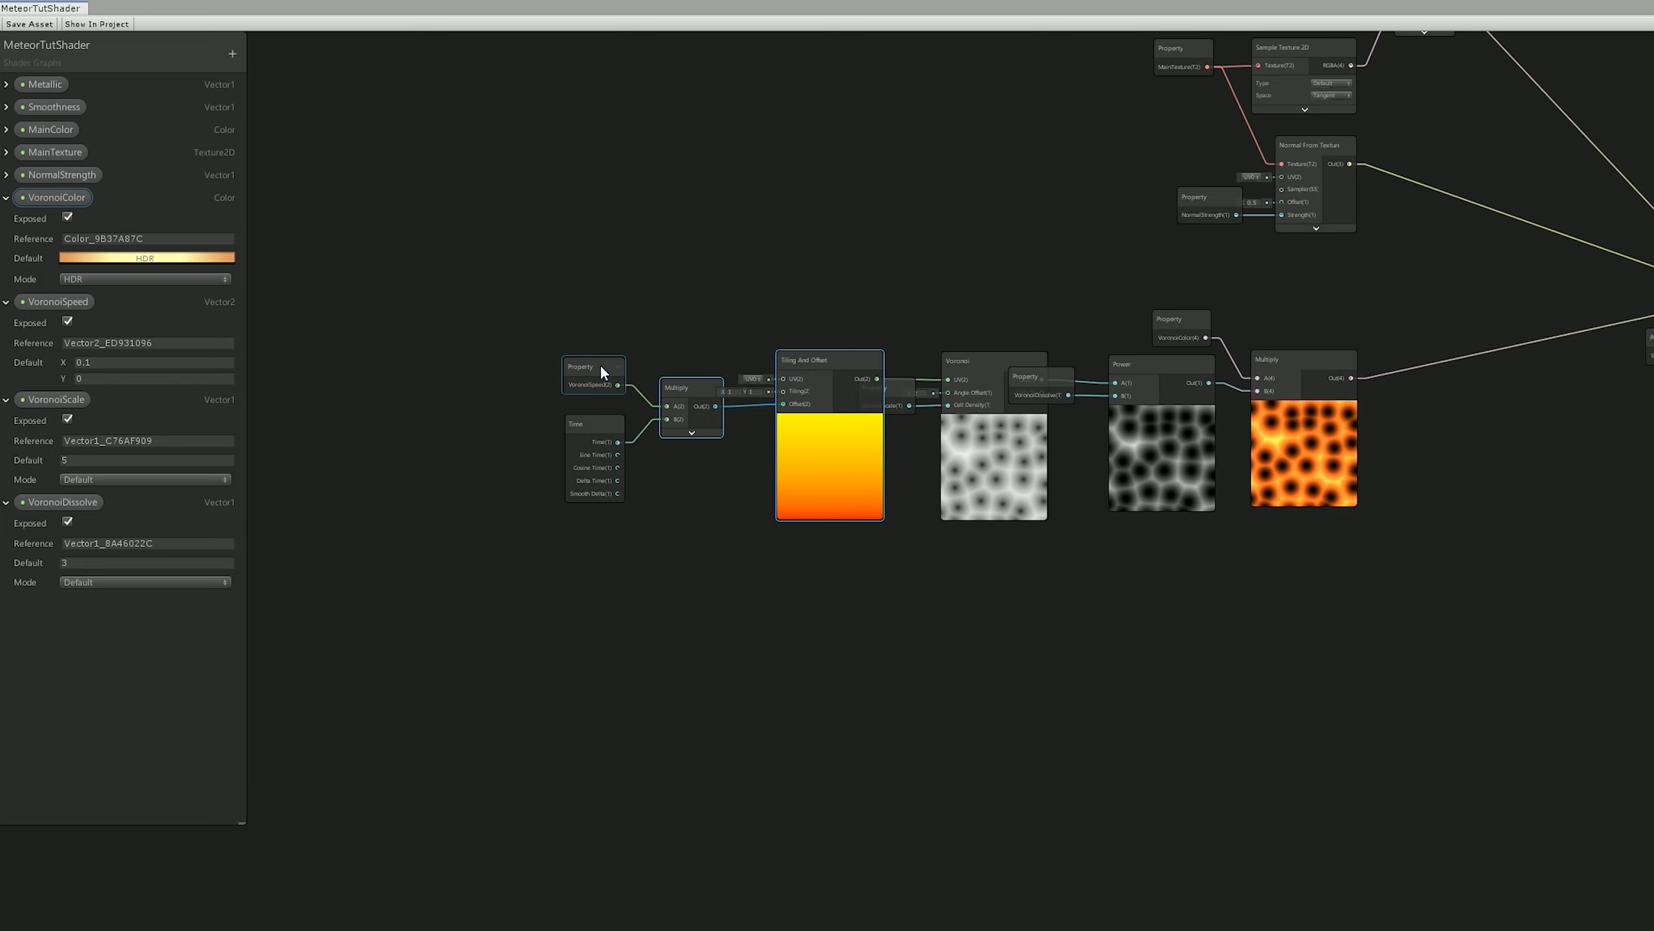
{"action": "key", "text": "ctrl+d"}
{"action": "left_click_drag", "start_coordinate": [835, 391], "coordinate": [818, 633]}
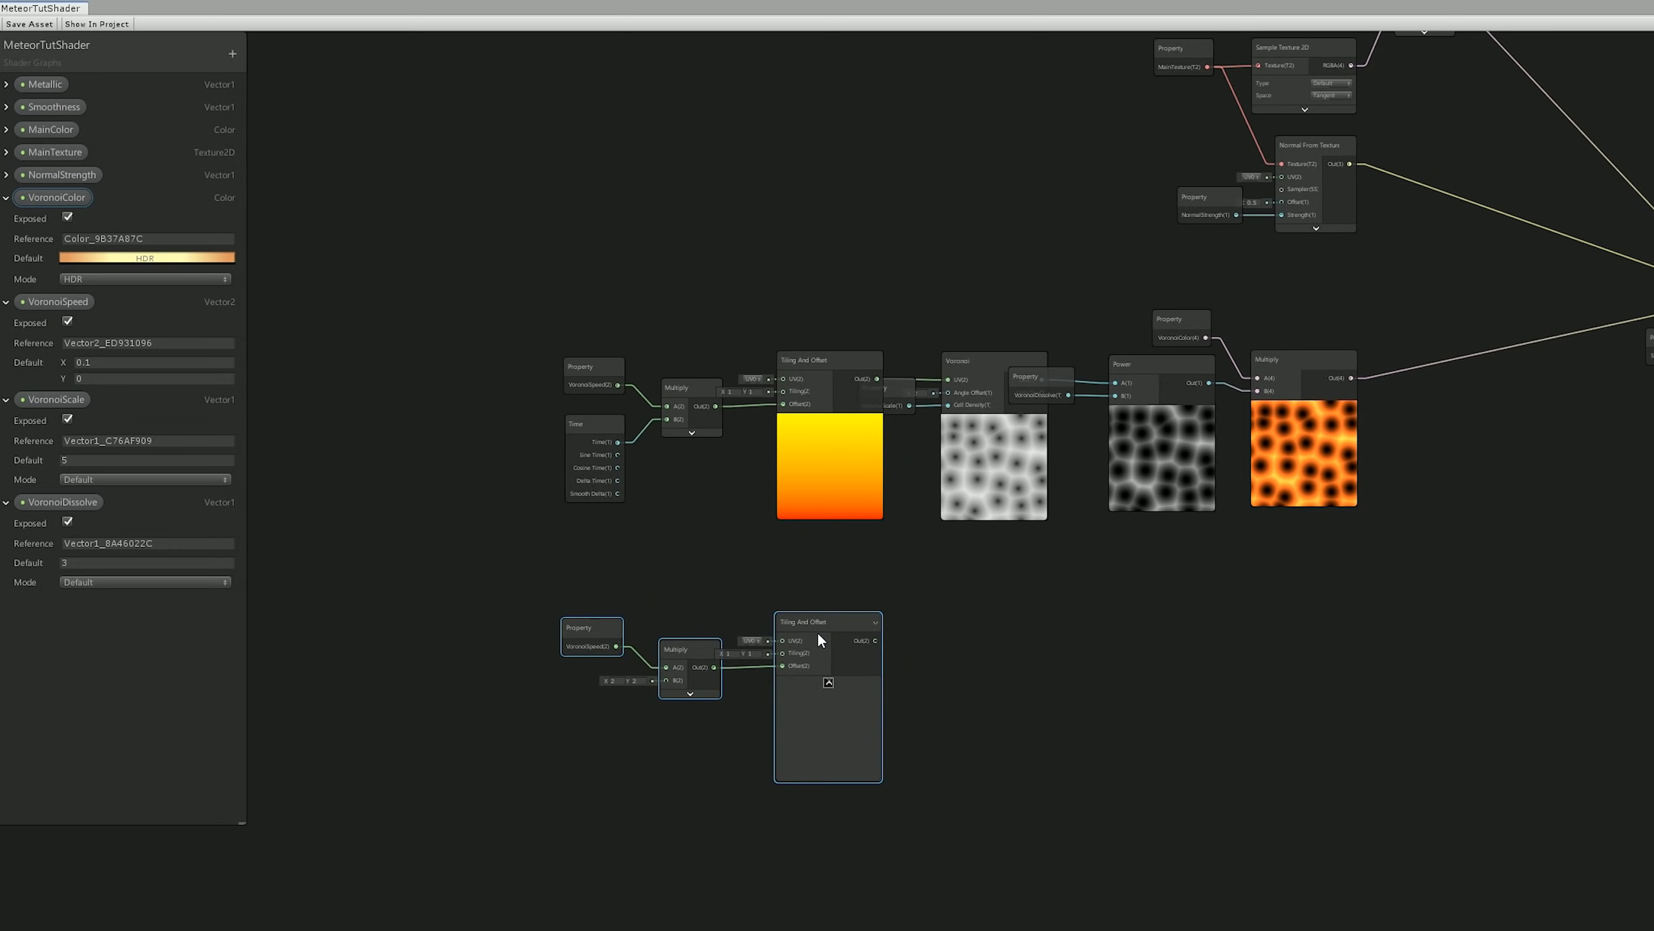
- Connect the Time output to the duplicated Multiply's B input and delete the duplicated VoronoiSpeed node
{"action": "left_click", "coordinate": [739, 532]}
{"action": "left_click_drag", "start_coordinate": [618, 443], "coordinate": [663, 679]}
{"action": "middle_click_drag", "start_coordinate": [668, 597], "coordinate": [772, 573]}
{"action": "scroll", "coordinate": [729, 587], "scroll_direction": "up", "scroll_amount": 3}
{"action": "left_click", "coordinate": [677, 603]}
{"action": "key", "text": "Delete"}
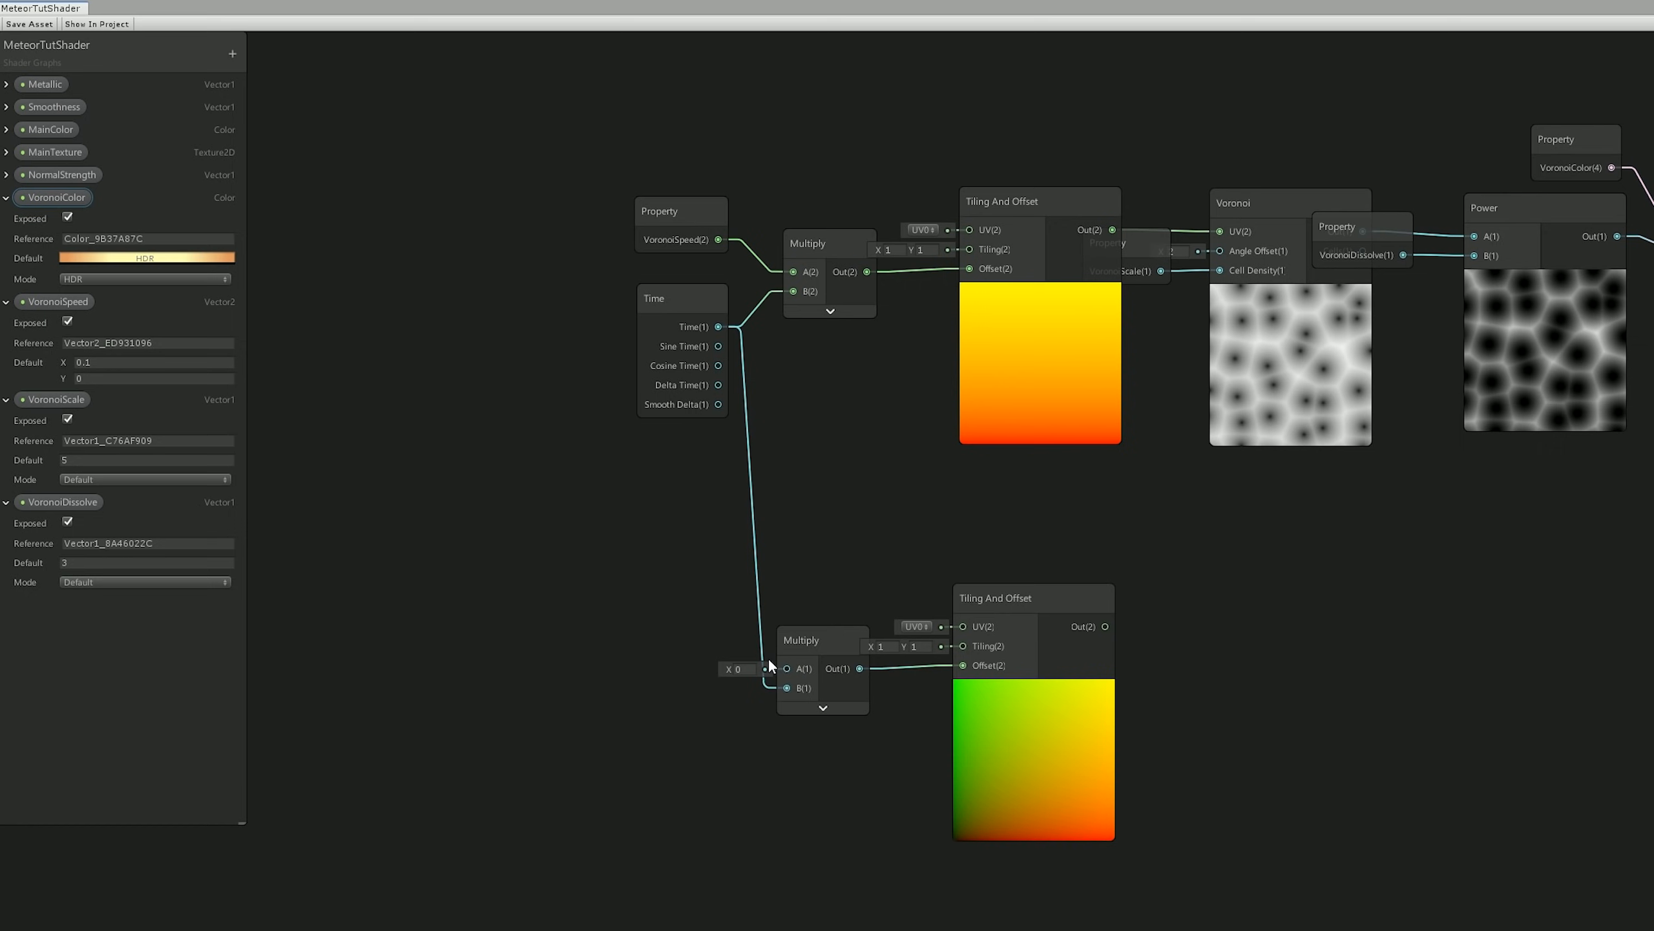
- Create a Vector2 property named NoiseSpeed with default X -0.1 and Y 0.1
{"action": "left_click", "coordinate": [233, 54]}
{"action": "left_click", "coordinate": [272, 83]}
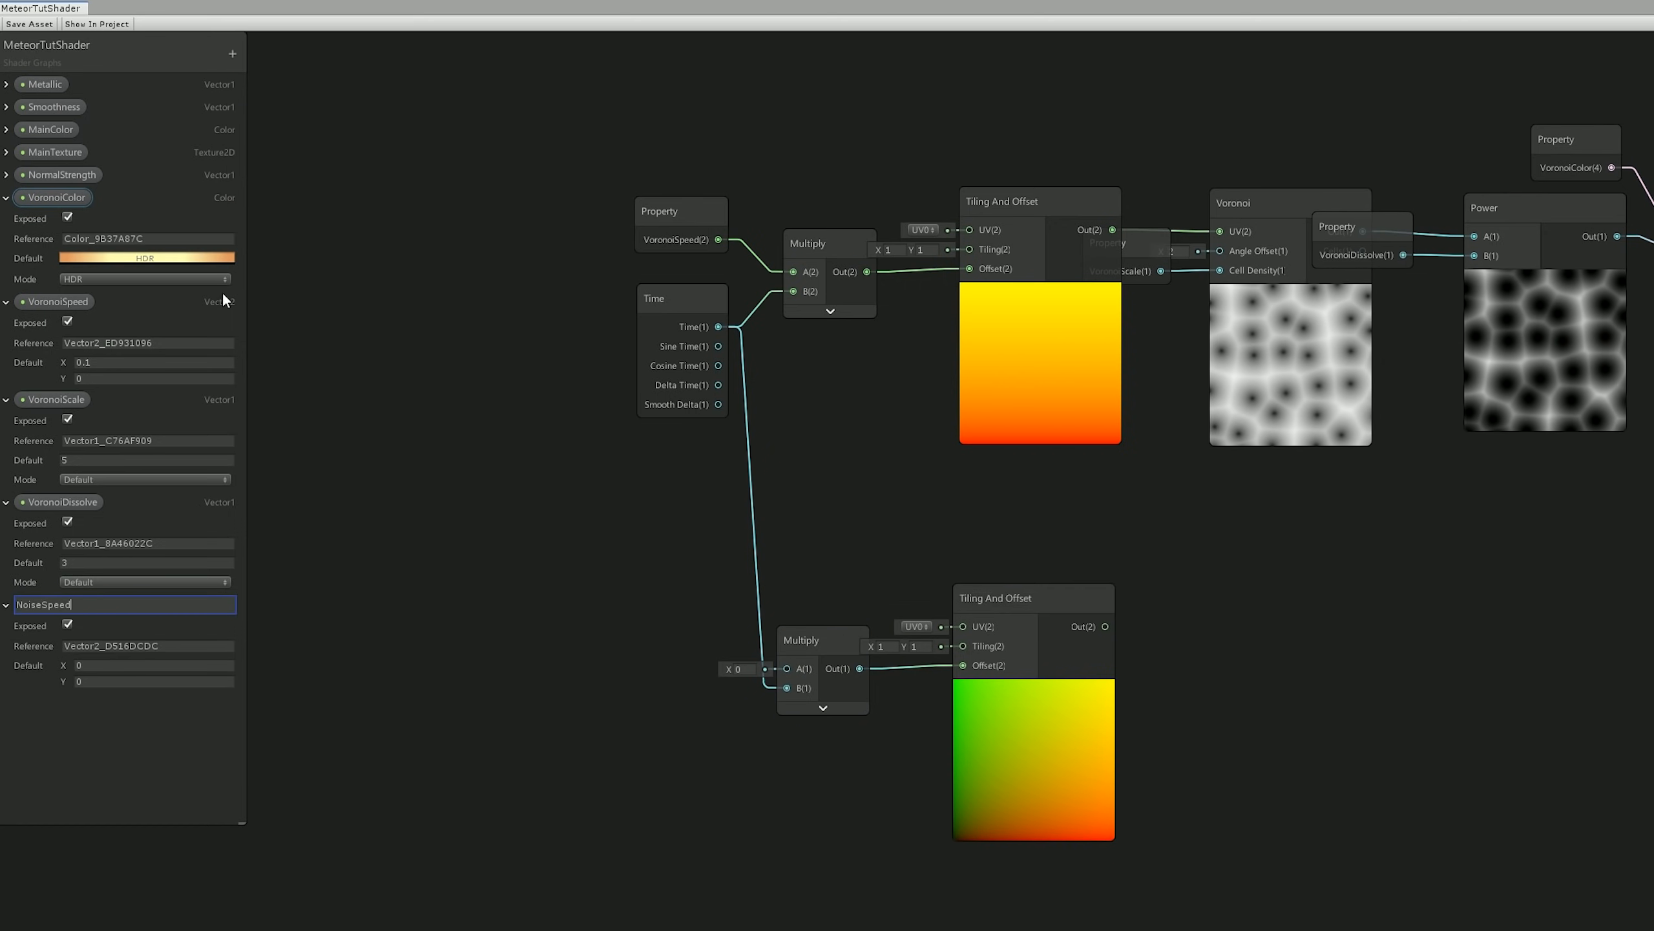
{"action": "key", "text": "Tab"}
{"action": "type", "text": ".1"}
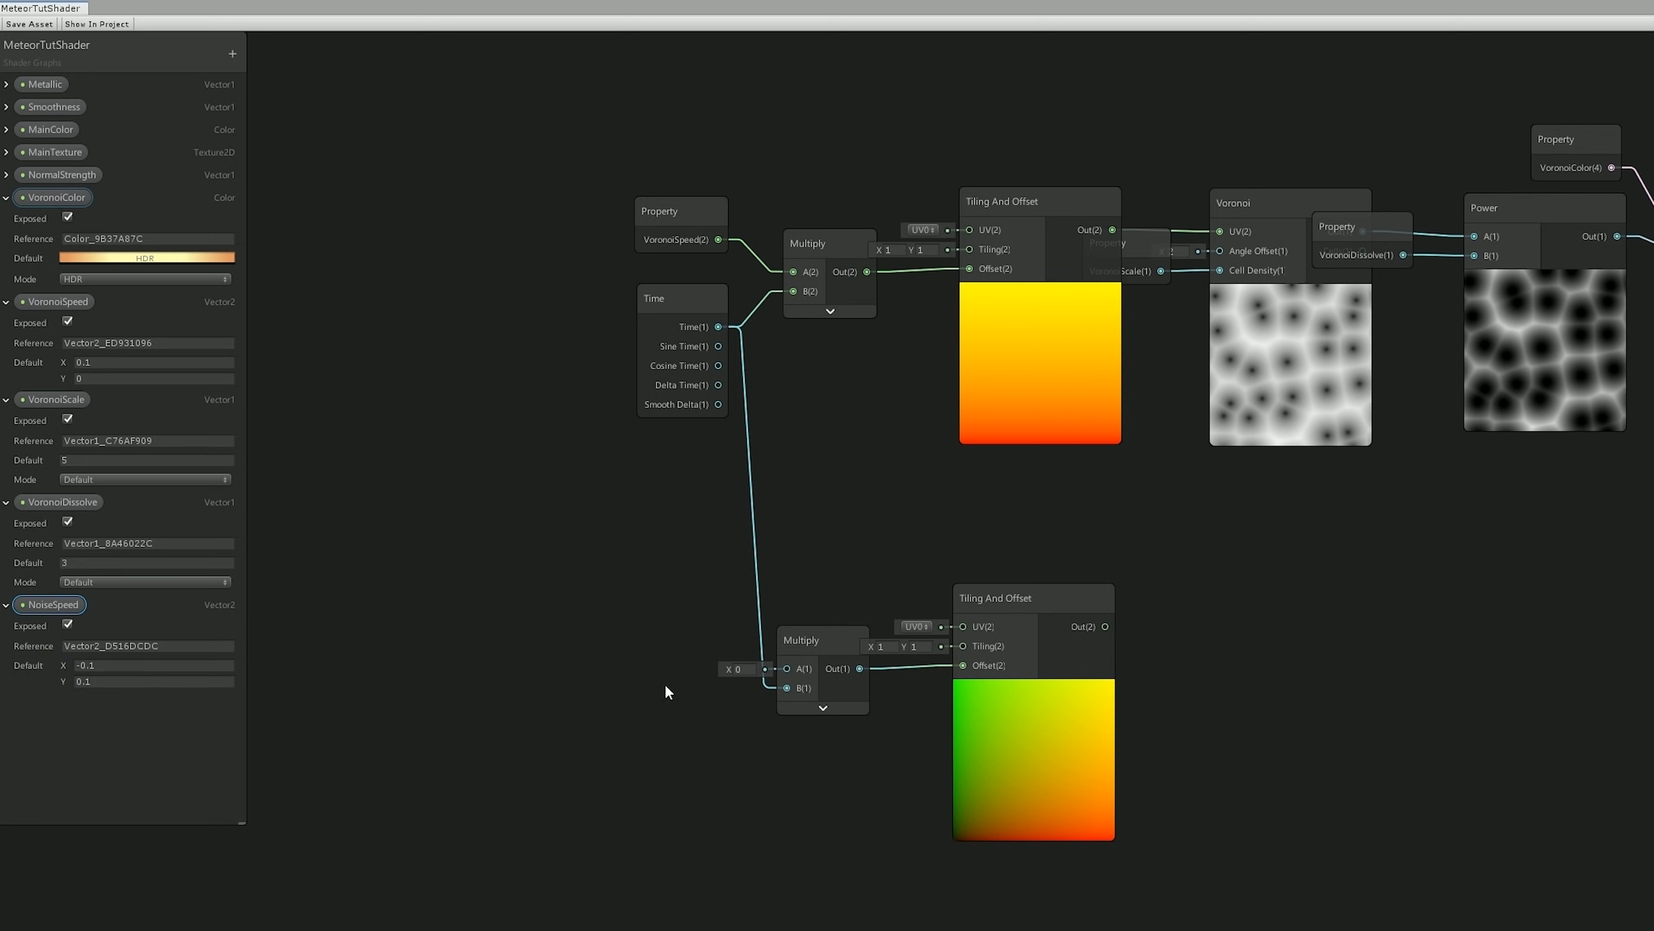
- Connect a NoiseSpeed property node to the lower Multiply's A input and place it beside that Multiply
{"action": "left_click_drag", "start_coordinate": [793, 673], "coordinate": [792, 670]}
{"action": "left_click_drag", "start_coordinate": [668, 693], "coordinate": [698, 636]}
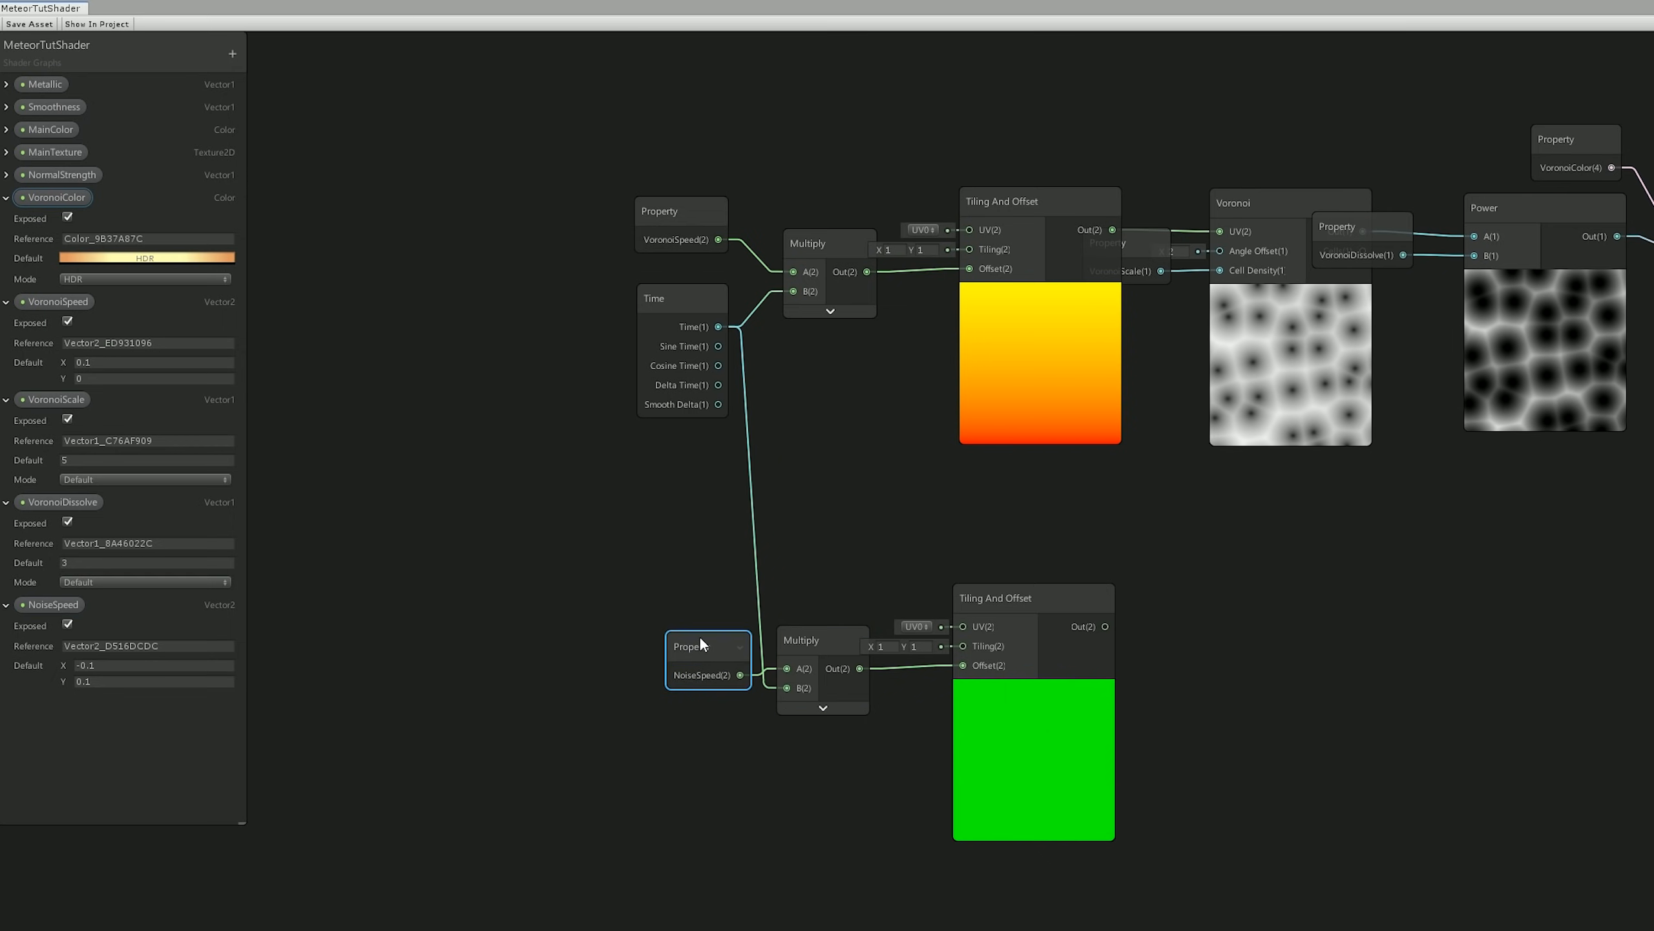
- Add a Simple Noise node, feed its UV from the lower Tiling And Offset output, and set its Scale to 25
{"action": "middle_click_drag", "start_coordinate": [1346, 633], "coordinate": [1049, 654]}
{"action": "key", "text": "space"}
{"action": "type", "text": "simple"}
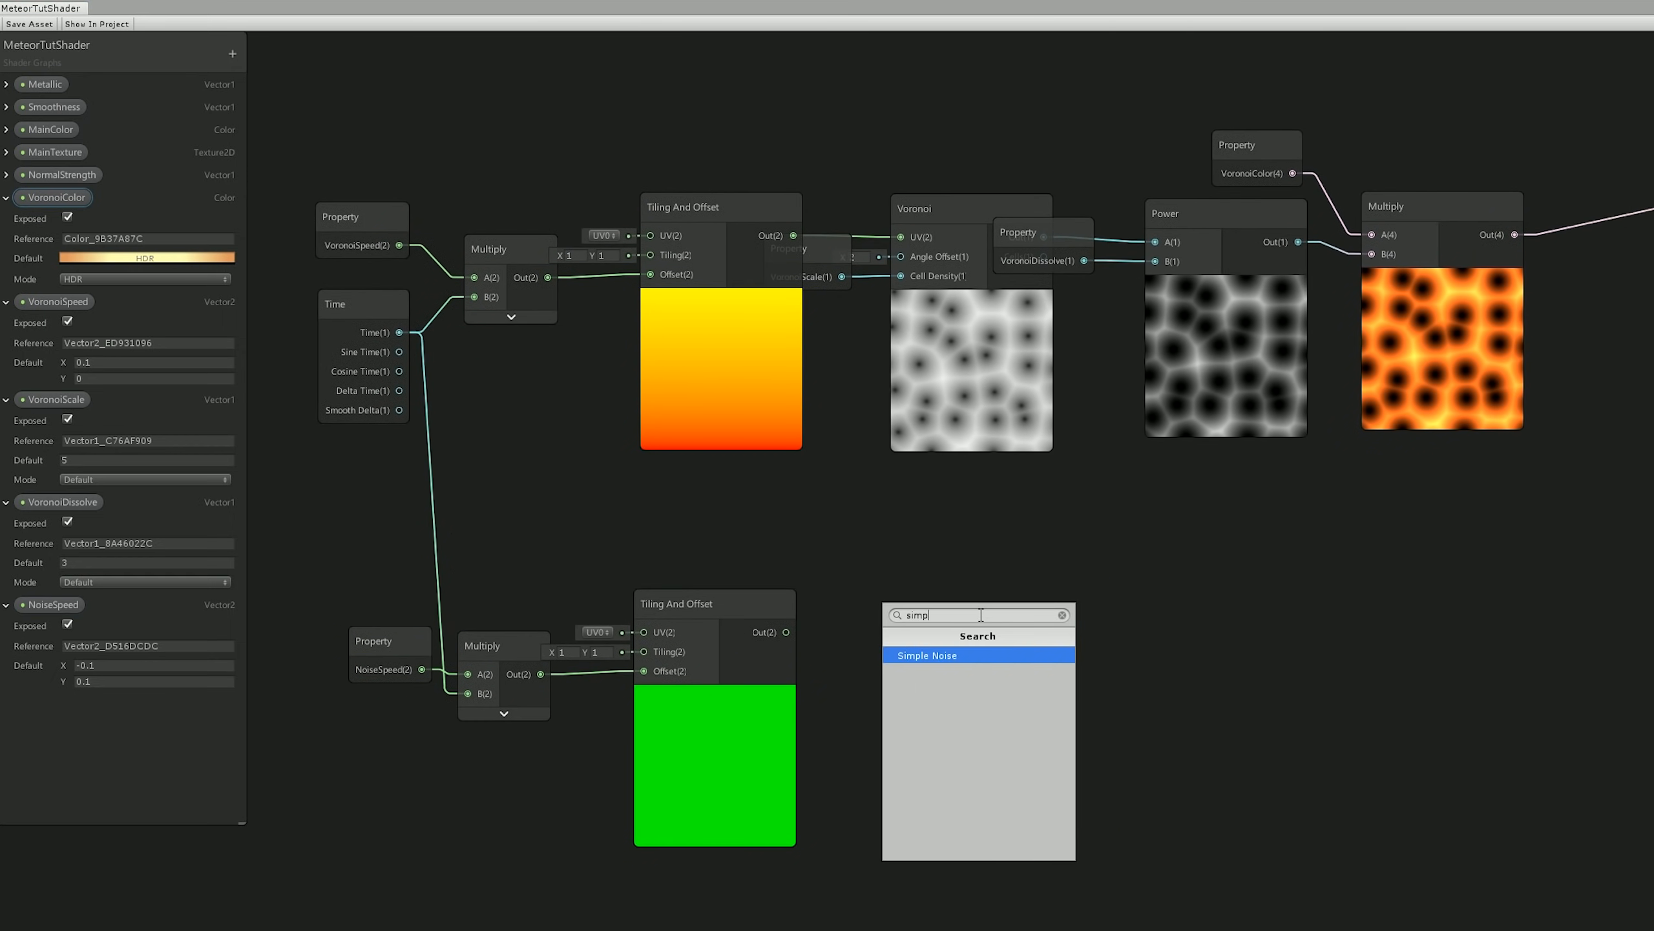
{"action": "key", "text": "Return"}
{"action": "left_click_drag", "start_coordinate": [1013, 649], "coordinate": [920, 615]}
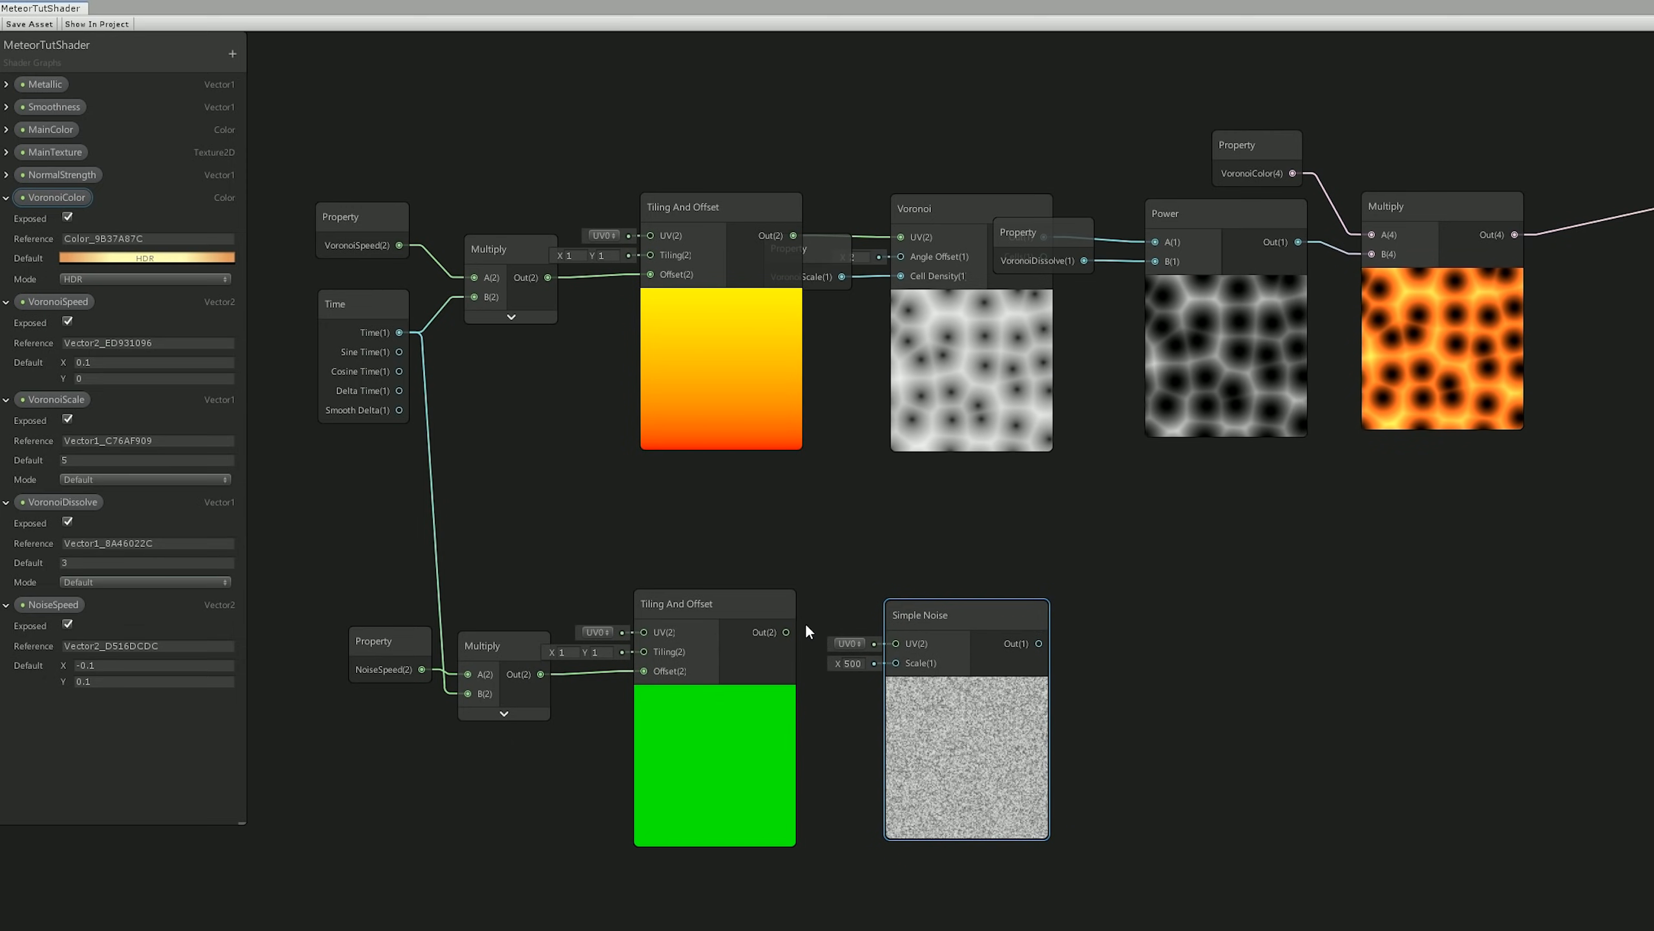
{"action": "left_click_drag", "start_coordinate": [787, 630], "coordinate": [967, 615]}
{"action": "left_click", "coordinate": [853, 664]}
{"action": "type", "text": "25"}
- Add a Power node beside Simple Noise and connect the noise output to its A input
{"action": "middle_click_drag", "start_coordinate": [1047, 644], "coordinate": [906, 638]}
{"action": "left_click", "coordinate": [989, 583]}
{"action": "key", "text": "space"}
{"action": "type", "text": "power"}
{"action": "left_click", "coordinate": [1027, 624]}
{"action": "left_click_drag", "start_coordinate": [898, 636], "coordinate": [1038, 609]}
- Add a Lerp node, connecting the VoronoiColor Multiply output to B and the noise Power output to T
{"action": "left_click_drag", "start_coordinate": [1042, 541], "coordinate": [664, 687]}
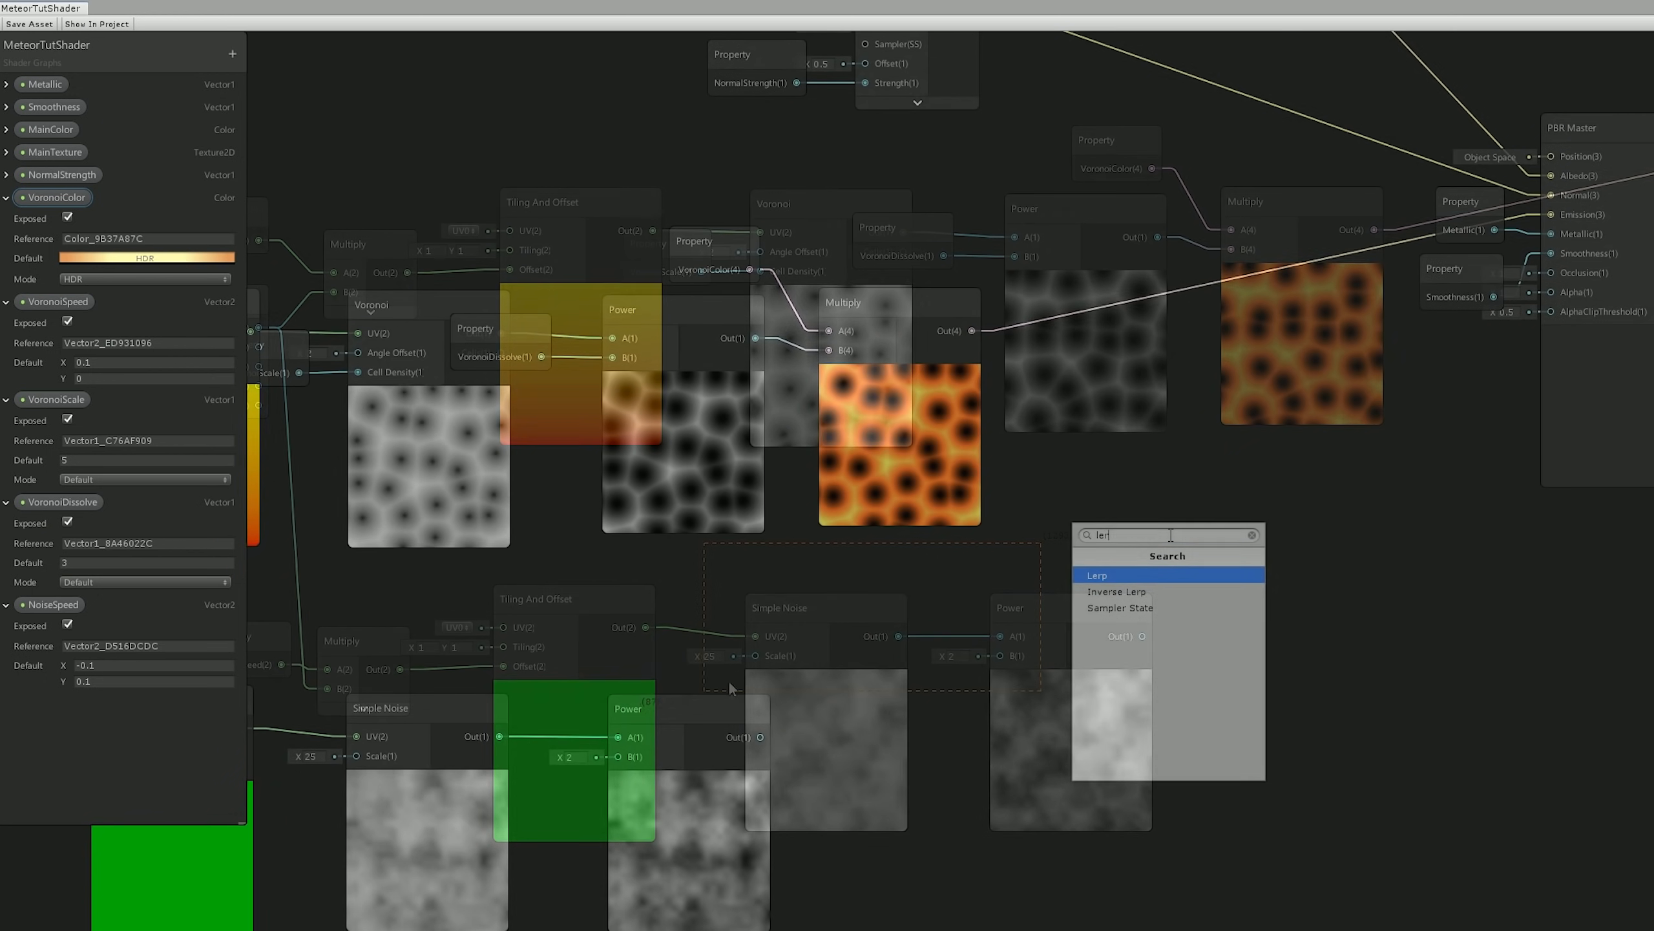
{"action": "key", "text": "Return"}
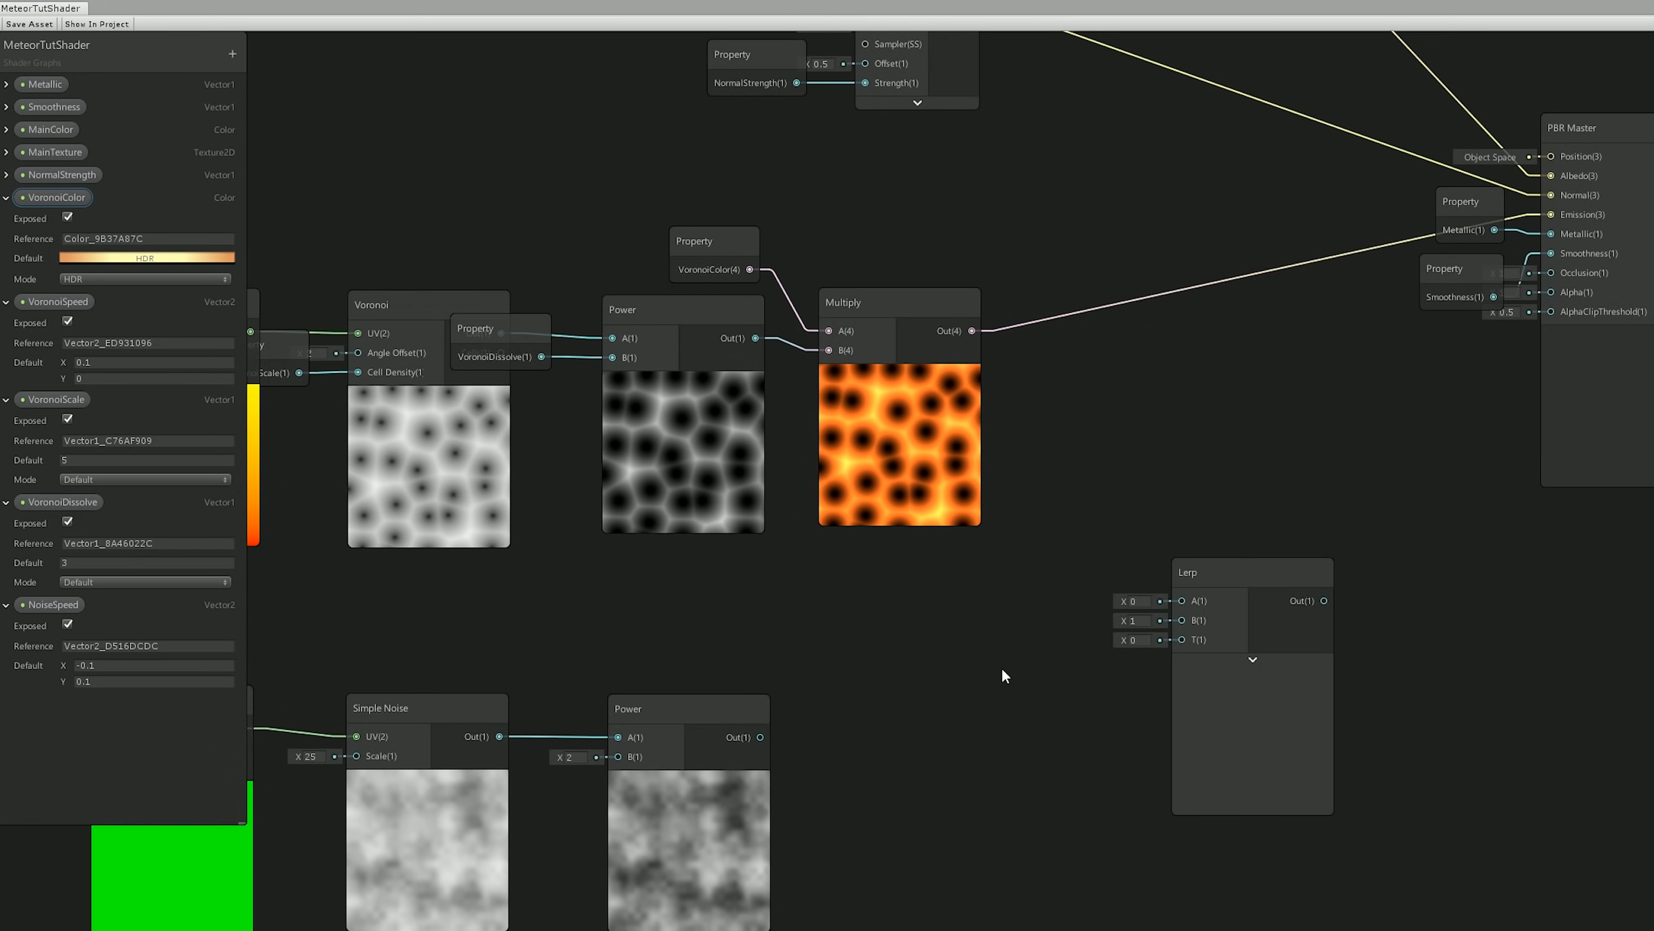
{"action": "left_click", "coordinate": [971, 326]}
{"action": "left_click_drag", "start_coordinate": [972, 330], "coordinate": [1182, 620]}
{"action": "left_click_drag", "start_coordinate": [760, 736], "coordinate": [1182, 639]}
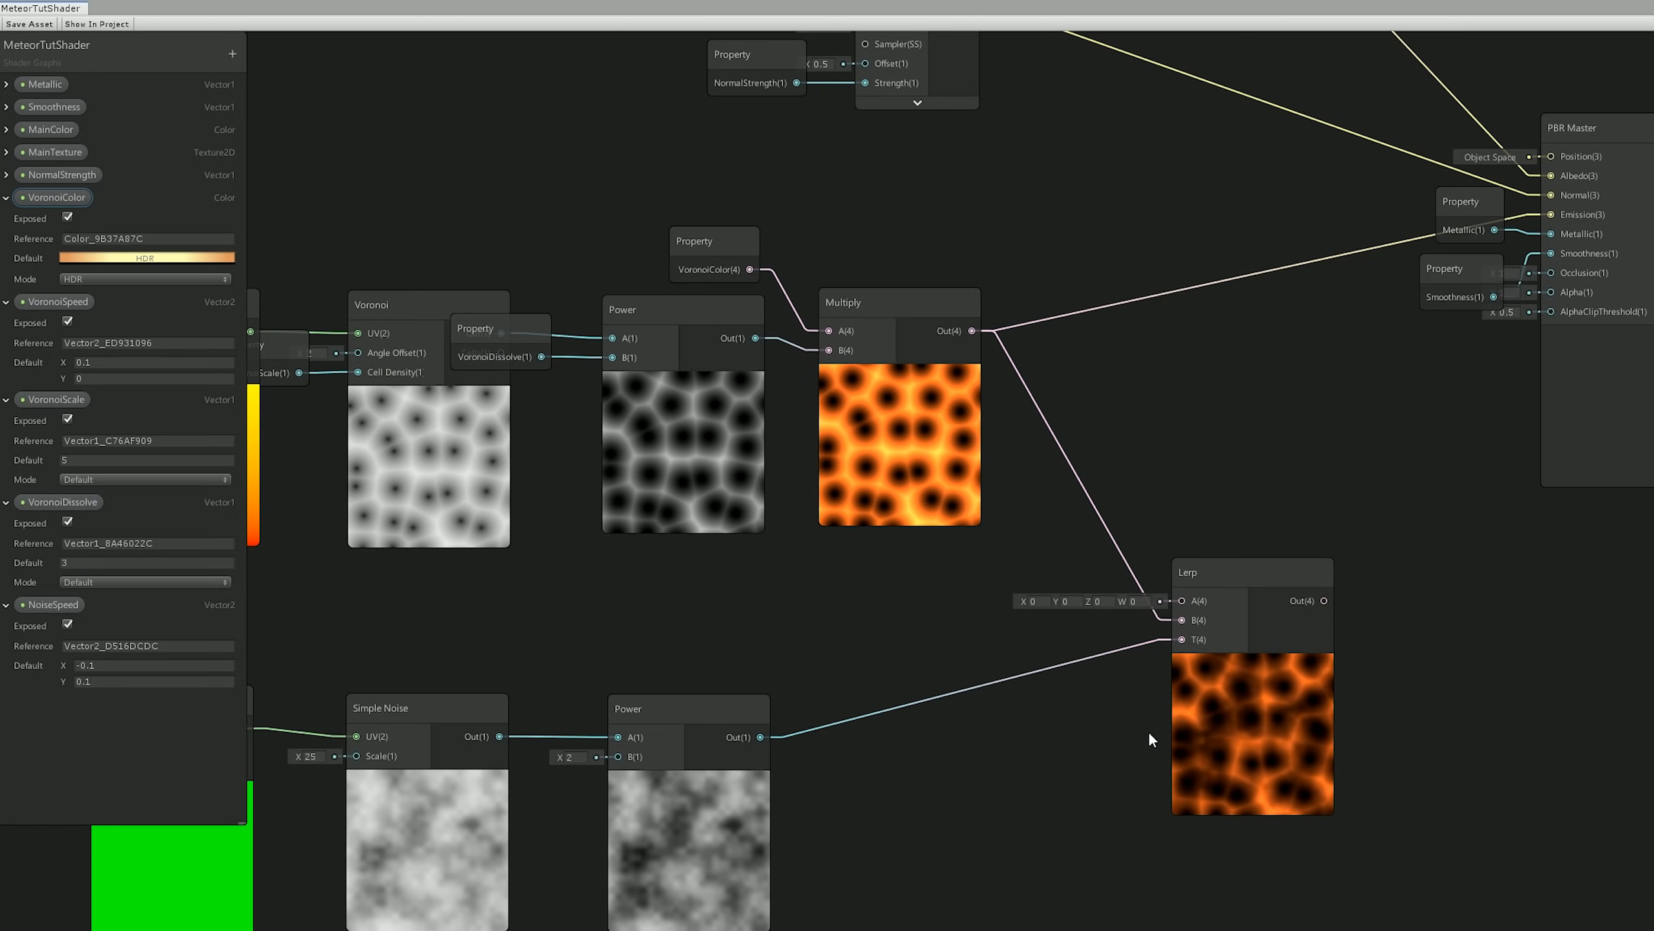
- Set the noise Power node's B value to 3
{"action": "left_click_drag", "start_coordinate": [548, 755], "coordinate": [530, 755]}
{"action": "left_click", "coordinate": [572, 757]}
{"action": "type", "text": "3"}
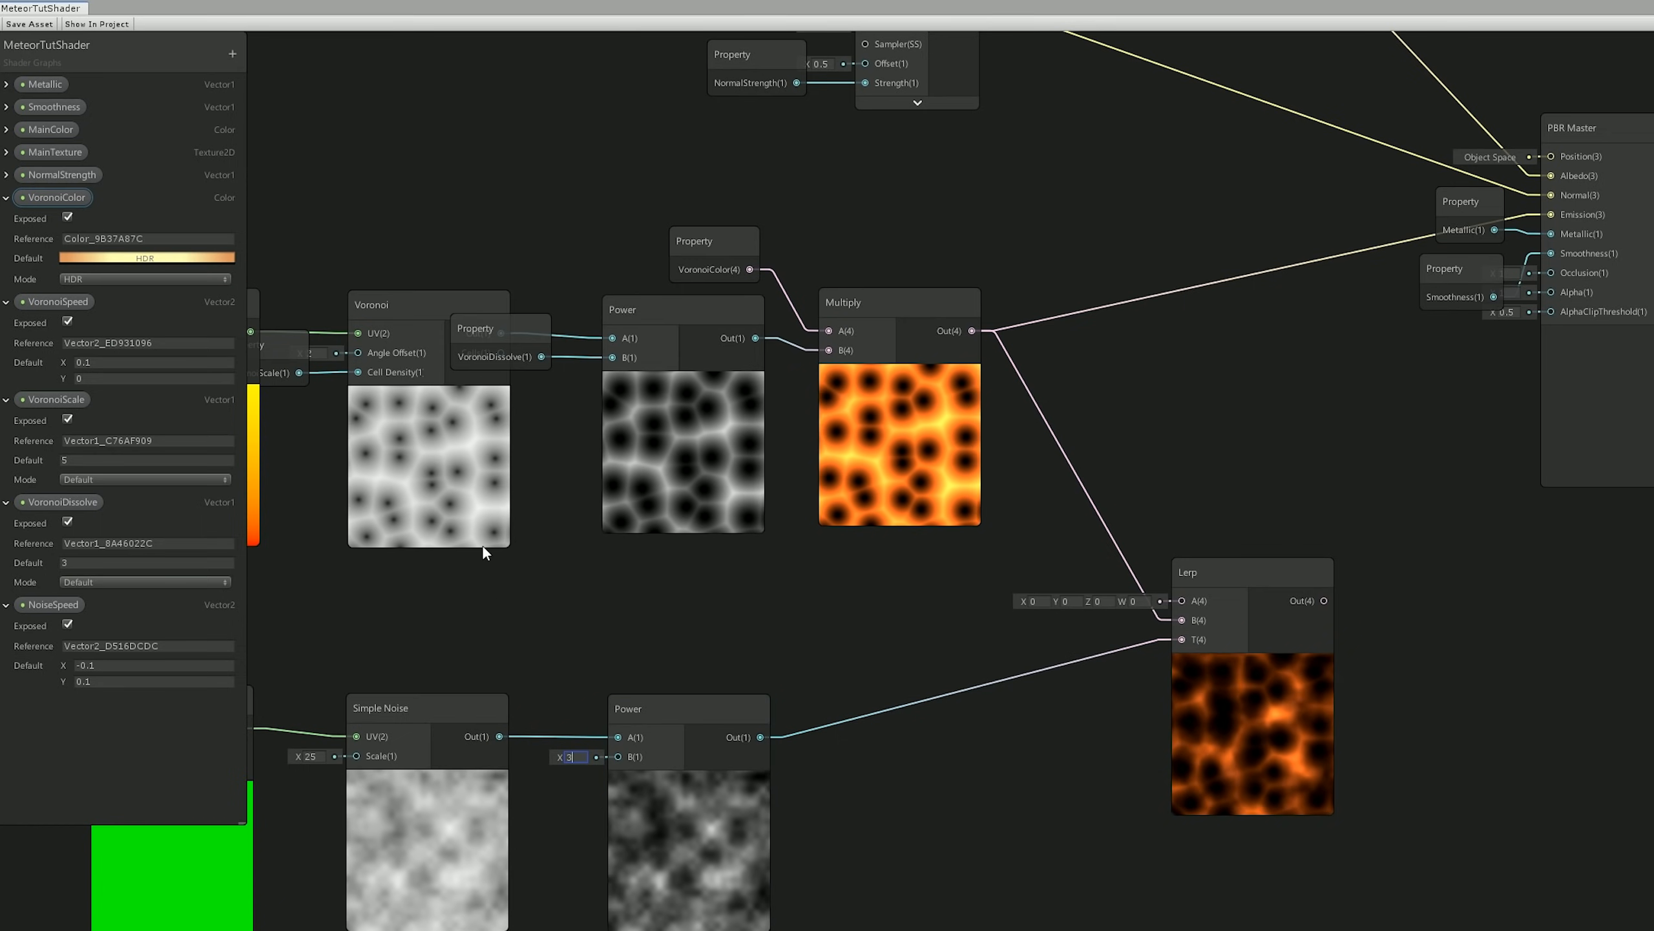
- Create a Vector1 property named NoiseDissolve with default 3 and connect it to the noise Power's B input
{"action": "left_click", "coordinate": [232, 54]}
{"action": "left_click", "coordinate": [233, 69]}
{"action": "type", "text": "NoiseDissolve"}
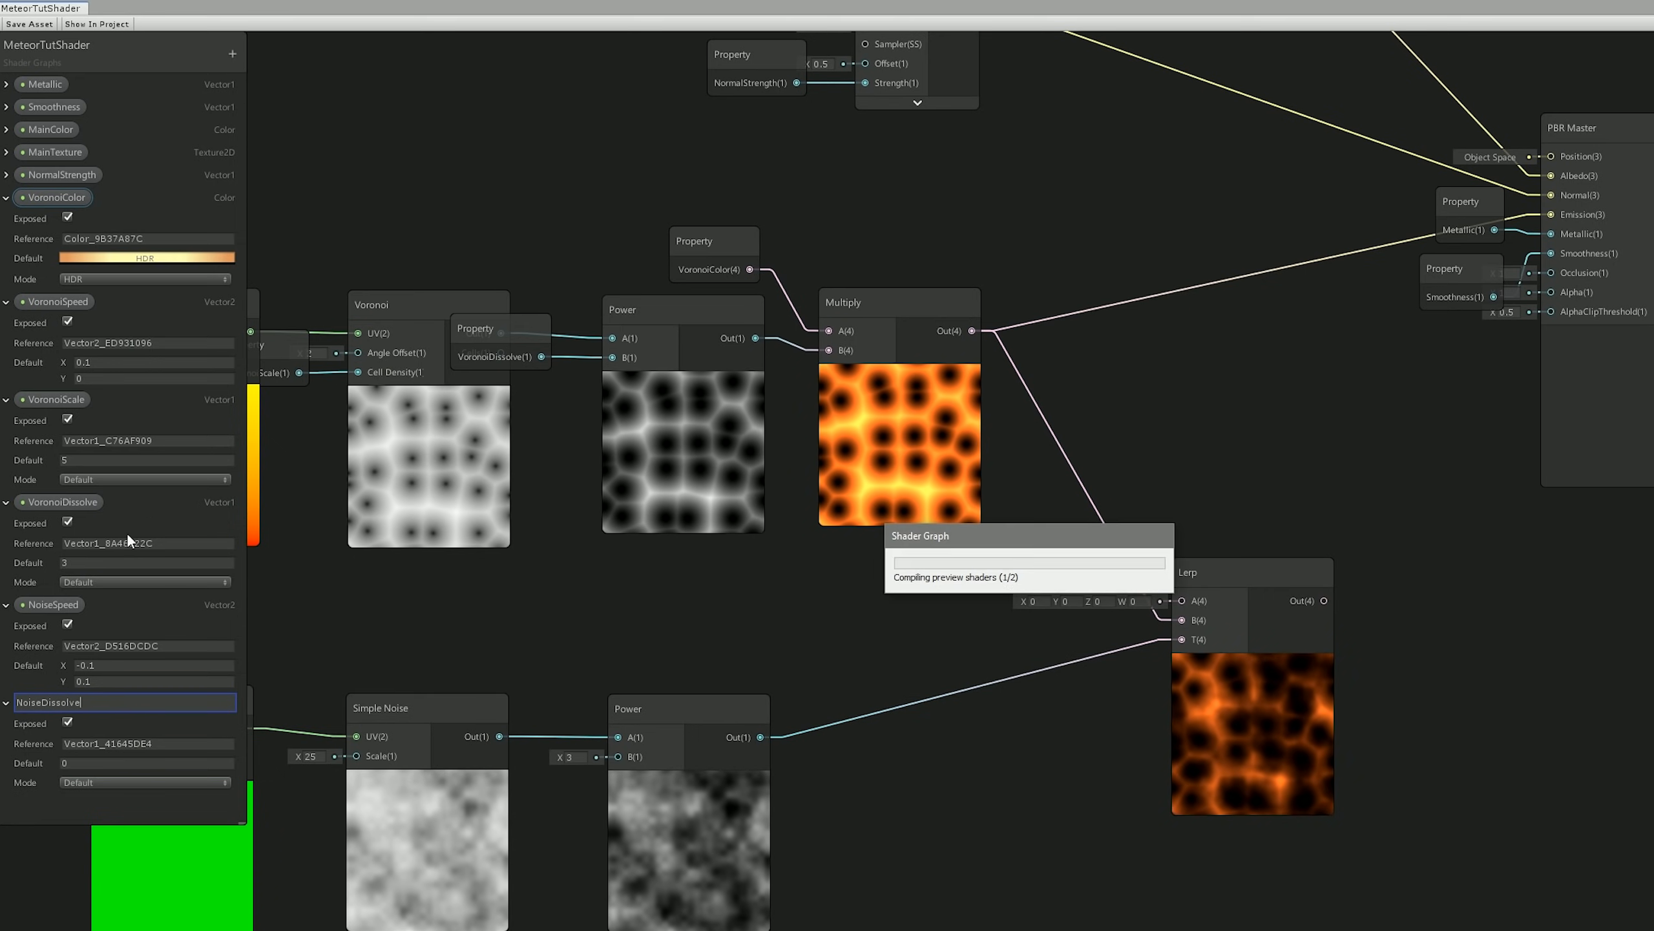
{"action": "key", "text": "Return"}
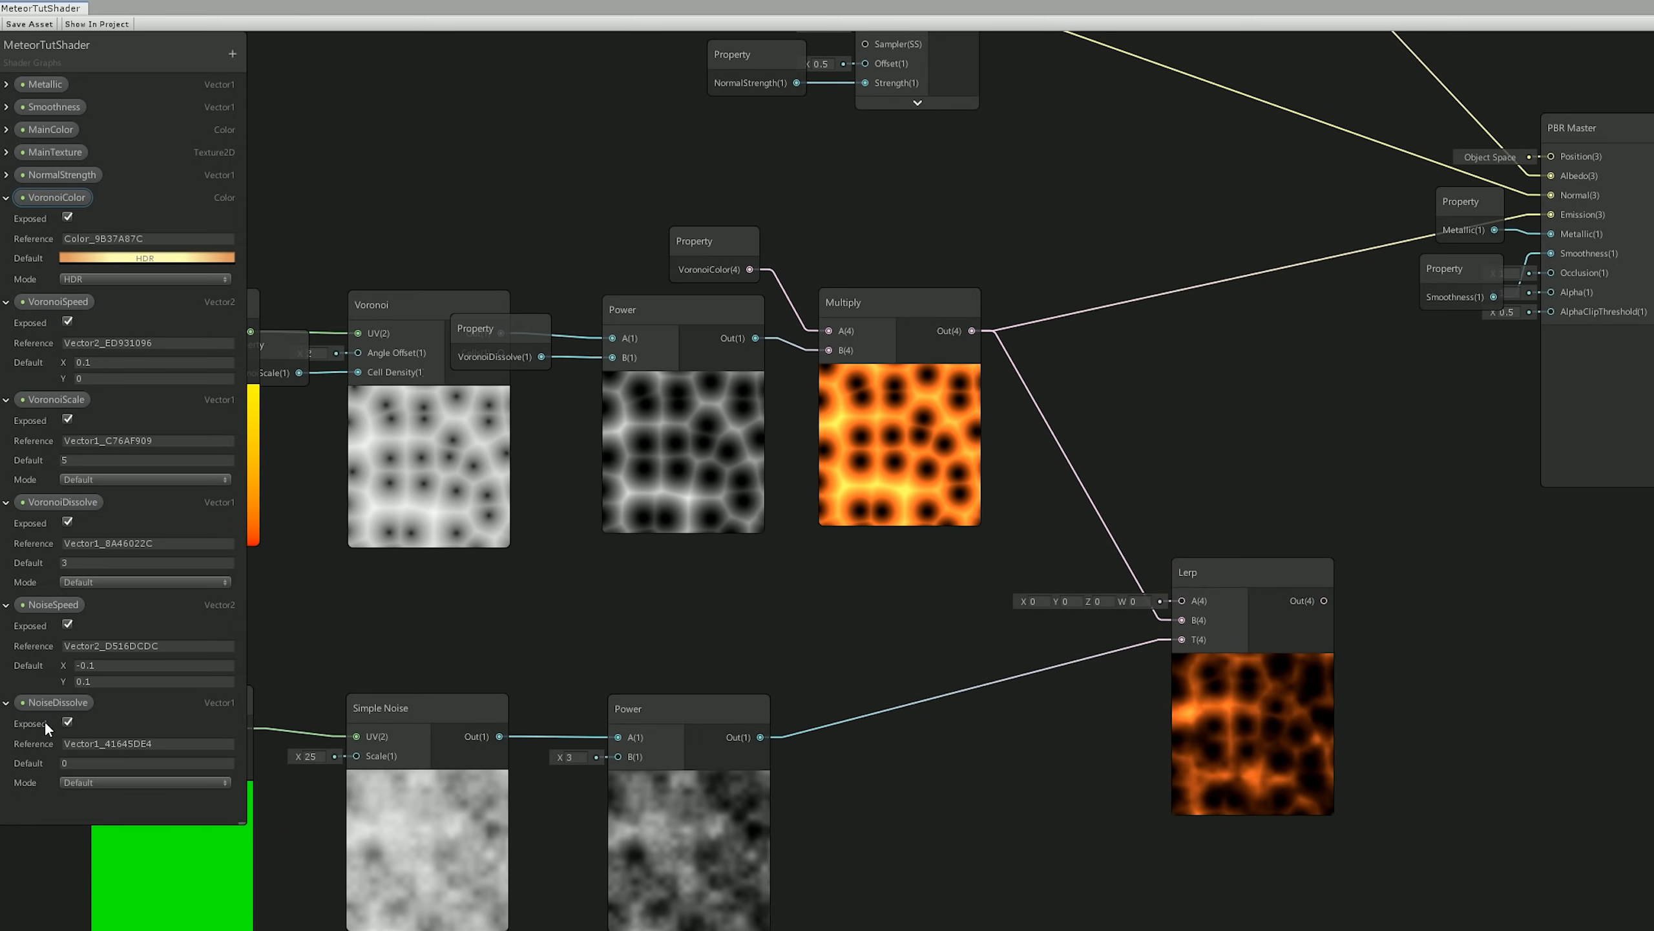
{"action": "left_click_drag", "start_coordinate": [49, 700], "coordinate": [570, 696]}
{"action": "left_click_drag", "start_coordinate": [649, 736], "coordinate": [498, 724]}
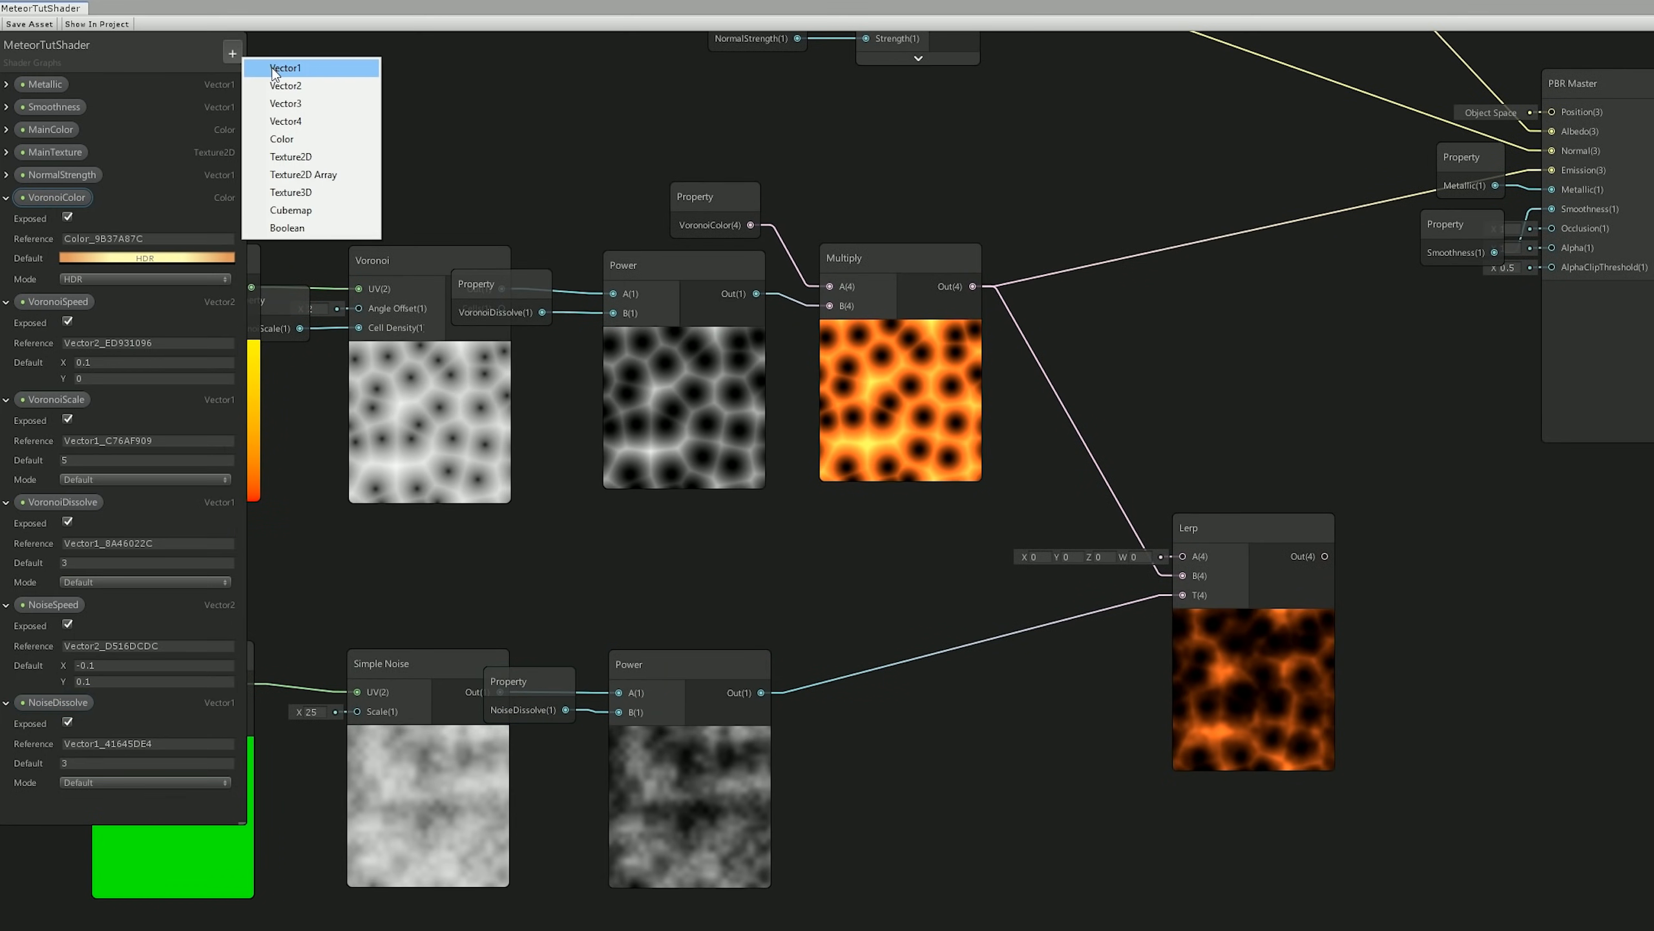
- Create a Vector1 property named NoiseScale with default 25 and connect it to Simple Noise's Scale input
{"action": "left_click", "coordinate": [268, 66]}
{"action": "type", "text": "NoiseScale"}
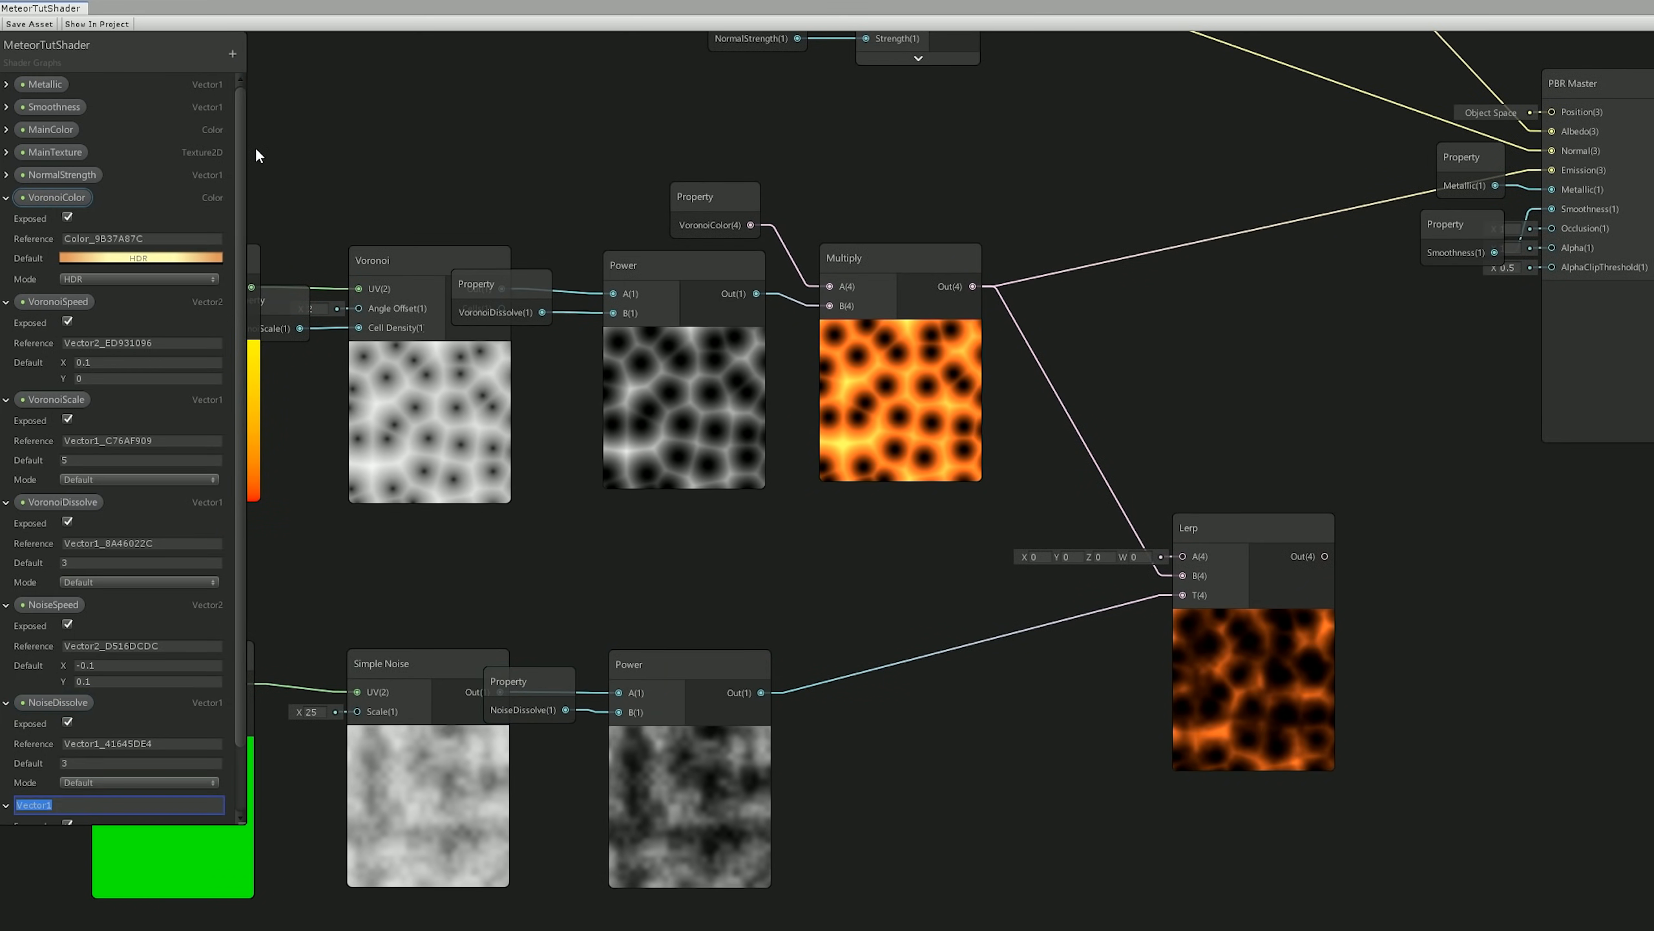
{"action": "key", "text": "Return"}
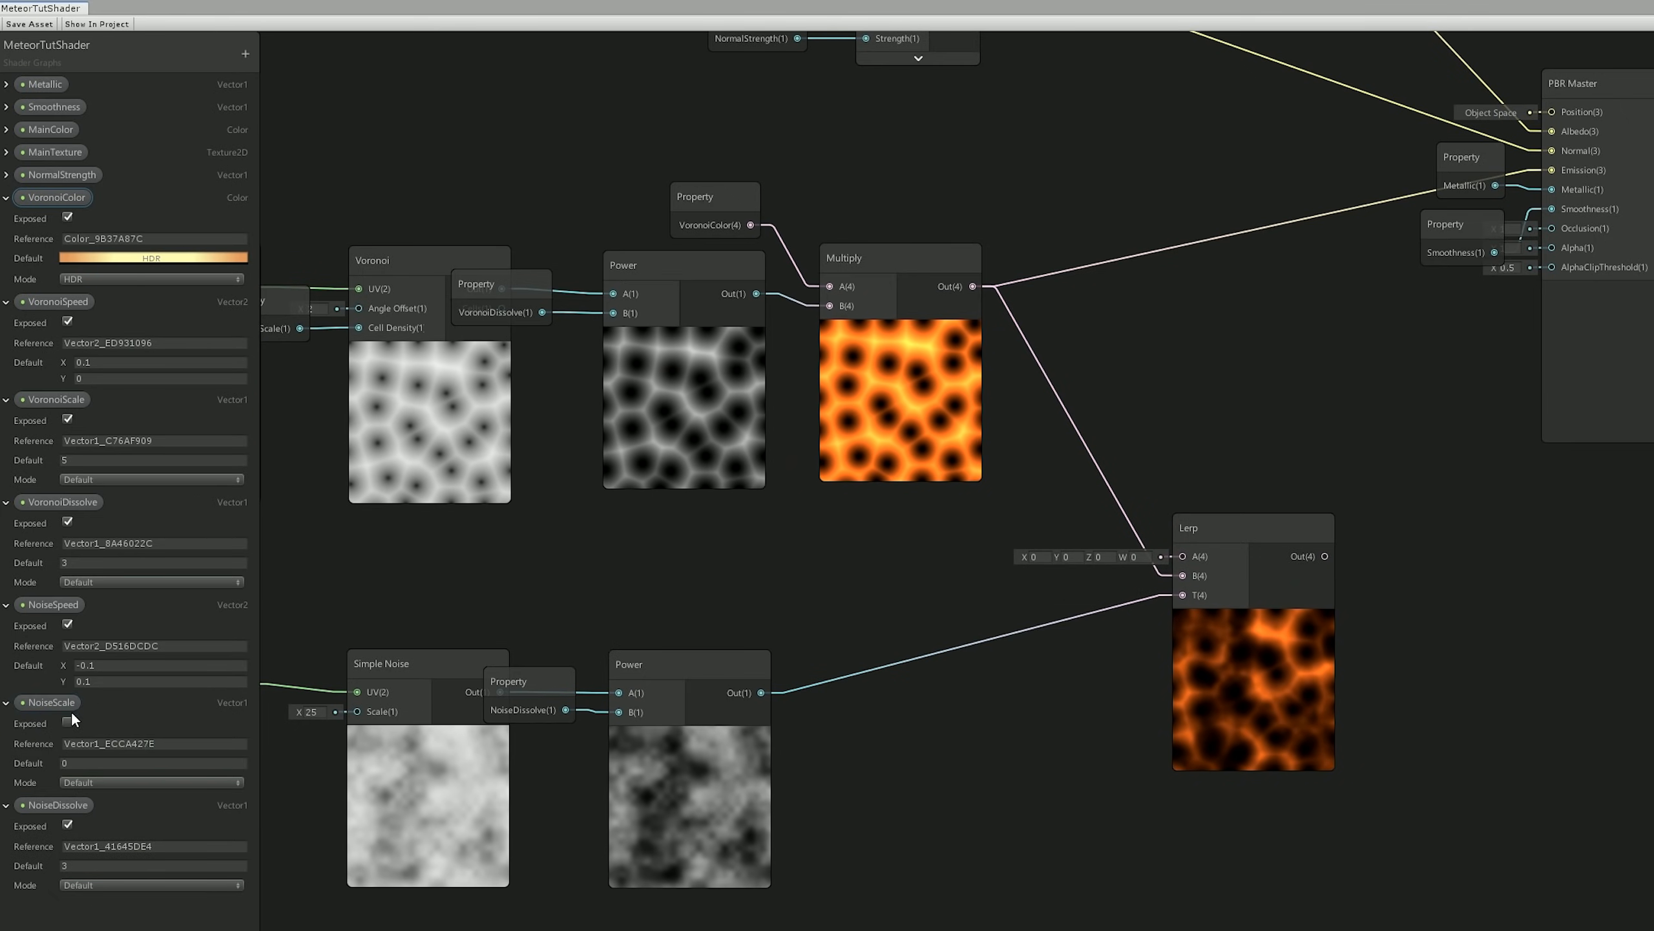
{"action": "left_click_drag", "start_coordinate": [49, 702], "coordinate": [356, 712]}
{"action": "middle_click_drag", "start_coordinate": [384, 637], "coordinate": [504, 619]}
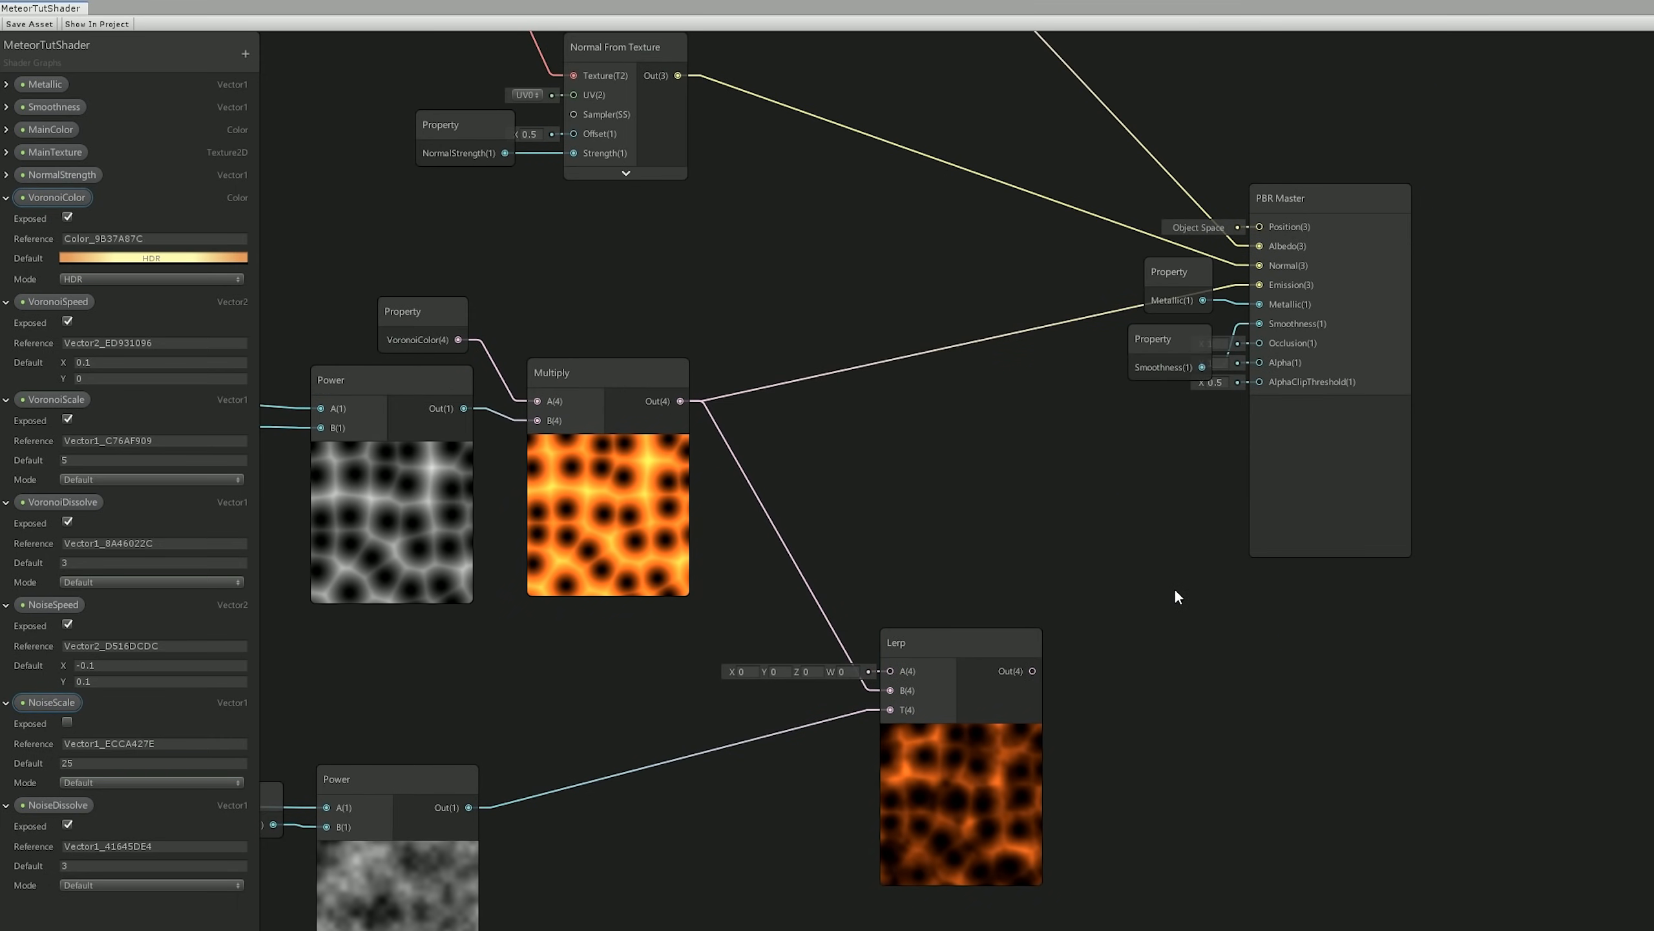
- Connect the Lerp output to the PBR Master's Emission input
{"action": "middle_click_drag", "start_coordinate": [1173, 587], "coordinate": [947, 678]}
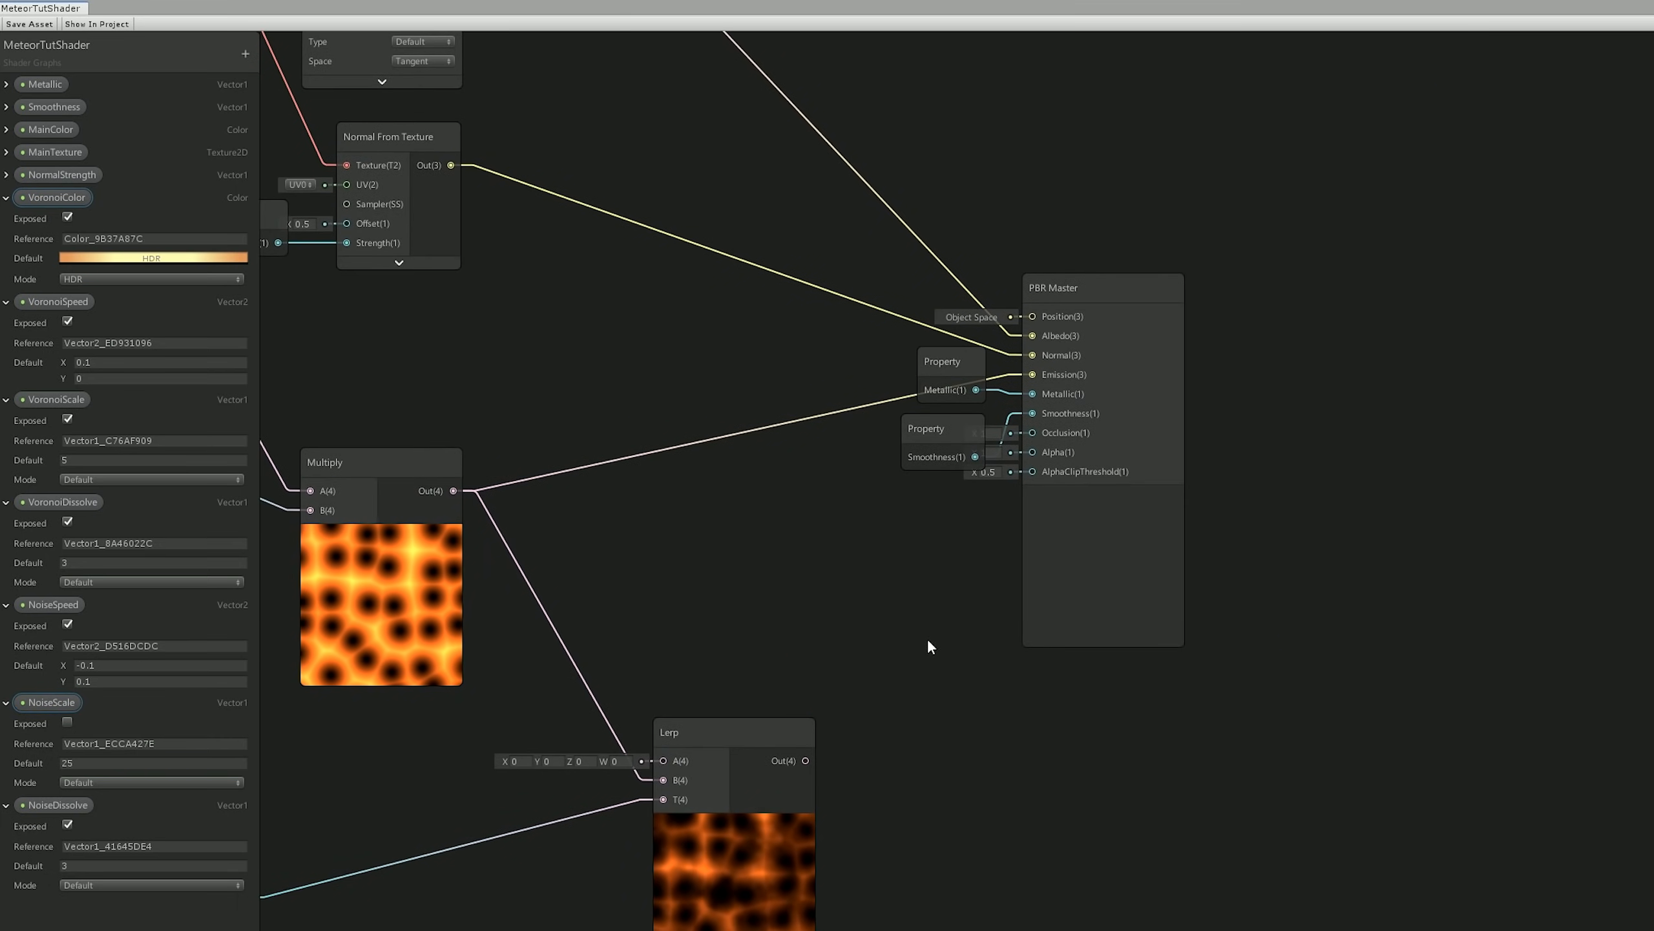
{"action": "left_click_drag", "start_coordinate": [808, 762], "coordinate": [1036, 376]}
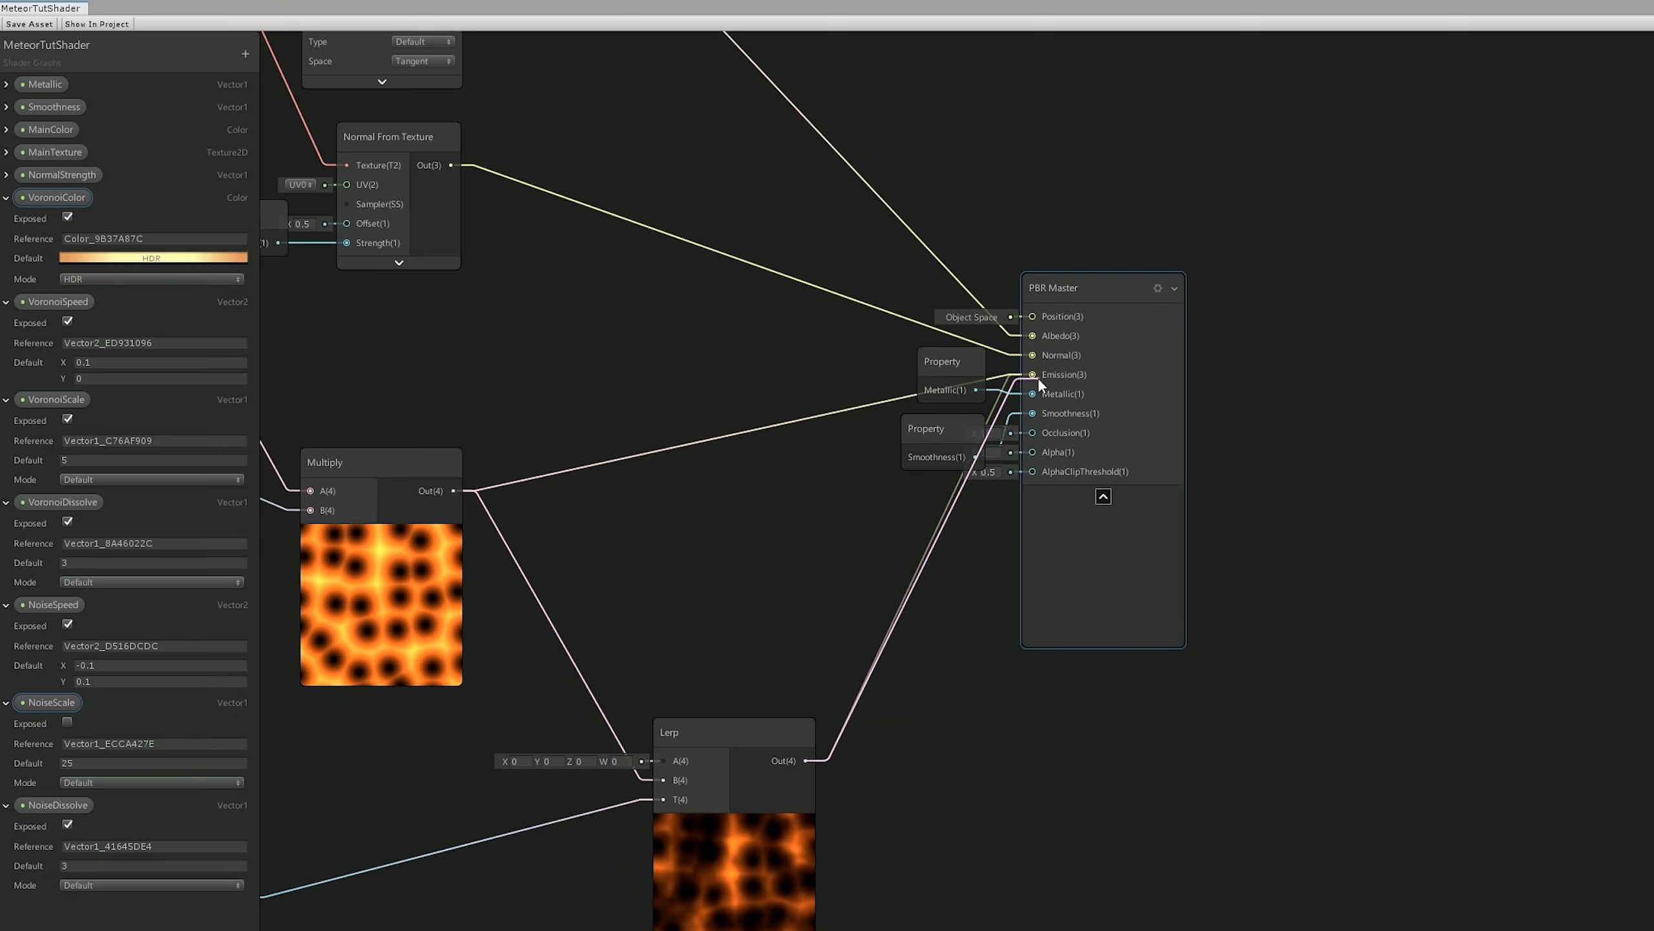
{"action": "scroll", "coordinate": [882, 663], "scroll_direction": "down", "scroll_amount": 3}
{"action": "scroll", "coordinate": [881, 663], "scroll_direction": "down", "scroll_amount": 2}
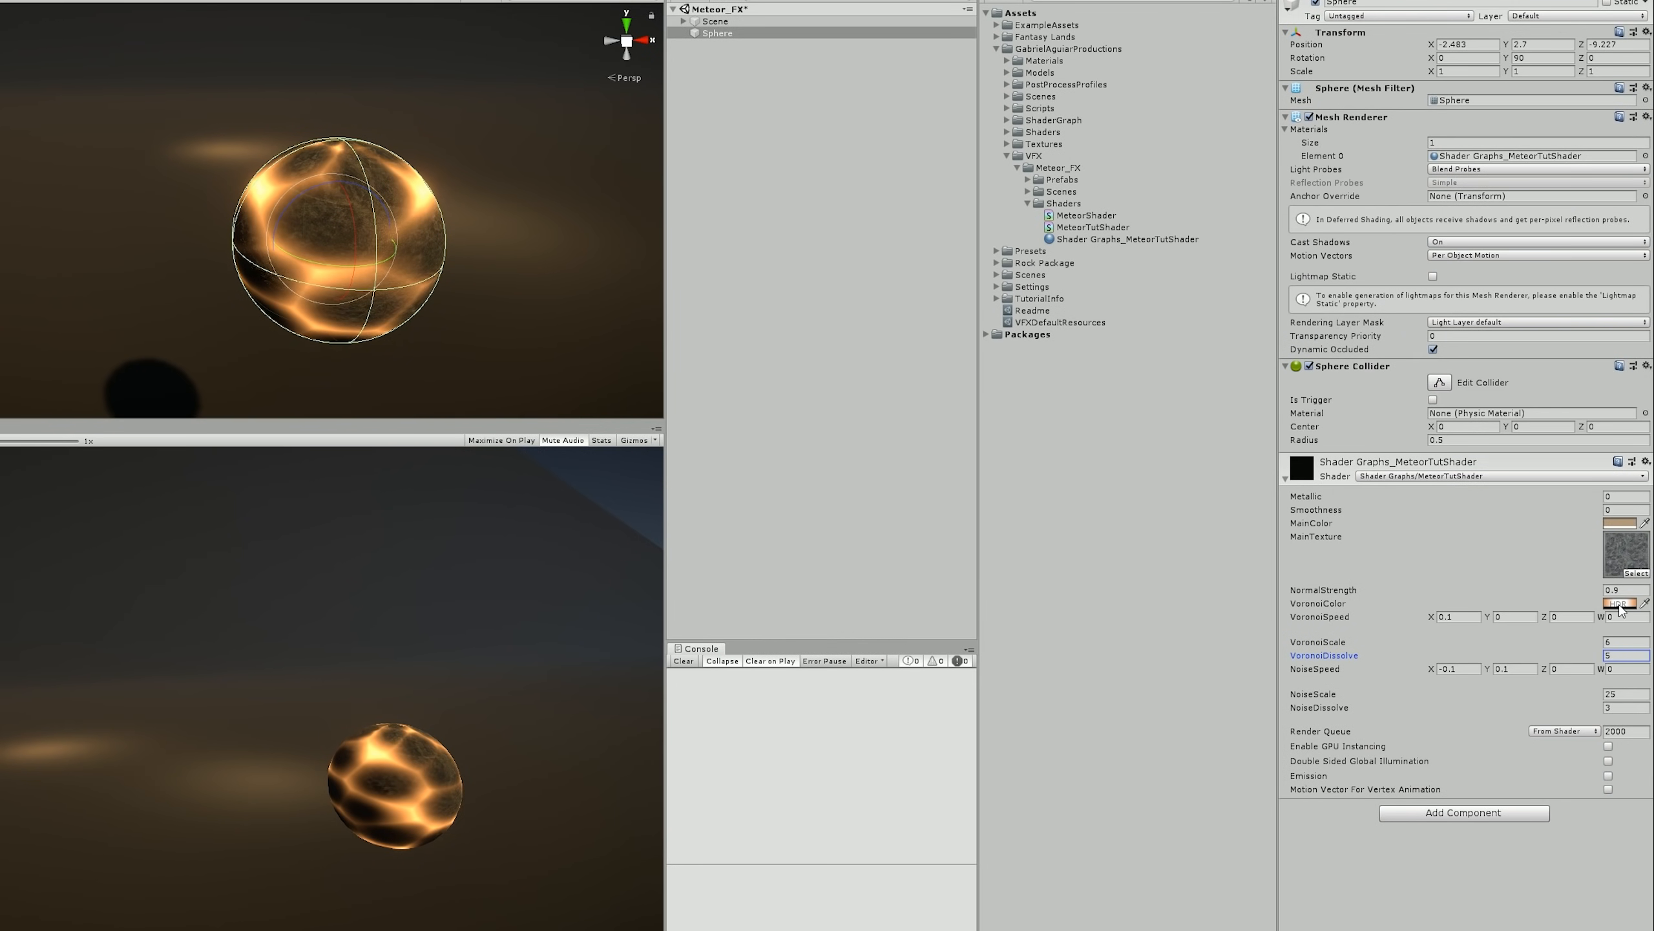
- On the sphere's material, set the VoronoiColor HDR intensity to 8 and VoronoiScale to 3
{"action": "left_click", "coordinate": [1620, 604]}
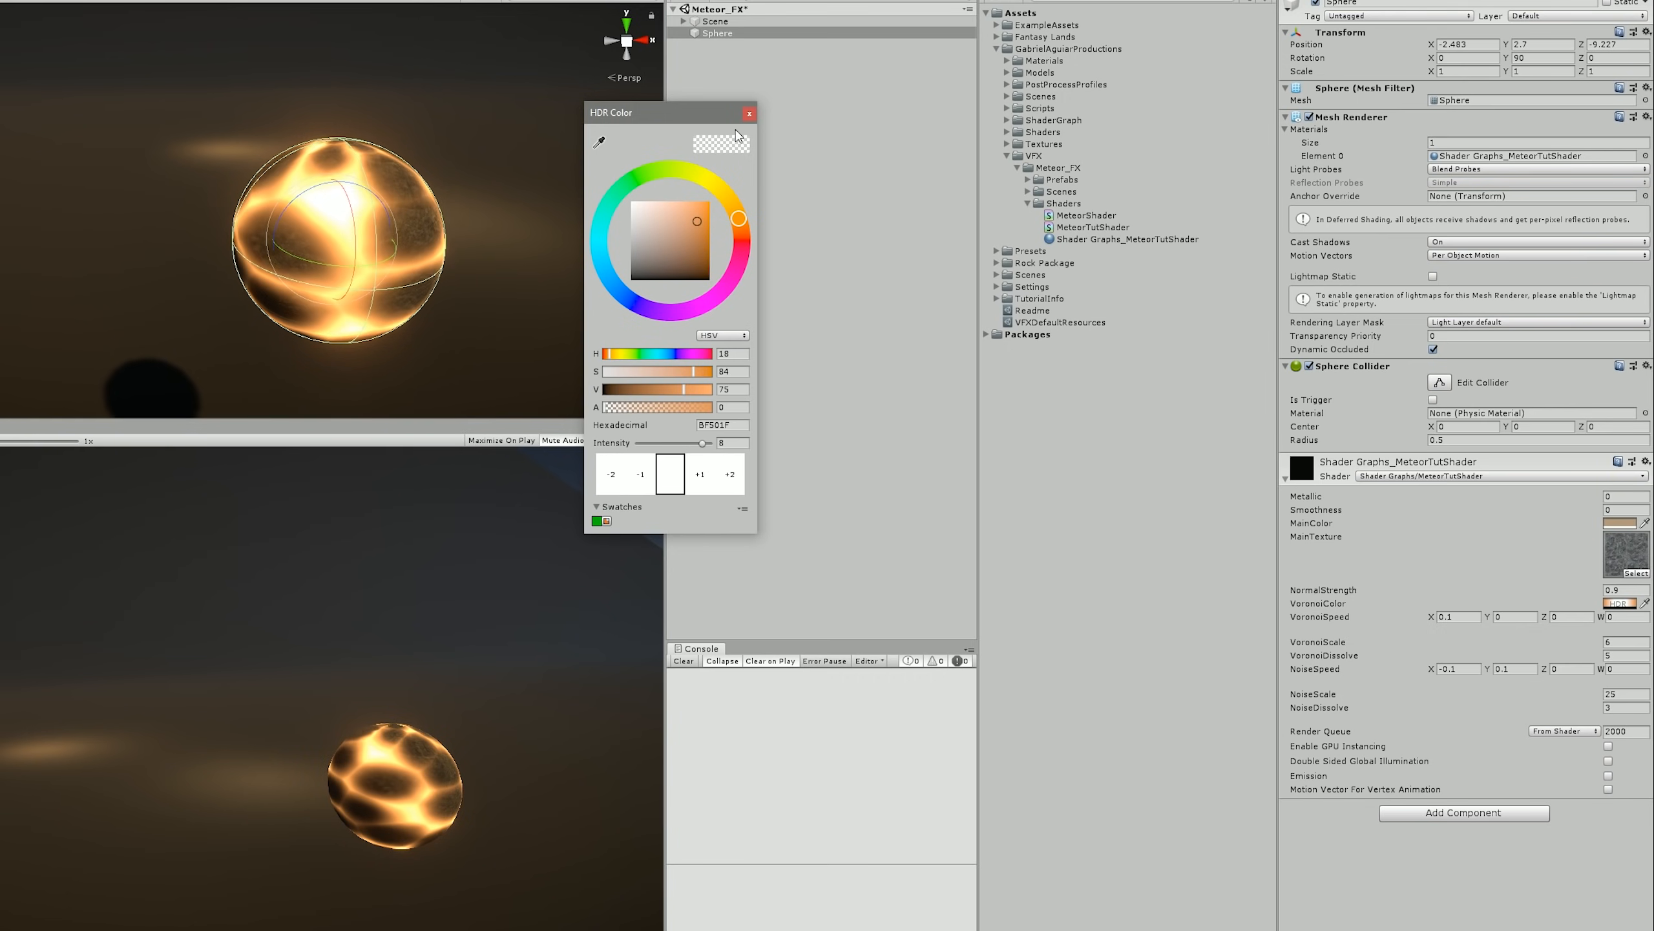
{"action": "left_click", "coordinate": [749, 114]}
{"action": "right_click_drag", "start_coordinate": [483, 185], "coordinate": [347, 118]}
{"action": "key", "text": "a"}
{"action": "key", "text": "e"}
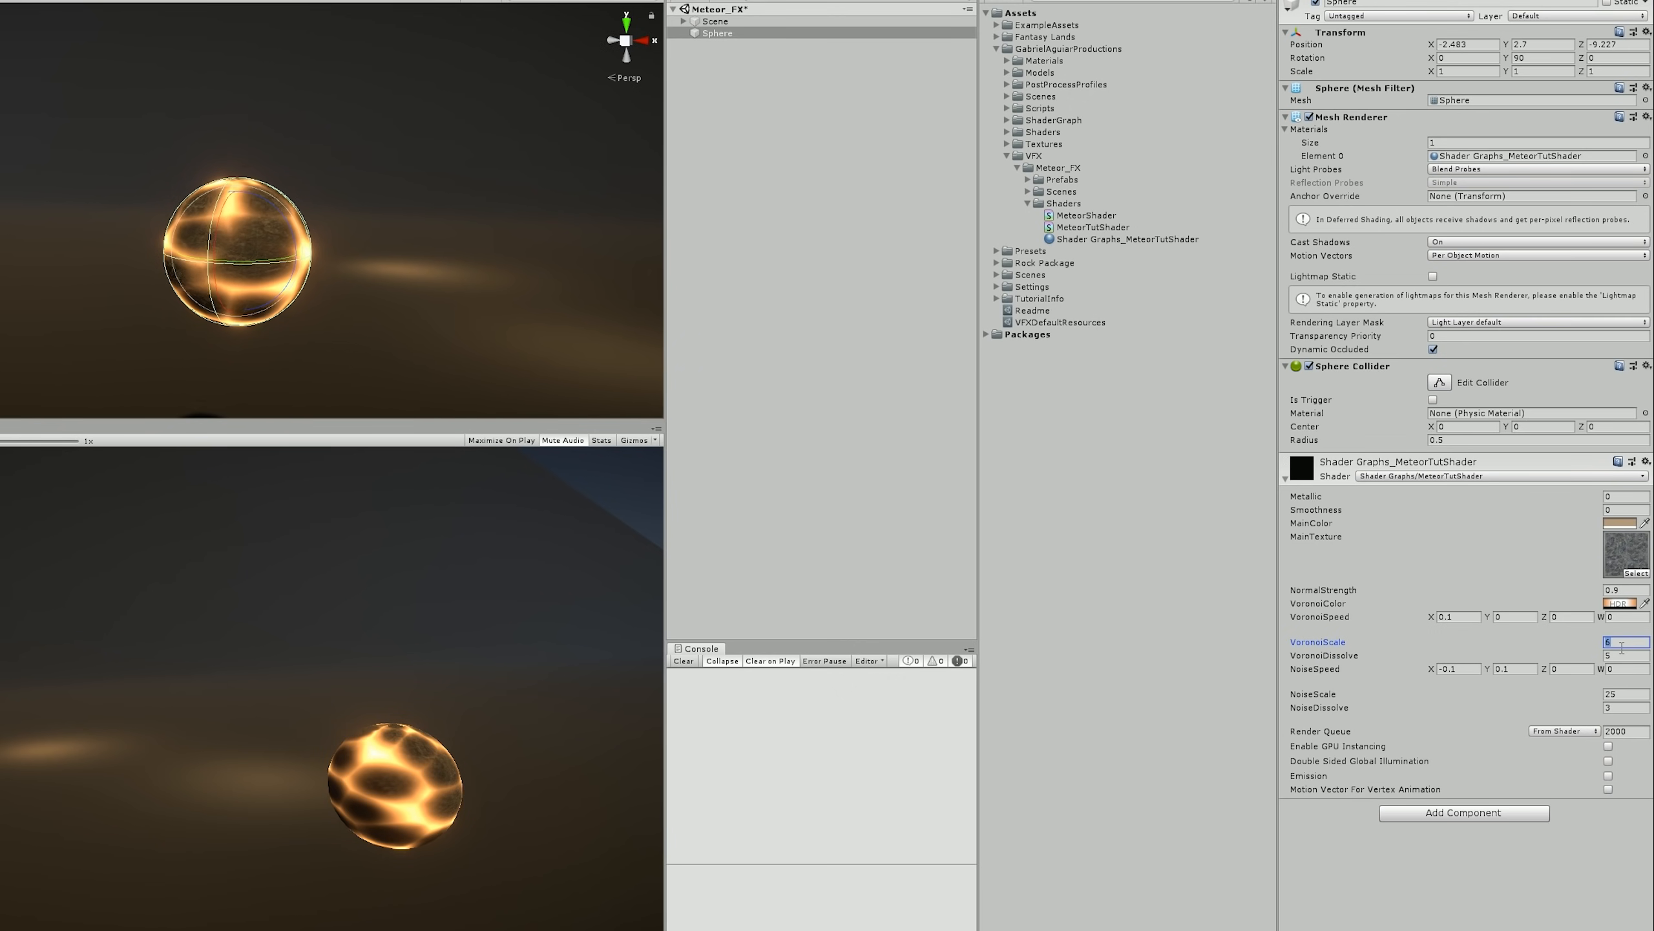
{"action": "type", "text": "3"}
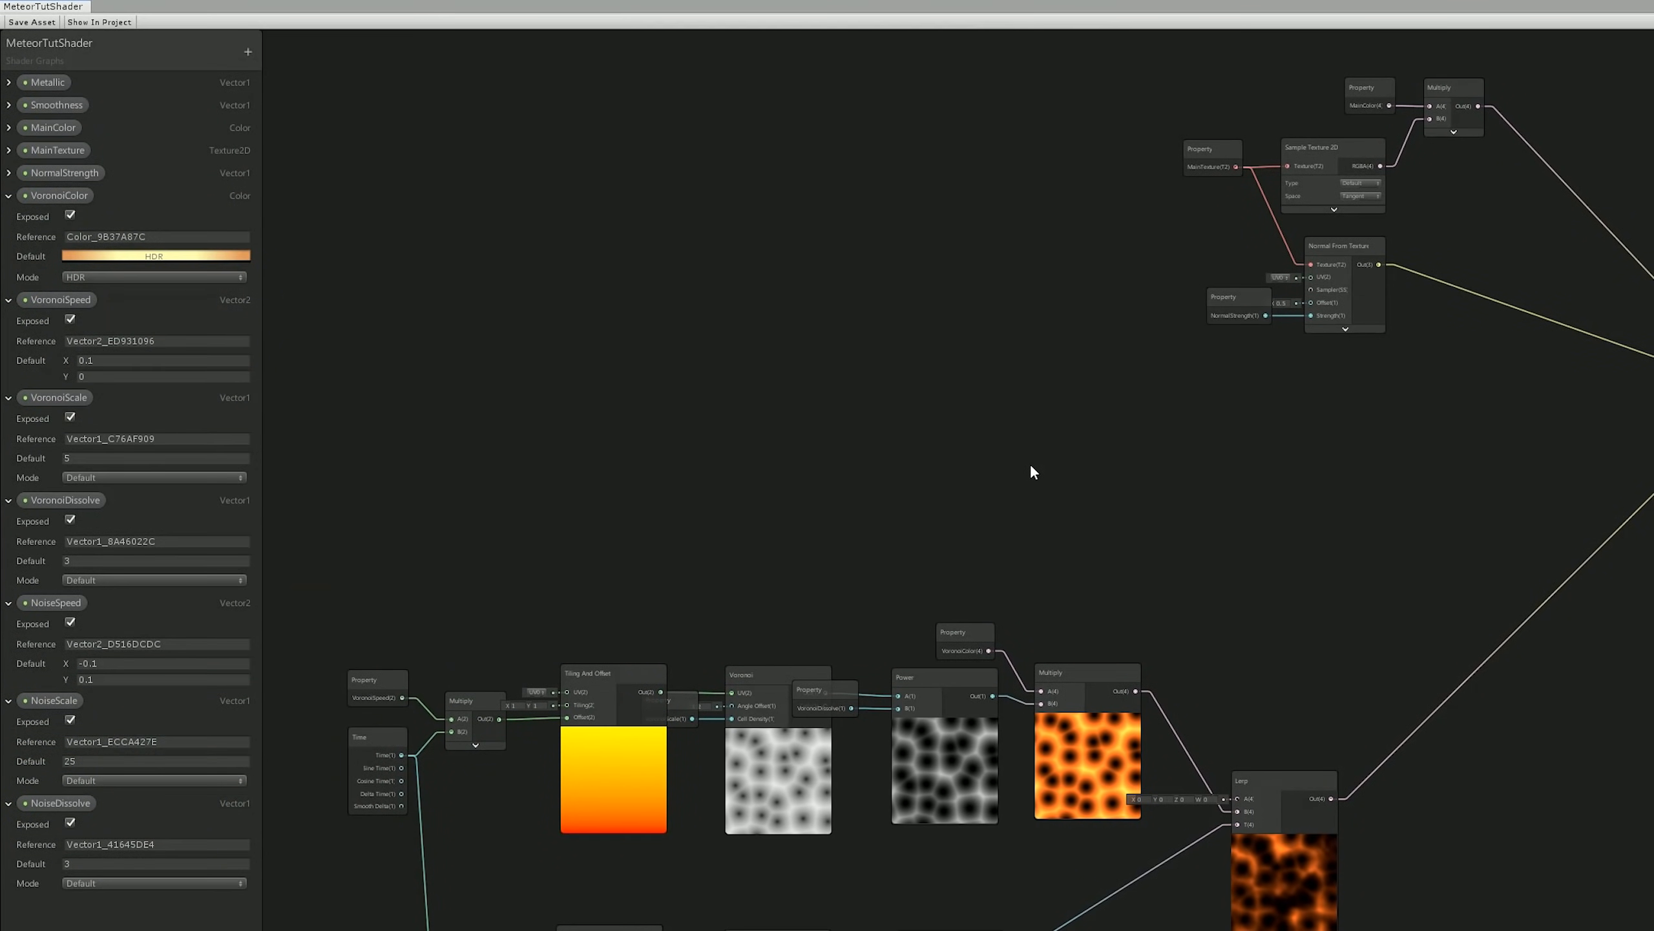
- Add a Fresnel Effect node and place it above the Voronoi color Multiply
{"action": "middle_click_drag", "start_coordinate": [1220, 438], "coordinate": [1138, 502]}
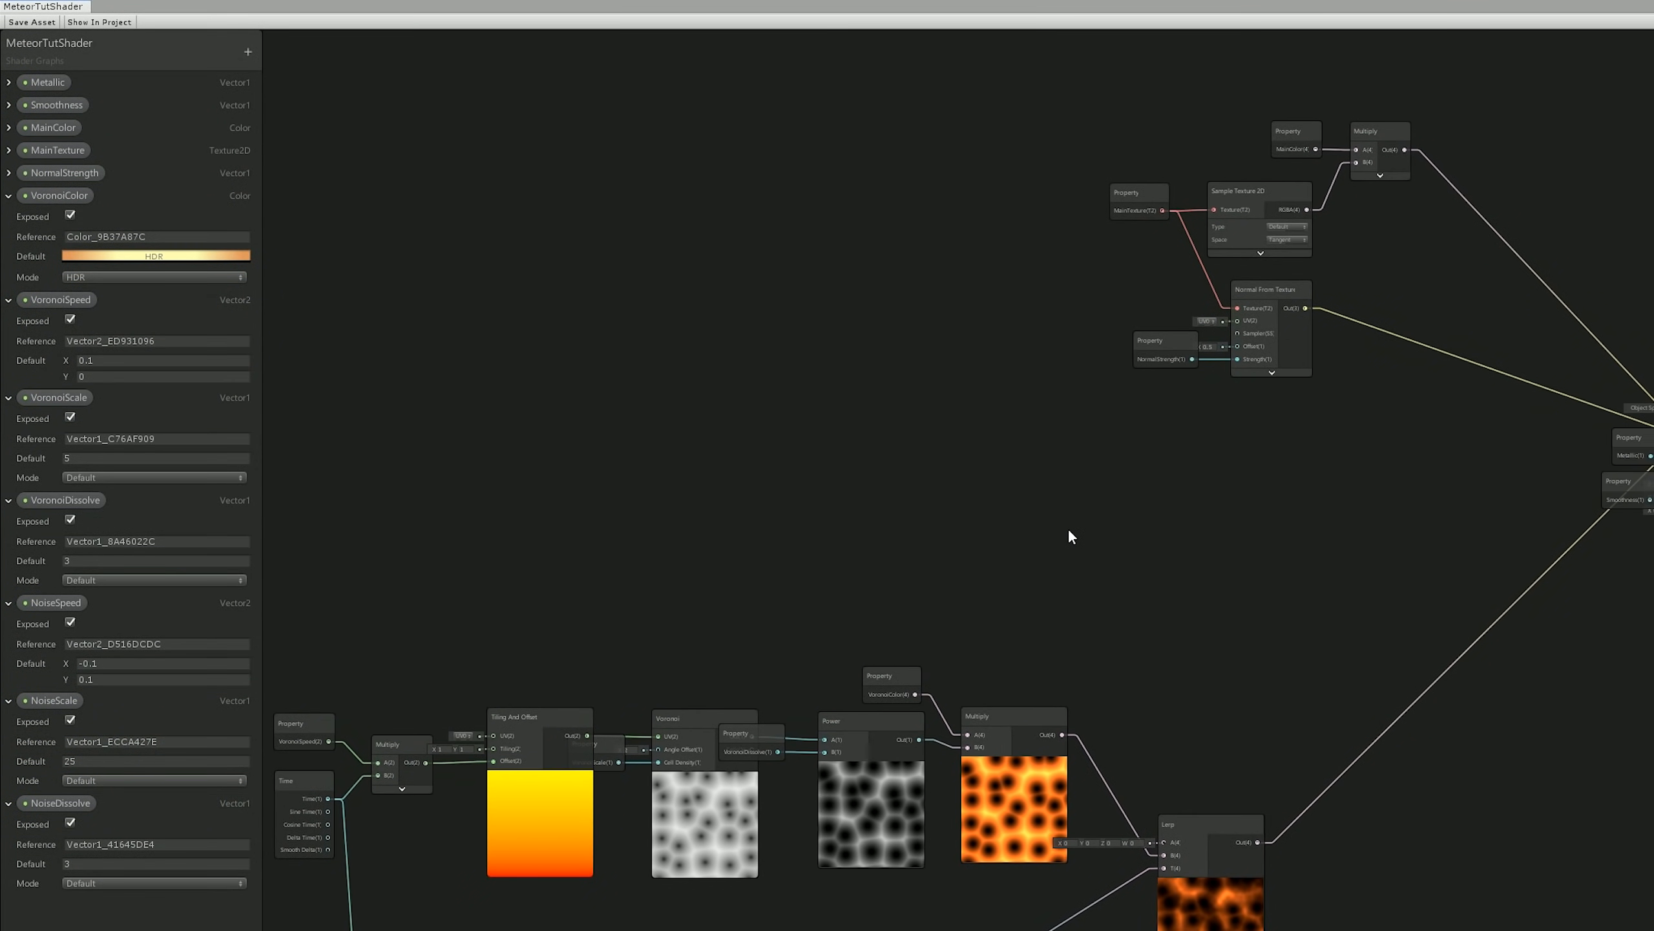
{"action": "key", "text": "space"}
{"action": "type", "text": "fresnel"}
{"action": "key", "text": "Return"}
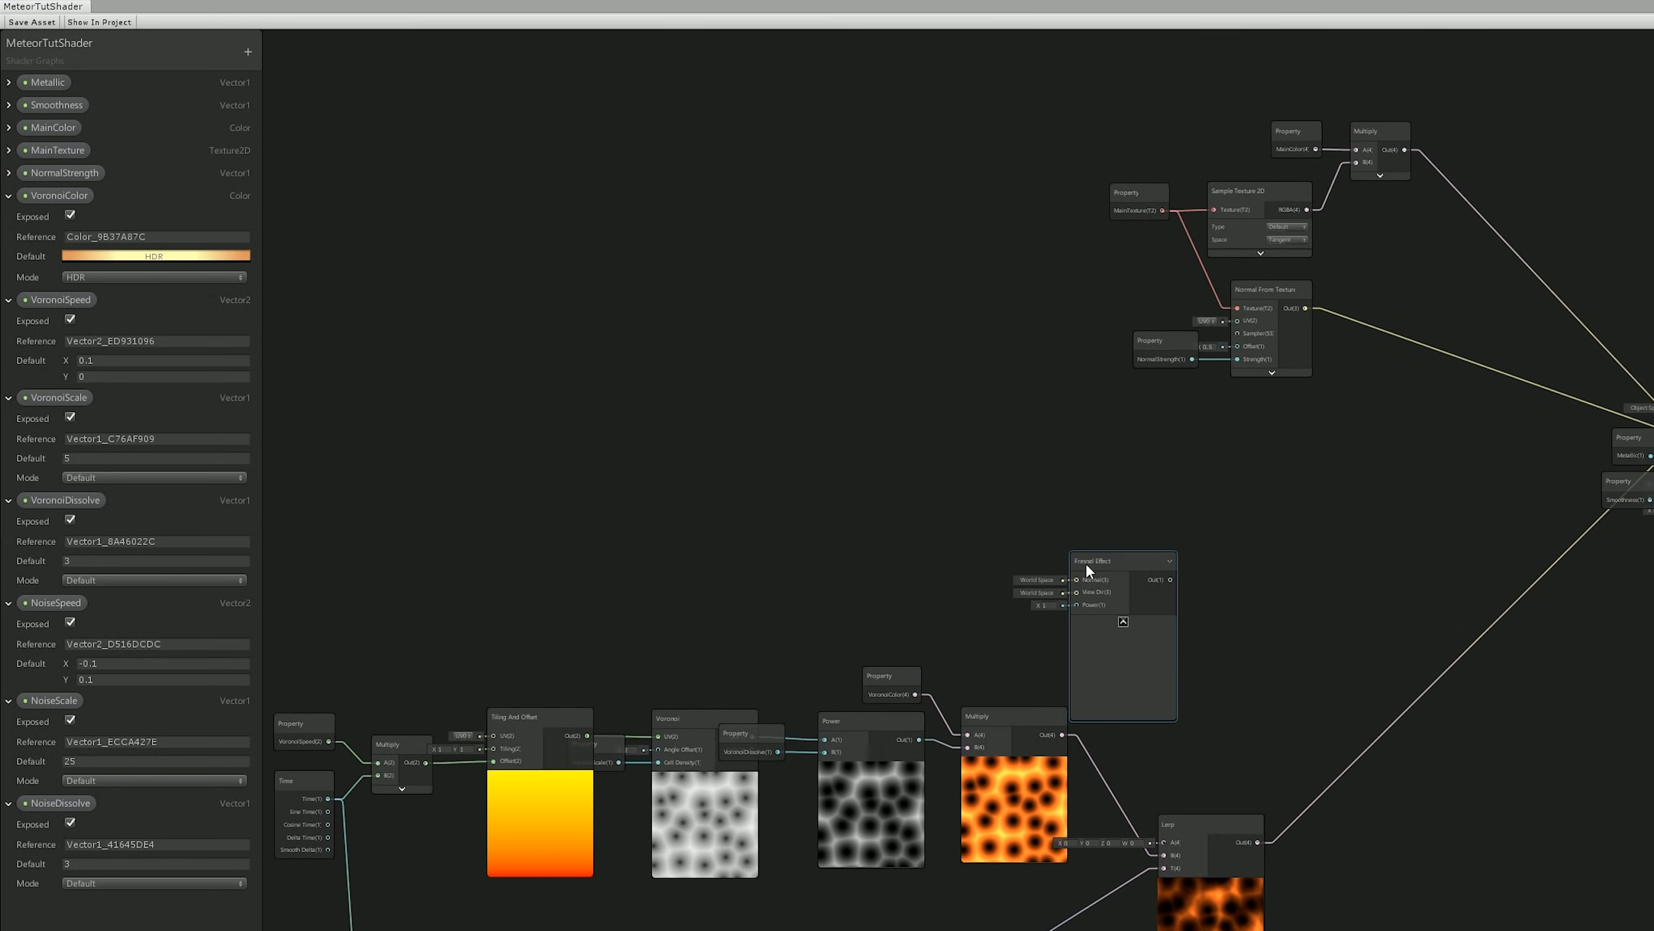
{"action": "left_click_drag", "start_coordinate": [1140, 560], "coordinate": [1052, 465]}
{"action": "scroll", "coordinate": [1052, 464], "scroll_direction": "up", "scroll_amount": 2}
{"action": "middle_click_drag", "start_coordinate": [1052, 465], "coordinate": [926, 422]}
- Collapse the expanded settings of the Voronoi and Noise properties
{"action": "left_click", "coordinate": [8, 196]}
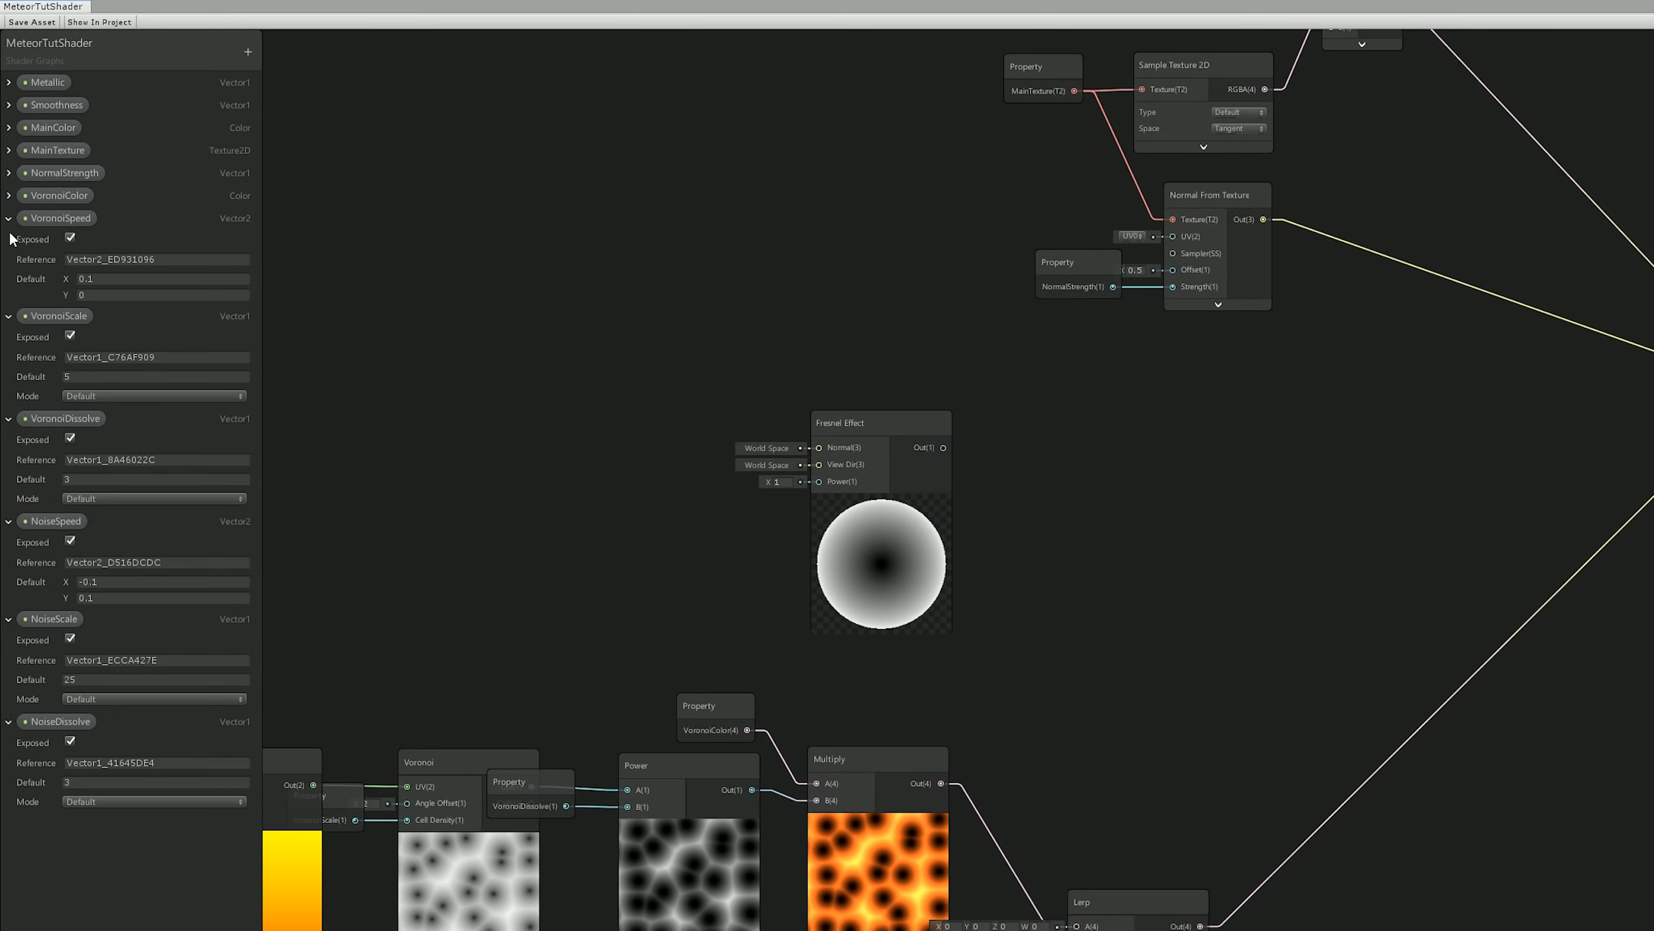
{"action": "left_click", "coordinate": [8, 218]}
{"action": "left_click", "coordinate": [8, 241]}
{"action": "left_click", "coordinate": [8, 263]}
{"action": "left_click", "coordinate": [8, 286]}
{"action": "left_click", "coordinate": [8, 308]}
- Create a Vector1 property named FresnelPower with default 1
{"action": "left_click", "coordinate": [247, 52]}
{"action": "left_click", "coordinate": [282, 59]}
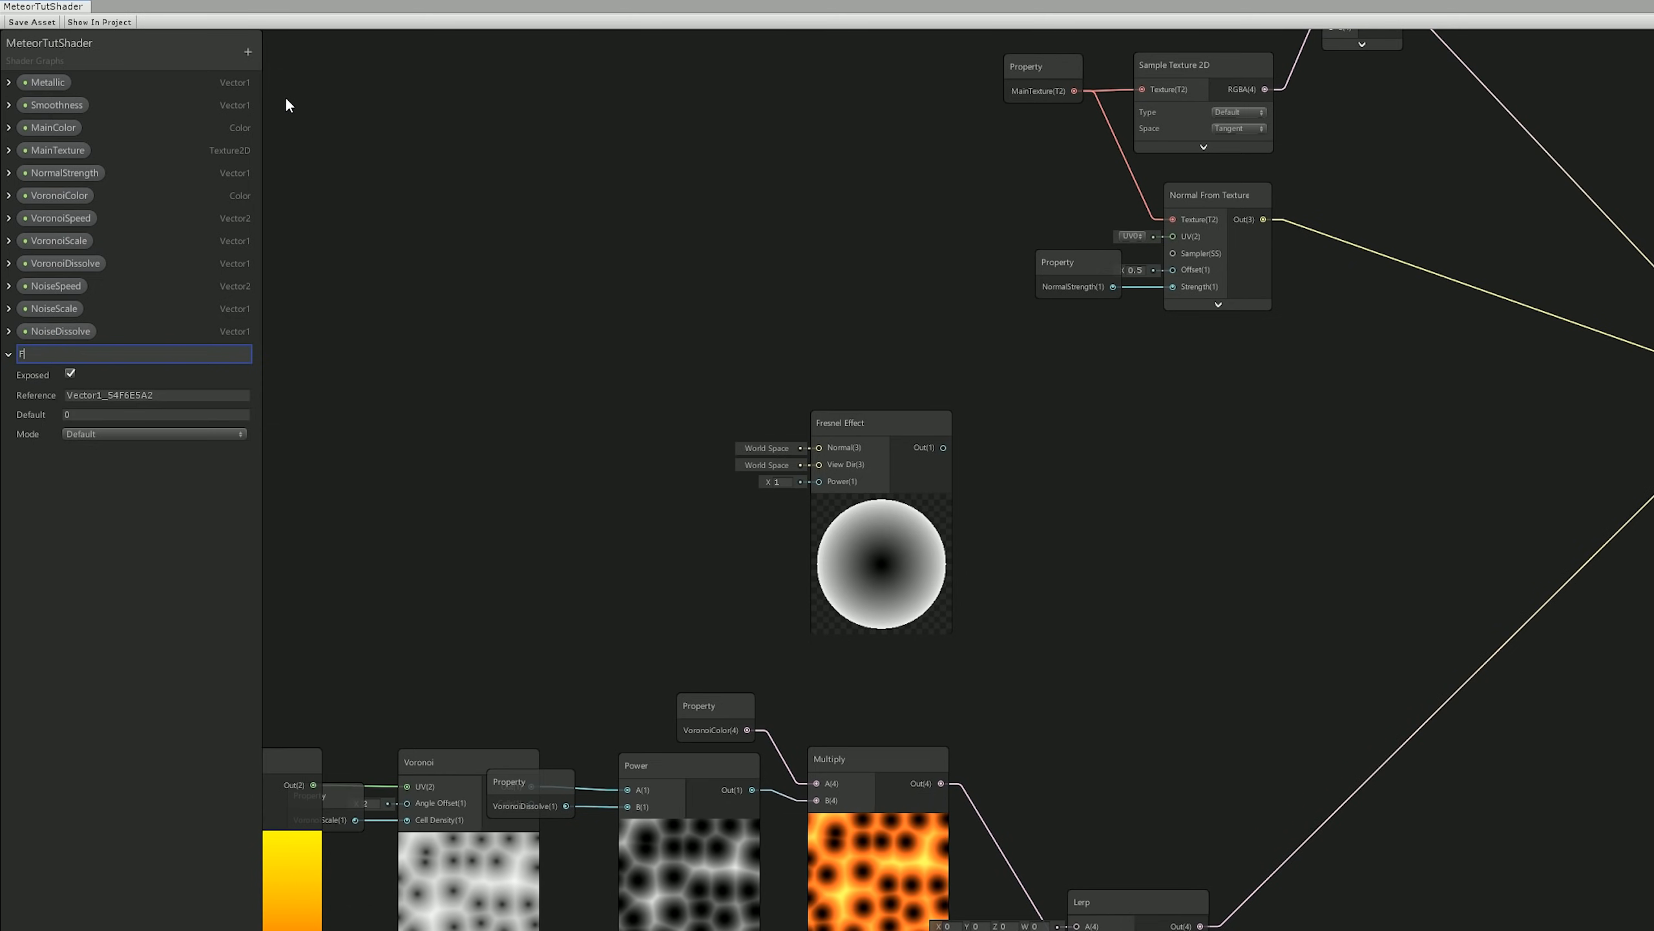
{"action": "type", "text": "FresnelPower"}
{"action": "key", "text": "Return"}
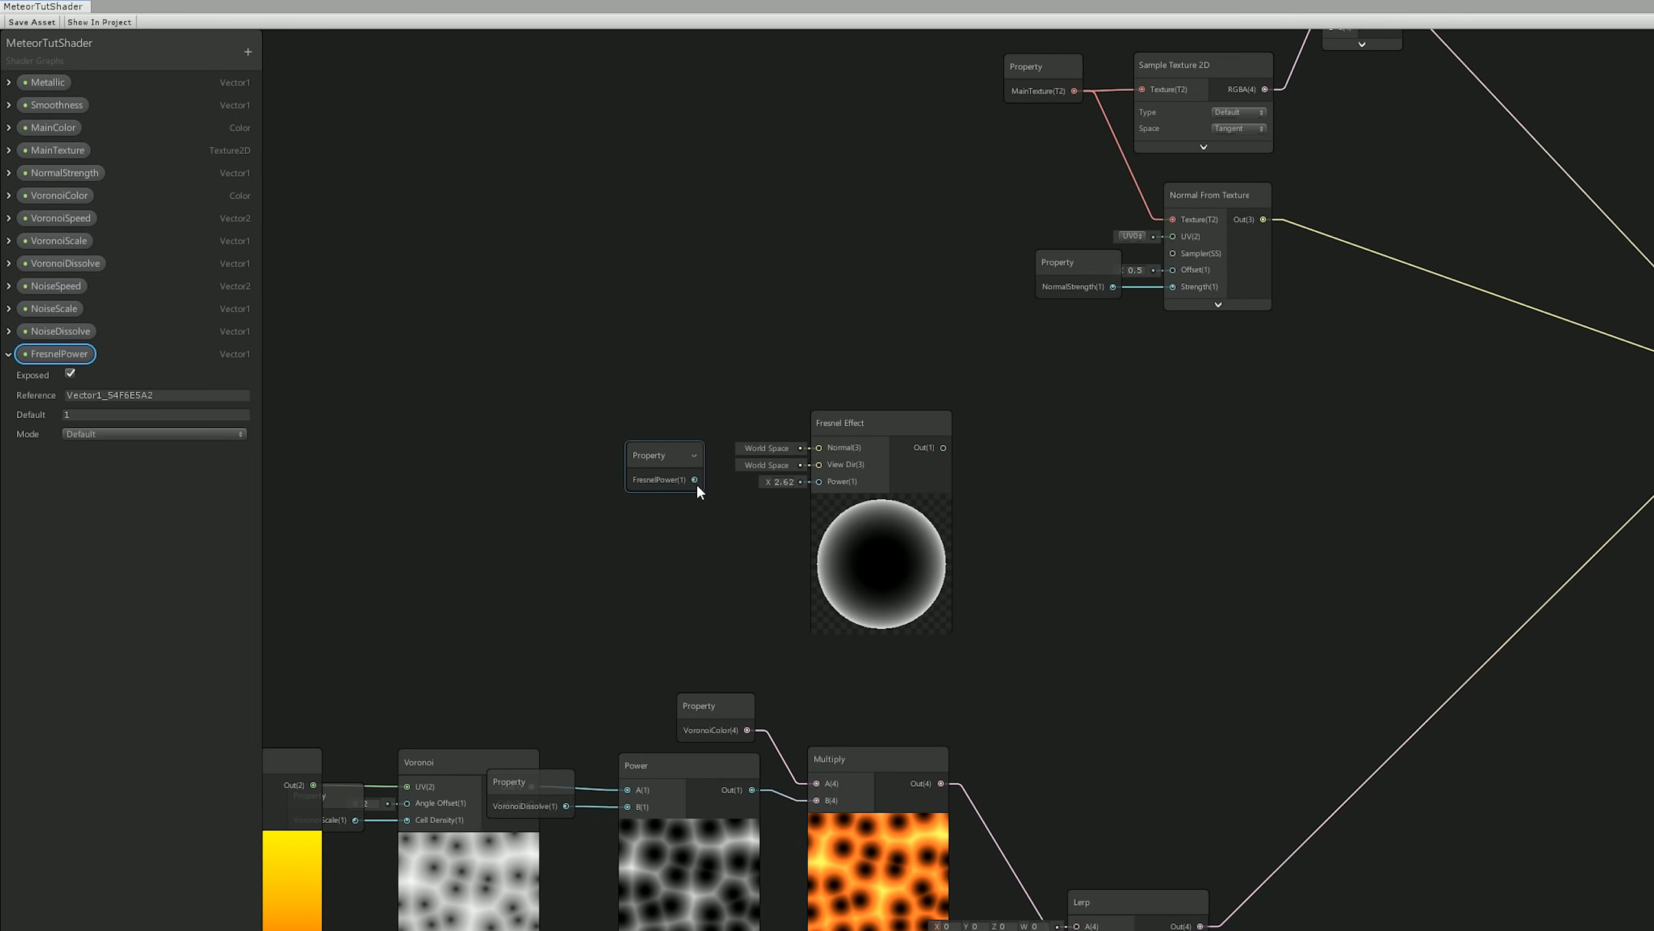
- Connect FresnelPower to the Fresnel Effect's Power input, collapse the Fresnel preview and place the two nodes side by side
{"action": "left_click_drag", "start_coordinate": [821, 480], "coordinate": [819, 481]}
{"action": "left_click", "coordinate": [666, 456]}
{"action": "left_click_drag", "start_coordinate": [704, 460], "coordinate": [756, 496]}
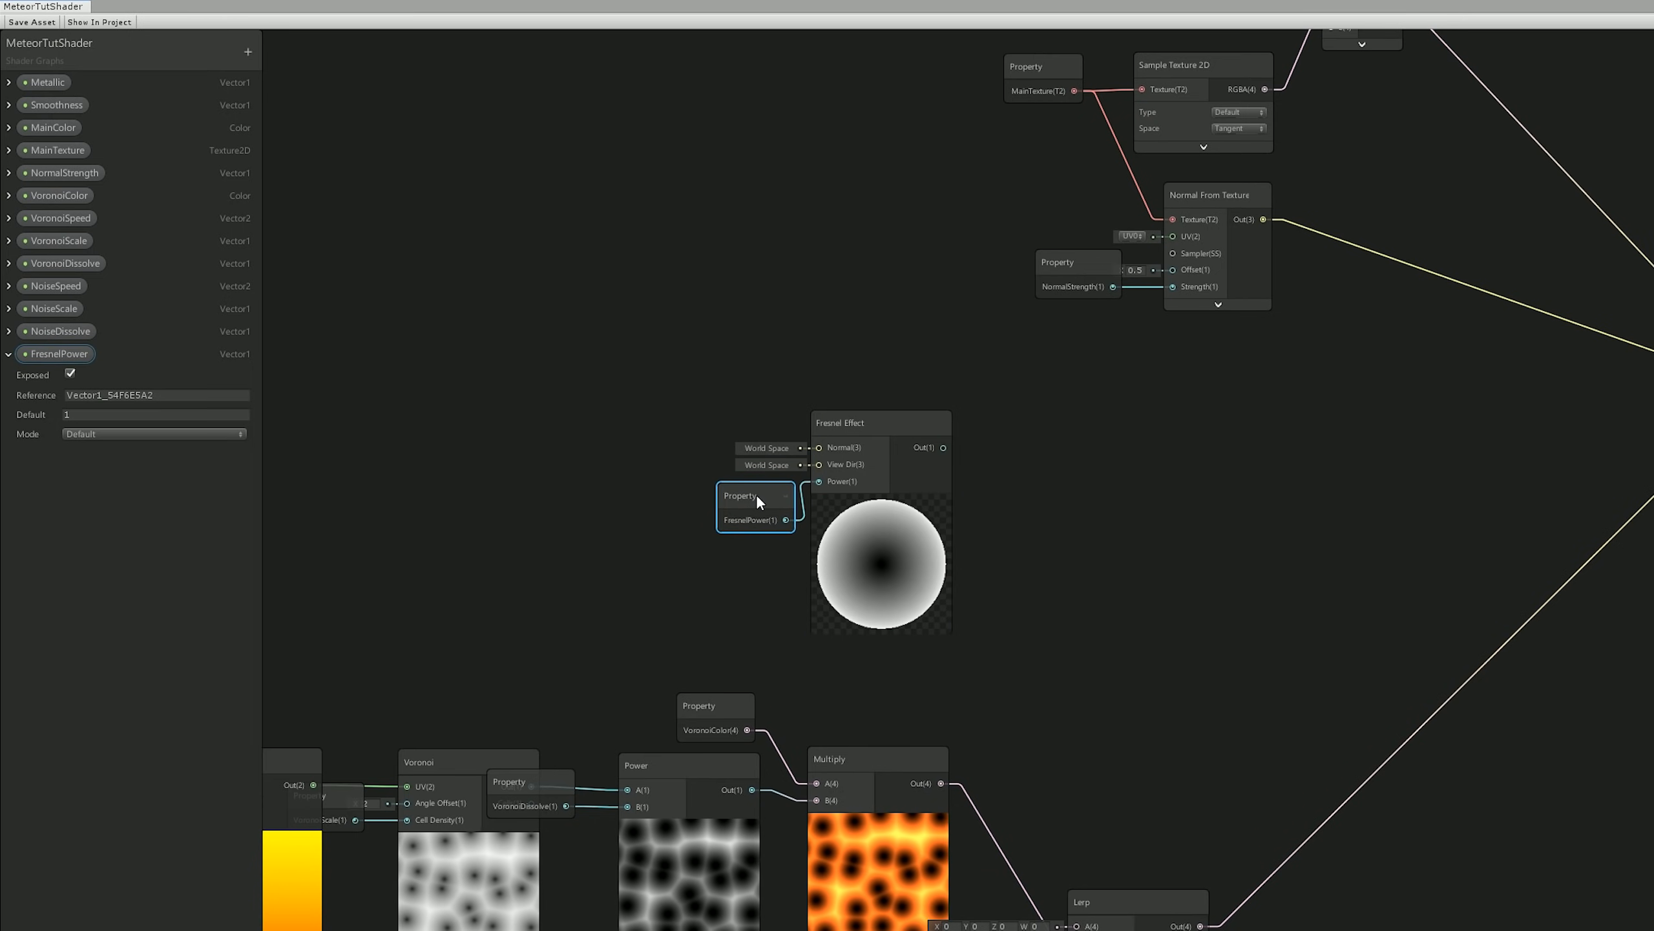
{"action": "left_click", "coordinate": [884, 500]}
{"action": "left_click_drag", "start_coordinate": [864, 423], "coordinate": [887, 496]}
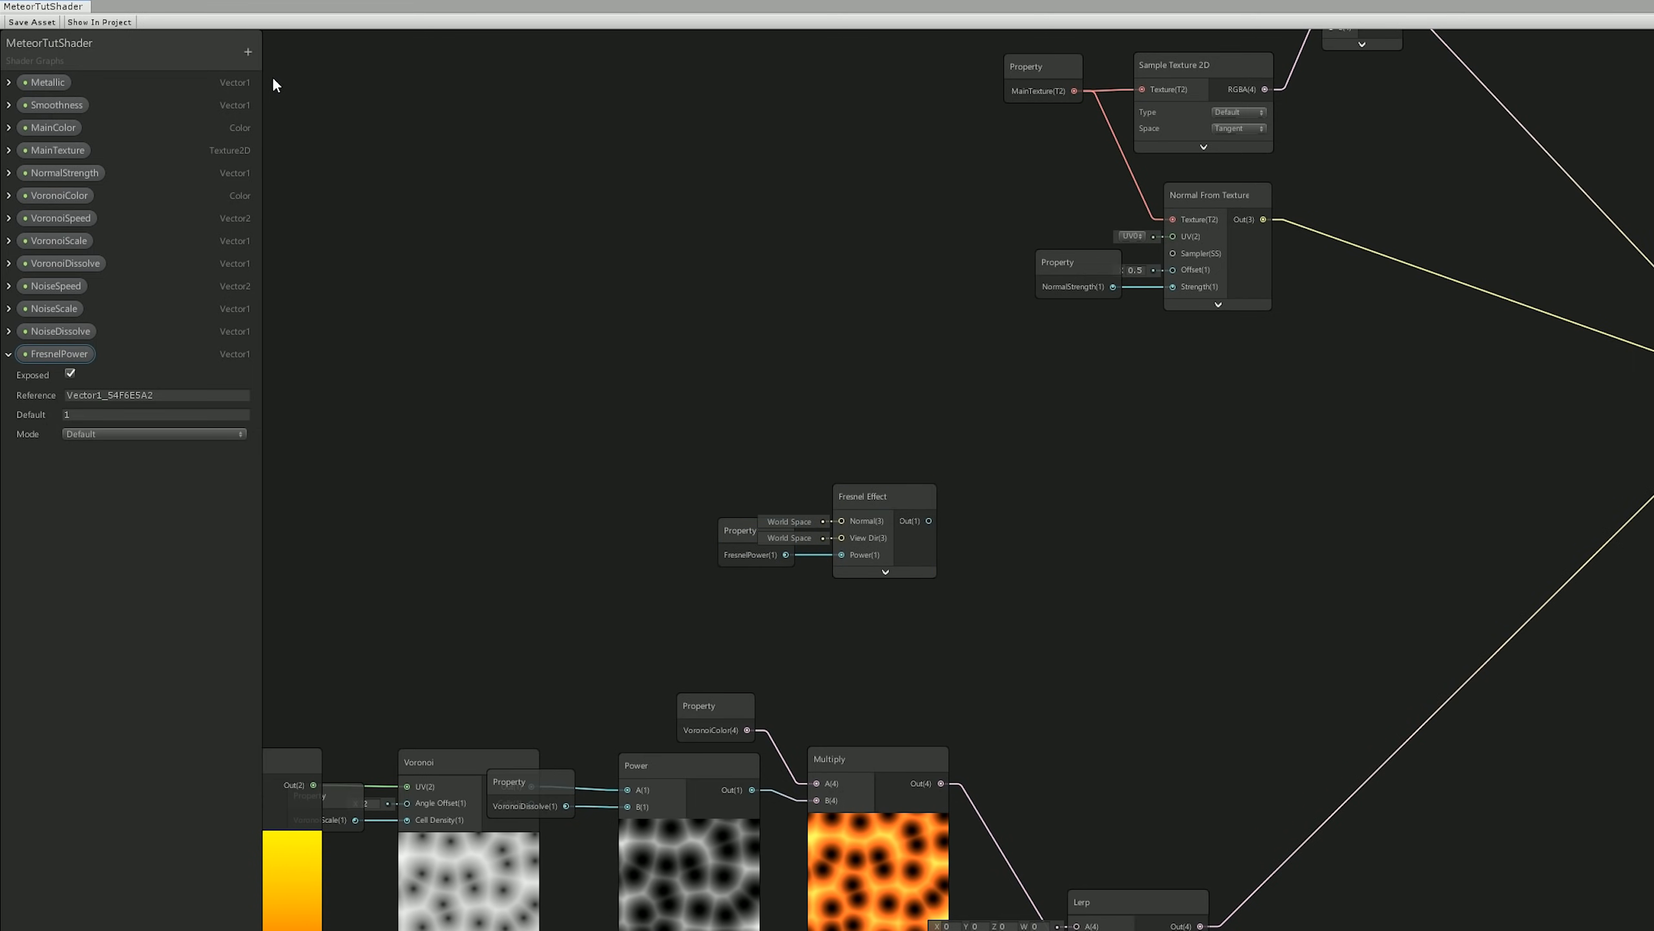
- Create a Color property named FresnelColor in HDR mode with default orange-red FF311F at intensity 2
{"action": "left_click", "coordinate": [248, 51]}
{"action": "left_click", "coordinate": [329, 143]}
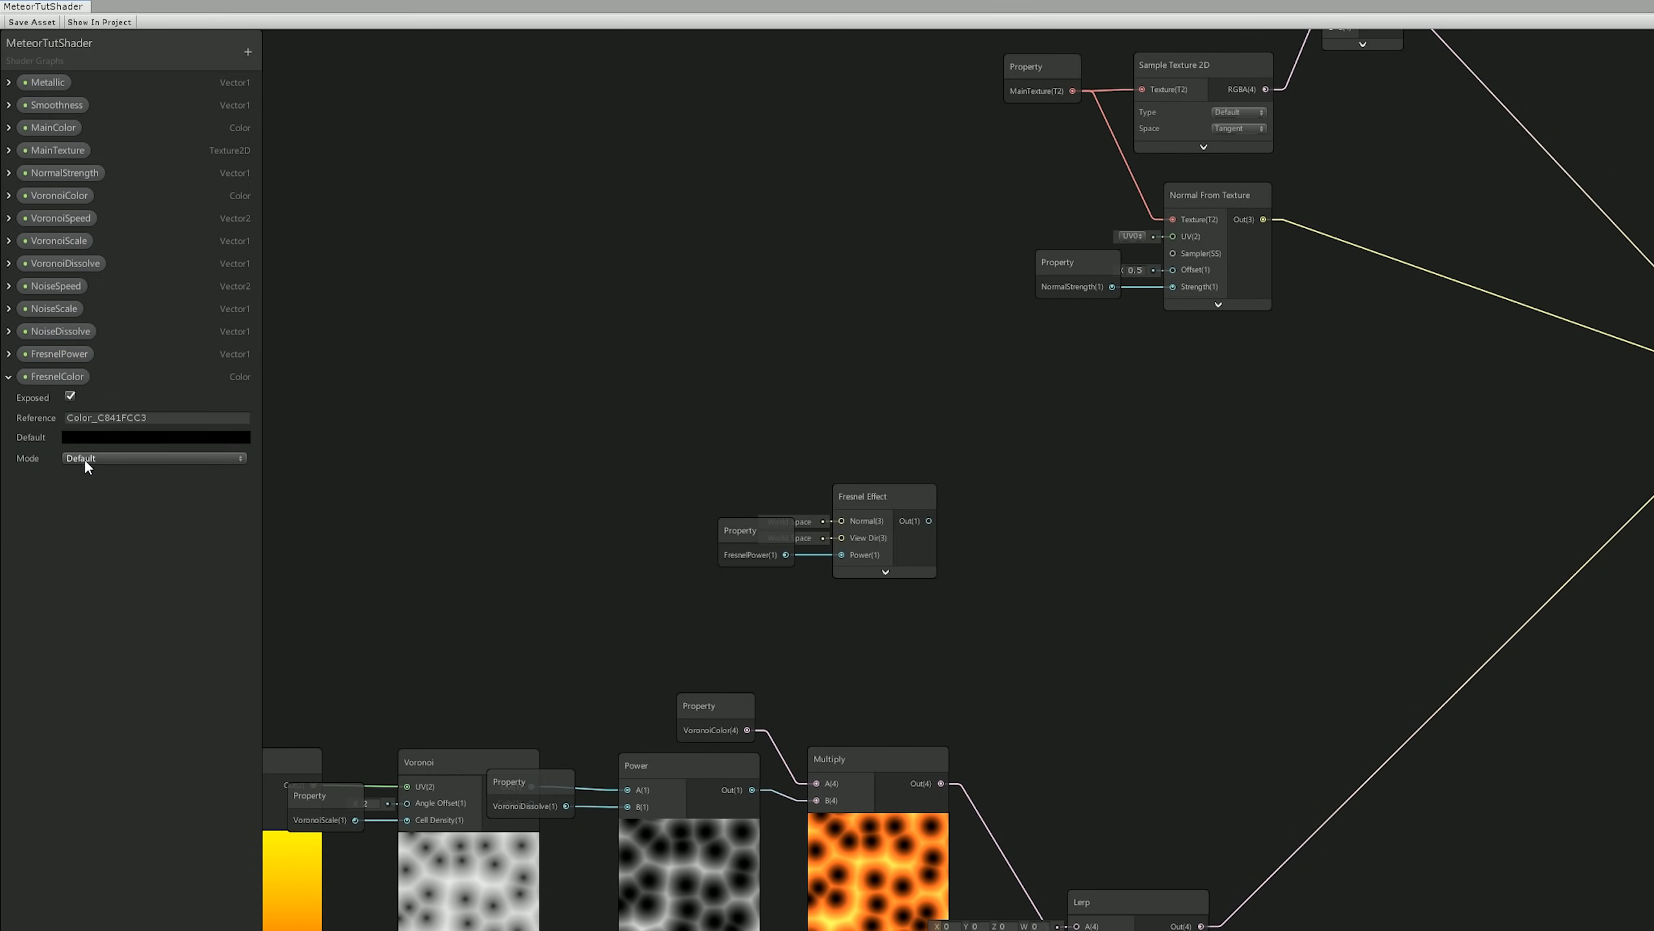
{"action": "left_click", "coordinate": [84, 458]}
{"action": "left_click", "coordinate": [92, 487]}
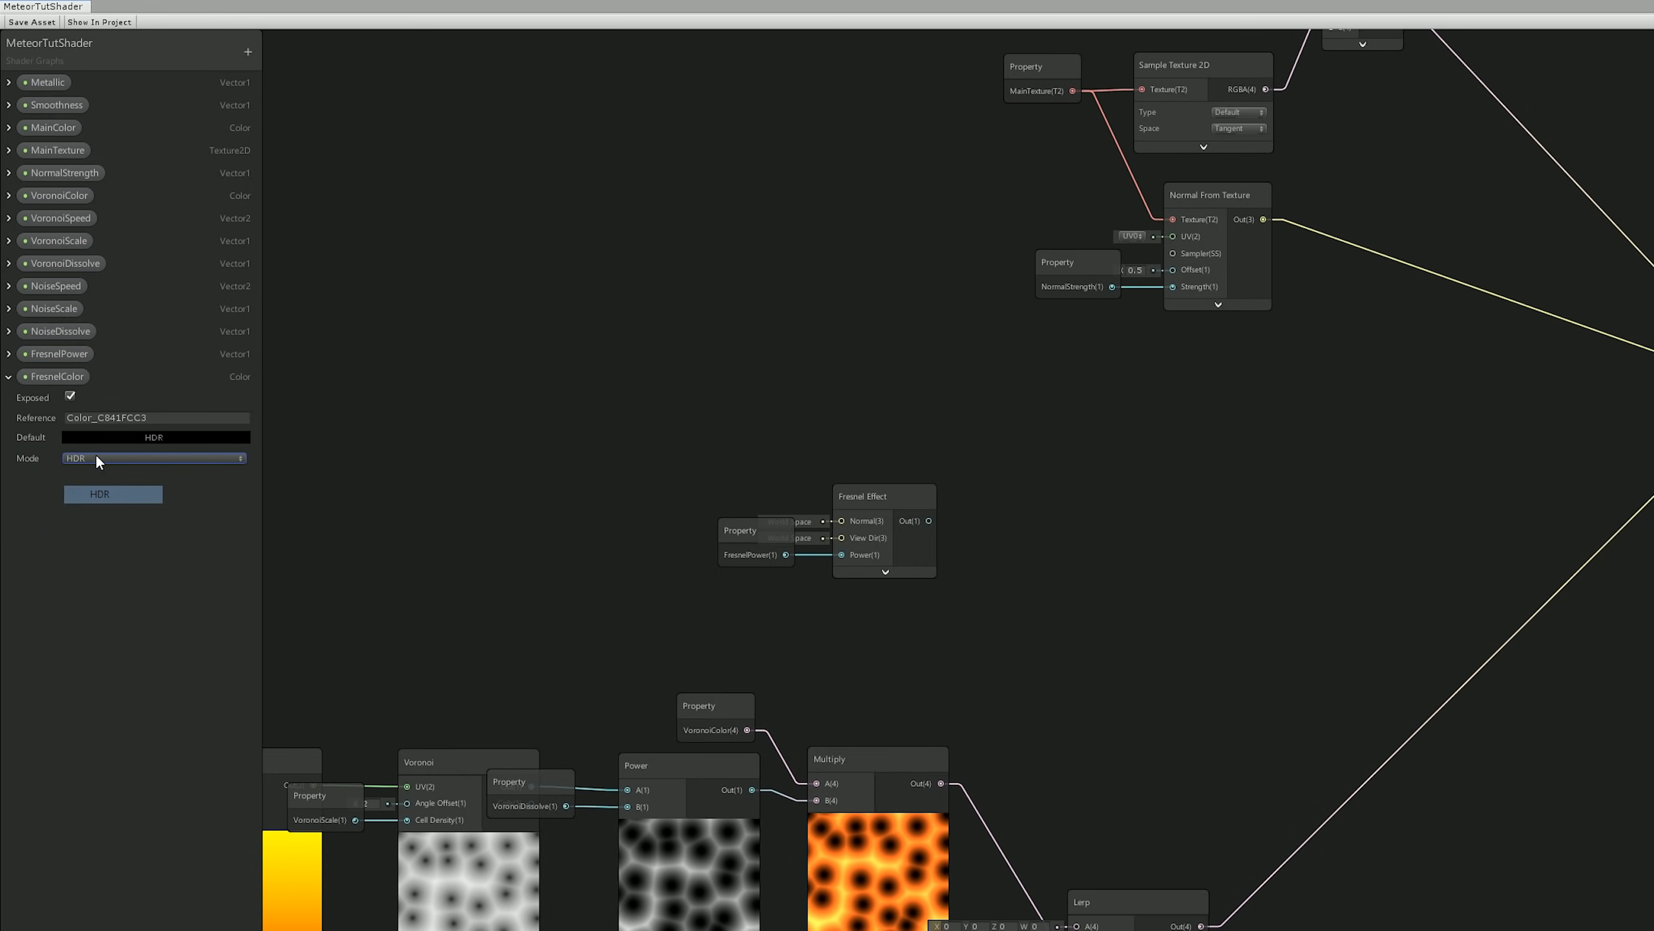
{"action": "left_click", "coordinate": [95, 436]}
{"action": "left_click_drag", "start_coordinate": [1027, 293], "coordinate": [1078, 324]}
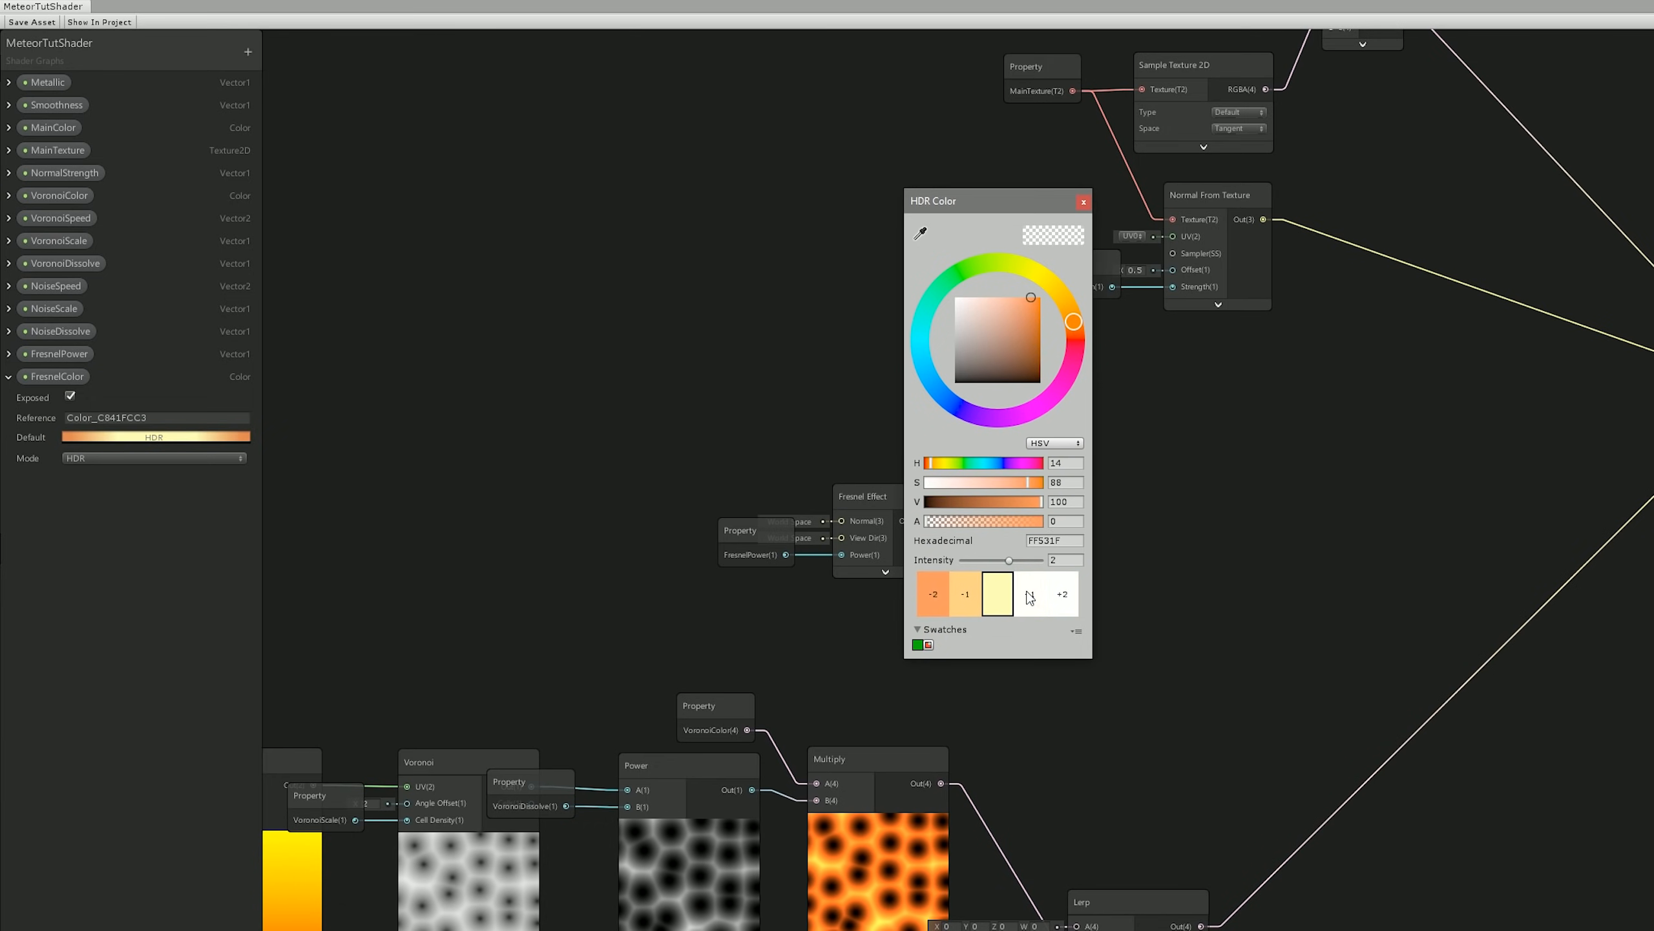
{"action": "left_click_drag", "start_coordinate": [1078, 324], "coordinate": [1082, 333]}
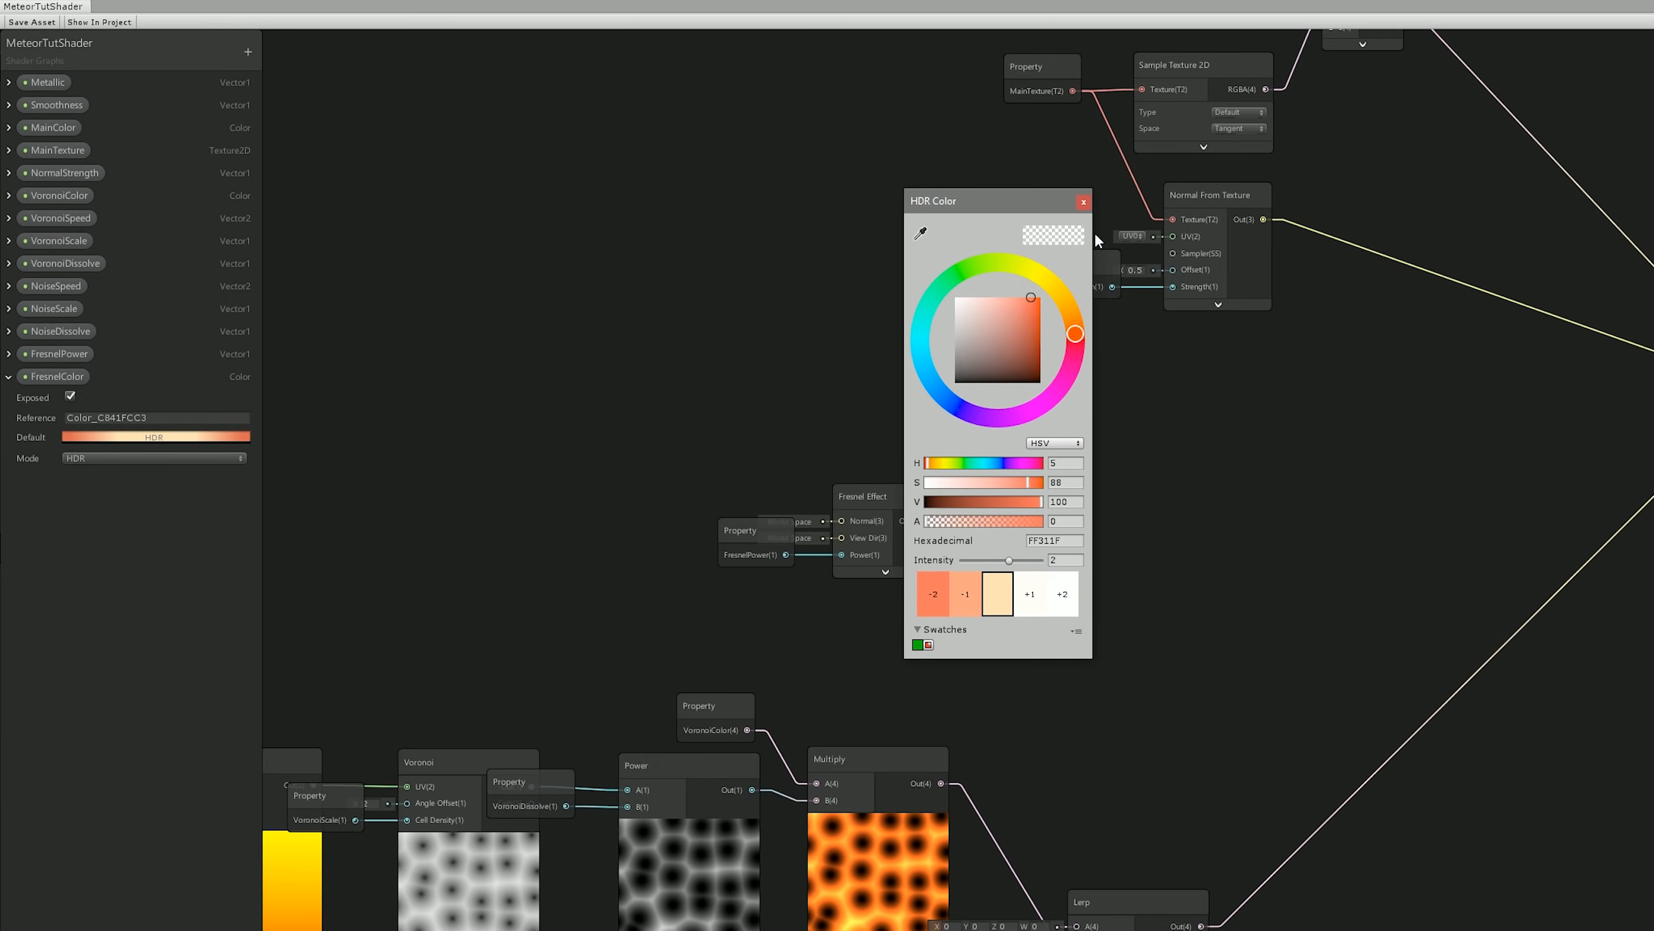
{"action": "left_click", "coordinate": [1083, 202]}
- Add a Multiply node with FresnelColor connected to A and the Fresnel Effect output to B
{"action": "key", "text": "space"}
{"action": "type", "text": "mul"}
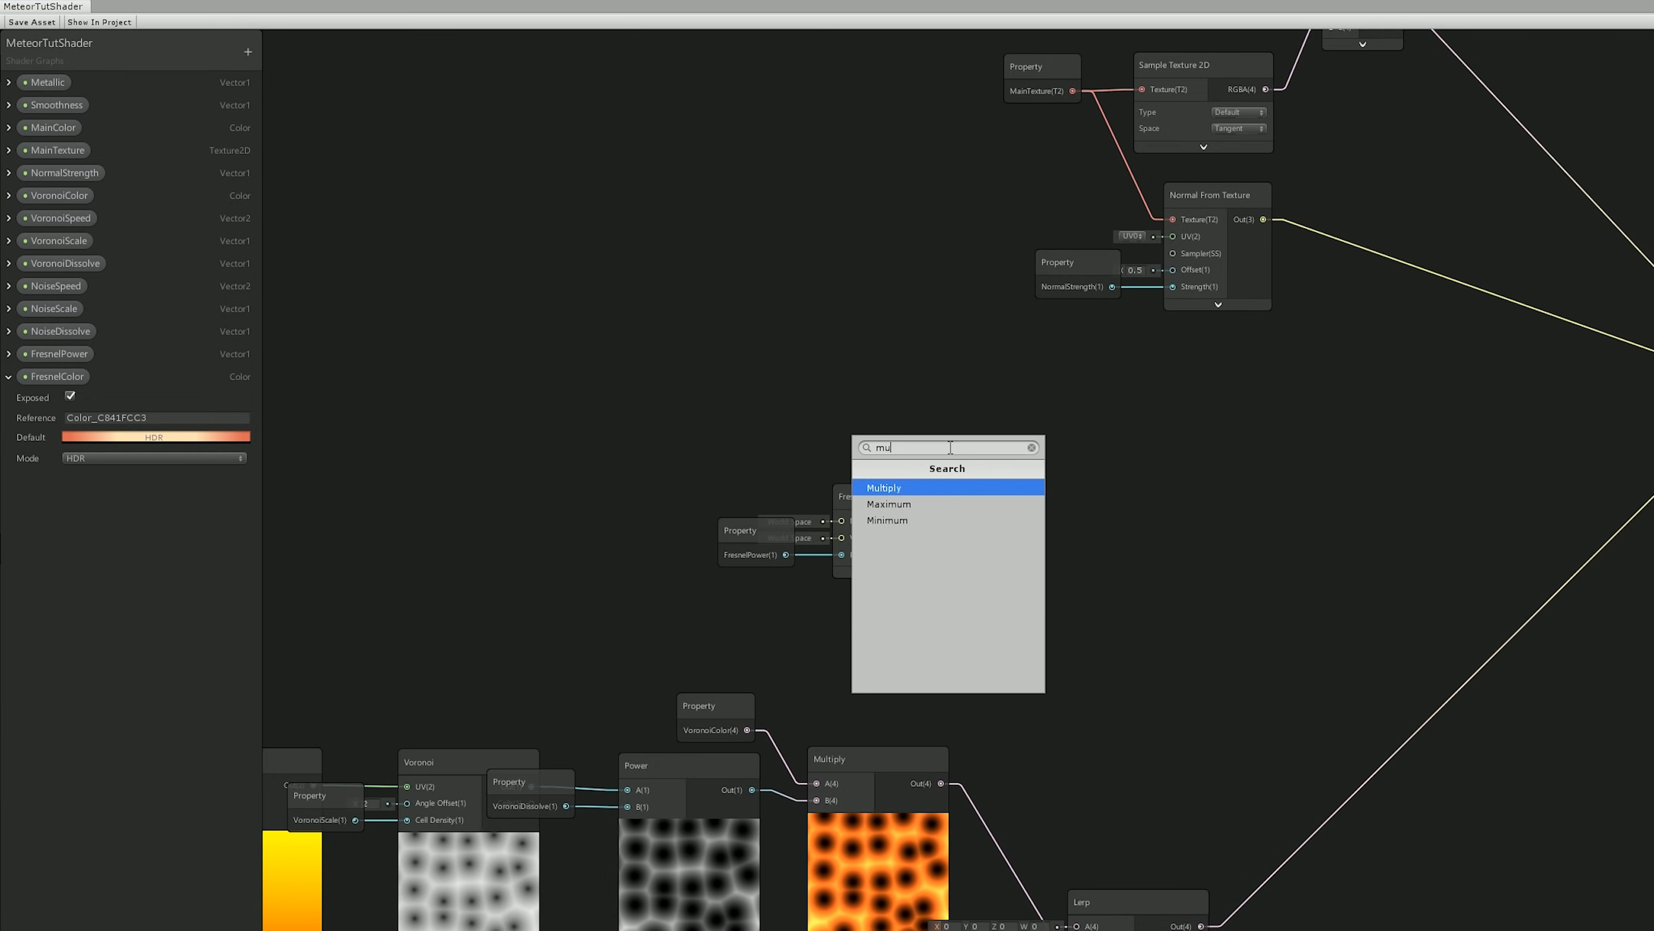
{"action": "key", "text": "Return"}
{"action": "left_click_drag", "start_coordinate": [1070, 483], "coordinate": [1020, 454]}
{"action": "left_click_drag", "start_coordinate": [930, 520], "coordinate": [994, 494]}
{"action": "left_click_drag", "start_coordinate": [819, 398], "coordinate": [904, 417]}
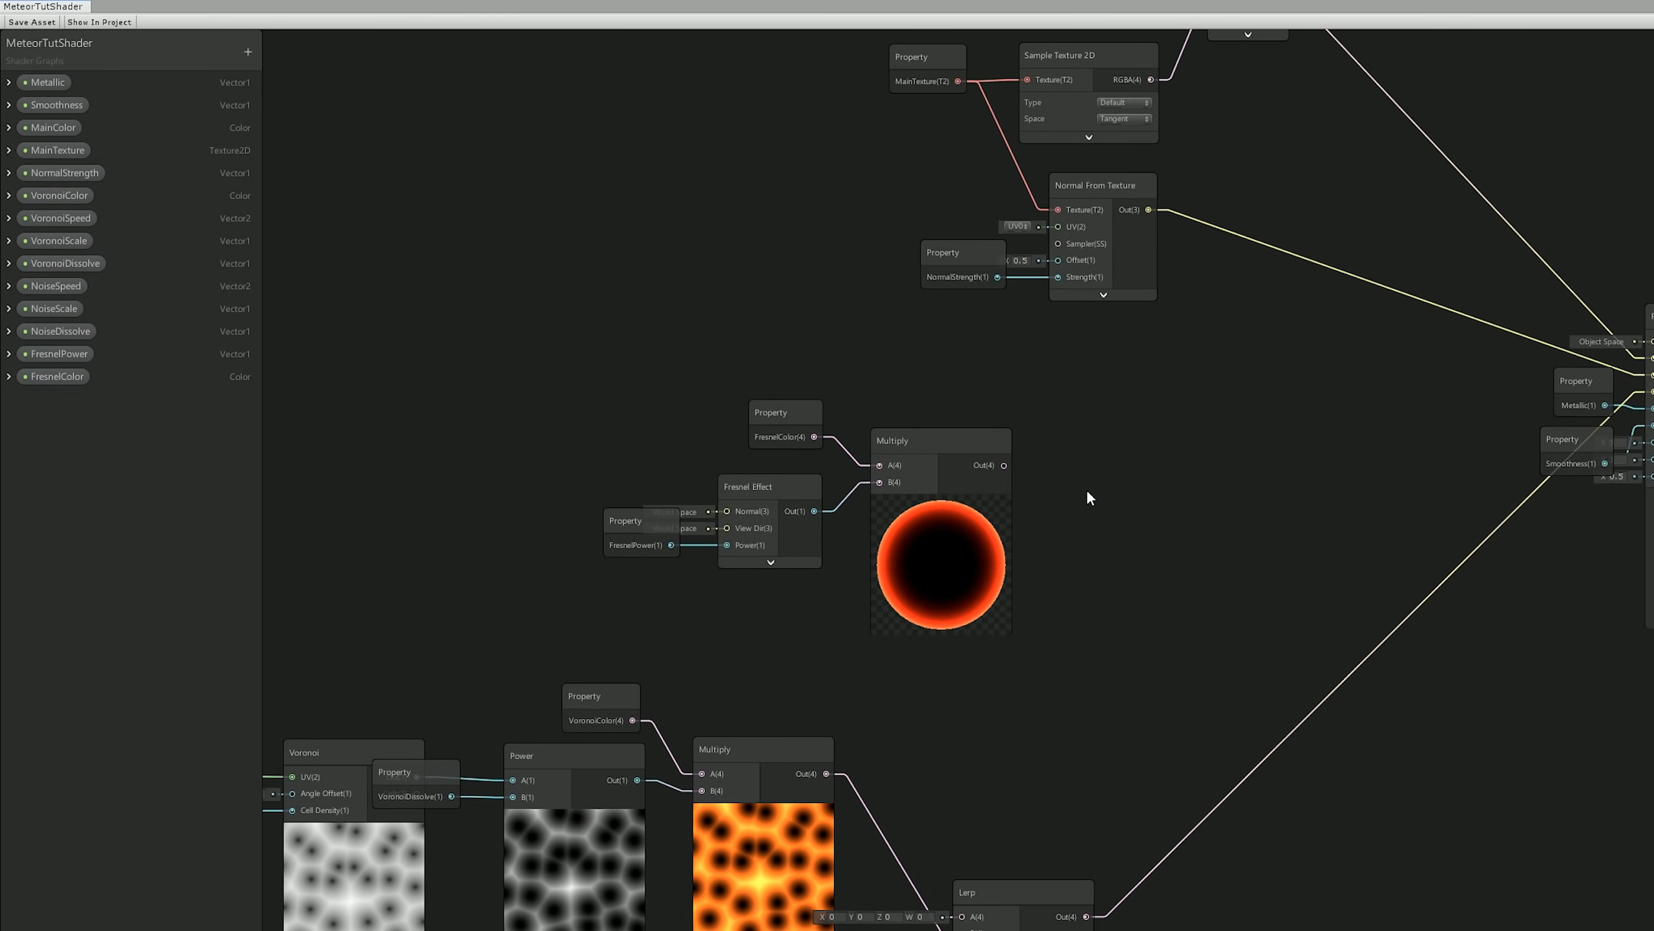
- Add an Add node combining the Fresnel Multiply (A) and Lerp (B) outputs, and connect its output to the PBR Master's Emission
{"action": "key", "text": "space"}
{"action": "type", "text": "add"}
{"action": "left_click", "coordinate": [1060, 530]}
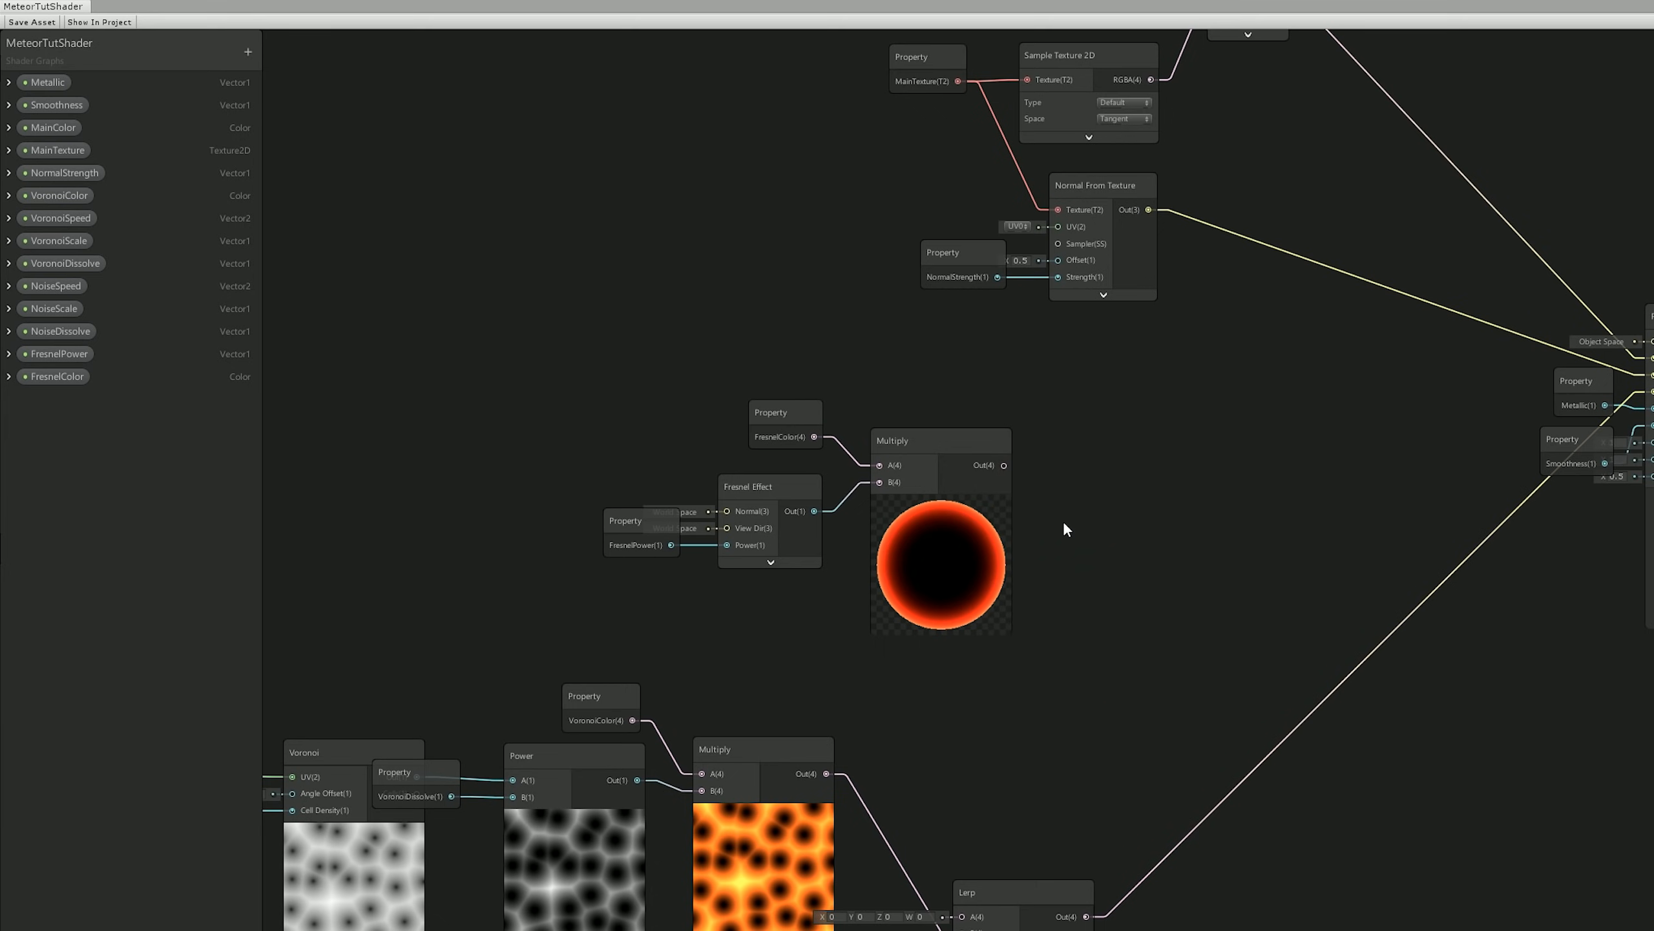
{"action": "left_click_drag", "start_coordinate": [1217, 592], "coordinate": [1213, 585]}
{"action": "left_click_drag", "start_coordinate": [1008, 453], "coordinate": [1209, 564]}
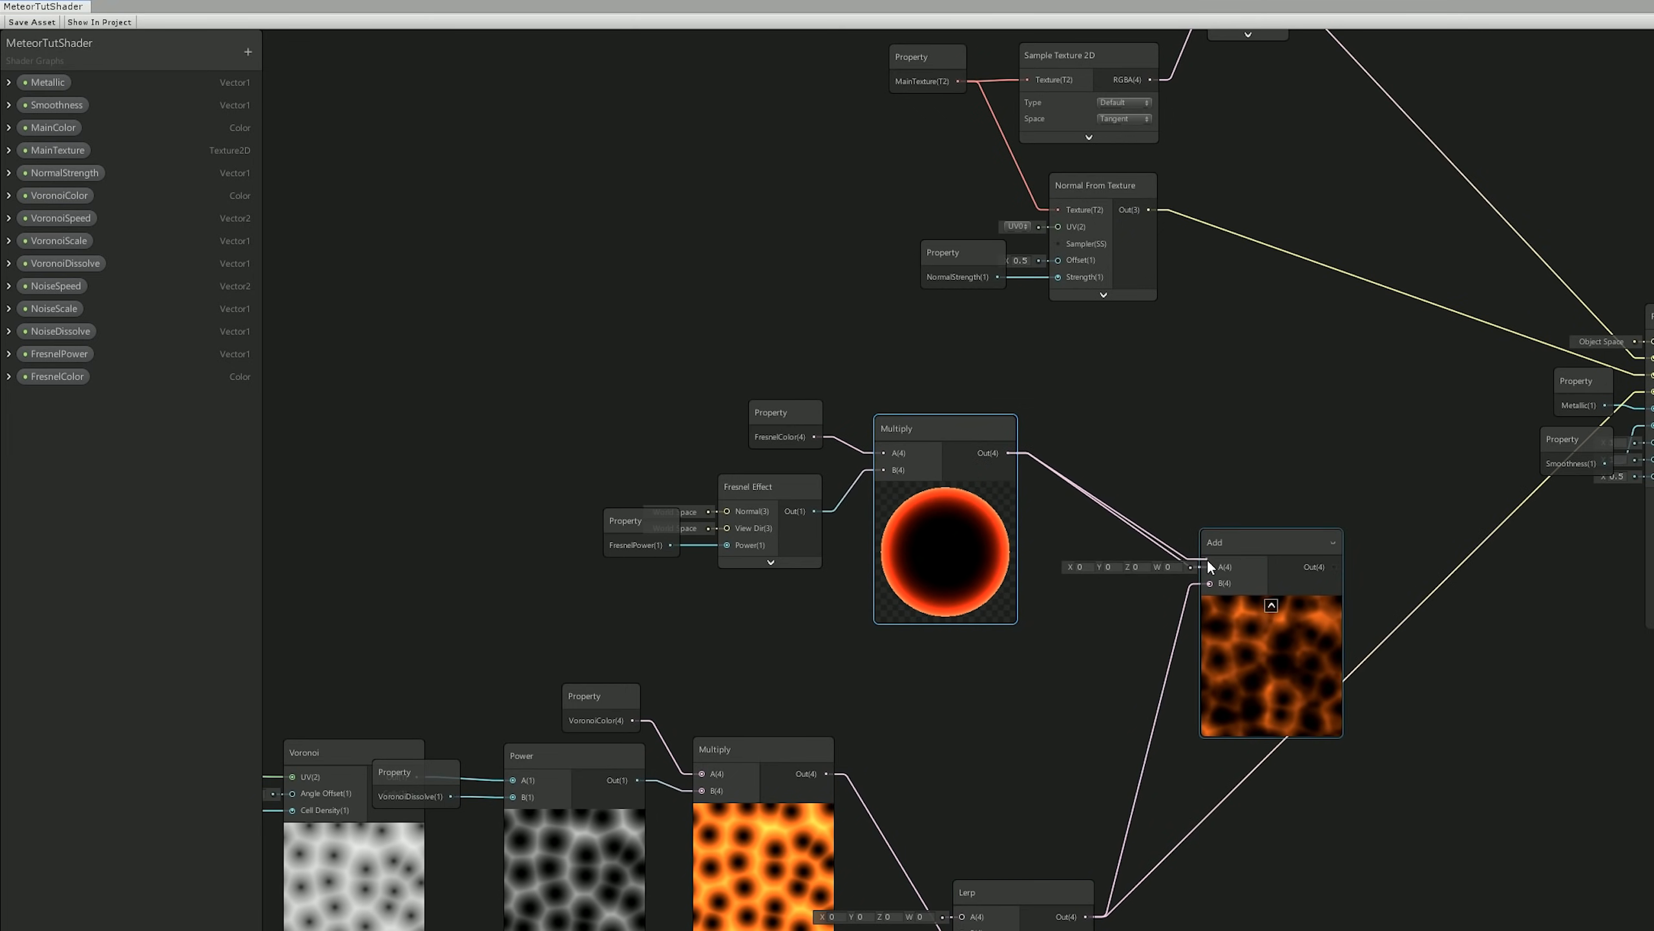
{"action": "middle_click_drag", "start_coordinate": [1347, 525], "coordinate": [1163, 508]}
{"action": "left_click_drag", "start_coordinate": [1152, 549], "coordinate": [1471, 373]}
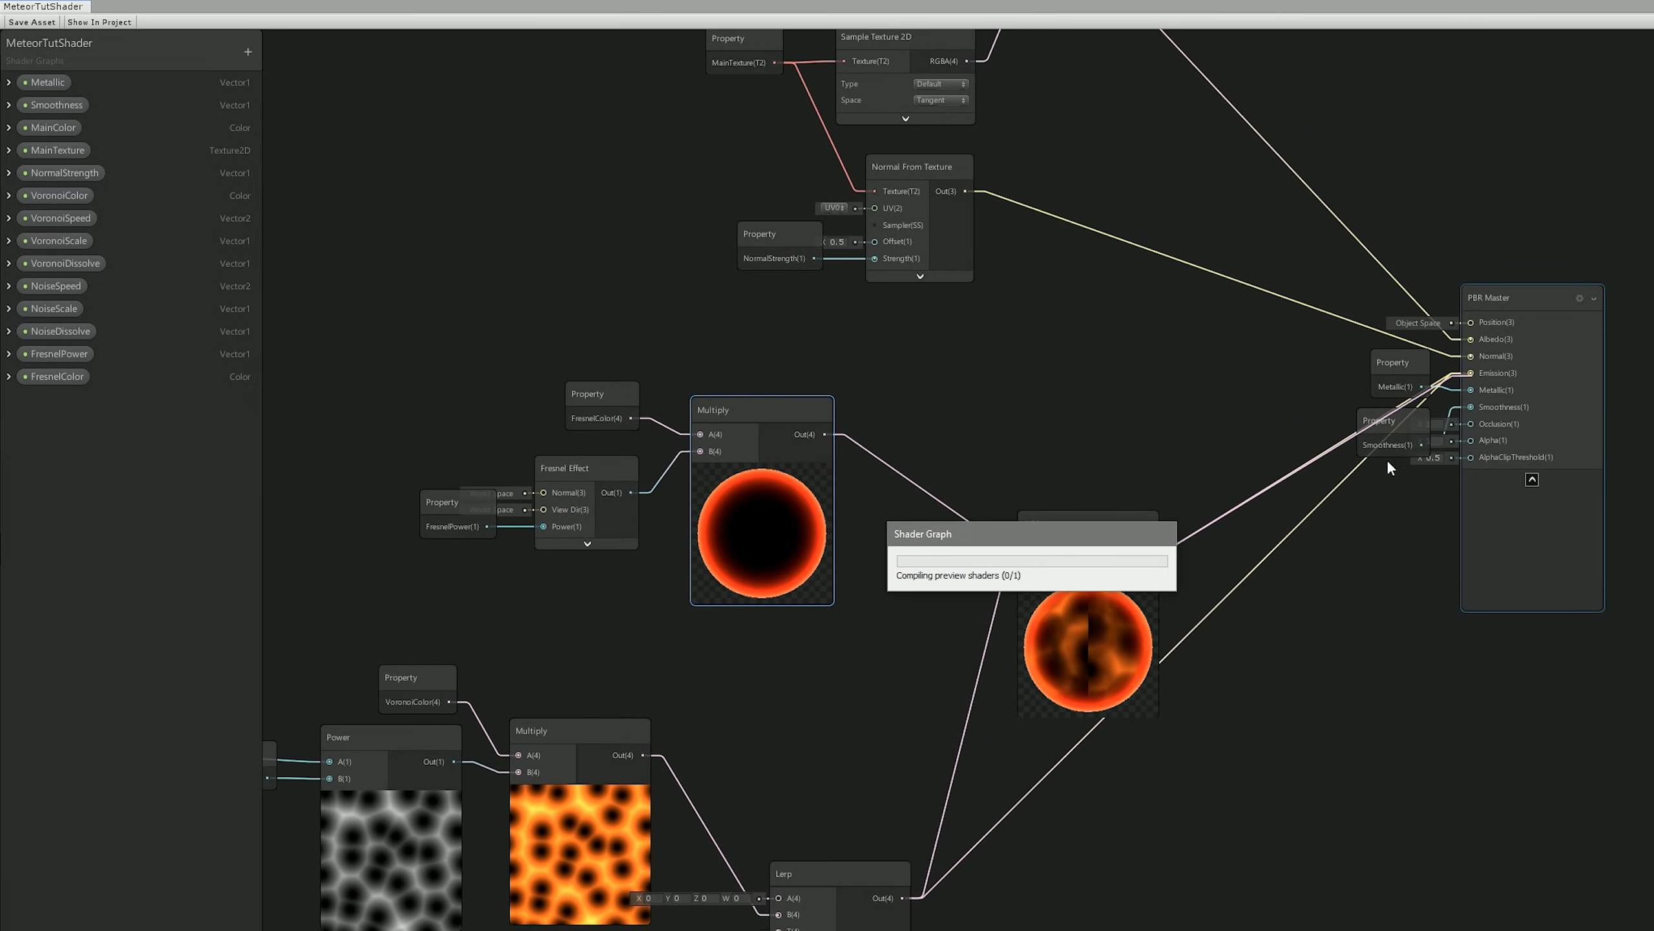
- Raise the HDR intensity of FresnelColor on the sphere's material to about 5.4, keeping its orange-red hue, and deselect the sphere
{"action": "scroll", "coordinate": [1140, 589], "scroll_direction": "down", "scroll_amount": 2}
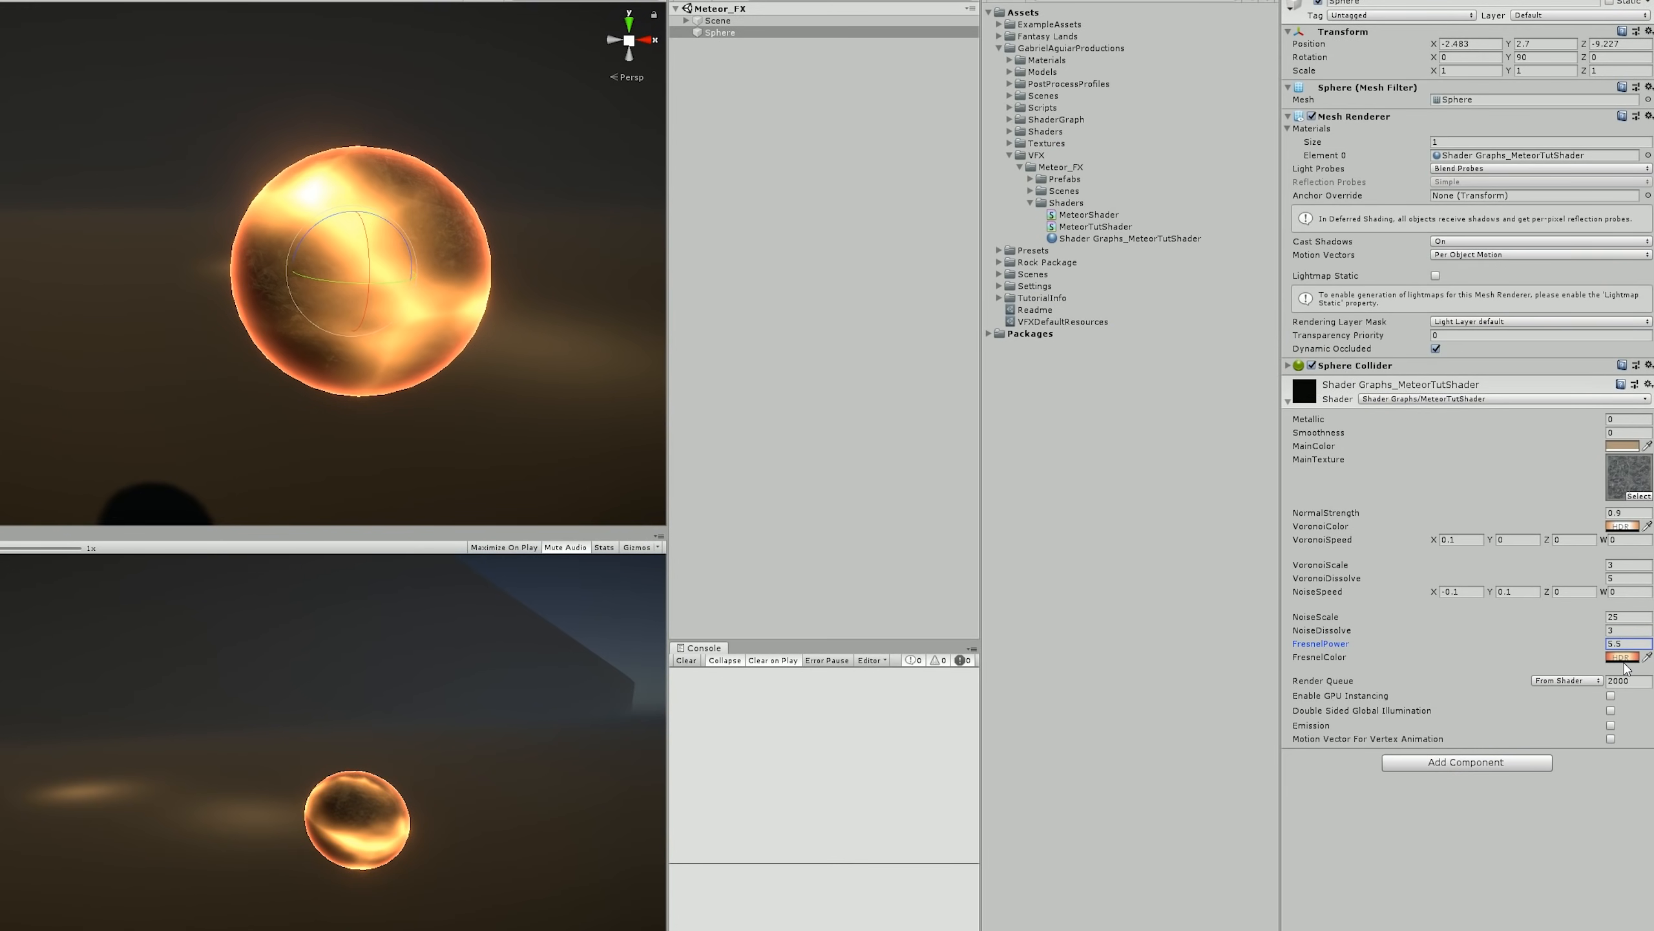
{"action": "left_click", "coordinate": [1622, 656]}
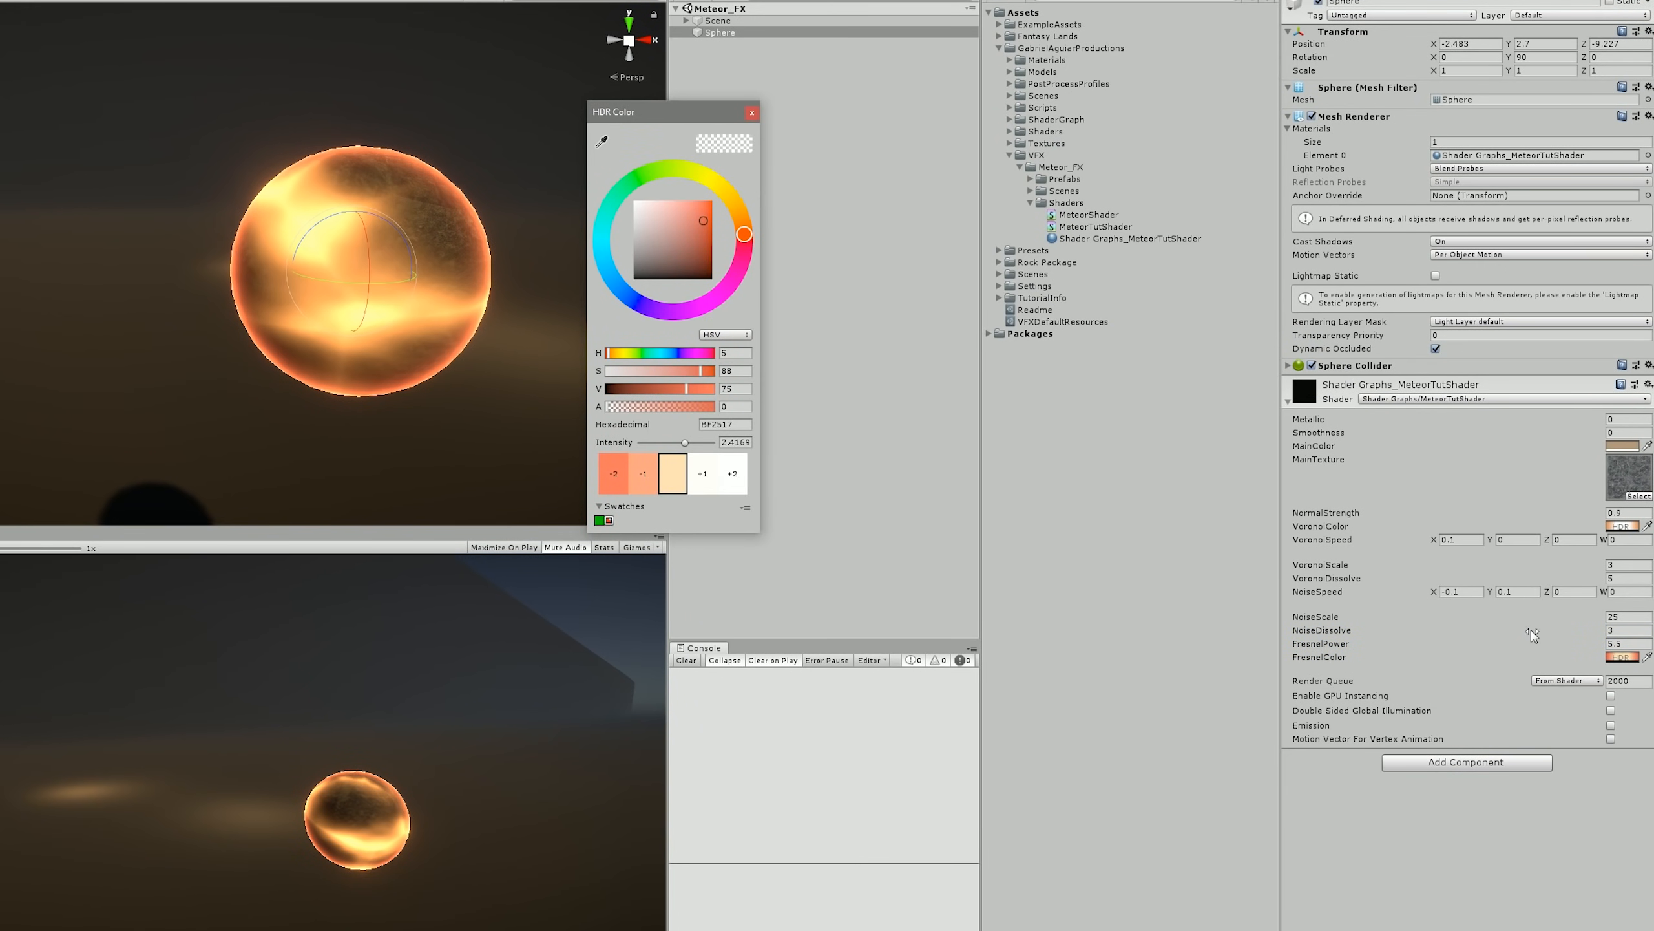
{"action": "left_click", "coordinate": [700, 473]}
{"action": "left_click", "coordinate": [700, 473]}
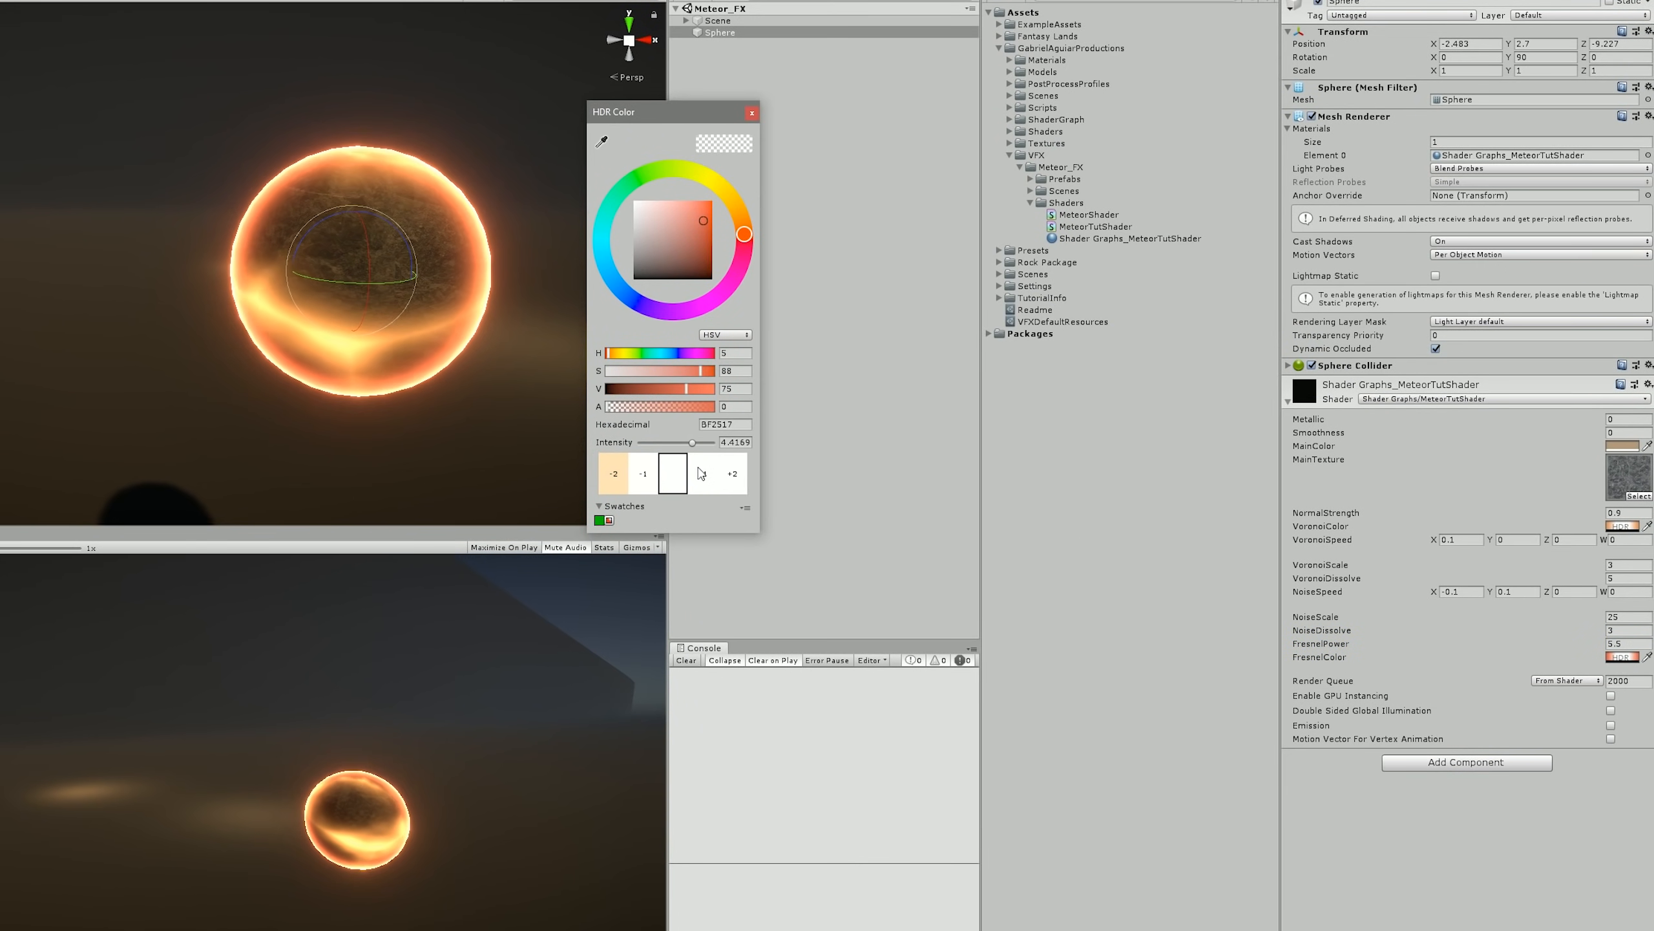
{"action": "left_click", "coordinate": [701, 473]}
{"action": "left_click", "coordinate": [702, 476]}
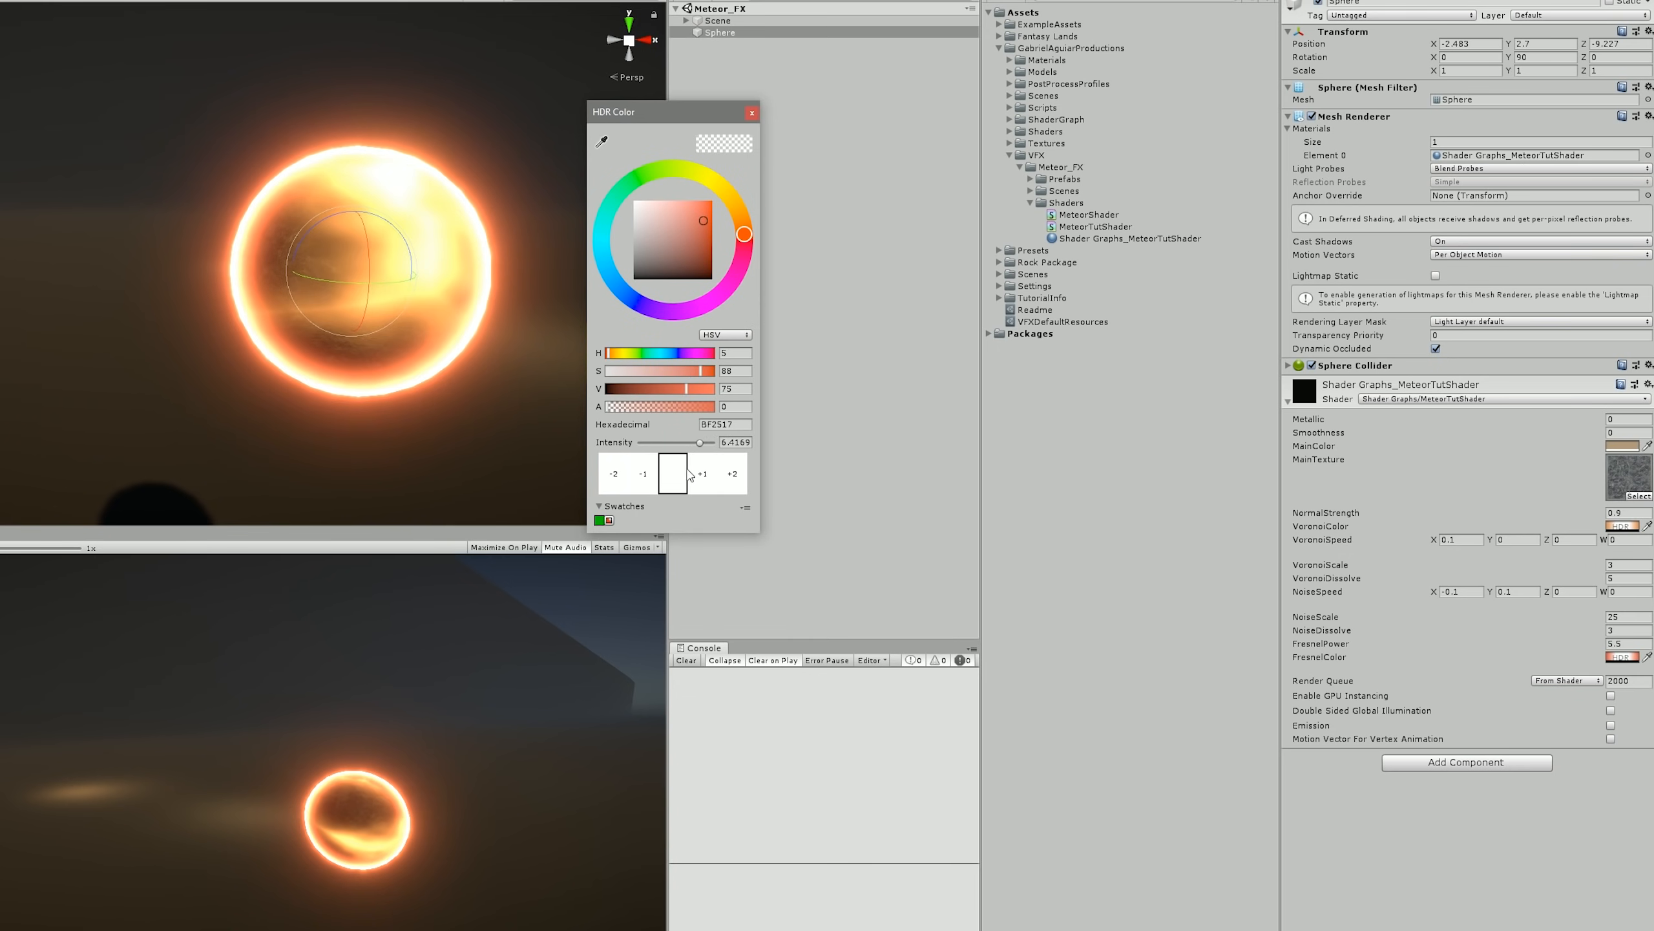
{"action": "left_click", "coordinate": [644, 475]}
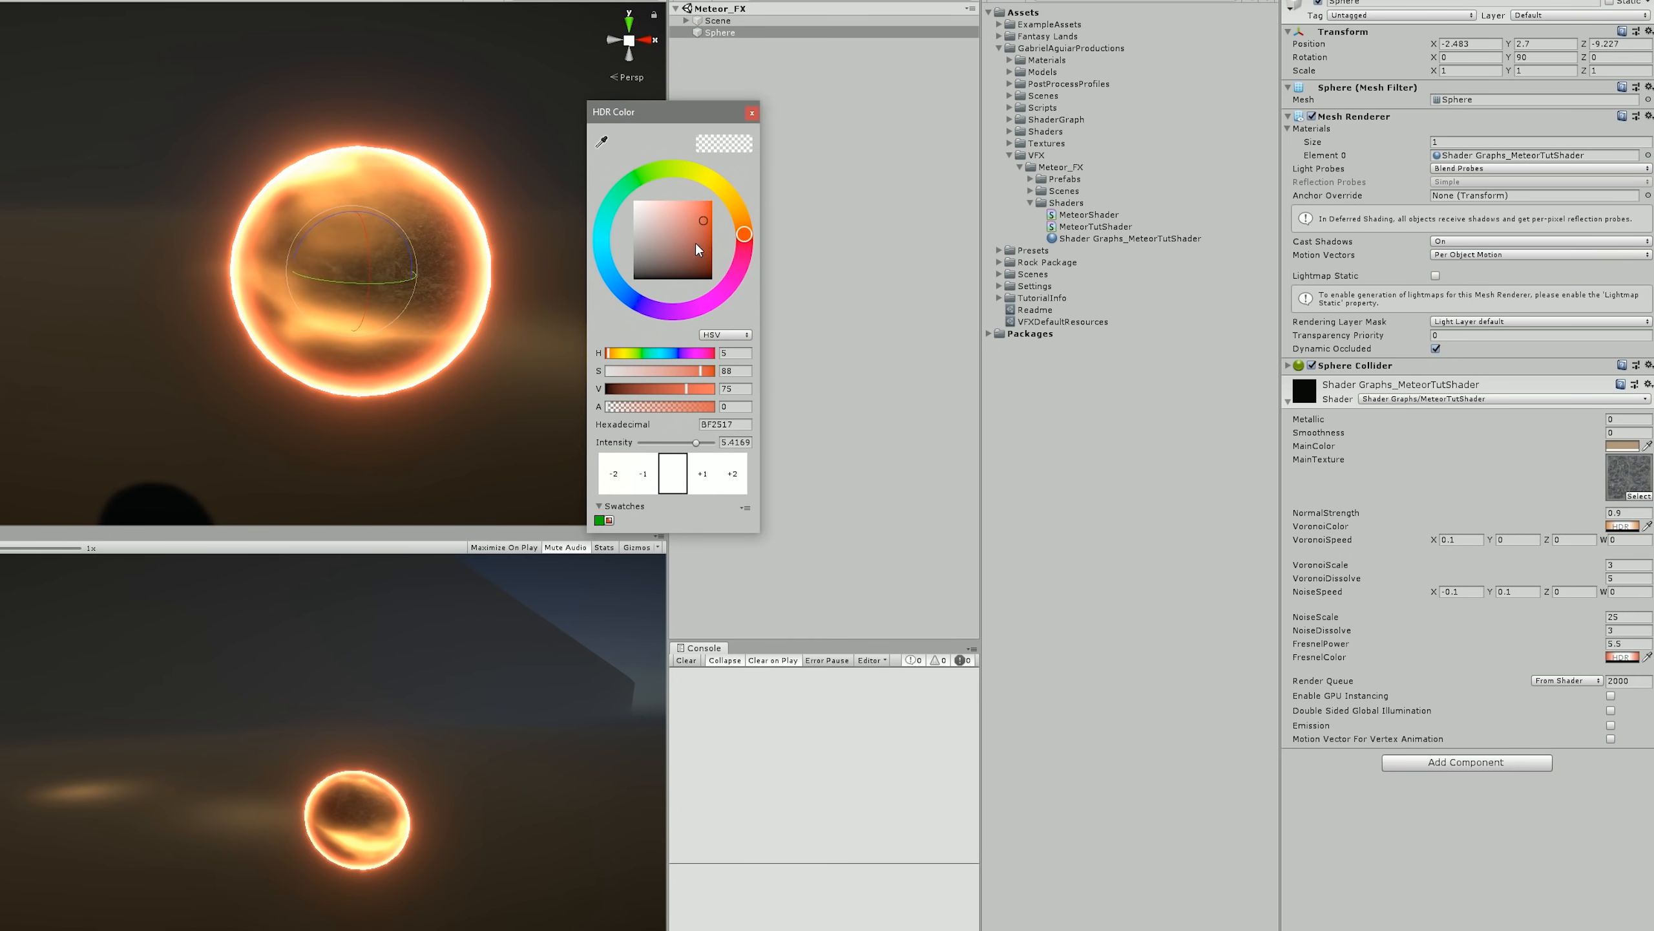
{"action": "left_click", "coordinate": [752, 114]}
{"action": "scroll", "coordinate": [532, 326], "scroll_direction": "down", "scroll_amount": 5}
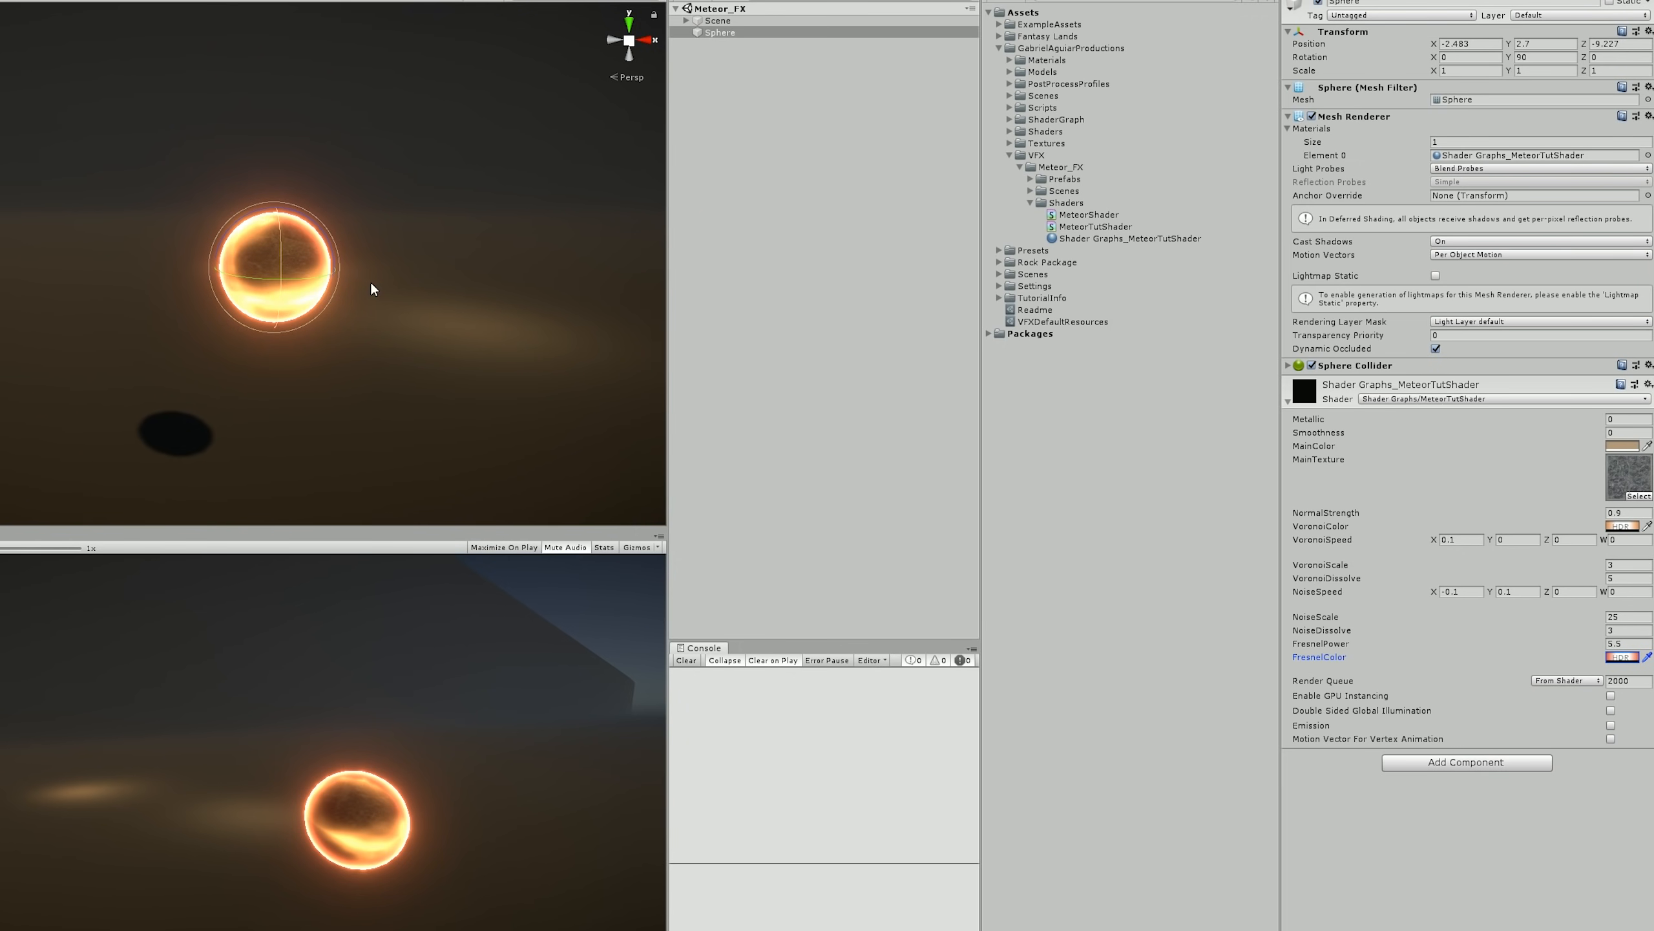
{"action": "left_click", "coordinate": [762, 227]}
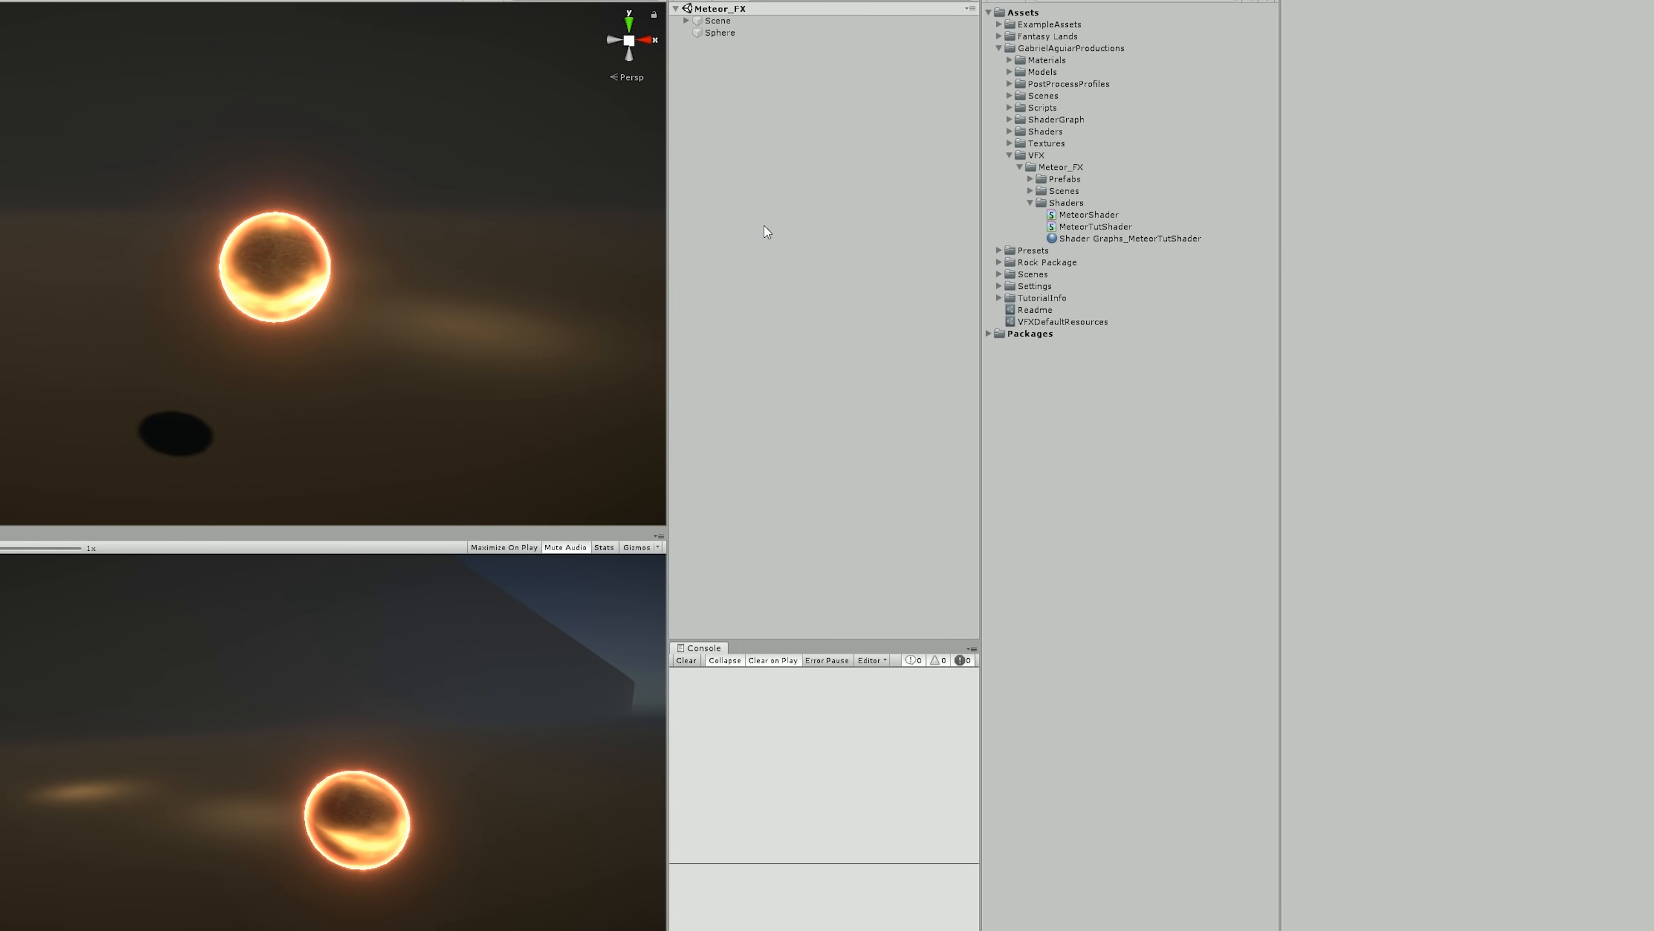
- On the sphere's material, set VoronoiScale to 4, the VoronoiSpeed Y value to 0.2 and the NoiseSpeed Y value to -0.1
{"action": "left_click", "coordinate": [716, 32]}
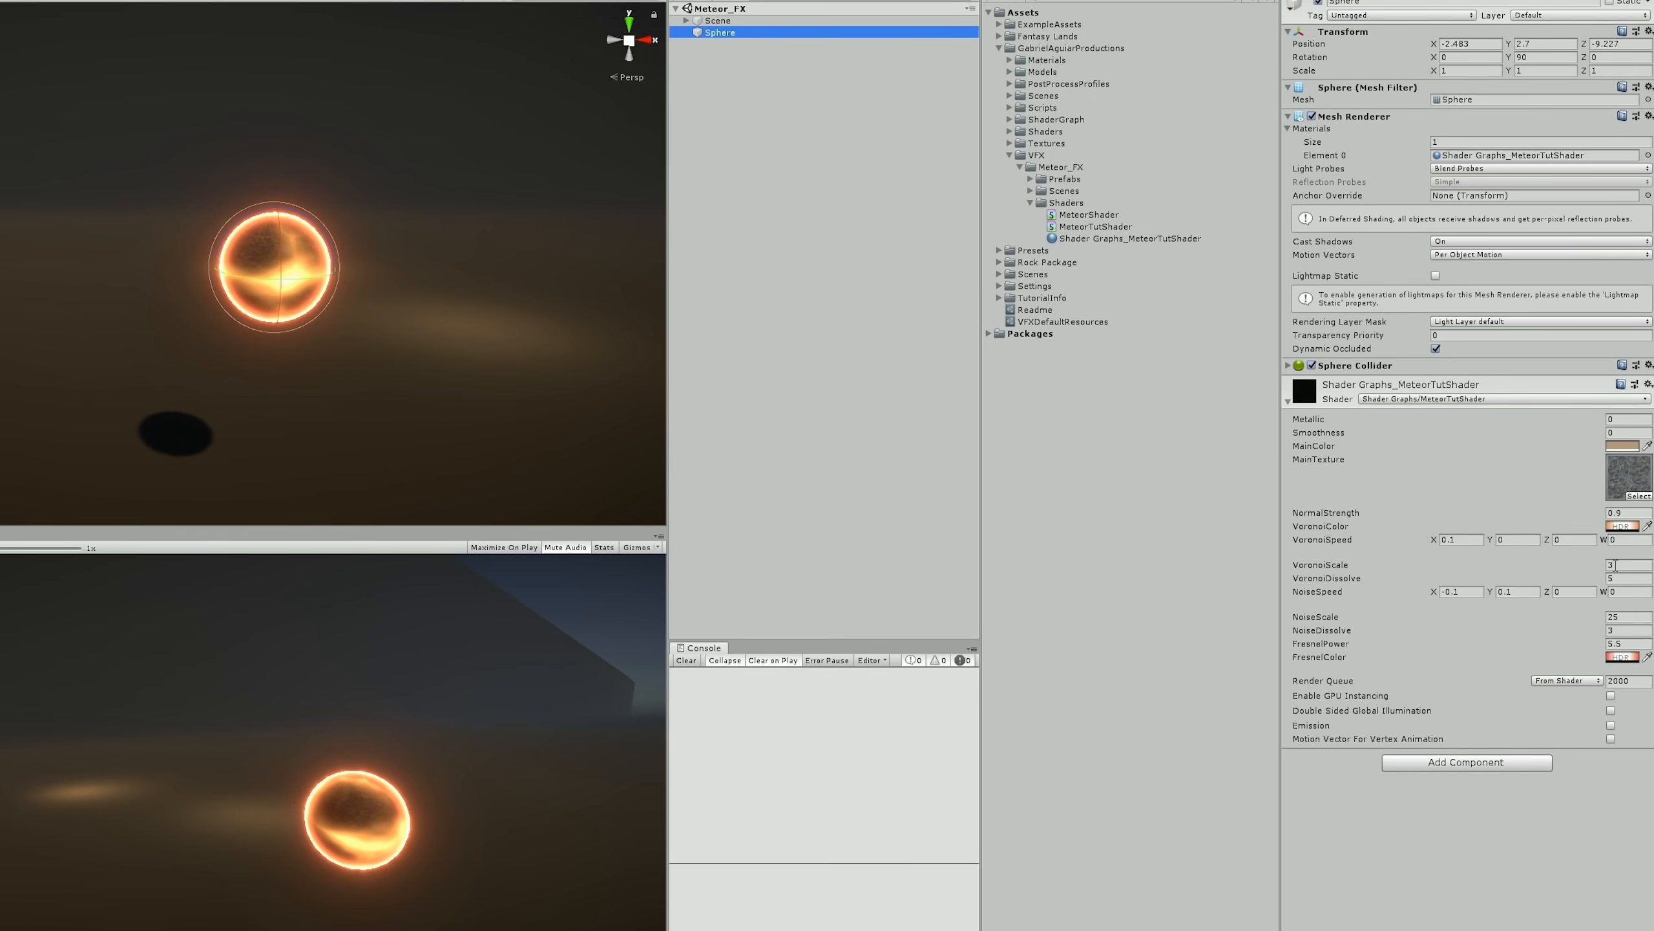
{"action": "left_click", "coordinate": [1625, 564]}
{"action": "type", "text": "4"}
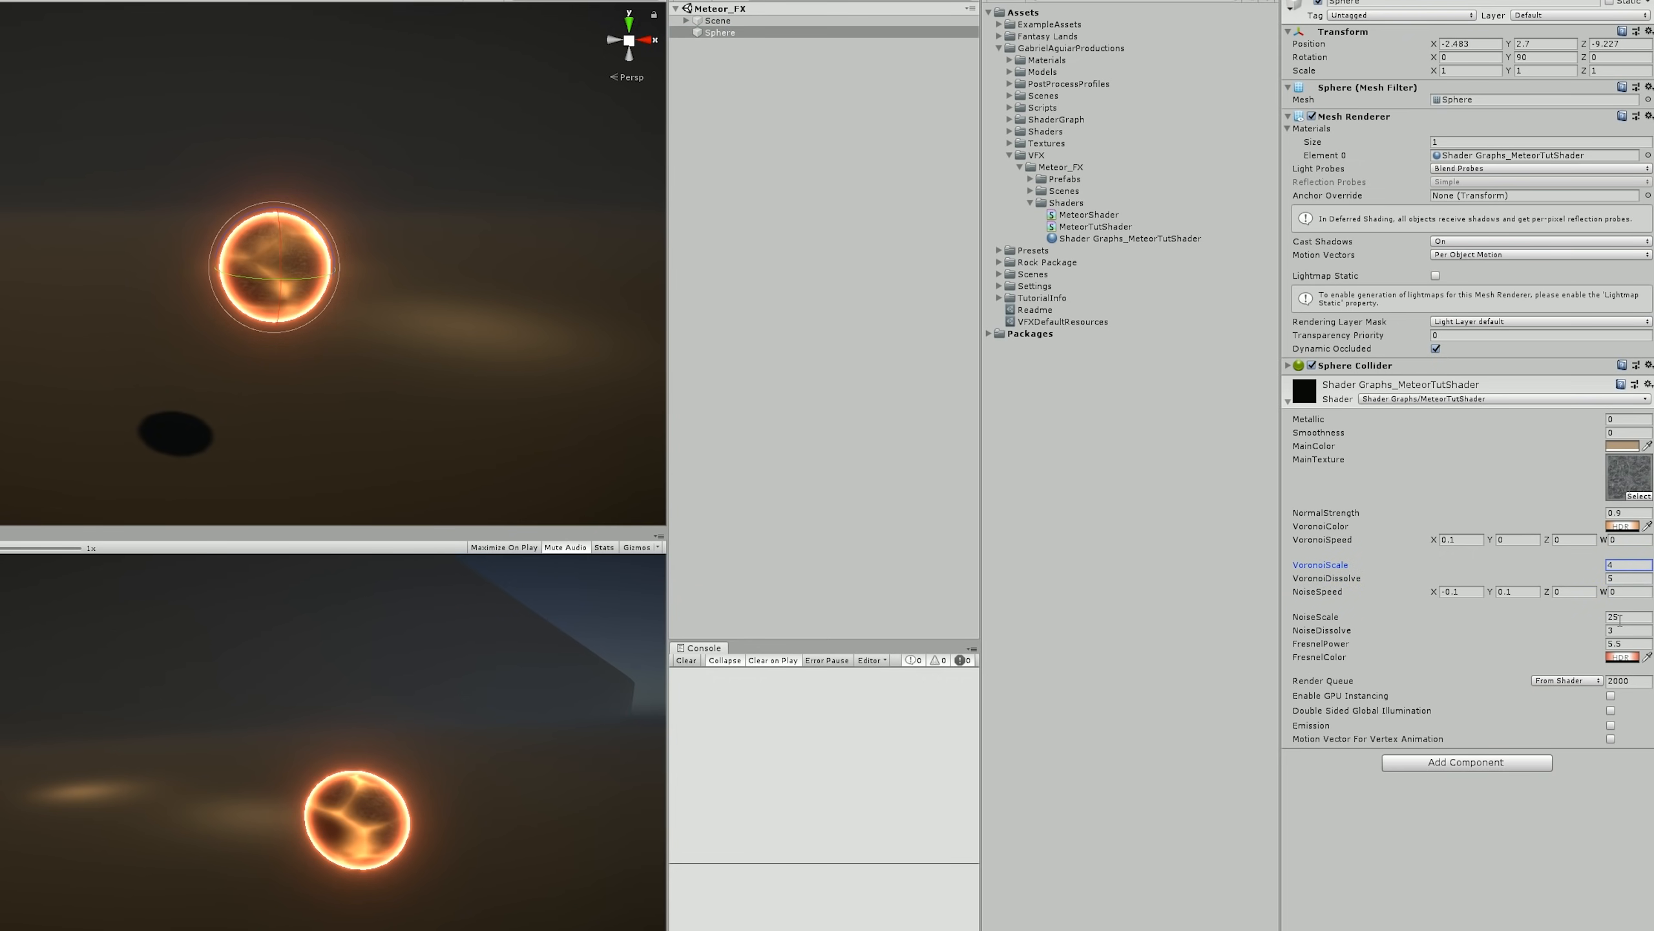
{"action": "left_click", "coordinate": [1510, 539]}
{"action": "type", "text": ".2"}
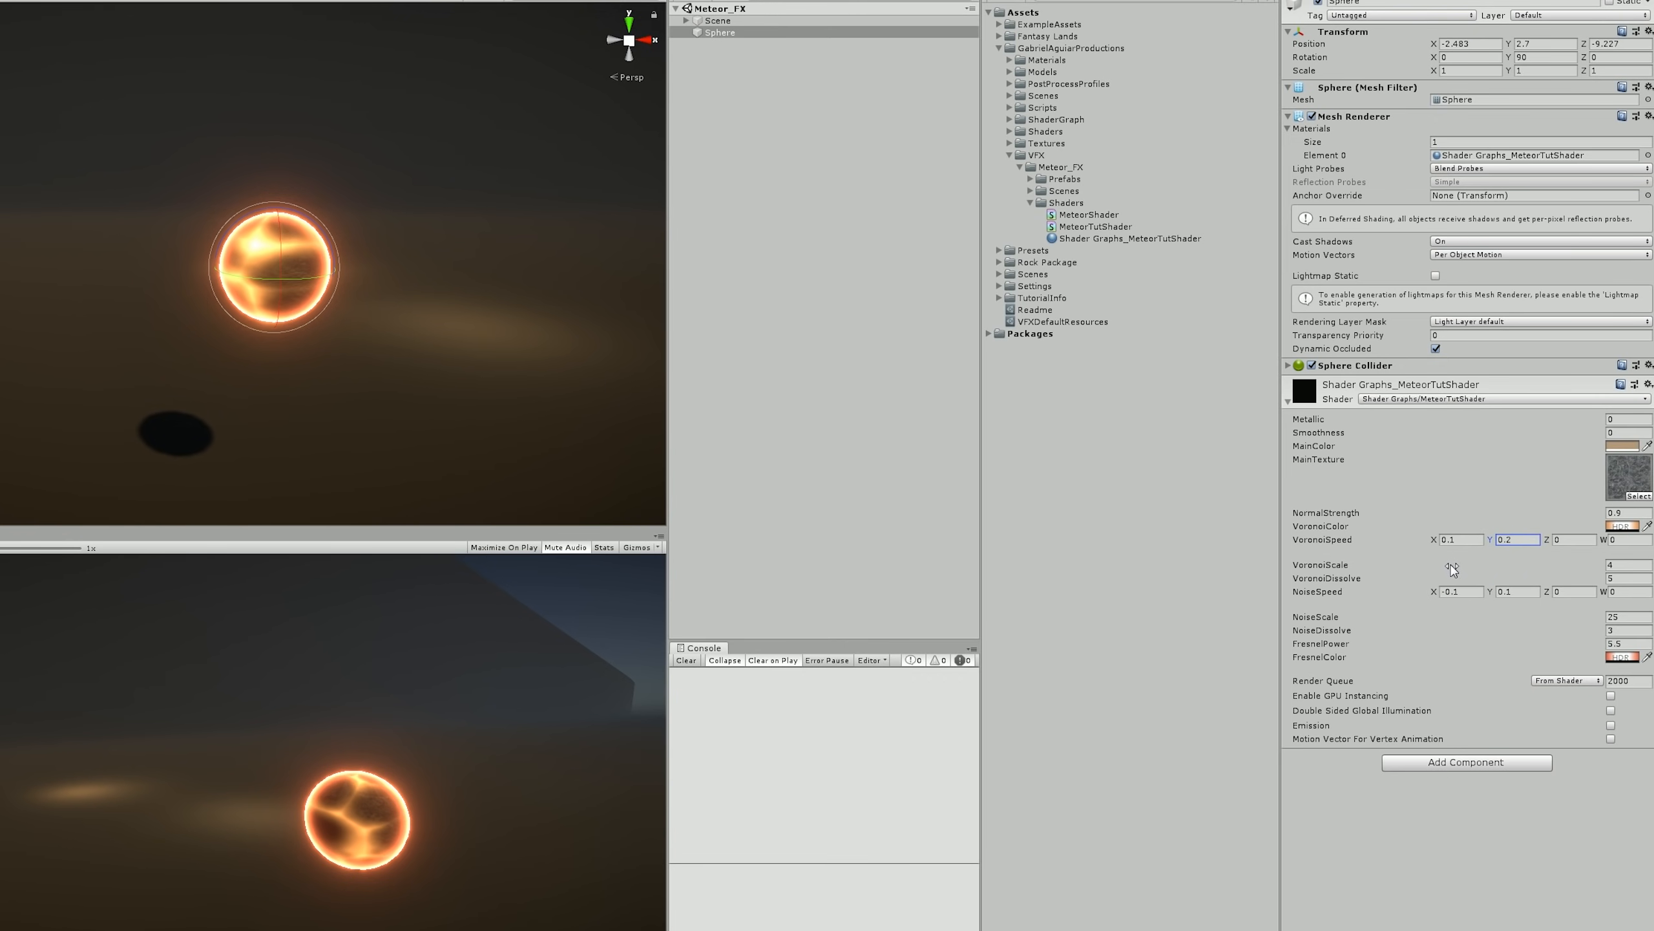
{"action": "left_click", "coordinate": [1503, 594]}
{"action": "type", "text": "-0.1"}
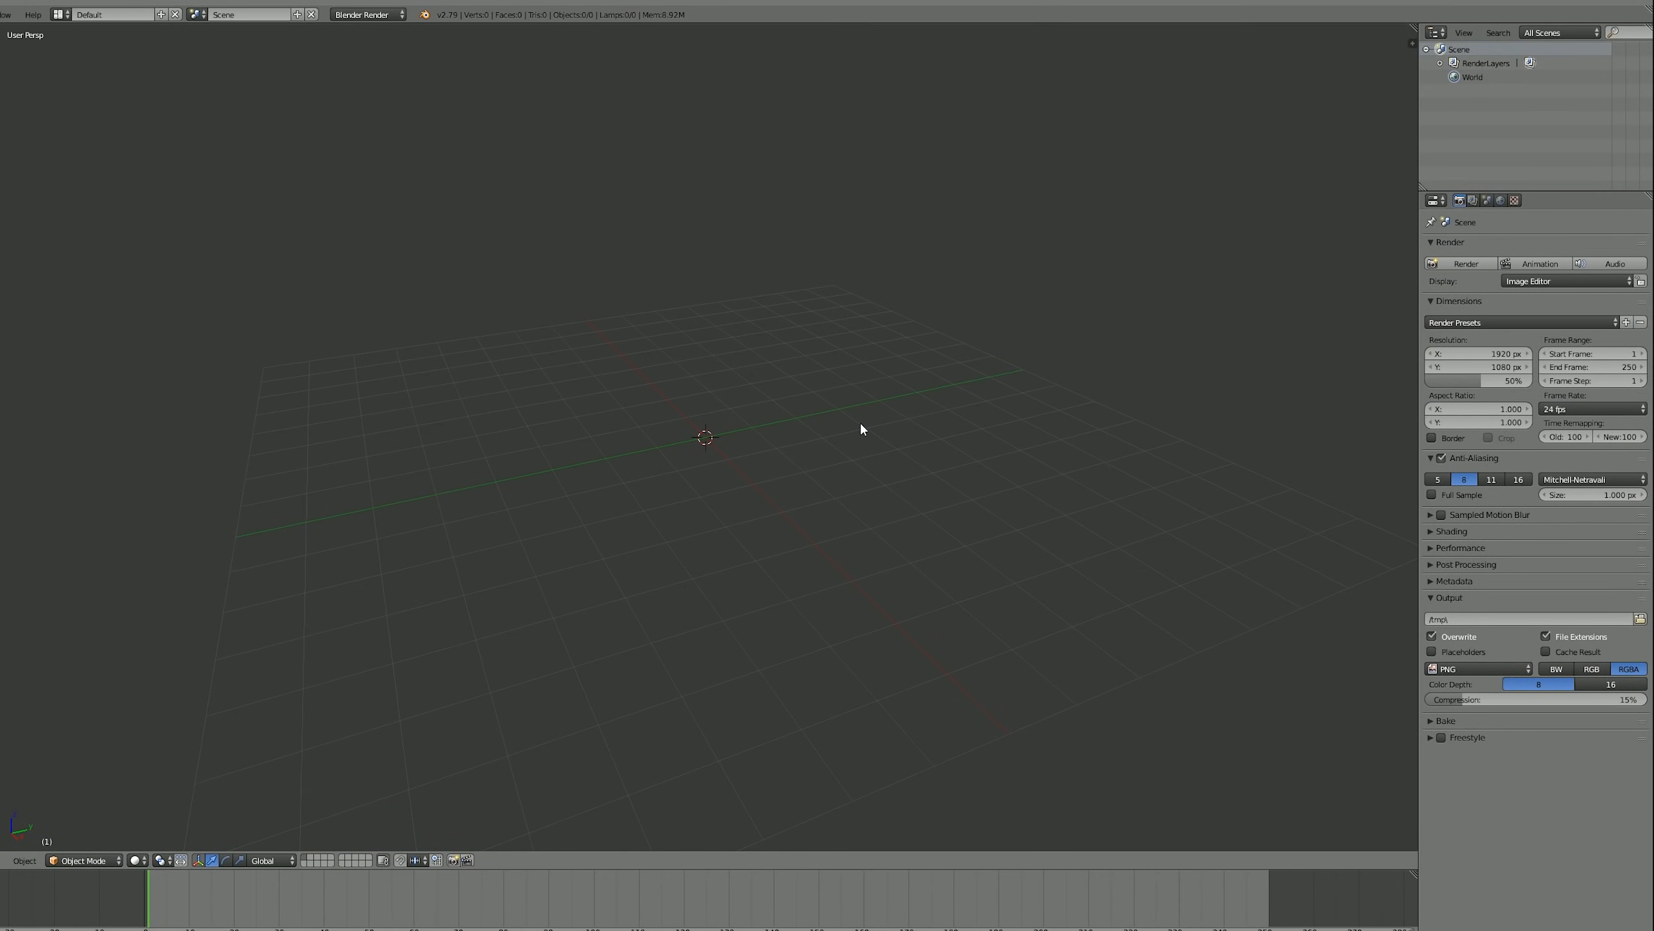
- In Blender, add a cube and give it a Subdivision Surface modifier with 2 view subdivisions
{"action": "key", "text": "shift+a"}
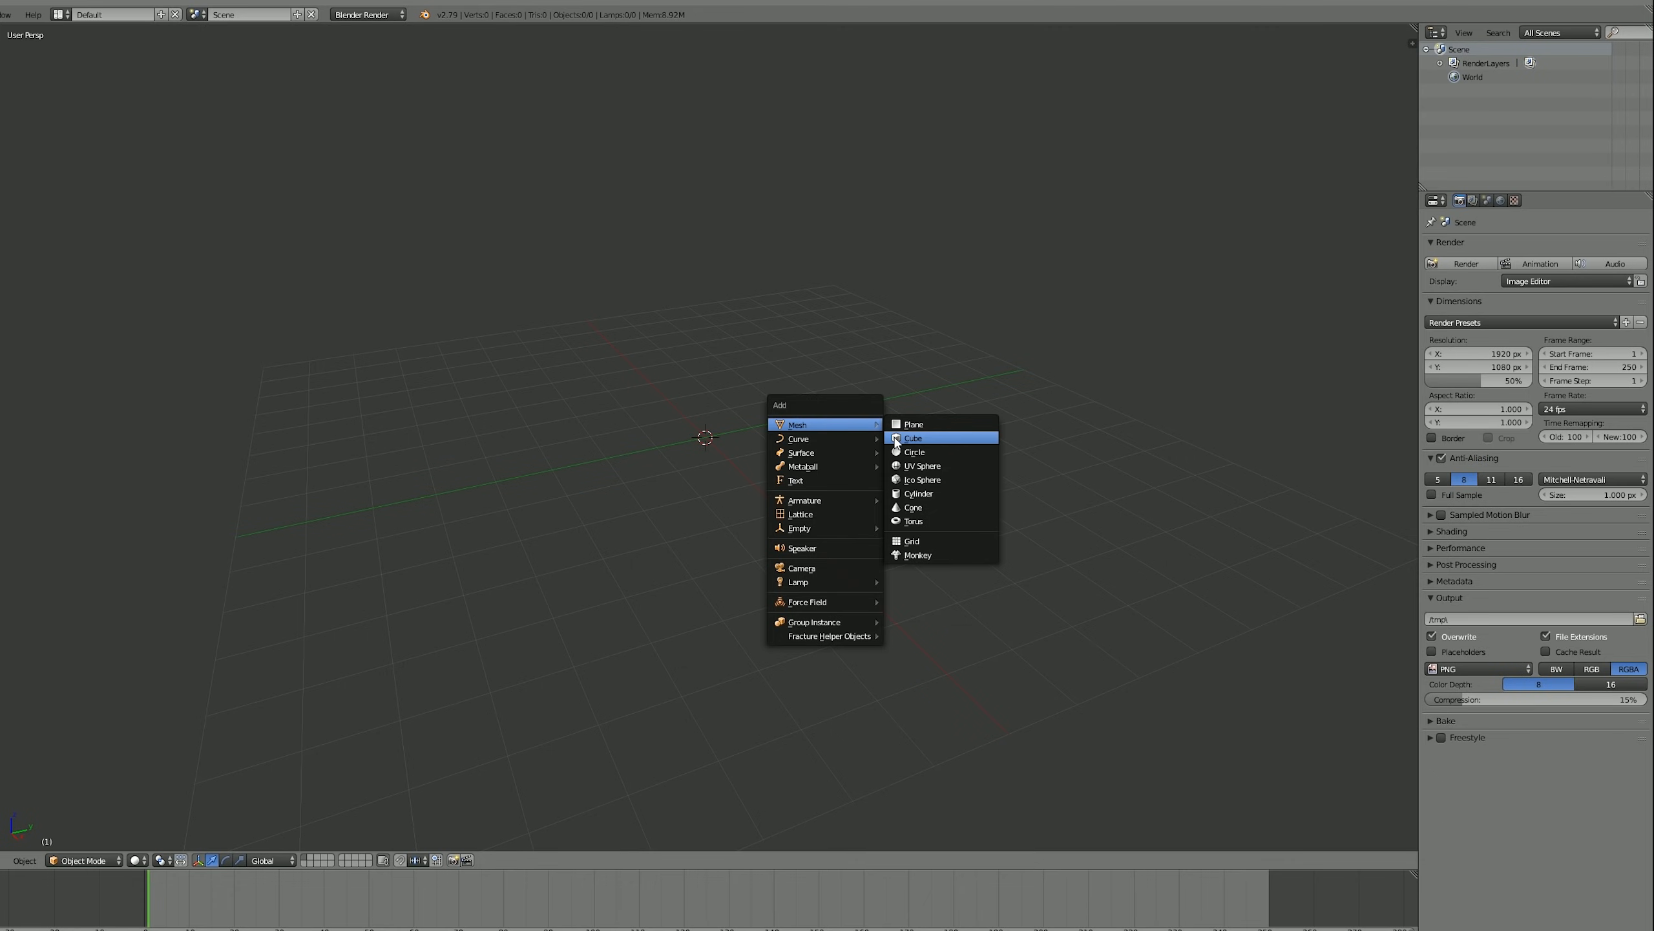
{"action": "left_click", "coordinate": [898, 438]}
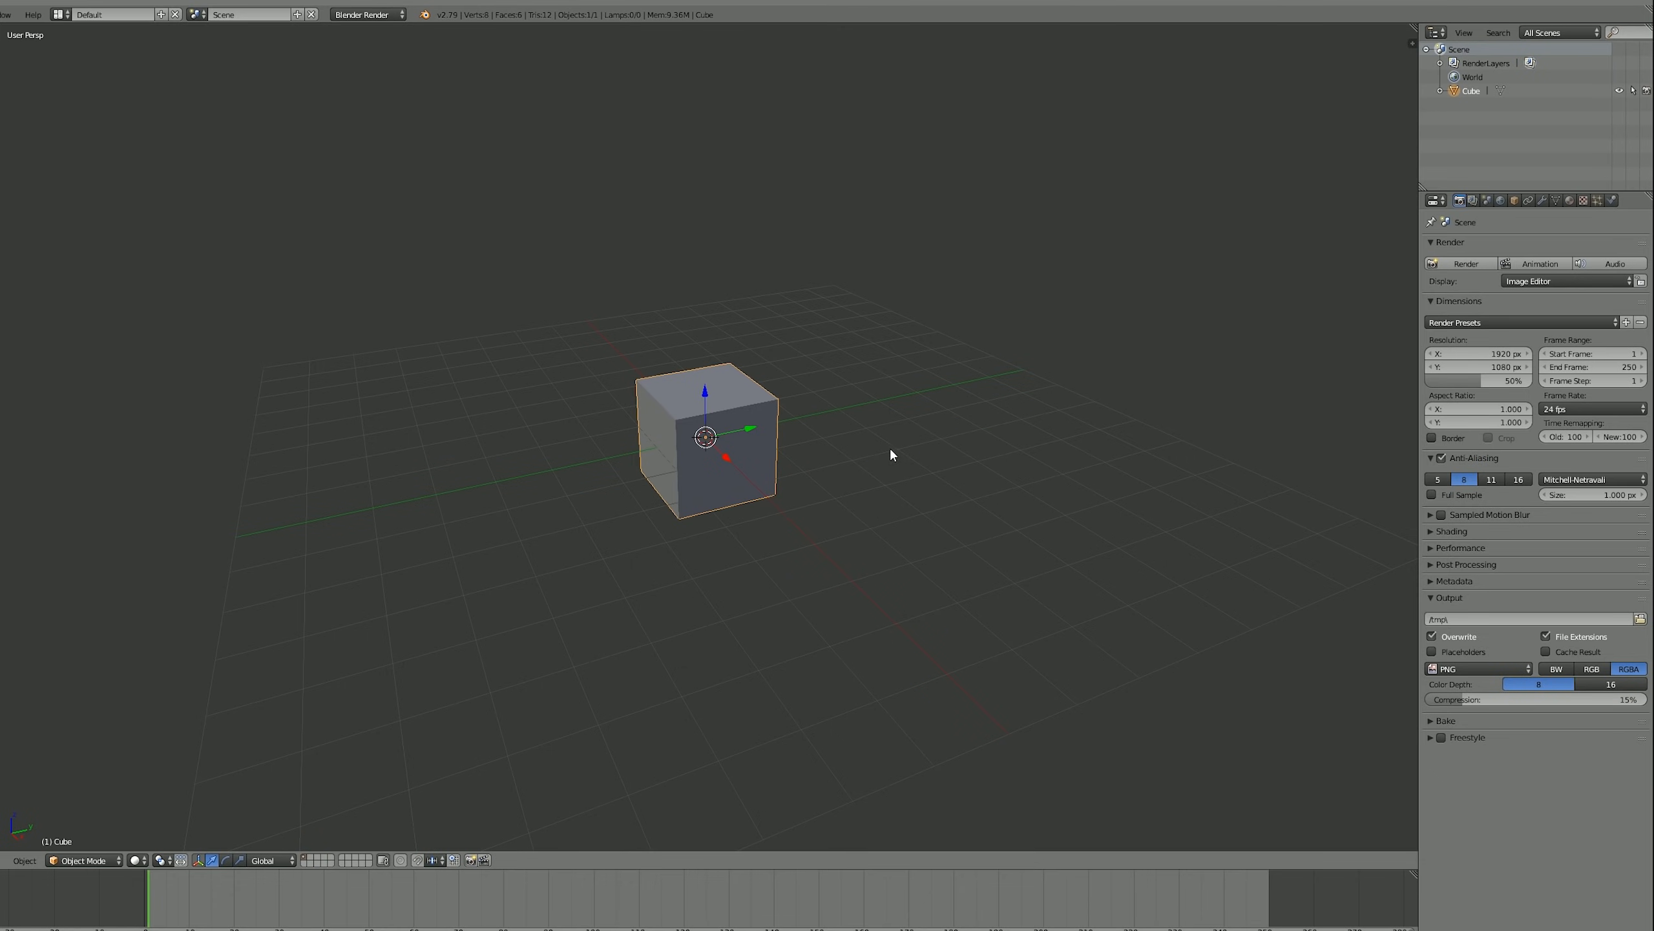
{"action": "left_click", "coordinate": [1542, 200]}
{"action": "left_click", "coordinate": [1450, 251]}
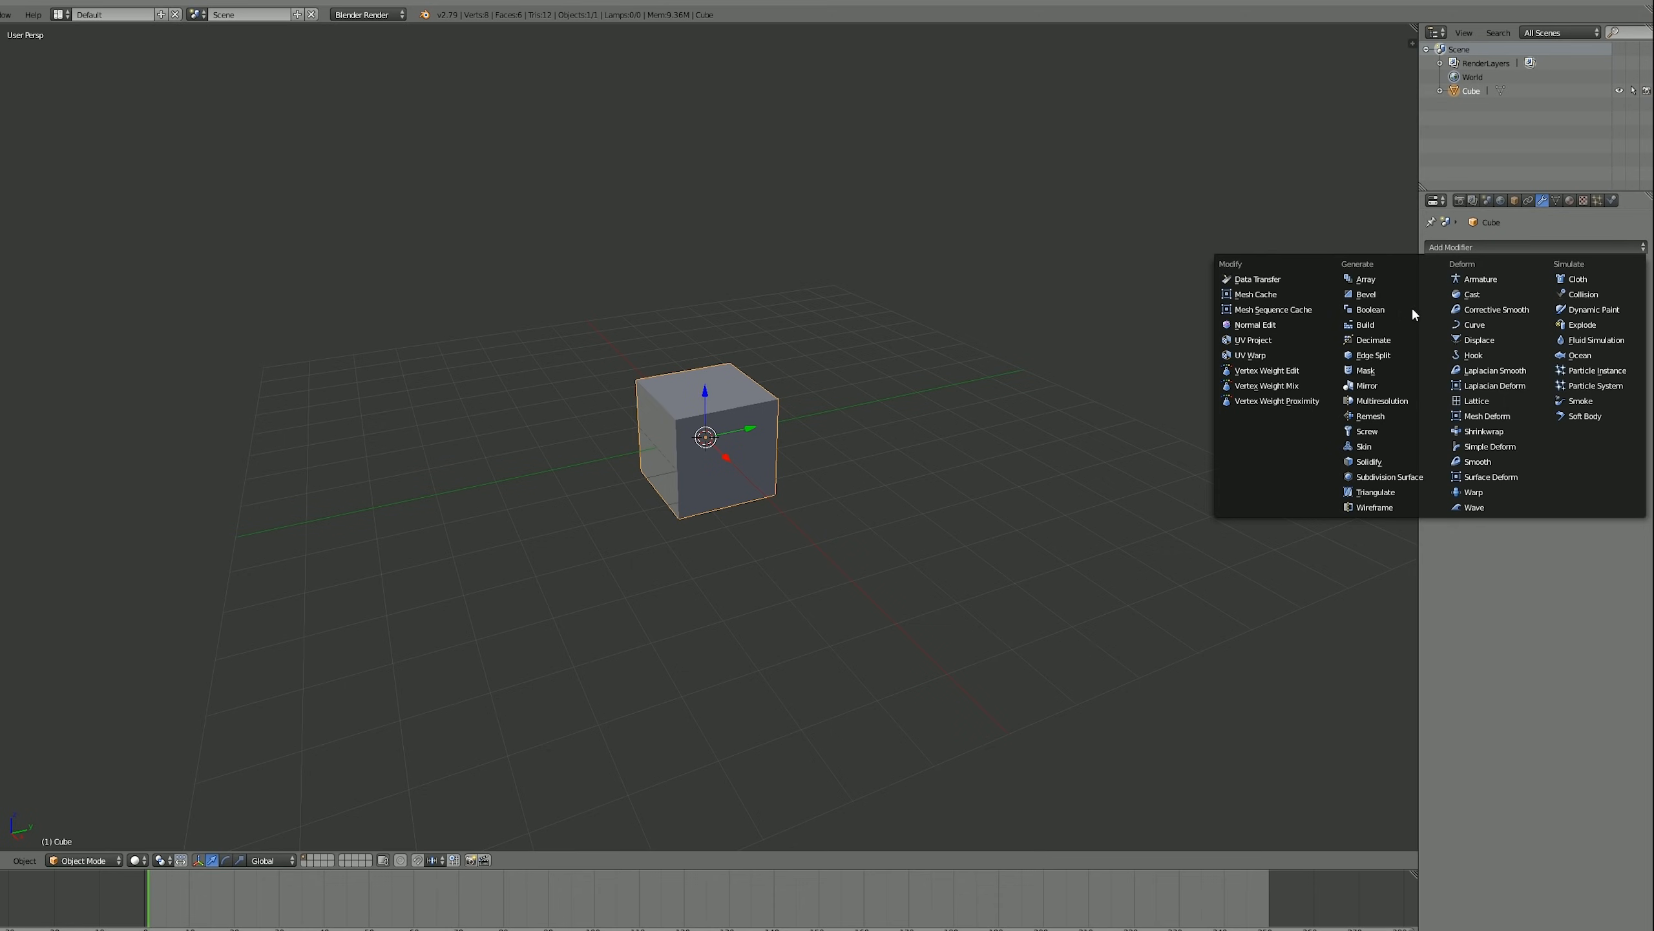
{"action": "left_click", "coordinate": [1372, 477]}
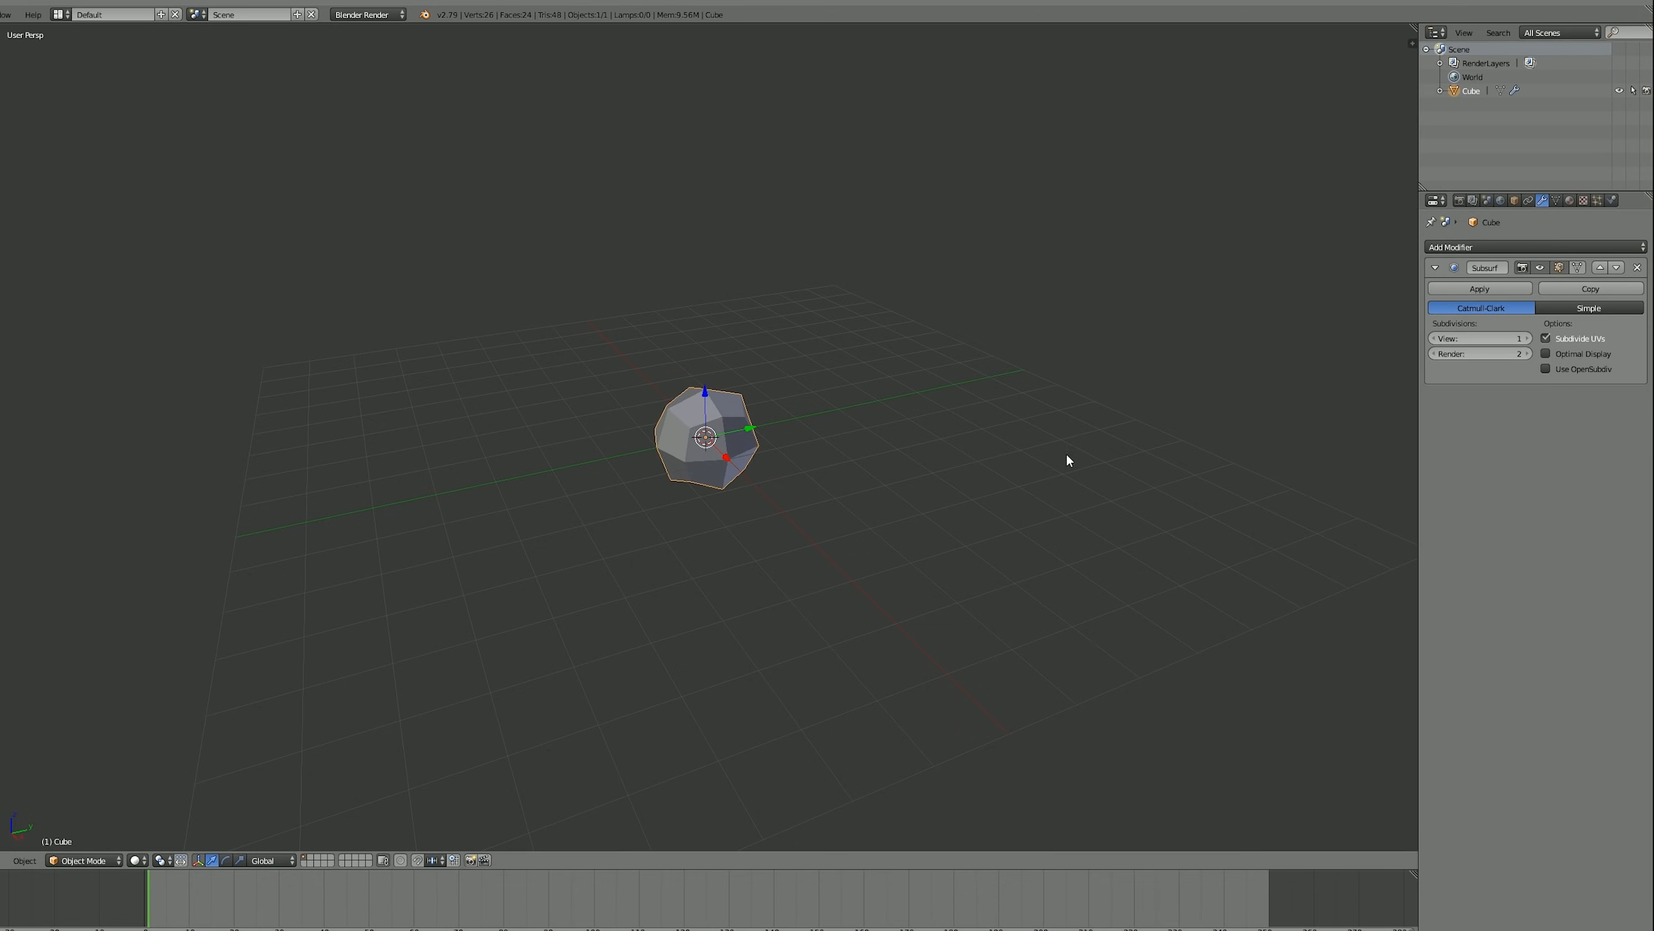
{"action": "left_click", "coordinate": [1528, 339]}
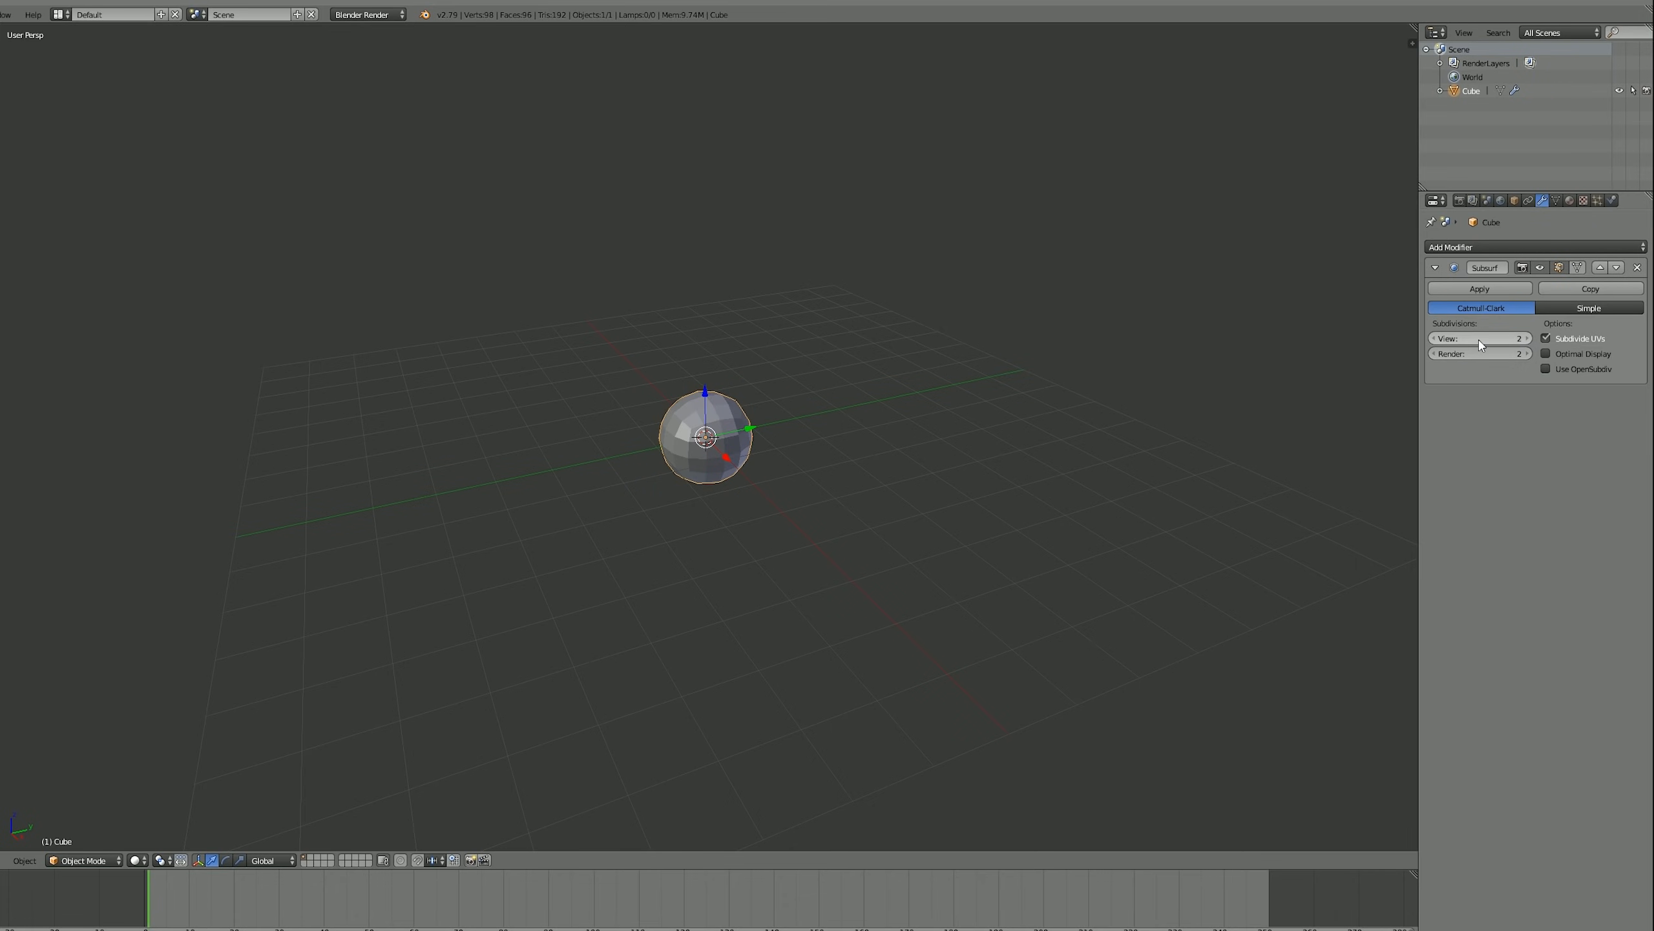
- Add a Displace modifier to the cube with a new texture of type Noise
{"action": "left_click", "coordinate": [1538, 248]}
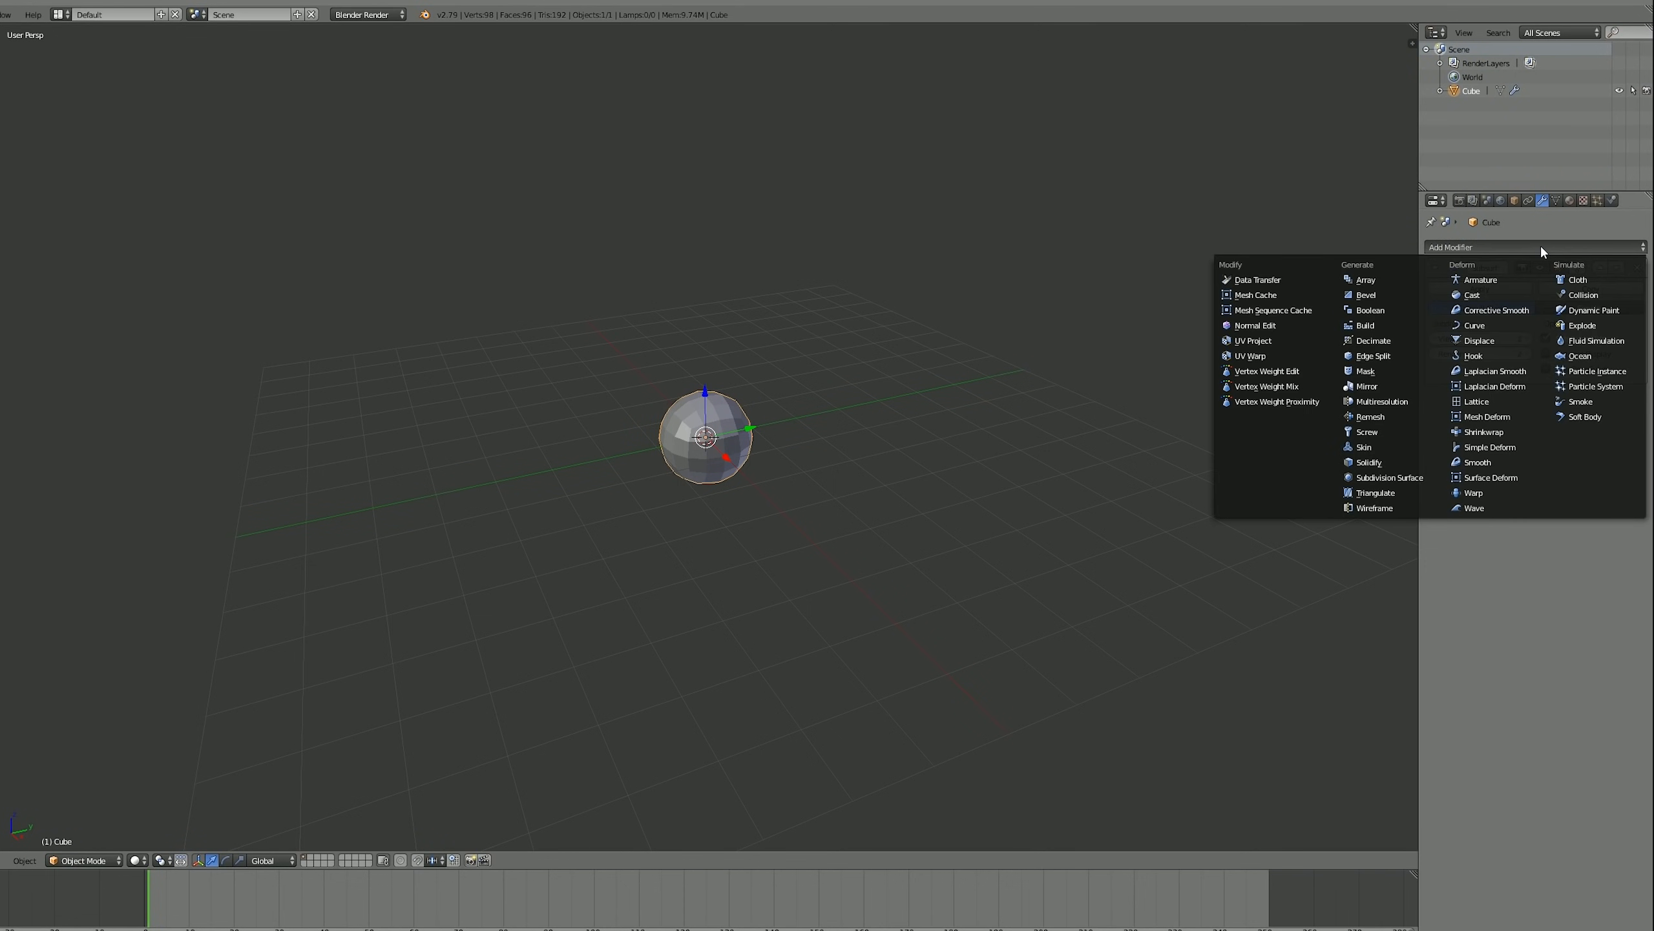
{"action": "left_click", "coordinate": [1484, 342]}
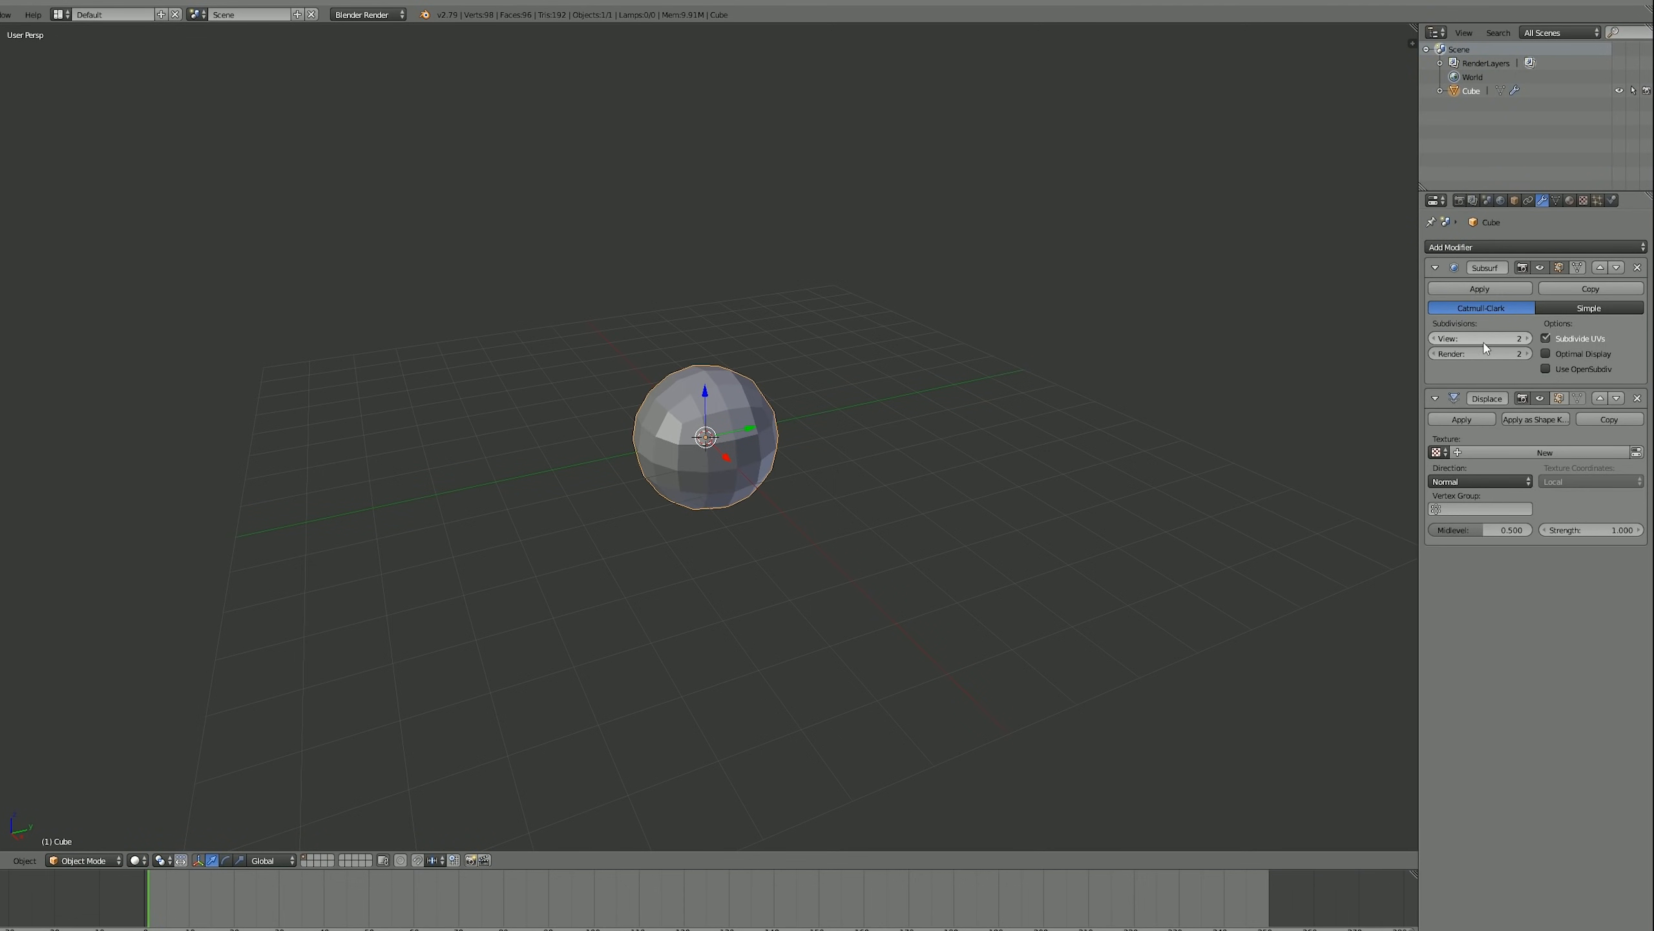
{"action": "left_click", "coordinate": [1545, 453]}
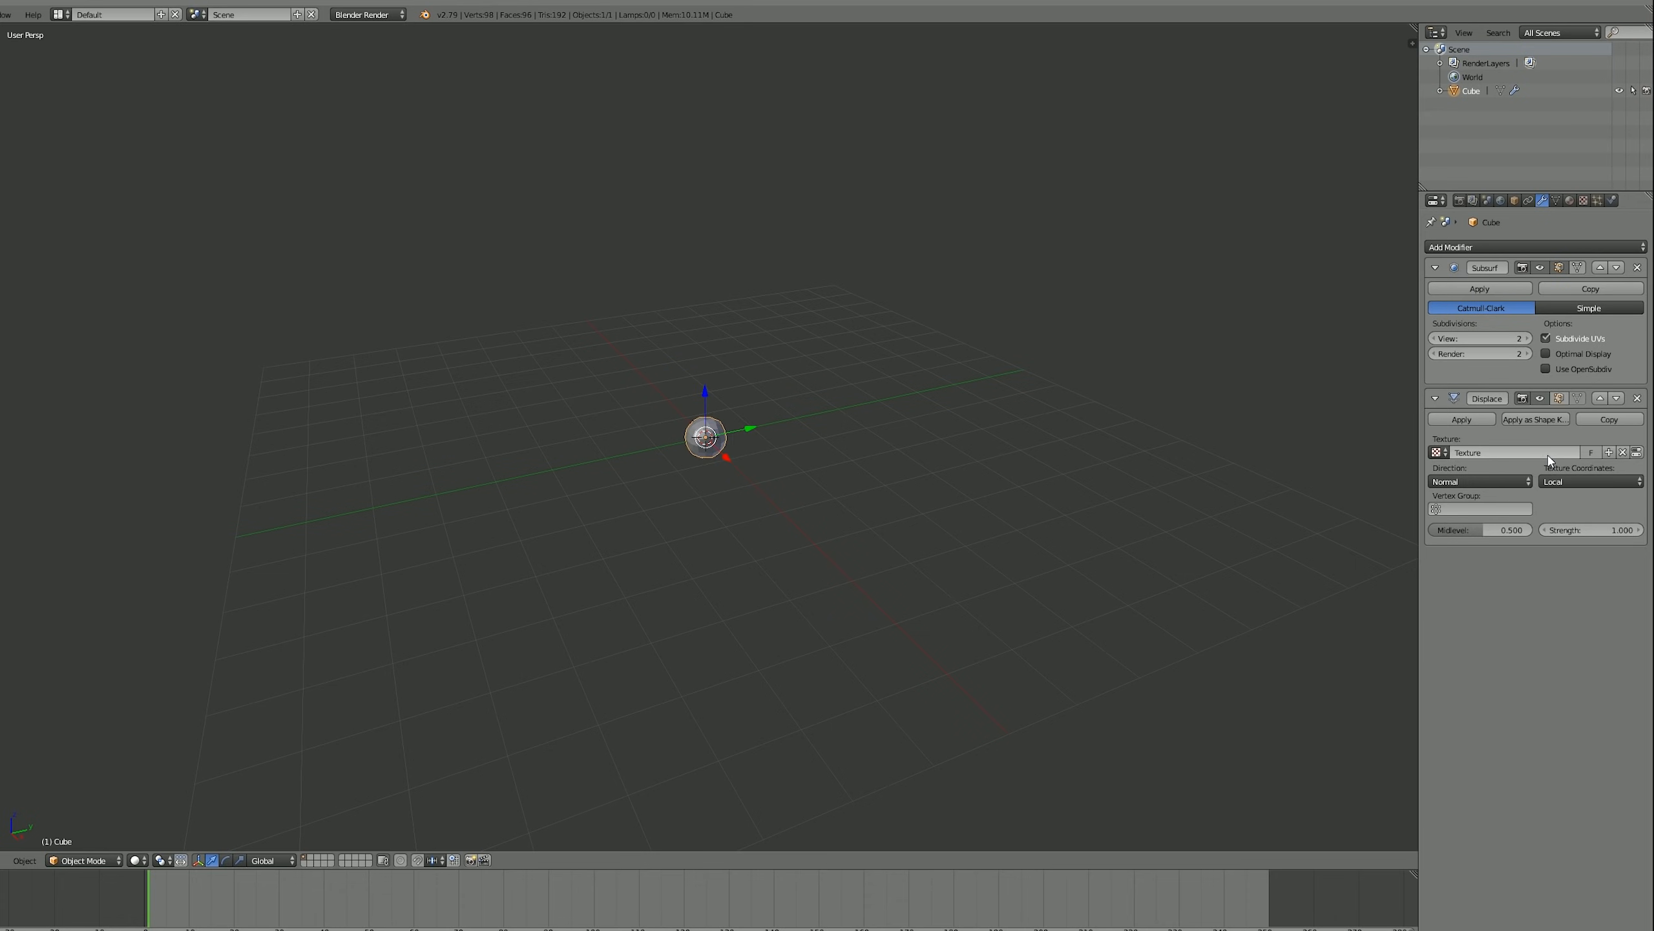
{"action": "left_click", "coordinate": [1583, 201]}
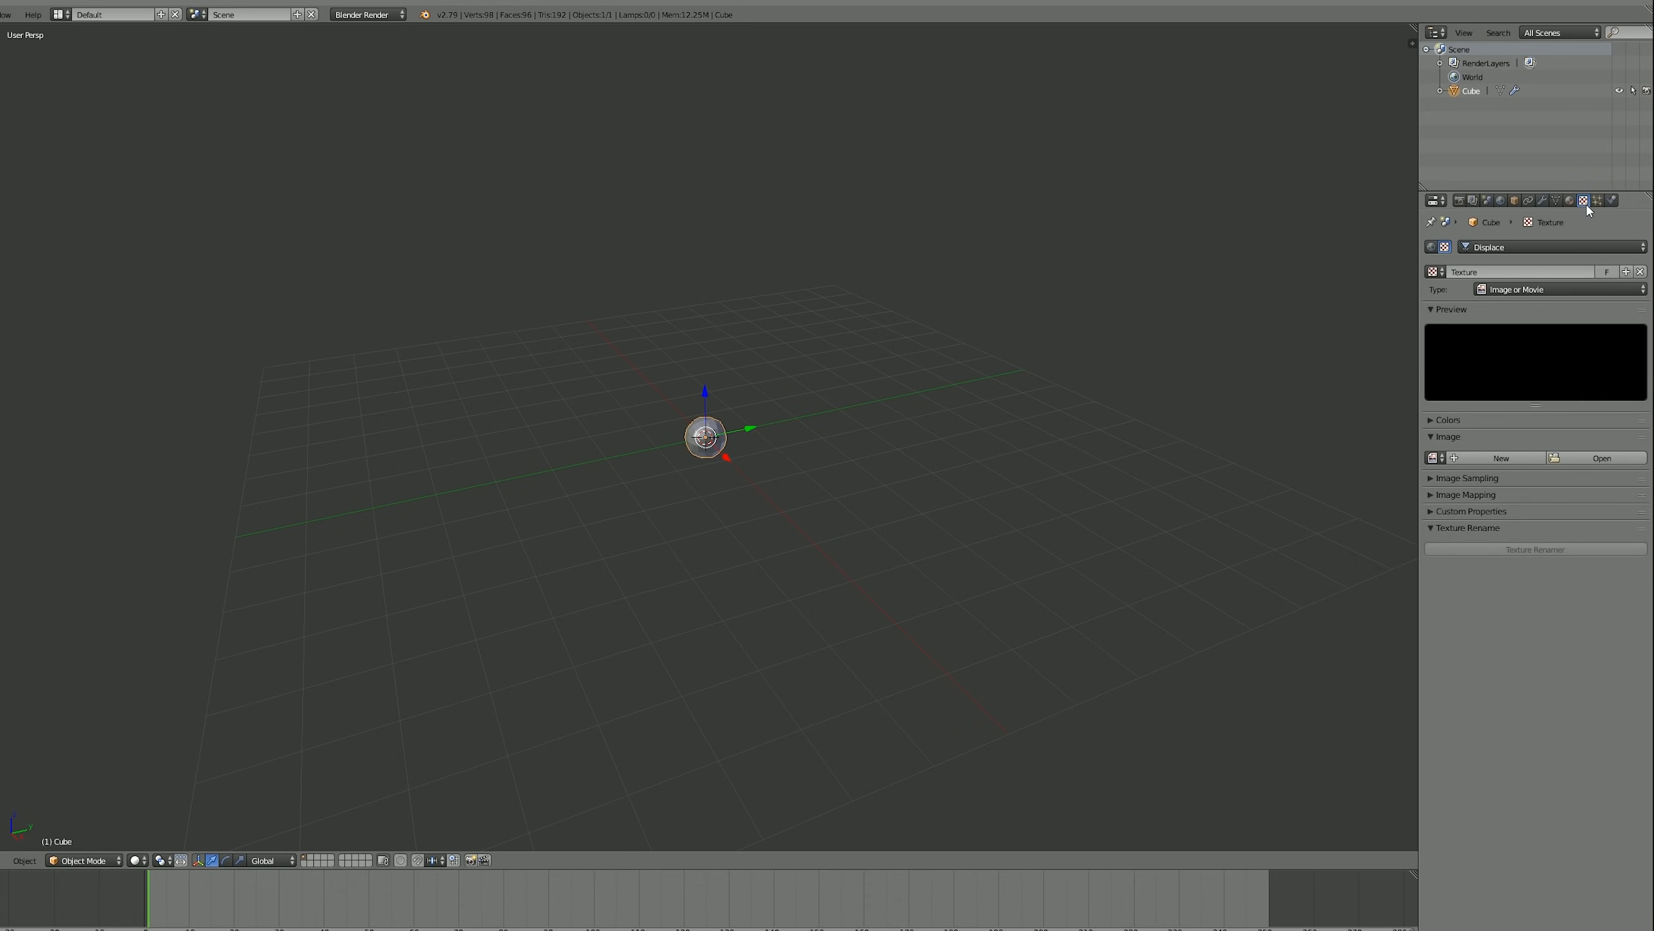
{"action": "left_click", "coordinate": [1588, 290]}
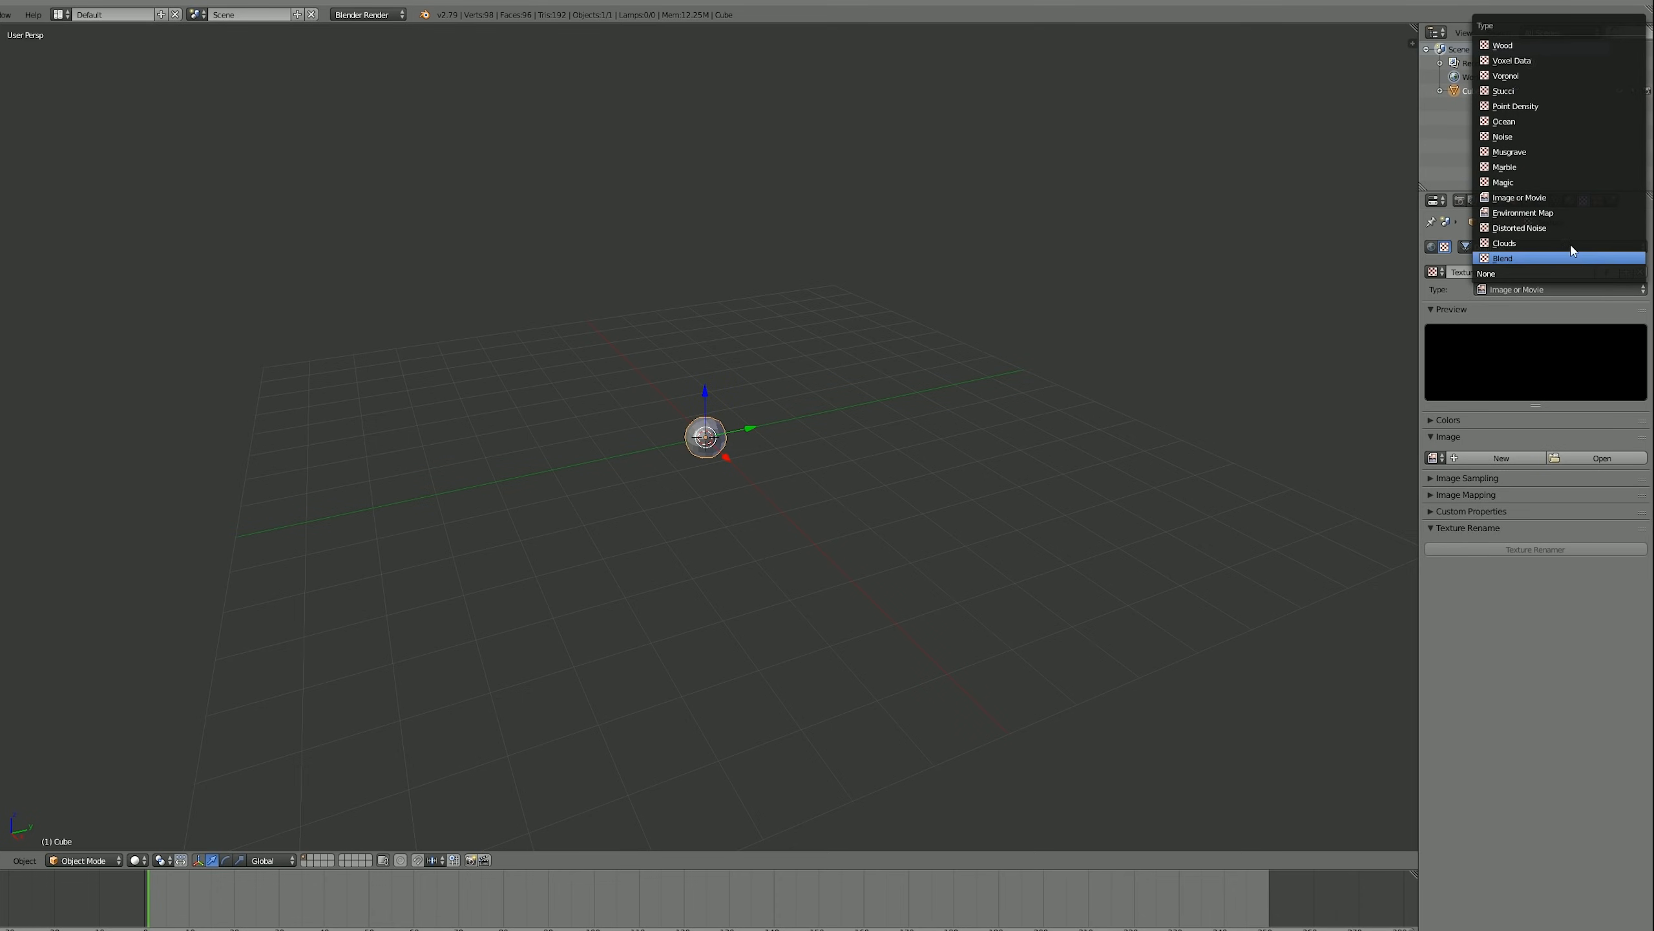
{"action": "left_click", "coordinate": [1531, 137]}
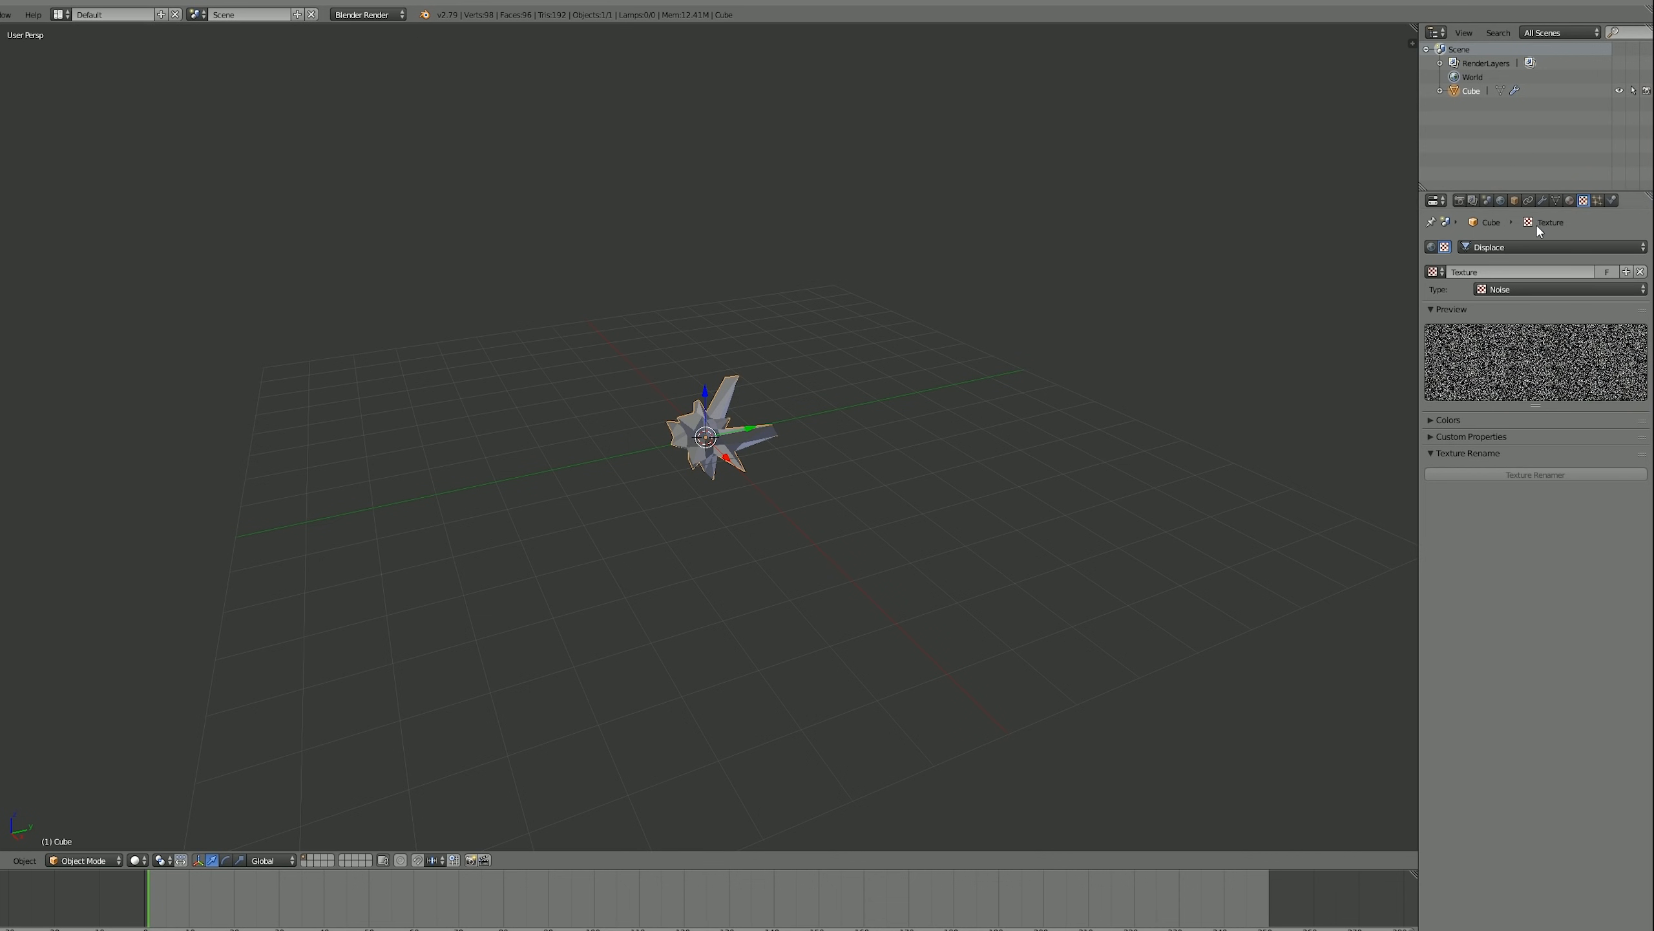
- Lower the Displace strength to 0.7 and apply smooth shading to the mesh
{"action": "left_click", "coordinate": [1541, 201]}
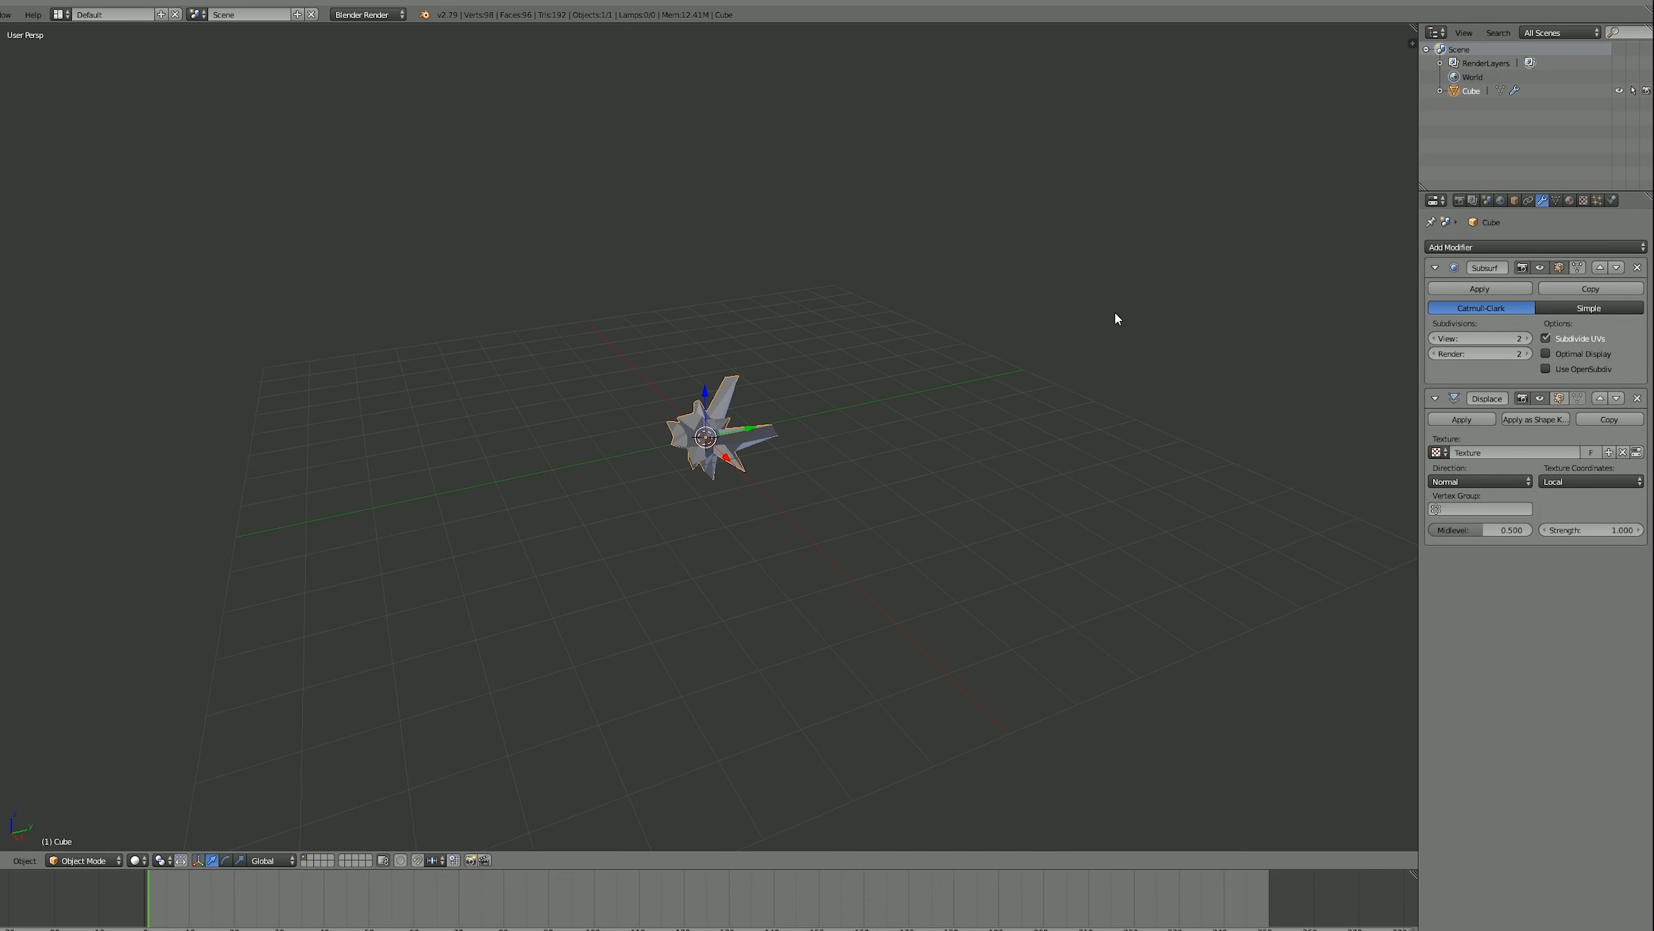
{"action": "left_click_drag", "start_coordinate": [1614, 533], "coordinate": [1553, 533]}
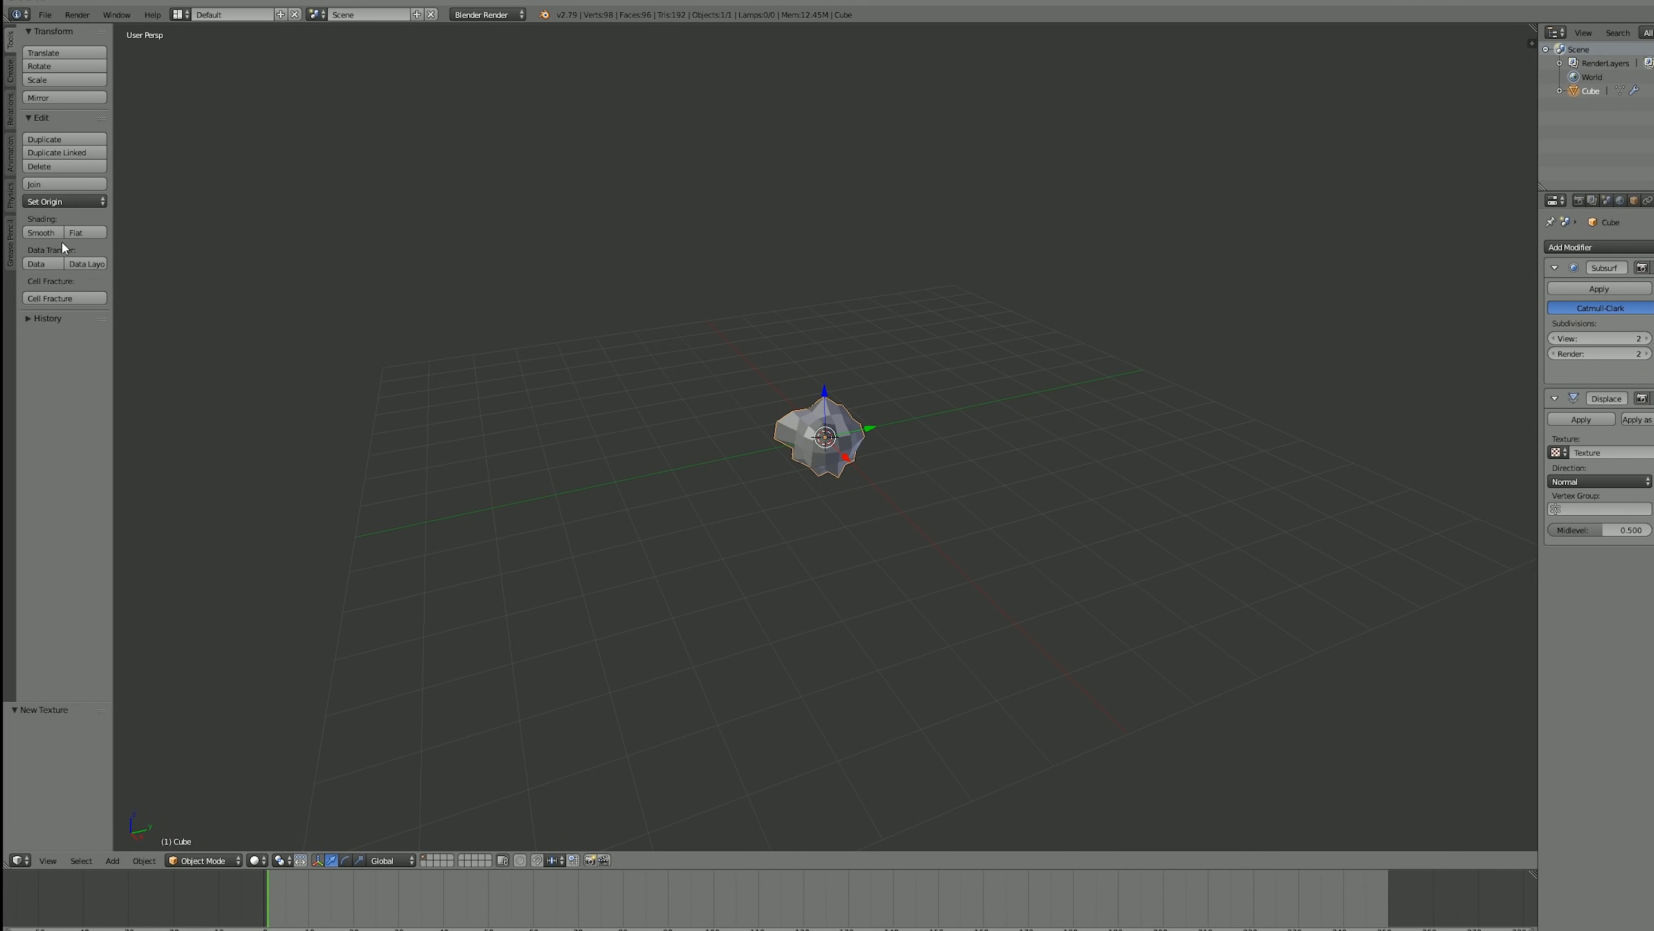
{"action": "left_click", "coordinate": [49, 231]}
{"action": "scroll", "coordinate": [759, 398], "scroll_direction": "up", "scroll_amount": 3}
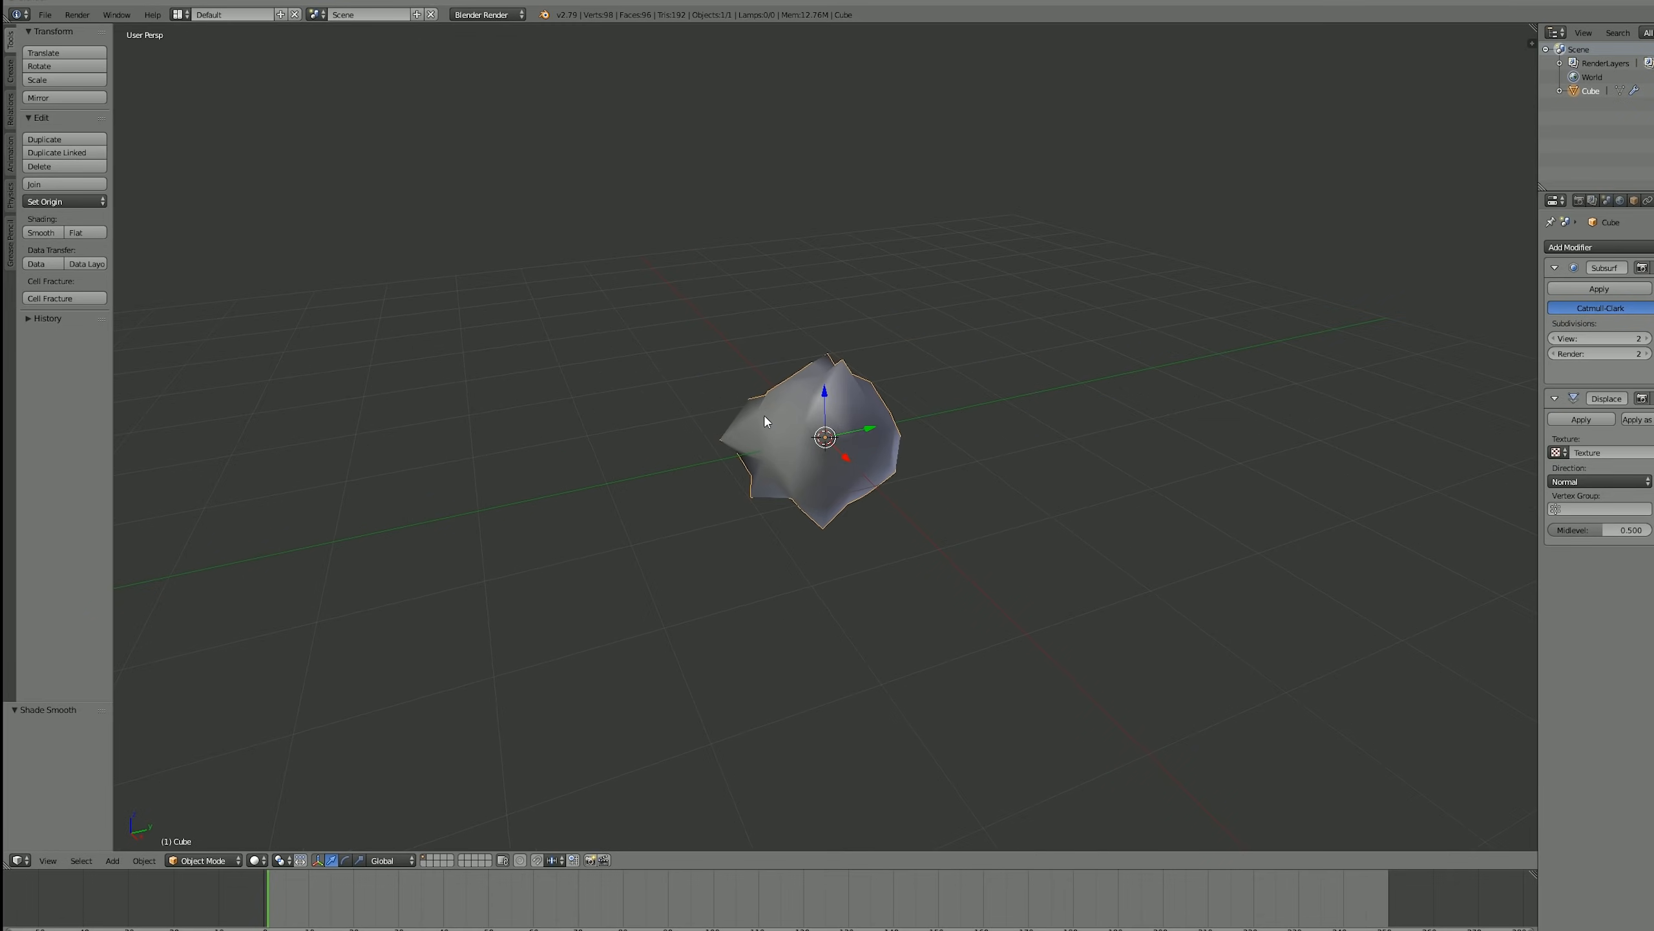
{"action": "middle_click_drag", "start_coordinate": [799, 510], "coordinate": [1005, 509]}
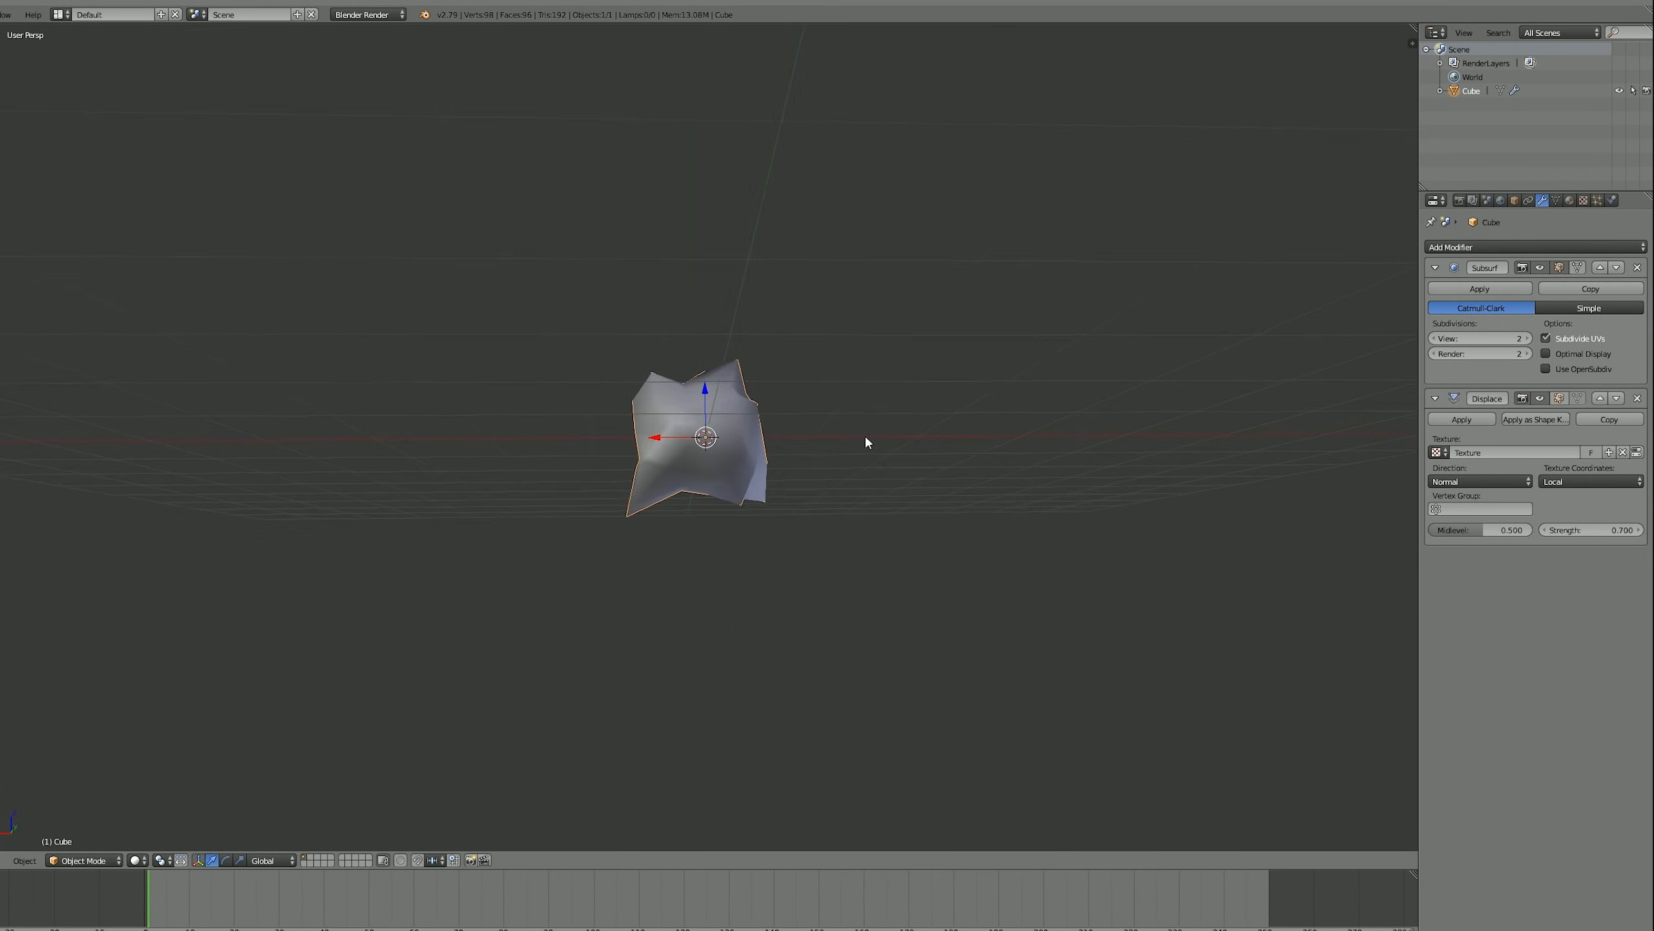
- Increase the Subdivision Surface view level to 3 and reduce the Displace strength to 0.3
{"action": "left_click", "coordinate": [1527, 338]}
{"action": "left_click_drag", "start_coordinate": [1564, 534], "coordinate": [1537, 534]}
{"action": "middle_click_drag", "start_coordinate": [1400, 548], "coordinate": [820, 462]}
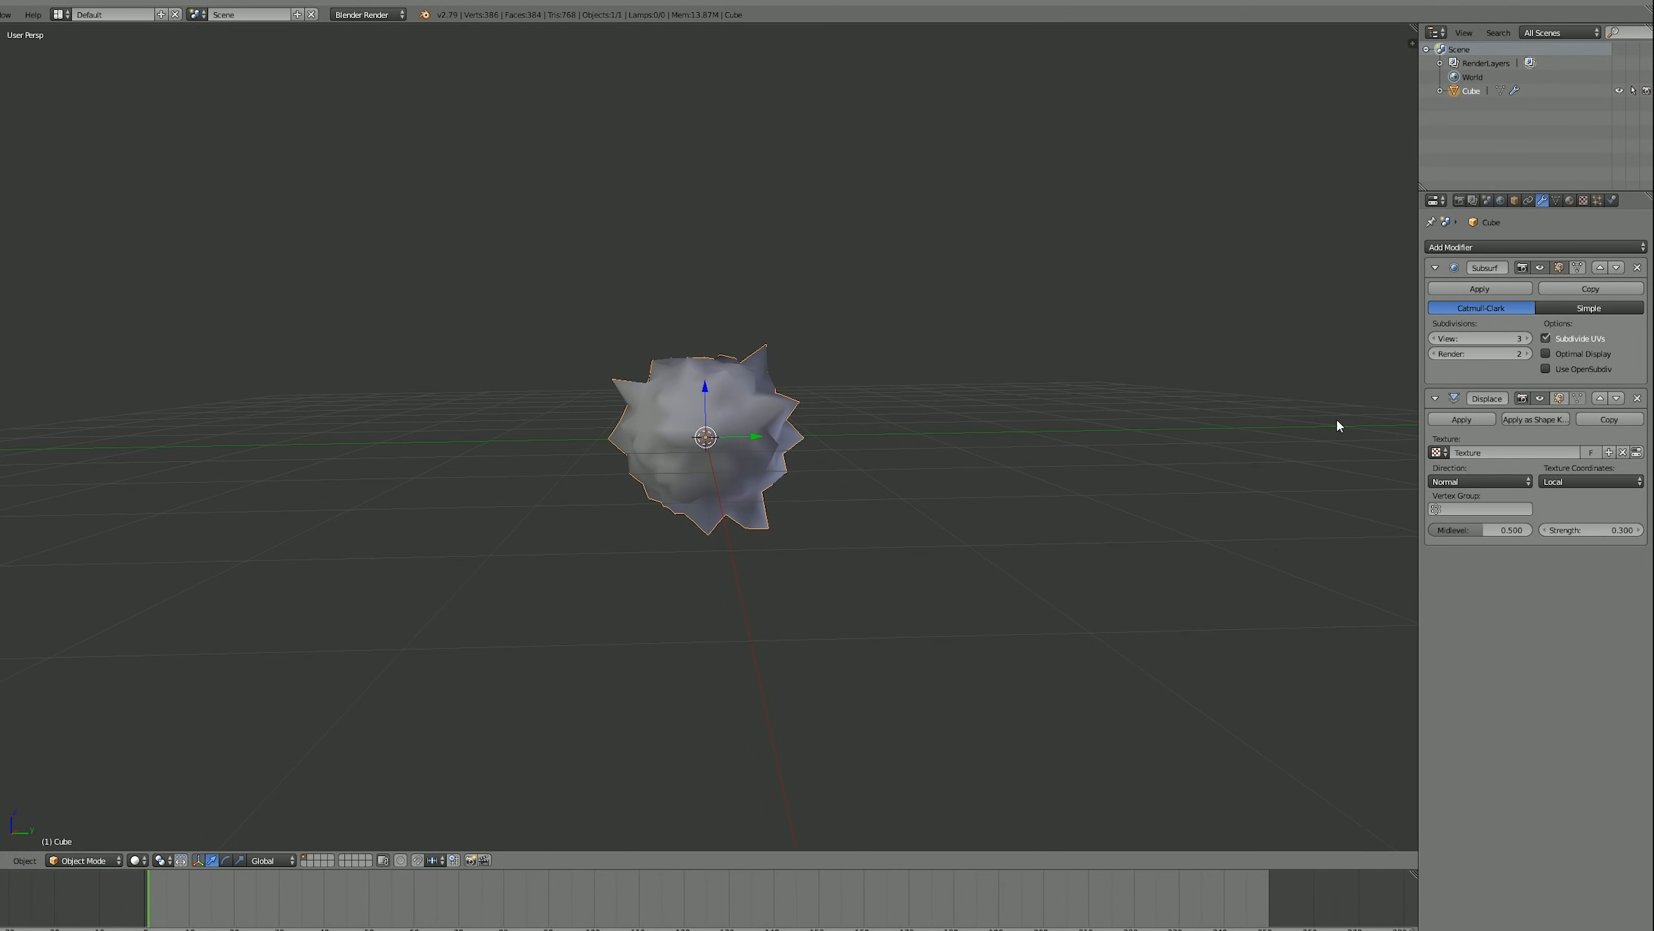
- Turn the additional narrow viewport beside the main 3D view into a UV/Image Editor
{"action": "middle_click_drag", "start_coordinate": [959, 392], "coordinate": [955, 413]}
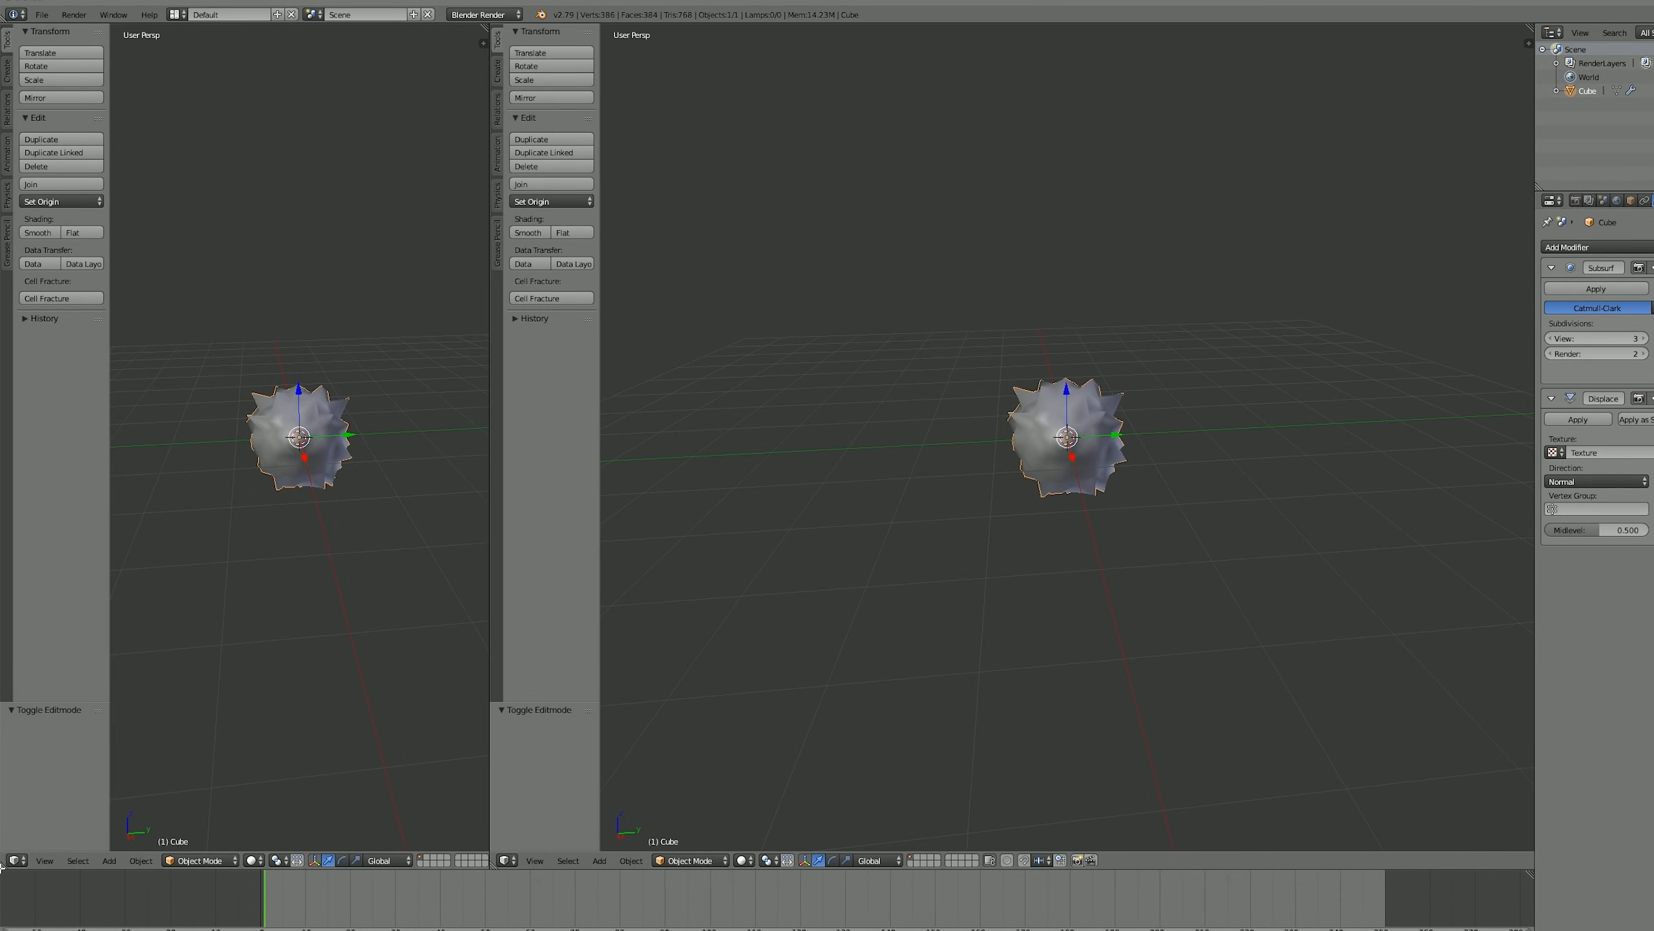
{"action": "left_click", "coordinate": [14, 860]}
{"action": "left_click", "coordinate": [56, 753]}
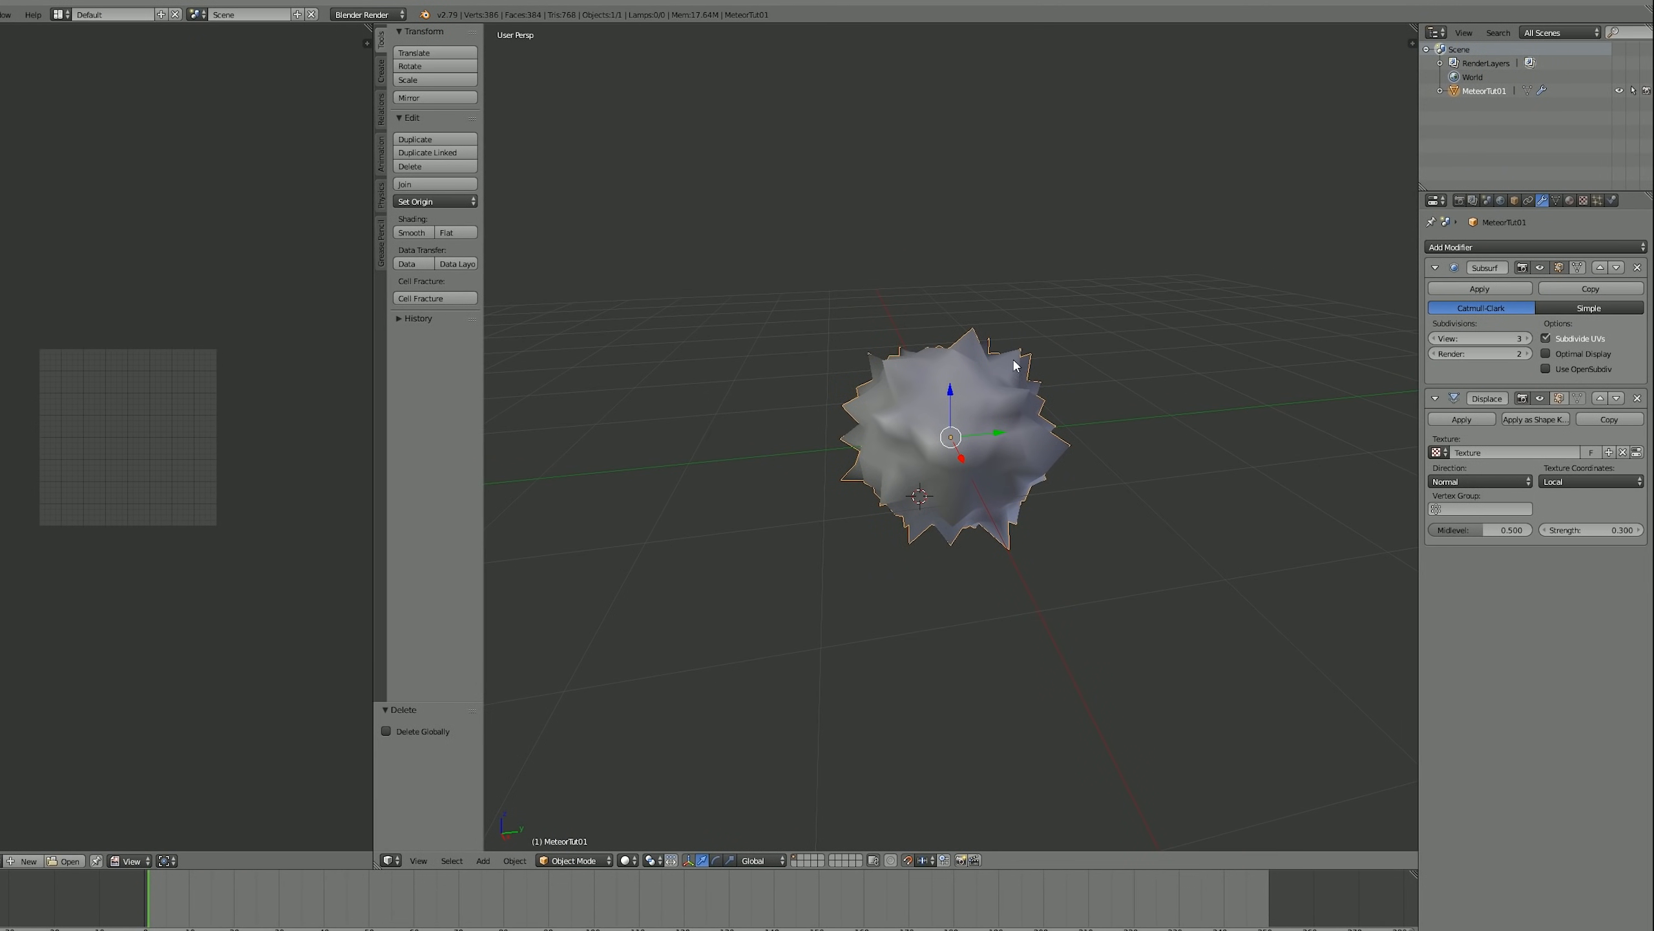
- Set the Displace strength of MeteorTut01 to 0.35
{"action": "left_click", "coordinate": [1588, 531]}
{"action": "type", "text": ".35"}
{"action": "key", "text": "Return"}
{"action": "middle_click_drag", "start_coordinate": [1140, 455], "coordinate": [1199, 456]}
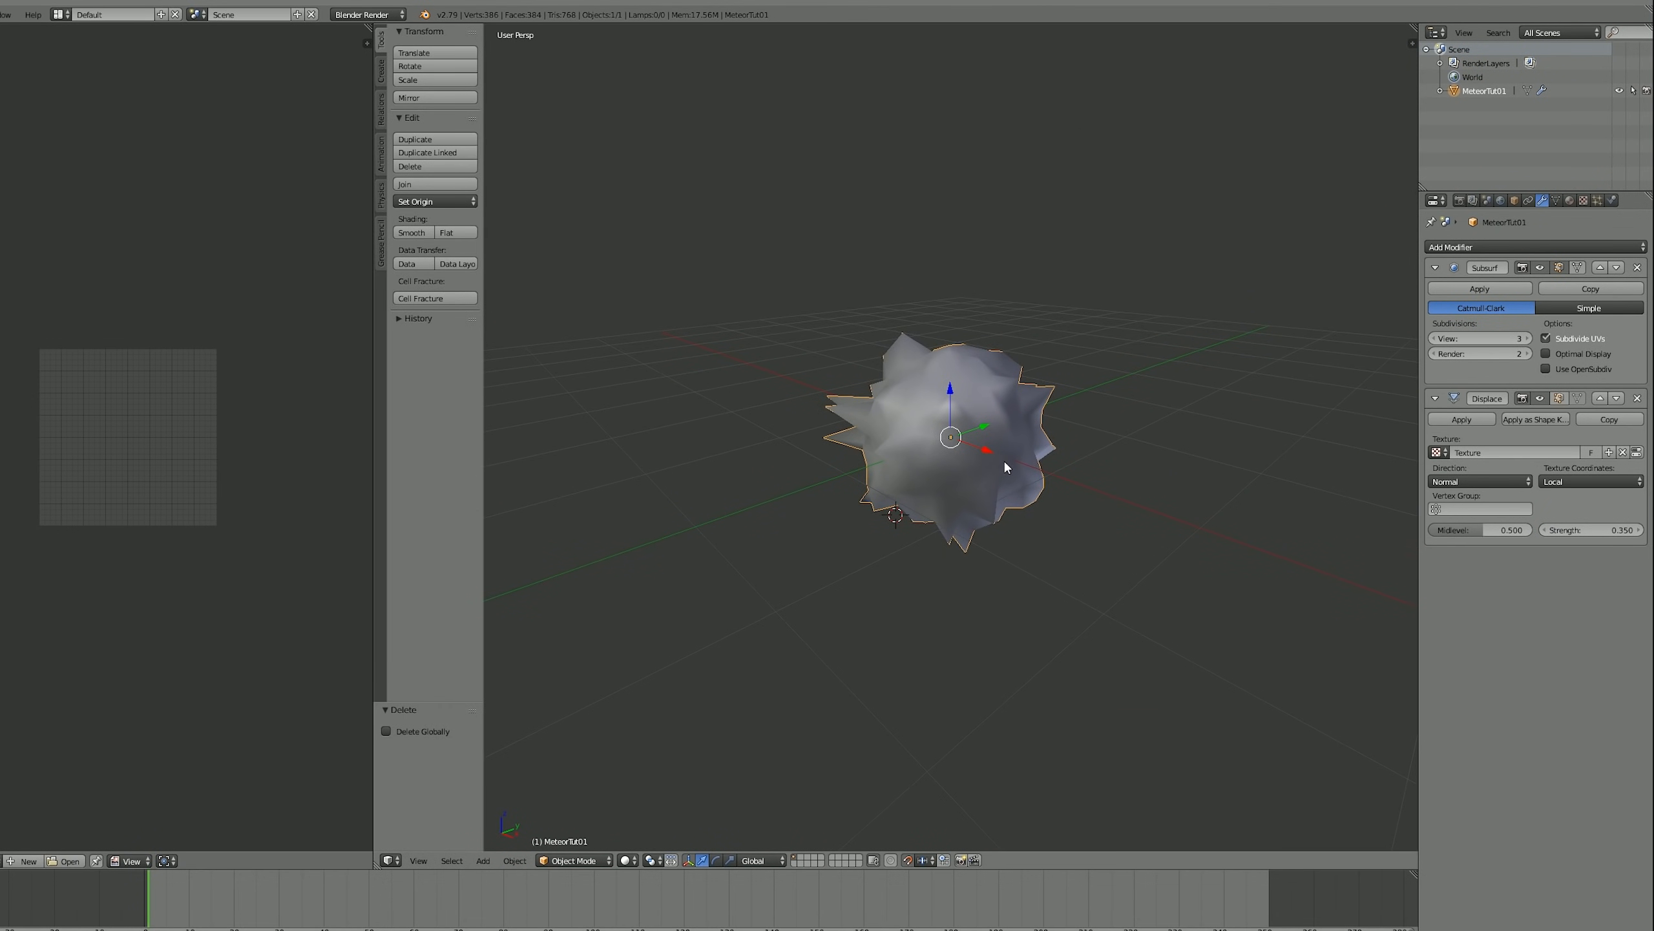
- Duplicate MeteorTut01 in place, move the copy to the second layer and show only that layer
{"action": "key", "text": "shift+d"}
{"action": "key", "text": "z"}
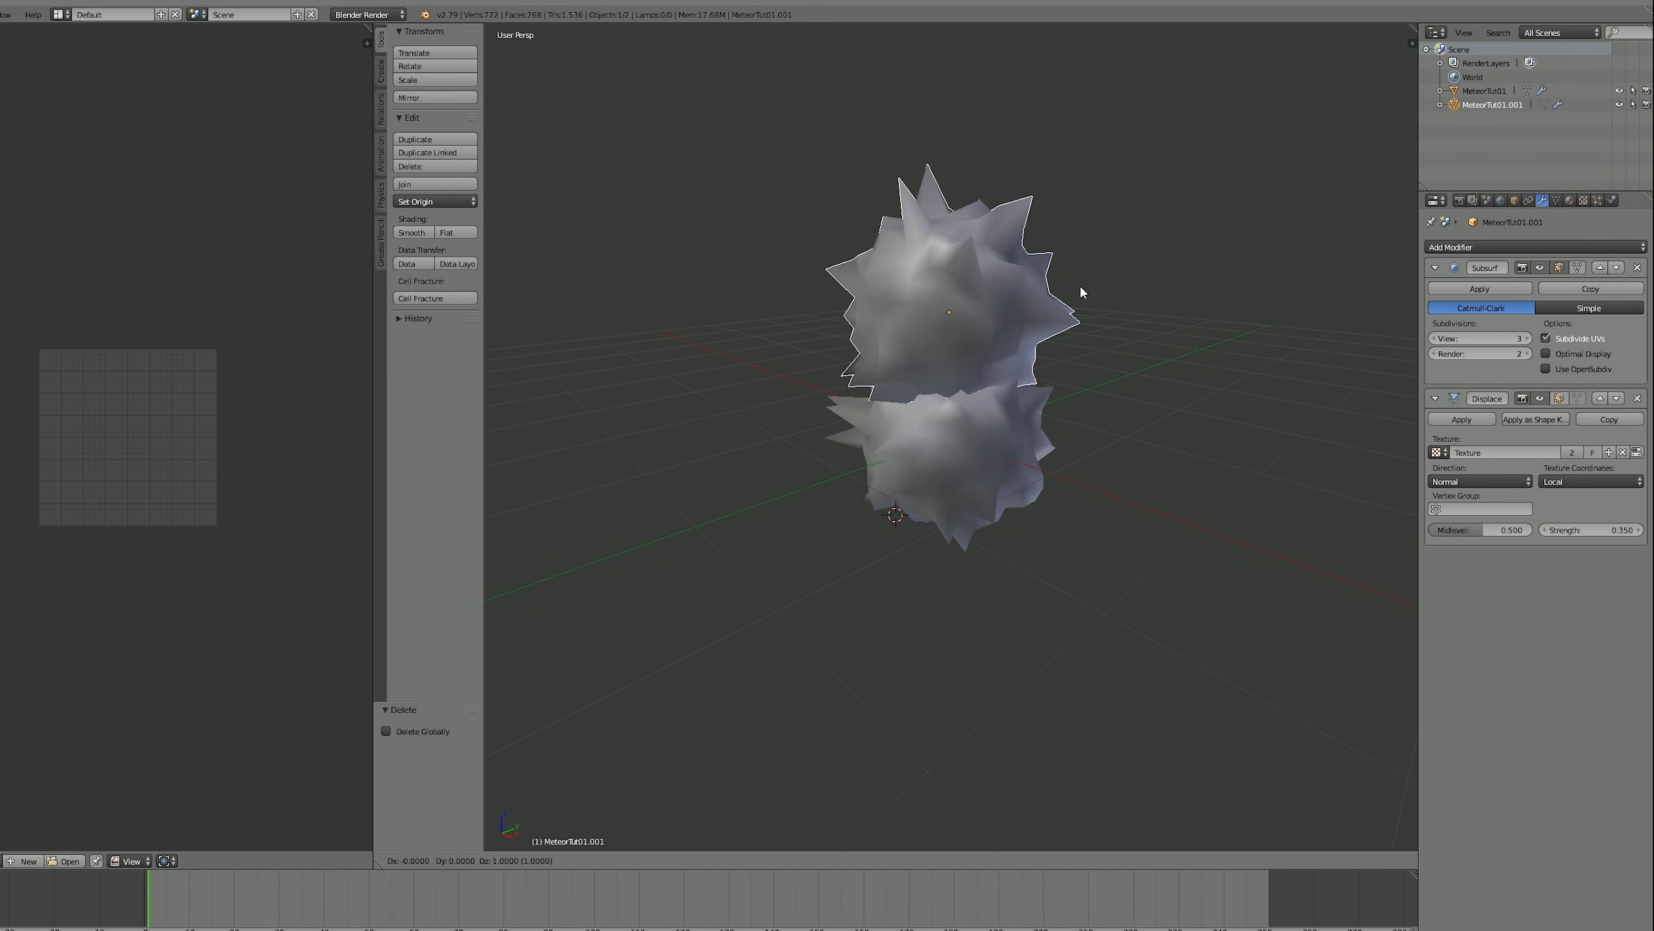
{"action": "right_click", "coordinate": [1080, 292]}
{"action": "key", "text": "m"}
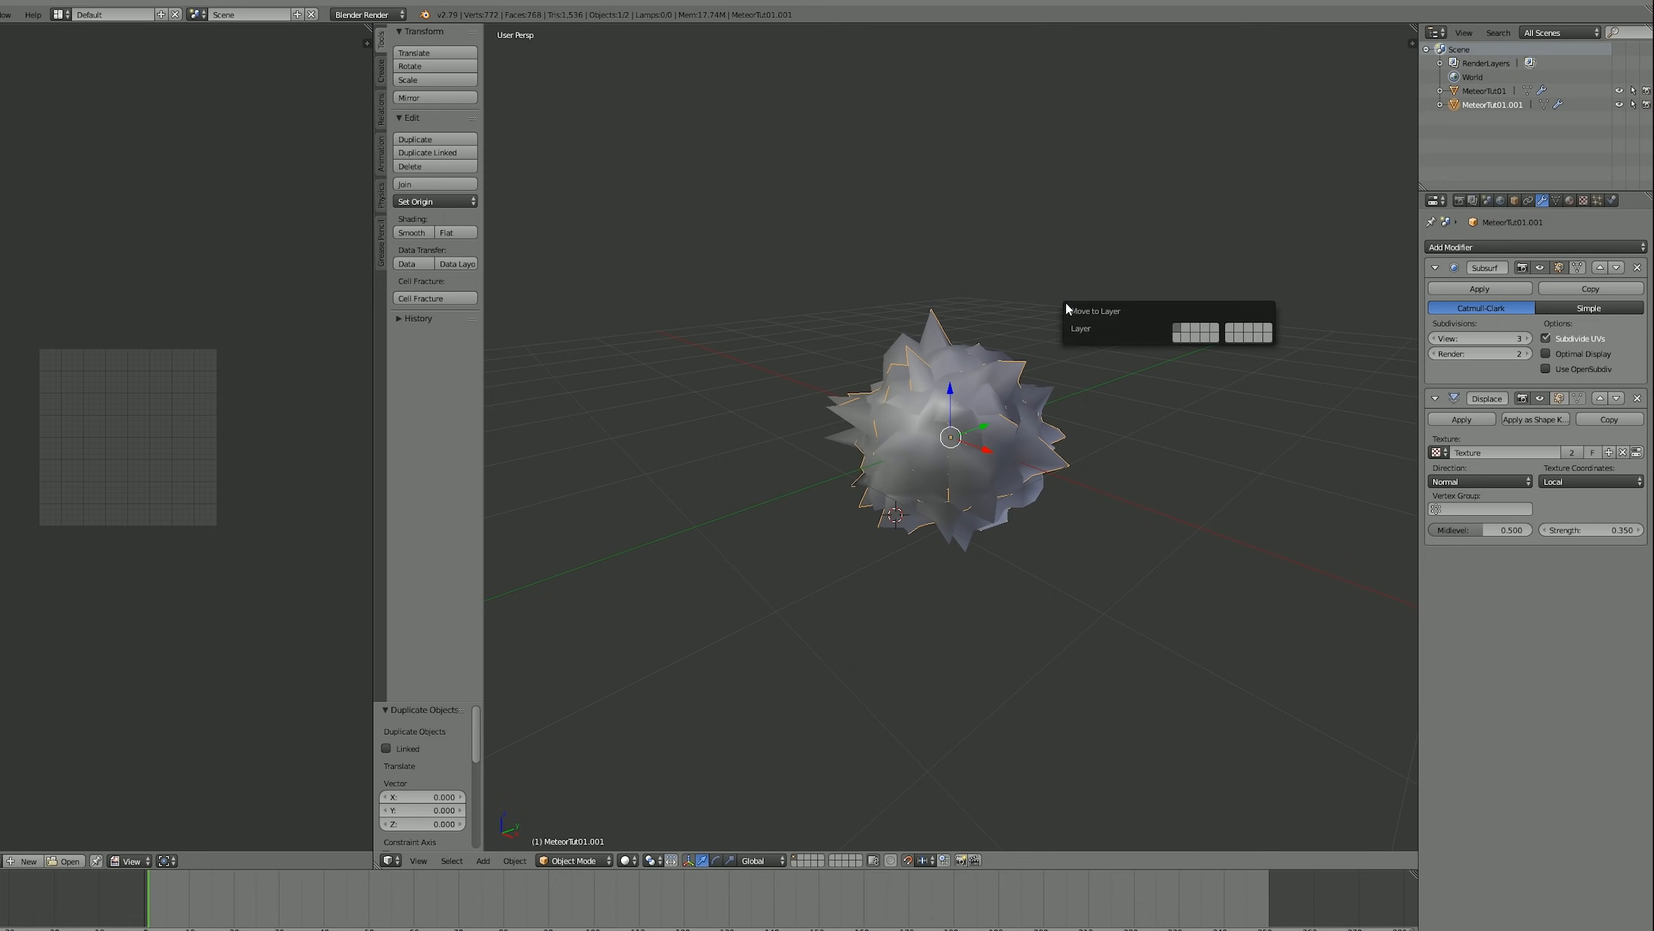
{"action": "left_click", "coordinate": [1186, 328]}
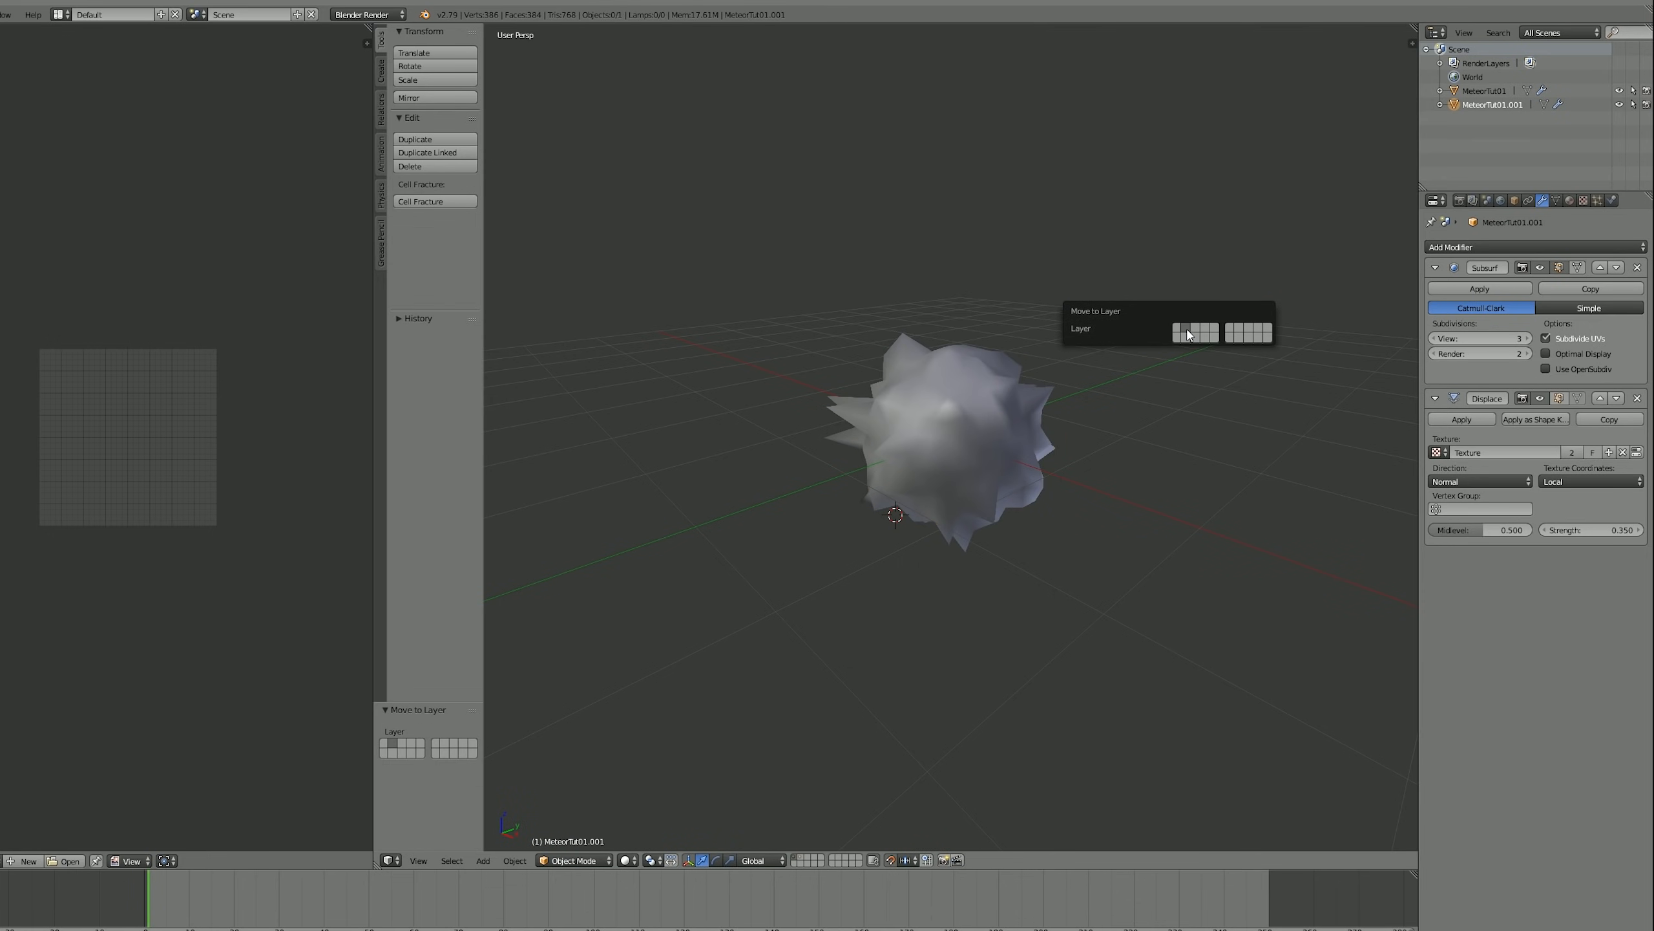
{"action": "left_click", "coordinate": [803, 860]}
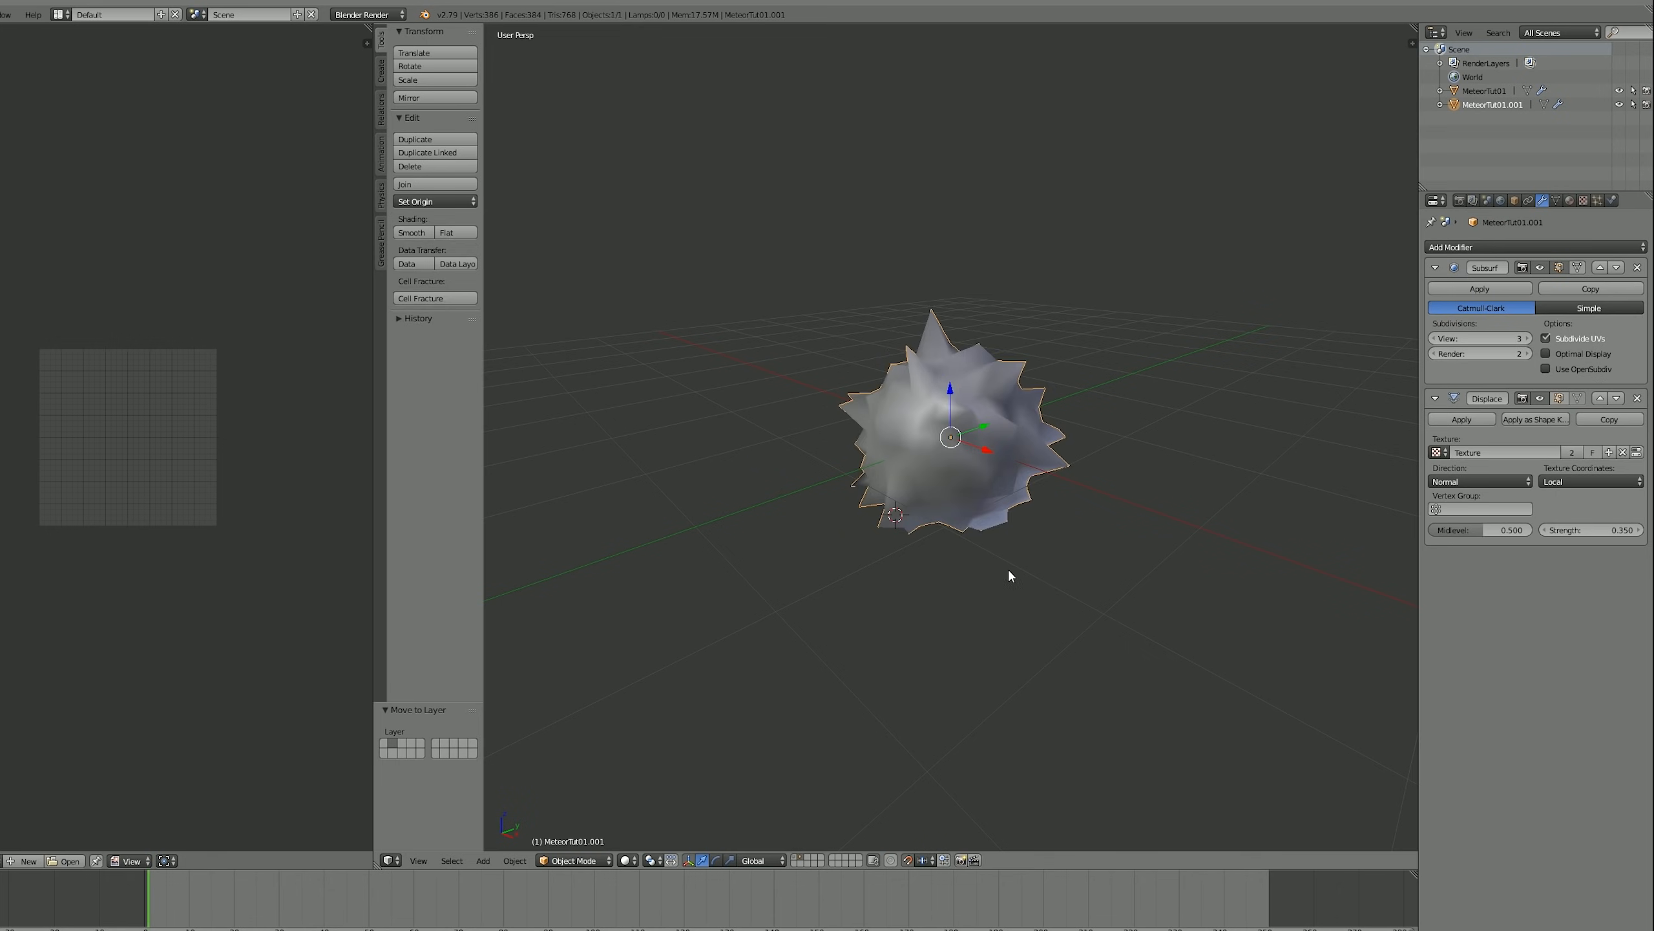
{"action": "middle_click_drag", "start_coordinate": [1003, 586], "coordinate": [1000, 533]}
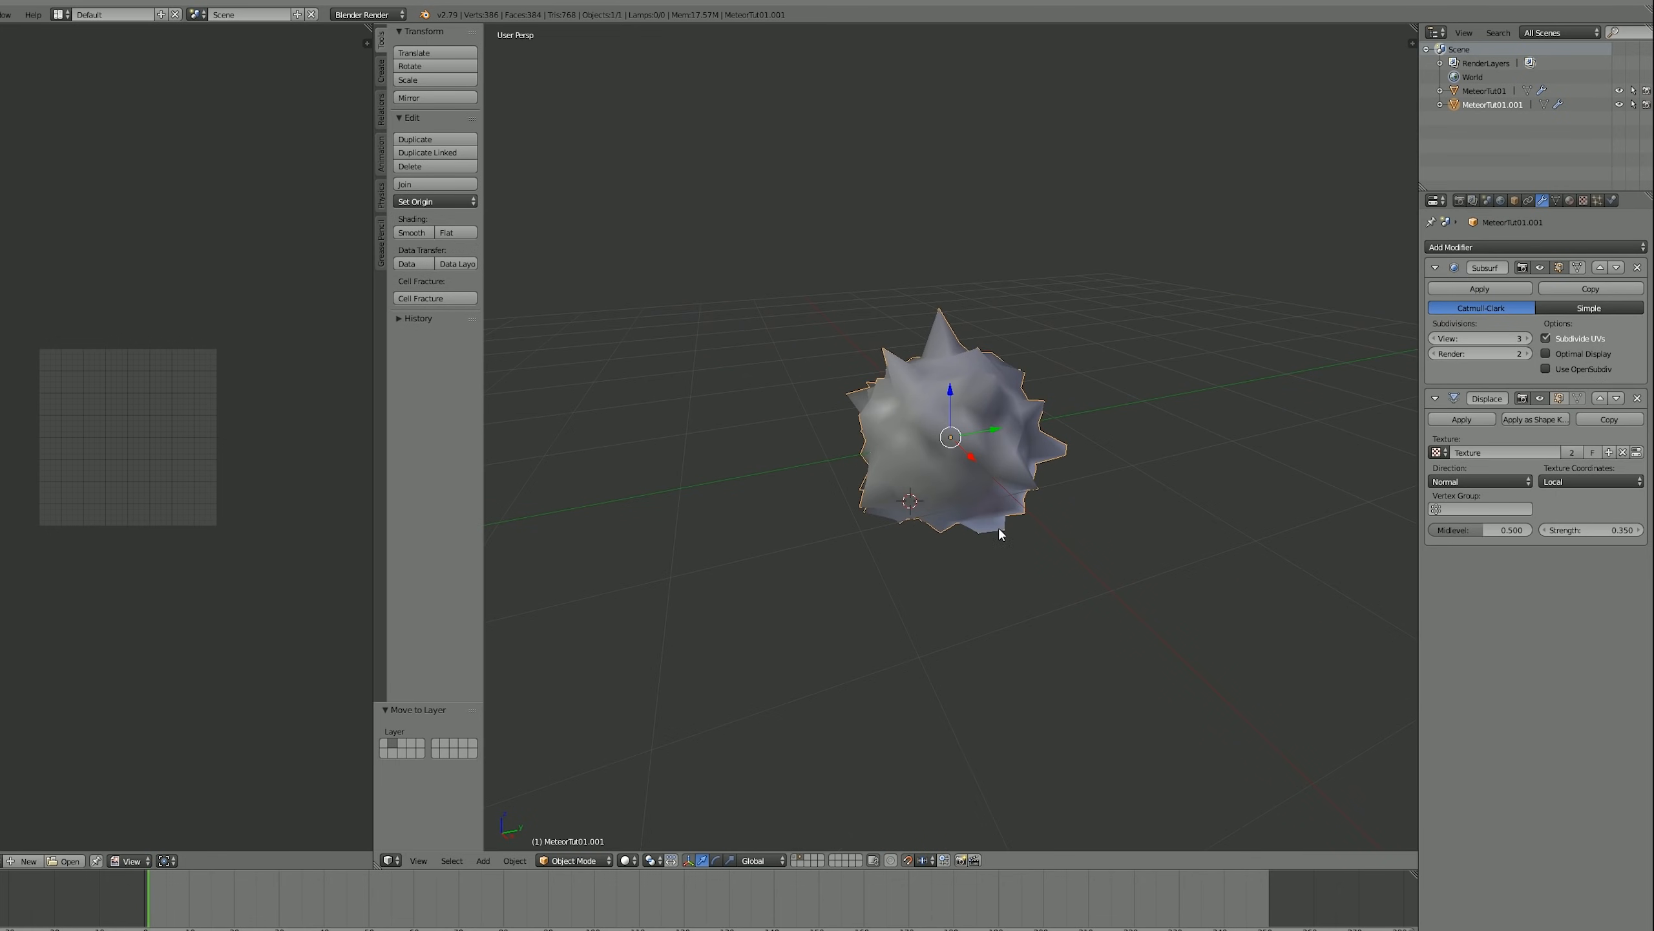
- Apply the Subdivision Surface and Displace modifiers on the duplicated meteor MeteorTut01.001
{"action": "left_click", "coordinate": [1495, 292]}
{"action": "left_click", "coordinate": [1473, 287]}
{"action": "mouse_move", "coordinate": [1119, 401]}
{"action": "middle_mouse_down"}
{"action": "mouse_move", "coordinate": [1086, 370]}
{"action": "mouse_move", "coordinate": [1178, 332]}
{"action": "mouse_move", "coordinate": [1273, 404]}
{"action": "middle_mouse_up"}
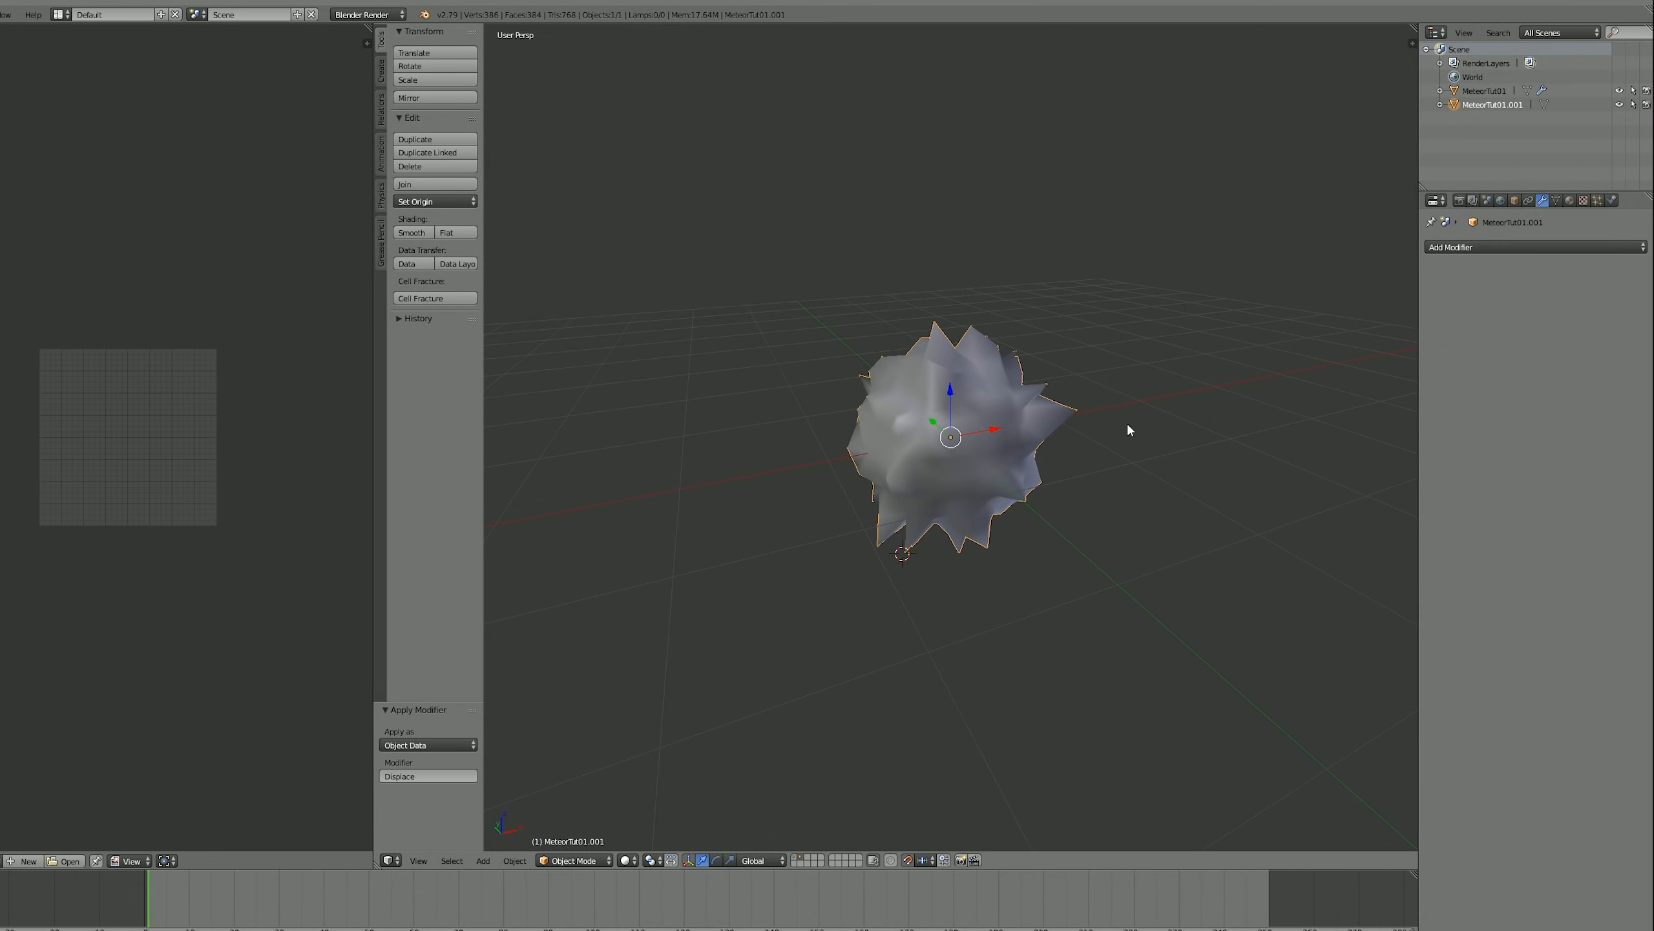
{"action": "scroll", "coordinate": [1132, 414], "scroll_direction": "up", "scroll_amount": 1}
{"action": "middle_click_drag", "start_coordinate": [1131, 415], "coordinate": [1107, 448]}
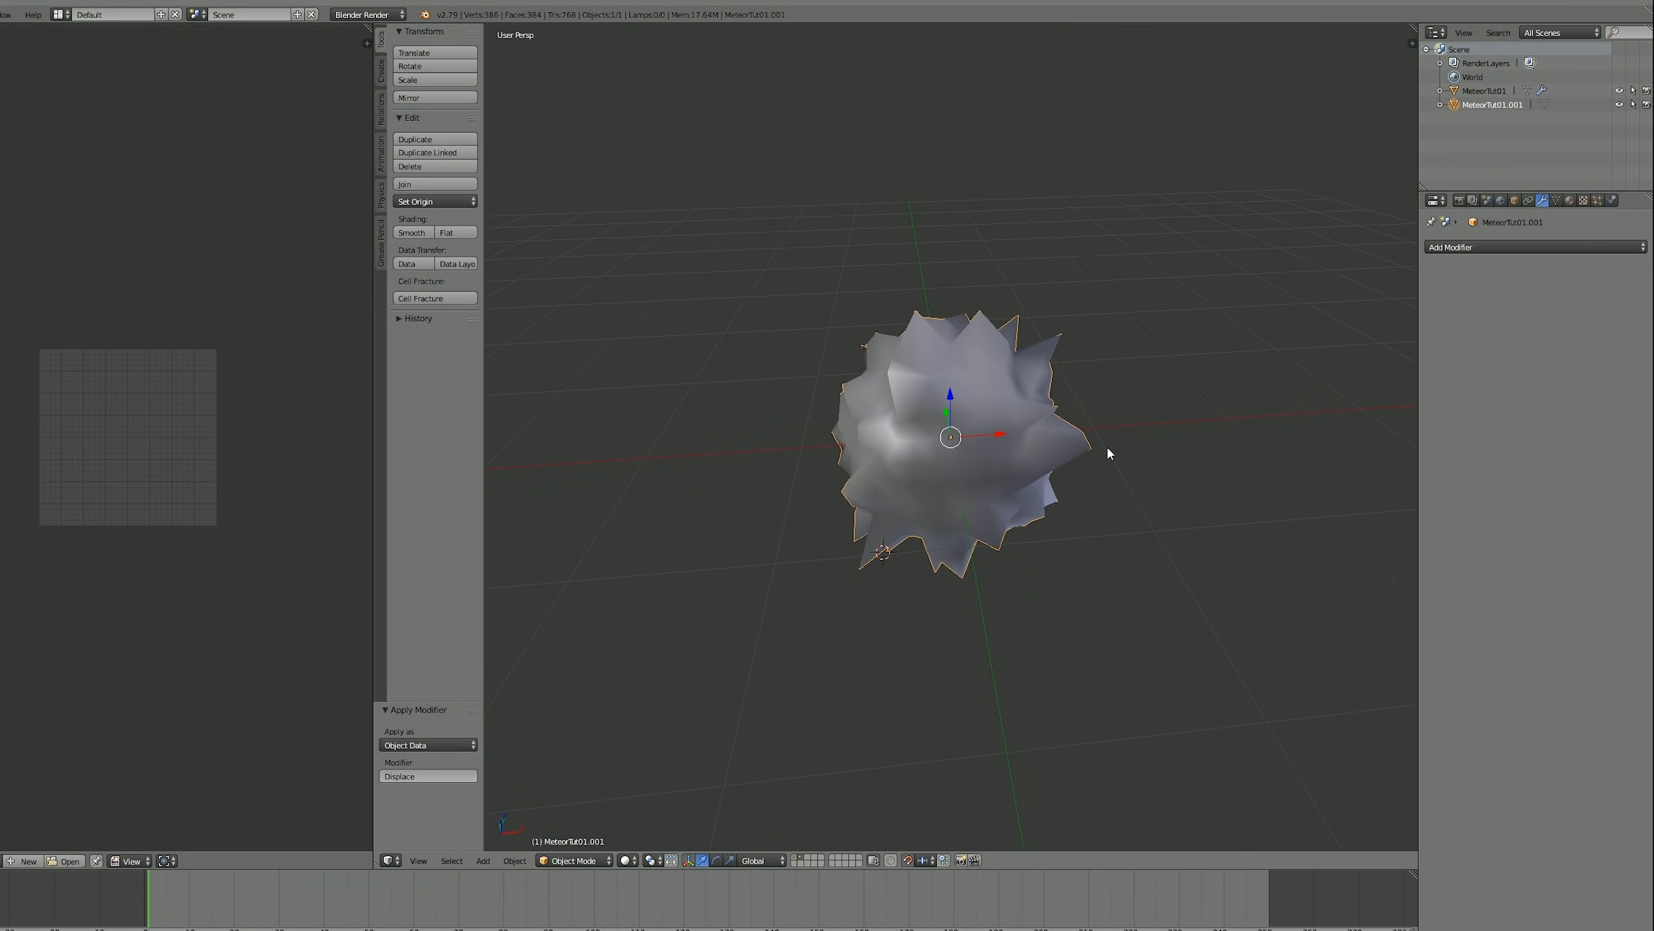
- Check the original meteor's modifiers on the first layer and return to the second layer
{"action": "left_click", "coordinate": [794, 856]}
{"action": "left_click", "coordinate": [937, 456]}
{"action": "right_click", "coordinate": [937, 455]}
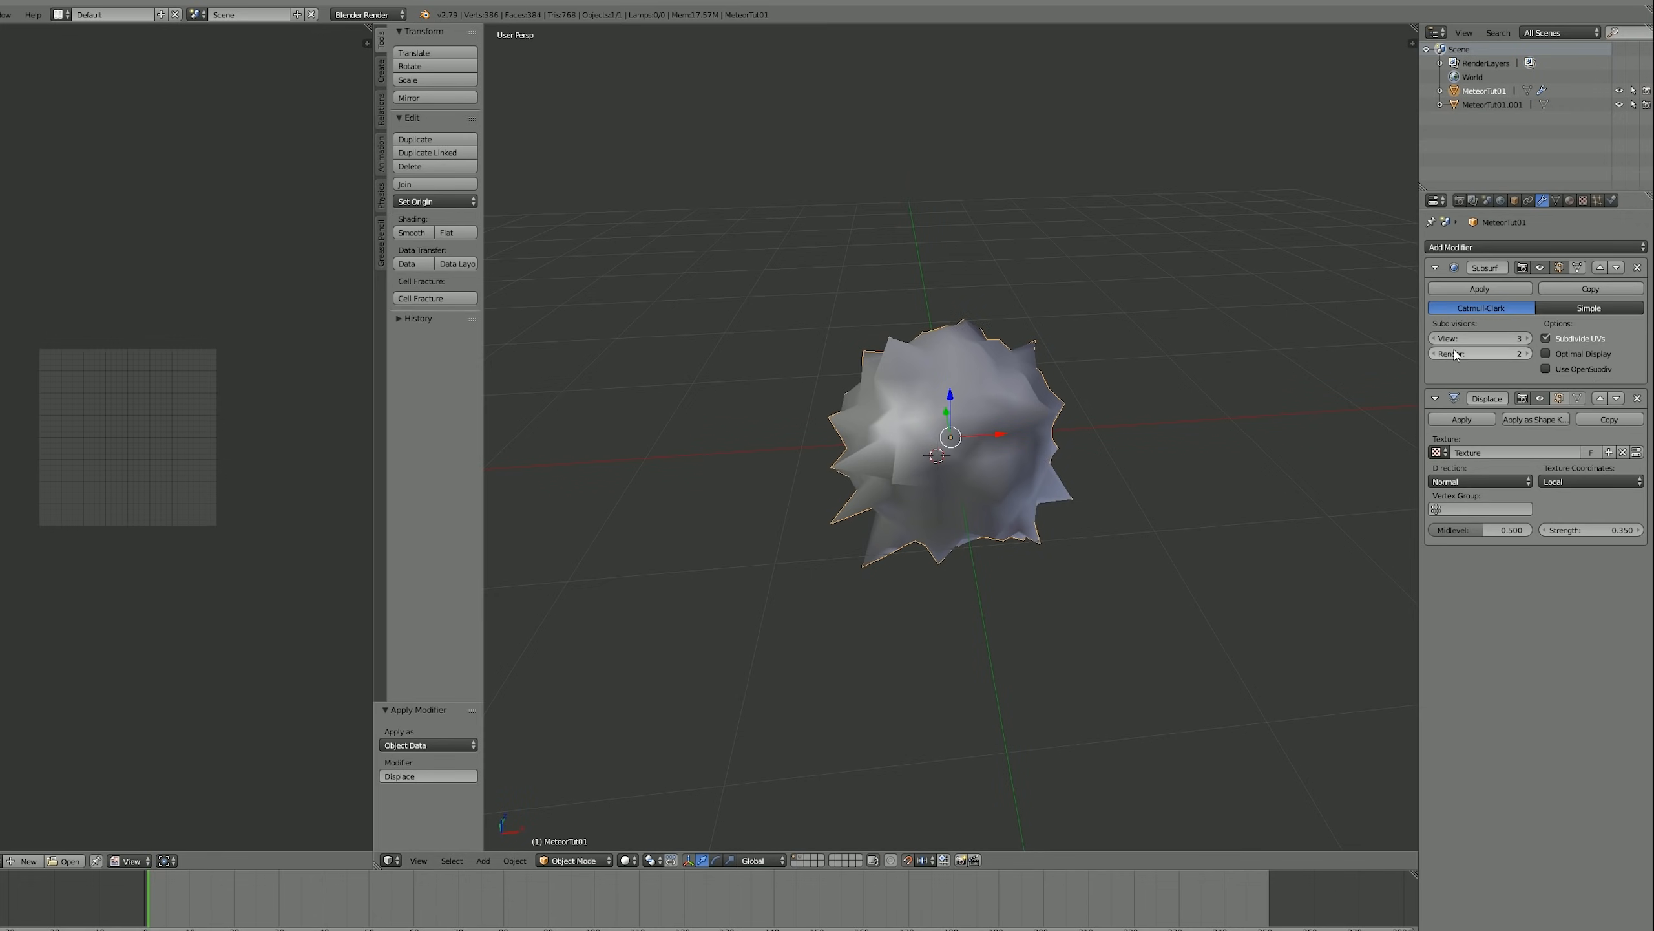
{"action": "left_click", "coordinate": [803, 860]}
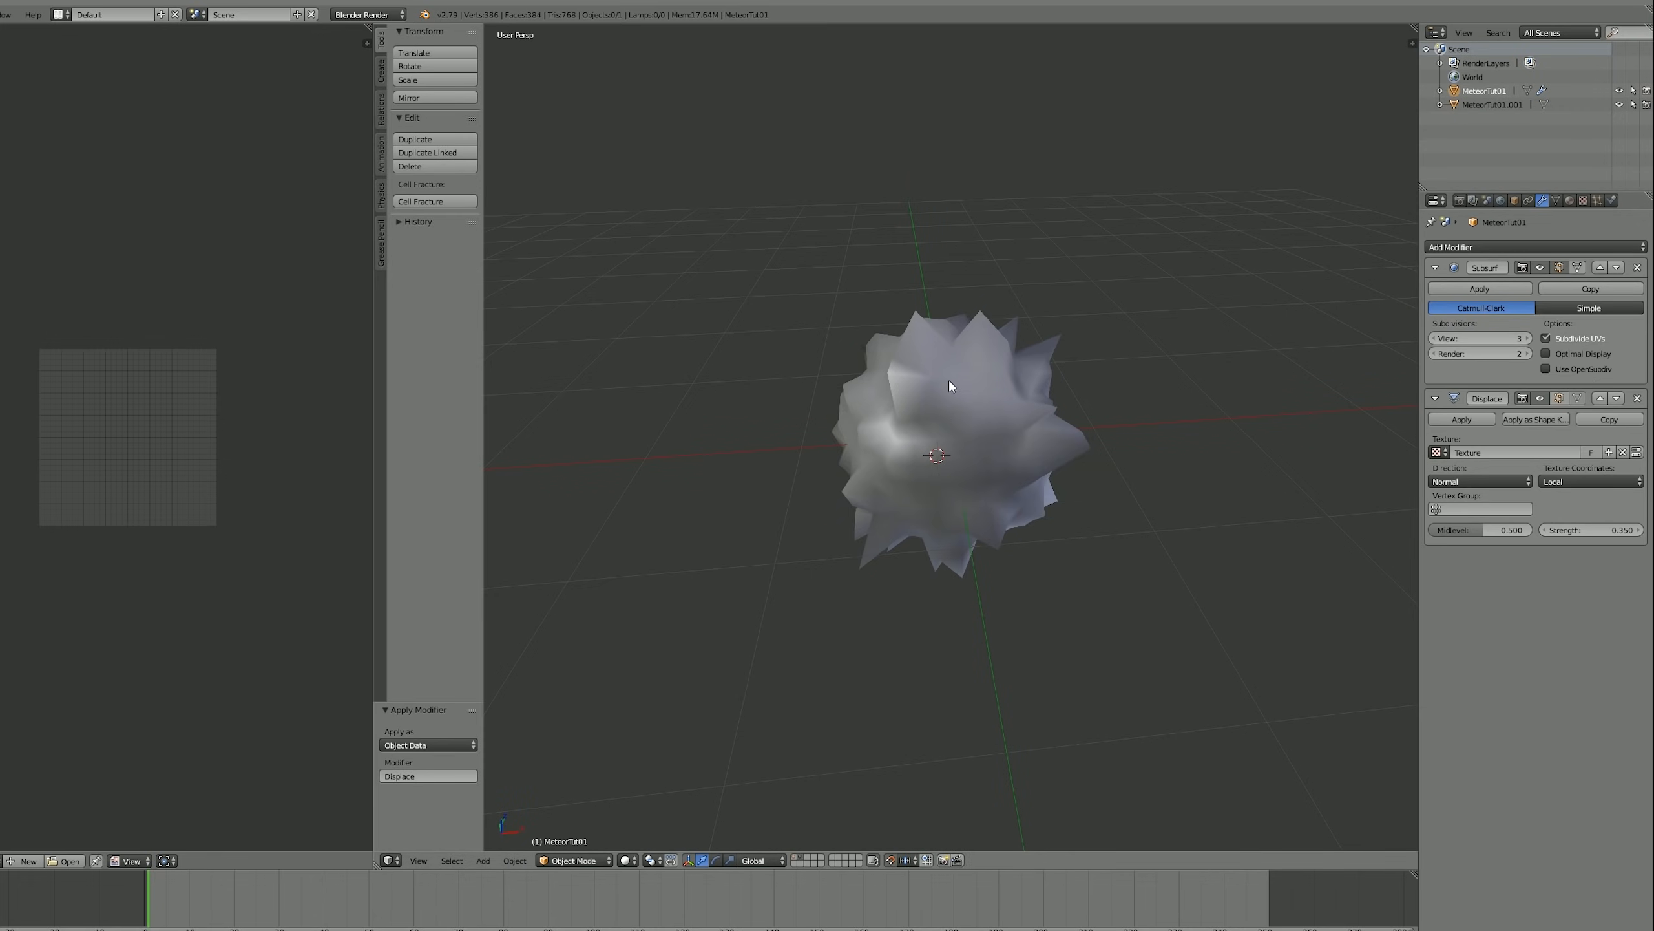
- Select the displaced copy and enter Edit Mode with all of its geometry deselected
{"action": "right_click", "coordinate": [958, 379]}
{"action": "mouse_move", "coordinate": [1045, 373]}
{"action": "middle_mouse_down"}
{"action": "mouse_move", "coordinate": [1000, 352]}
{"action": "mouse_move", "coordinate": [1075, 362]}
{"action": "middle_mouse_up"}
{"action": "key", "text": "Tab"}
{"action": "key", "text": "a"}
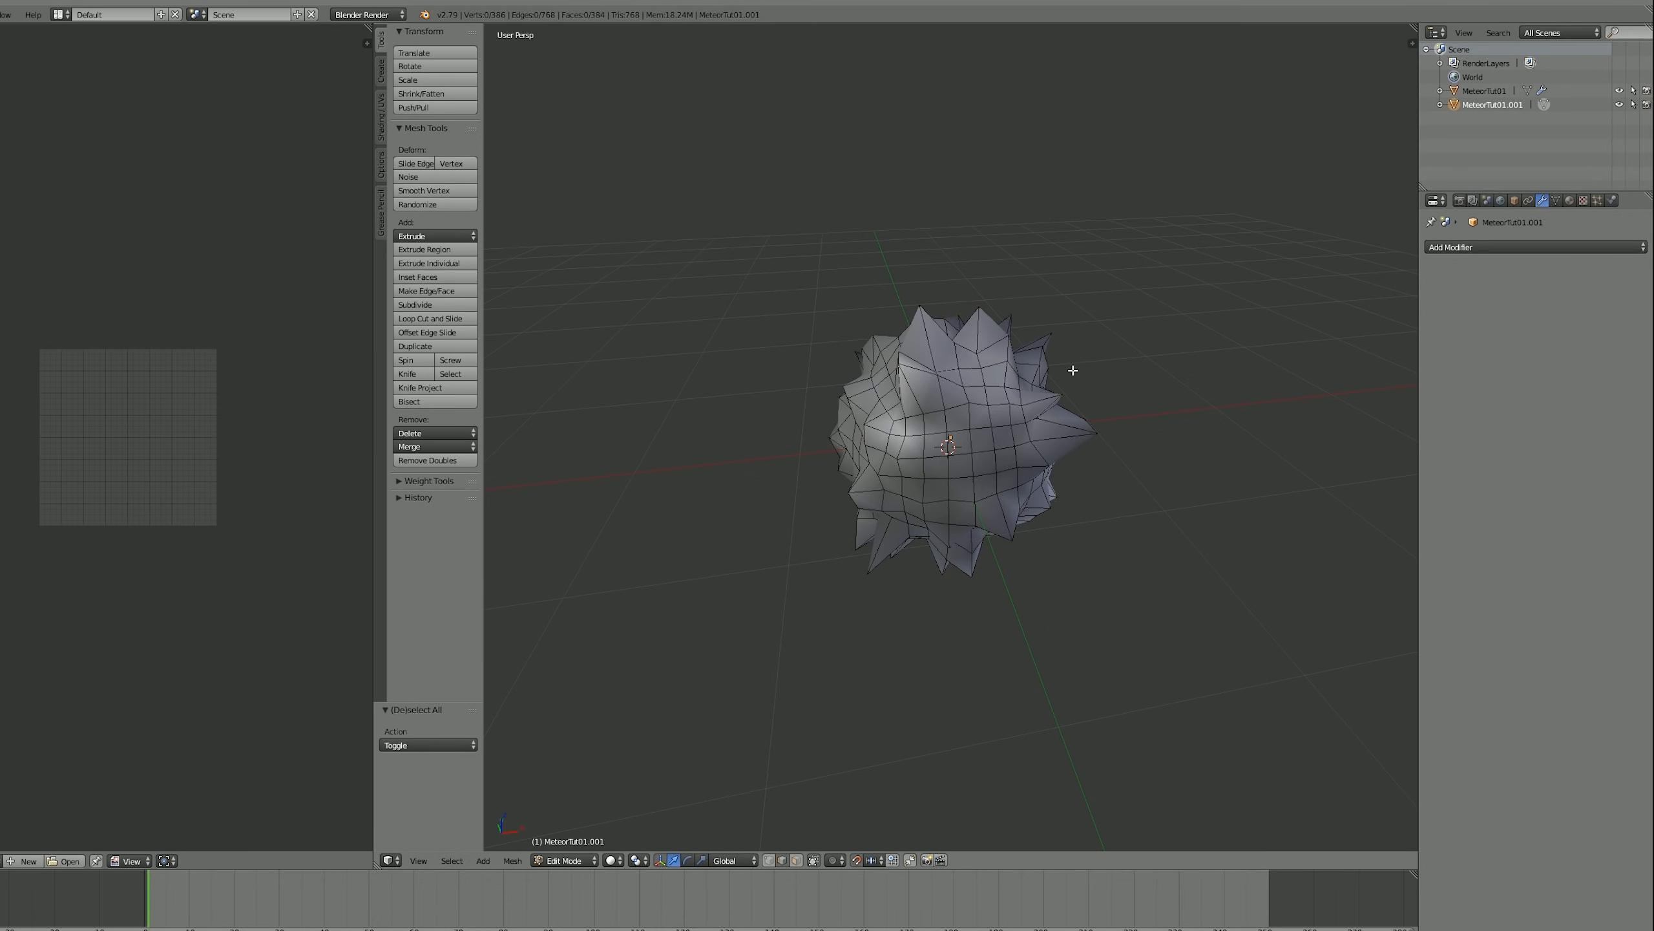
{"action": "scroll", "coordinate": [1055, 393], "scroll_direction": "up", "scroll_amount": 2}
{"action": "middle_click_drag", "start_coordinate": [938, 417], "coordinate": [1005, 412]}
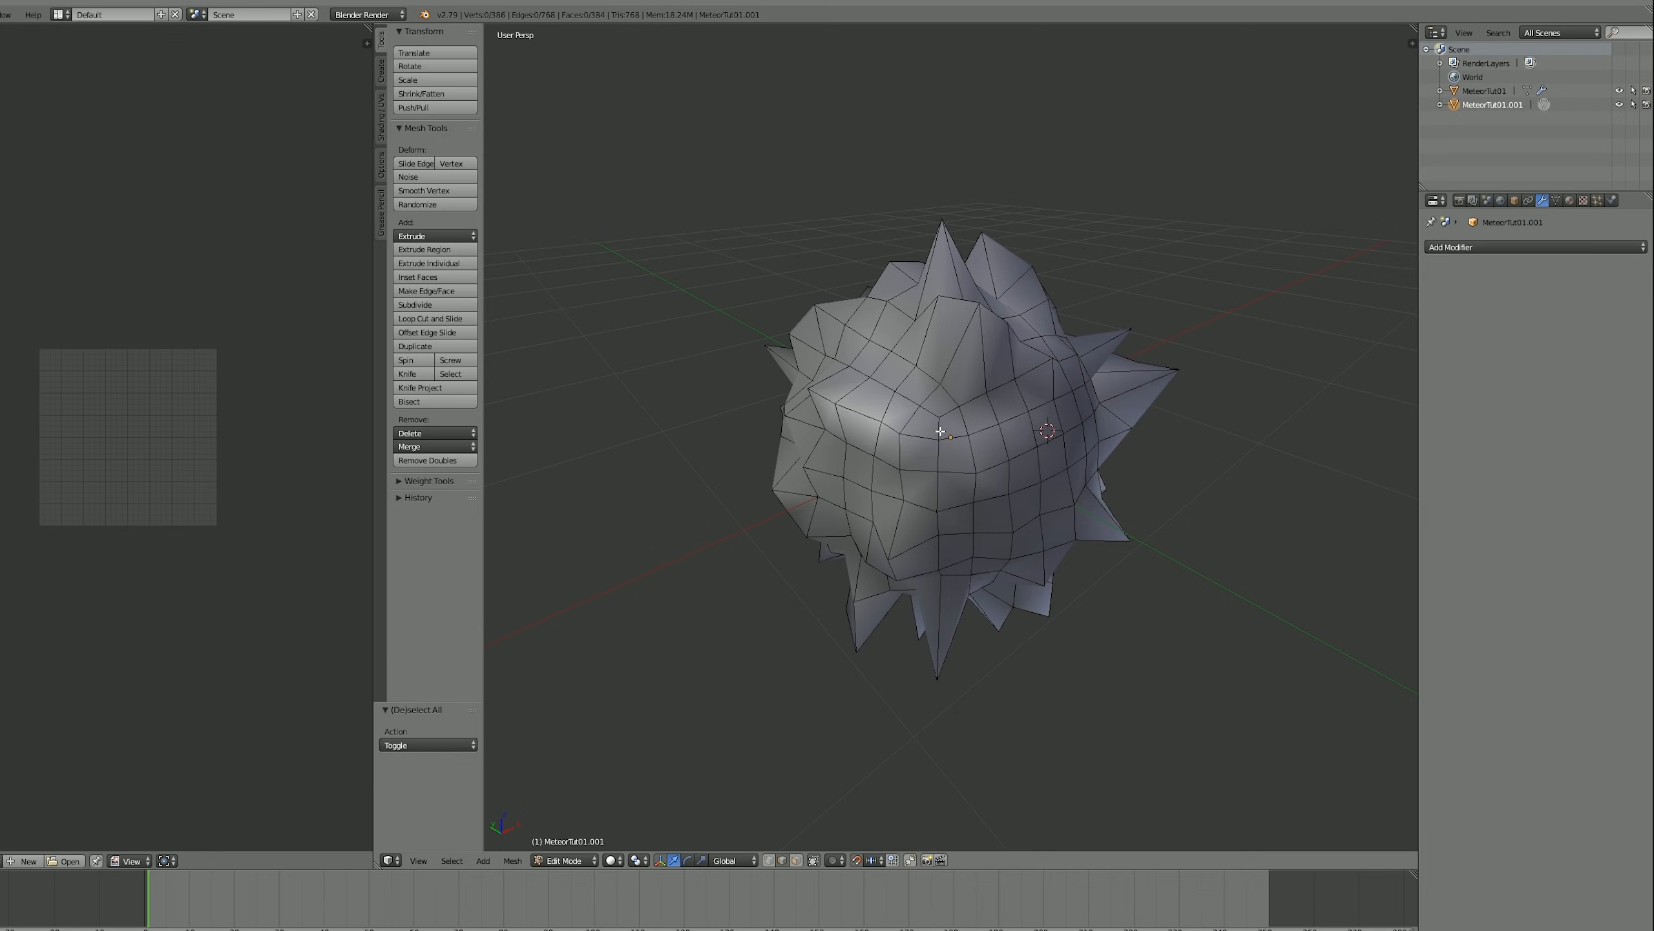
{"action": "mouse_move", "coordinate": [1096, 400]}
{"action": "middle_mouse_down"}
{"action": "mouse_move", "coordinate": [986, 408]}
{"action": "mouse_move", "coordinate": [1120, 402]}
{"action": "middle_mouse_up"}
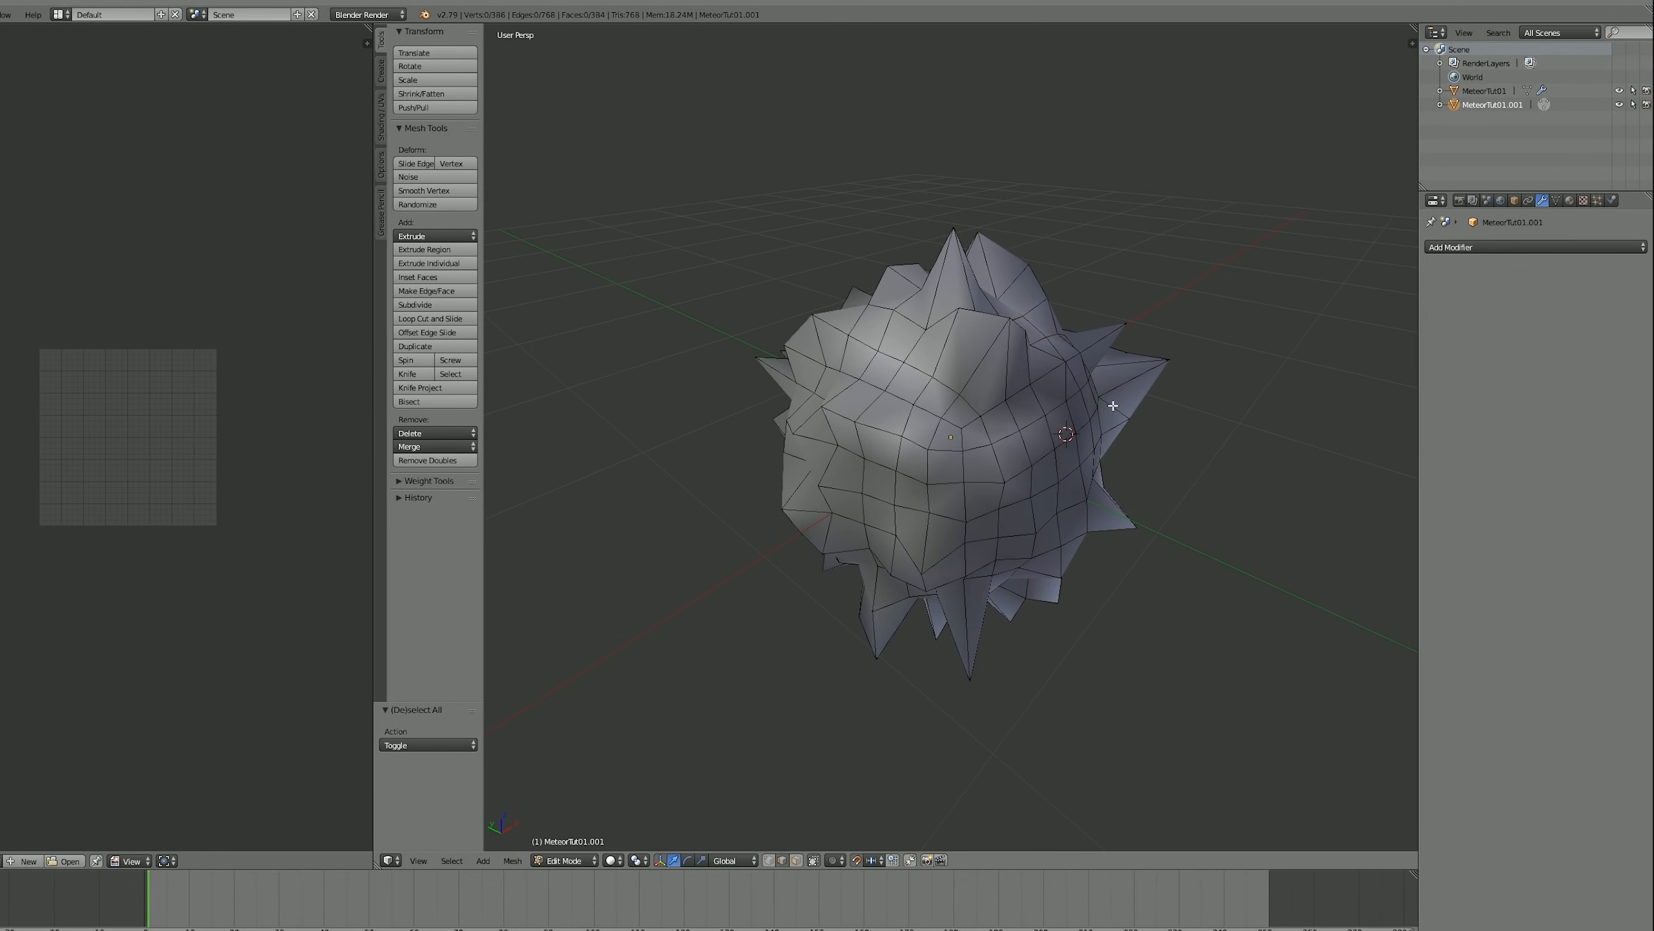
- Select connected edge paths running around the displaced meteor mesh and mark them as seams
{"action": "right_click", "coordinate": [967, 429], "text": "alt"}
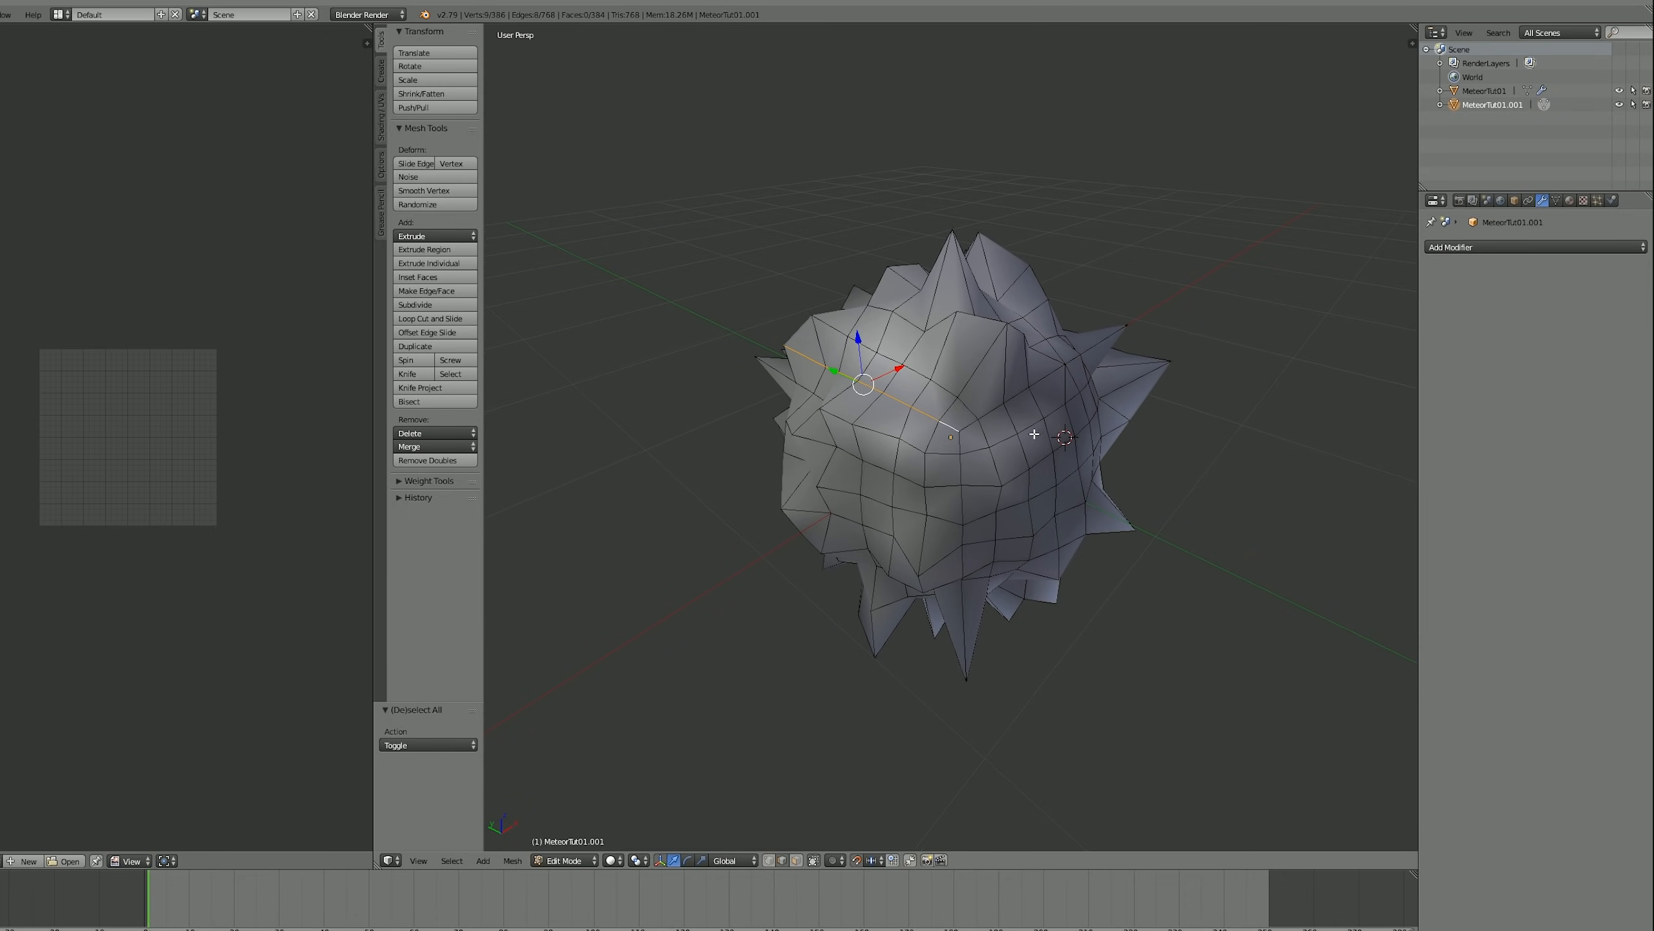
{"action": "right_click", "coordinate": [982, 424], "text": "alt+shift"}
{"action": "right_click", "coordinate": [961, 454], "text": "alt+shift"}
{"action": "mouse_move", "coordinate": [961, 454]}
{"action": "middle_mouse_down"}
{"action": "mouse_move", "coordinate": [1070, 396]}
{"action": "mouse_move", "coordinate": [926, 458]}
{"action": "mouse_move", "coordinate": [944, 450]}
{"action": "mouse_move", "coordinate": [989, 536]}
{"action": "mouse_move", "coordinate": [953, 603]}
{"action": "mouse_move", "coordinate": [931, 559]}
{"action": "mouse_move", "coordinate": [1130, 550]}
{"action": "mouse_move", "coordinate": [1042, 544]}
{"action": "middle_mouse_up"}
{"action": "right_click", "coordinate": [917, 422], "text": "alt+shift"}
{"action": "right_click", "coordinate": [908, 449], "text": "alt+shift"}
{"action": "key", "text": "z"}
{"action": "key", "text": "z"}
{"action": "key", "text": "ctrl+e"}
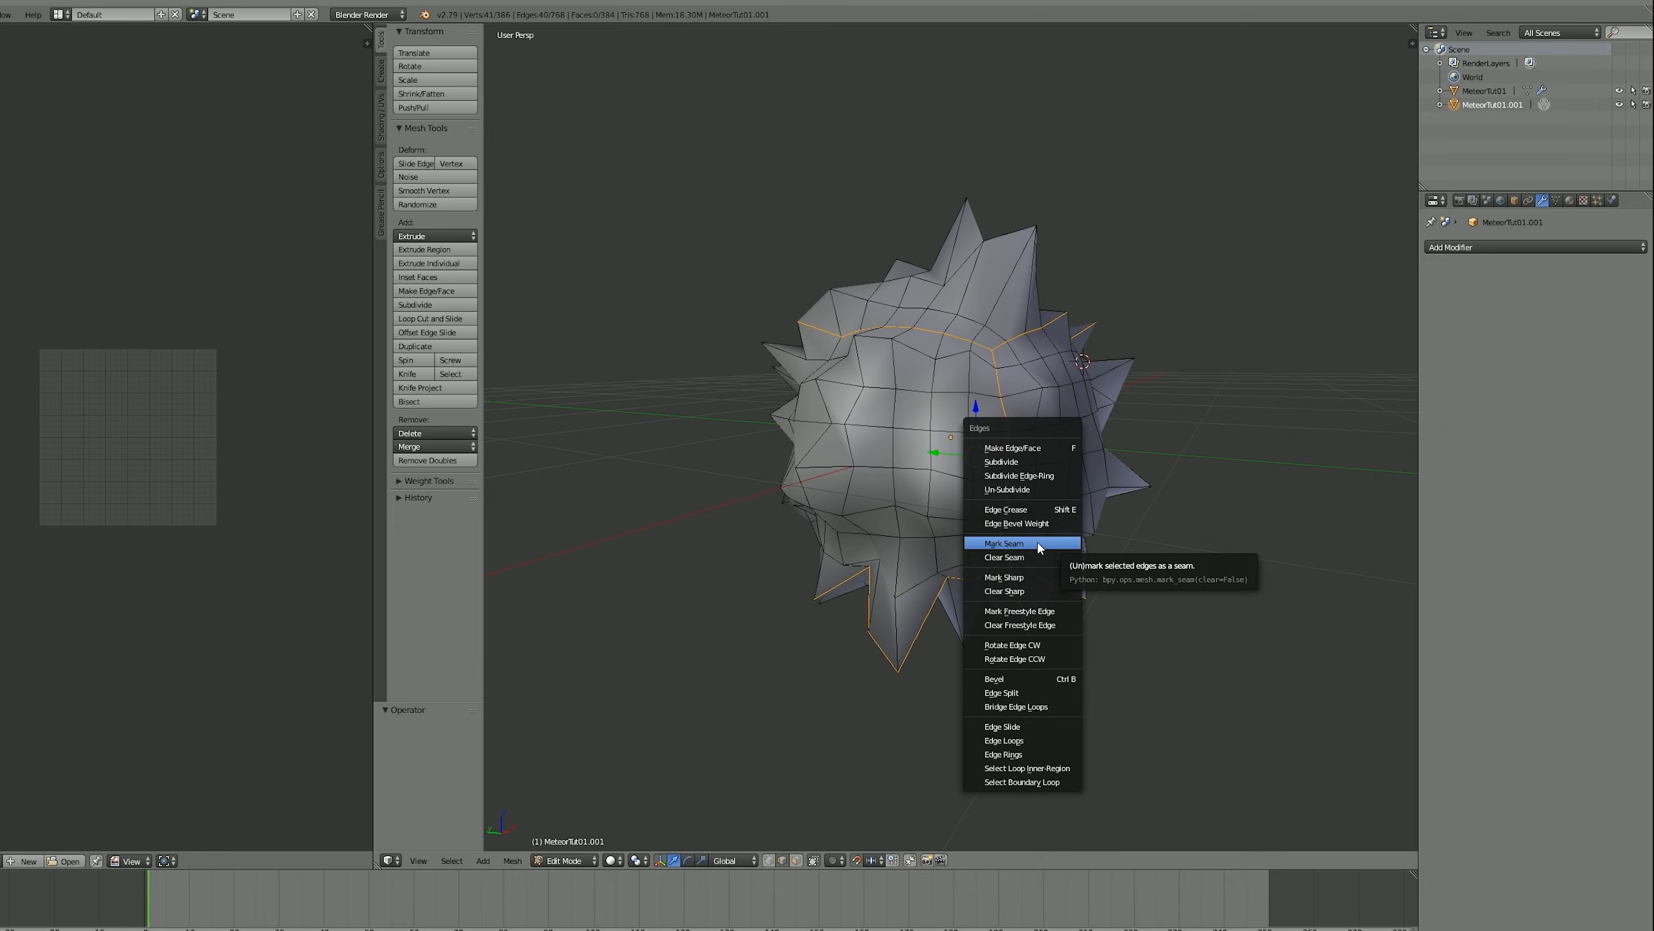
{"action": "left_click", "coordinate": [1037, 541]}
{"action": "middle_click_drag", "start_coordinate": [1098, 548], "coordinate": [998, 535]}
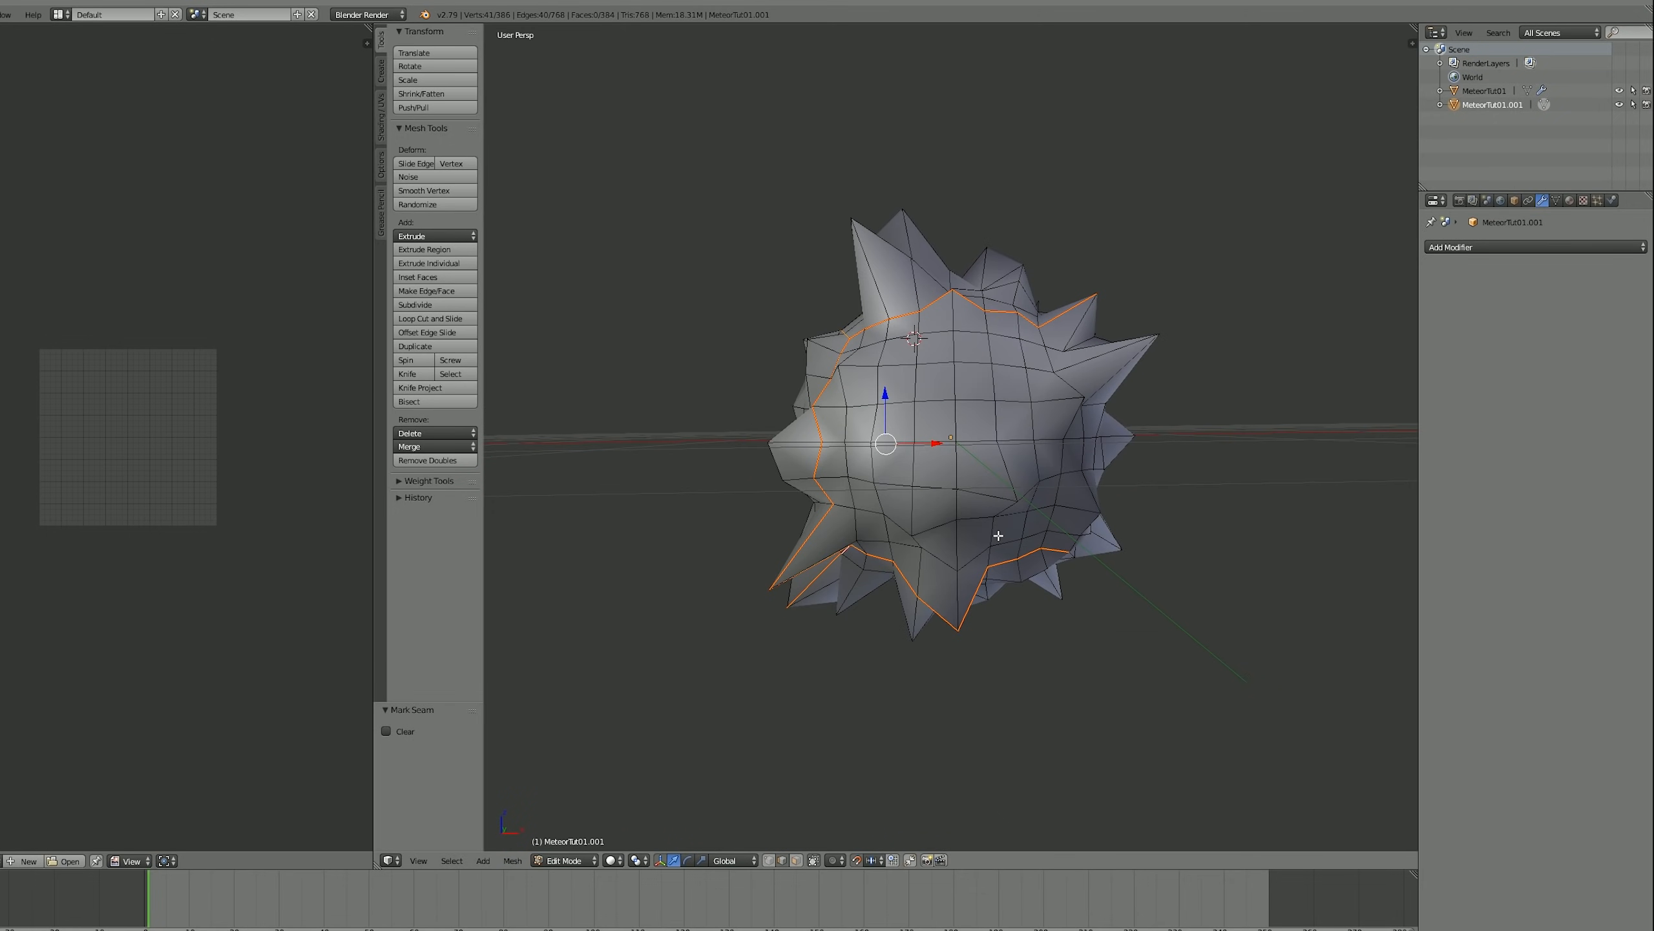
- Select the entire meteor mesh and UV-unwrap it along the marked seams with the standard Unwrap method
{"action": "key", "text": "a"}
{"action": "key", "text": "a"}
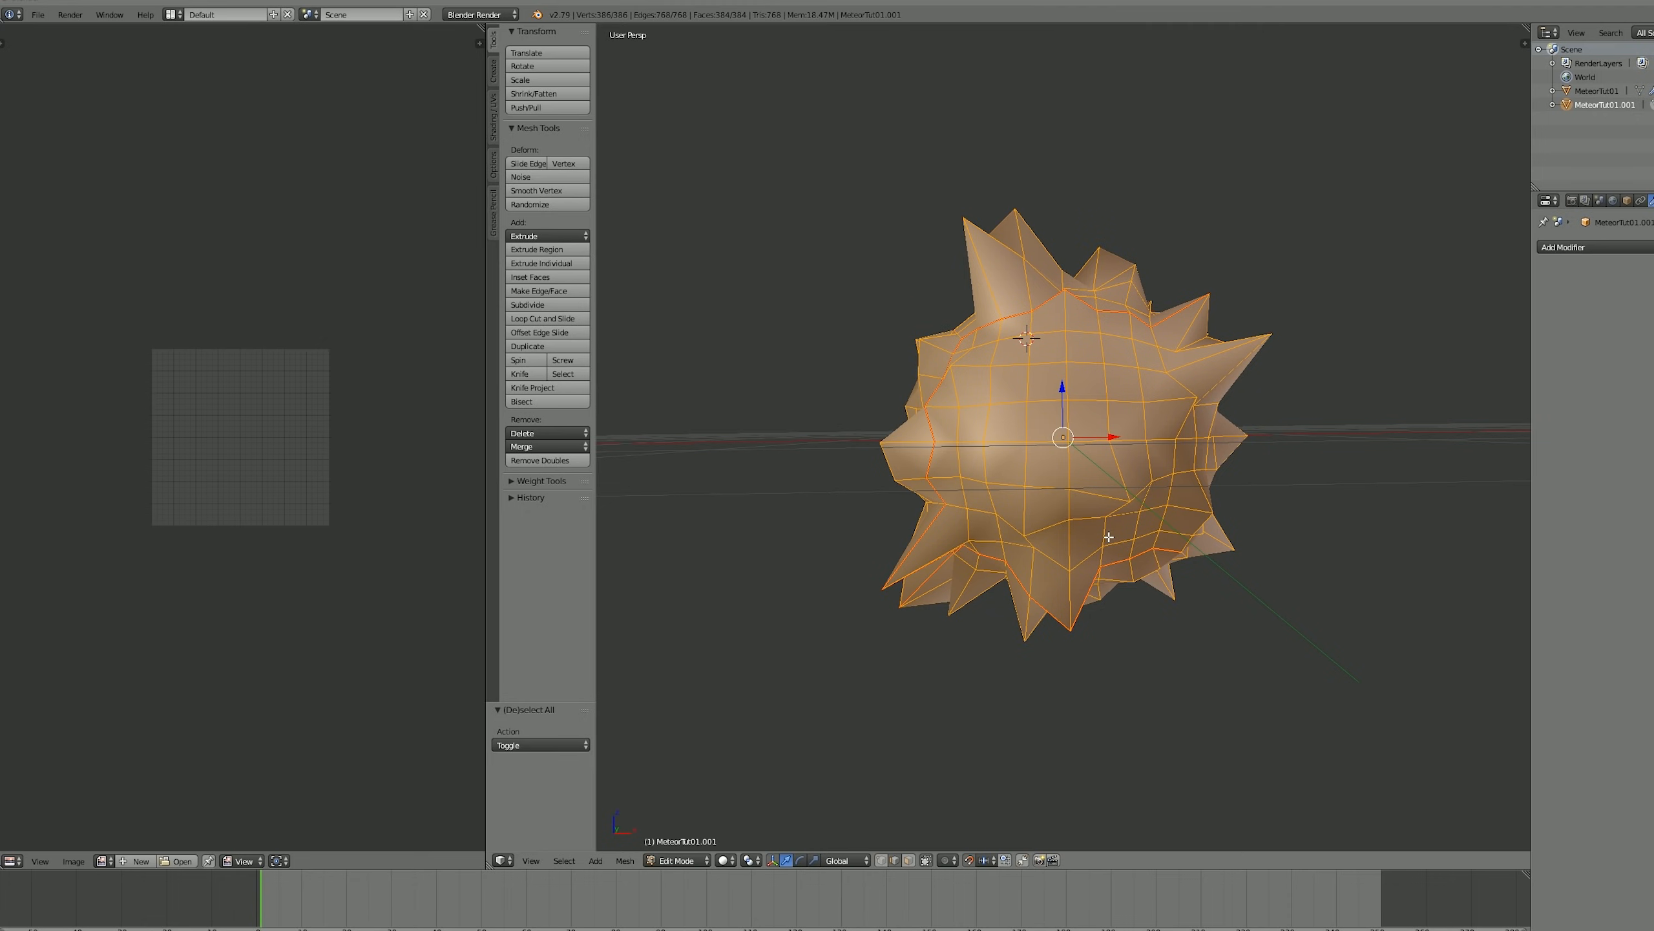
{"action": "key", "text": "u"}
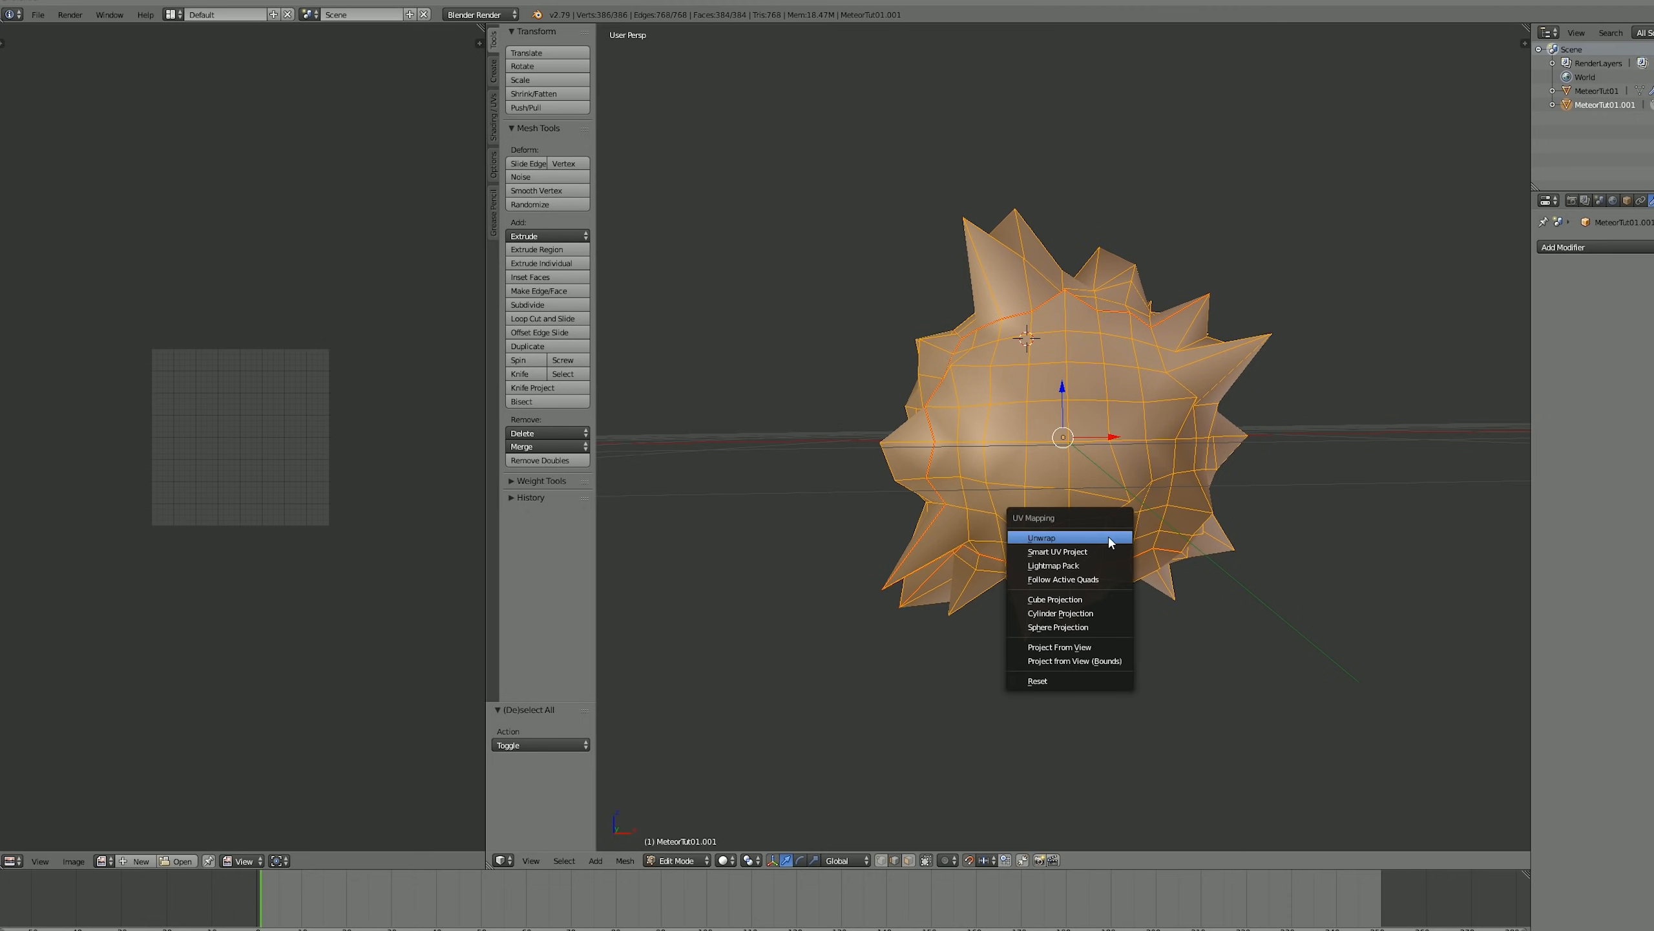
{"action": "left_click", "coordinate": [1108, 538]}
{"action": "scroll", "coordinate": [314, 484], "scroll_direction": "up", "scroll_amount": 1}
{"action": "scroll", "coordinate": [314, 485], "scroll_direction": "up", "scroll_amount": 3}
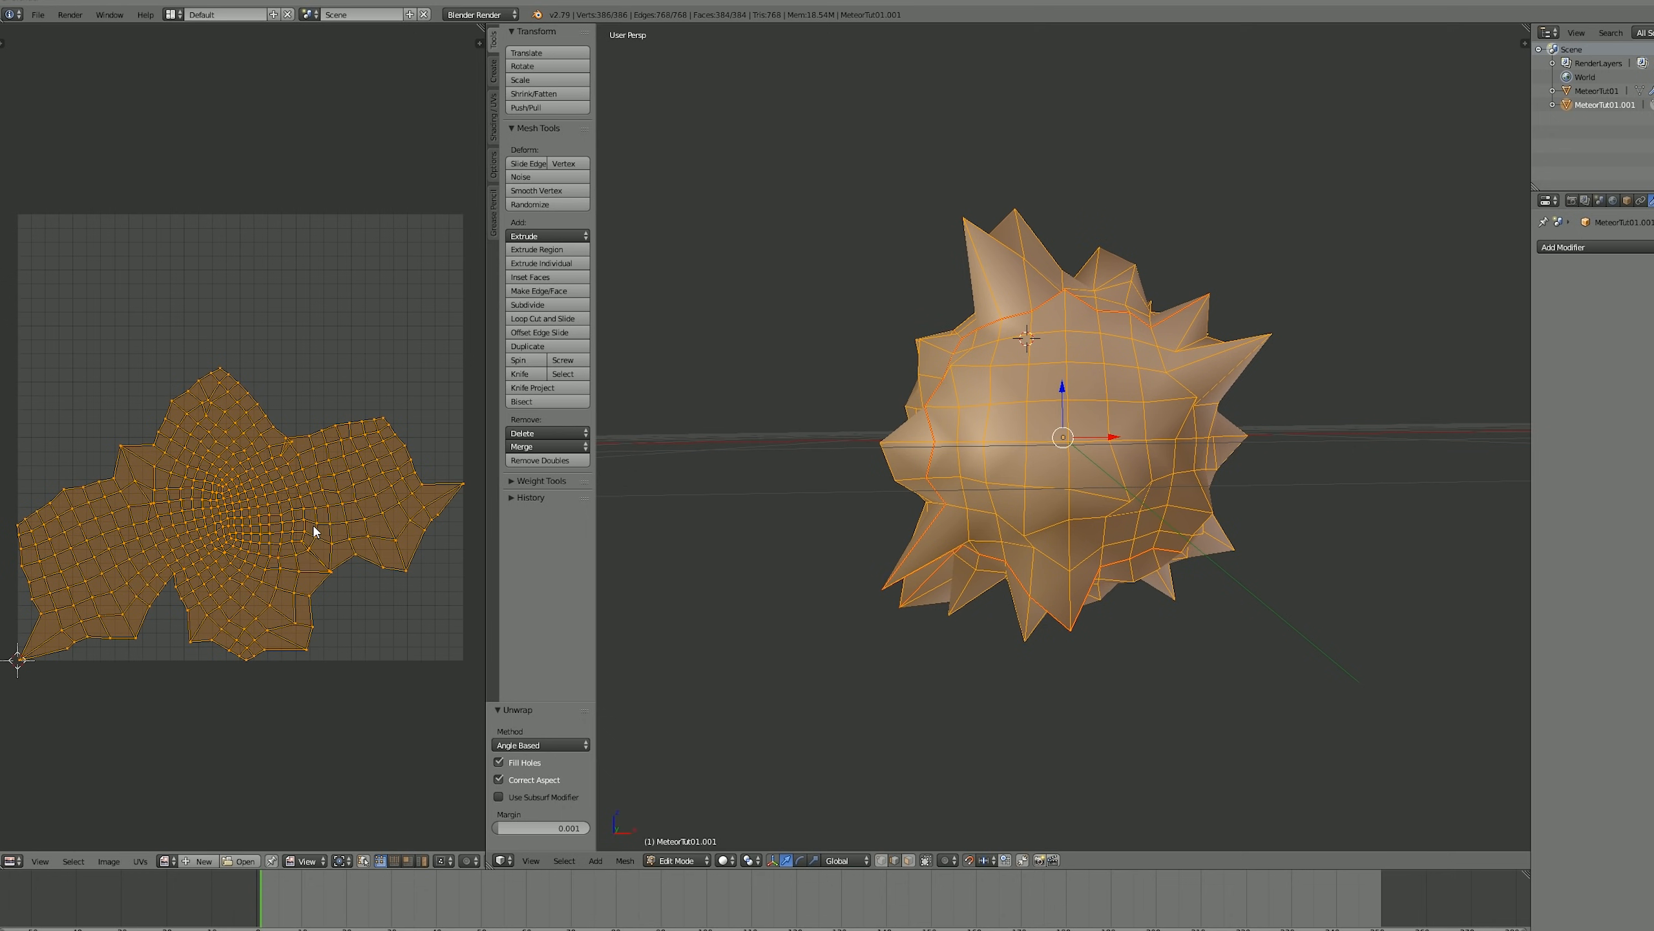
{"action": "middle_click_drag", "start_coordinate": [974, 498], "coordinate": [995, 518]}
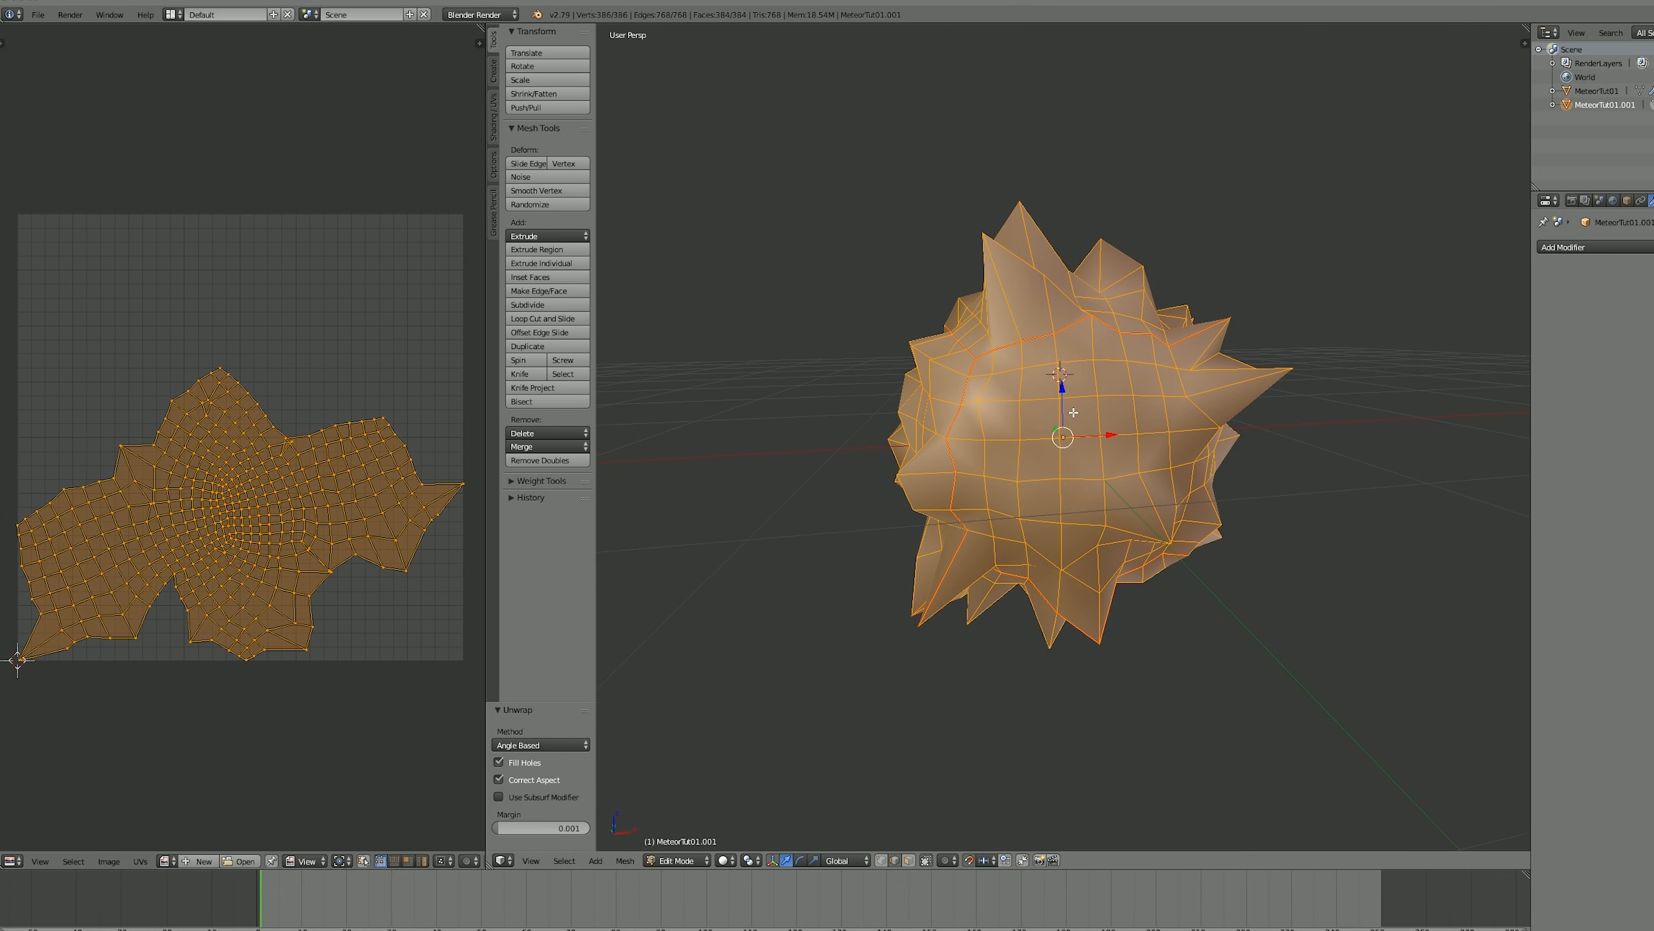
- Leave Edit Mode and rename the object MeteorTut01.001 to MeteorTut01
{"action": "key", "text": "Tab"}
{"action": "middle_click_drag", "start_coordinate": [1073, 412], "coordinate": [994, 517]}
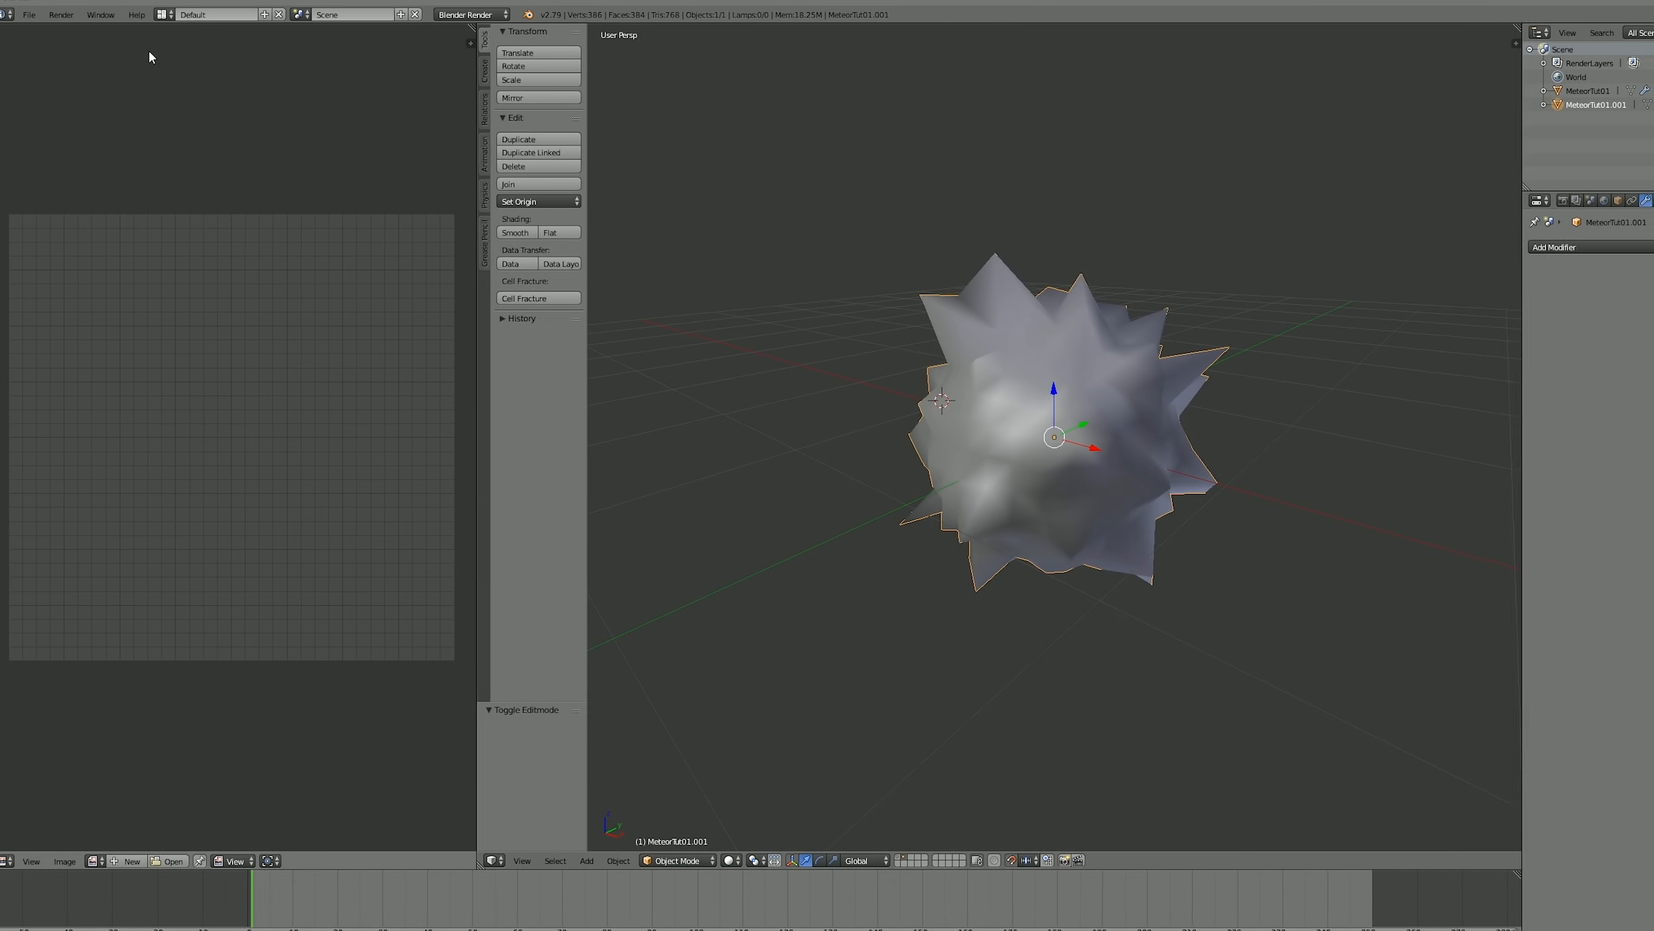
{"action": "left_click", "coordinate": [1627, 202]}
{"action": "left_click", "coordinate": [1521, 247]}
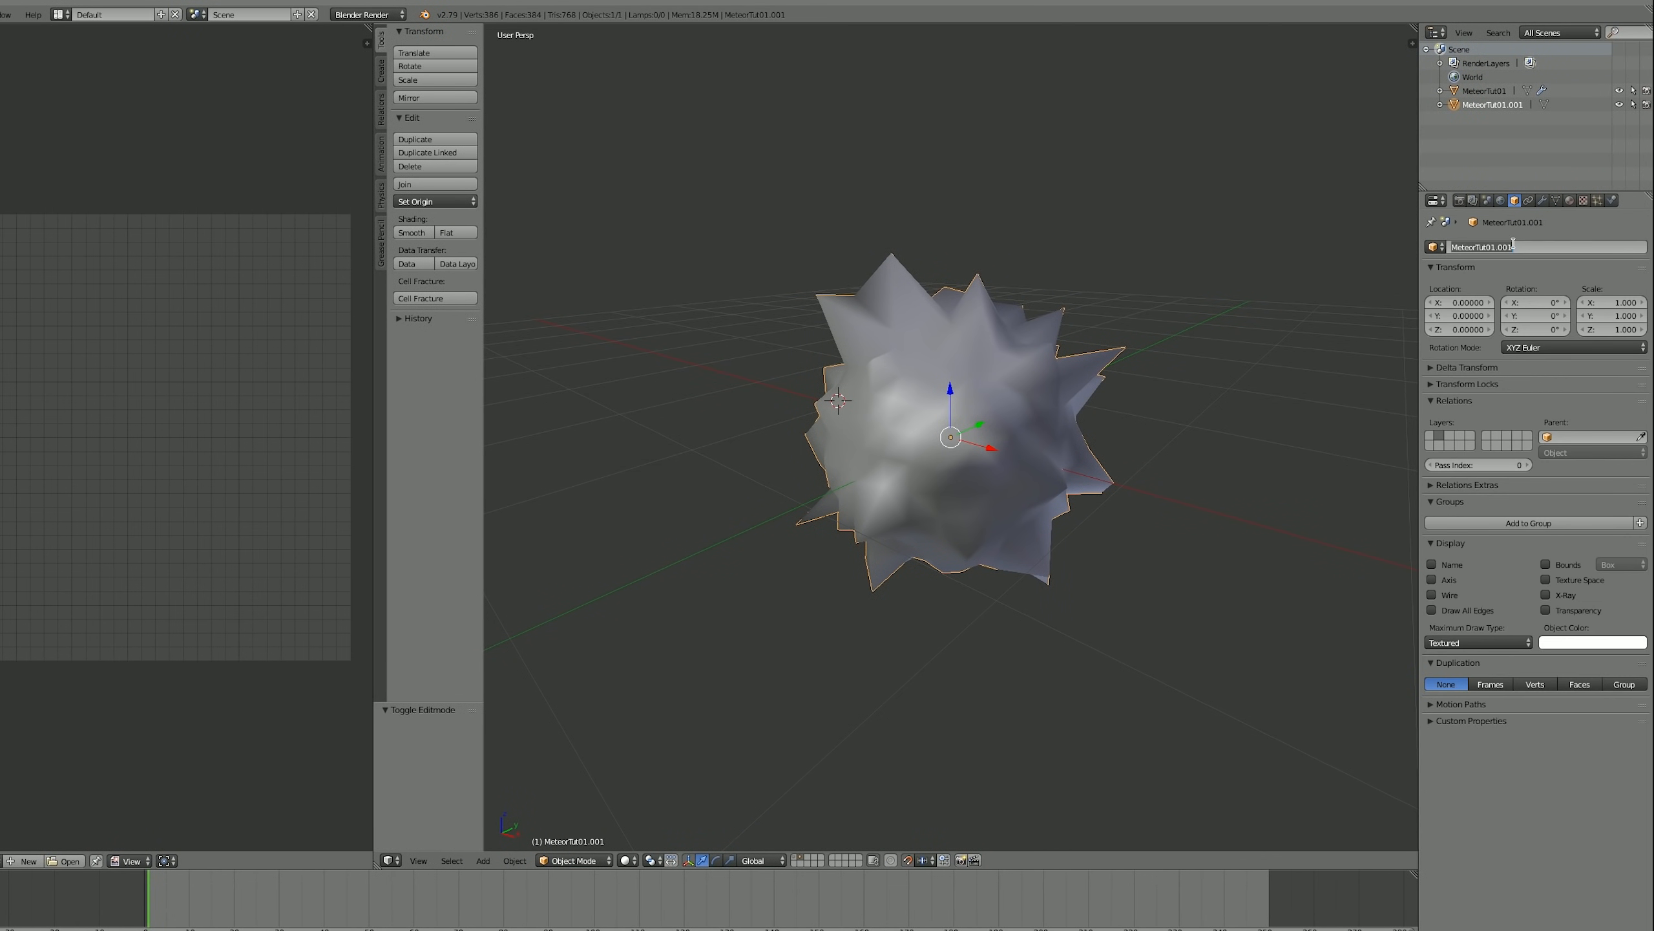
{"action": "key", "text": "BackSpace"}
{"action": "key", "text": "BackSpace"}
{"action": "key", "text": "Return"}
- Export the meteor mesh in FBX format with the export limited to selected objects
{"action": "left_click", "coordinate": [39, 14]}
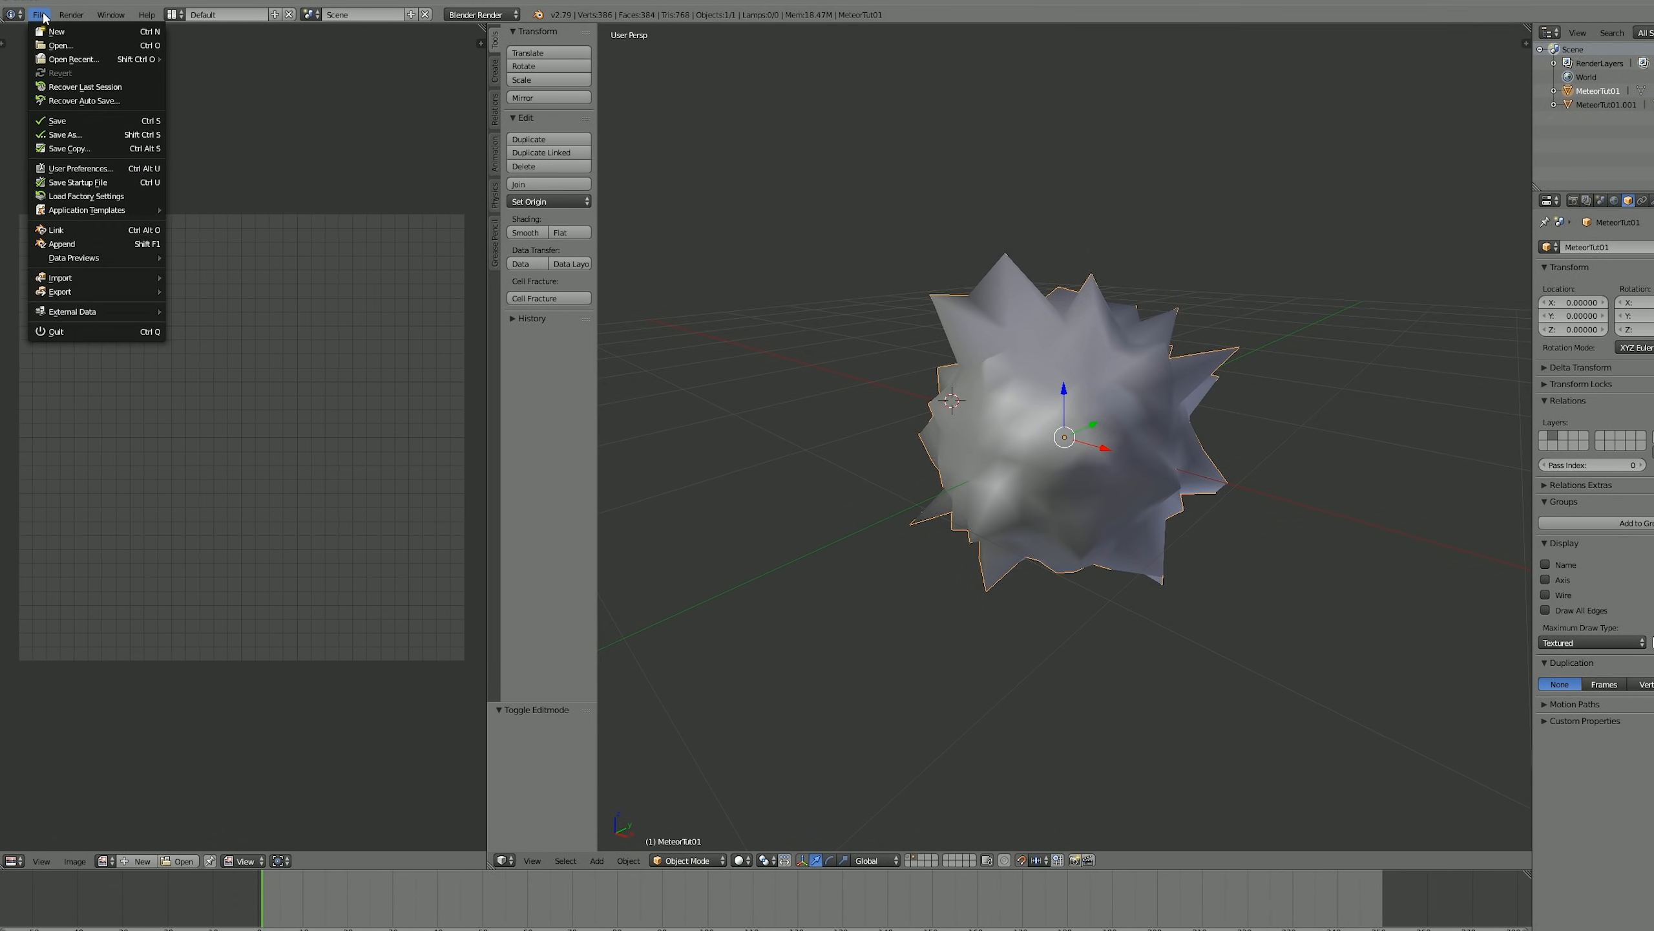
{"action": "mouse_move", "coordinate": [97, 292]}
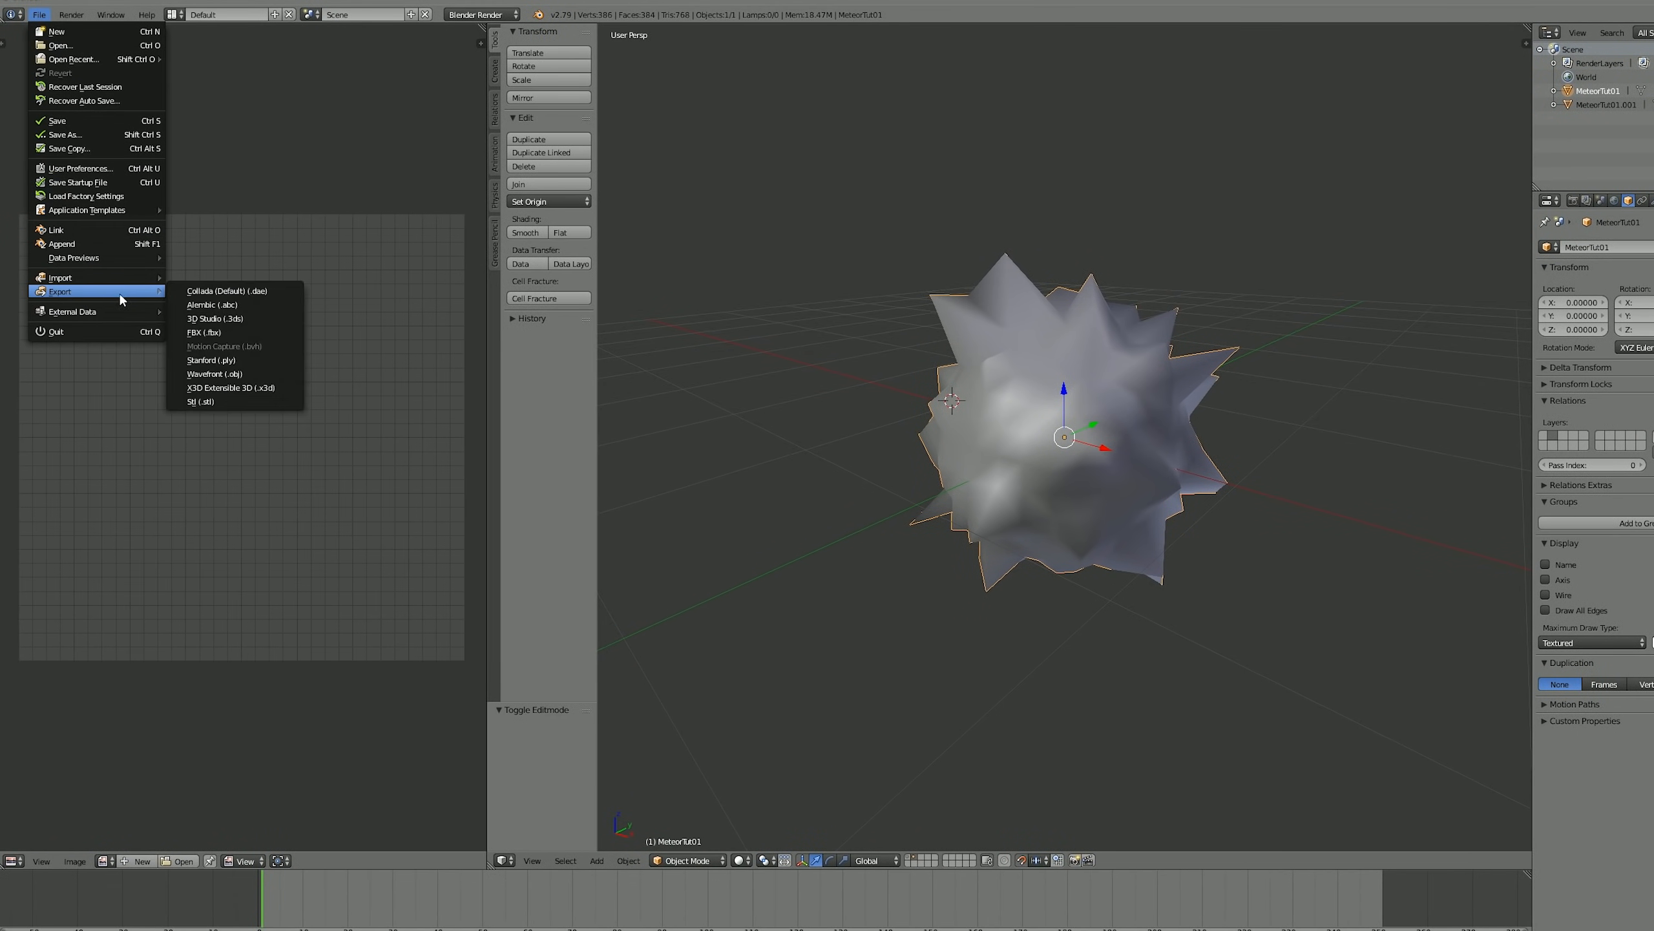
{"action": "left_click", "coordinate": [202, 334]}
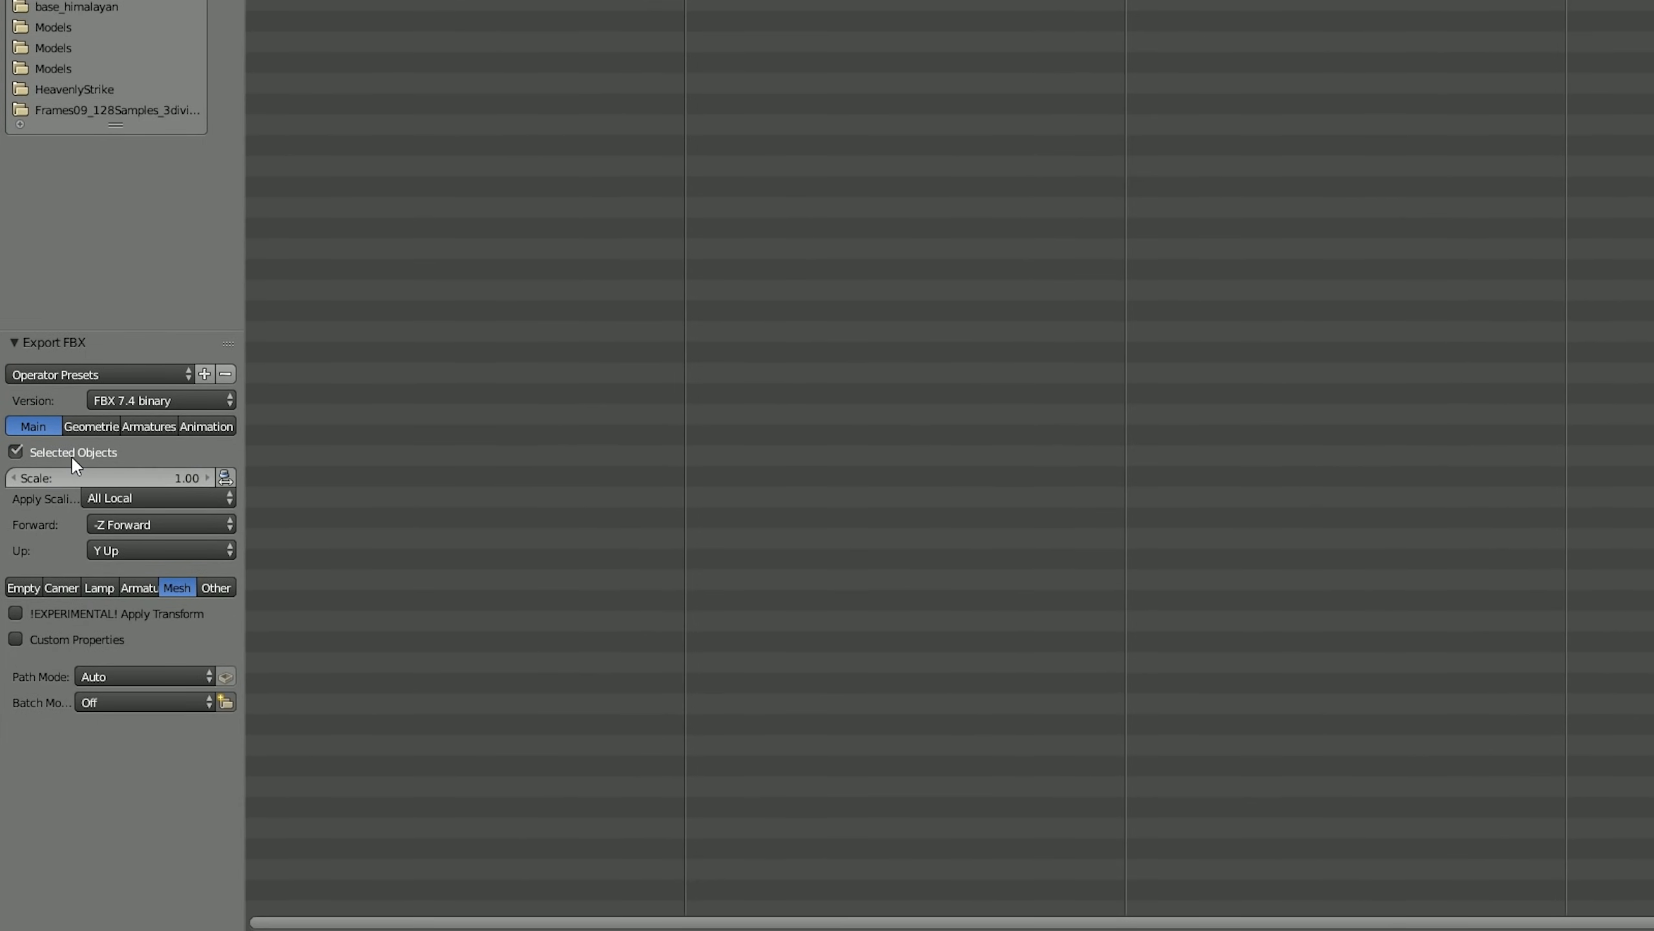
{"action": "left_click", "coordinate": [35, 451]}
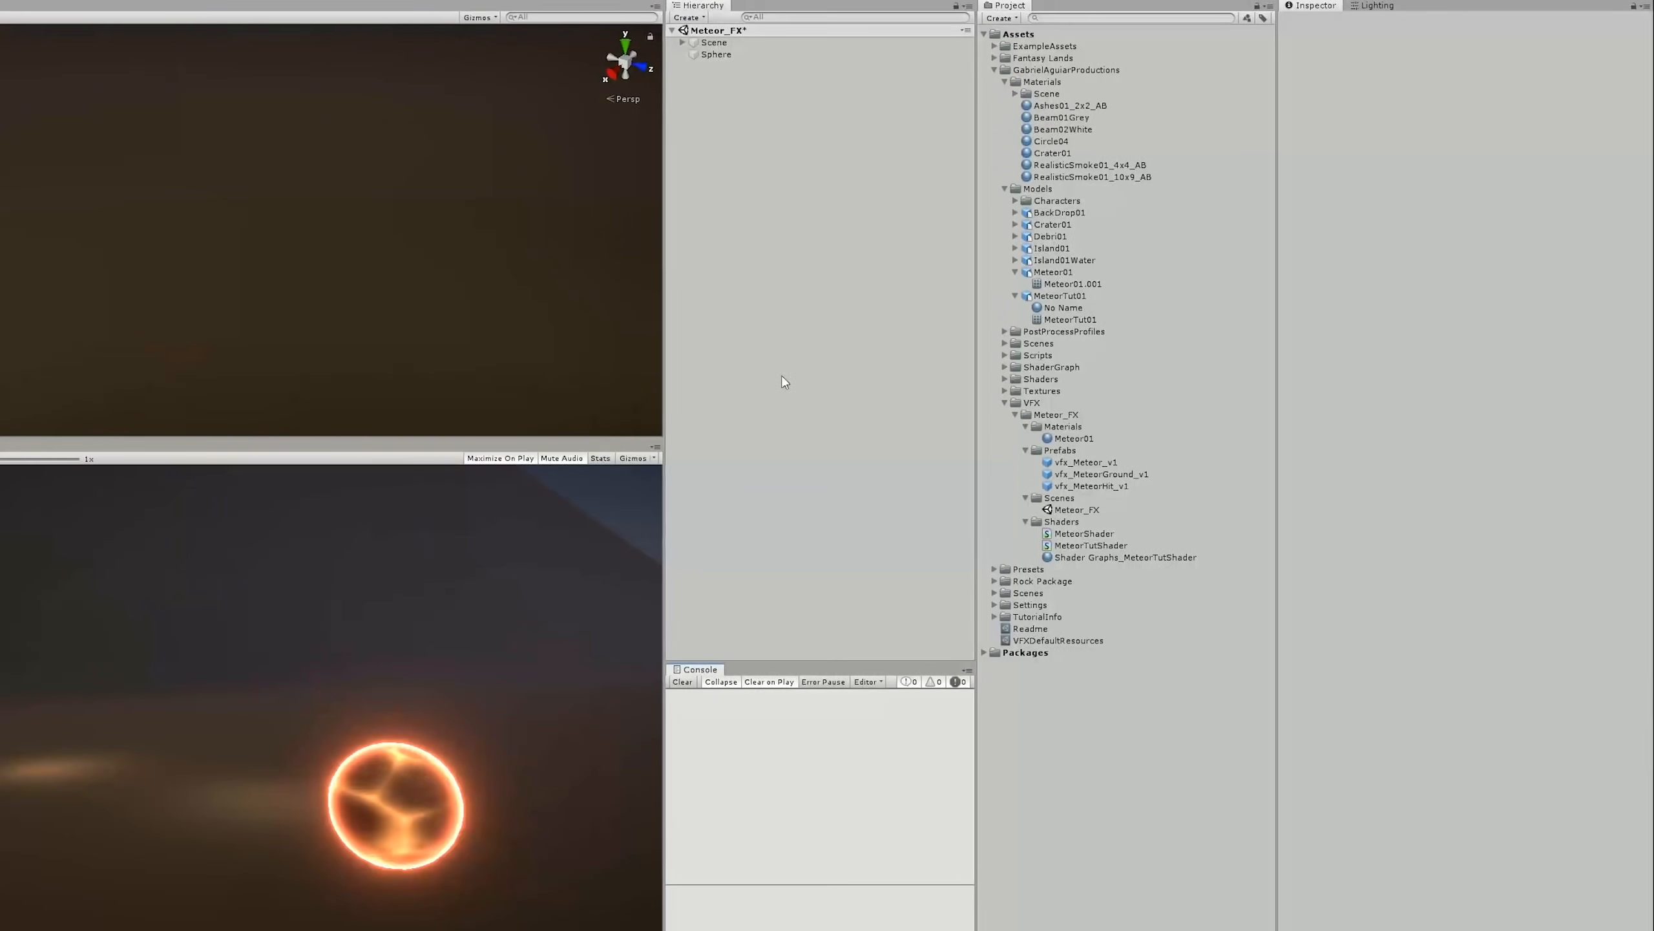
- Switch to Unity and create an empty game object named vfx_MeteorTut_v1 in the scene
{"action": "right_click", "coordinate": [717, 111]}
{"action": "left_click", "coordinate": [796, 215]}
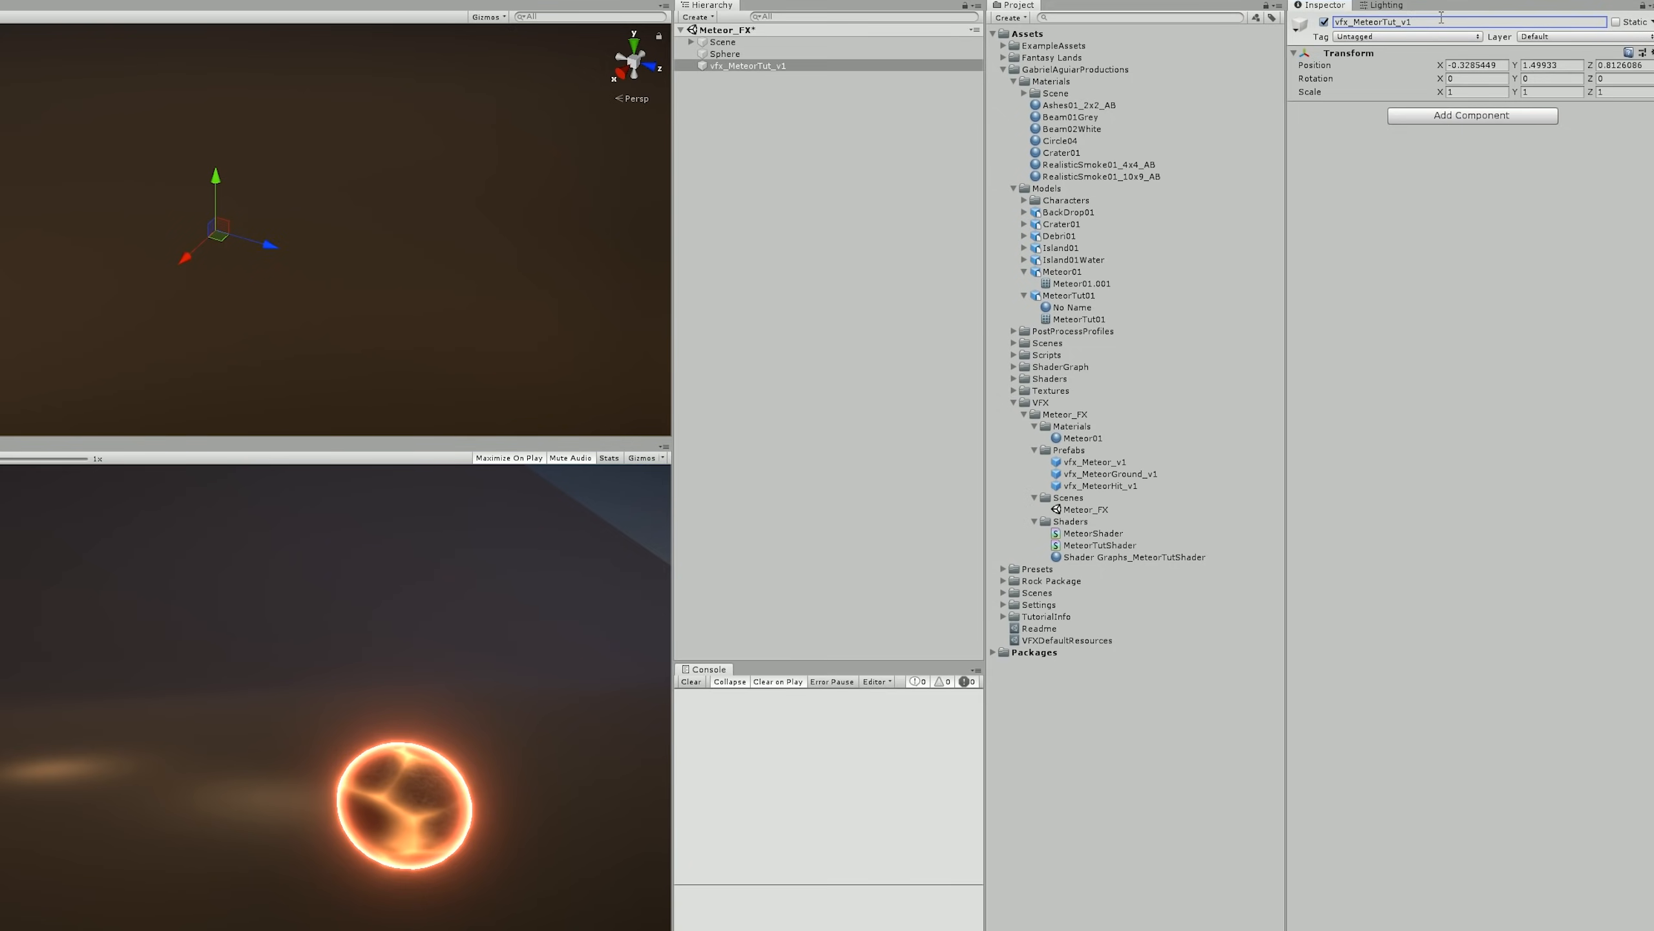
- Turn off material import for the MeteorTut01 model and apply the import settings
{"action": "left_click", "coordinate": [1023, 272]}
{"action": "left_click", "coordinate": [1069, 283]}
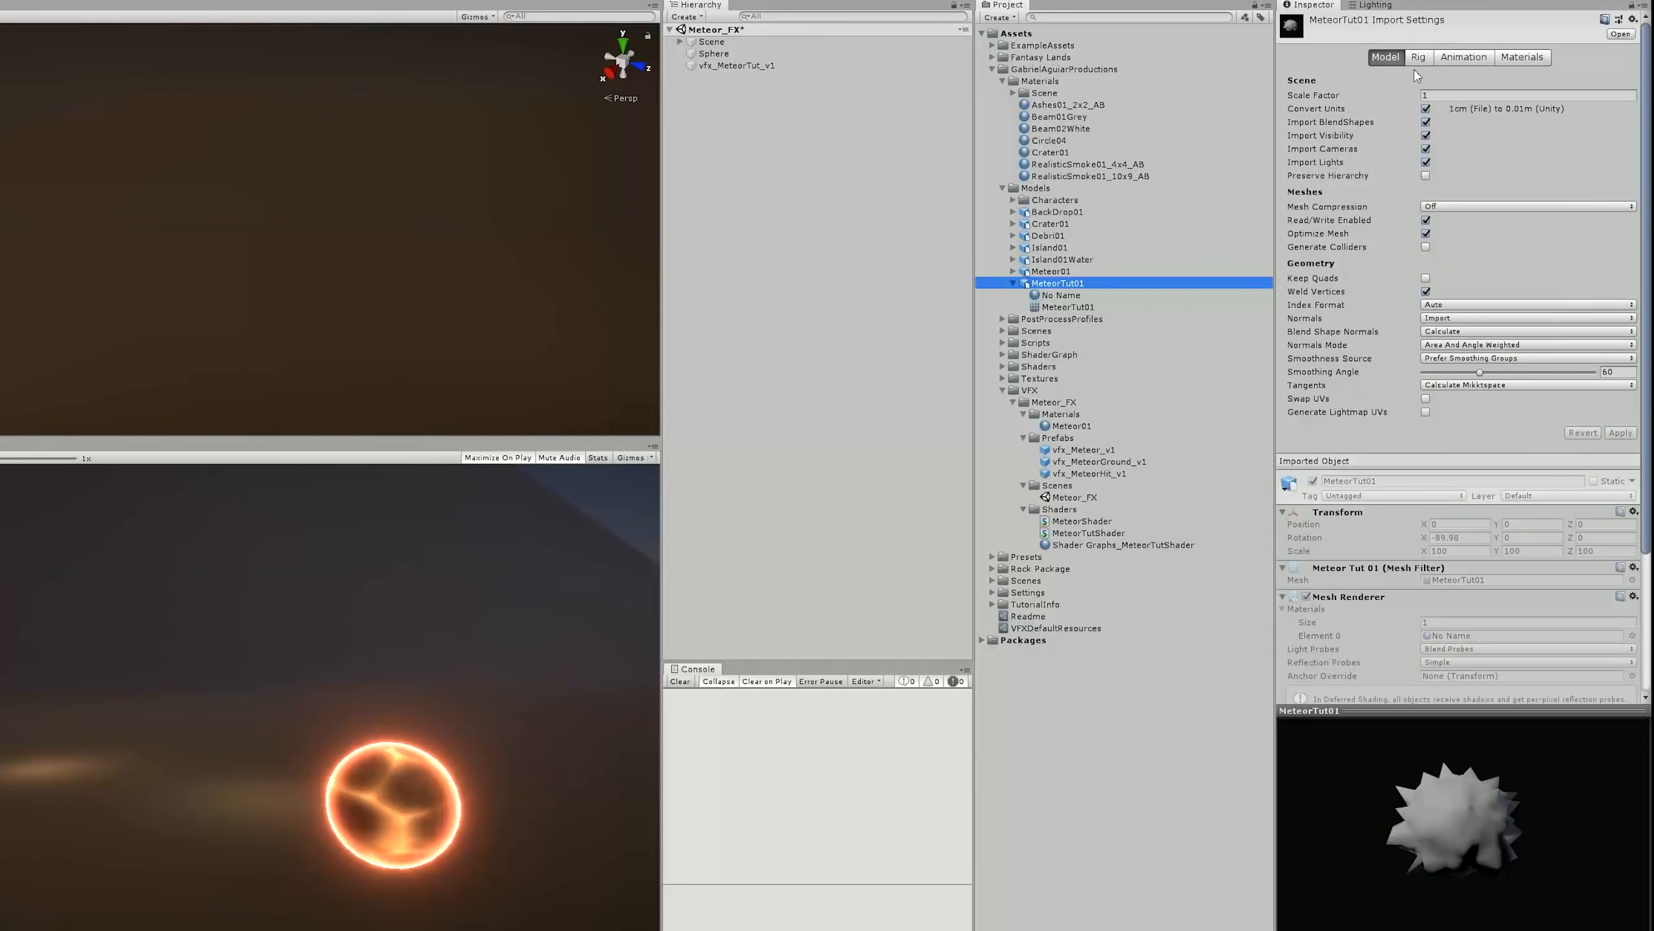
{"action": "left_click", "coordinate": [1524, 57]}
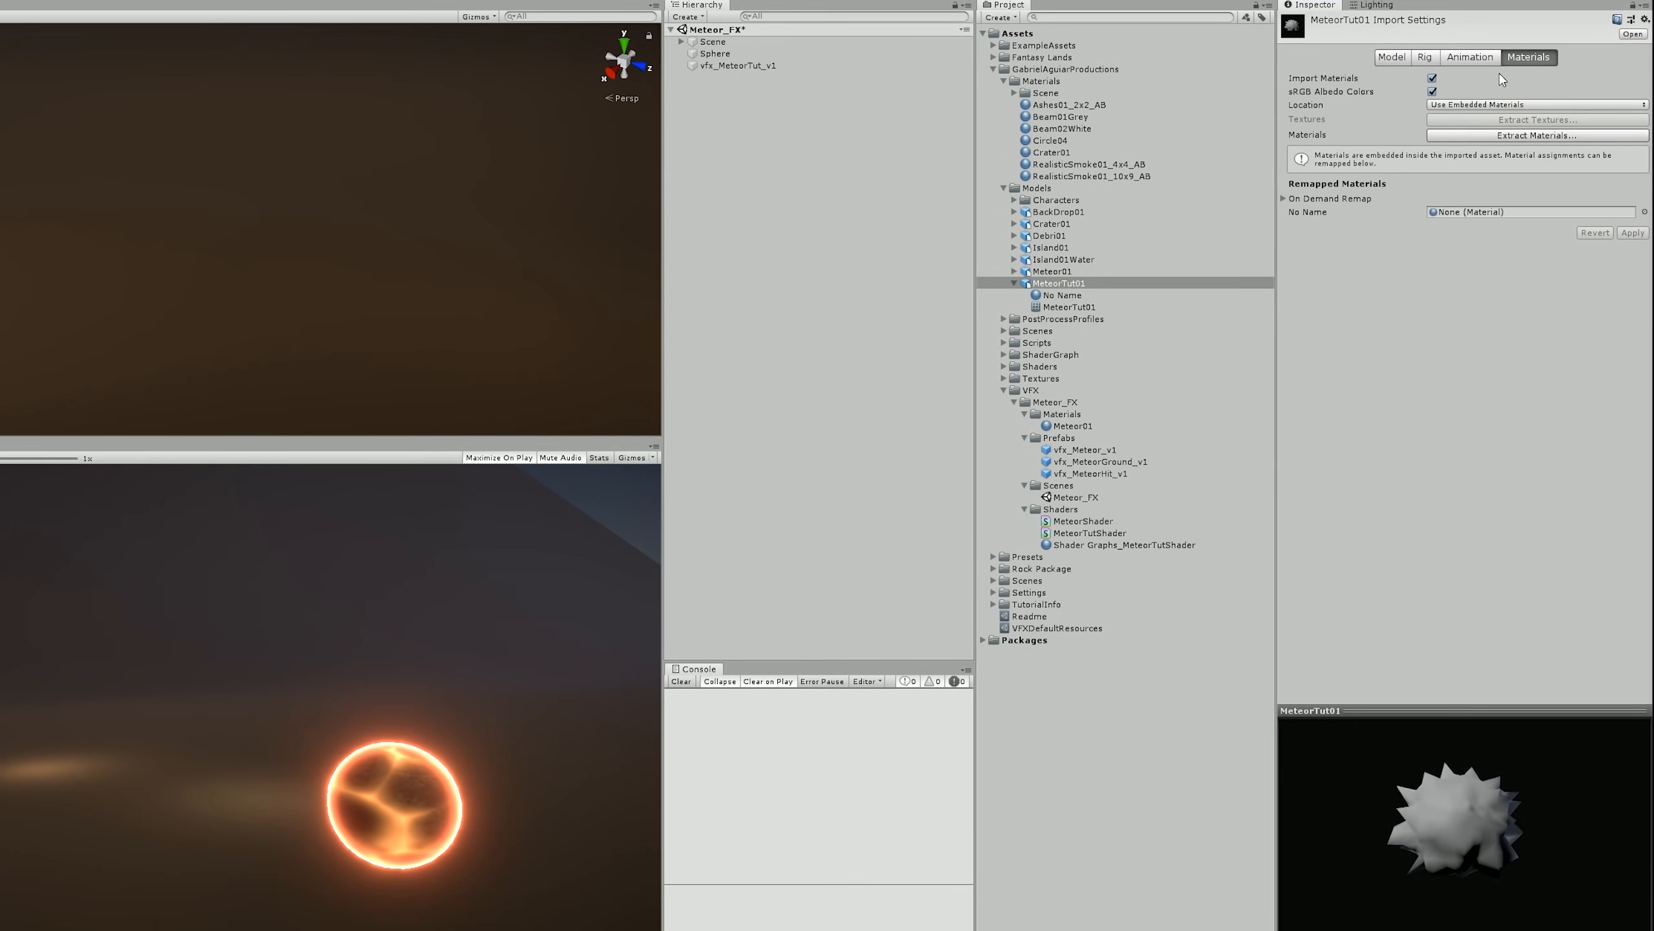
{"action": "left_click", "coordinate": [1471, 58]}
{"action": "left_click", "coordinate": [1435, 92]}
{"action": "left_click", "coordinate": [1636, 112]}
- Add the MeteorTut01 model to the scene as a child of vfx_MeteorTut_v1
{"action": "left_click_drag", "start_coordinate": [1063, 284], "coordinate": [758, 67]}
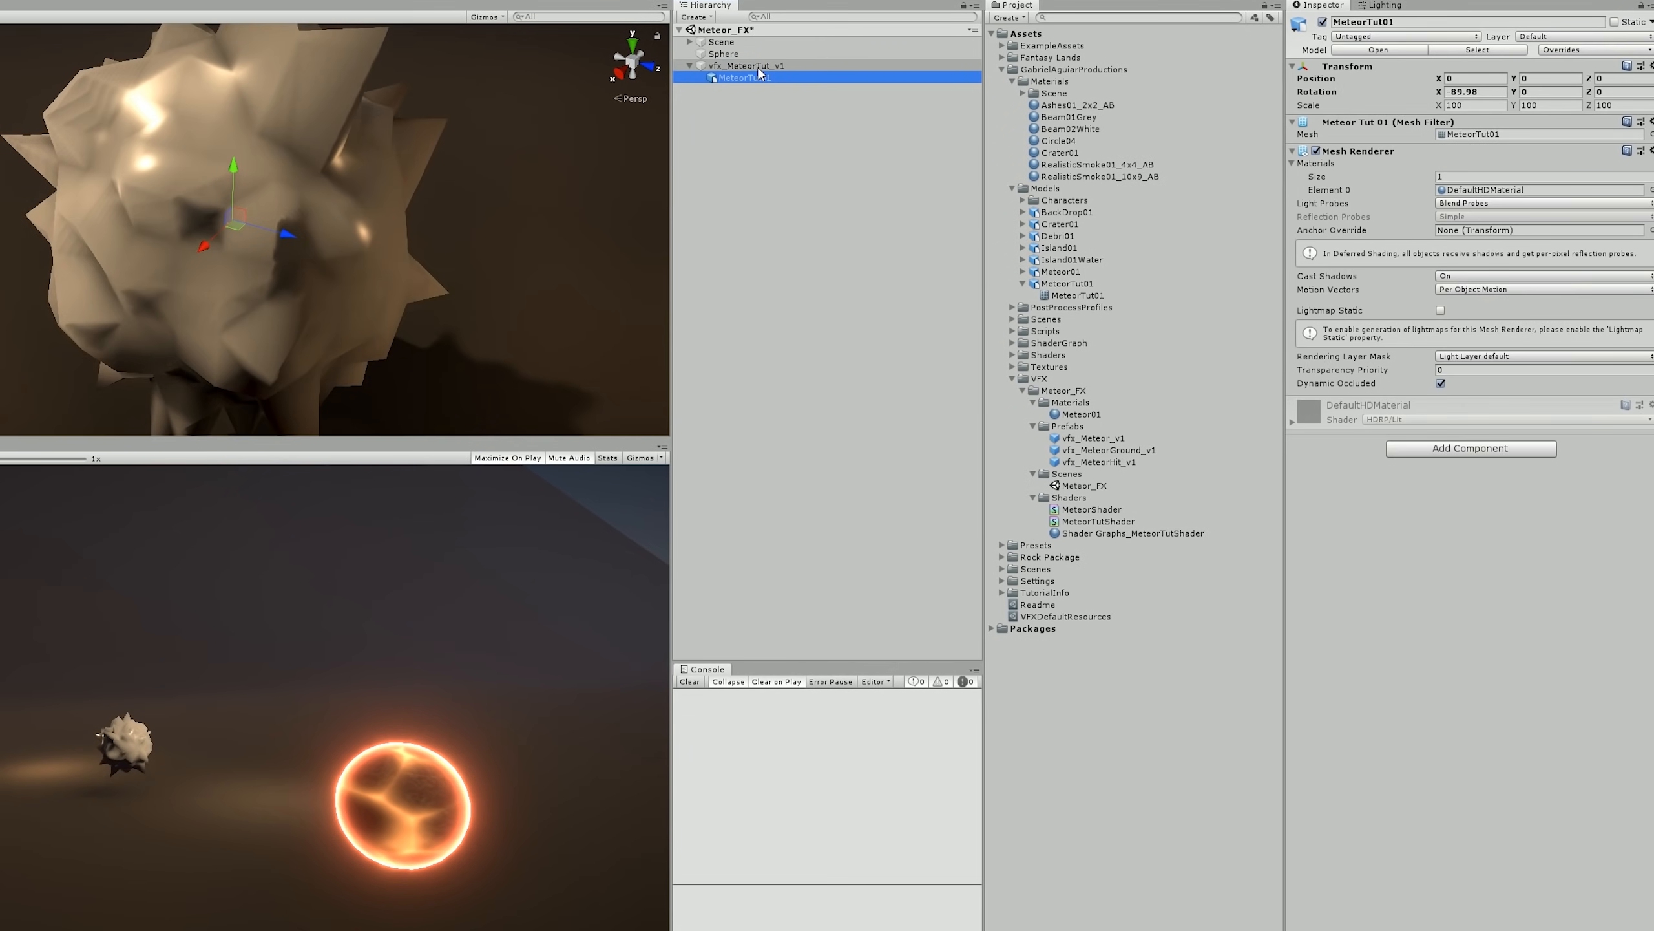
{"action": "scroll", "coordinate": [521, 165], "scroll_direction": "down", "scroll_amount": 6}
{"action": "left_click_drag", "start_coordinate": [520, 166], "coordinate": [251, 221], "text": "alt"}
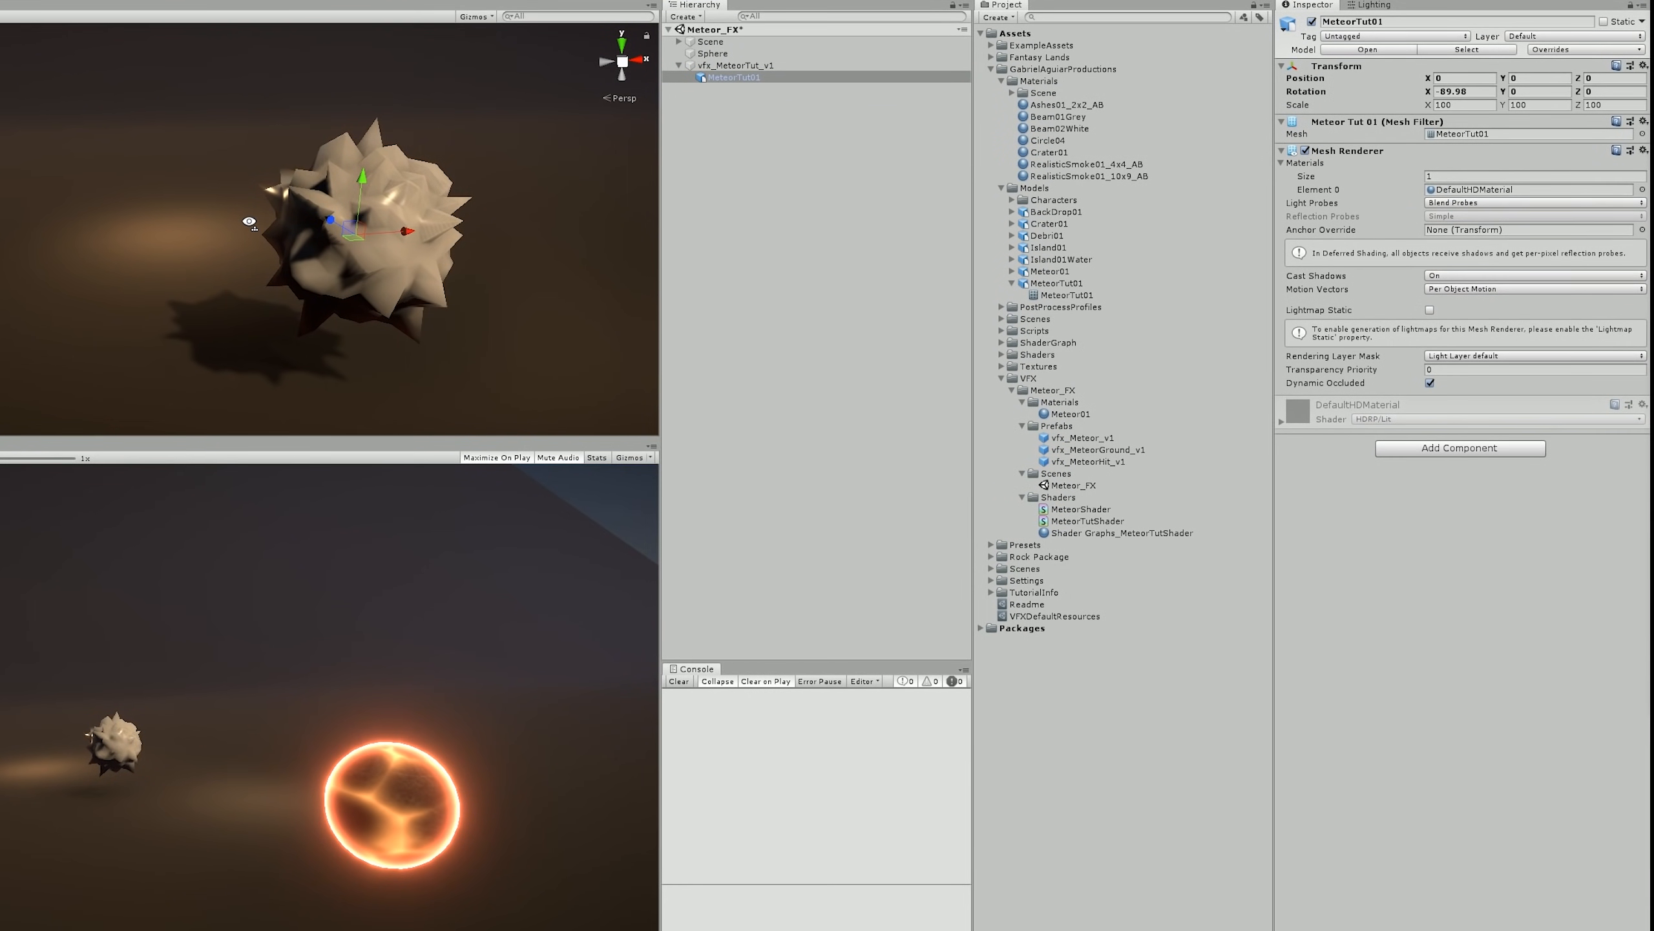
{"action": "key", "text": "w"}
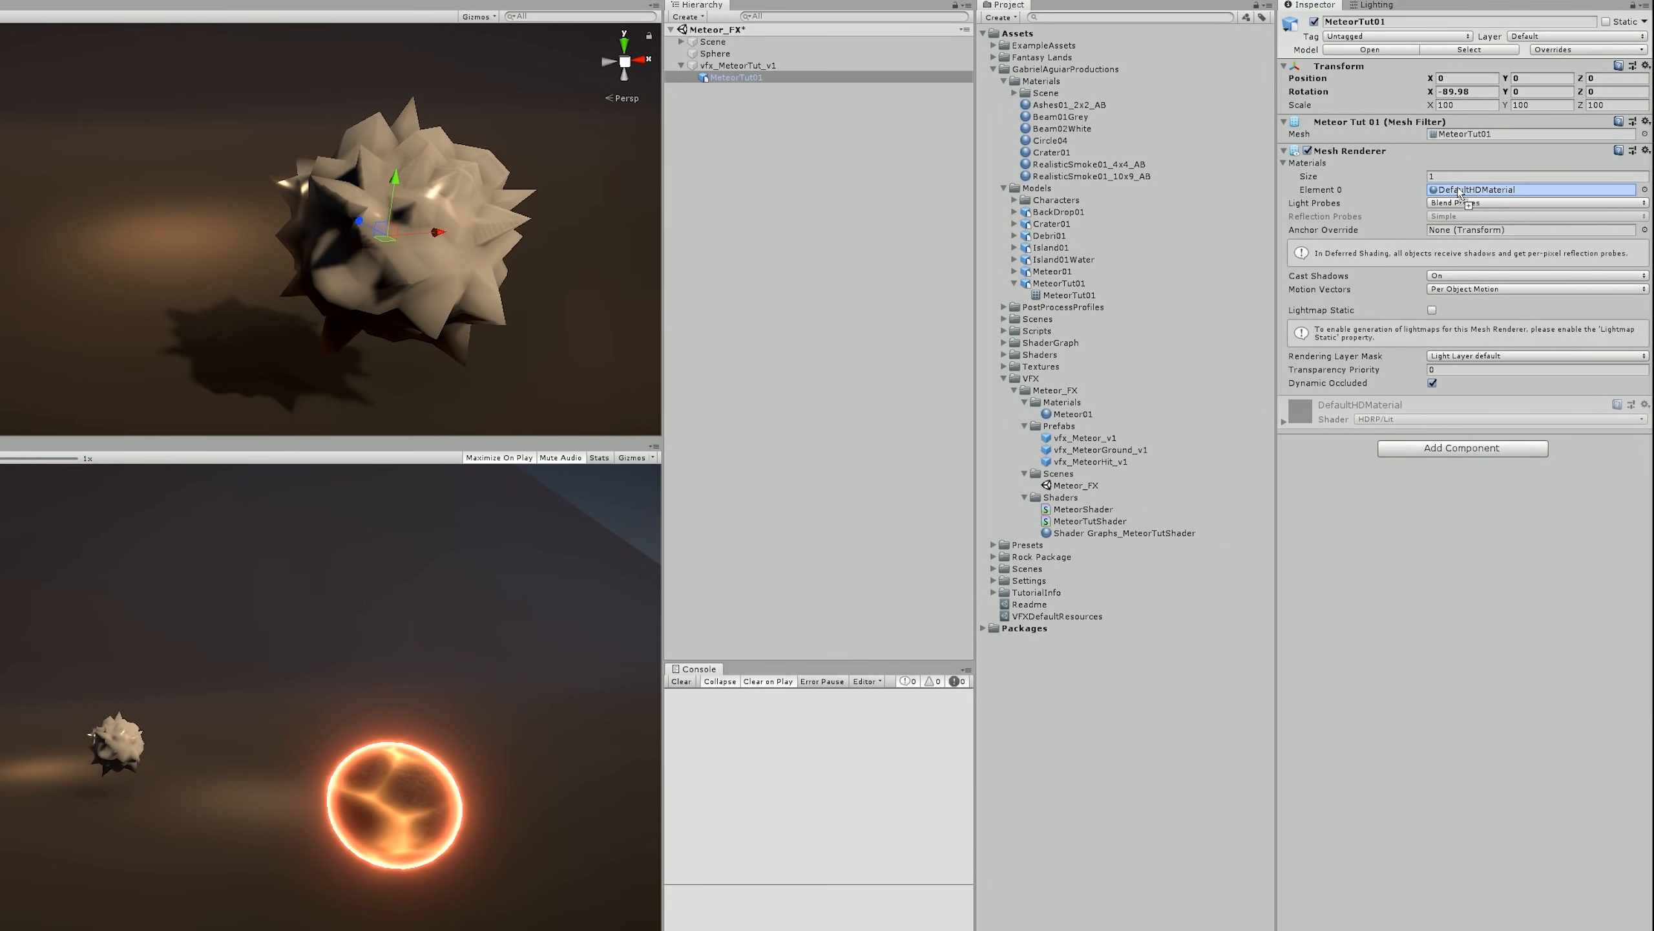
- Assign the Shader Graphs_MeteorTutShader material to the MeteorTut01 mesh renderer and view the meteor from another angle
{"action": "left_click_drag", "start_coordinate": [1458, 189], "coordinate": [1459, 189]}
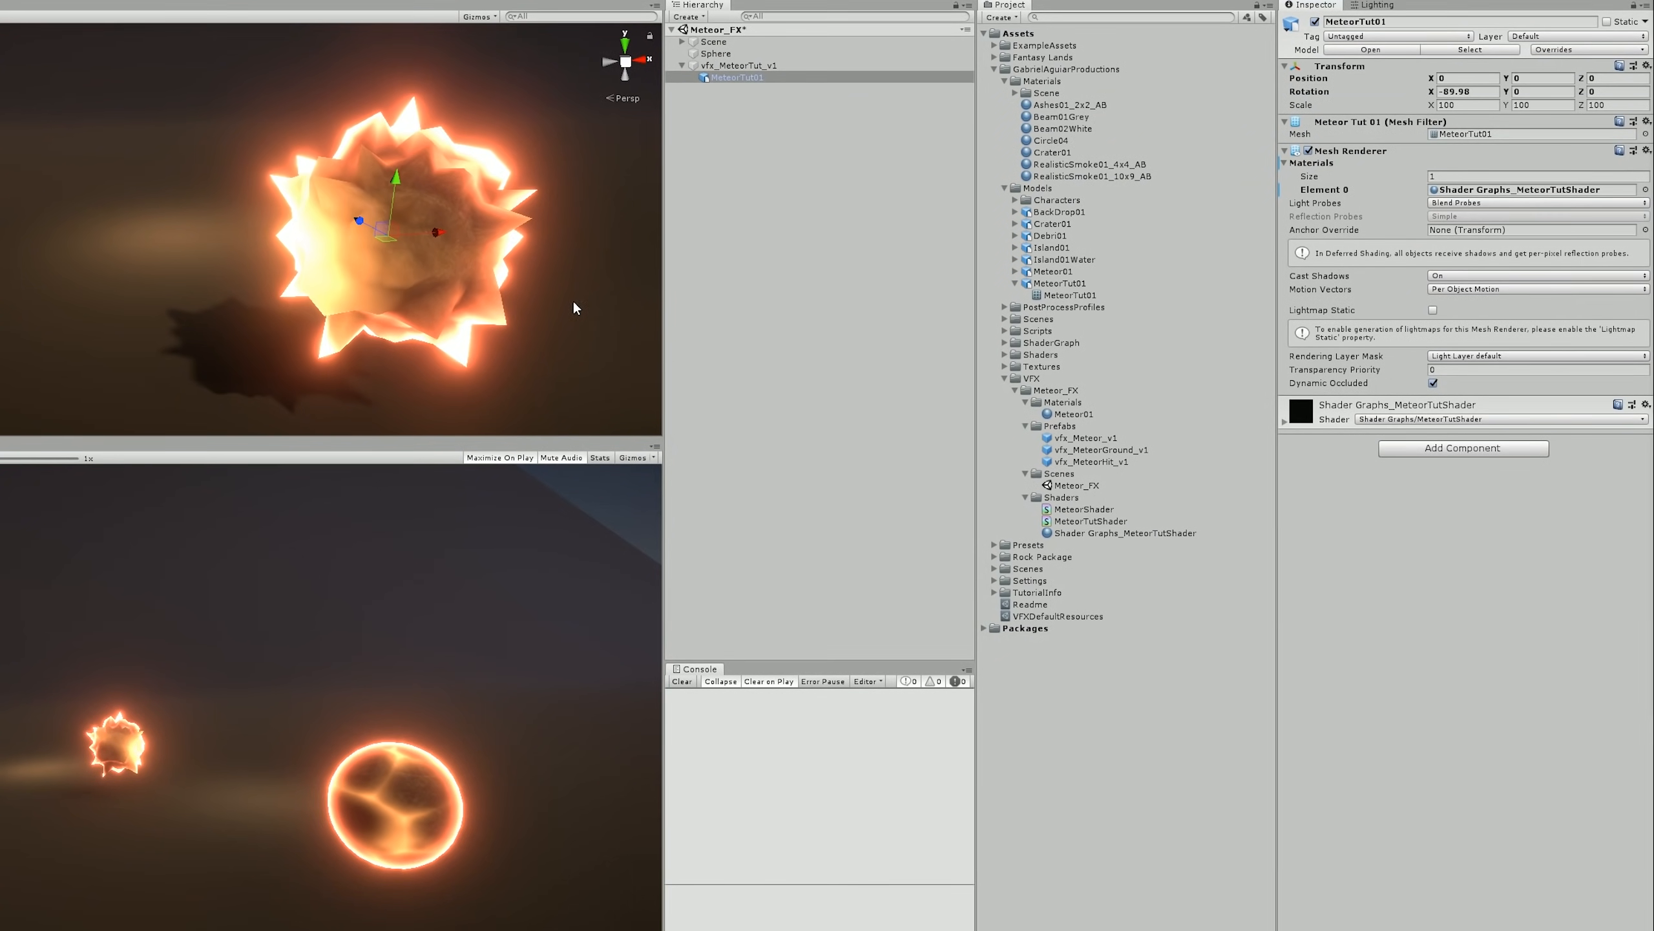
{"action": "left_click_drag", "start_coordinate": [510, 285], "coordinate": [600, 266], "text": "alt"}
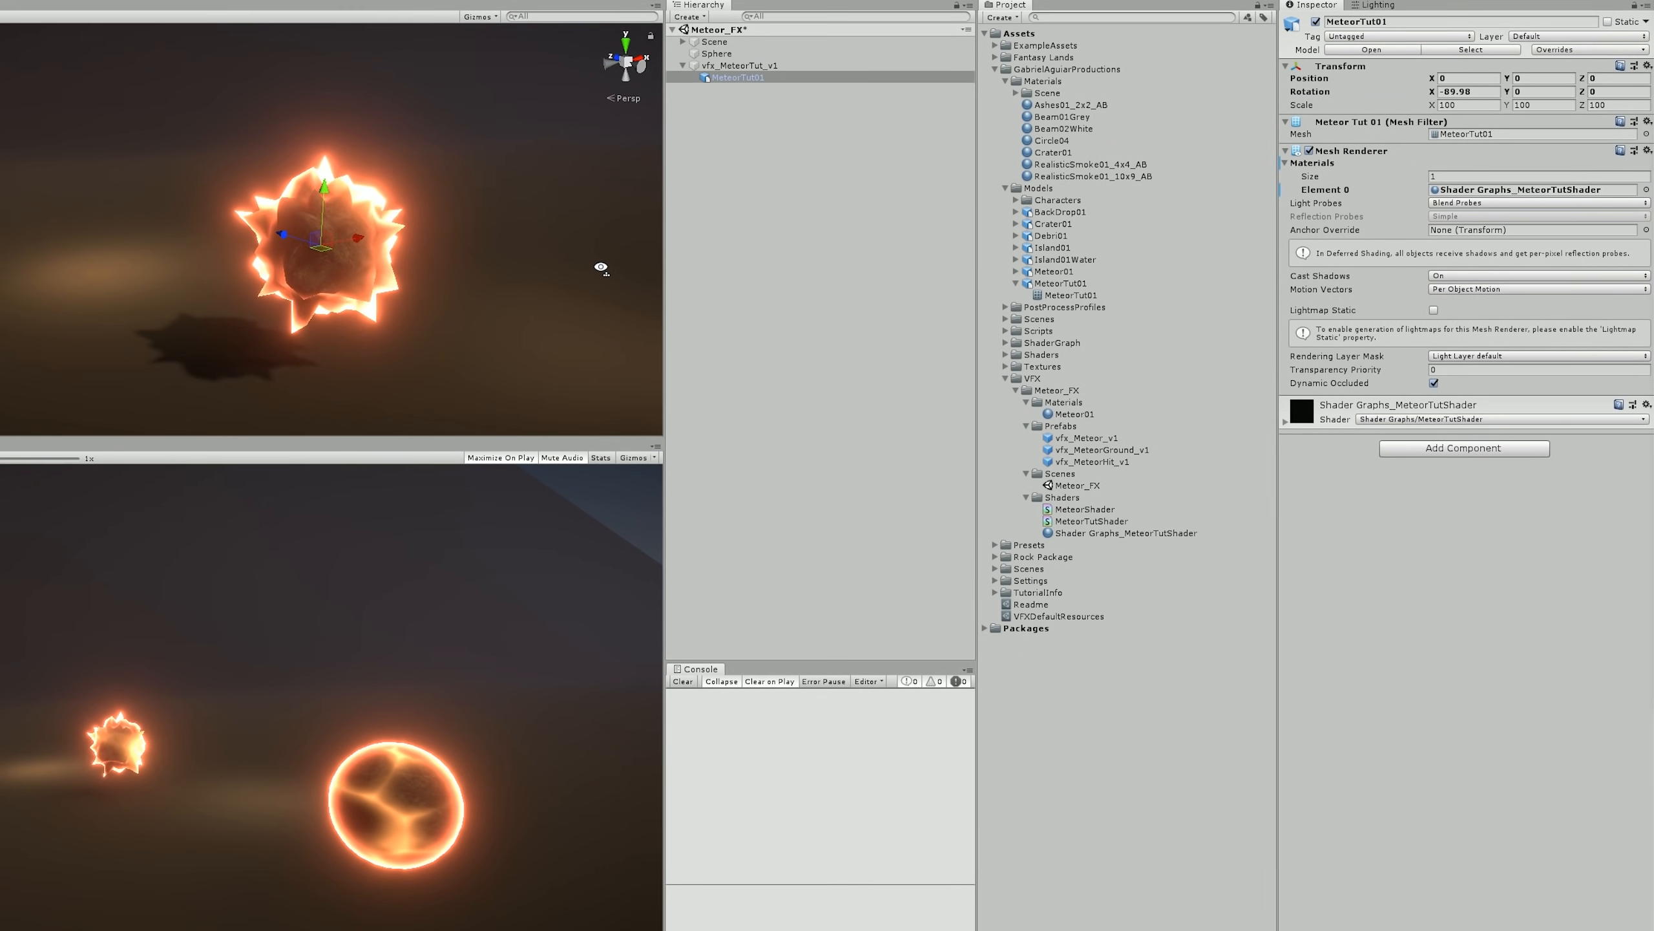
{"action": "right_click_drag", "start_coordinate": [601, 267], "coordinate": [594, 274]}
{"action": "key", "text": "d"}
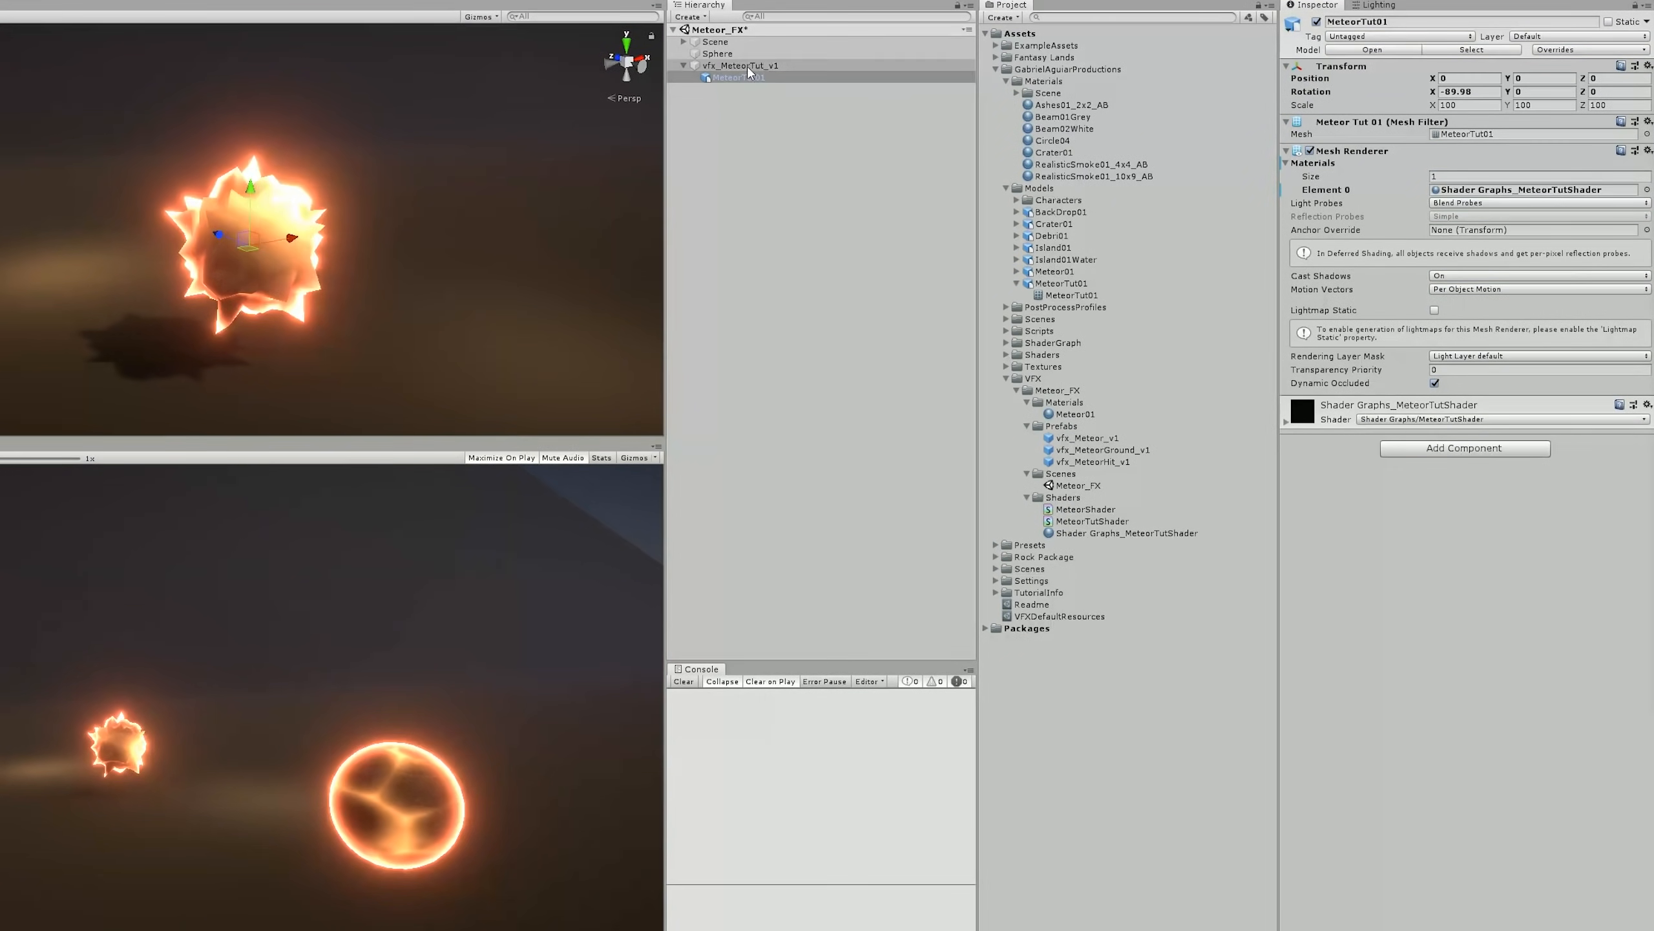
- Delete the Sphere from the scene and save vfx_MeteorTut_v1 as a prefab in Meteor_FX's Prefabs folder
{"action": "left_click", "coordinate": [765, 52]}
{"action": "key", "text": "Delete"}
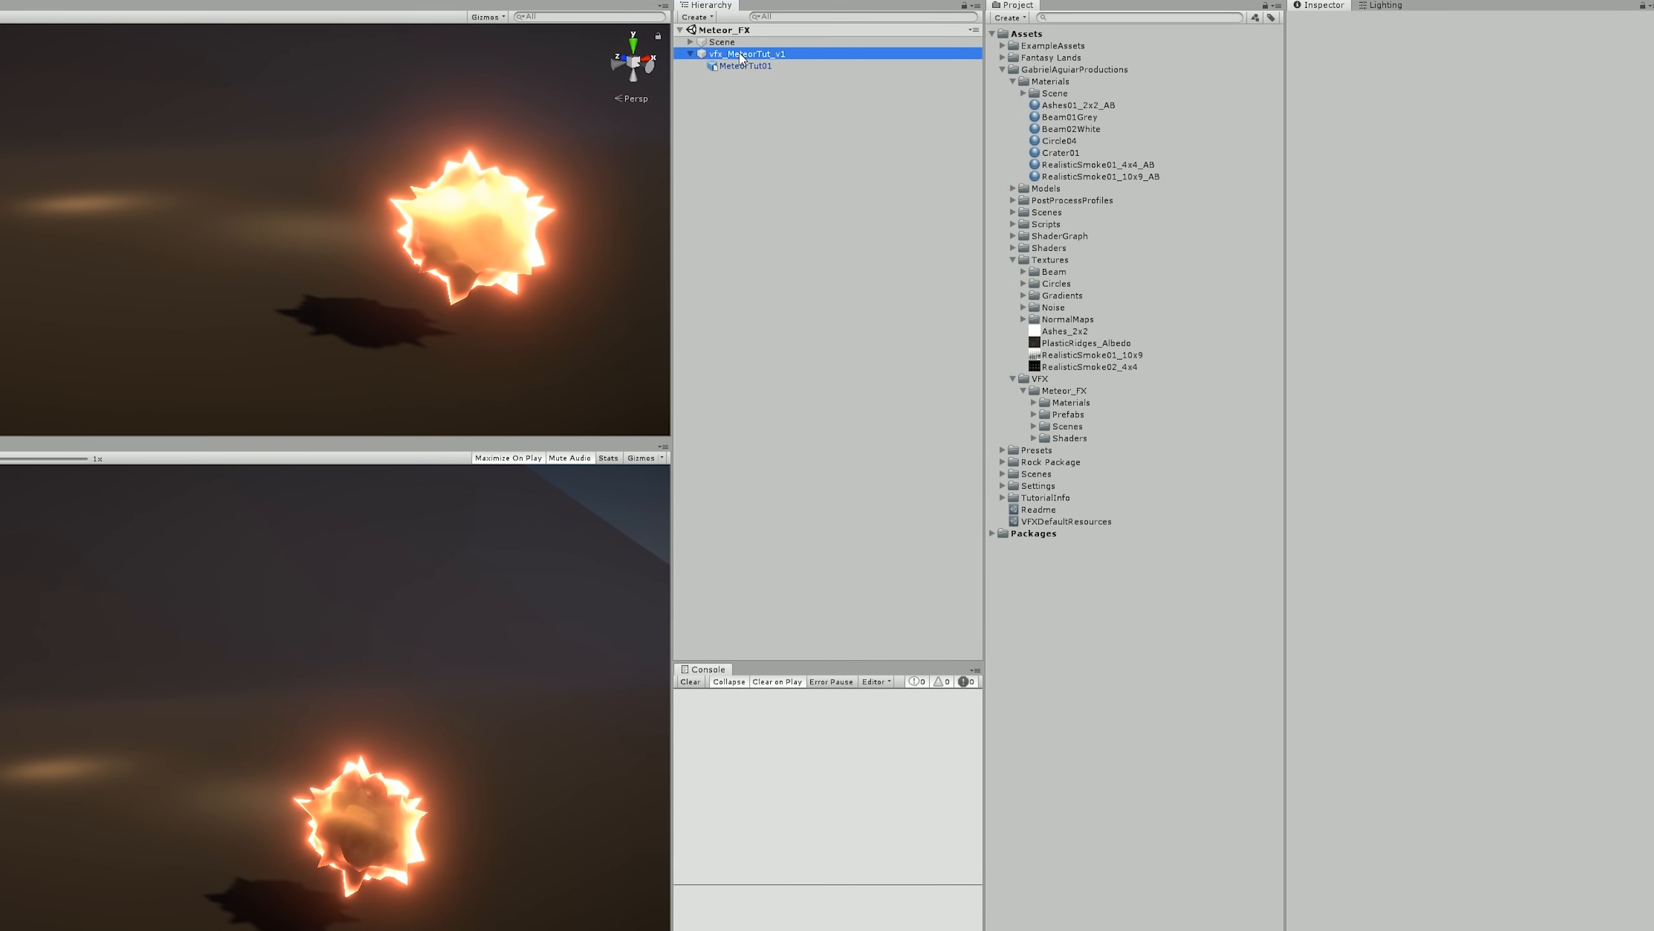
{"action": "left_click_drag", "start_coordinate": [742, 57], "coordinate": [1063, 418]}
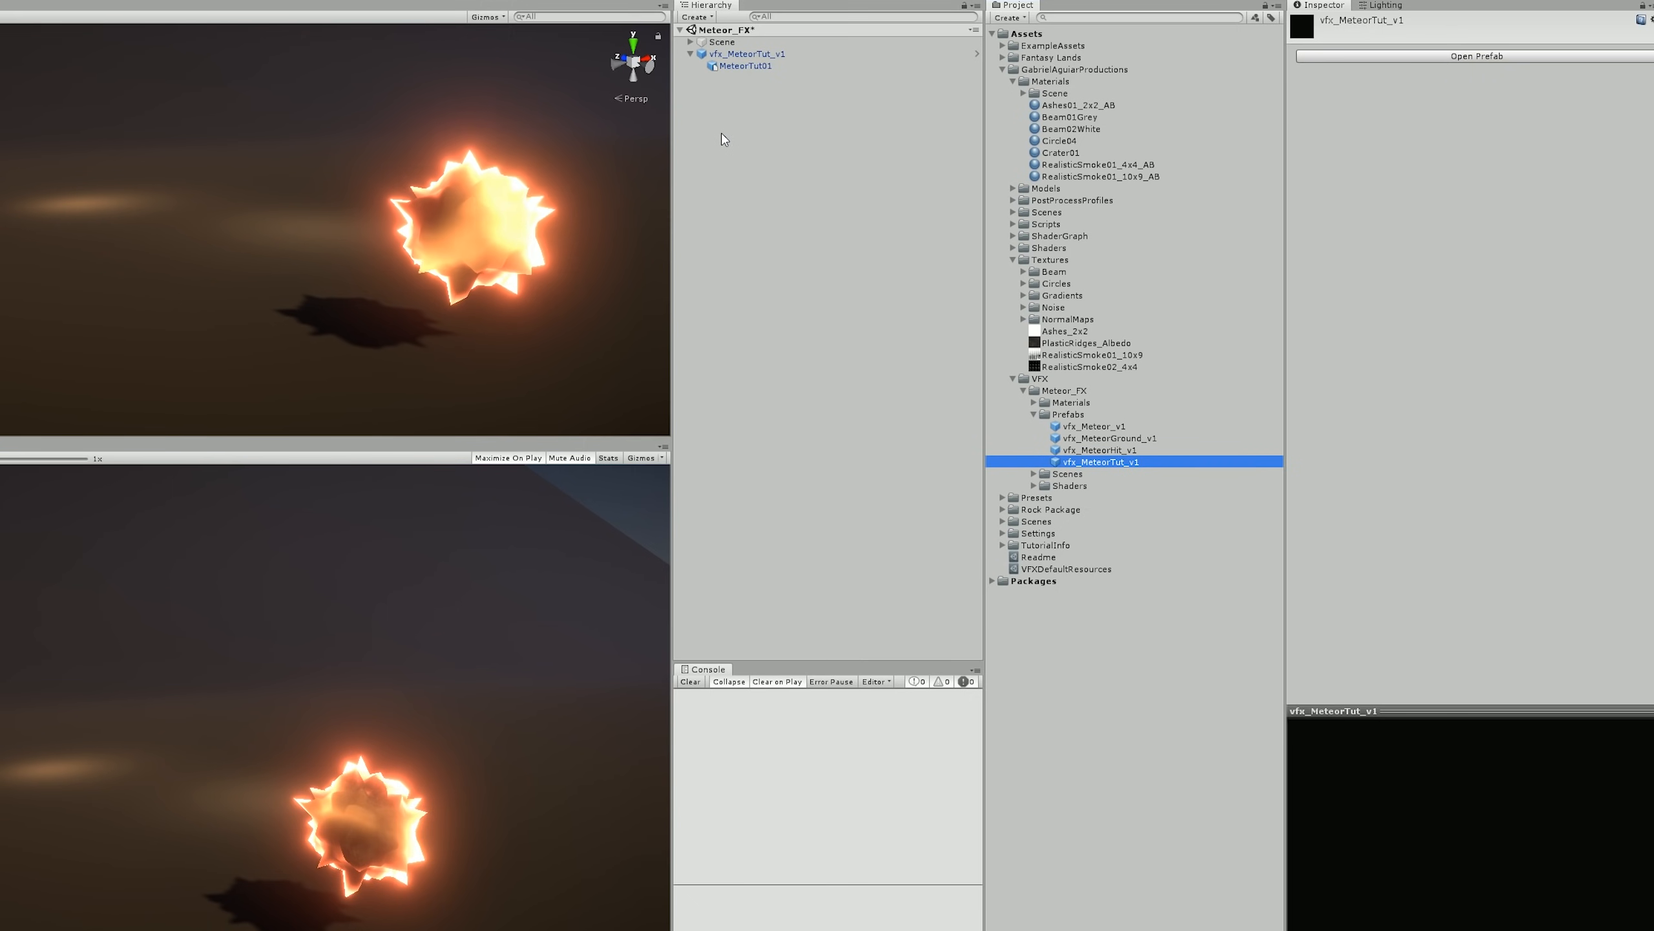
{"action": "left_click", "coordinate": [747, 58]}
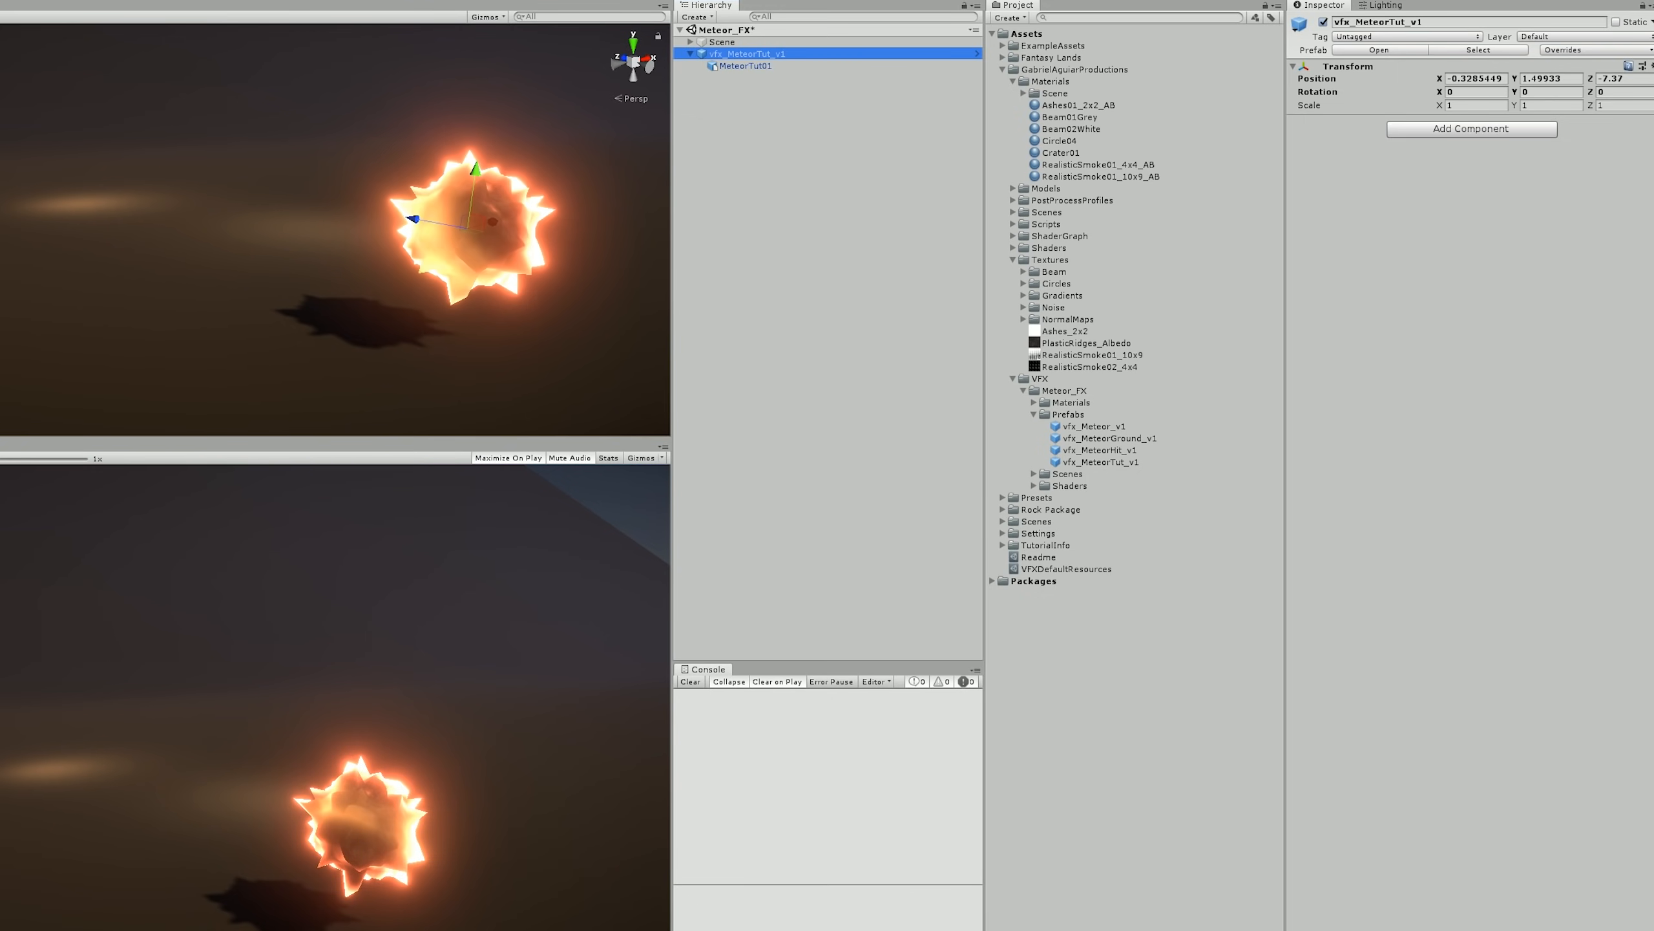
- Open the RealisticSmoke02_4x4 texture in Windows Photo Viewer and enlarge the window to examine the smoke frames
{"action": "left_click", "coordinate": [1074, 369]}
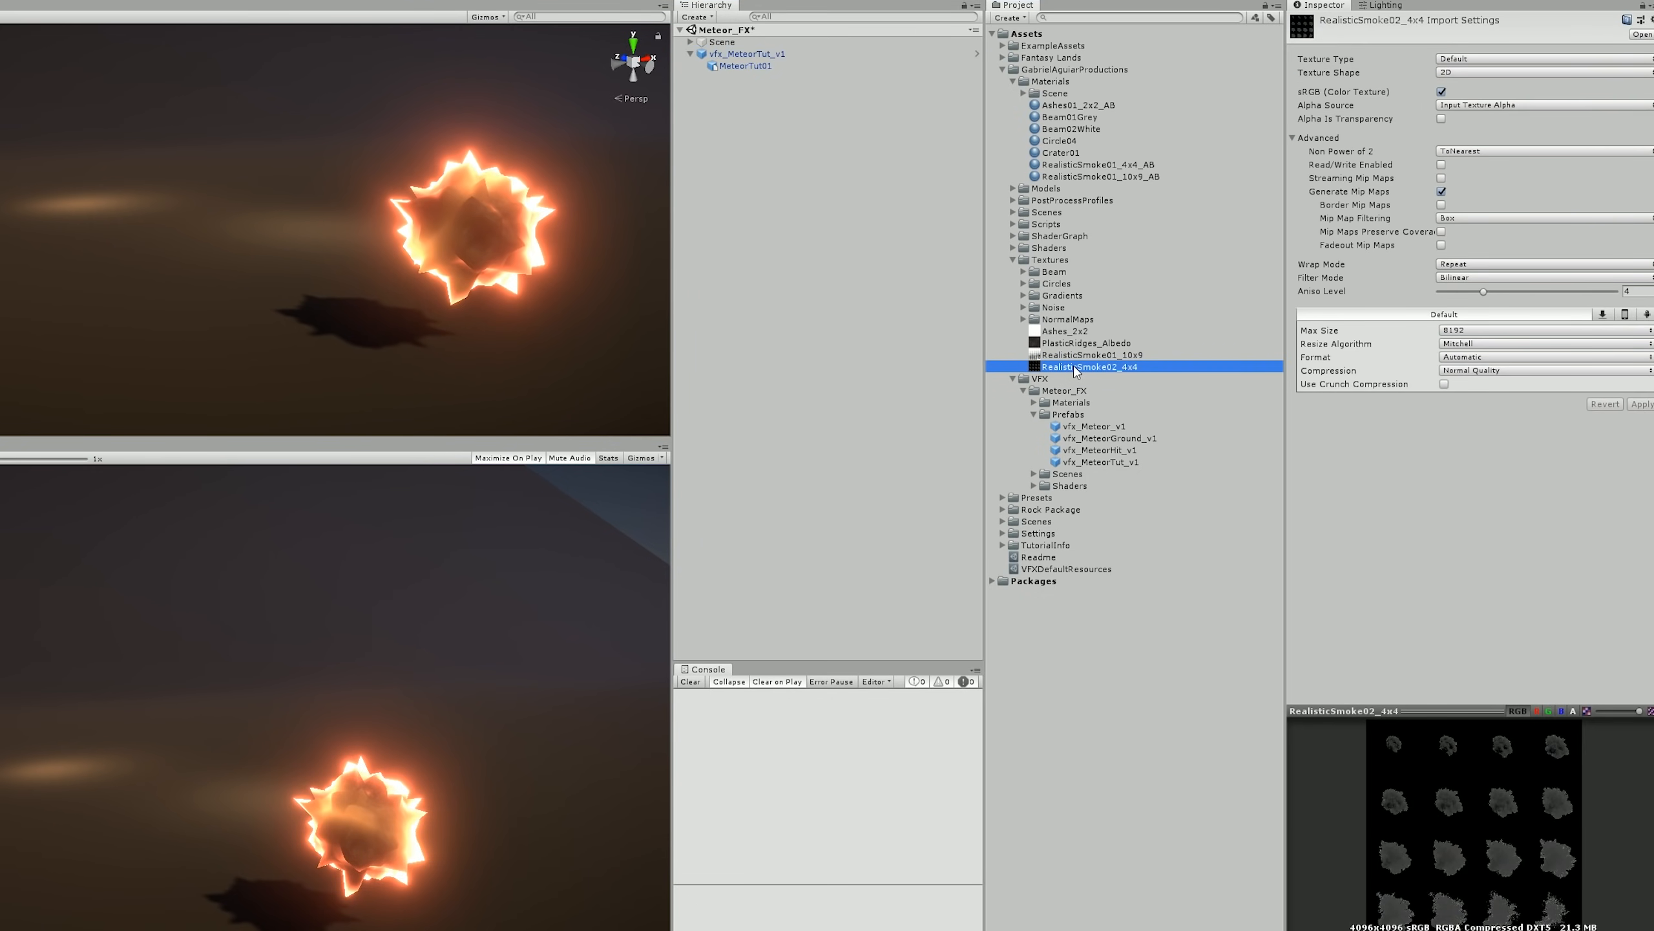
{"action": "double_click", "coordinate": [1075, 369]}
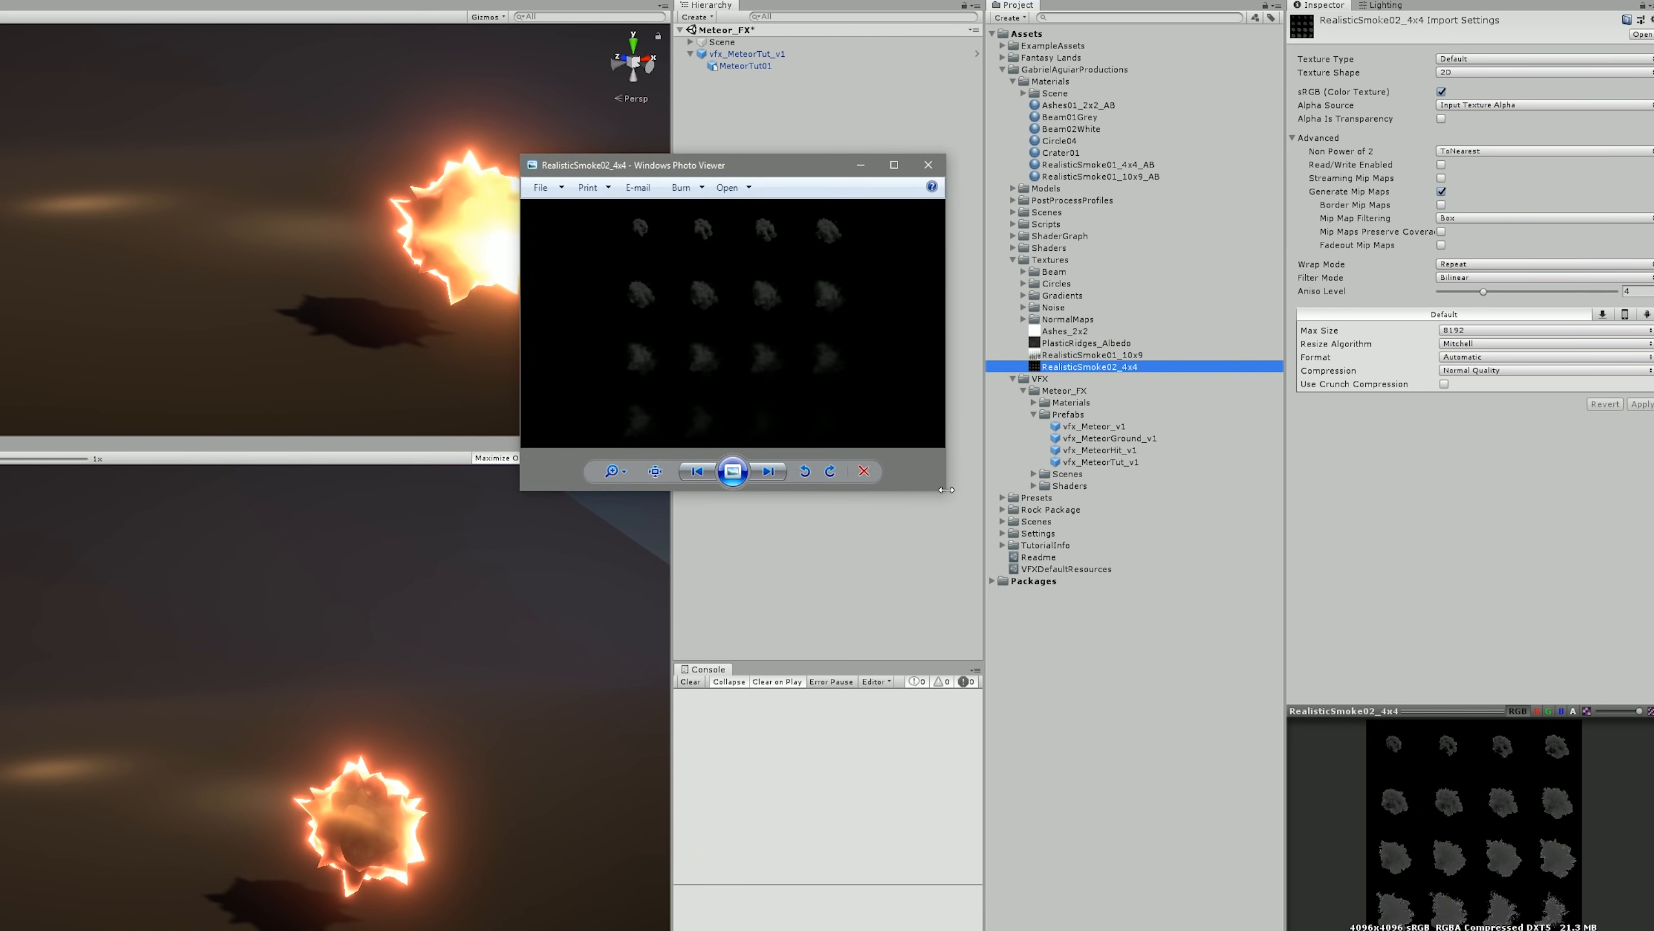
{"action": "left_click_drag", "start_coordinate": [946, 493], "coordinate": [1222, 840]}
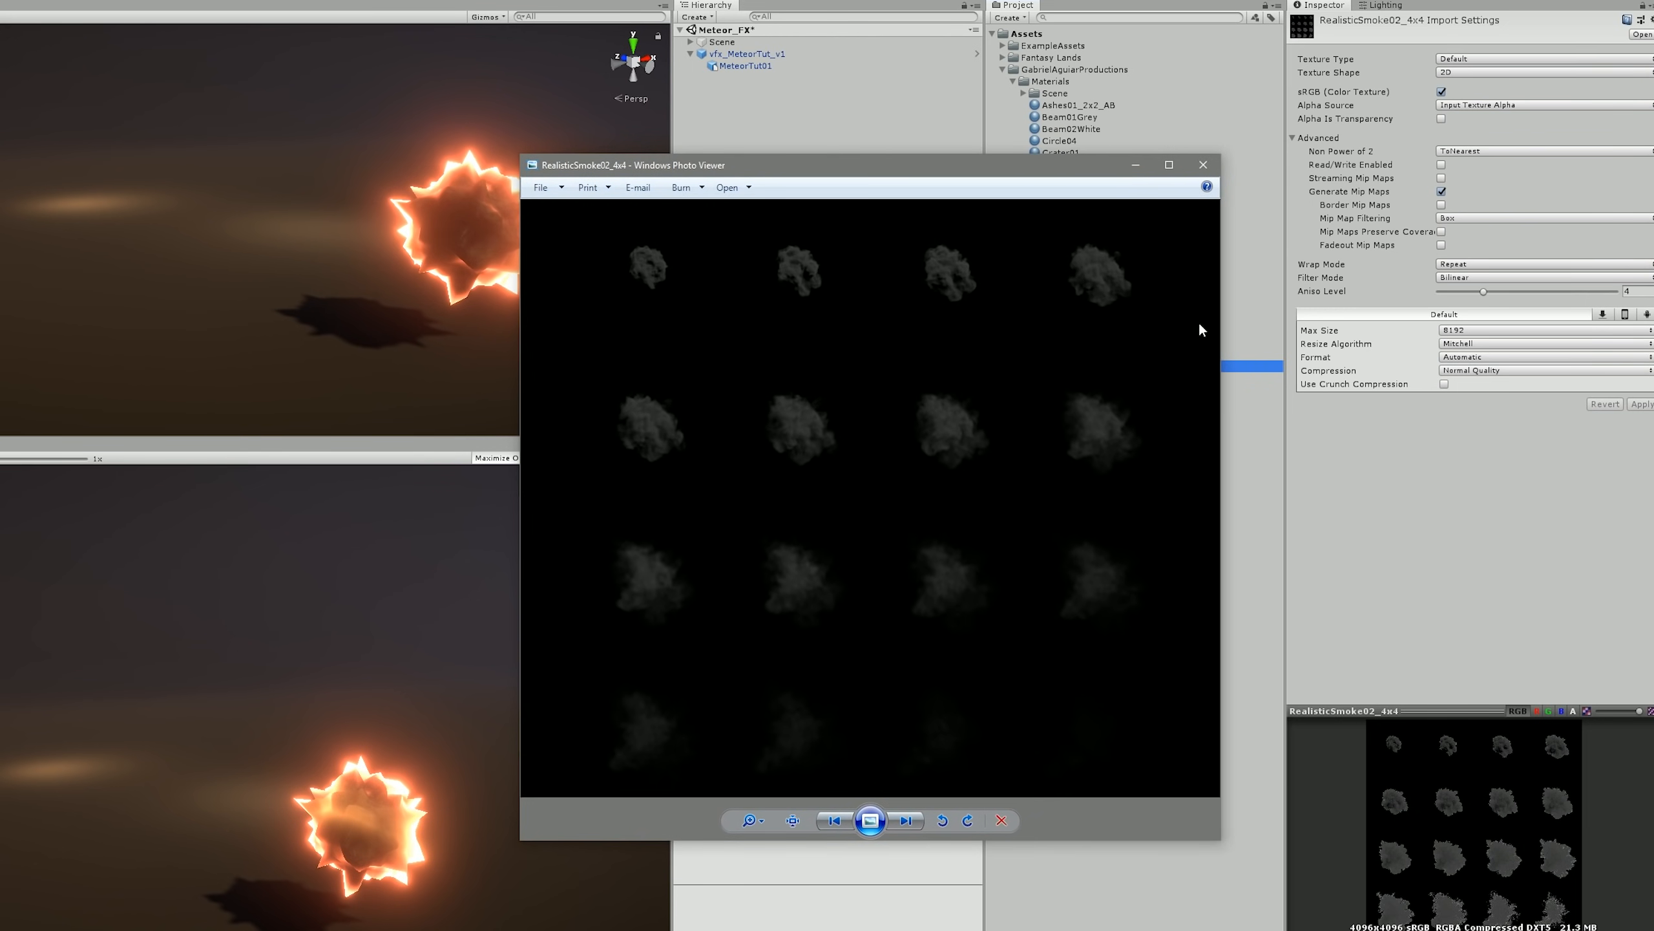
- Close the smoke texture view and check which particle shader the RealisticSmoke01_4x4_AB material uses
{"action": "left_click", "coordinate": [1203, 167]}
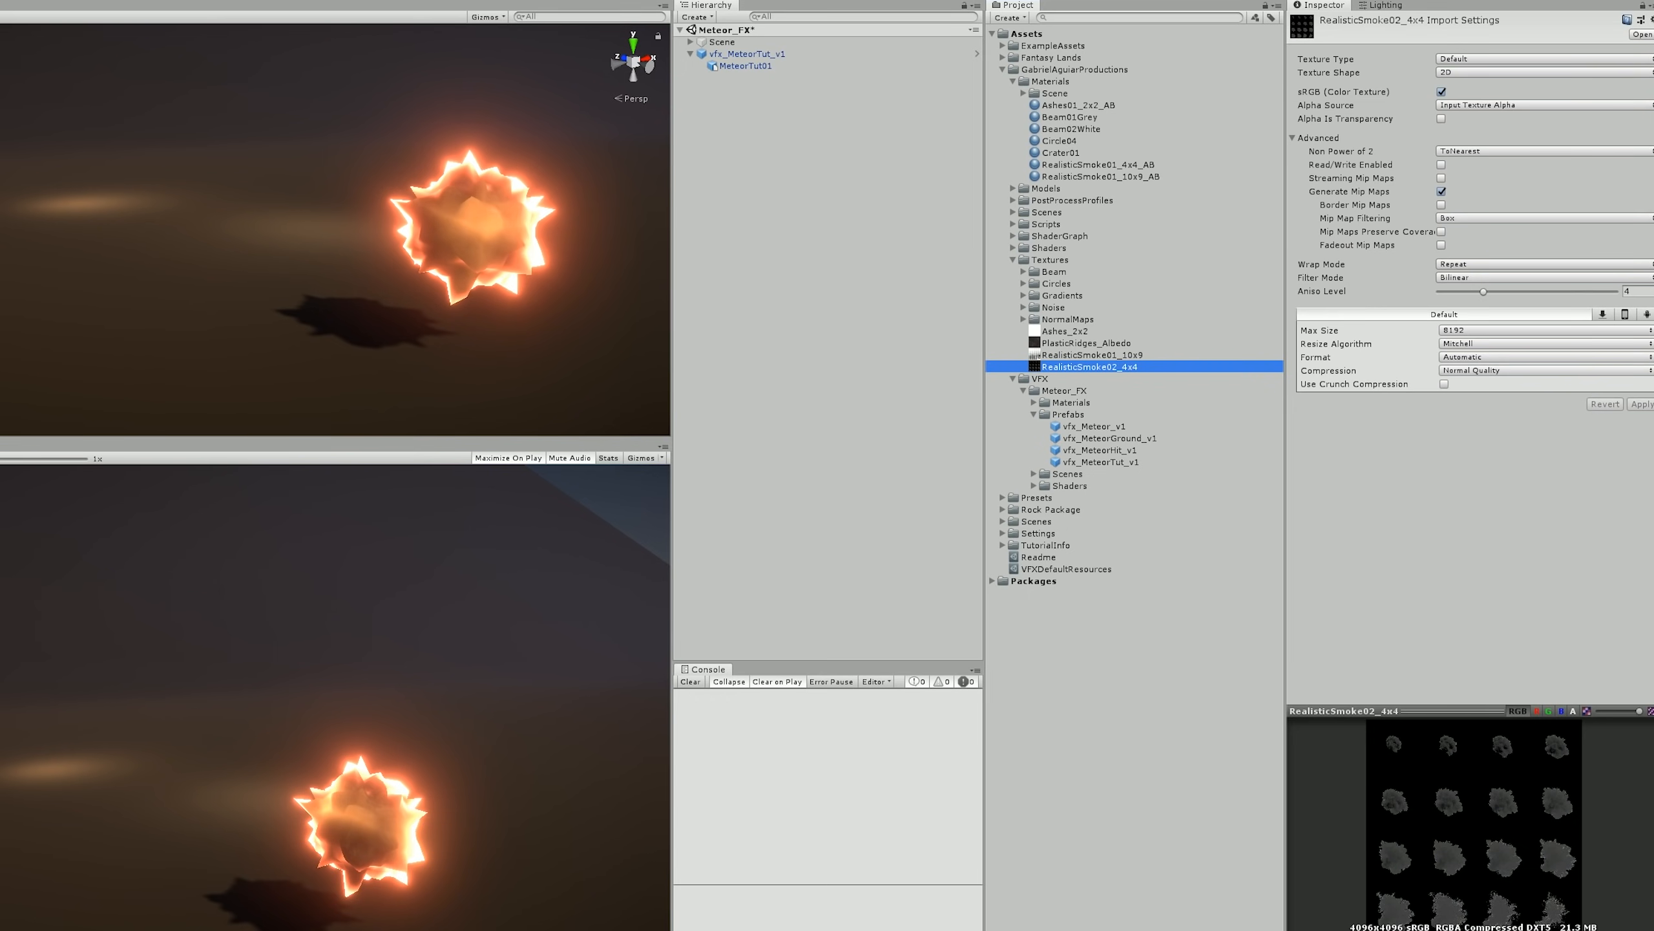
{"action": "left_click", "coordinate": [1123, 165]}
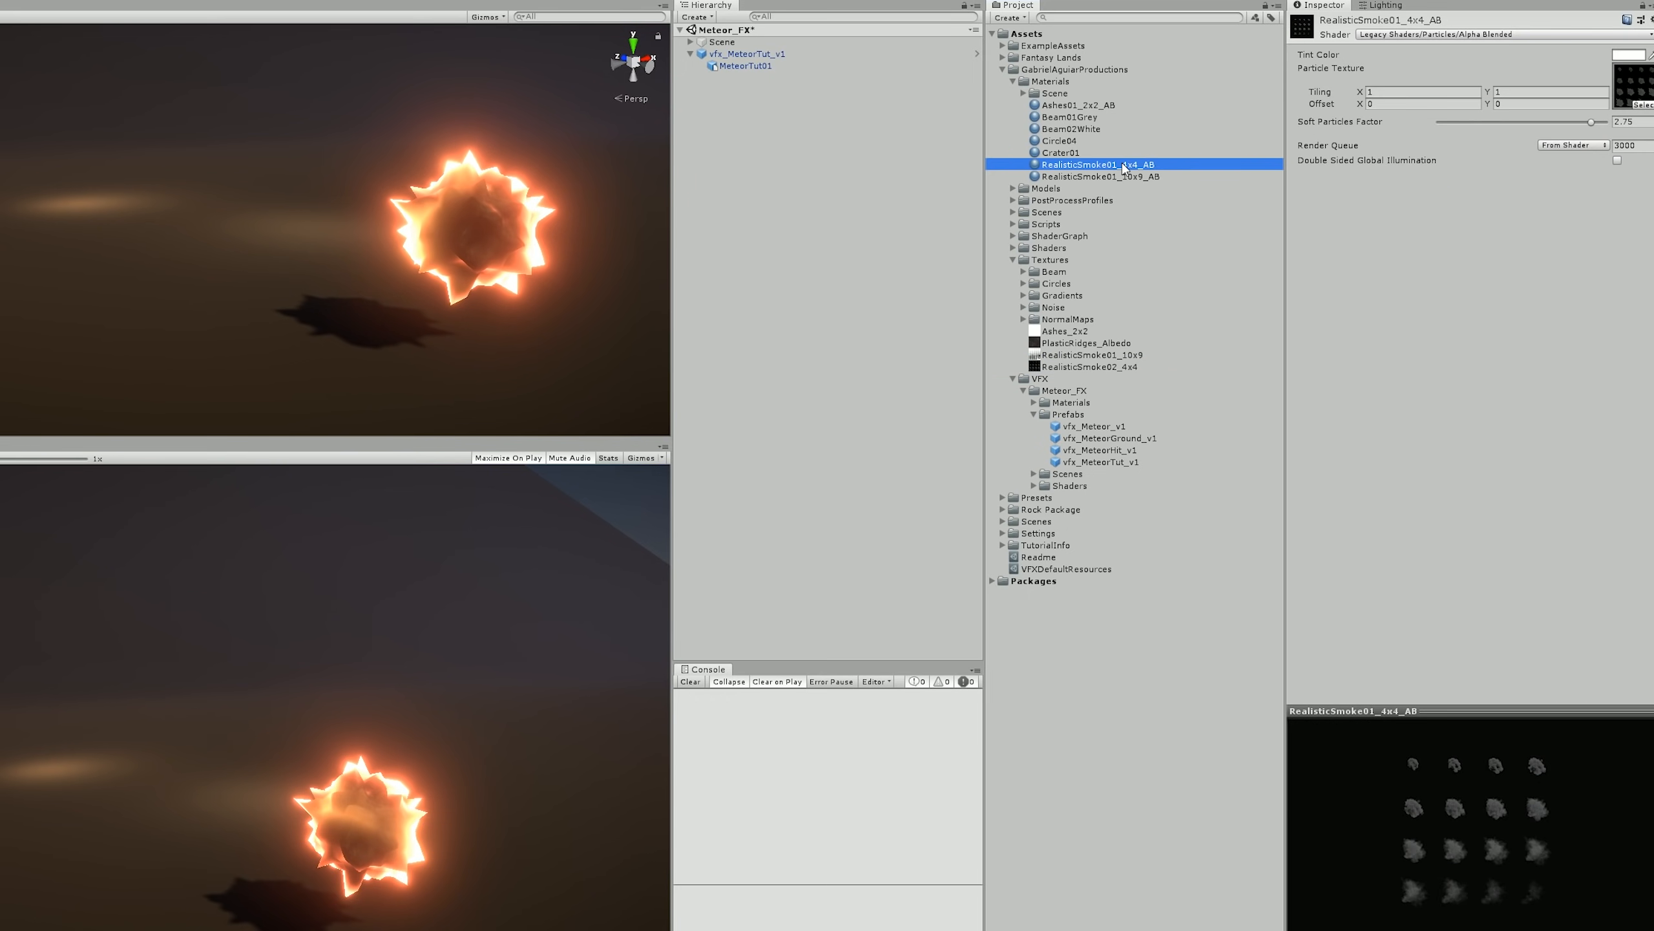
{"action": "left_click", "coordinate": [1384, 34]}
{"action": "mouse_move", "coordinate": [1444, 385]}
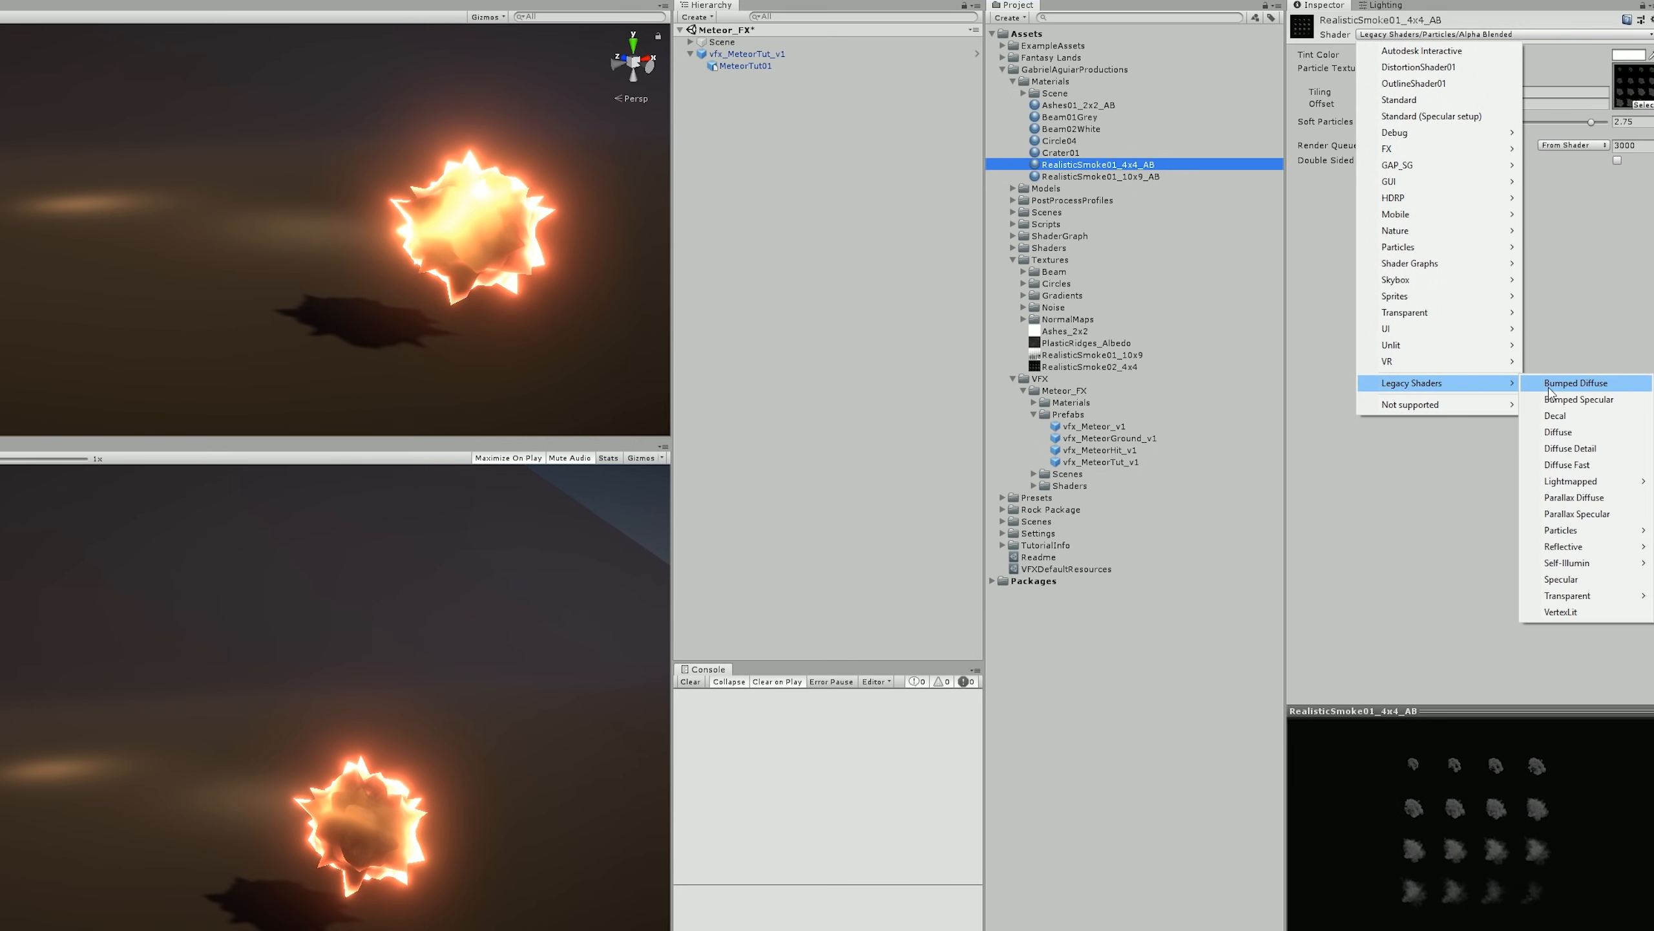
{"action": "mouse_move", "coordinate": [1570, 536]}
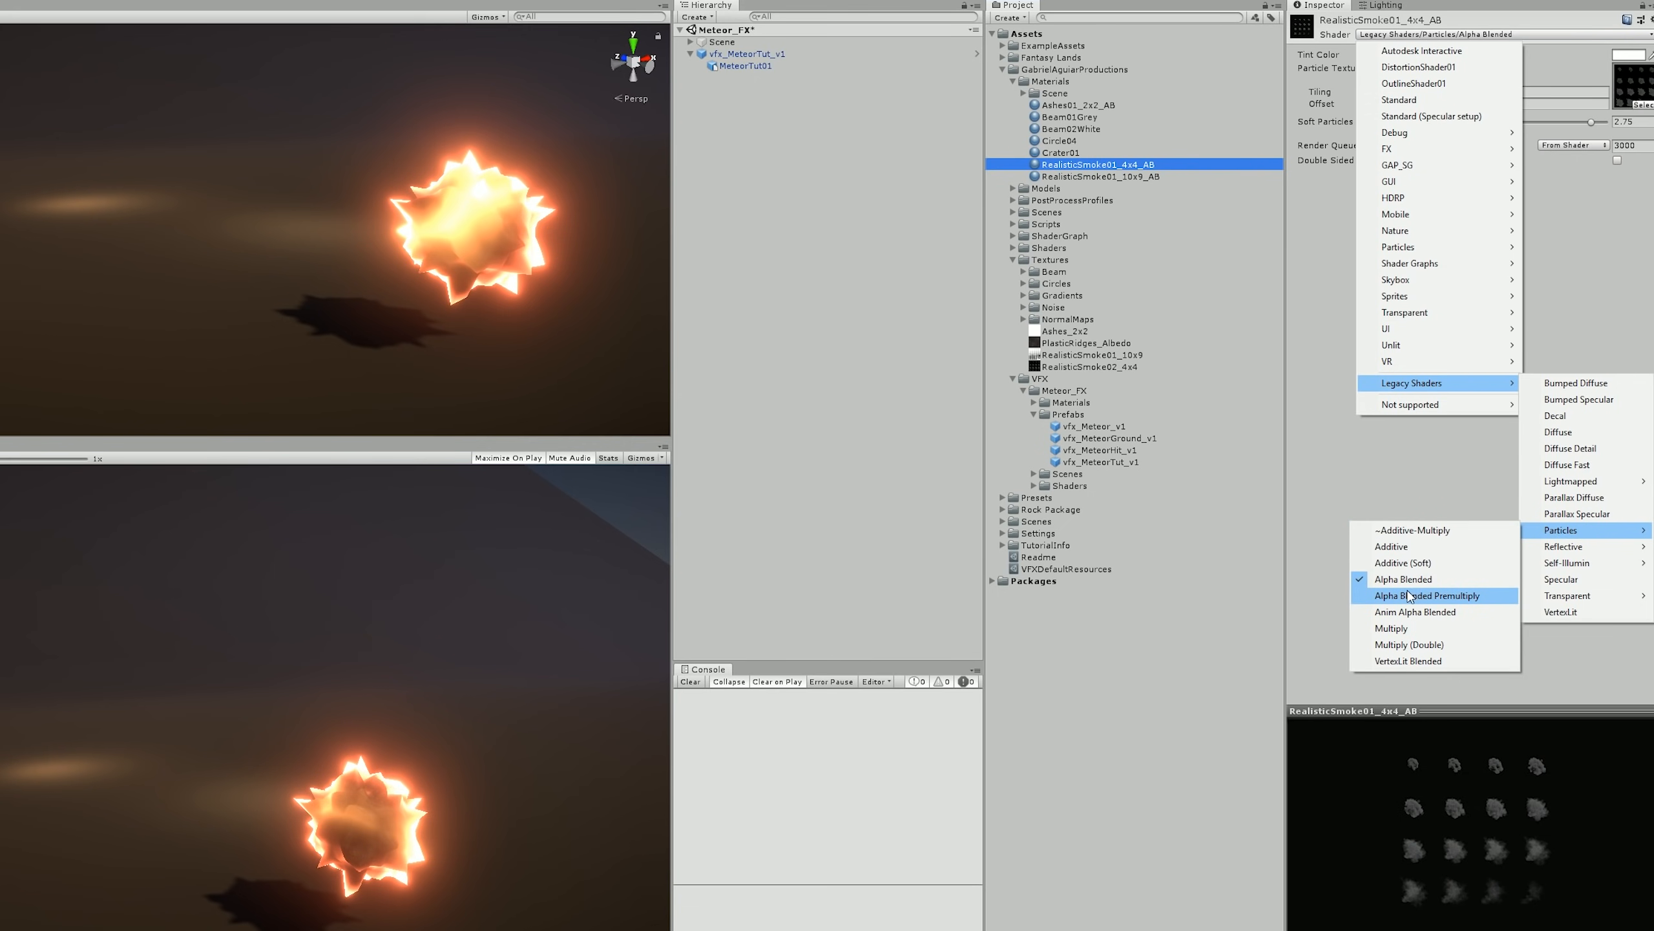
{"action": "left_click", "coordinate": [1303, 433]}
- Add a Particle System as a child of vfx_MeteorTut_v1 and assign the RealisticSmoke01_4x4_AB material to its renderer
{"action": "left_click", "coordinate": [751, 56]}
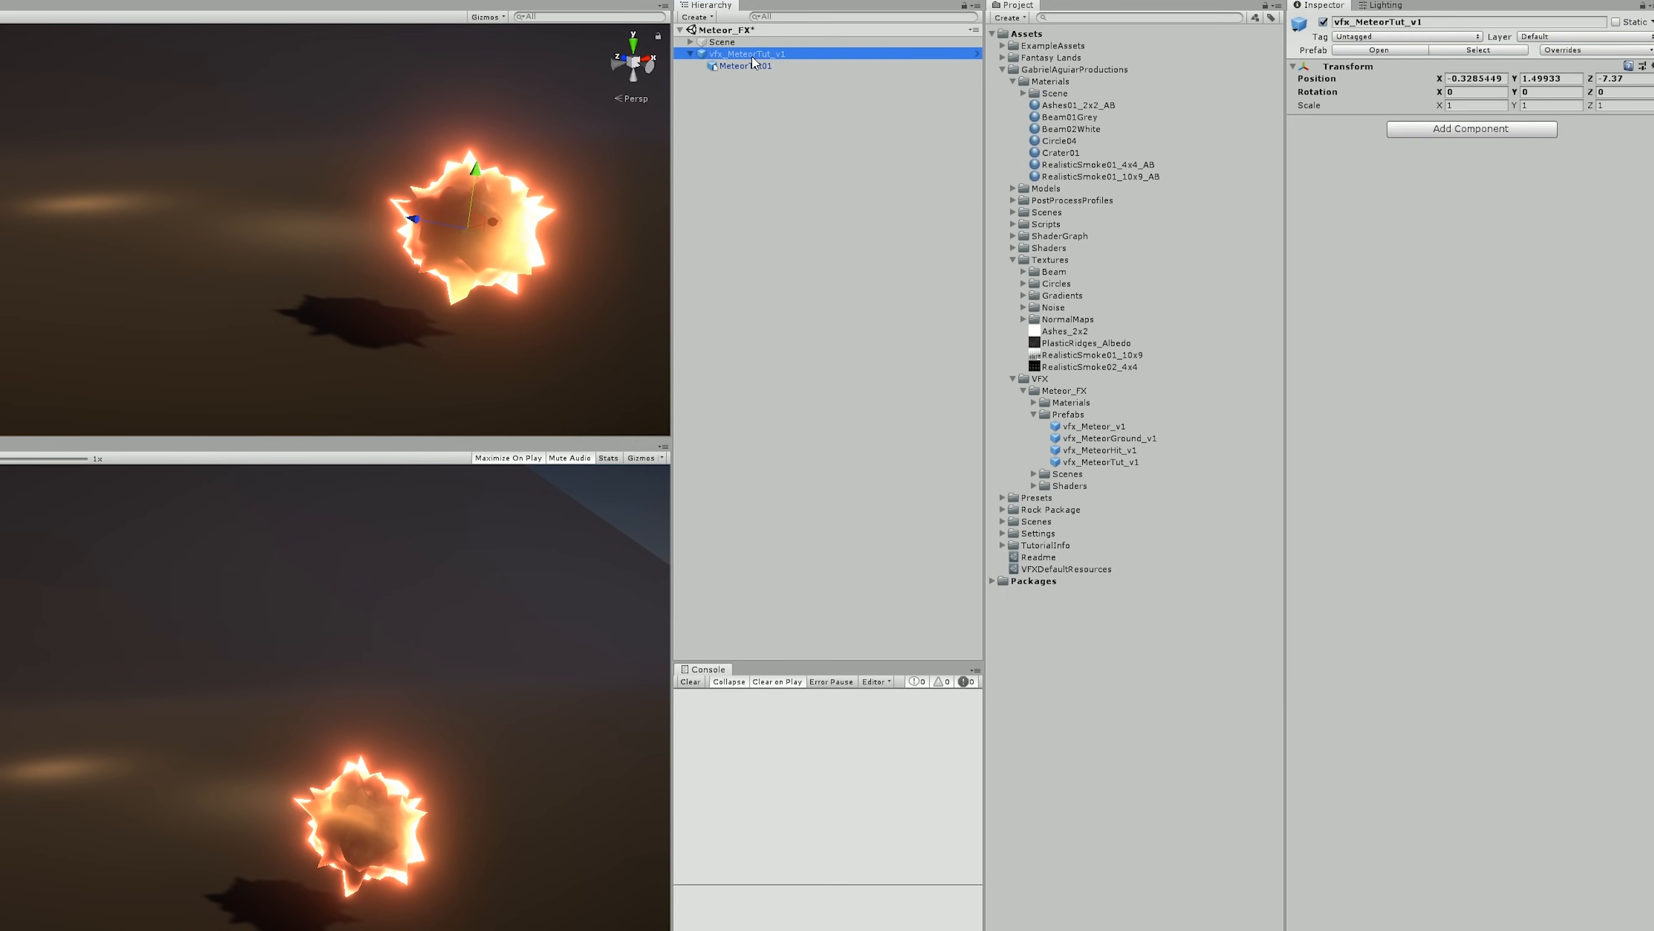
{"action": "right_click", "coordinate": [752, 55]}
{"action": "mouse_move", "coordinate": [818, 283]}
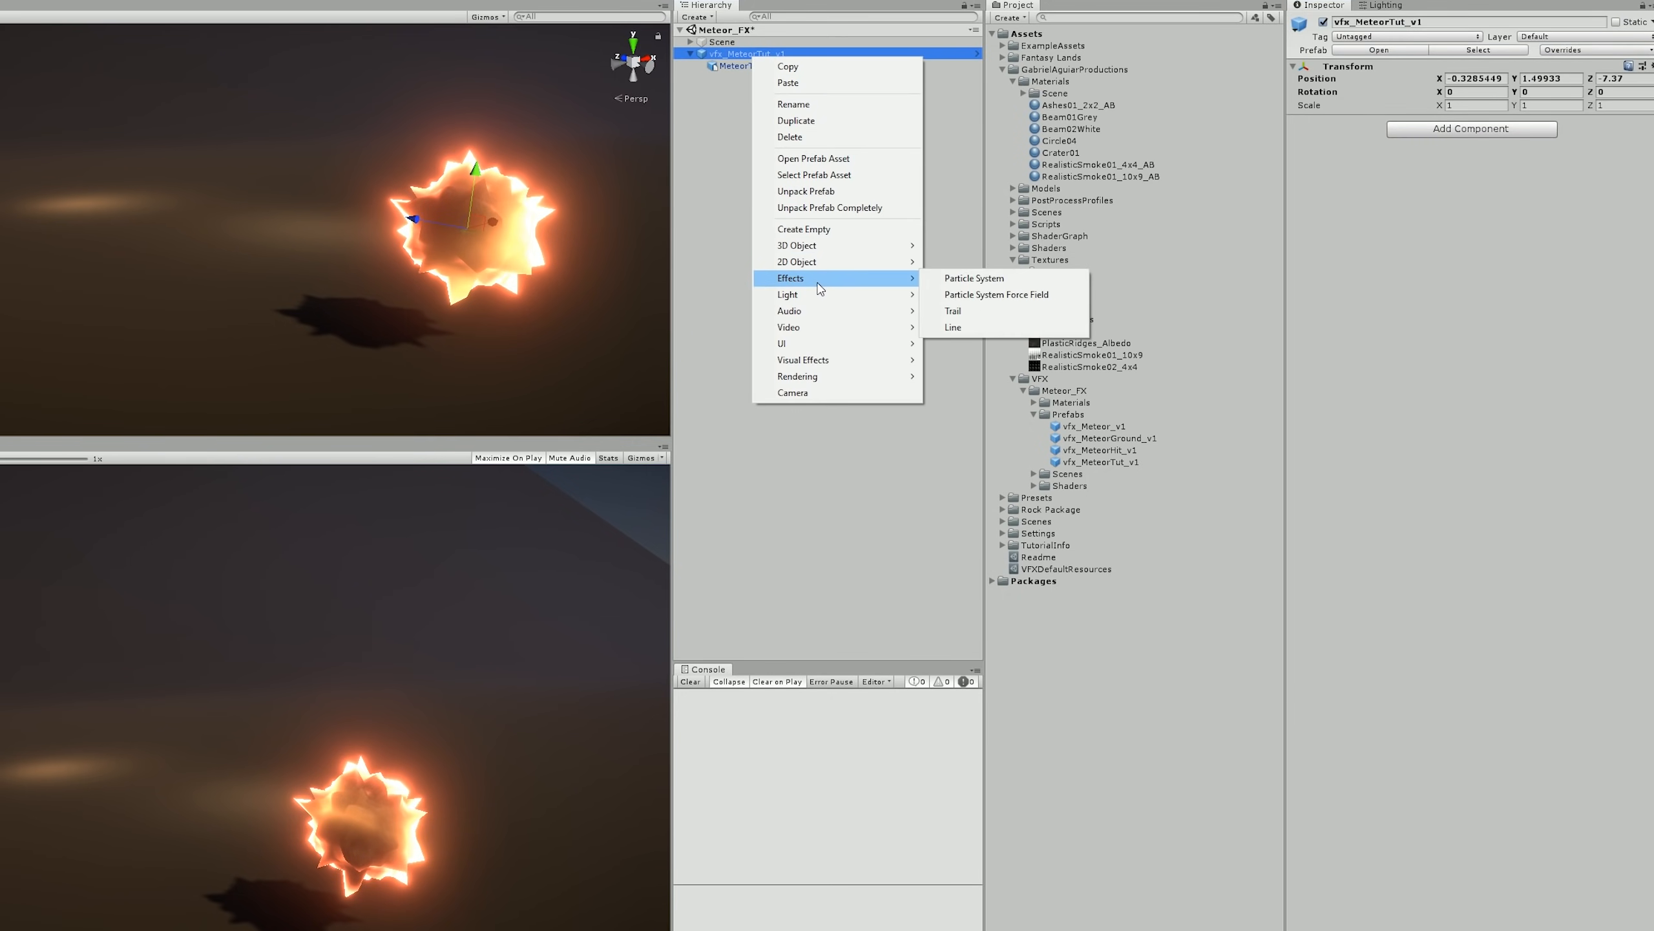
{"action": "left_click", "coordinate": [974, 278]}
{"action": "left_click", "coordinate": [1357, 616]}
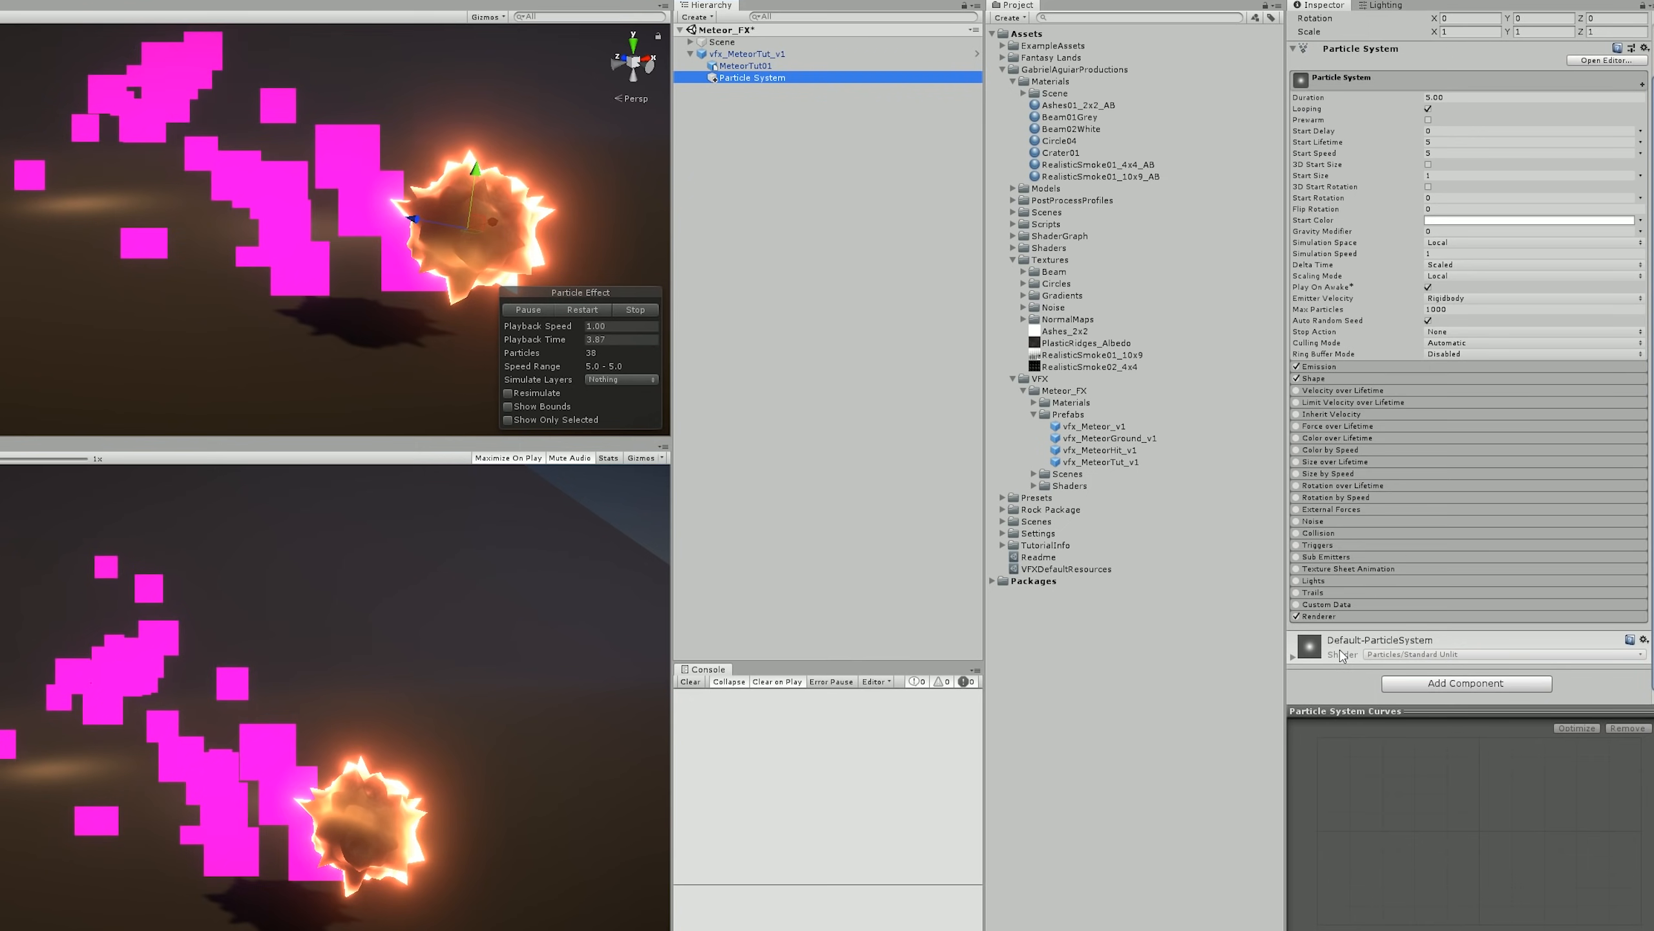
{"action": "left_click_drag", "start_coordinate": [1097, 164], "coordinate": [1483, 653]}
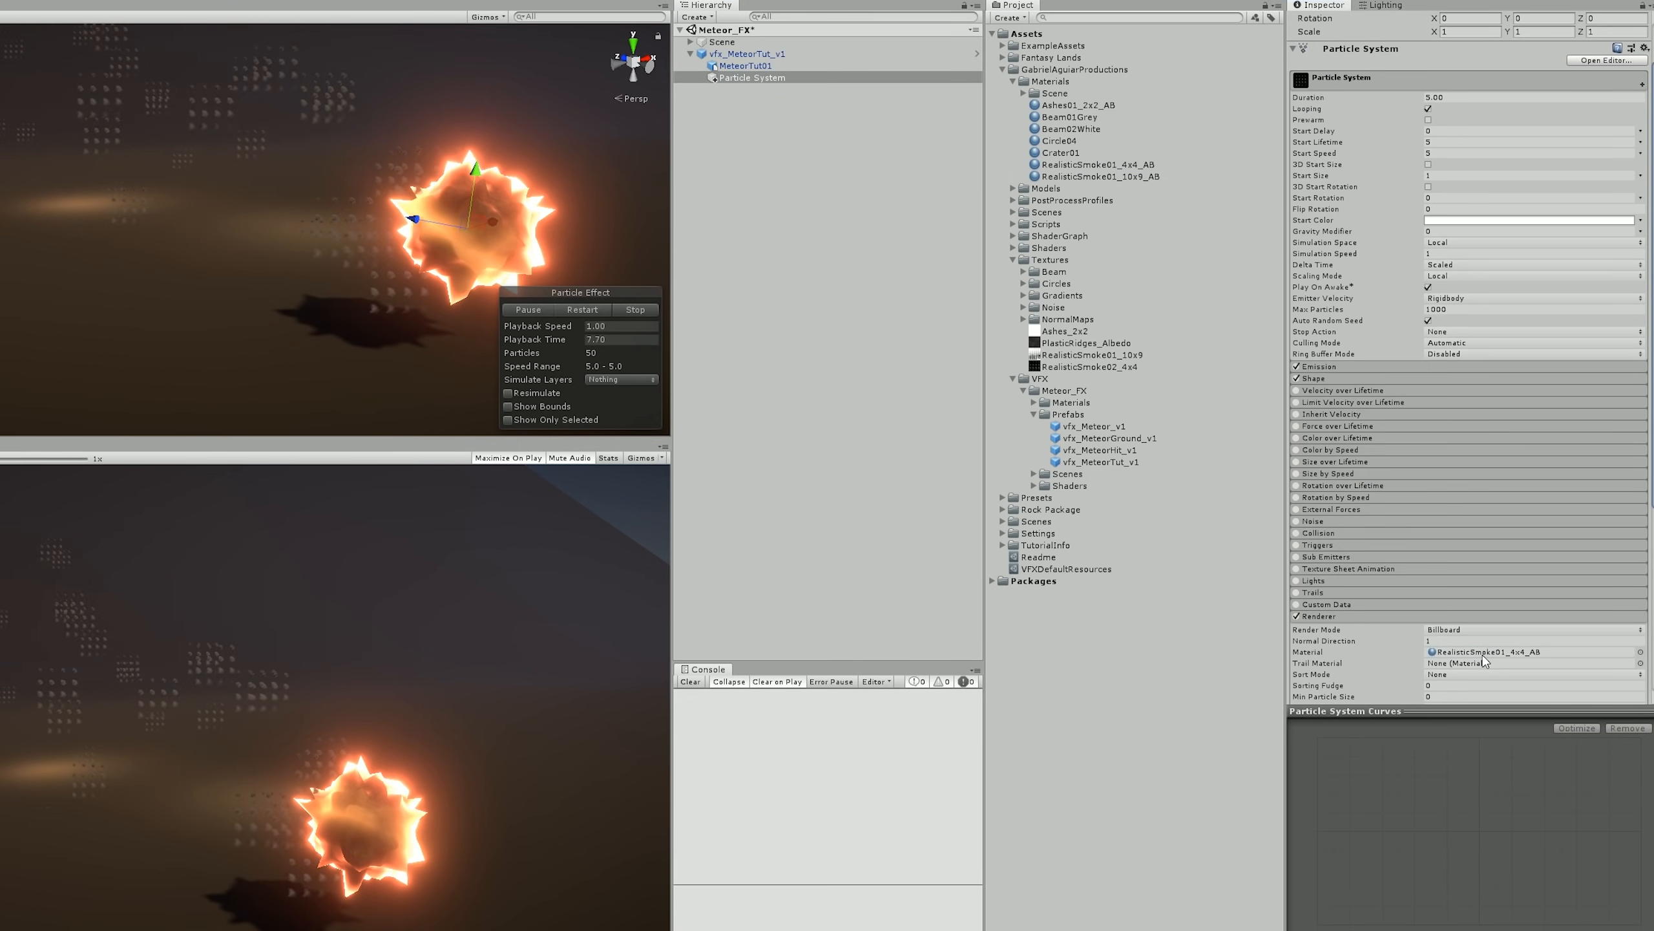
- Enable Texture Sheet Animation with 4 x 4 tiles and set the renderer's Max Particle Size to 3
{"action": "left_click", "coordinate": [1333, 571]}
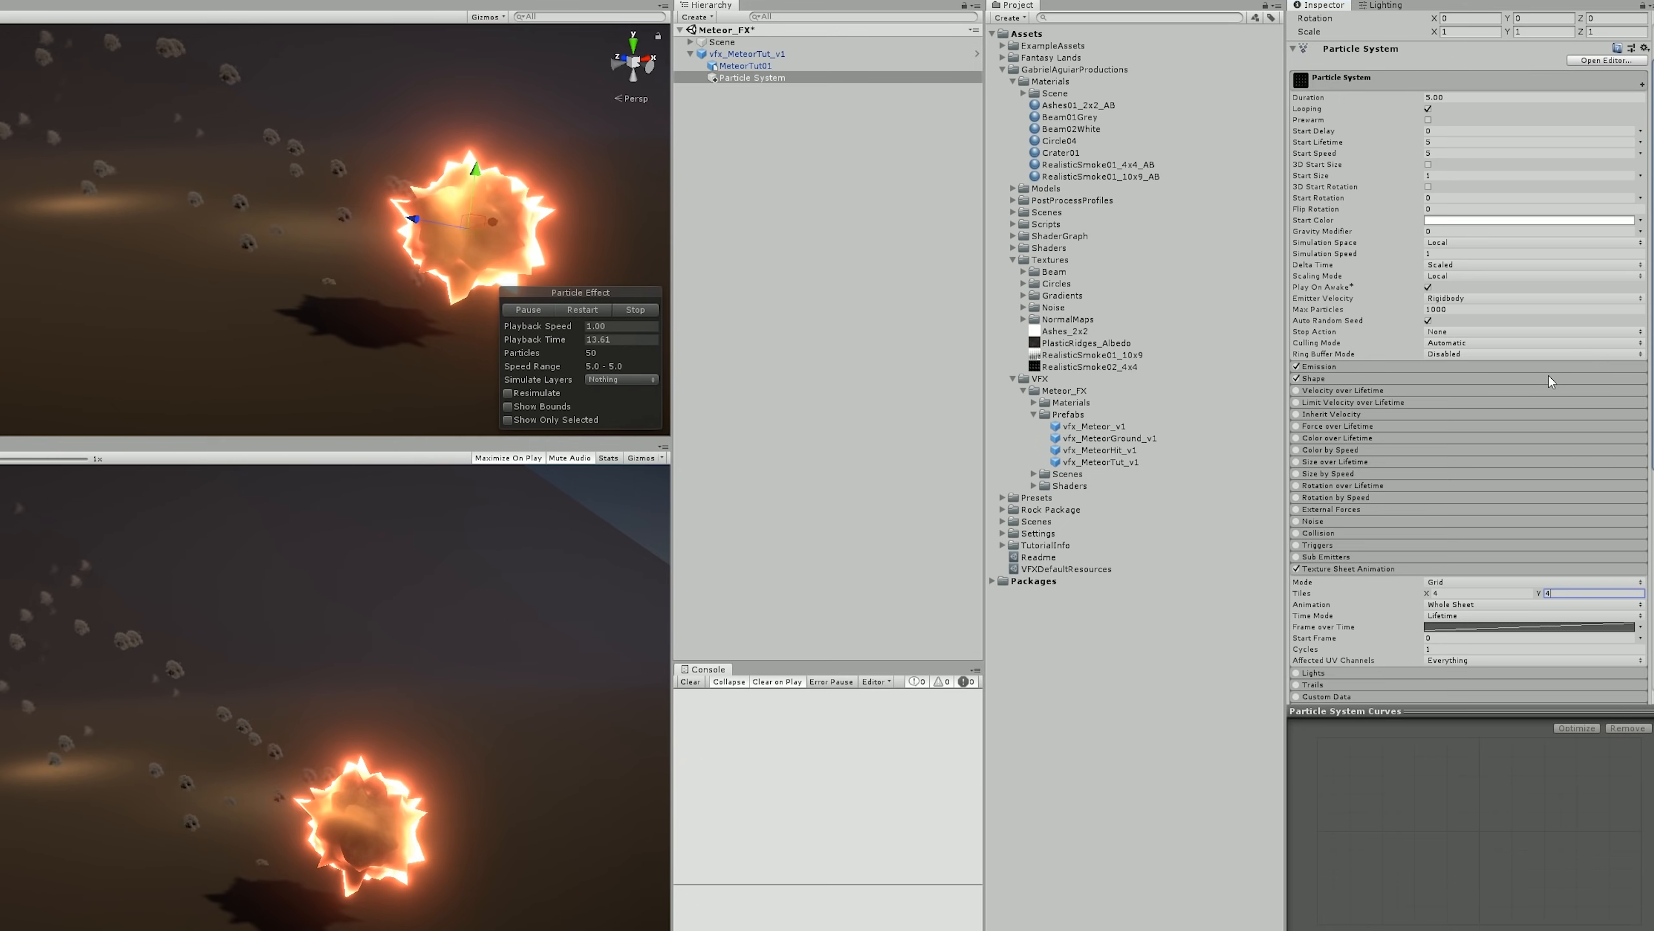
{"action": "scroll", "coordinate": [1553, 371], "scroll_direction": "down", "scroll_amount": 3}
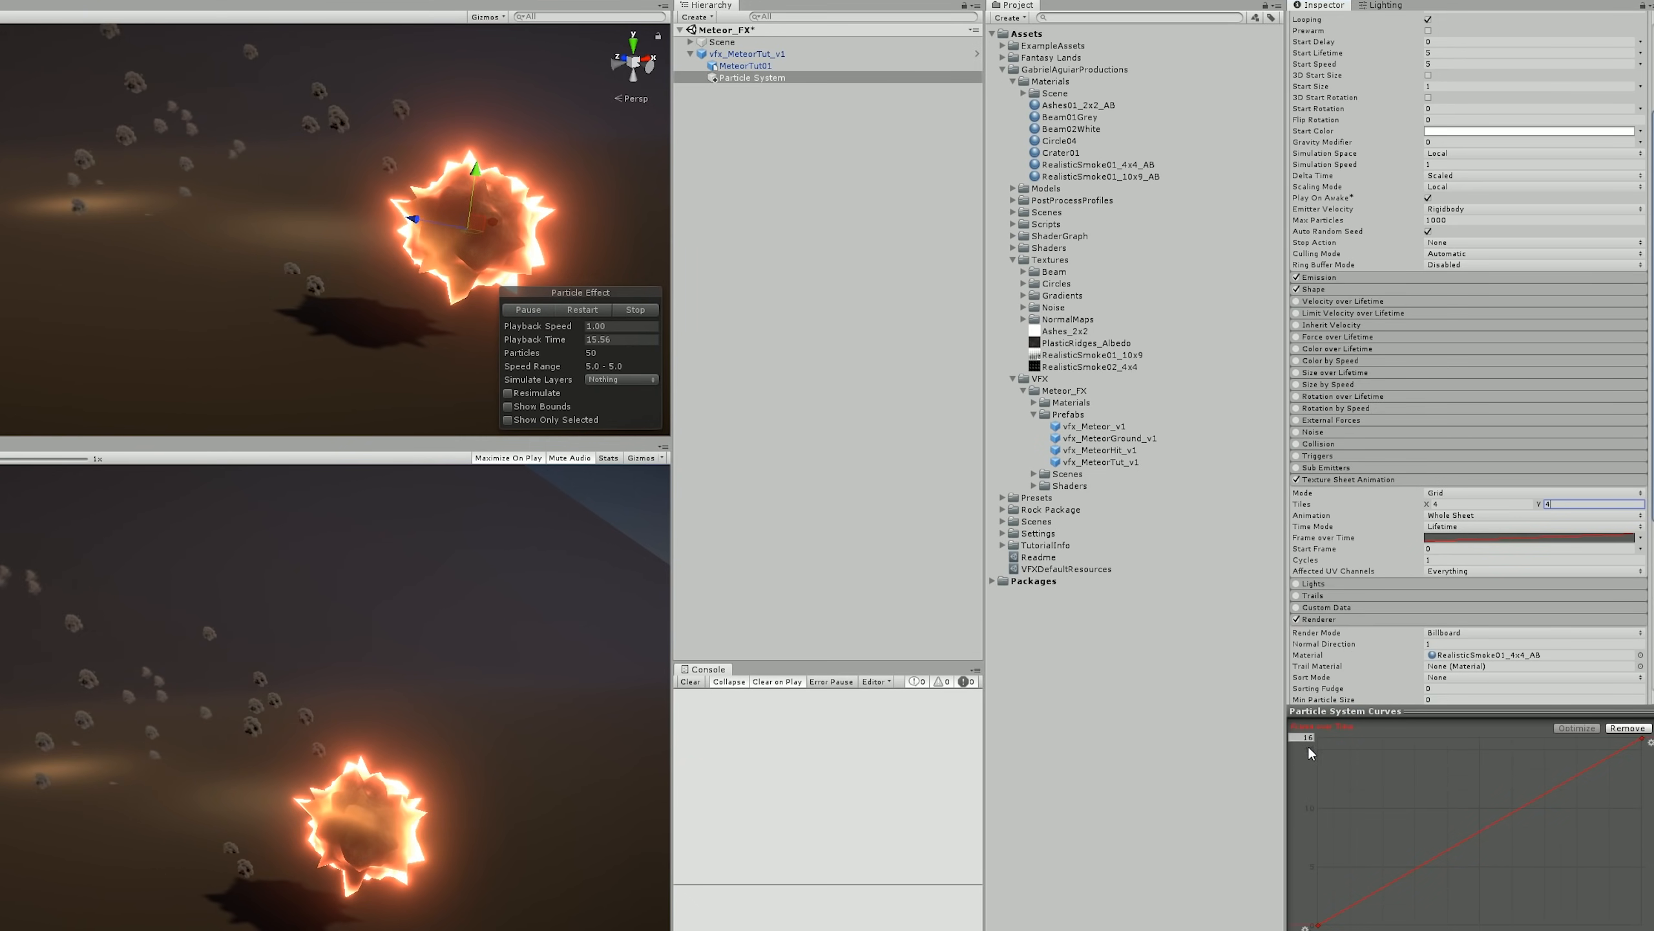
{"action": "left_click", "coordinate": [1405, 484]}
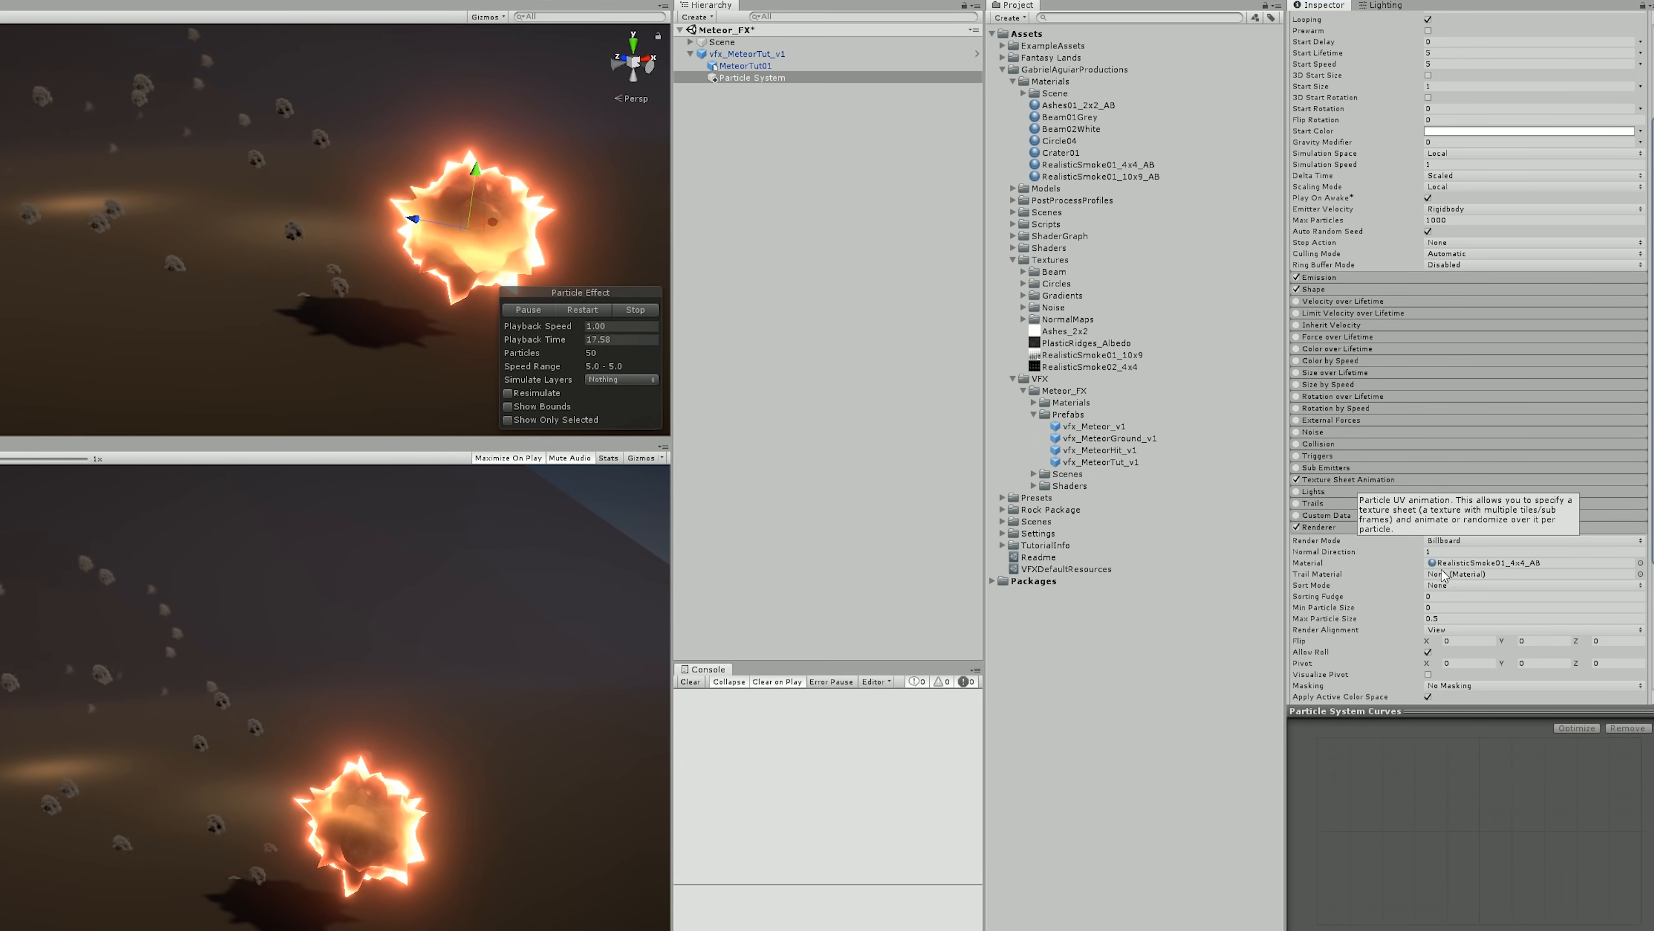
{"action": "scroll", "coordinate": [1443, 621], "scroll_direction": "down", "scroll_amount": 2}
- Set the particle duration to 1 and randomize Start Lifetime between 0.8 and 1.2 and Start Speed between 0.5 and 1.5
{"action": "scroll", "coordinate": [1450, 573], "scroll_direction": "up", "scroll_amount": 6}
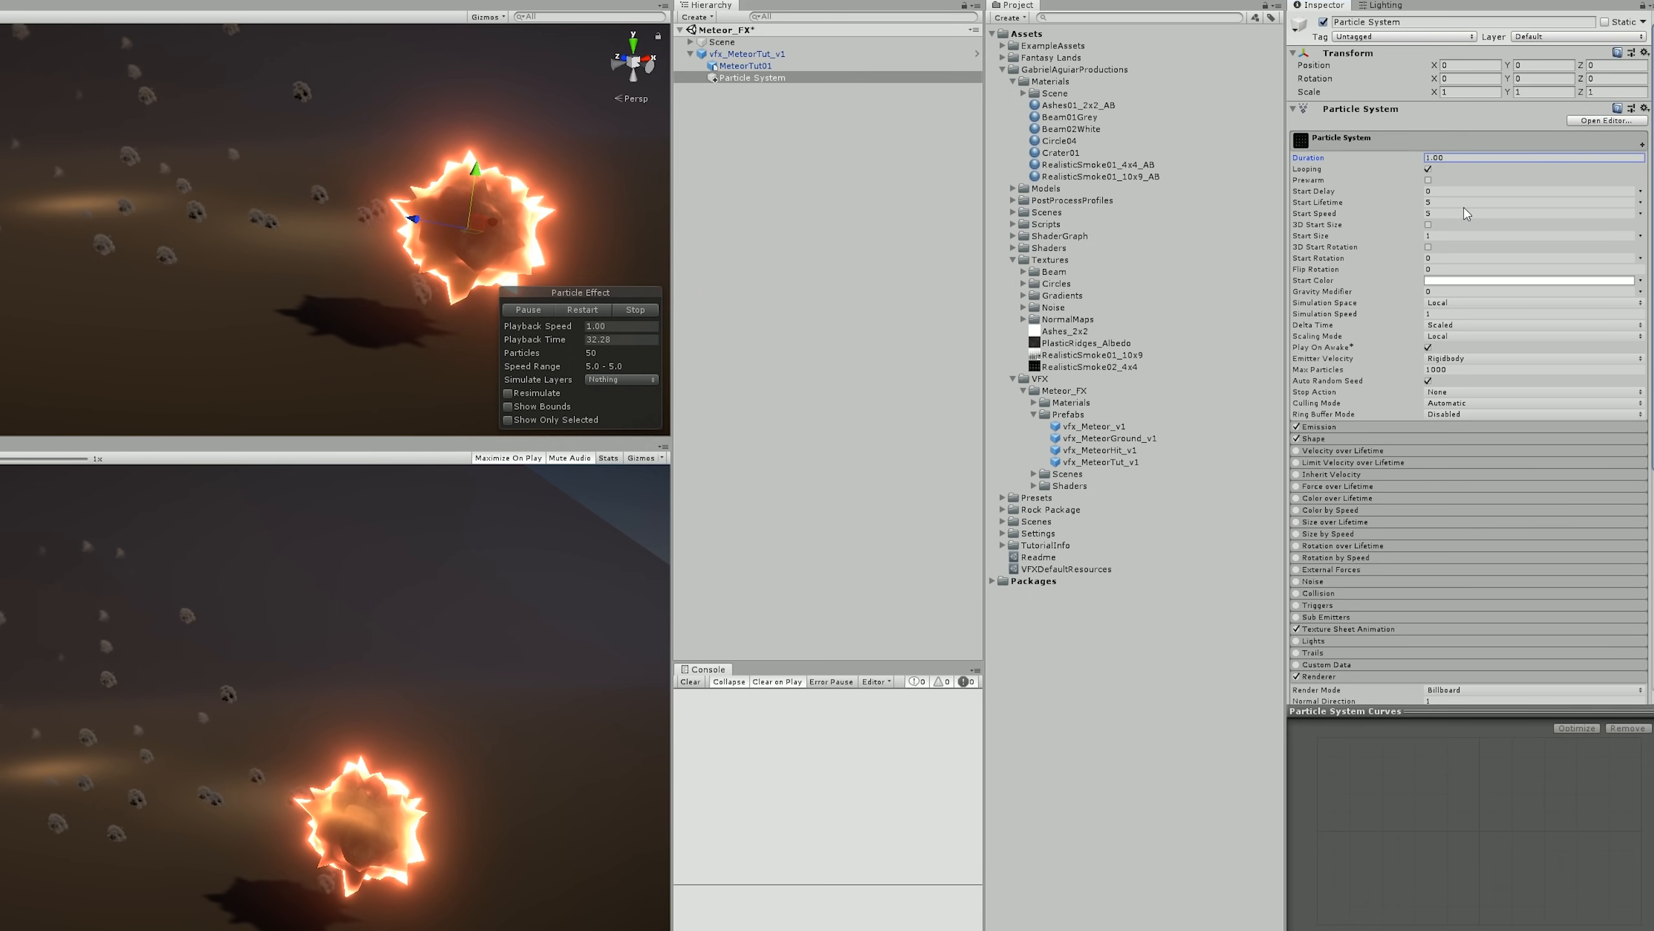
{"action": "left_click", "coordinate": [1640, 203]}
{"action": "left_click", "coordinate": [1550, 249]}
{"action": "left_click", "coordinate": [1451, 202]}
{"action": "type", "text": "0.8"}
{"action": "left_click", "coordinate": [1539, 203]}
{"action": "type", "text": "1.2"}
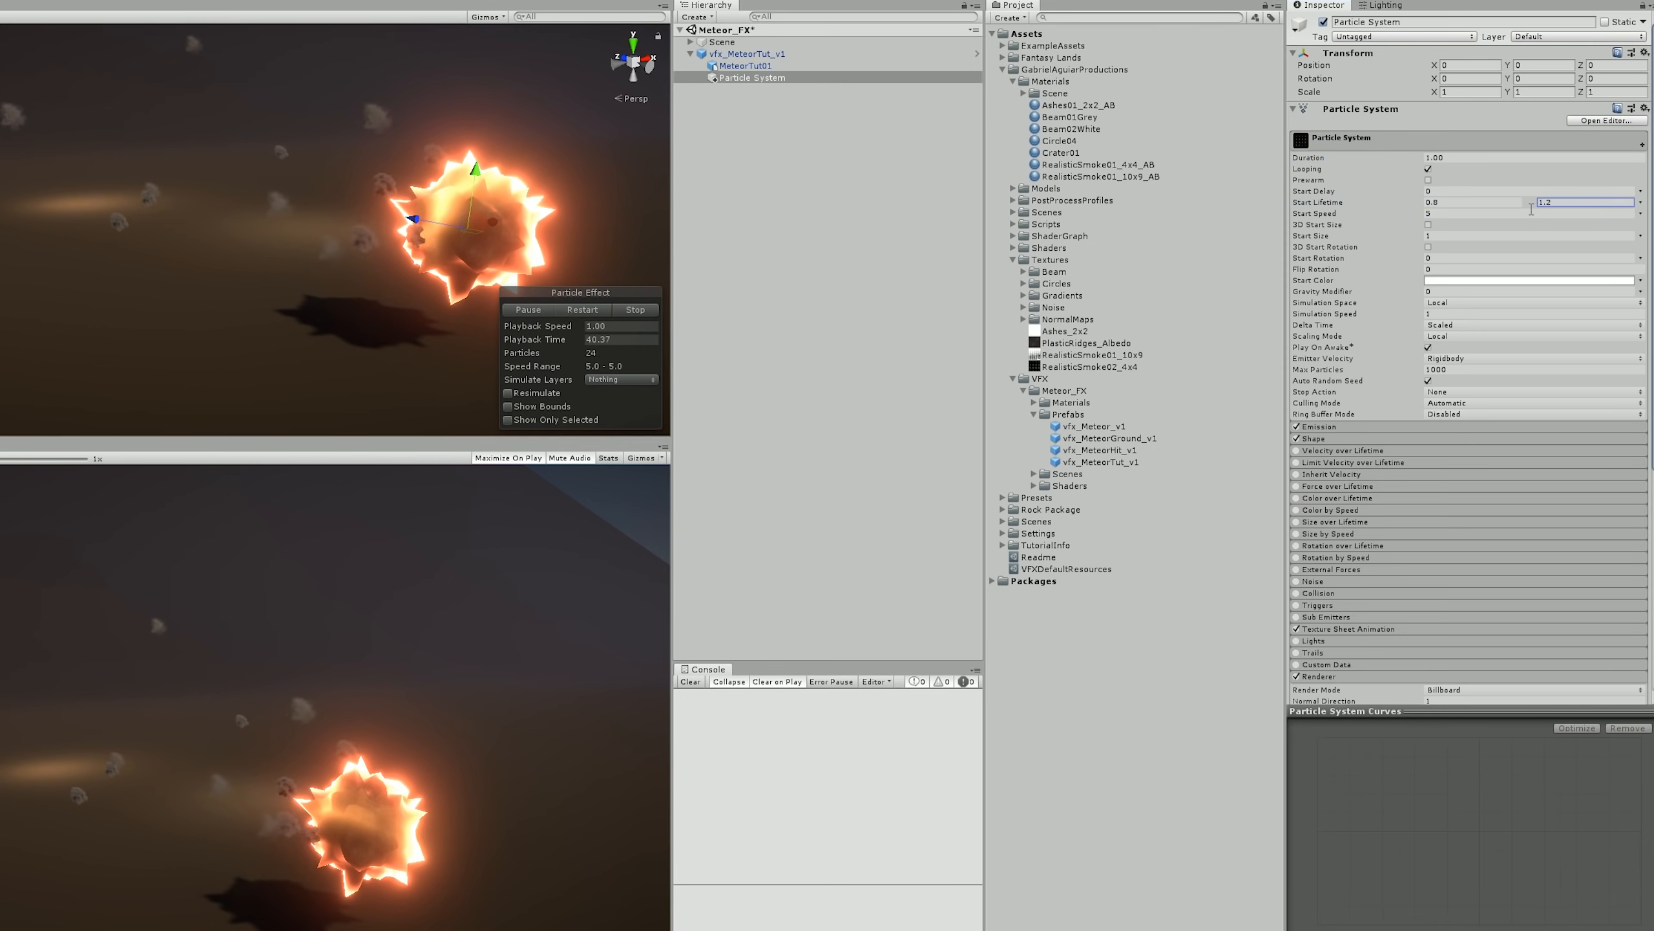
{"action": "left_click", "coordinate": [1640, 213]}
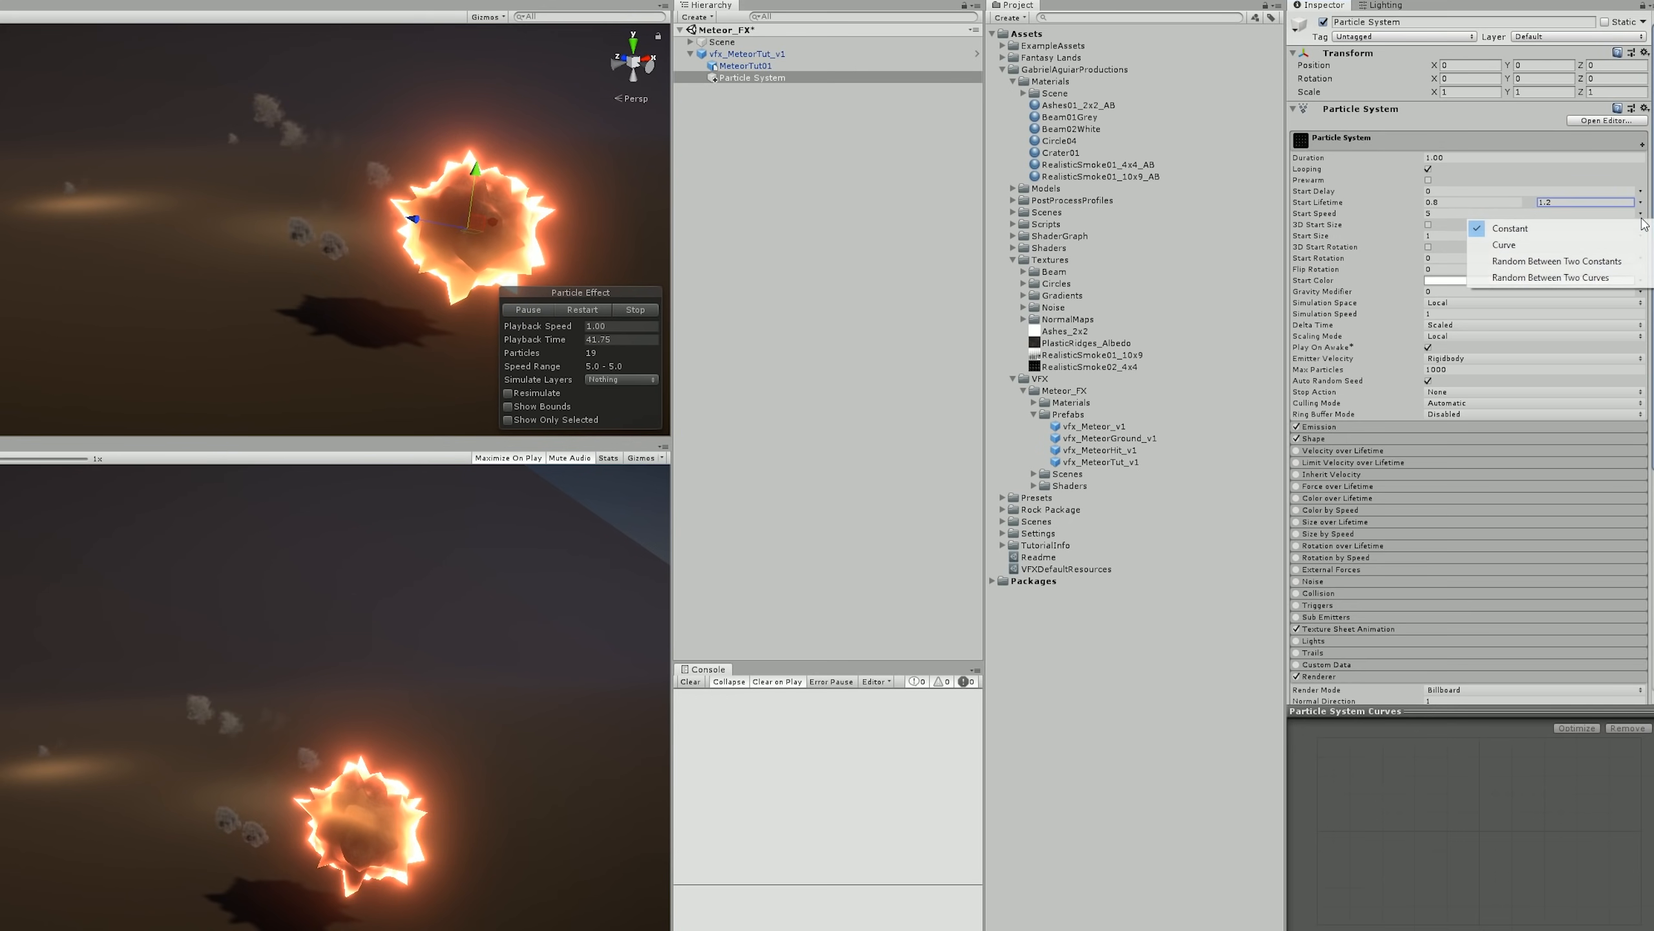
{"action": "left_click", "coordinate": [1585, 263]}
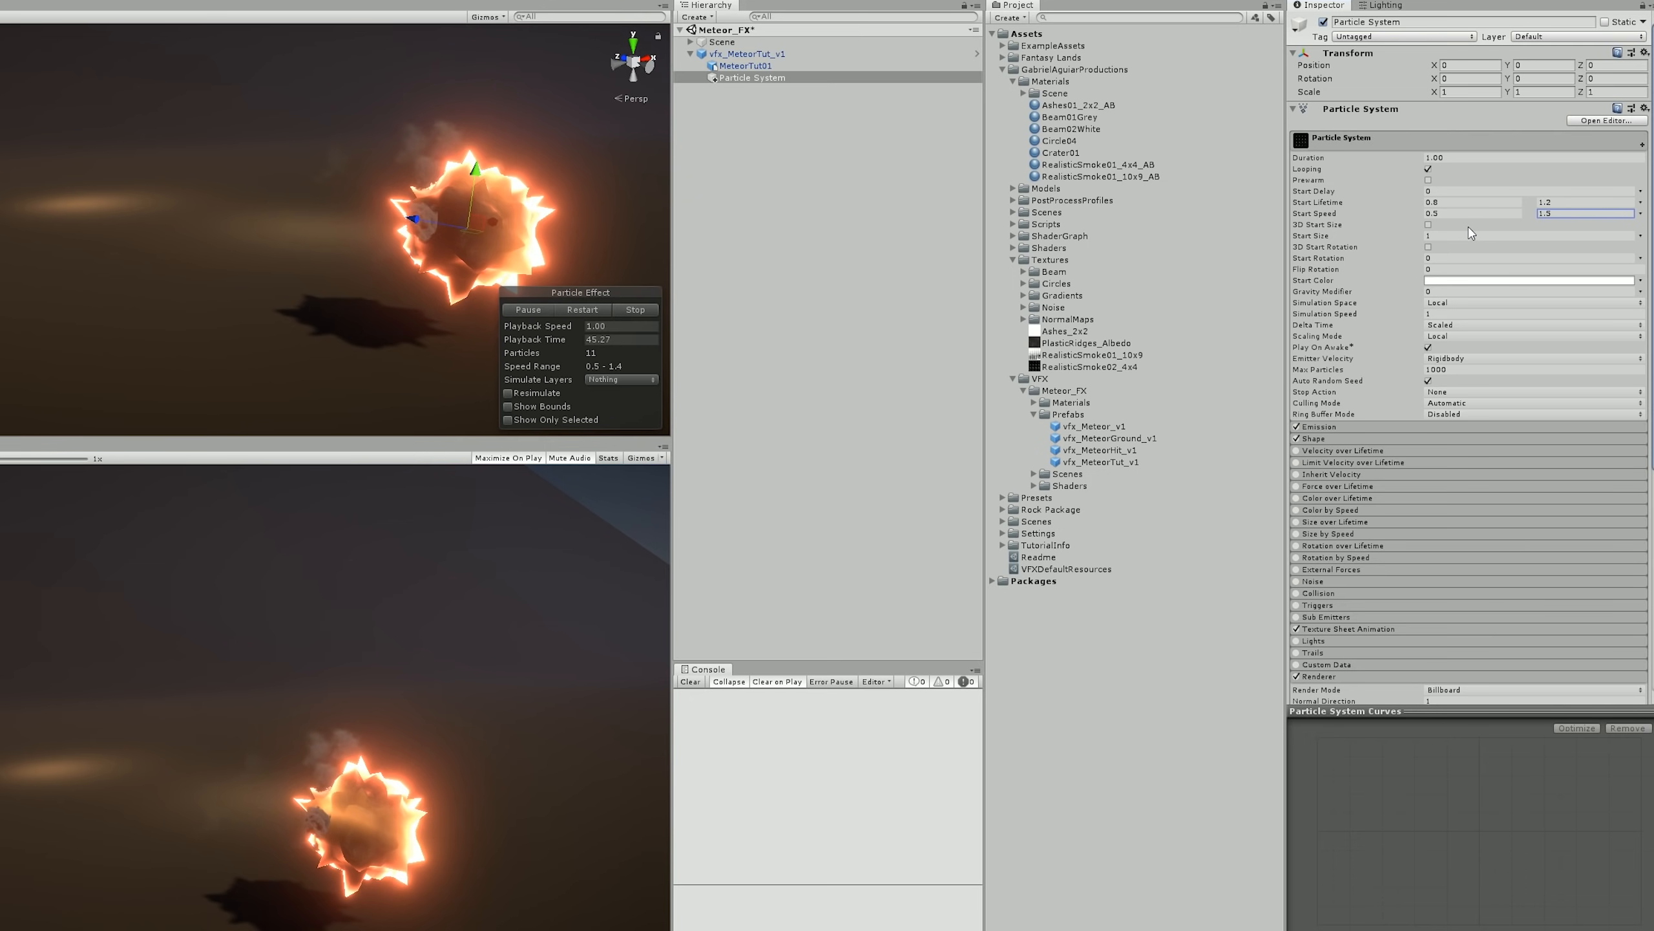
- Randomize Start Size between 3 and 5 and Start Rotation between 360 and -360, with Flip Rotation at 1
{"action": "left_click", "coordinate": [1639, 237]}
{"action": "left_click", "coordinate": [1517, 285]}
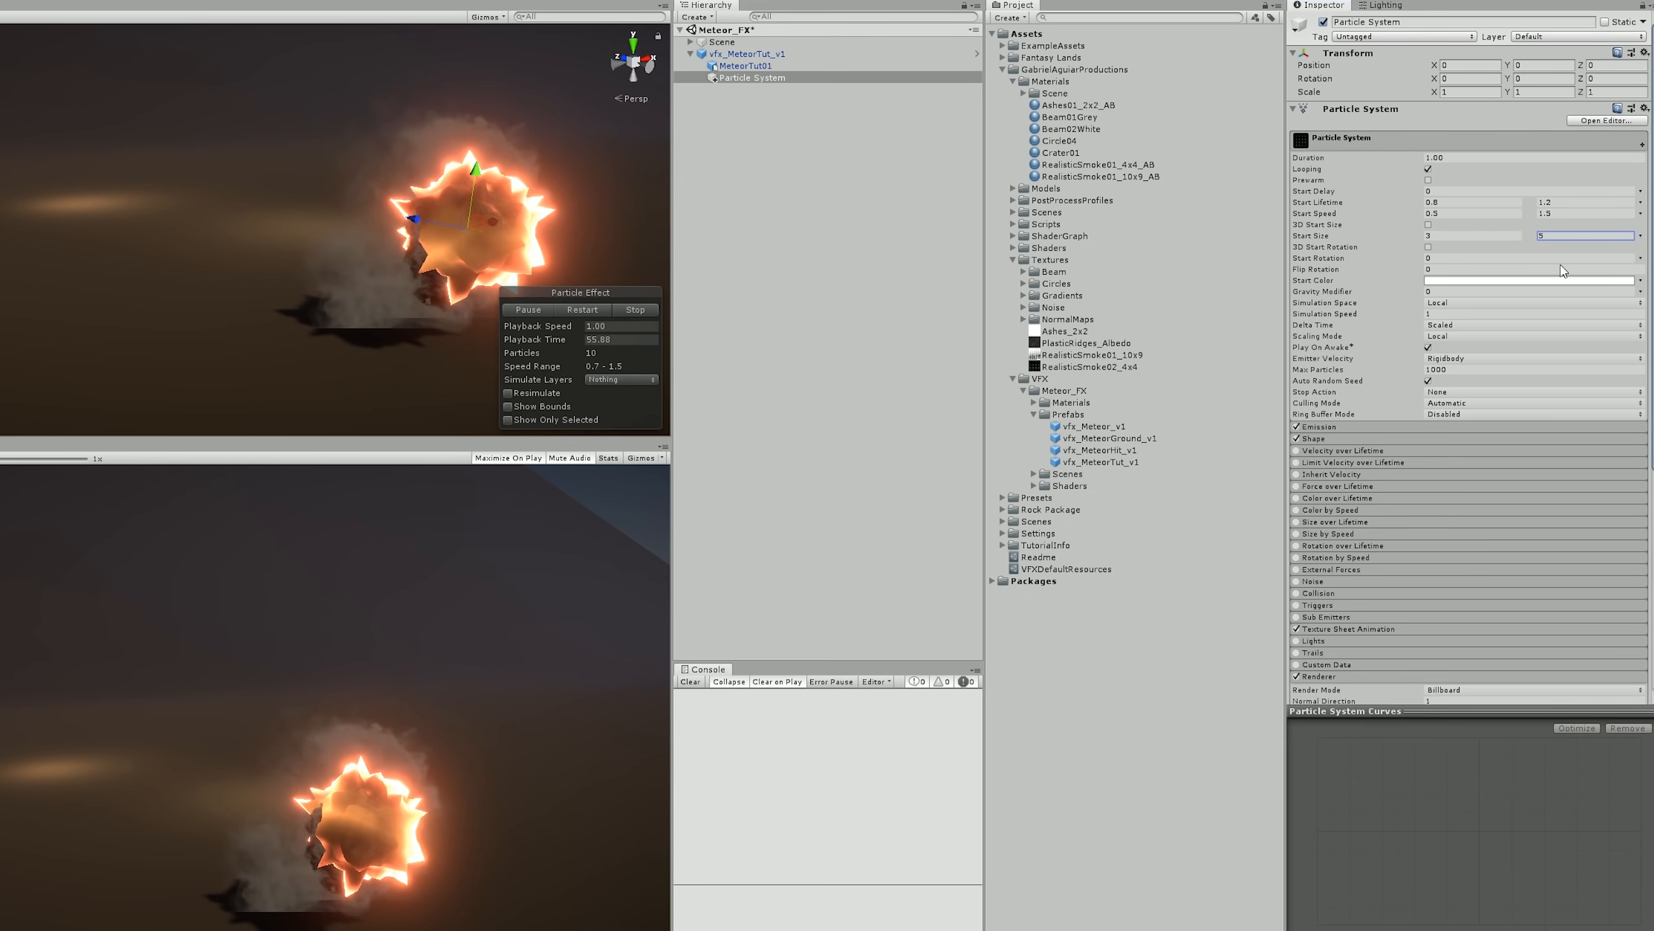
{"action": "left_click", "coordinate": [1640, 257]}
{"action": "left_click", "coordinate": [1517, 303]}
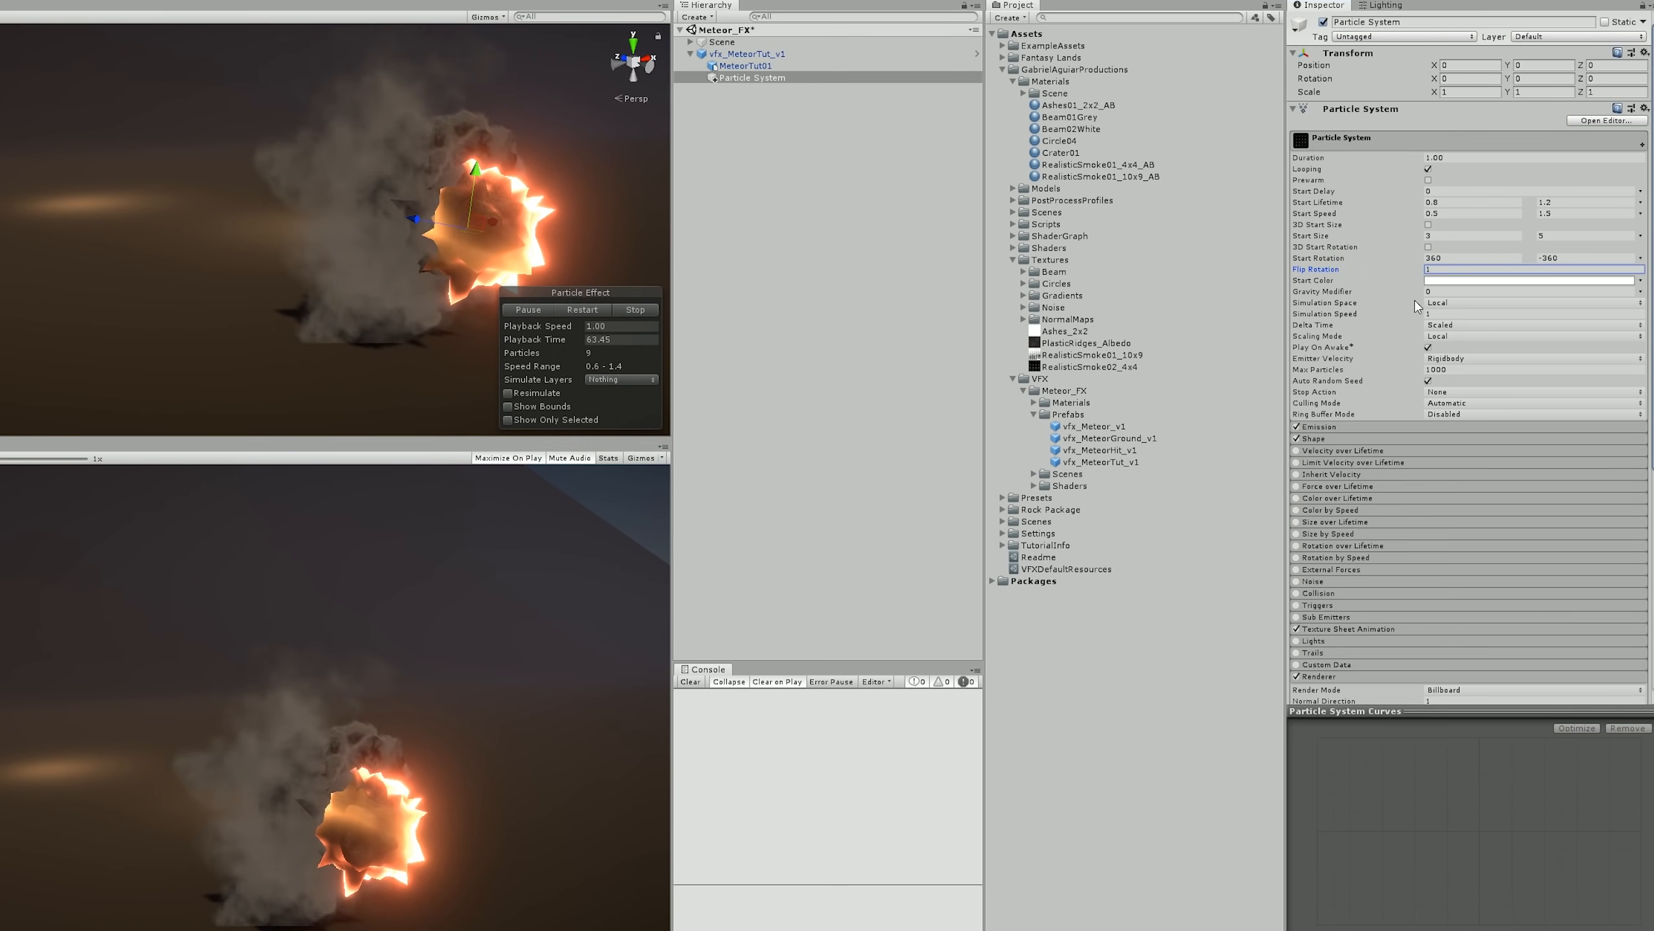
- Set the emission's Rate over Time to a random value between 40 and 50
{"action": "left_click", "coordinate": [1401, 425]}
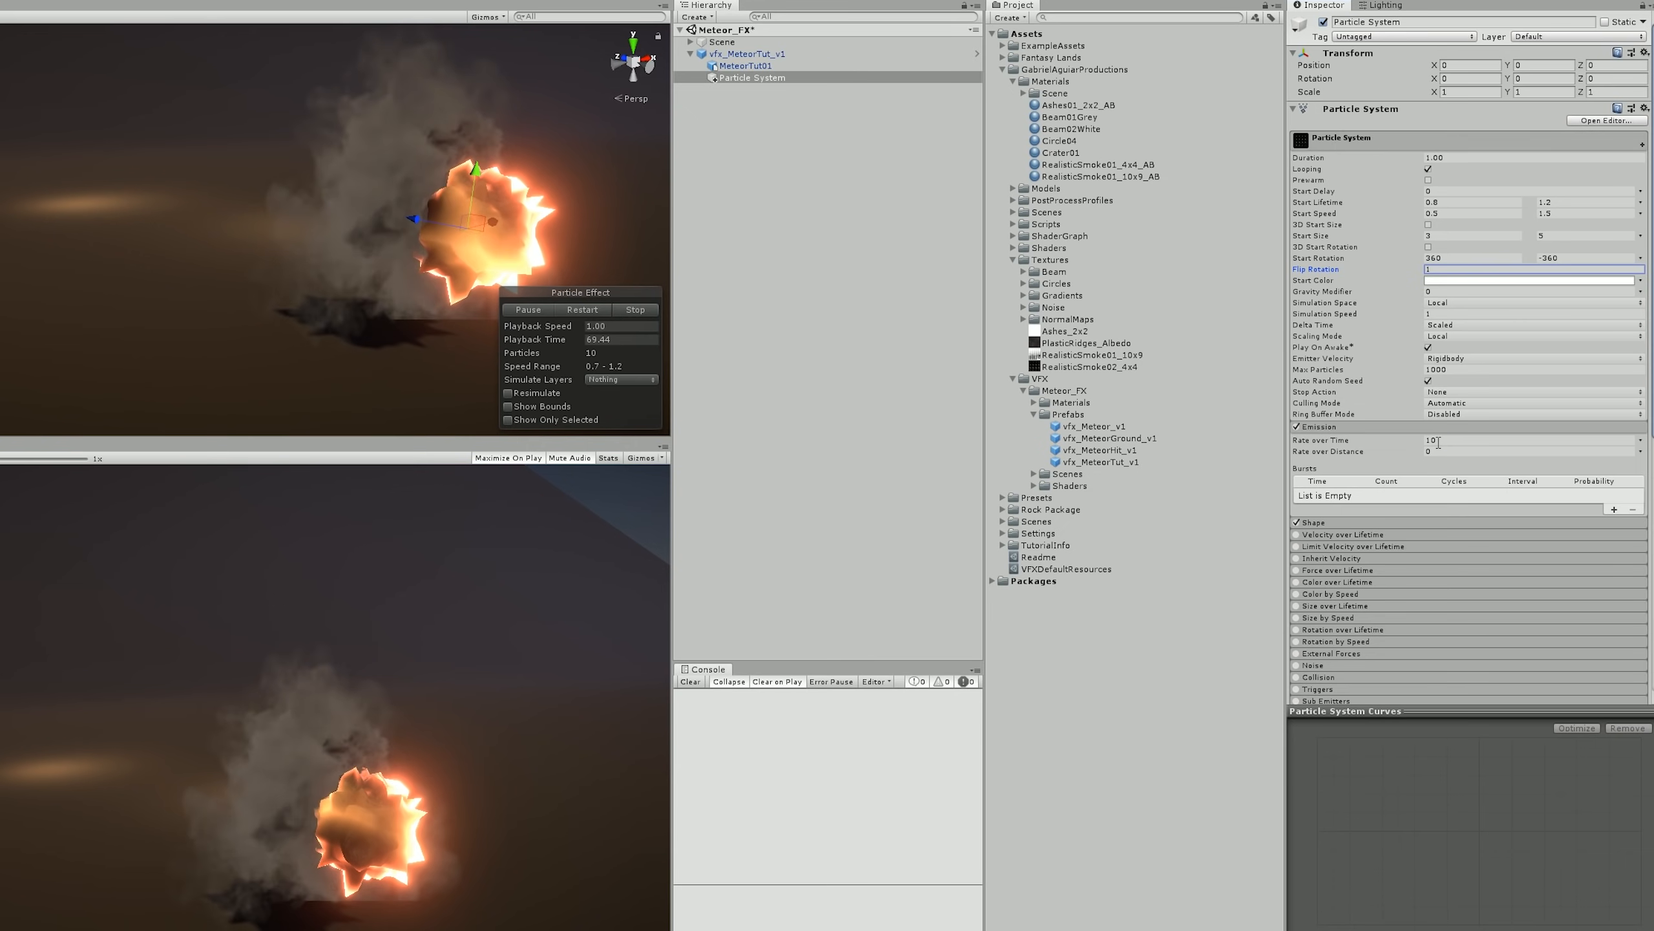
{"action": "left_click", "coordinate": [1640, 440]}
{"action": "left_click", "coordinate": [1505, 484]}
{"action": "left_click", "coordinate": [1498, 441]}
{"action": "type", "text": "4"}
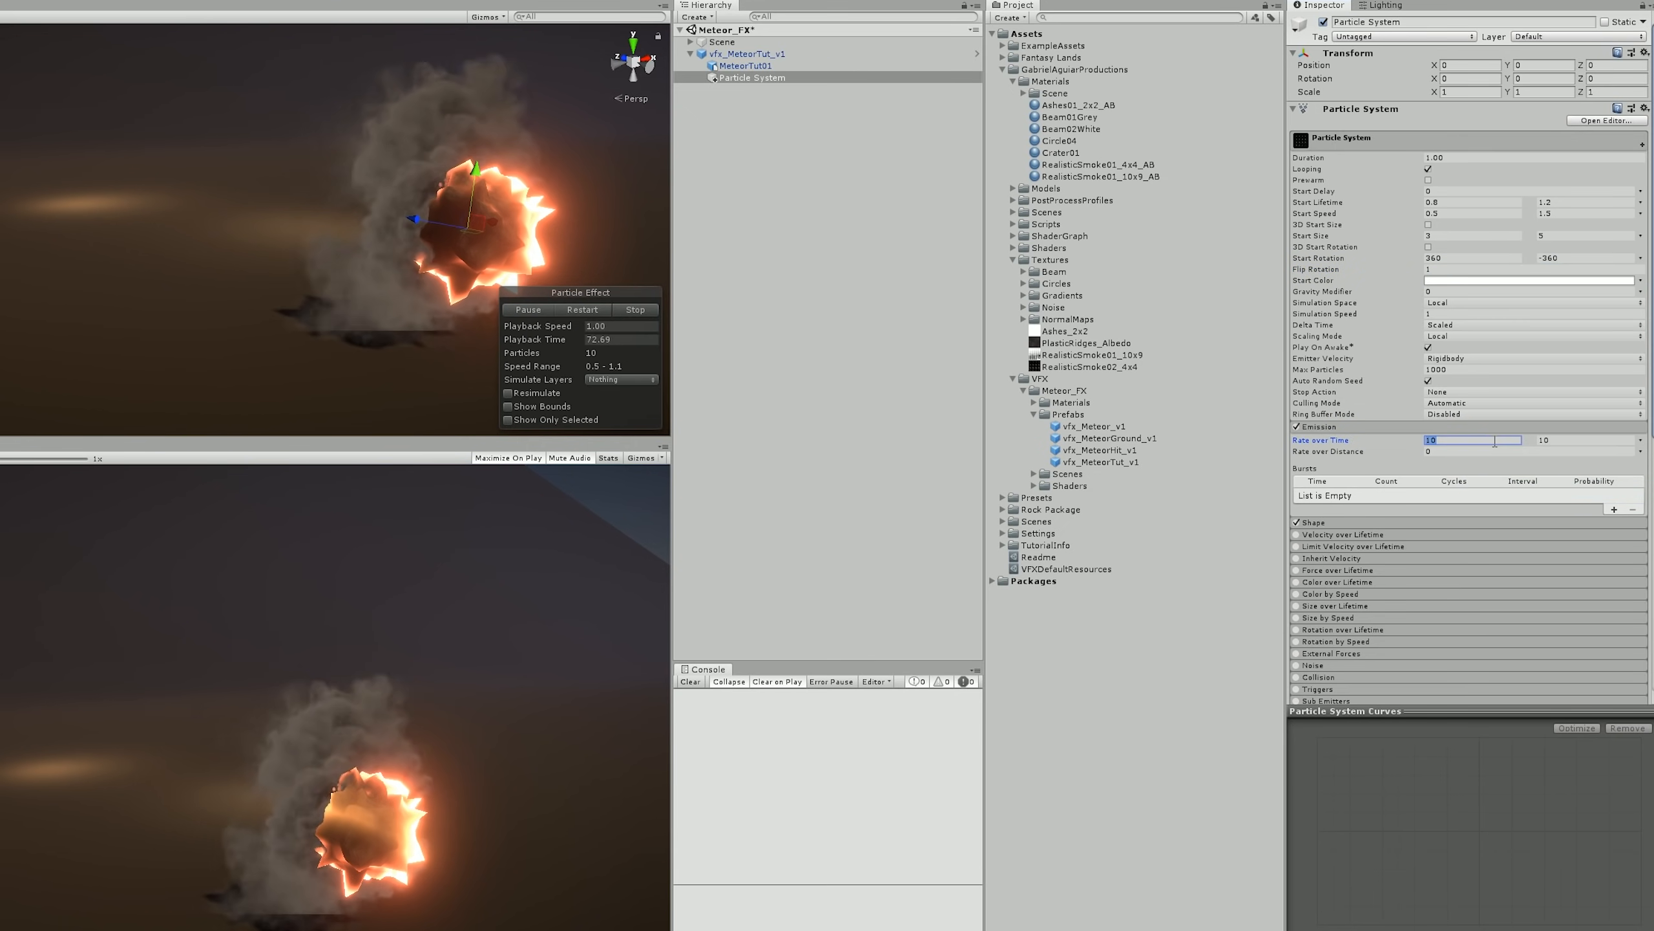
{"action": "type", "text": "0"}
{"action": "left_click", "coordinate": [1551, 441]}
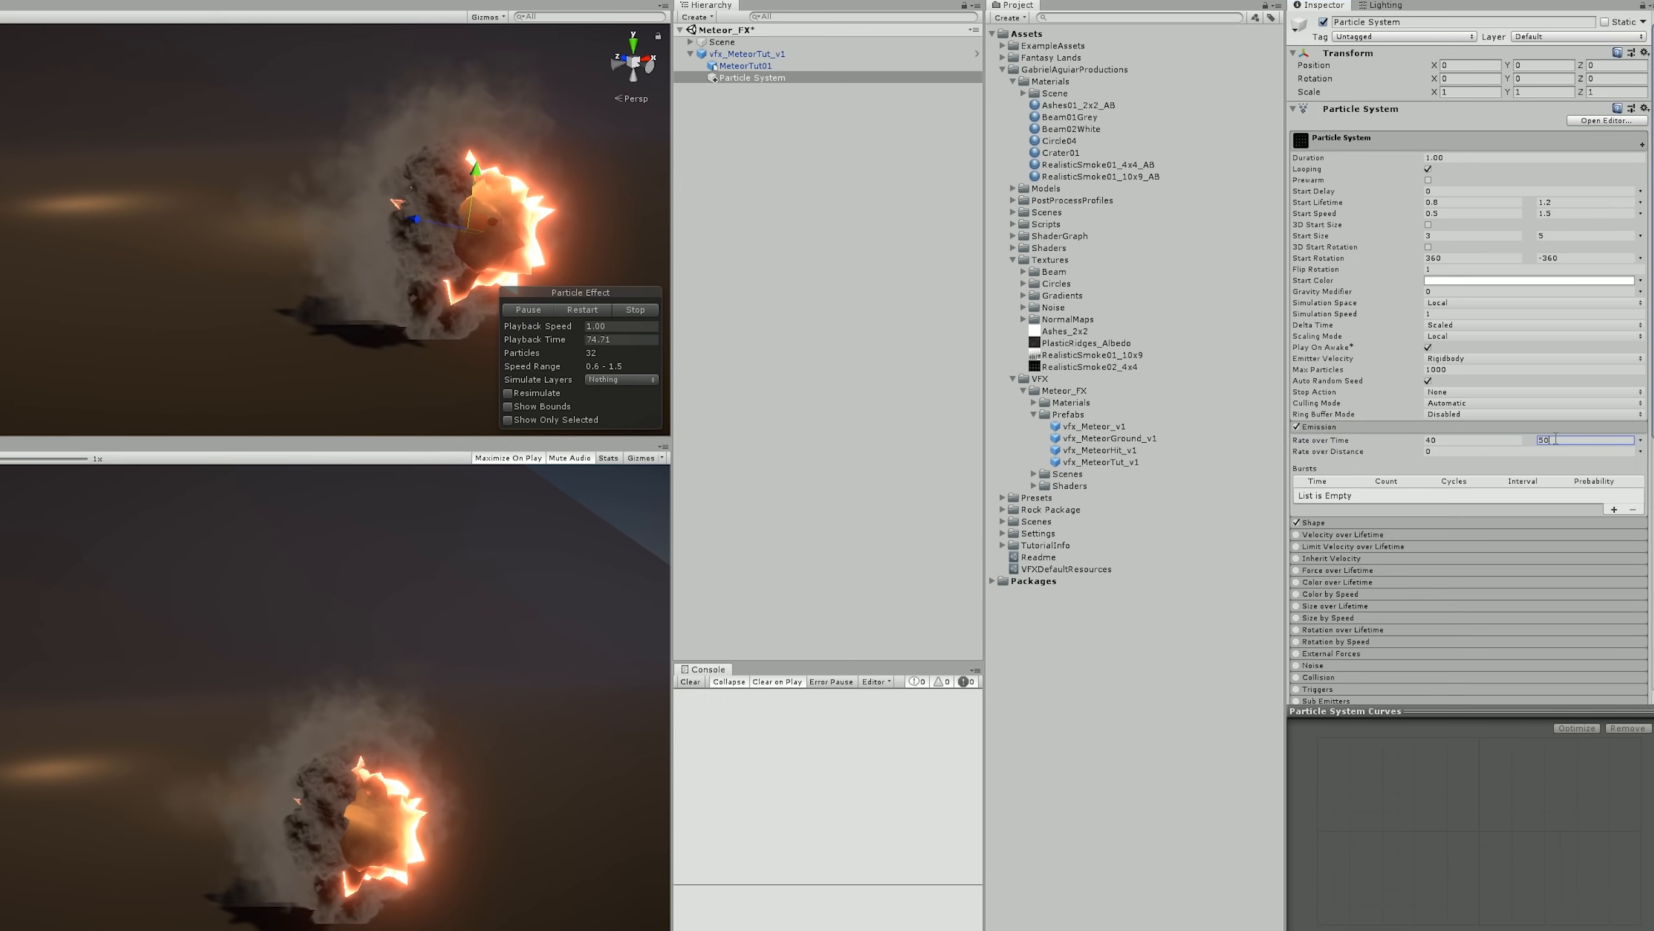
{"action": "type", "text": "50"}
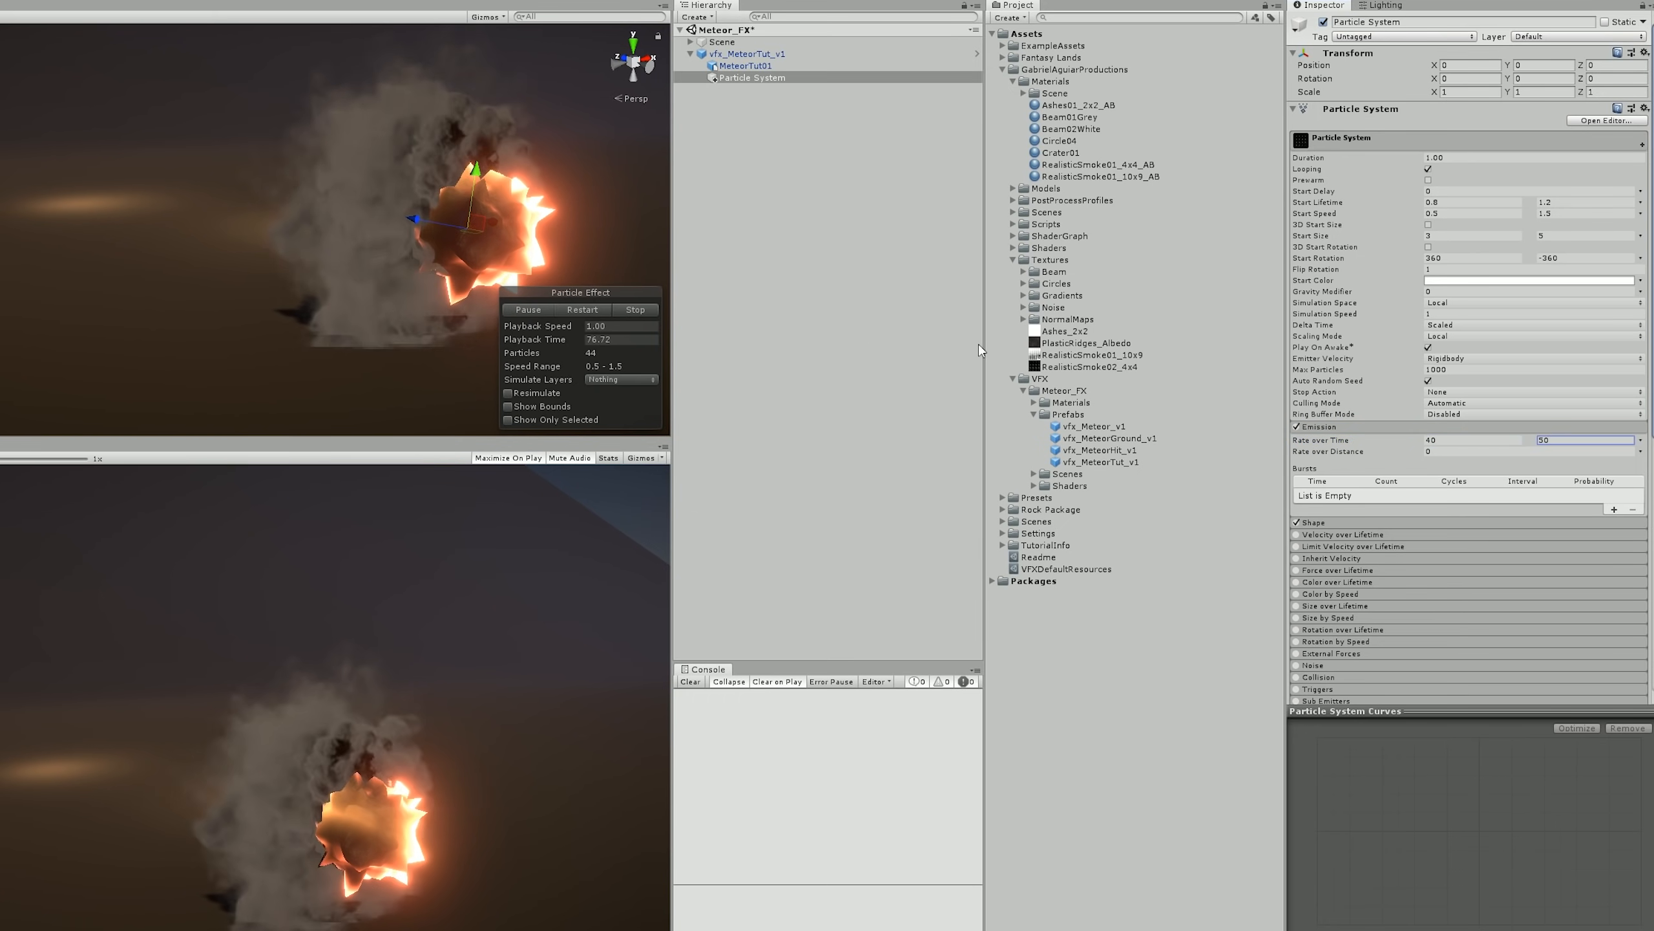
- Move the particle system along its X axis to test the smoke's behaviour and undo the move
{"action": "scroll", "coordinate": [364, 229], "scroll_direction": "down", "scroll_amount": 3}
{"action": "mouse_move", "coordinate": [362, 228]}
{"action": "left_mouse_down"}
{"action": "mouse_move", "coordinate": [137, 269]}
{"action": "mouse_move", "coordinate": [366, 241]}
{"action": "mouse_move", "coordinate": [346, 244]}
{"action": "left_mouse_up"}
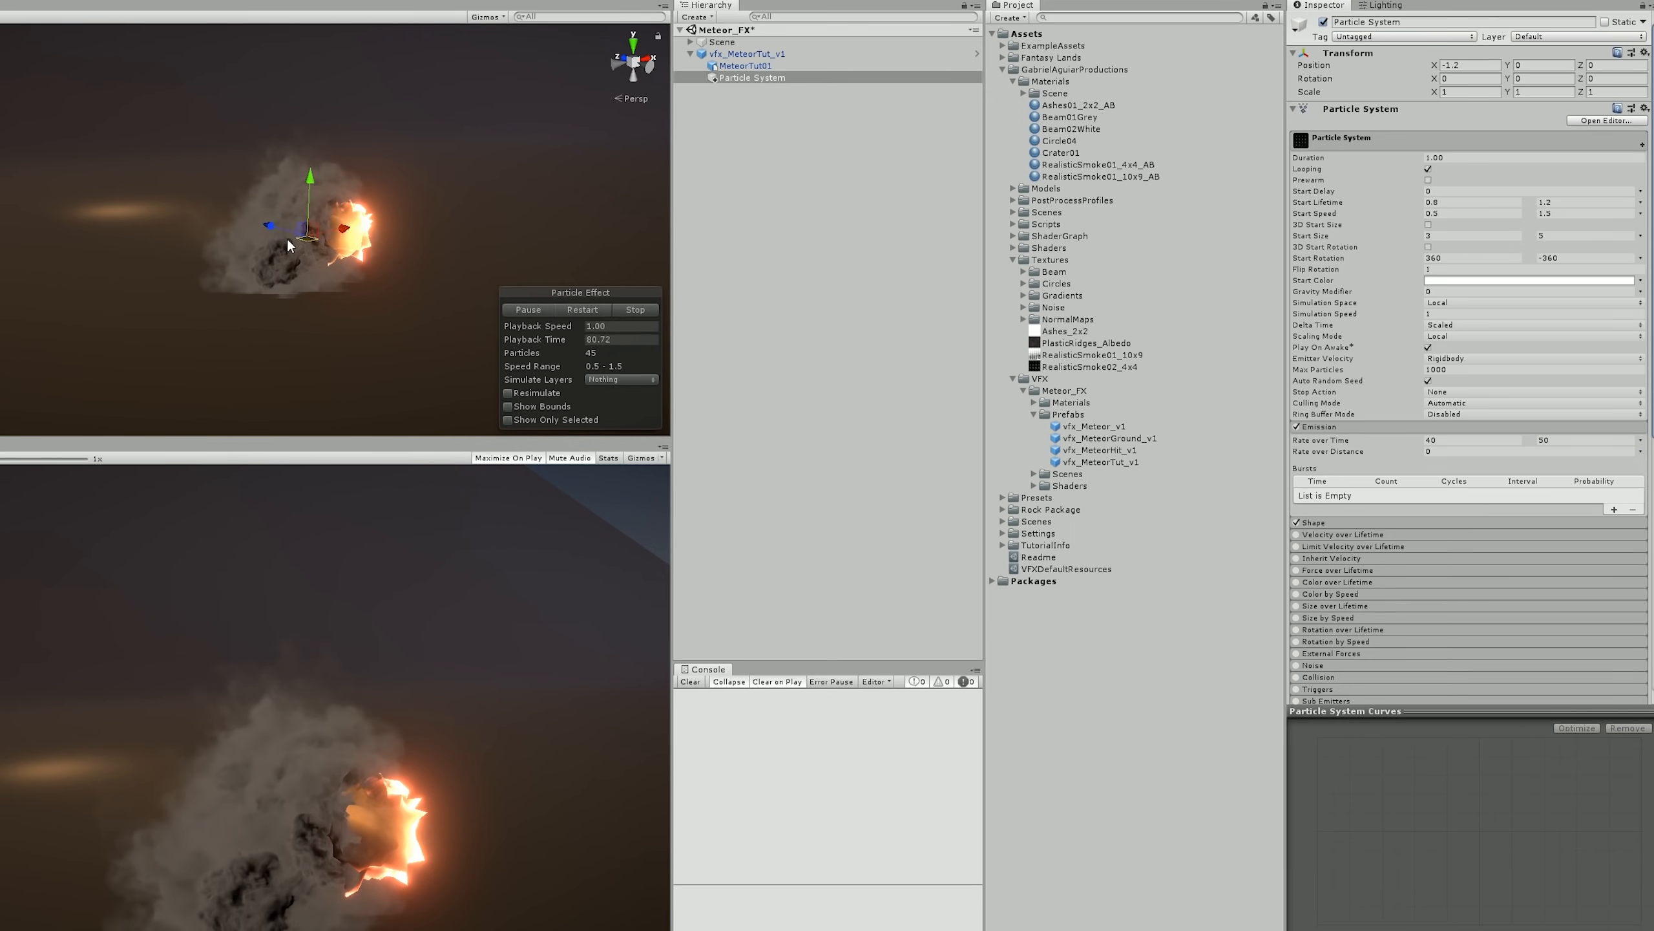
{"action": "key", "text": "ctrl+z"}
- Set the Simulation Space to World, test the smoke trail by moving the particle system, and undo that move
{"action": "left_click", "coordinate": [1446, 304]}
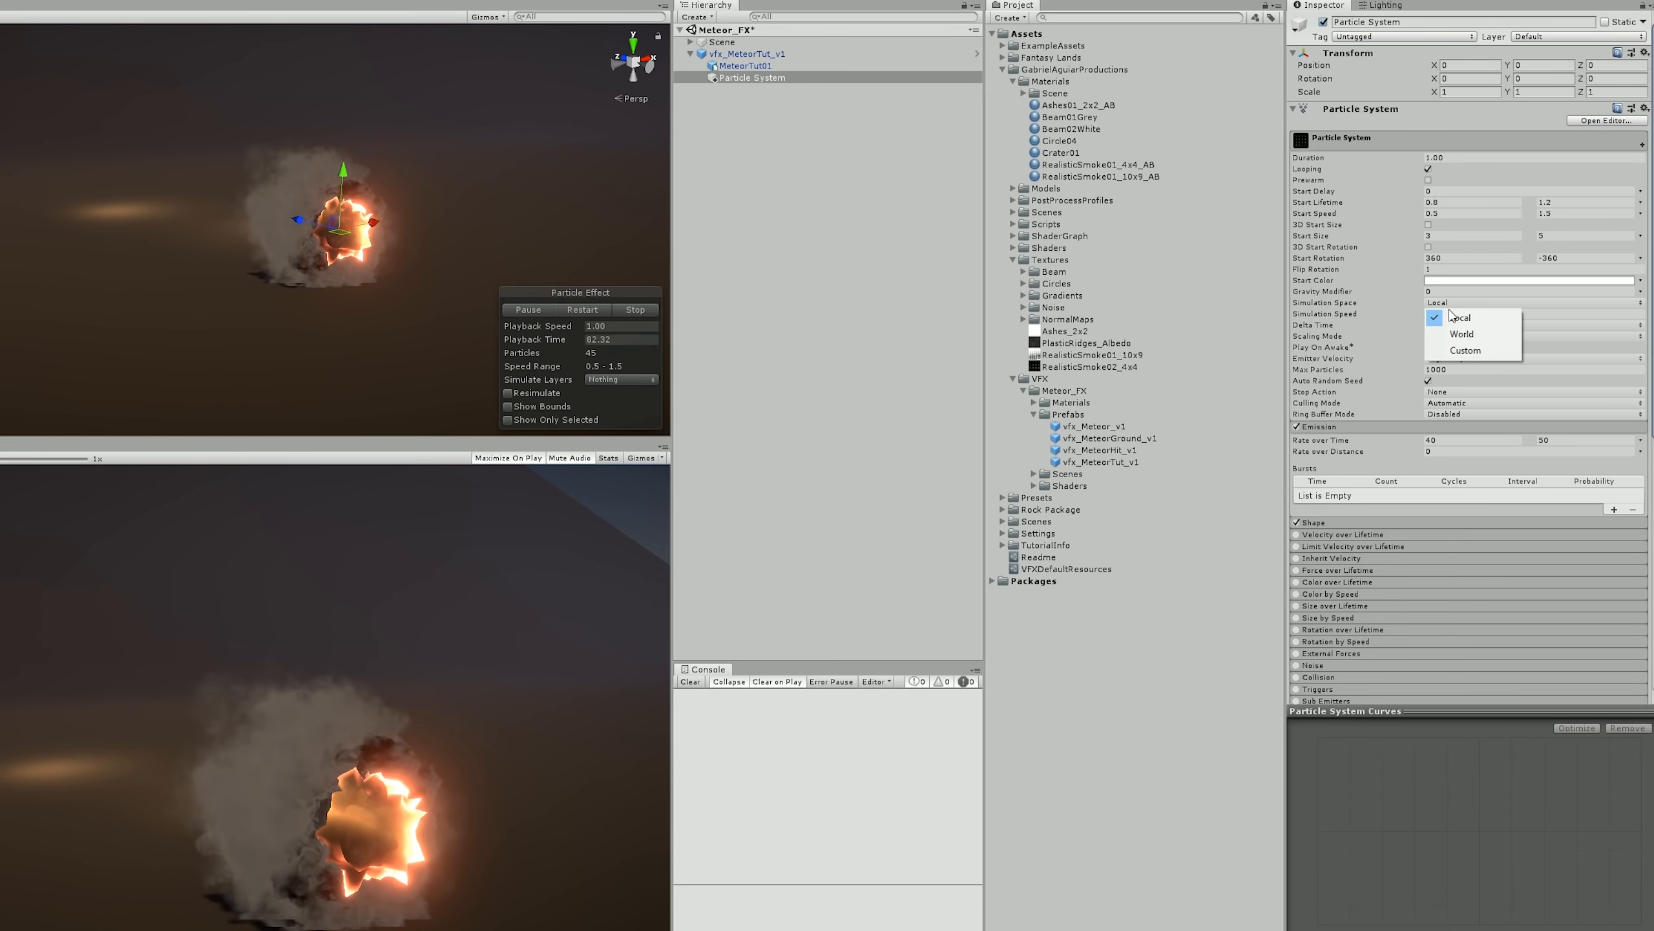
{"action": "left_click", "coordinate": [1462, 334]}
{"action": "left_click_drag", "start_coordinate": [363, 229], "coordinate": [569, 209]}
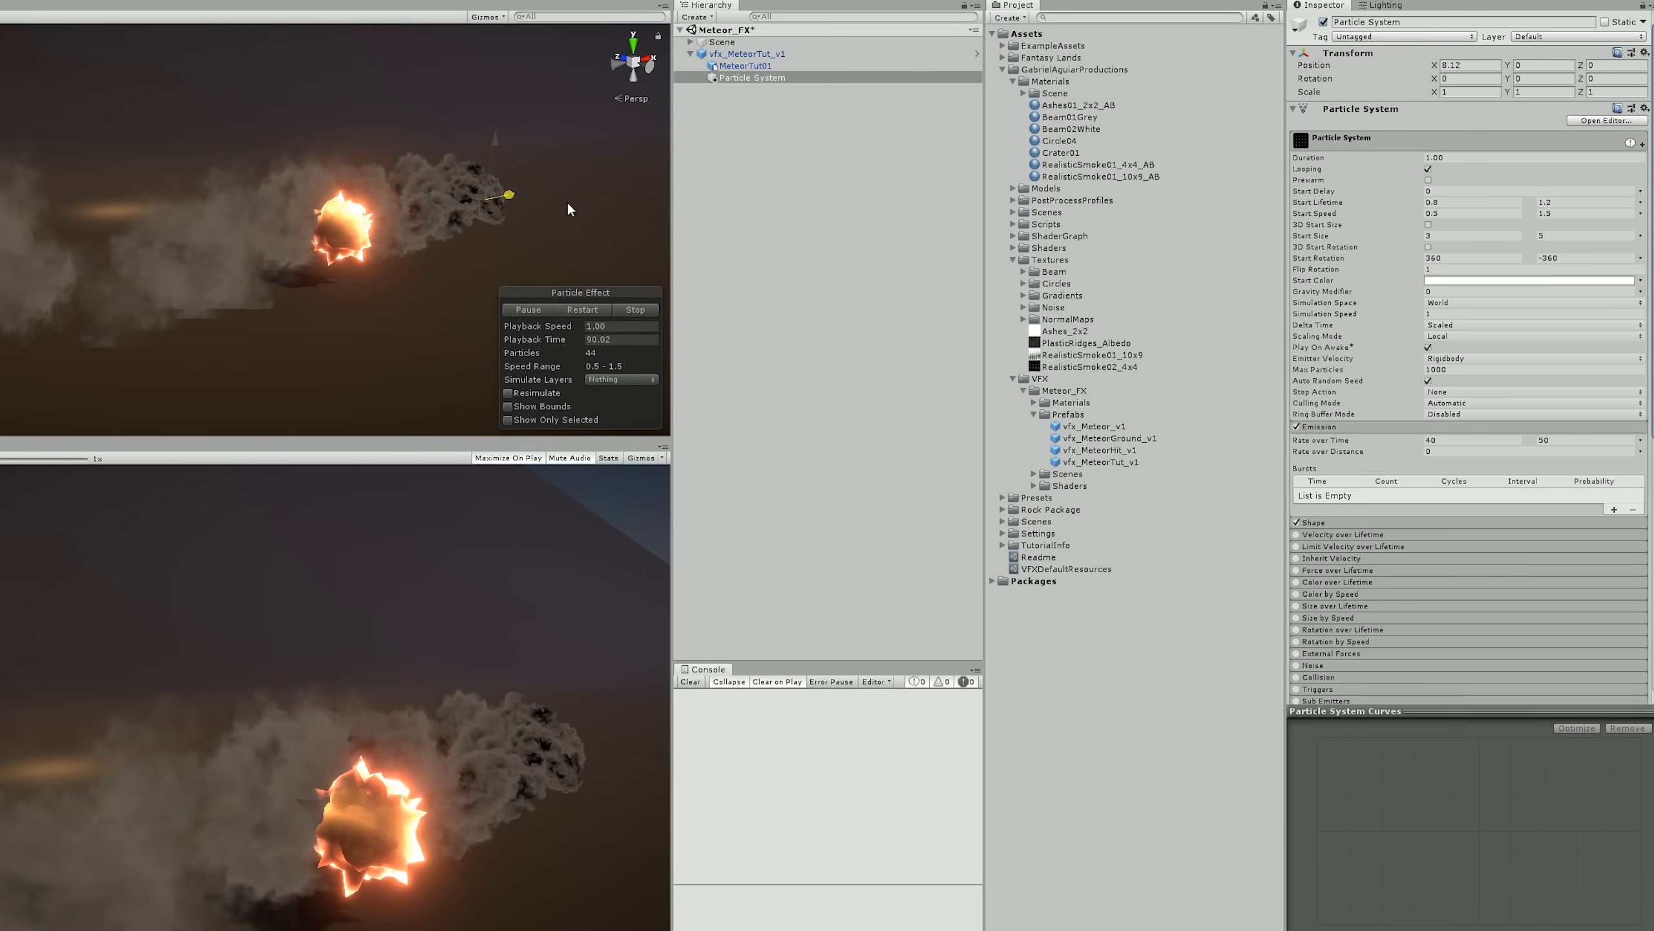
{"action": "key", "text": "ctrl+z"}
- Enable Size over Lifetime with a descending curve preset, test the trail by moving the emitter, and undo that move
{"action": "scroll", "coordinate": [1454, 422], "scroll_direction": "down", "scroll_amount": 5}
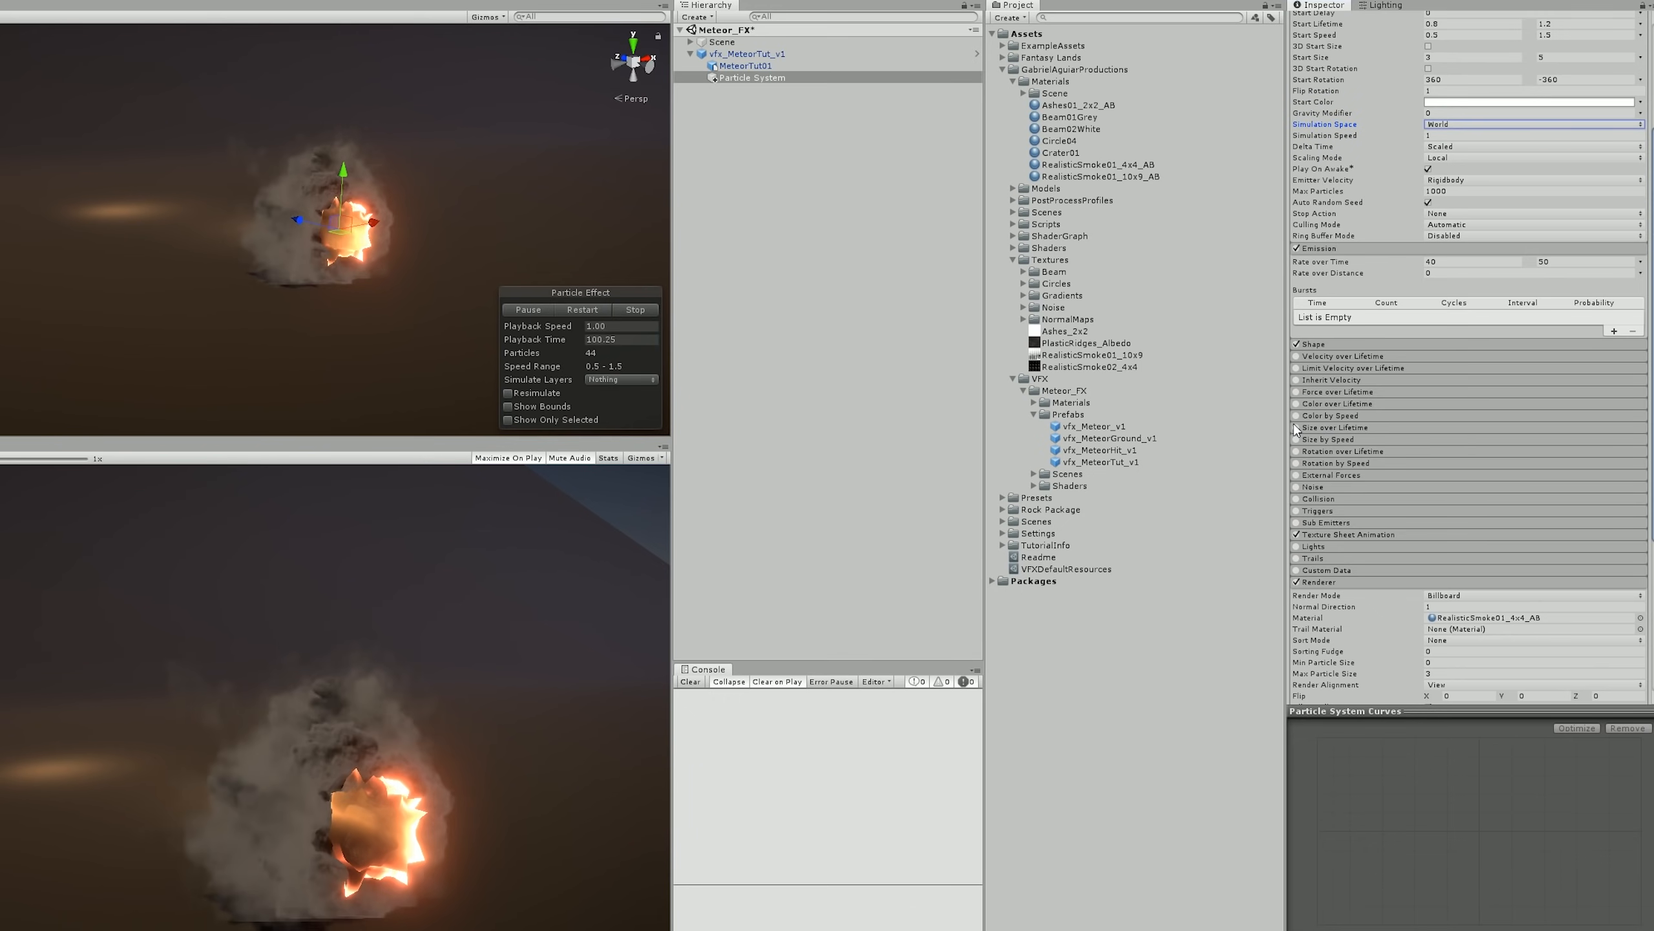
{"action": "left_click", "coordinate": [1297, 428]}
{"action": "left_click", "coordinate": [1321, 425]}
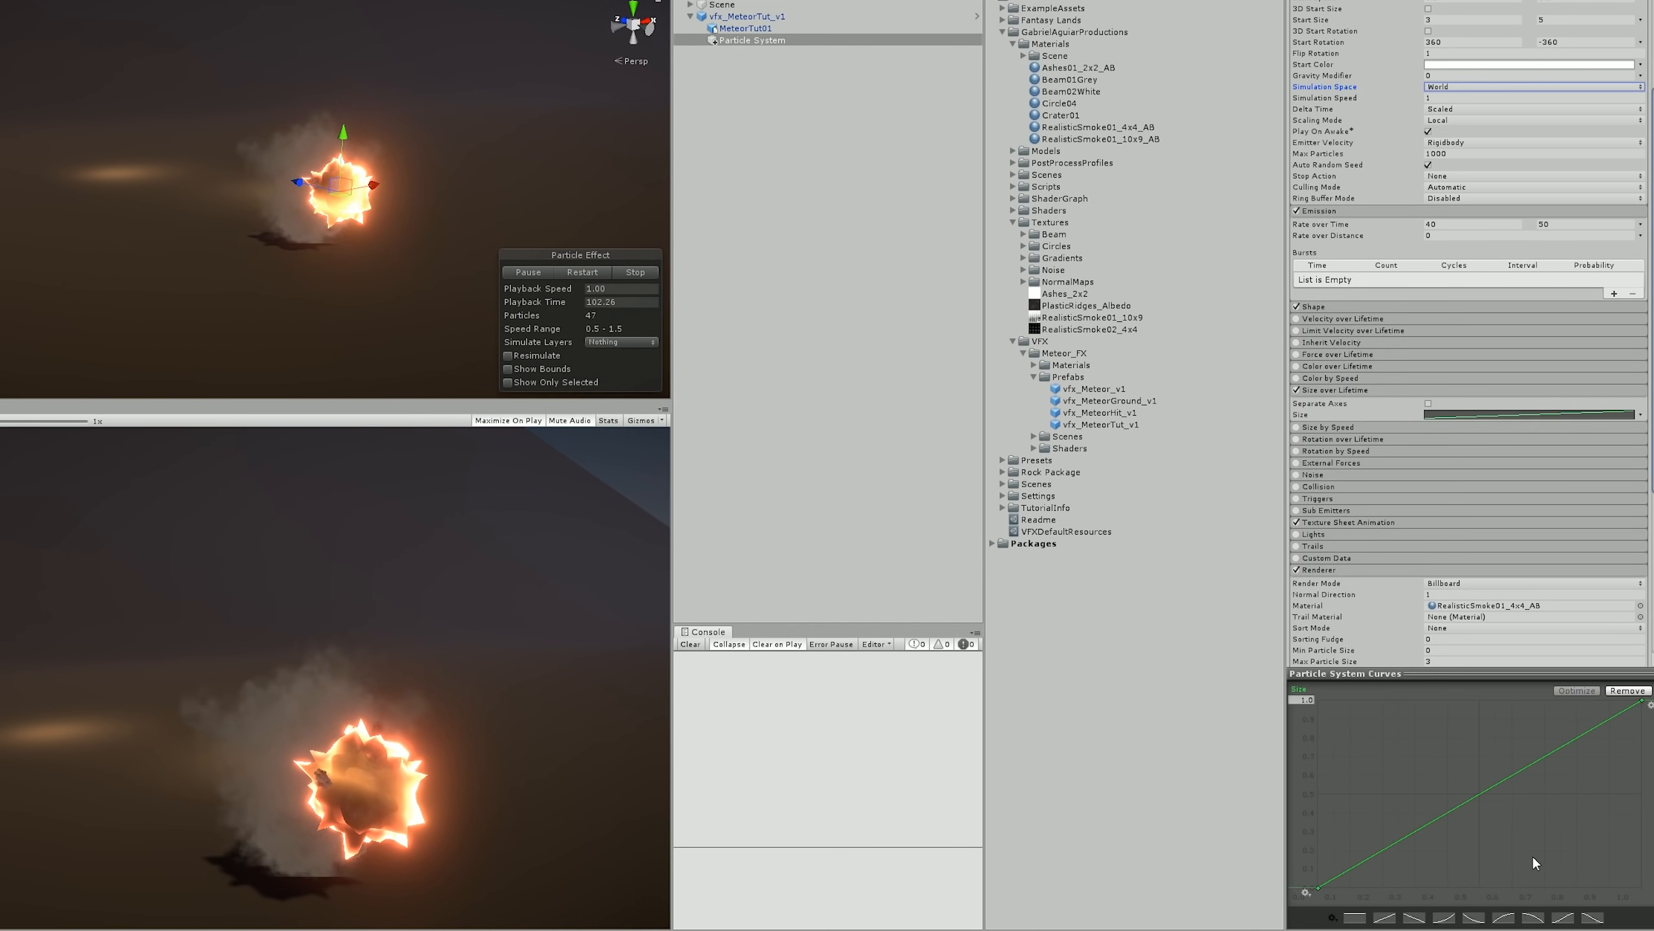
{"action": "left_click", "coordinate": [1533, 917]}
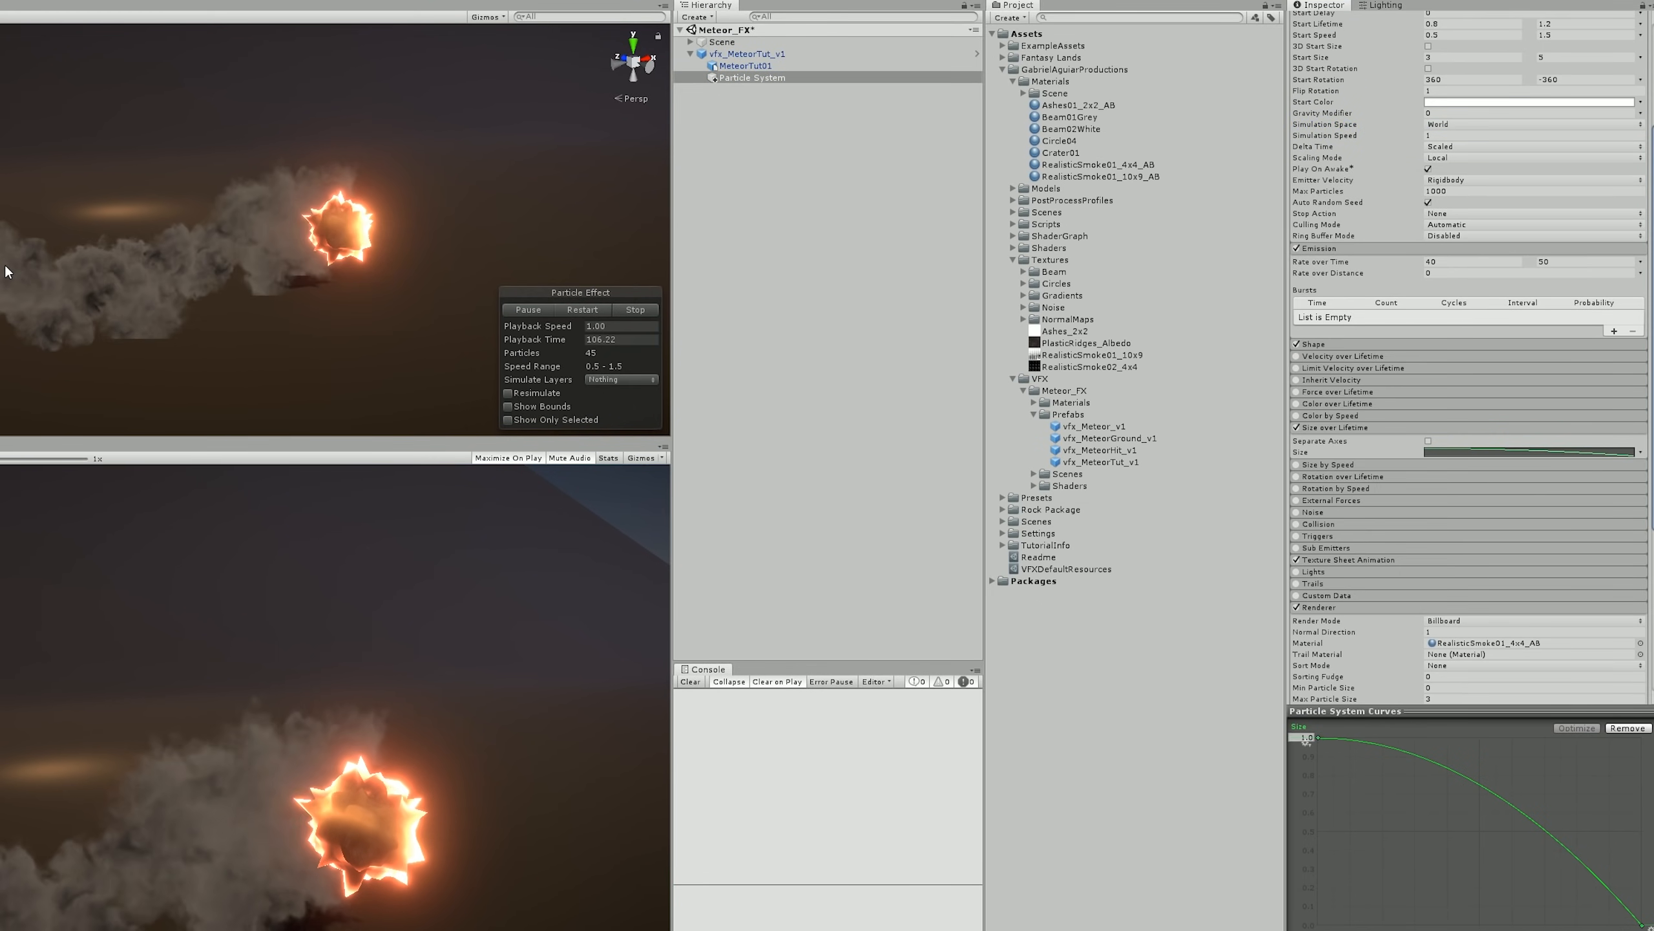
{"action": "left_click_drag", "start_coordinate": [7, 270], "coordinate": [625, 219]}
{"action": "key", "text": "ctrl+z"}
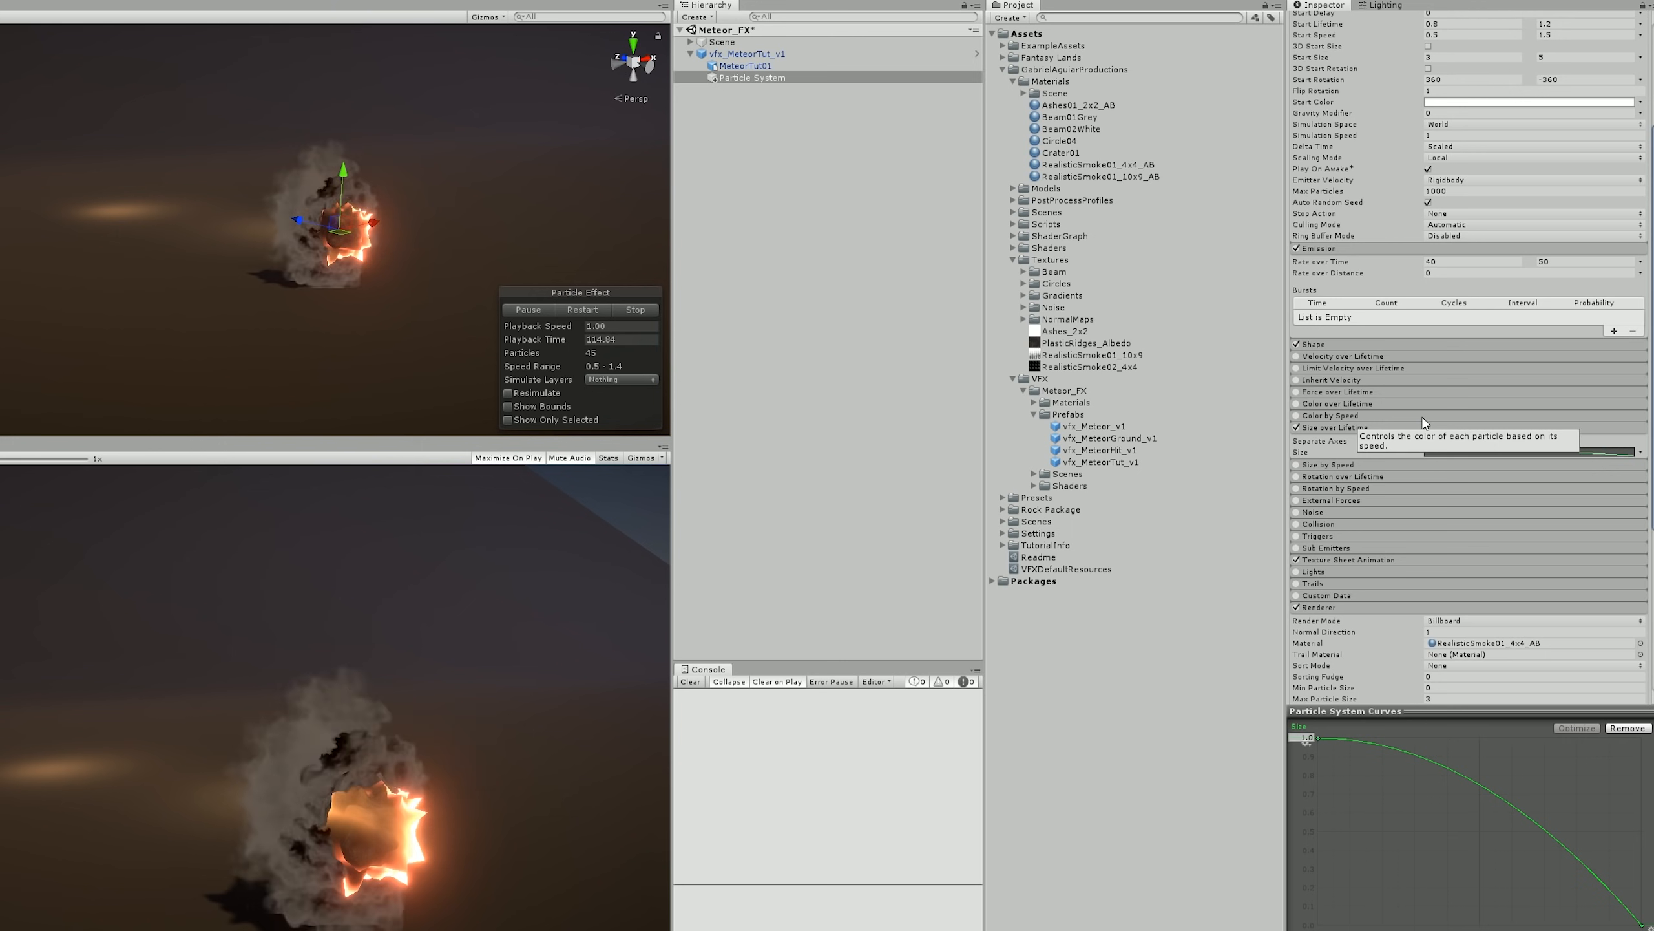
- Rename the particle system Smoke and set its minimum Start Lifetime to 0.7
{"action": "scroll", "coordinate": [1422, 412], "scroll_direction": "down", "scroll_amount": 3}
{"action": "left_click", "coordinate": [1354, 292]}
{"action": "left_click", "coordinate": [755, 81]}
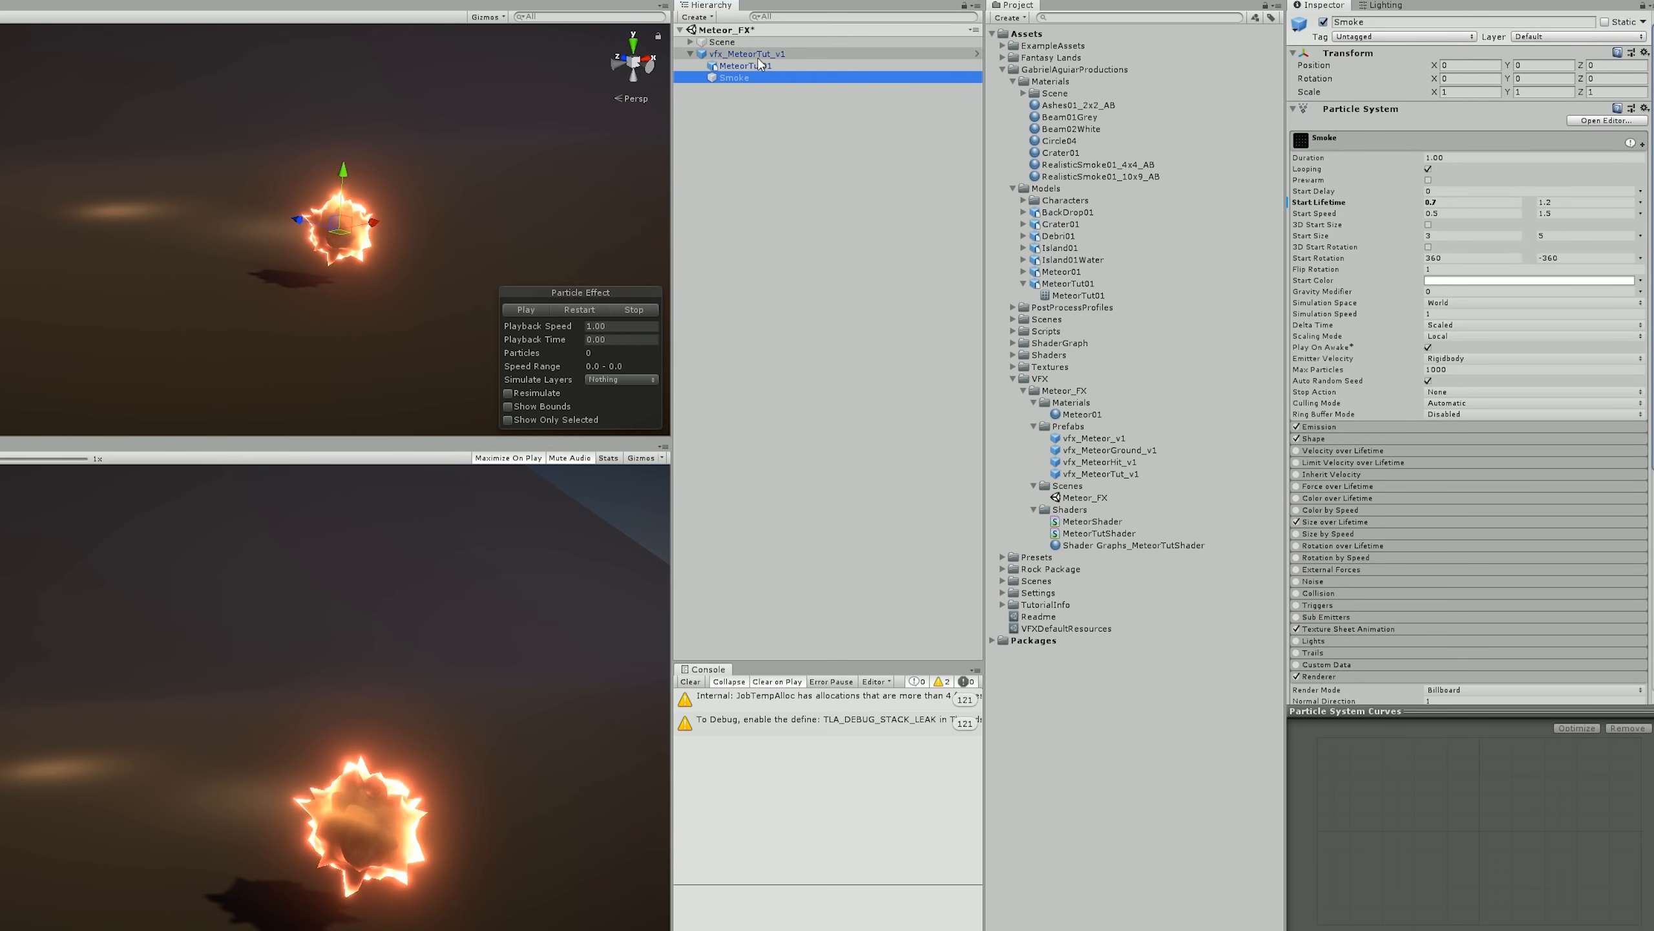
- Apply all overrides of vfx_MeteorTut_v1 to its prefab
{"action": "left_click", "coordinate": [757, 55]}
{"action": "left_click", "coordinate": [1583, 51]}
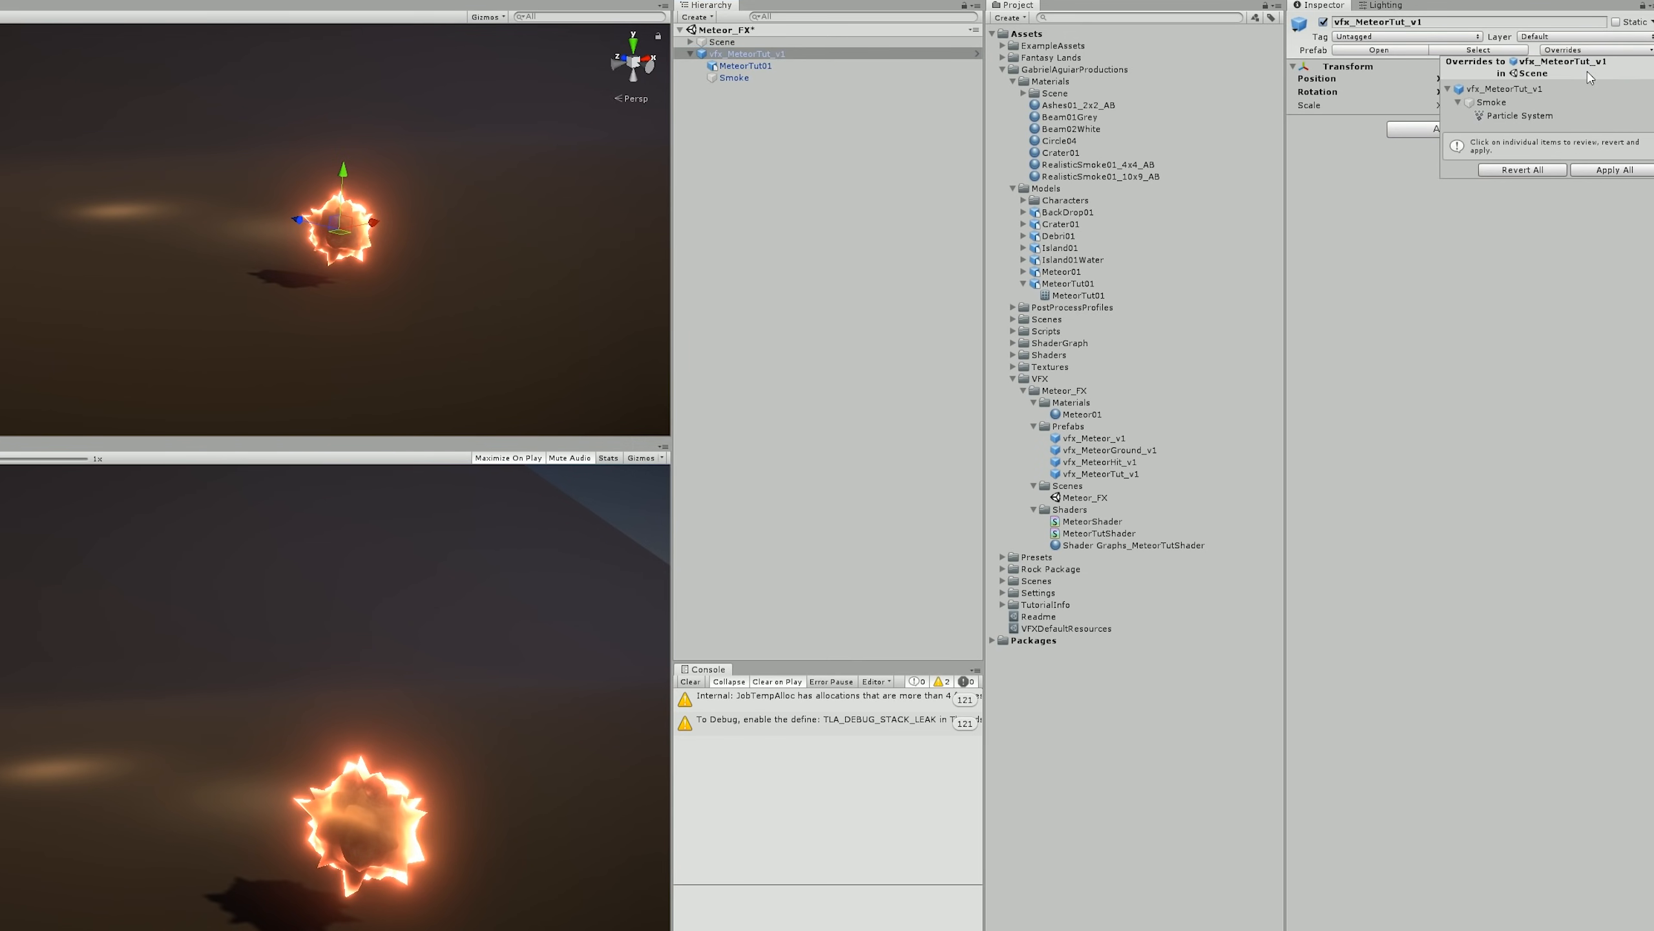
{"action": "left_click", "coordinate": [1610, 171]}
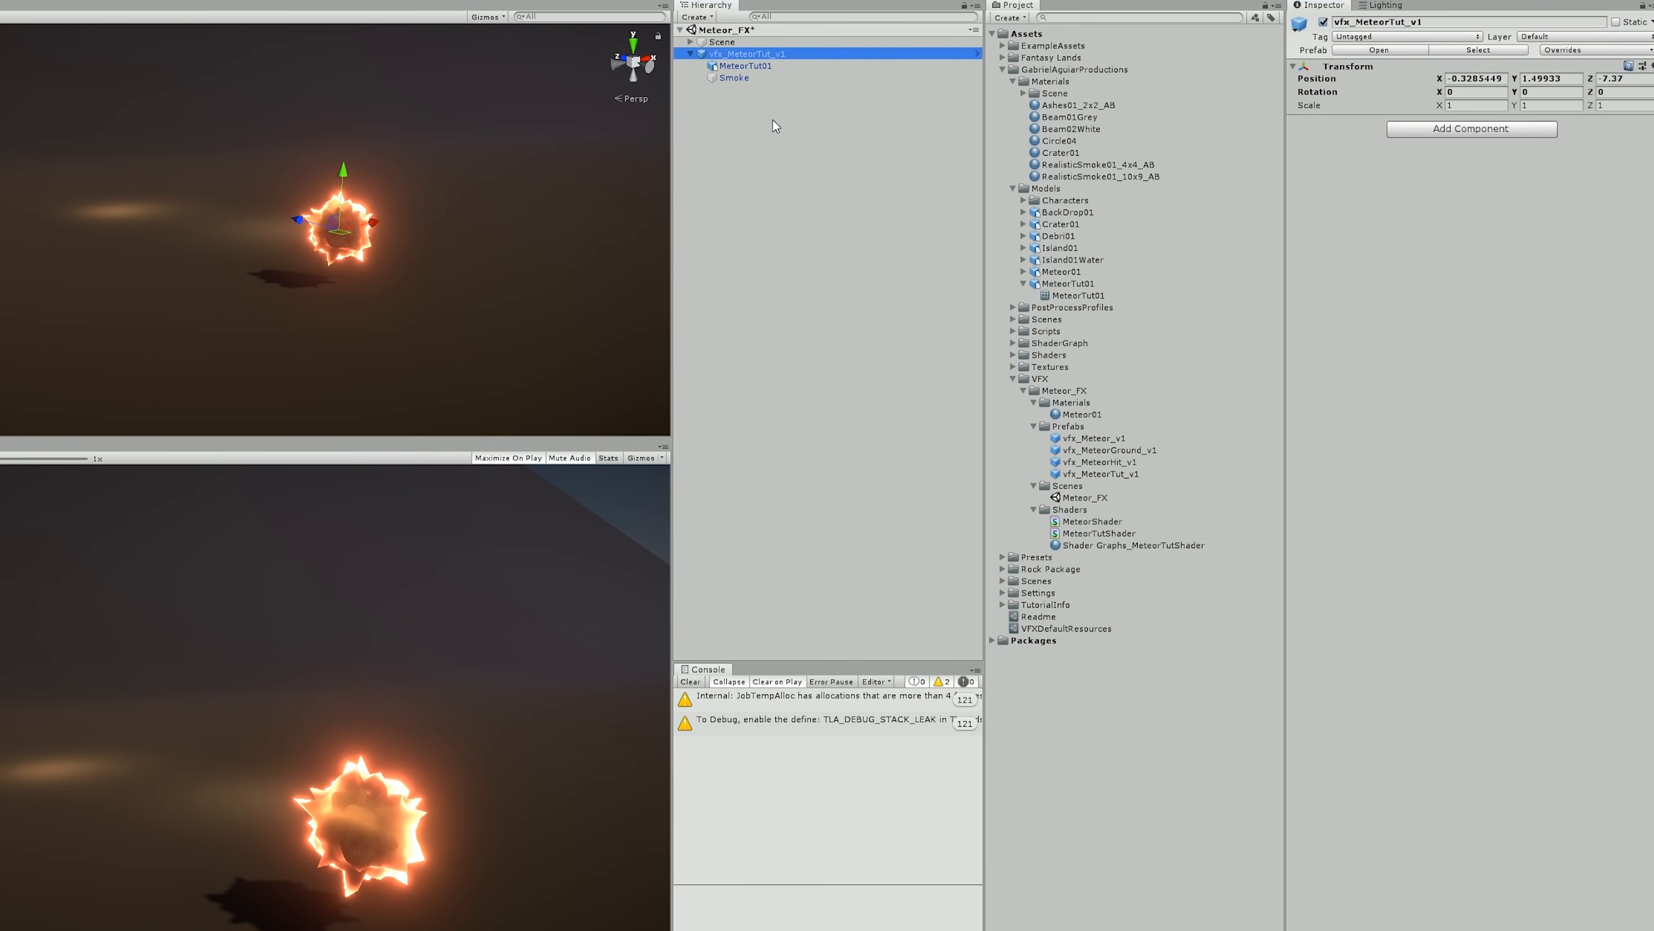
- Create a C# script named SpawnMeteorTutScript in the Scripts folder
{"action": "double_click", "coordinate": [1046, 331]}
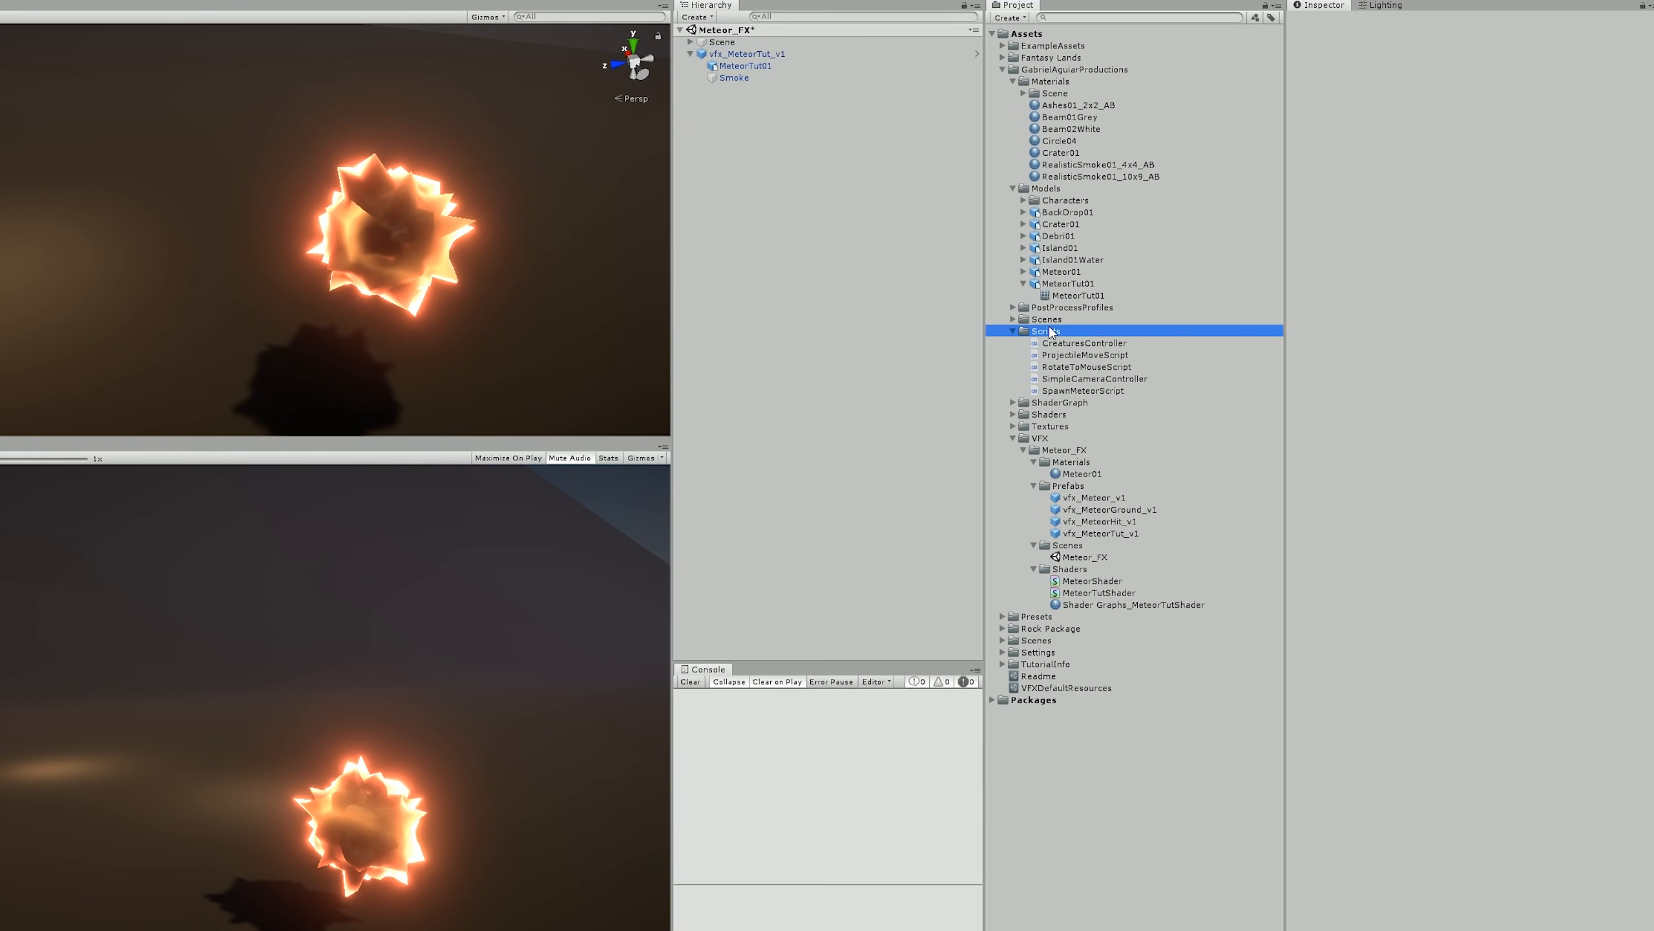
{"action": "right_click", "coordinate": [1045, 332]}
{"action": "mouse_move", "coordinate": [1089, 337]}
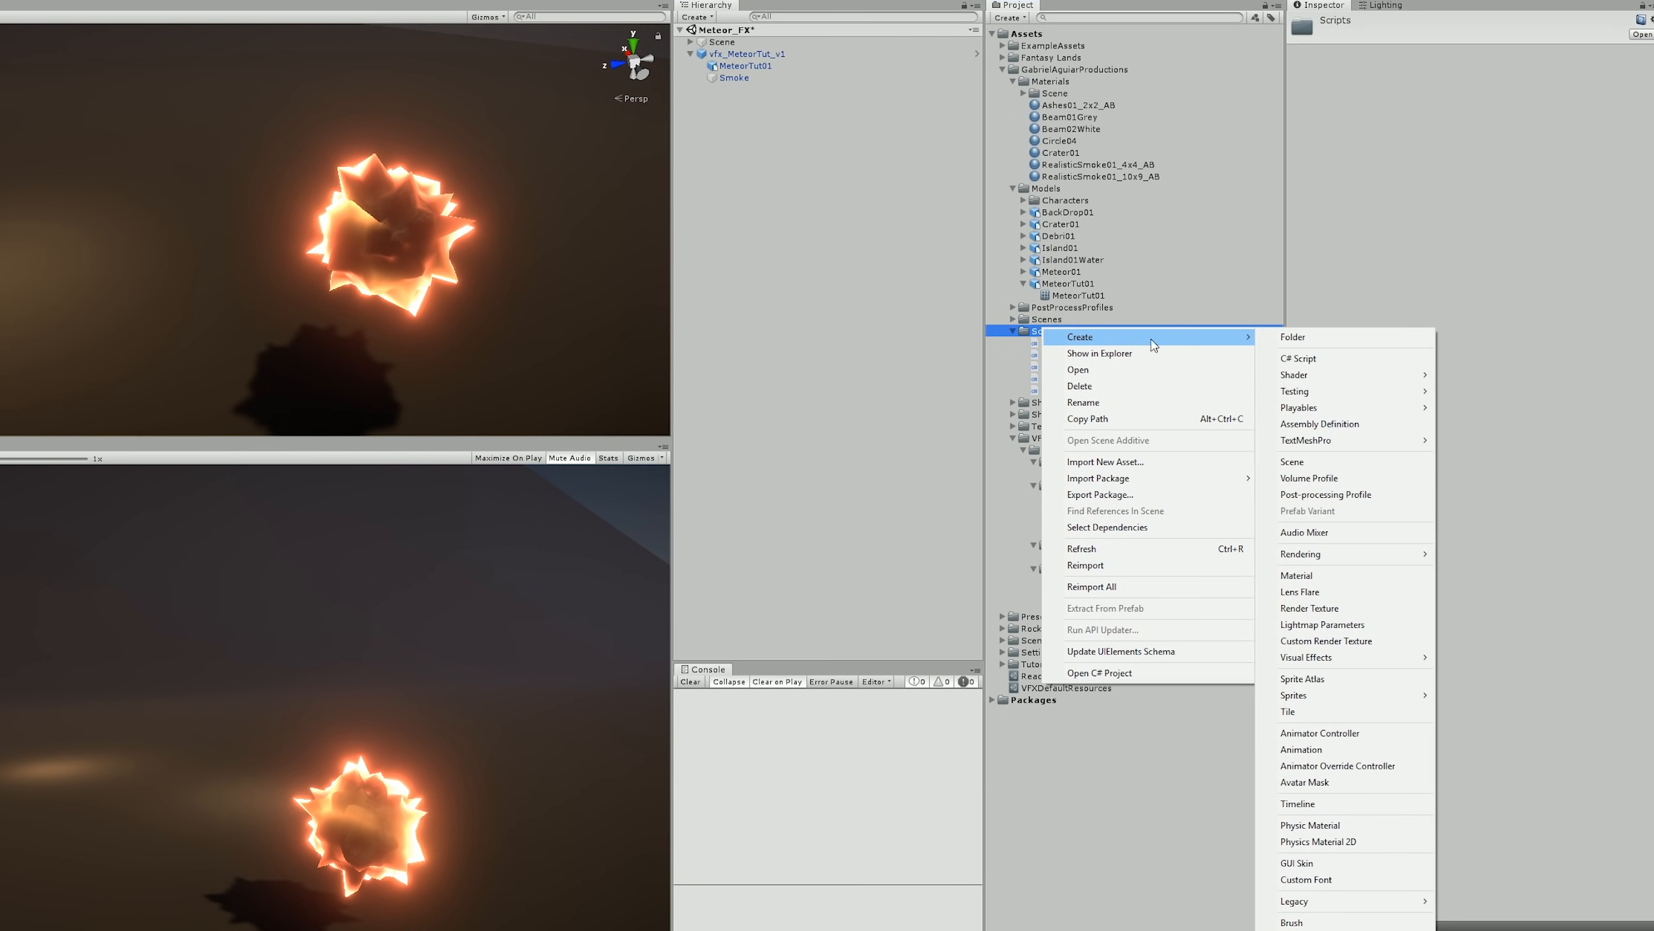
{"action": "left_click", "coordinate": [1320, 358]}
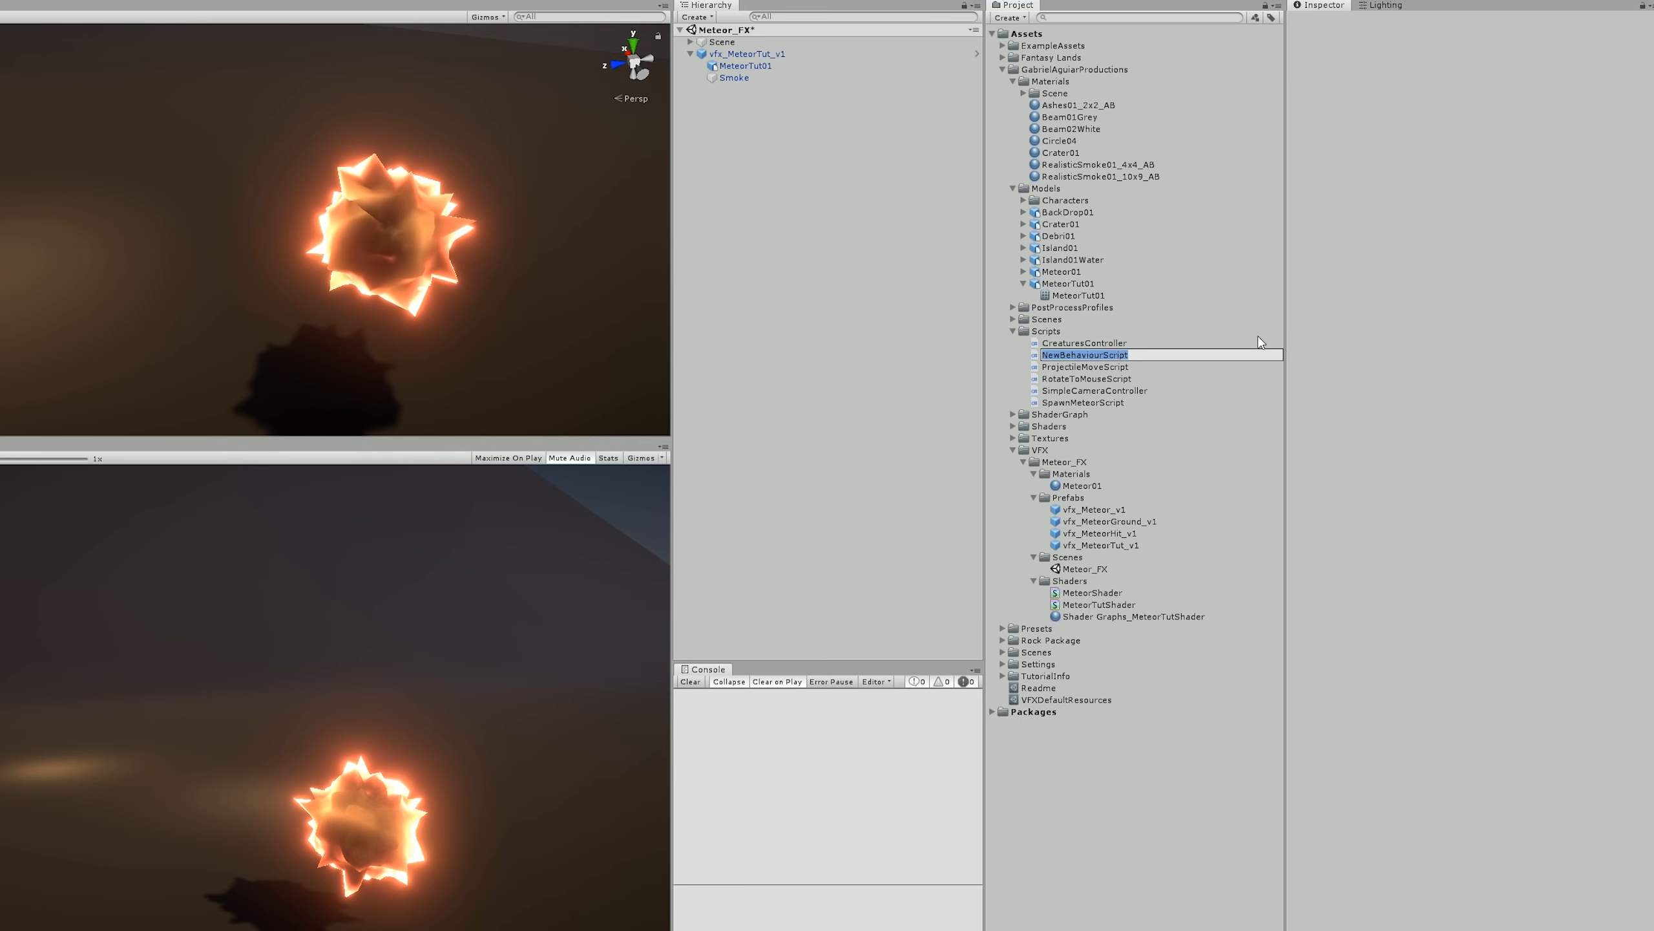
{"action": "type", "text": "Spaw"}
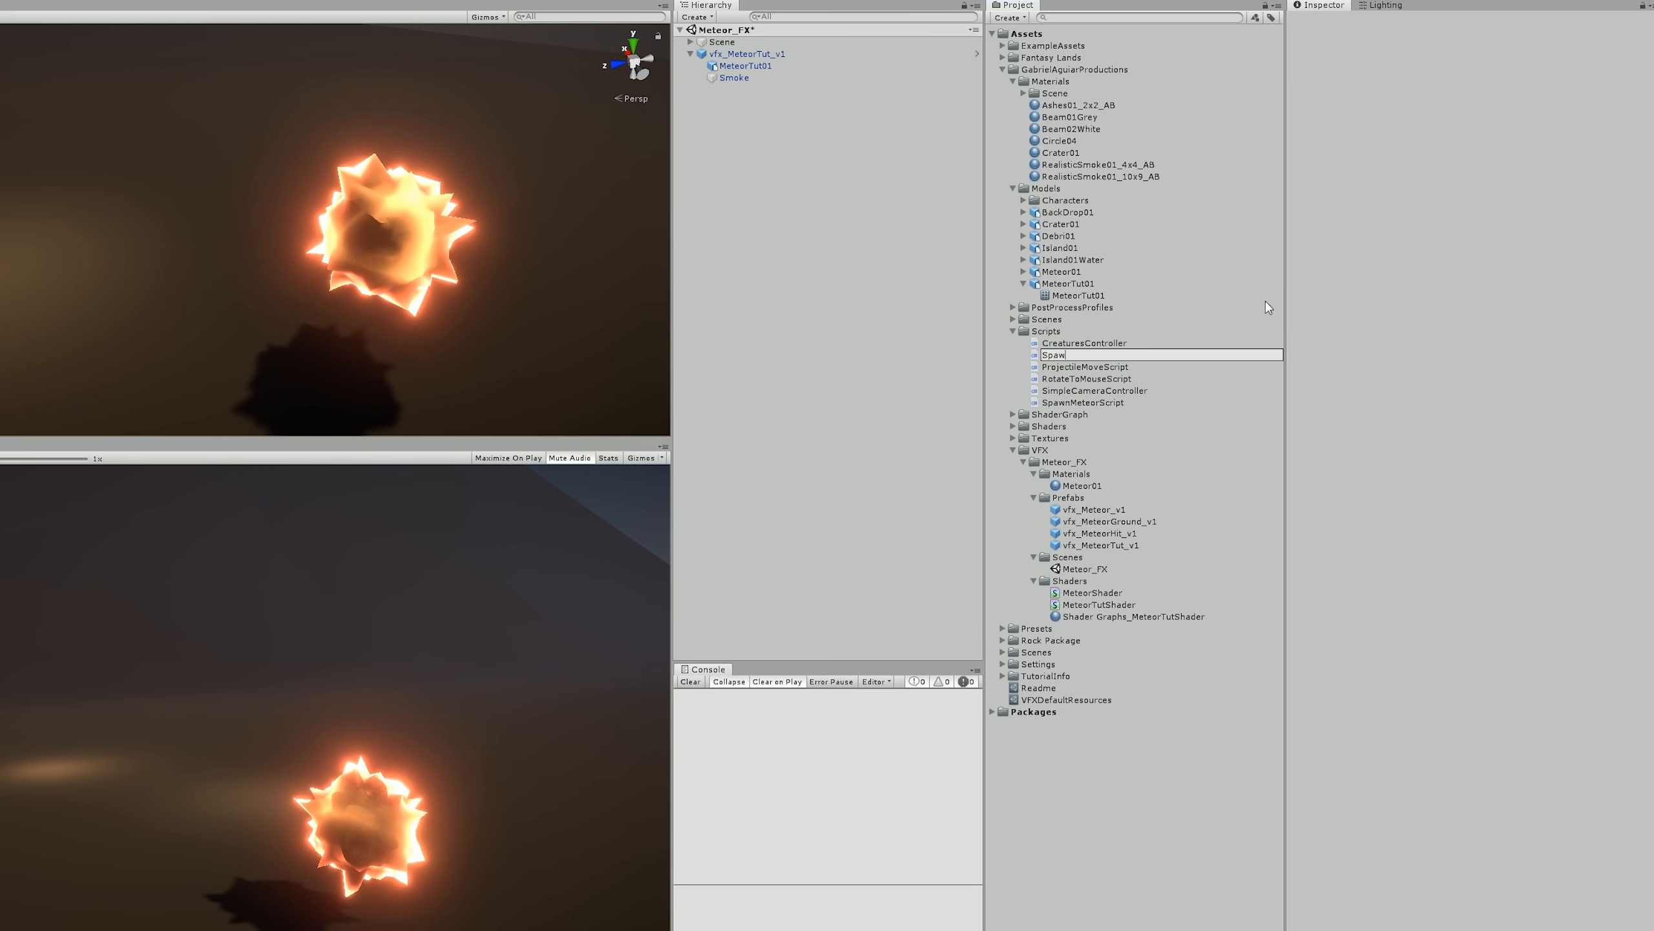
{"action": "type", "text": "nMeteo"}
{"action": "type", "text": "rTut"}
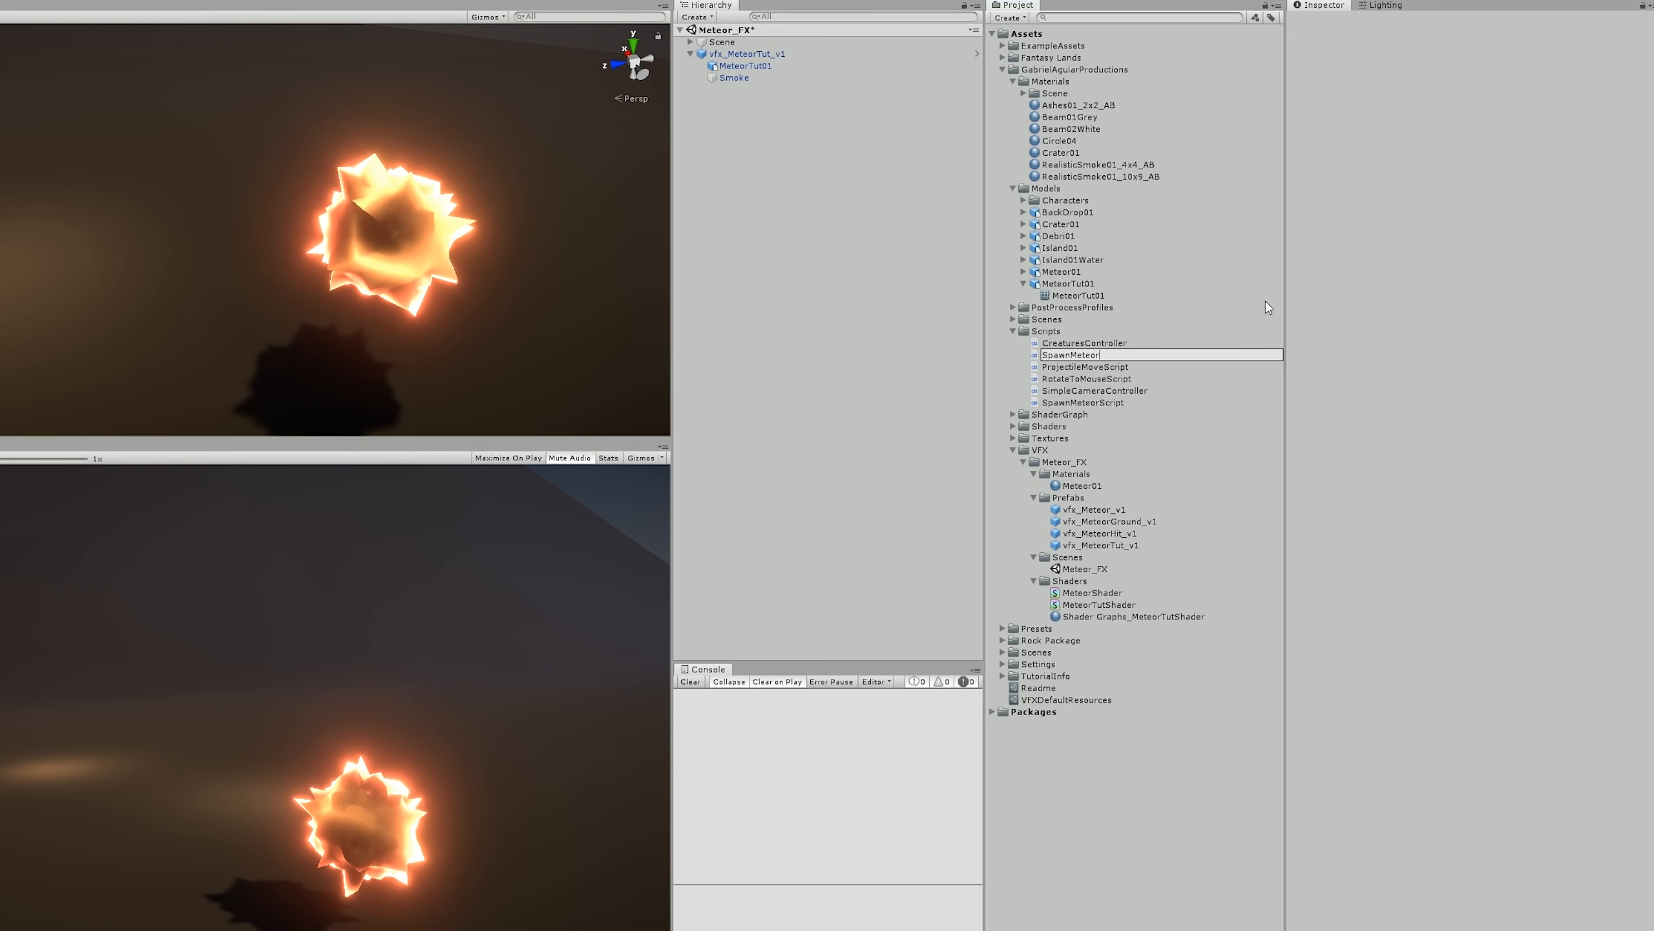
{"action": "type", "text": "Script"}
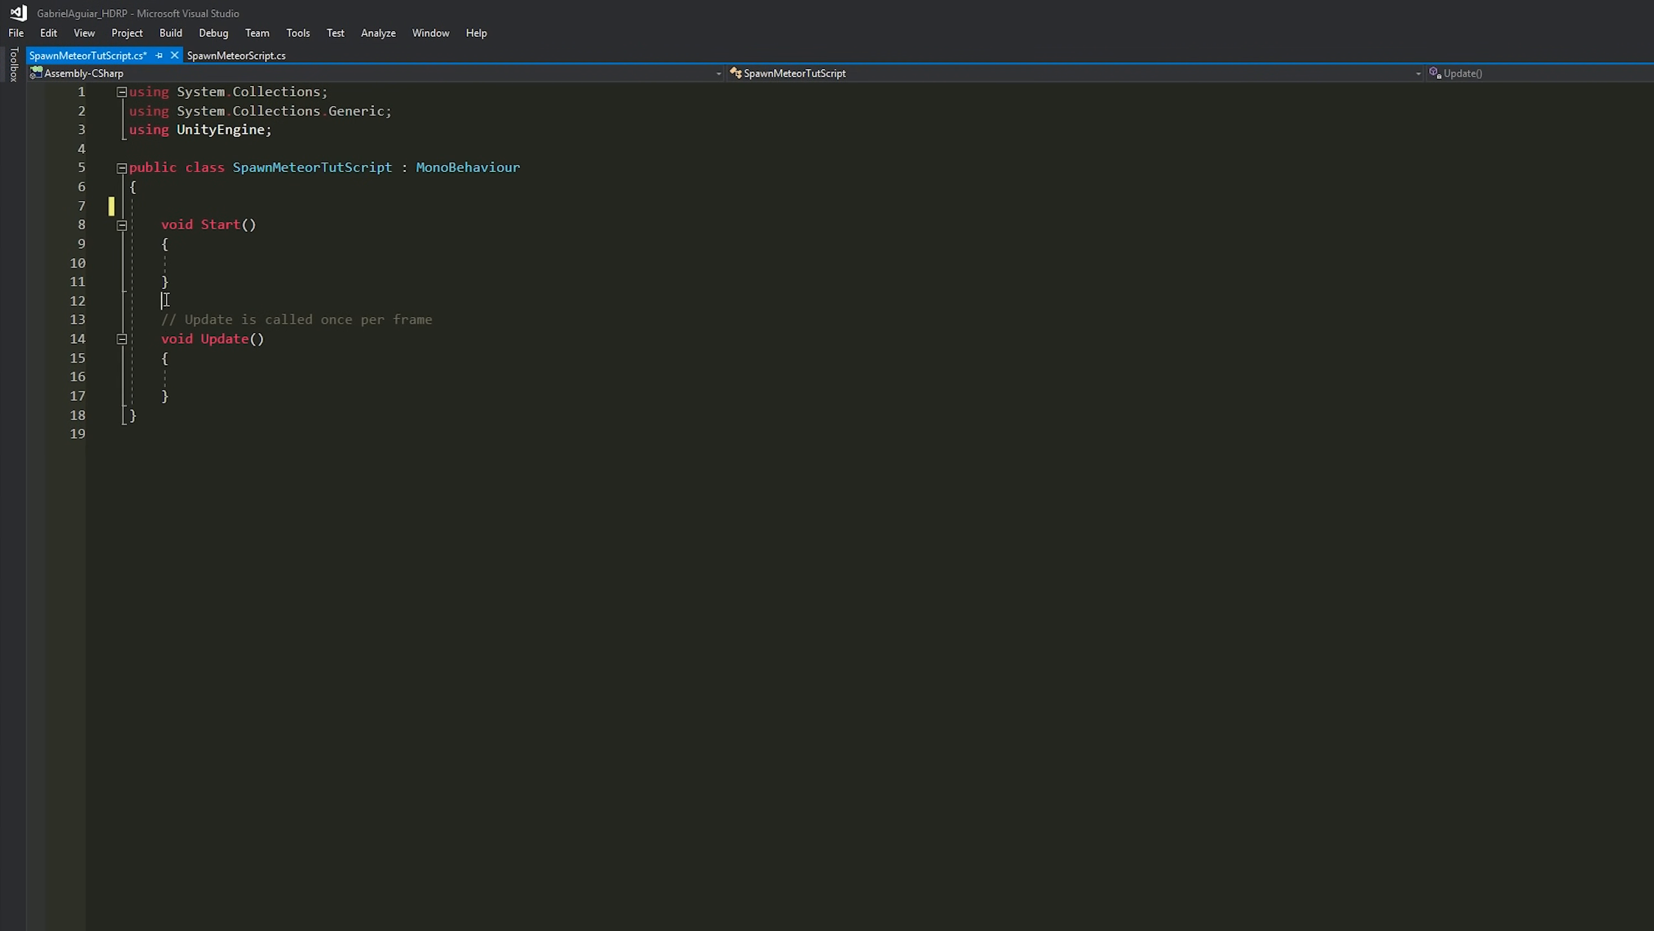
- In Visual Studio, remove the Update method and its comment from the SpawnMeteorTutScript class
{"action": "key", "text": "Delete"}
{"action": "left_click", "coordinate": [200, 270]}
{"action": "left_click", "coordinate": [186, 280]}
{"action": "key", "text": "Delete"}
- Declare a public GameObject vfx and two public Transforms, startPoint and endPoint, at the beginning of the class
{"action": "left_click", "coordinate": [175, 206]}
{"action": "left_click", "coordinate": [201, 193]}
{"action": "key", "text": "Return"}
{"action": "type", "text": "publi"}
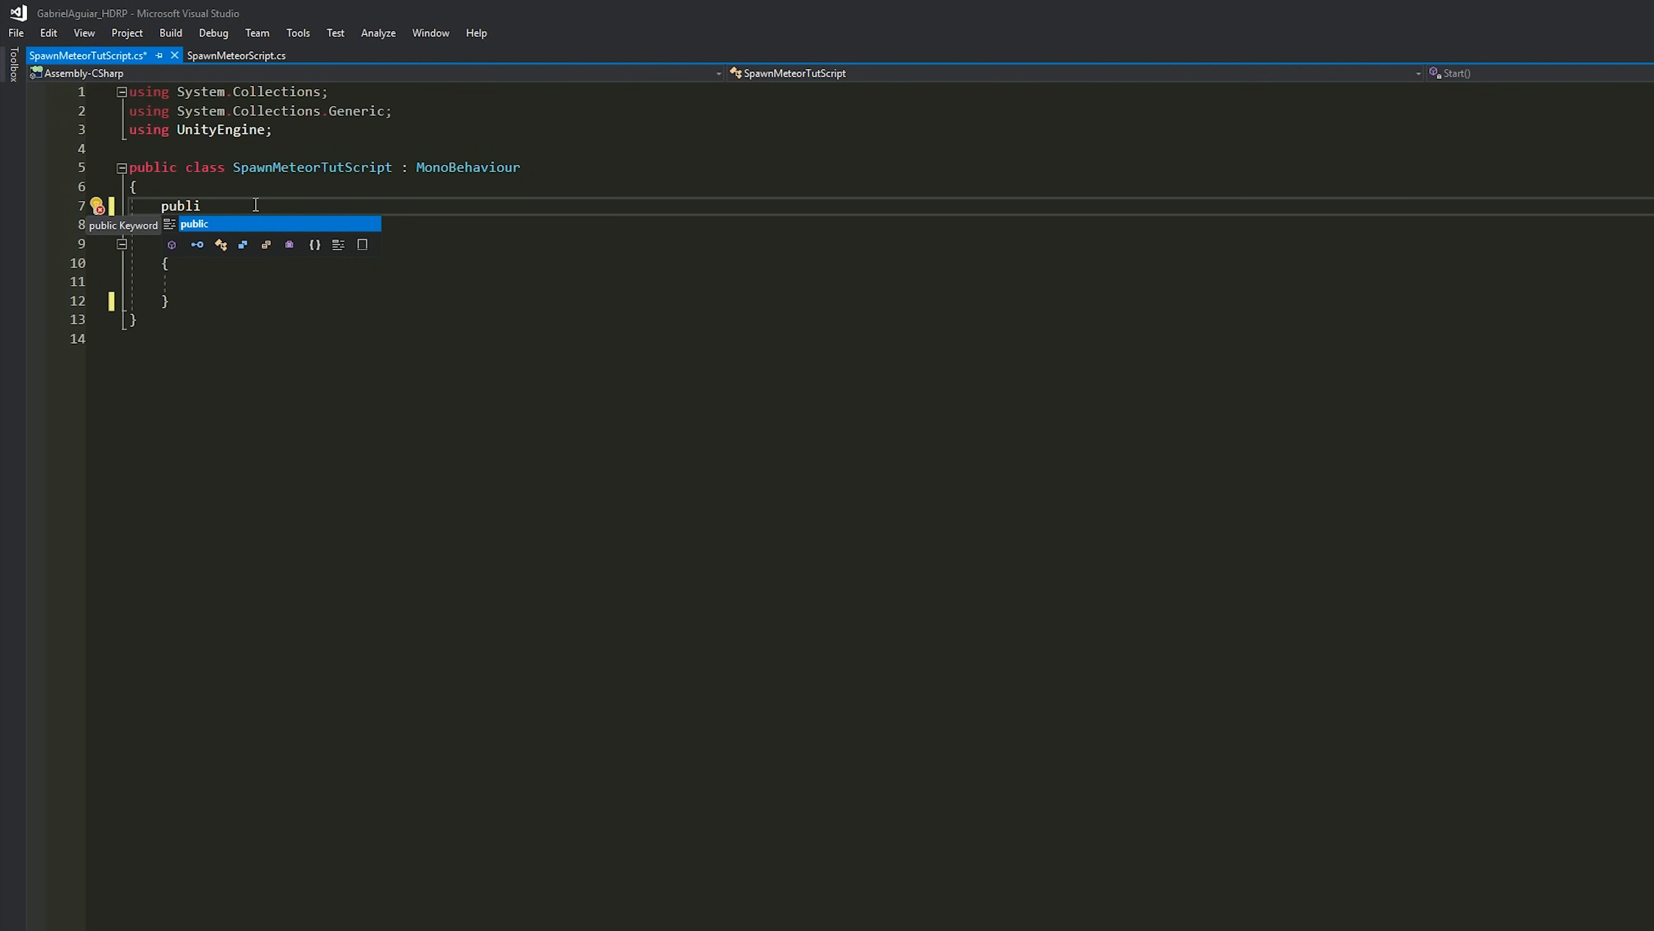
{"action": "type", "text": "c GameObject vfx;"}
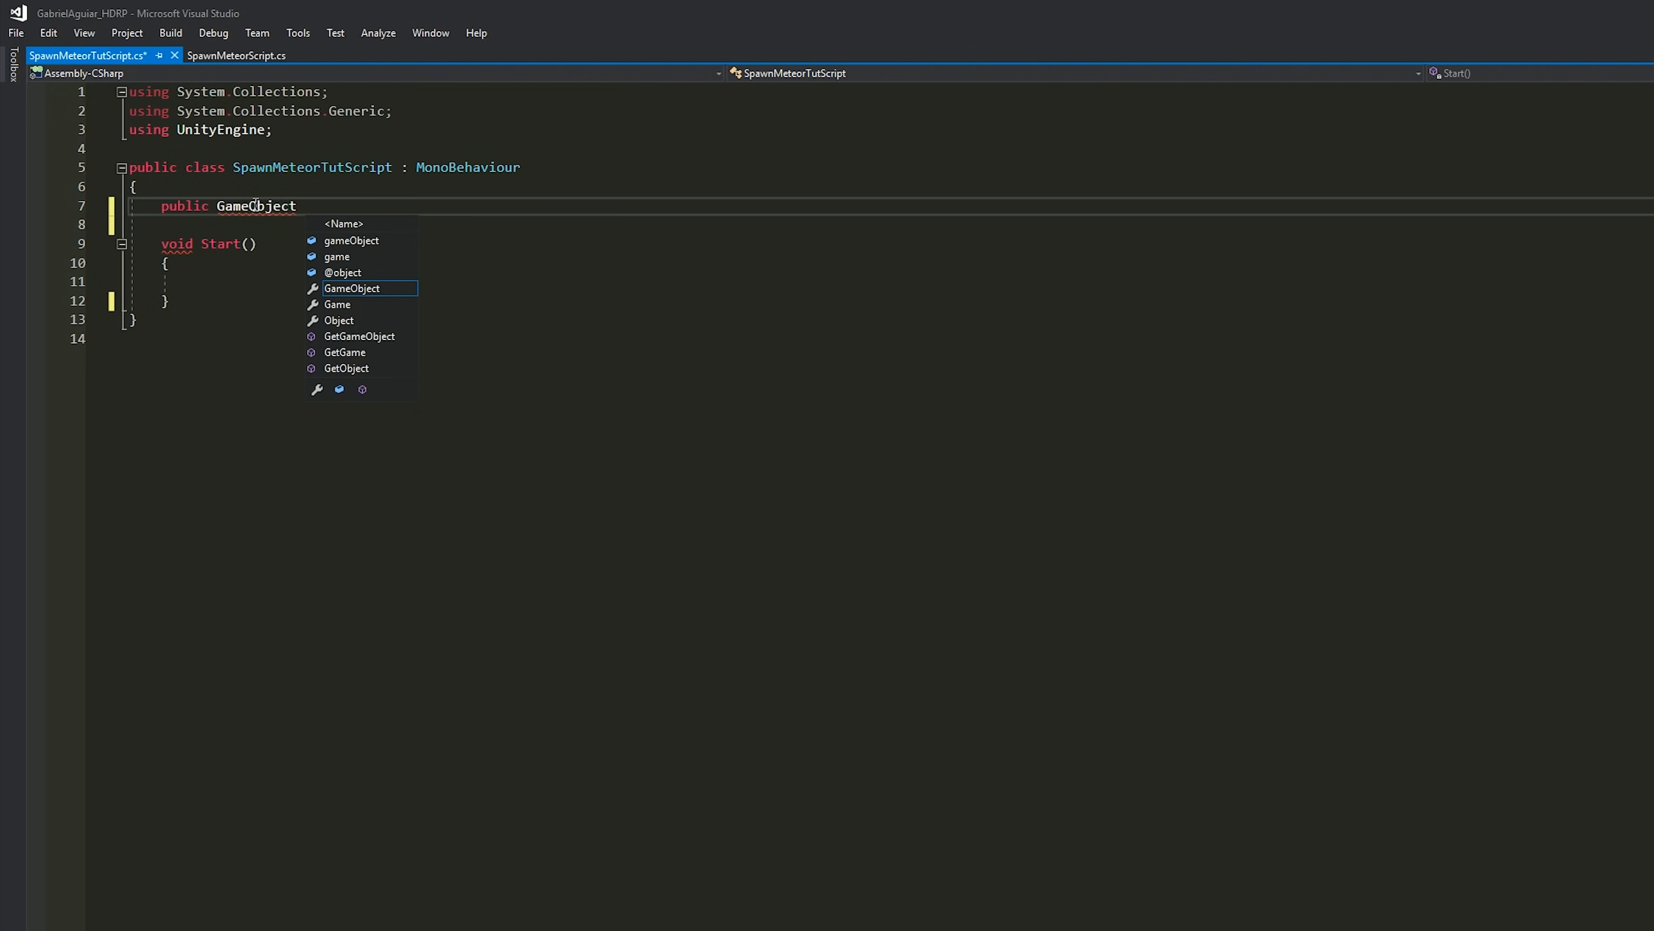
{"action": "key", "text": "Return"}
{"action": "type", "text": "public Transform start"}
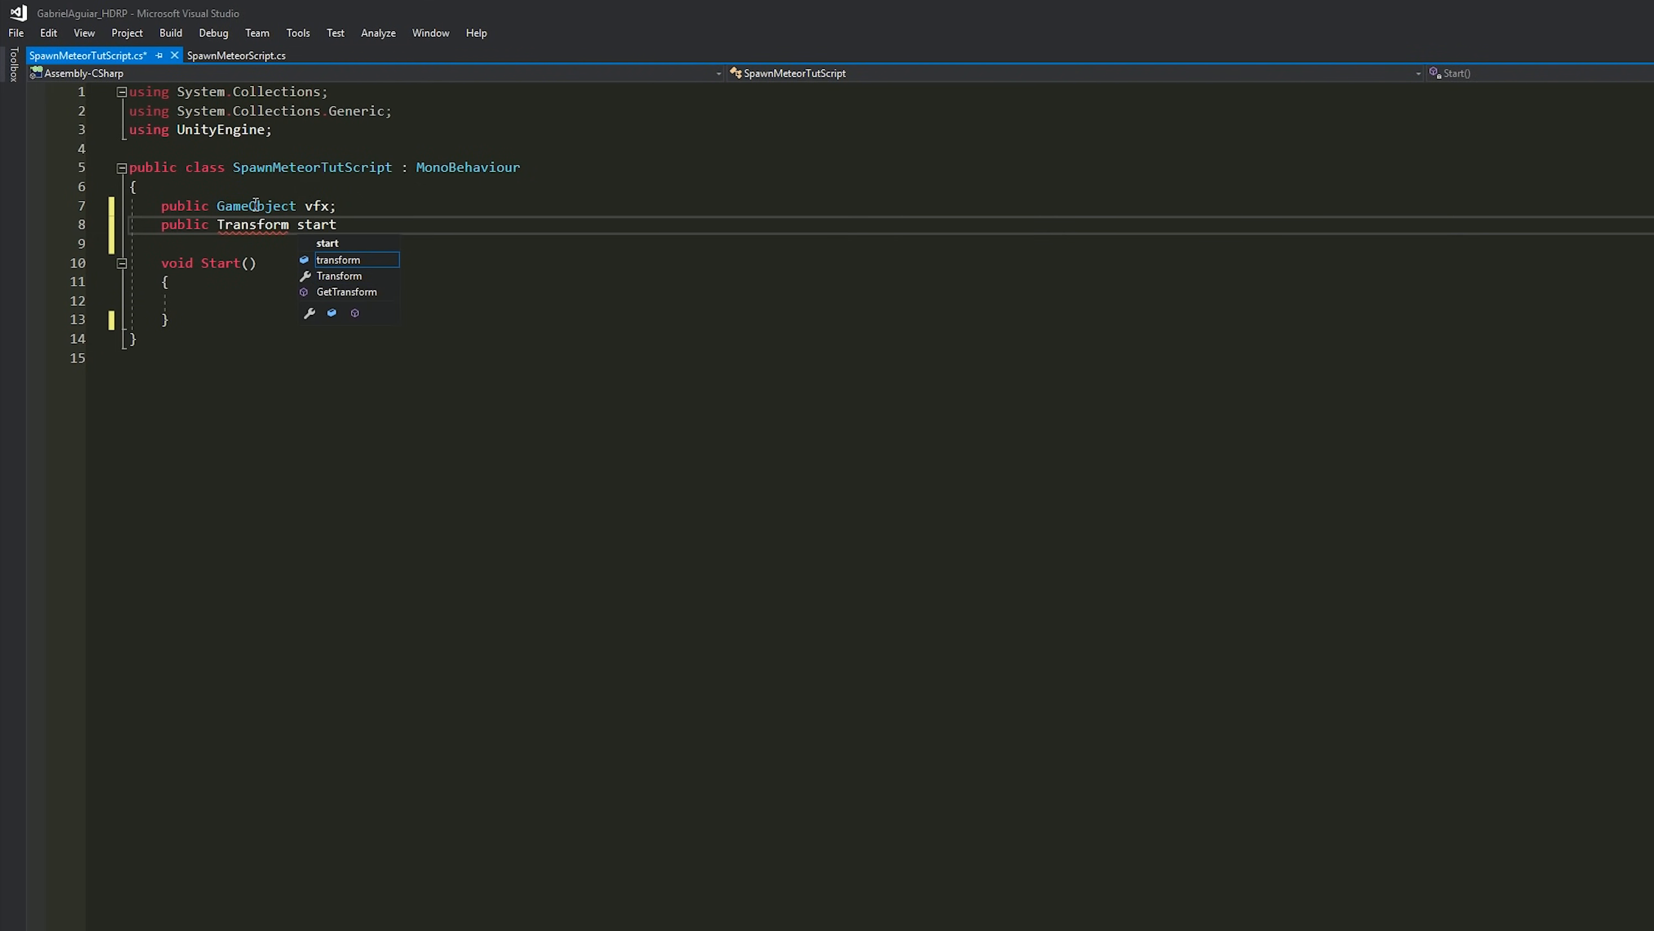
{"action": "type", "text": "Point;"}
{"action": "key", "text": "Return"}
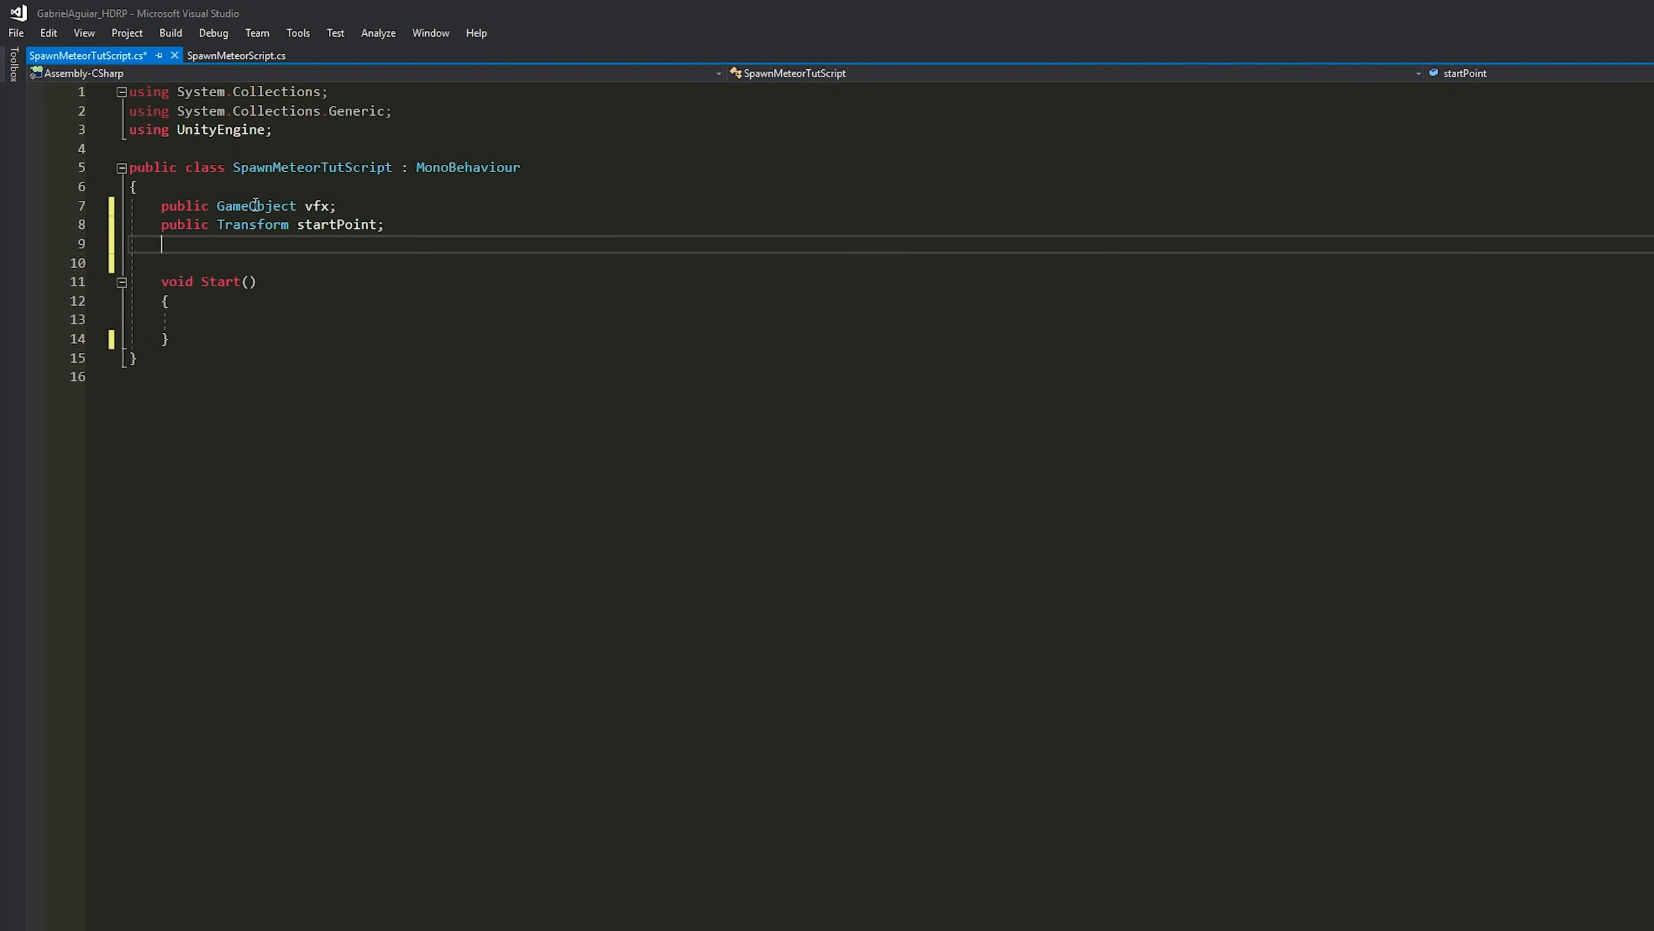
{"action": "type", "text": "public Transform end"}
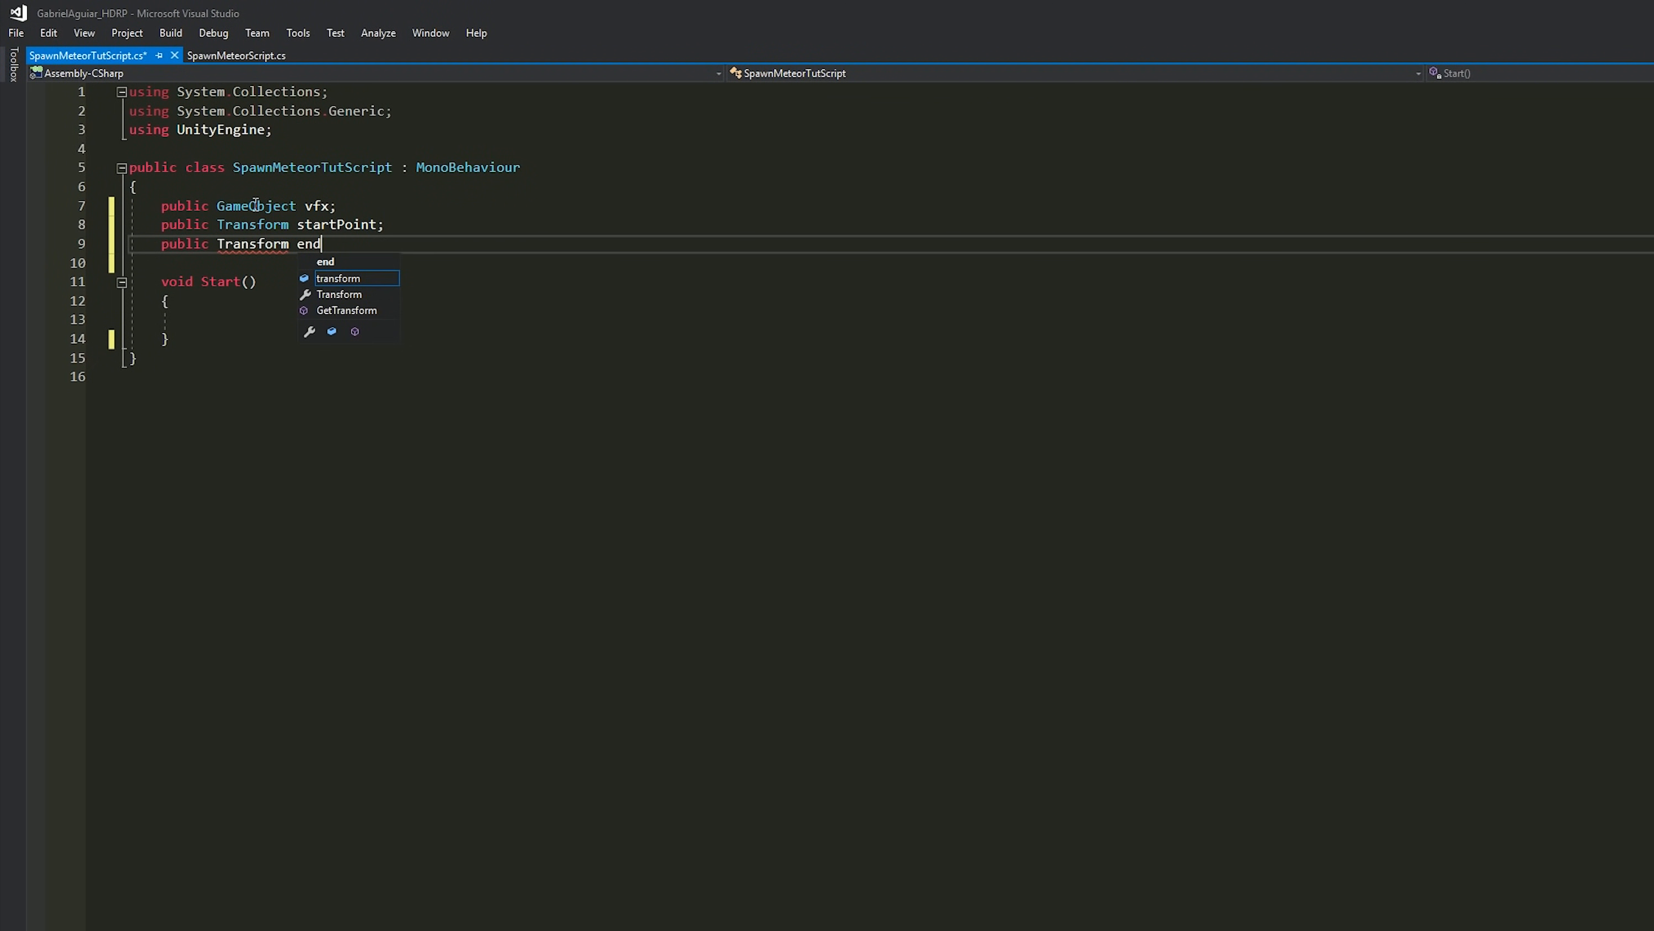
{"action": "type", "text": "Point;"}
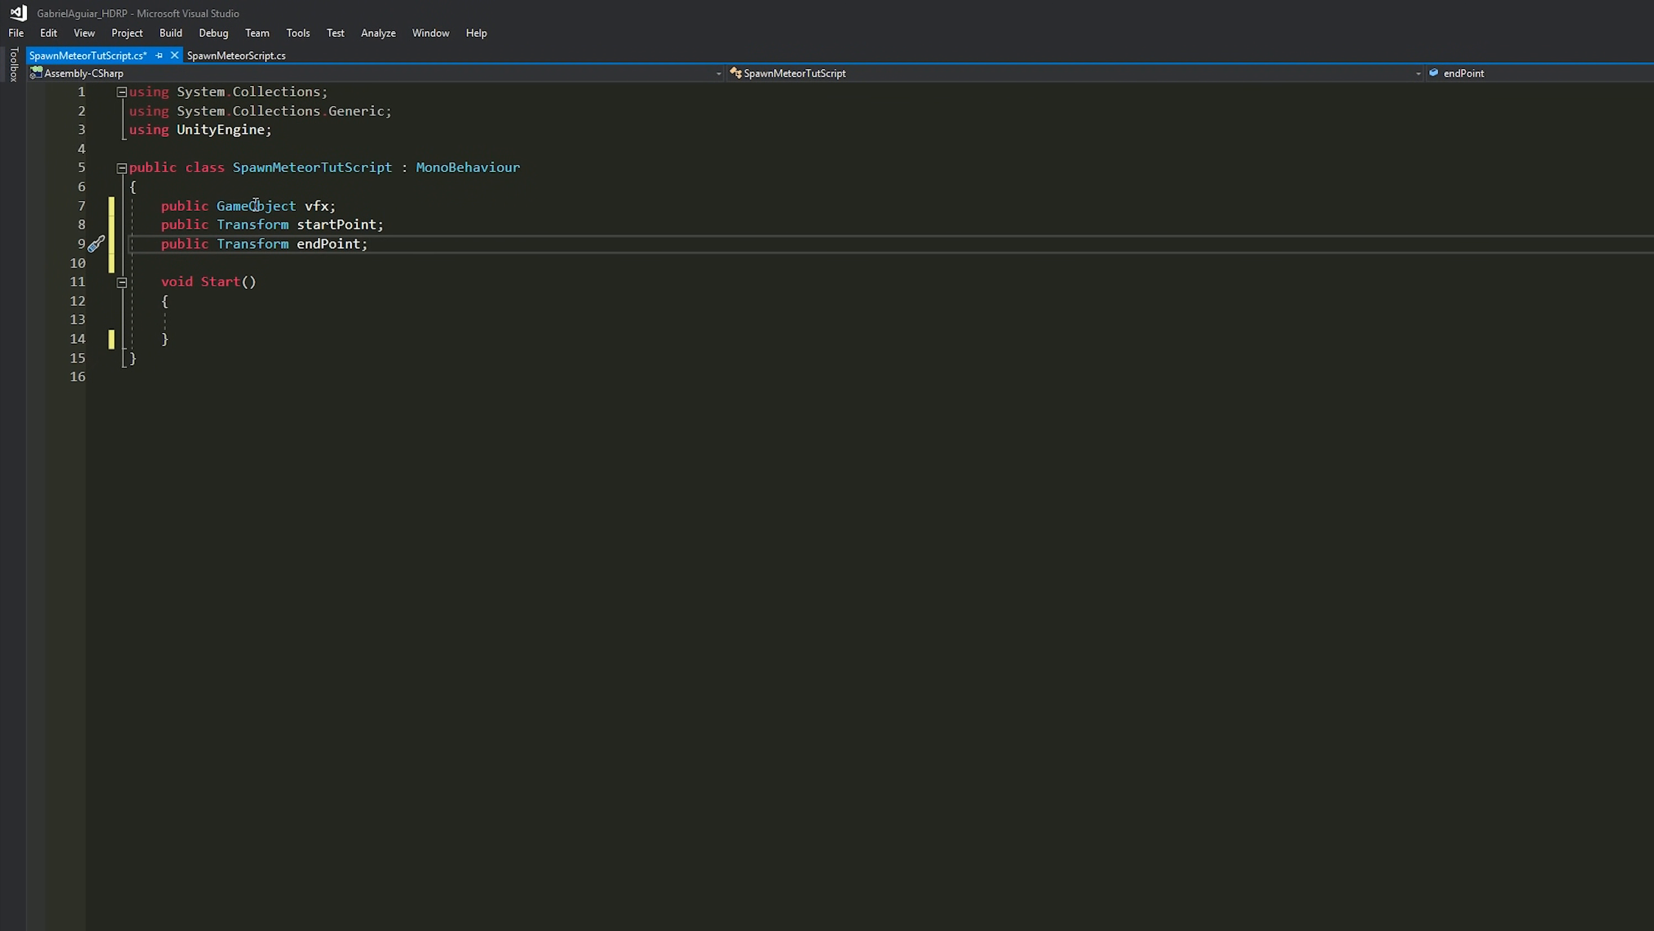
- In the Start method, declare var startPos = startPoint.position;
{"action": "left_click", "coordinate": [187, 297]}
{"action": "key", "text": "Return"}
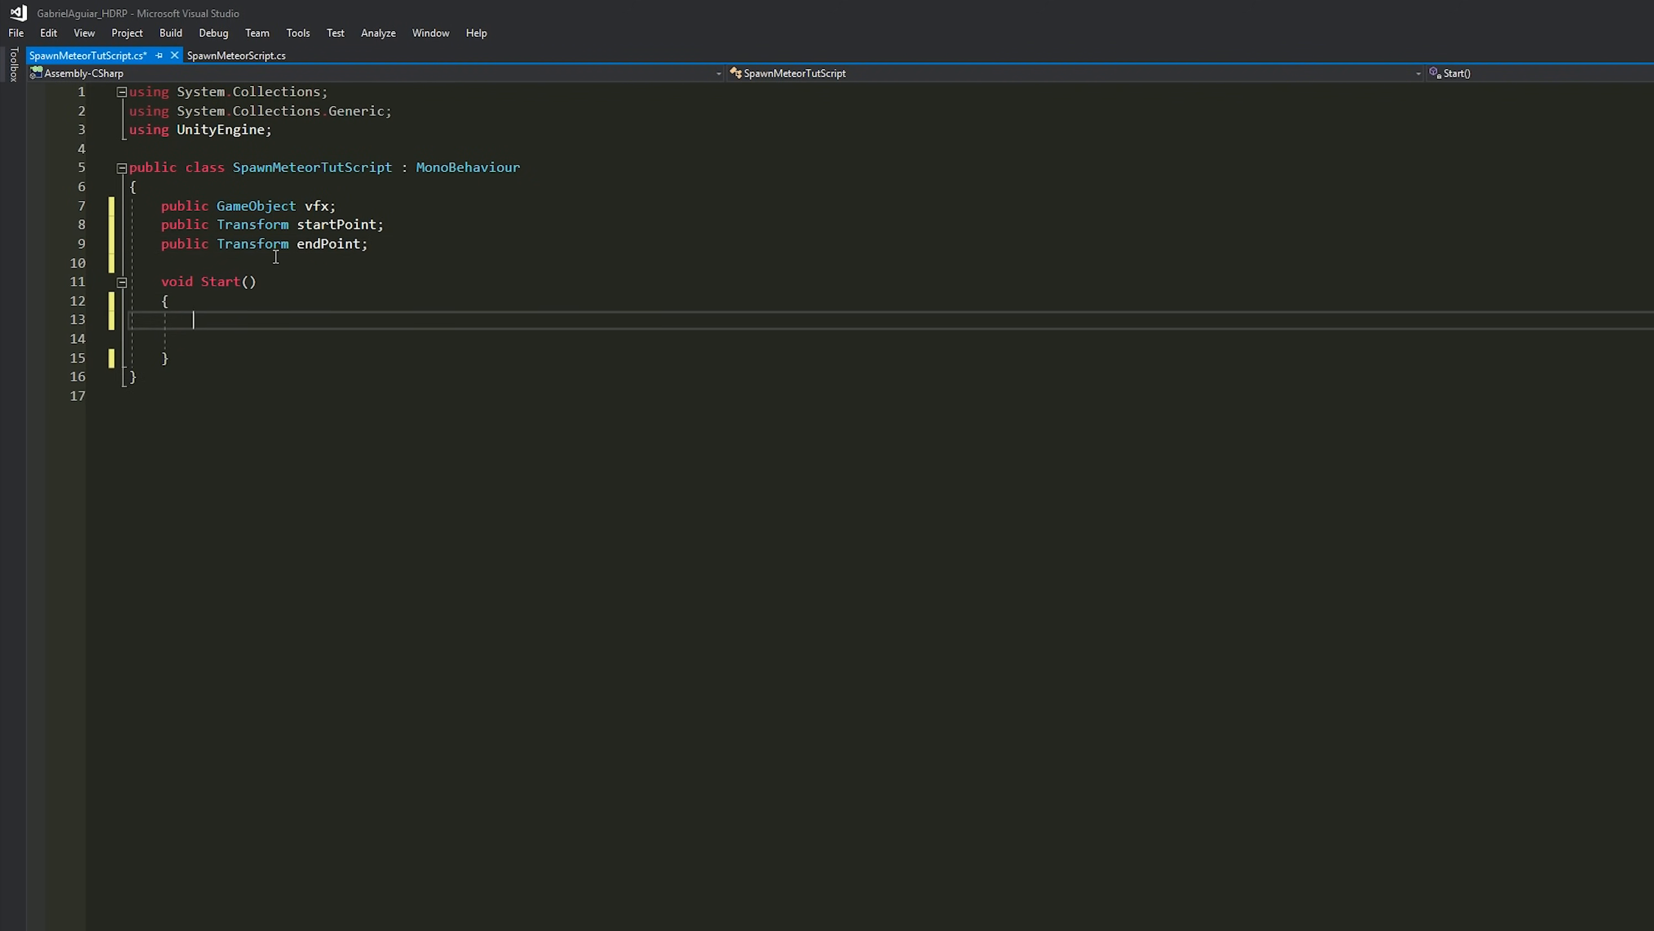
{"action": "type", "text": "var startPos = startPoint.position;"}
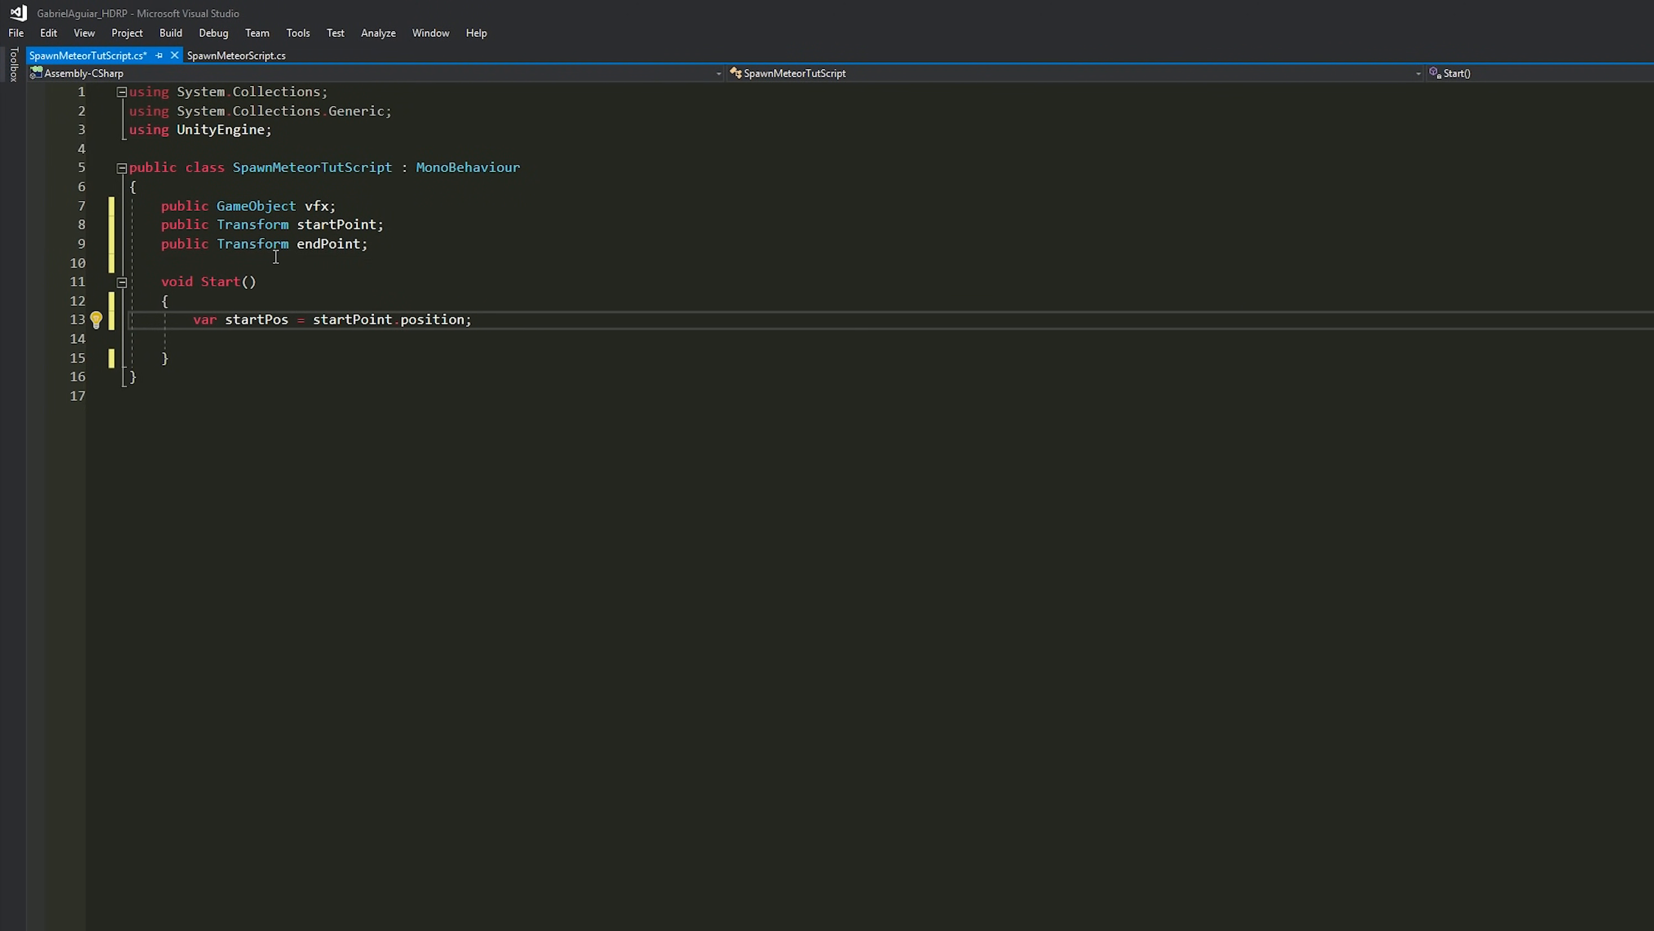
- Below startPos, add GameObject objVFX = Instantiate(vfx, startPos, Quaternion.identity) as GameObject;
{"action": "key", "text": "Return"}
{"action": "type", "text": "Game"}
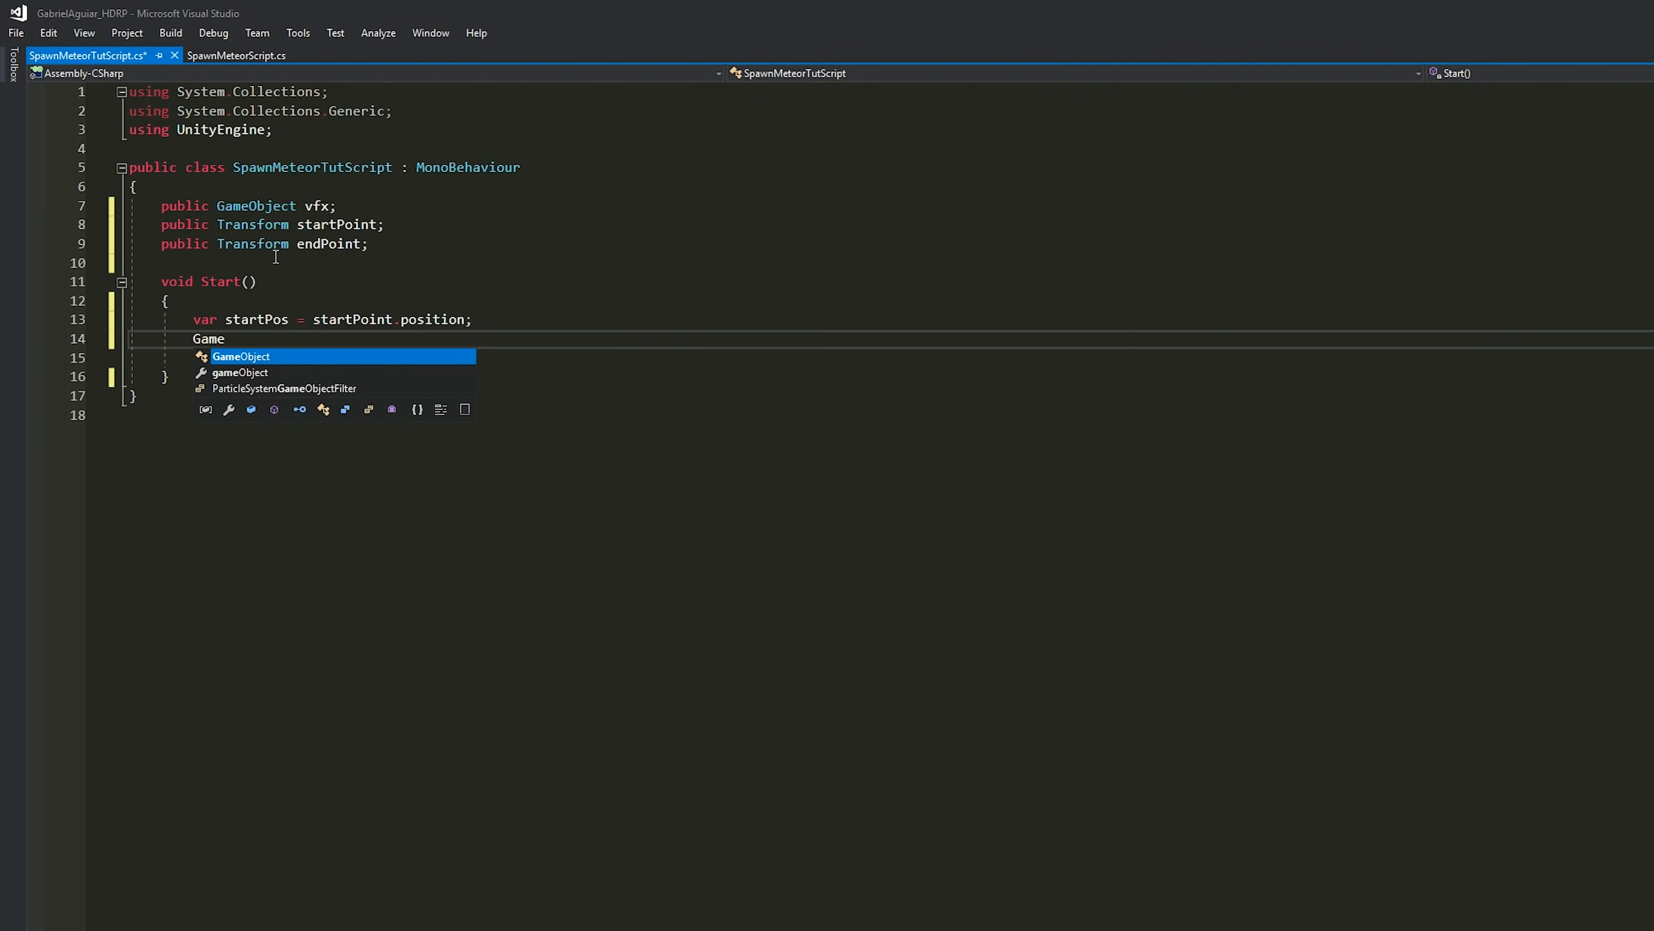
{"action": "type", "text": "Object objVFX = Instantiate "}
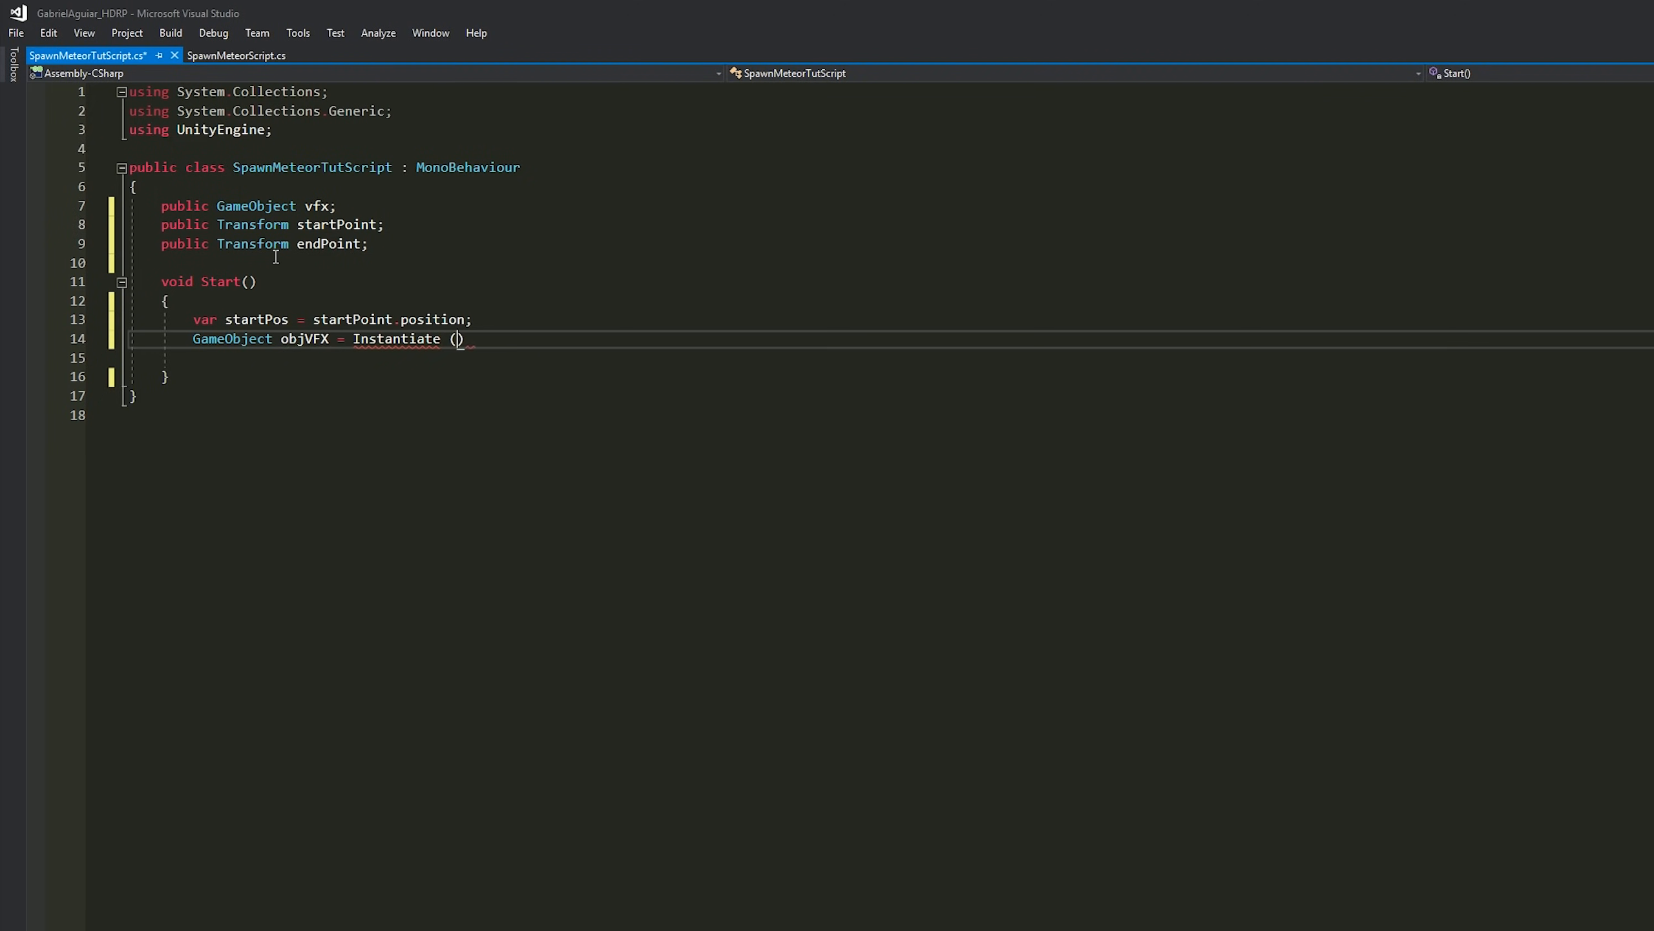
{"action": "type", "text": "(vfx"}
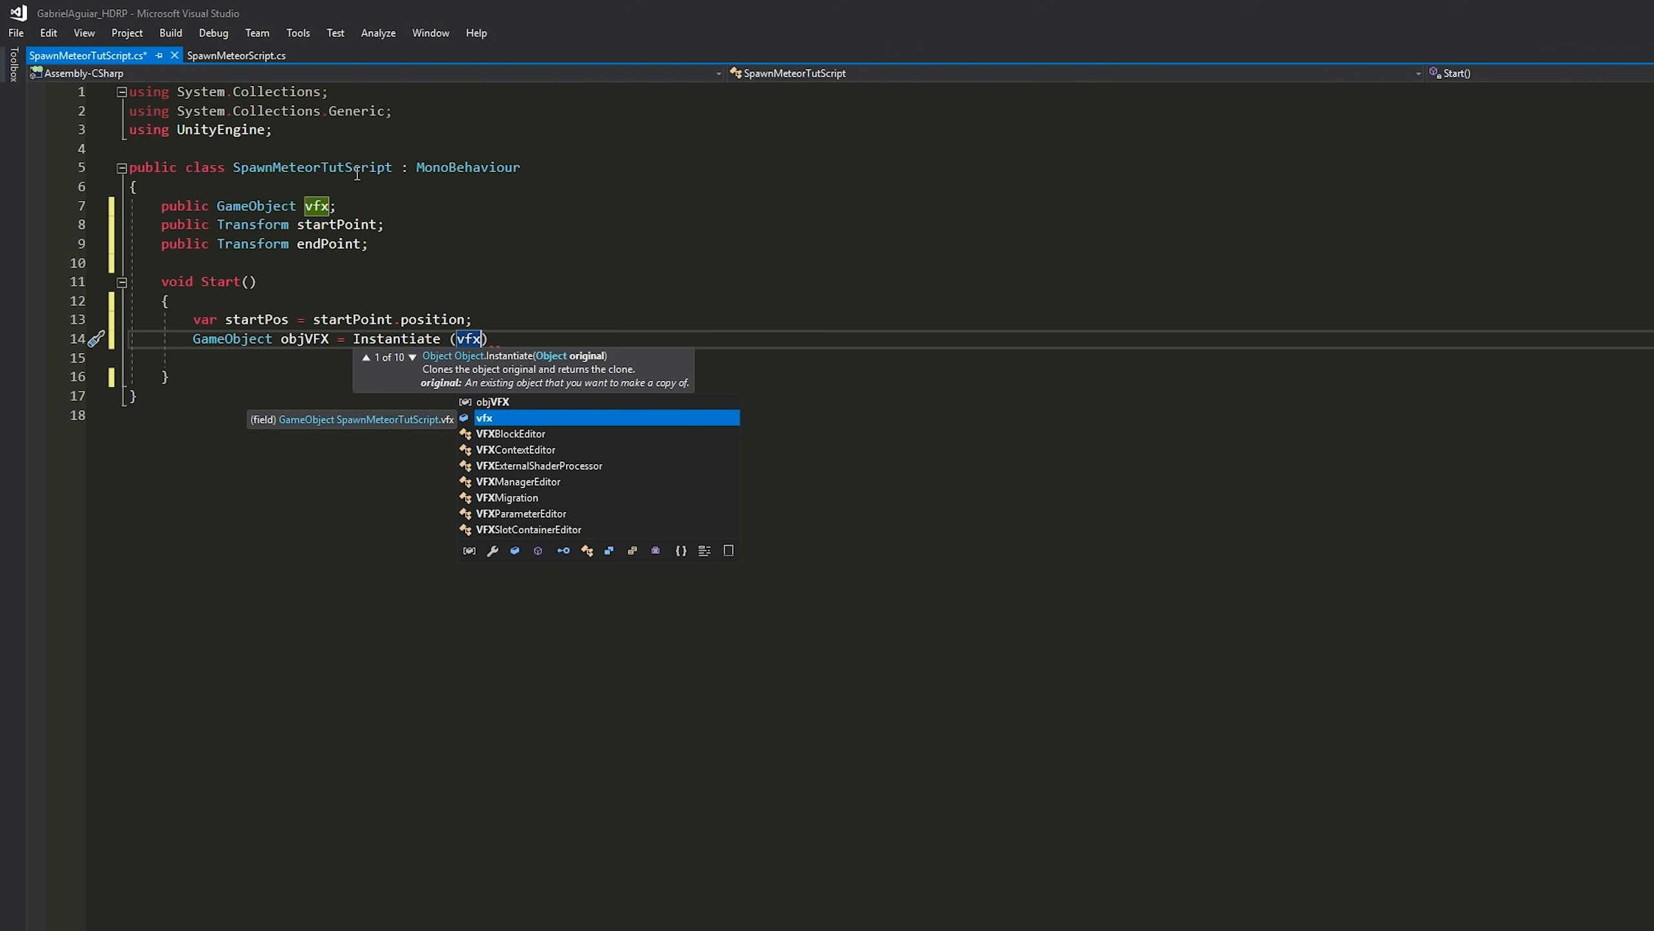
{"action": "type", "text": ", star"}
{"action": "key", "text": "Down"}
{"action": "key", "text": "Down"}
{"action": "key", "text": "Down"}
{"action": "key", "text": "Down"}
{"action": "key", "text": "Tab"}
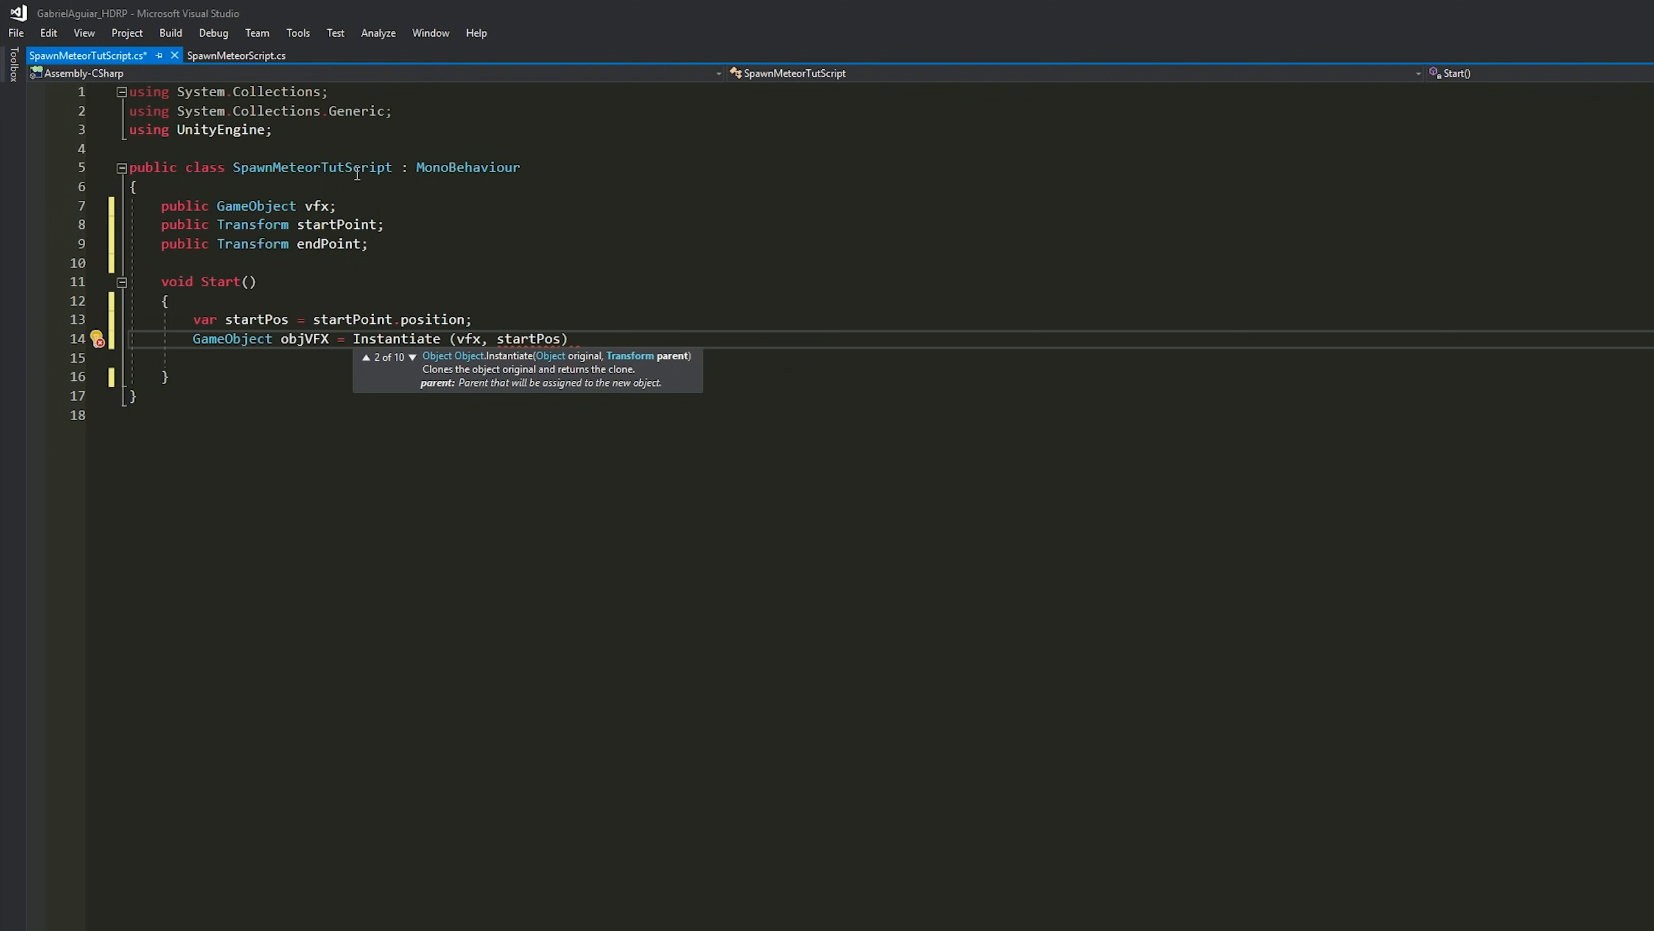
{"action": "type", "text": ", Quaternion.identity"}
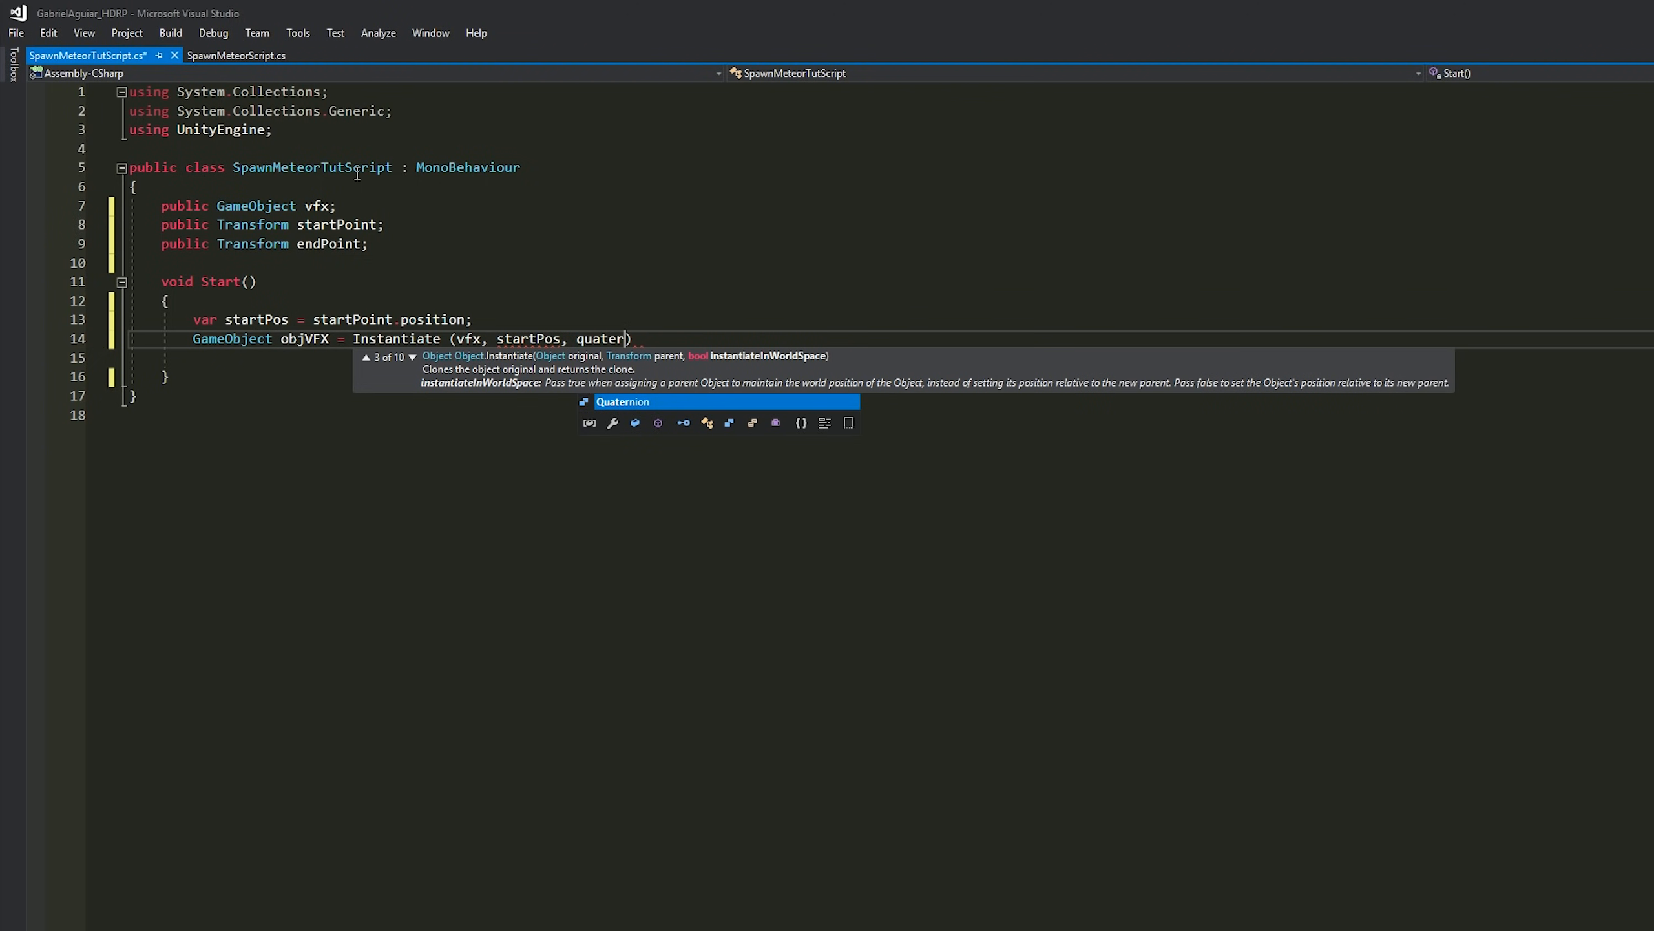
{"action": "type", "text": ") as GameObject;"}
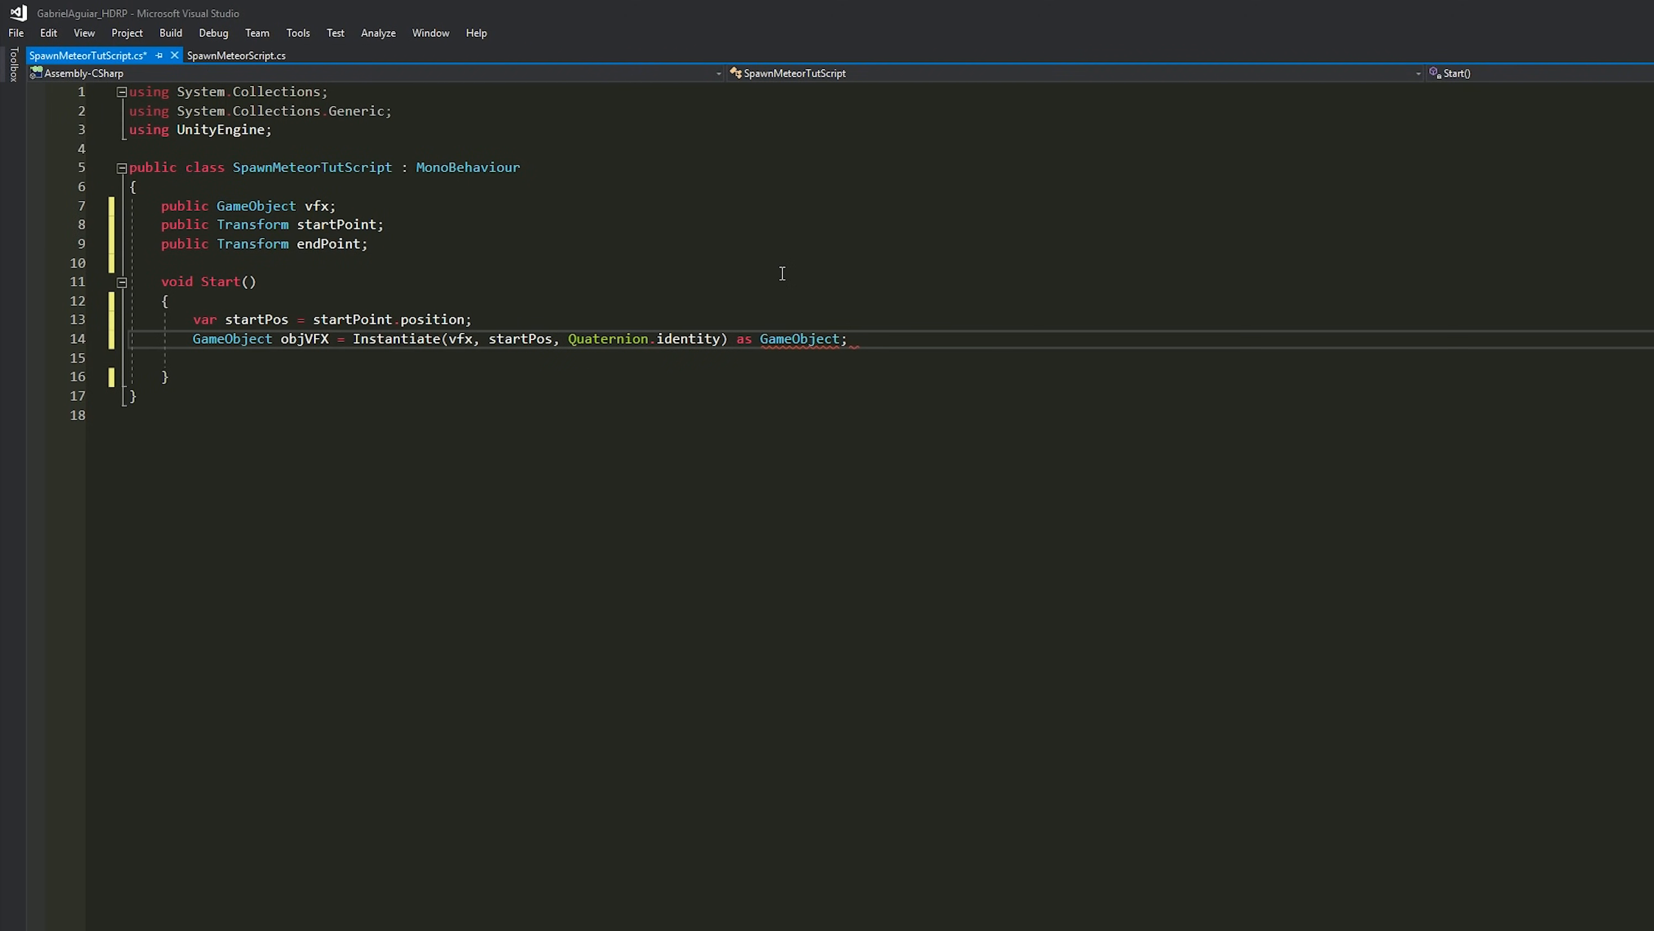
- Leave a blank line after the Instantiate statement and declare var endPos = endPoint.position;
{"action": "key", "text": "Return"}
{"action": "key", "text": "Return"}
{"action": "type", "text": "var"}
{"action": "key", "text": "Escape"}
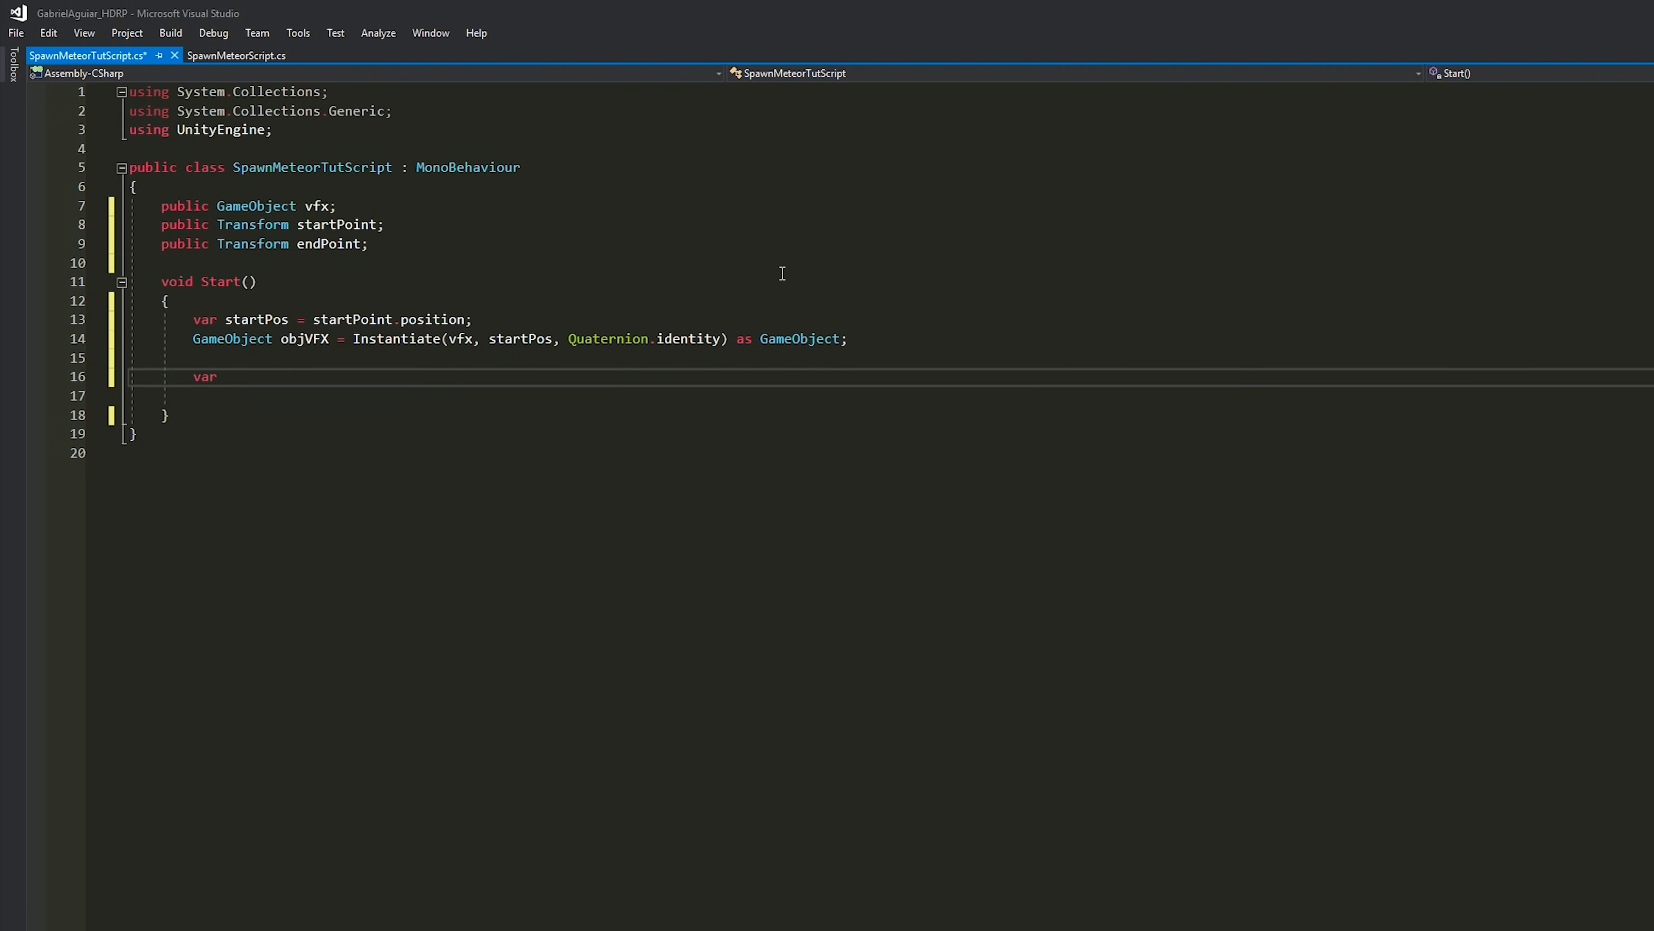
{"action": "type", "text": "endPos = endPoint.position"}
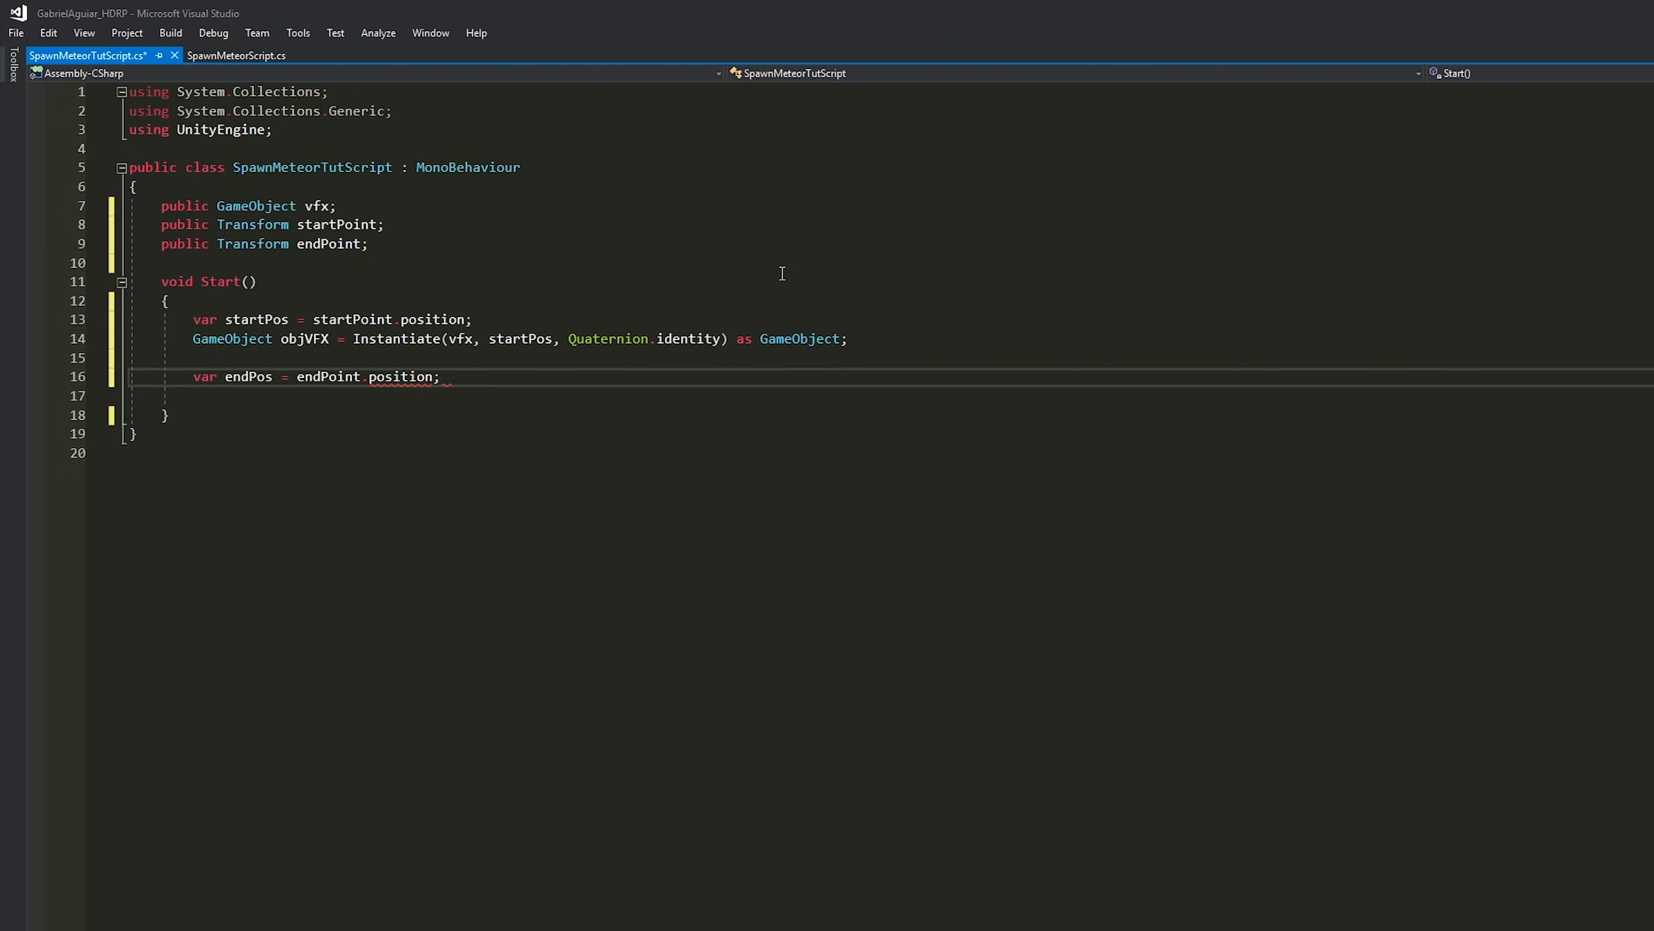
{"action": "type", "text": ";"}
- At the end of Start, call RotateTo (objVFX, endPos); keeping the space before the parenthesis
{"action": "key", "text": "Down"}
{"action": "key", "text": "Return"}
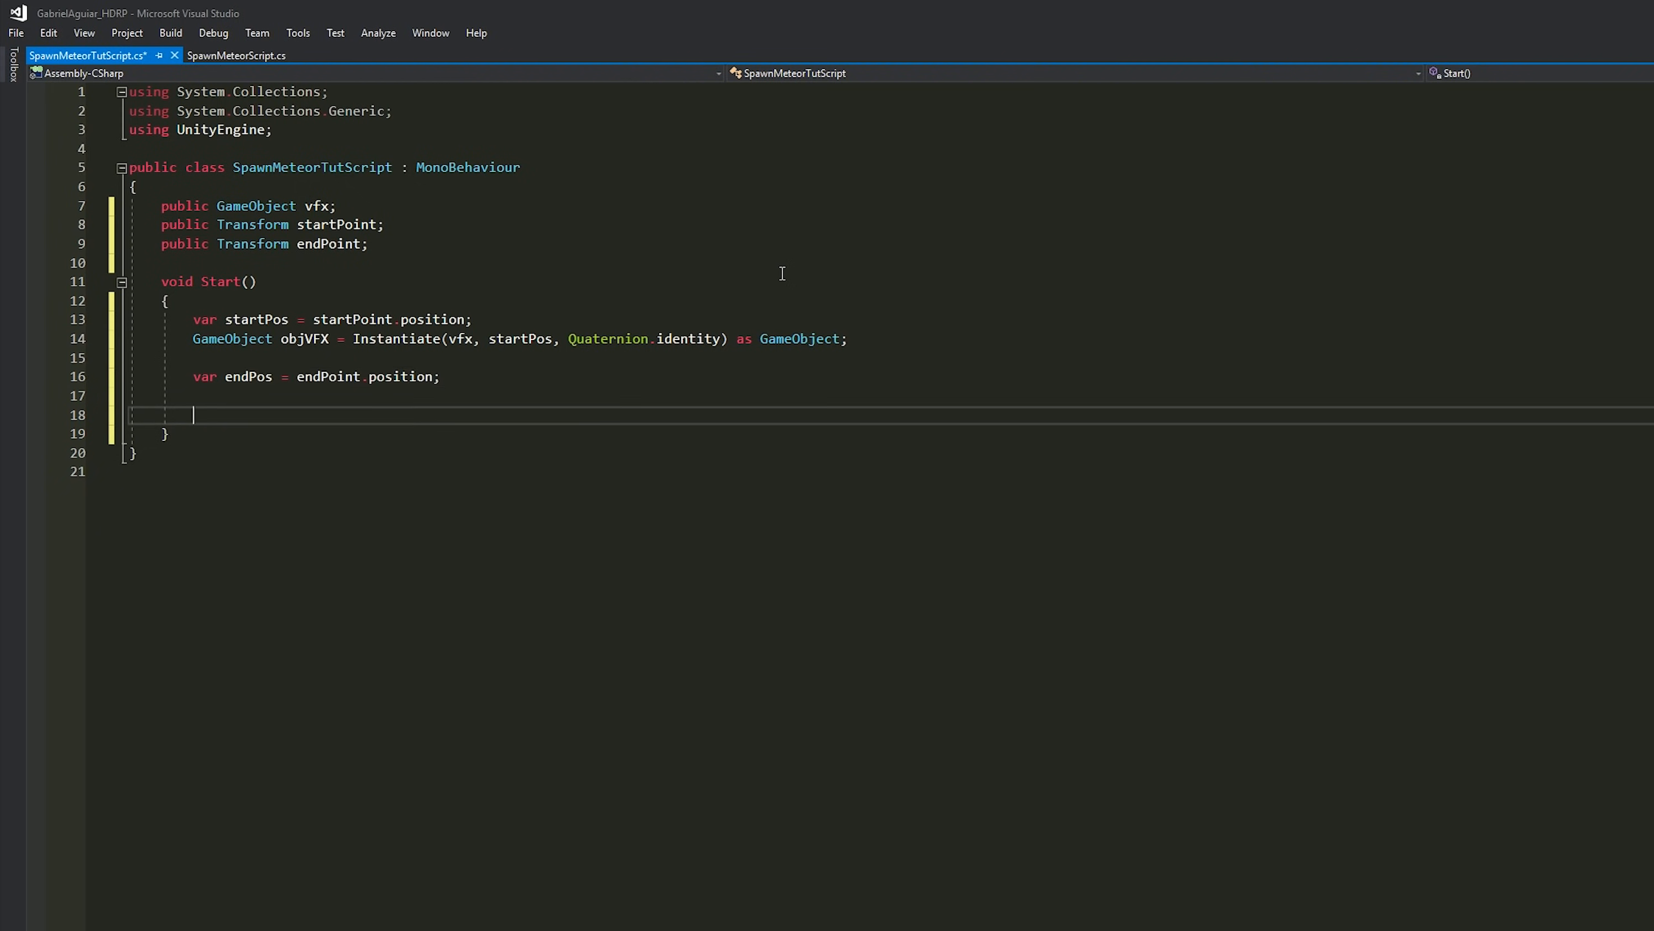
{"action": "type", "text": "Rotate"}
{"action": "type", "text": "To (objVFX,"}
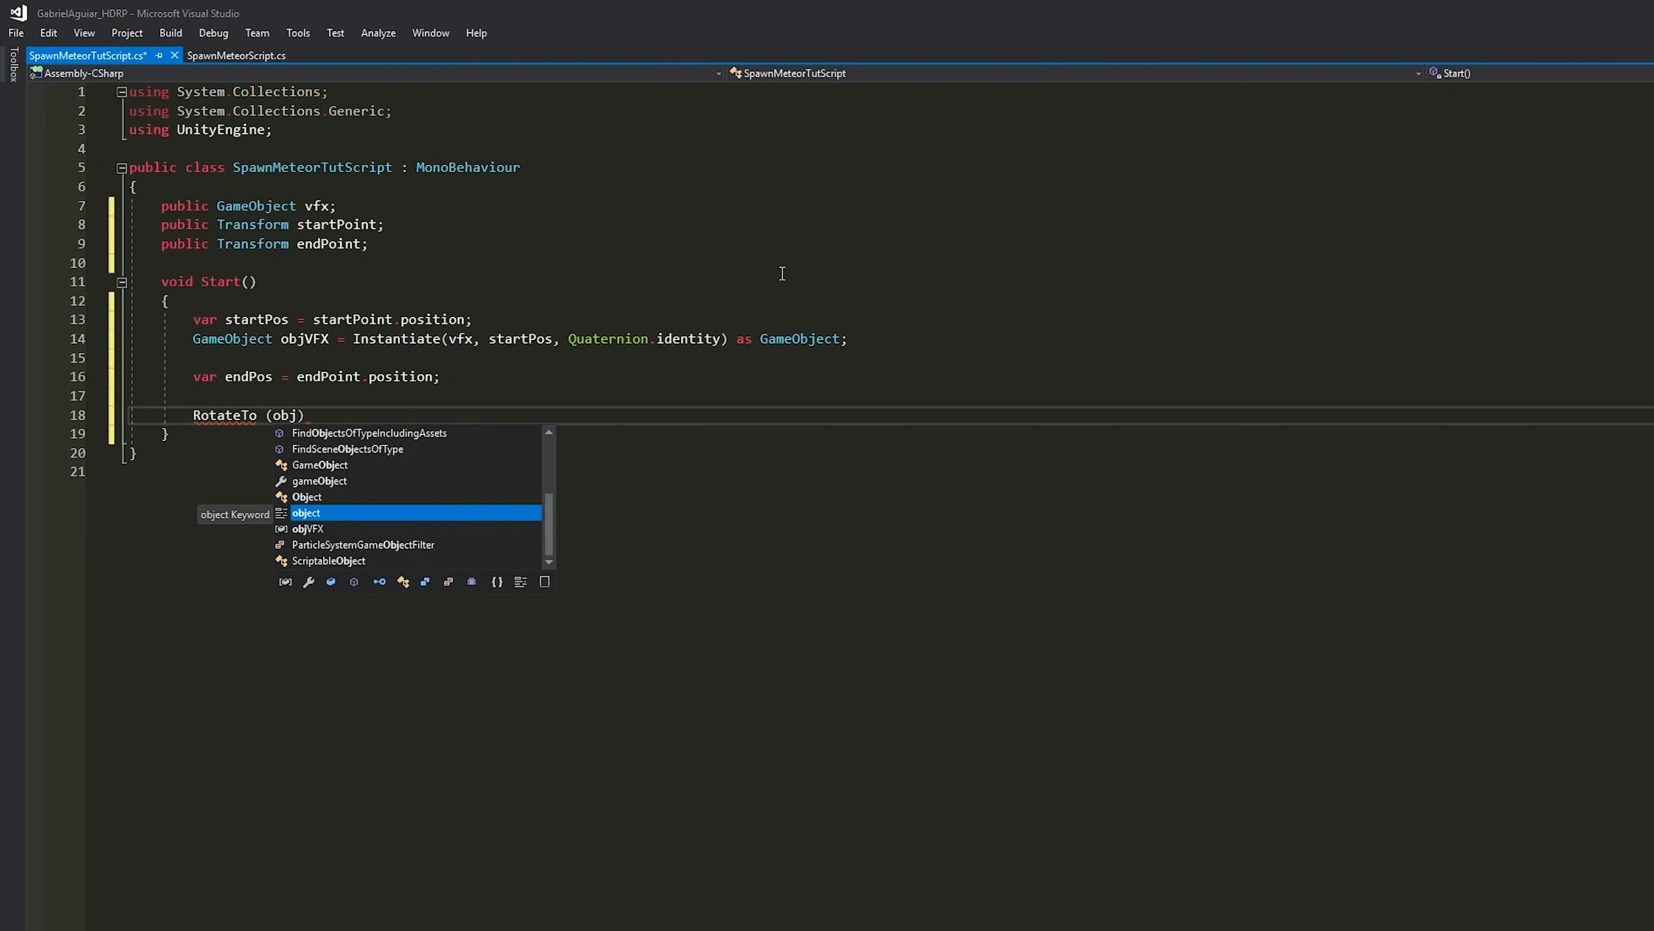
{"action": "left_click", "coordinate": [302, 338]}
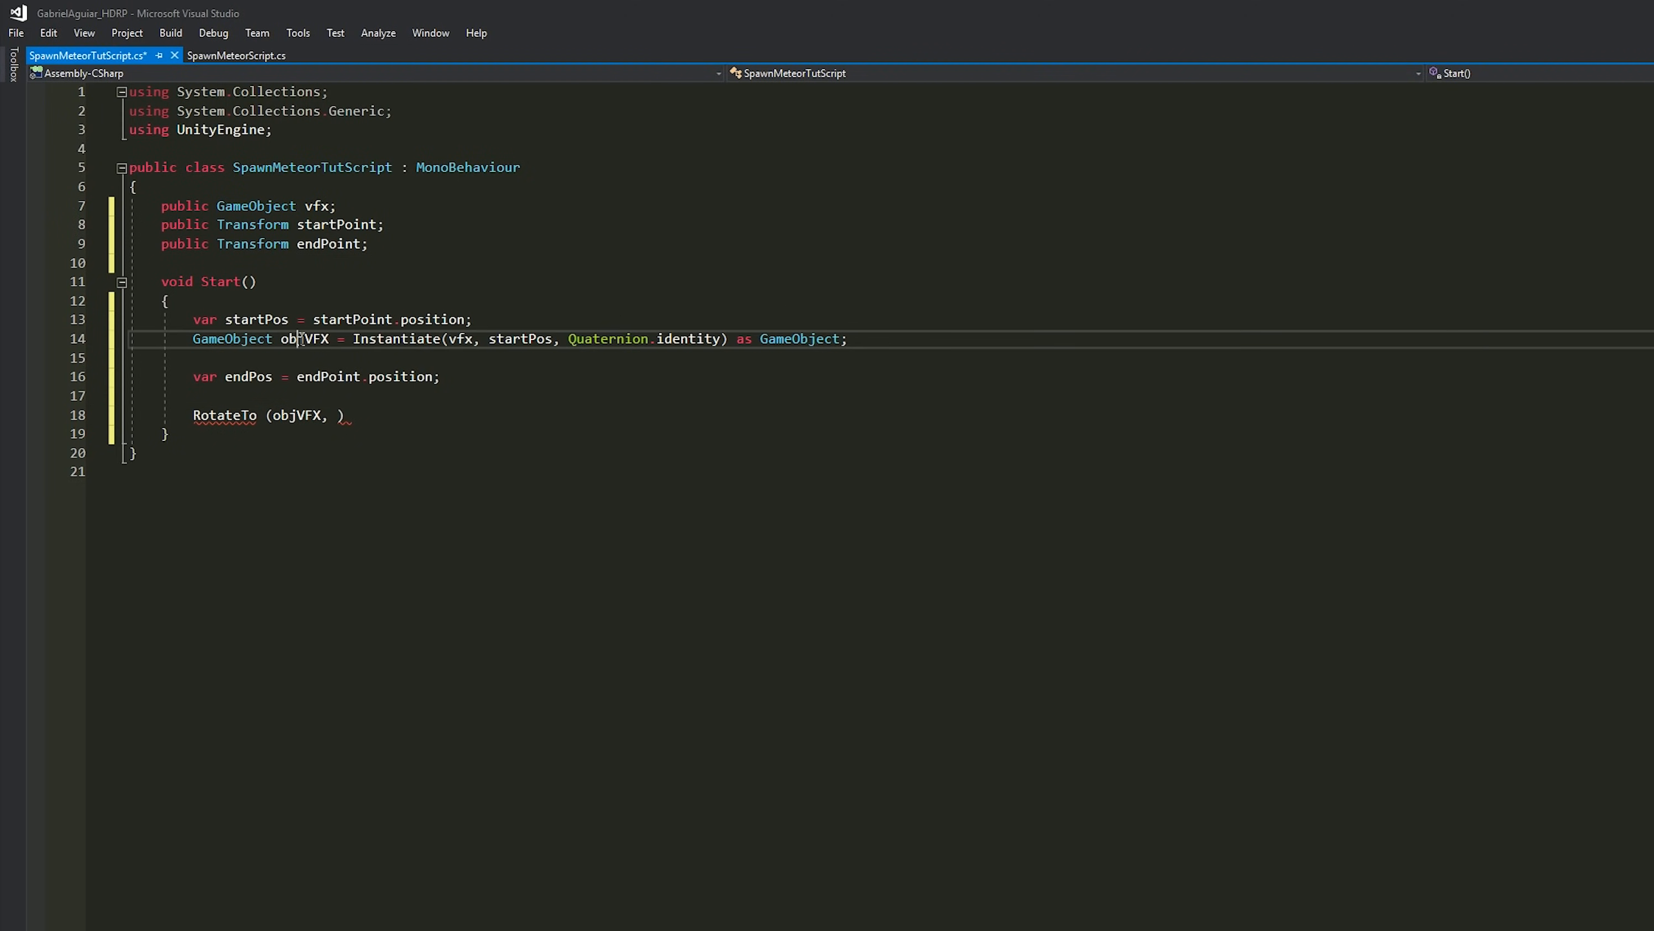
{"action": "left_click", "coordinate": [339, 413]}
{"action": "type", "text": "endPos);"}
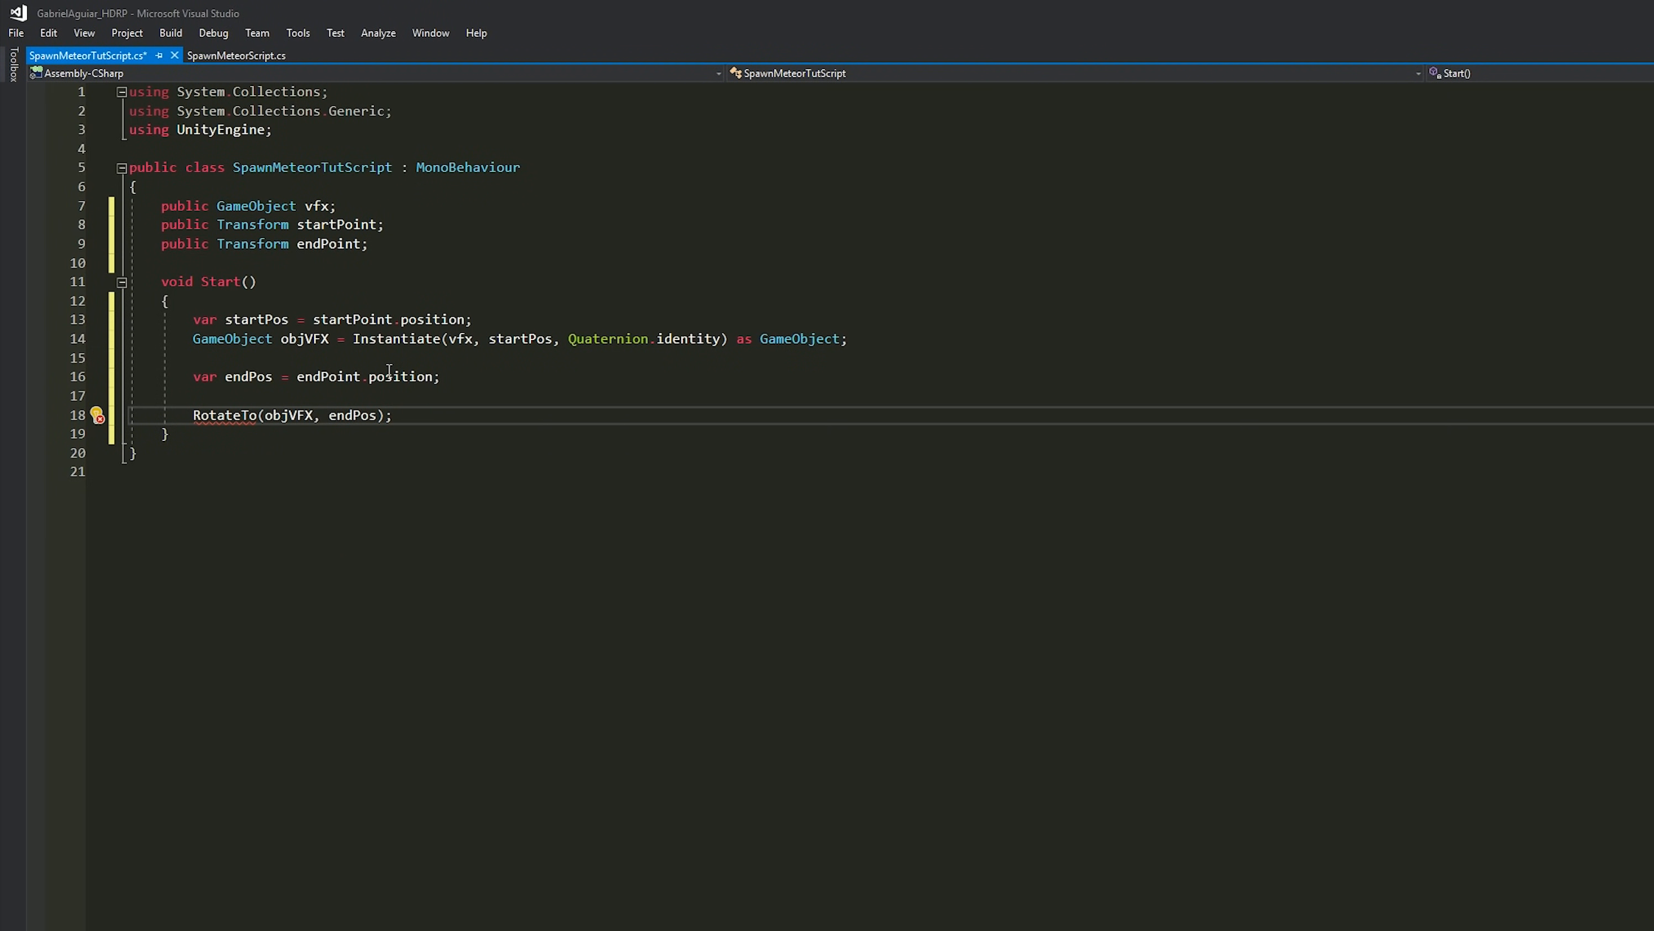
{"action": "key", "text": "ctrl+z"}
- Below Start, add an empty method void RotateTo (GameObject obj, Vector3 destination) with its braces
{"action": "left_click", "coordinate": [186, 433]}
{"action": "key", "text": "Return"}
{"action": "key", "text": "Return"}
{"action": "type", "text": "void Rotate"}
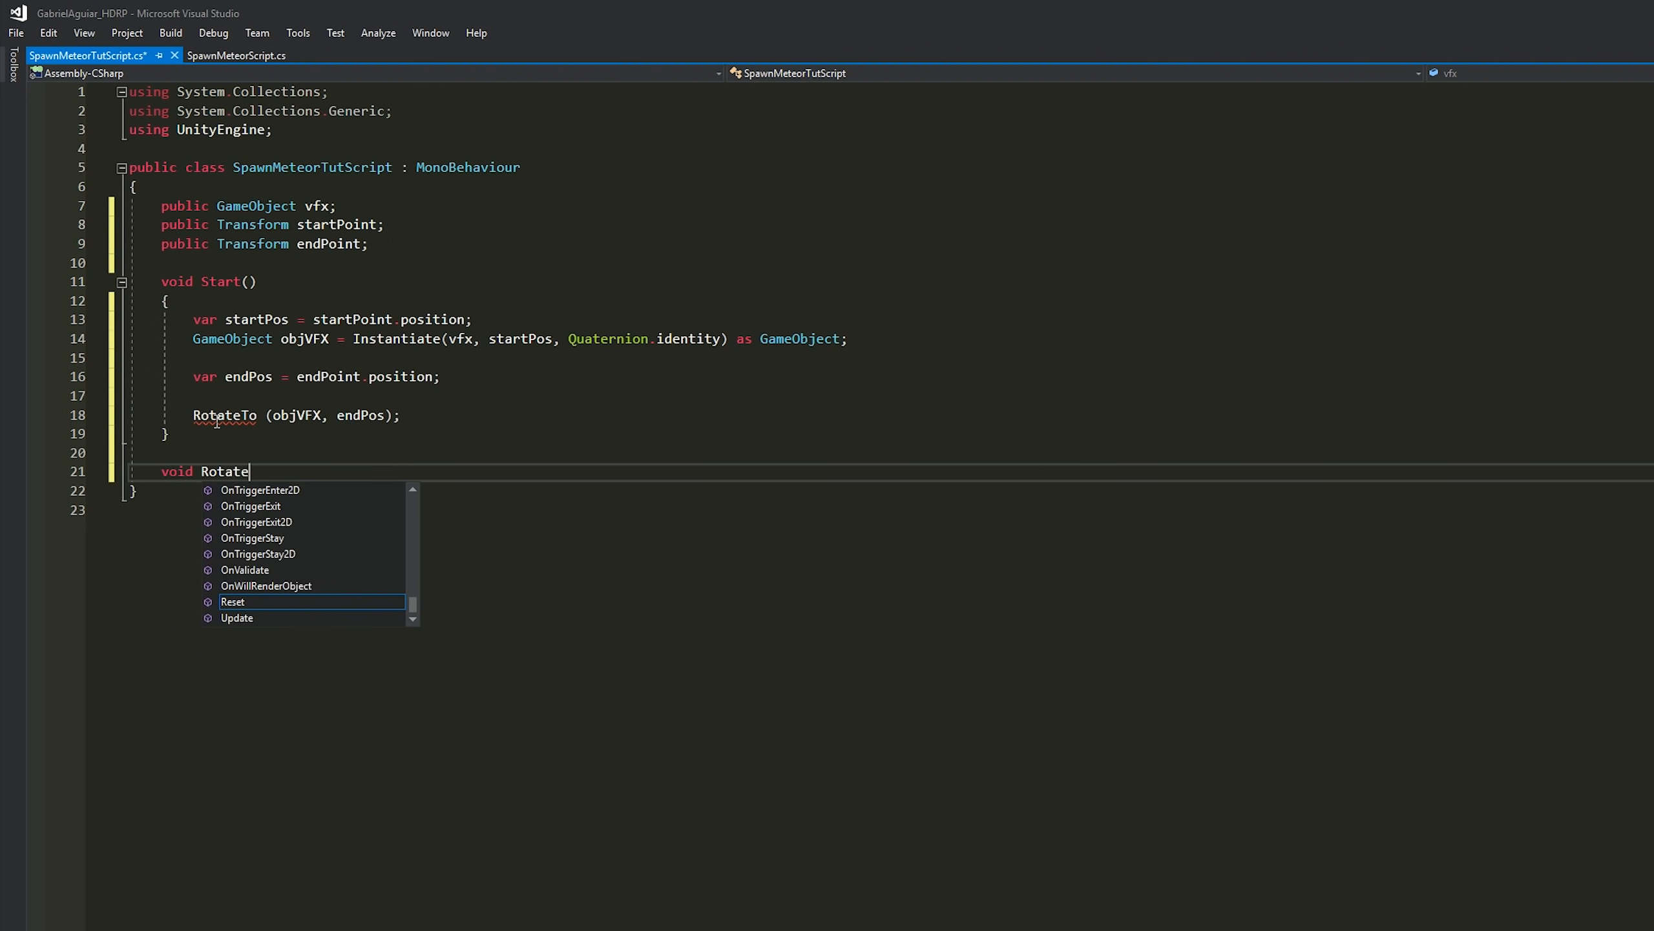
{"action": "type", "text": "To (GameObject obj"}
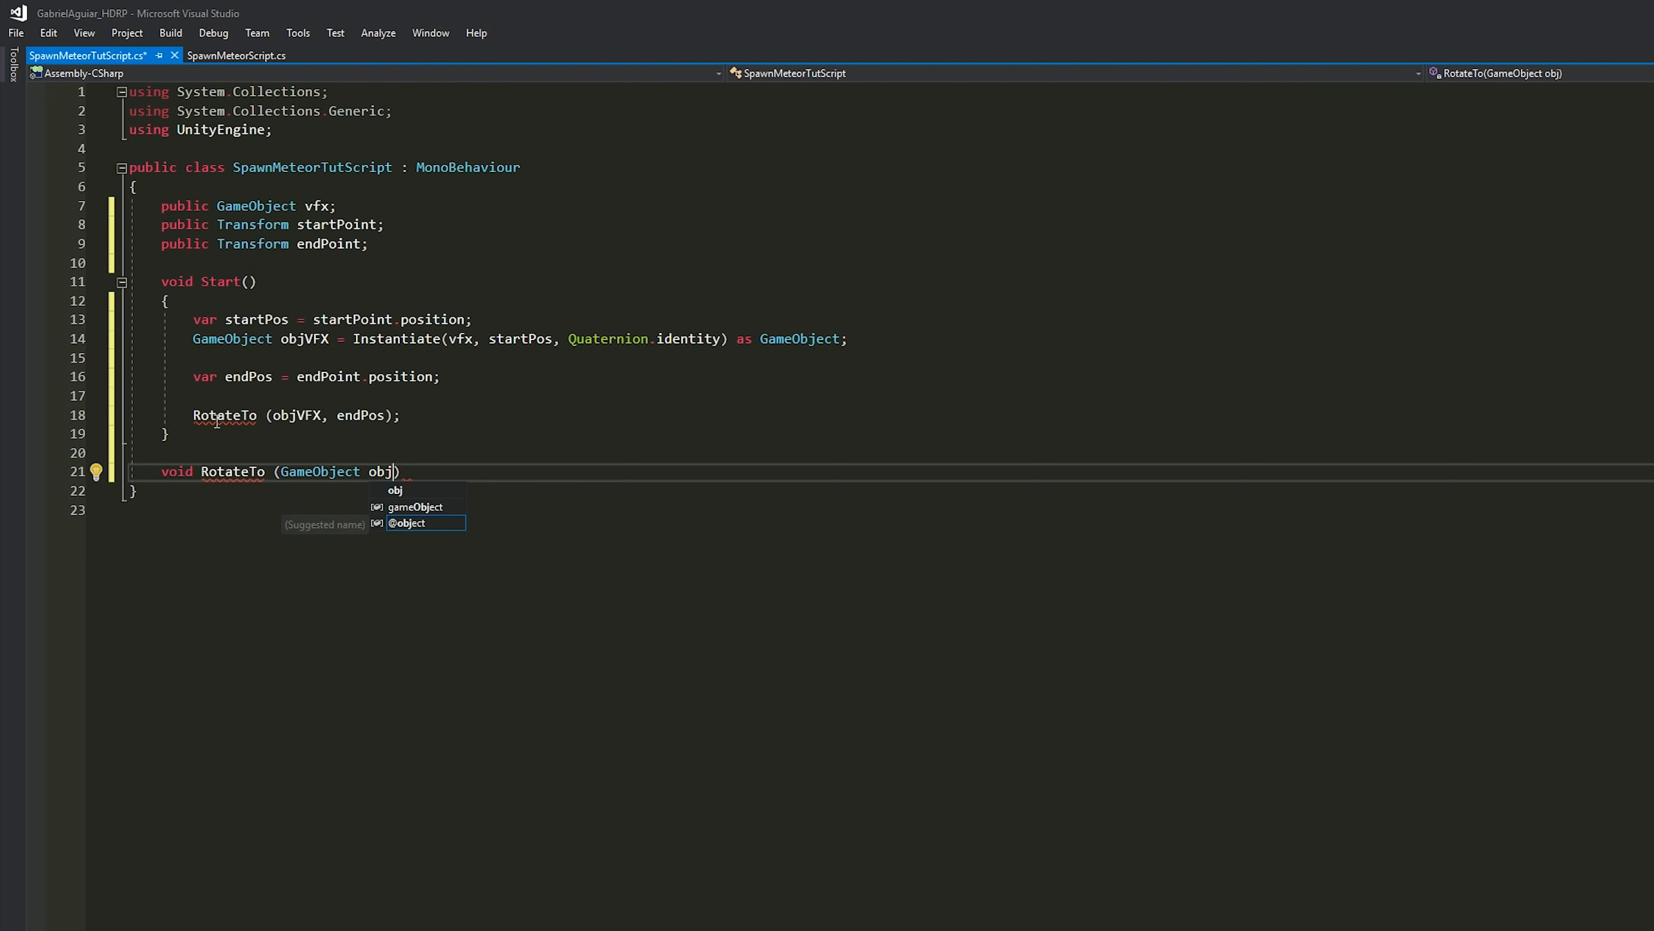
{"action": "type", "text": ", "}
{"action": "type", "text": "Vector3 "}
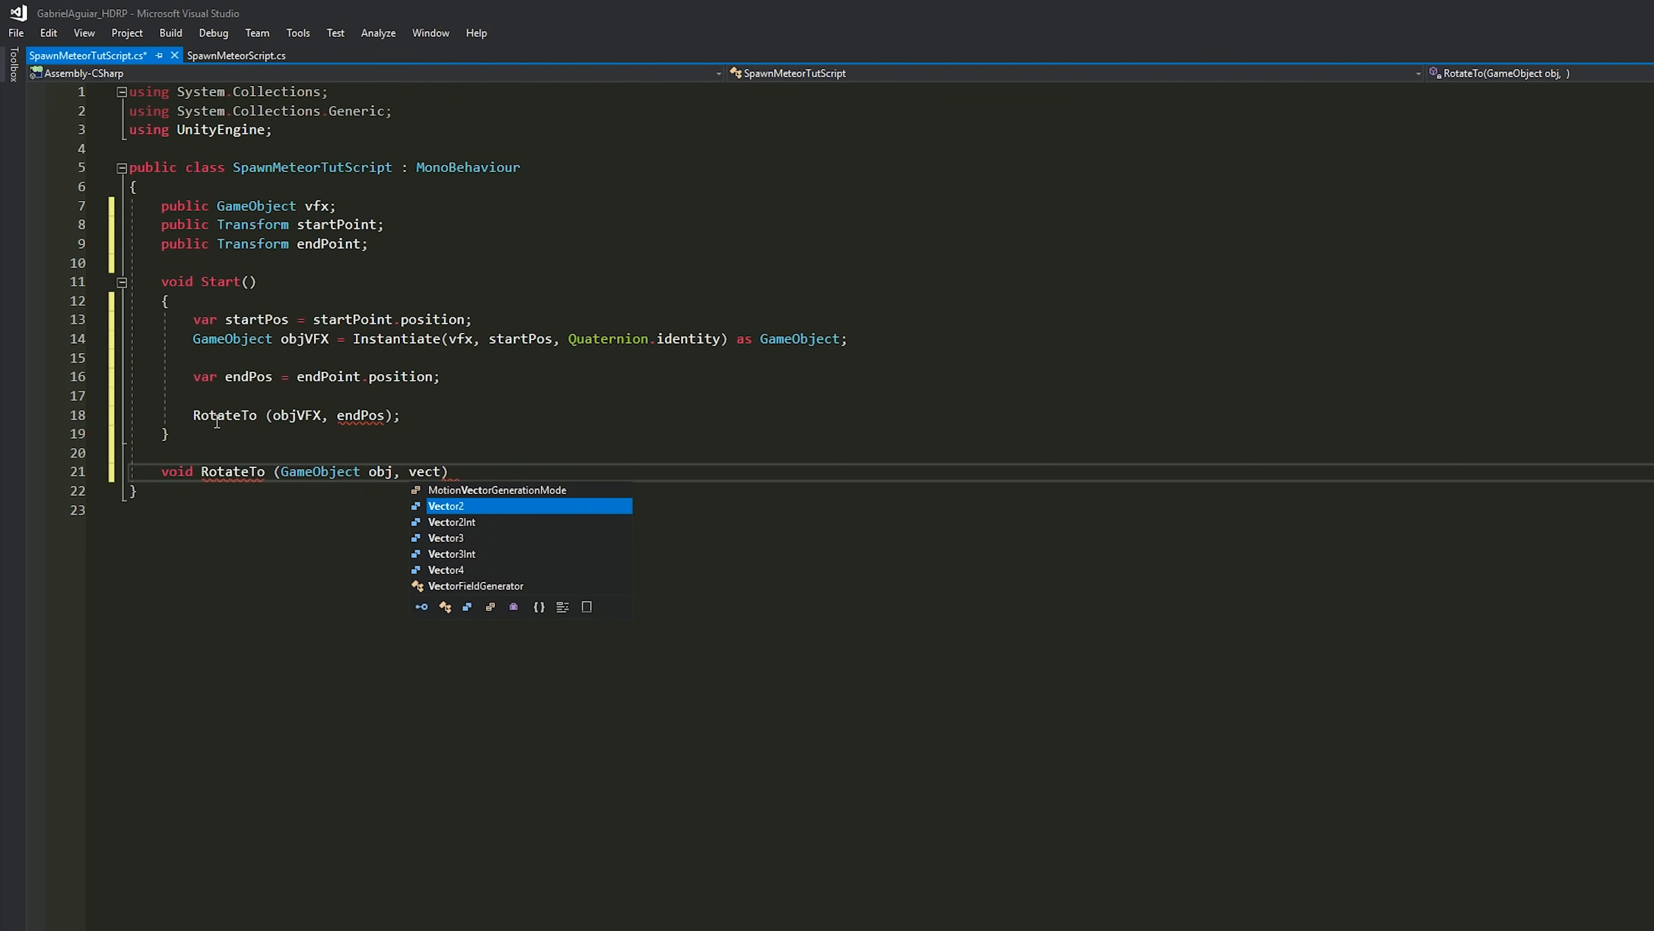
{"action": "type", "text": "destination"}
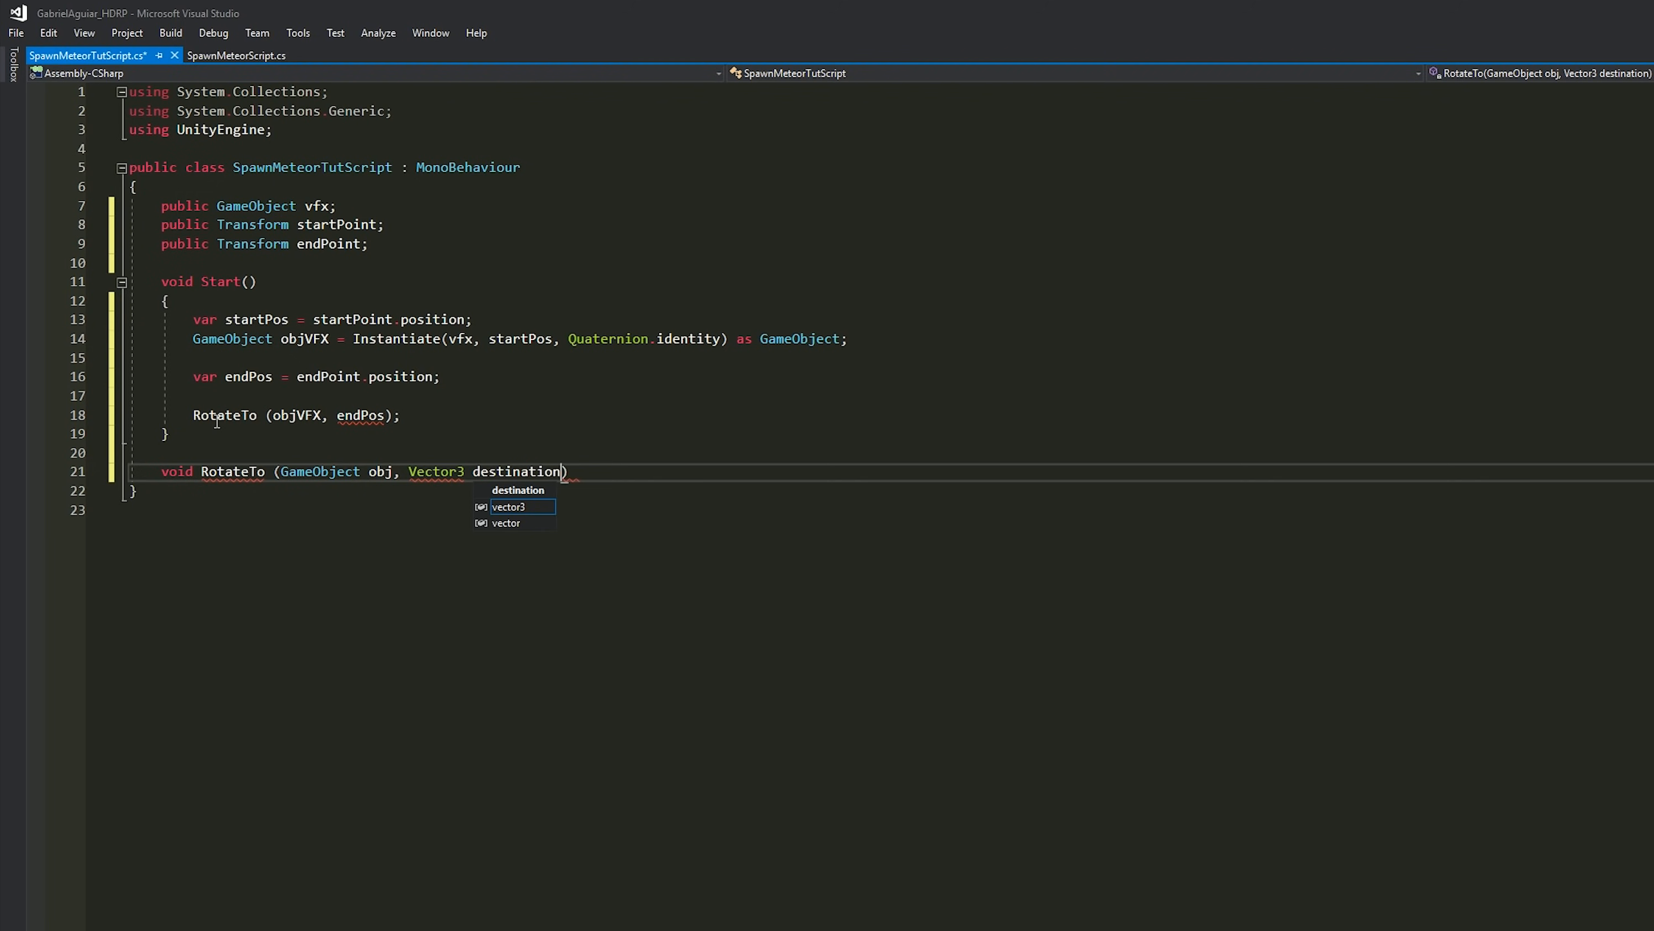
{"action": "key", "text": "Right"}
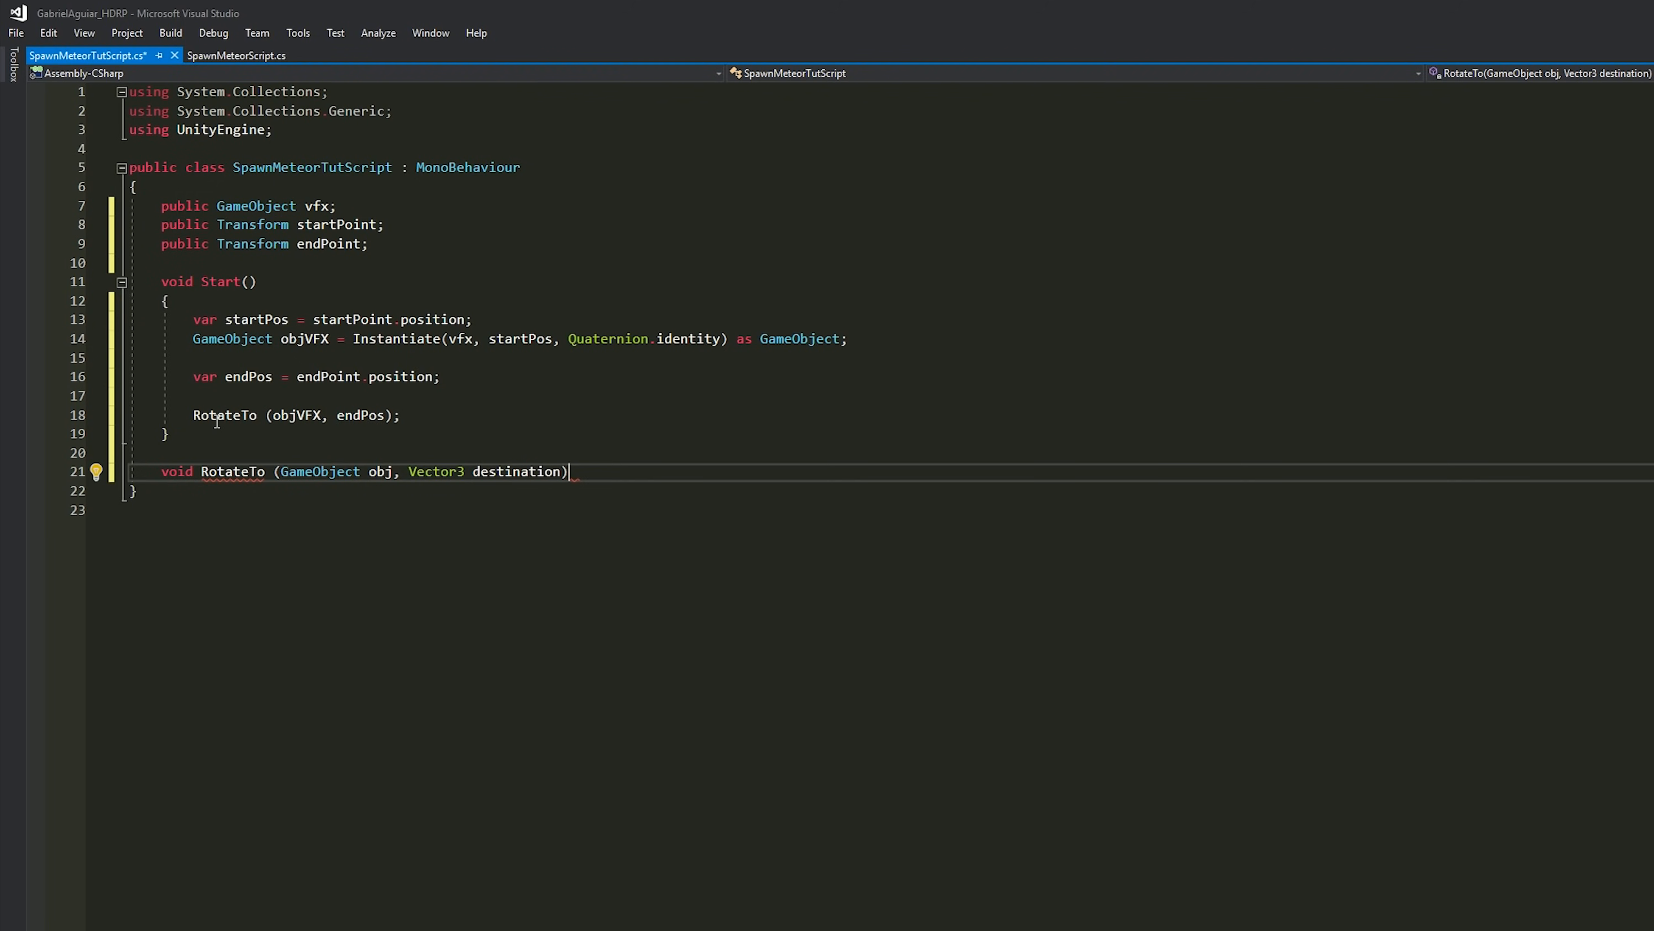
{"action": "type", "text": "{"}
{"action": "key", "text": "Return"}
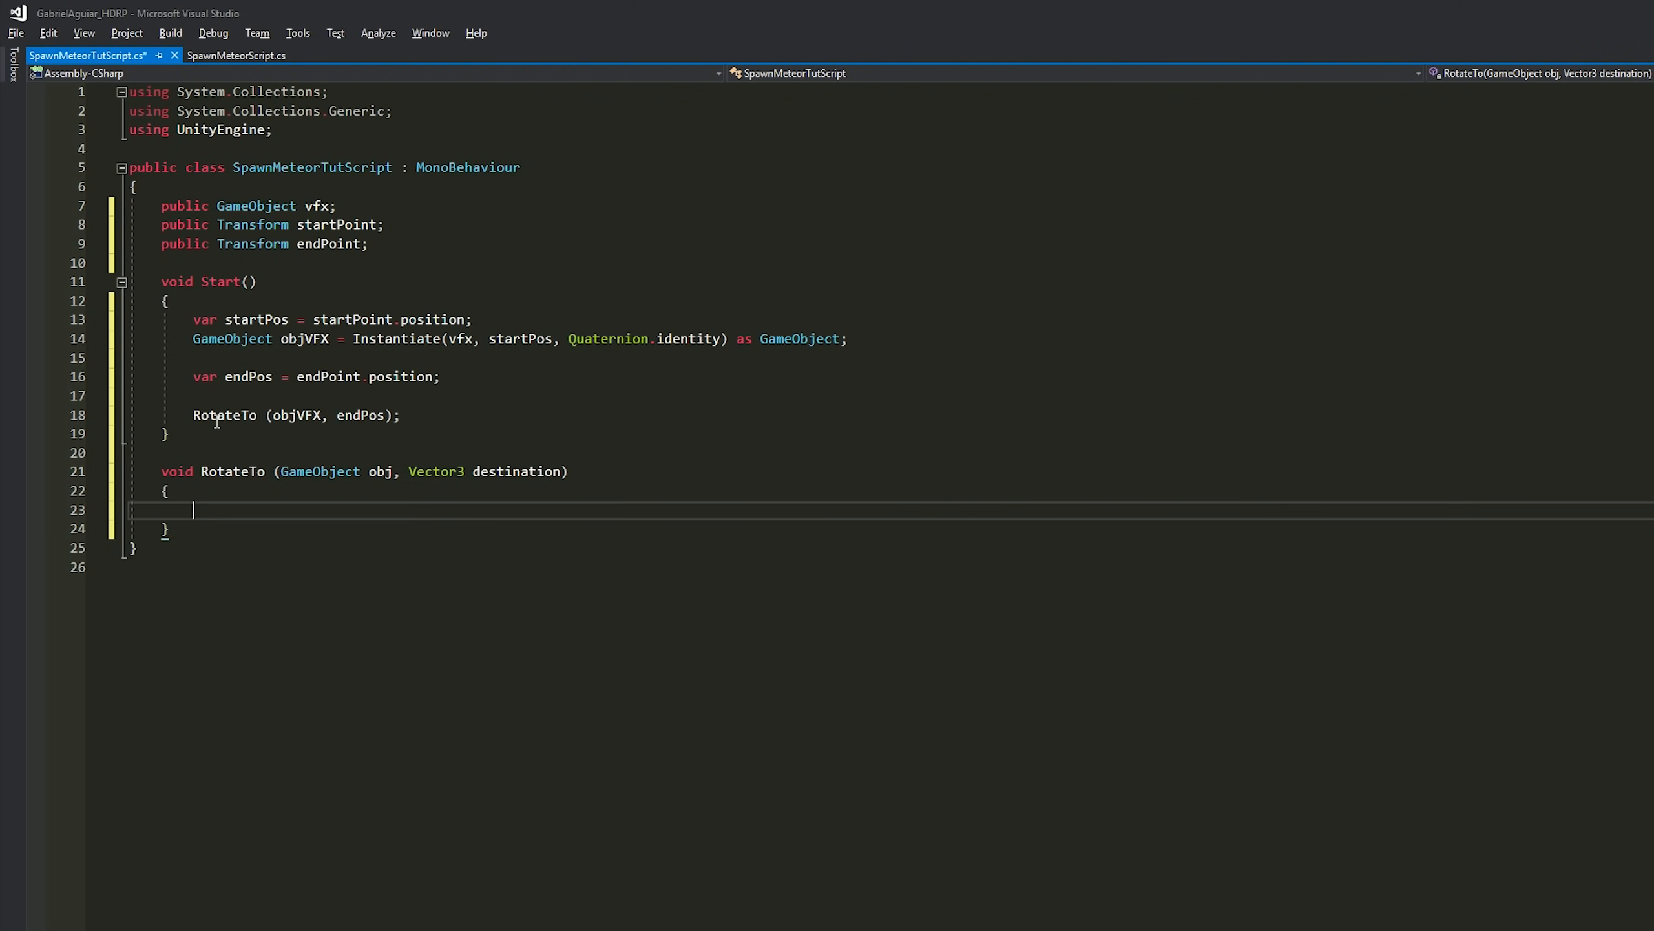
- Inside RotateTo, declare var direction = destination - obj.transform.position;
{"action": "type", "text": "var direction"}
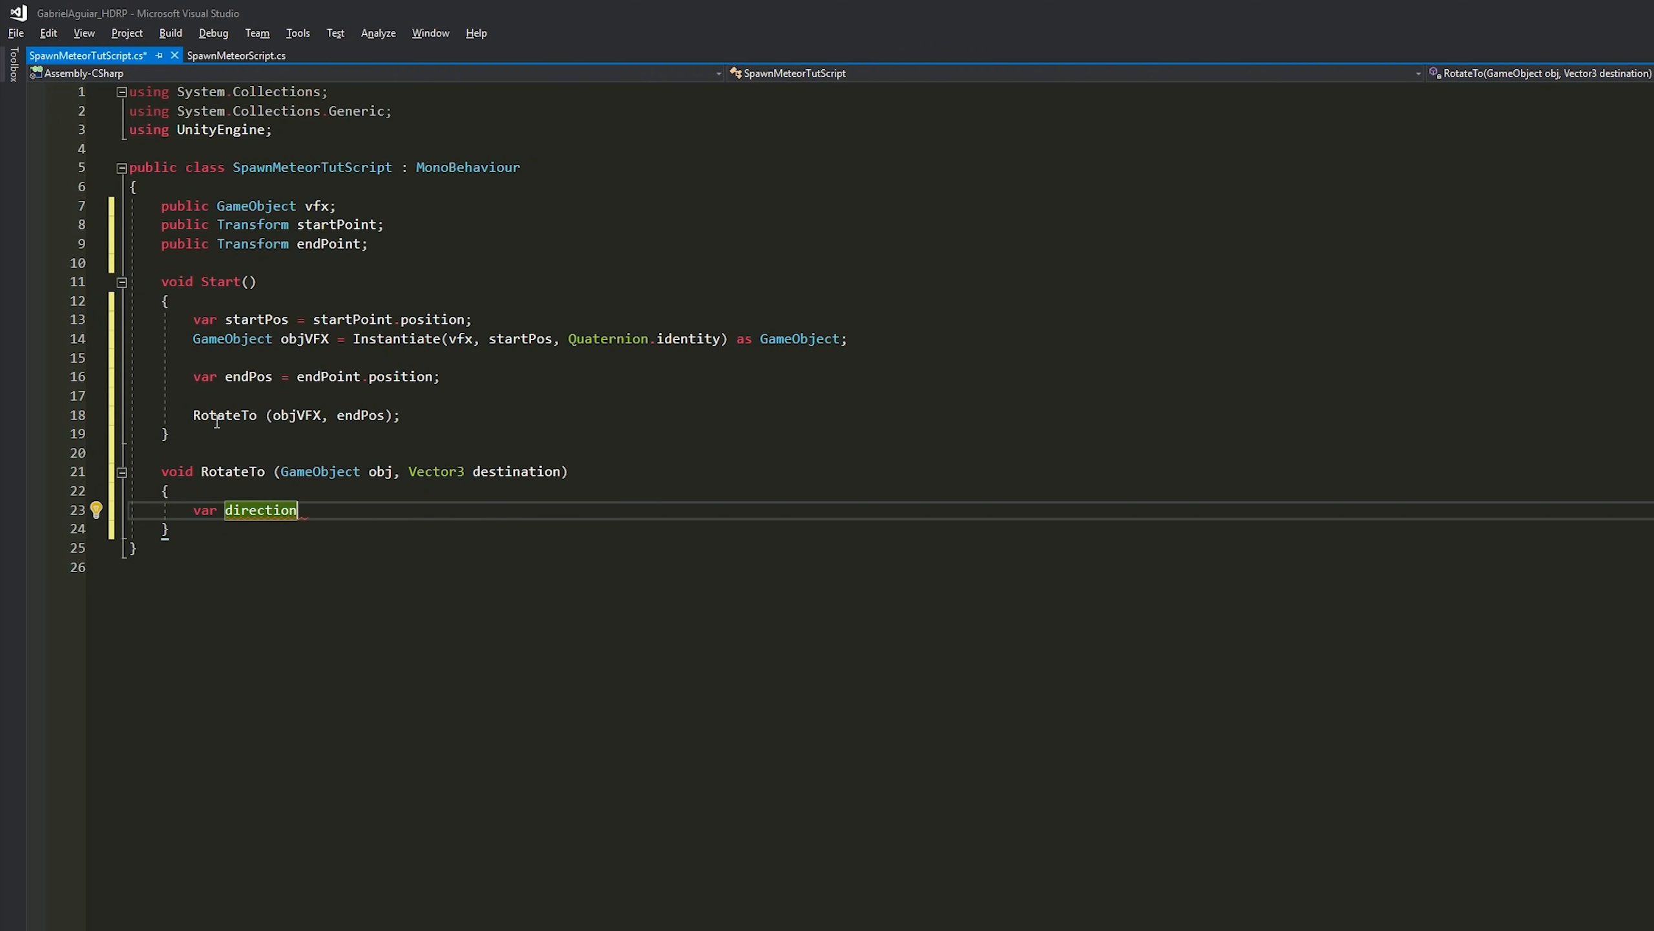
{"action": "type", "text": " = des"}
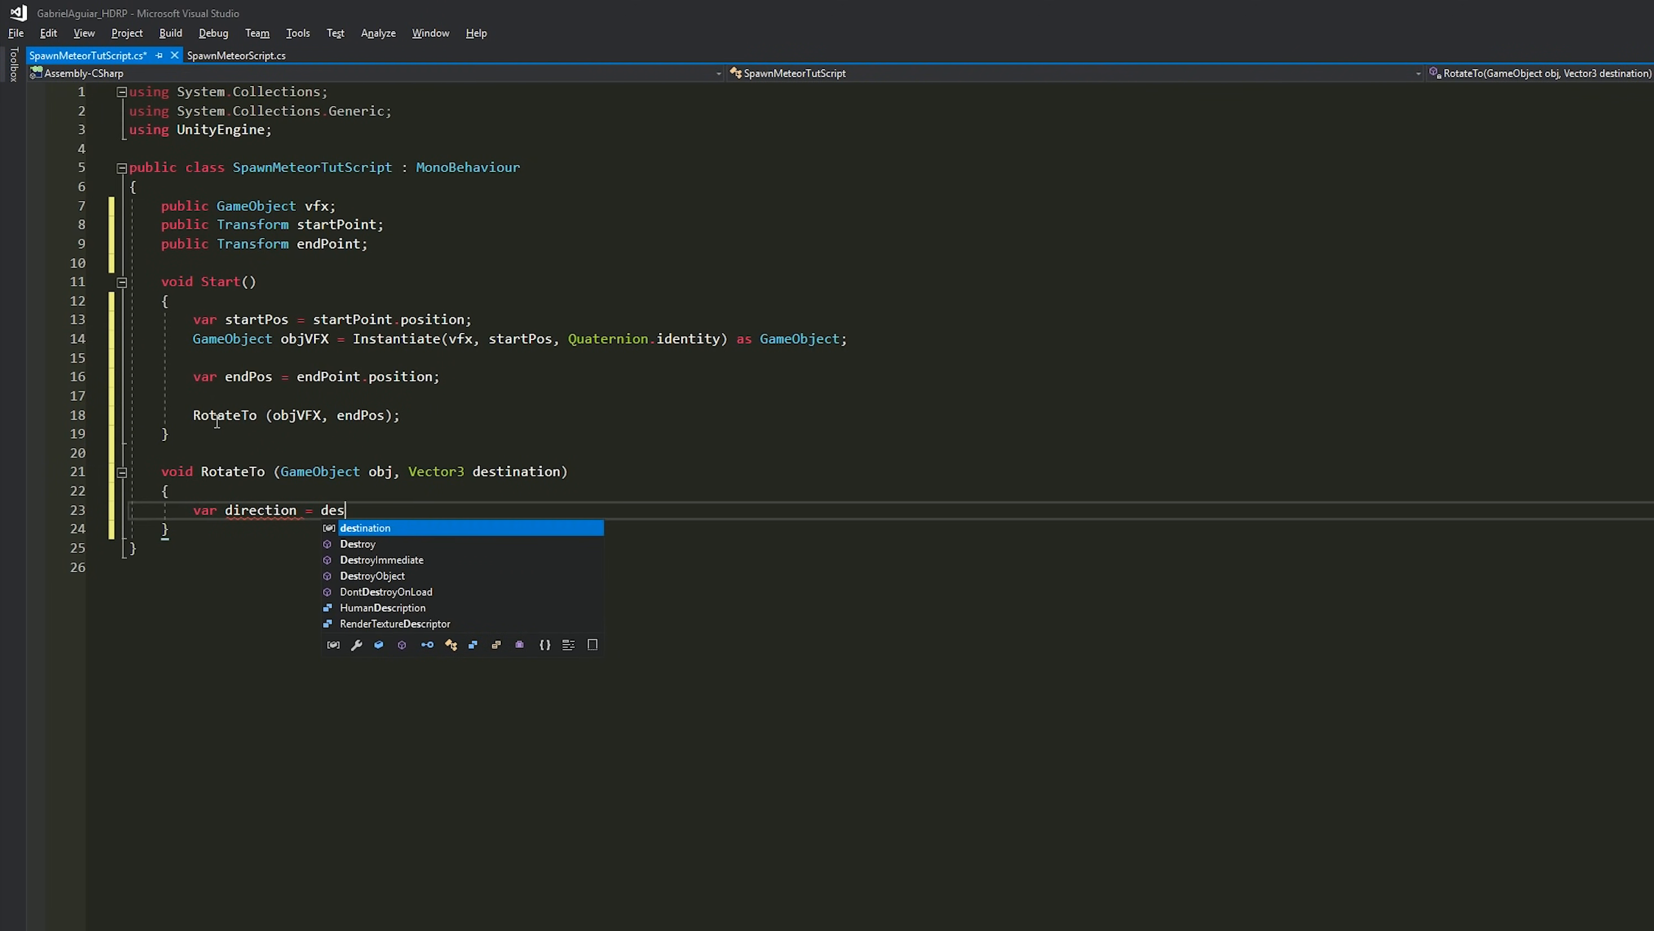
{"action": "type", "text": "tination - obj."}
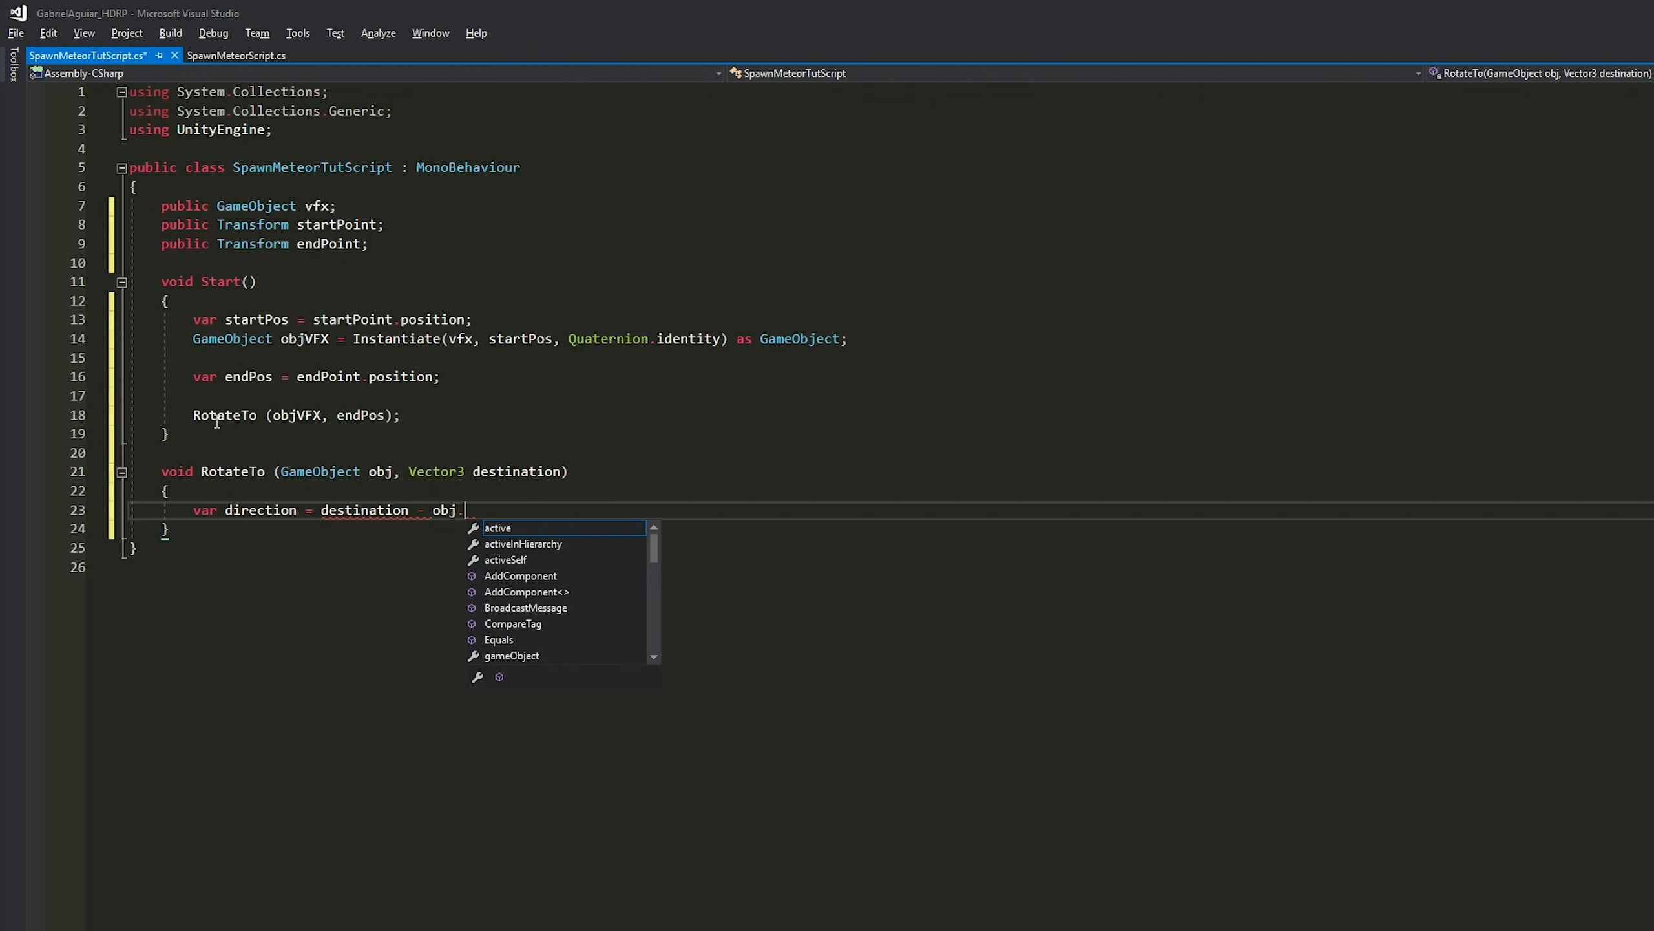
{"action": "type", "text": "transform.position;"}
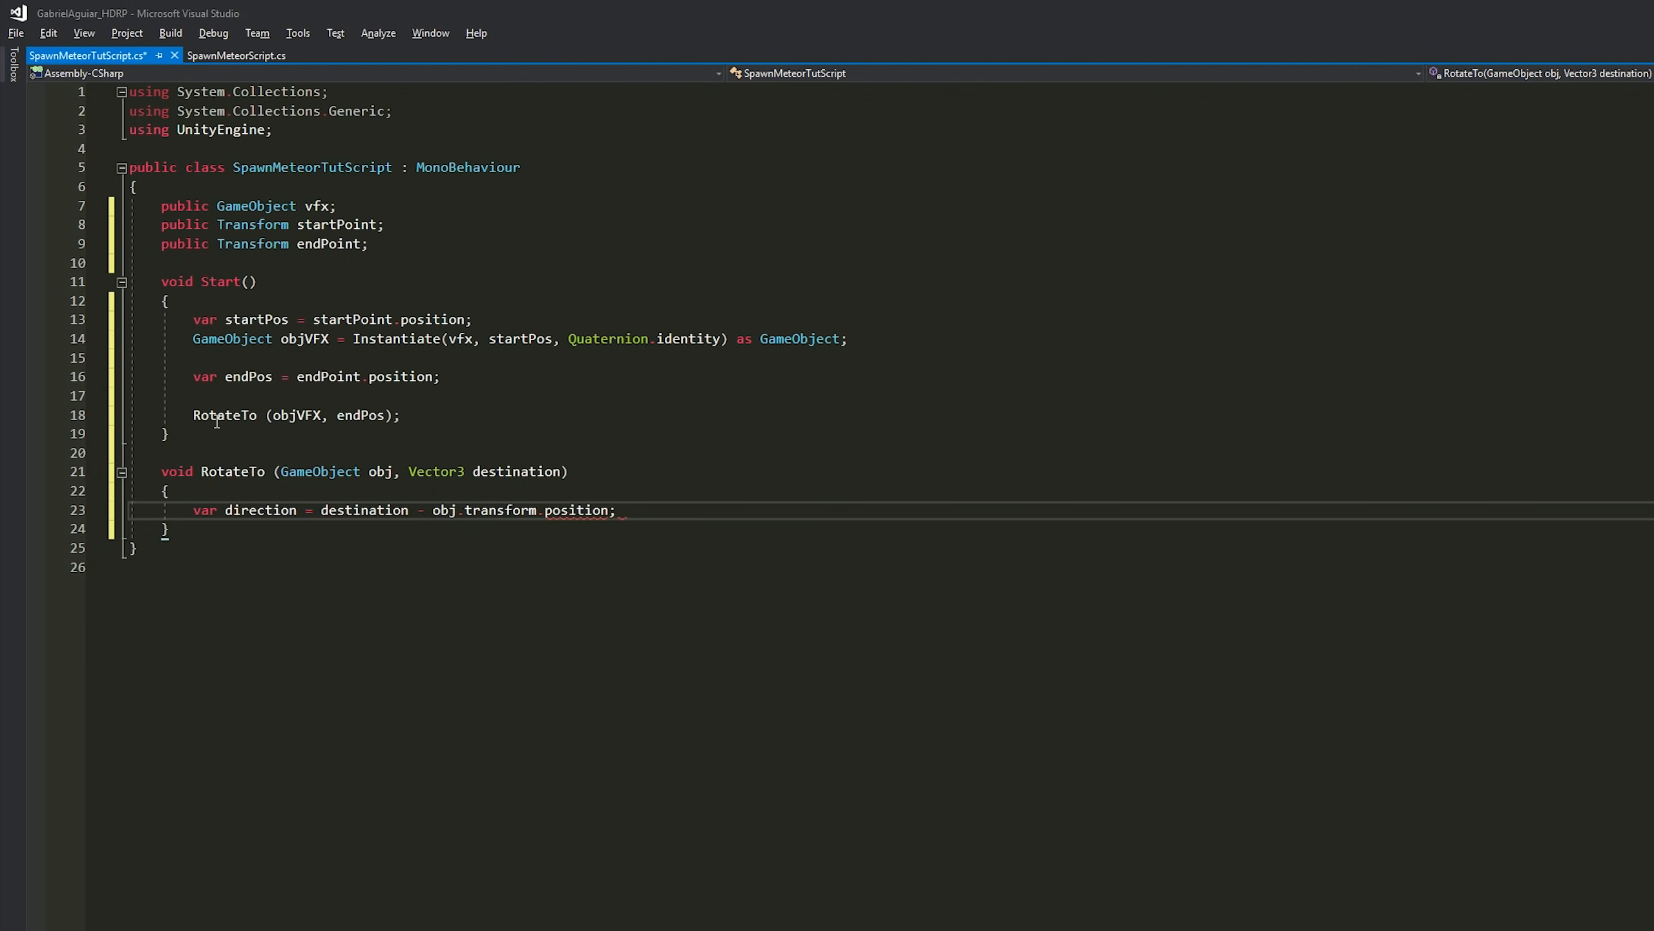
- Below direction, declare var rotation = Quaternion.LookRotation(direction);
{"action": "key", "text": "Return"}
{"action": "type", "text": "var rotation"}
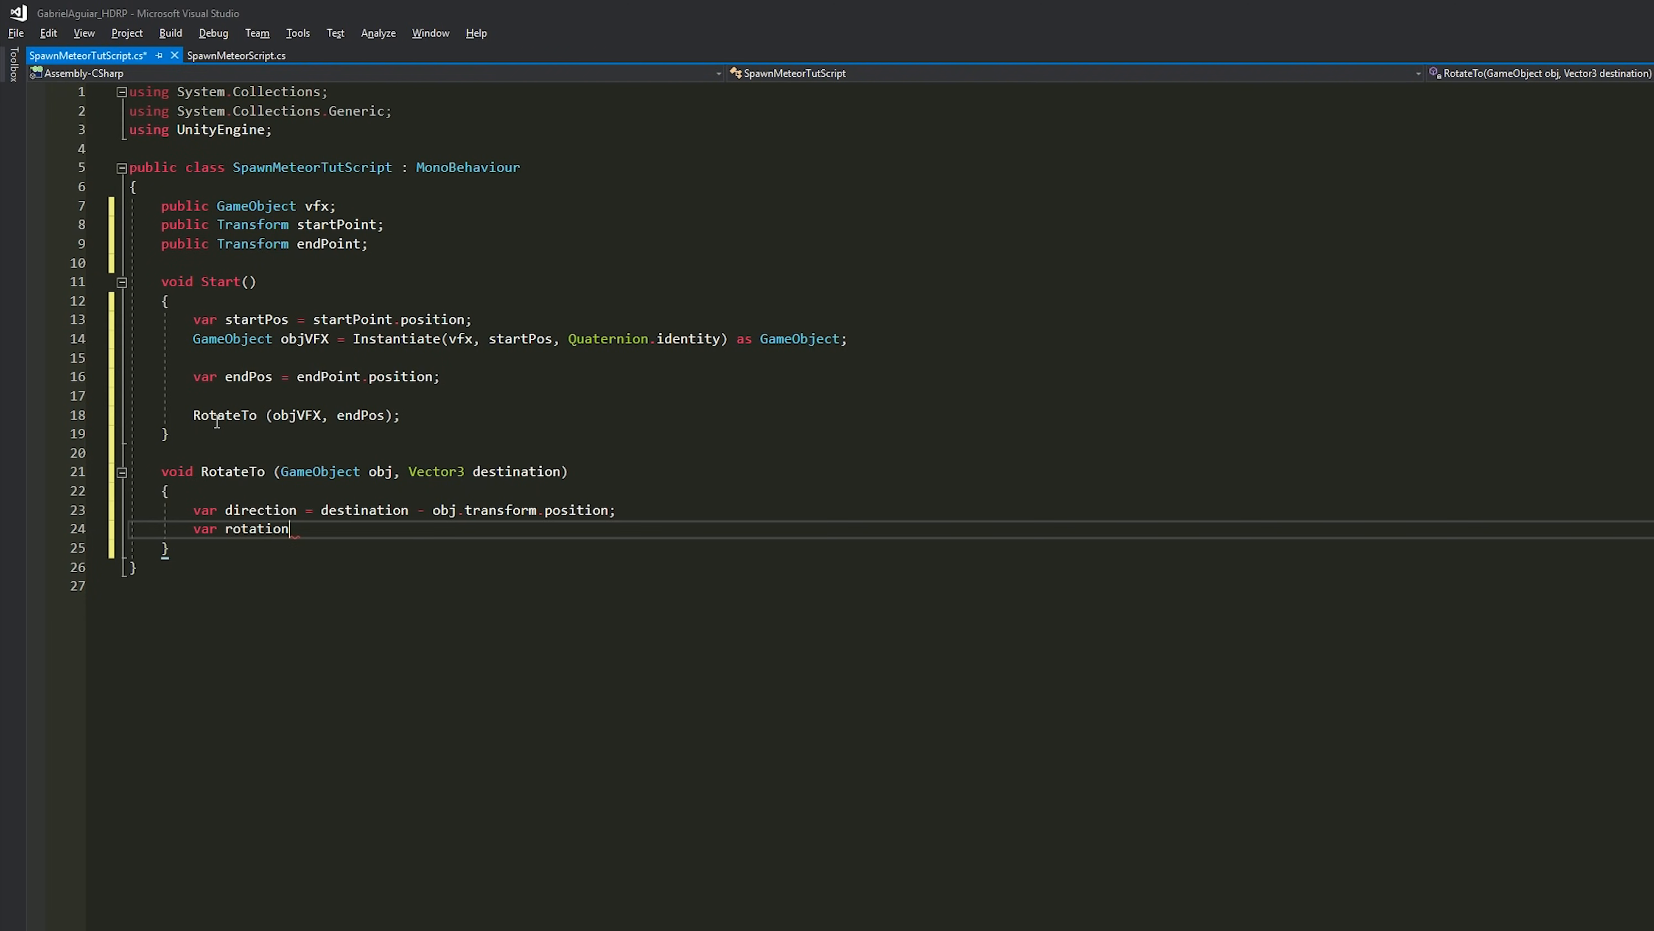
{"action": "type", "text": " = Quaternion"}
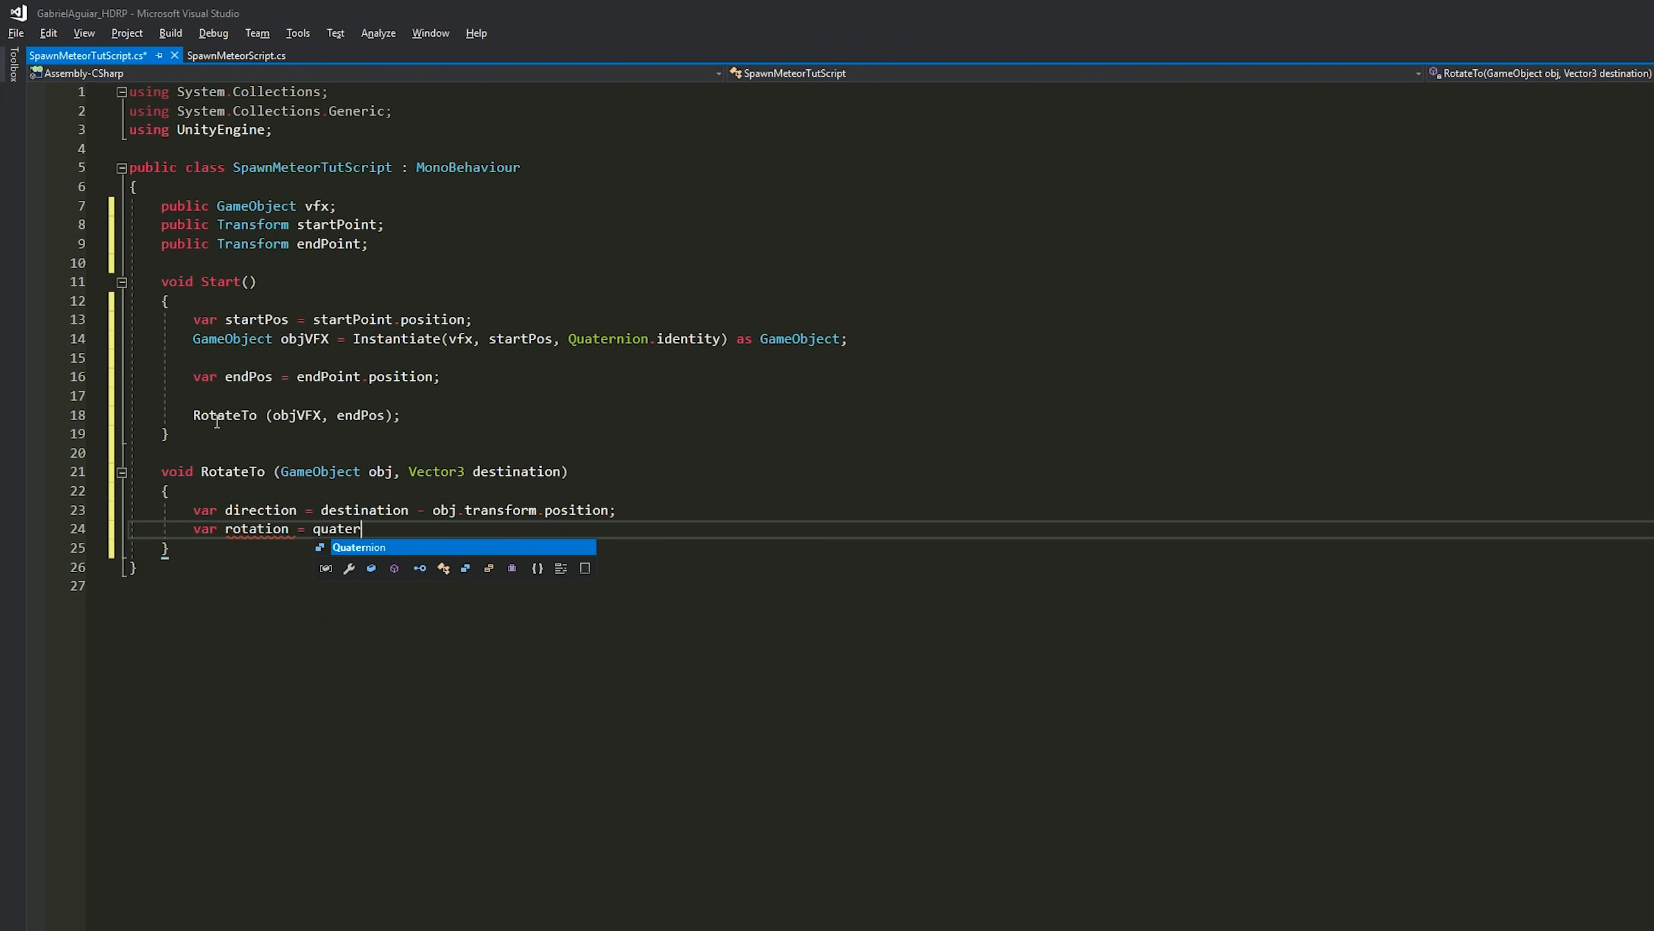
{"action": "type", "text": ".LookRotation"}
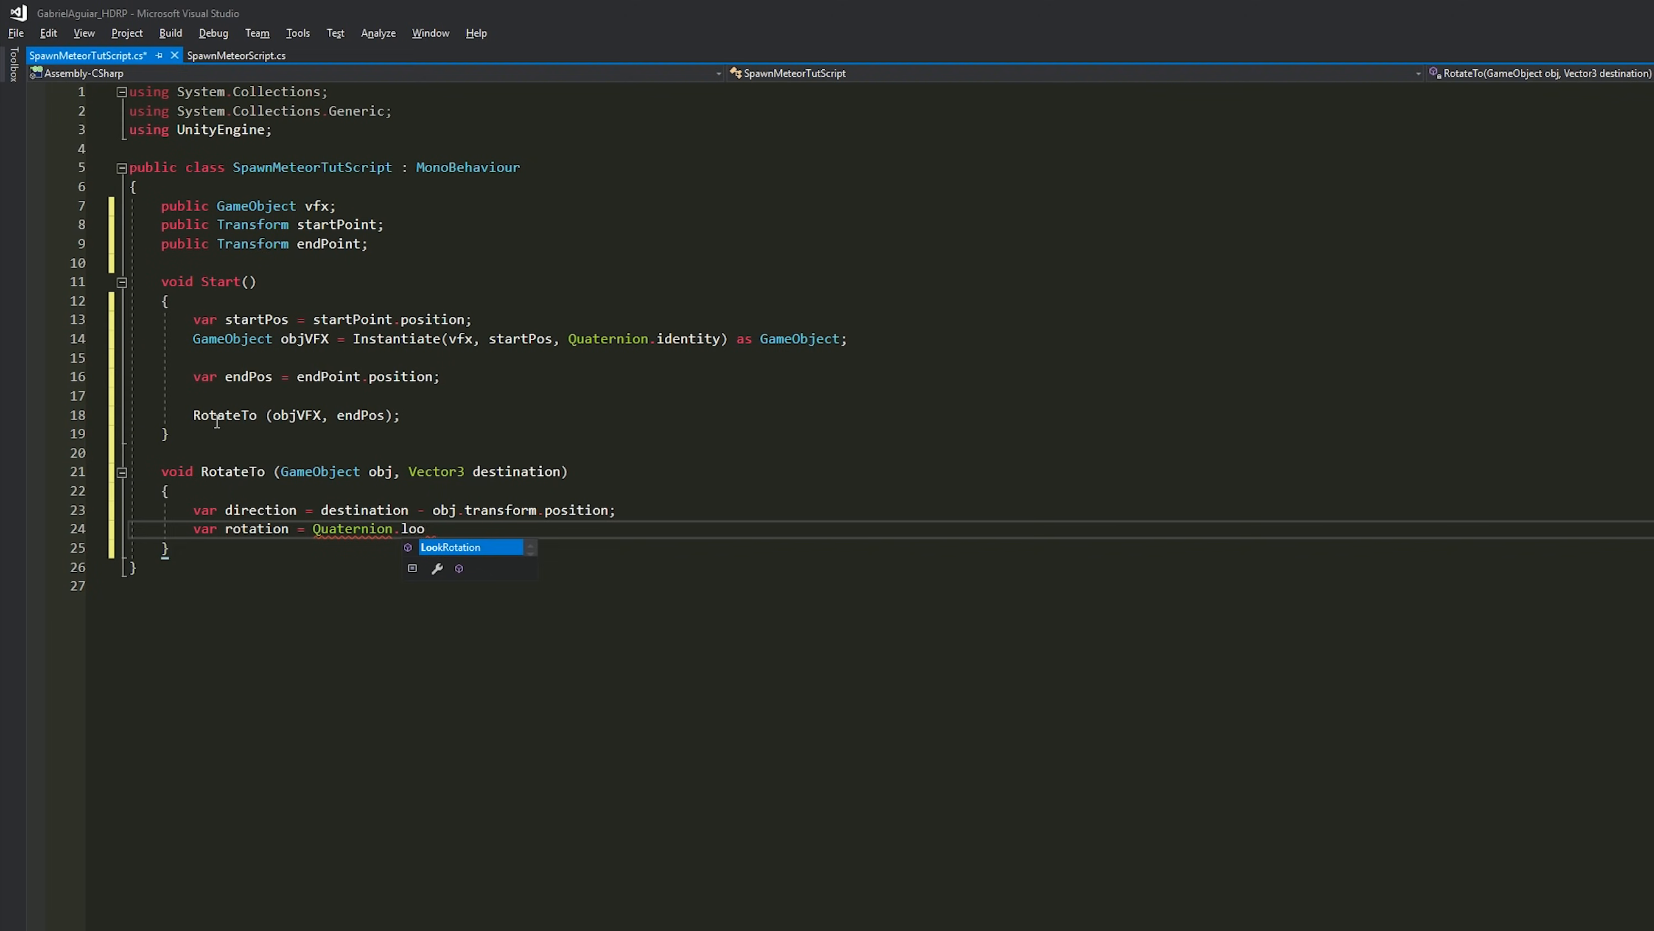
{"action": "type", "text": " ("}
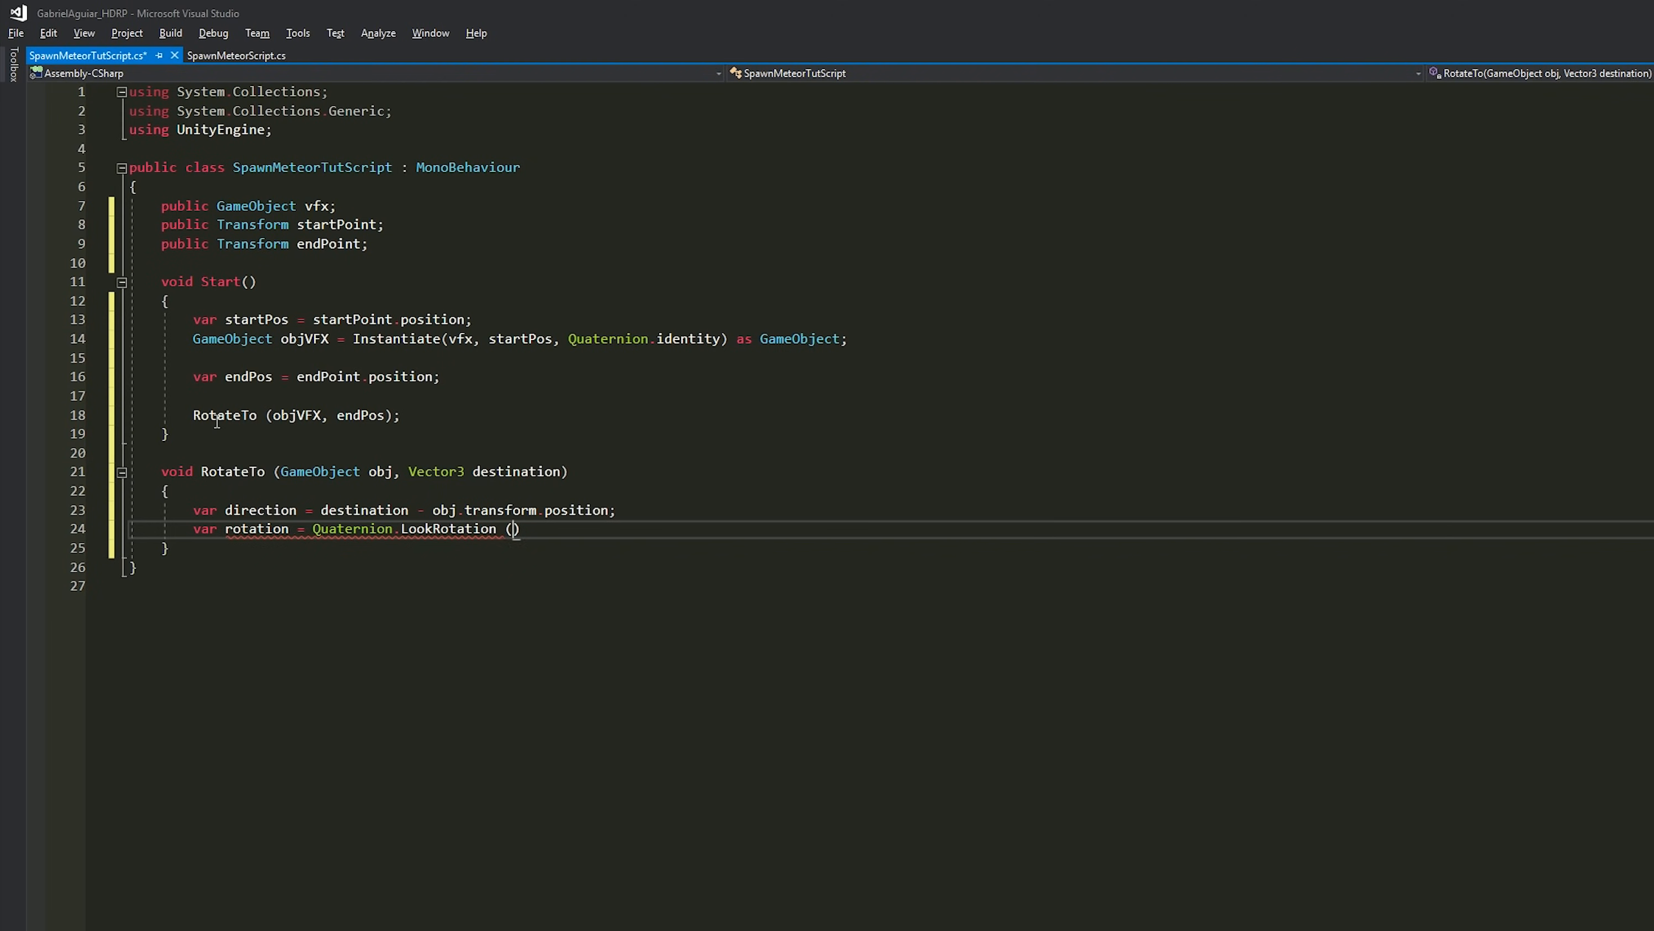
{"action": "type", "text": "du"}
{"action": "key", "text": "BackSpace"}
{"action": "type", "text": "irection"}
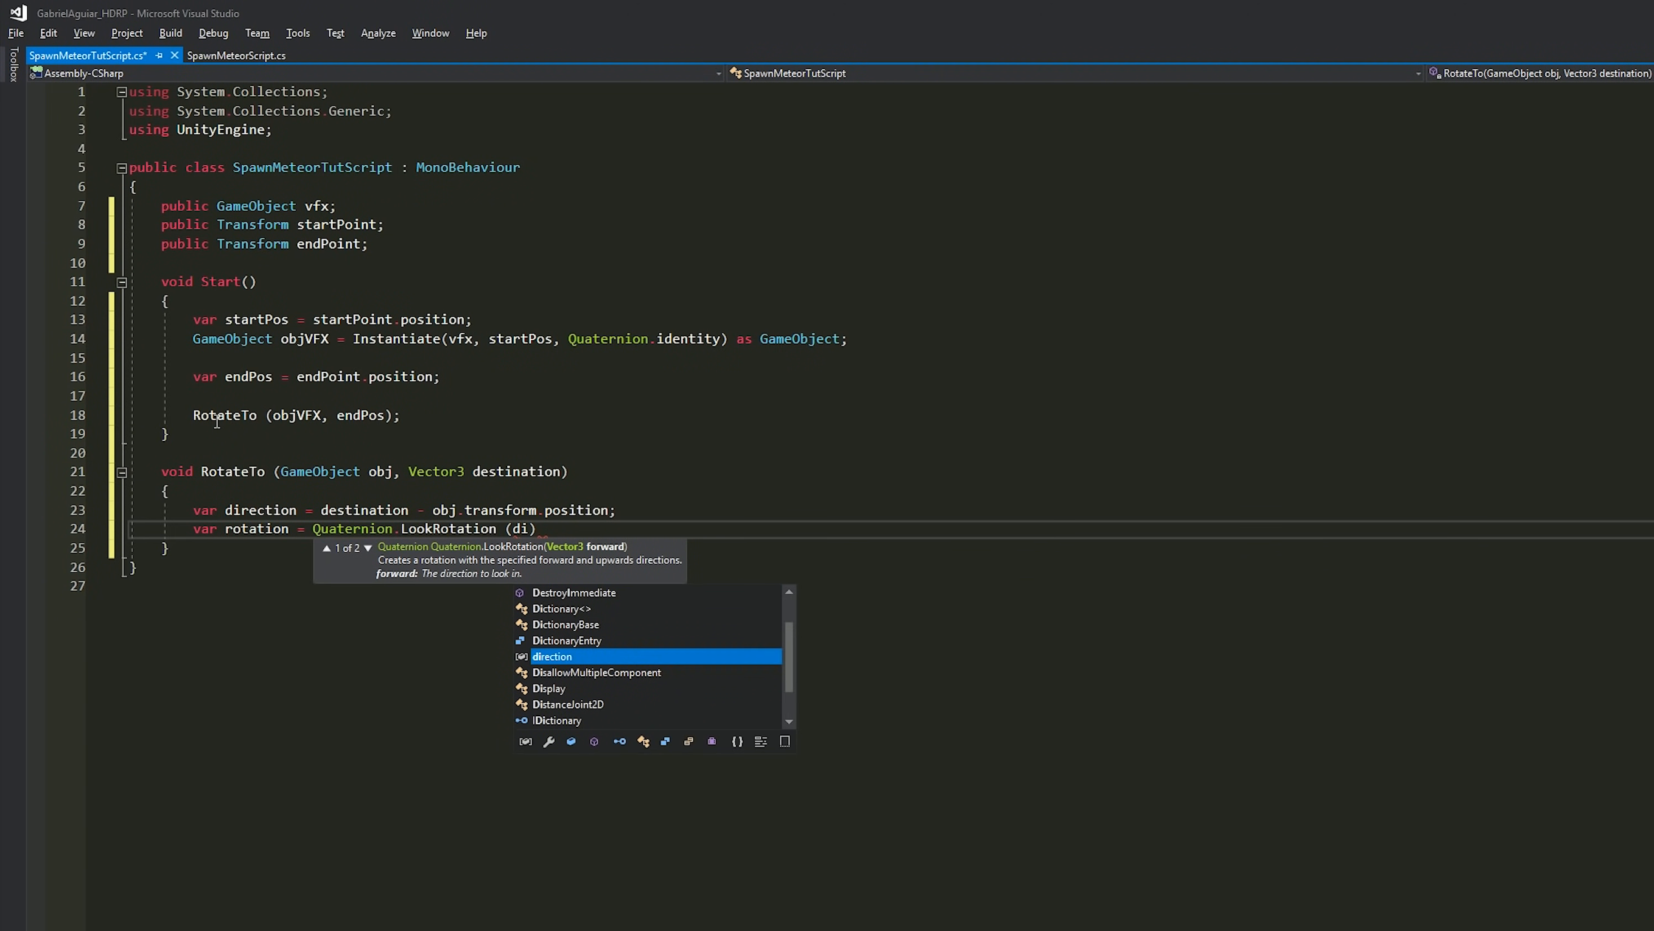
{"action": "type", "text": ");"}
- Below rotation, add obj.transform.localRotation = Quaternion.Lerp (obj.transform.position, rotation, 1);
{"action": "key", "text": "Return"}
{"action": "type", "text": "obj"}
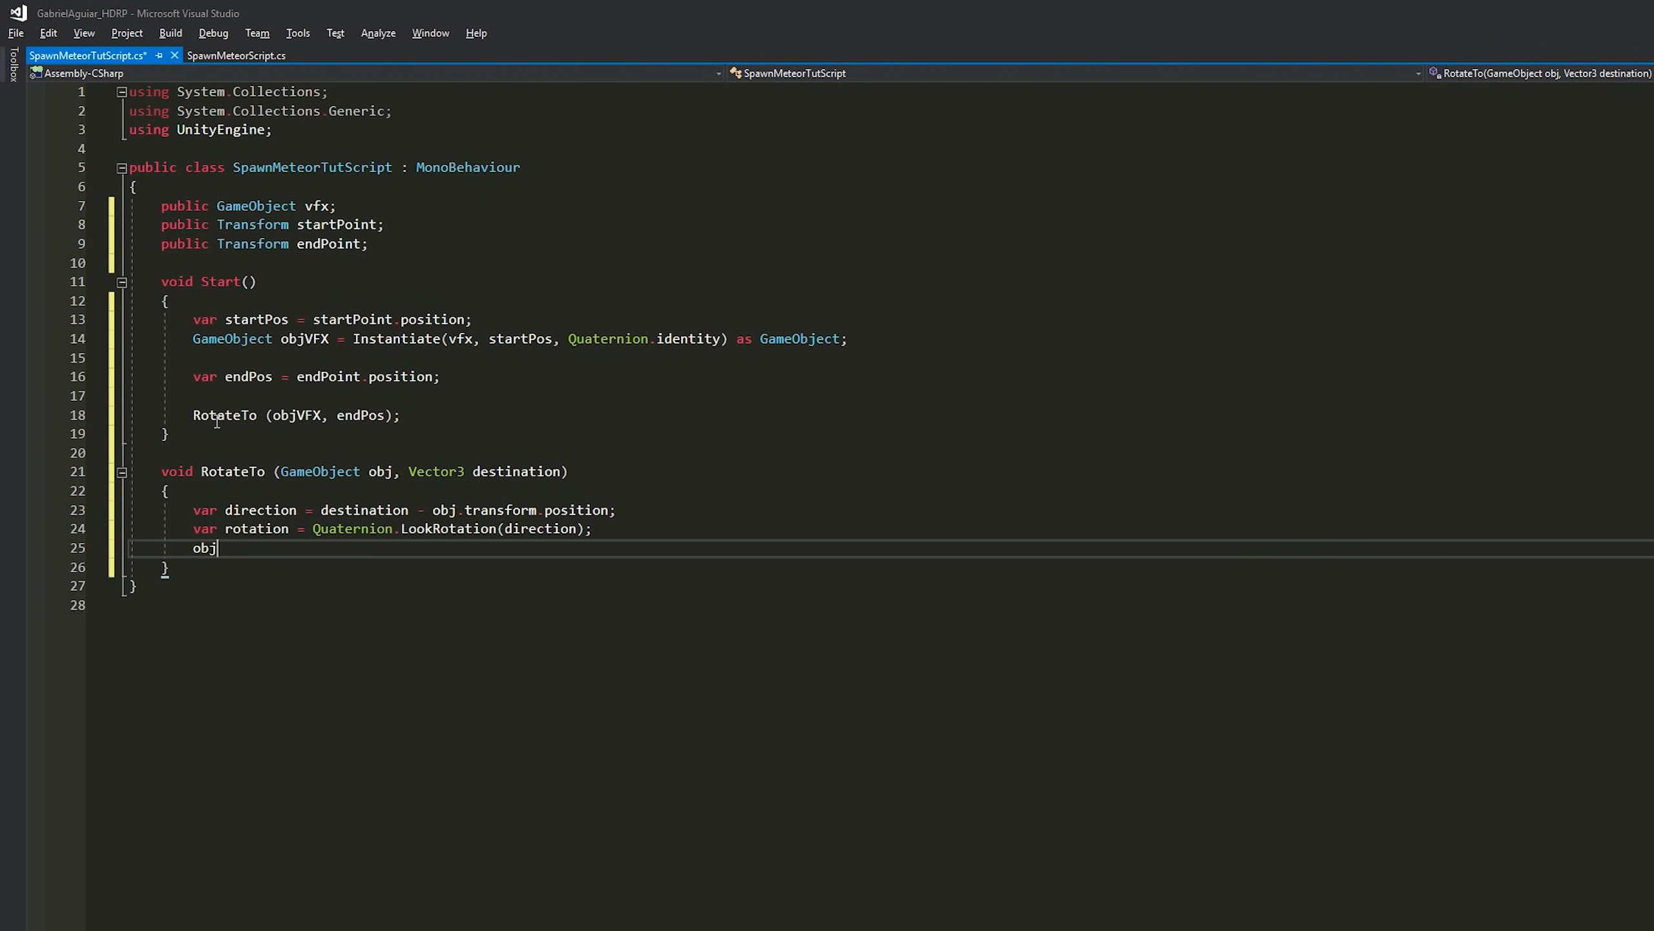
{"action": "type", "text": ".transform.loca"}
{"action": "key", "text": "Down"}
{"action": "key", "text": "Down"}
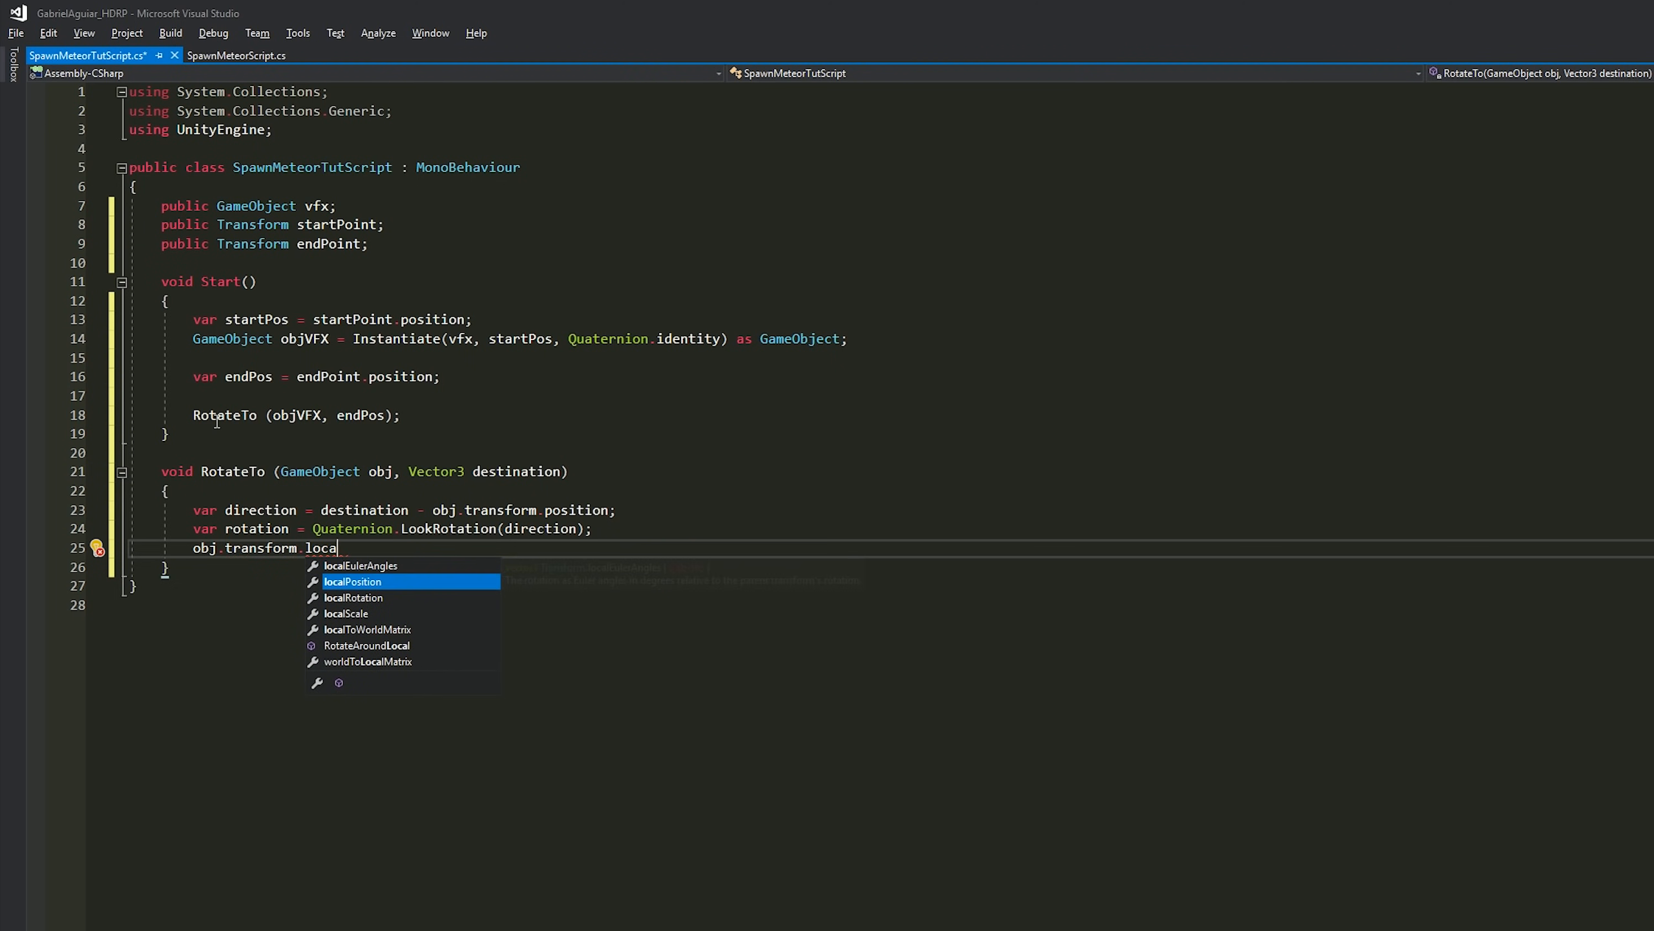
{"action": "type", "text": "lRotation"}
{"action": "key", "text": "Return"}
{"action": "type", "text": "= Quat"}
{"action": "key", "text": "Return"}
{"action": "type", "text": ".Lerp "}
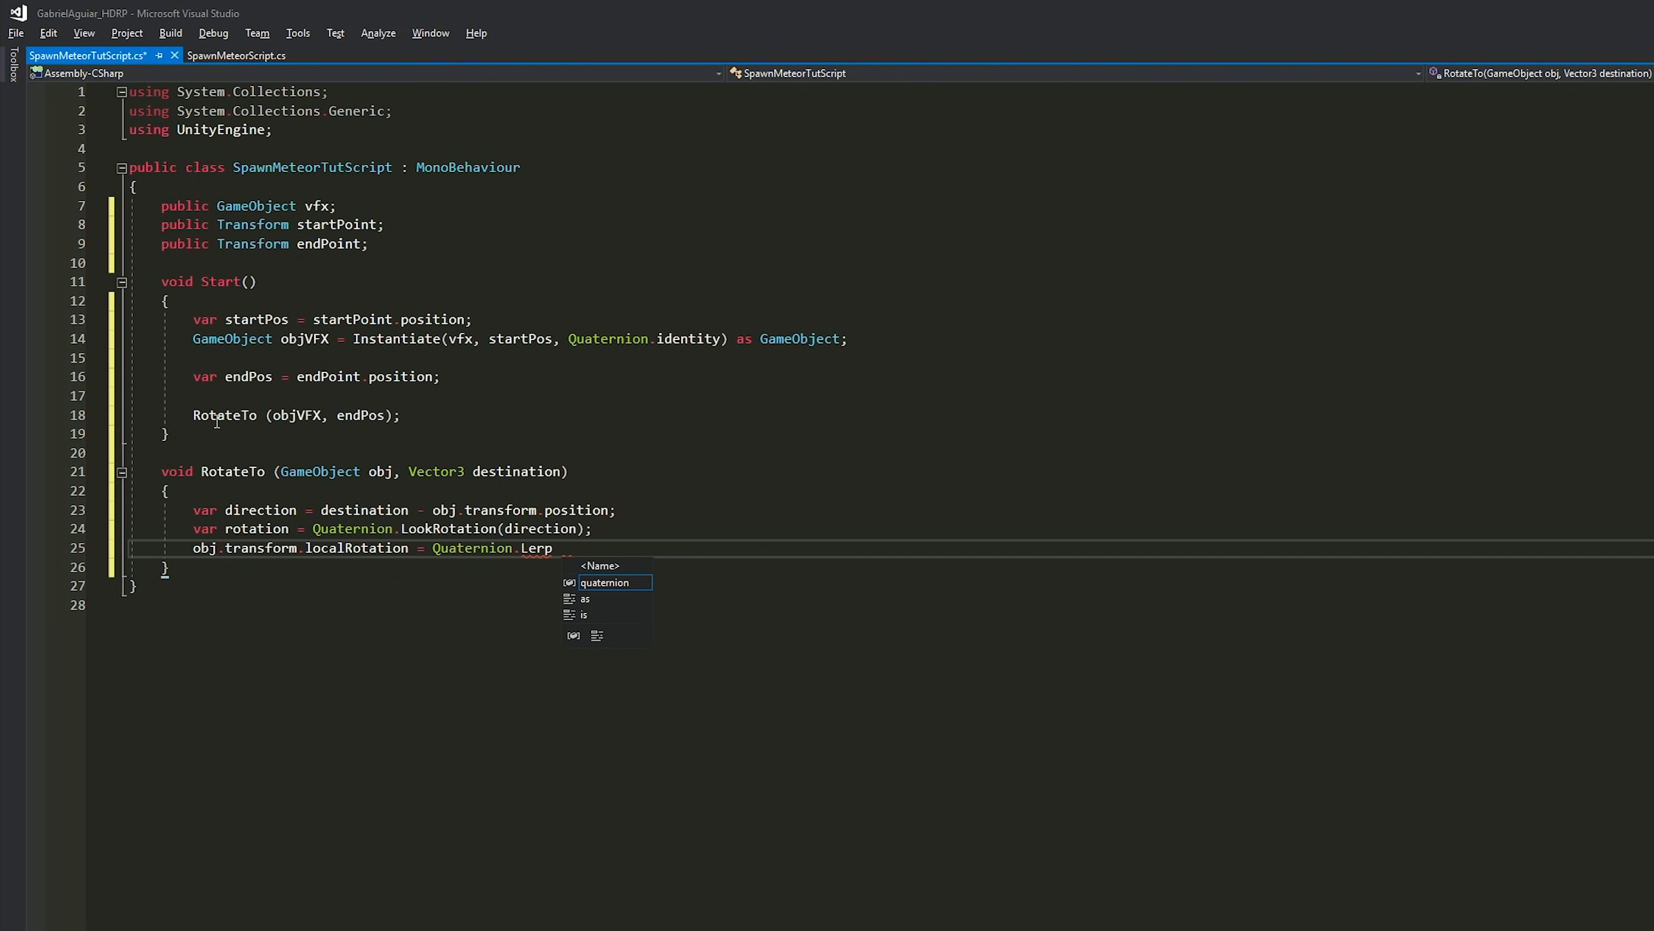
{"action": "type", "text": "(obj"}
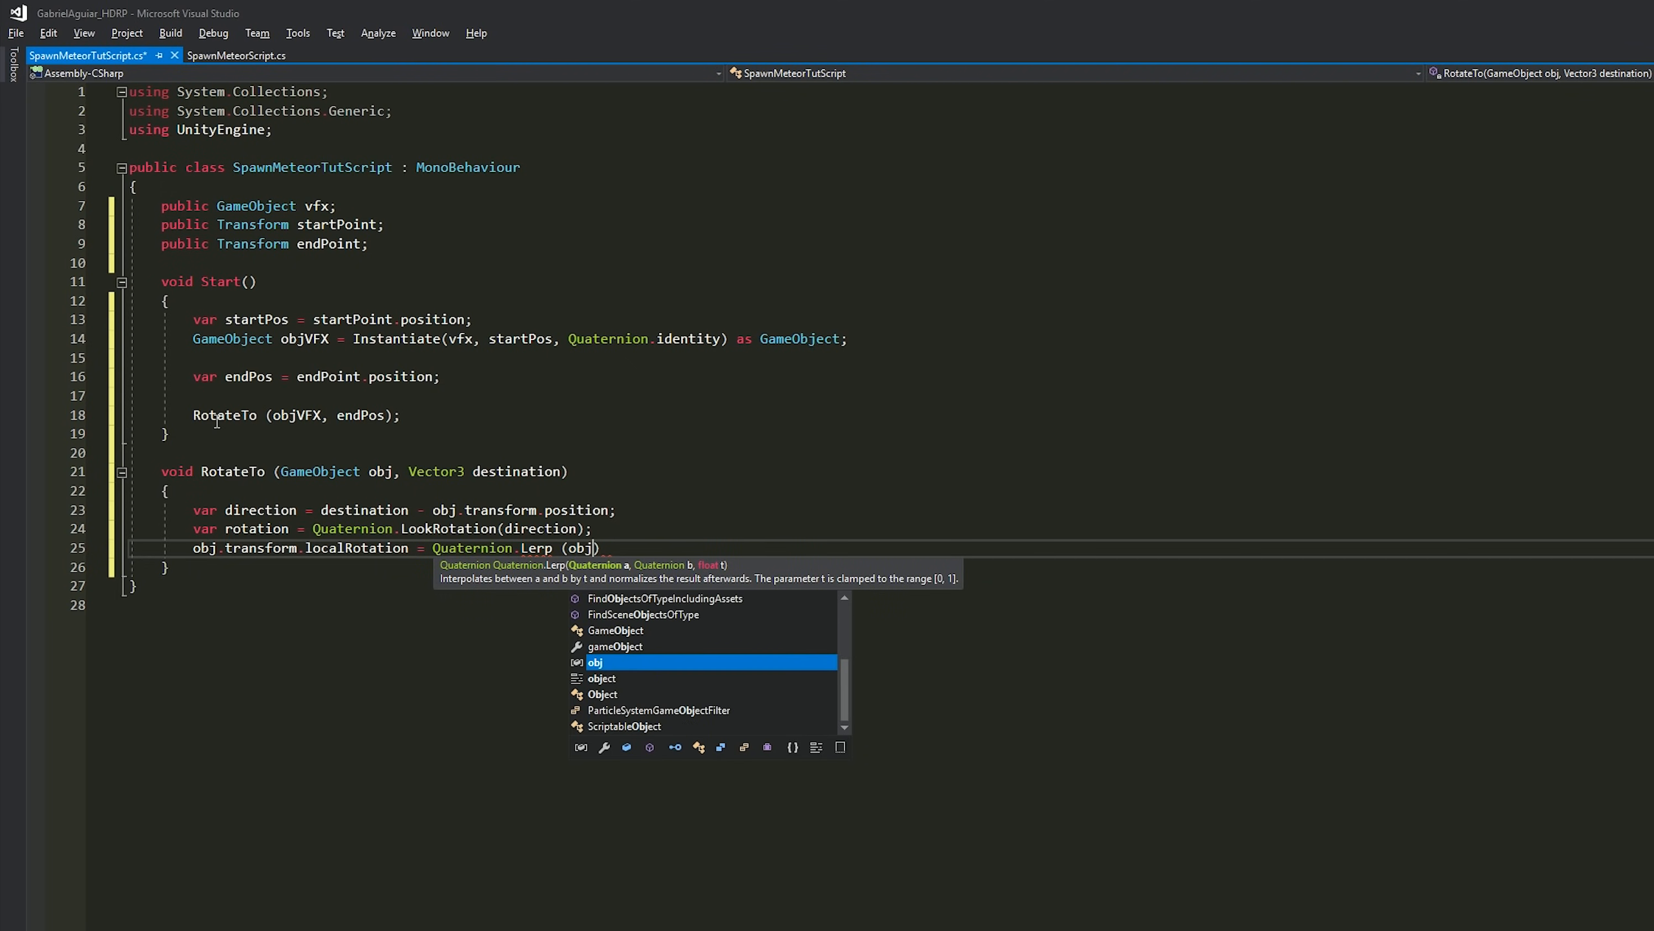
{"action": "type", "text": ".transform.op"}
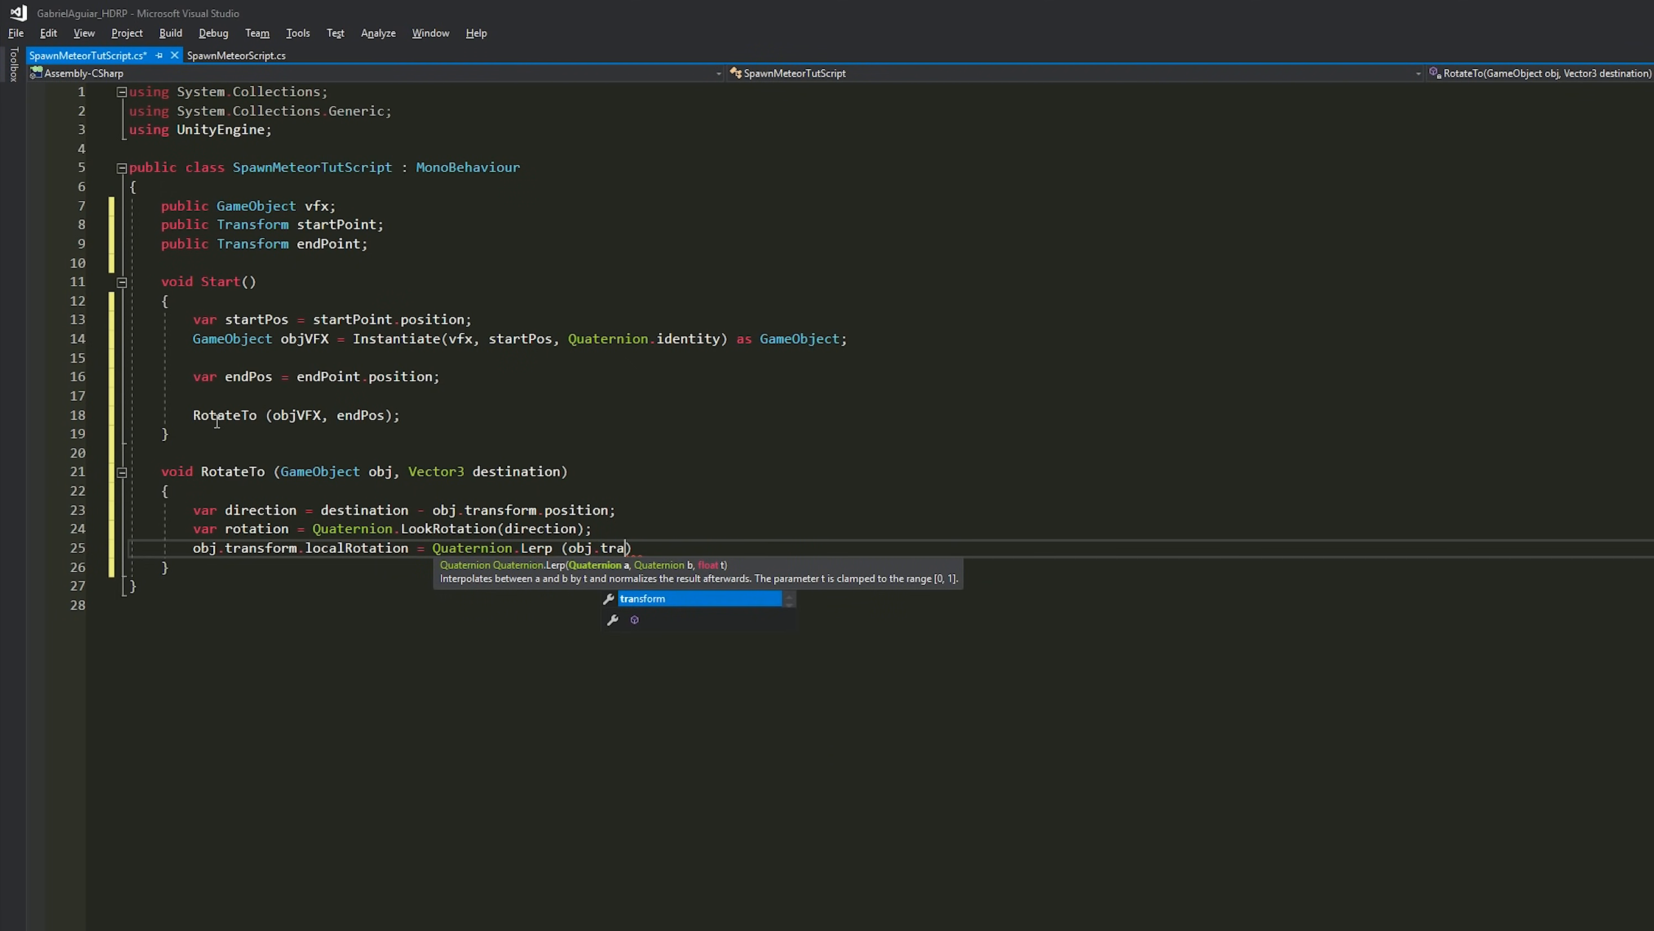
{"action": "key", "text": "BackSpace"}
{"action": "key", "text": "BackSpace"}
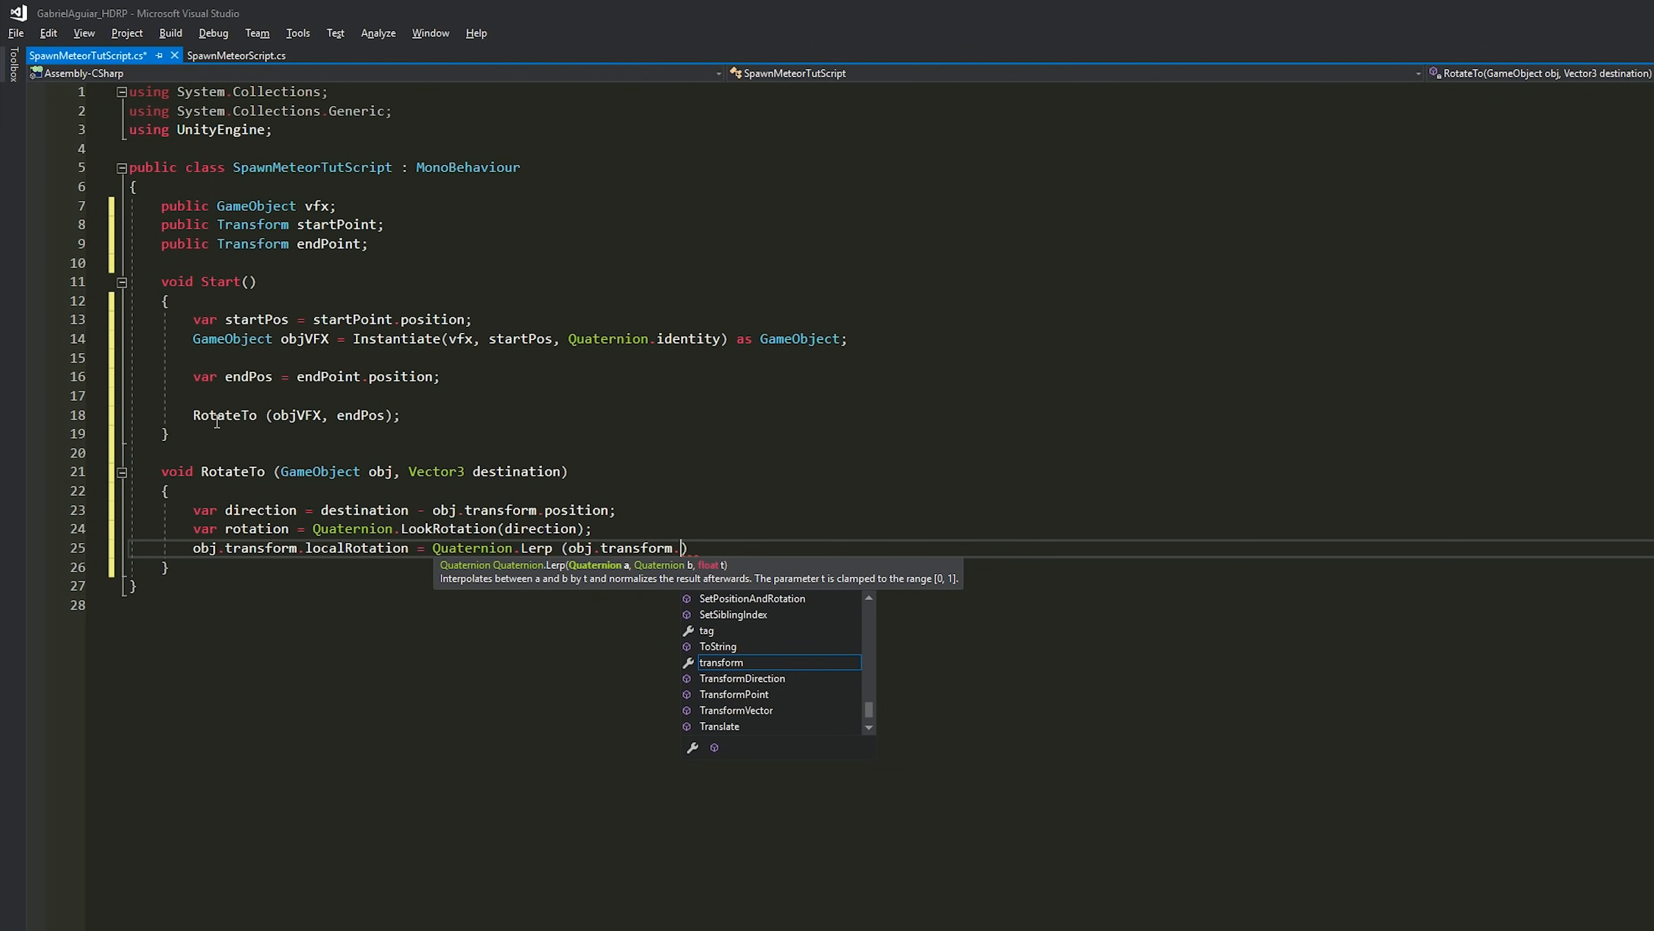
{"action": "type", "text": "position, rotation, 1);"}
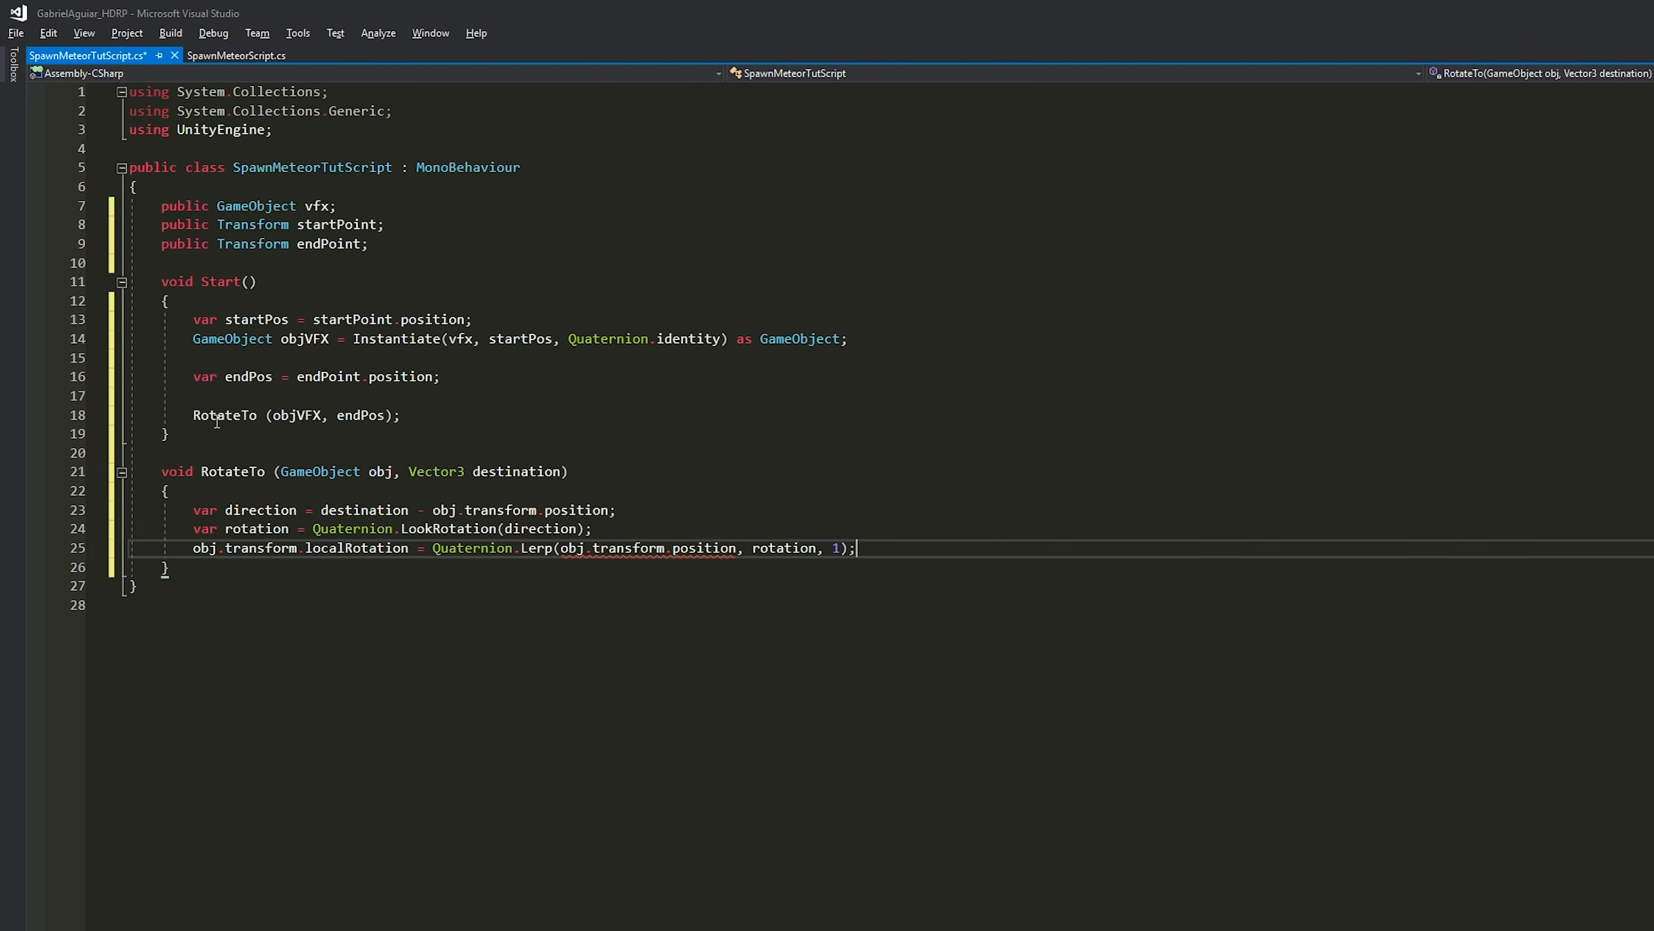
- Replace position with rotation in the first Lerp argument and save SpawnMeteorTutScript
{"action": "double_click", "coordinate": [713, 547]}
{"action": "type", "text": "rotation"}
{"action": "key", "text": "Tab"}
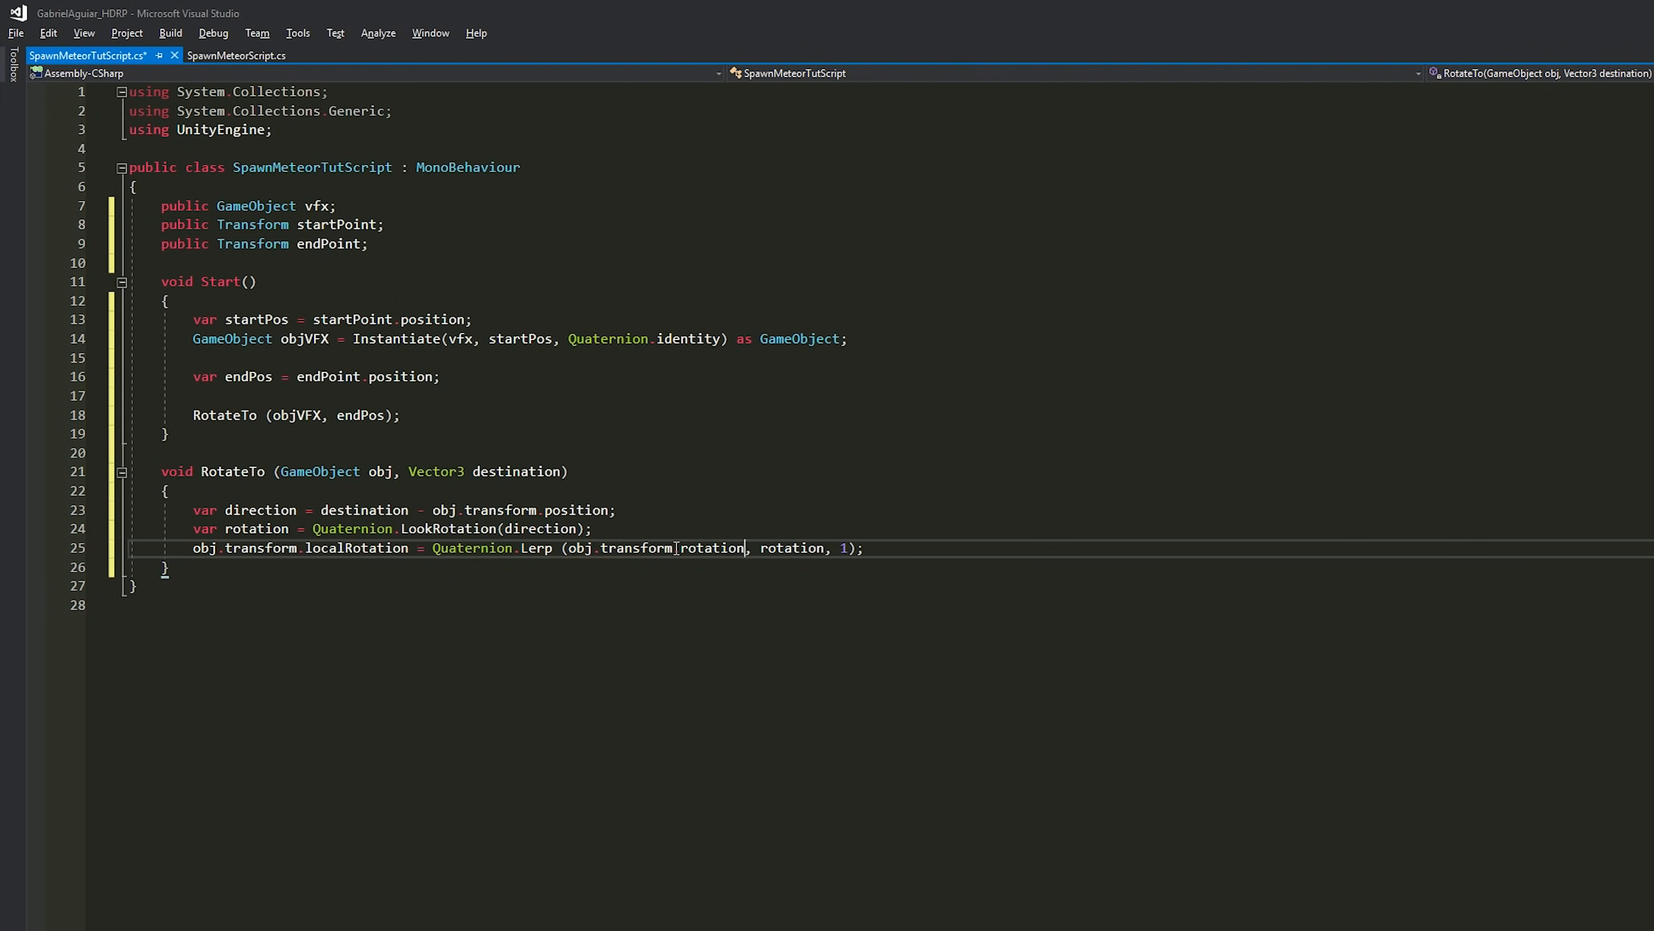
{"action": "left_click", "coordinate": [891, 553]}
{"action": "key", "text": "ctrl+s"}
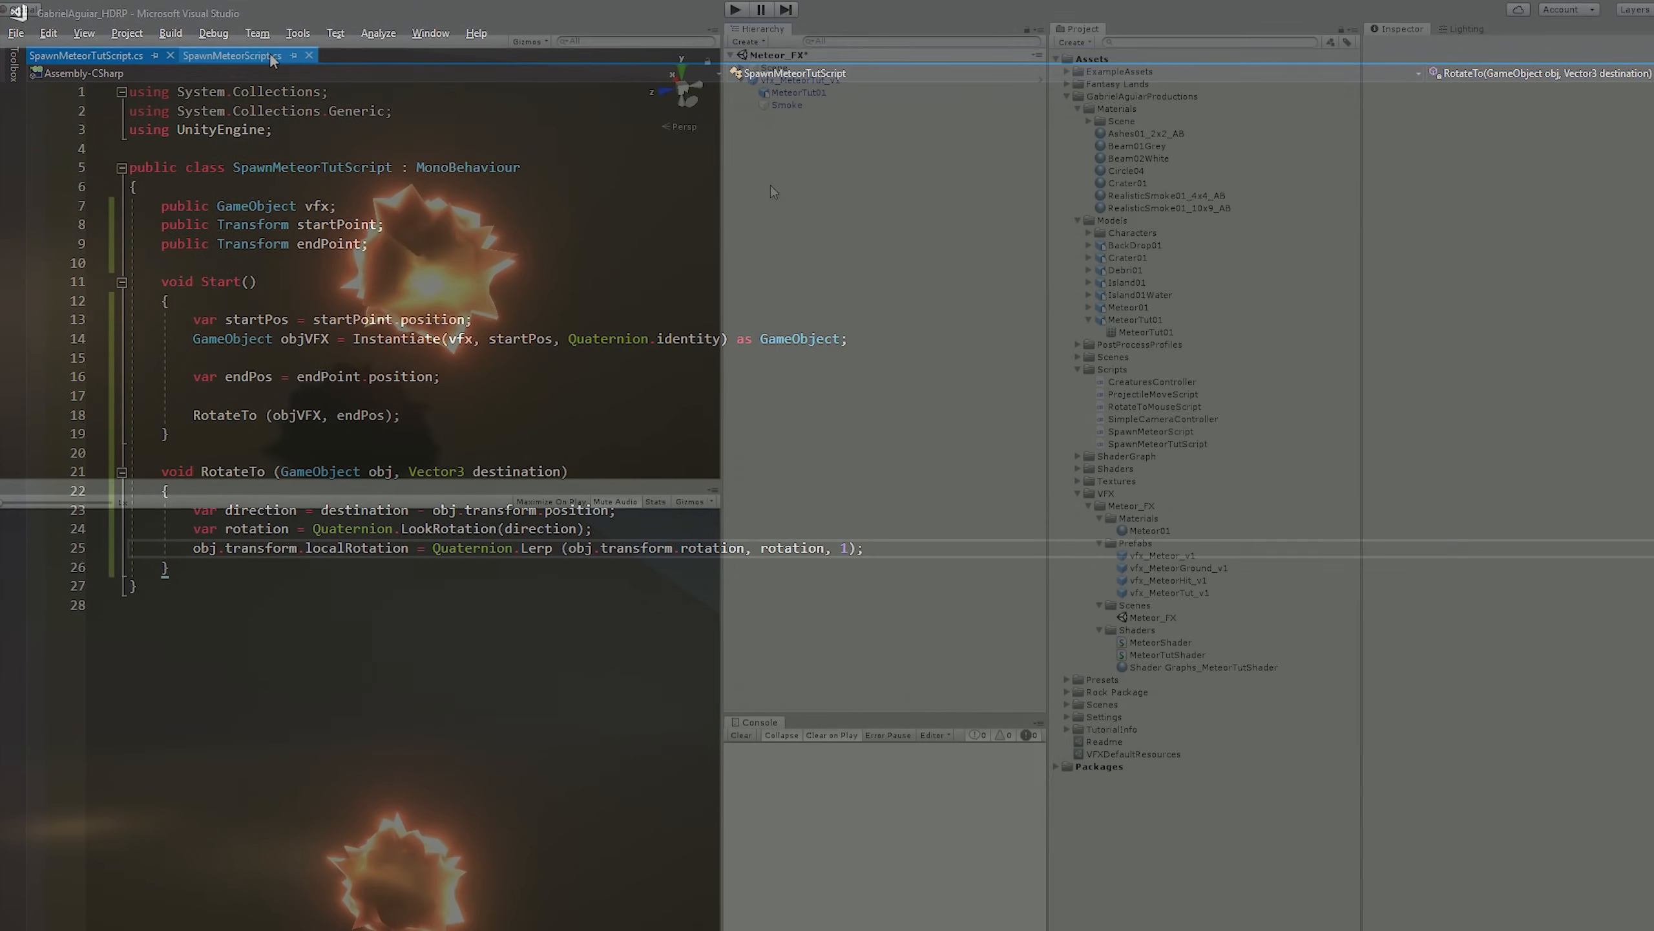
- Switch to Unity and create an empty root object in the scene named vfx_MeteorGroundTut_v1
{"action": "right_click", "coordinate": [770, 185]}
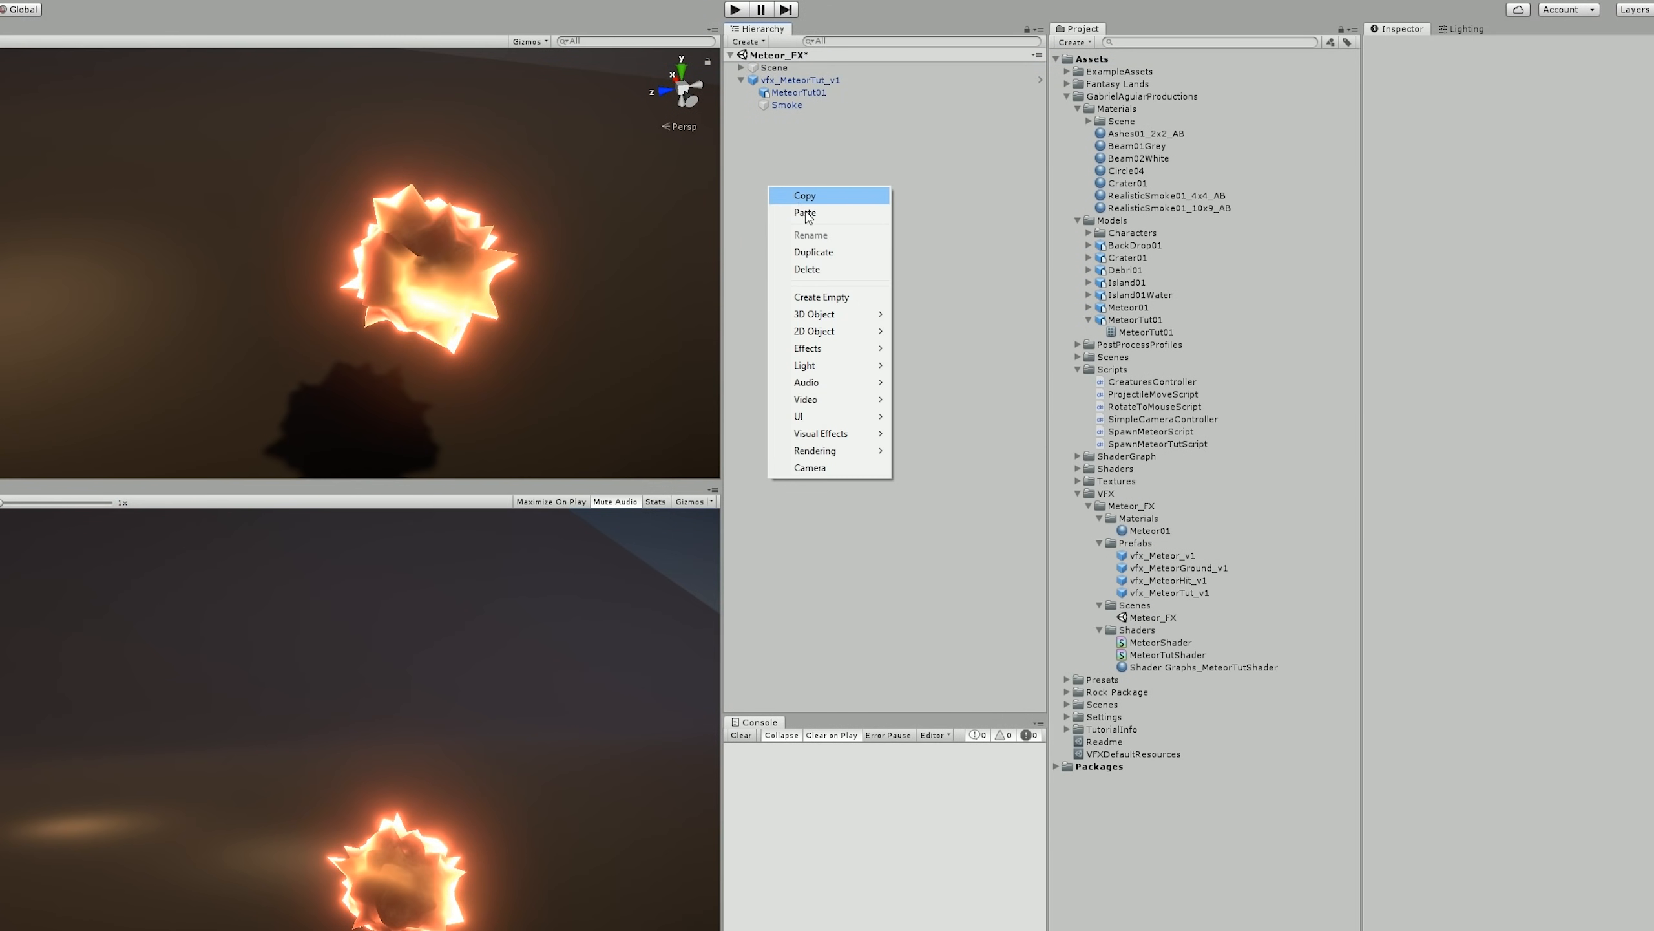
{"action": "left_click", "coordinate": [821, 297]}
{"action": "left_click", "coordinate": [1463, 47]}
{"action": "type", "text": "vfx_MeteorGround"}
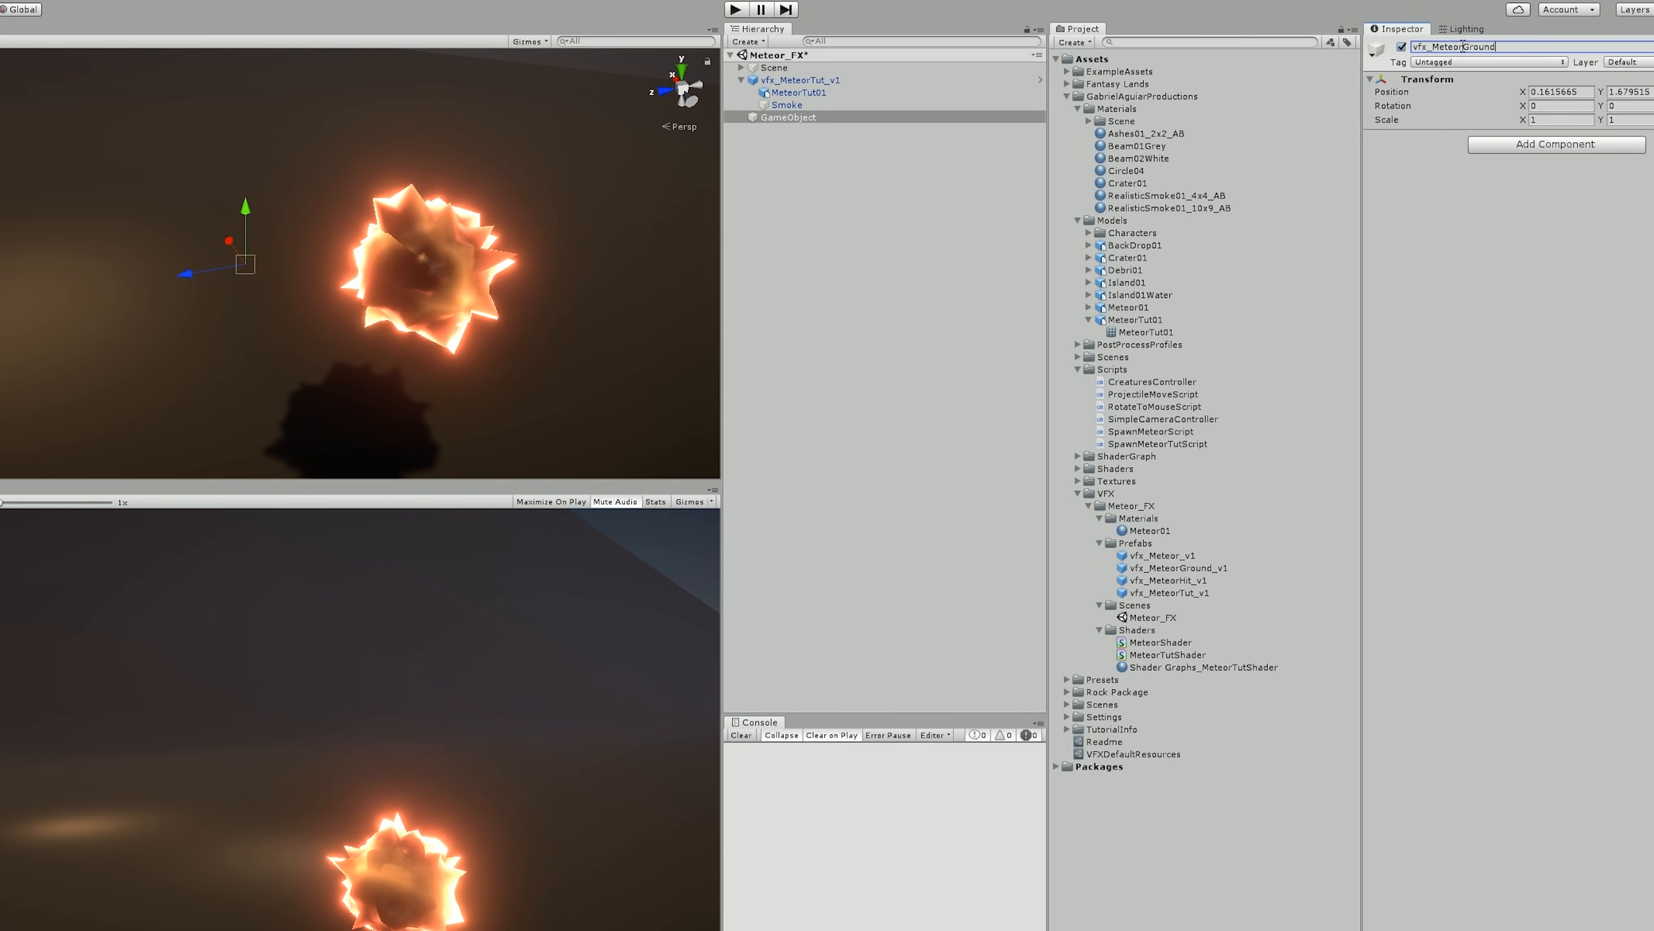
{"action": "type", "text": "Tut_v1"}
{"action": "key", "text": "Return"}
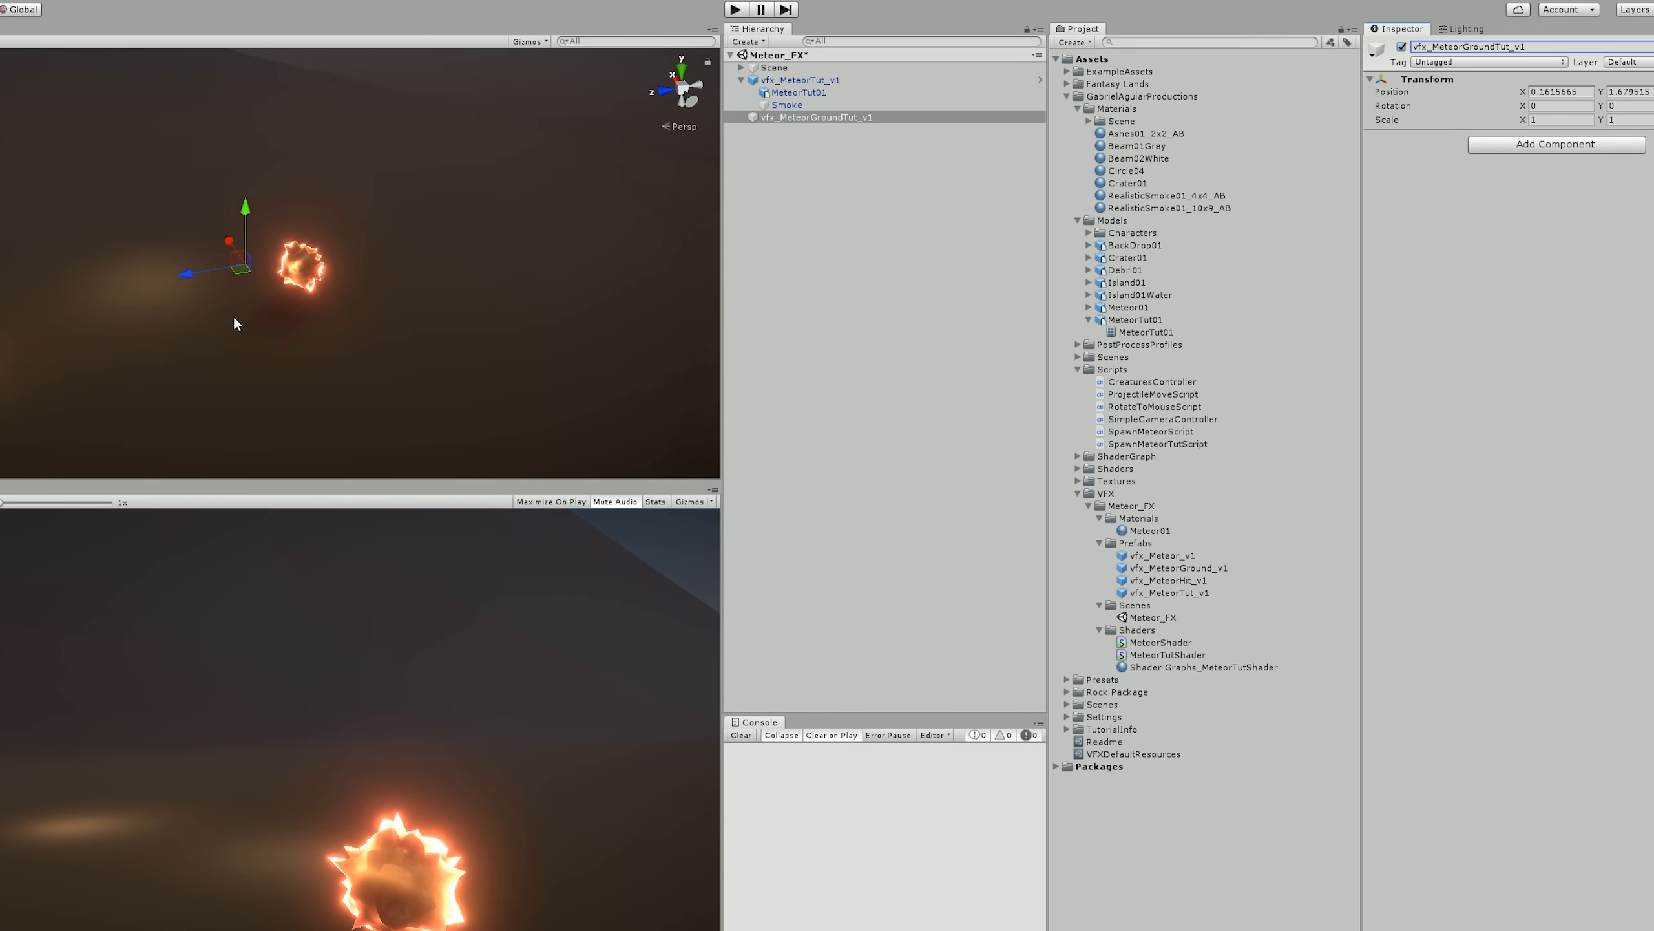
- Move vfx_MeteorGroundTut_v1 across the ground to about X -0.78 and Z 3.1
{"action": "left_click_drag", "start_coordinate": [39, 313], "coordinate": [42, 318]}
{"action": "right_click_drag", "start_coordinate": [42, 319], "coordinate": [134, 313]}
{"action": "left_click_drag", "start_coordinate": [144, 296], "coordinate": [178, 293]}
{"action": "left_click_drag", "start_coordinate": [210, 360], "coordinate": [220, 379]}
{"action": "right_click_drag", "start_coordinate": [222, 381], "coordinate": [398, 362]}
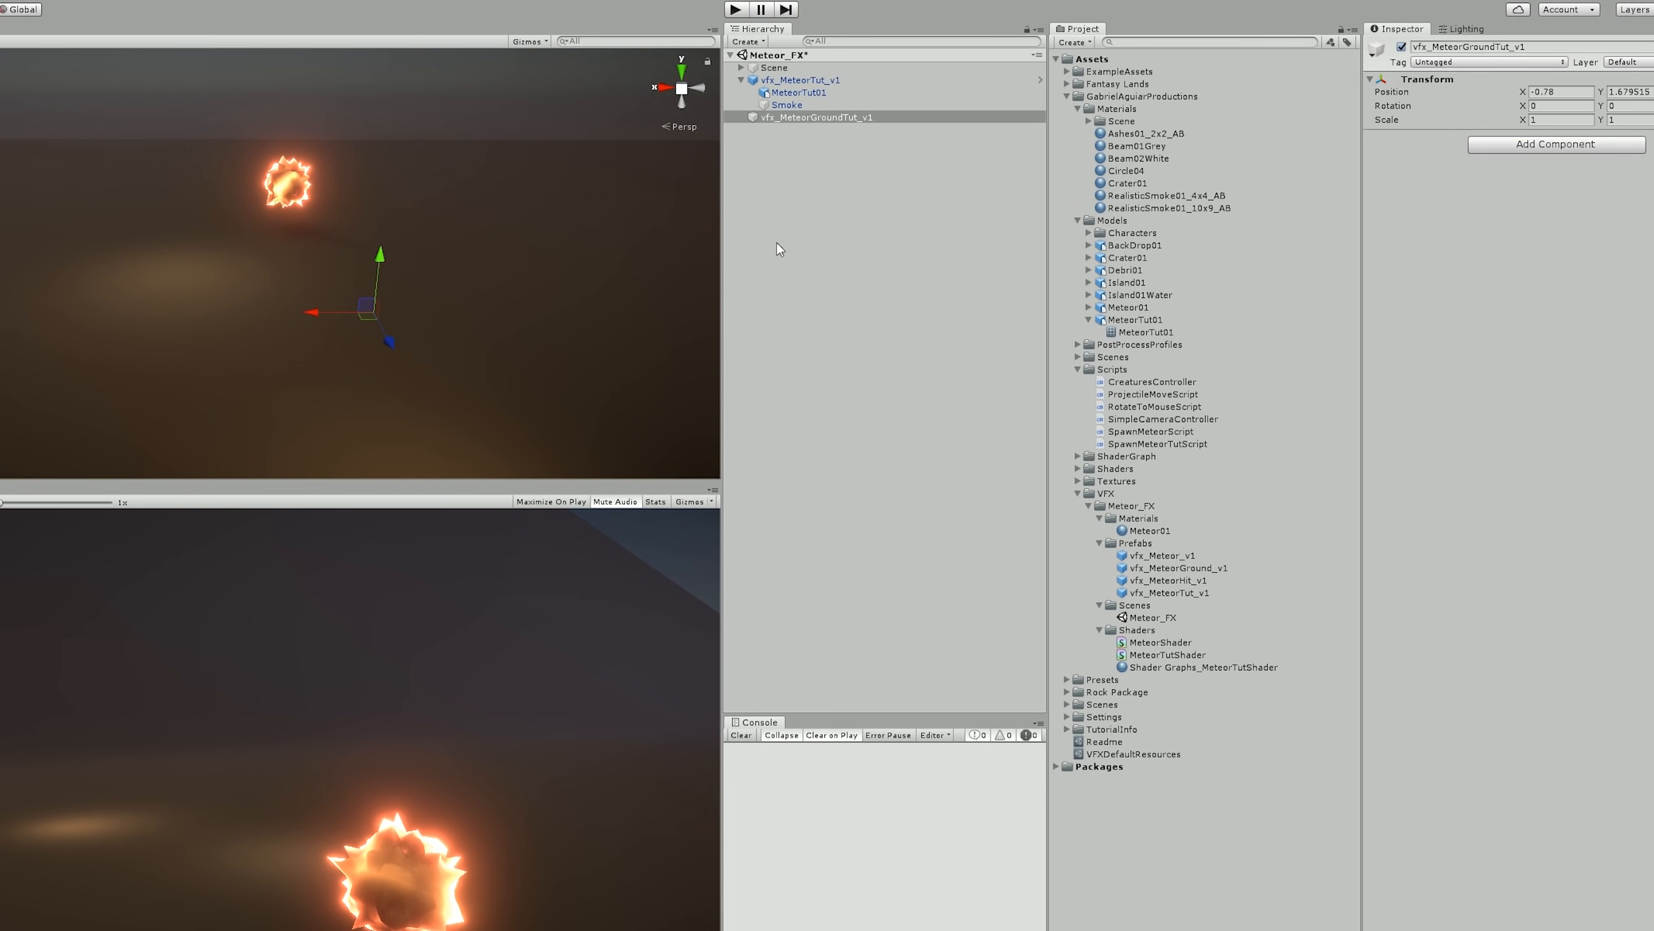
- Create an empty child object named StartPoint under vfx_MeteorGroundTut_v1
{"action": "right_click", "coordinate": [843, 118]}
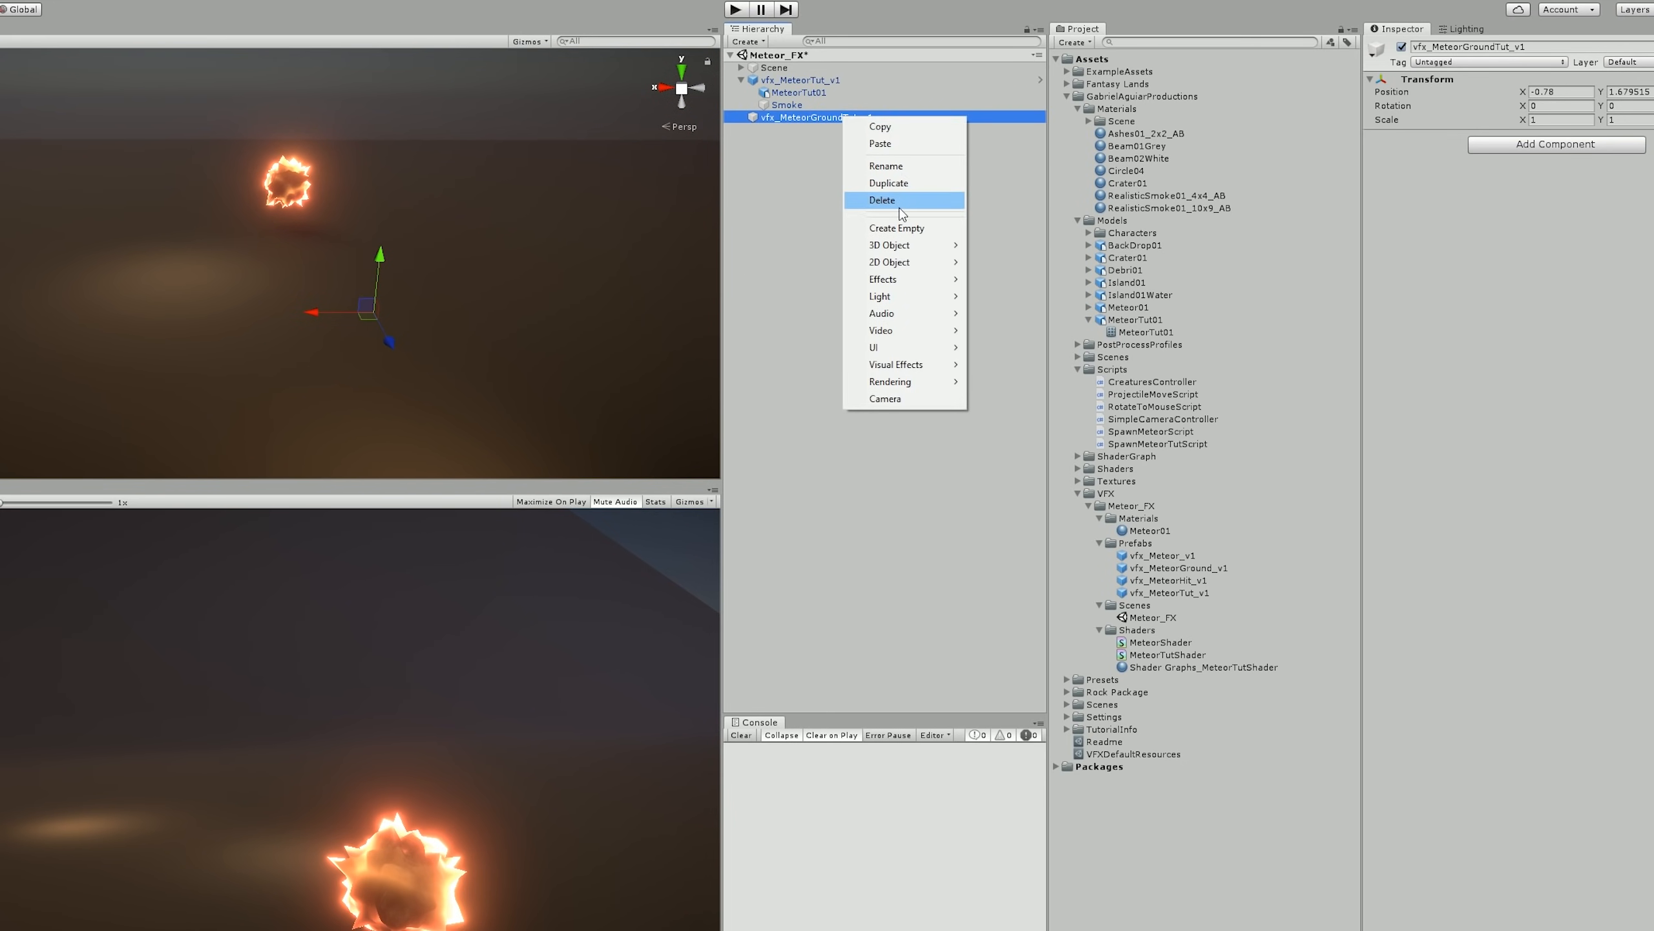
{"action": "left_click", "coordinate": [898, 229]}
{"action": "type", "text": "StartPoi"}
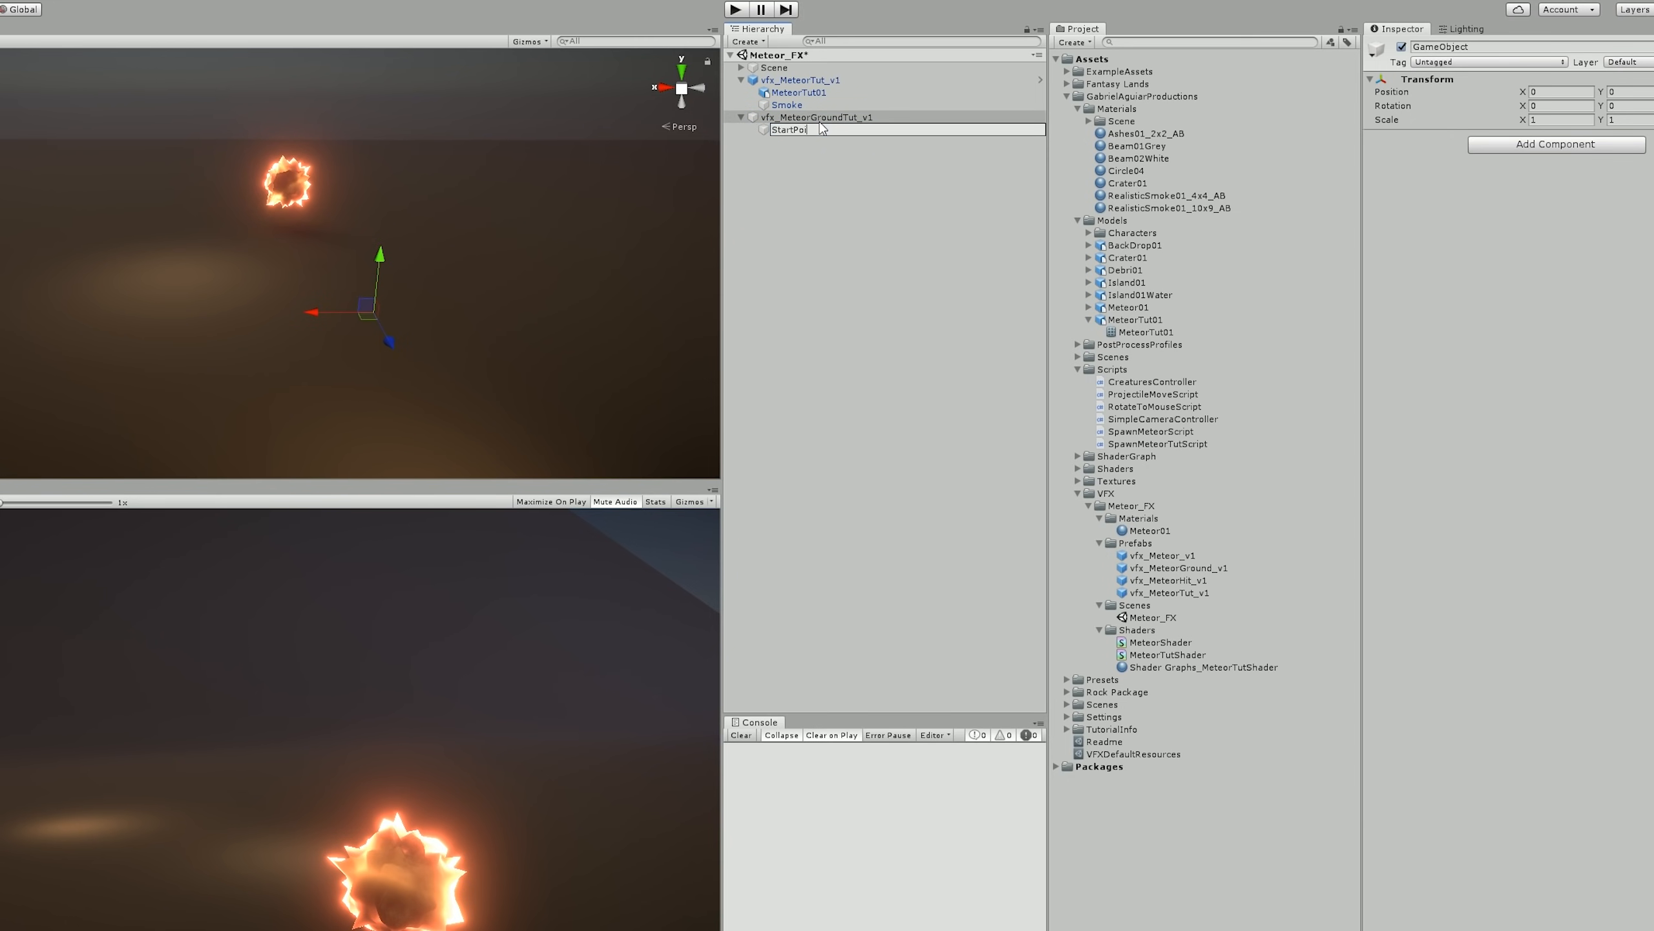
{"action": "type", "text": "nt"}
{"action": "key", "text": "Return"}
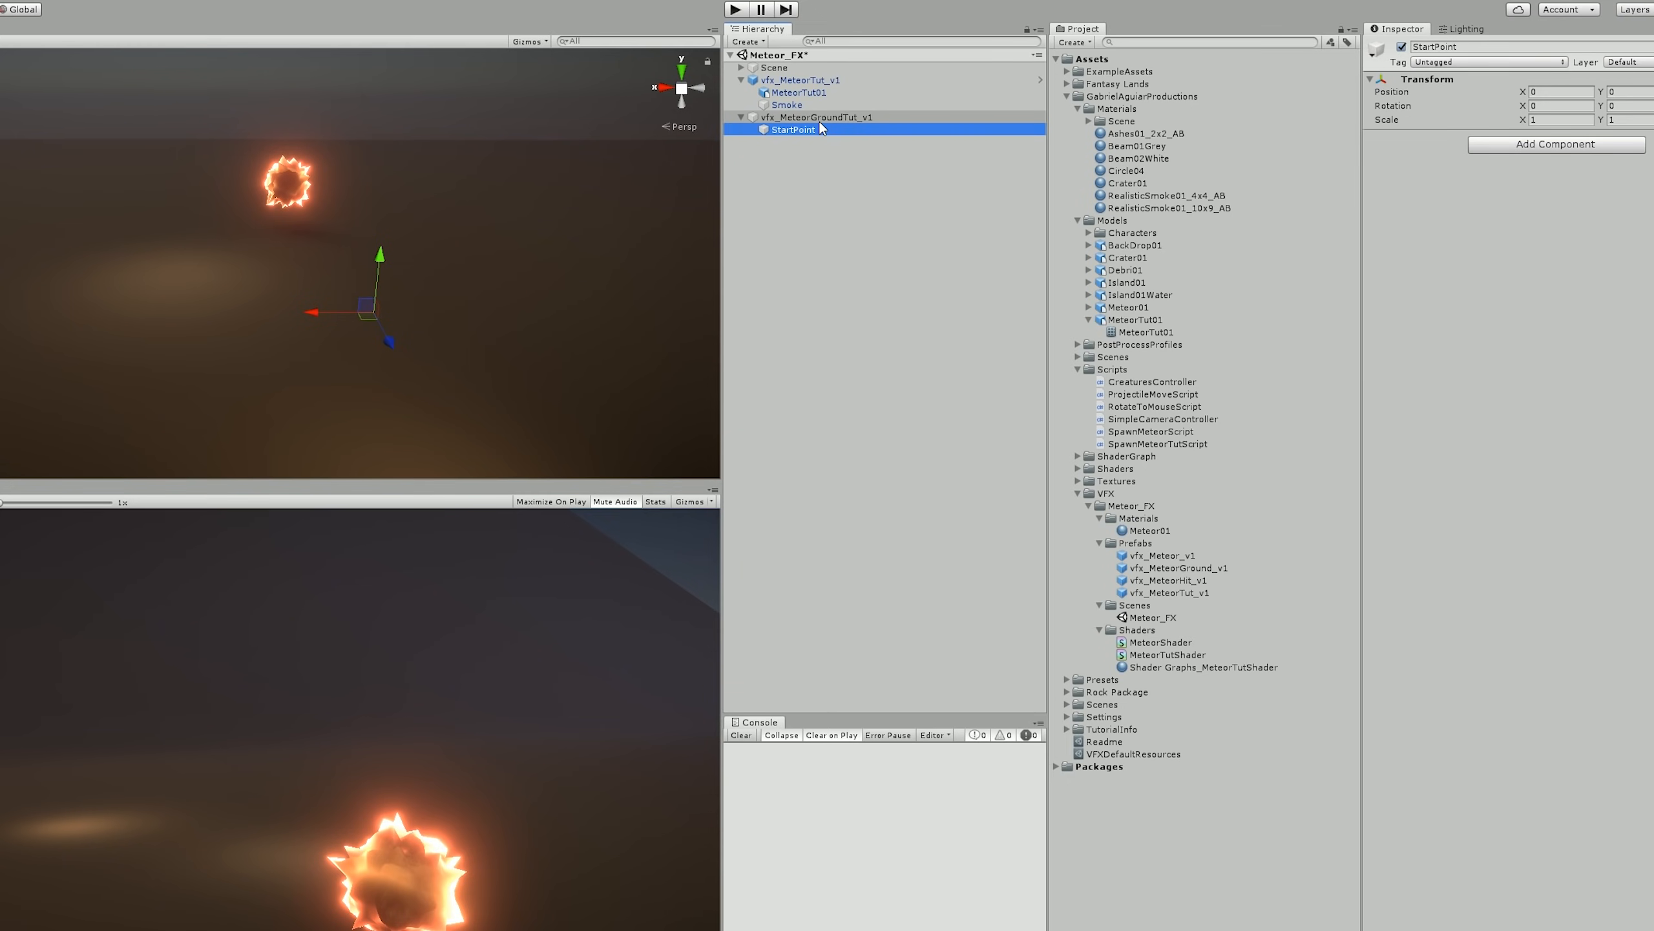
- Move StartPoint high above and away from its parent, to about X 33.58 and Y 22
{"action": "left_click_drag", "start_coordinate": [277, 180], "coordinate": [1609, 124], "text": "alt"}
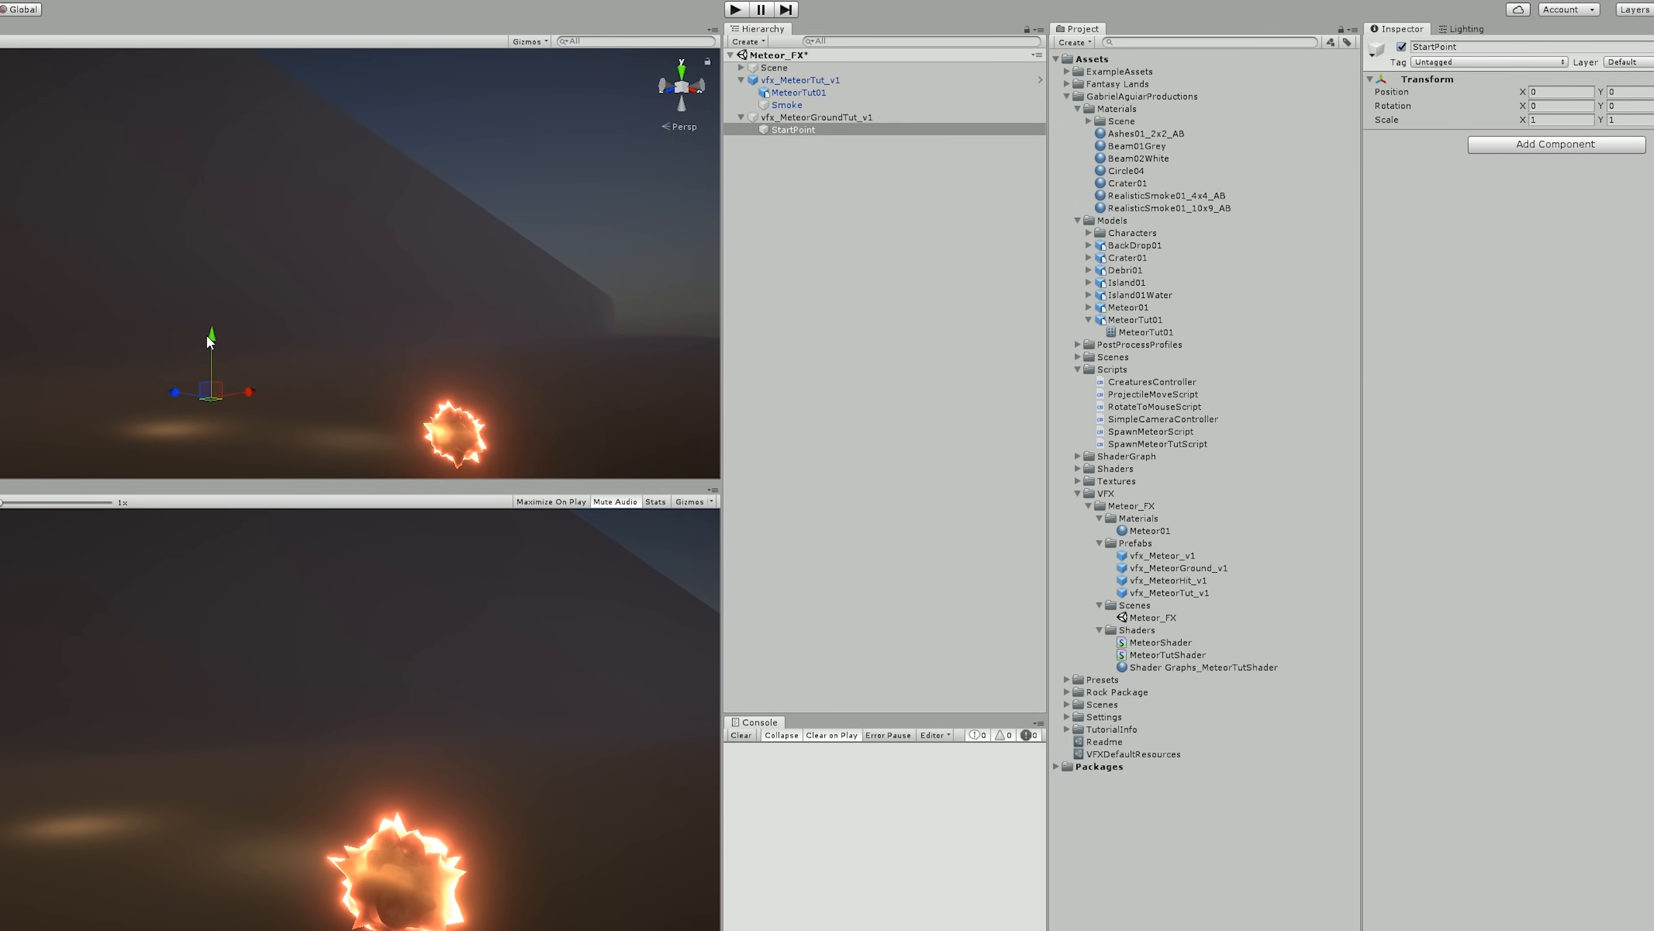
{"action": "left_click_drag", "start_coordinate": [205, 342], "coordinate": [255, 38]}
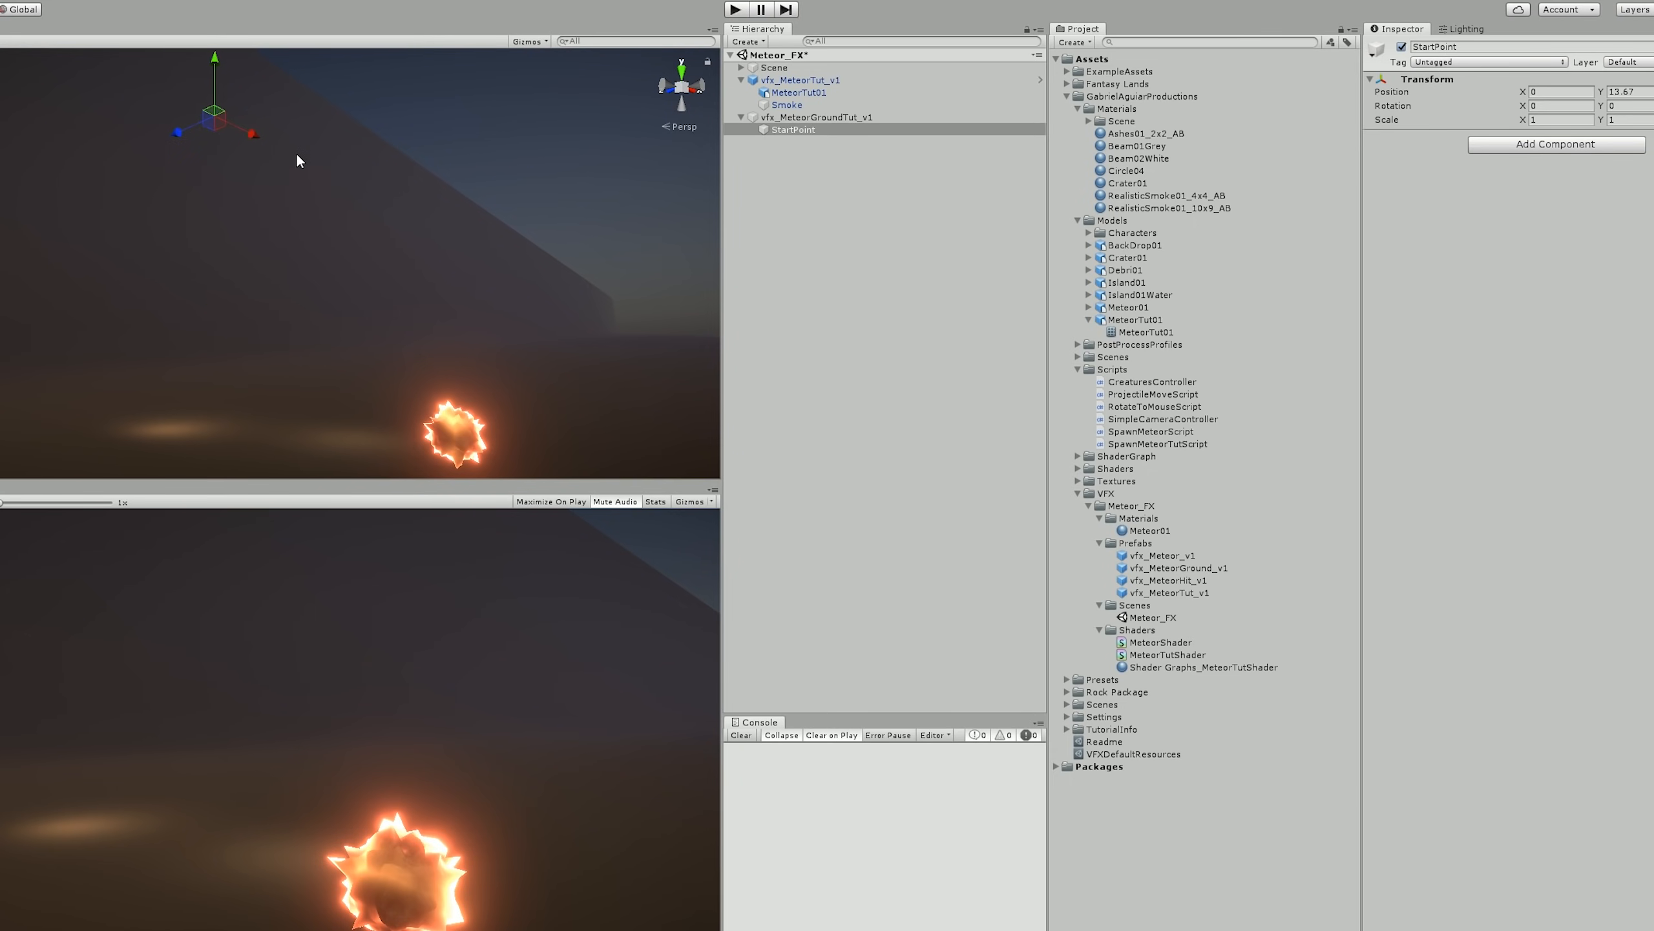
{"action": "right_click_drag", "start_coordinate": [300, 161], "coordinate": [283, 140]}
{"action": "left_click_drag", "start_coordinate": [288, 205], "coordinate": [416, 137]}
{"action": "left_click_drag", "start_coordinate": [451, 202], "coordinate": [488, 232]}
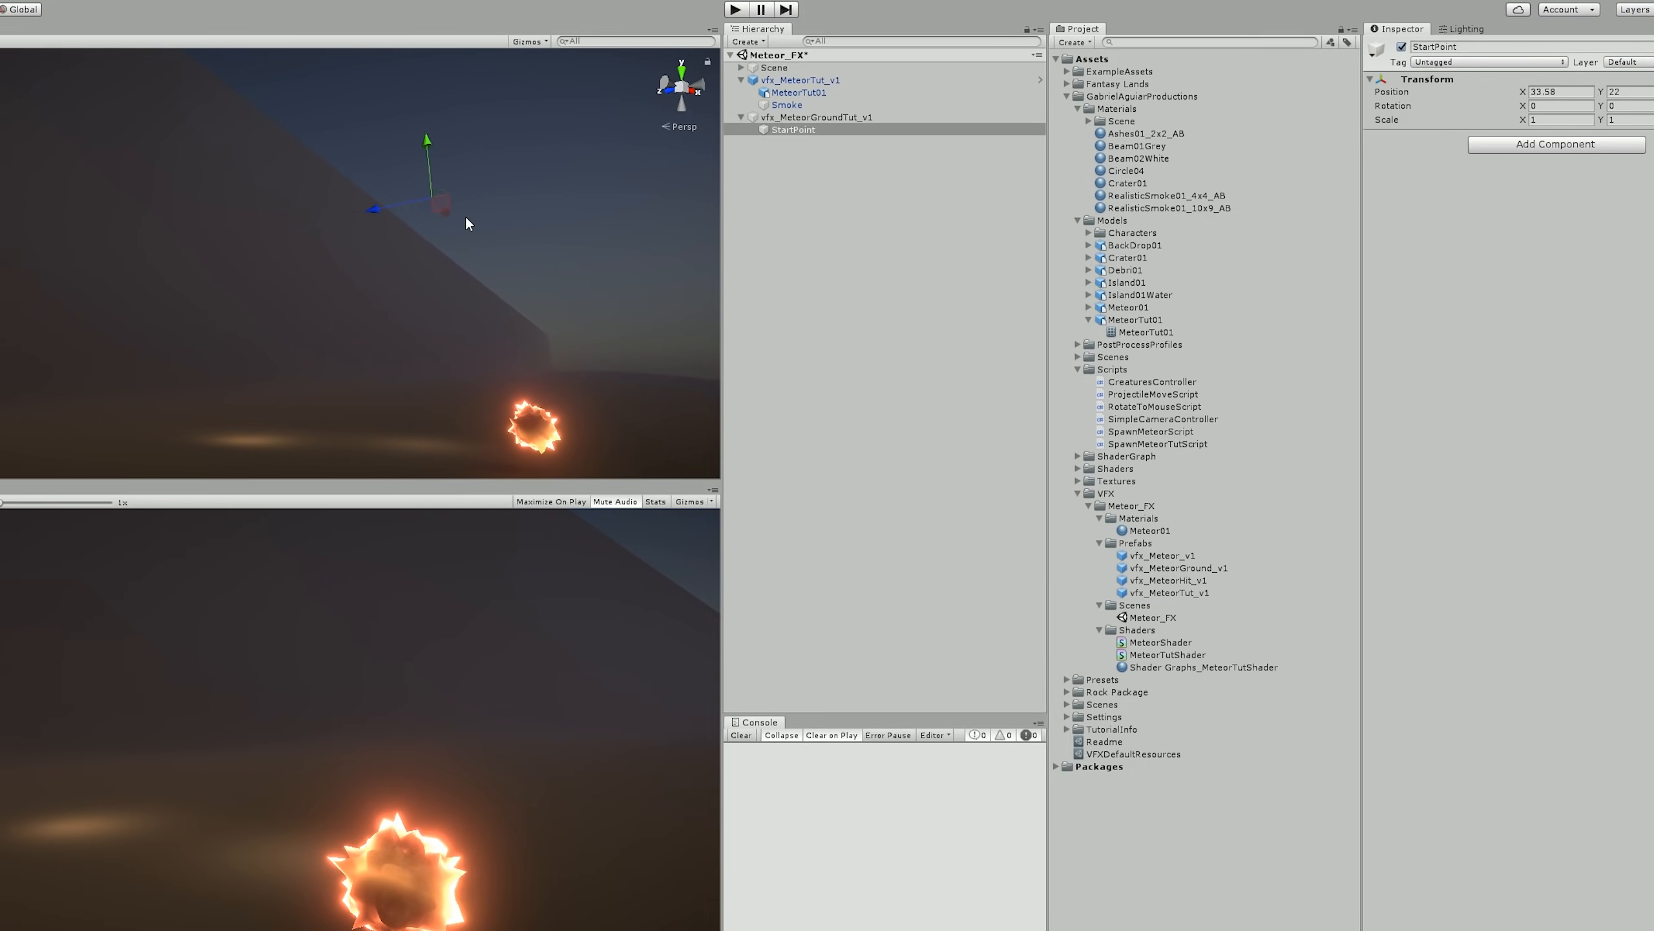
- Attach SpawnMeteorTutScript to vfx_MeteorGroundTut_v1, with Vfx set to vfx_MeteorTut_v1, Start Point to StartPoint and End Point to vfx_MeteorGroundTut_v1
{"action": "left_click", "coordinate": [806, 117]}
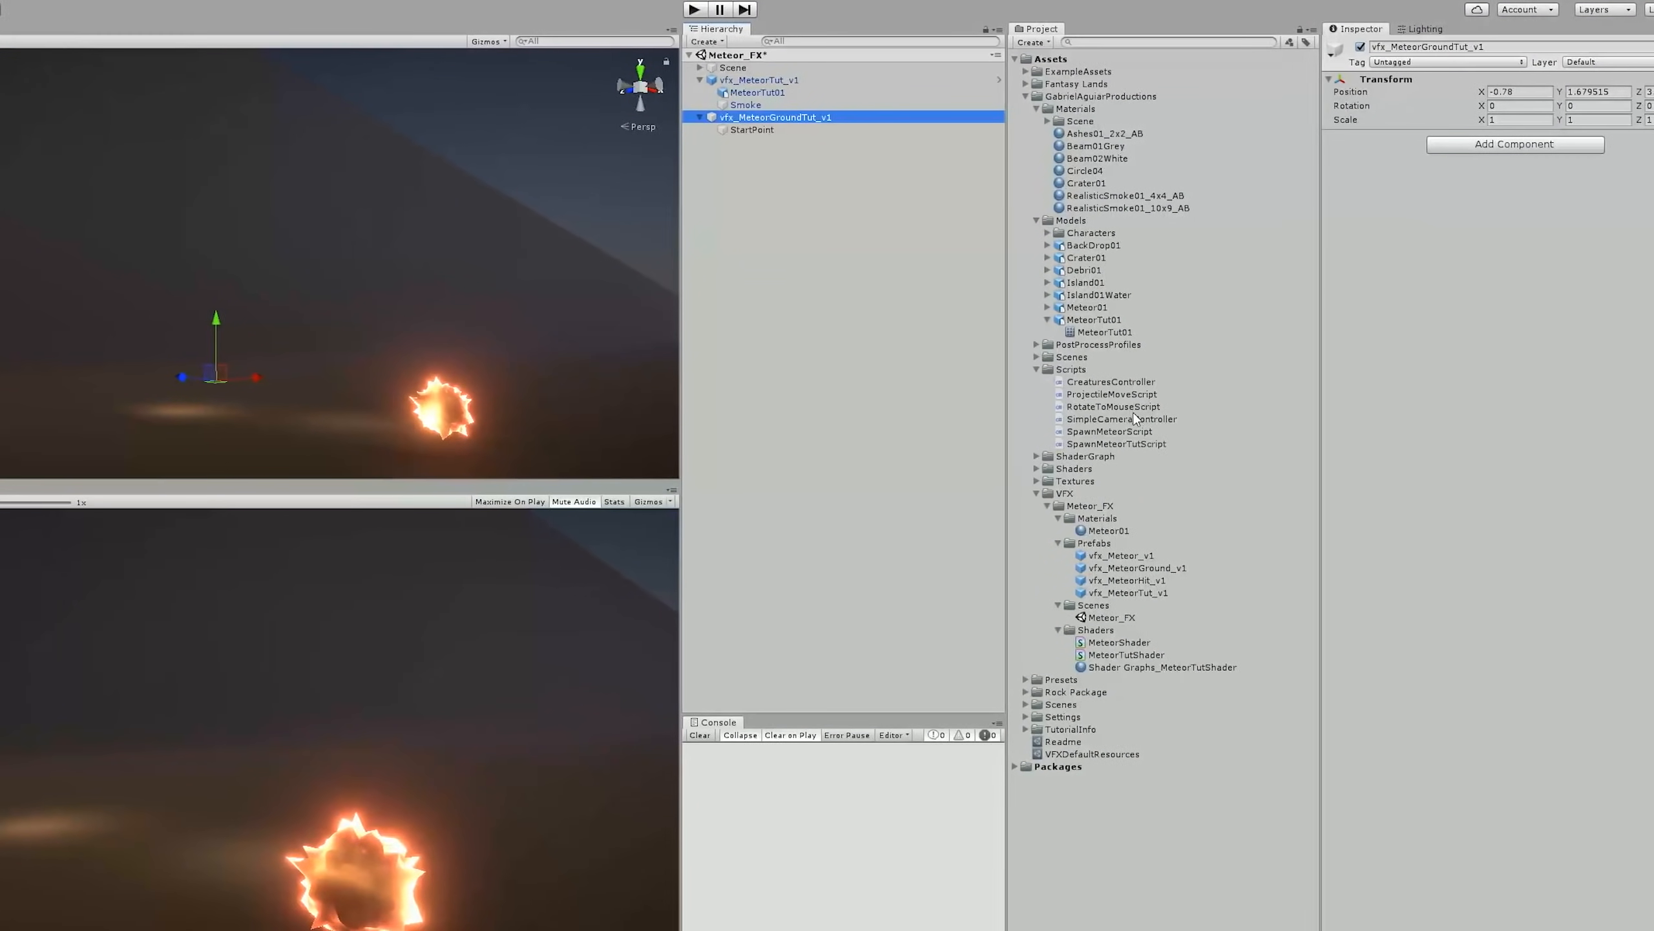
{"action": "left_click", "coordinate": [1159, 444]}
{"action": "left_click_drag", "start_coordinate": [1104, 448], "coordinate": [1377, 274]}
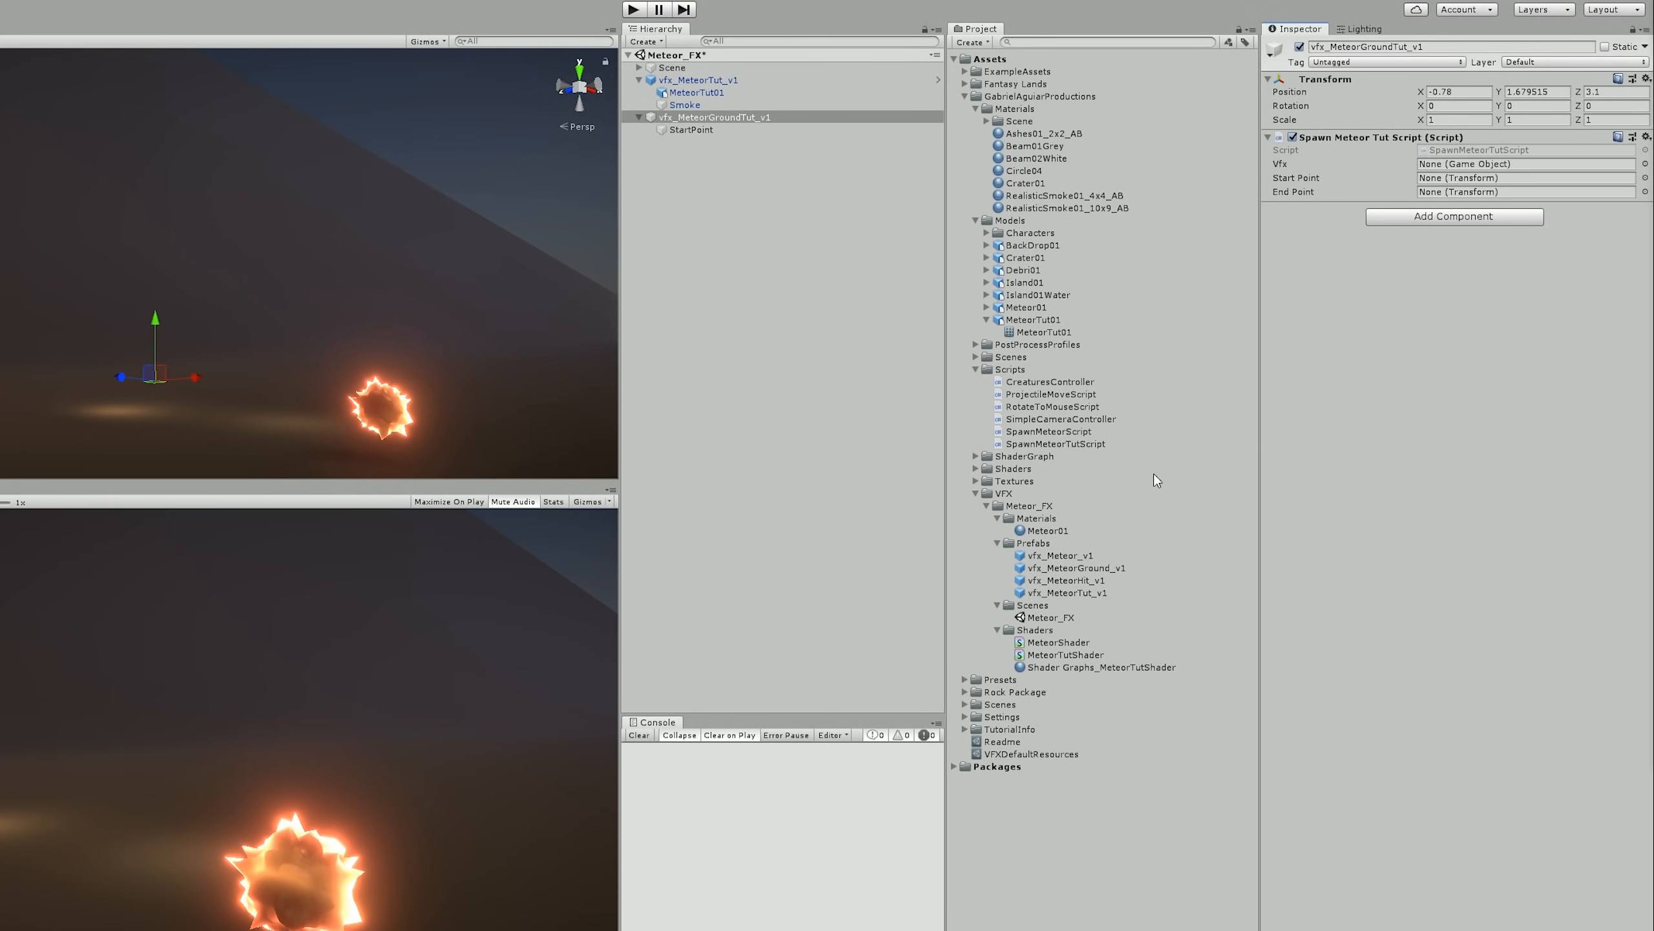
{"action": "left_click_drag", "start_coordinate": [1084, 594], "coordinate": [1471, 165]}
{"action": "left_click_drag", "start_coordinate": [693, 129], "coordinate": [1453, 179]}
{"action": "left_click_drag", "start_coordinate": [702, 130], "coordinate": [1445, 192]}
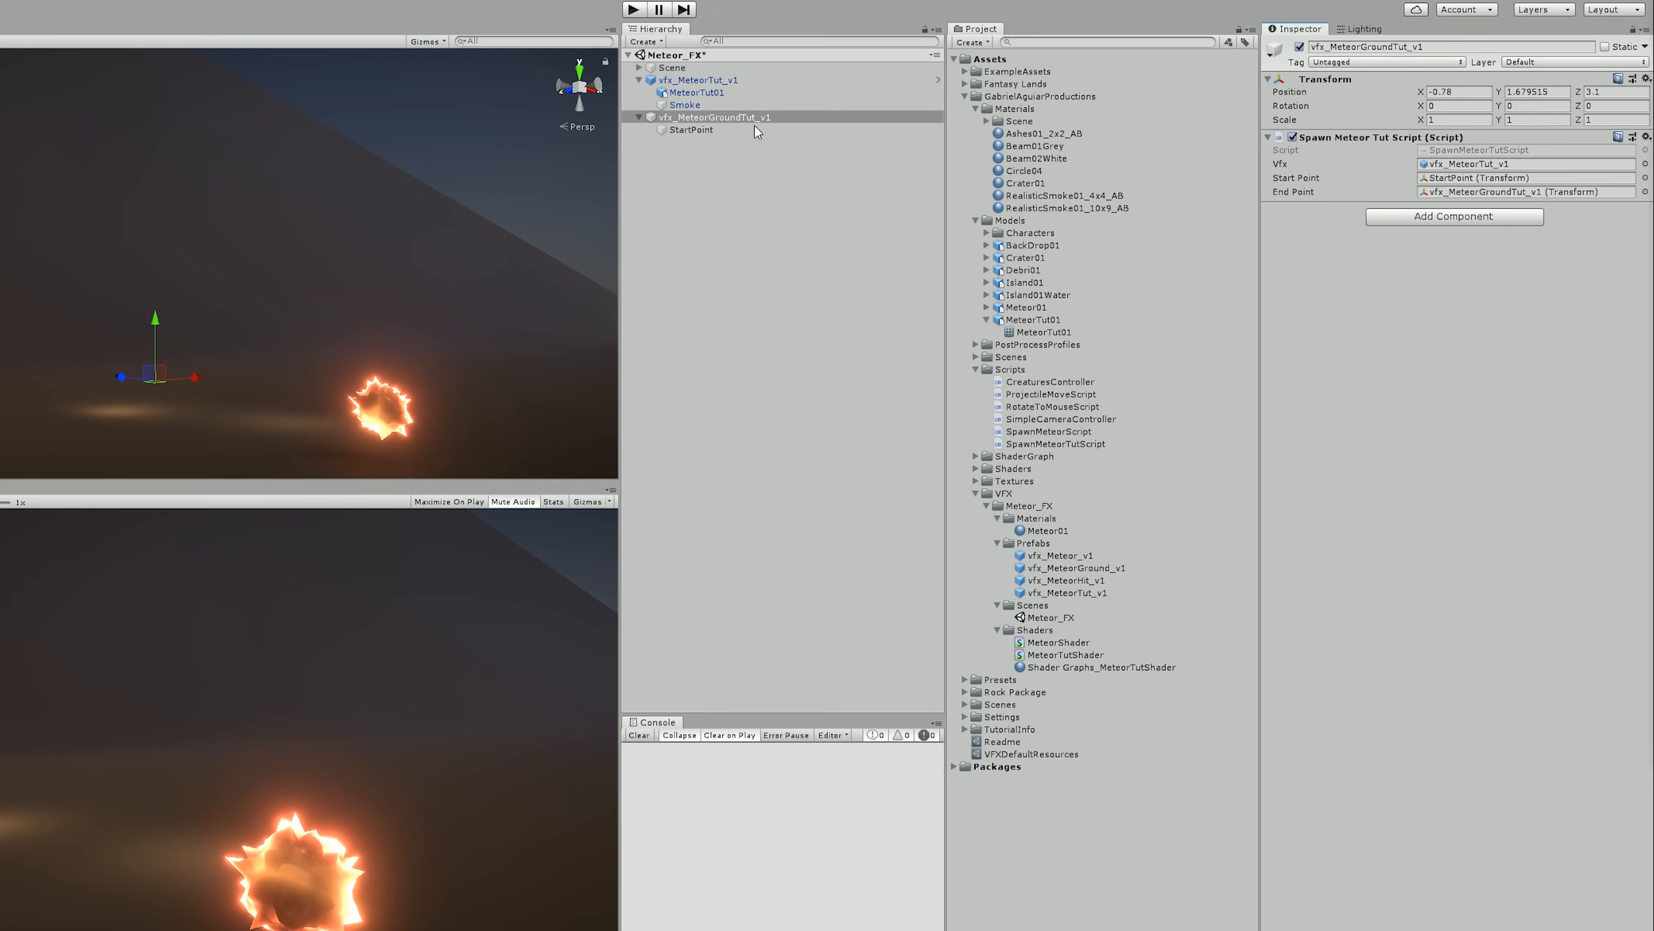
- Make vfx_MeteorGroundTut_v1 a prefab in the Meteor_FX Prefabs folder and save the scene
{"action": "right_click_drag", "start_coordinate": [273, 322], "coordinate": [350, 353]}
{"action": "left_click_drag", "start_coordinate": [728, 118], "coordinate": [1029, 547]}
{"action": "left_click", "coordinate": [822, 350]}
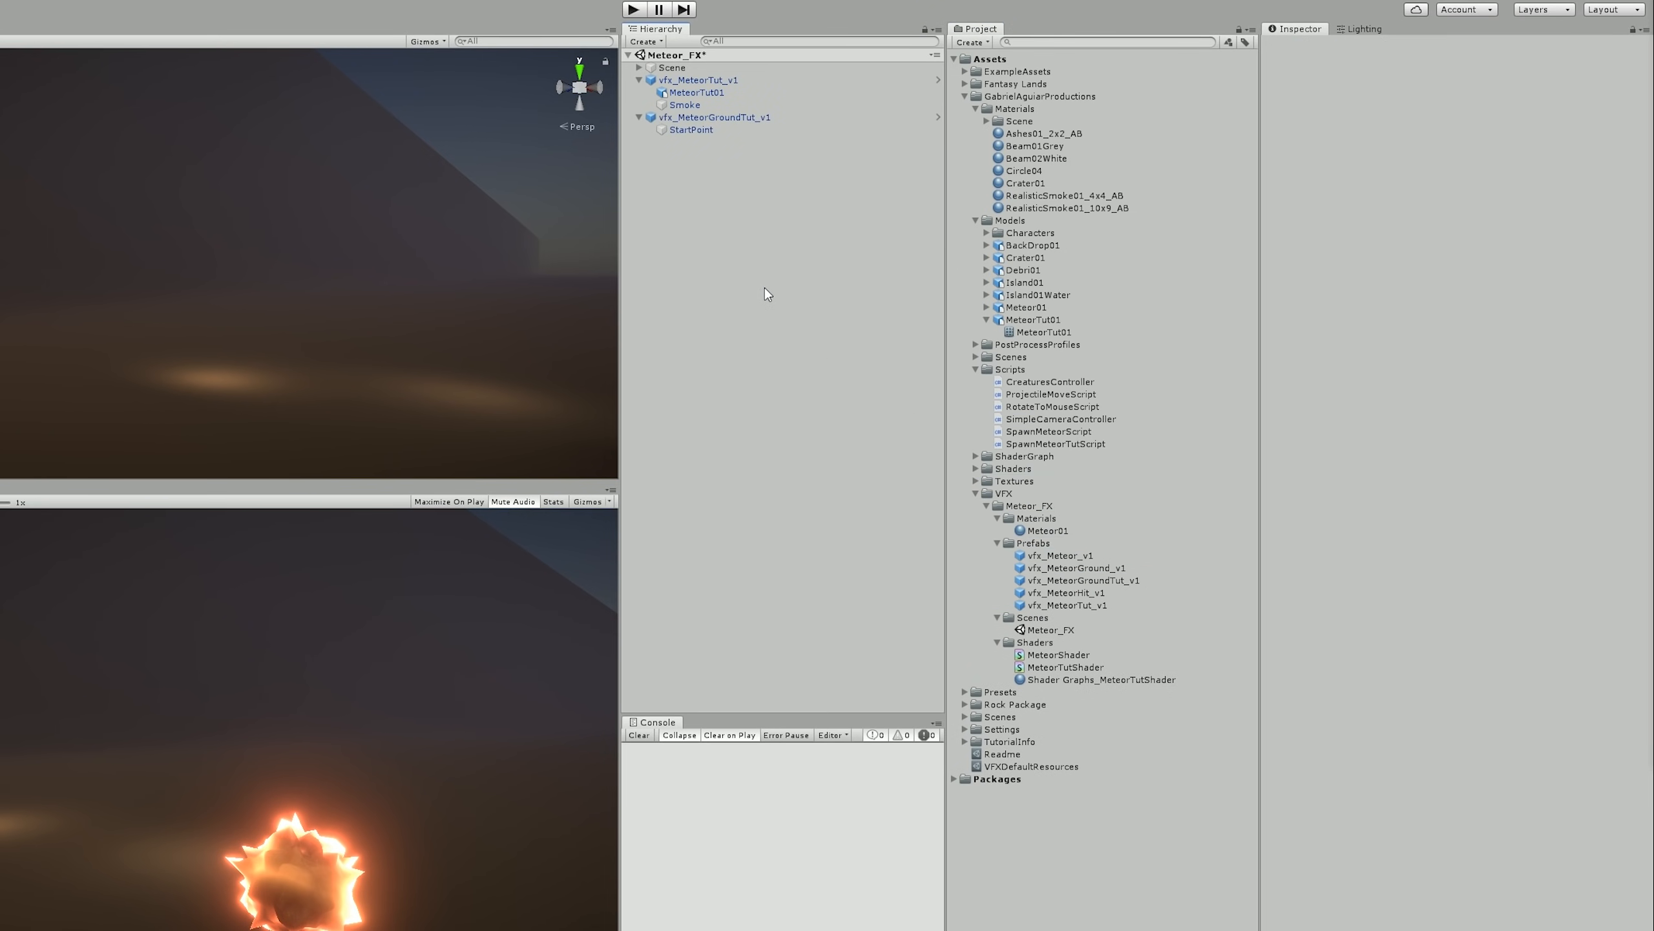
{"action": "left_click", "coordinate": [717, 118]}
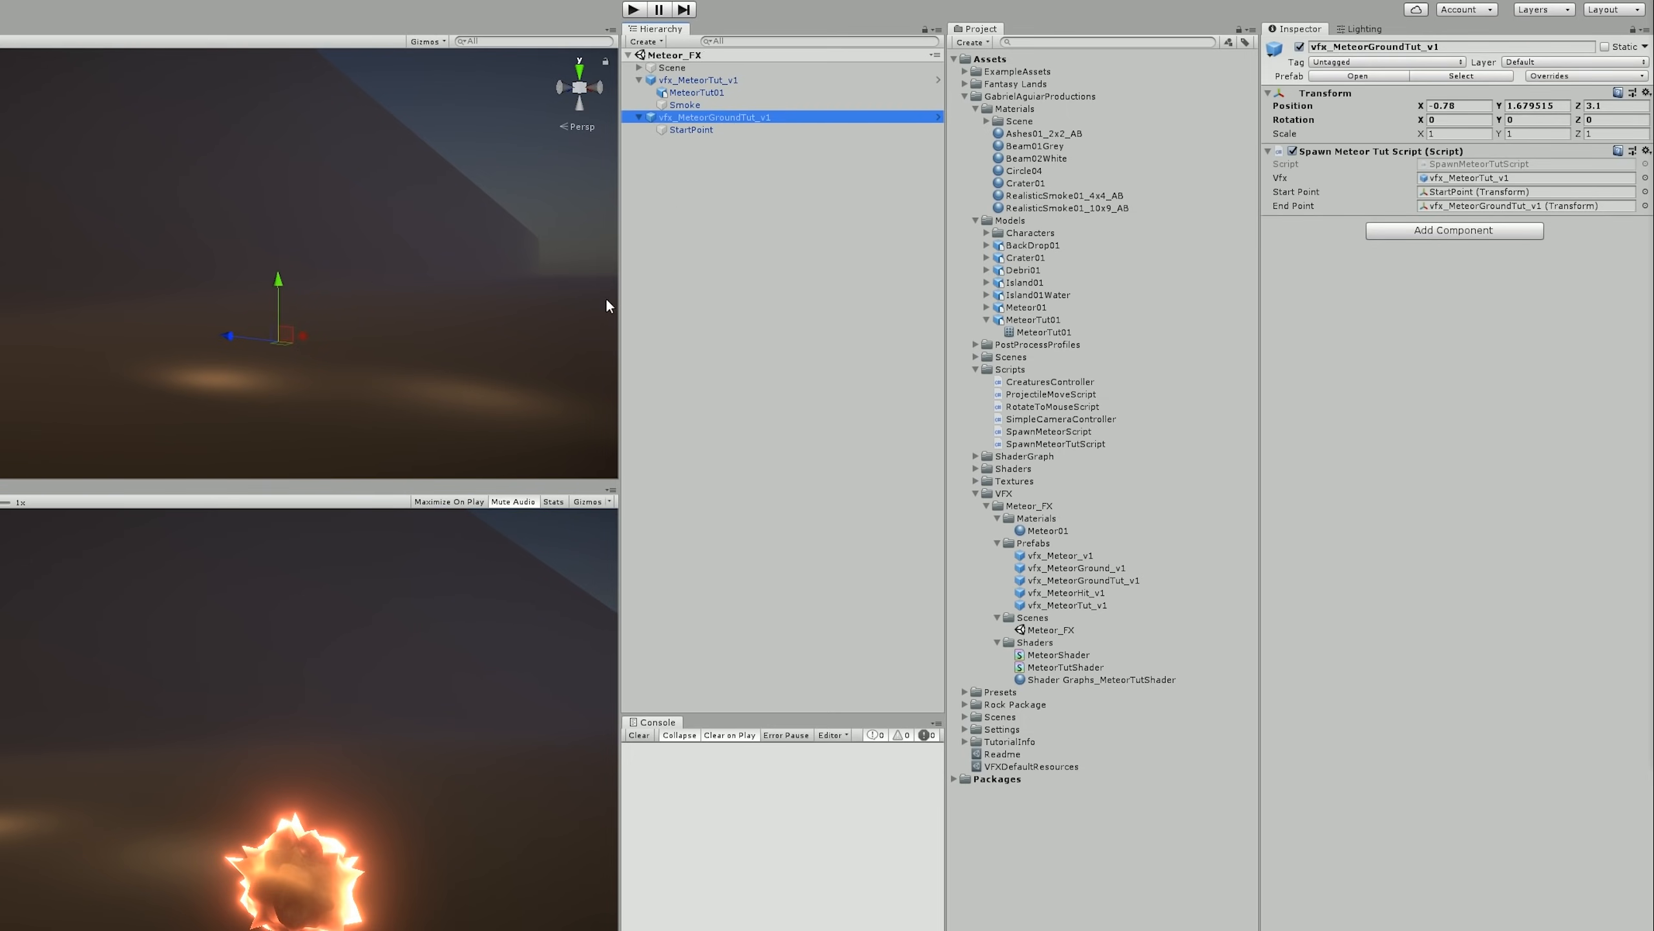
{"action": "right_click_drag", "start_coordinate": [575, 319], "coordinate": [581, 305]}
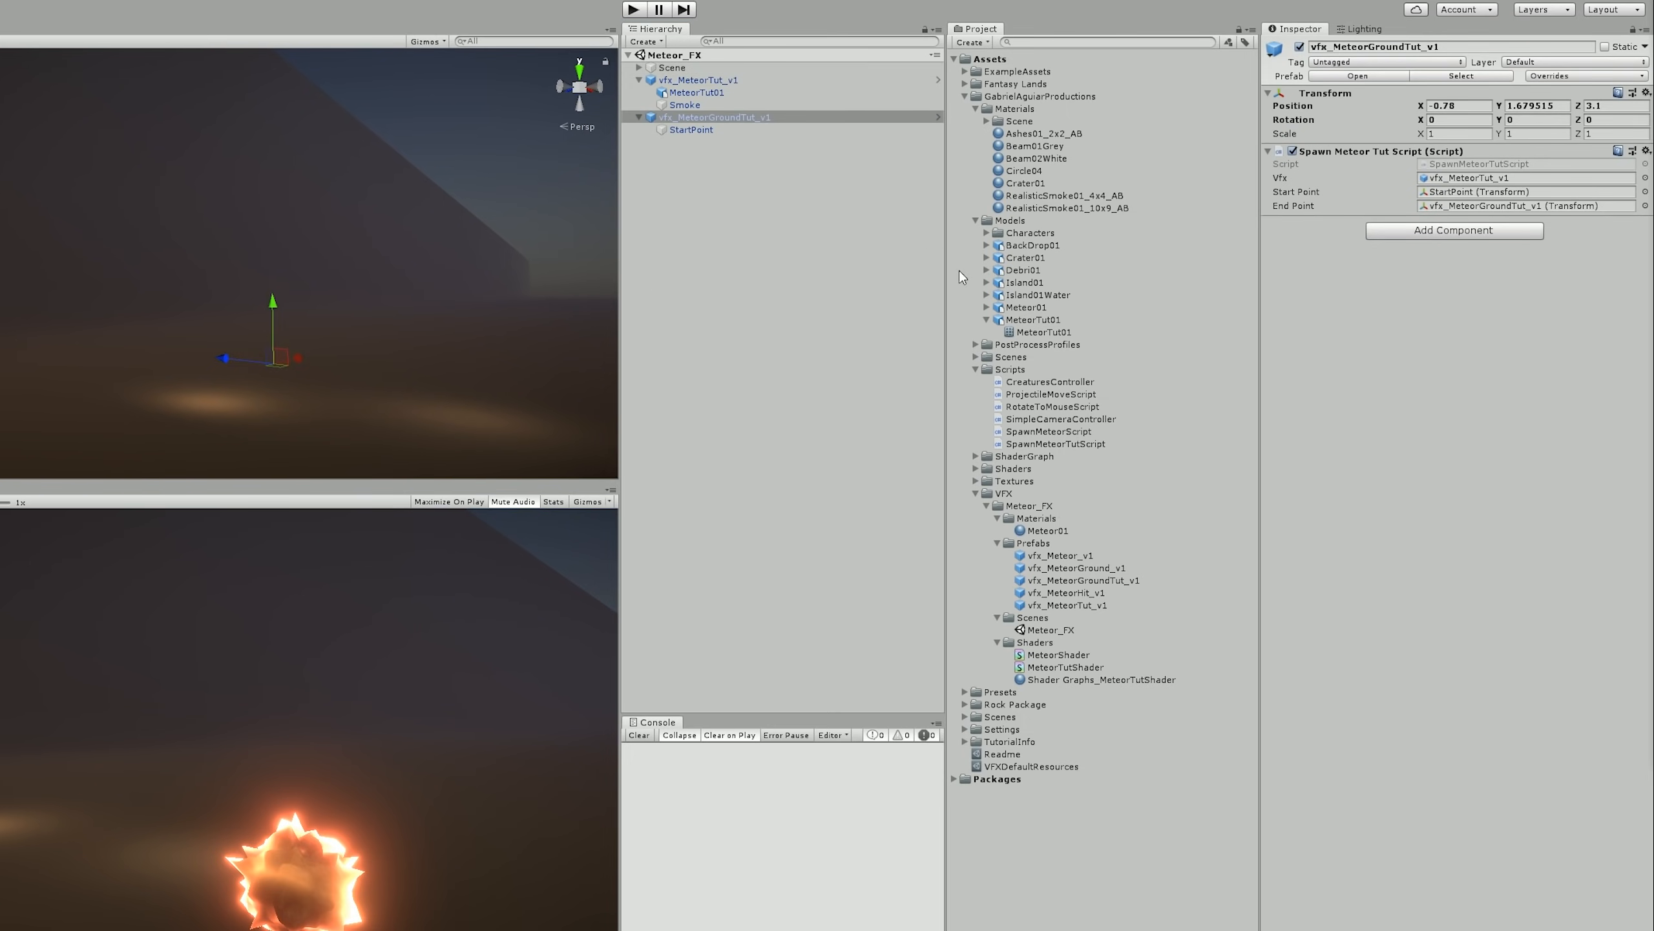
- Create a C# script named ProjectileMoveTutScript in the Scripts folder
{"action": "right_click", "coordinate": [1010, 369]}
{"action": "mouse_move", "coordinate": [1225, 381]}
{"action": "left_click", "coordinate": [1309, 404]}
{"action": "type", "text": "Pr"}
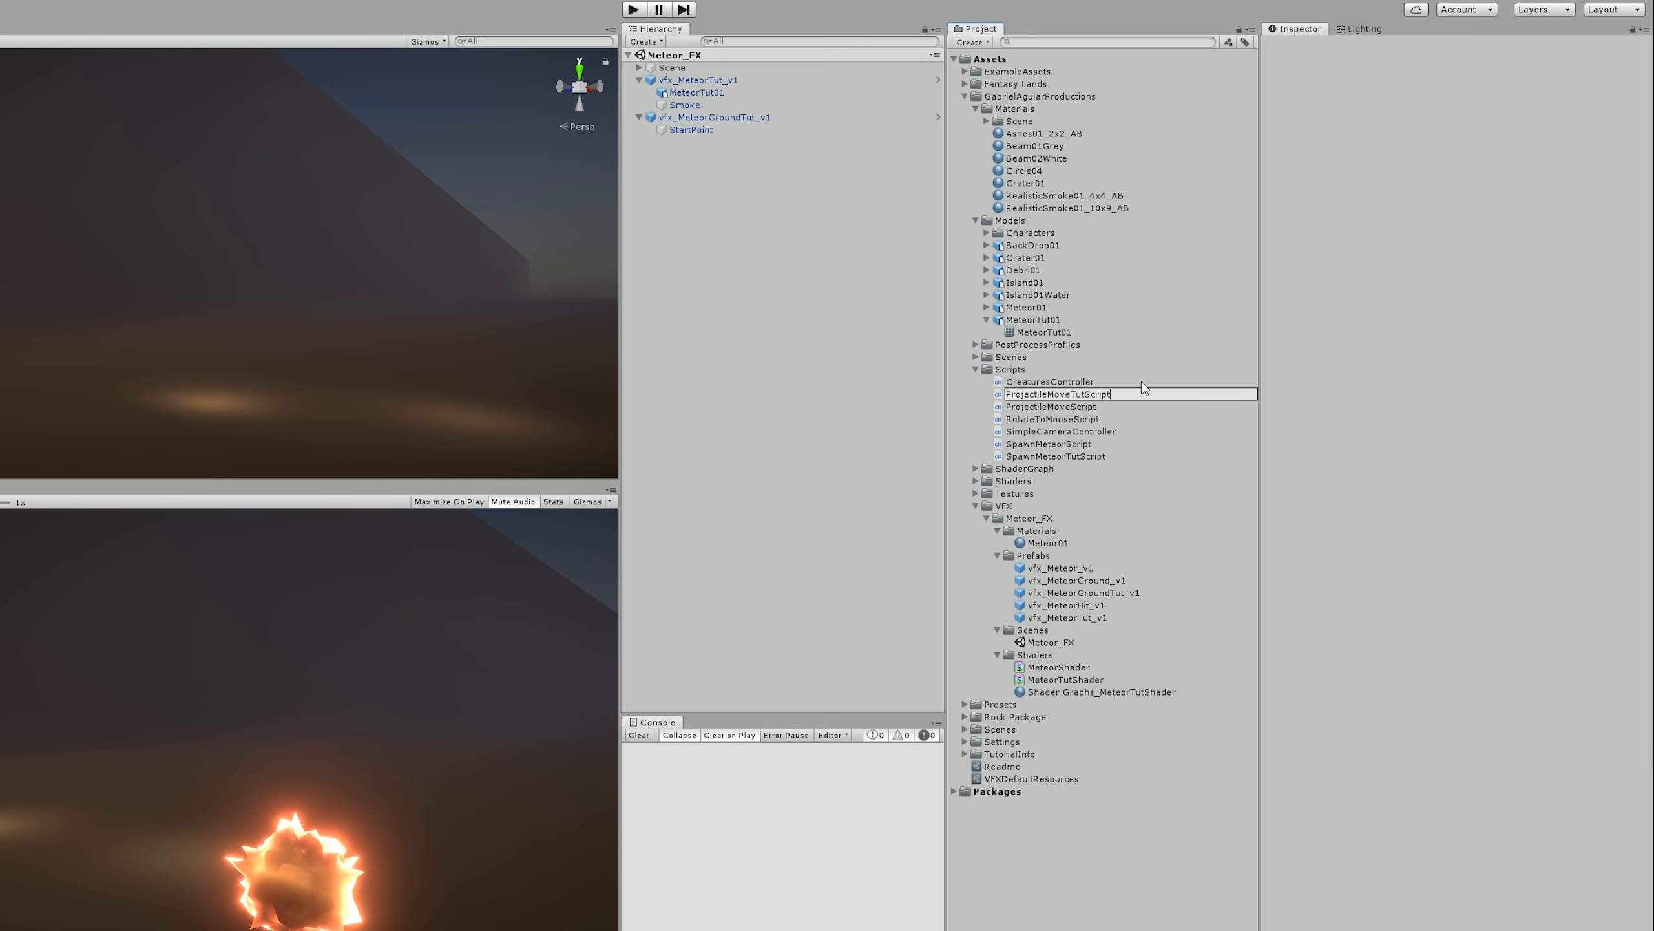
{"action": "type", "text": "ojectileMoveTutScript"}
{"action": "key", "text": "Return"}
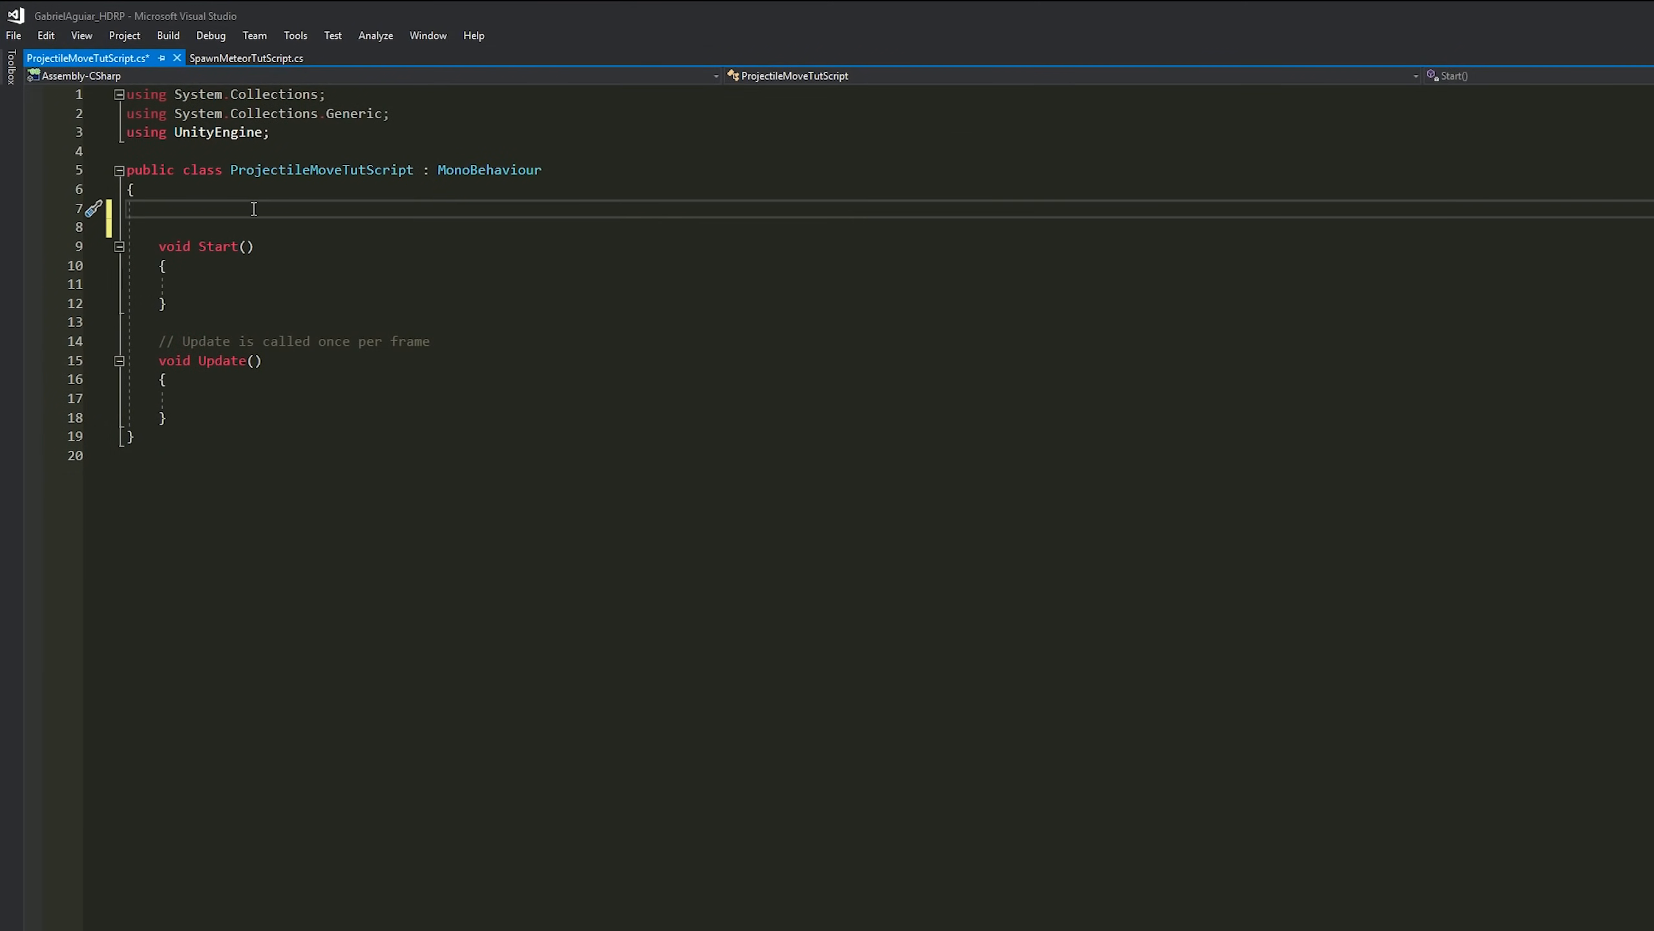
- Open ProjectileMoveTutScript in Visual Studio and begin a public field declaration at the start of the class
{"action": "type", "text": "publi"}
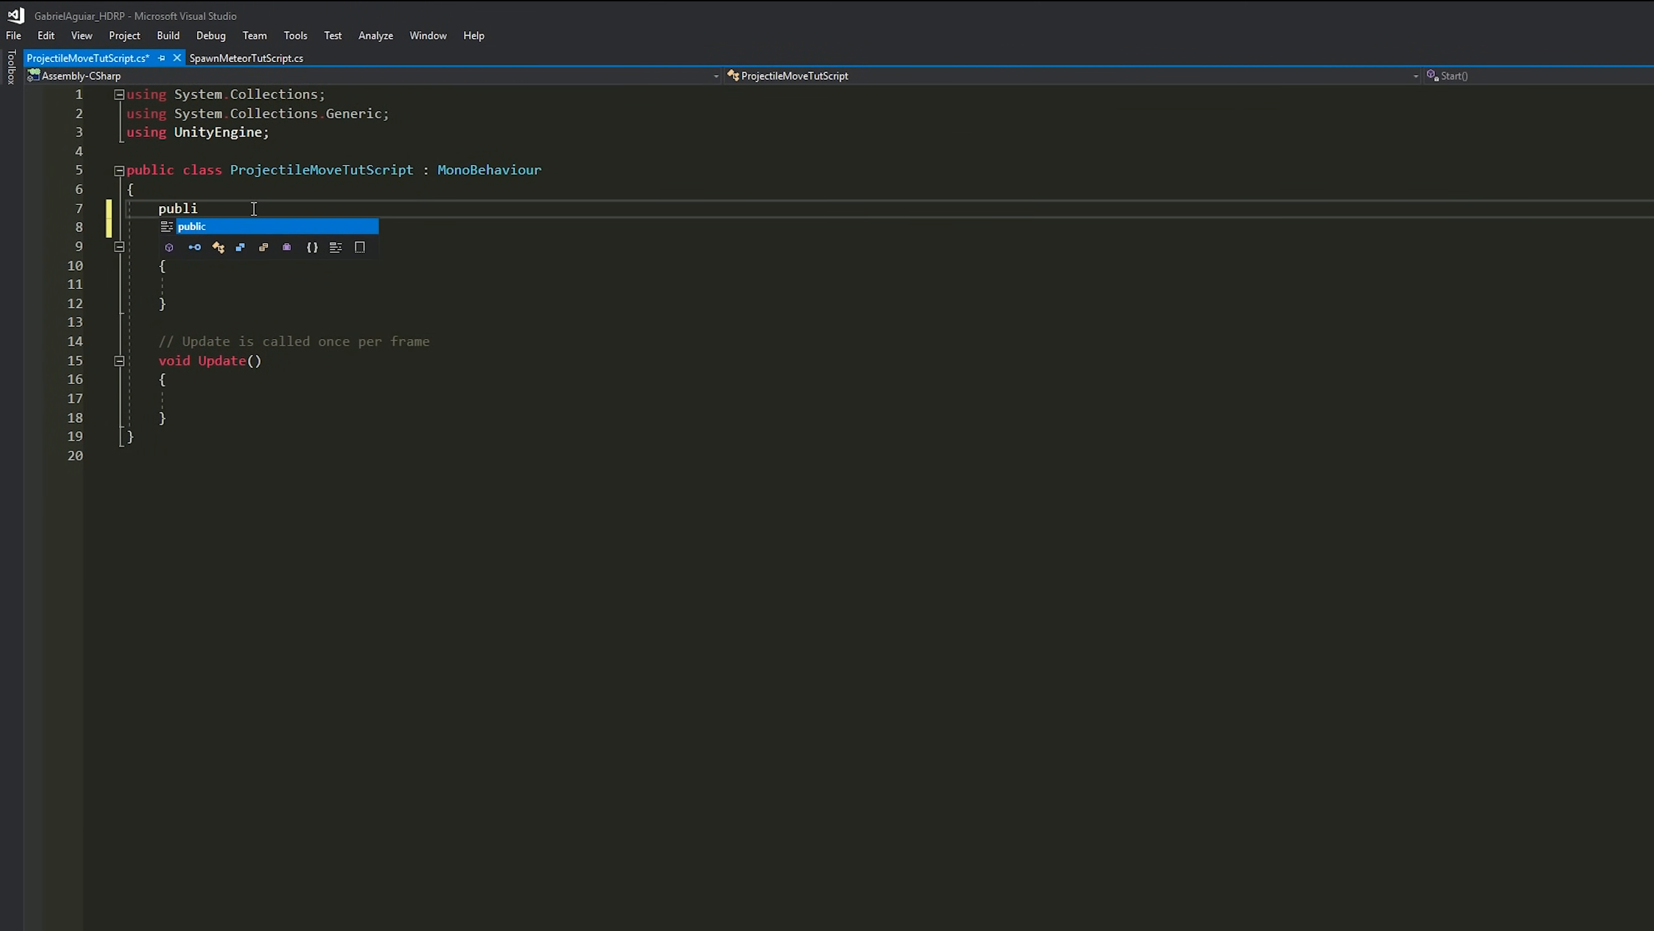
- Declare a public float speed and a public GameObject impactPrefab at the top of the ProjectileMoveTutScript class
{"action": "type", "text": "c float spe"}
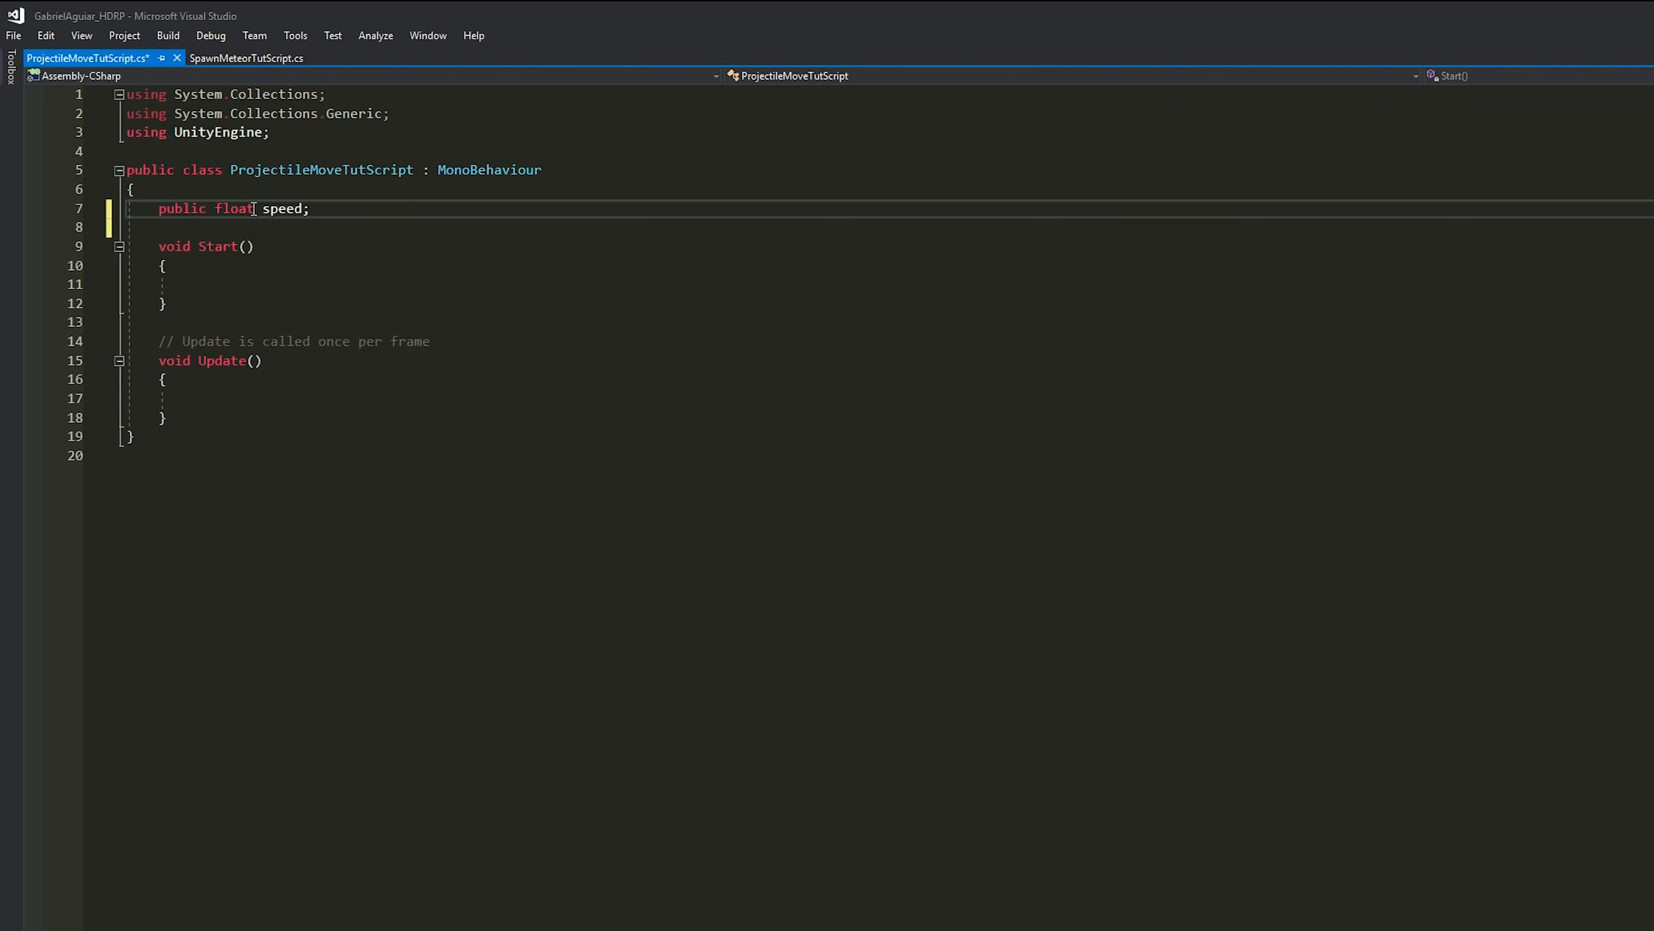
{"action": "type", "text": "ed;"}
{"action": "key", "text": "Return"}
{"action": "type", "text": "publ"}
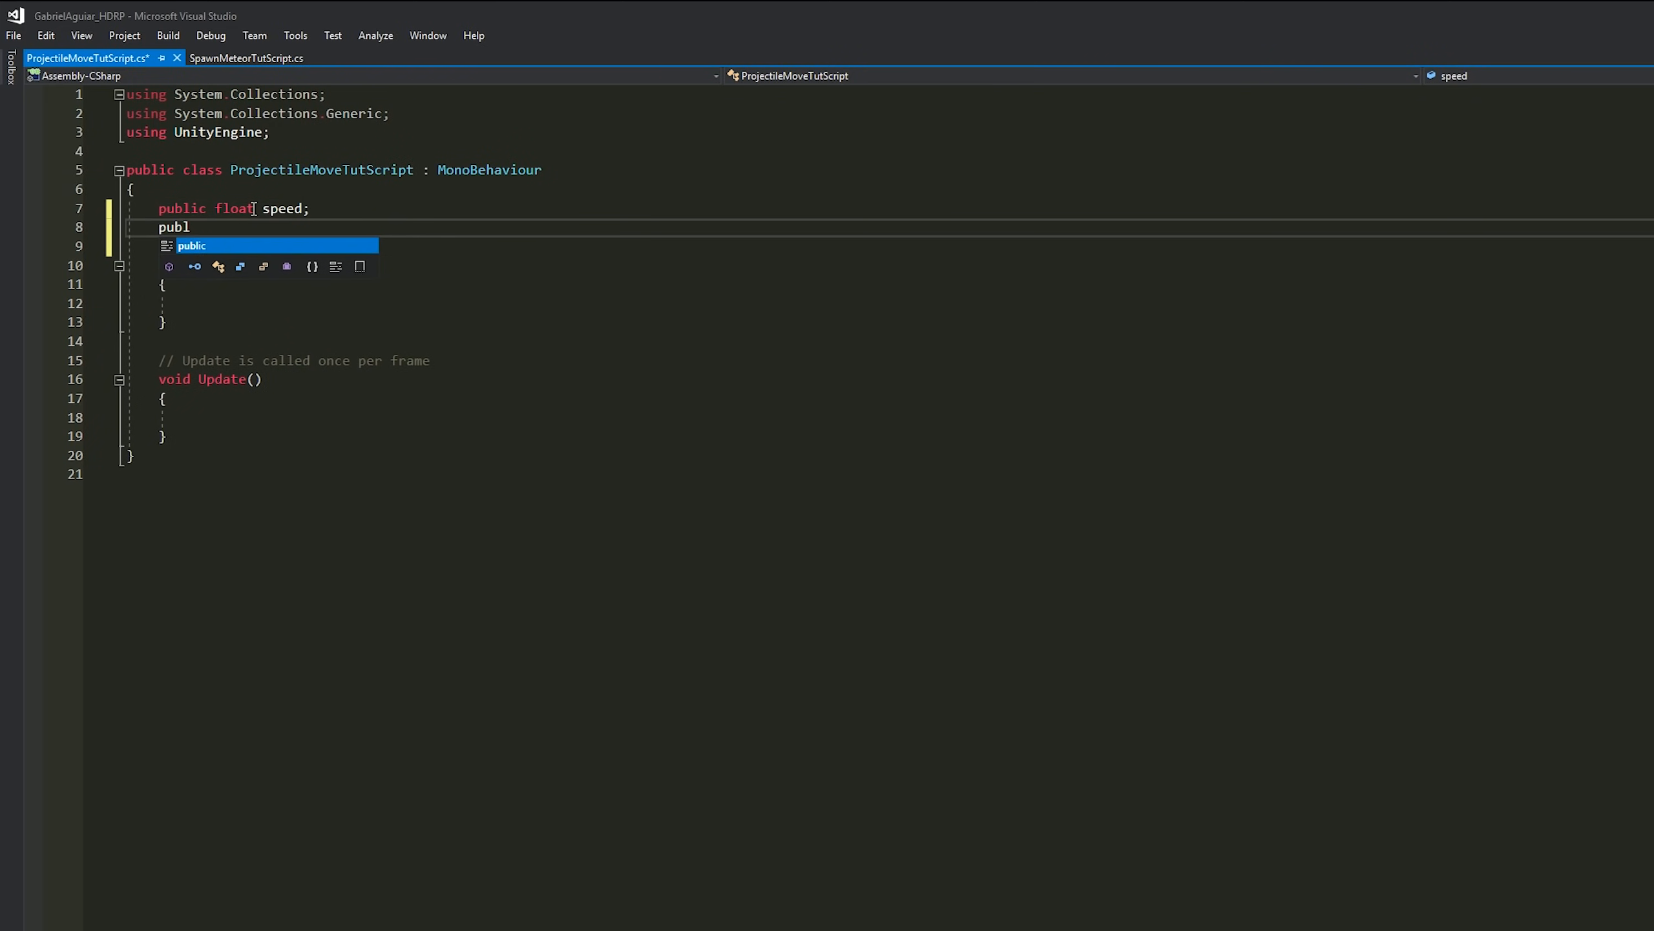
{"action": "type", "text": "ic GameObject"}
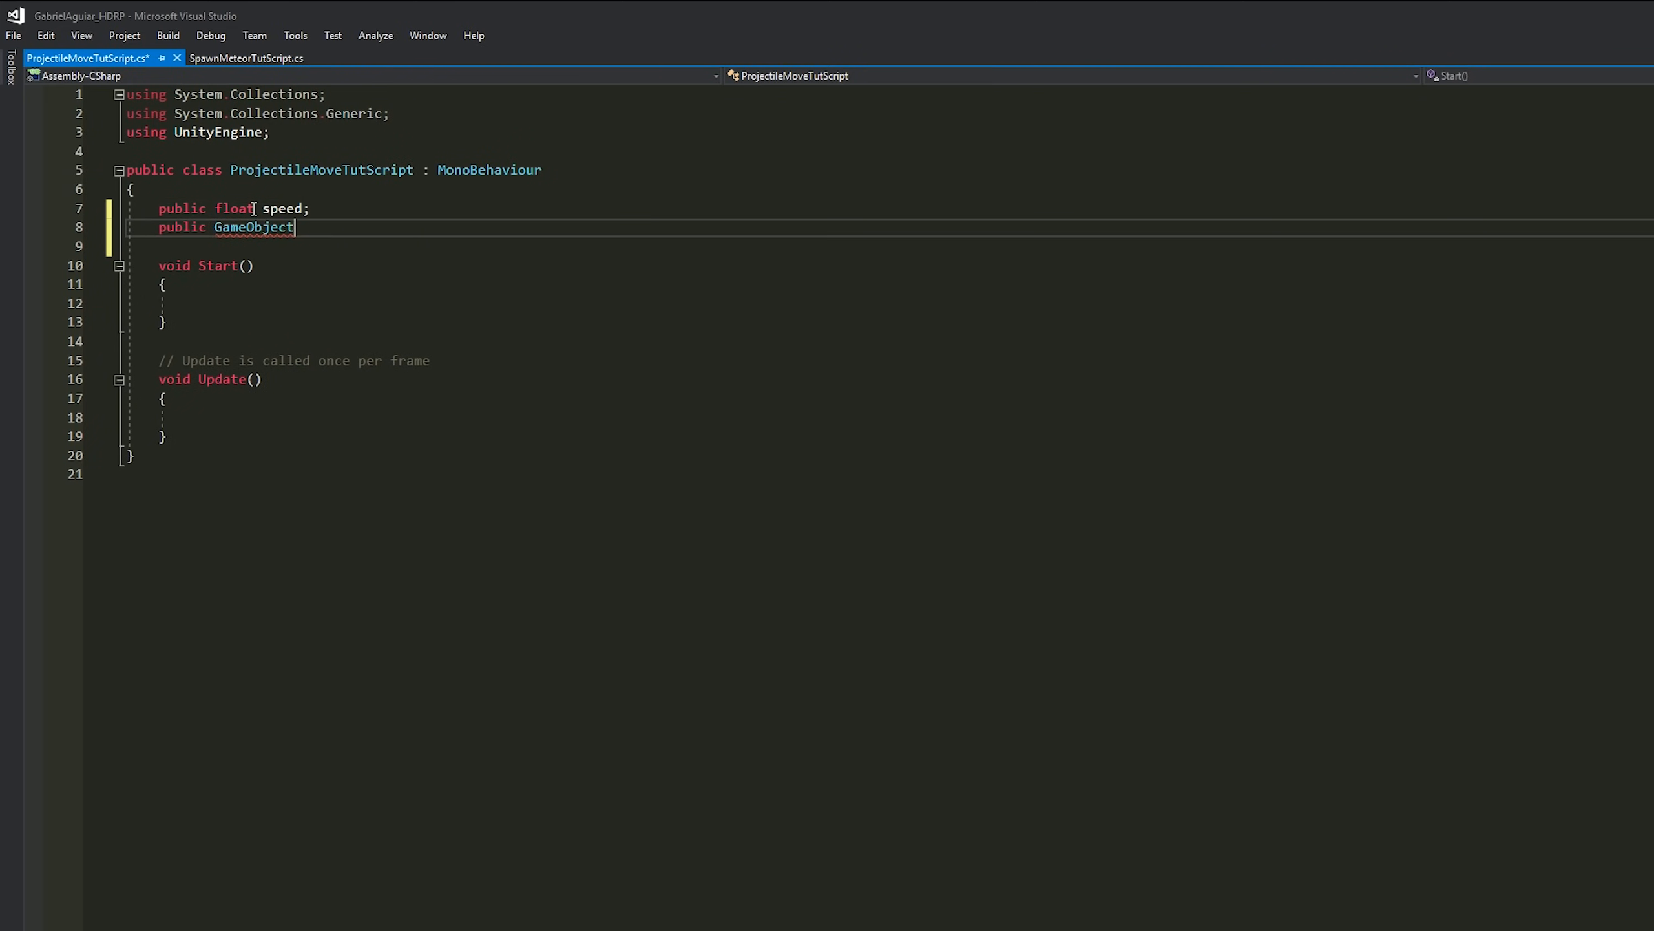
{"action": "type", "text": " impact"}
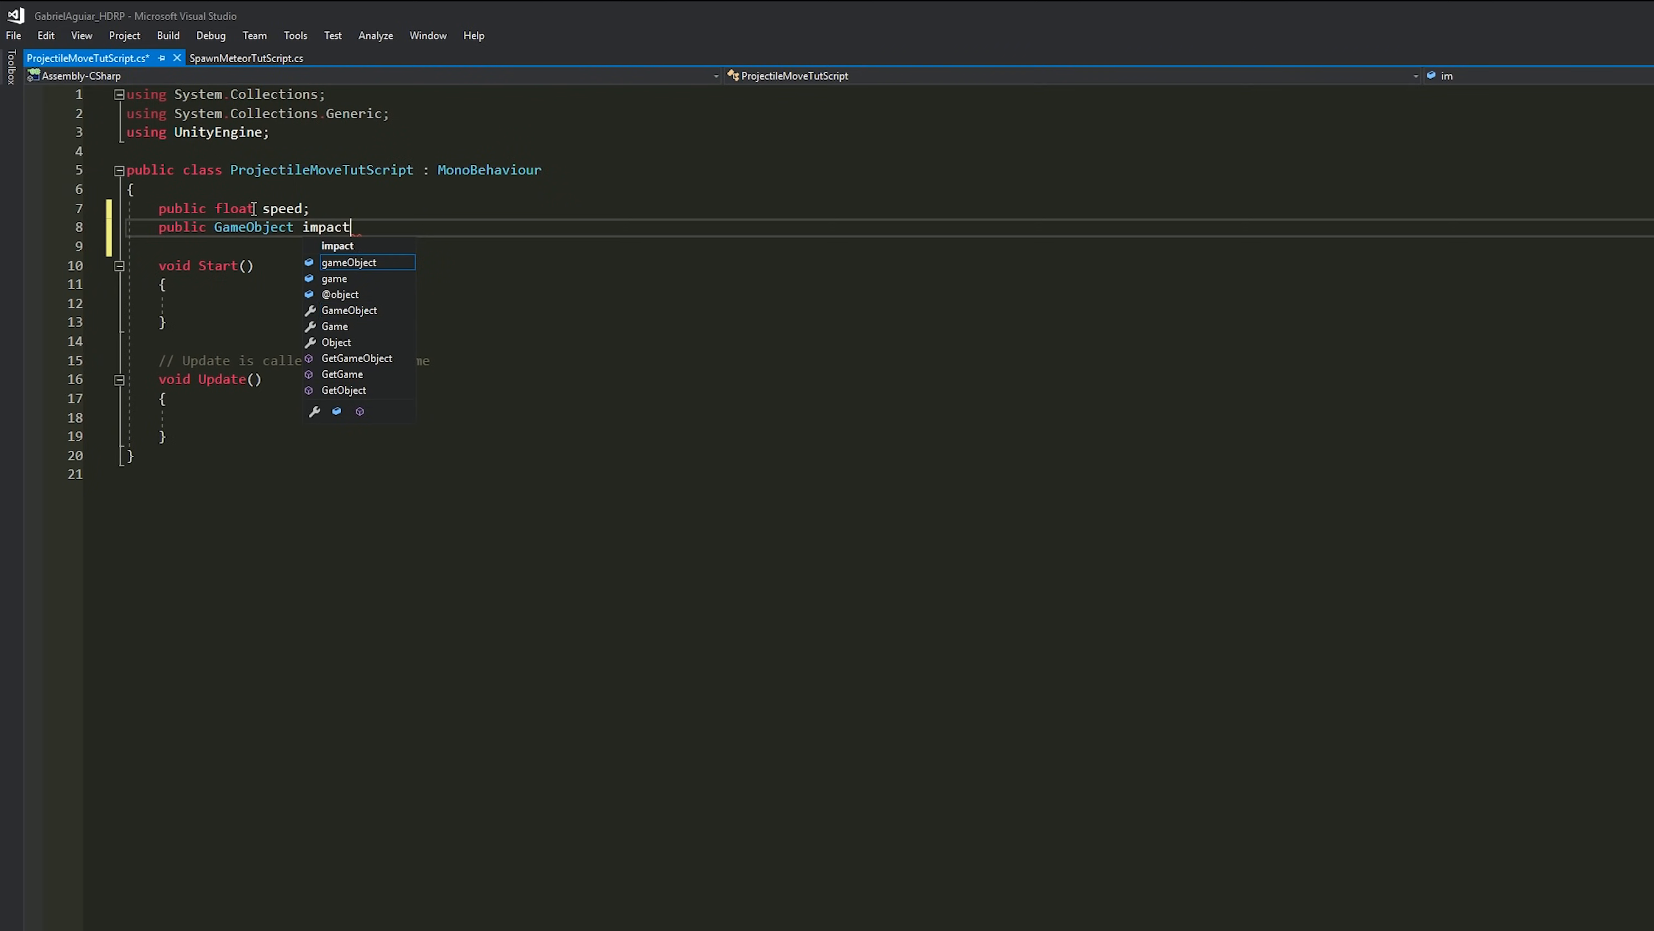
{"action": "type", "text": "Prefab;"}
- Declare a private Rigidbody field named rb, separated by a blank line below the public fields
{"action": "key", "text": "Return"}
{"action": "key", "text": "Return"}
{"action": "type", "text": "private "}
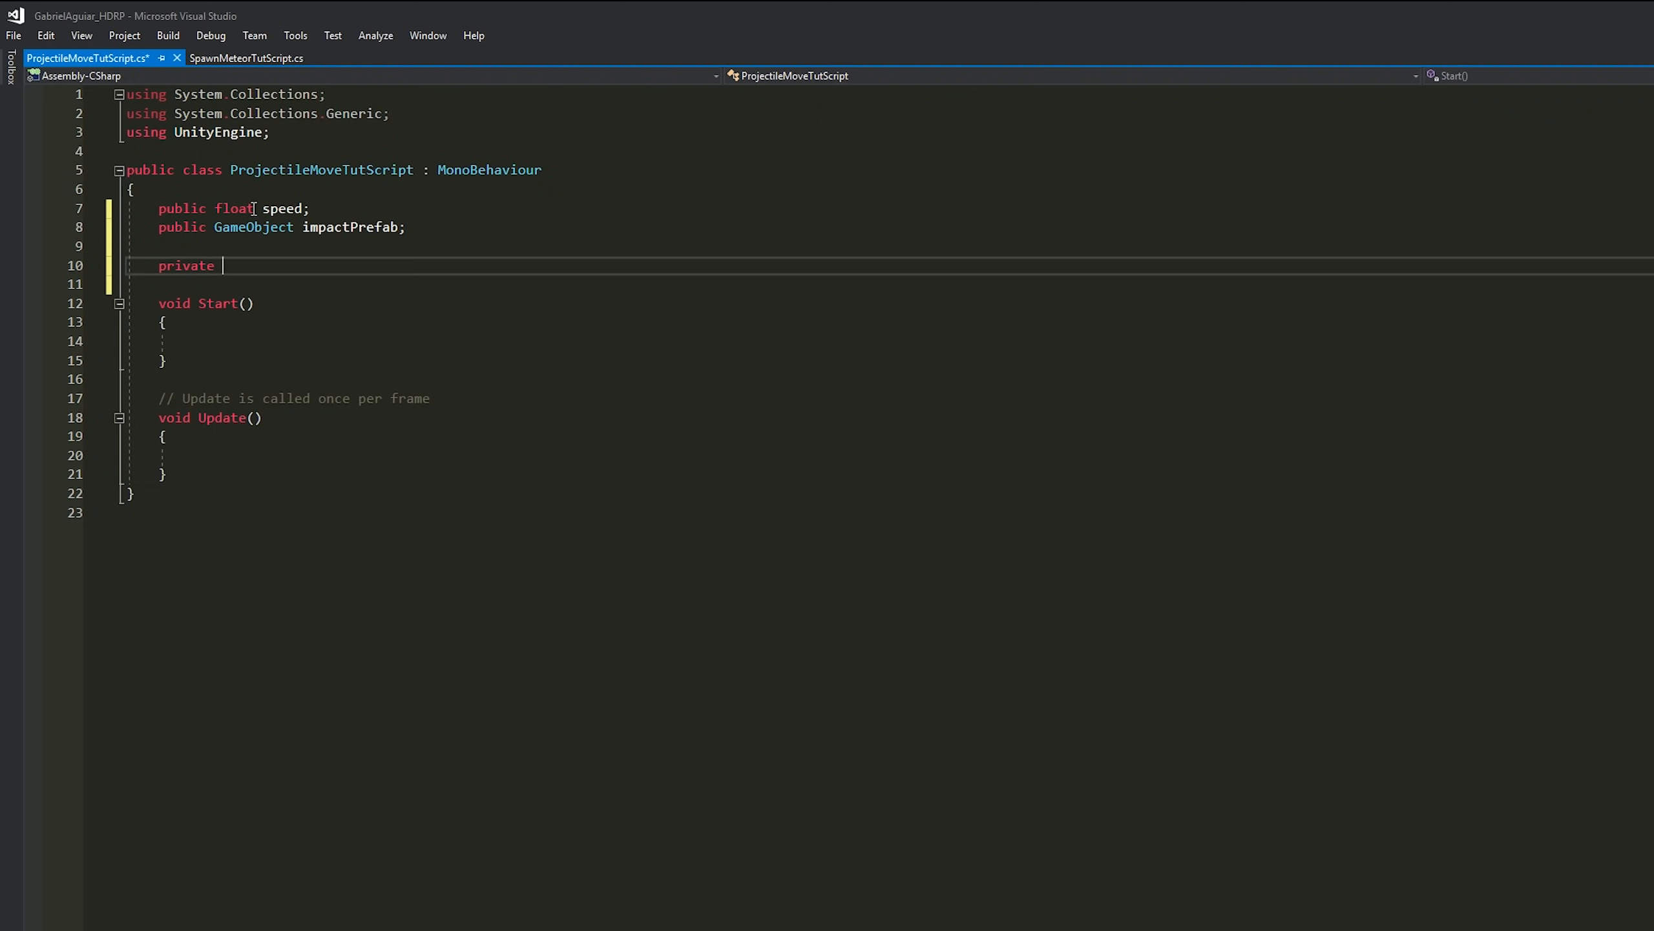
{"action": "type", "text": "Rigidbody rb;"}
- In Start, assign rb from GetComponent<Rigidbody>()
{"action": "left_click", "coordinate": [248, 326]}
{"action": "left_click", "coordinate": [242, 338]}
{"action": "type", "text": "rb = GetComponent<"}
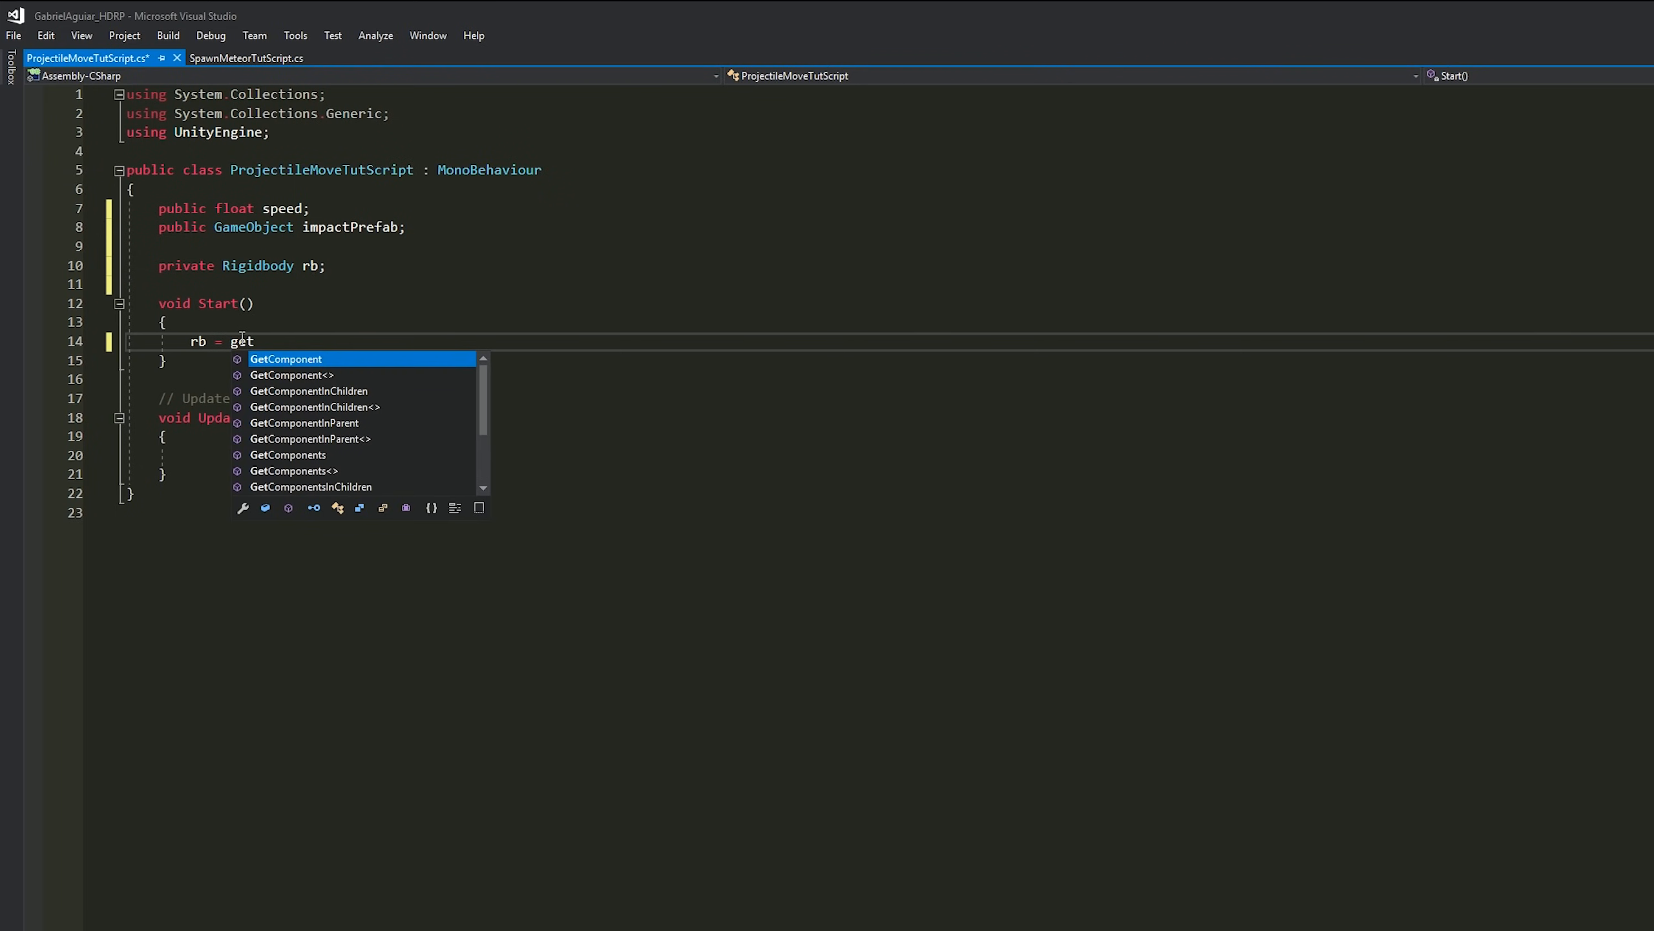
{"action": "type", "text": "Rigidbody>"}
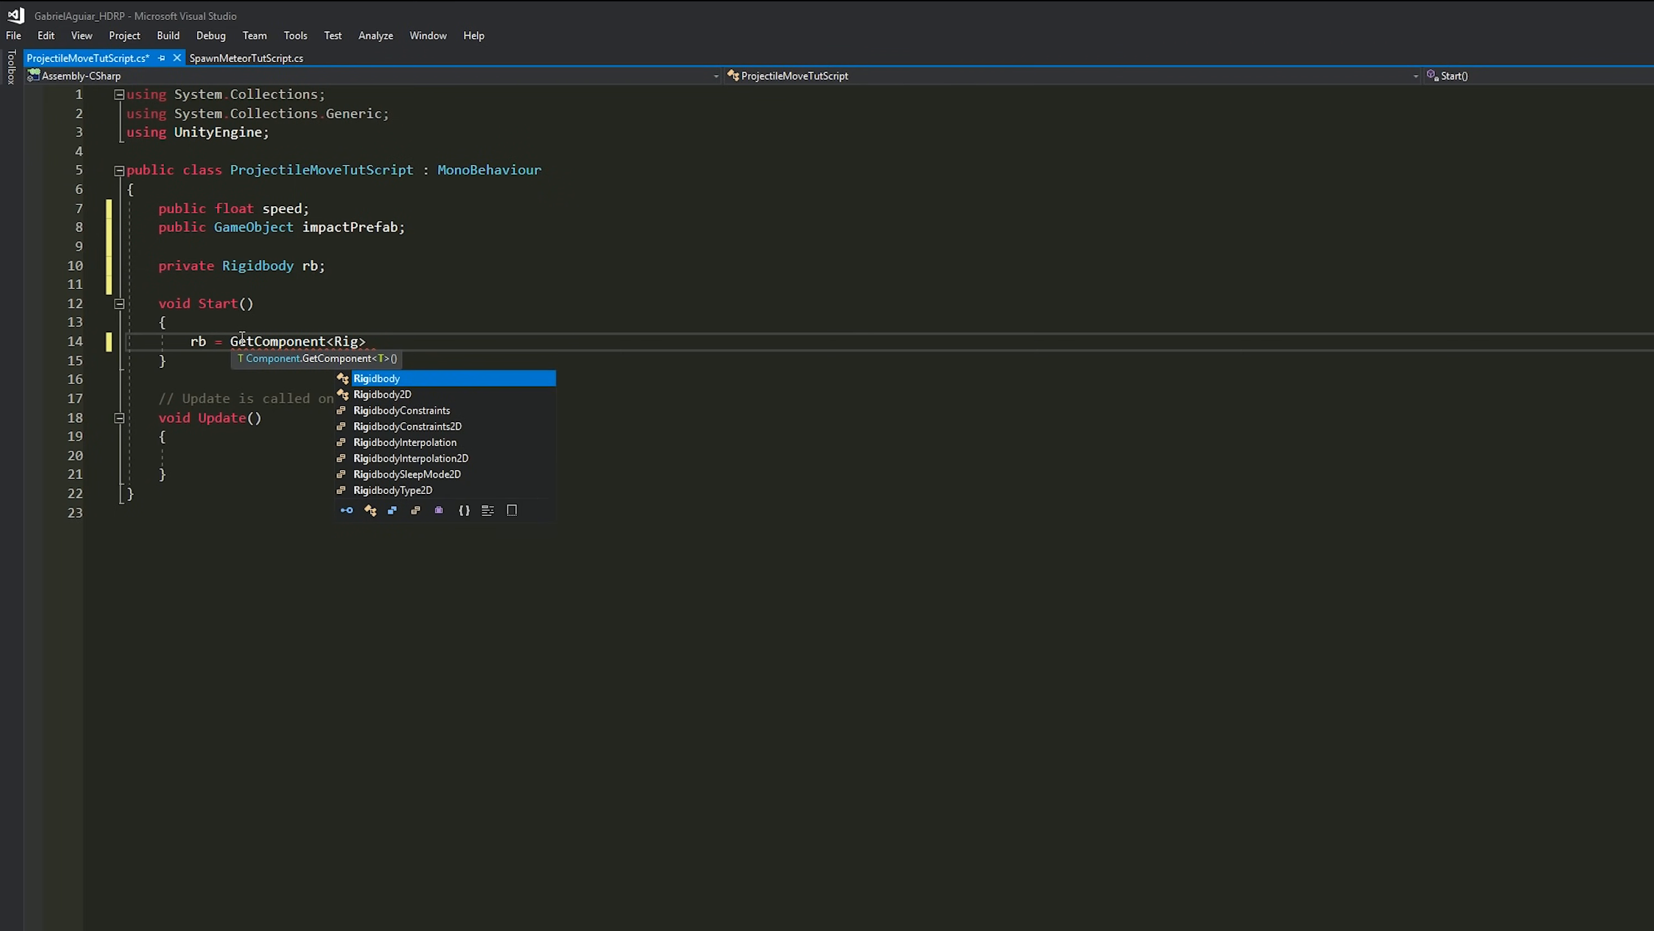
{"action": "type", "text": "();"}
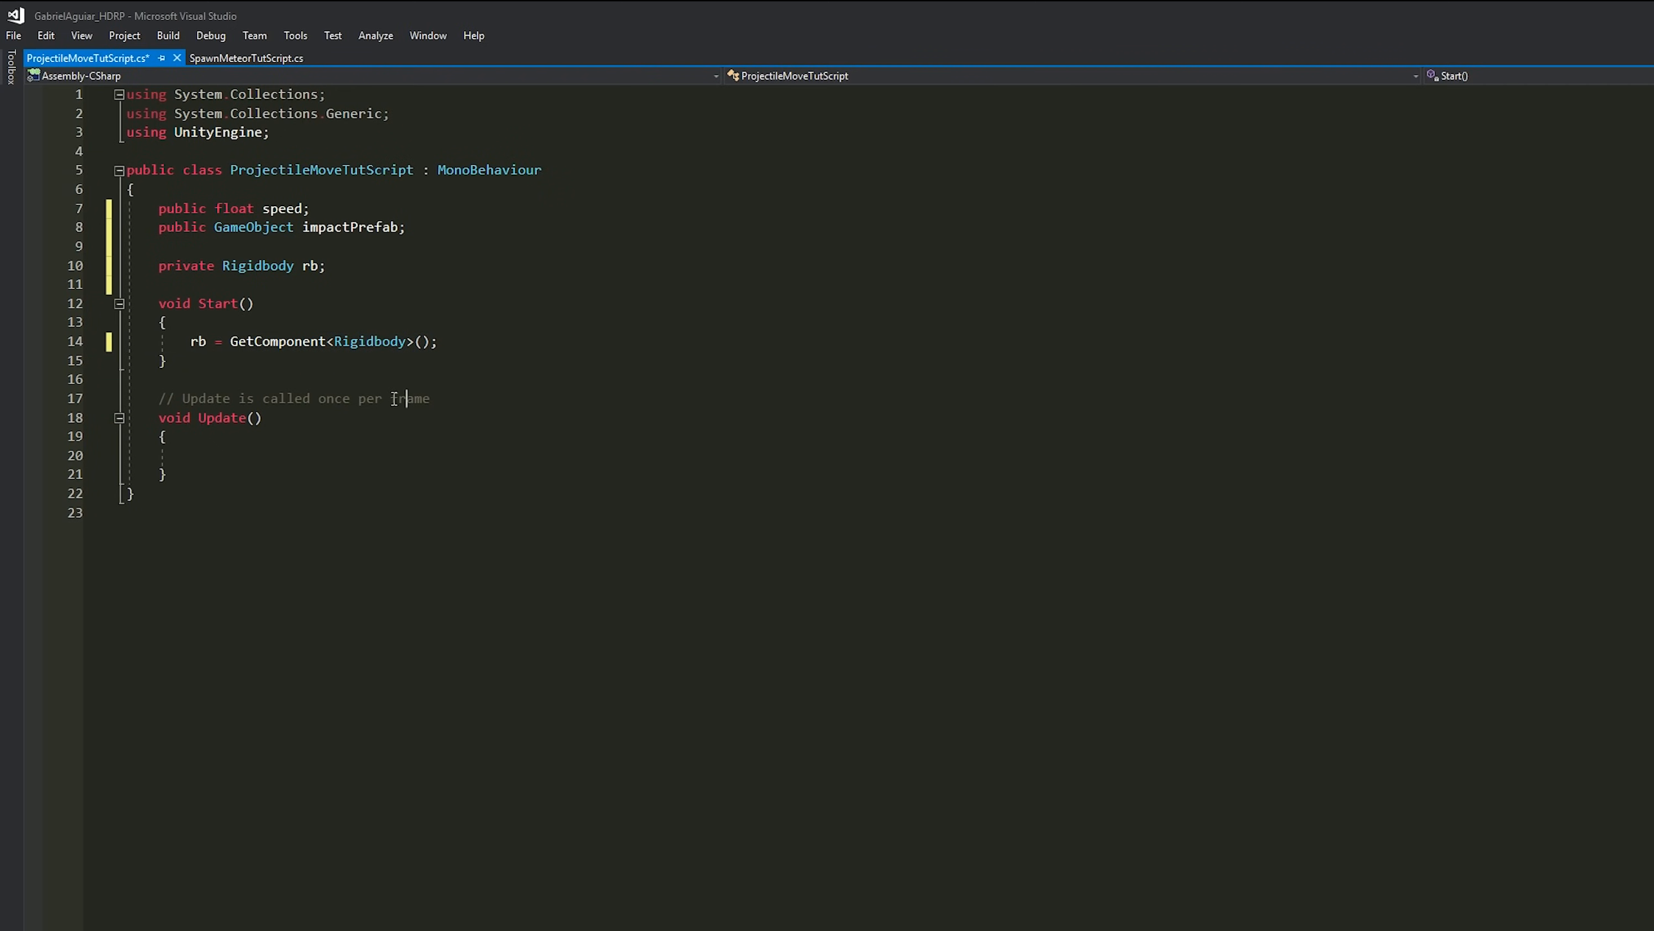
- Delete the comment above the Update method and rename the method to FixedUpdate
{"action": "left_click", "coordinate": [108, 403]}
{"action": "key", "text": "BackSpace"}
{"action": "key", "text": "BackSpace"}
{"action": "left_click", "coordinate": [198, 400]}
{"action": "type", "text": "Fixed"}
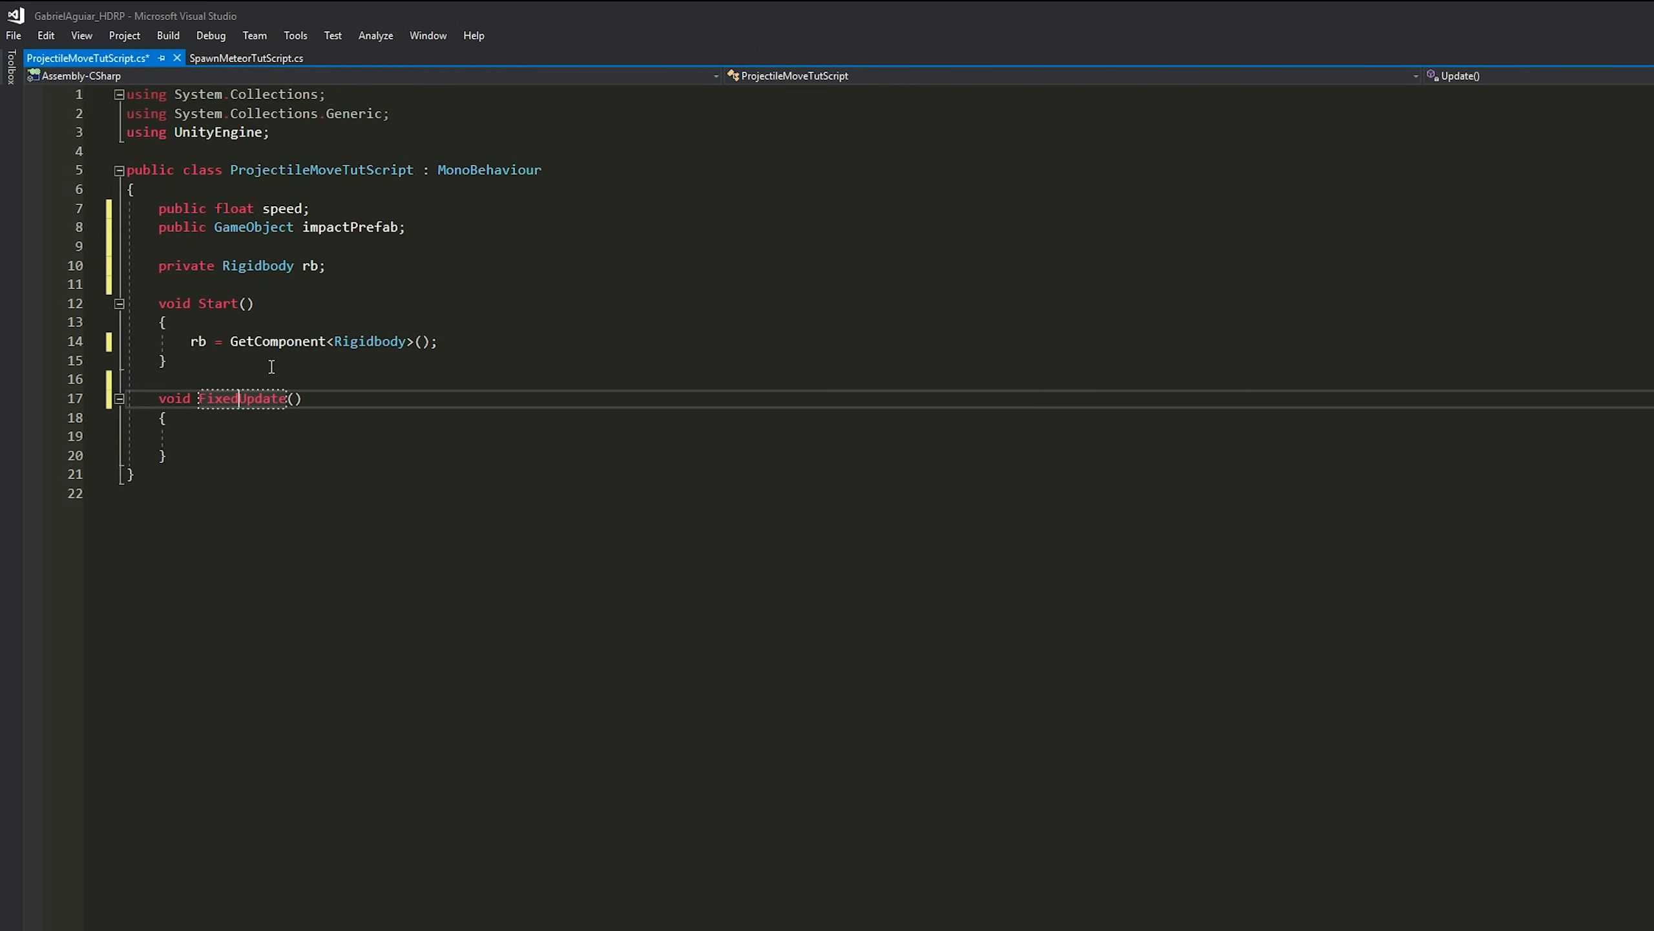
- Add an if block inside FixedUpdate with the condition speed != 0 && rb != null
{"action": "left_click", "coordinate": [253, 423]}
{"action": "left_click", "coordinate": [240, 435]}
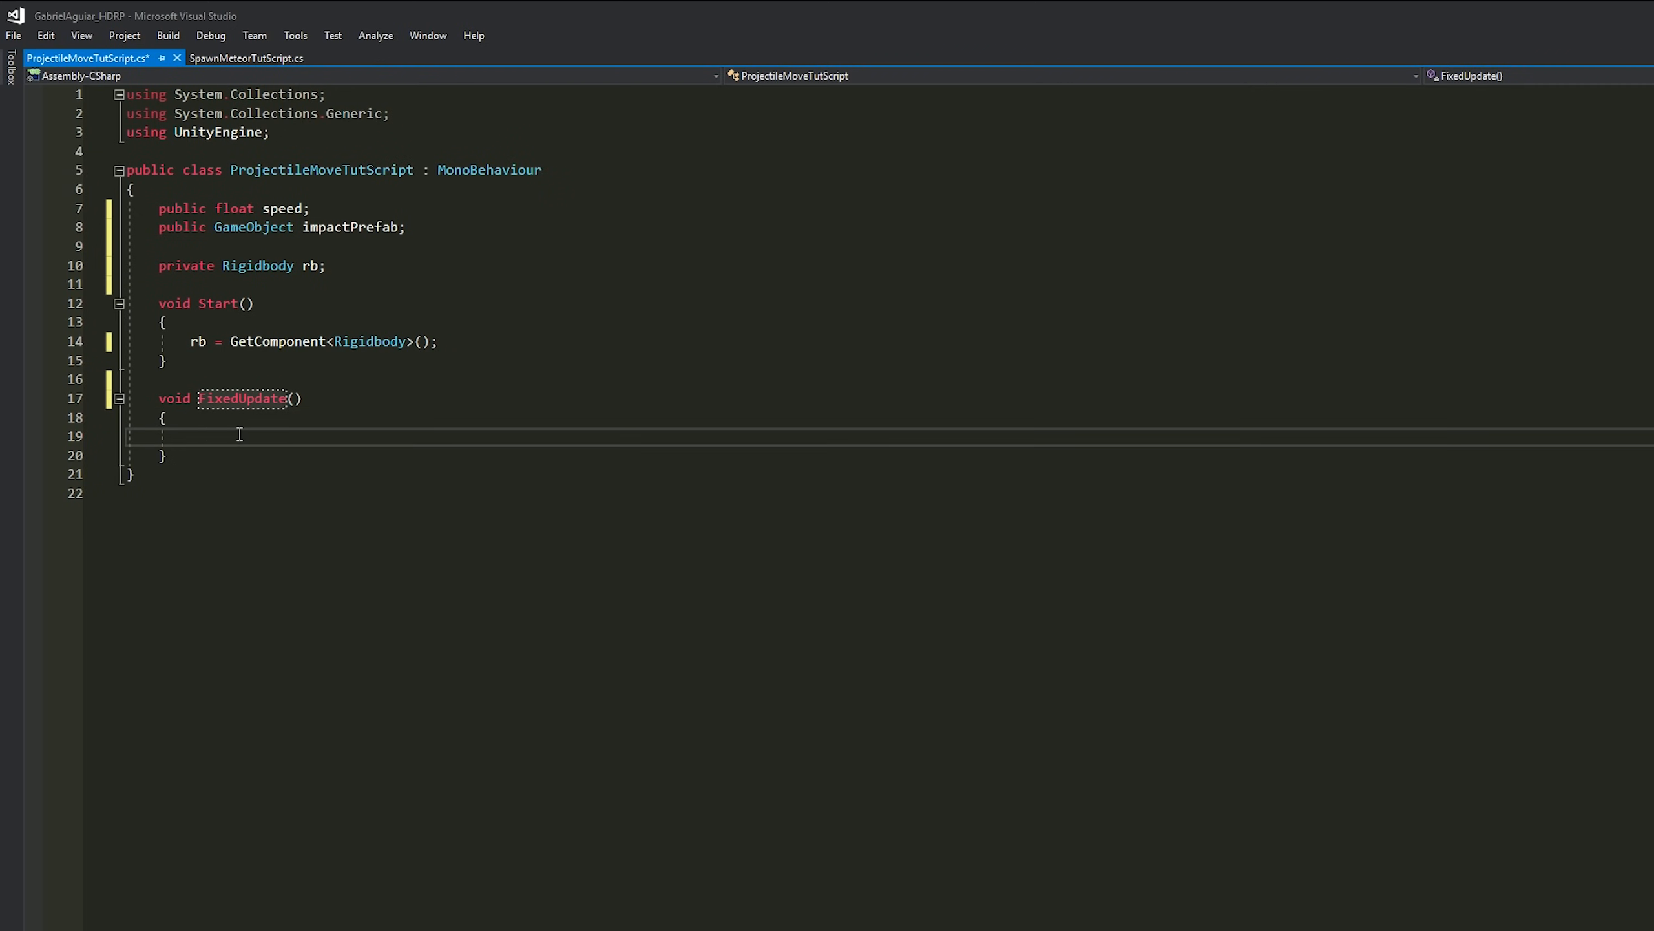
{"action": "type", "text": "if(speed "}
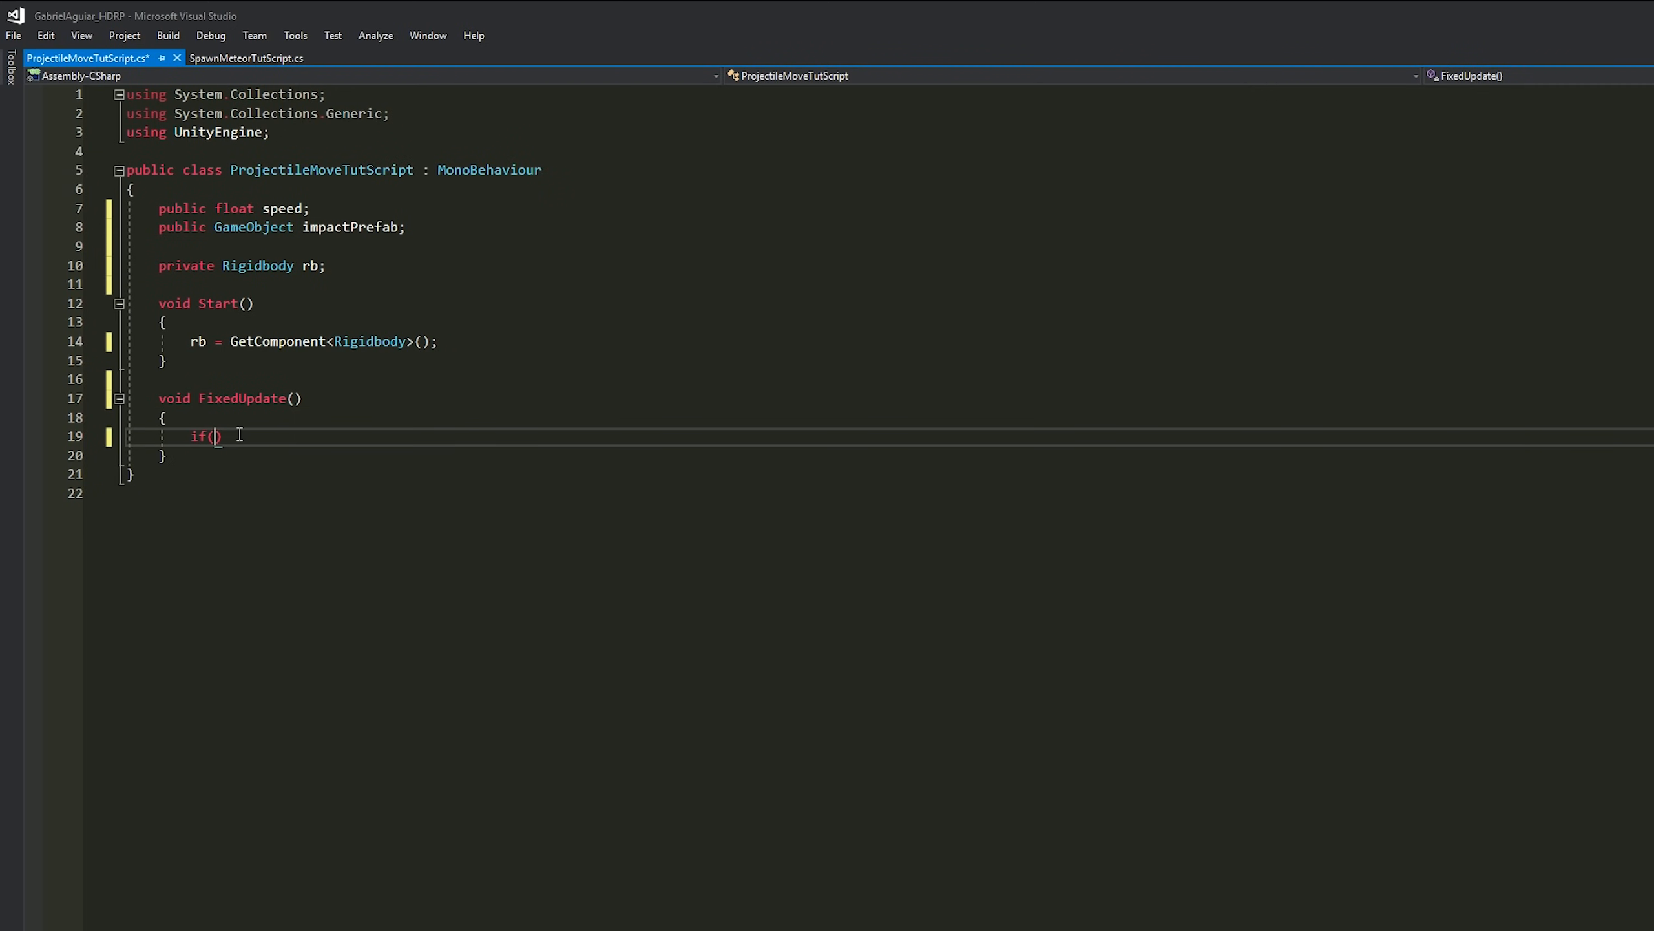
{"action": "type", "text": "!= 0 && rv"}
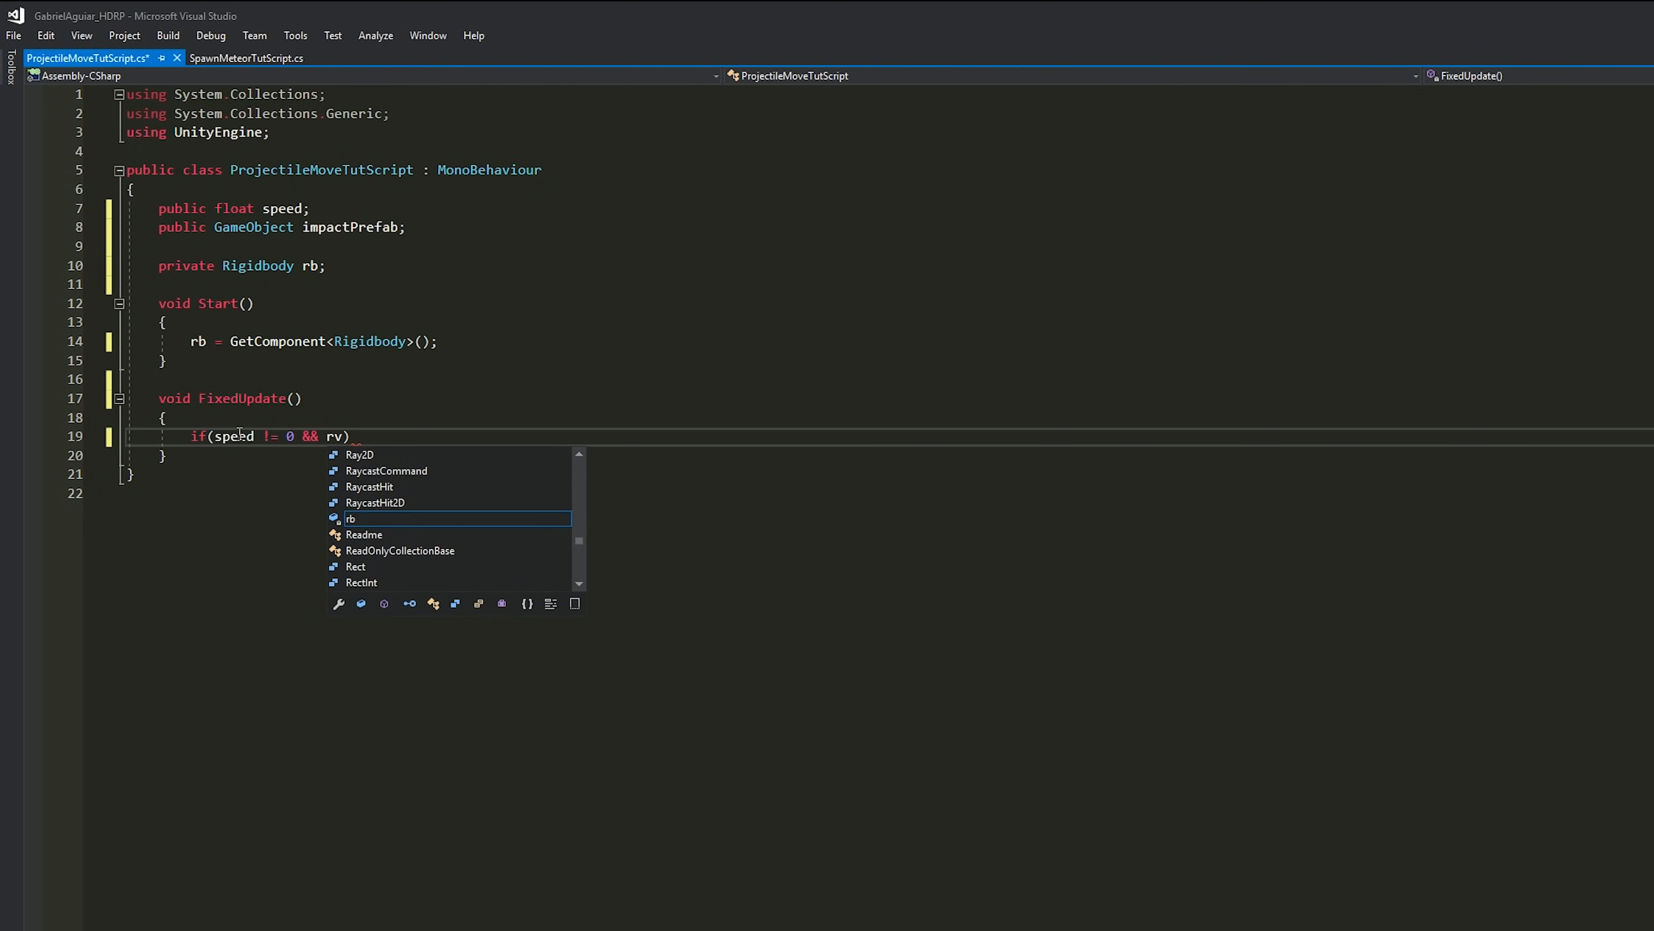
{"action": "type", "text": "b !="}
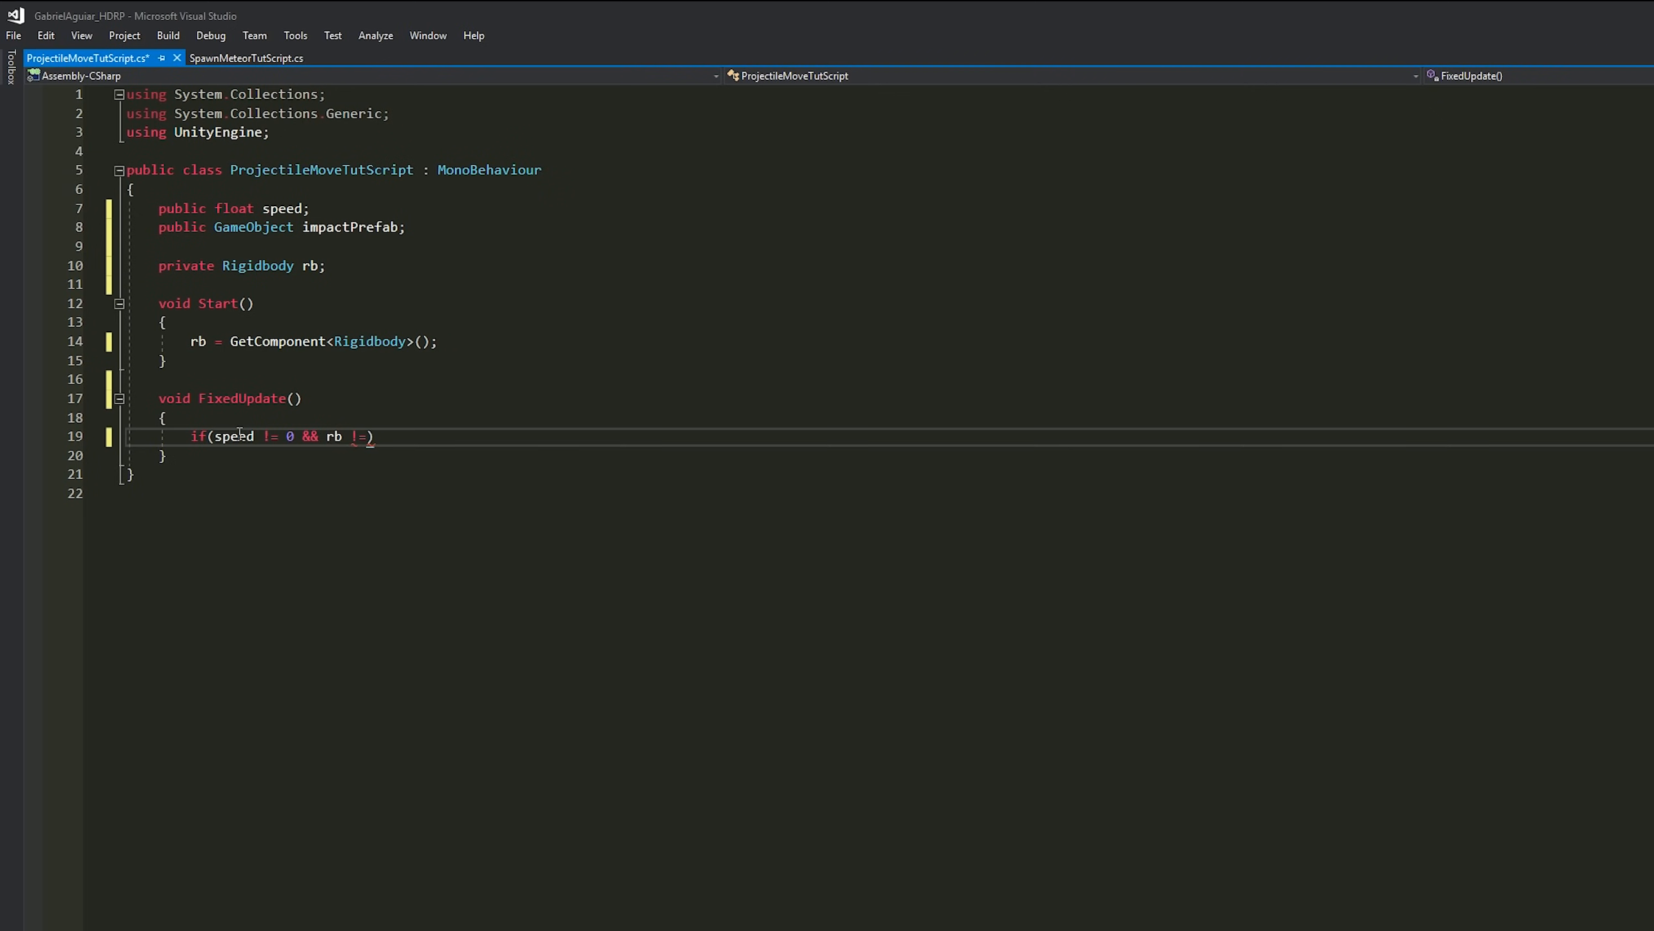
{"action": "type", "text": " null"}
{"action": "type", "text": " {"}
{"action": "key", "text": "Return"}
- Inside the if block, write rb.position += transform.forward * (speed * Time.deltaTime); and save the script
{"action": "type", "text": "rb.position  += tran"}
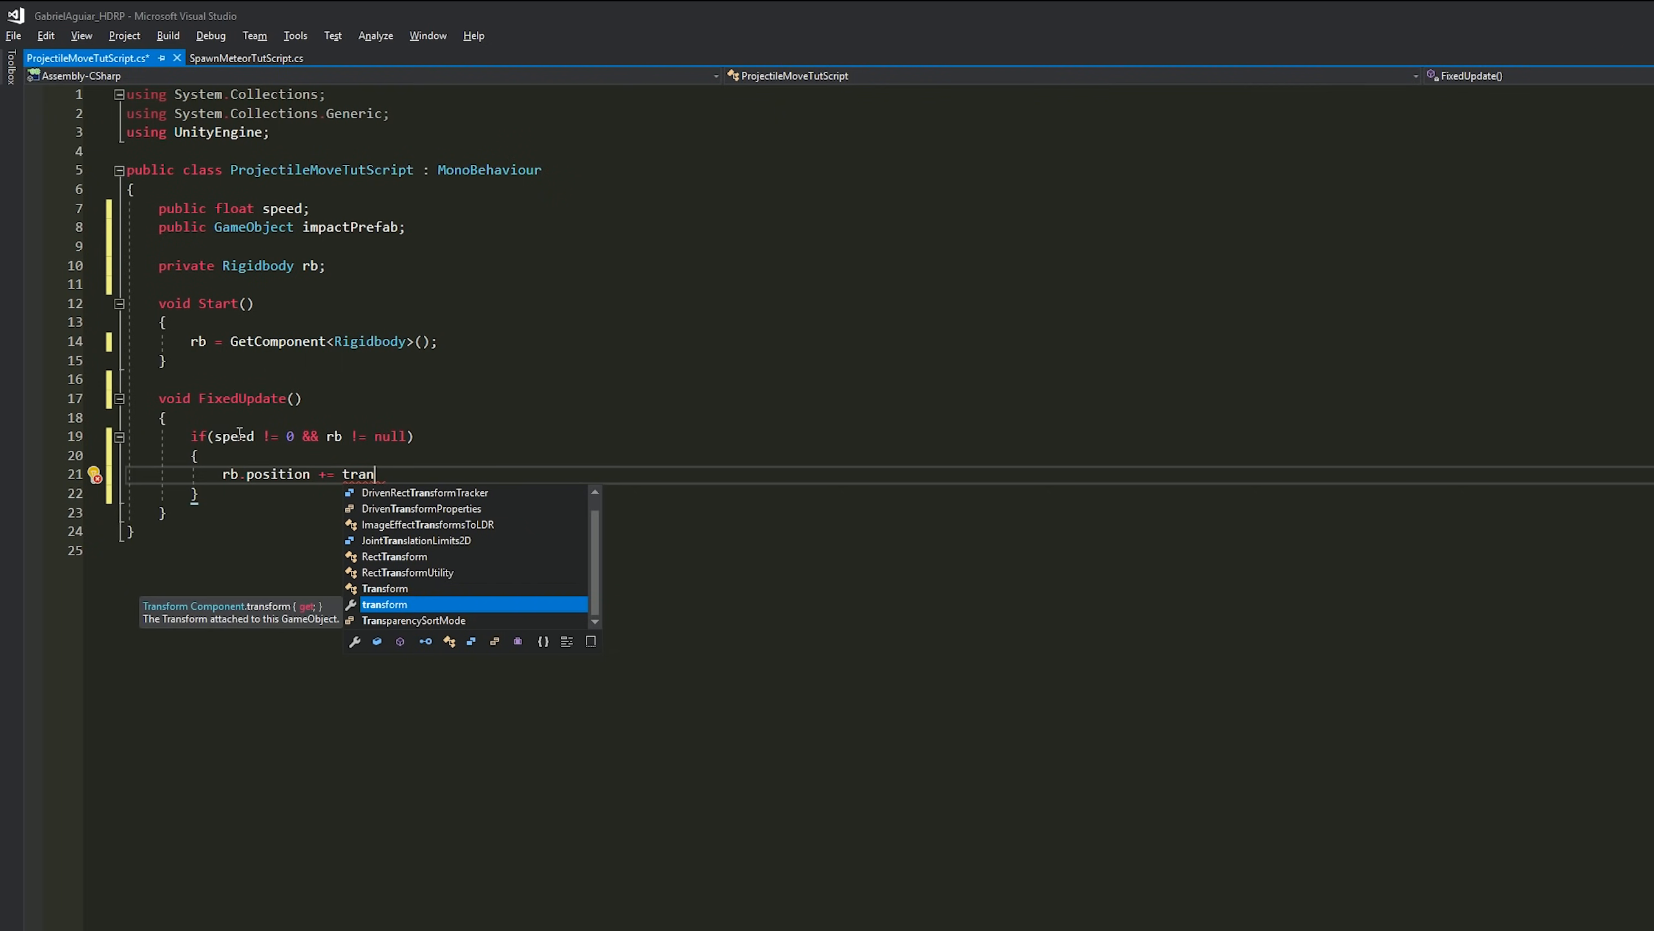
{"action": "type", "text": "sform.forward"}
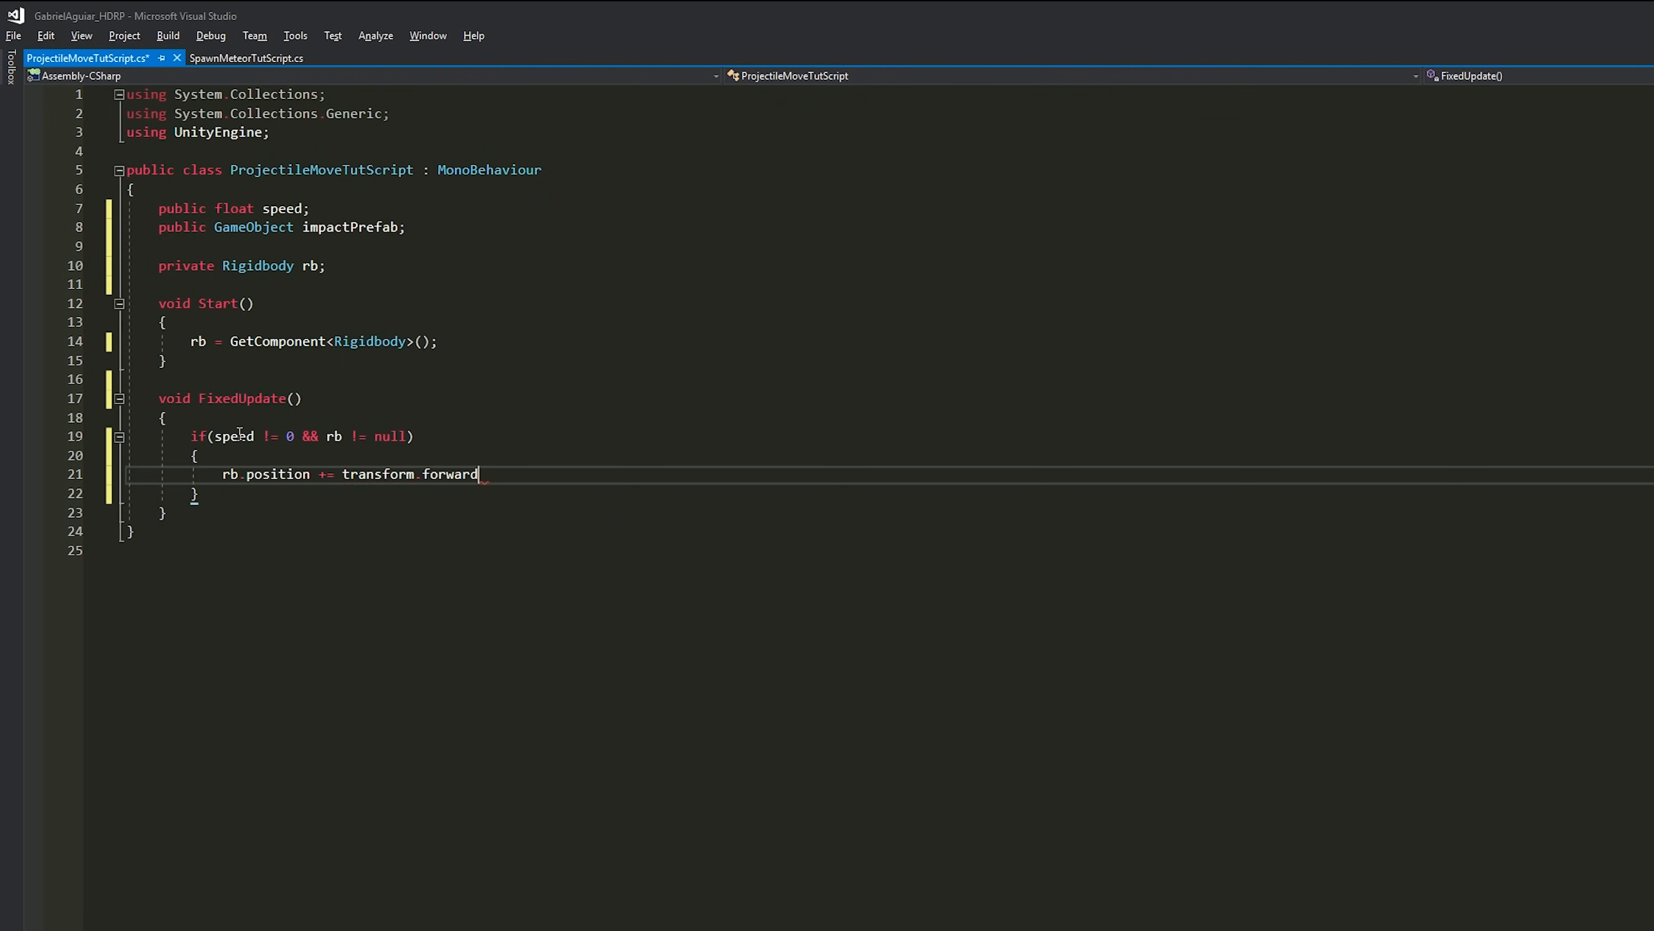
{"action": "type", "text": " * (speed)"}
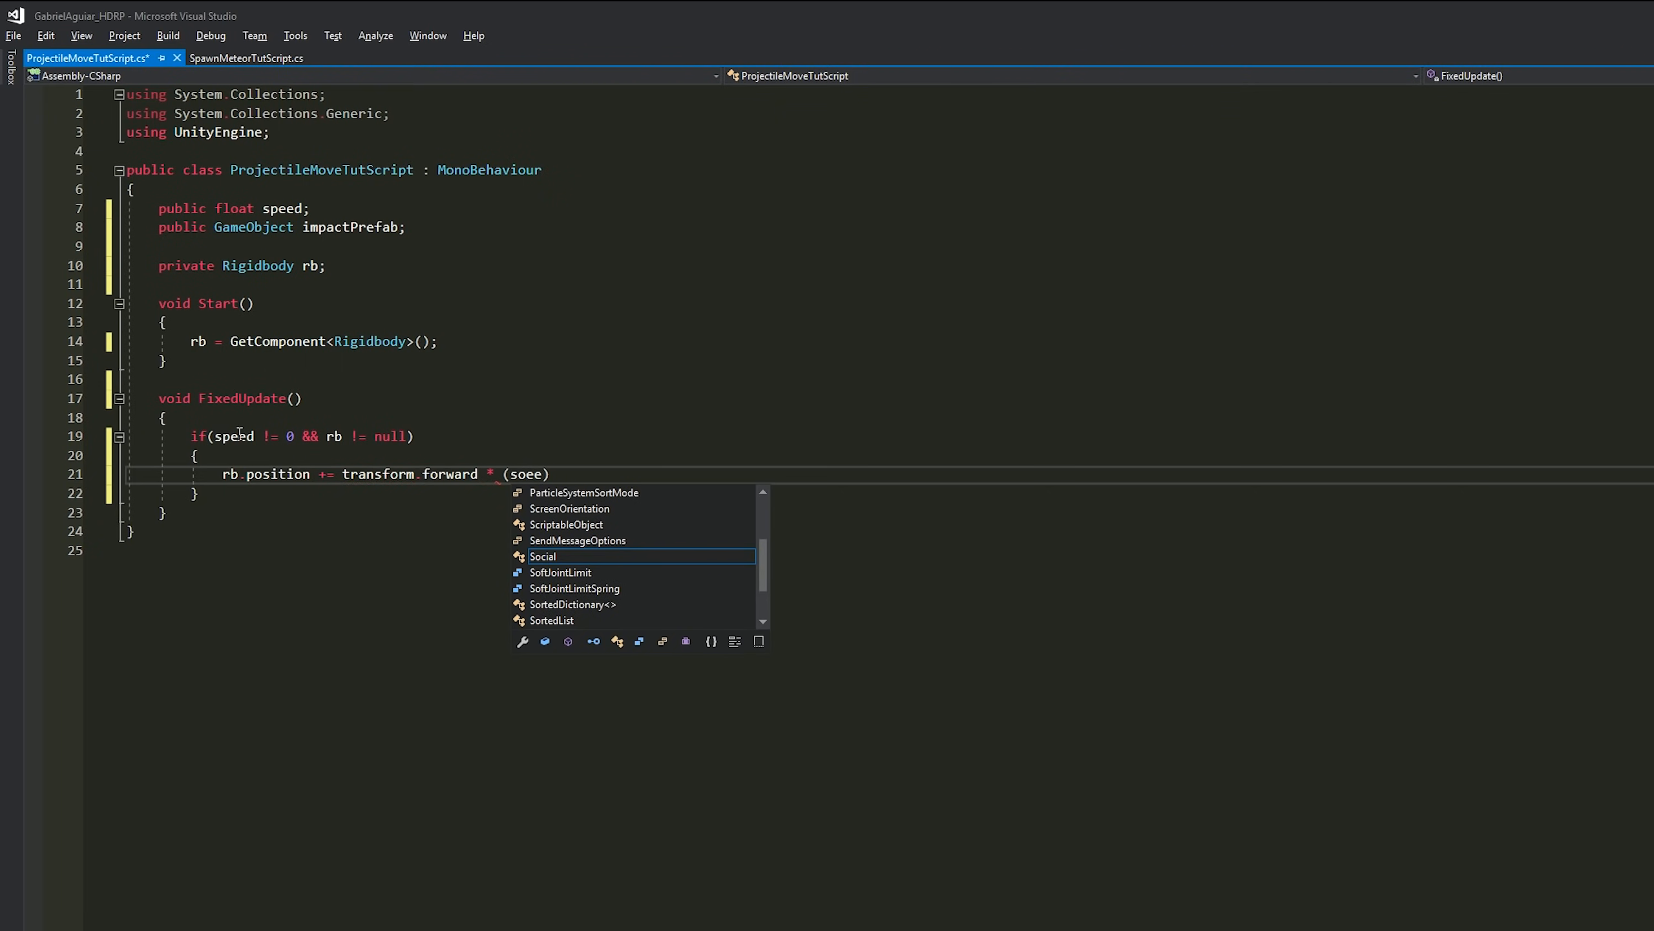
{"action": "type", "text": " * Time.deltaTime)"}
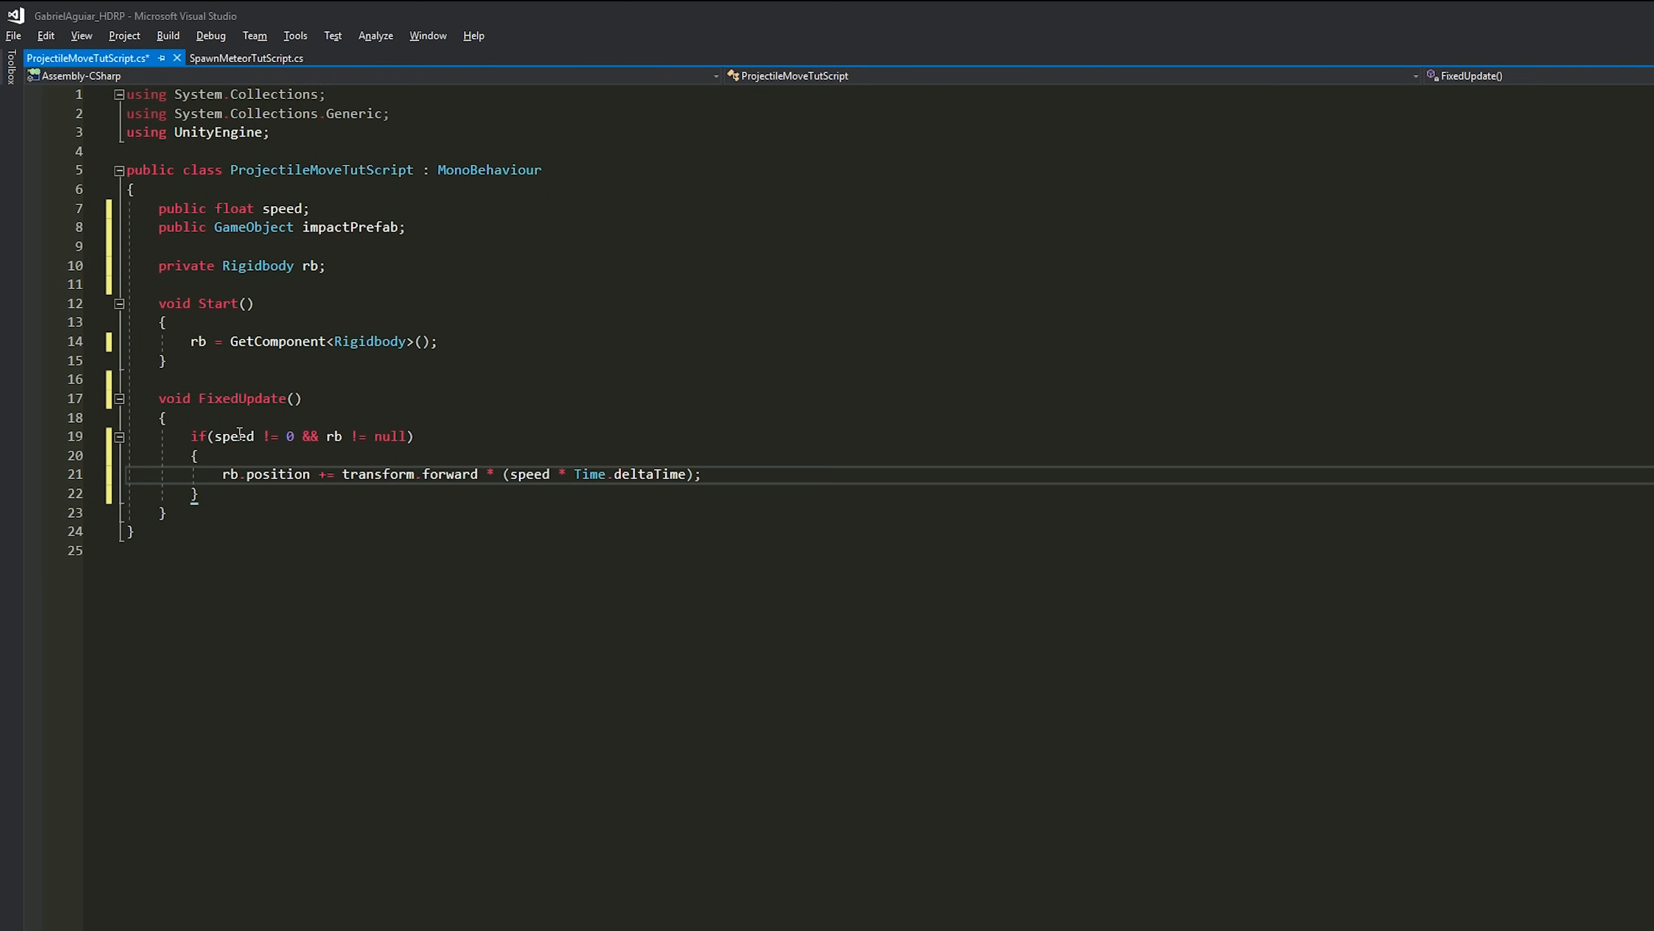
{"action": "key", "text": "ctrl+s"}
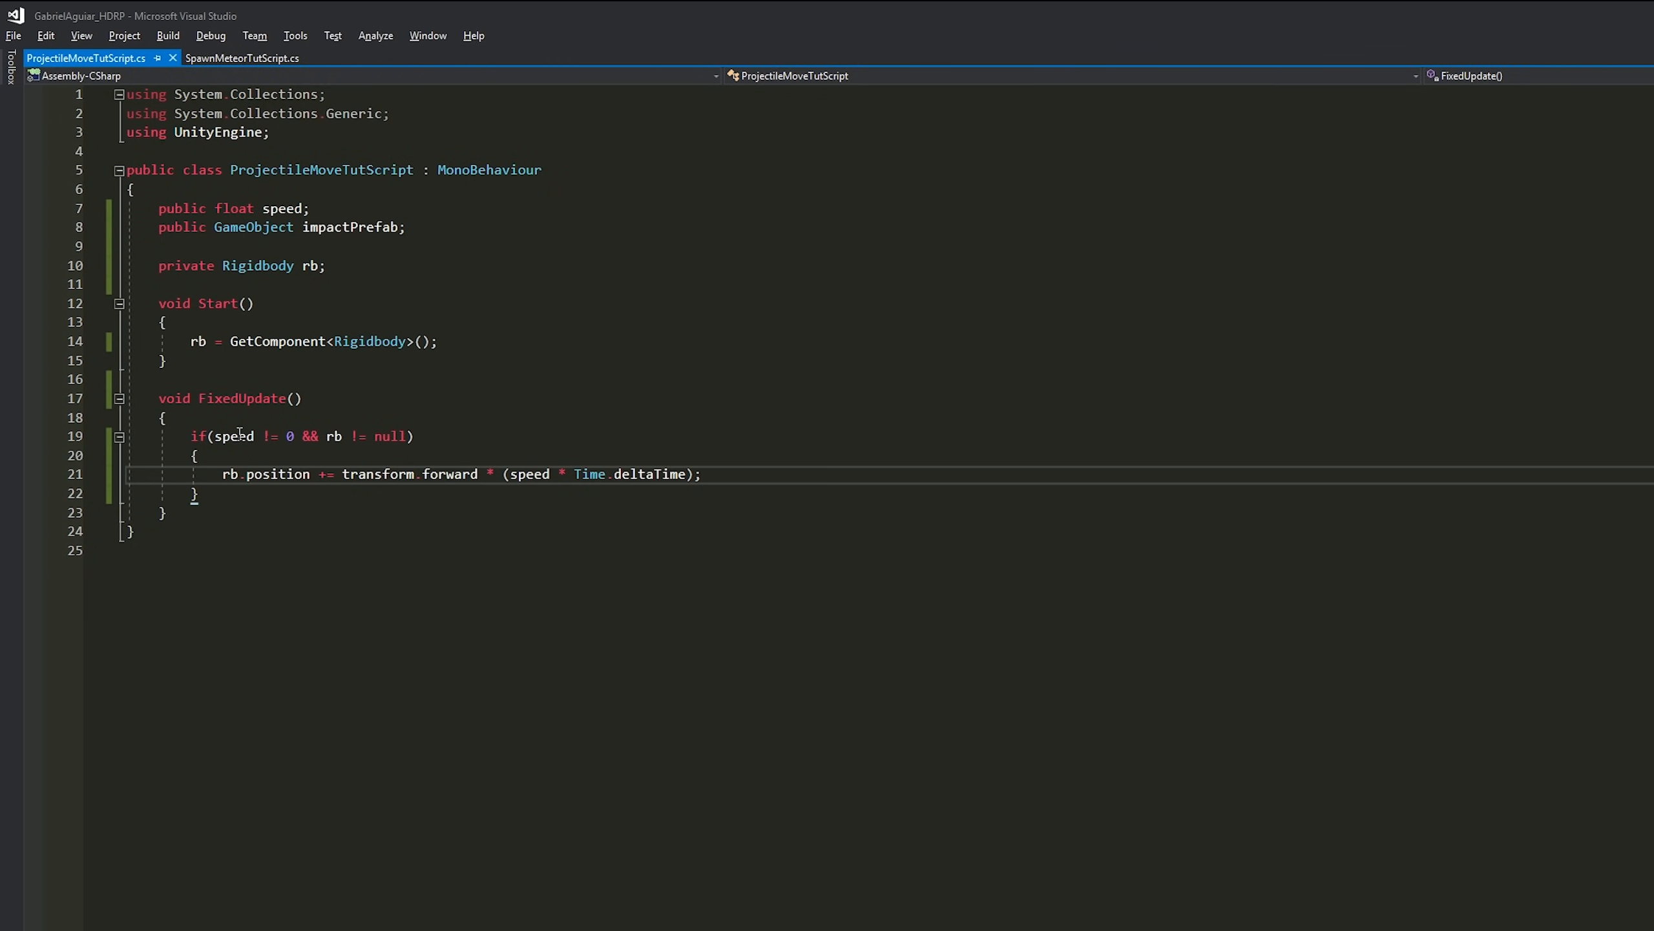
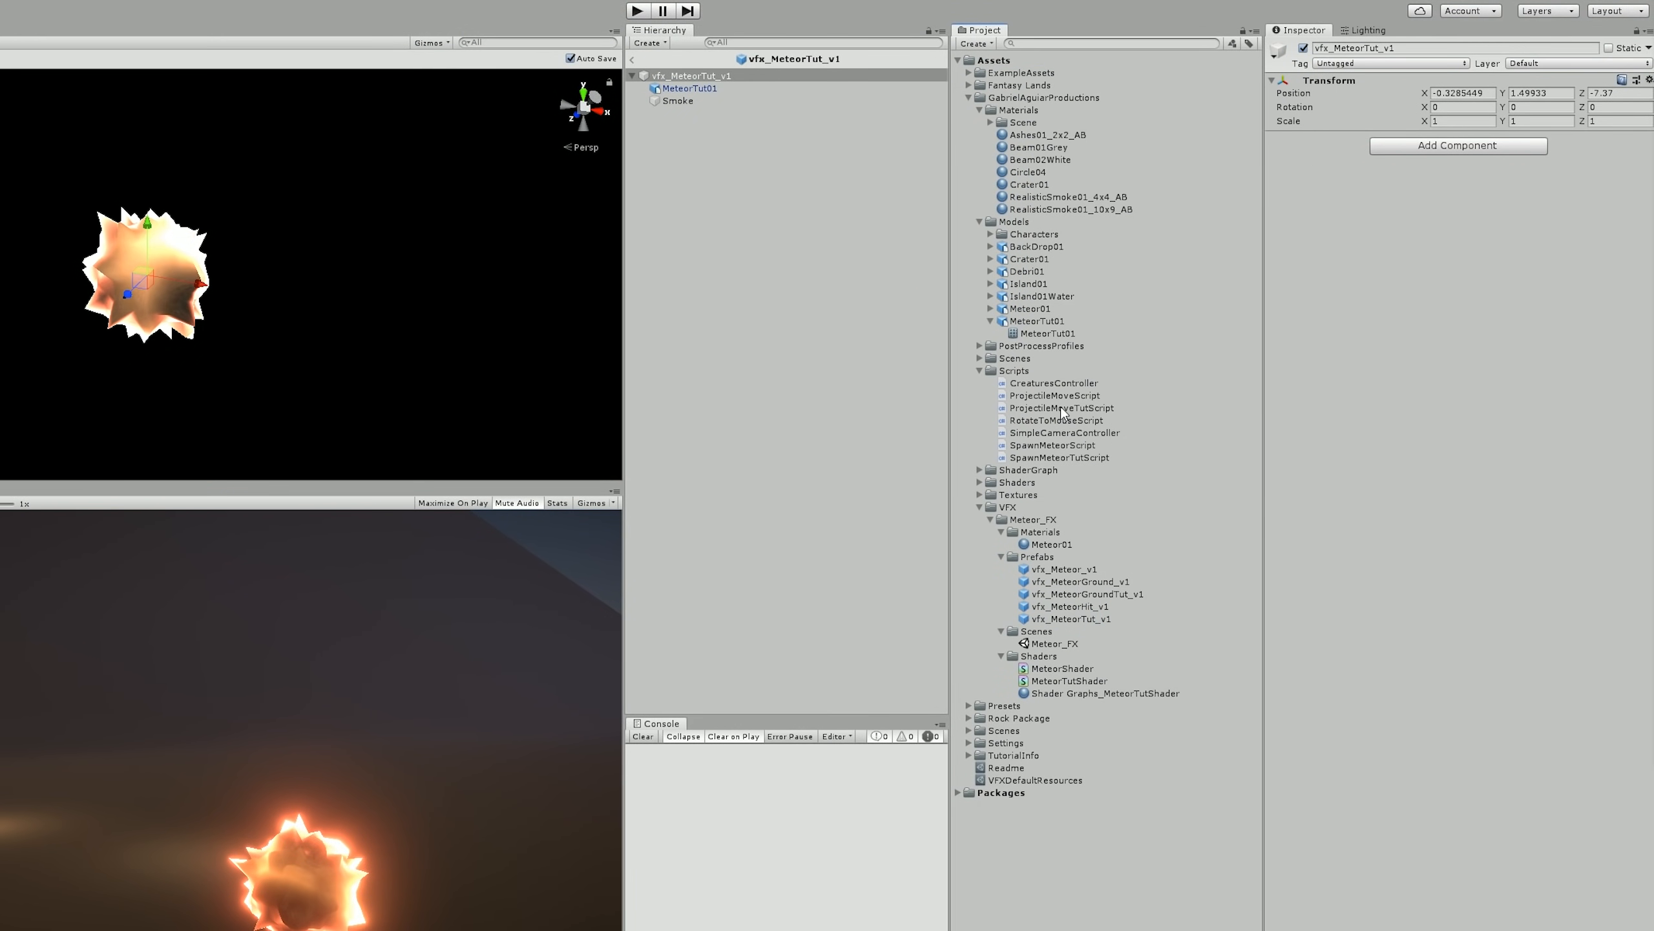
- In Unity, attach ProjectileMoveTutScript to the vfx_MeteorTut_v1 prefab and set its Speed to 50
{"action": "left_click_drag", "start_coordinate": [1061, 406], "coordinate": [1341, 275]}
{"action": "left_click", "coordinate": [1433, 165]}
{"action": "type", "text": "50"}
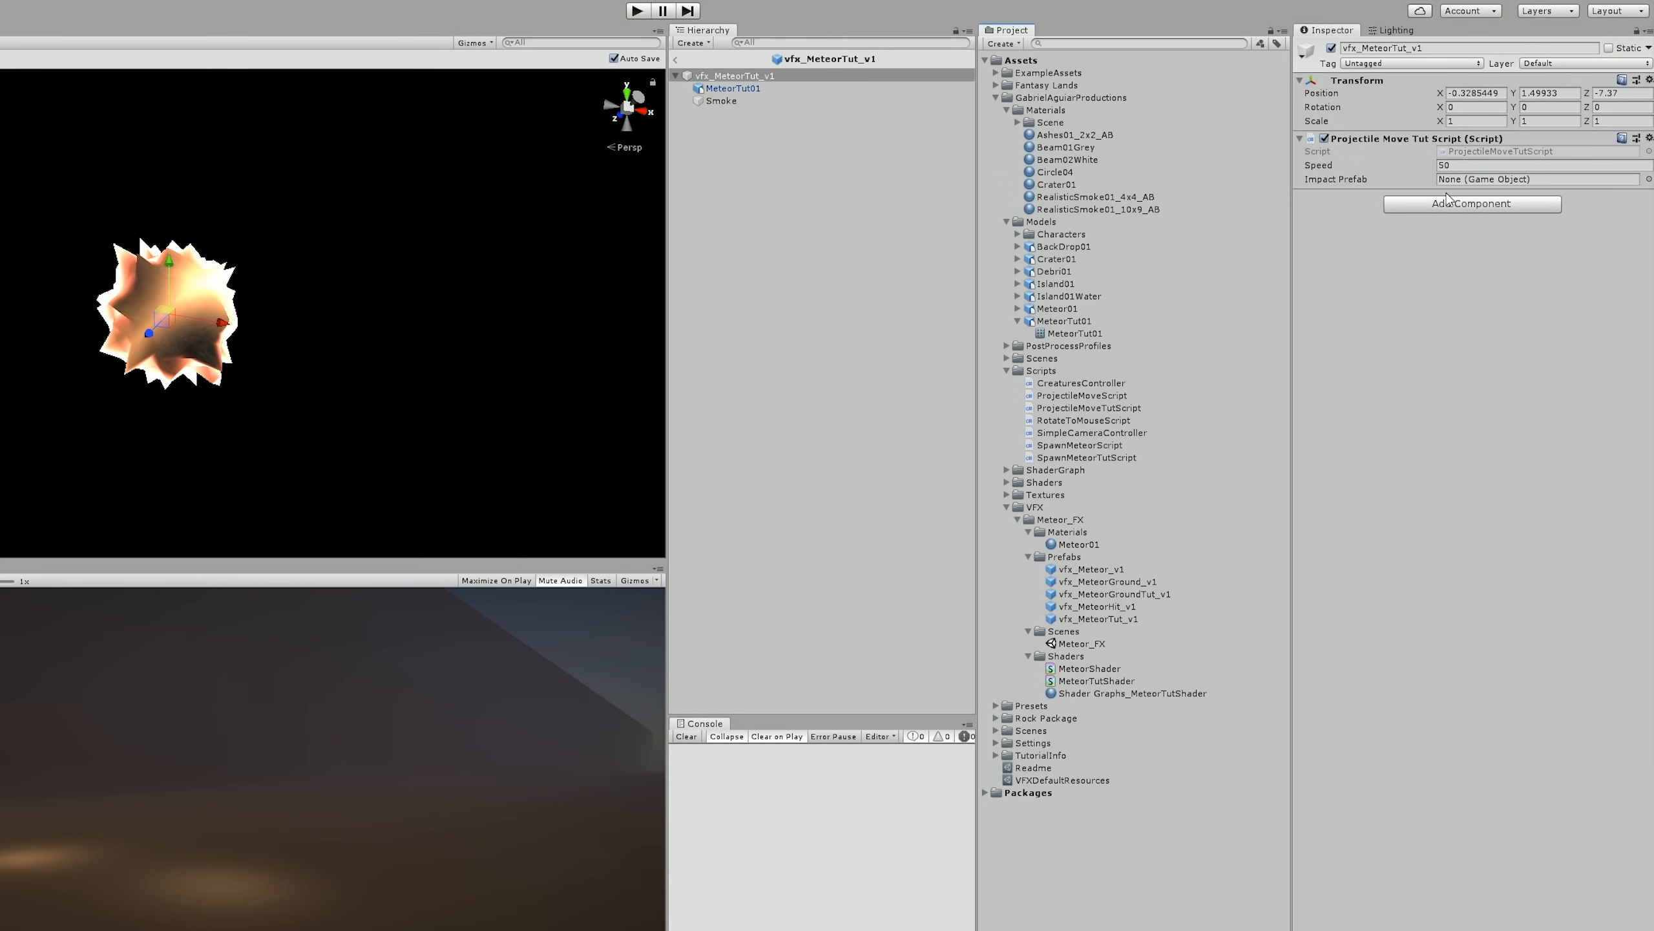
- Add a Rigidbody component to vfx_MeteorTut_v1 and turn off Use Gravity
{"action": "left_click", "coordinate": [1450, 204]}
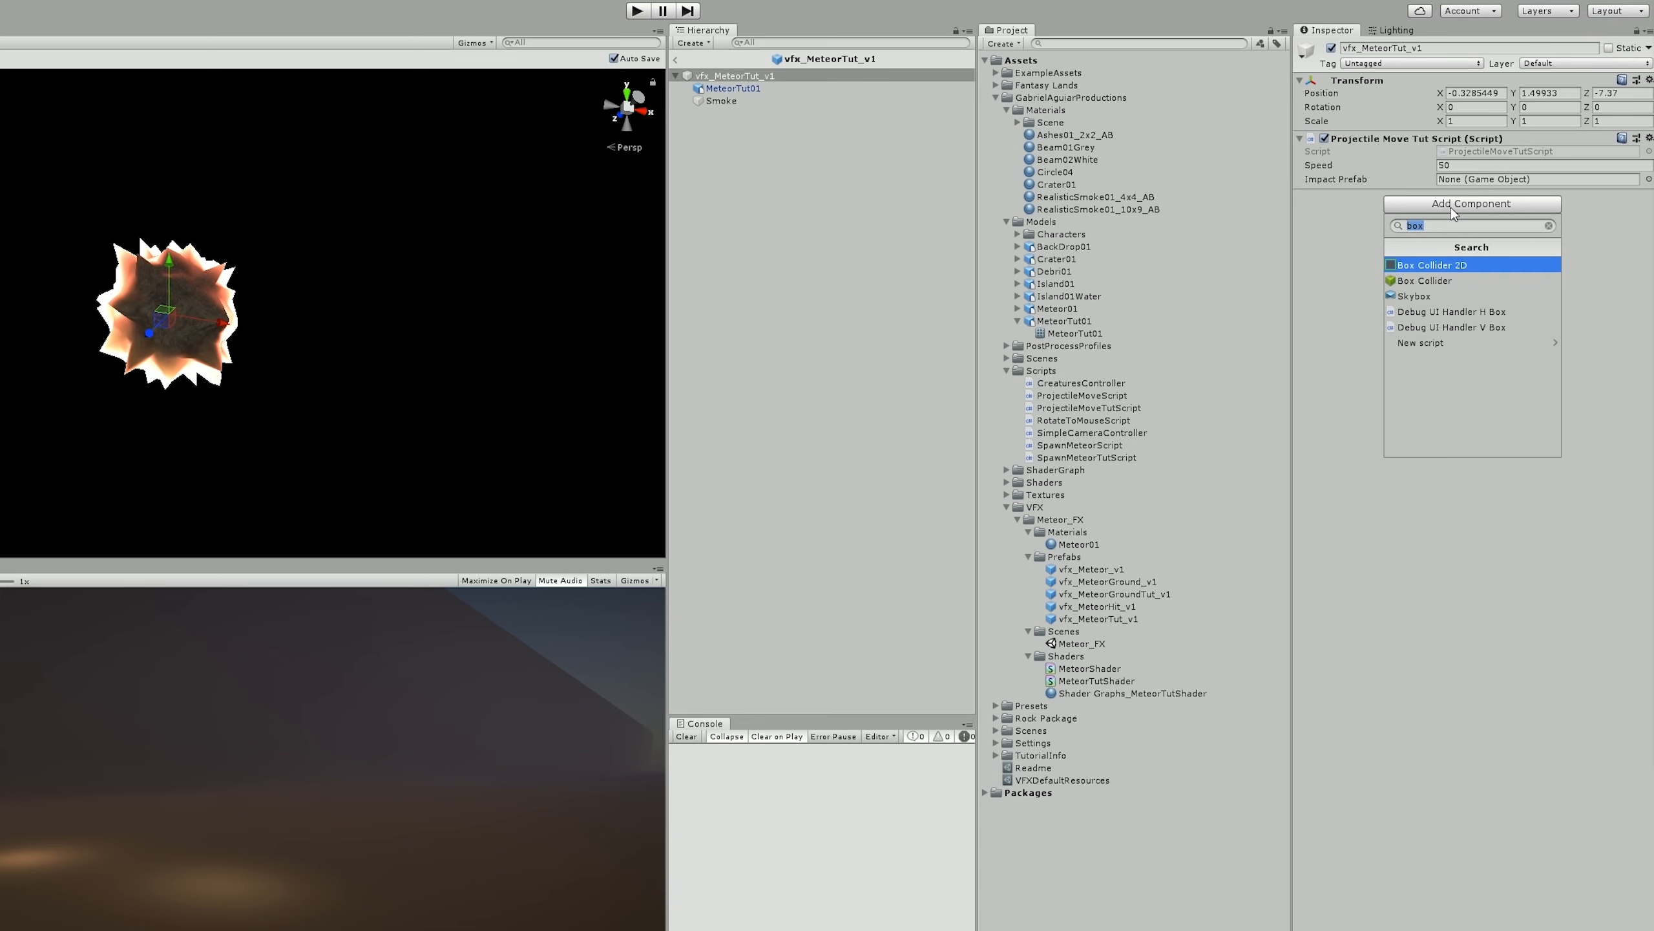
{"action": "type", "text": "rigi"}
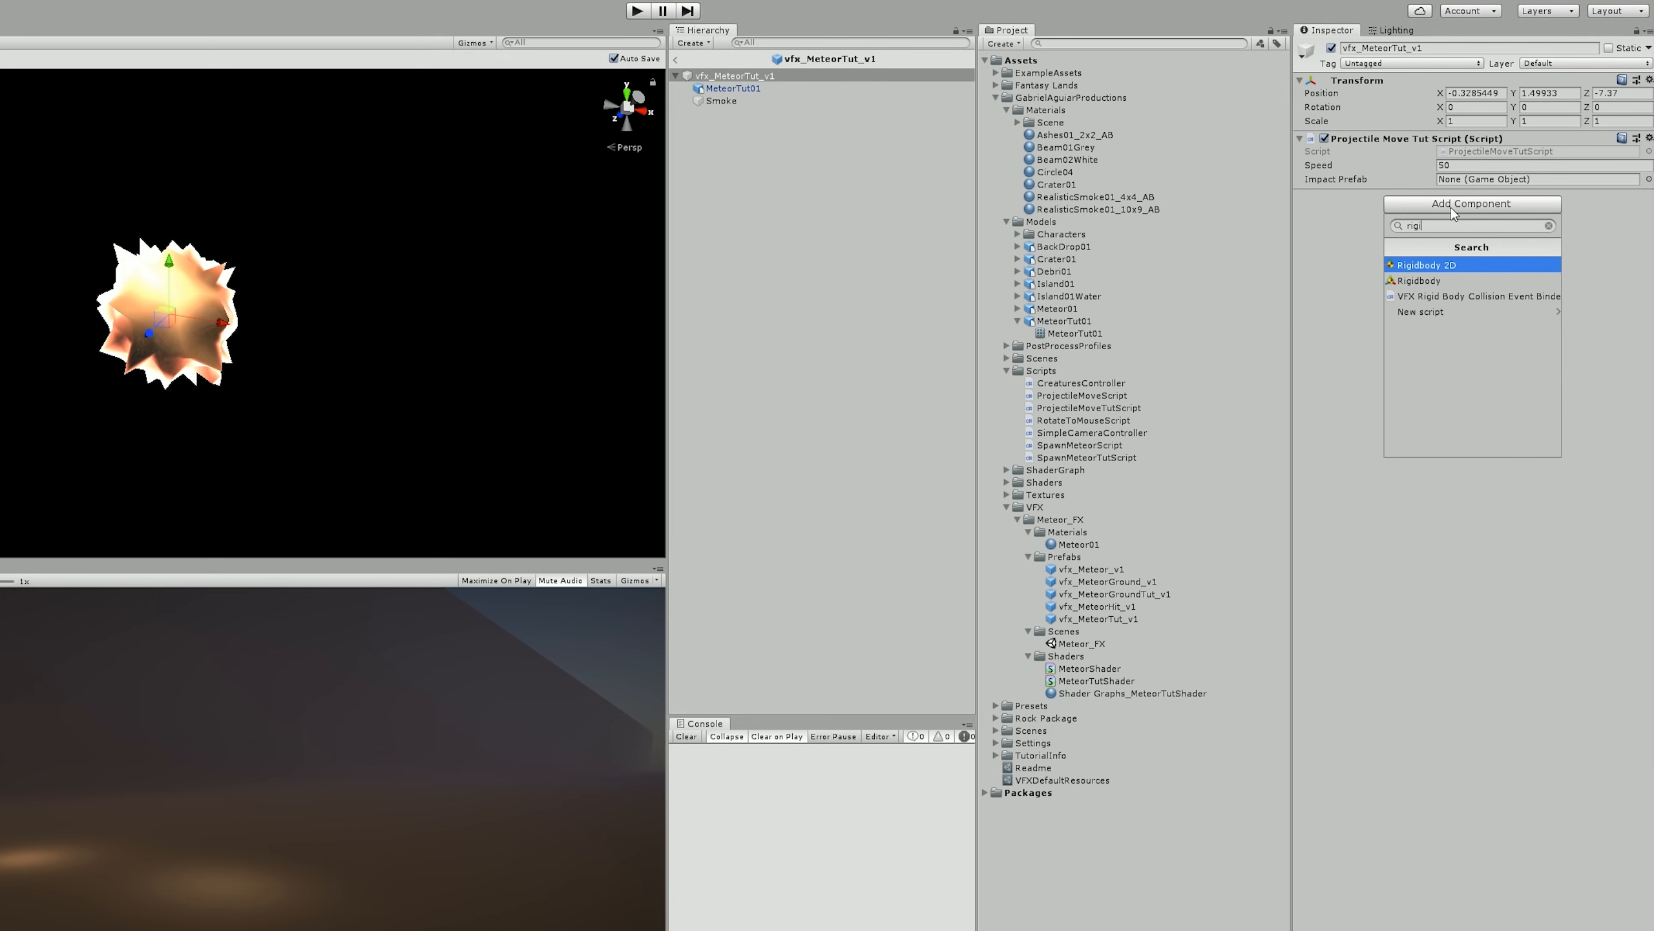
{"action": "left_click", "coordinate": [1461, 276]}
{"action": "left_click", "coordinate": [1442, 251]}
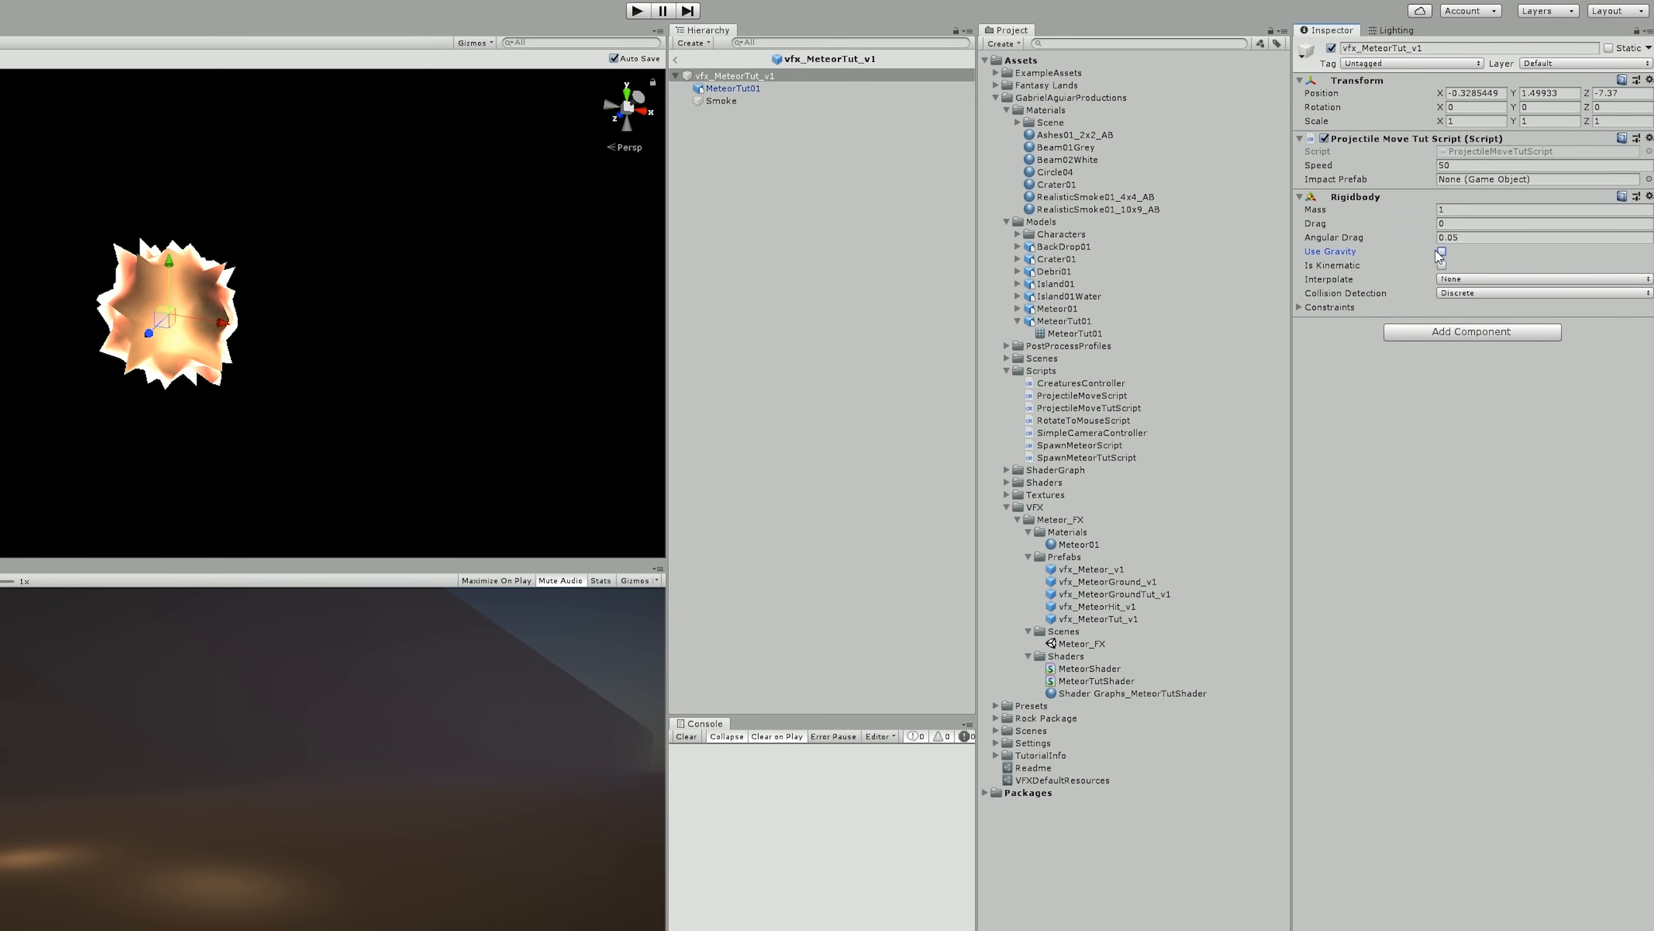
- Return to the Meteor_FX scene and play it, focusing the view on the spawned vfx_MeteorTut_v1 clone to check its movement
{"action": "left_click", "coordinate": [674, 59]}
{"action": "left_click", "coordinate": [686, 80]}
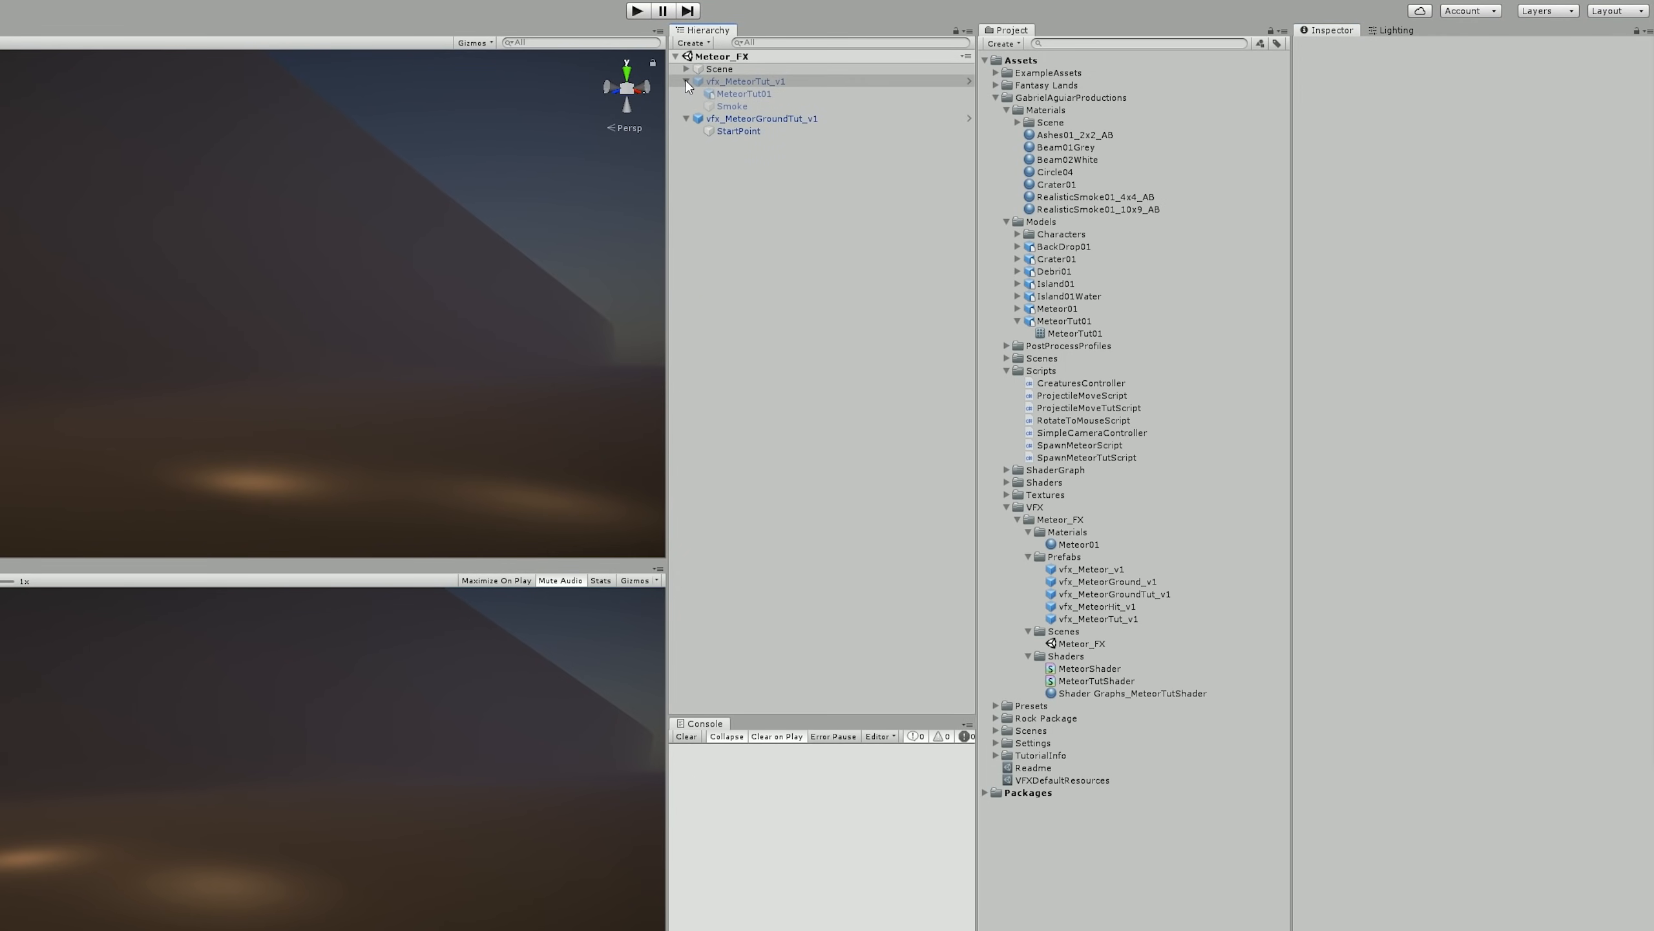
{"action": "left_click", "coordinate": [747, 83]}
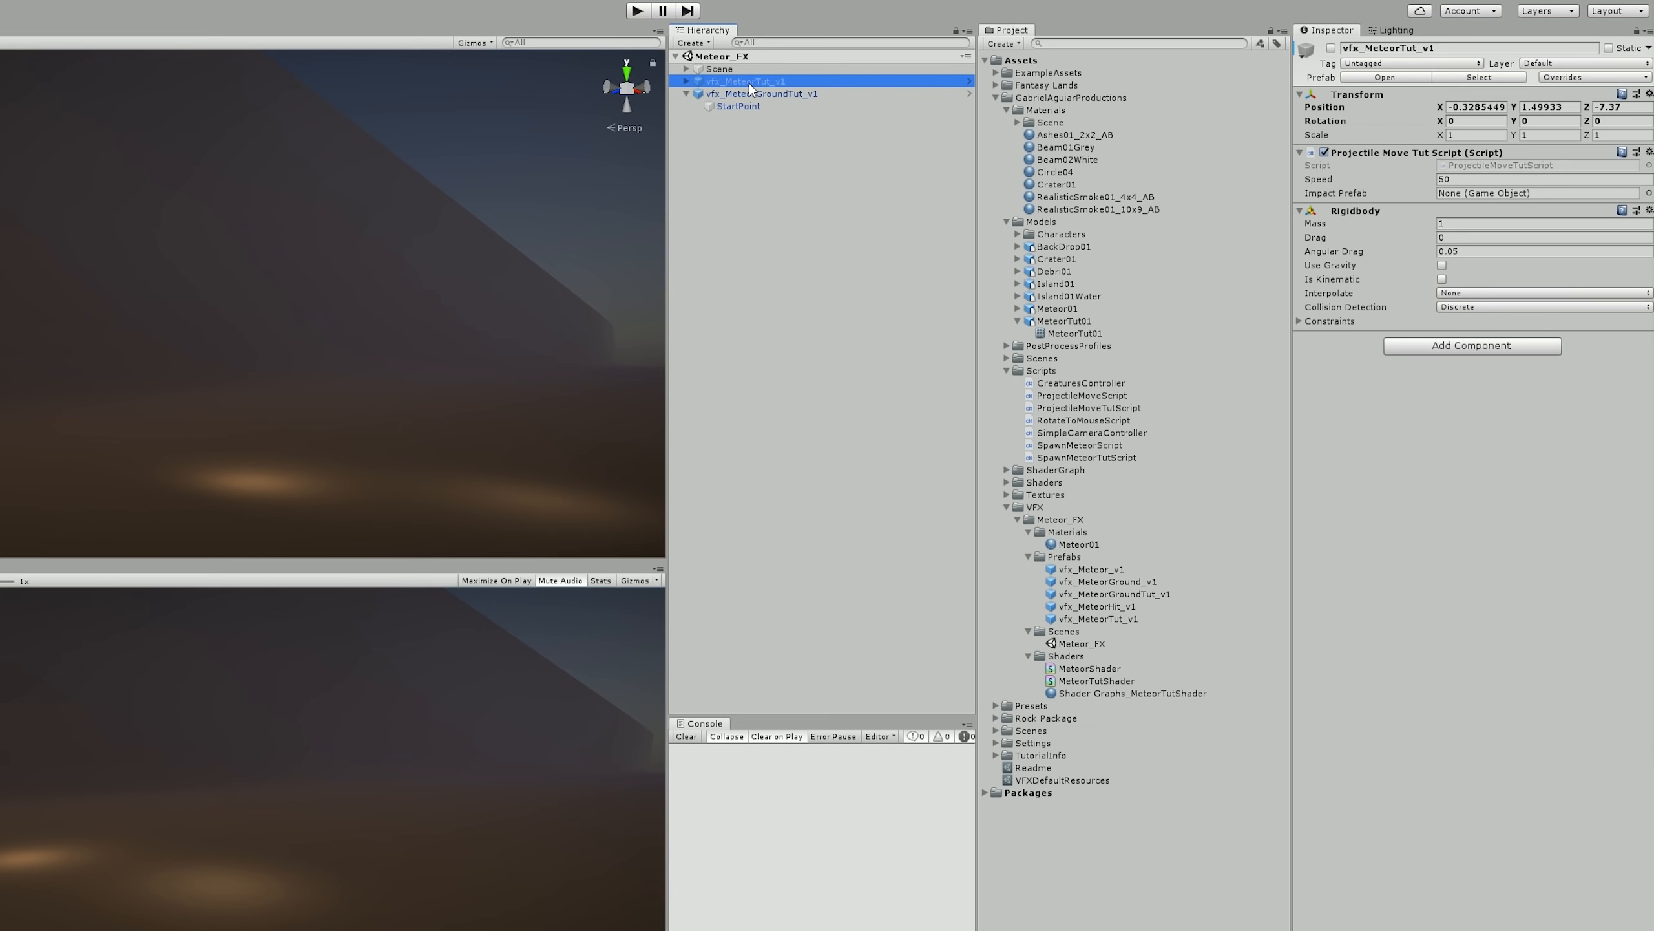
{"action": "left_click", "coordinate": [638, 11]}
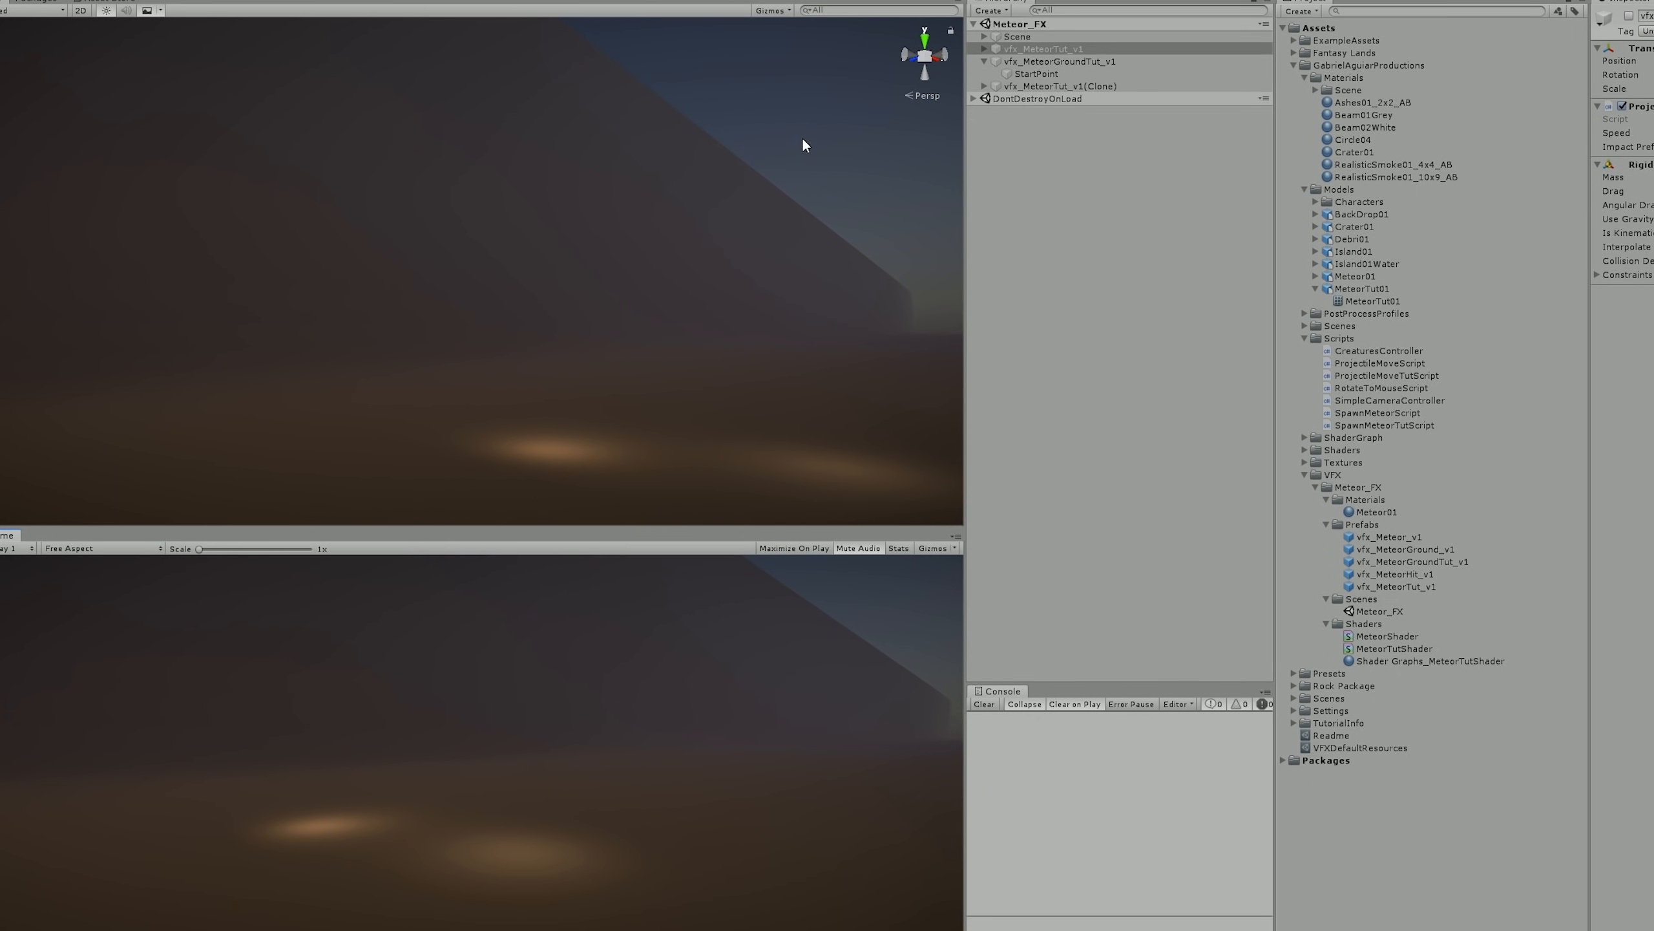
{"action": "double_click", "coordinate": [1030, 84]}
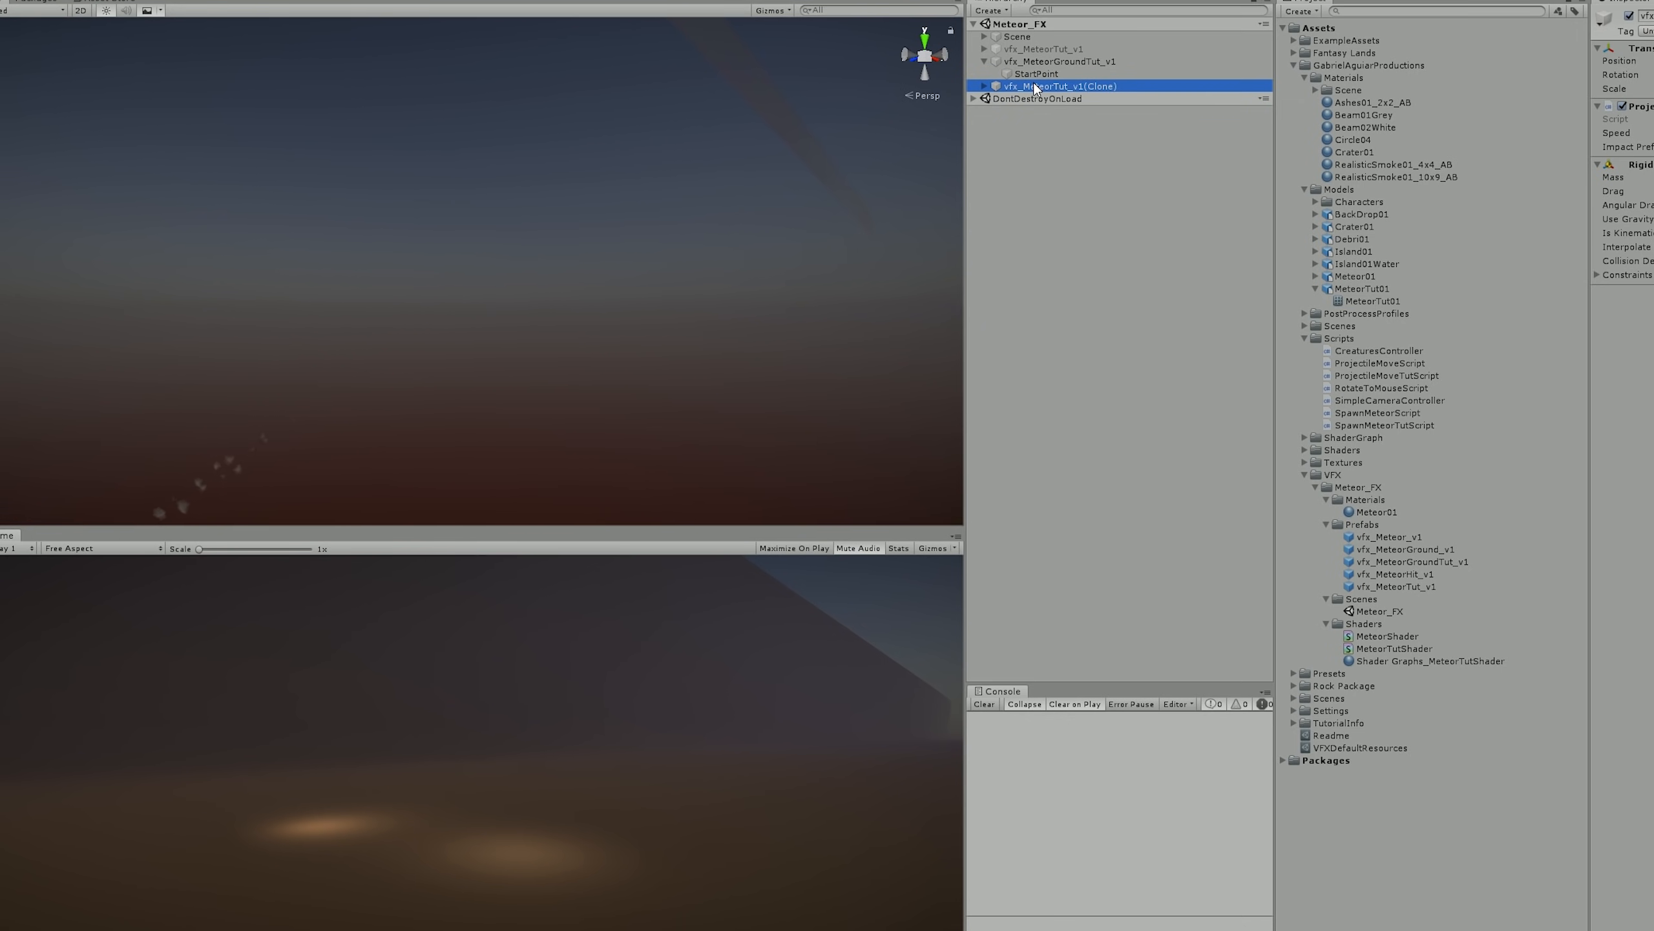
{"action": "double_click", "coordinate": [1038, 62]}
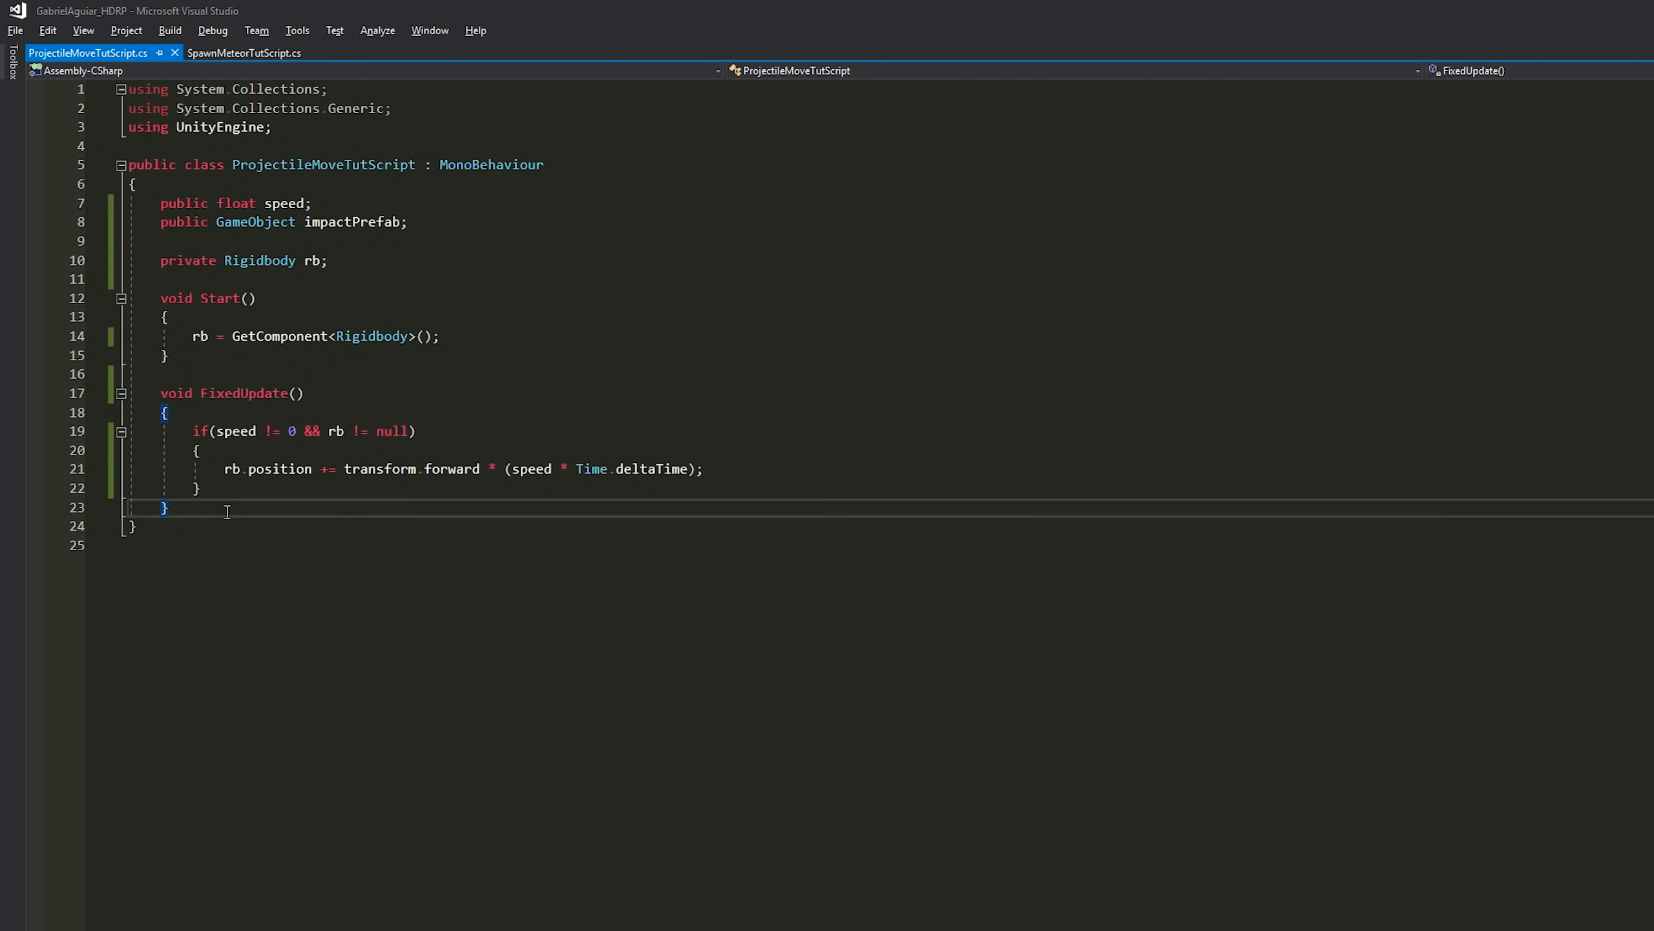
- In Visual Studio, add an OnCollisionEnter(Collision collision) method below FixedUpdate in ProjectileMoveTutScript
{"action": "key", "text": "Return"}
{"action": "key", "text": "Return"}
{"action": "type", "text": "void OnColl"}
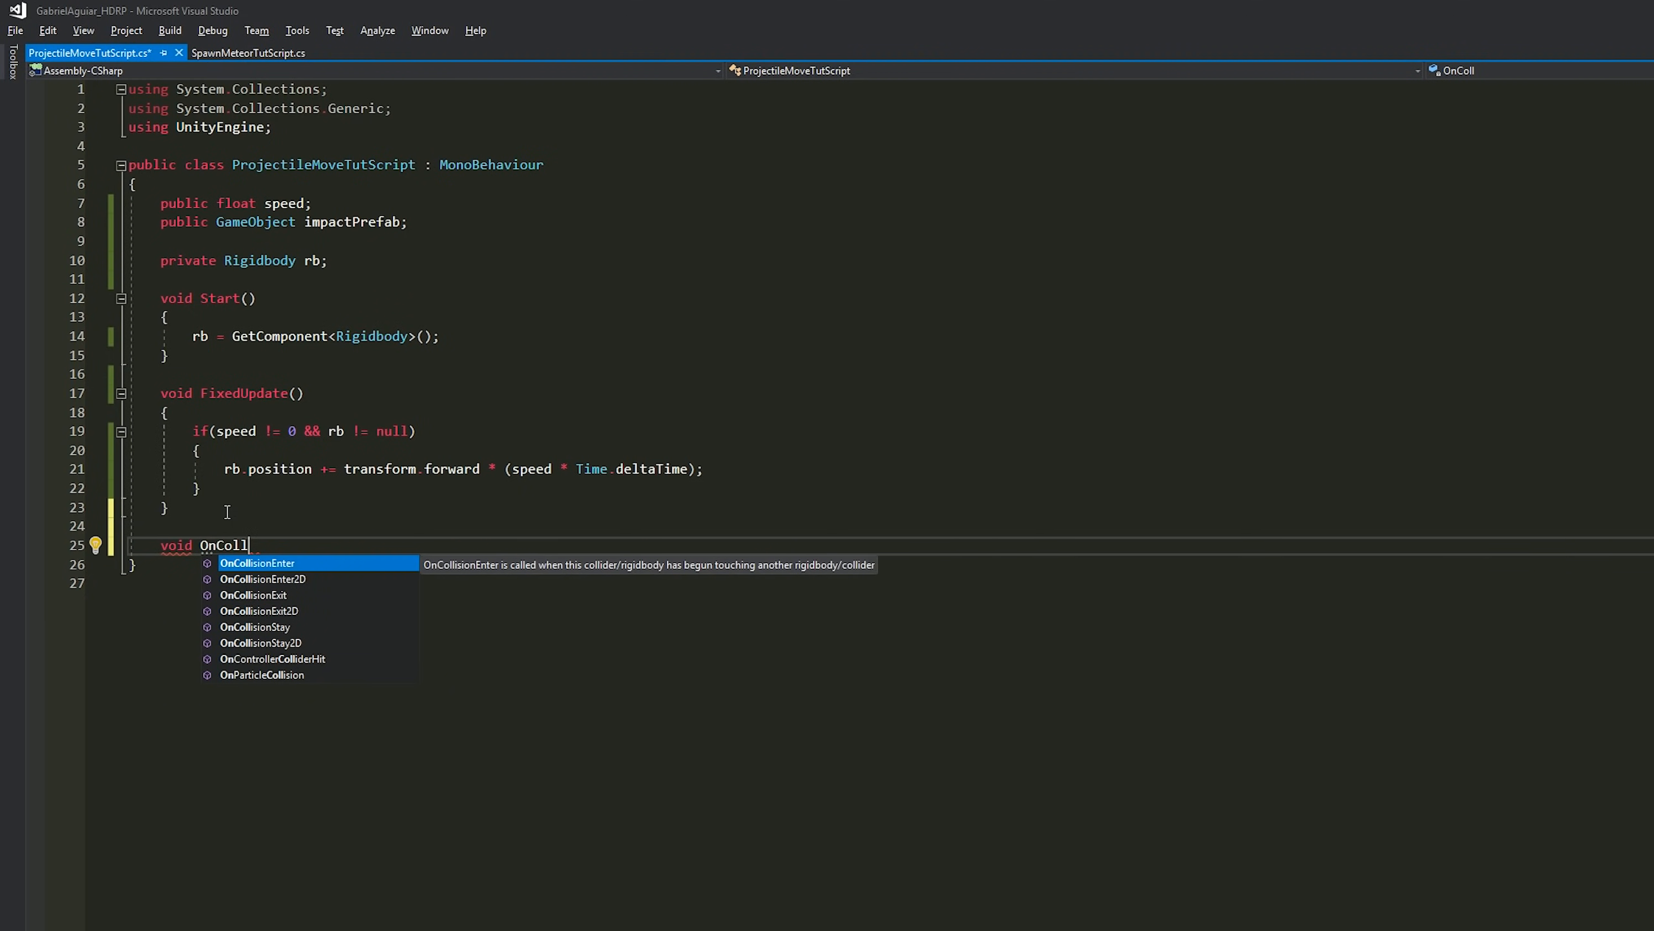
{"action": "key", "text": "Tab"}
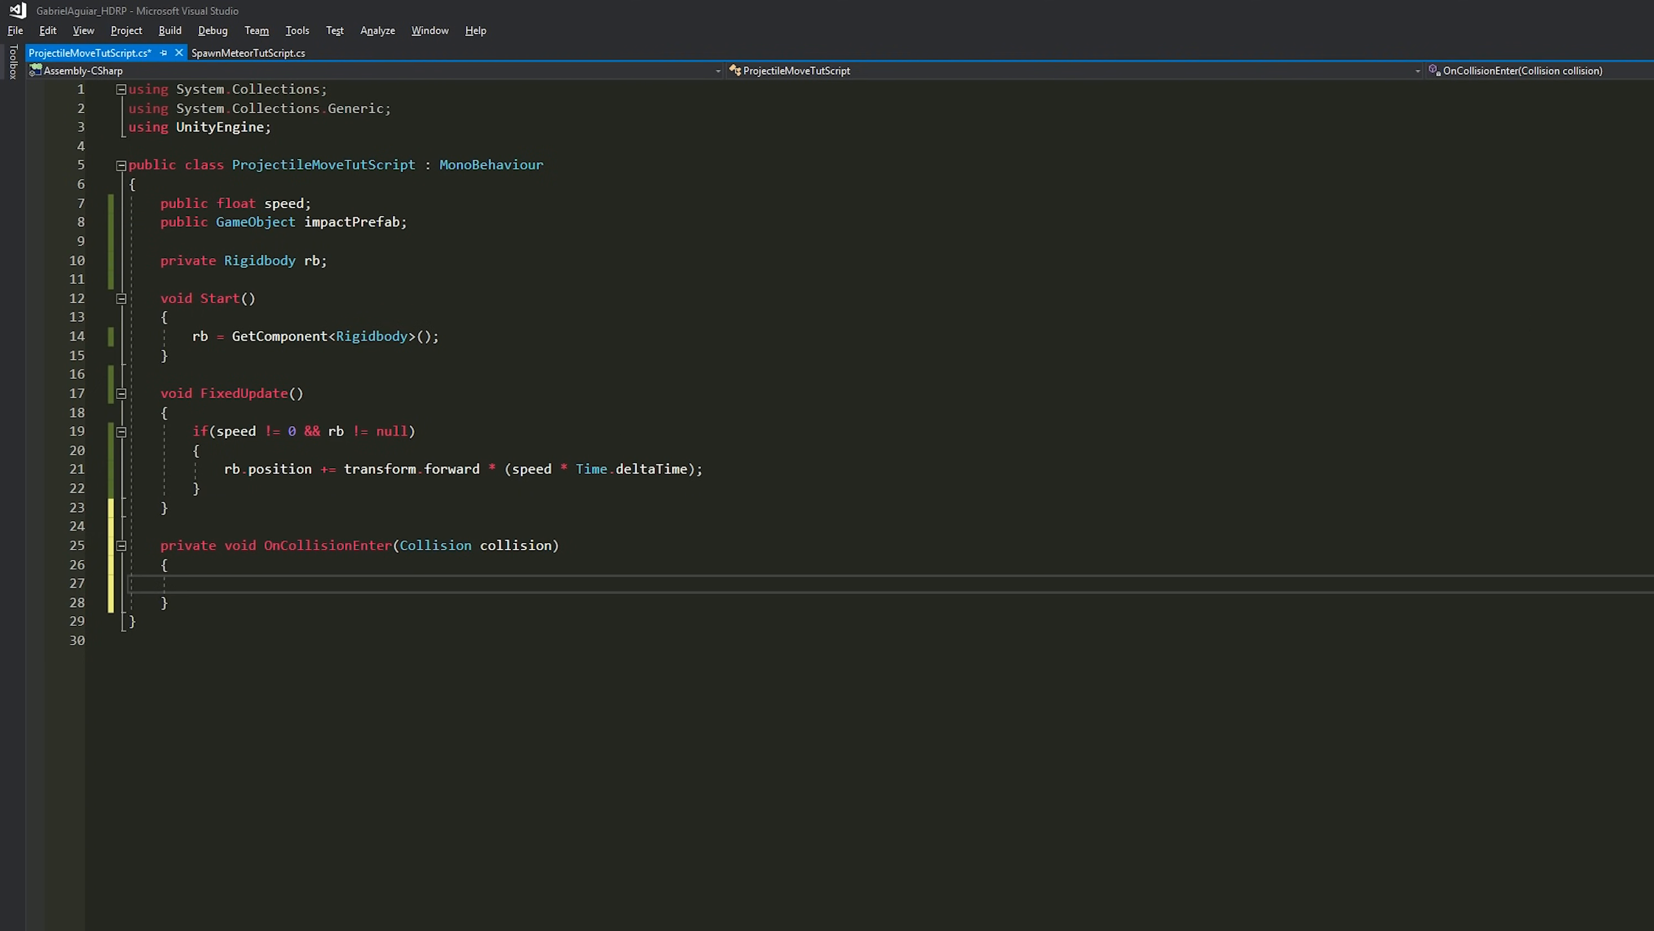
- In OnCollisionEnter, write speed = 0; followed by a blank line and Destroy(gameObject);
{"action": "type", "text": "speed"}
{"action": "key", "text": "Escape"}
{"action": "key", "text": "Return"}
{"action": "key", "text": "Return"}
{"action": "type", "text": "Destroy"}
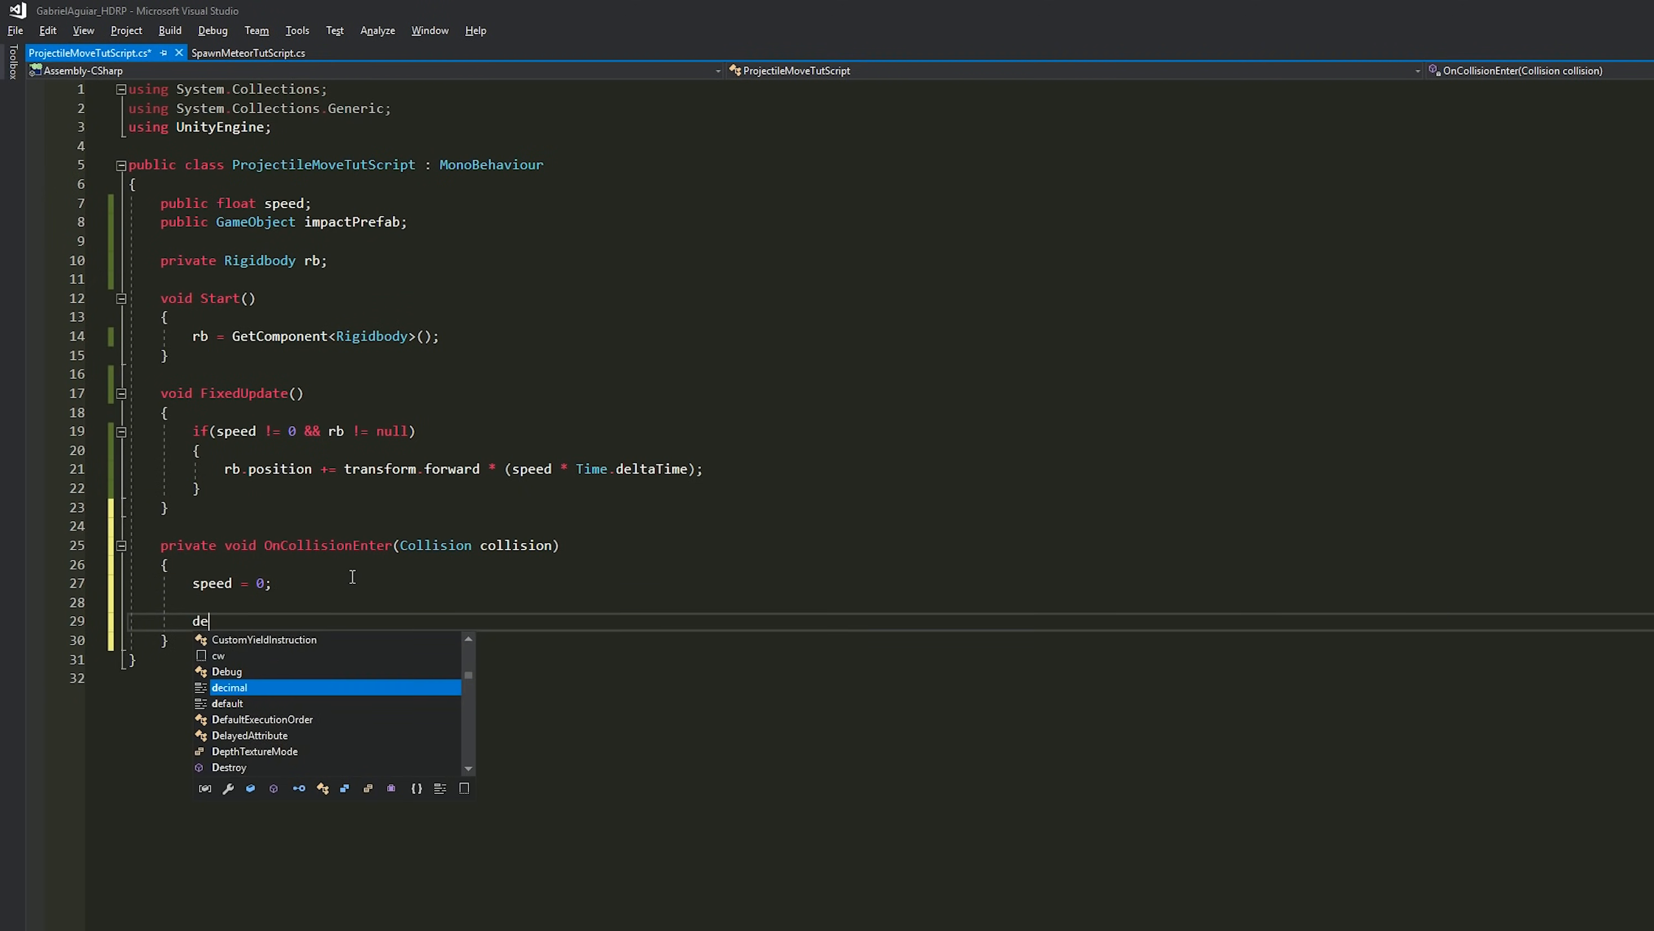
{"action": "key", "text": "Escape"}
{"action": "type", "text": "(gameObject"}
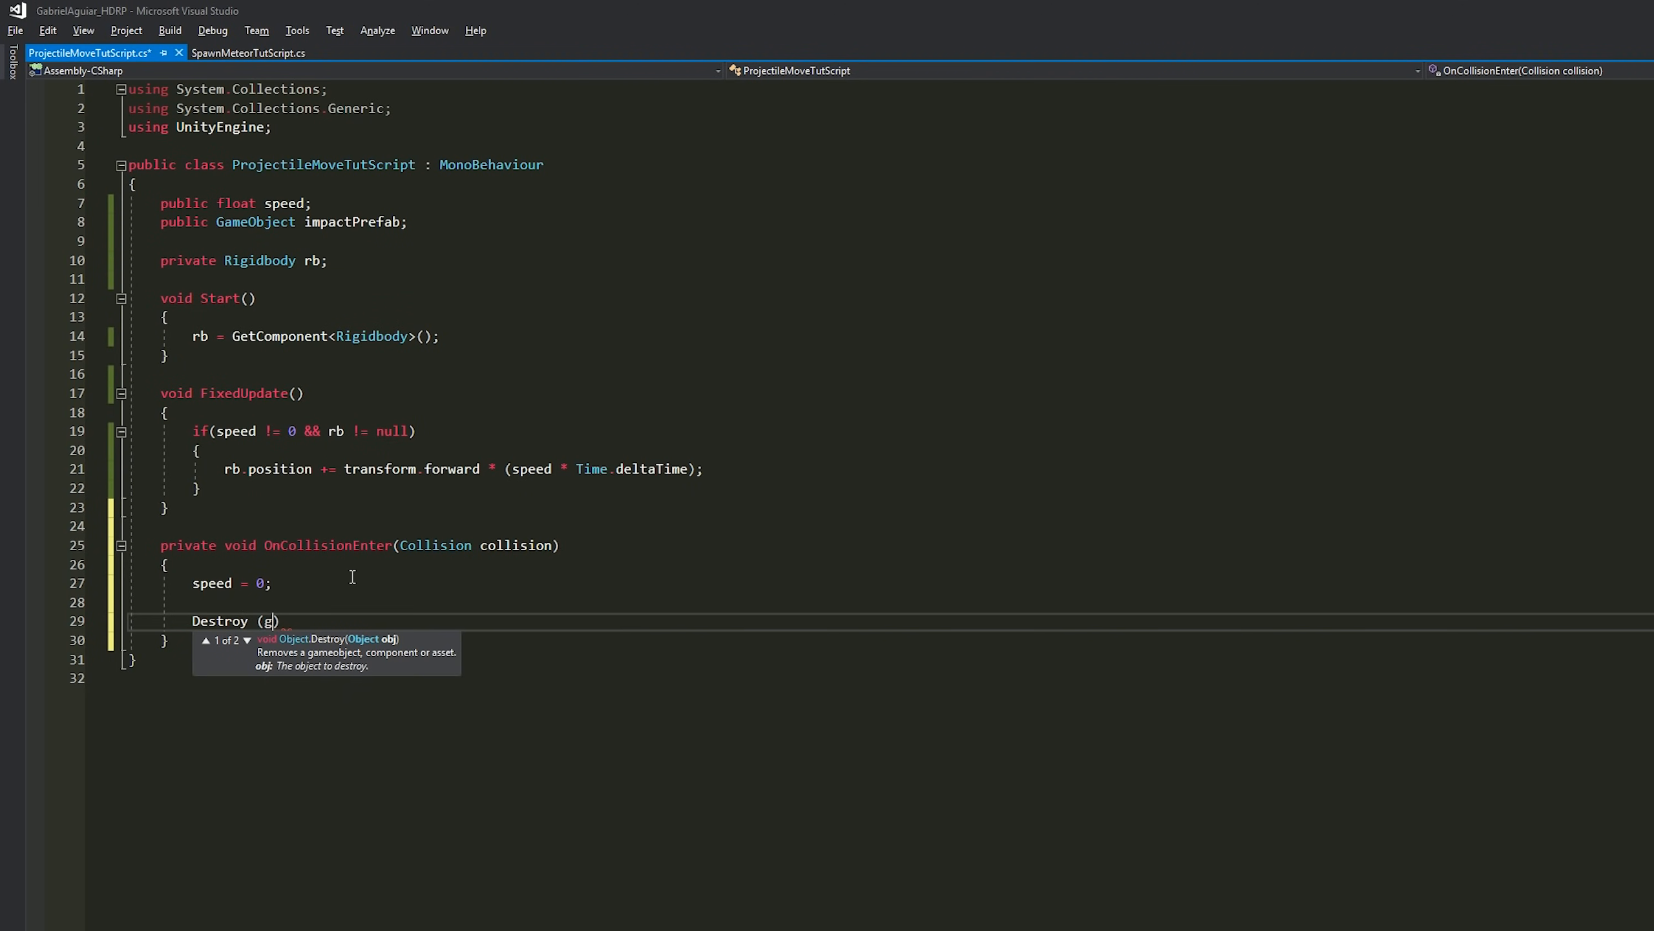
{"action": "type", "text": ");"}
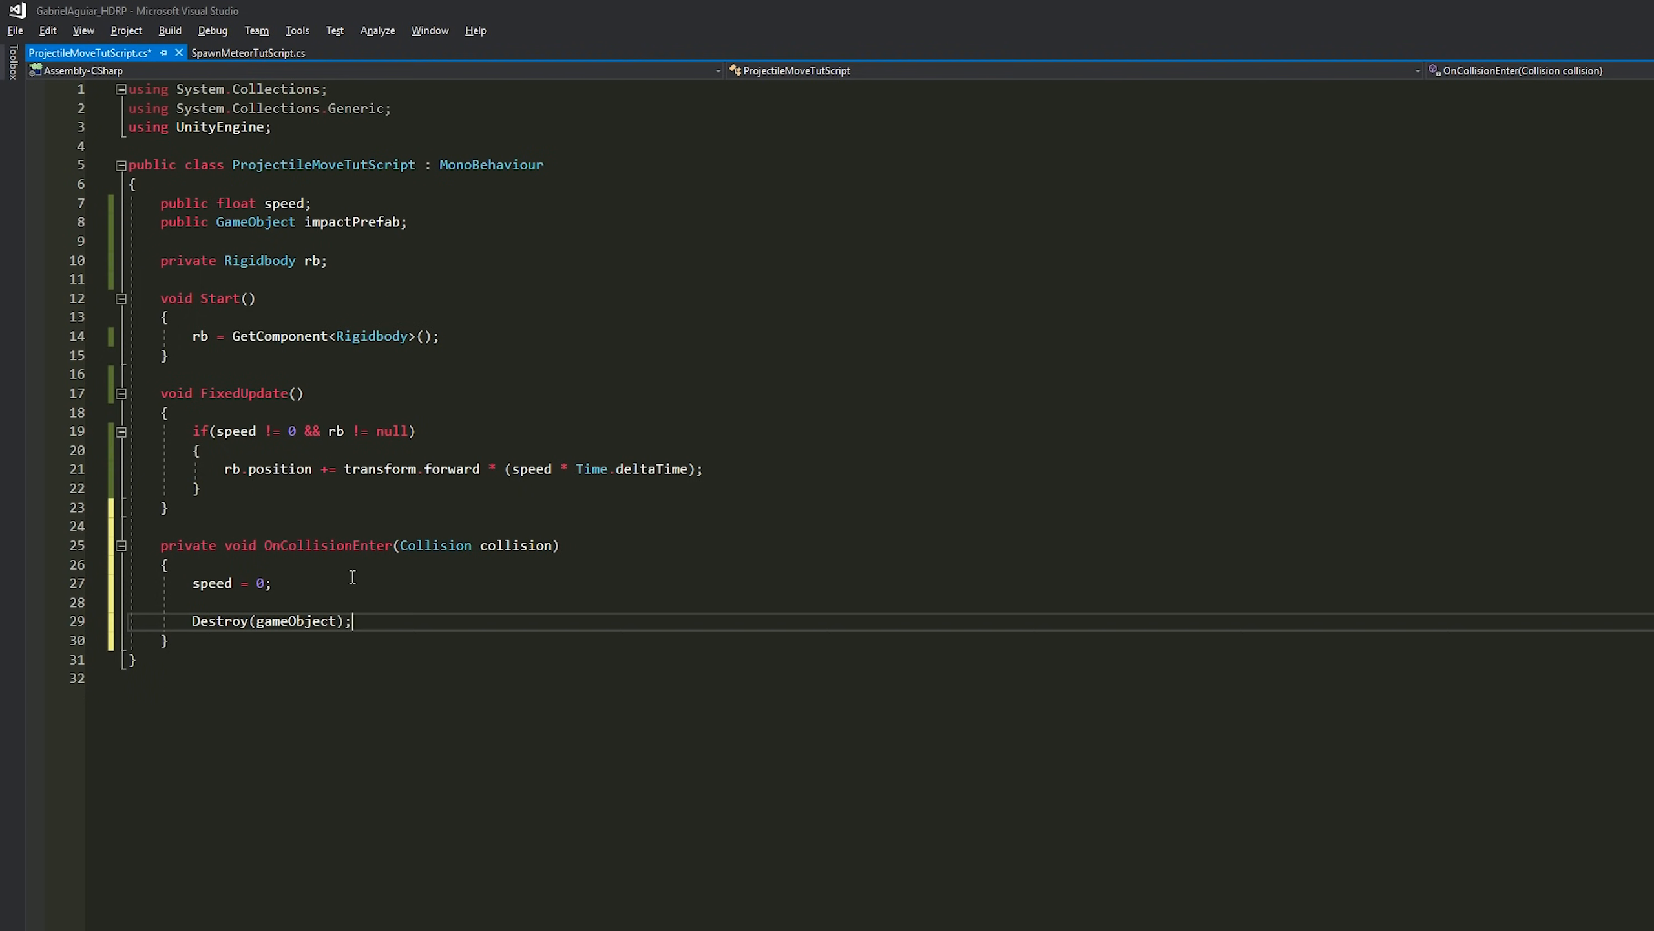
- Insert an if(impactPrefab != null) block between the speed = 0; and Destroy lines in OnCollisionEnter
{"action": "left_click", "coordinate": [250, 619]}
{"action": "left_click", "coordinate": [308, 580]}
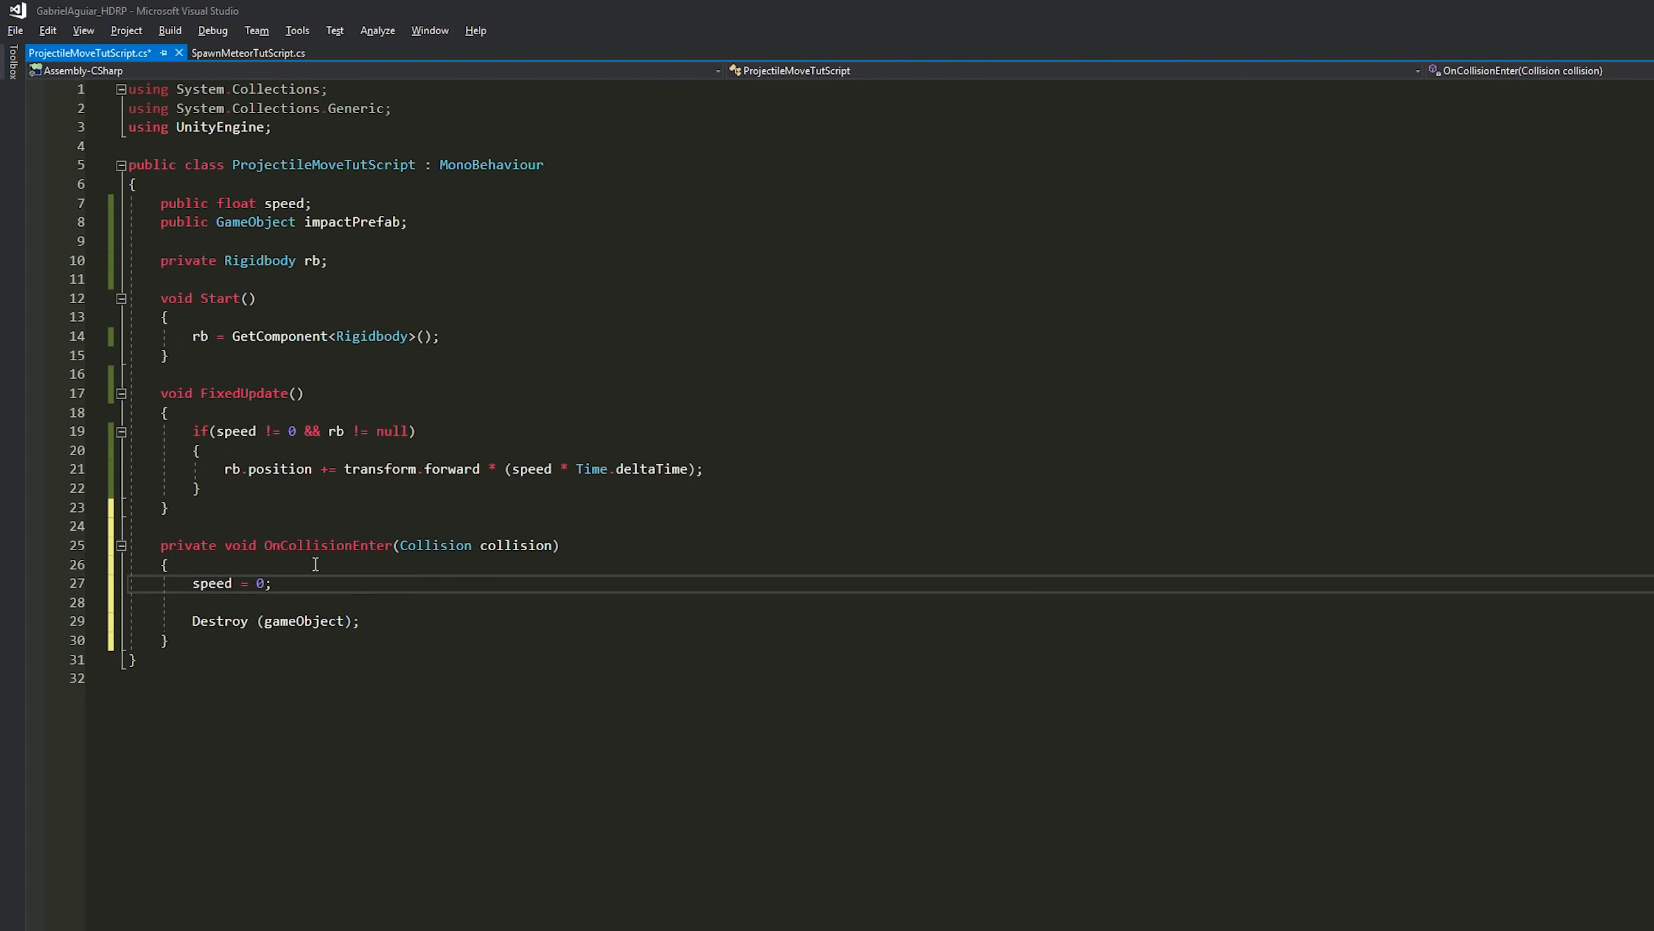
{"action": "key", "text": "Return"}
{"action": "key", "text": "Return"}
{"action": "type", "text": "if(imp"}
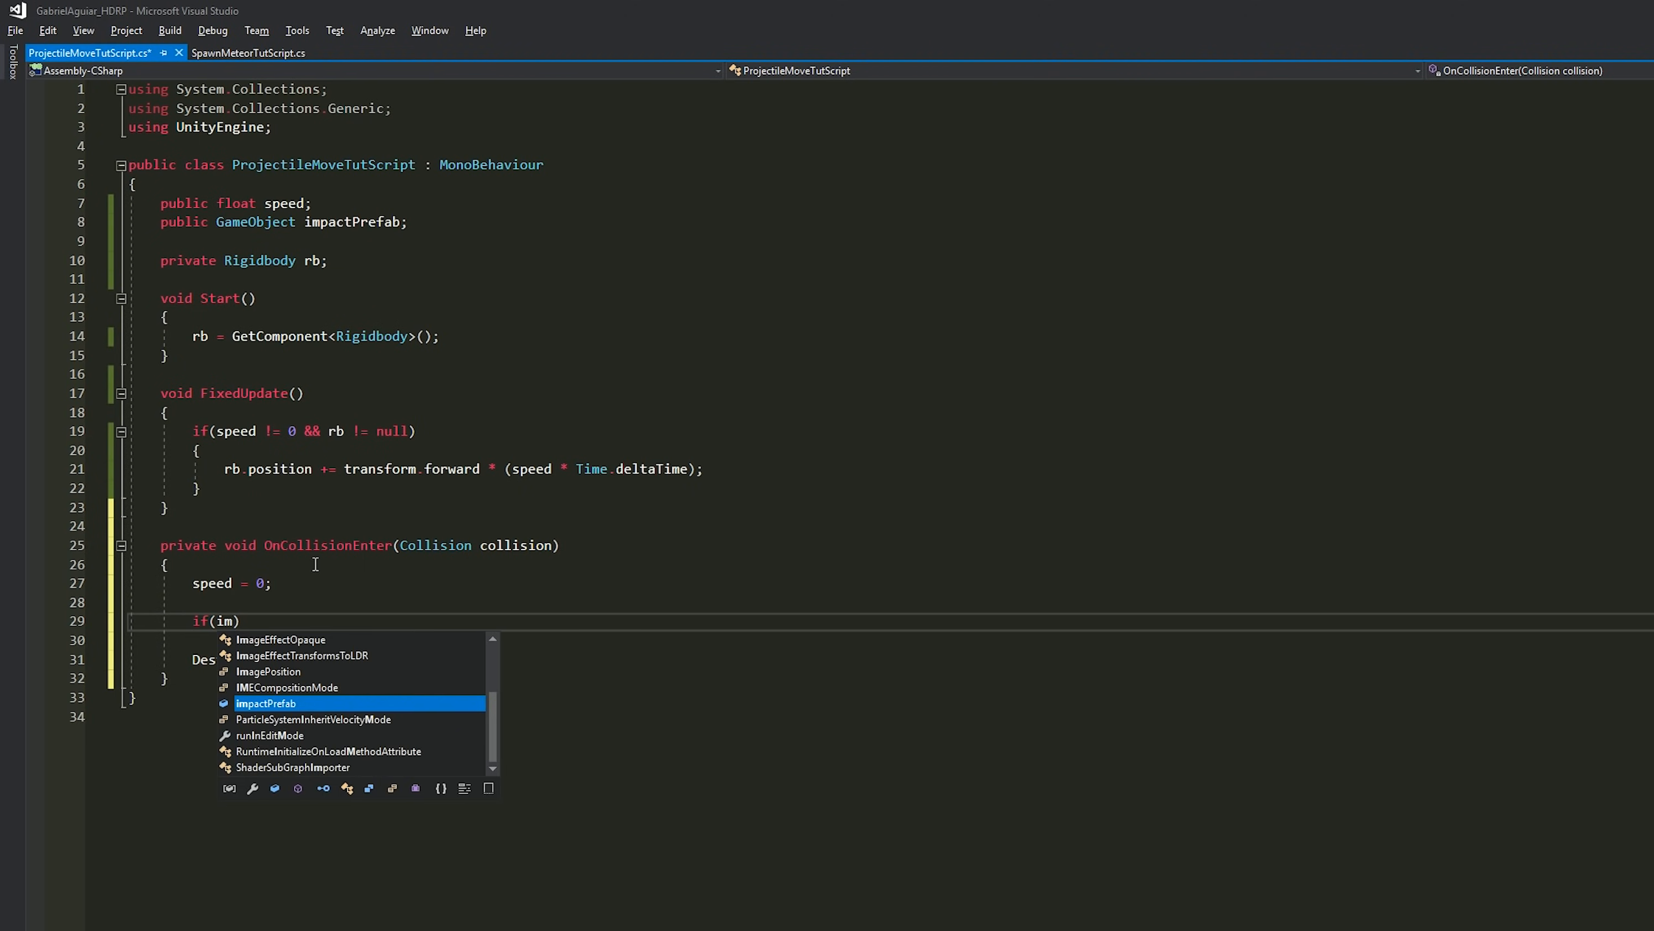
{"action": "type", "text": "actPrefab !="}
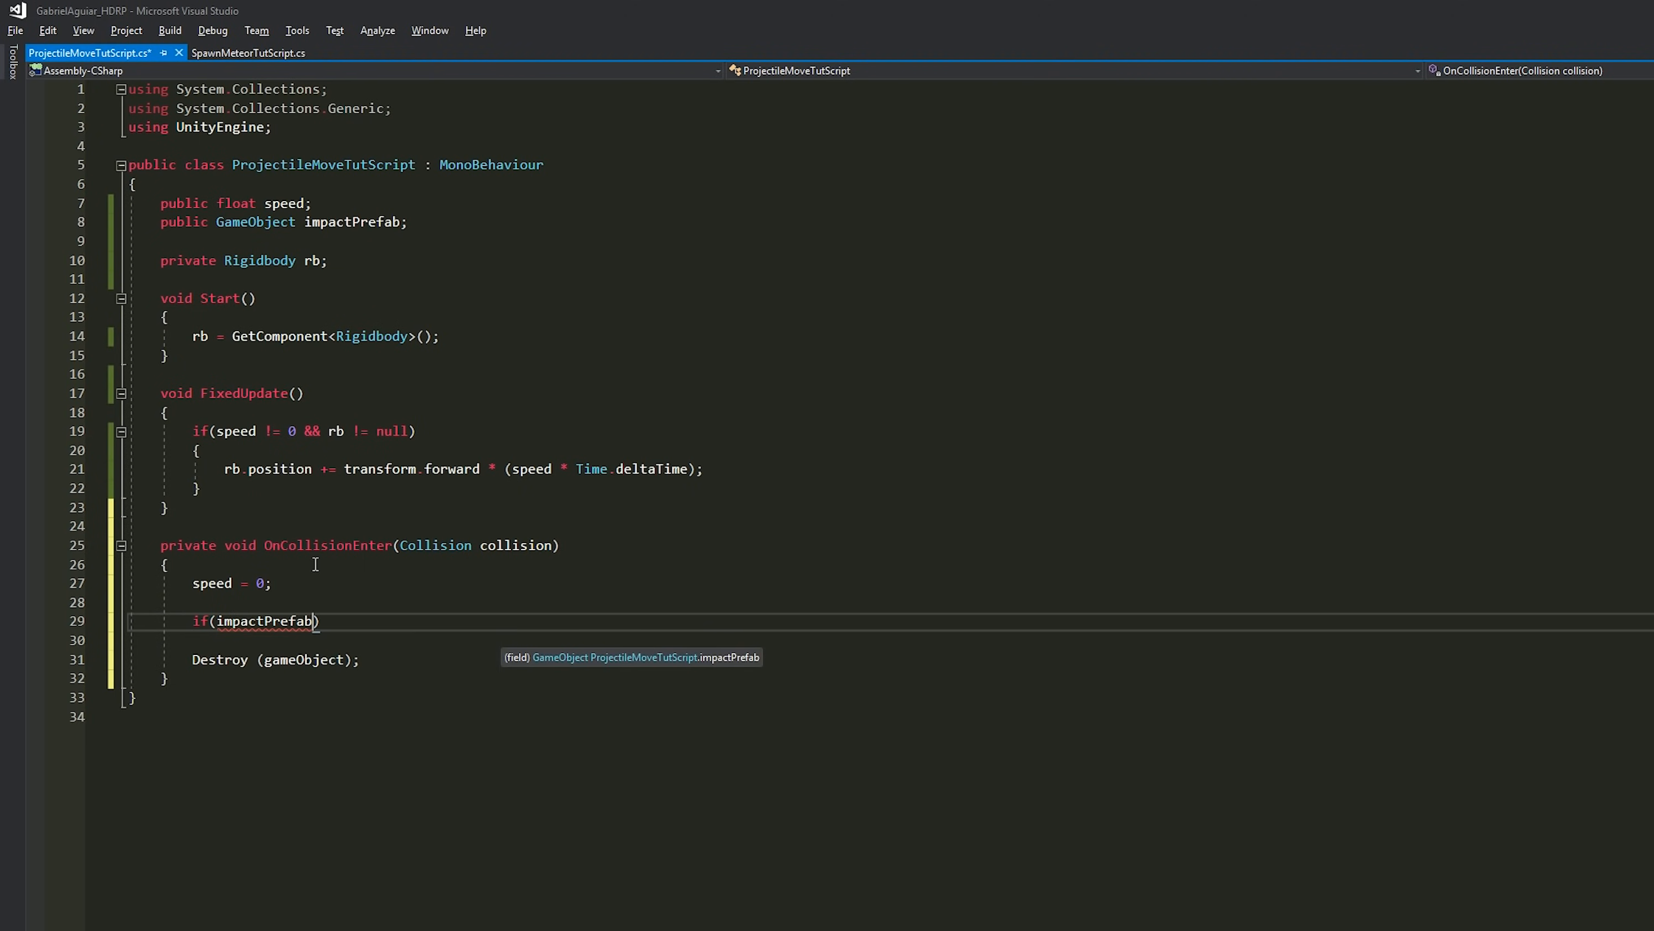
{"action": "type", "text": " null"}
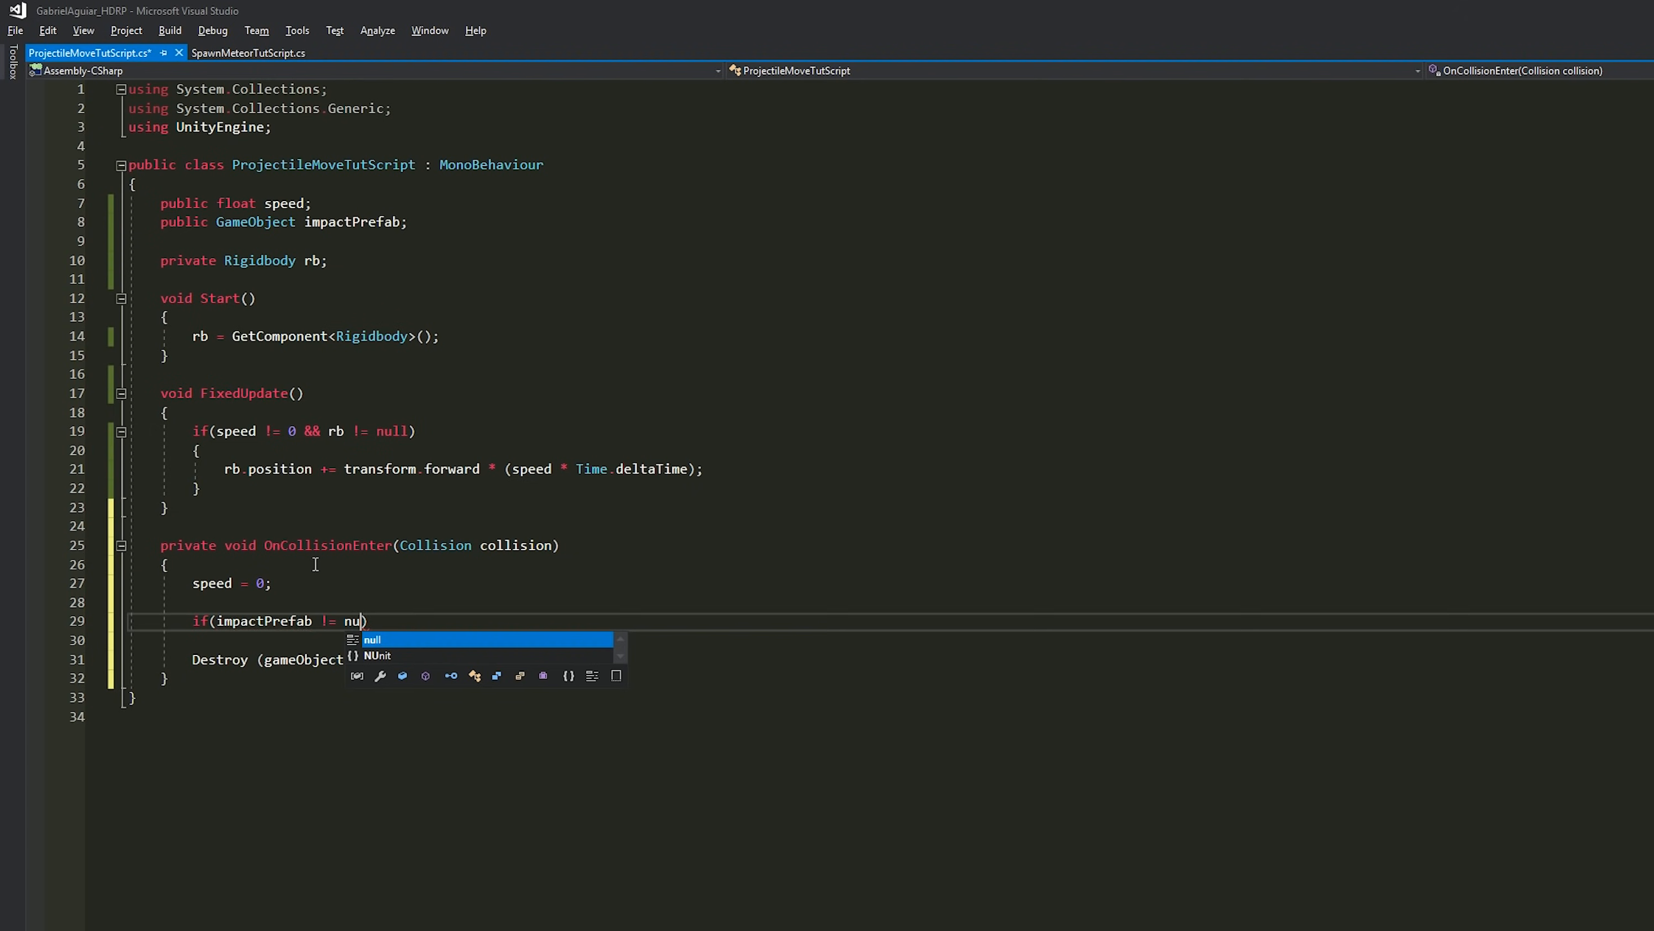
{"action": "type", "text": "{"}
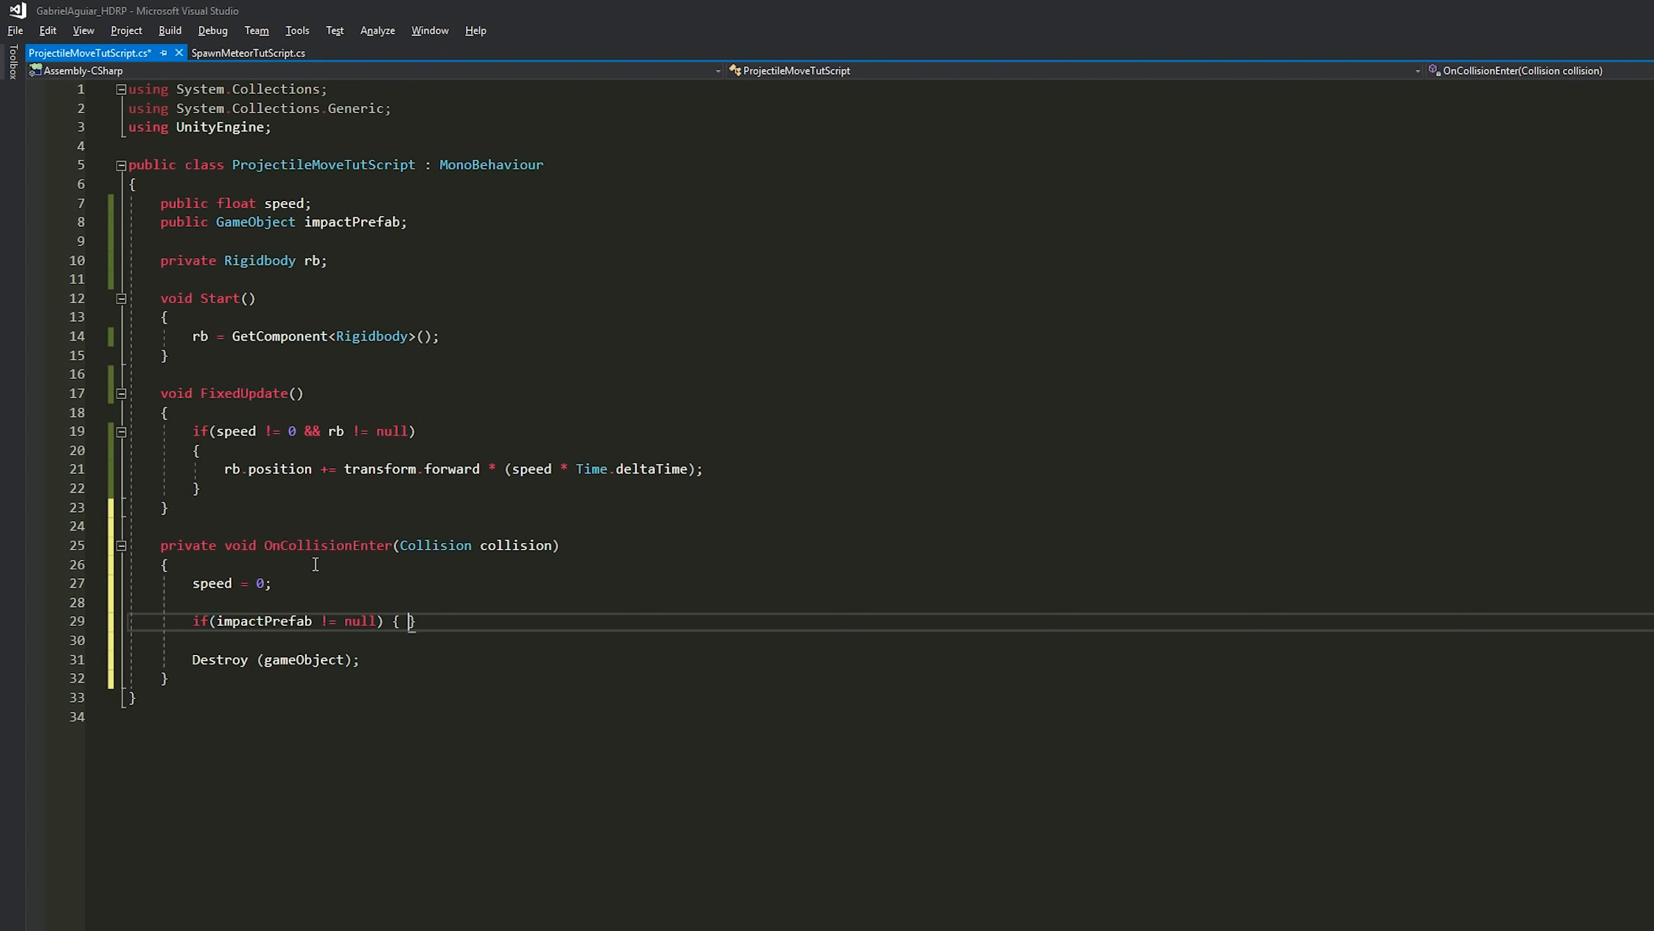
{"action": "key", "text": "Return"}
- Inside the if block, write var impactVFX = Instantiate(impactPrefab, pos, rot) as GameObject;
{"action": "type", "text": "var impact"}
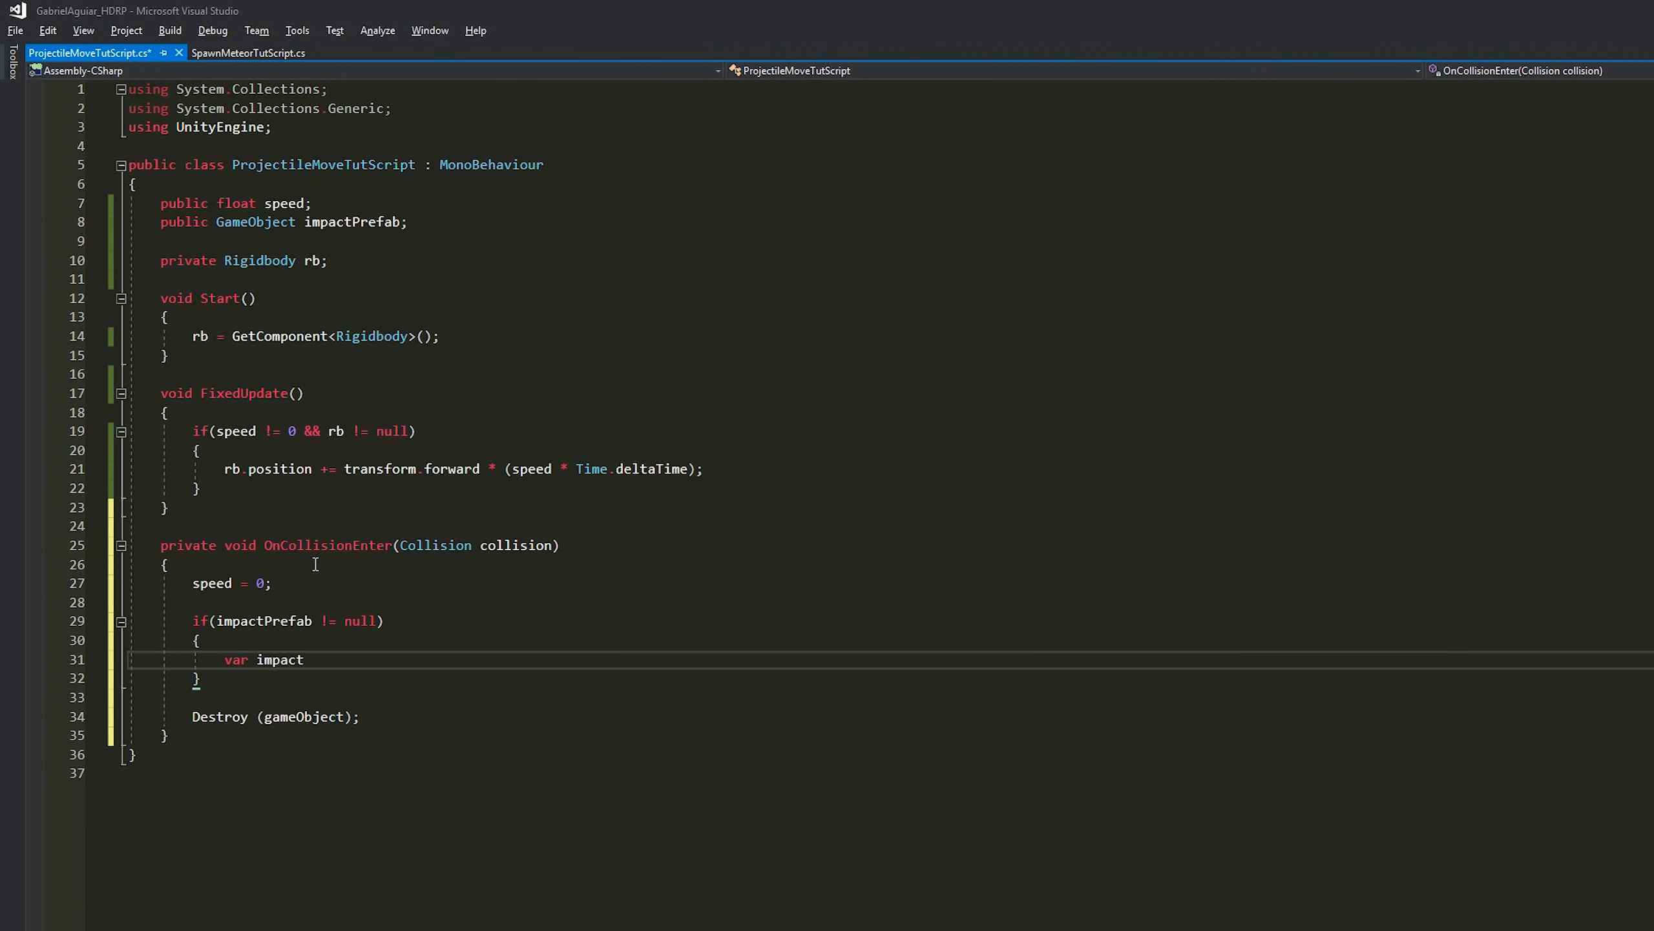
{"action": "type", "text": "VFX = Instantiate("}
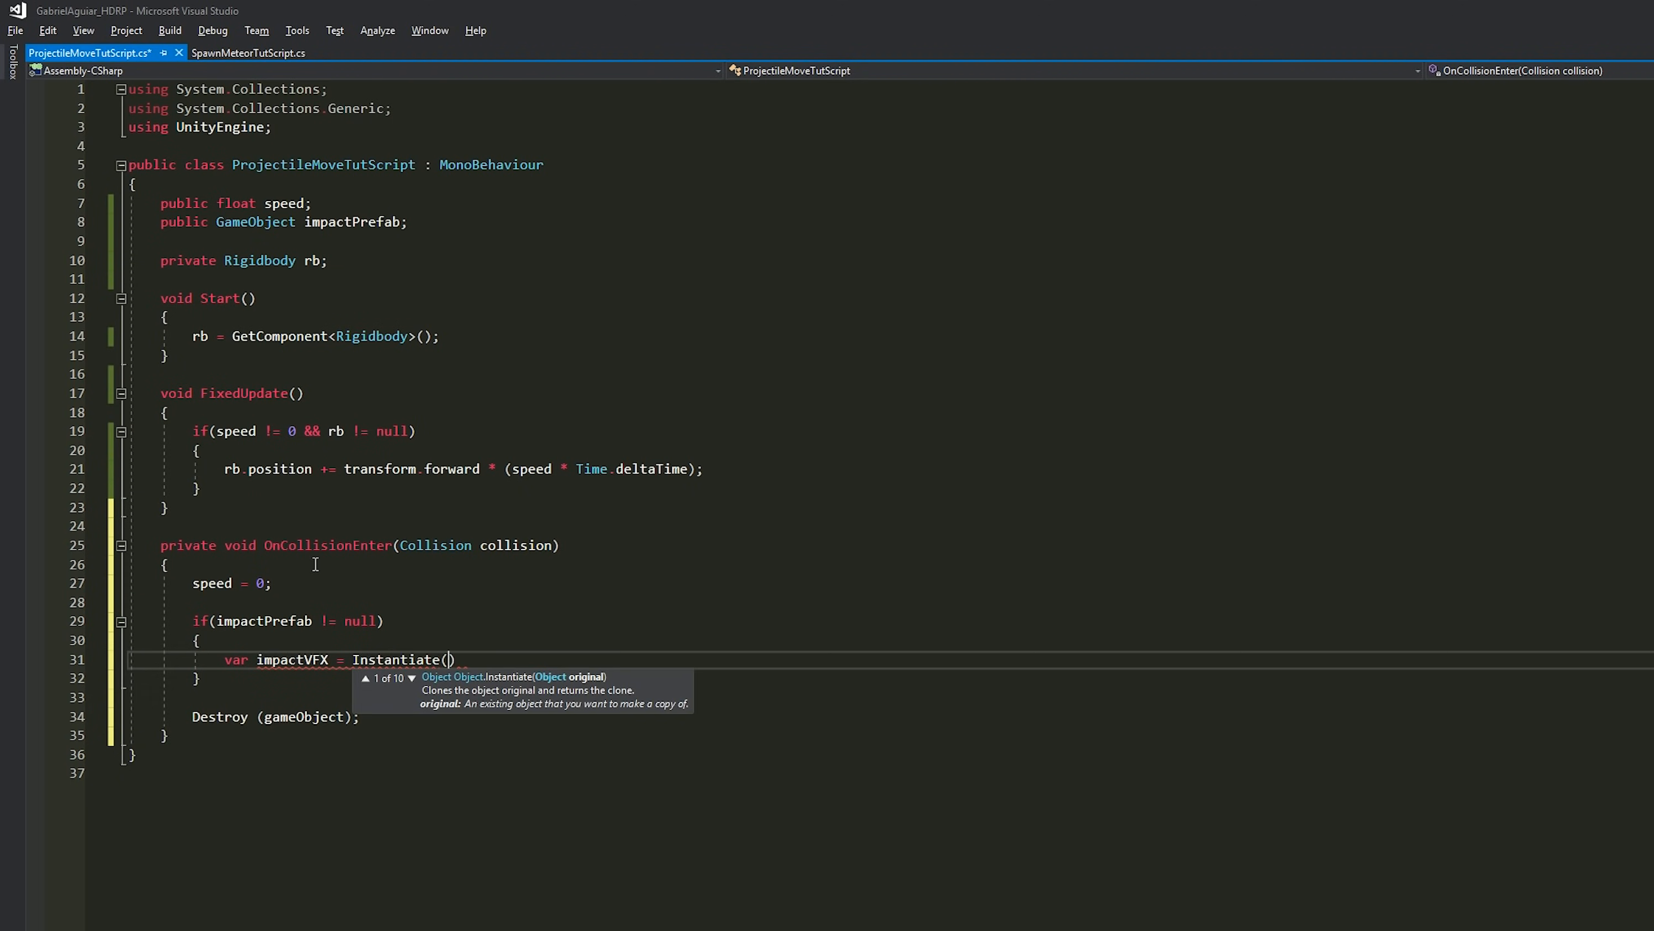
{"action": "type", "text": "impactPrefab,"}
{"action": "type", "text": " pos, rot"}
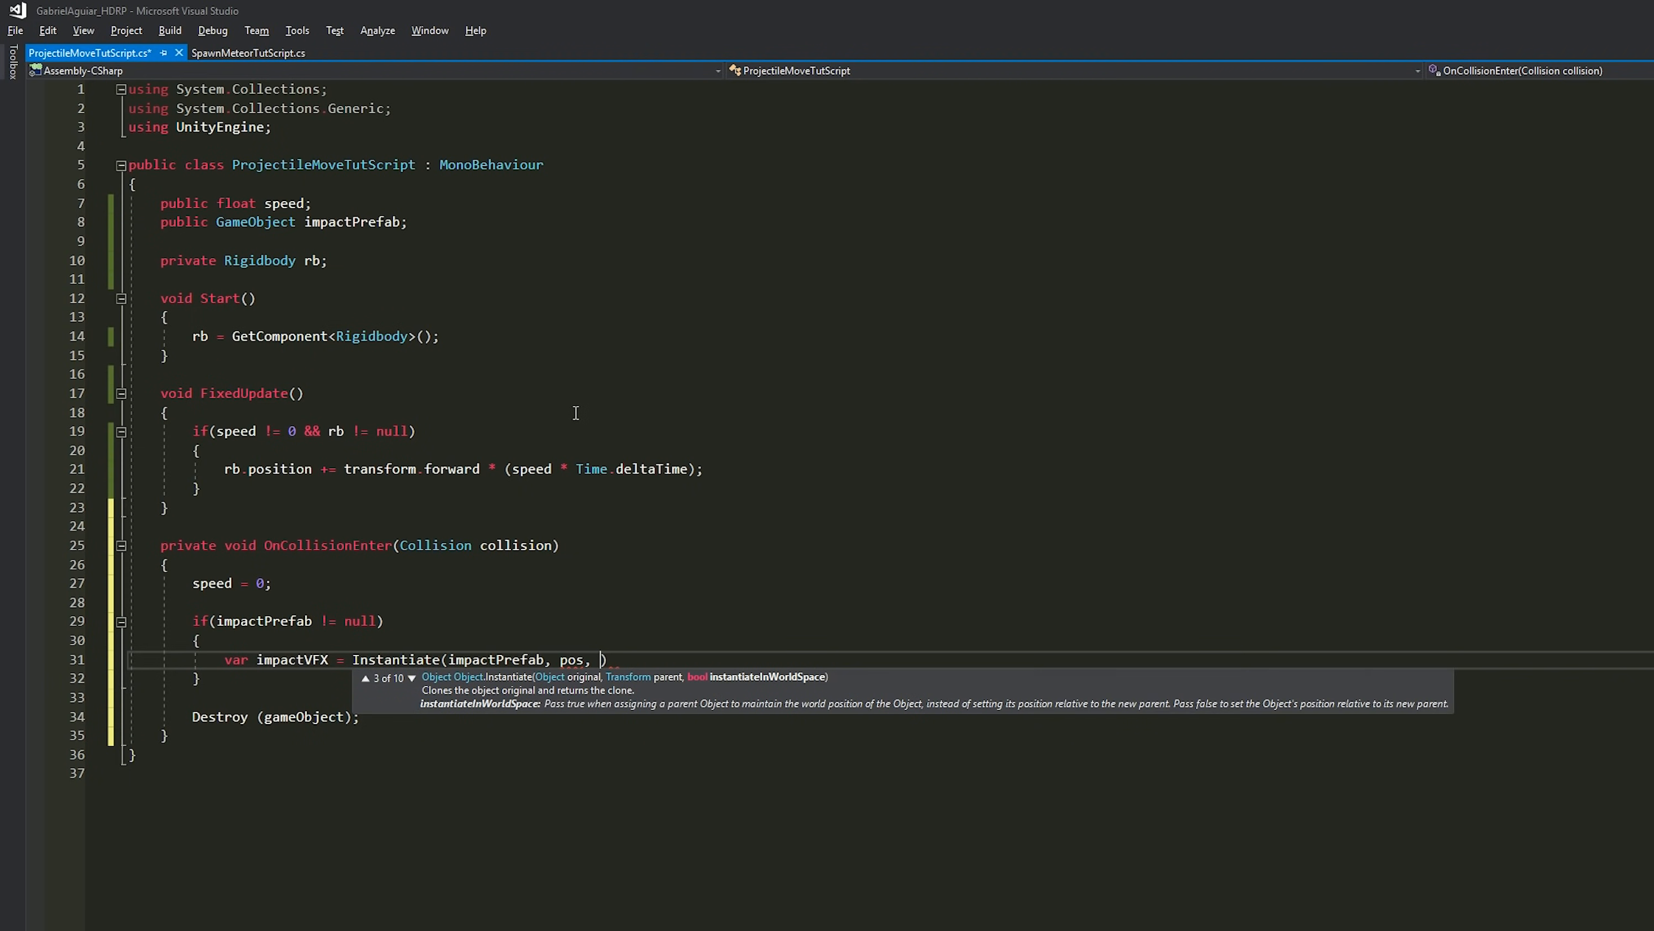
{"action": "key", "text": "Escape"}
{"action": "type", "text": ") as Game"}
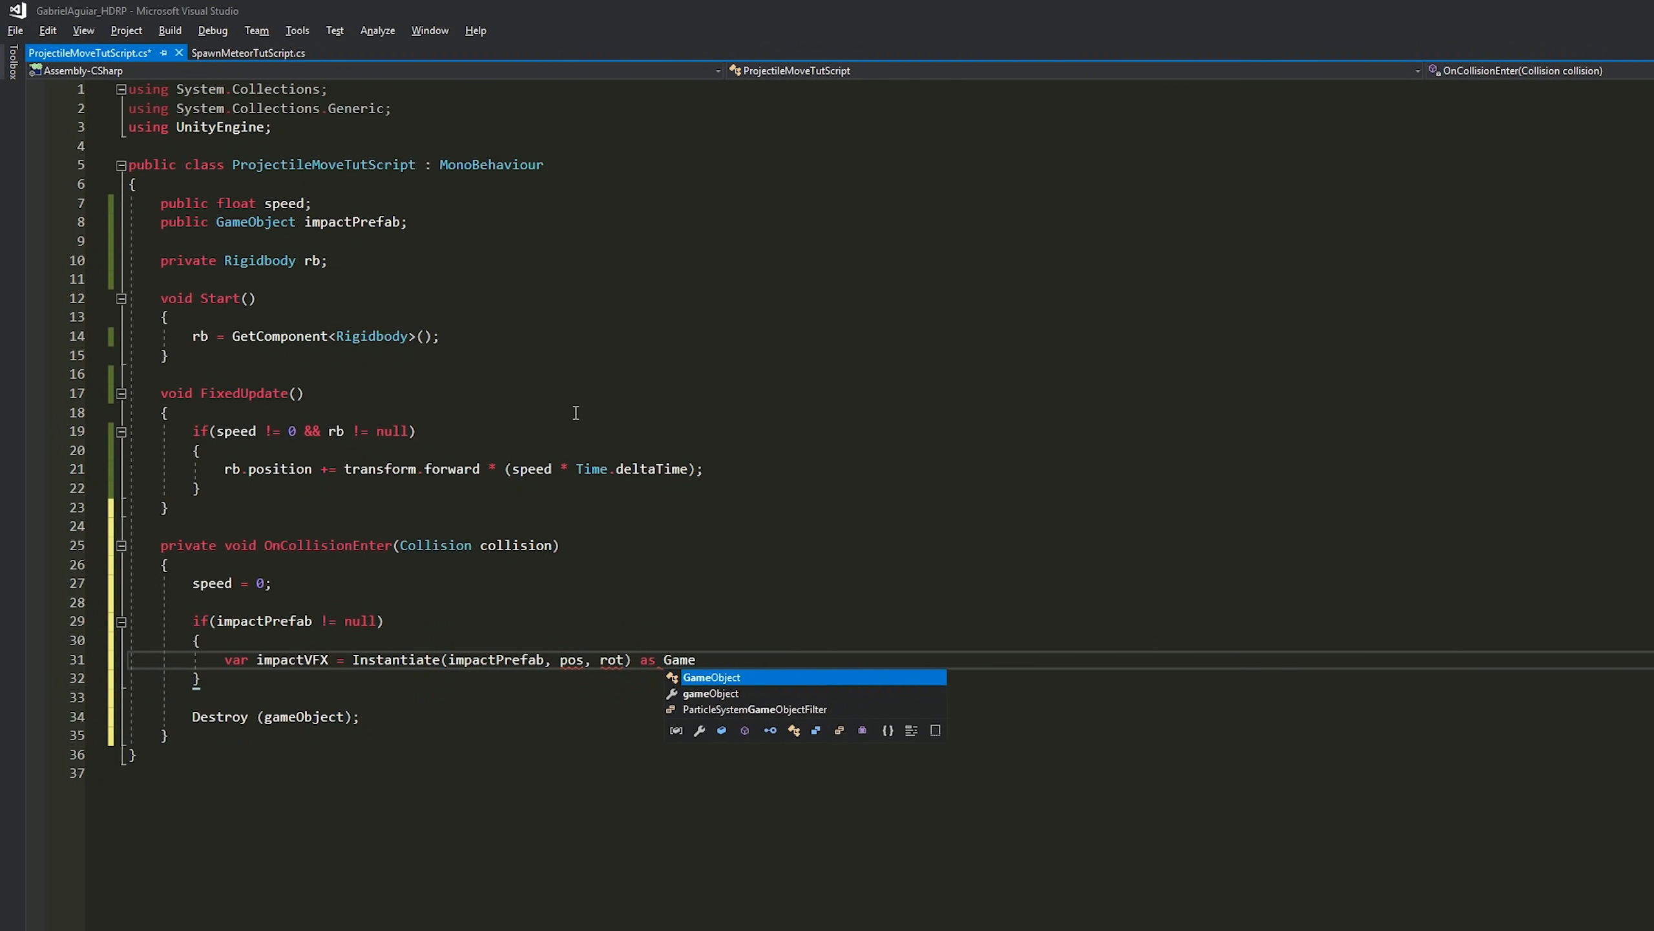
{"action": "key", "text": "Tab"}
{"action": "type", "text": ";"}
- Below the Instantiate line, add Destroy(impactVFX, 5); to remove the impact effect after five seconds
{"action": "key", "text": "Return"}
{"action": "type", "text": "Destroy"}
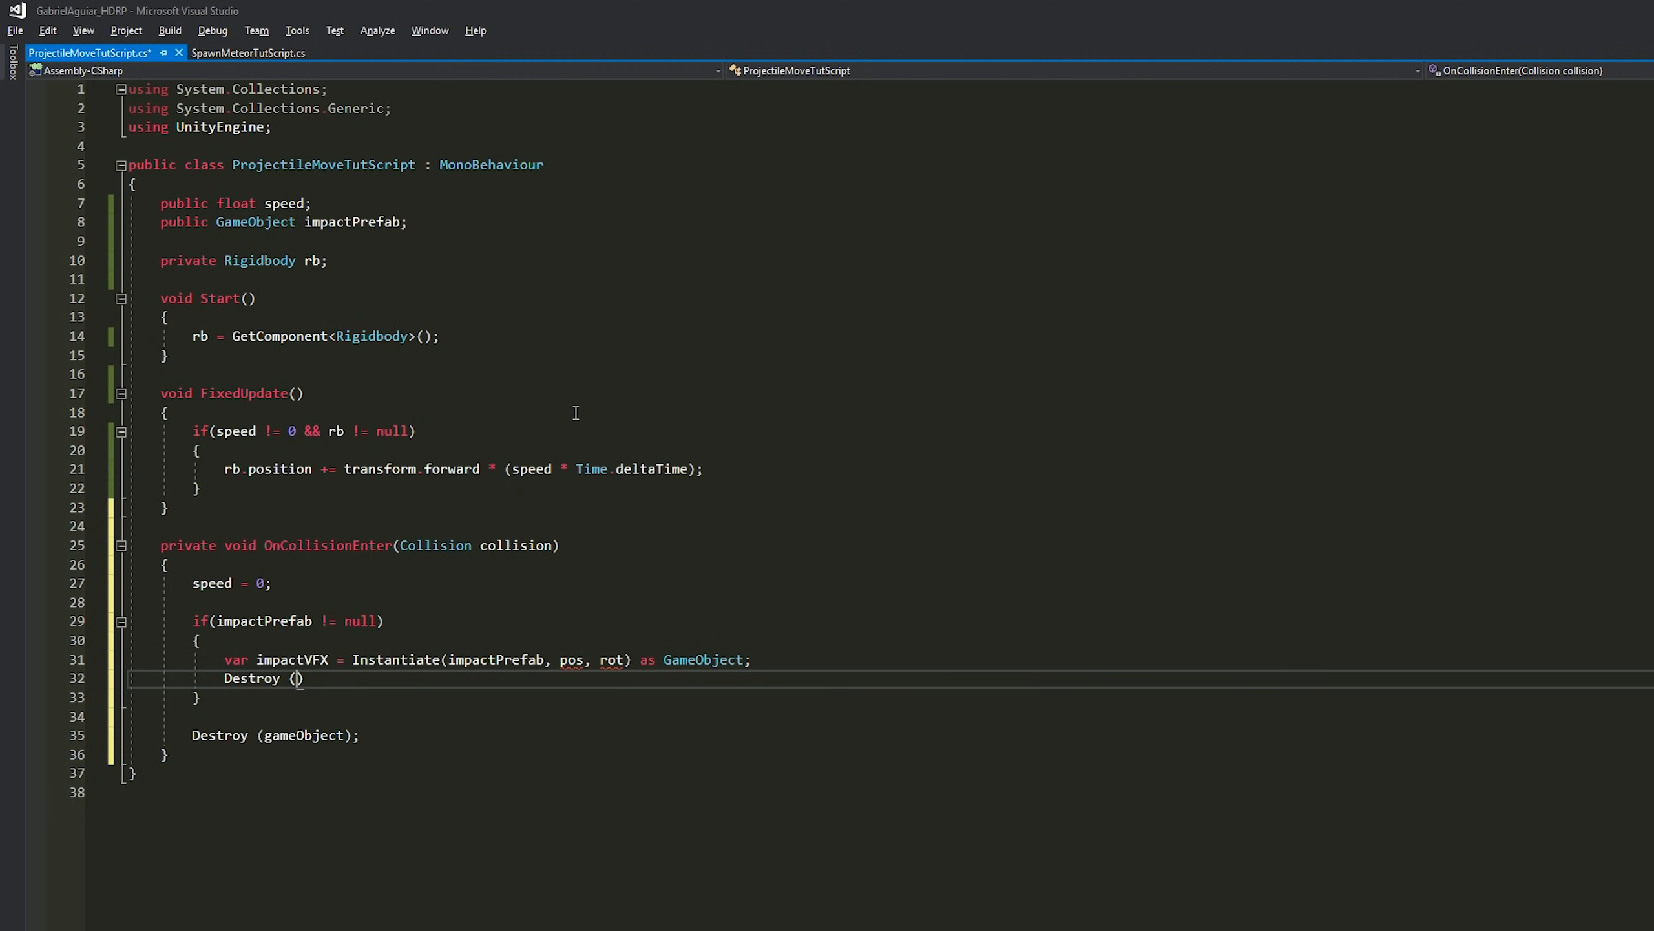
{"action": "type", "text": " (impactVFX,"}
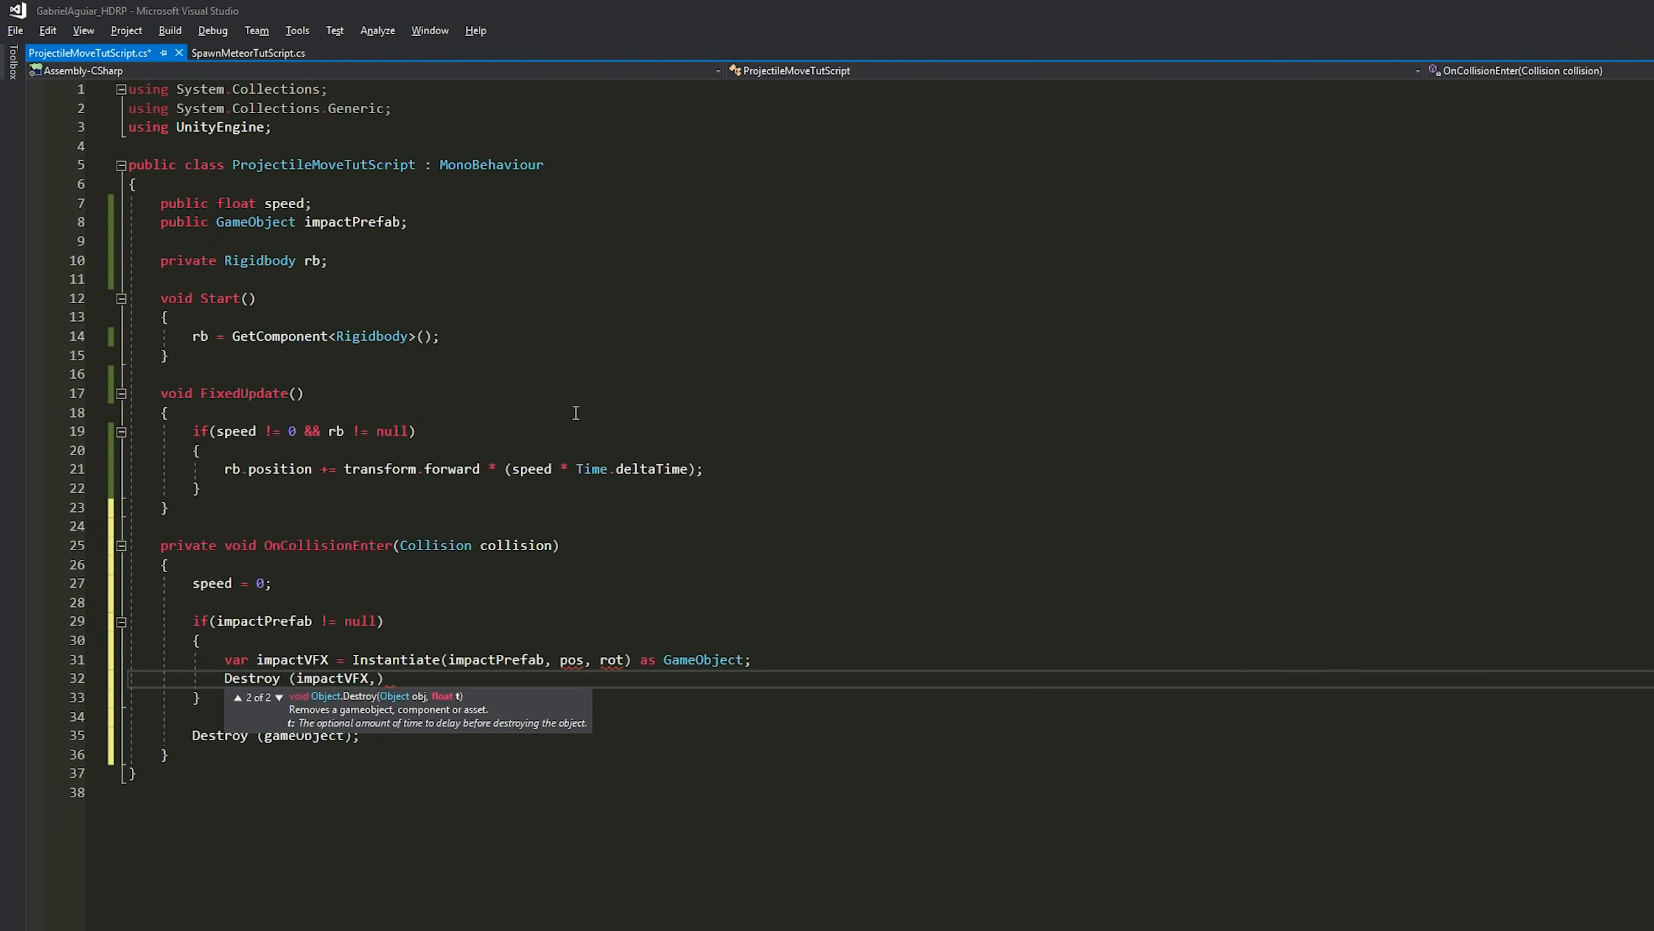
- Above the if block, add the line ContactPoint contact = collision.contacts[0];
{"action": "key", "text": "Up"}
{"action": "key", "text": "Up"}
{"action": "key", "text": "Up"}
{"action": "key", "text": "Up"}
{"action": "key", "text": "Return"}
{"action": "key", "text": "Return"}
{"action": "key", "text": "Up"}
{"action": "type", "text": "ContactPoint contact = collision."}
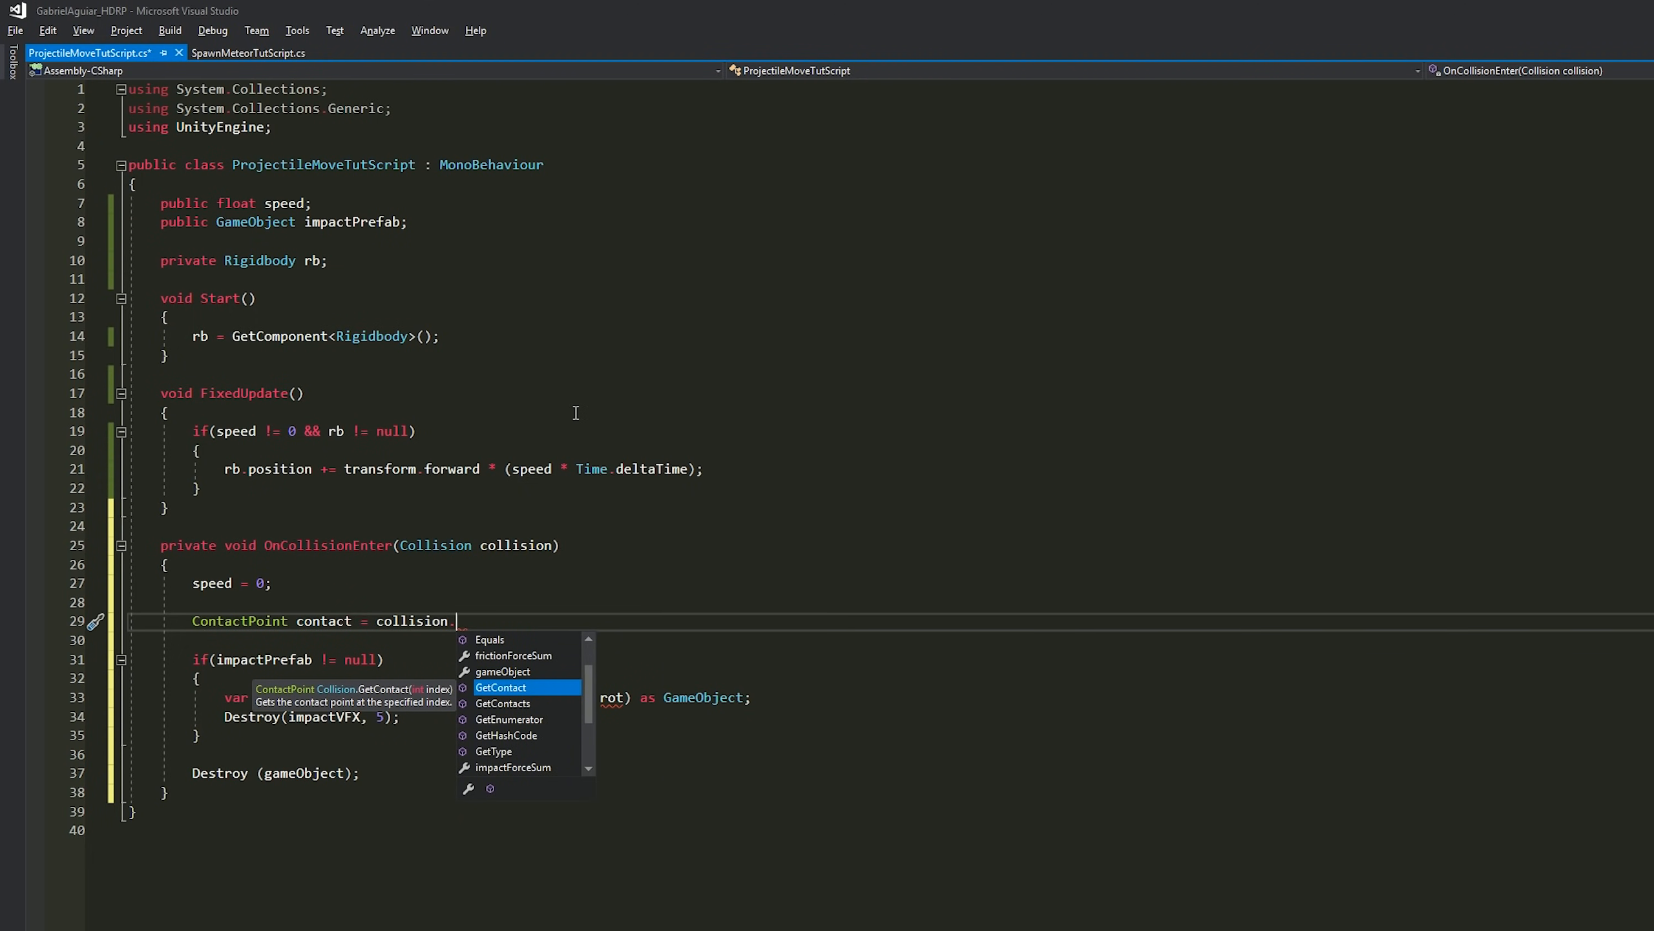
{"action": "type", "text": "contacts[0];"}
{"action": "key", "text": "Return"}
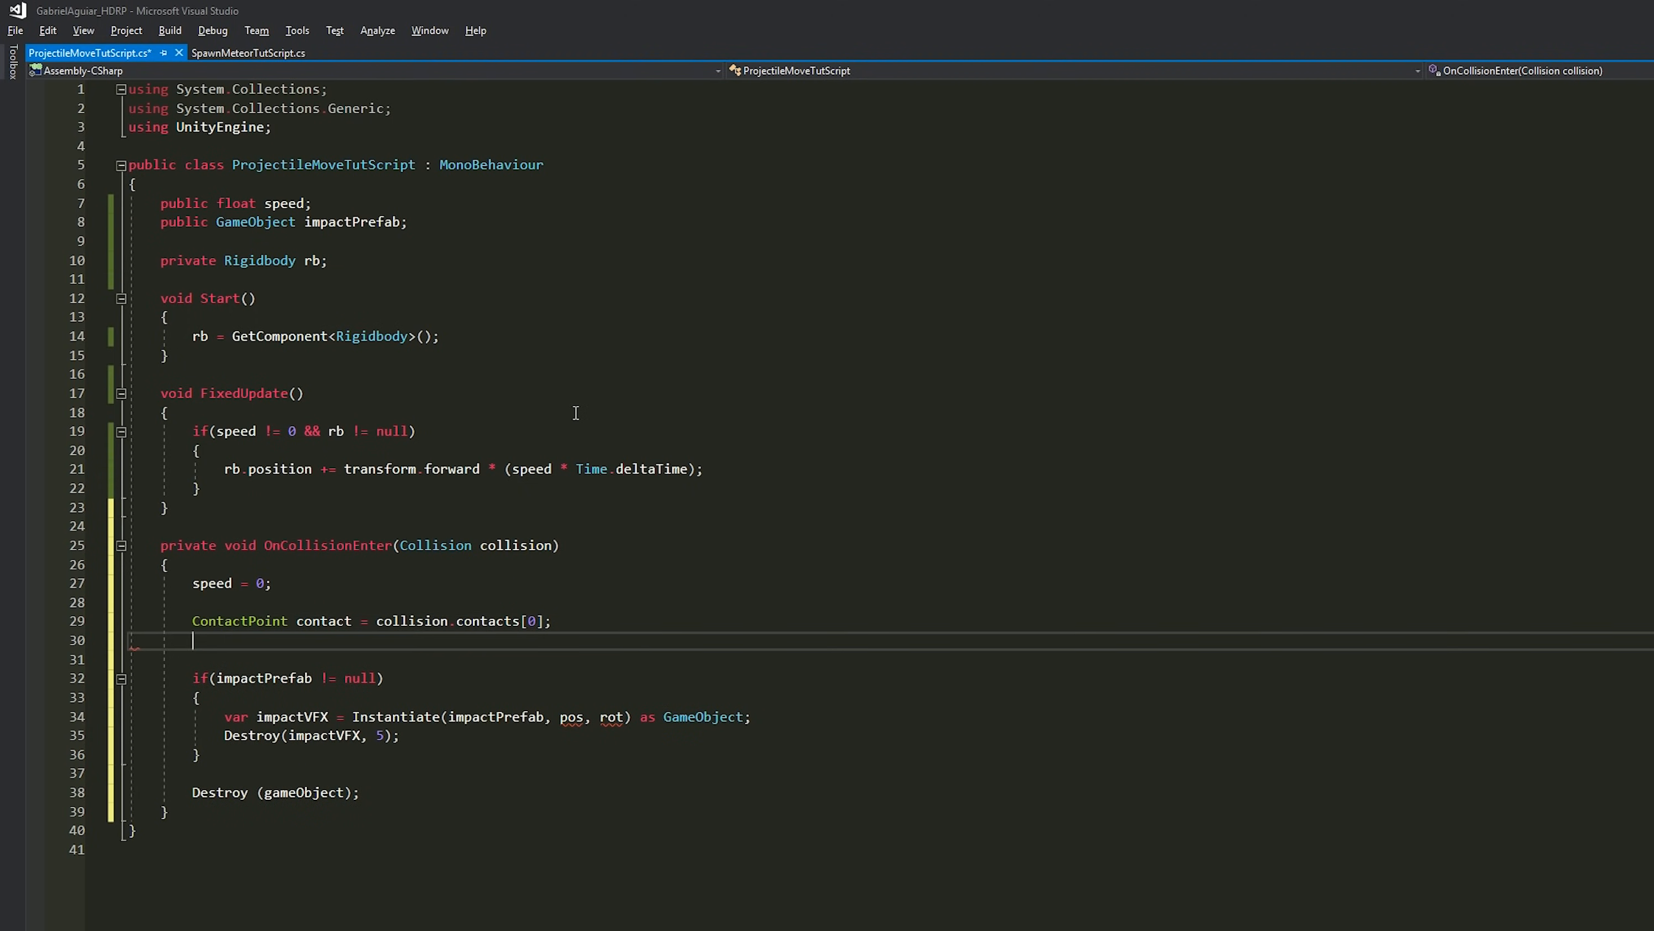
- Below the contact line, write Quaternion rot = Quaternion.FromToRotation(Vector3.up, contact.normal);
{"action": "type", "text": "Quaternion ro"}
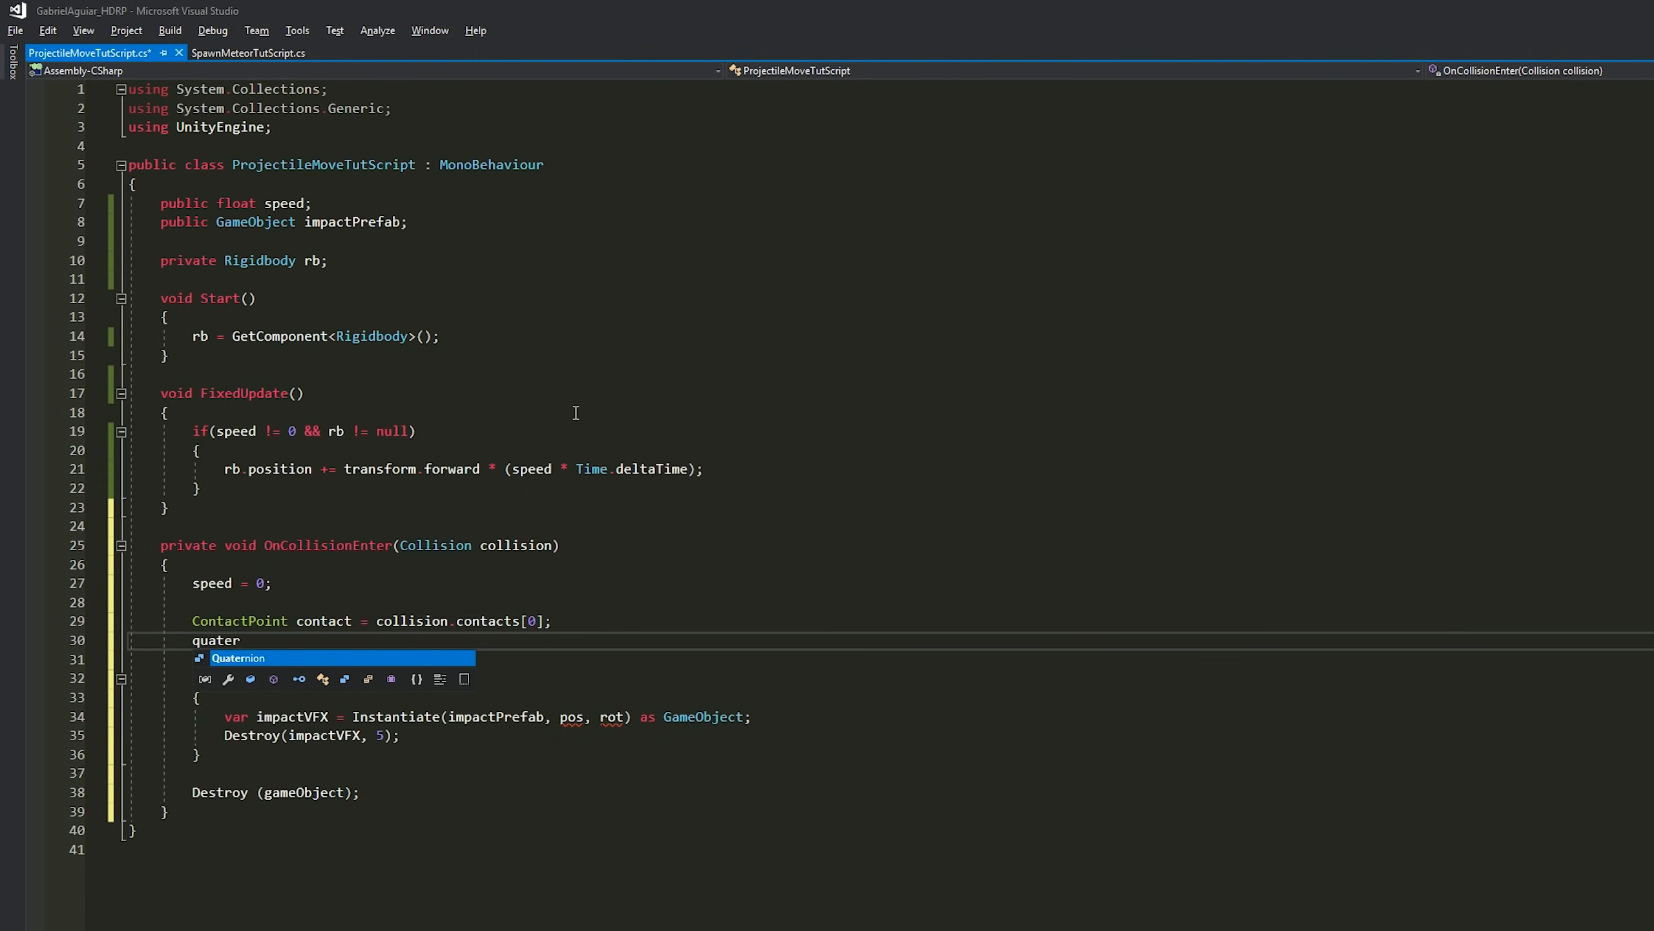
{"action": "type", "text": "t"}
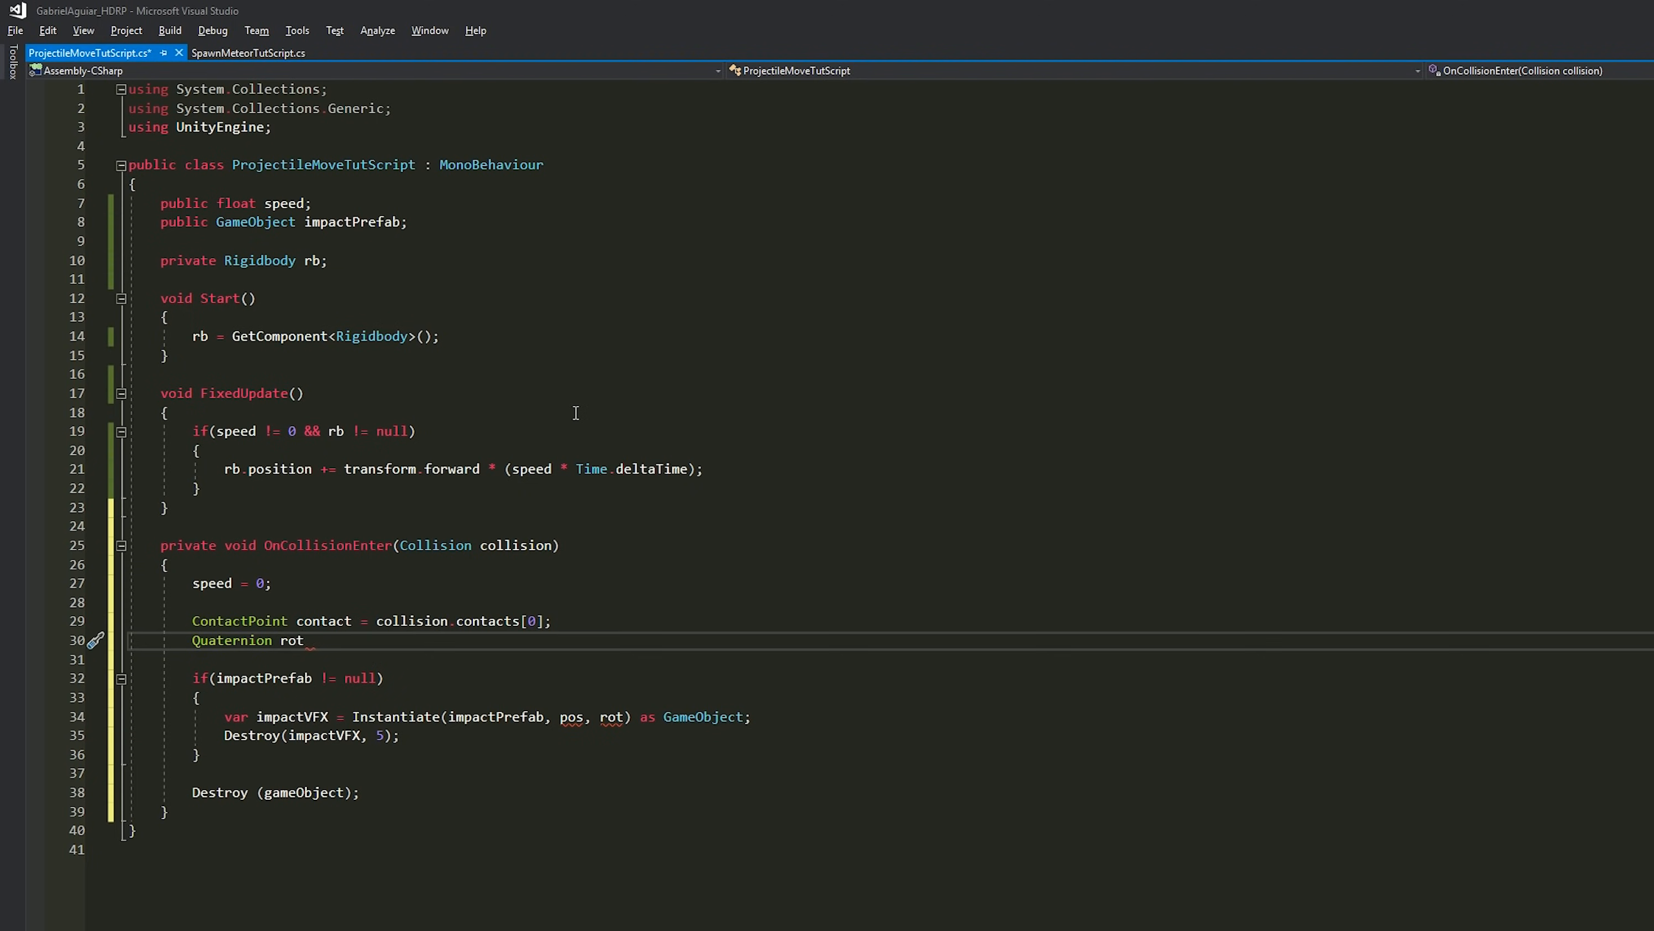
{"action": "type", "text": " = Quaternion"}
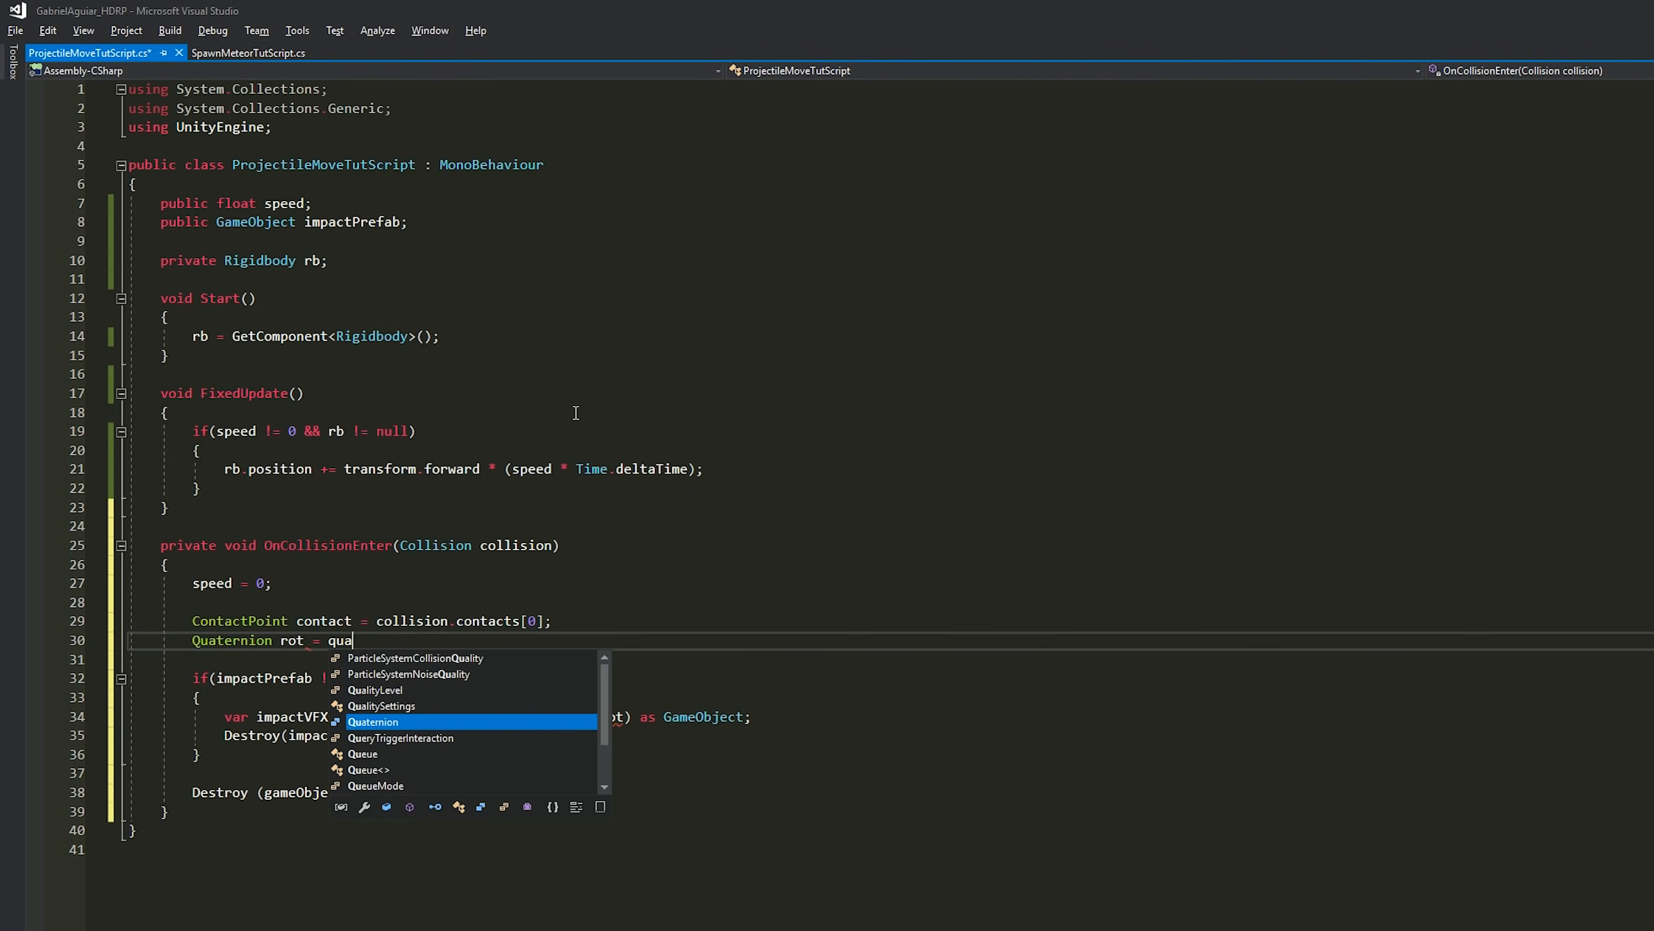
{"action": "type", "text": ".FromToRotation "}
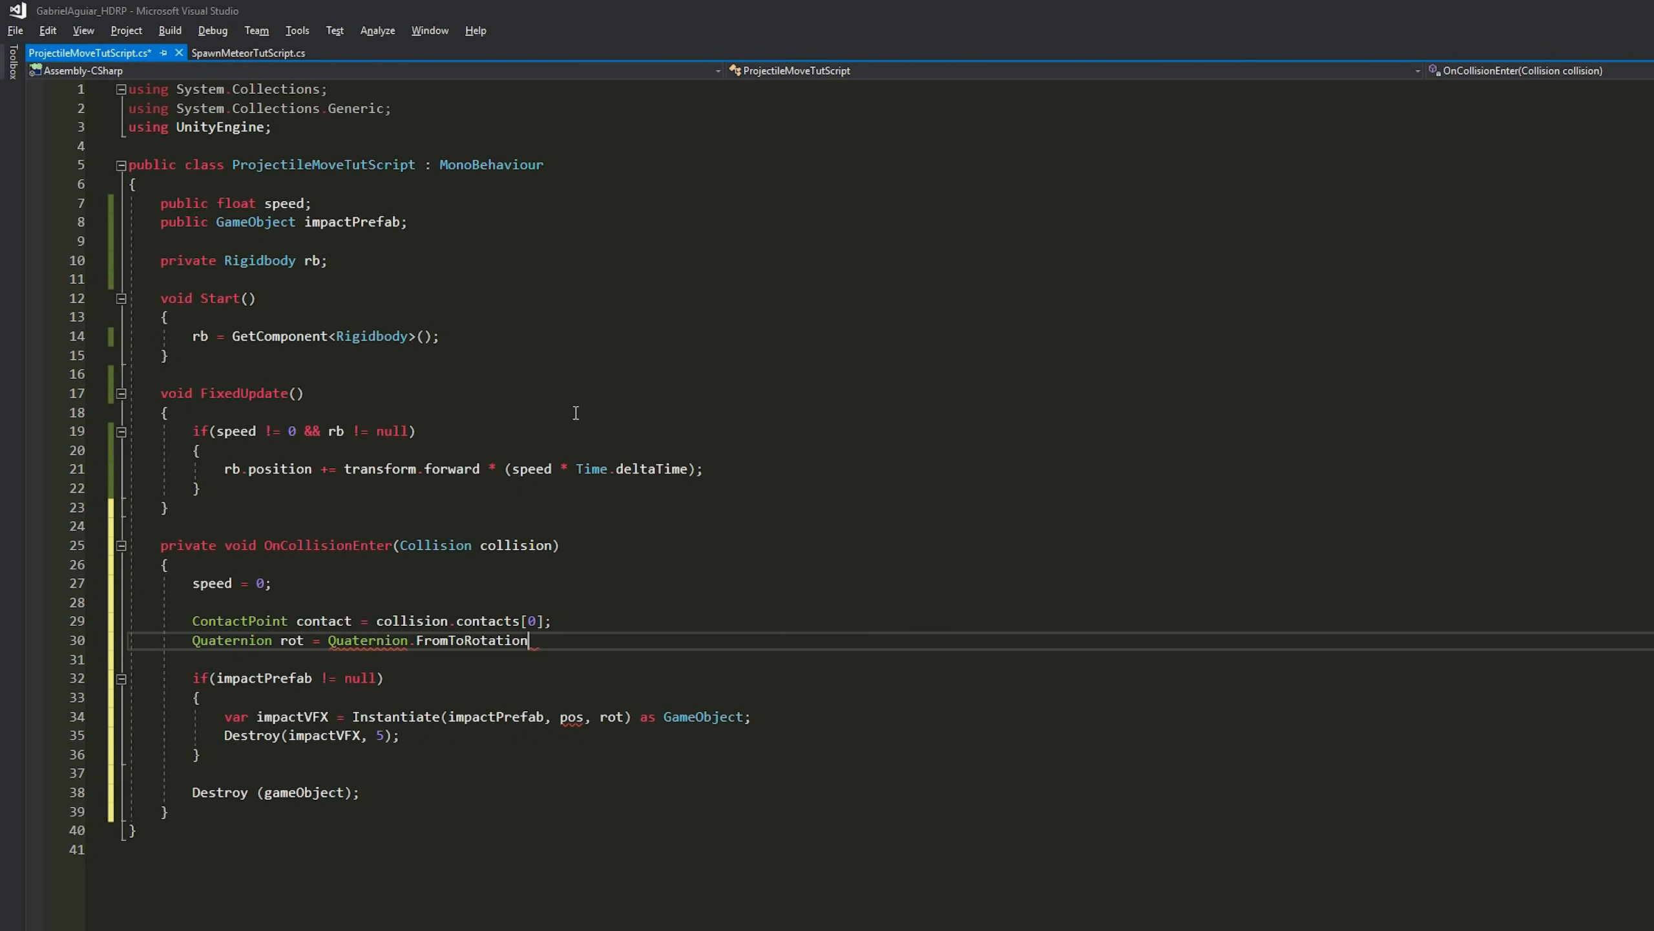
{"action": "type", "text": "(vector3.i"}
{"action": "key", "text": "BackSpace"}
{"action": "type", "text": "up"}
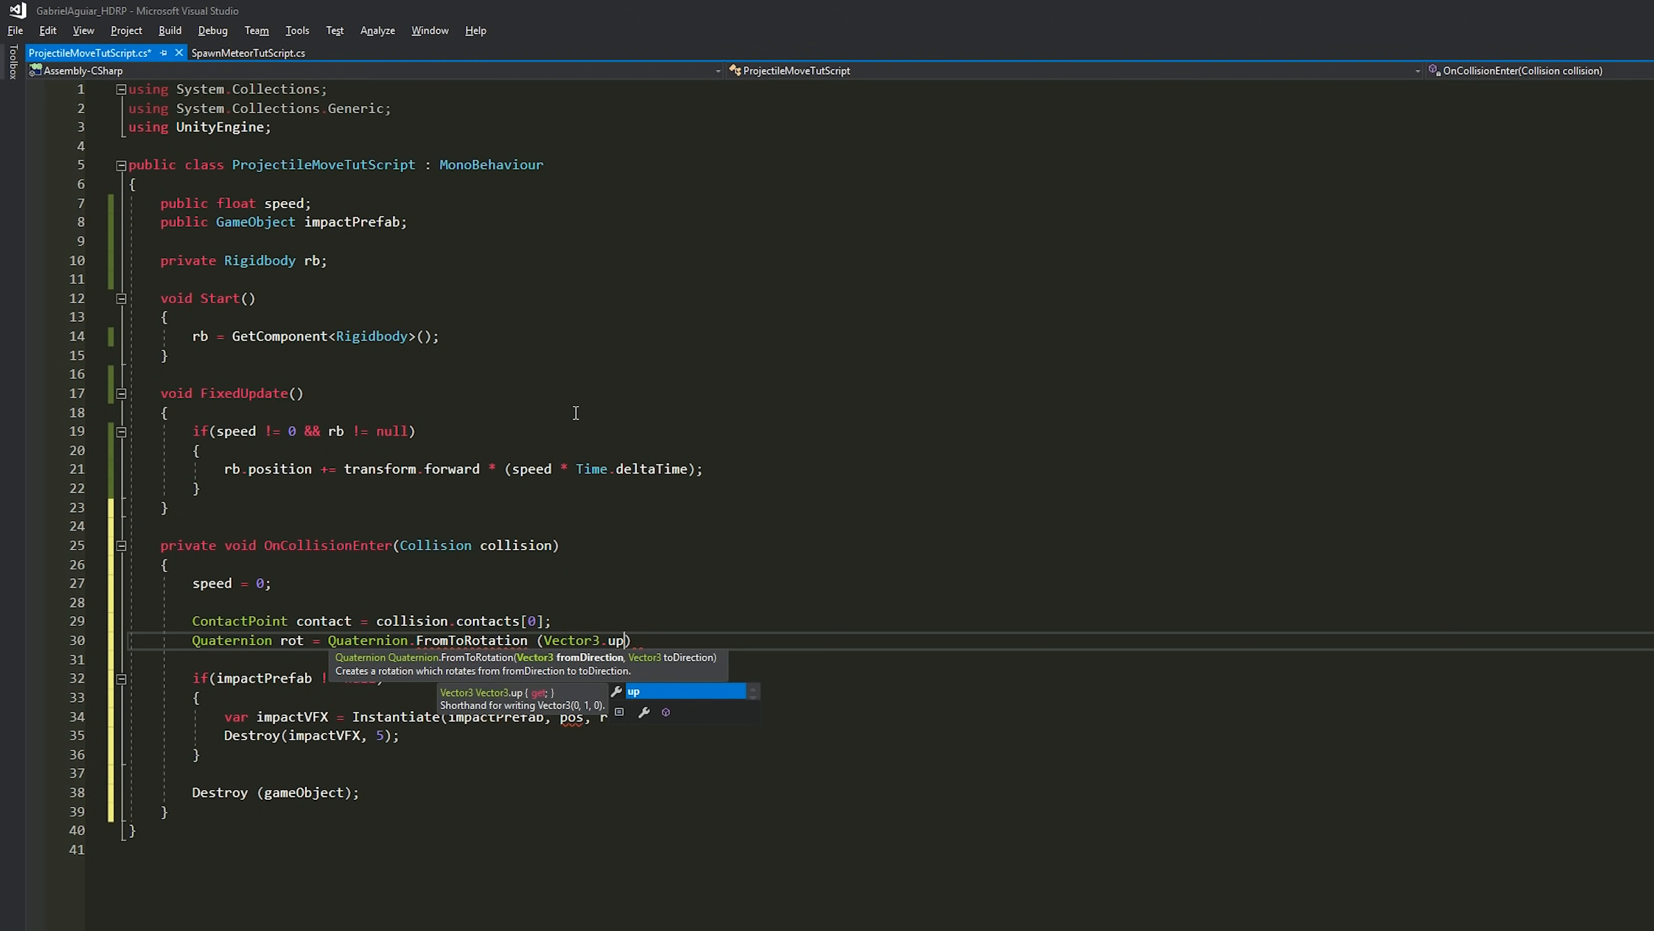
{"action": "type", "text": ", cont"}
{"action": "type", "text": "act.nor"}
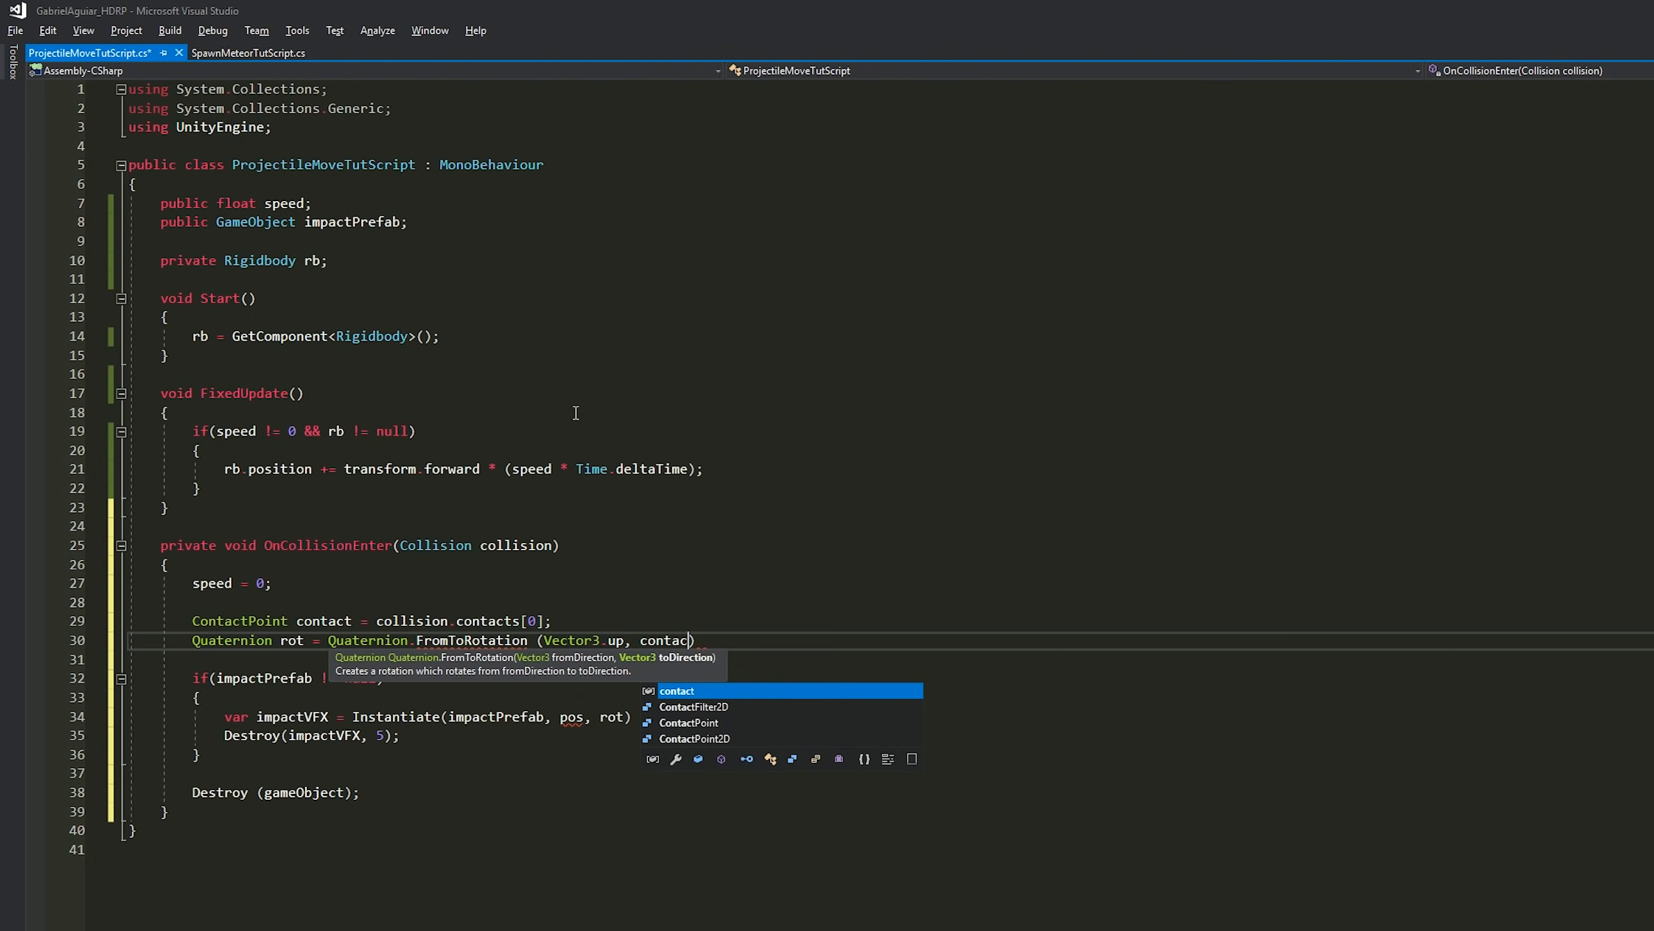
{"action": "key", "text": "Tab"}
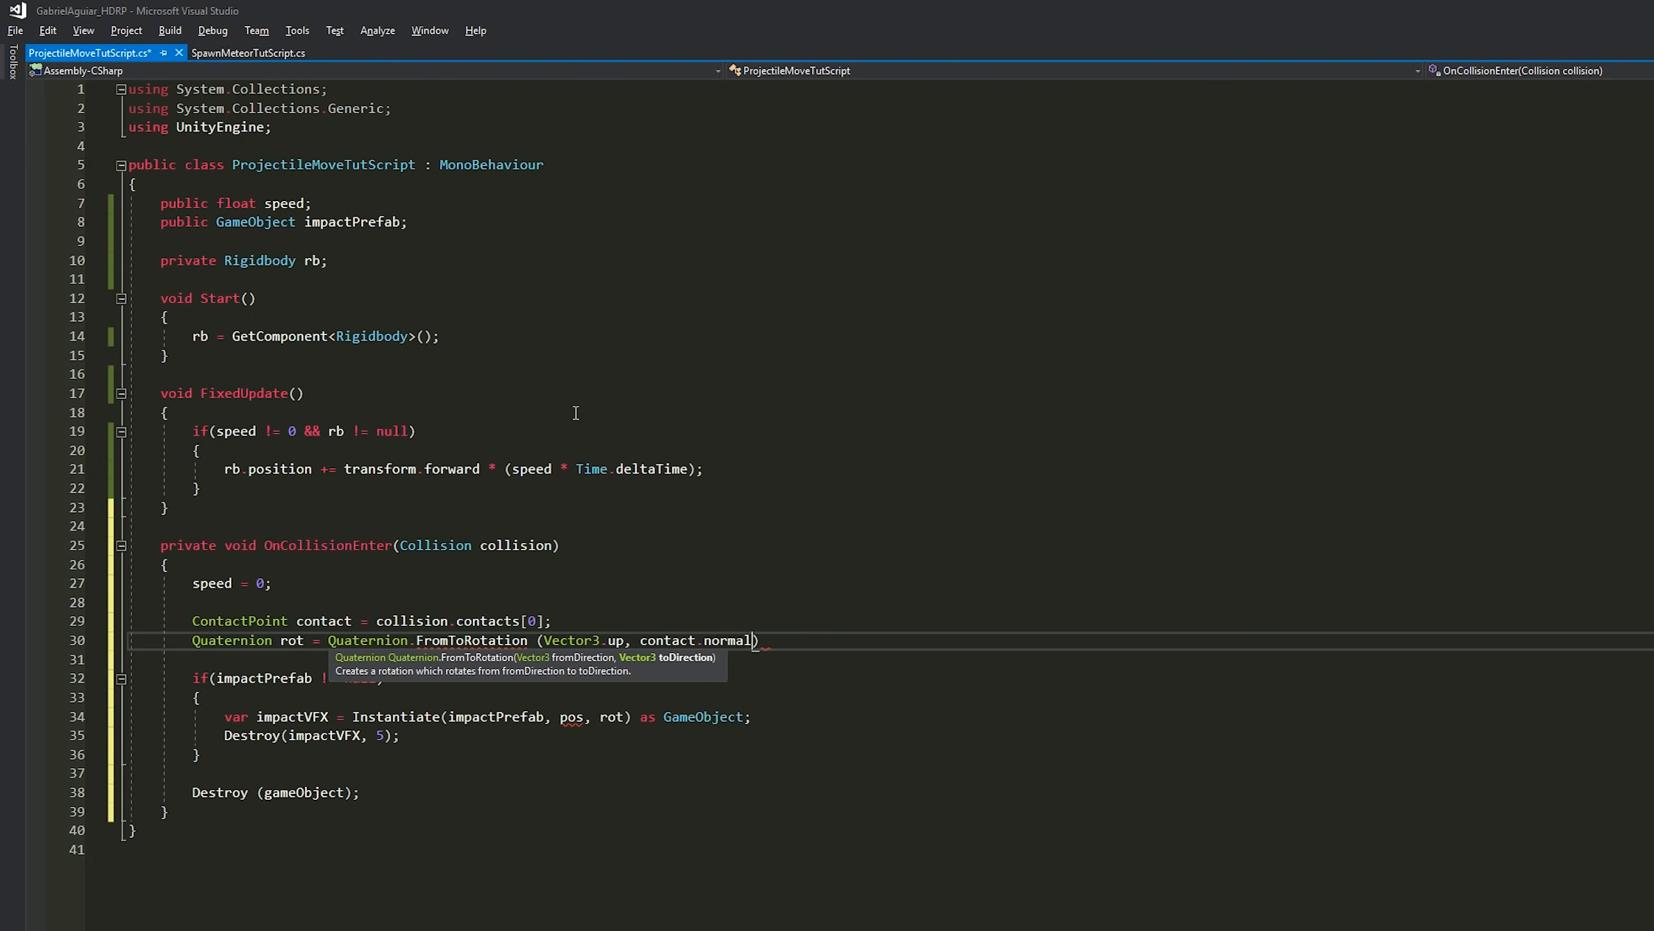
{"action": "type", "text": ");"}
- Add Vector3 pos = contact.point; below the rotation line and save ProjectileMoveTutScript
{"action": "key", "text": "Return"}
{"action": "type", "text": "vector"}
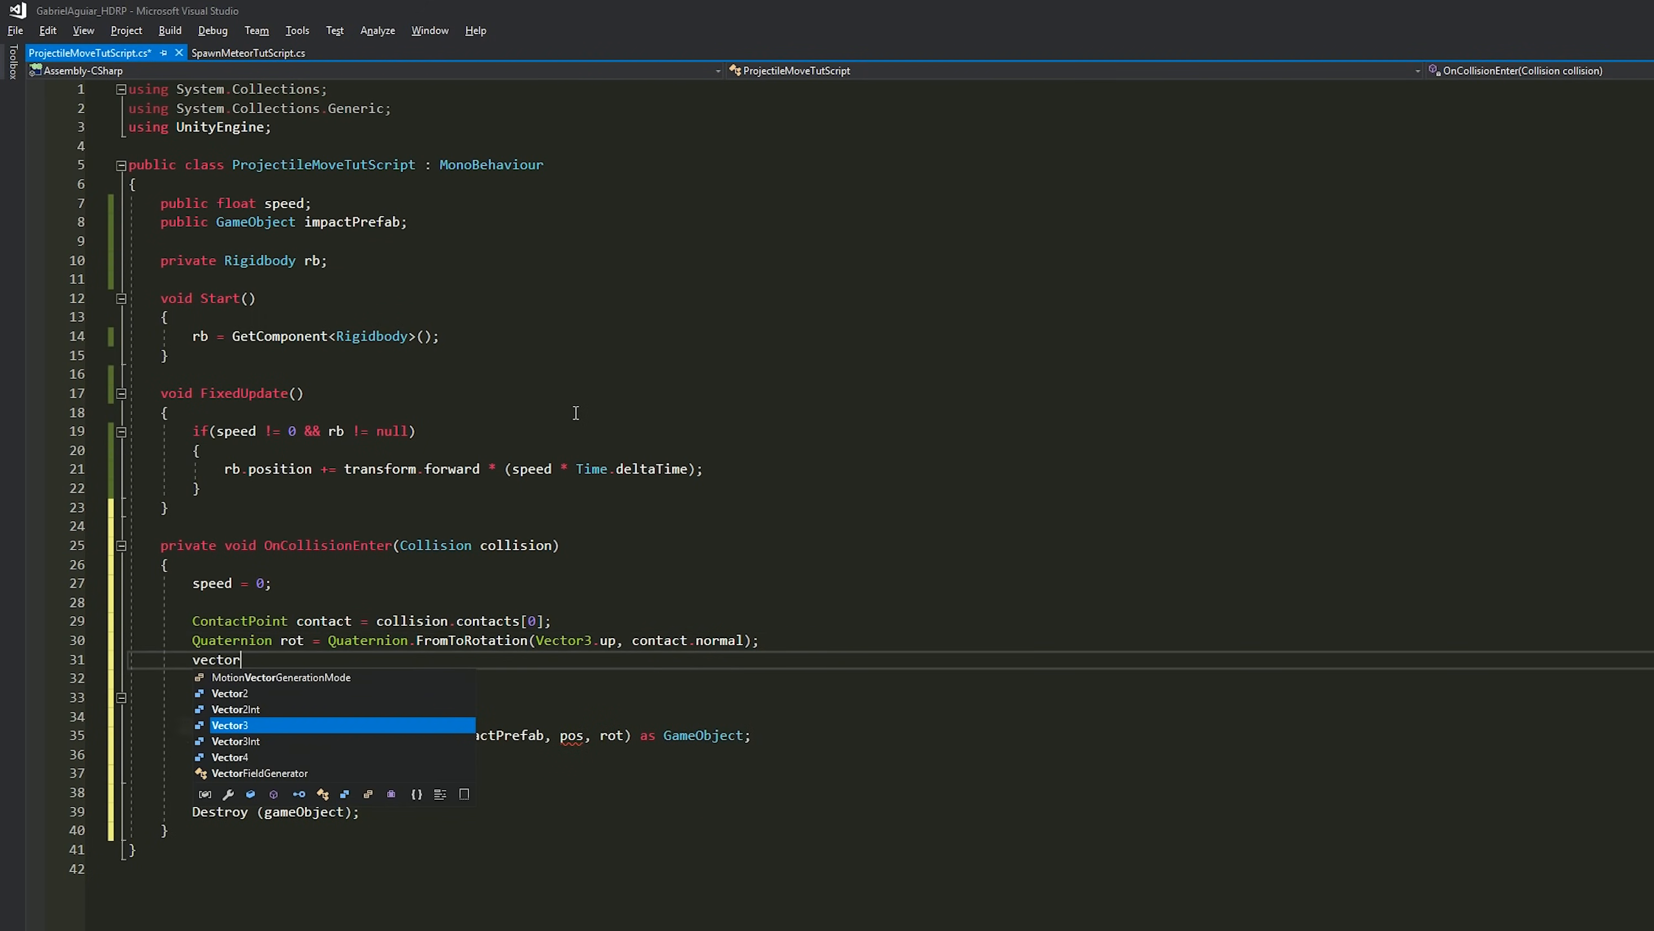
{"action": "type", "text": " o"}
{"action": "key", "text": "BackSpace"}
{"action": "type", "text": "po"}
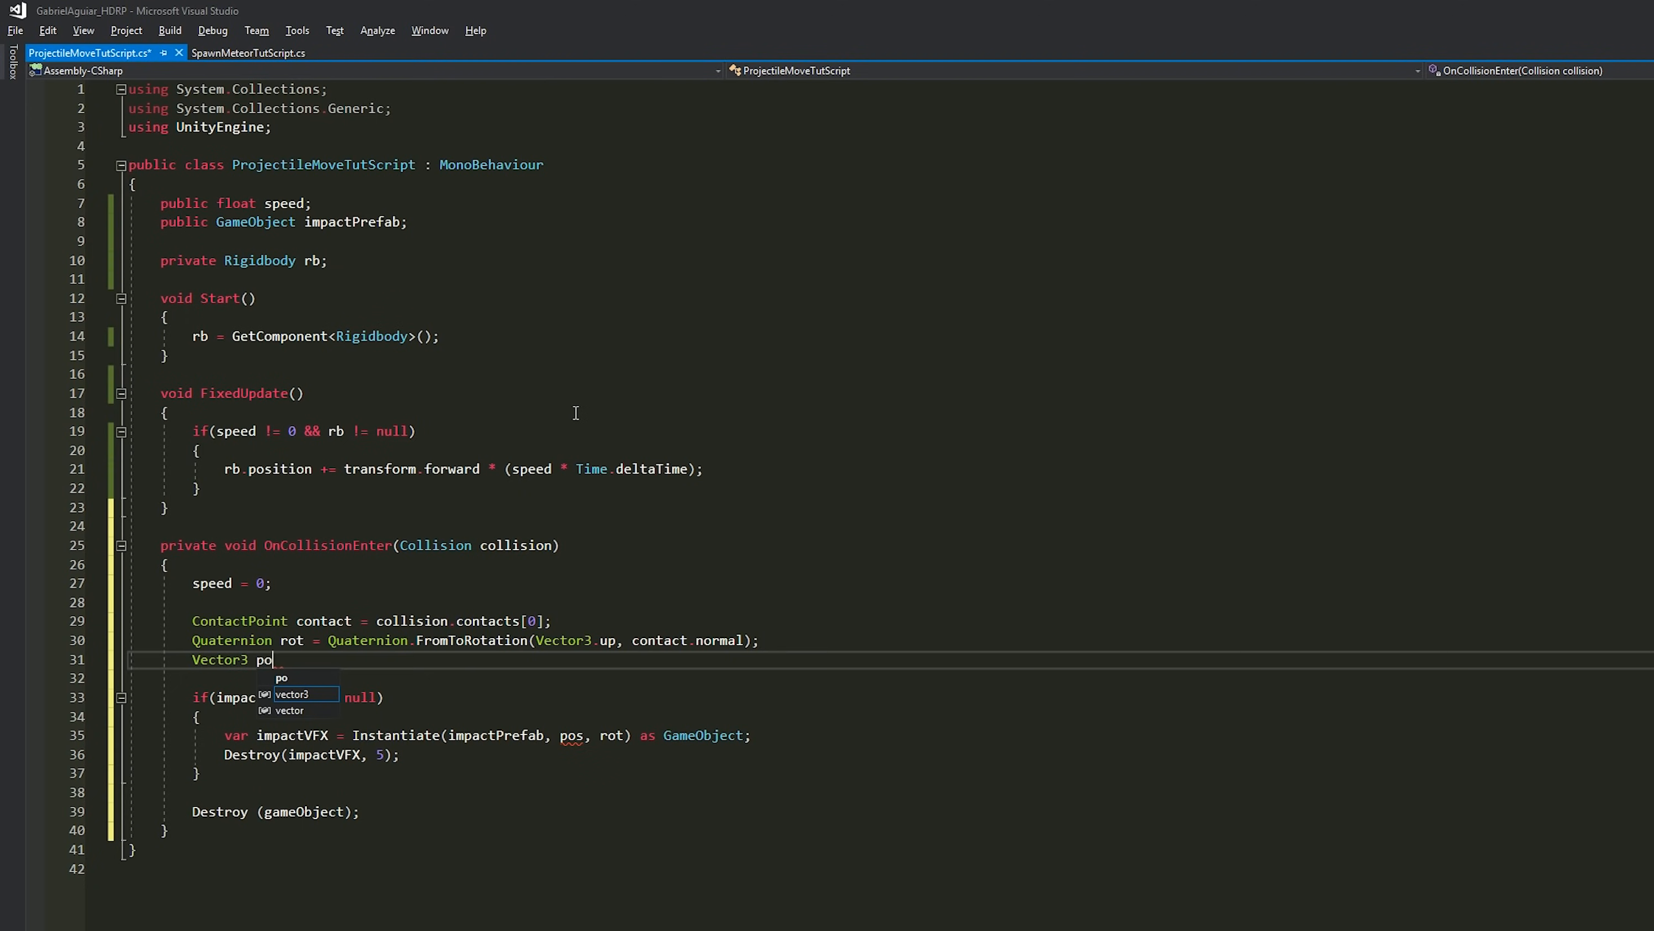
{"action": "type", "text": "s = contact.p"}
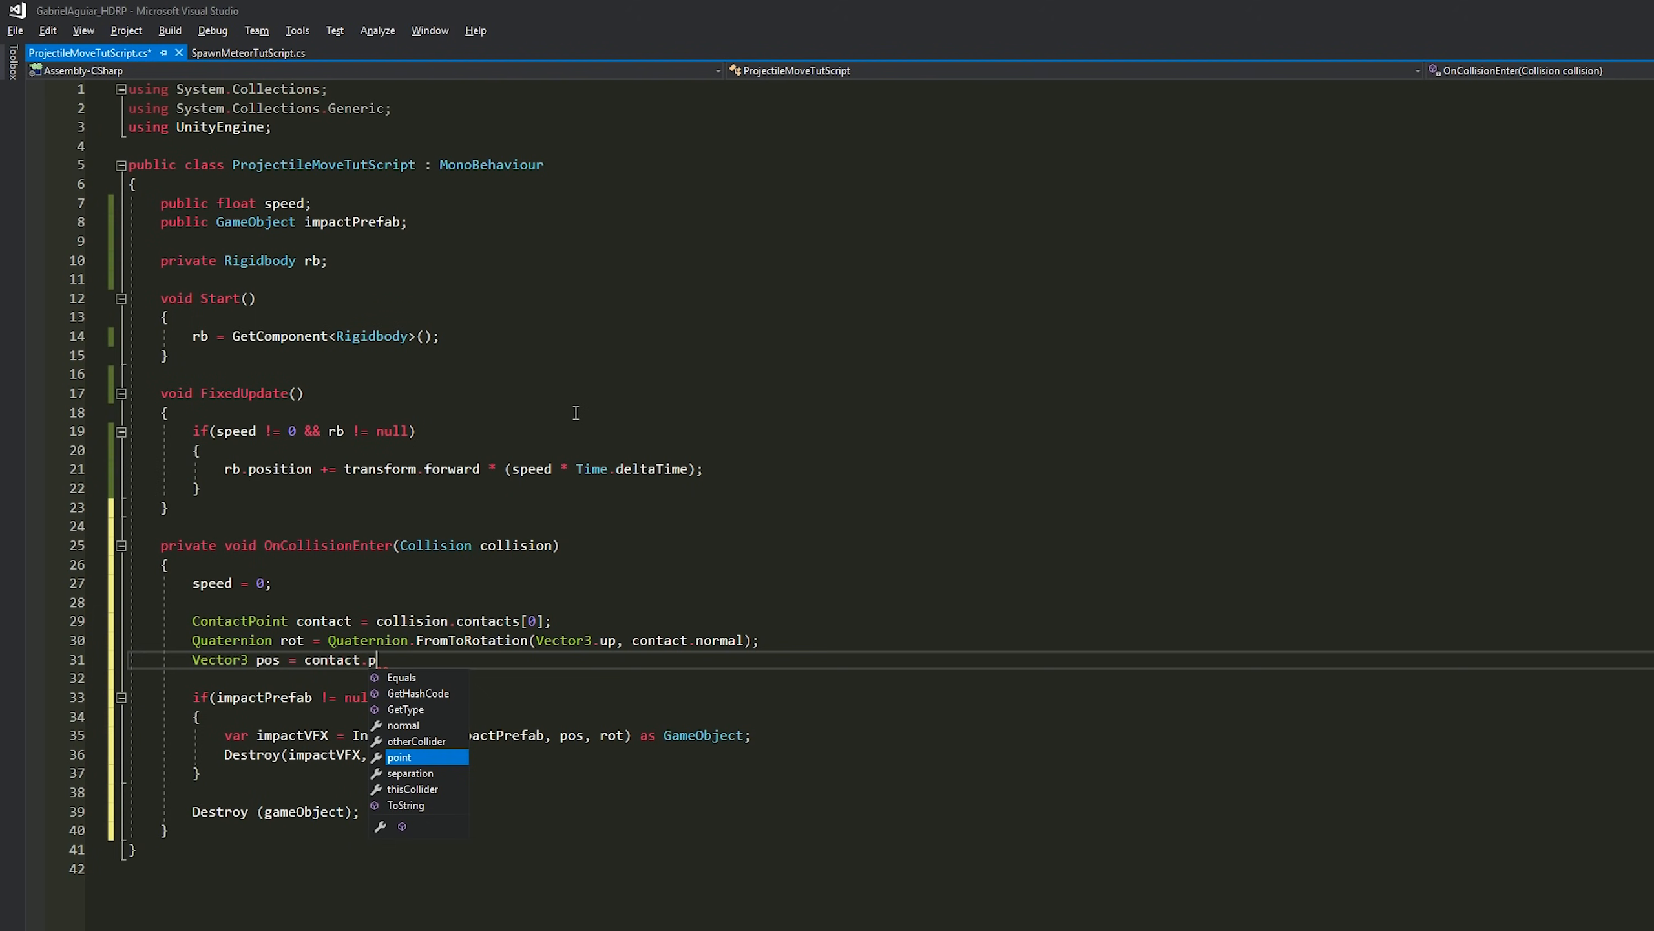
{"action": "key", "text": "Tab"}
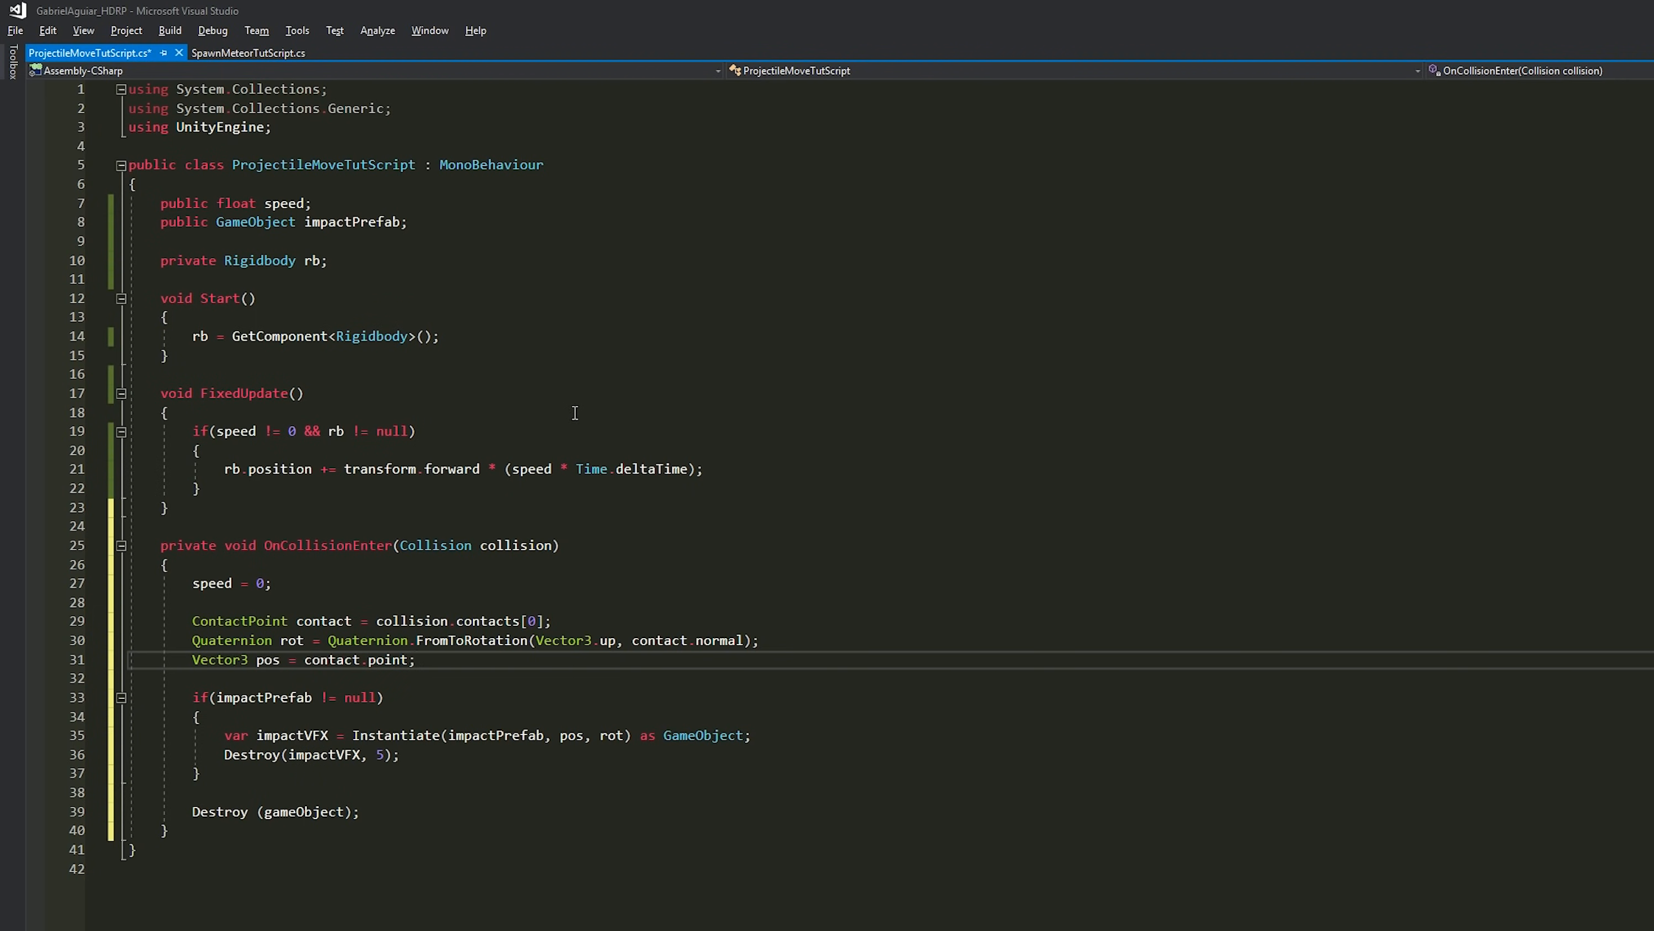
{"action": "double_click", "coordinate": [389, 660]}
{"action": "left_click", "coordinate": [412, 643]}
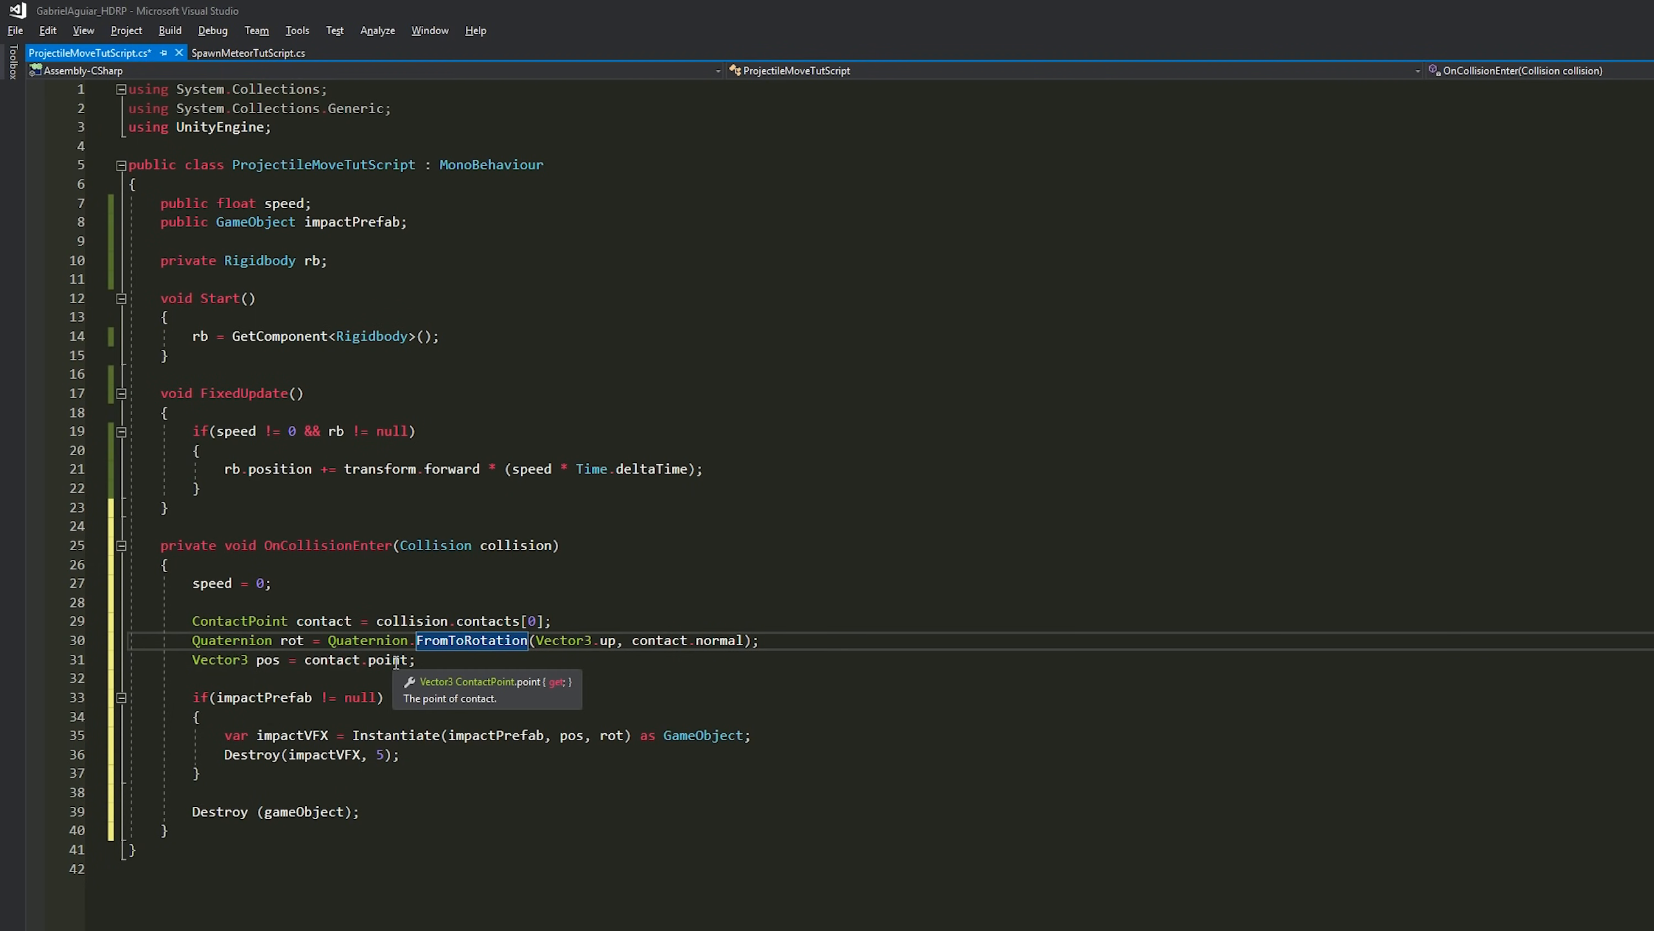
{"action": "left_click", "coordinate": [421, 654]}
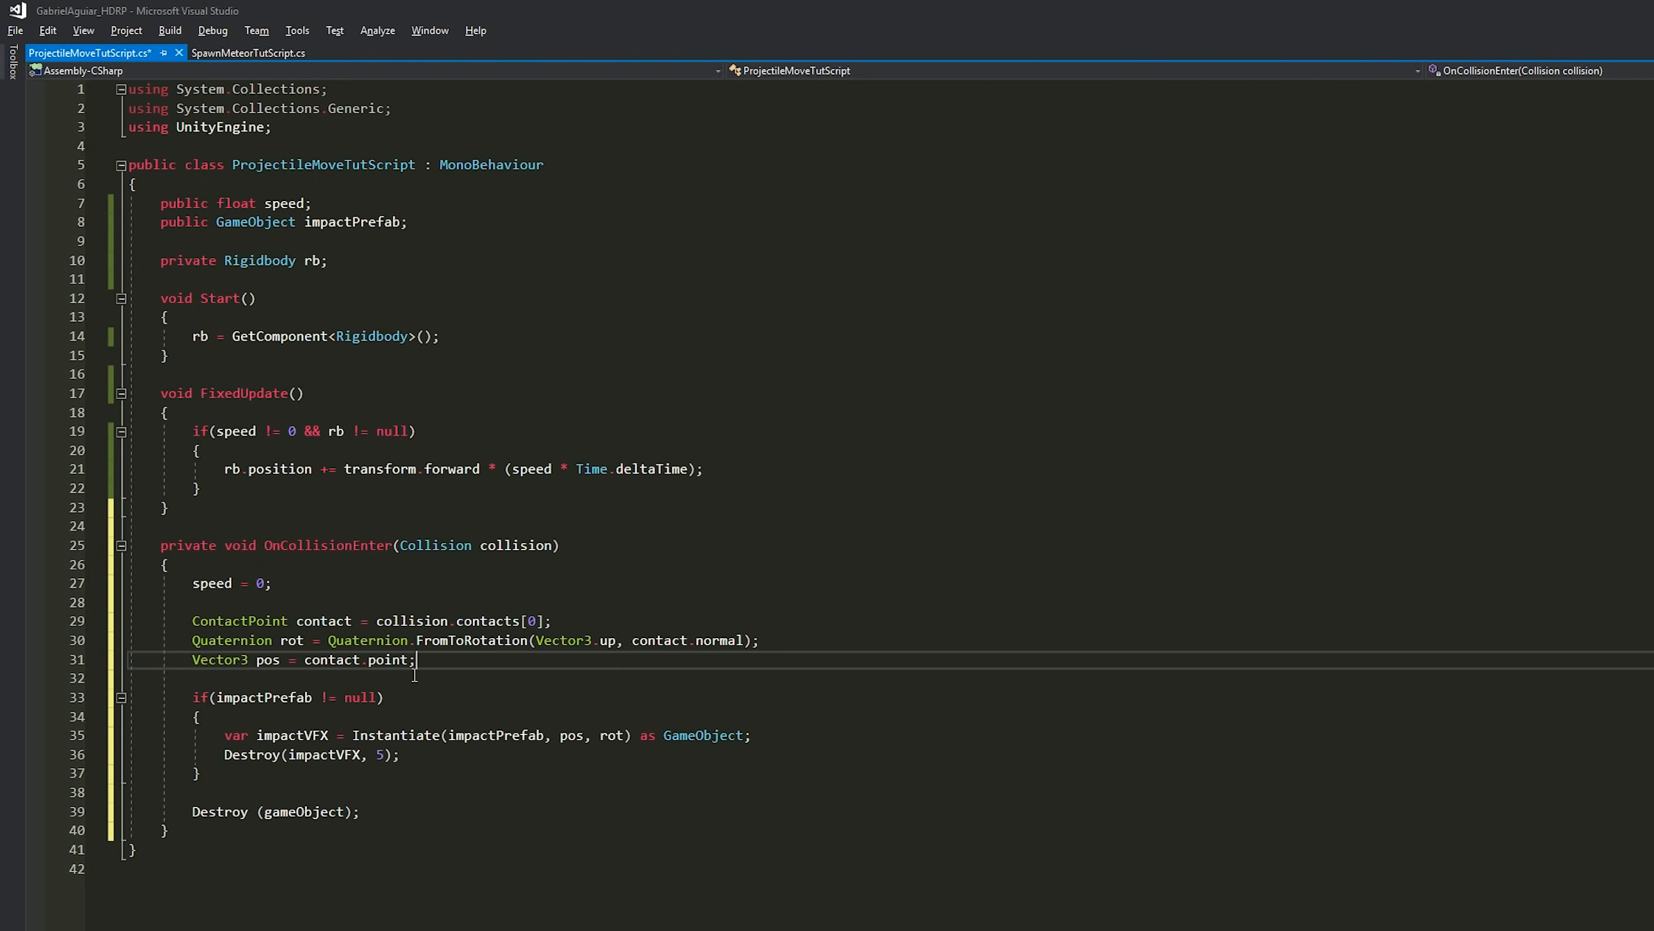
{"action": "key", "text": "ctrl+s"}
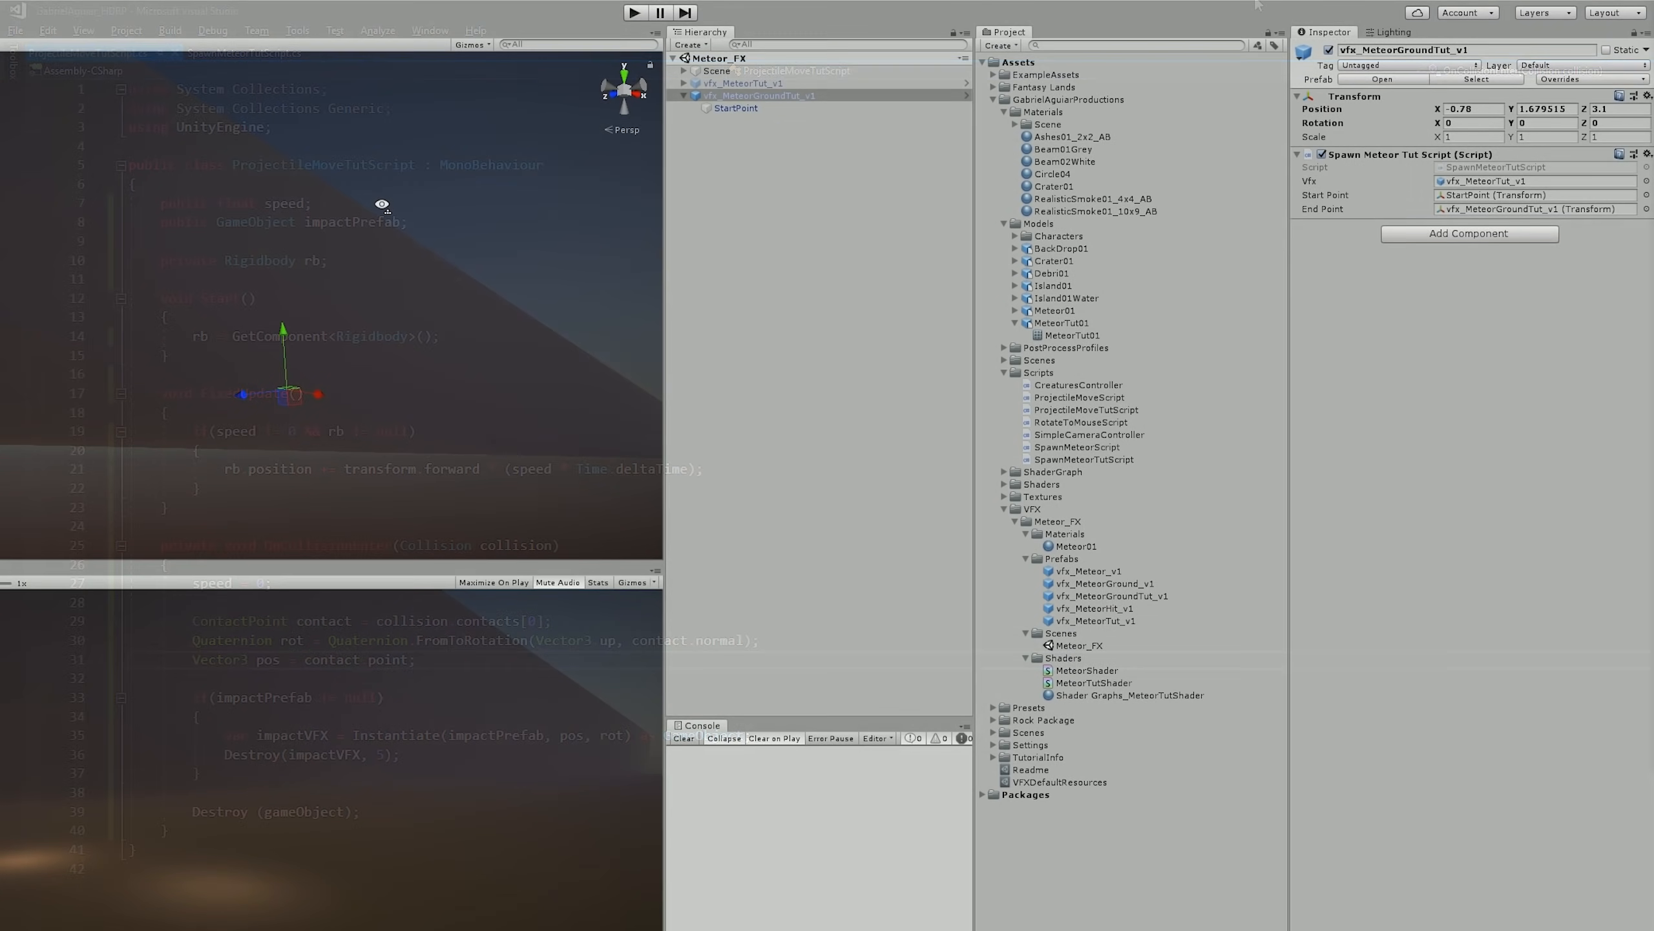
- In Unity, add a Box Collider of size 50, 0.1, 50 to vfx_MeteorGroundTut_v1 and apply all overrides to its prefab
{"action": "left_click_drag", "start_coordinate": [384, 207], "coordinate": [495, 391], "text": "alt"}
{"action": "left_click", "coordinate": [1441, 243]}
{"action": "type", "text": "rigid"}
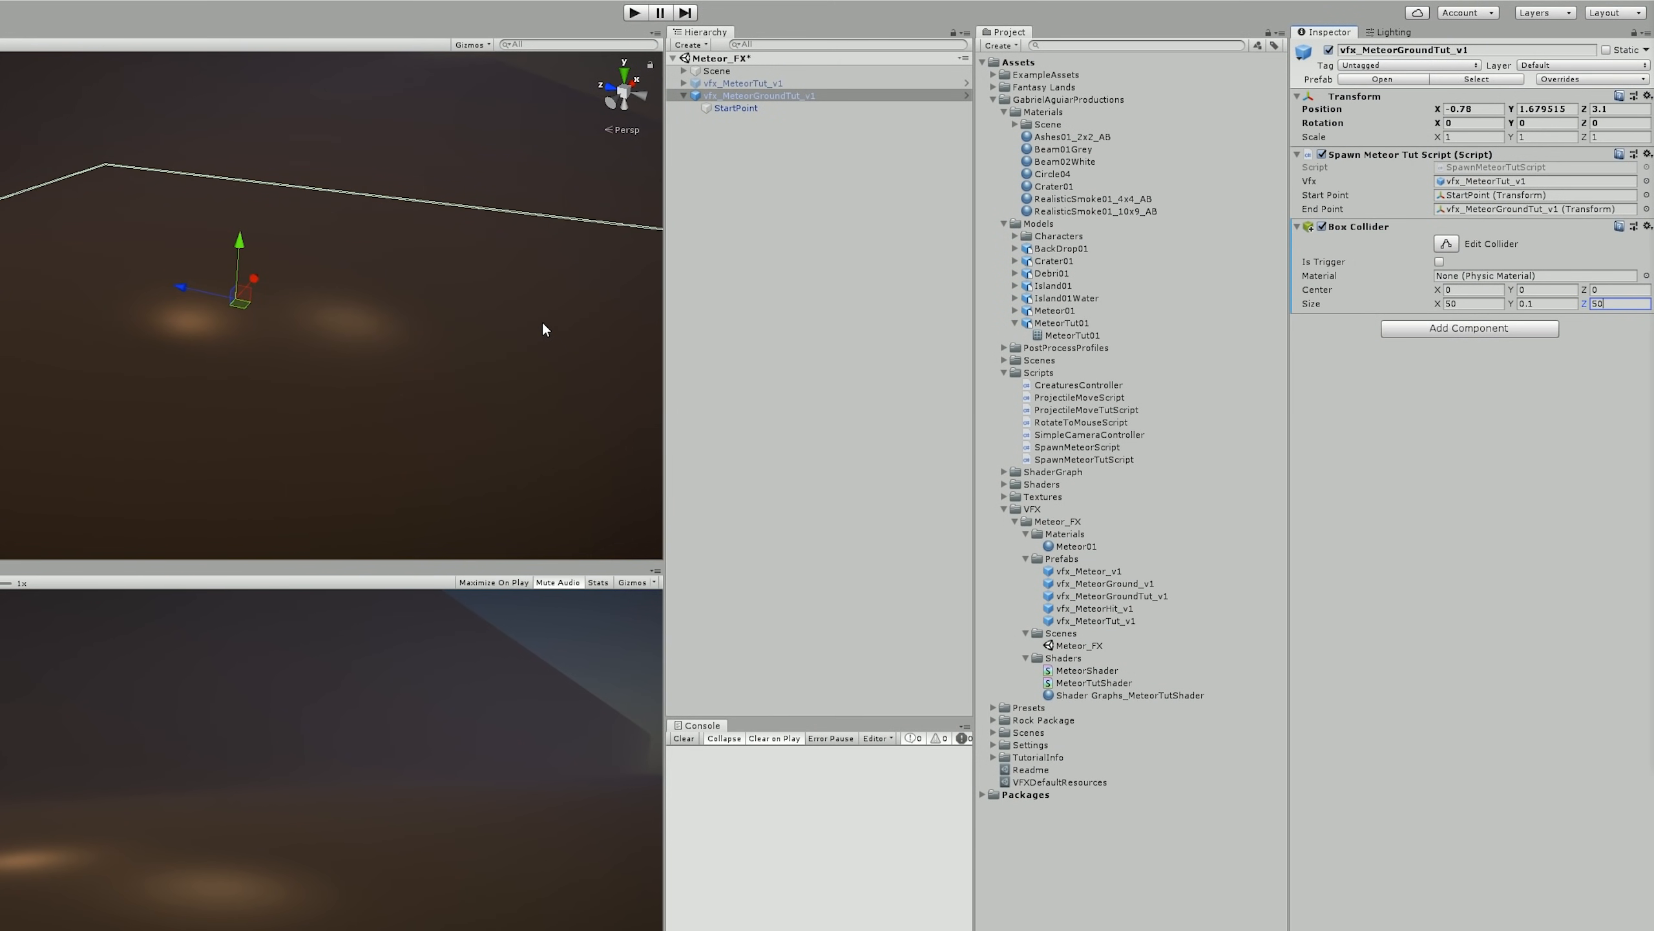
{"action": "scroll", "coordinate": [543, 324], "scroll_direction": "down", "scroll_amount": 3}
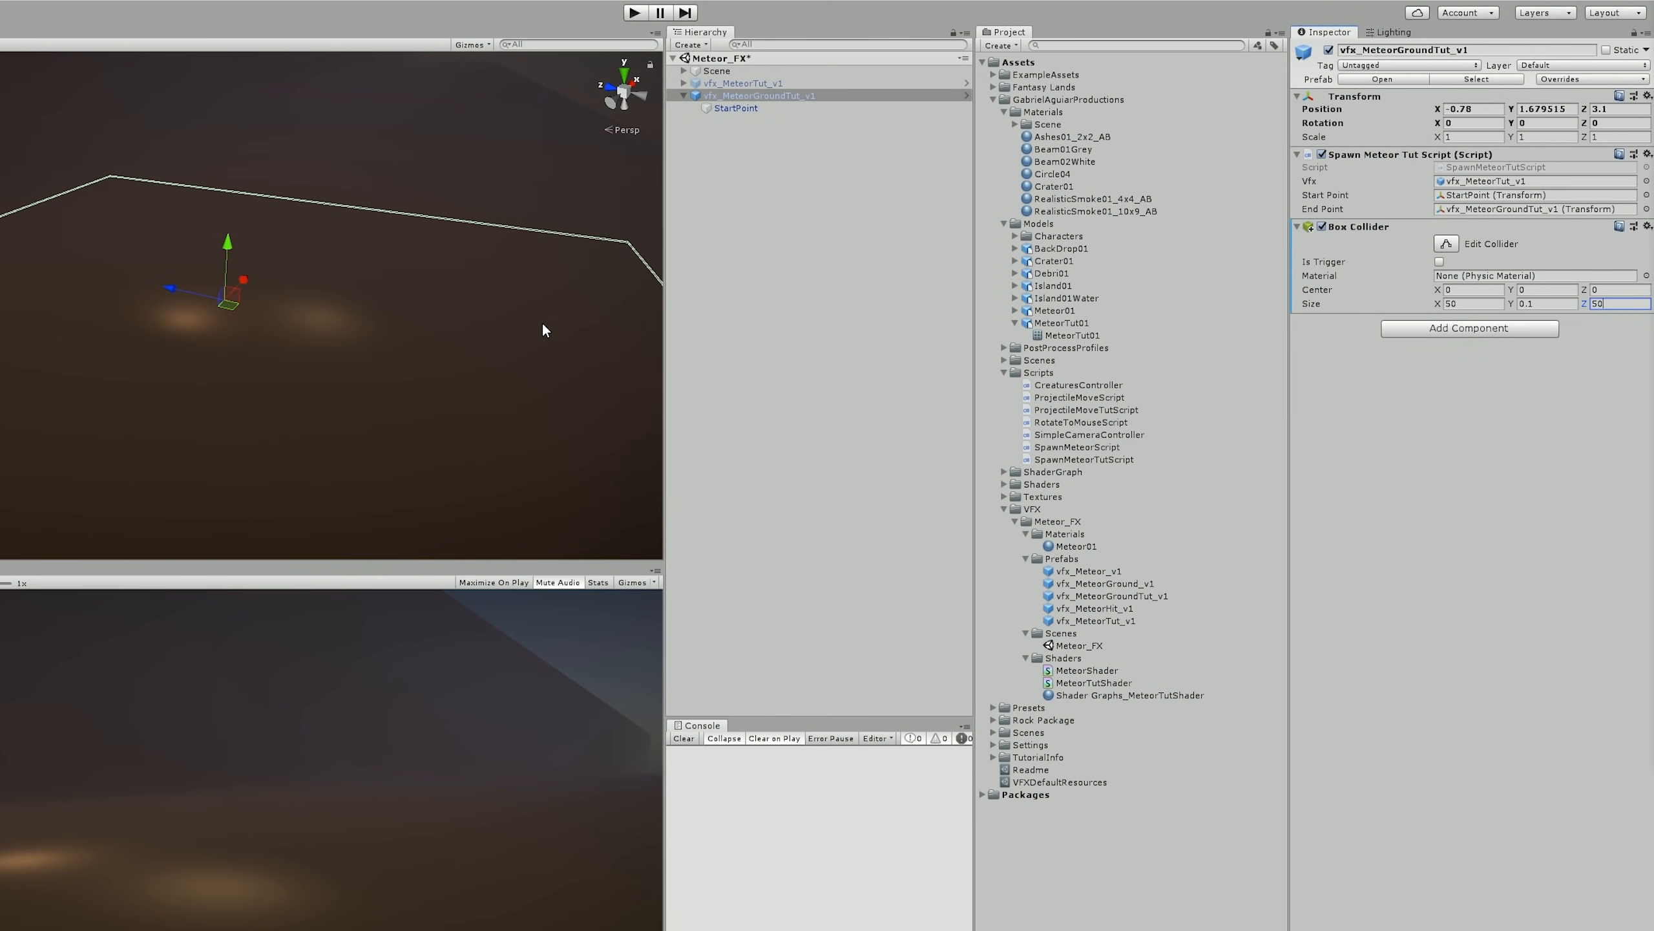
{"action": "left_click", "coordinate": [1596, 79]}
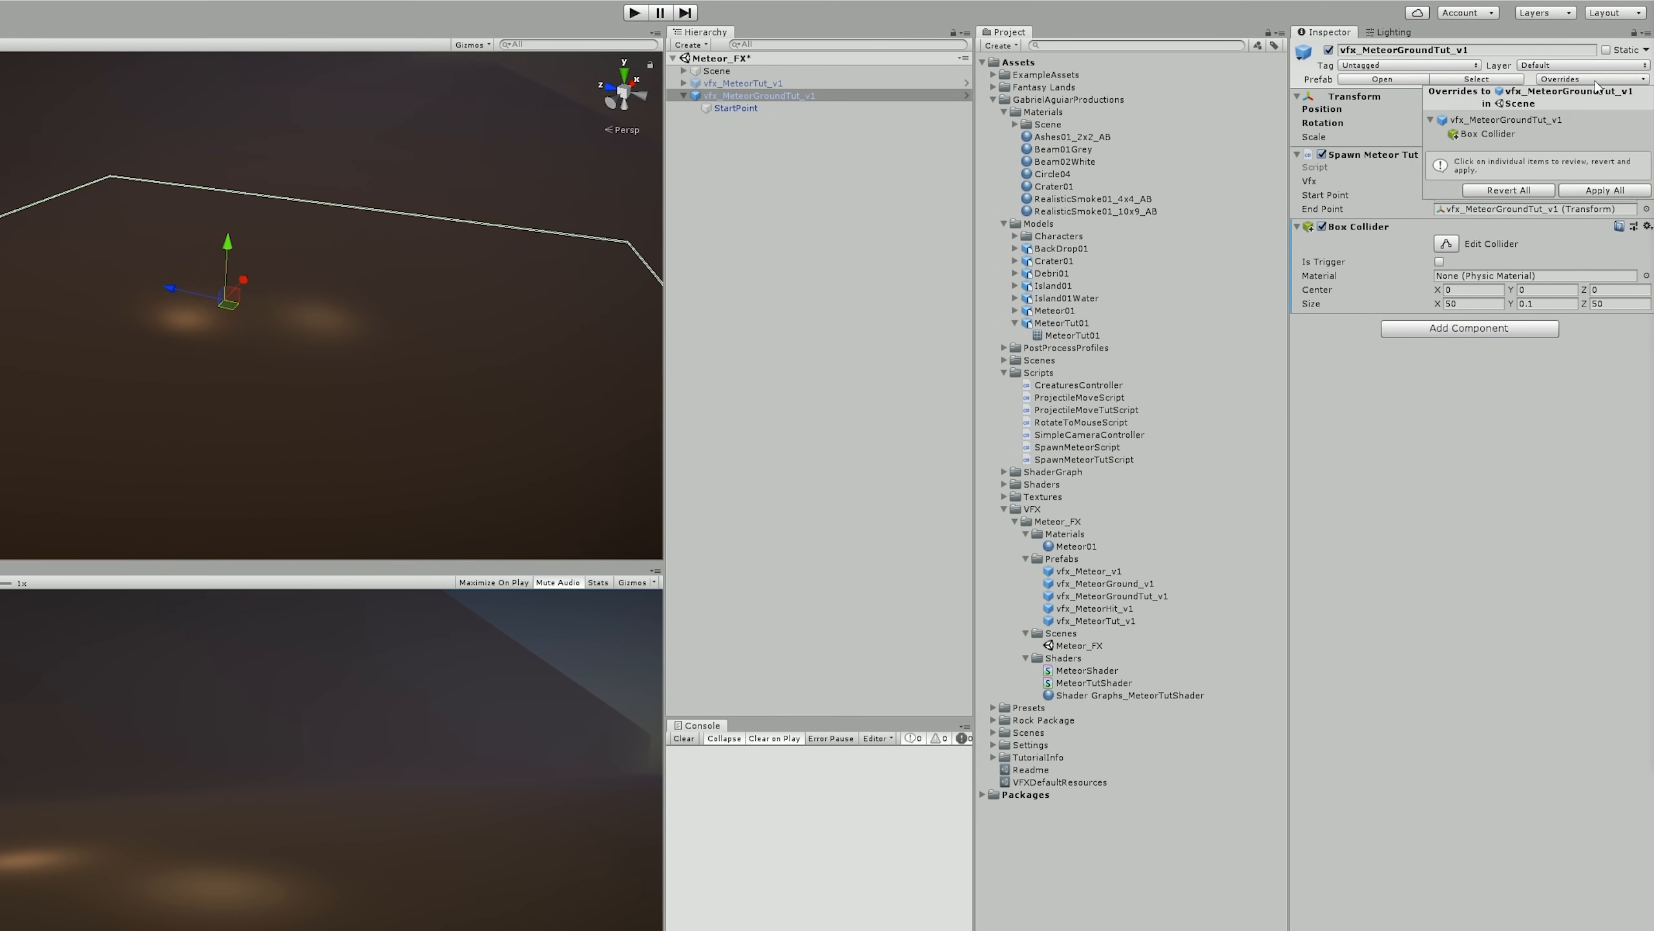
{"action": "left_click", "coordinate": [1587, 189]}
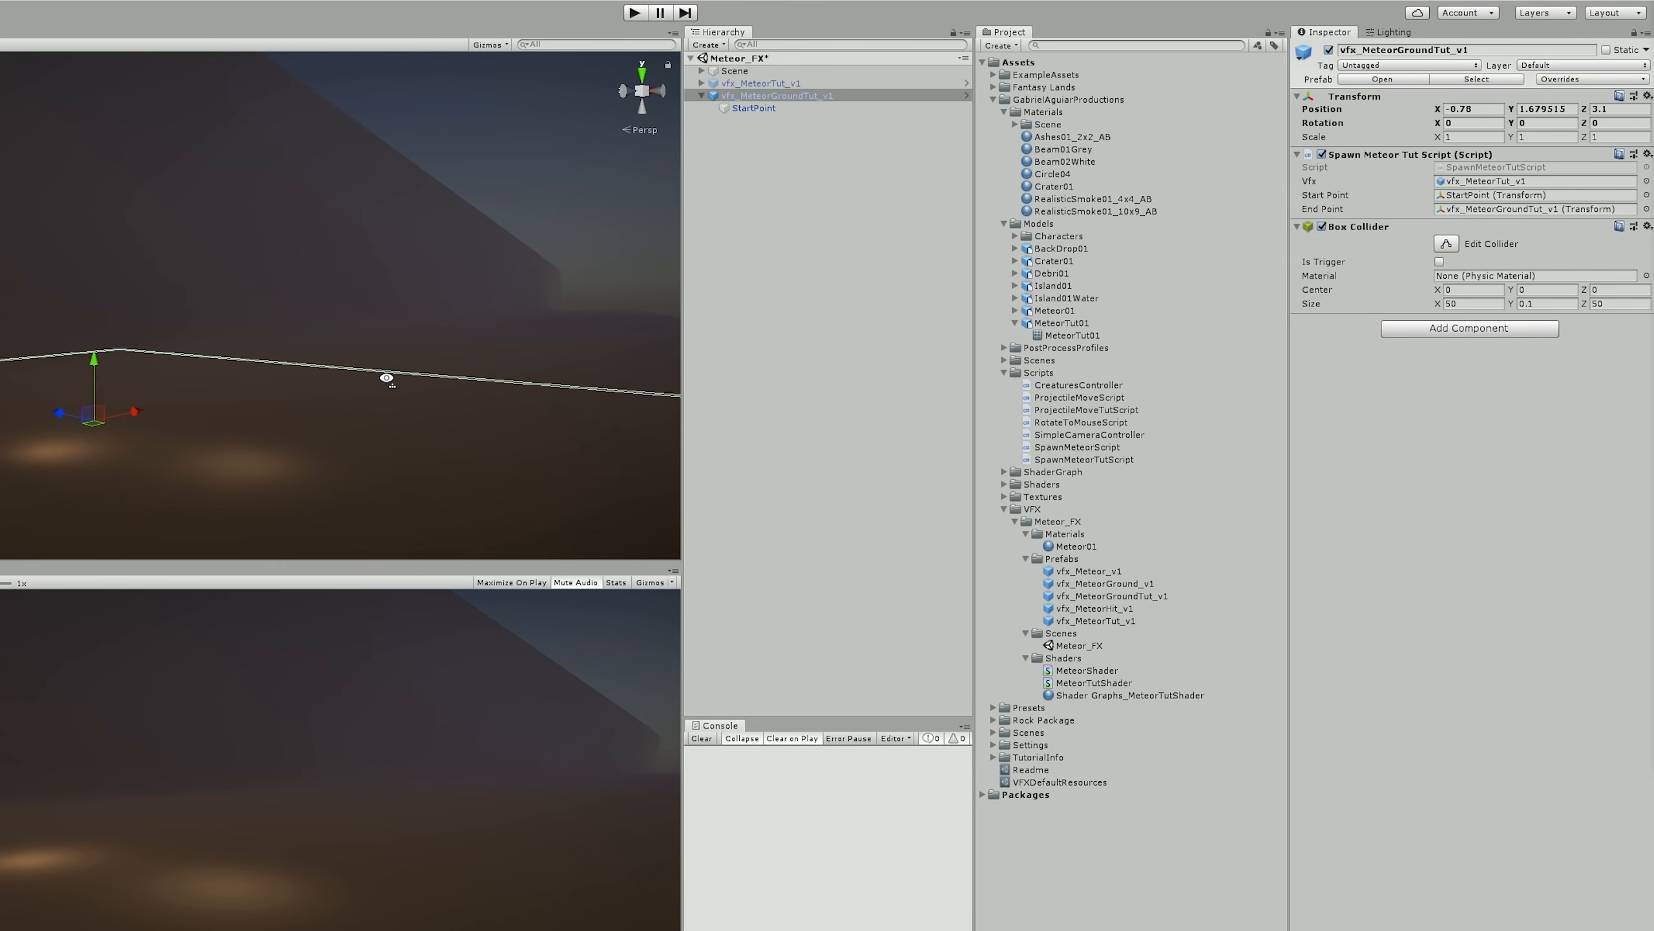
{"action": "left_click_drag", "start_coordinate": [388, 369], "coordinate": [387, 379], "text": "alt"}
- Add a Box Collider with size 1.5 on every axis to the vfx_MeteorTut_v1 prefab, then play-test the scene
{"action": "double_click", "coordinate": [1127, 621]}
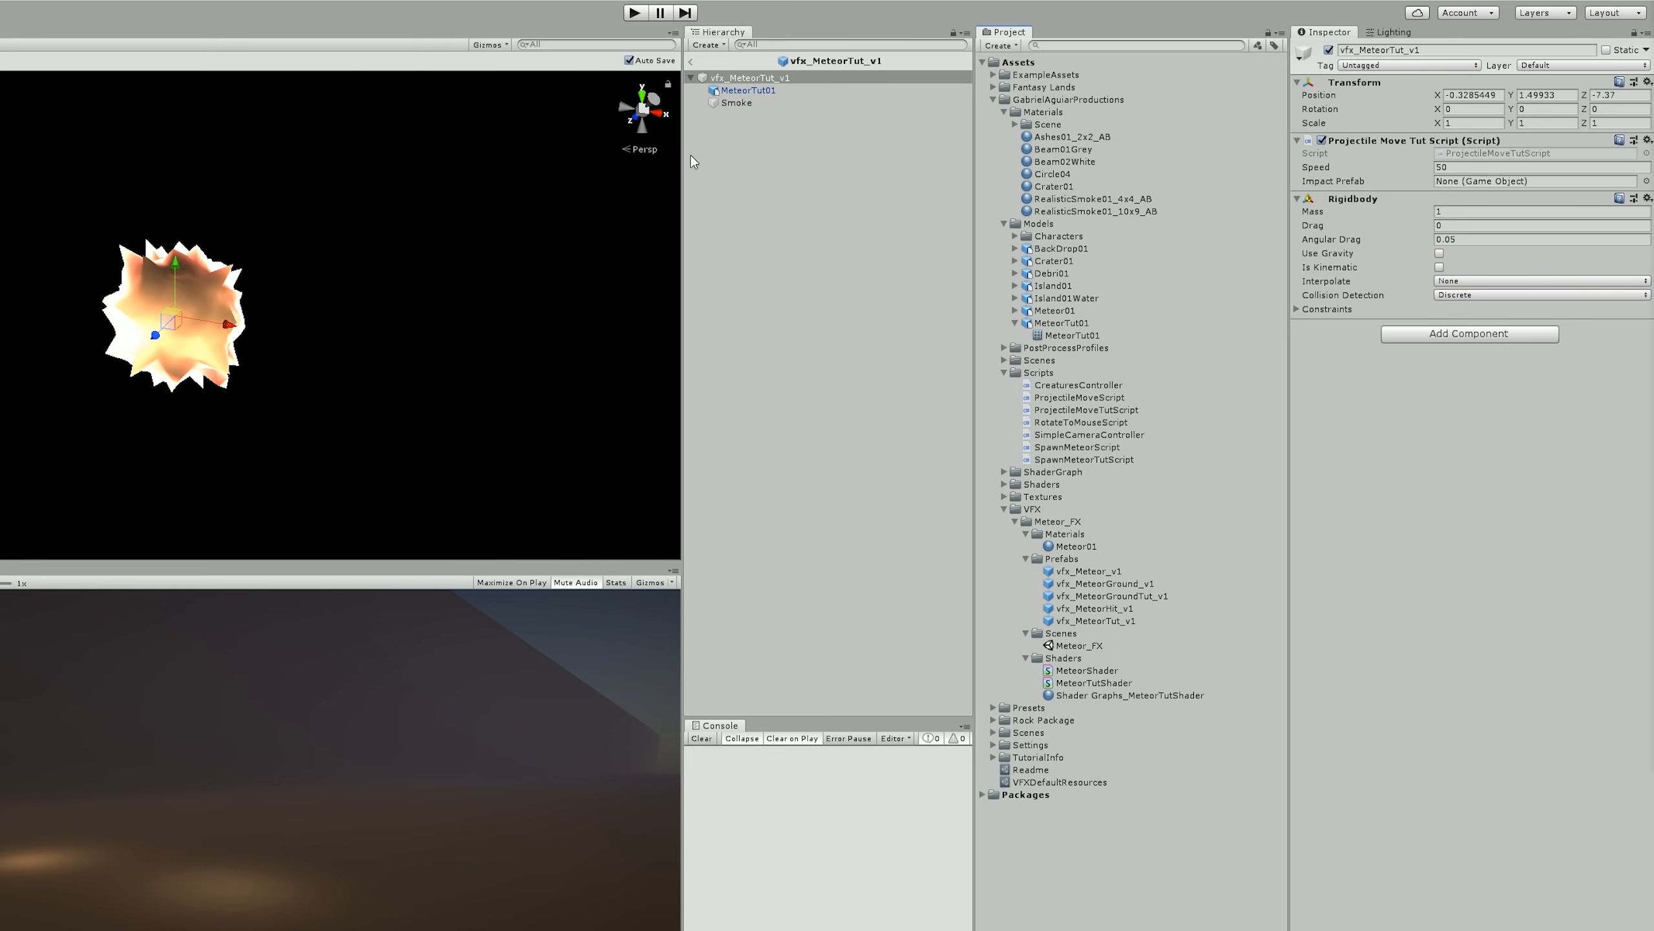
{"action": "left_click", "coordinate": [1428, 333]}
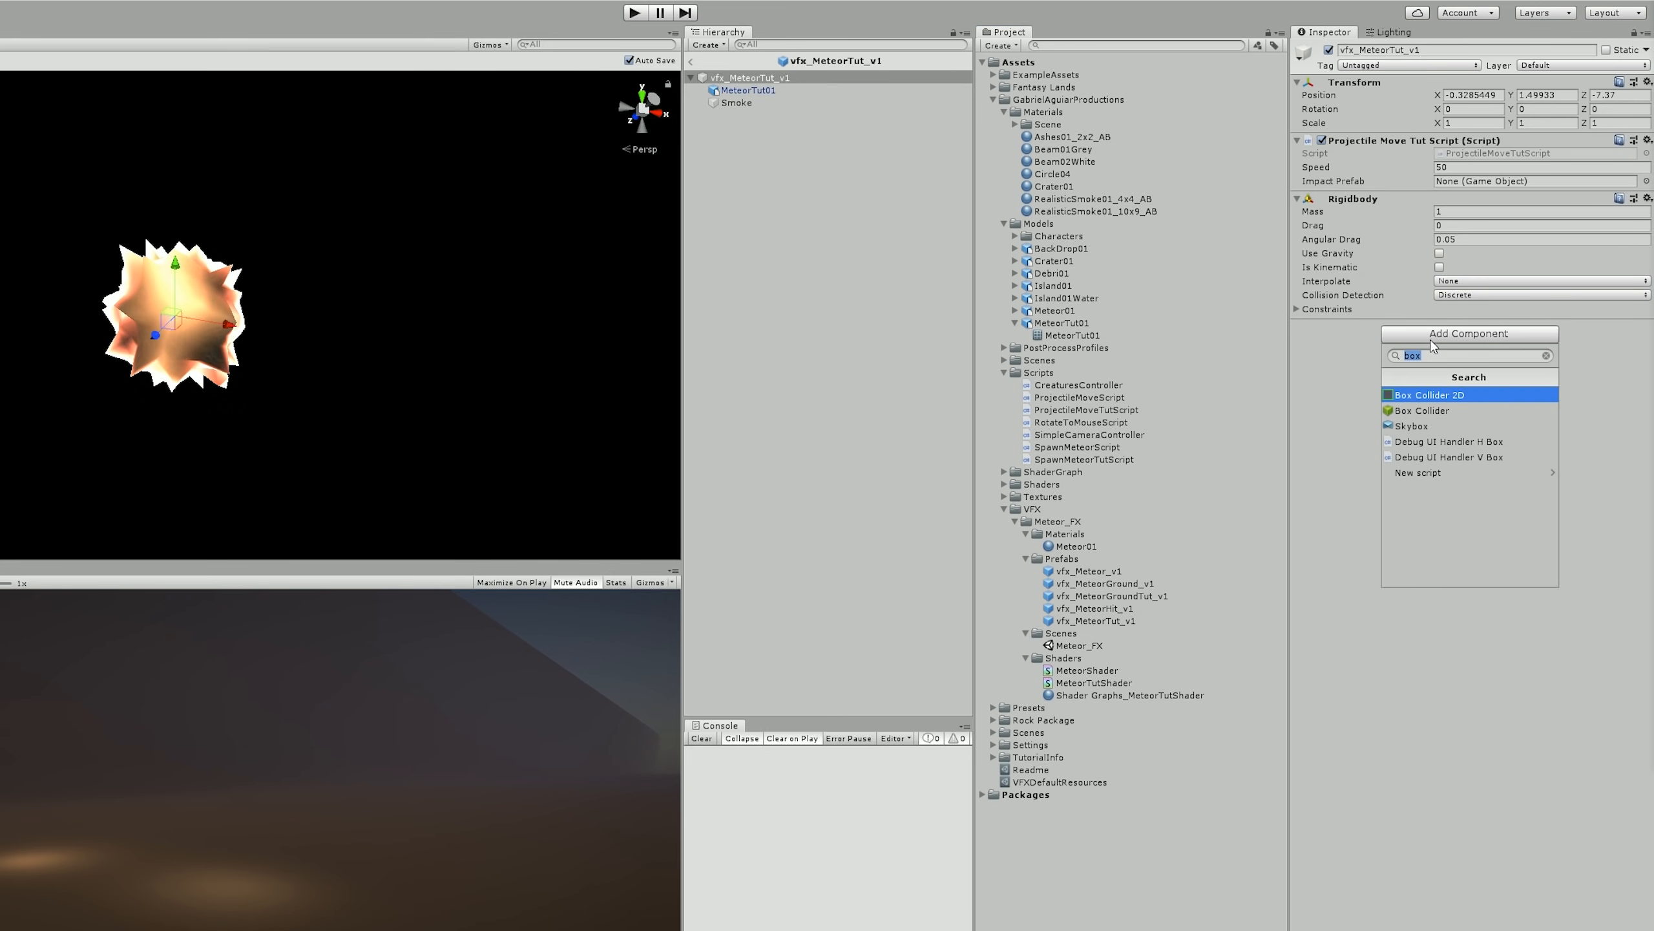
{"action": "left_click", "coordinate": [1419, 411]}
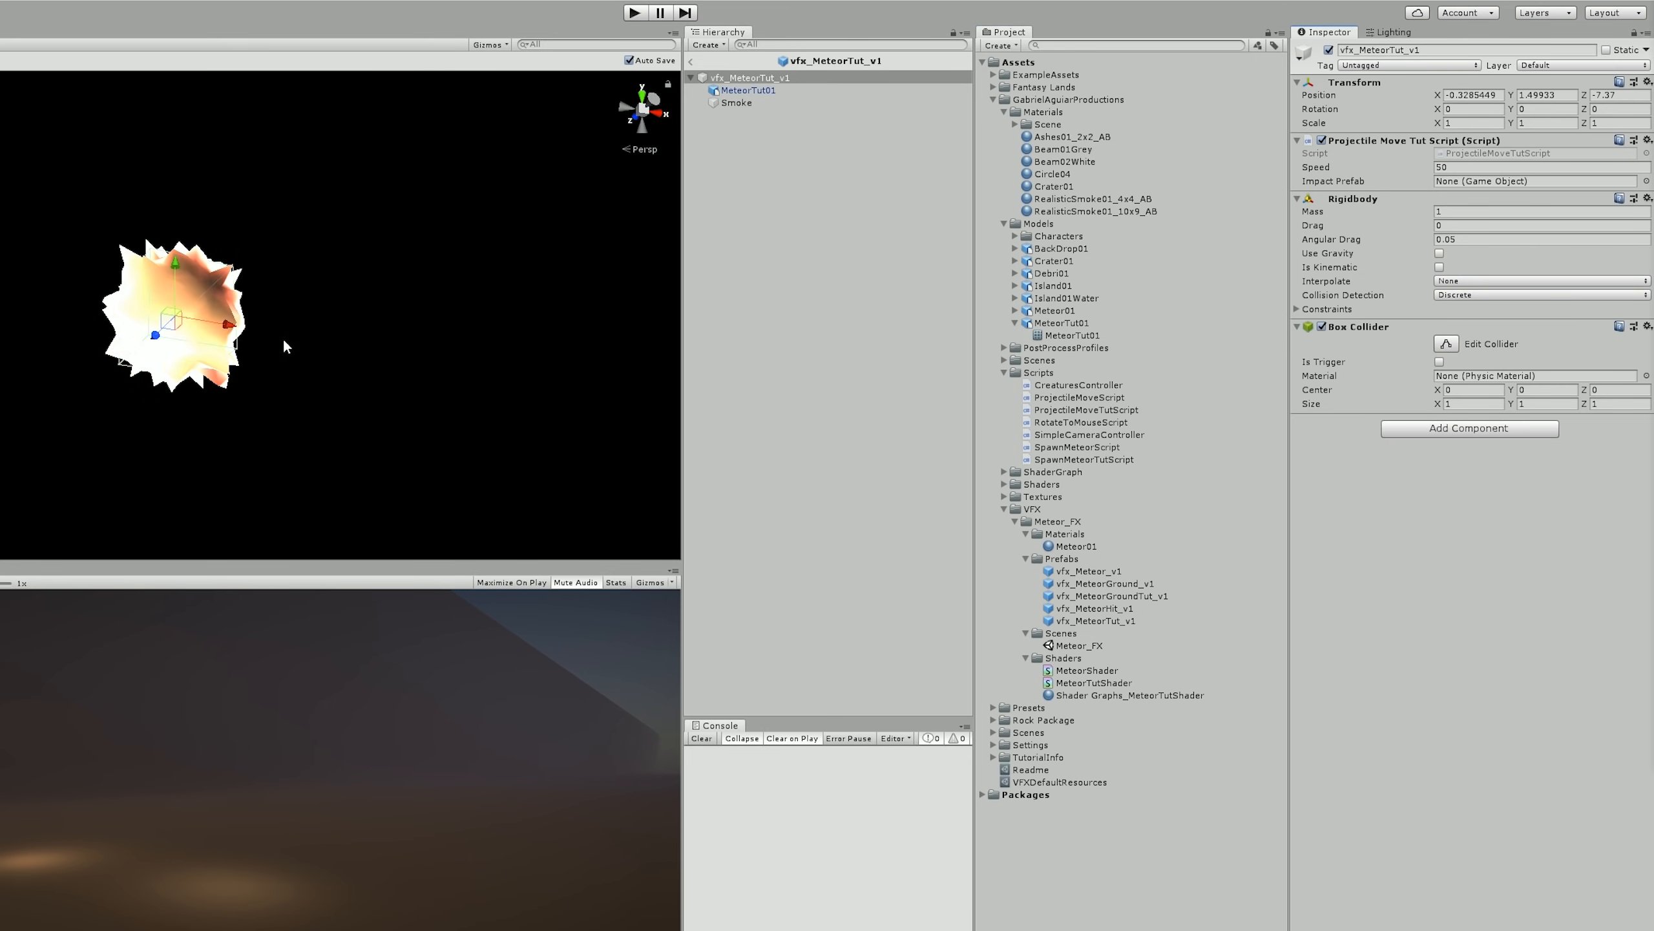
{"action": "left_click", "coordinate": [1499, 404]}
{"action": "type", "text": "1.5"}
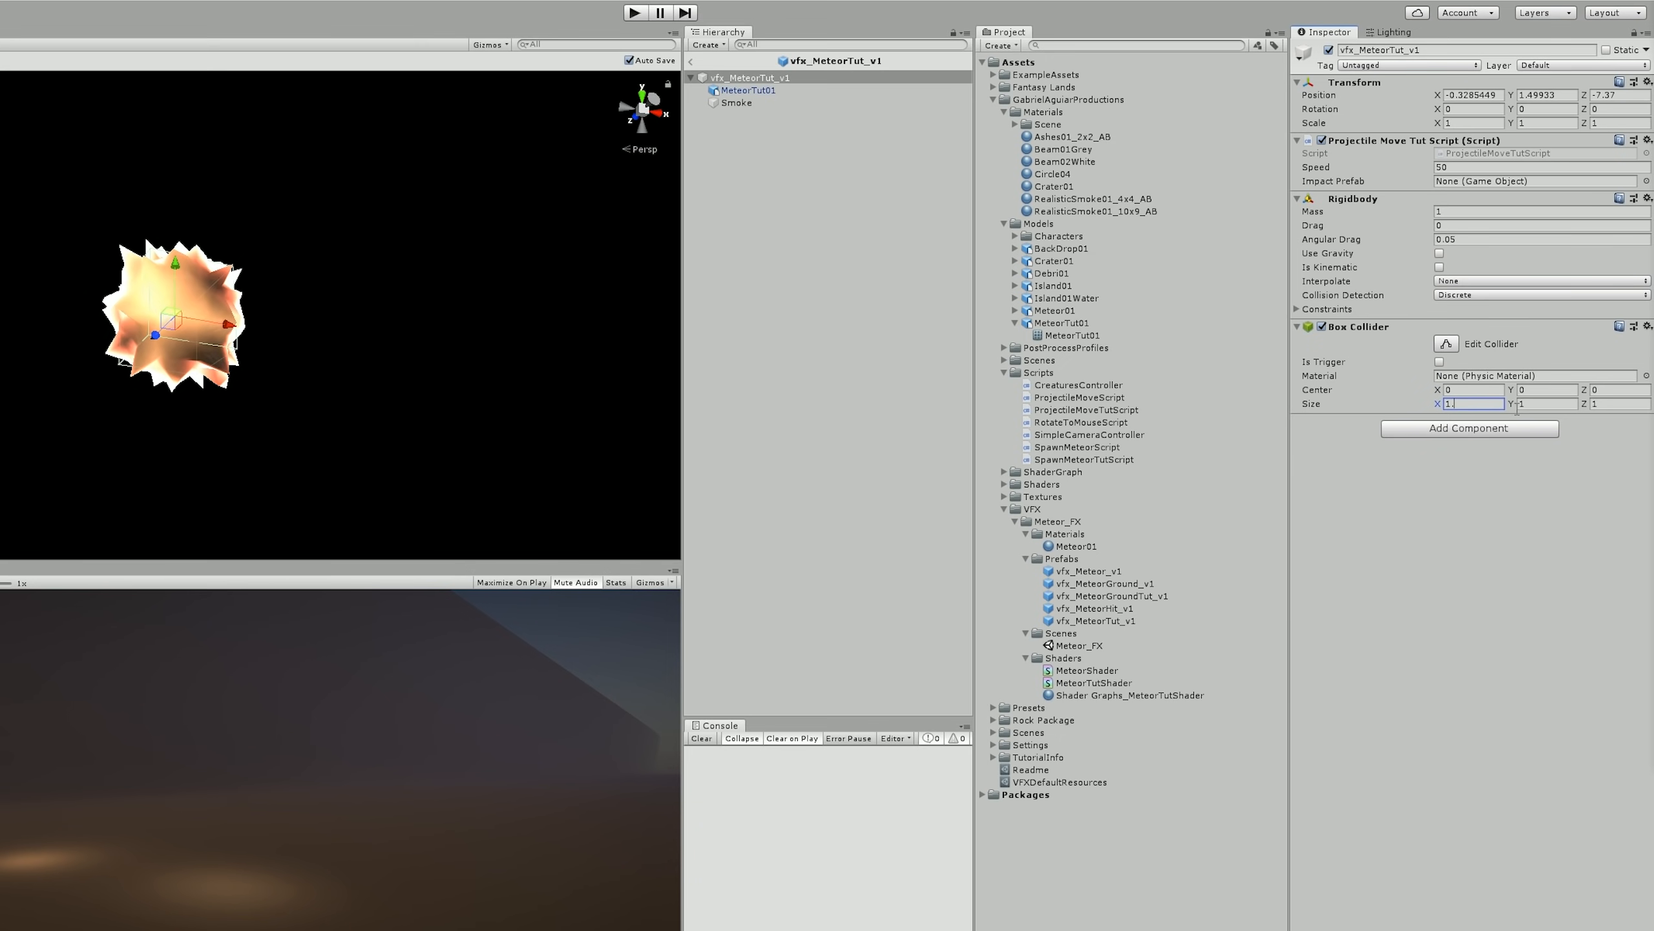
{"action": "left_click", "coordinate": [1547, 404]}
{"action": "type", "text": "1.5"}
{"action": "left_click", "coordinate": [1608, 404]}
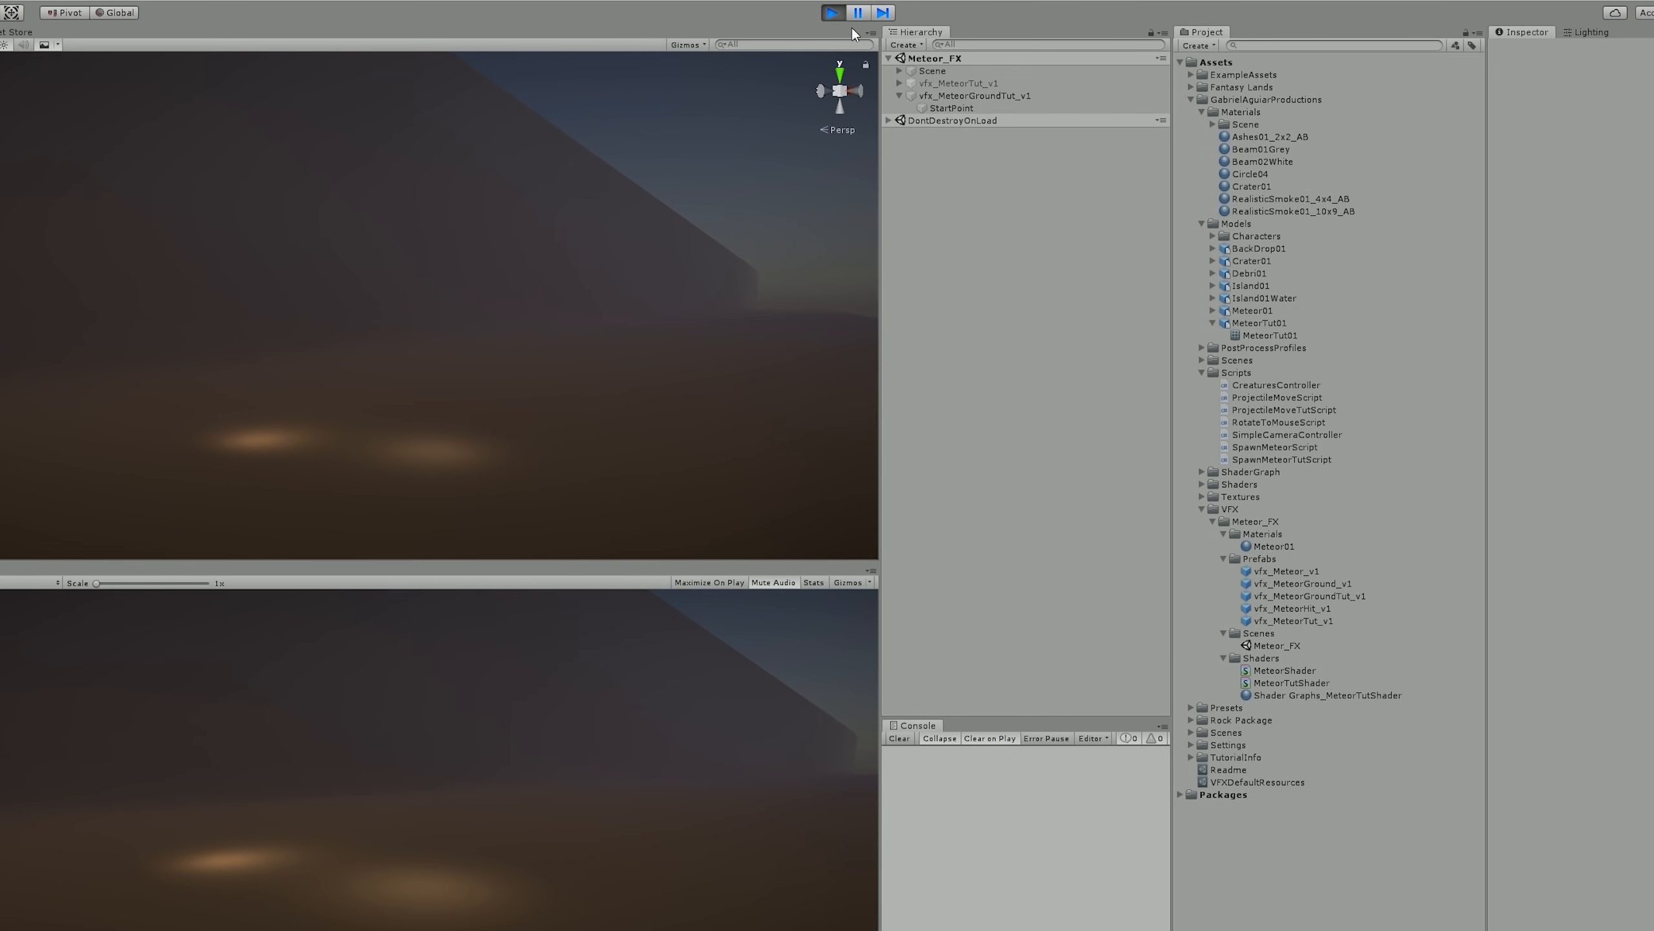
{"action": "left_click", "coordinate": [837, 16]}
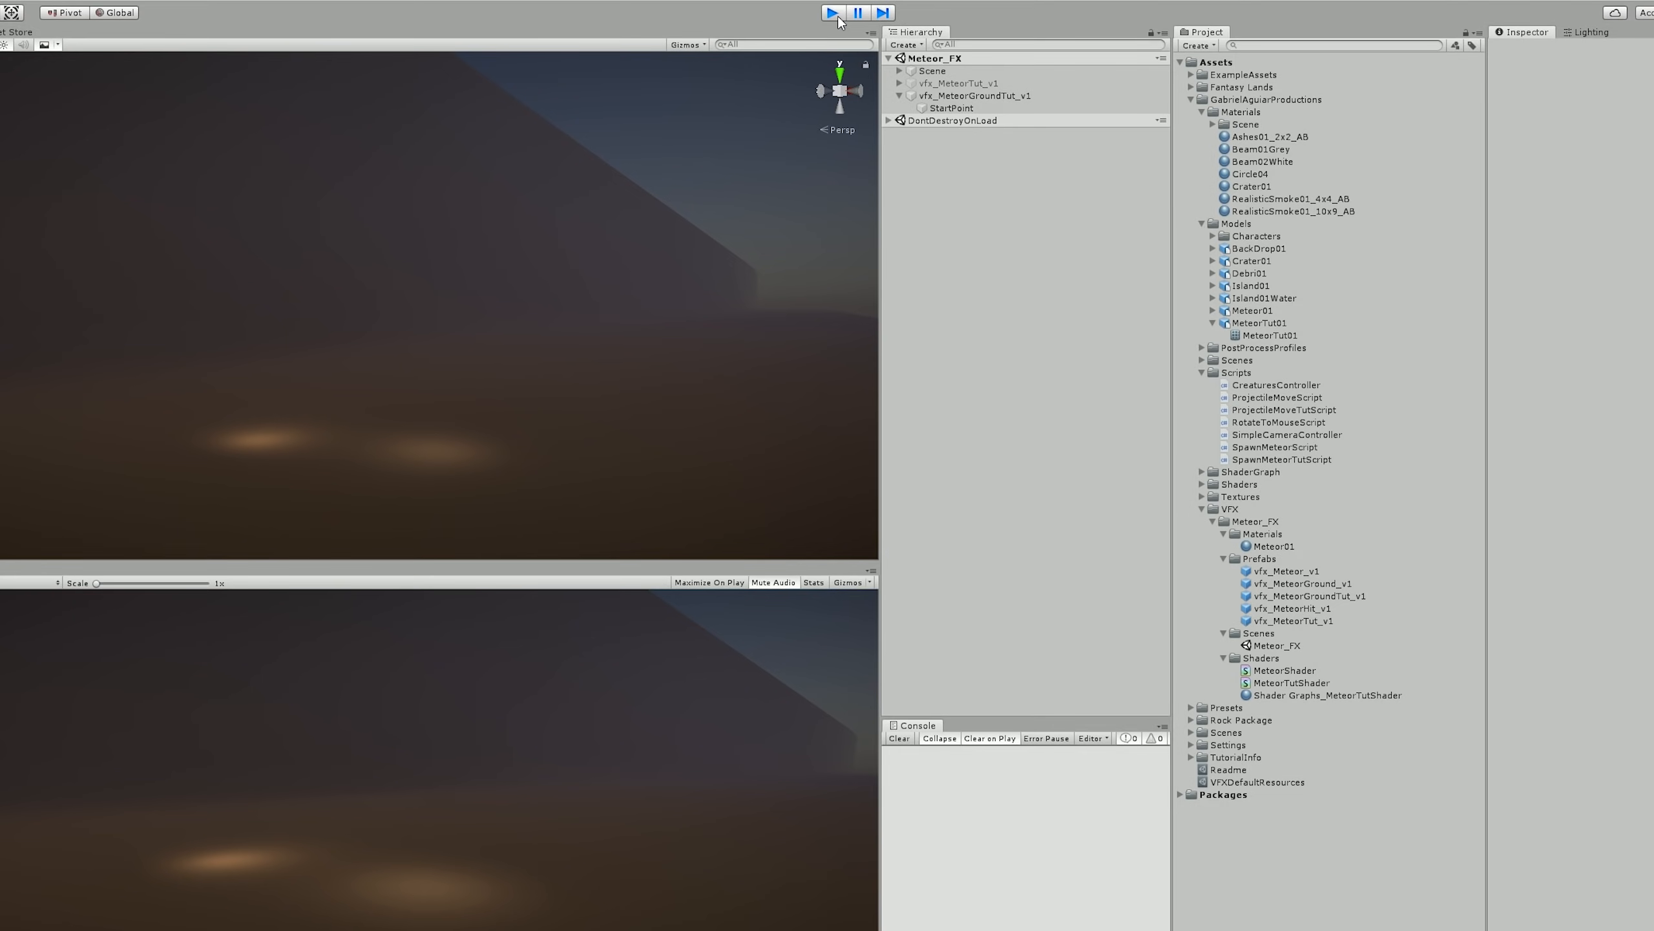
- Lower vfx_MeteorGroundTut_v1 slightly in the scene and run another short play test
{"action": "left_click", "coordinate": [947, 97]}
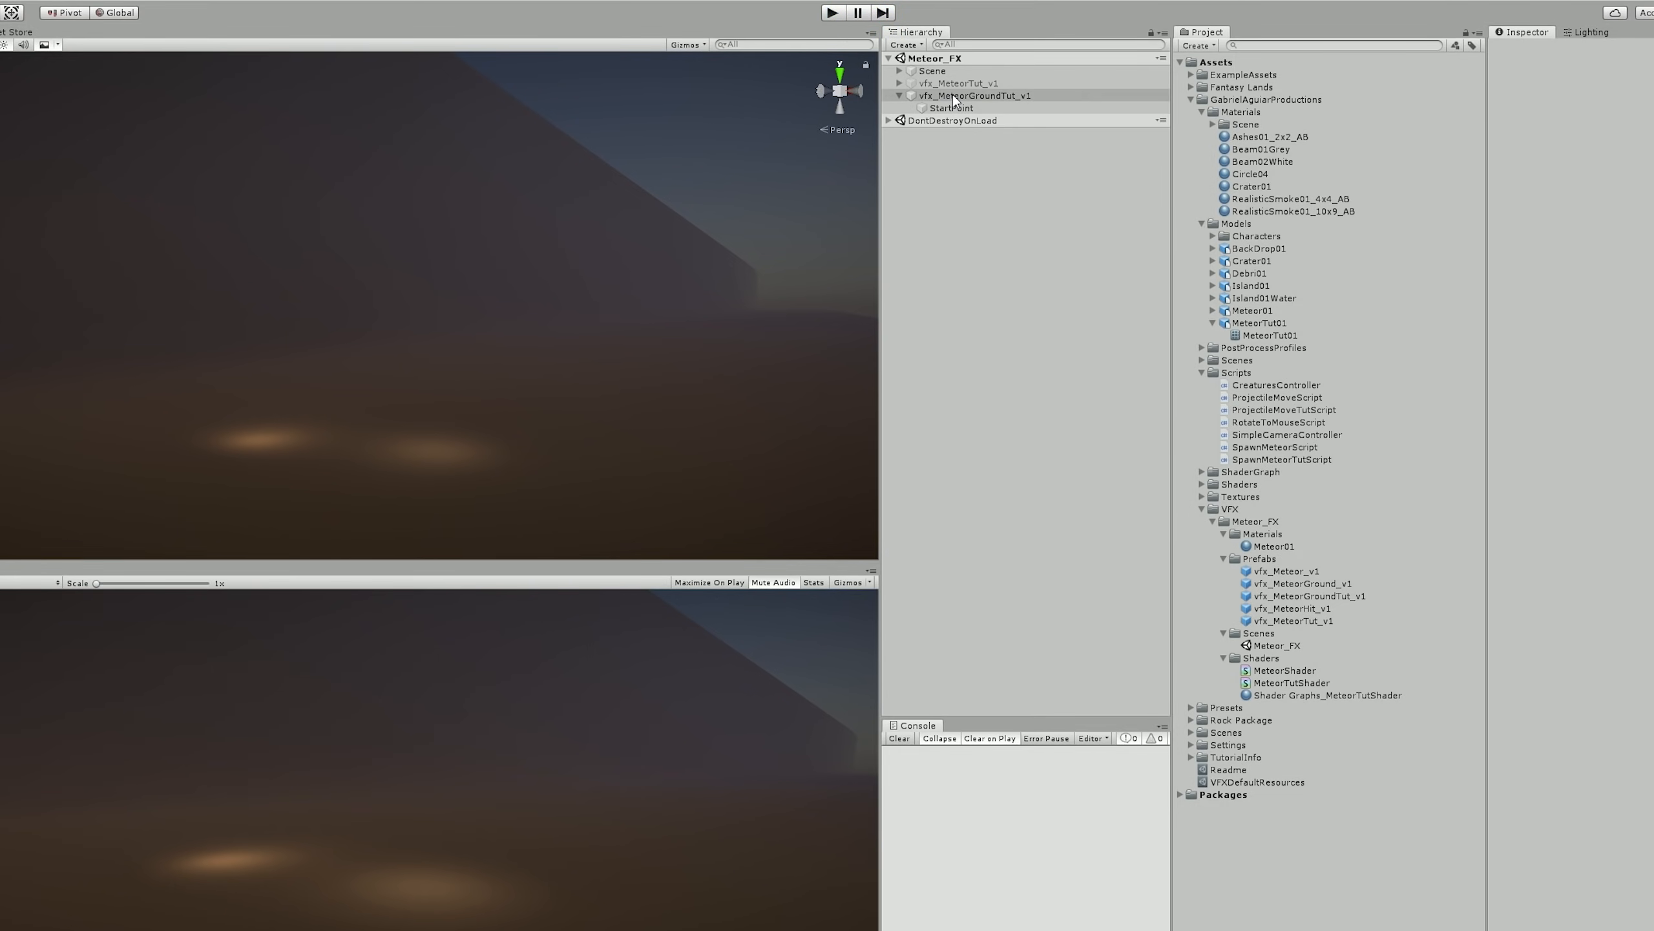
{"action": "left_click_drag", "start_coordinate": [406, 362], "coordinate": [436, 365], "text": "alt"}
{"action": "left_click_drag", "start_coordinate": [425, 275], "coordinate": [423, 305]}
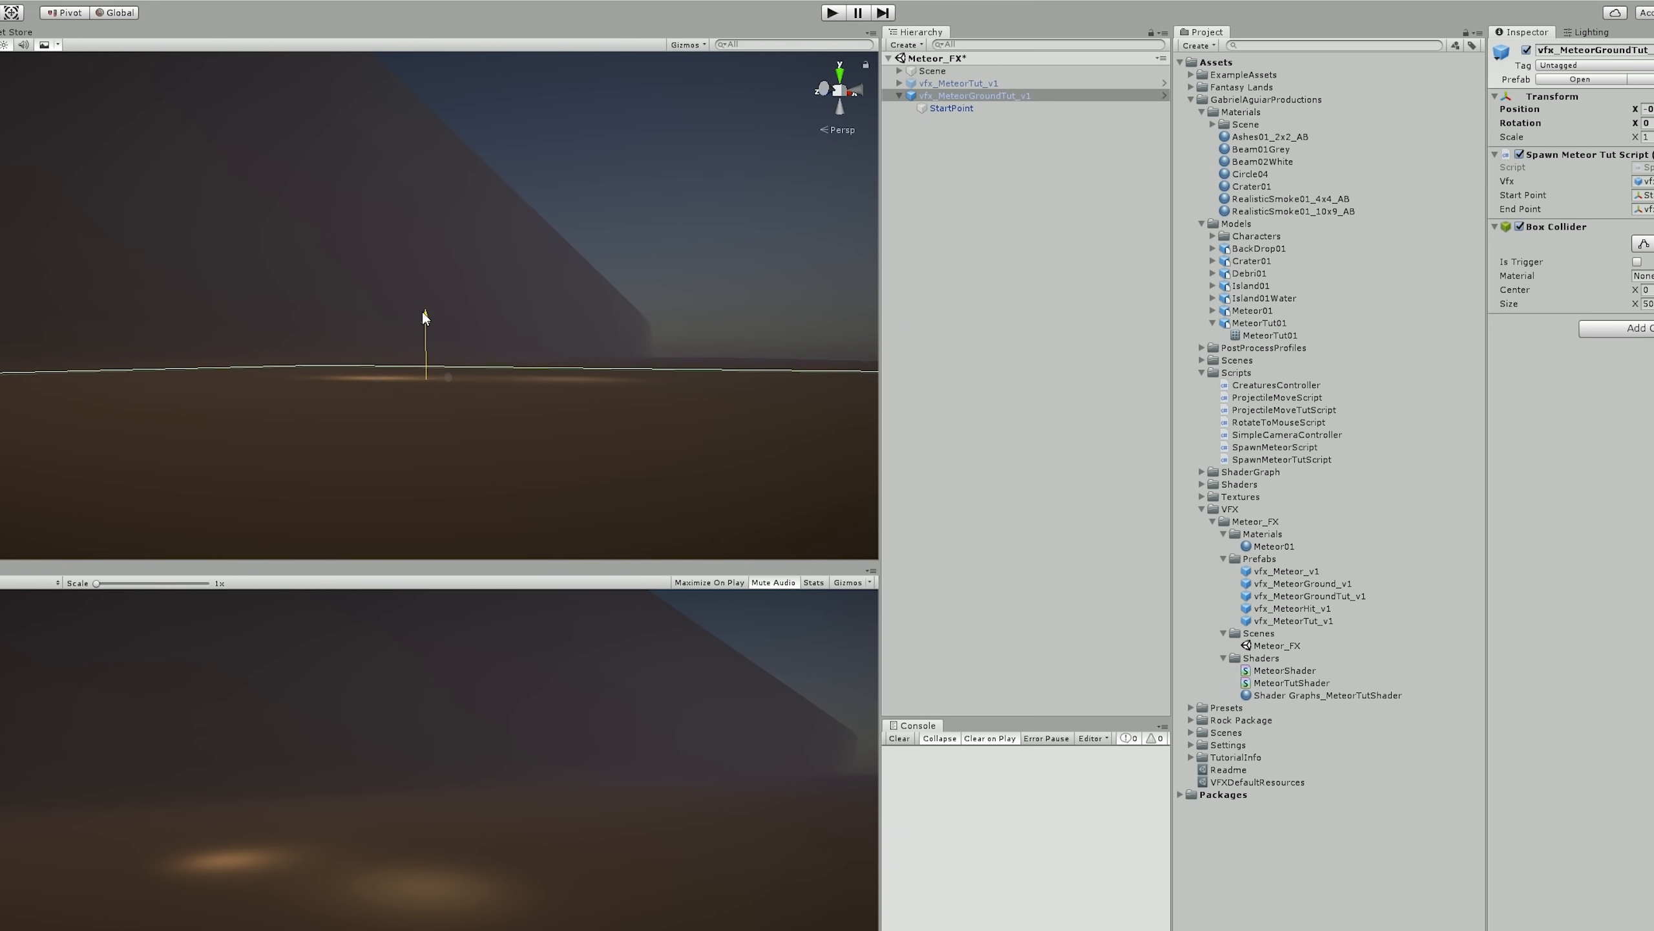
{"action": "key", "text": "ctrl+p"}
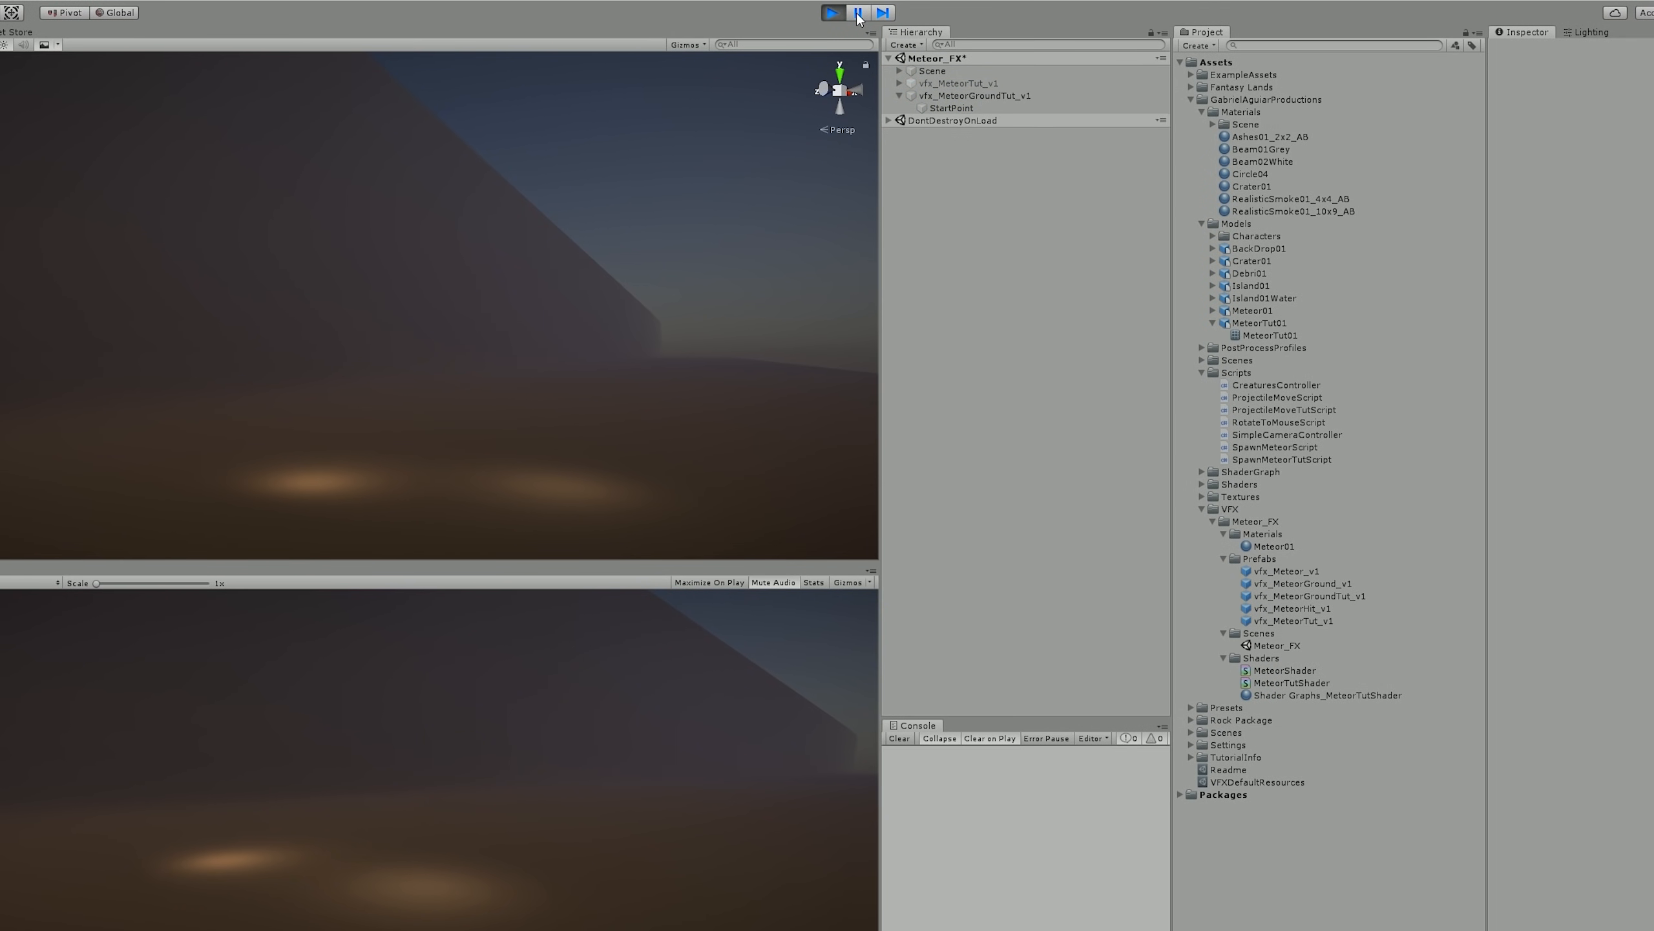
{"action": "left_click", "coordinate": [828, 13]}
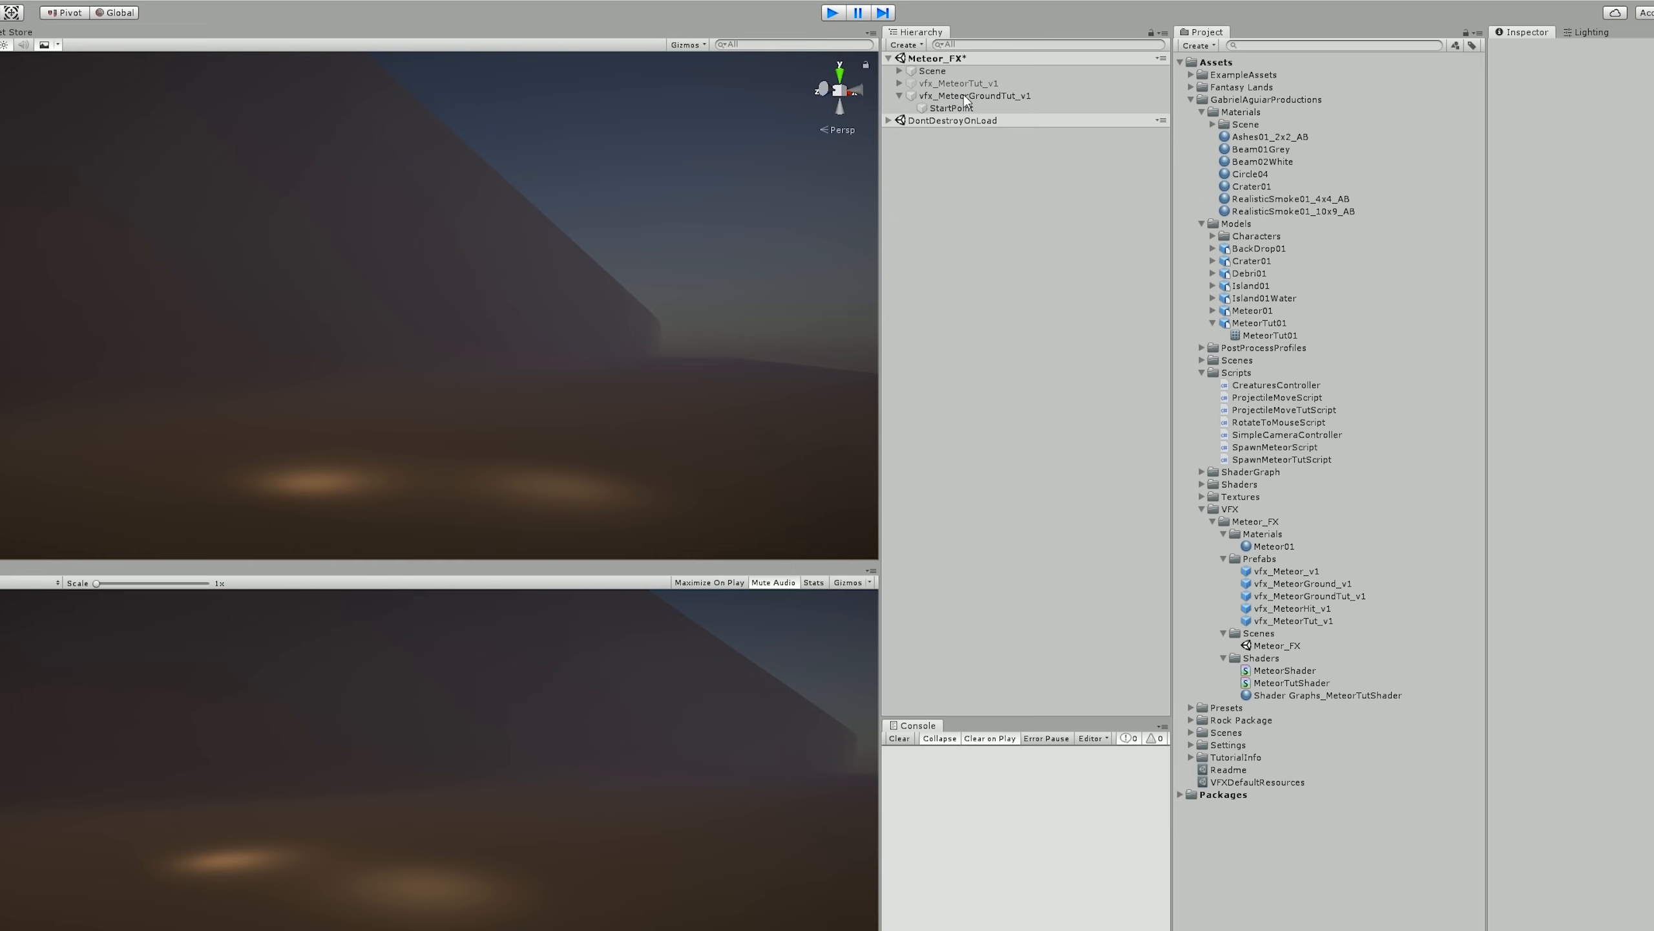
- Set the vfx_MeteorTut_v1 prefab's Box Collider size to 1.2 on all three axes and return to the scene
{"action": "double_click", "coordinate": [1331, 622]}
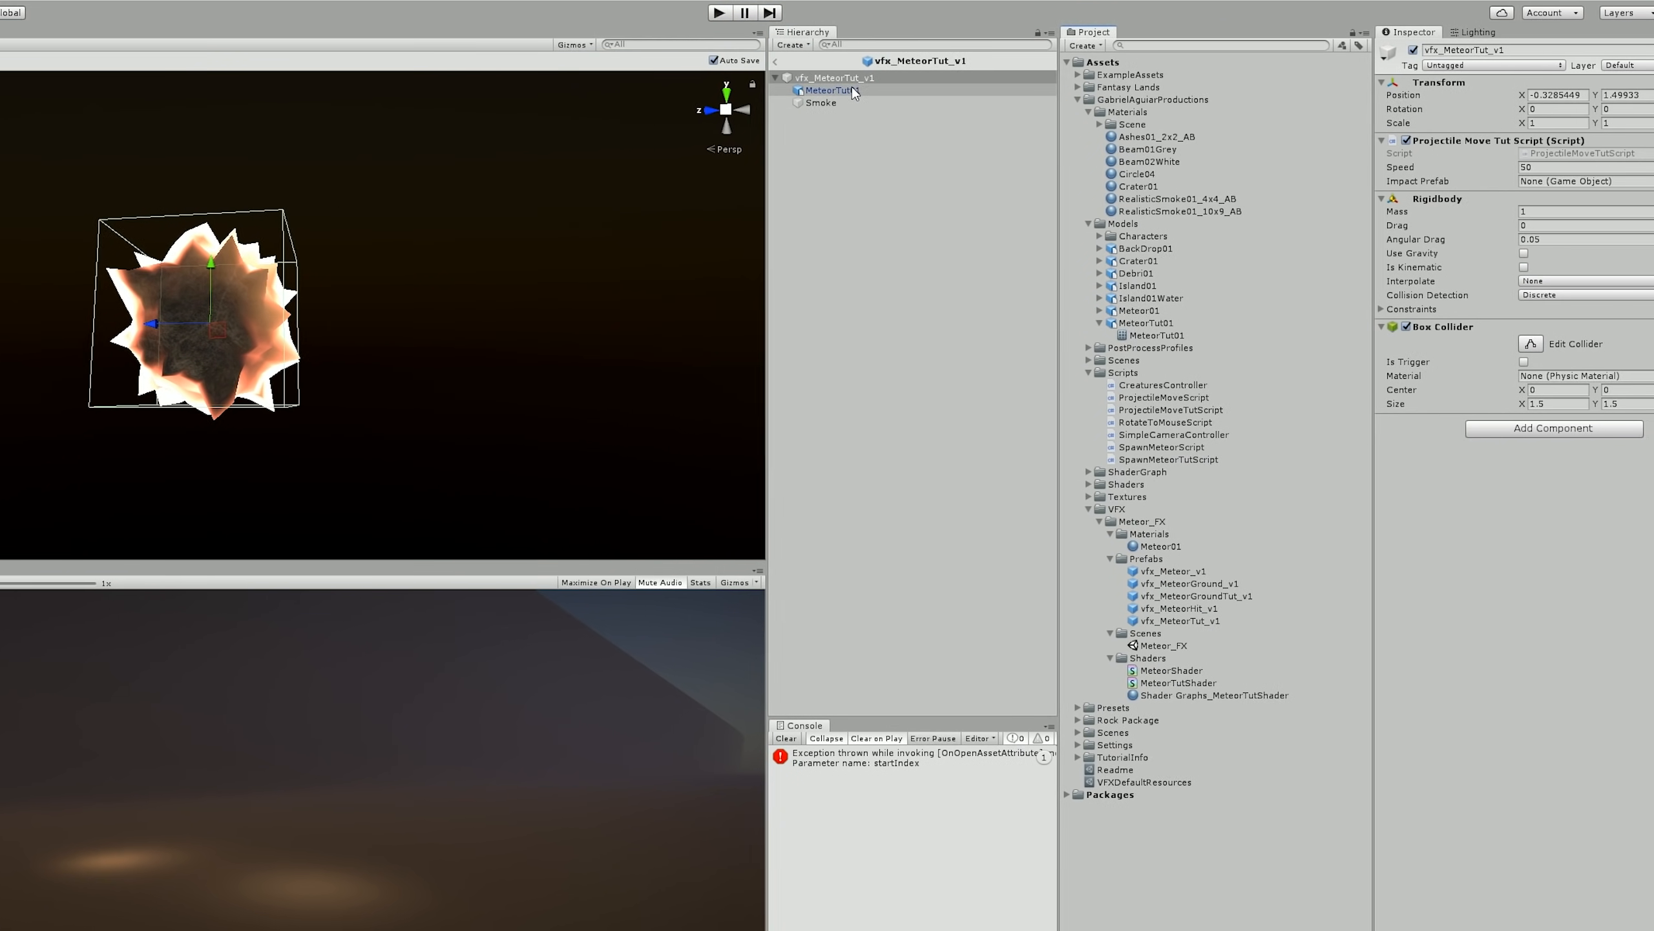
{"action": "left_click", "coordinate": [966, 90]}
{"action": "left_click", "coordinate": [985, 78]}
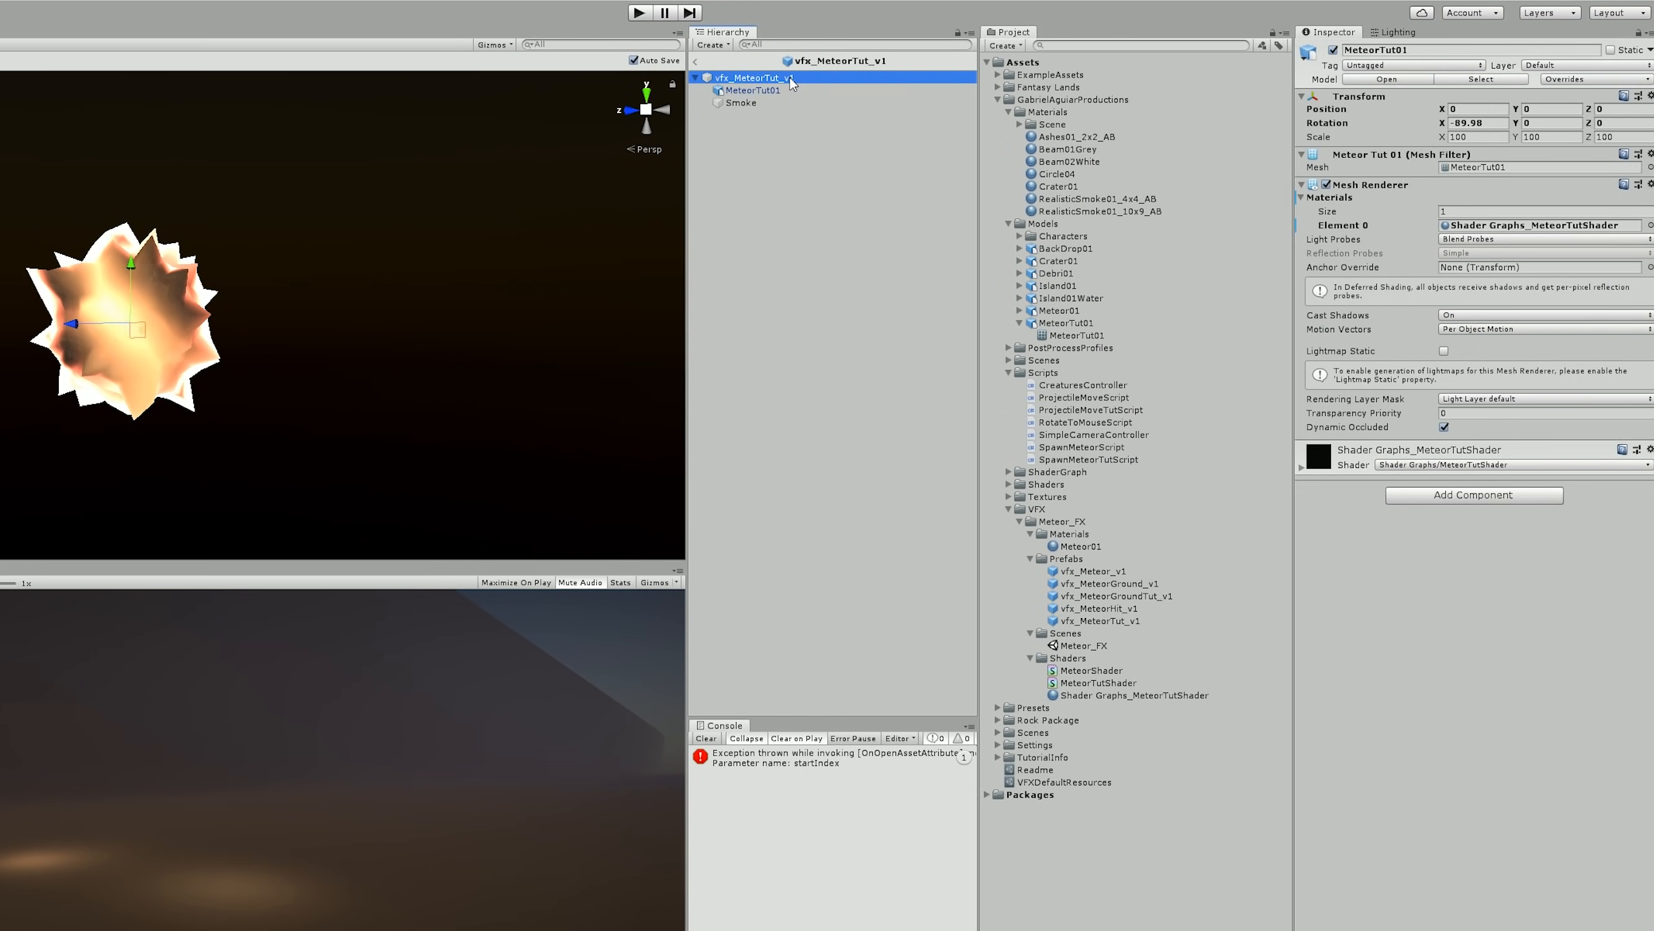
{"action": "left_click", "coordinate": [1469, 403]}
{"action": "type", "text": "1.2"}
{"action": "left_click", "coordinate": [1546, 403]}
{"action": "type", "text": "1.2"}
{"action": "left_click", "coordinate": [1618, 406]}
{"action": "type", "text": "1.2"}
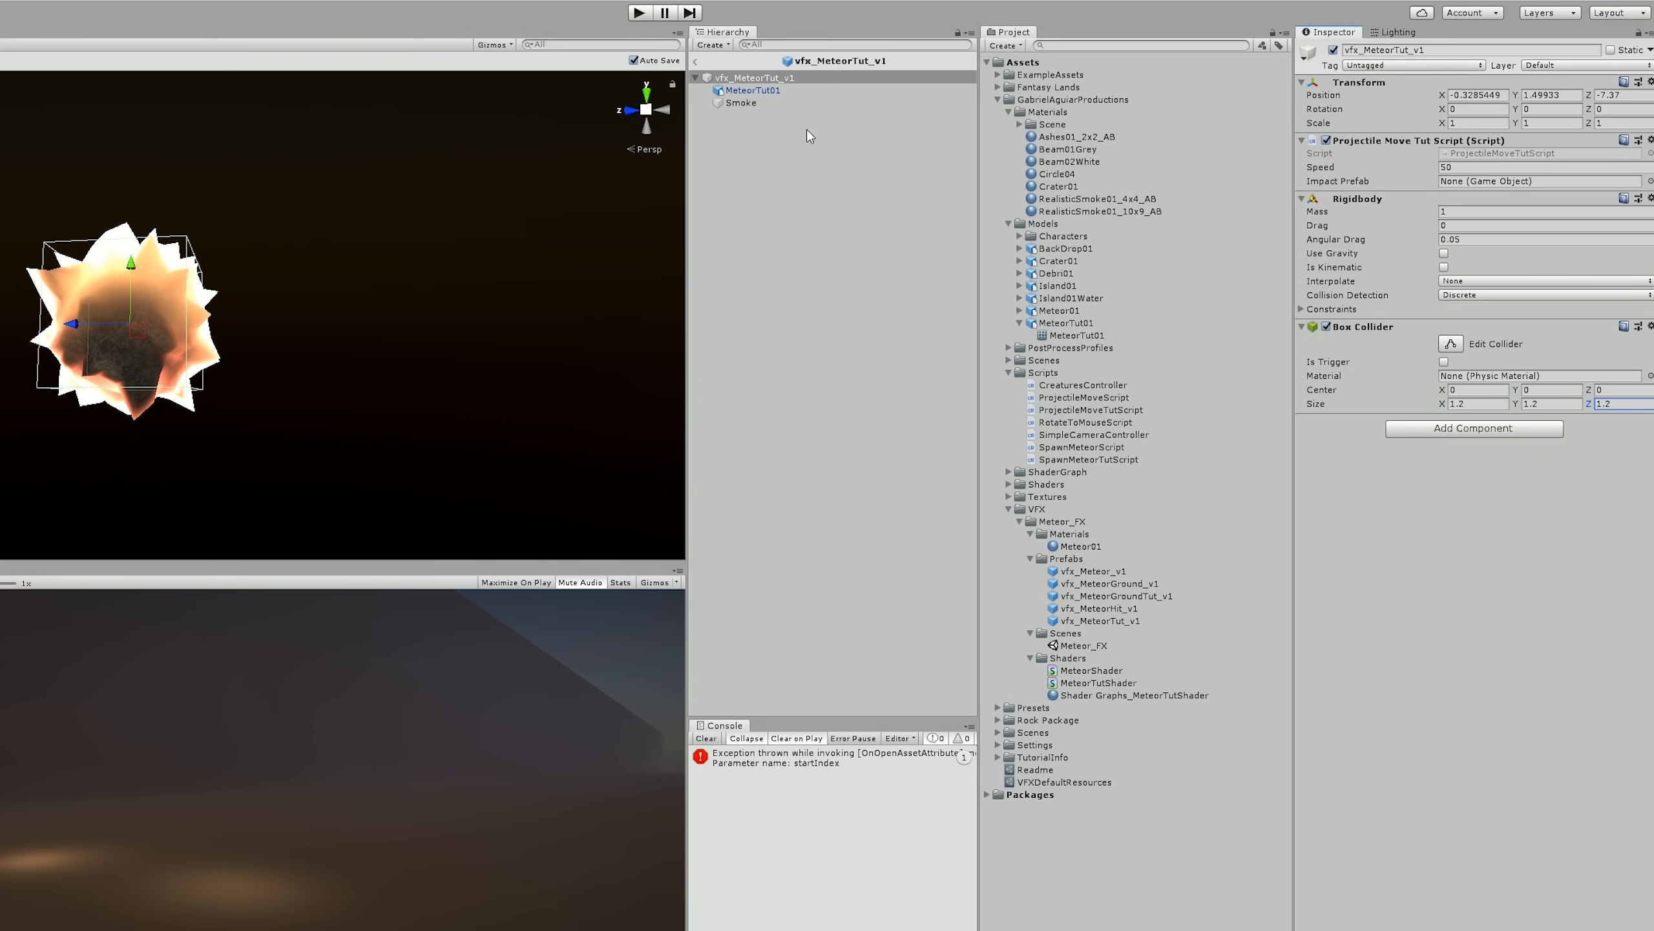
{"action": "left_click", "coordinate": [696, 61]}
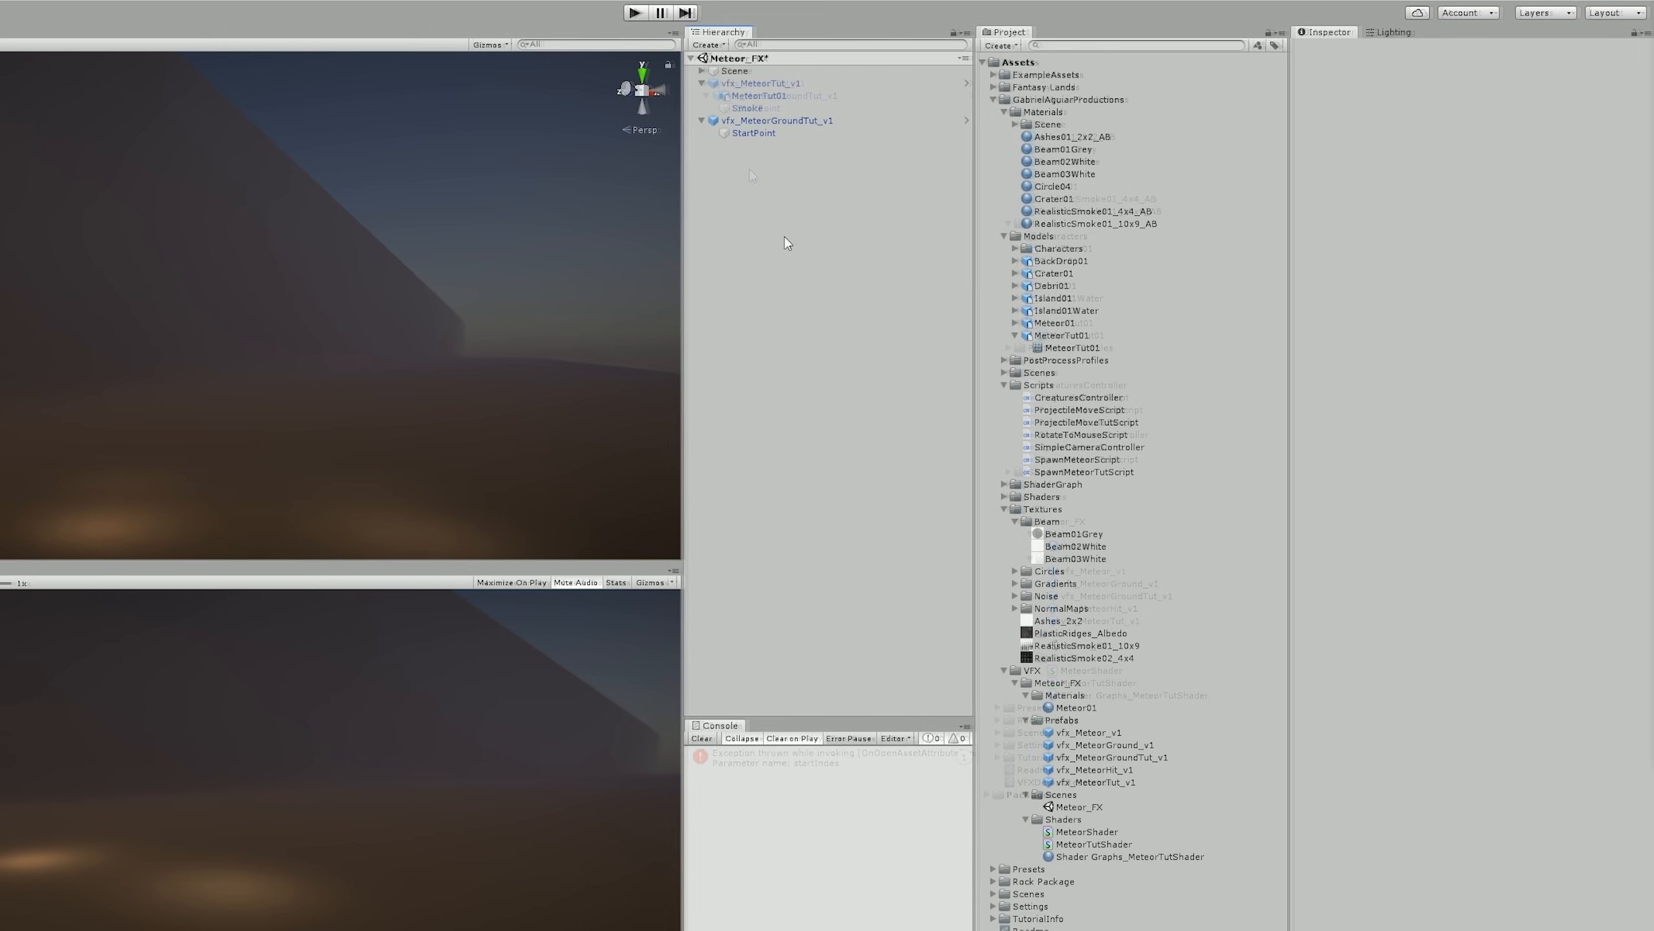
- Create an empty object named vfx_MeteorHitTut_v1 in the scene and set its Y position to 0.5
{"action": "right_click", "coordinate": [759, 217]}
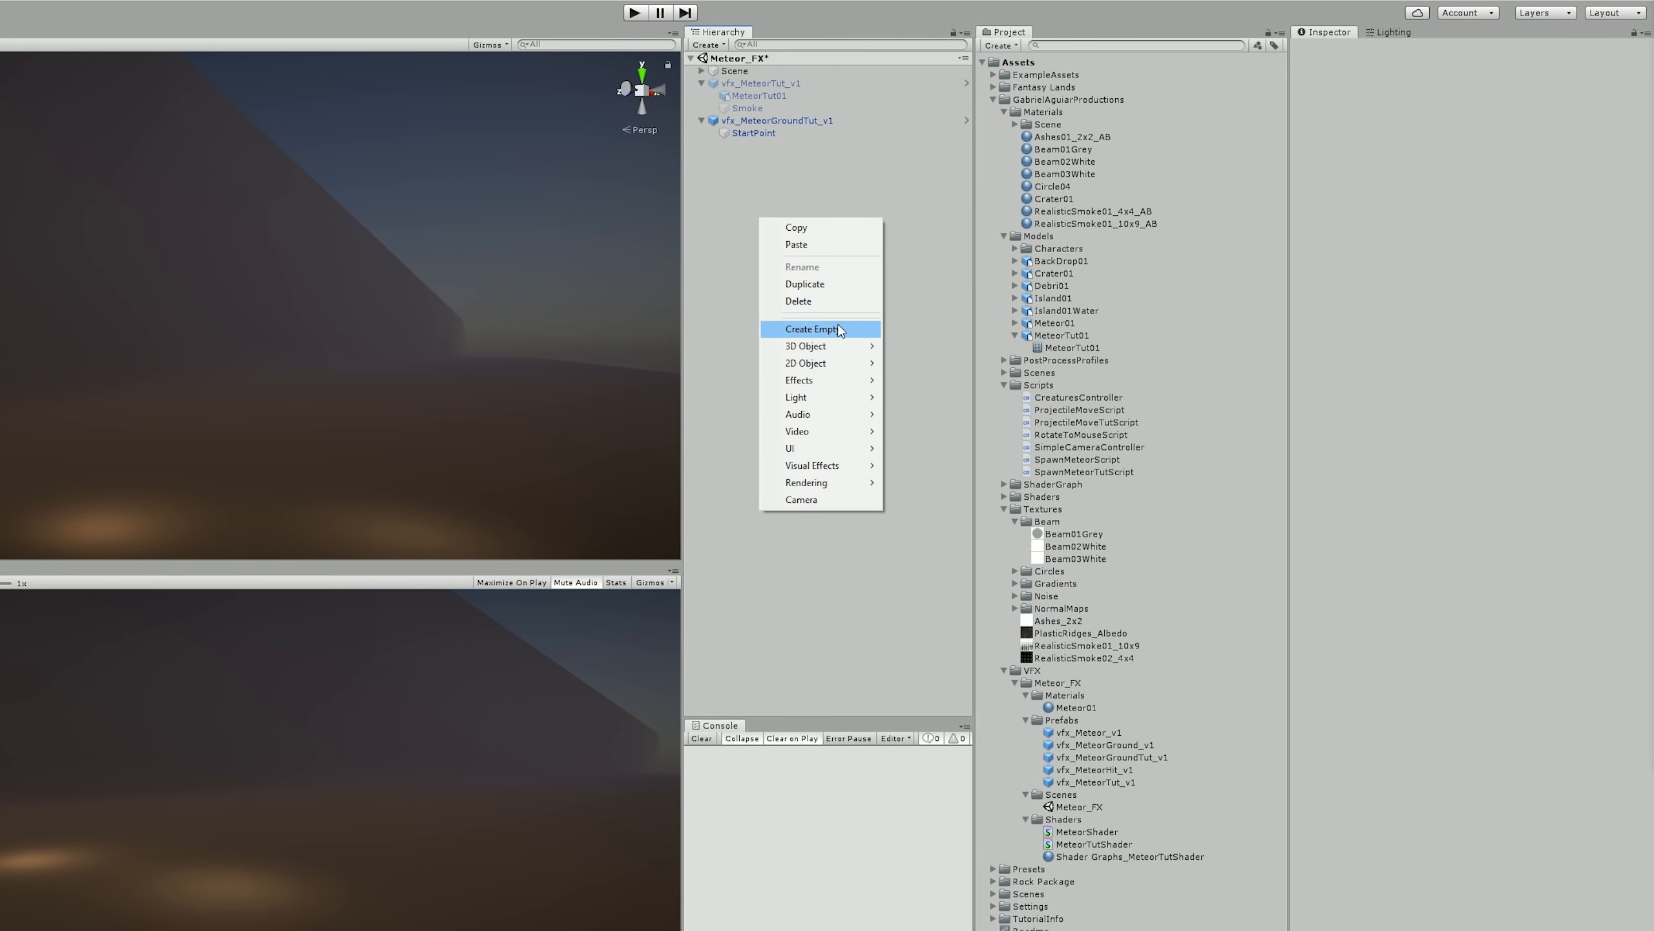
{"action": "left_click", "coordinate": [811, 328]}
{"action": "left_click", "coordinate": [1384, 51]}
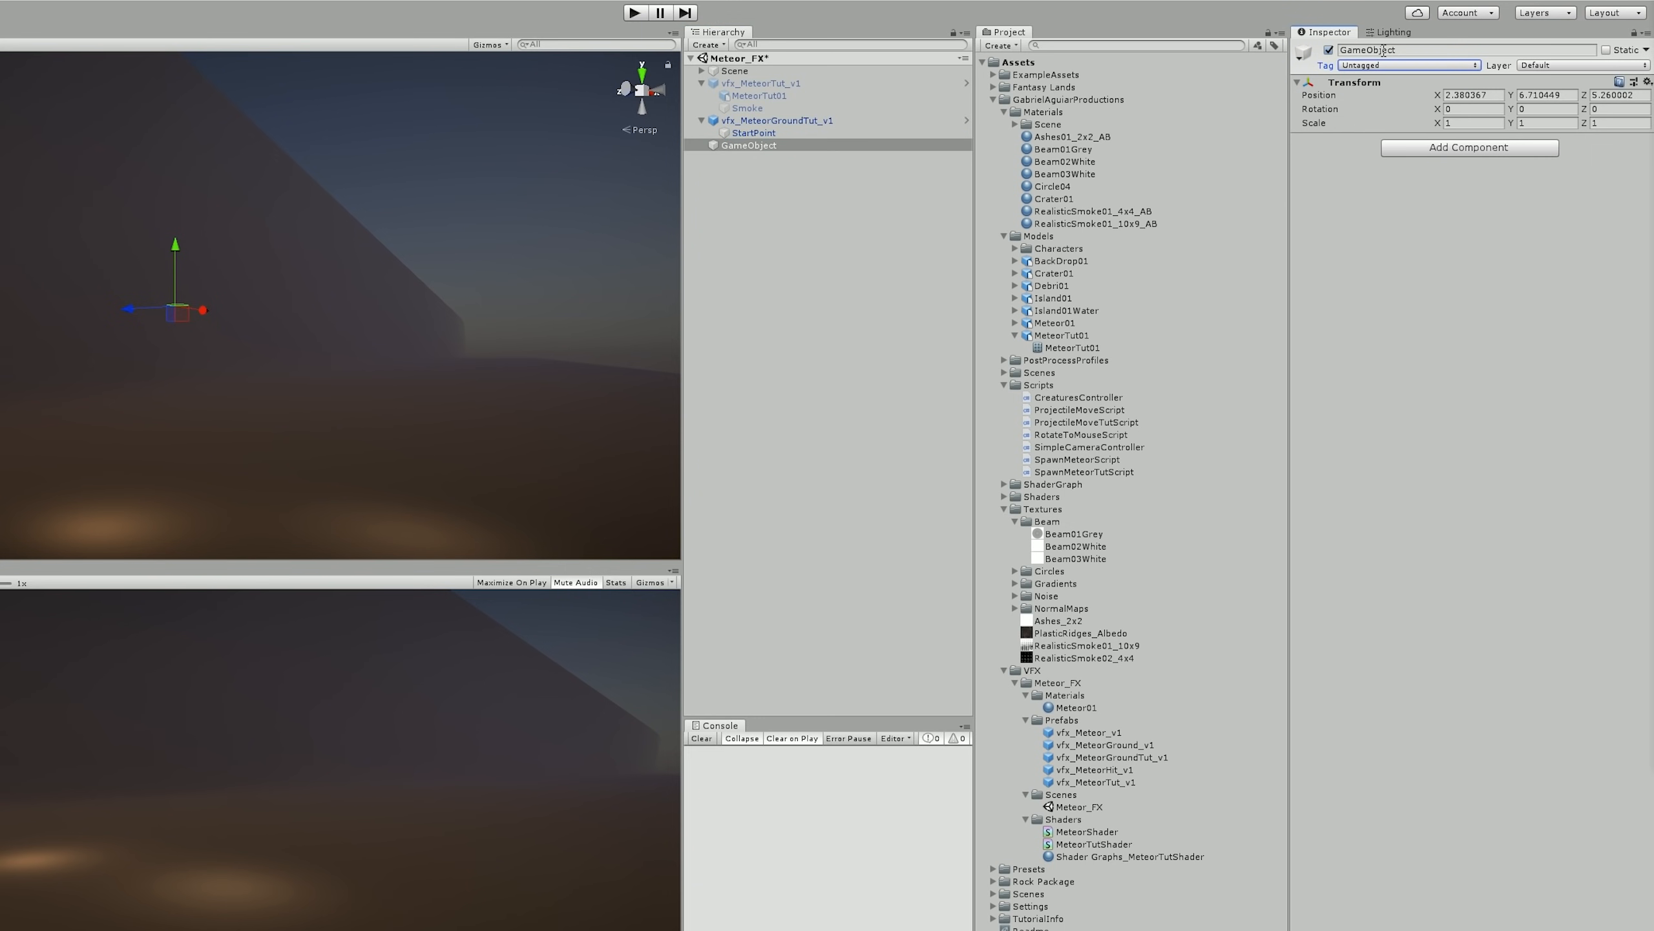
{"action": "type", "text": "vfx_MeteorHitTut"}
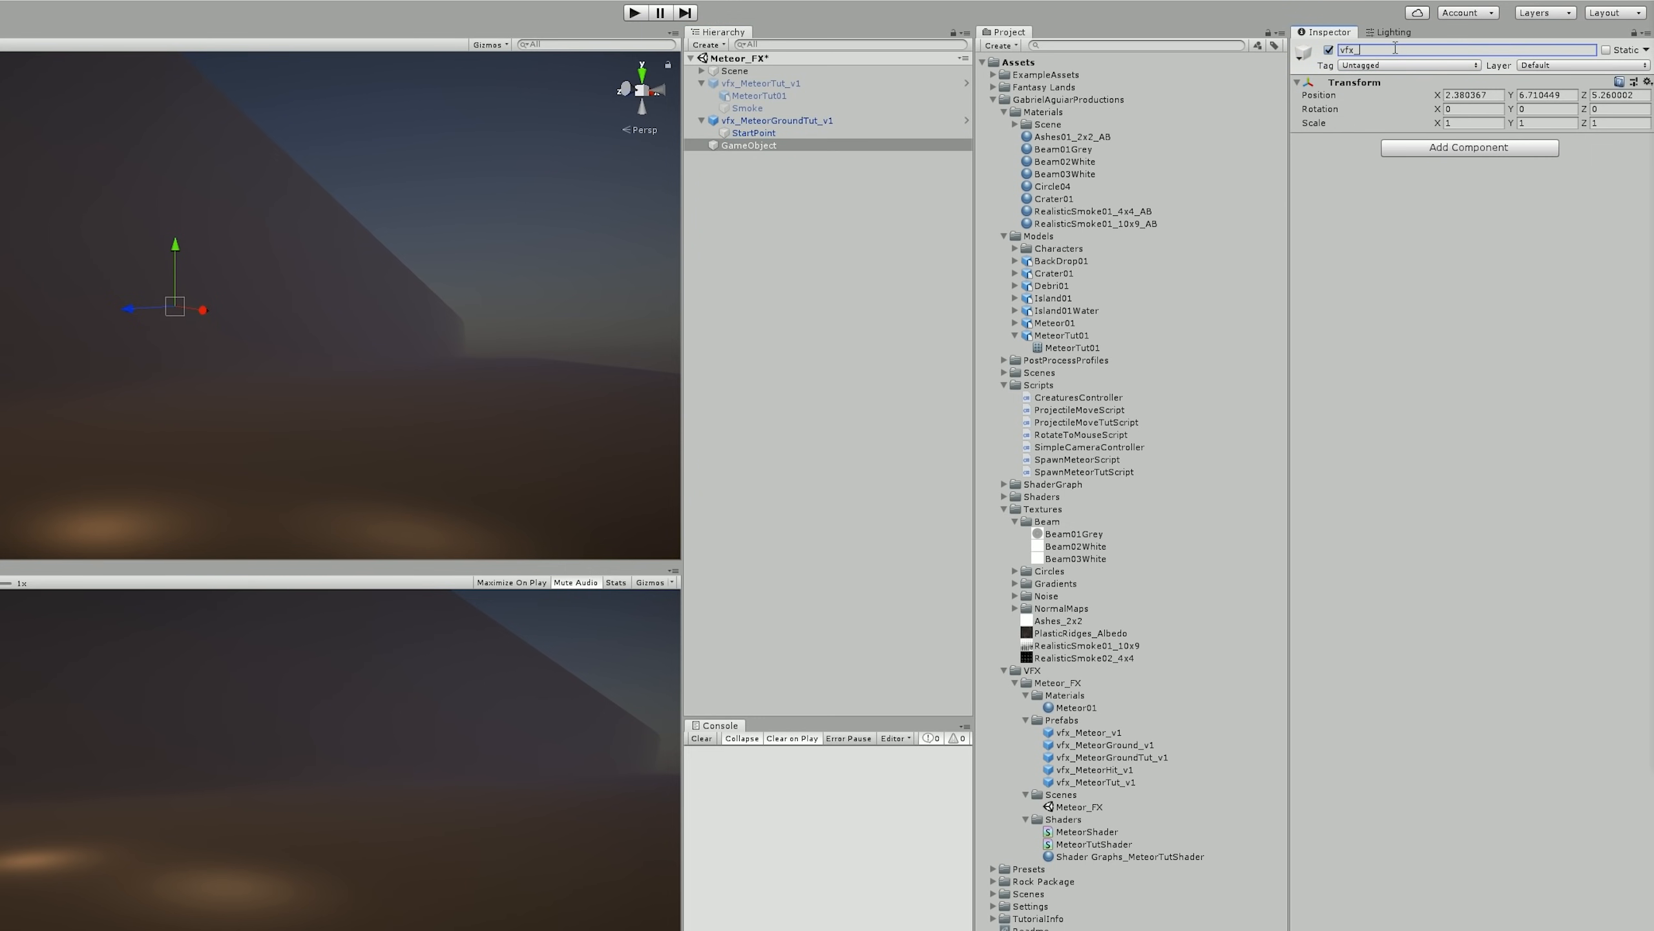
{"action": "type", "text": "_v1"}
{"action": "key", "text": "Return"}
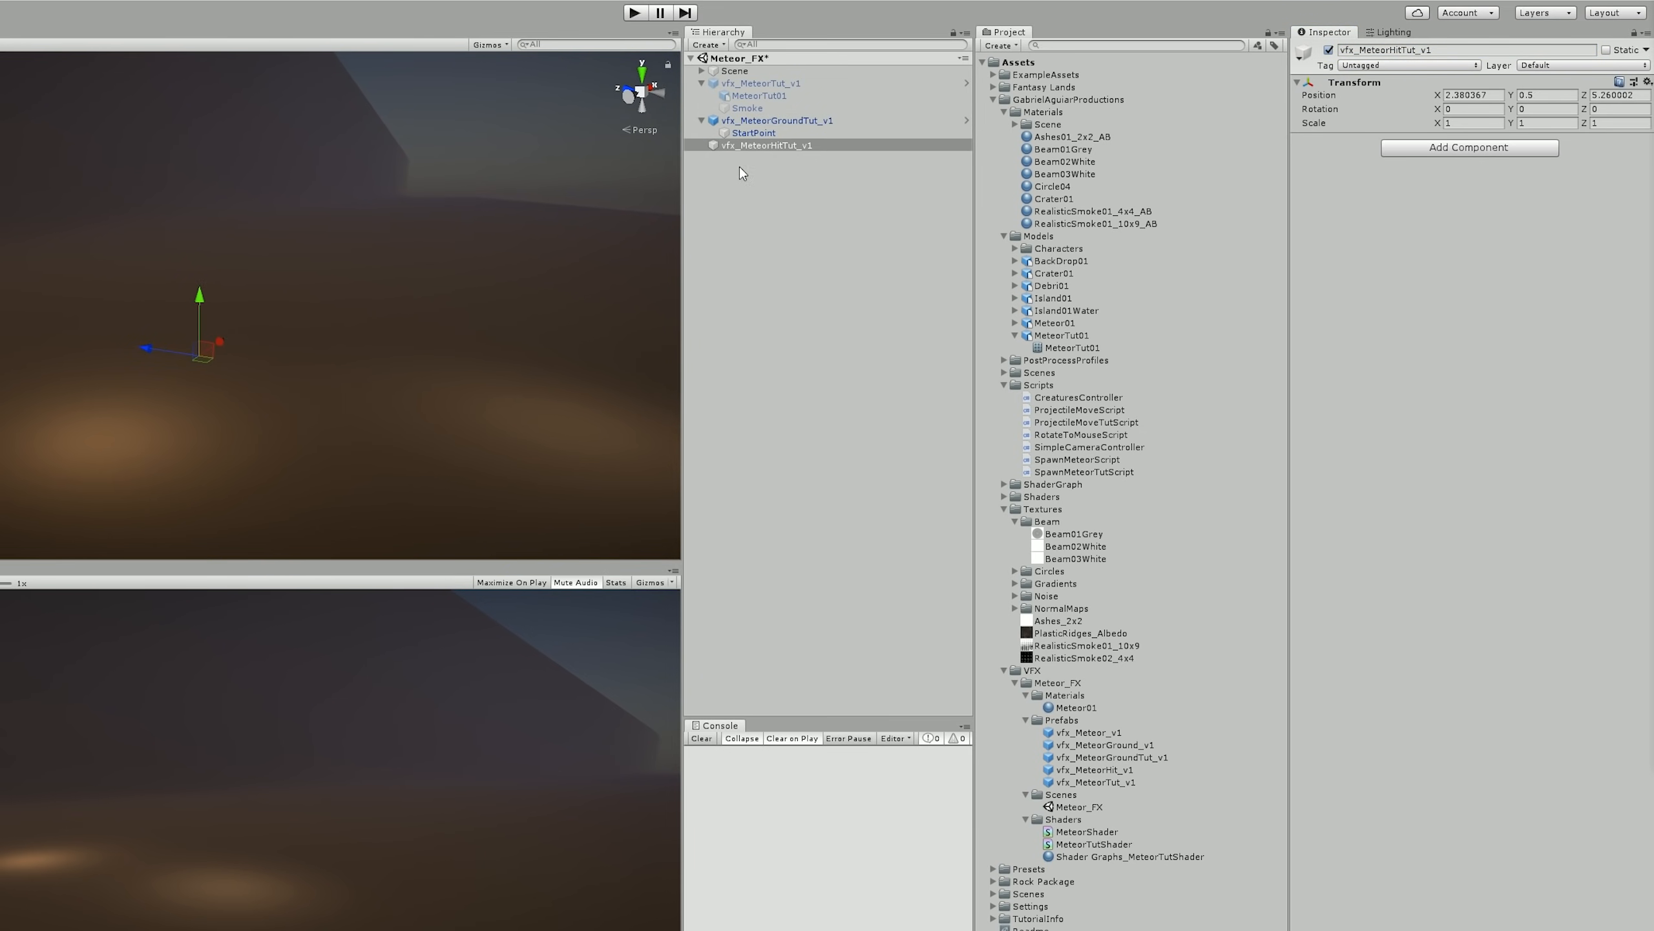
- Add a Particle System as a child of vfx_MeteorHitTut_v1 and name it Beam
{"action": "right_click", "coordinate": [783, 147]}
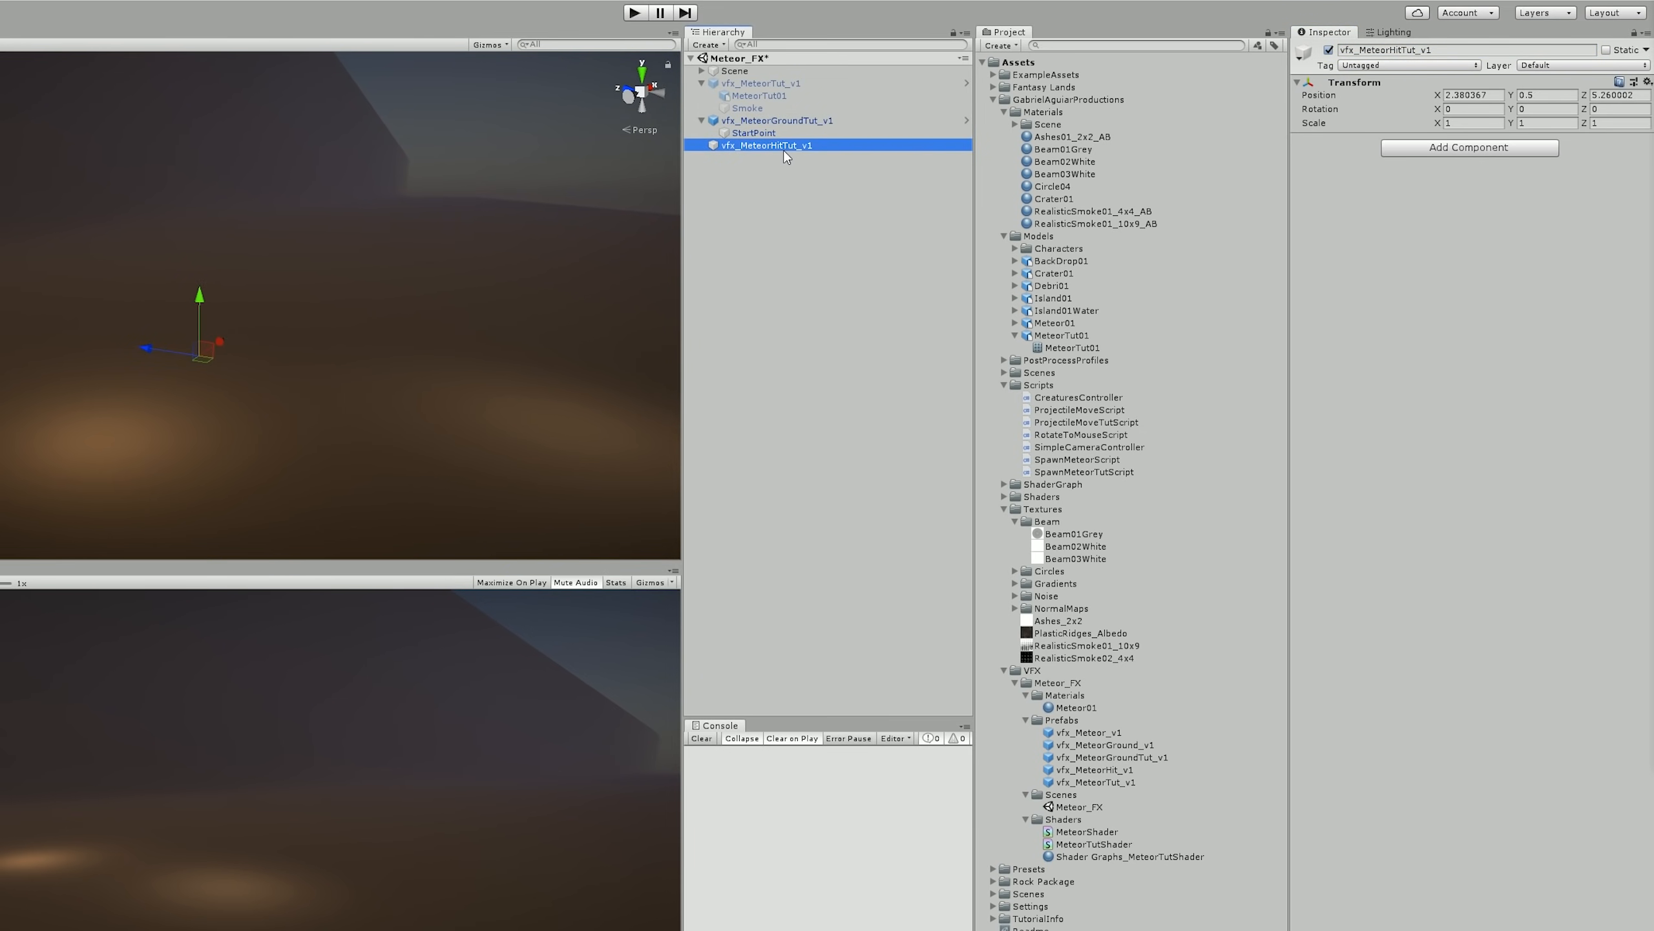
{"action": "mouse_move", "coordinate": [838, 322]}
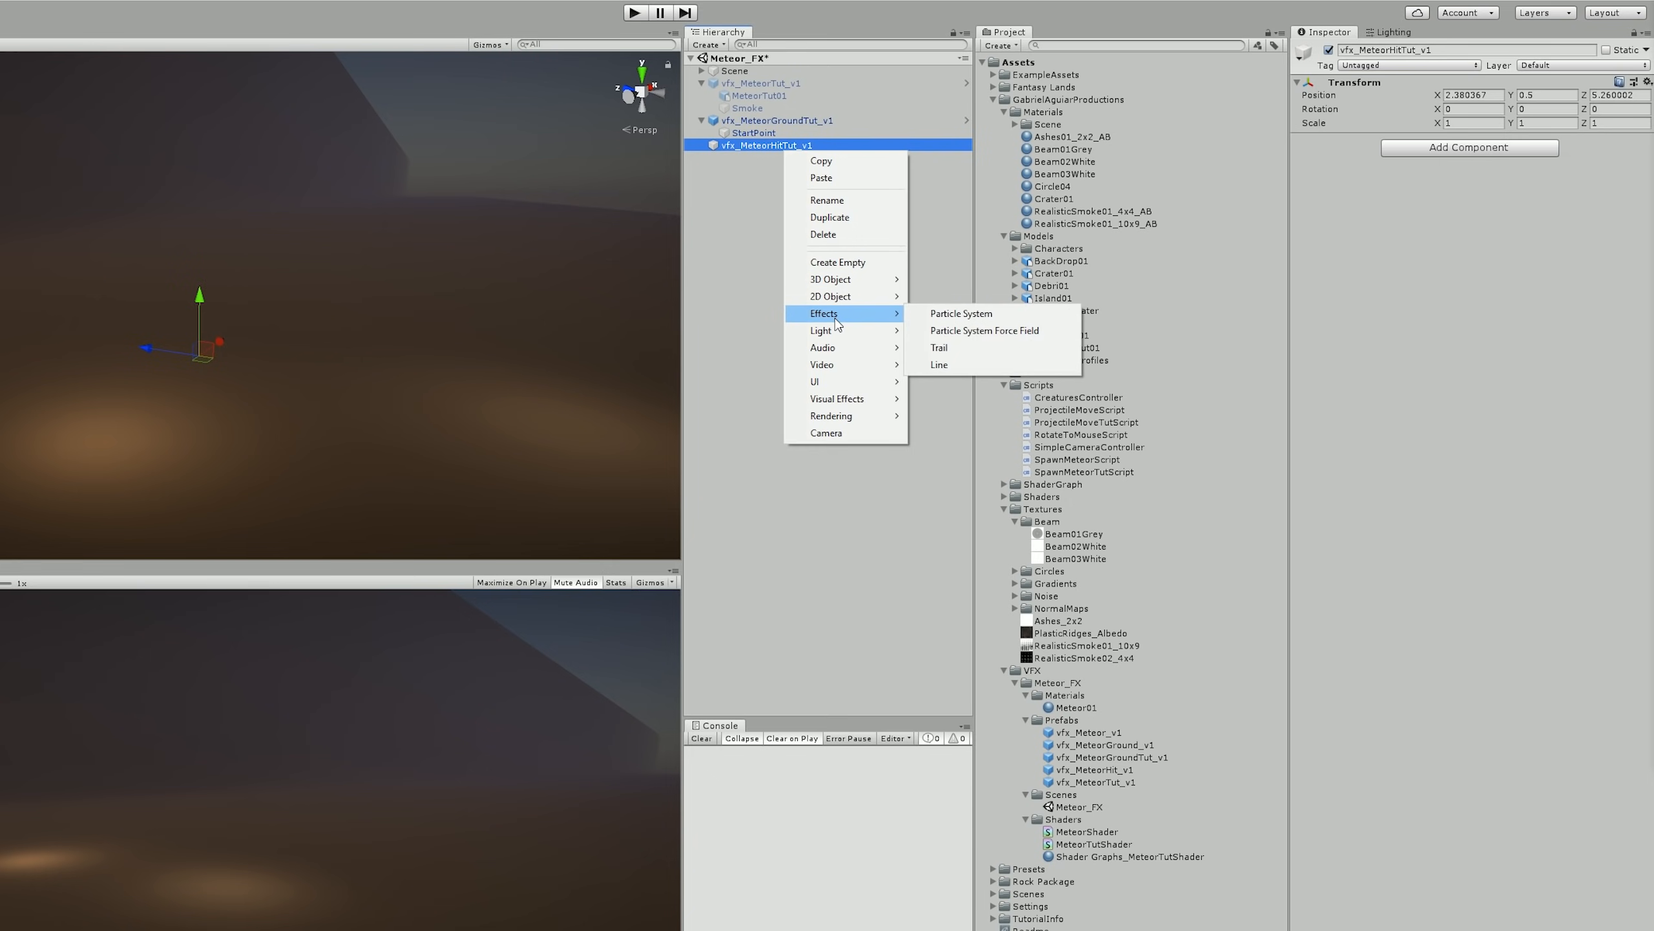
{"action": "left_click", "coordinate": [937, 314]}
{"action": "left_click", "coordinate": [1392, 51]}
{"action": "type", "text": "Beam"}
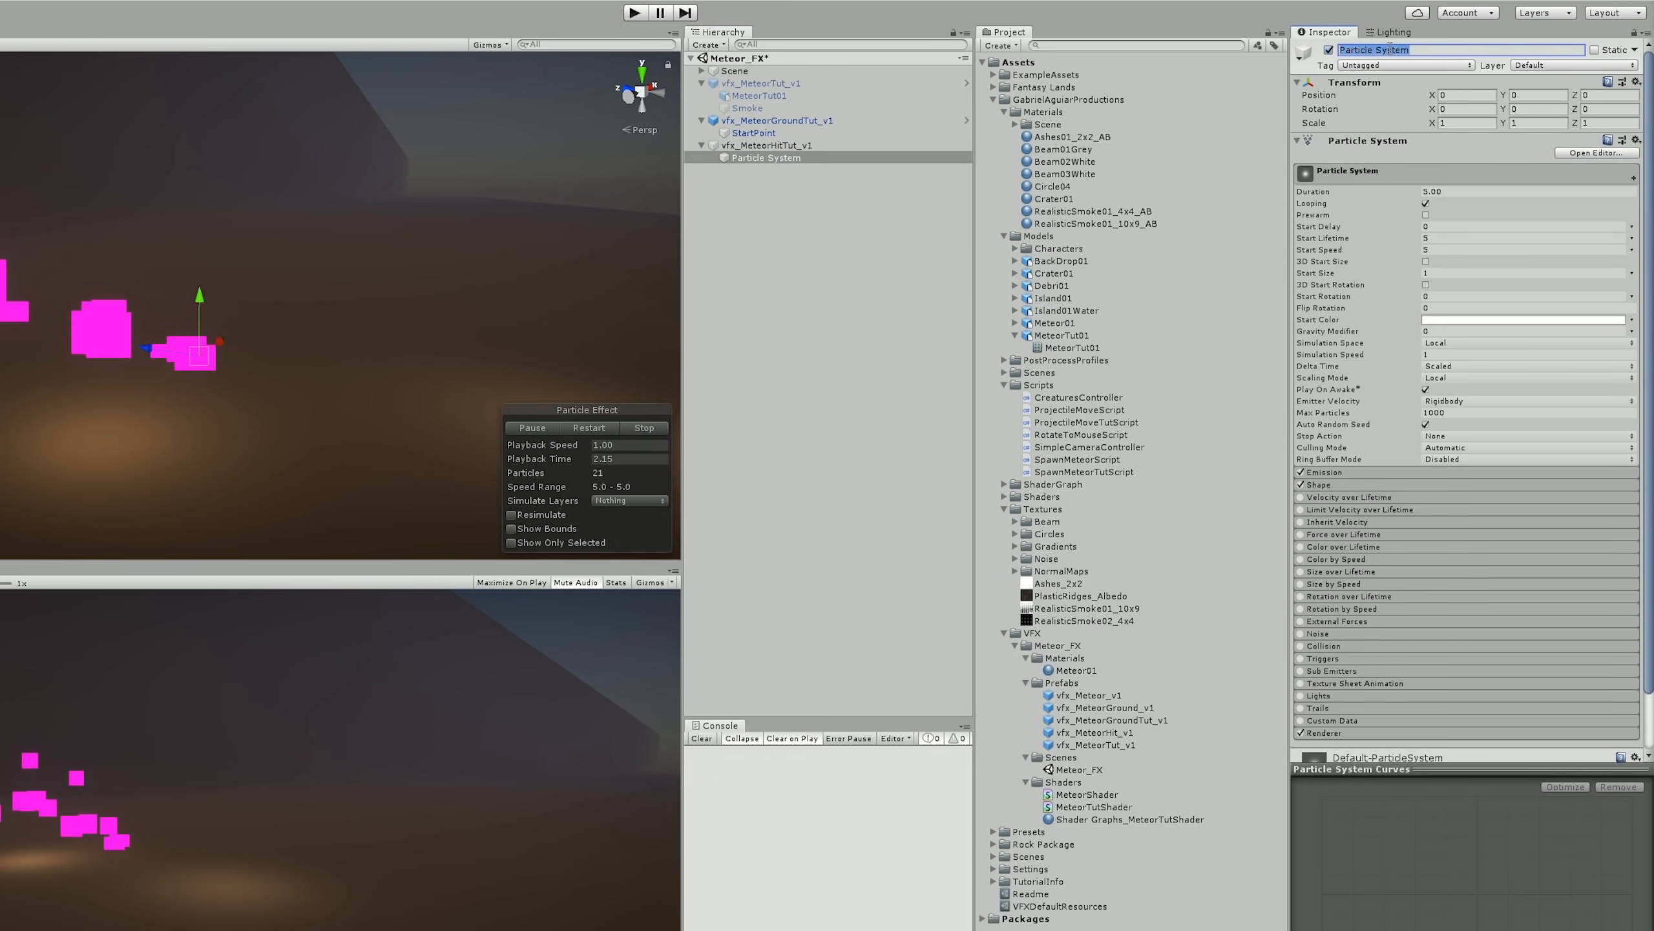
{"action": "key", "text": "Return"}
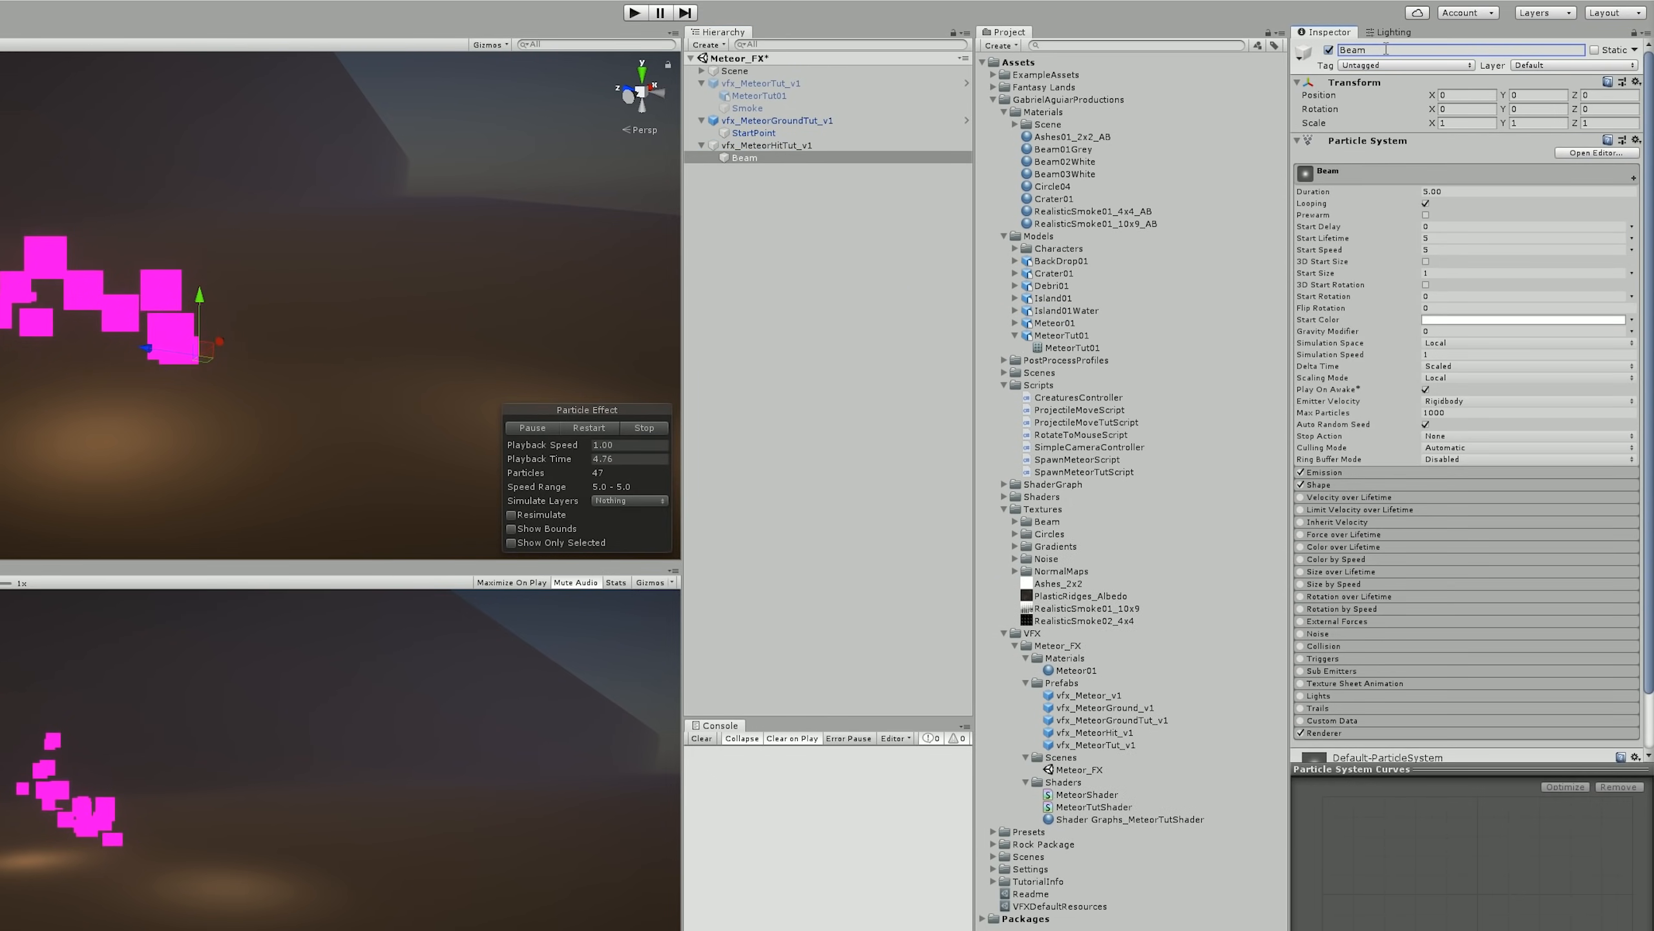
- Turn off Beam's looping and set Start Lifetime 0.2, Start Speed 0, Start Size 10 and an orange Start Color
{"action": "left_click", "coordinate": [1425, 203]}
{"action": "left_click", "coordinate": [1430, 239]}
{"action": "type", "text": "0.2"}
{"action": "left_click", "coordinate": [1436, 250]}
{"action": "type", "text": "0"}
{"action": "left_click", "coordinate": [1437, 272]}
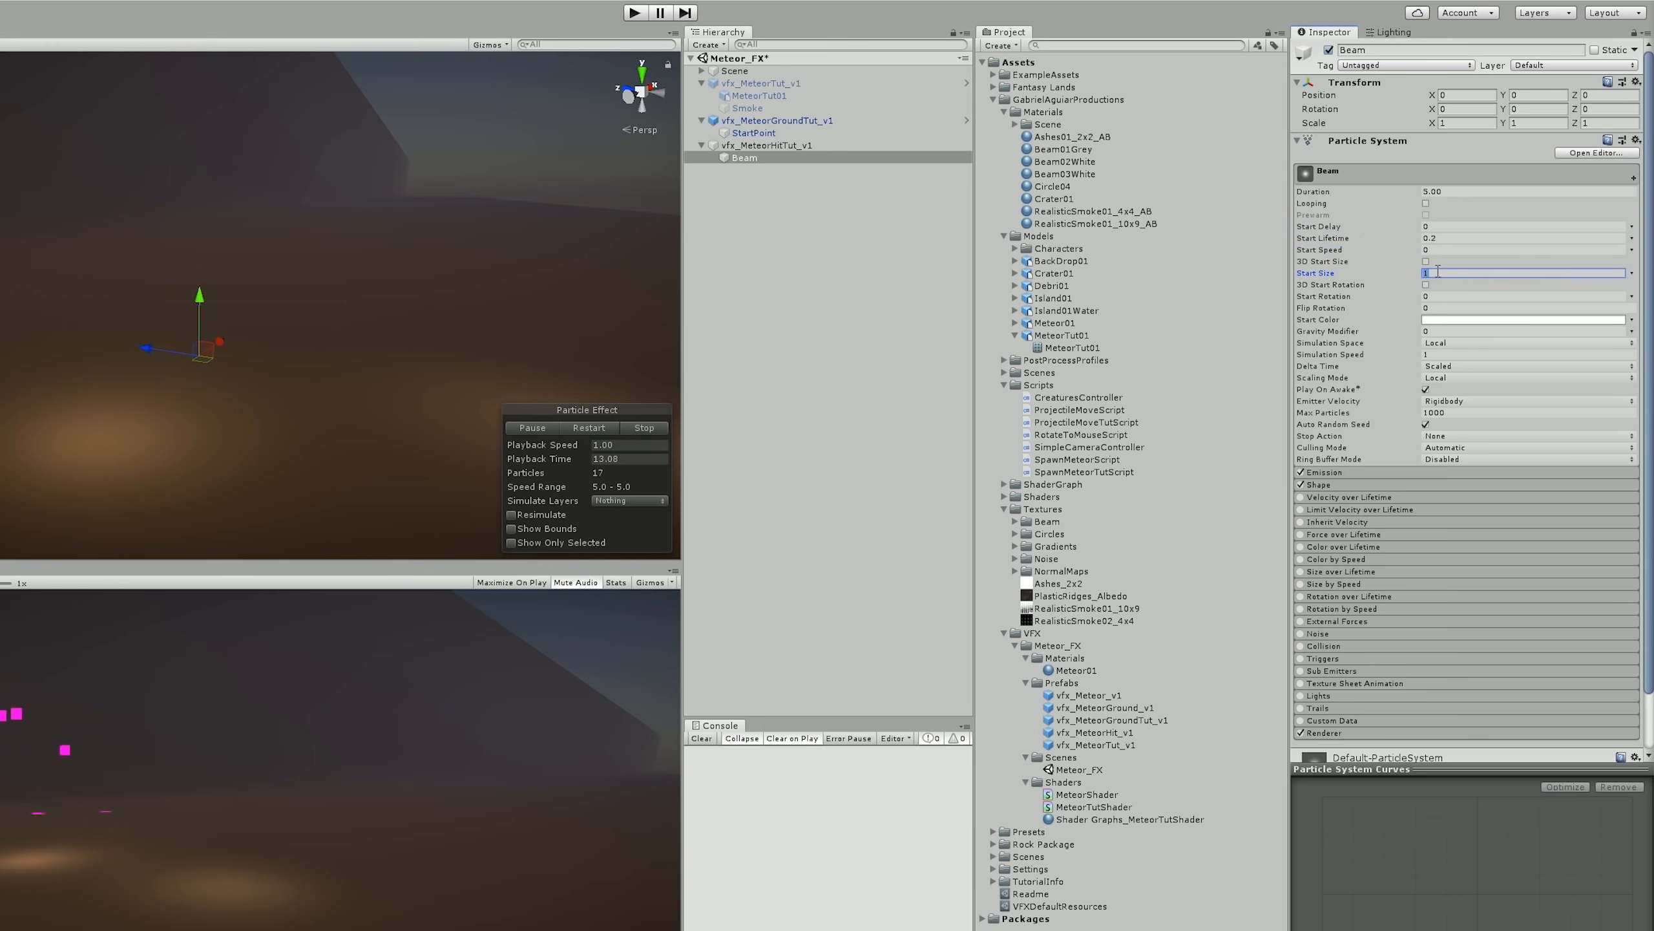
{"action": "left_click", "coordinate": [1451, 320]}
{"action": "left_click_drag", "start_coordinate": [701, 278], "coordinate": [648, 255]}
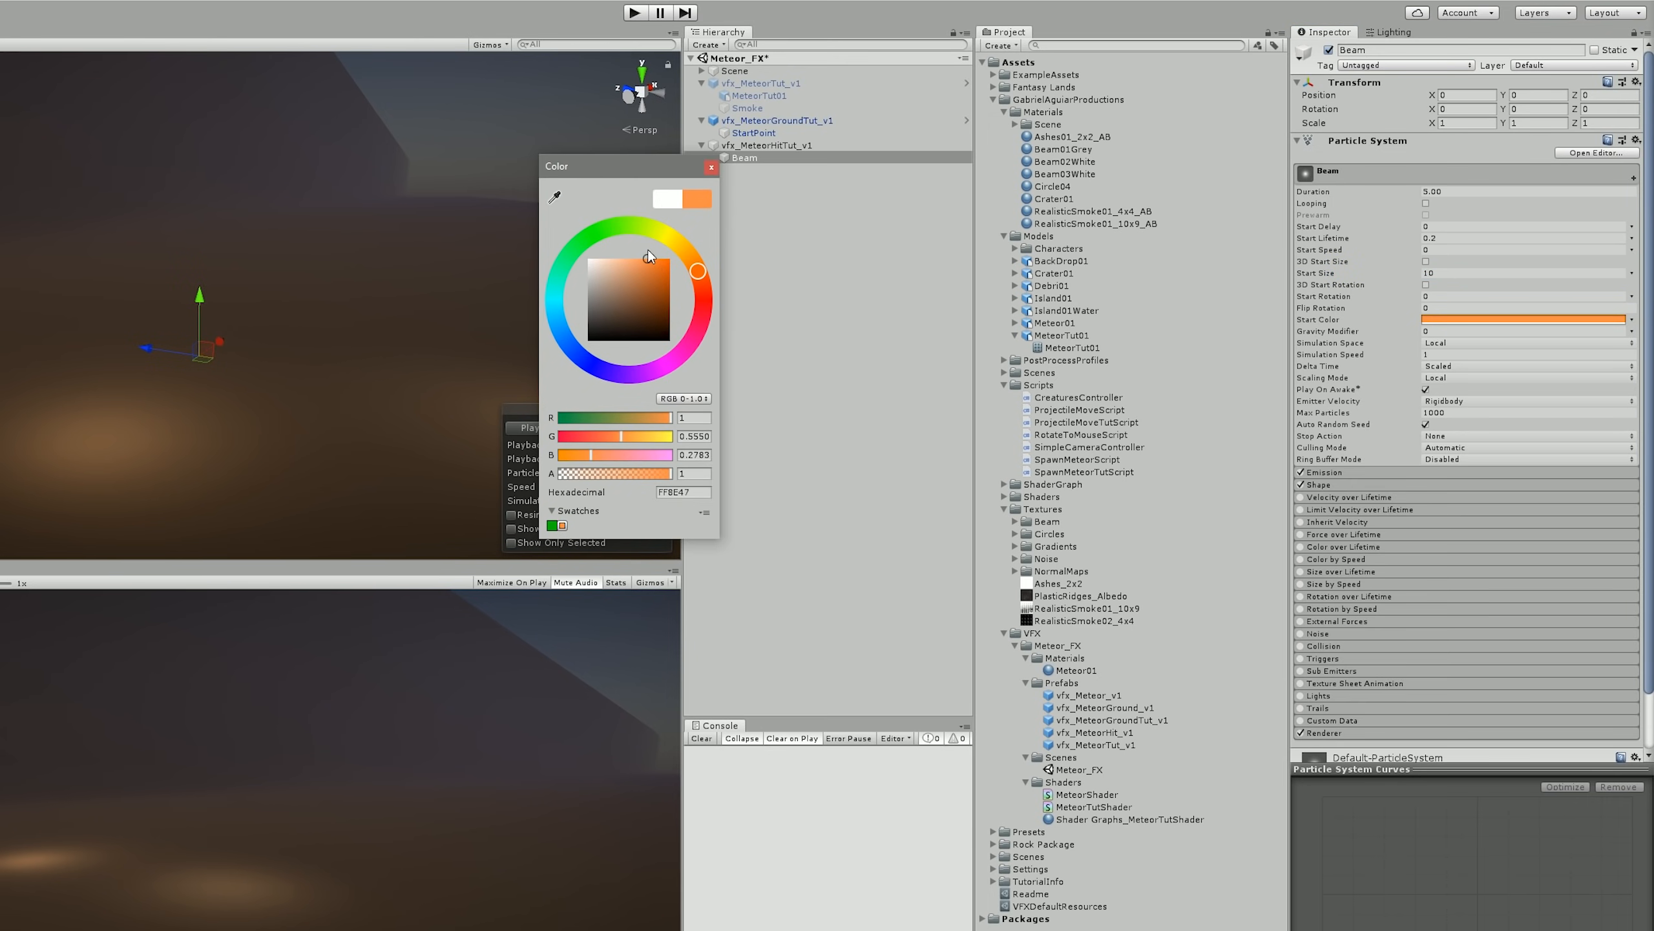
{"action": "left_click", "coordinate": [712, 167]}
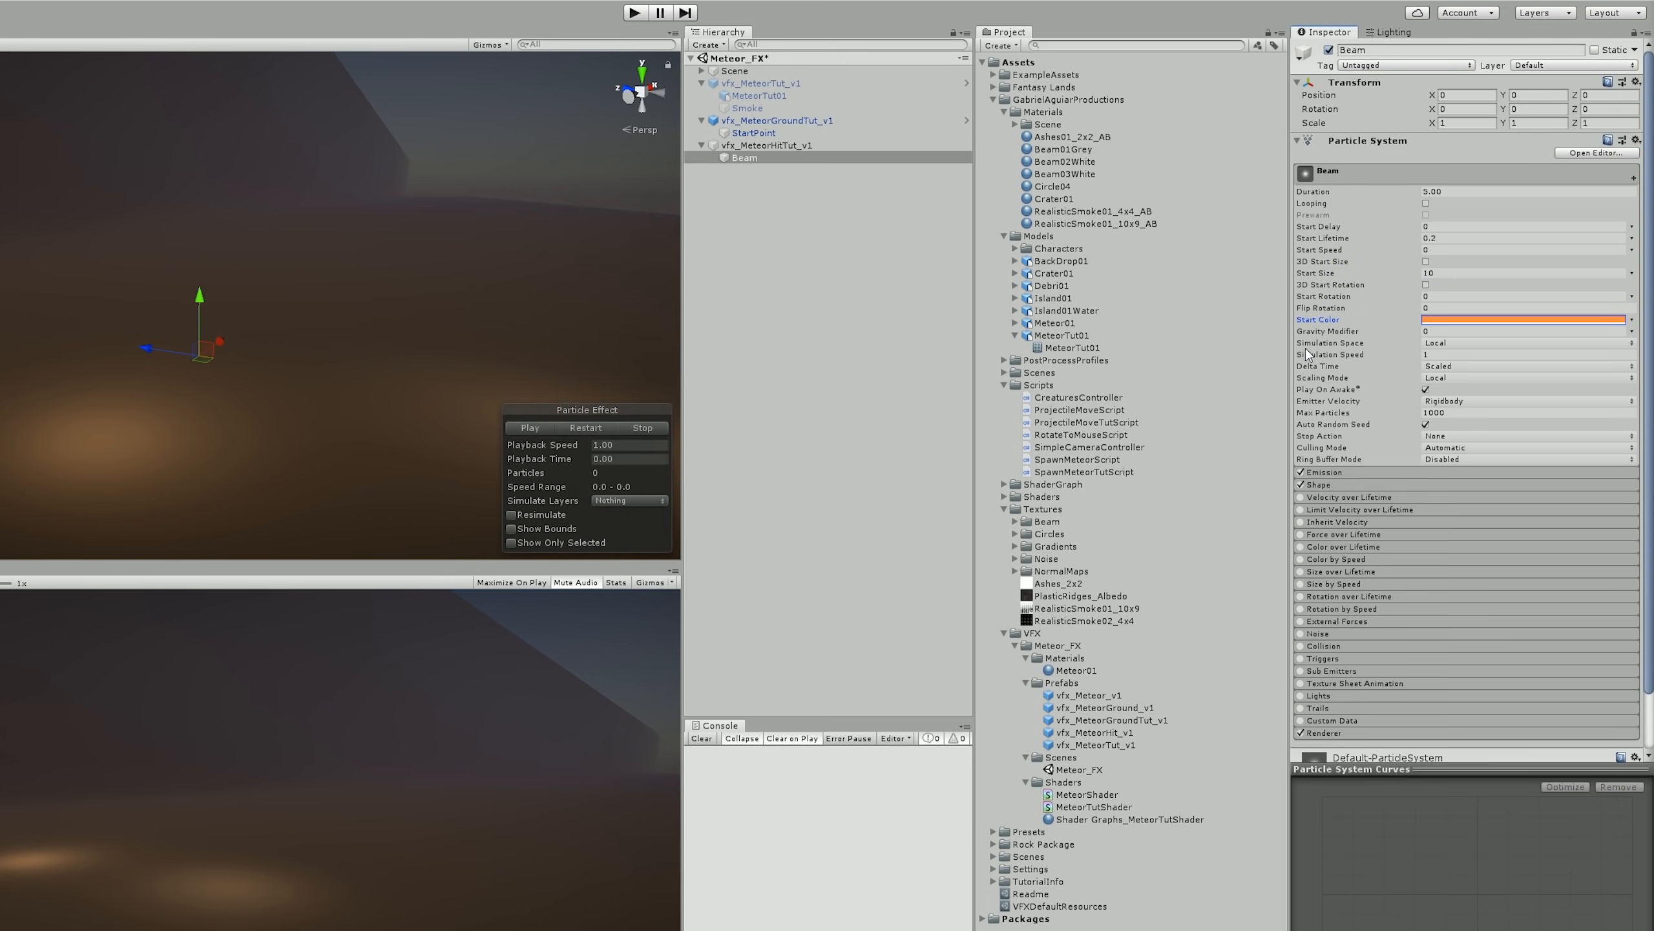
- Set Beam's emission Rate over Time to 0, add a burst of one particle at time 0, and disable its Shape module
{"action": "left_click", "coordinate": [1371, 473]}
{"action": "left_click", "coordinate": [1449, 485]}
{"action": "type", "text": "0"}
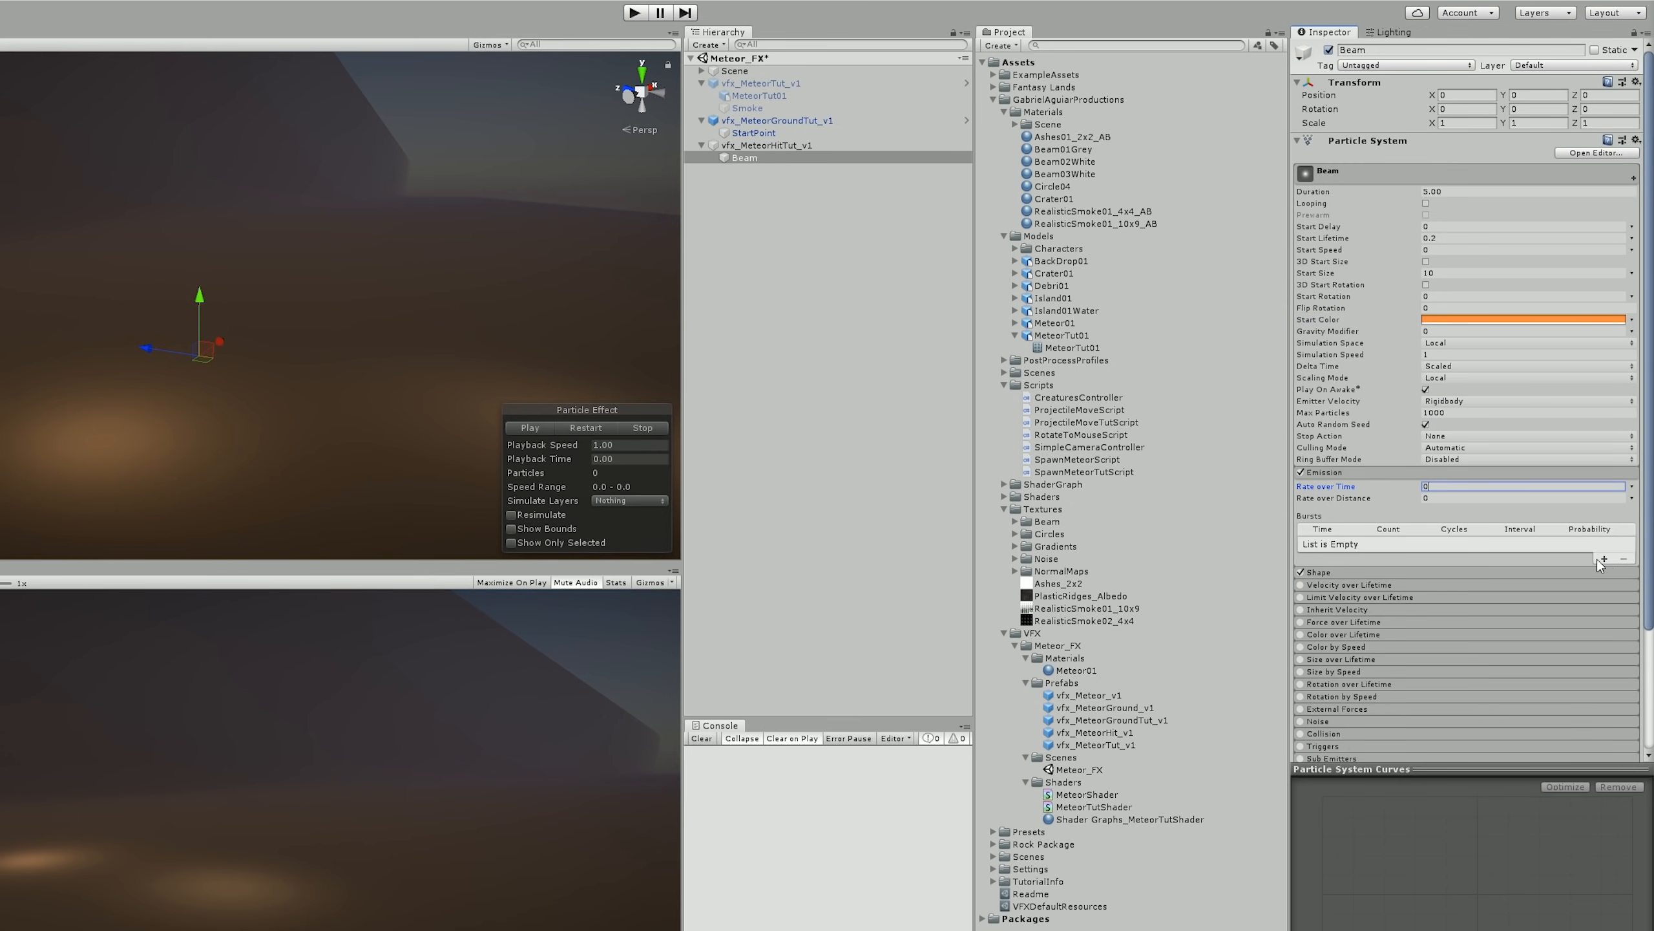
{"action": "left_click", "coordinate": [1604, 558]}
{"action": "left_click", "coordinate": [1387, 542]}
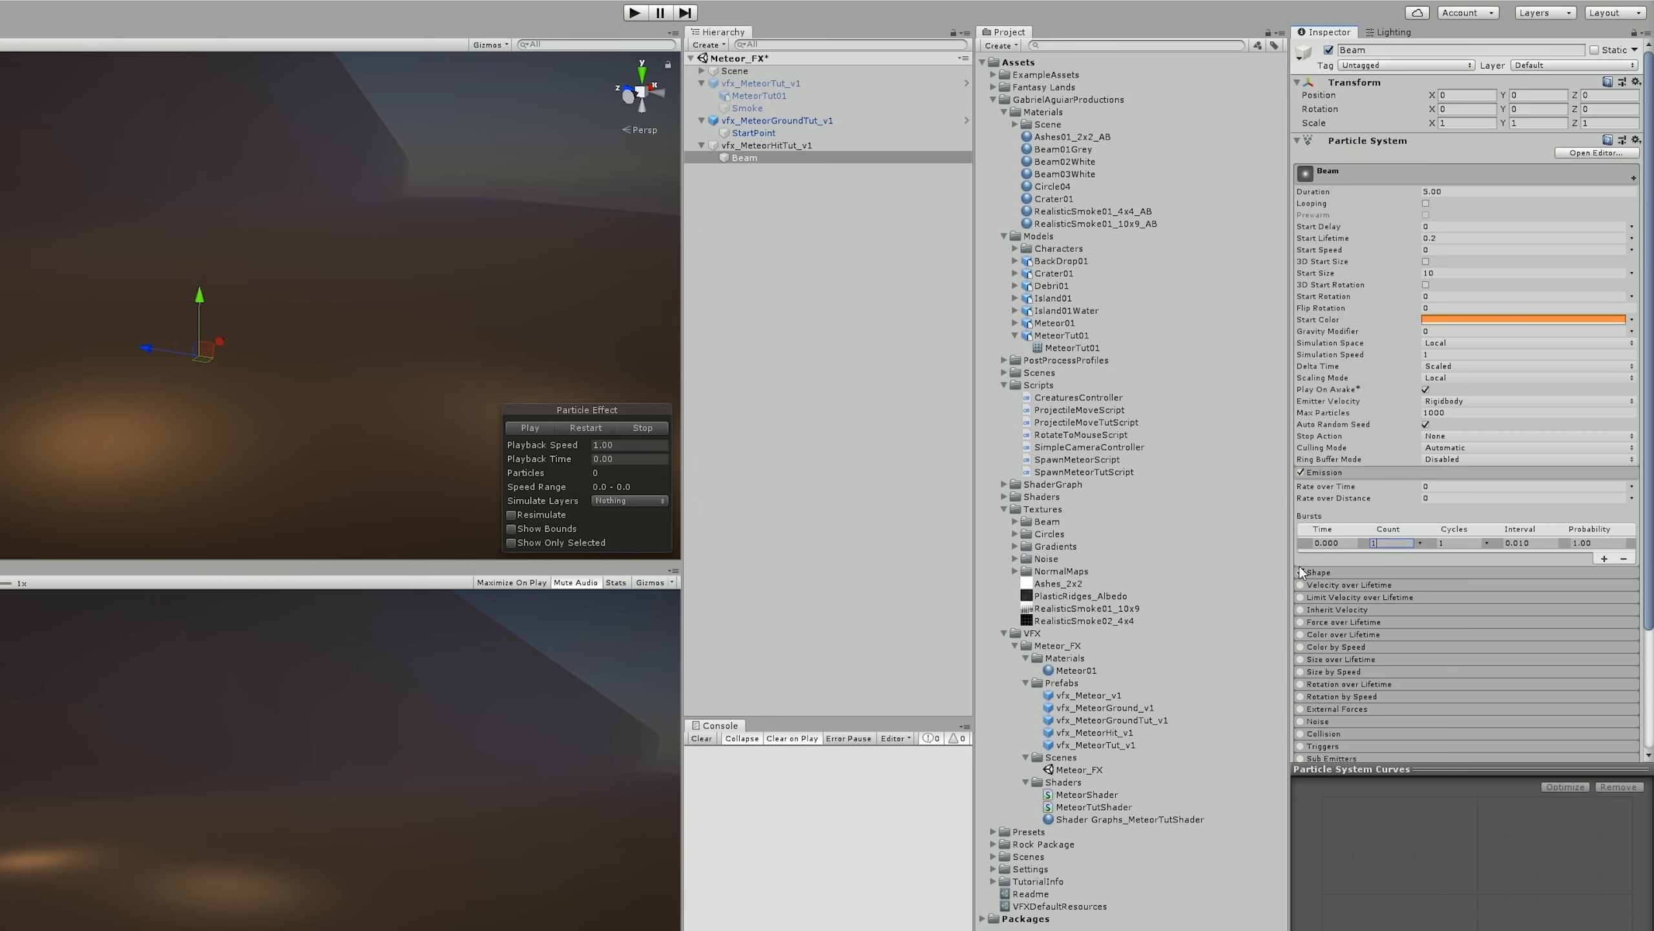
{"action": "left_click", "coordinate": [1347, 473]}
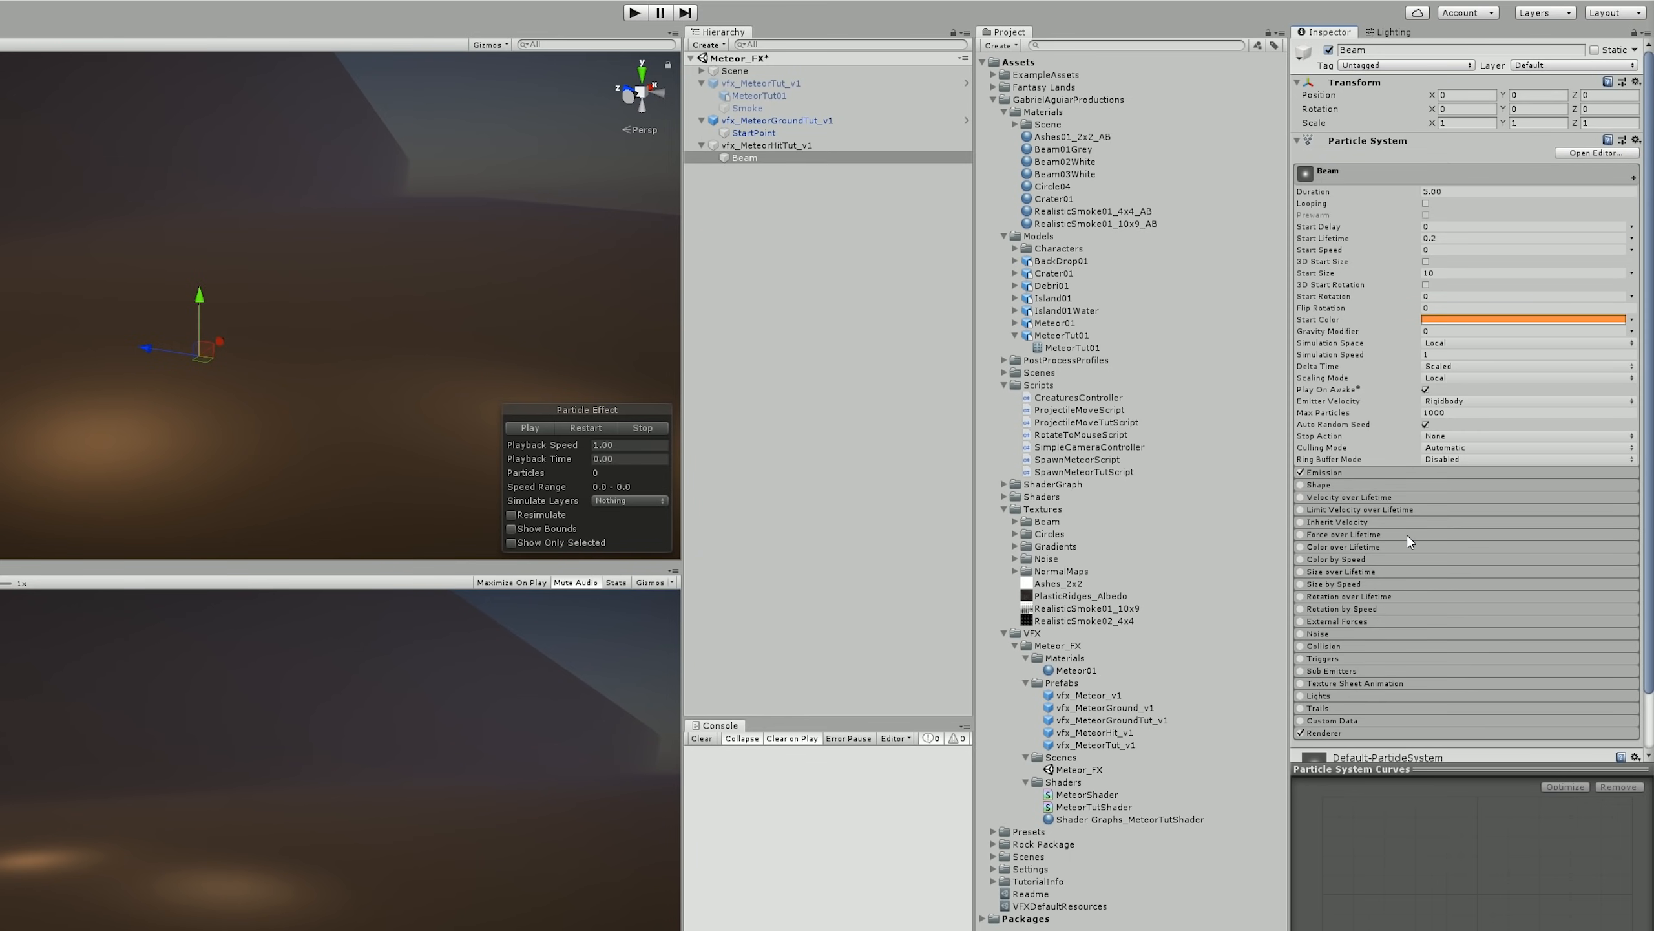
- Enable Color over Lifetime on Beam with a gradient fading to alpha 0 at 100%
{"action": "left_click", "coordinate": [1342, 547]}
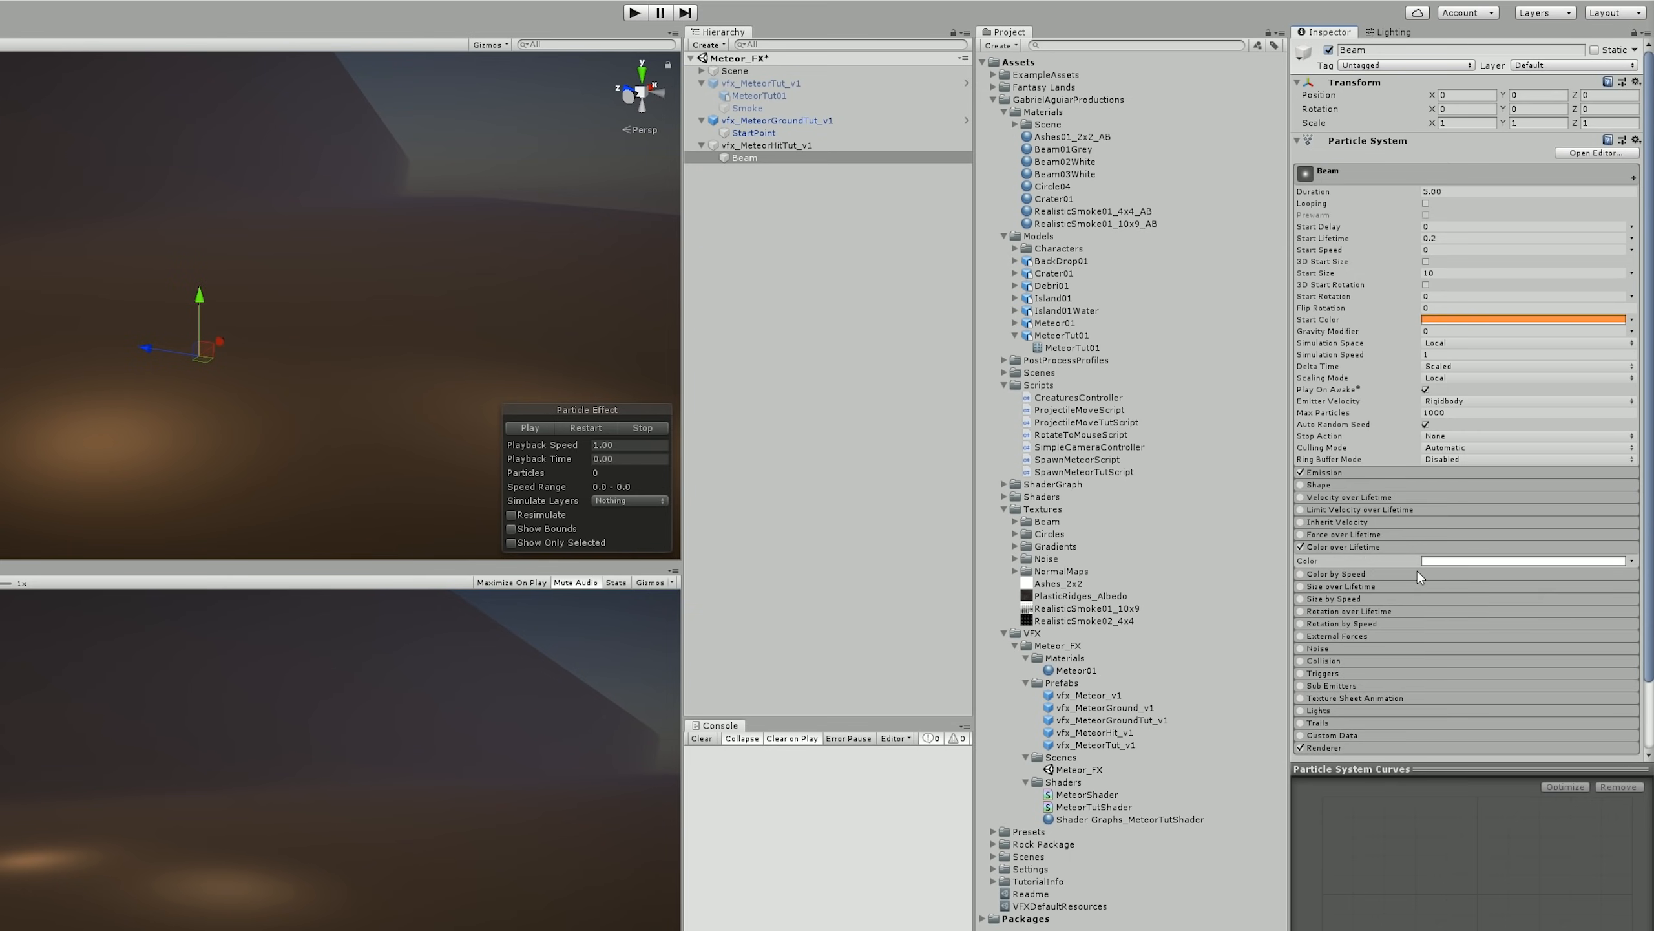
{"action": "left_click", "coordinate": [1476, 561]}
{"action": "left_click", "coordinate": [963, 473]}
{"action": "left_click_drag", "start_coordinate": [789, 540], "coordinate": [671, 537]}
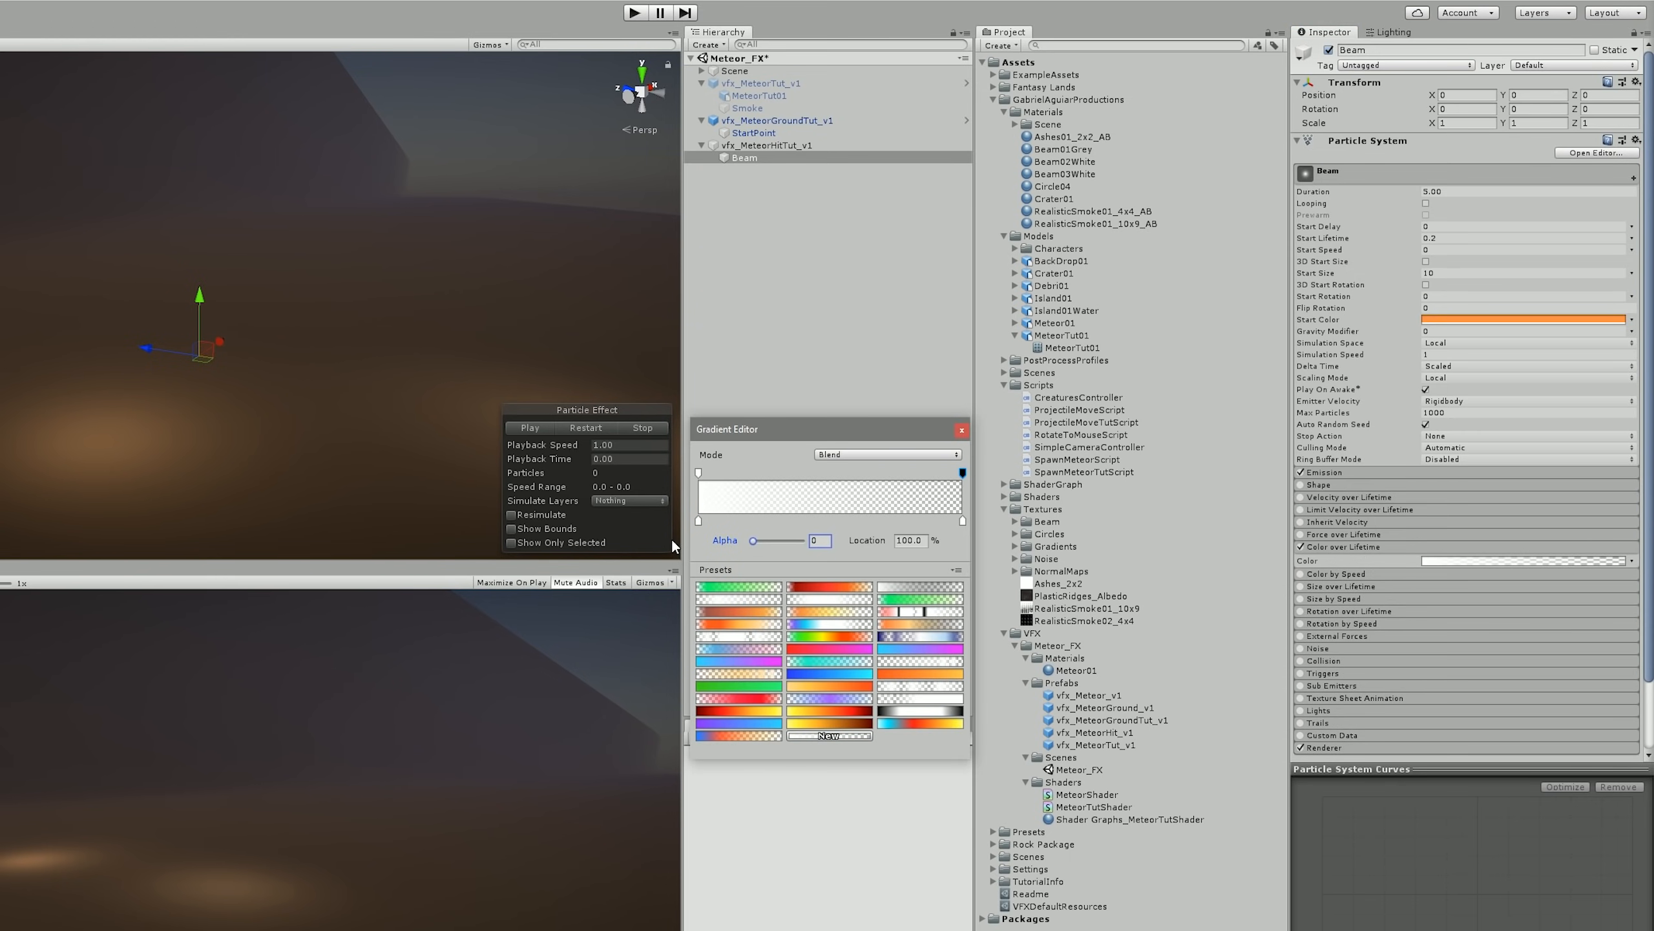
{"action": "left_click", "coordinate": [961, 431]}
- Enable Size over Lifetime on Beam with a linear curve decreasing from 1 to 0
{"action": "left_click", "coordinate": [1306, 587]}
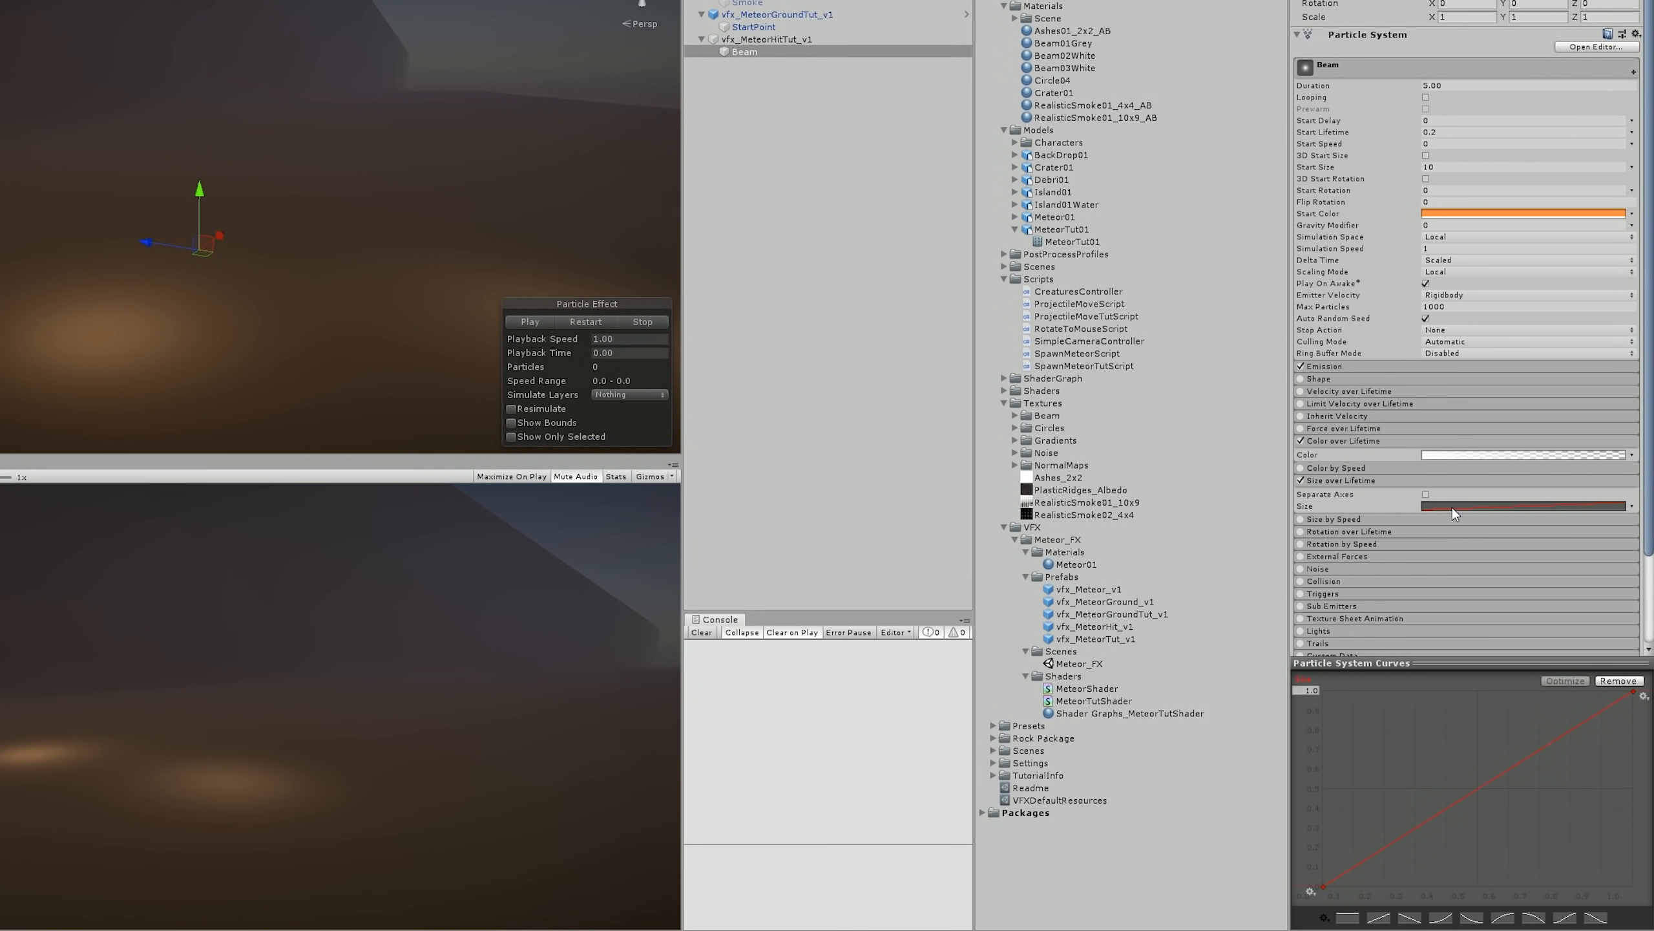
{"action": "left_click", "coordinate": [1408, 918]}
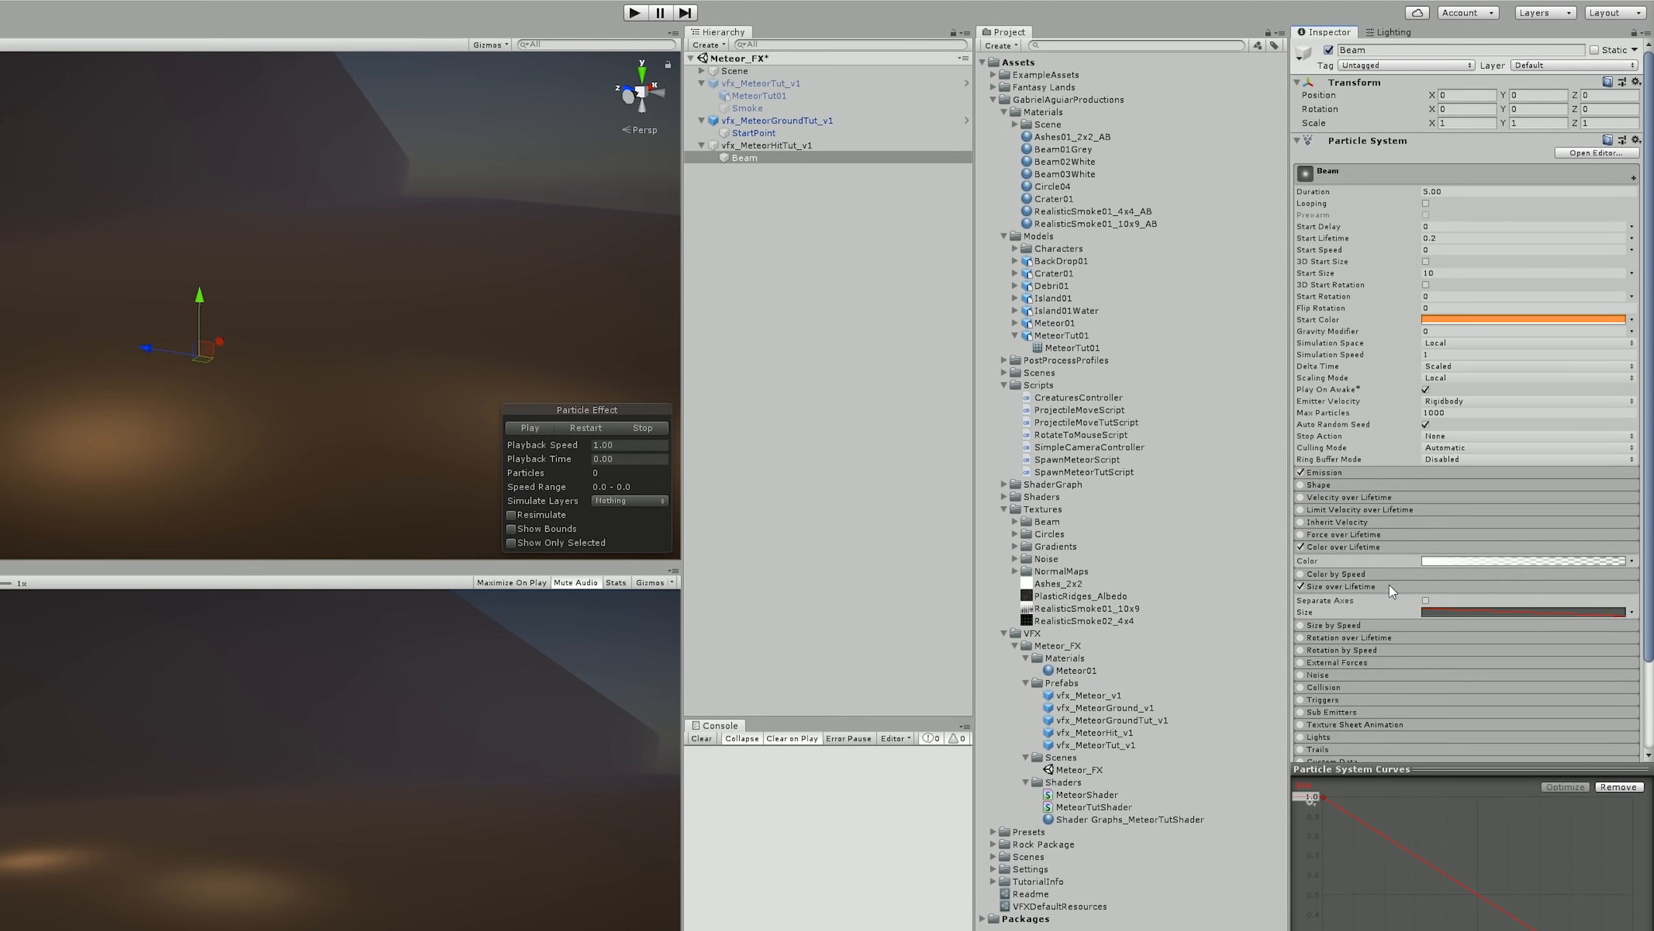
{"action": "left_click", "coordinate": [1389, 478]}
{"action": "left_click", "coordinate": [1379, 546]}
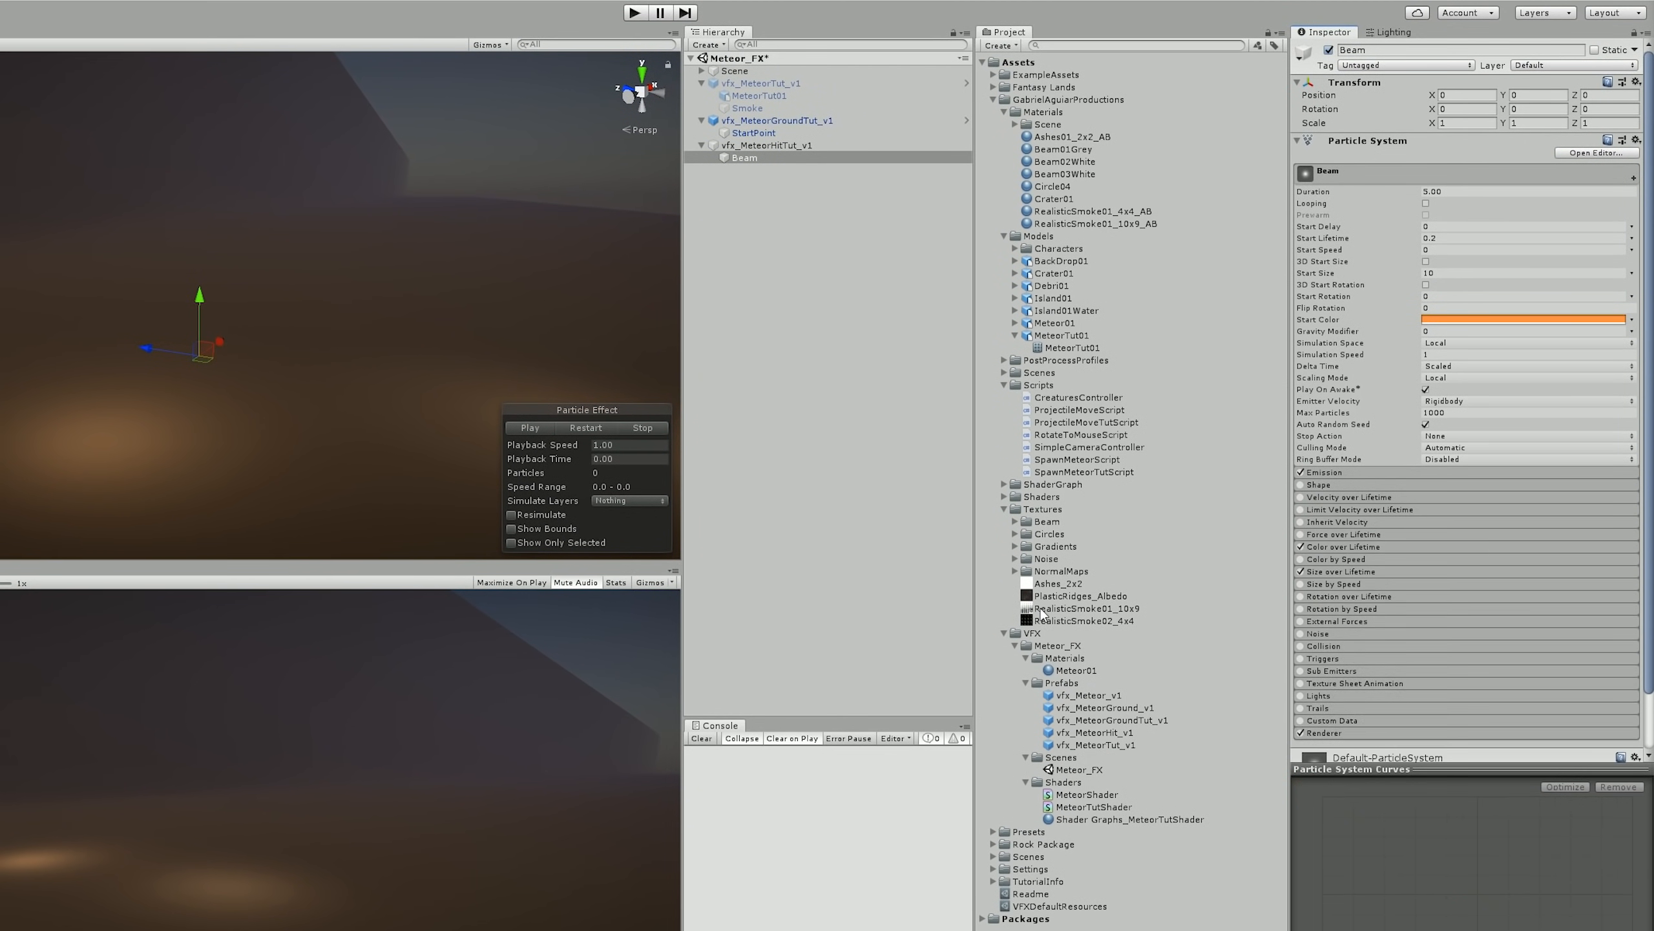
- Raise Beam to a local Y position of 0.96 and replay the particle effect several times to preview its burst
{"action": "left_click", "coordinate": [605, 428]}
{"action": "left_click", "coordinate": [606, 427]}
{"action": "left_click", "coordinate": [605, 428]}
{"action": "left_click", "coordinate": [605, 428]}
{"action": "left_click", "coordinate": [606, 428]}
{"action": "left_click", "coordinate": [605, 429]}
{"action": "left_click_drag", "start_coordinate": [203, 290], "coordinate": [215, 258]}
{"action": "left_click", "coordinate": [589, 428]}
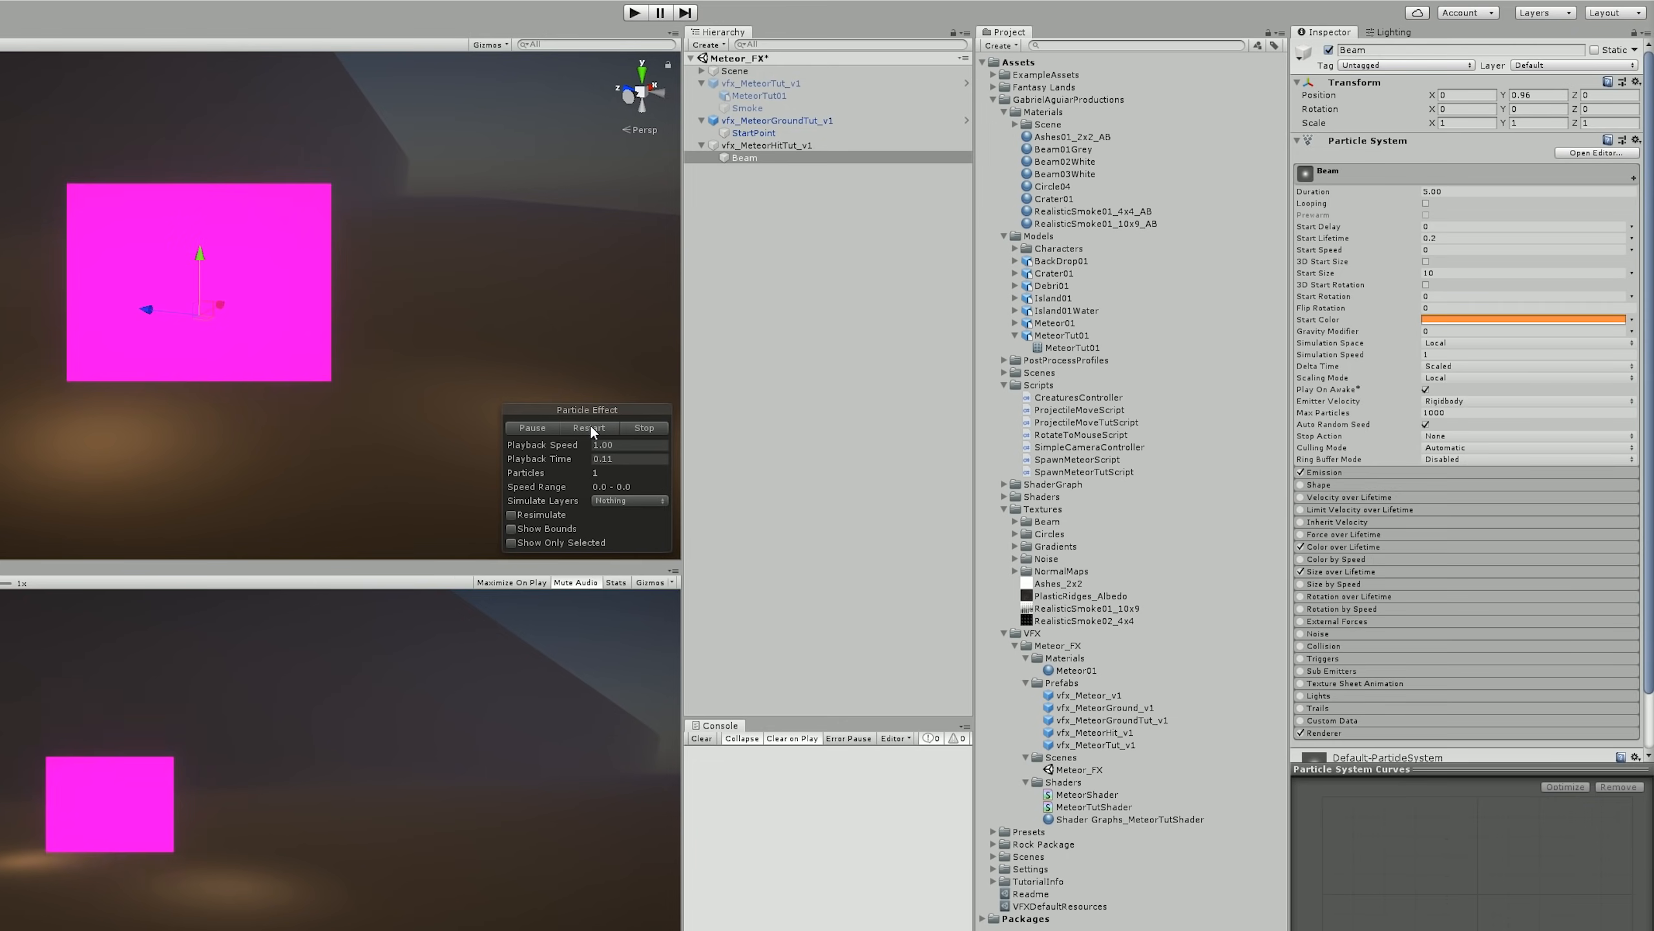
{"action": "left_click", "coordinate": [570, 425]}
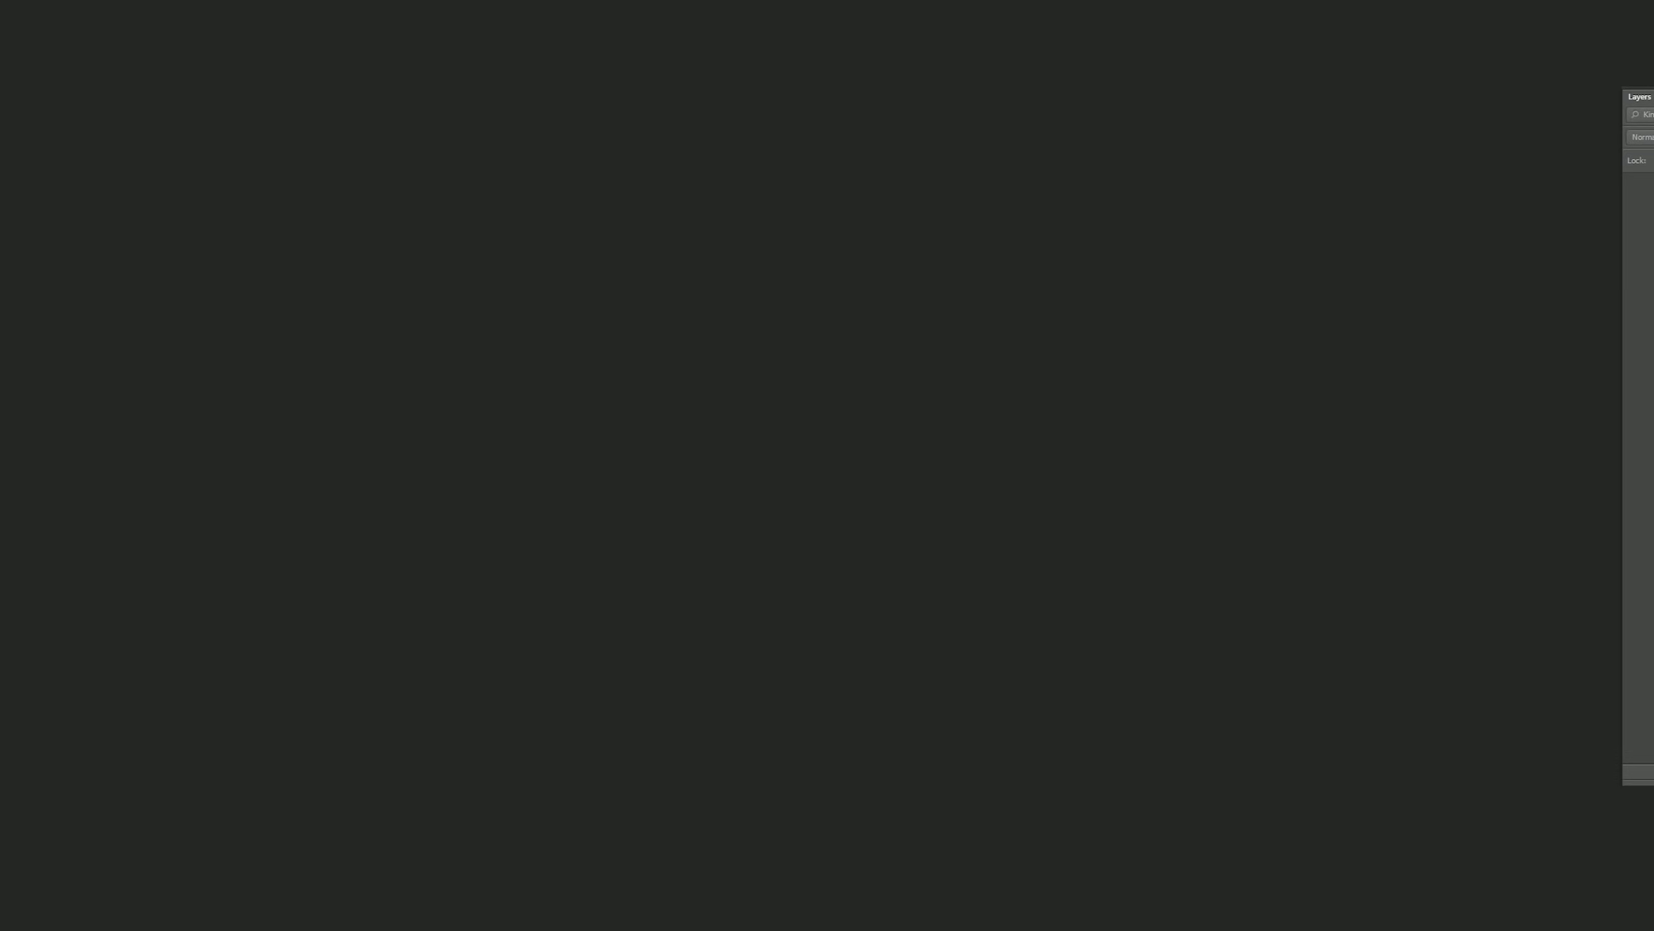
- In Photoshop, create a new document 500 pixels wide and 500 pixels high
{"action": "key", "text": "ctrl+n"}
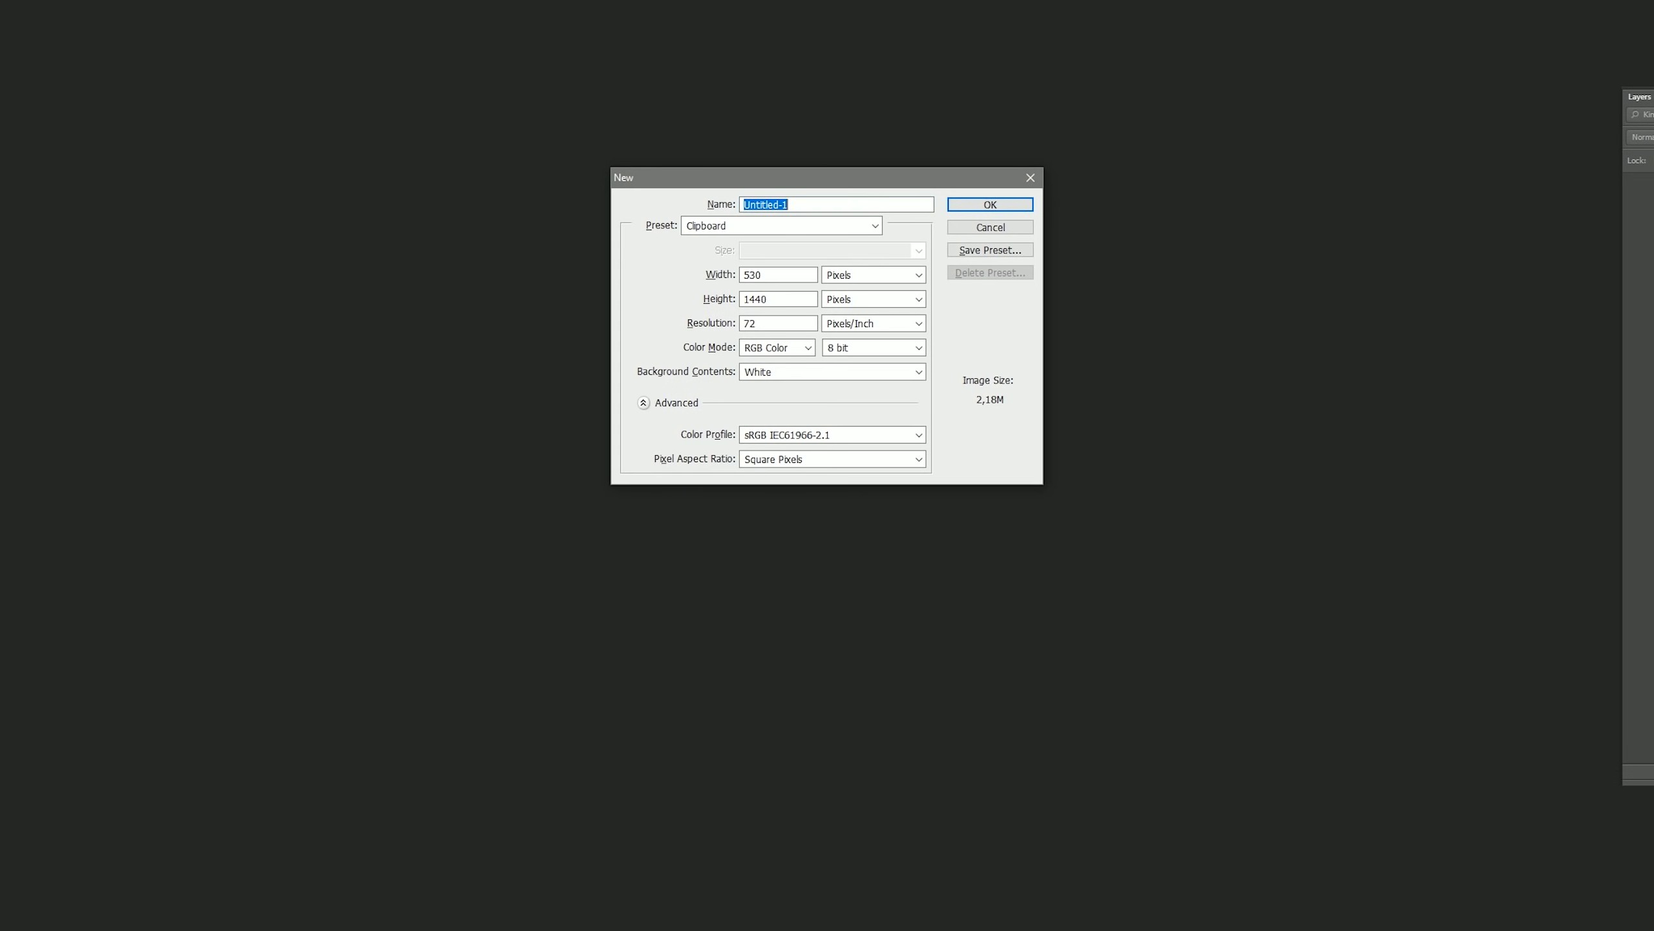
{"action": "double_click", "coordinate": [755, 275]}
{"action": "type", "text": "500"}
{"action": "double_click", "coordinate": [755, 299]}
{"action": "type", "text": "500"}
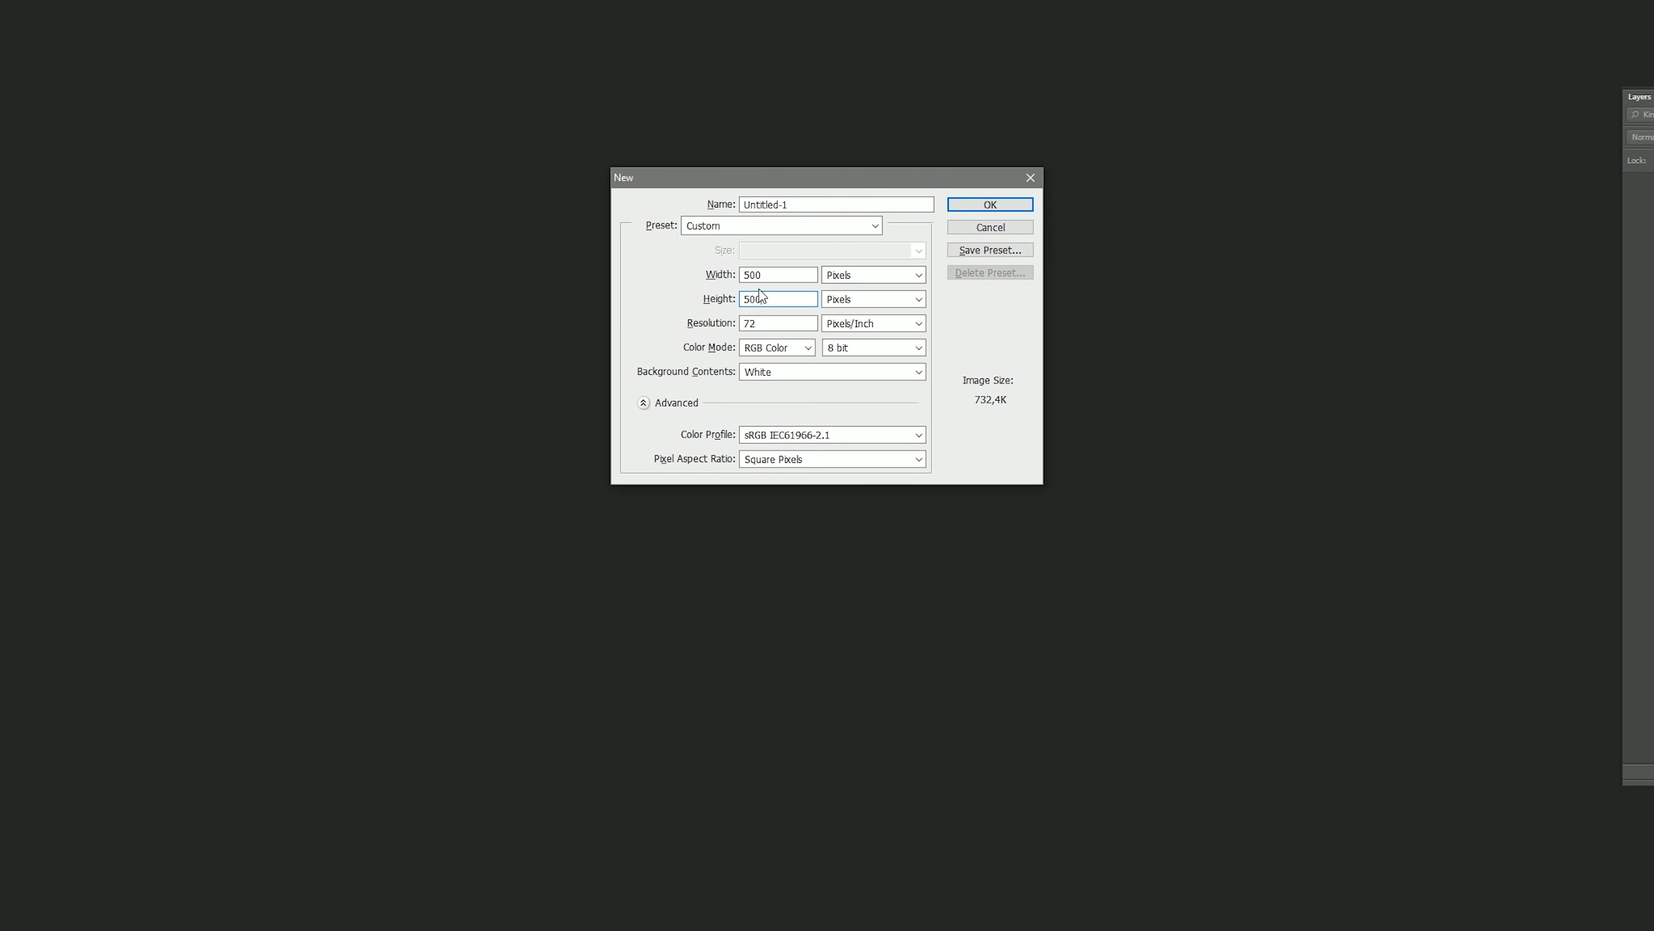
{"action": "left_click", "coordinate": [966, 201]}
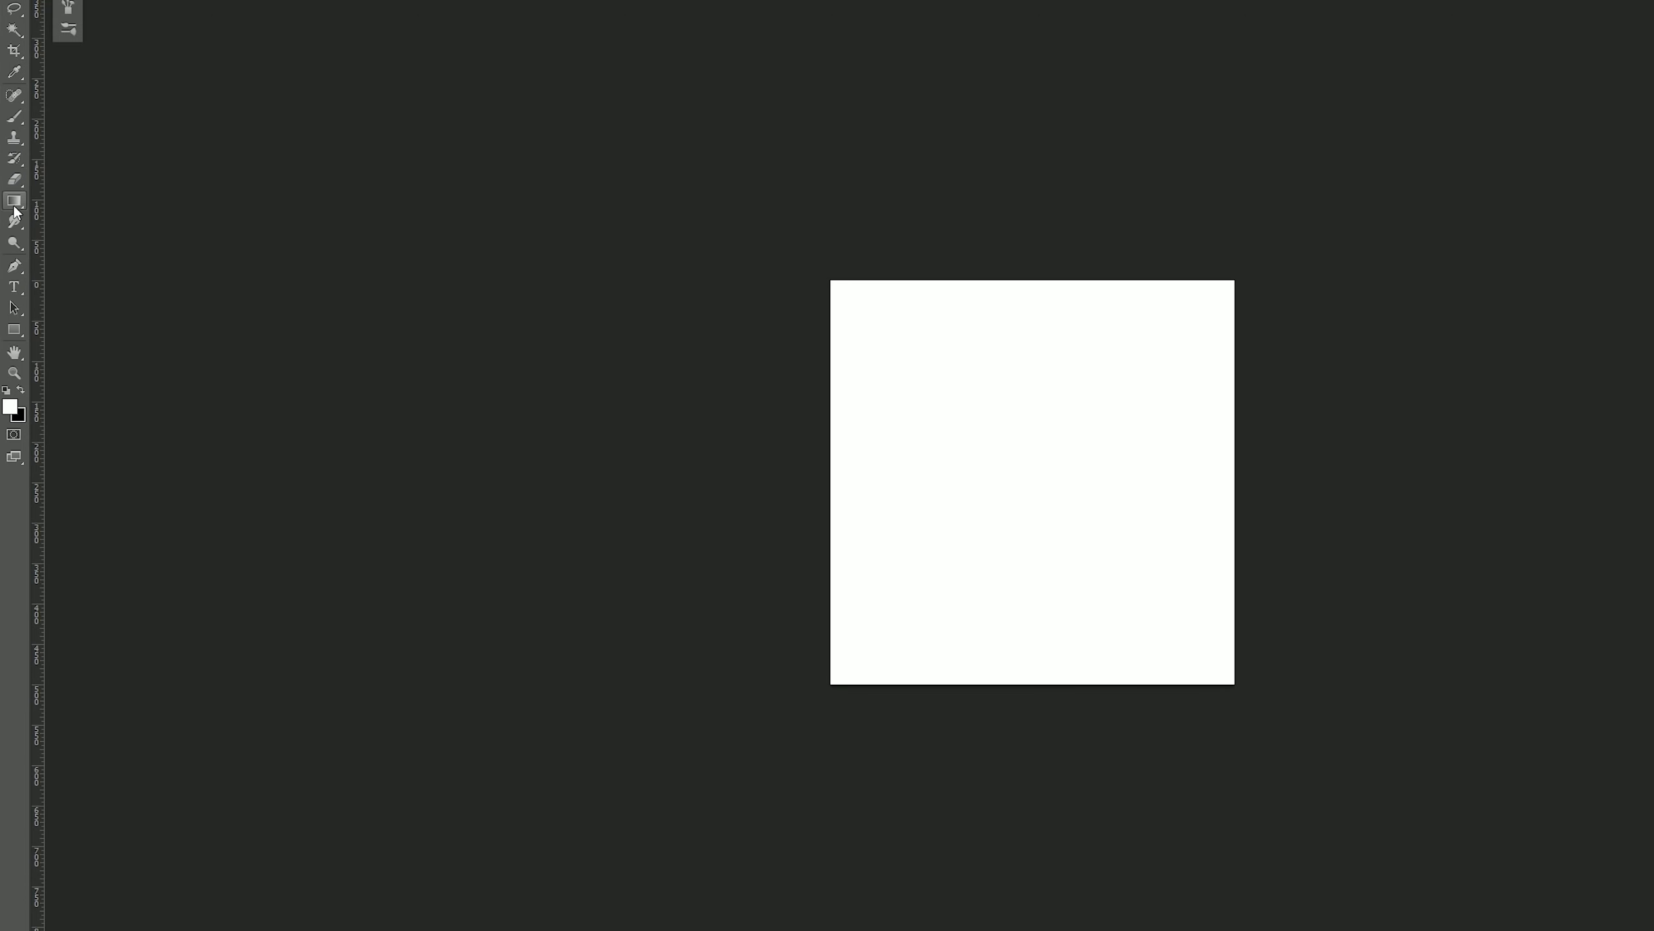
- Fill the background with black using the Paint Bucket tool and add a new empty layer above it
{"action": "left_click_drag", "start_coordinate": [14, 200], "coordinate": [78, 214]}
{"action": "key", "text": "x"}
{"action": "left_click", "coordinate": [861, 352]}
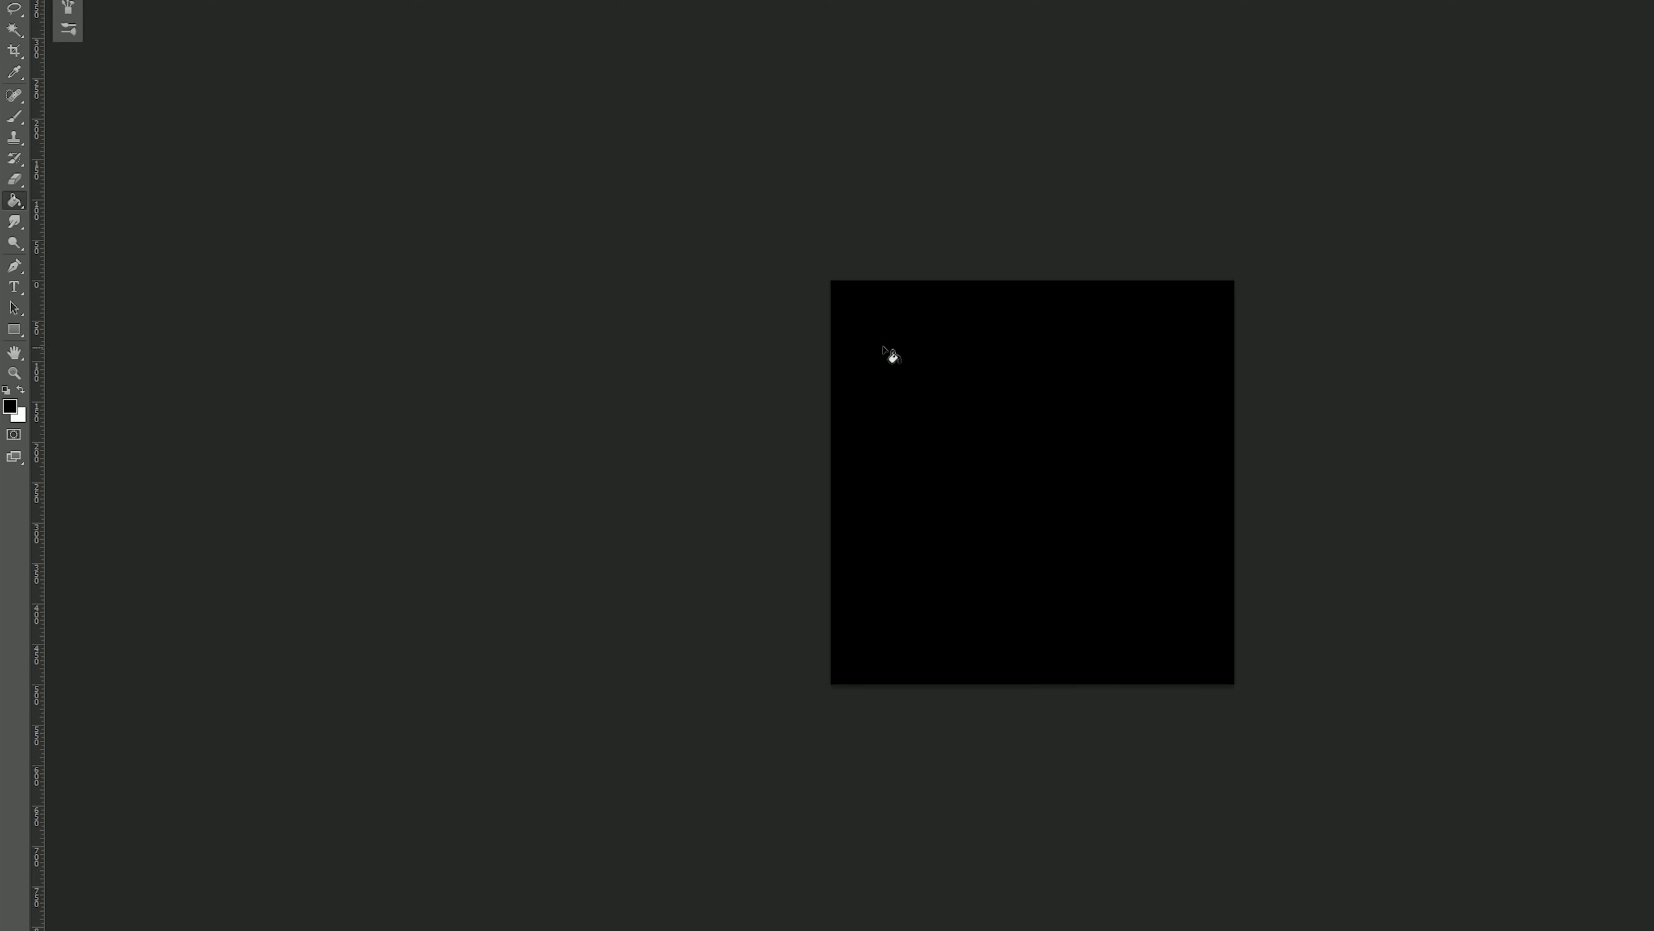
{"action": "key", "text": "ctrl+shift+n"}
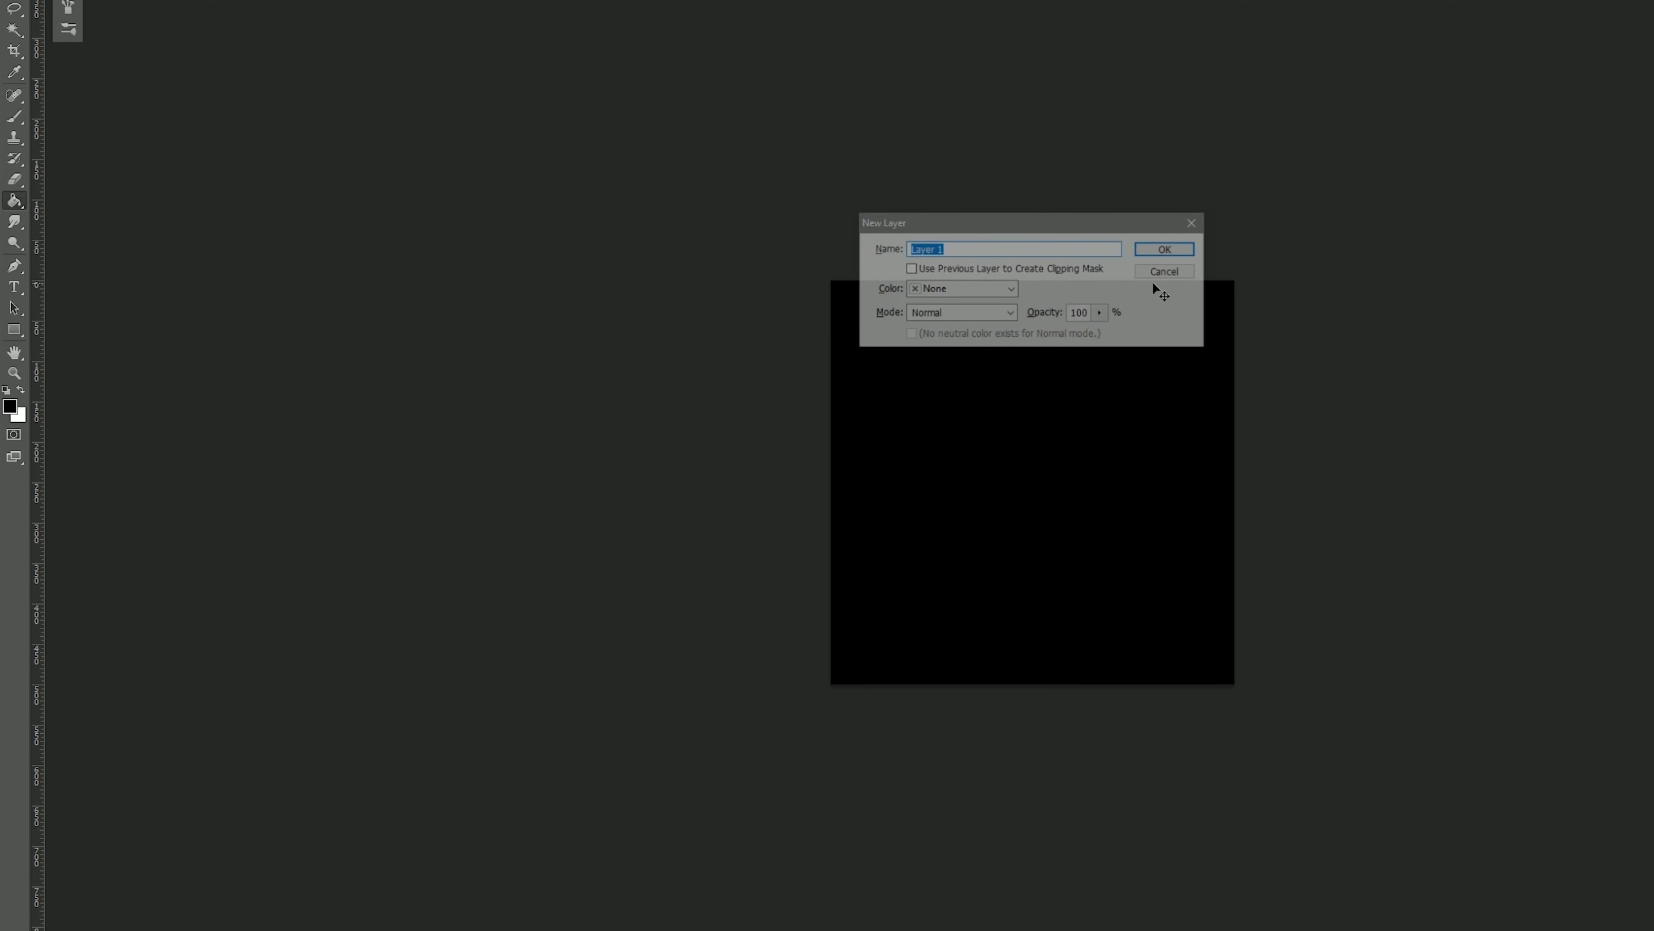
{"action": "key", "text": "Return"}
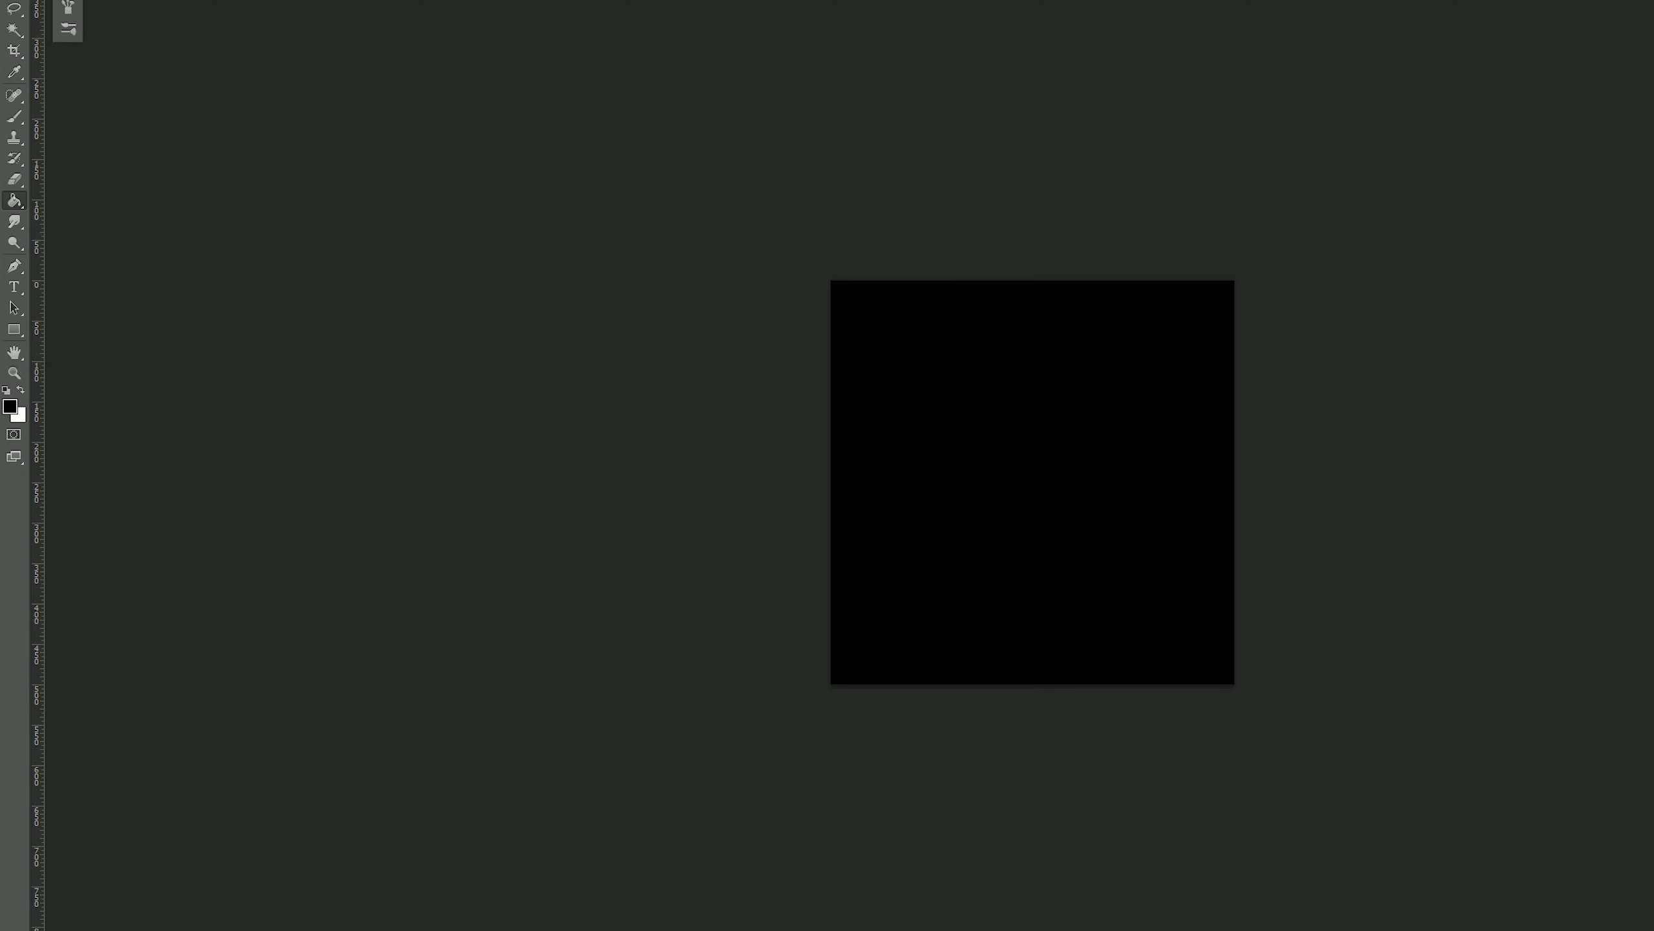
- Paint one soft white dot near the canvas centre on the new layer with a 250 px brush at 0% hardness
{"action": "key", "text": "b"}
{"action": "left_click", "coordinate": [20, 389]}
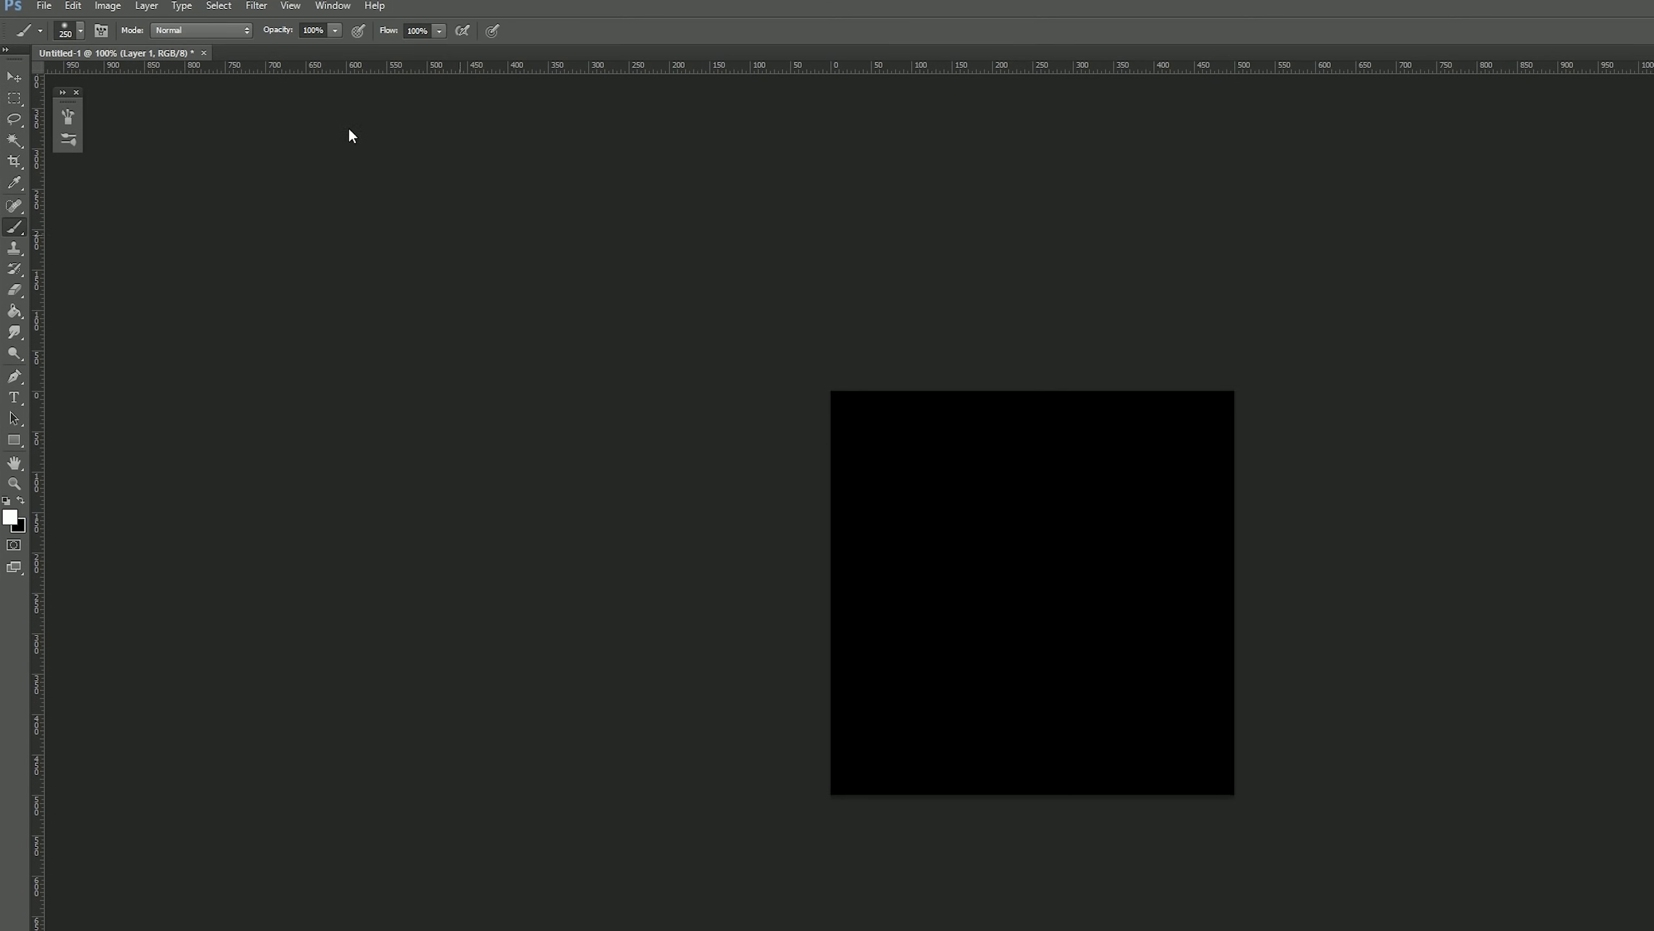
{"action": "left_click", "coordinate": [80, 30]}
{"action": "left_click", "coordinate": [145, 101]}
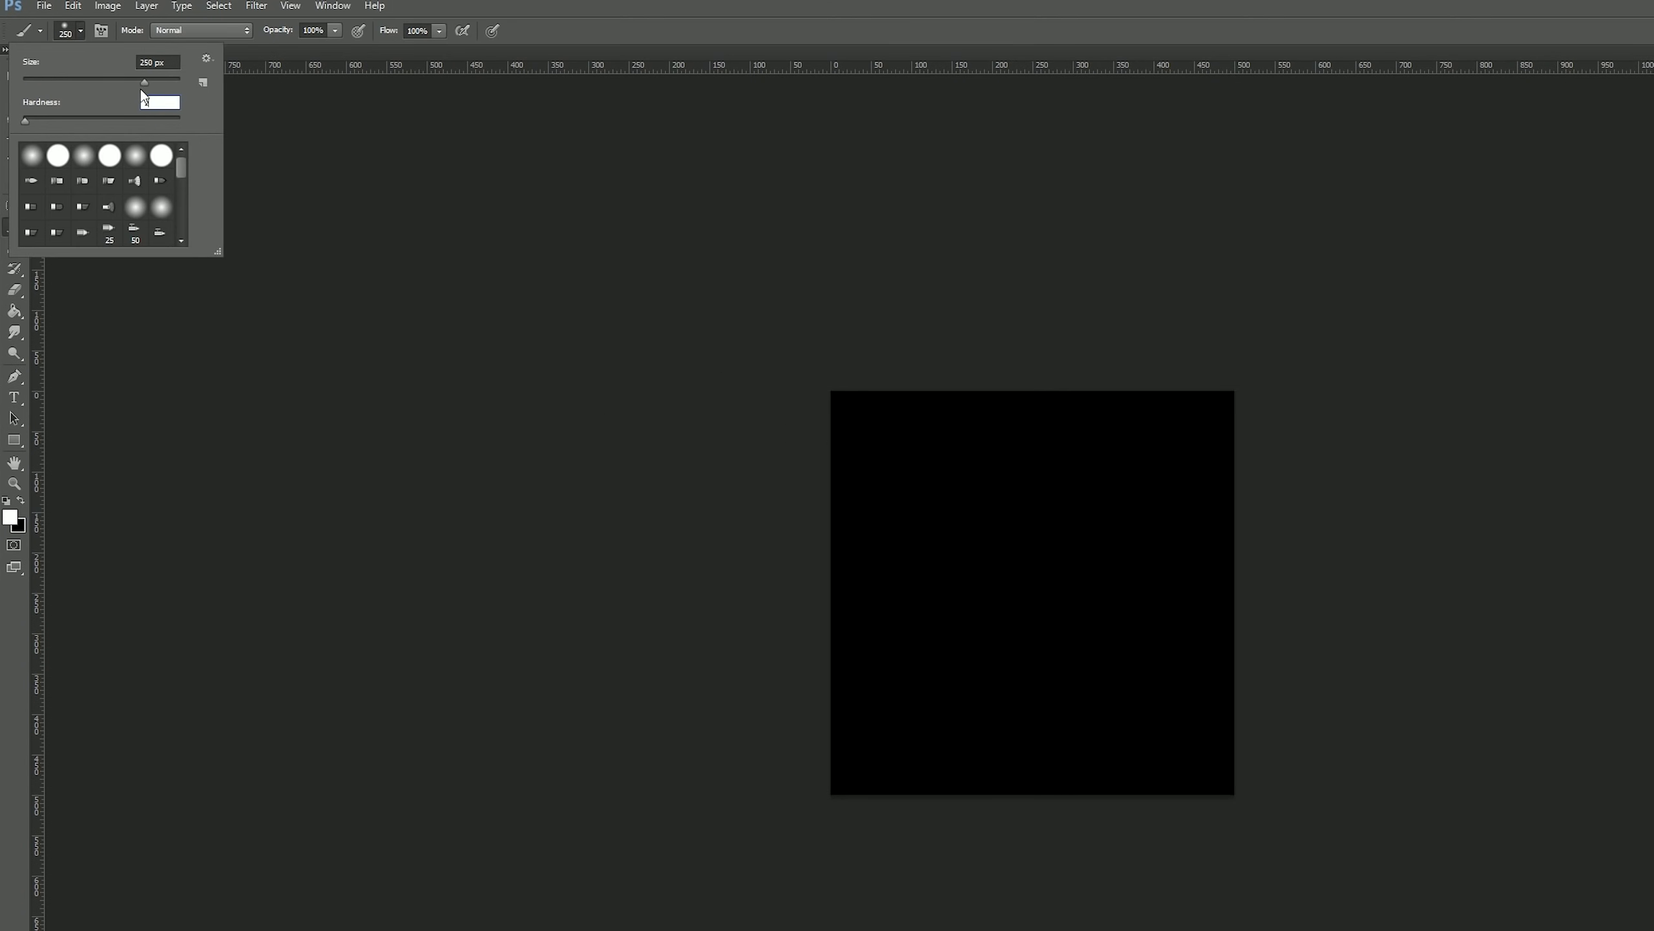
{"action": "key", "text": "Return"}
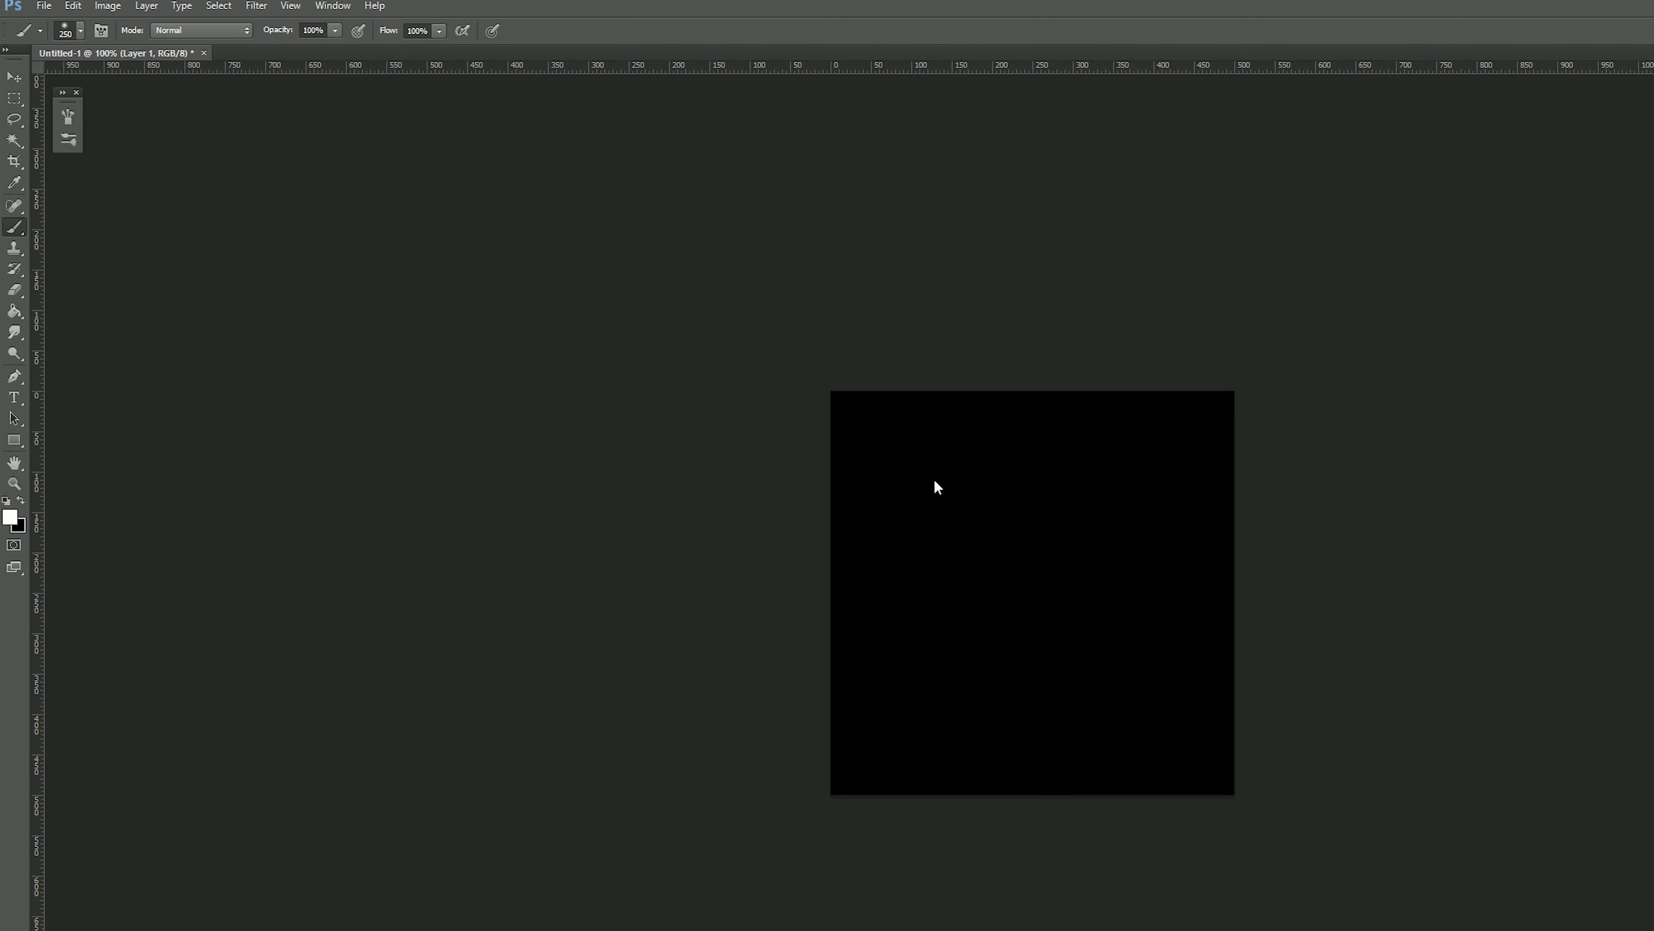
{"action": "left_click", "coordinate": [1016, 579]}
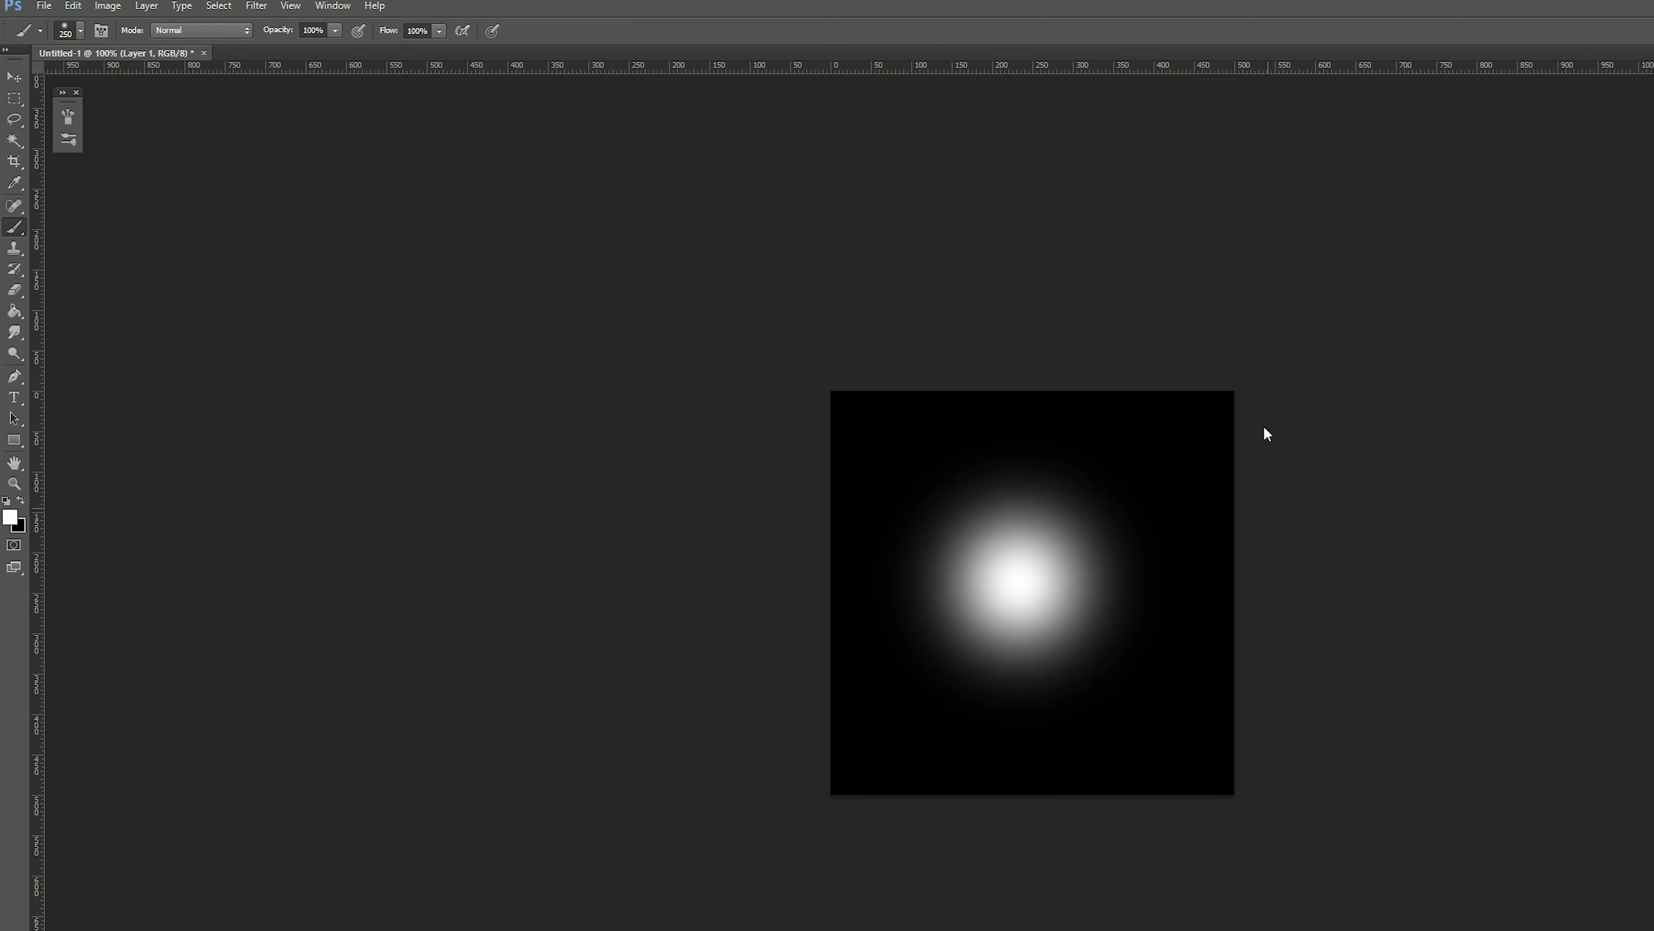
- Align the white dot's layer to the Background layer on both vertical and horizontal centres
{"action": "key", "text": "v"}
{"action": "left_click", "coordinate": [1528, 332], "text": "shift"}
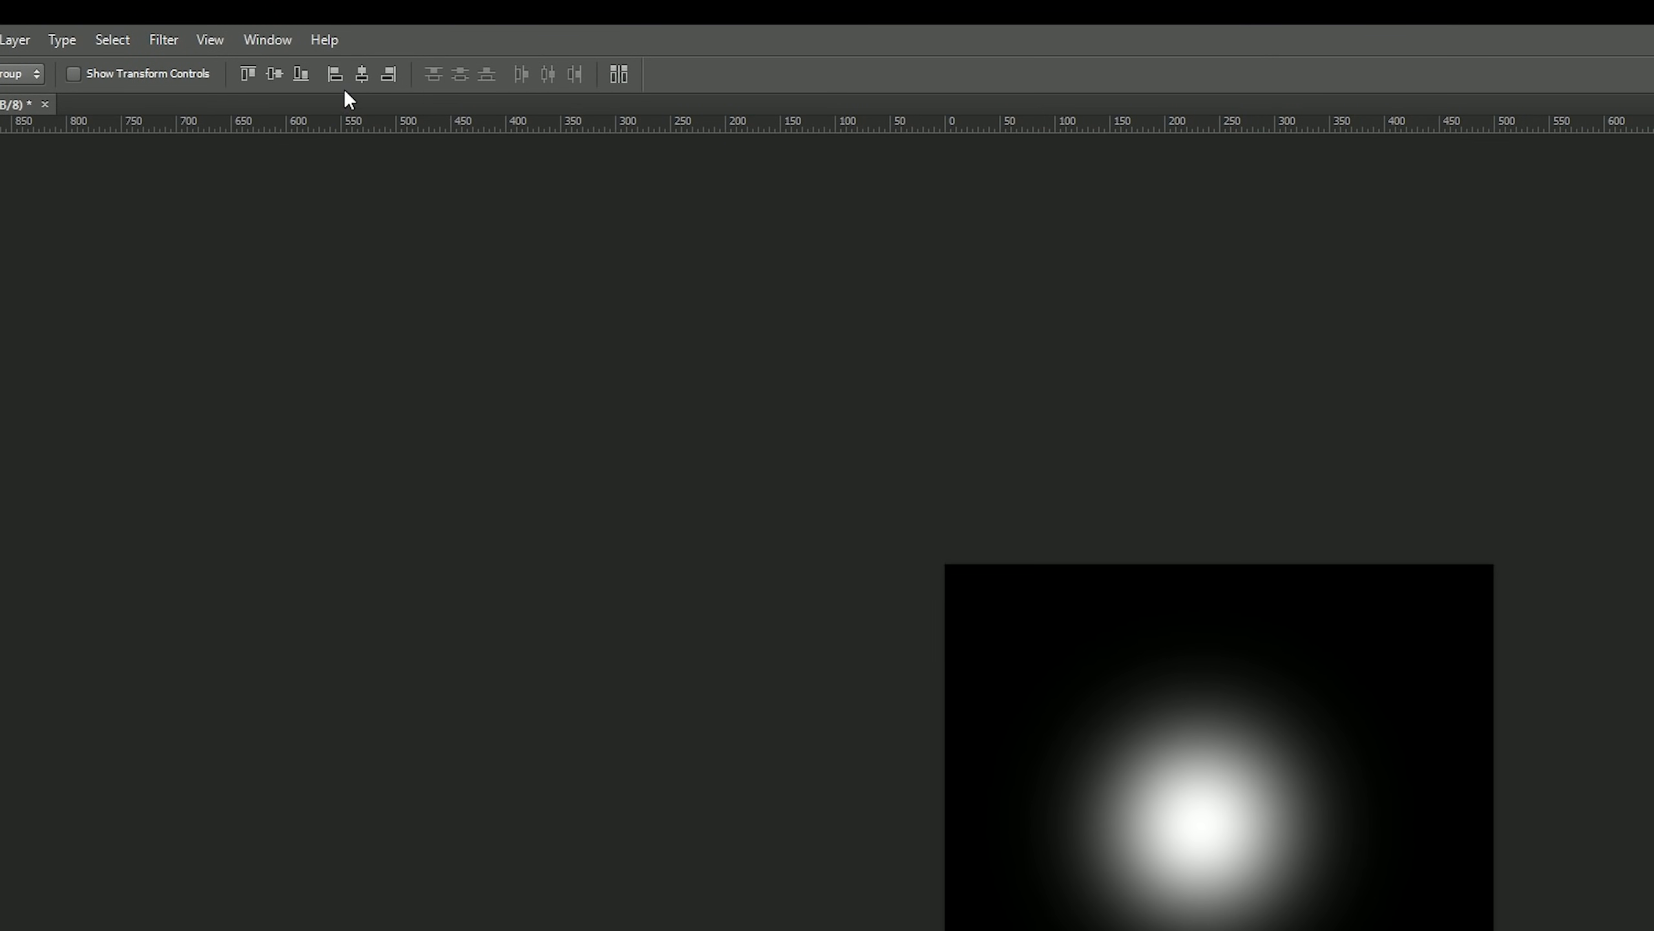
{"action": "left_click", "coordinate": [275, 73]}
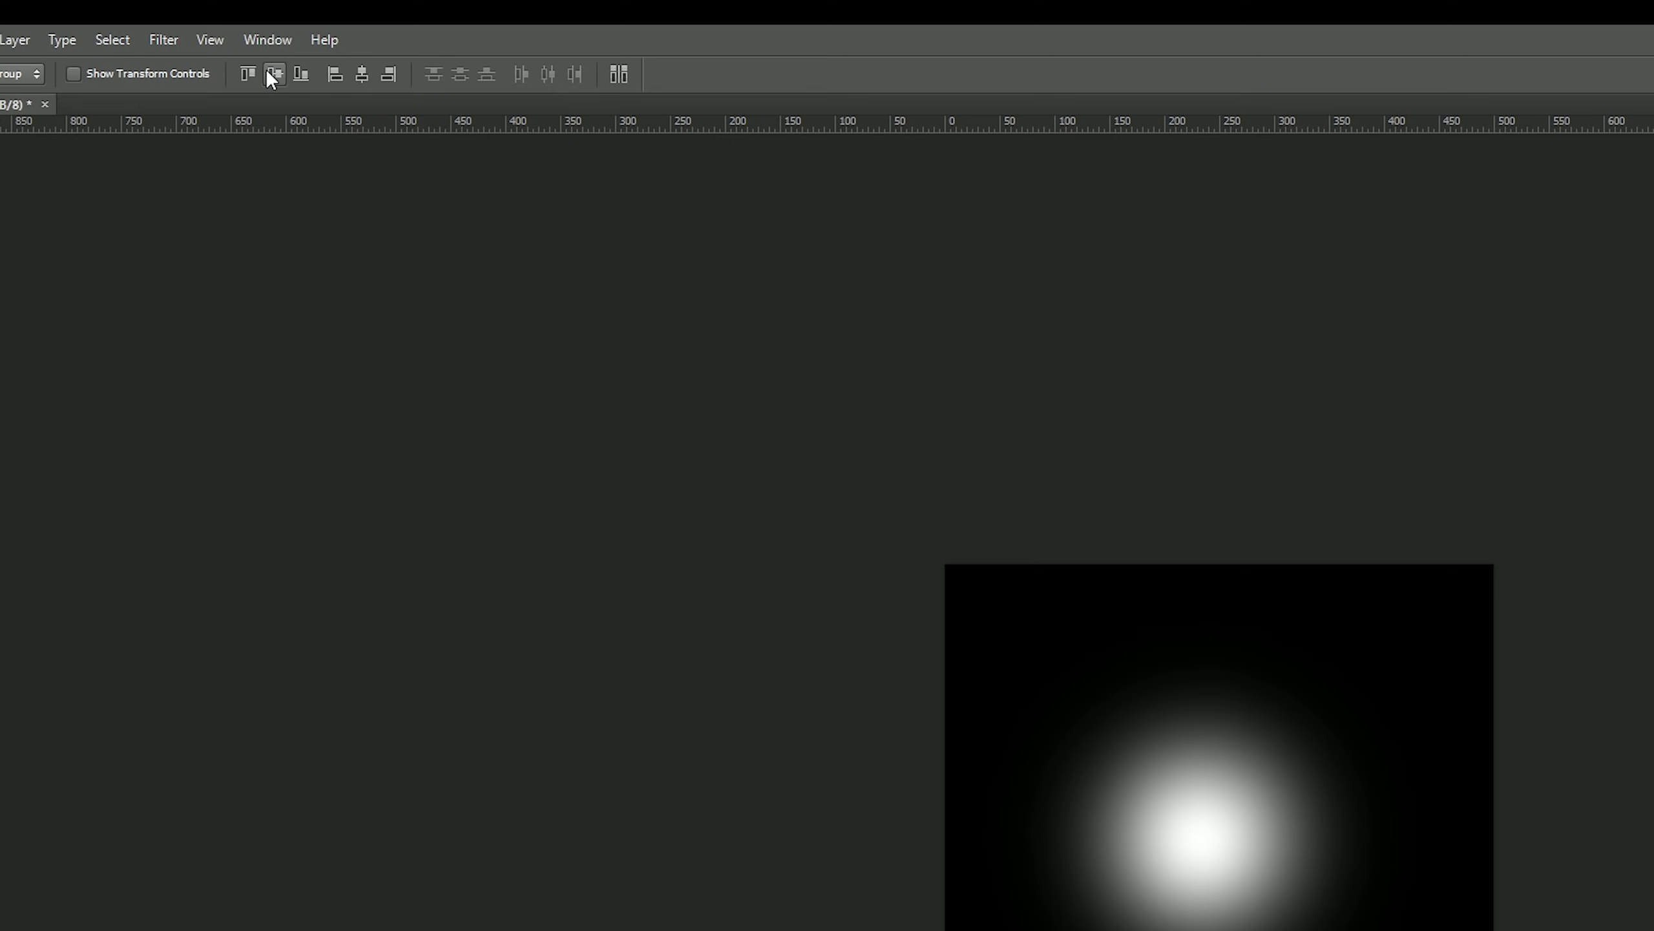
{"action": "left_click", "coordinate": [363, 74]}
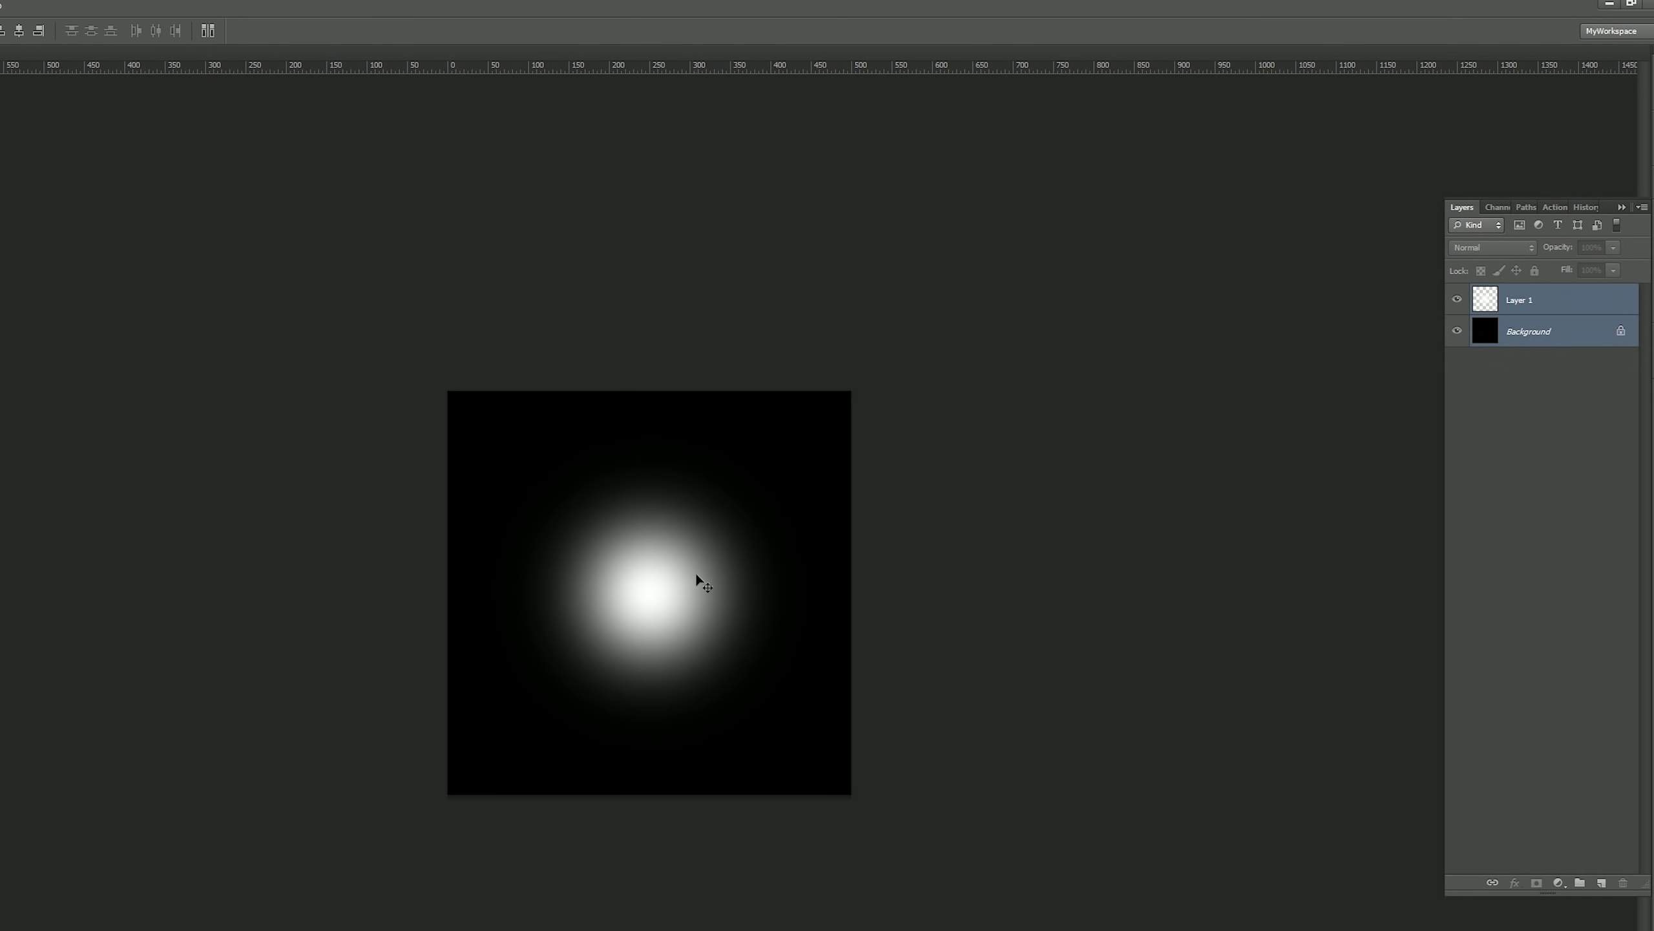
- Select only Layer 1, inspect the dot's soft edges, and hide the Background layer
{"action": "left_click", "coordinate": [1525, 422]}
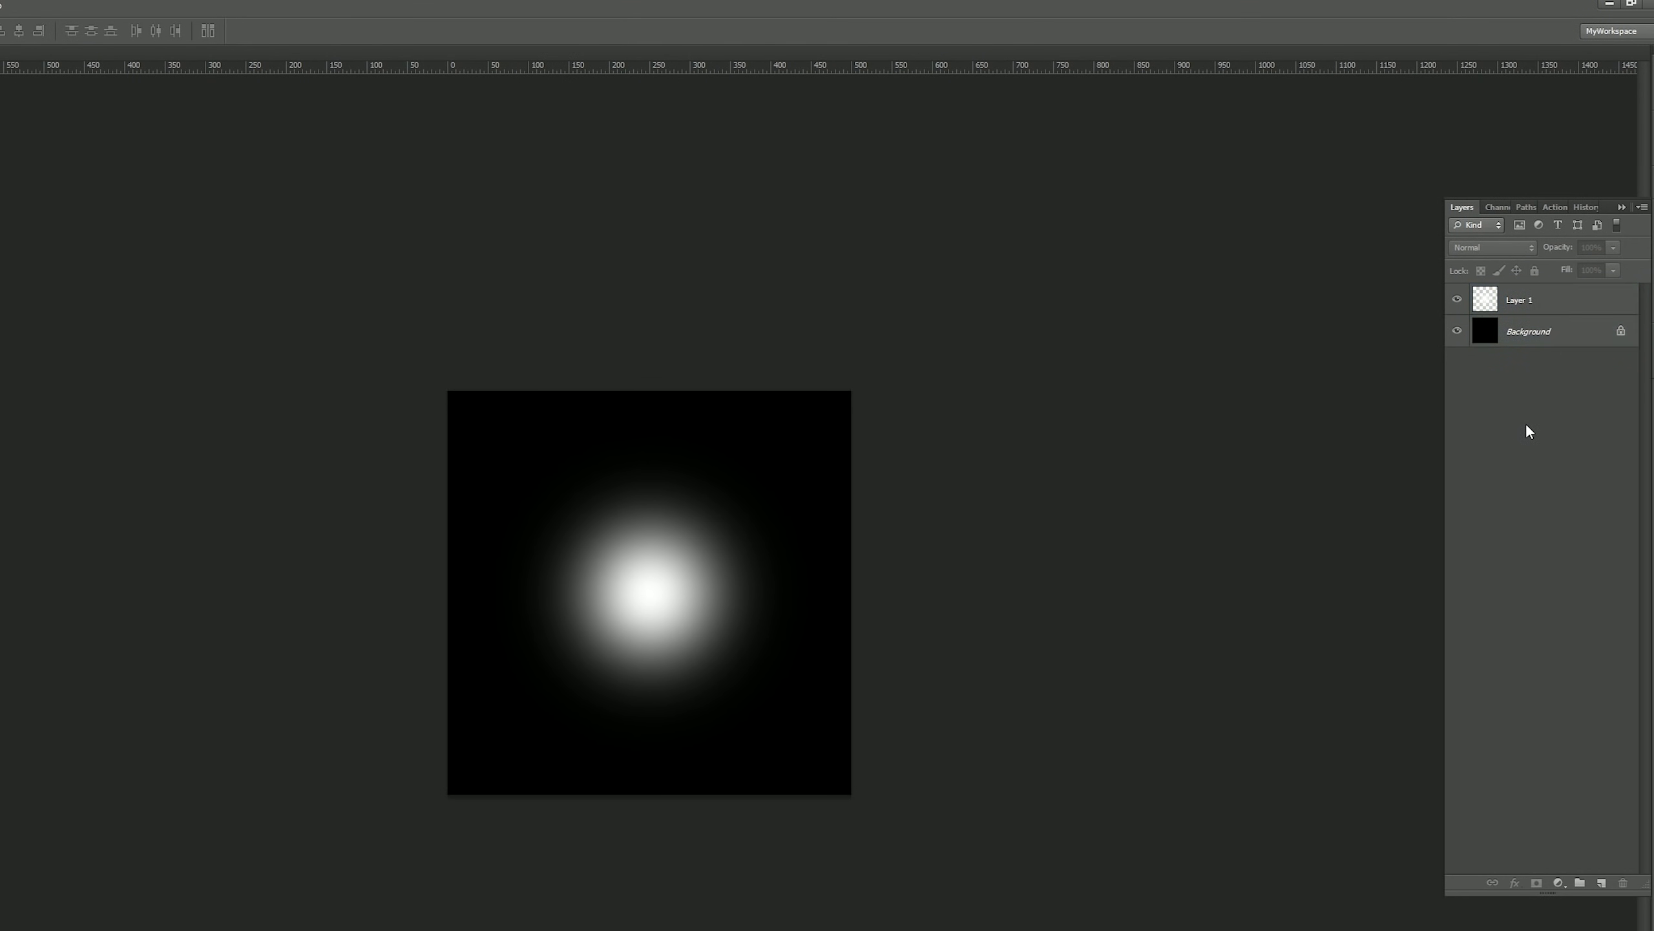
{"action": "left_click", "coordinate": [1532, 305]}
{"action": "key", "text": "ctrl+plus"}
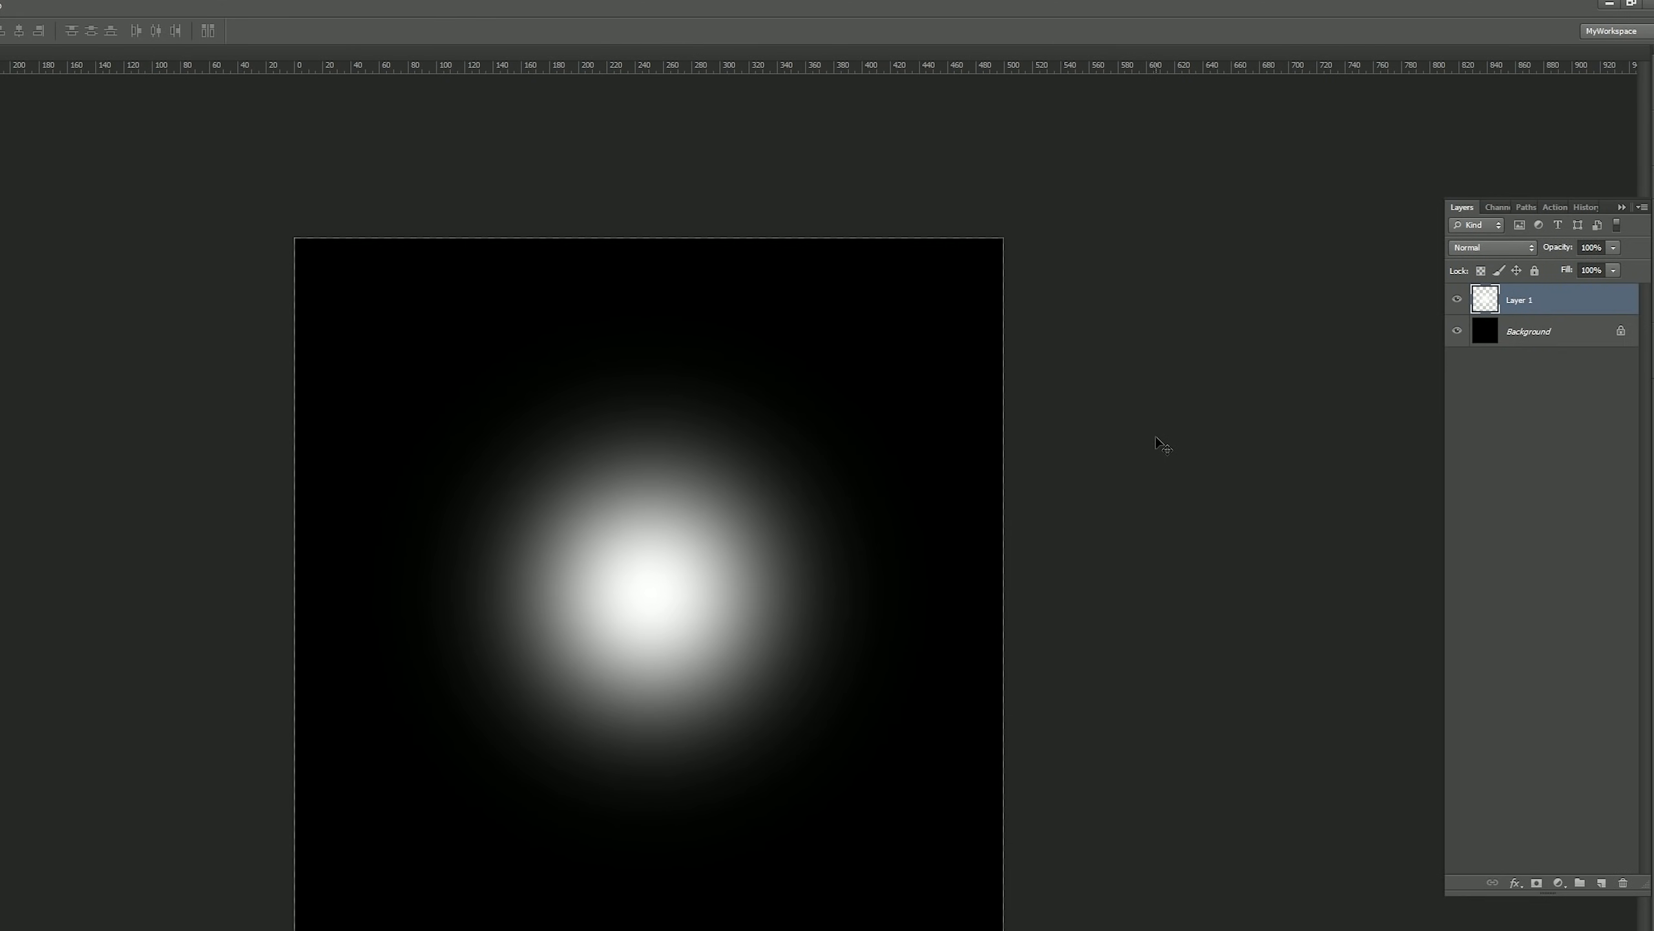
{"action": "key", "text": "ctrl+minus"}
{"action": "left_click", "coordinate": [1457, 331]}
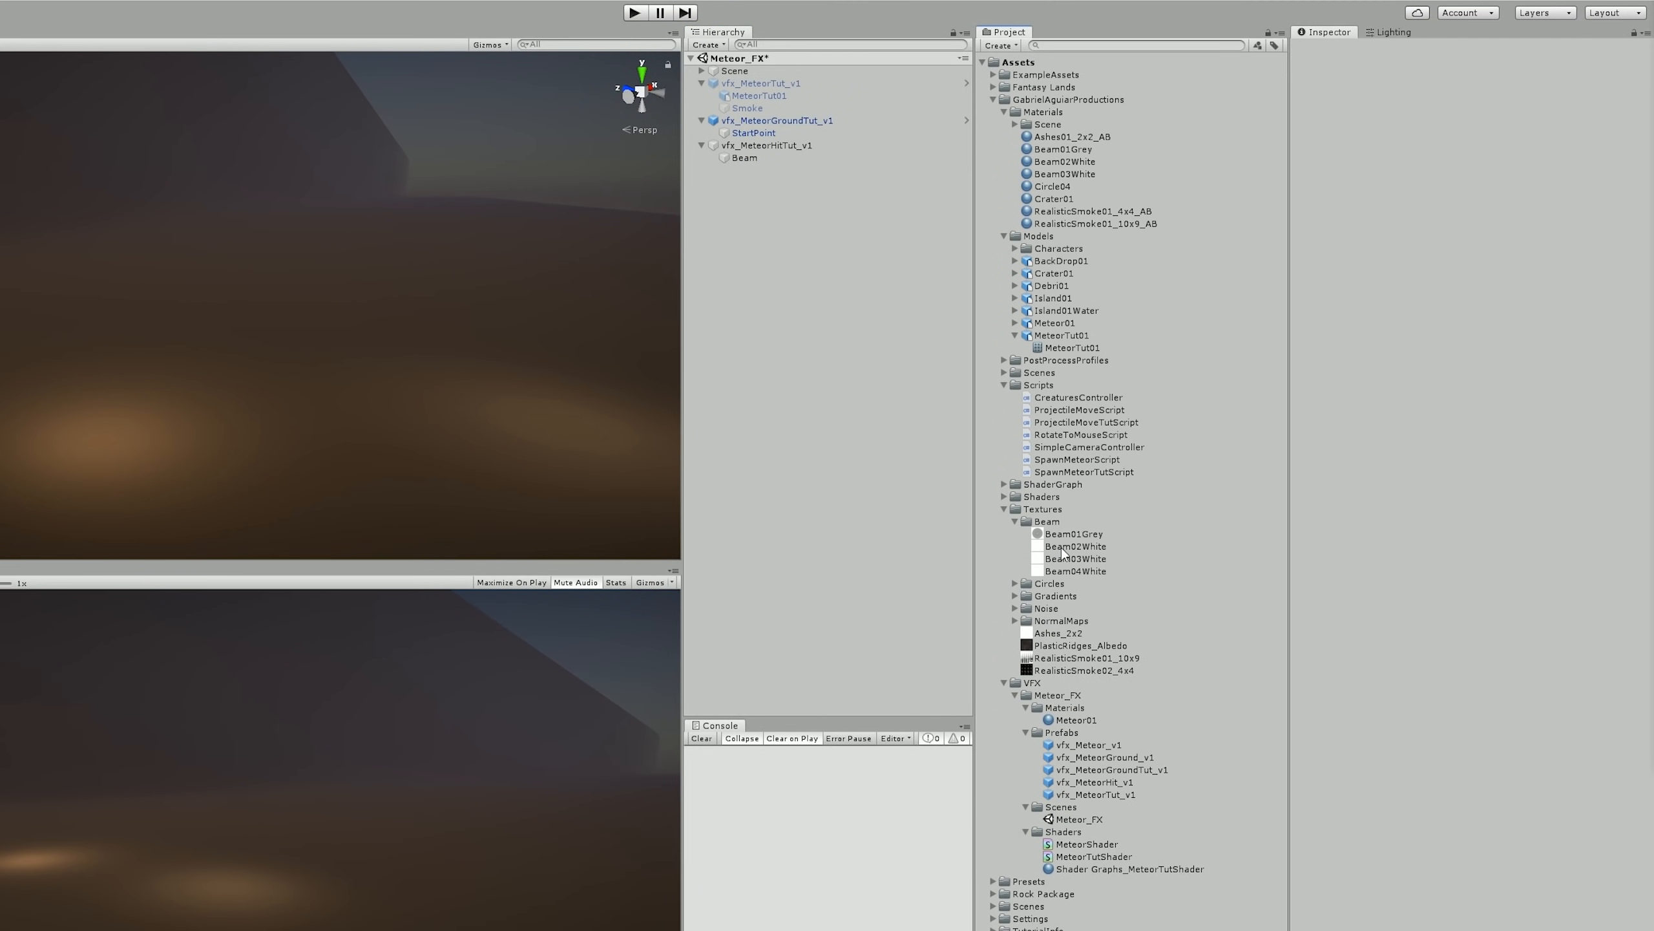
- In Unity, create a material named Beam04White in the Textures Beam folder
{"action": "left_click", "coordinate": [1069, 570]}
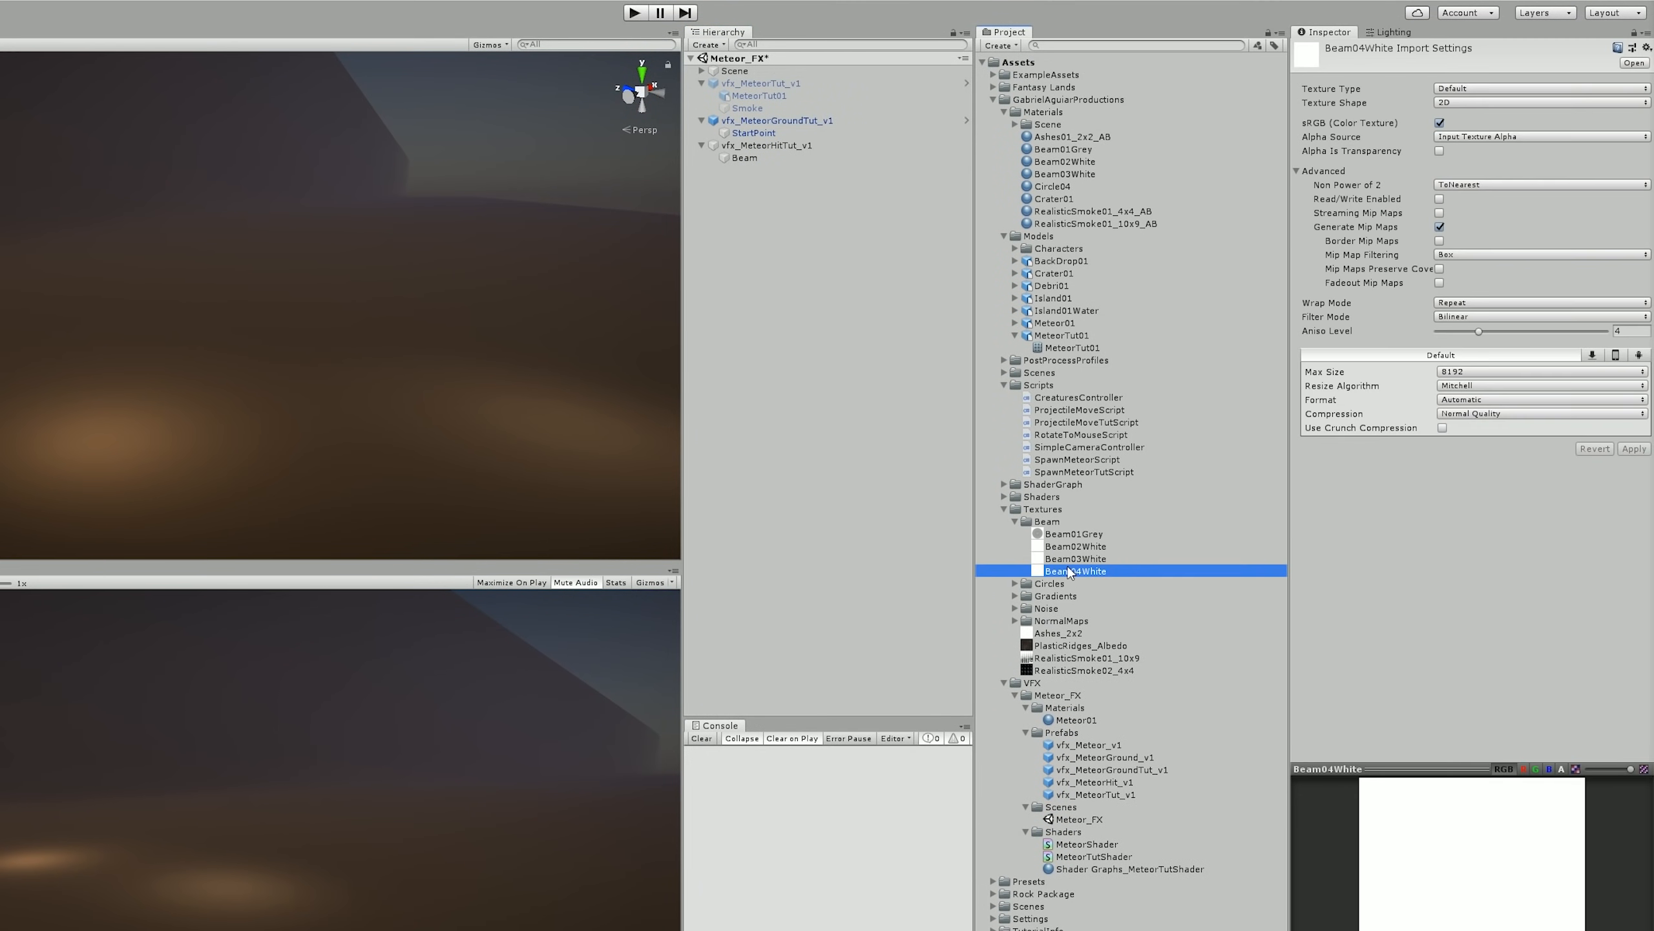
{"action": "right_click", "coordinate": [1085, 574]}
{"action": "mouse_move", "coordinate": [1127, 579]}
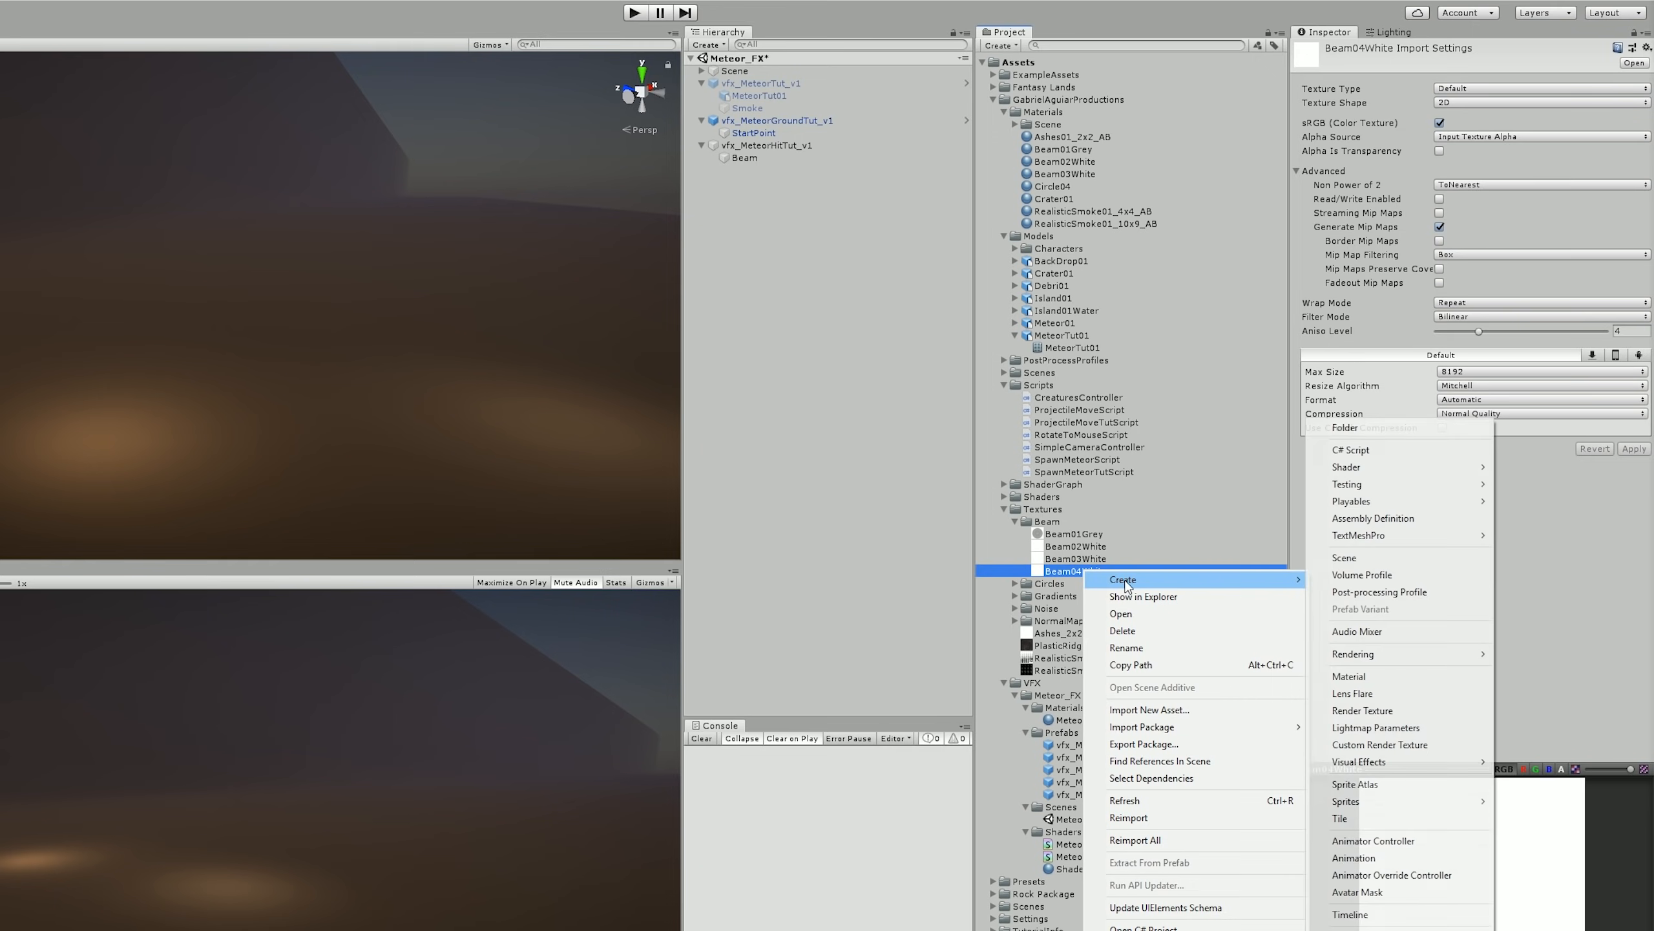
{"action": "left_click", "coordinate": [1348, 676]}
{"action": "type", "text": "Beam04White"}
{"action": "key", "text": "Return"}
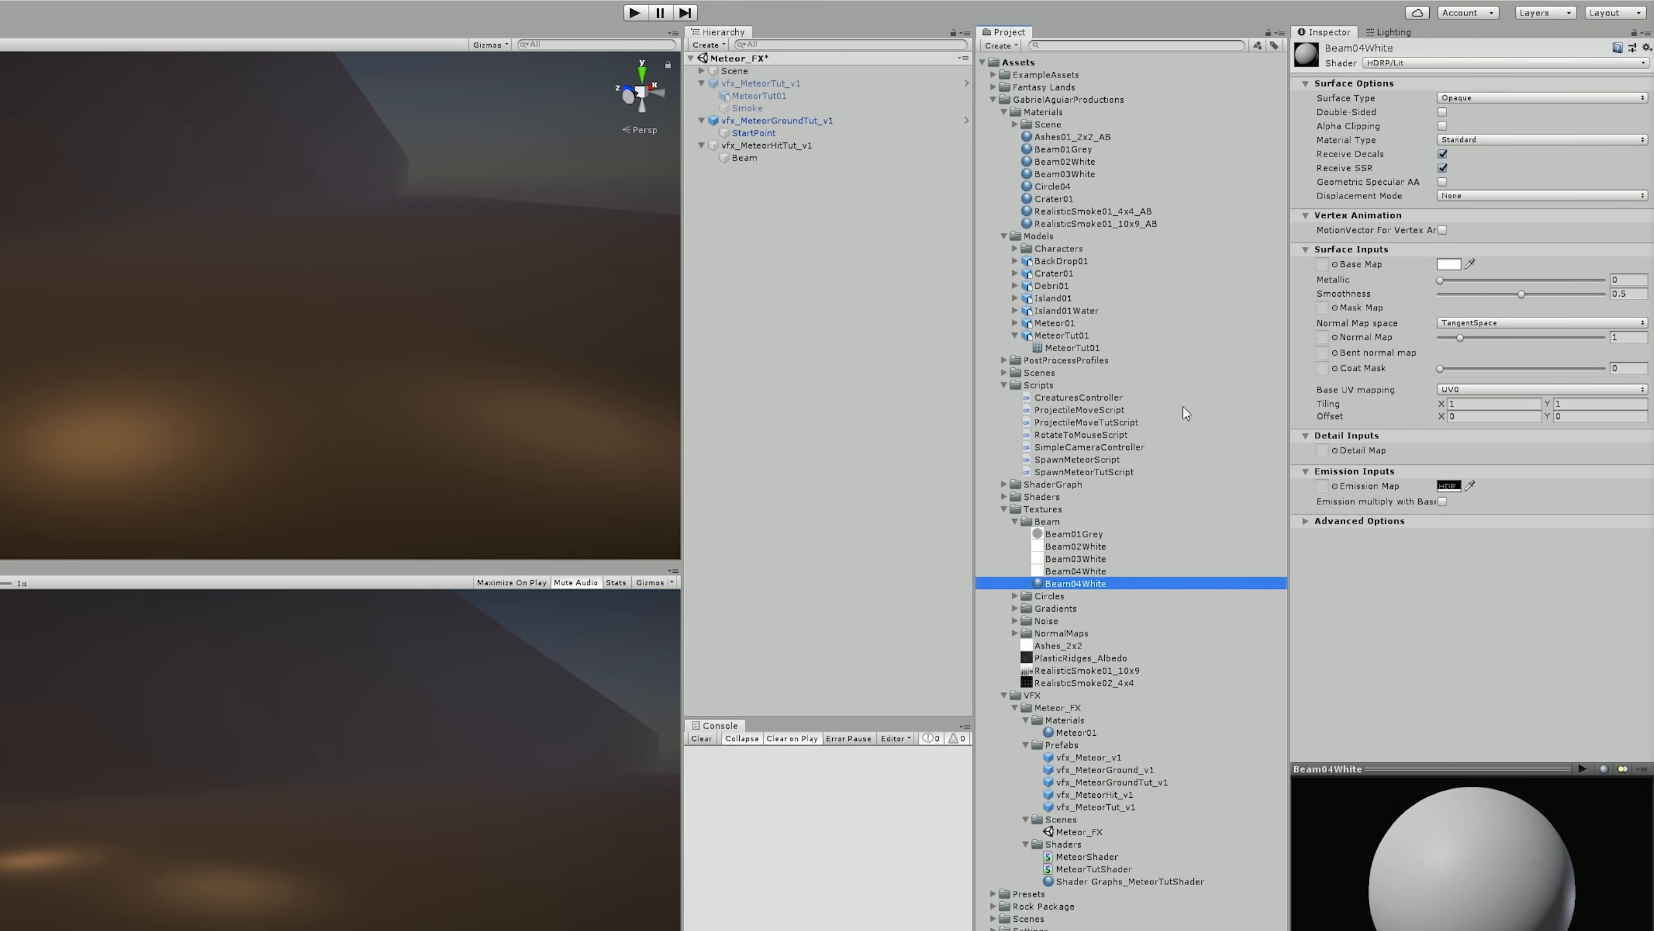
- Set the Beam04White material's shader to Legacy Shaders/Particles/Additive
{"action": "left_click", "coordinate": [1430, 63]}
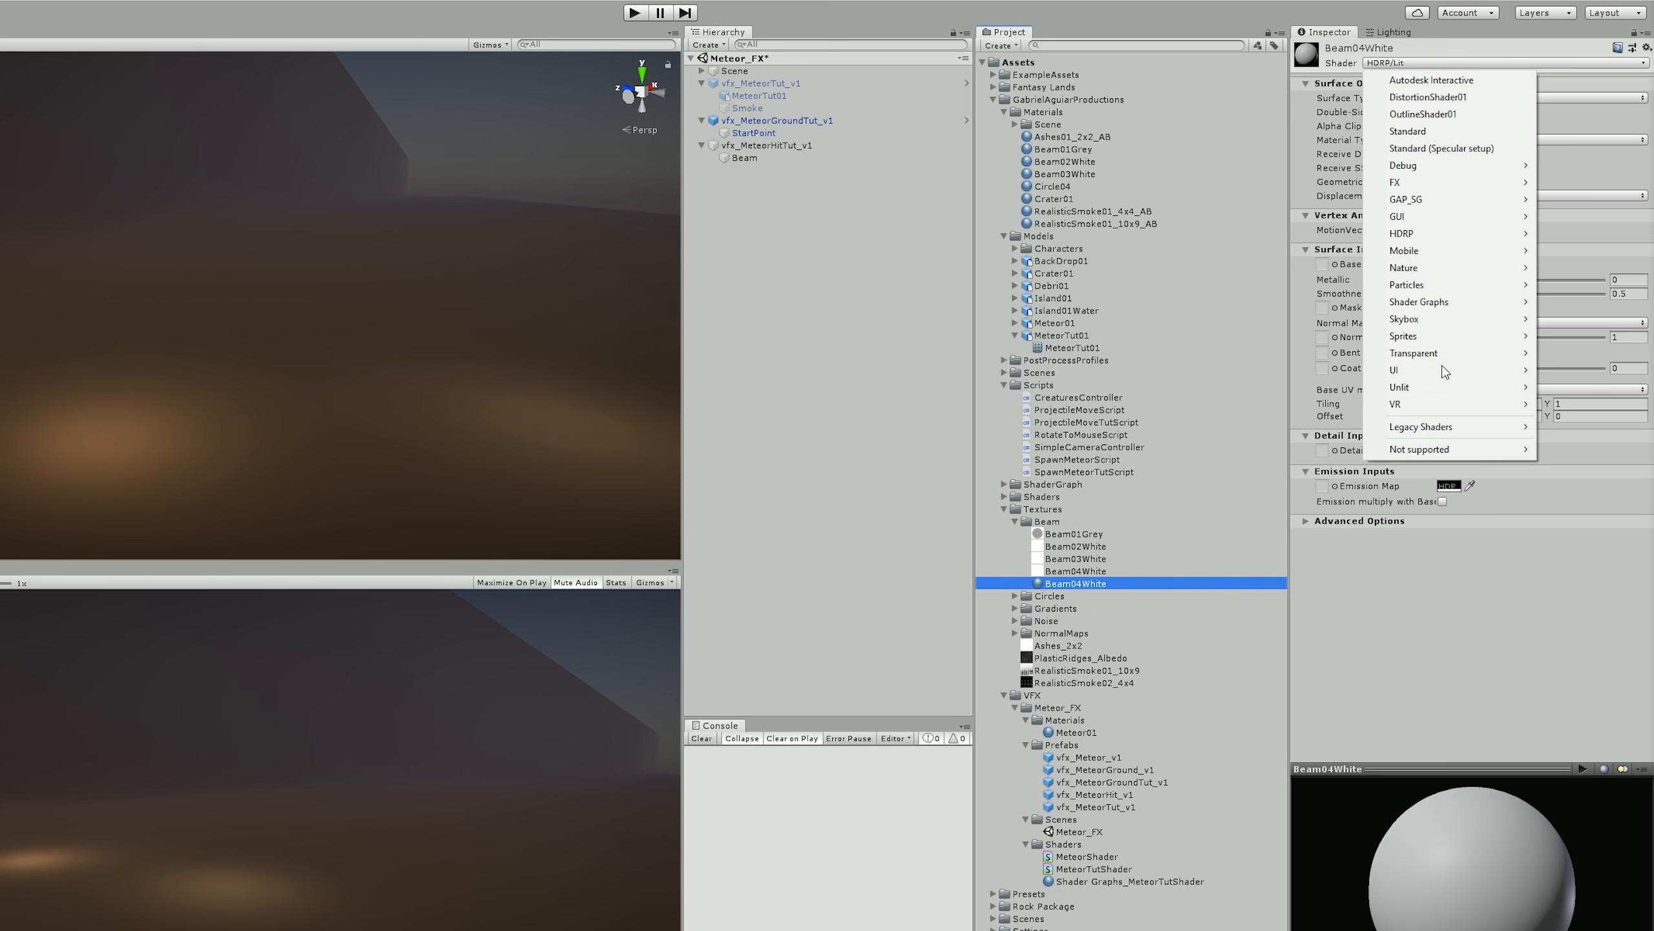
{"action": "mouse_move", "coordinate": [1437, 433]}
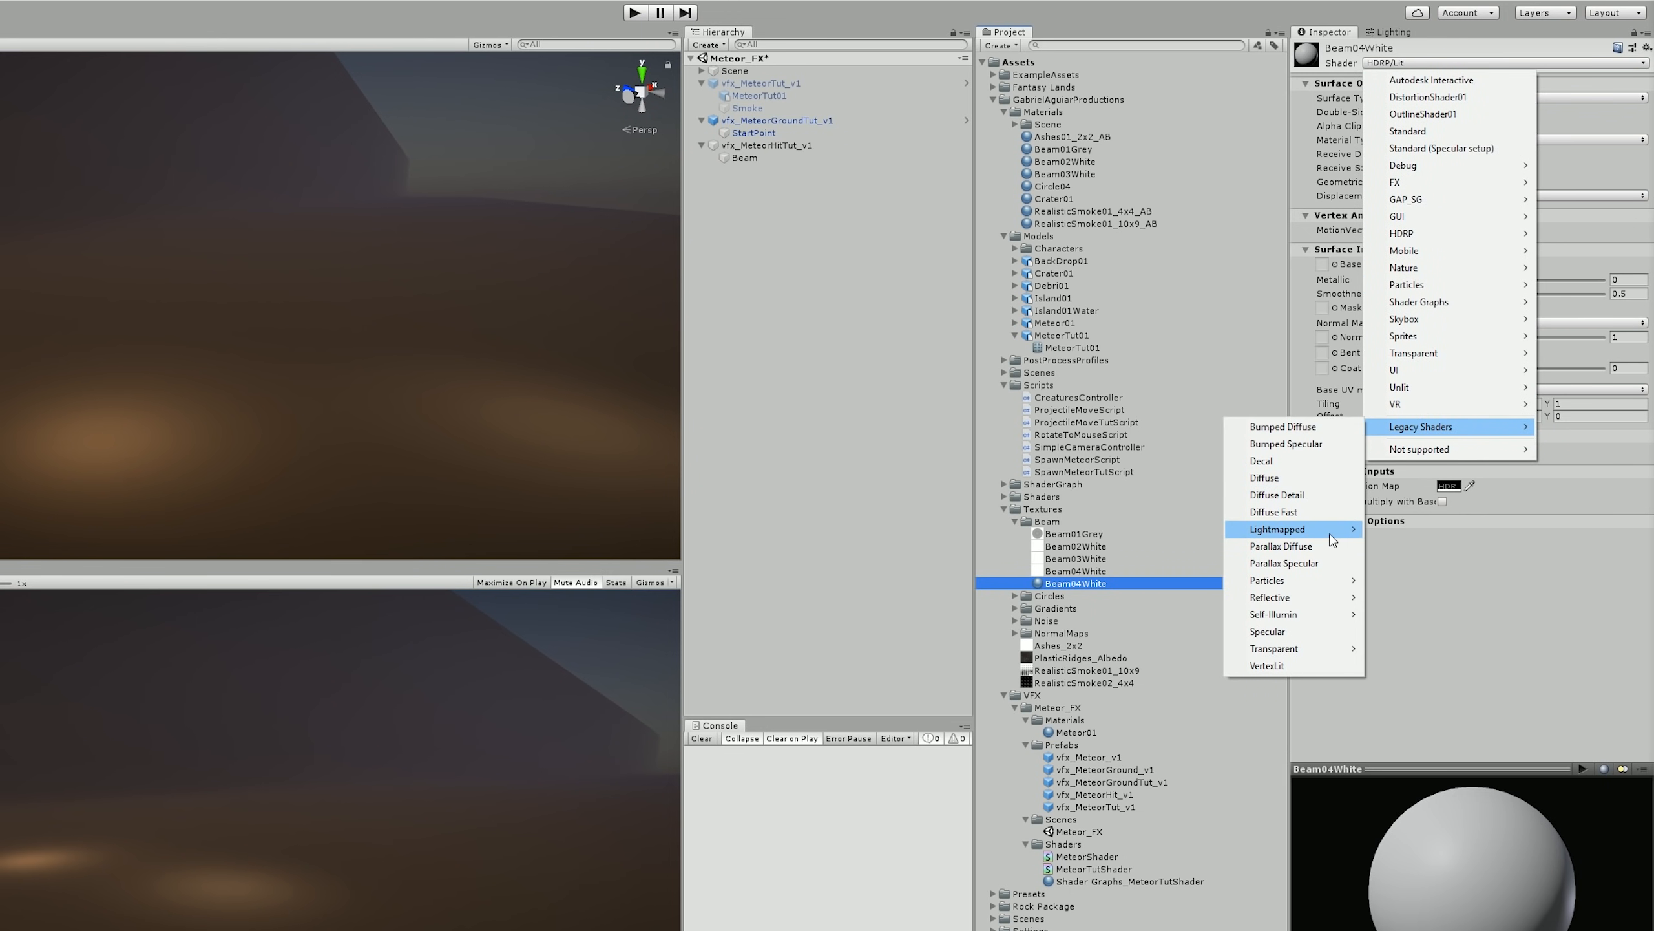
{"action": "mouse_move", "coordinate": [1322, 580]}
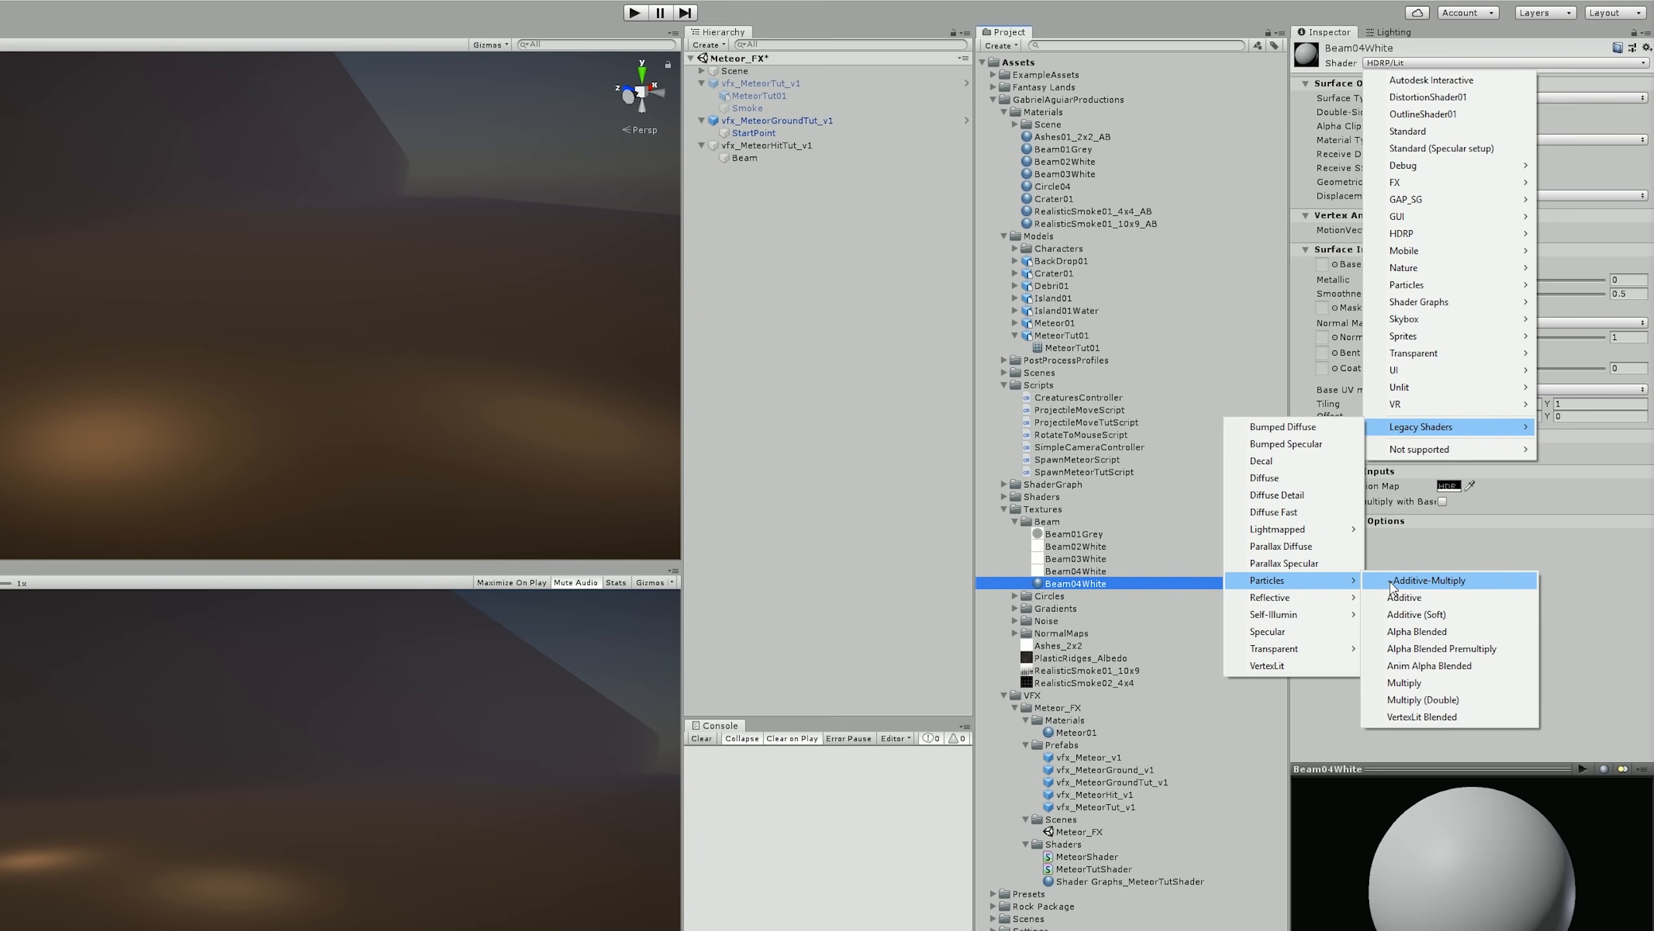
{"action": "left_click", "coordinate": [1400, 597]}
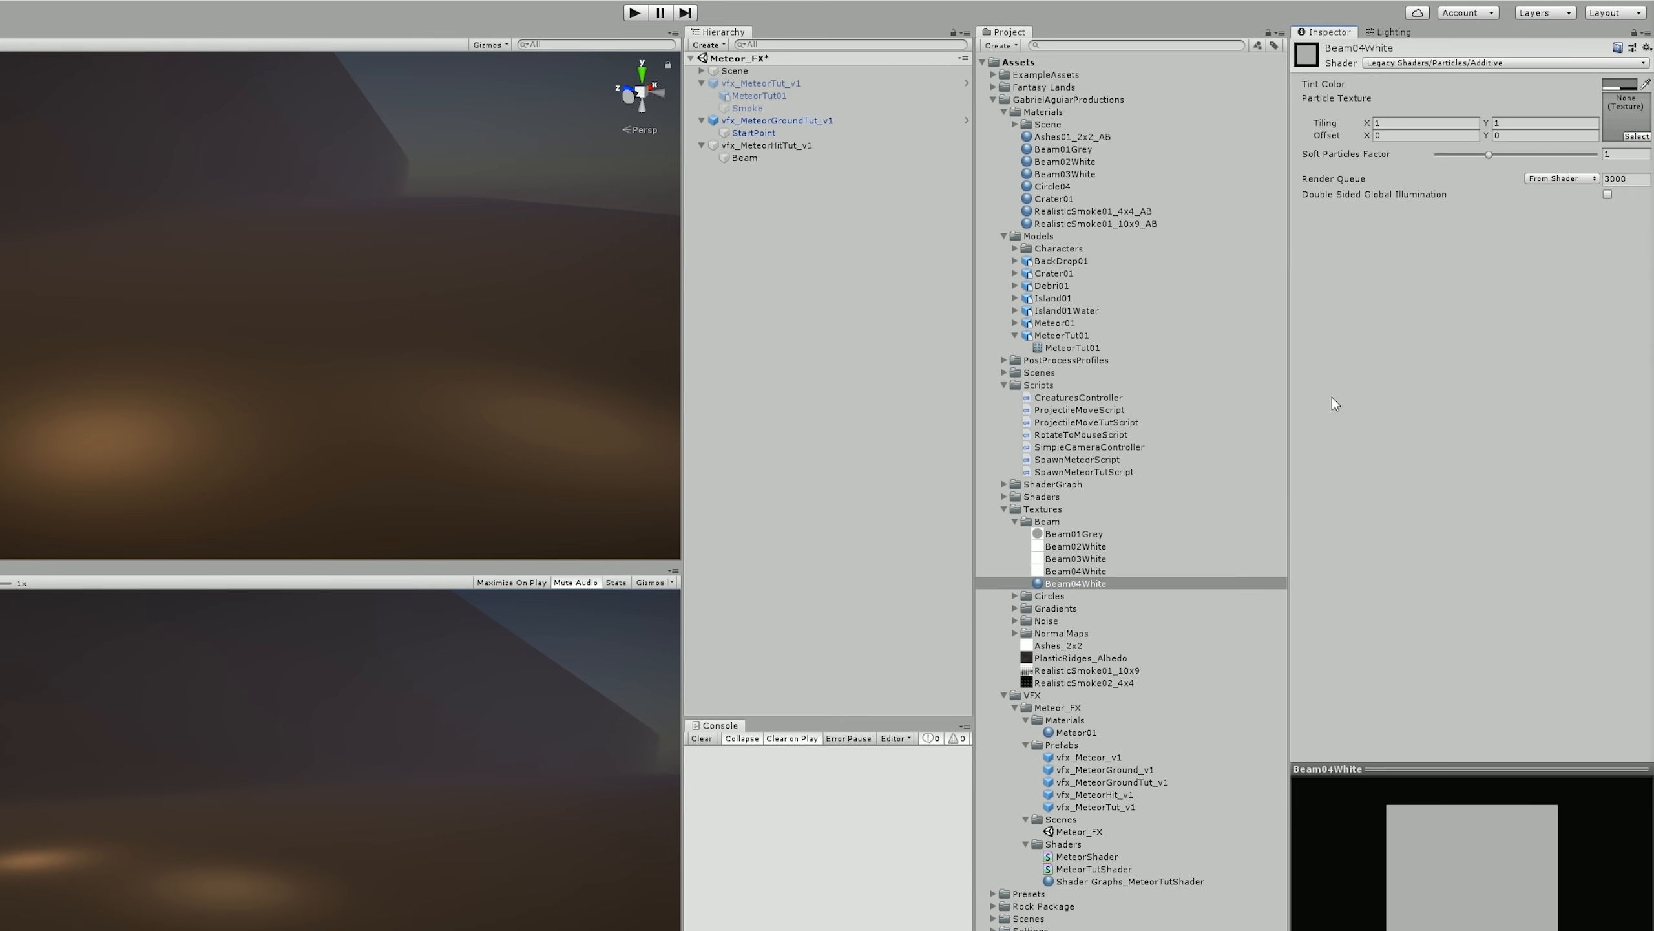
- Assign the Beam04White texture as the material's Particle Texture and move the material into the Materials folder
{"action": "left_click_drag", "start_coordinate": [1571, 129], "coordinate": [1625, 116]}
{"action": "left_click_drag", "start_coordinate": [1081, 584], "coordinate": [1045, 114]}
{"action": "left_click", "coordinate": [1550, 108]}
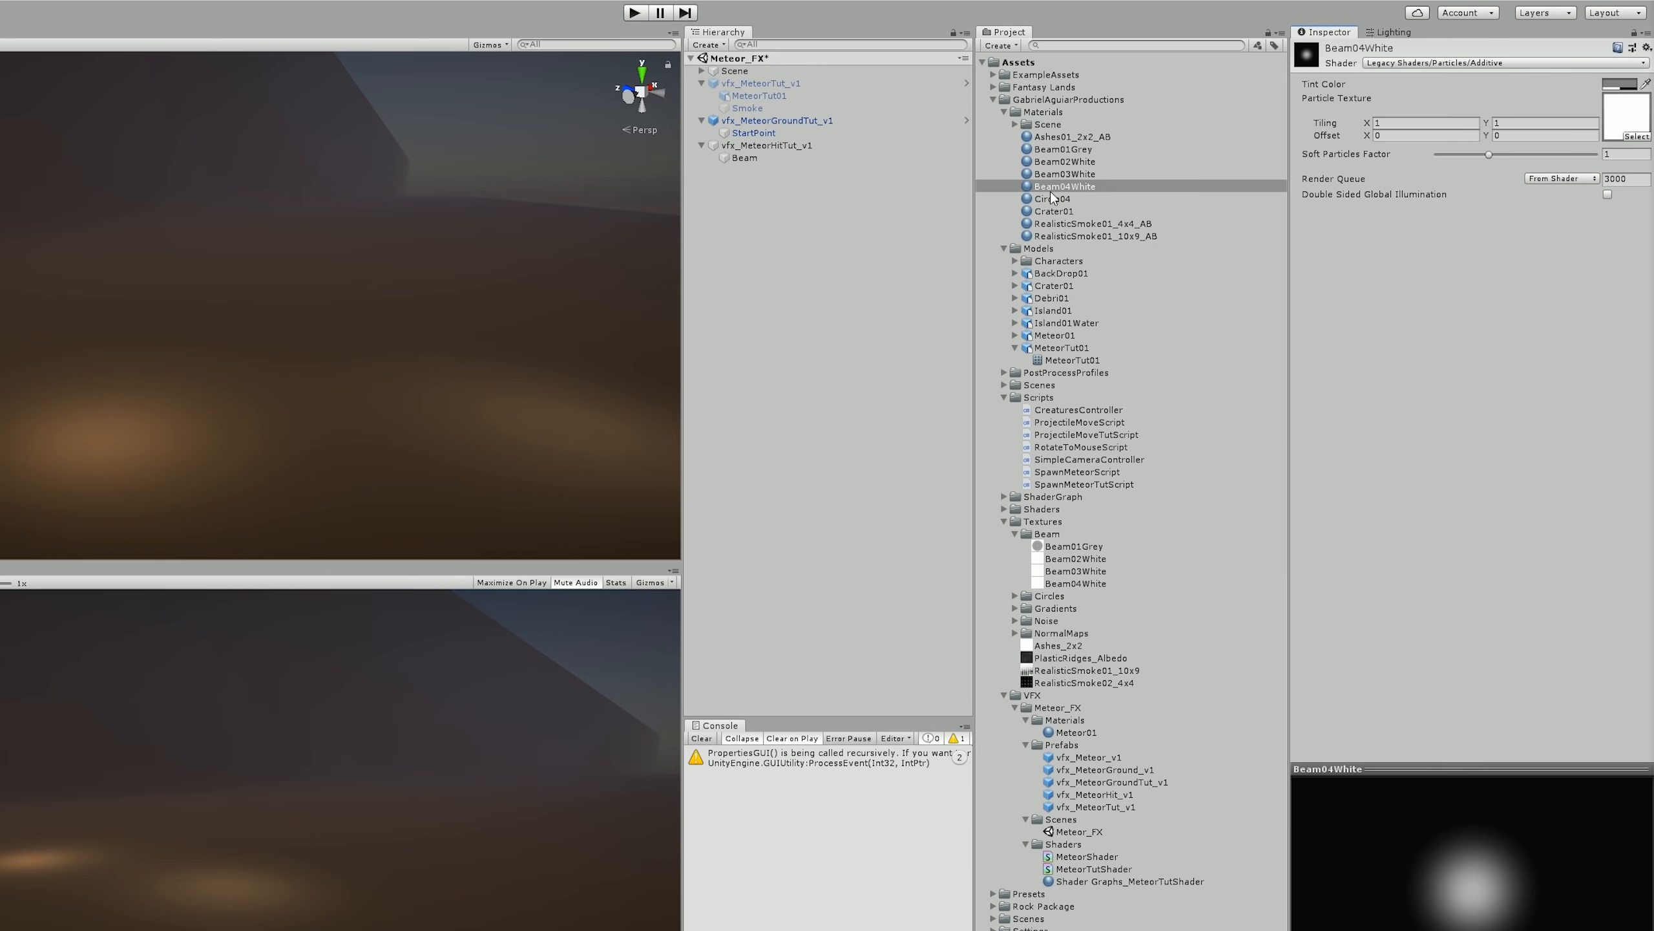
- Assign the Beam04White material in Beam's Renderer module, set Max Particle Size to 3, and replay the effect
{"action": "left_click", "coordinate": [769, 155]}
{"action": "scroll", "coordinate": [1442, 542], "scroll_direction": "down", "scroll_amount": 3}
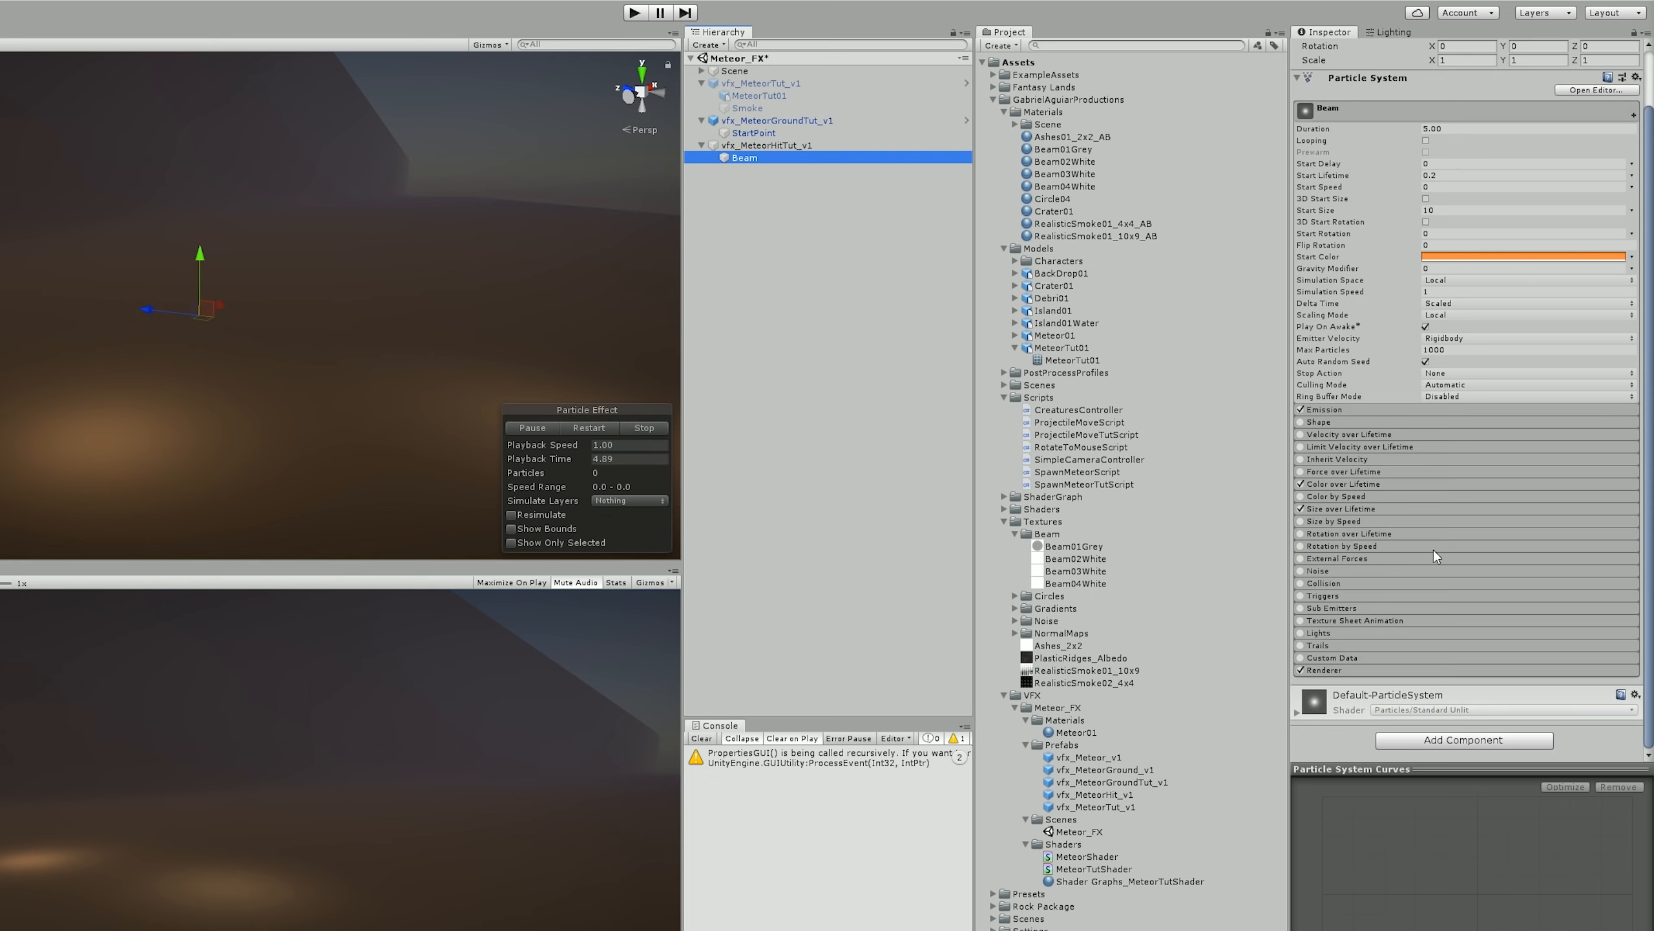
{"action": "left_click", "coordinate": [1344, 671]}
{"action": "scroll", "coordinate": [1416, 651], "scroll_direction": "down", "scroll_amount": 3}
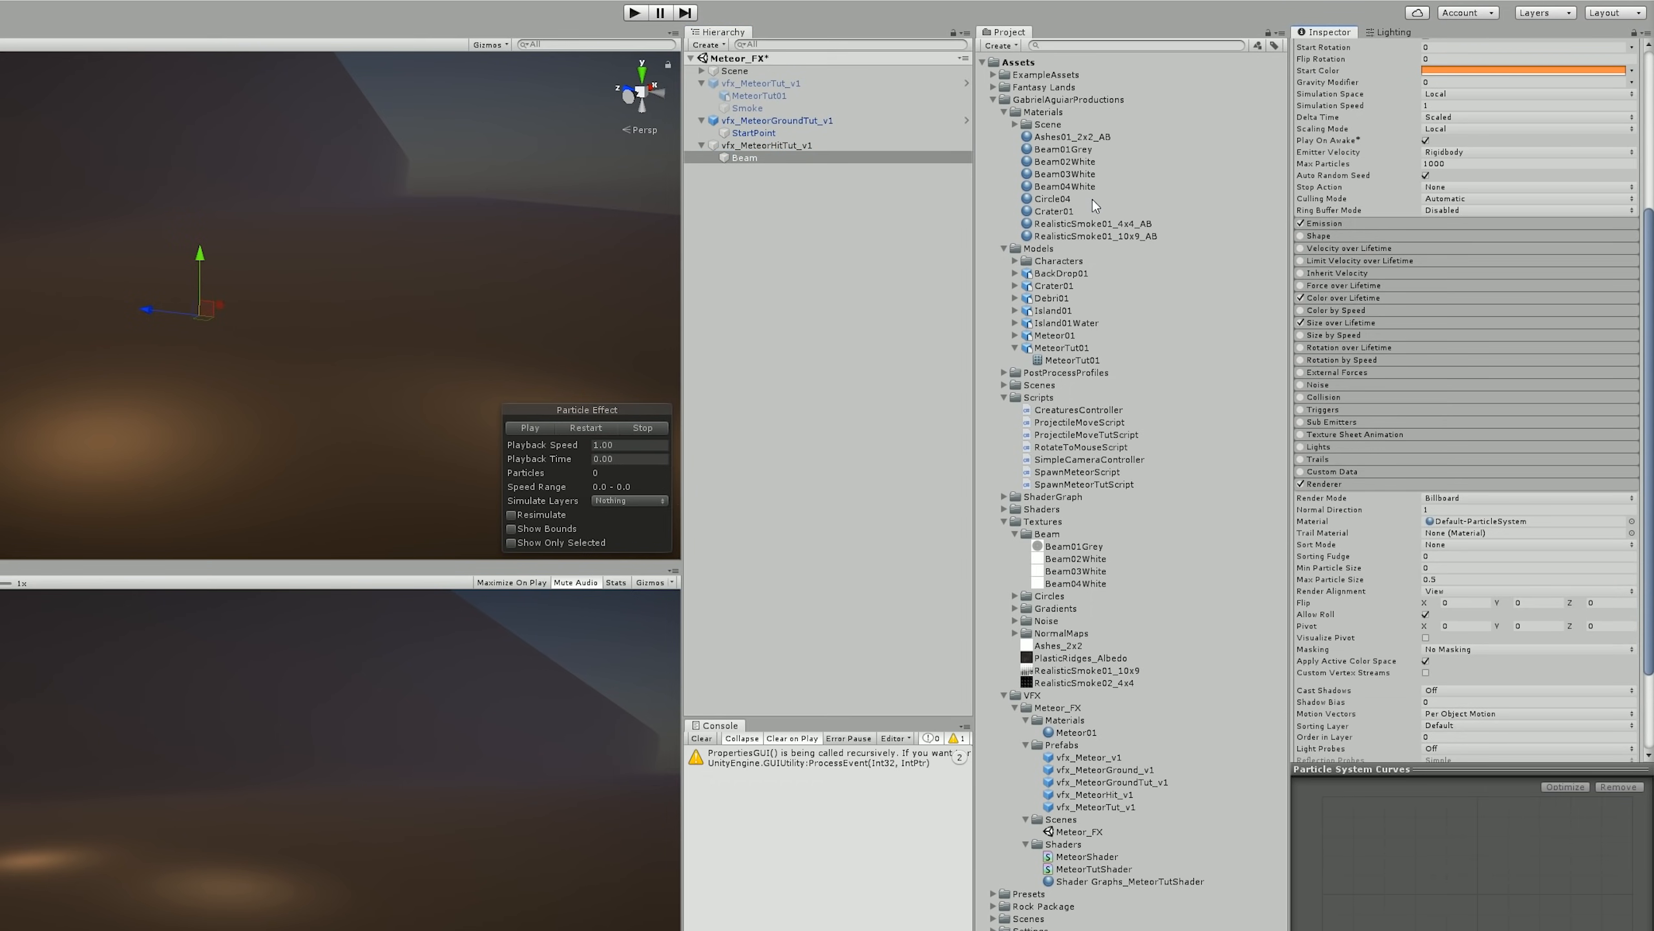
{"action": "left_click_drag", "start_coordinate": [1083, 190], "coordinate": [1473, 522]}
{"action": "left_click", "coordinate": [1436, 580]}
{"action": "type", "text": "3"}
{"action": "scroll", "coordinate": [1445, 625], "scroll_direction": "down", "scroll_amount": 2}
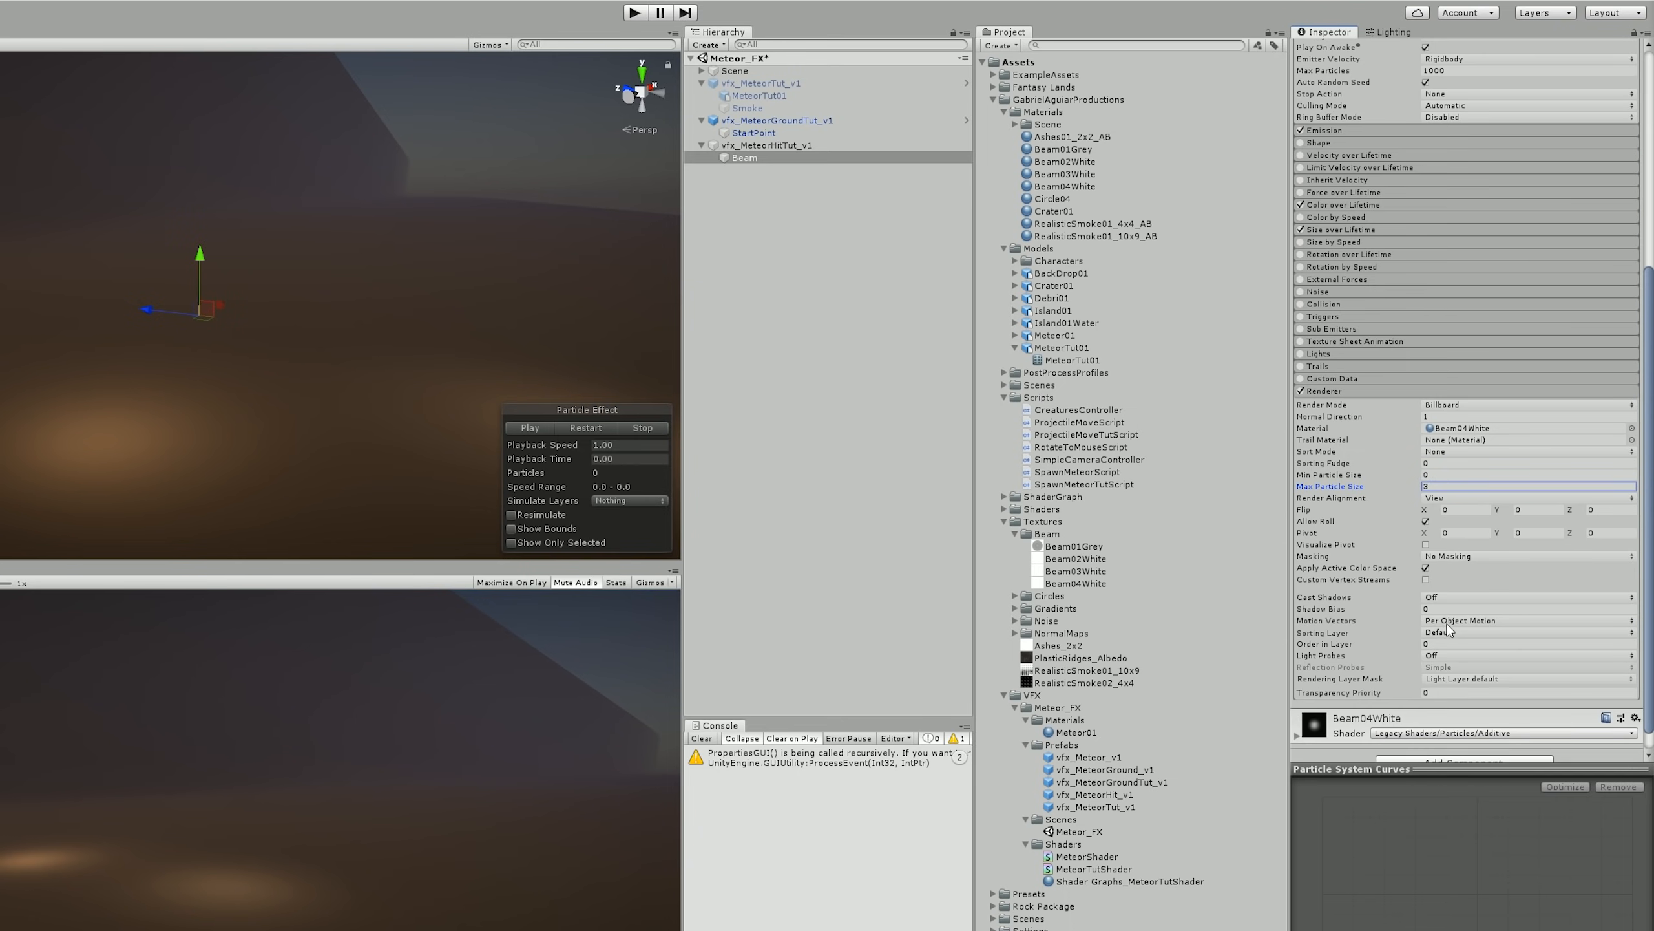
{"action": "left_click", "coordinate": [588, 428]}
{"action": "left_click", "coordinate": [586, 428]}
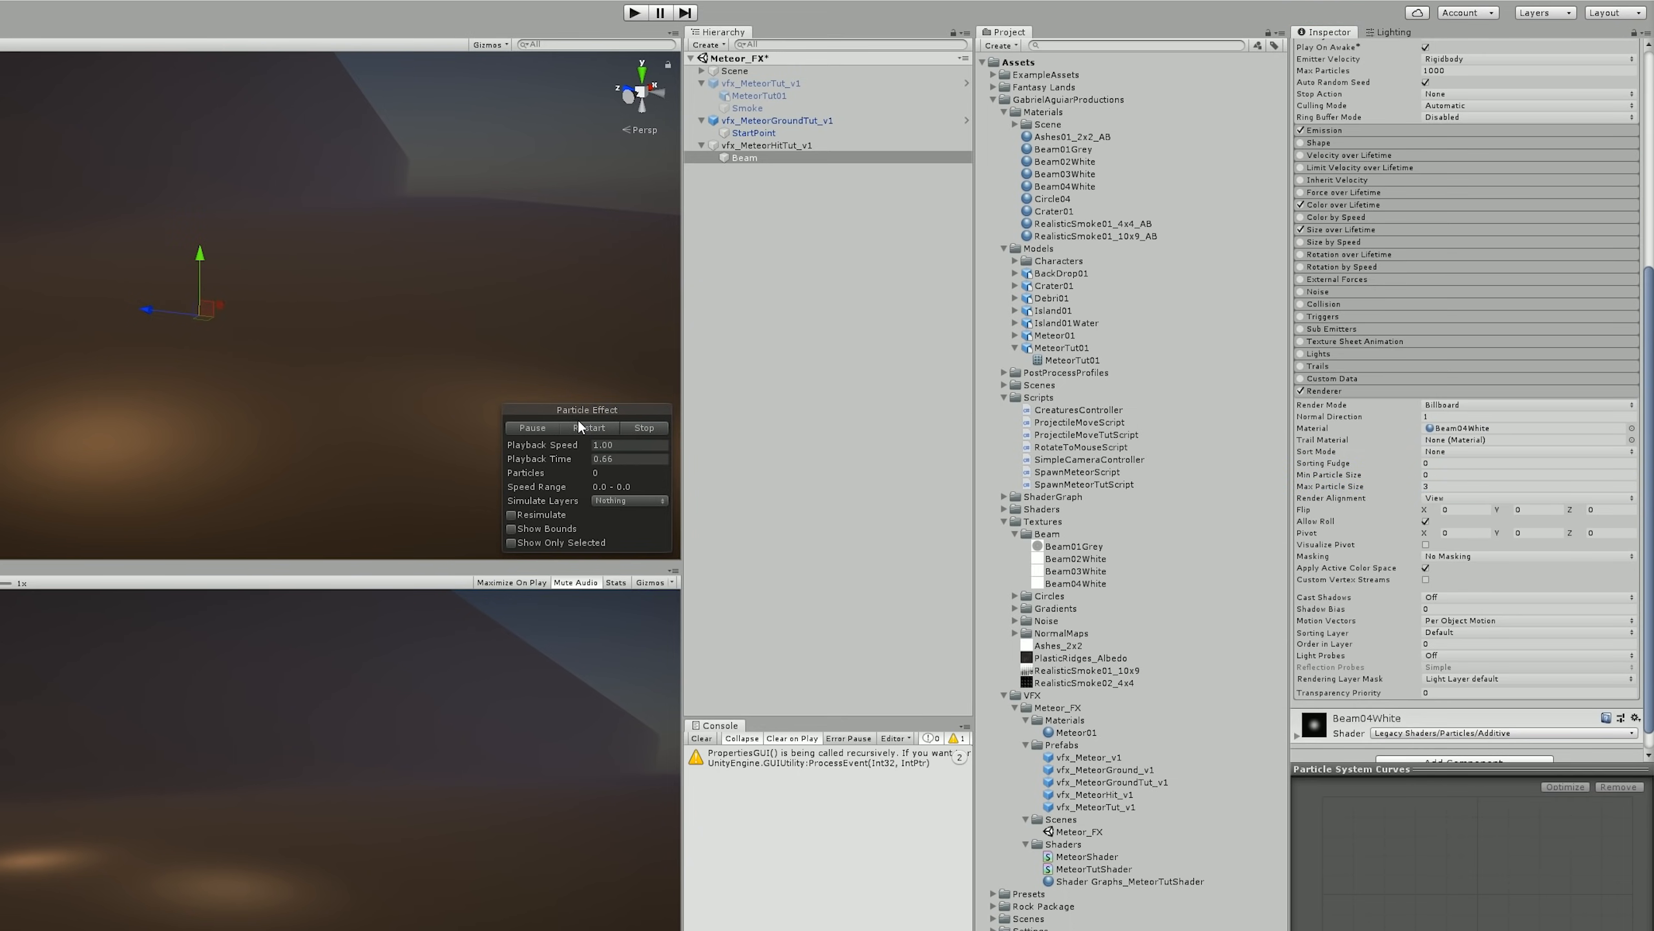
- Set the particle count of Beam's emission burst to 10 and replay the effect several times
{"action": "scroll", "coordinate": [1444, 449], "scroll_direction": "up", "scroll_amount": 4}
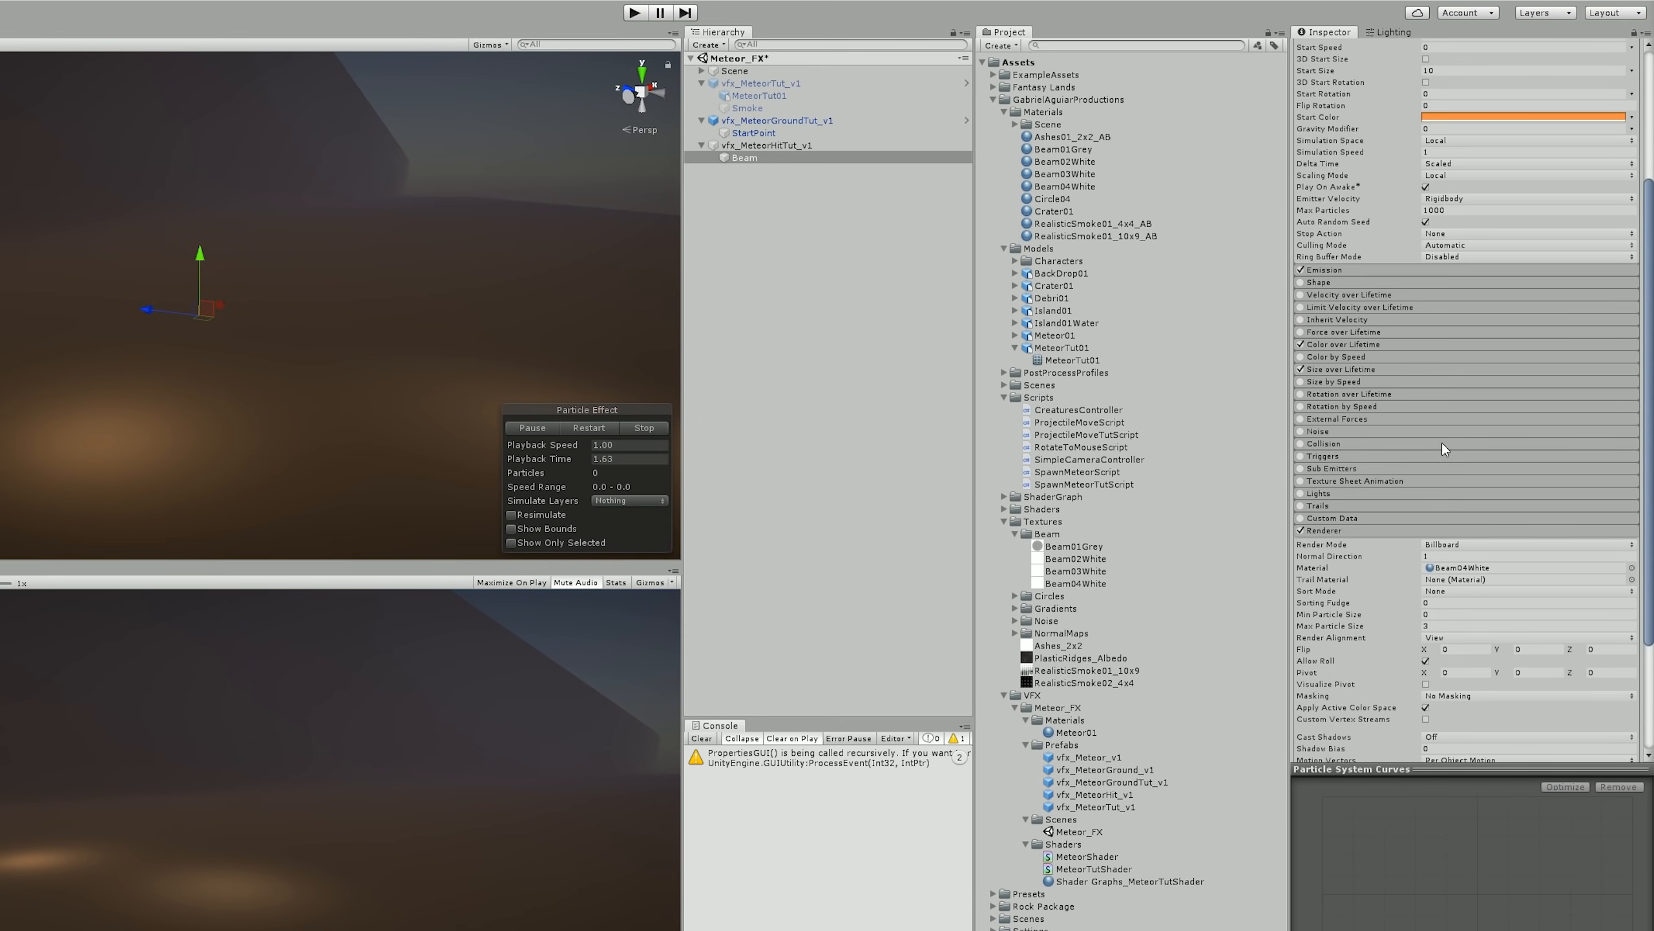
{"action": "left_click", "coordinate": [1376, 269]}
{"action": "left_click", "coordinate": [1389, 340]}
{"action": "left_click", "coordinate": [590, 427]}
{"action": "left_click", "coordinate": [590, 428]}
{"action": "left_click", "coordinate": [605, 425]}
{"action": "left_click", "coordinate": [607, 423]}
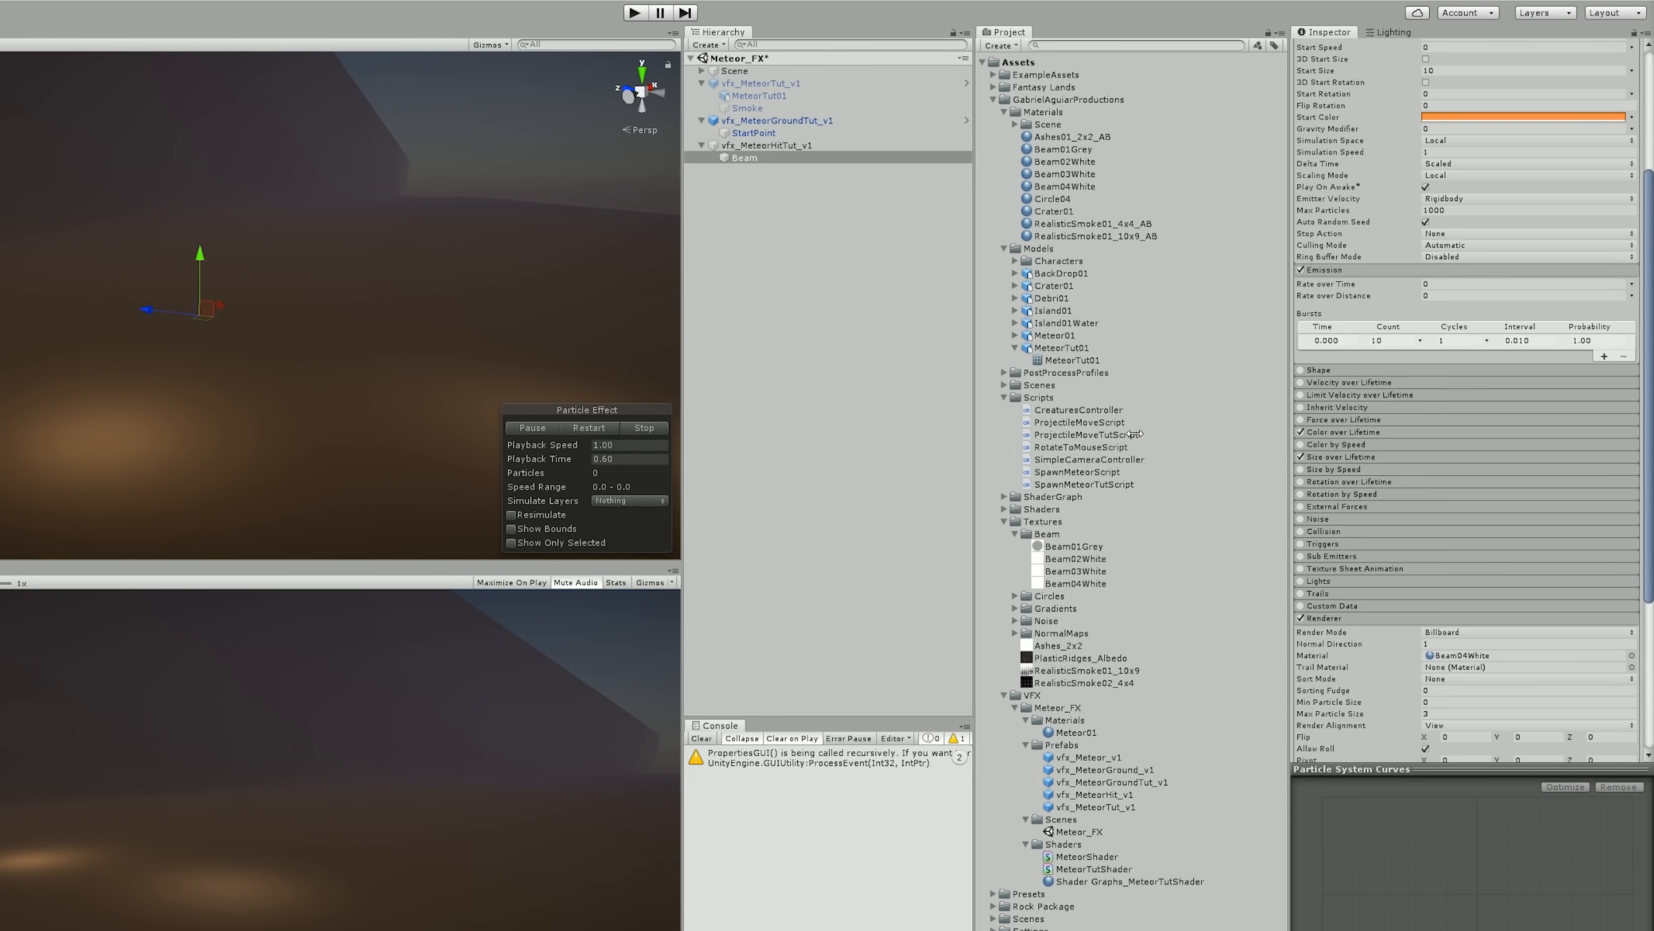
- Set the particle count of Beam's emission burst to 5 and replay the effect
{"action": "left_click", "coordinate": [1383, 340]}
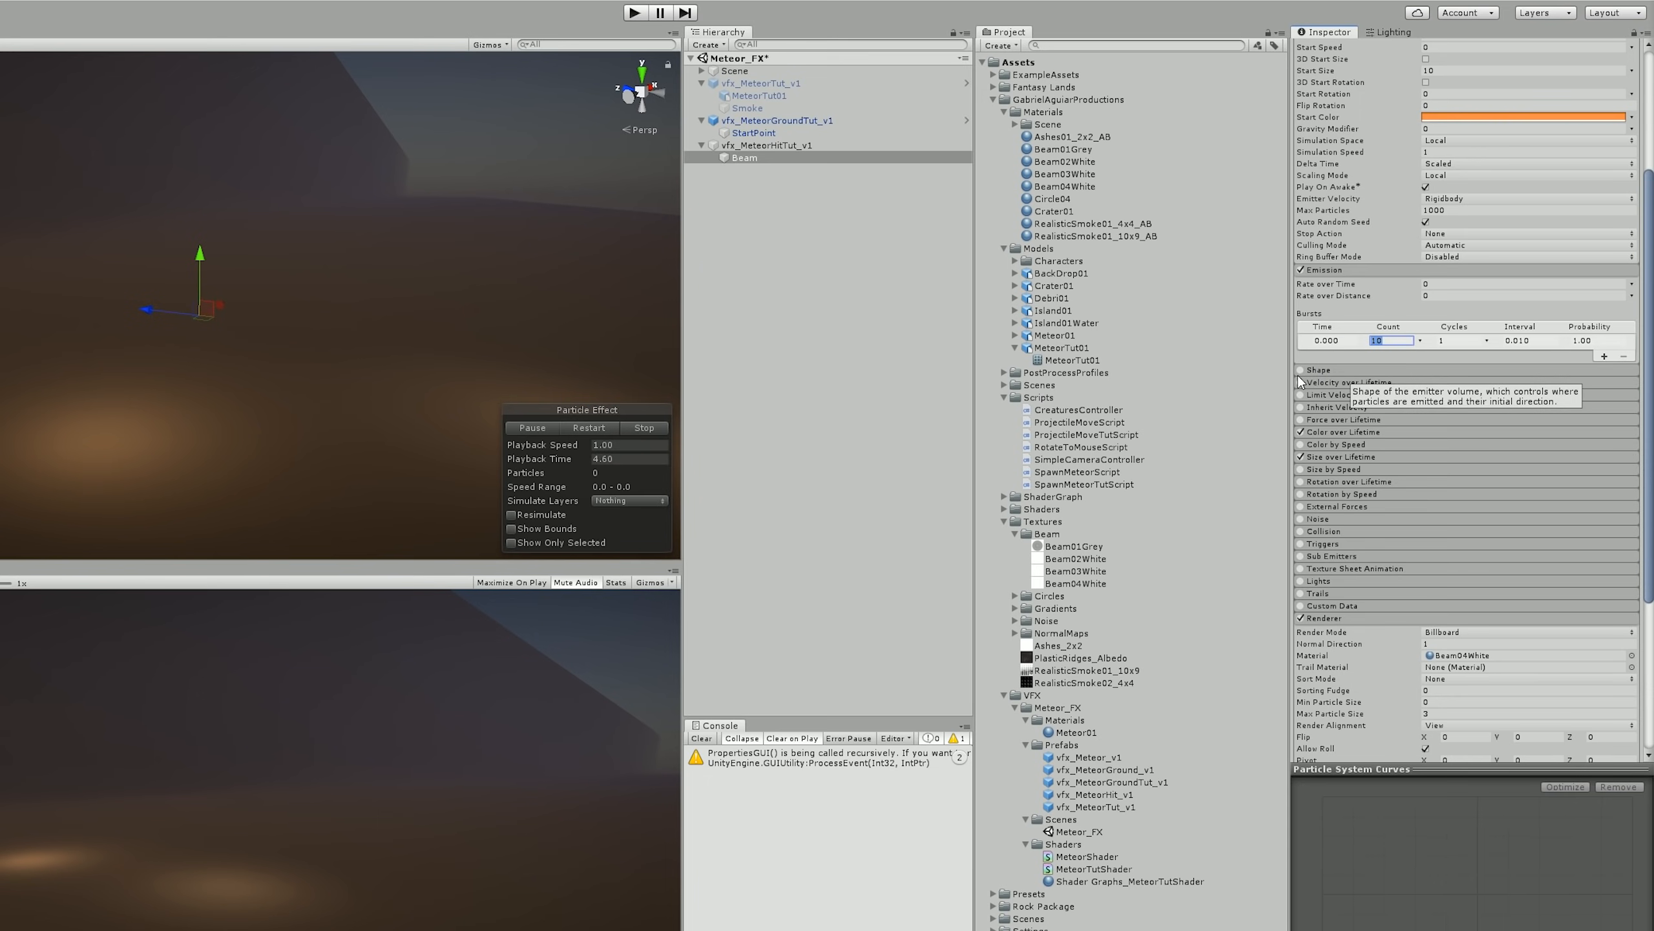
{"action": "type", "text": "5"}
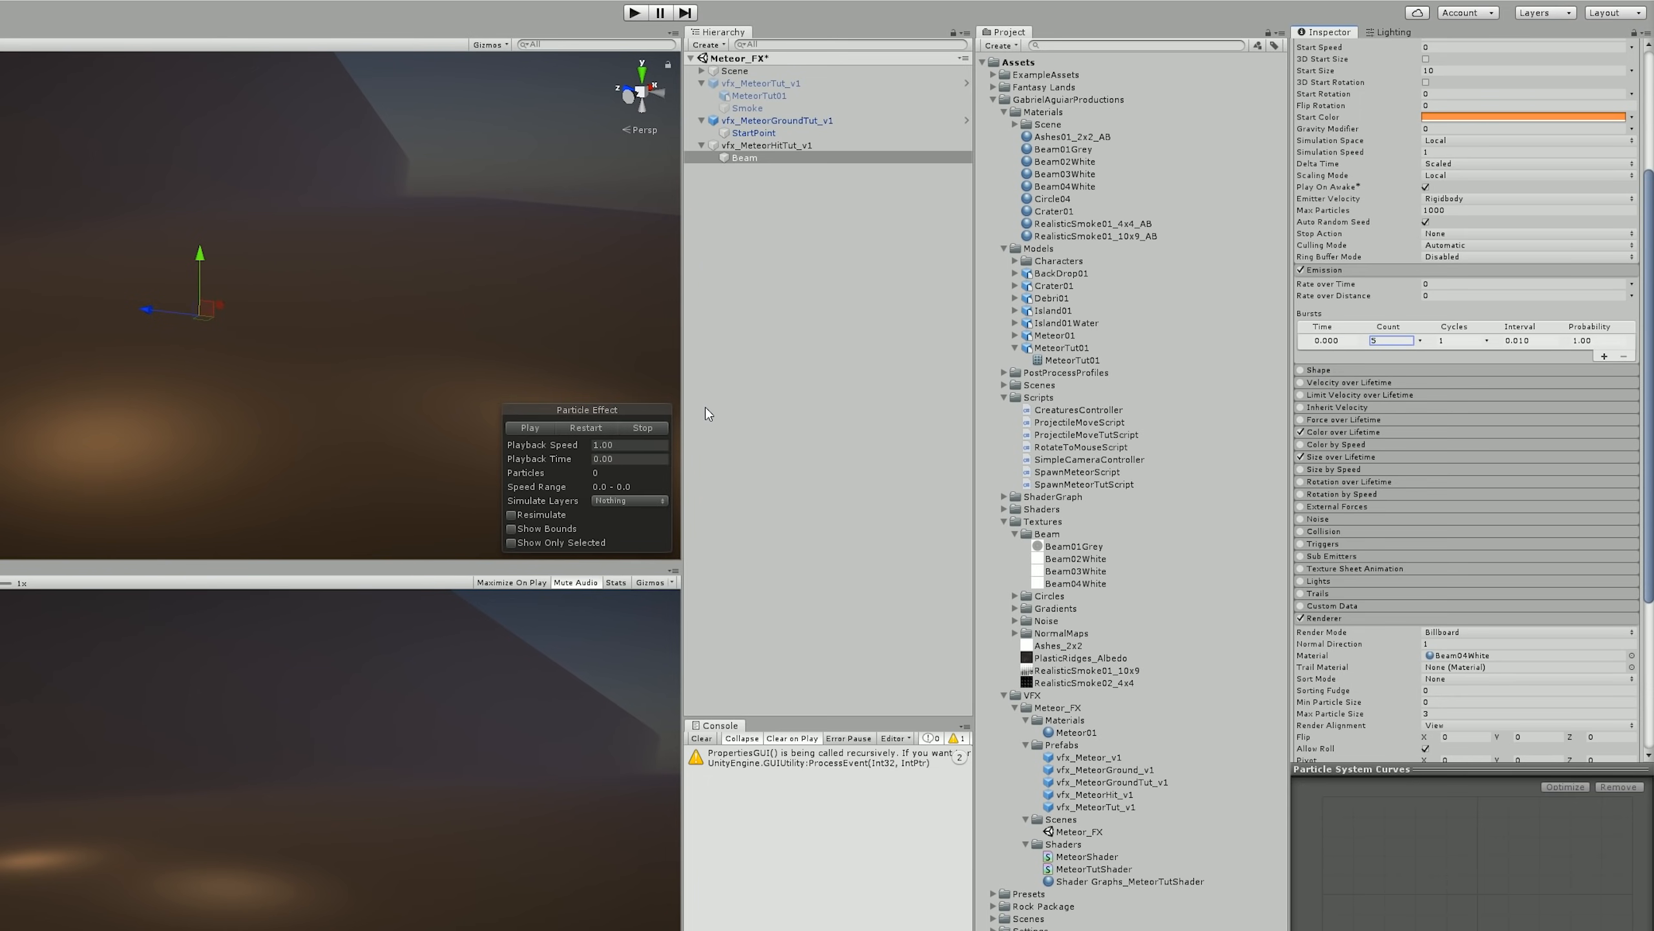
{"action": "left_click", "coordinate": [599, 427]}
{"action": "left_click", "coordinate": [1375, 337]}
{"action": "left_click", "coordinate": [597, 426]}
{"action": "left_click", "coordinate": [642, 429]}
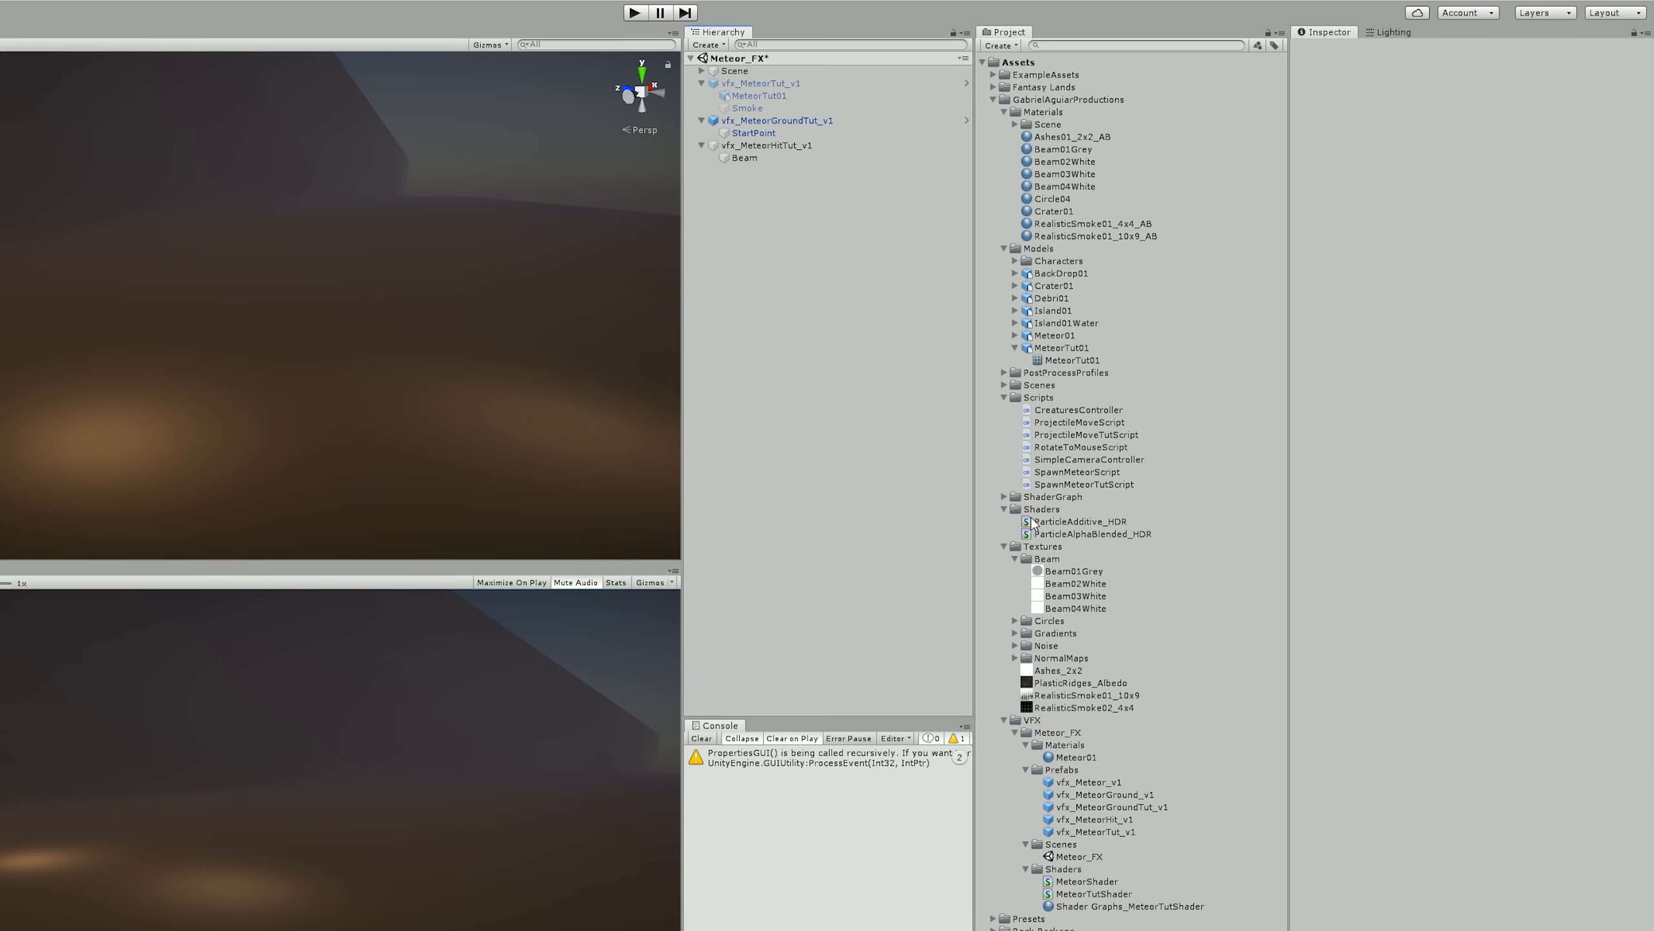
- Create an Unlit Graph shader named ParticleAdditiveTUT_HDR in the GabrielAguiarProductions Shaders folder and open it in Shader Graph
{"action": "right_click", "coordinate": [1046, 510]}
{"action": "mouse_move", "coordinate": [1122, 525]}
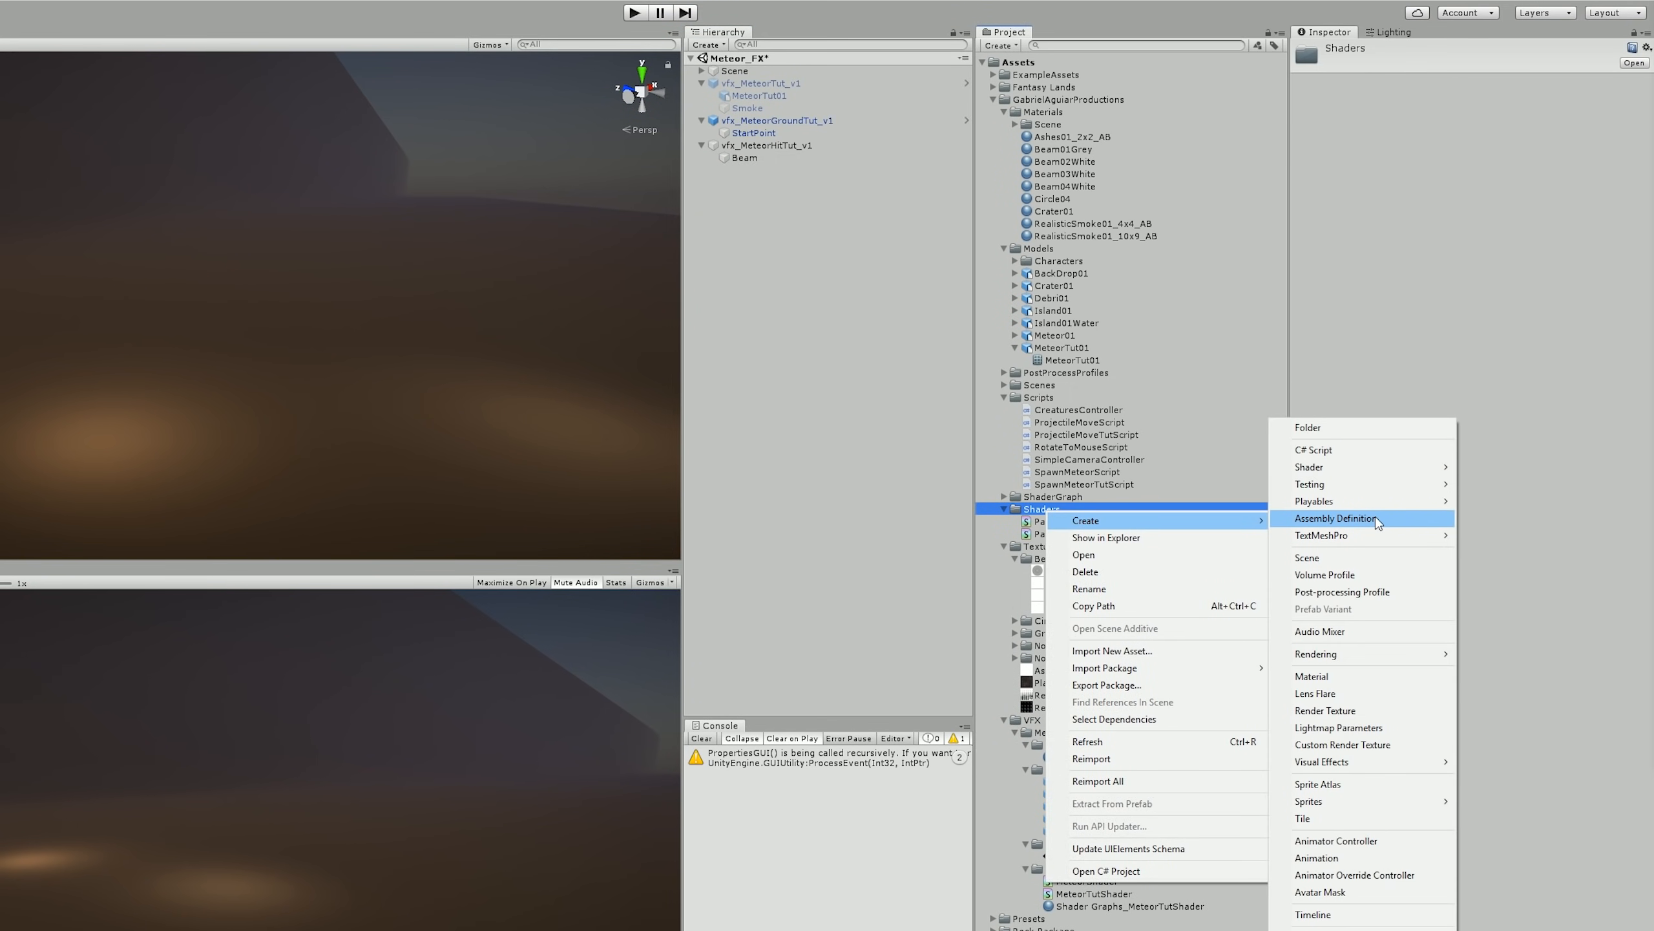
{"action": "mouse_move", "coordinate": [1355, 468]}
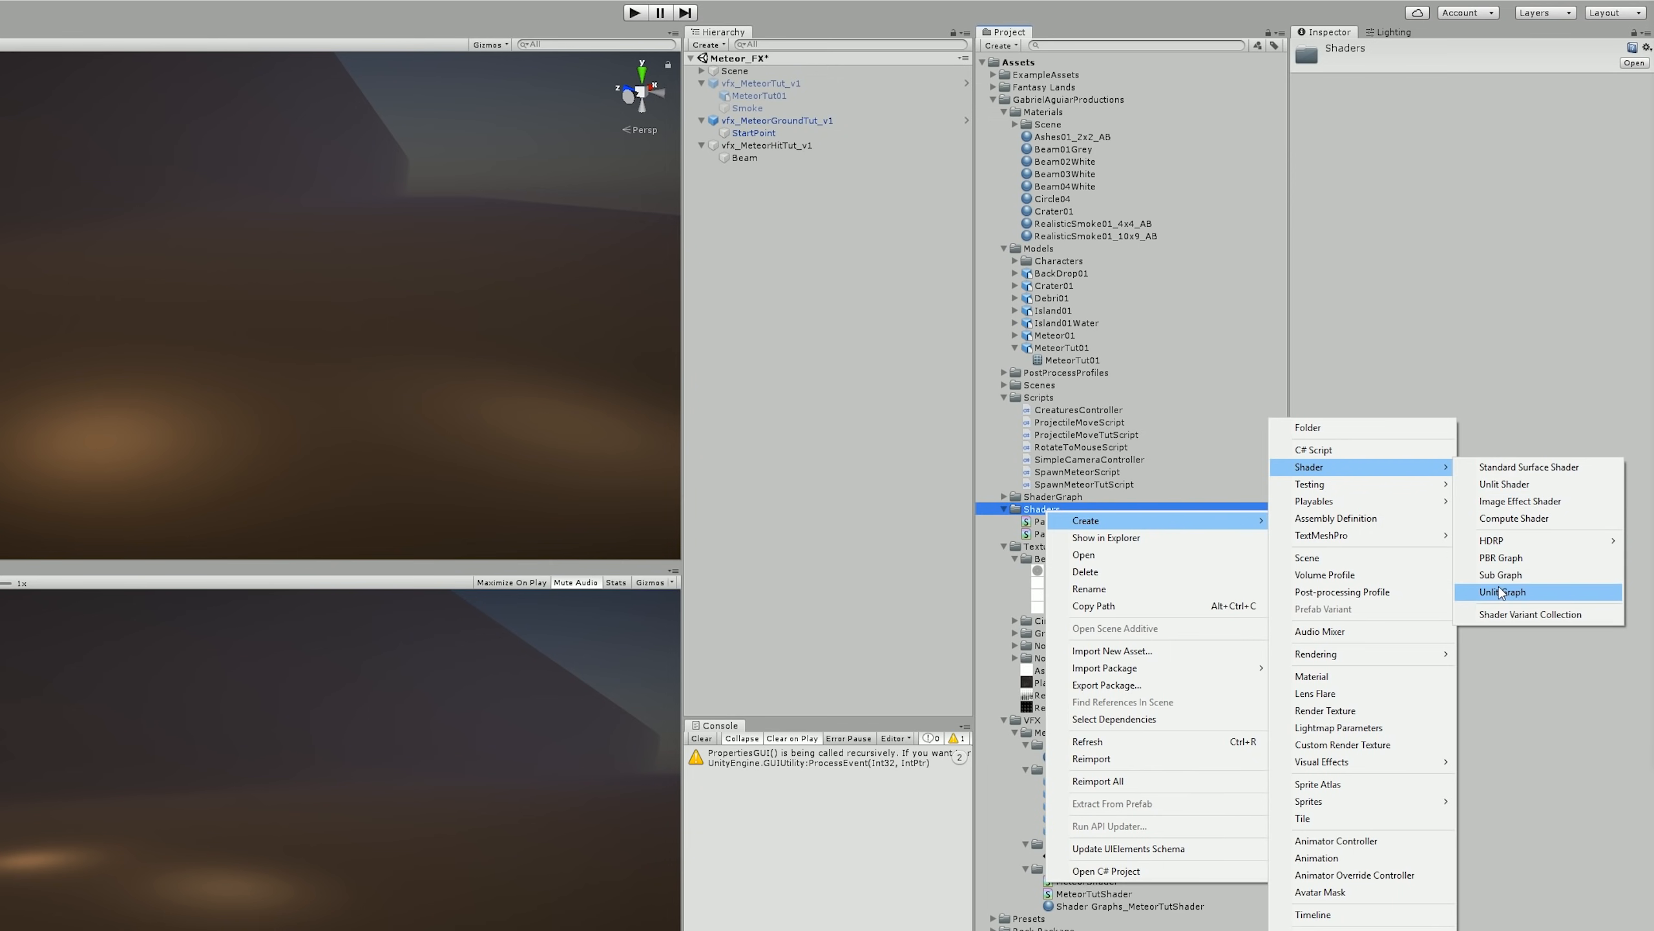
{"action": "left_click", "coordinate": [1515, 594]}
{"action": "type", "text": "ParticleAdditiveTUT_HDR"}
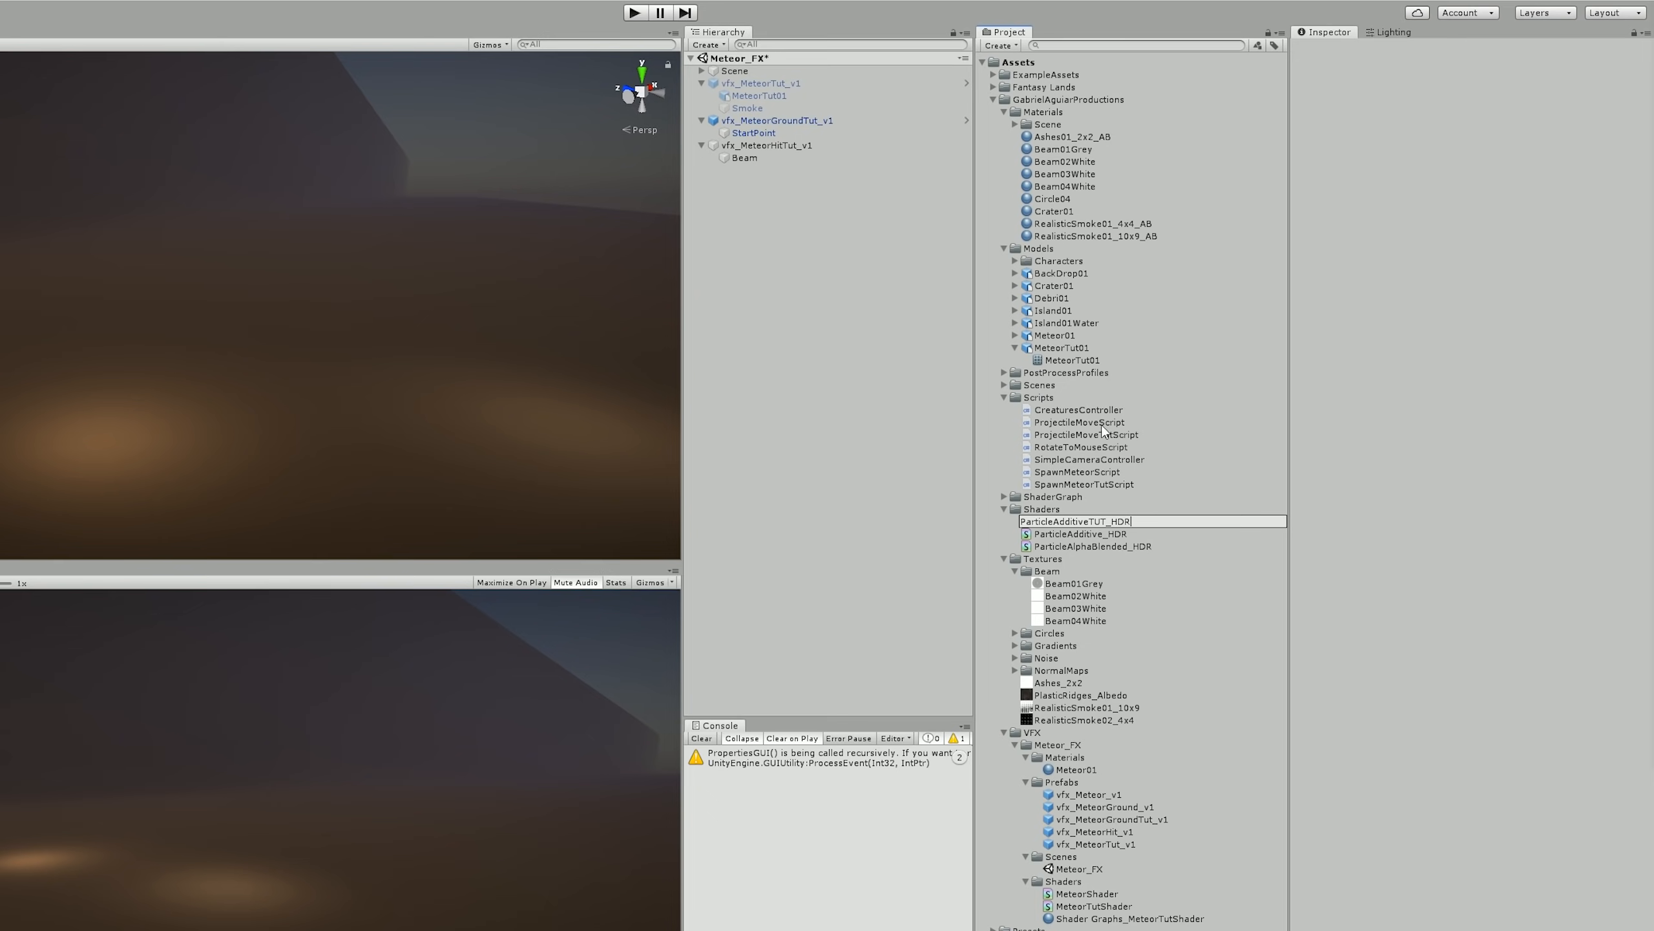
{"action": "key", "text": "Return"}
{"action": "double_click", "coordinate": [1099, 535]}
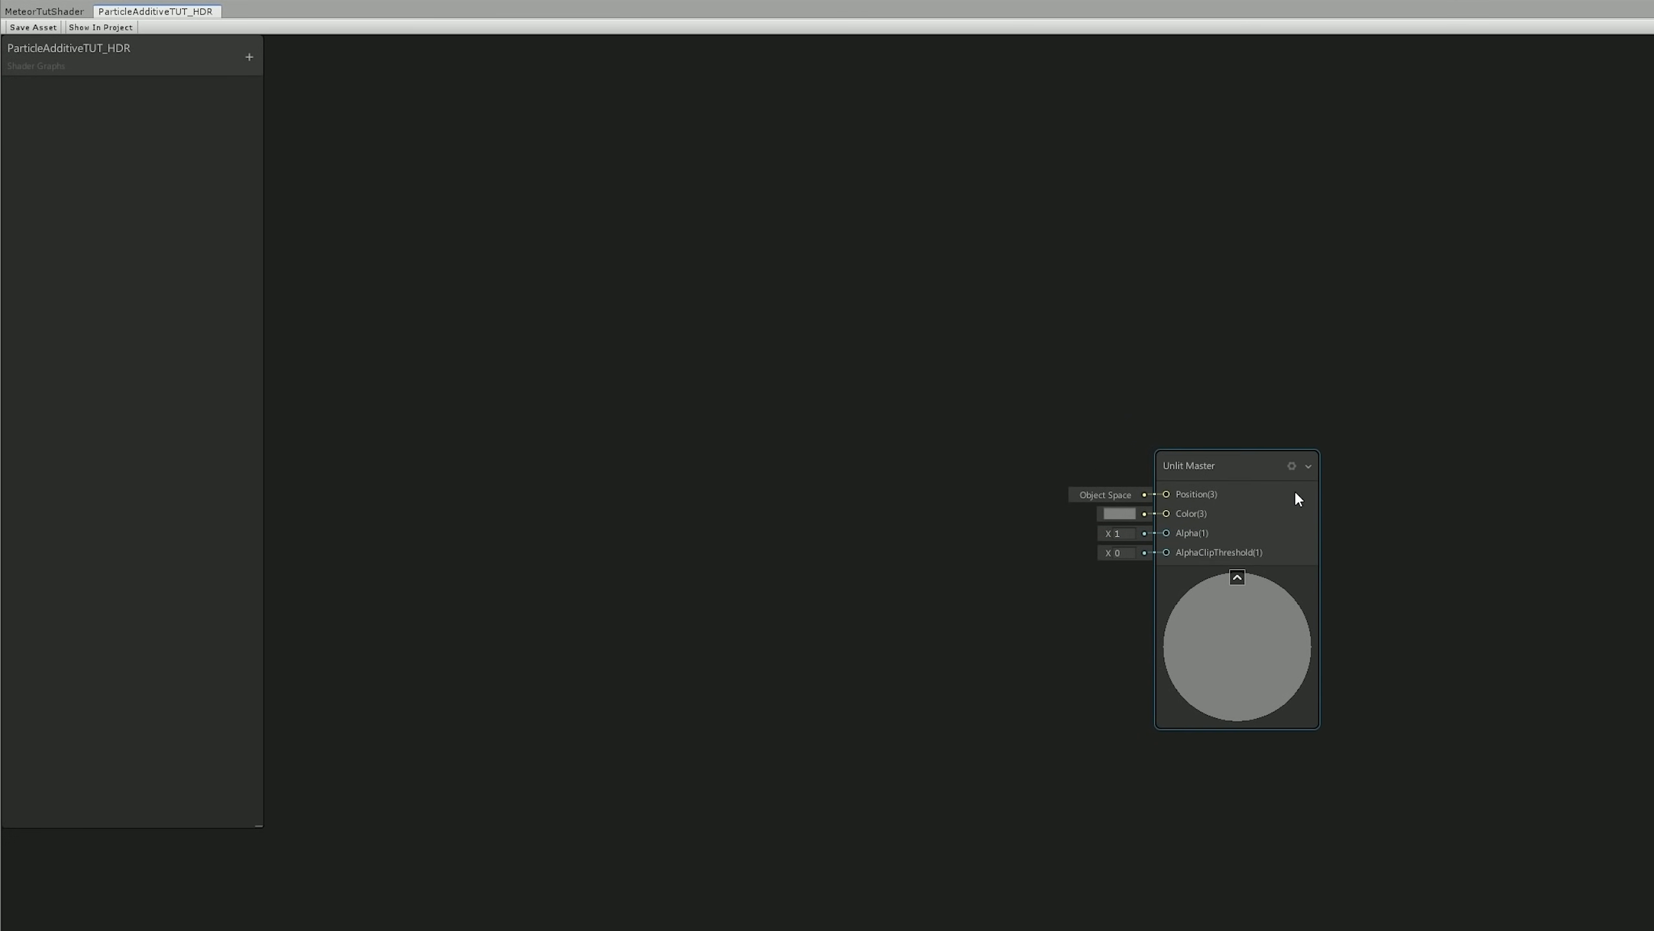
- Configure the Unlit Master node with a Transparent surface, Additive blend and Two Sided enabled
{"action": "left_click", "coordinate": [1296, 494]}
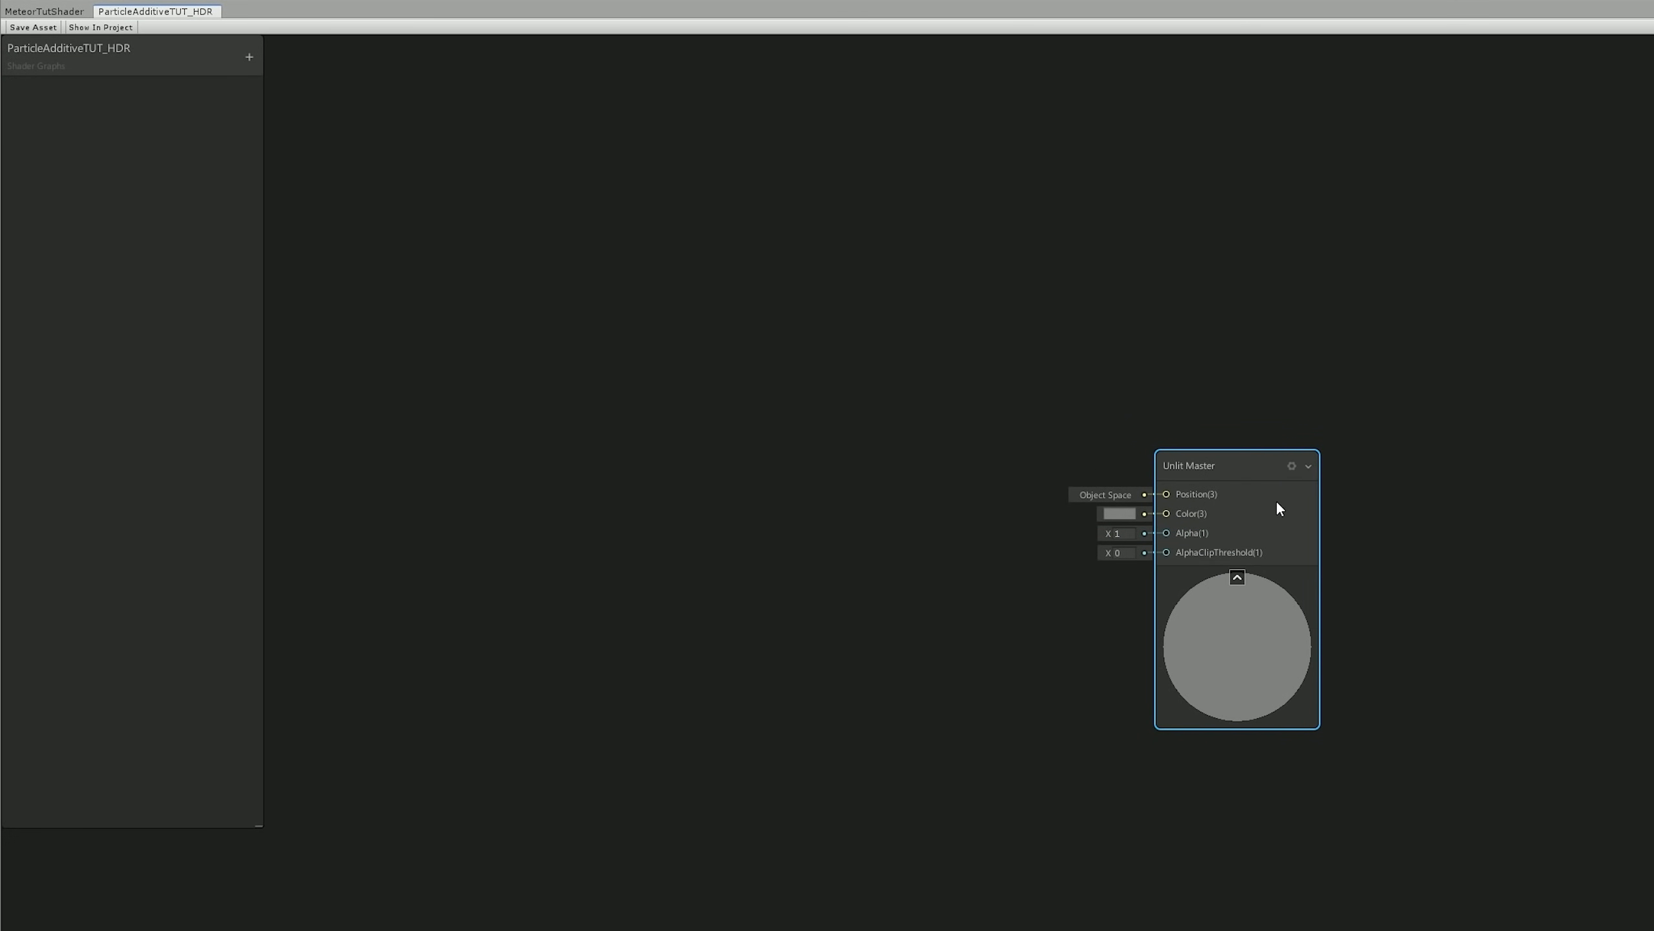
{"action": "left_click", "coordinate": [1292, 466]}
{"action": "left_click", "coordinate": [1481, 496]}
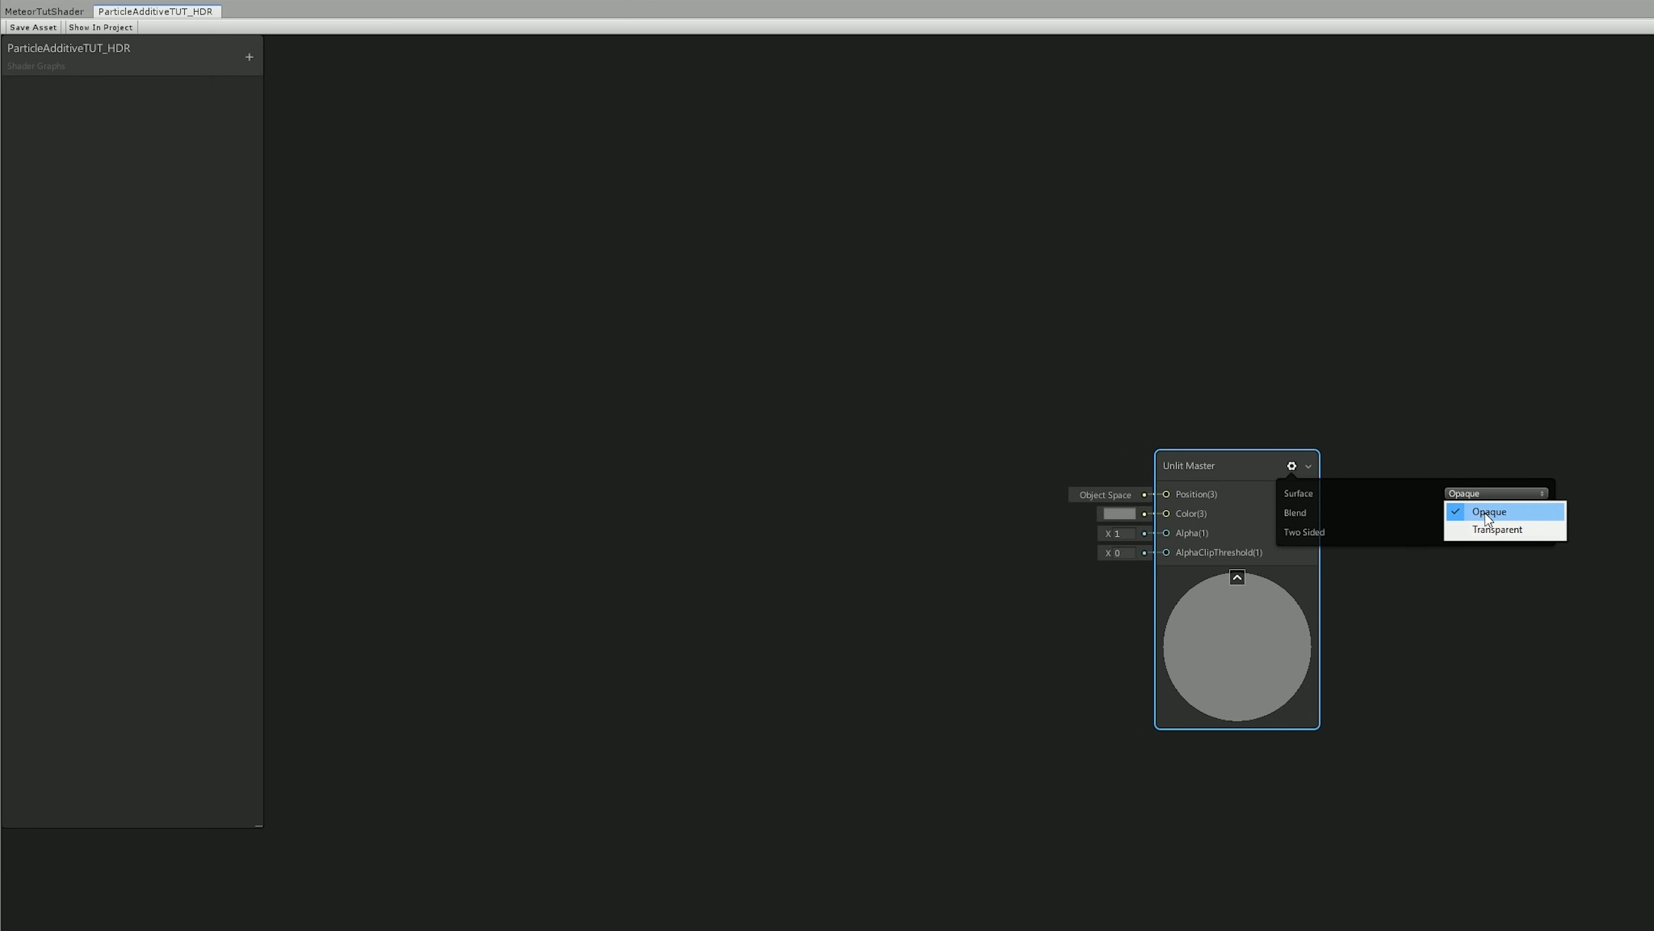
{"action": "left_click", "coordinate": [1487, 528]}
{"action": "left_click", "coordinate": [1481, 513]}
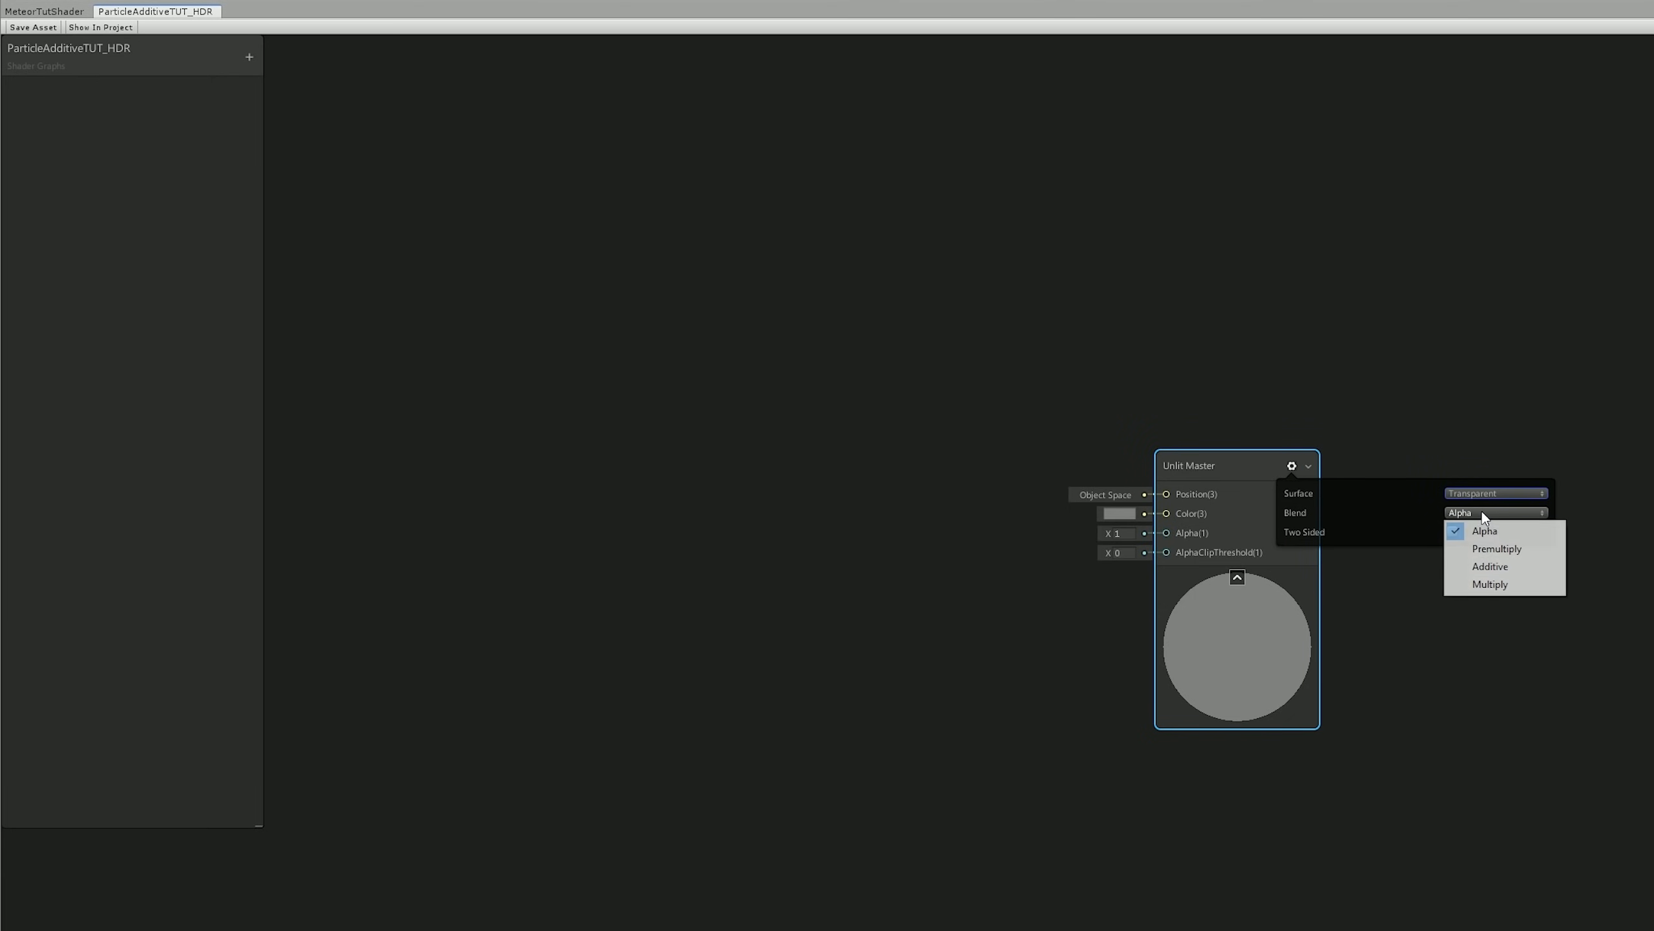
{"action": "left_click", "coordinate": [1482, 566]}
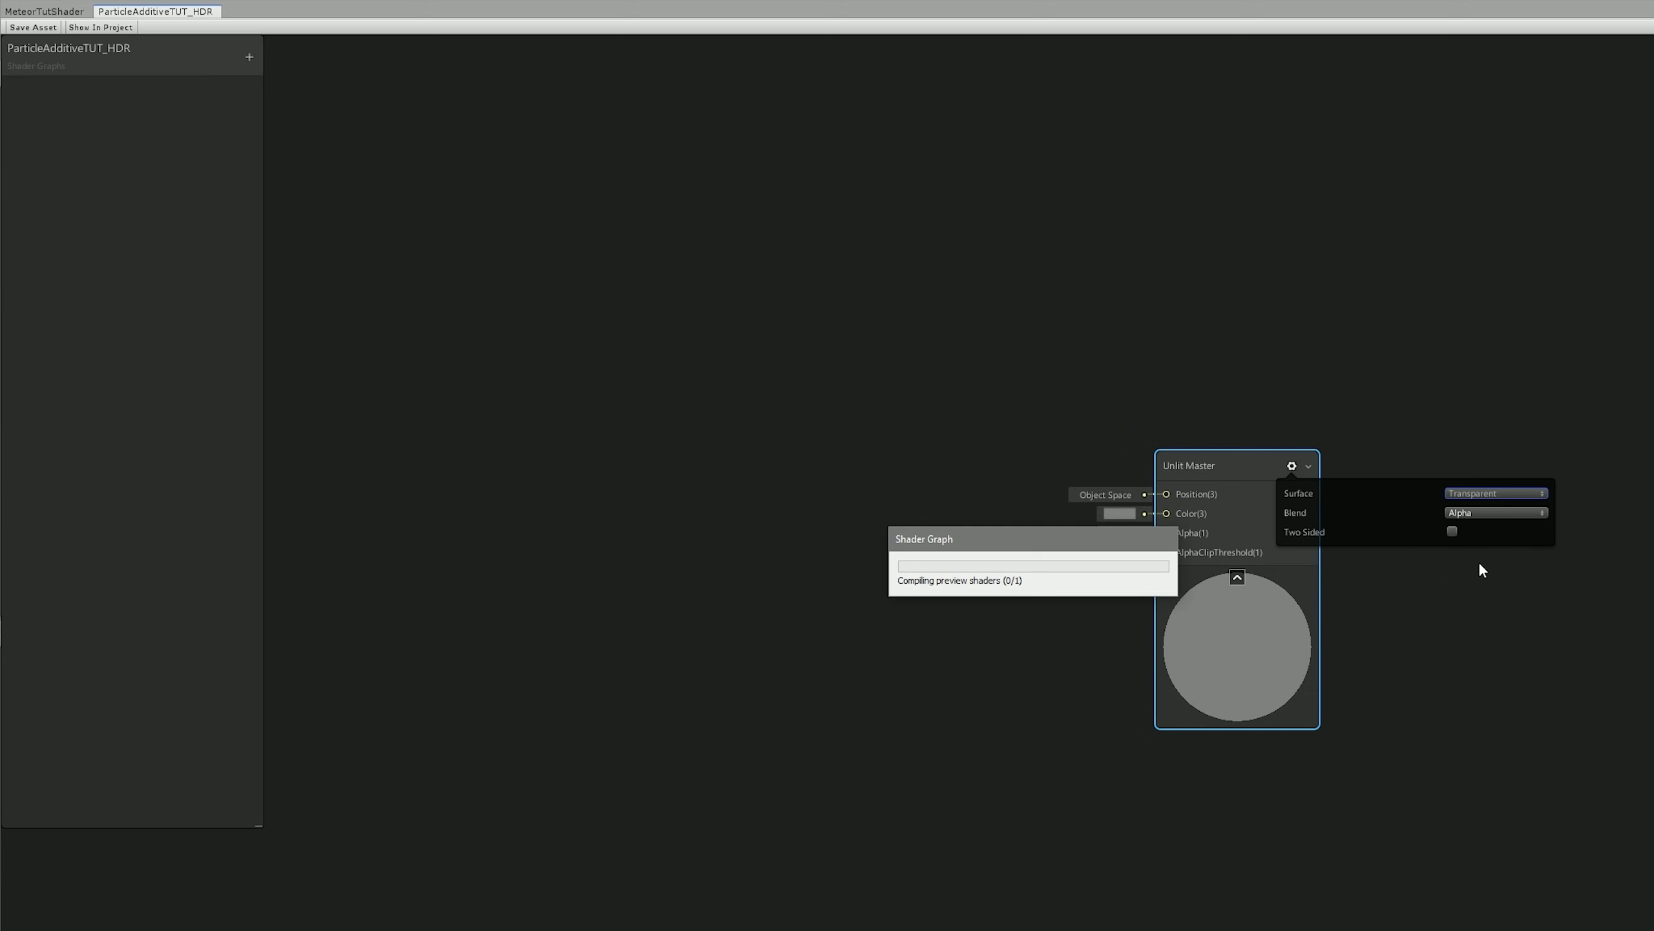
{"action": "left_click", "coordinate": [1454, 533]}
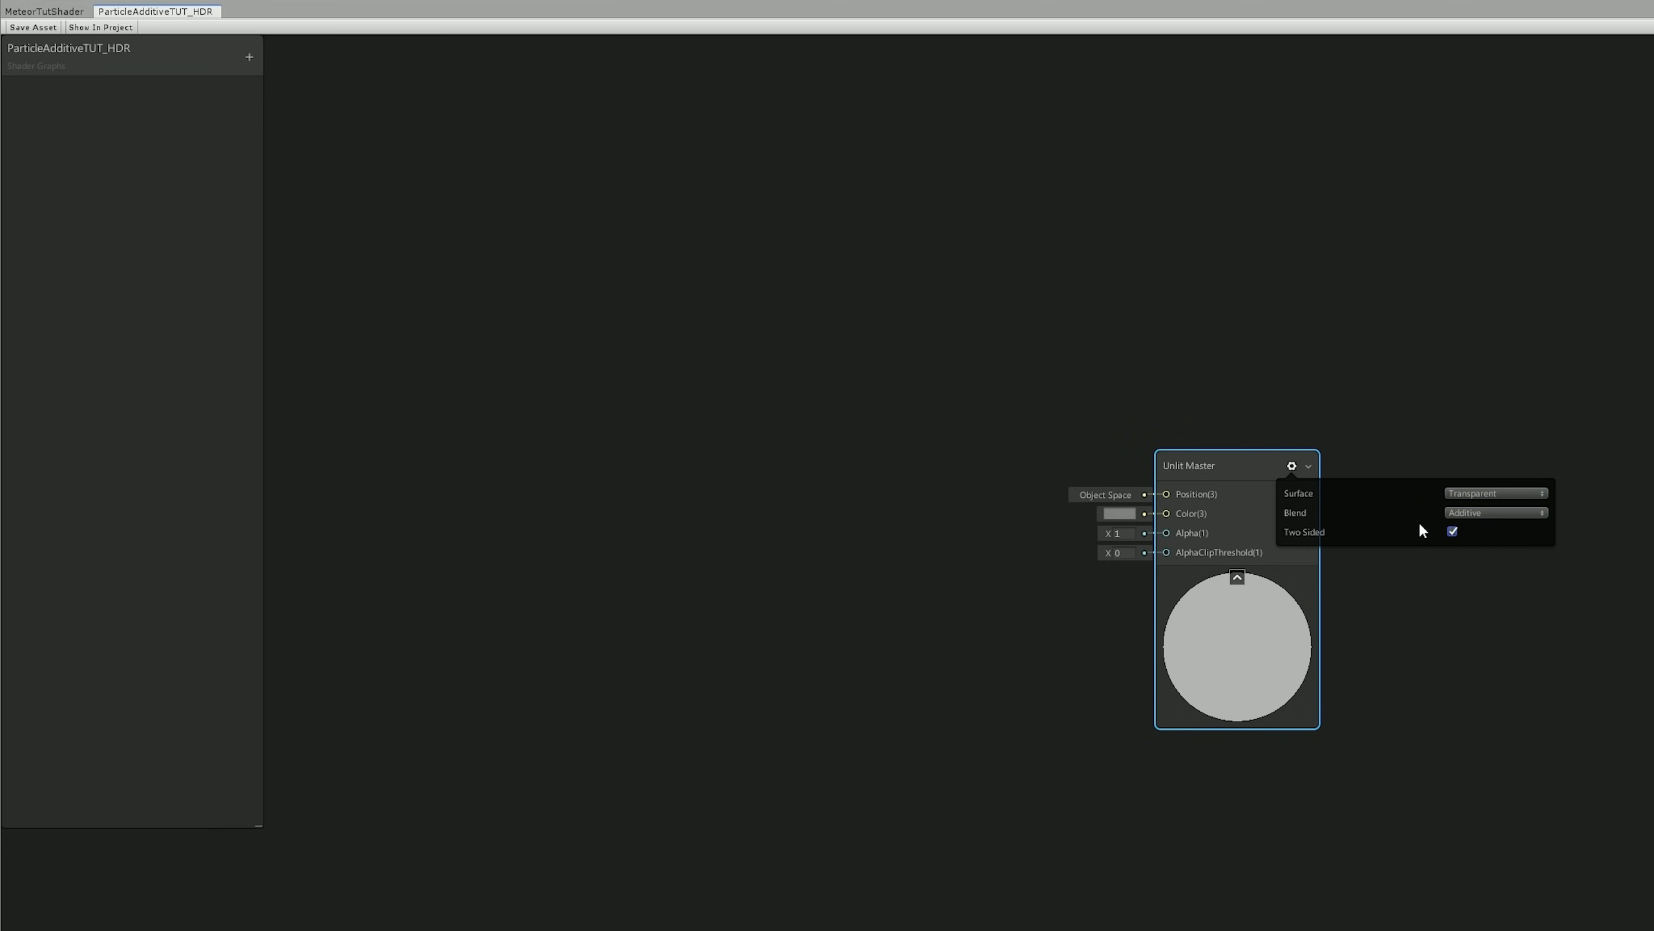
{"action": "left_click", "coordinate": [1303, 465]}
{"action": "left_click", "coordinate": [1293, 464]}
{"action": "left_click", "coordinate": [1303, 465]}
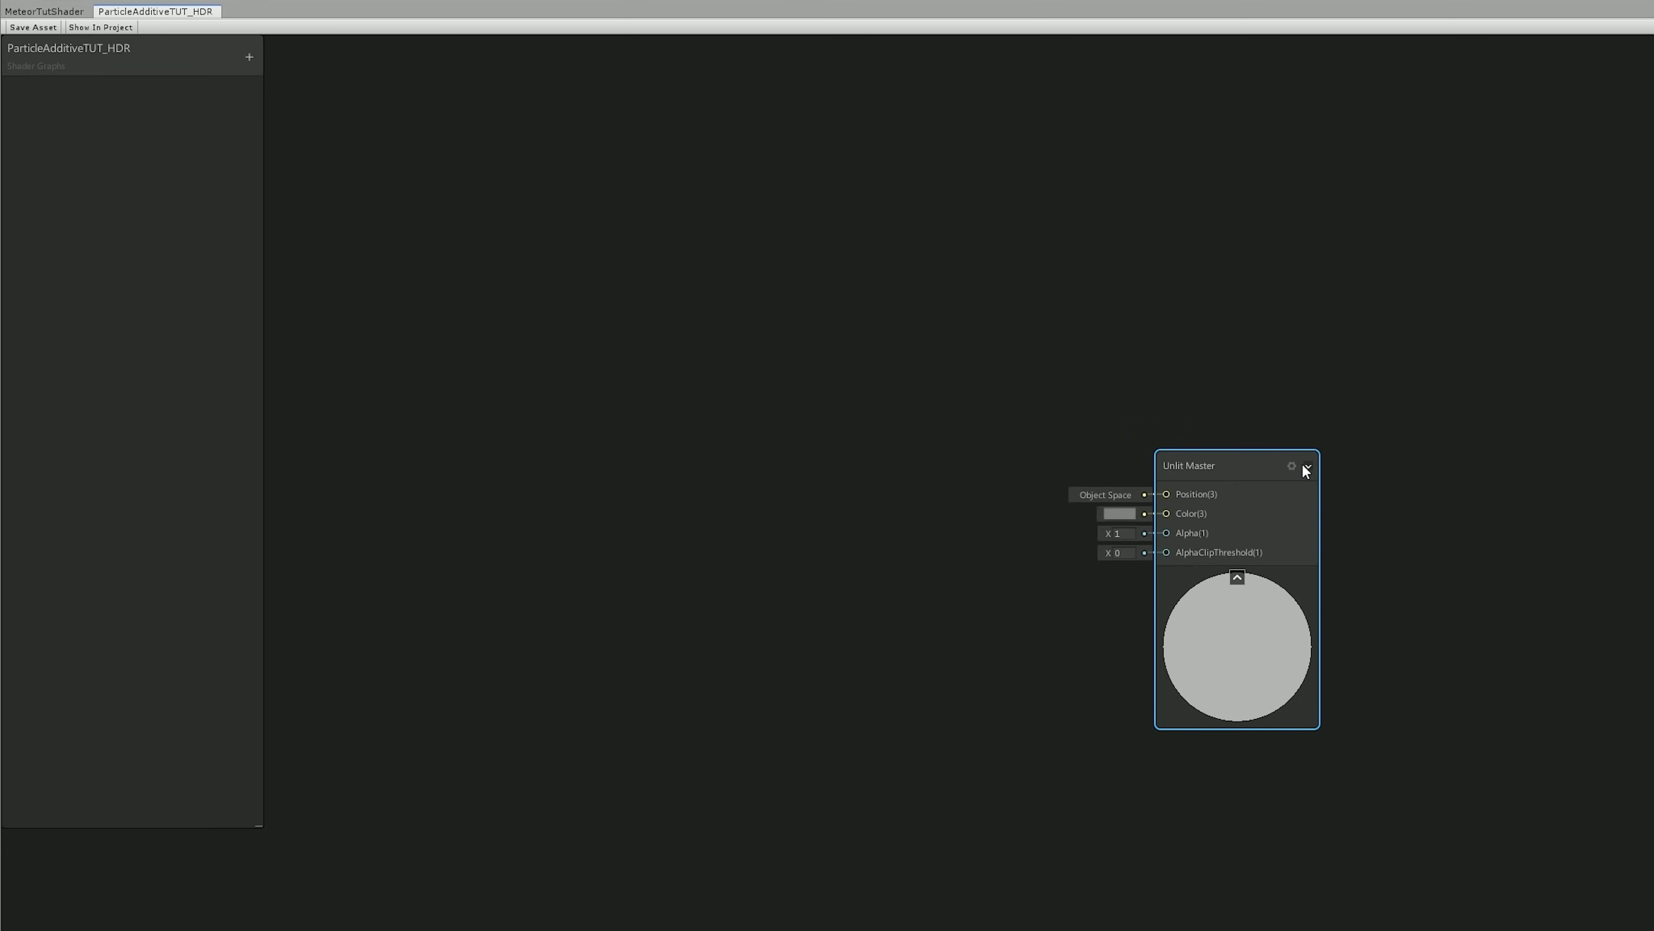
- Add an exposed Color property in HDR mode with a white default color
{"action": "left_click", "coordinate": [249, 57]}
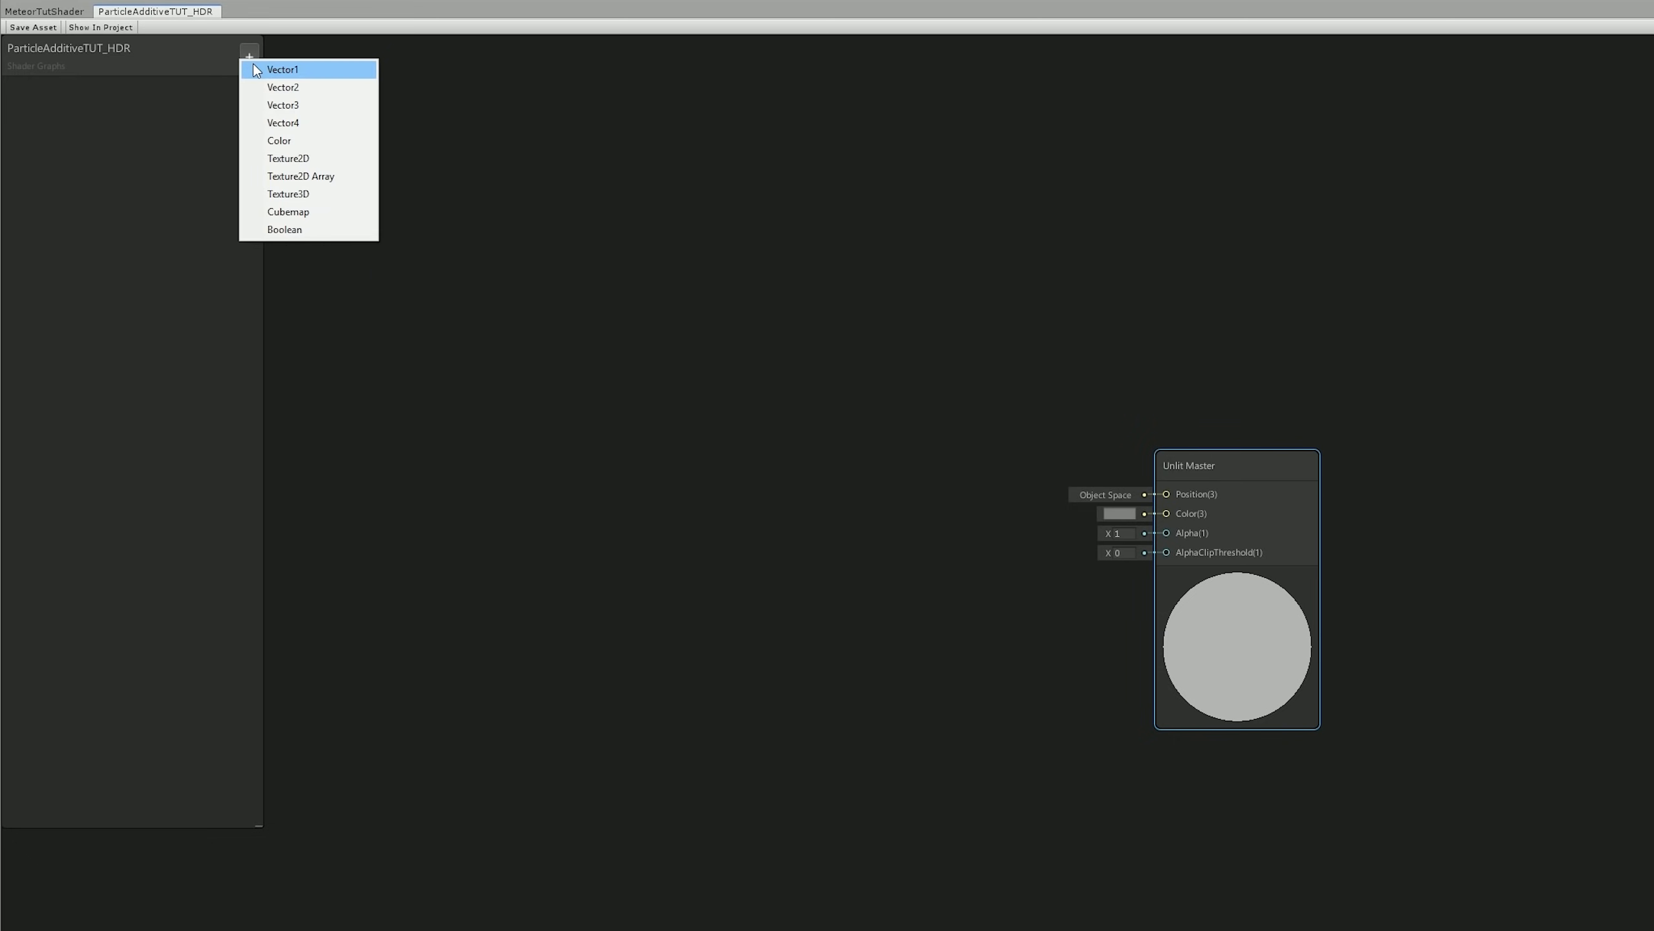
{"action": "left_click", "coordinate": [296, 140]}
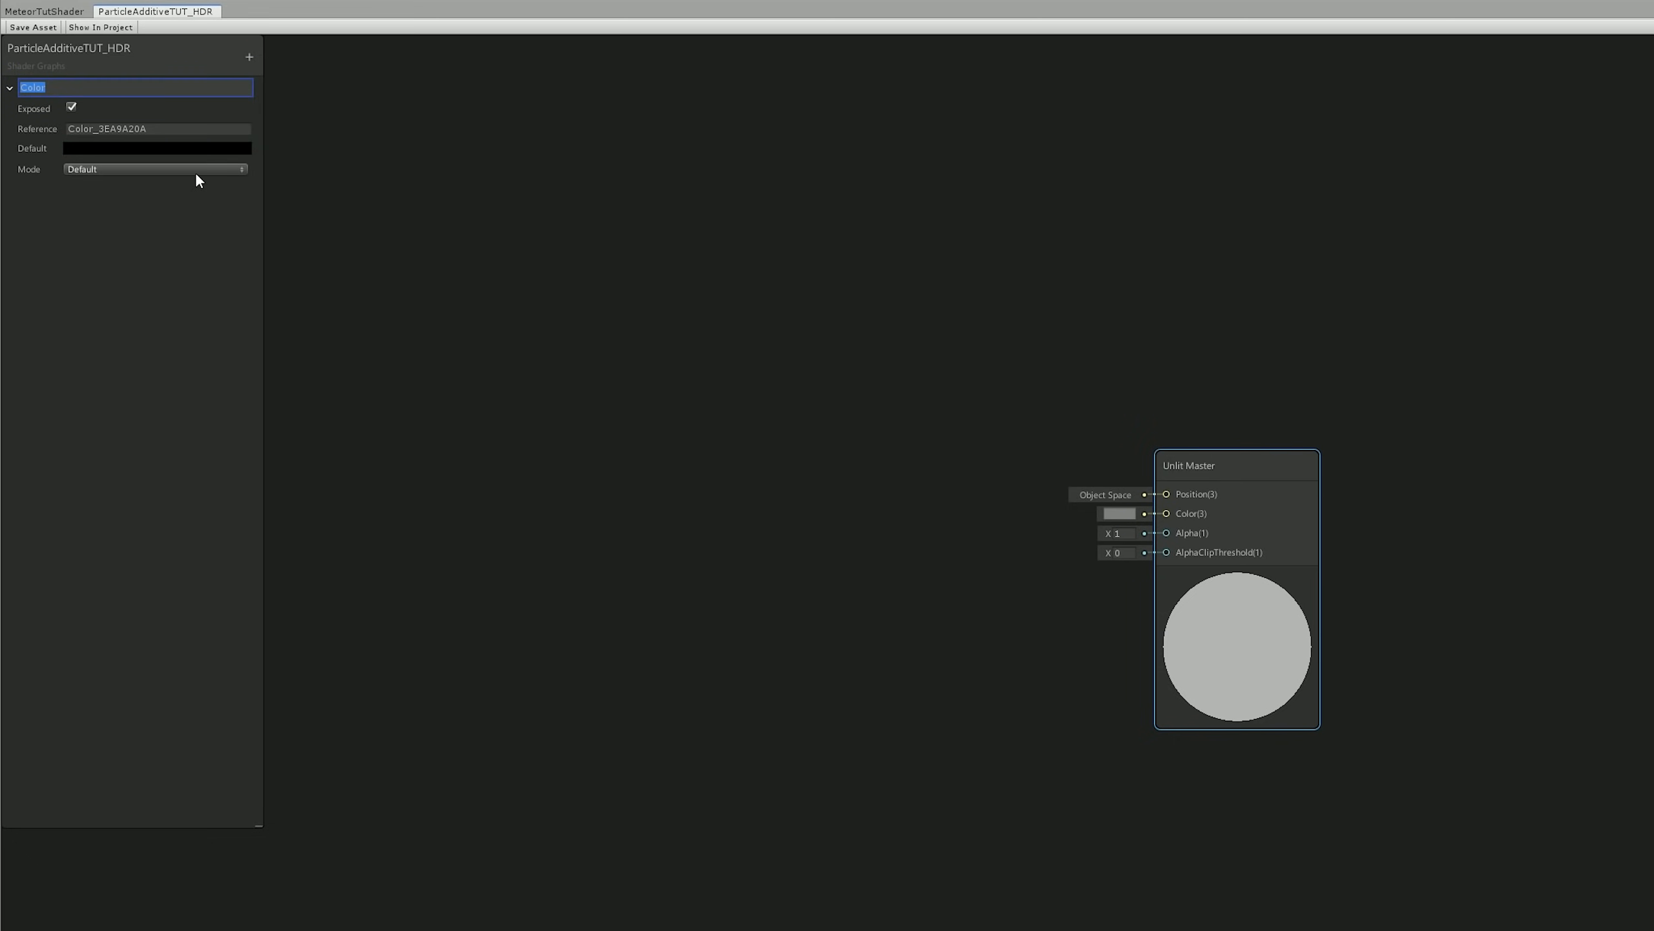
{"action": "left_click", "coordinate": [143, 203]}
{"action": "left_click", "coordinate": [112, 204]}
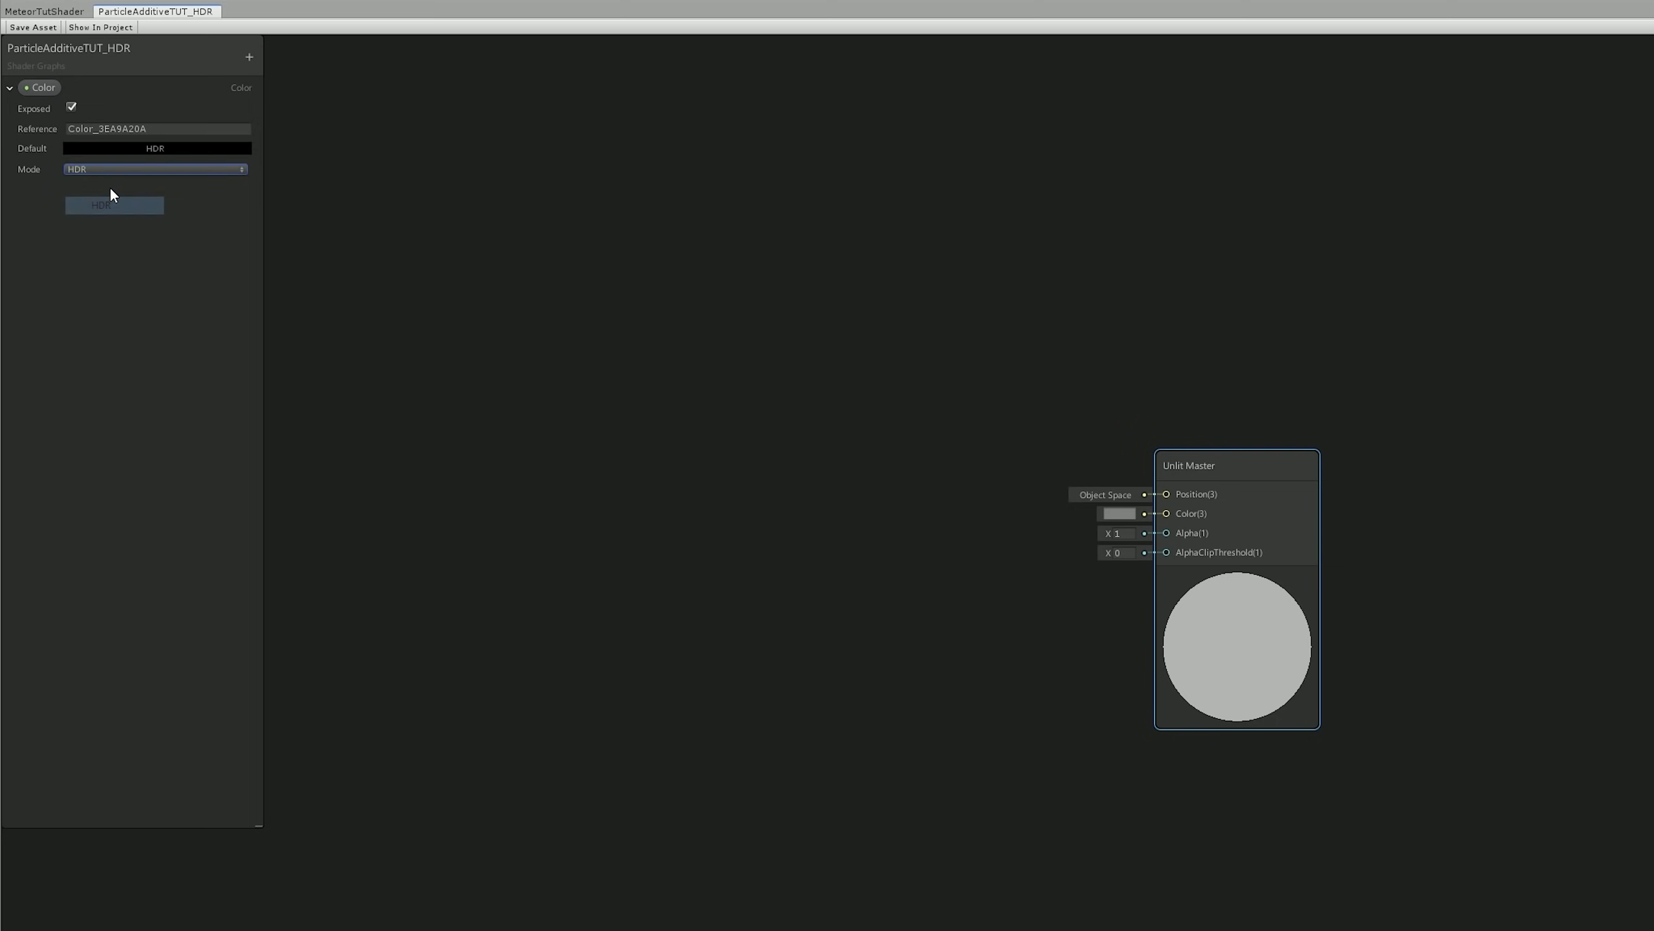
{"action": "left_click", "coordinate": [115, 148]}
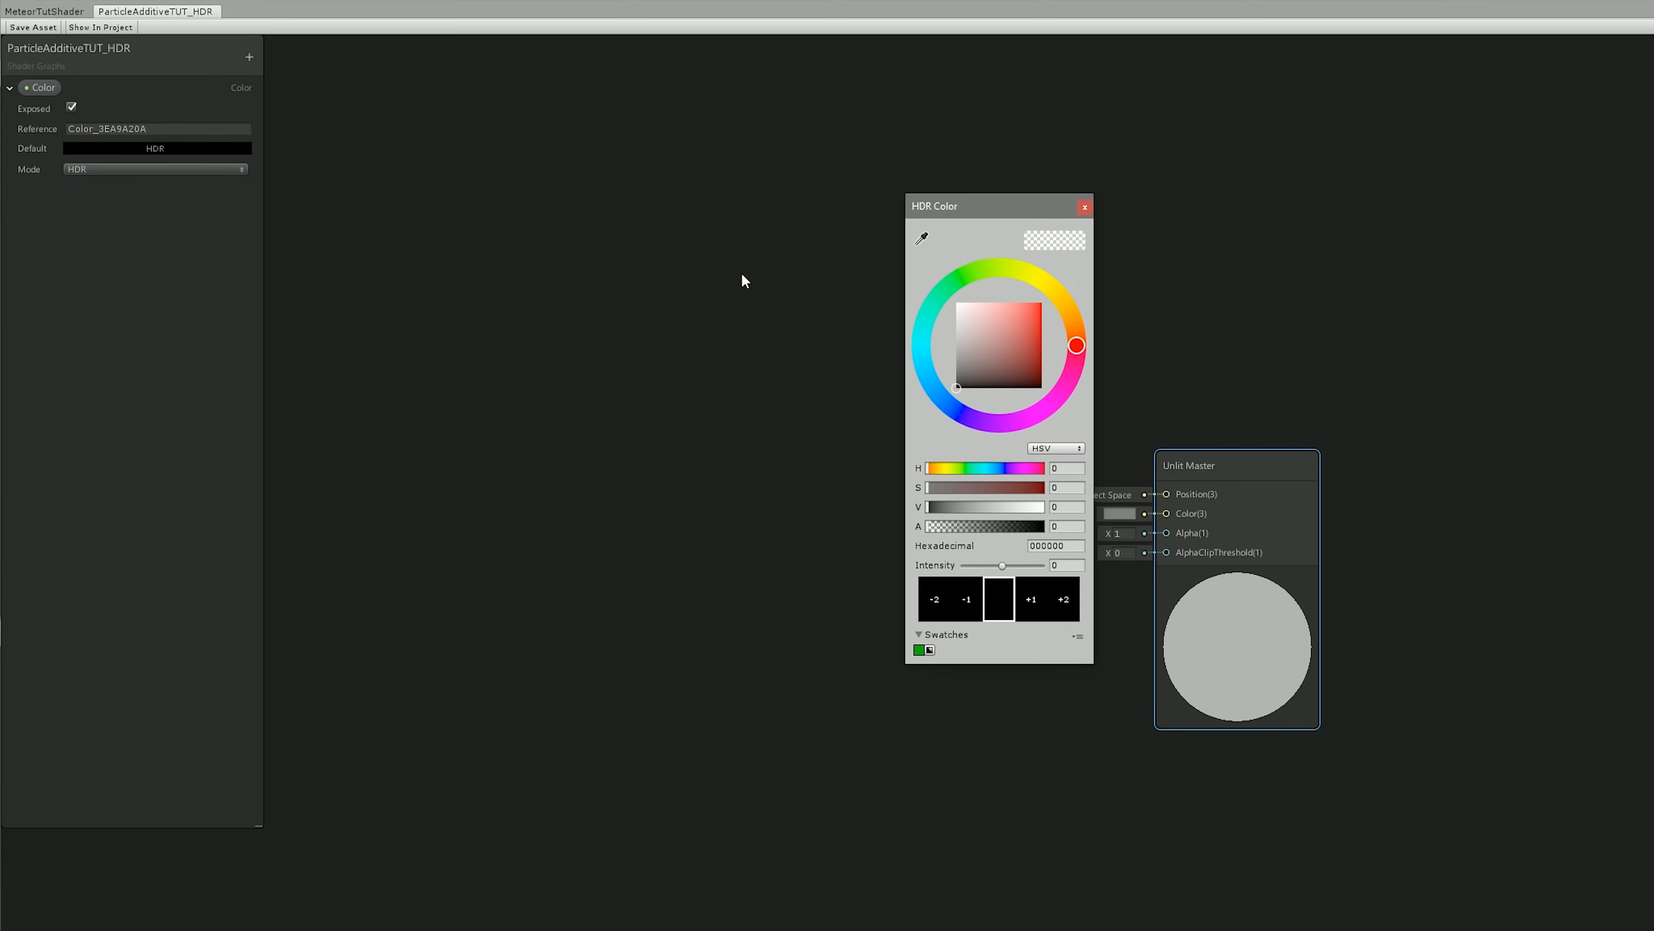
{"action": "left_click", "coordinate": [975, 326]}
{"action": "left_click", "coordinate": [1084, 206]}
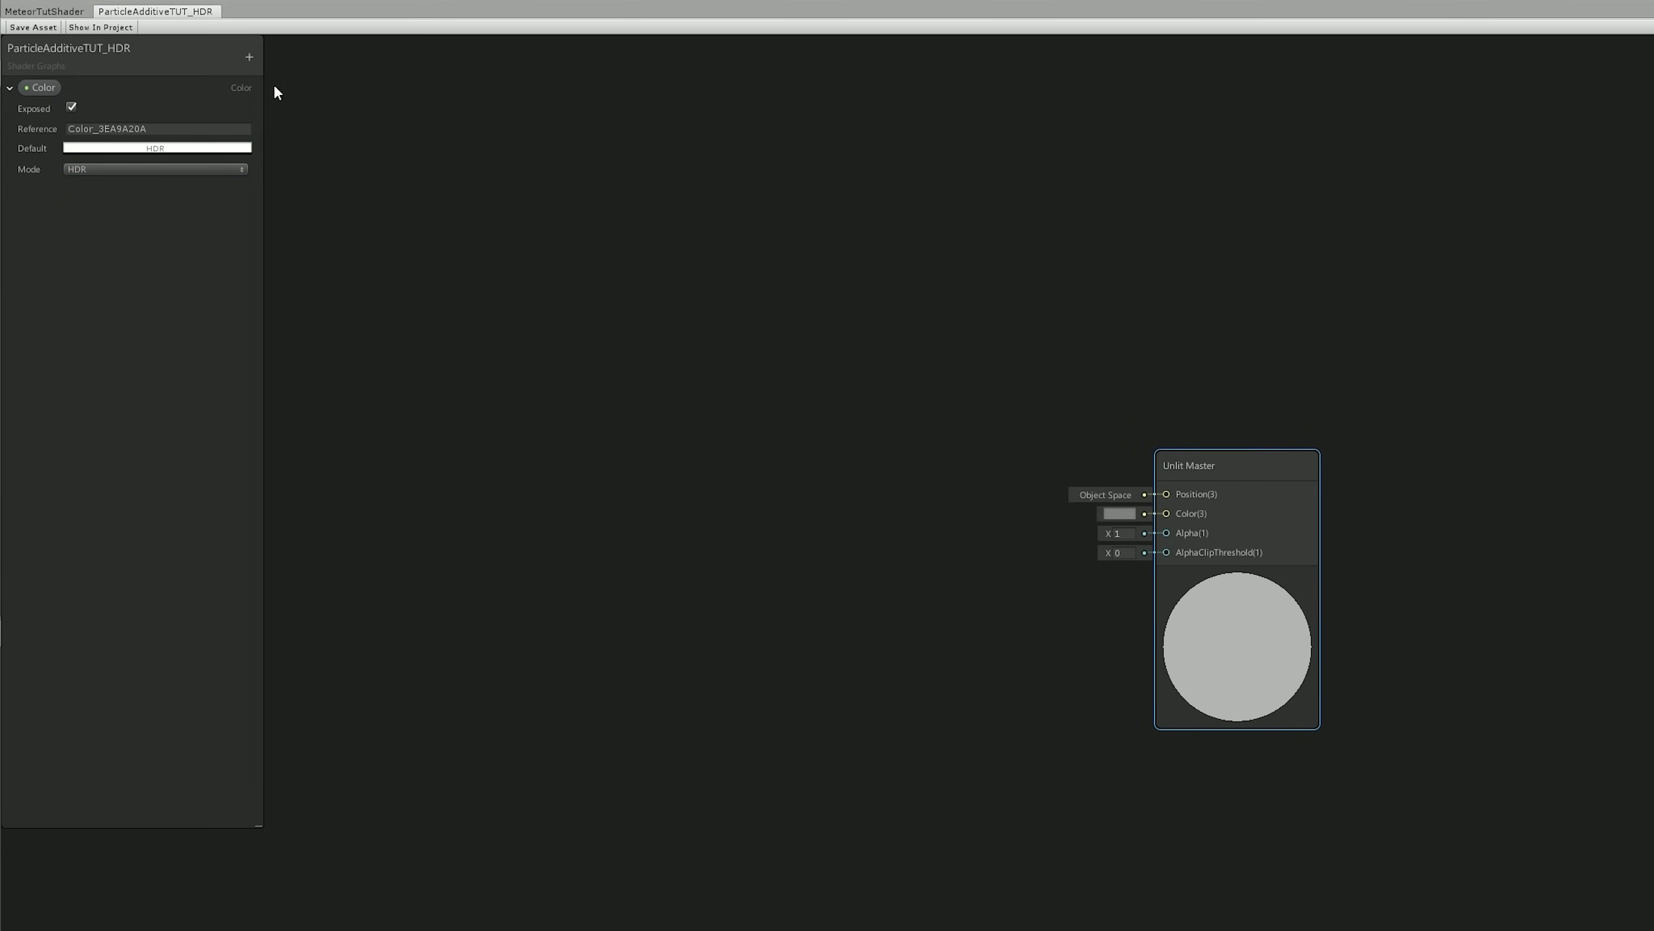
{"action": "left_click", "coordinate": [11, 89]}
- Add a Texture2D property named MainTexture, place it in the graph and feed it into a Sample Texture 2D node with its preview collapsed
{"action": "left_click", "coordinate": [249, 57]}
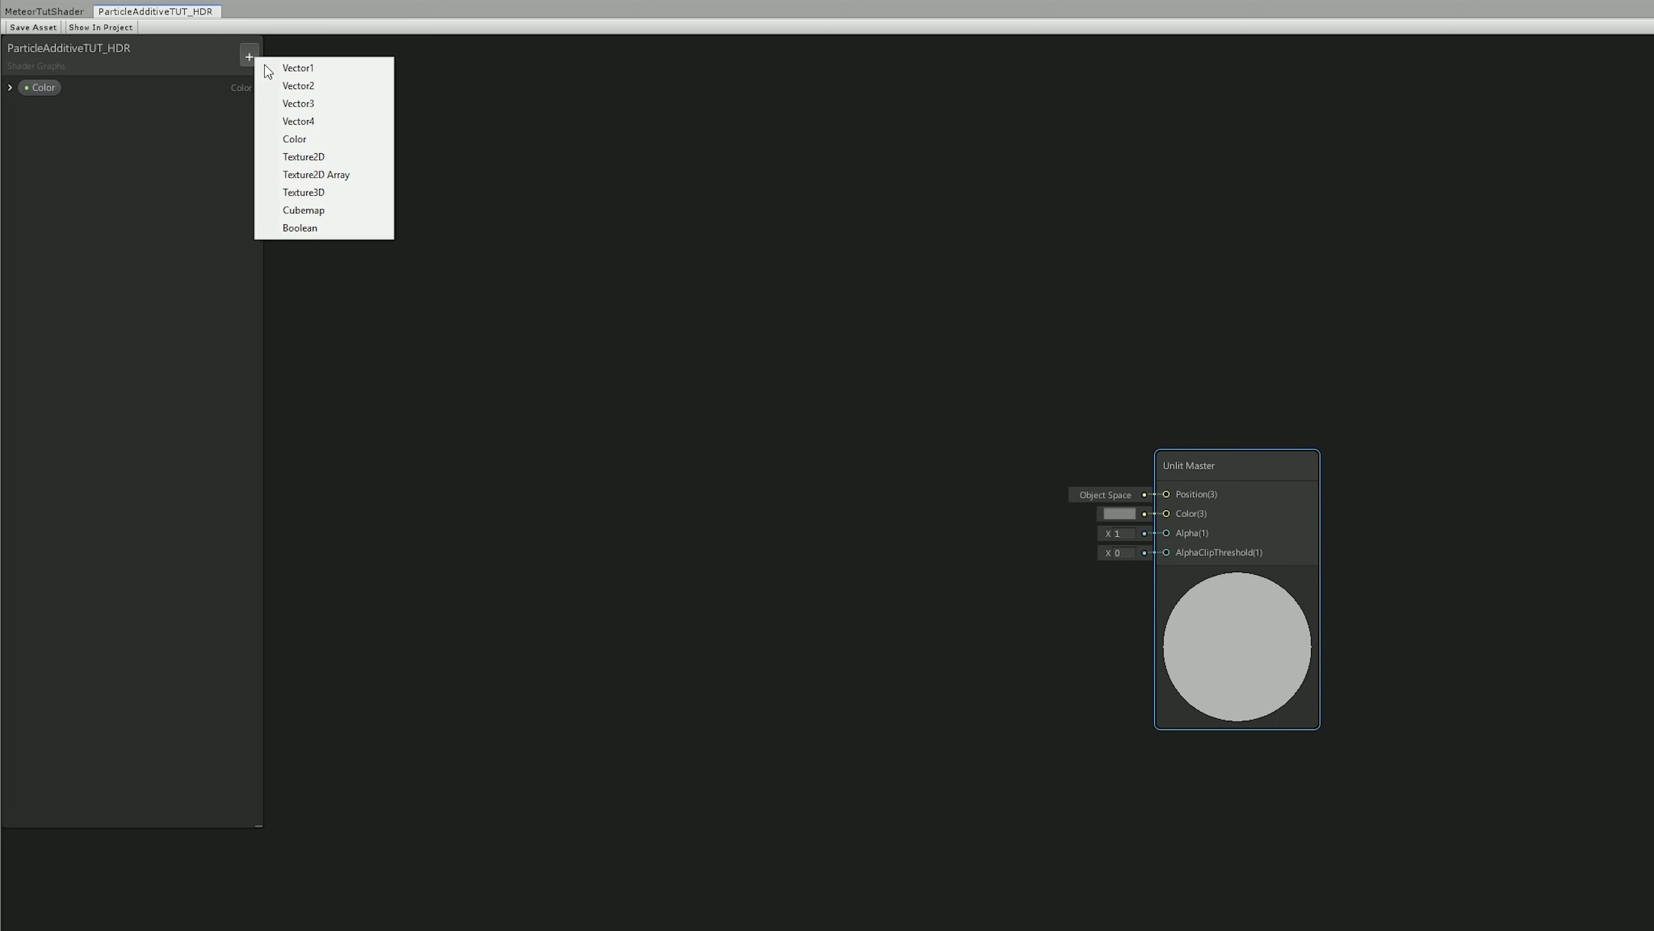
{"action": "left_click", "coordinate": [313, 155]}
{"action": "type", "text": "MainTexture"}
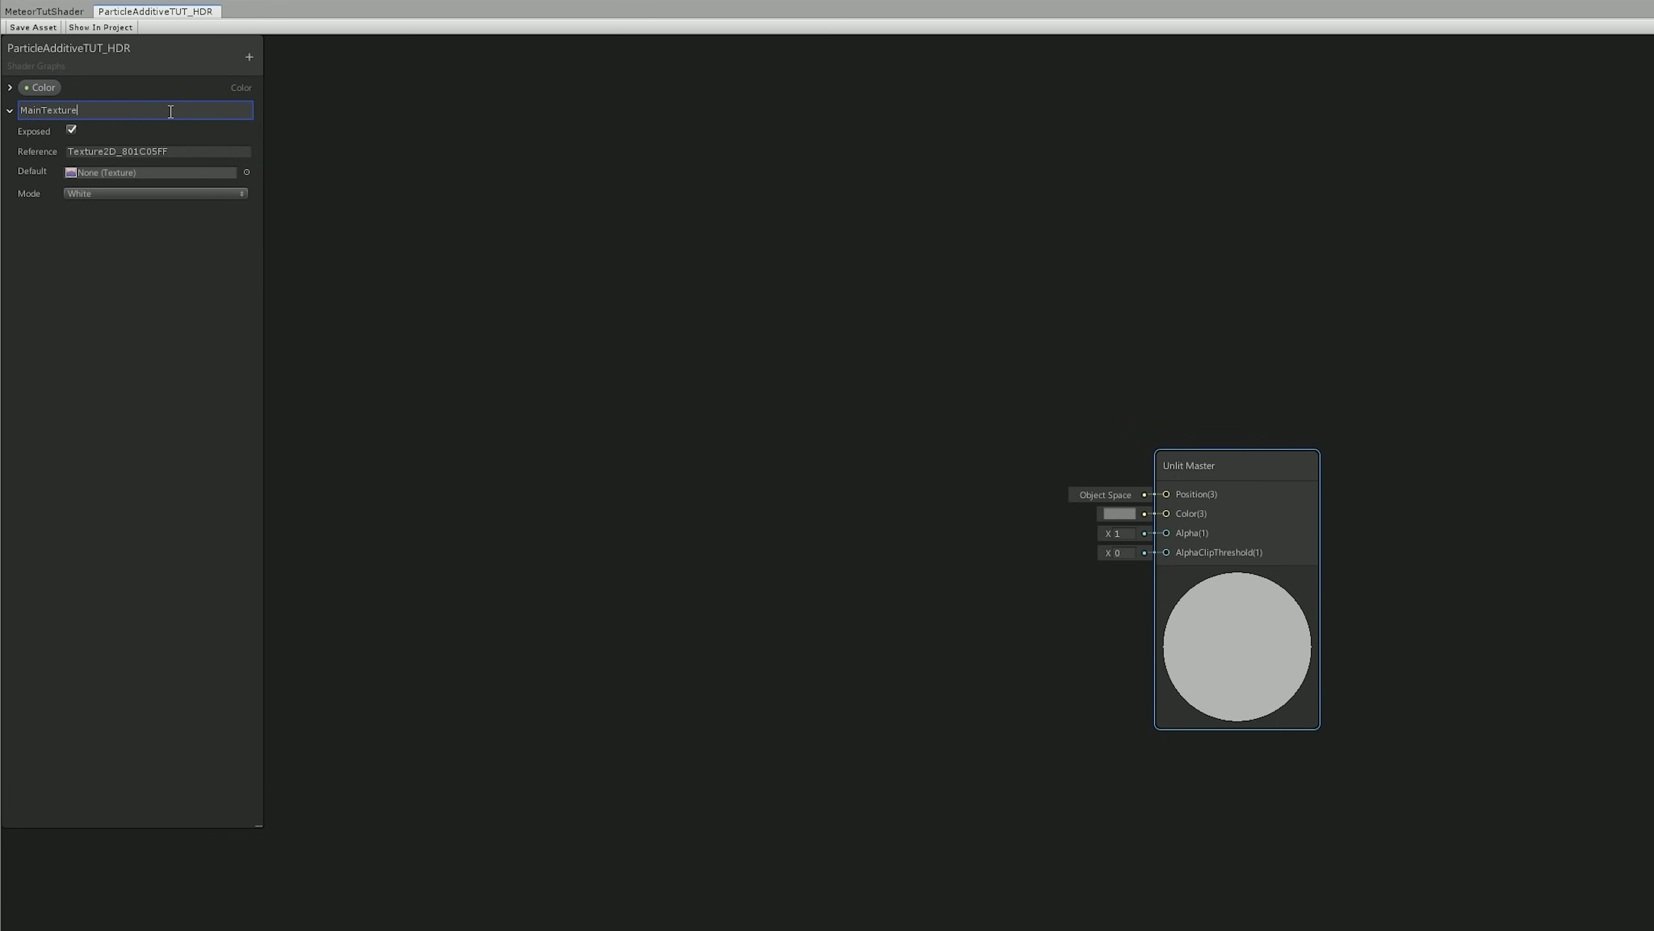
{"action": "key", "text": "Return"}
{"action": "left_click_drag", "start_coordinate": [57, 109], "coordinate": [445, 561]}
{"action": "type", "text": "sample"}
{"action": "key", "text": "Return"}
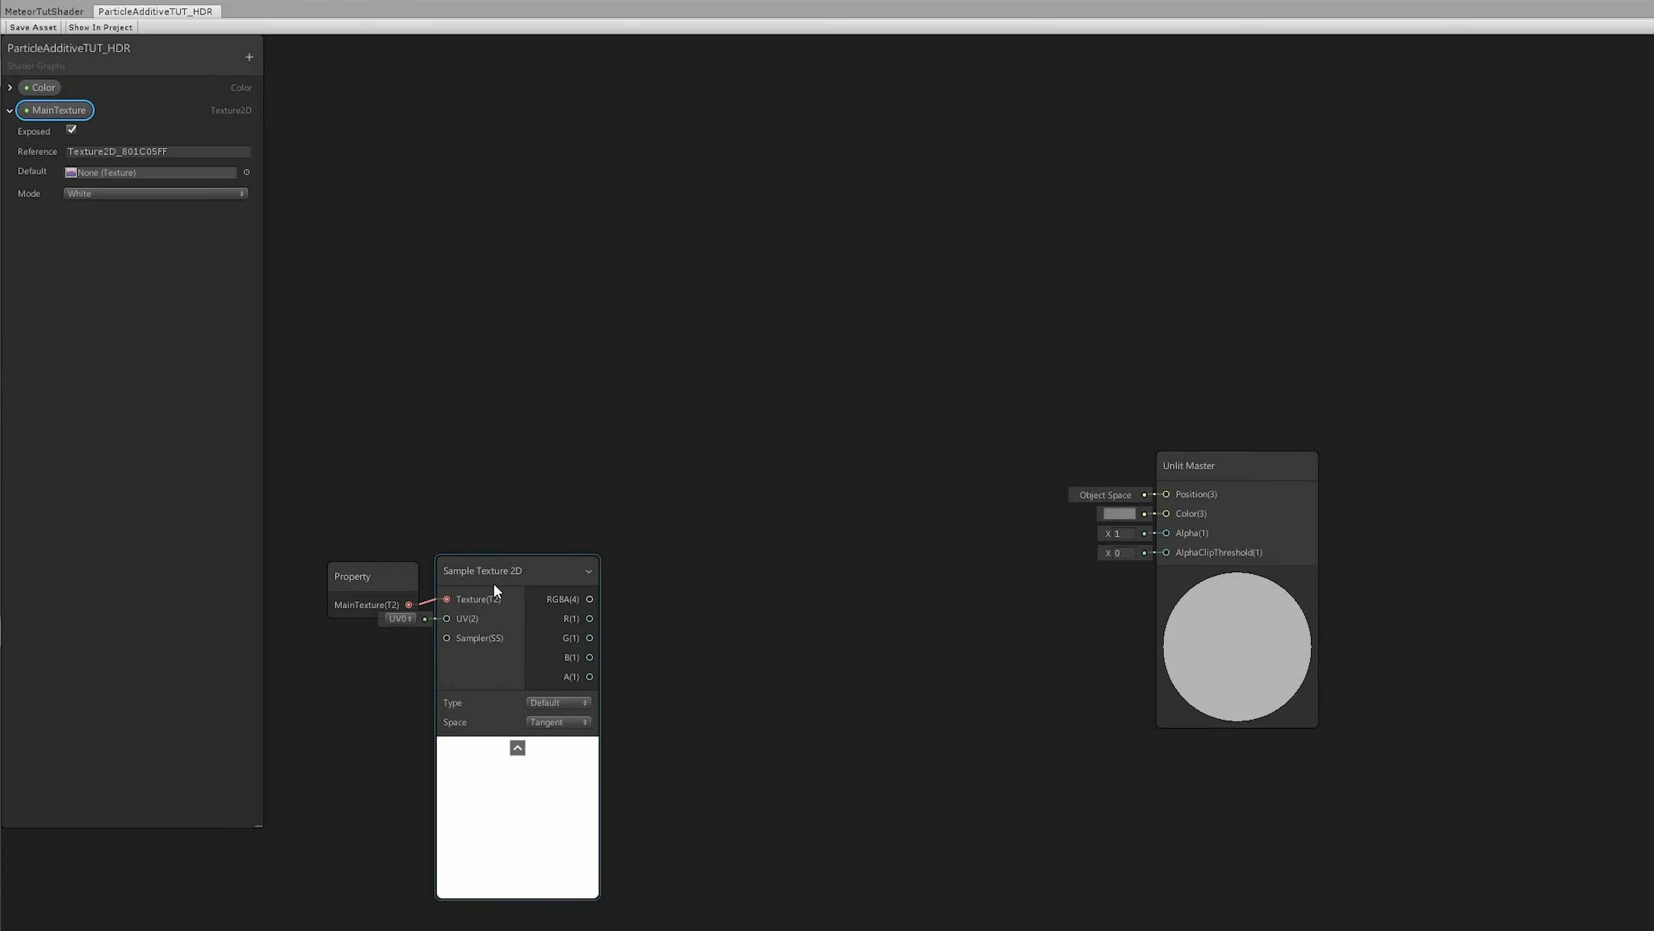
{"action": "left_click", "coordinate": [517, 747]}
- Add a Multiply node combining the Color property as A with the sampled texture's RGBA as B, and collapse its preview
{"action": "key", "text": "space"}
{"action": "type", "text": "mu"}
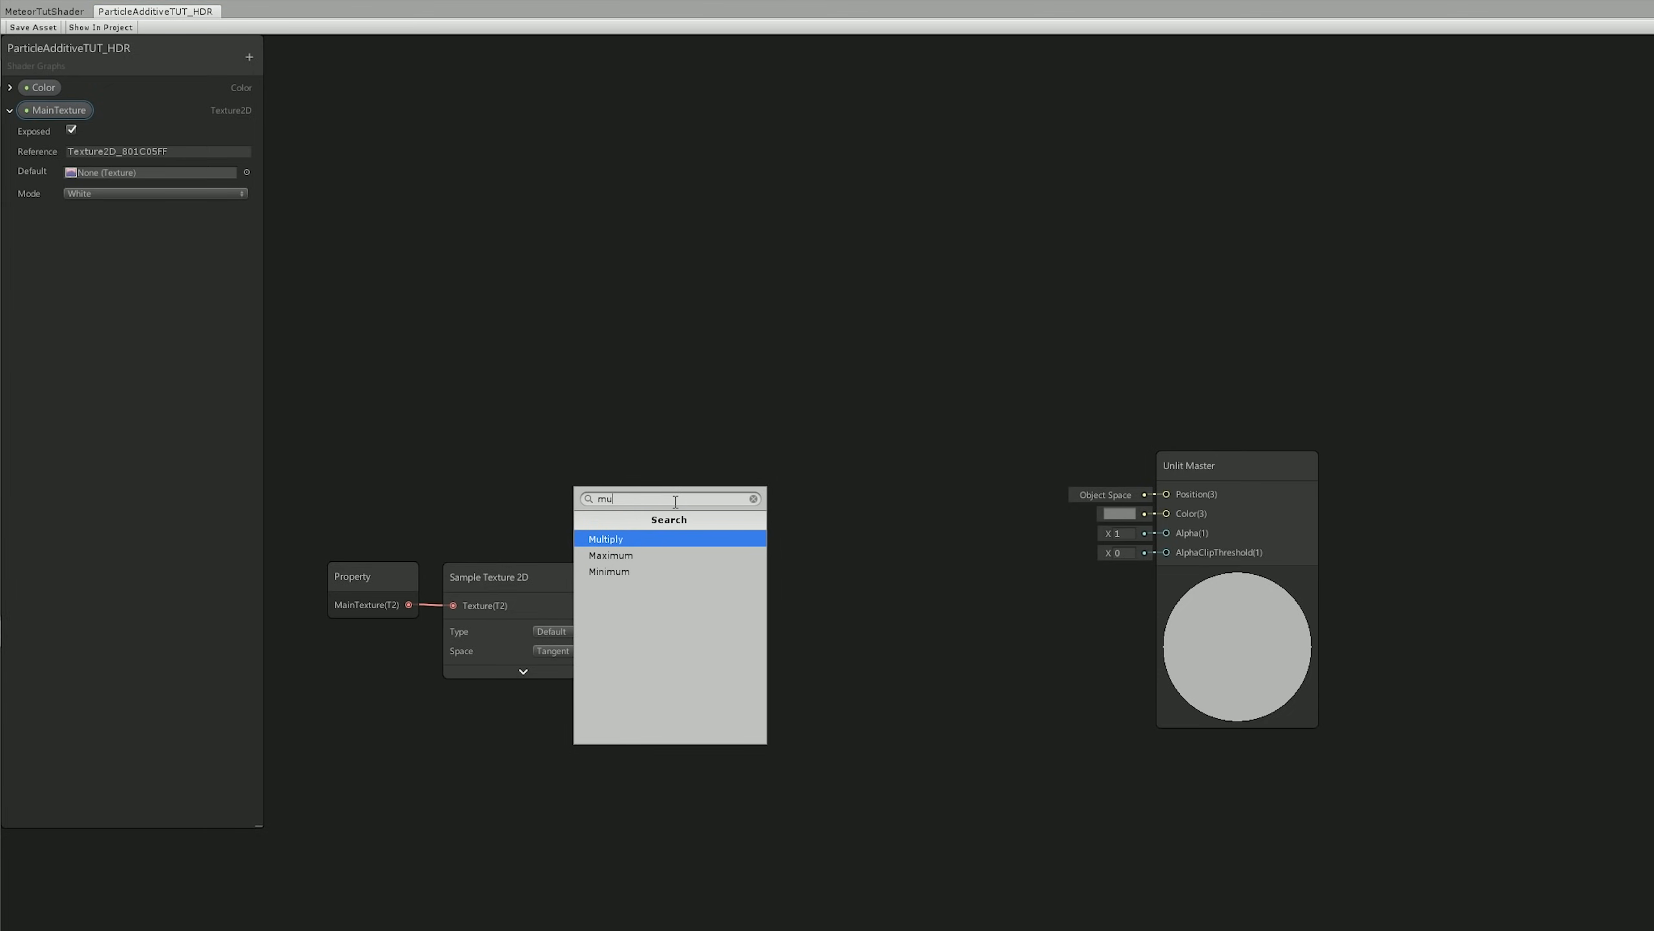
{"action": "key", "text": "Return"}
{"action": "left_click_drag", "start_coordinate": [605, 593], "coordinate": [677, 583]}
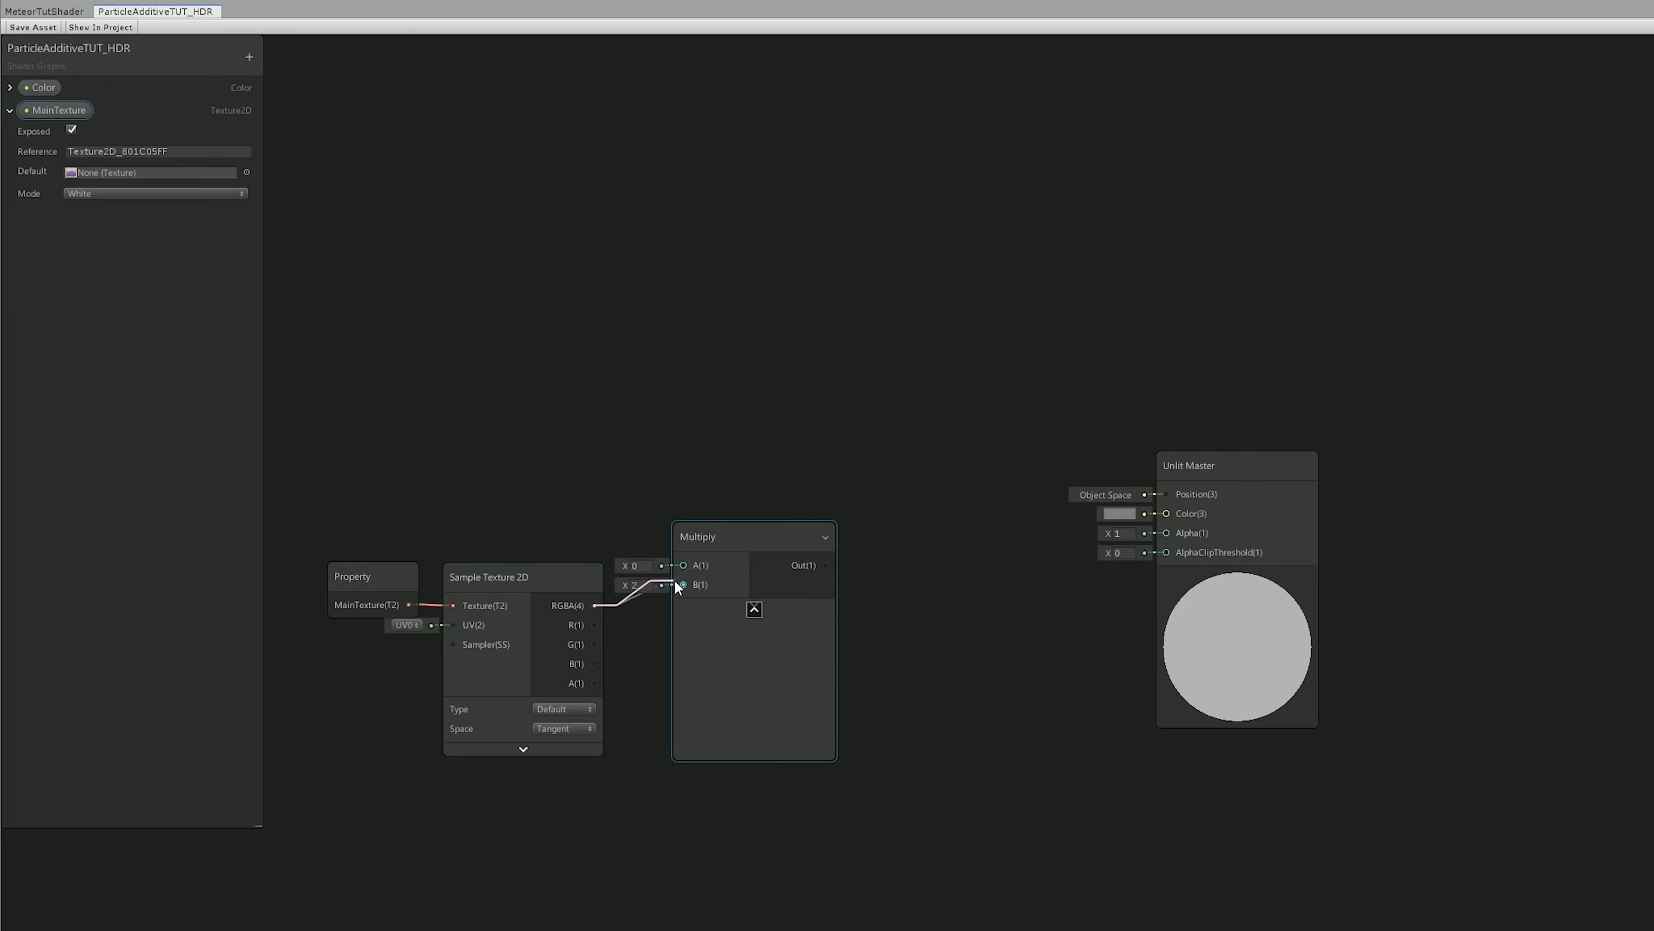
{"action": "left_click", "coordinate": [39, 94]}
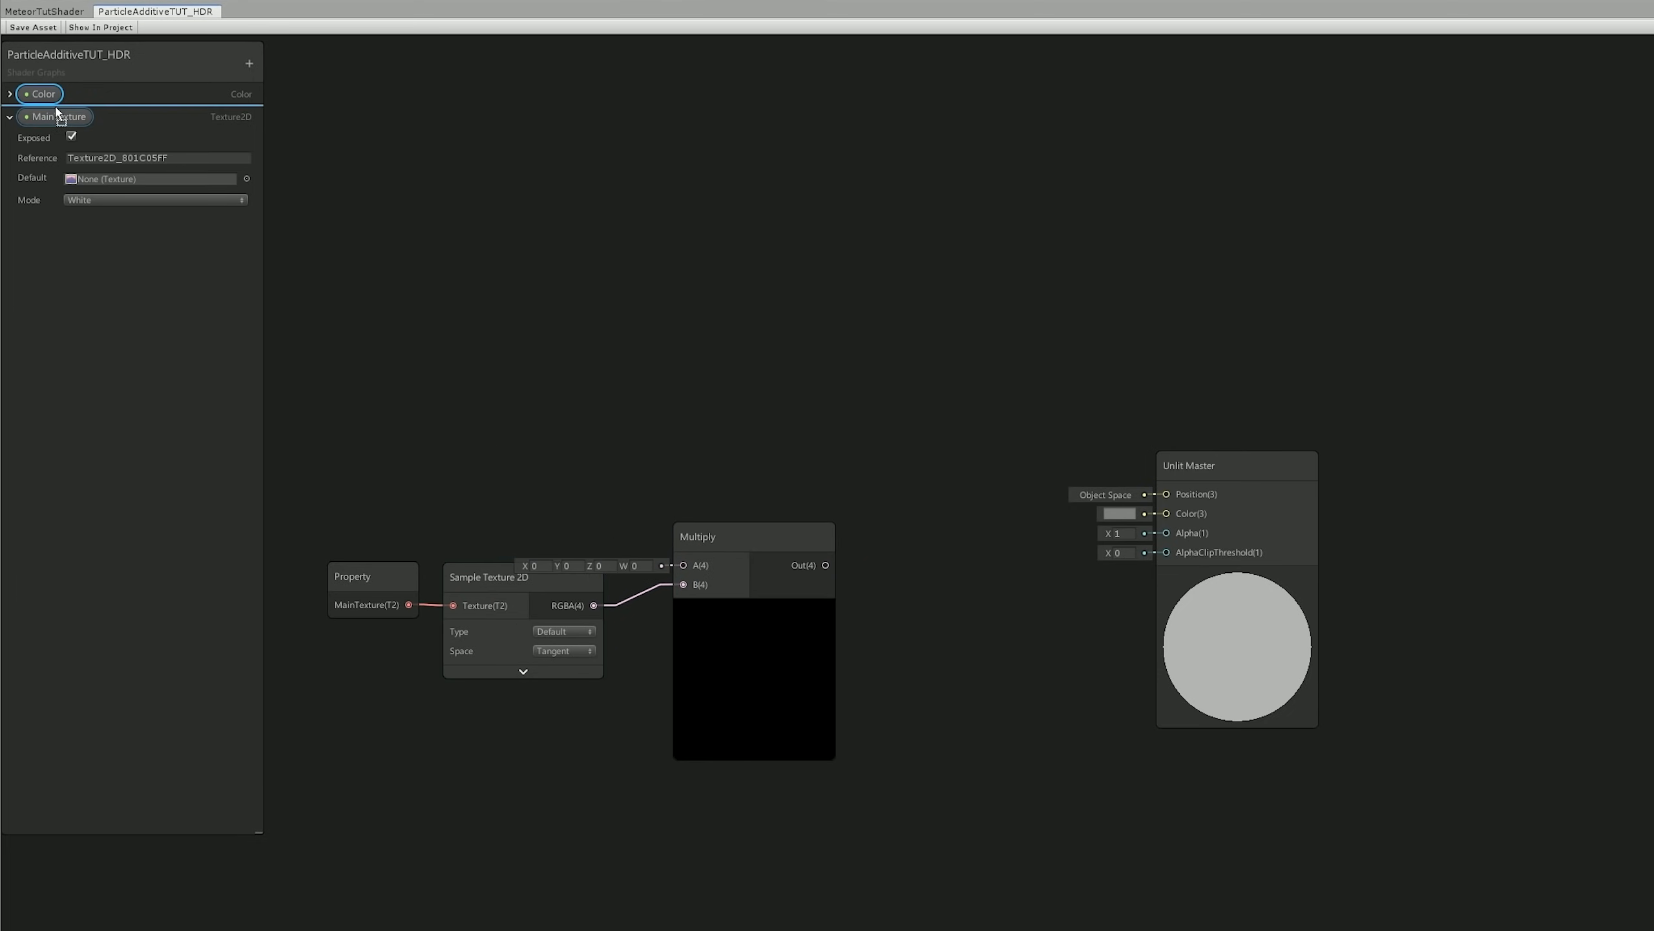
{"action": "mouse_move", "coordinate": [593, 476]}
{"action": "left_mouse_down"}
{"action": "mouse_move", "coordinate": [683, 564]}
{"action": "mouse_move", "coordinate": [586, 481]}
{"action": "left_mouse_up"}
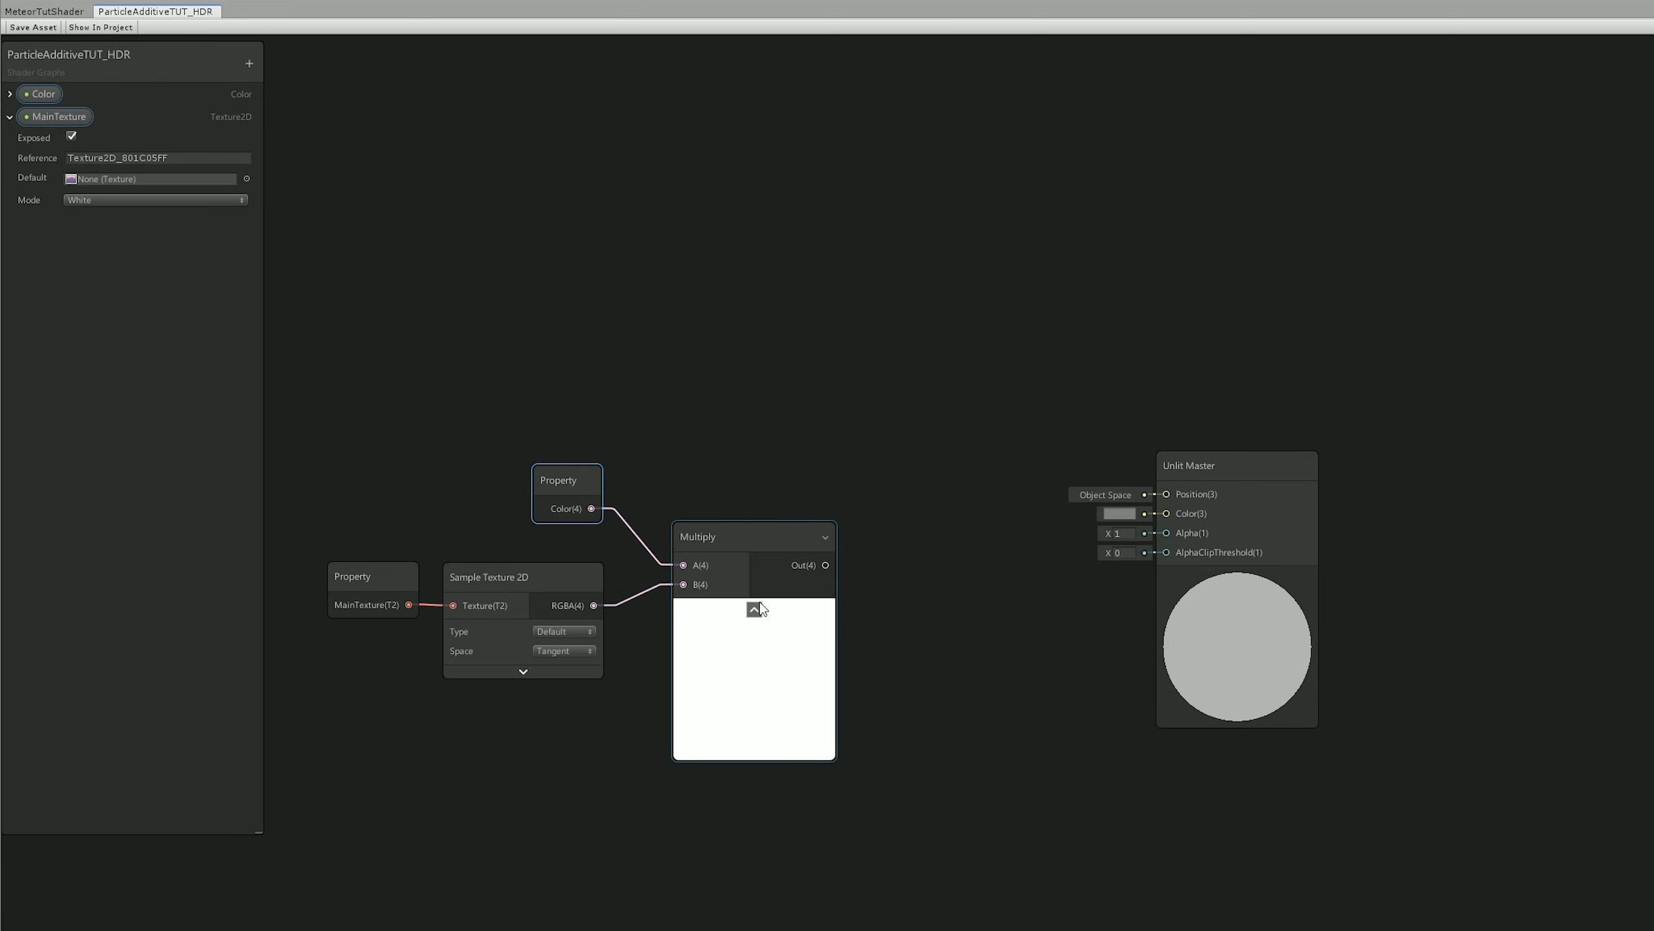
{"action": "left_click", "coordinate": [757, 611]}
- Move the Unlit Master node farther from the other nodes and add a Split node fed by the Multiply output
{"action": "middle_click_drag", "start_coordinate": [1099, 498], "coordinate": [944, 519]}
{"action": "left_click_drag", "start_coordinate": [1019, 526], "coordinate": [1401, 501]}
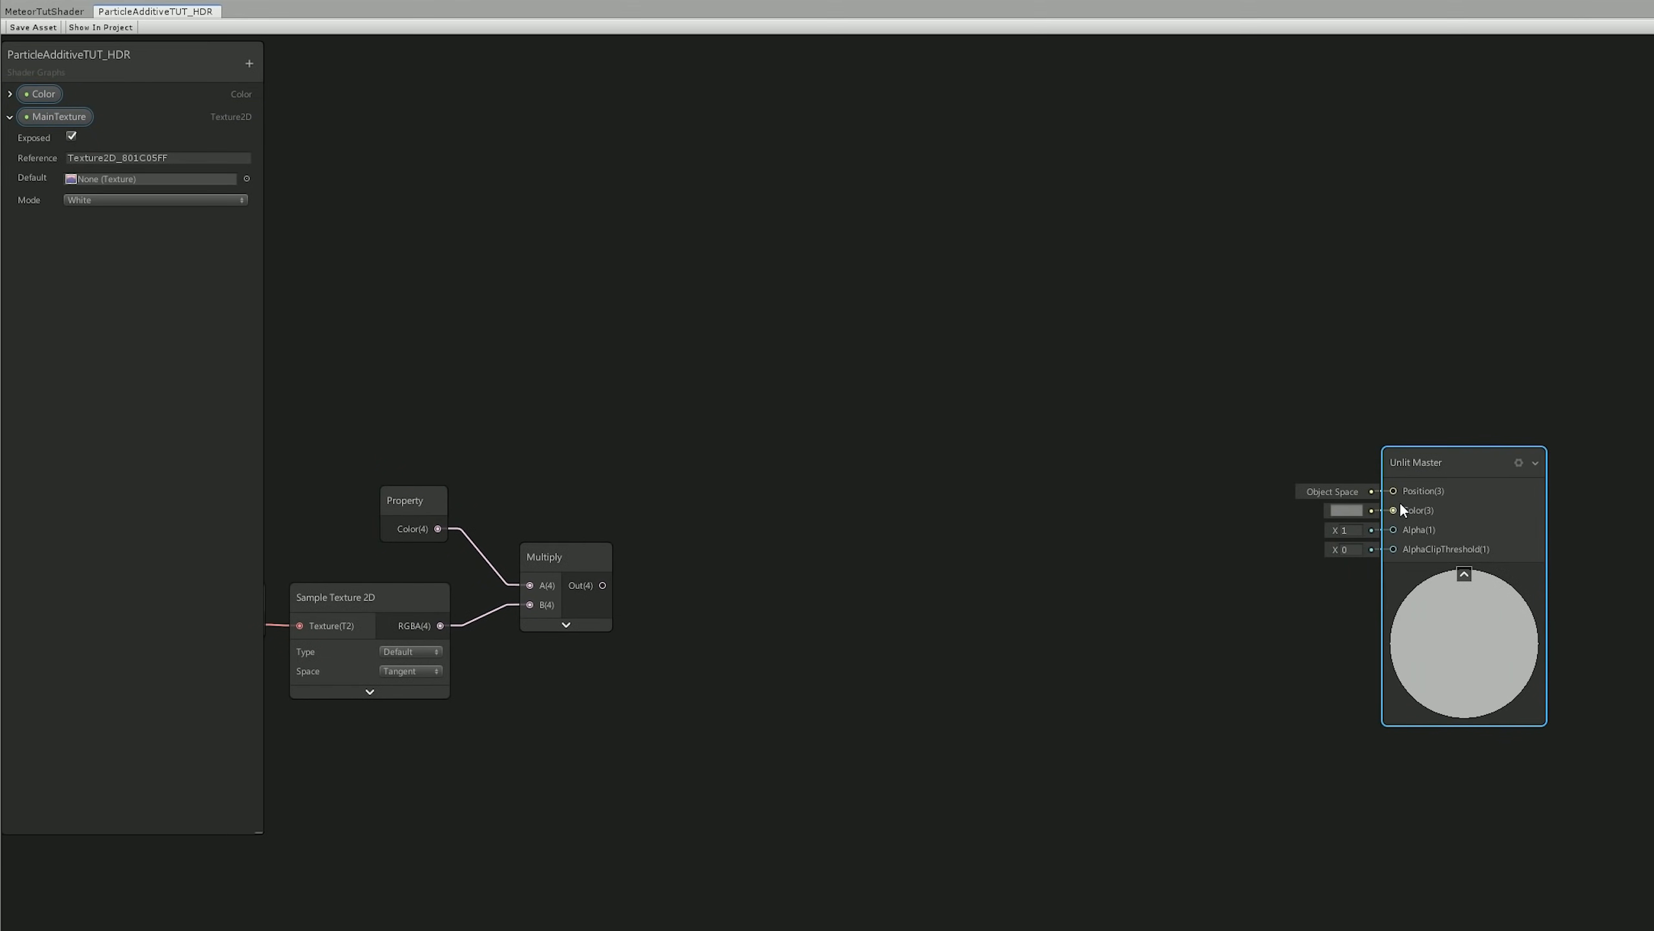
{"action": "key", "text": "space"}
{"action": "type", "text": "spli"}
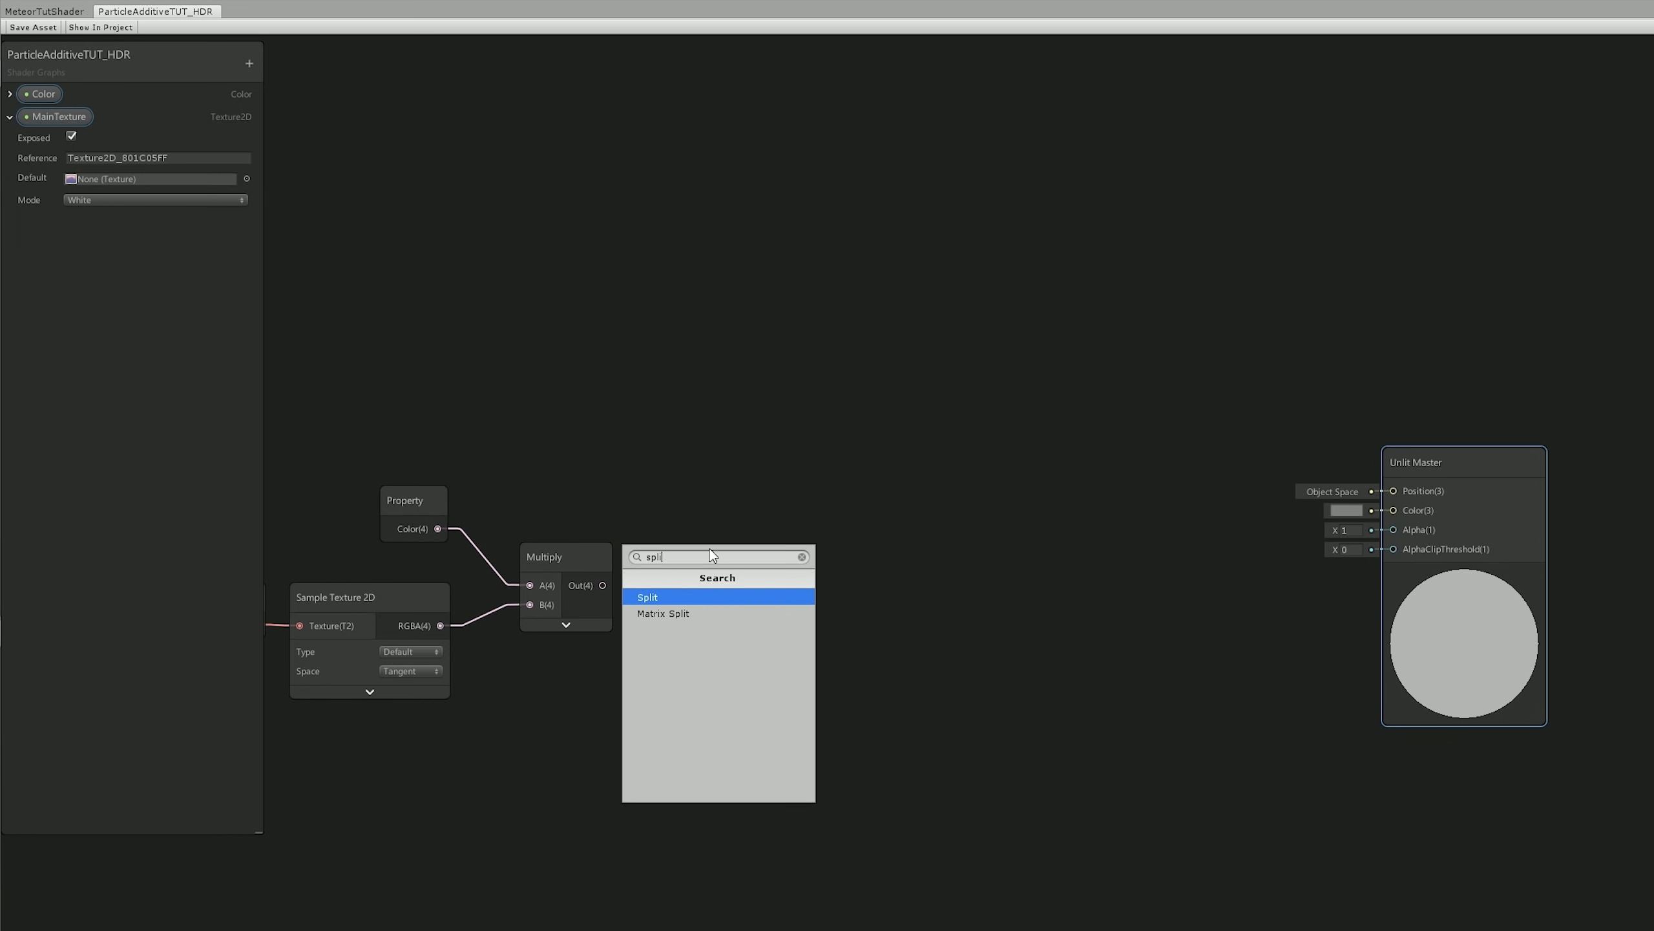
{"action": "key", "text": "Return"}
{"action": "left_click", "coordinate": [717, 551]}
{"action": "left_click_drag", "start_coordinate": [719, 549], "coordinate": [712, 543]}
{"action": "left_click", "coordinate": [856, 553]}
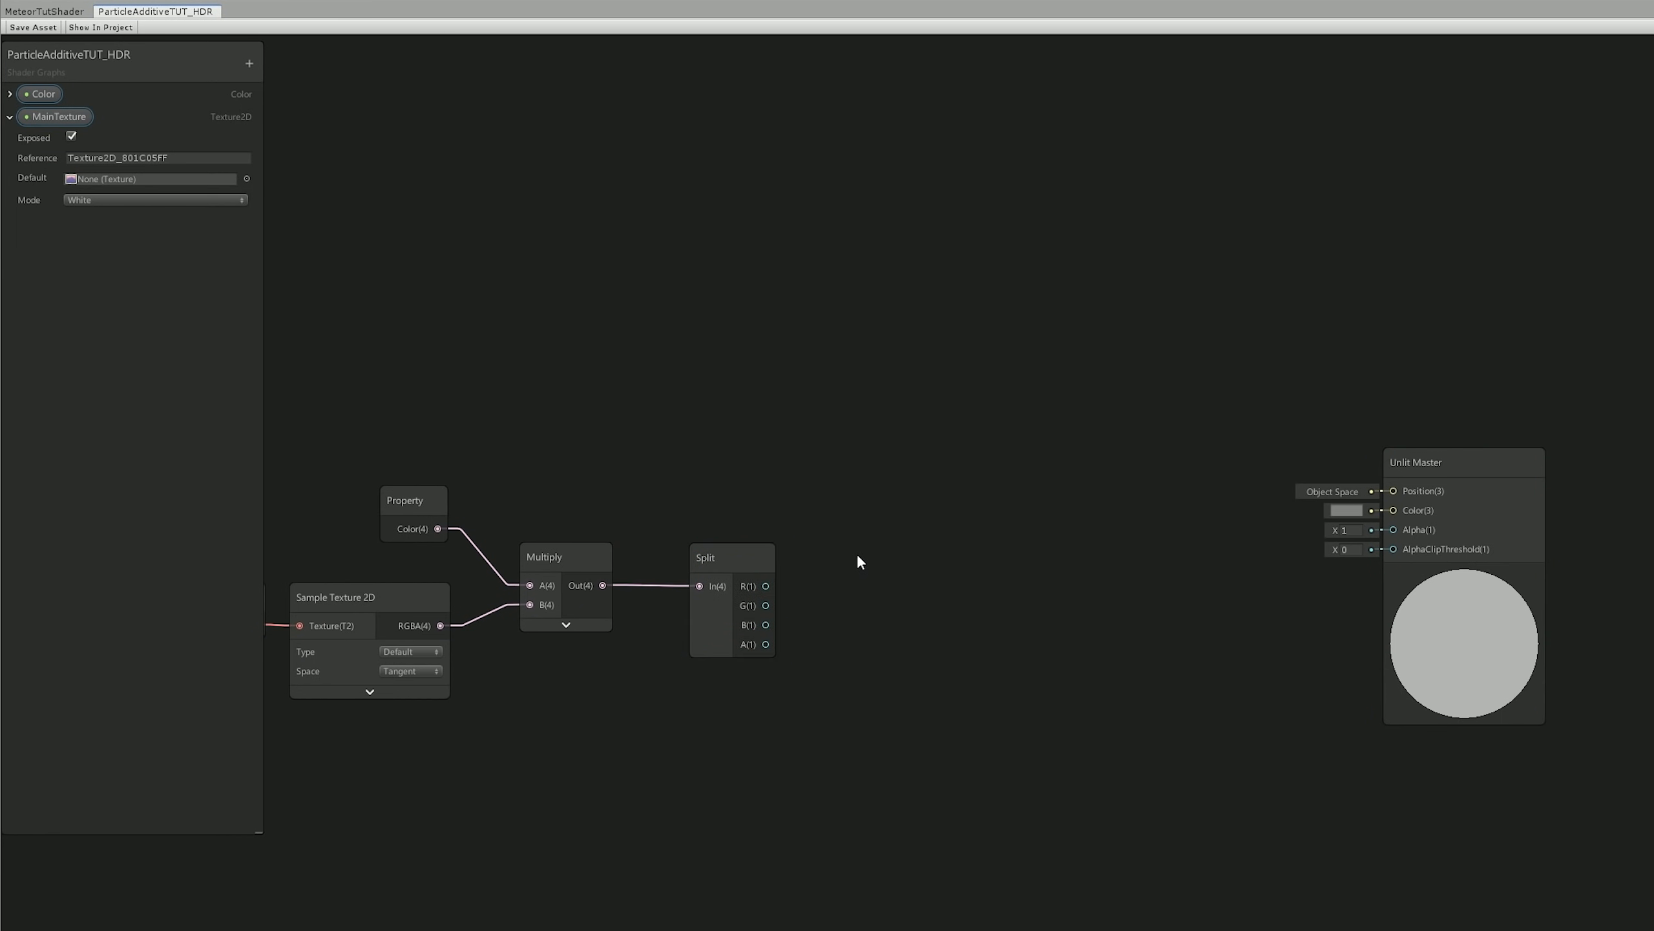
- Add a Vector 3 node and connect the Split node's R, G and B outputs to its X, Y and Z inputs
{"action": "key", "text": "space"}
{"action": "type", "text": "vect"}
{"action": "left_click", "coordinate": [819, 624]}
{"action": "left_click", "coordinate": [884, 561]}
{"action": "mouse_move", "coordinate": [766, 586]}
{"action": "left_mouse_down"}
{"action": "mouse_move", "coordinate": [867, 594]}
{"action": "mouse_move", "coordinate": [749, 601]}
{"action": "left_mouse_up"}
{"action": "left_click_drag", "start_coordinate": [743, 601], "coordinate": [877, 610]}
{"action": "left_click_drag", "start_coordinate": [743, 620], "coordinate": [866, 629]}
{"action": "left_click_drag", "start_coordinate": [888, 569], "coordinate": [843, 560]}
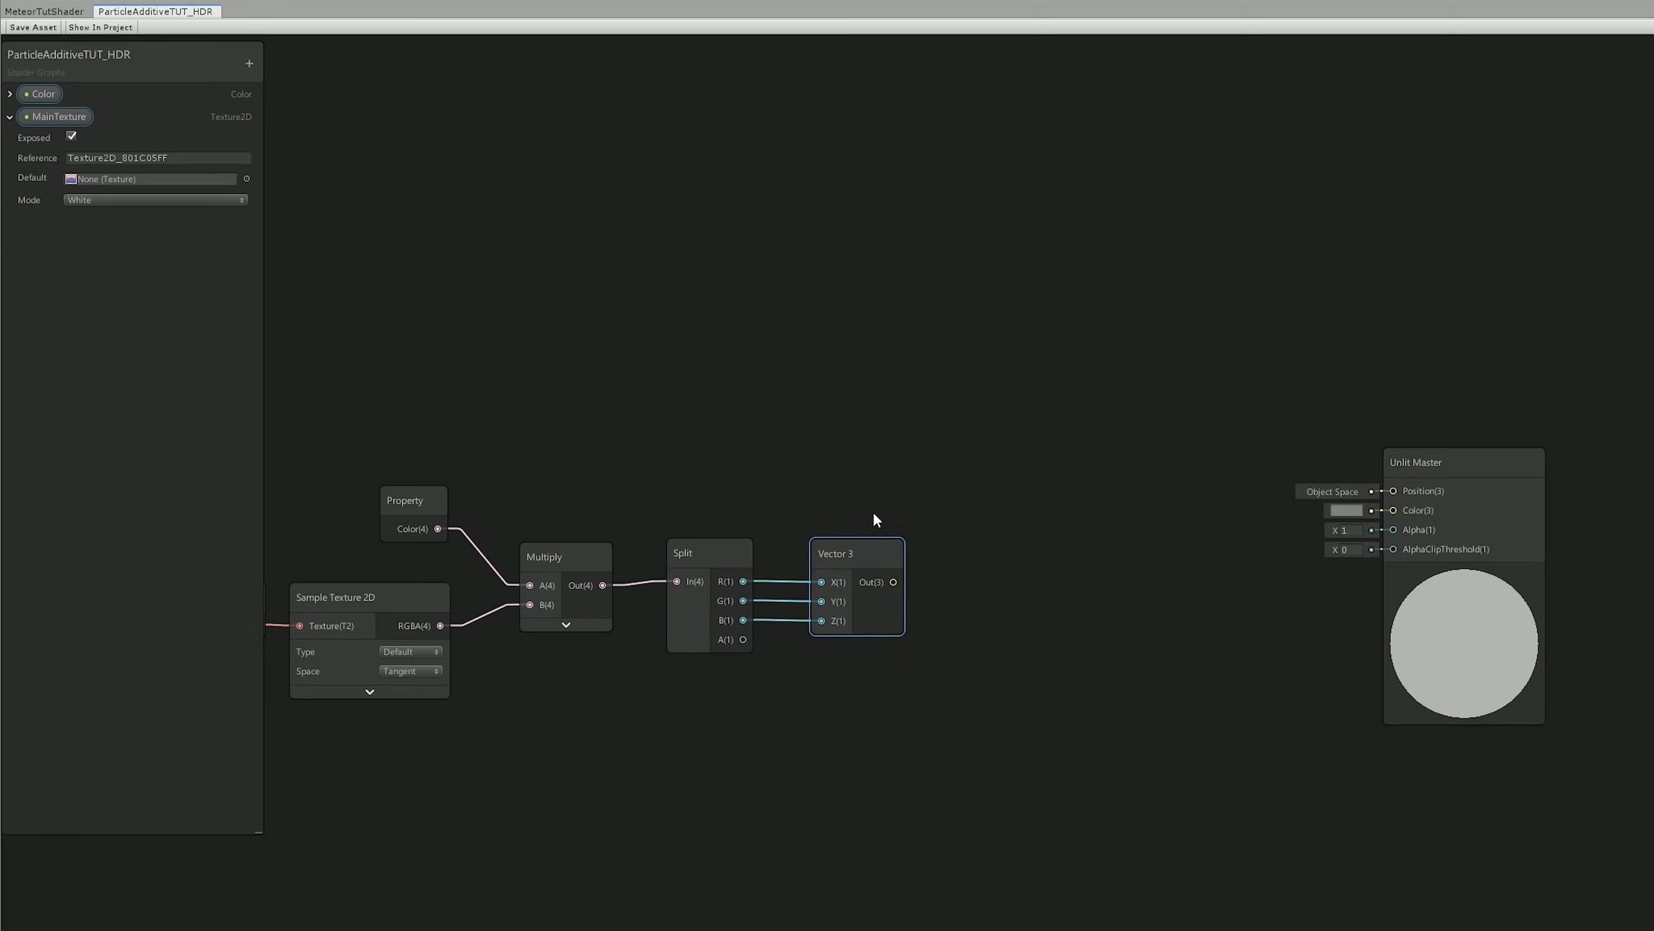
- Add a Vertex Color node above the Color property, collapse its preview and add a Split node for its output
{"action": "key", "text": "space"}
{"action": "type", "text": "vert"}
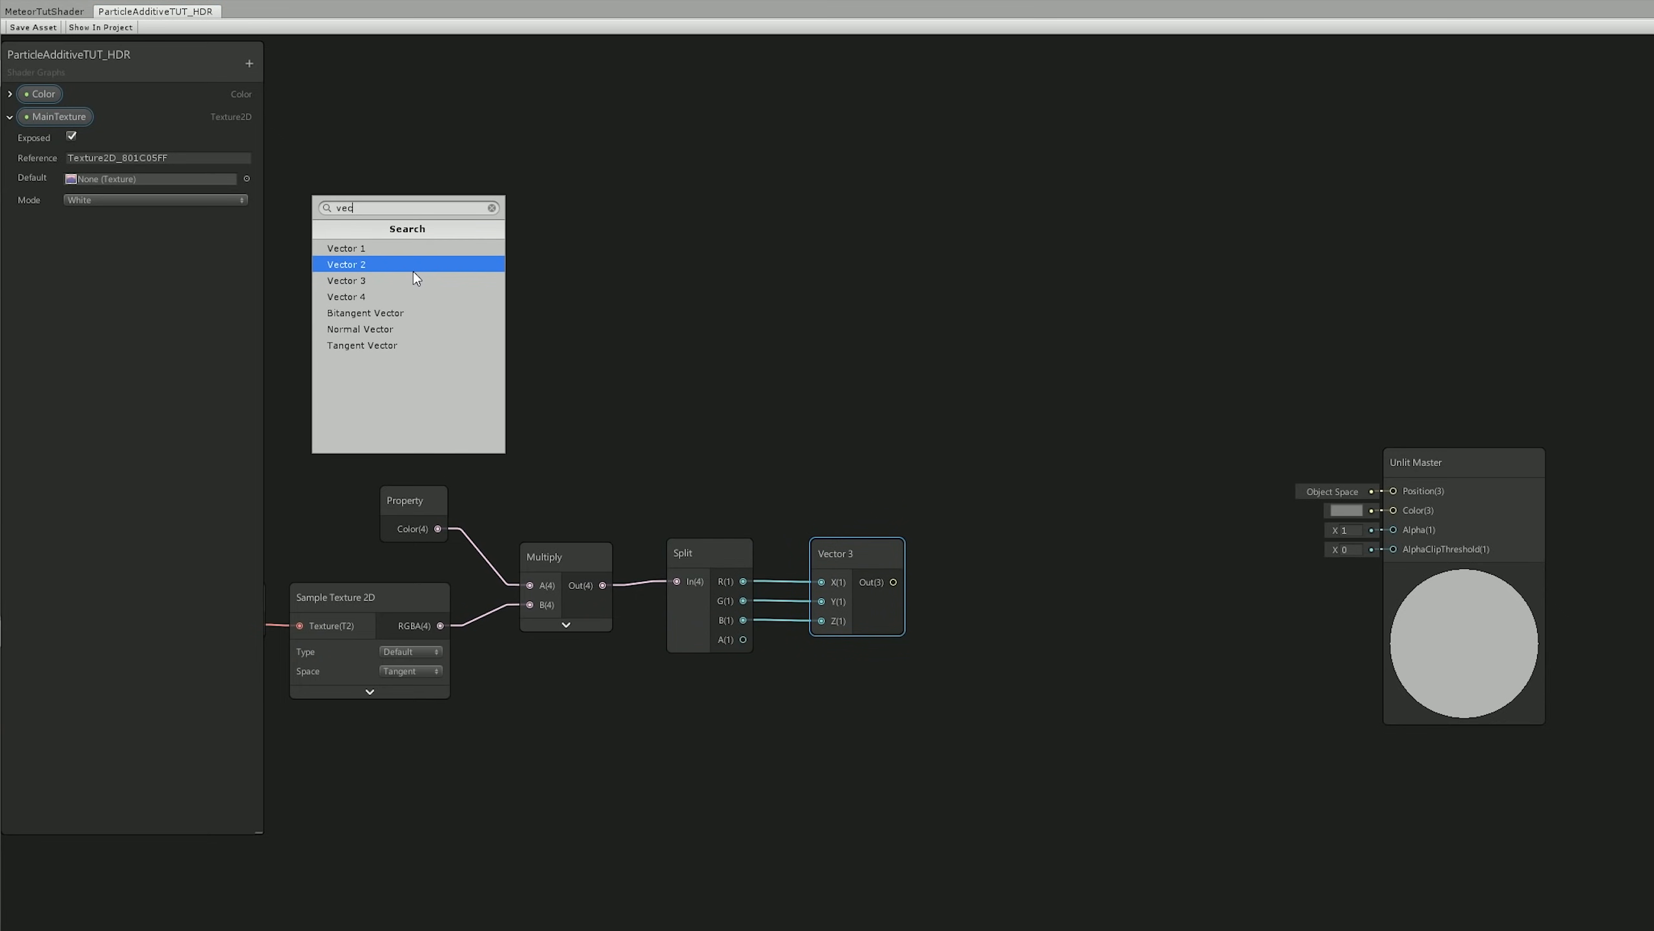
{"action": "key", "text": "Return"}
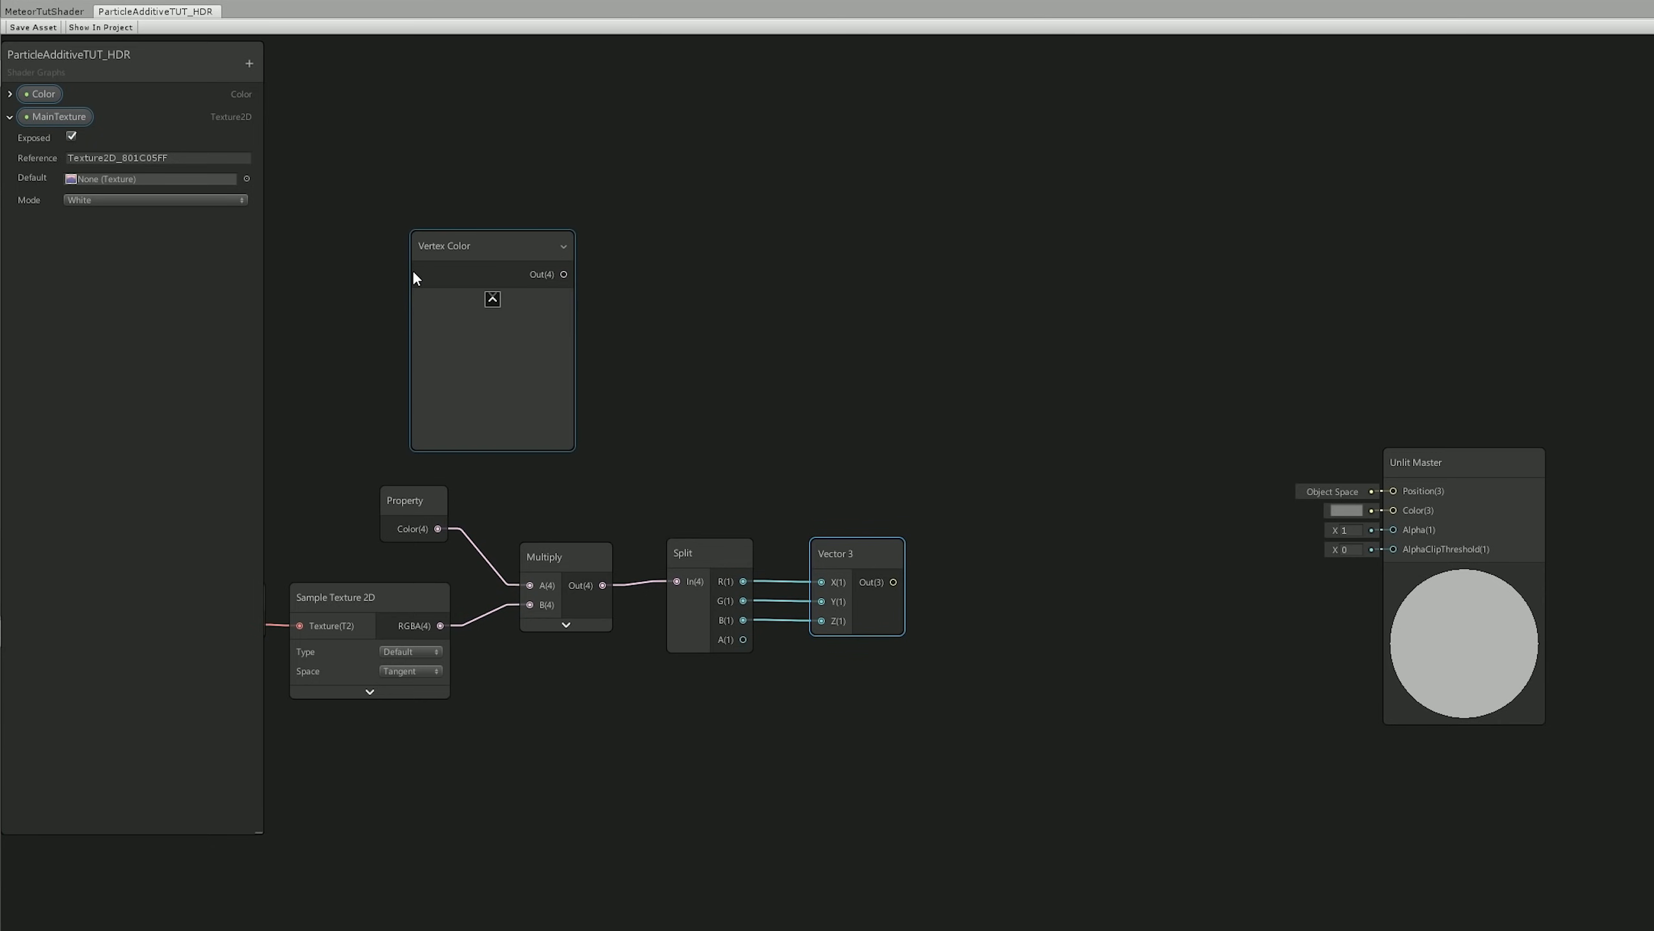
{"action": "left_click", "coordinate": [492, 300]}
{"action": "left_click_drag", "start_coordinate": [436, 243], "coordinate": [680, 296]}
{"action": "type", "text": "spli"}
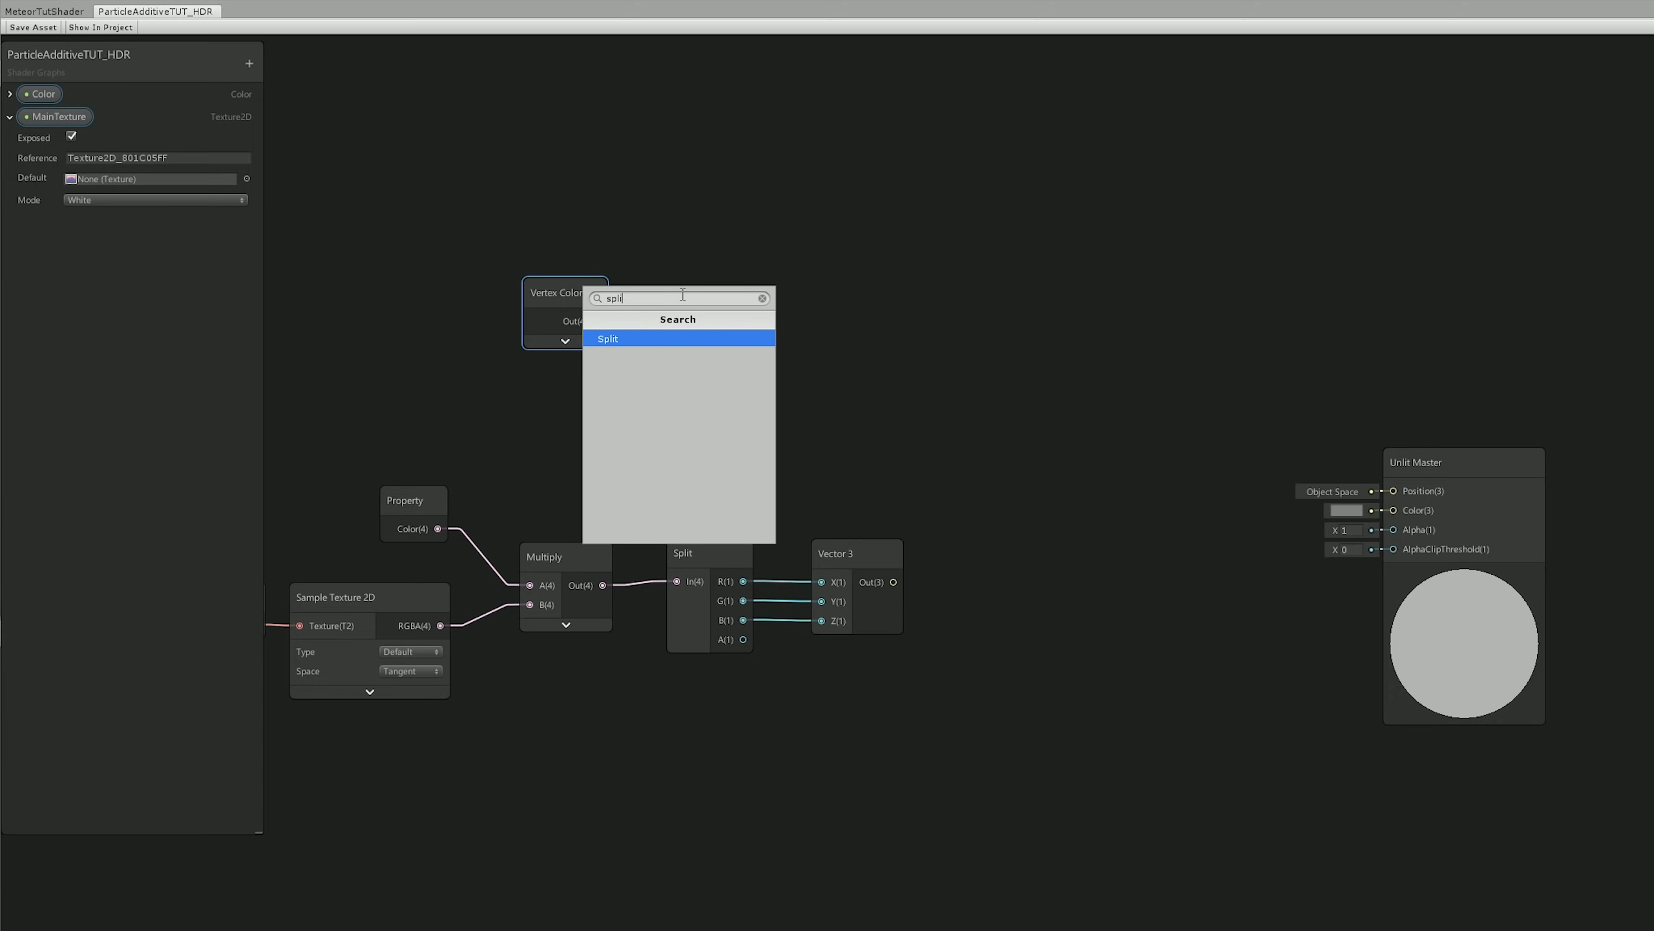
{"action": "key", "text": "Return"}
- Add a Vector 3 node for the vertex color and connect the R, G and B channels to its X, Y and Z inputs
{"action": "left_click_drag", "start_coordinate": [701, 288], "coordinate": [863, 301]}
{"action": "type", "text": "vector 3"}
{"action": "key", "text": "Return"}
{"action": "left_click_drag", "start_coordinate": [740, 343], "coordinate": [838, 363]}
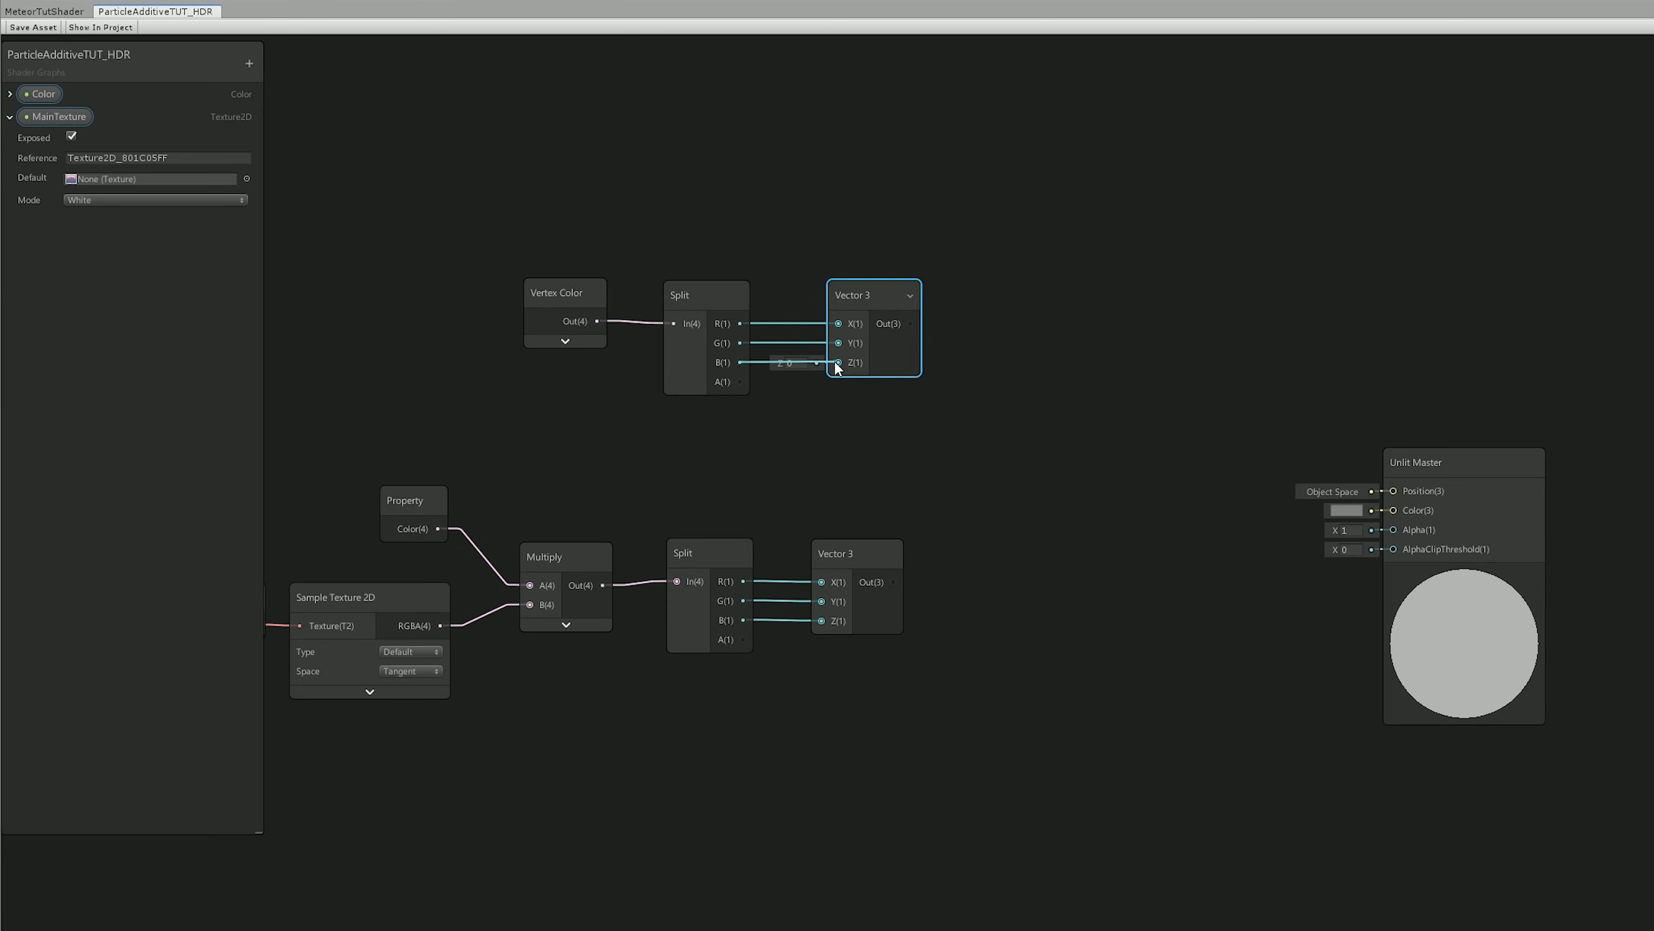
- Multiply the two Vector 3 outputs in a new Multiply node and connect the result to the Unlit Master's Color input
{"action": "left_click", "coordinate": [1158, 353]}
{"action": "key", "text": "space"}
{"action": "type", "text": "mu"}
{"action": "left_click", "coordinate": [1116, 392]}
{"action": "left_click_drag", "start_coordinate": [1239, 444], "coordinate": [1118, 388]}
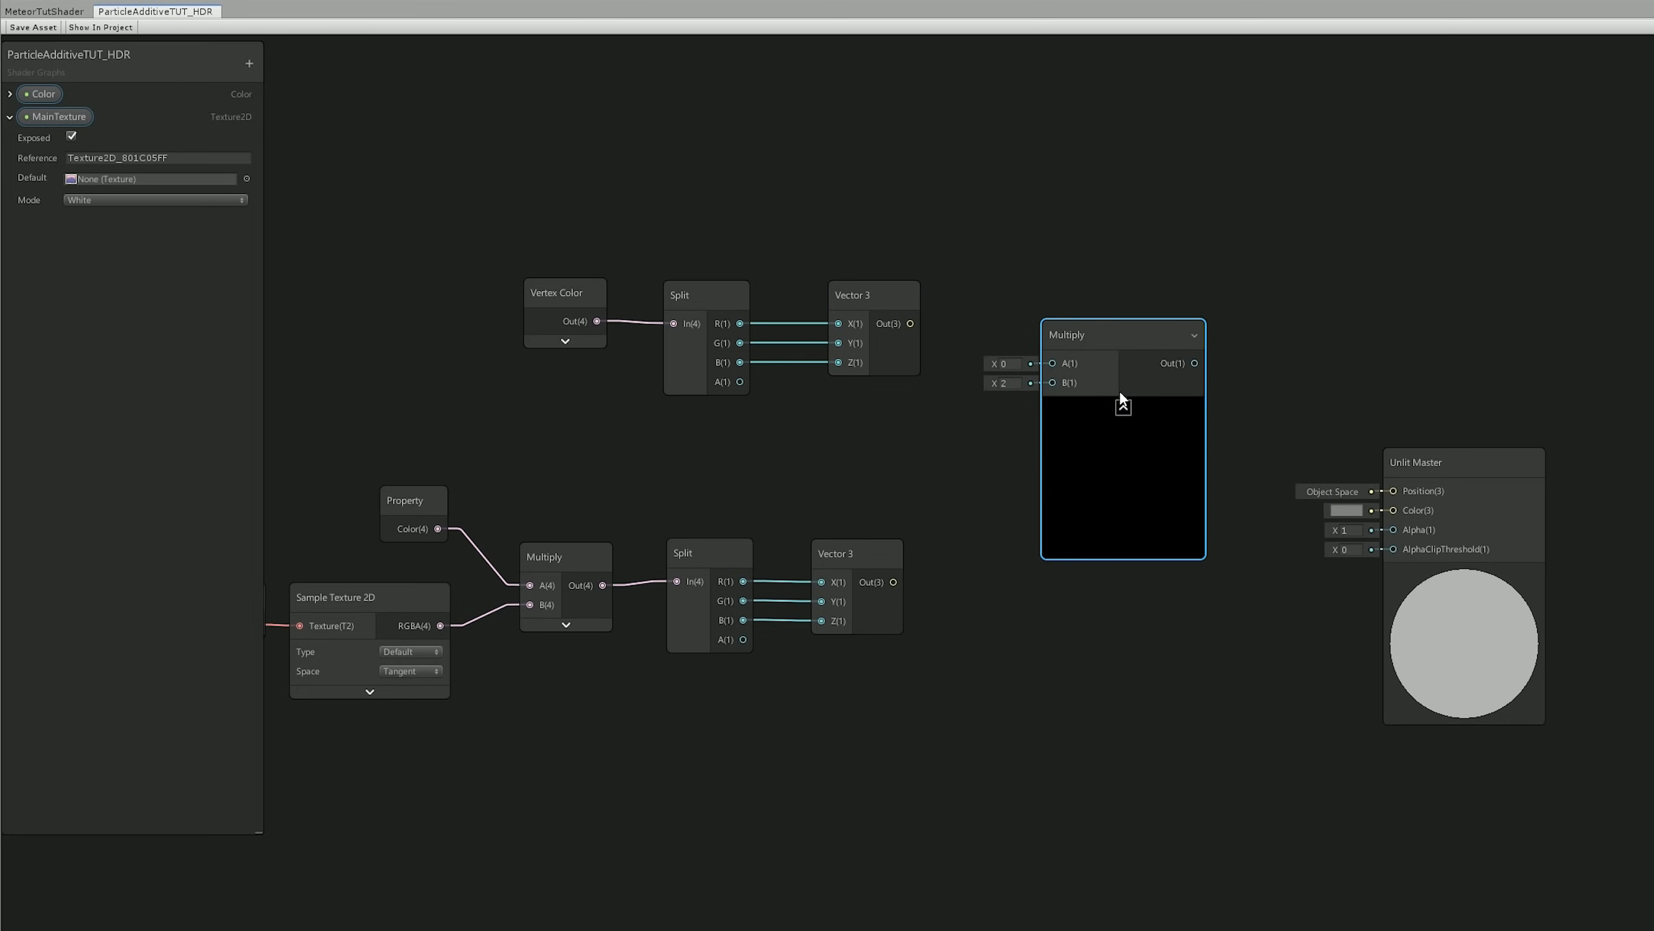
{"action": "left_click_drag", "start_coordinate": [910, 323], "coordinate": [1058, 368]}
{"action": "left_click_drag", "start_coordinate": [894, 582], "coordinate": [1397, 512]}
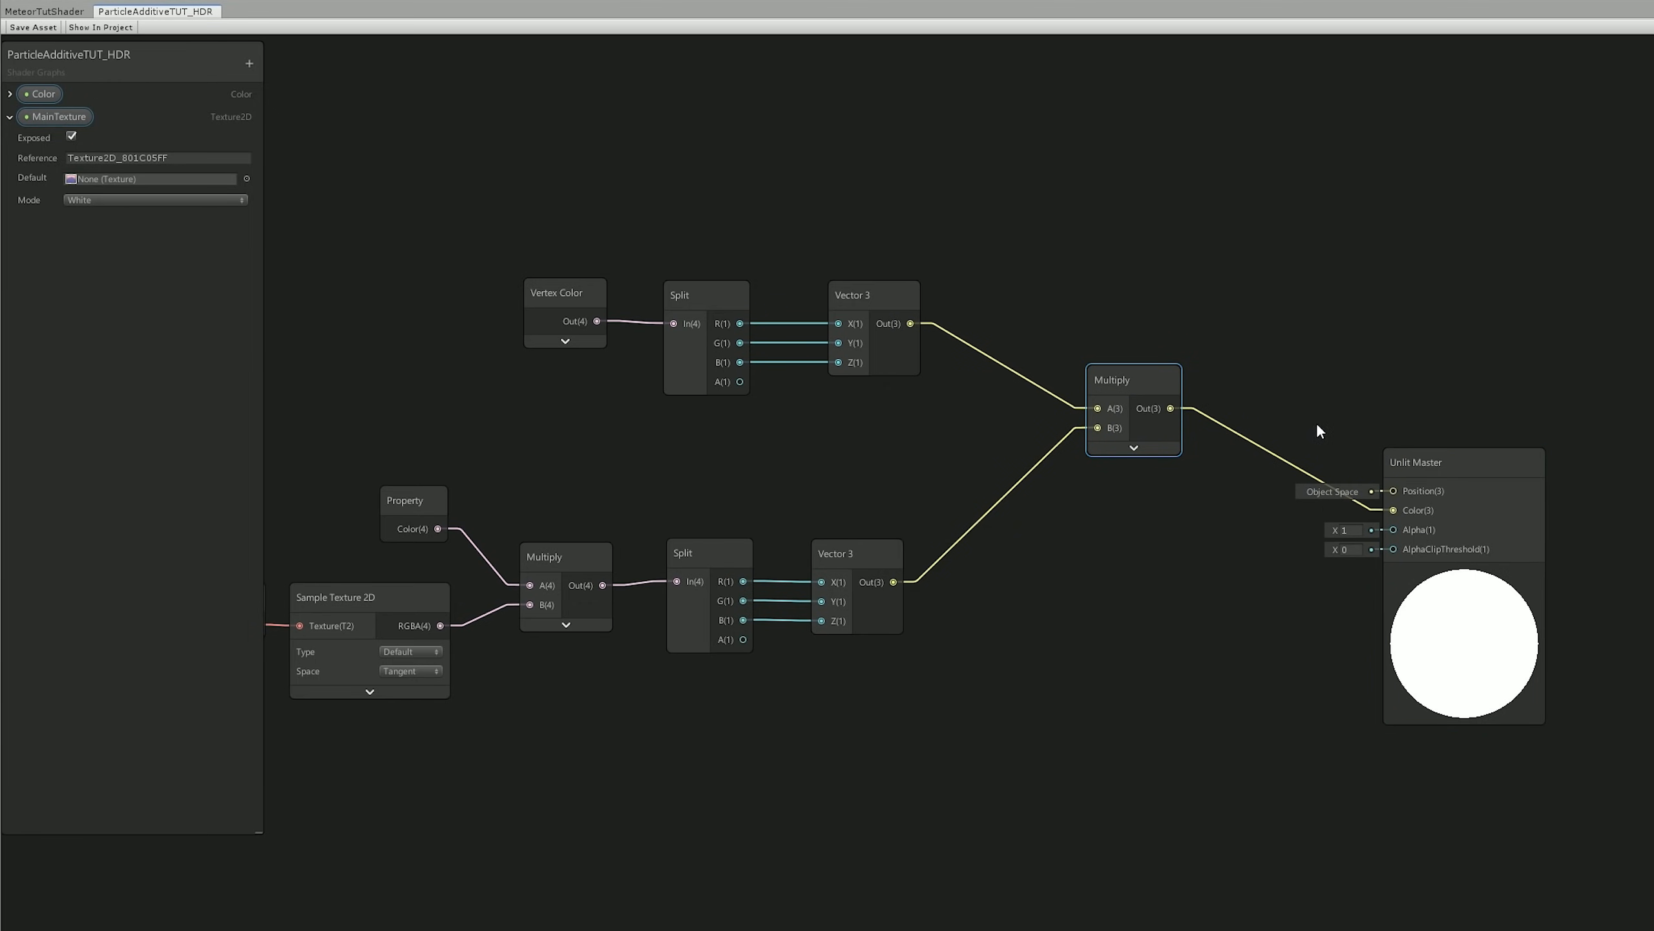
- Multiply the A outputs of both Split nodes in a new Multiply node, connect it to the Unlit Master's Alpha and collapse the master preview
{"action": "left_click", "coordinate": [1106, 496]}
{"action": "key", "text": "space"}
{"action": "type", "text": "mu"}
{"action": "left_click", "coordinate": [1049, 646]}
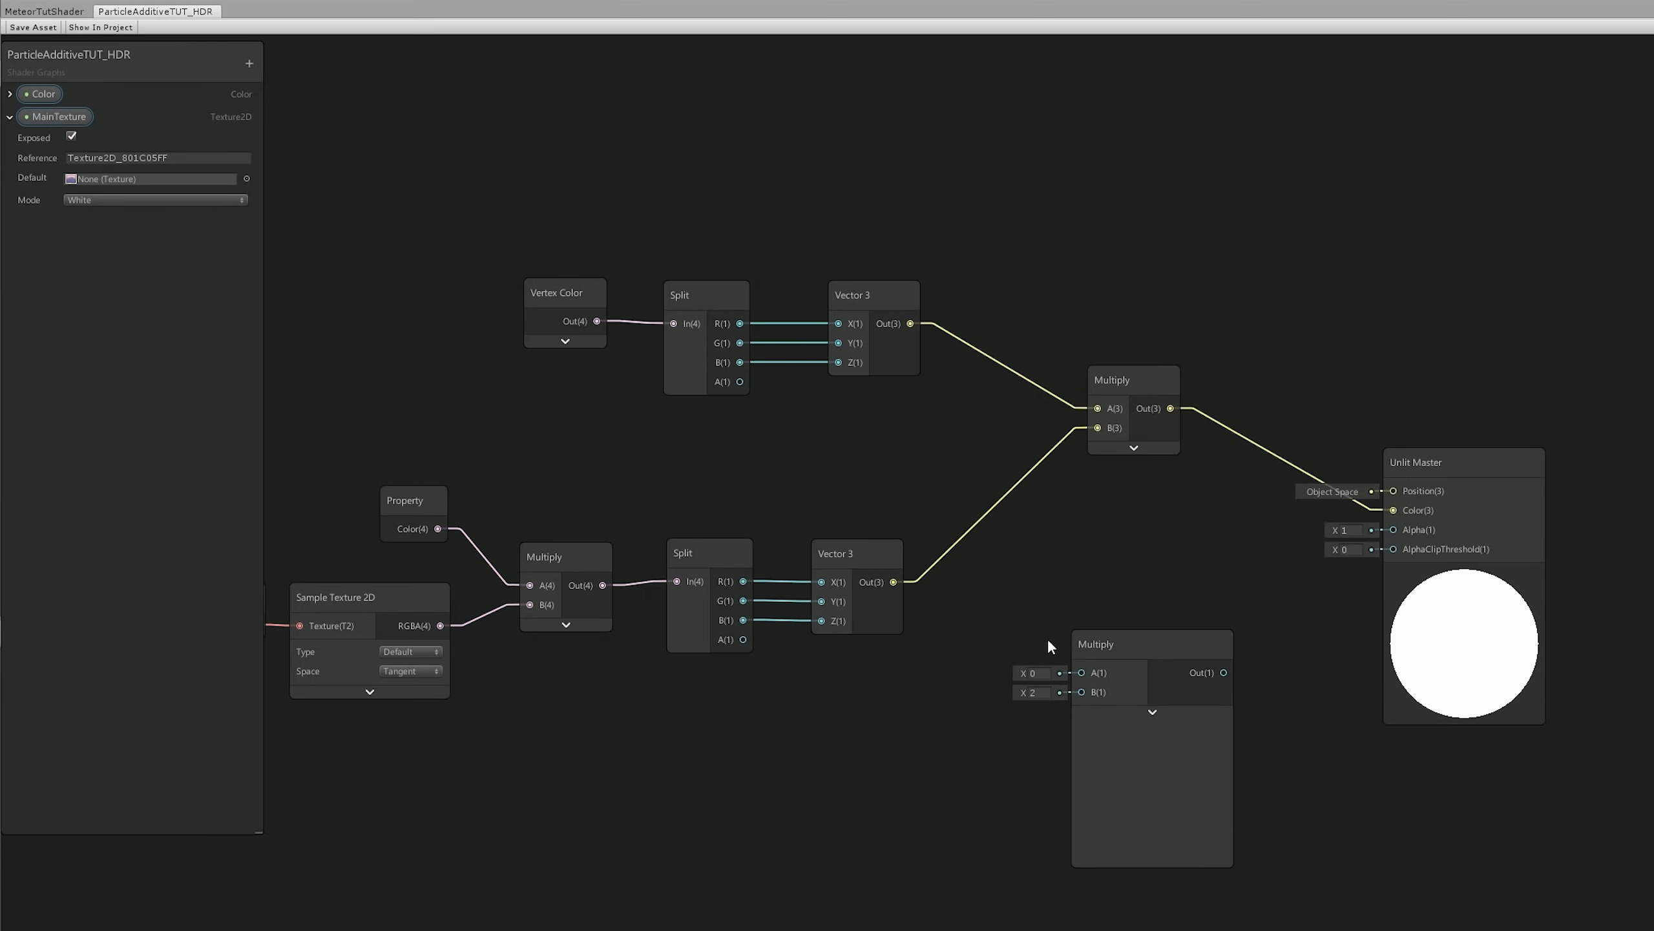
{"action": "left_click", "coordinate": [1152, 715]}
{"action": "left_click_drag", "start_coordinate": [1134, 669], "coordinate": [1122, 611]}
{"action": "left_click_drag", "start_coordinate": [740, 381], "coordinate": [1098, 623]}
{"action": "left_click_drag", "start_coordinate": [743, 639], "coordinate": [1393, 529]}
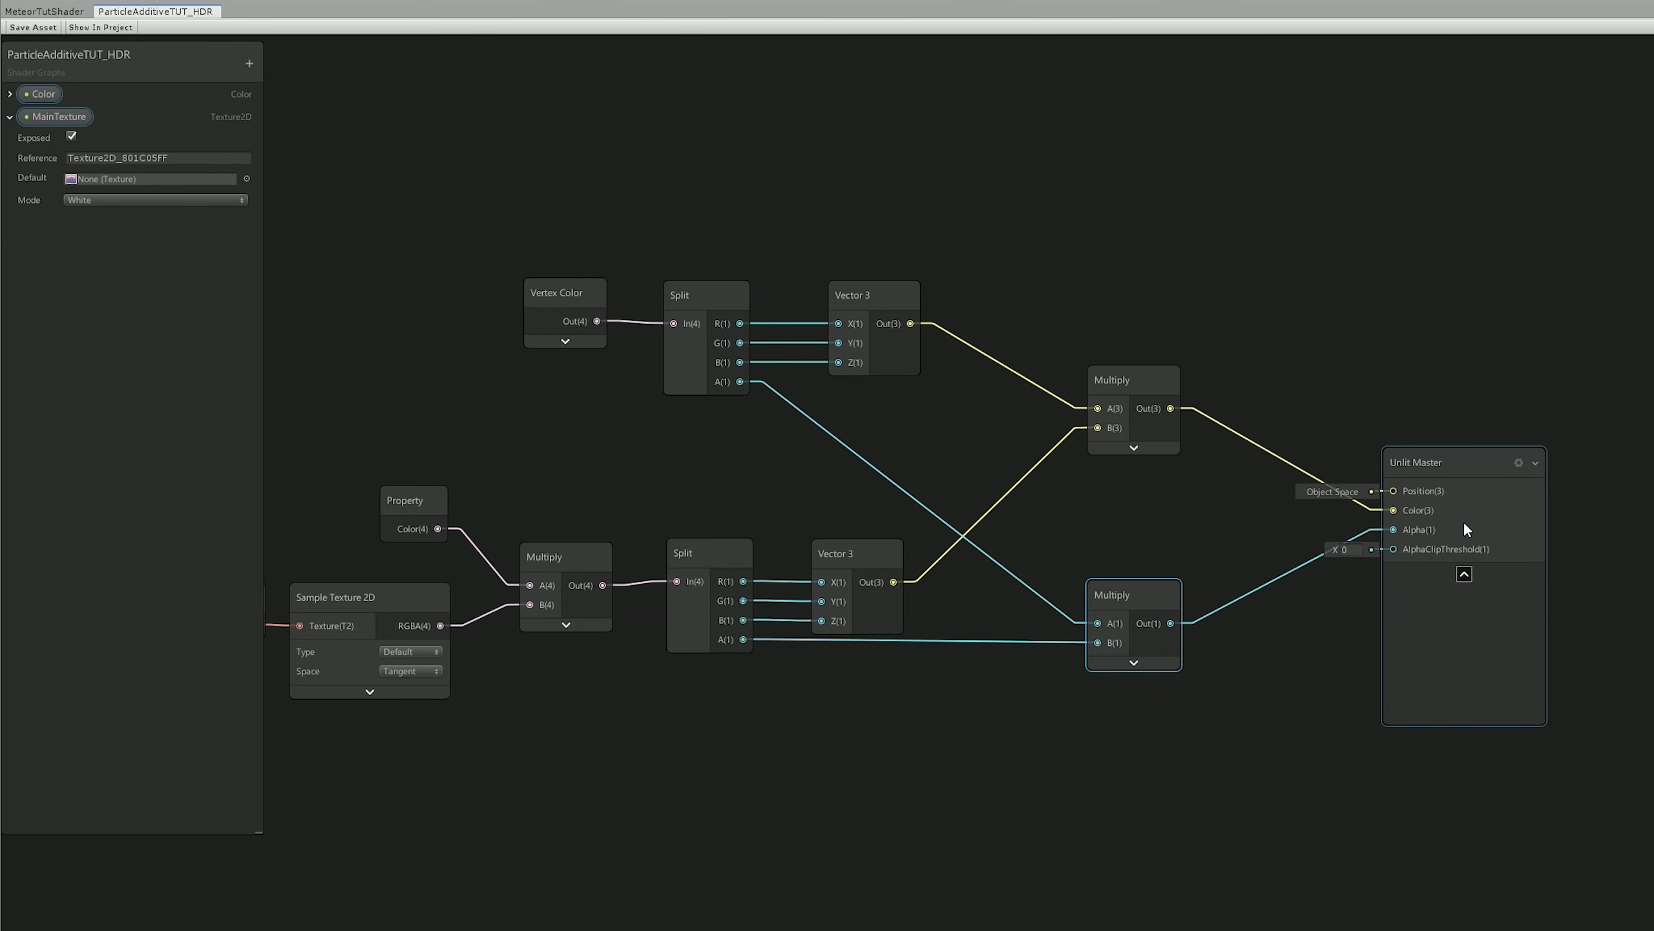
{"action": "left_click", "coordinate": [1464, 574]}
{"action": "scroll", "coordinate": [1124, 598], "scroll_direction": "down", "scroll_amount": 3}
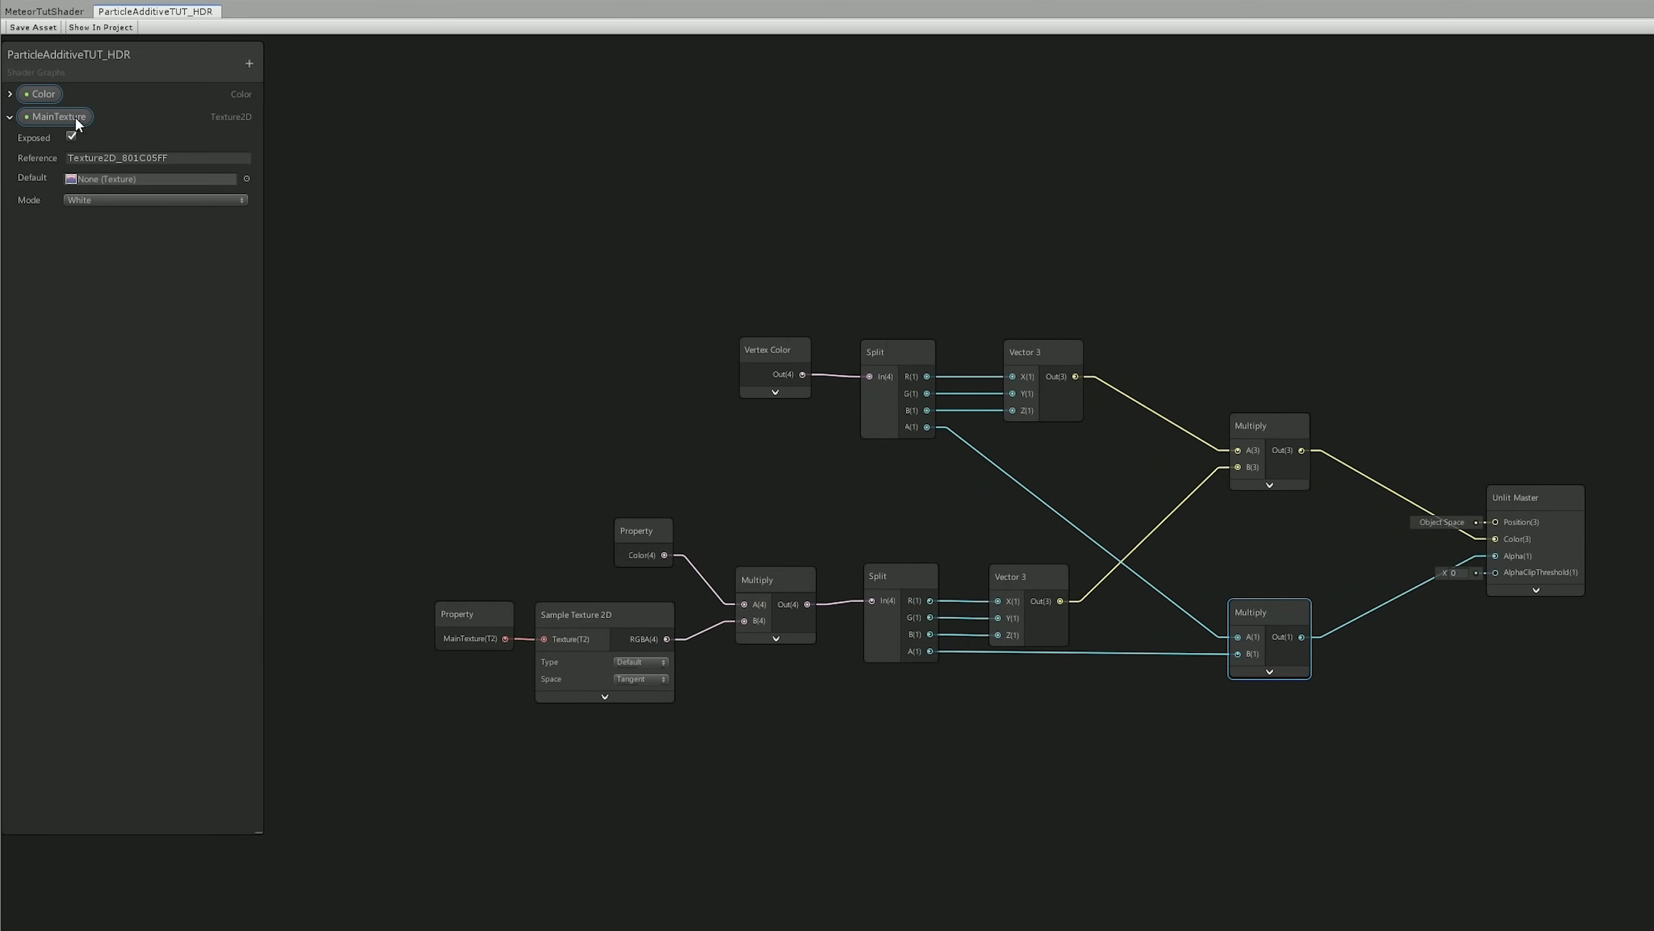
- Switch the Beam04White material to the Shader Graphs/ParticleAdditiveTUT_HDR shader and assign the Beam04White texture as its MainTexture
{"action": "left_click", "coordinate": [10, 93]}
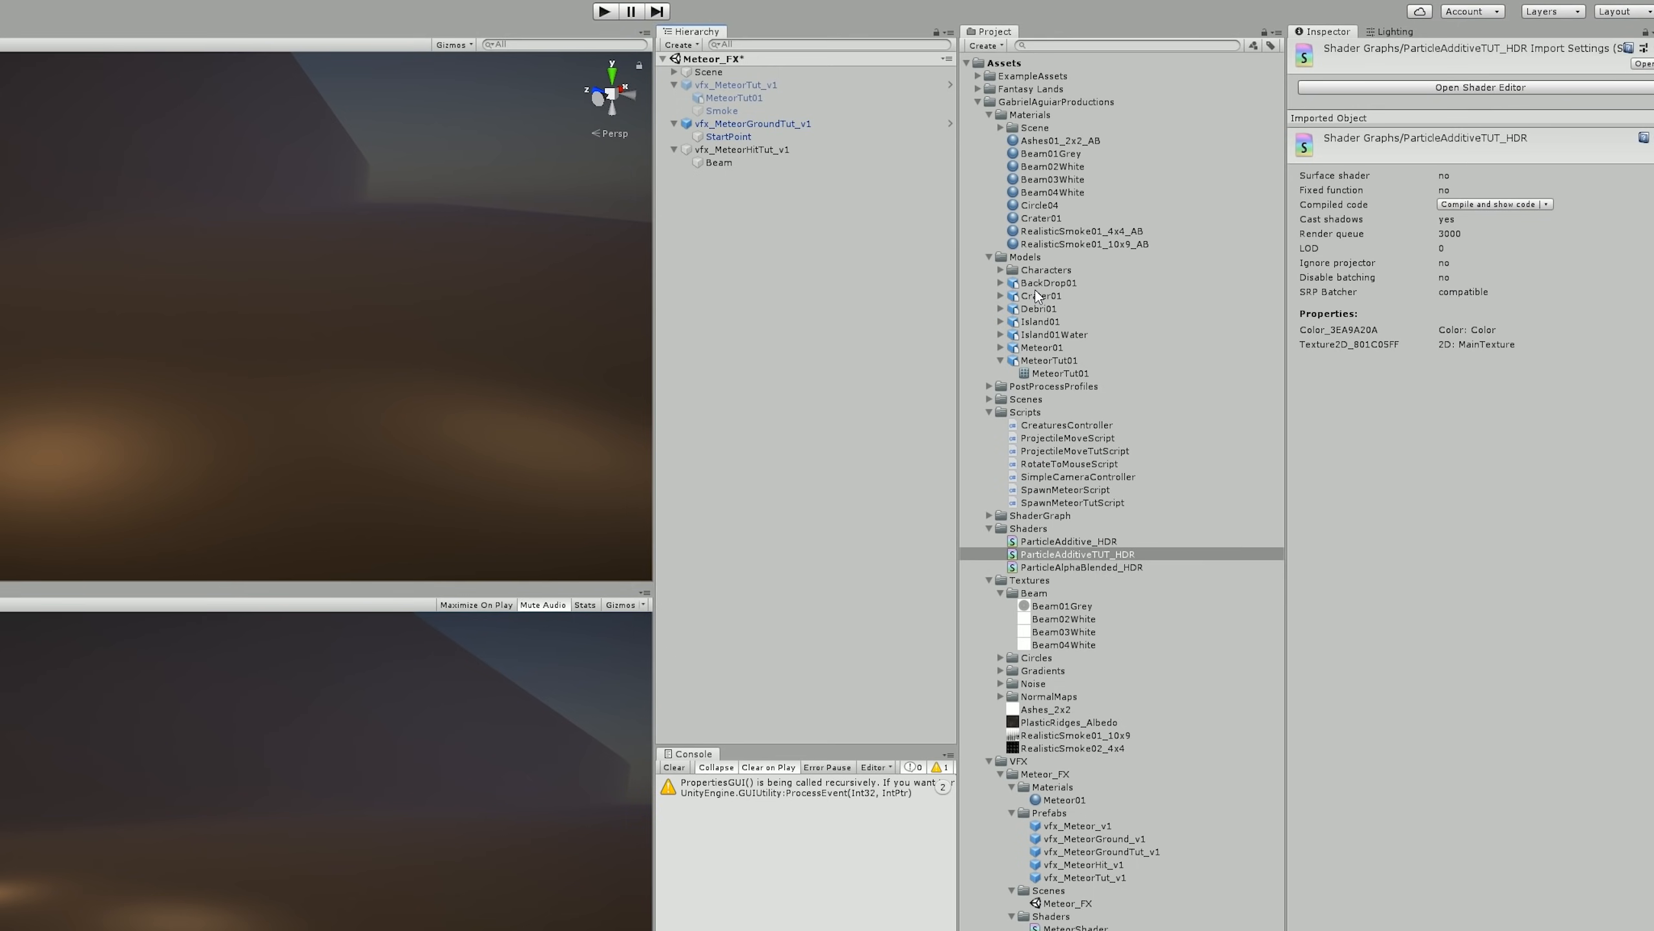
{"action": "left_click", "coordinate": [1047, 191]}
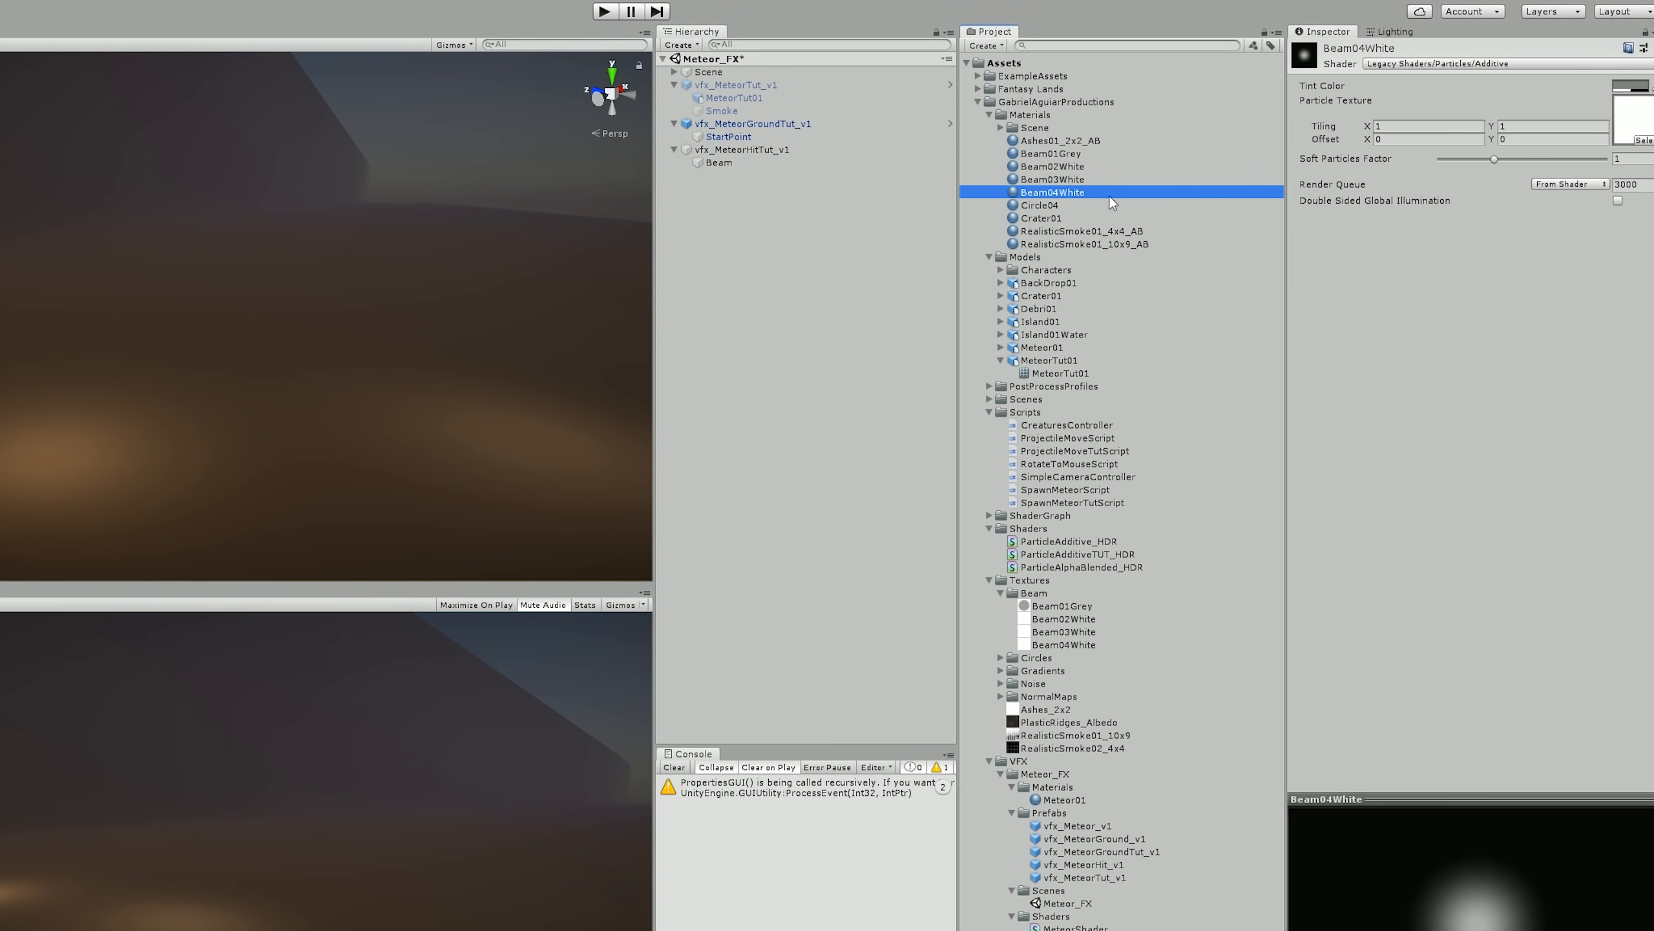
{"action": "left_click", "coordinate": [1444, 63]}
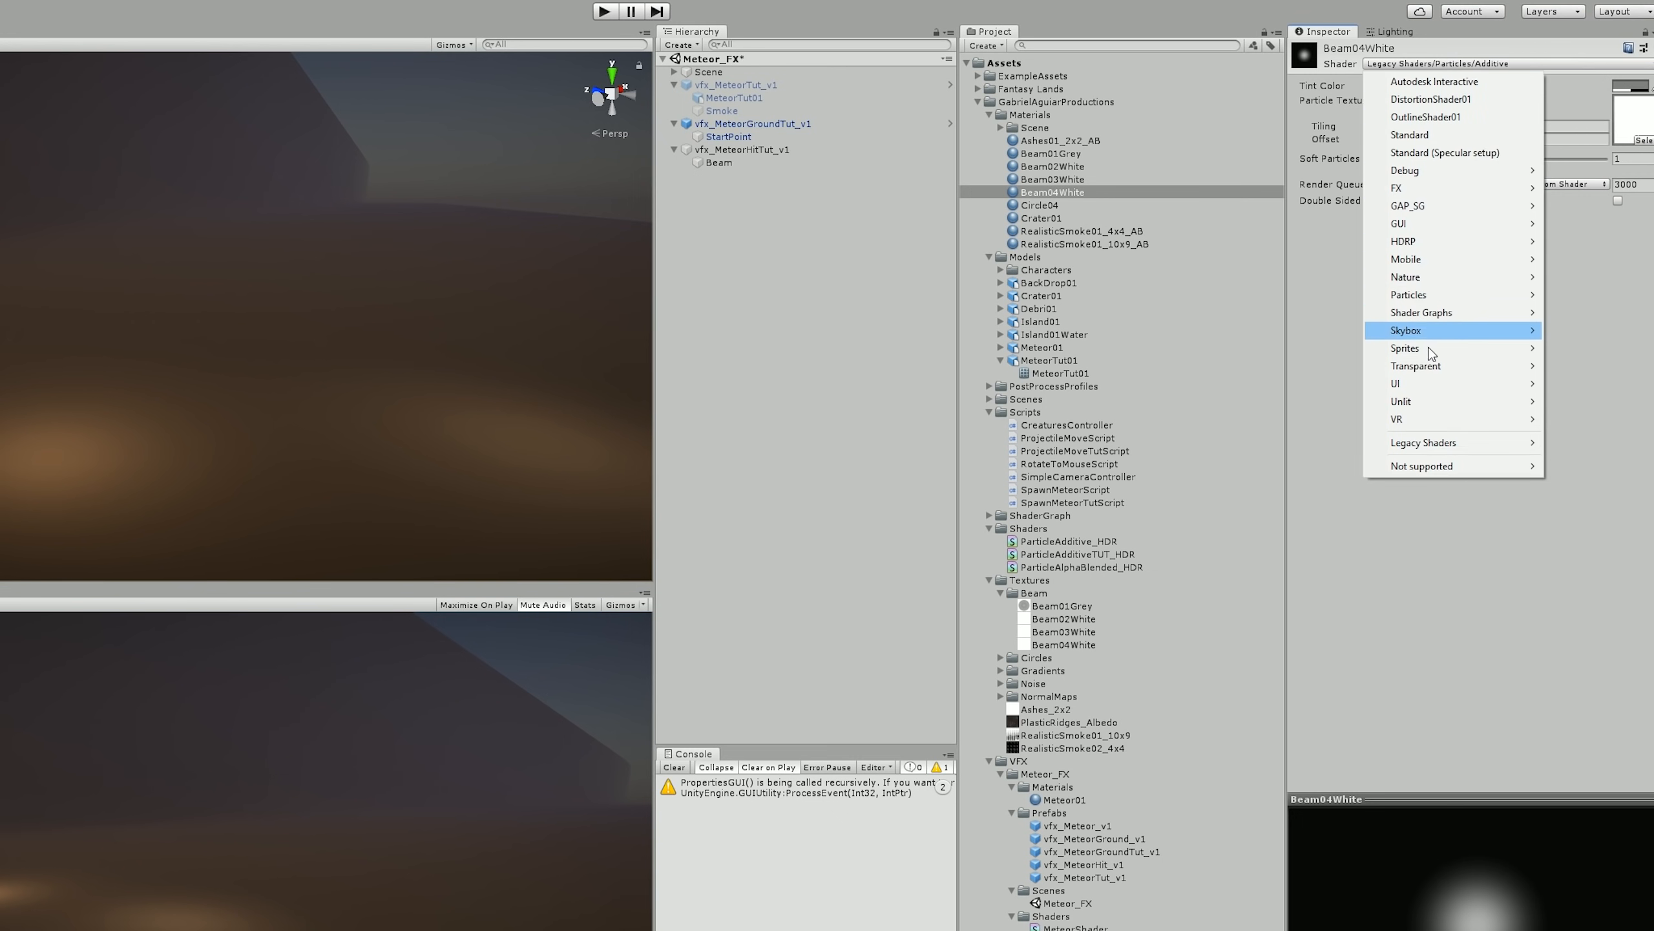
{"action": "mouse_move", "coordinate": [1441, 312]}
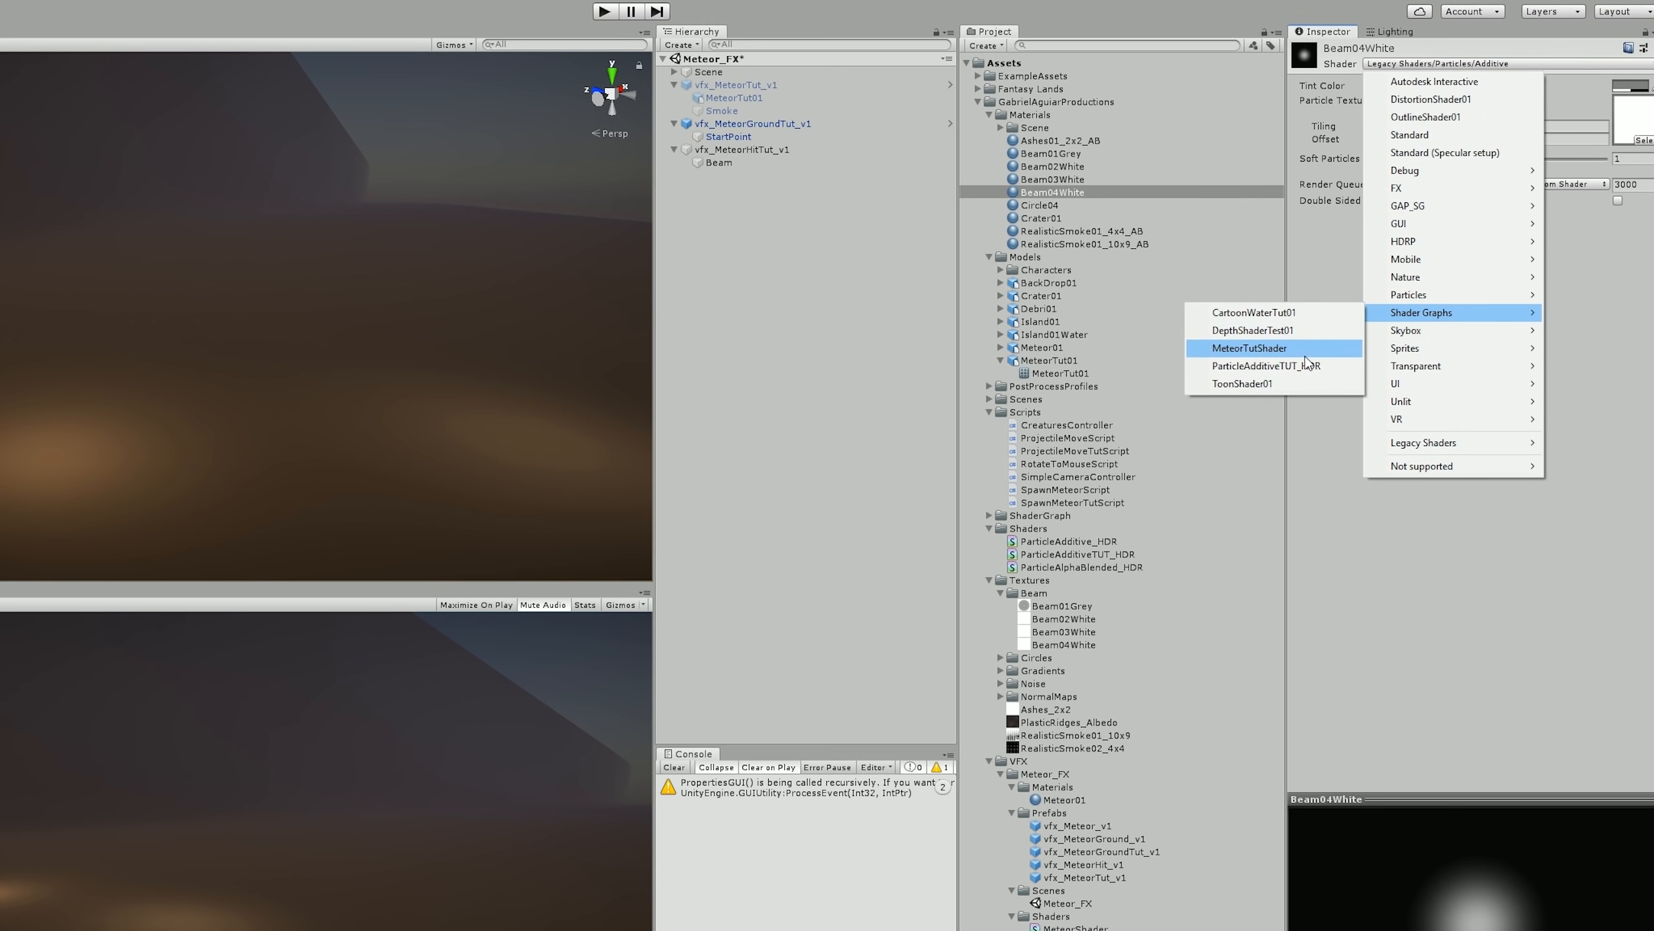
{"action": "left_click", "coordinate": [1333, 367]}
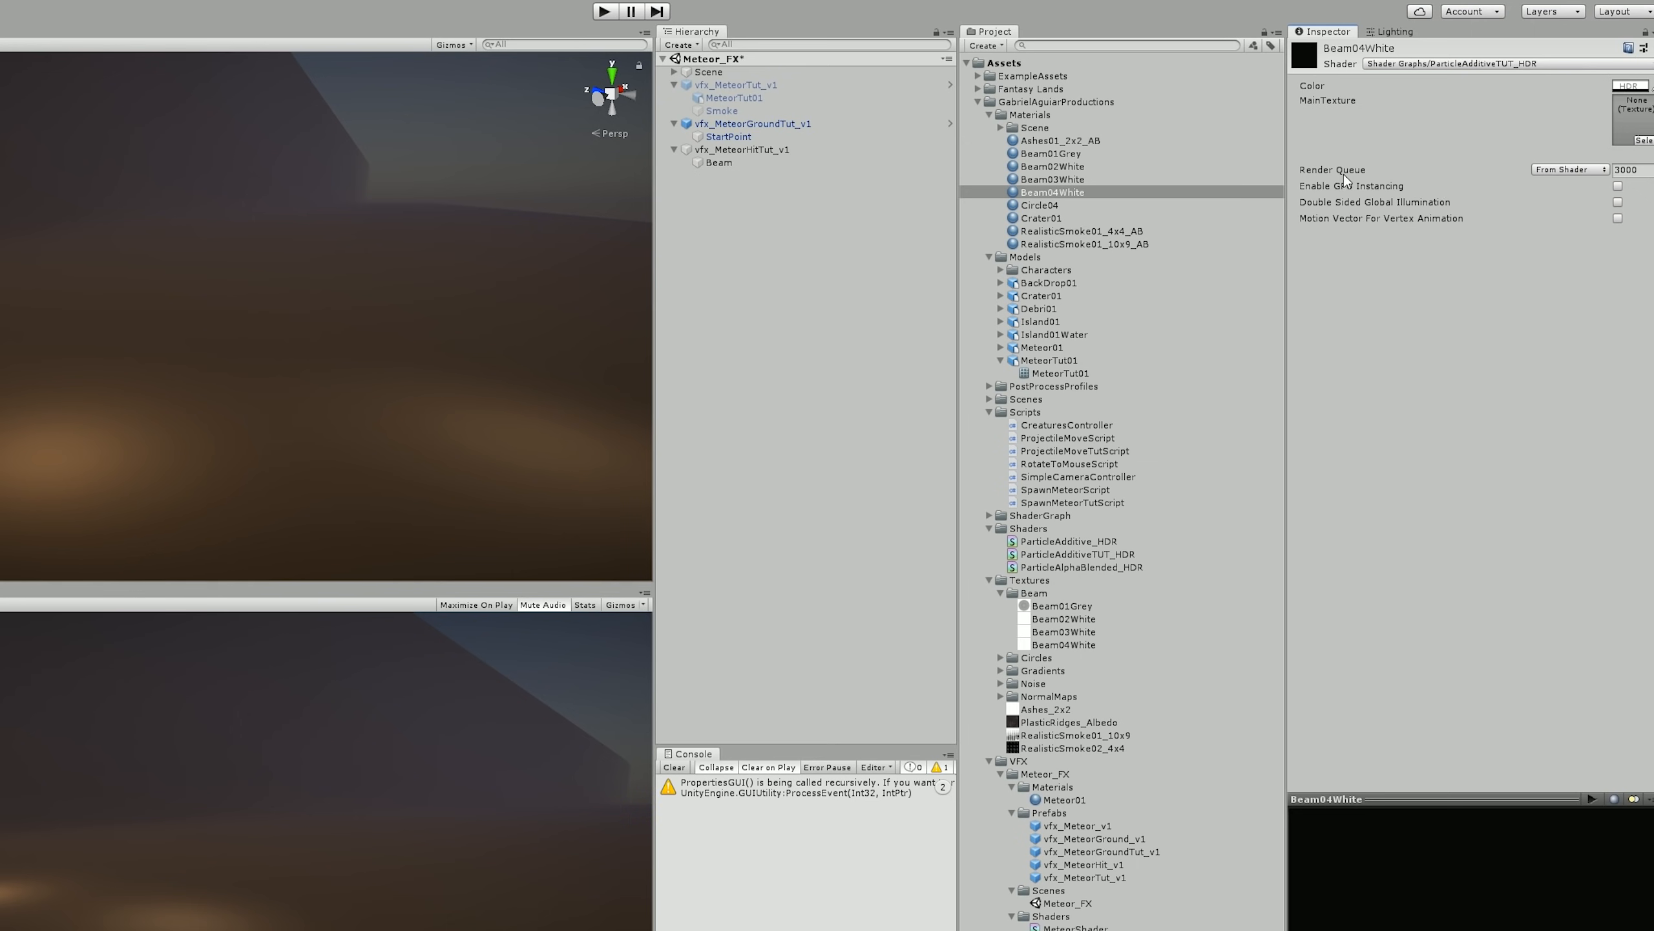
{"action": "left_click_drag", "start_coordinate": [1085, 645], "coordinate": [1611, 128]}
- Raise the alpha of the Beam04White material's HDR color to 100
{"action": "left_click", "coordinate": [1628, 86]}
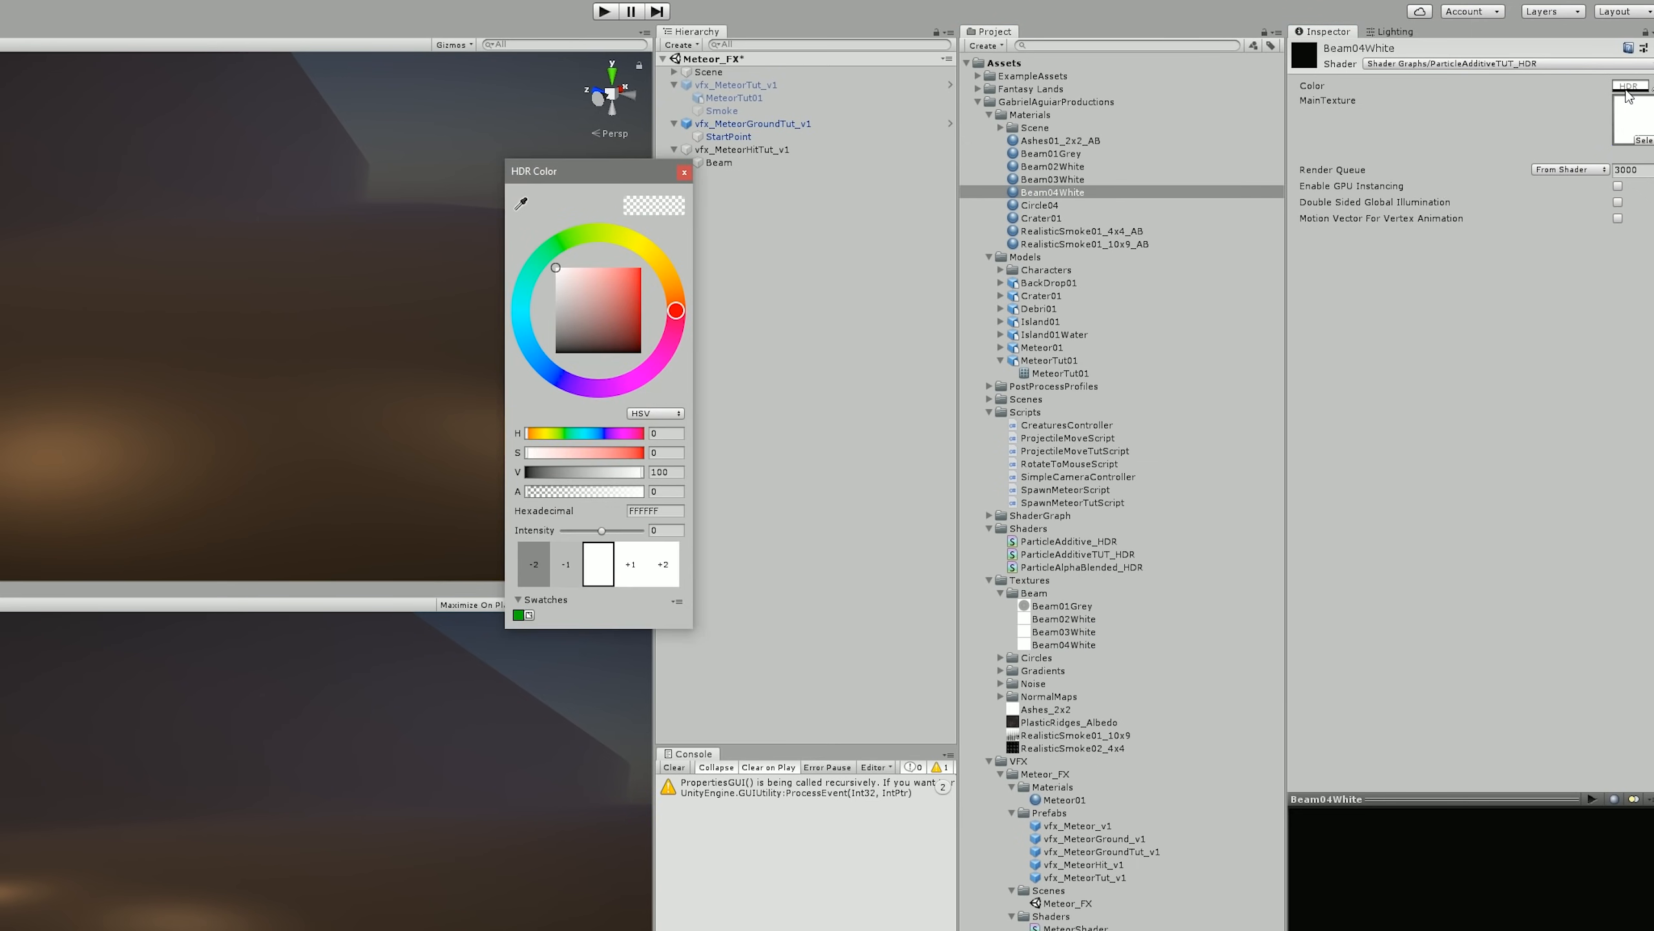
{"action": "left_click_drag", "start_coordinate": [587, 493], "coordinate": [707, 484]}
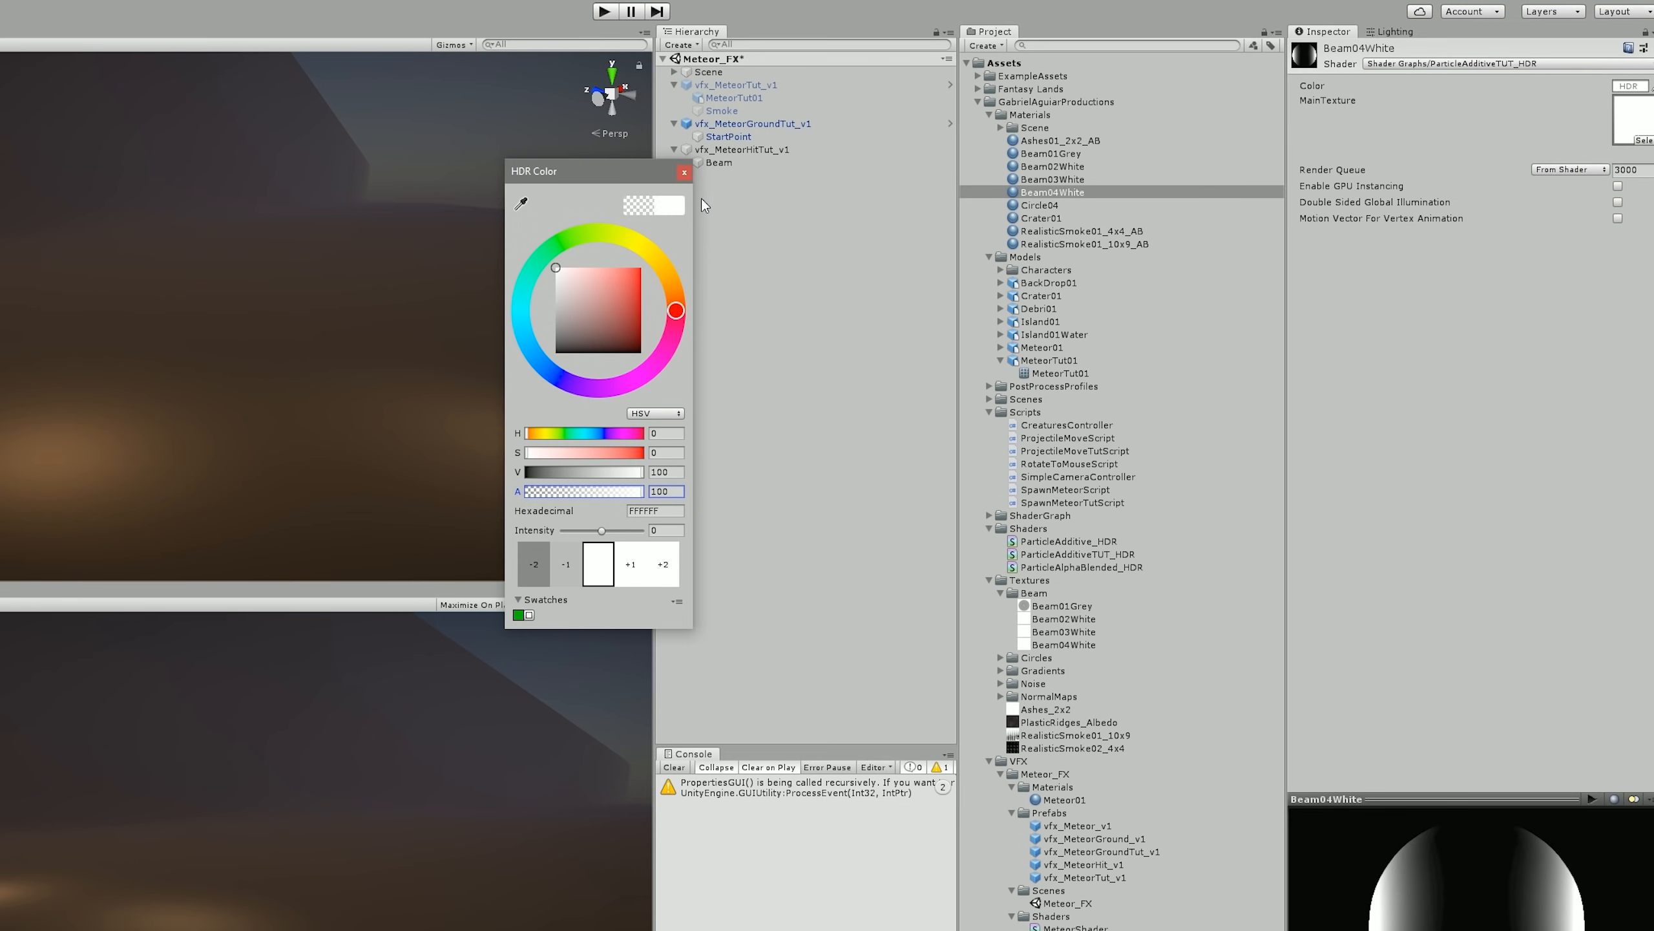
{"action": "left_click", "coordinate": [684, 172]}
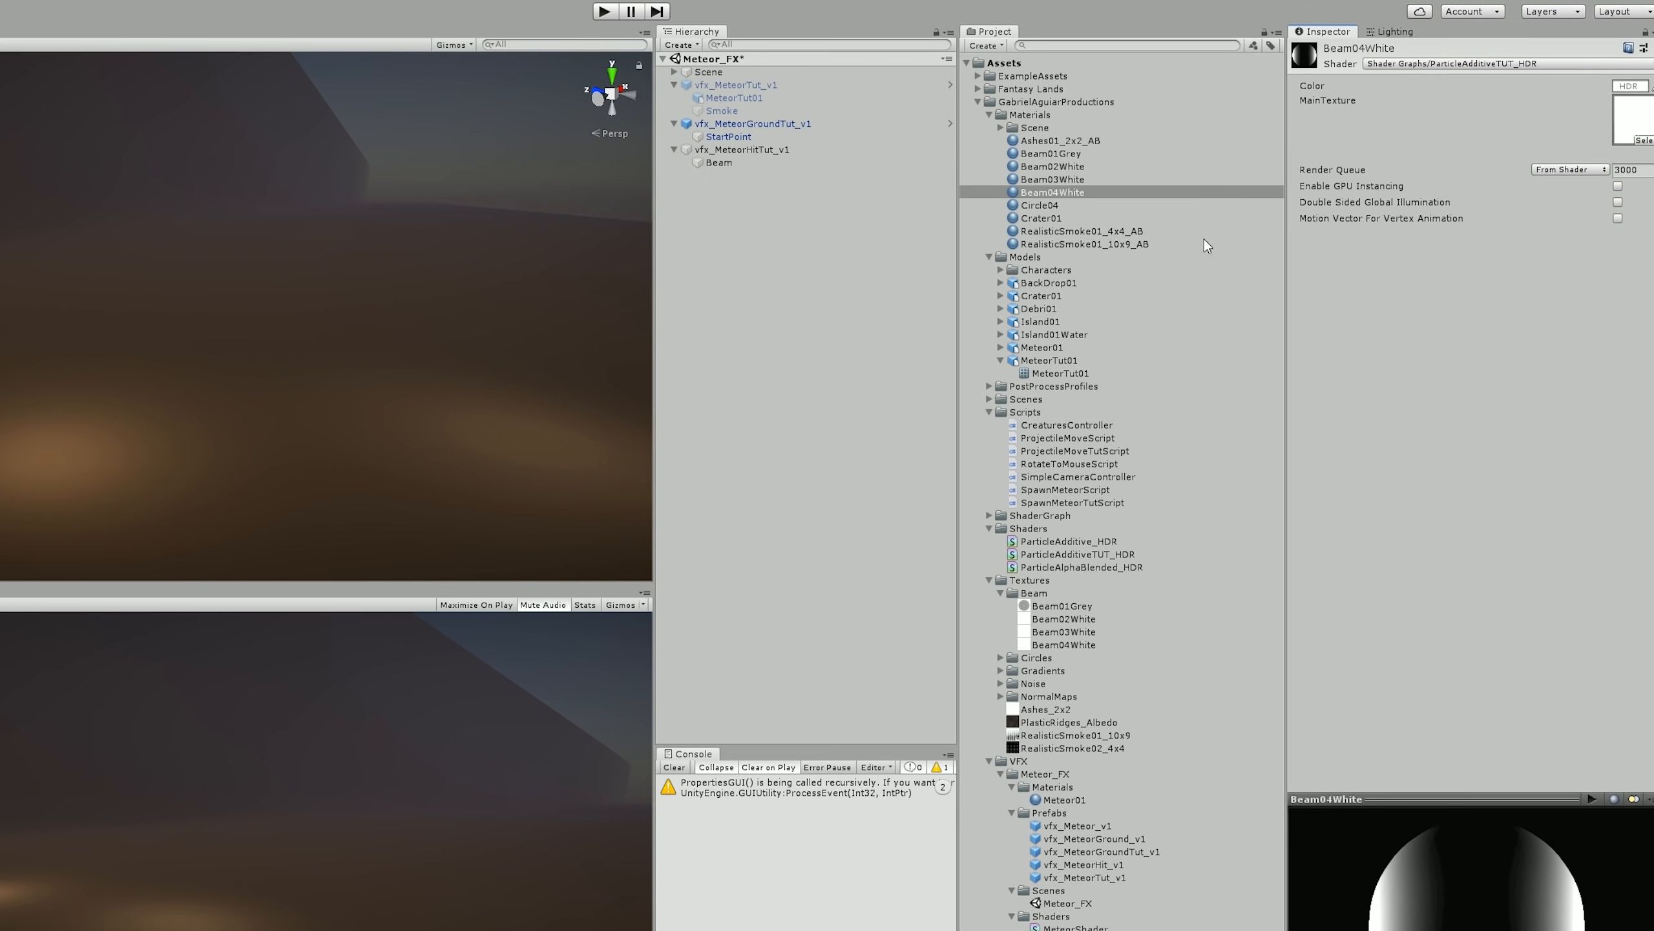
- Replay the Beam particle effect and pause the preview while its particle is on screen
{"action": "left_click", "coordinate": [729, 164]}
{"action": "left_click", "coordinate": [1397, 564]}
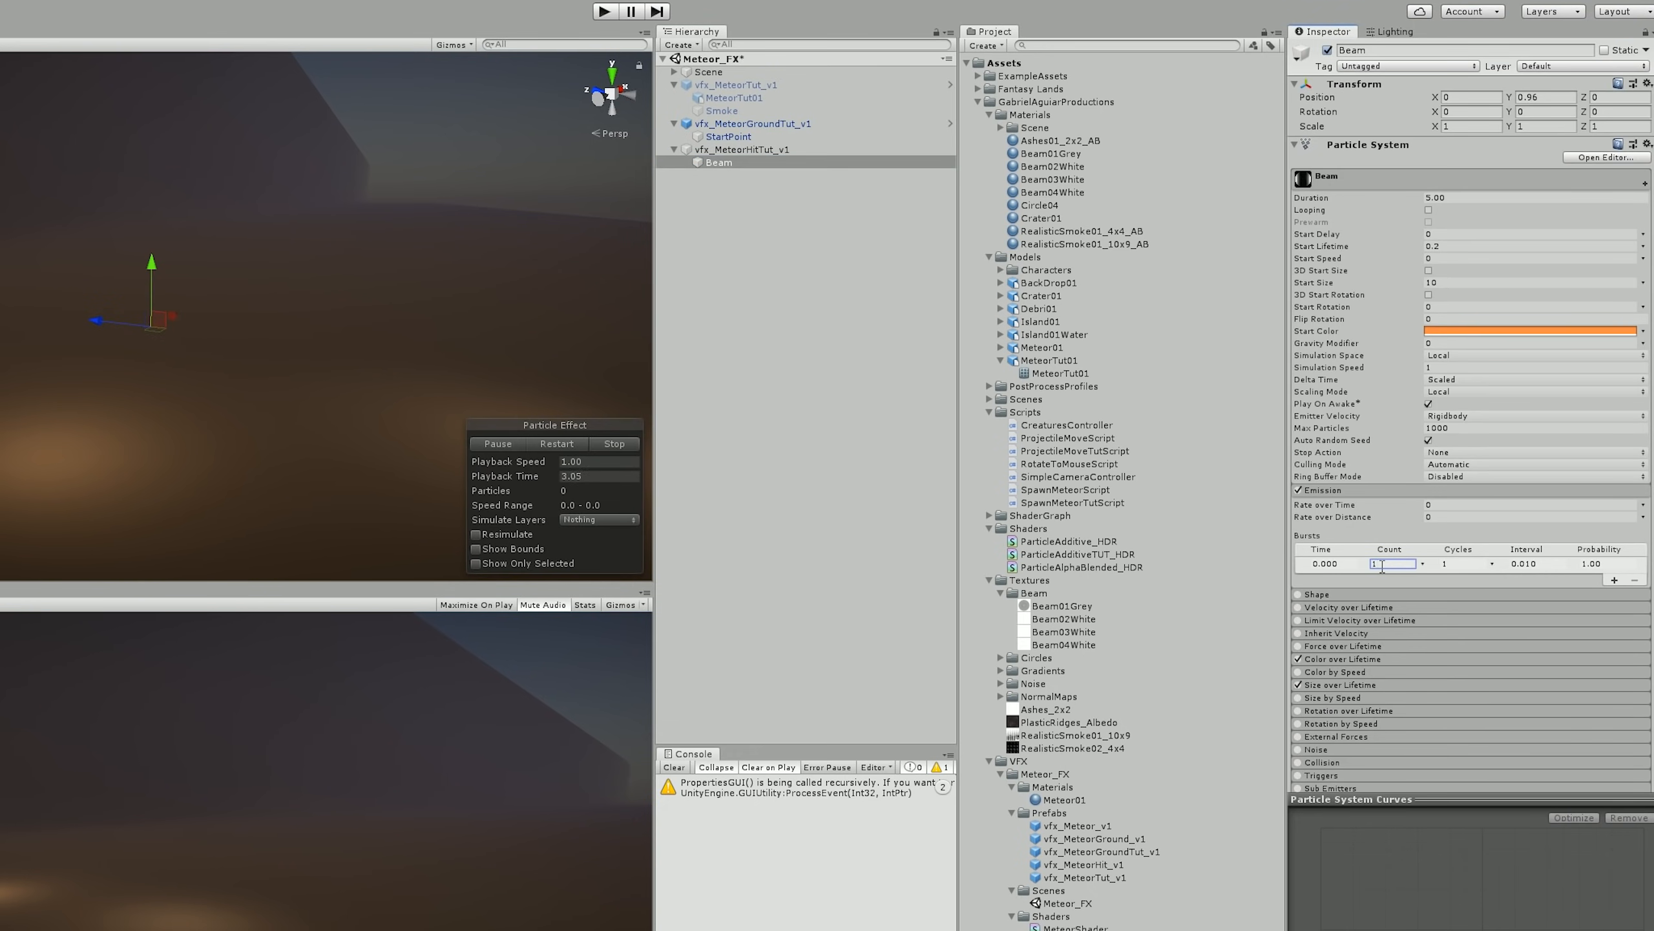
{"action": "left_click", "coordinate": [567, 440]}
{"action": "left_click", "coordinate": [568, 440]}
{"action": "left_click", "coordinate": [499, 439]}
- Set the intensity of the Beam04White material's HDR color to 3, then replay and stop the Beam effect
{"action": "scroll", "coordinate": [1481, 679], "scroll_direction": "down", "scroll_amount": 10}
{"action": "left_click", "coordinate": [1336, 732]}
{"action": "scroll", "coordinate": [1476, 724], "scroll_direction": "down", "scroll_amount": 5}
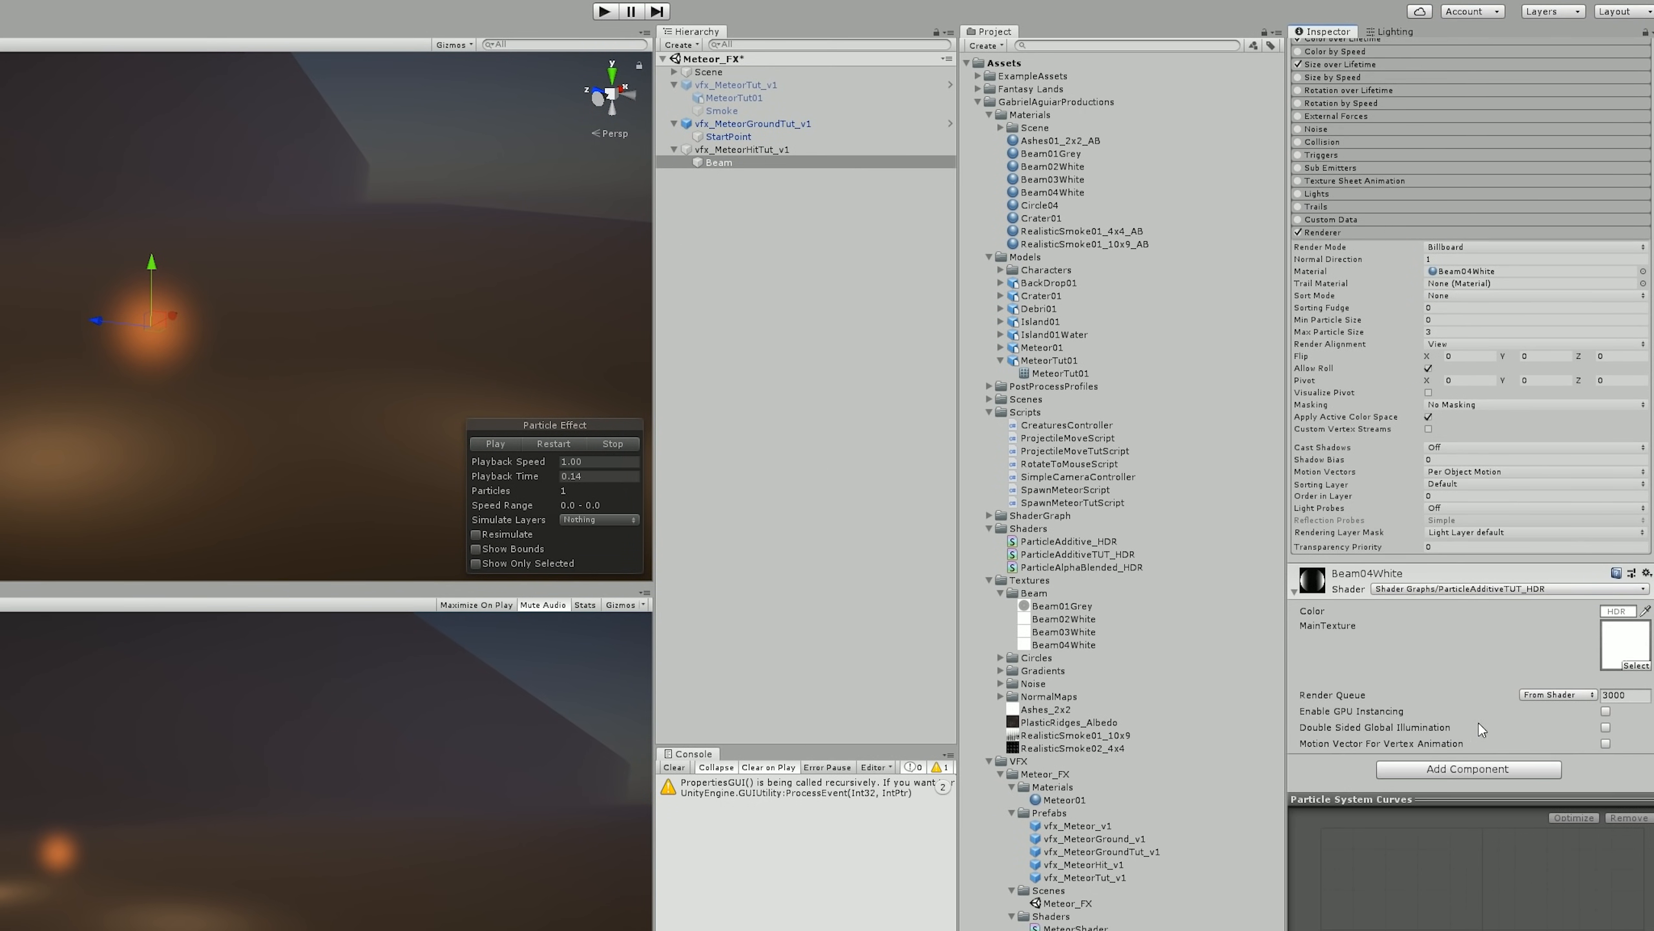
{"action": "left_click", "coordinate": [1616, 612]}
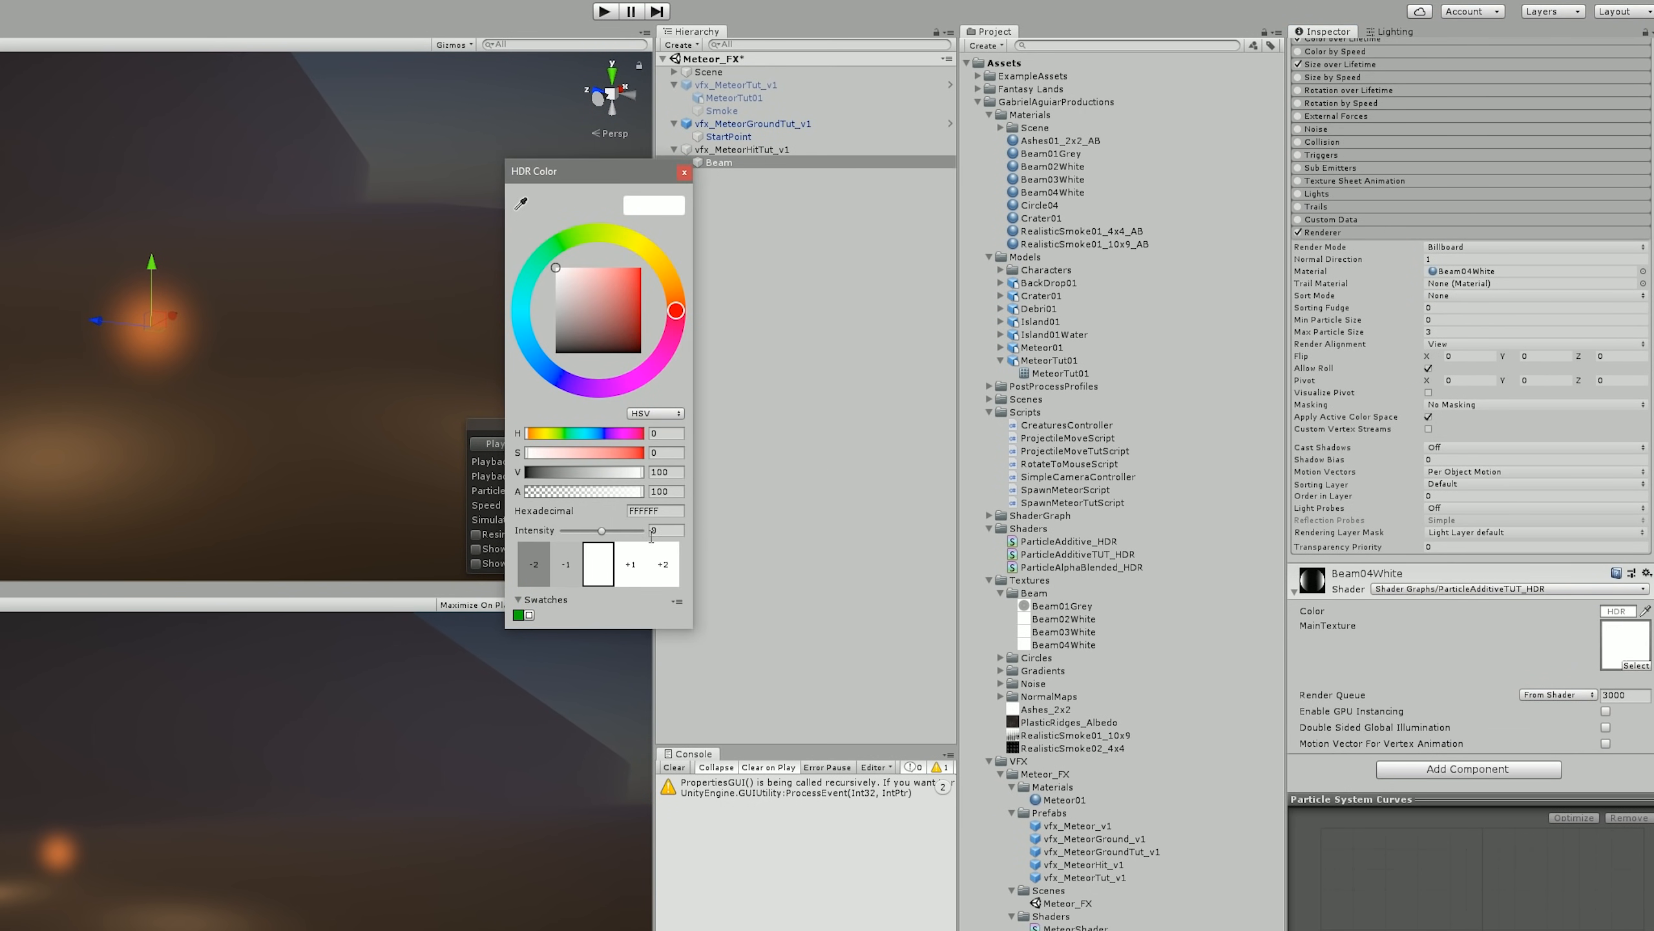
{"action": "left_click", "coordinate": [631, 564]}
{"action": "left_click", "coordinate": [634, 567]}
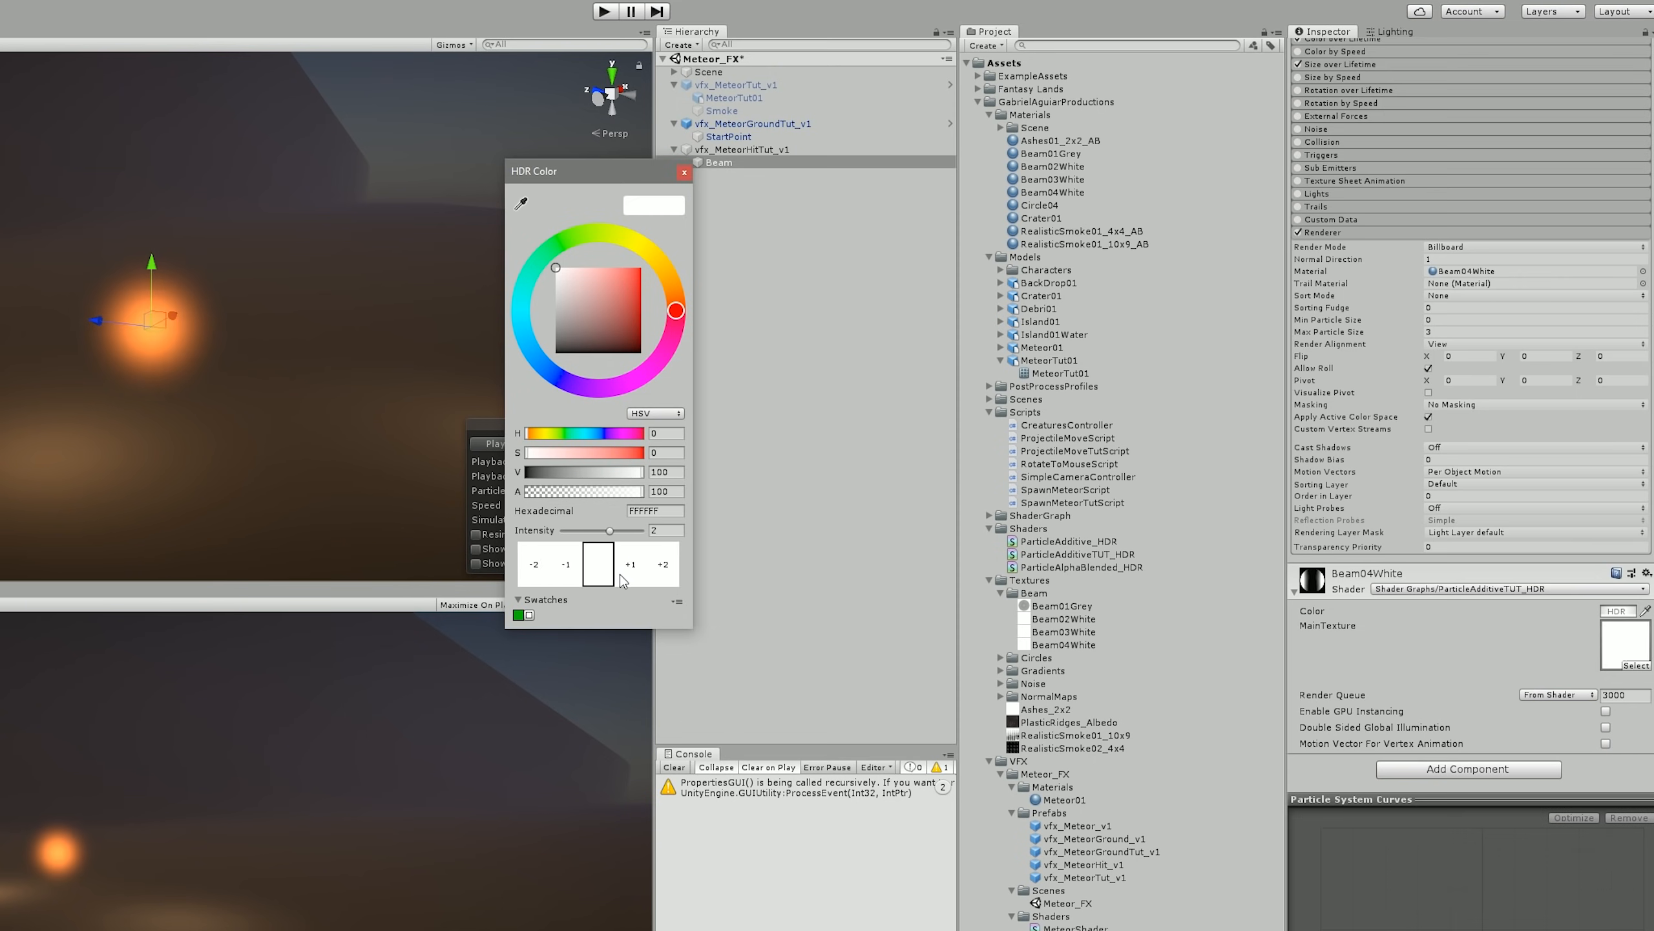
{"action": "left_click", "coordinate": [623, 576]}
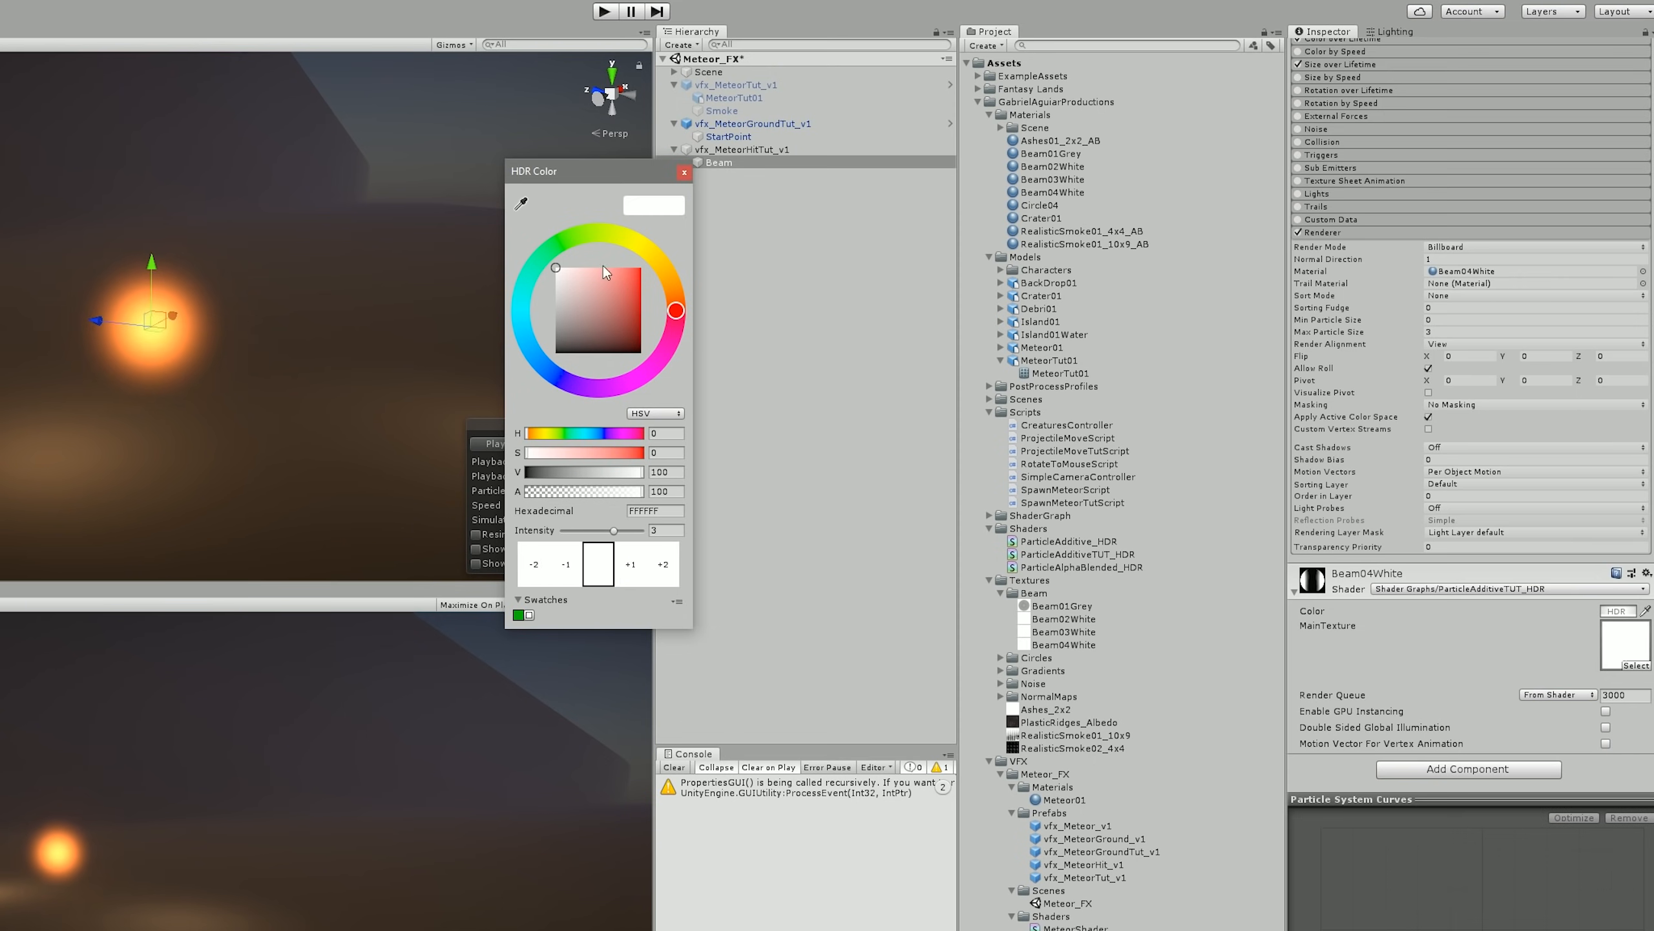
{"action": "left_click", "coordinate": [684, 172]}
{"action": "left_click", "coordinate": [556, 444]}
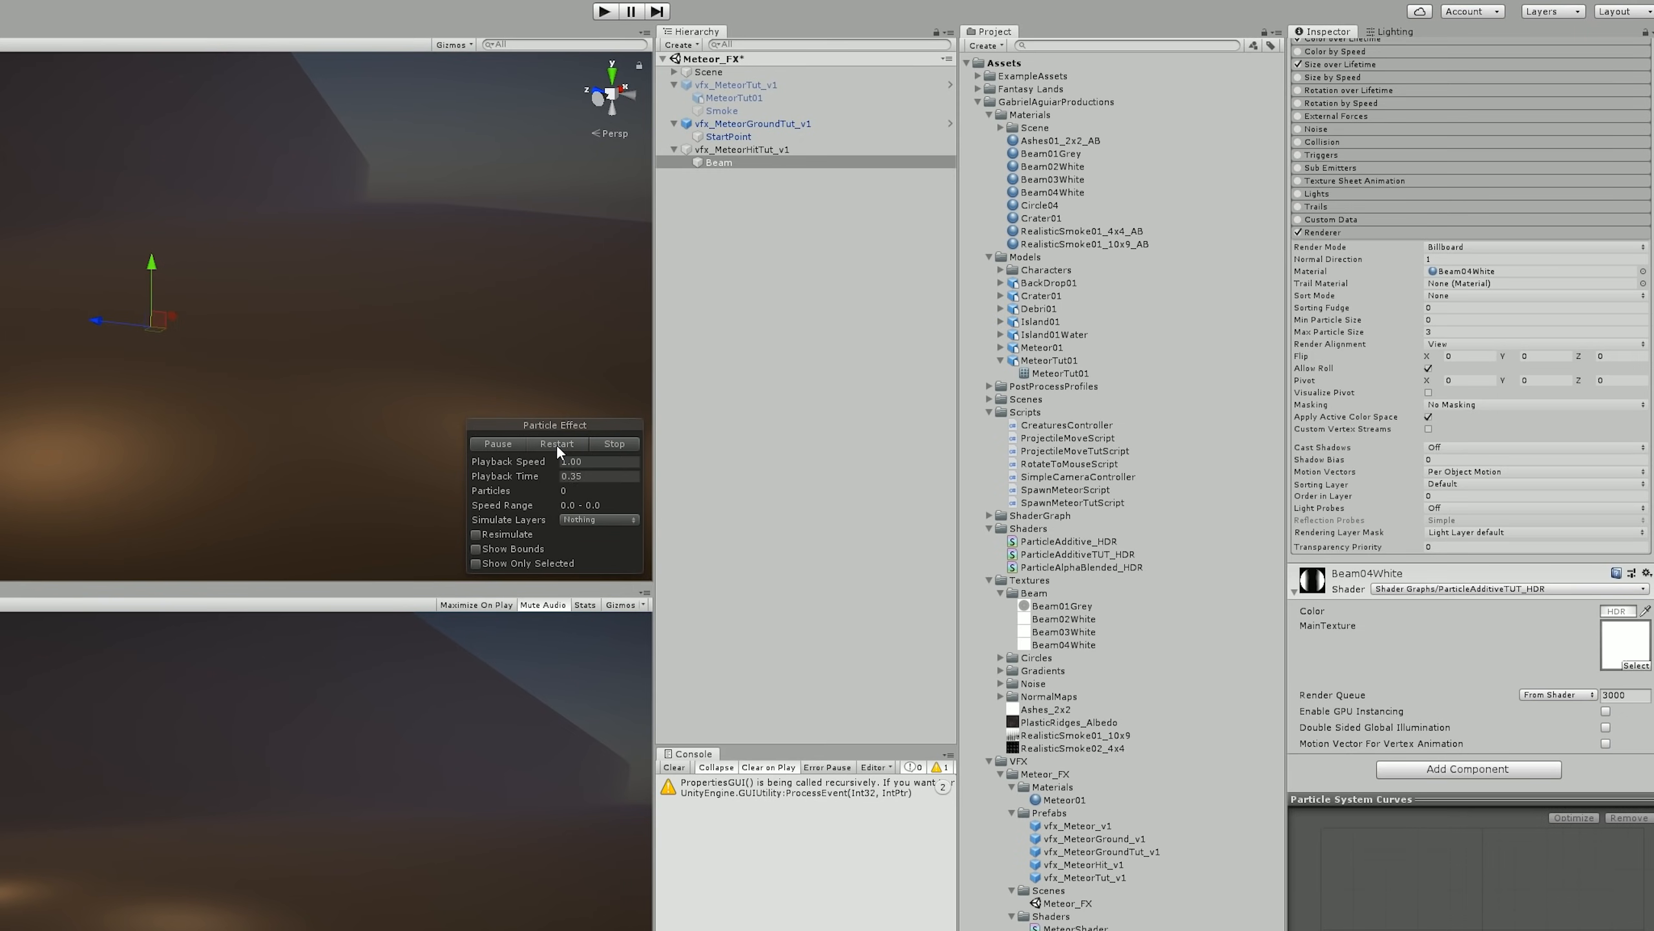
{"action": "left_click", "coordinate": [600, 448]}
{"action": "left_click", "coordinate": [610, 444]}
- Add a Particle System named ParticlesImpact under vfx_MeteorHitTut_v1 and set its X rotation to -90
{"action": "right_click", "coordinate": [719, 151]}
{"action": "mouse_move", "coordinate": [772, 324]}
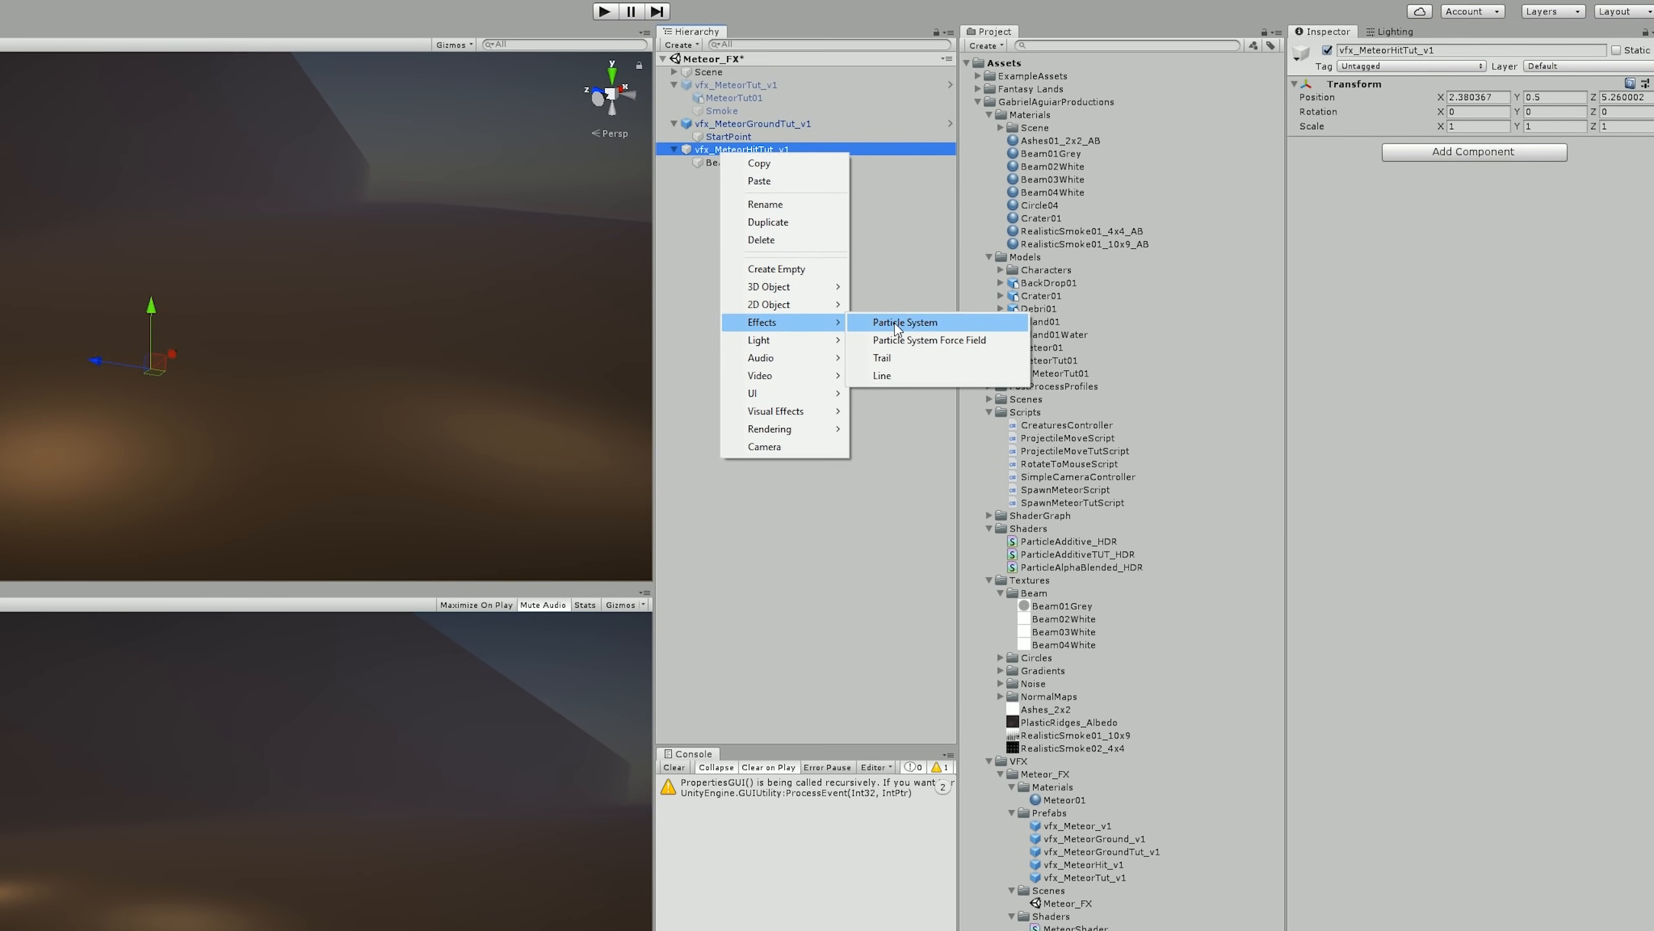
{"action": "left_click", "coordinate": [886, 321]}
{"action": "left_click", "coordinate": [757, 174]}
{"action": "type", "text": "ParticlesImpact"}
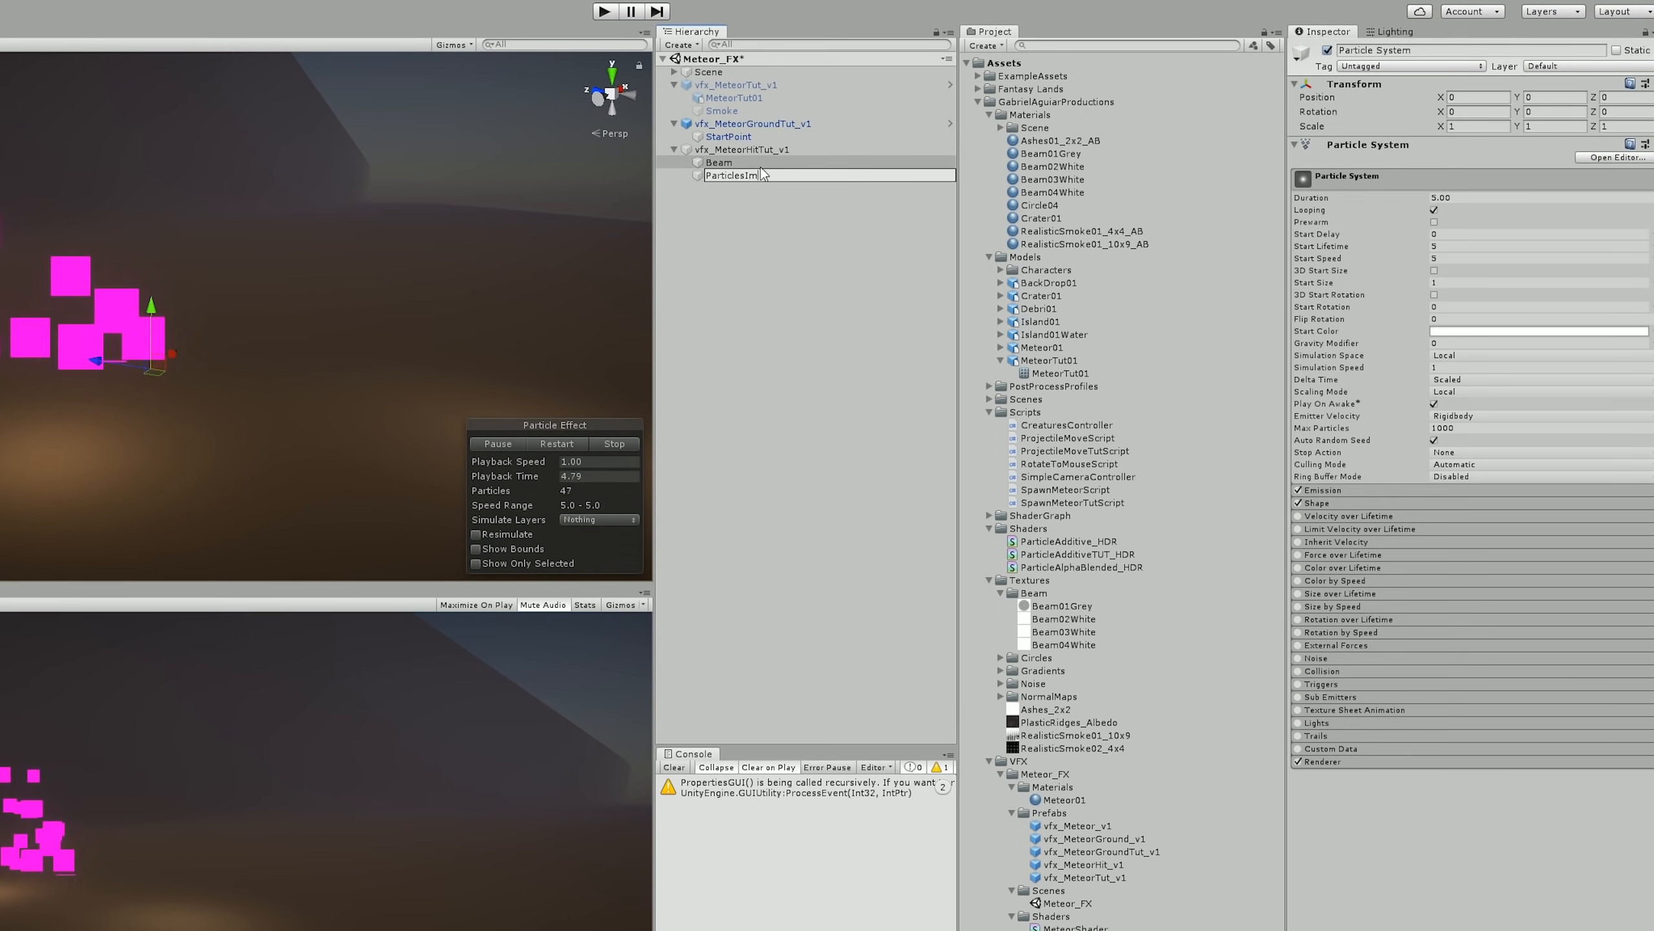
{"action": "key", "text": "Return"}
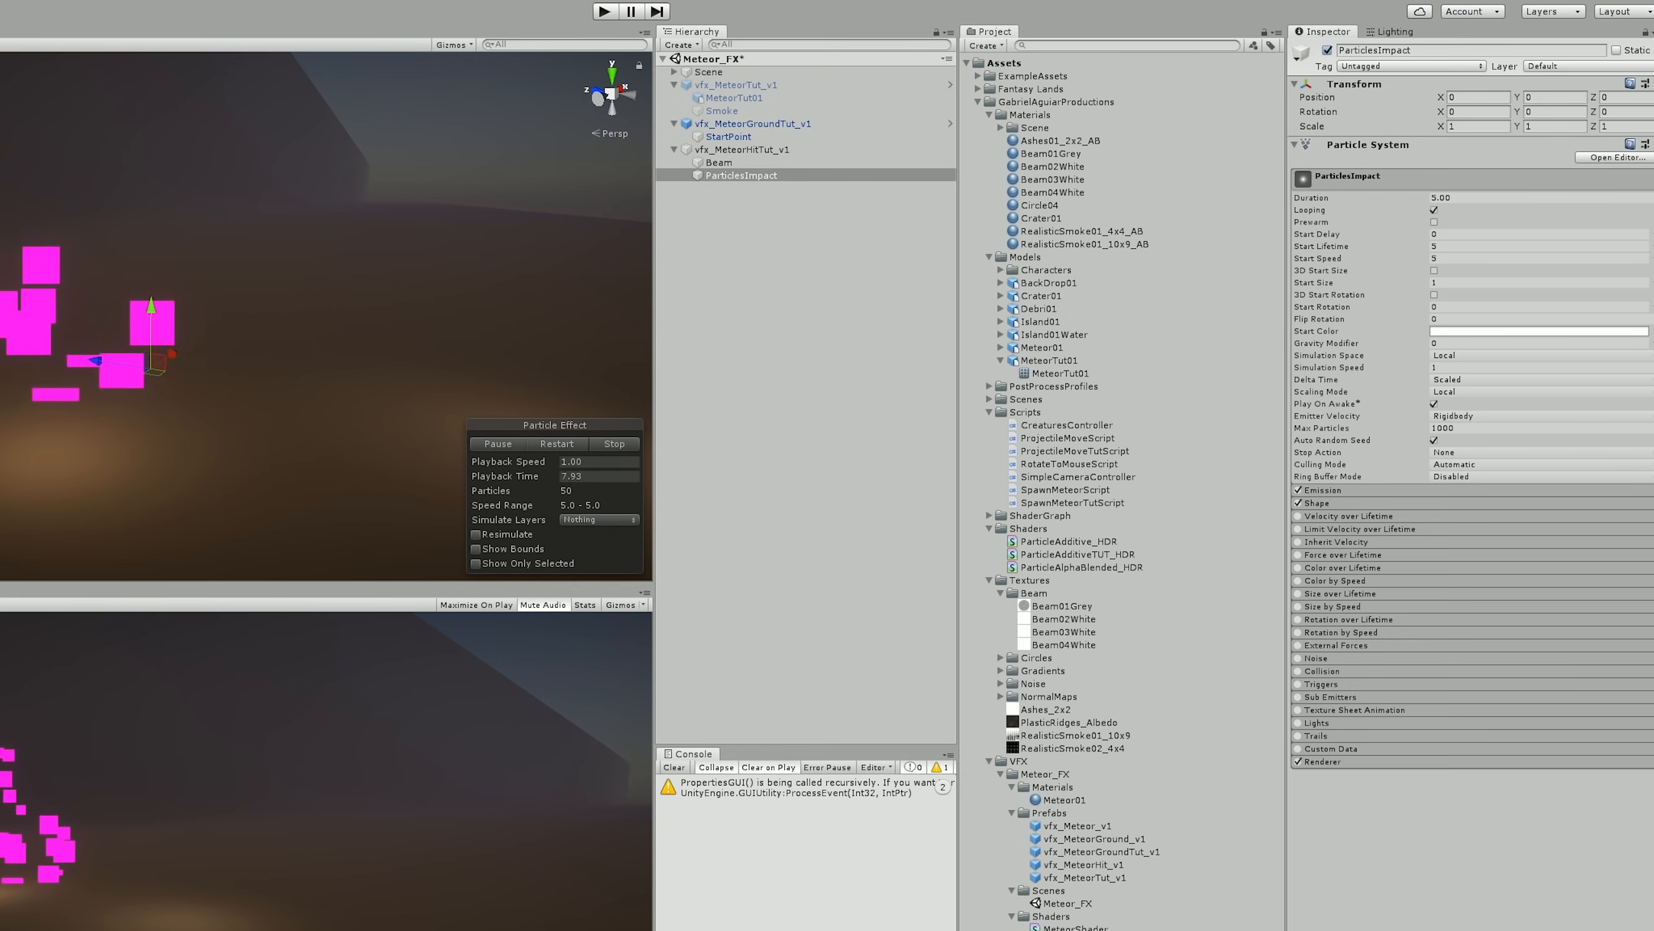
{"action": "left_click", "coordinate": [1464, 111]}
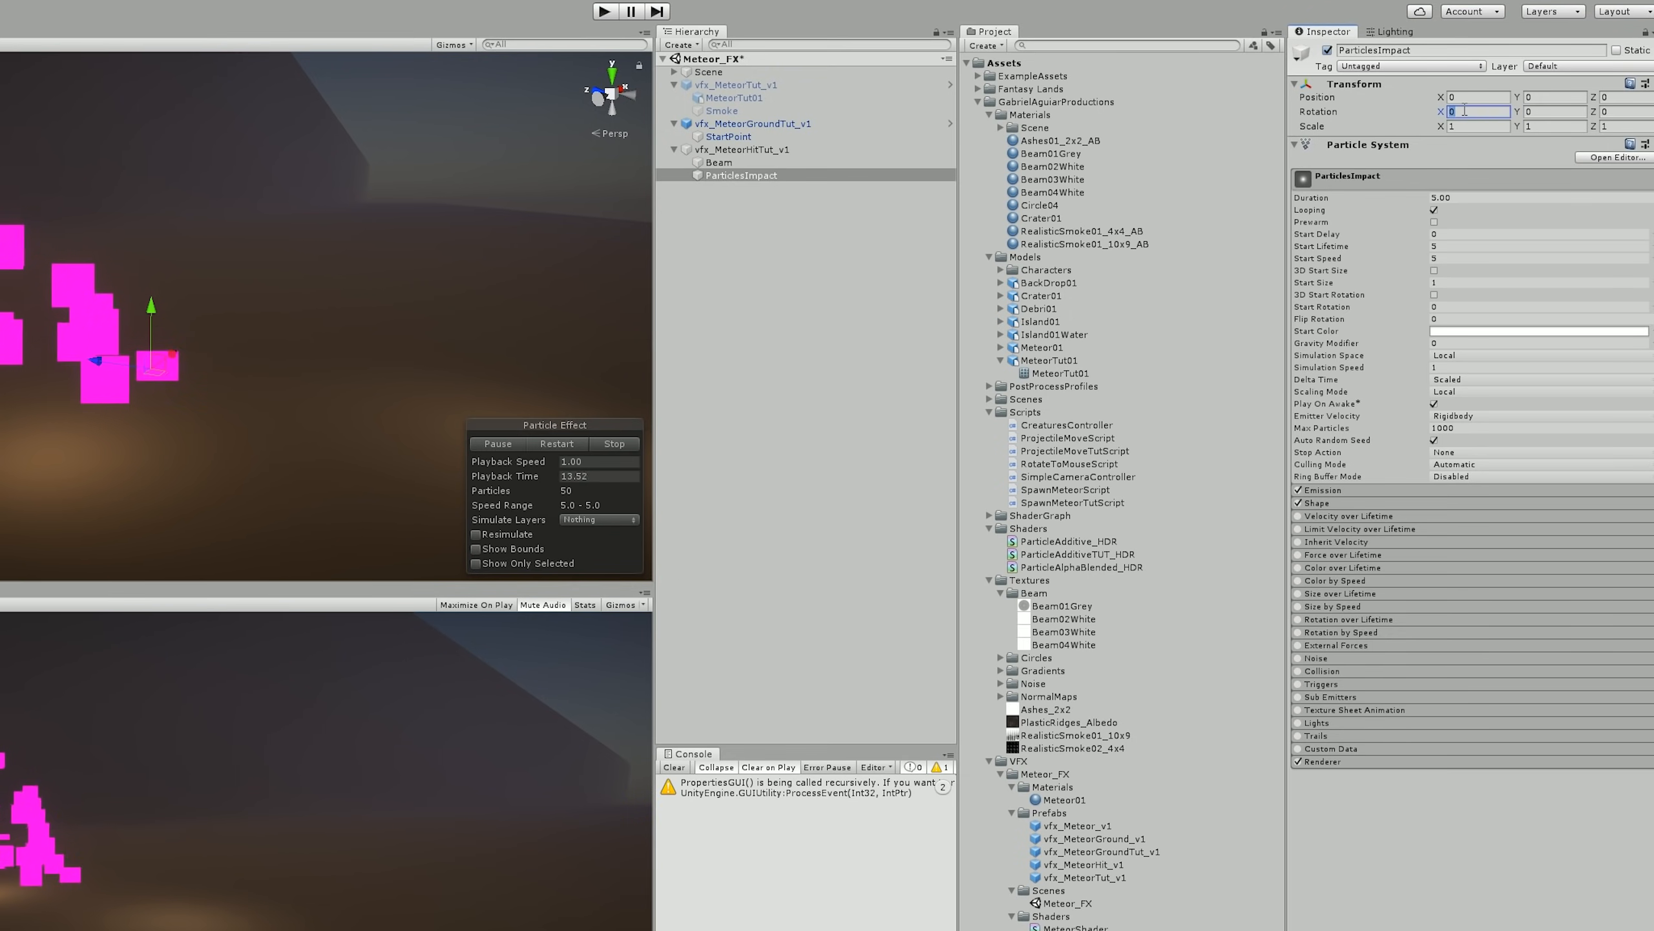
{"action": "type", "text": "-90"}
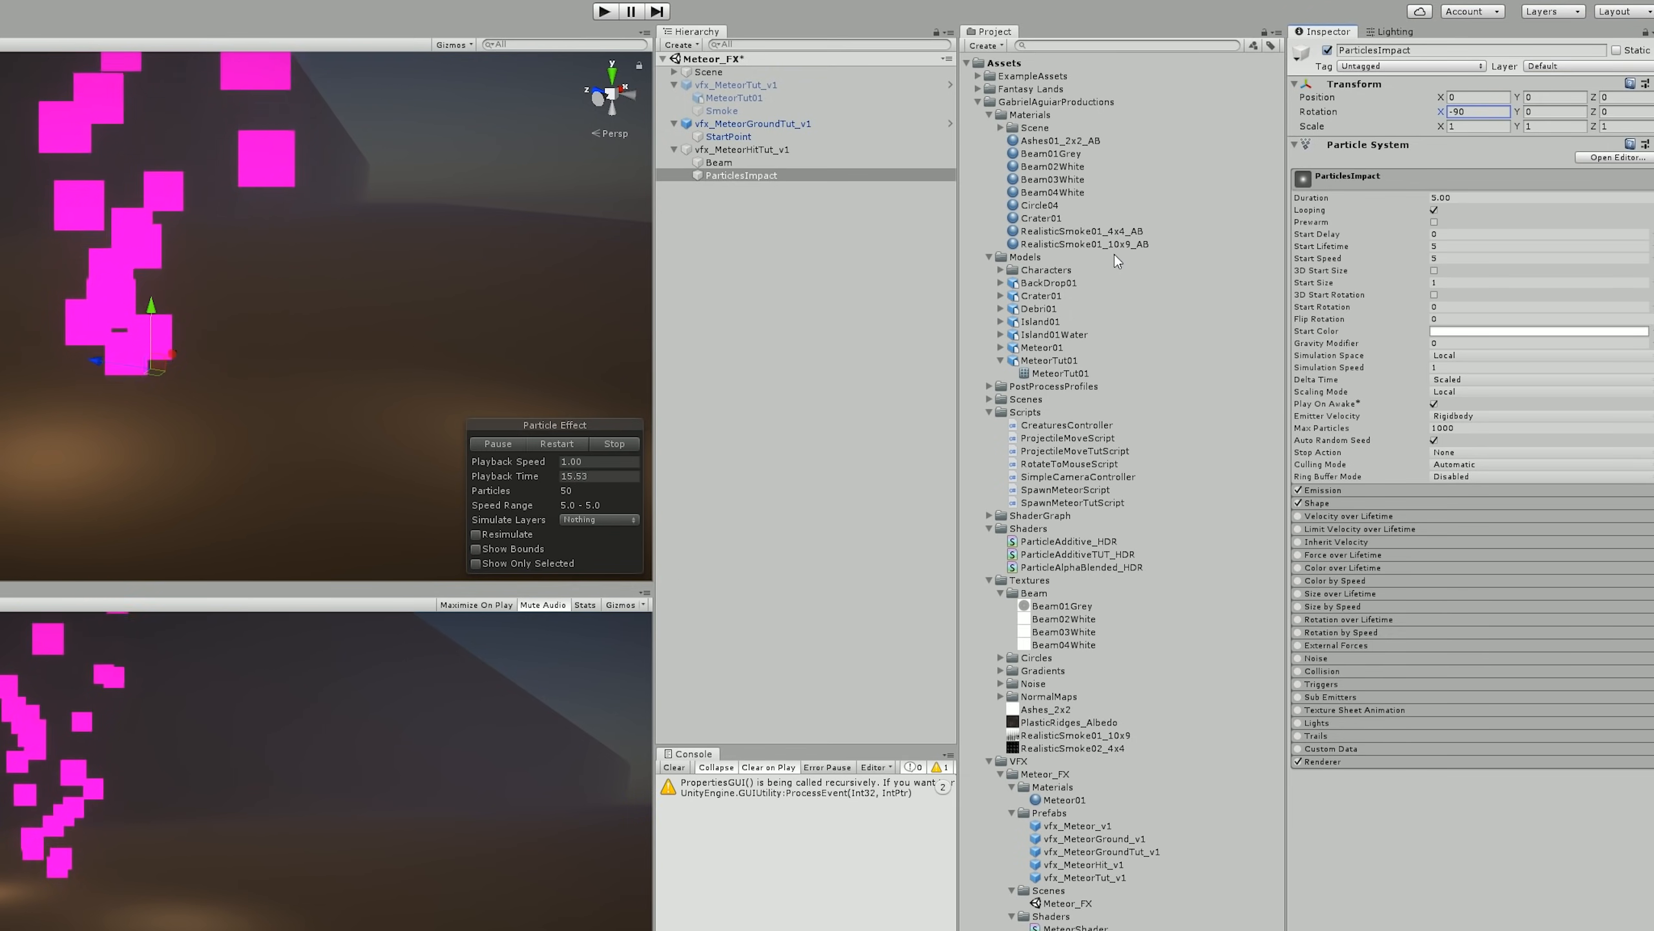
- In the ParticlesImpact Renderer module, assign the Beam04White material and set Max Particle Size to 3
{"action": "left_click", "coordinate": [1355, 759]}
{"action": "left_click_drag", "start_coordinate": [1056, 194], "coordinate": [1473, 802]}
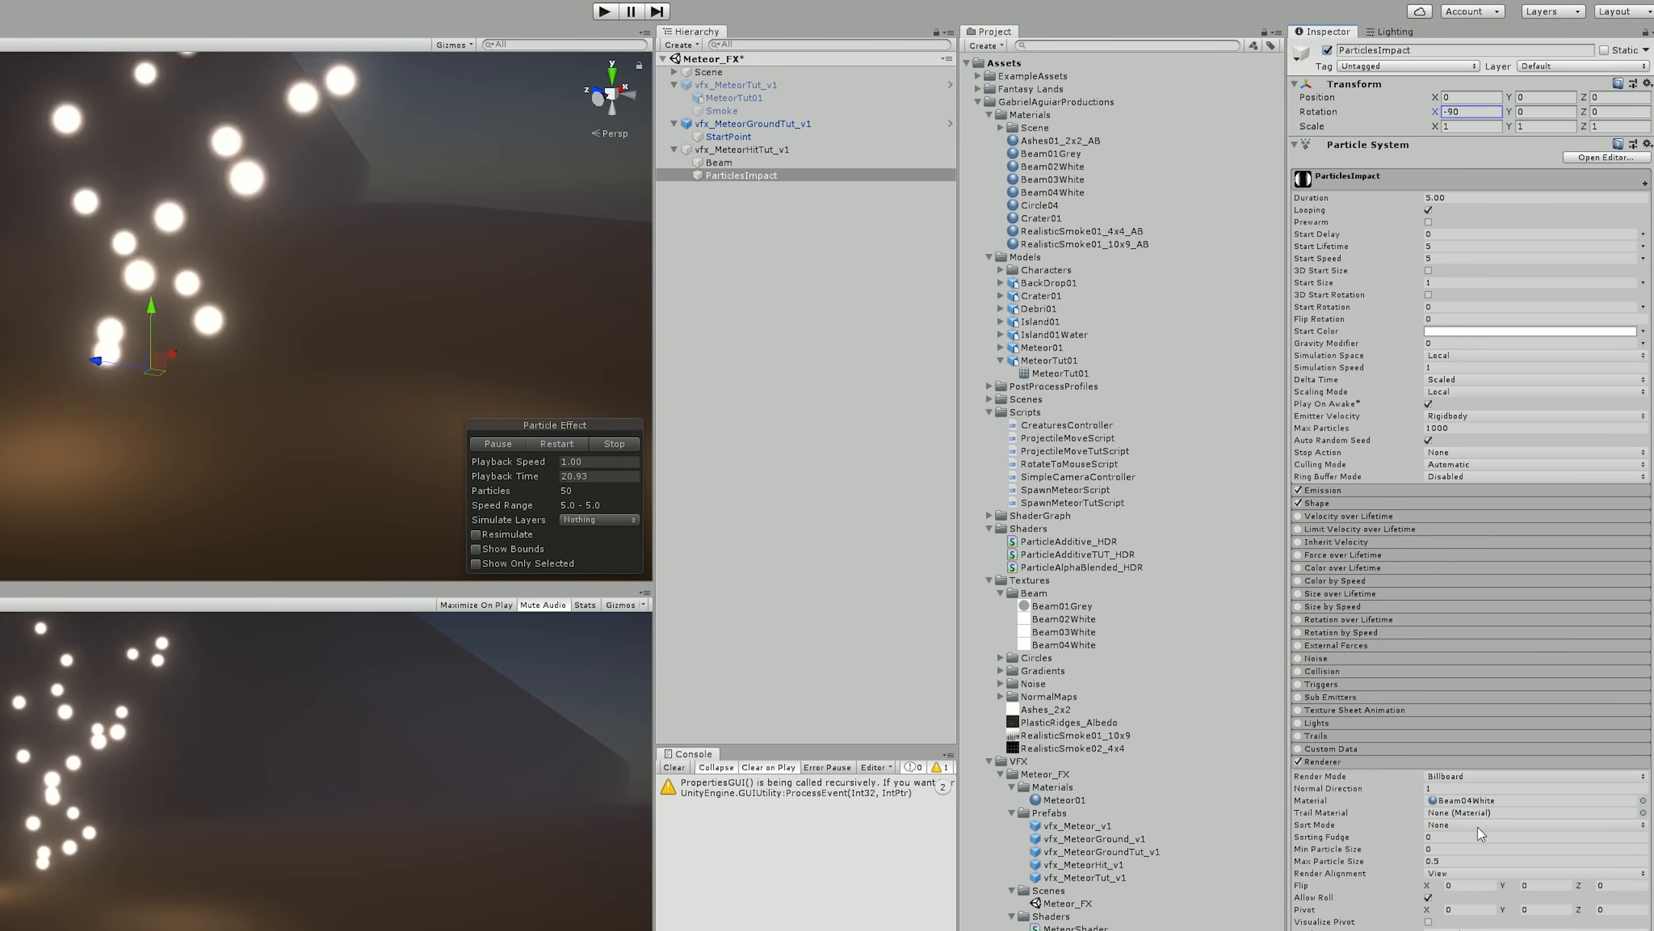
{"action": "left_click", "coordinate": [1458, 862]}
{"action": "key", "text": "Return"}
- Change the ParticlesImpact render mode to Stretched Billboard and set its Speed Scale to 0.01
{"action": "scroll", "coordinate": [1416, 795], "scroll_direction": "down", "scroll_amount": 3}
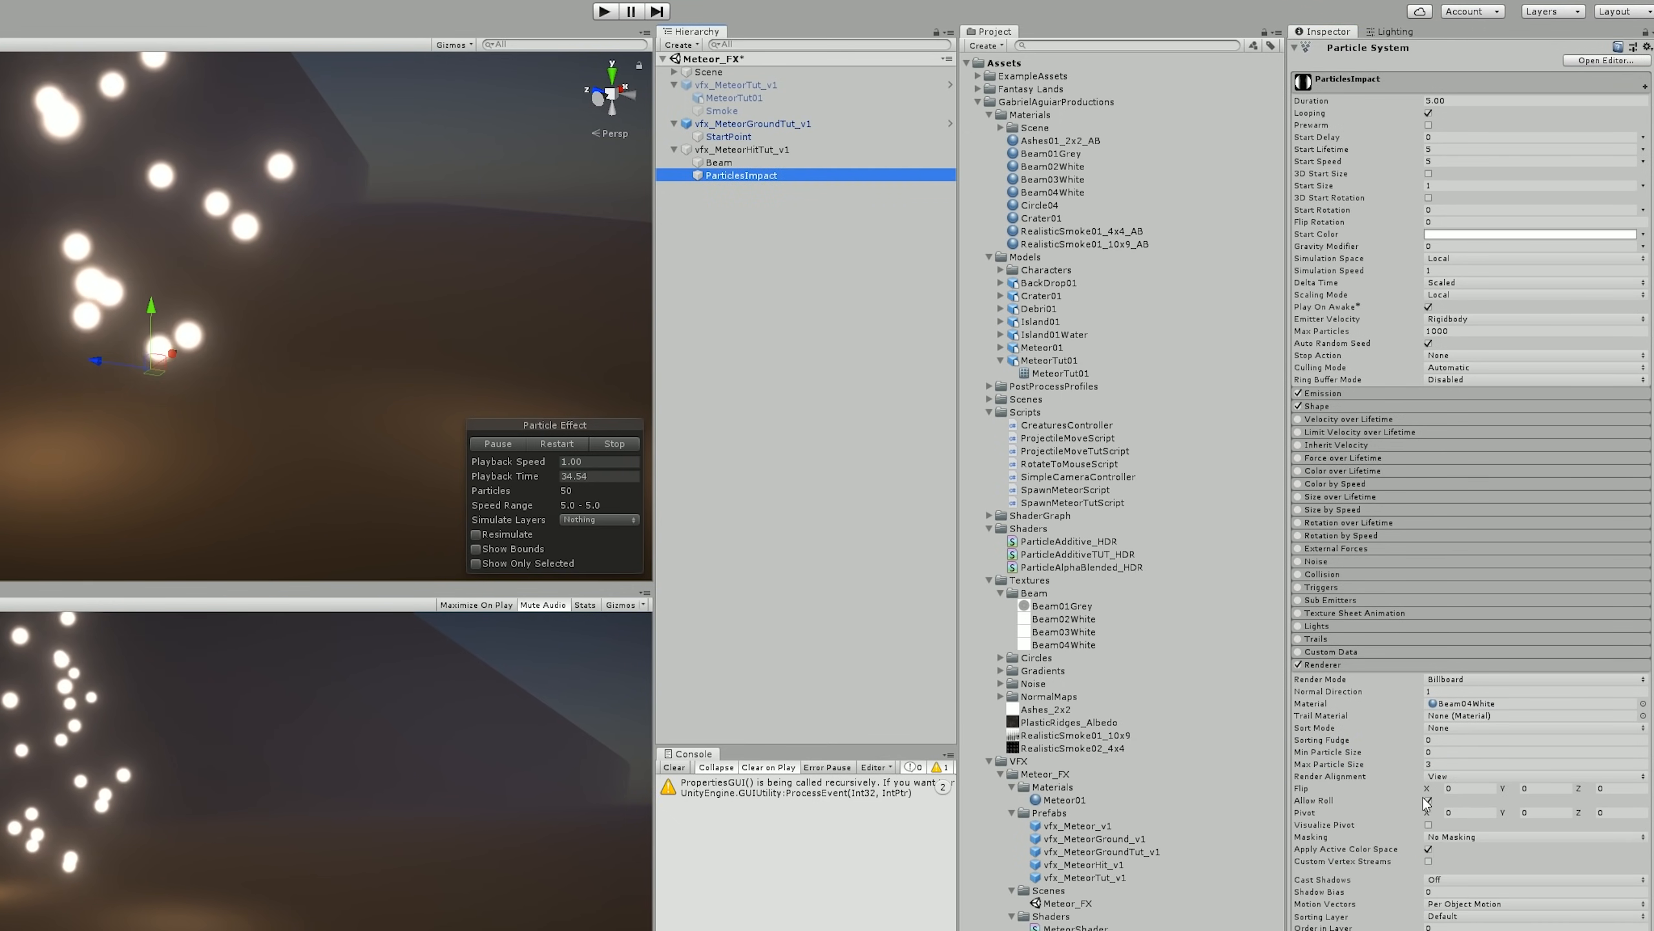
{"action": "left_click", "coordinate": [1462, 679]}
{"action": "left_click", "coordinate": [1472, 705]}
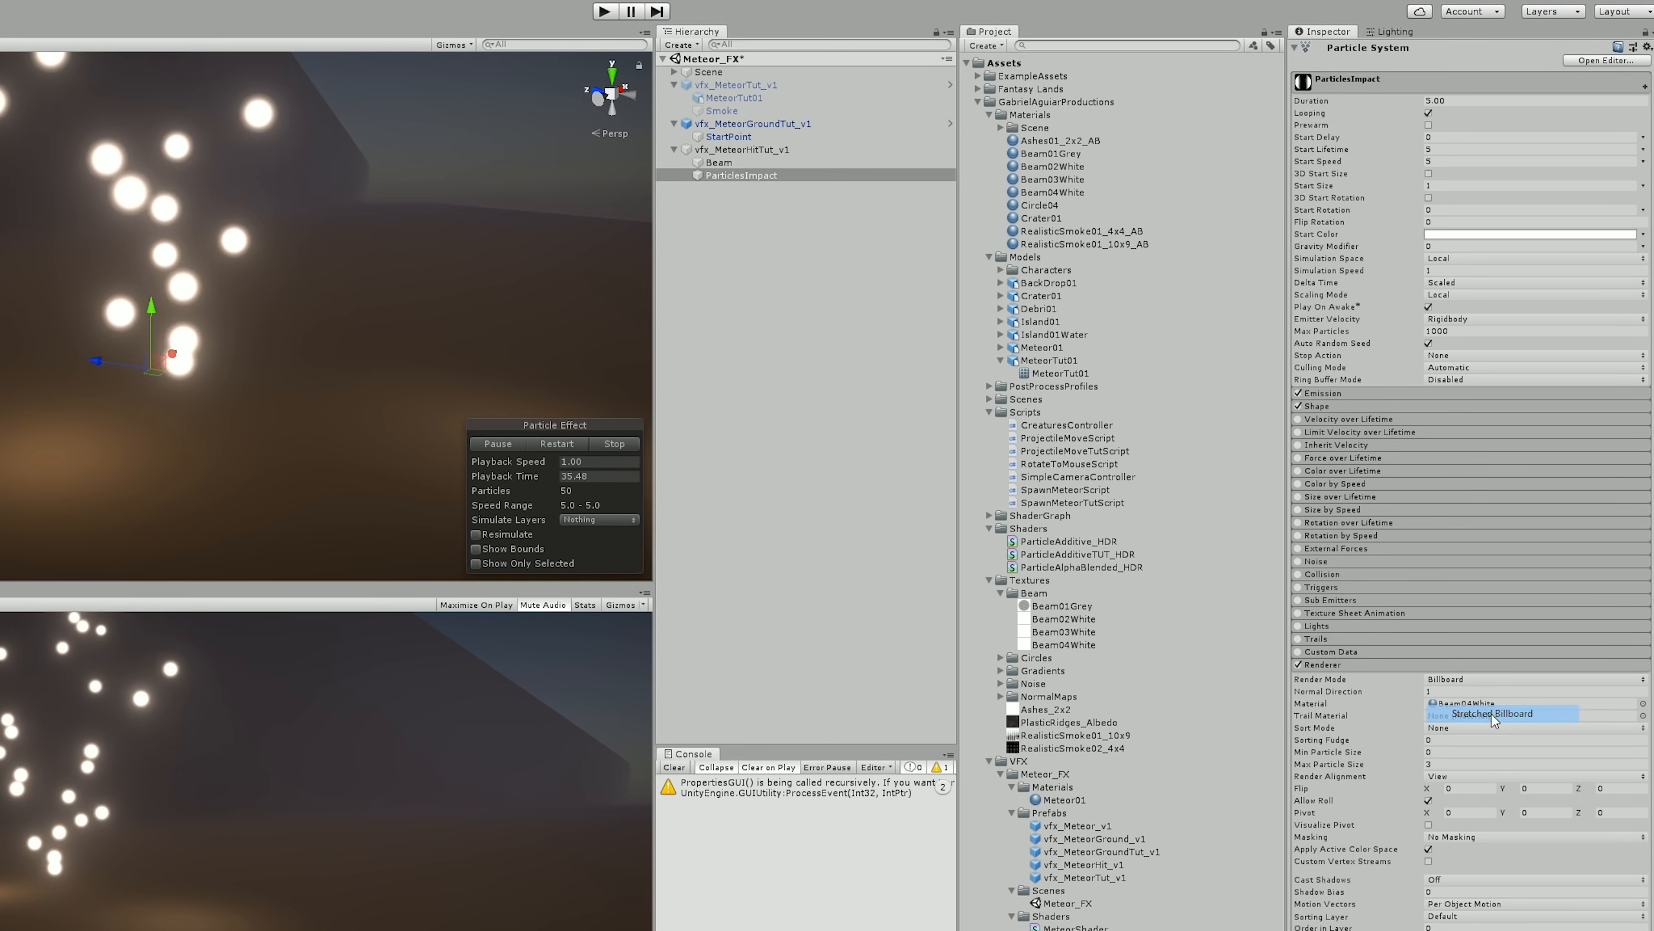
{"action": "left_click", "coordinate": [1446, 703]}
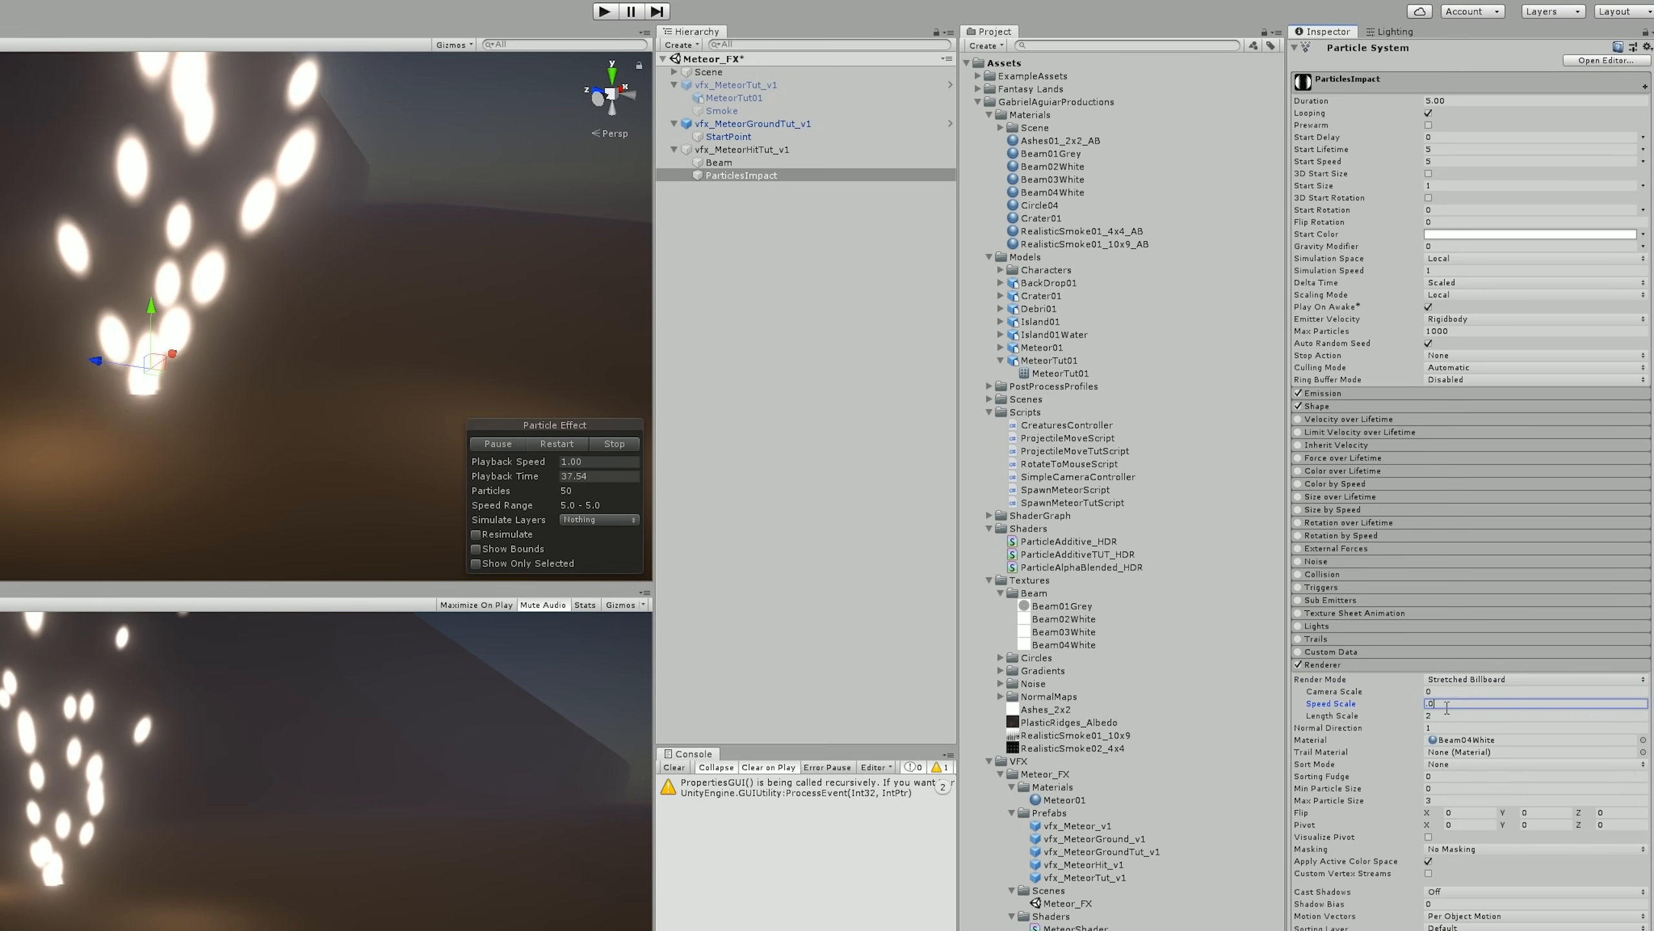
{"action": "type", "text": ".01"}
{"action": "key", "text": "Return"}
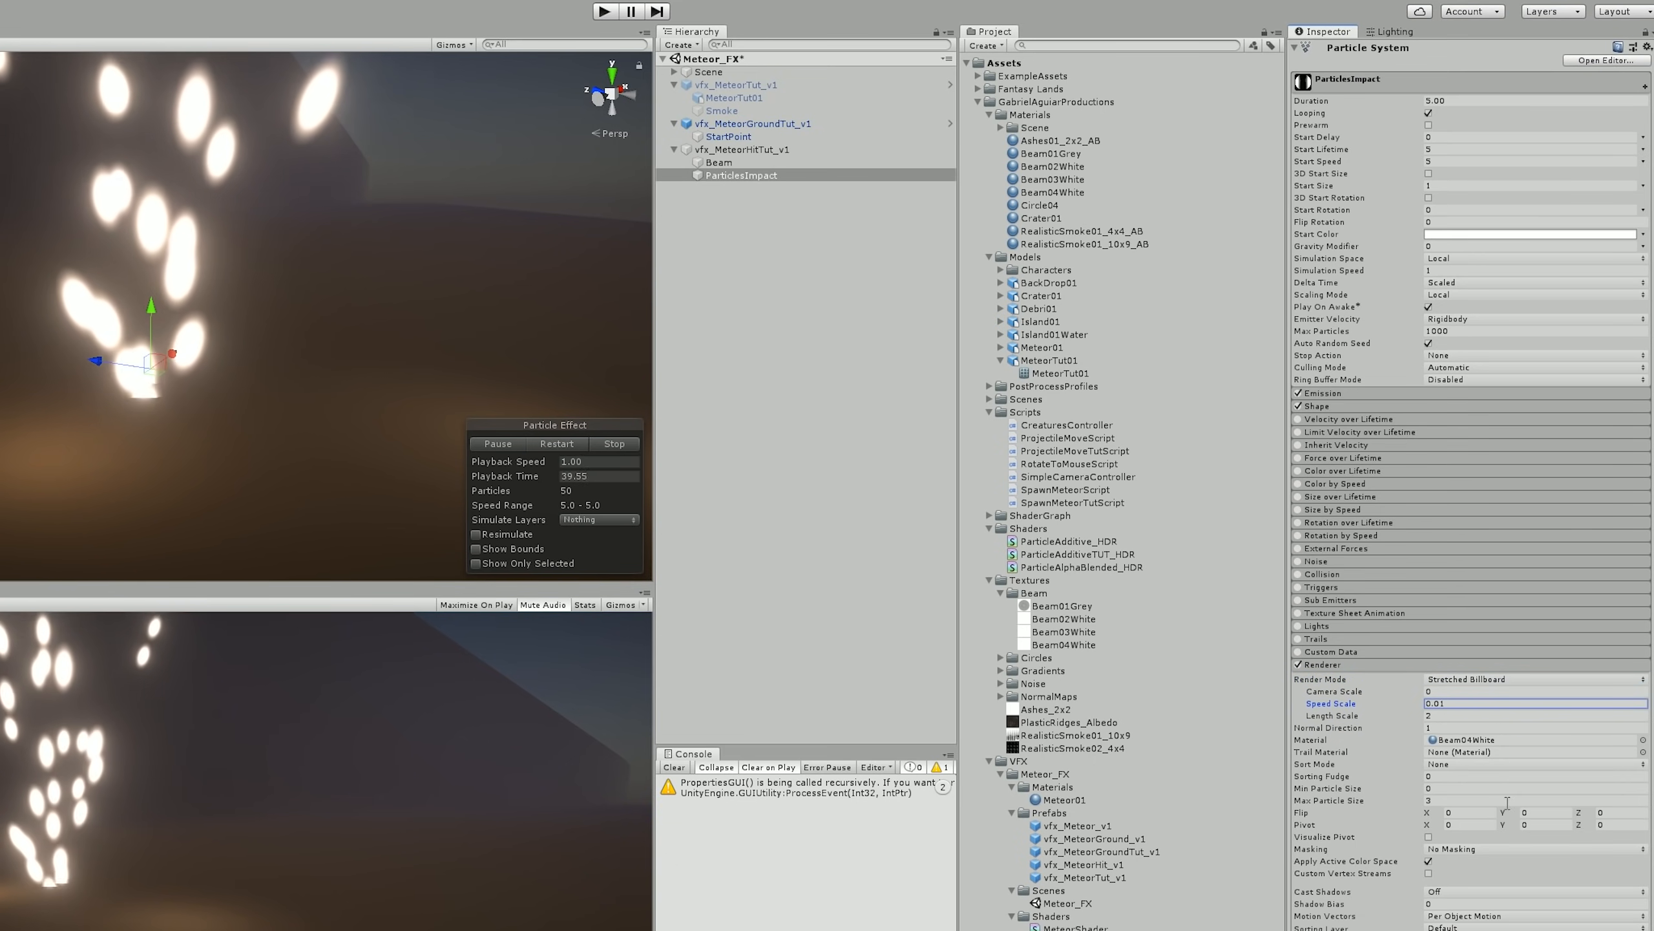
- Turn off Looping for ParticlesImpact and set its Duration to 1
{"action": "scroll", "coordinate": [1507, 800], "scroll_direction": "down", "scroll_amount": 2}
{"action": "scroll", "coordinate": [1456, 873], "scroll_direction": "up", "scroll_amount": 5}
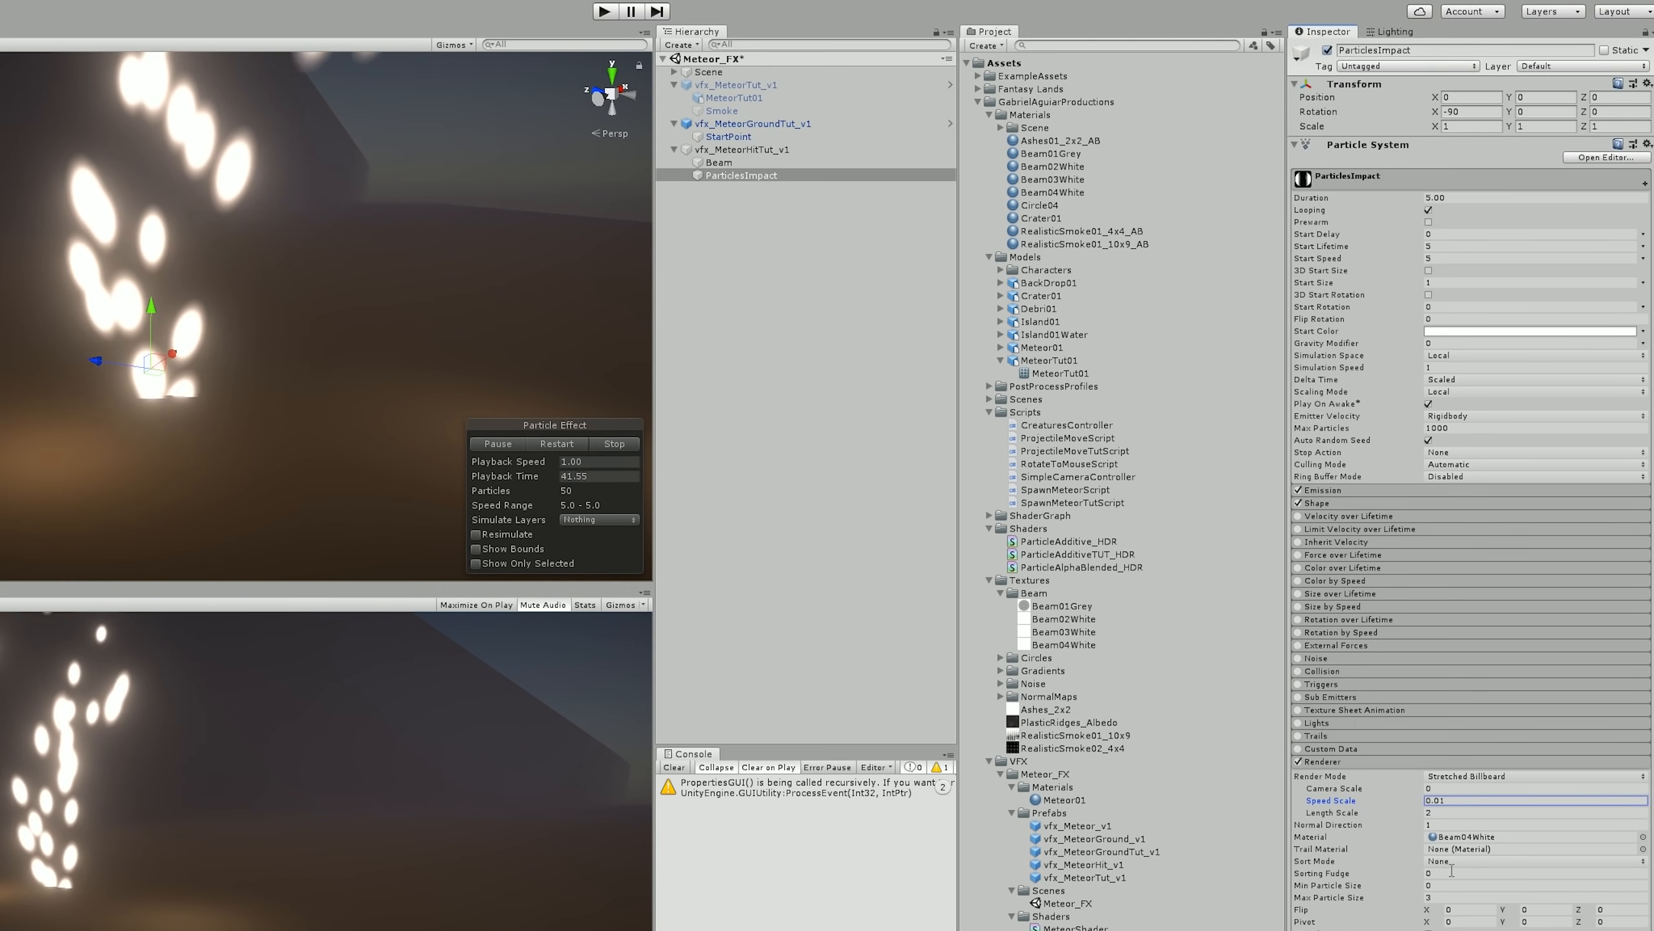
{"action": "left_click", "coordinate": [1429, 210]}
{"action": "left_click", "coordinate": [1437, 199]}
{"action": "type", "text": "1"}
{"action": "key", "text": "Return"}
- Make the ParticlesImpact Start Lifetime random between two constants, 0.6 and 1.8
{"action": "left_click", "coordinate": [1643, 247]}
{"action": "left_click", "coordinate": [1633, 299]}
{"action": "left_click", "coordinate": [1477, 247]}
{"action": "type", "text": "0.6"}
{"action": "left_click", "coordinate": [1587, 248]}
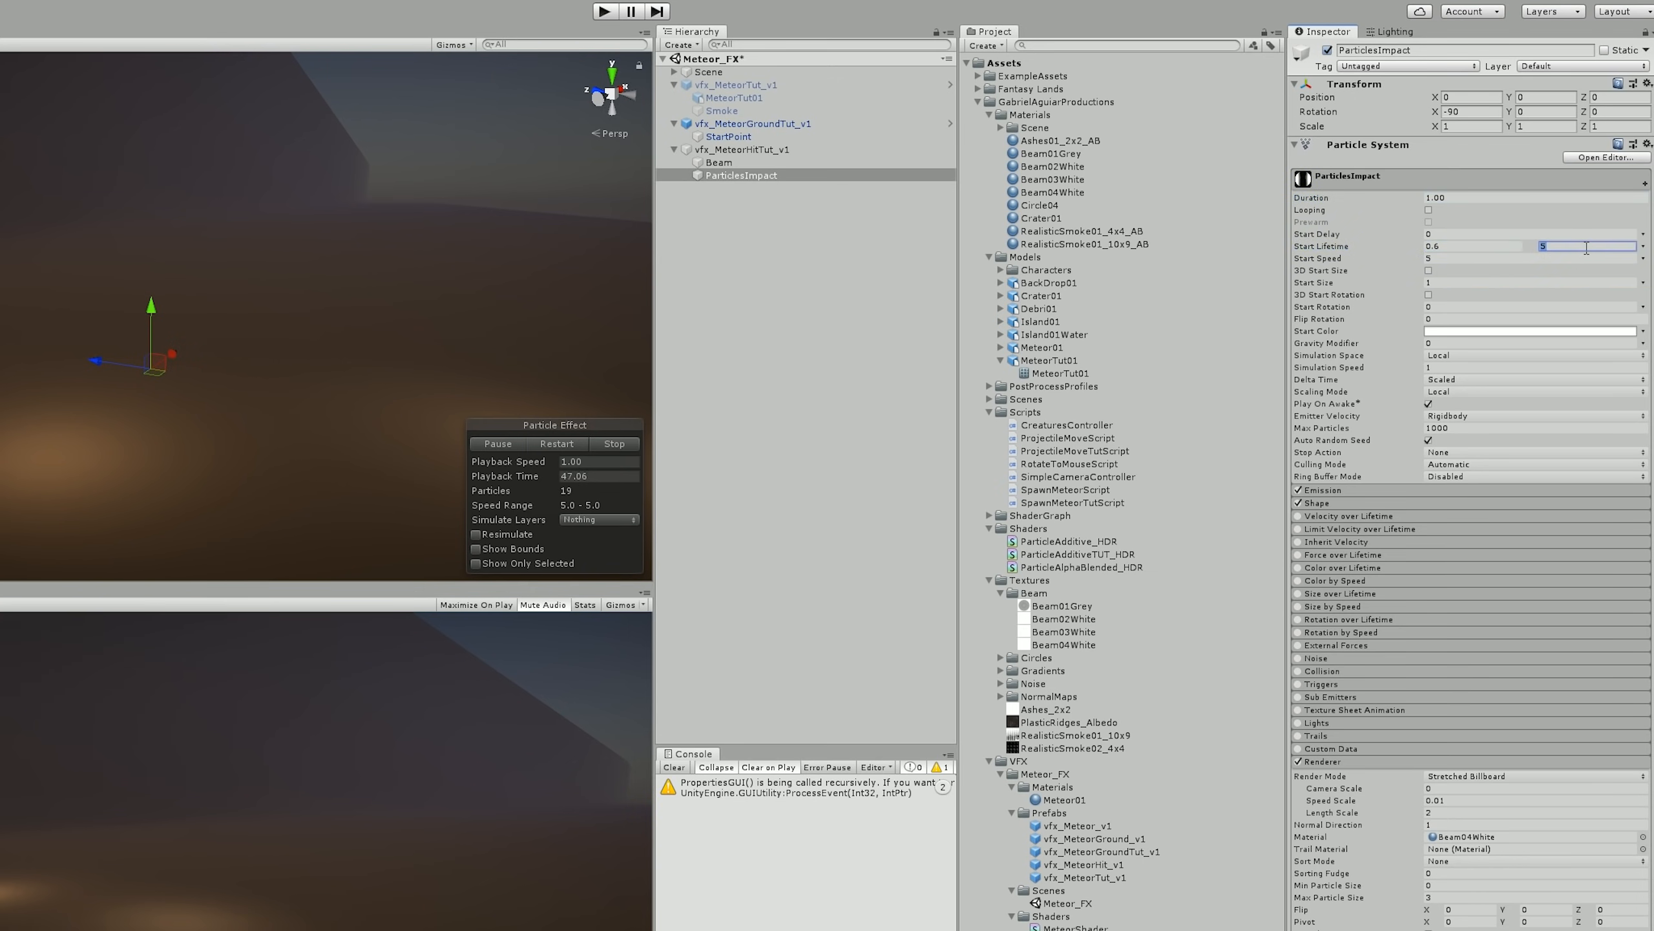
{"action": "type", "text": "1.8"}
- Make the ParticlesImpact Start Speed random between two constants, 5 and 25
{"action": "left_click", "coordinate": [1643, 259]}
{"action": "left_click", "coordinate": [1498, 310]}
{"action": "left_click", "coordinate": [1460, 257]}
{"action": "left_click", "coordinate": [1571, 258]}
{"action": "type", "text": "25"}
- Make the ParticlesImpact Start Size random between two constants, 0.05 and 0.25
{"action": "left_click", "coordinate": [1643, 282]}
{"action": "left_click", "coordinate": [1498, 329]}
{"action": "left_click", "coordinate": [1467, 285]}
{"action": "left_click", "coordinate": [1558, 281]}
{"action": "type", "text": ".25"}
{"action": "key", "text": "Return"}
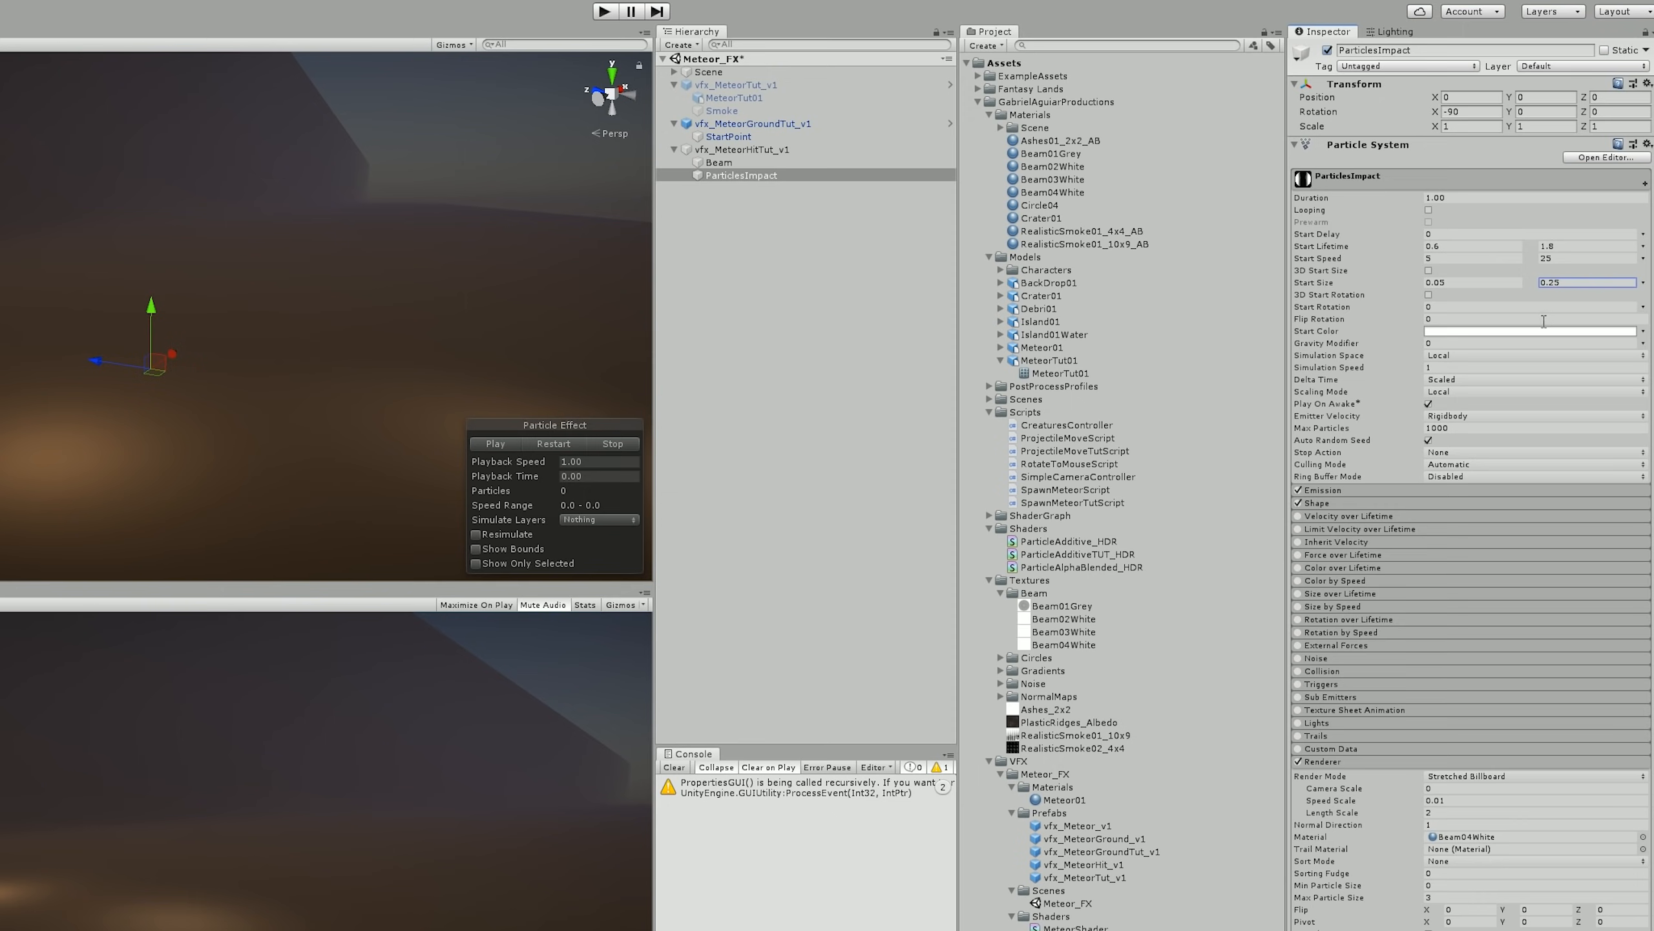
- Make the ParticlesImpact Start Color random between two colors and set the first color to a light orange
{"action": "left_click", "coordinate": [1641, 331]}
{"action": "left_click", "coordinate": [1550, 369]}
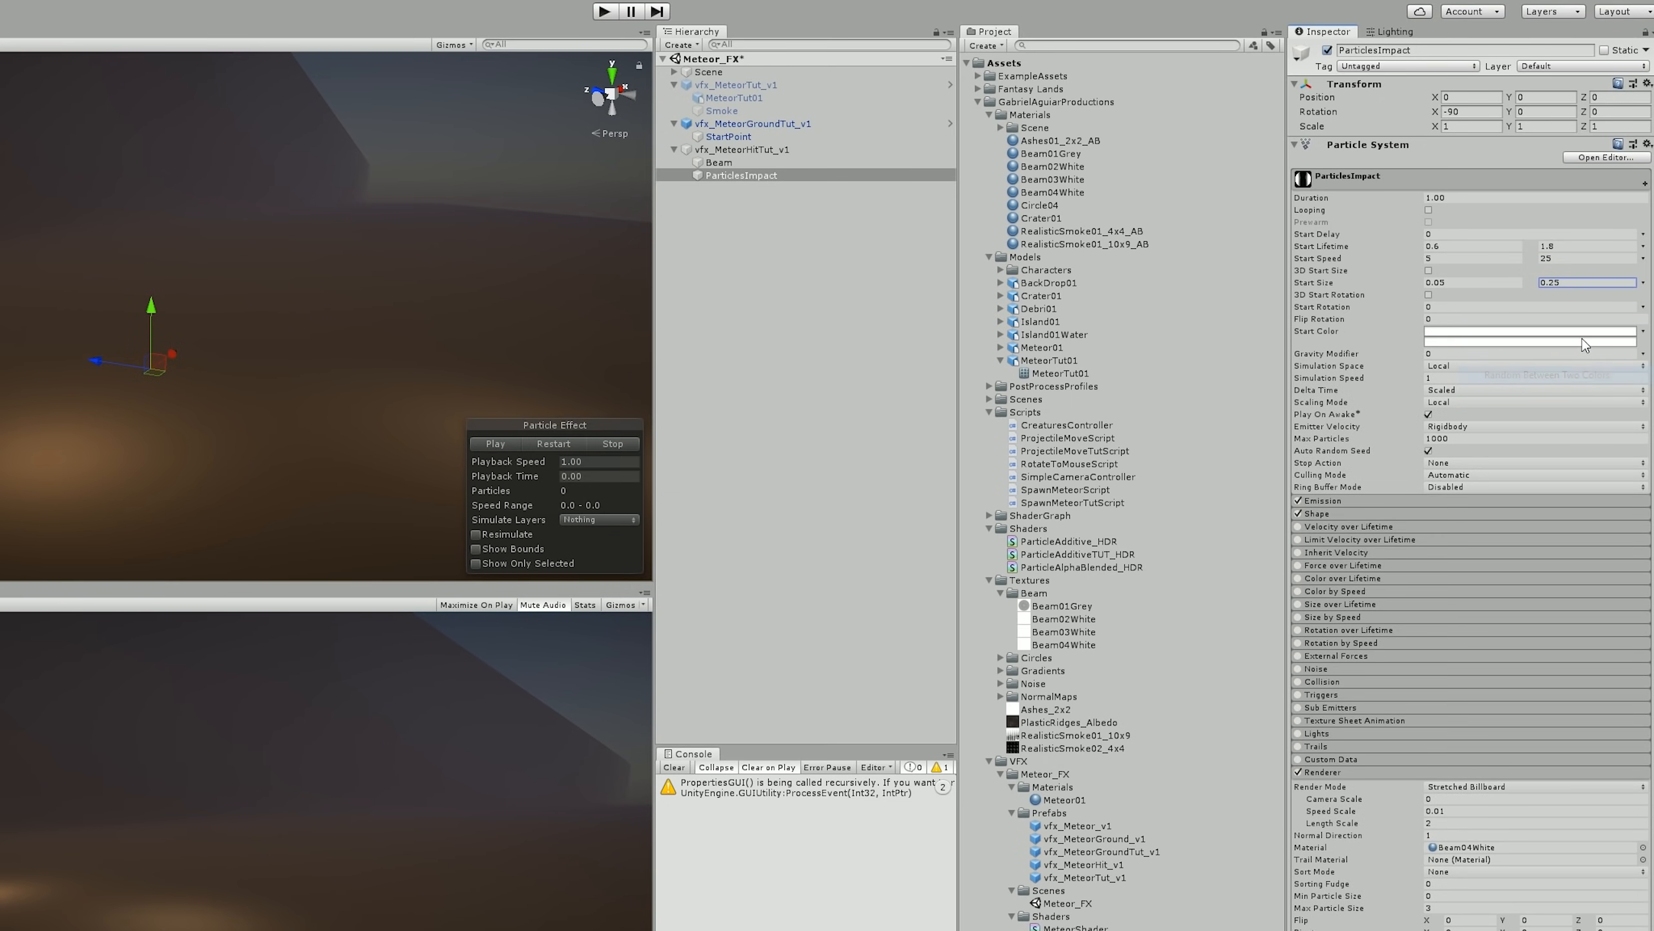
{"action": "left_click", "coordinate": [1589, 331]}
{"action": "left_click_drag", "start_coordinate": [682, 287], "coordinate": [669, 277]}
{"action": "left_click", "coordinate": [618, 268]}
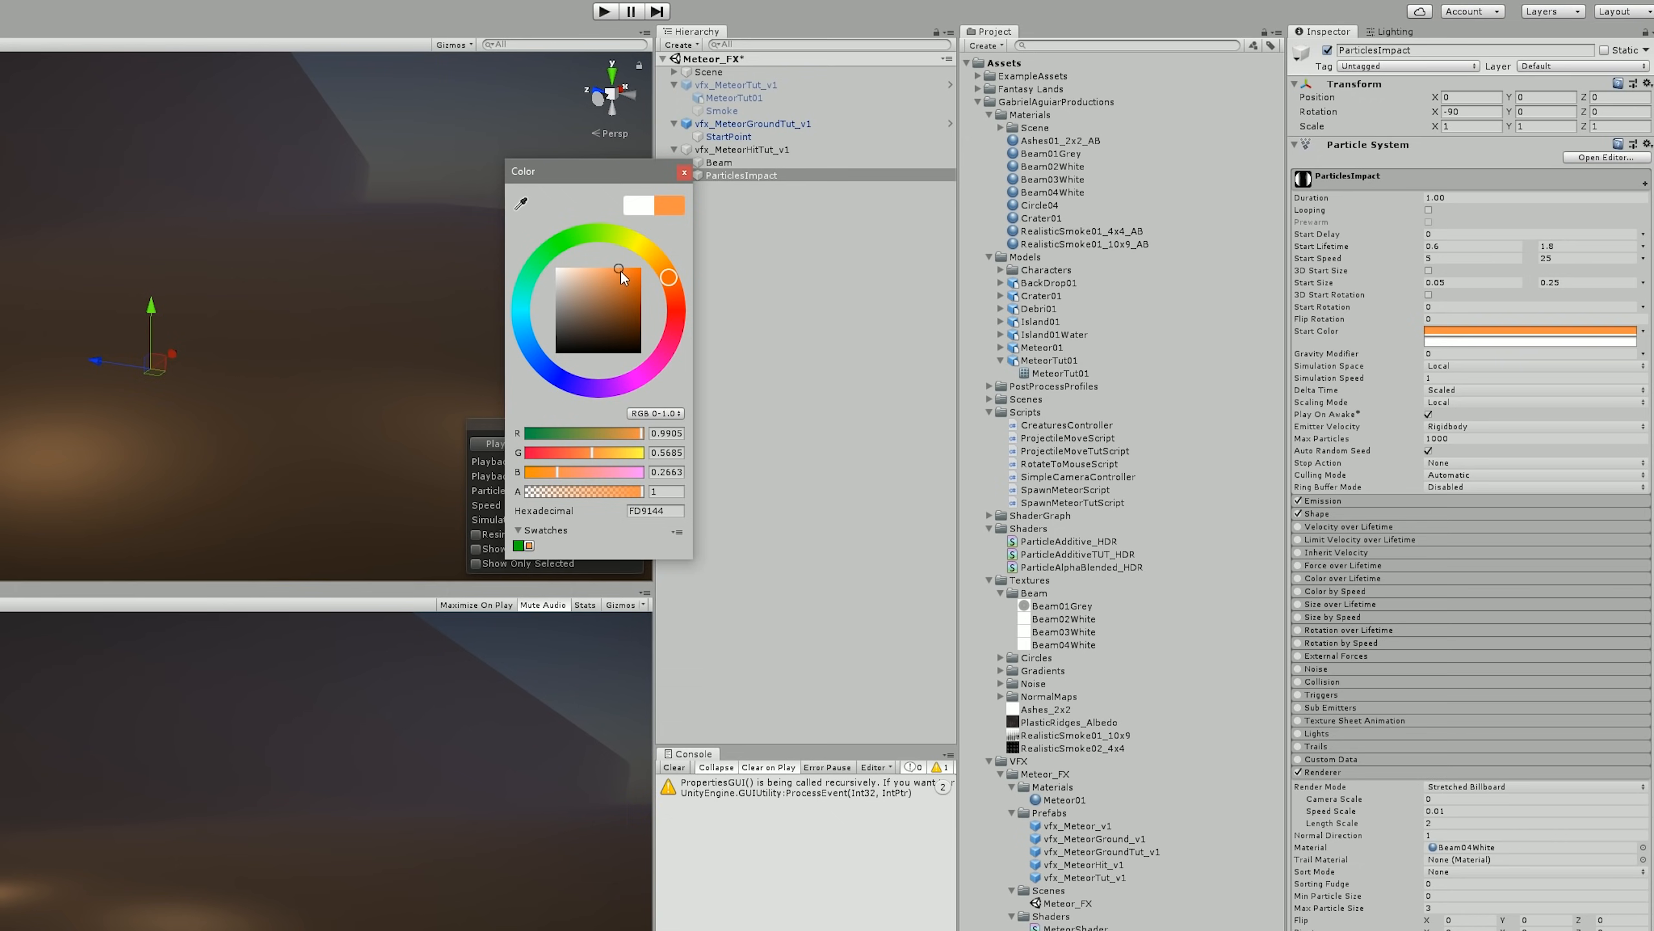
{"action": "left_click", "coordinate": [655, 413]}
{"action": "left_click", "coordinate": [671, 466]}
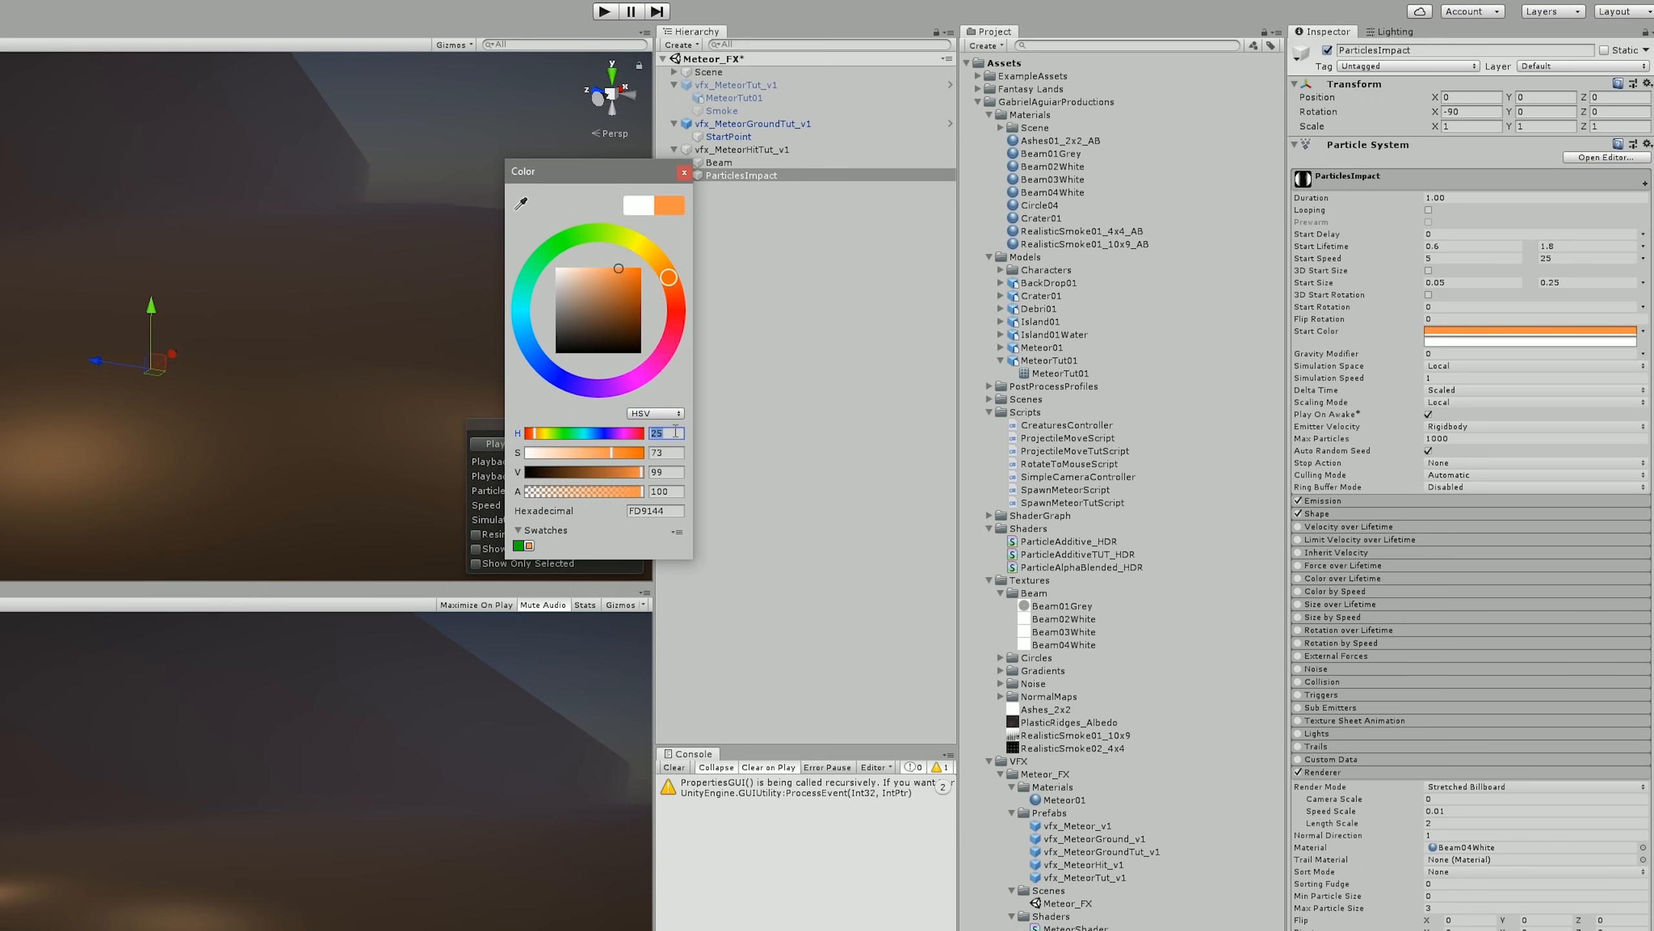
{"action": "left_click", "coordinate": [627, 267]}
{"action": "left_click", "coordinate": [684, 172]}
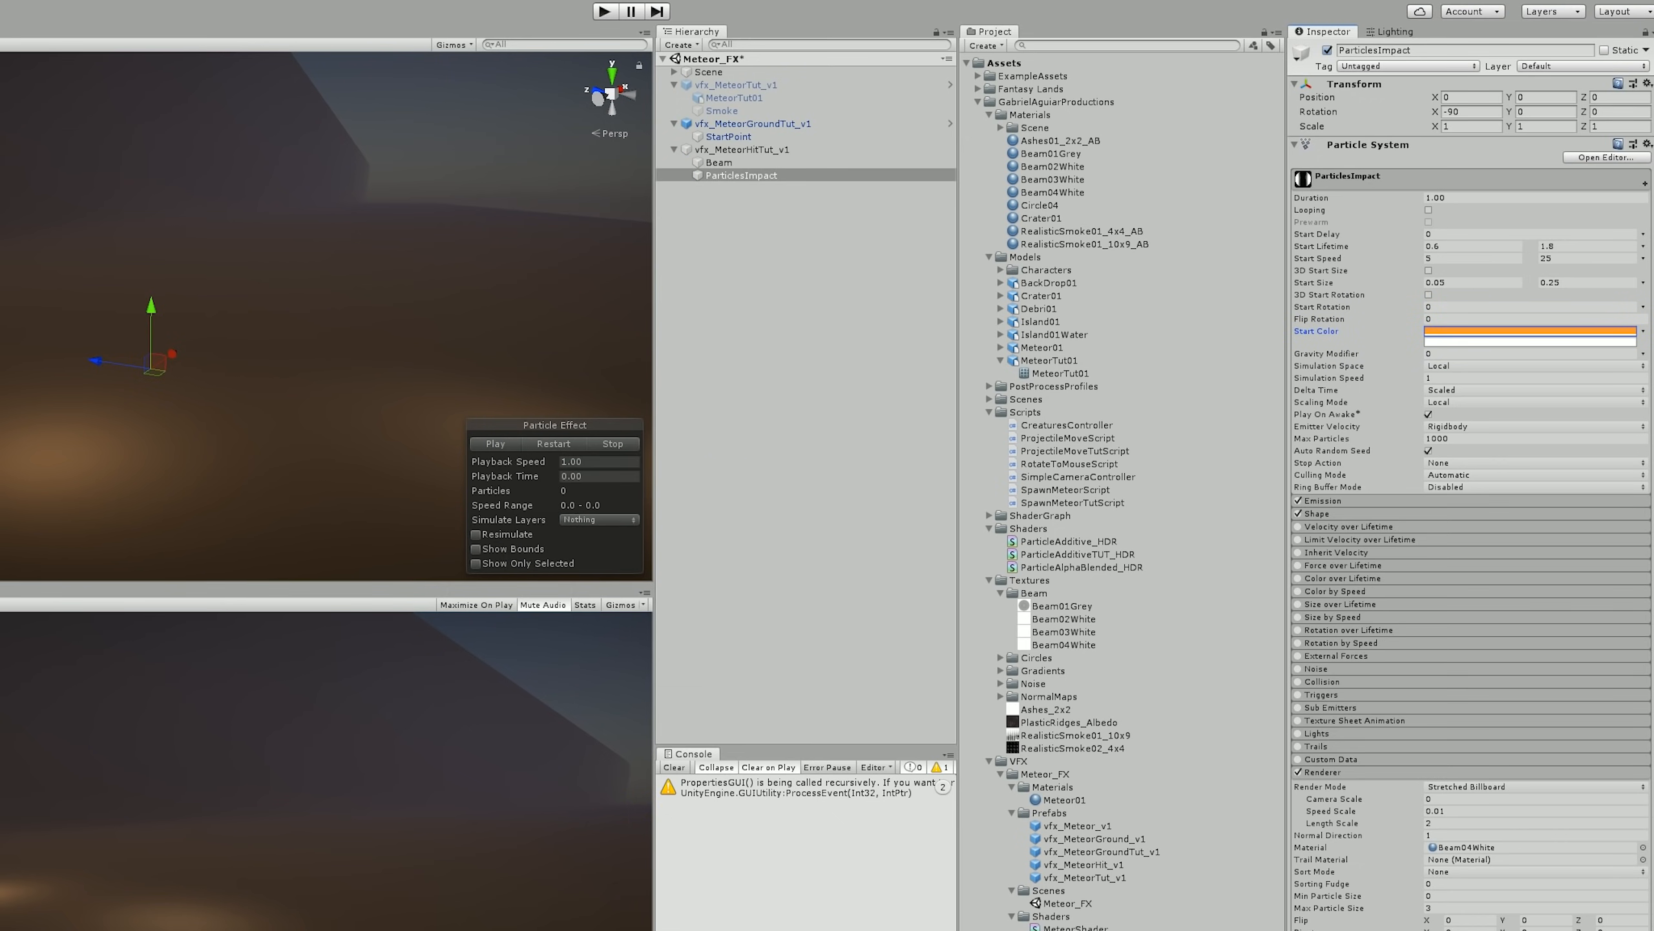
- Set the second Start Color of ParticlesImpact to a saturated red-orange with hue 15
{"action": "left_click", "coordinate": [1497, 341]}
{"action": "left_click", "coordinate": [666, 433]}
{"action": "type", "text": "15"}
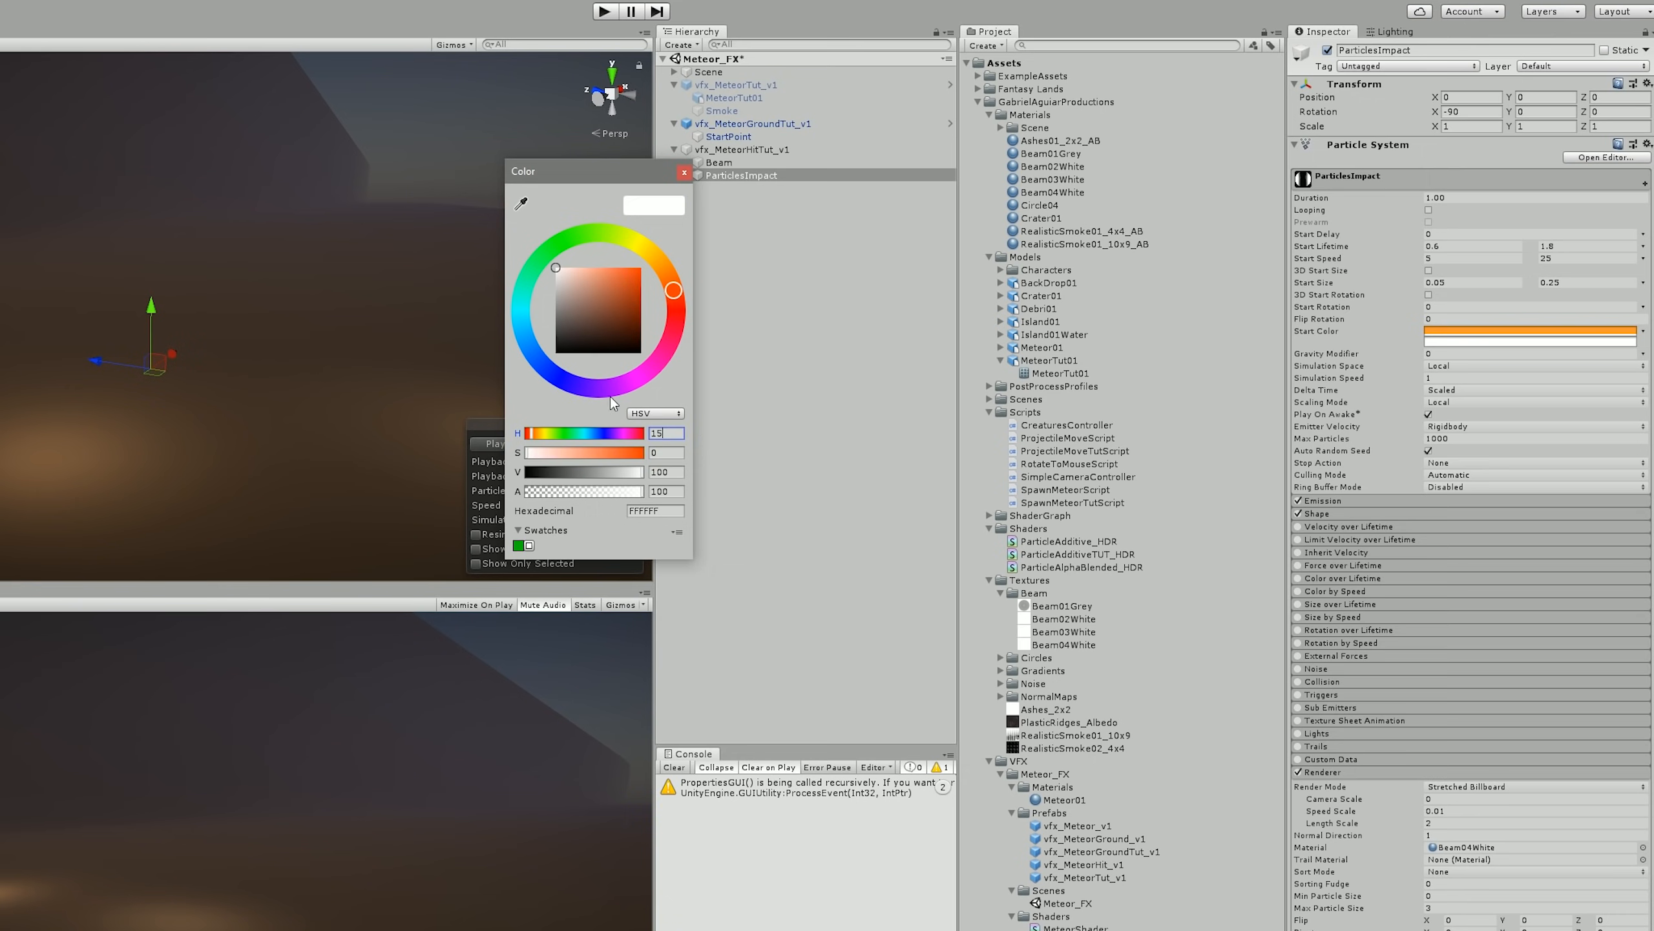
{"action": "left_click", "coordinate": [625, 269]}
{"action": "left_click", "coordinate": [684, 173]}
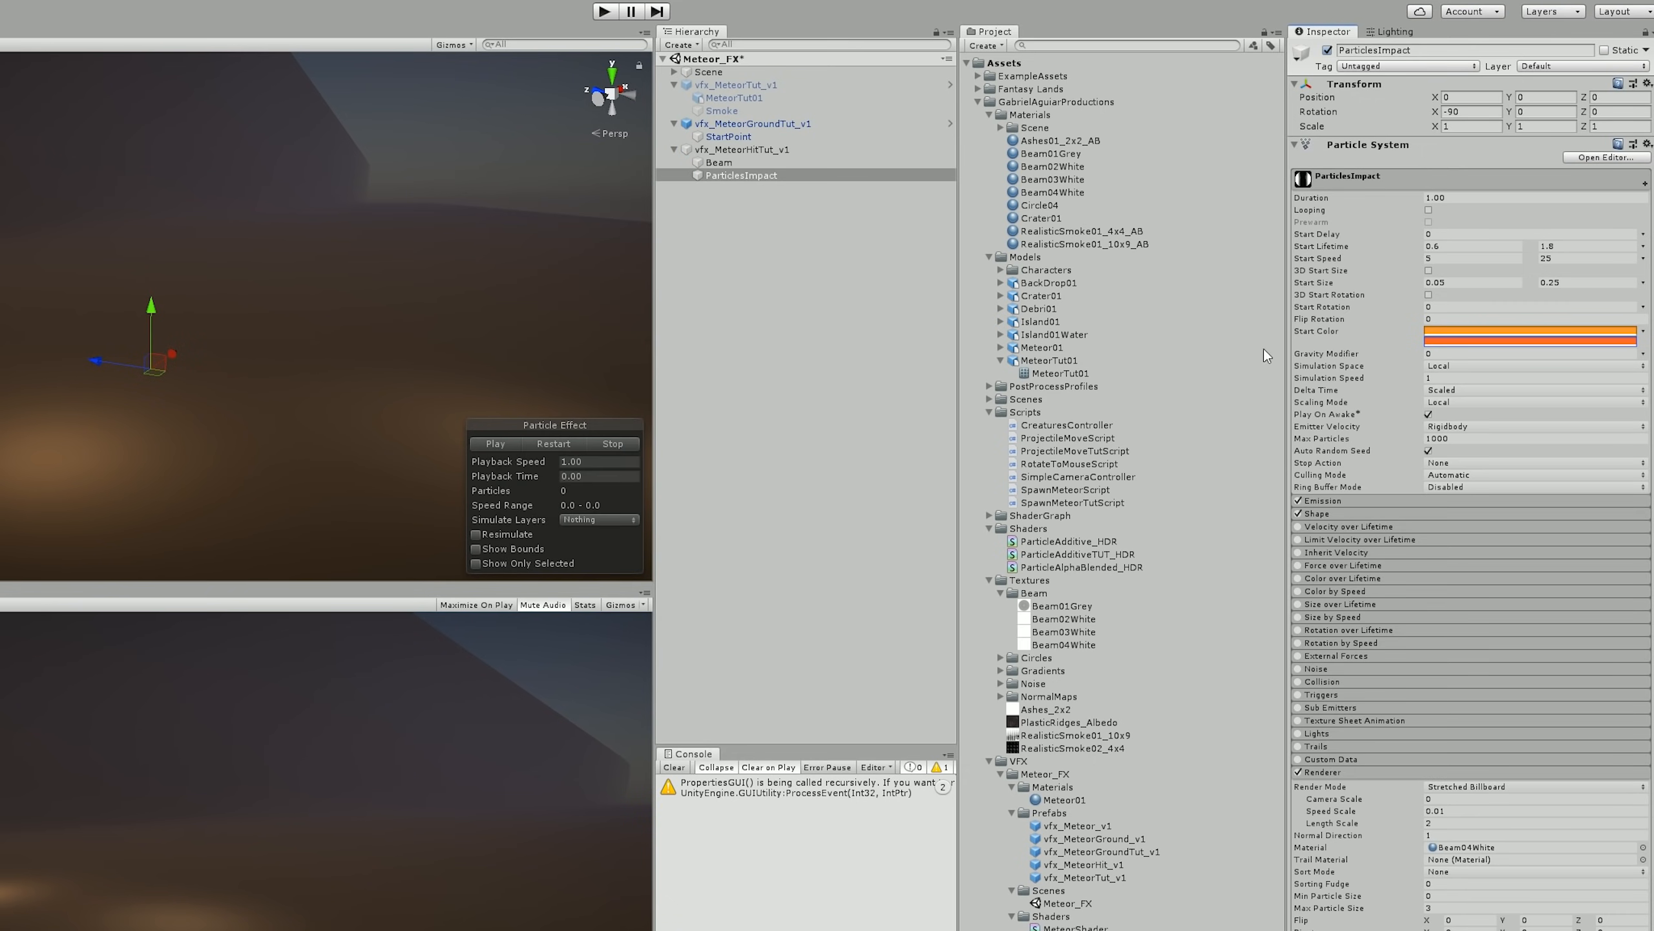
- In the ParticlesImpact Emission module, set Rate over Time to 0 and add a burst
{"action": "left_click", "coordinate": [1378, 495]}
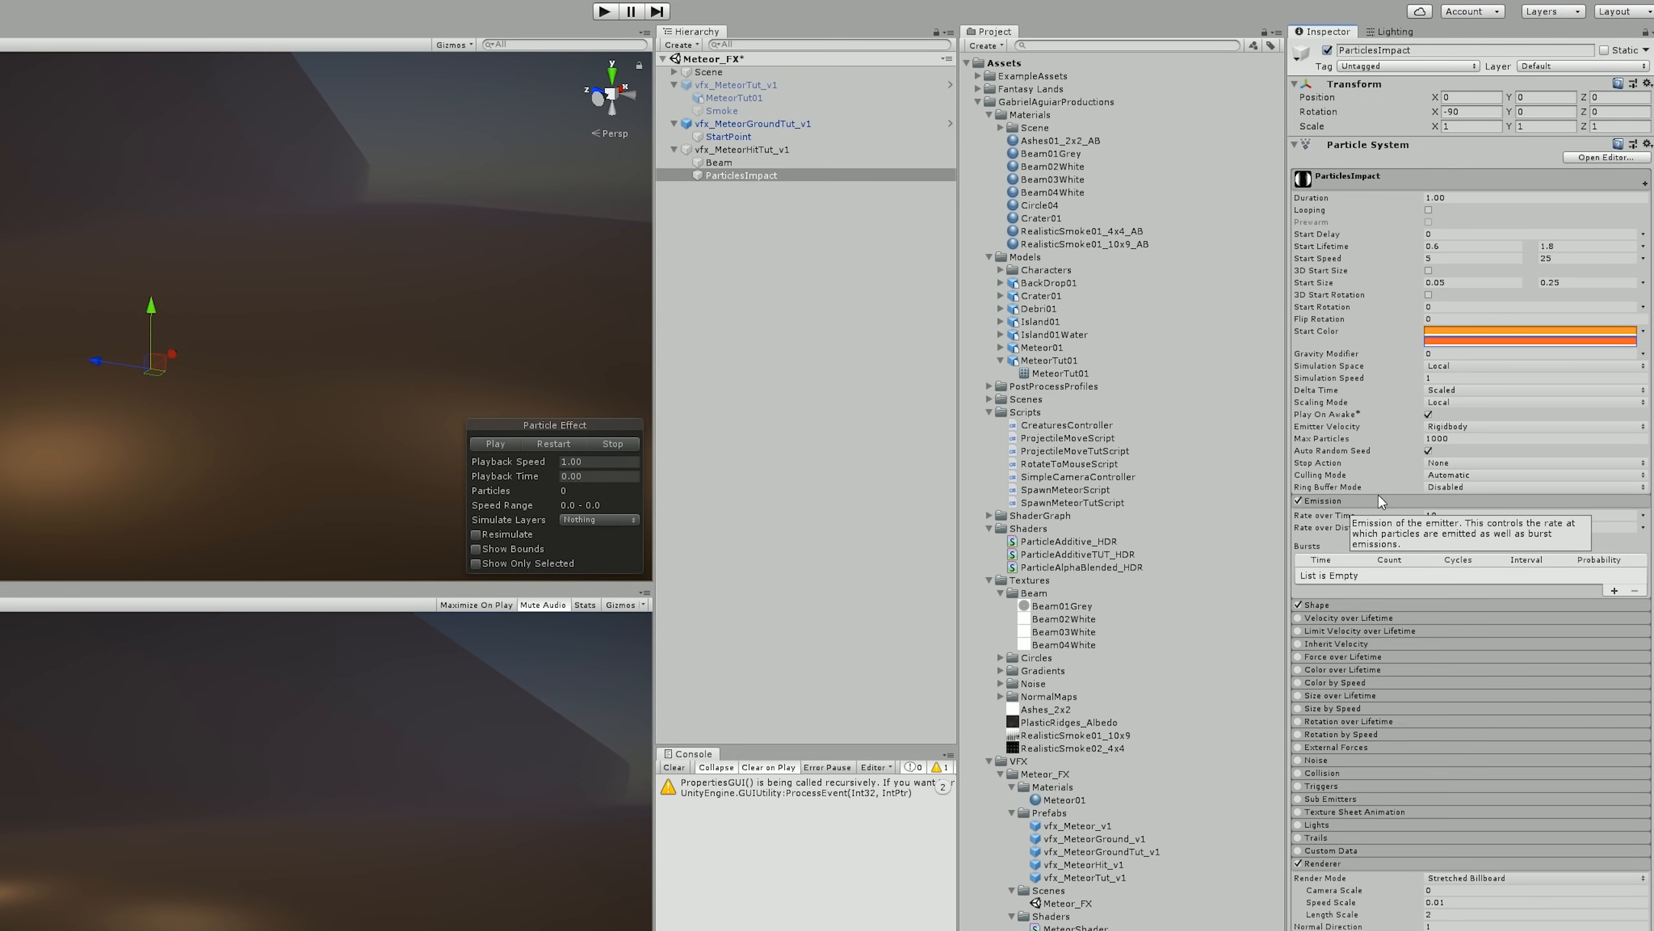
{"action": "left_click", "coordinate": [1480, 518]}
{"action": "type", "text": "0"}
{"action": "left_click", "coordinate": [1614, 590]}
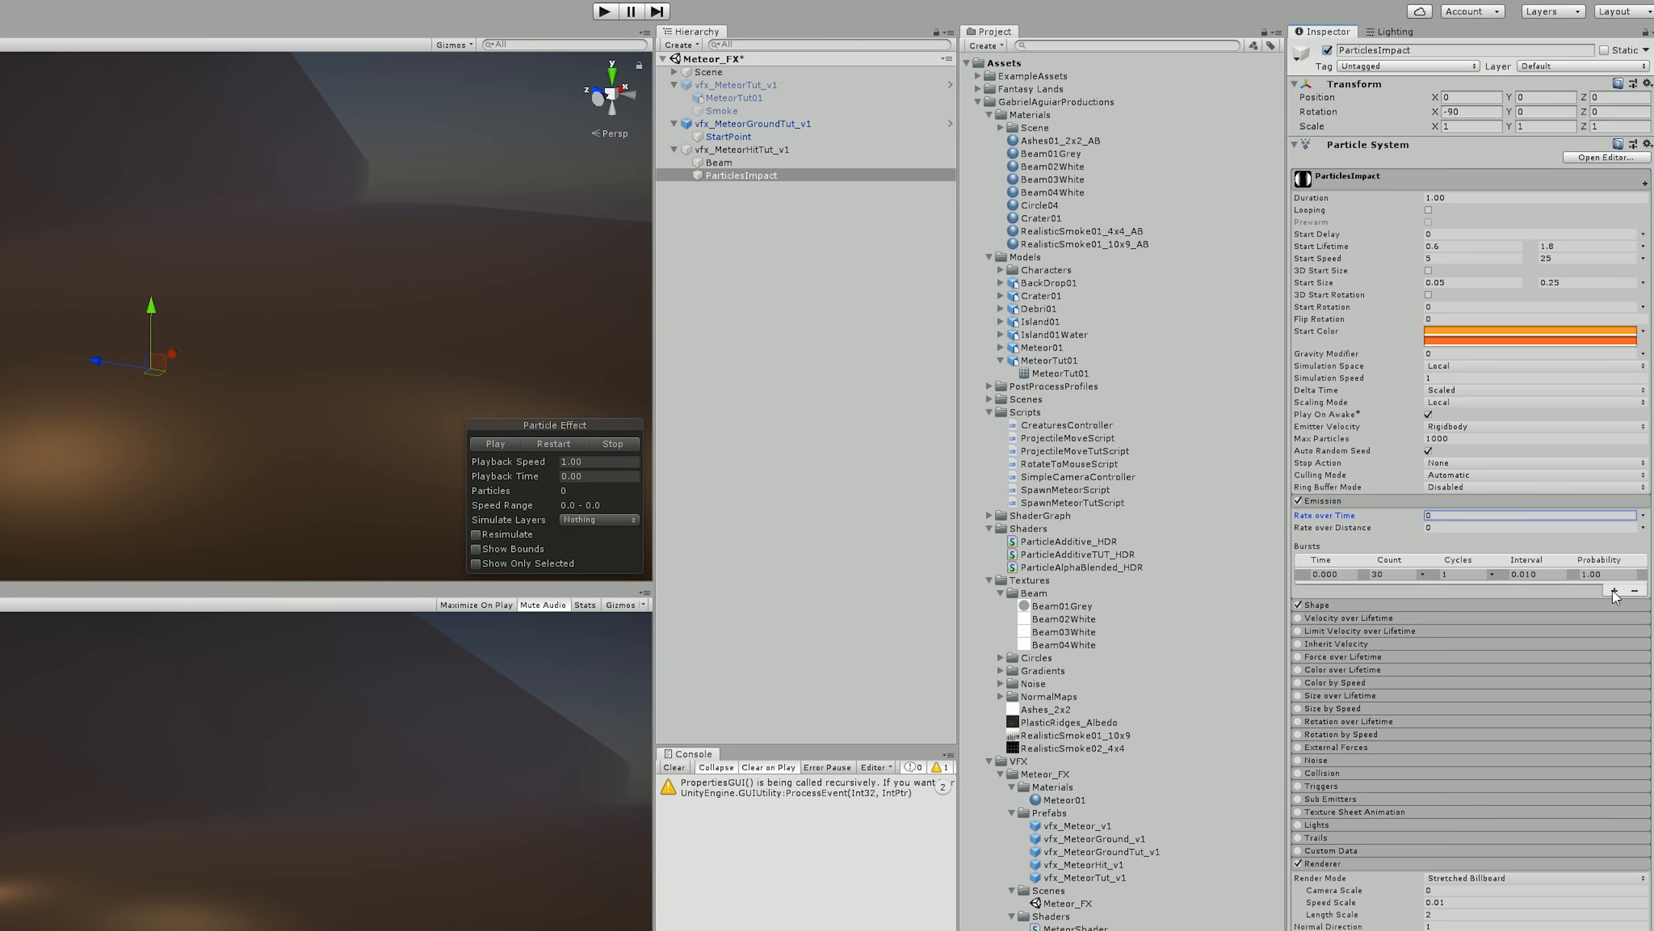
- Make the ParticlesImpact burst Count random between two constants, 25 and 35
{"action": "left_click", "coordinate": [1430, 576]}
{"action": "left_click", "coordinate": [1424, 575]}
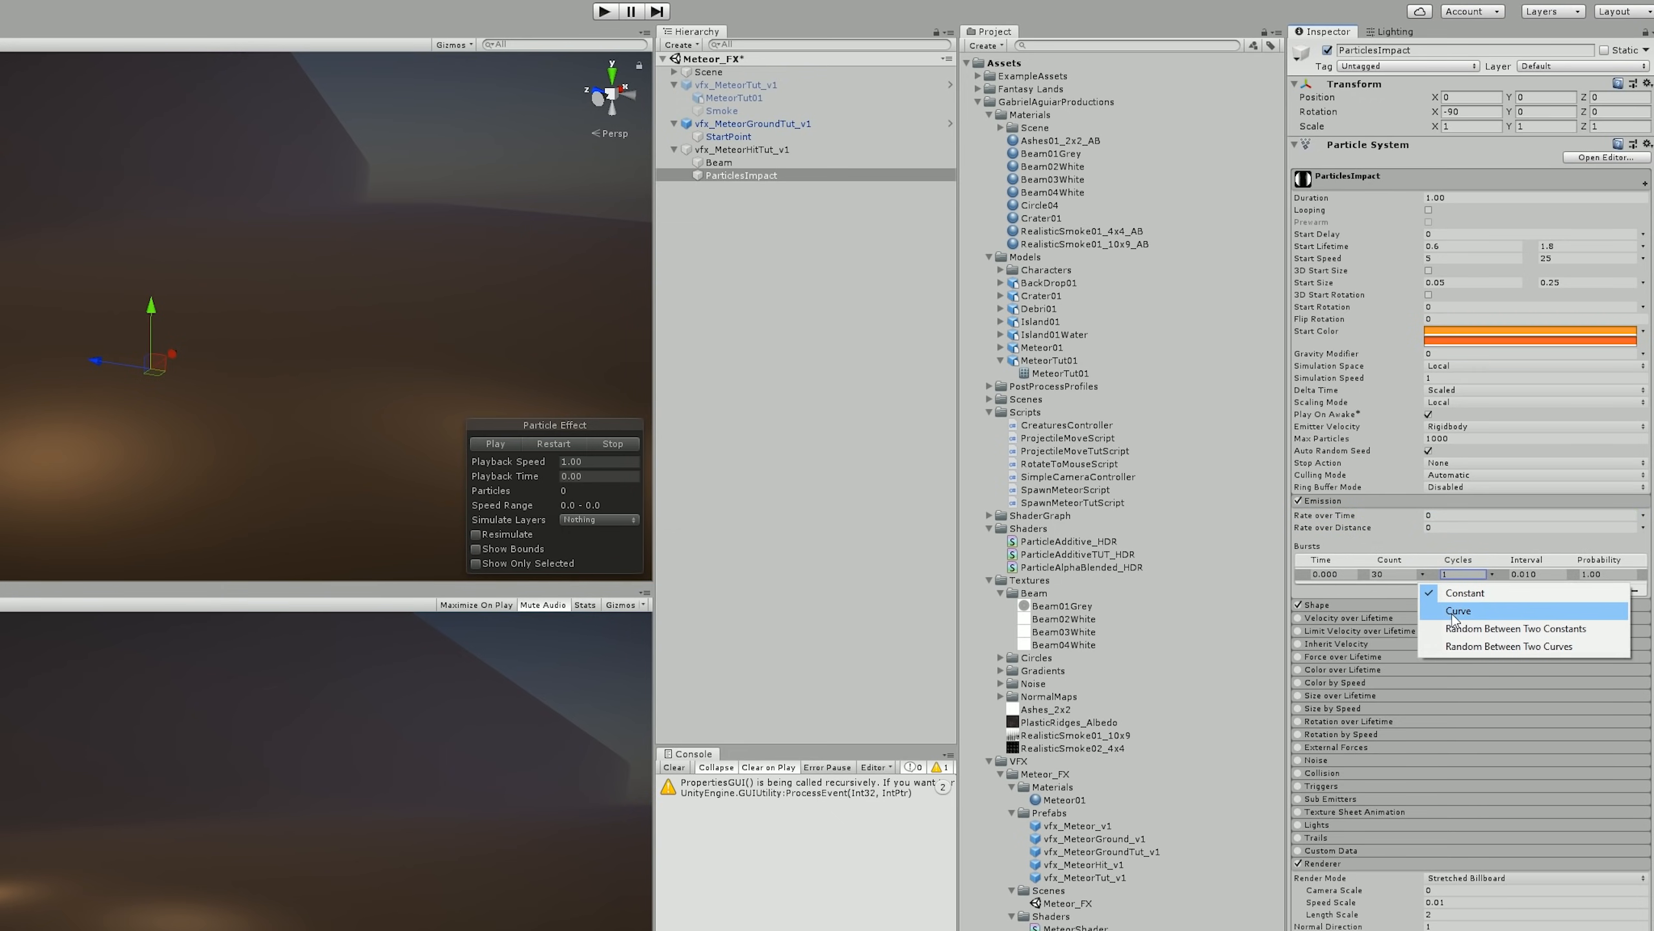
{"action": "left_click", "coordinate": [1453, 623]}
{"action": "left_click", "coordinate": [1381, 573]}
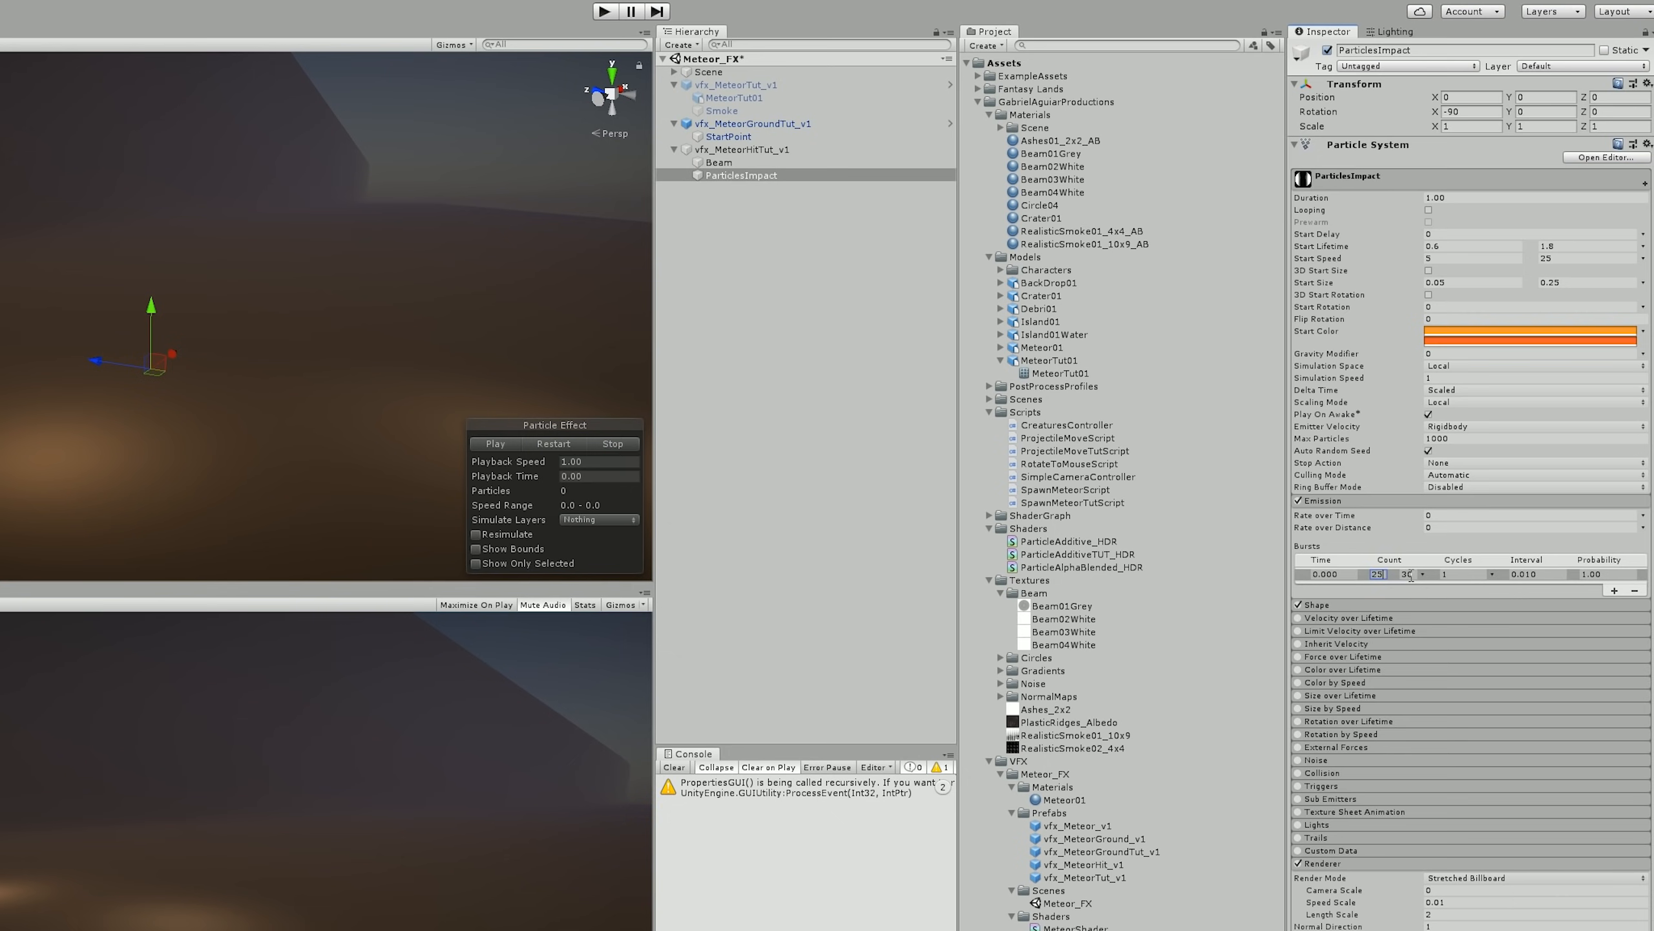
{"action": "left_click", "coordinate": [1408, 574]}
{"action": "type", "text": "35"}
- Set the cone Angle in the ParticlesImpact Shape module to 75
{"action": "left_click", "coordinate": [1401, 603]}
{"action": "left_click", "coordinate": [1477, 631]}
{"action": "type", "text": "80"}
{"action": "key", "text": "BackSpace"}
{"action": "key", "text": "BackSpace"}
{"action": "type", "text": "75"}
{"action": "scroll", "coordinate": [1343, 569], "scroll_direction": "down", "scroll_amount": 3}
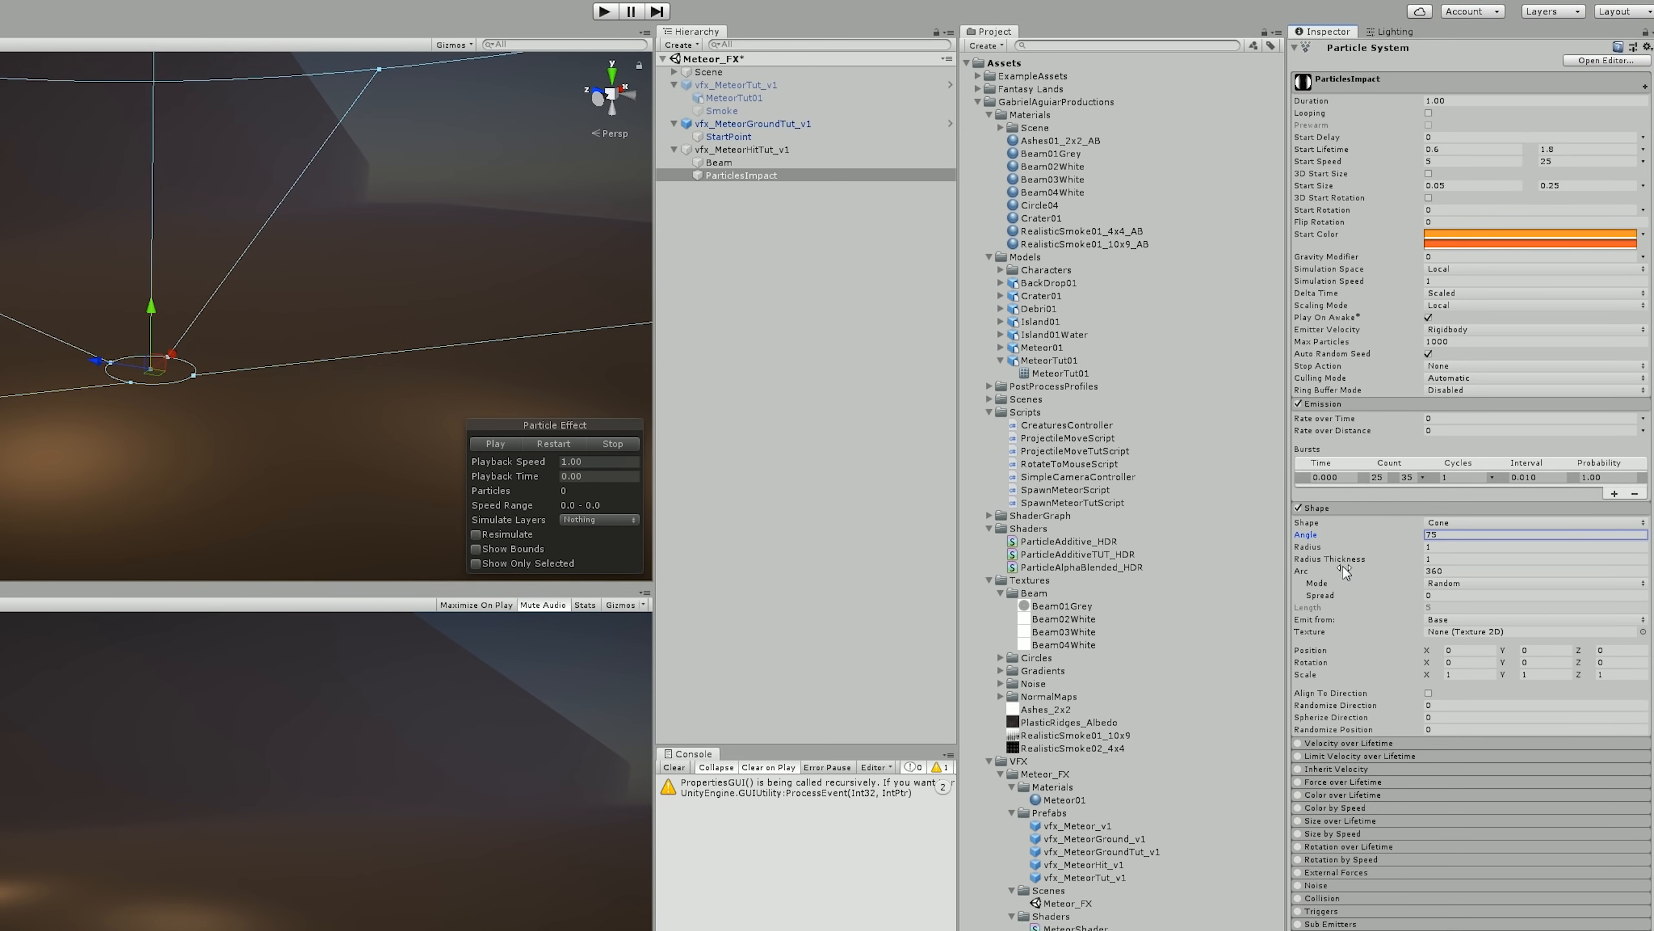
{"action": "left_click", "coordinate": [1378, 511]}
- Enable Velocity over Lifetime on ParticlesImpact in World space, with linear Y random between two constants, 1 and 8
{"action": "left_click", "coordinate": [1308, 522]}
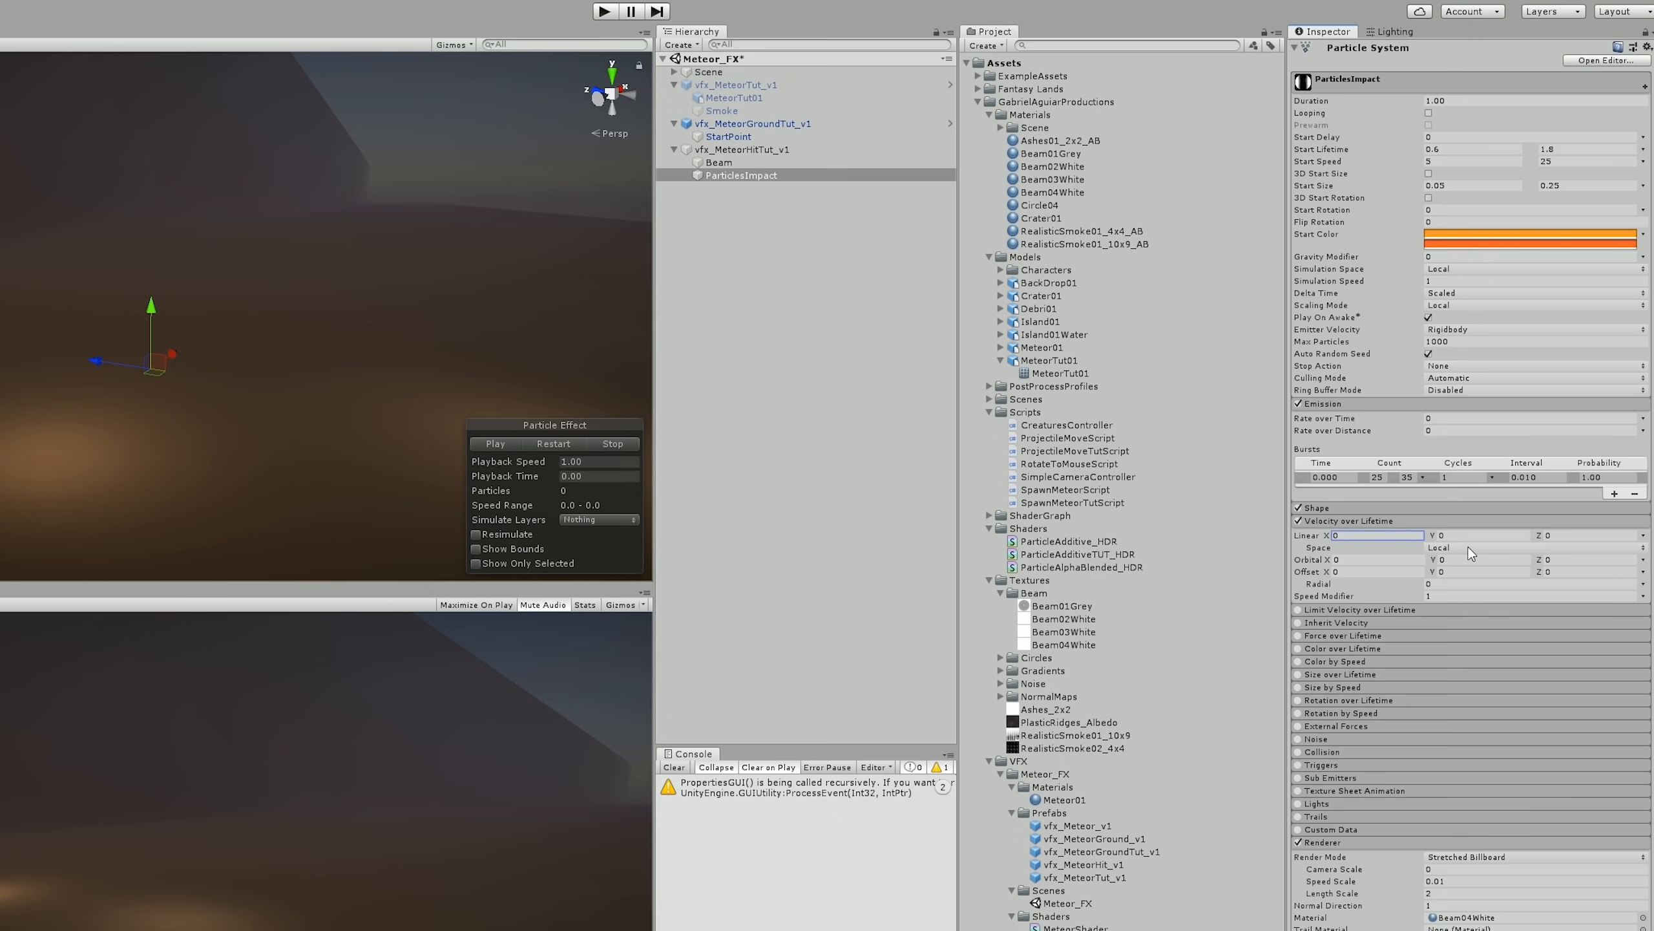
{"action": "left_click", "coordinate": [1467, 551]}
{"action": "left_click", "coordinate": [1468, 579]}
{"action": "left_click", "coordinate": [1643, 535]}
{"action": "left_click", "coordinate": [1550, 588]}
{"action": "left_click", "coordinate": [1487, 539]}
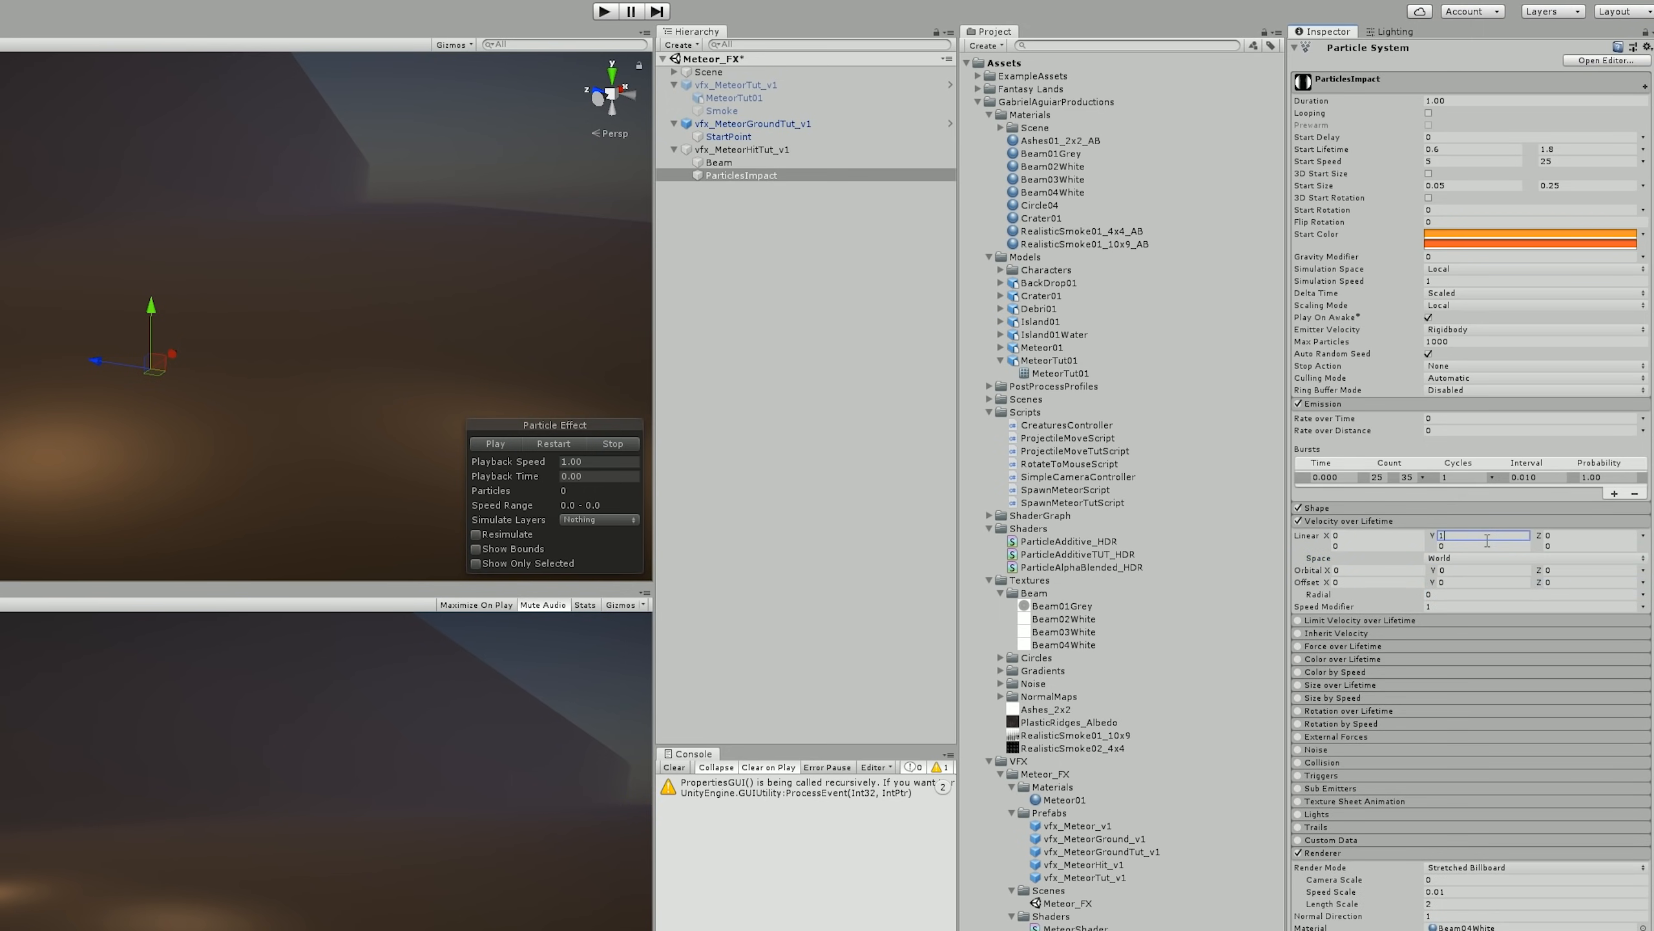
{"action": "type", "text": "1"}
{"action": "left_click", "coordinate": [1453, 546]}
- Enable Color over Lifetime on ParticlesImpact with a gradient fading from full alpha at about 8.2% to transparent at the end
{"action": "left_click", "coordinate": [1297, 660]}
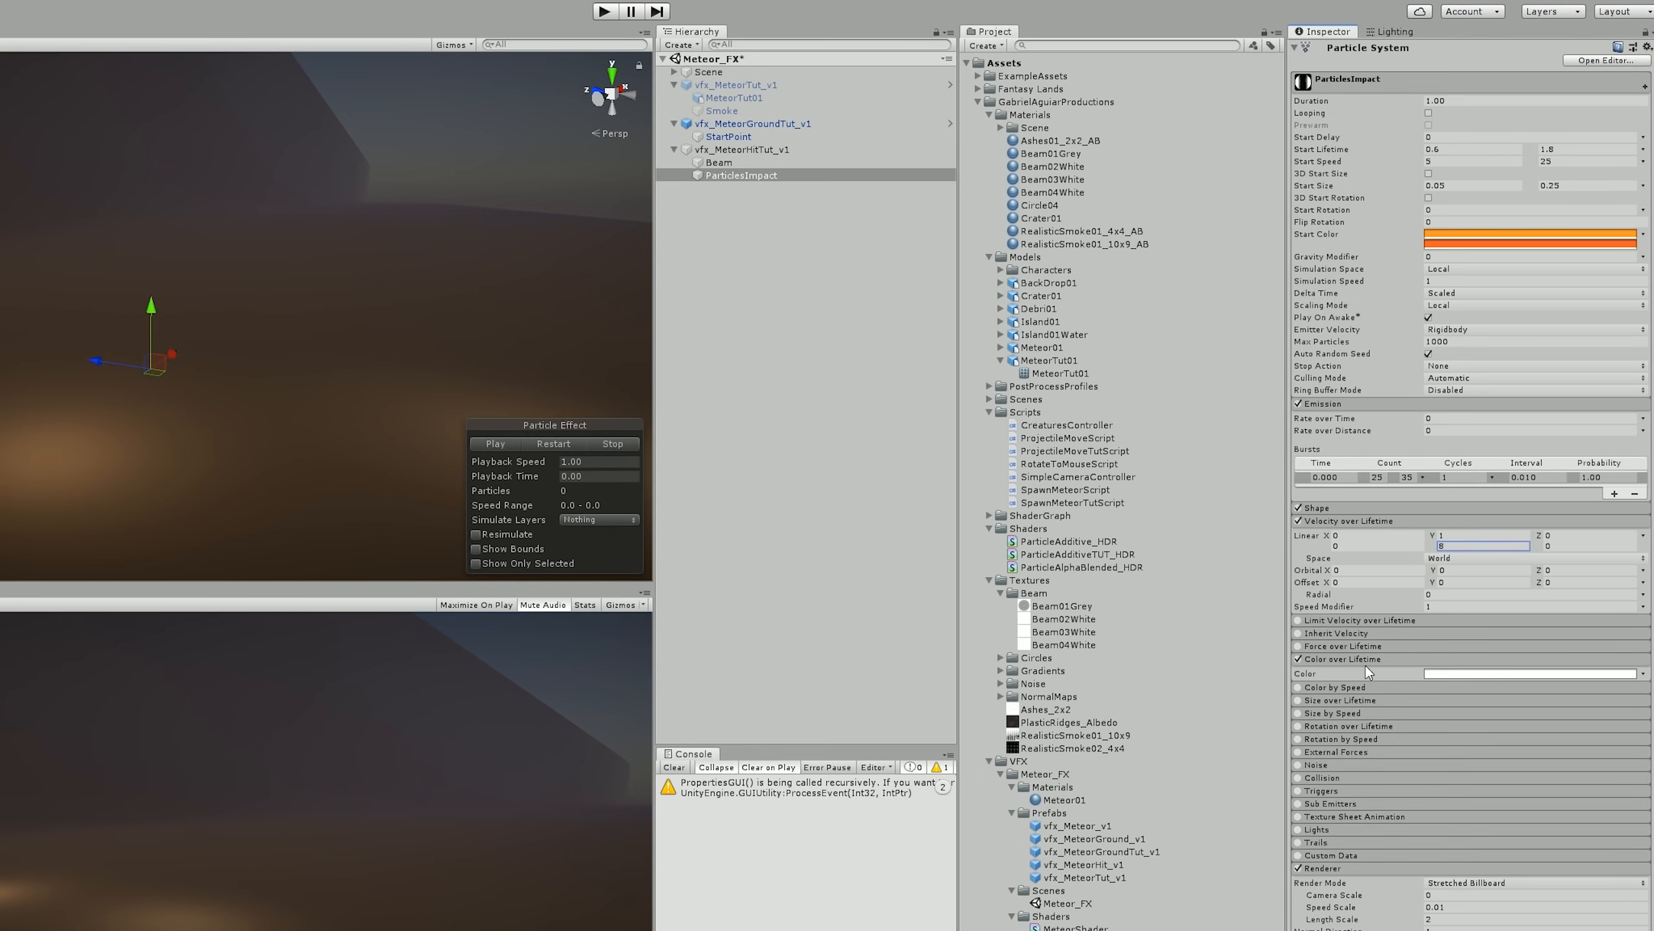
{"action": "left_click", "coordinate": [1450, 674]}
{"action": "left_click", "coordinate": [945, 490]}
{"action": "left_click_drag", "start_coordinate": [773, 559], "coordinate": [691, 491]}
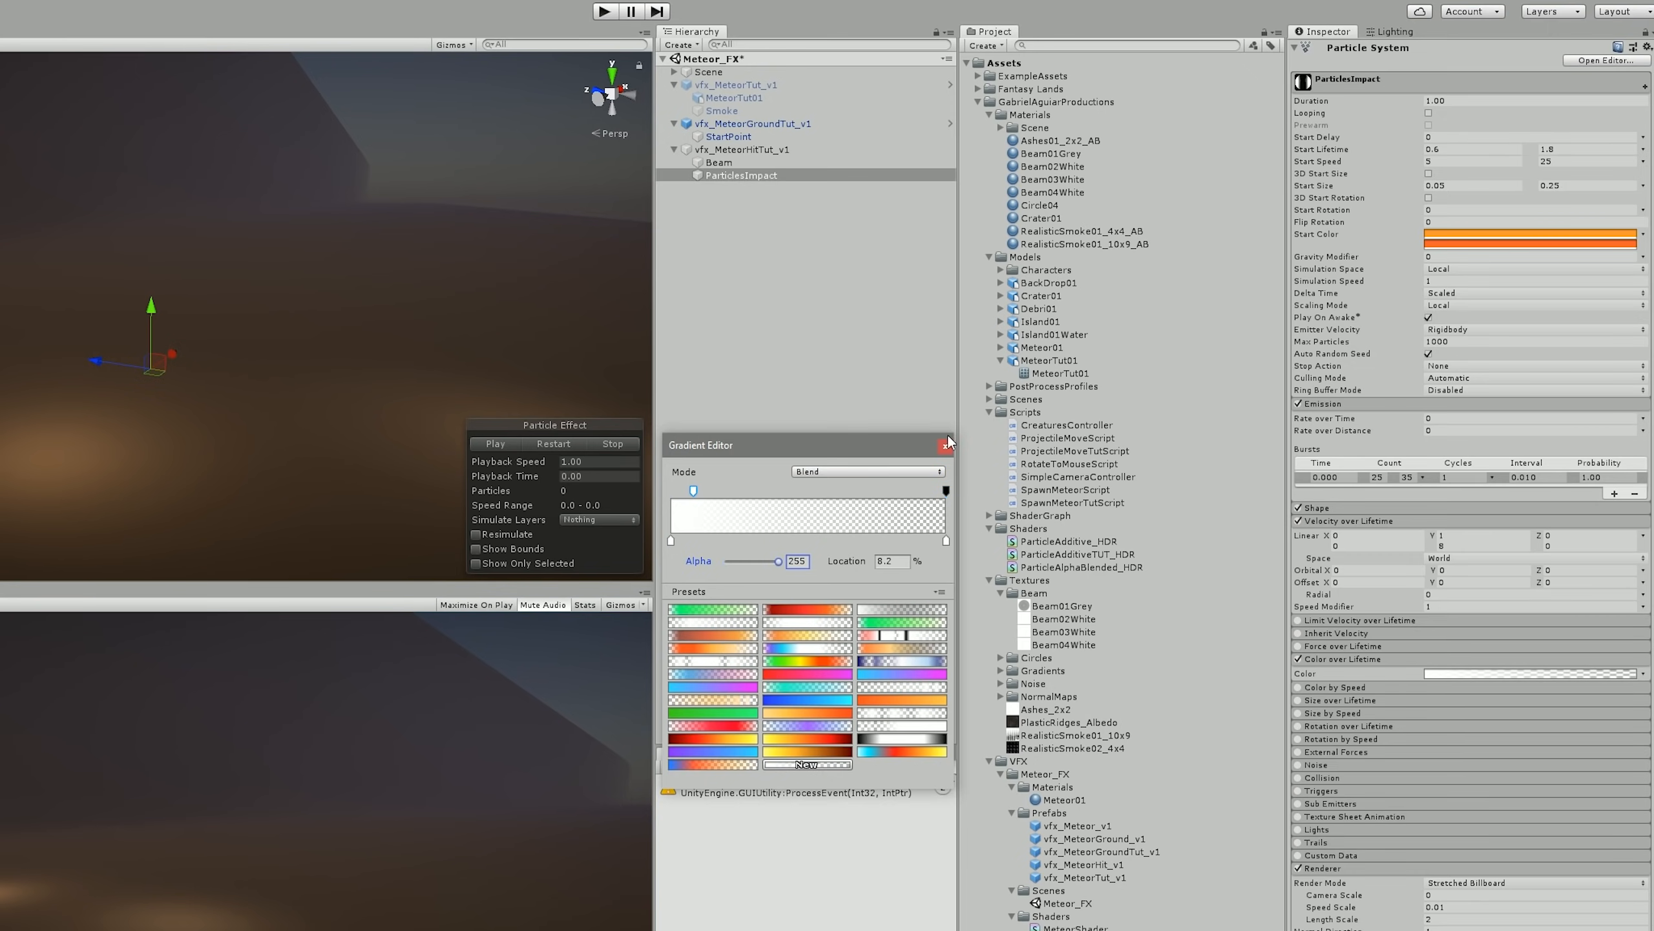
{"action": "left_click", "coordinate": [945, 448]}
- Enable Size over Lifetime on ParticlesImpact and apply a curve preset decreasing from 1 to 0
{"action": "left_click", "coordinate": [1300, 700]}
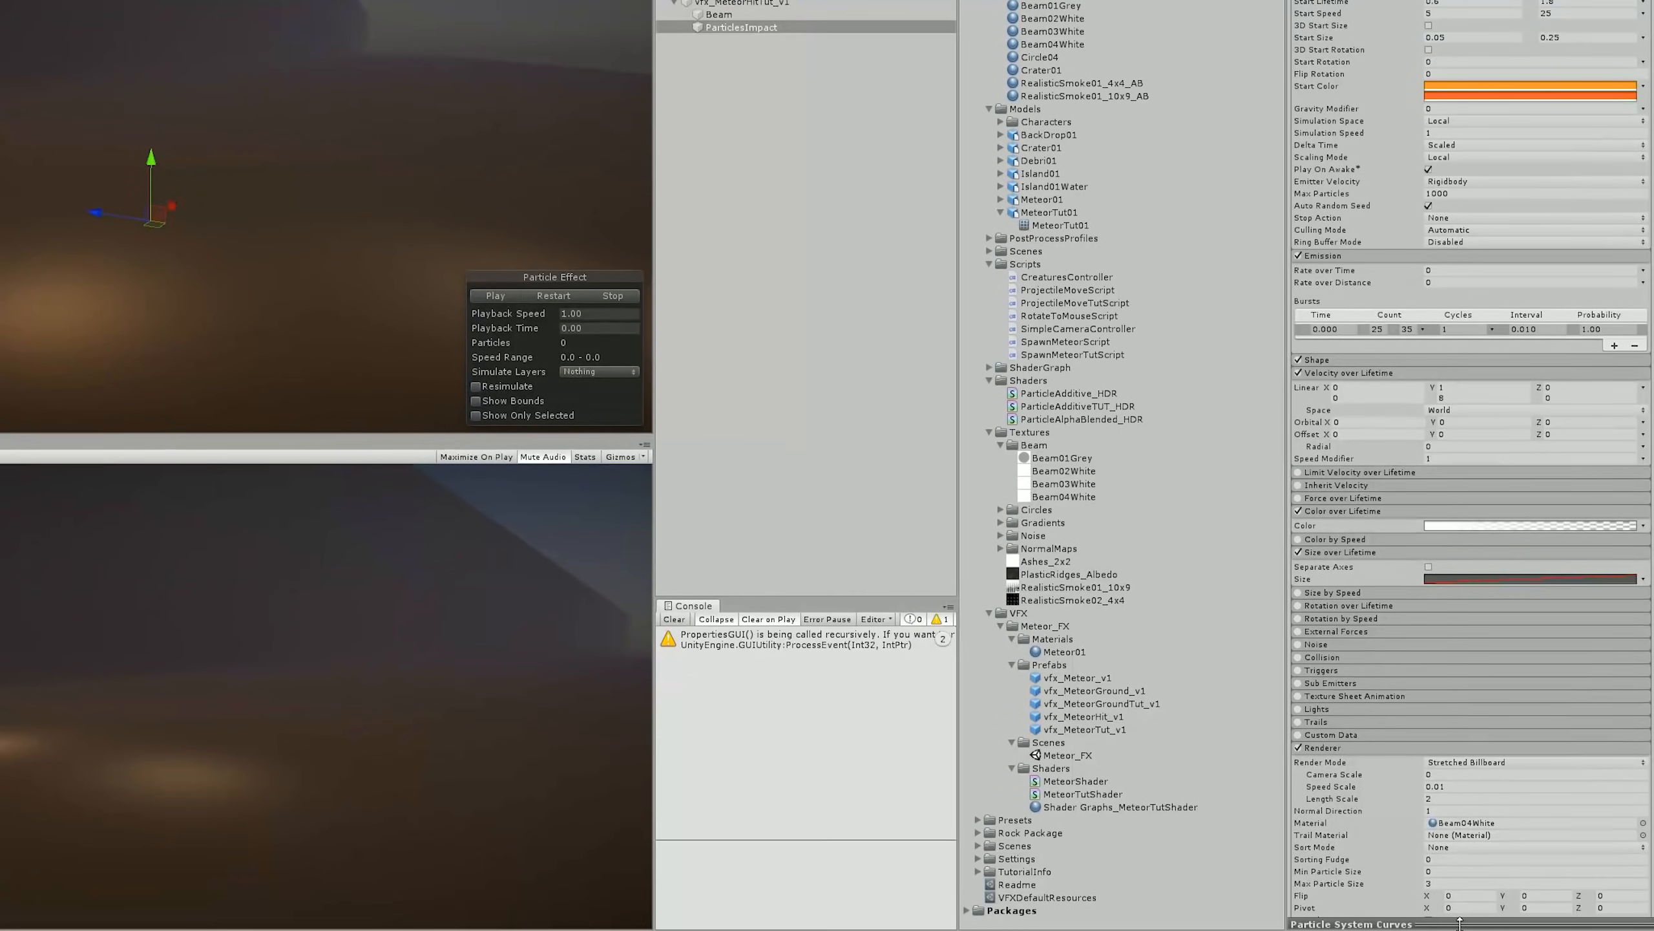
{"action": "left_click_drag", "start_coordinate": [1459, 924], "coordinate": [1461, 689]}
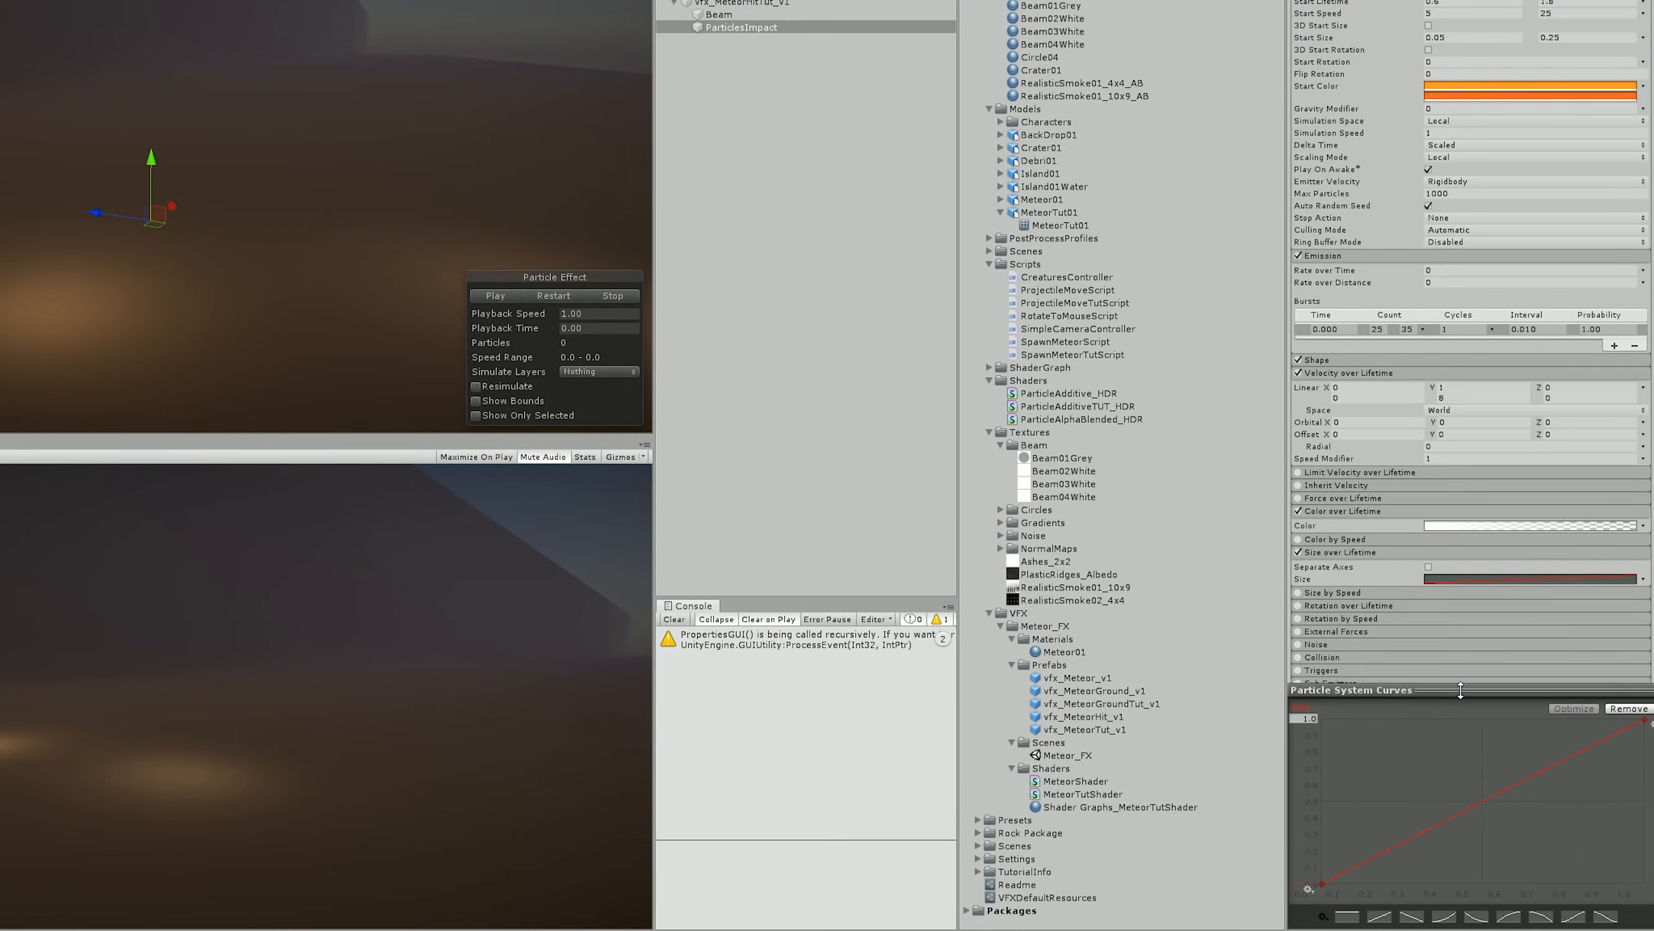
{"action": "left_click", "coordinate": [1483, 918]}
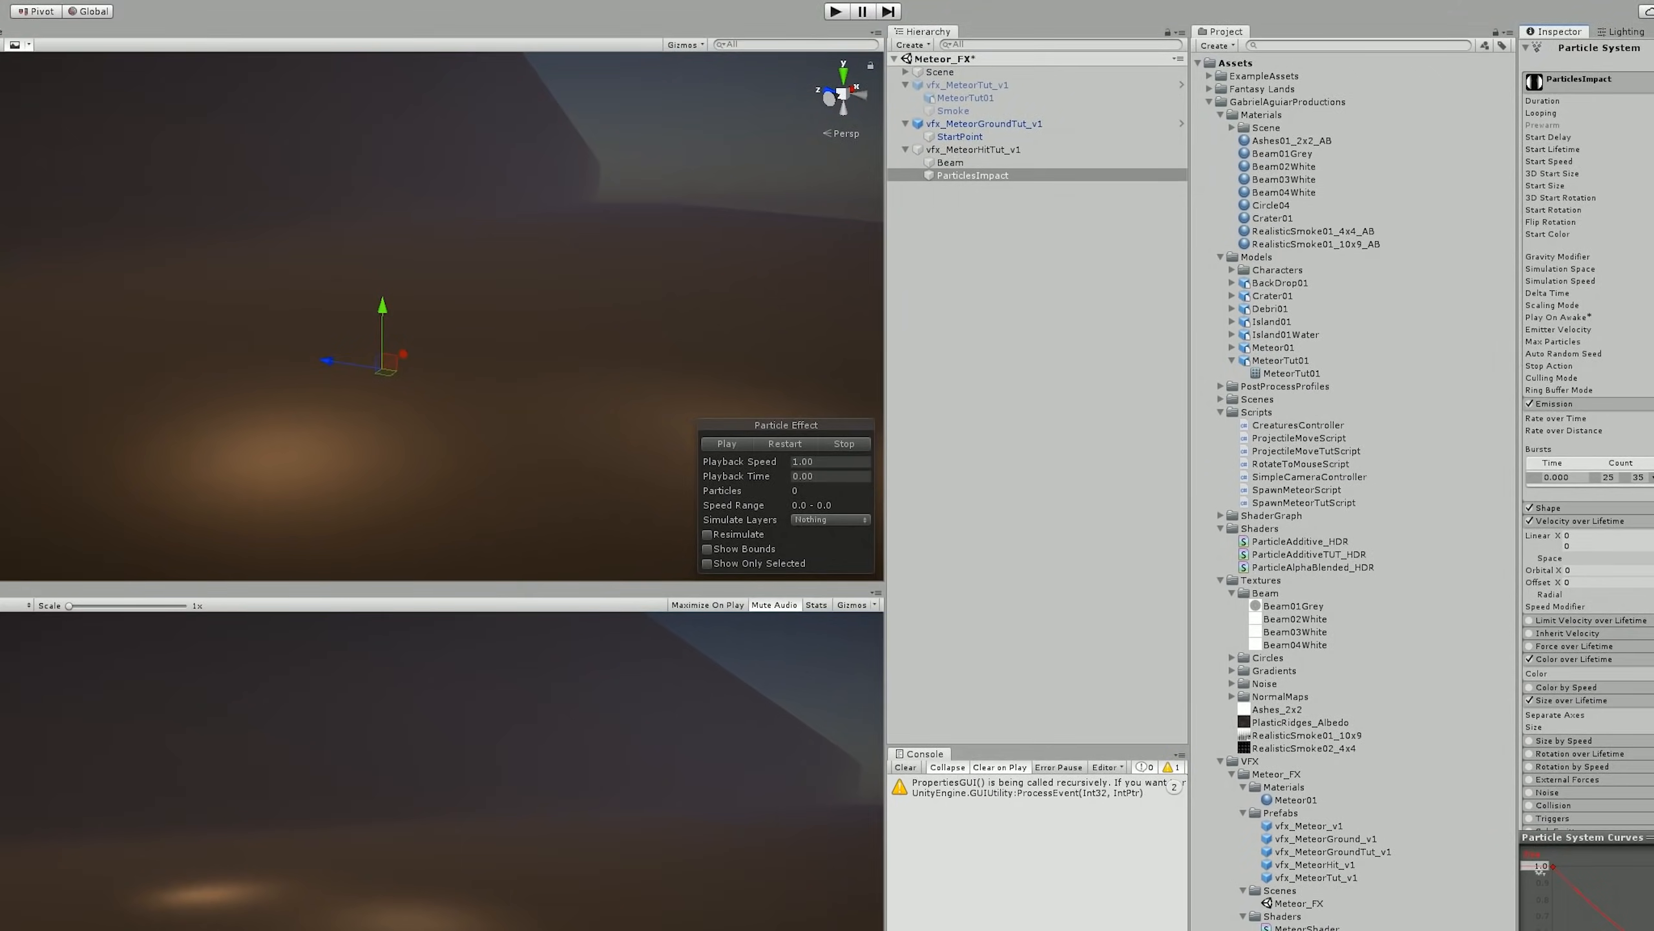
- Replay the ParticlesImpact simulation several times to preview the spark burst
{"action": "left_click", "coordinate": [789, 444]}
{"action": "left_click", "coordinate": [791, 444]}
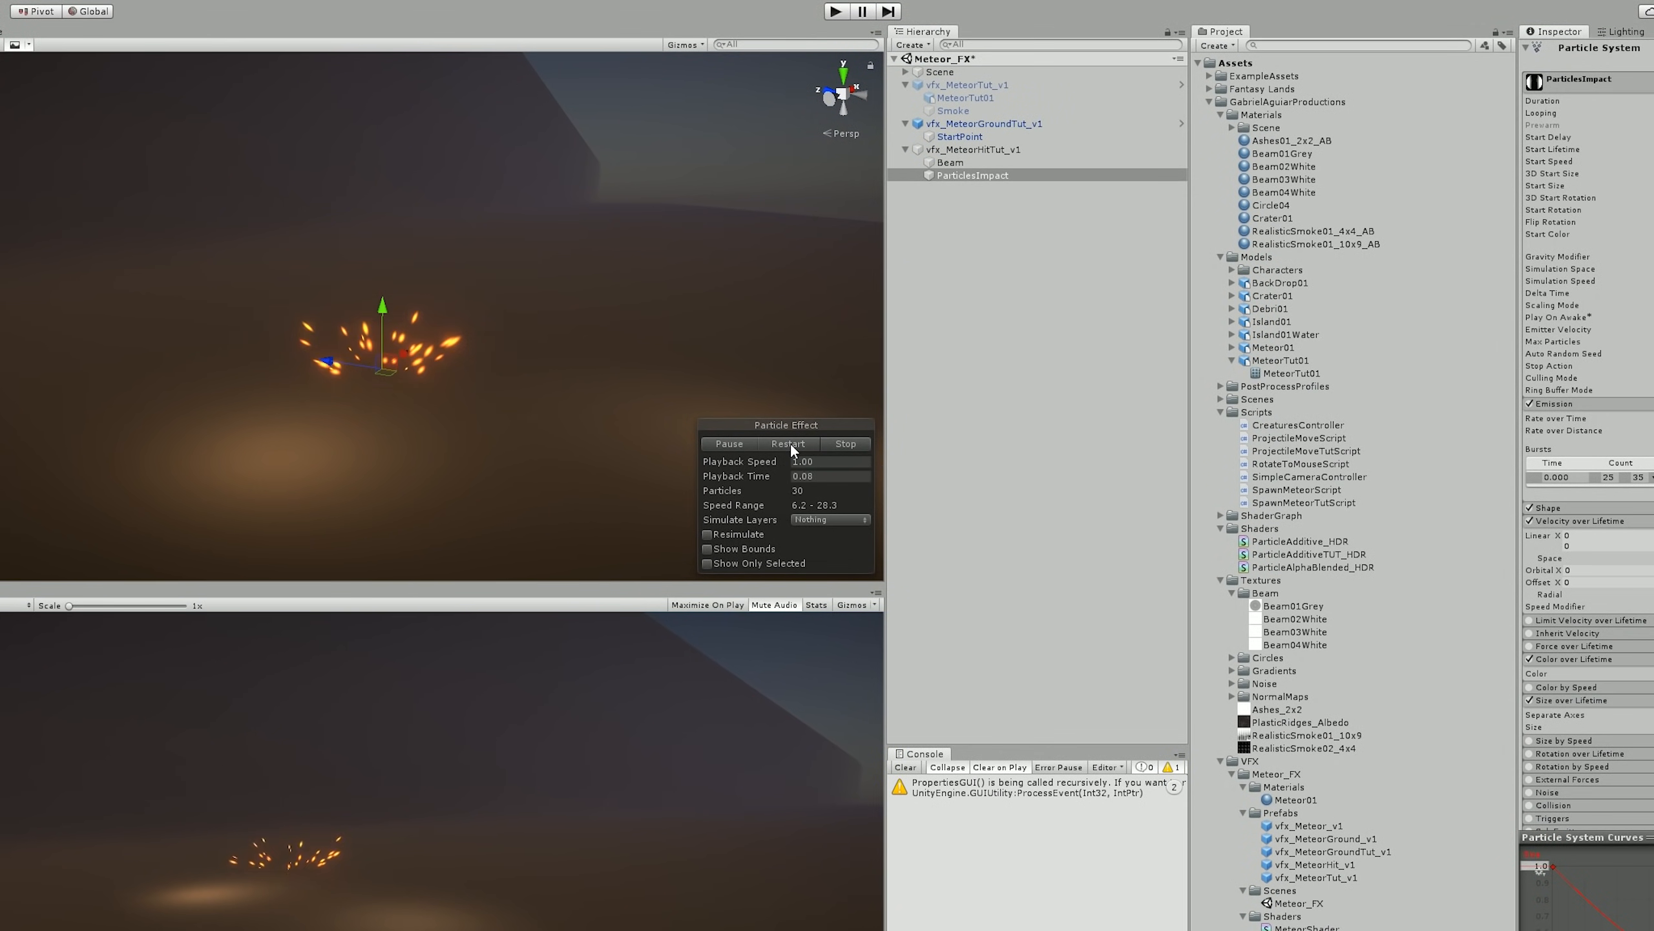
{"action": "left_click", "coordinate": [780, 441]}
{"action": "left_click", "coordinate": [780, 443]}
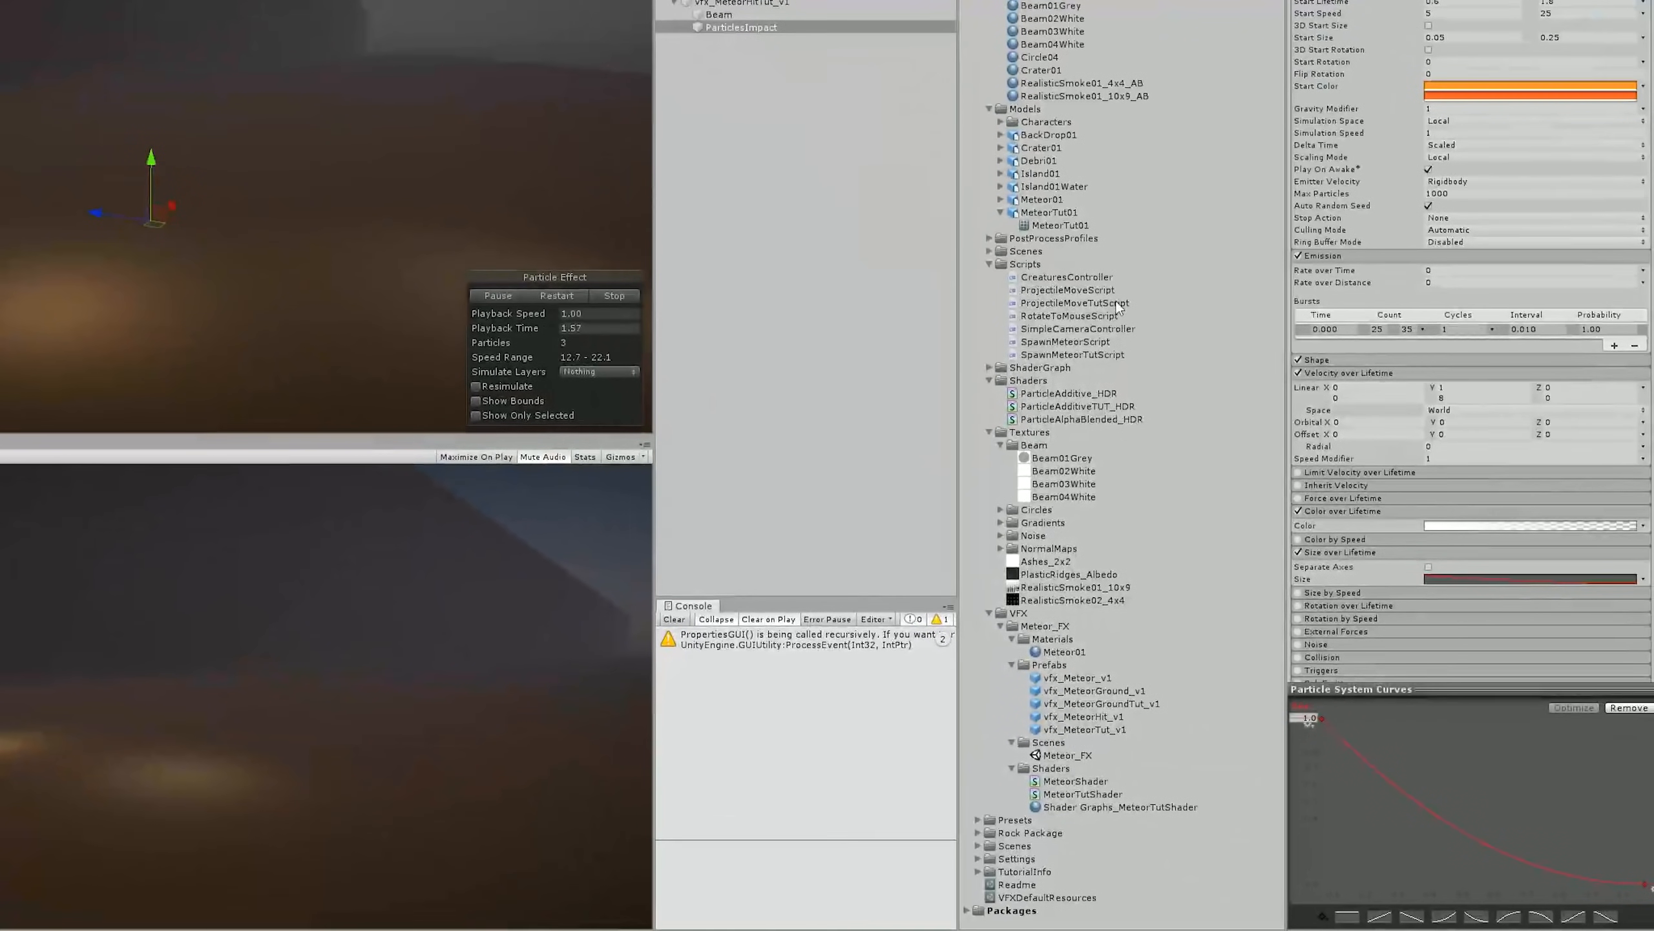
- Raise the Beam04White material's HDR color intensity to 4.4169 and replay the ParticlesImpact sparks
{"action": "scroll", "coordinate": [1433, 391], "scroll_direction": "down", "scroll_amount": 10}
{"action": "left_click", "coordinate": [1617, 502]}
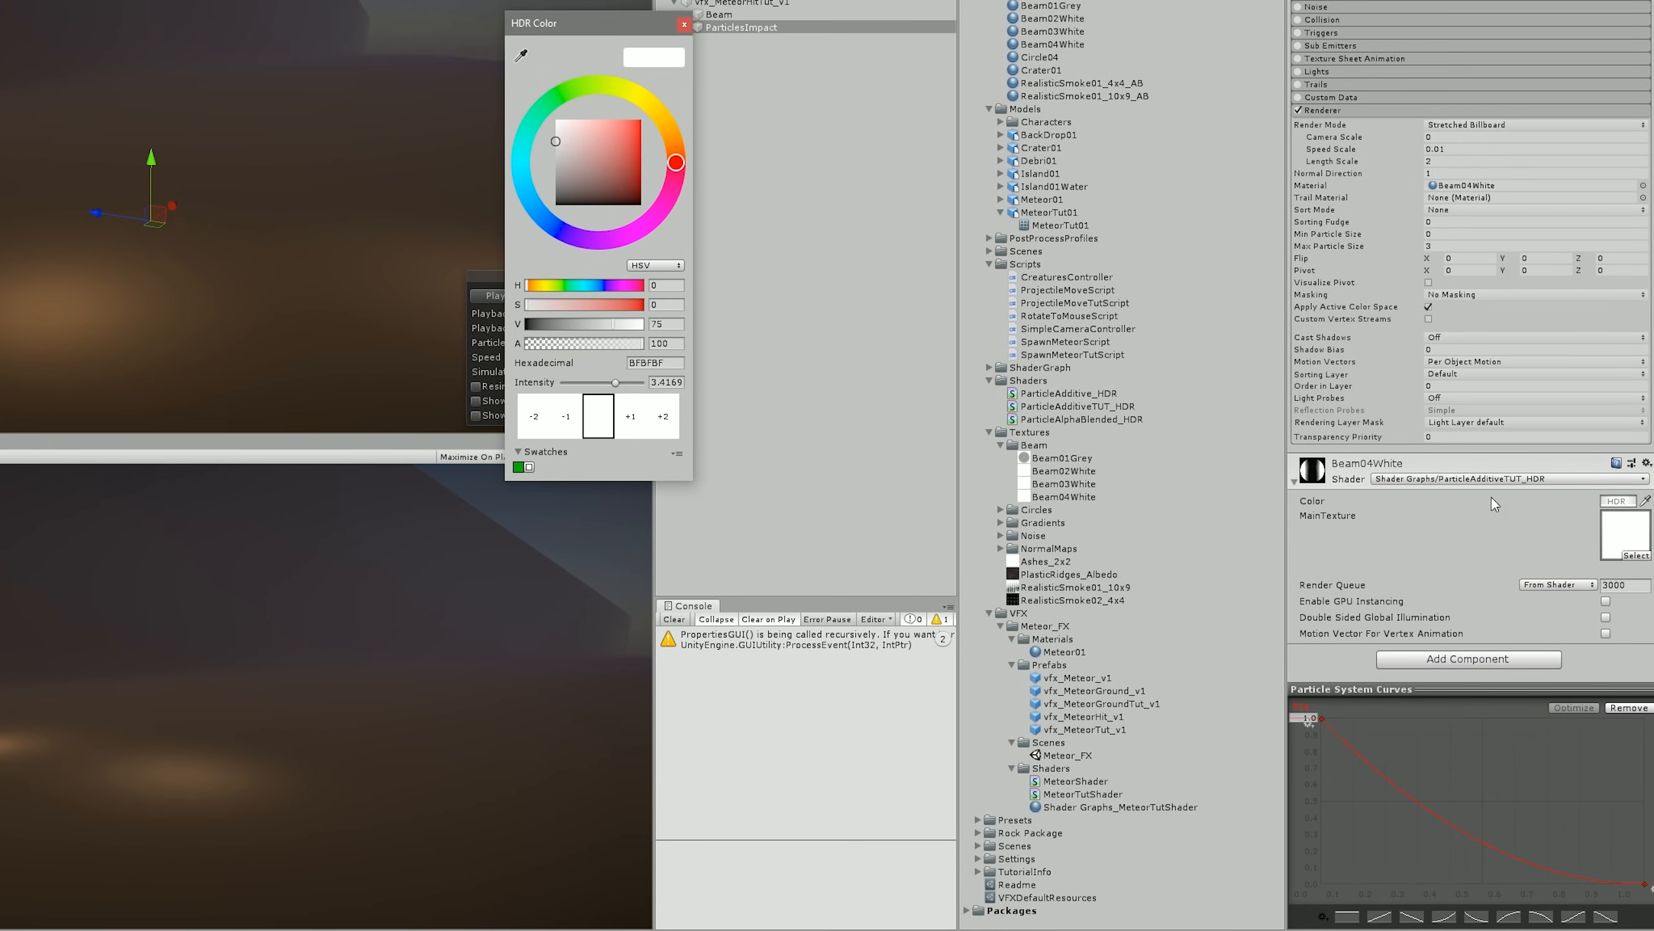
{"action": "left_click", "coordinate": [626, 414]}
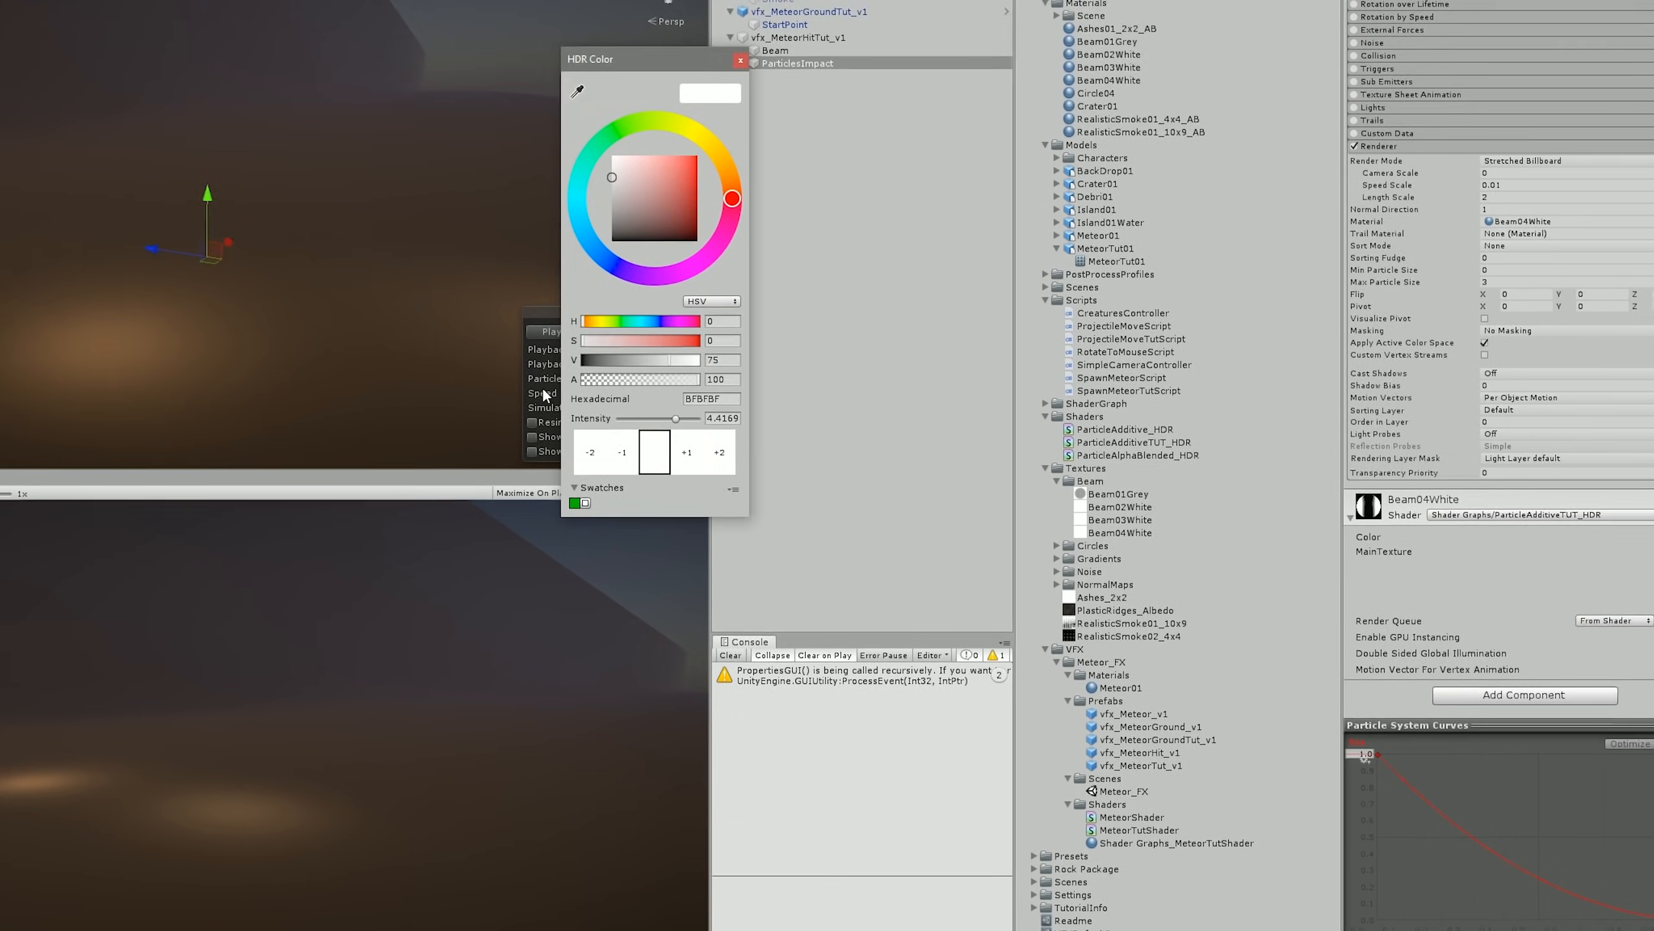
{"action": "left_click", "coordinate": [487, 351]}
{"action": "left_click", "coordinate": [548, 294]}
{"action": "left_click", "coordinate": [778, 440]}
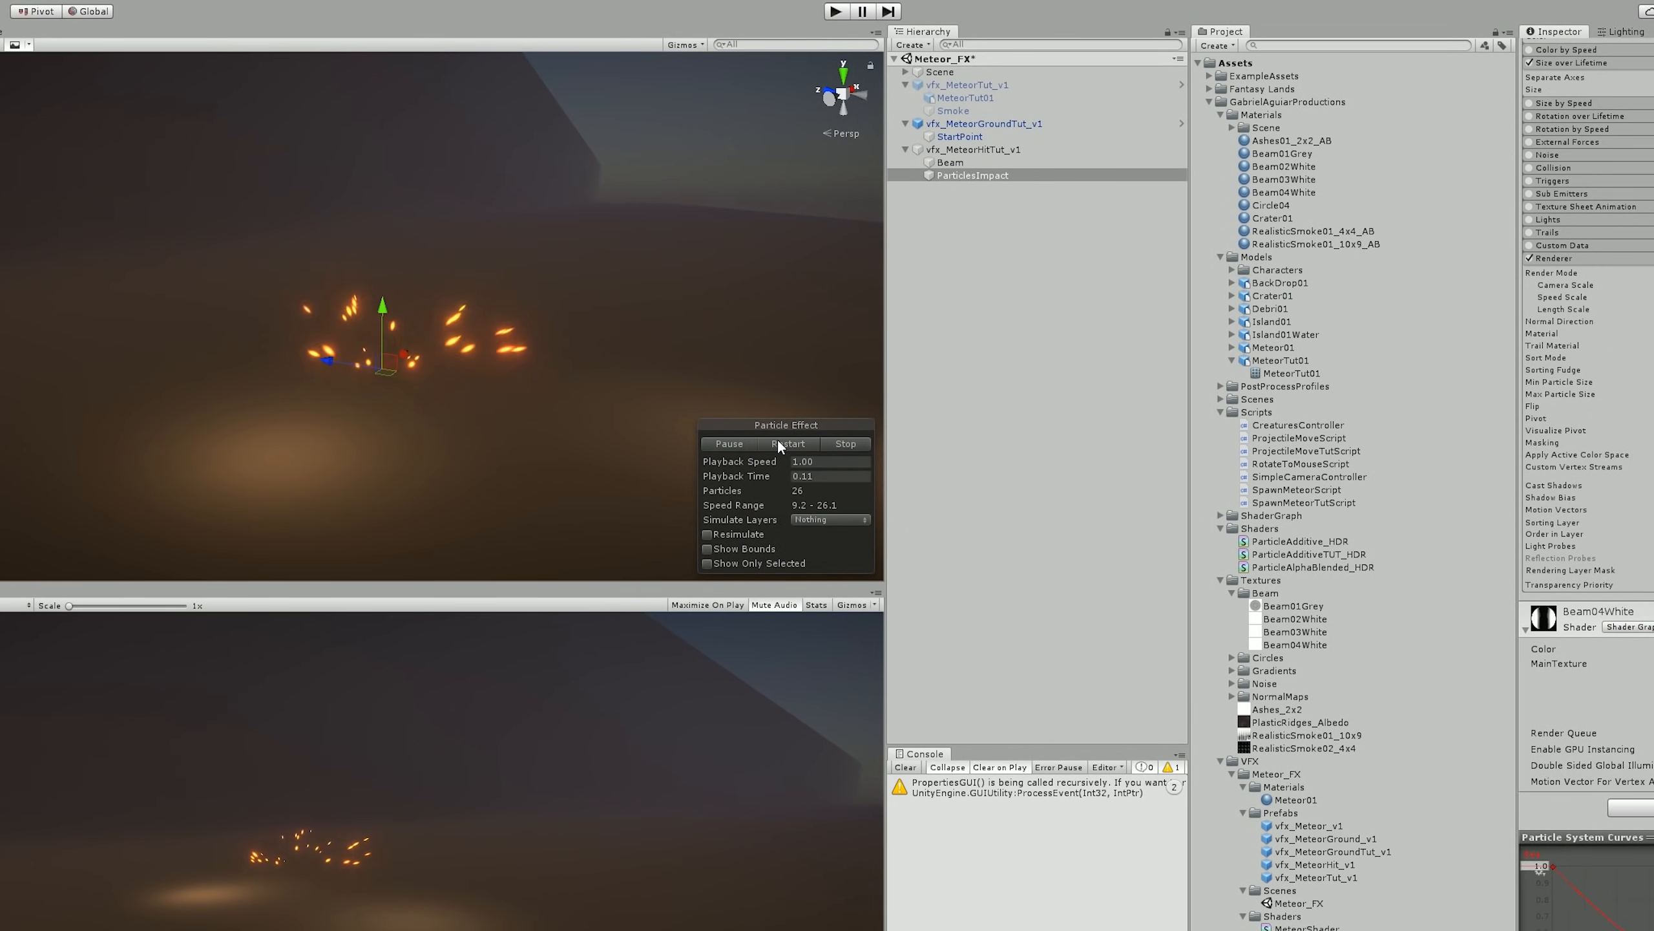
{"action": "left_click", "coordinate": [778, 443]}
- Preview Beam and ParticlesImpact playing together several times, and stop the simulation
{"action": "left_click", "coordinate": [931, 162], "text": "ctrl"}
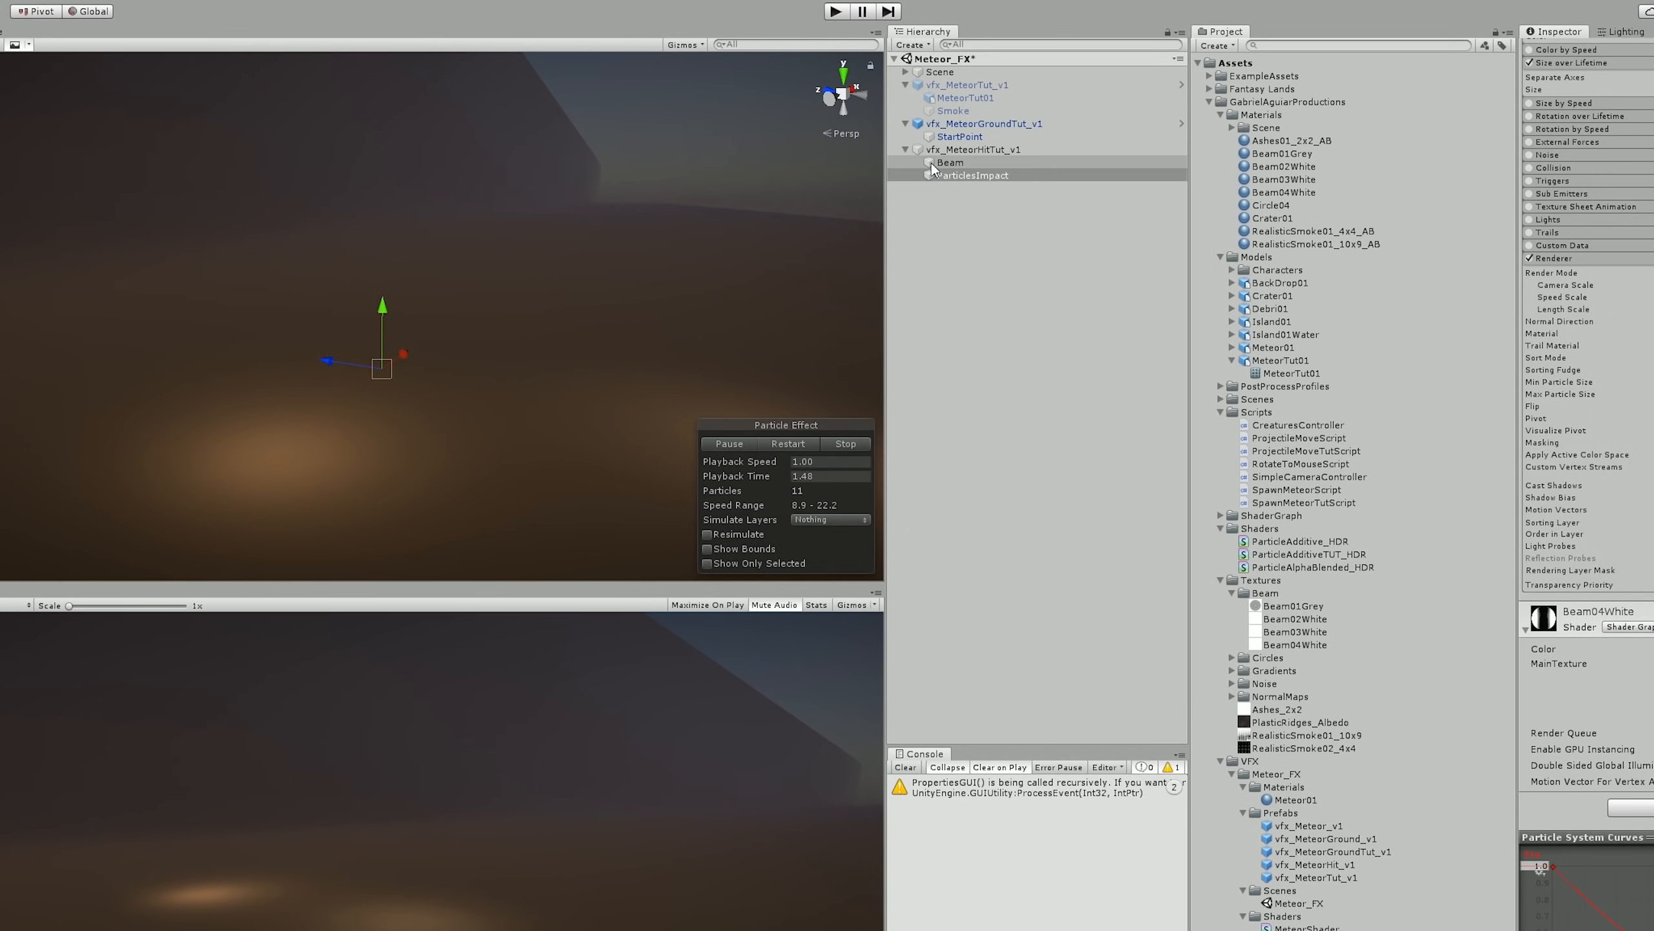
{"action": "left_click", "coordinate": [793, 444]}
{"action": "left_click", "coordinate": [793, 444]}
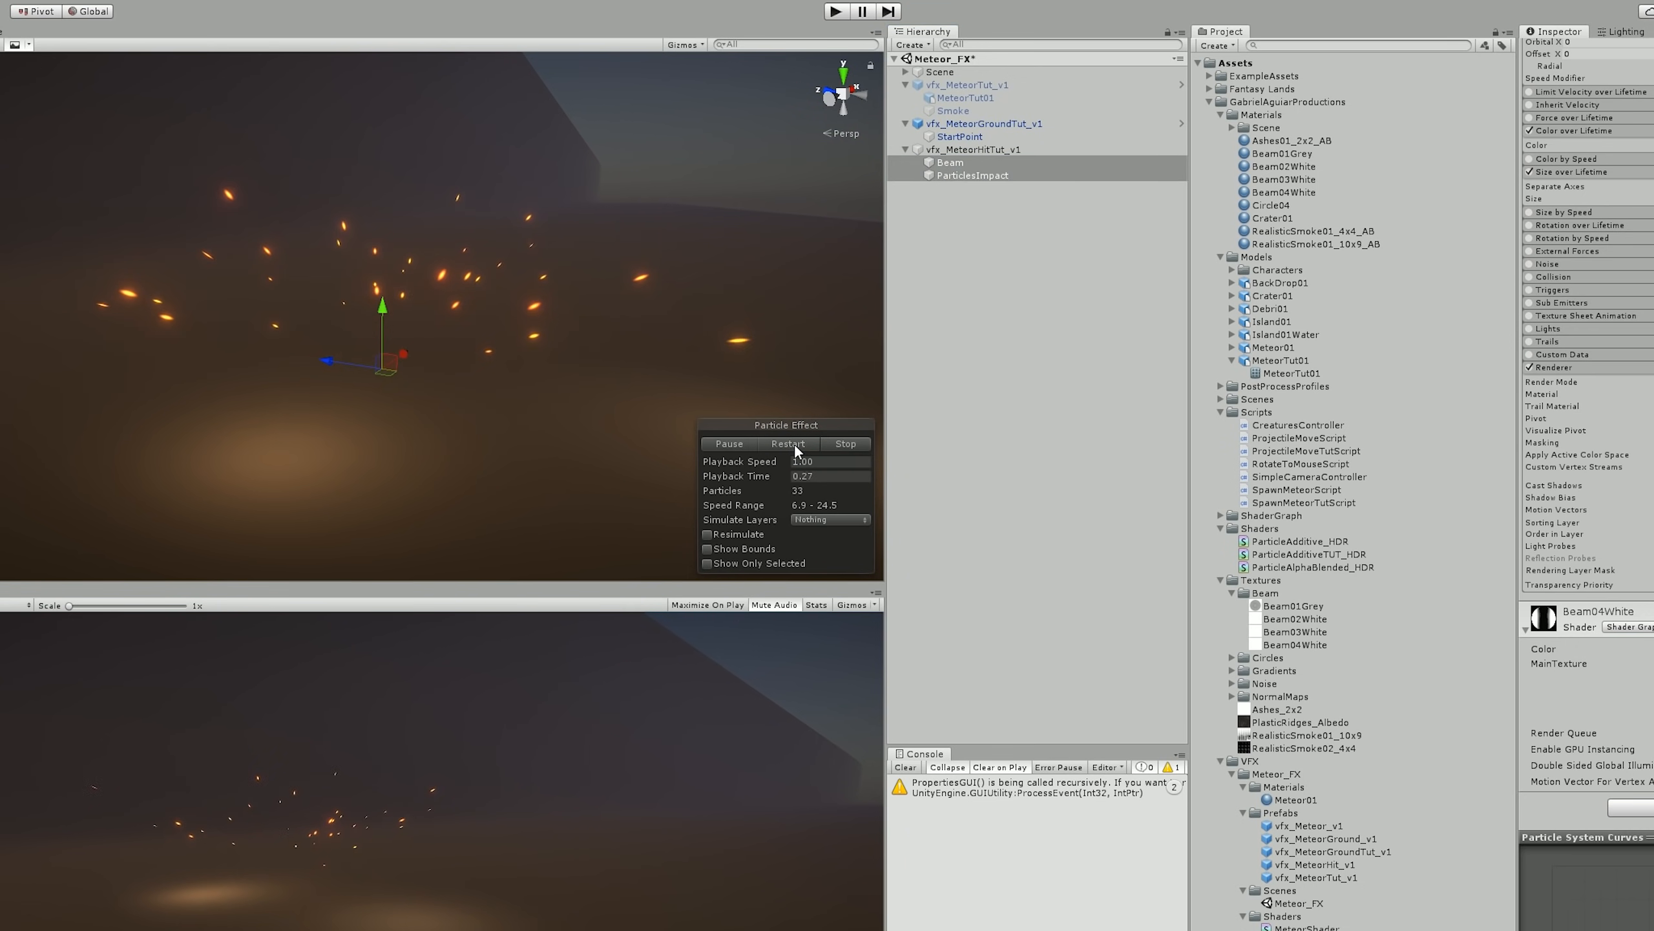
{"action": "left_click", "coordinate": [794, 444]}
{"action": "left_click", "coordinate": [793, 445]}
{"action": "left_click", "coordinate": [835, 444]}
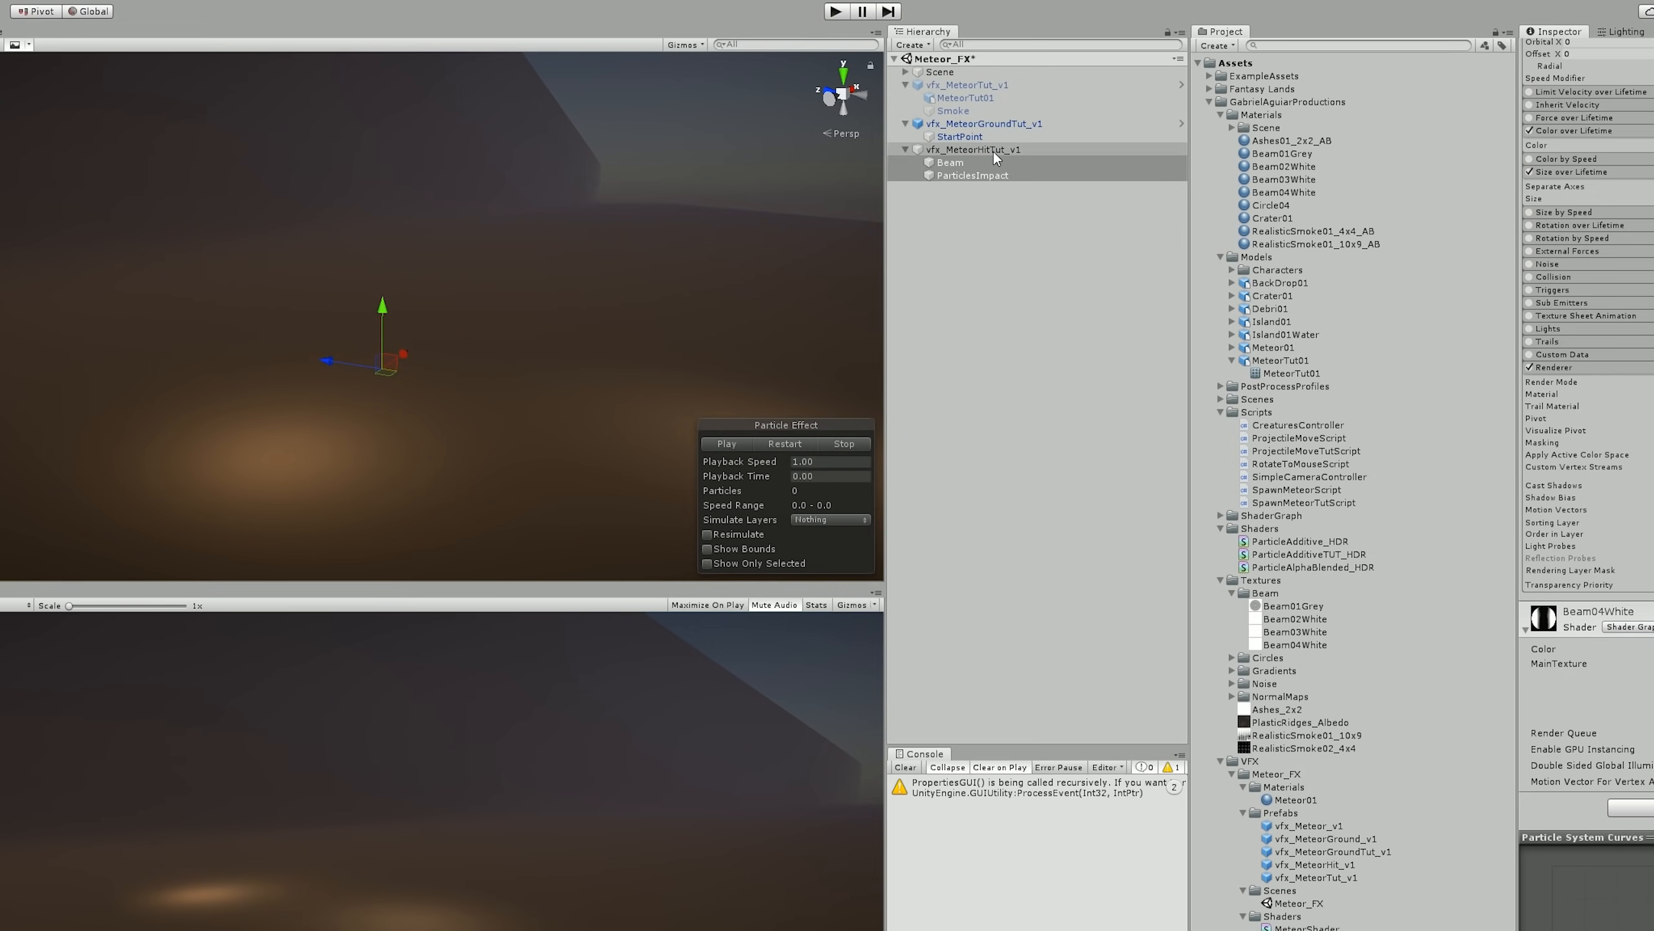
- Save vfx_MeteorHitTut_v1 as a prefab in the Meteor_FX Prefabs folder and add a child particle system named SmokeCircle
{"action": "left_click", "coordinate": [981, 150]}
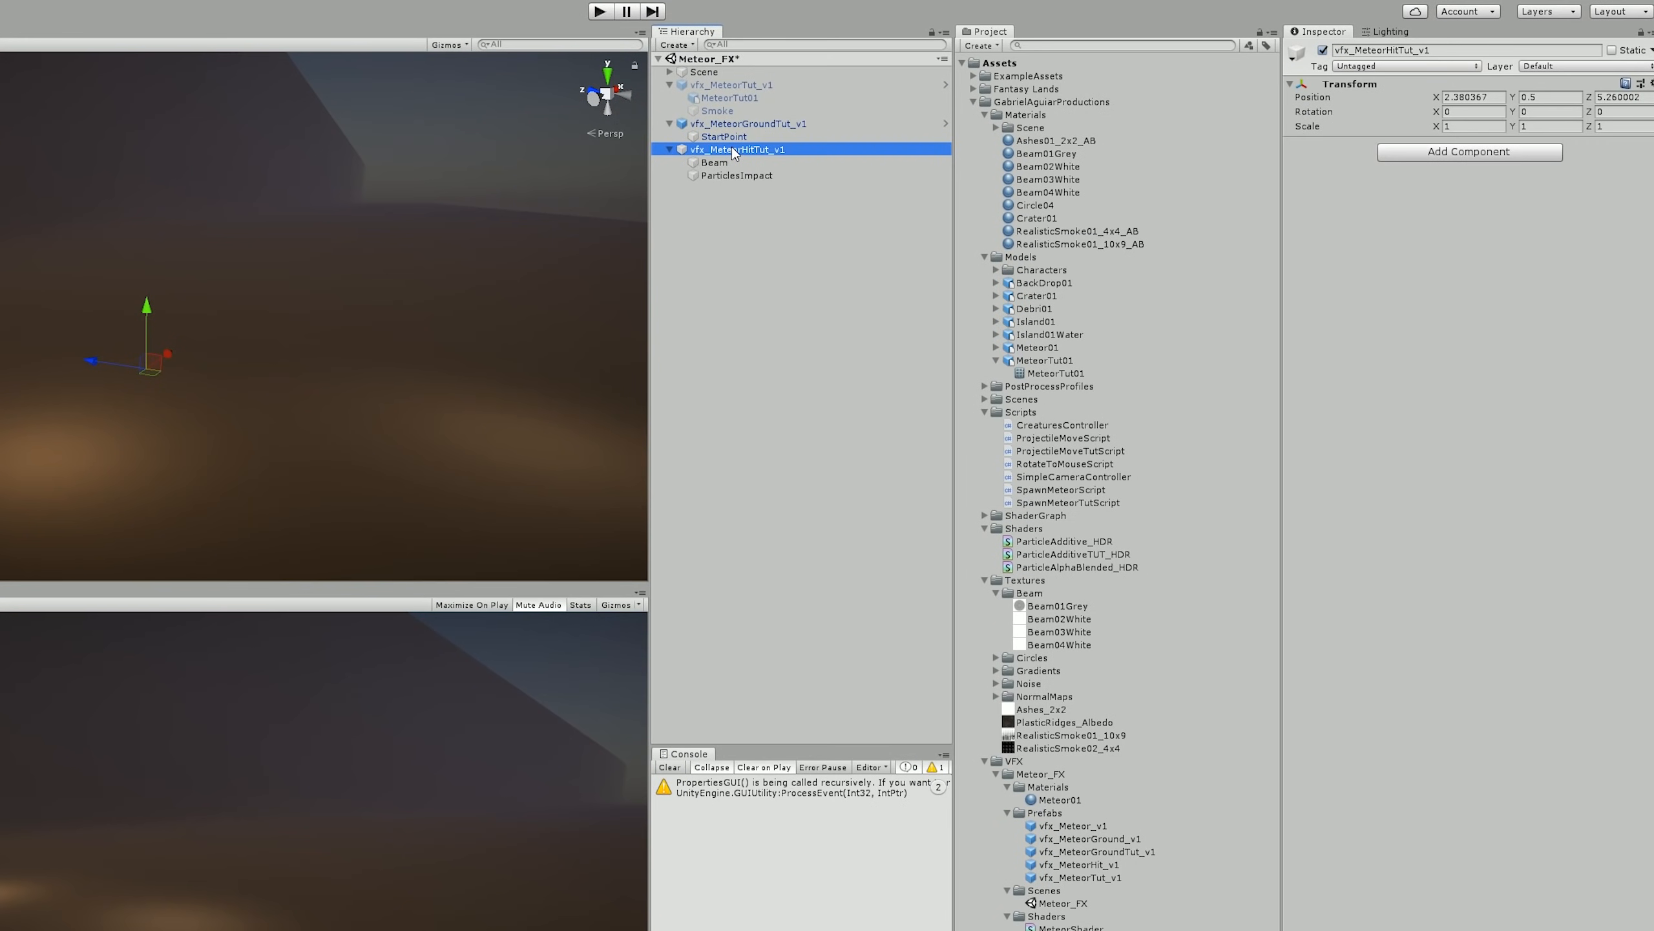
{"action": "left_click_drag", "start_coordinate": [732, 146], "coordinate": [1050, 819]}
{"action": "right_click", "coordinate": [733, 150]}
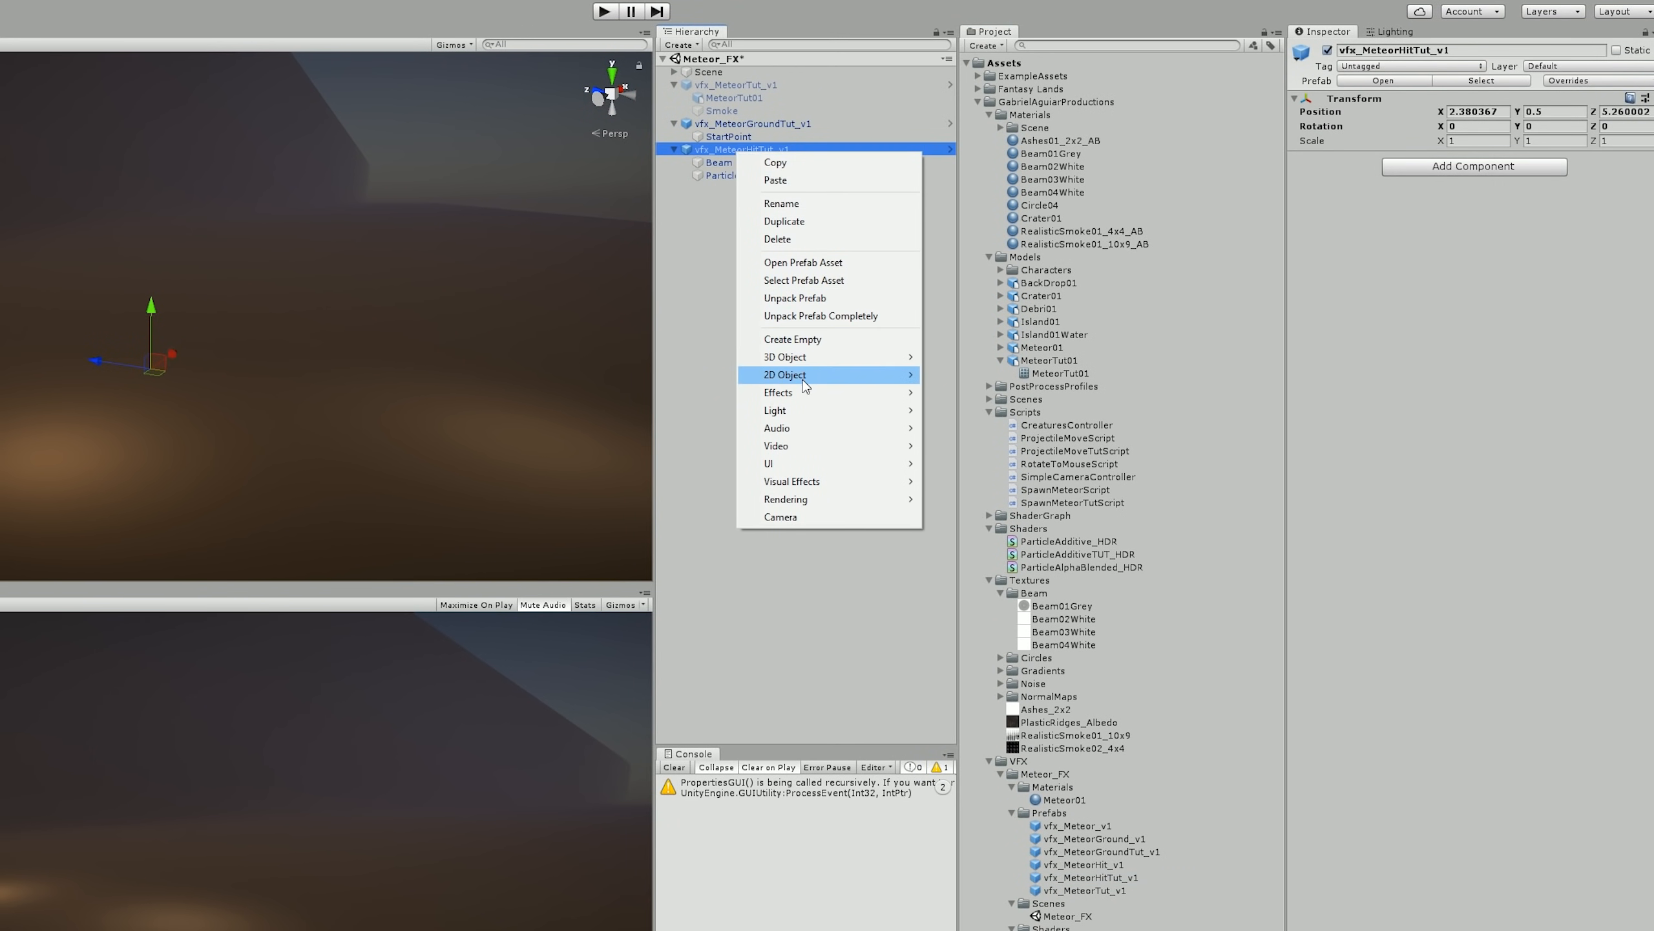
{"action": "mouse_move", "coordinate": [816, 392]}
{"action": "left_click", "coordinate": [1003, 392]}
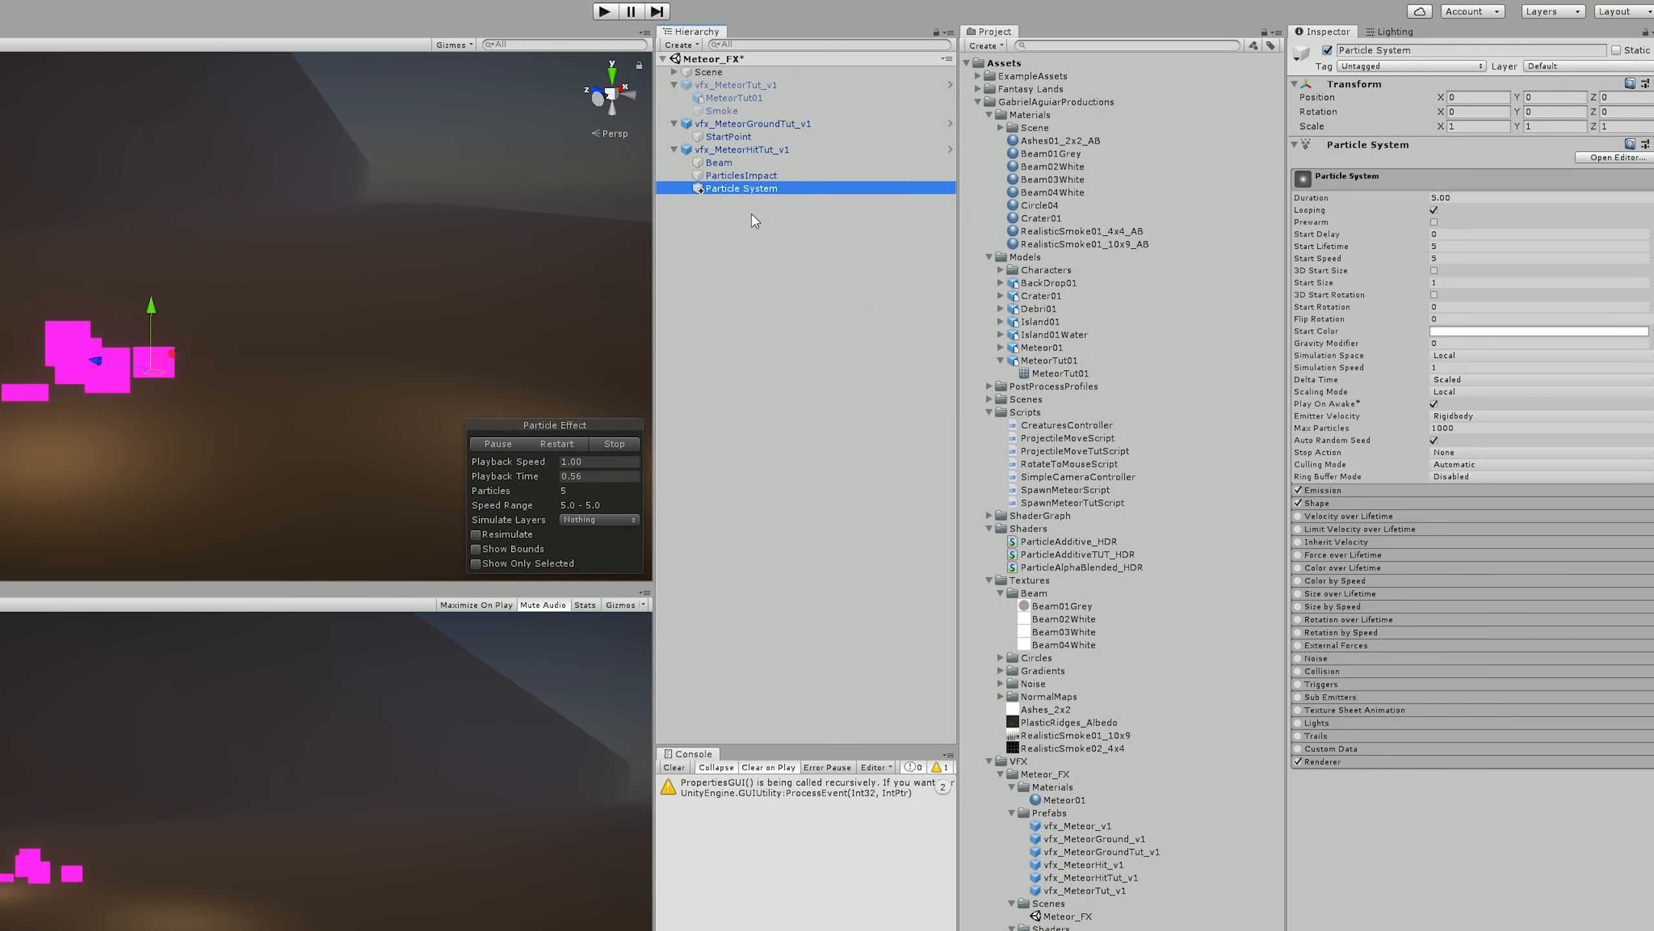
{"action": "left_click", "coordinate": [735, 191]}
{"action": "type", "text": "SmokeCircle"}
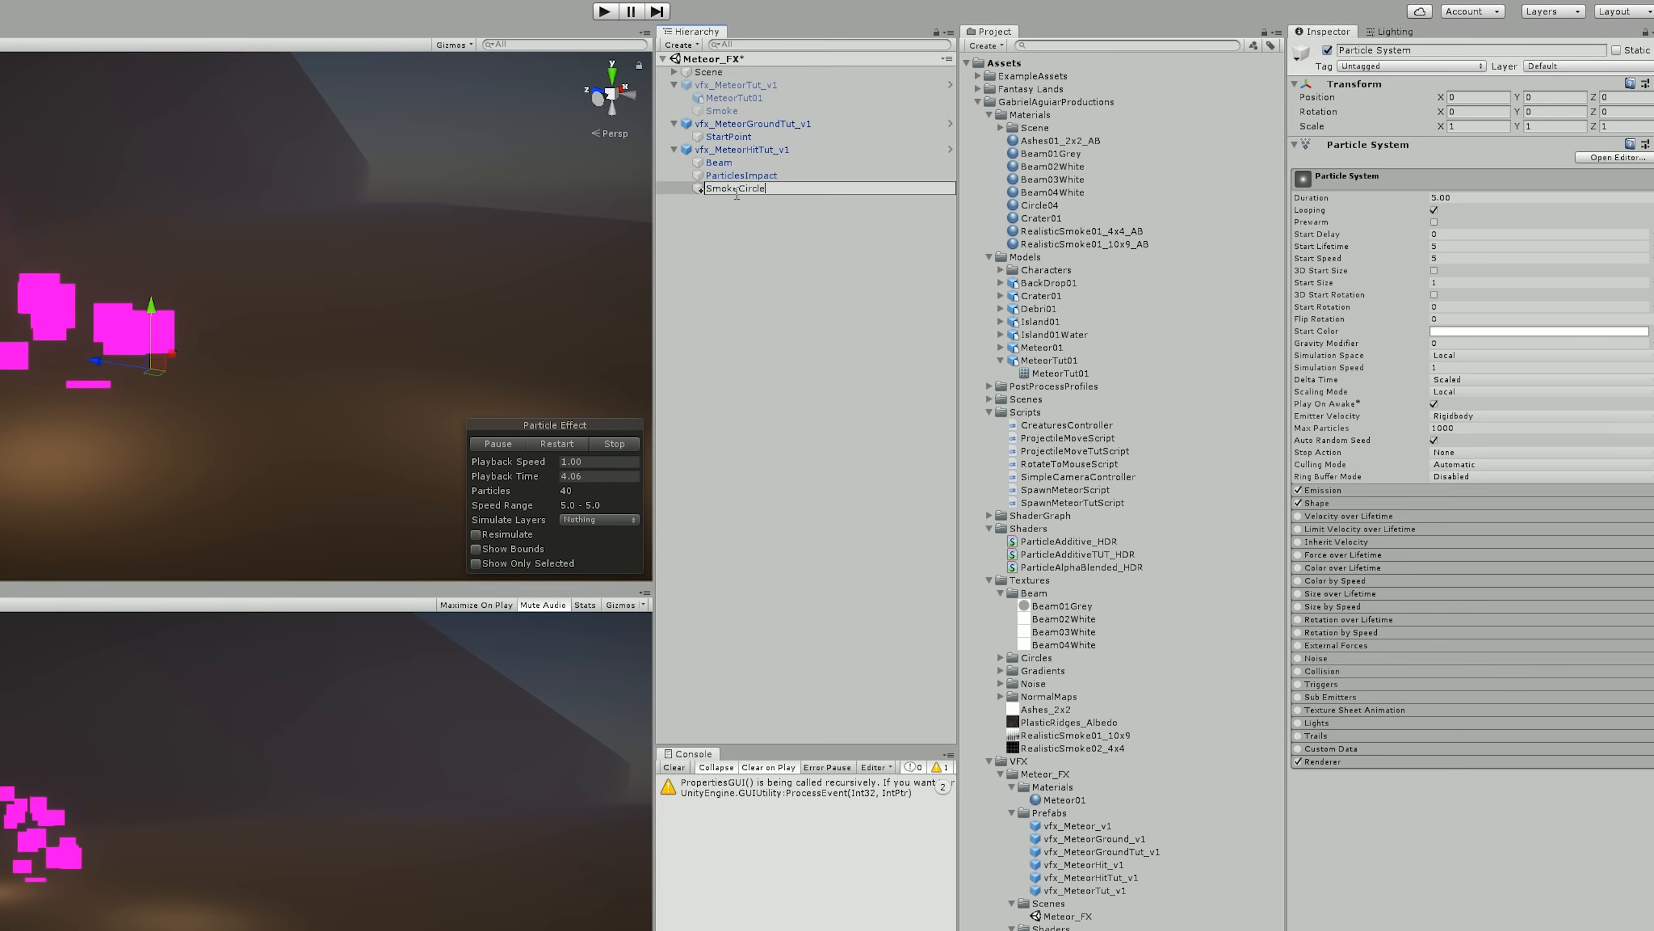
{"action": "key", "text": "Return"}
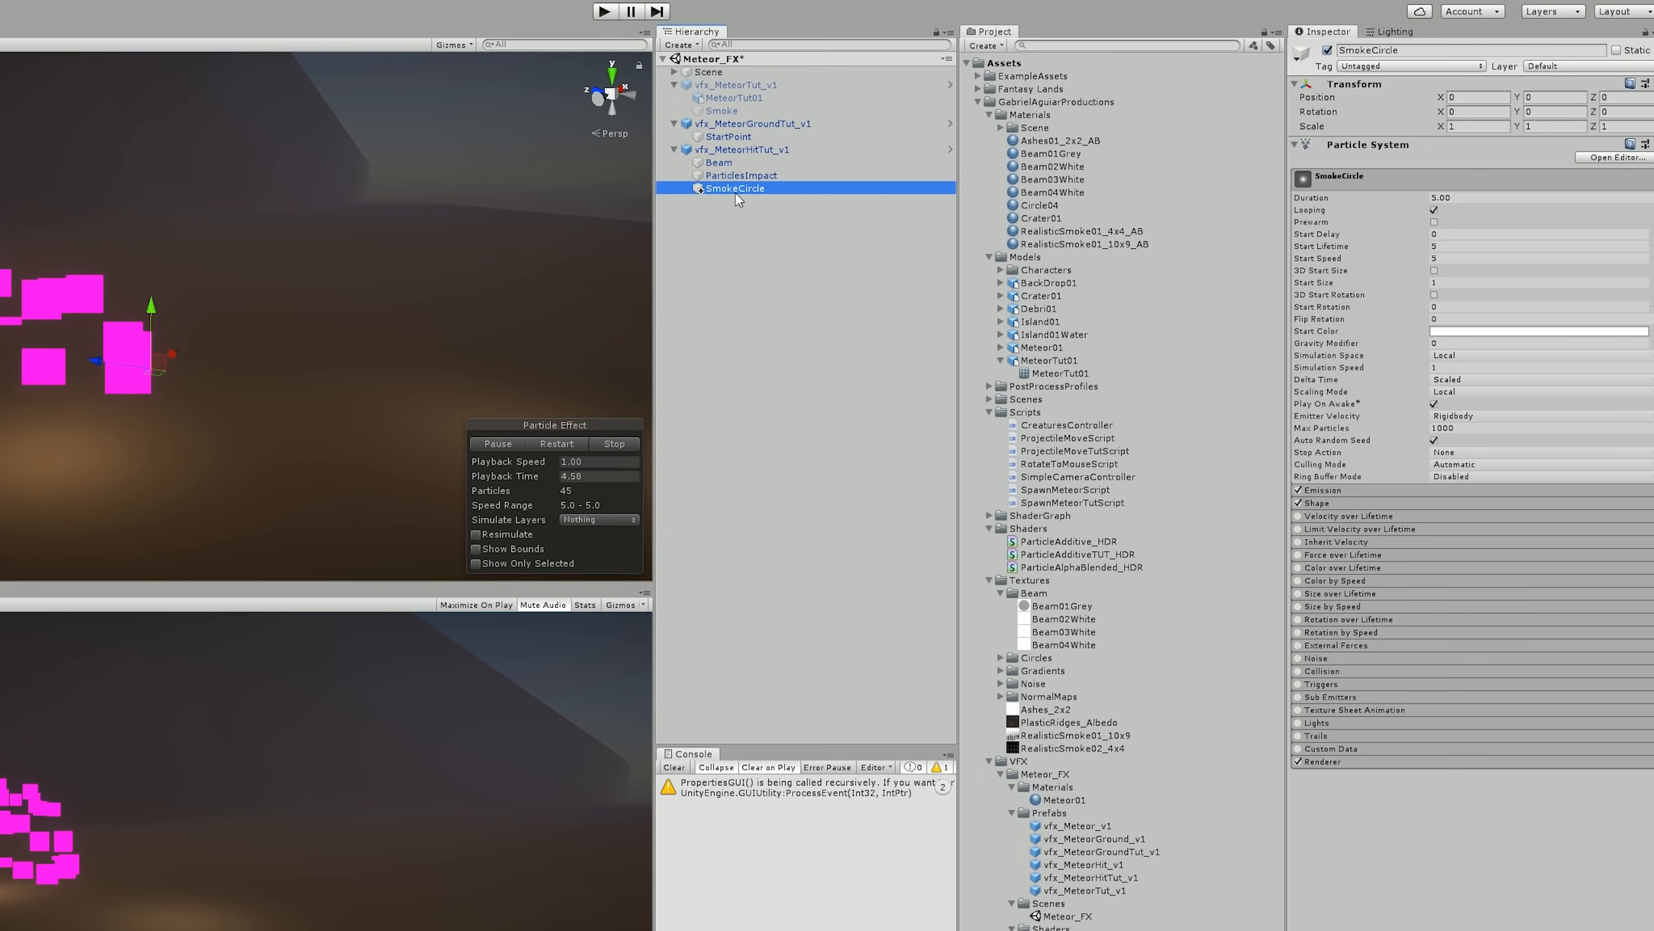
- Set the X rotation of SmokeCircle to -90 and turn off its Looping
{"action": "left_click", "coordinate": [1465, 111]}
{"action": "type", "text": "-90"}
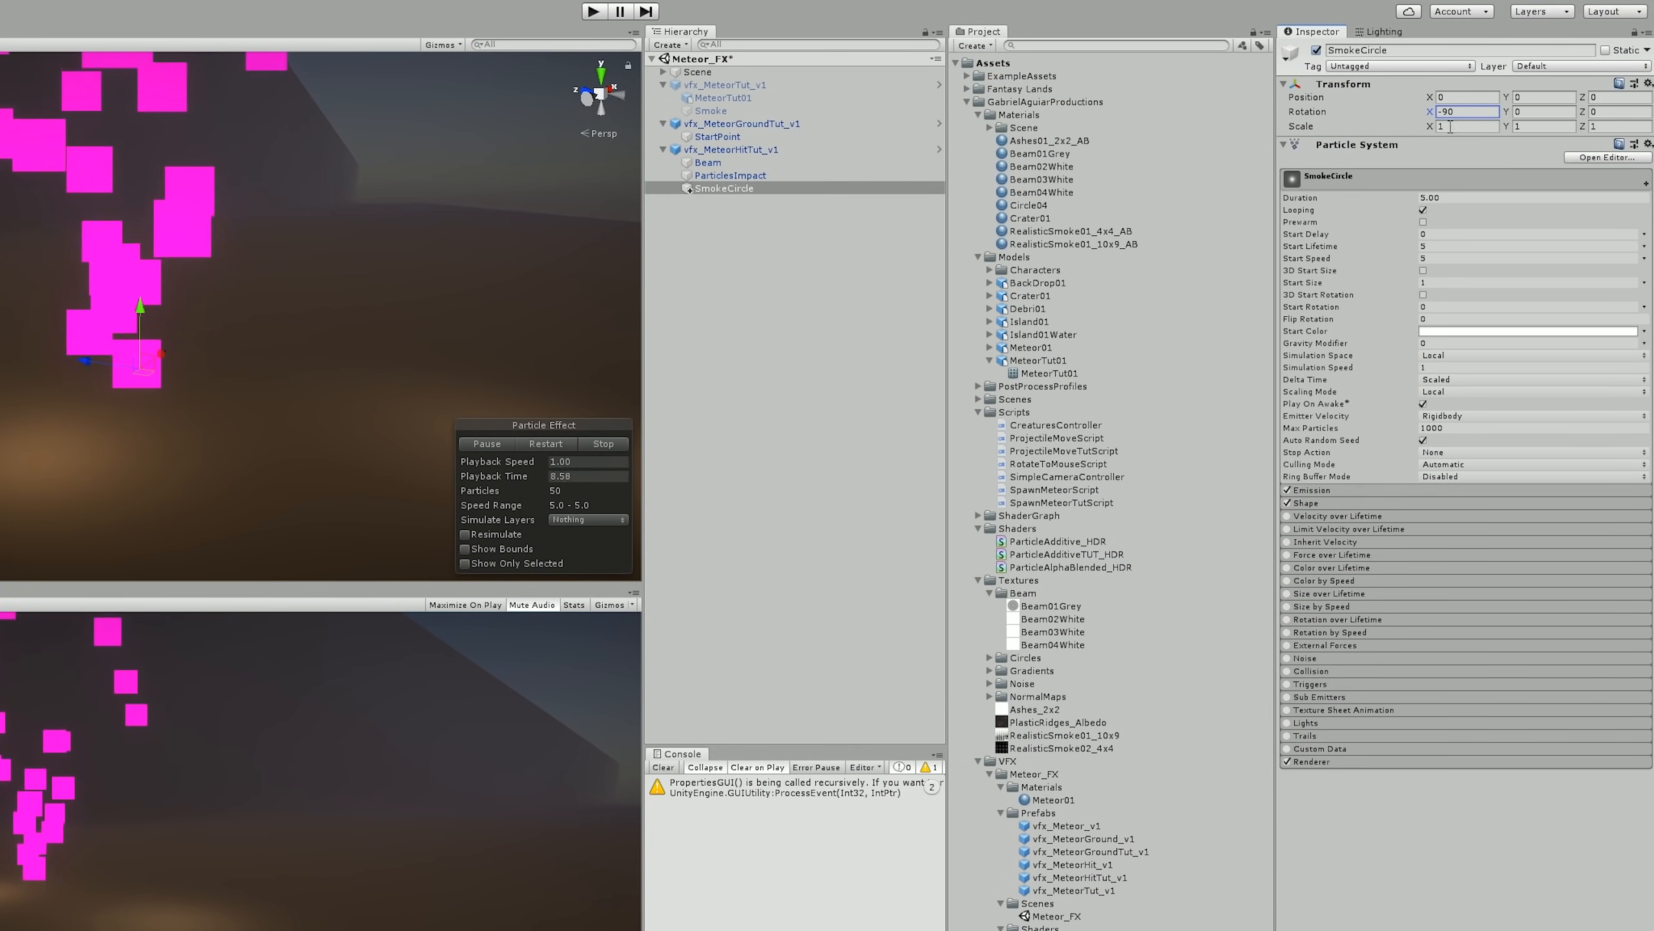
{"action": "left_click", "coordinate": [1423, 209]}
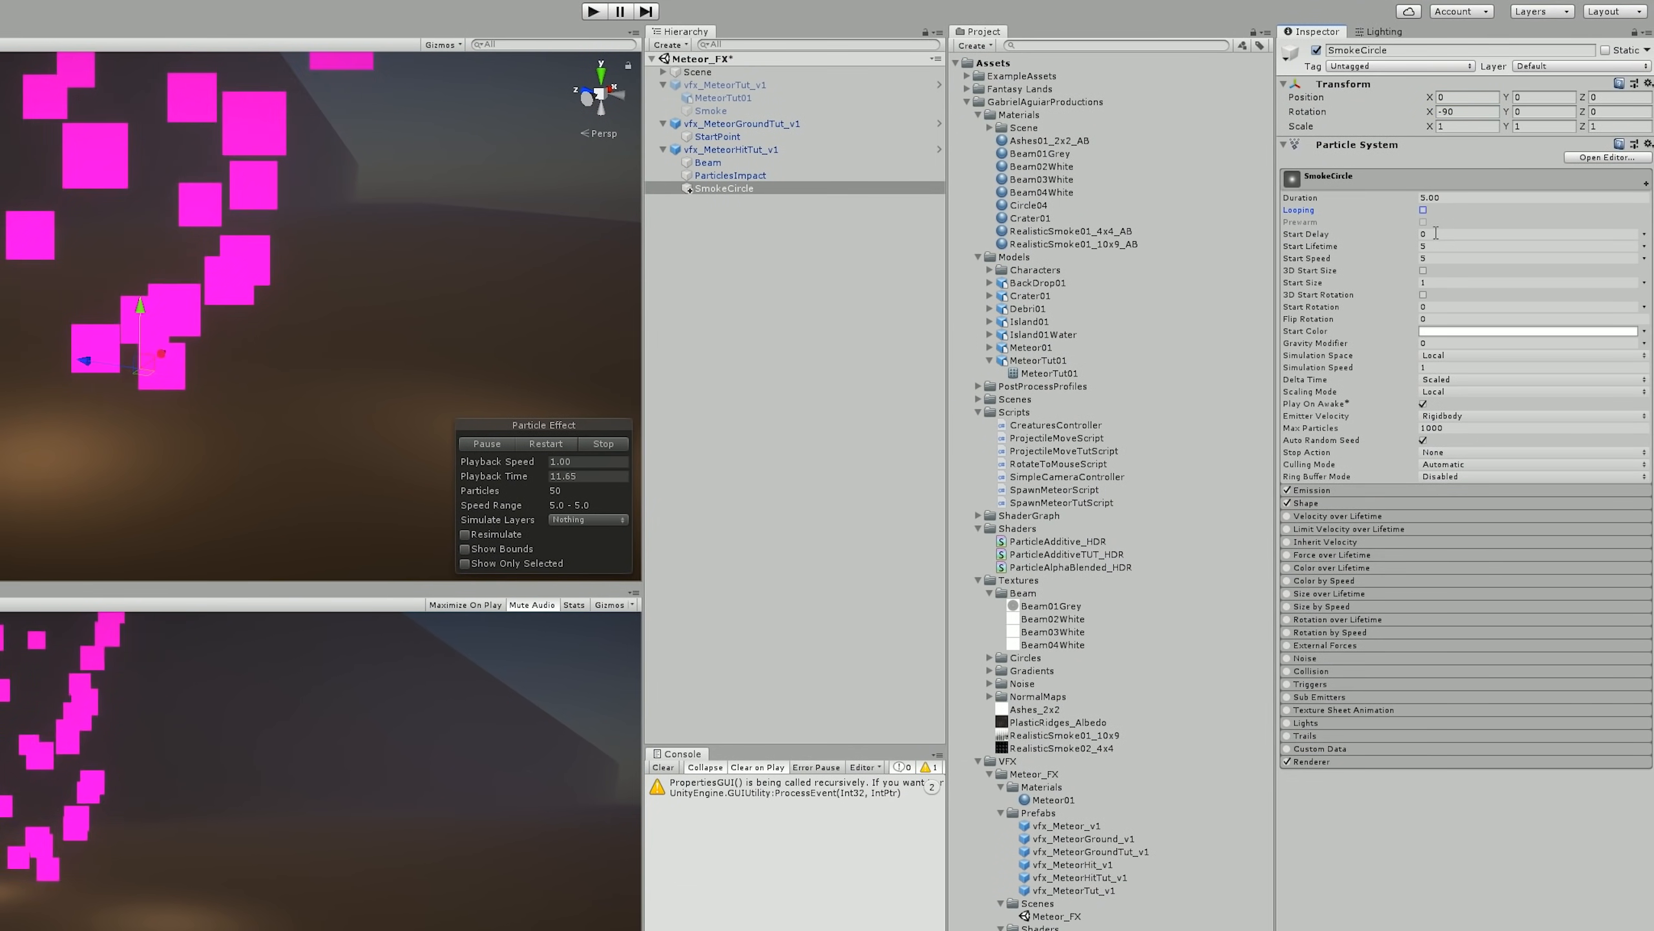
- Make the SmokeCircle Start Lifetime random between two constants, 0.8 and 1
{"action": "left_click", "coordinate": [1644, 246]}
{"action": "left_click", "coordinate": [1542, 298]}
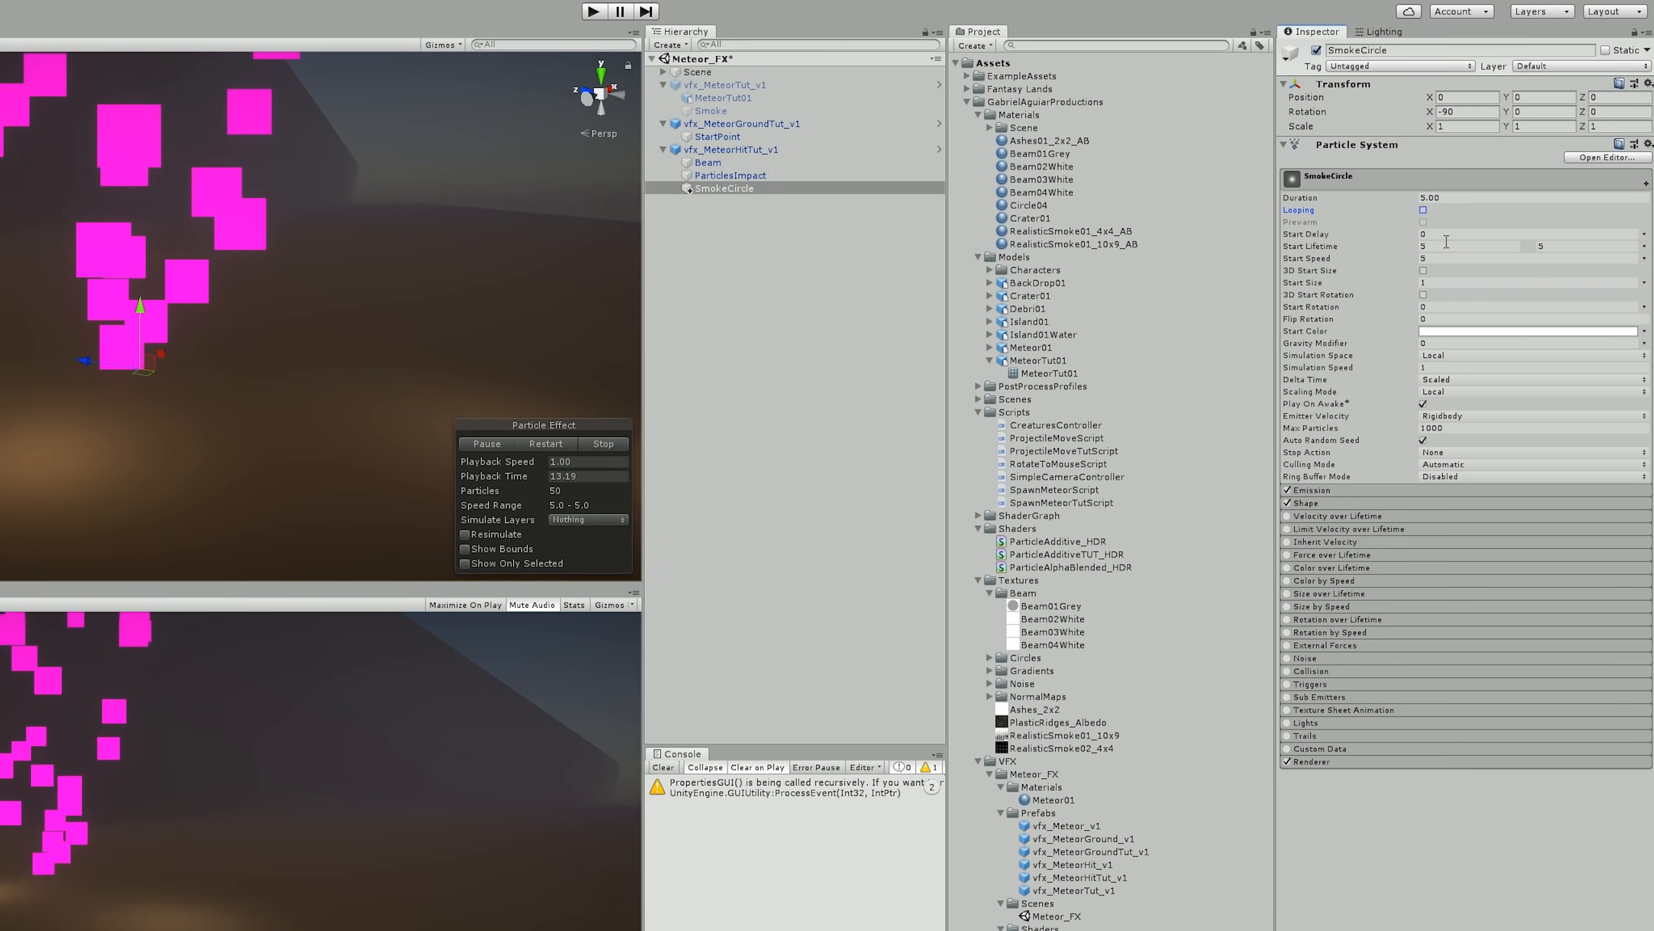
{"action": "left_click", "coordinate": [1465, 246]}
{"action": "type", "text": "0.8"}
{"action": "left_click", "coordinate": [1562, 246]}
{"action": "type", "text": "1"}
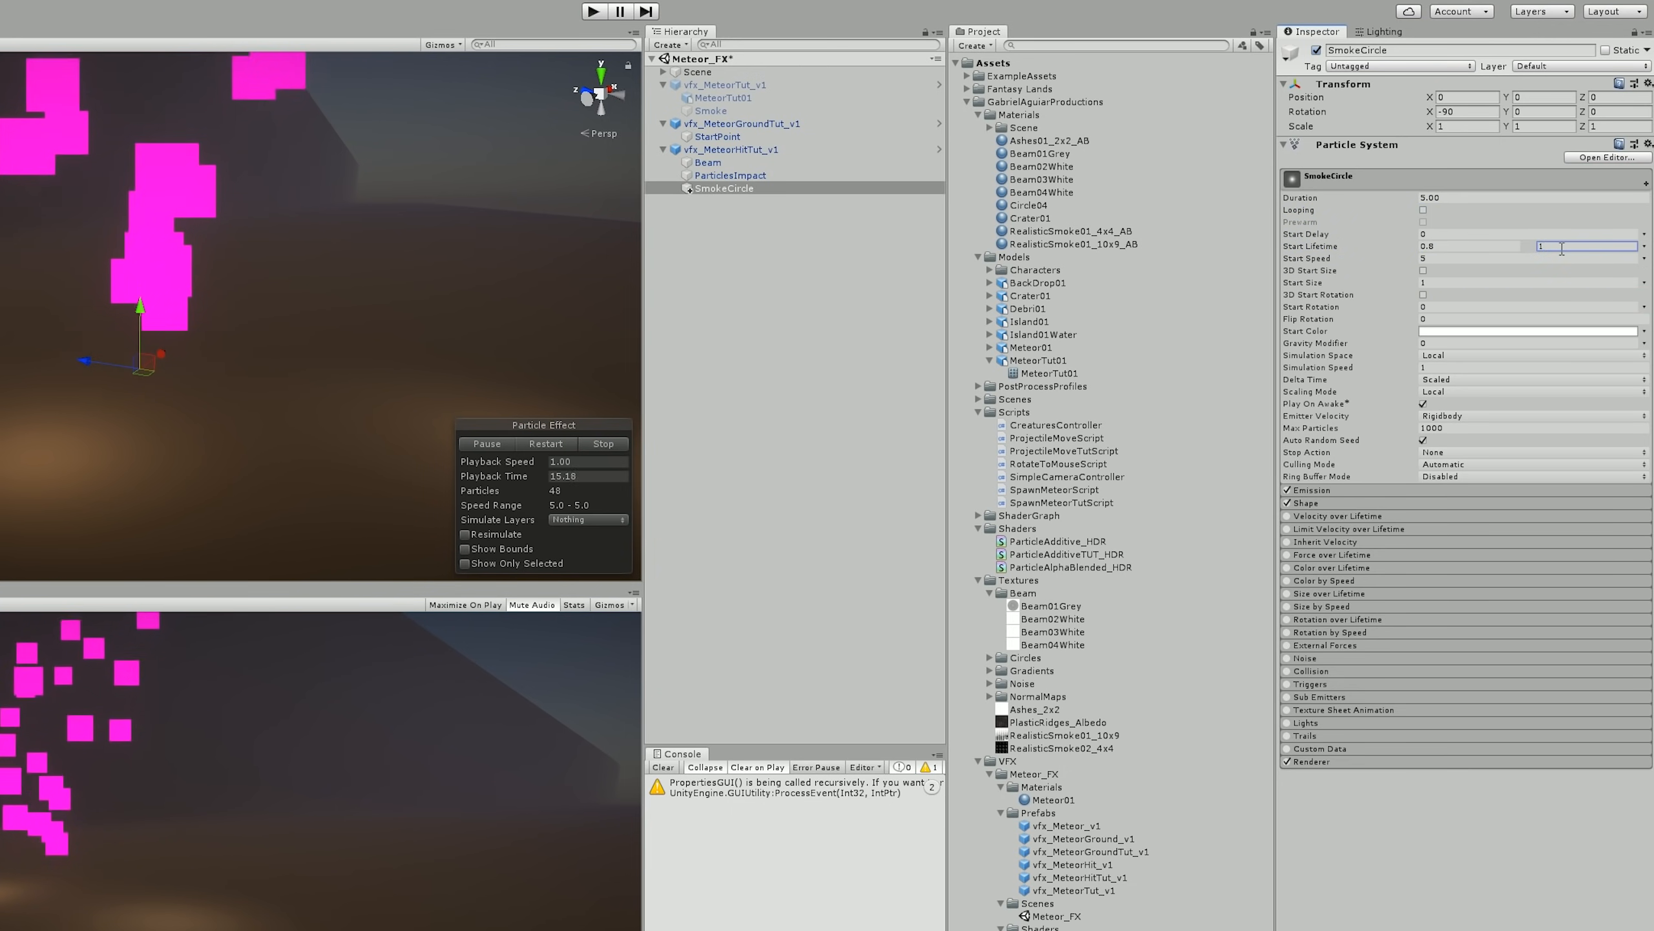
- Make the SmokeCircle Start Speed random between two constants, 4.5 and 5
{"action": "left_click", "coordinate": [1644, 258]}
{"action": "left_click", "coordinate": [1542, 310]}
{"action": "left_click", "coordinate": [1465, 258]}
{"action": "type", "text": "4.5"}
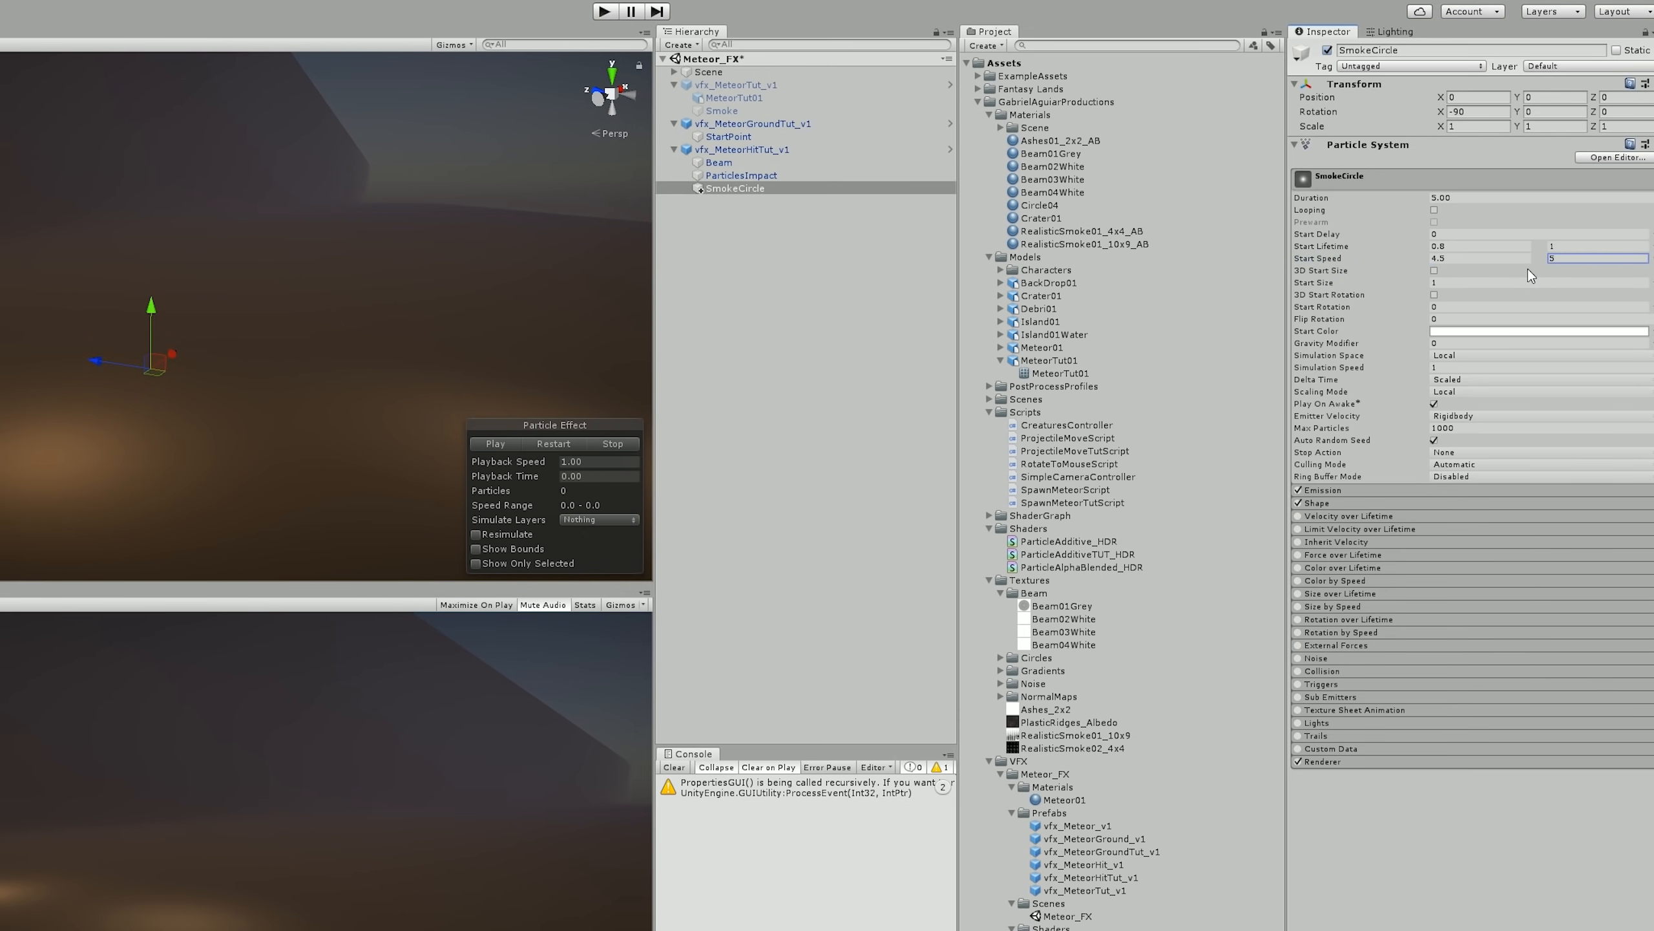
- Make the SmokeCircle Start Size random between two constants, 3 and 5
{"action": "left_click", "coordinate": [1649, 283]}
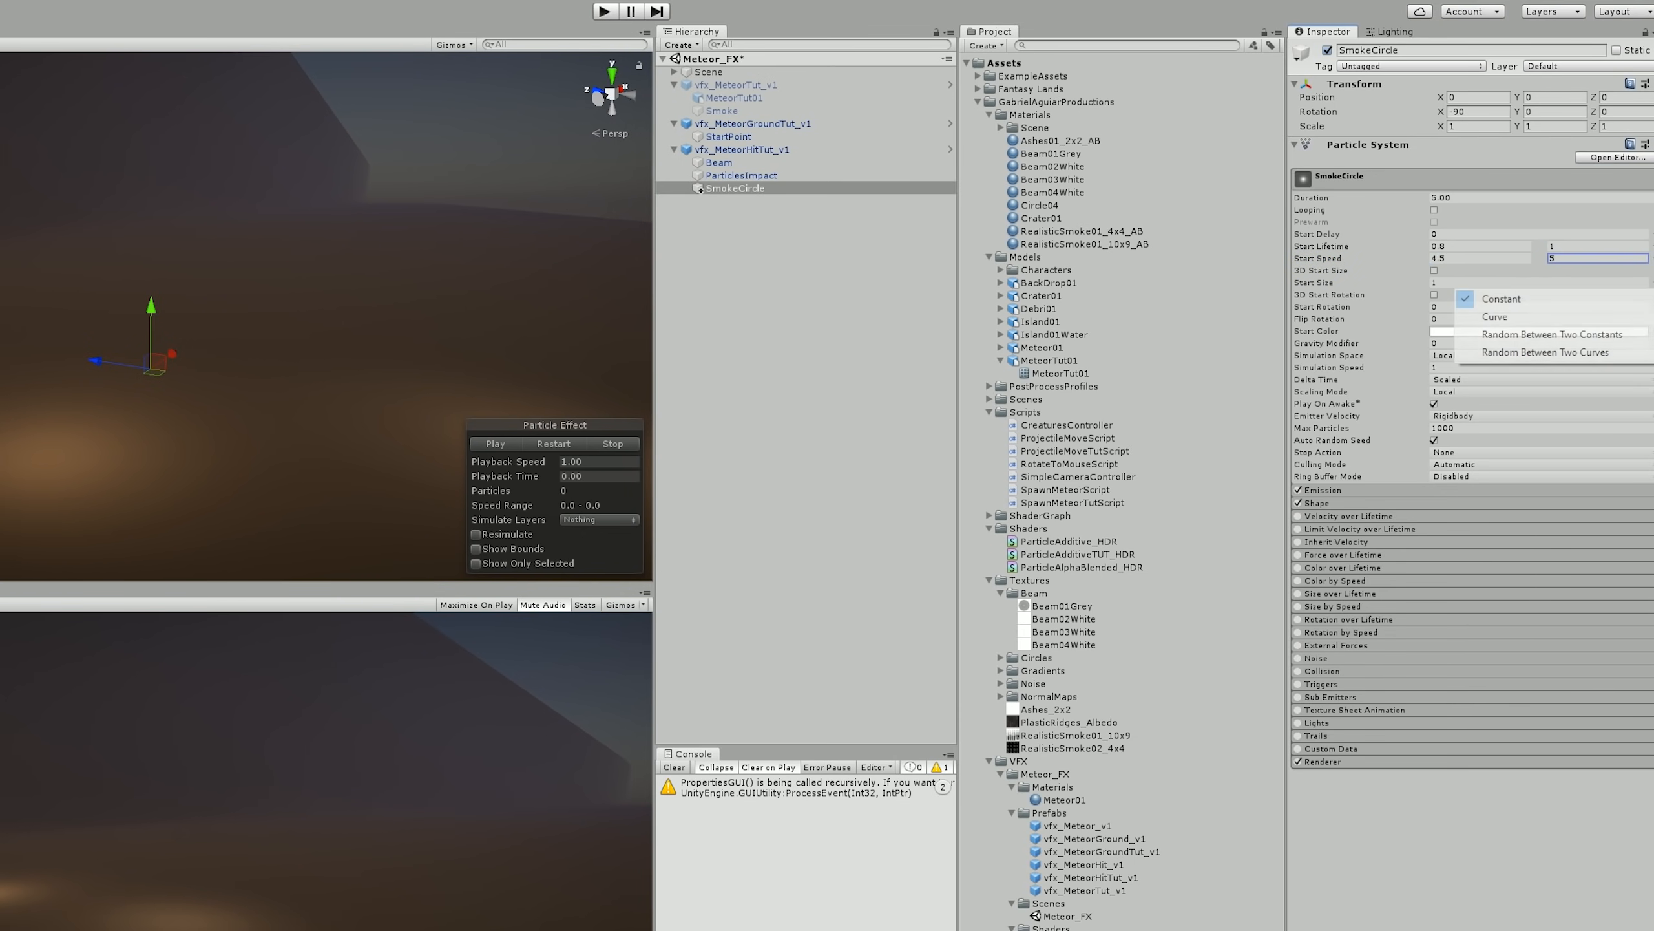
{"action": "left_click", "coordinate": [1517, 334]}
{"action": "left_click", "coordinate": [1491, 284]}
{"action": "type", "text": "3"}
{"action": "left_click", "coordinate": [1569, 283]}
- Make the SmokeCircle Start Rotation random between 360 and -360, and set Flip Rotation to 1
{"action": "left_click", "coordinate": [1647, 308]}
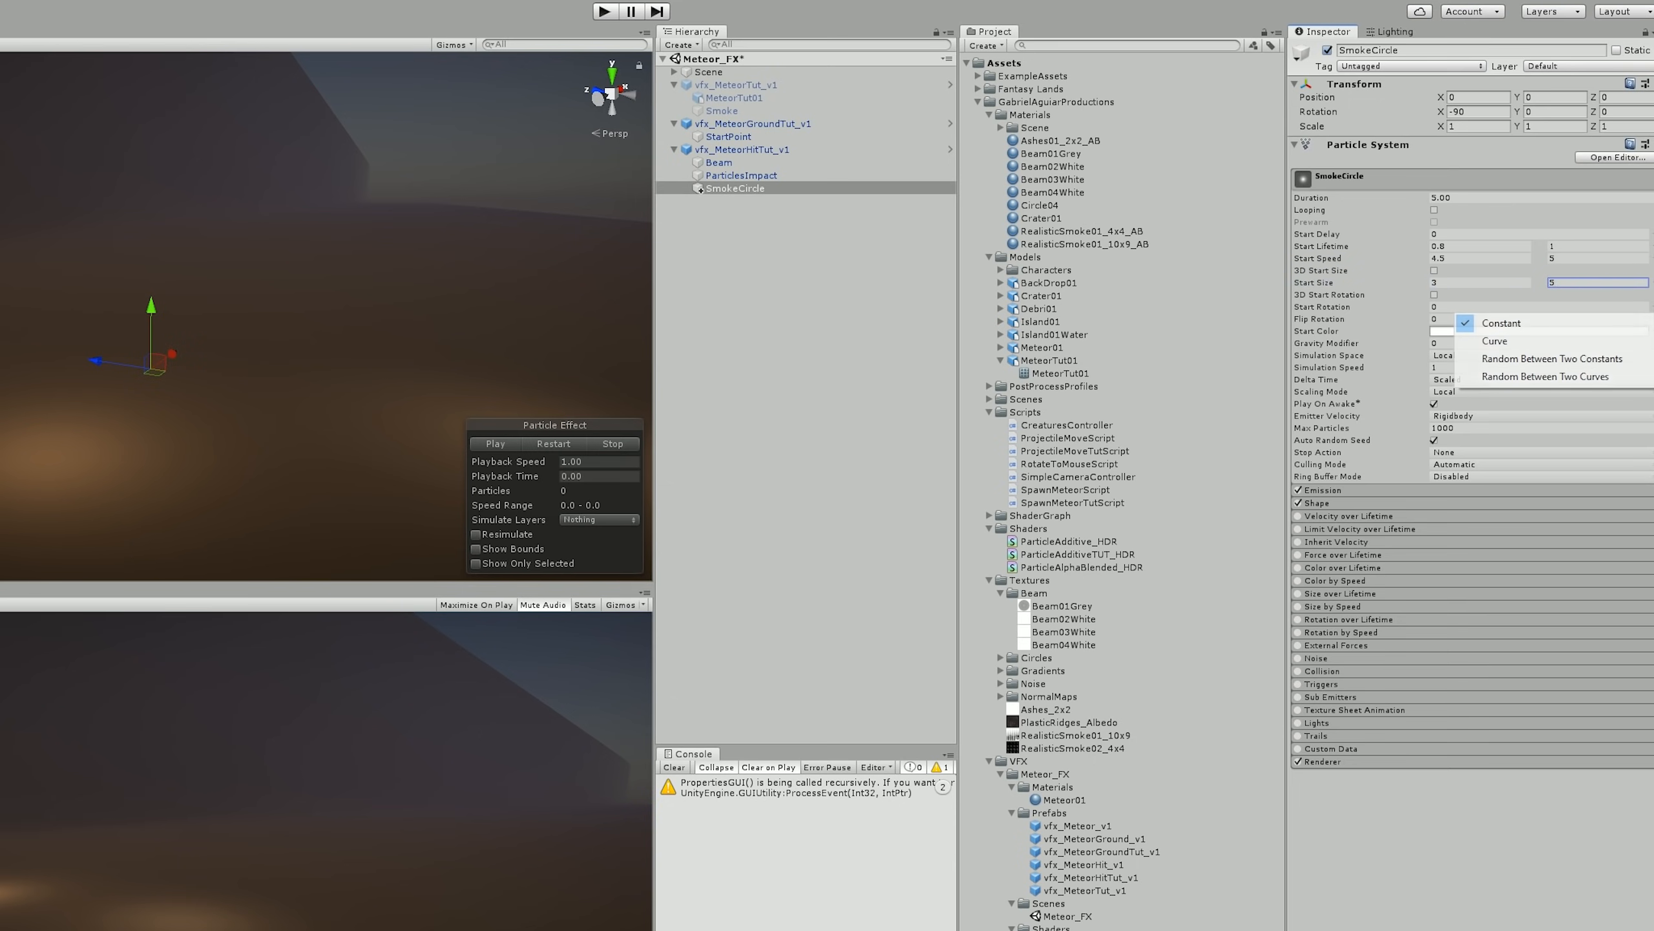
{"action": "left_click", "coordinate": [1517, 358]}
{"action": "left_click", "coordinate": [1492, 307]}
{"action": "type", "text": "360"}
{"action": "left_click", "coordinate": [1581, 306]}
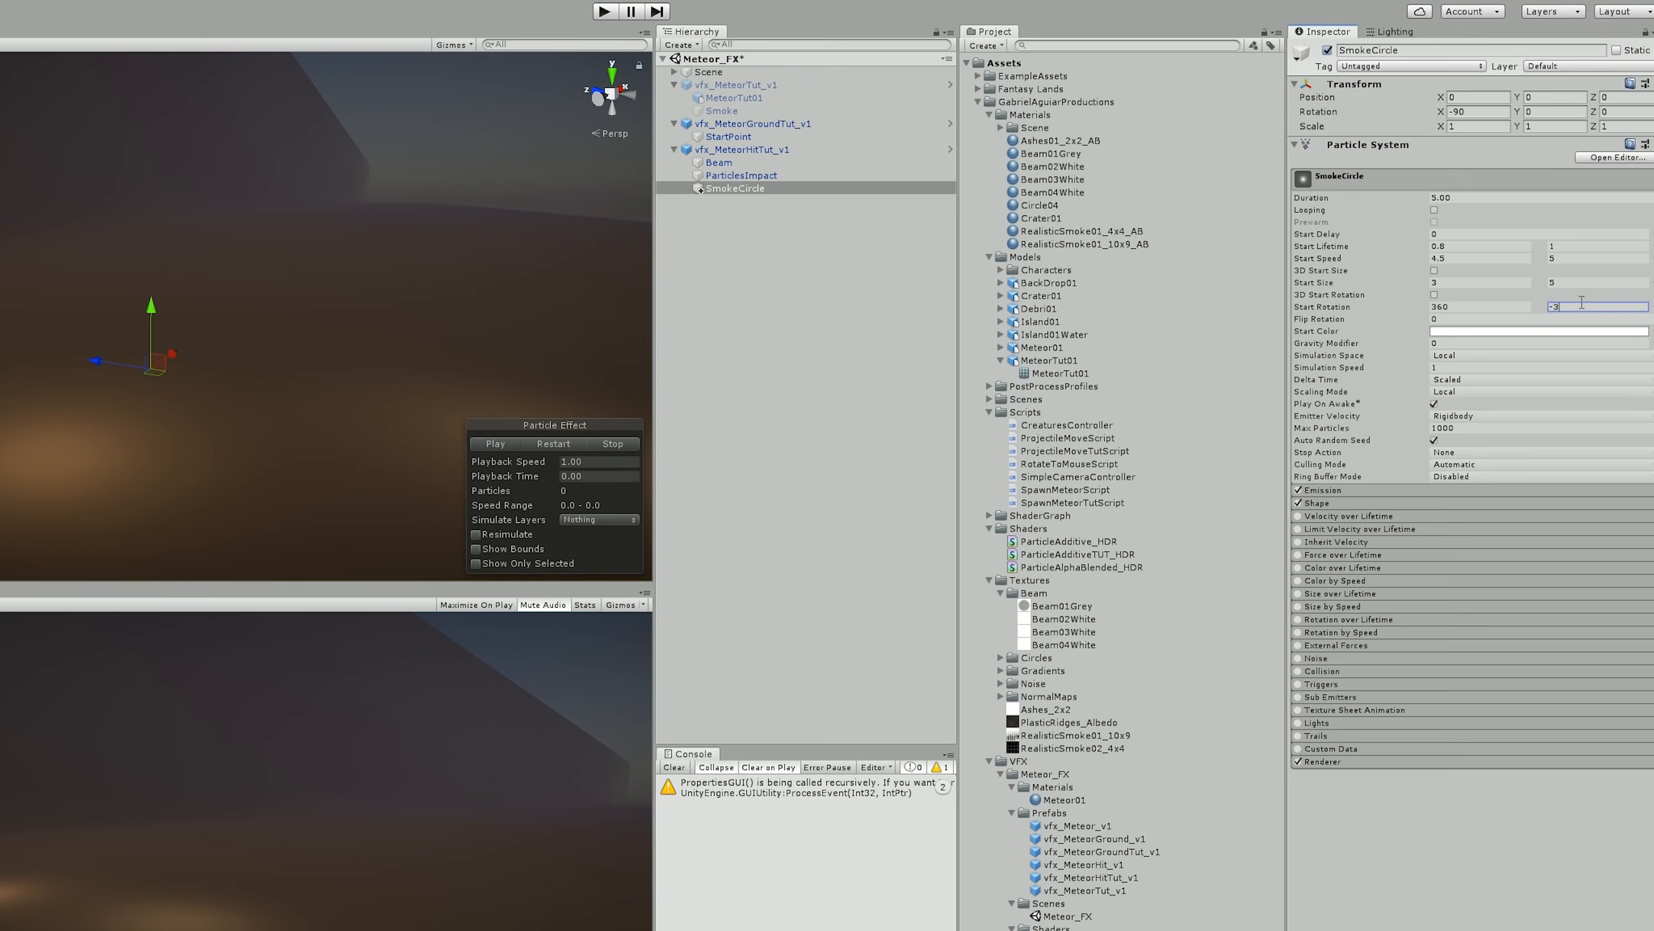
{"action": "left_click", "coordinate": [1495, 320]}
{"action": "type", "text": "1"}
- Make the SmokeCircle Start Color random between two colors and set the first color to light grey D9D3D3
{"action": "left_click", "coordinate": [1650, 332]}
{"action": "left_click", "coordinate": [1628, 379]}
{"action": "left_click", "coordinate": [1567, 341]}
{"action": "left_click", "coordinate": [566, 283]}
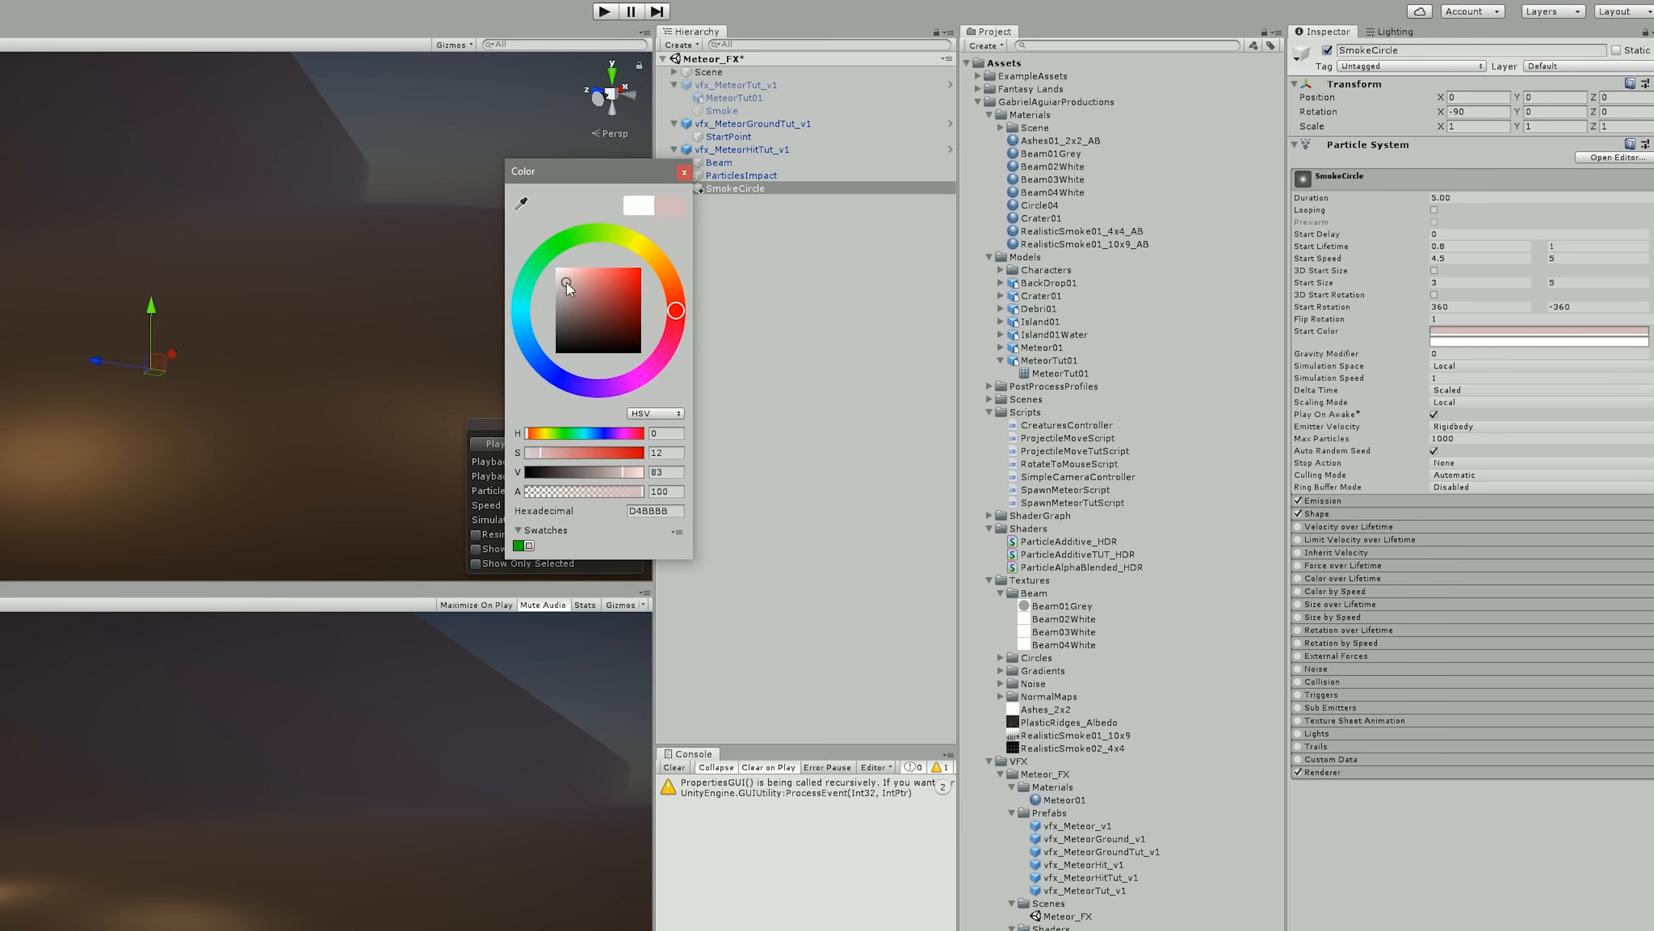
{"action": "left_click", "coordinate": [561, 284]}
{"action": "left_click", "coordinate": [688, 176]}
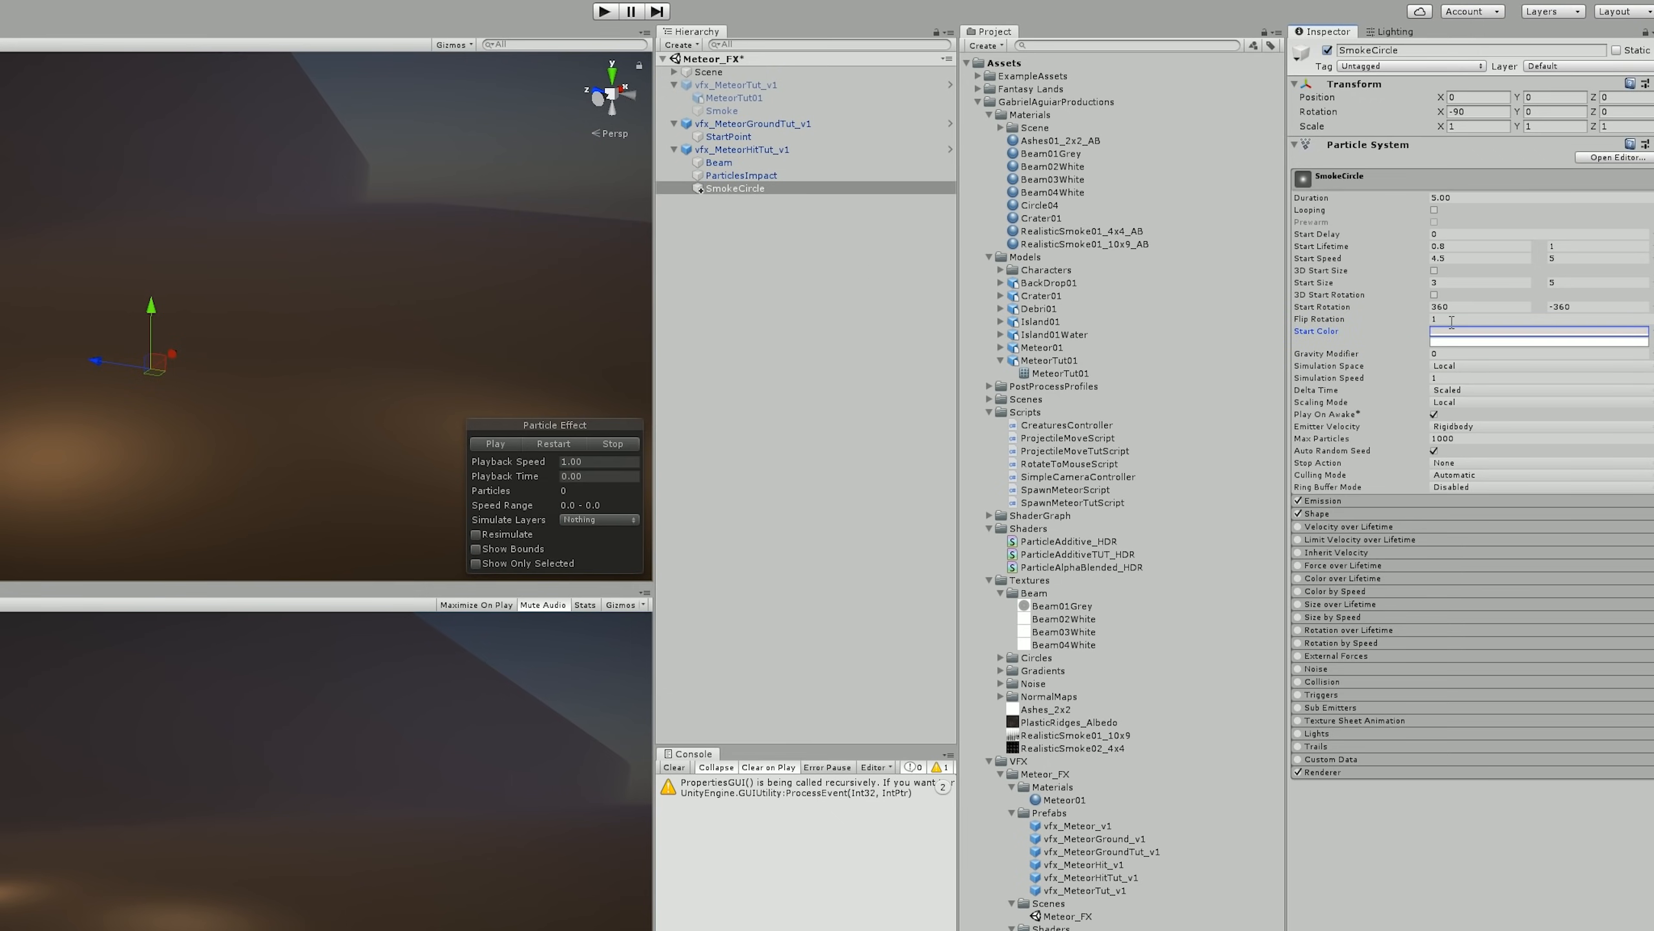
- Set the second Start Color of SmokeCircle to a grey-brown with hue 24, saturation 26, value 45 and alpha about 32
{"action": "left_click", "coordinate": [1463, 340]}
{"action": "left_click_drag", "start_coordinate": [567, 301], "coordinate": [571, 322]}
{"action": "left_click", "coordinate": [674, 293]}
{"action": "left_click_drag", "start_coordinate": [676, 295], "coordinate": [669, 281]}
{"action": "left_click_drag", "start_coordinate": [579, 320], "coordinate": [579, 315]}
{"action": "mouse_move", "coordinate": [580, 491]}
{"action": "left_mouse_down"}
{"action": "mouse_move", "coordinate": [546, 492]}
{"action": "mouse_move", "coordinate": [565, 490]}
{"action": "left_mouse_up"}
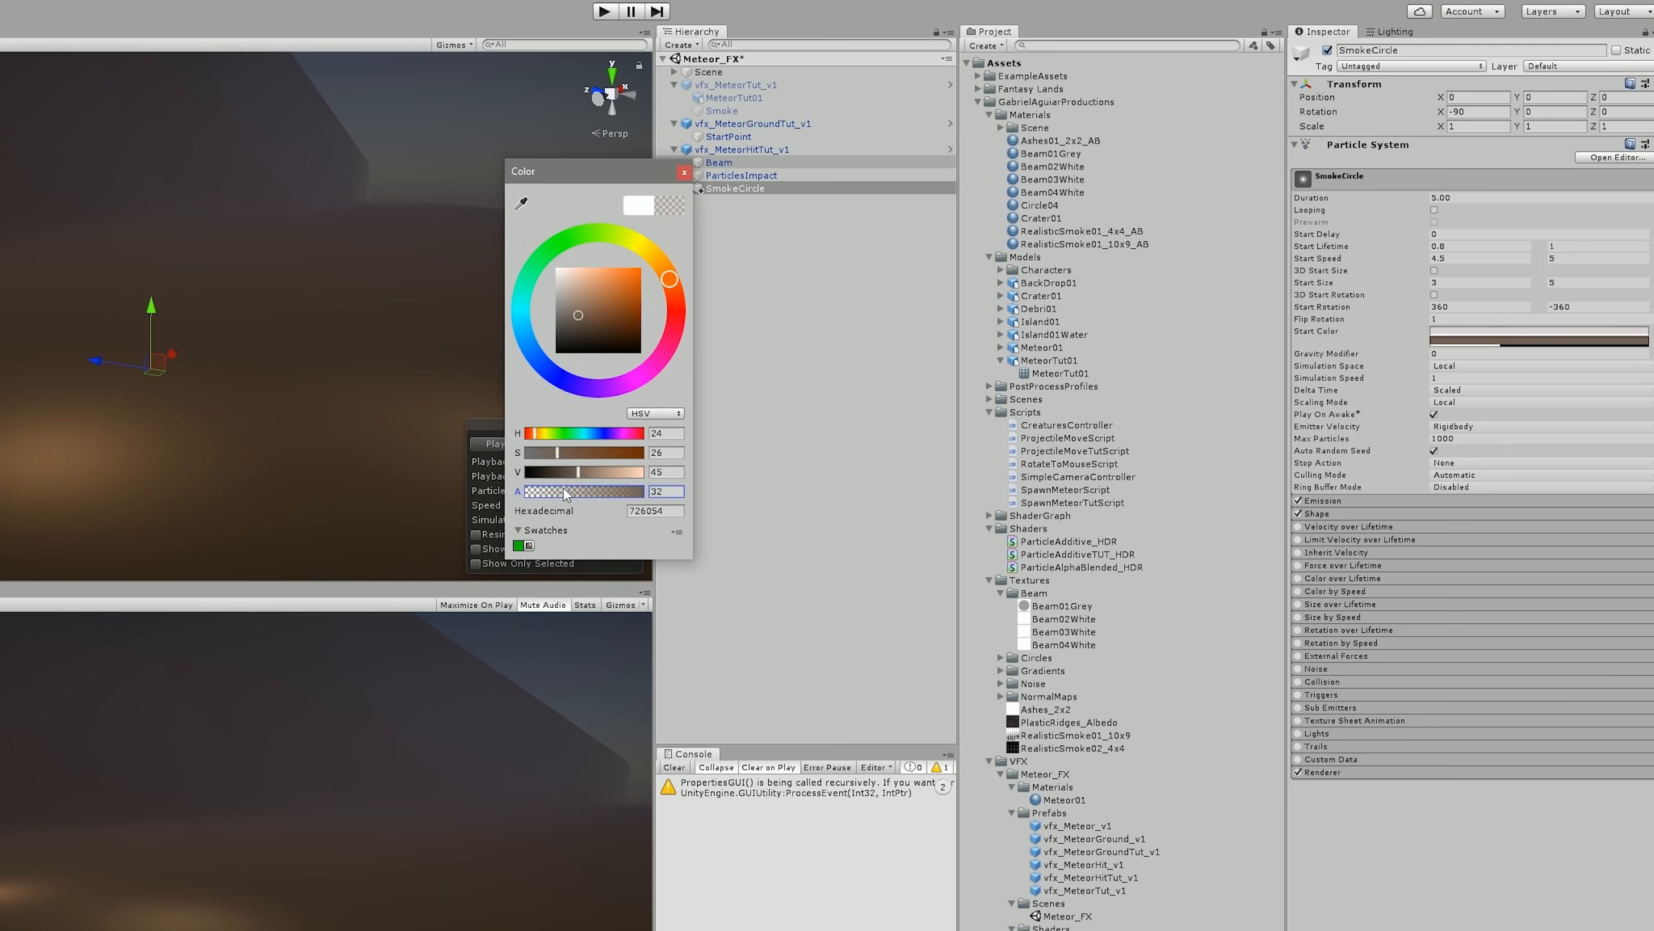
- Lower the alpha of SmokeCircle's light grey first Start Color to less than half
{"action": "left_click", "coordinate": [1500, 332]}
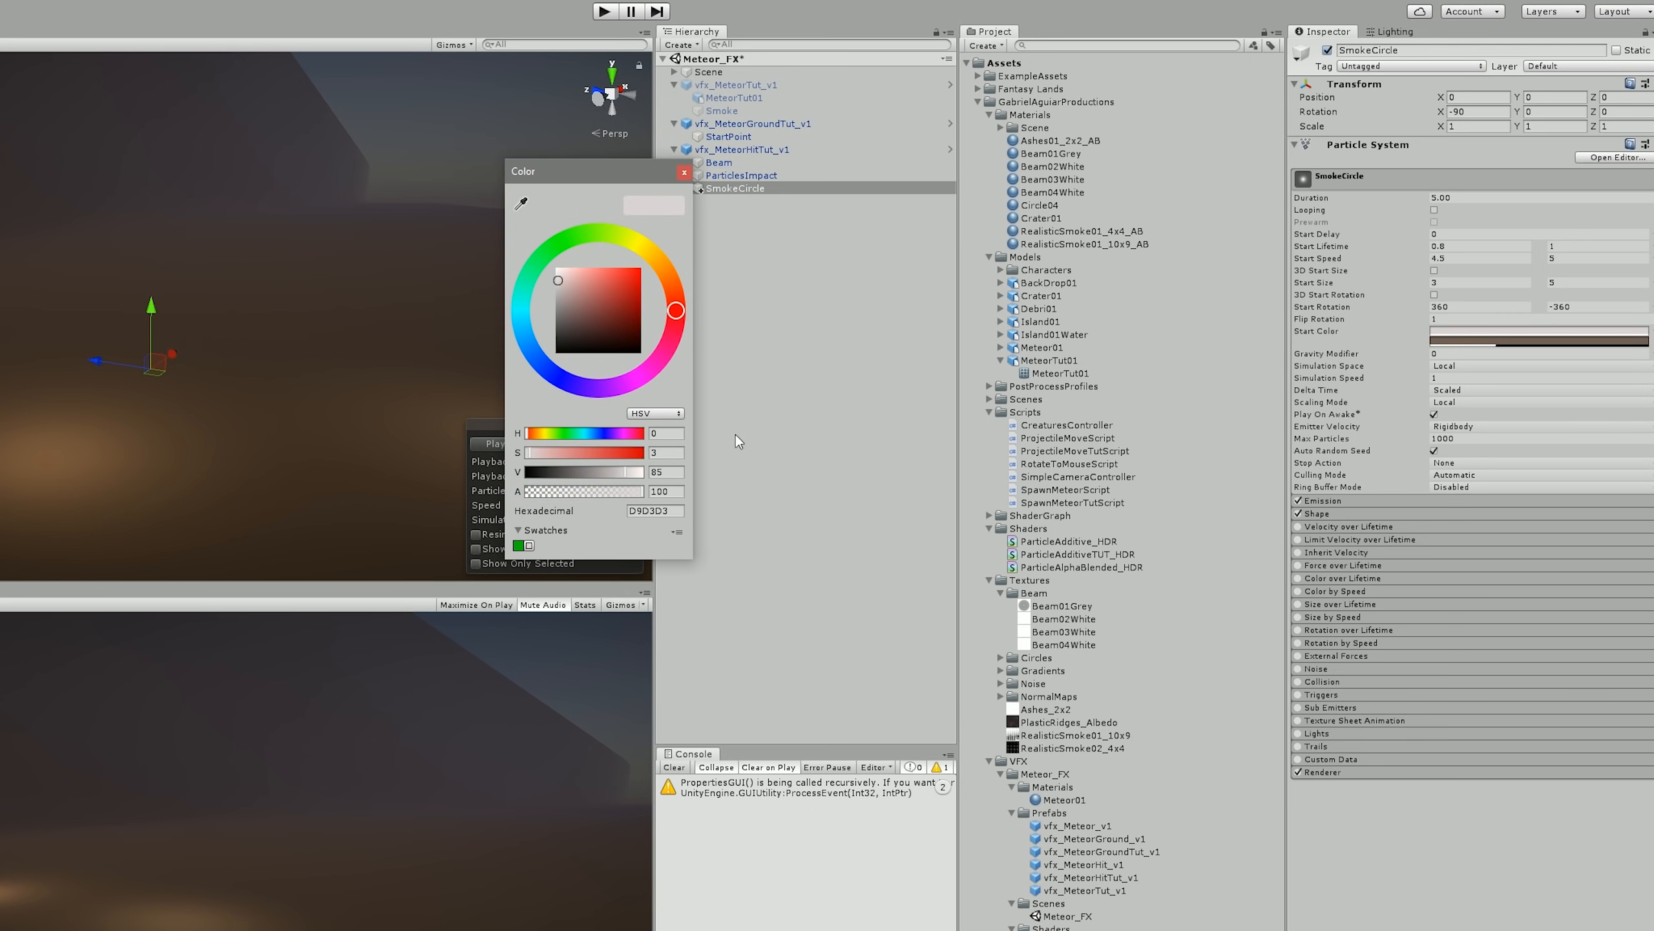
{"action": "left_click_drag", "start_coordinate": [581, 494], "coordinate": [564, 494]}
{"action": "left_click", "coordinate": [684, 172]}
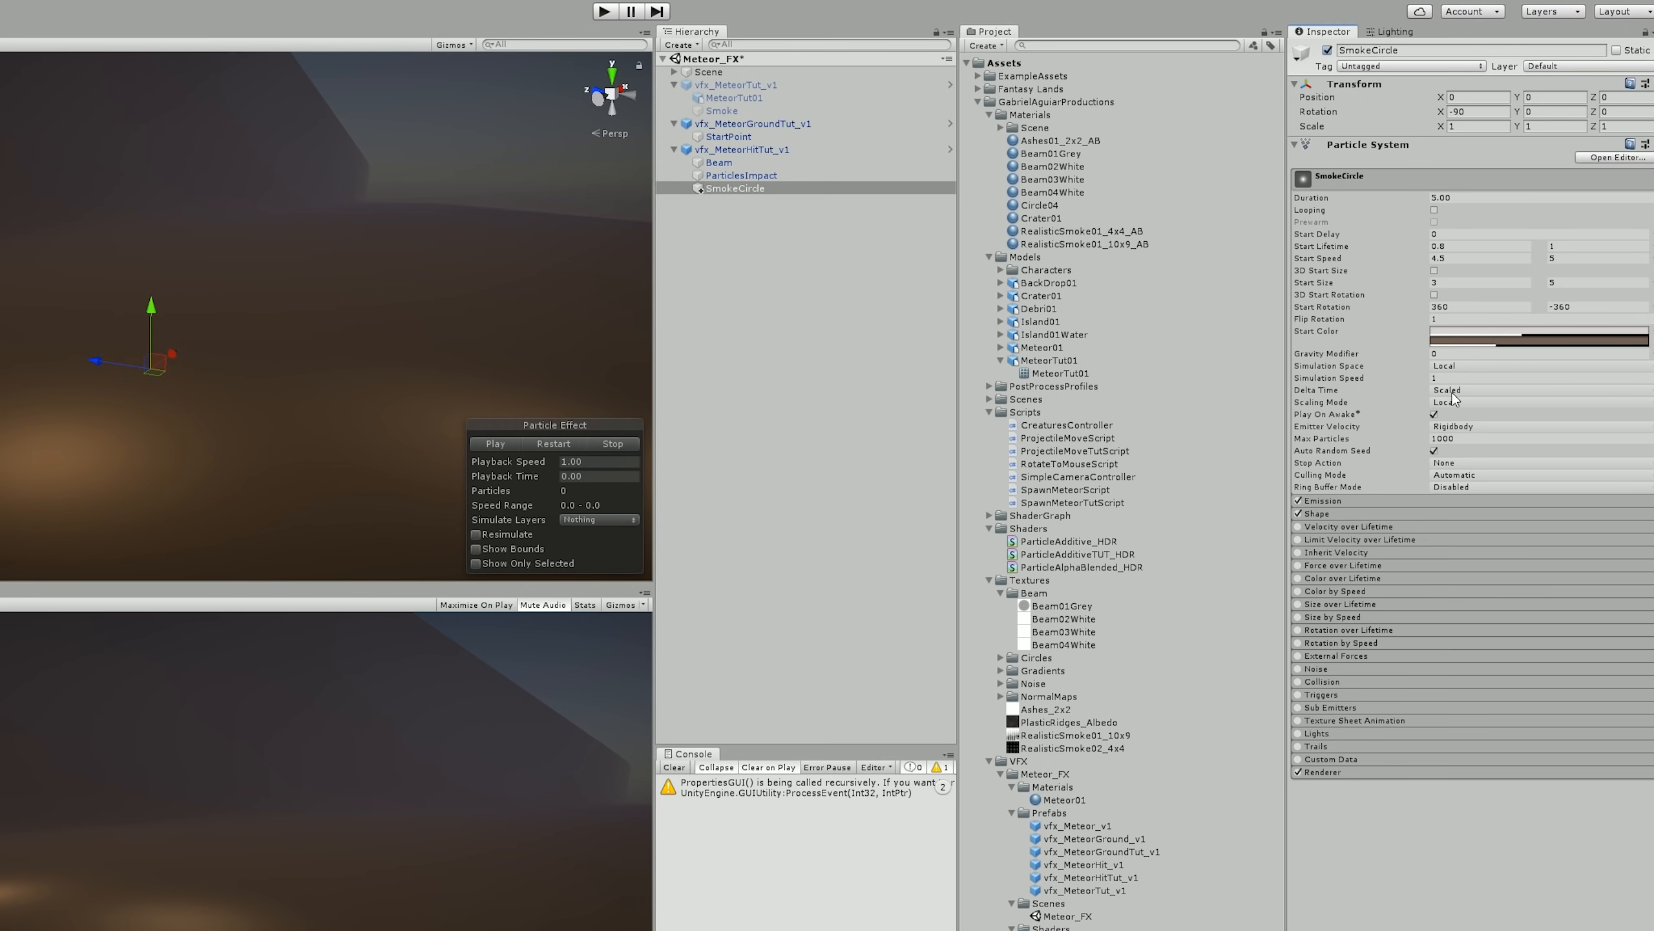
- Set SmokeCircle's emission Rate over Time to 0 and add a burst with a random count between 50 and 60
{"action": "left_click", "coordinate": [1507, 500]}
{"action": "left_click", "coordinate": [1508, 515]}
{"action": "type", "text": "0"}
{"action": "left_click", "coordinate": [1626, 590]}
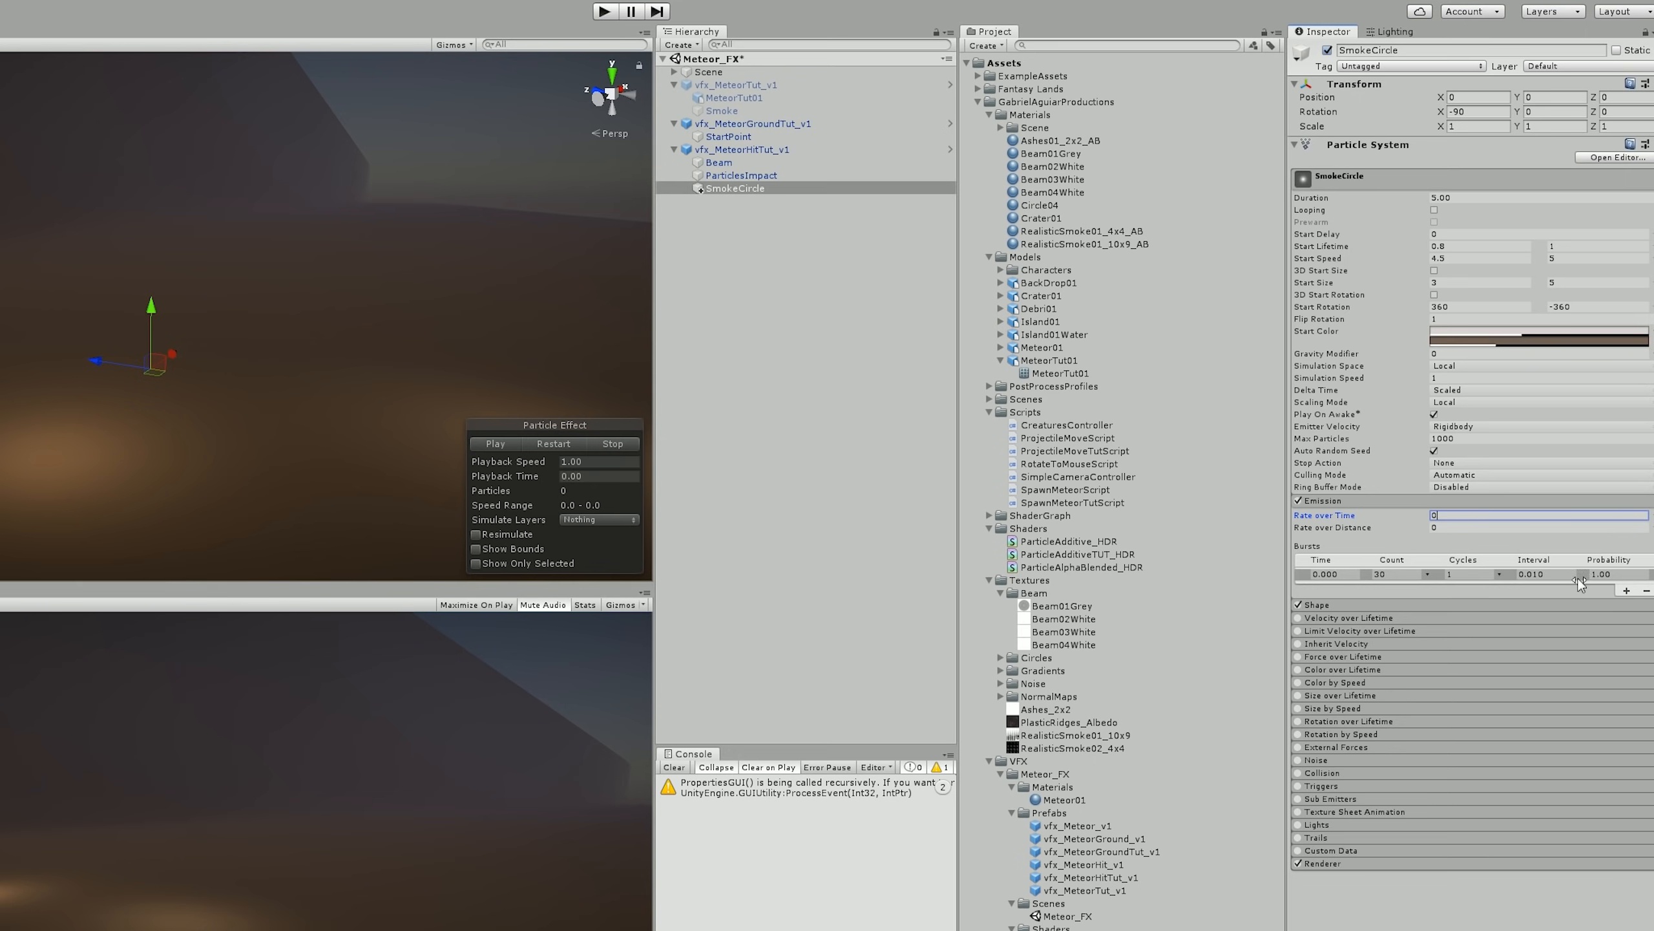
{"action": "left_click", "coordinate": [1427, 573]}
{"action": "left_click", "coordinate": [1521, 628]}
{"action": "left_click", "coordinate": [1380, 573]}
{"action": "type", "text": "50"}
{"action": "left_click", "coordinate": [1410, 573]}
{"action": "type", "text": "60"}
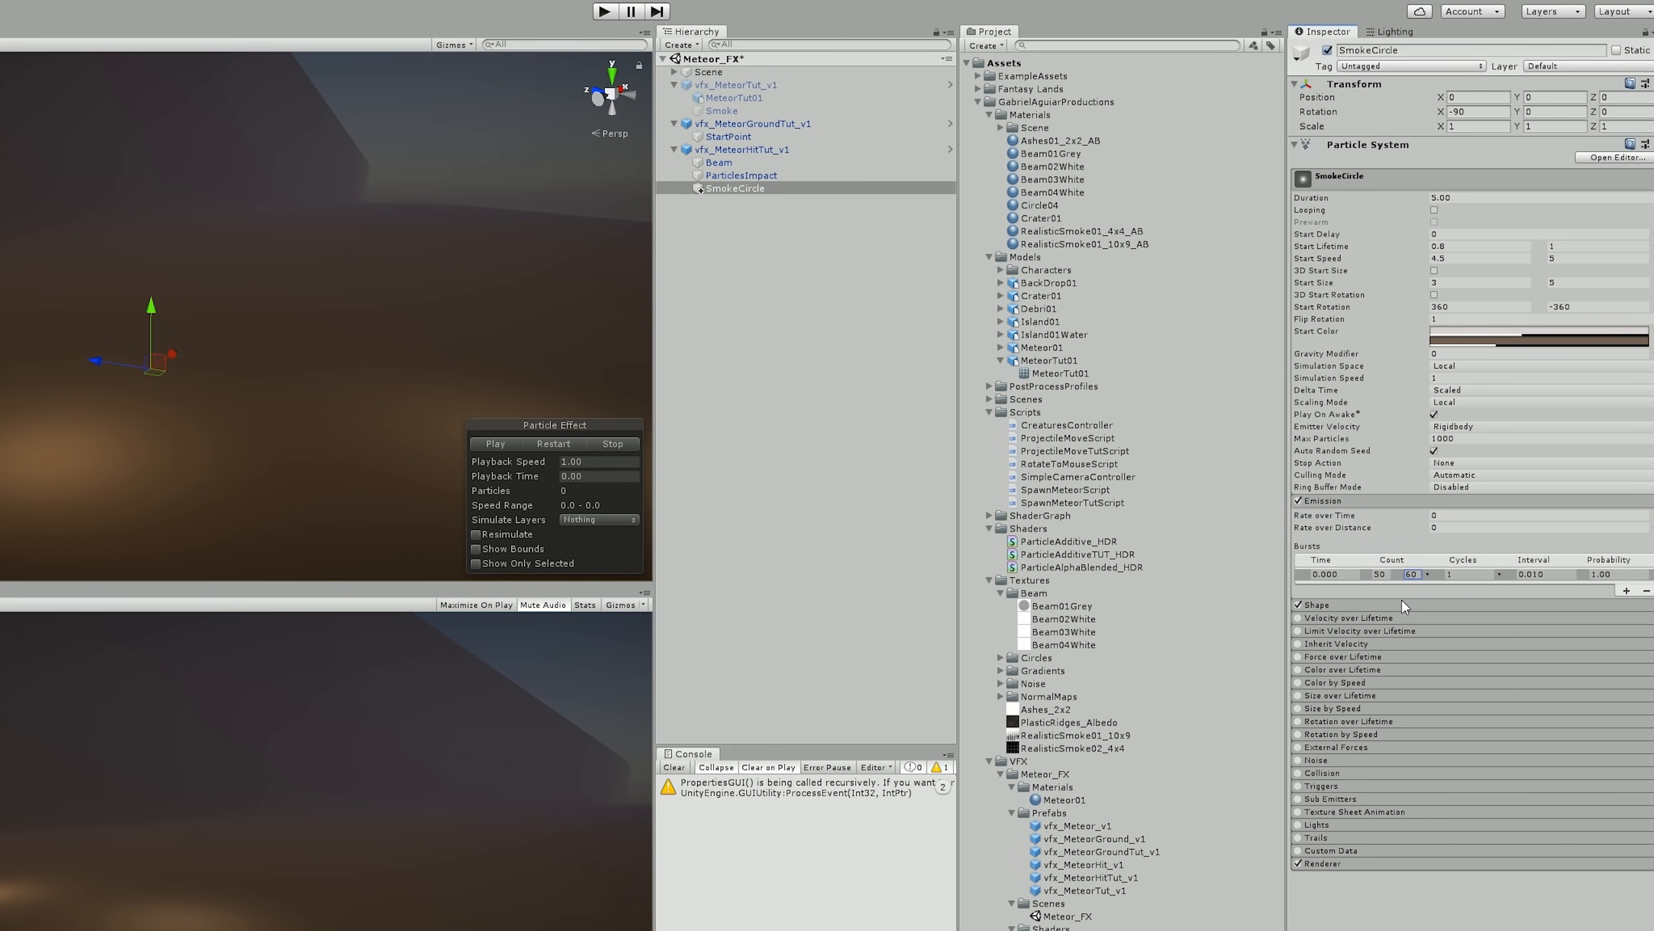
- Set SmokeCircle's emission shape to Circle with Radius 2 and Radius Thickness 0.01
{"action": "left_click", "coordinate": [1404, 603]}
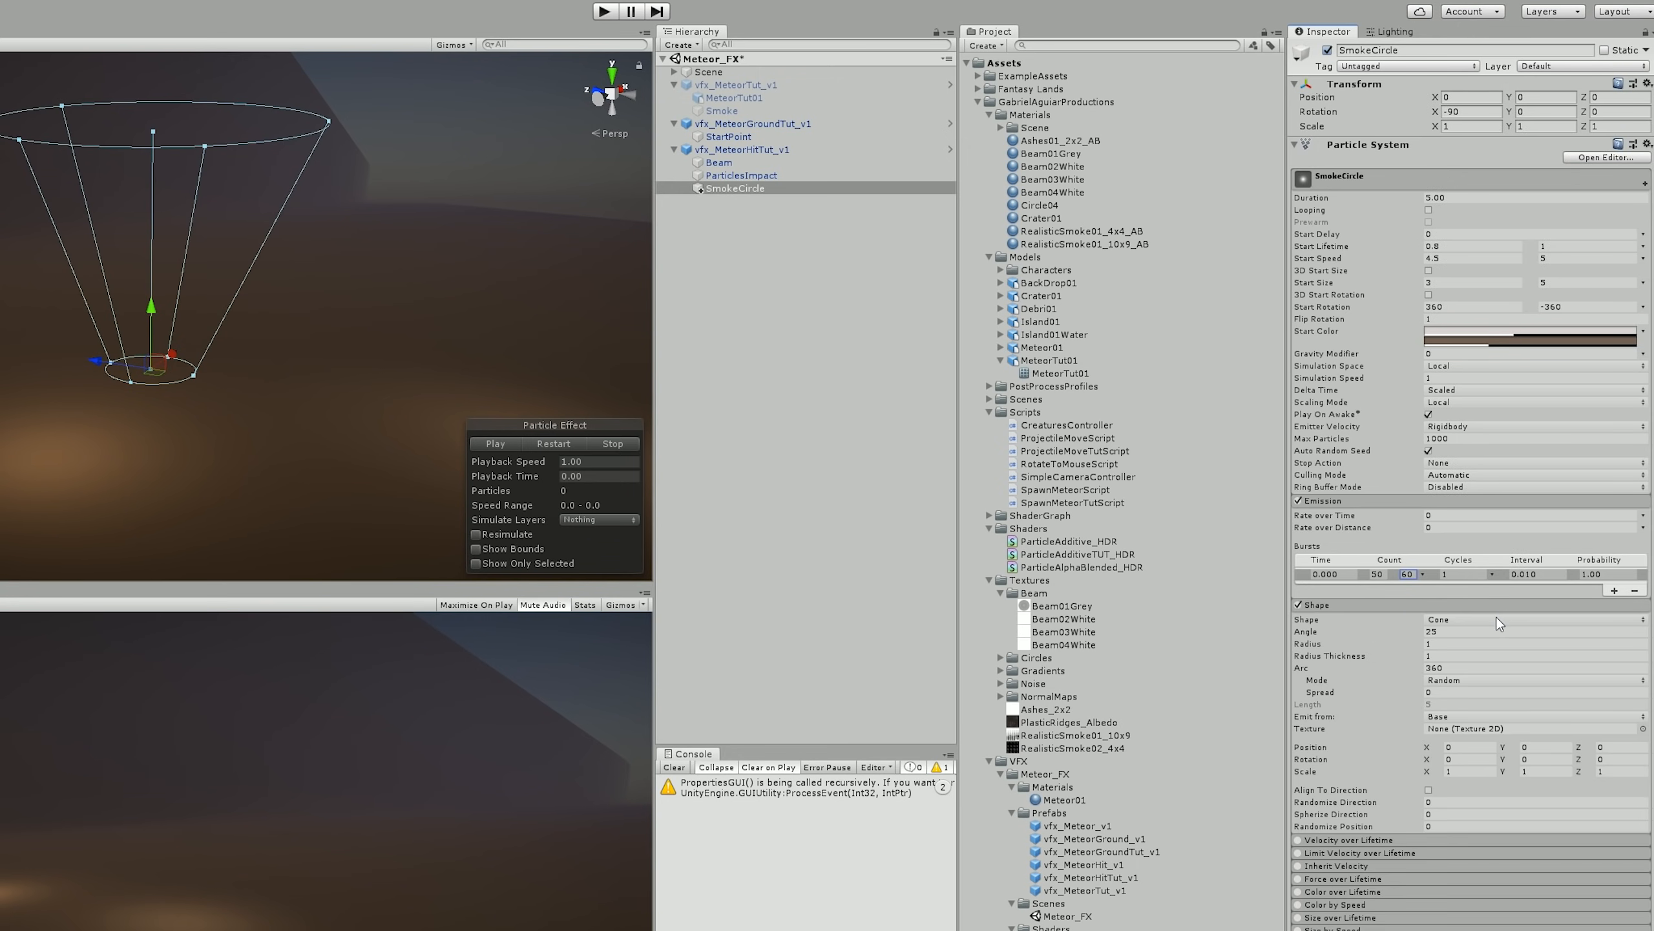
{"action": "left_click", "coordinate": [1496, 618]}
{"action": "left_click", "coordinate": [1470, 813]}
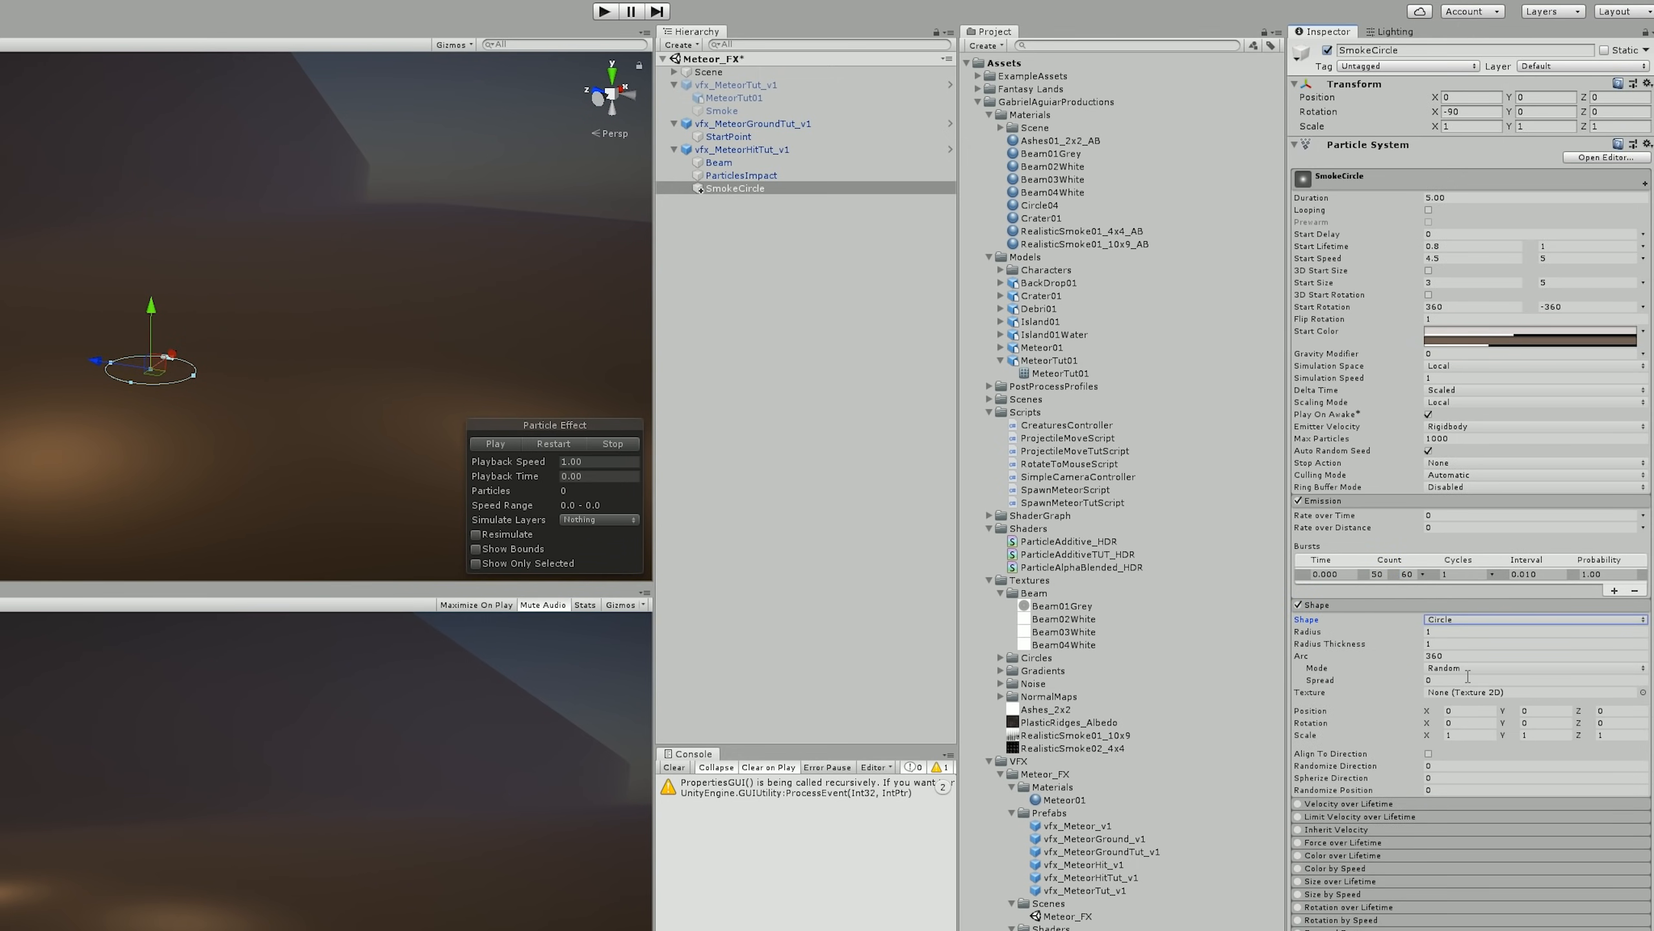
{"action": "left_click", "coordinate": [1458, 632]}
{"action": "type", "text": "2.5"}
{"action": "left_click", "coordinate": [1450, 644]}
{"action": "type", "text": "0.01"}
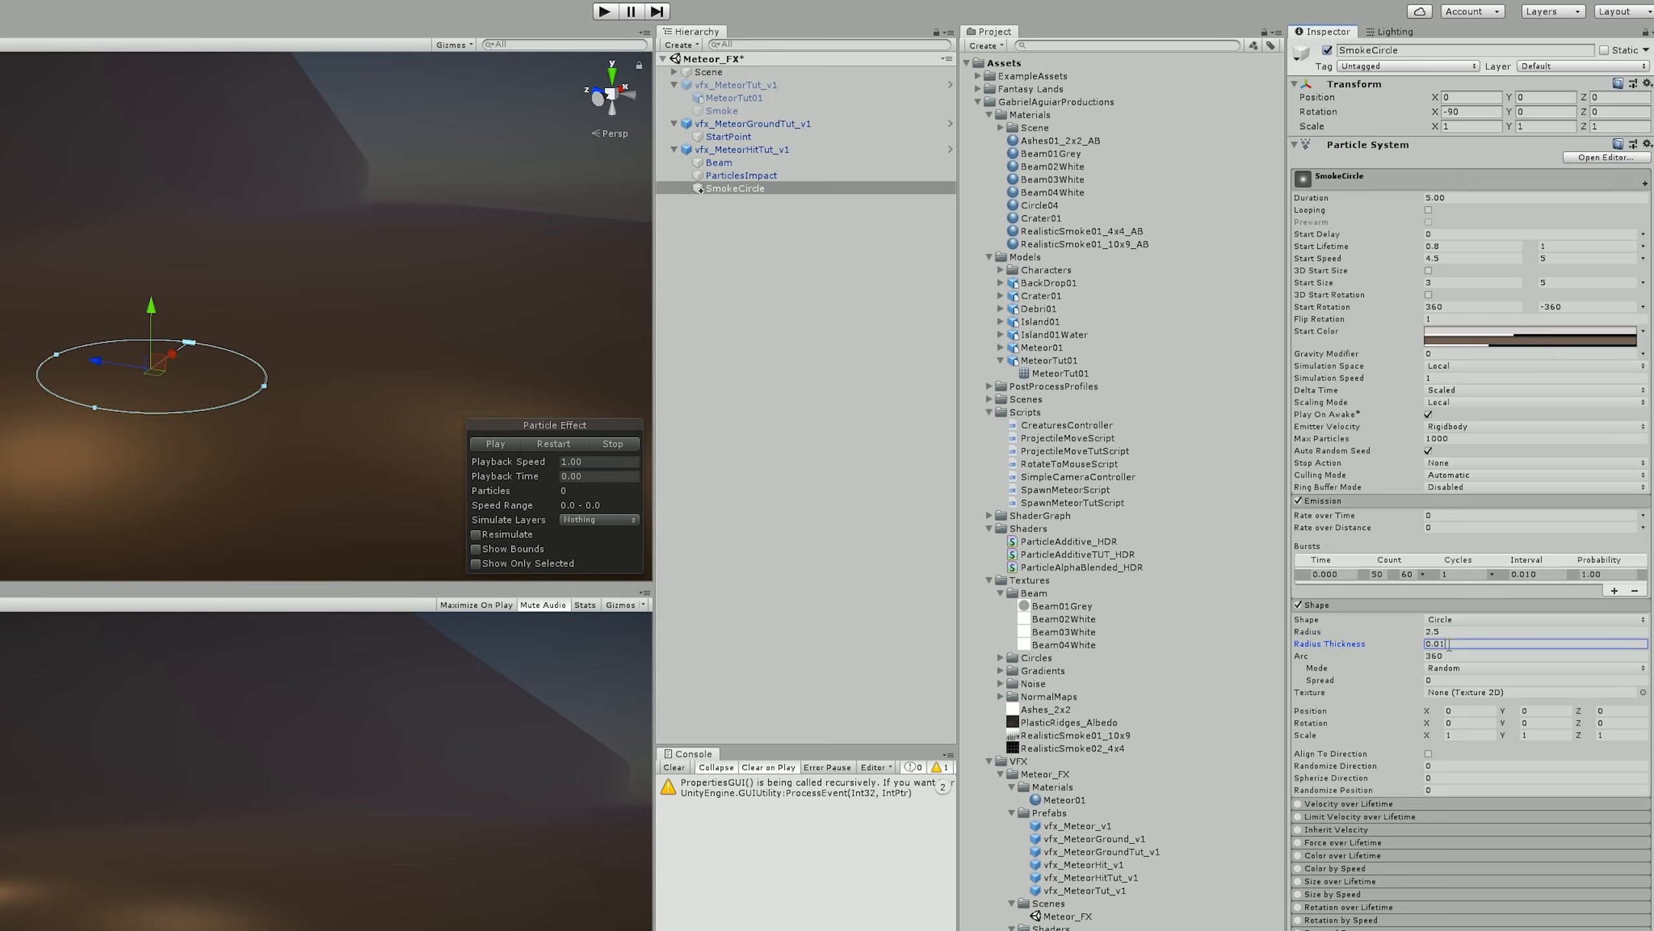
{"action": "left_click", "coordinate": [1459, 631]}
{"action": "type", "text": "2"}
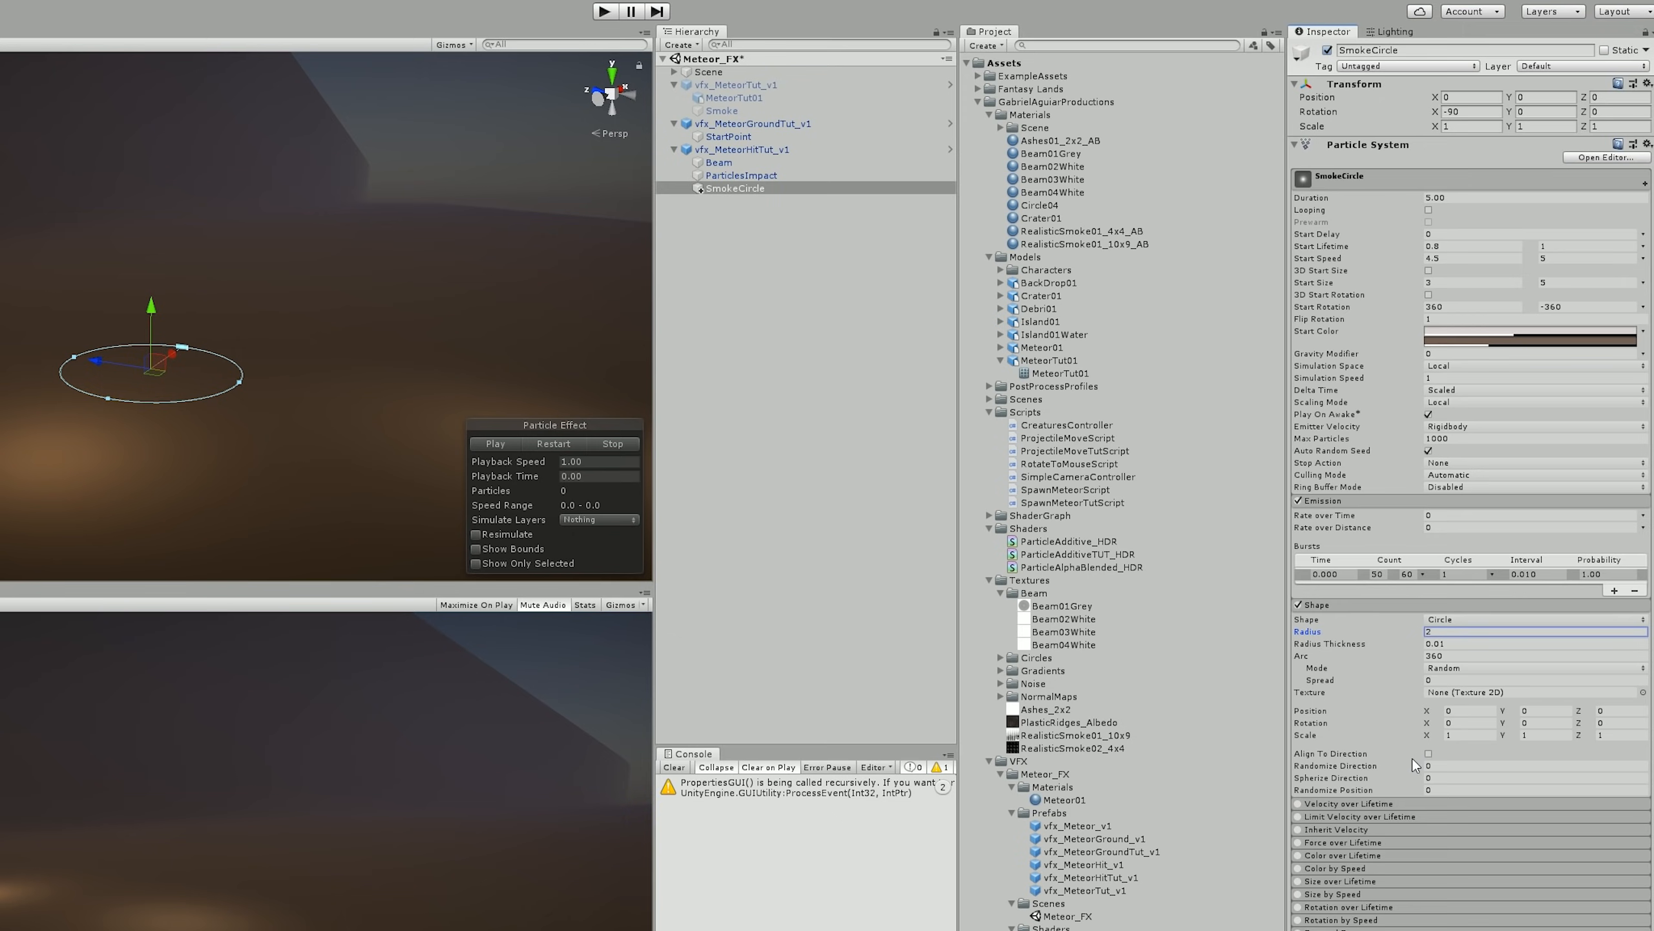
- Enable Velocity over Lifetime in World space, random between two constants, with a small positive Linear Y range
{"action": "scroll", "coordinate": [1411, 758], "scroll_direction": "down", "scroll_amount": 3}
{"action": "left_click", "coordinate": [1328, 724]}
{"action": "left_click", "coordinate": [1304, 724]}
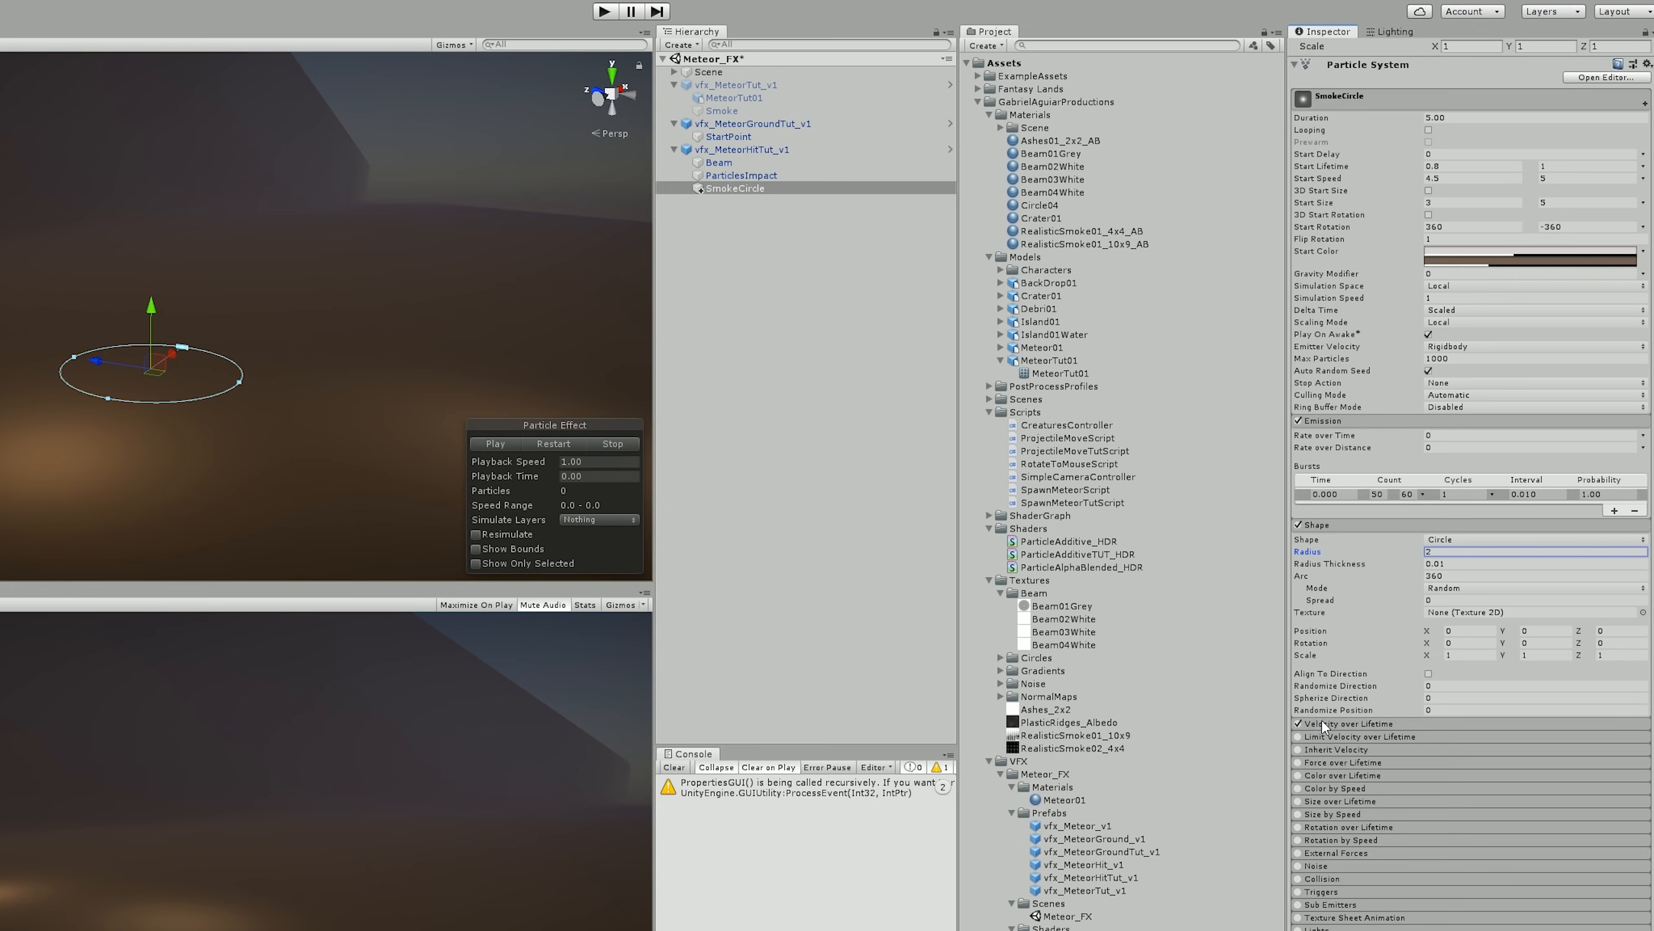
{"action": "left_click", "coordinate": [1337, 722]}
{"action": "left_click", "coordinate": [1447, 749]}
{"action": "left_click", "coordinate": [1466, 785]}
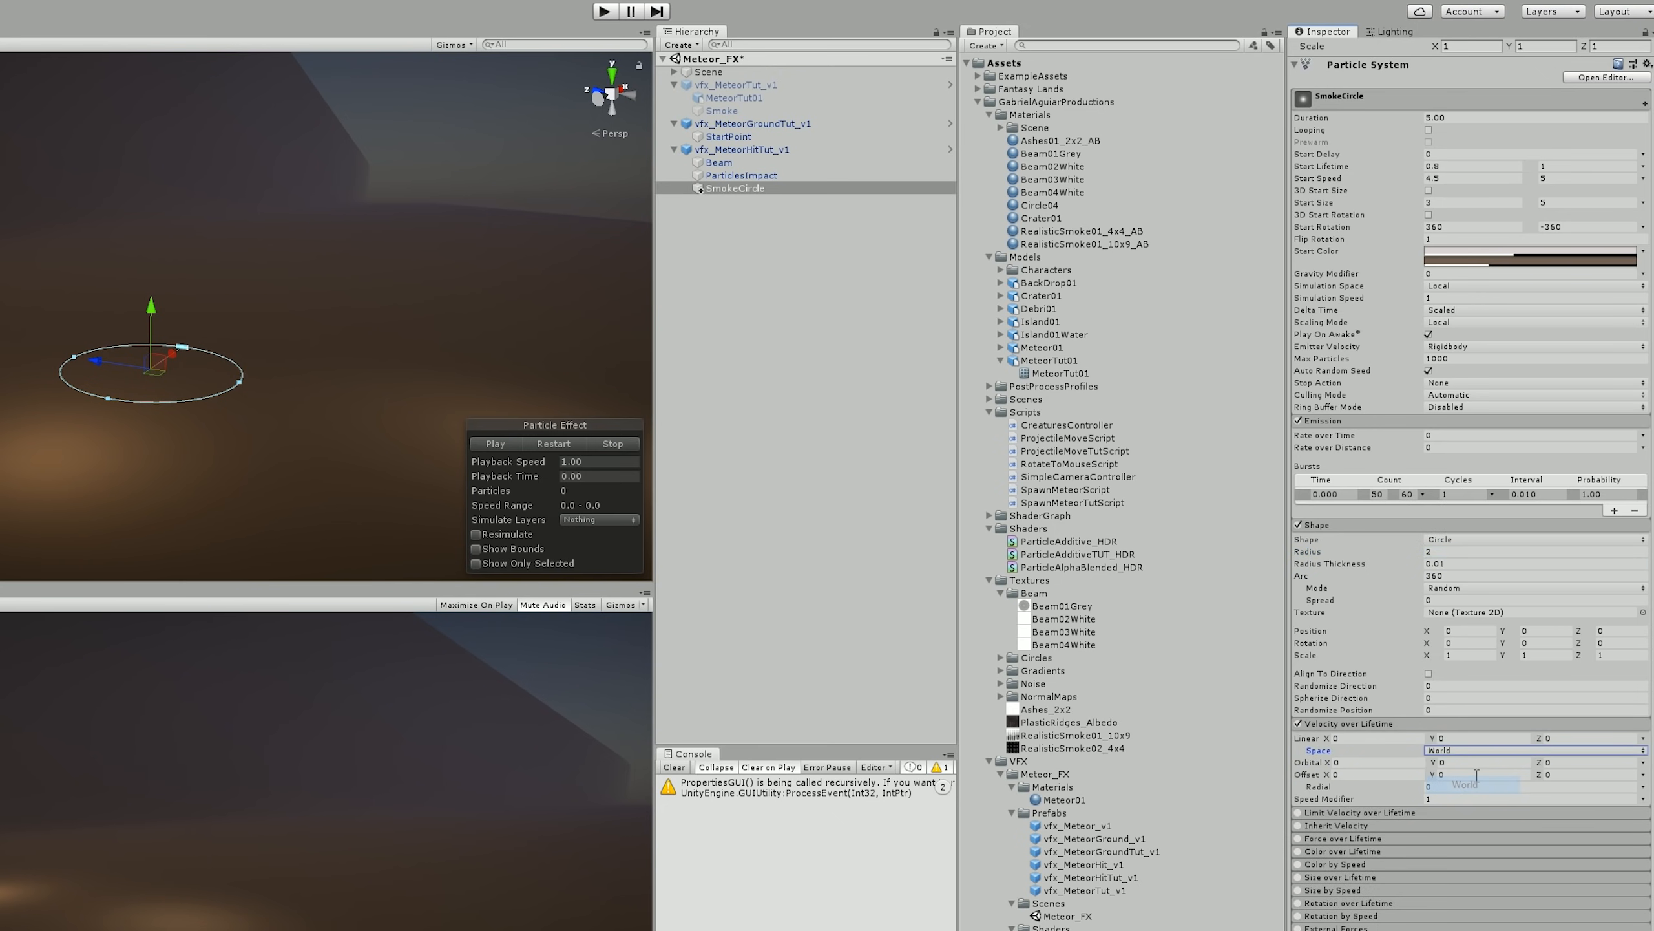
{"action": "left_click", "coordinate": [1474, 739]}
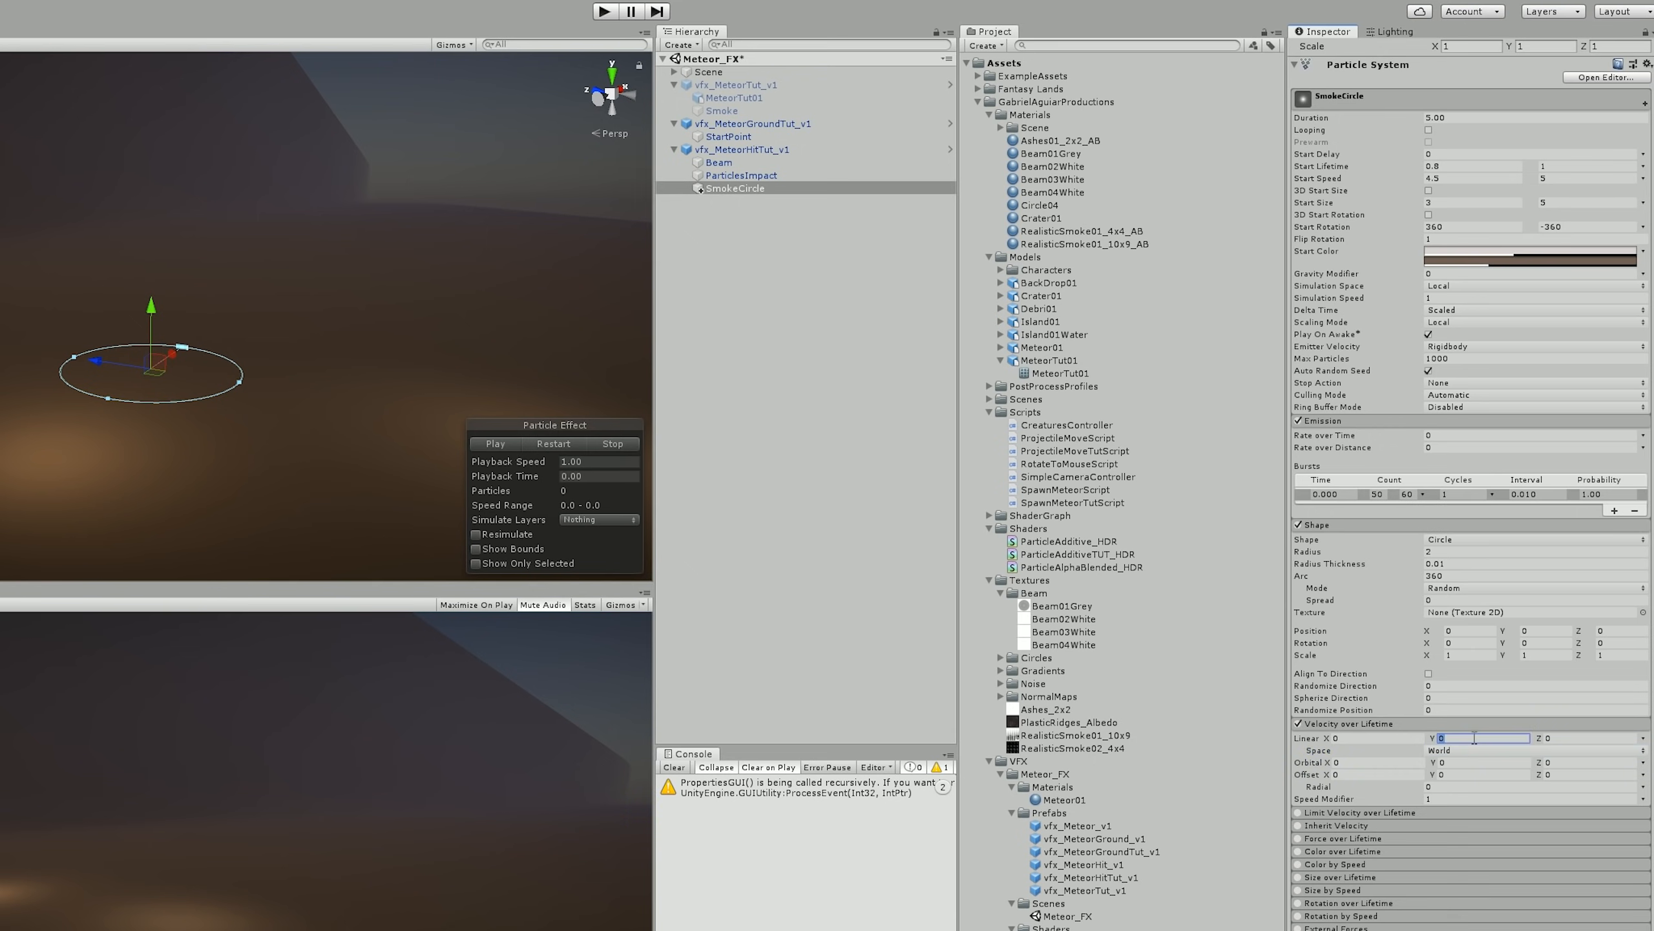
{"action": "left_click", "coordinate": [1642, 738]}
{"action": "left_click", "coordinate": [1491, 790]}
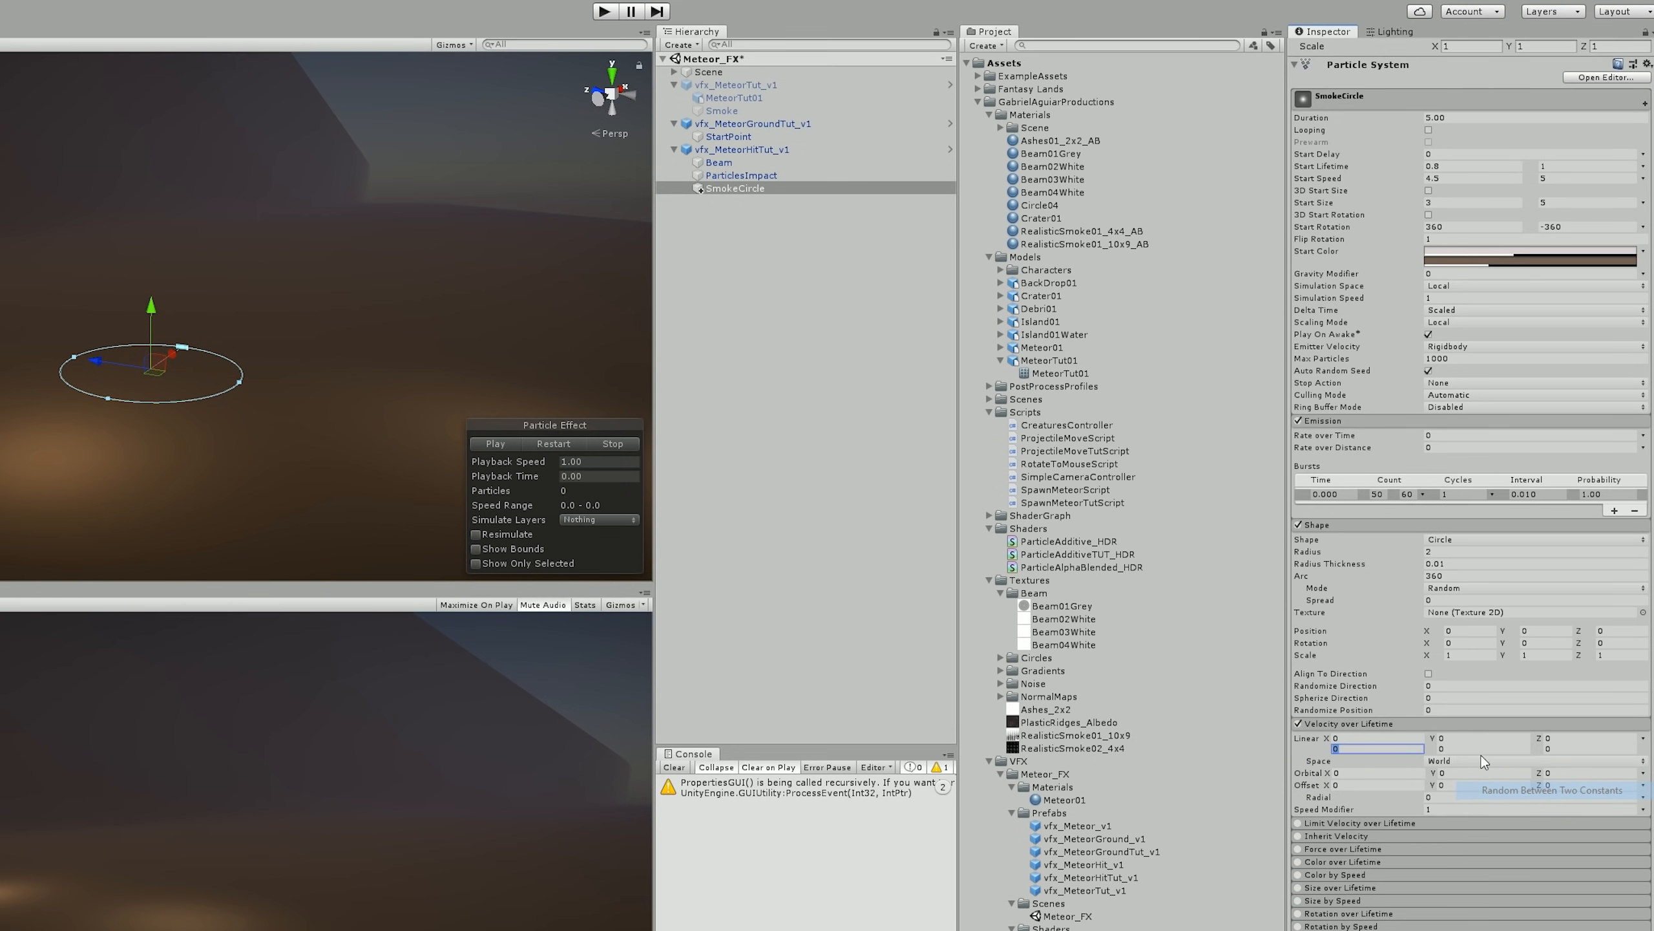
{"action": "left_click", "coordinate": [1480, 740]}
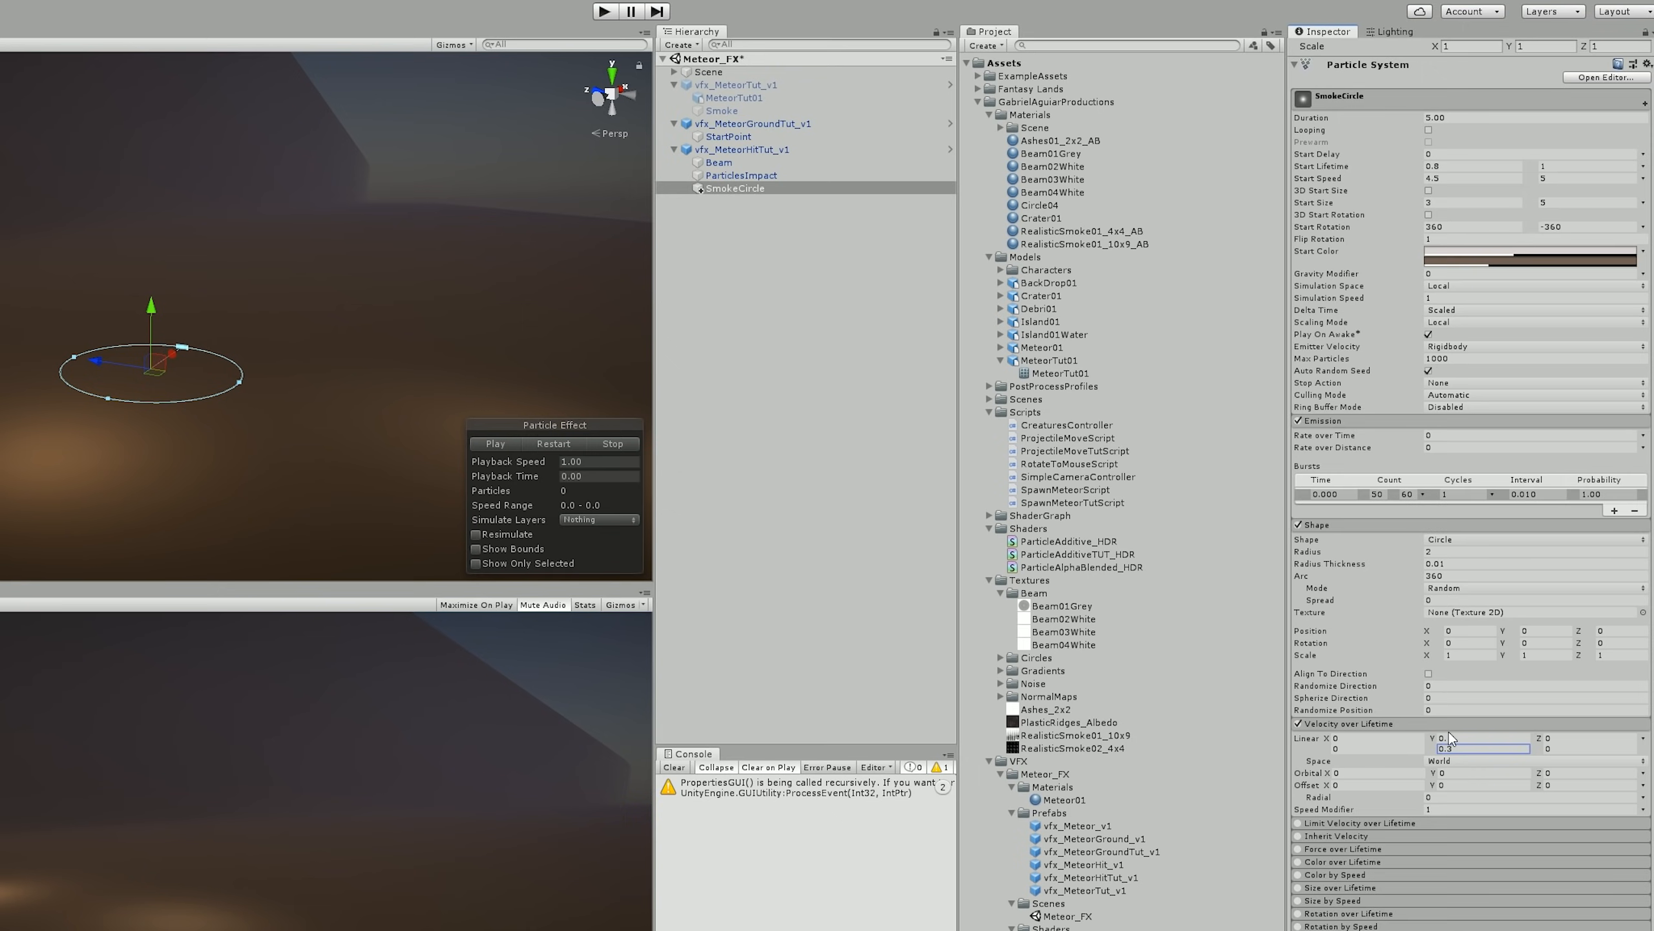
{"action": "left_click", "coordinate": [1322, 723]}
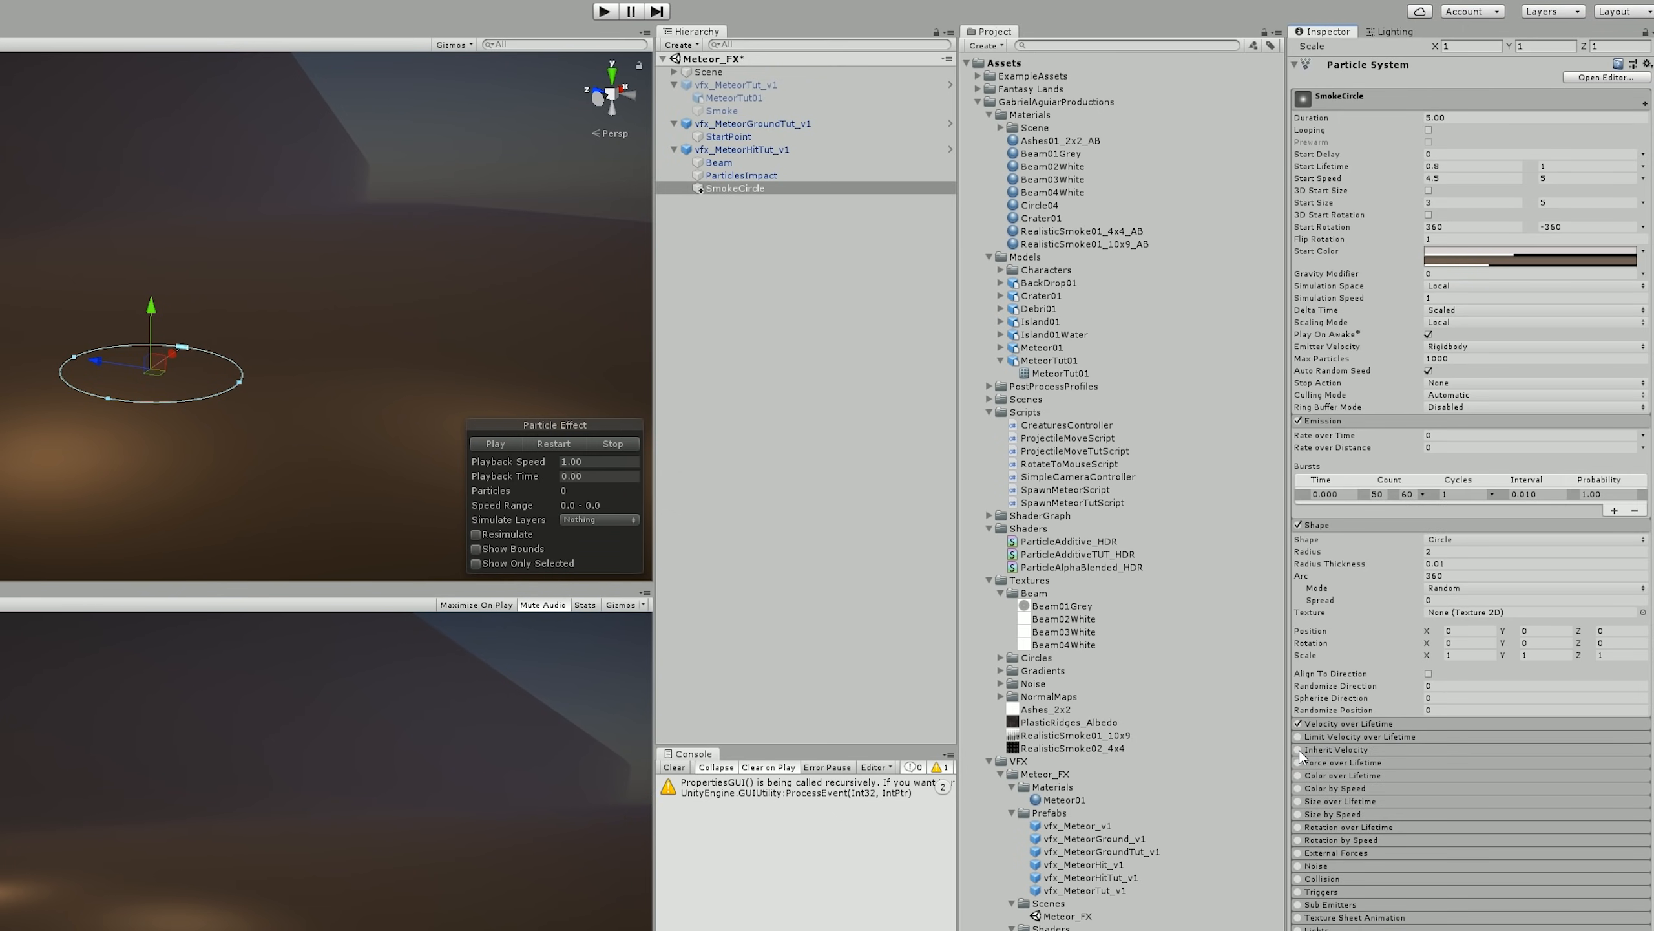
- Enable Color over Lifetime with a white gradient fading from alpha 255 at 7.6% to transparent at the end
{"action": "left_click", "coordinate": [1298, 774]}
{"action": "left_click", "coordinate": [1452, 775]}
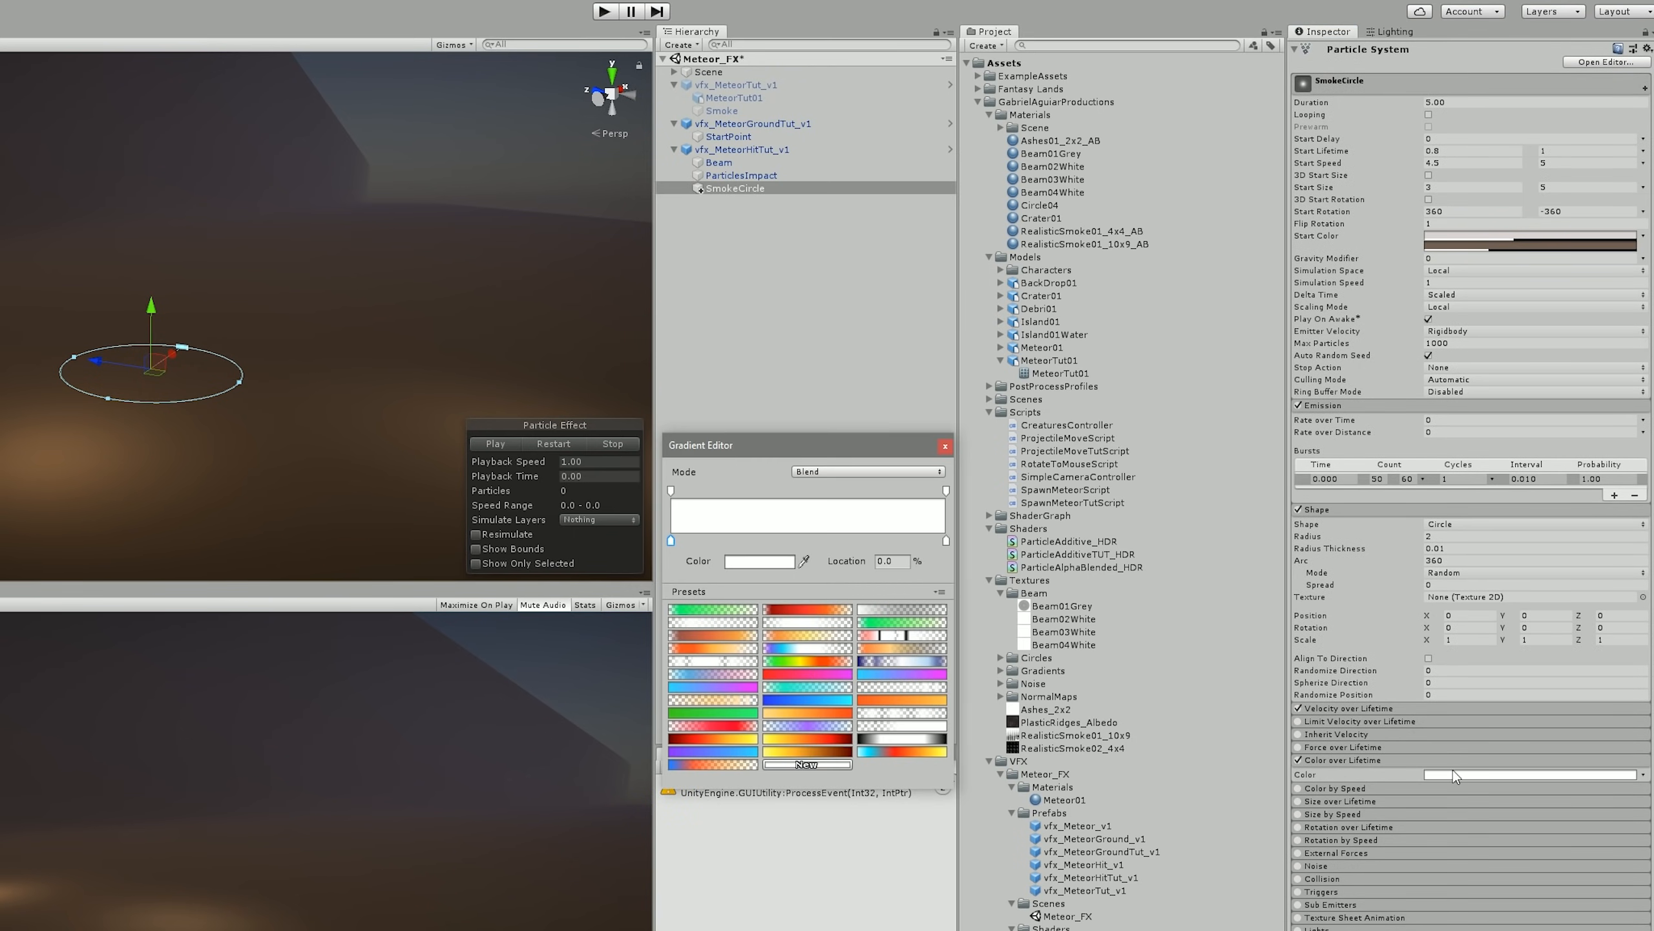
{"action": "left_click", "coordinate": [946, 492]}
{"action": "left_click_drag", "start_coordinate": [758, 561], "coordinate": [720, 561]}
{"action": "left_click_drag", "start_coordinate": [671, 491], "coordinate": [692, 492]}
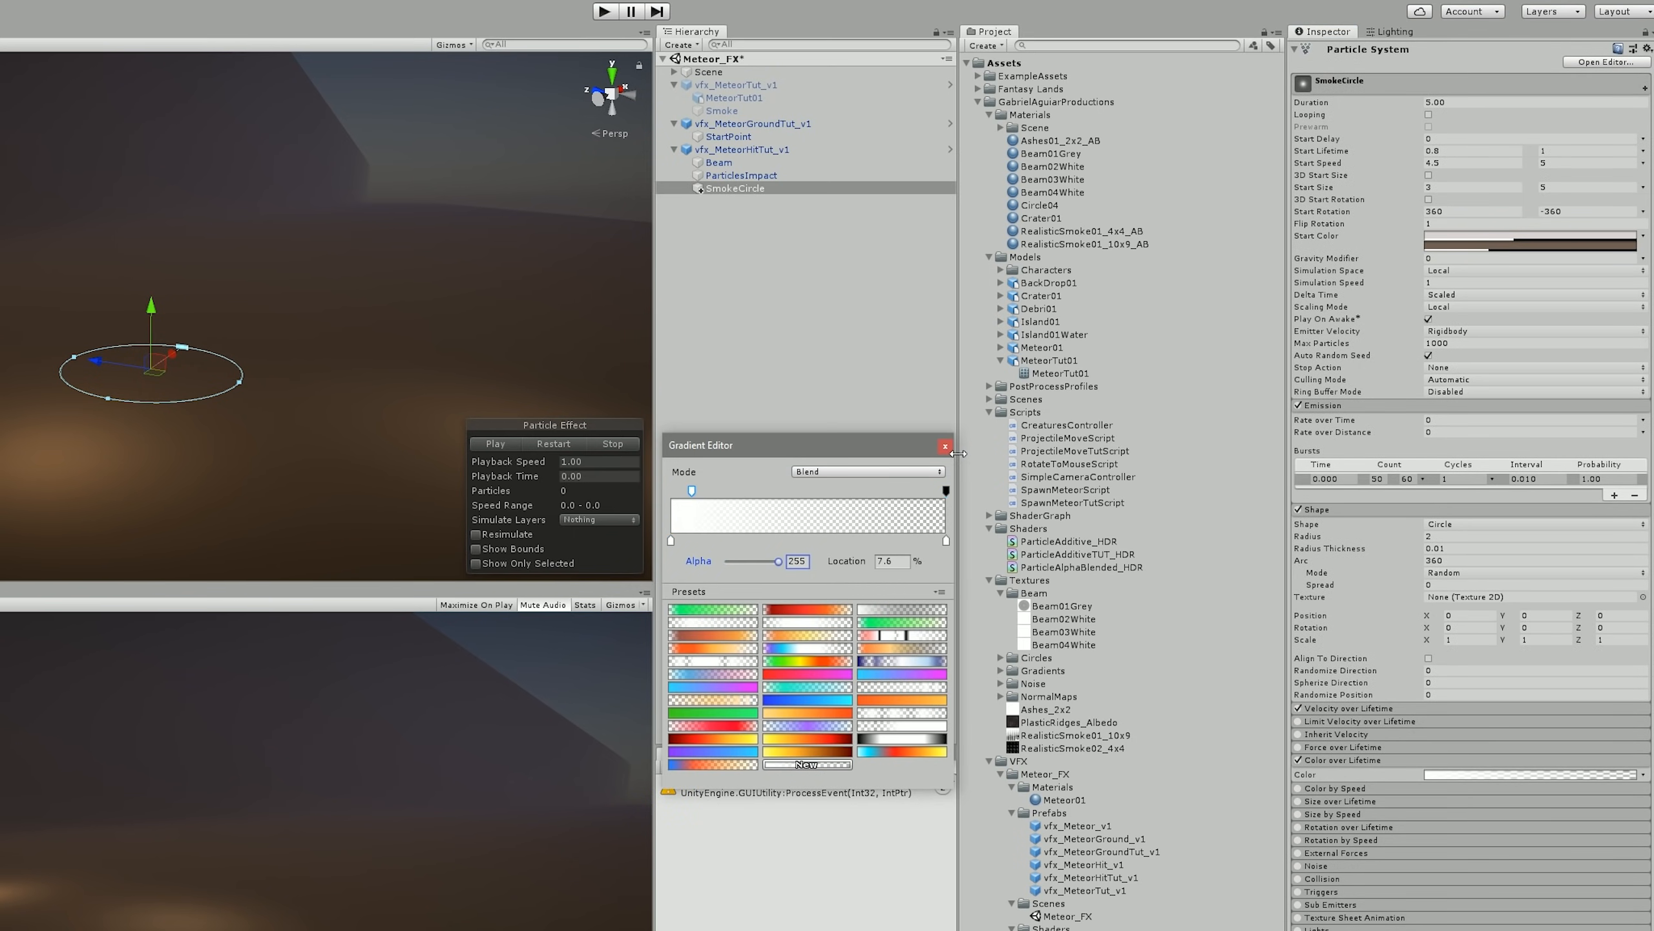
{"action": "left_click", "coordinate": [945, 447]}
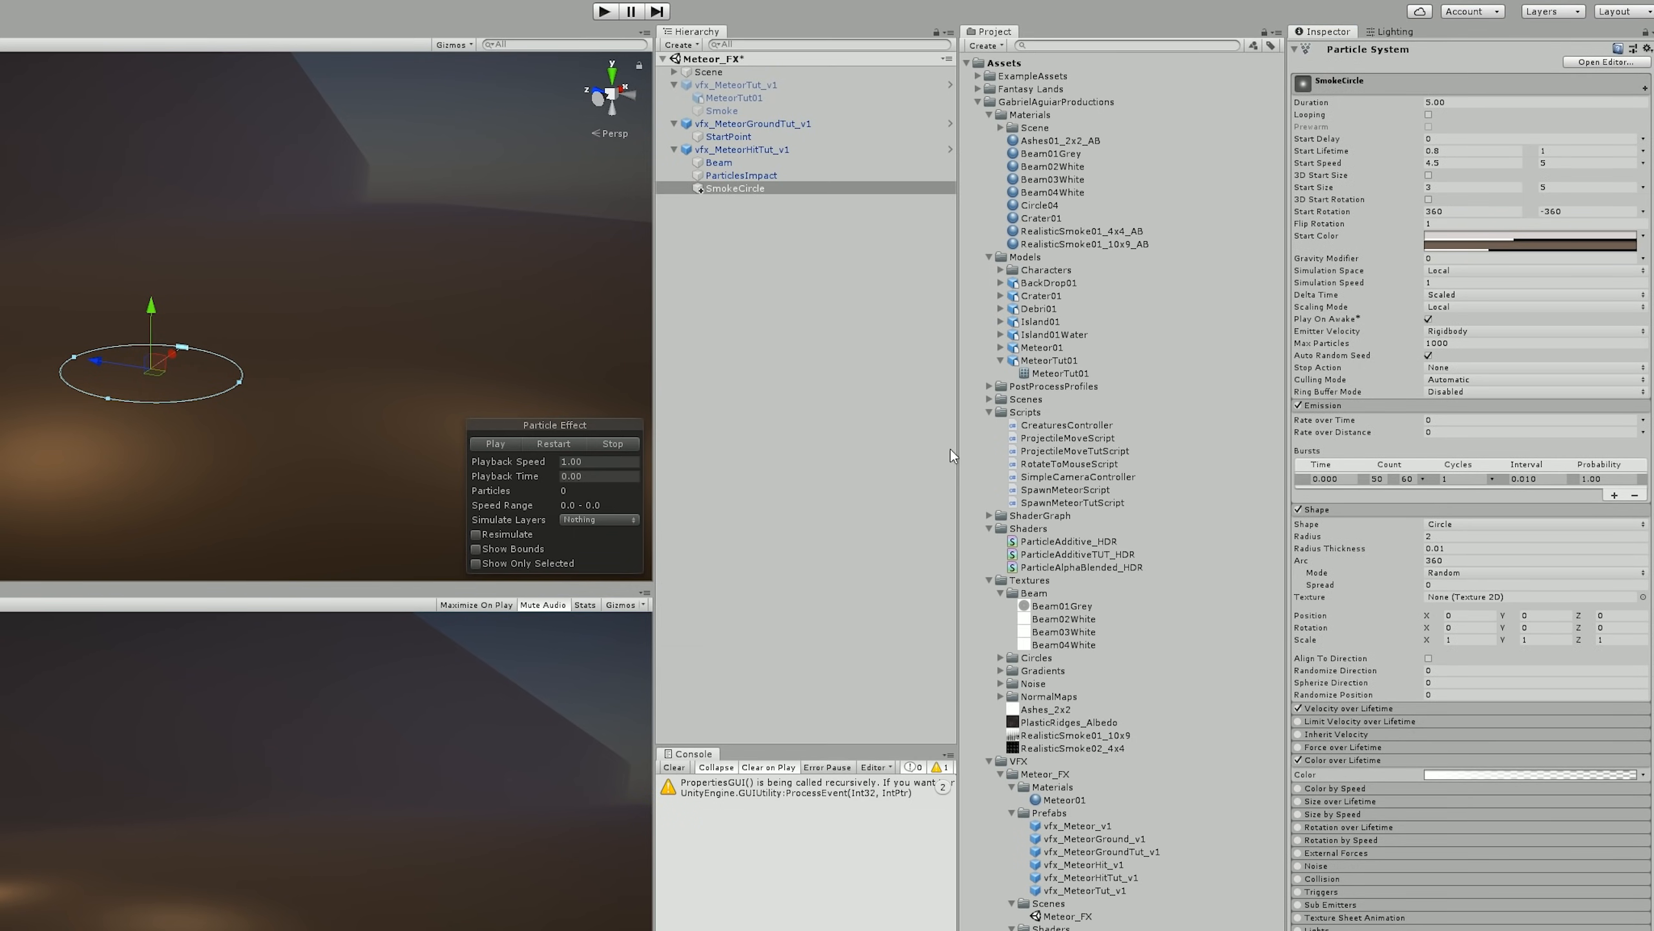
- Enable Size over Lifetime on SmokeCircle with a rising curve that eases out toward 1
{"action": "left_click", "coordinate": [1335, 797]}
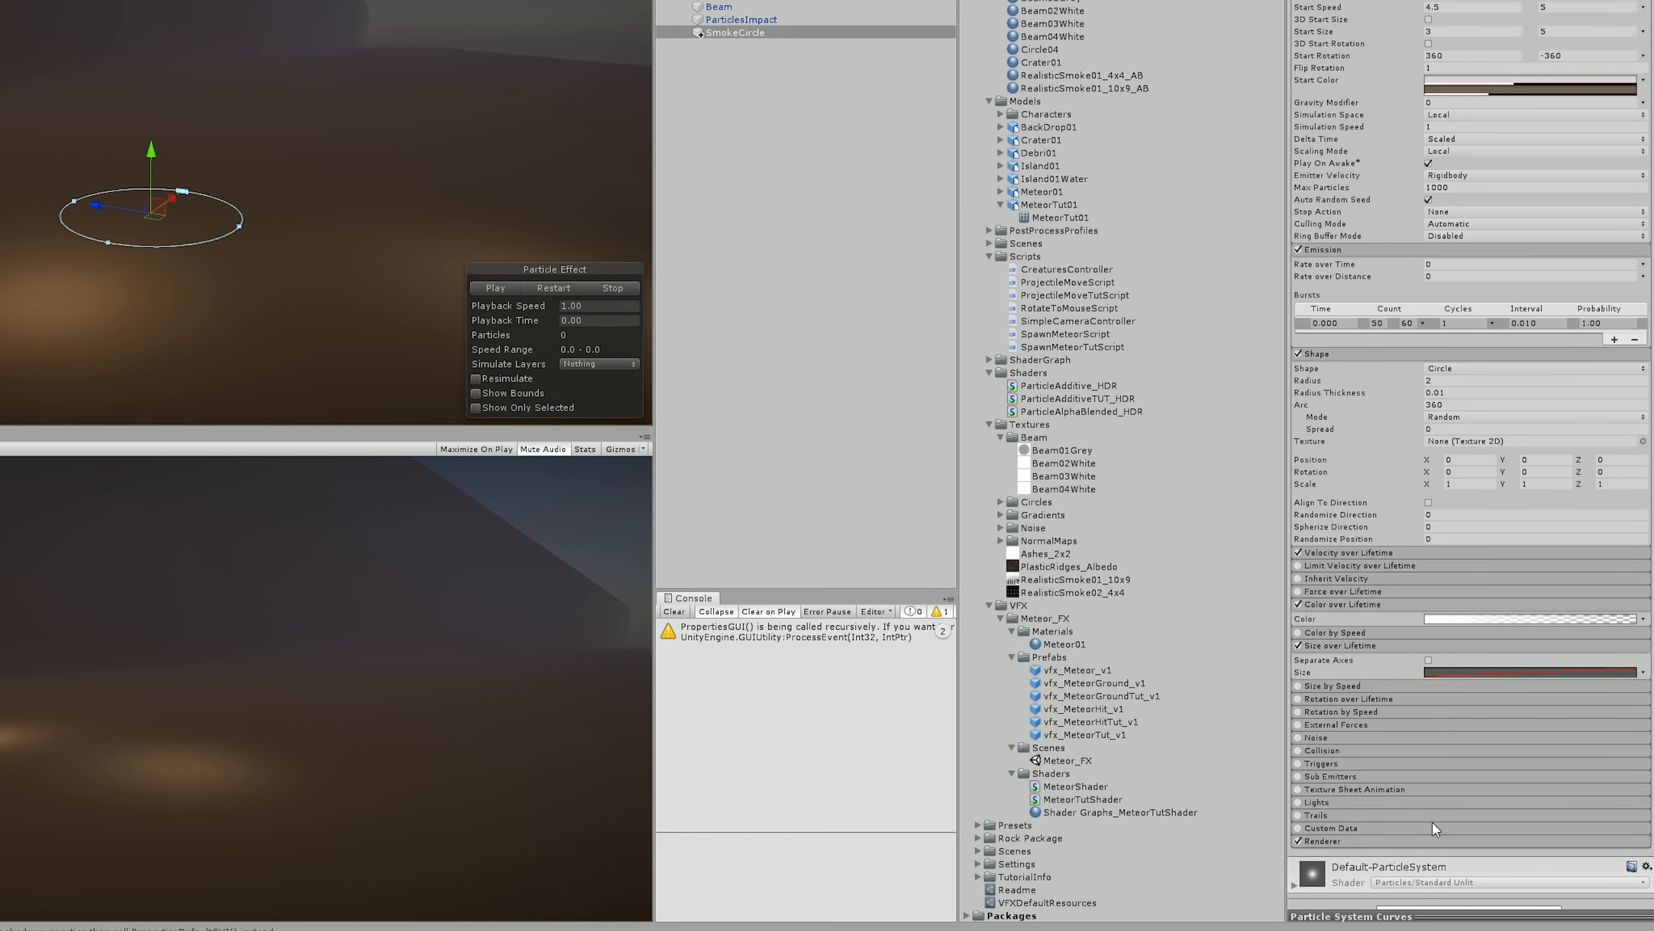
{"action": "left_click_drag", "start_coordinate": [1451, 908], "coordinate": [1460, 780]}
{"action": "scroll", "coordinate": [1468, 636], "scroll_direction": "down", "scroll_amount": 4}
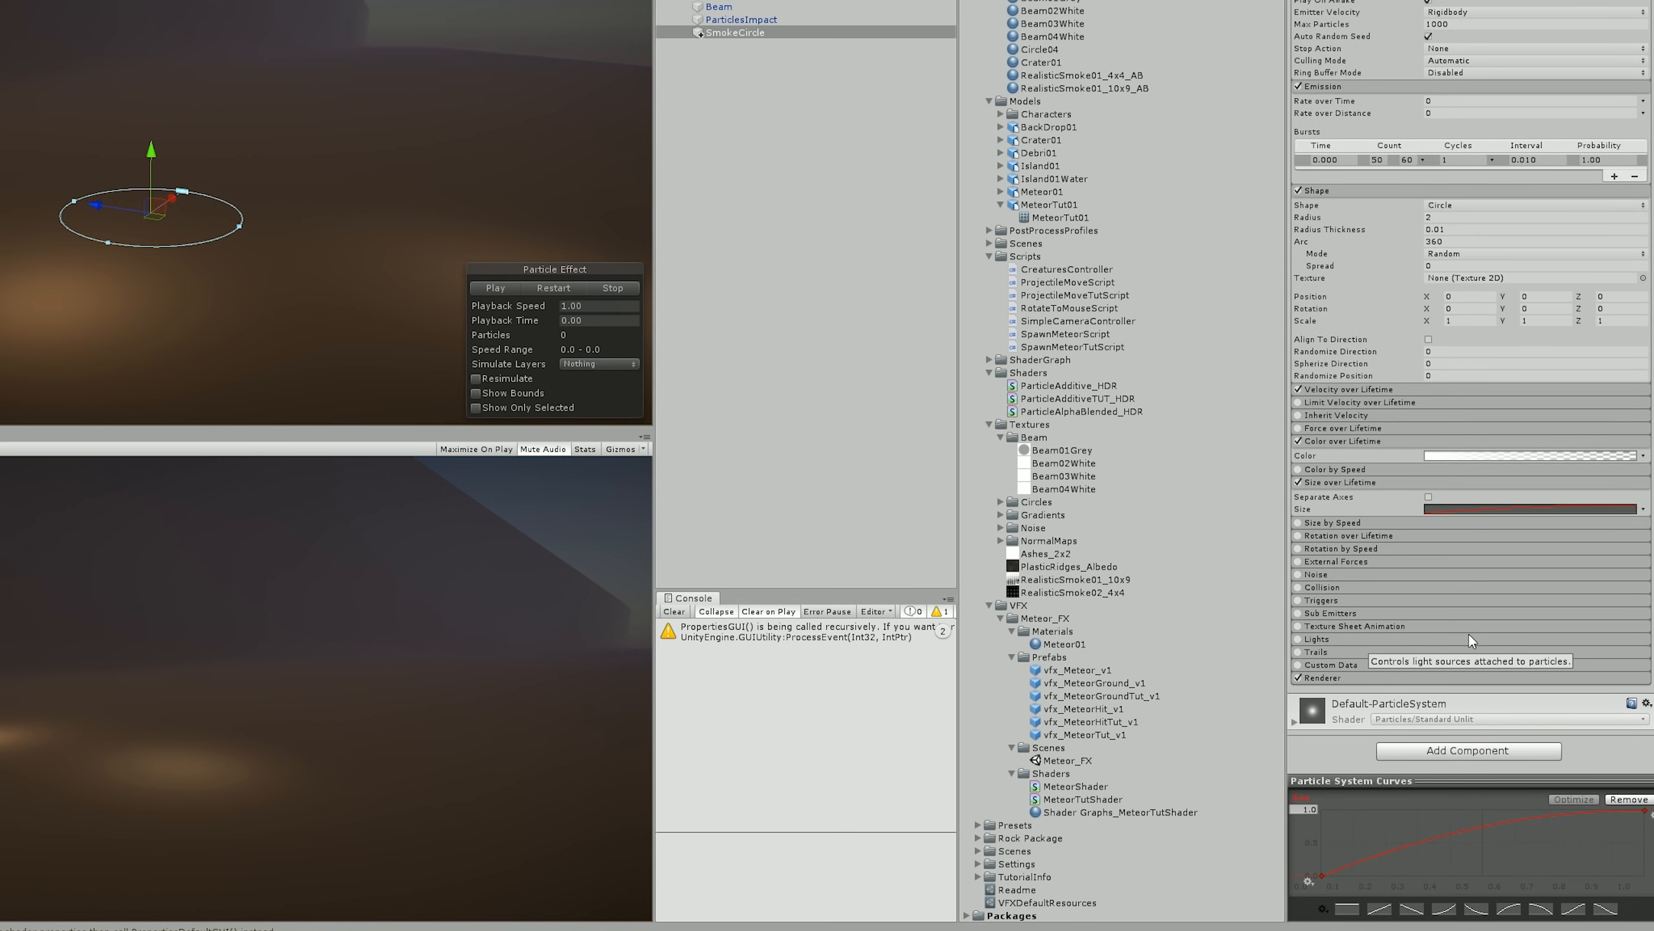
- Enable Rotation over Lifetime with Angular Velocity random between 45 and -45
{"action": "left_click", "coordinate": [1299, 536]}
{"action": "left_click", "coordinate": [1318, 545]}
{"action": "left_click", "coordinate": [1642, 561]}
{"action": "left_click", "coordinate": [1622, 613]}
{"action": "left_click", "coordinate": [1552, 561]}
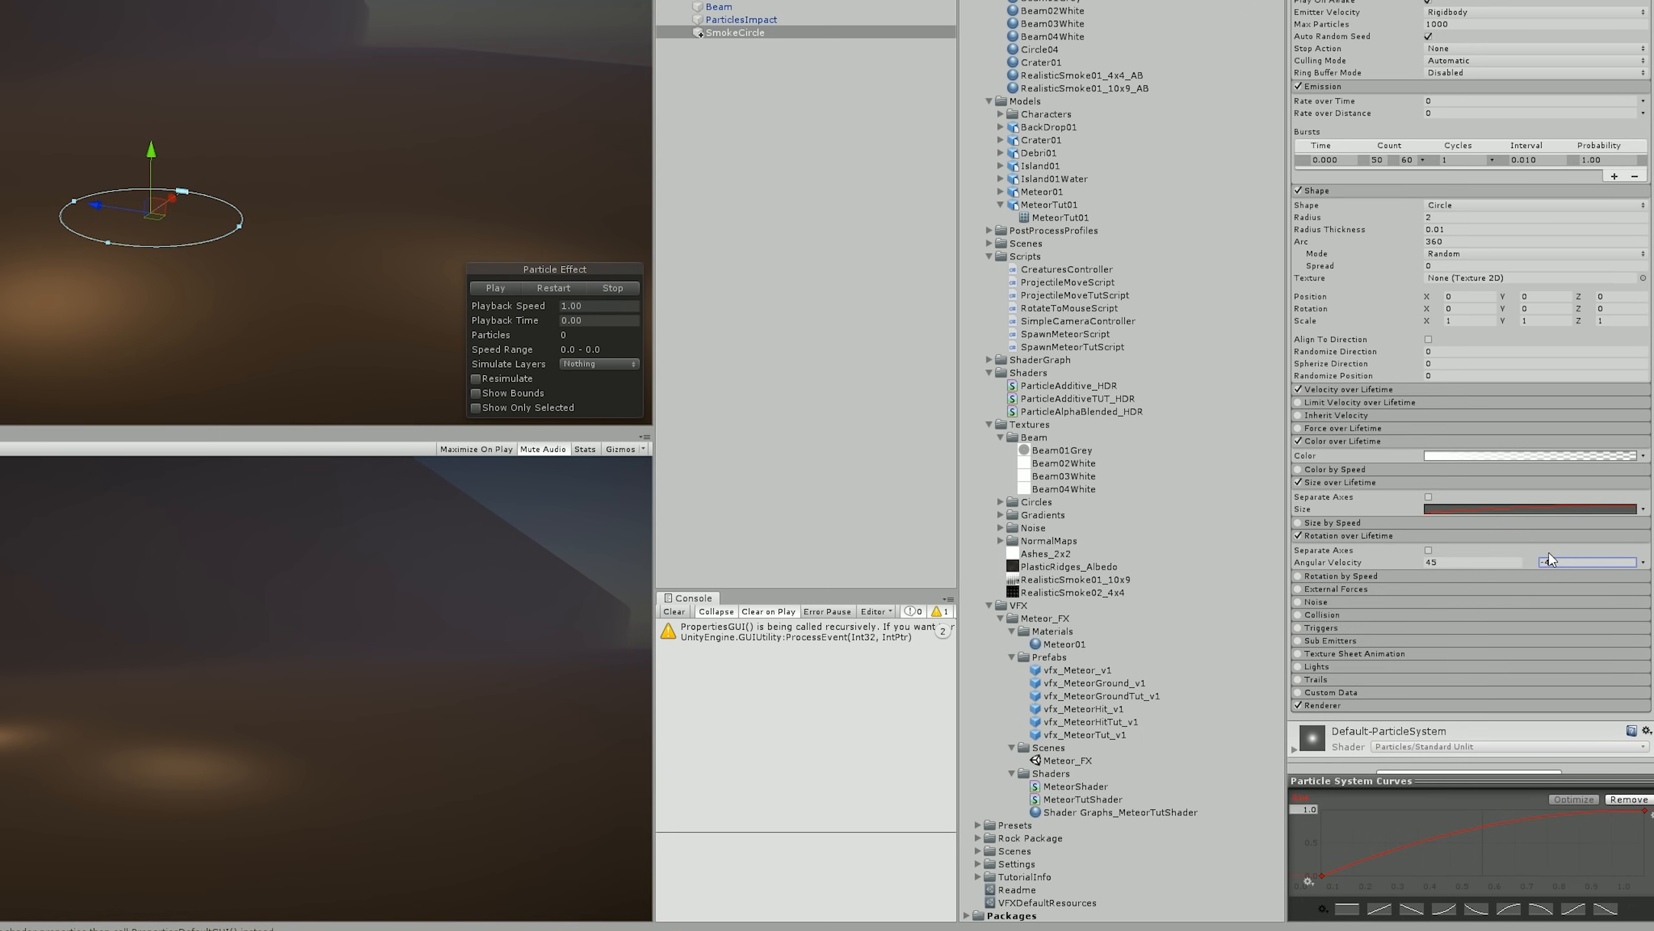
- Assign the RealisticSmoke01_4x4_AB material to SmokeCircle's renderer and set Max Particle Size to 3
{"action": "scroll", "coordinate": [1368, 651], "scroll_direction": "down", "scroll_amount": 1}
{"action": "left_click", "coordinate": [1328, 678]}
{"action": "scroll", "coordinate": [1451, 662], "scroll_direction": "down", "scroll_amount": 4}
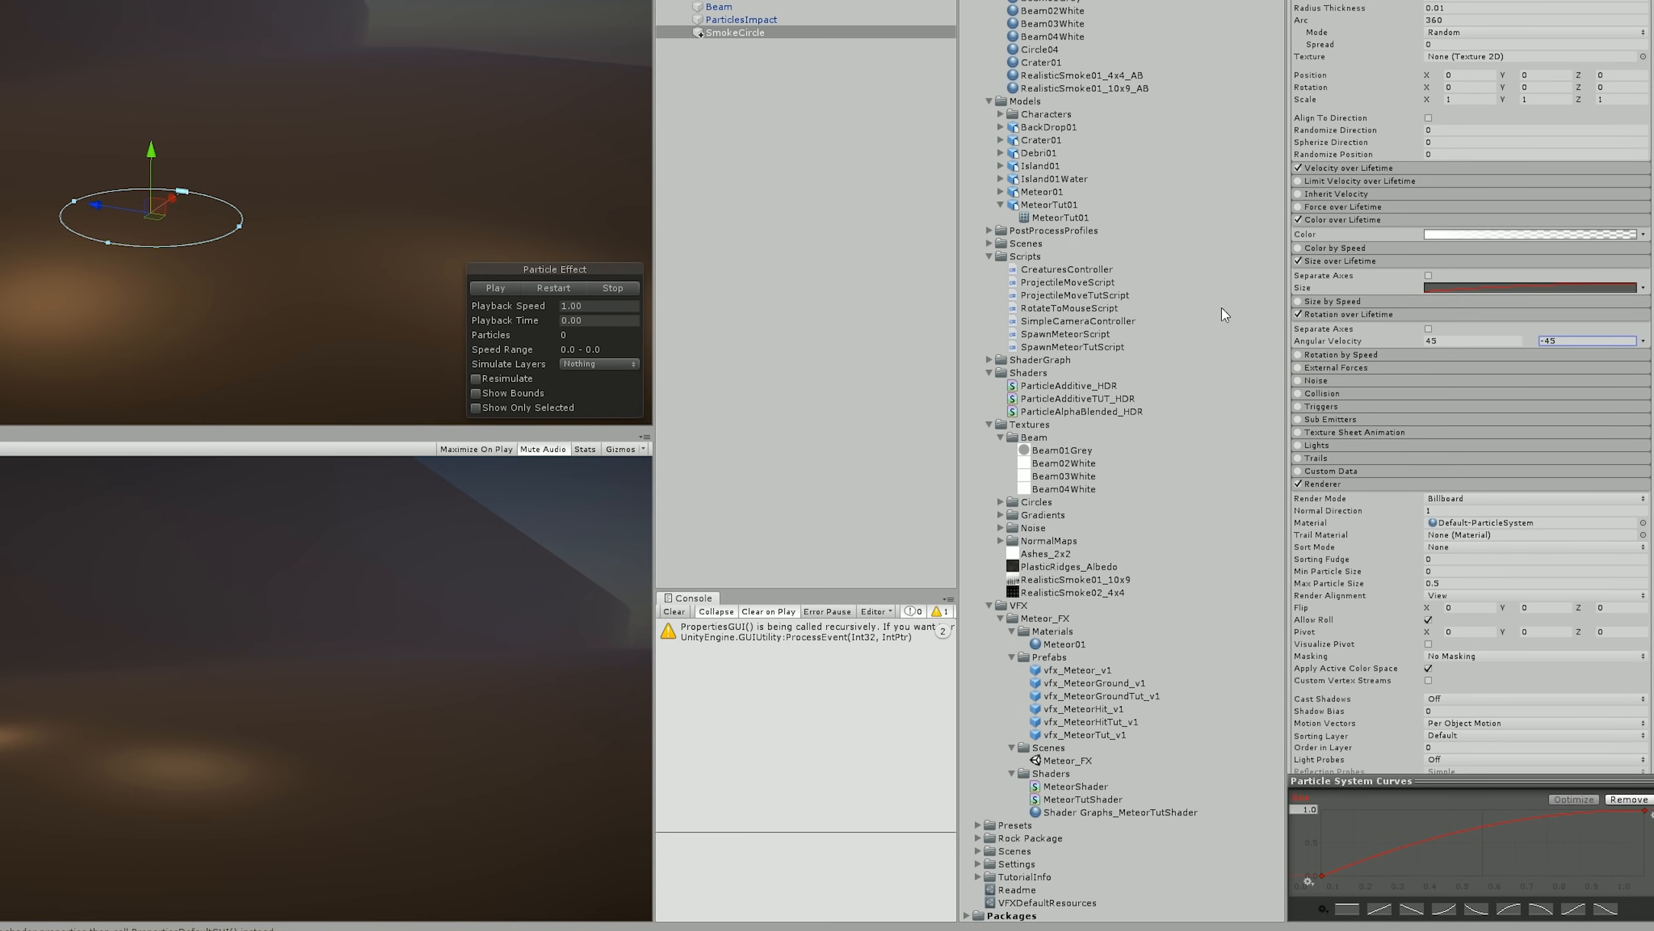
{"action": "left_click_drag", "start_coordinate": [1131, 81], "coordinate": [1488, 522]}
{"action": "left_click", "coordinate": [1459, 584]}
{"action": "type", "text": "3"}
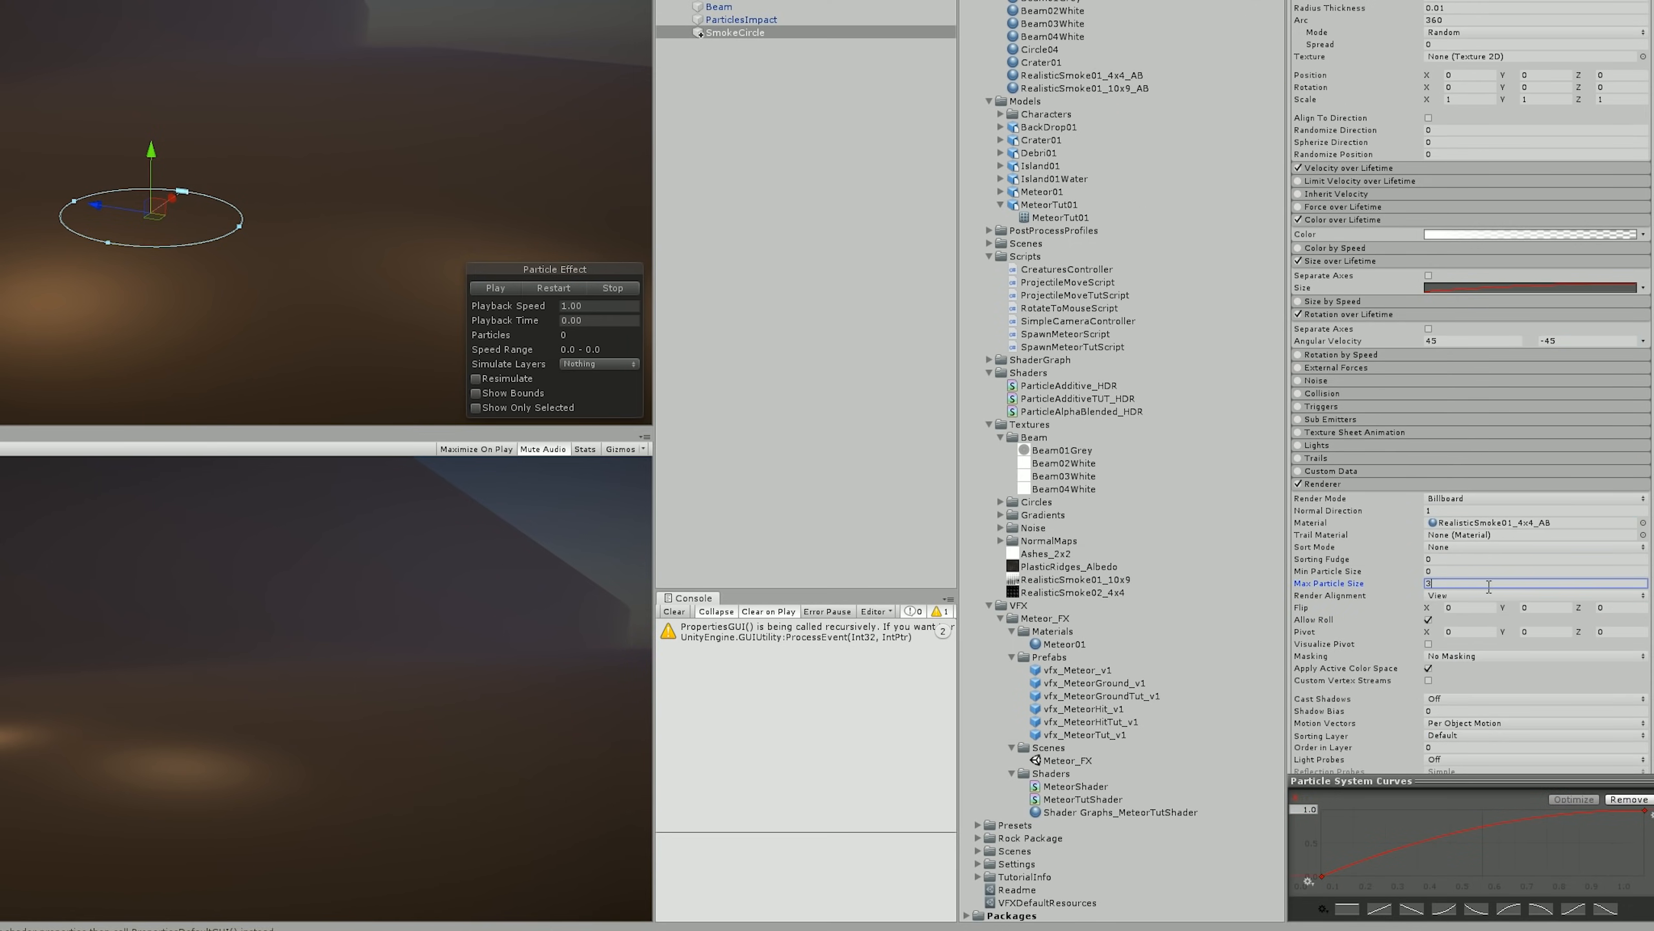
- Enable Texture Sheet Animation on SmokeCircle with a 4 by 4 tile grid
{"action": "left_click", "coordinate": [1299, 432]}
{"action": "left_click", "coordinate": [1475, 459]}
{"action": "type", "text": "4"}
{"action": "left_click", "coordinate": [1551, 459]}
{"action": "type", "text": "4"}
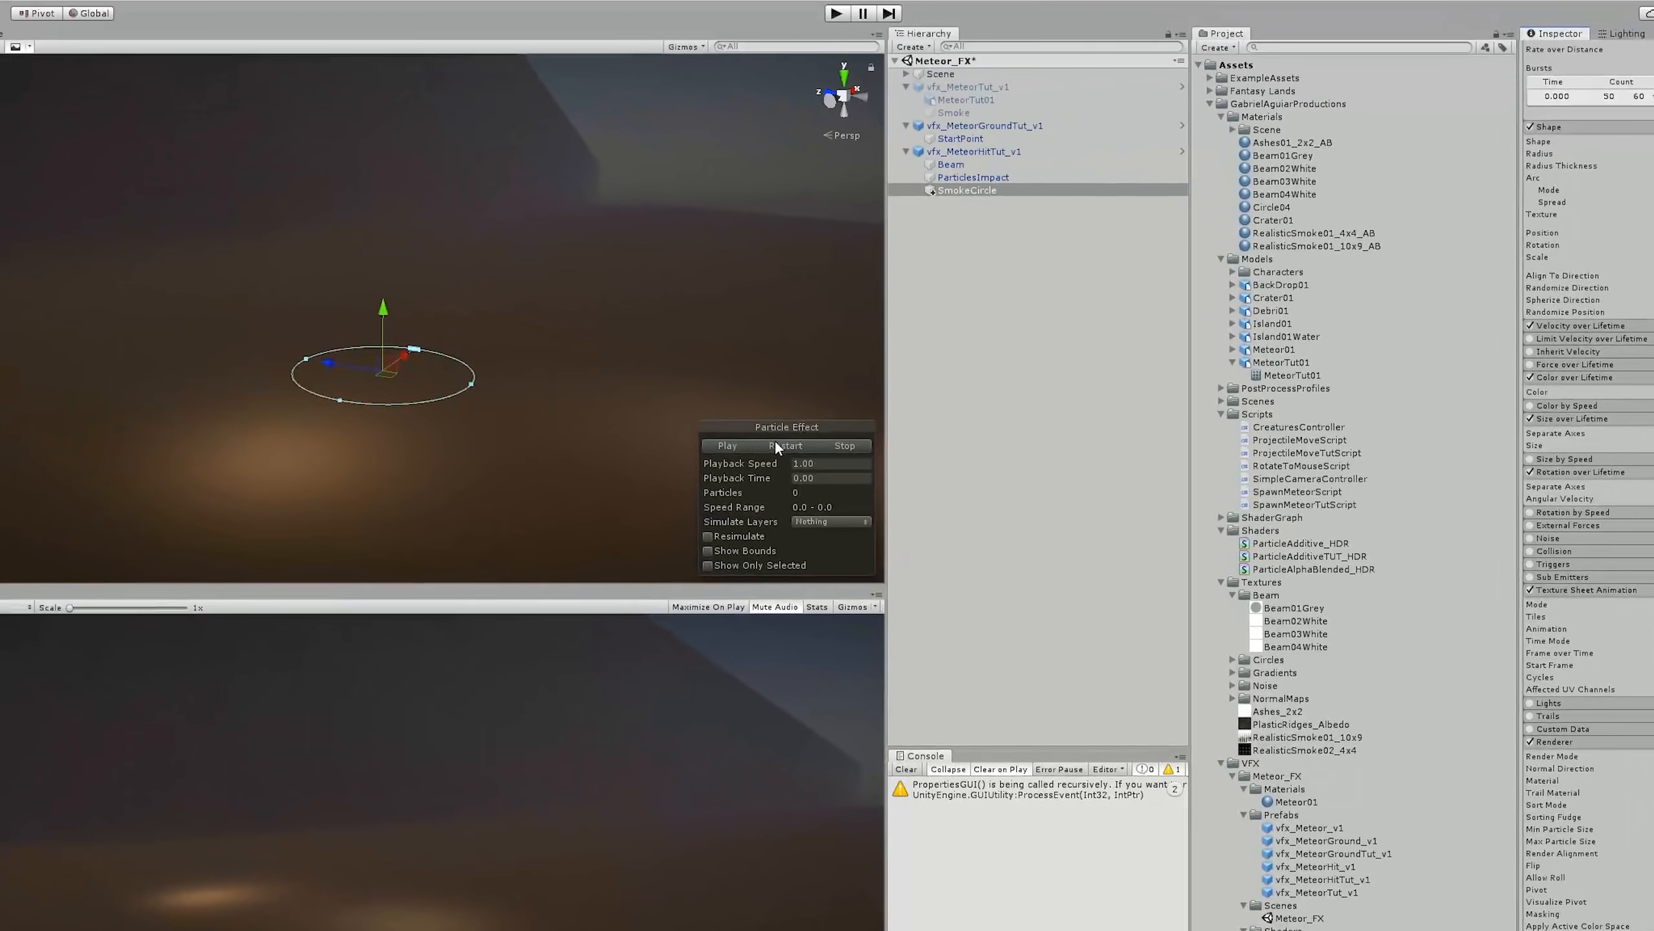
- Replay the SmokeCircle effect several times to examine the spreading smoke ring
{"action": "left_click", "coordinate": [775, 442]}
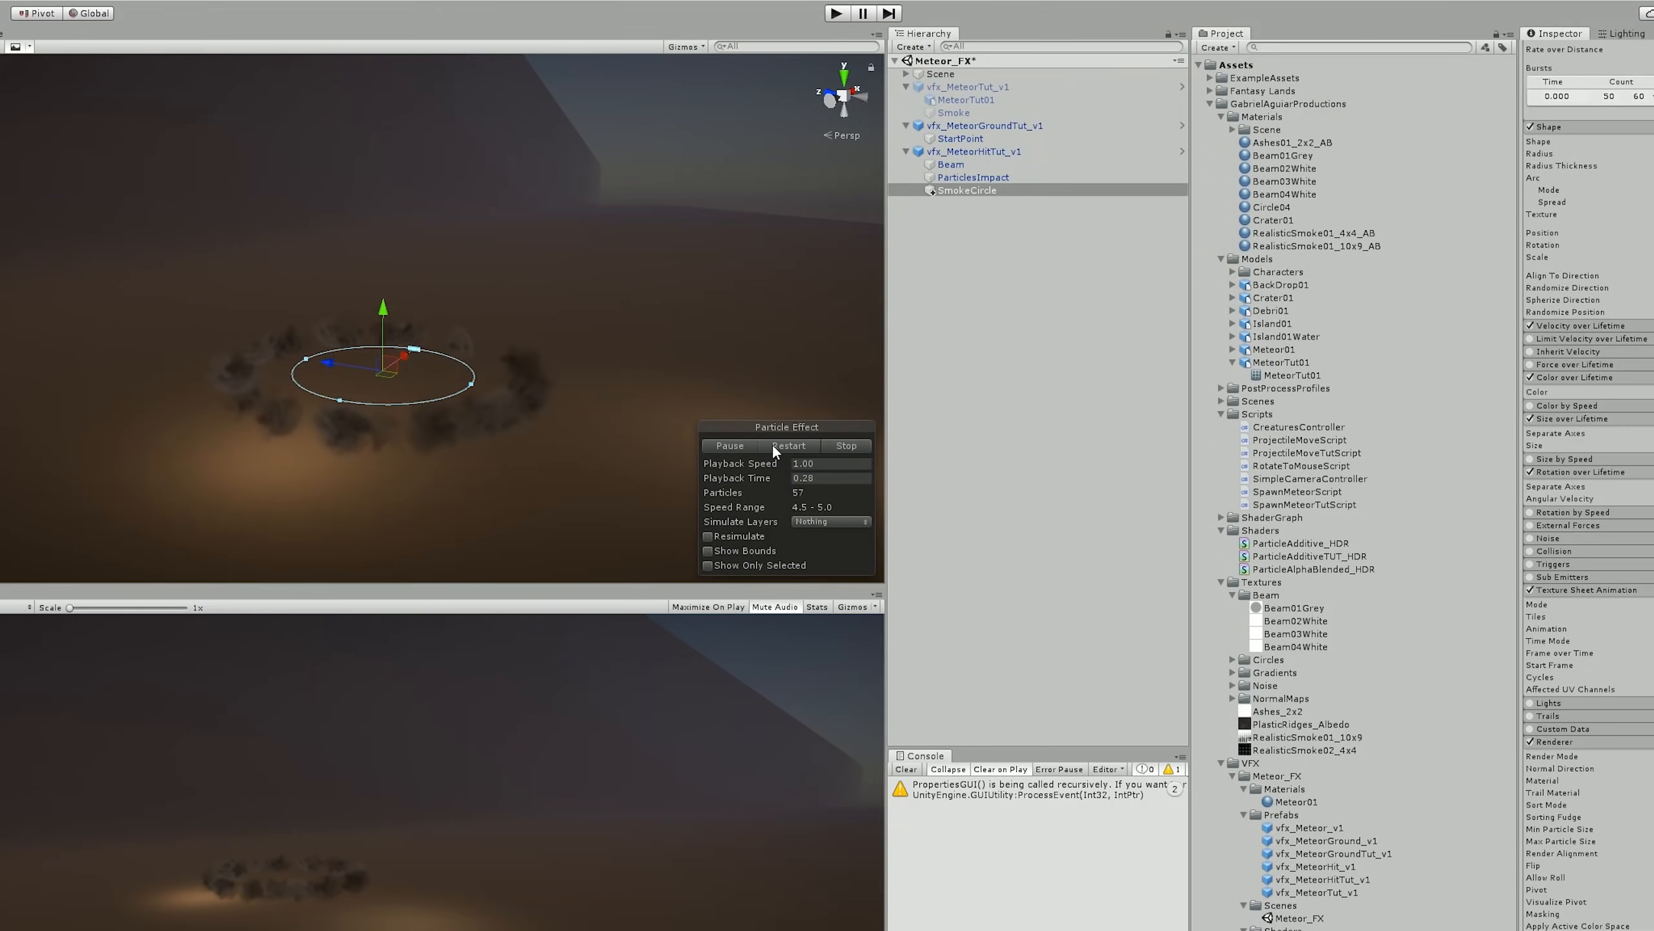
{"action": "left_click", "coordinate": [773, 444]}
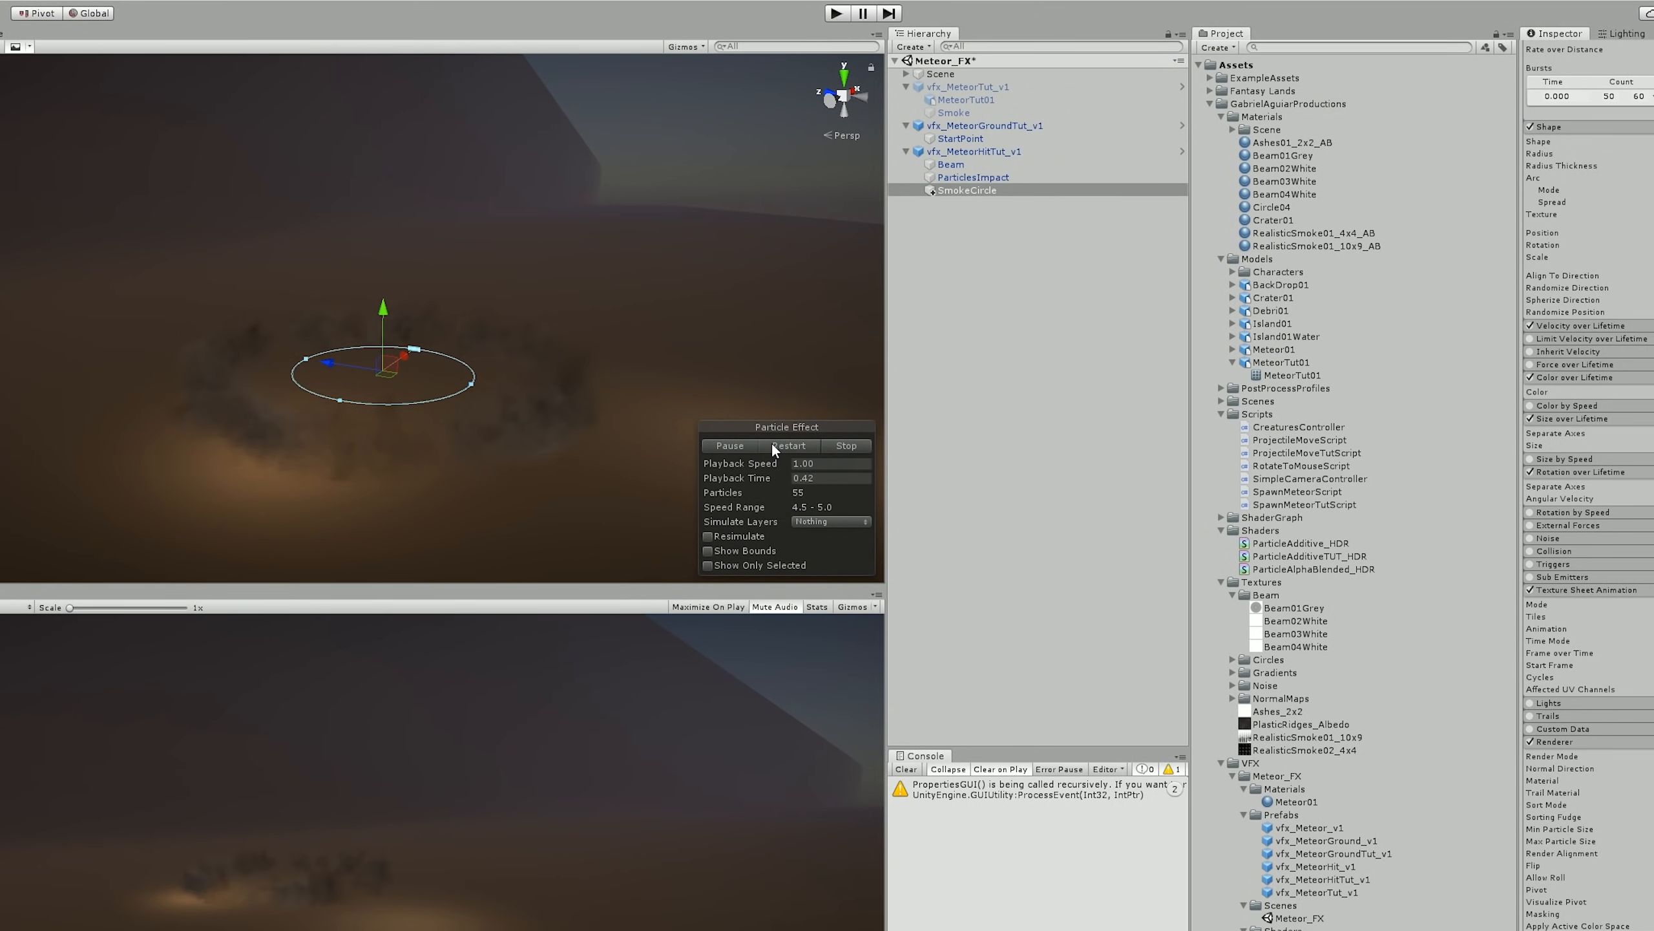
{"action": "left_click", "coordinate": [771, 444]}
{"action": "left_click", "coordinate": [771, 443]}
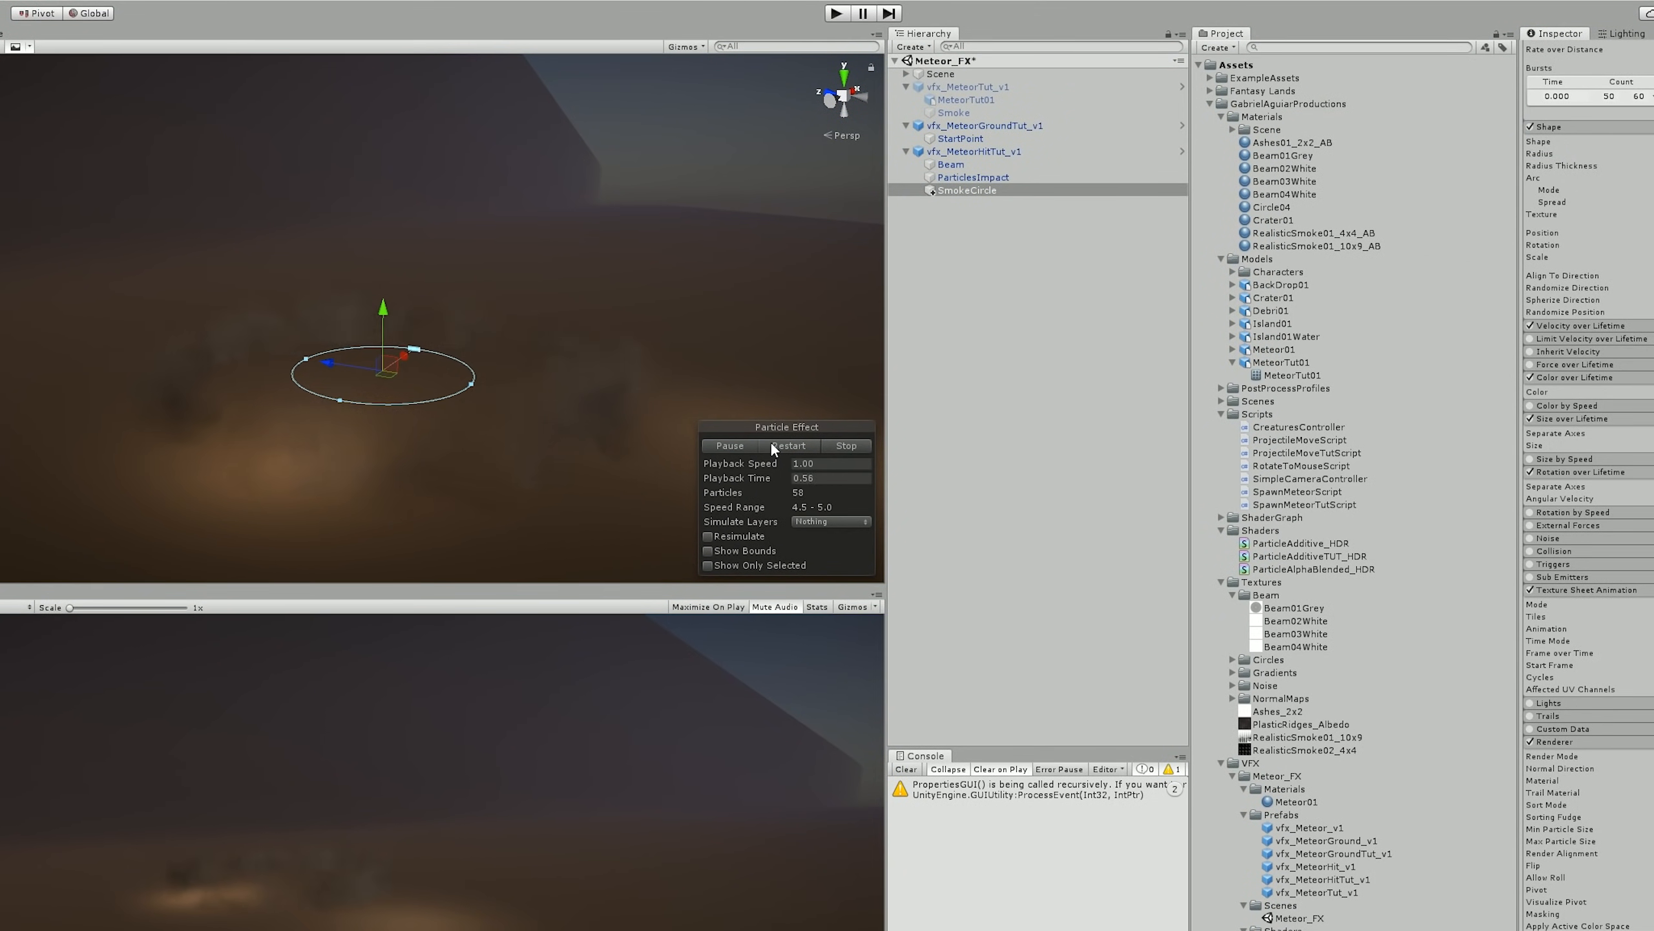
- Set SmokeCircle's shape Radius Thickness to 0.2 and replay the effect
{"action": "scroll", "coordinate": [1589, 489], "scroll_direction": "up", "scroll_amount": 3}
{"action": "left_click", "coordinate": [1562, 311]}
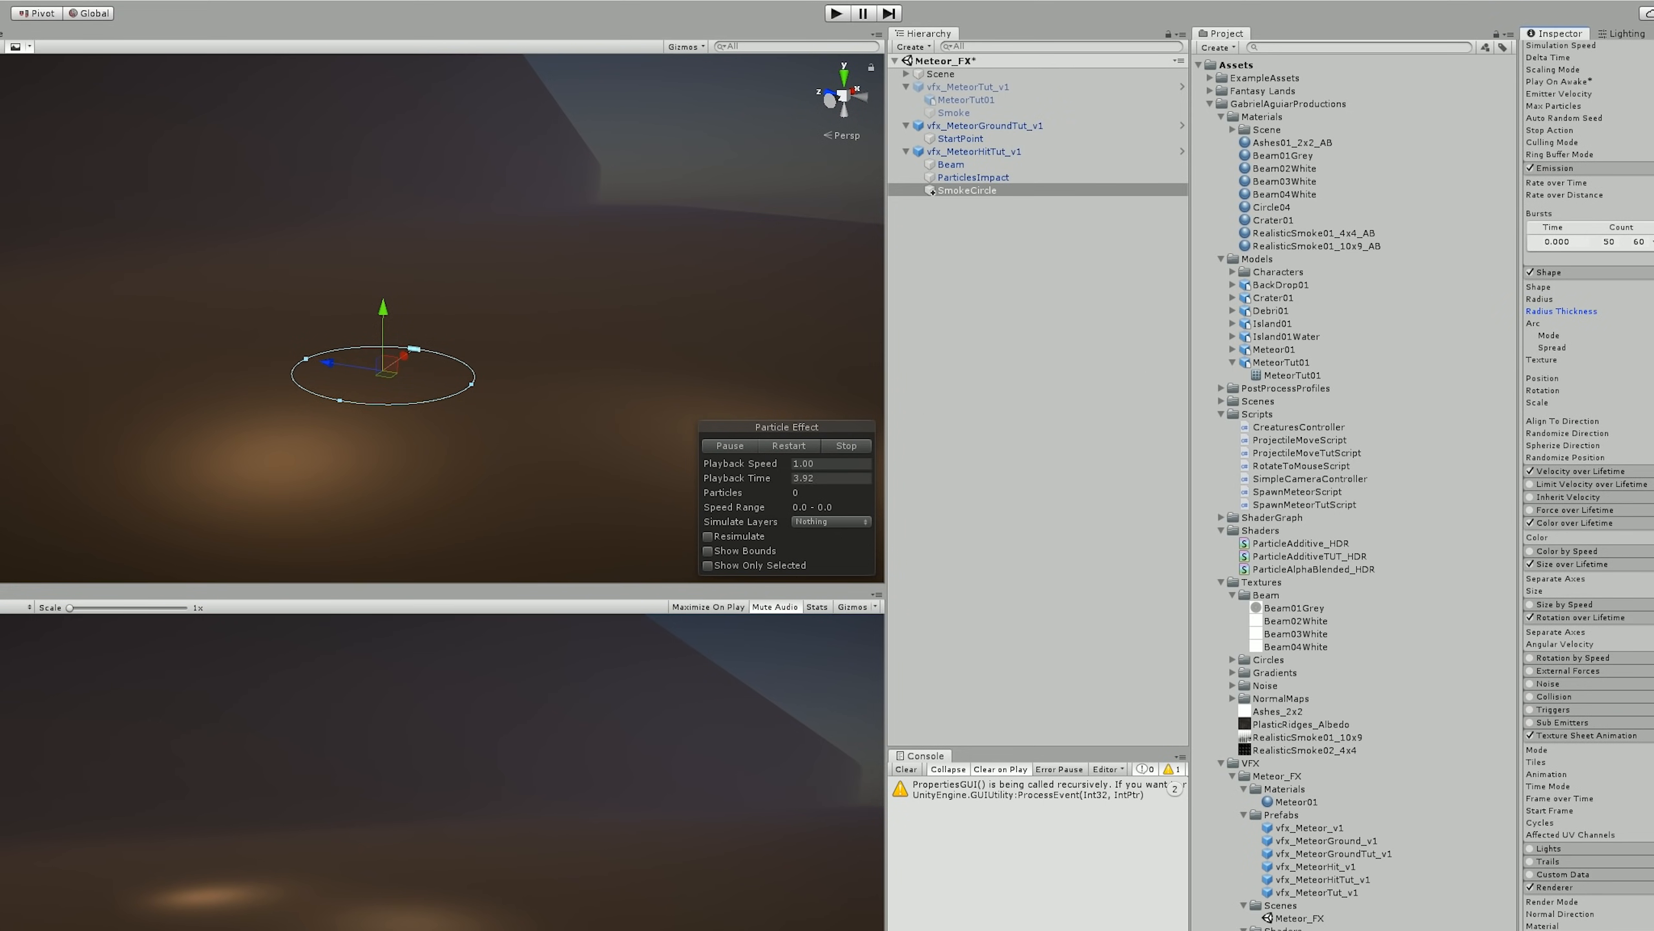
{"action": "left_click", "coordinate": [798, 445]}
{"action": "left_click", "coordinate": [799, 446]}
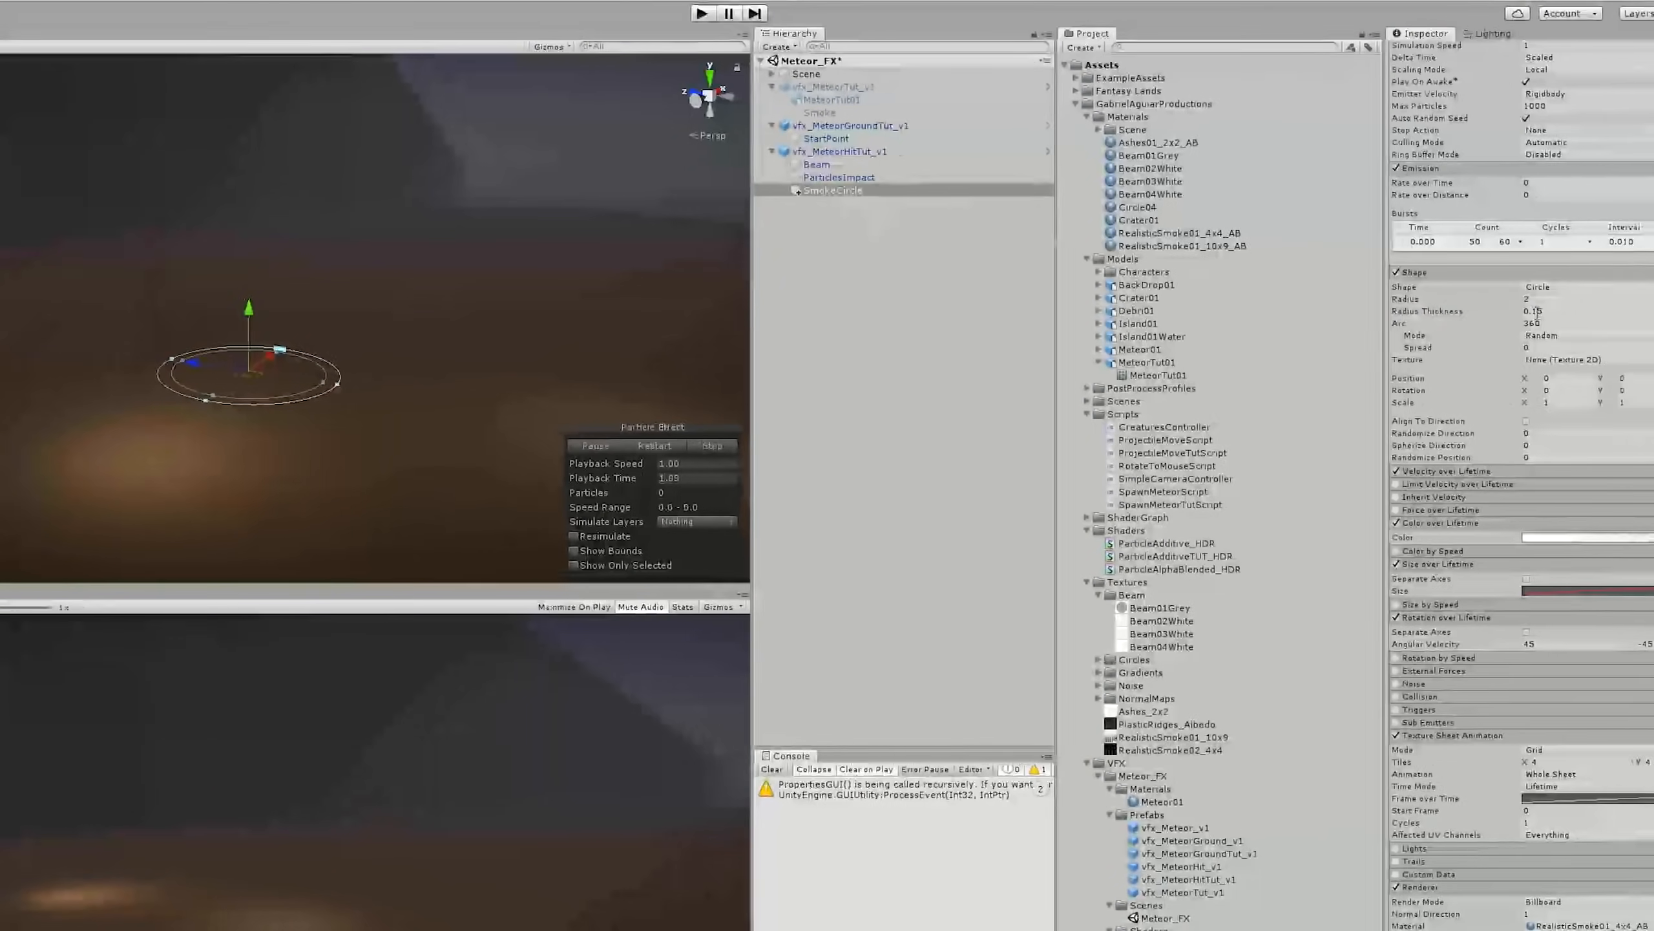
{"action": "left_click", "coordinate": [546, 446]}
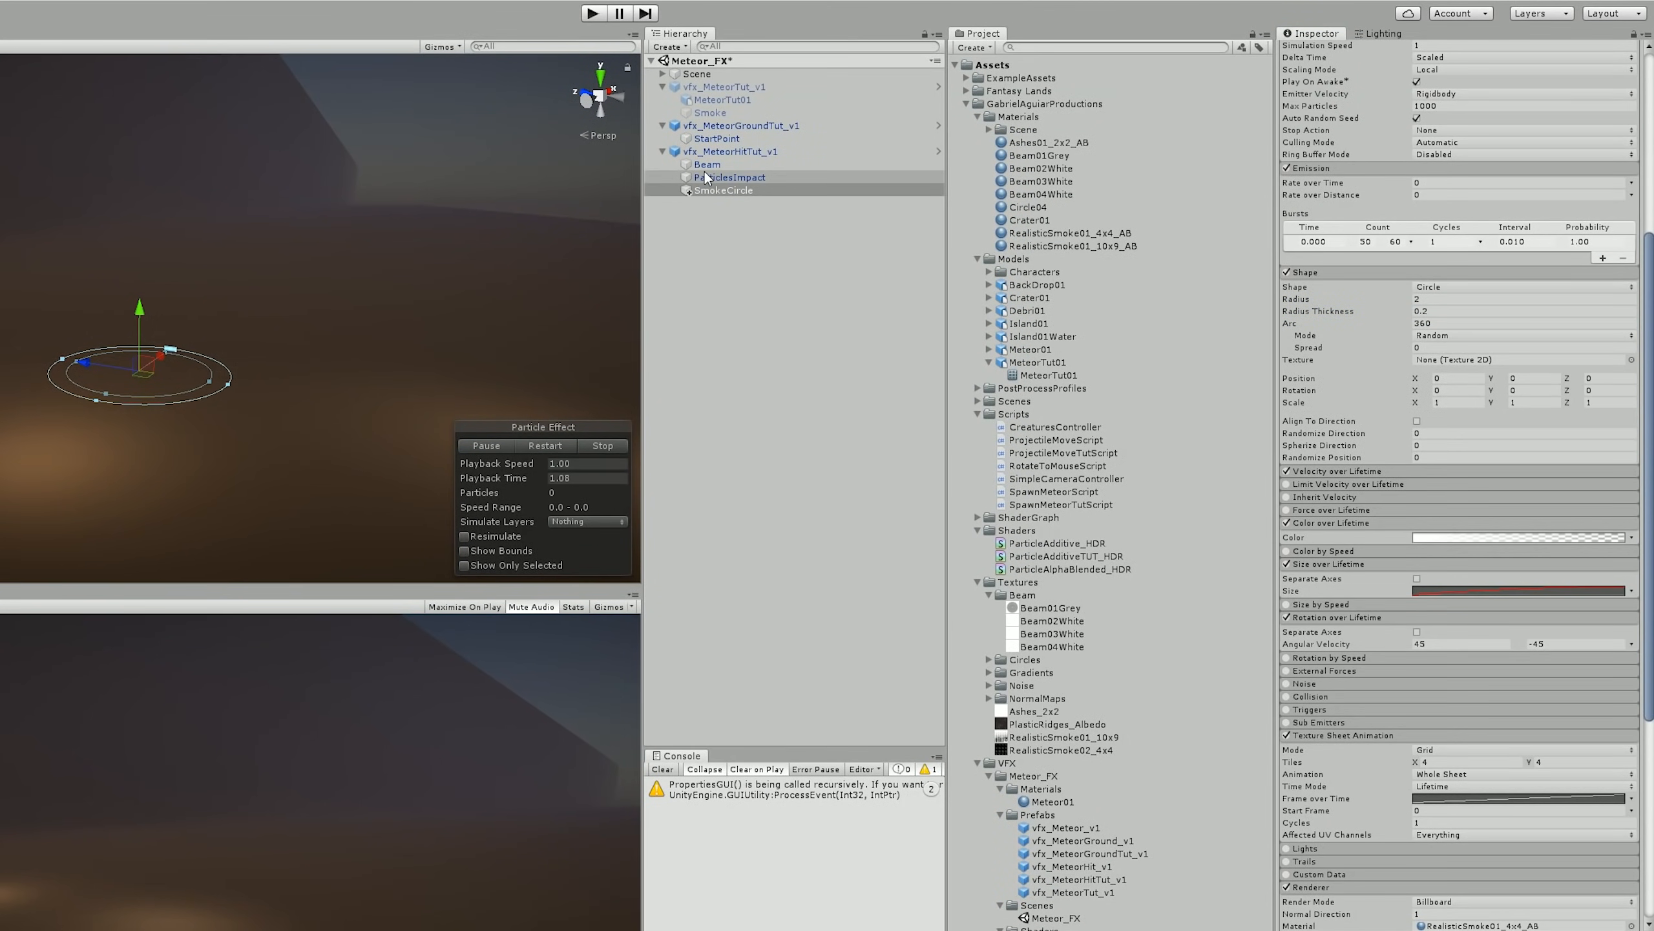
- Apply all overrides of the vfx_MeteorHitTut_v1 instance to its prefab
{"action": "left_click", "coordinate": [723, 151]}
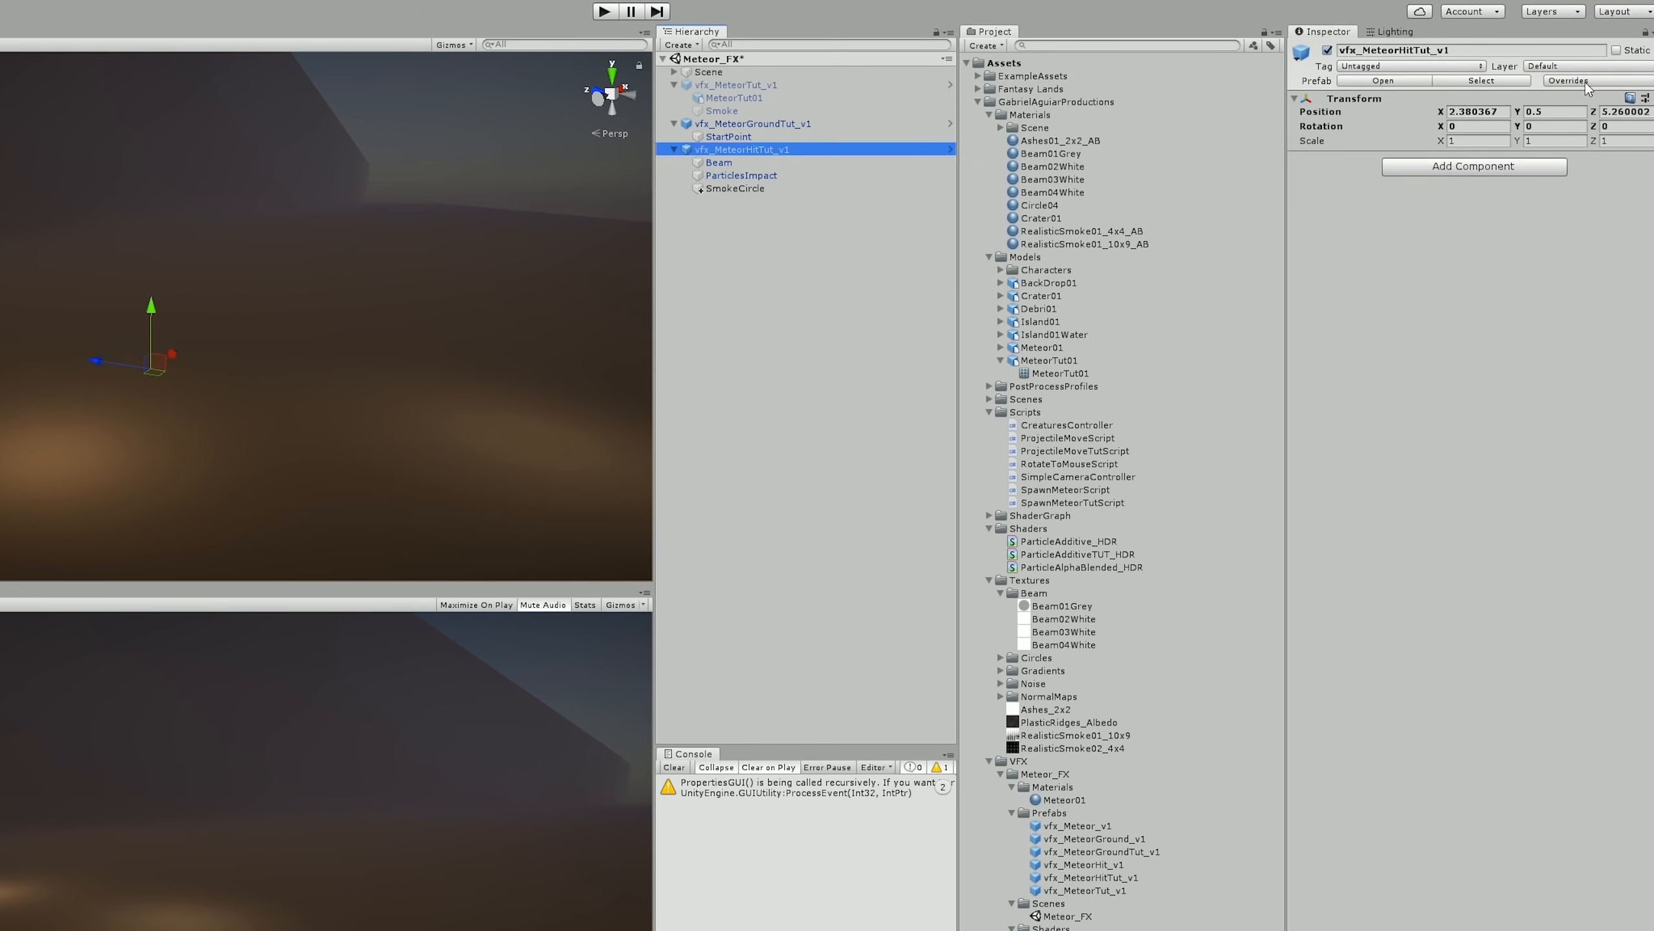
{"action": "left_click", "coordinate": [1585, 83]}
{"action": "left_click", "coordinate": [1604, 189]}
- Open the vfx_MeteorHitTut_v1 prefab, make ParticlesImpact and SmokeCircle children of Beam, and return to the scene
{"action": "left_click", "coordinate": [737, 174]}
{"action": "left_click", "coordinate": [950, 149]}
{"action": "left_click", "coordinate": [758, 118], "text": "shift"}
{"action": "left_click_drag", "start_coordinate": [729, 114], "coordinate": [709, 92]}
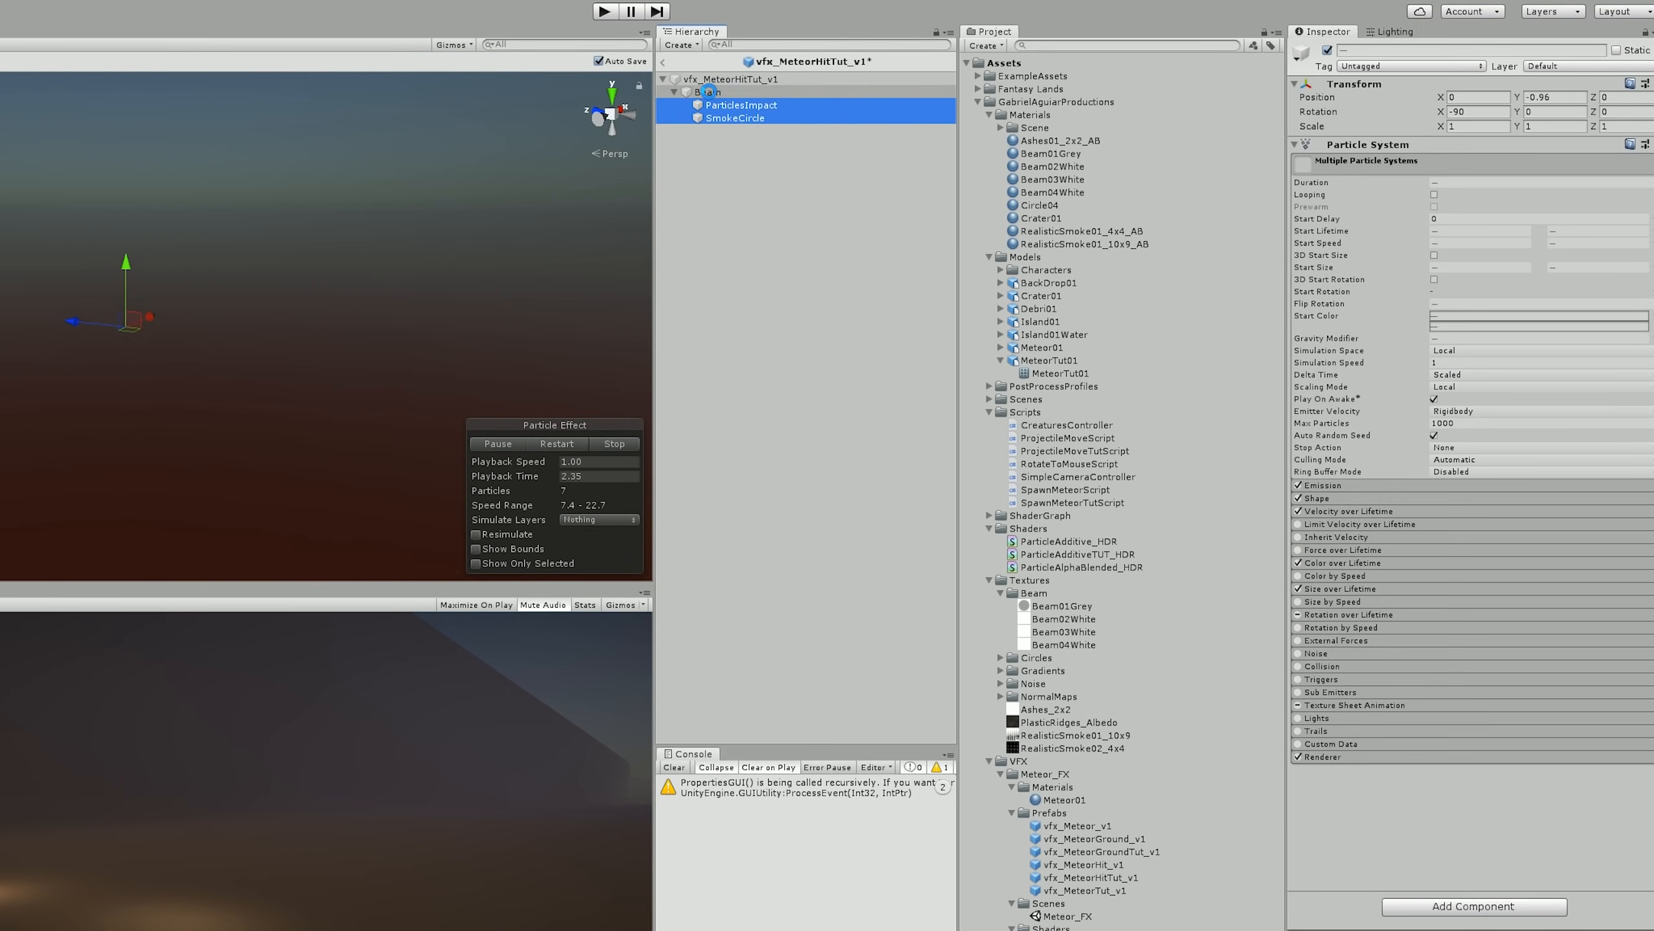
{"action": "left_click", "coordinate": [663, 62]}
- Replay the whole Beam effect to examine the sparks and smoke together
{"action": "left_click", "coordinate": [707, 164]}
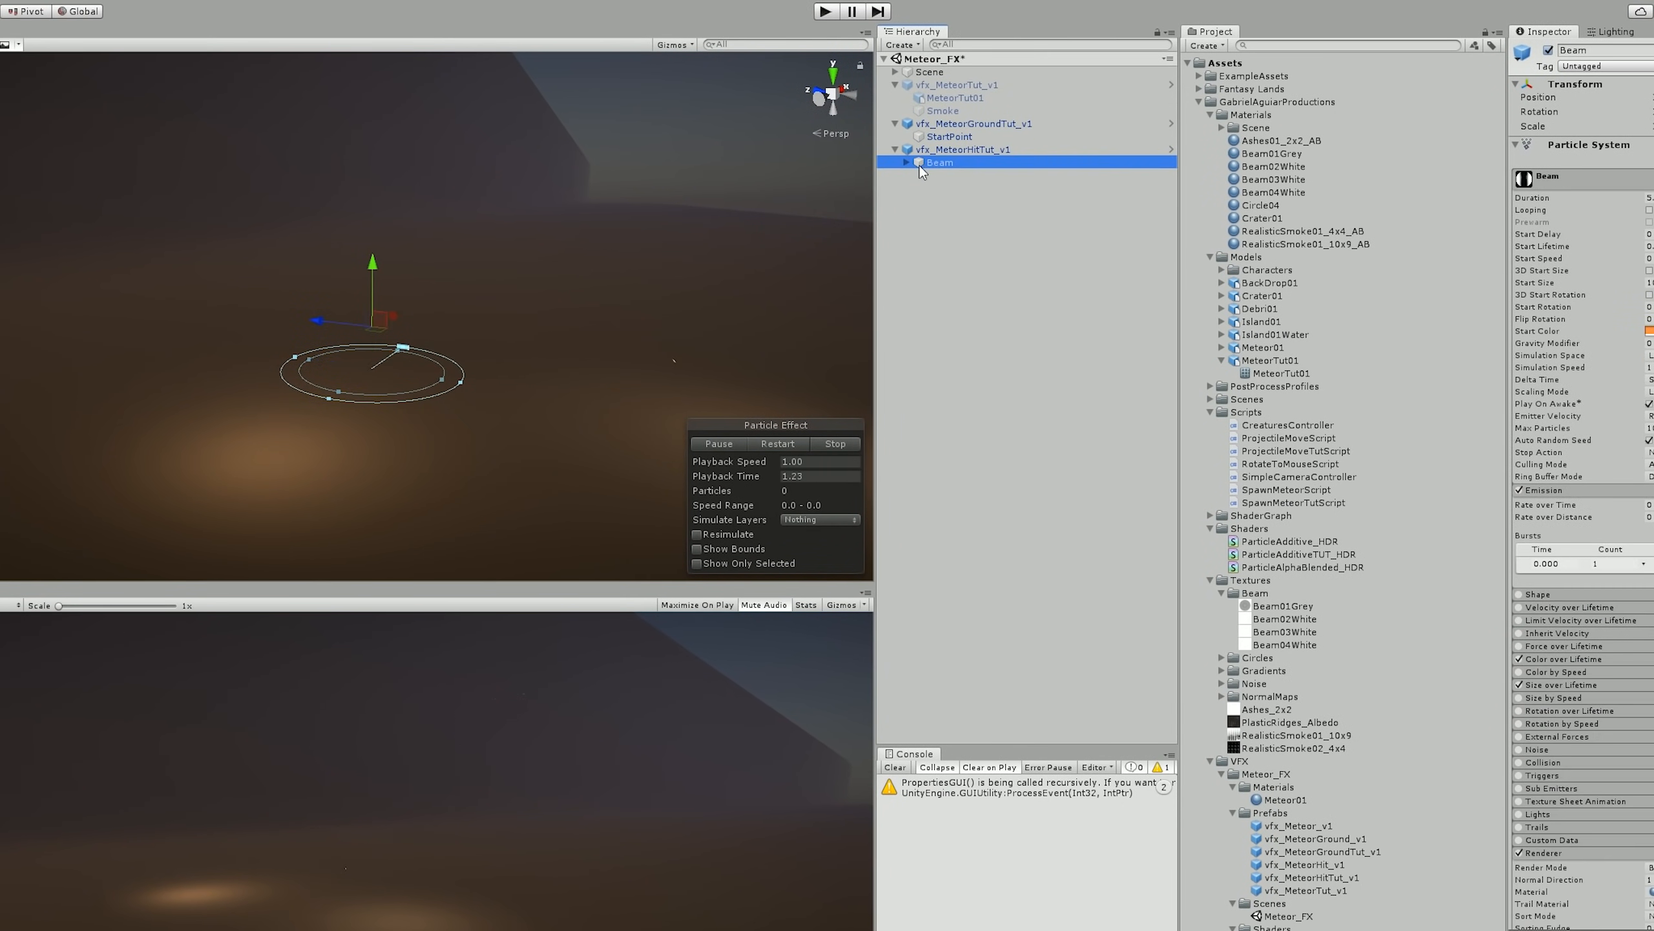
{"action": "left_click", "coordinate": [791, 442]}
{"action": "left_click", "coordinate": [791, 442]}
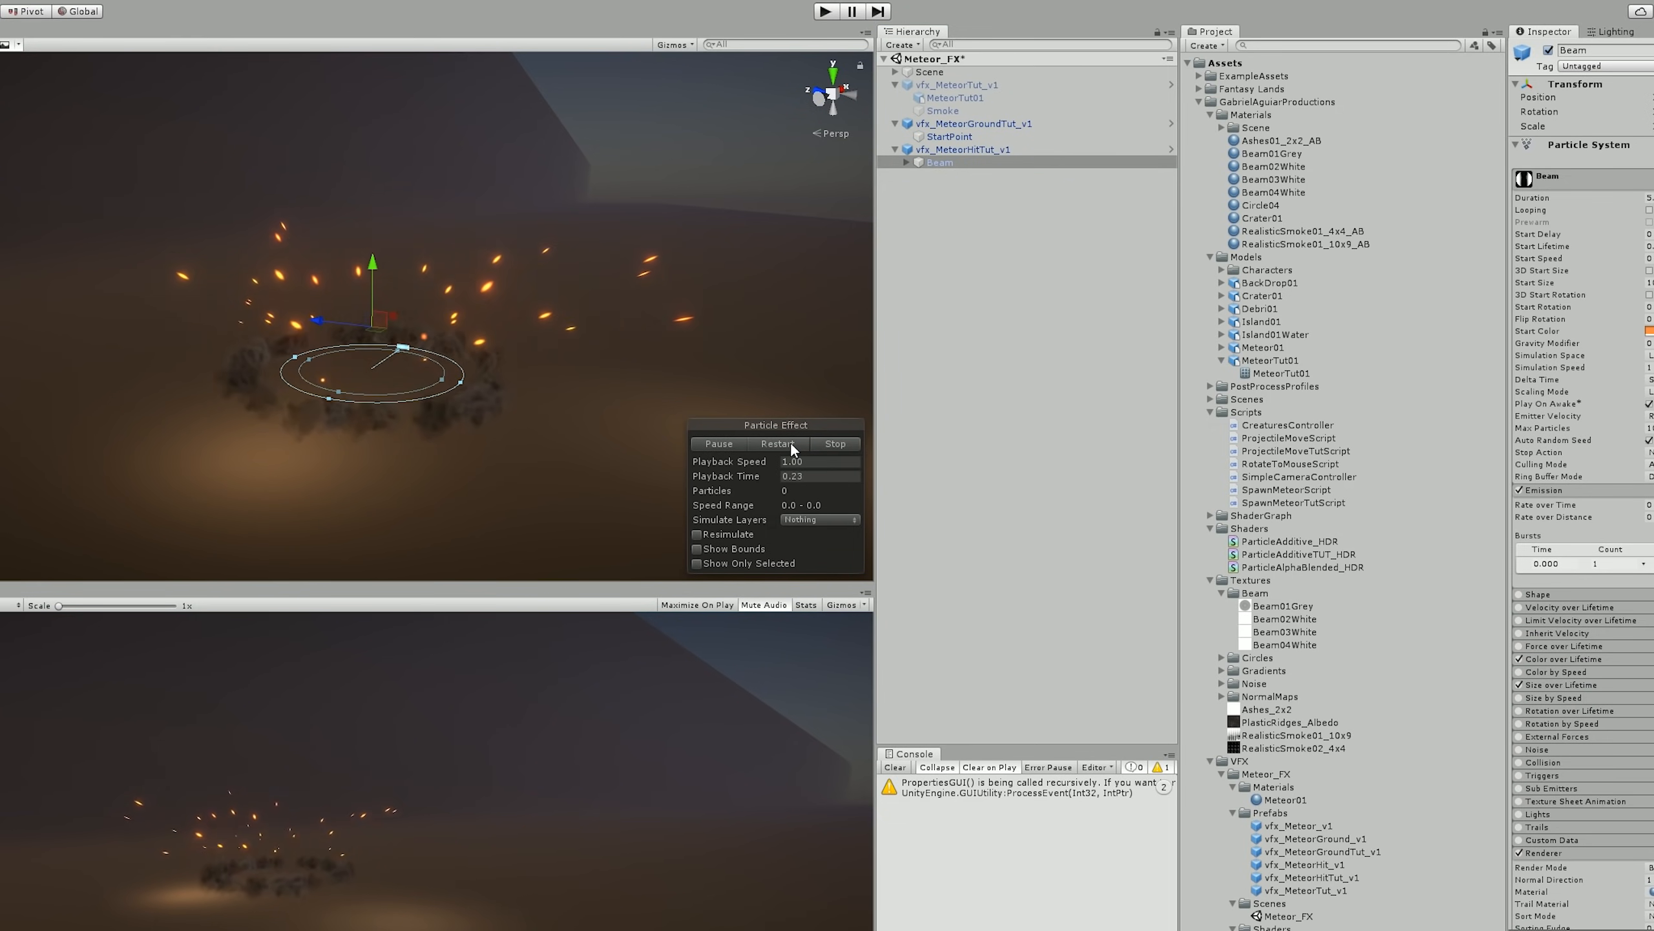
{"action": "left_click", "coordinate": [791, 443]}
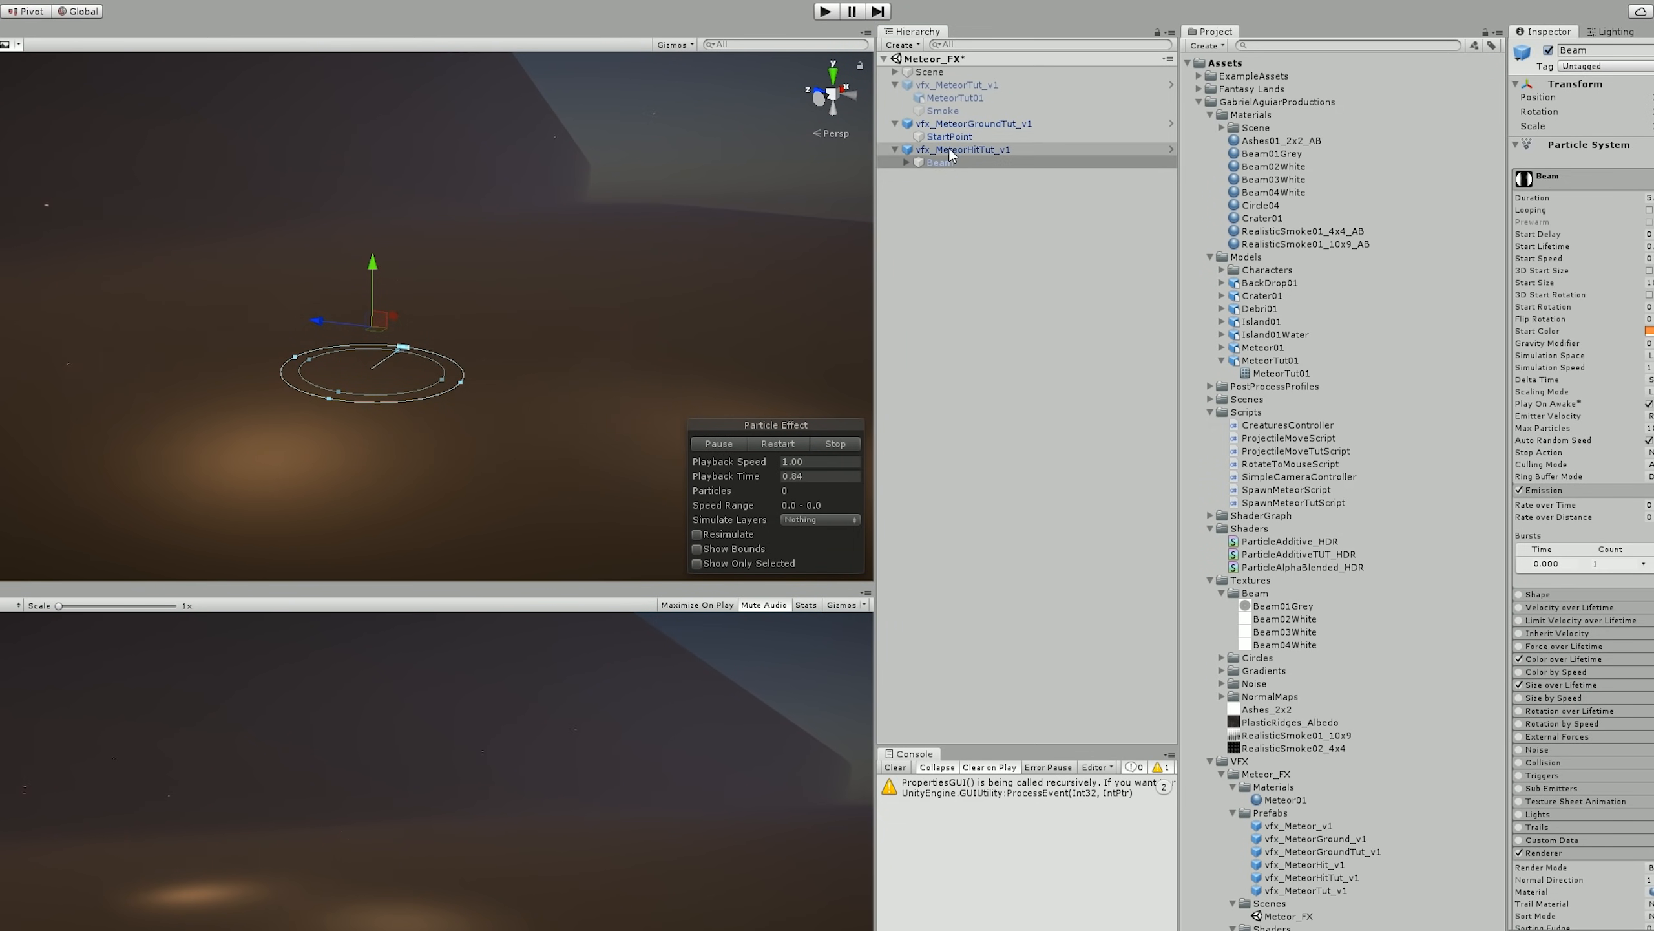
{"action": "left_click", "coordinate": [905, 165]}
{"action": "left_click", "coordinate": [906, 163]}
{"action": "left_click", "coordinate": [770, 445]}
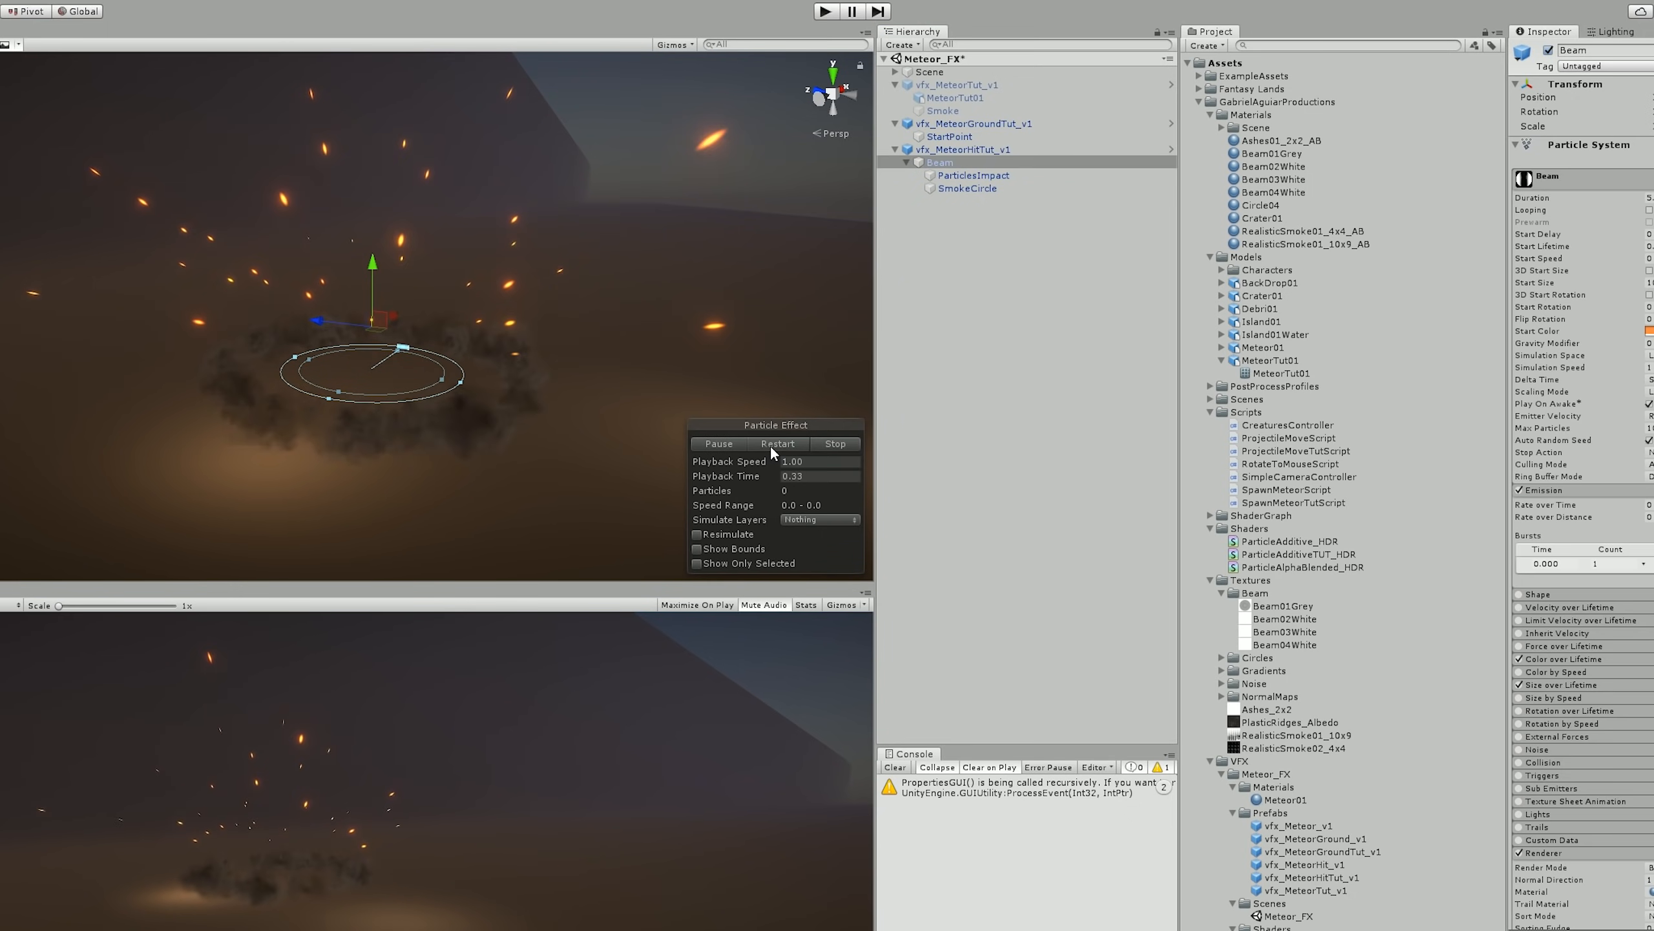
{"action": "left_click", "coordinate": [771, 444]}
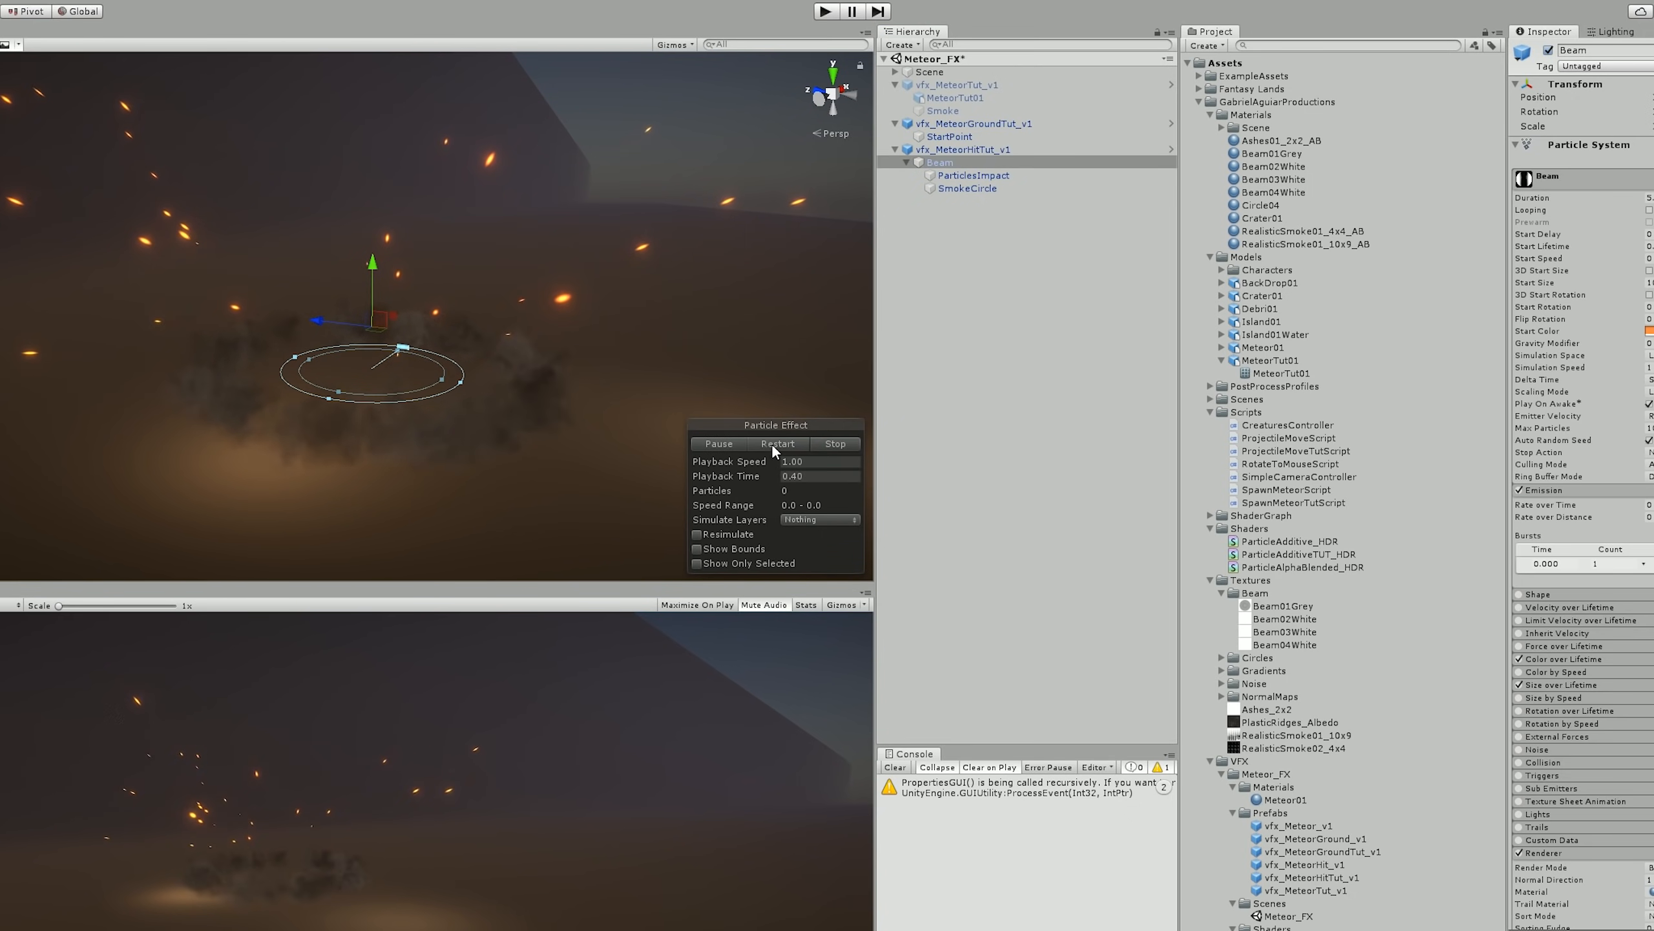
- Move SmokeCircle slightly upward along its vertical axis in the scene
{"action": "left_click", "coordinate": [971, 188]}
{"action": "left_click_drag", "start_coordinate": [373, 316], "coordinate": [373, 313]}
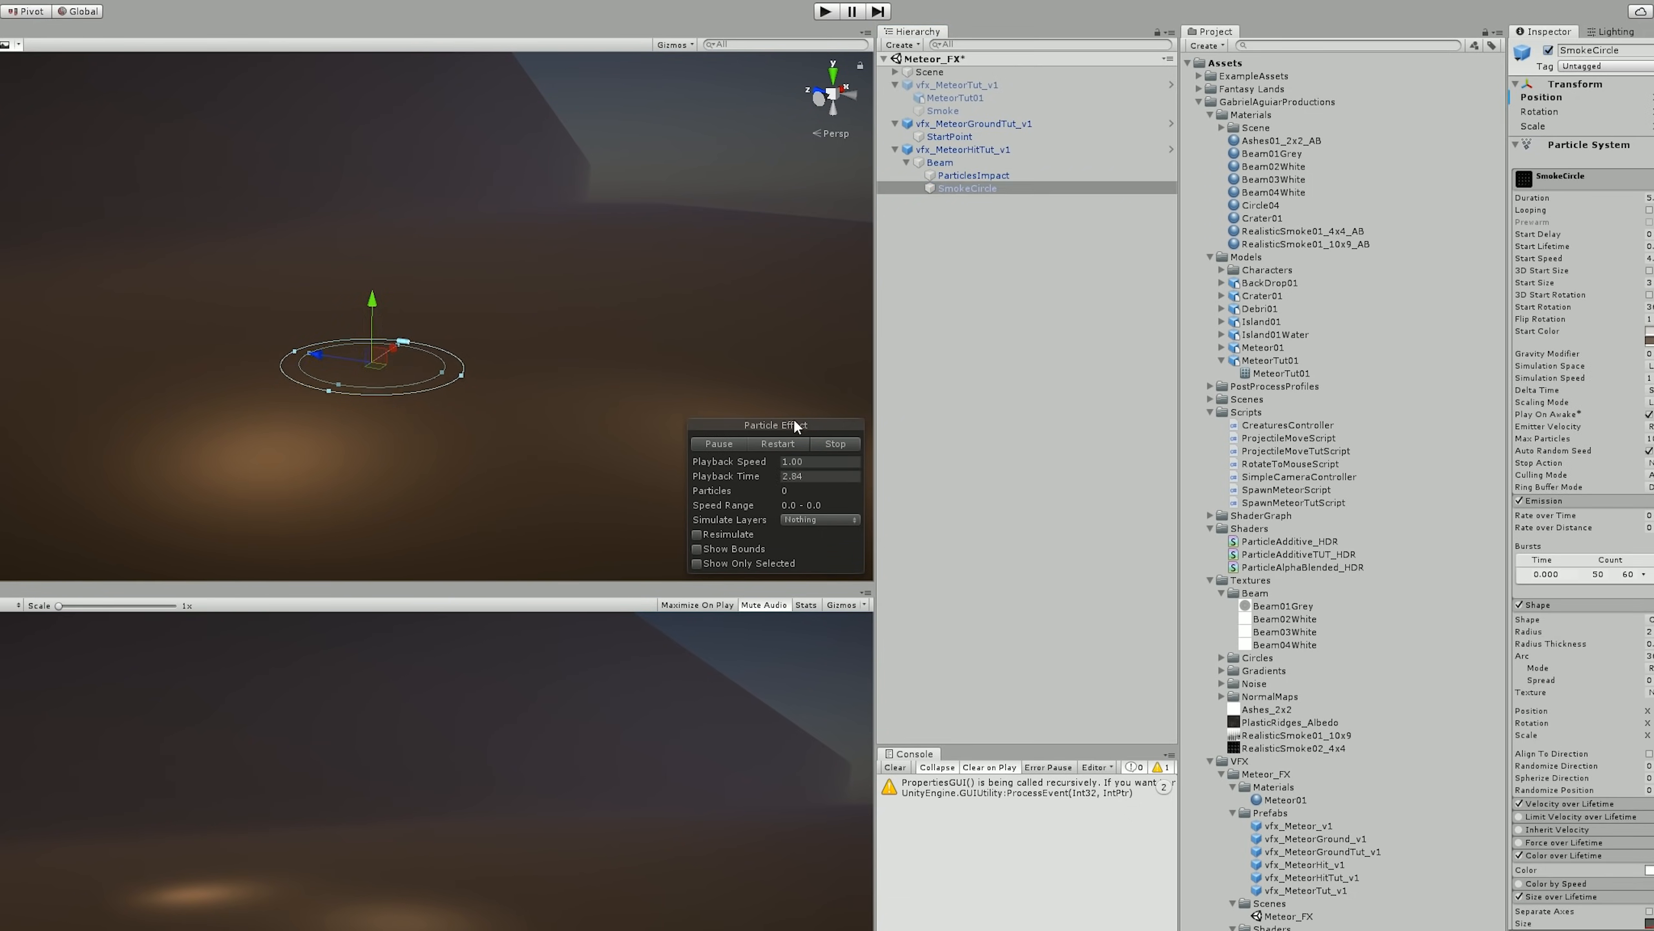
{"action": "left_click", "coordinate": [961, 150]}
- Add a new particle system named Debris as a child of Beam
{"action": "left_click", "coordinate": [959, 163]}
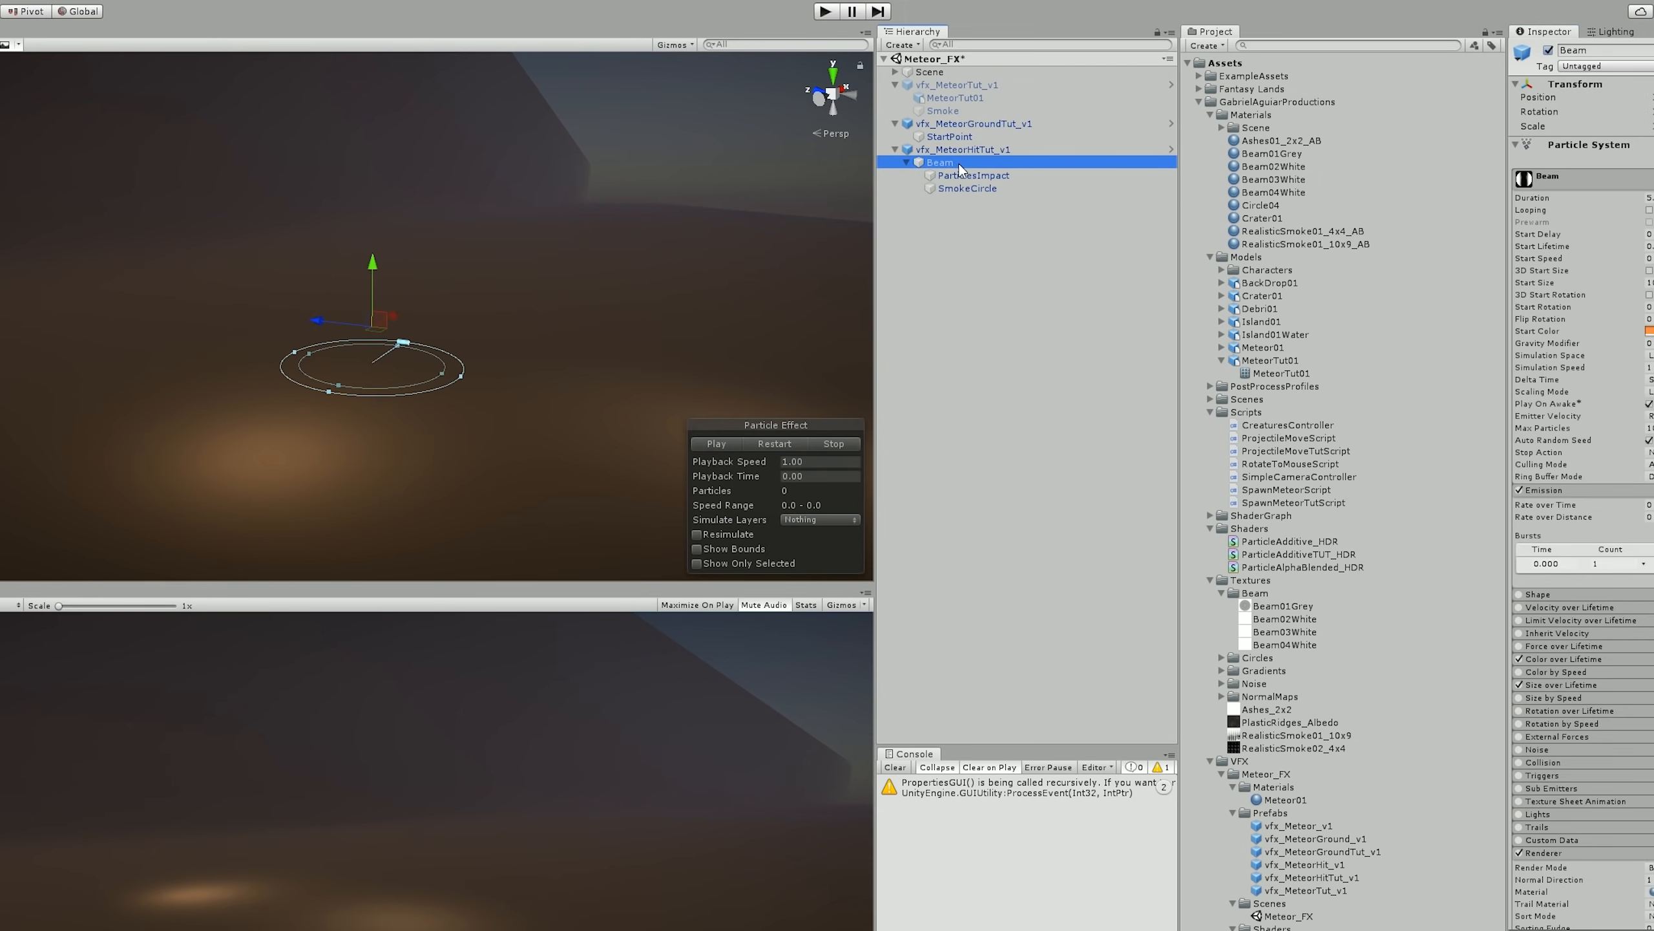
{"action": "right_click", "coordinate": [958, 164]}
{"action": "left_click", "coordinate": [1160, 371]}
{"action": "type", "text": "Debris"}
{"action": "key", "text": "Return"}
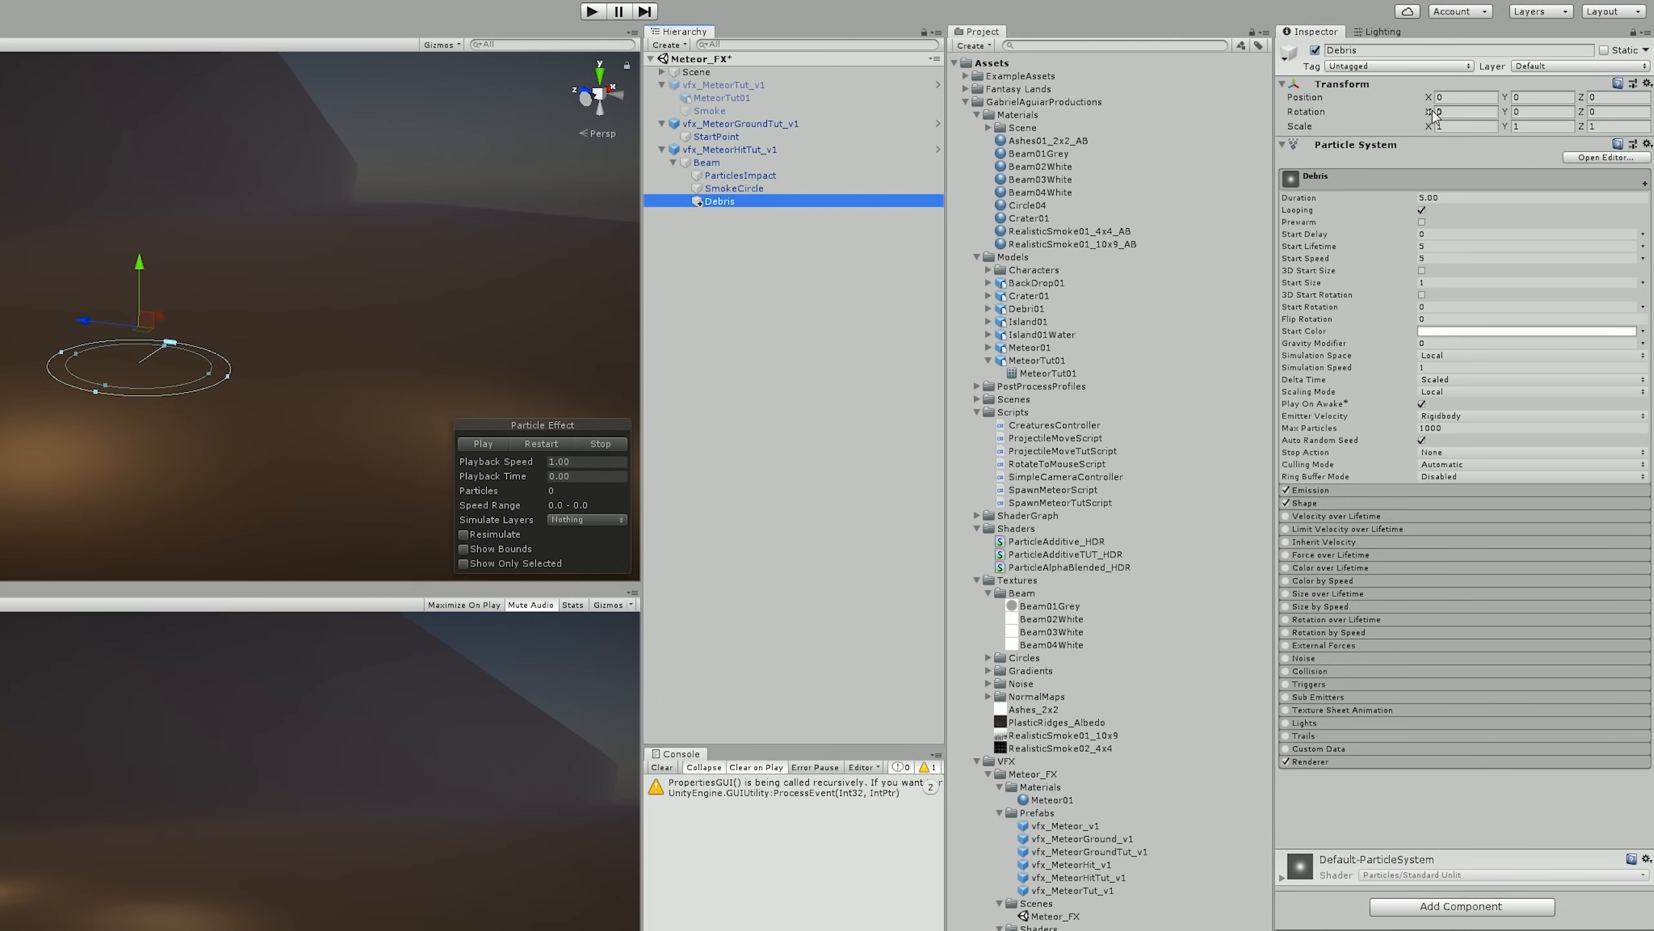
- Rotate the Debris particle system to -90 on X and turn off its looping
{"action": "left_click", "coordinate": [1468, 109]}
{"action": "key", "text": "Return"}
{"action": "left_click", "coordinate": [1422, 211]}
- Randomize the Debris start lifetime between constants 2 and 5, and the start speed between 3 and 10
{"action": "left_click", "coordinate": [1643, 245]}
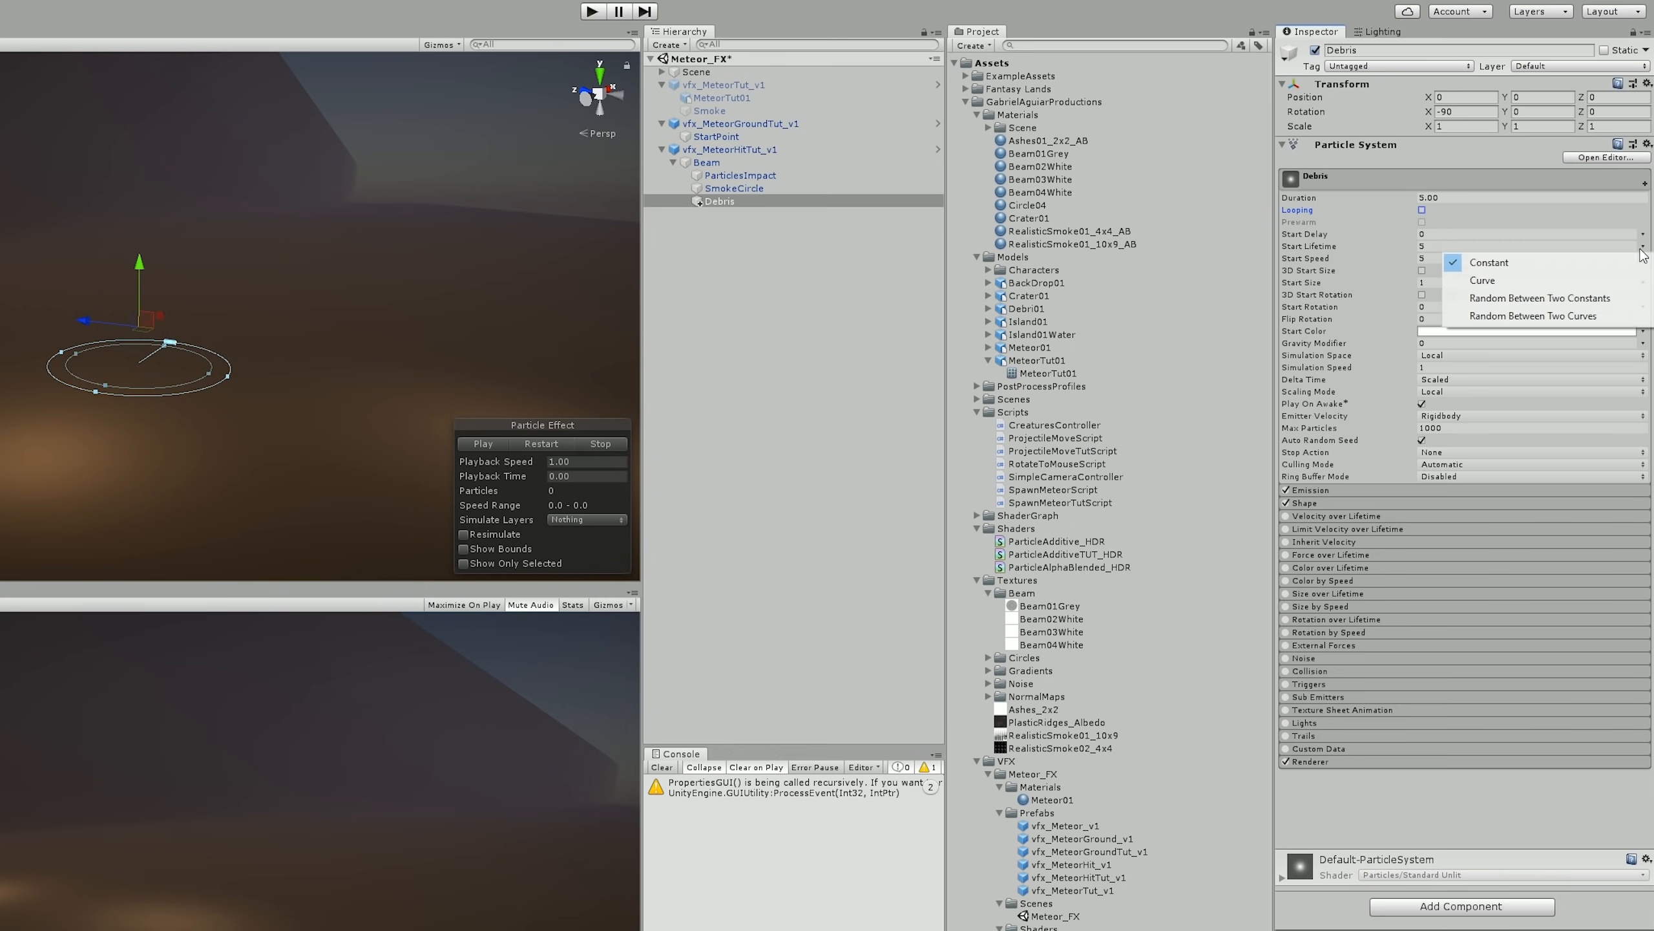
{"action": "left_click", "coordinate": [1579, 299]}
{"action": "left_click", "coordinate": [1585, 246]}
{"action": "left_click", "coordinate": [1642, 259]}
{"action": "left_click", "coordinate": [1581, 311]}
{"action": "left_click", "coordinate": [1440, 257]}
{"action": "type", "text": "3"}
{"action": "left_click", "coordinate": [1578, 259]}
{"action": "type", "text": "10"}
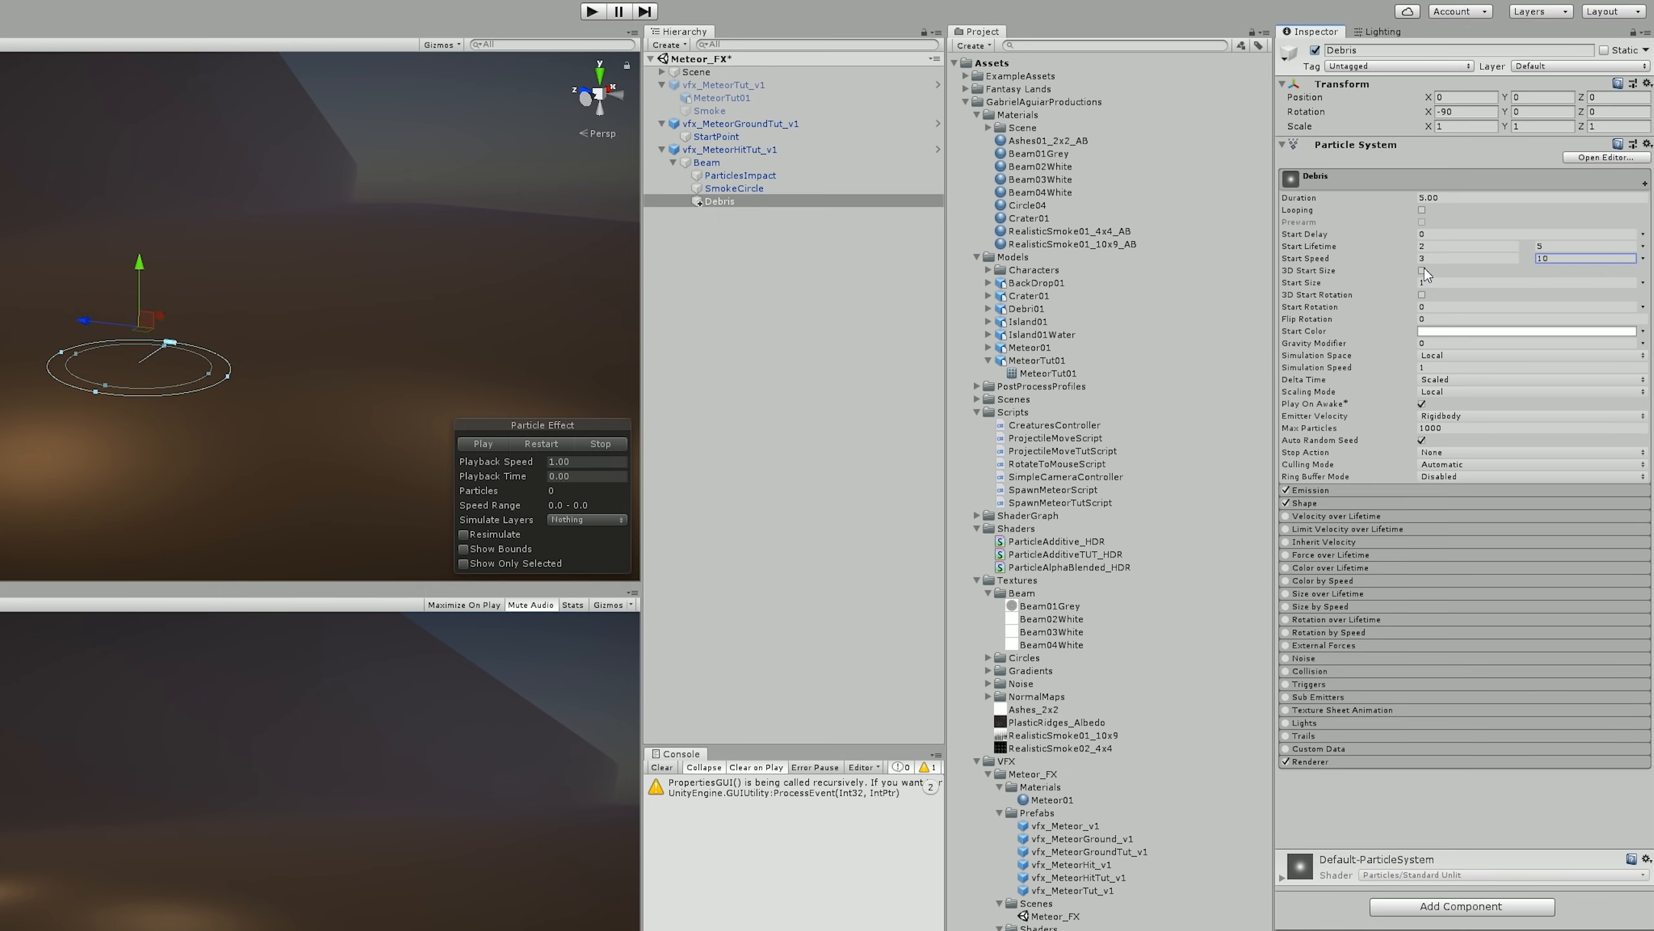
- Enable 3D start size for Debris and randomize X, Y and Z between constants 20 and 7
{"action": "left_click", "coordinate": [1423, 269]}
{"action": "left_click", "coordinate": [1643, 282]}
{"action": "left_click", "coordinate": [1540, 334]}
{"action": "left_click", "coordinate": [1342, 283]}
{"action": "type", "text": "20"}
{"action": "left_click", "coordinate": [1442, 283]}
{"action": "type", "text": "20"}
{"action": "left_click", "coordinate": [1543, 282]}
{"action": "type", "text": "20"}
{"action": "left_click", "coordinate": [1549, 293]}
{"action": "type", "text": "7"}
{"action": "left_click", "coordinate": [1465, 294]}
{"action": "type", "text": "7"}
{"action": "left_click", "coordinate": [1363, 293]}
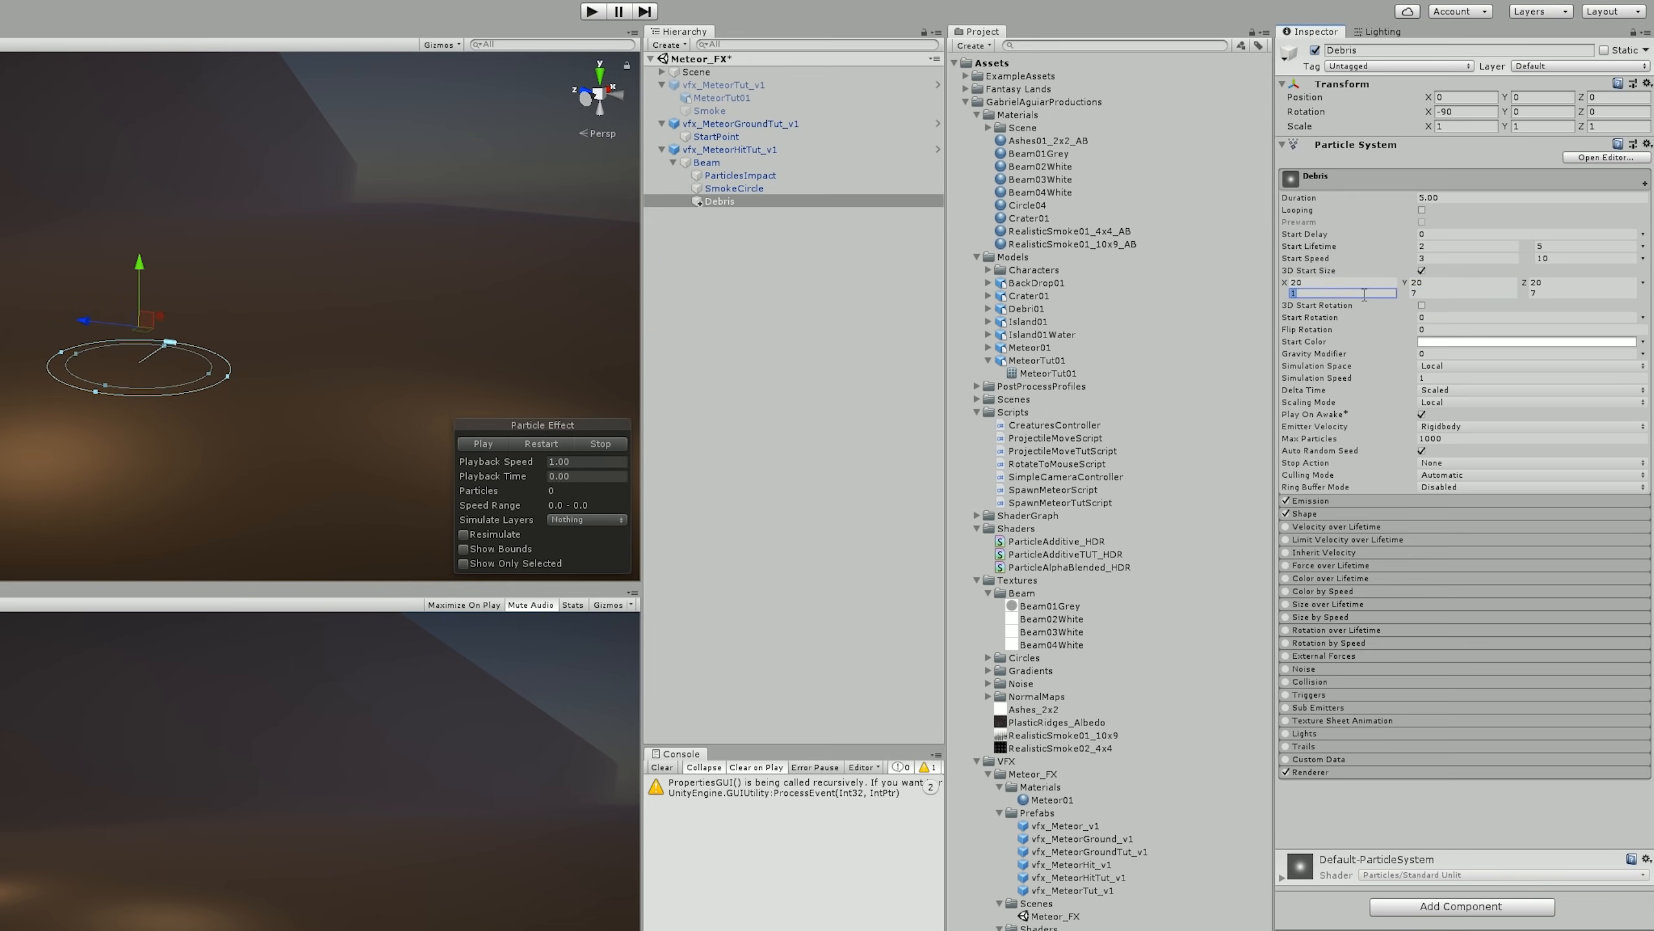
{"action": "type", "text": "7"}
- Randomize the Debris start rotation between 360 and -360 and set its flip rotation to 1
{"action": "left_click", "coordinate": [1644, 318]}
{"action": "left_click", "coordinate": [1606, 369]}
{"action": "left_click", "coordinate": [1495, 317]}
{"action": "type", "text": "360"}
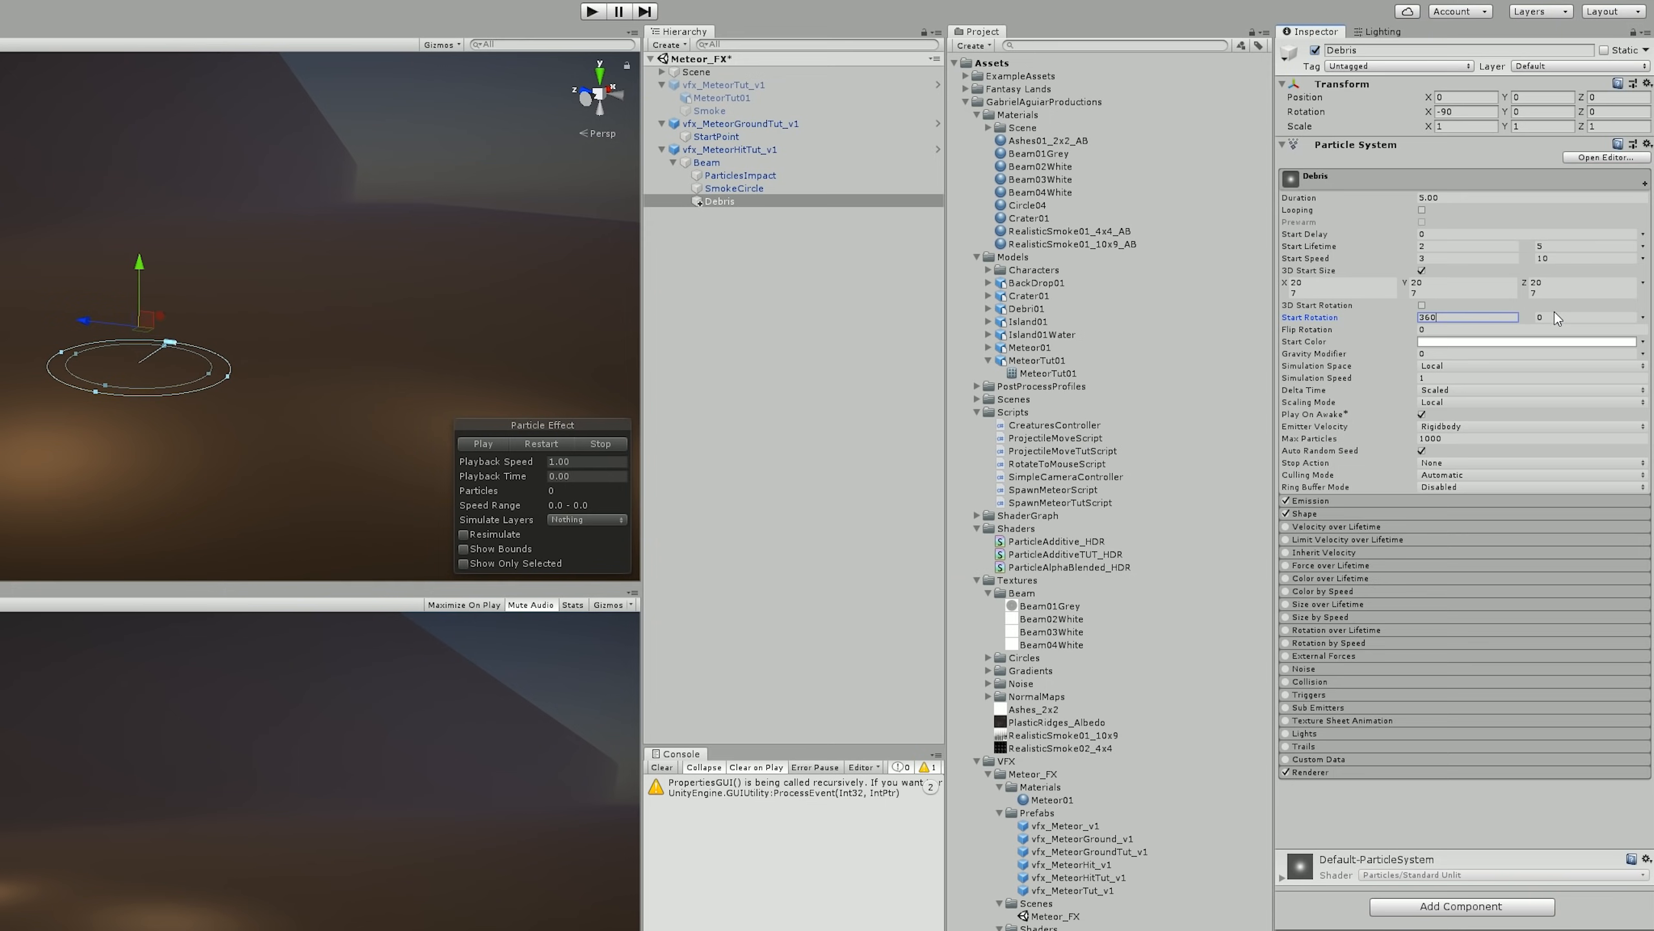
{"action": "left_click", "coordinate": [1556, 318]}
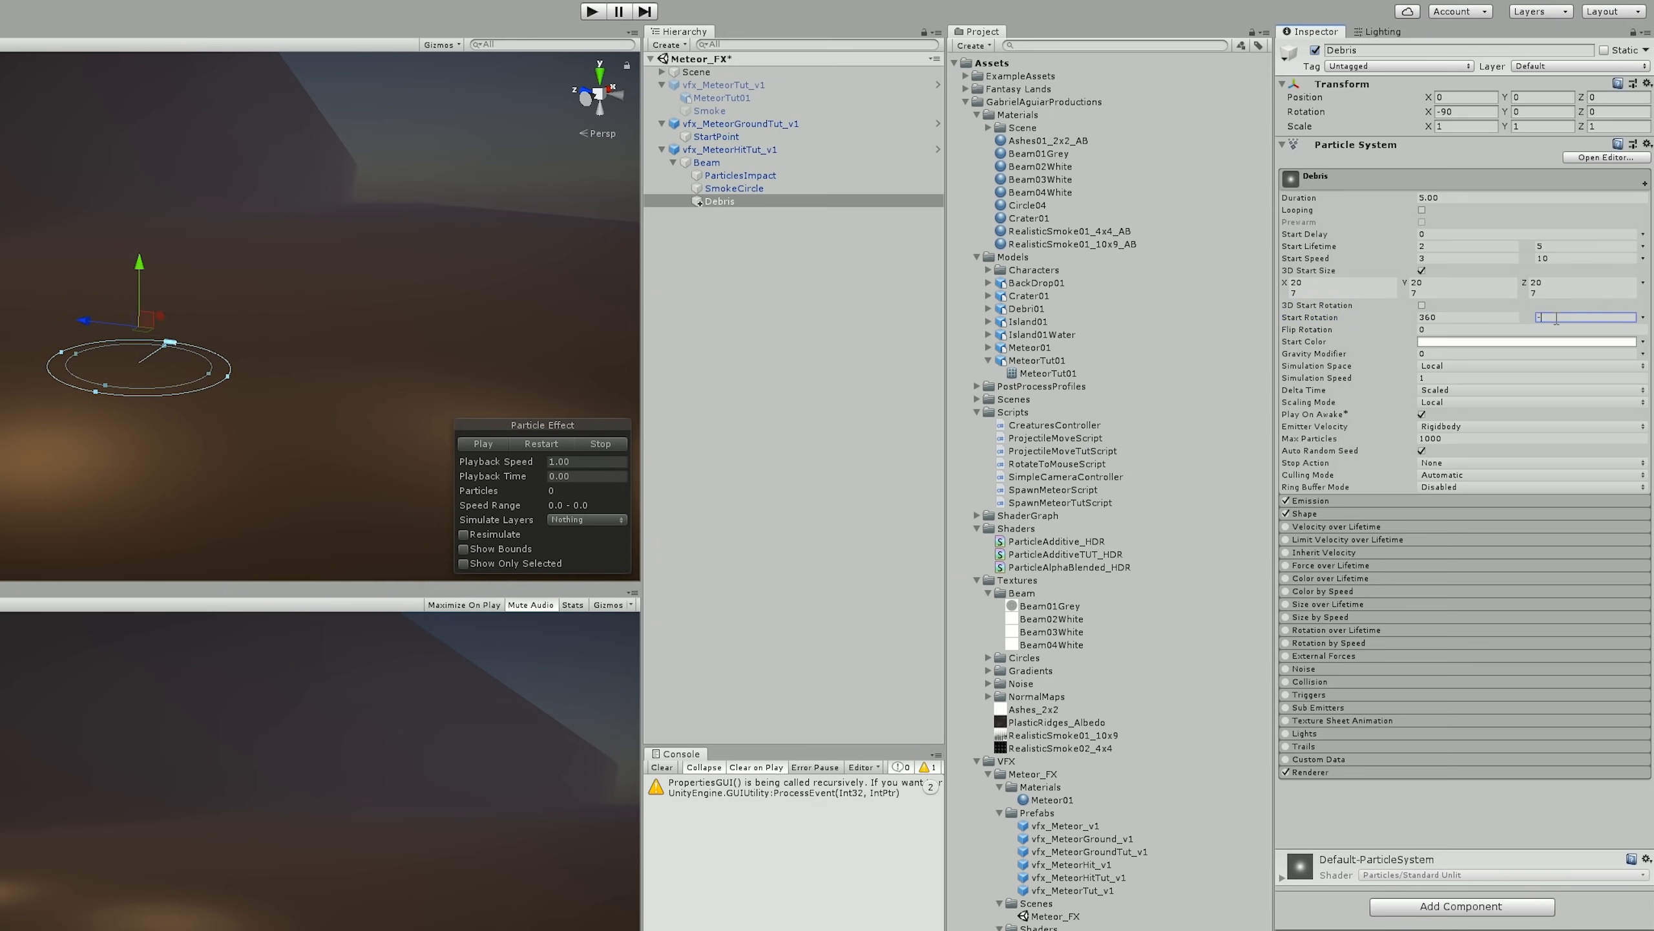
{"action": "left_click", "coordinate": [1520, 331]}
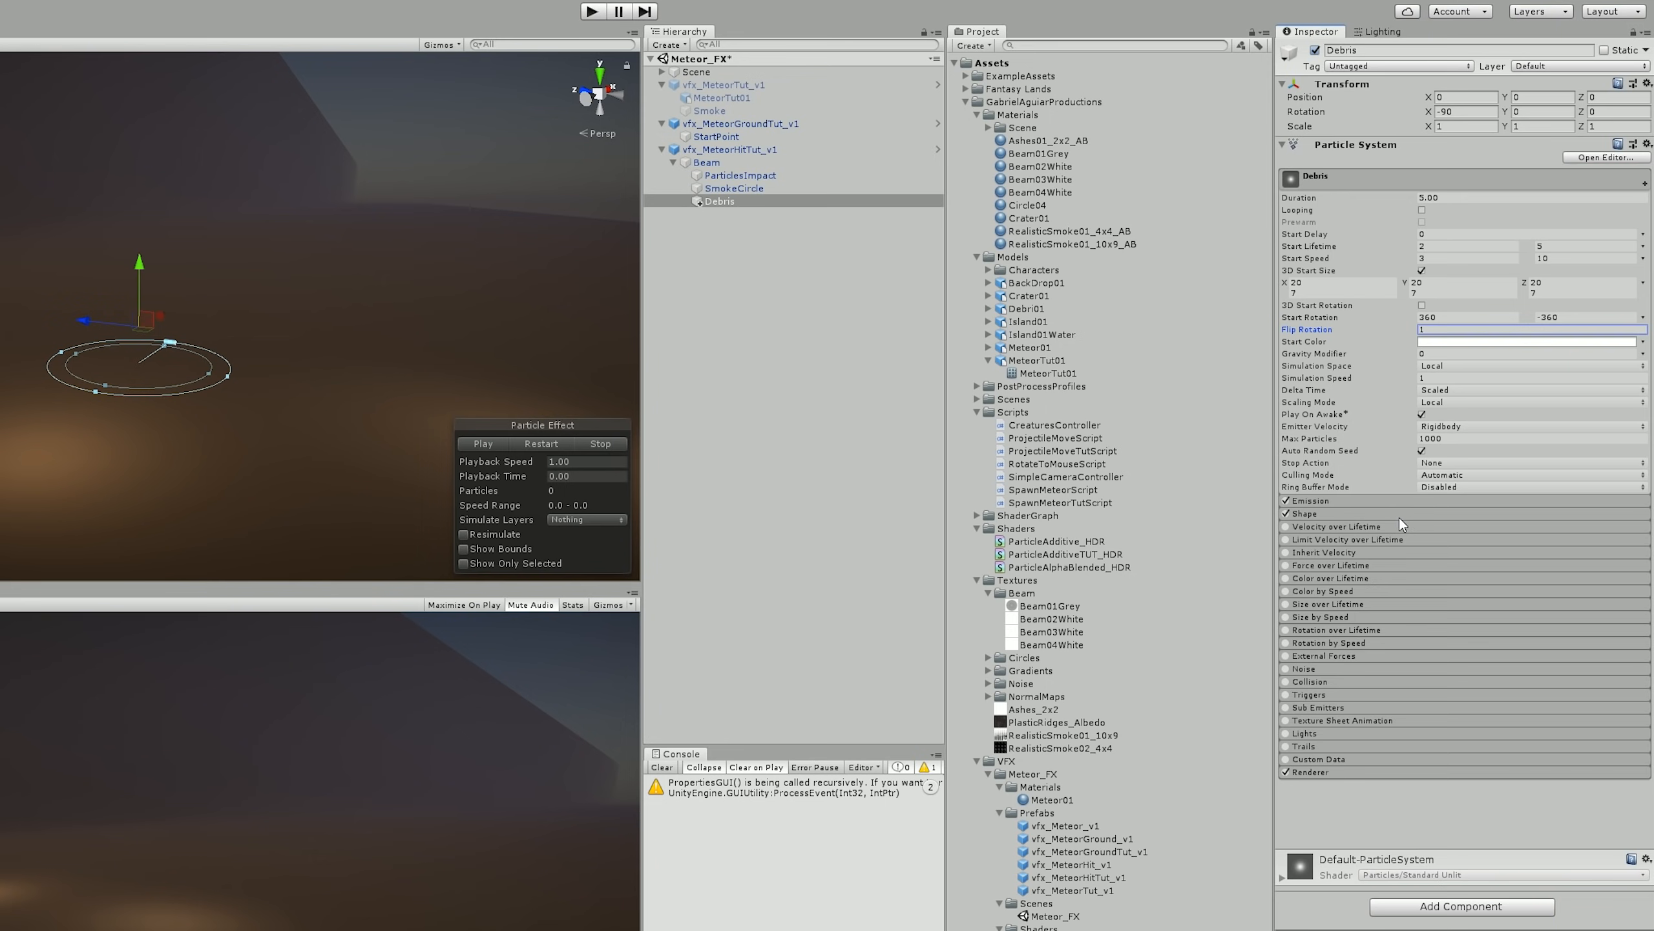
- Set the emission rate over time to 0 and add a burst with a random count between 12 and 17
{"action": "left_click", "coordinate": [1380, 502]}
{"action": "left_click", "coordinate": [1496, 515]}
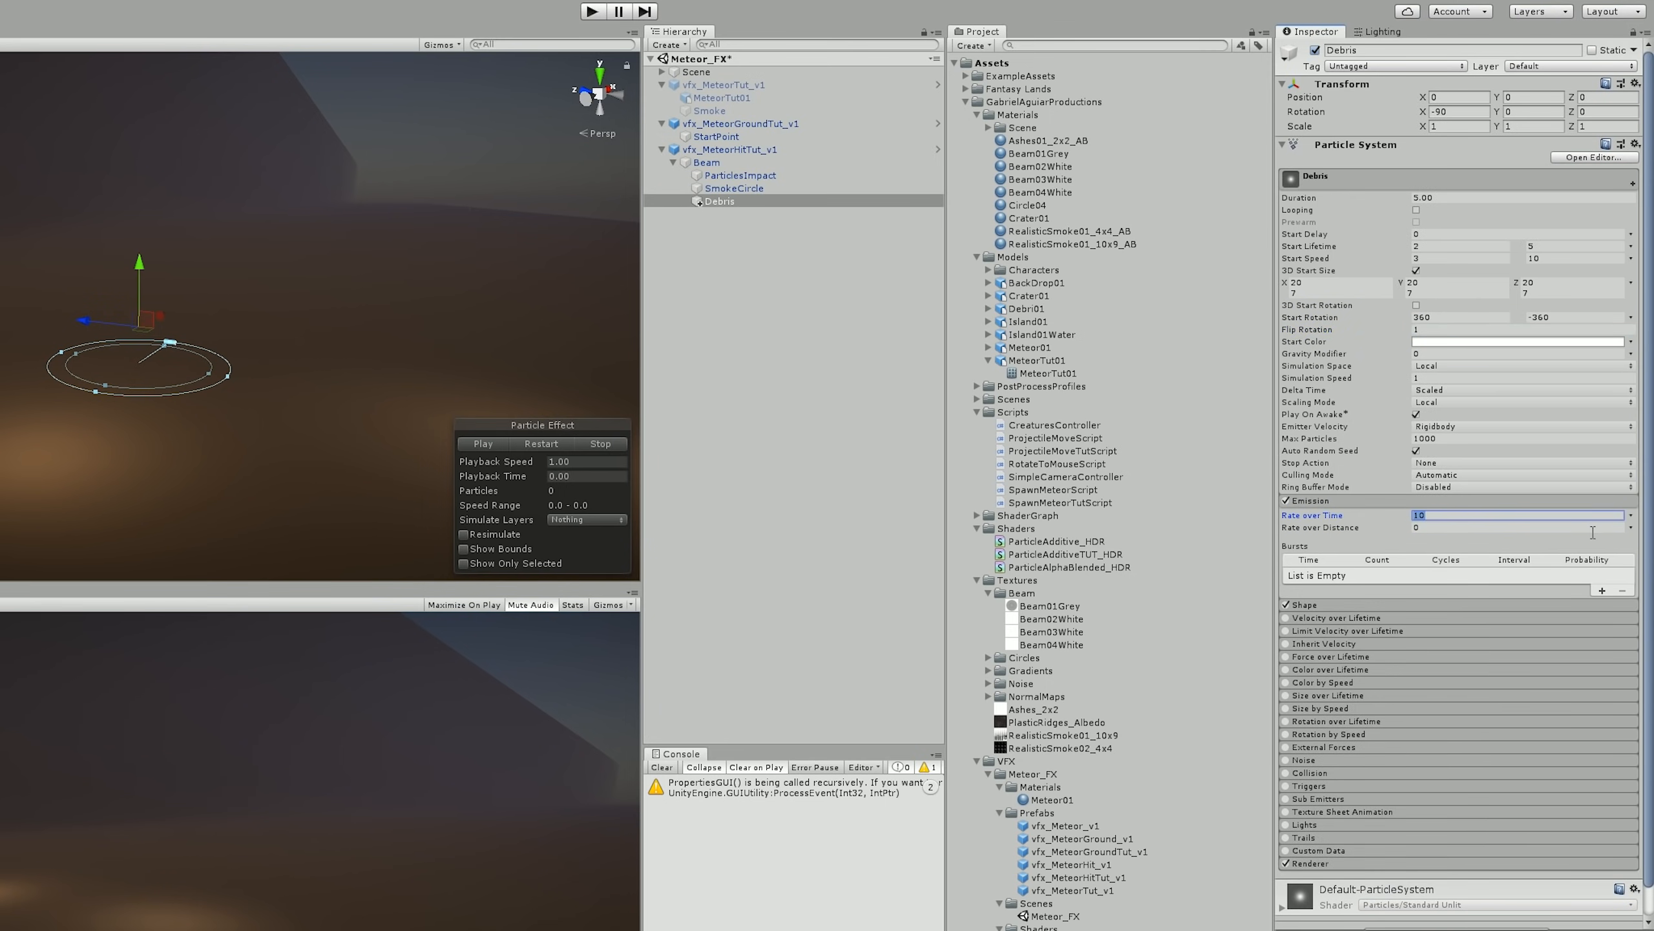
{"action": "type", "text": "0"}
{"action": "left_click", "coordinate": [1602, 590]}
{"action": "left_click", "coordinate": [1410, 573]}
{"action": "left_click", "coordinate": [1466, 628]}
{"action": "left_click", "coordinate": [1366, 573]}
{"action": "type", "text": "12"}
{"action": "key", "text": "Tab"}
{"action": "type", "text": "17"}
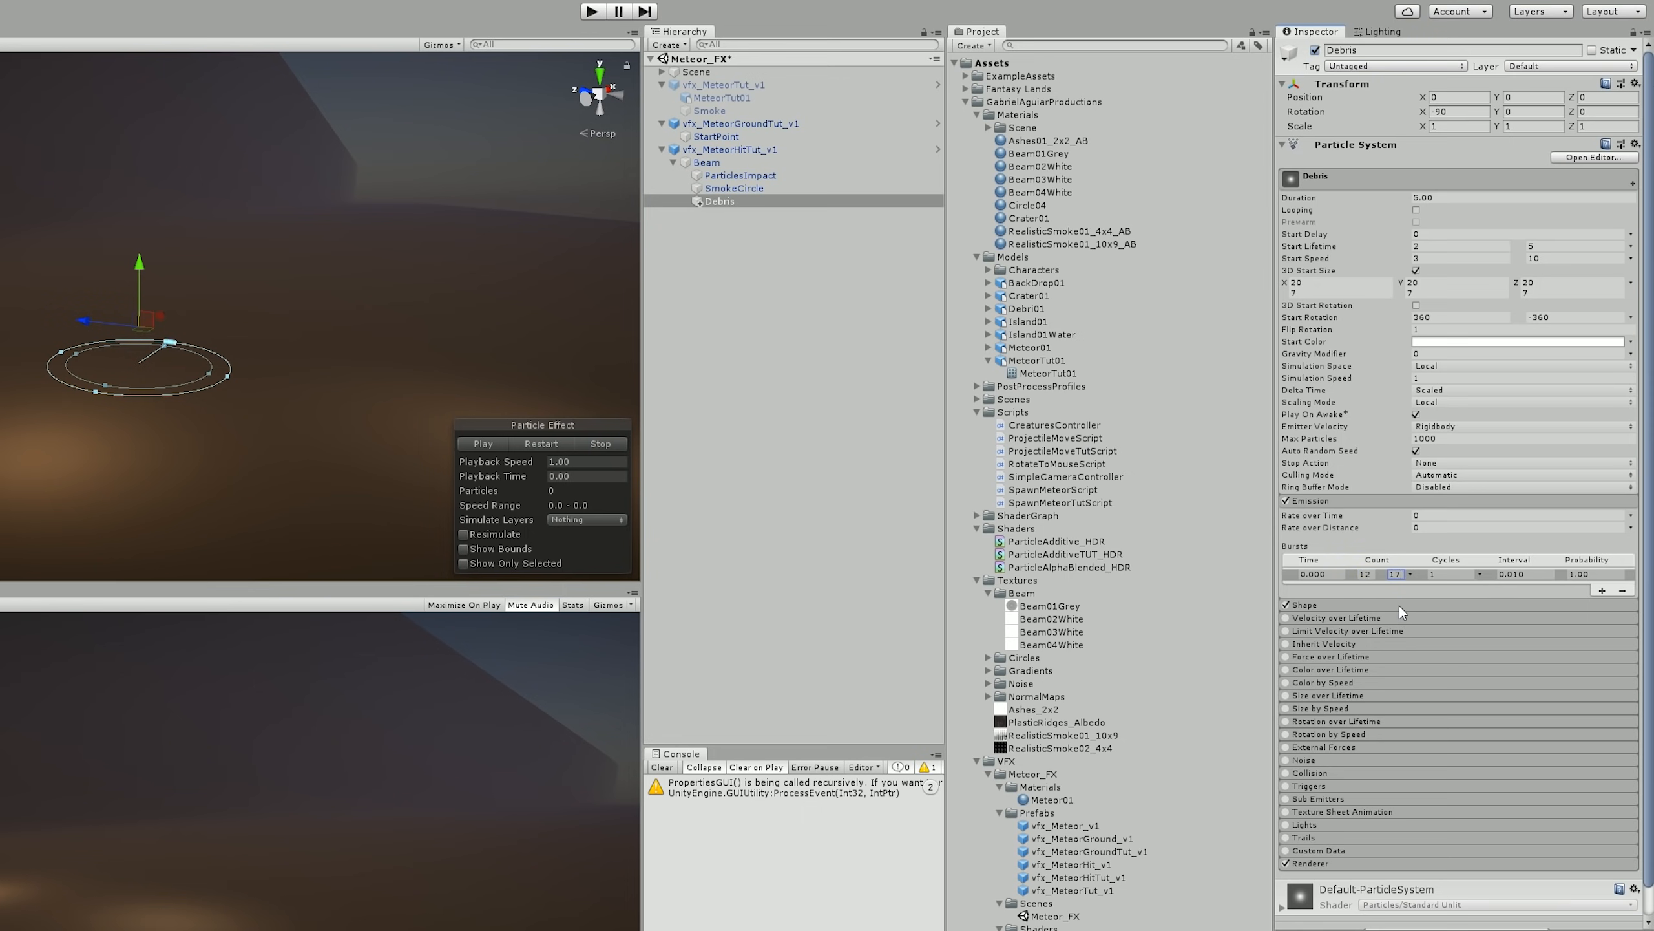
- Set the cone shape's angle to 40 and radius to 1.5, and lower the Debris emitter to about Y -0.59
{"action": "left_click", "coordinate": [1398, 602]}
{"action": "left_click", "coordinate": [1433, 631]}
{"action": "type", "text": "40"}
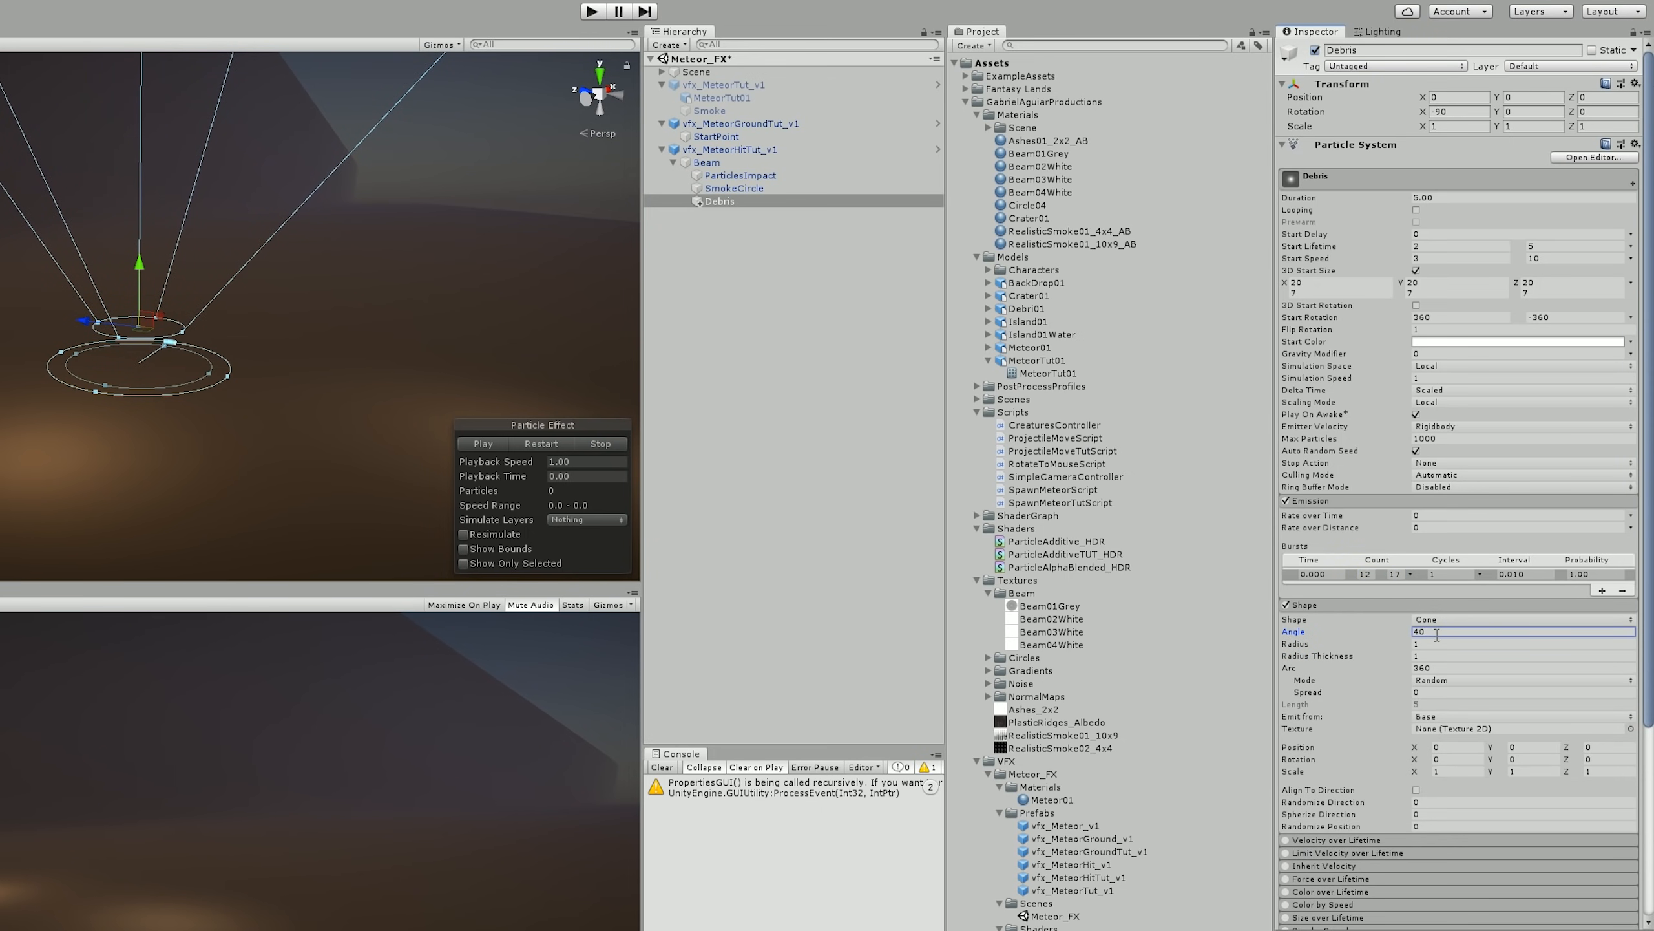
{"action": "left_click", "coordinate": [1434, 643]}
{"action": "type", "text": "1.5"}
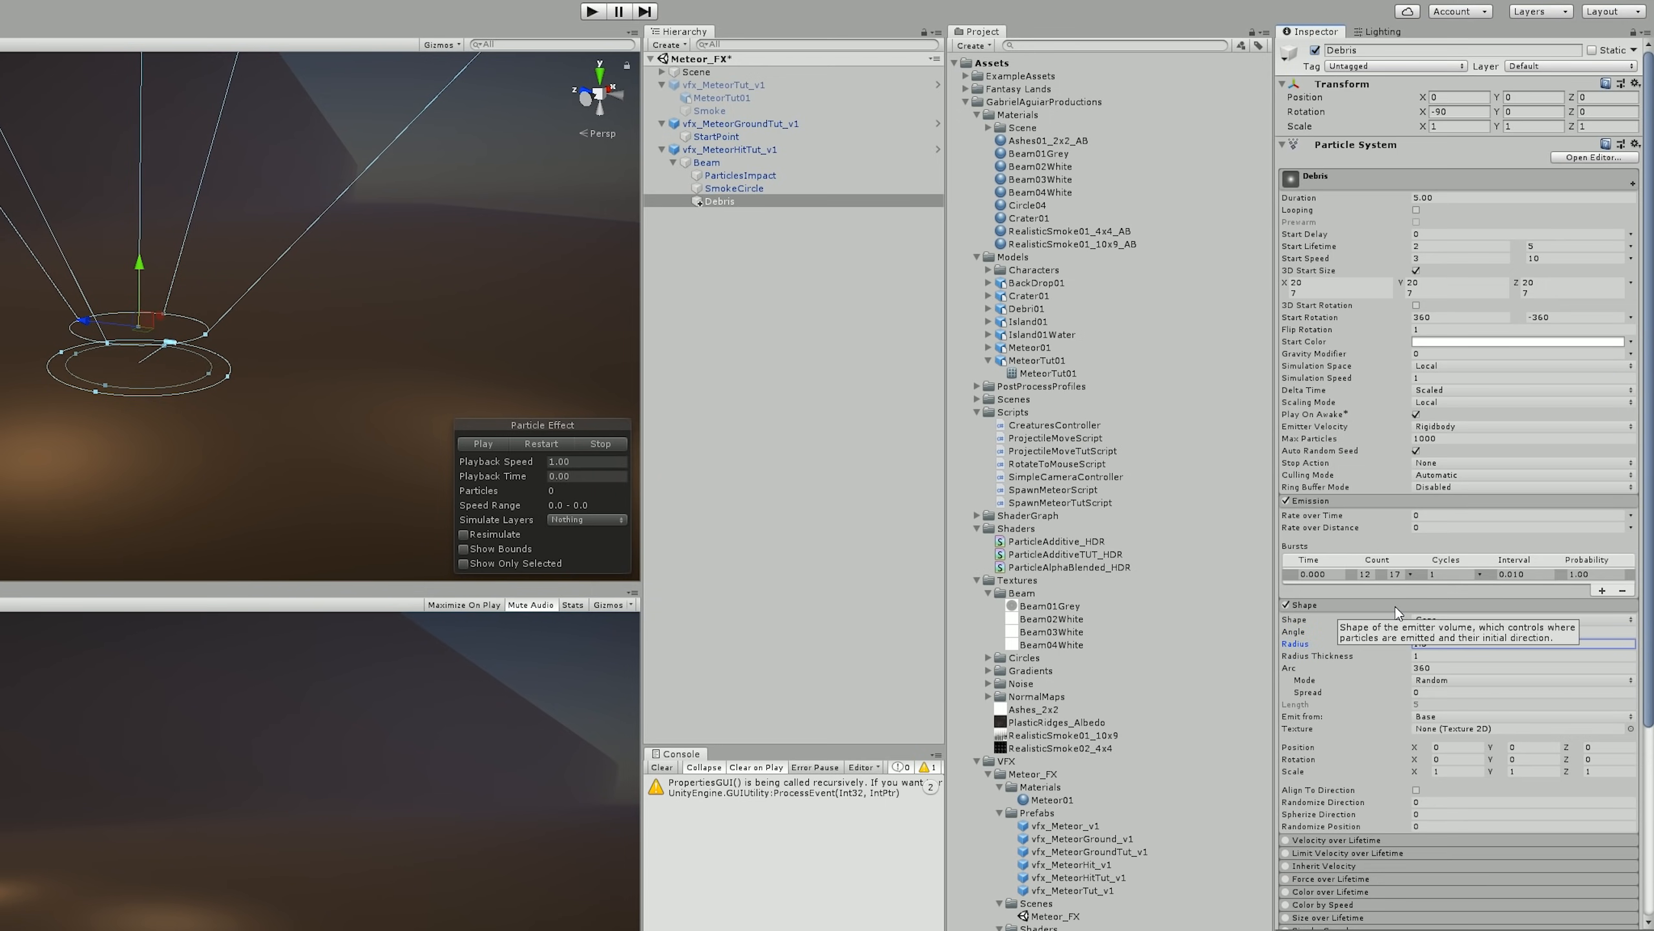
{"action": "left_click_drag", "start_coordinate": [138, 281], "coordinate": [138, 304]}
{"action": "left_click", "coordinate": [1349, 606]}
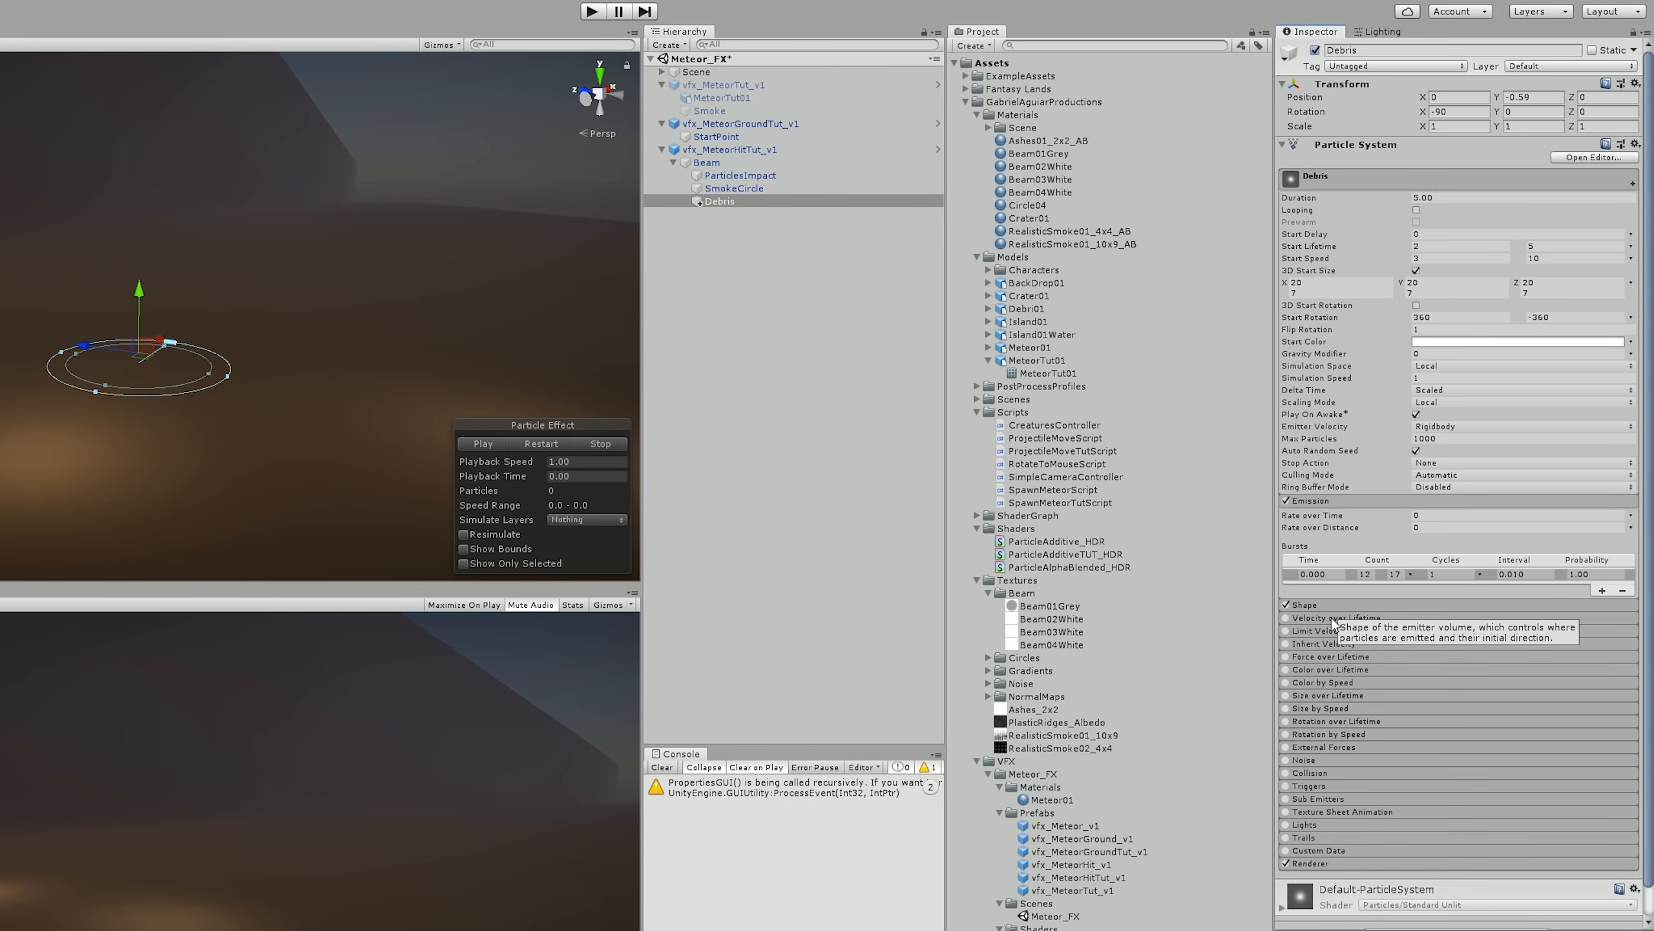
- Enable Size over Lifetime for Debris with a curve easing down from 1 to 0
{"action": "left_click", "coordinate": [1361, 667]}
{"action": "left_click", "coordinate": [1458, 694]}
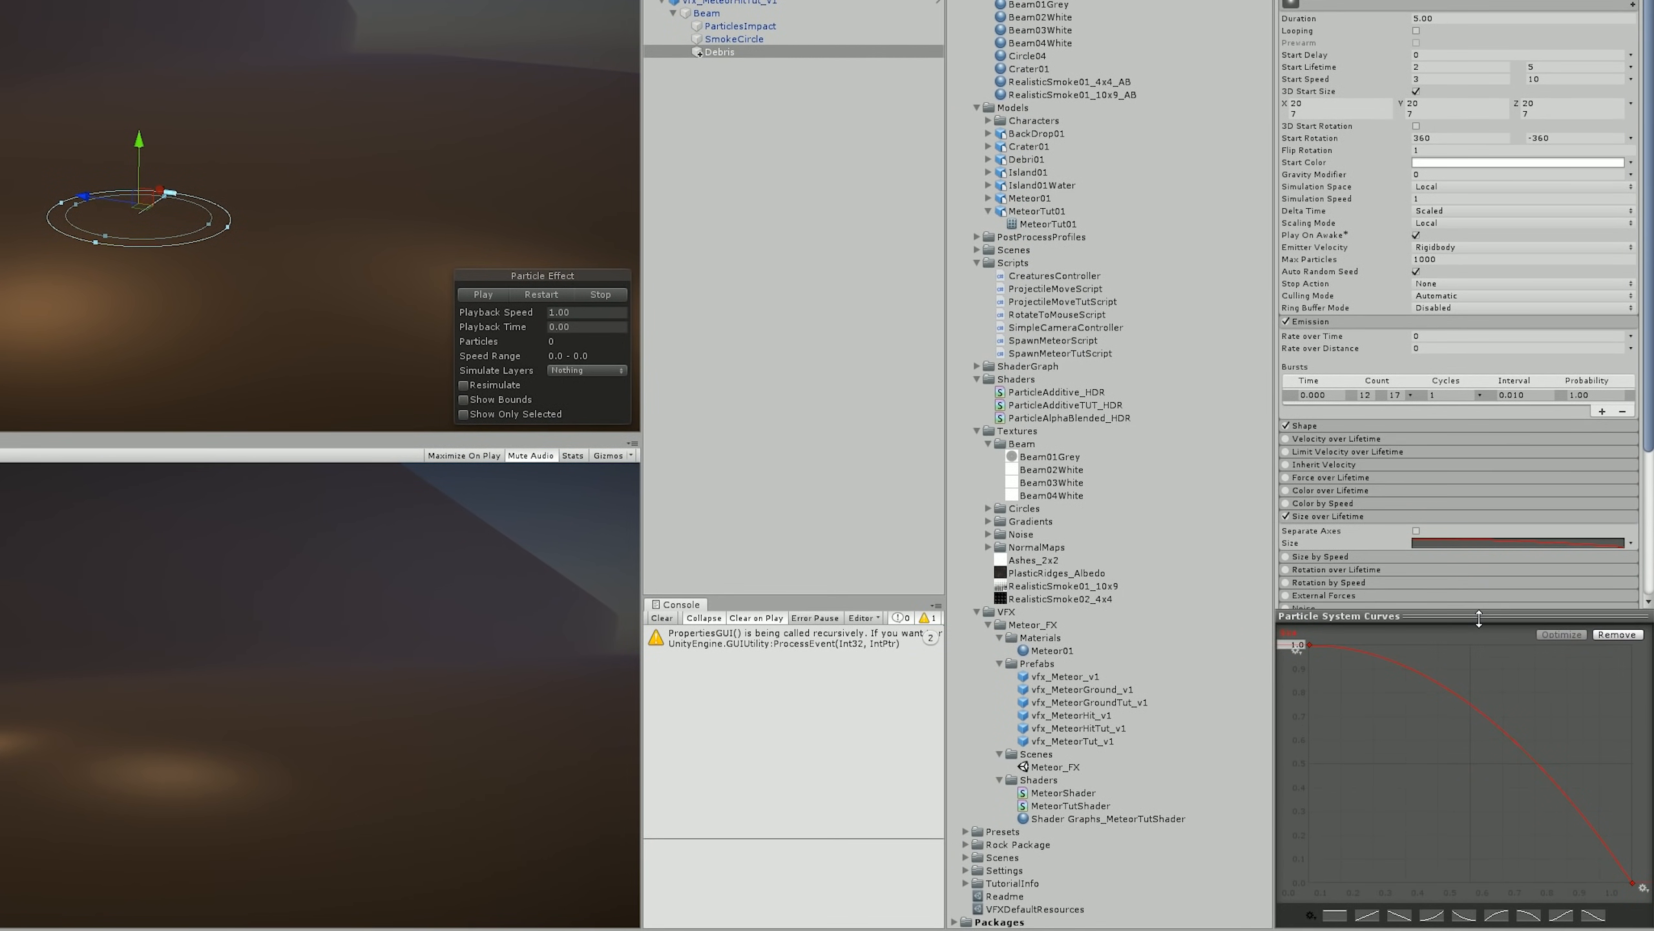
{"action": "left_click_drag", "start_coordinate": [1495, 695], "coordinate": [1499, 776]}
{"action": "scroll", "coordinate": [1482, 609], "scroll_direction": "down", "scroll_amount": 3}
{"action": "left_click", "coordinate": [1378, 474]}
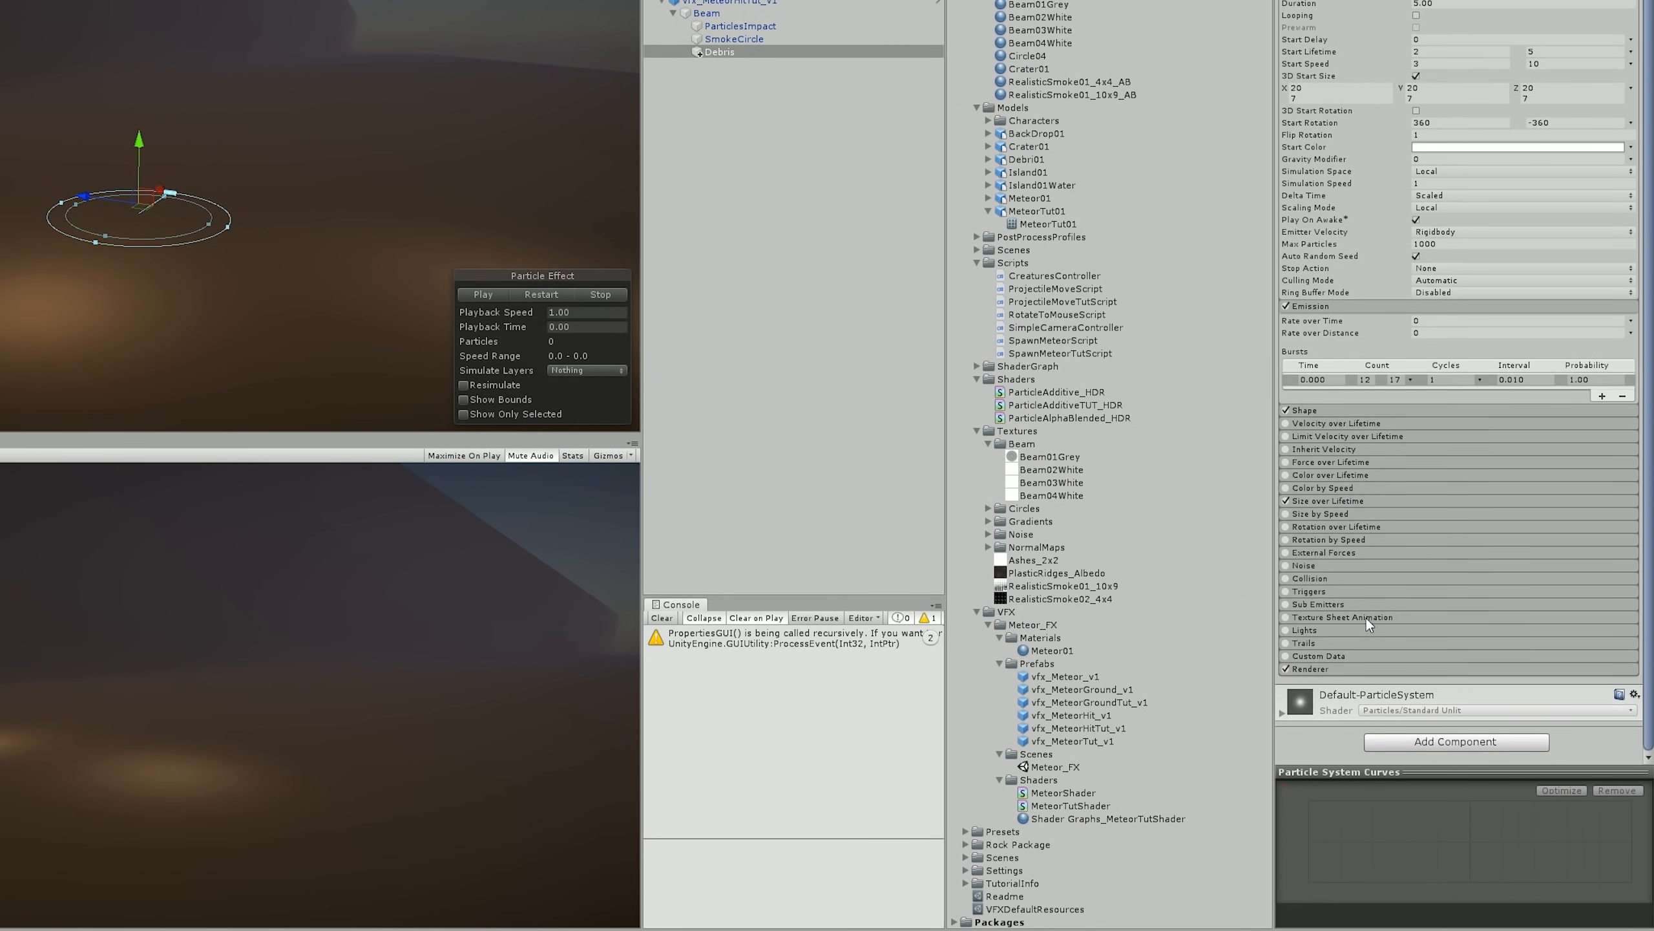
- Render the Debris particles as meshes using the MeteorTut01 mesh
{"action": "left_click", "coordinate": [1344, 669]}
{"action": "scroll", "coordinate": [1367, 652], "scroll_direction": "down", "scroll_amount": 4}
{"action": "left_click", "coordinate": [1459, 441]}
{"action": "left_click", "coordinate": [1459, 529]}
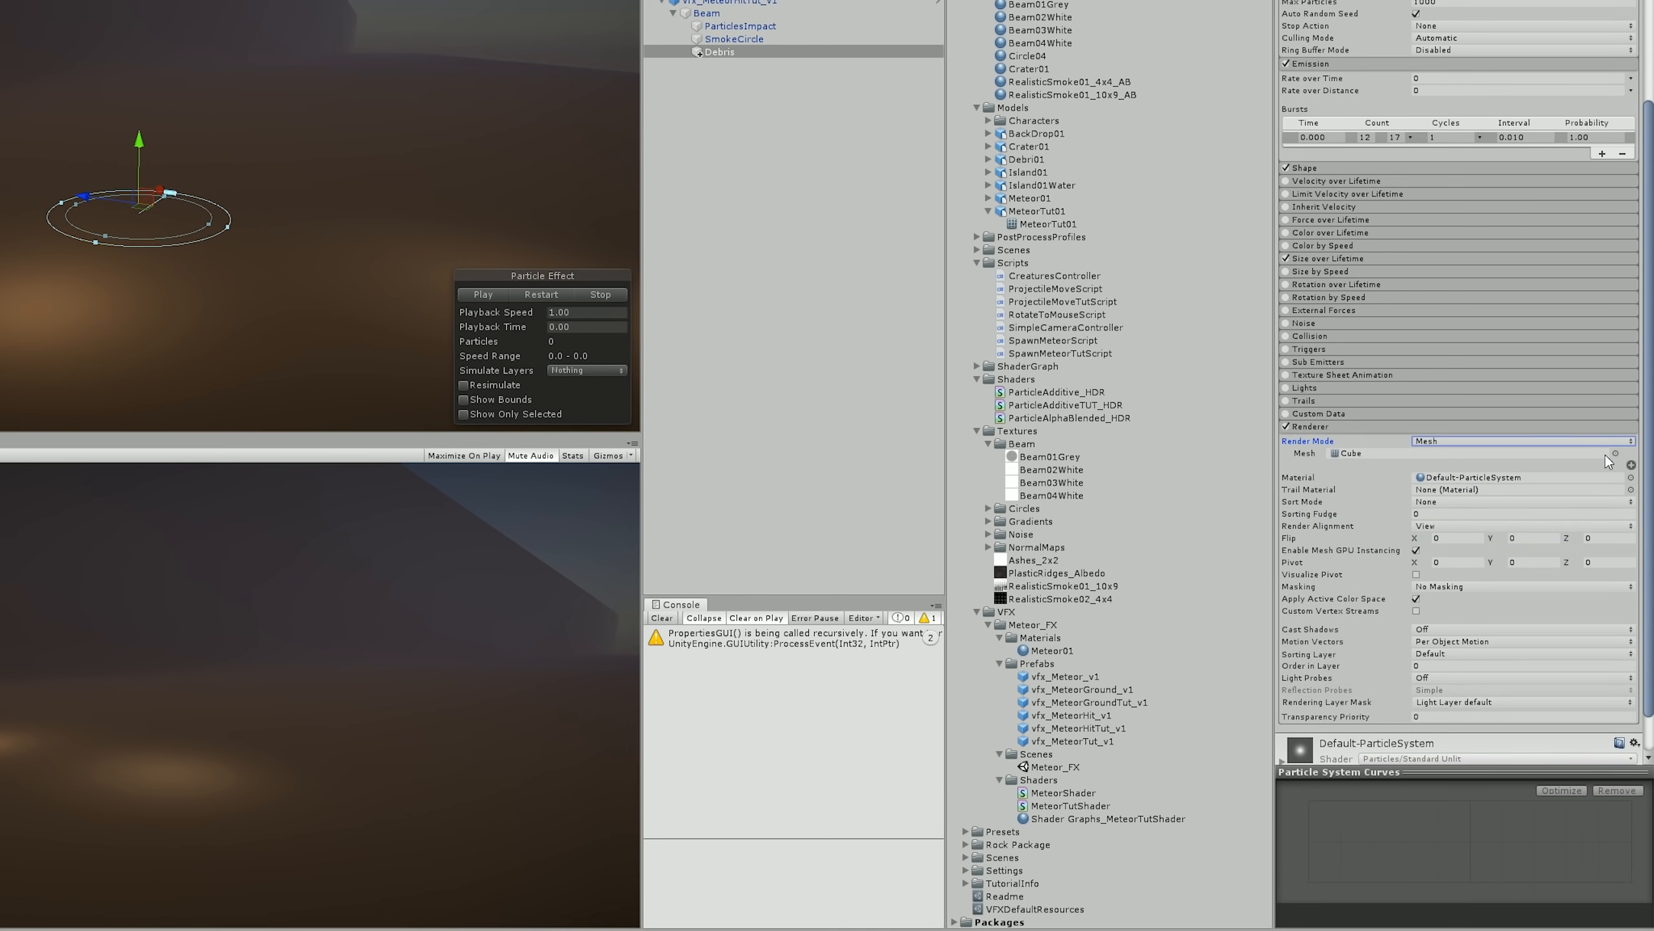
{"action": "left_click_drag", "start_coordinate": [1060, 230], "coordinate": [1377, 450]}
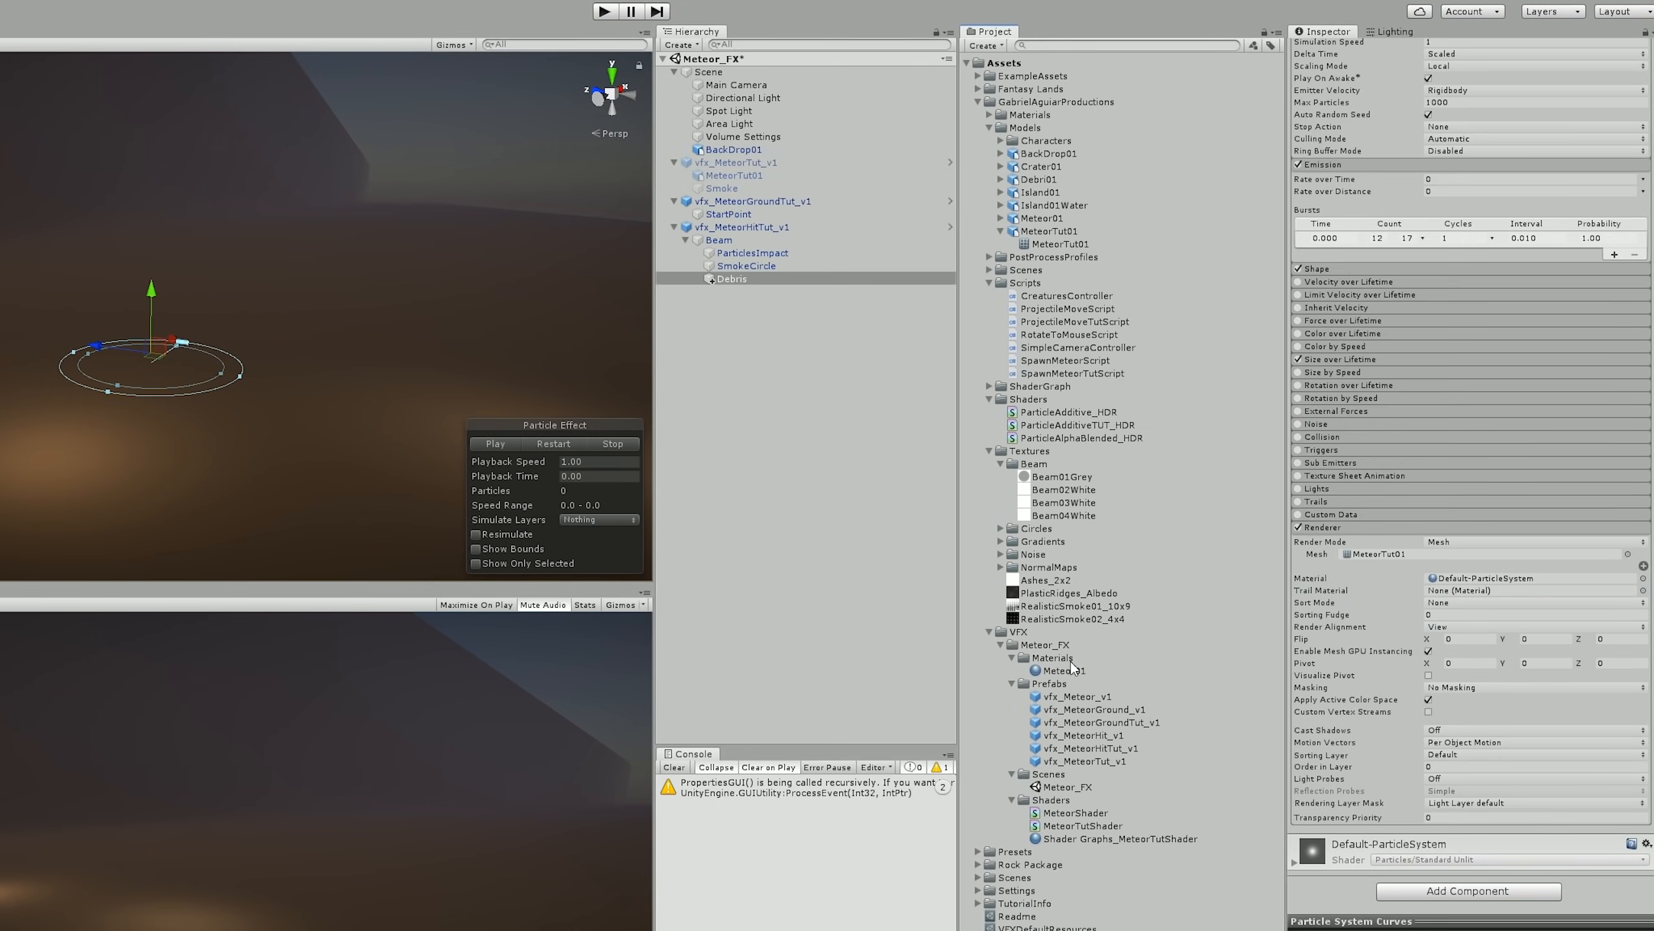
- Create a new material named Debris in the Meteor_FX Materials folder
{"action": "right_click", "coordinate": [1071, 661]}
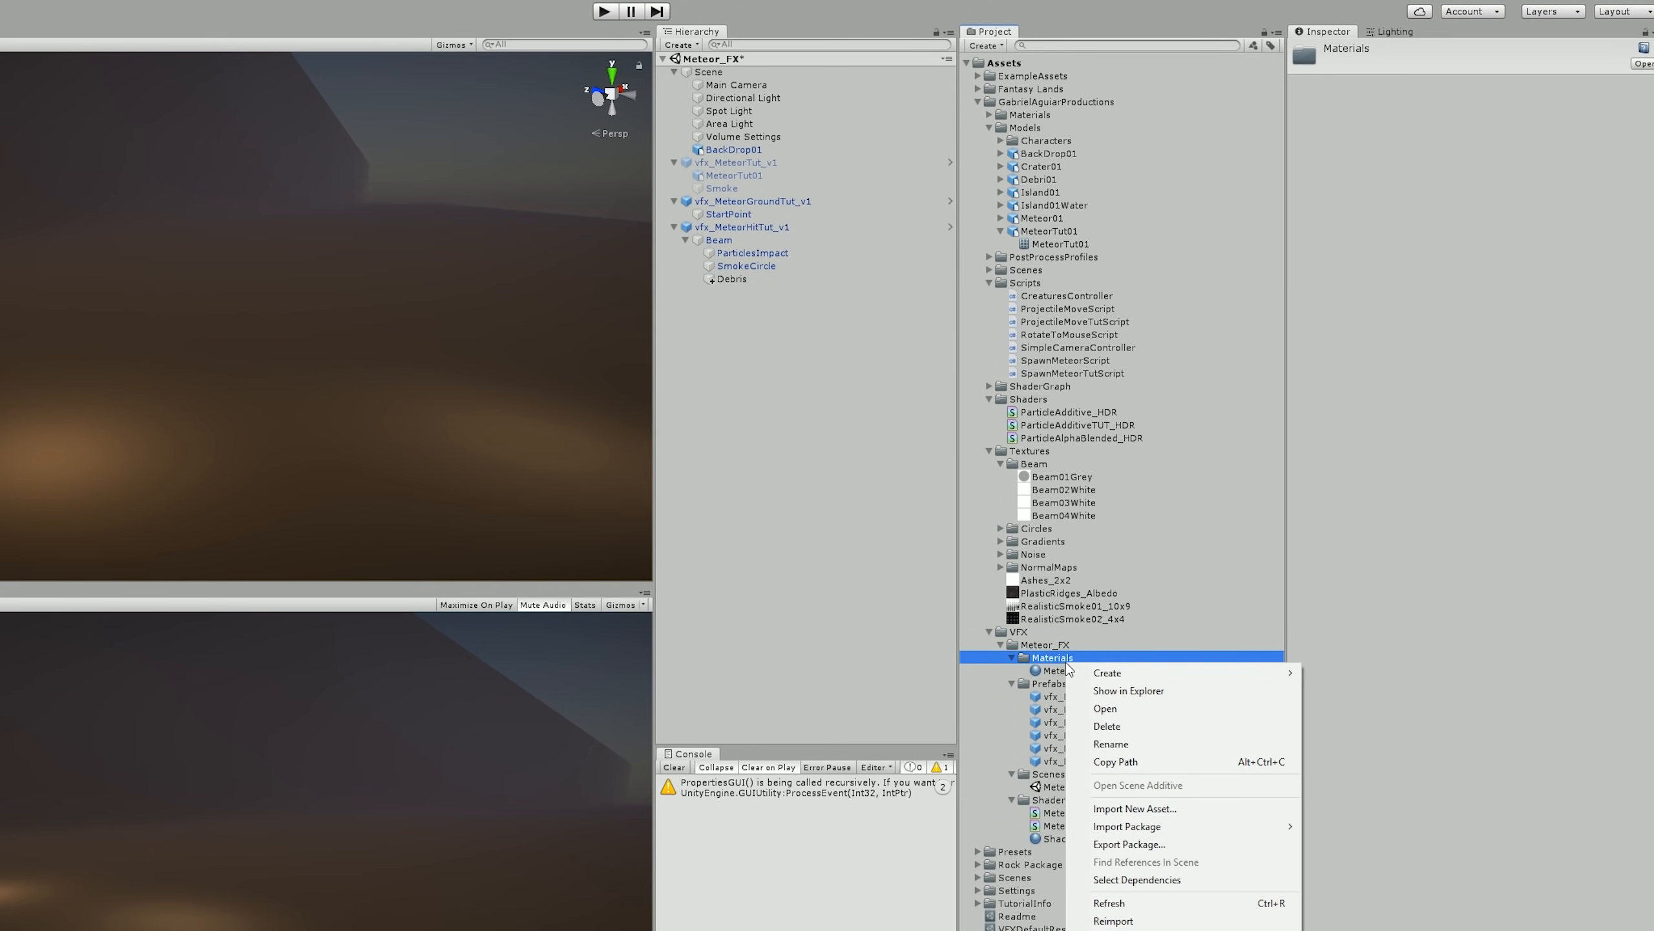
{"action": "mouse_move", "coordinate": [1107, 673]}
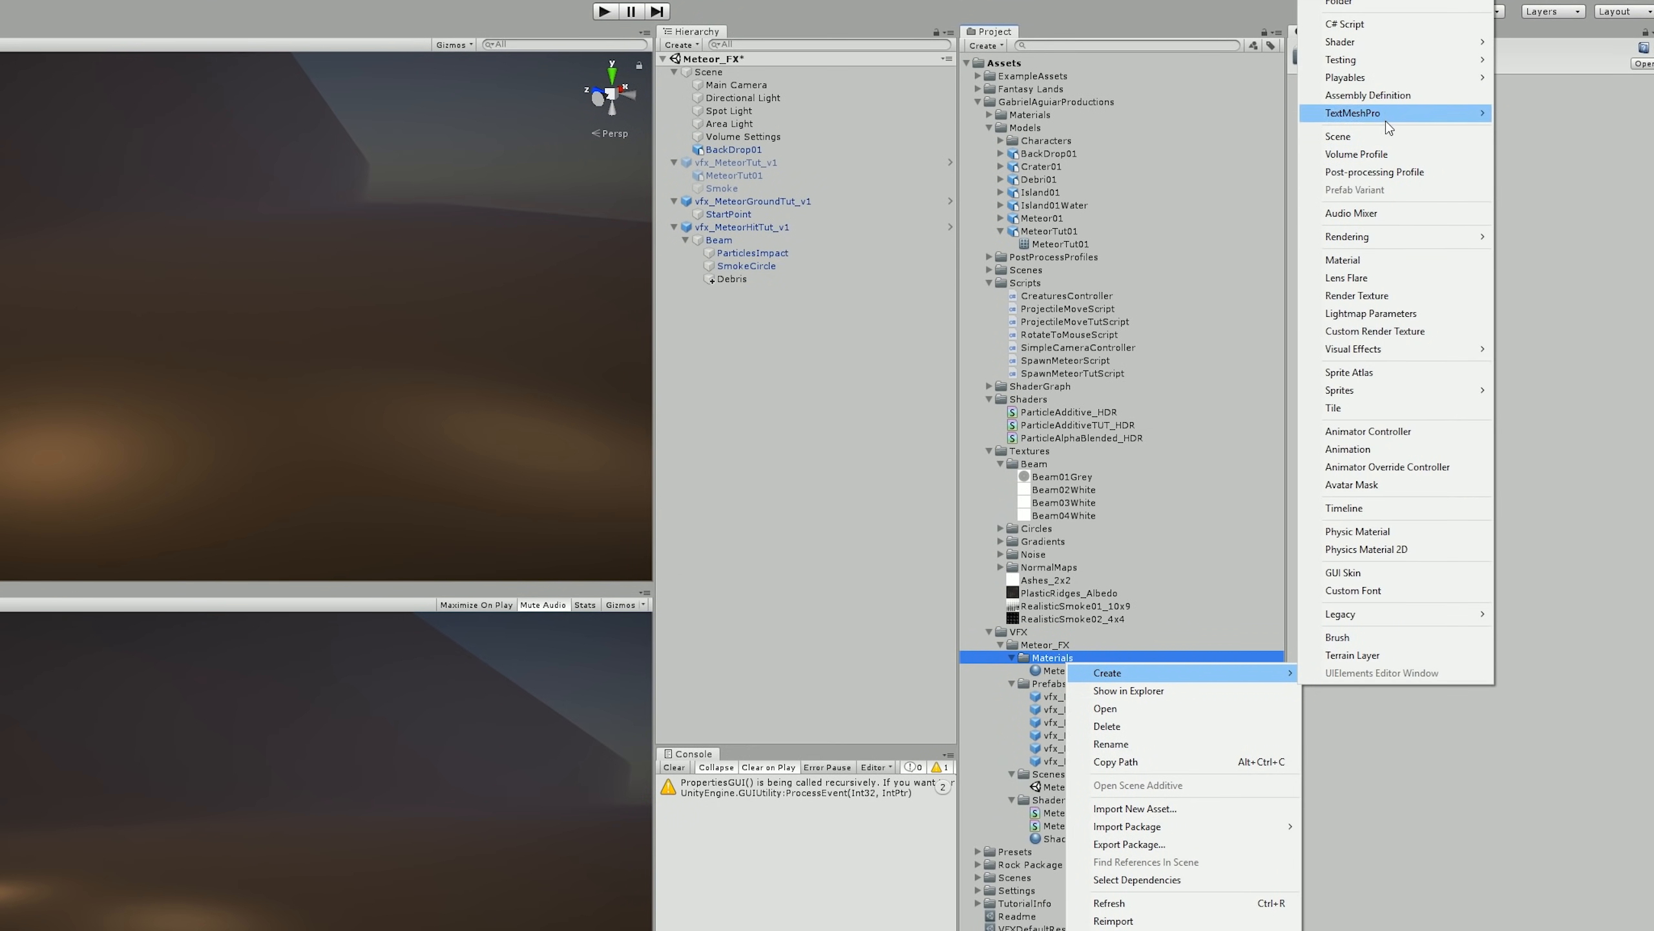
{"action": "left_click", "coordinate": [1342, 260]}
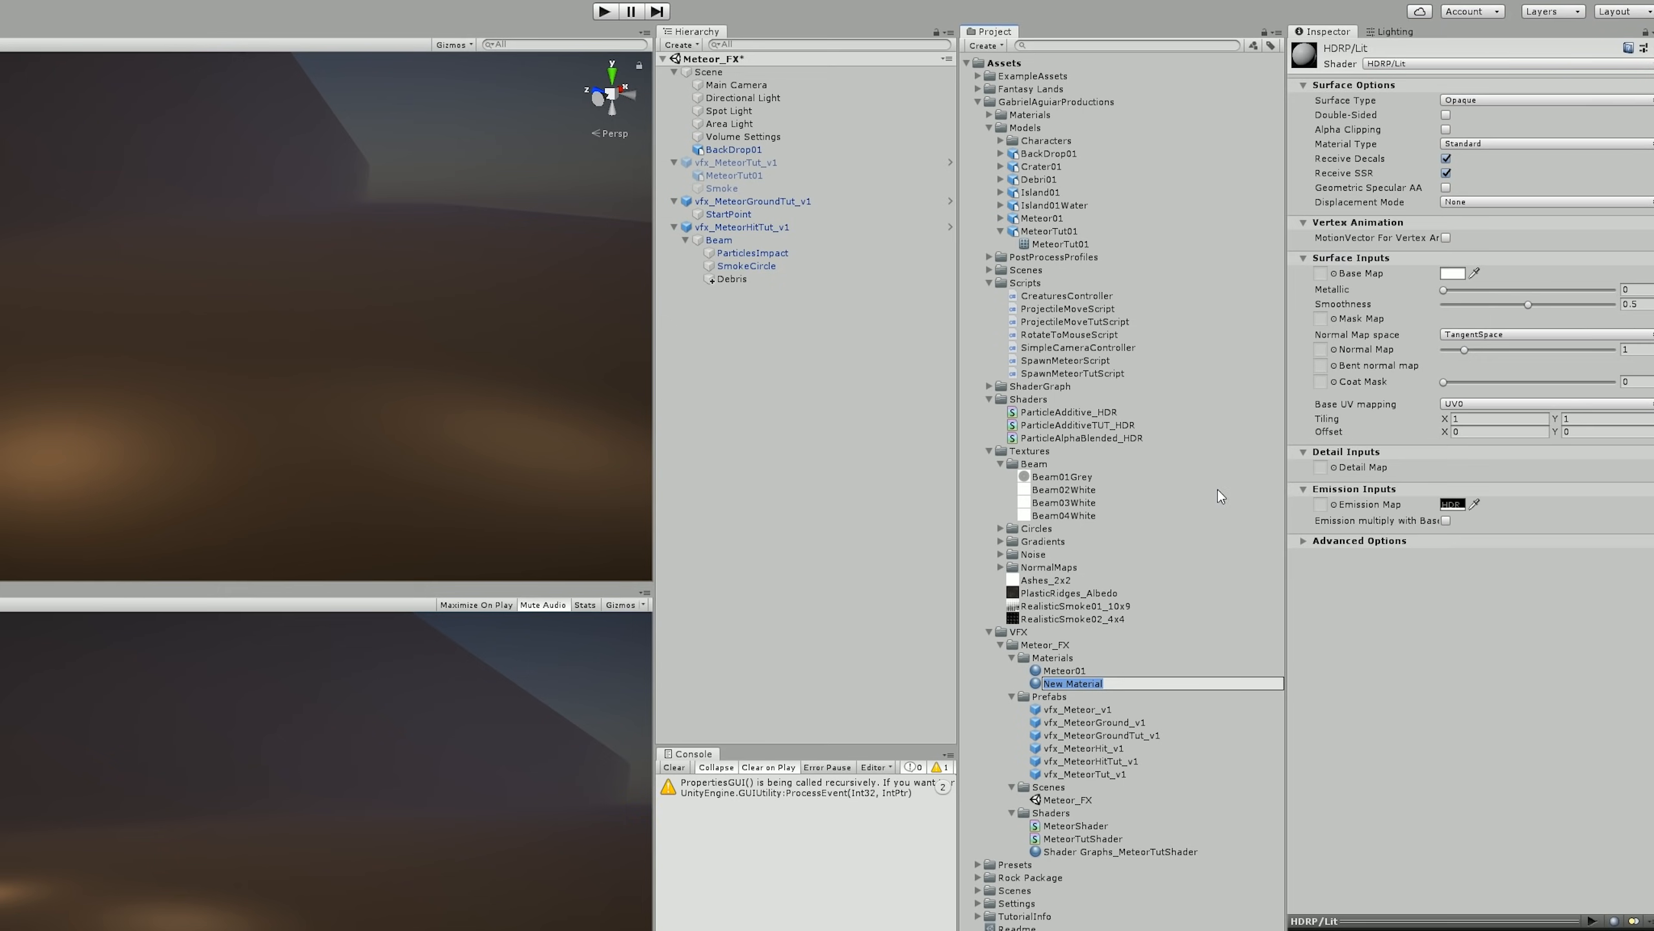
{"action": "type", "text": "Debris"}
{"action": "key", "text": "Return"}
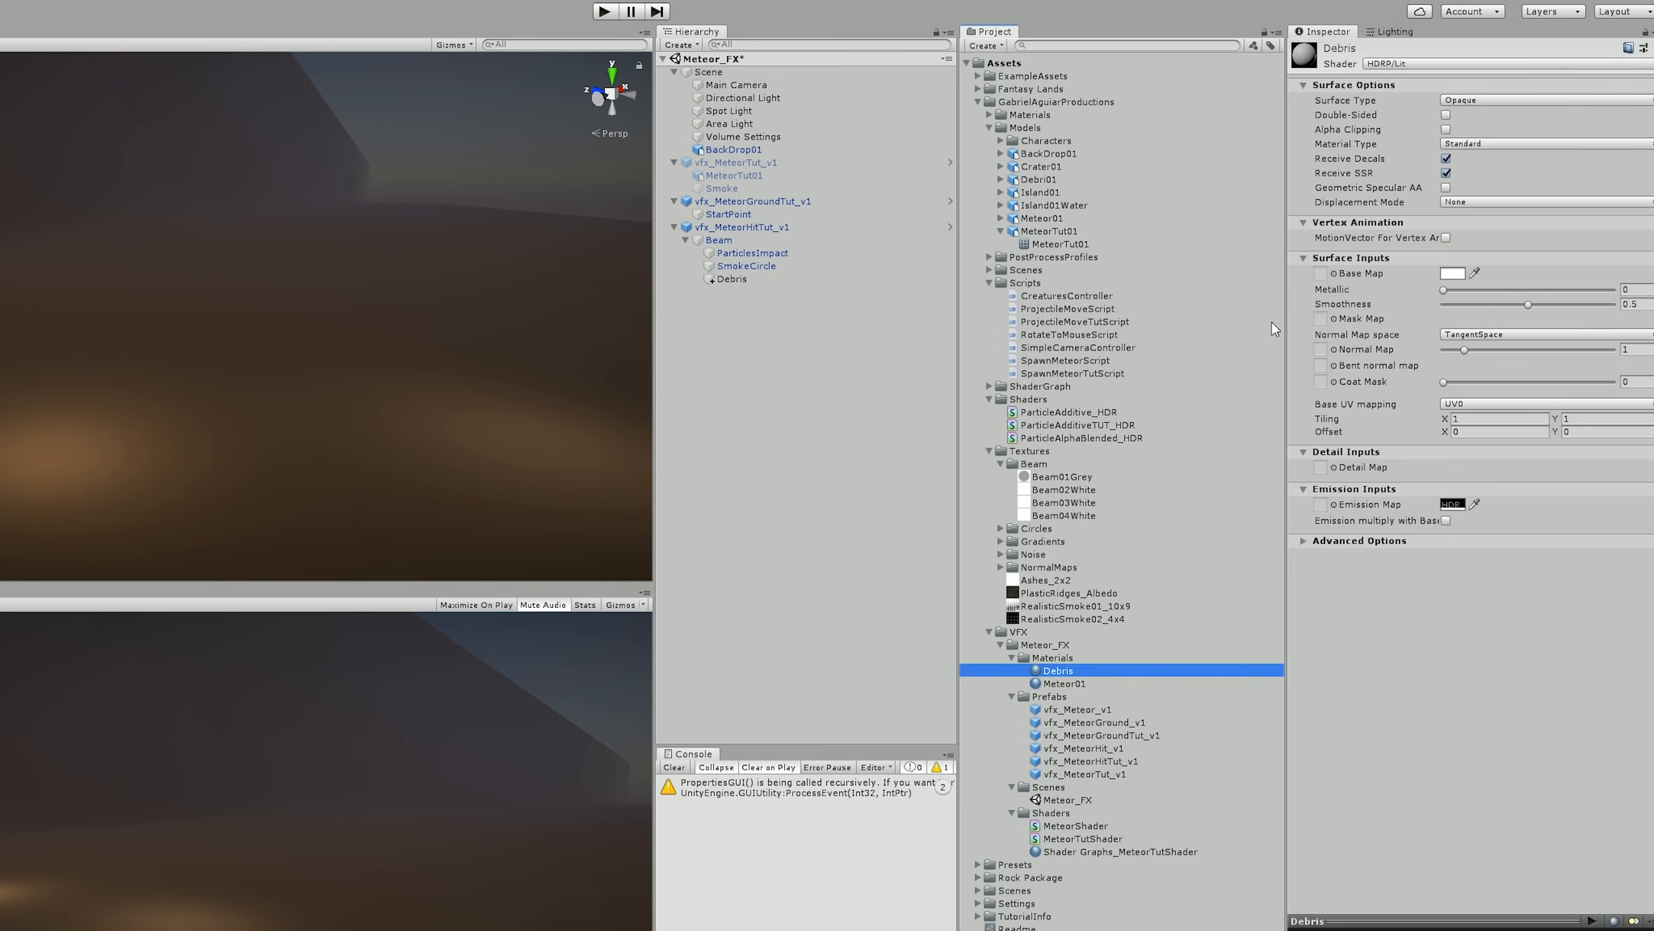
- Give the Debris material a dark brown base color sampled from the scene and reduce its smoothness
{"action": "left_click", "coordinate": [1453, 273]}
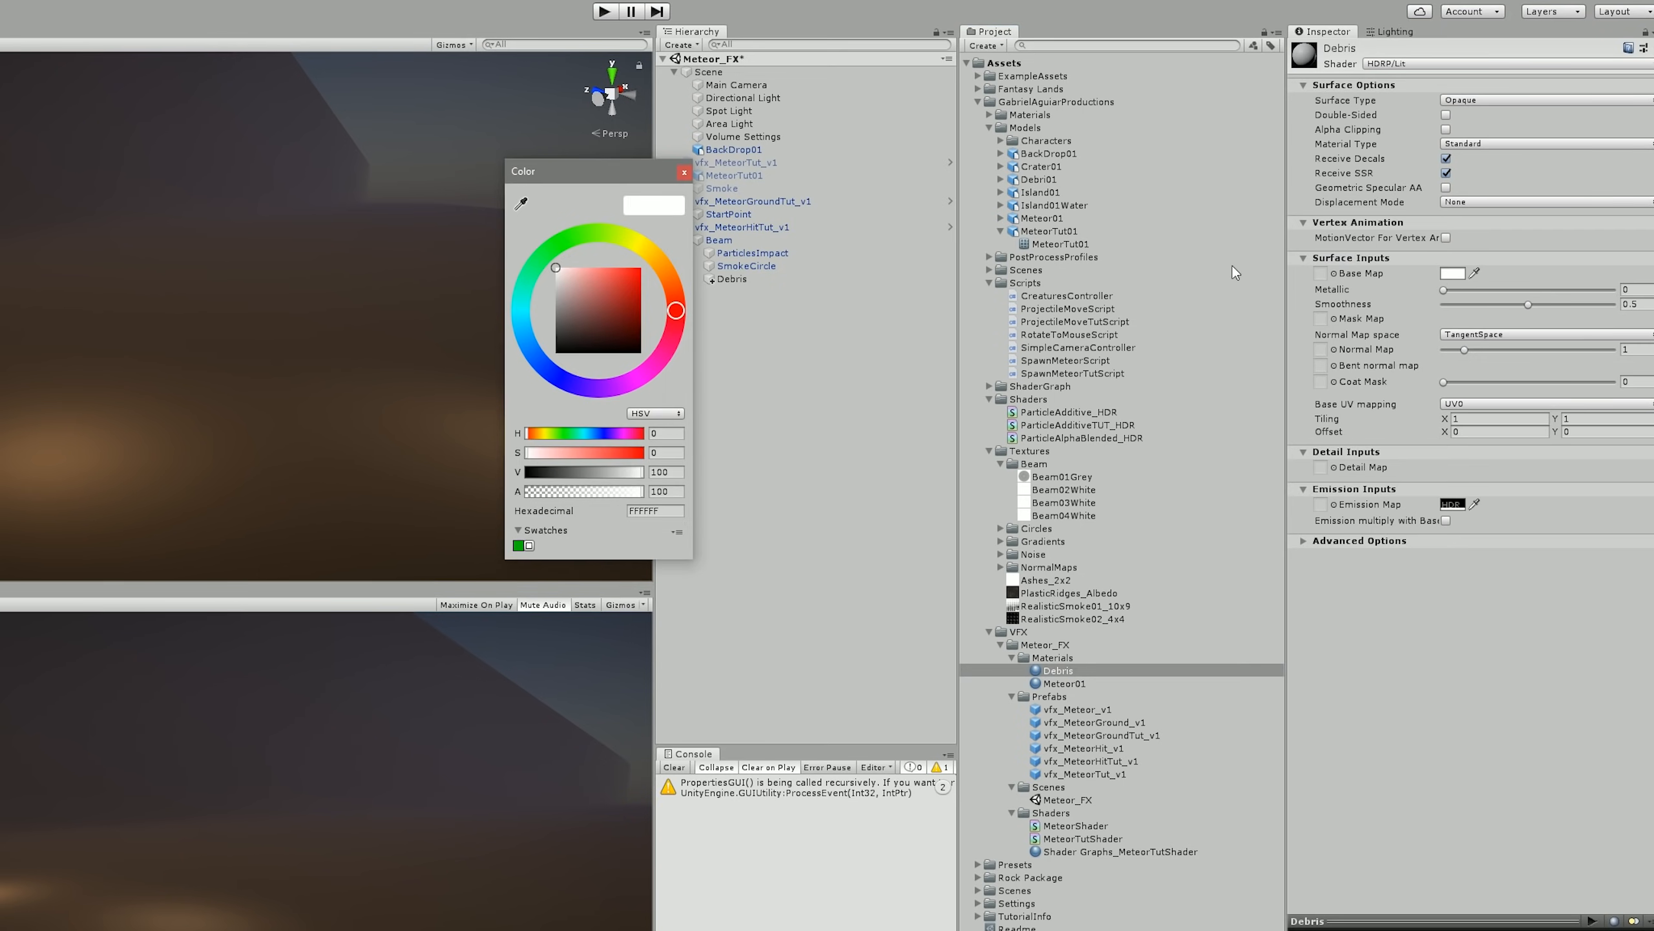
{"action": "left_click", "coordinate": [521, 204]}
{"action": "left_click", "coordinate": [302, 342]}
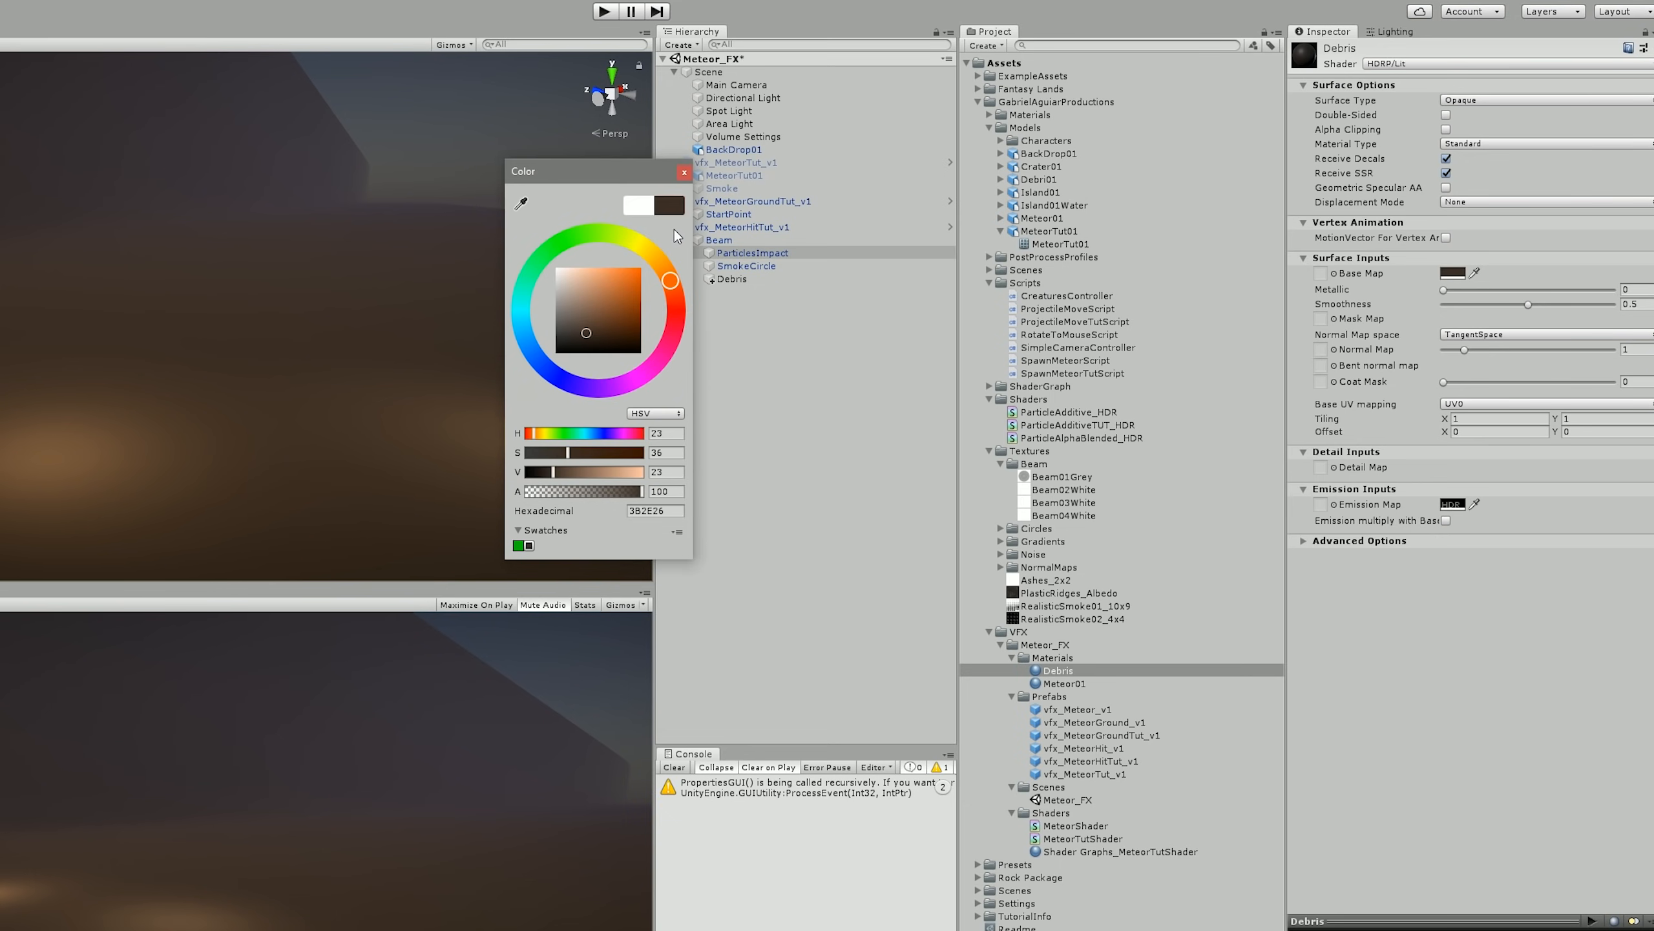
{"action": "left_click", "coordinate": [684, 173]}
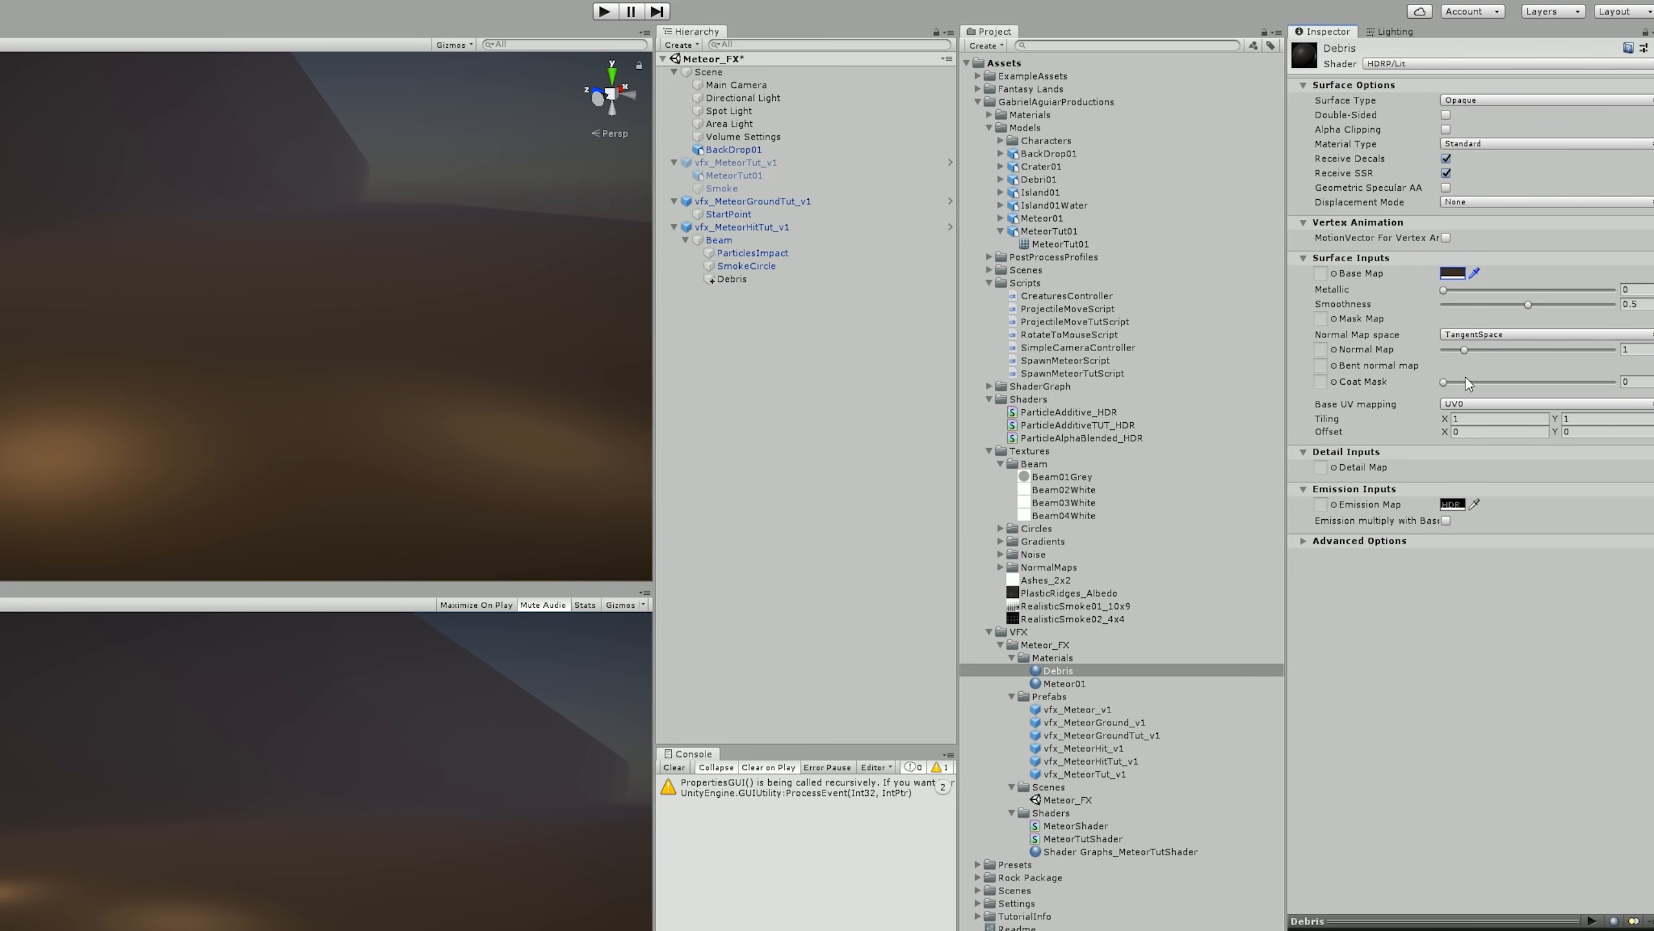
{"action": "left_click_drag", "start_coordinate": [1468, 313], "coordinate": [1411, 313]}
- Assign the Debris material to the renderer of the Debris particle system
{"action": "left_click", "coordinate": [769, 283]}
{"action": "scroll", "coordinate": [1507, 741], "scroll_direction": "down", "scroll_amount": 8}
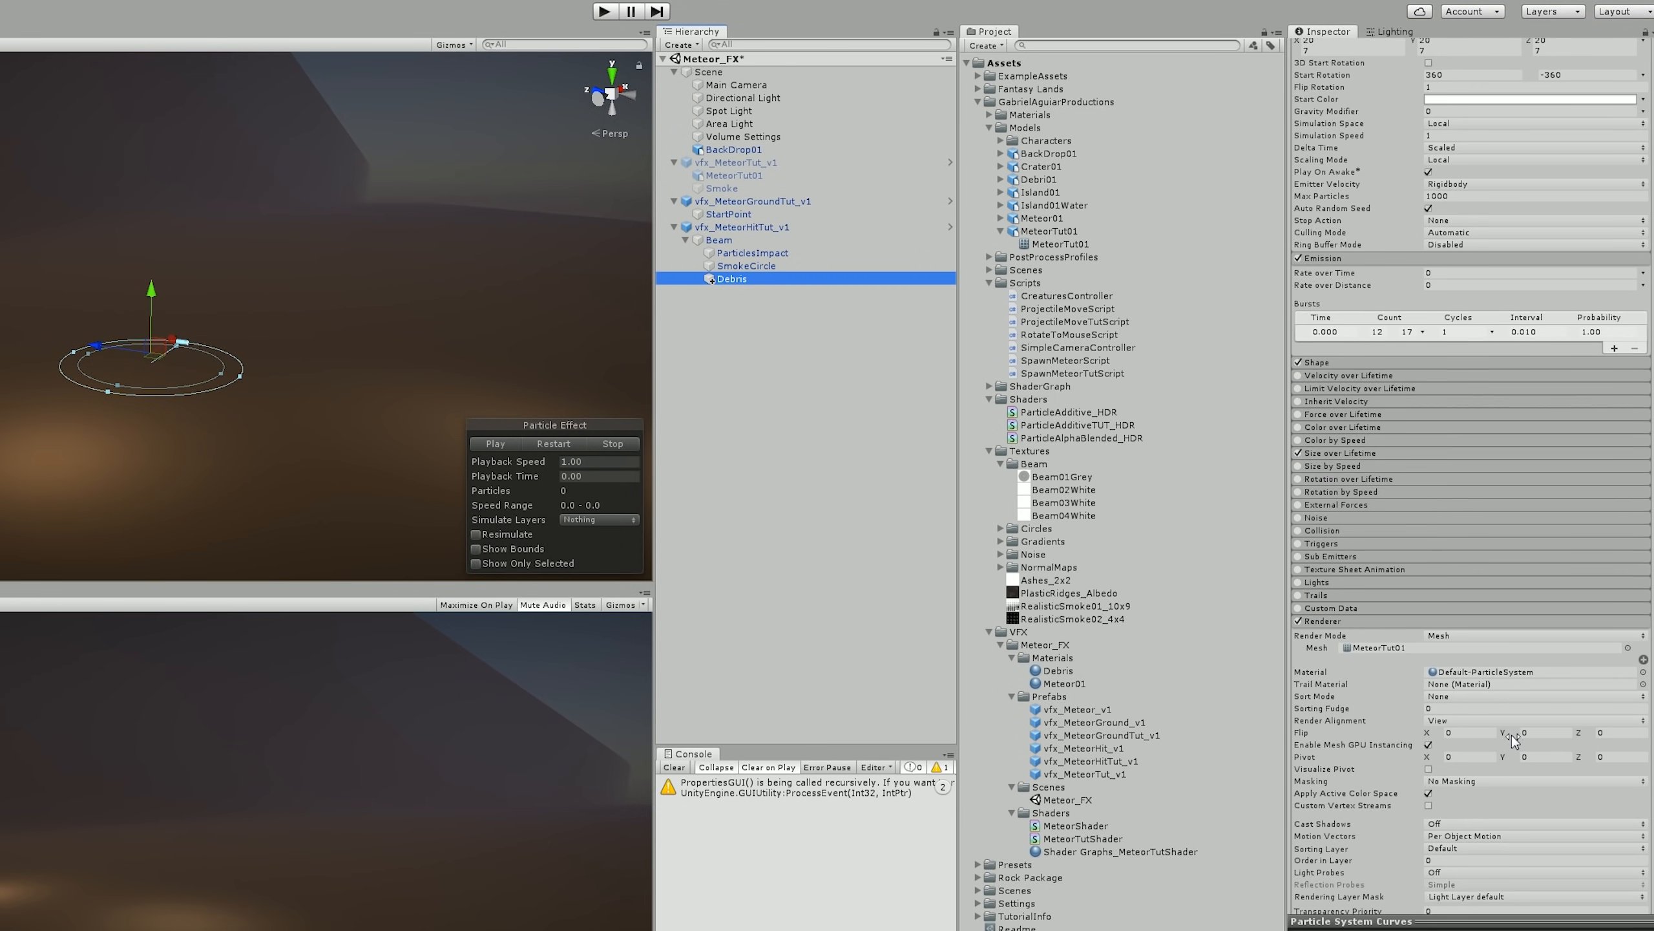
{"action": "left_click_drag", "start_coordinate": [1058, 671], "coordinate": [1507, 585]}
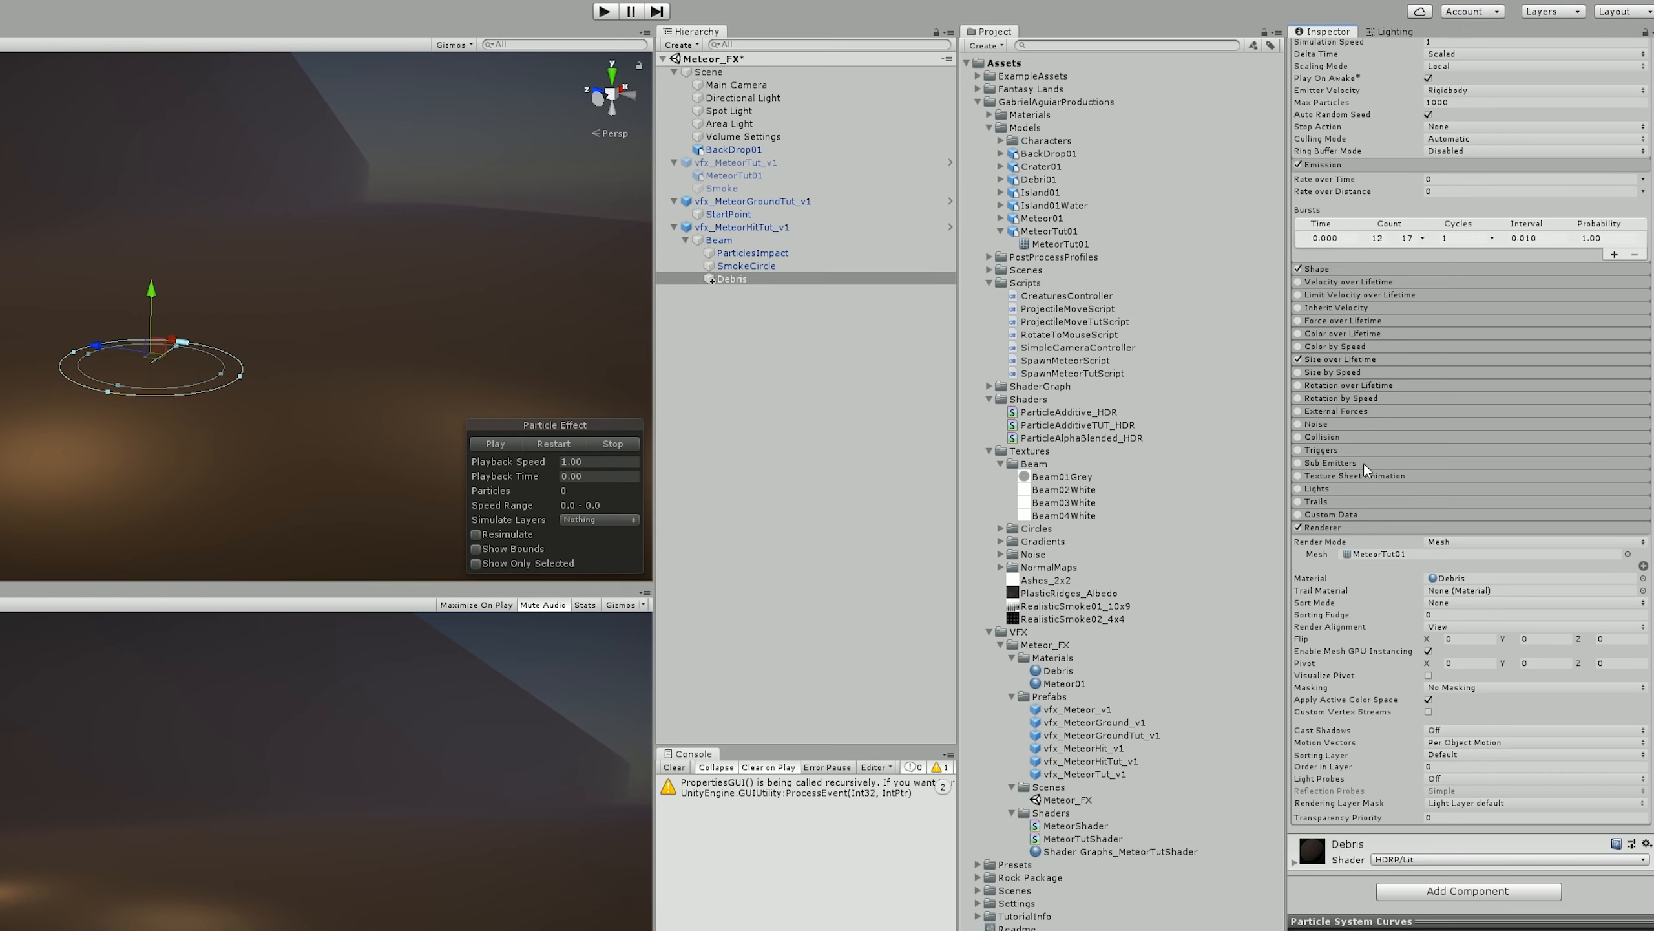
- Set the Debris gravity modifier to 1 and replay the effect to check the falling particles
{"action": "left_click", "coordinate": [577, 443]}
{"action": "left_click", "coordinate": [535, 444]}
{"action": "scroll", "coordinate": [1442, 231], "scroll_direction": "up", "scroll_amount": 2}
{"action": "scroll", "coordinate": [1445, 232], "scroll_direction": "up", "scroll_amount": 7}
{"action": "left_click", "coordinate": [1454, 355]}
{"action": "type", "text": "1"}
{"action": "left_click", "coordinate": [549, 444]}
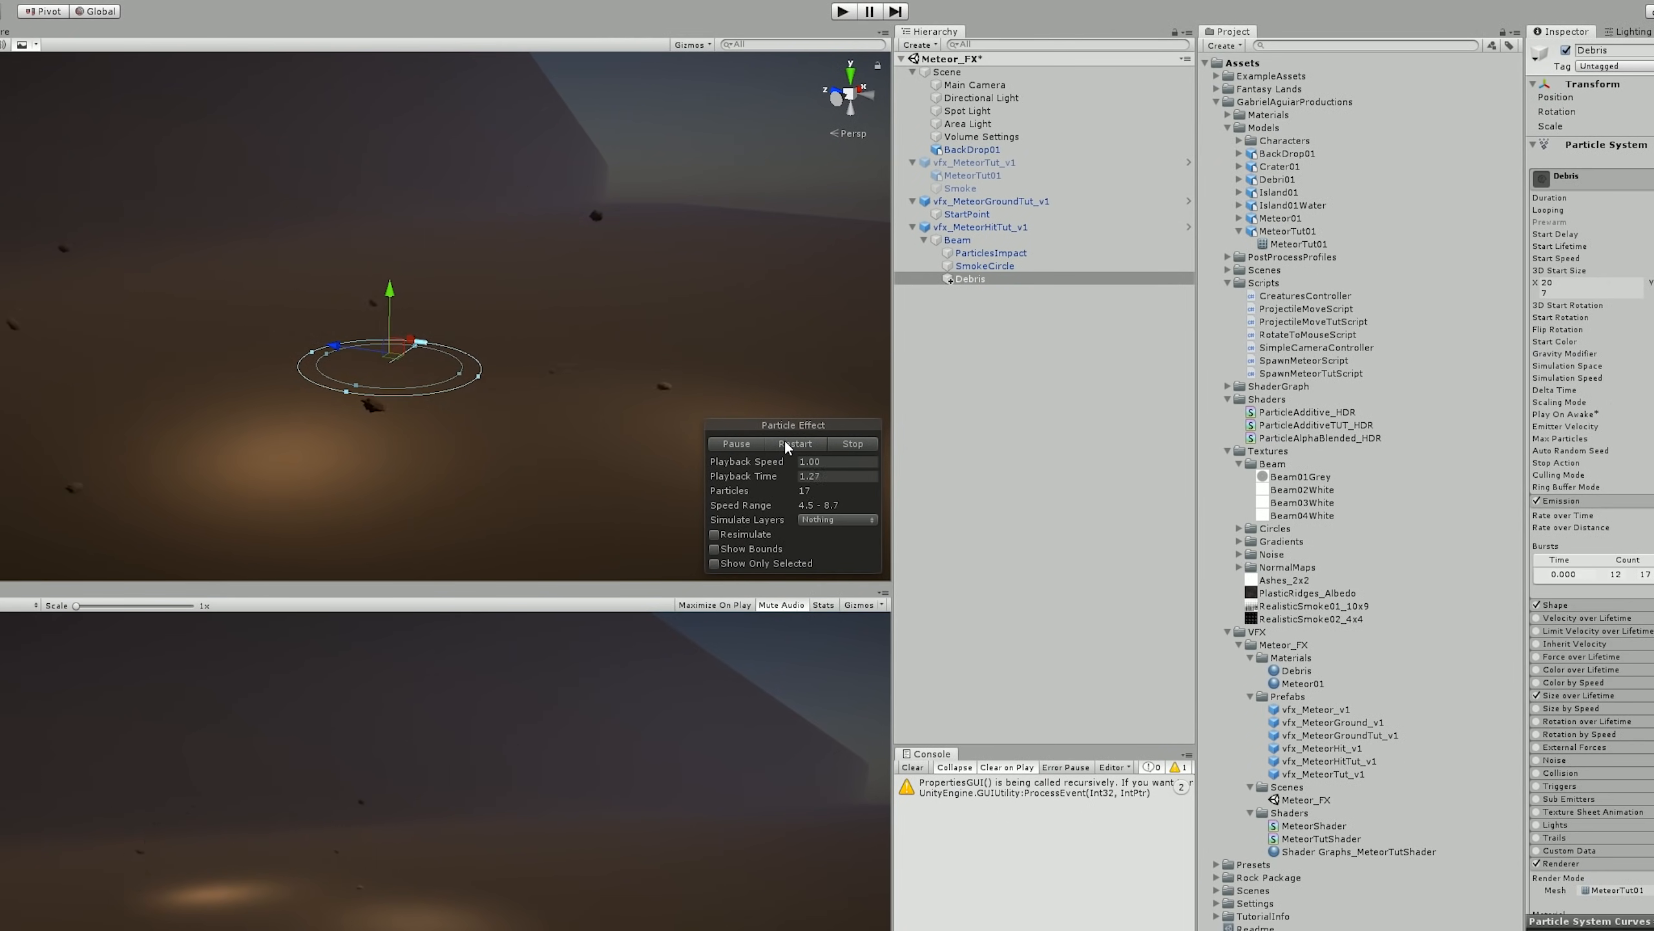
{"action": "left_click", "coordinate": [785, 440]}
{"action": "left_click", "coordinate": [853, 444]}
- Enable World collision for Debris with dampen and bounce of 0.5, and preview the effect
{"action": "scroll", "coordinate": [1648, 646], "scroll_direction": "down", "scroll_amount": 5}
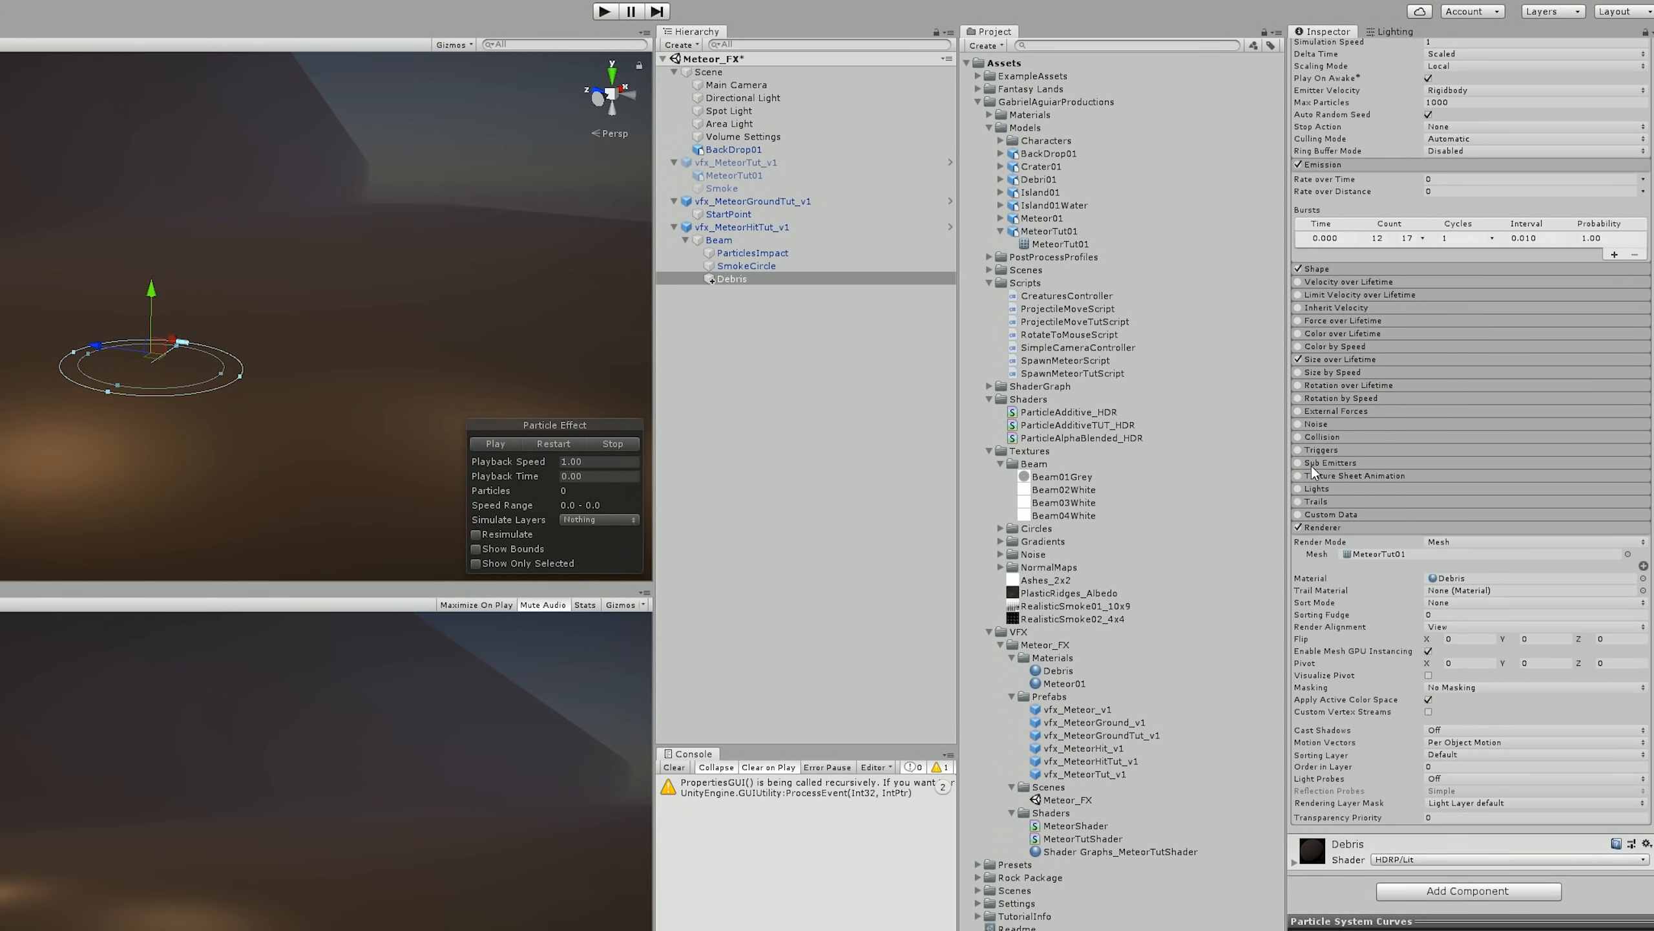
{"action": "left_click", "coordinate": [1298, 437]}
{"action": "left_click", "coordinate": [1442, 452]}
{"action": "left_click", "coordinate": [1447, 486]}
{"action": "left_click", "coordinate": [1443, 478]}
{"action": "type", "text": ".5"}
{"action": "left_click", "coordinate": [1443, 486]}
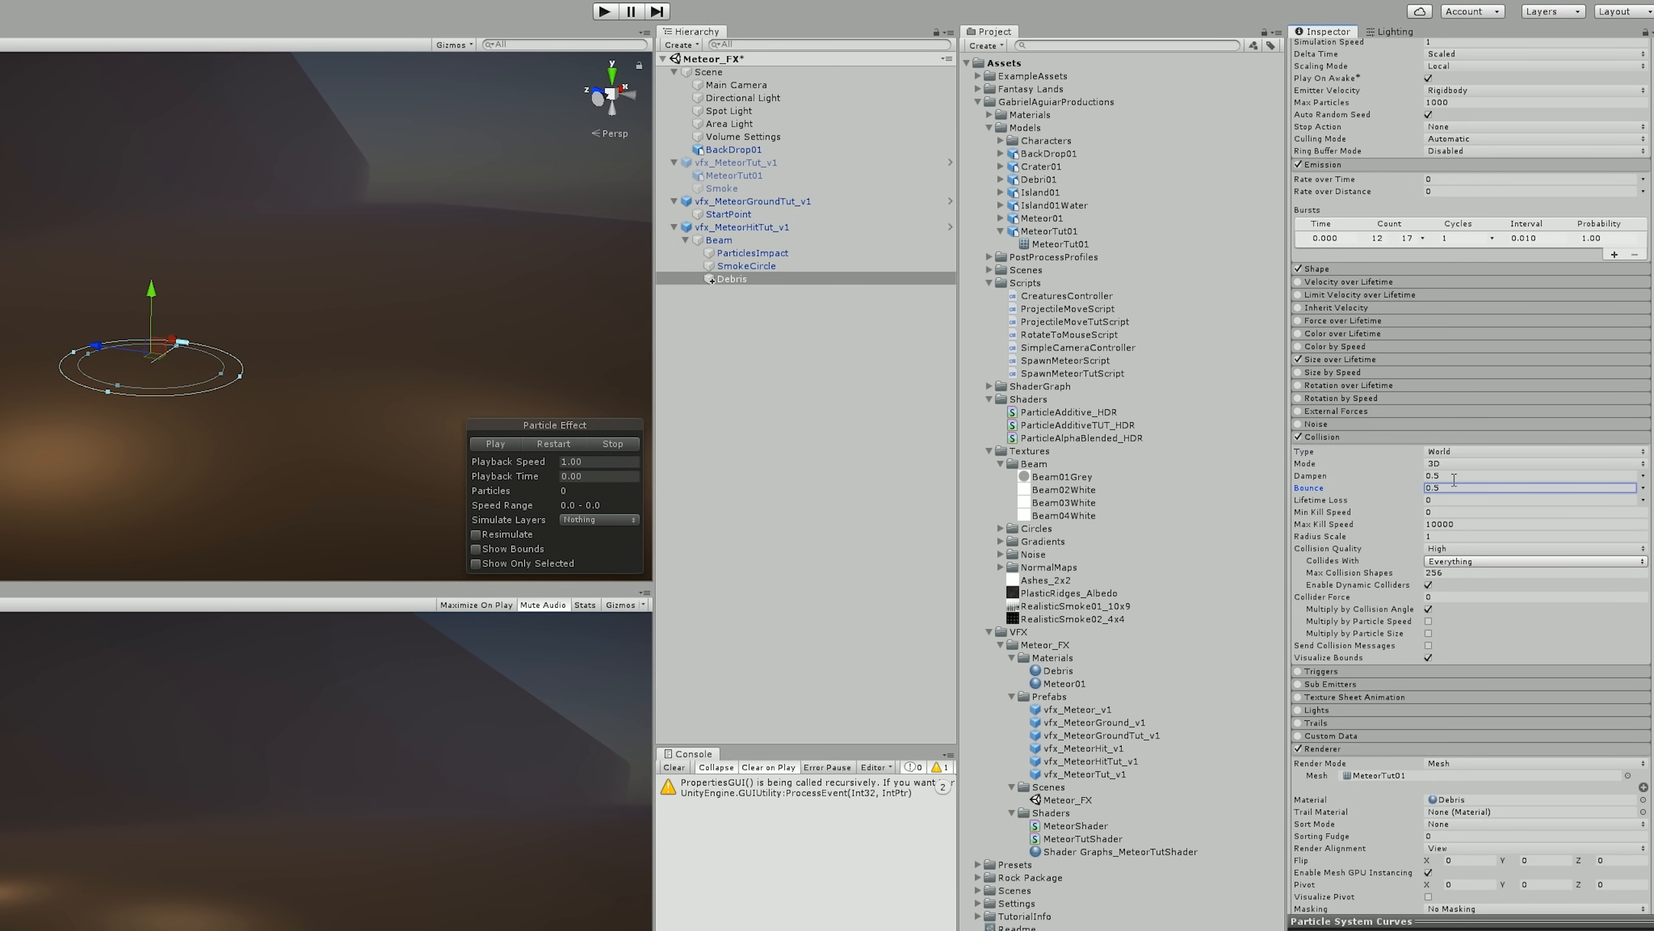
{"action": "left_click", "coordinate": [556, 443]}
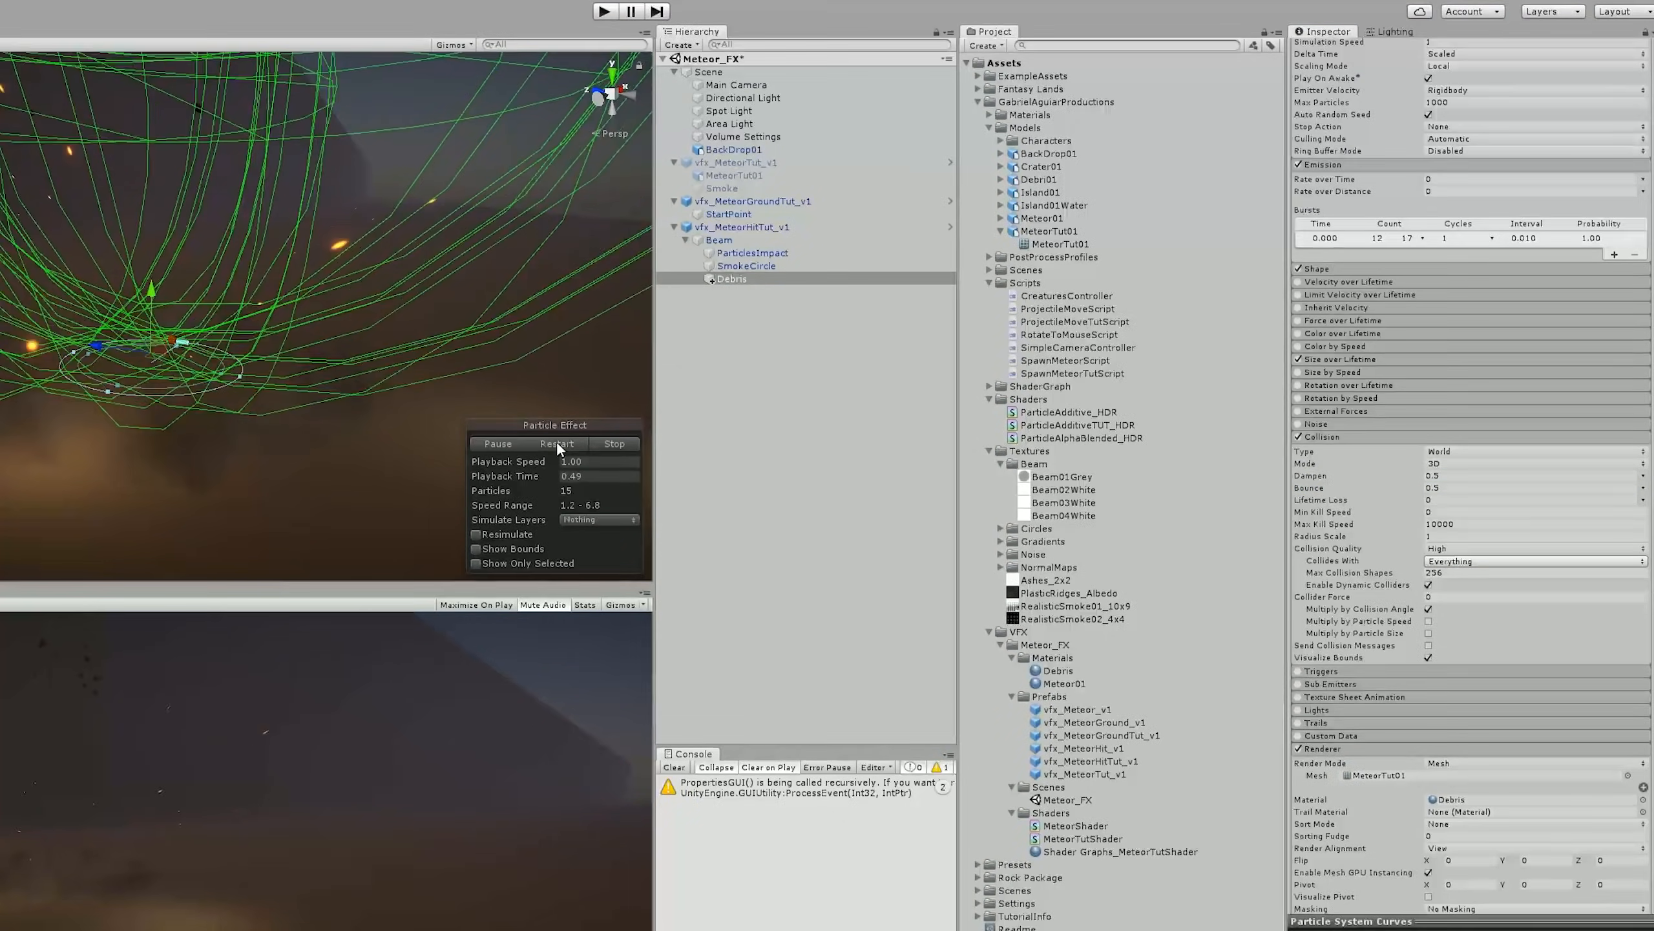
{"action": "left_click", "coordinate": [613, 443]}
- Try a collision radius scale of 0.1 and preview the effect
{"action": "left_click", "coordinate": [1447, 535]}
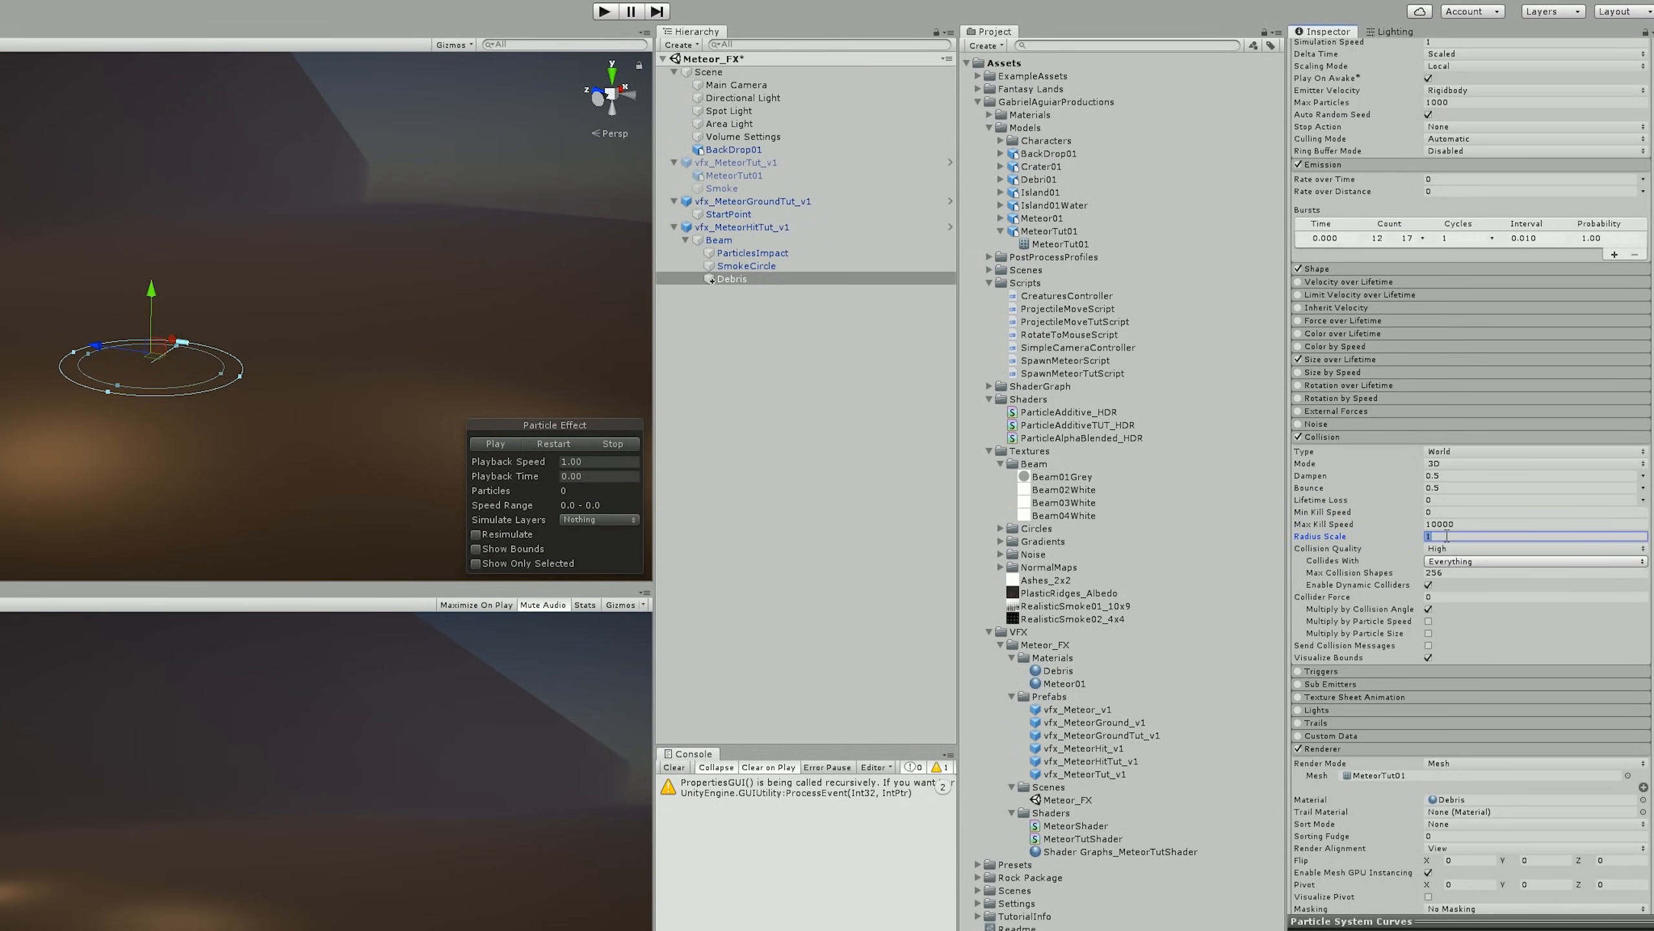
{"action": "left_click", "coordinate": [540, 441]}
{"action": "left_click", "coordinate": [615, 444]}
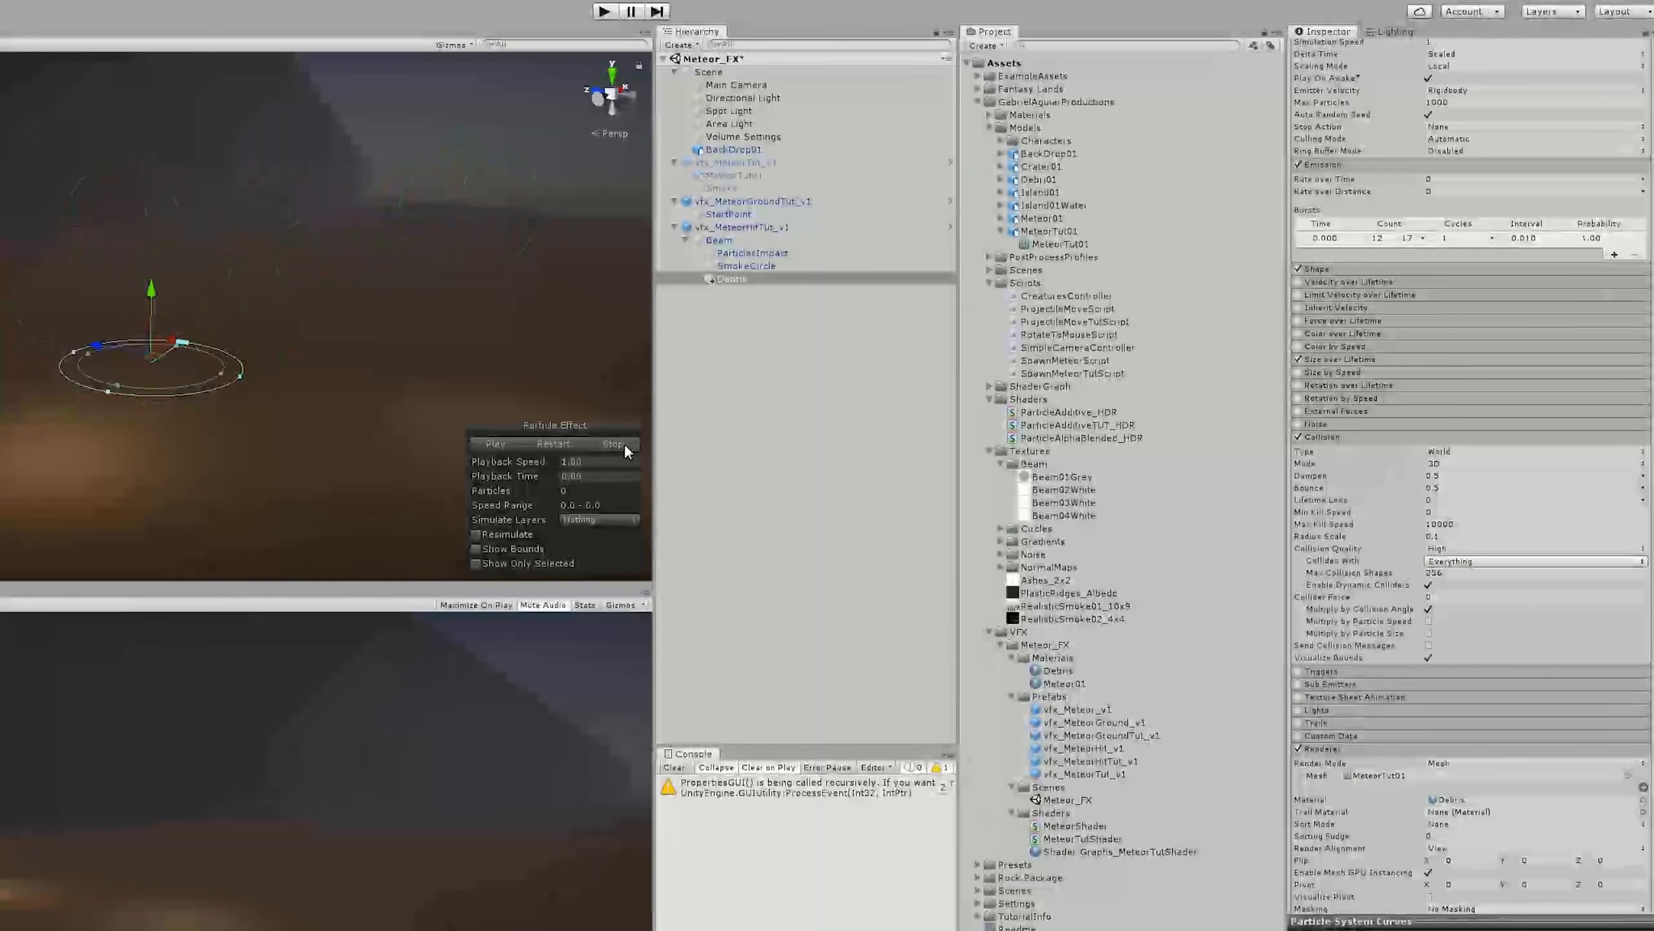
- Set the collision radius scale to 0.01 and replay the effect
{"action": "left_click", "coordinate": [1460, 535]}
{"action": "type", "text": ".0"}
{"action": "left_click", "coordinate": [559, 443]}
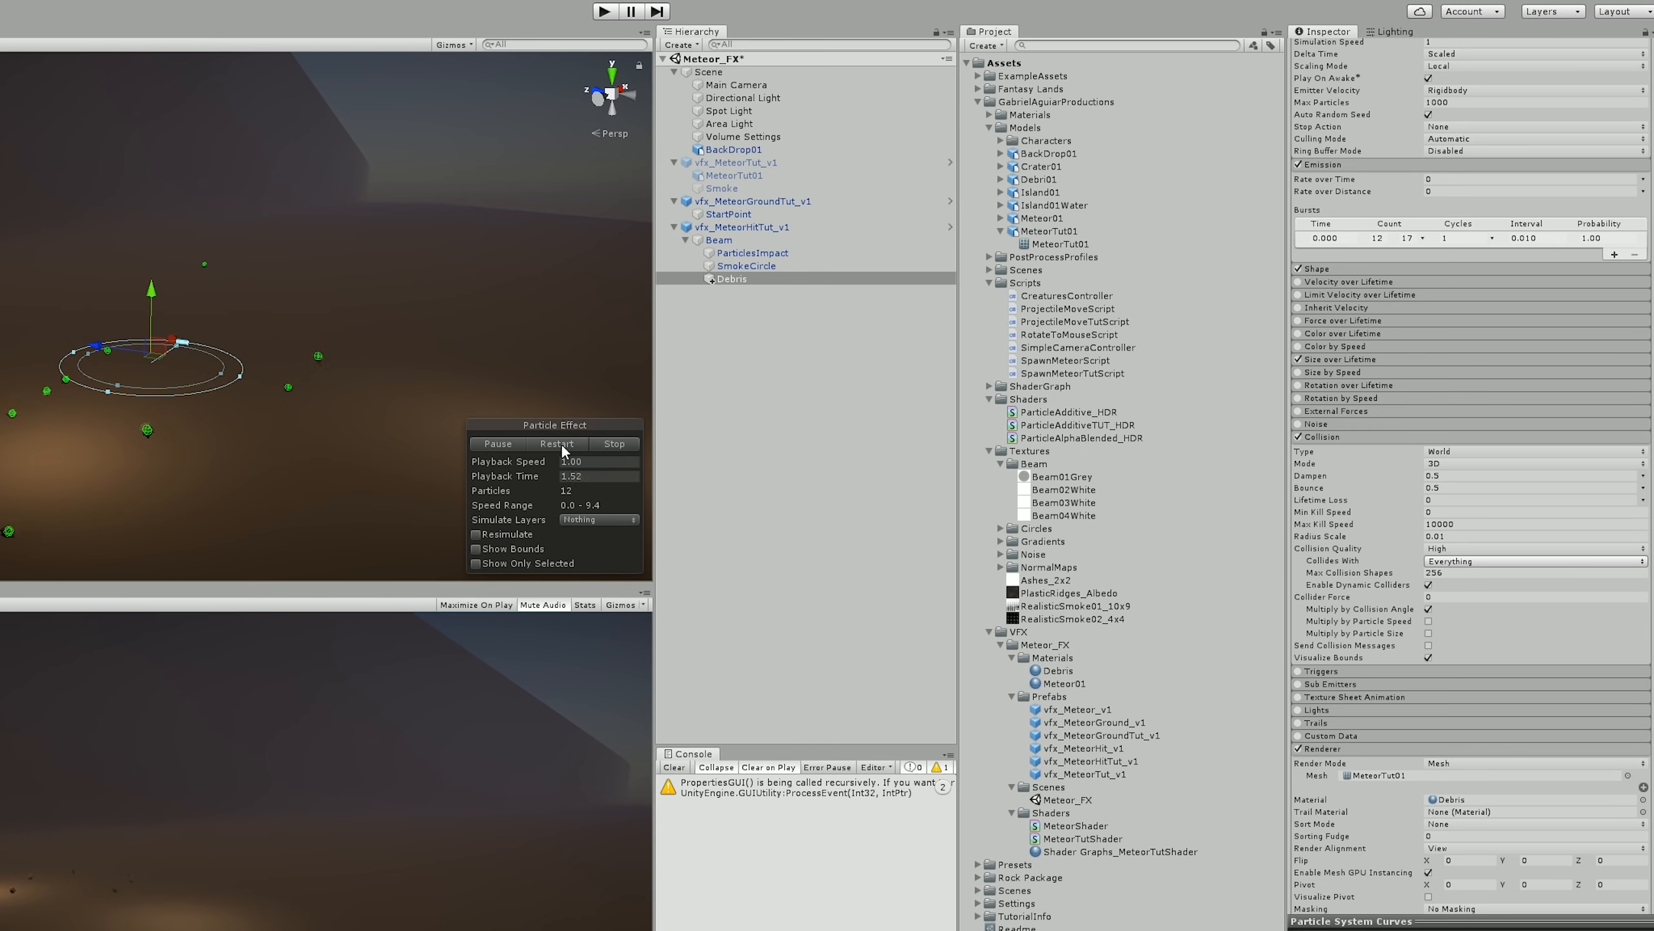
{"action": "left_click", "coordinate": [573, 443]}
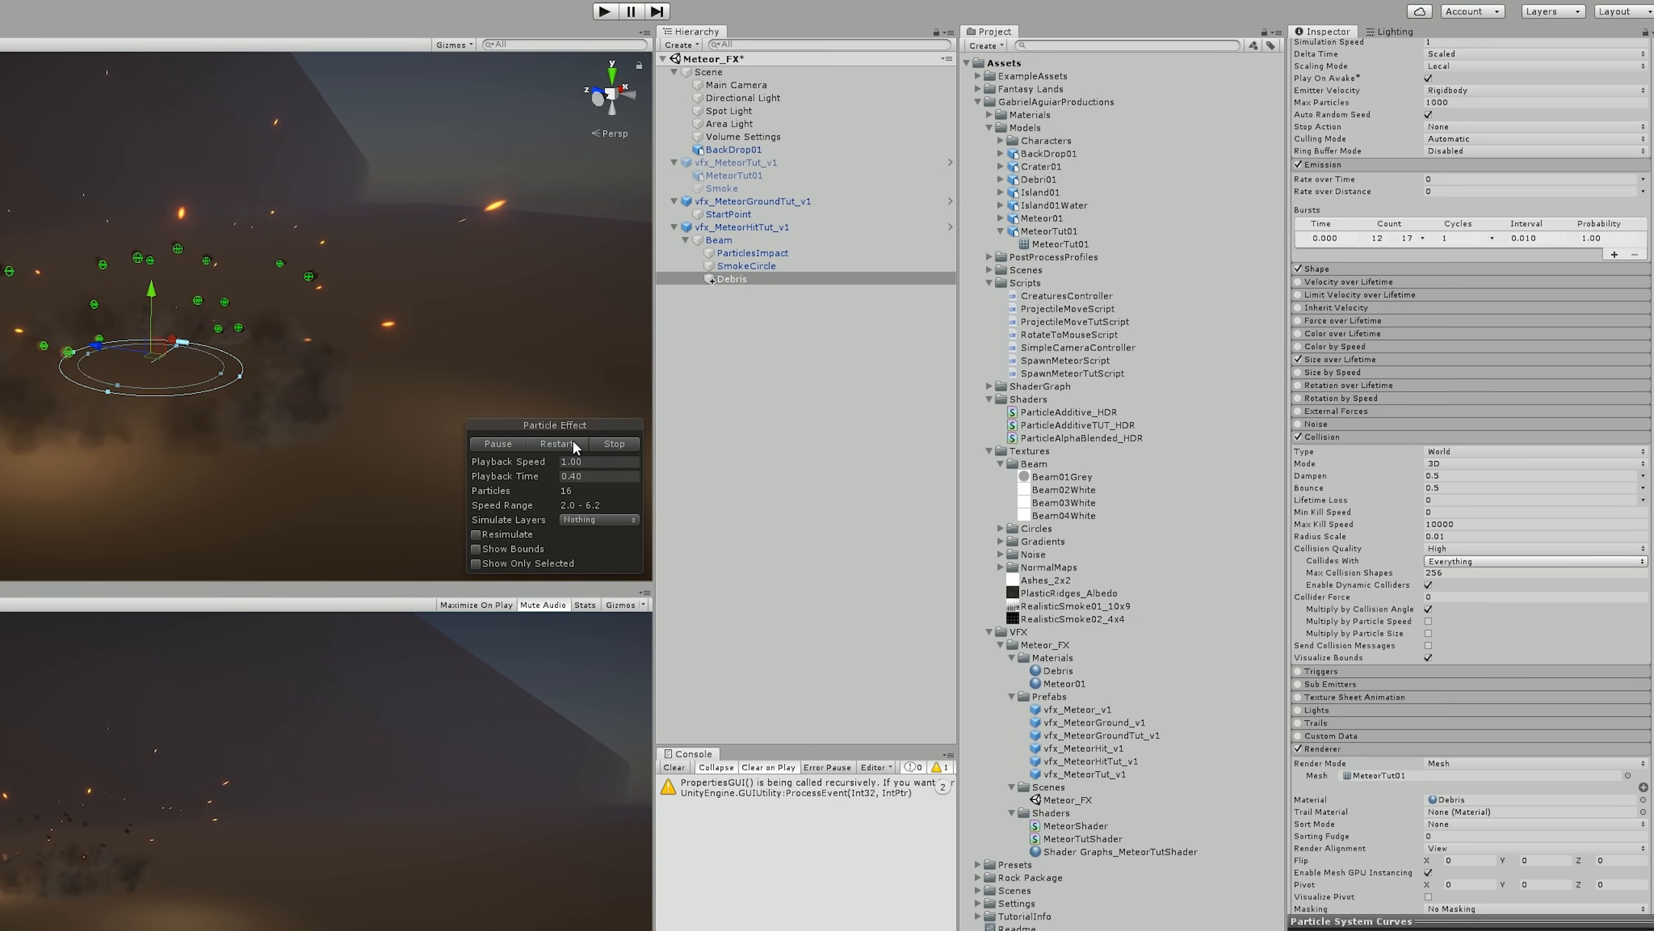
- Turn off the collision bounds visualization, then replay and stop the effect
{"action": "left_click", "coordinate": [1428, 657]}
{"action": "left_click", "coordinate": [546, 444]}
{"action": "left_click", "coordinate": [539, 447]}
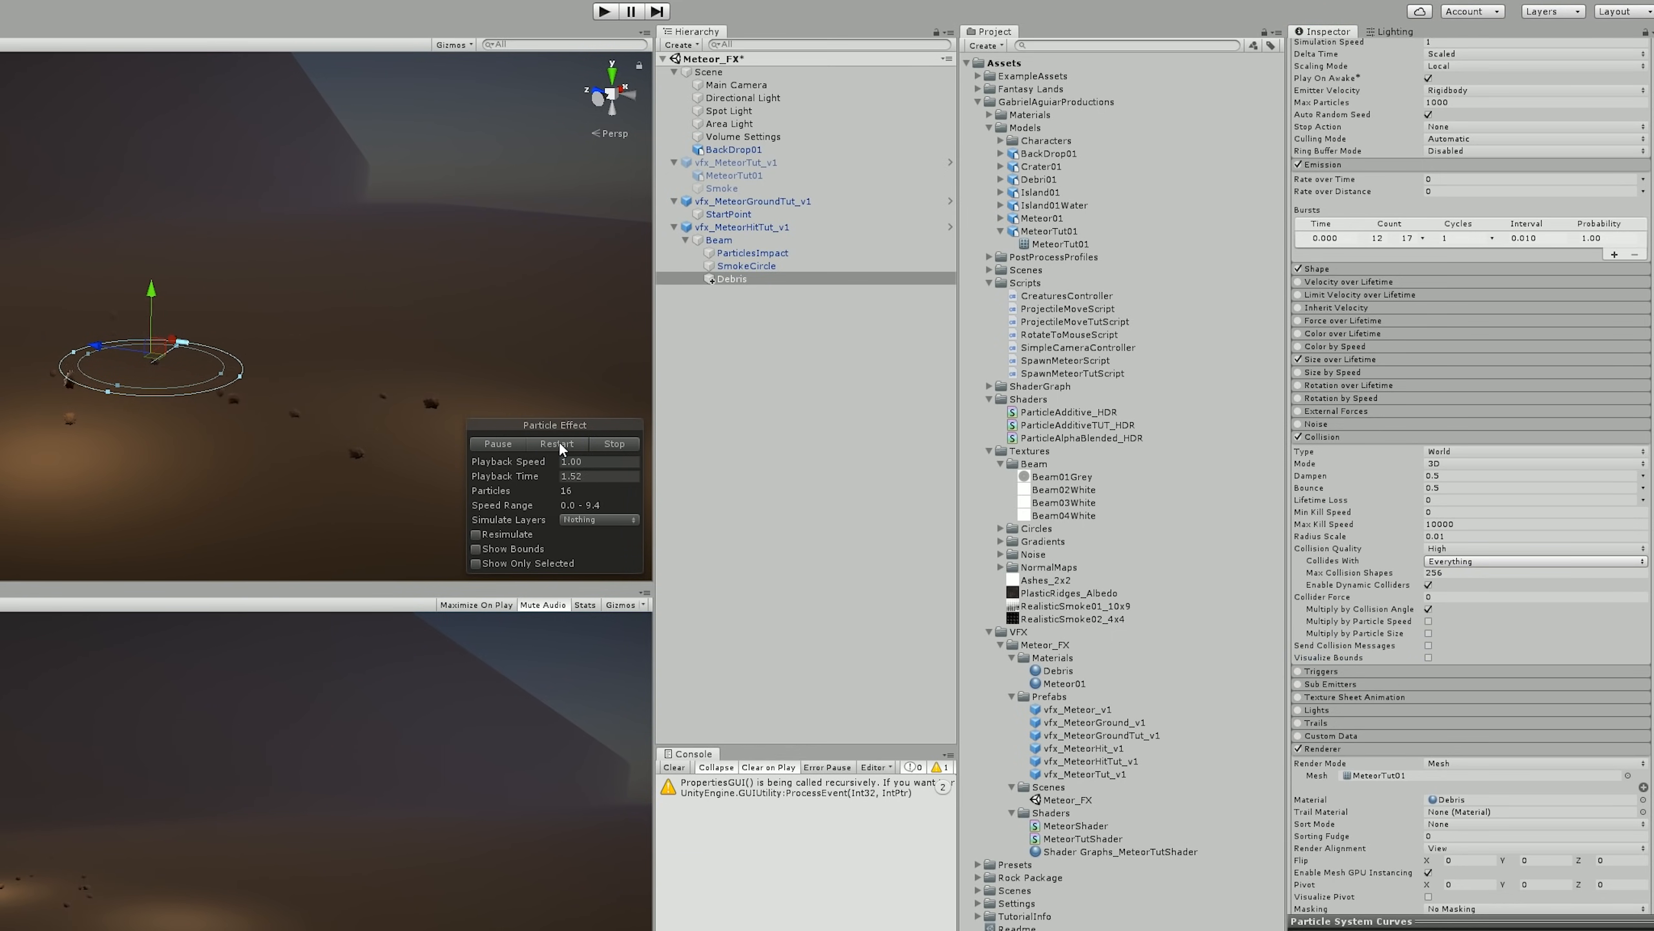
{"action": "left_click", "coordinate": [613, 442]}
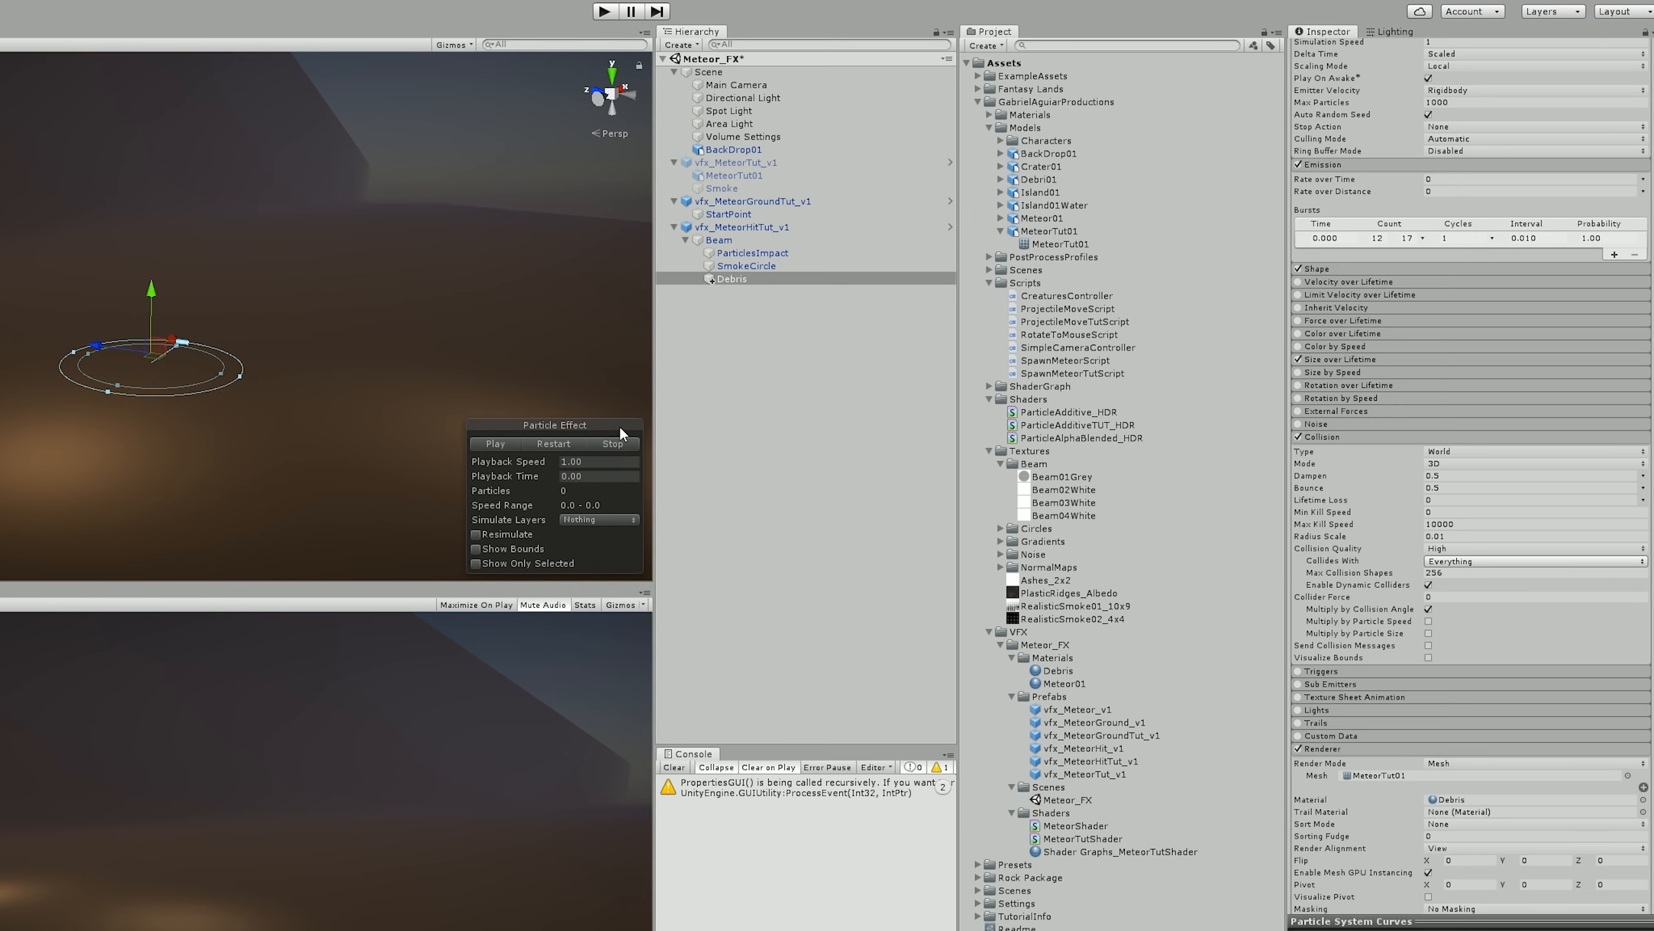
- Apply all overrides of the vfx_MeteorHitTut_v1 instance to its prefab
{"action": "left_click", "coordinate": [757, 227]}
{"action": "left_click", "coordinate": [1617, 80]}
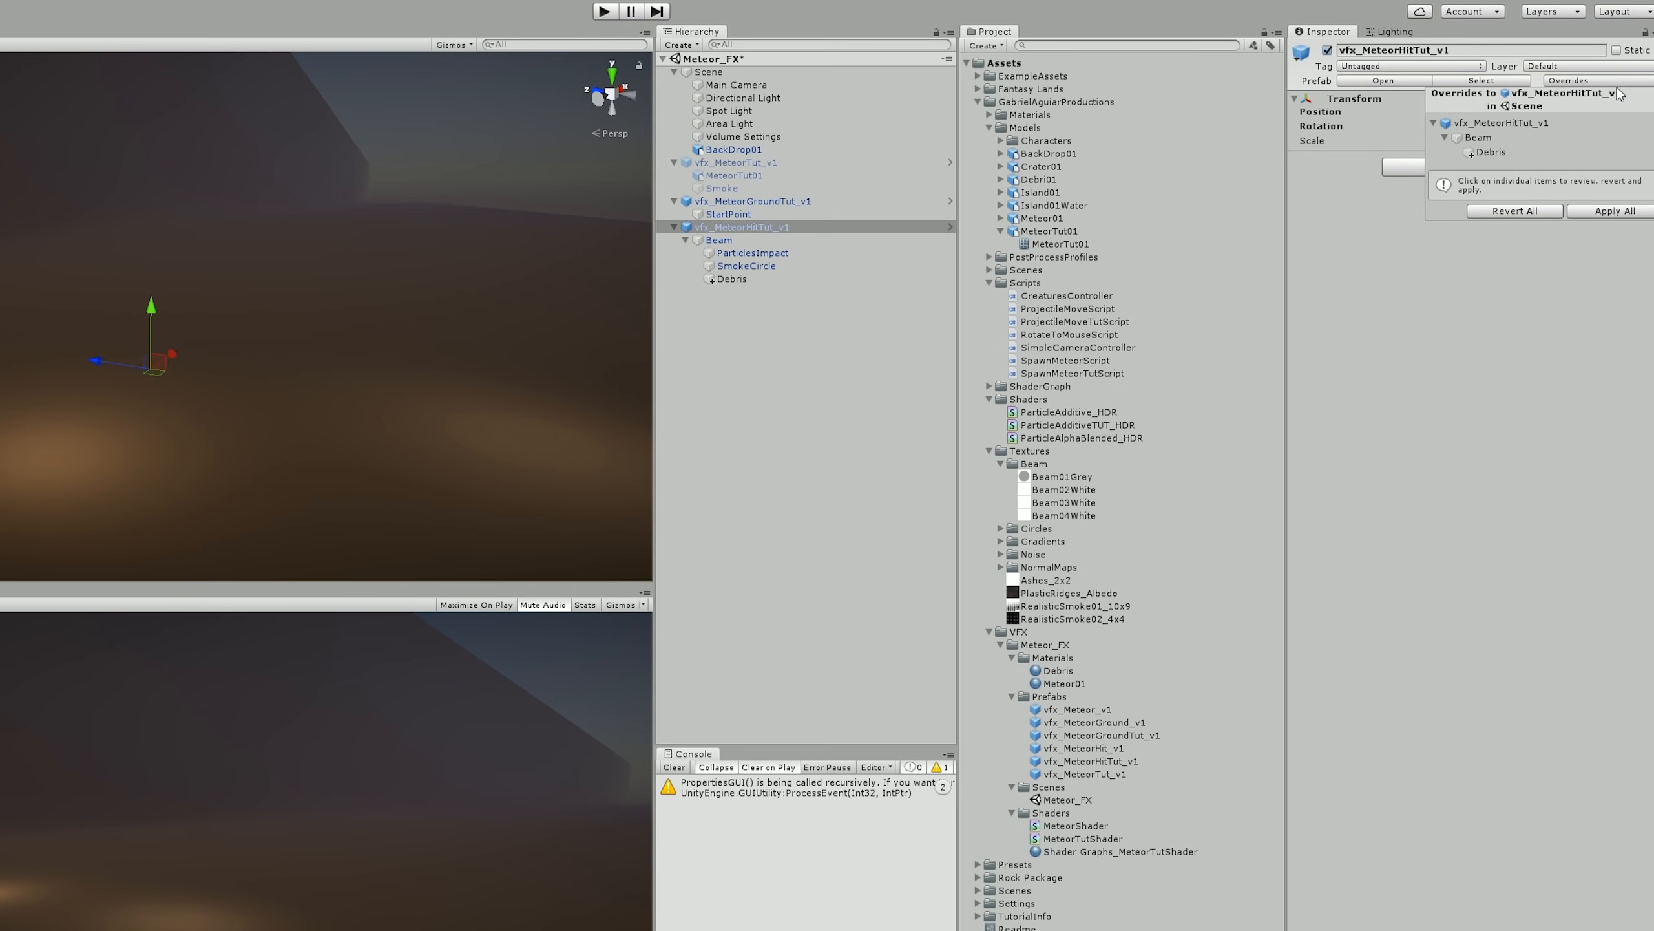
{"action": "left_click", "coordinate": [1605, 218]}
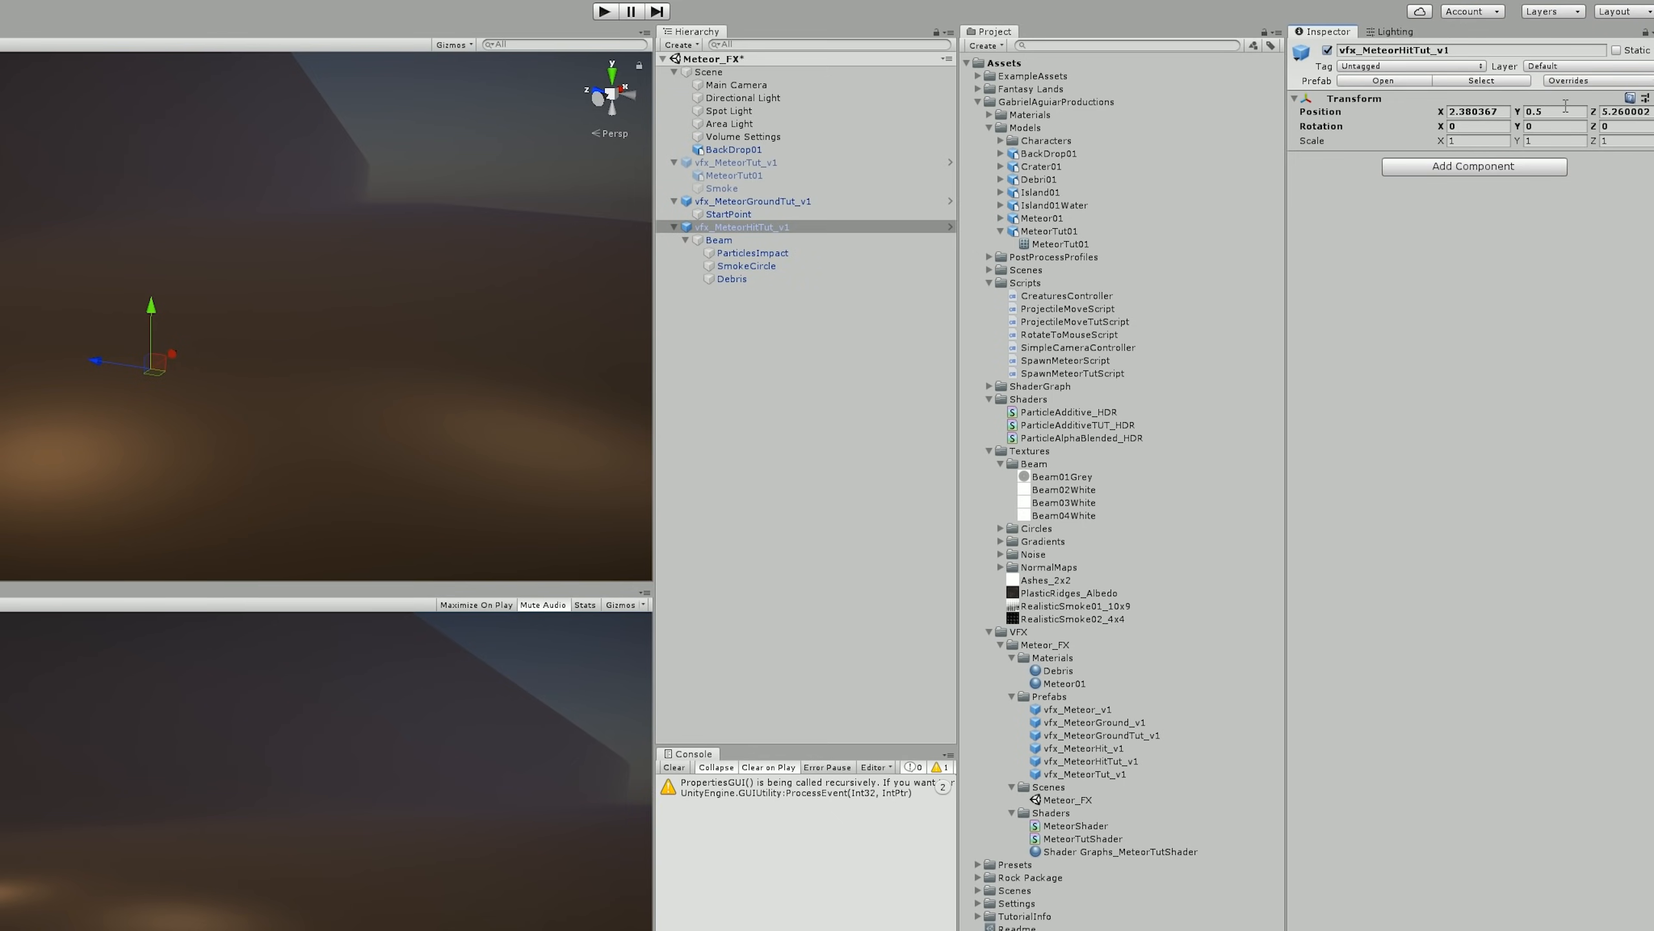
- Assign vfx_MeteorHitTut_v1 as the Impact Prefab in the vfx_MeteorTut_v1 prefab's projectile move script and play the scene
{"action": "left_click", "coordinate": [1476, 90]}
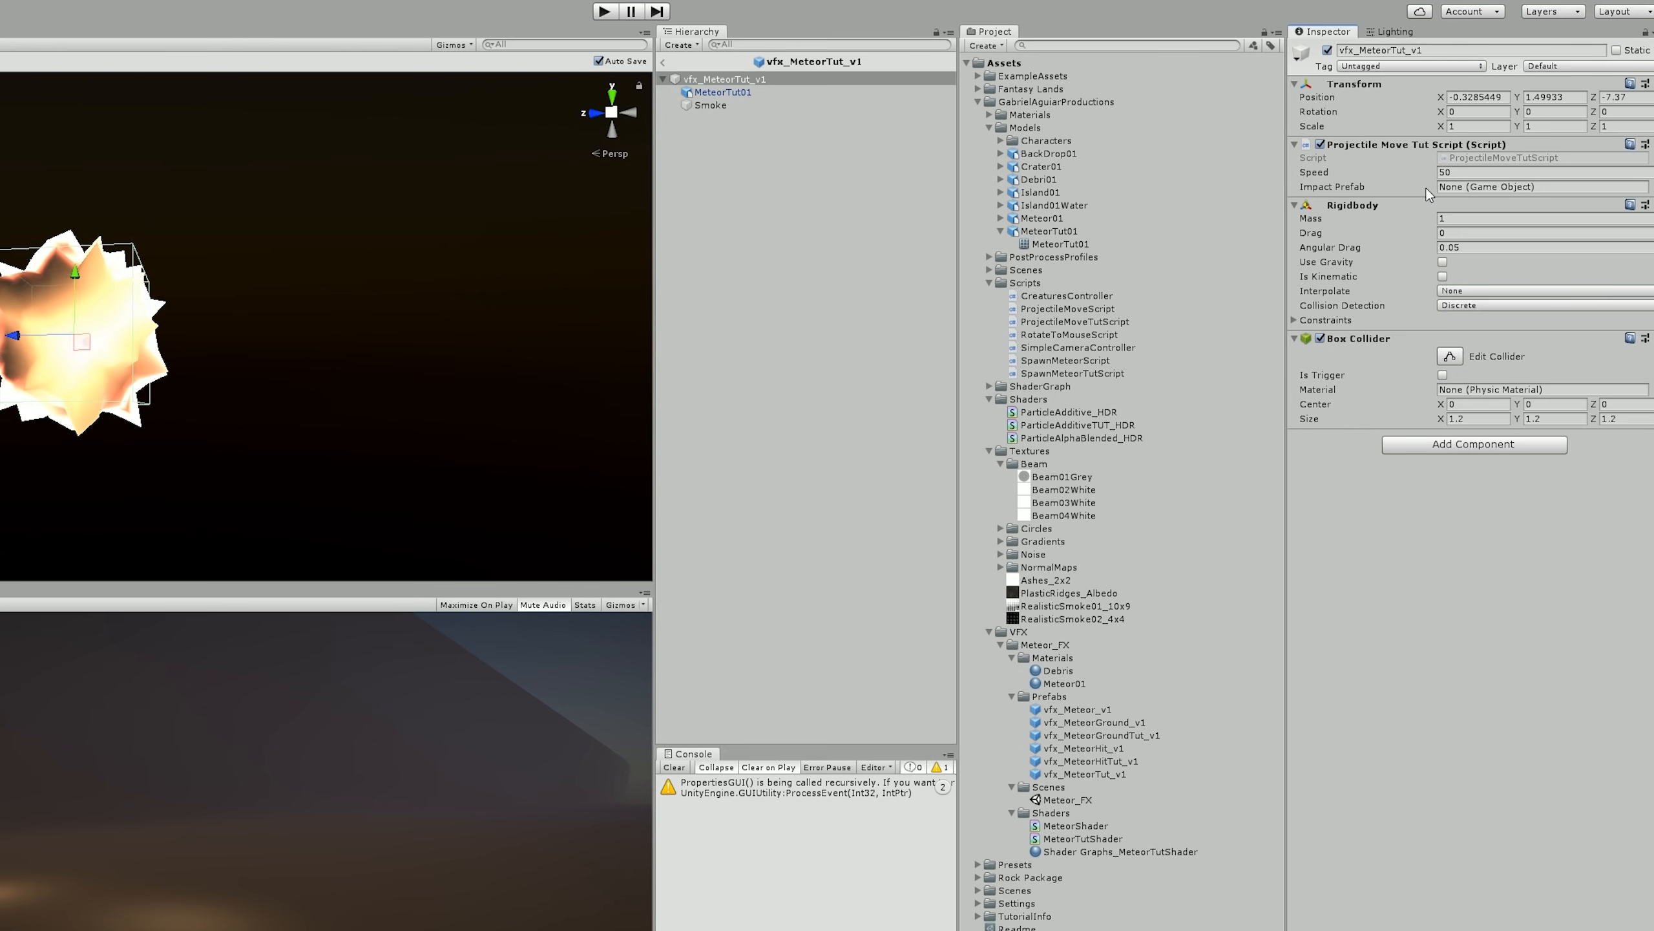
{"action": "left_click", "coordinate": [1459, 186]}
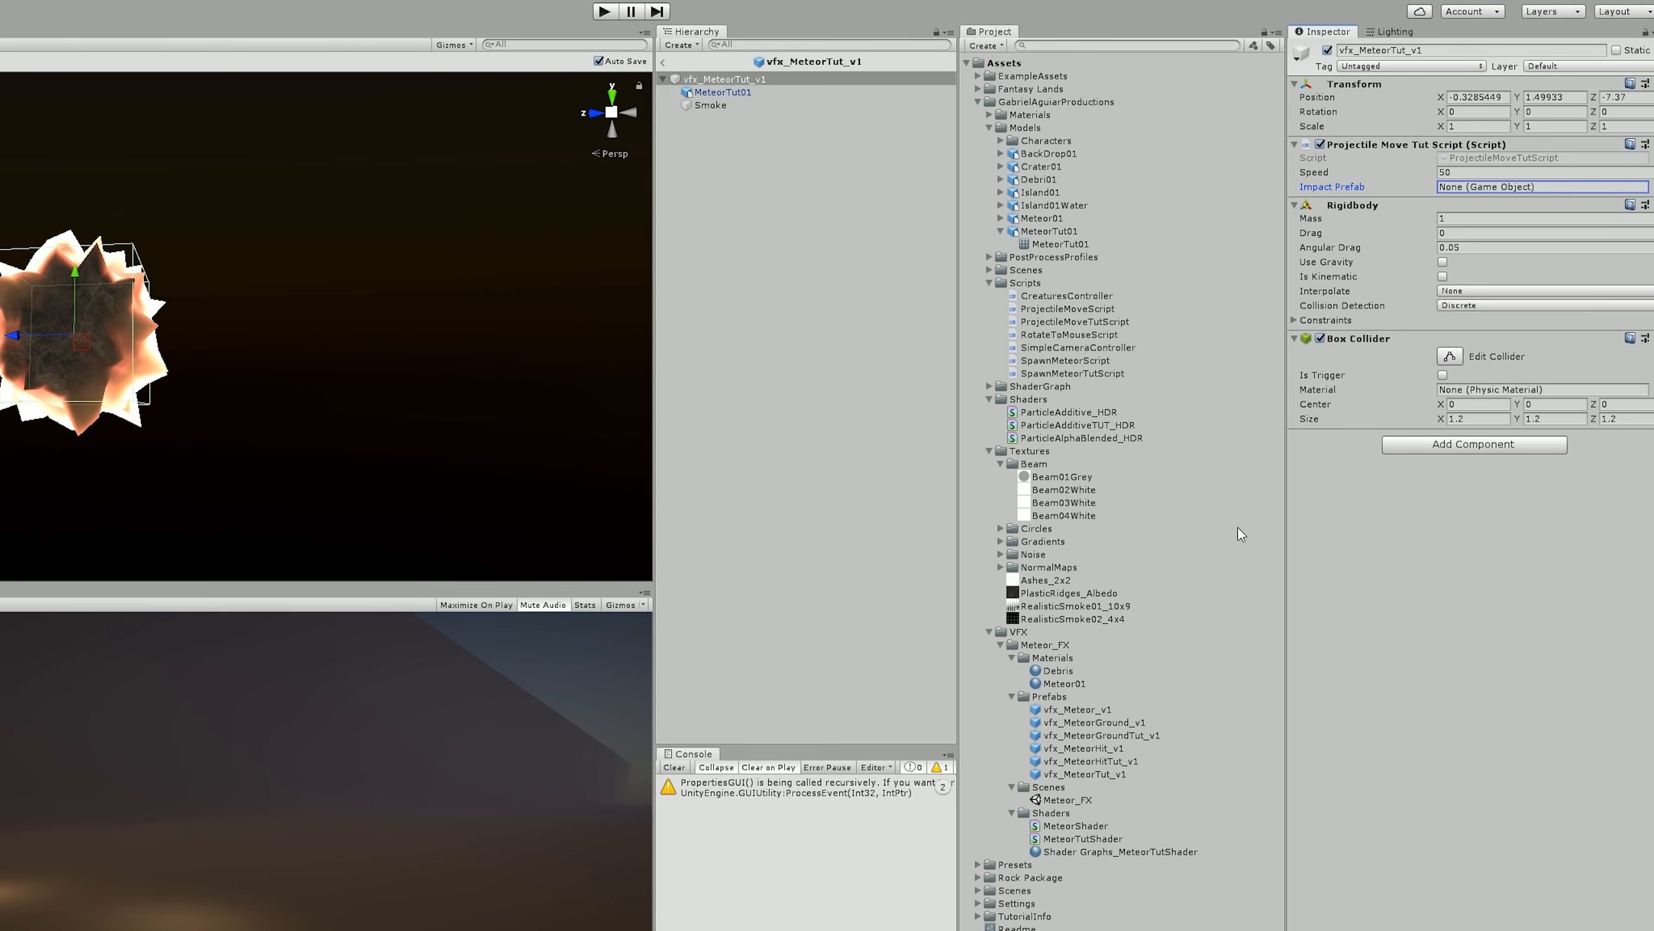
{"action": "left_click_drag", "start_coordinate": [1122, 763], "coordinate": [1456, 196]}
{"action": "left_click", "coordinate": [604, 11]}
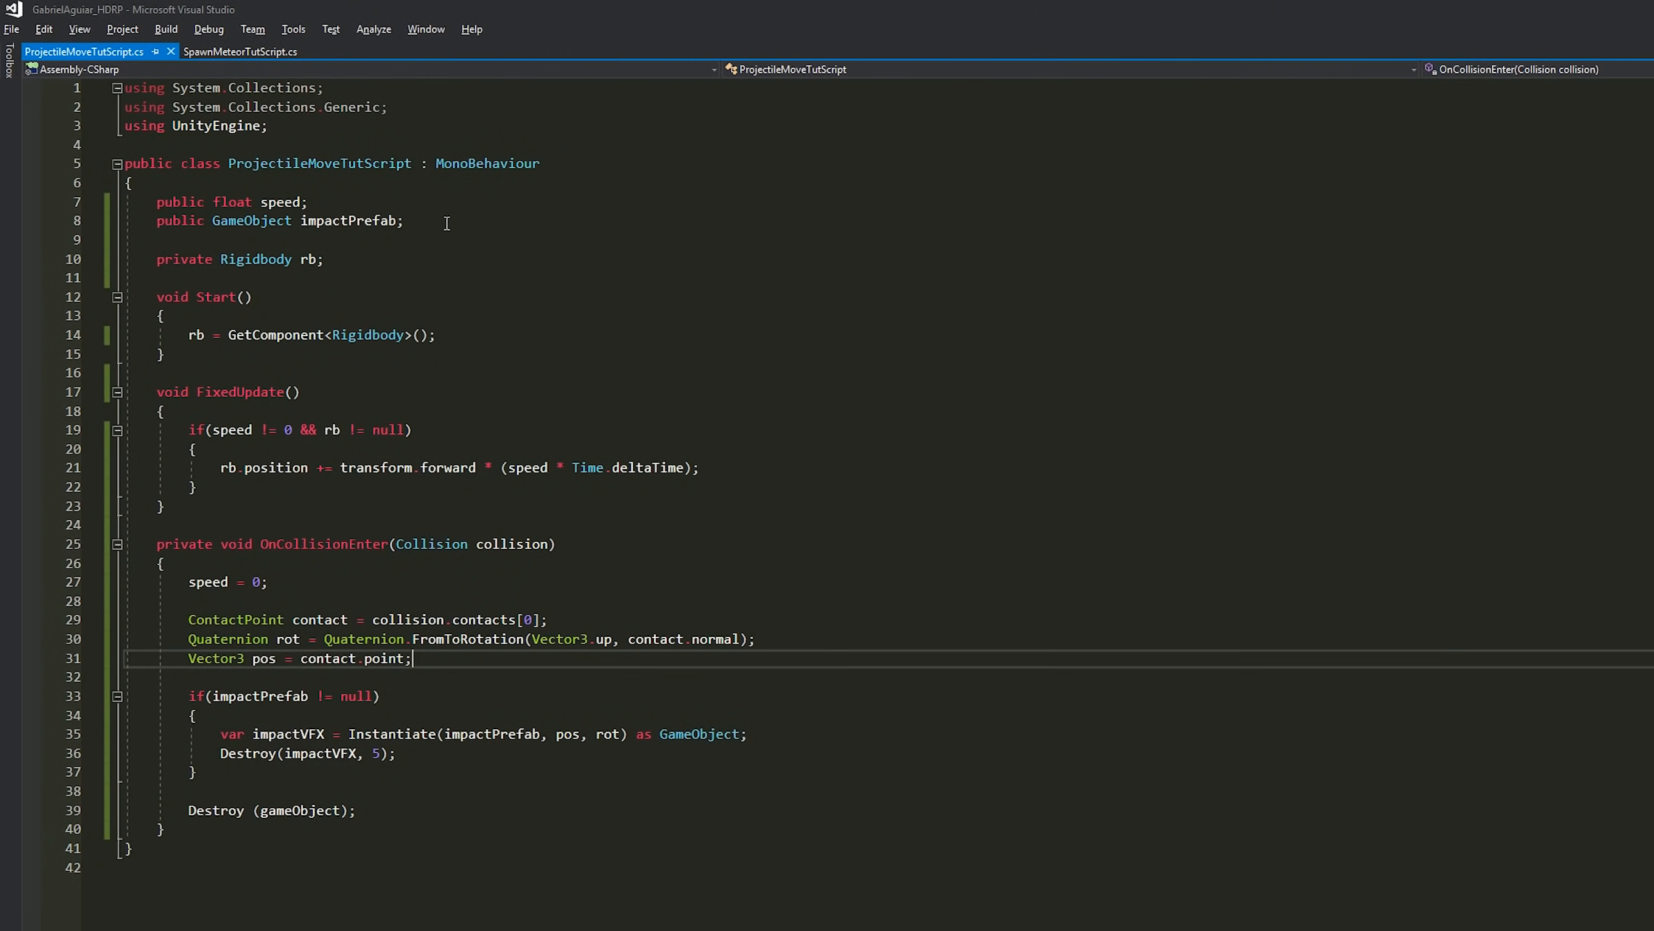
- In Visual Studio, declare public List<GameObject> trails below impactPrefab in ProjectileMoveTutScript
{"action": "left_click", "coordinate": [446, 223]}
{"action": "key", "text": "Return"}
{"action": "type", "text": "public List"}
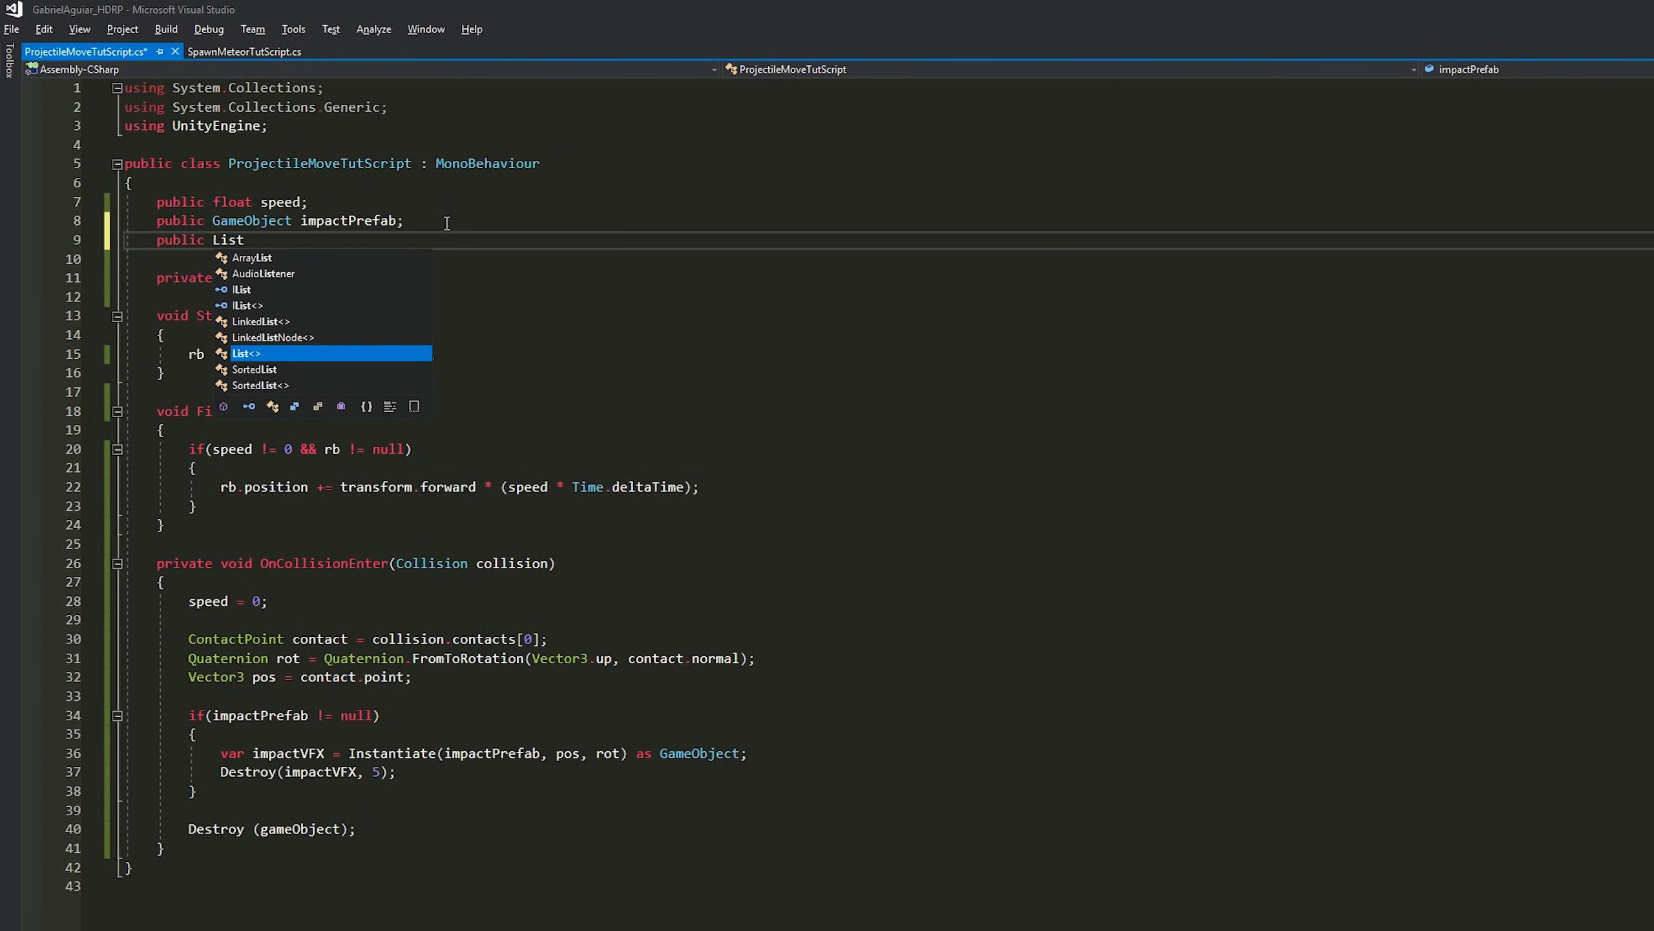
{"action": "type", "text": "<GameObject> trails;"}
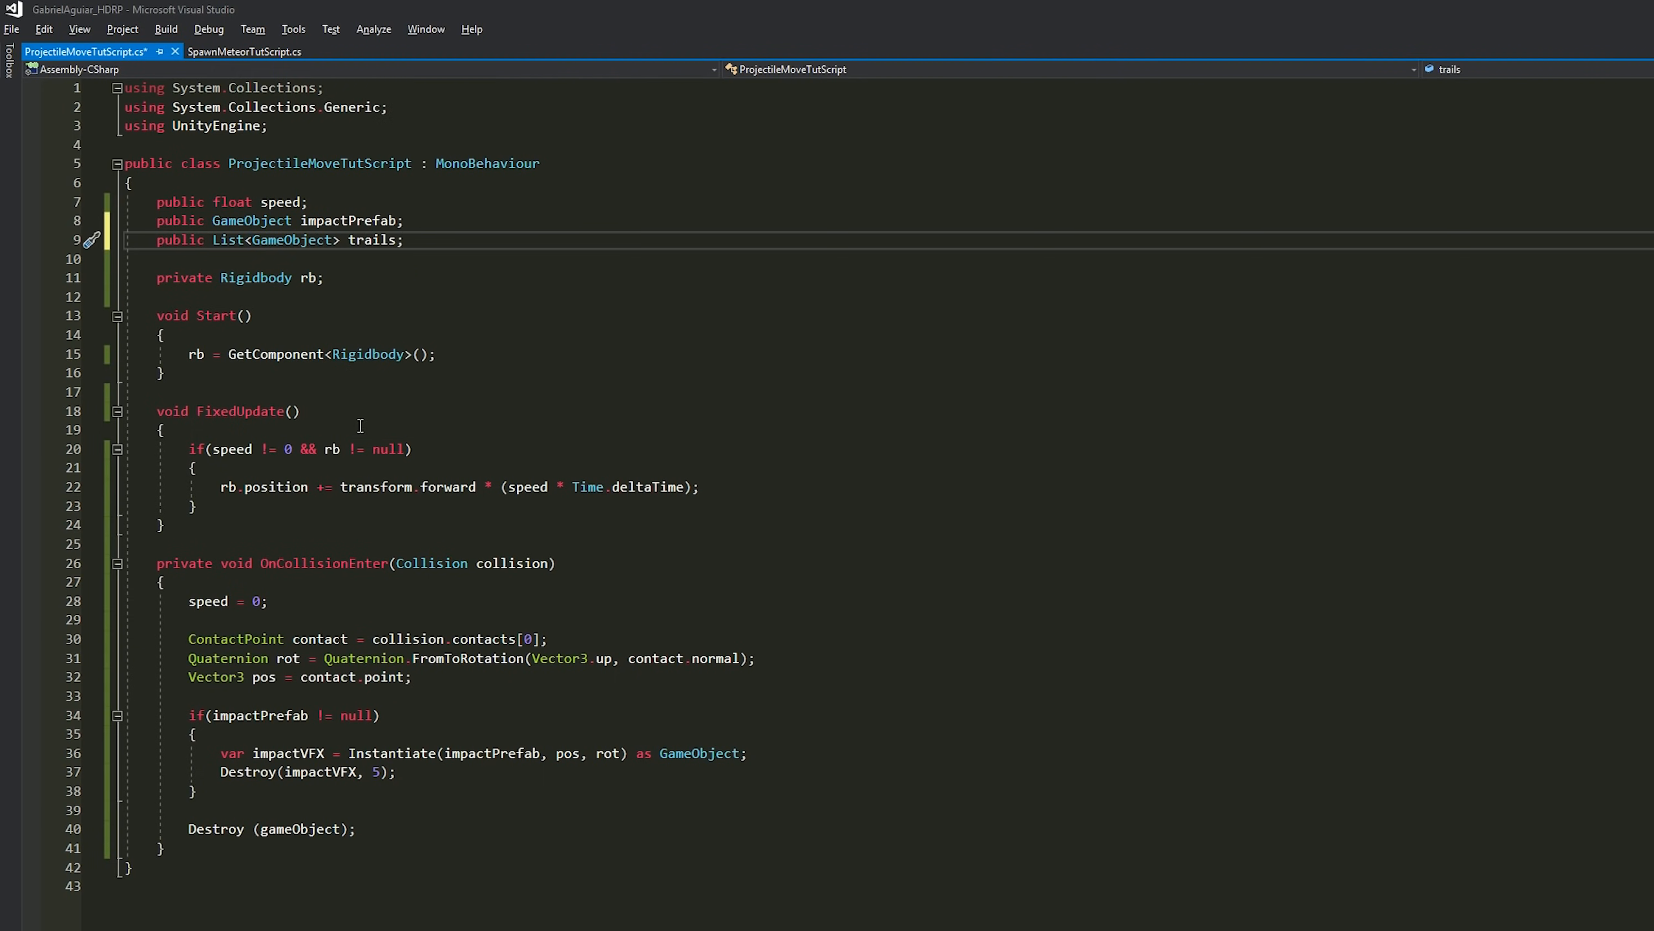
- Add the condition if(trails.Count > 0) after the impactPrefab block in OnCollisionEnter
{"action": "scroll", "coordinate": [360, 423], "scroll_direction": "down", "scroll_amount": 1}
{"action": "mouse_move", "coordinate": [243, 654]}
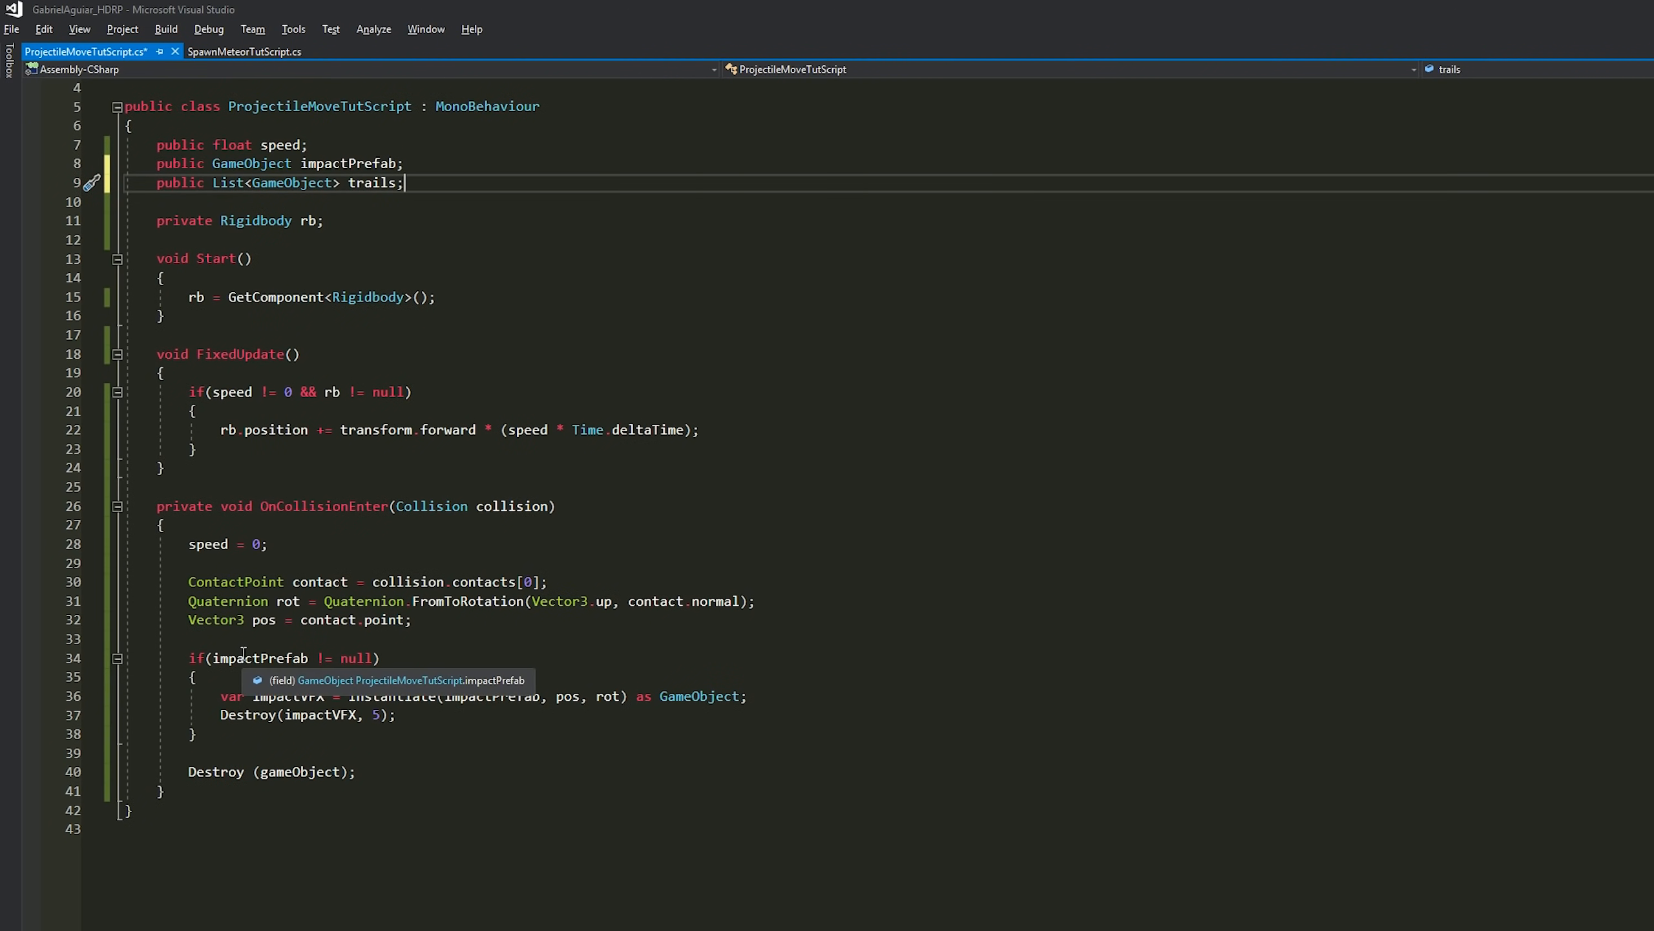
{"action": "scroll", "coordinate": [243, 654], "scroll_direction": "down", "scroll_amount": 1}
{"action": "left_click", "coordinate": [238, 632]}
{"action": "key", "text": "Down"}
{"action": "key", "text": "Down"}
{"action": "key", "text": "Down"}
{"action": "key", "text": "Return"}
{"action": "key", "text": "Return"}
{"action": "key", "text": "Up"}
{"action": "type", "text": "if(trails"}
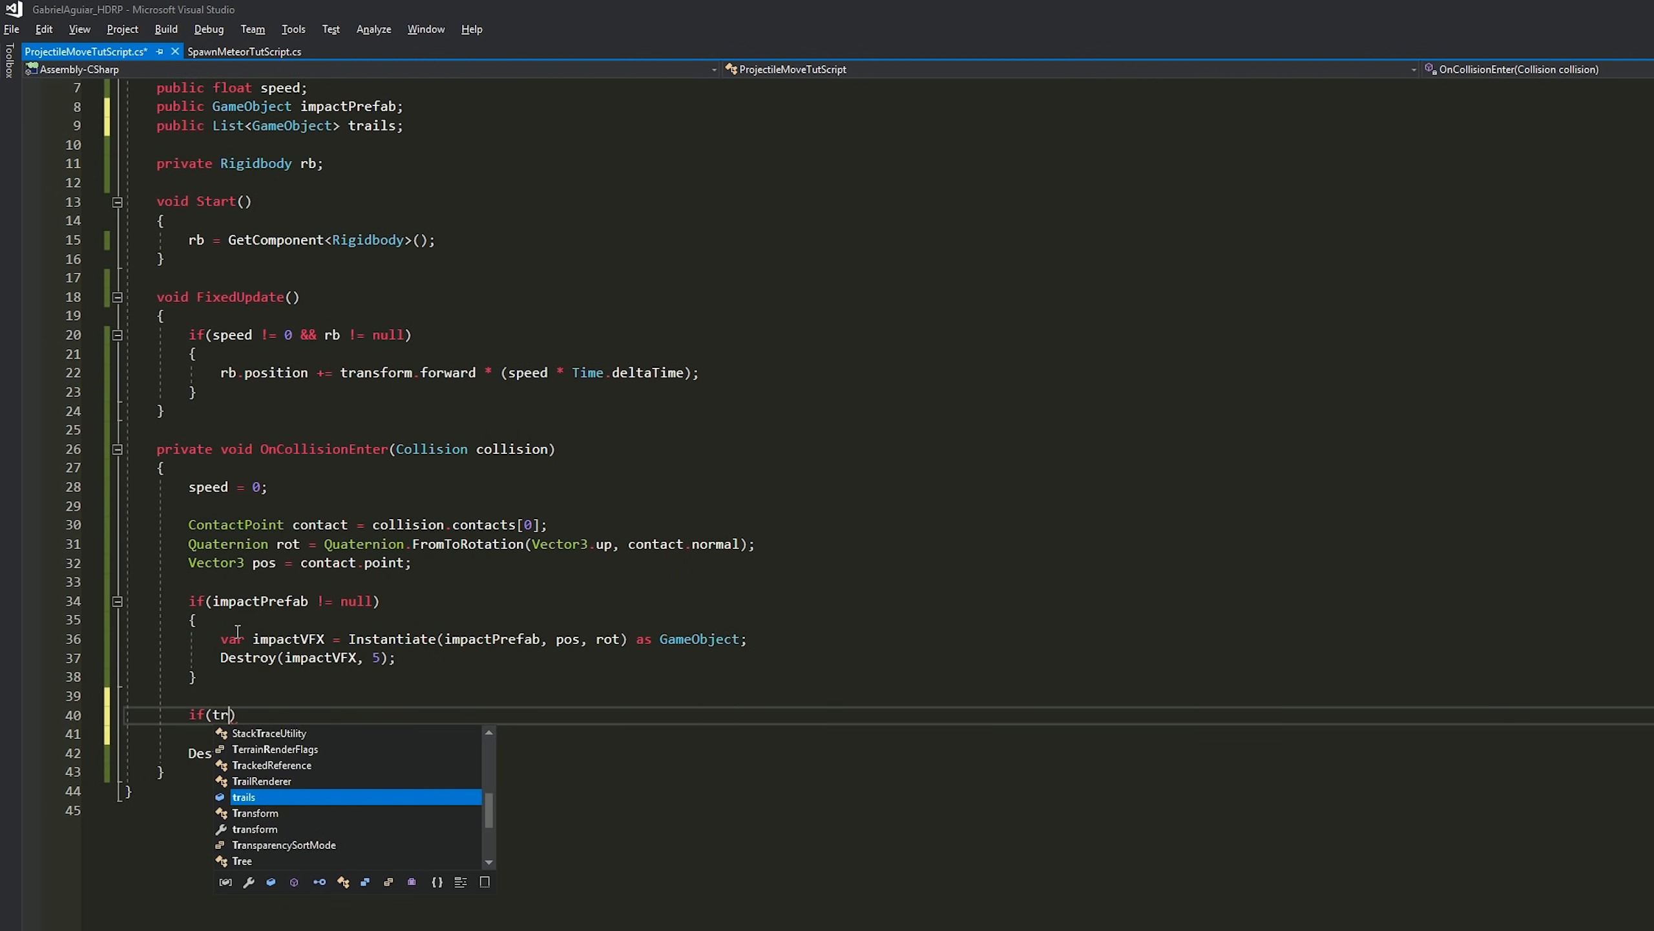
{"action": "type", "text": ".Count >0"}
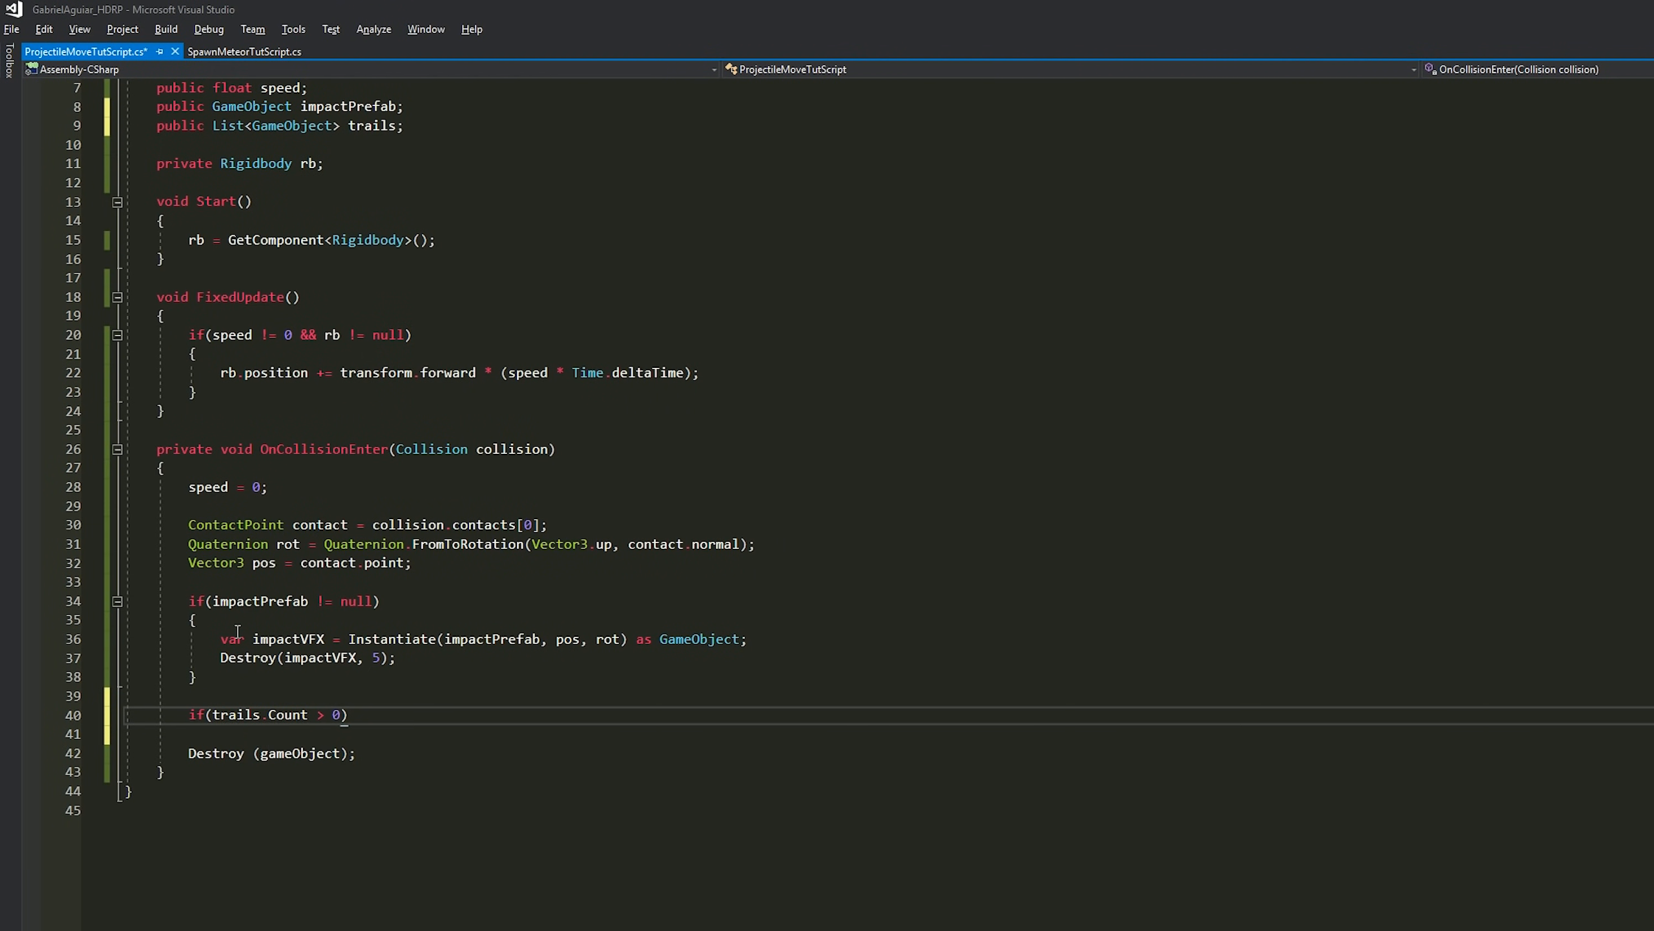
- Write the loop for(int i = i; i< trails.Count; i++) with braces inside the trails condition
{"action": "key", "text": "Return"}
{"action": "type", "text": "for(int i "}
{"action": "type", "text": "= i; i< trails.Count;"}
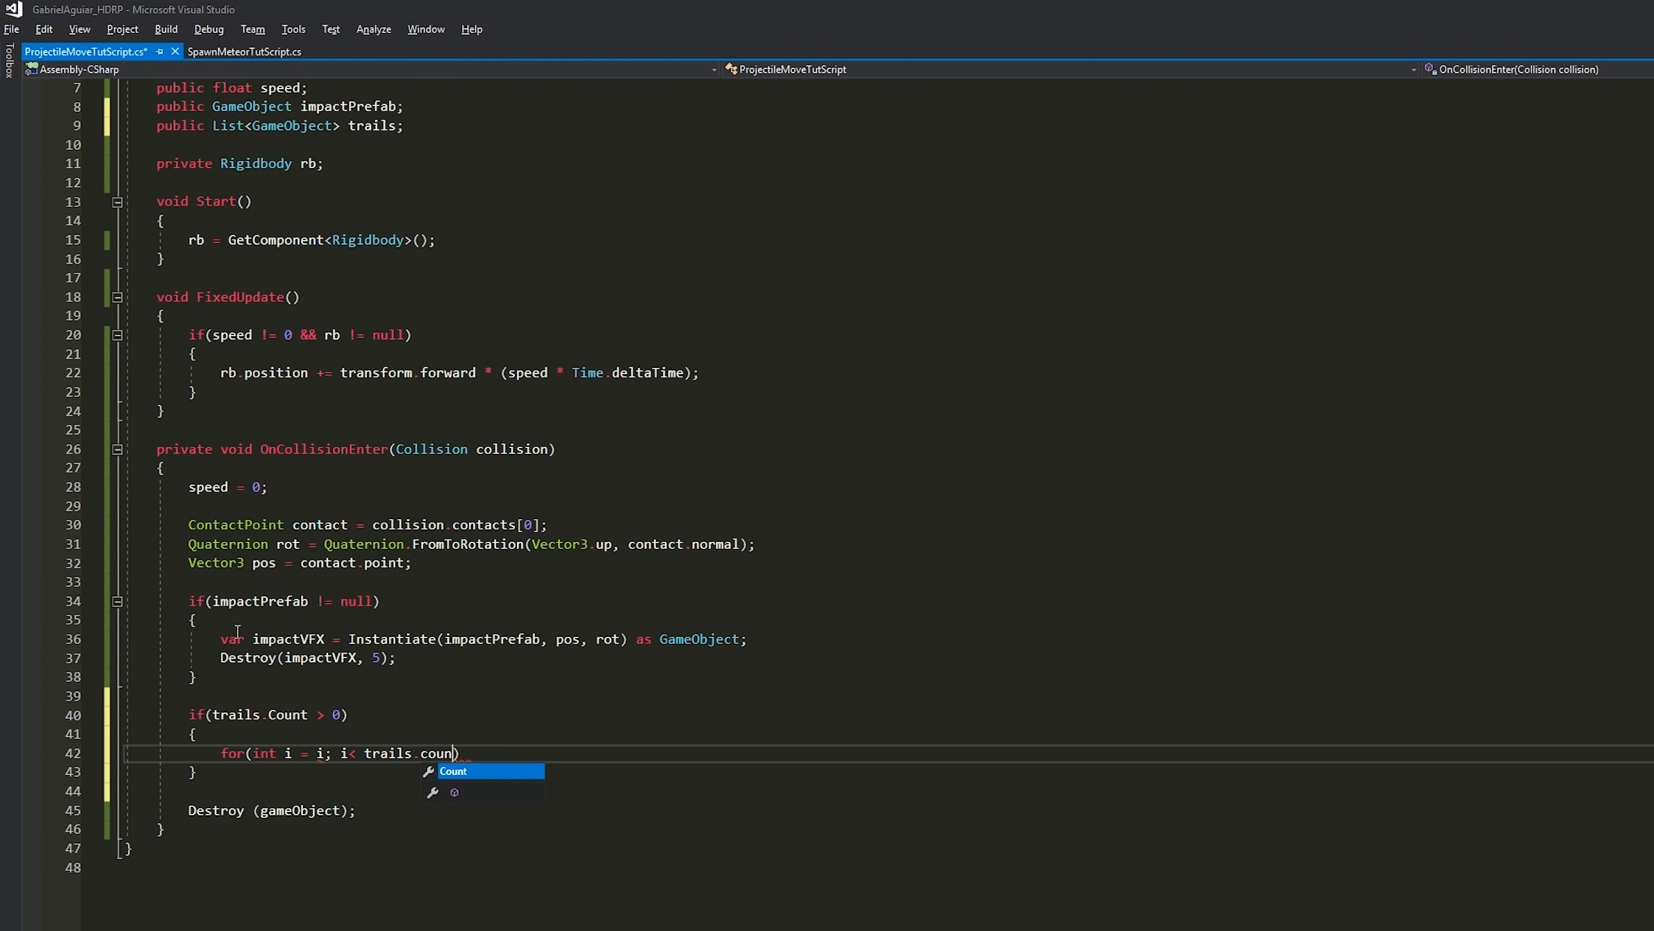
{"action": "type", "text": " i++"}
{"action": "key", "text": "Return"}
{"action": "type", "text": "{"}
{"action": "key", "text": "Return"}
- In the loop, set trails[i].transform.parent to null and store the trail's ParticleSystem component in var ps
{"action": "type", "text": "trails["}
{"action": "type", "text": "i]"}
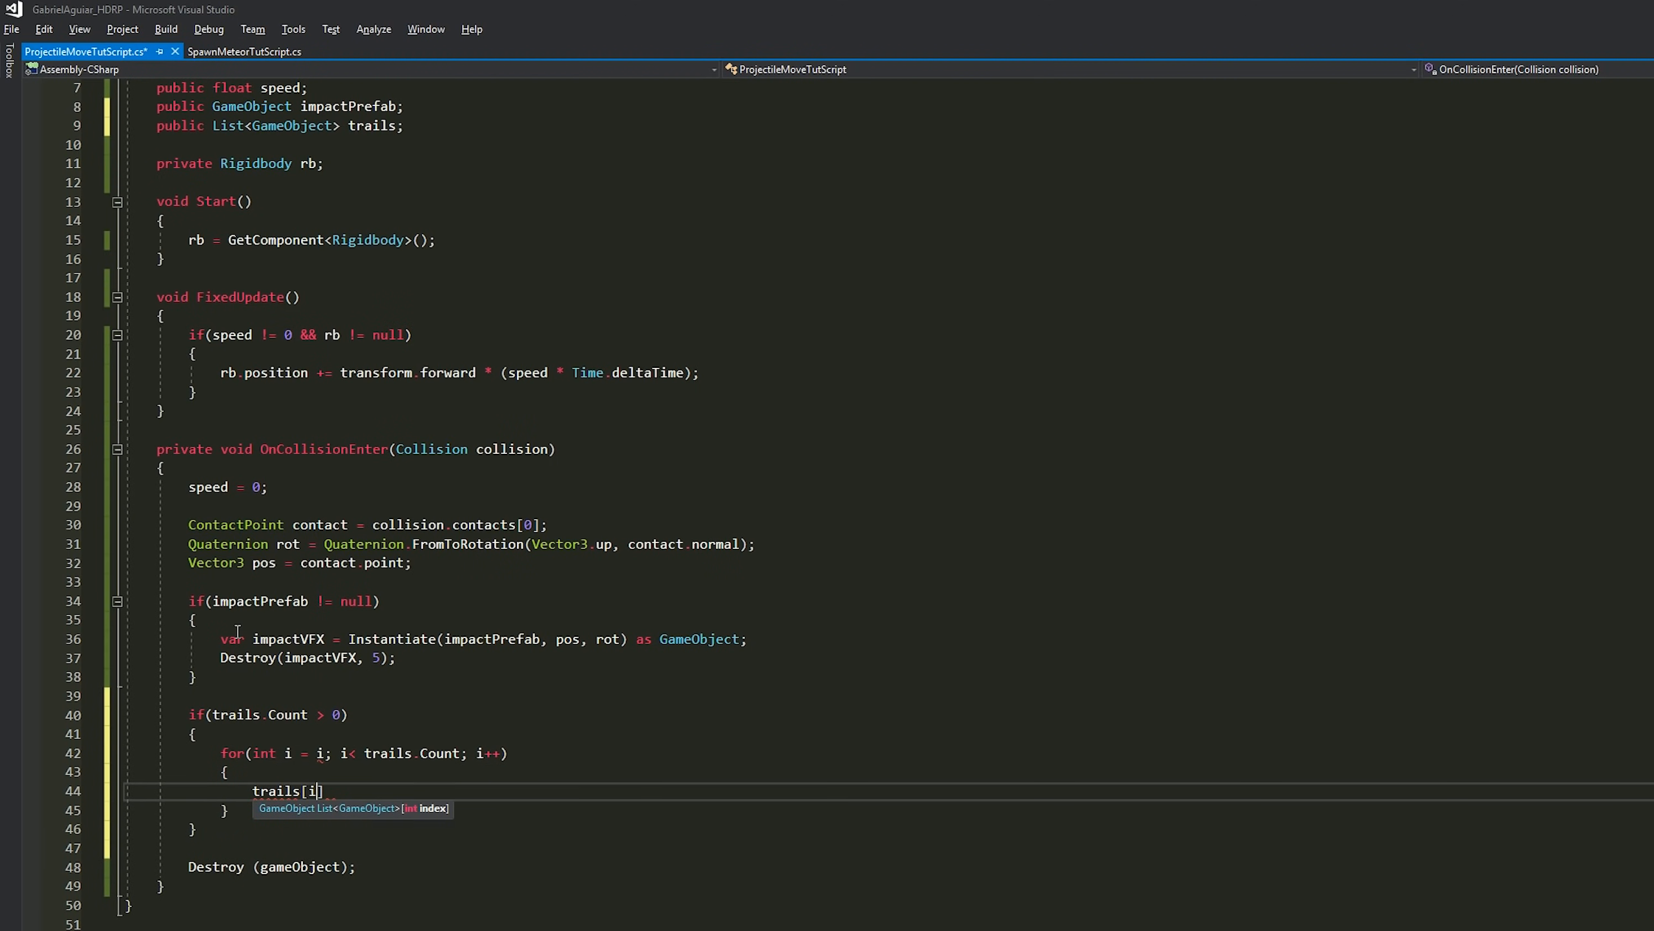
{"action": "type", "text": ".transform.parent = null;"}
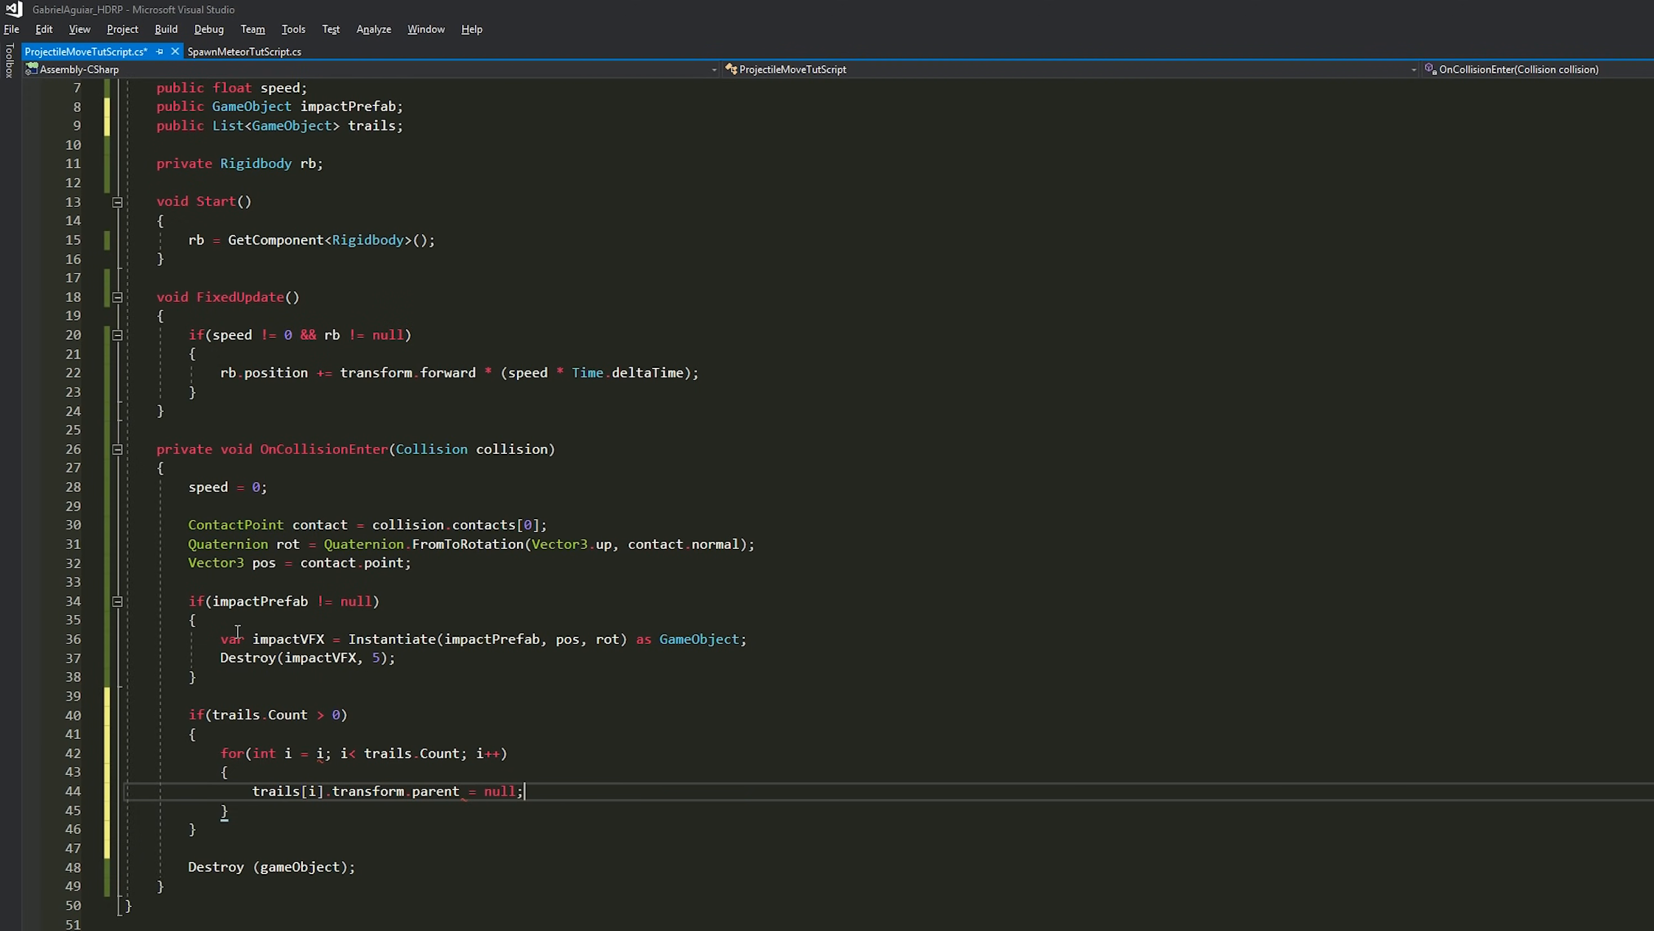
{"action": "key", "text": "Return"}
{"action": "type", "text": "var ps"}
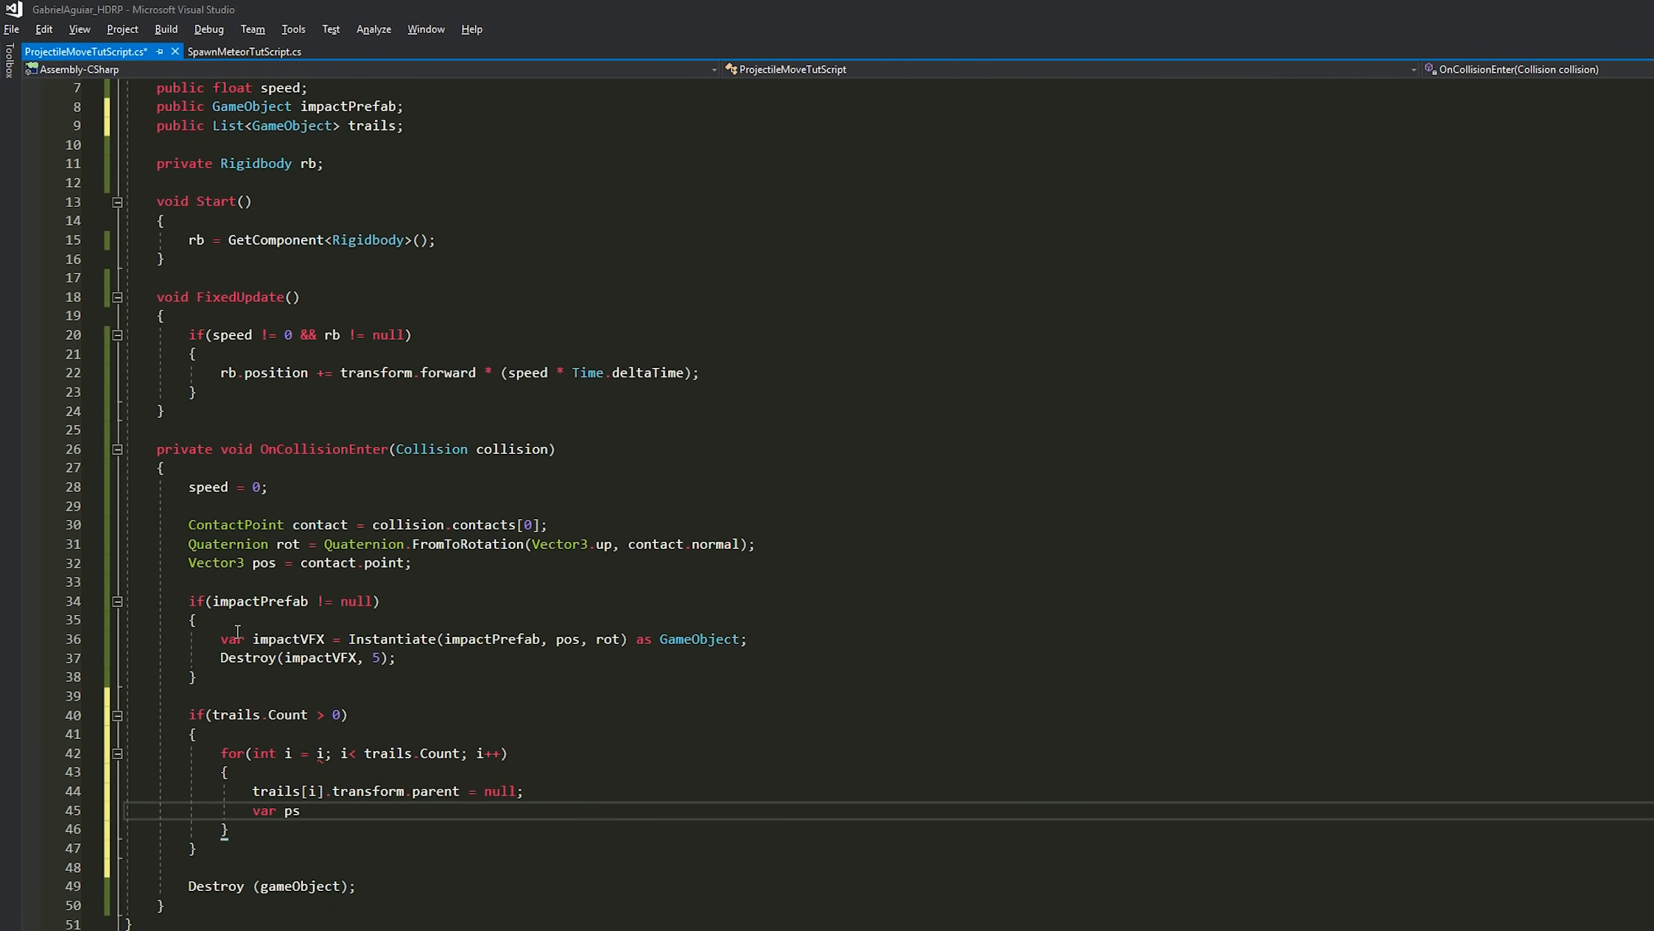
{"action": "type", "text": " = trails[i].GetComponent<ParticleSystem>();"}
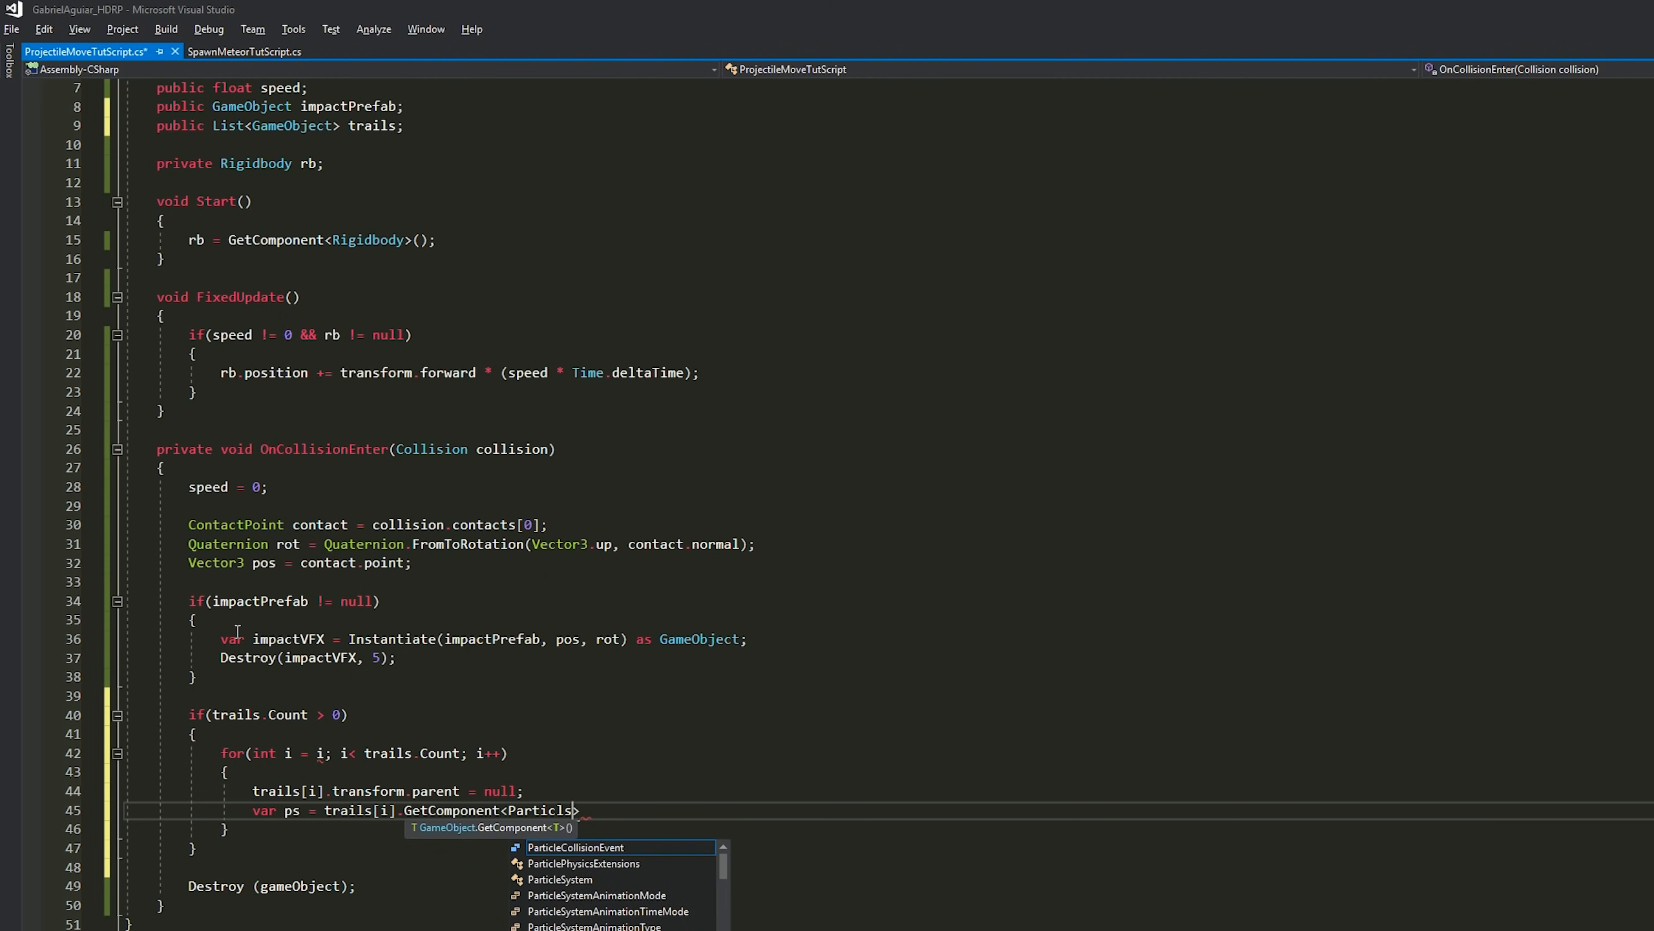
- Add an if(ps != null) block below the ps variable that calls ps.Stop()
{"action": "key", "text": "Return"}
{"action": "type", "text": "if(ps "}
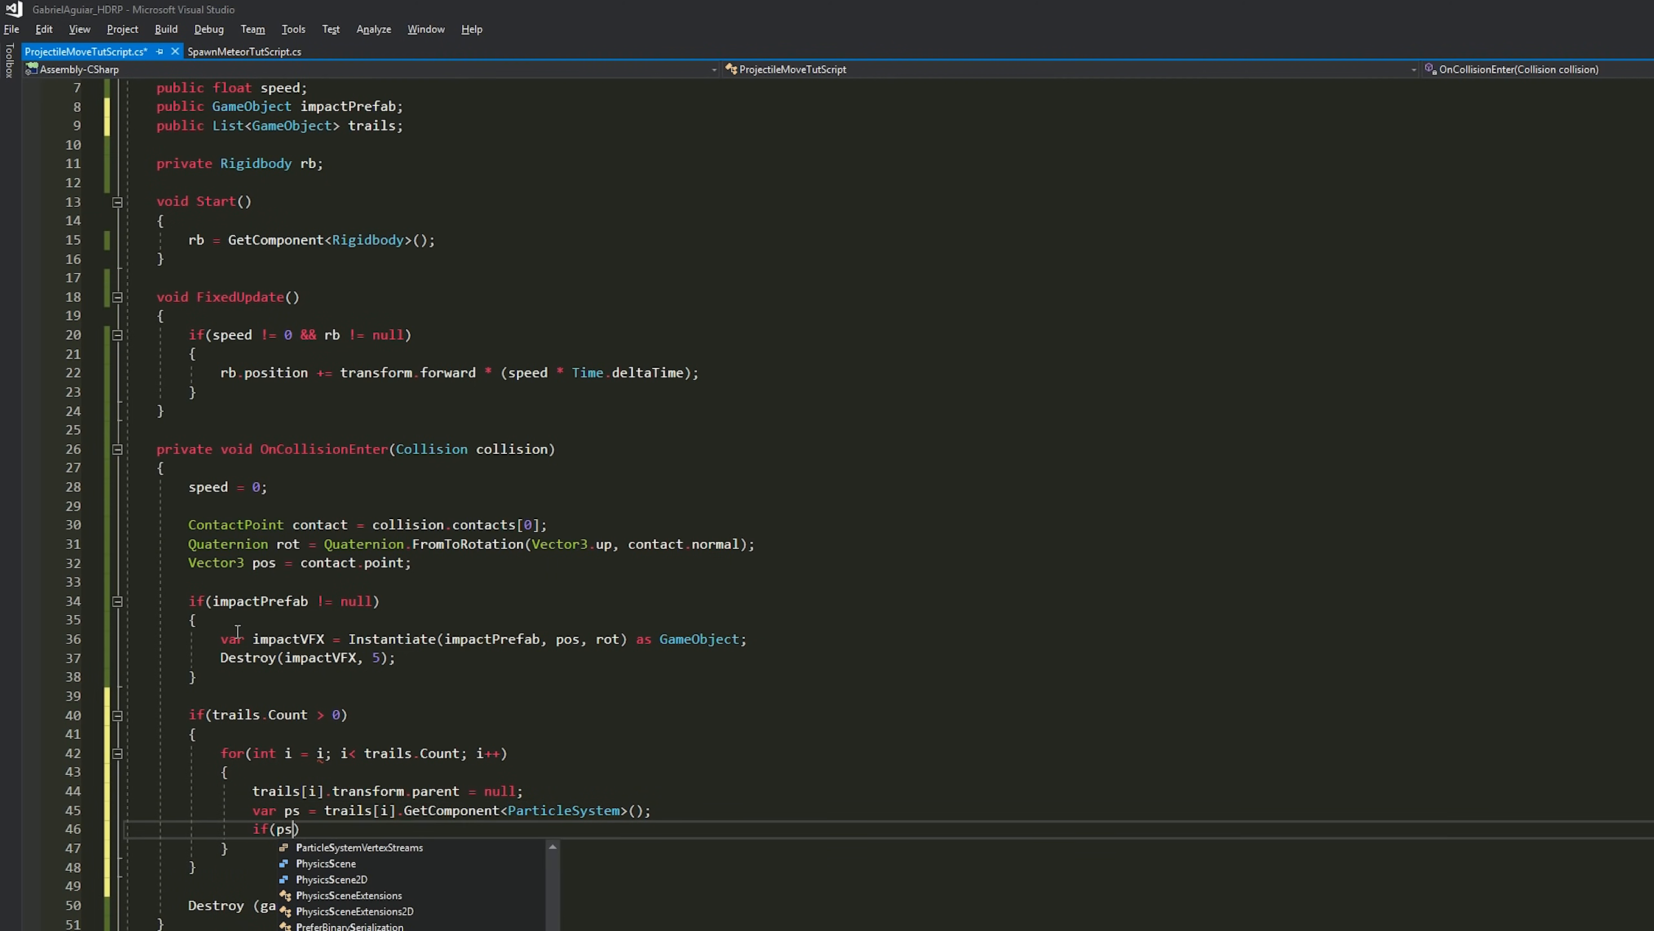
{"action": "type", "text": "!= null)"}
{"action": "key", "text": "Return"}
{"action": "type", "text": "{"}
{"action": "key", "text": "Return"}
{"action": "type", "text": "ps"}
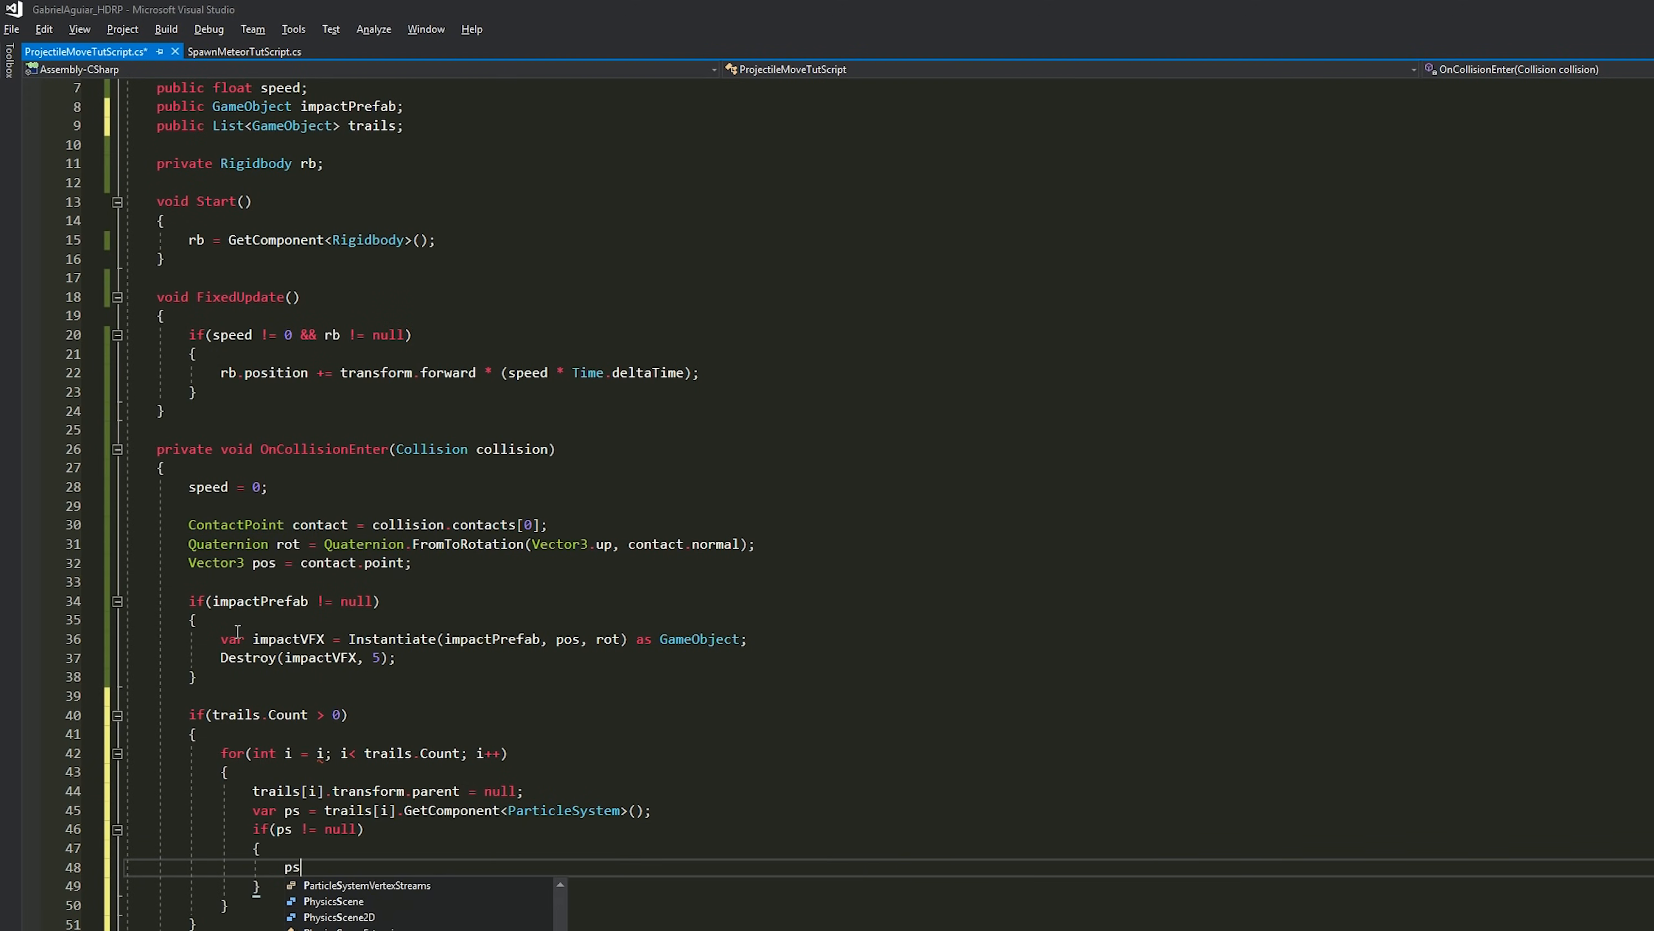
{"action": "type", "text": ".Stop"}
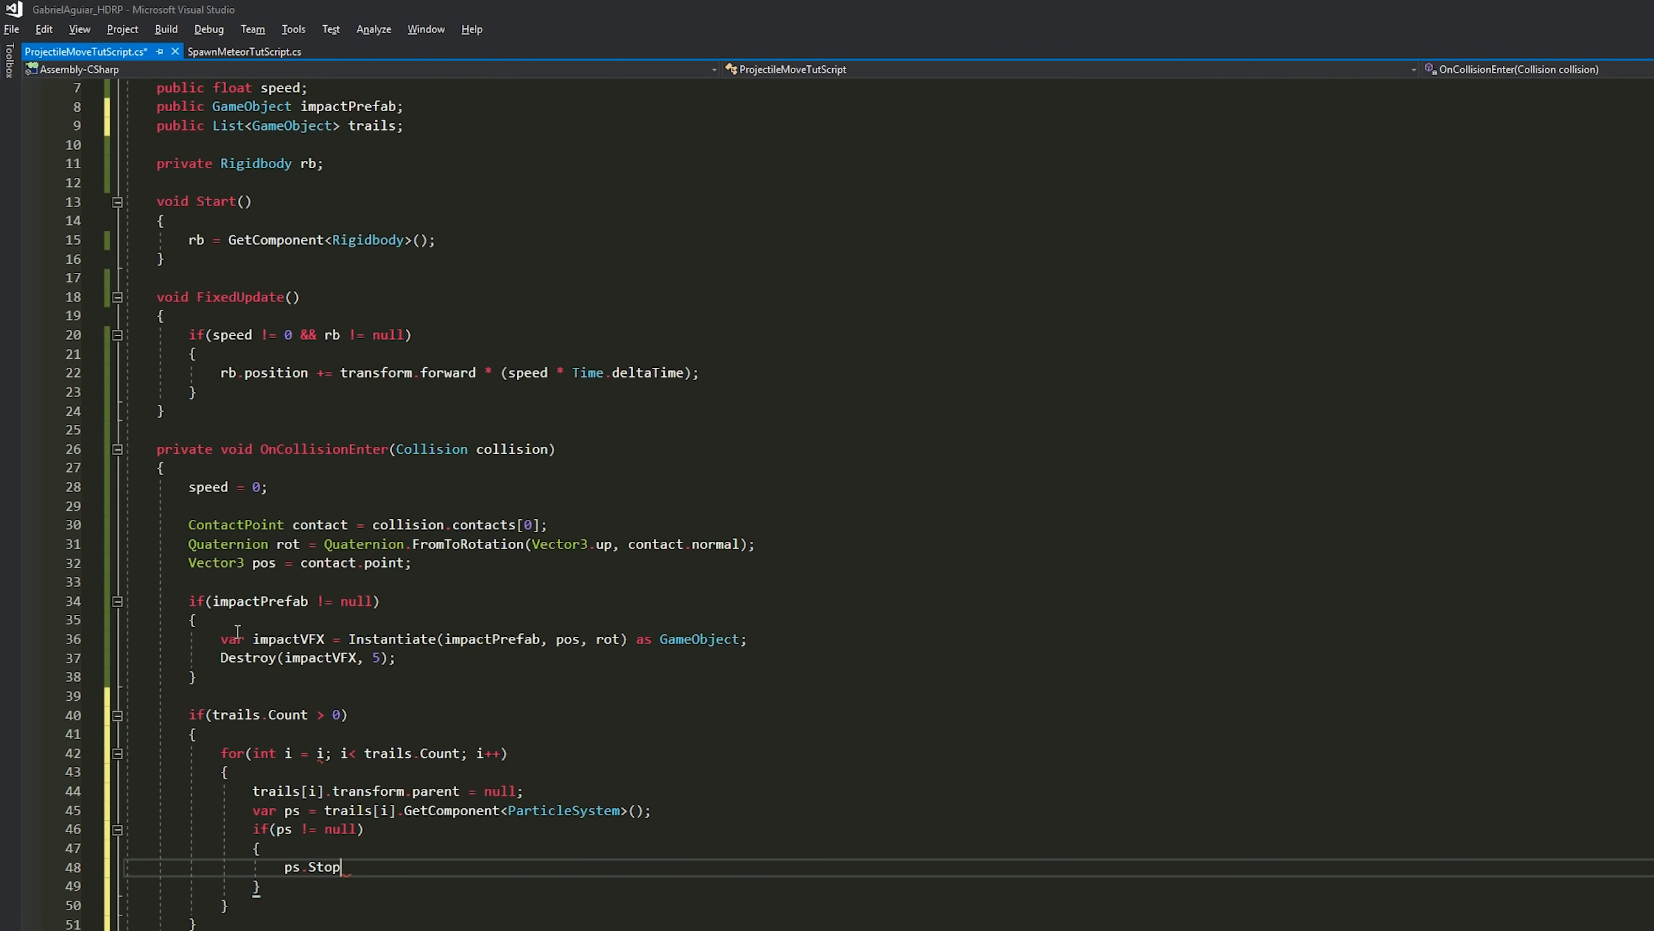
{"action": "type", "text": "();"}
- Add Destroy(ps.gameObject, ps.main.duration + ps.main.startLifetime.constantMax) after ps.Stop() and save the script
{"action": "key", "text": "Return"}
{"action": "type", "text": "Destroy"}
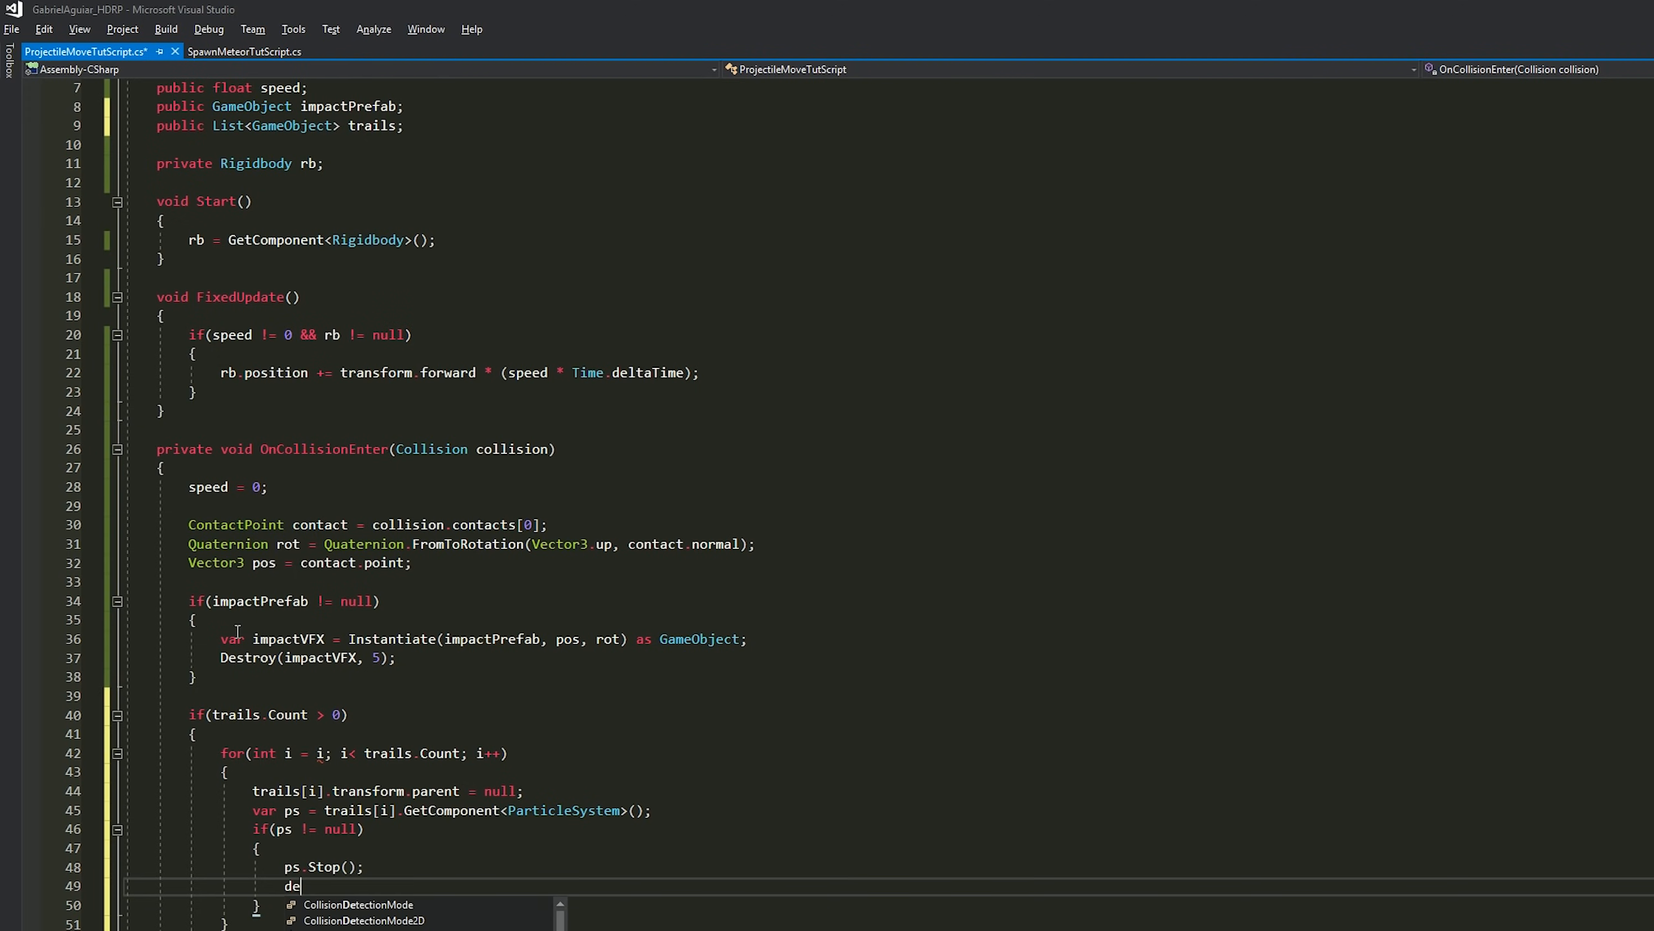
{"action": "type", "text": " (ps.gameObject"}
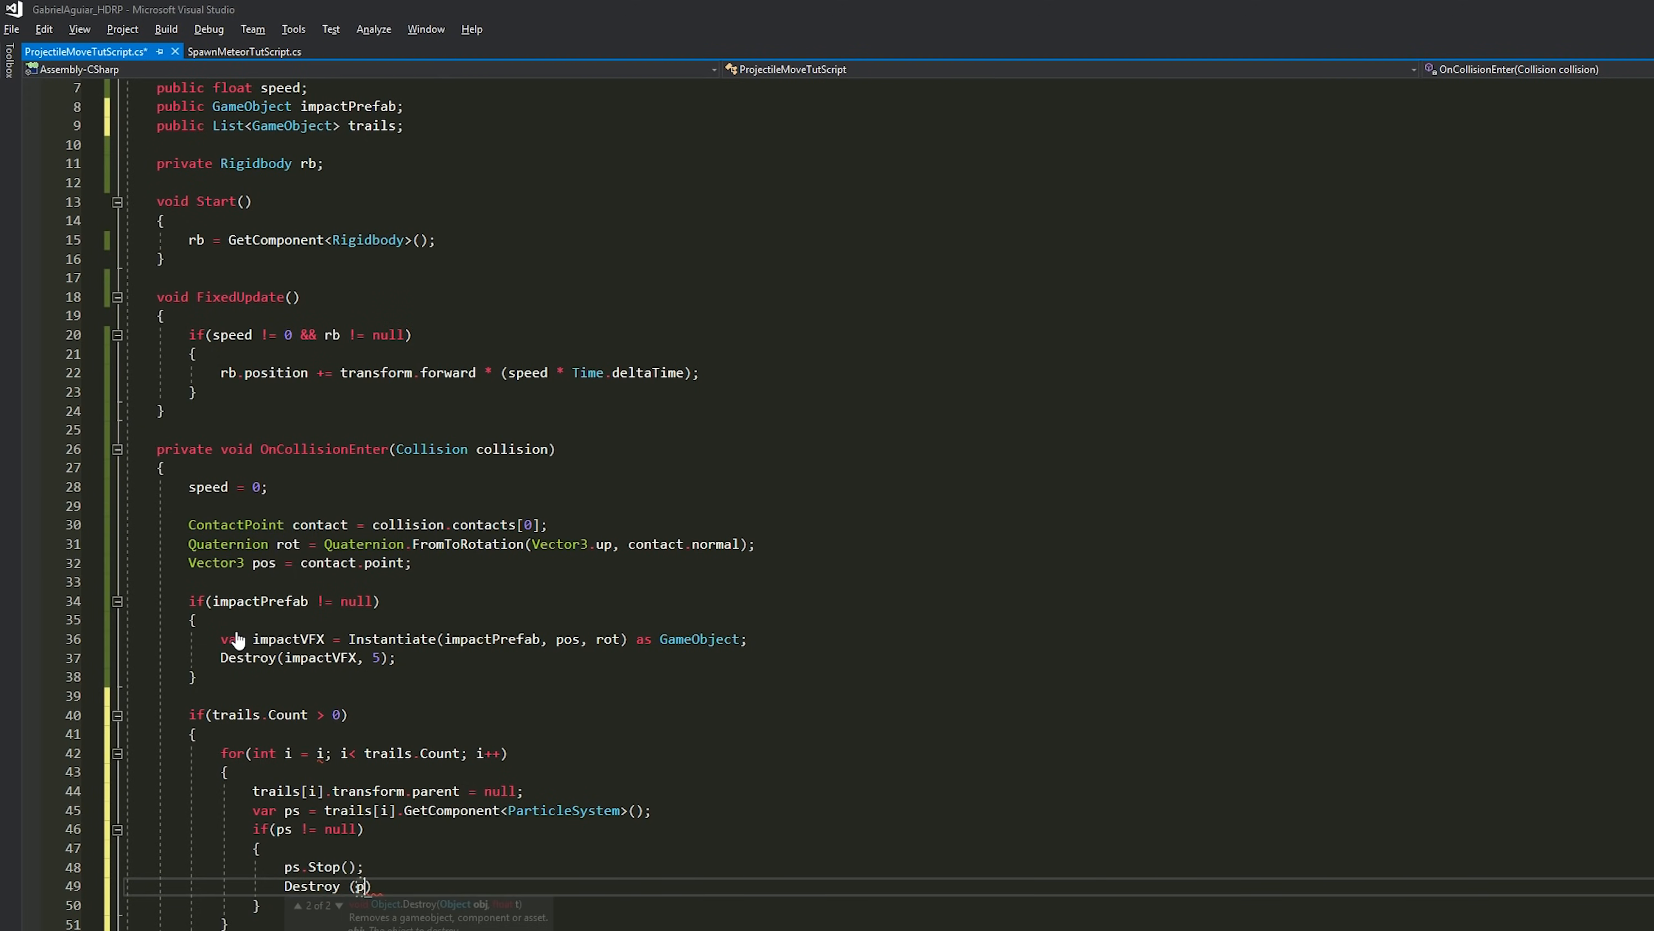
{"action": "type", "text": ", "}
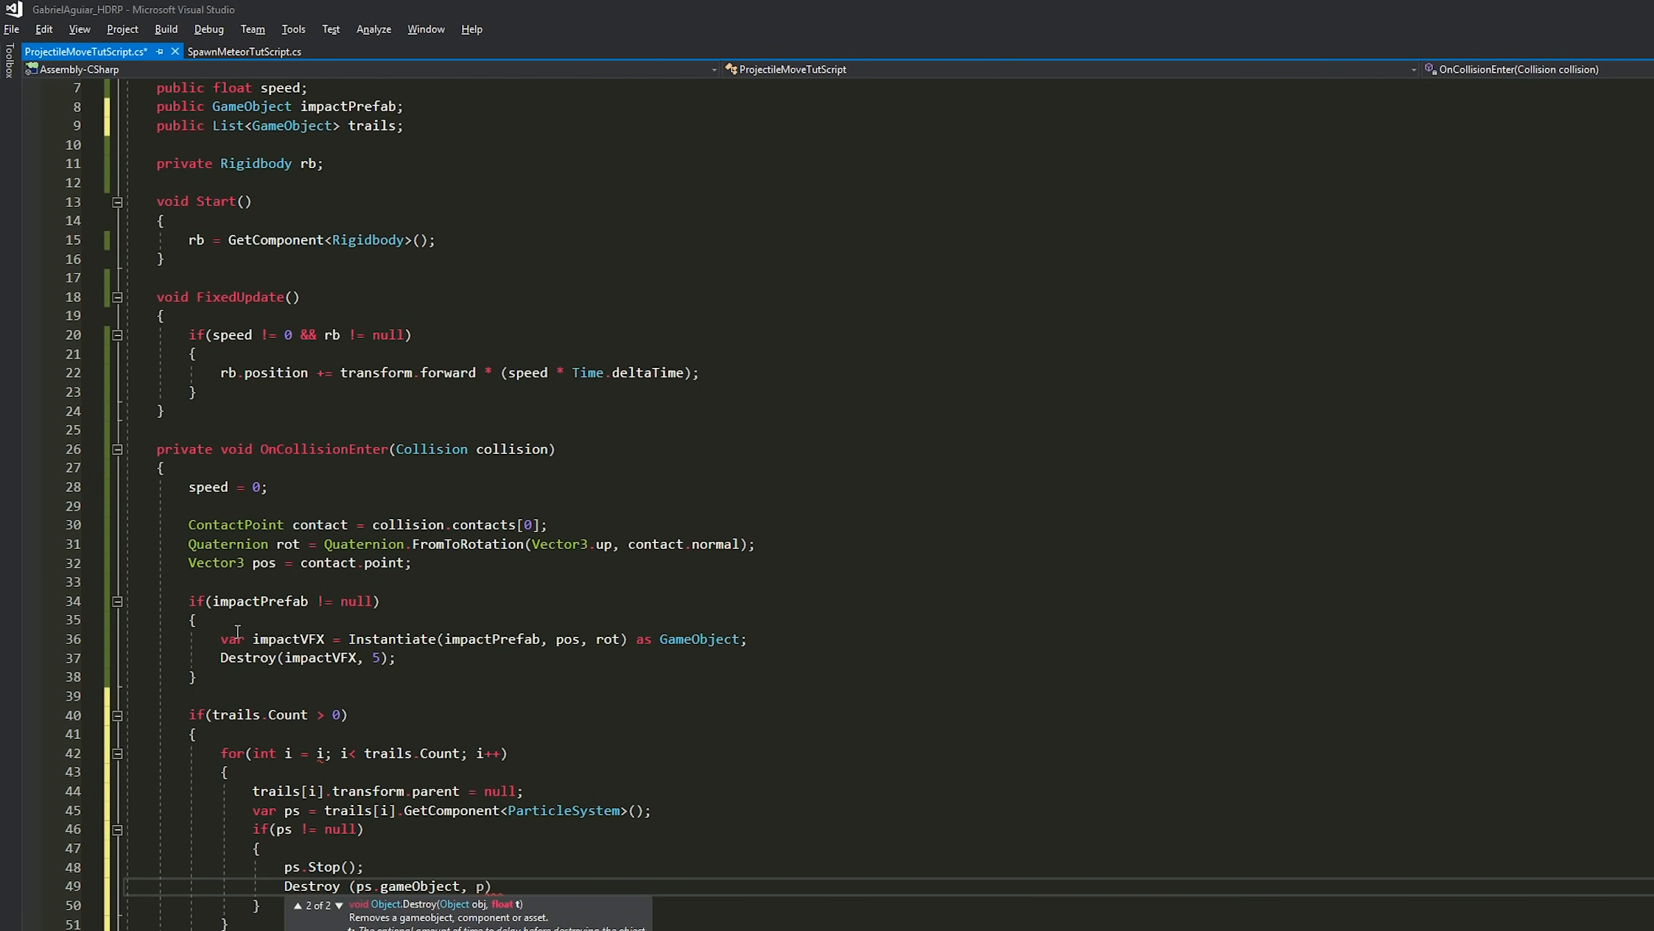
{"action": "type", "text": "ps.main.duration"}
{"action": "type", "text": " + ps.main.star"}
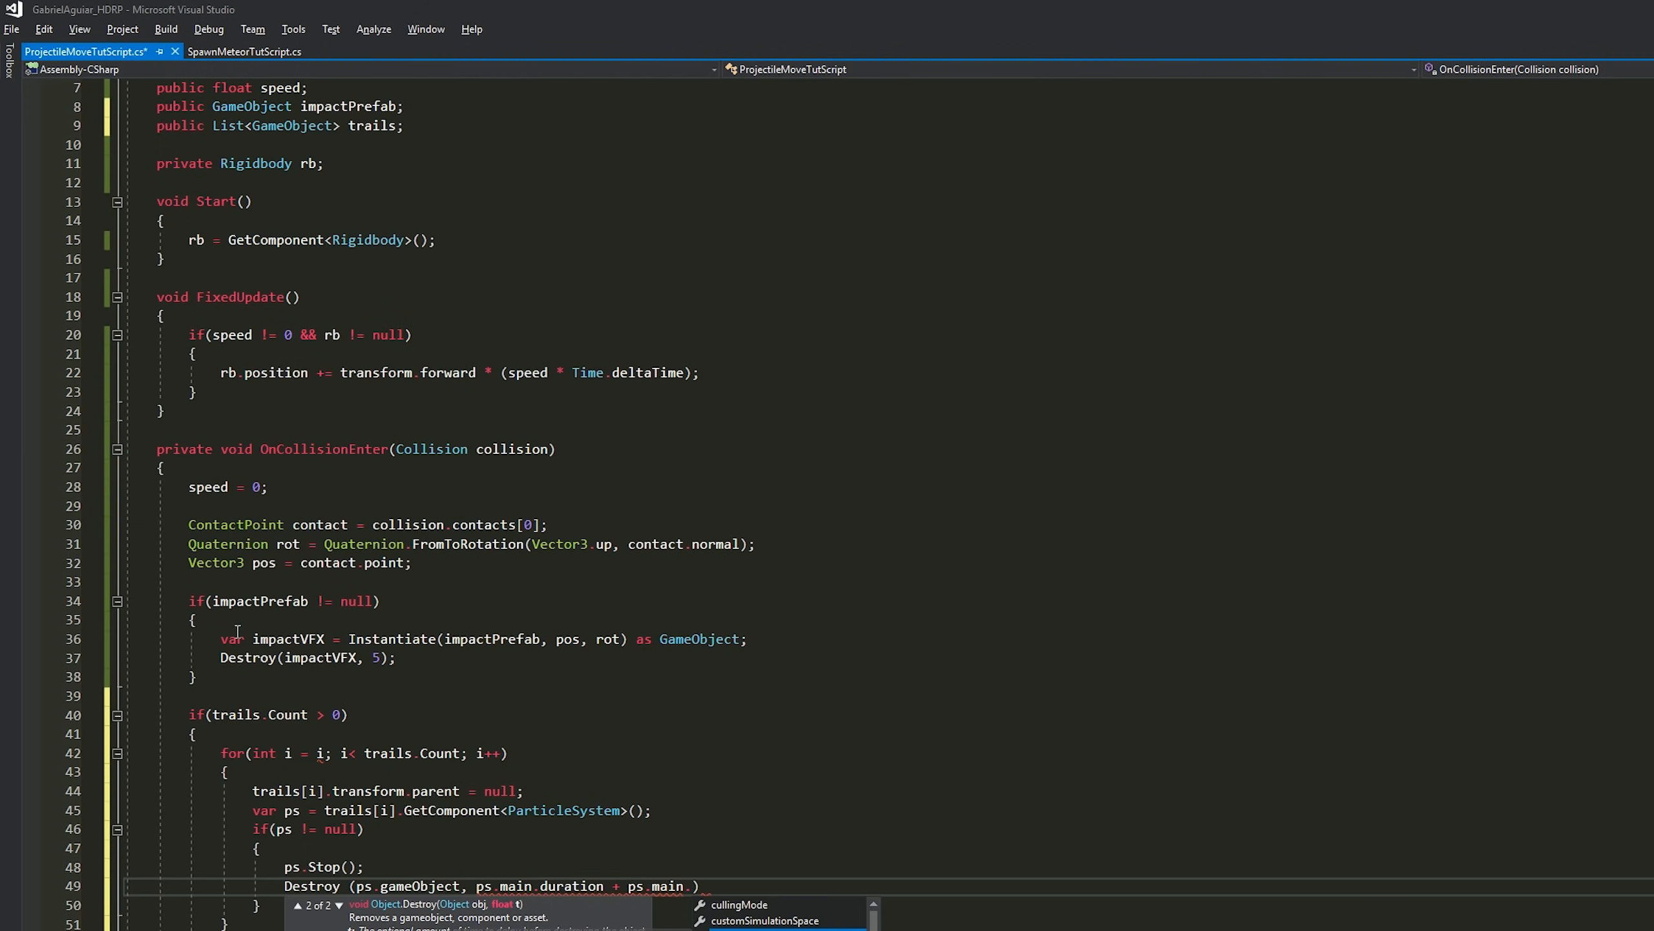
{"action": "type", "text": "tLifetime.constantMax"}
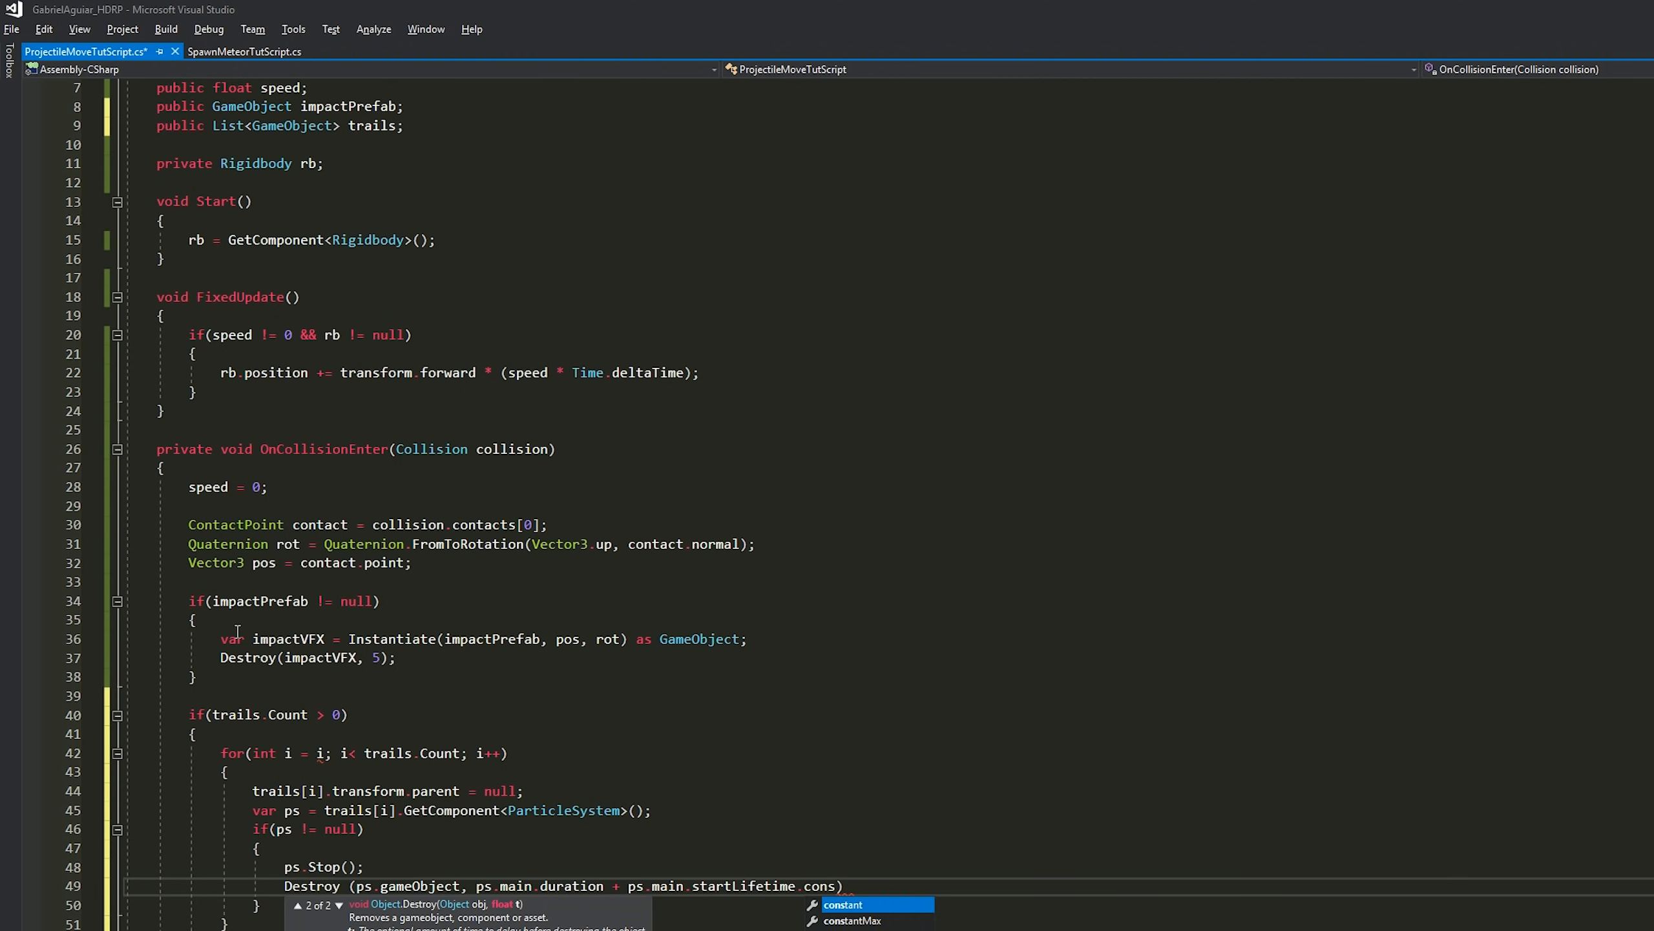
{"action": "type", "text": ";"}
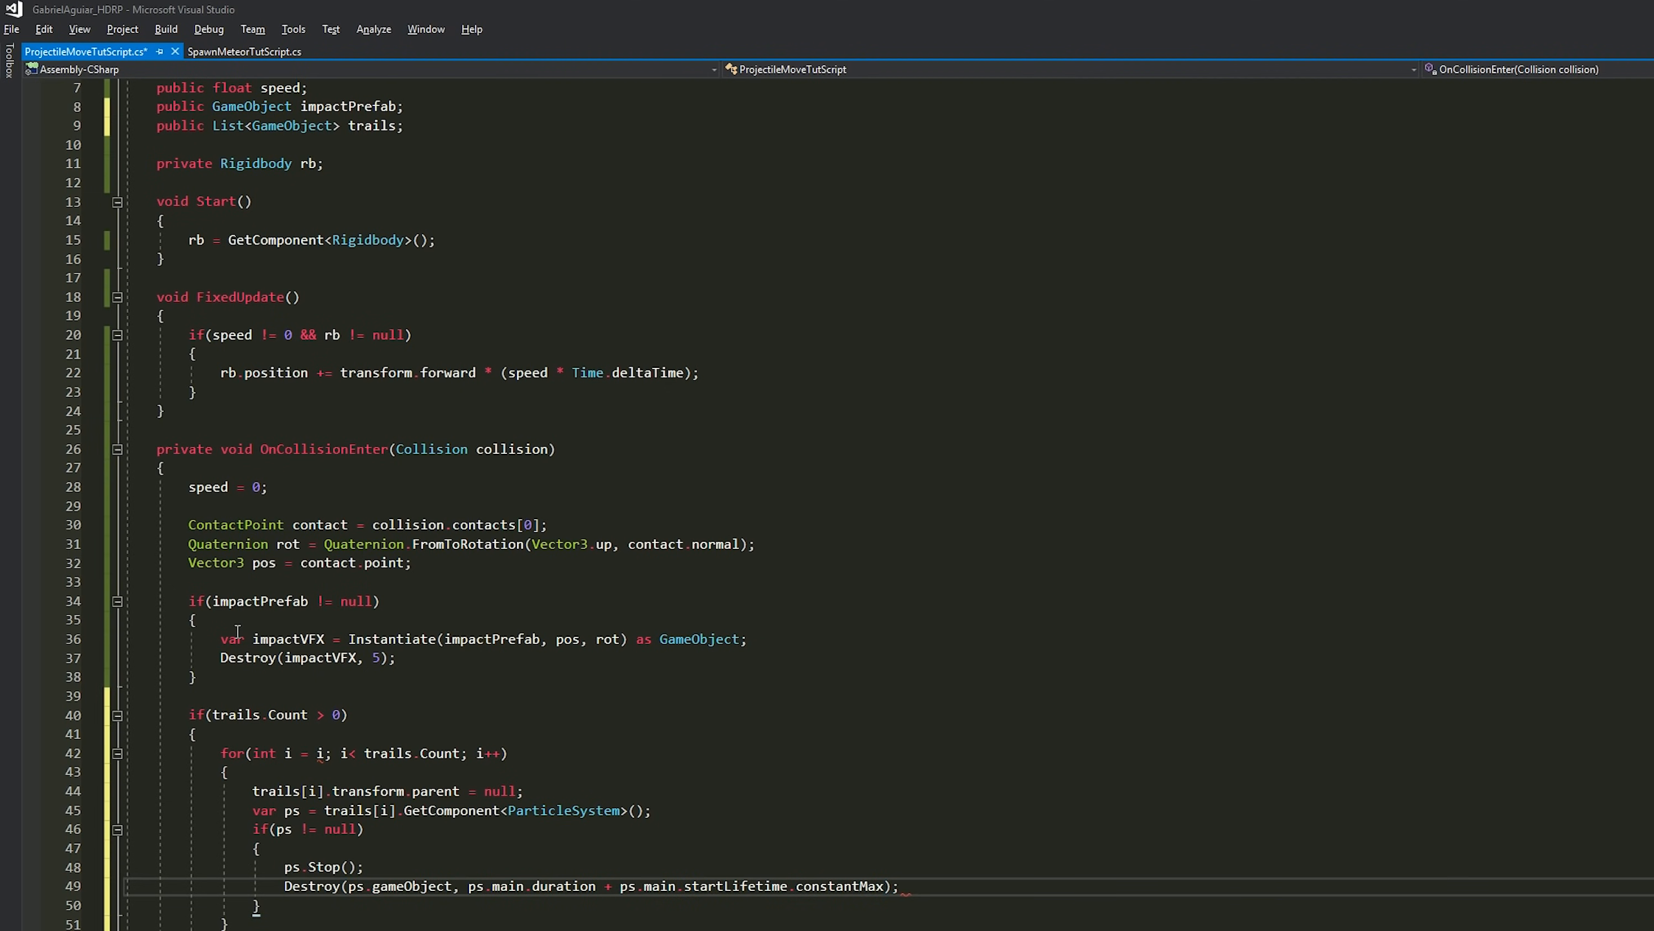
{"action": "key", "text": "ctrl+s"}
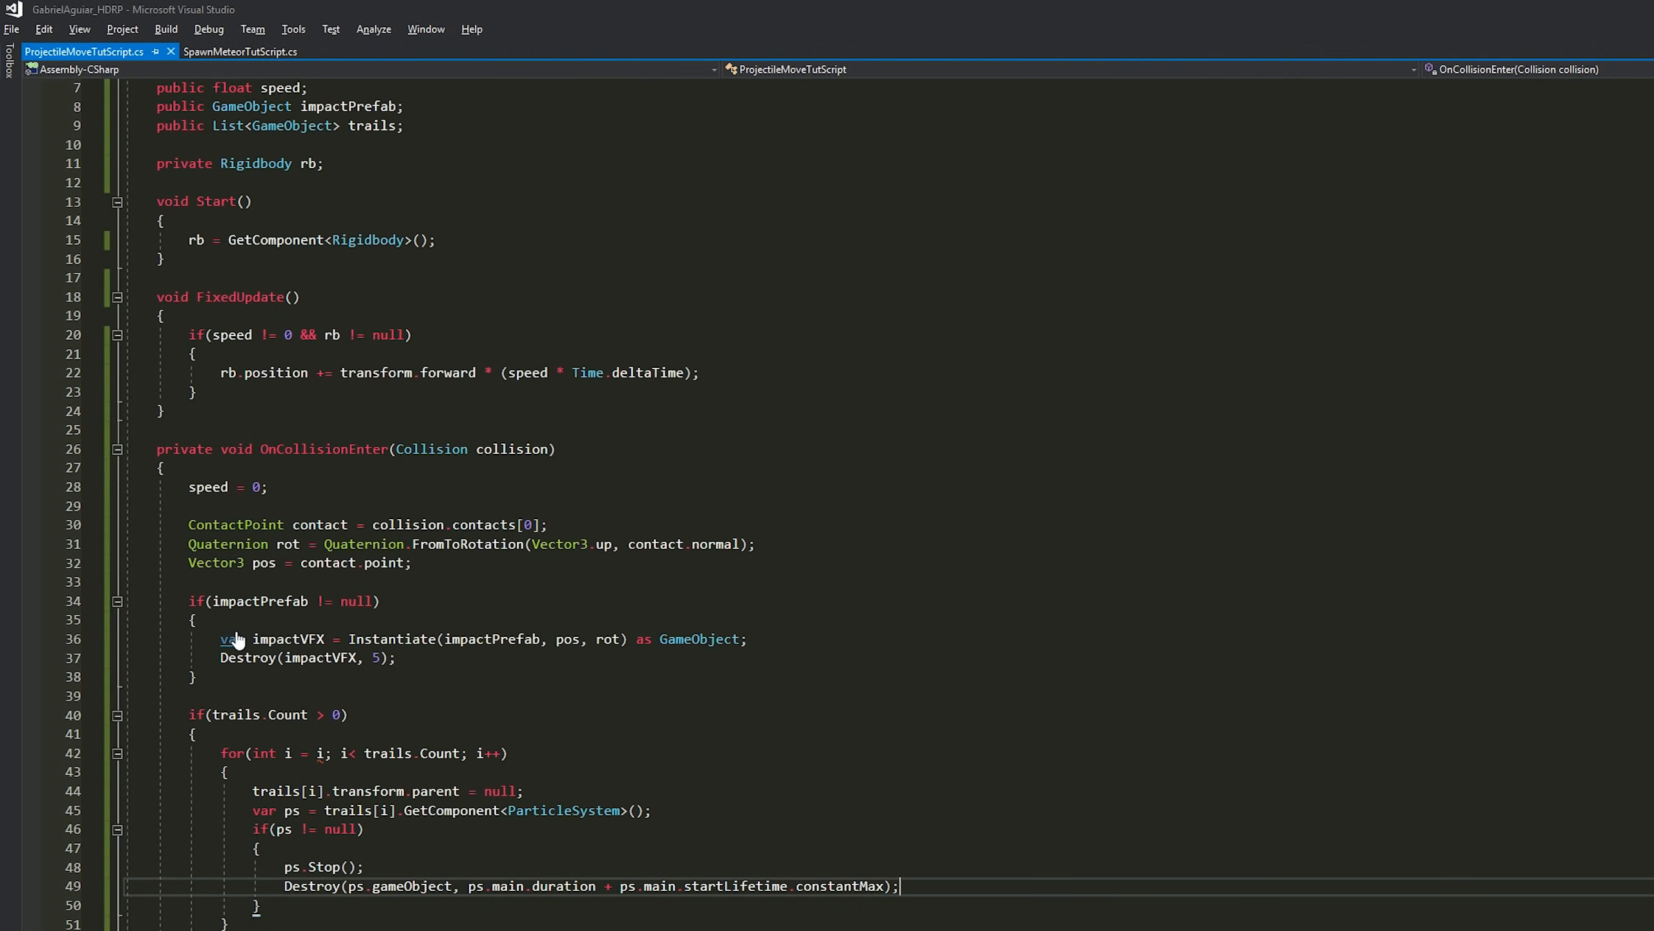
- Change the for loop's starting value of i to 0 and save the script
{"action": "left_click", "coordinate": [366, 830]}
{"action": "left_click", "coordinate": [309, 754]}
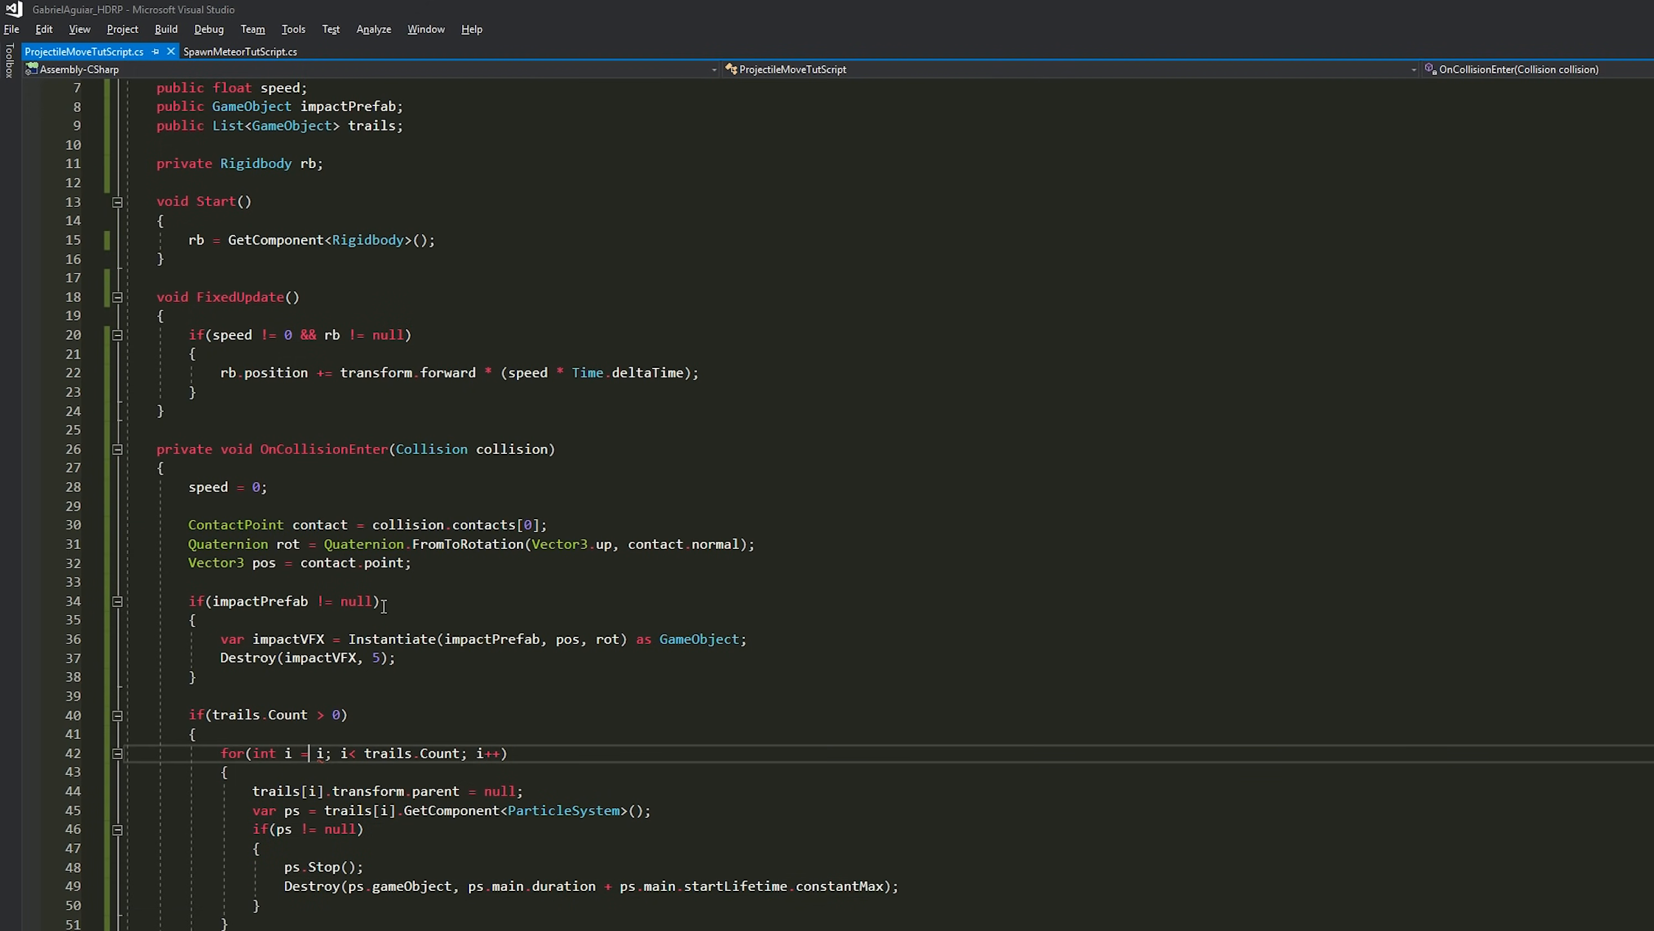
{"action": "key", "text": "Delete"}
{"action": "type", "text": "0"}
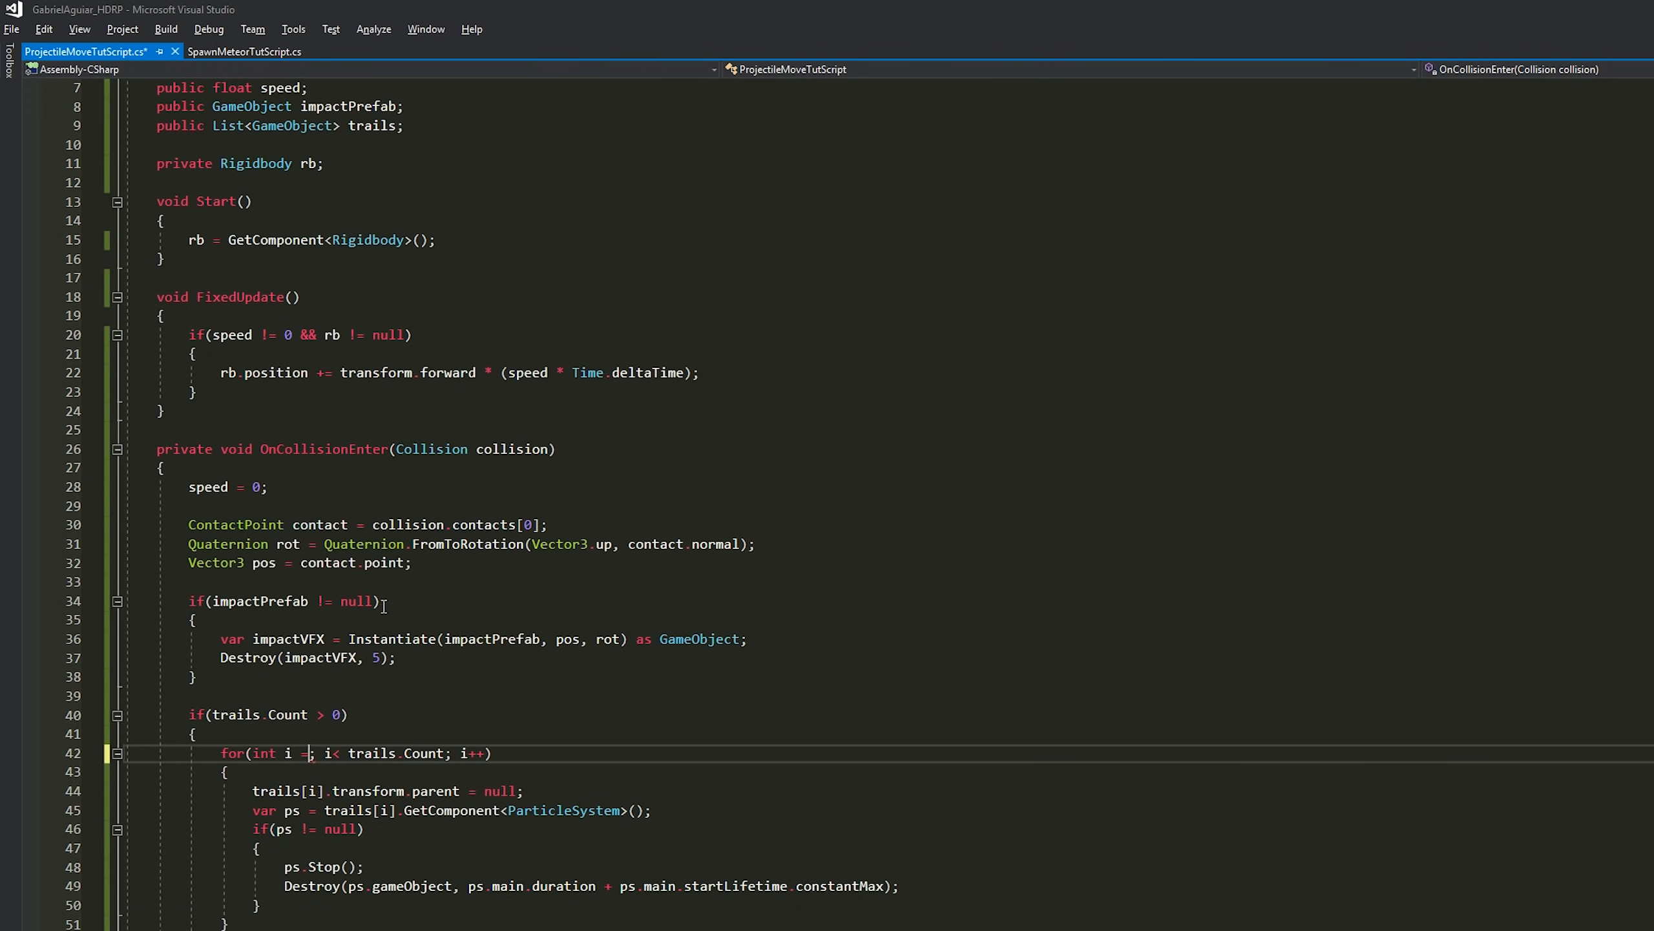
{"action": "left_click", "coordinate": [497, 699]}
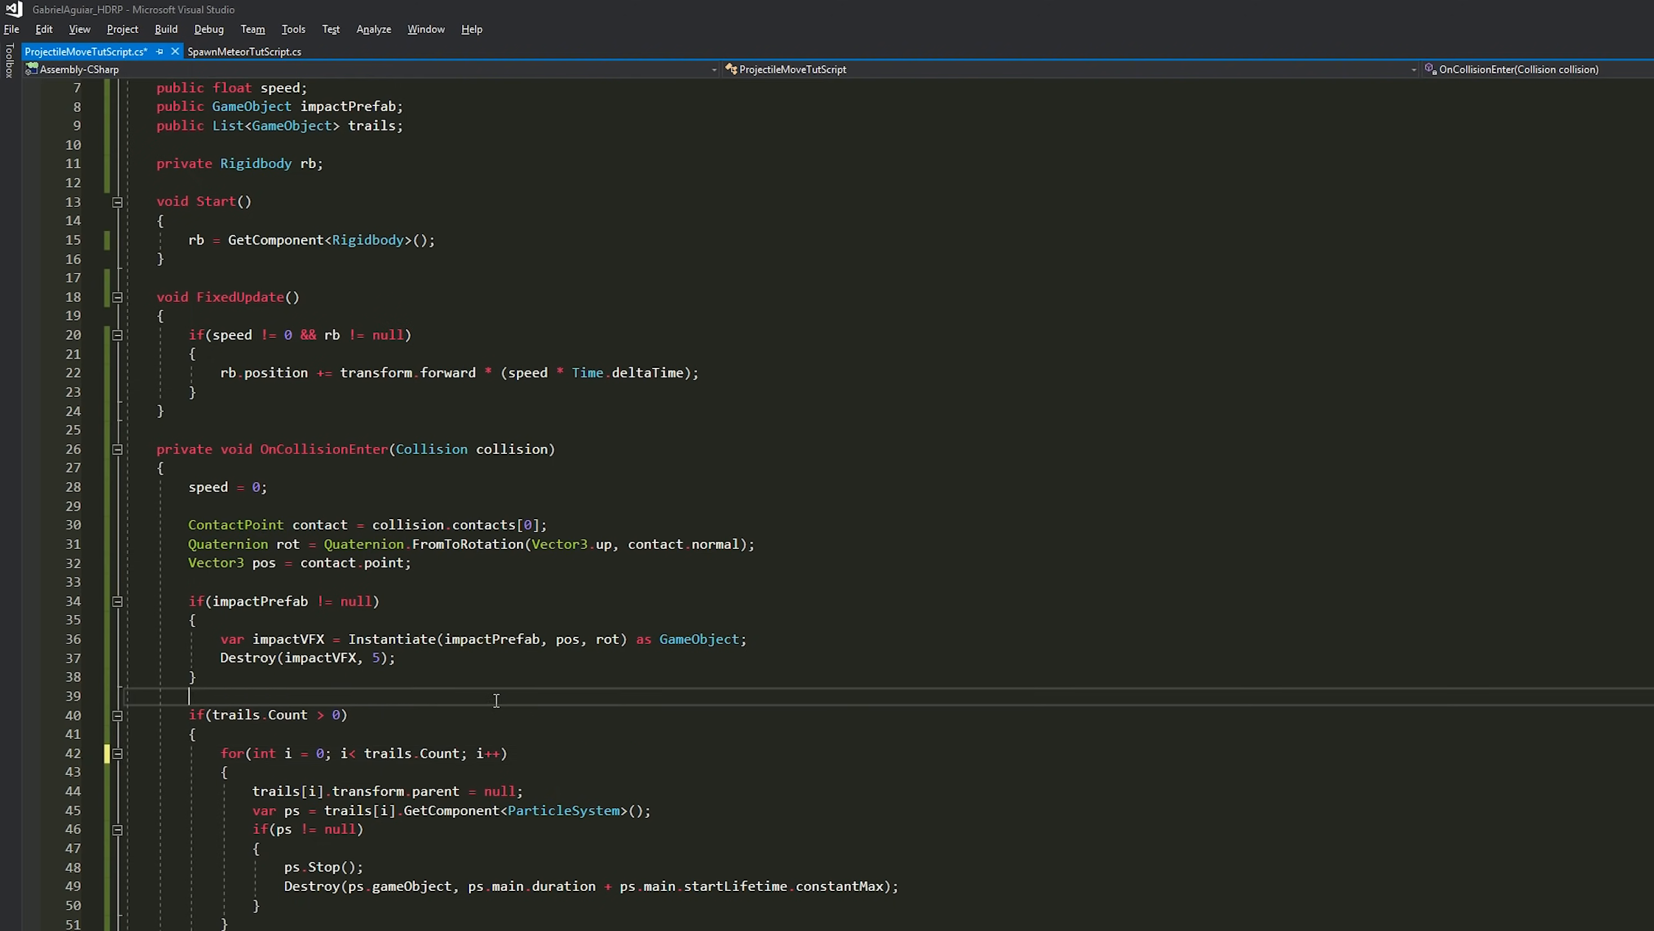
{"action": "key", "text": "ctrl+s"}
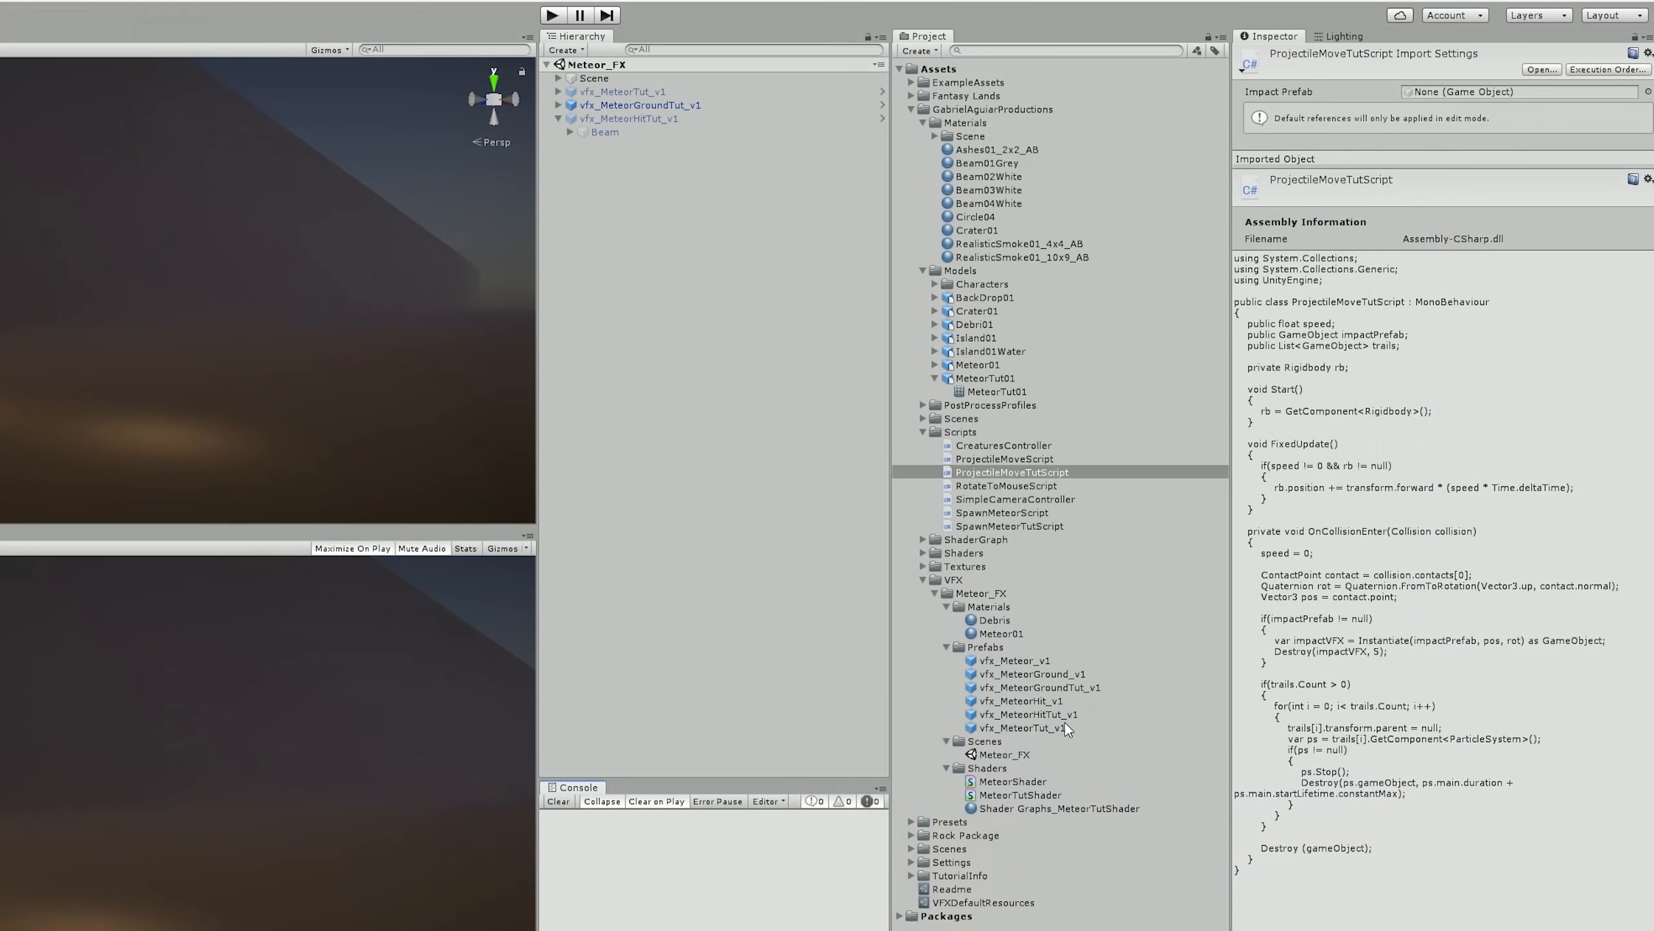
- Open the vfx_MeteorTut_v1 prefab, add Smoke to its script's Trails list, and play the scene
{"action": "left_click", "coordinate": [1041, 728]}
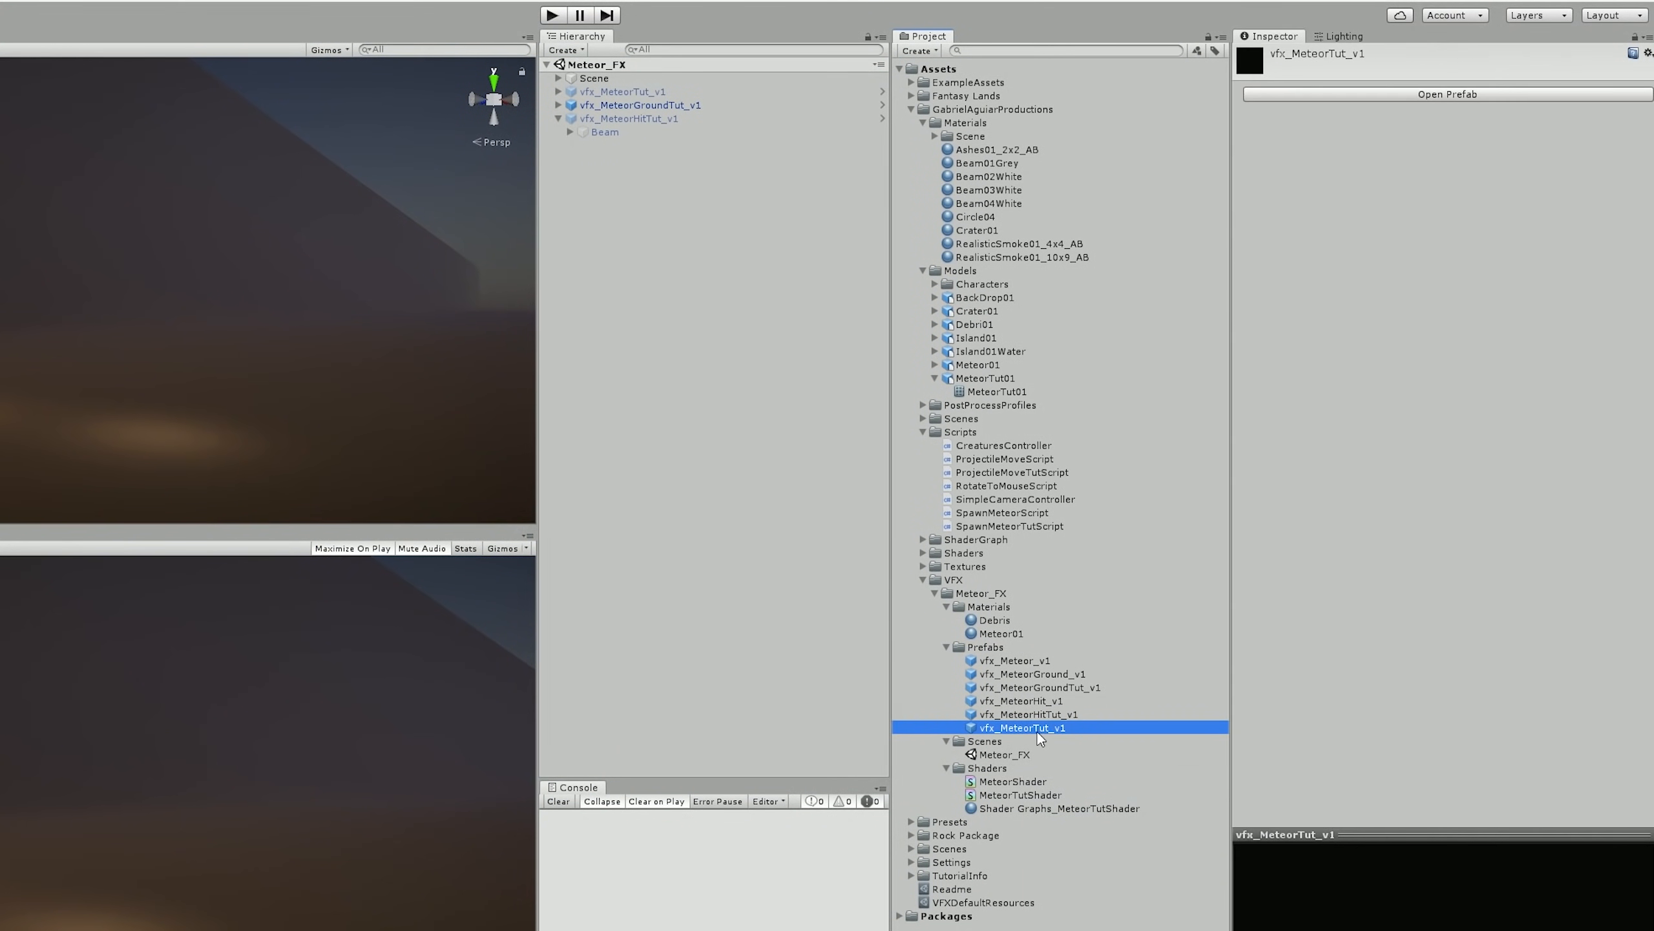
{"action": "double_click", "coordinate": [1024, 728]}
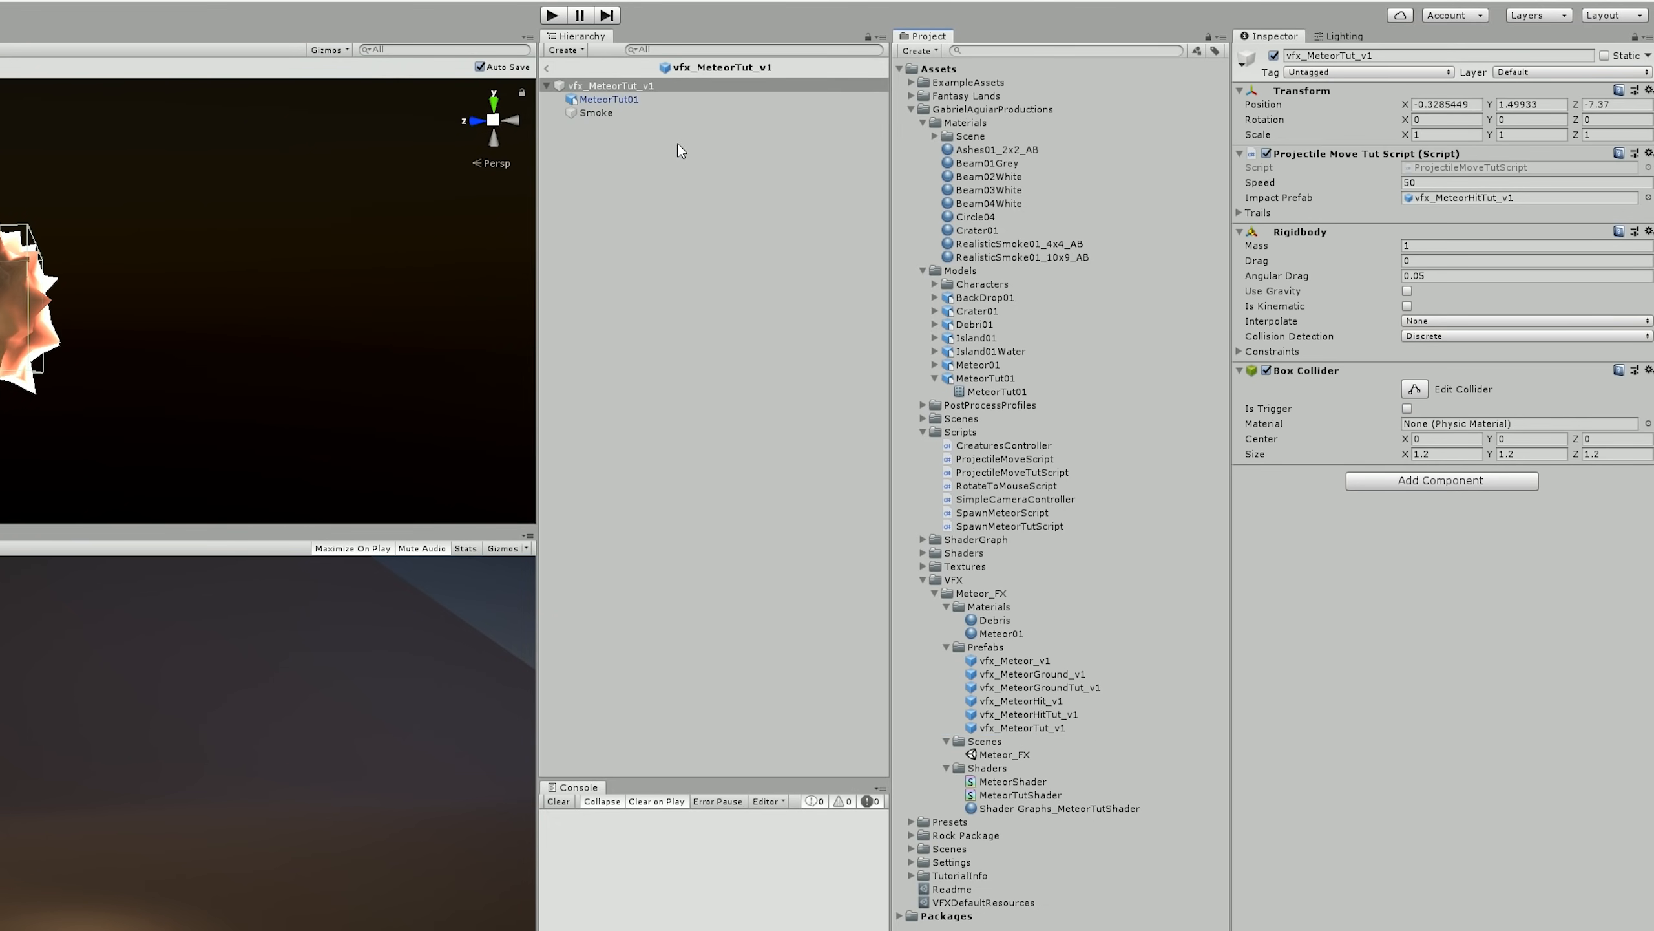
{"action": "left_click", "coordinate": [1249, 212]}
{"action": "left_click_drag", "start_coordinate": [618, 112], "coordinate": [1265, 219]}
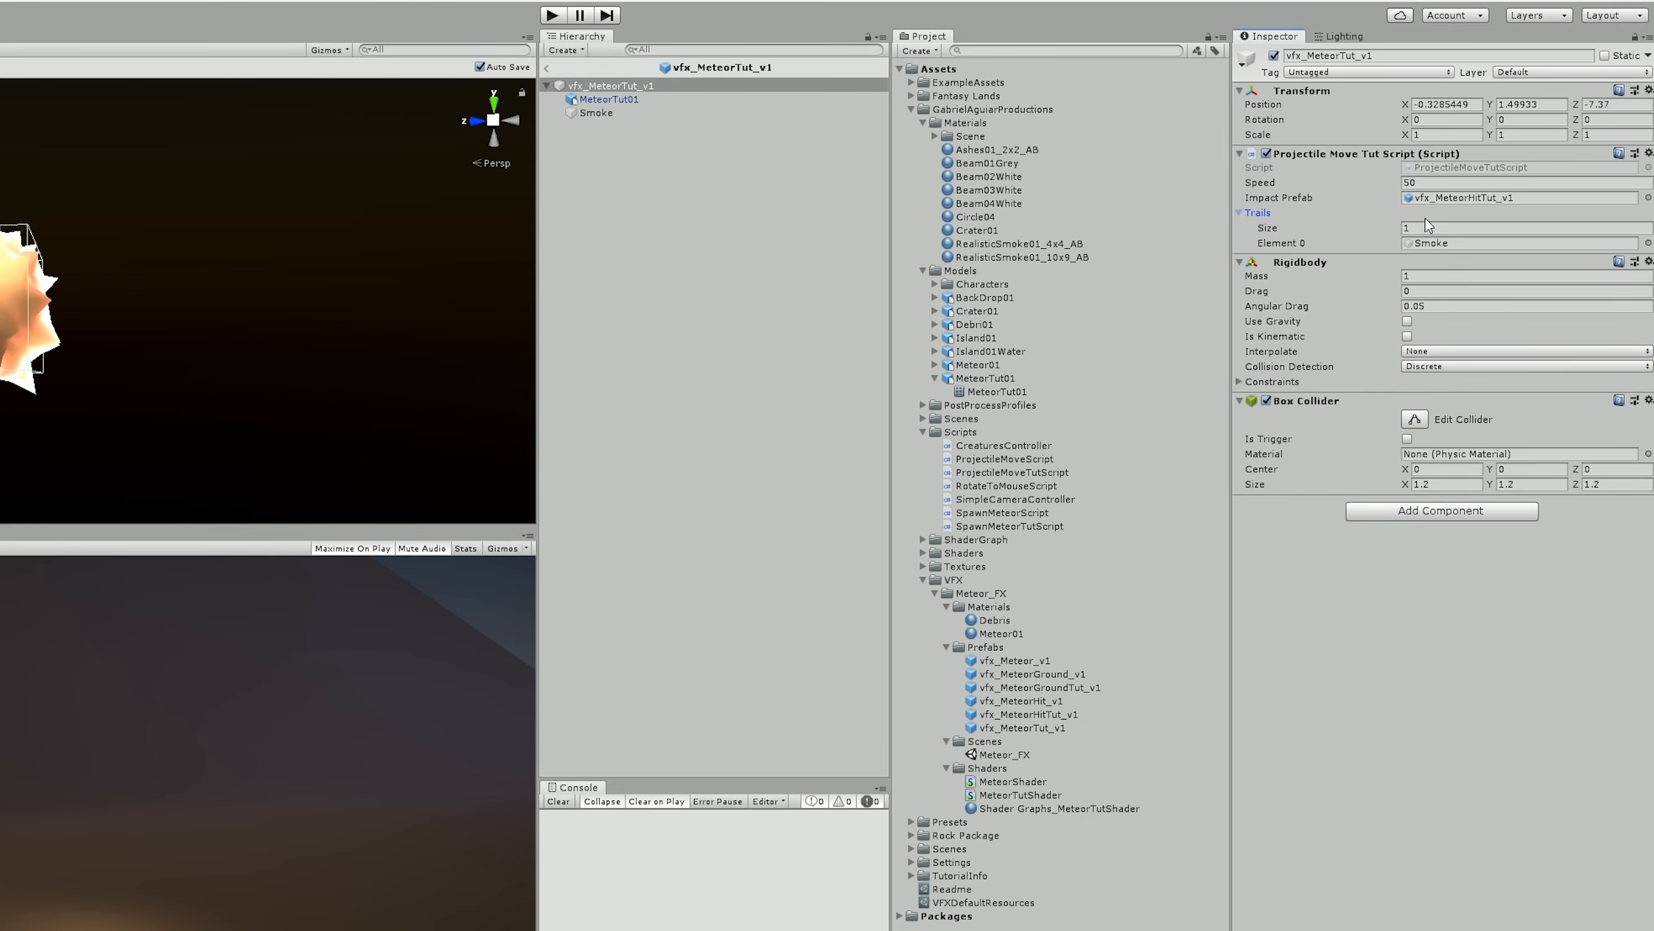
{"action": "left_click", "coordinate": [552, 15]}
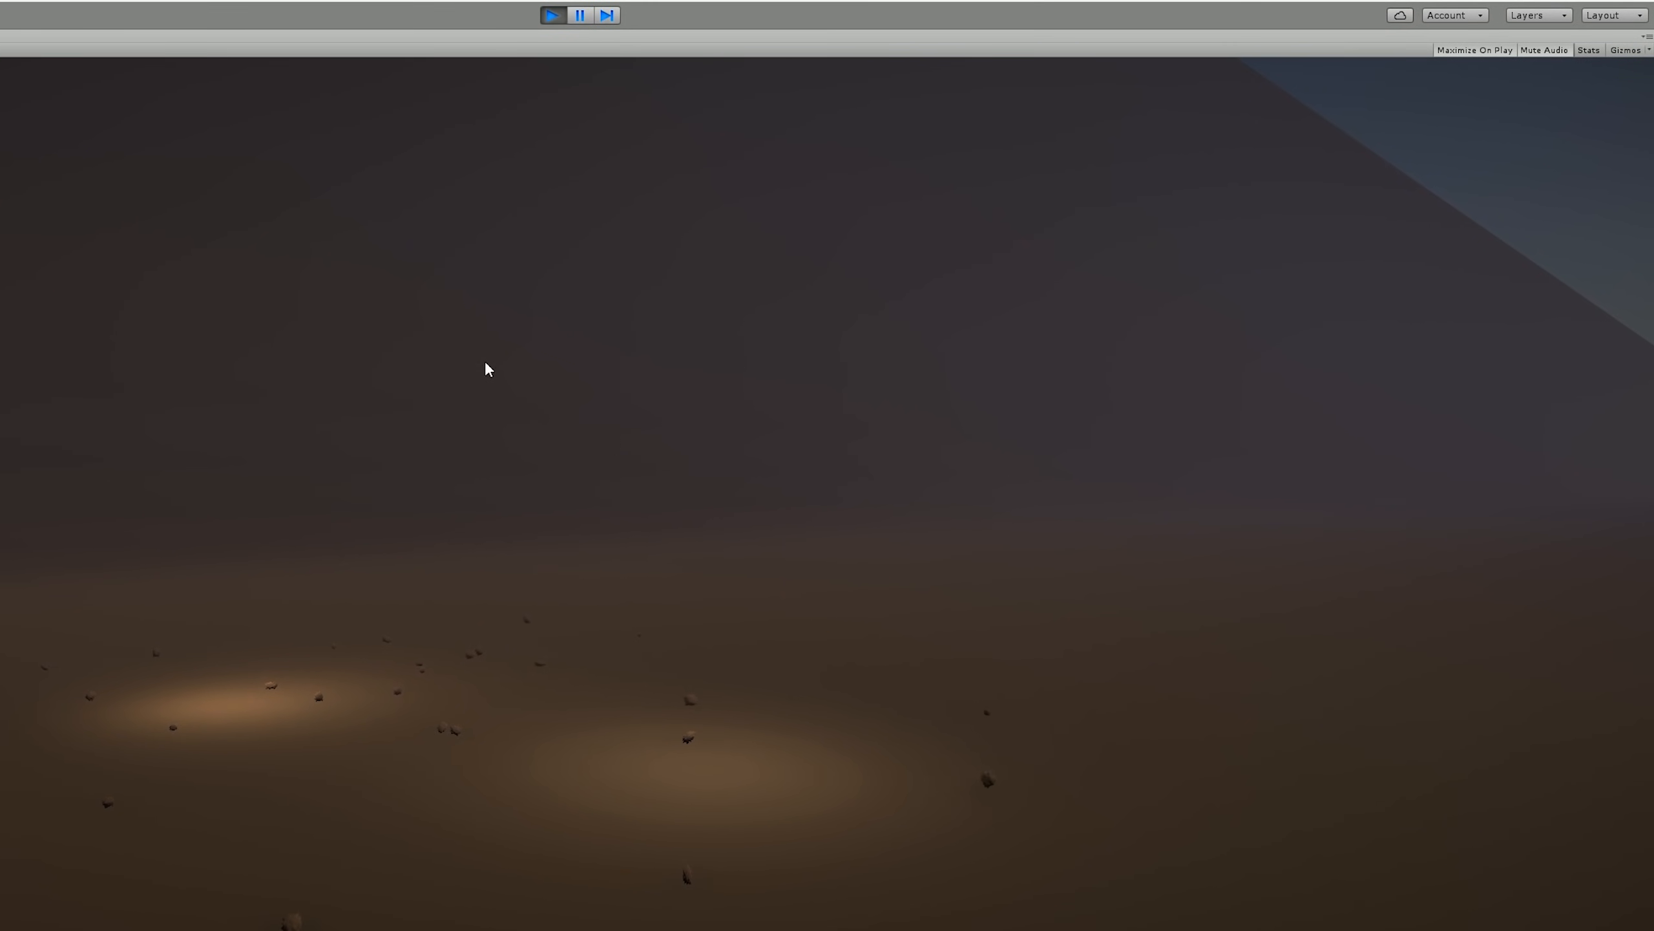
- In Blender, delete all objects of the default scene
{"action": "key", "text": "a"}
{"action": "key", "text": "x"}
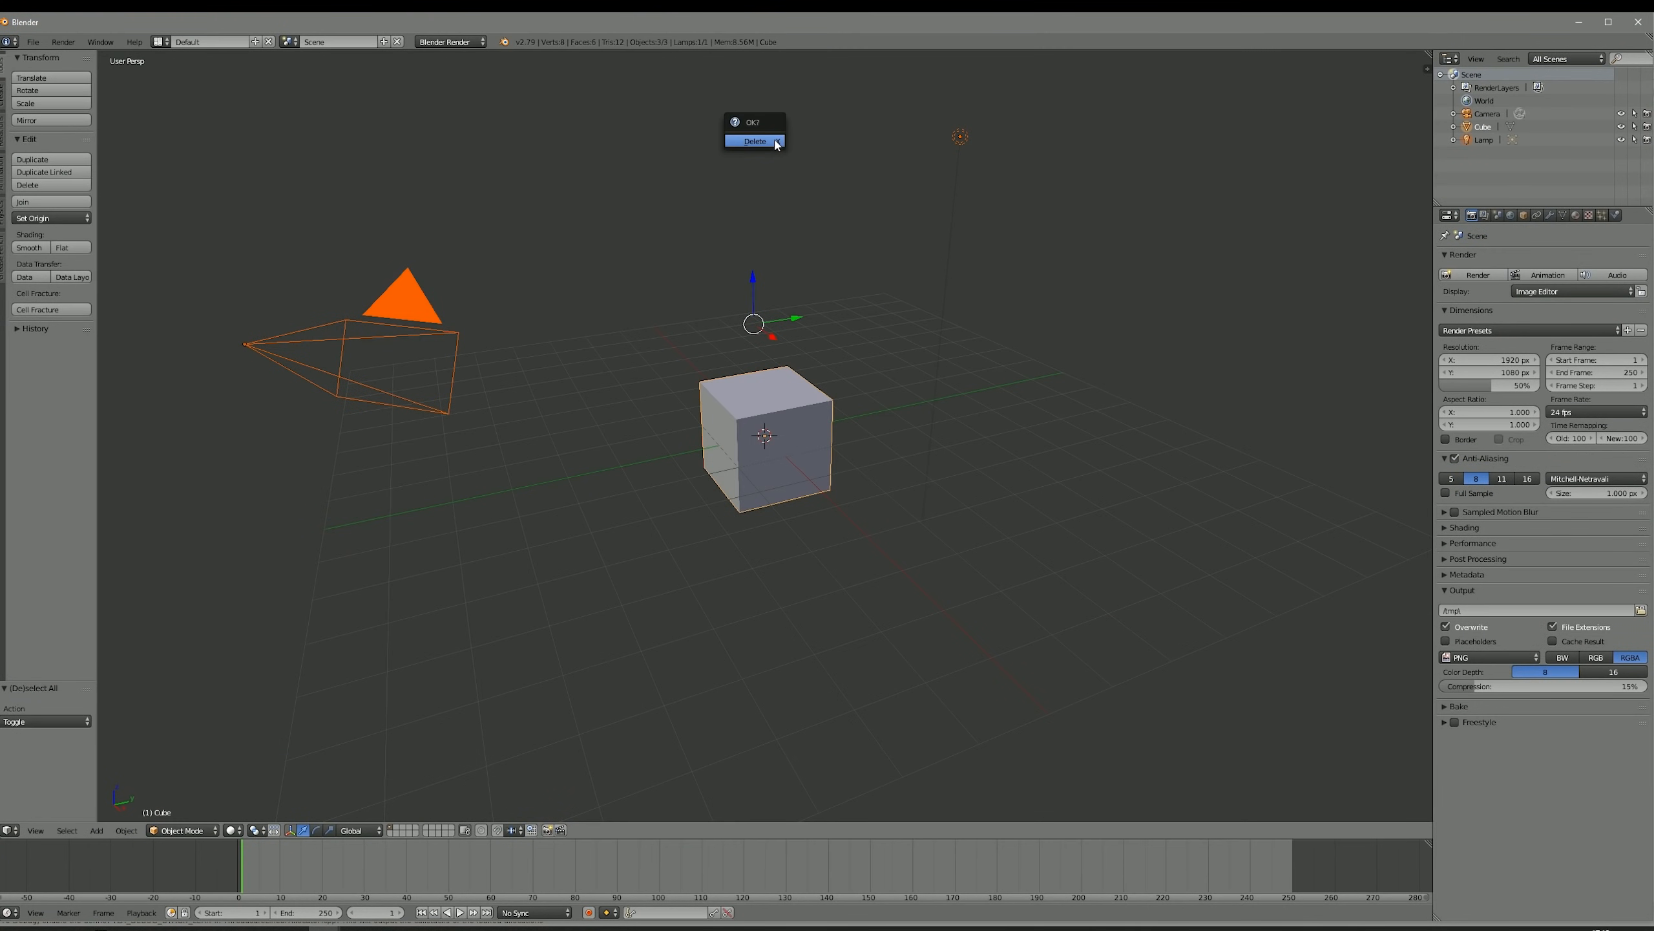
{"action": "left_click", "coordinate": [775, 144]}
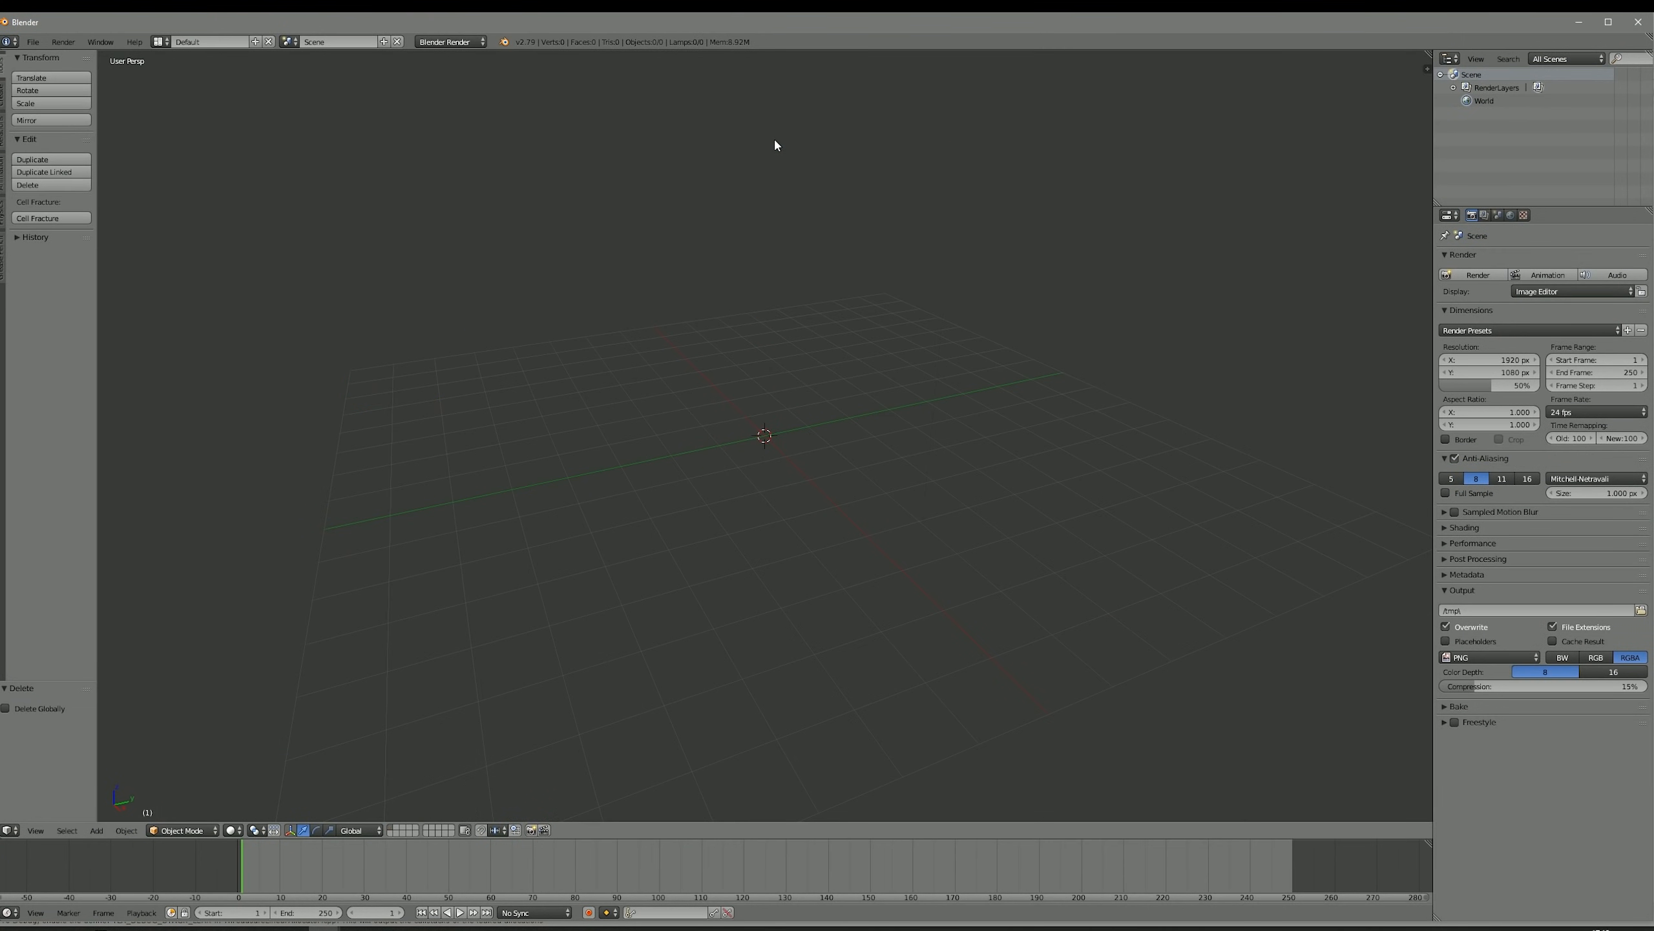
- Add a cylinder mesh at the scene origin with 16 vertices
{"action": "key", "text": "shift+a"}
{"action": "mouse_move", "coordinate": [776, 145]}
{"action": "left_click", "coordinate": [839, 206]}
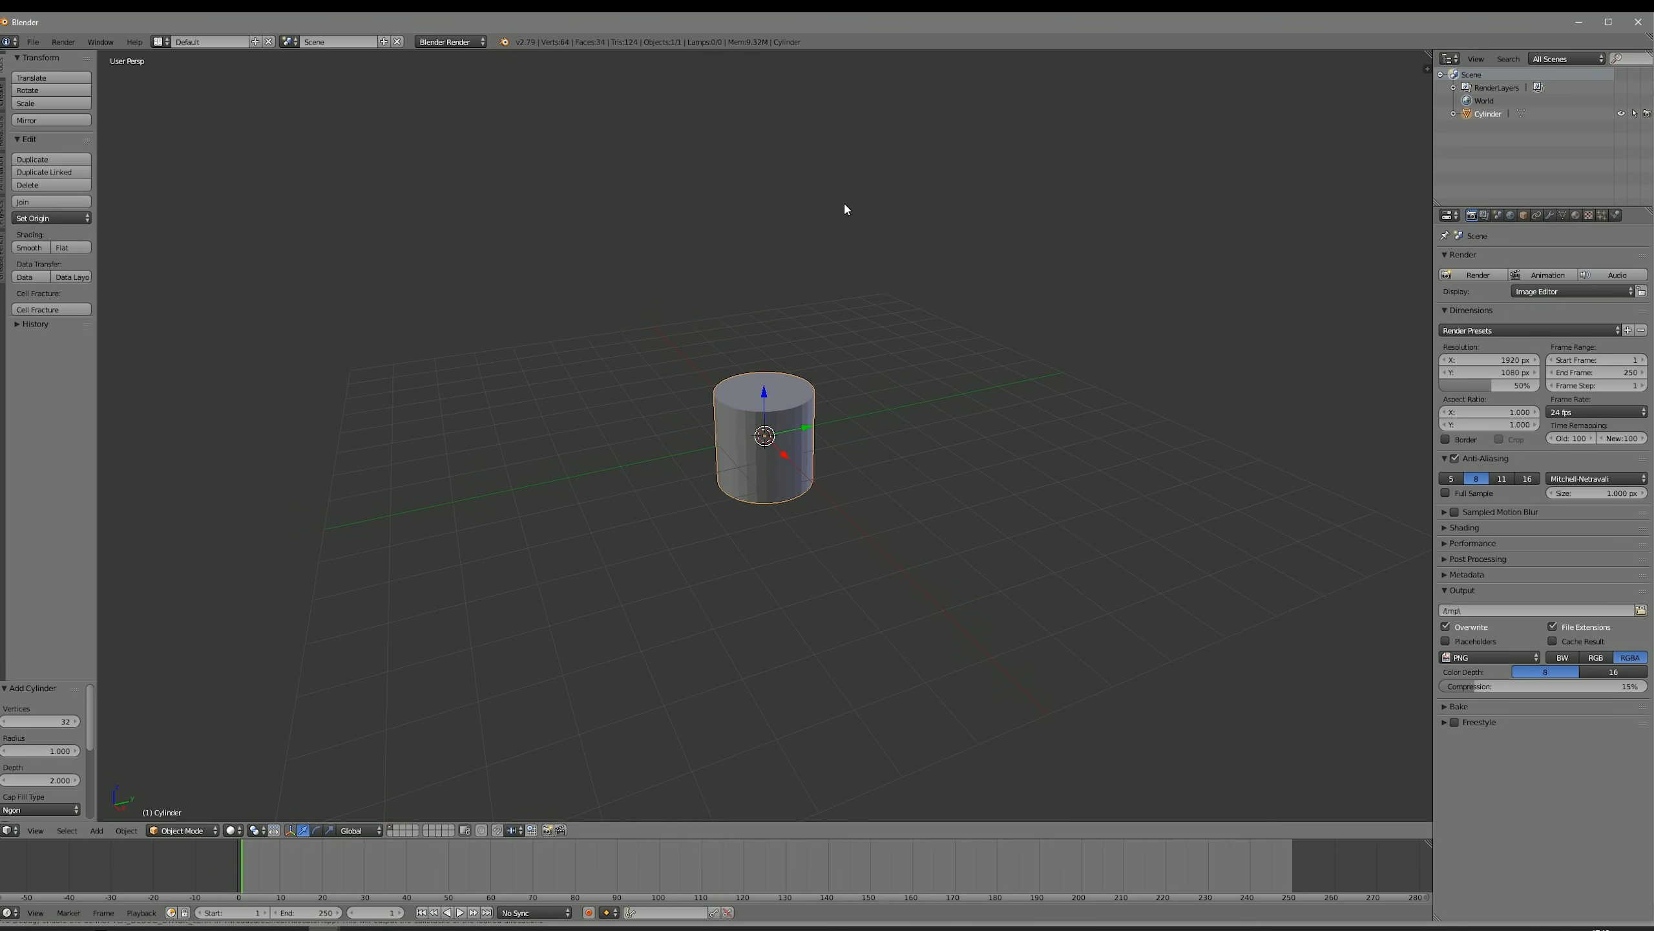
{"action": "left_click", "coordinate": [64, 719]}
{"action": "type", "text": "16"}
{"action": "key", "text": "Return"}
- Flatten the cylinder along the Z axis and scale it up uniformly into a wide, low shape
{"action": "key", "text": "s"}
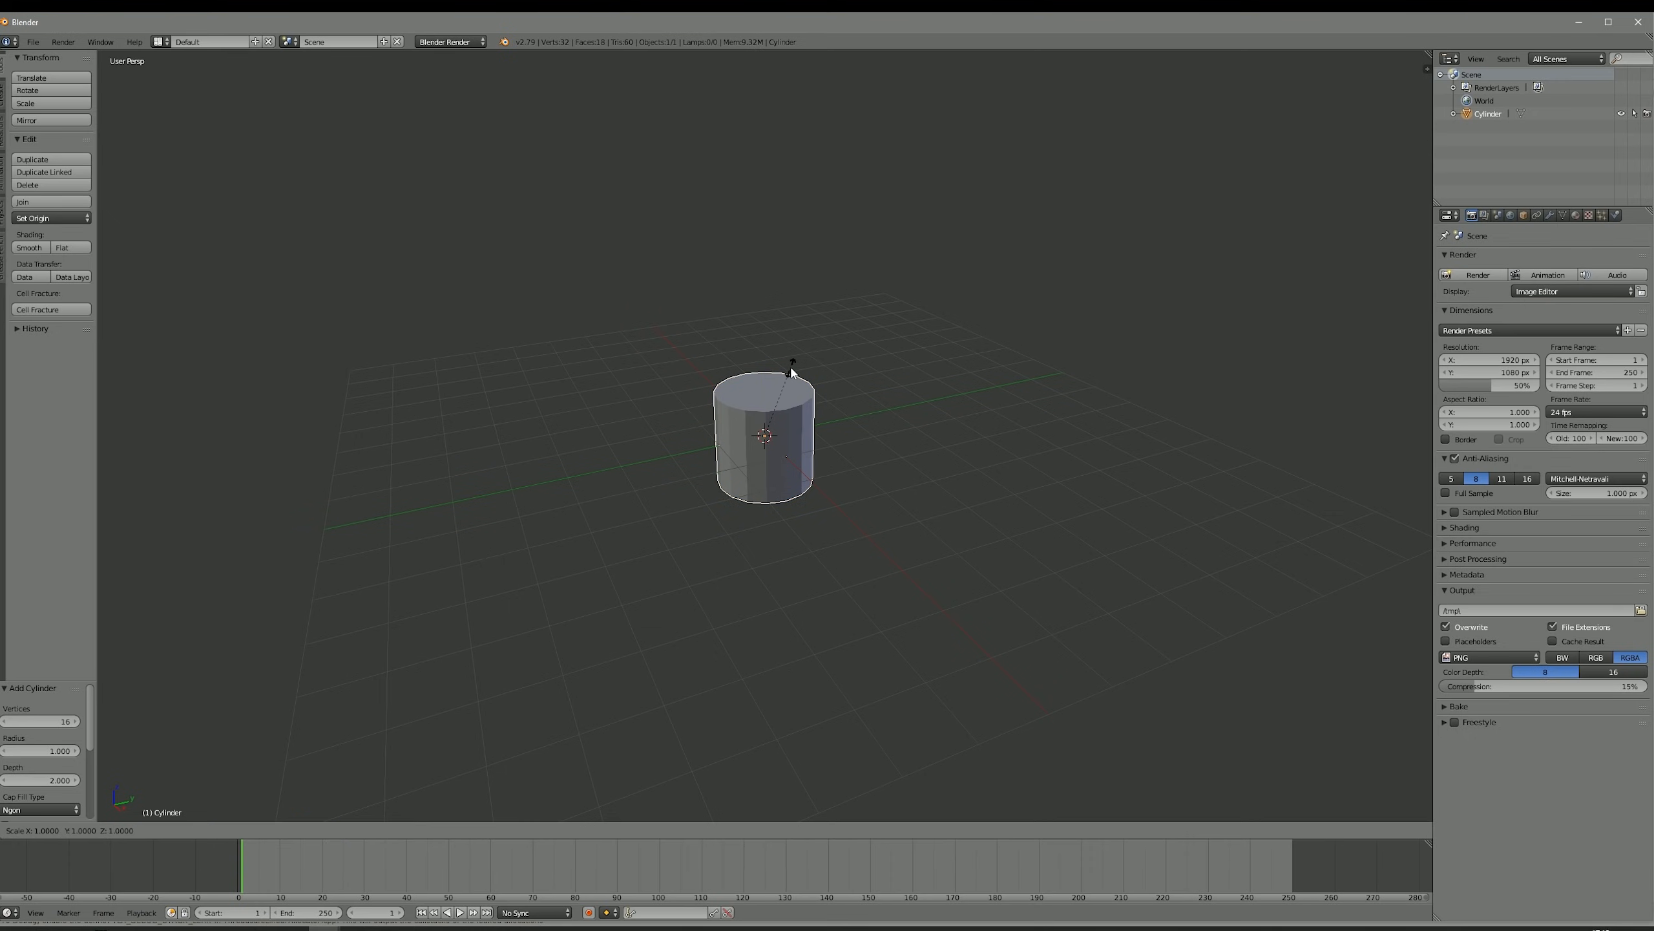
{"action": "key", "text": "z"}
{"action": "left_click", "coordinate": [782, 410]}
{"action": "key", "text": "s"}
{"action": "left_click", "coordinate": [947, 391]}
{"action": "middle_click_drag", "start_coordinate": [855, 469], "coordinate": [833, 393]}
- In Edit Mode with face selection, delete the cylinder's bottom face
{"action": "key", "text": "Tab"}
{"action": "key", "text": "ctrl+Tab"}
{"action": "left_click", "coordinate": [769, 509]}
{"action": "right_click", "coordinate": [771, 500]}
{"action": "key", "text": "x"}
{"action": "left_click", "coordinate": [758, 535]}
{"action": "middle_click_drag", "start_coordinate": [759, 535], "coordinate": [836, 376]}
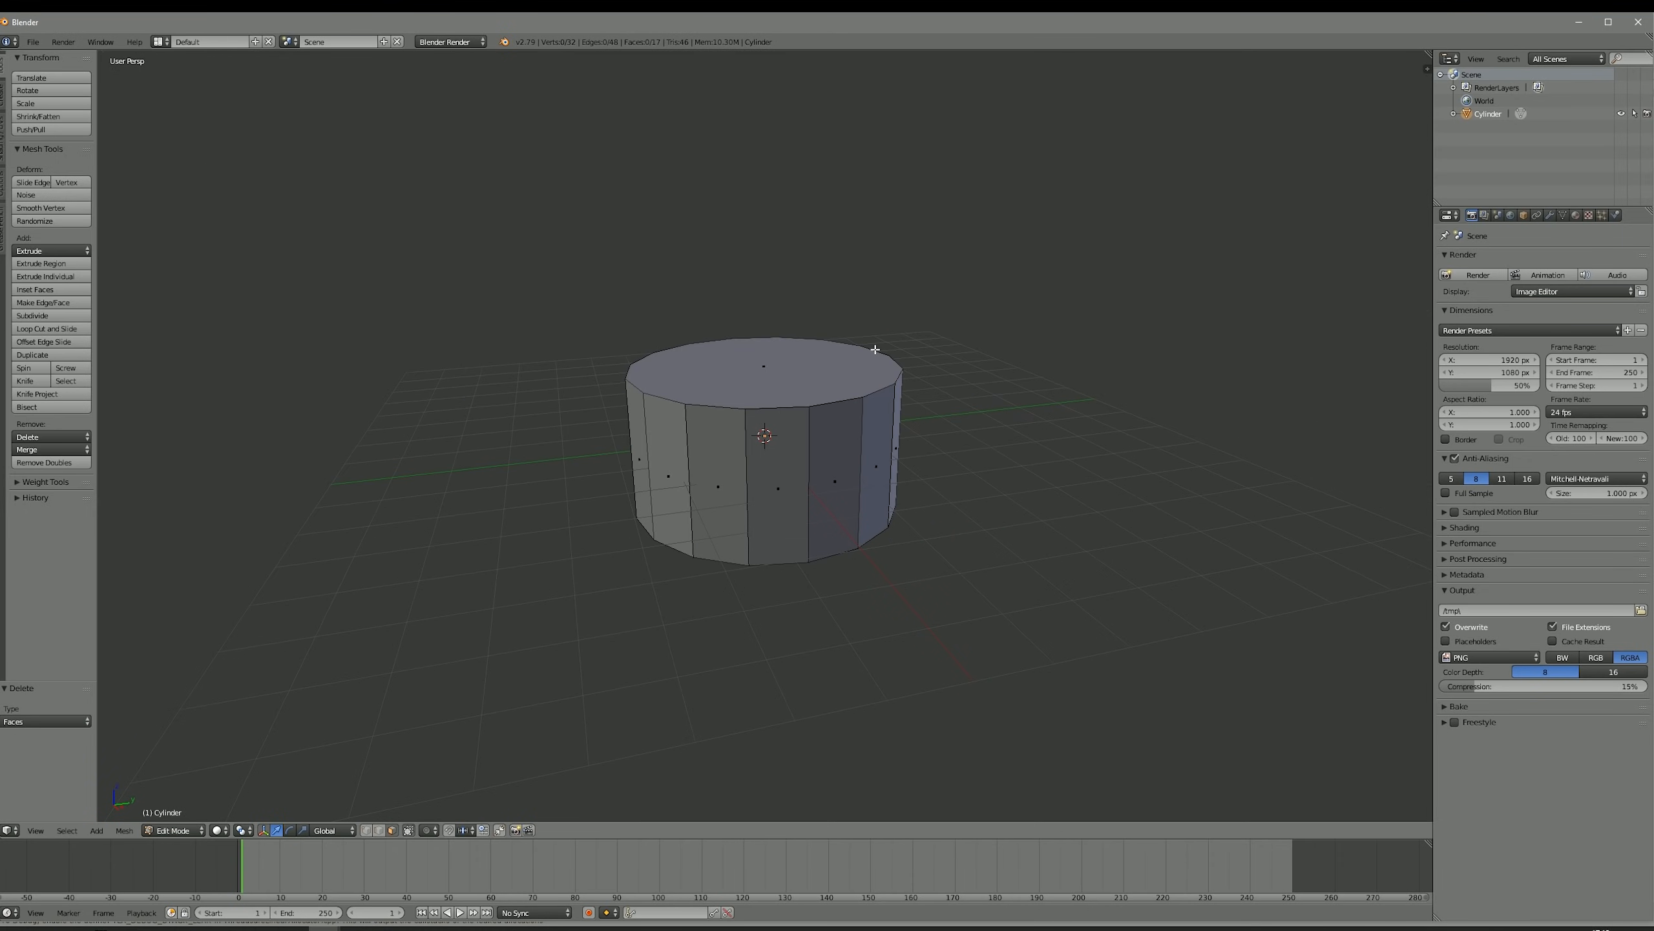
- Select the entire mesh and flatten it along Z to about half its height
{"action": "key", "text": "a"}
{"action": "key", "text": "s"}
{"action": "key", "text": "z"}
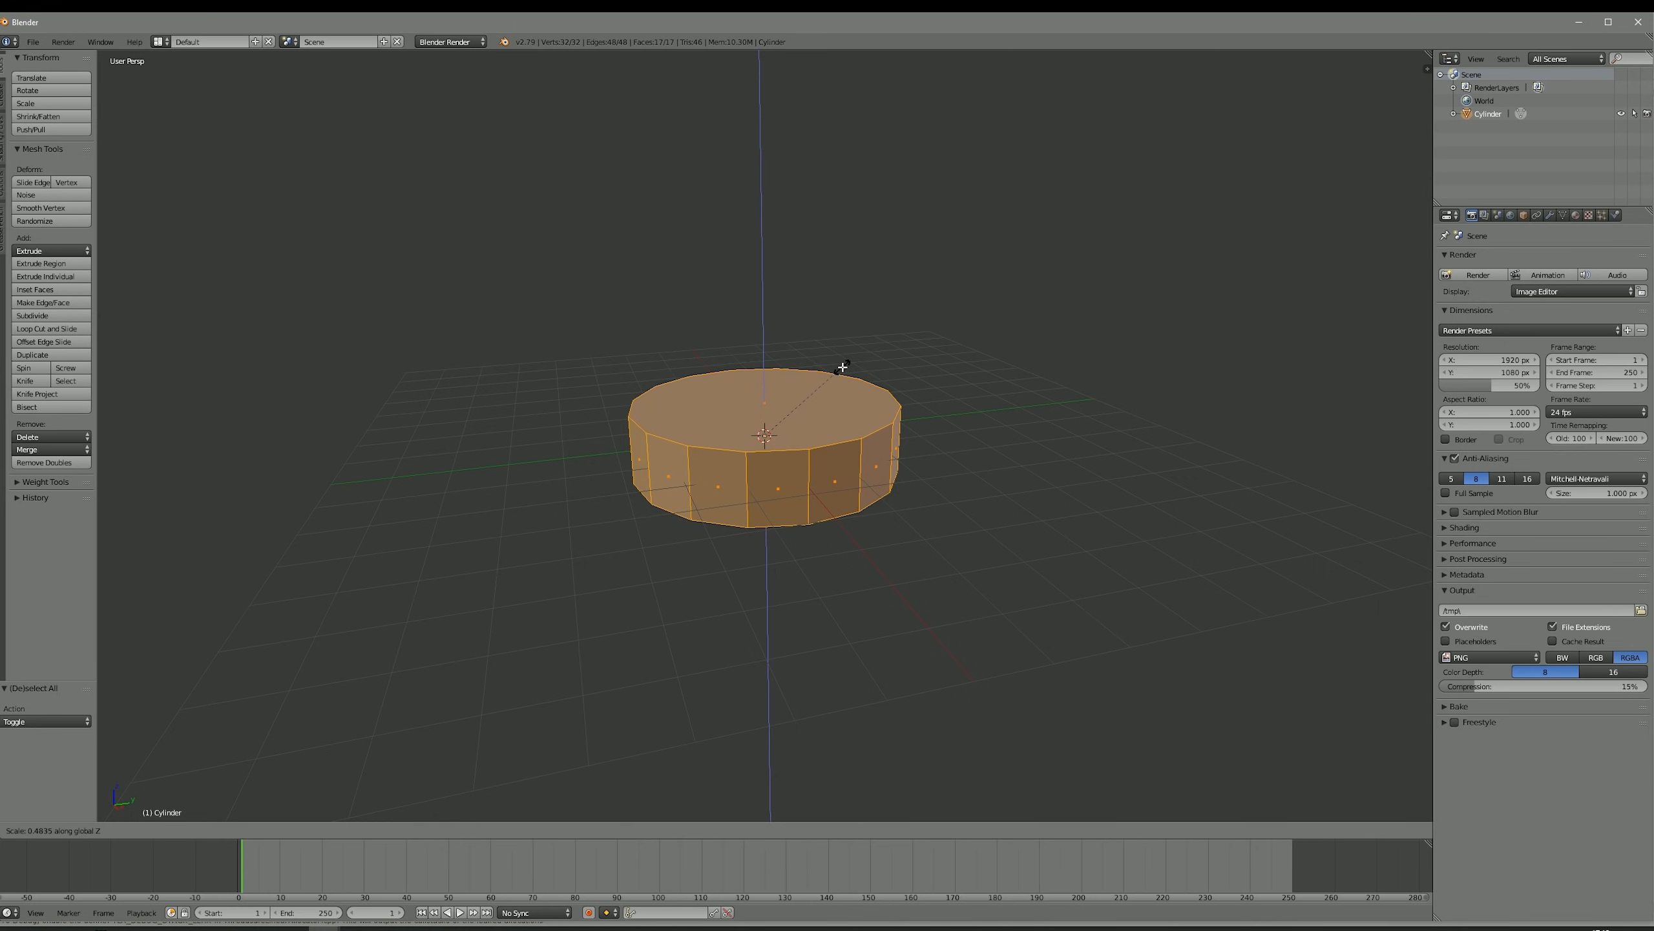
{"action": "left_click", "coordinate": [843, 367]}
- Shrink the top face, lower it, and rescale it by 1.157 to form a sloped, truncated cone
{"action": "right_click", "coordinate": [806, 394]}
{"action": "key", "text": "s"}
{"action": "left_click", "coordinate": [880, 394]}
{"action": "left_click_drag", "start_coordinate": [762, 362], "coordinate": [761, 397]}
{"action": "key", "text": "s"}
{"action": "left_click", "coordinate": [823, 422]}
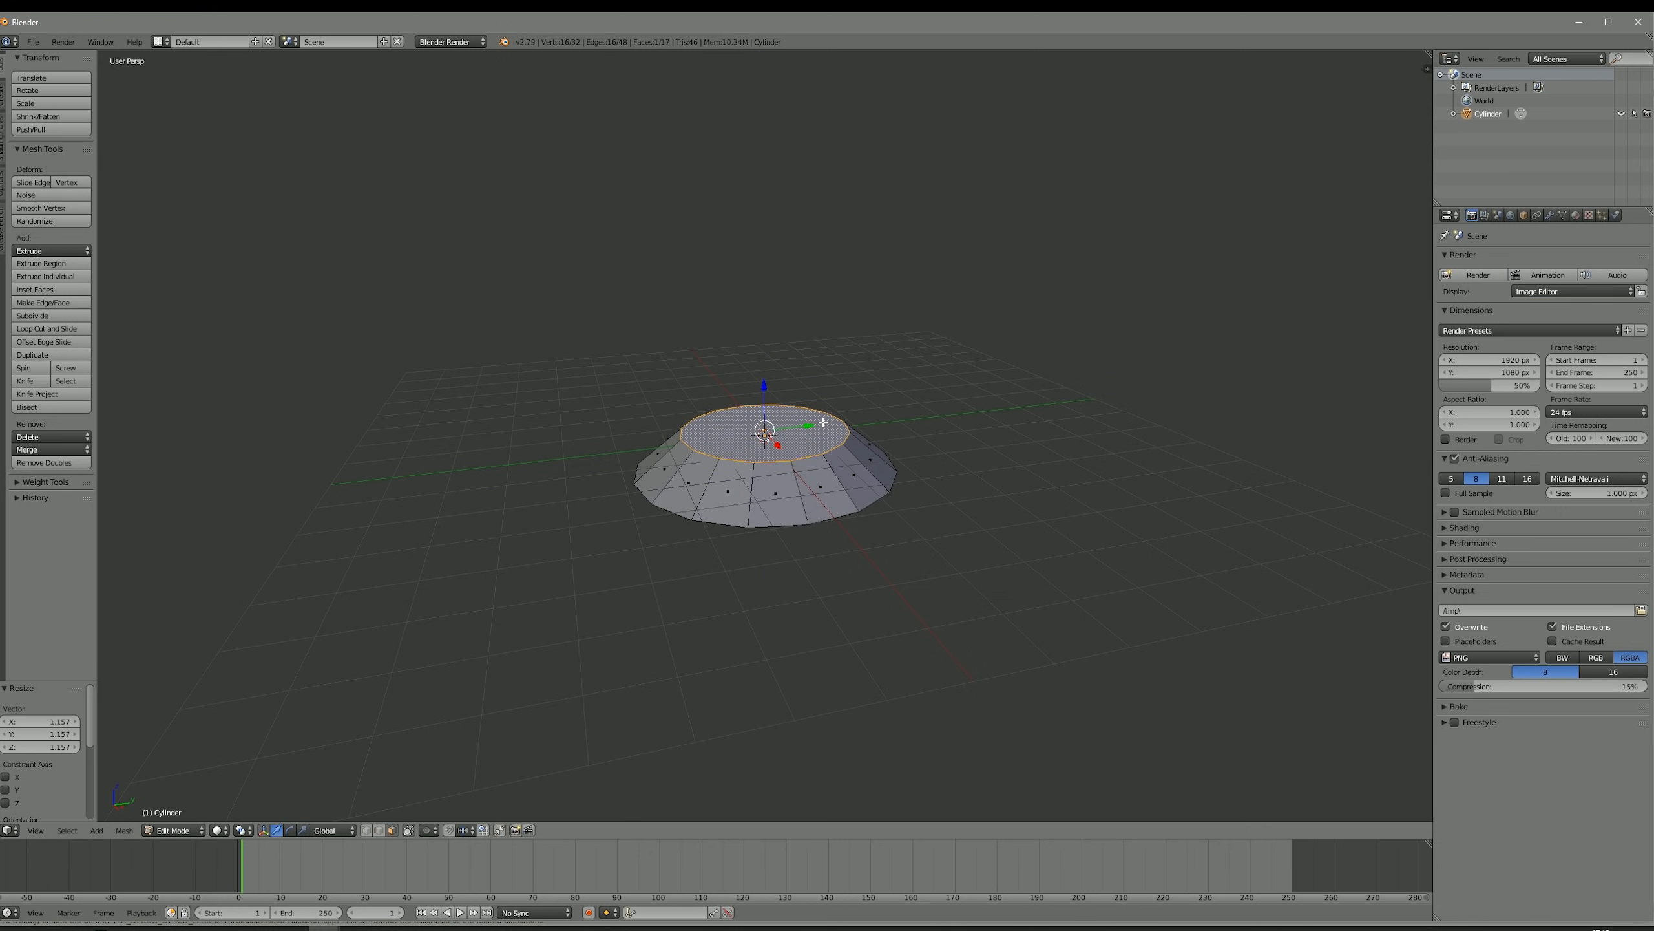
- Add one loop cut around the upper part of the slope and widen the bottom edge loop by about 1.15
{"action": "key", "text": "ctrl+r"}
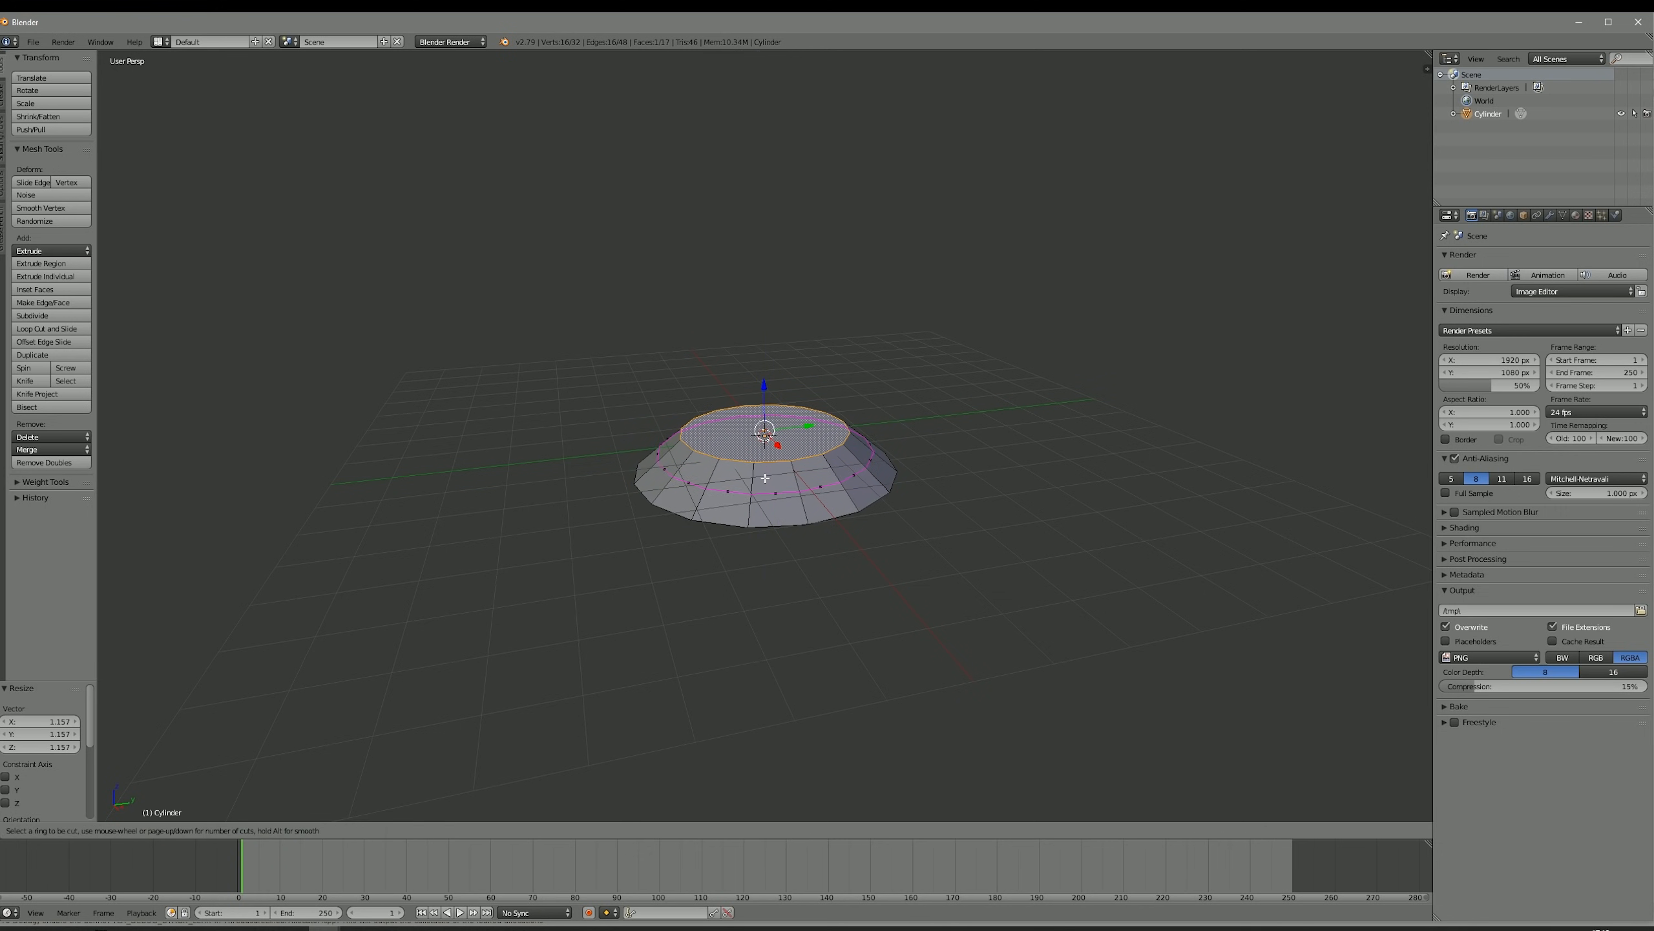
{"action": "left_click", "coordinate": [765, 477]}
{"action": "left_click", "coordinate": [753, 472]}
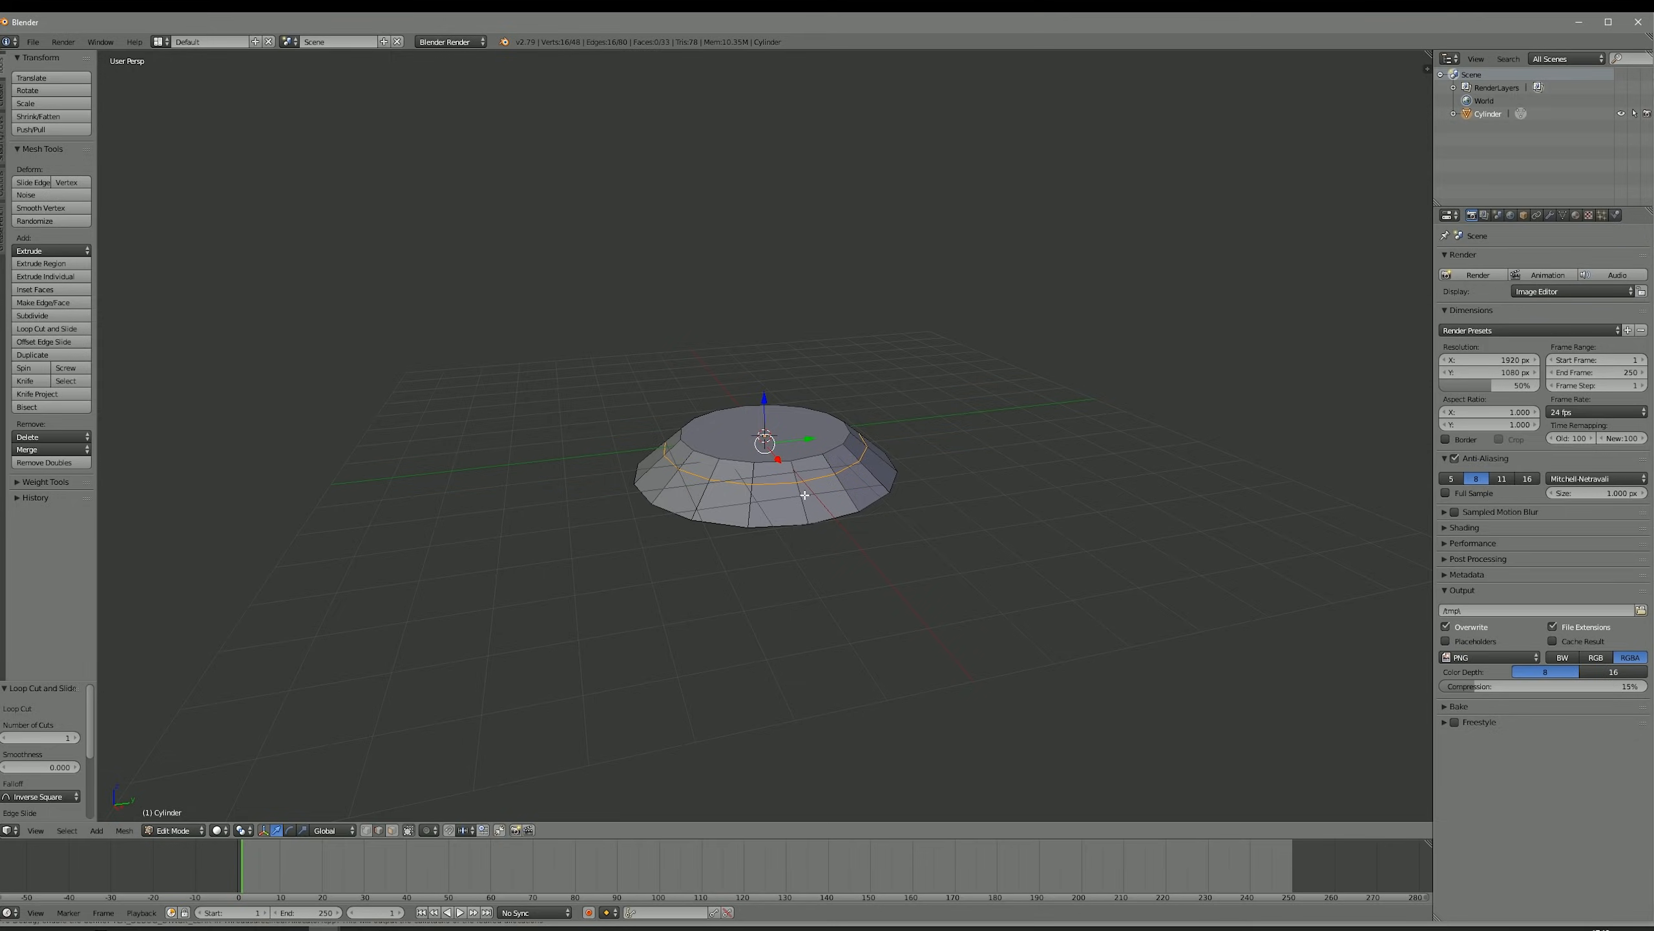
{"action": "key", "text": "a"}
{"action": "right_click", "coordinate": [821, 520], "text": "alt"}
{"action": "key", "text": "s"}
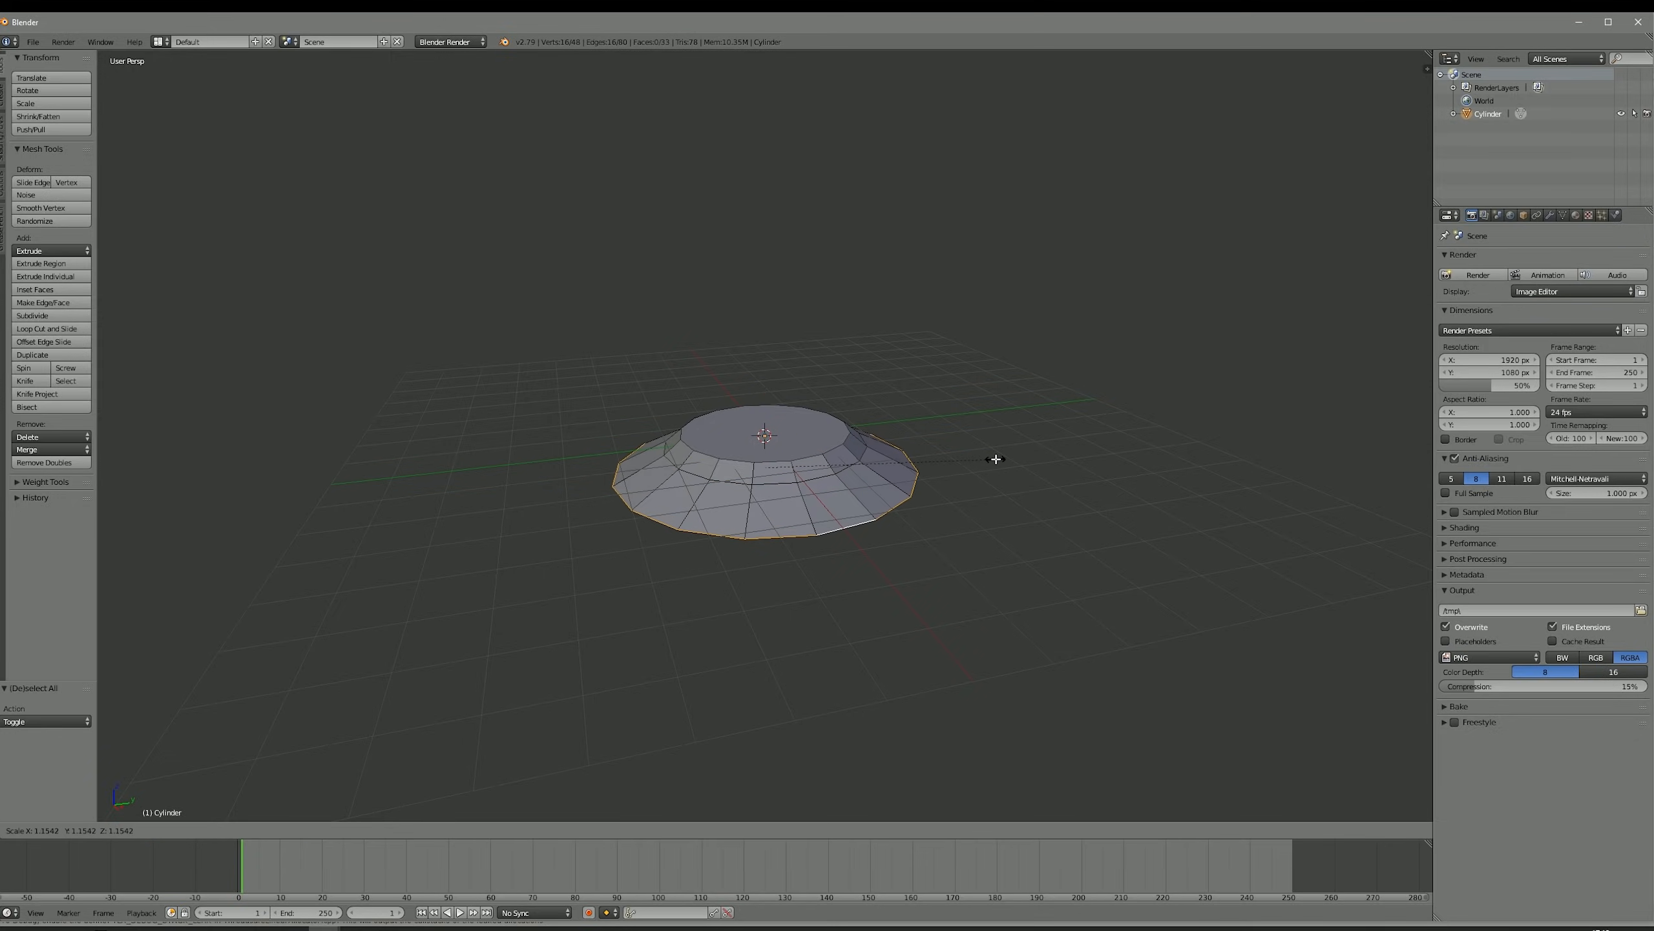
{"action": "left_click", "coordinate": [996, 458]}
- Inset the top face, lower the inner face to hollow out the crater, resize it, and return to Object Mode
{"action": "scroll", "coordinate": [886, 443], "scroll_direction": "up", "scroll_amount": 2}
{"action": "key", "text": "ctrl+Tab"}
{"action": "left_click", "coordinate": [830, 423]}
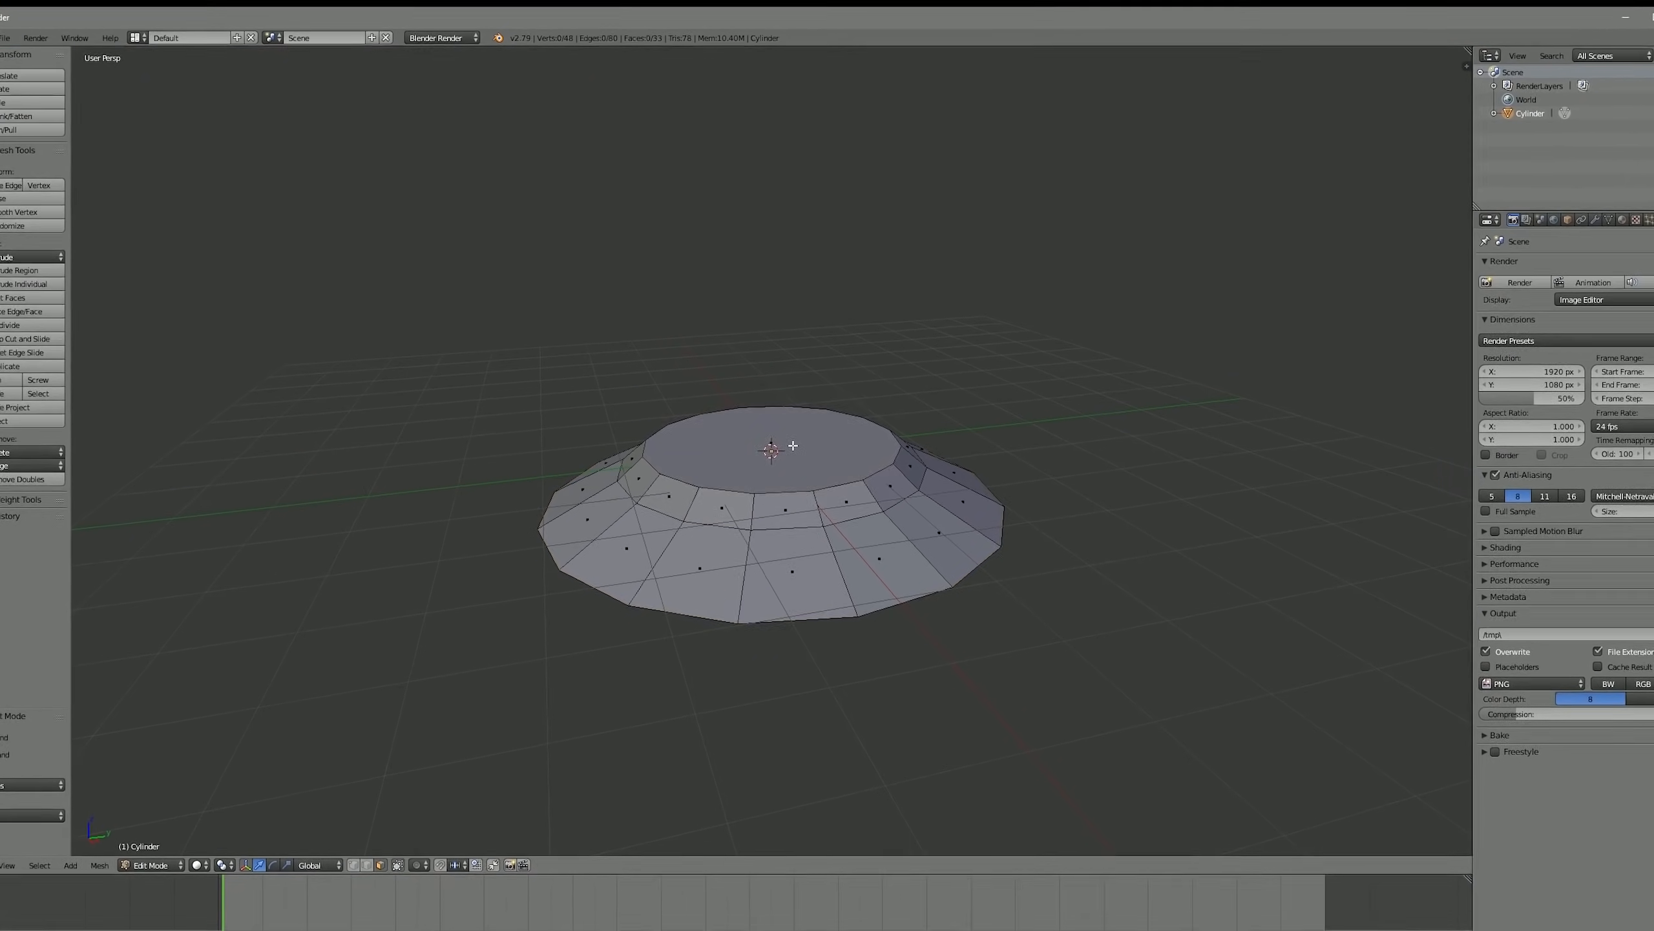
{"action": "right_click", "coordinate": [783, 431]}
{"action": "key", "text": "i"}
{"action": "left_click", "coordinate": [902, 356]}
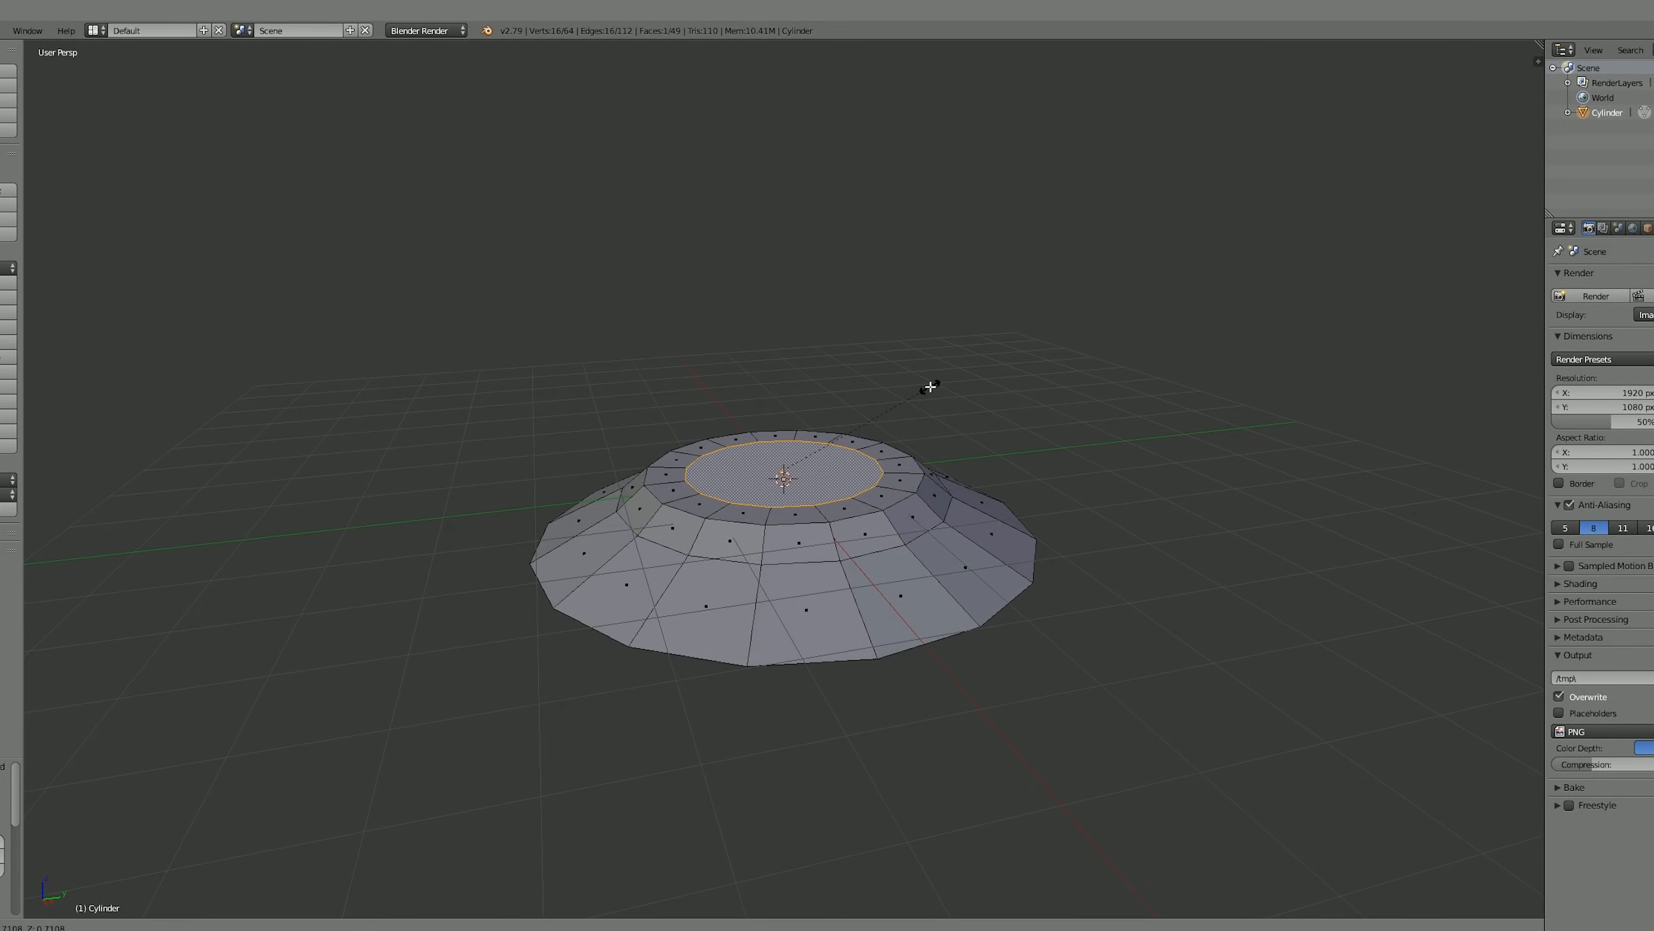
{"action": "left_click_drag", "start_coordinate": [779, 428], "coordinate": [779, 478]}
{"action": "middle_click_drag", "start_coordinate": [820, 477], "coordinate": [955, 466]}
{"action": "key", "text": "s"}
{"action": "left_click", "coordinate": [949, 467]}
{"action": "key", "text": "Tab"}
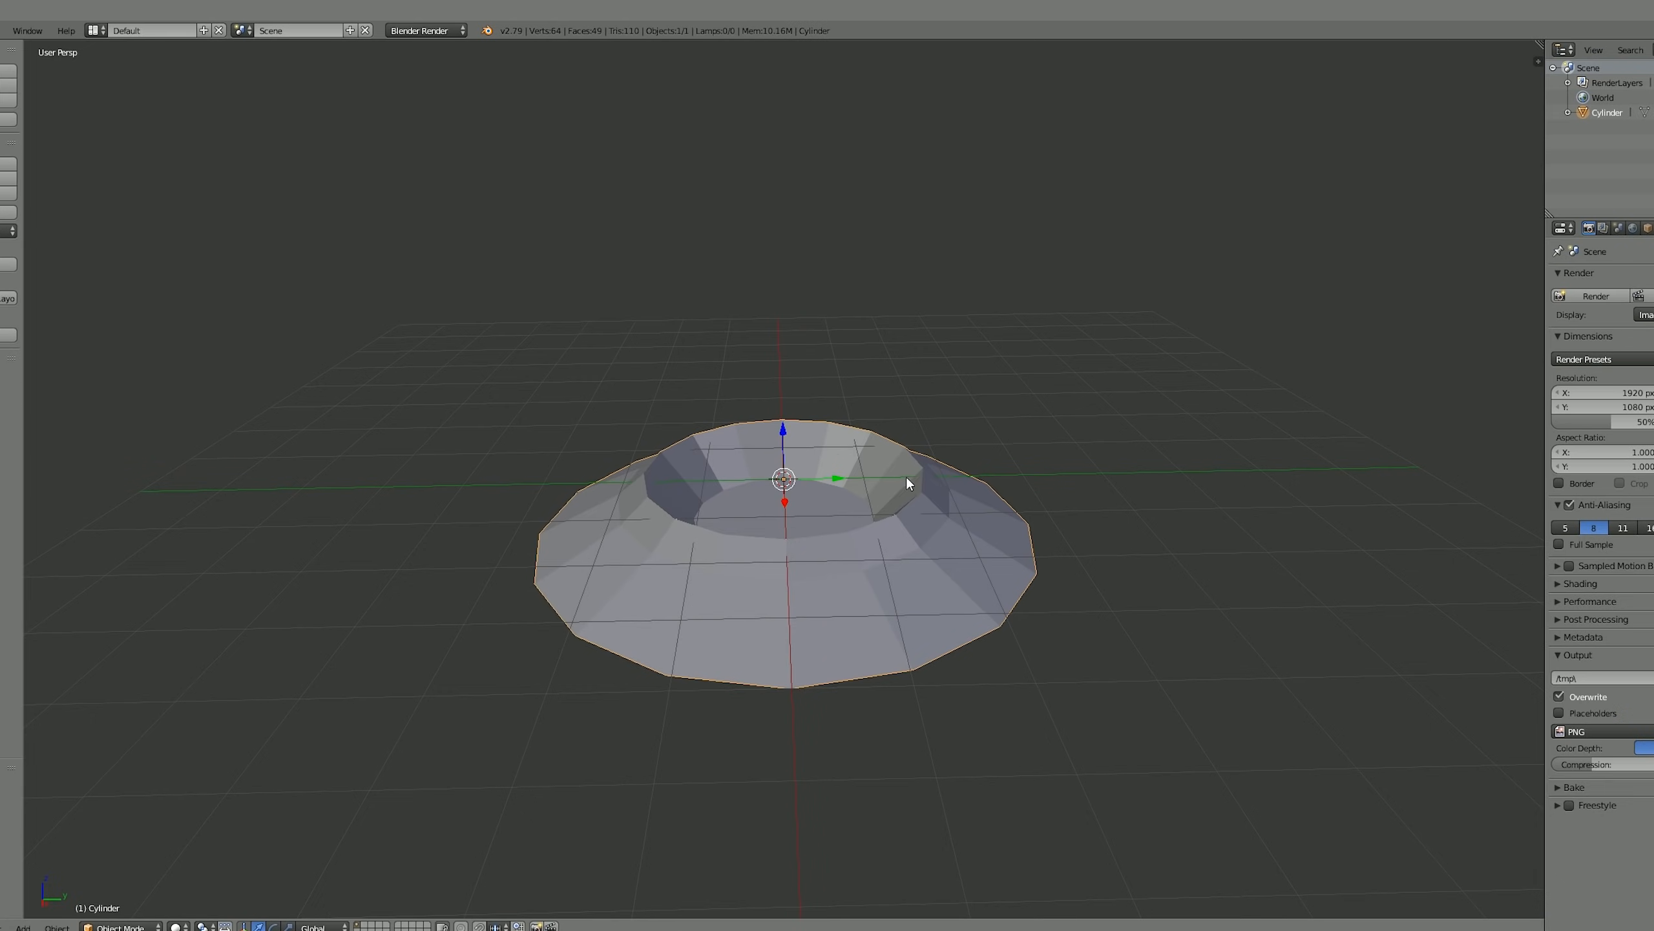
- Add a Subdivision Surface modifier to the crater mesh
{"action": "left_click", "coordinate": [1536, 228]}
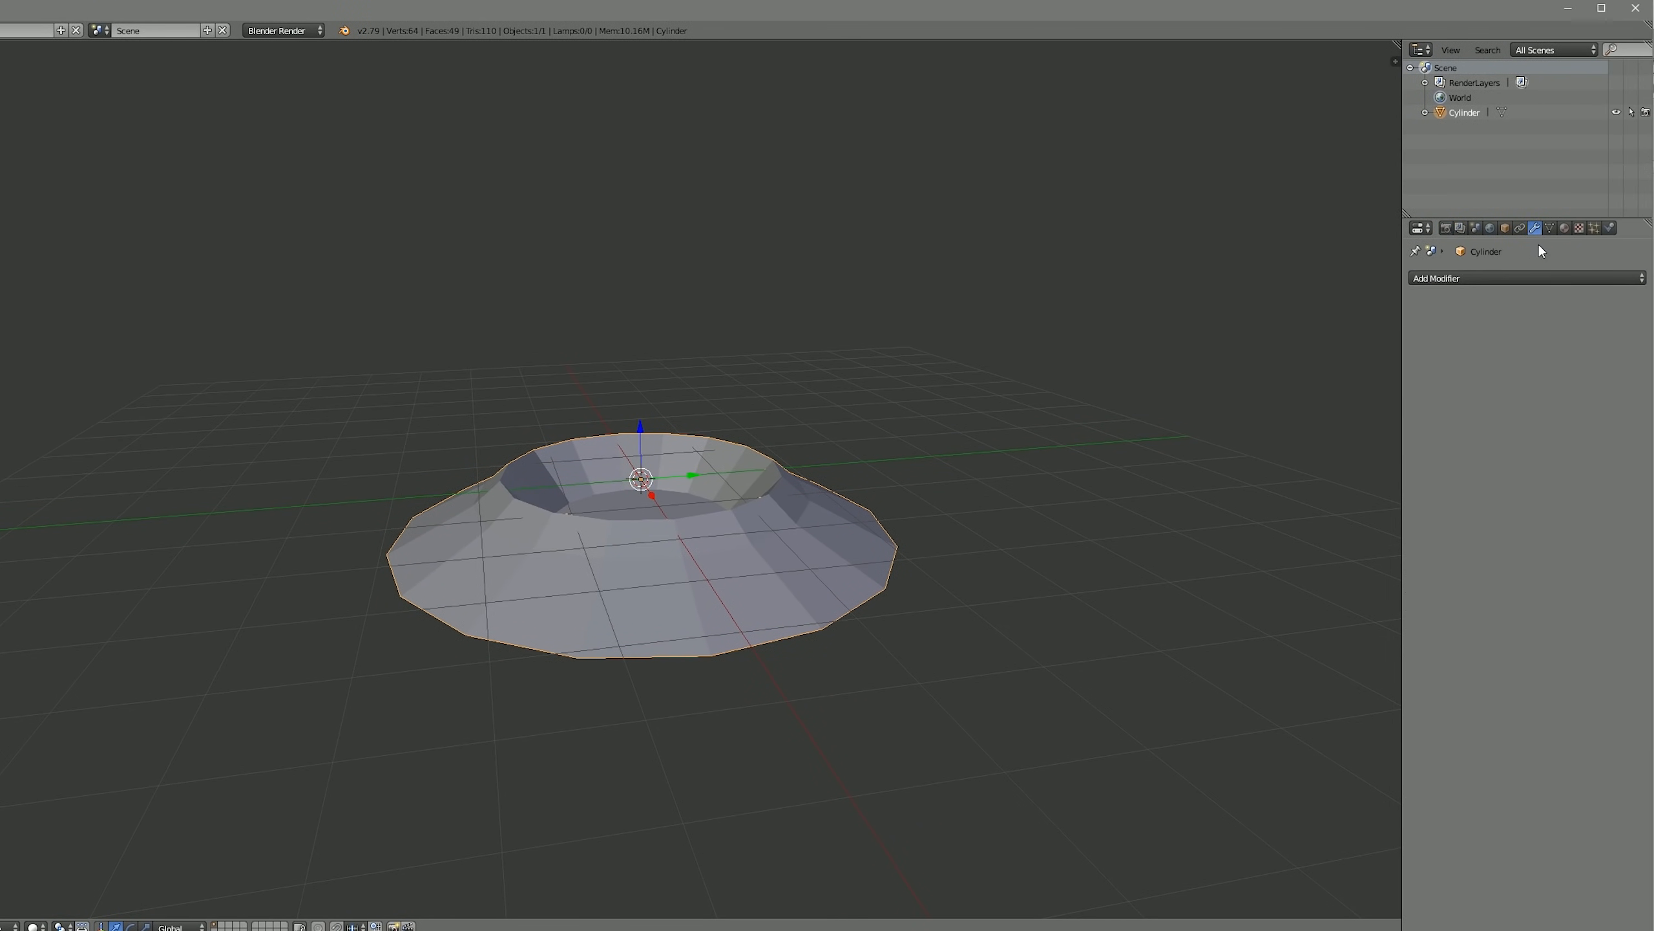
{"action": "left_click", "coordinate": [1486, 280]}
{"action": "left_click", "coordinate": [1366, 525]}
{"action": "middle_click_drag", "start_coordinate": [951, 466], "coordinate": [881, 495]}
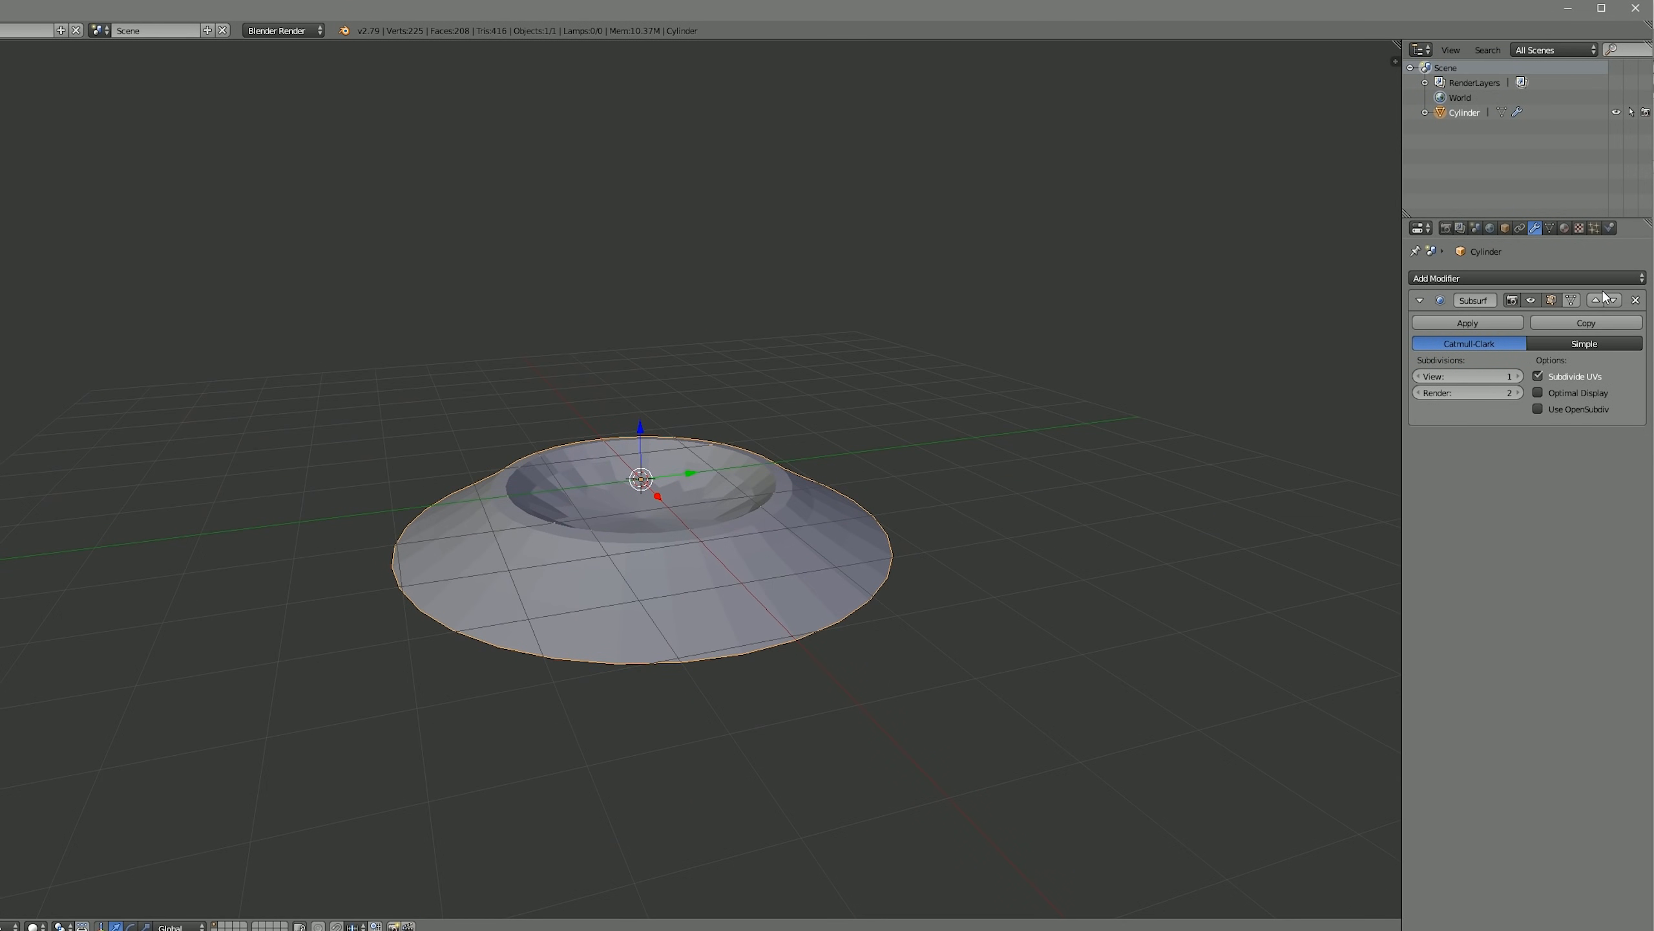
- Add a Displace modifier to the crater and give it a new texture of type Voronoi
{"action": "left_click", "coordinate": [1515, 282]}
{"action": "left_click", "coordinate": [1475, 379]}
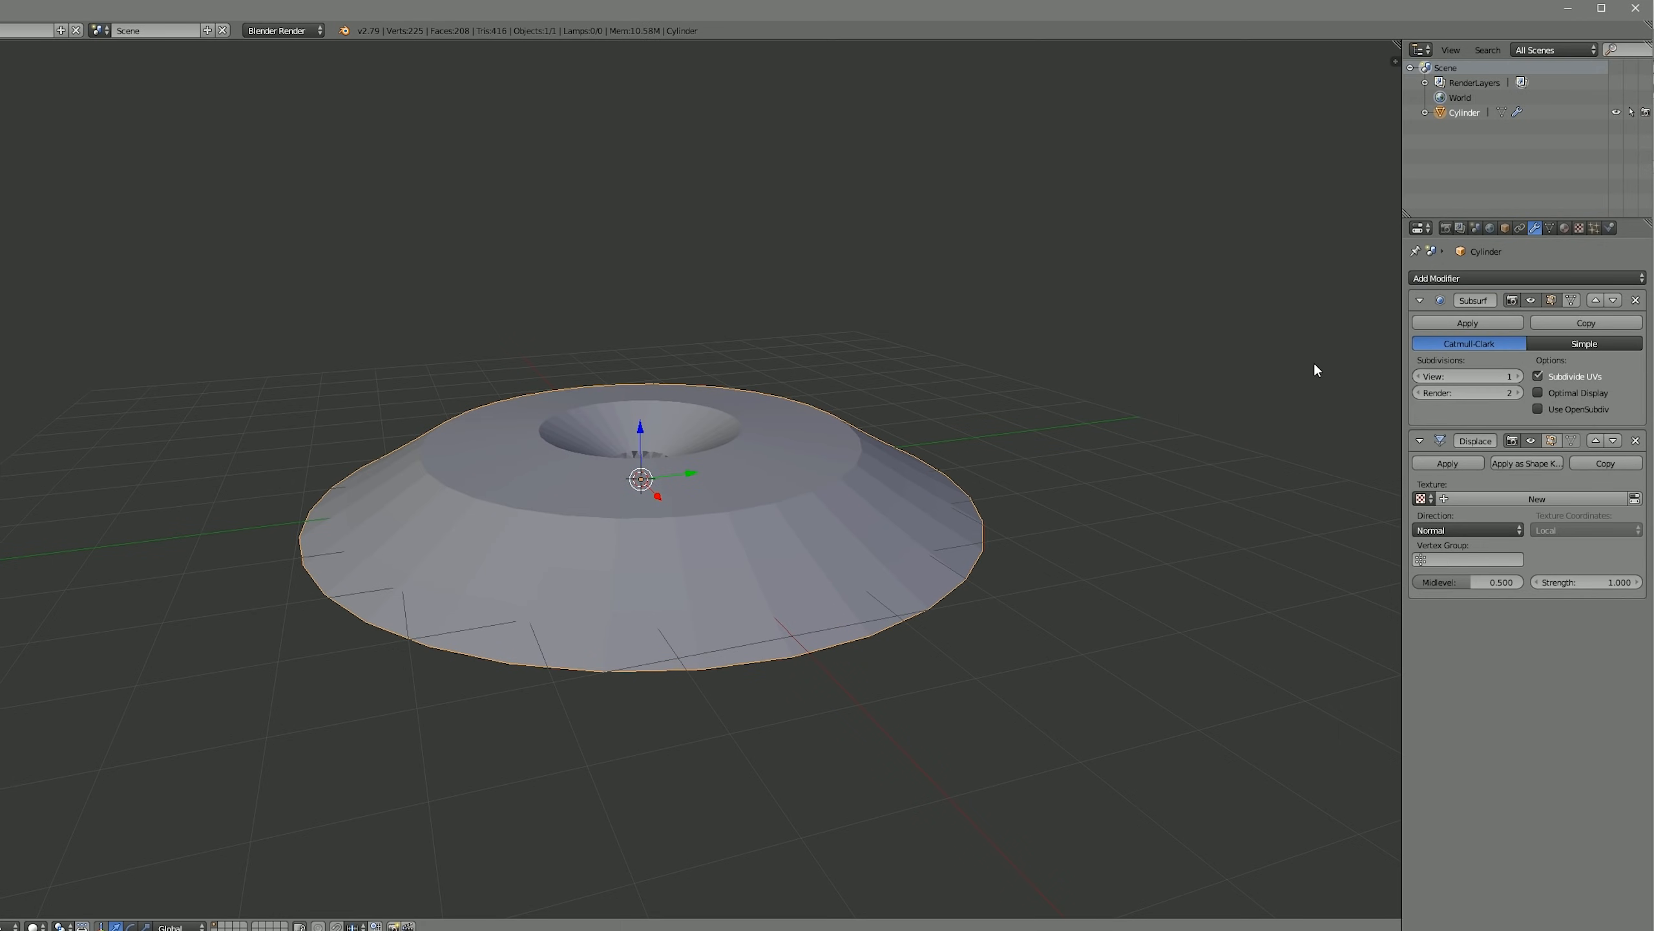
{"action": "left_click", "coordinate": [1536, 499]}
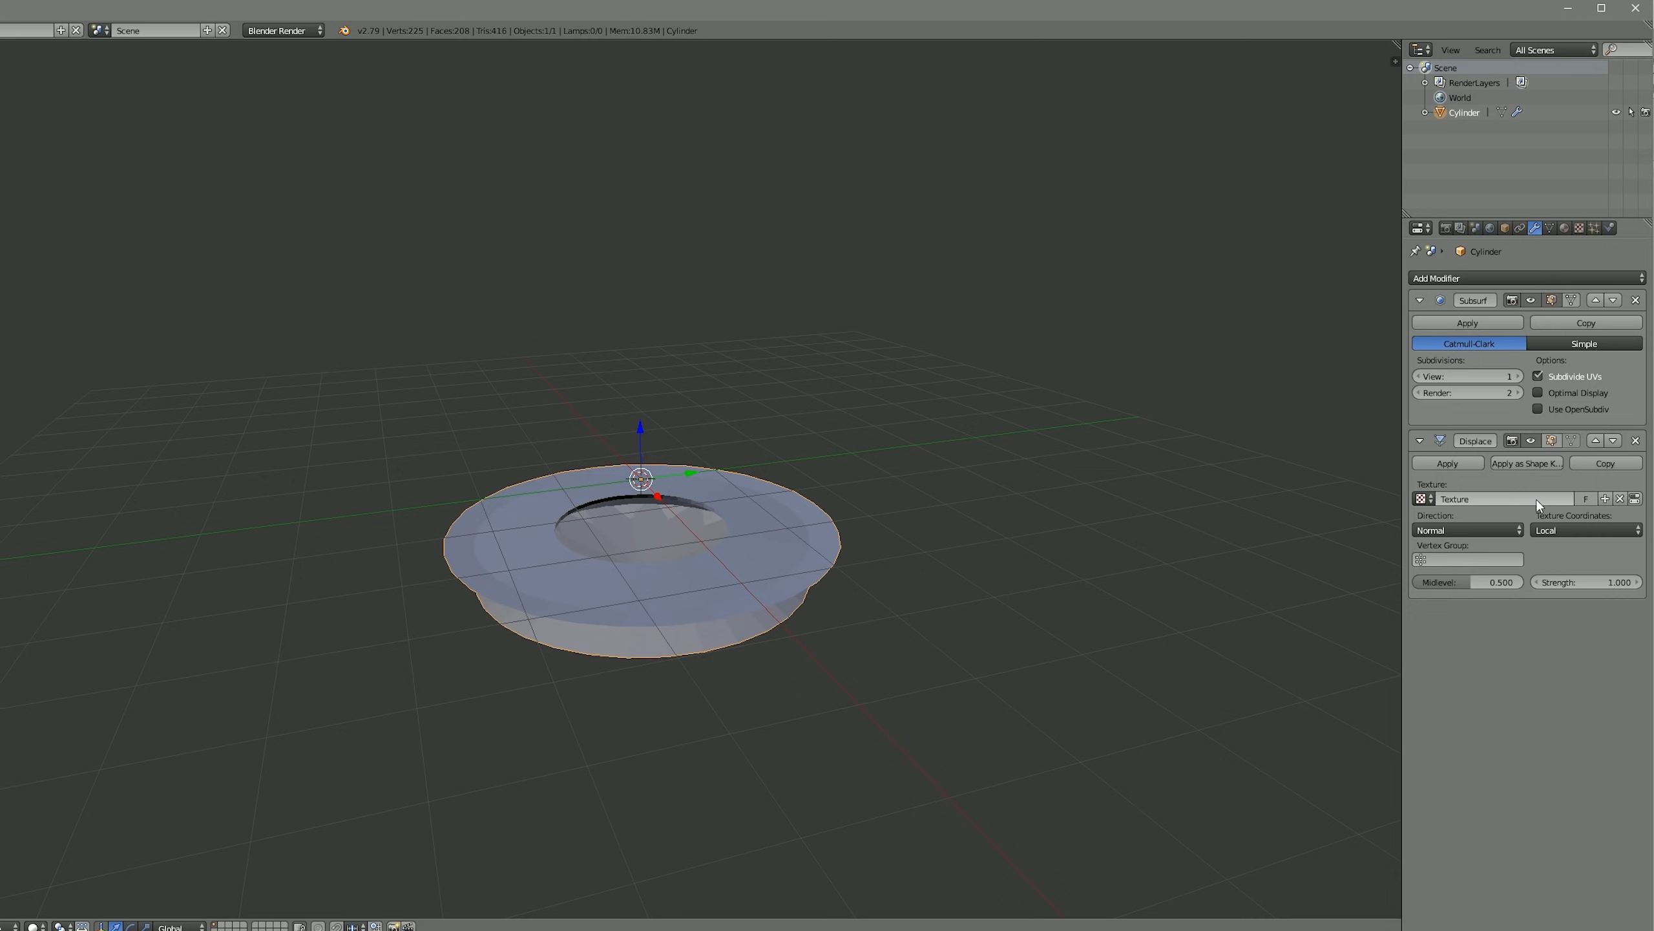
{"action": "left_click", "coordinate": [1579, 228]}
{"action": "left_click", "coordinate": [1531, 322]}
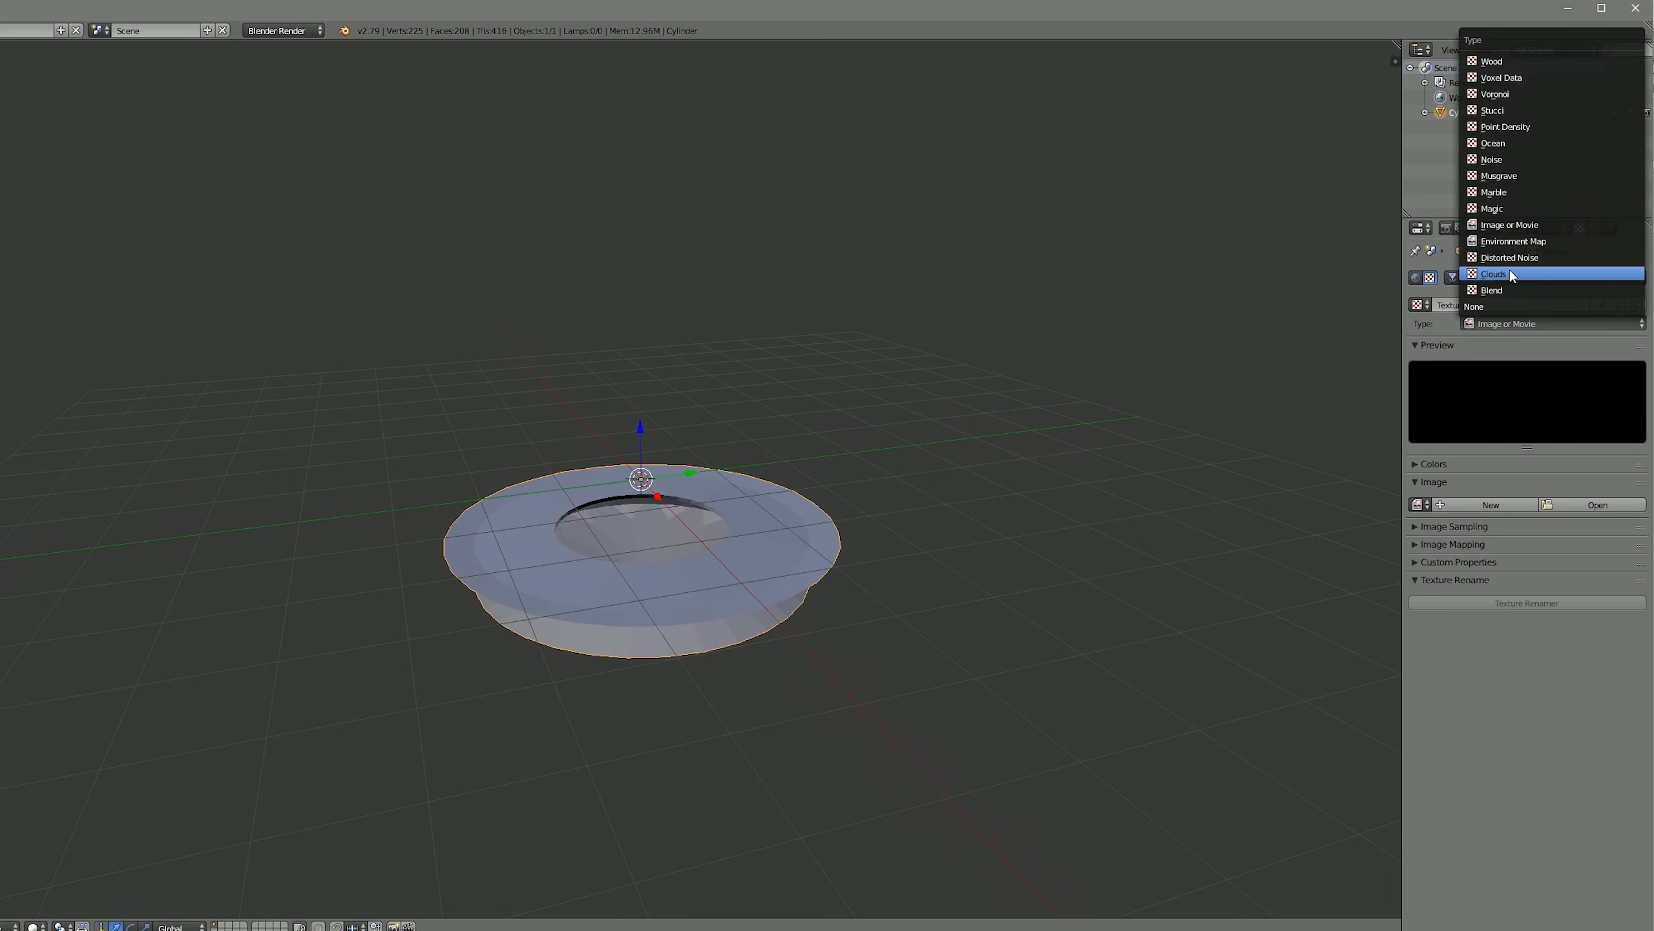
{"action": "left_click", "coordinate": [1505, 96]}
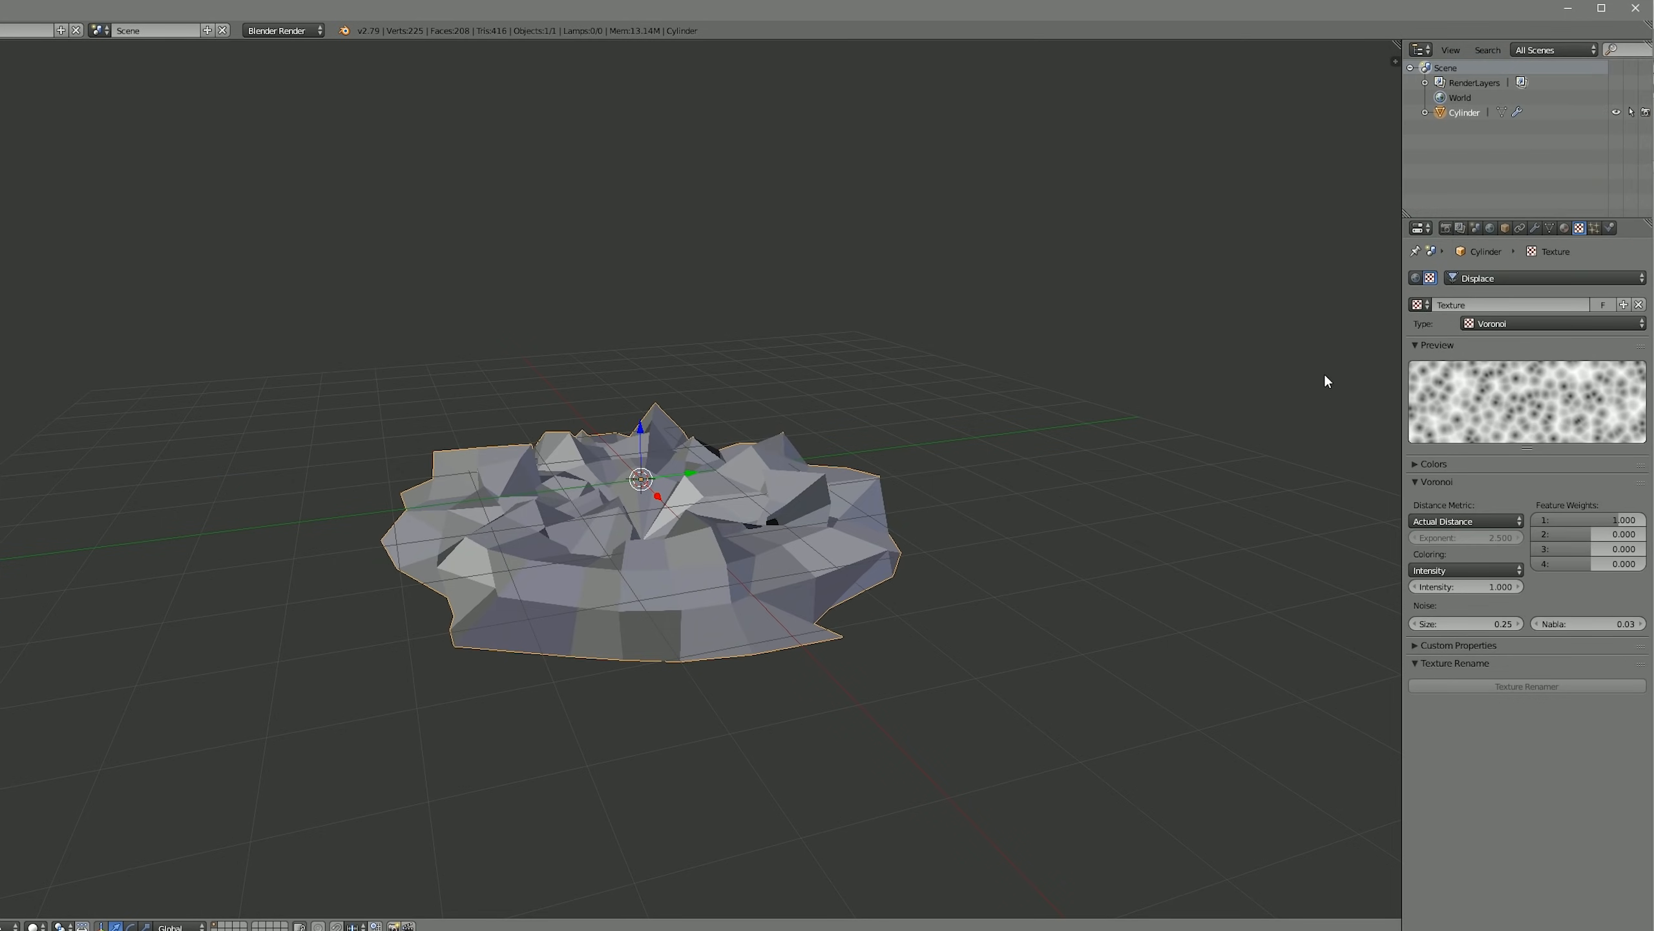
- Set the Voronoi texture's noise size to 0.45 and the Displace modifier's strength to 0.2
{"action": "left_click", "coordinate": [1487, 623]}
{"action": "key", "text": "BackSpace"}
{"action": "type", "text": ".45"}
{"action": "key", "text": "Return"}
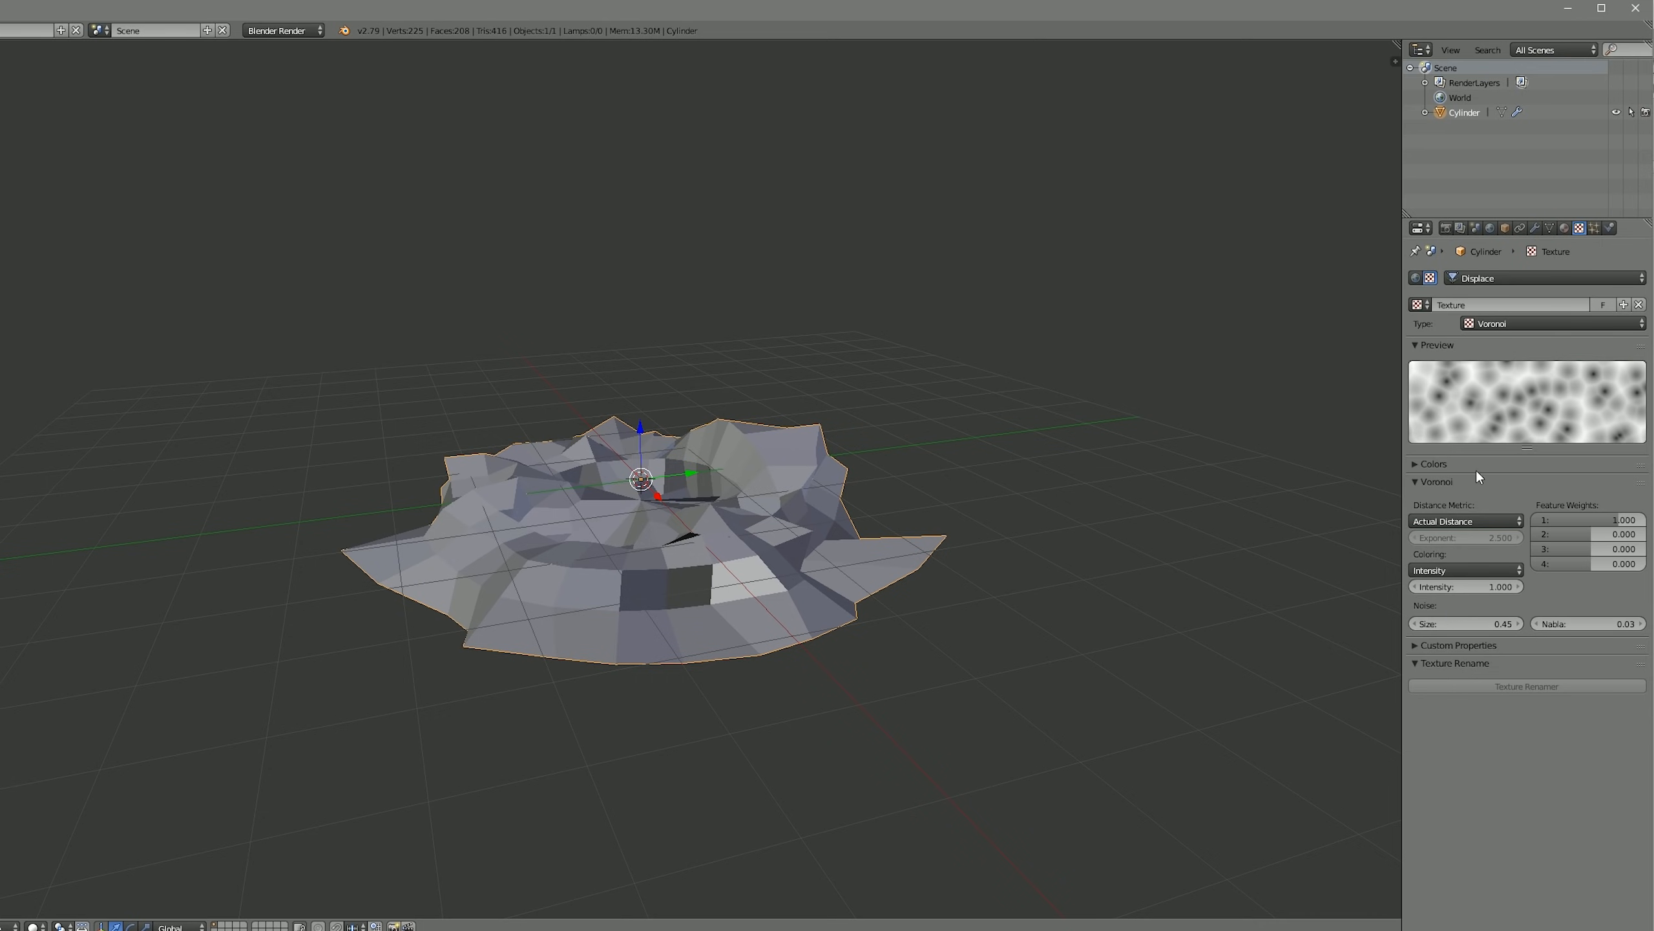
{"action": "left_click", "coordinate": [1535, 228]}
{"action": "left_click", "coordinate": [1582, 580]}
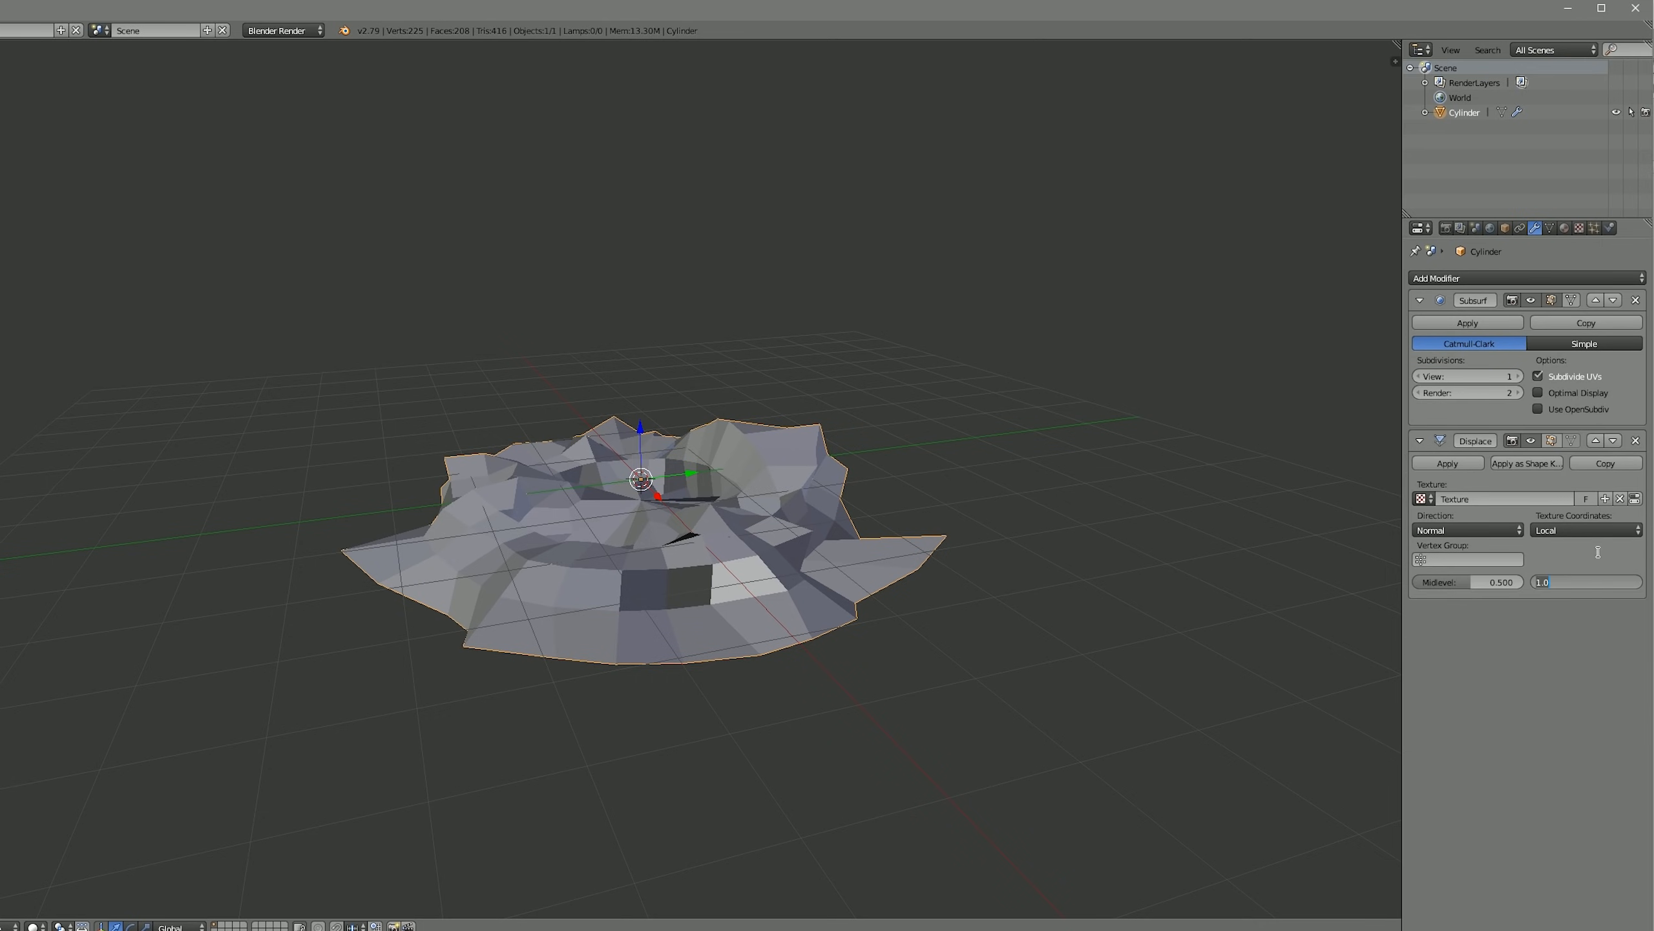
{"action": "key", "text": "Return"}
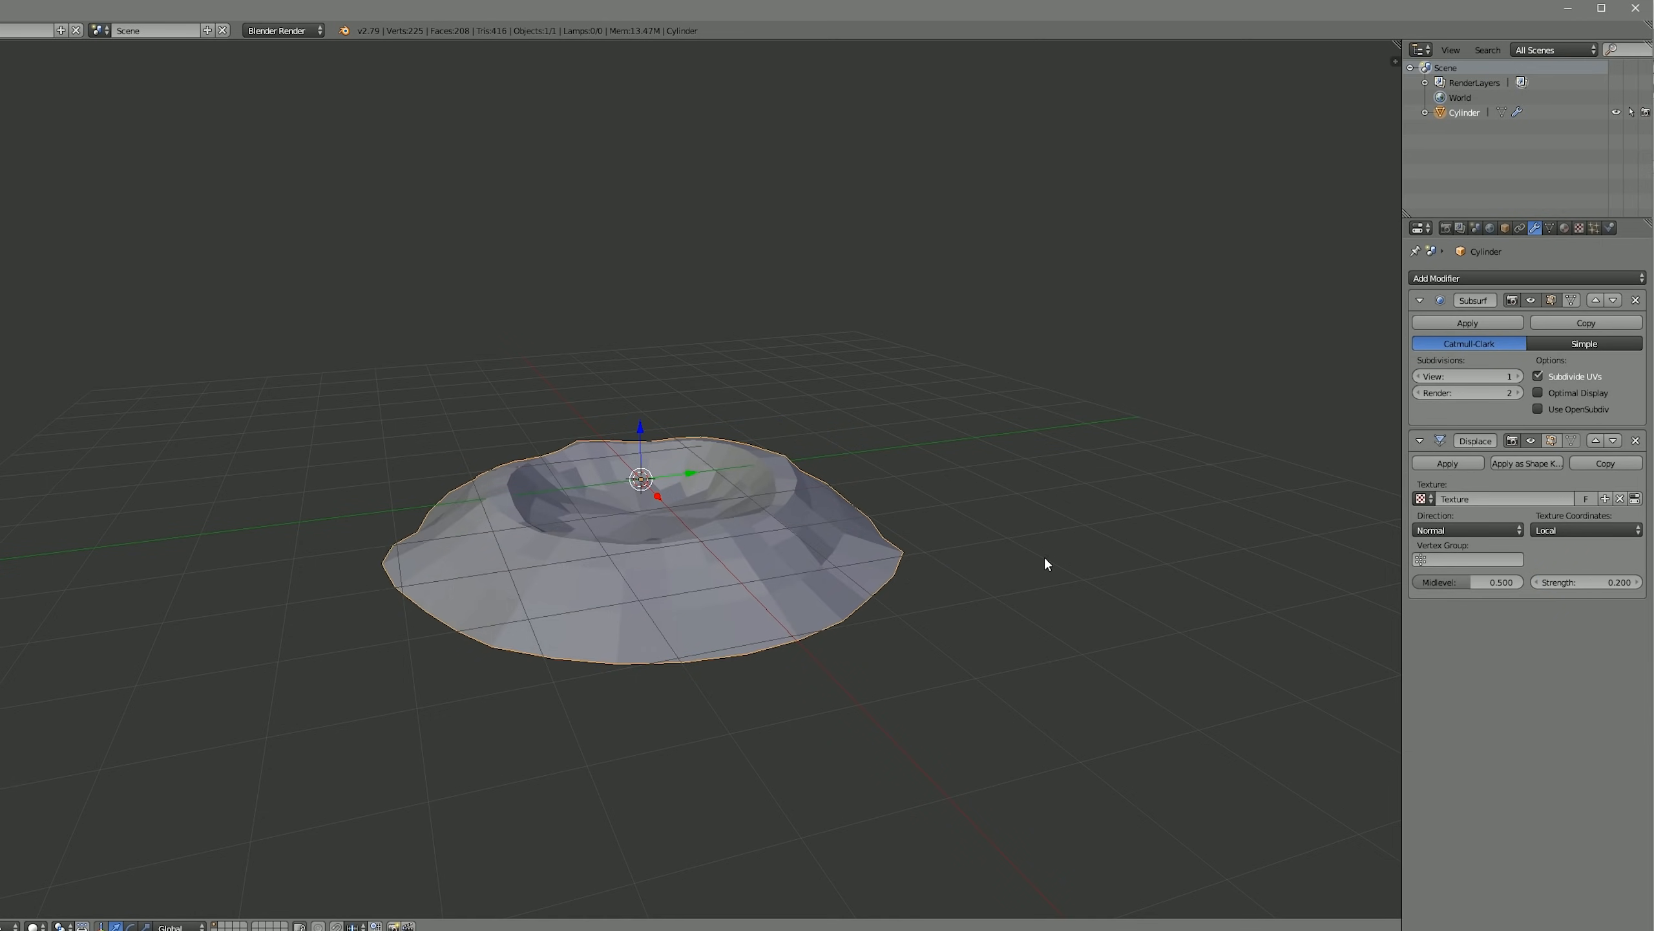
- Apply smooth shading to the crater and adjust its height by scaling along the Z axis
{"action": "mouse_move", "coordinate": [1239, 574]}
{"action": "middle_mouse_down"}
{"action": "mouse_move", "coordinate": [1143, 601]}
{"action": "mouse_move", "coordinate": [1124, 581]}
{"action": "mouse_move", "coordinate": [1235, 567]}
{"action": "middle_mouse_up"}
{"action": "left_click", "coordinate": [28, 265]}
{"action": "mouse_move", "coordinate": [705, 398]}
{"action": "middle_mouse_down"}
{"action": "mouse_move", "coordinate": [772, 461]}
{"action": "mouse_move", "coordinate": [934, 374]}
{"action": "mouse_move", "coordinate": [901, 399]}
{"action": "mouse_move", "coordinate": [888, 442]}
{"action": "middle_mouse_up"}
{"action": "key", "text": "s"}
{"action": "key", "text": "z"}
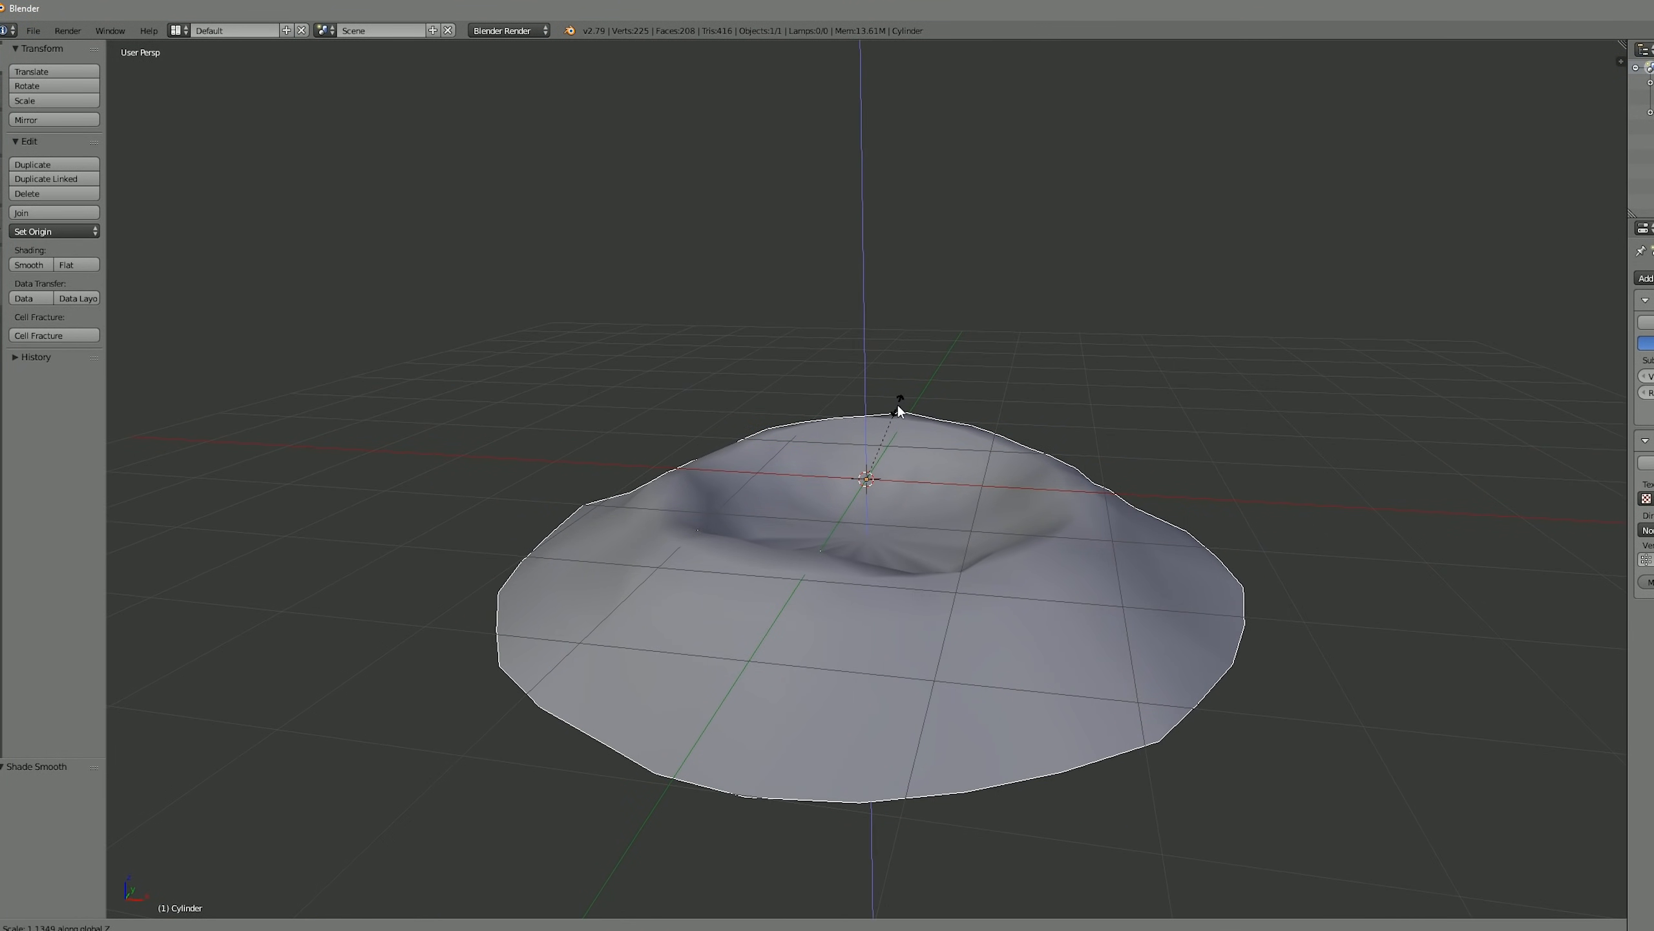
{"action": "left_click", "coordinate": [904, 430]}
- In Edit Mode with edge selection, scale the crater's bottom edge loop slightly outward
{"action": "key", "text": "Tab"}
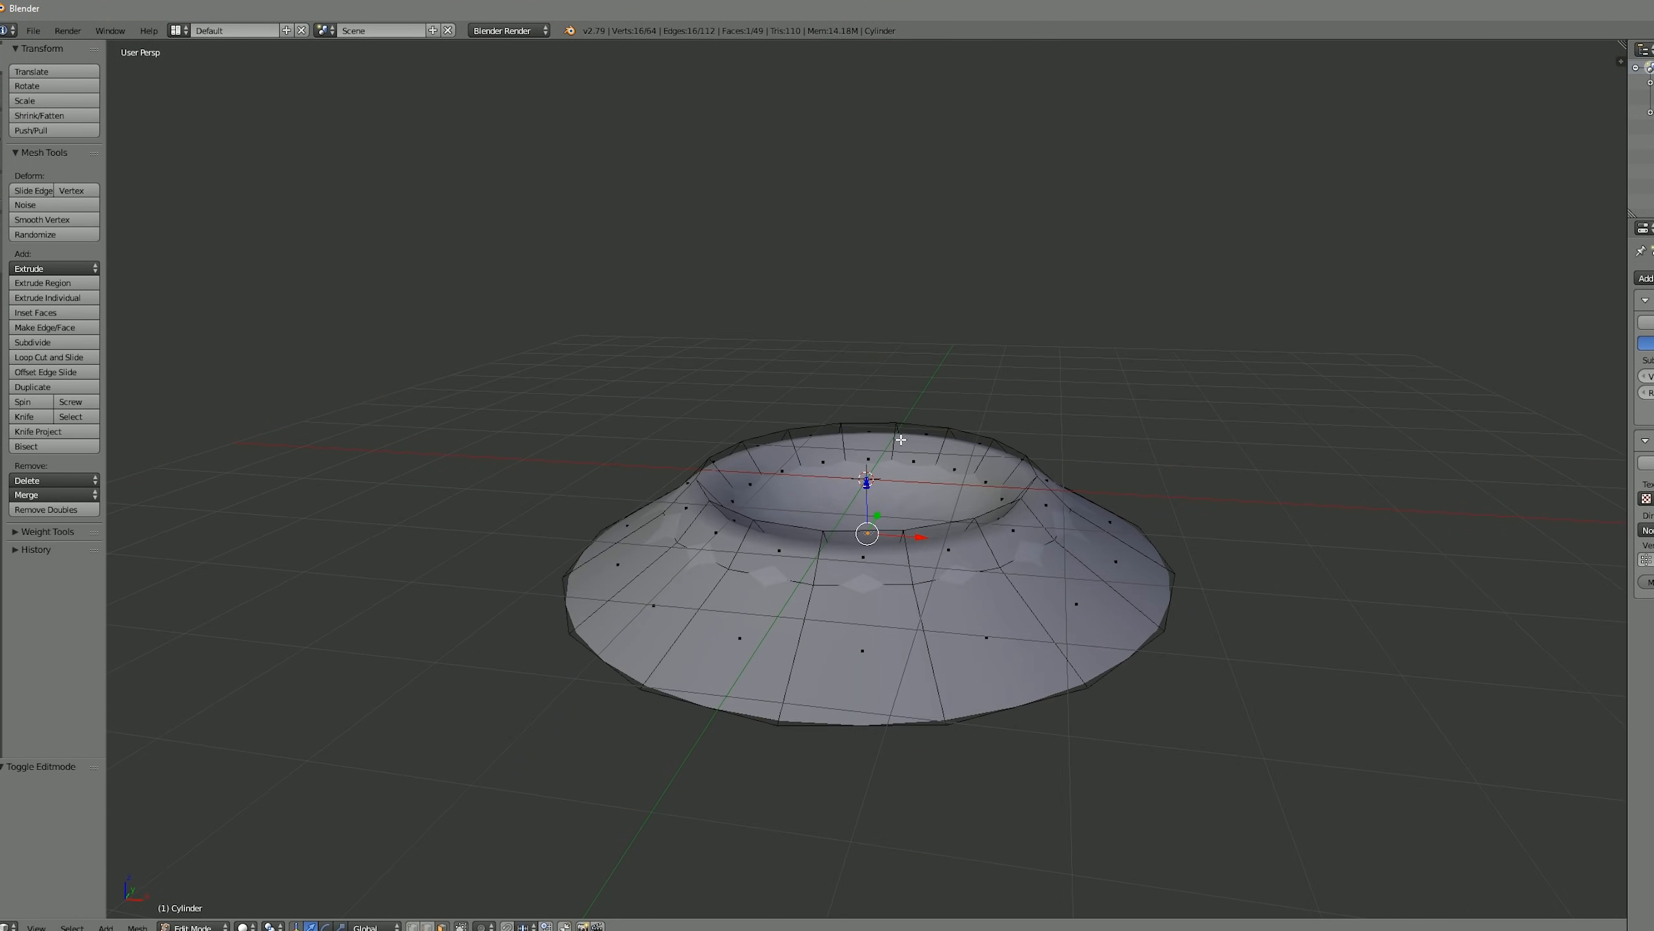
{"action": "middle_click_drag", "start_coordinate": [901, 441], "coordinate": [779, 465]}
{"action": "right_click", "coordinate": [779, 467]}
{"action": "key", "text": "a"}
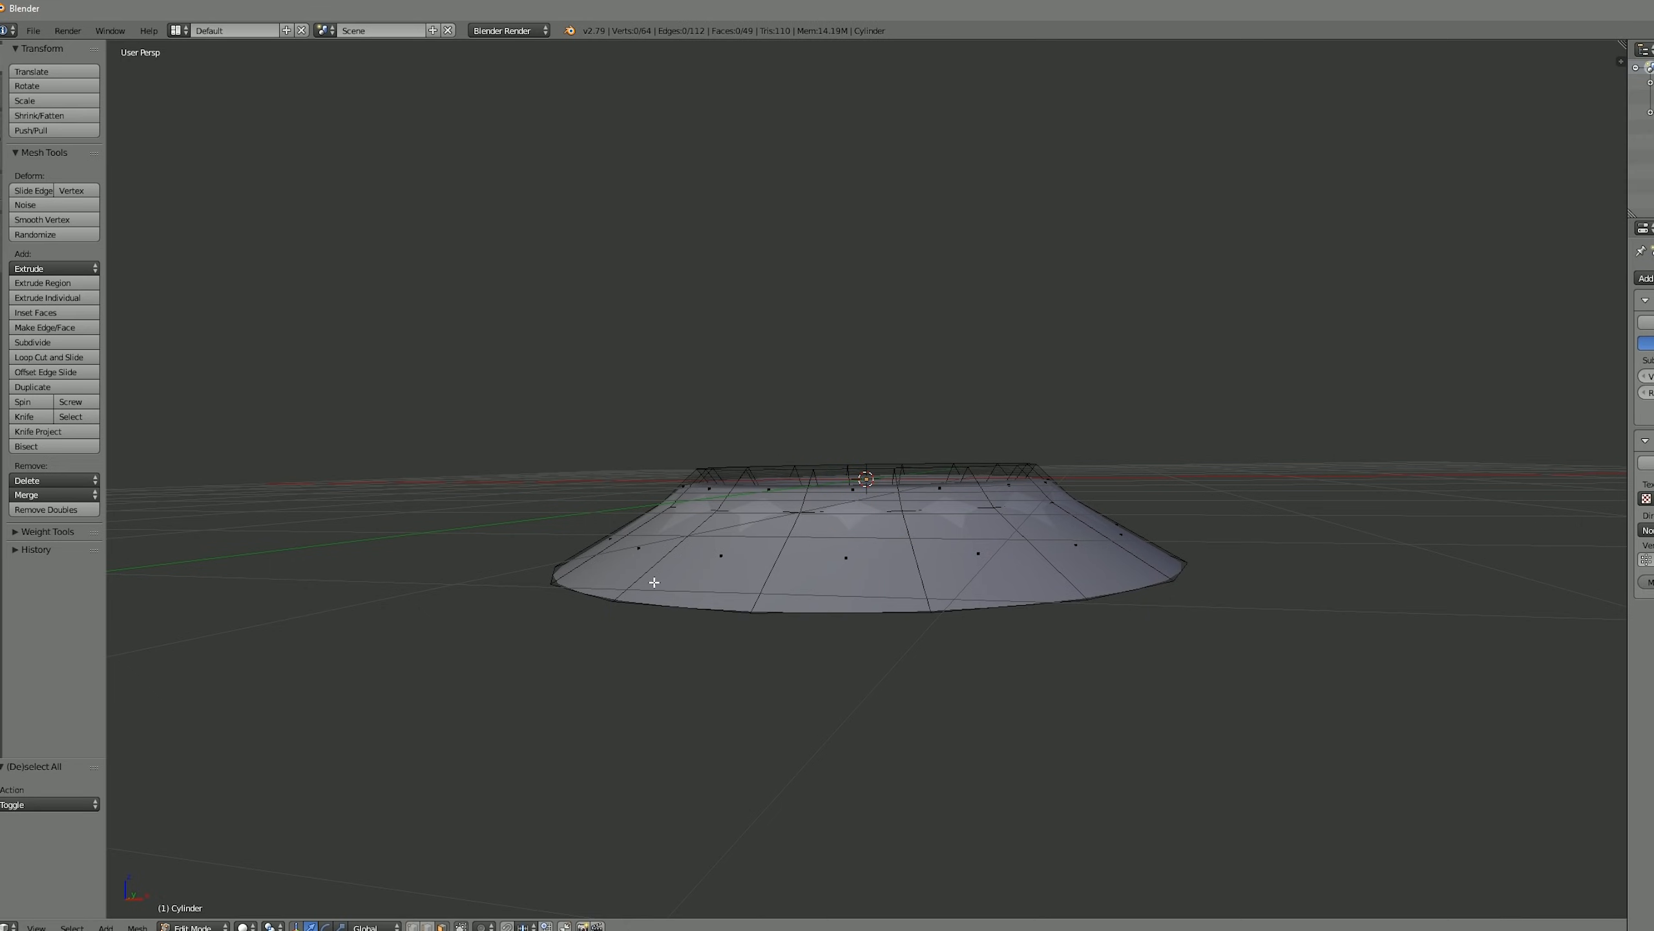
{"action": "key", "text": "ctrl+Tab"}
{"action": "left_click", "coordinate": [577, 584]}
{"action": "right_click", "coordinate": [585, 592], "text": "alt"}
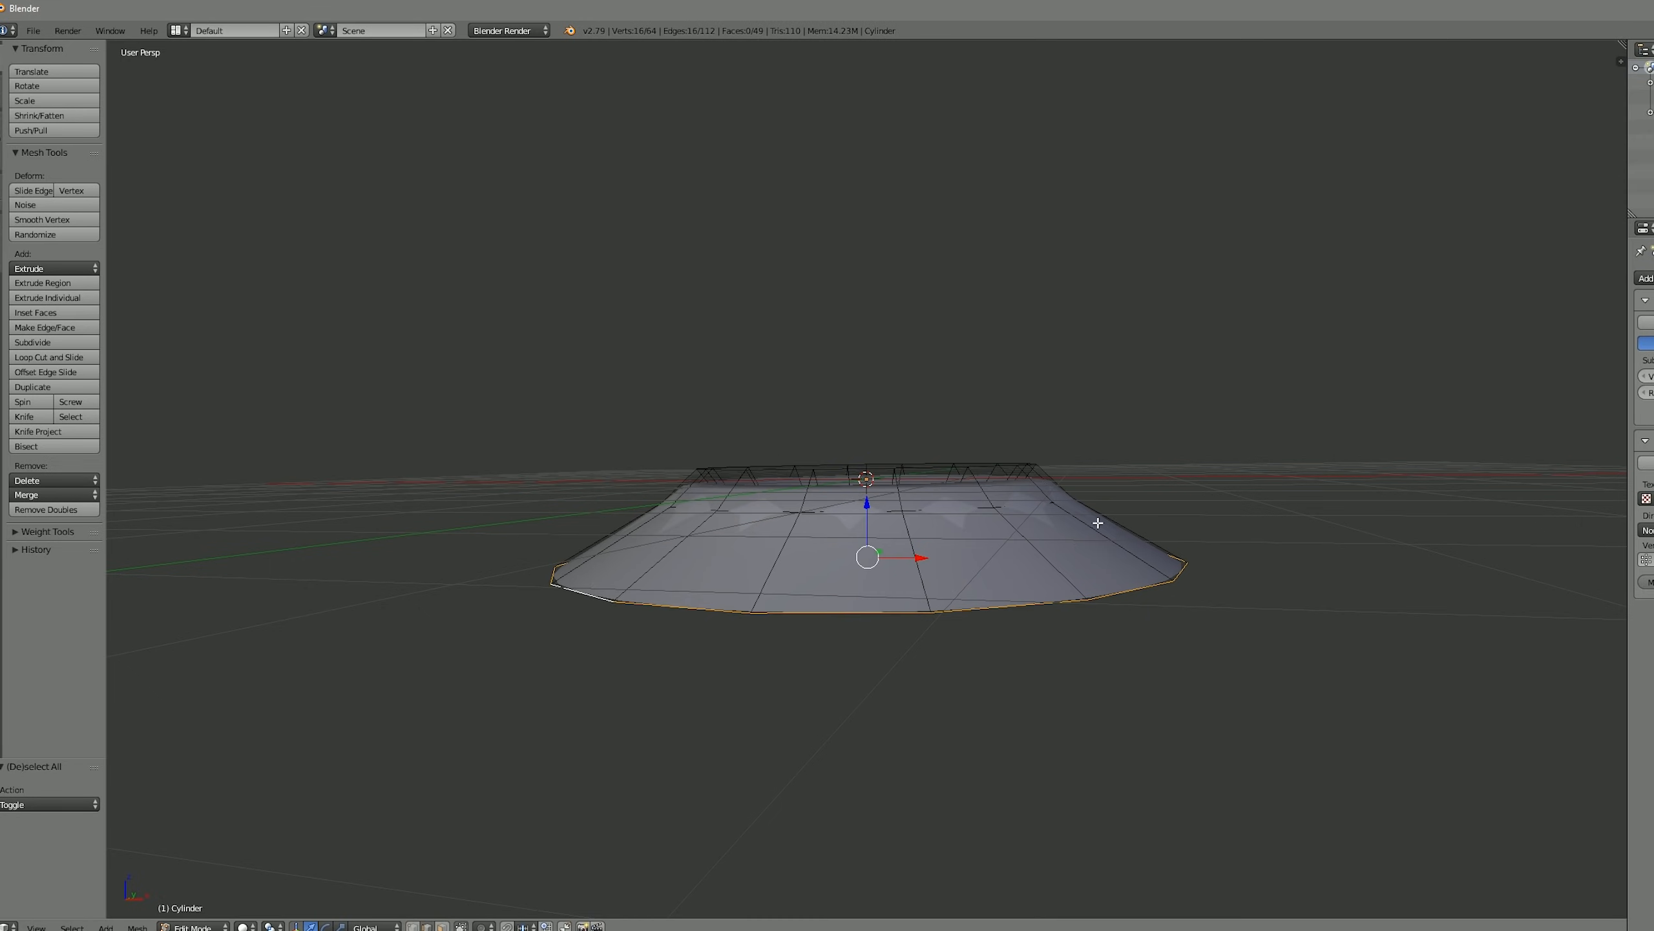
{"action": "key", "text": "s"}
{"action": "left_click", "coordinate": [1114, 520]}
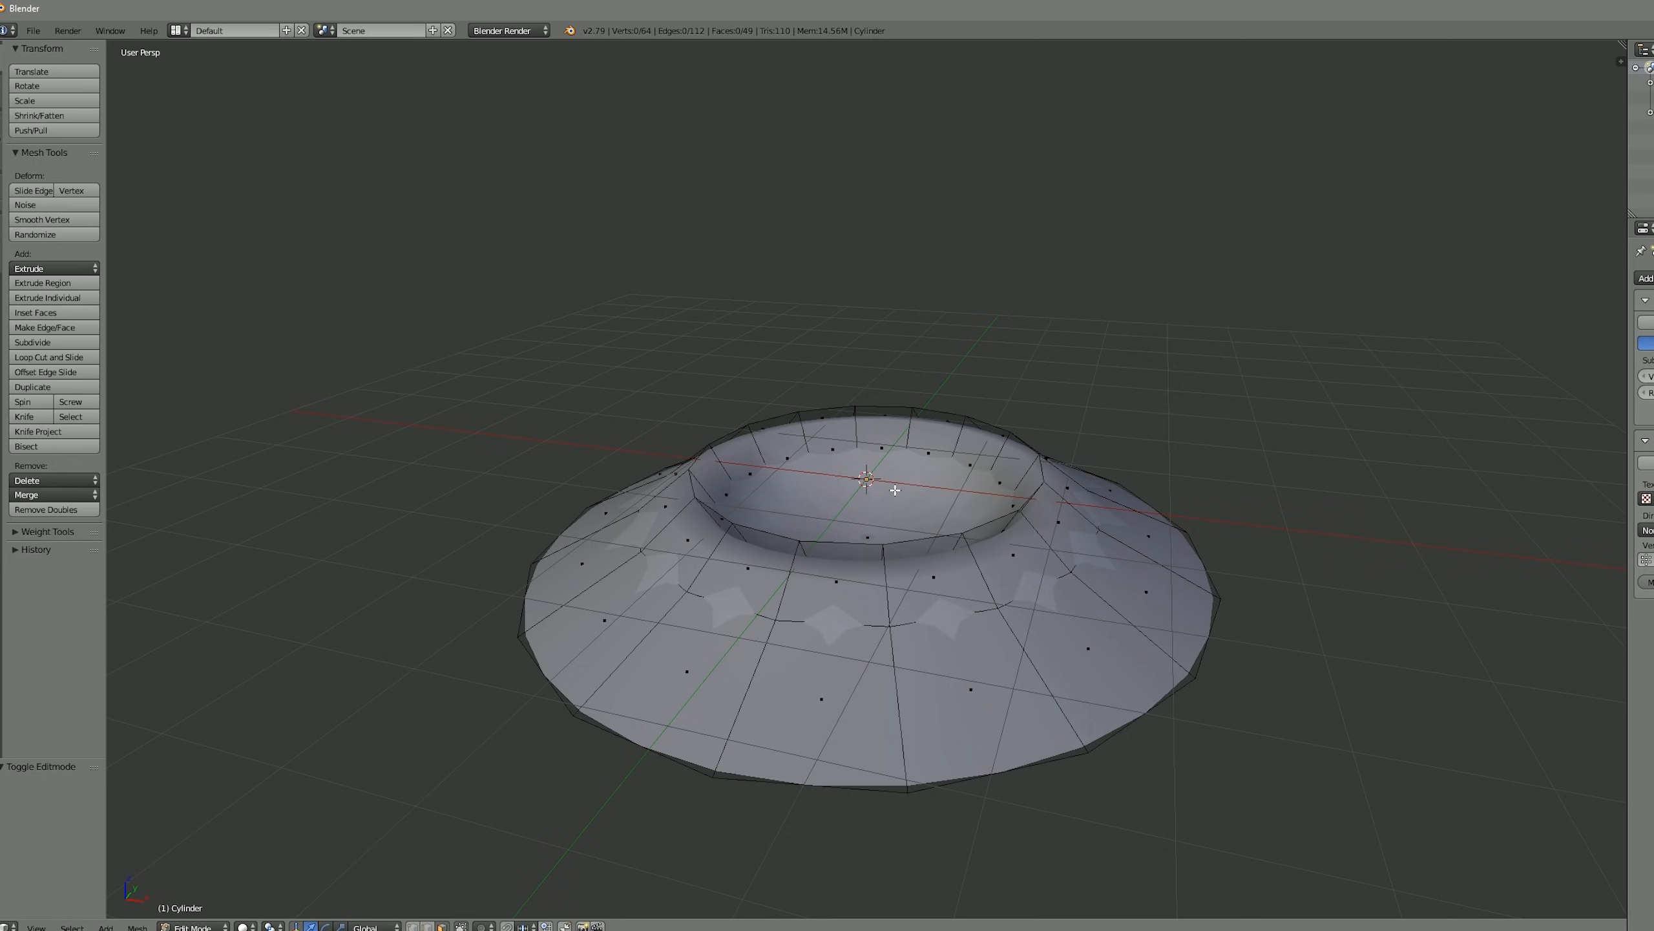
- Select the whole crater mesh and unwrap its UVs with the standard Unwrap method
{"action": "key", "text": "a"}
{"action": "key", "text": "a"}
{"action": "key", "text": "a"}
{"action": "key", "text": "u"}
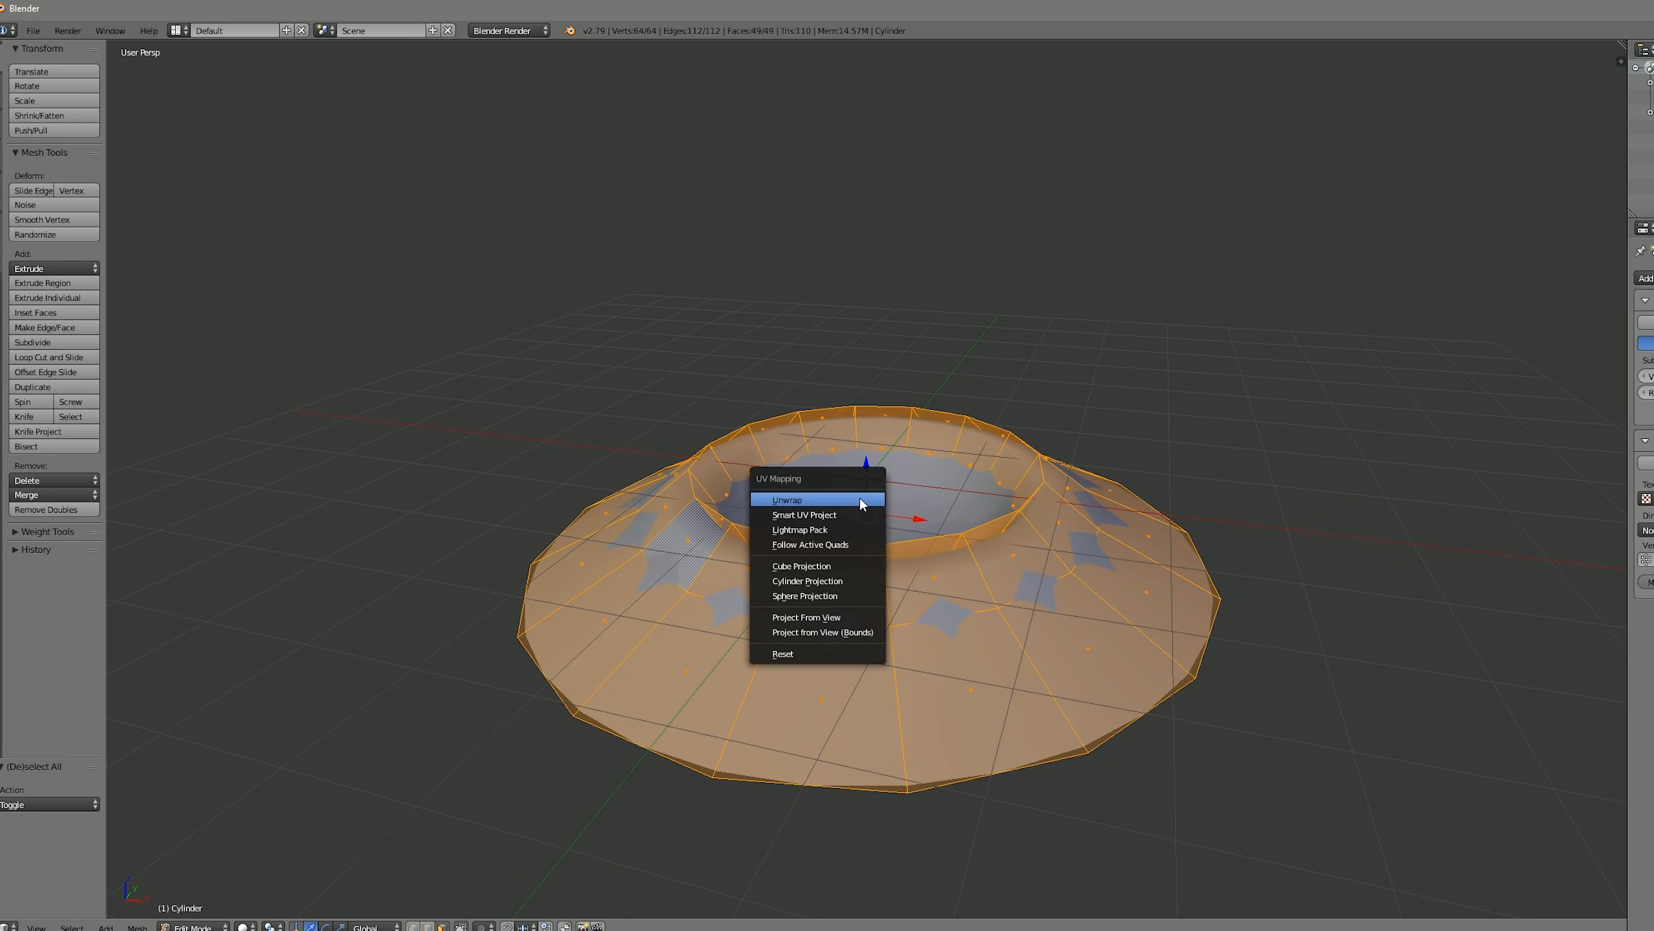
{"action": "left_click", "coordinate": [863, 503]}
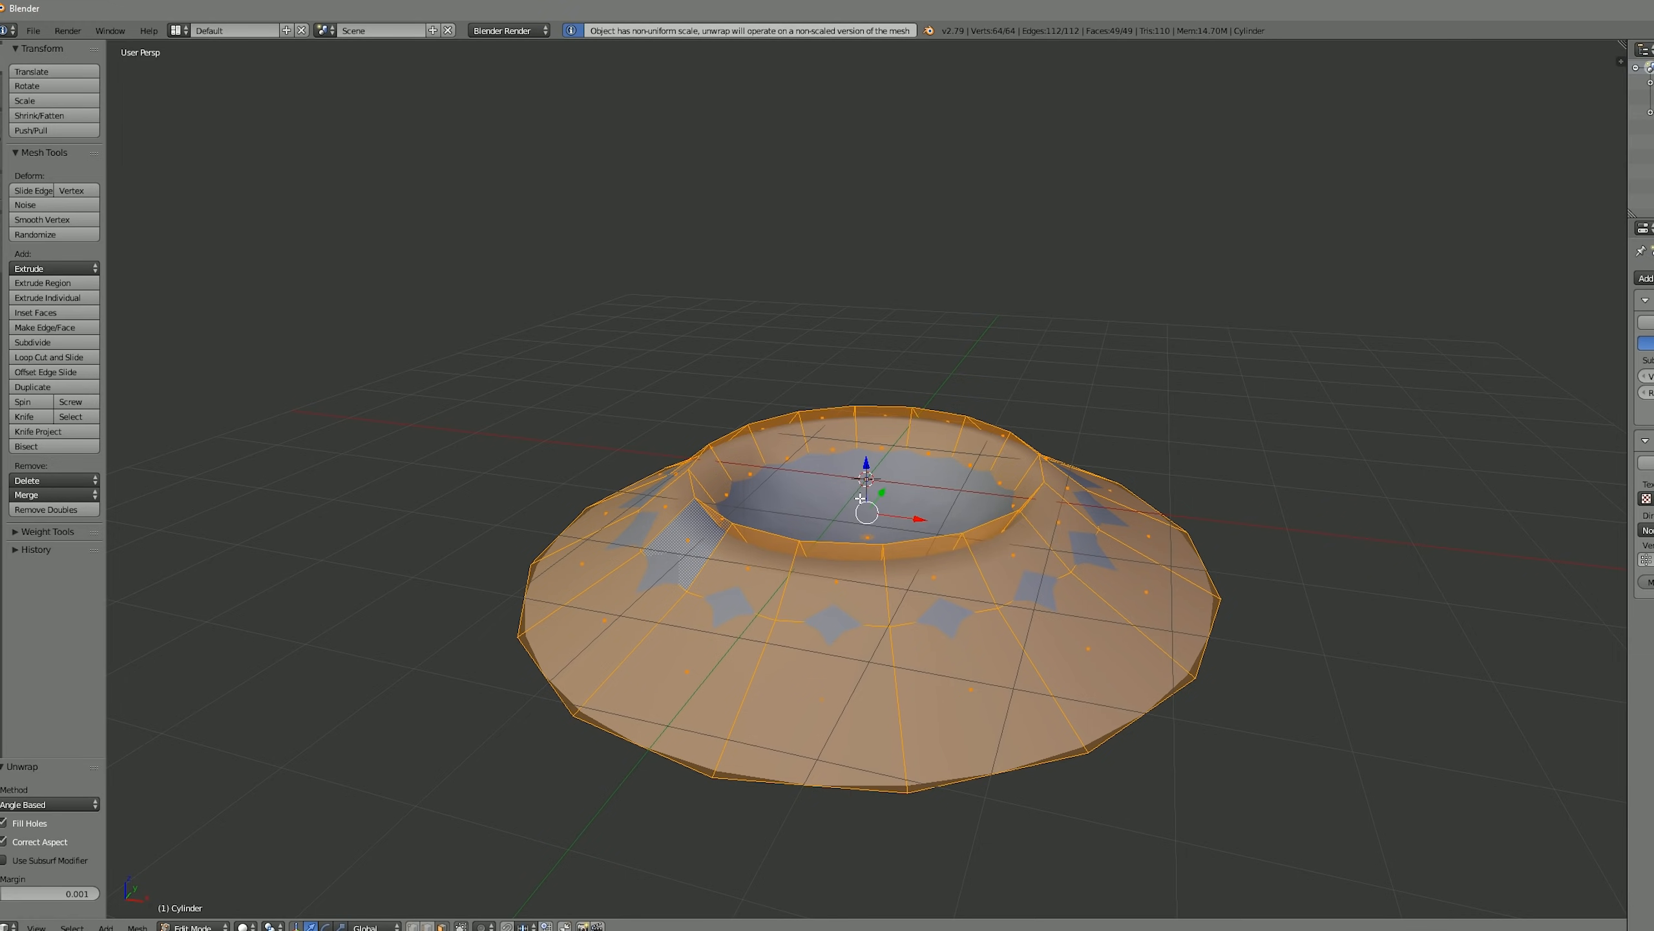
- Split the 3D viewport, display the crater's UV layout in a UV/Image Editor, and return to Object Mode
{"action": "left_click_drag", "start_coordinate": [7, 924], "coordinate": [515, 924]}
{"action": "left_click", "coordinate": [16, 926]}
{"action": "left_click", "coordinate": [21, 803]}
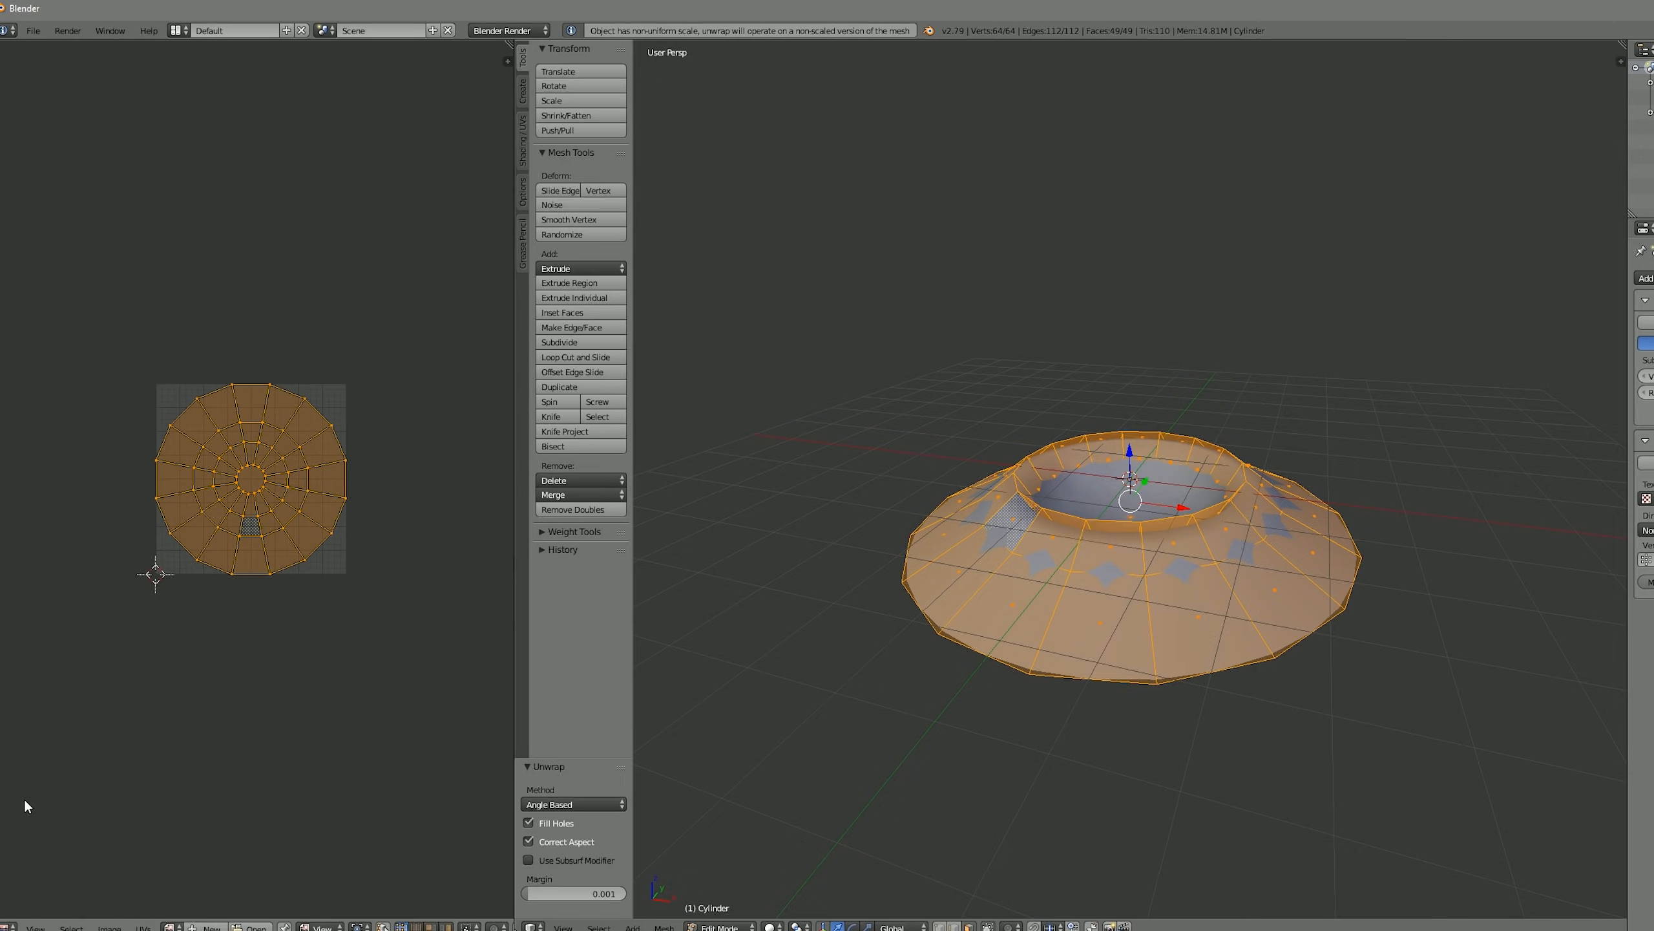
{"action": "scroll", "coordinate": [207, 493], "scroll_direction": "up", "scroll_amount": 3}
{"action": "key", "text": "Tab"}
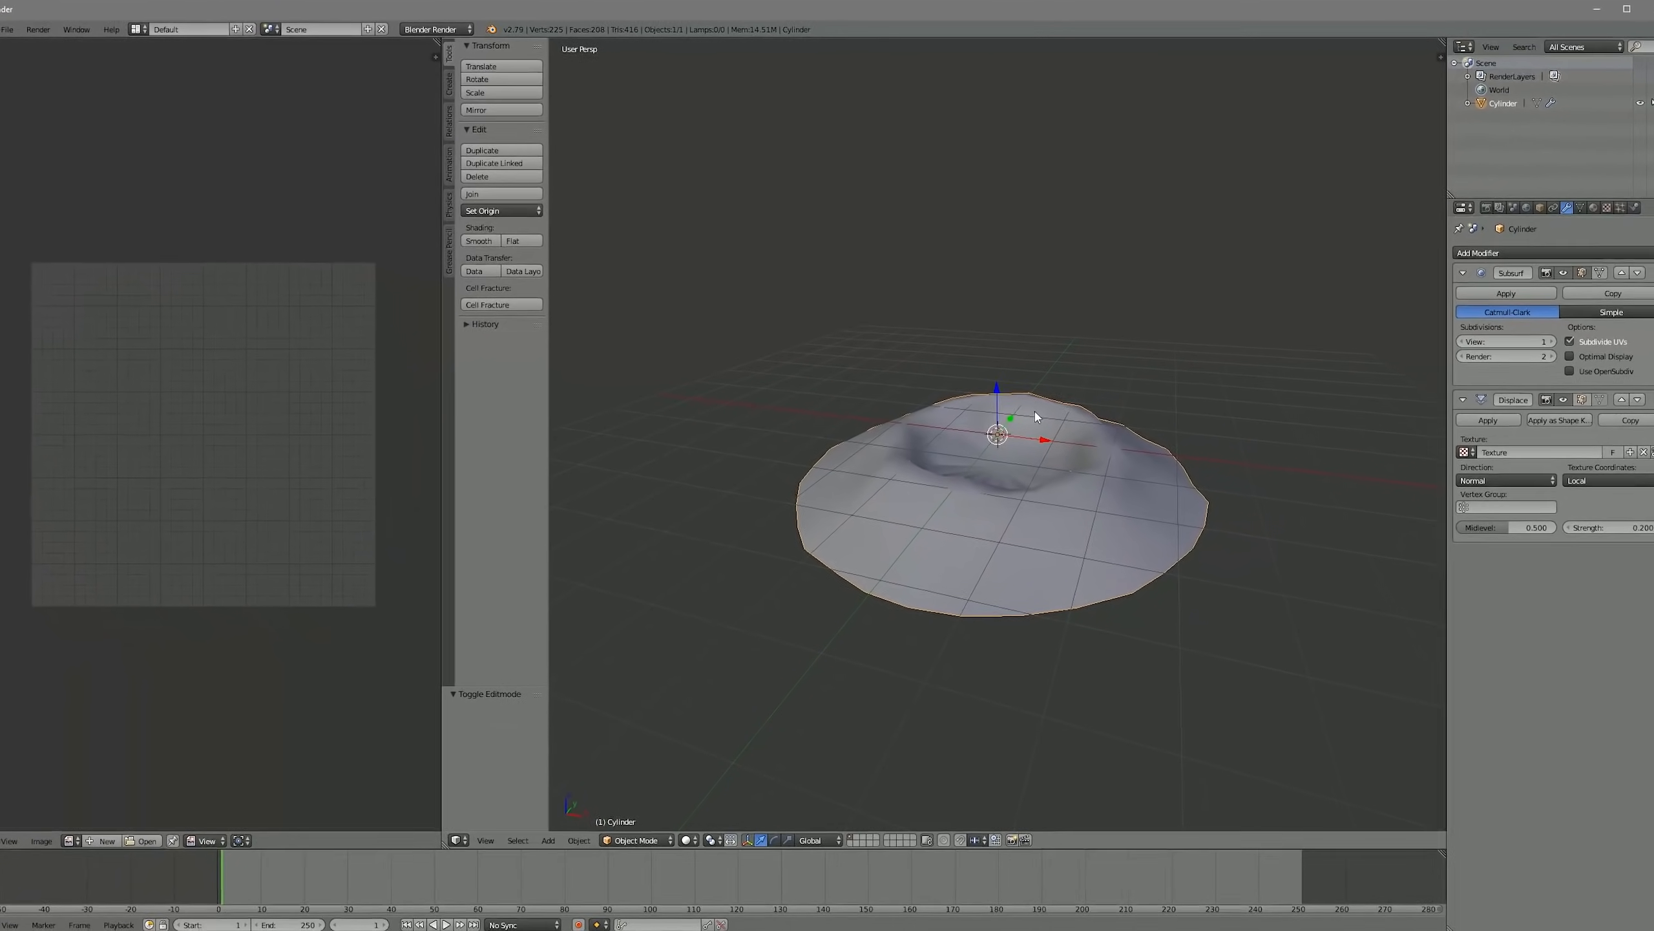
- Rename the cylinder object as CraterTut01
{"action": "left_click", "coordinate": [1630, 217]}
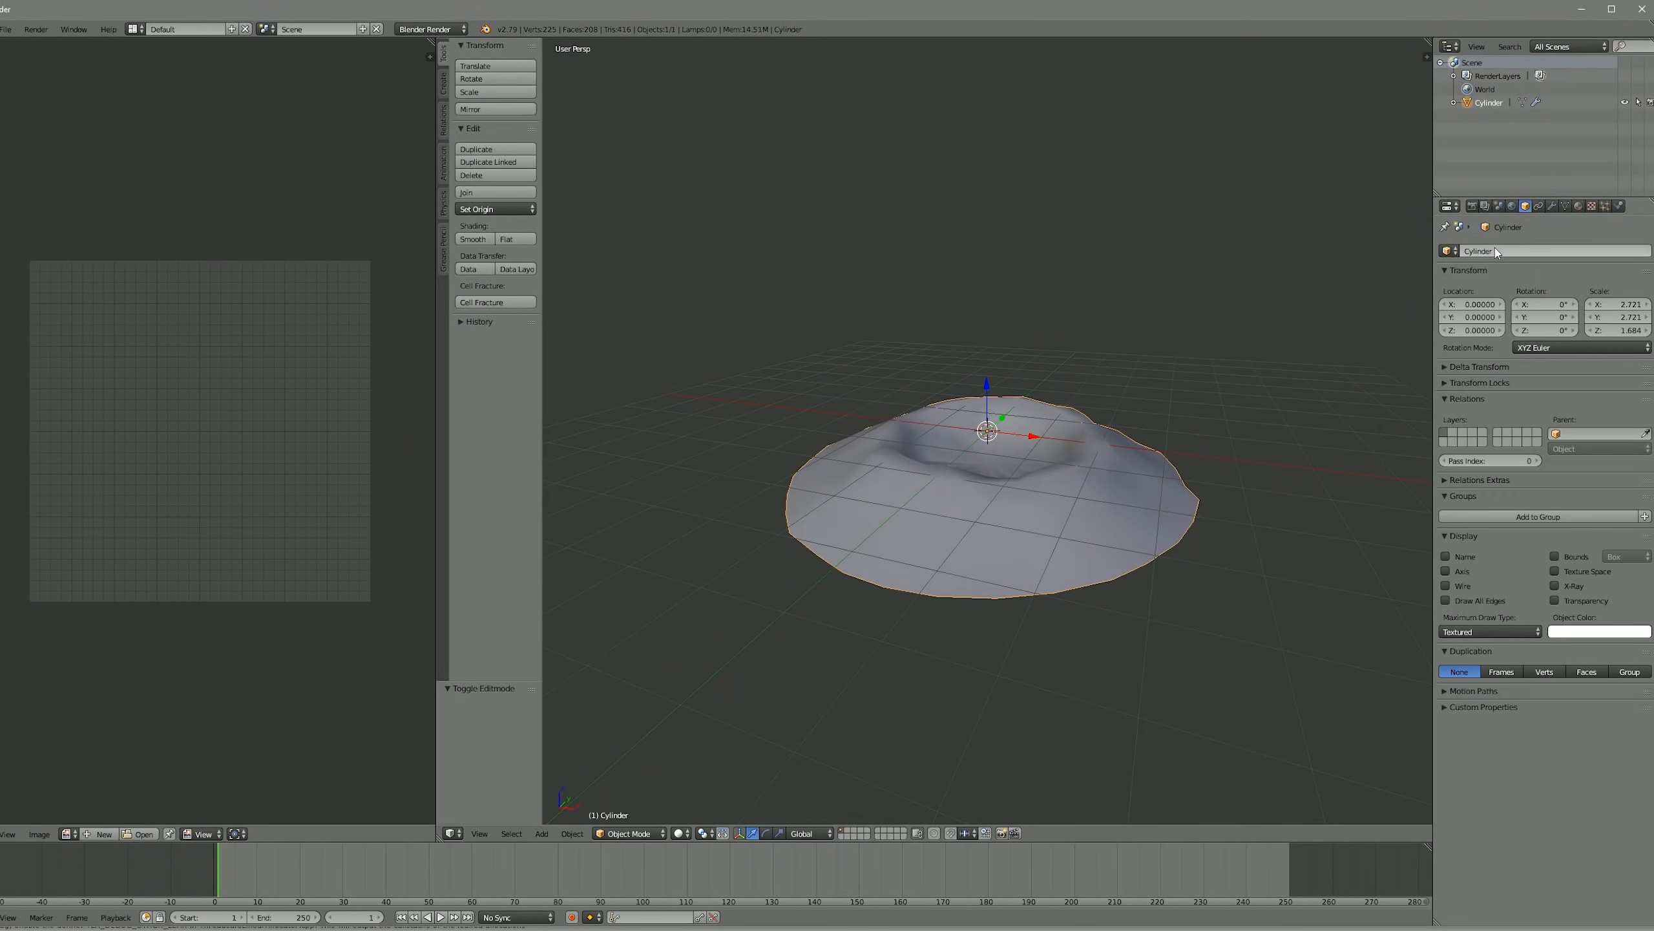
{"action": "left_click", "coordinate": [1495, 249]}
{"action": "type", "text": "Crater"}
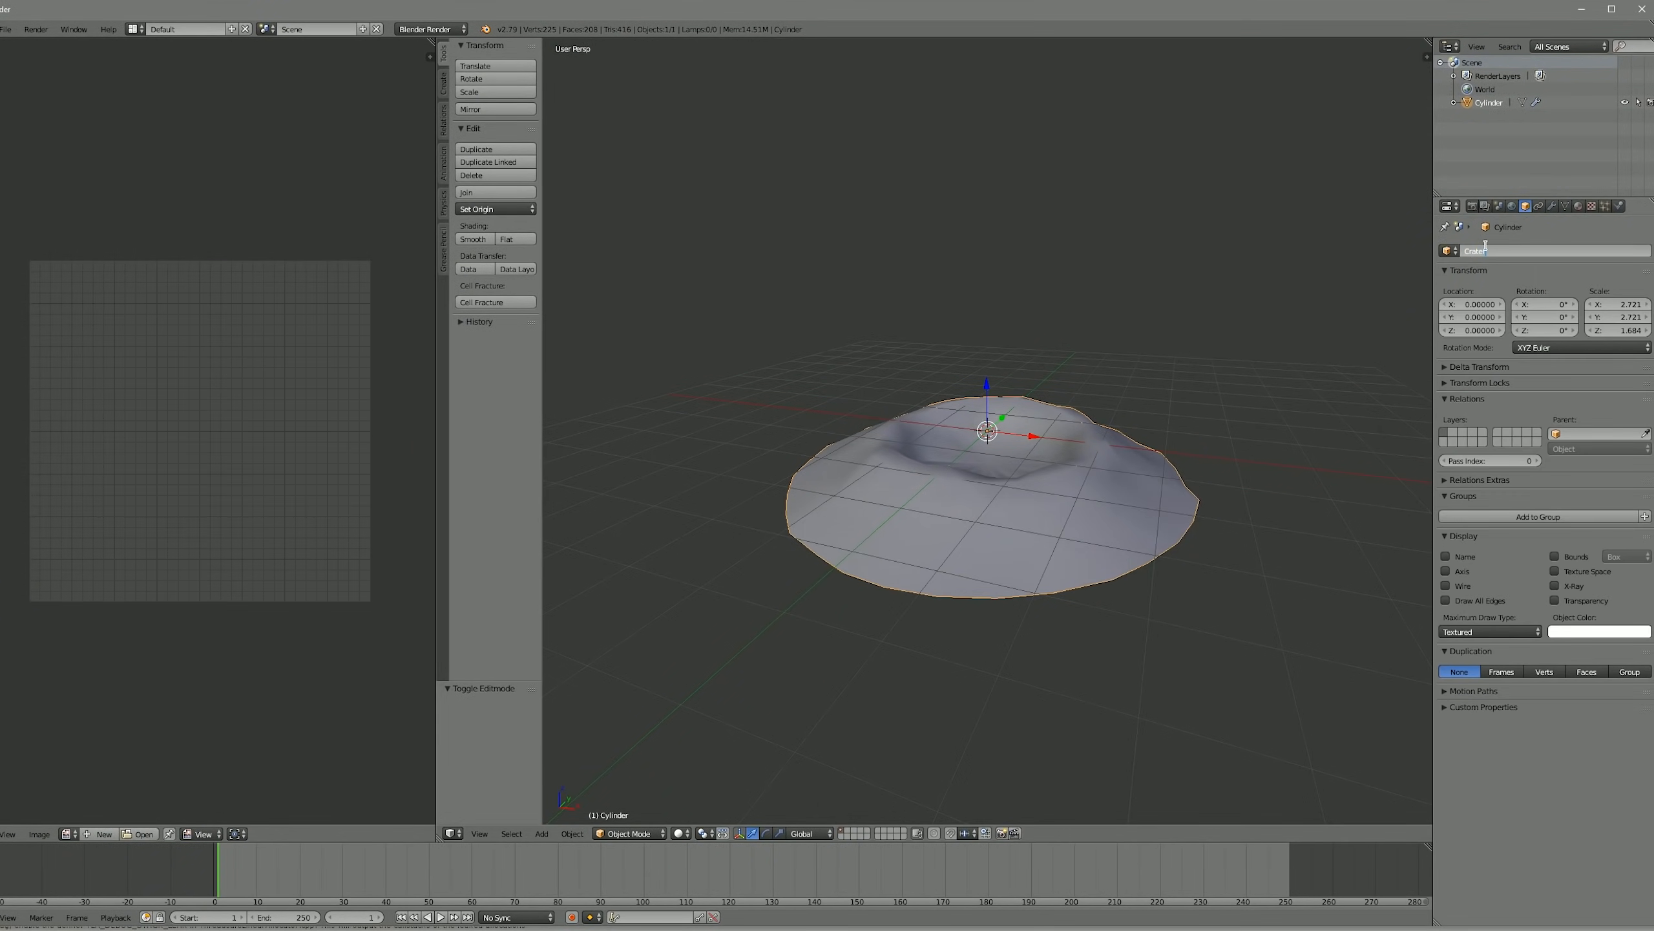
{"action": "type", "text": "Tut01"}
{"action": "key", "text": "Return"}
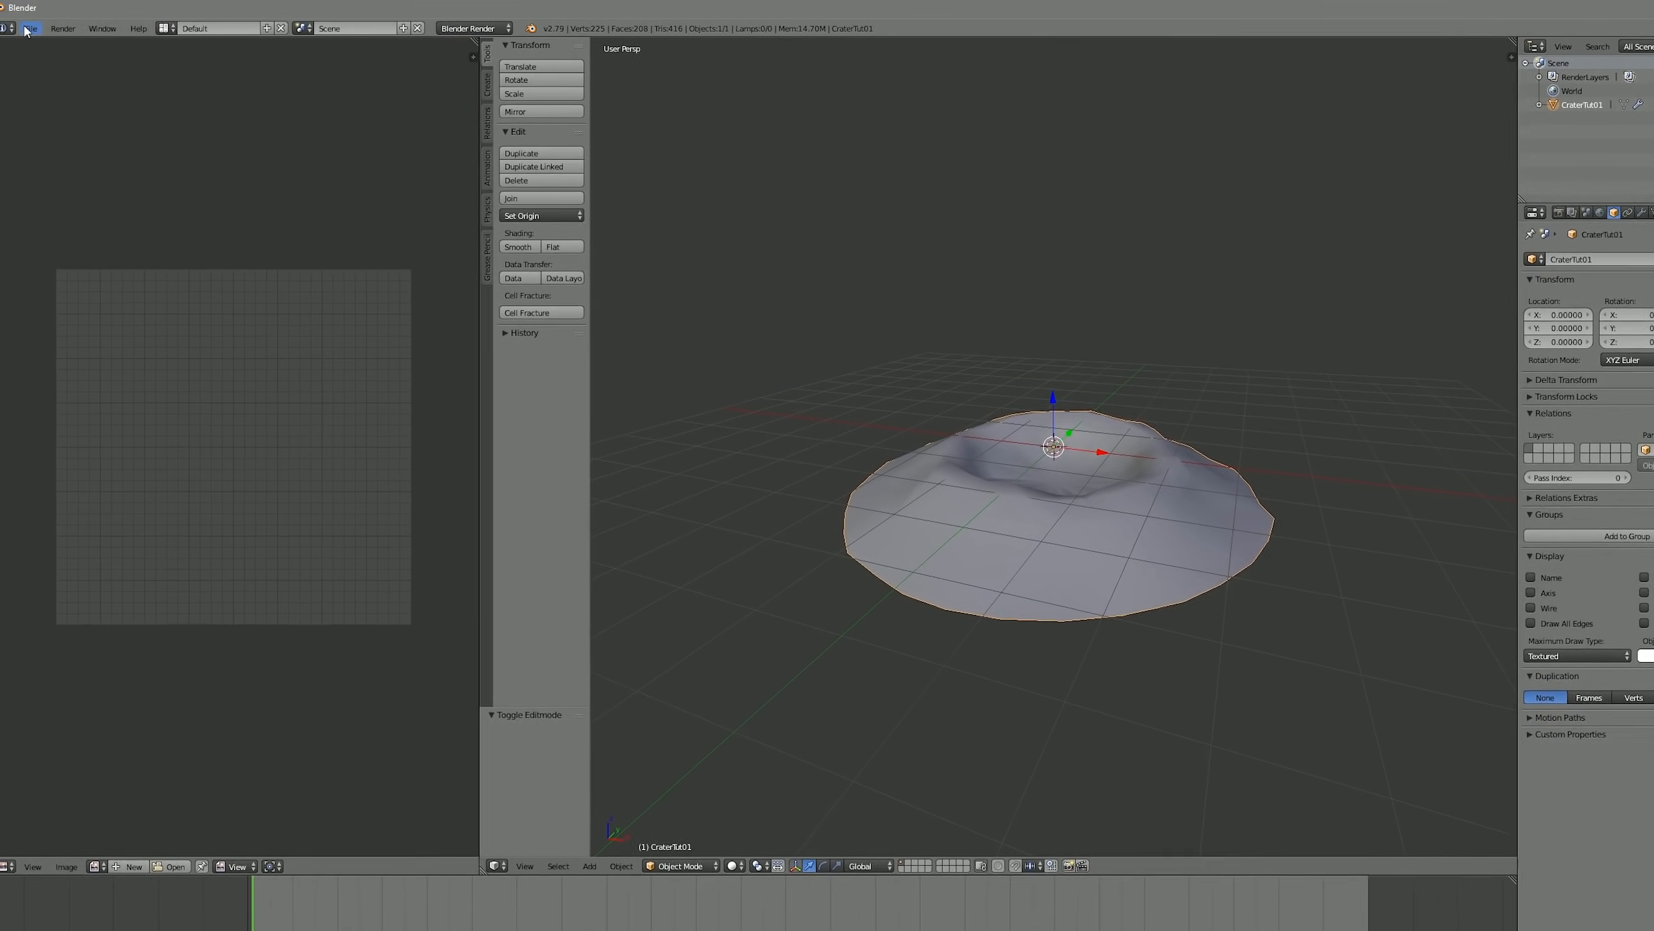
- Export the crater as FBX, limited to selected objects and the Mesh object type
{"action": "left_click", "coordinate": [5, 29]}
{"action": "mouse_move", "coordinate": [98, 307]}
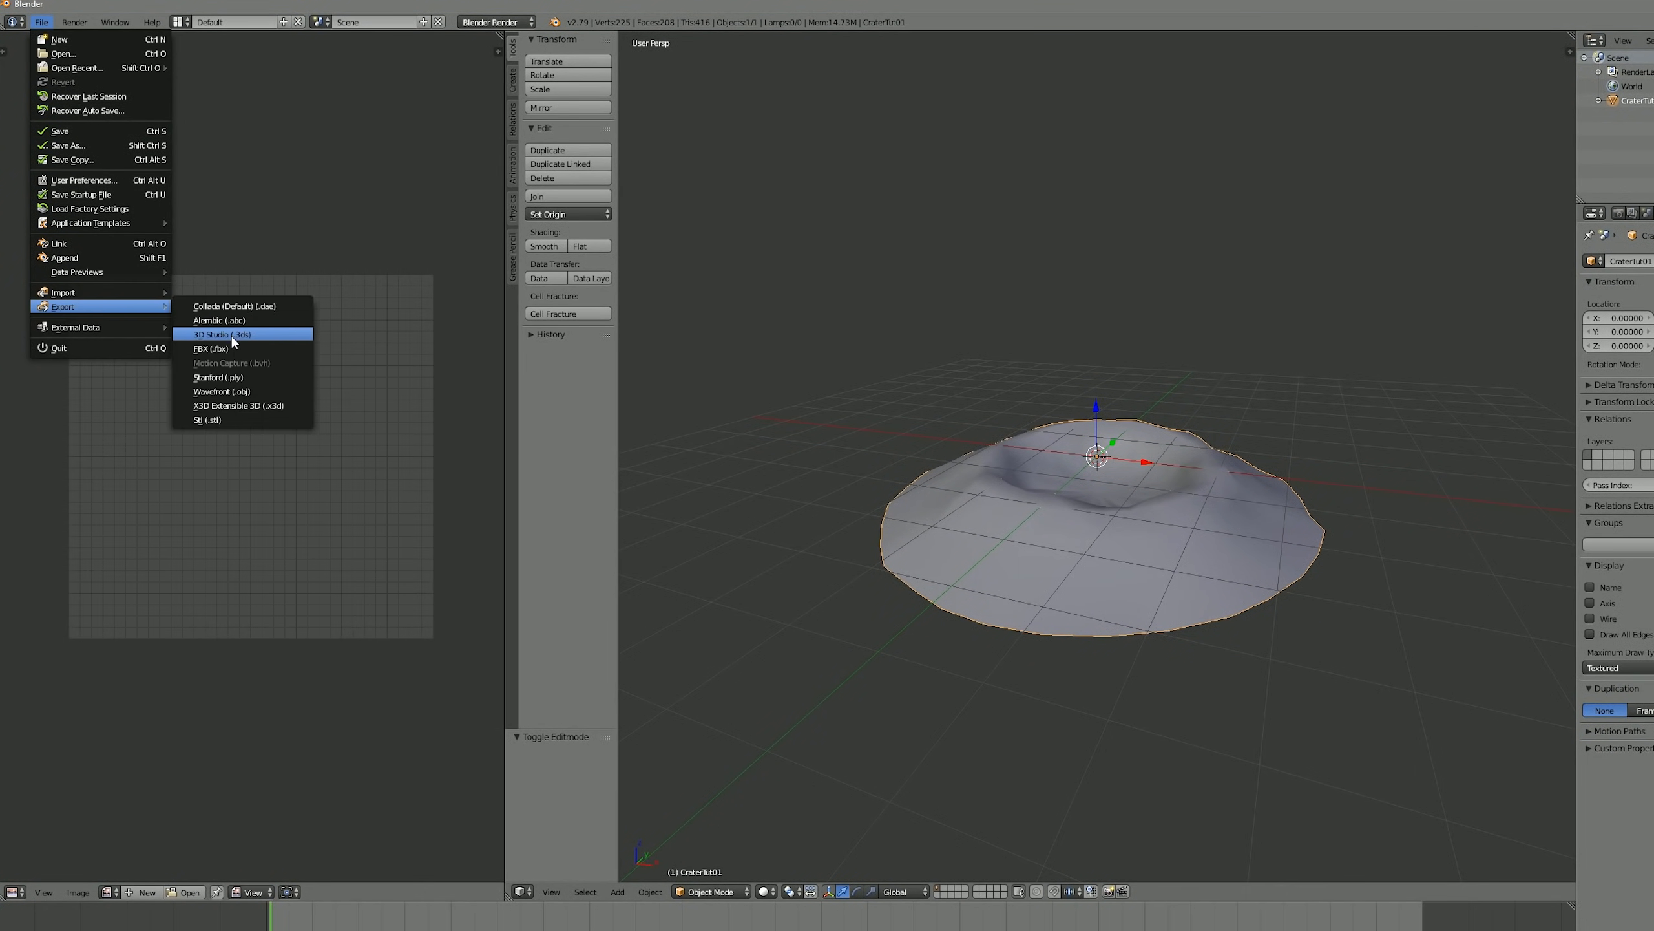
{"action": "left_click", "coordinate": [231, 378]}
{"action": "left_click", "coordinate": [49, 752]}
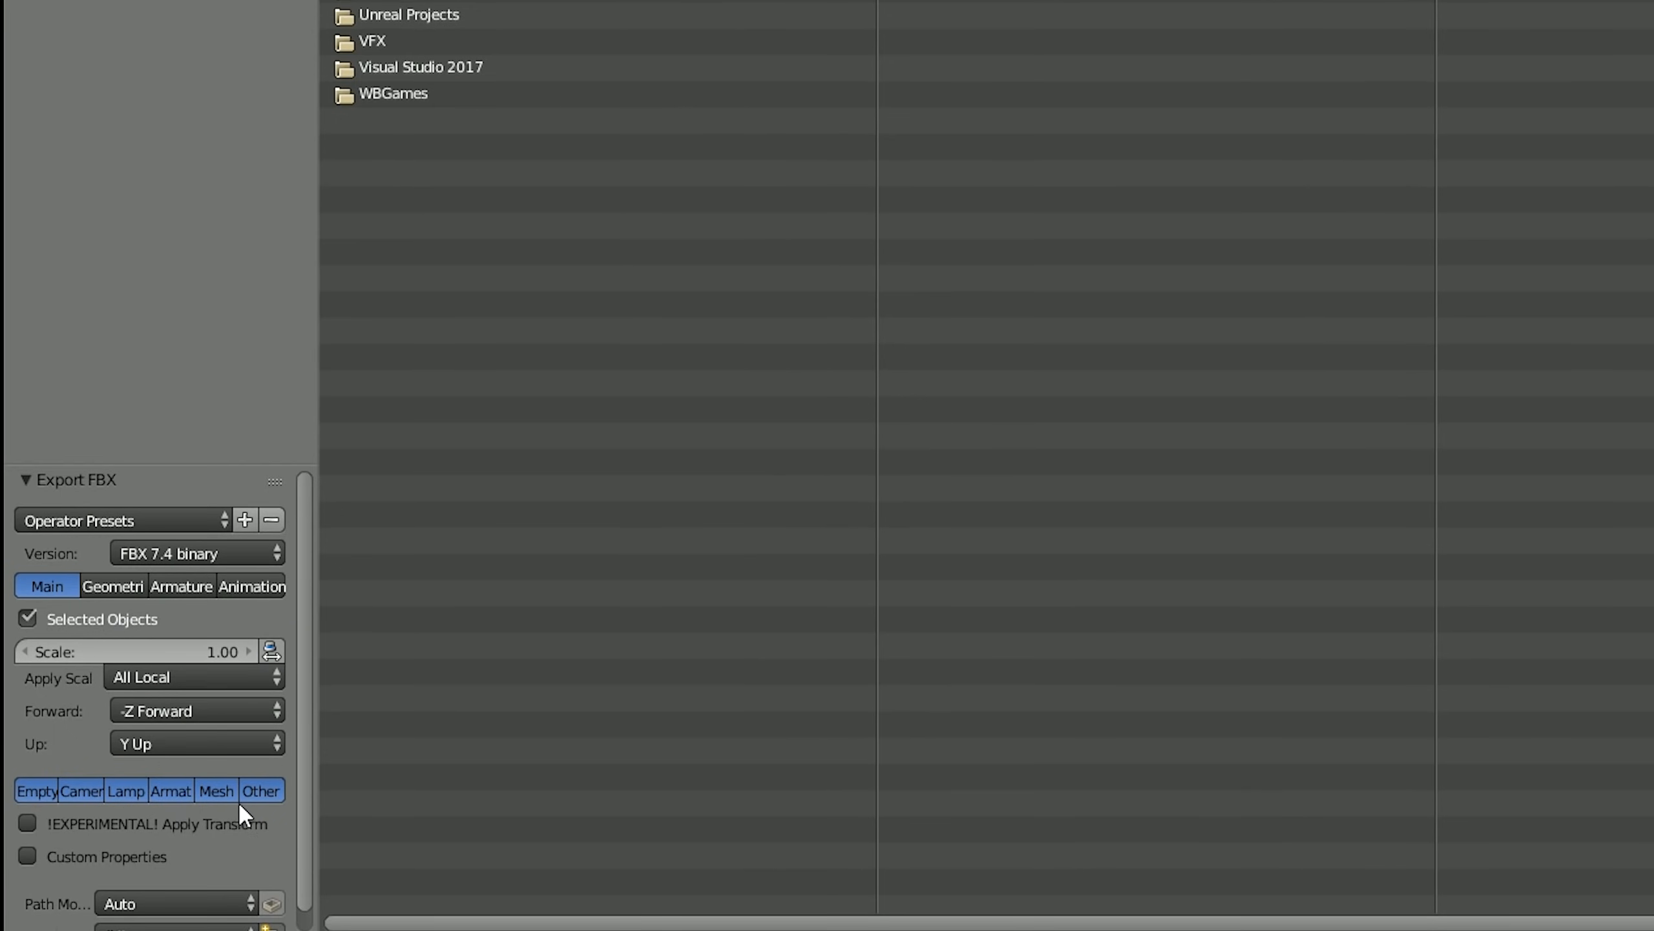
{"action": "left_click", "coordinate": [214, 790]}
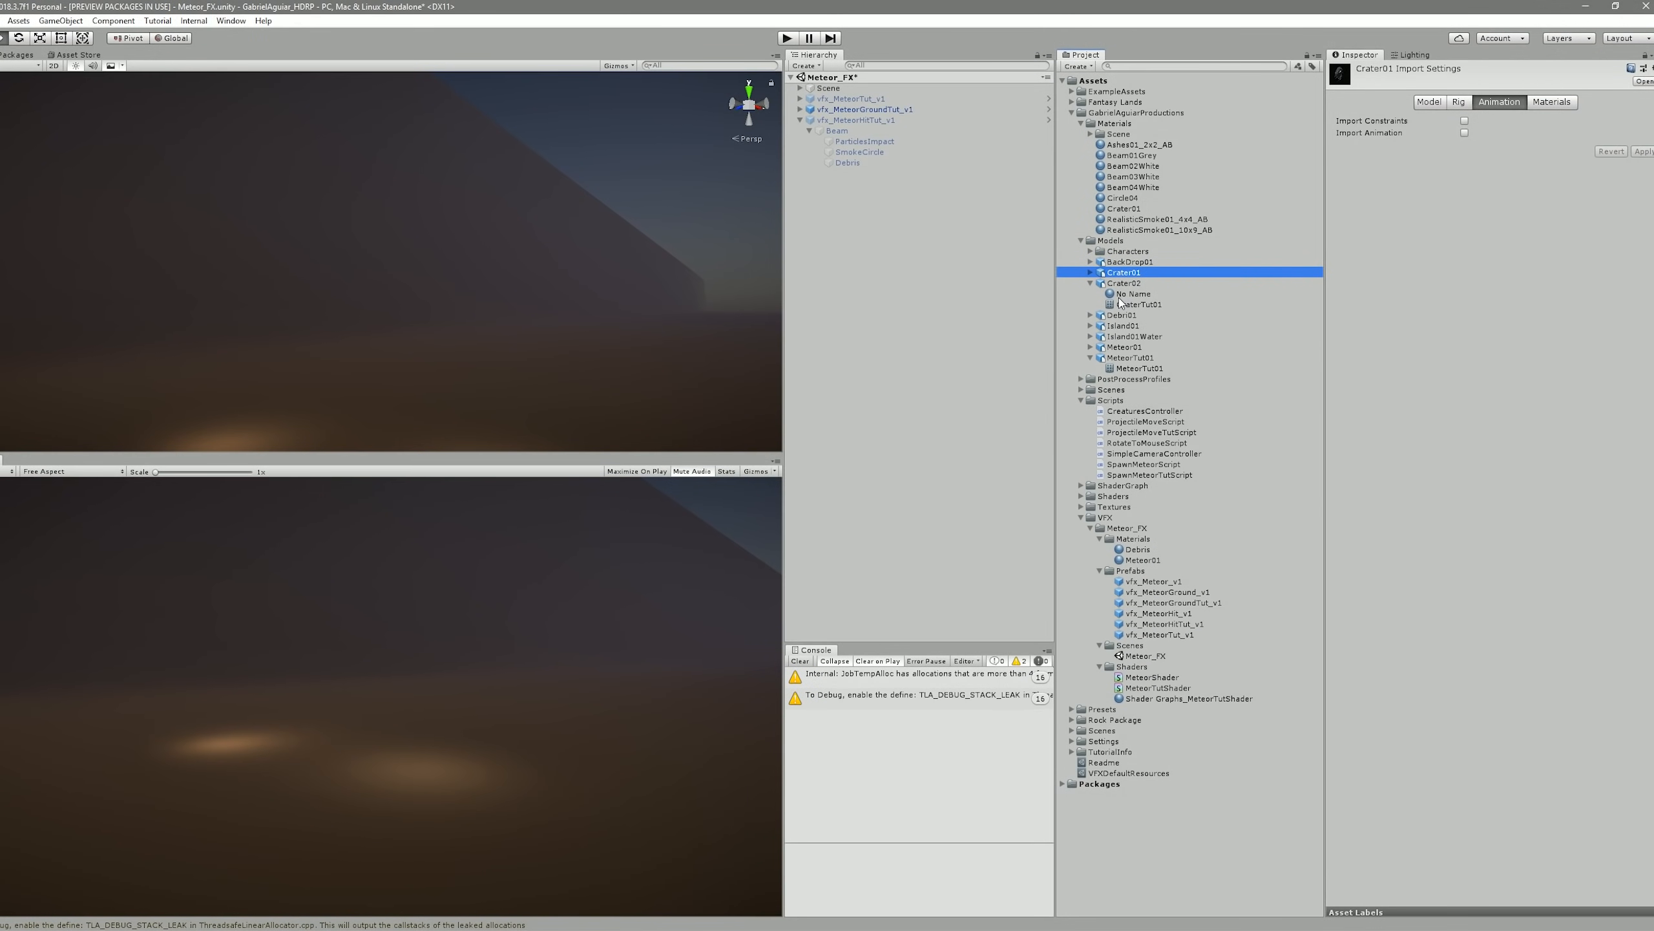
- Disable material import and animation import for the Crater02 model and apply the import settings
{"action": "left_click", "coordinate": [1124, 283]}
{"action": "left_click", "coordinate": [1551, 103]}
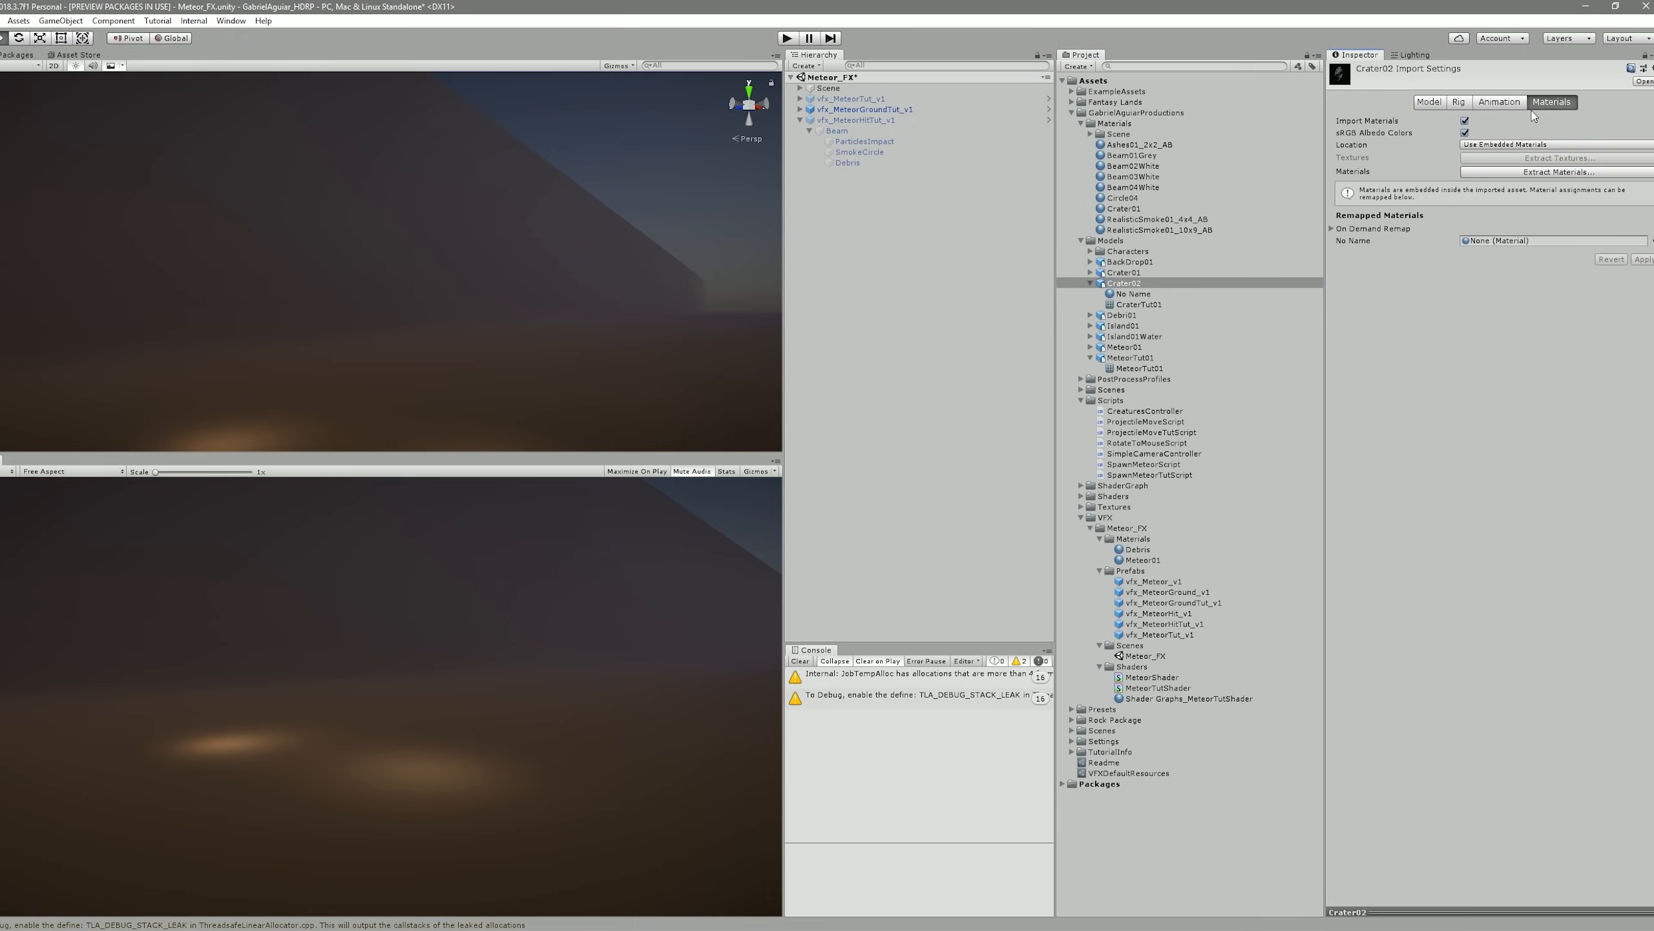
{"action": "left_click", "coordinate": [1465, 121]}
{"action": "left_click", "coordinate": [1499, 102]}
{"action": "left_click", "coordinate": [1465, 133]}
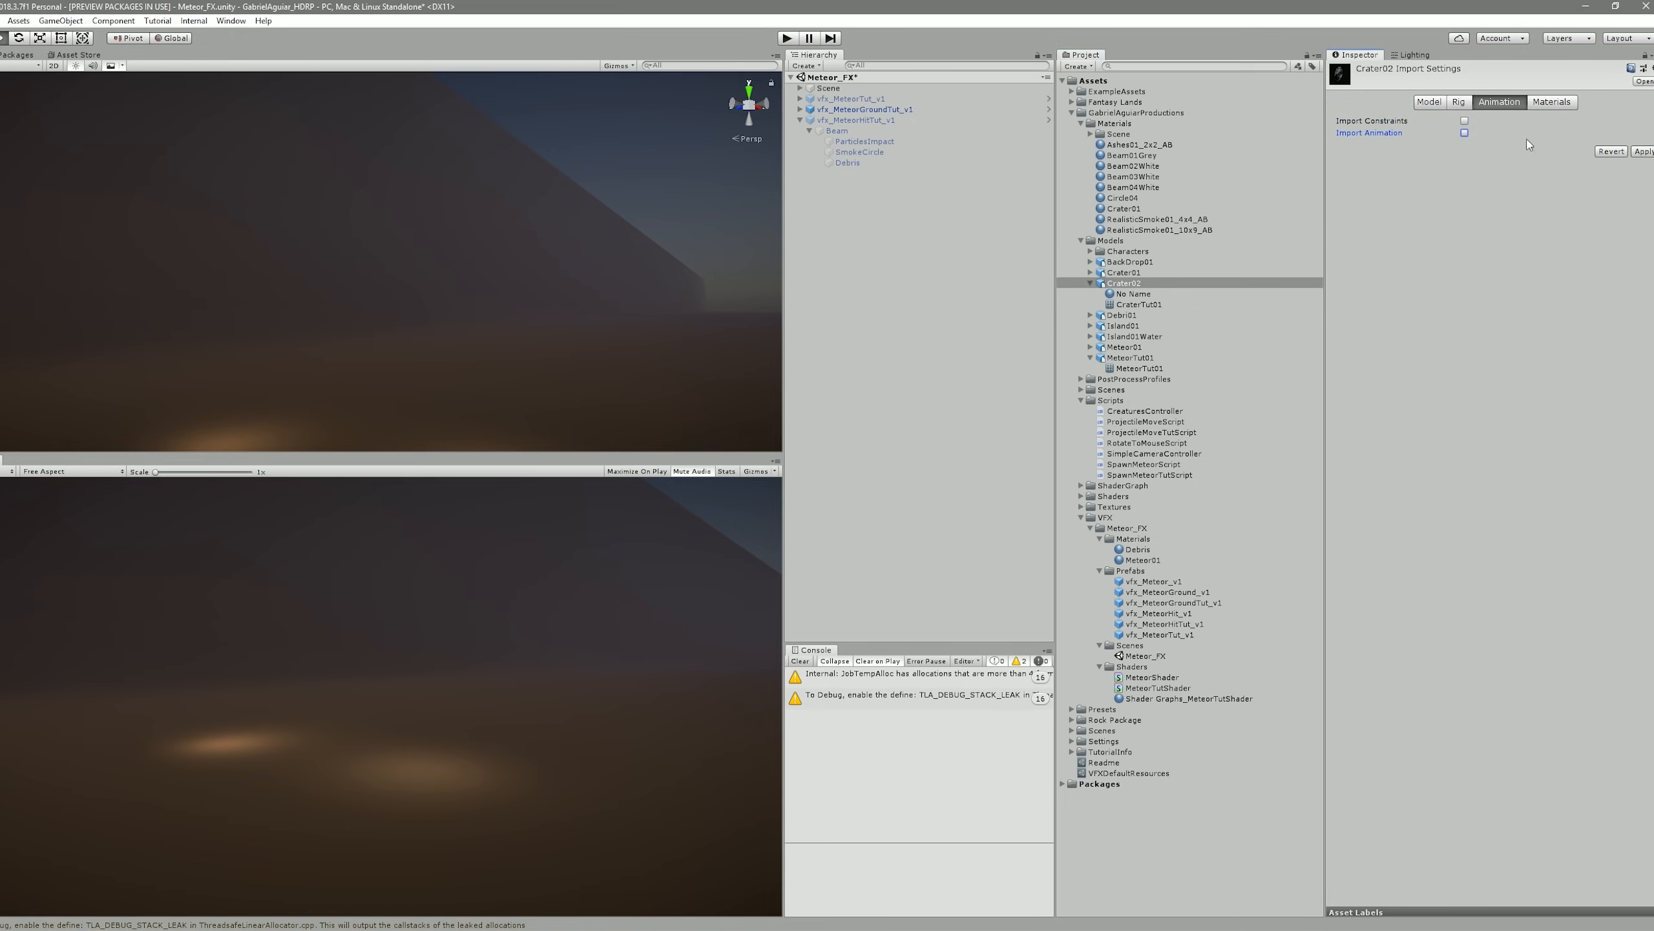
{"action": "left_click", "coordinate": [1643, 152]}
- Activate vfx_MeteorHitTut_v1 and add a particle system named Crater as a child of Beam
{"action": "left_click", "coordinate": [853, 121]}
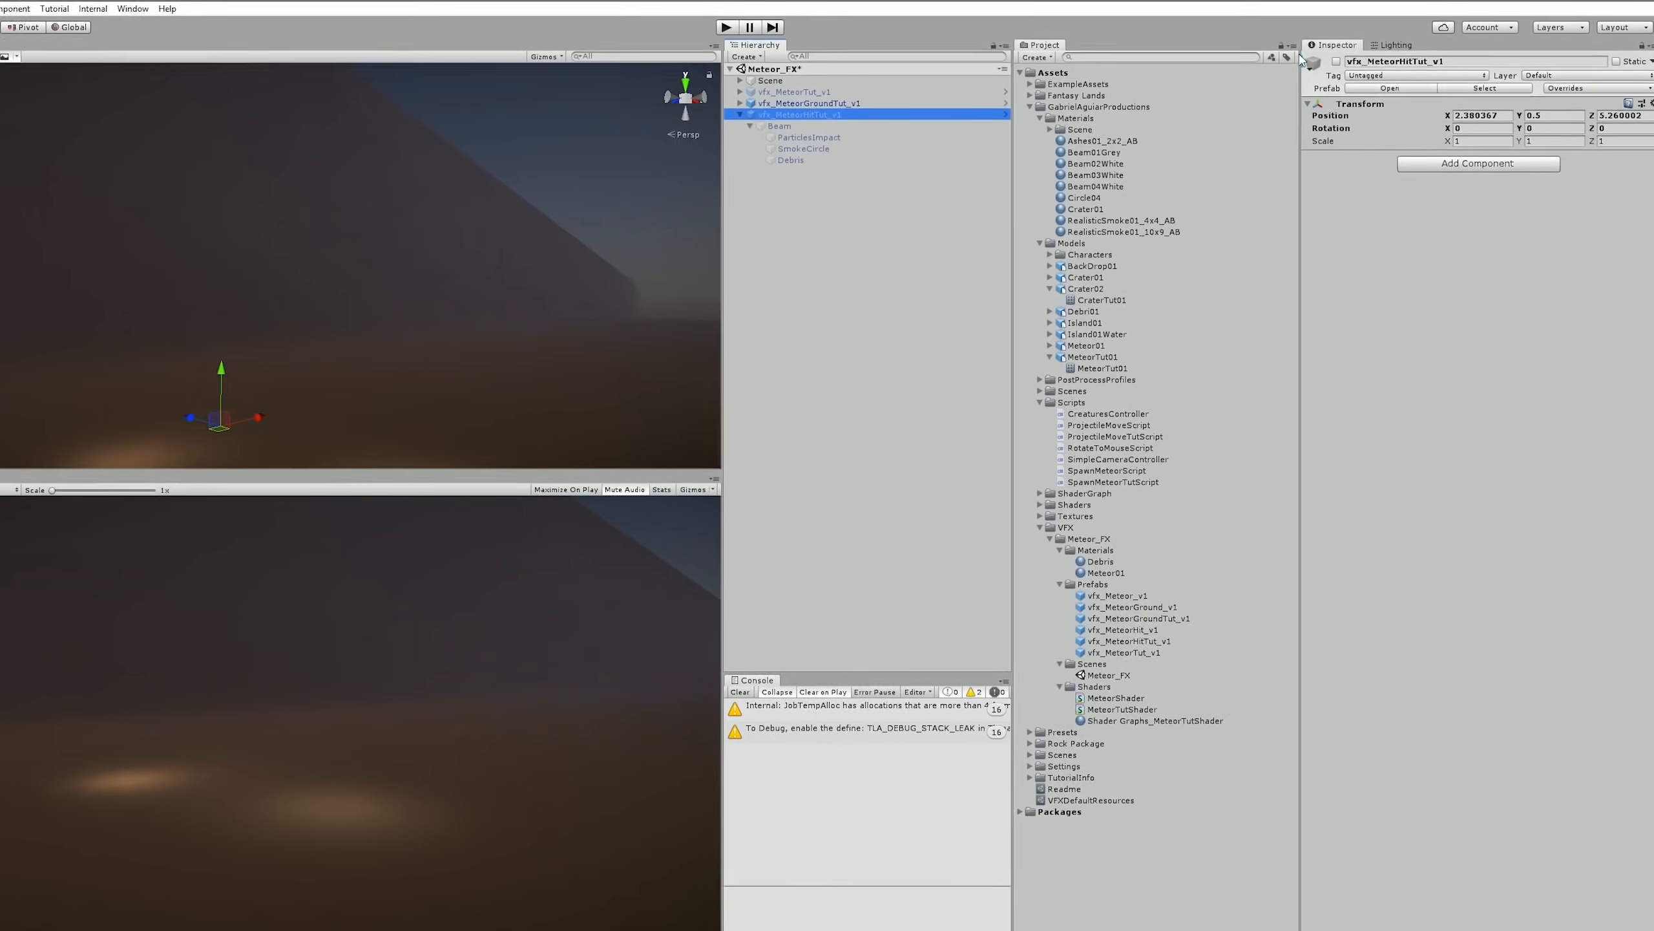
{"action": "right_click", "coordinate": [792, 125]}
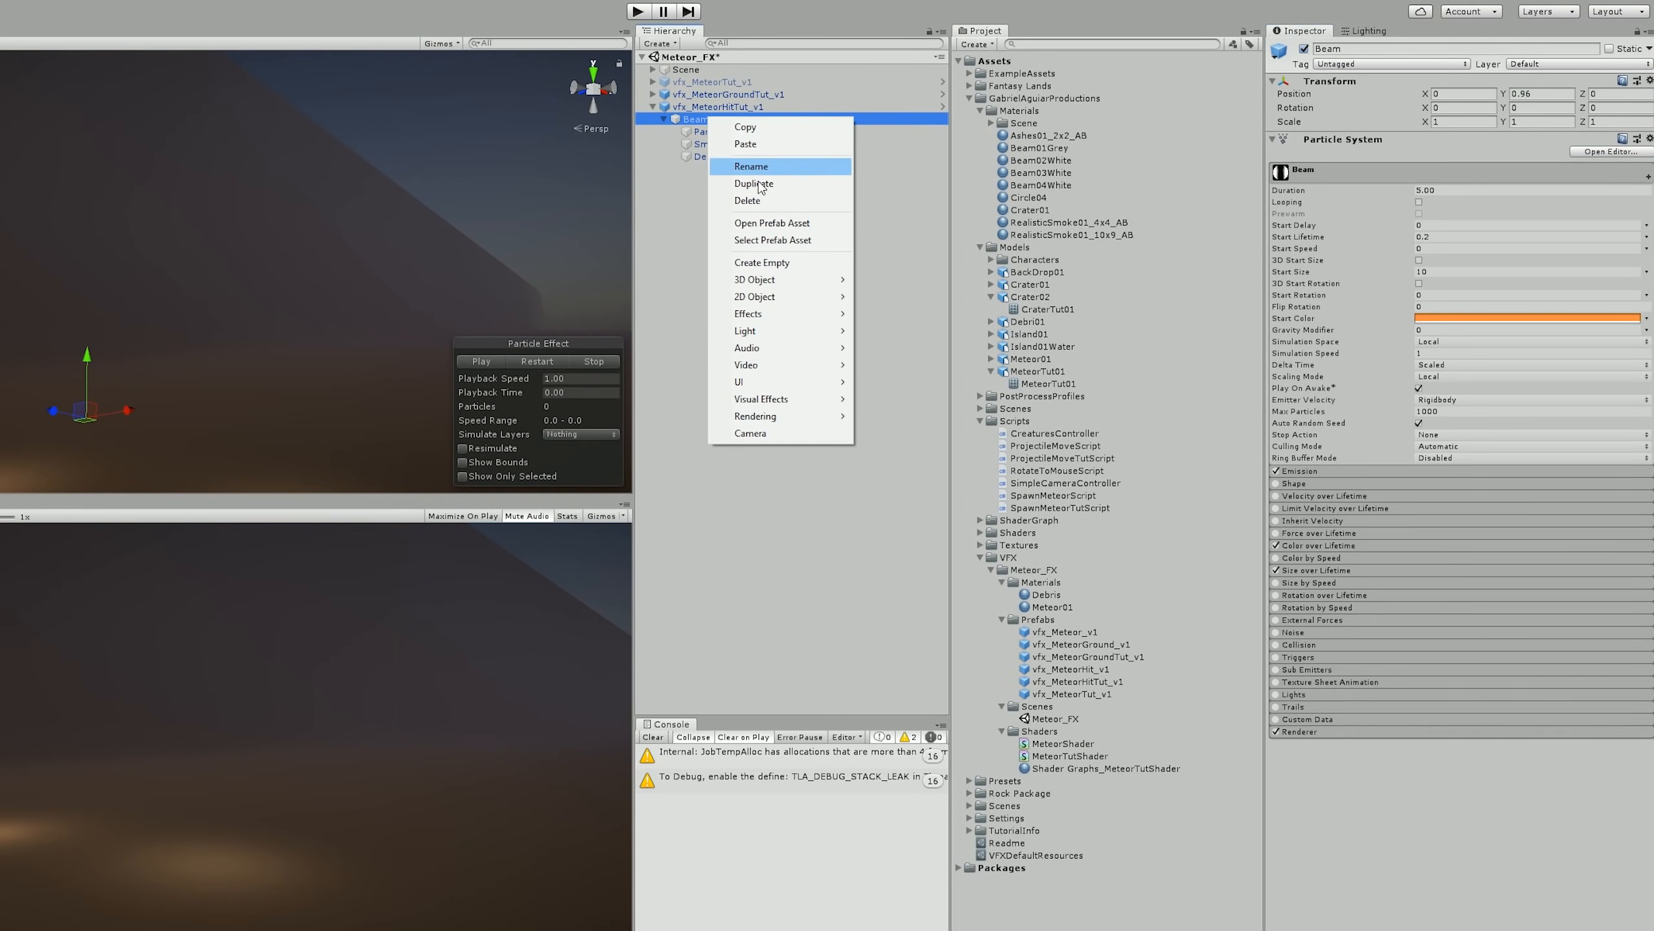
{"action": "mouse_move", "coordinate": [778, 313]}
{"action": "left_click", "coordinate": [892, 313]}
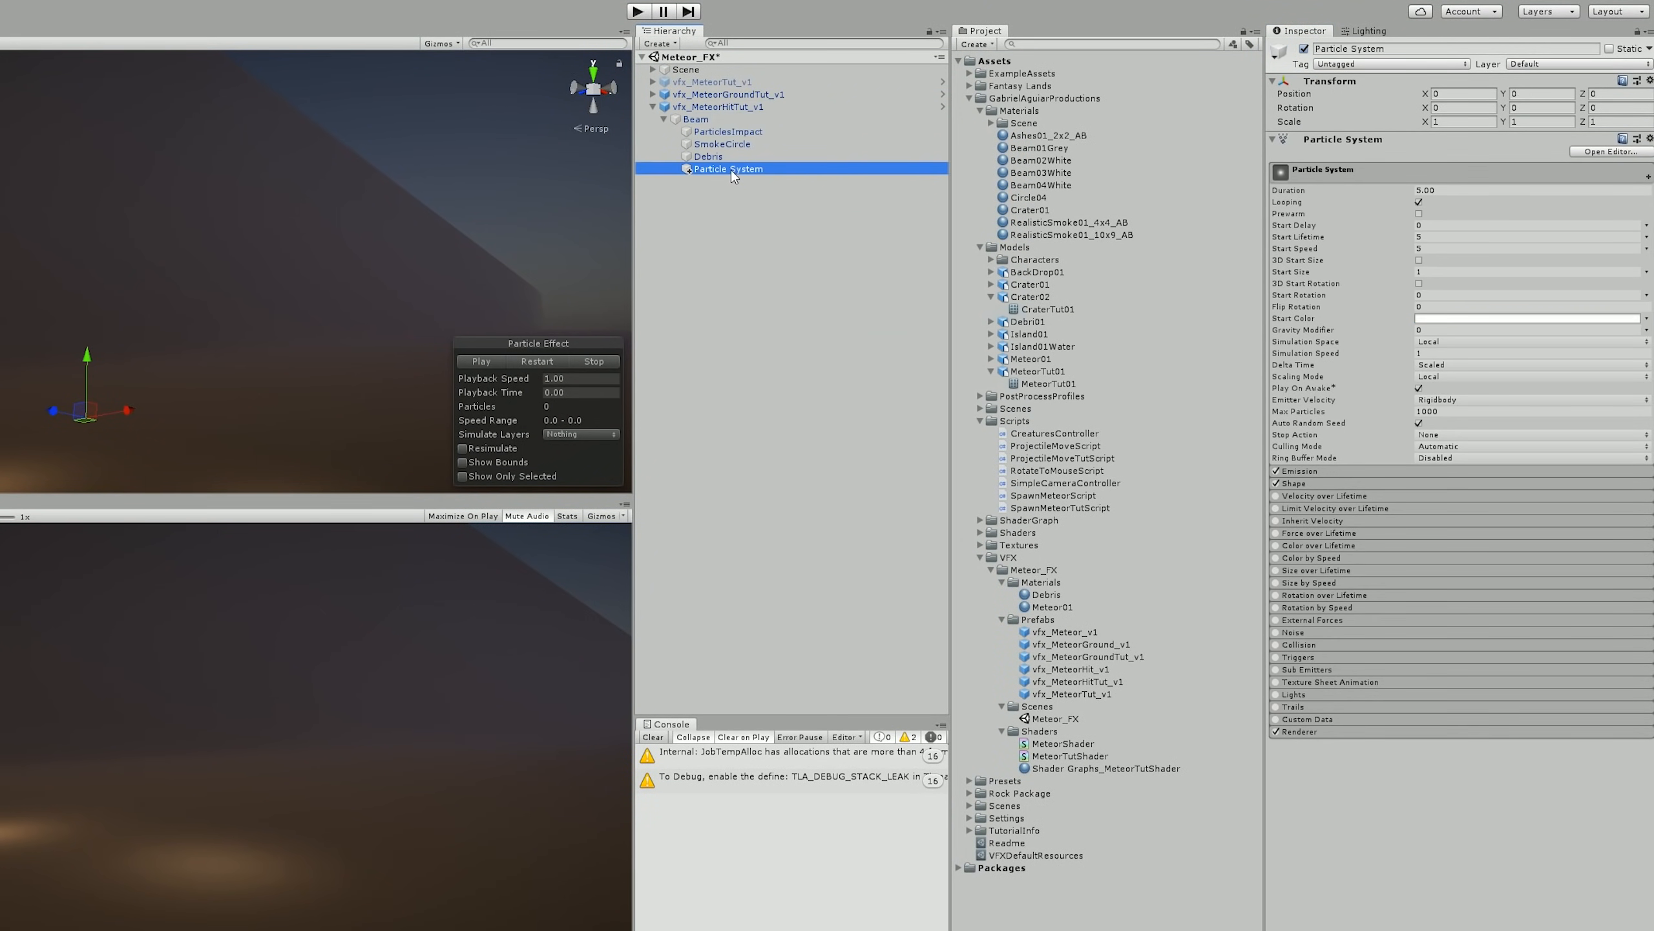
{"action": "type", "text": "Crater"}
{"action": "key", "text": "Return"}
- Turn off looping for the Crater particles and set start lifetime to 10 and start speed to 0
{"action": "left_click", "coordinate": [1420, 202]}
{"action": "left_click", "coordinate": [1435, 236]}
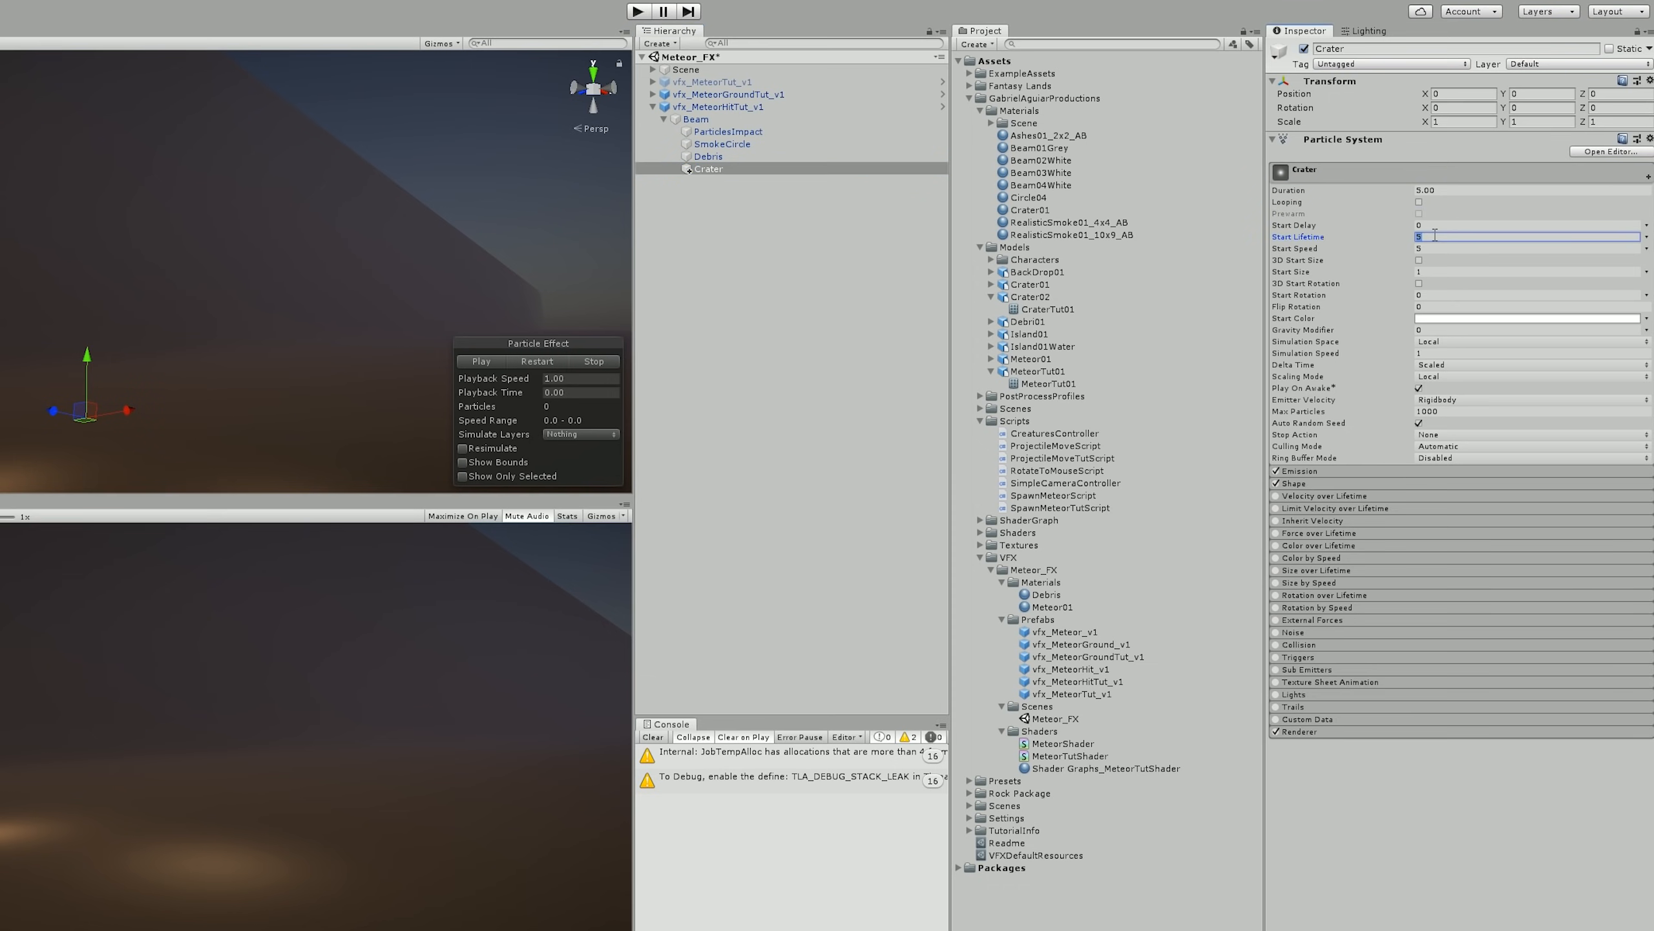
{"action": "left_click", "coordinate": [1433, 248]}
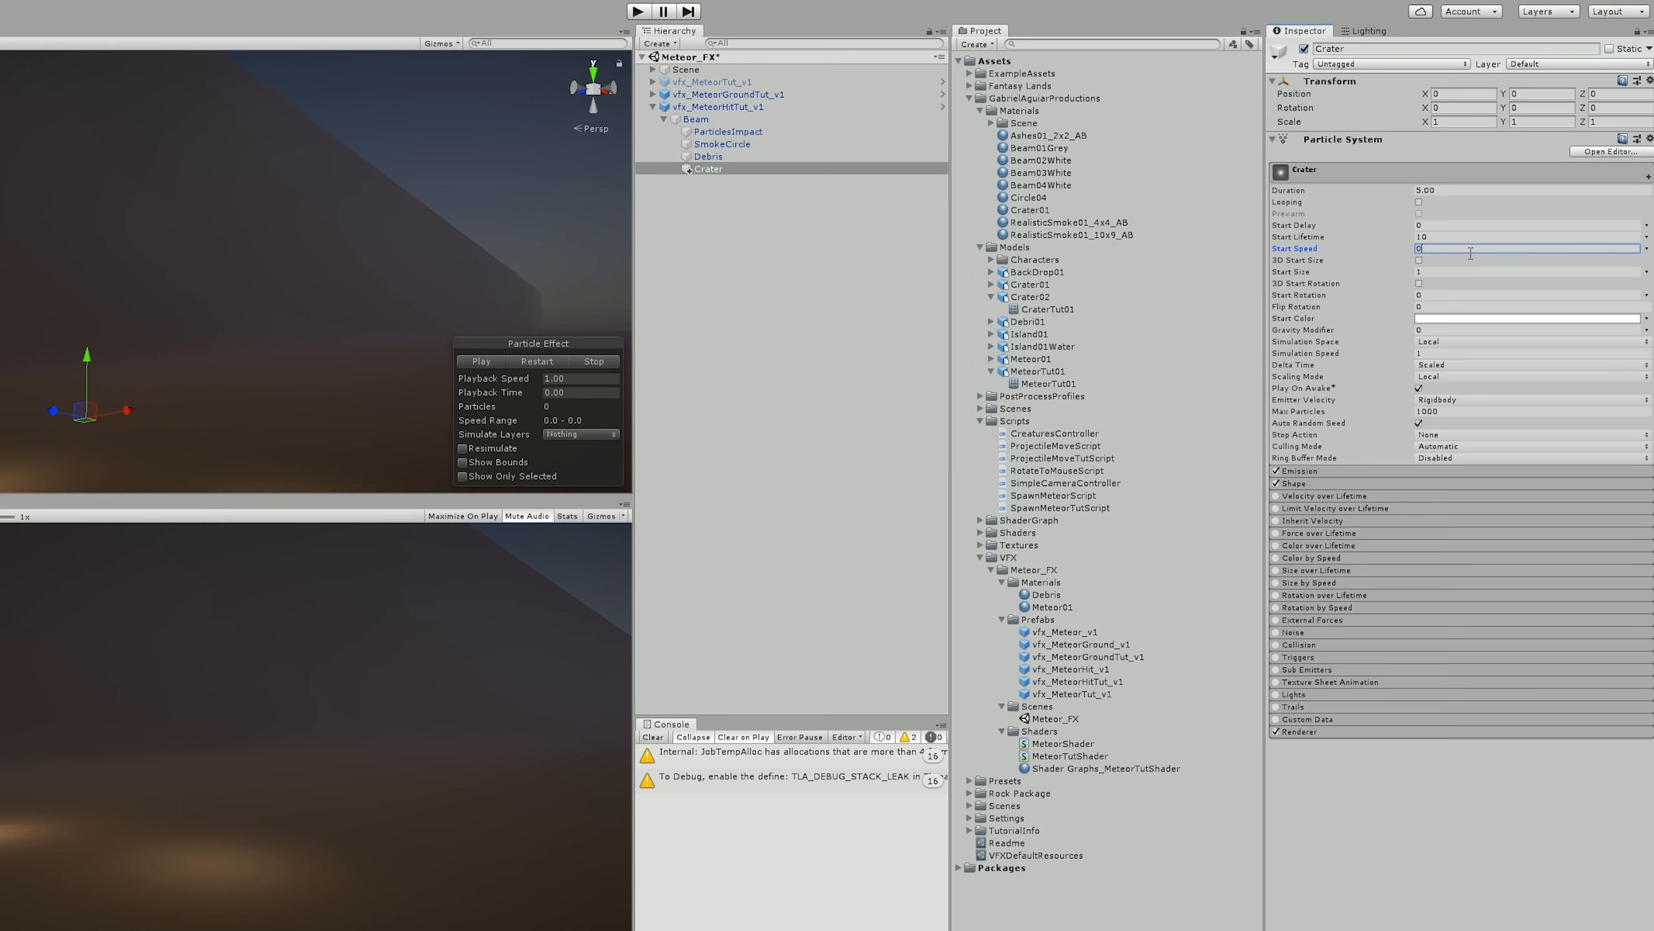
- Enable 3D start size on the Crater particles and set it to X 20, Y 20, Z 5
{"action": "left_click", "coordinate": [1422, 260]}
{"action": "left_click", "coordinate": [1322, 273]}
{"action": "type", "text": "20"}
{"action": "left_click", "coordinate": [1417, 272]}
{"action": "type", "text": "2"}
{"action": "left_click", "coordinate": [1543, 272]}
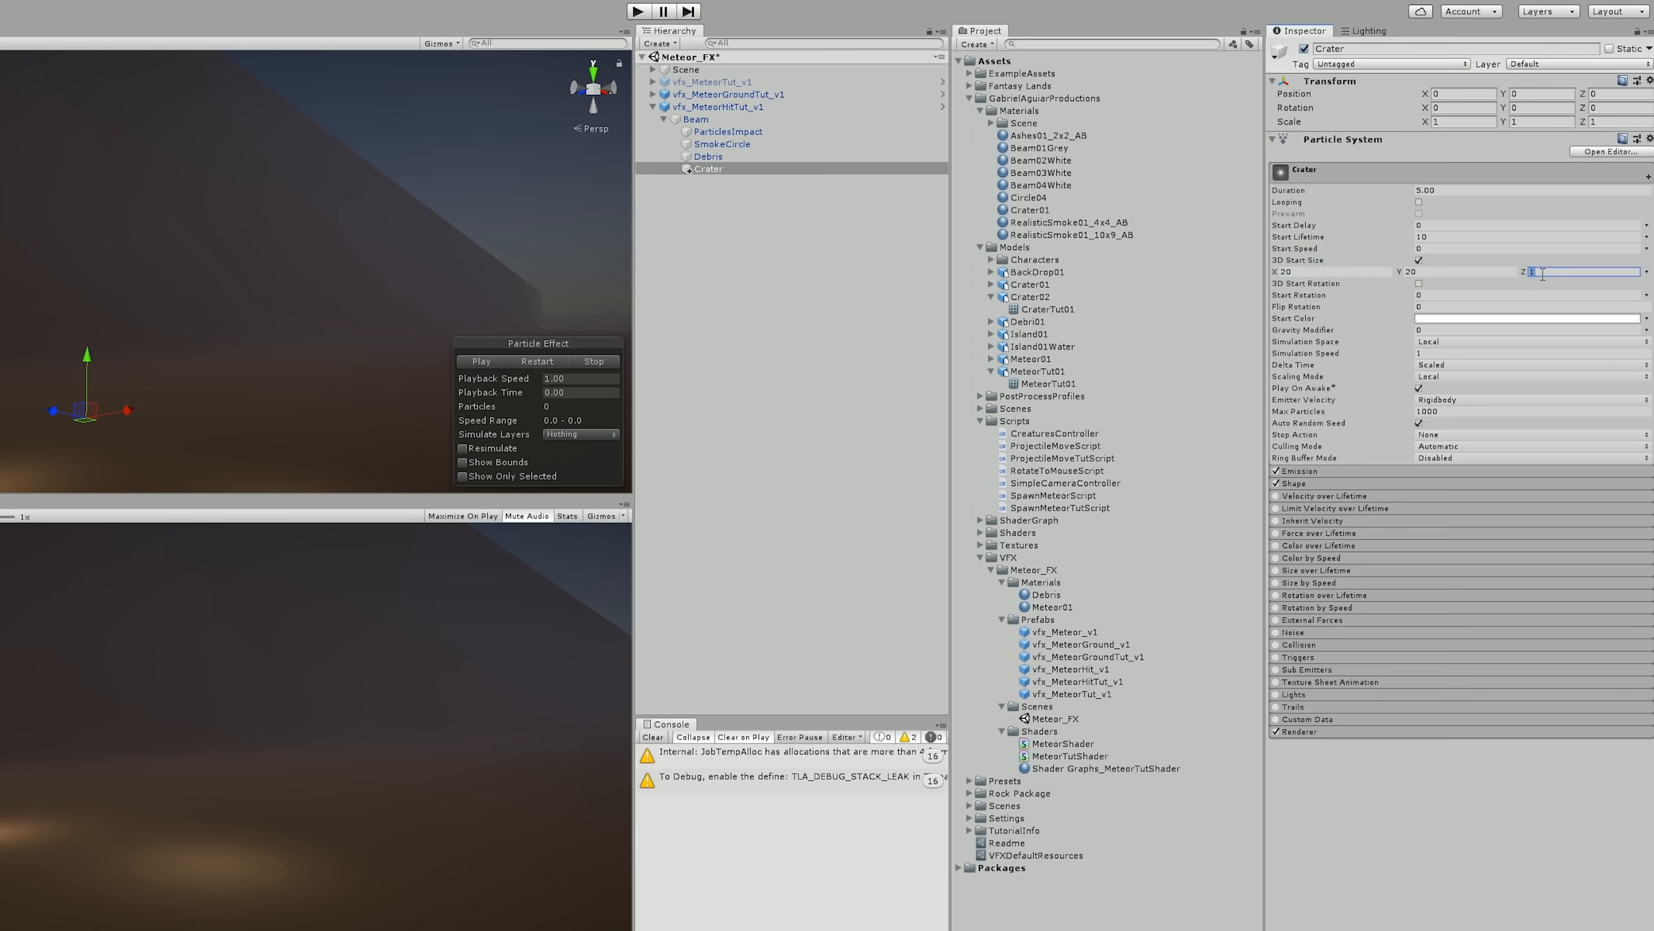
- Enable 3D start rotation with X 90 on the Crater particles and set flip rotation to 1
{"action": "left_click", "coordinate": [1419, 285]}
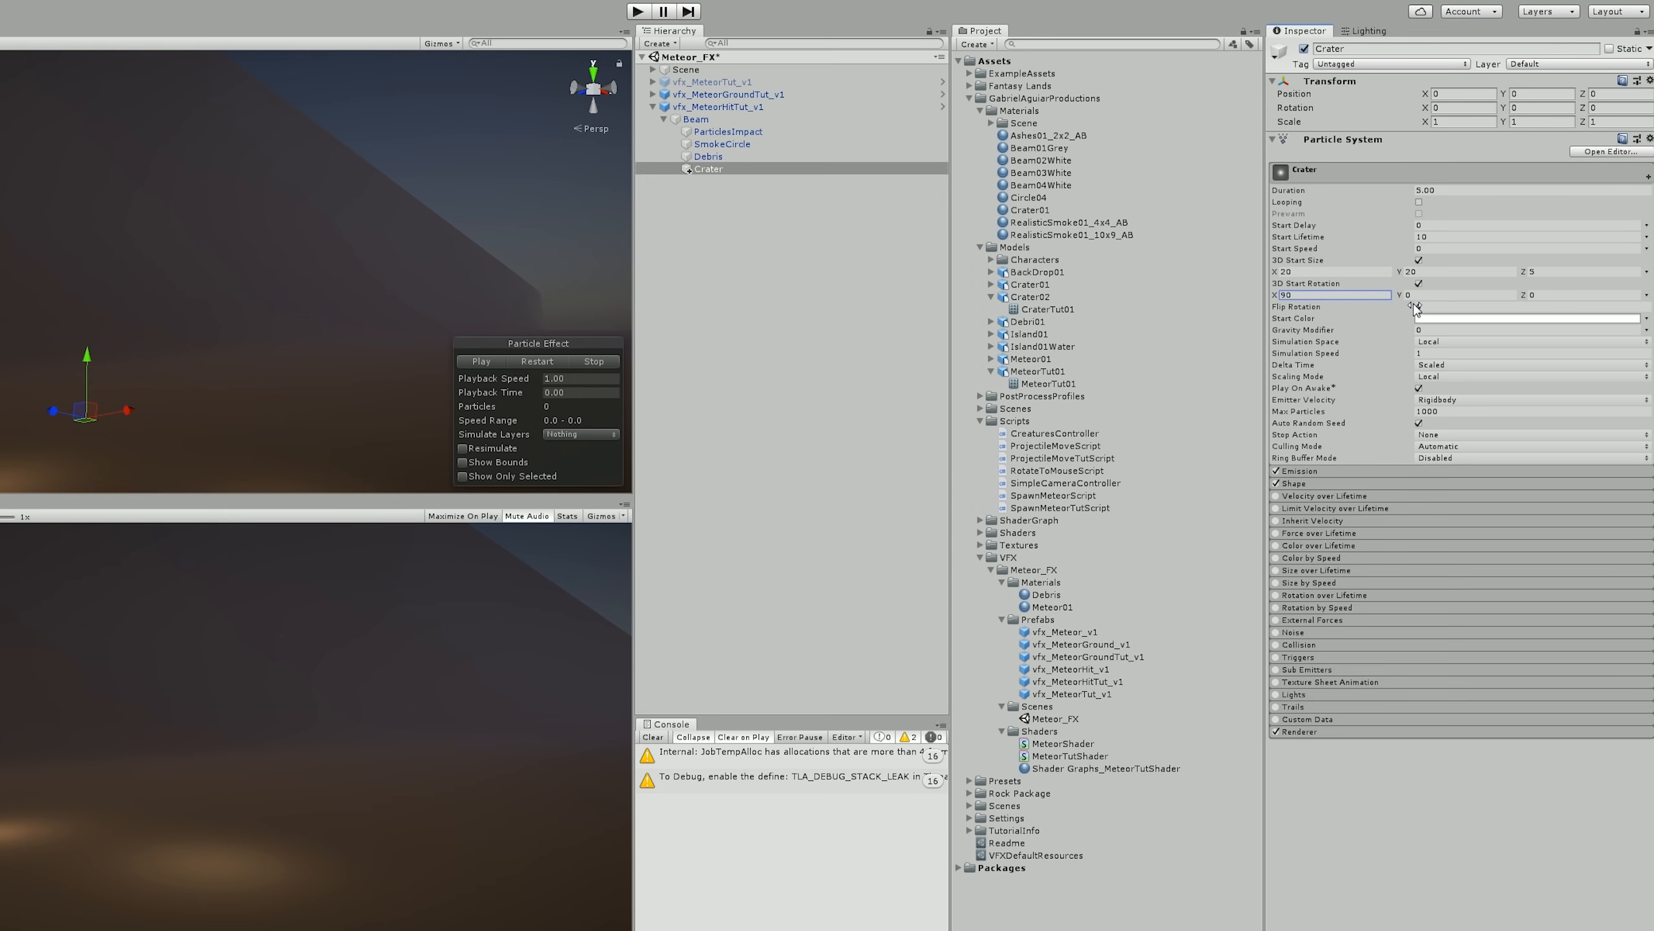
{"action": "left_click", "coordinate": [1440, 306]}
{"action": "type", "text": "1"}
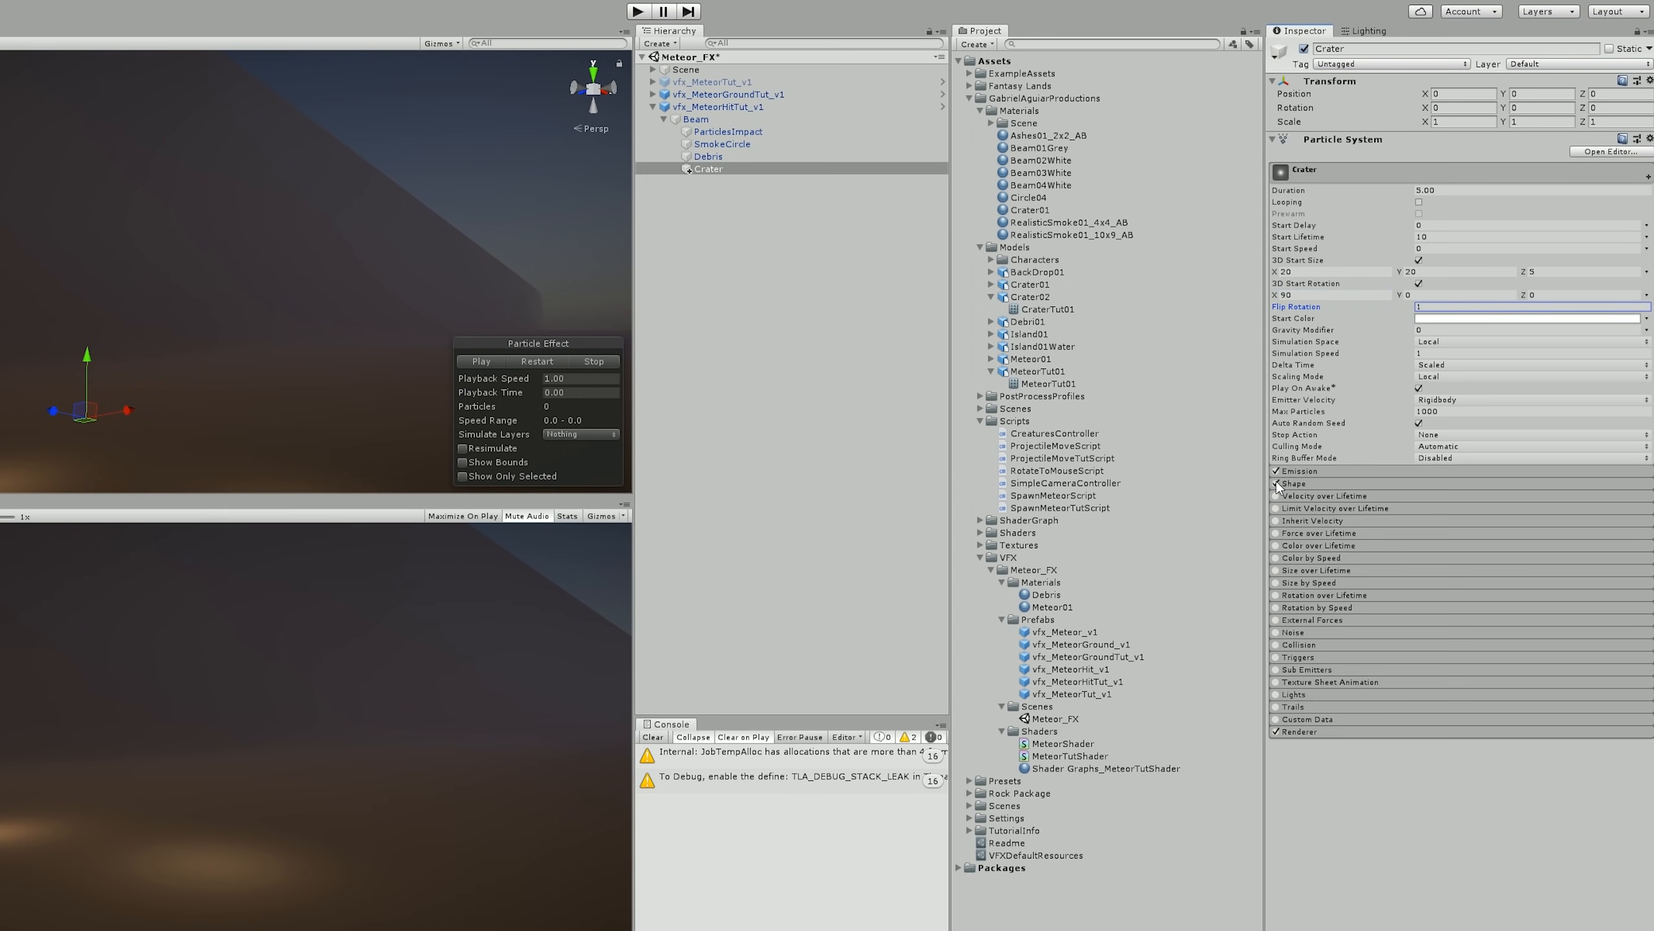
- Turn off the Crater's Shape module and make it emit a single burst of 1 particle with rate over time 0
{"action": "left_click", "coordinate": [1315, 469]}
{"action": "left_click", "coordinate": [1433, 484]}
{"action": "left_click", "coordinate": [1619, 556]}
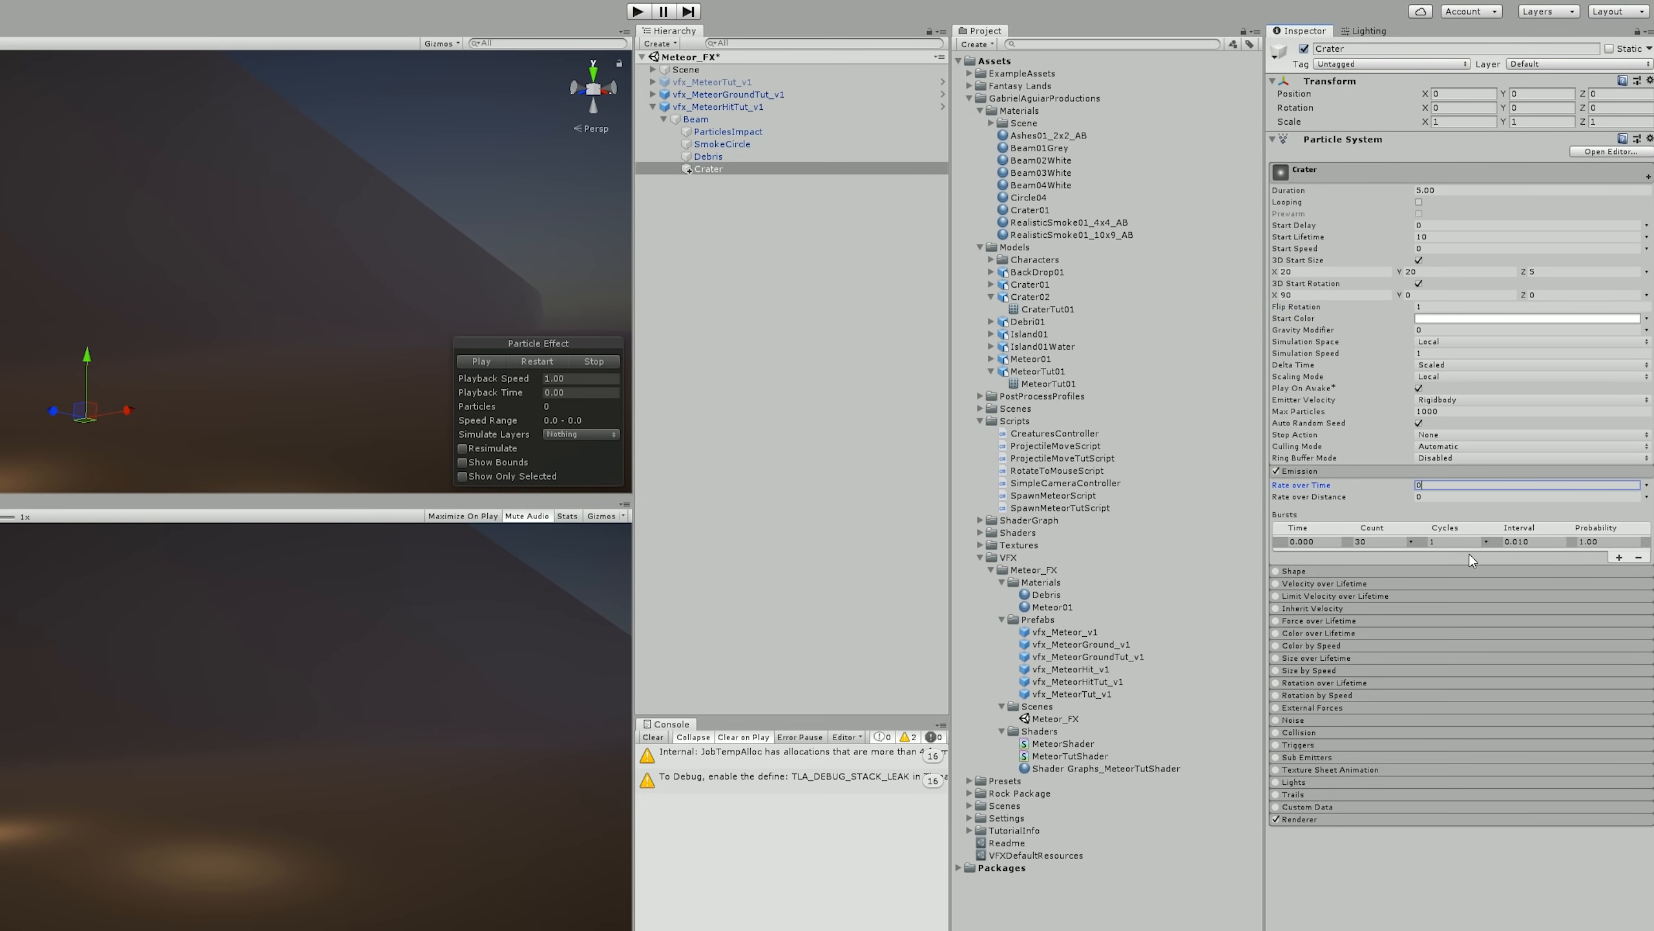
{"action": "left_click", "coordinate": [1376, 541]}
- Render the Crater particles as the CraterTut01 mesh with the Debris material
{"action": "left_click", "coordinate": [1324, 820]}
{"action": "scroll", "coordinate": [1431, 758], "scroll_direction": "down", "scroll_amount": 4}
{"action": "left_click", "coordinate": [1453, 690]}
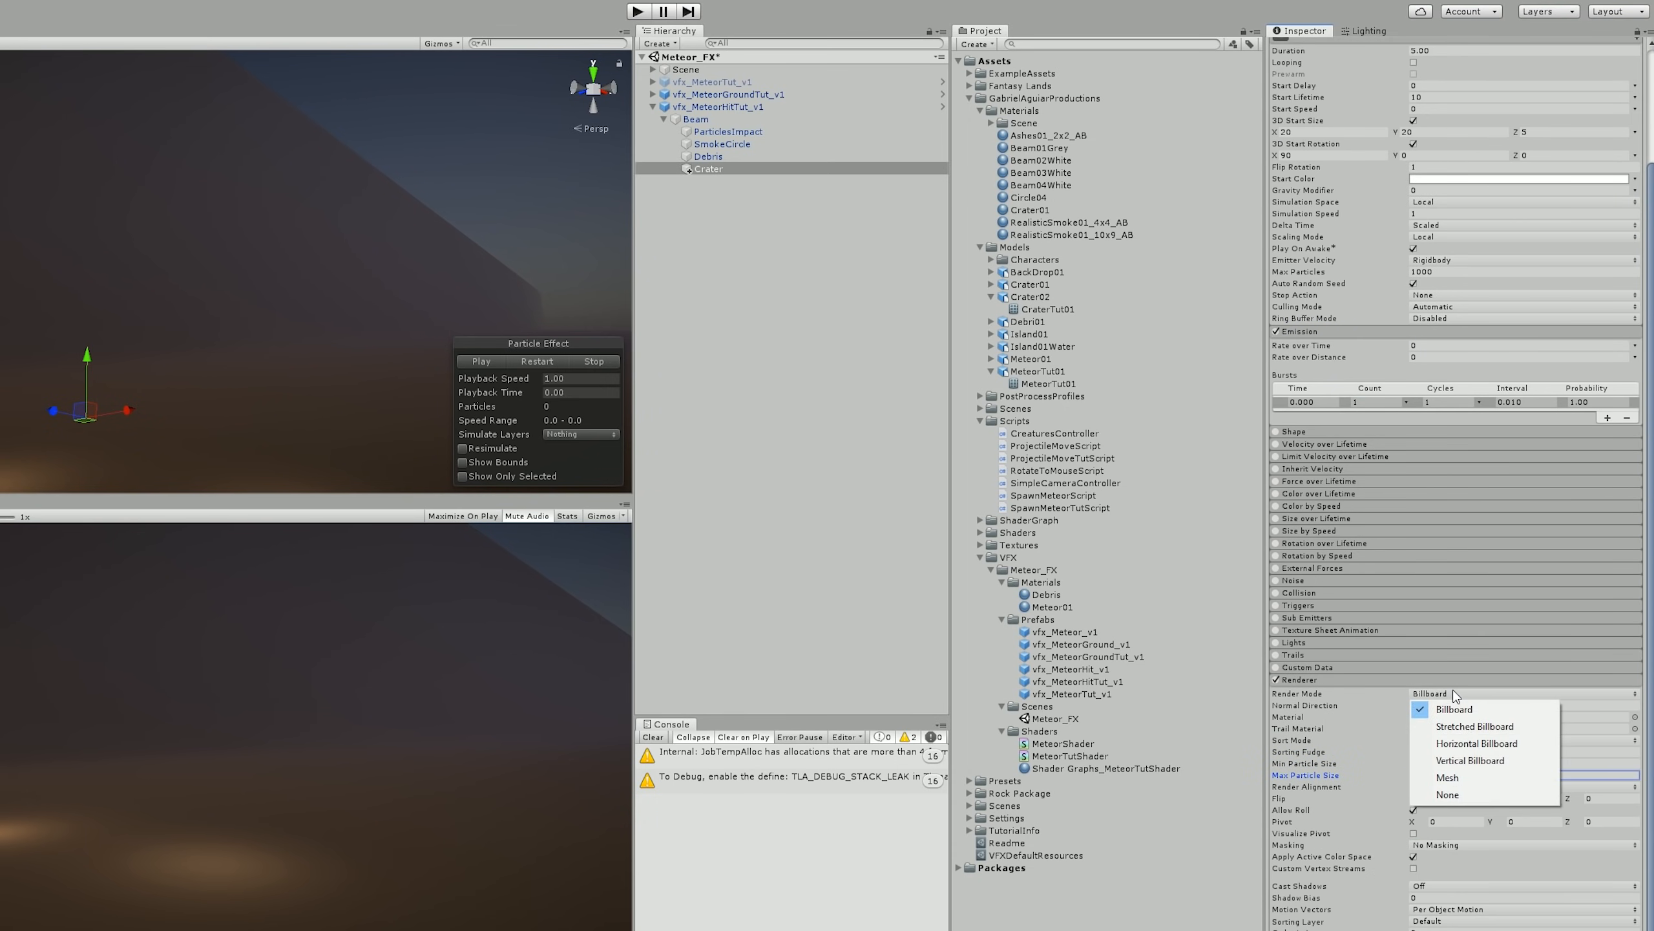
{"action": "left_click", "coordinate": [1458, 776]}
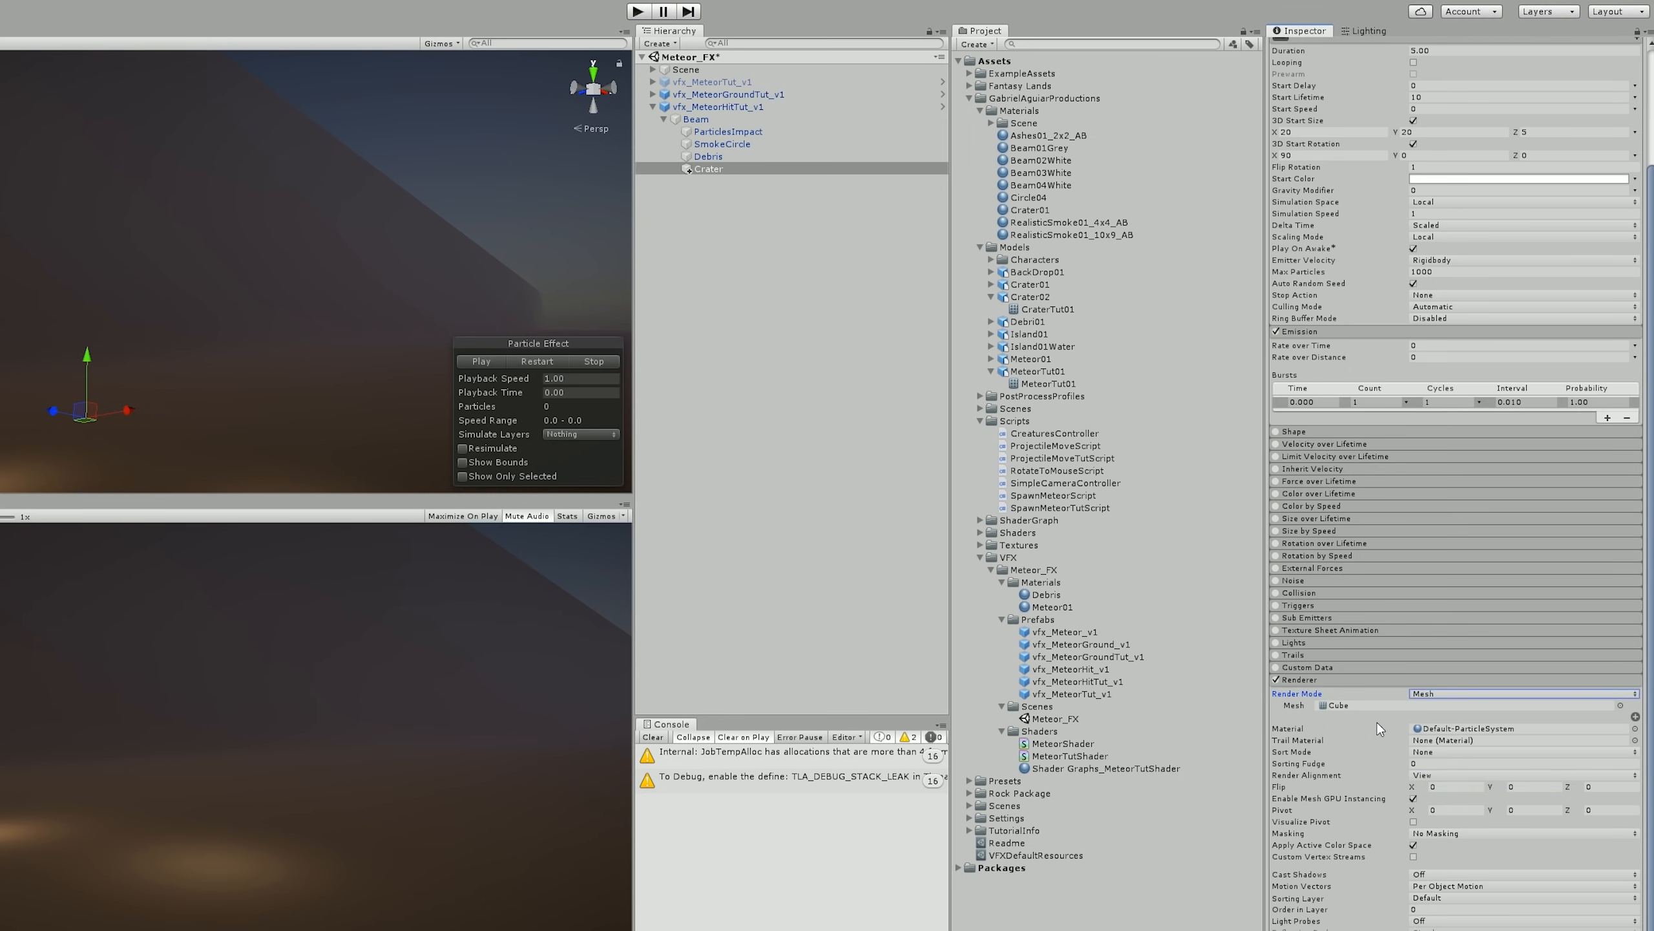
{"action": "left_click_drag", "start_coordinate": [1035, 308], "coordinate": [1366, 706]}
{"action": "left_click_drag", "start_coordinate": [1046, 594], "coordinate": [1446, 729]}
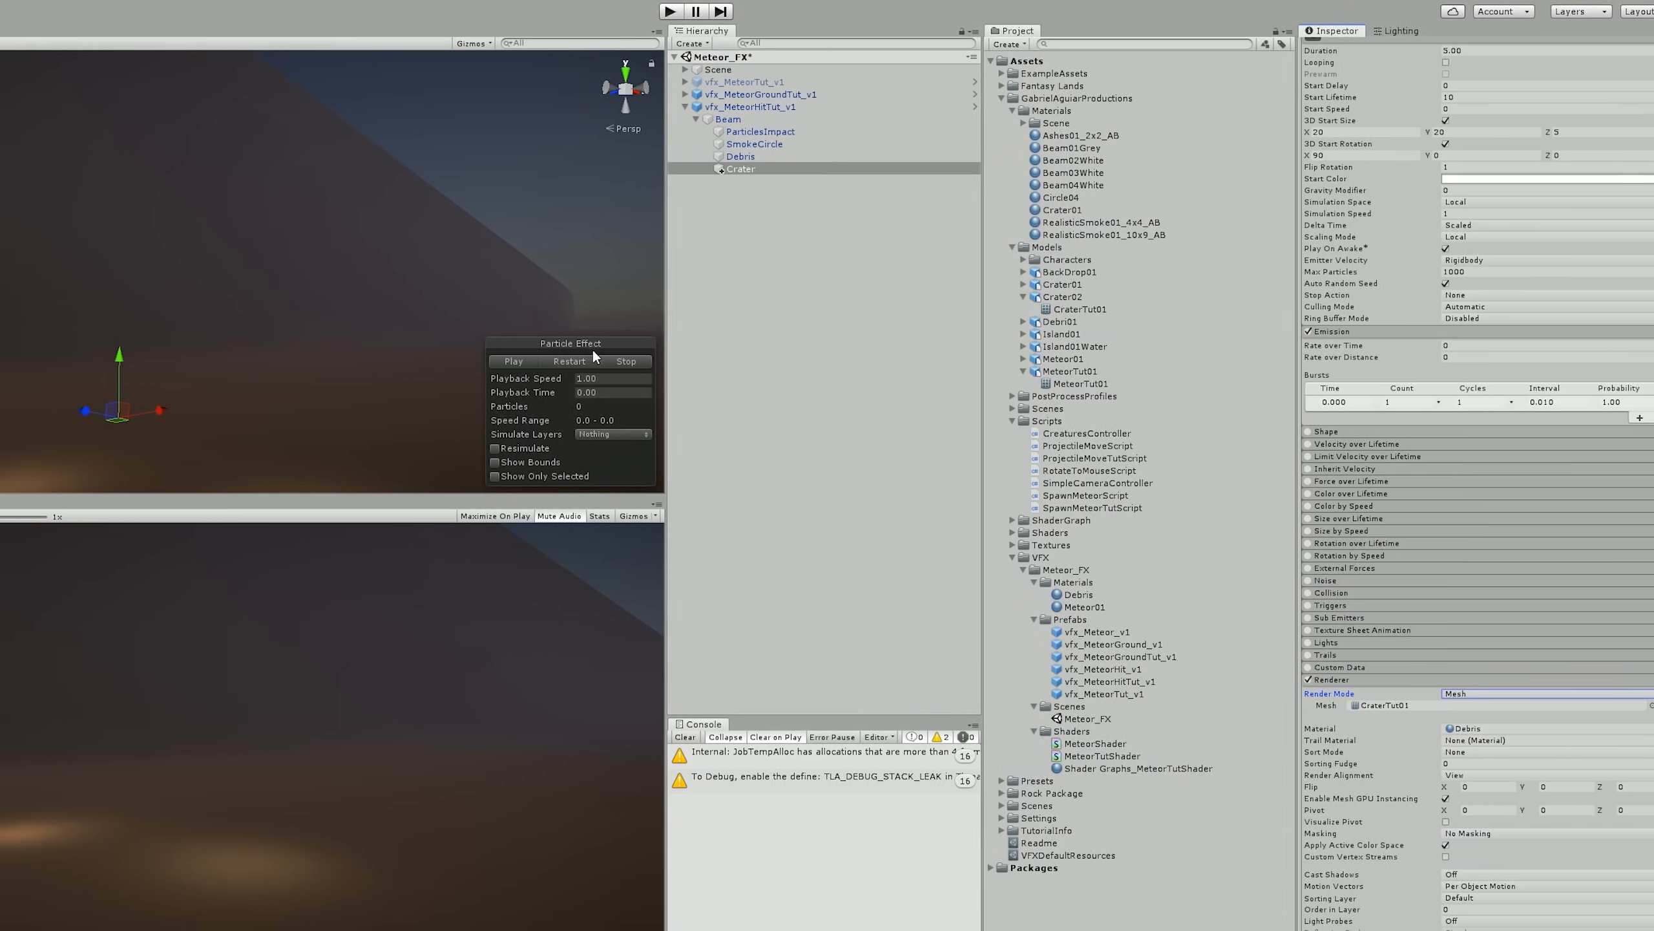
- Replay the impact effect and inspect the crater's size and orientation in the scene
{"action": "left_click", "coordinate": [537, 362]}
{"action": "left_click", "coordinate": [607, 363]}
{"action": "left_click", "coordinate": [564, 362]}
{"action": "right_click_drag", "start_coordinate": [433, 313], "coordinate": [515, 429]}
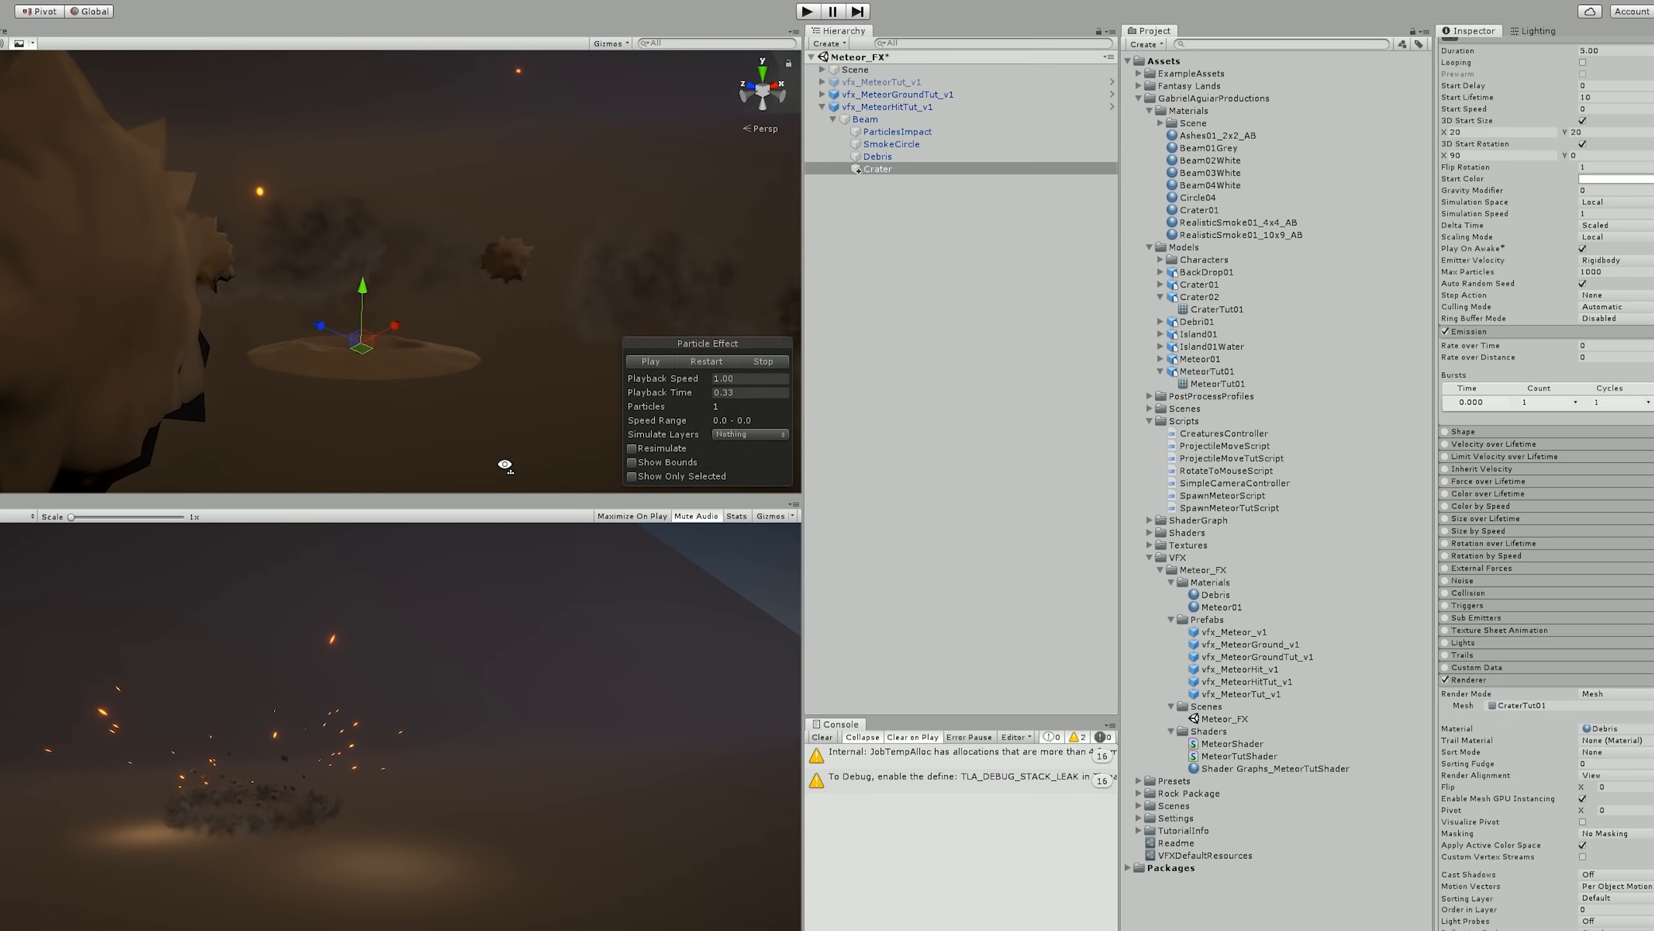
{"action": "scroll", "coordinate": [1491, 296], "scroll_direction": "up", "scroll_amount": 2}
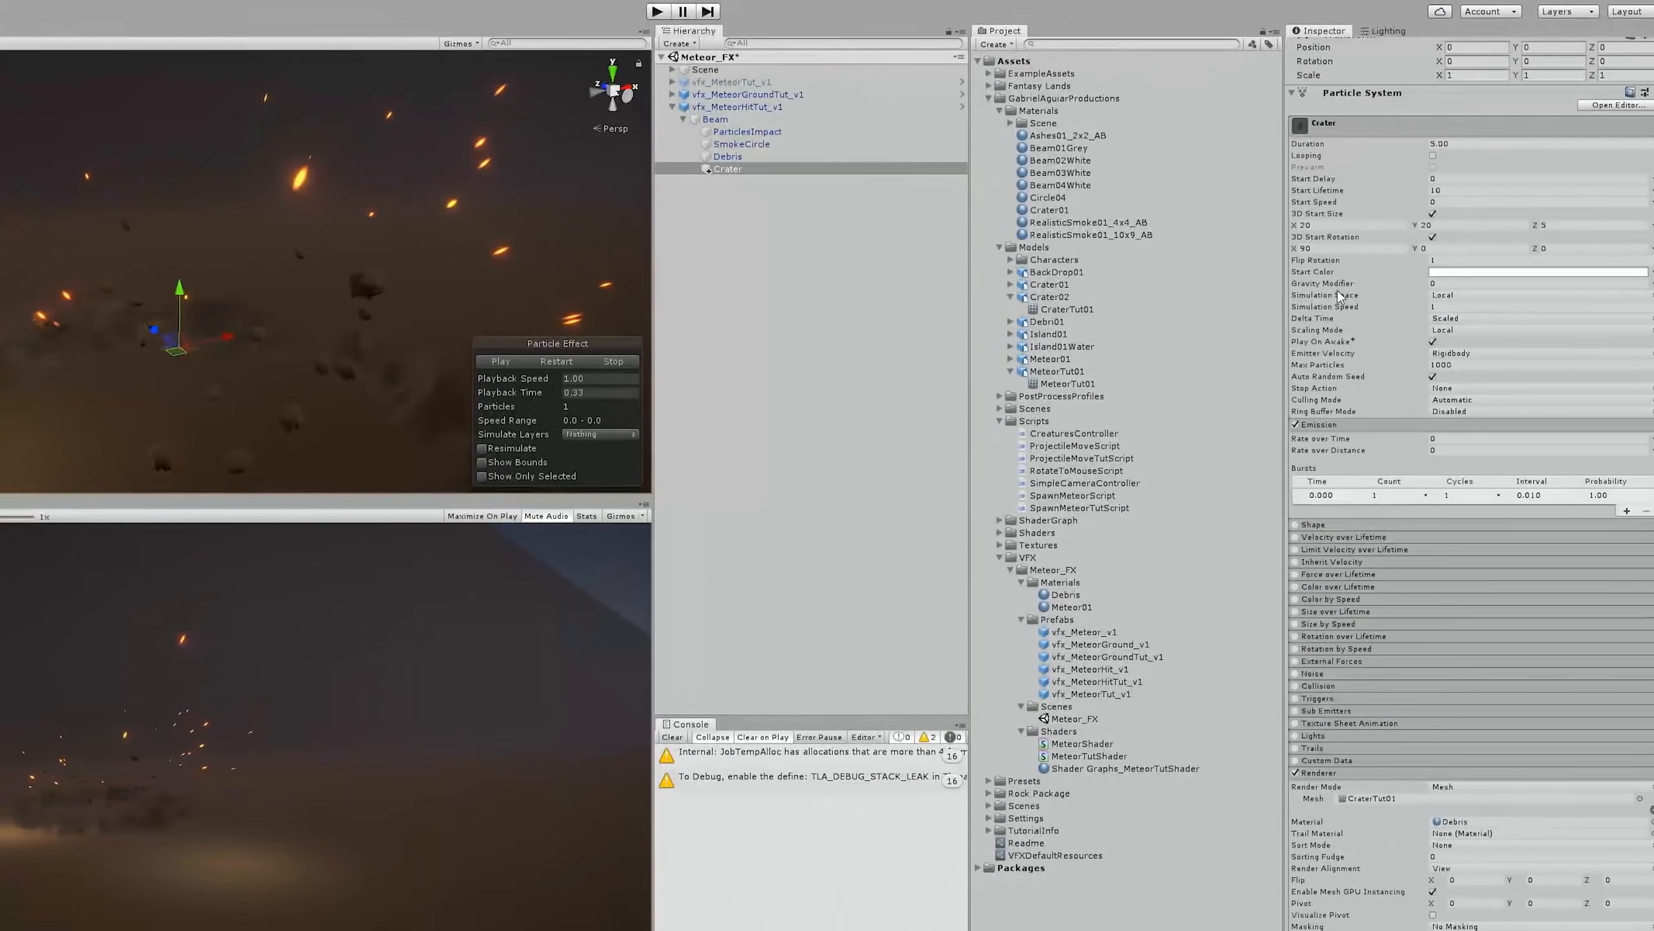
- Set the Crater02 model's import scale factor to 10 and apply it
{"action": "left_click", "coordinate": [1059, 297]}
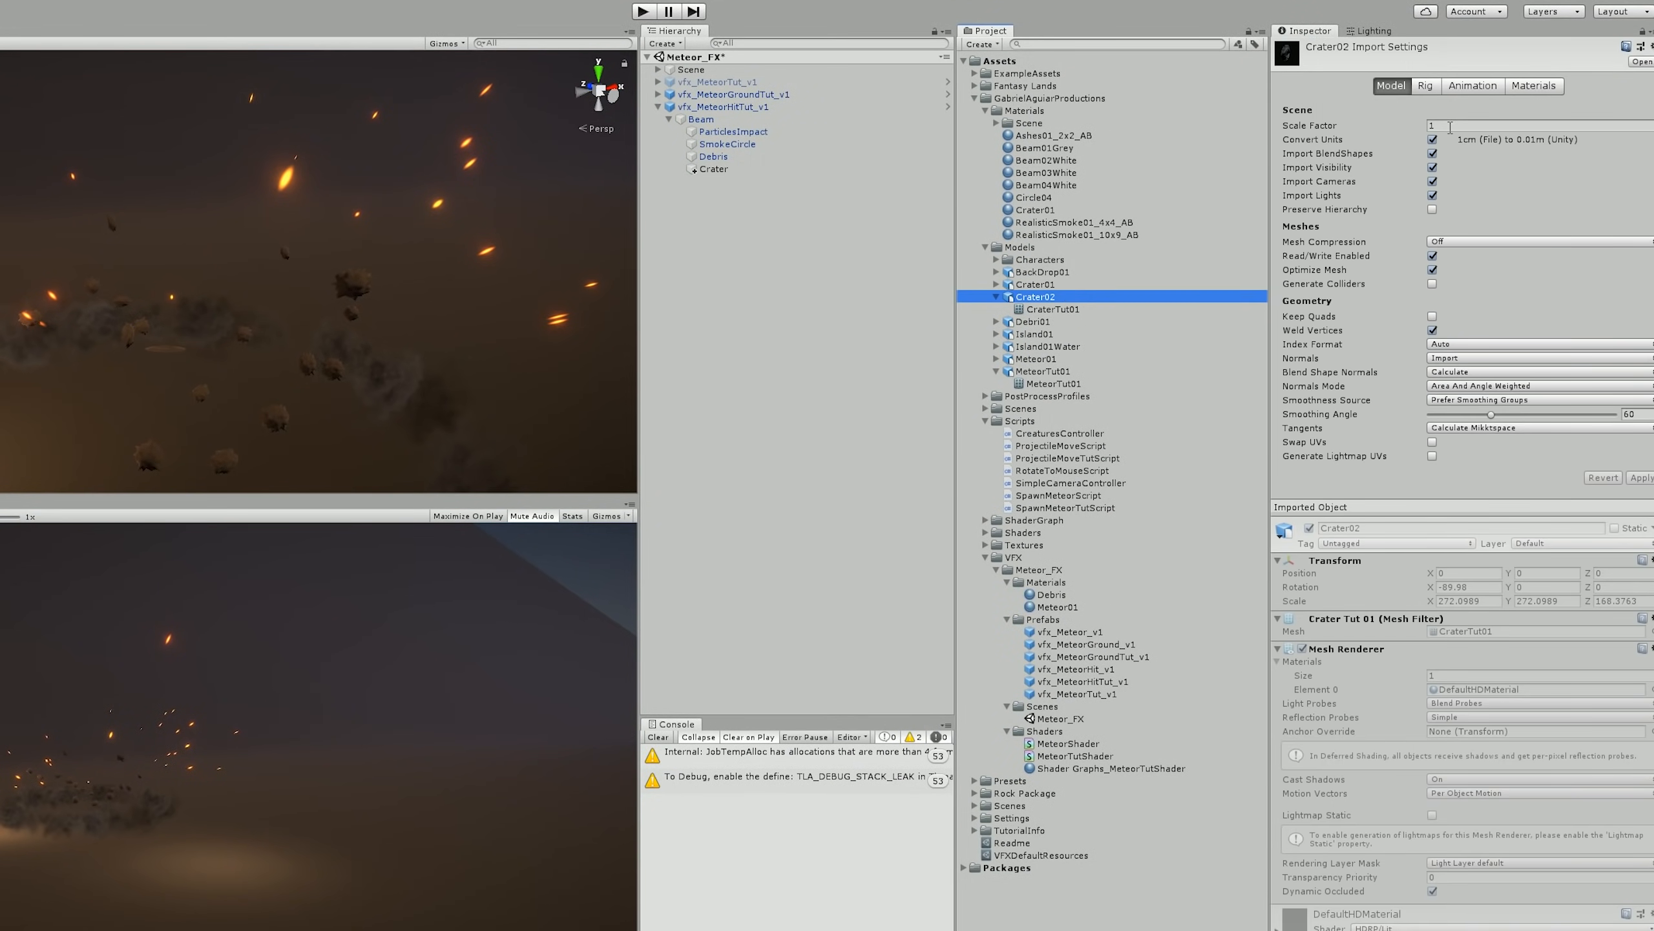
{"action": "left_click", "coordinate": [1450, 126]}
{"action": "type", "text": "10"}
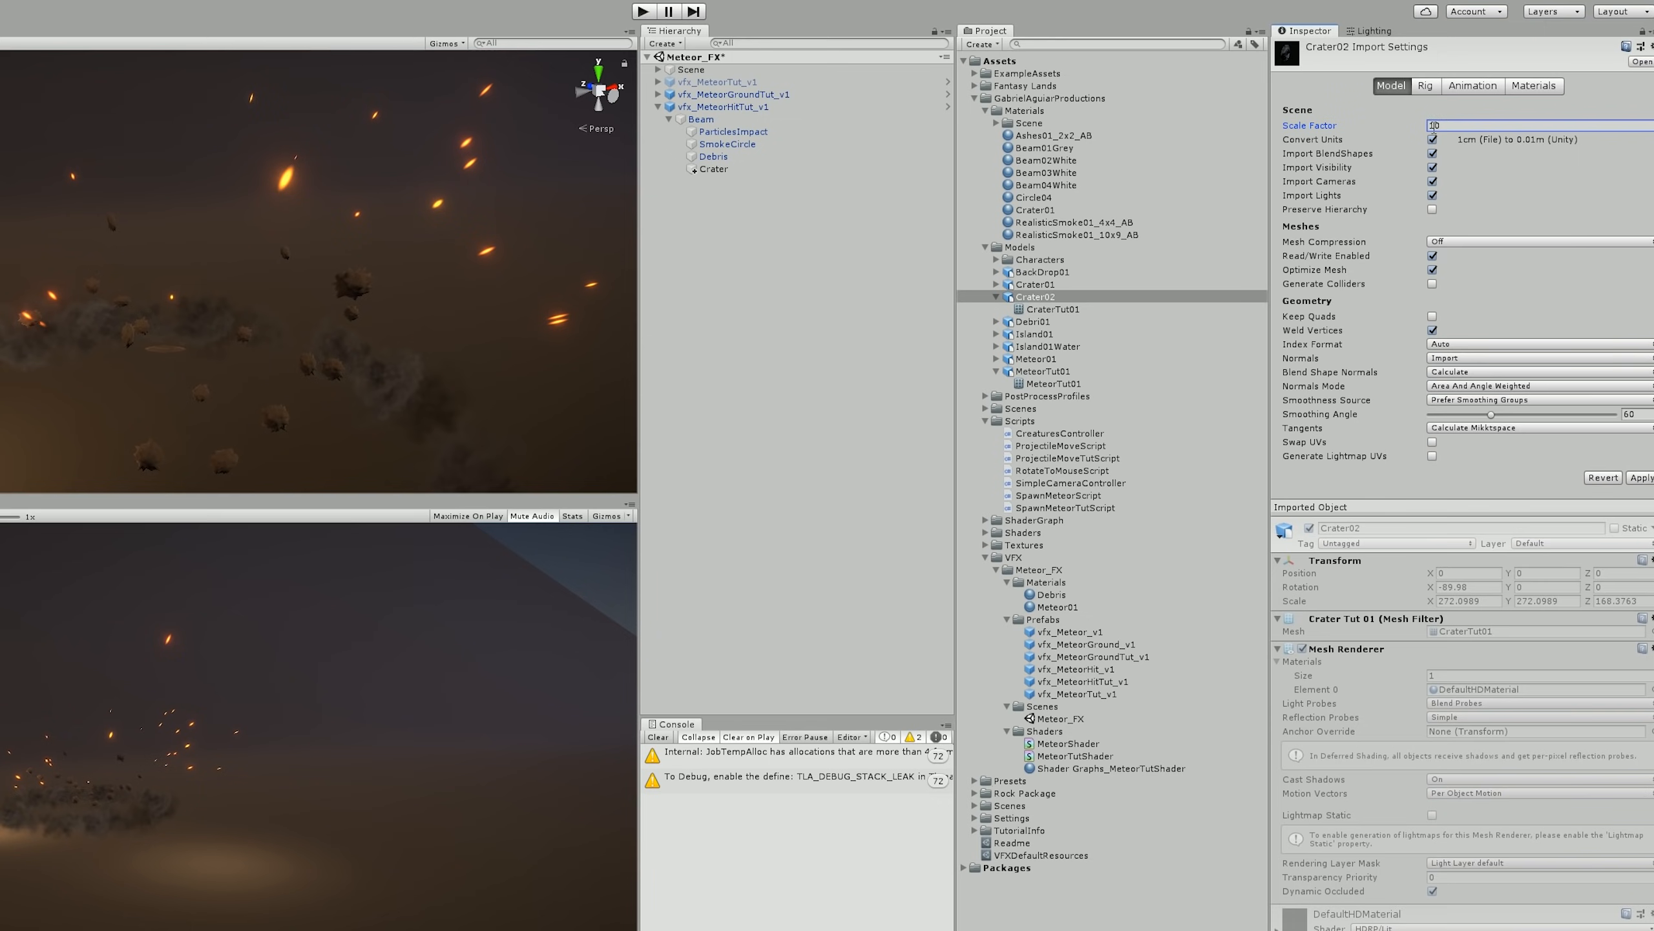
{"action": "left_click", "coordinate": [1641, 477]}
{"action": "left_click_drag", "start_coordinate": [249, 381], "coordinate": [319, 378], "text": "alt"}
- Set the Crater particle renderer's render alignment to Local
{"action": "left_click", "coordinate": [742, 167]}
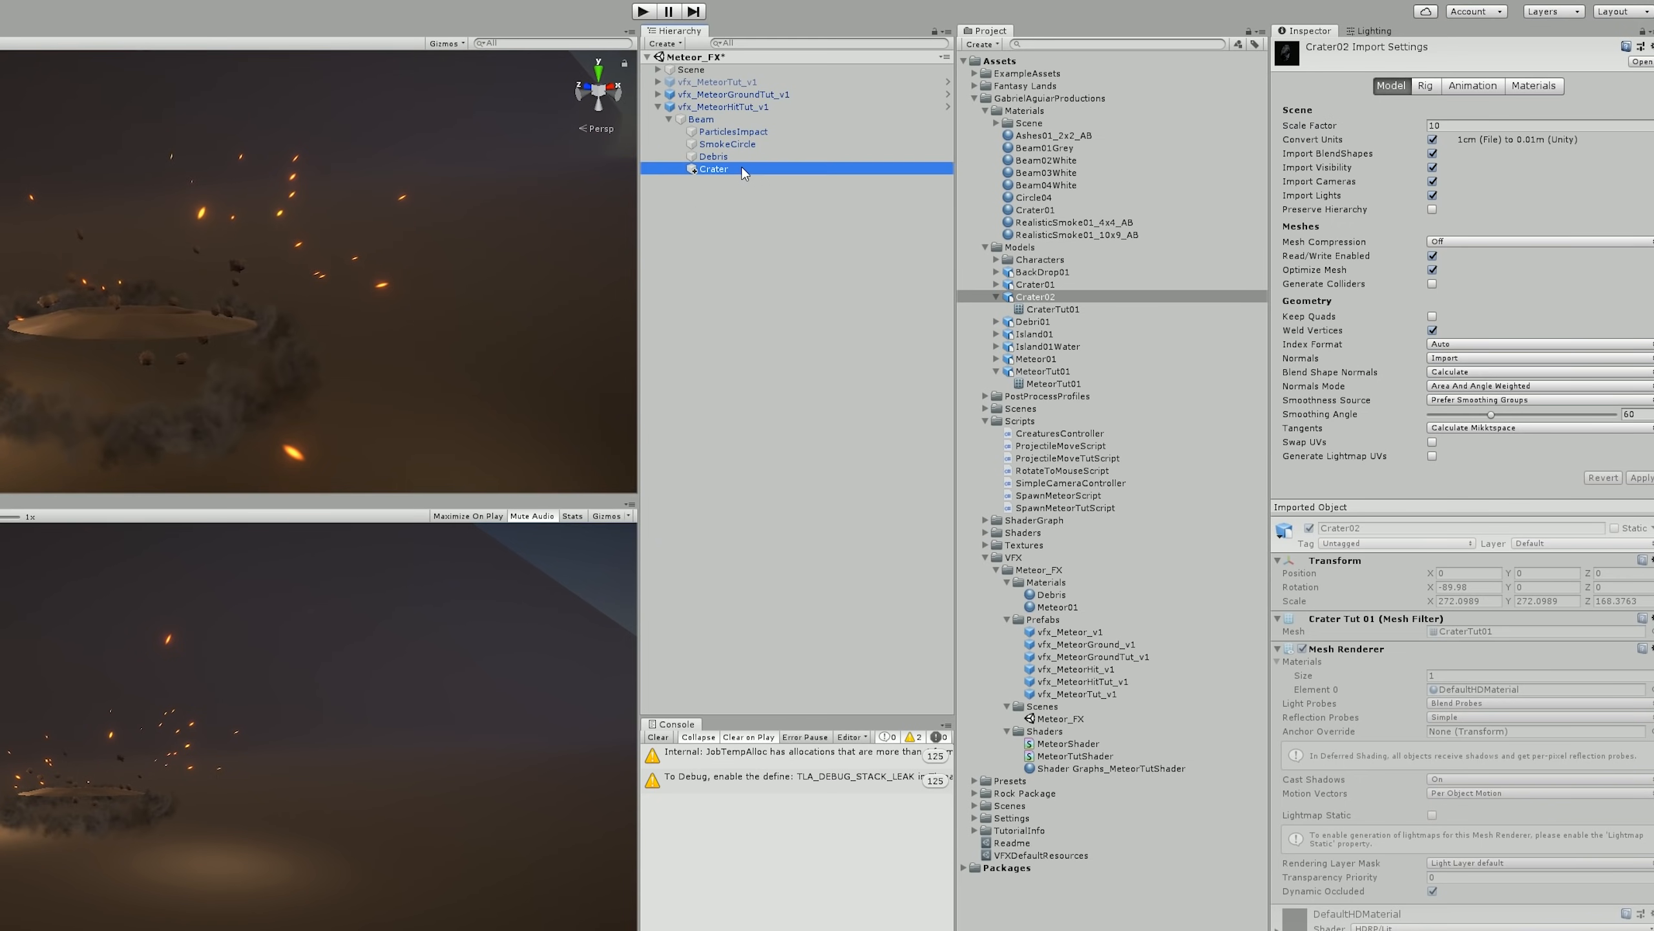
{"action": "scroll", "coordinate": [1404, 645], "scroll_direction": "down", "scroll_amount": 5}
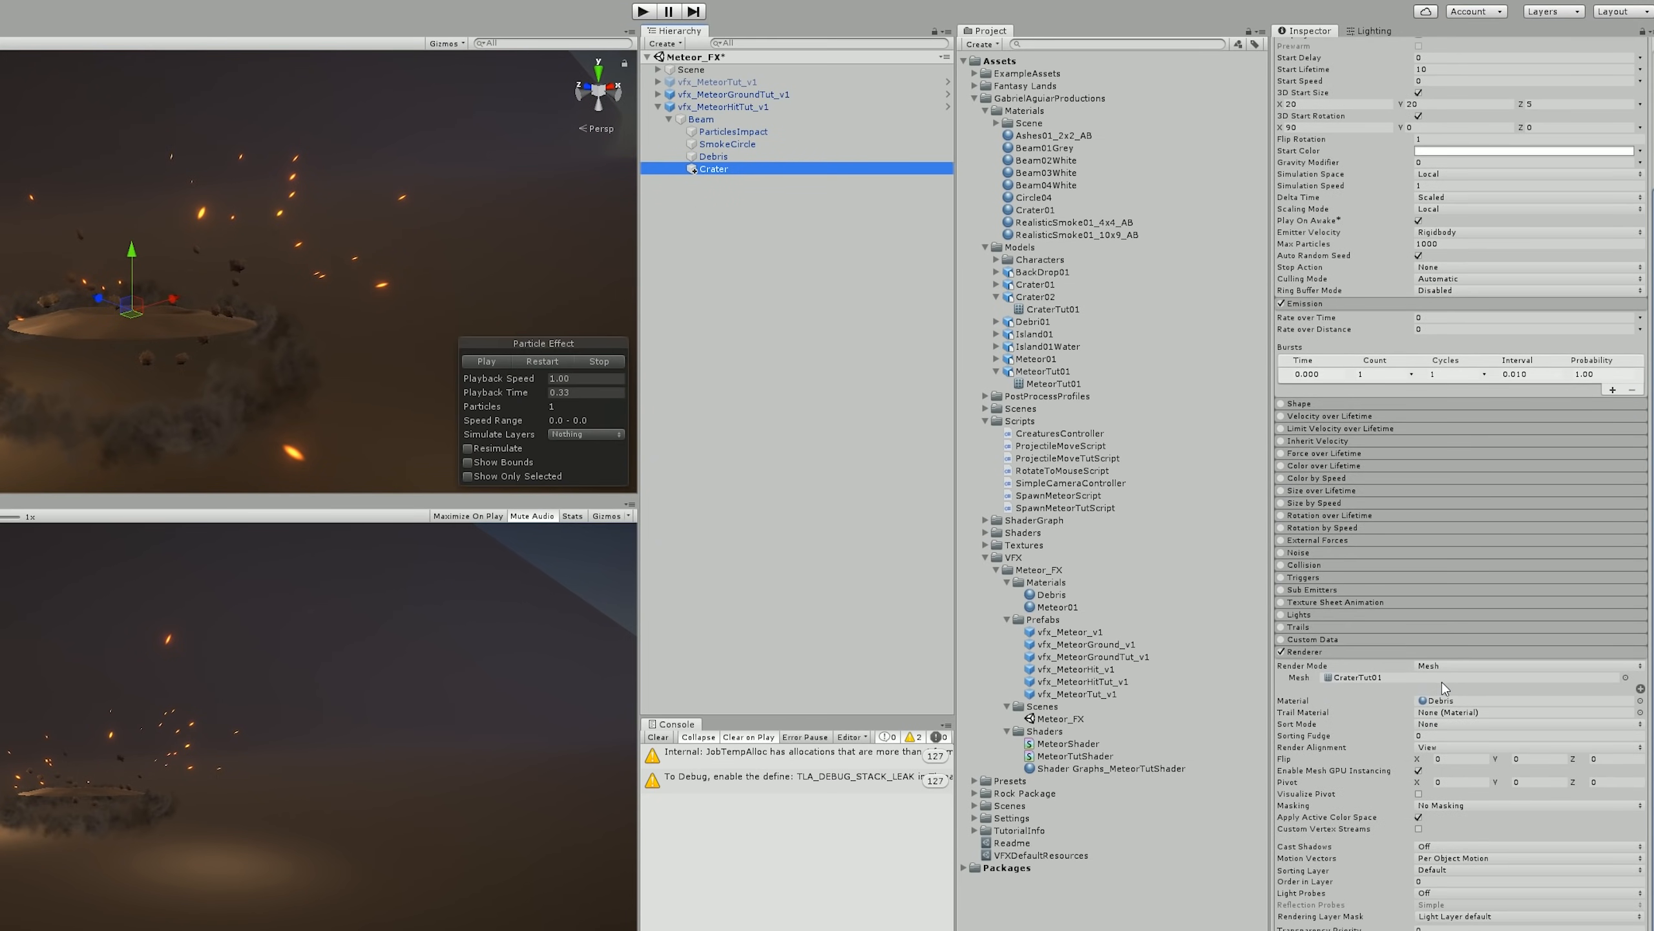
{"action": "left_click", "coordinate": [1450, 747]}
{"action": "left_click", "coordinate": [1462, 799]}
{"action": "left_click_drag", "start_coordinate": [340, 266], "coordinate": [269, 242], "text": "alt"}
{"action": "scroll", "coordinate": [267, 241], "scroll_direction": "up", "scroll_amount": 3}
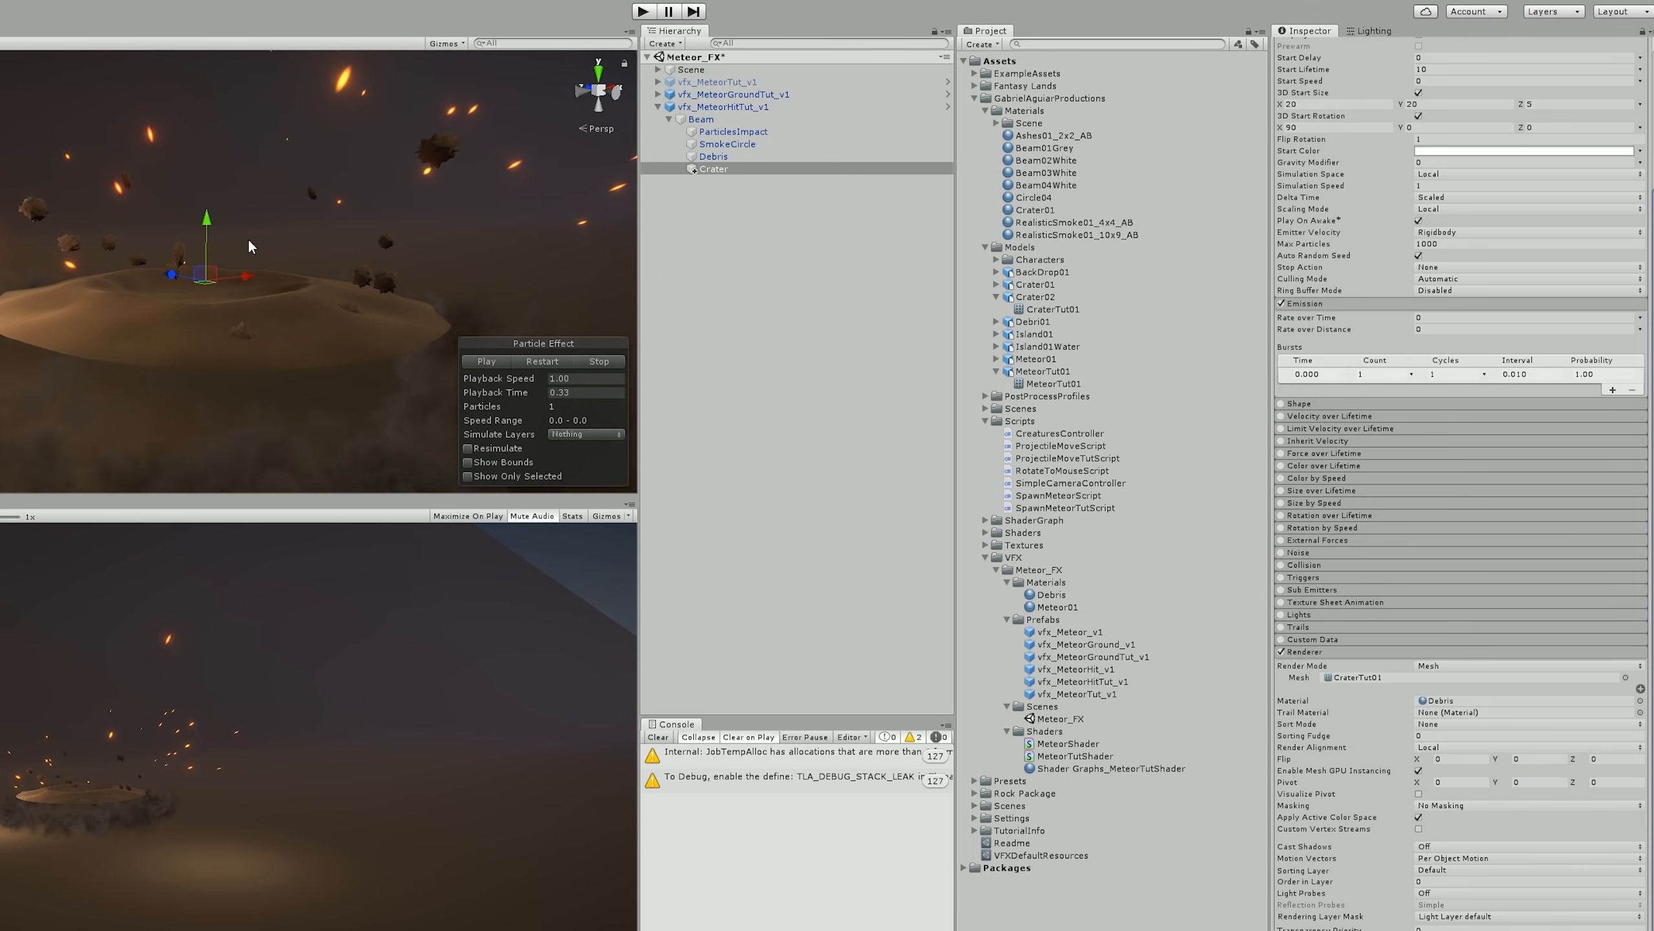
- Set the Crater's start size Z to 10
{"action": "left_click", "coordinate": [1543, 104]}
{"action": "type", "text": "10"}
{"action": "key", "text": "Return"}
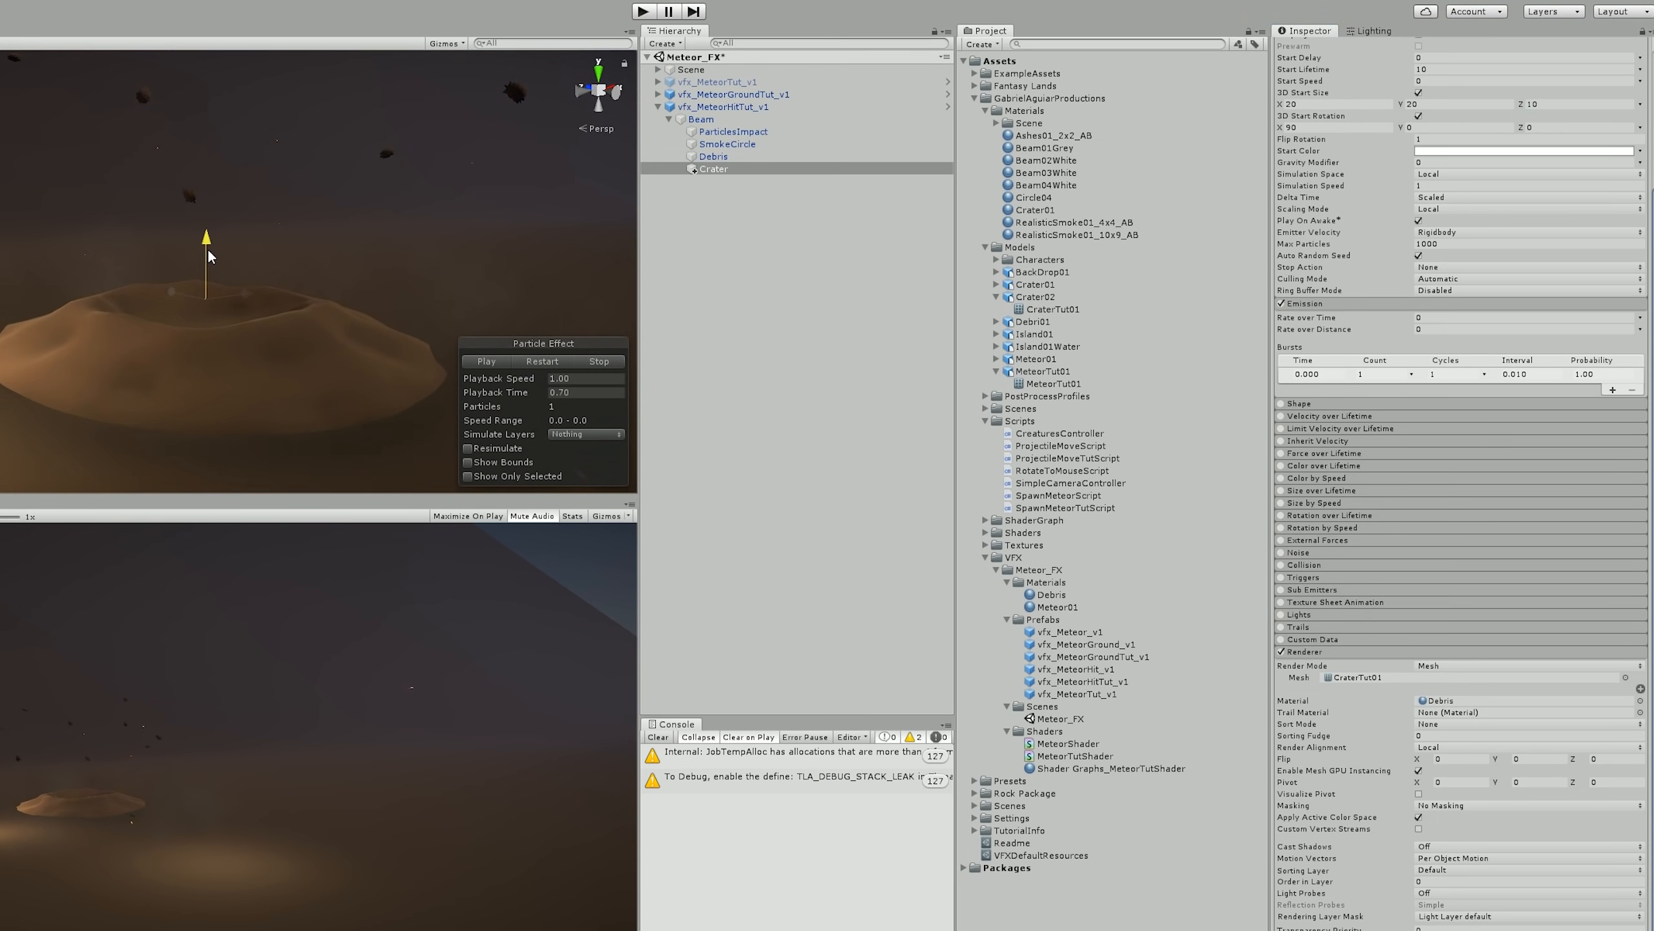
- Lower the Crater object into the ground to a Y position of about -0.53 and replay the effect
{"action": "left_click", "coordinate": [207, 248]}
{"action": "left_click_drag", "start_coordinate": [160, 269], "coordinate": [152, 301]}
{"action": "left_click", "coordinate": [723, 169]}
{"action": "left_click", "coordinate": [545, 357]}
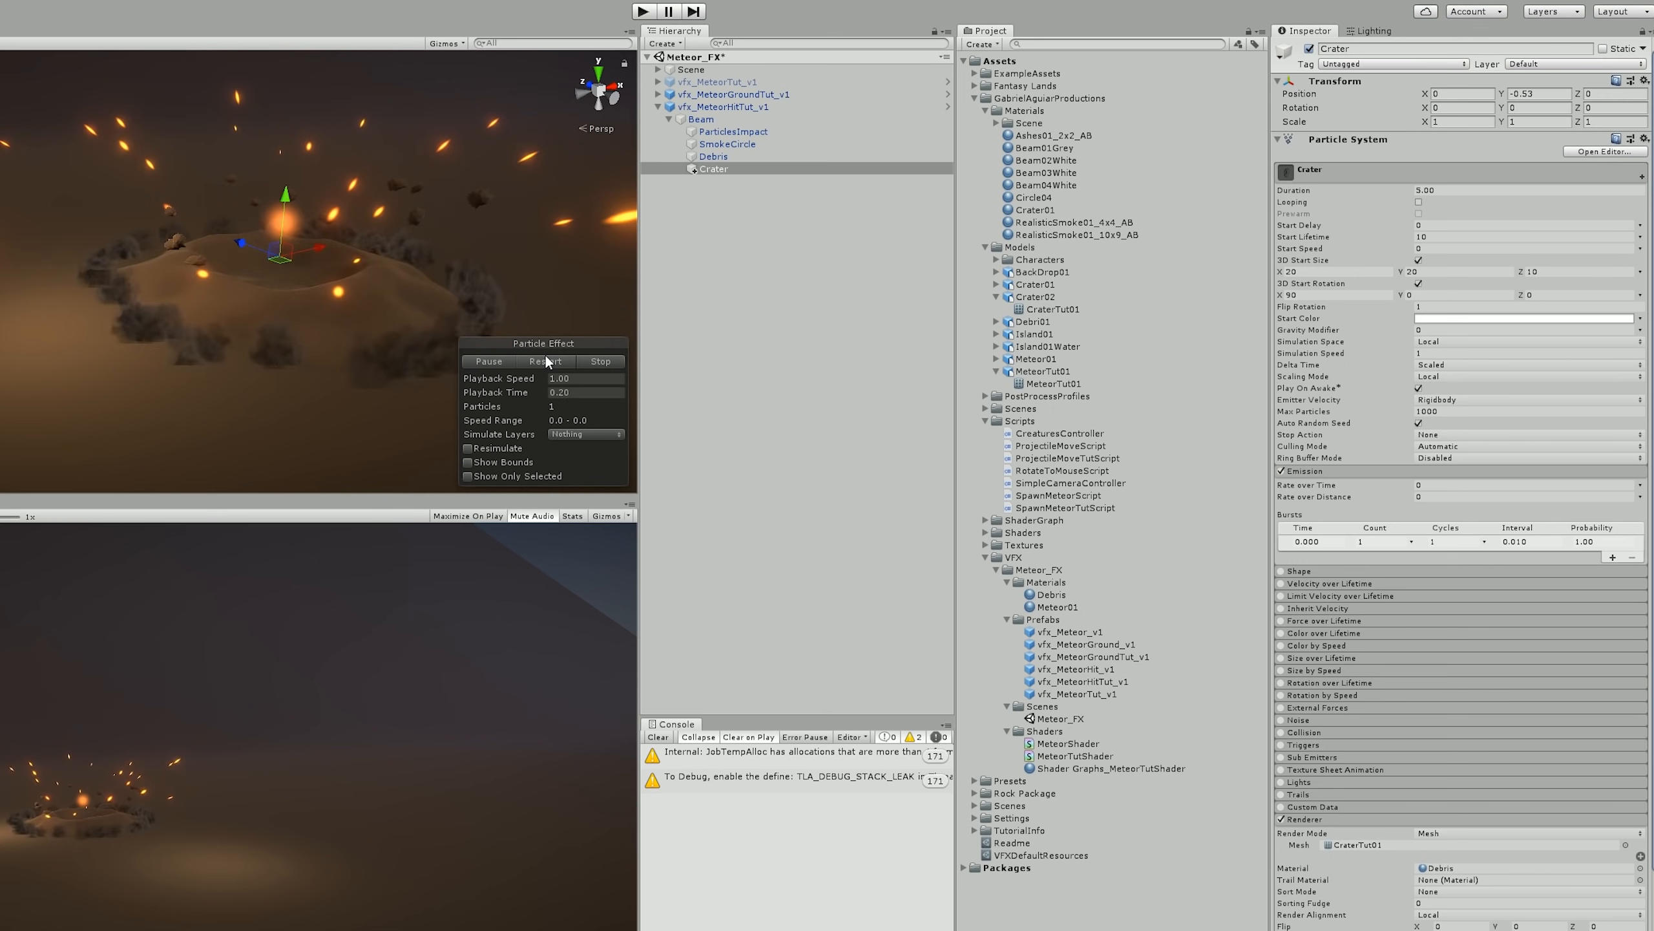
{"action": "left_click", "coordinate": [547, 360]}
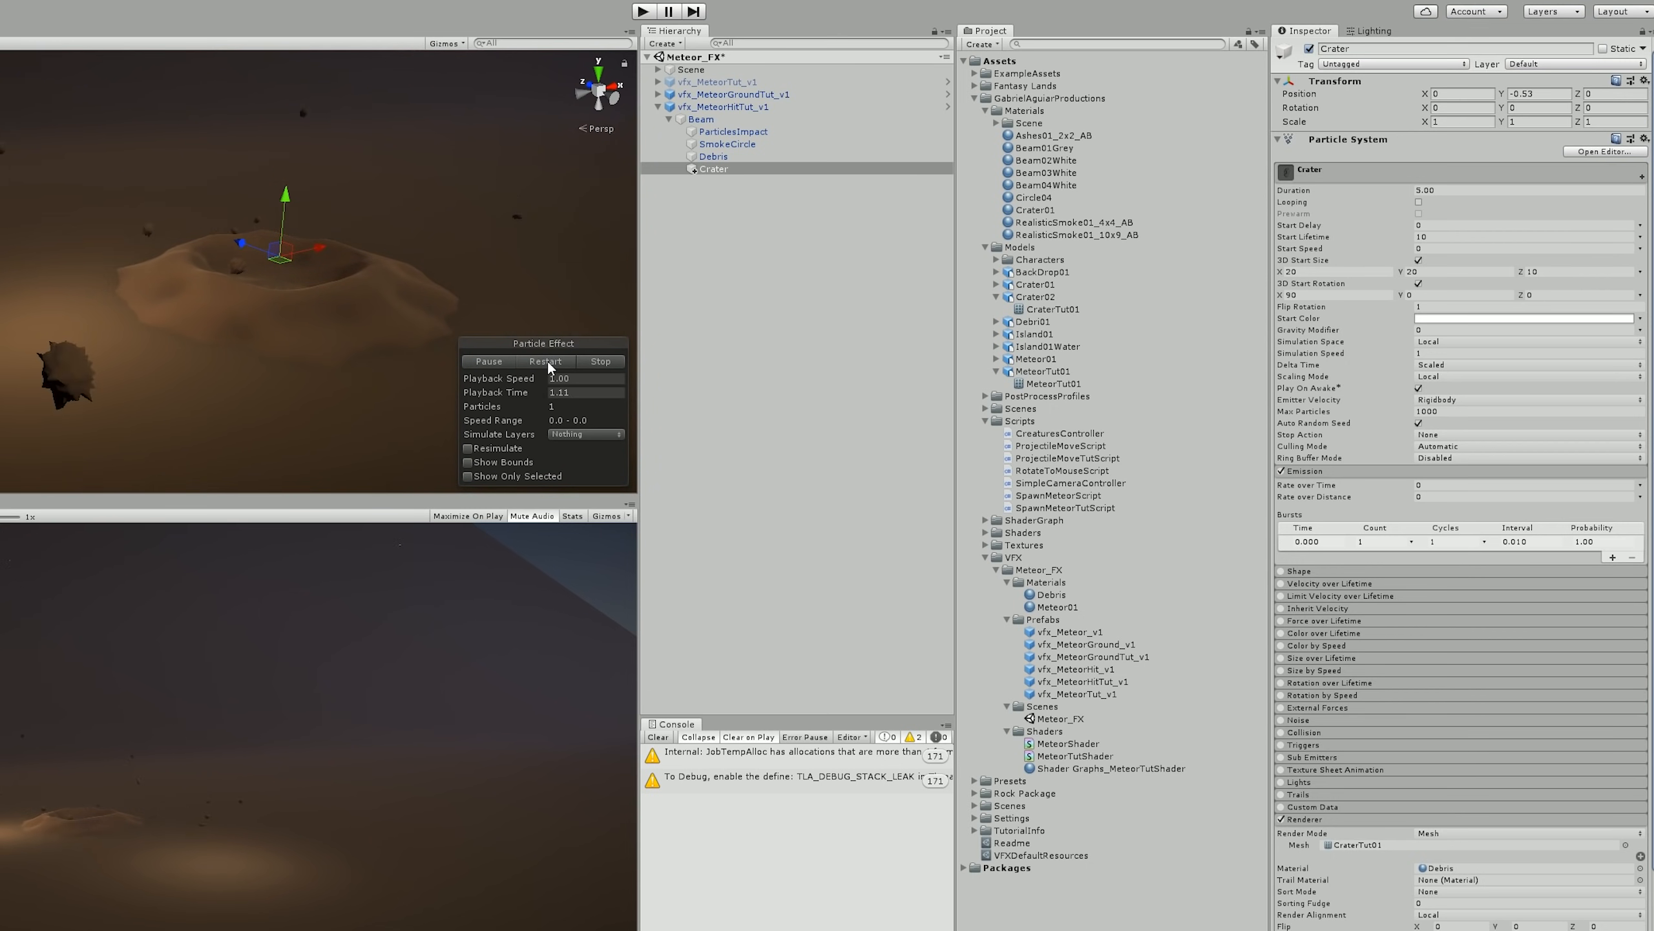
{"action": "left_click", "coordinate": [547, 360]}
- Apply all overrides of vfx_MeteorHitTut_v1 to its prefab
{"action": "left_click", "coordinate": [769, 106]}
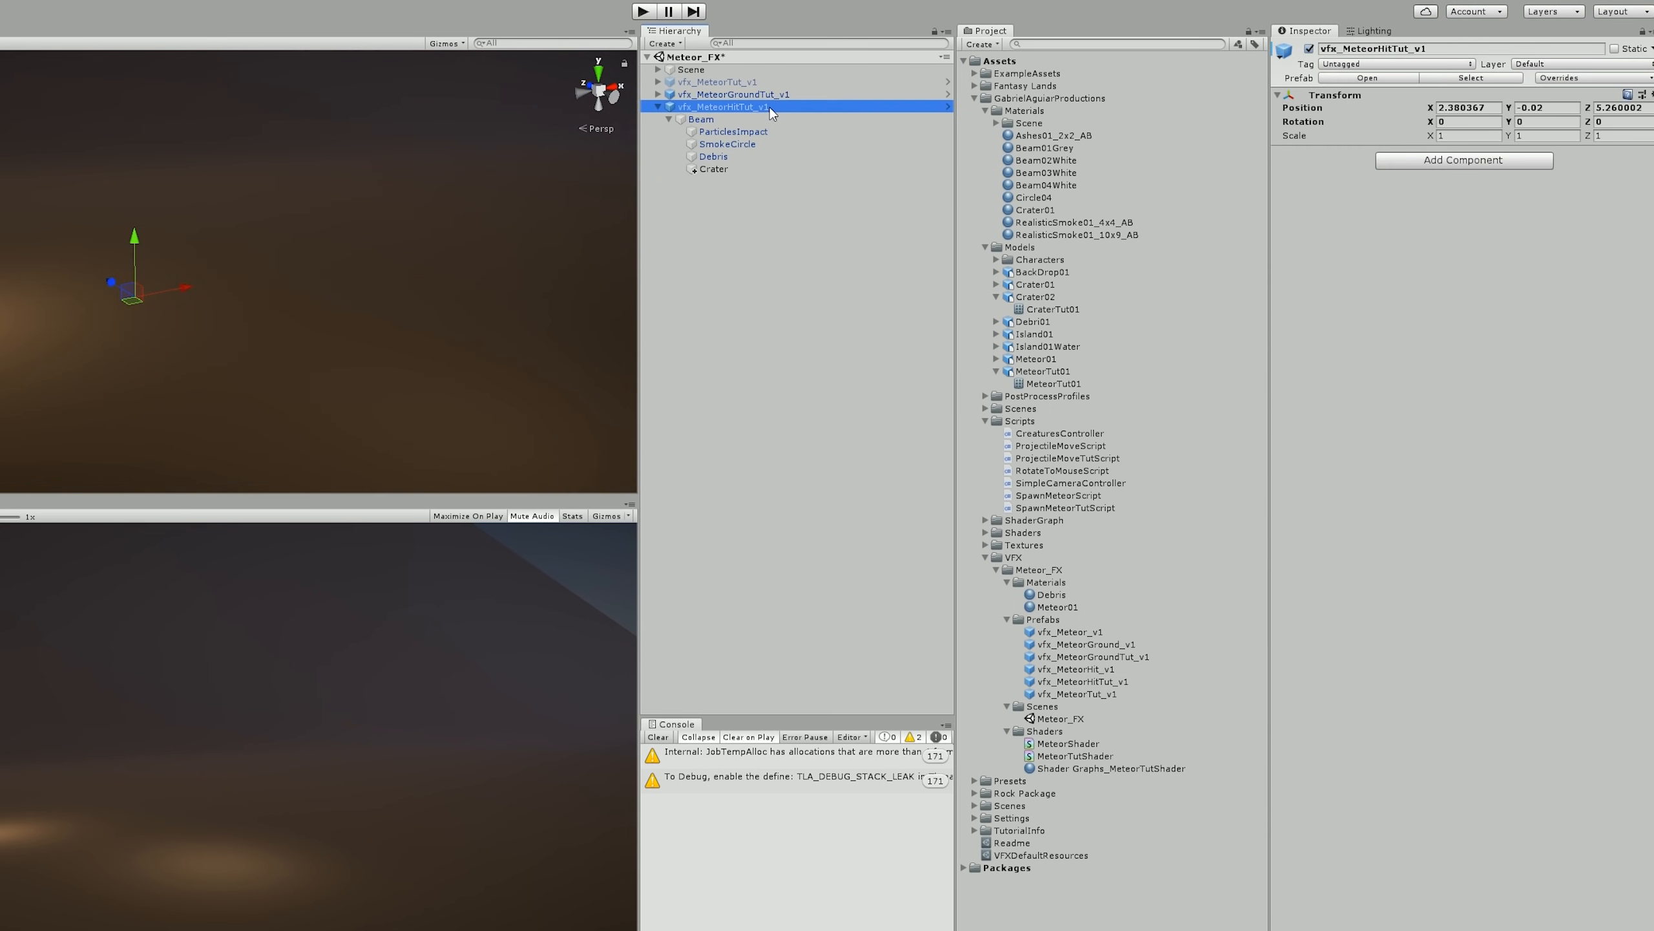
{"action": "left_click", "coordinate": [1582, 77]}
{"action": "left_click", "coordinate": [1623, 199]}
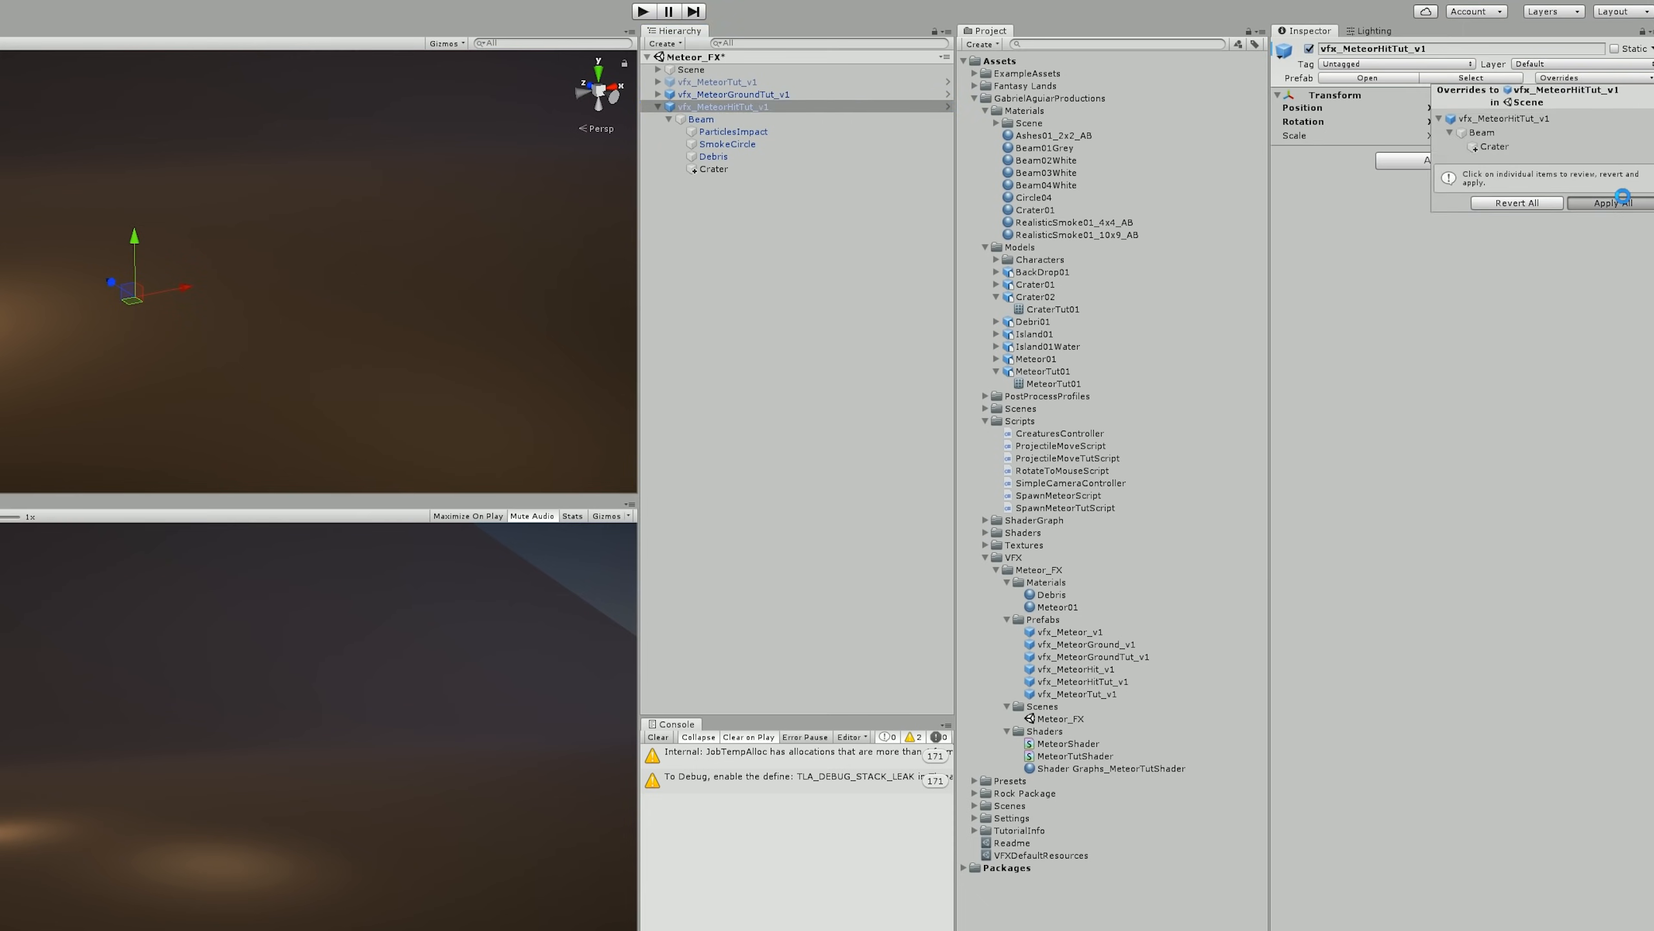
- Duplicate the Crater particle system and name the copy Meteor
{"action": "left_click", "coordinate": [690, 165]}
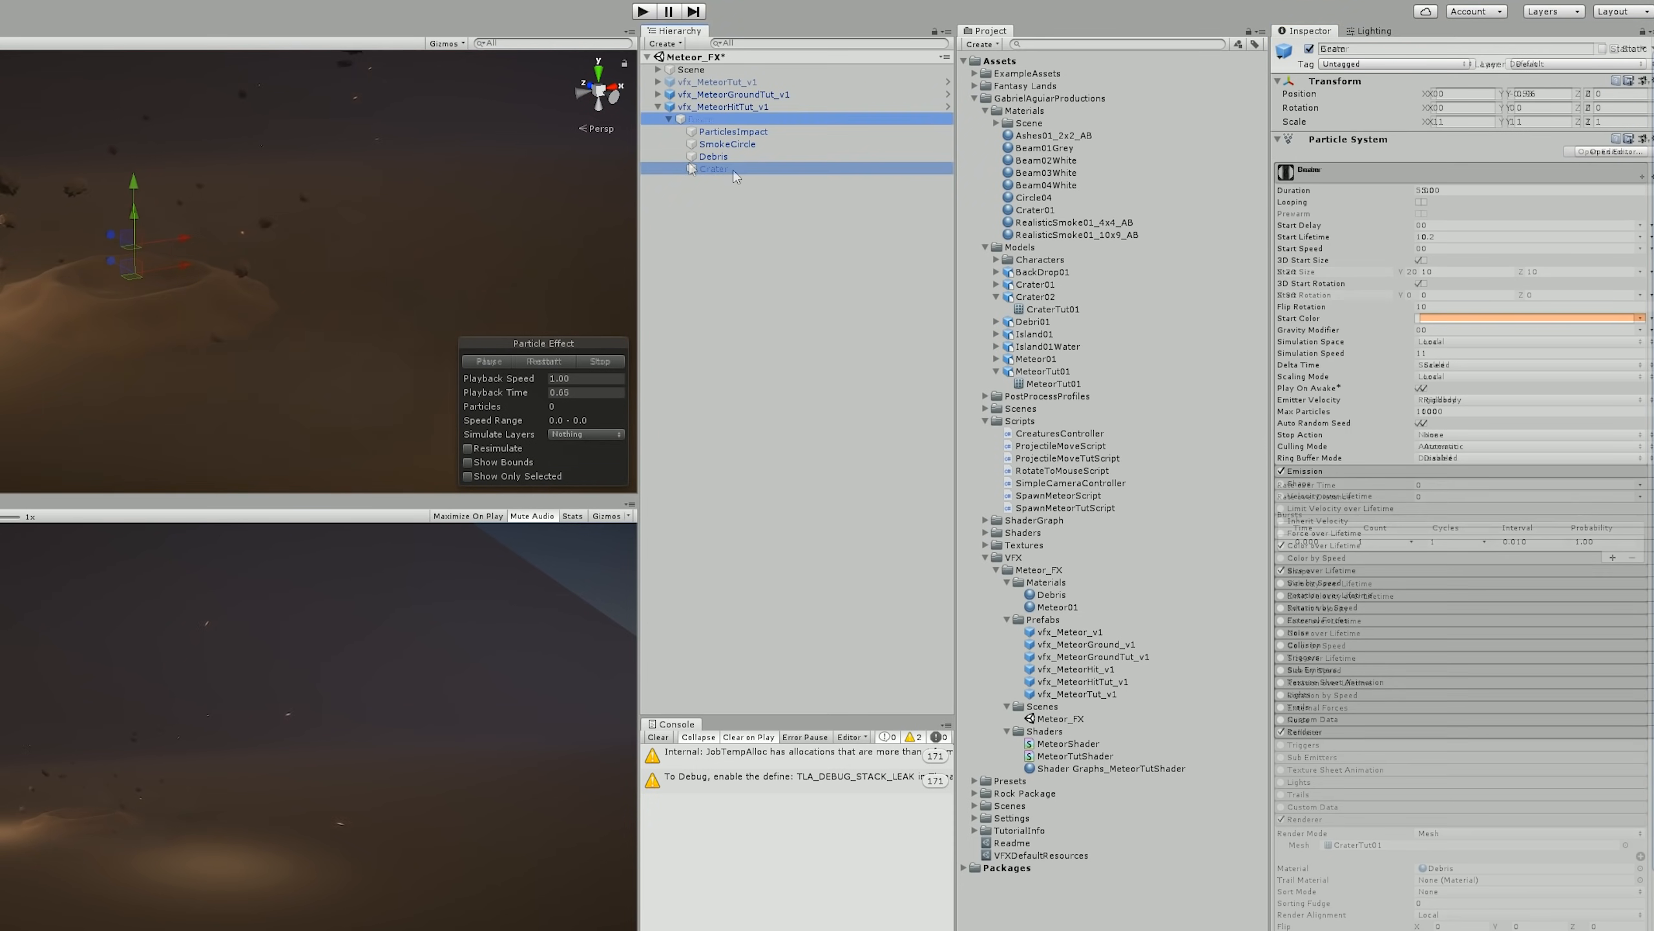
{"action": "key", "text": "ctrl+d"}
{"action": "key", "text": "F2"}
{"action": "type", "text": "Meteor"}
{"action": "key", "text": "Return"}
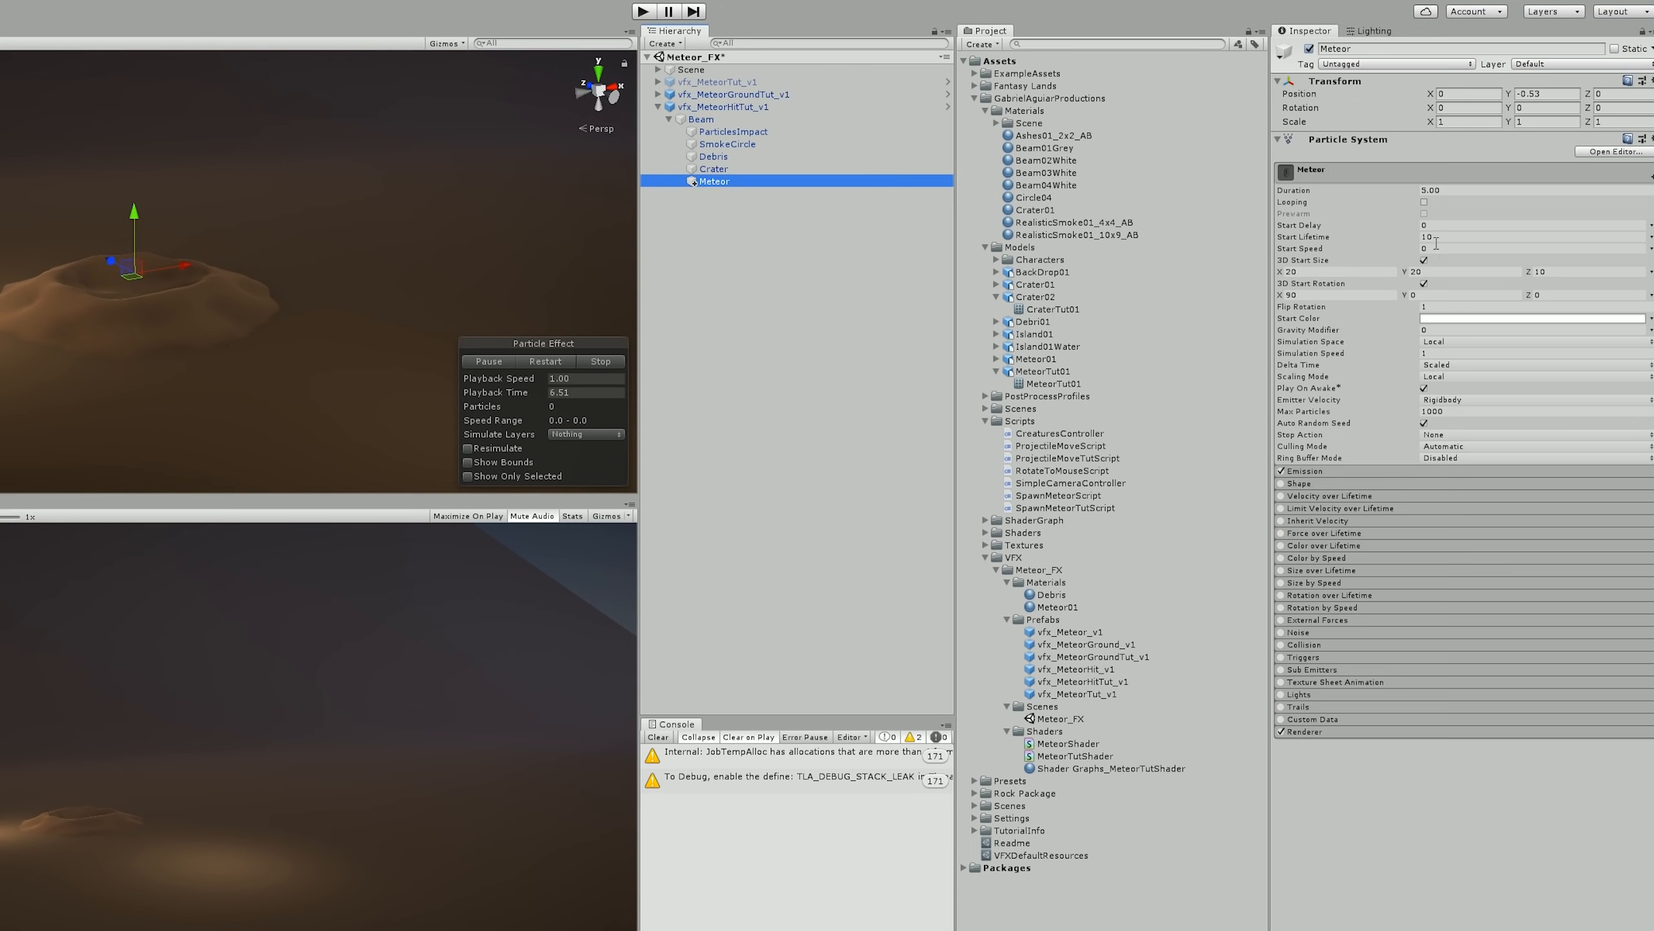
- Set the Meteor particles' 3D start size to X 120, Y 80, Z 80
{"action": "left_click", "coordinate": [1355, 272]}
{"action": "type", "text": "120"}
{"action": "left_click", "coordinate": [1456, 271]}
{"action": "type", "text": "80"}
{"action": "left_click", "coordinate": [1543, 273]}
{"action": "type", "text": "80"}
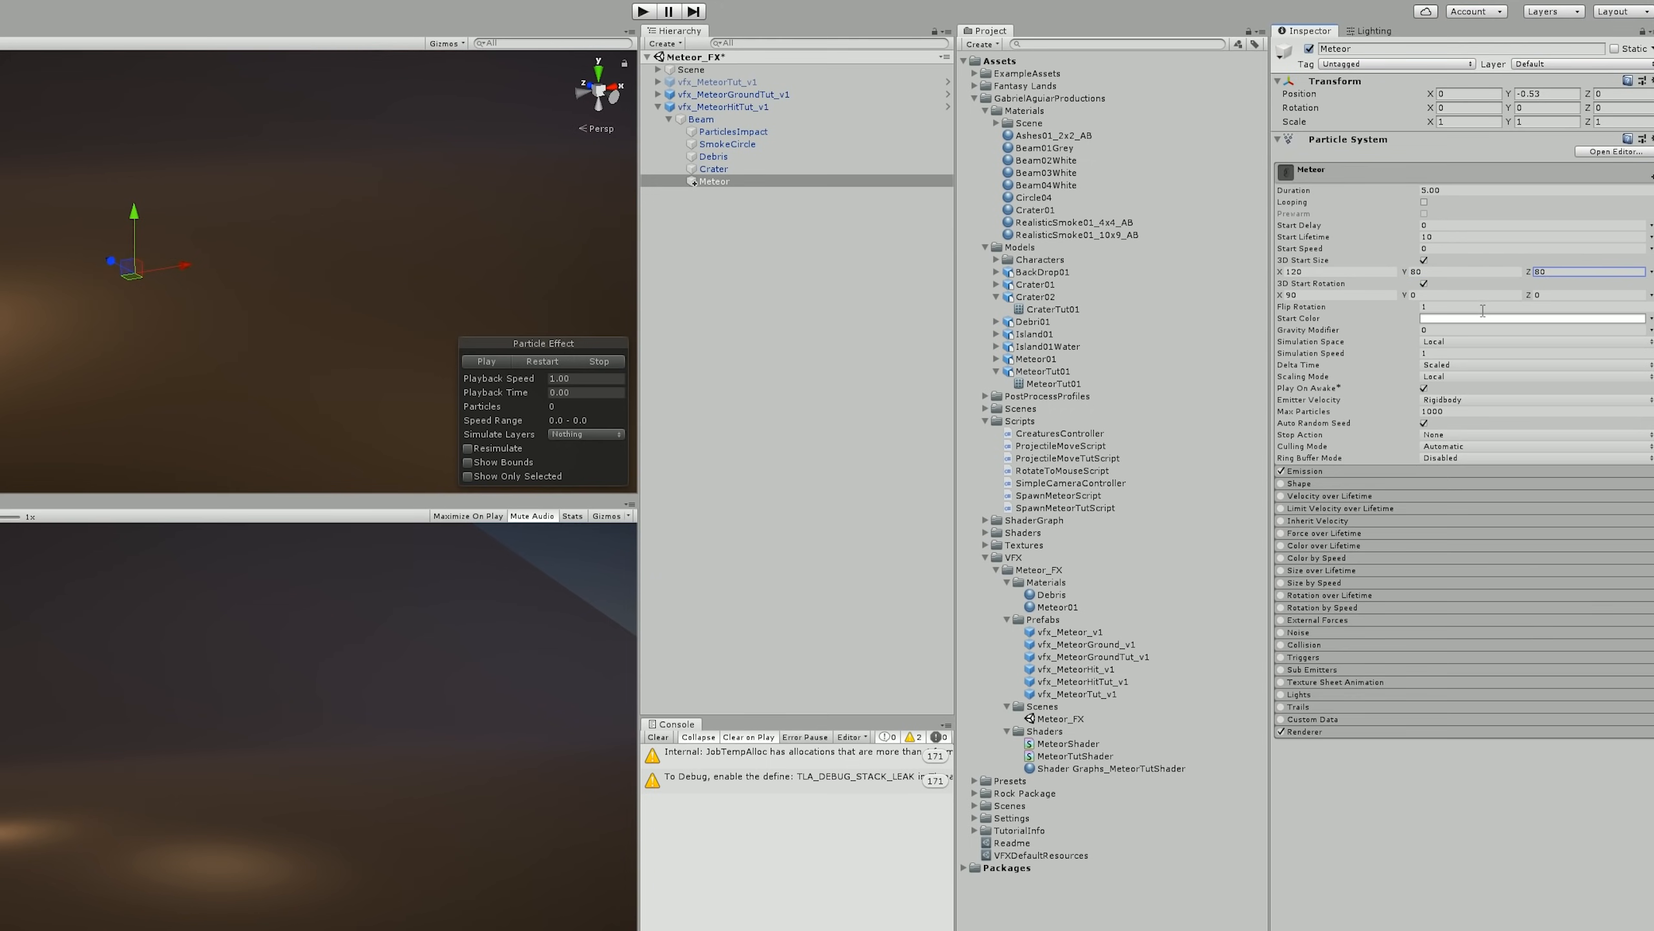
- Assign the MeteorTut01 mesh to the Meteor particle renderer and replay the effect
{"action": "left_click", "coordinate": [1347, 731]}
{"action": "scroll", "coordinate": [1469, 748], "scroll_direction": "down", "scroll_amount": 2}
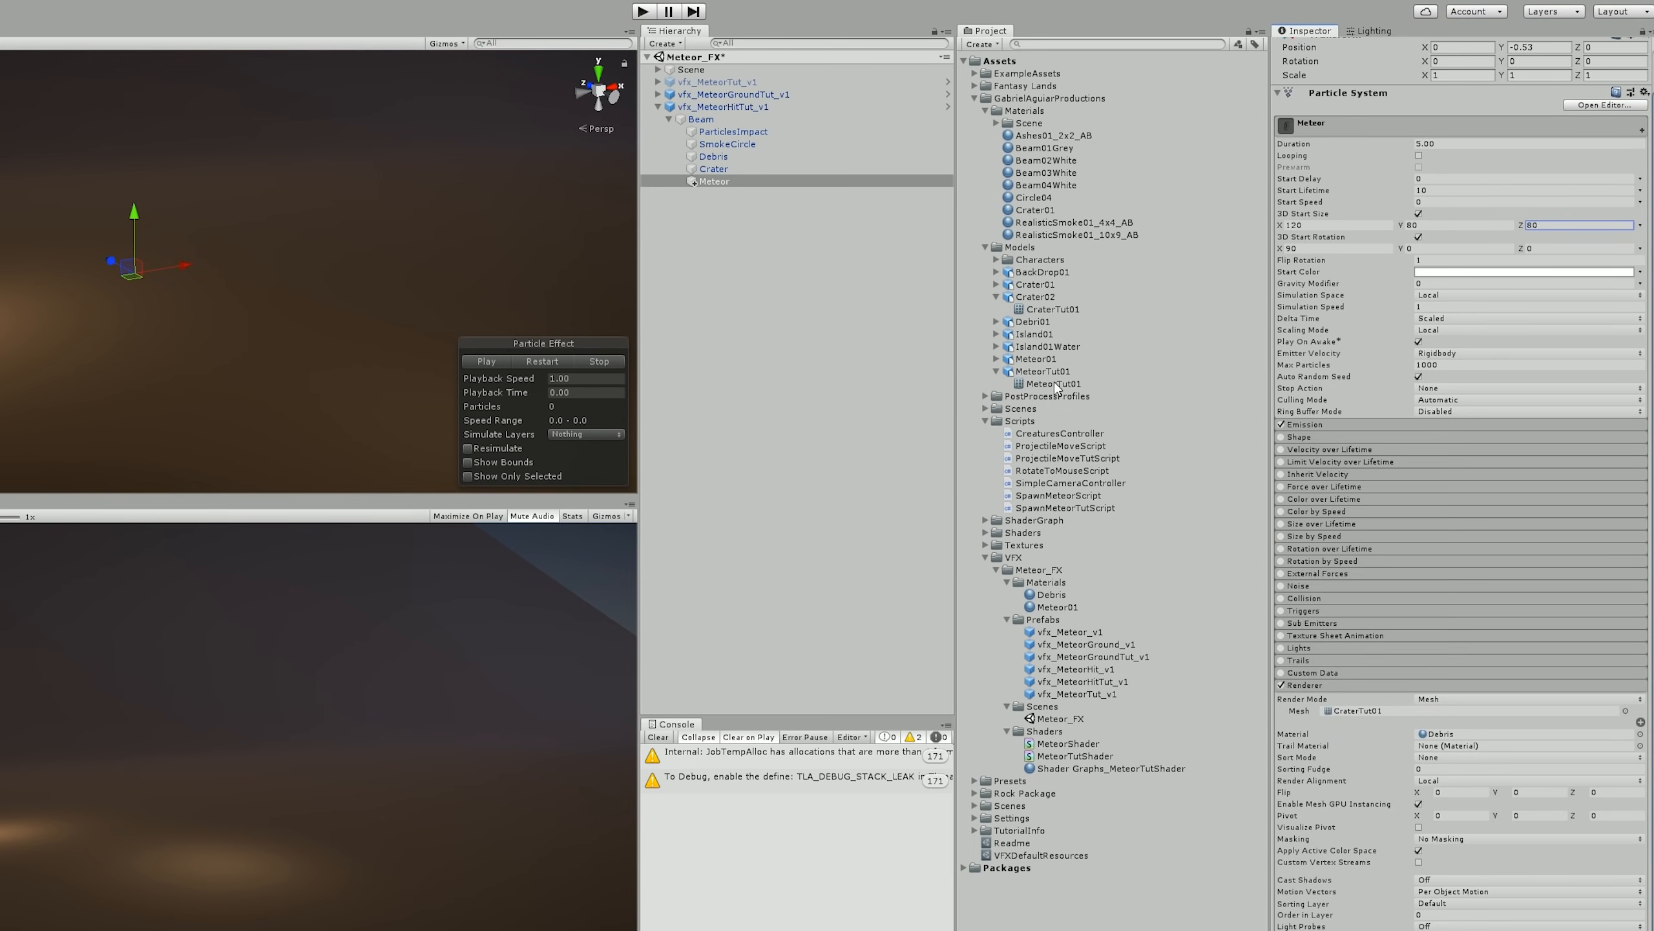
{"action": "left_click_drag", "start_coordinate": [1047, 381], "coordinate": [1441, 708]}
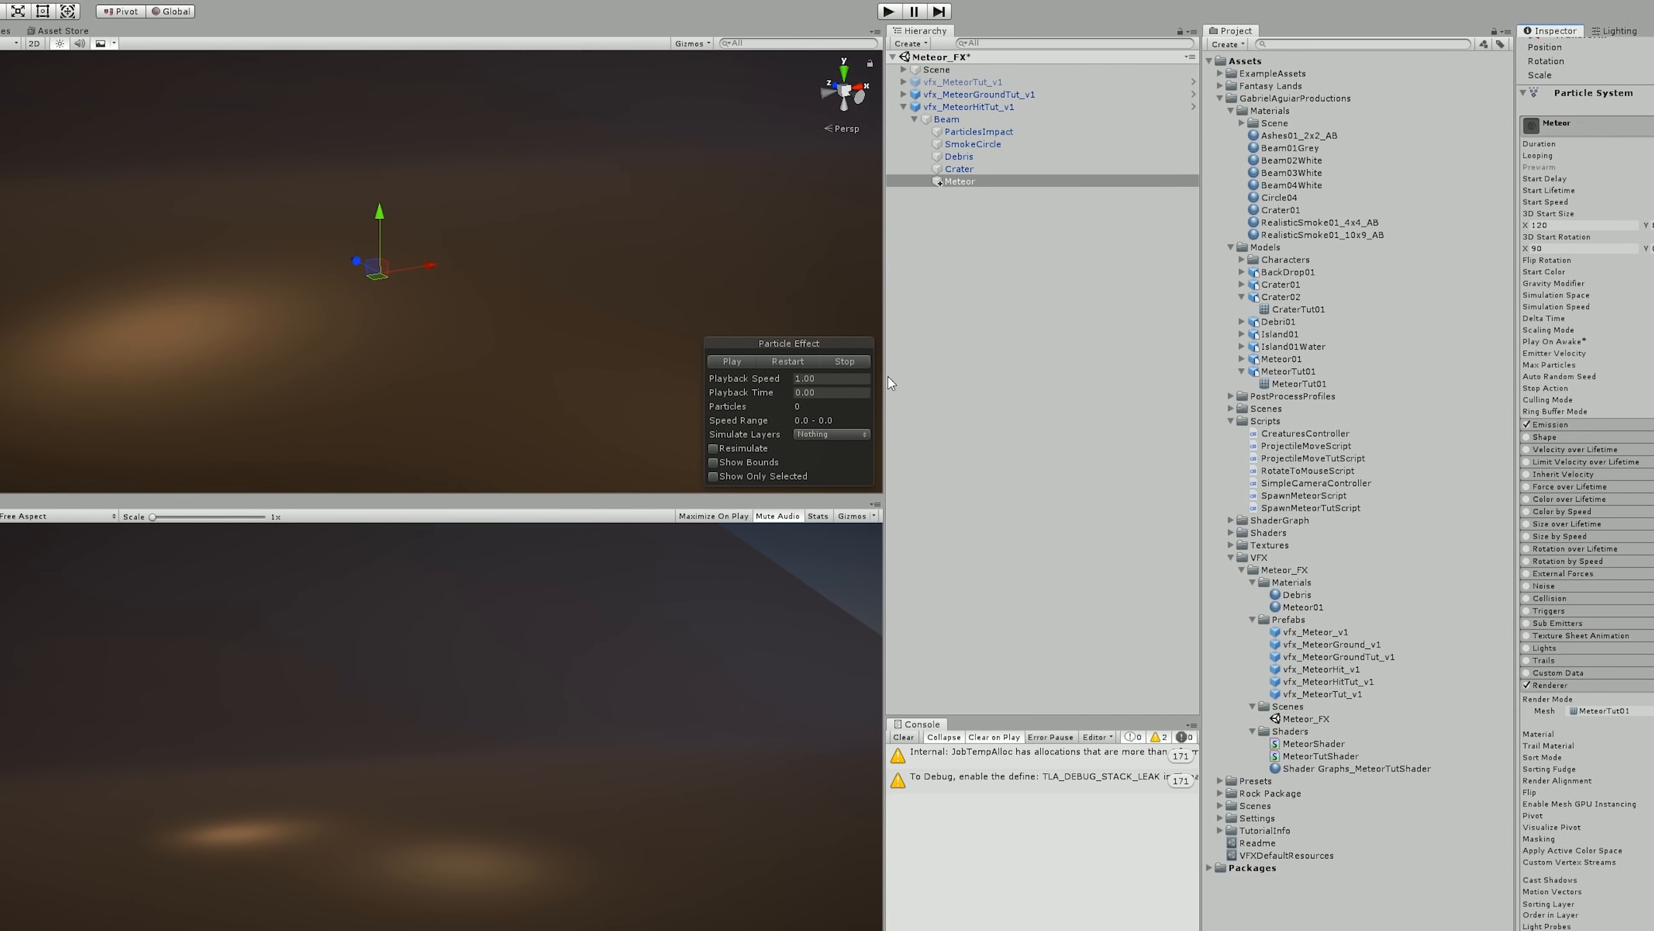
{"action": "left_click", "coordinate": [538, 360]}
{"action": "left_click", "coordinate": [783, 361]}
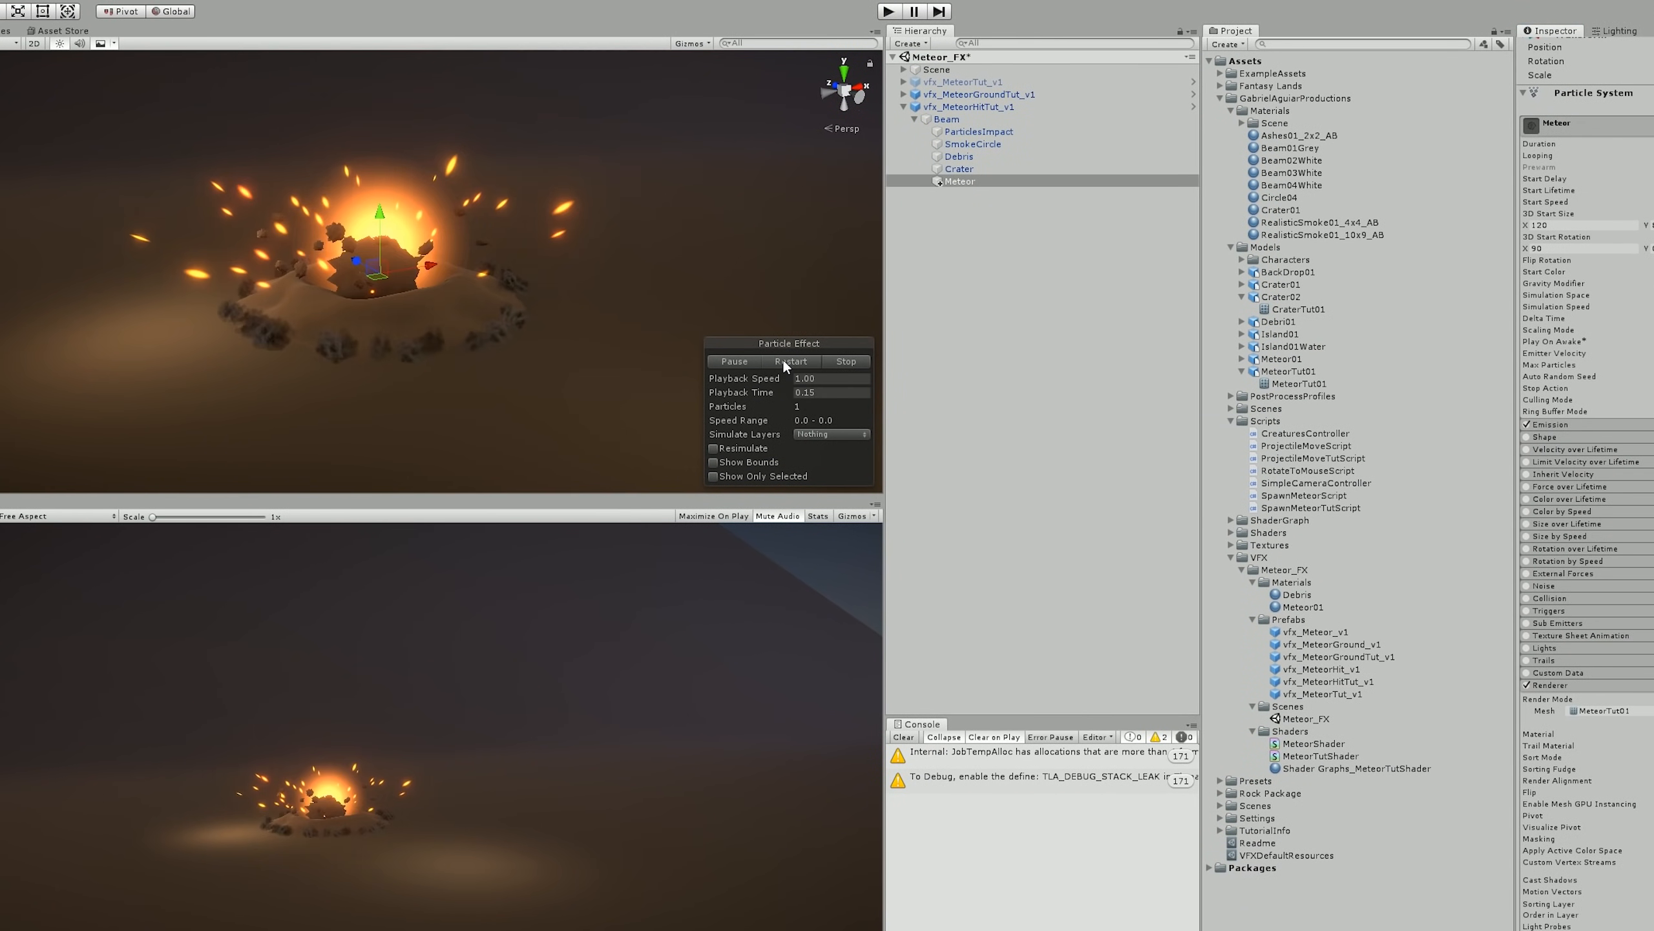
{"action": "left_click", "coordinate": [783, 361]}
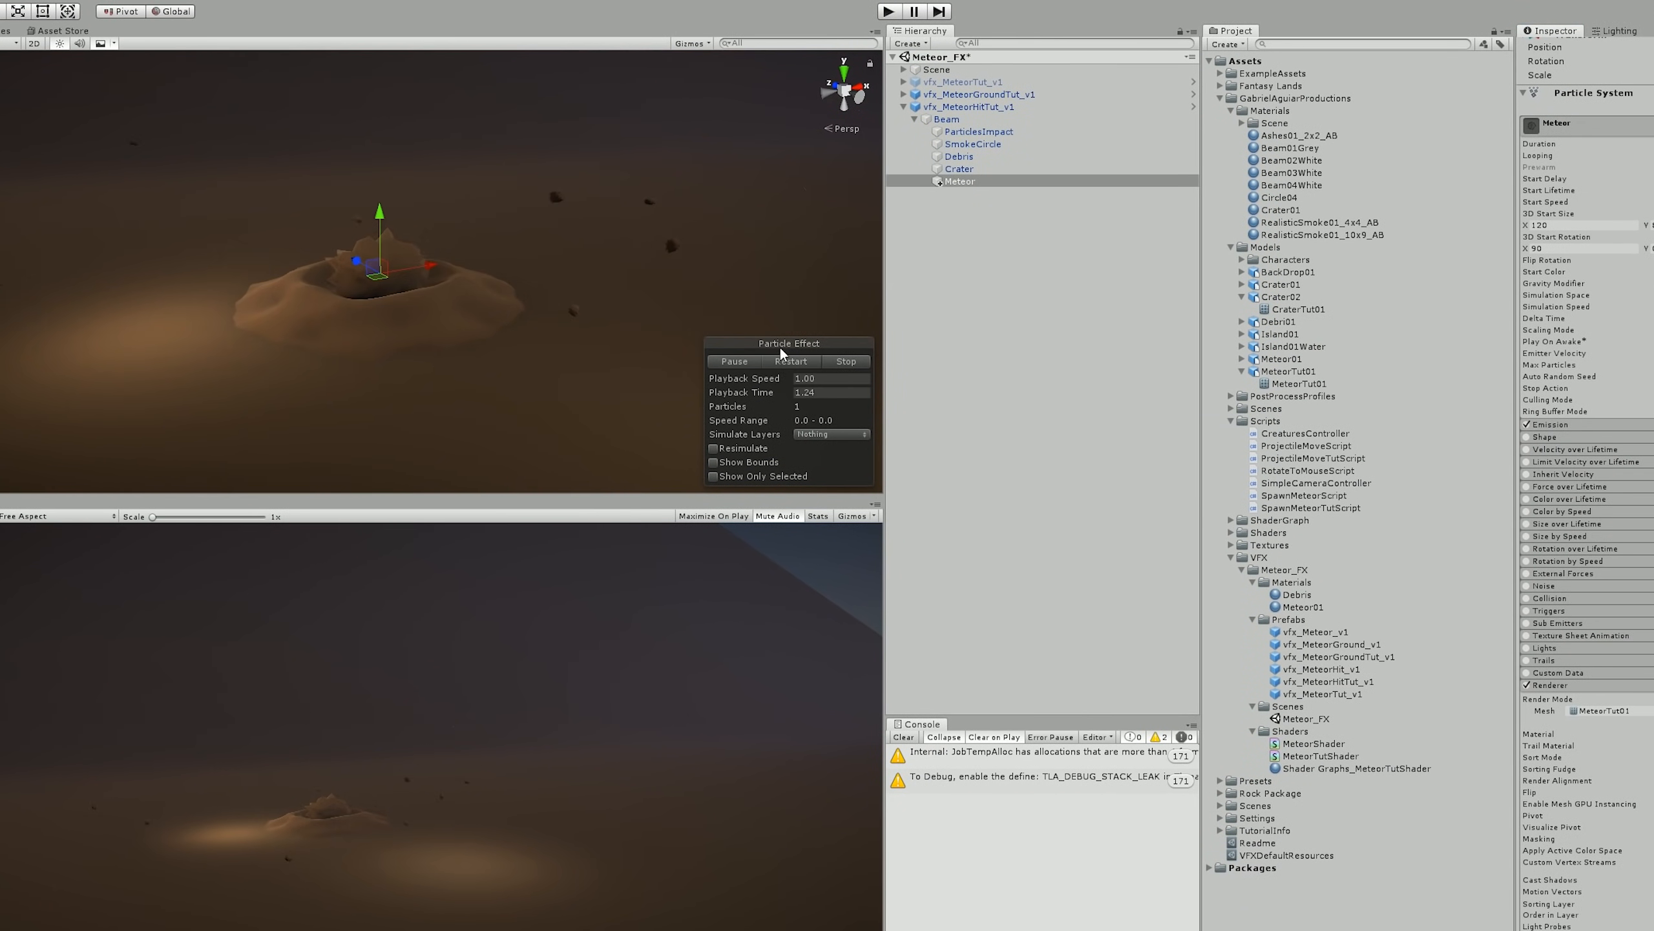
- Set the Crater's start size X and Y to 25 and replay the effect
{"action": "left_click", "coordinate": [960, 169]}
{"action": "left_click", "coordinate": [1301, 271]}
{"action": "type", "text": "25"}
{"action": "key", "text": "Tab"}
{"action": "type", "text": "25"}
{"action": "left_click", "coordinate": [530, 362]}
{"action": "left_click", "coordinate": [530, 362]}
{"action": "left_click", "coordinate": [529, 360]}
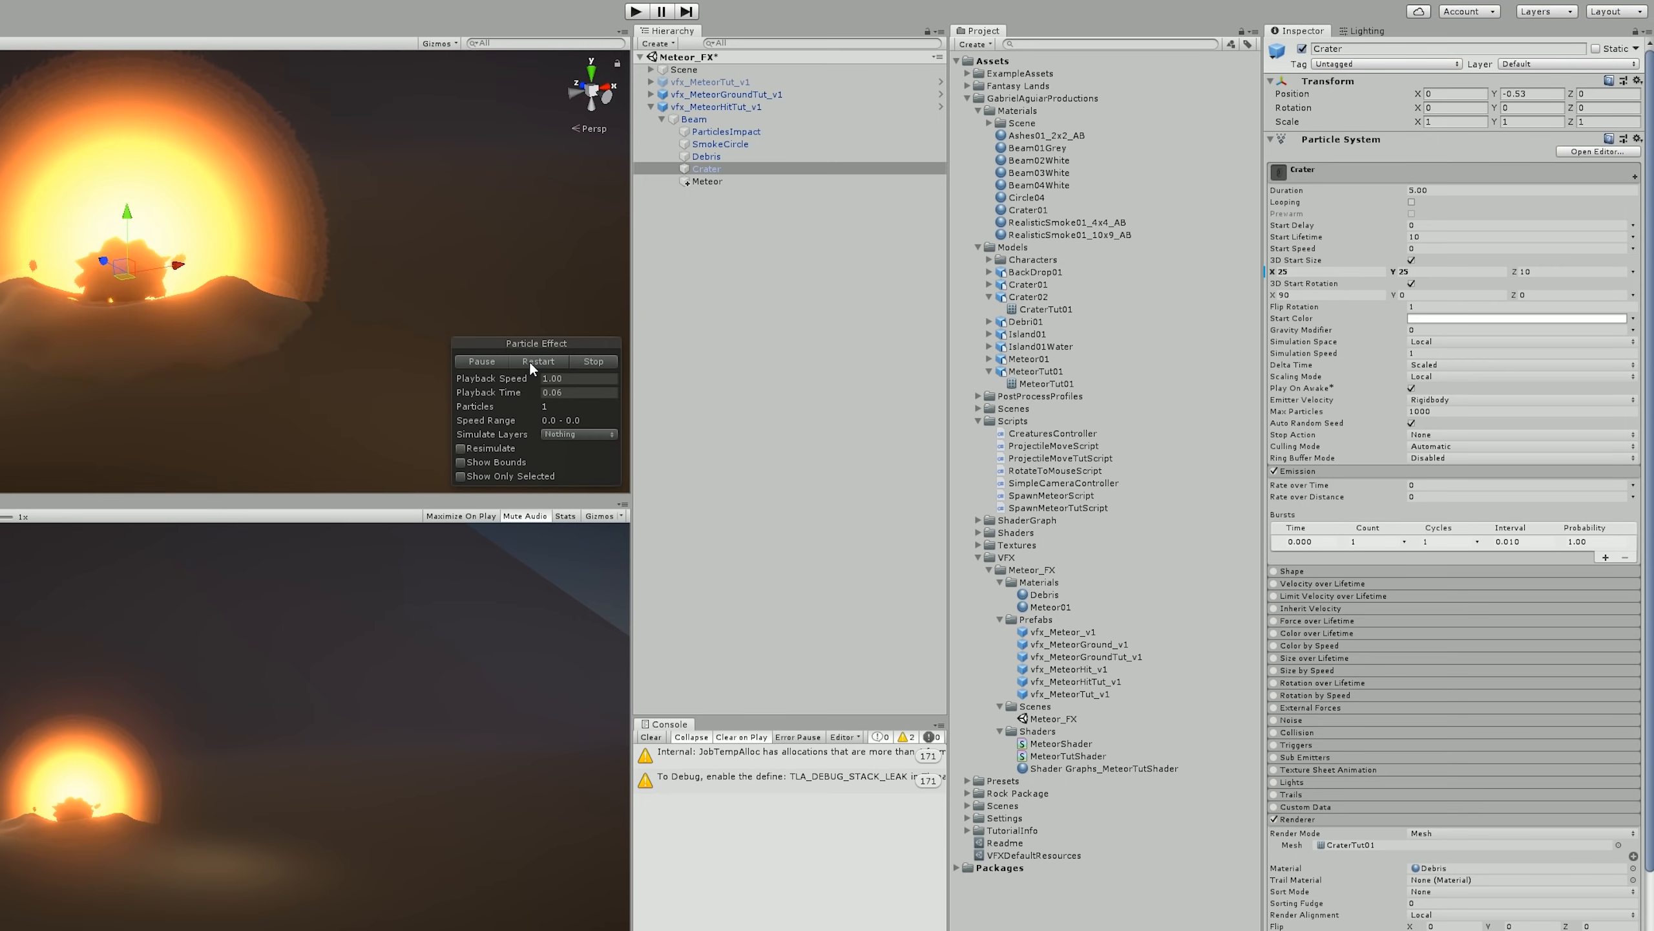
- Increase the Crater's start size Z to 12 and replay the effect
{"action": "left_click", "coordinate": [1527, 271]}
{"action": "type", "text": "11"}
{"action": "left_click_drag", "start_coordinate": [1544, 269], "coordinate": [1398, 277]}
{"action": "type", "text": "12"}
{"action": "left_click", "coordinate": [523, 364]}
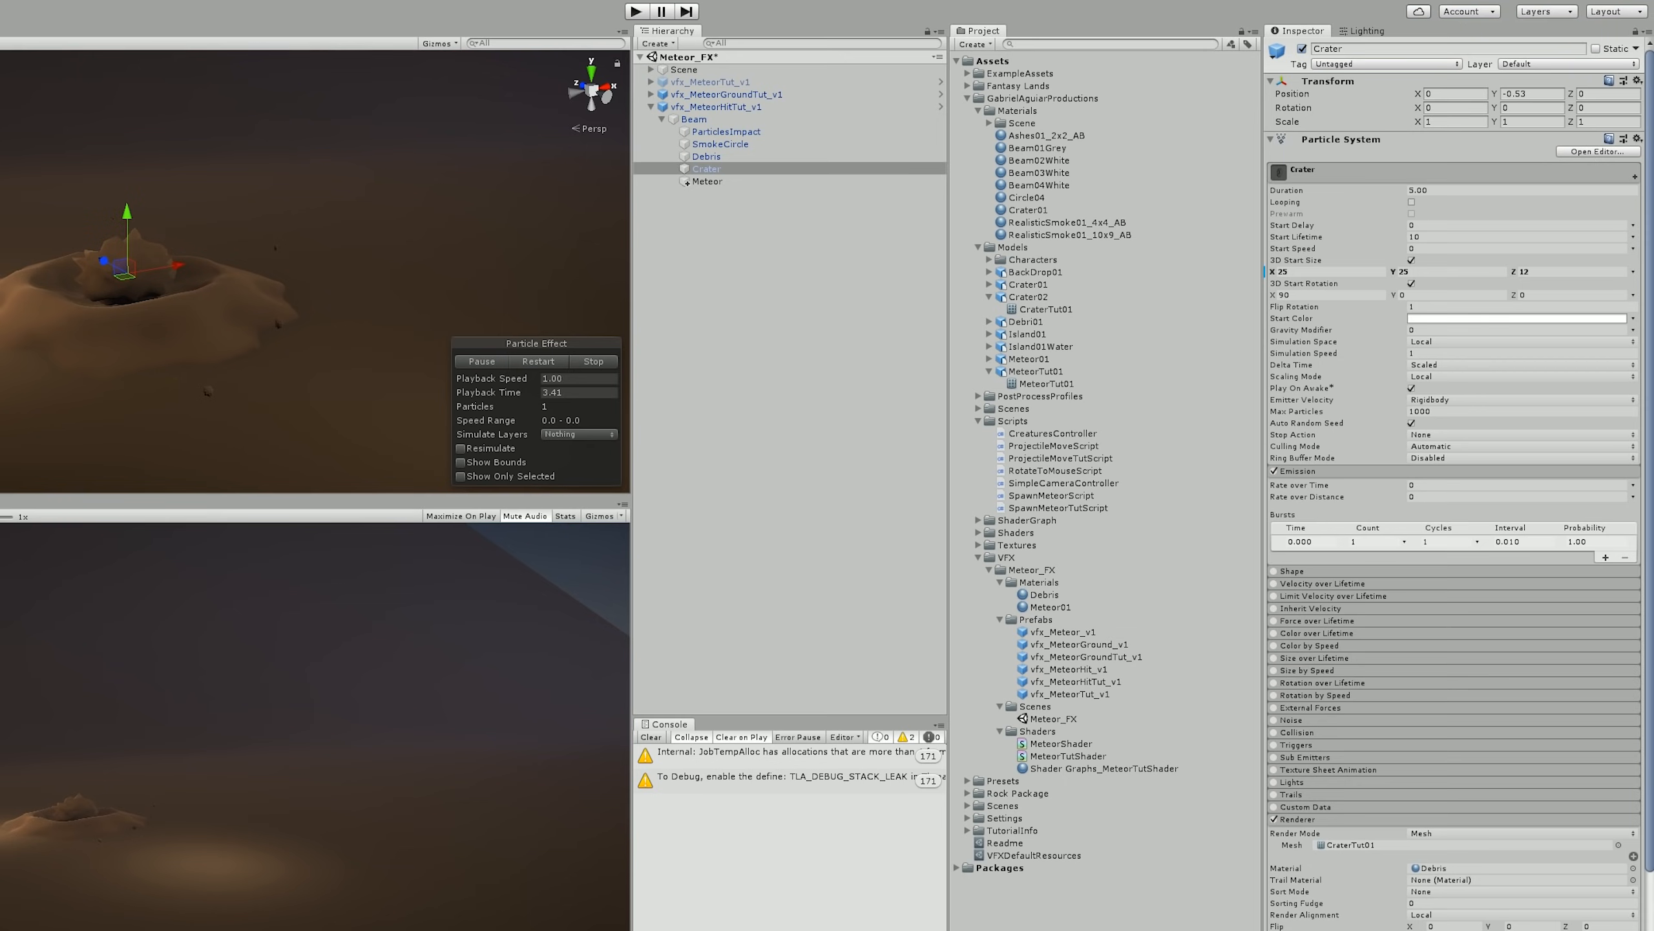
- Replay the impact effect to check the enlarged crater, and stop playback
{"action": "left_click", "coordinate": [539, 363]}
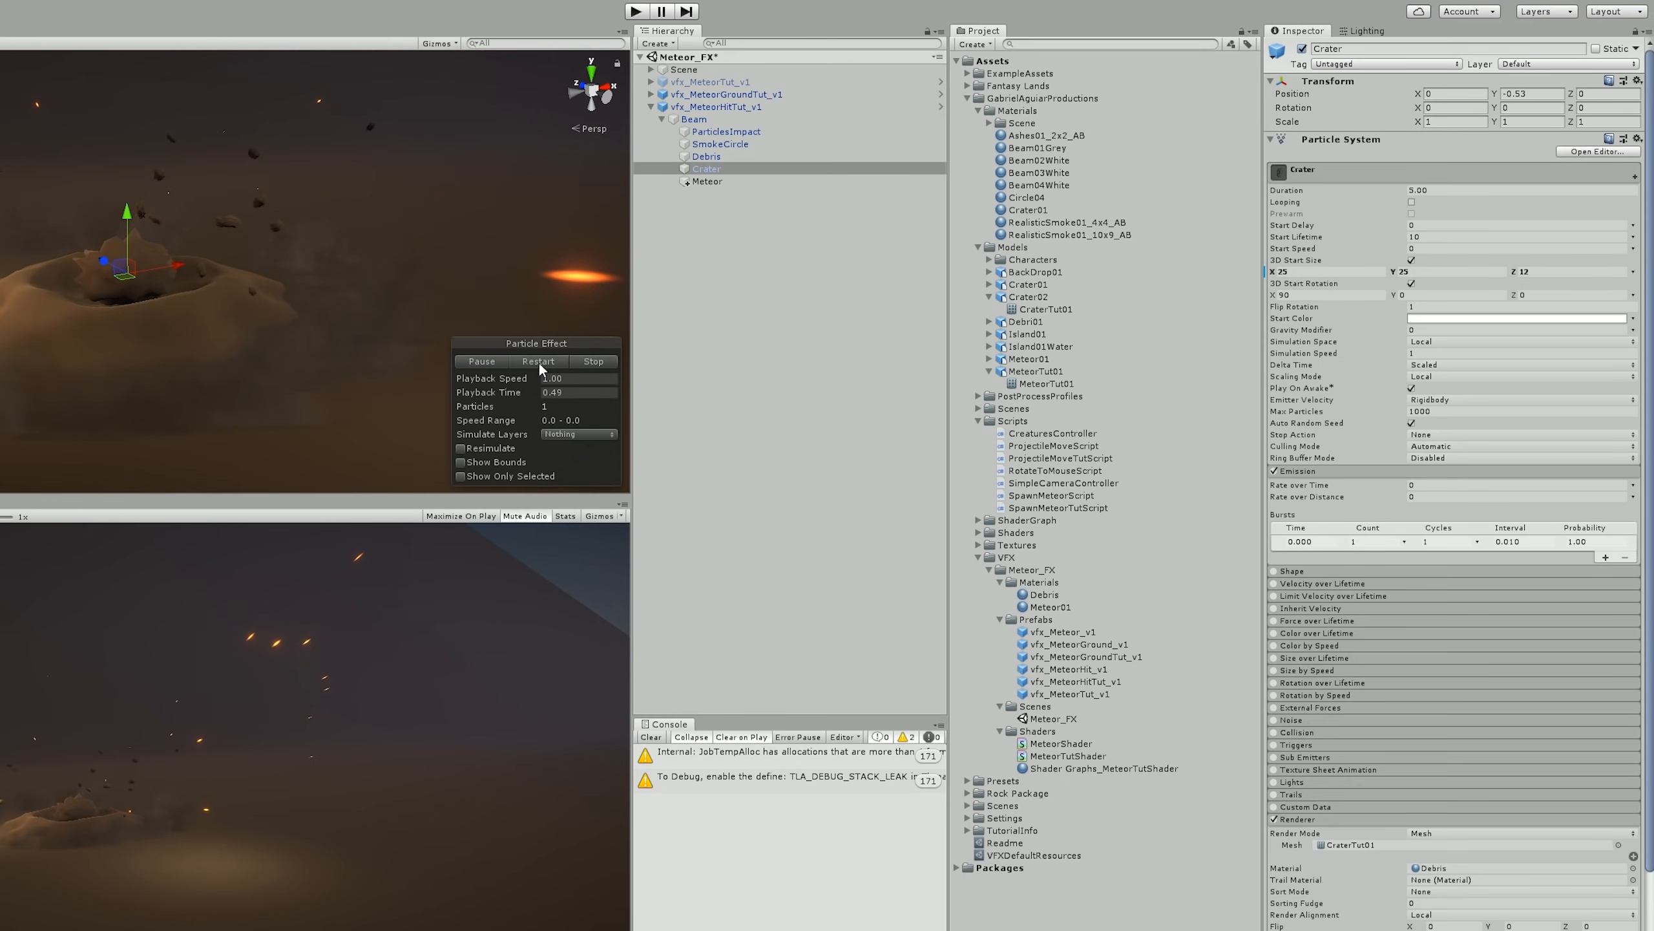
{"action": "left_click", "coordinate": [584, 359]}
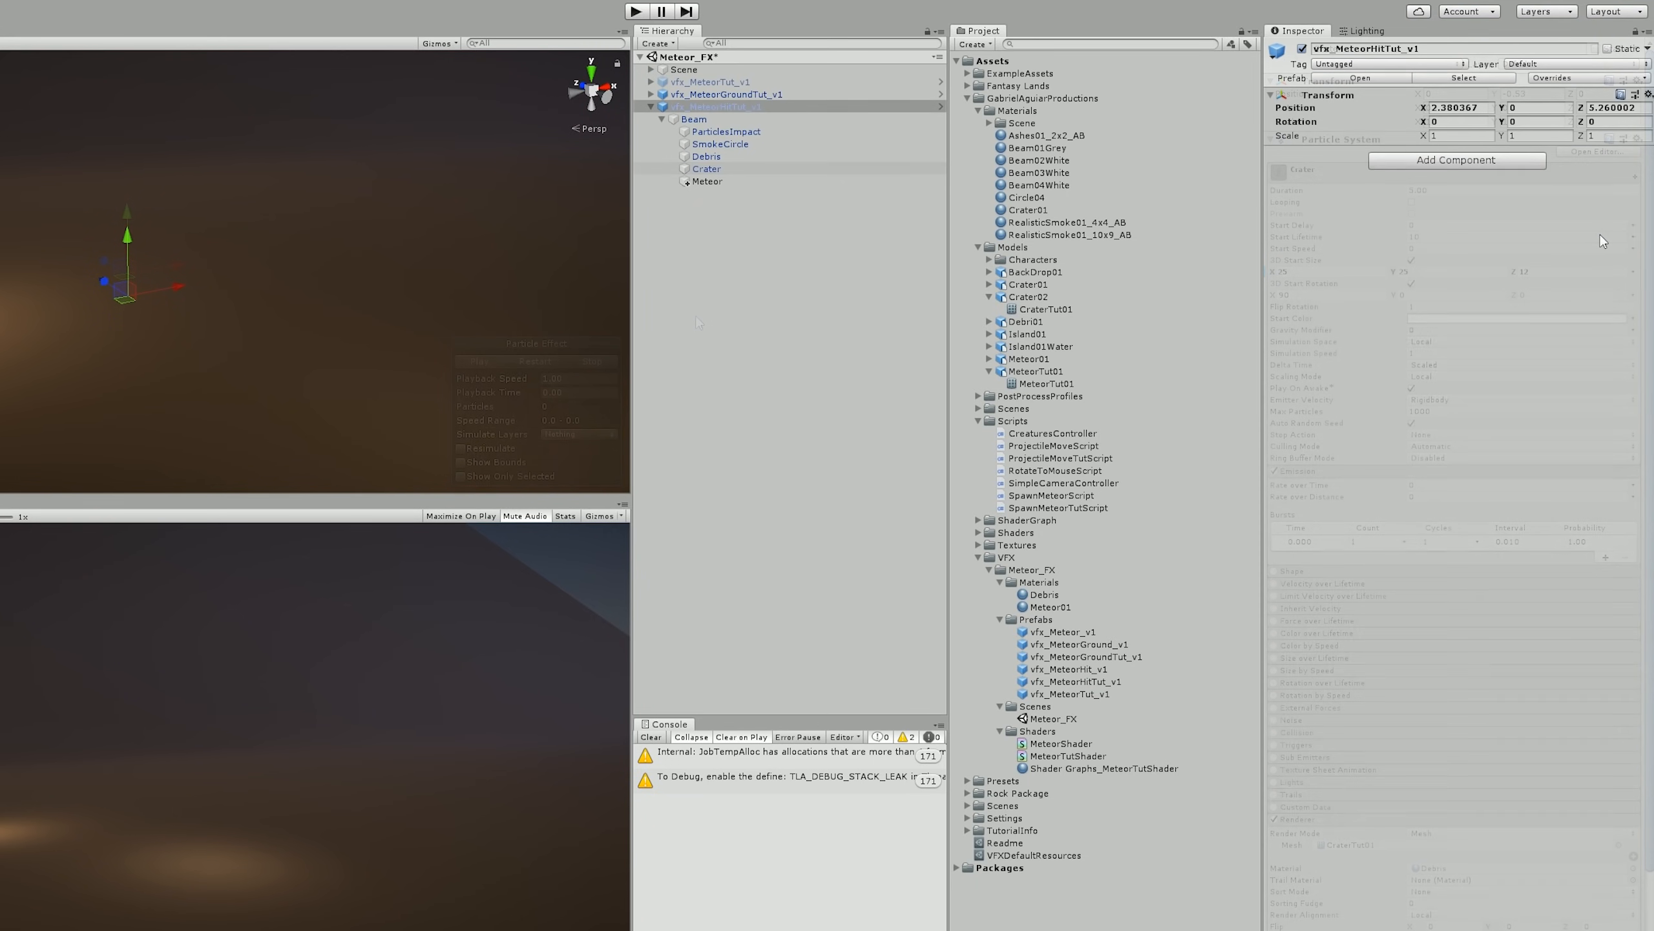
{"action": "left_click", "coordinate": [658, 266]}
- Duplicate the Debris particle system and rename the copy MeteorDebris
{"action": "left_click", "coordinate": [716, 160]}
{"action": "key", "text": "ctrl+d"}
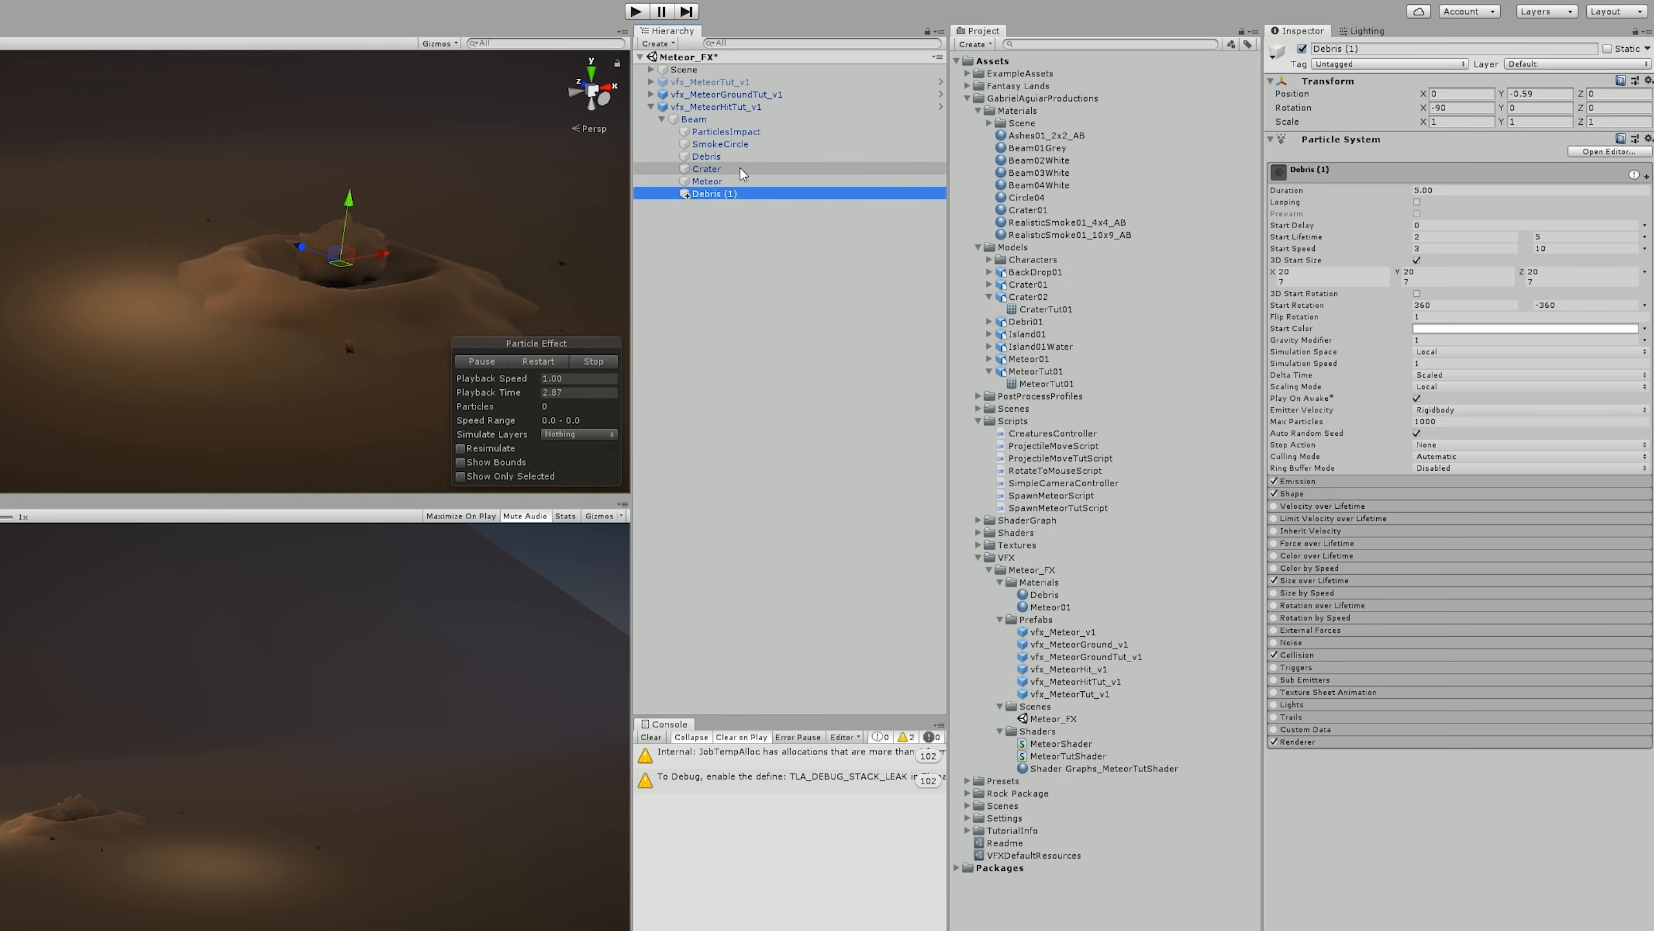
{"action": "left_click", "coordinate": [729, 195]}
{"action": "type", "text": "MeteorDebris"}
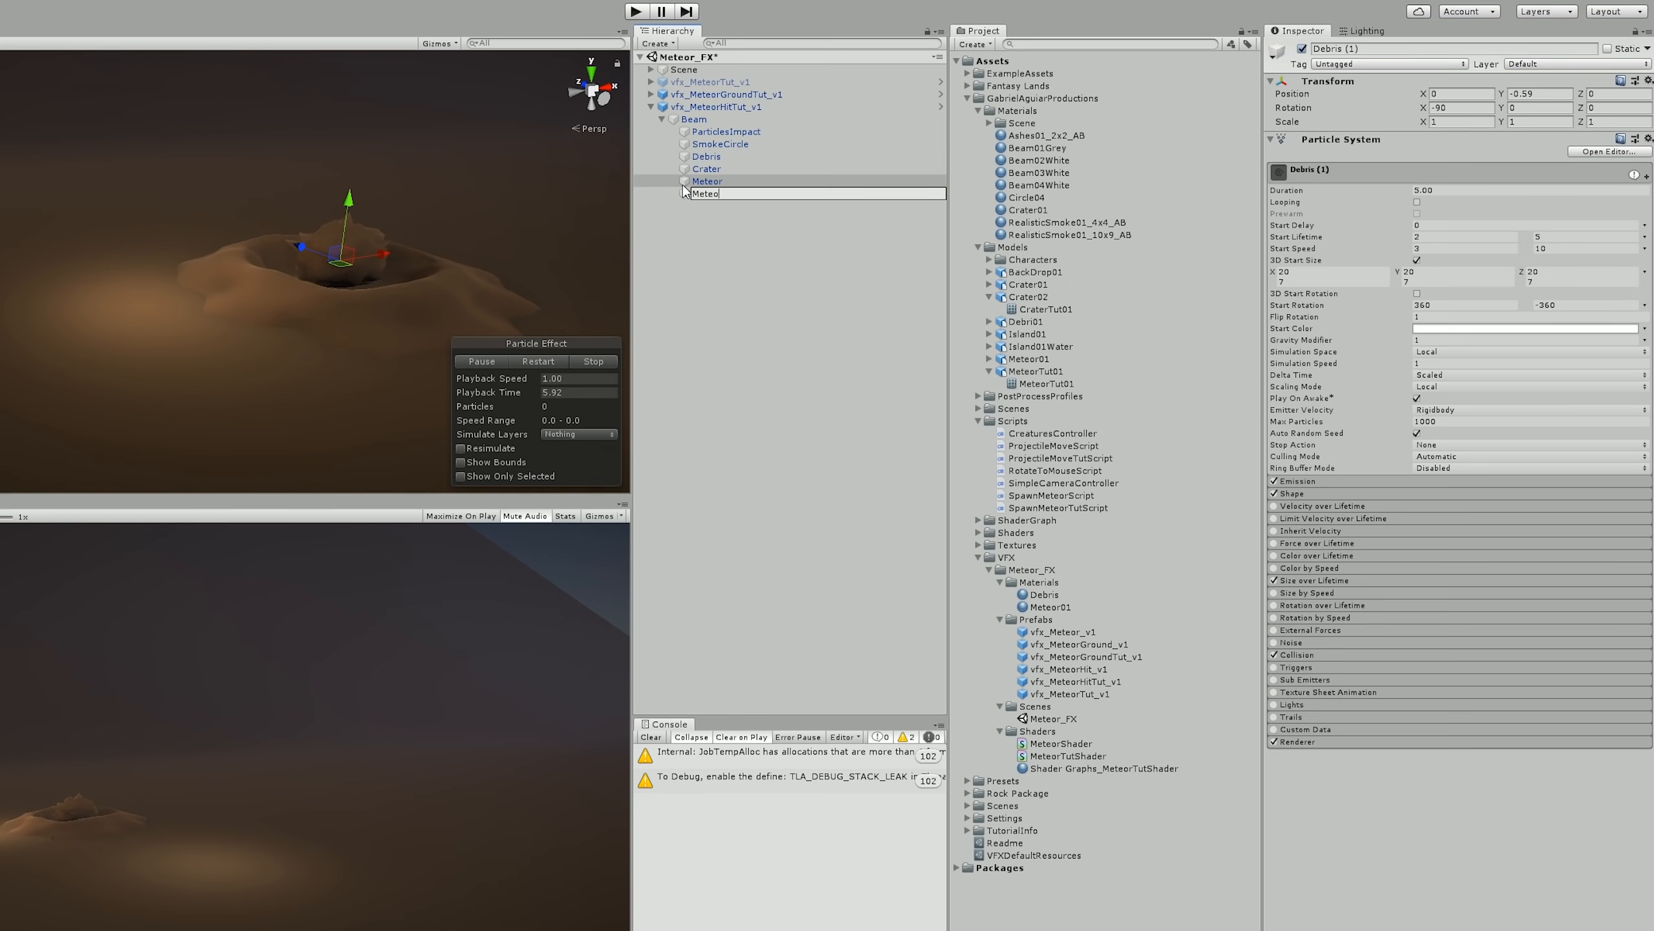
{"action": "key", "text": "Return"}
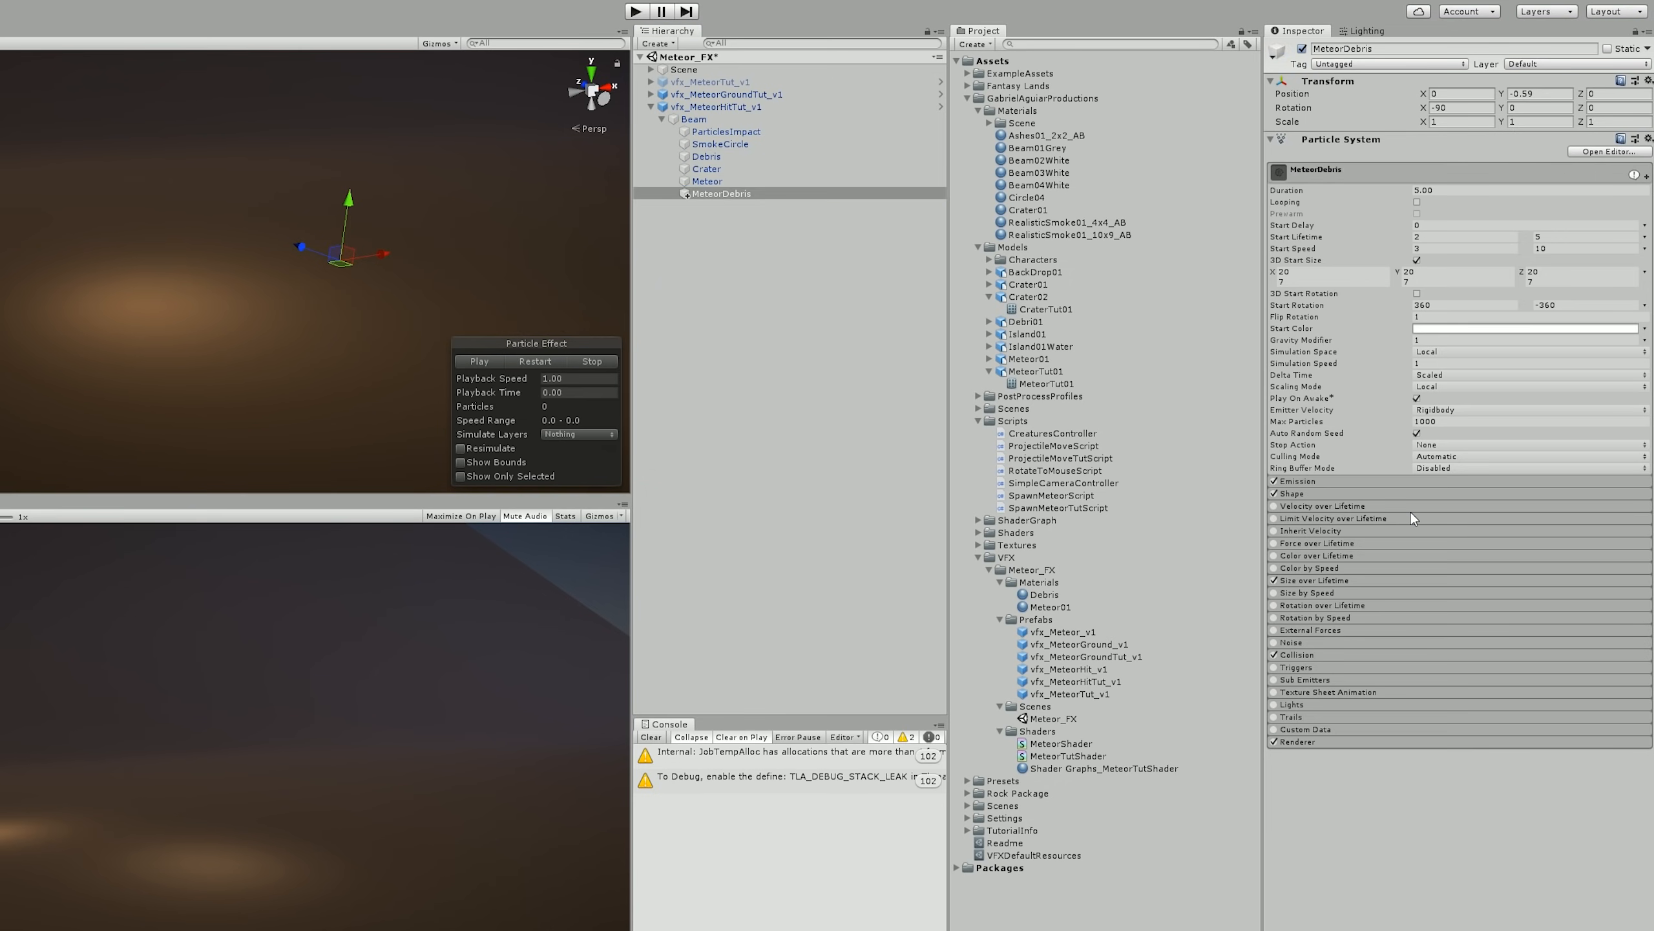
- Assign the Meteor01 material to the MeteorDebris renderer and replay the effect
{"action": "left_click", "coordinate": [1343, 741]}
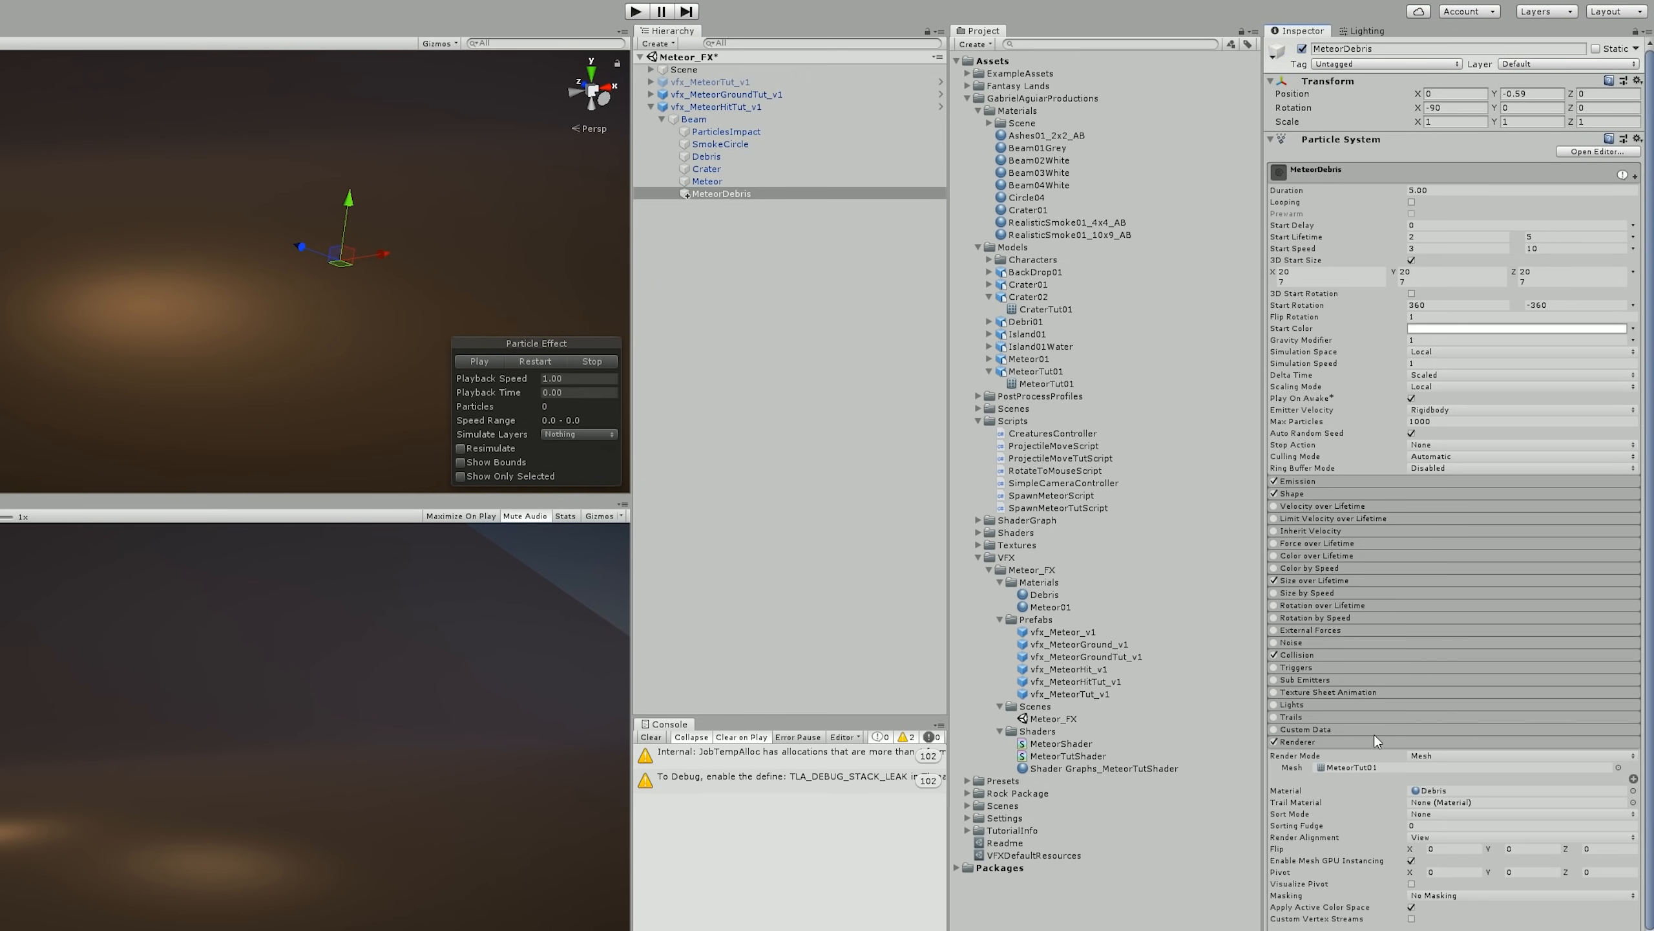
{"action": "left_click", "coordinate": [1437, 798]}
{"action": "left_click_drag", "start_coordinate": [1044, 594], "coordinate": [1431, 789]}
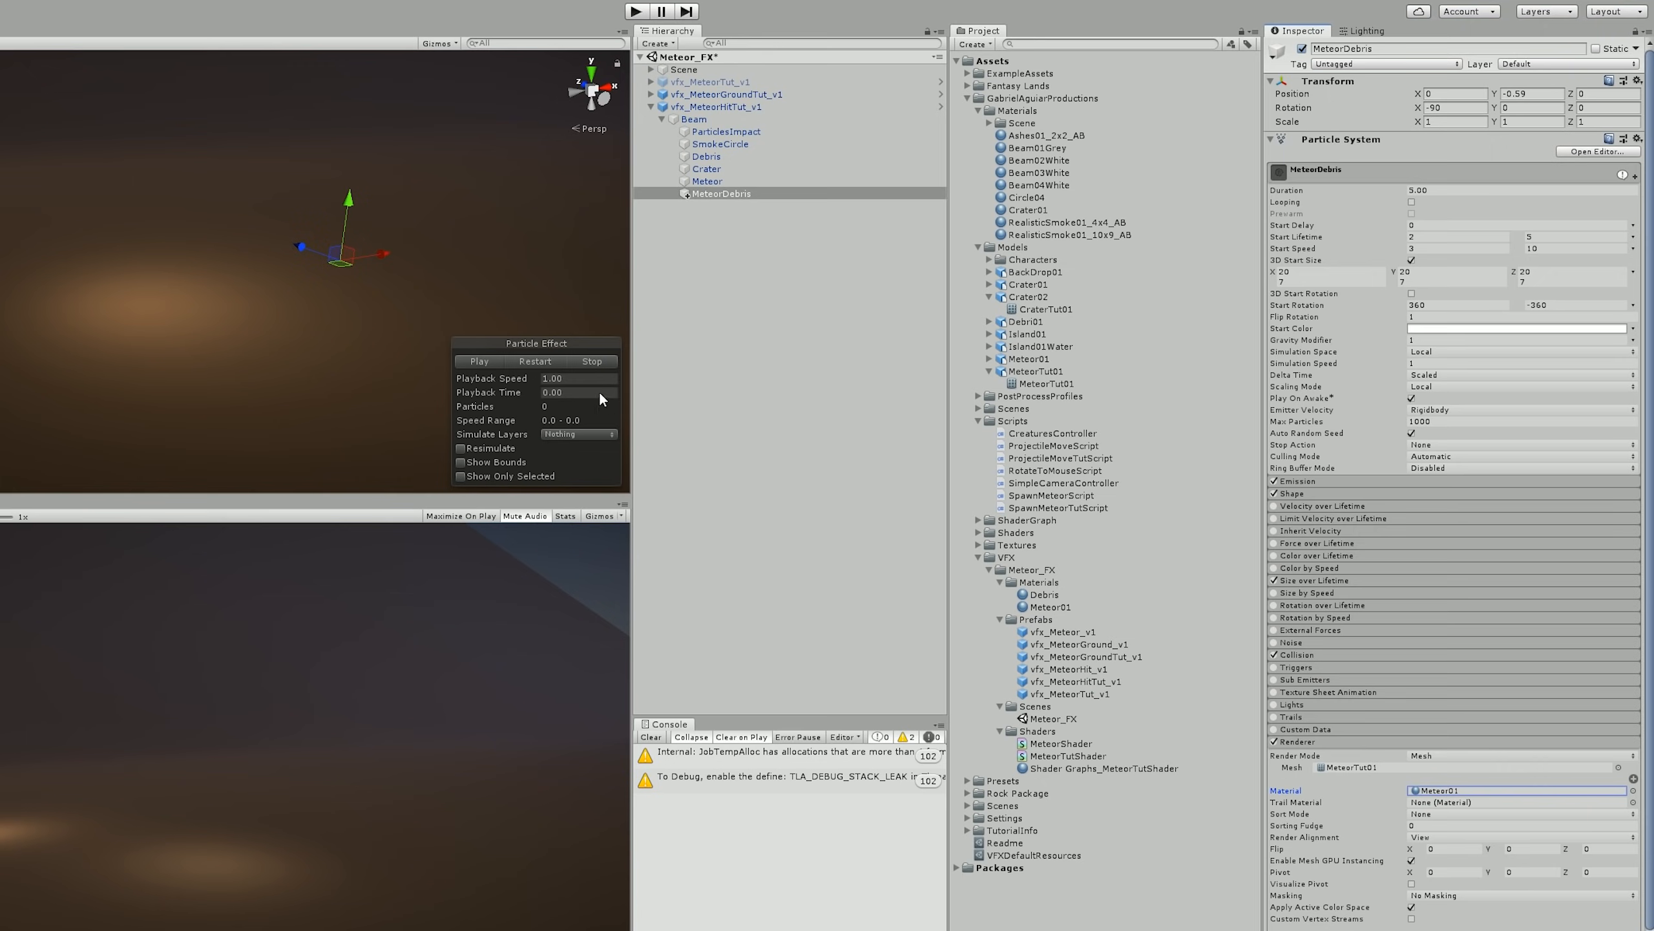
{"action": "left_click", "coordinate": [537, 361]}
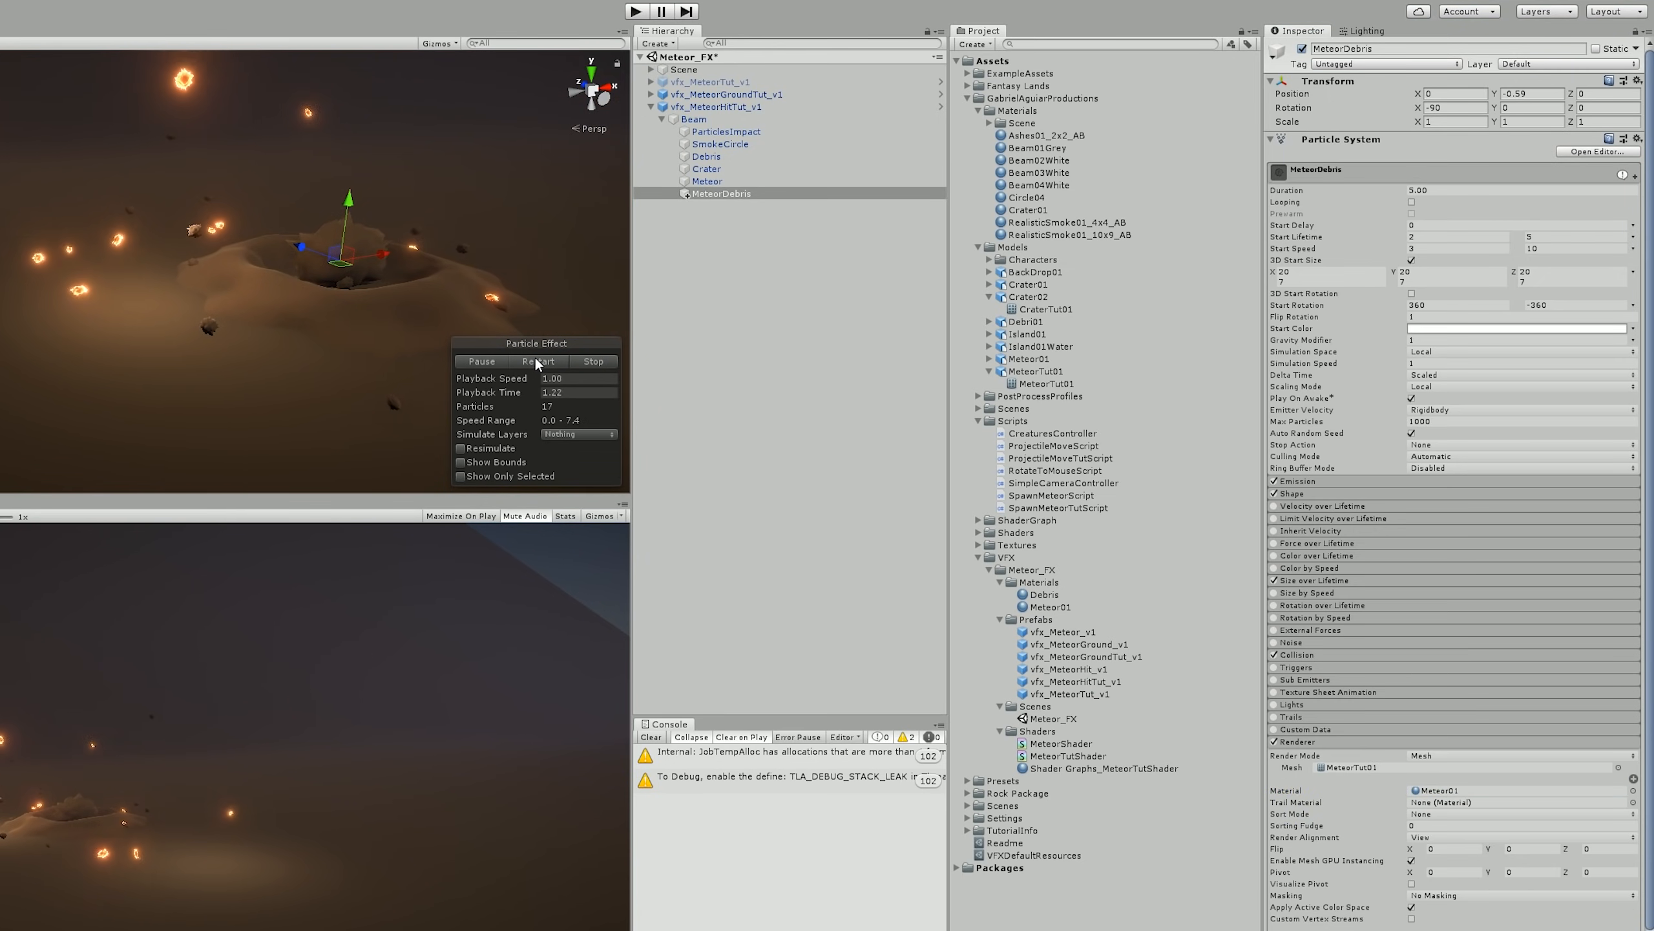
{"action": "left_click", "coordinate": [535, 358]}
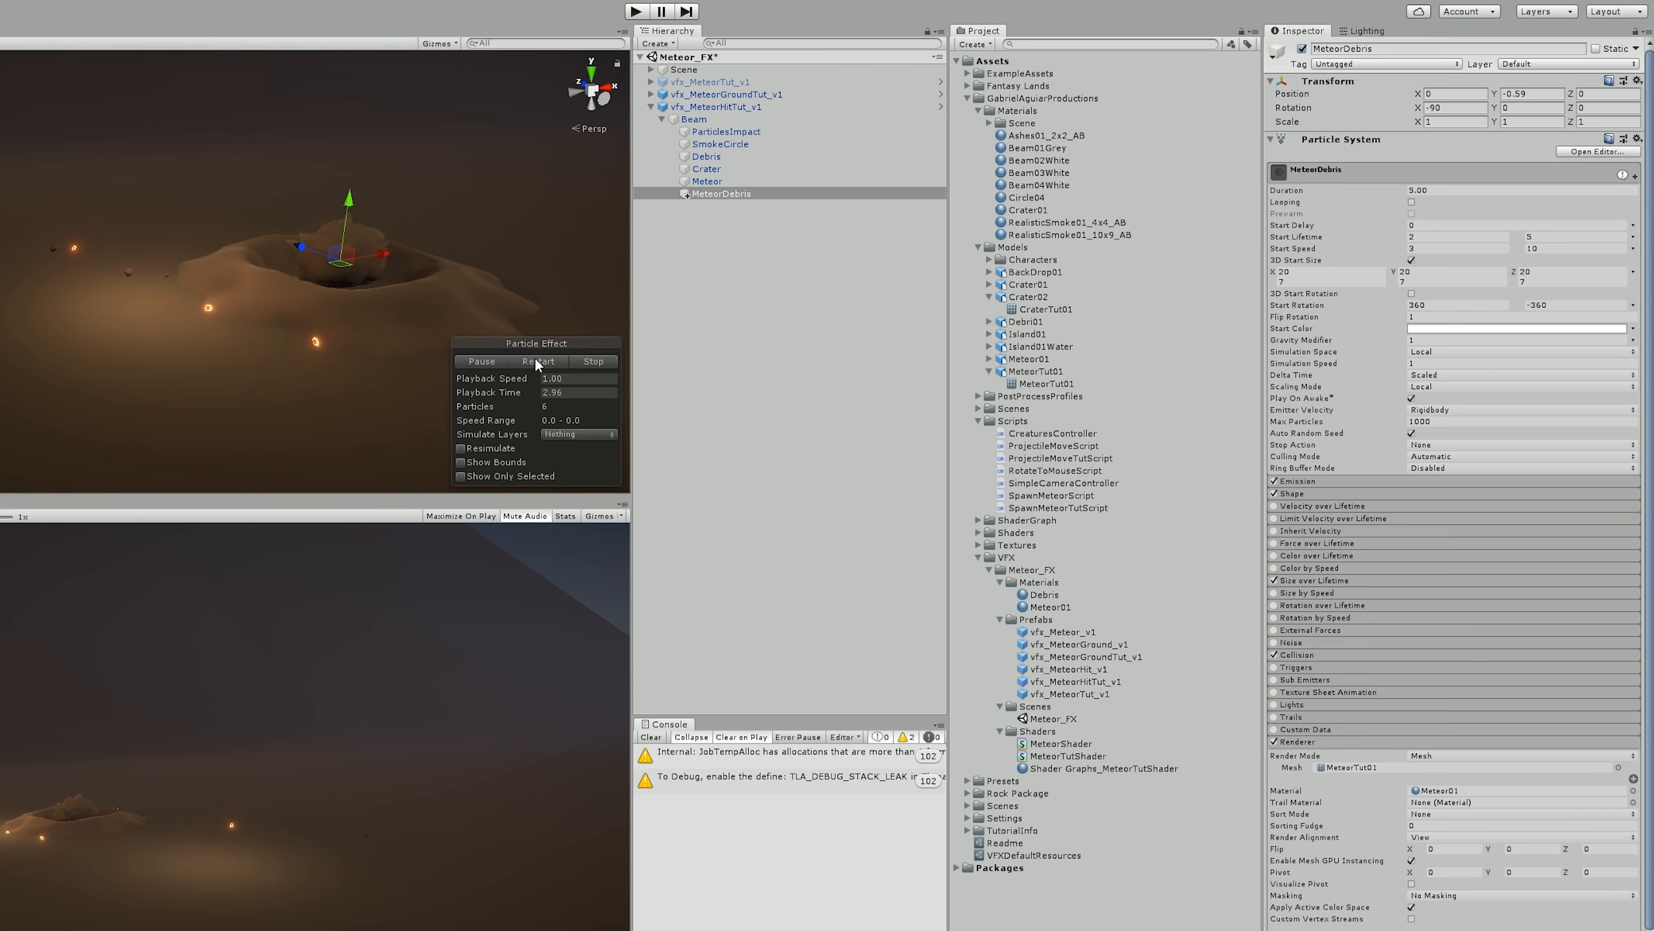
{"action": "left_click", "coordinate": [582, 361]}
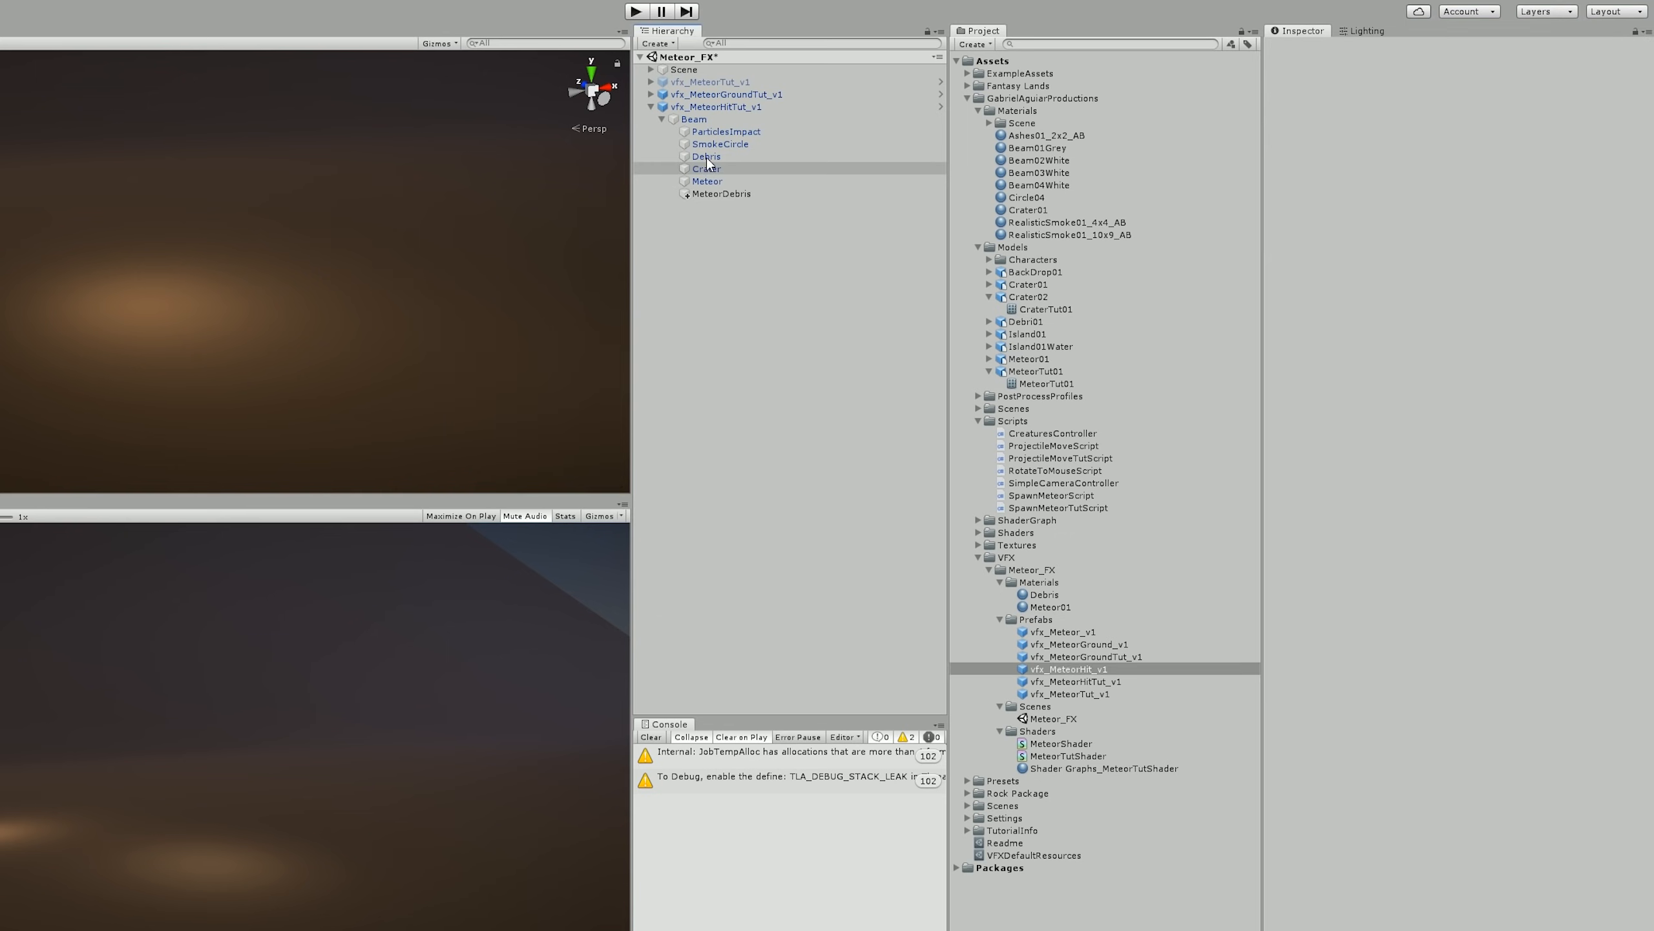
- Duplicate the ParticlesImpact particle system and rename the copy ParticlesFloating
{"action": "left_click", "coordinate": [721, 131]}
{"action": "key", "text": "ctrl+d"}
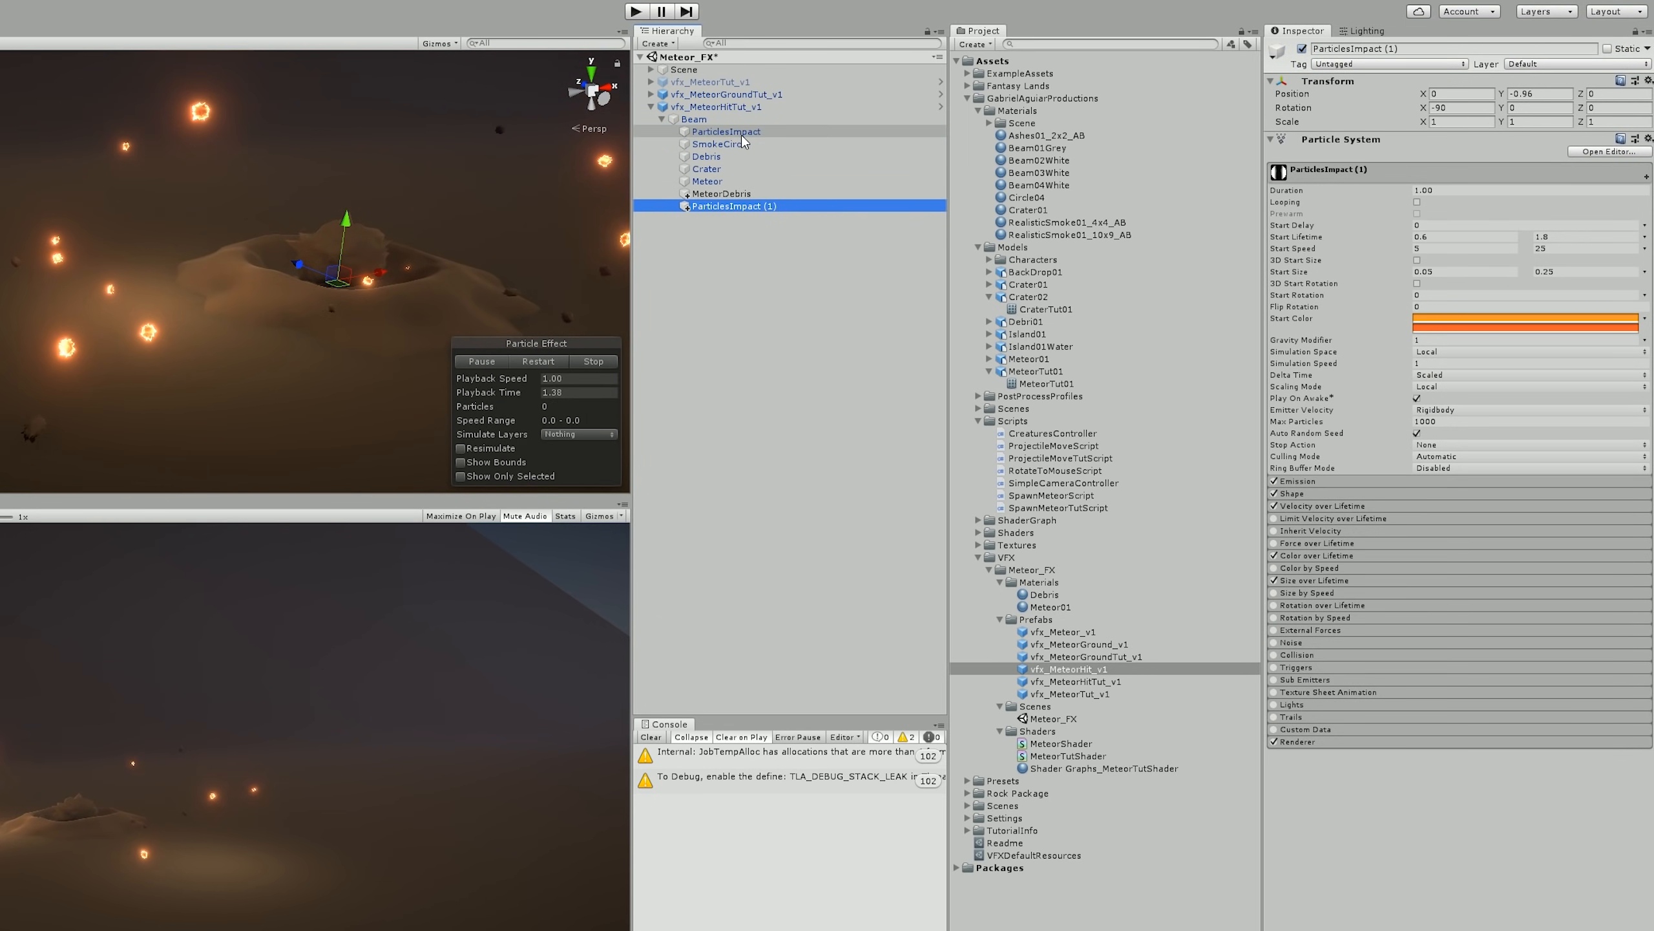
{"action": "left_click", "coordinate": [734, 206]}
{"action": "left_click_drag", "start_coordinate": [786, 207], "coordinate": [729, 207]}
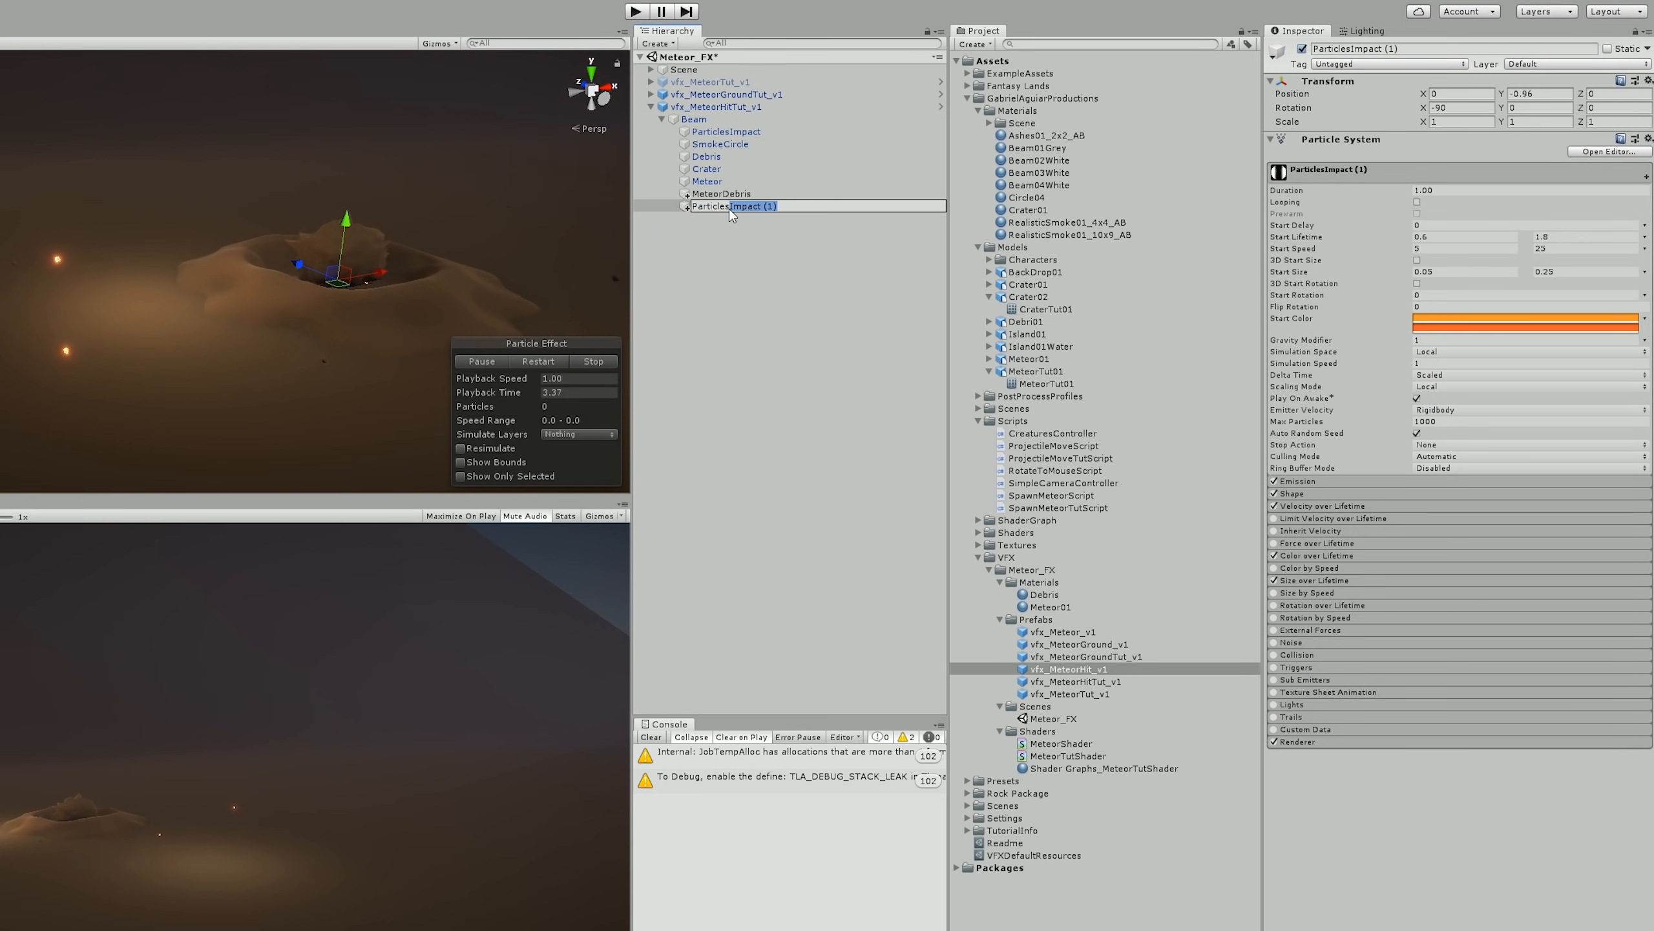
{"action": "type", "text": "Floating"}
{"action": "key", "text": "Return"}
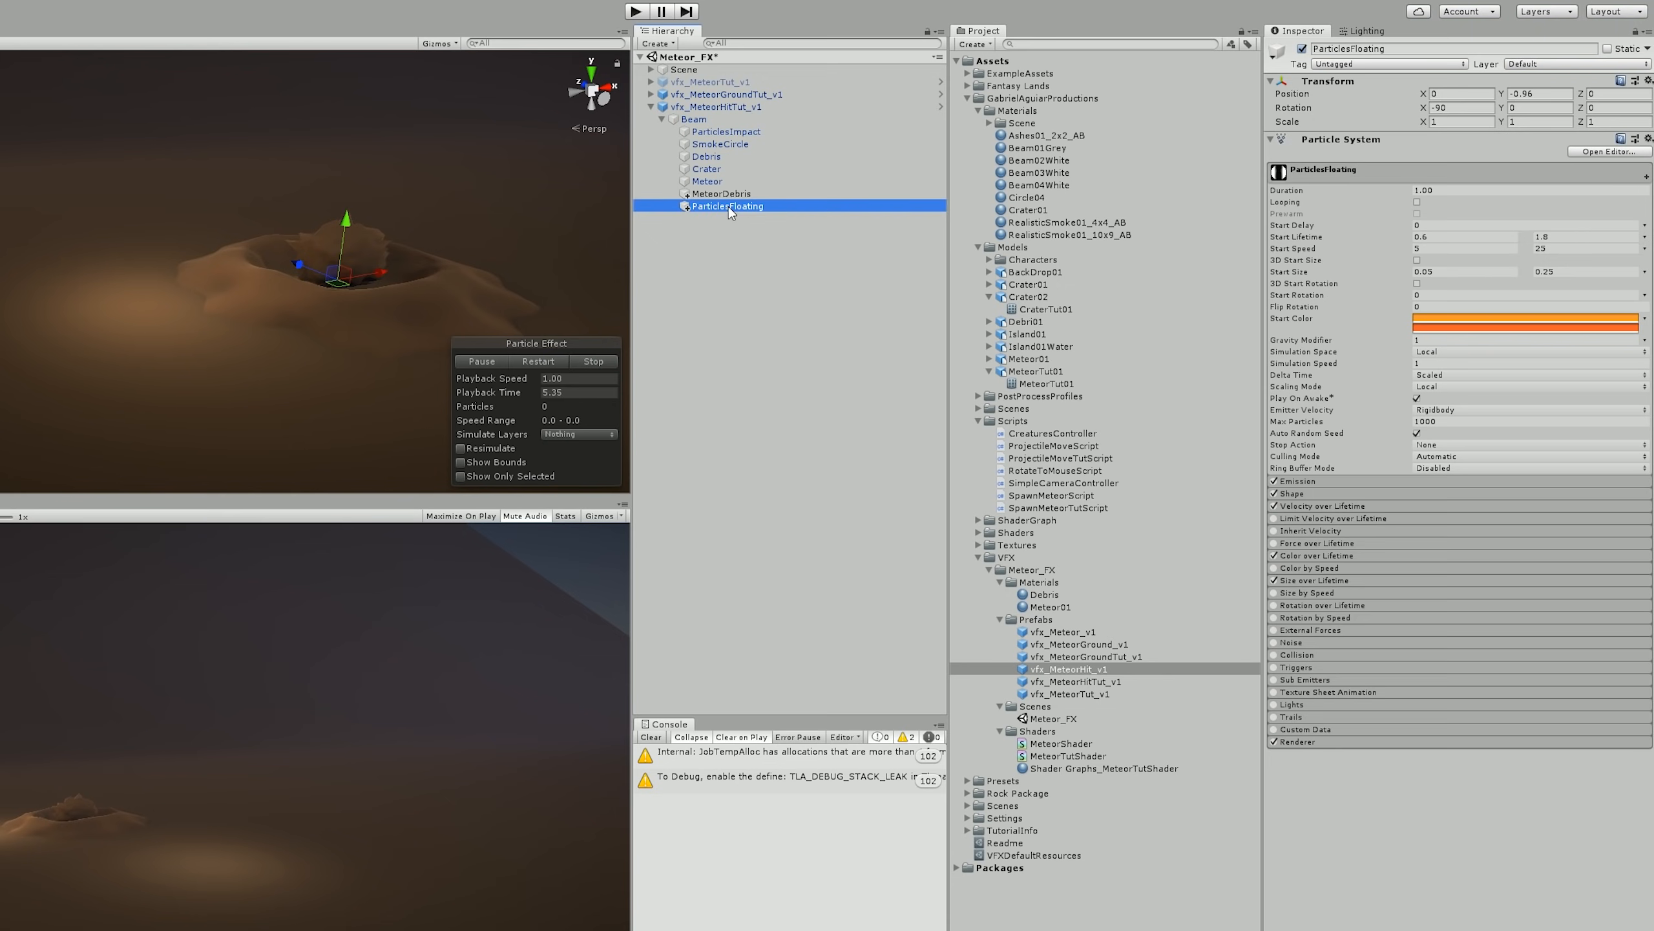
- Set ParticlesFloating's start lifetime to 0.8–2.6 and start speed to 0.5–1.5
{"action": "left_click", "coordinate": [1450, 236]}
{"action": "type", "text": "0.8"}
{"action": "left_click", "coordinate": [1551, 235]}
{"action": "type", "text": "2.6"}
{"action": "left_click", "coordinate": [1555, 248]}
{"action": "type", "text": "1.5"}
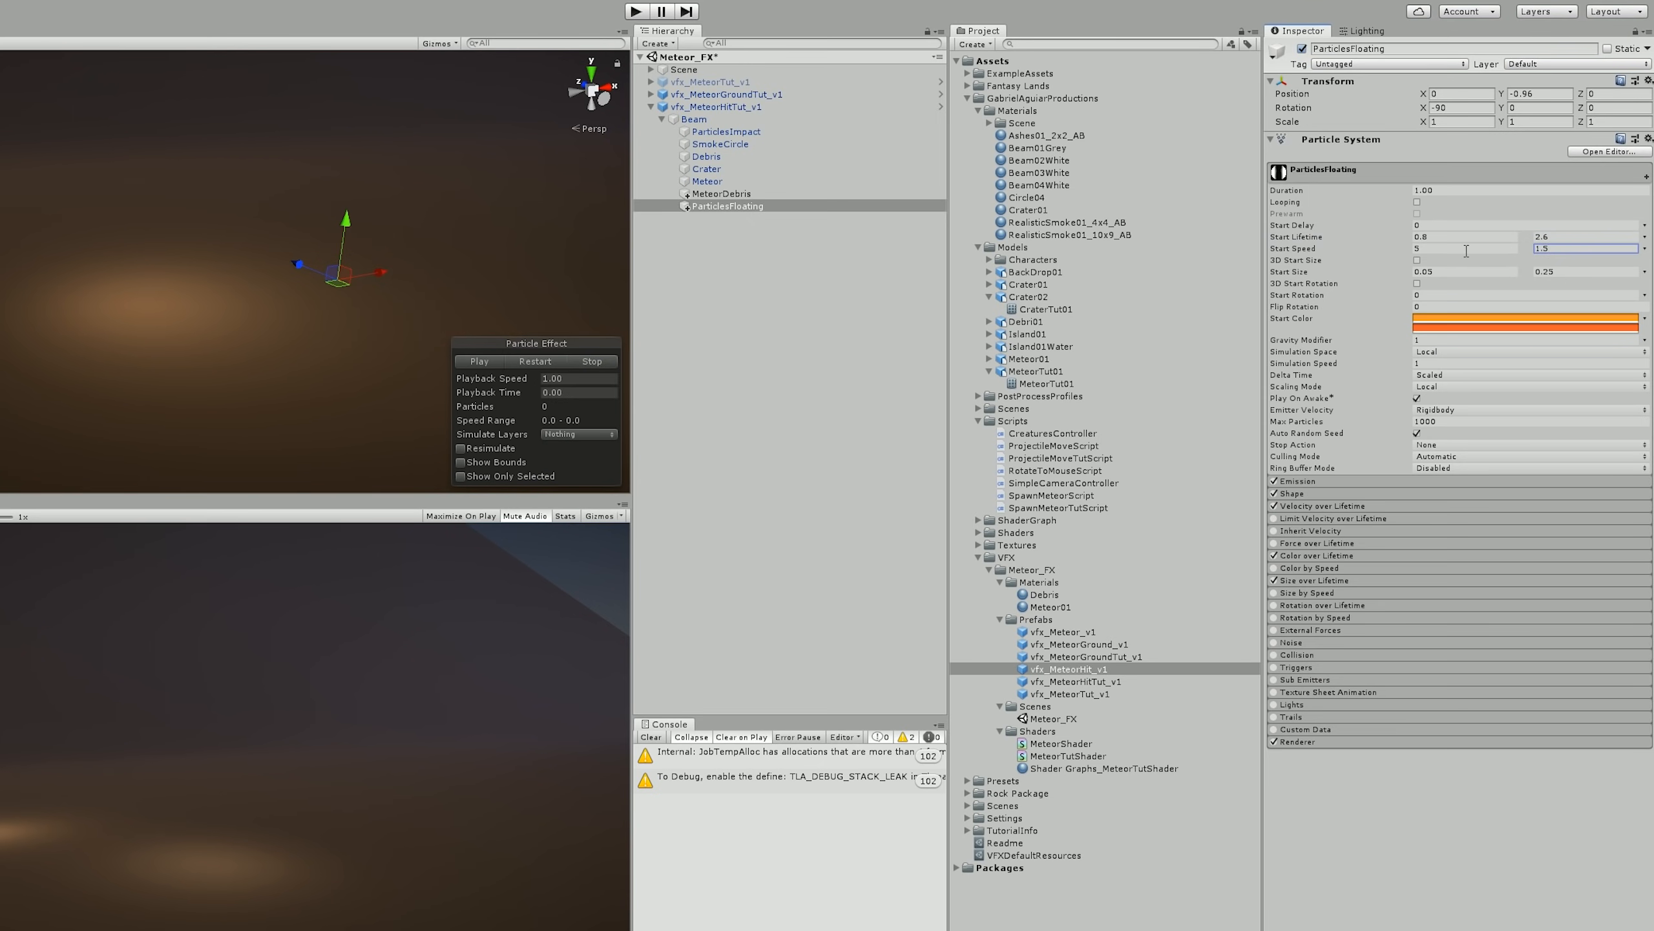
{"action": "left_click", "coordinate": [1466, 248]}
- Set ParticlesFloating's minimum start size to 0.1 and its gravity modifier to 0
{"action": "left_click", "coordinate": [1555, 270]}
{"action": "left_click", "coordinate": [1497, 339]}
{"action": "type", "text": "0"}
- Set ParticlesFloating's emission rate over time to 50
{"action": "left_click", "coordinate": [1396, 484]}
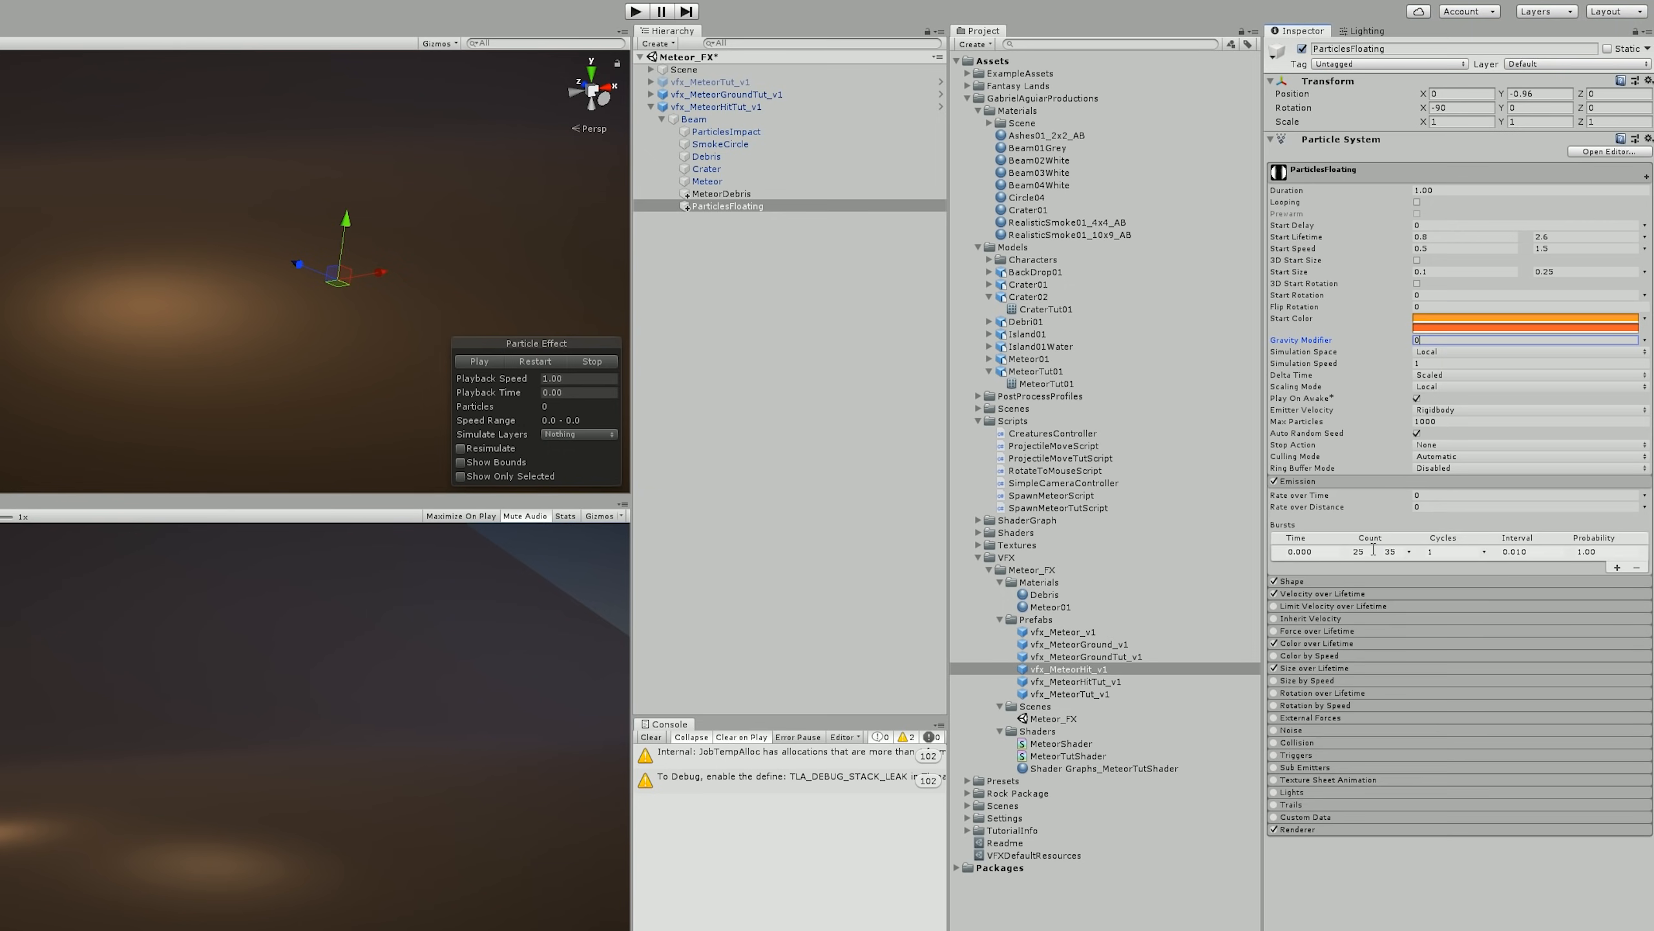
{"action": "left_click", "coordinate": [1428, 495]}
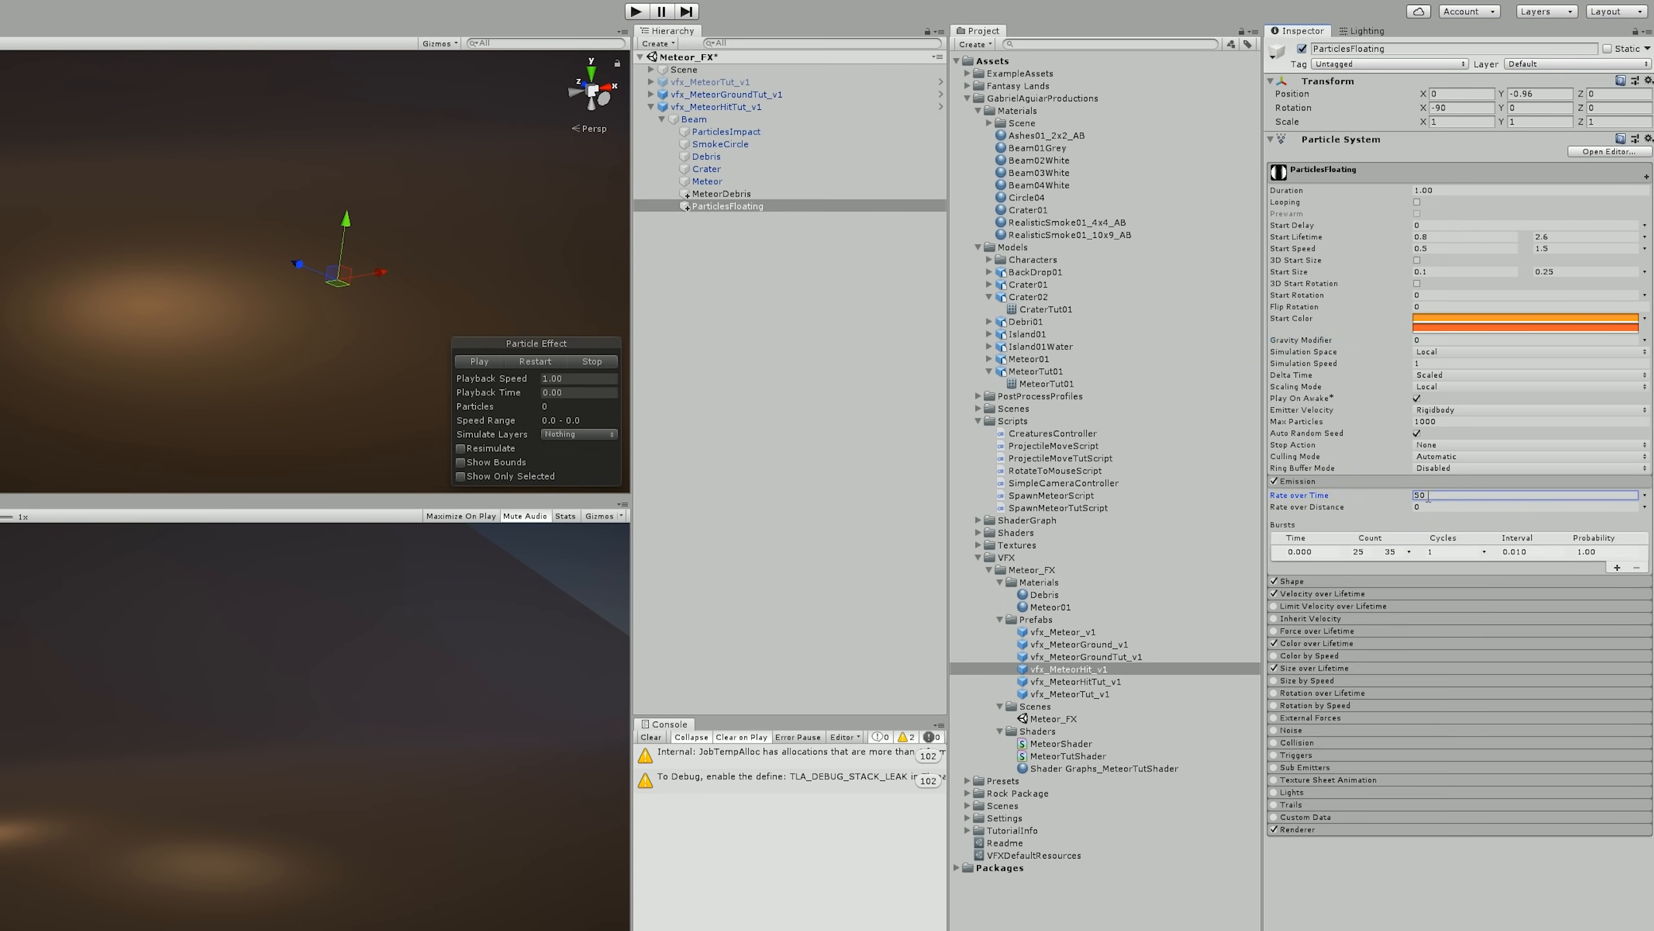
{"action": "type", "text": "50"}
- Set ParticlesFloating's cone shape to an angle of 30 and a radius of 1.5
{"action": "left_click", "coordinate": [1349, 584]}
{"action": "scroll", "coordinate": [1414, 606], "scroll_direction": "down", "scroll_amount": 3}
{"action": "left_click", "coordinate": [1436, 495]}
{"action": "type", "text": "30"}
{"action": "left_click", "coordinate": [1430, 506]}
{"action": "type", "text": "1.5"}
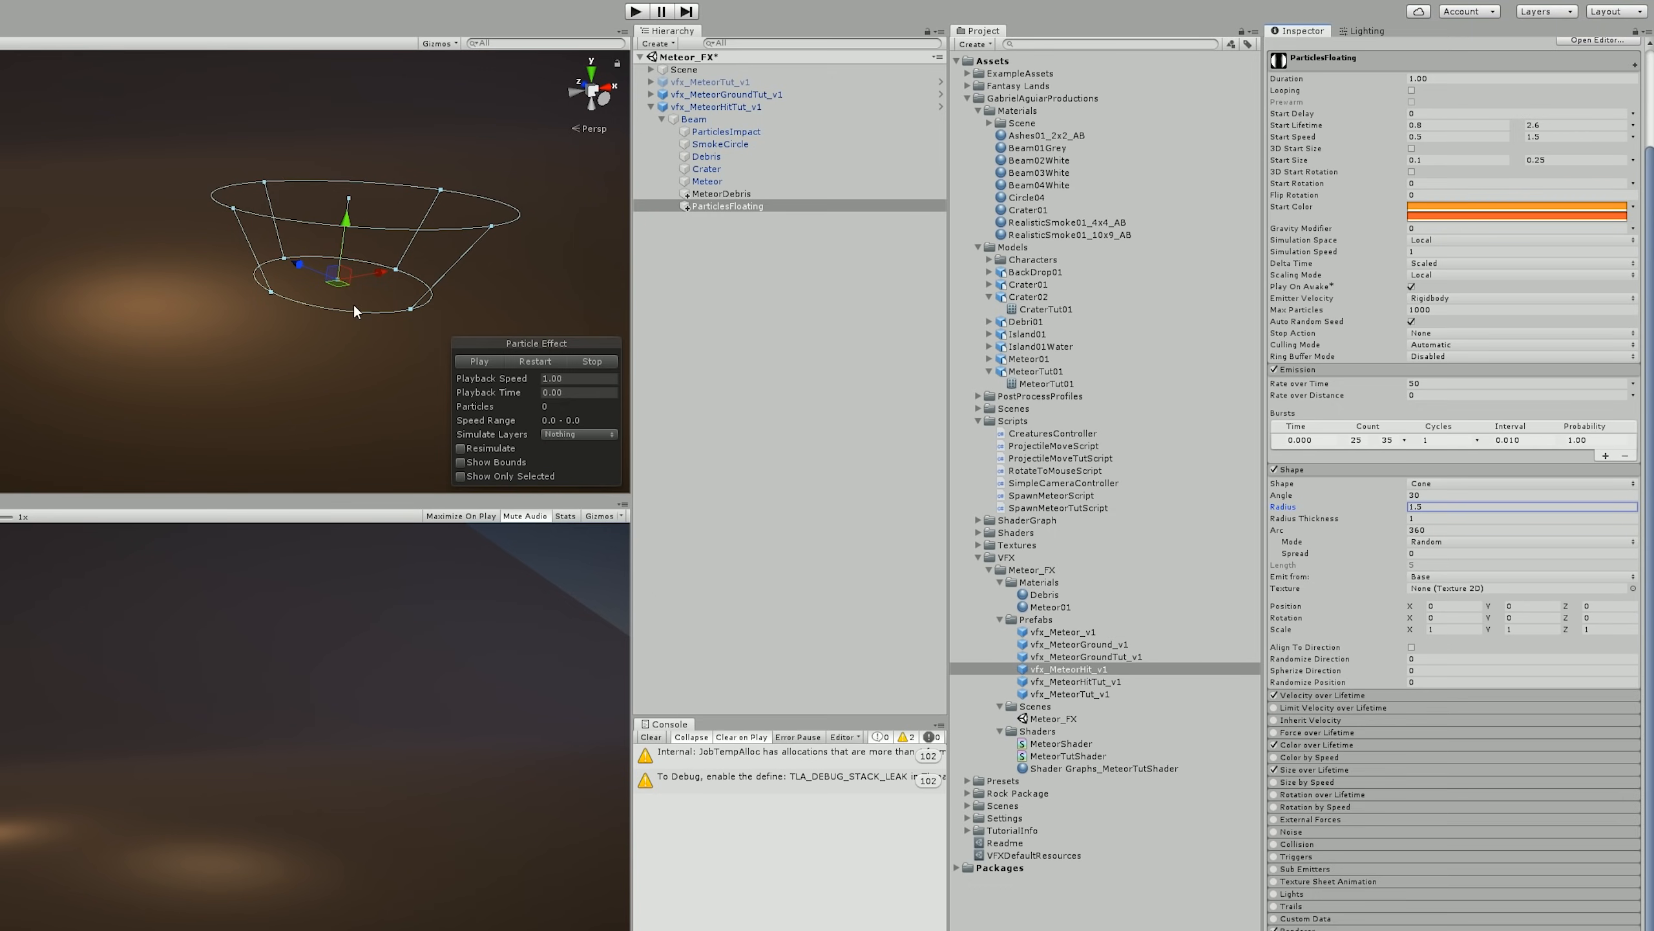
- Set ParticlesFloating's linear Y velocity over lifetime to range from 0.5 to 1
{"action": "left_click", "coordinate": [1443, 695]}
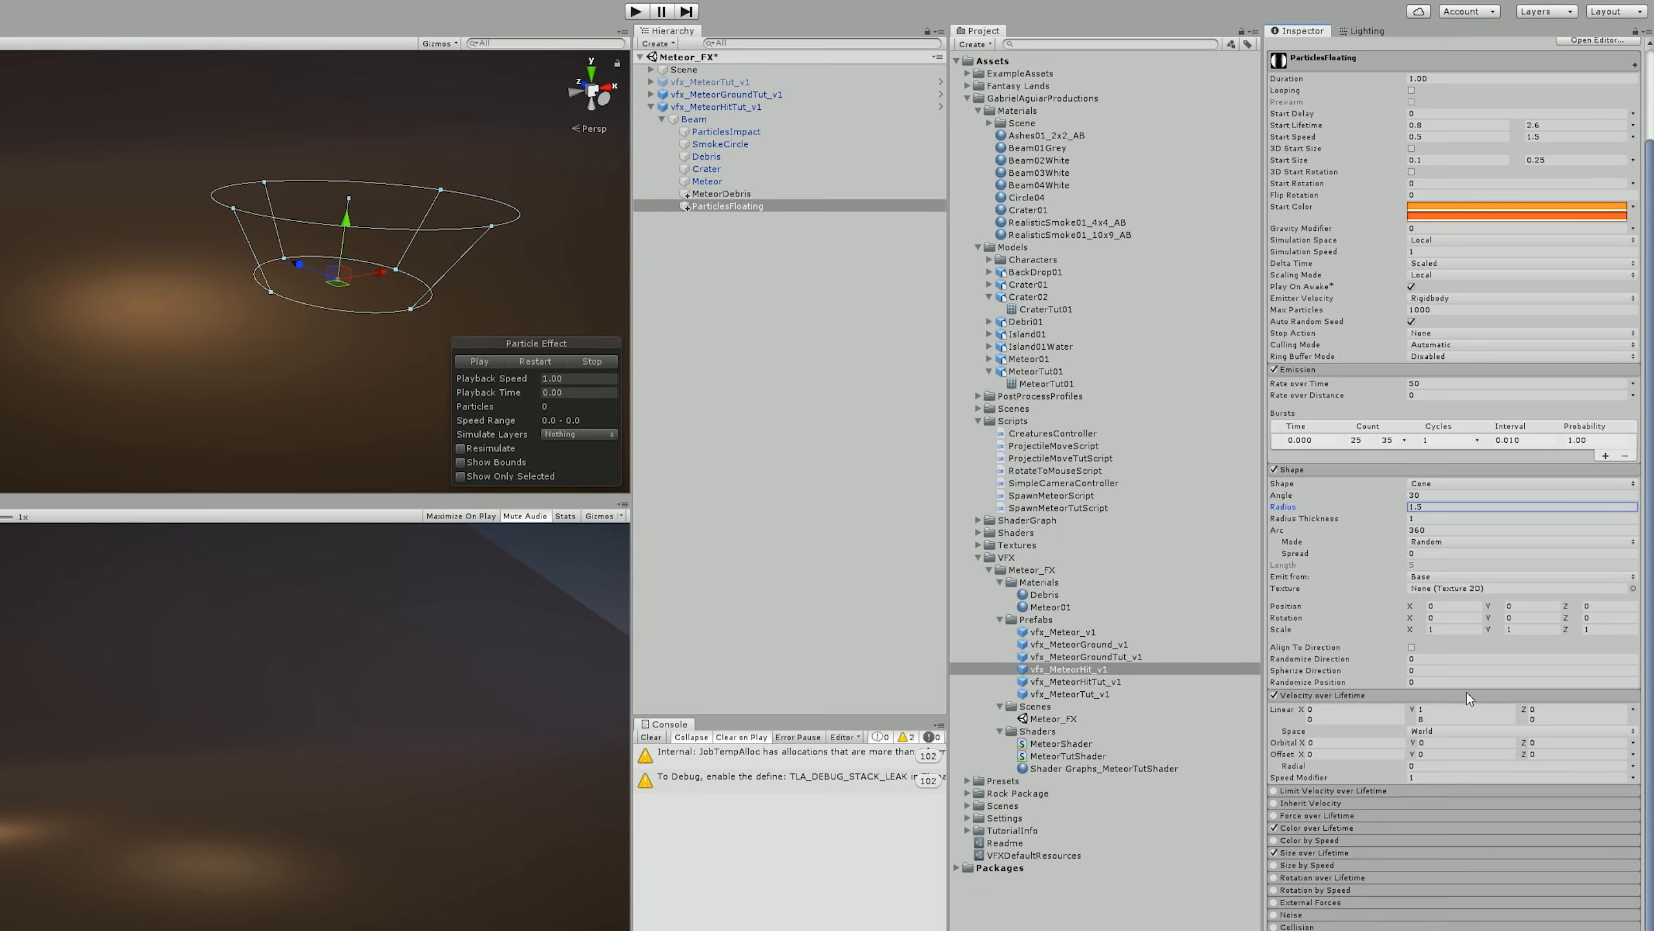
{"action": "scroll", "coordinate": [1459, 694], "scroll_direction": "down", "scroll_amount": 3}
{"action": "left_click", "coordinate": [1444, 627]}
{"action": "type", "text": ".5"}
{"action": "left_click", "coordinate": [1439, 636]}
{"action": "type", "text": "1"}
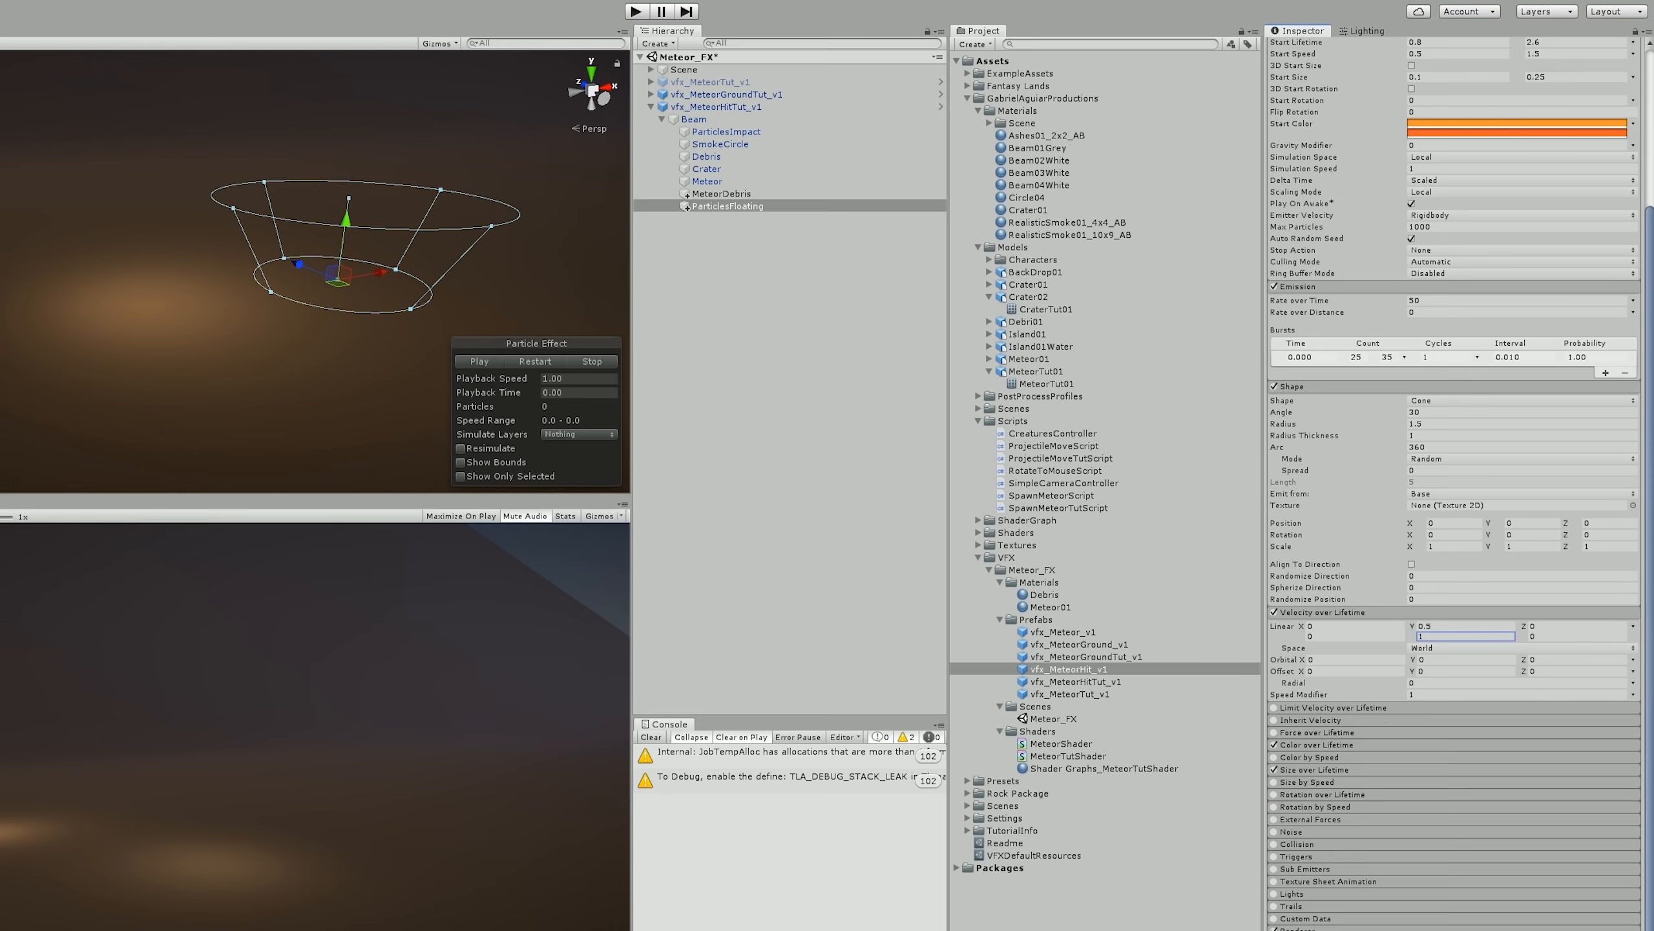
{"action": "left_click", "coordinate": [1318, 742]}
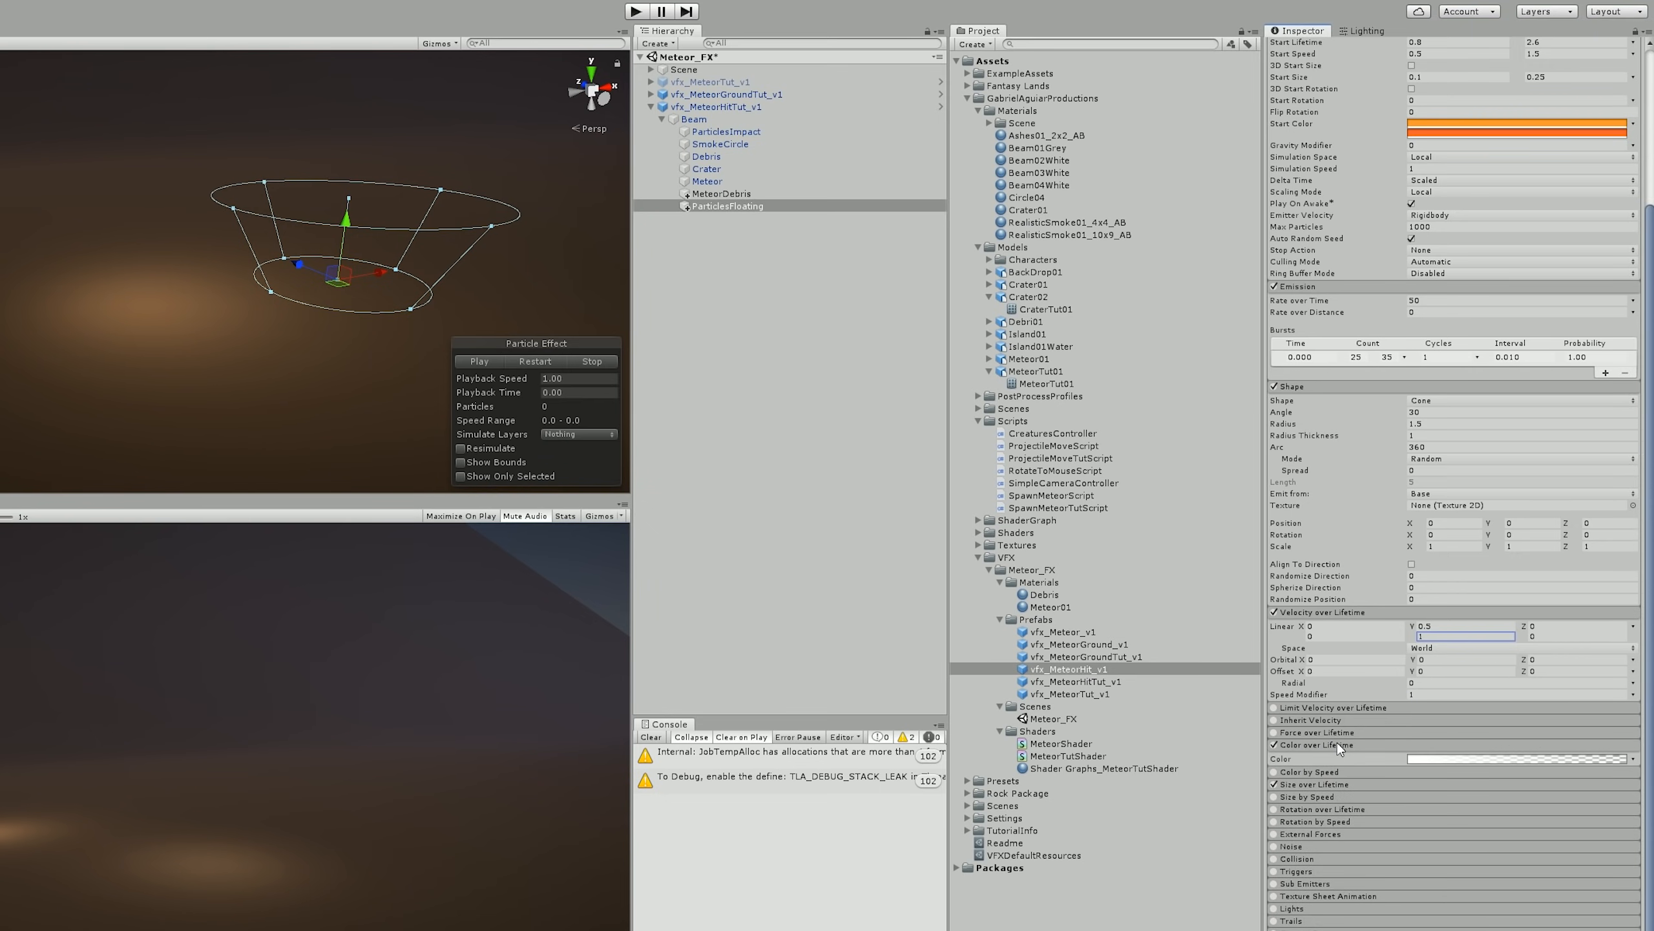
{"action": "left_click", "coordinate": [1336, 743]}
{"action": "left_click", "coordinate": [1326, 761]}
{"action": "left_click", "coordinate": [1326, 760]}
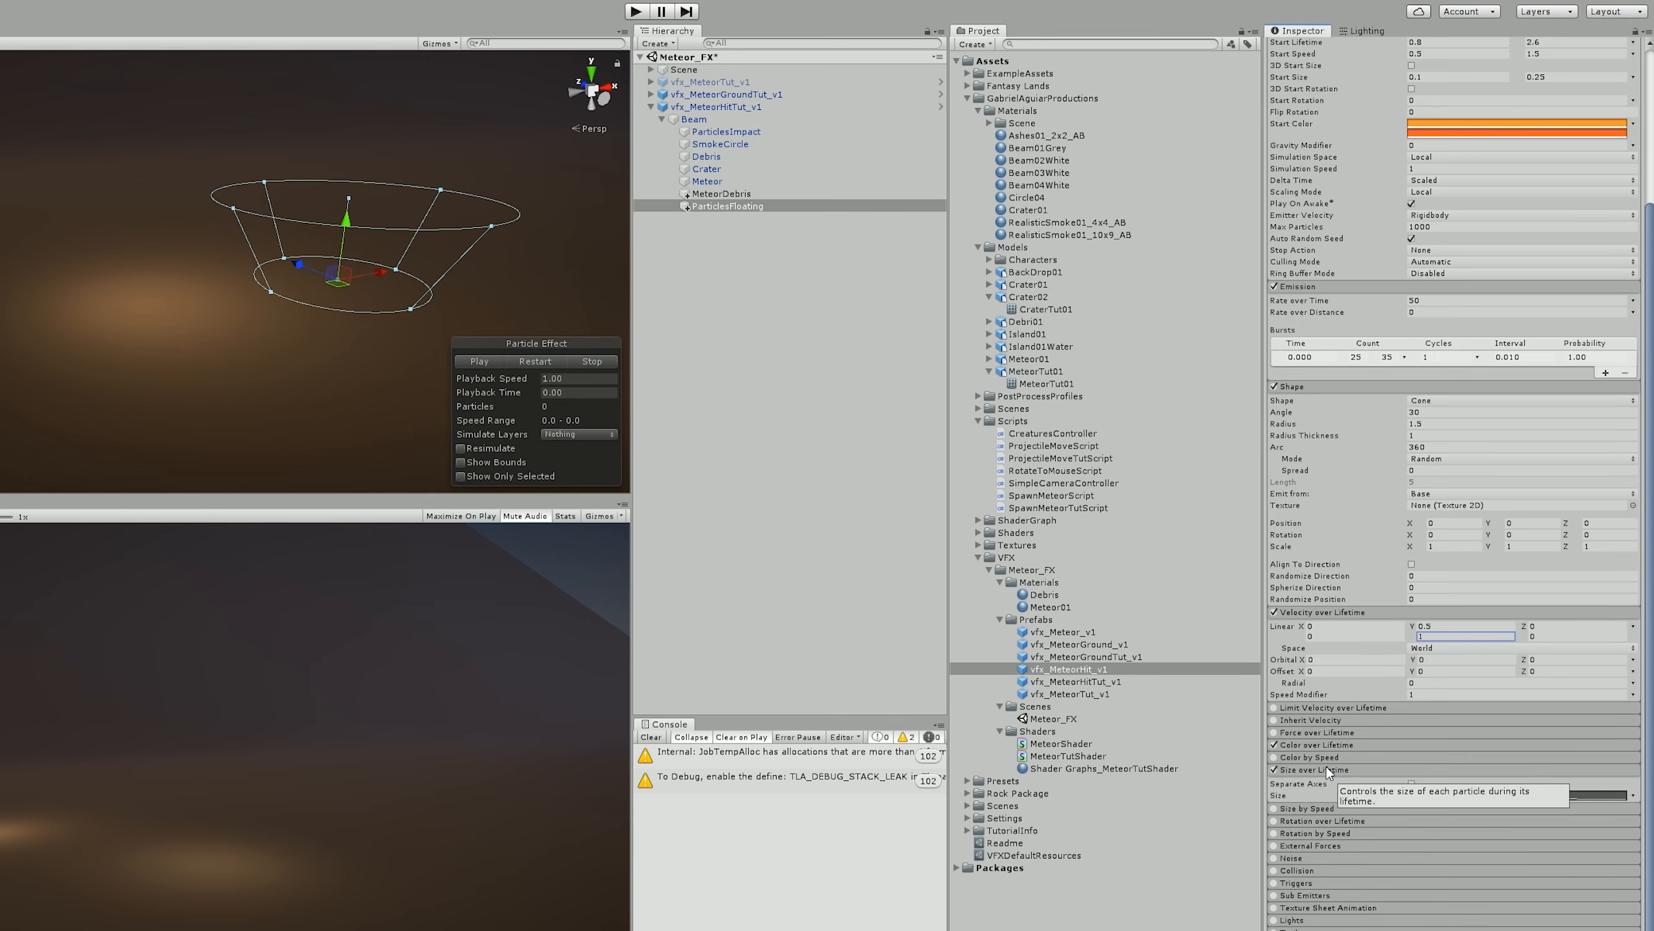
- Enable noise on ParticlesFloating with a random strength between 0.2 and 1.2
{"action": "left_click", "coordinate": [1274, 724]}
{"action": "left_click", "coordinate": [1323, 724]}
{"action": "scroll", "coordinate": [1418, 688], "scroll_direction": "down", "scroll_amount": 5}
{"action": "left_click", "coordinate": [1541, 587]}
{"action": "left_click", "coordinate": [1571, 627]}
{"action": "left_click", "coordinate": [1447, 576]}
{"action": "left_click", "coordinate": [1497, 575]}
{"action": "type", "text": ".2"}
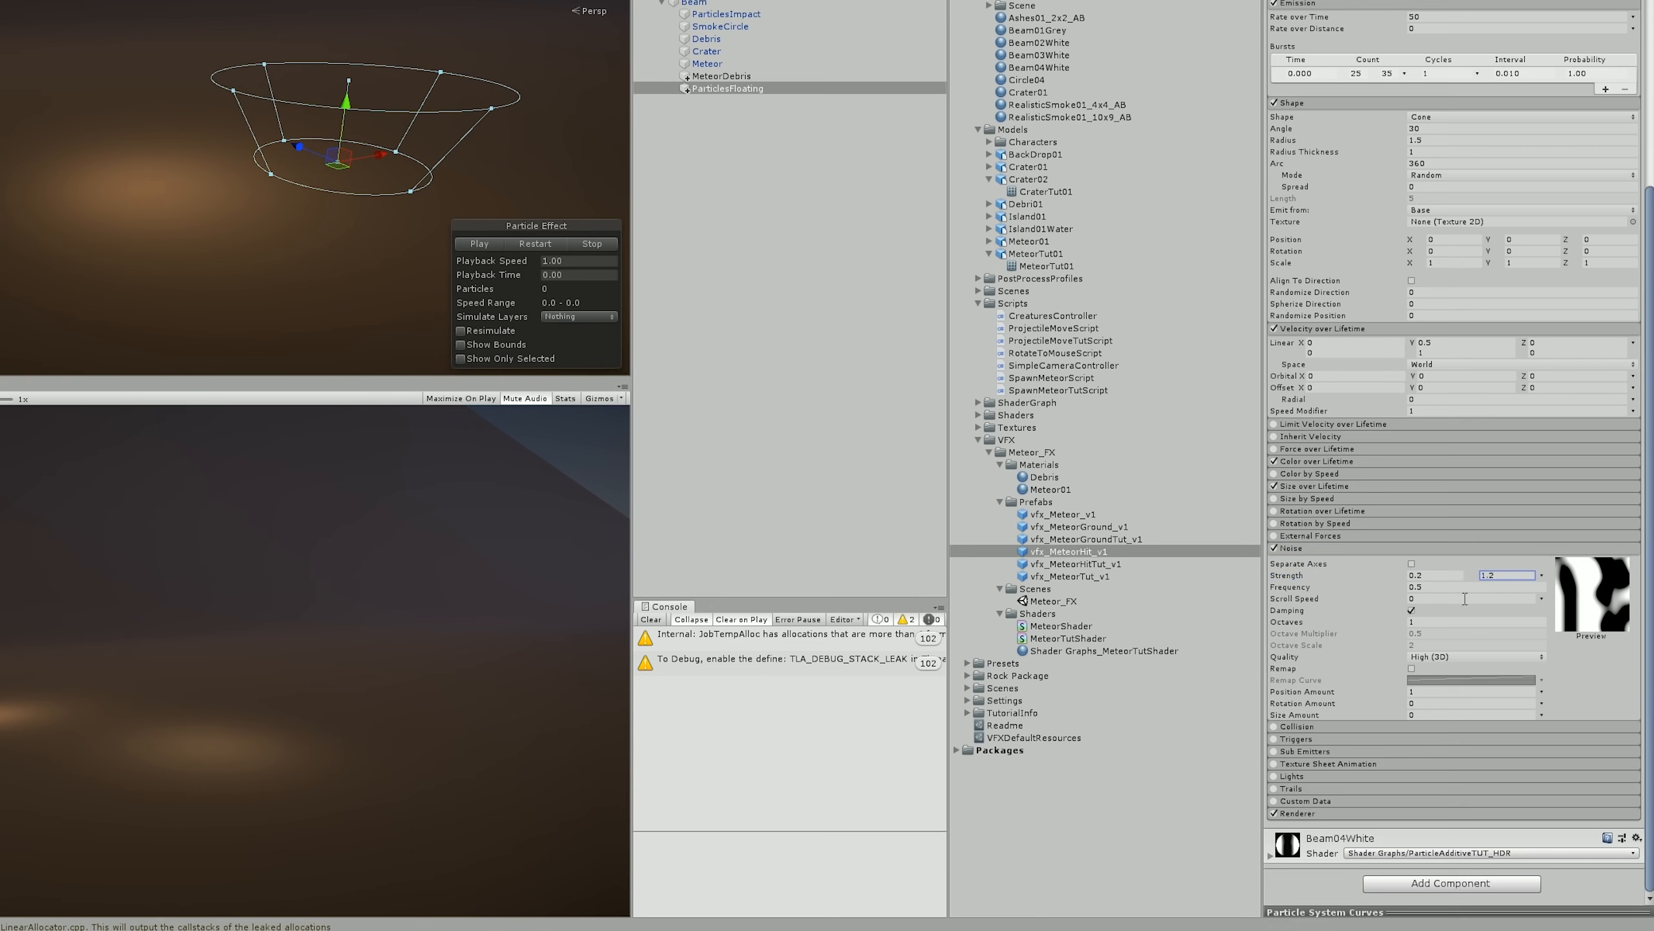
- Set the ParticlesFloating noise frequency to 0.8 and scroll speed to 0.1
{"action": "left_click", "coordinate": [1469, 590]}
{"action": "type", "text": ".8"}
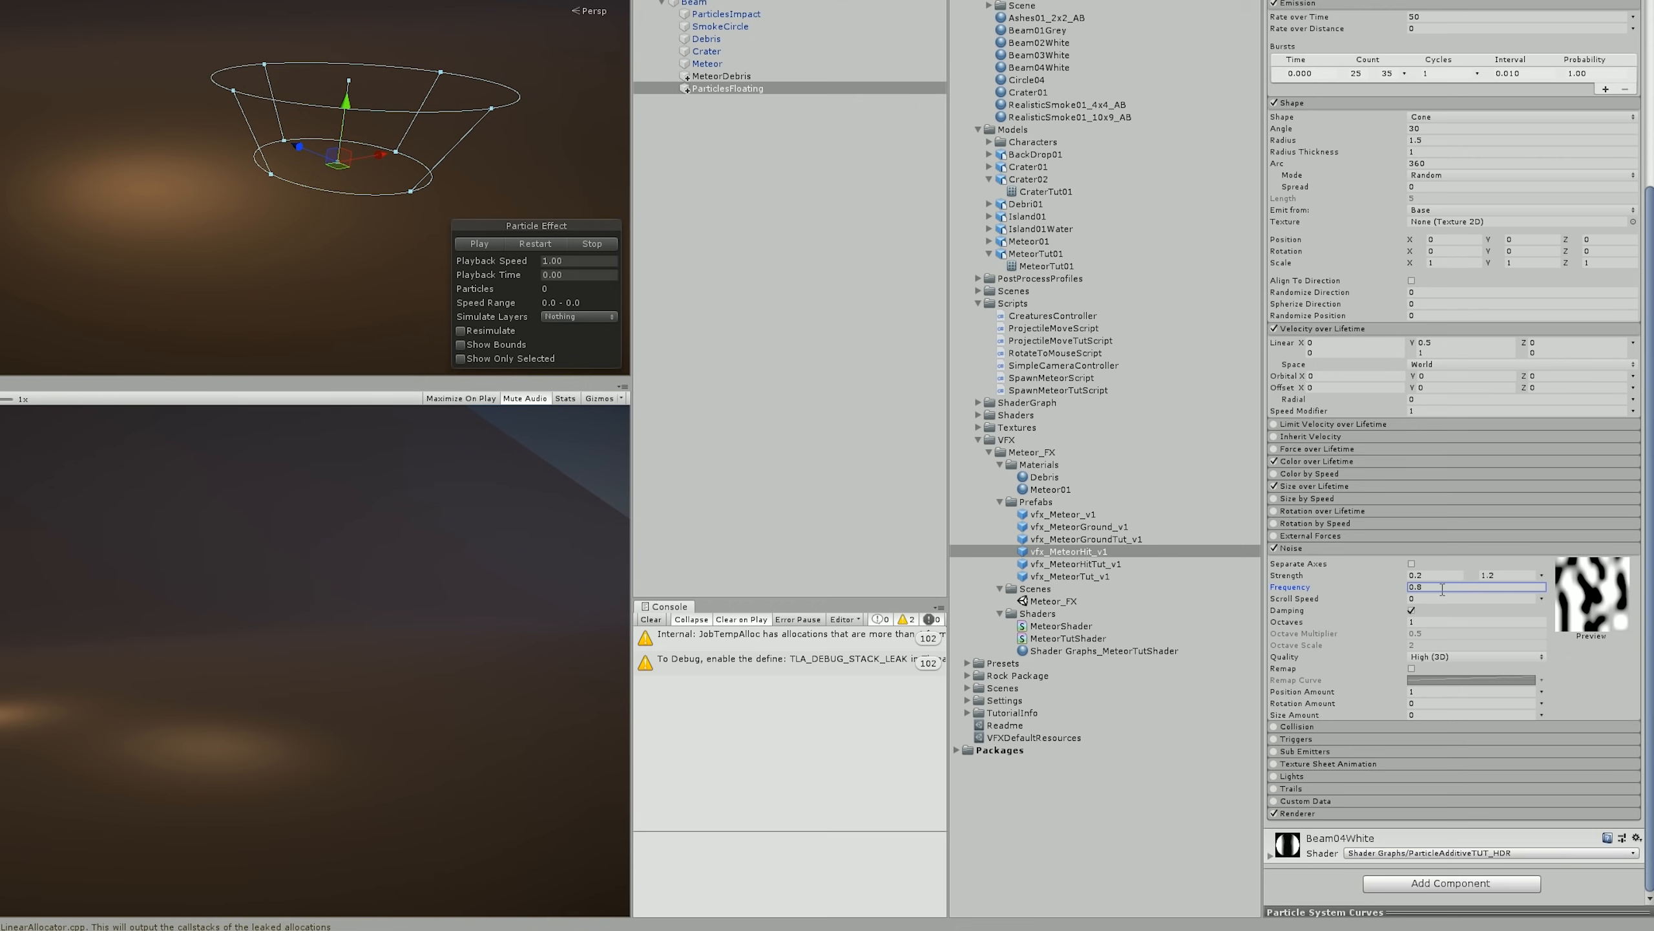
{"action": "left_click", "coordinate": [1433, 597]}
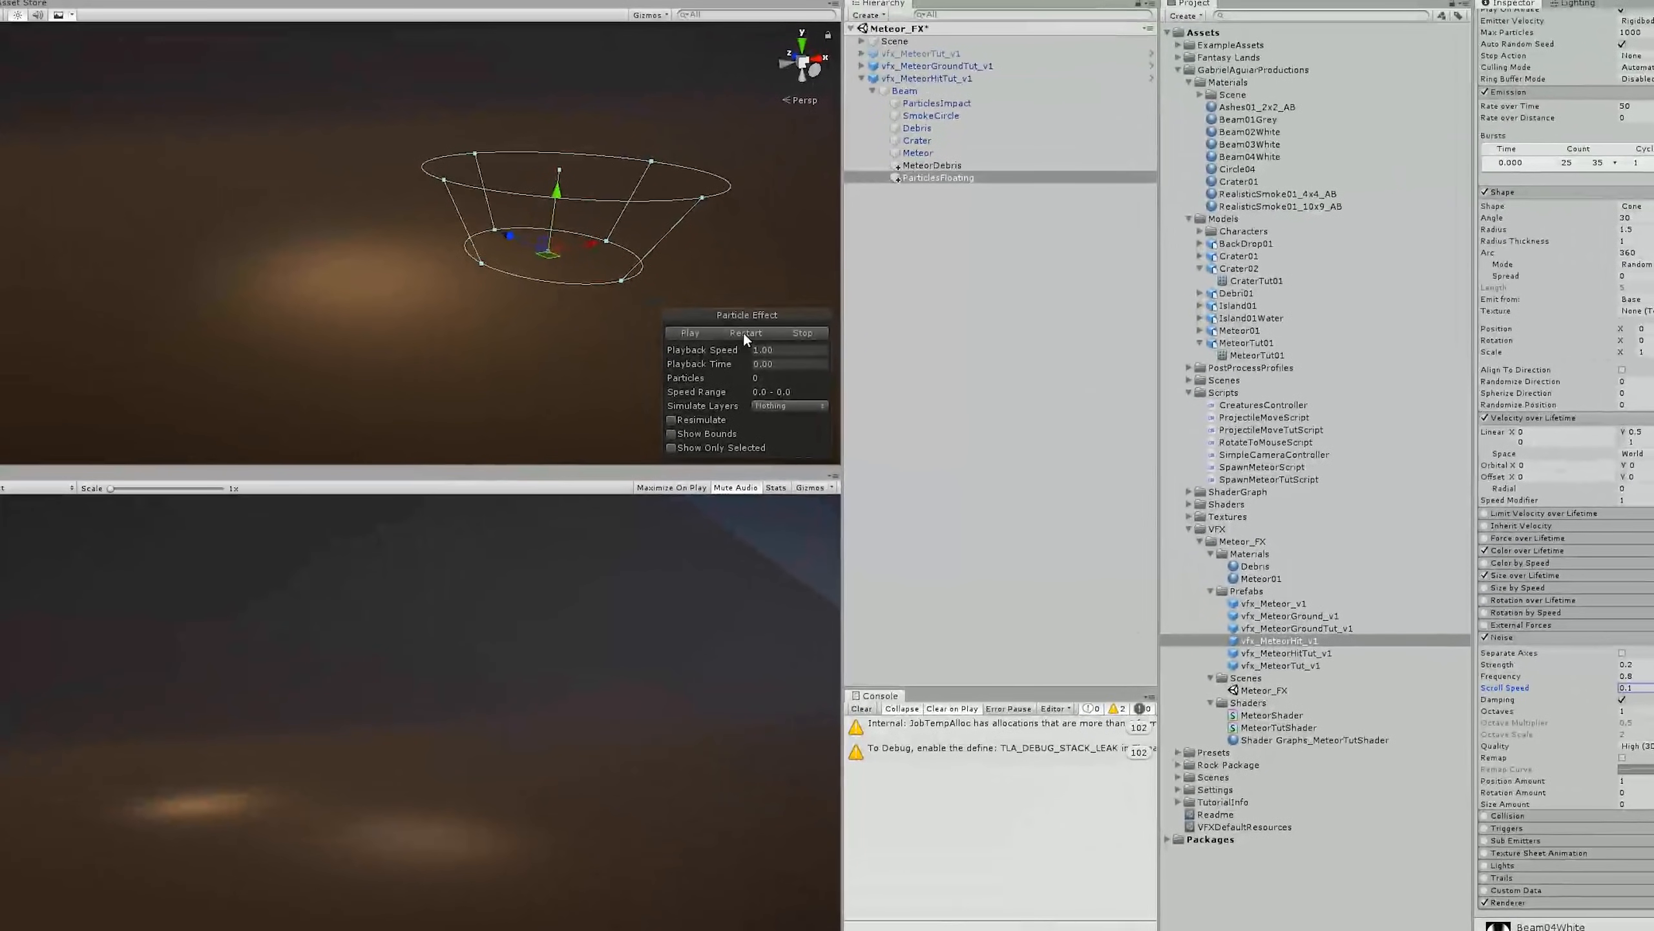
- Raise the ParticlesFloating emitter to about Y -0.23 above the crater and replay the effect
{"action": "left_click", "coordinate": [531, 242]}
{"action": "right_click_drag", "start_coordinate": [679, 230], "coordinate": [717, 215]}
{"action": "left_click", "coordinate": [761, 331]}
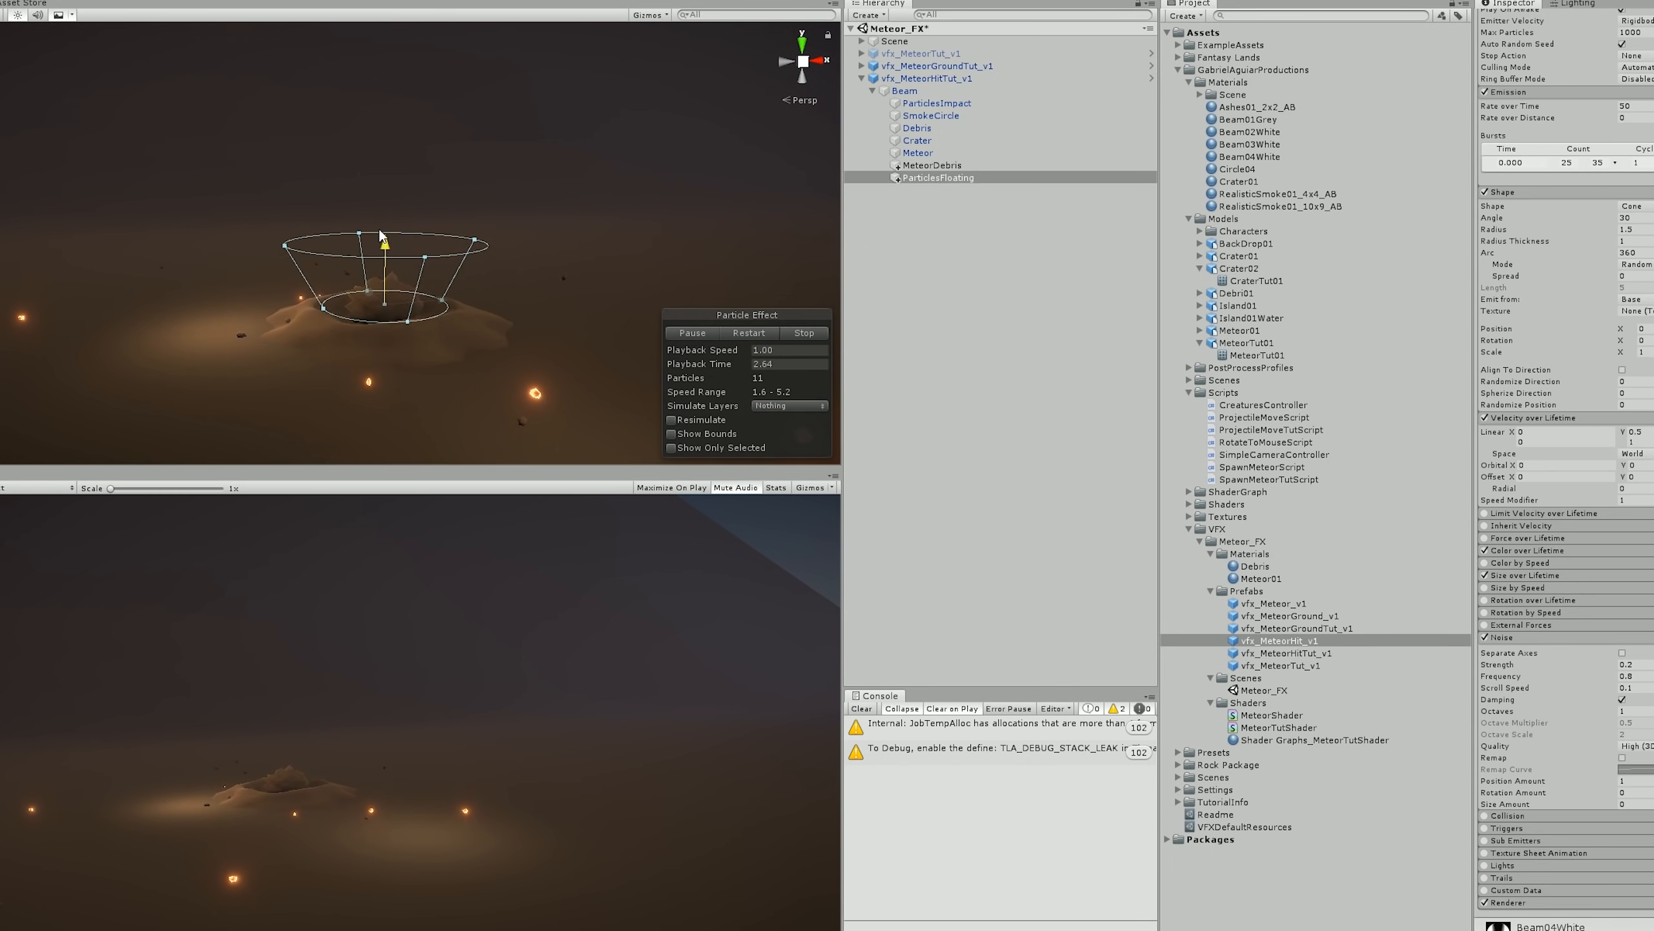
{"action": "right_click_drag", "start_coordinate": [758, 326], "coordinate": [619, 248]}
{"action": "left_click", "coordinate": [749, 332]}
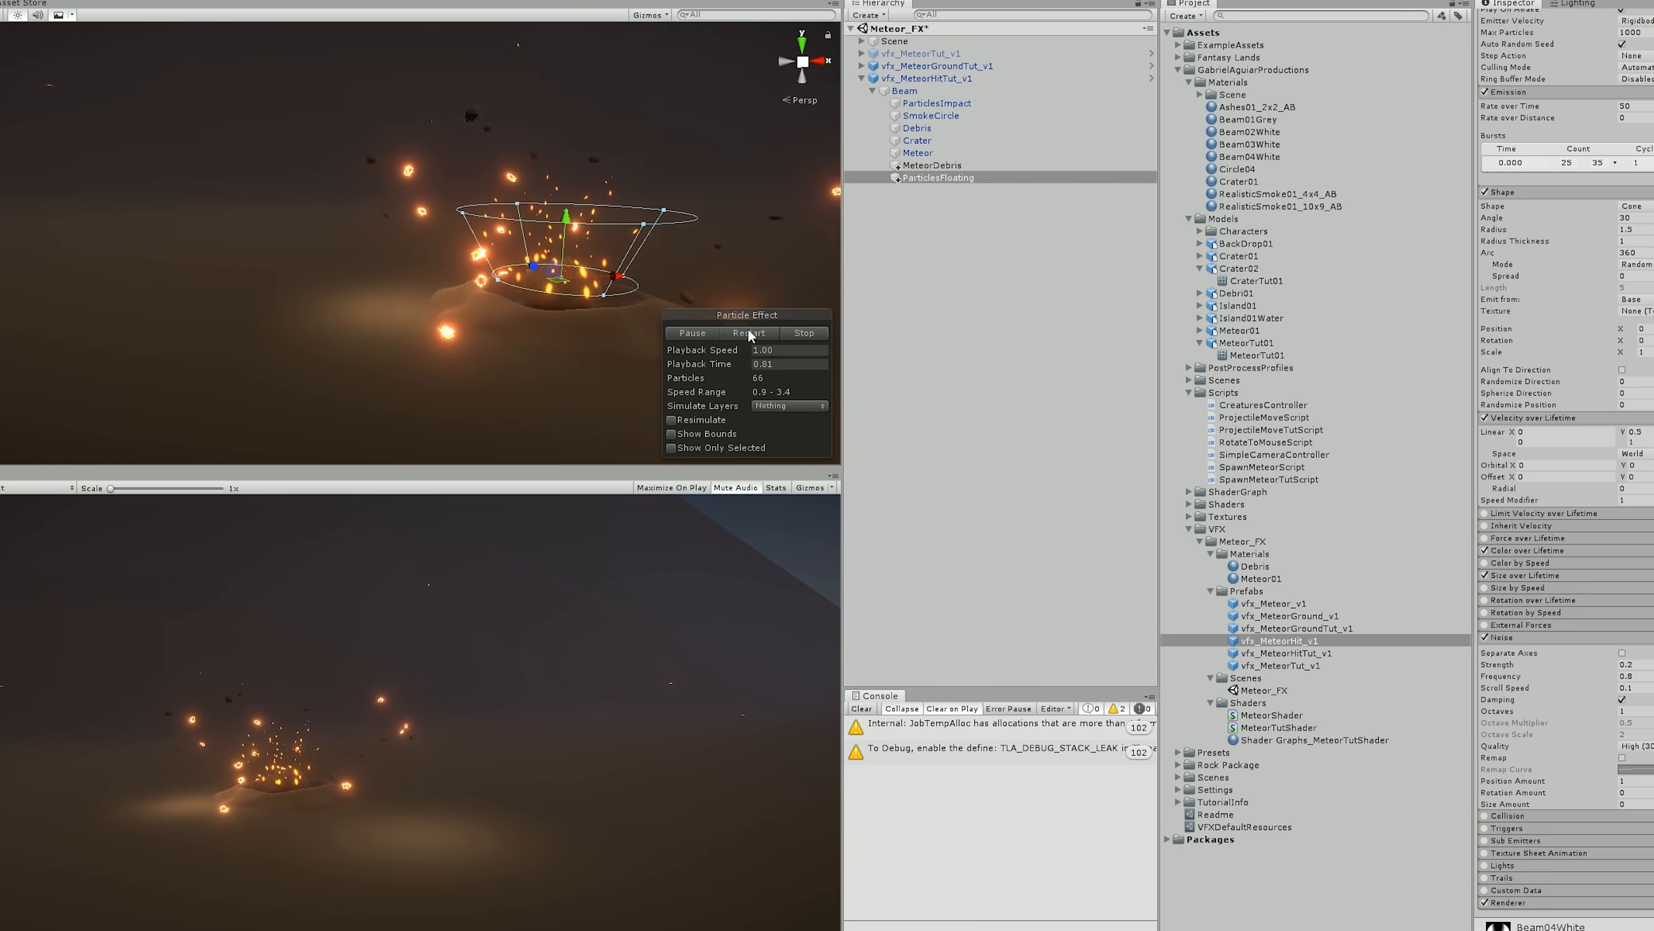
{"action": "left_click", "coordinate": [748, 331]}
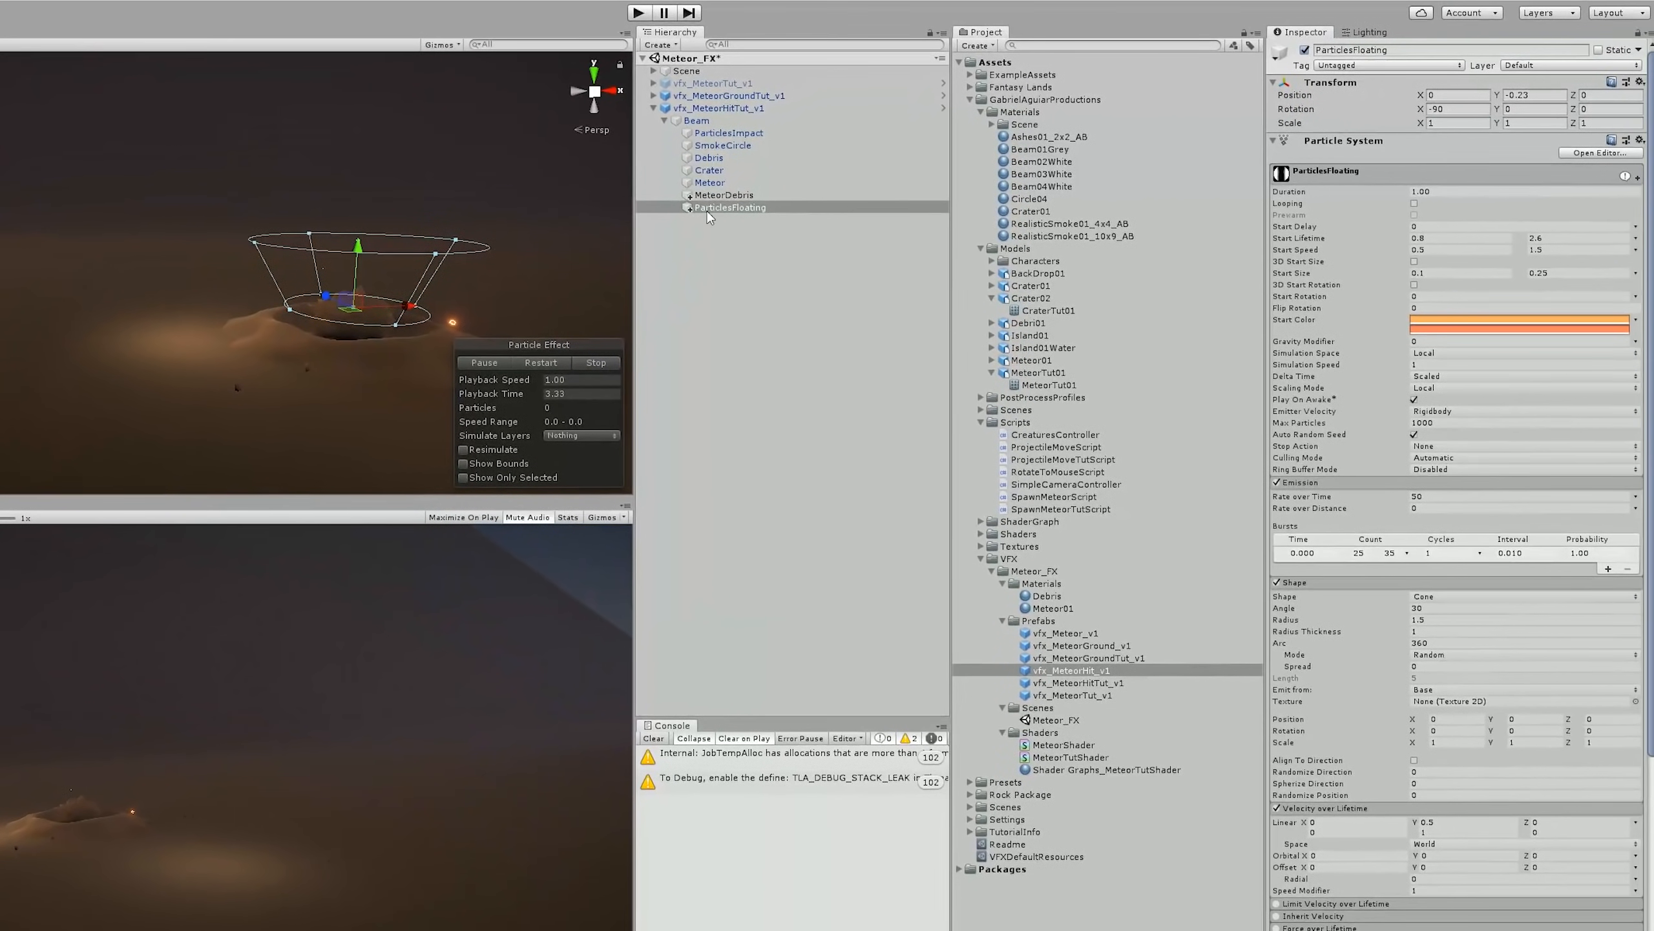
- Duplicate the SmokeCircle particle system and rename the copy SmokeFloating
{"action": "left_click", "coordinate": [728, 146]}
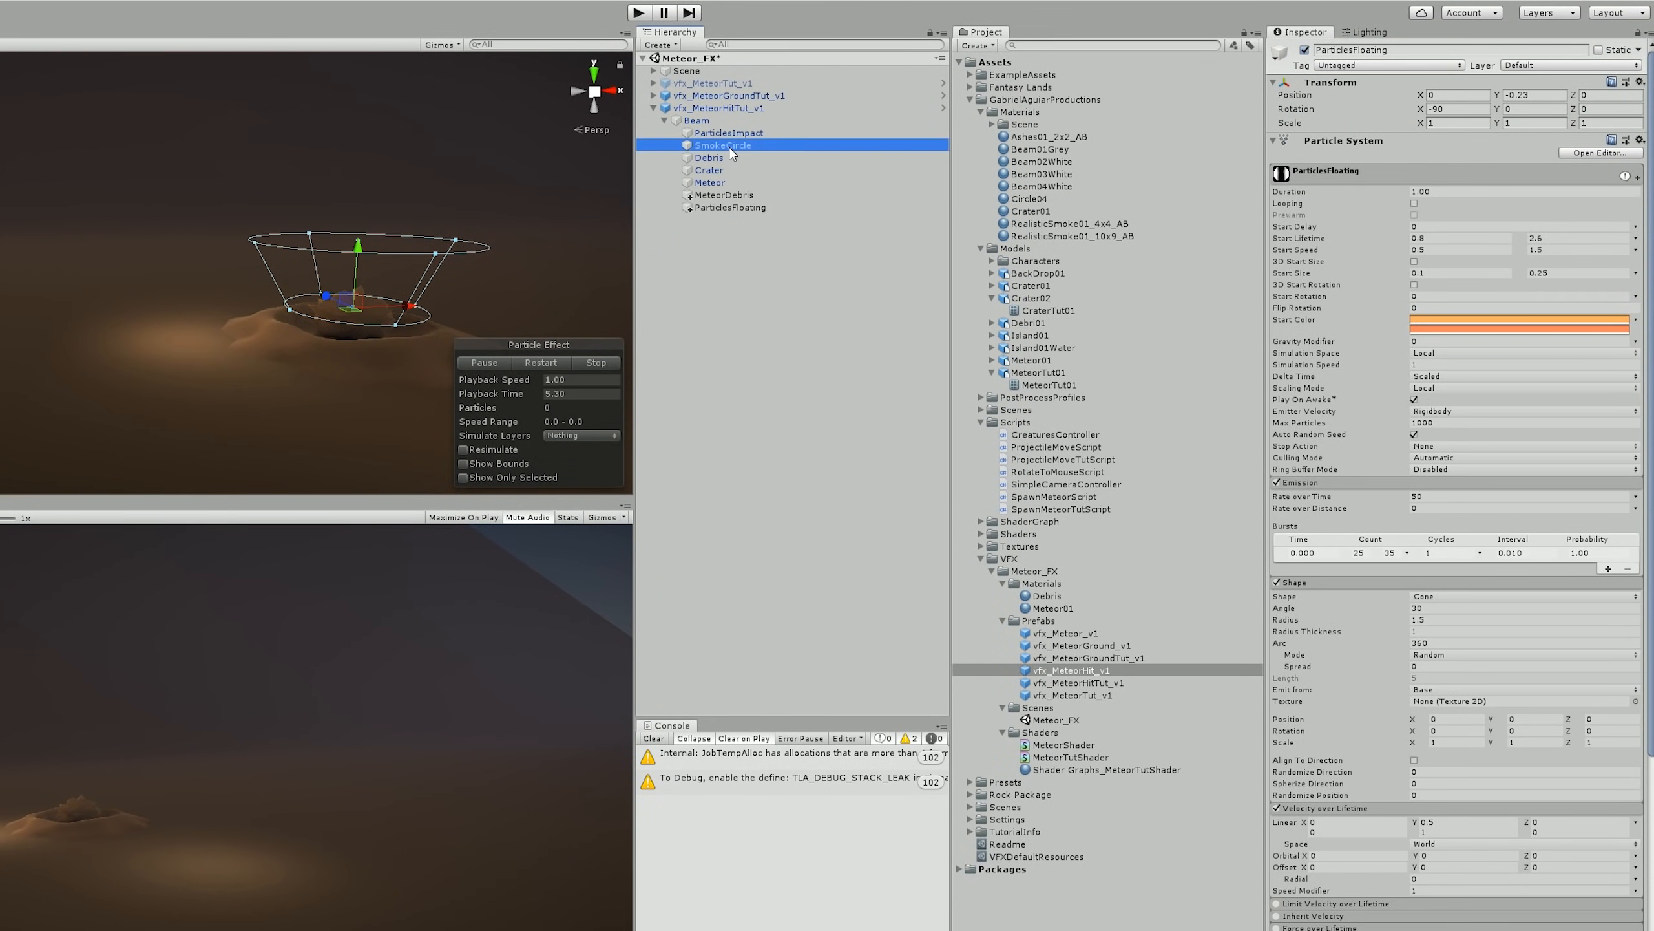
{"action": "key", "text": "ctrl+d"}
{"action": "left_click", "coordinate": [729, 223]}
{"action": "left_click", "coordinate": [728, 220]}
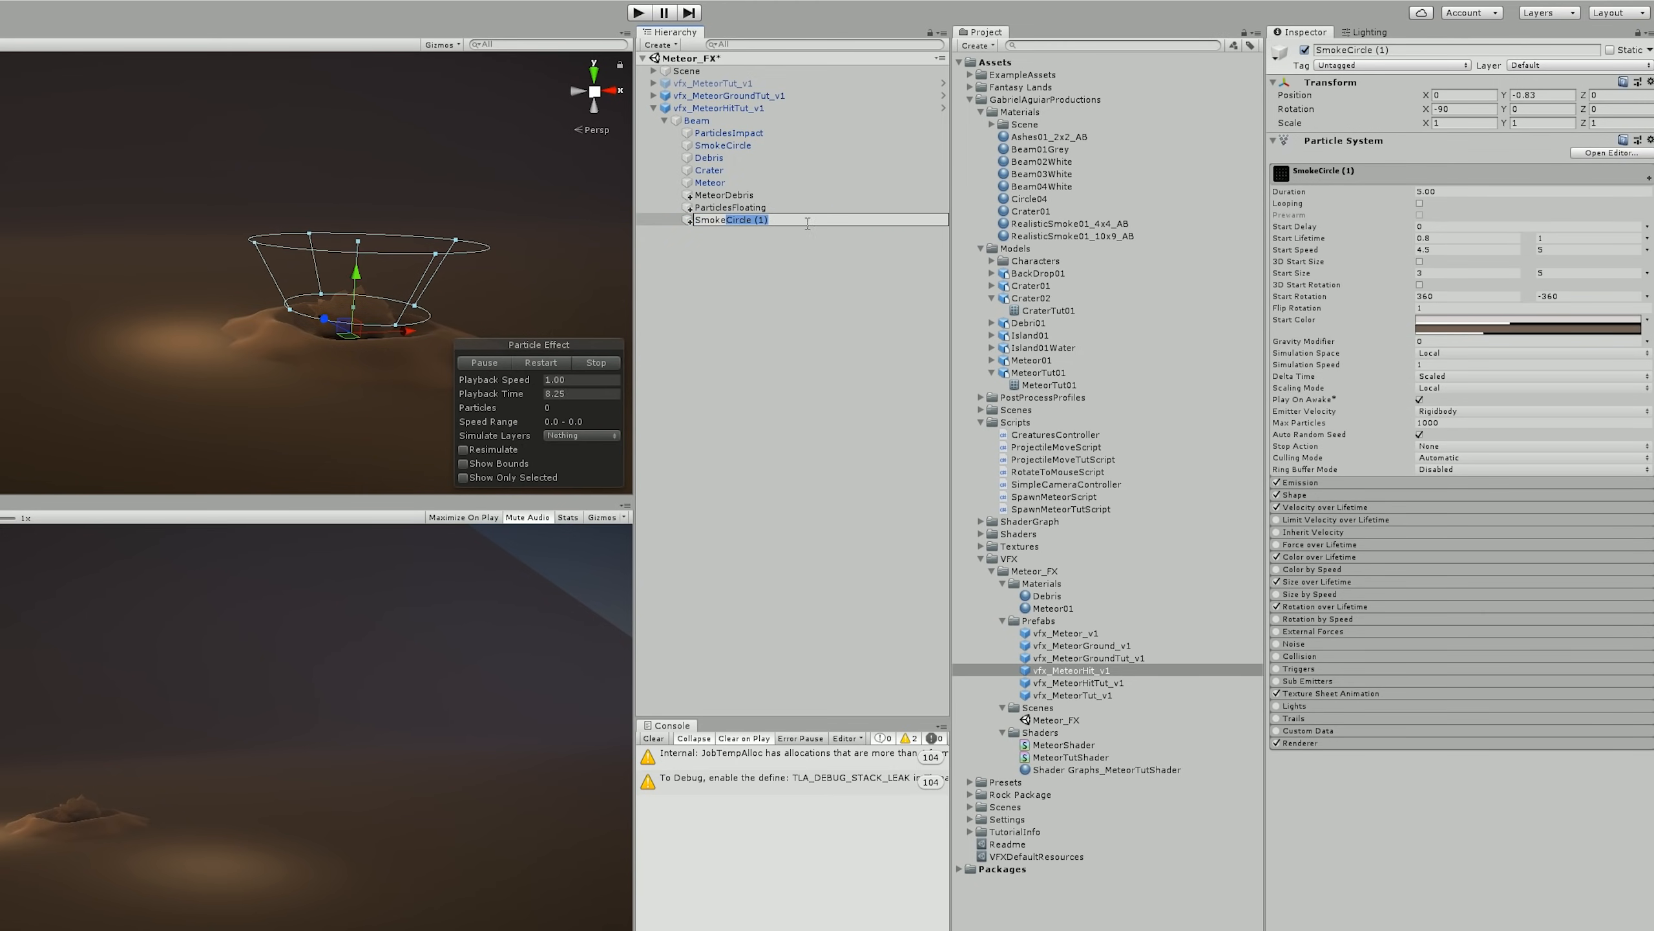
{"action": "type", "text": "Floating"}
{"action": "key", "text": "Return"}
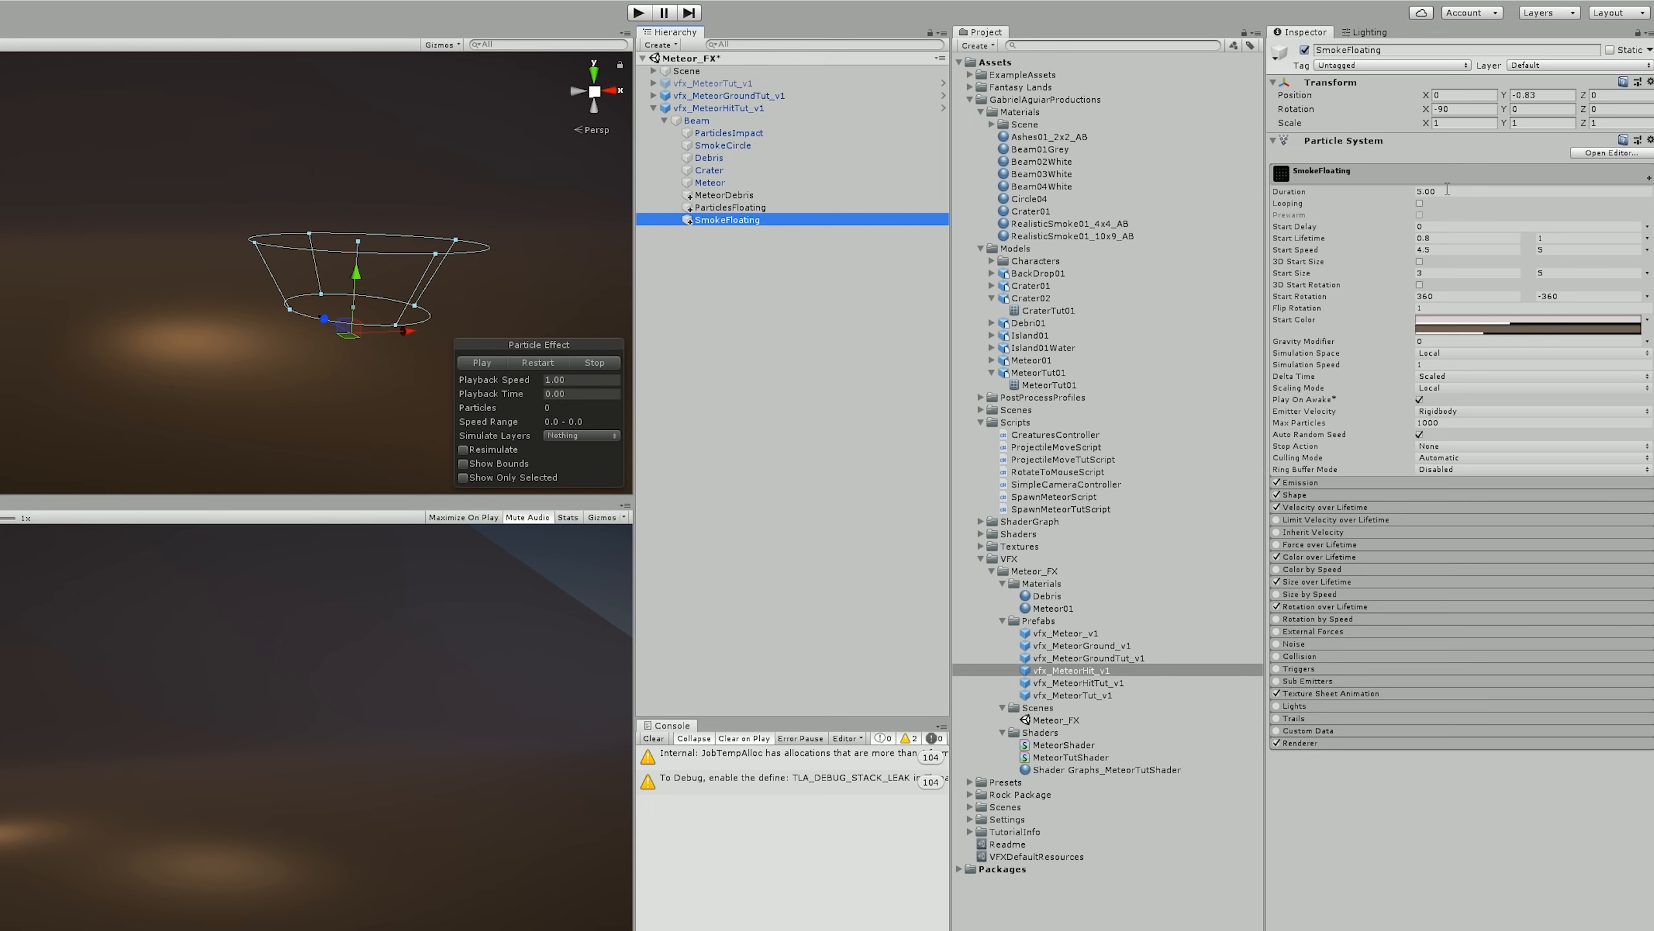
- Set SmokeFloating's duration to 1 and its start lifetime to 0.9–1.2
{"action": "left_click", "coordinate": [1446, 190]}
{"action": "type", "text": "1"}
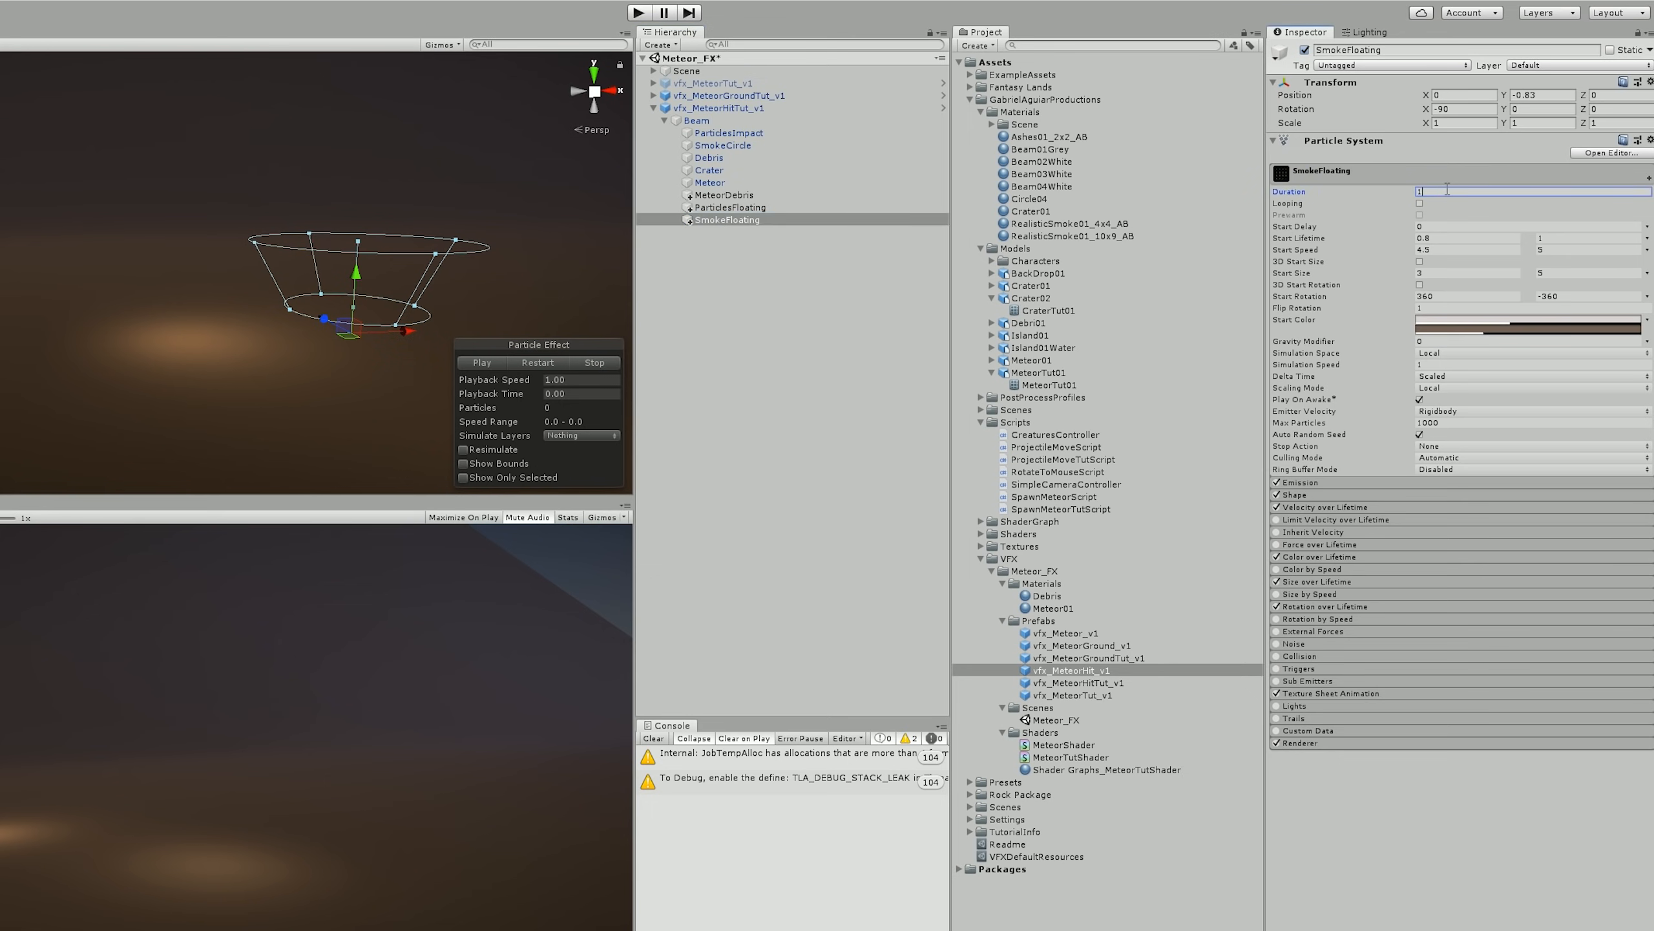
{"action": "key", "text": "Return"}
{"action": "left_click", "coordinate": [1459, 240]}
{"action": "type", "text": ".9"}
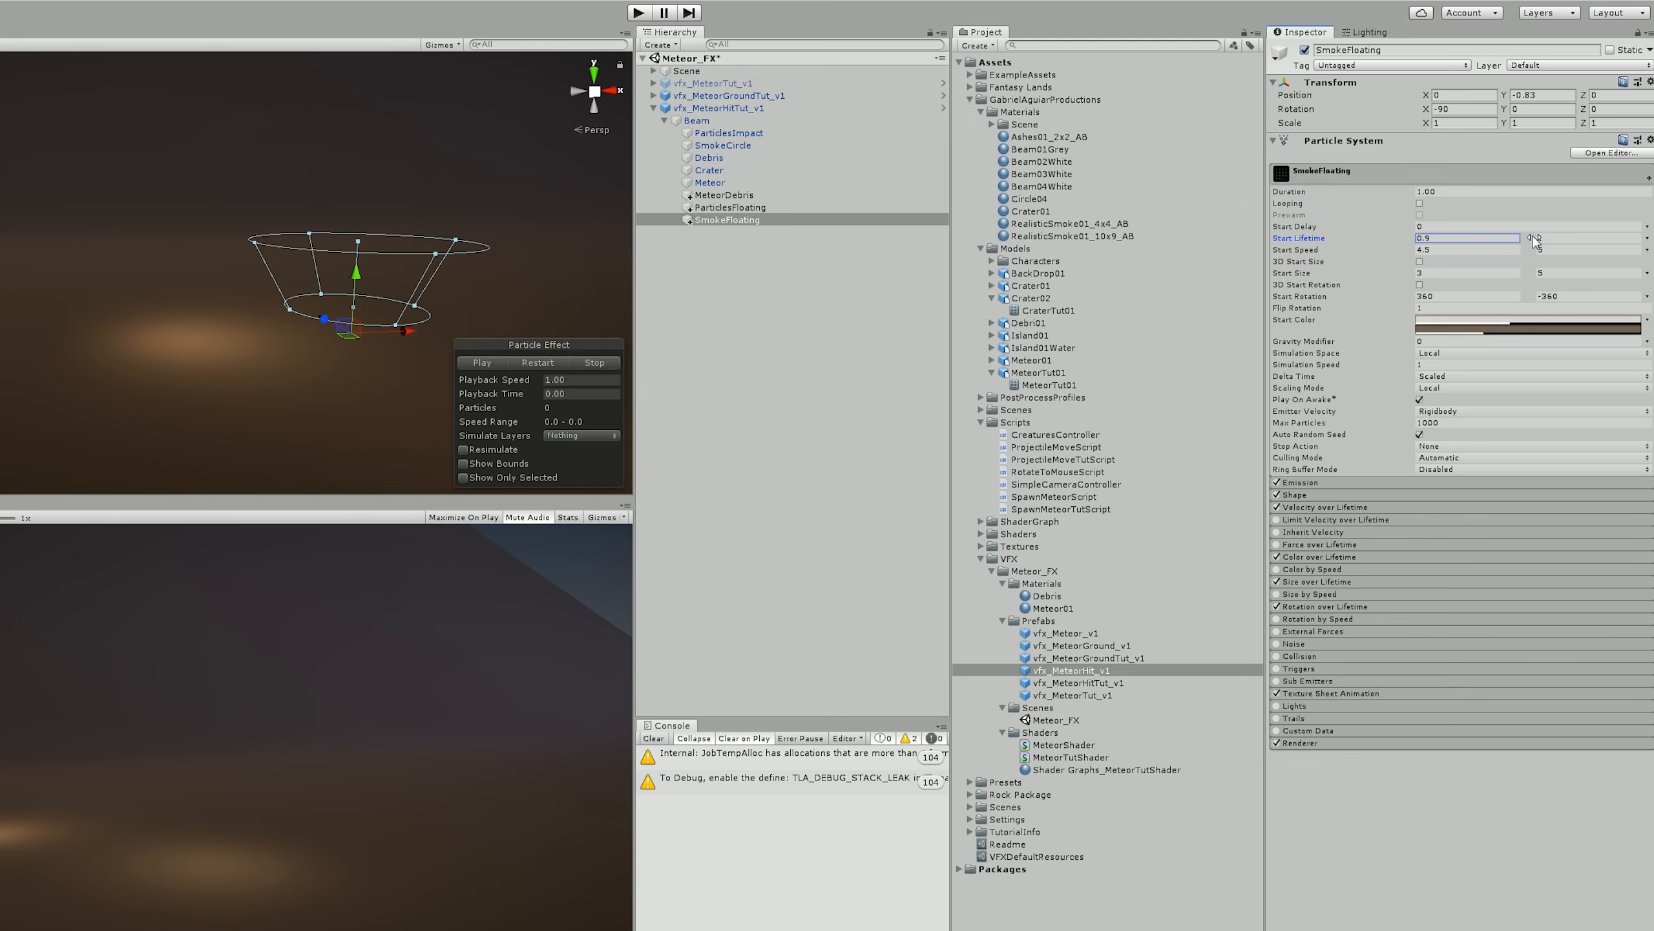
{"action": "left_click", "coordinate": [1550, 238]}
{"action": "type", "text": "1.2"}
- Set SmokeFloating's start speed to range from 1.5 to 2
{"action": "left_click", "coordinate": [1555, 251]}
{"action": "type", "text": "2"}
{"action": "left_click", "coordinate": [1465, 249]}
{"action": "type", "text": "1"}
- Set SmokeFloating's emission rate over time to 30 and its burst count to 10–15
{"action": "left_click", "coordinate": [1383, 484]}
{"action": "left_click", "coordinate": [1442, 496]}
{"action": "type", "text": "30"}
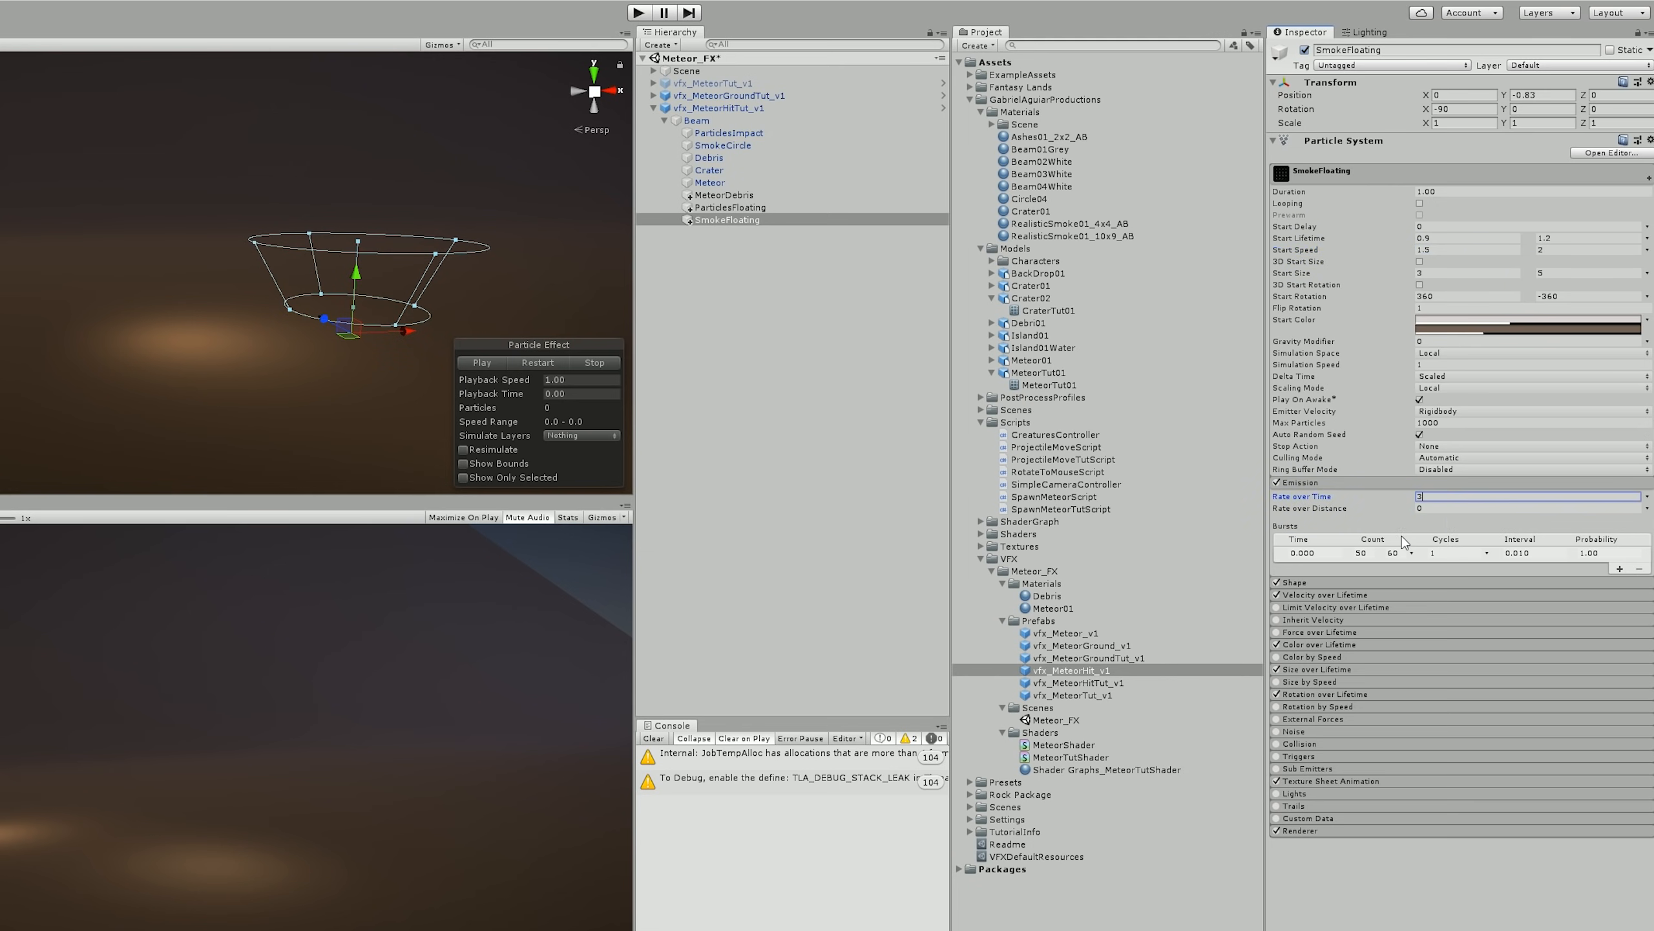
{"action": "left_click", "coordinate": [1370, 553]}
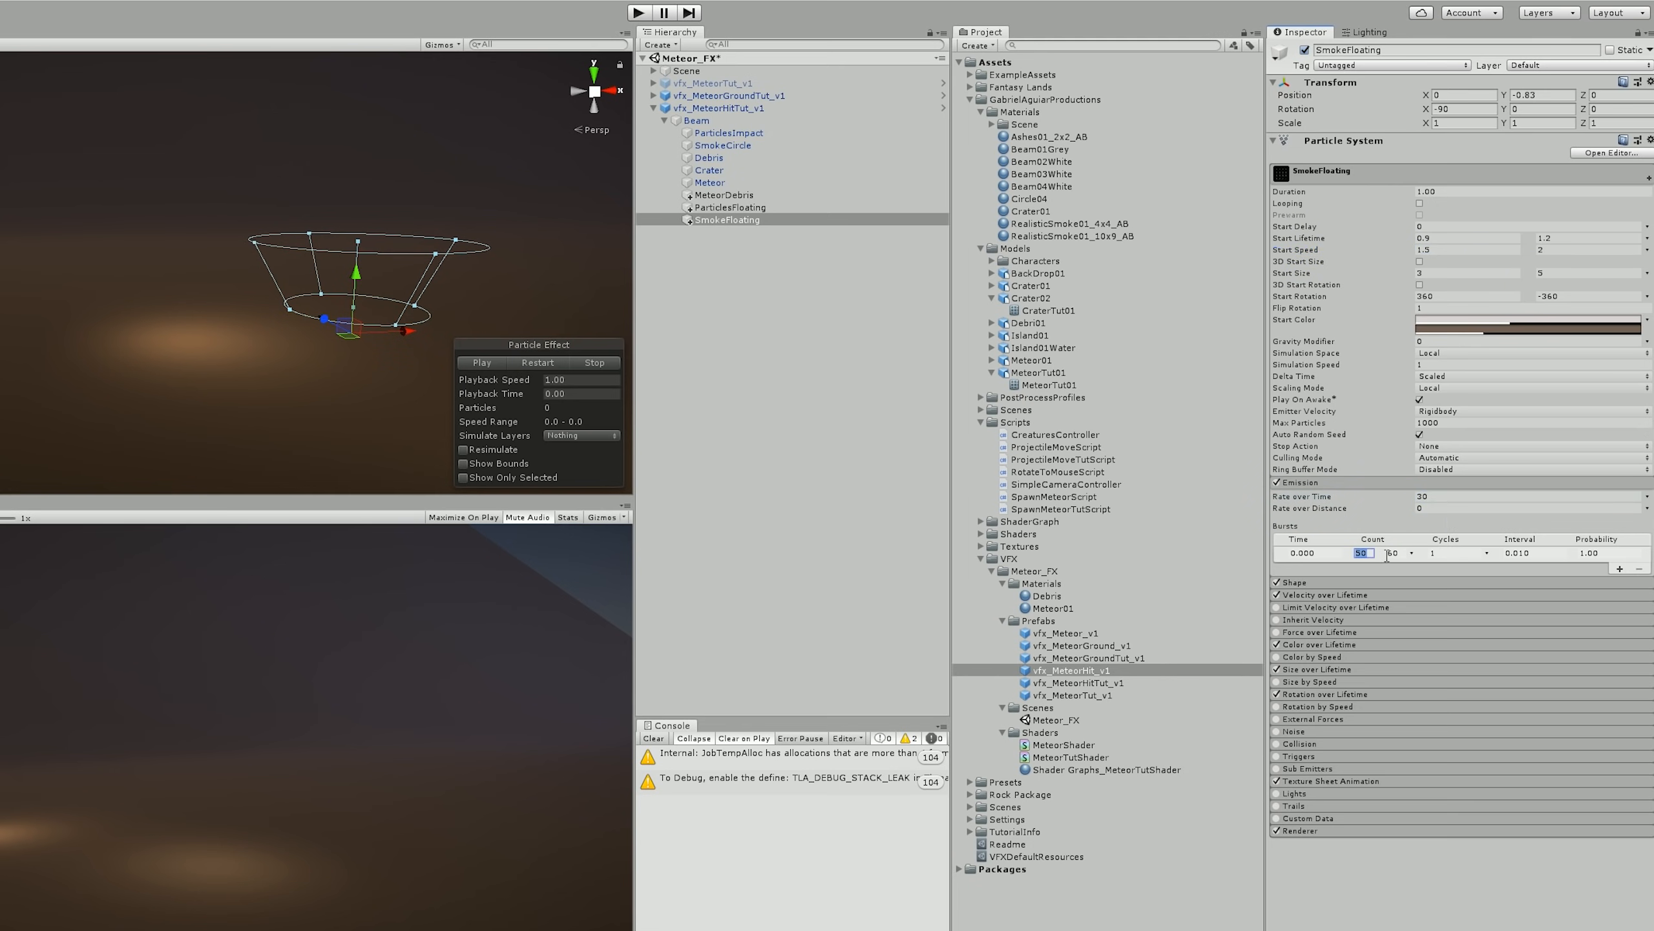
{"action": "left_click", "coordinate": [1405, 555]}
- Change SmokeFloating's emission shape to a cone with an angle of 50 and a radius of 1
{"action": "left_click", "coordinate": [1303, 582]}
{"action": "scroll", "coordinate": [1434, 592], "scroll_direction": "down", "scroll_amount": 3}
{"action": "left_click", "coordinate": [1449, 530]}
{"action": "type", "text": "5"}
{"action": "left_click", "coordinate": [1450, 521]}
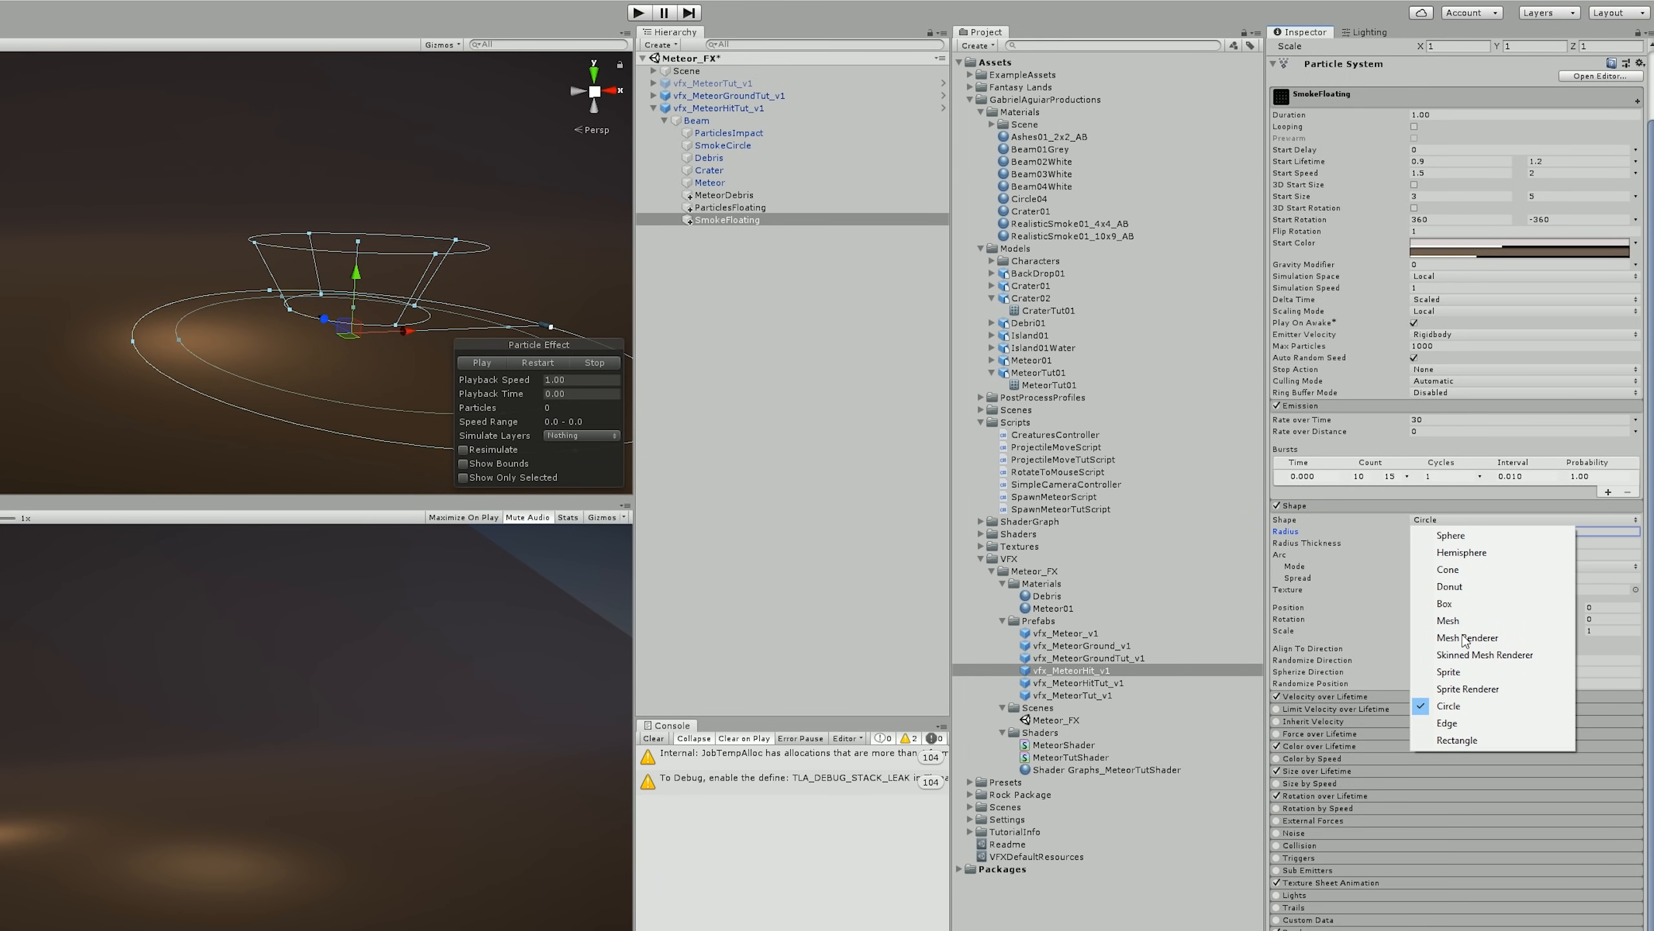
{"action": "left_click", "coordinate": [1457, 573]}
{"action": "left_click", "coordinate": [1436, 531]}
{"action": "type", "text": "50"}
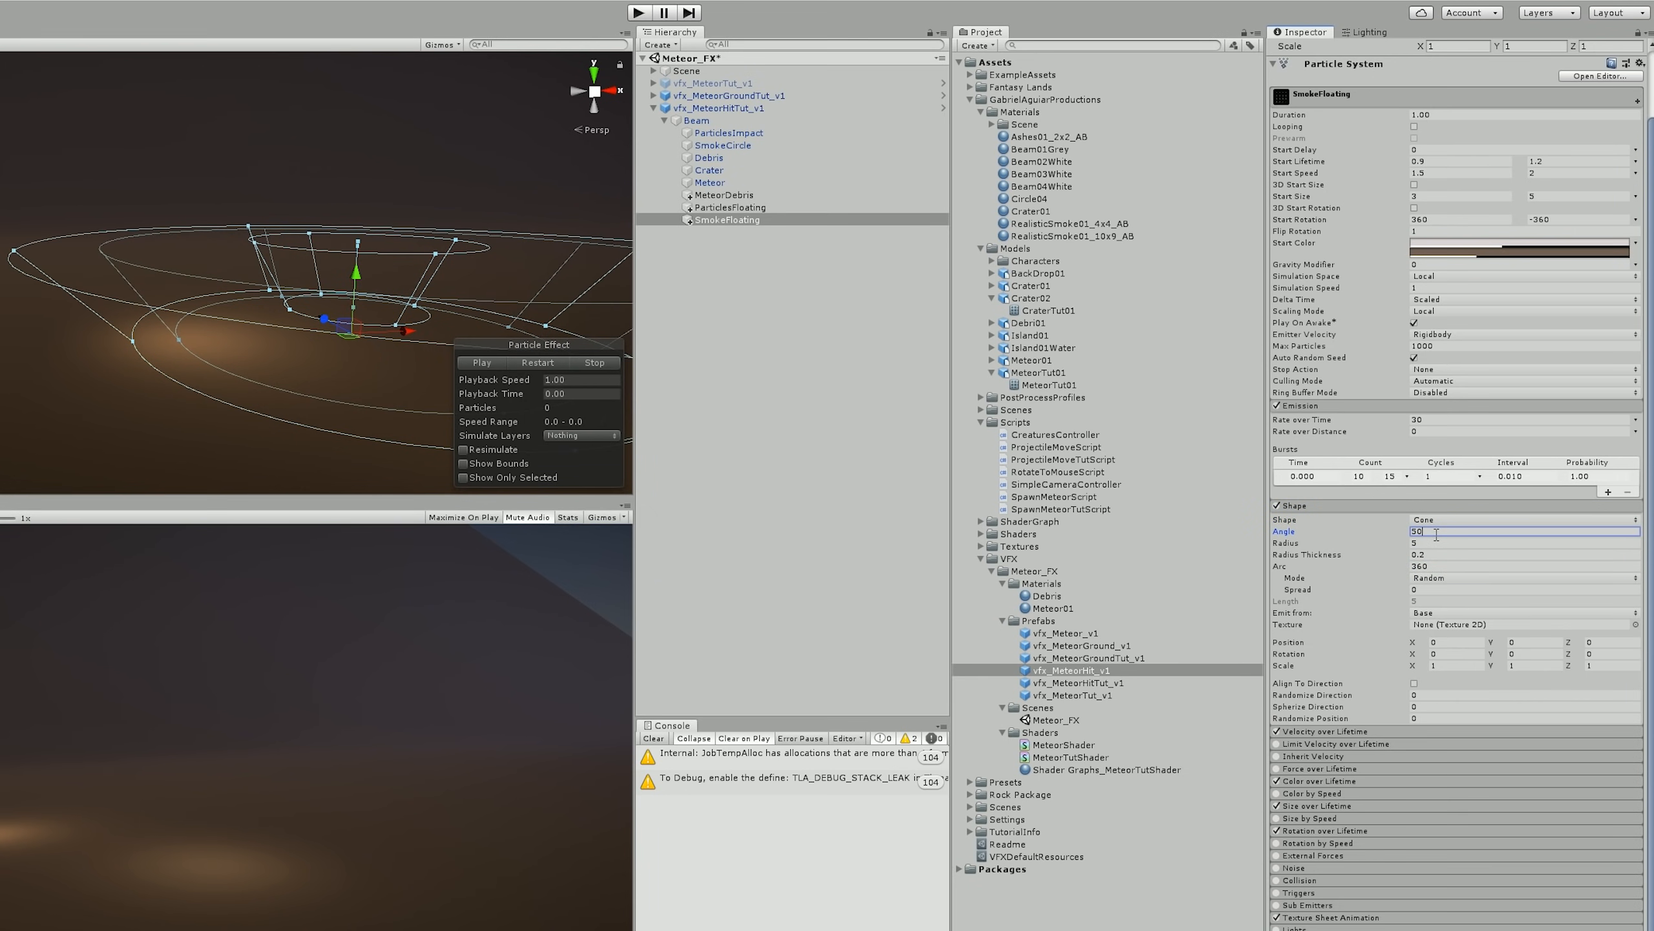
{"action": "left_click", "coordinate": [1434, 543]}
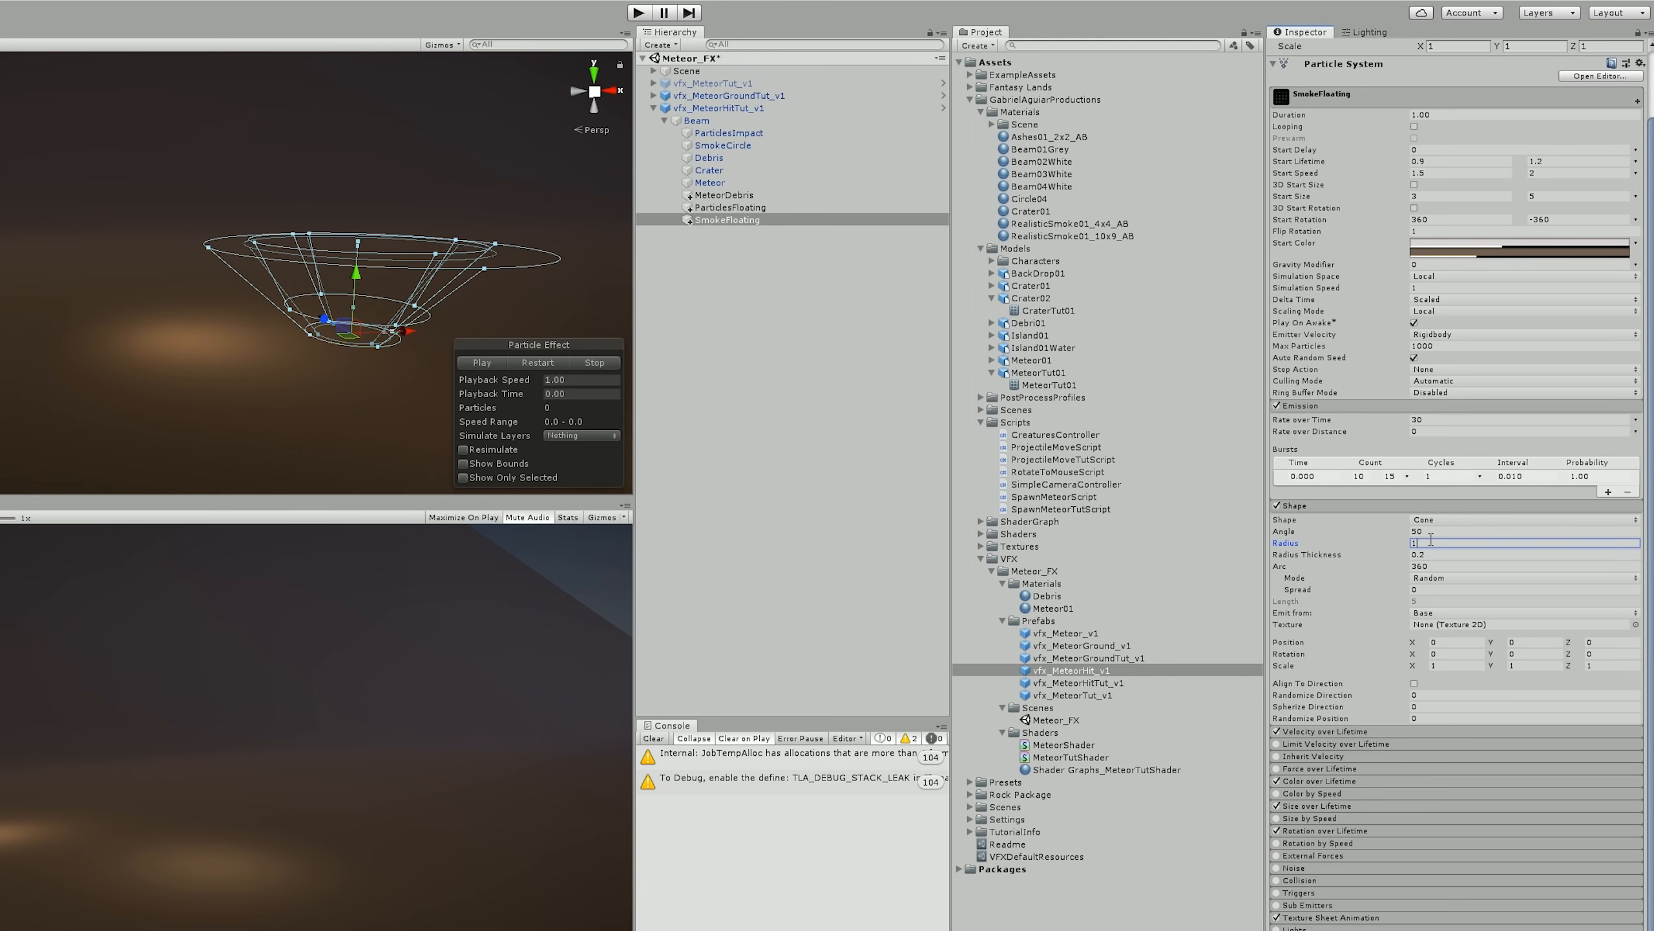
{"action": "type", "text": "1"}
- Check SmokeFloating's size and rotation over lifetime modules and replay the impact effect
{"action": "scroll", "coordinate": [1381, 652], "scroll_direction": "down", "scroll_amount": 2}
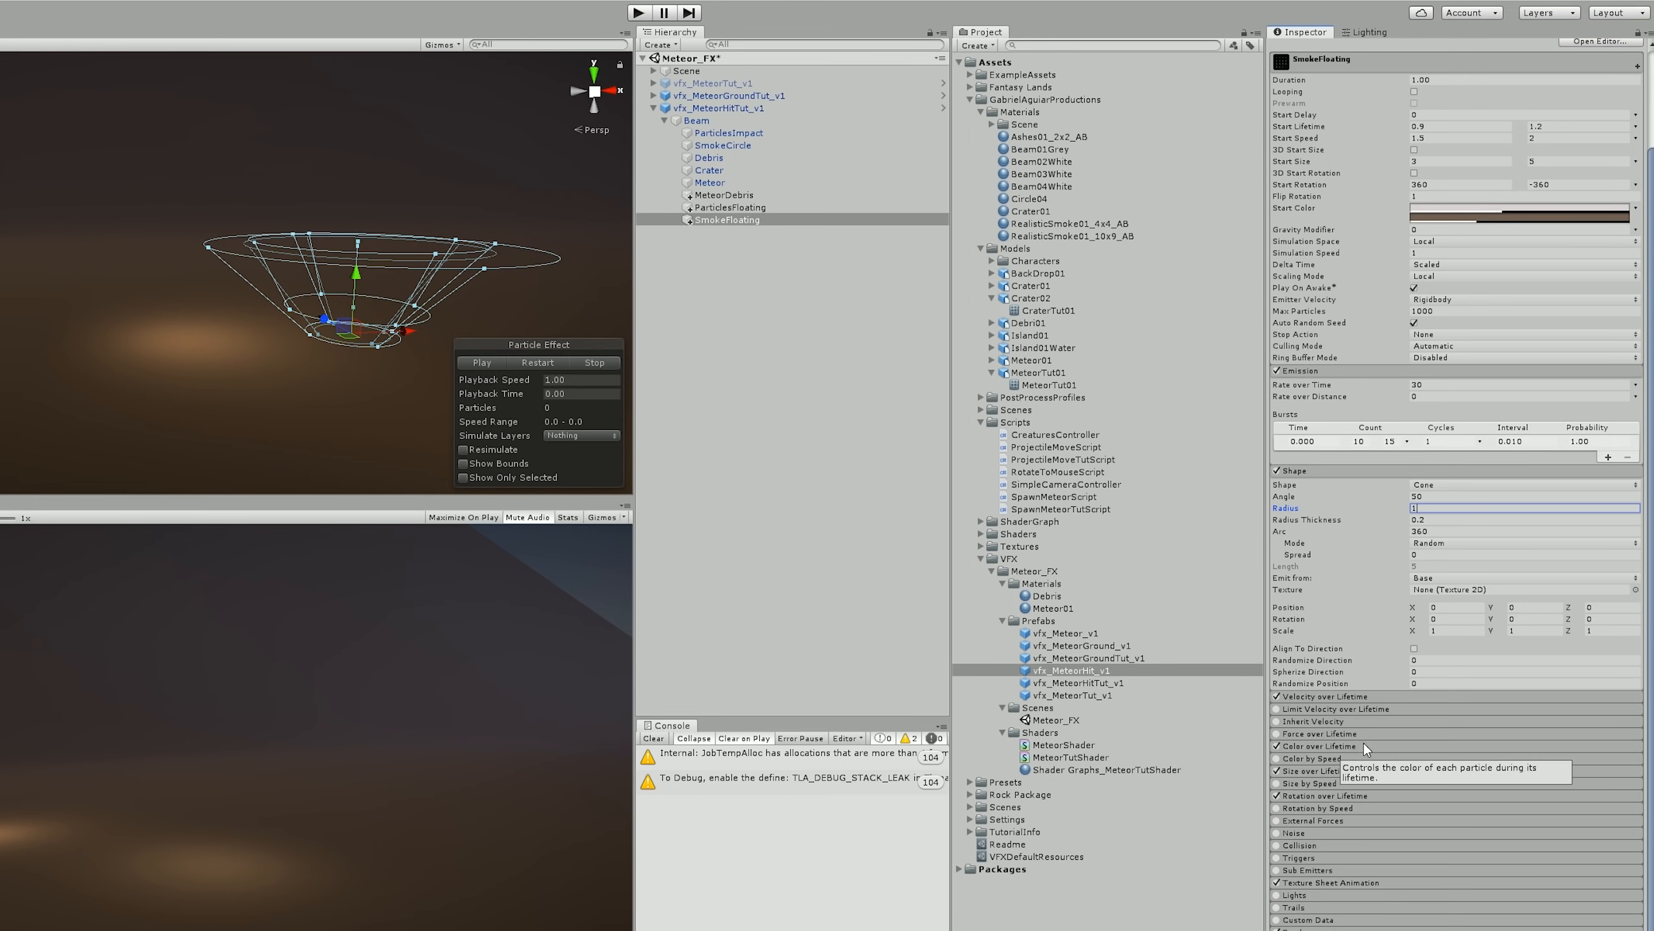
{"action": "left_click", "coordinate": [1341, 772]}
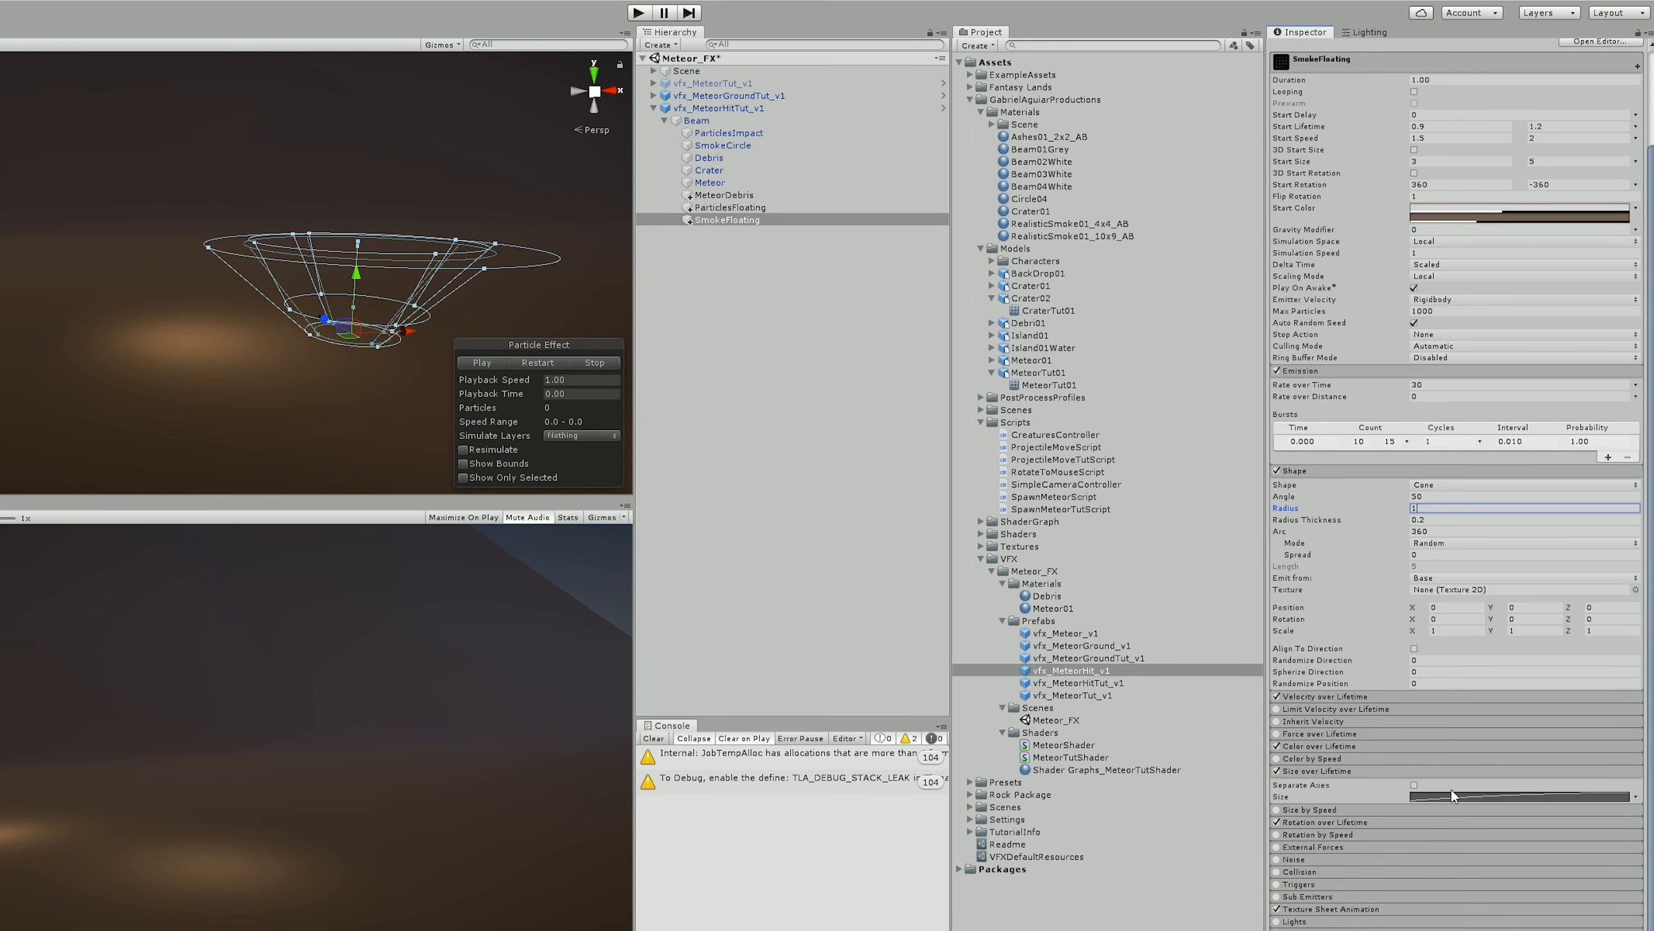
{"action": "left_click", "coordinate": [1370, 770]}
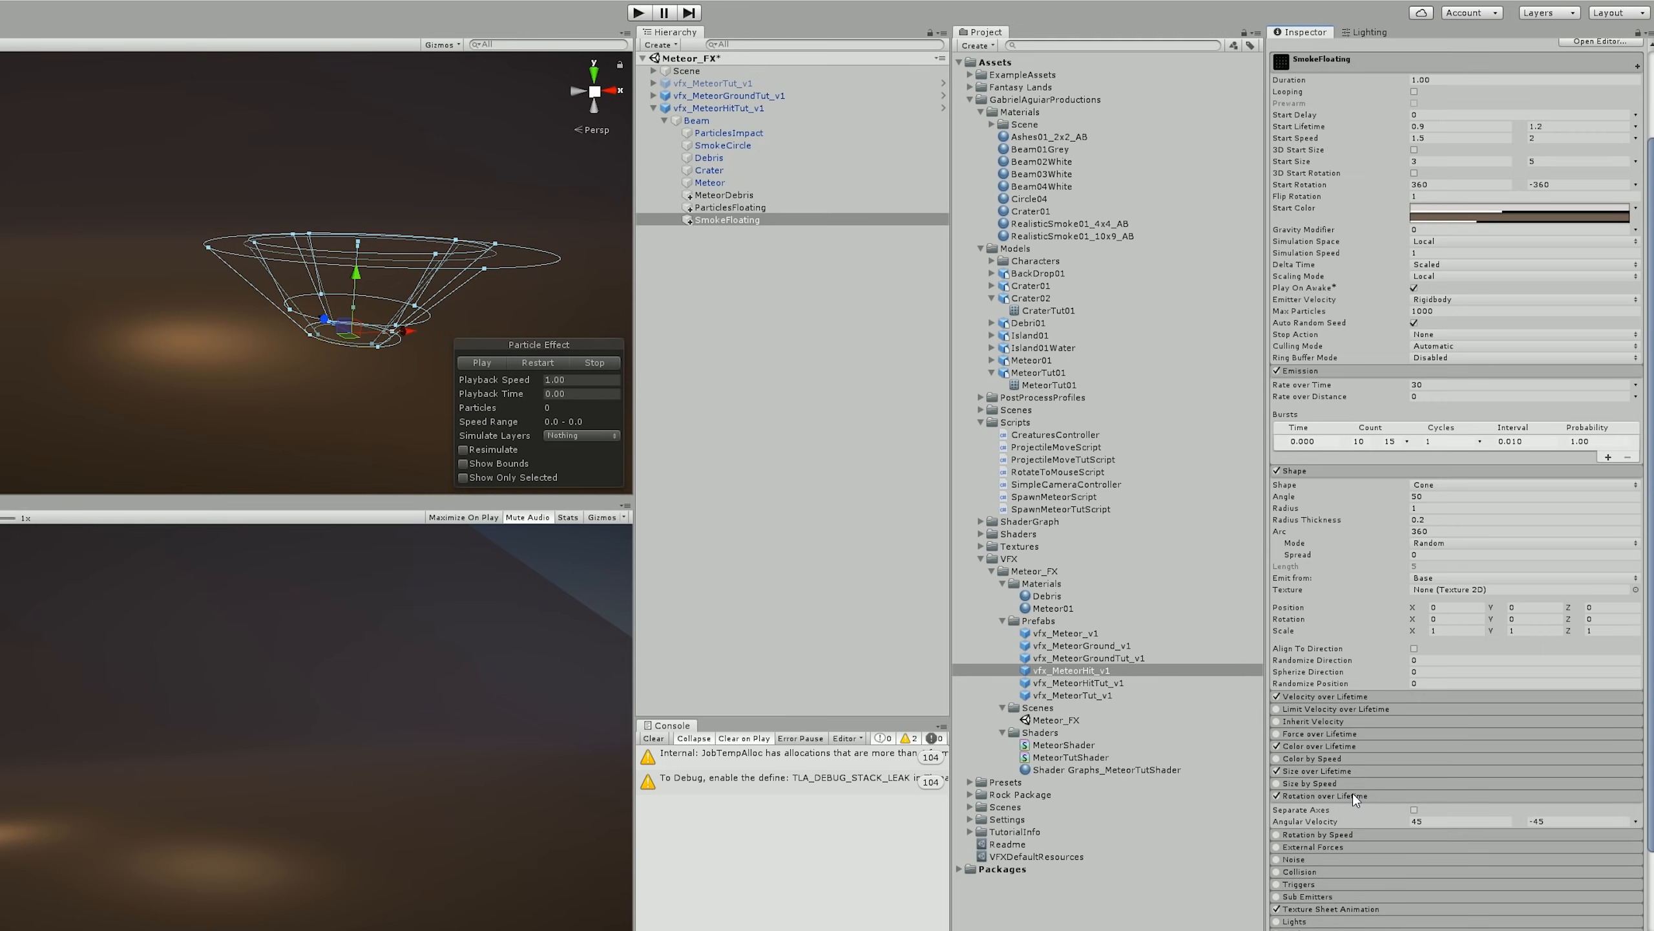
{"action": "scroll", "coordinate": [1381, 801], "scroll_direction": "down", "scroll_amount": 3}
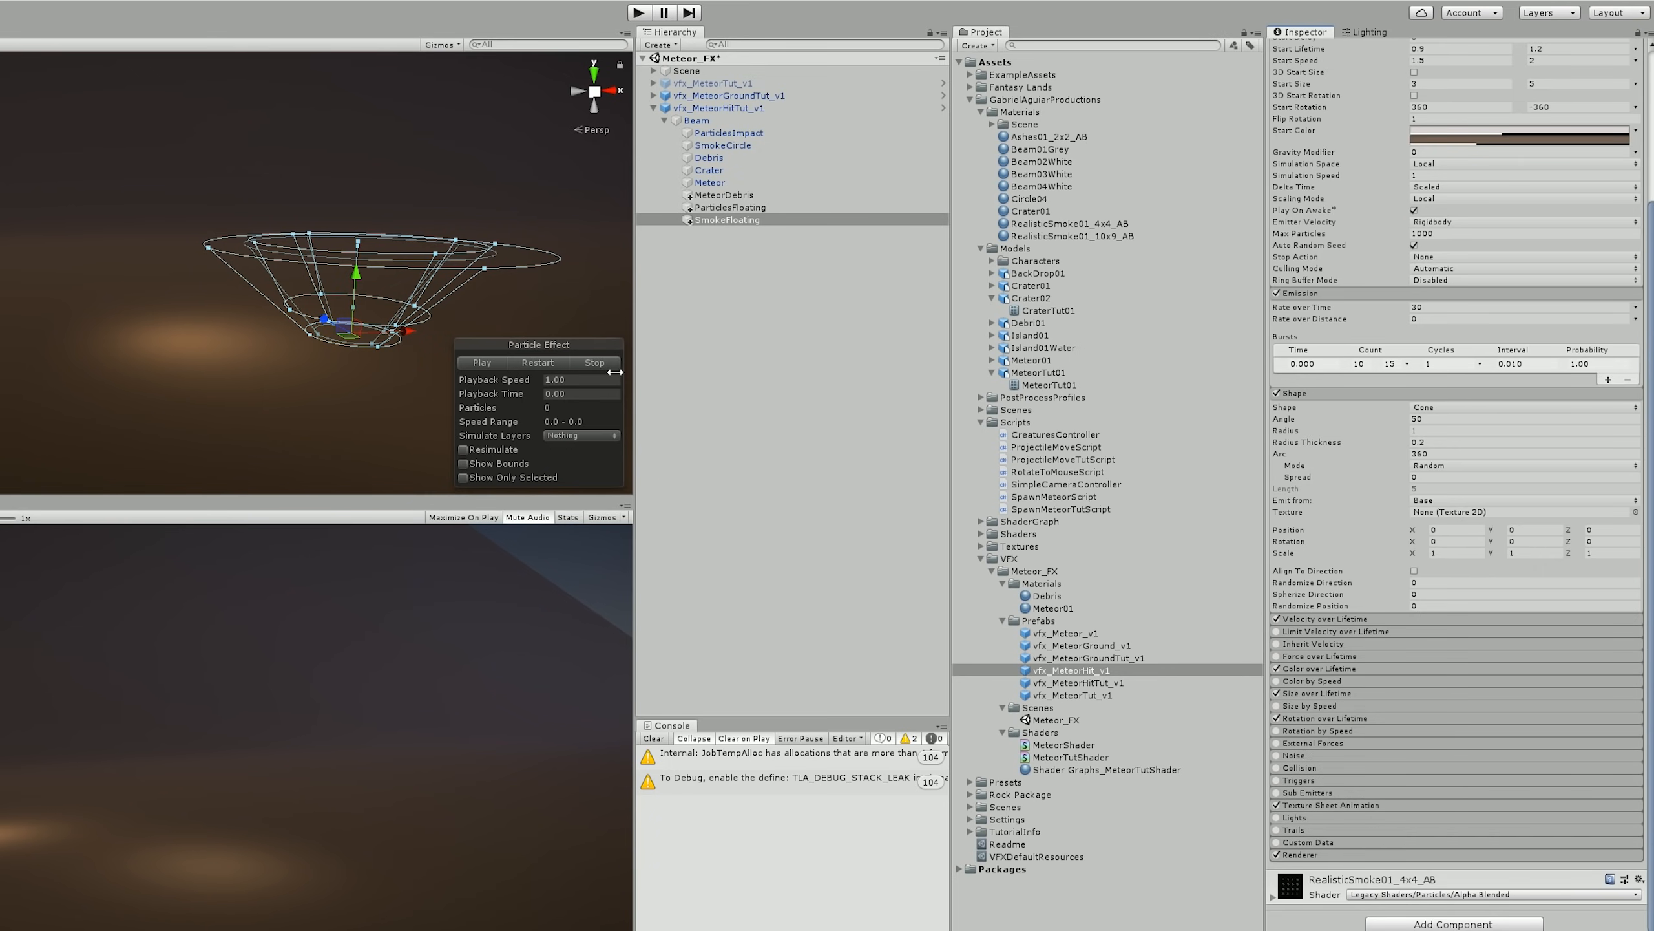
{"action": "left_click", "coordinate": [541, 361]}
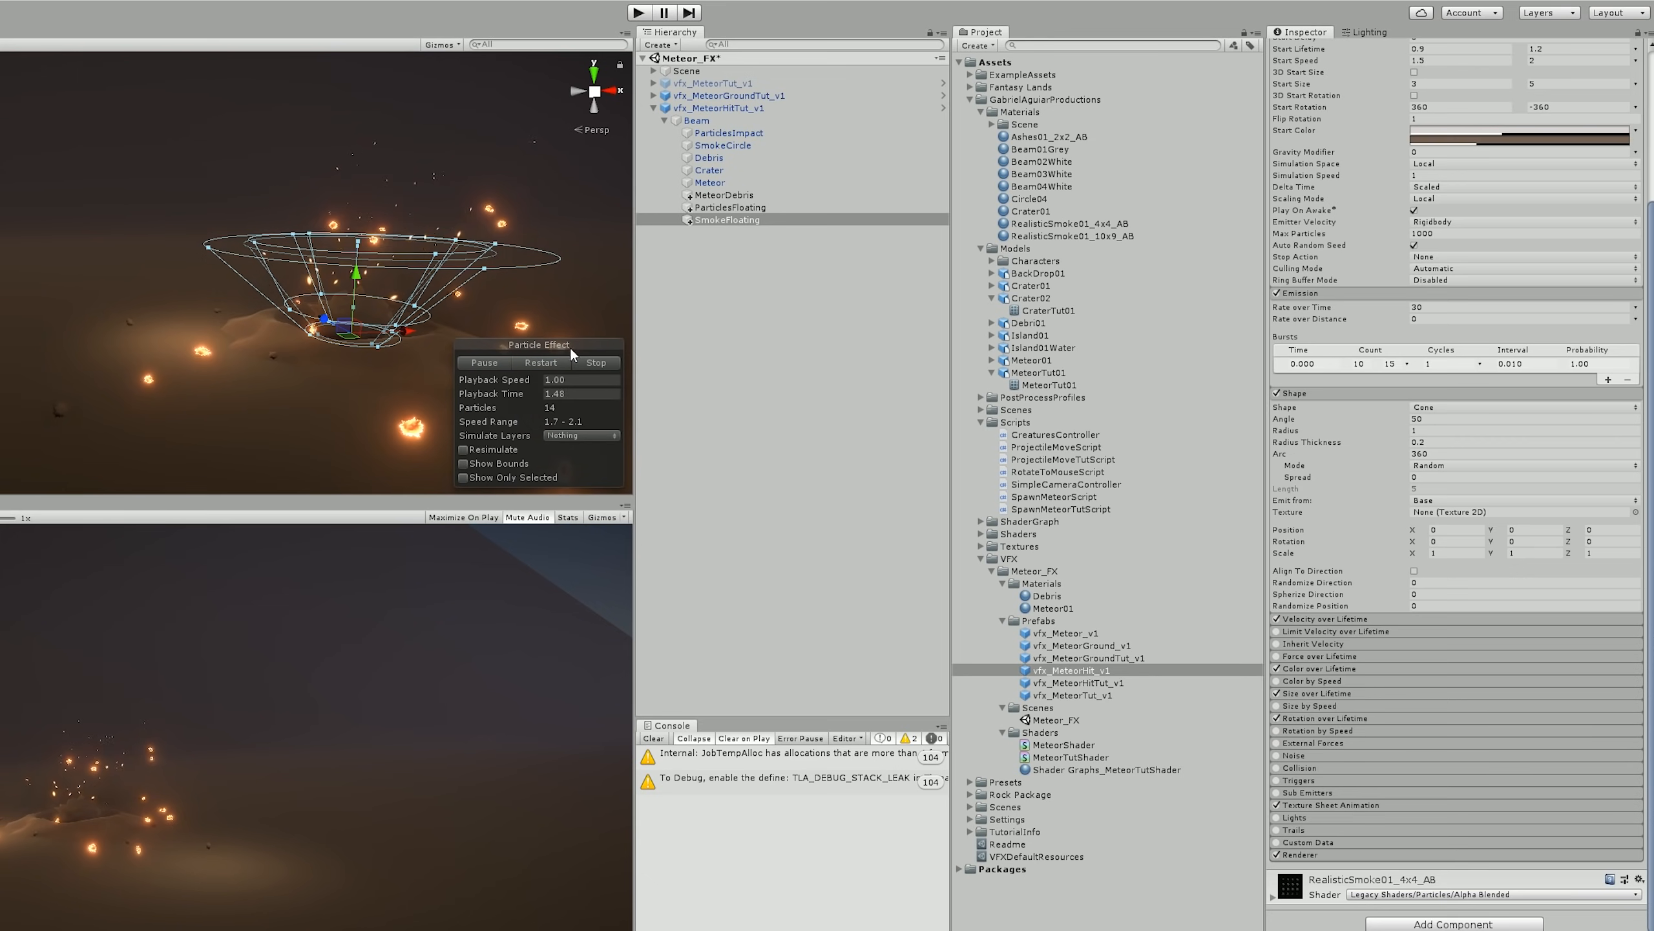
{"action": "left_click", "coordinate": [539, 362]}
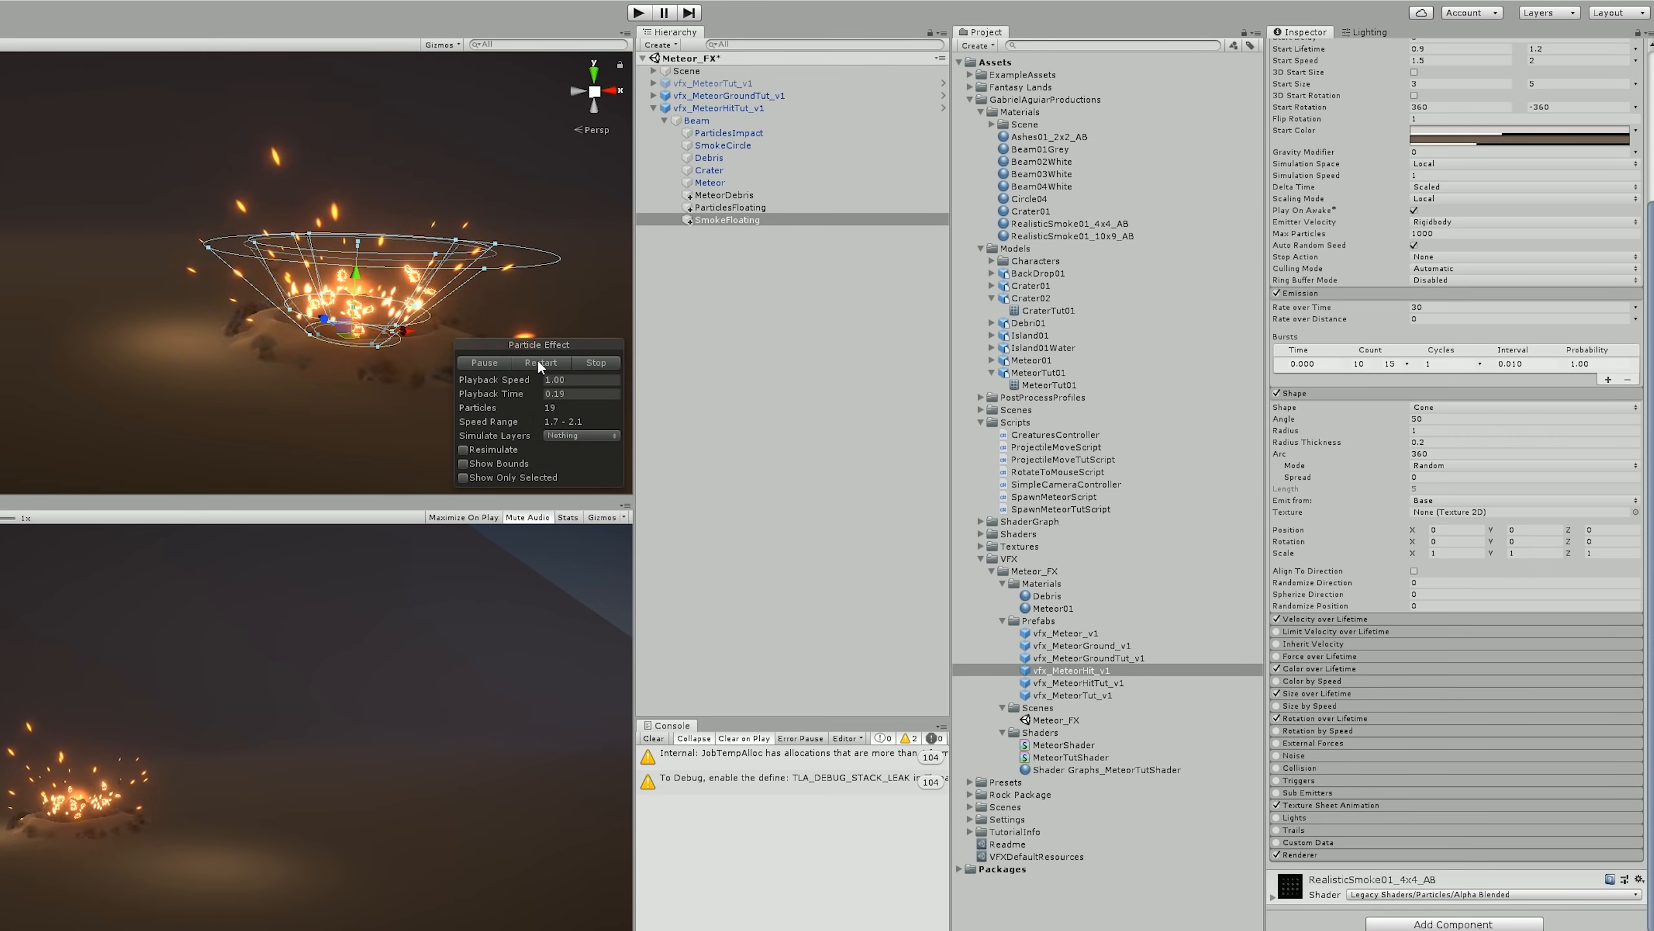
- Raise SmokeFloating's maximum start lifetime to 1.6 and replay the effect
{"action": "left_click", "coordinate": [721, 289]}
{"action": "left_click", "coordinate": [711, 219]}
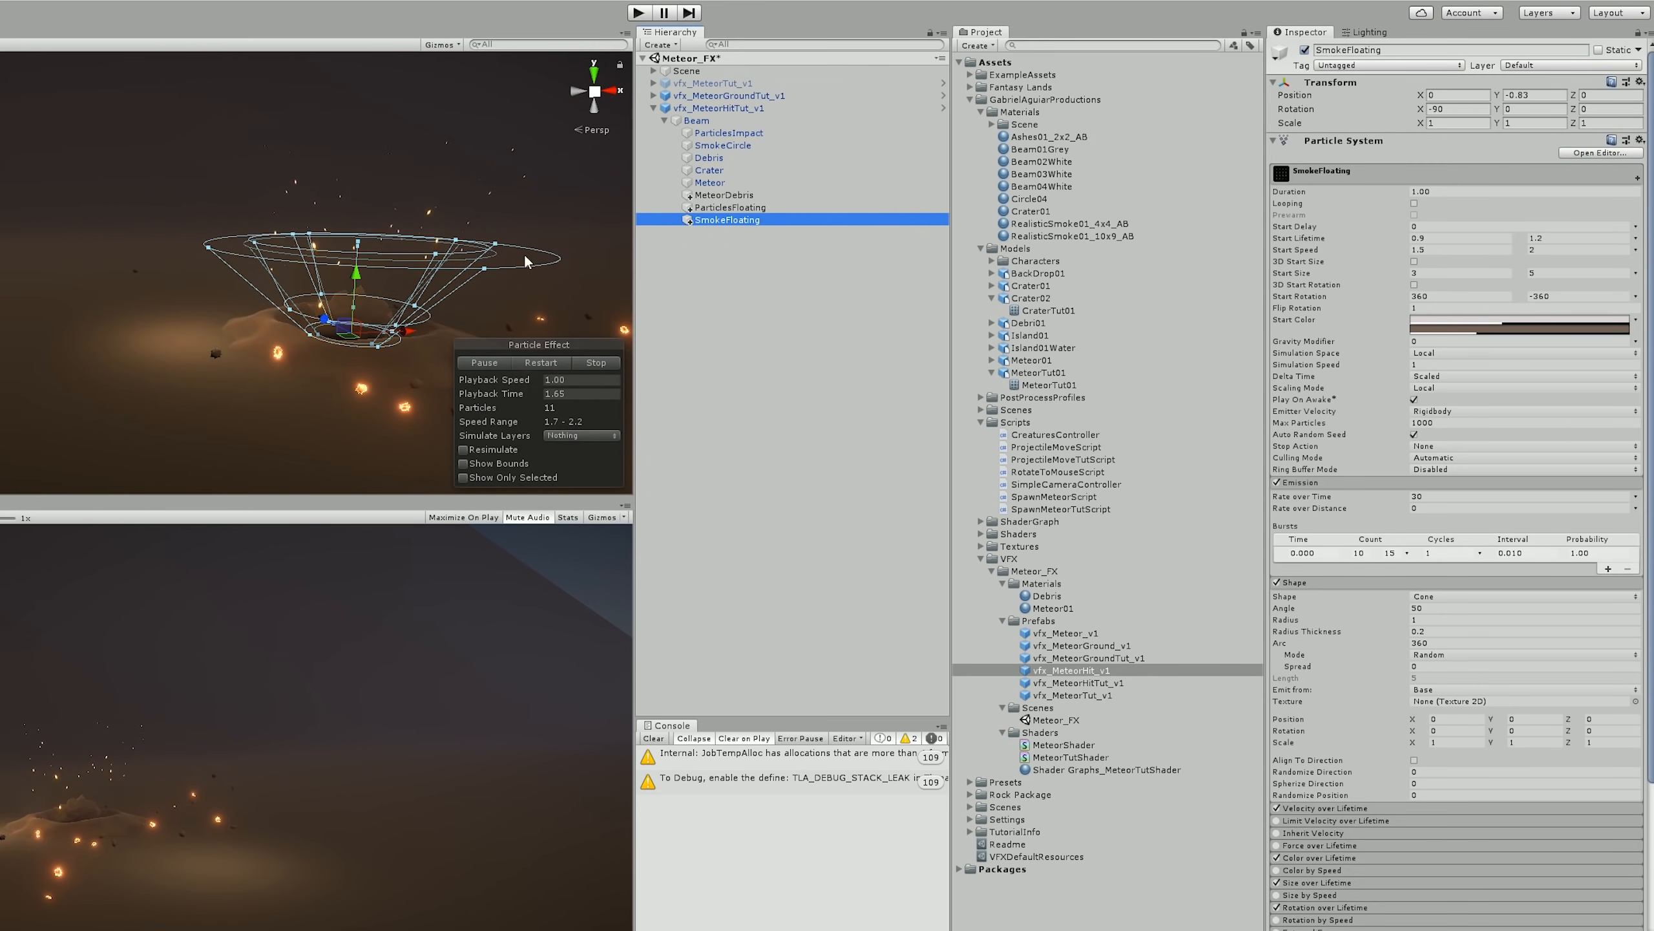
{"action": "left_click", "coordinate": [1548, 238]}
{"action": "type", "text": "1.4"}
{"action": "left_click", "coordinate": [1489, 238]}
{"action": "left_click", "coordinate": [1561, 235]}
{"action": "type", "text": "1.6"}
{"action": "left_click", "coordinate": [543, 363]}
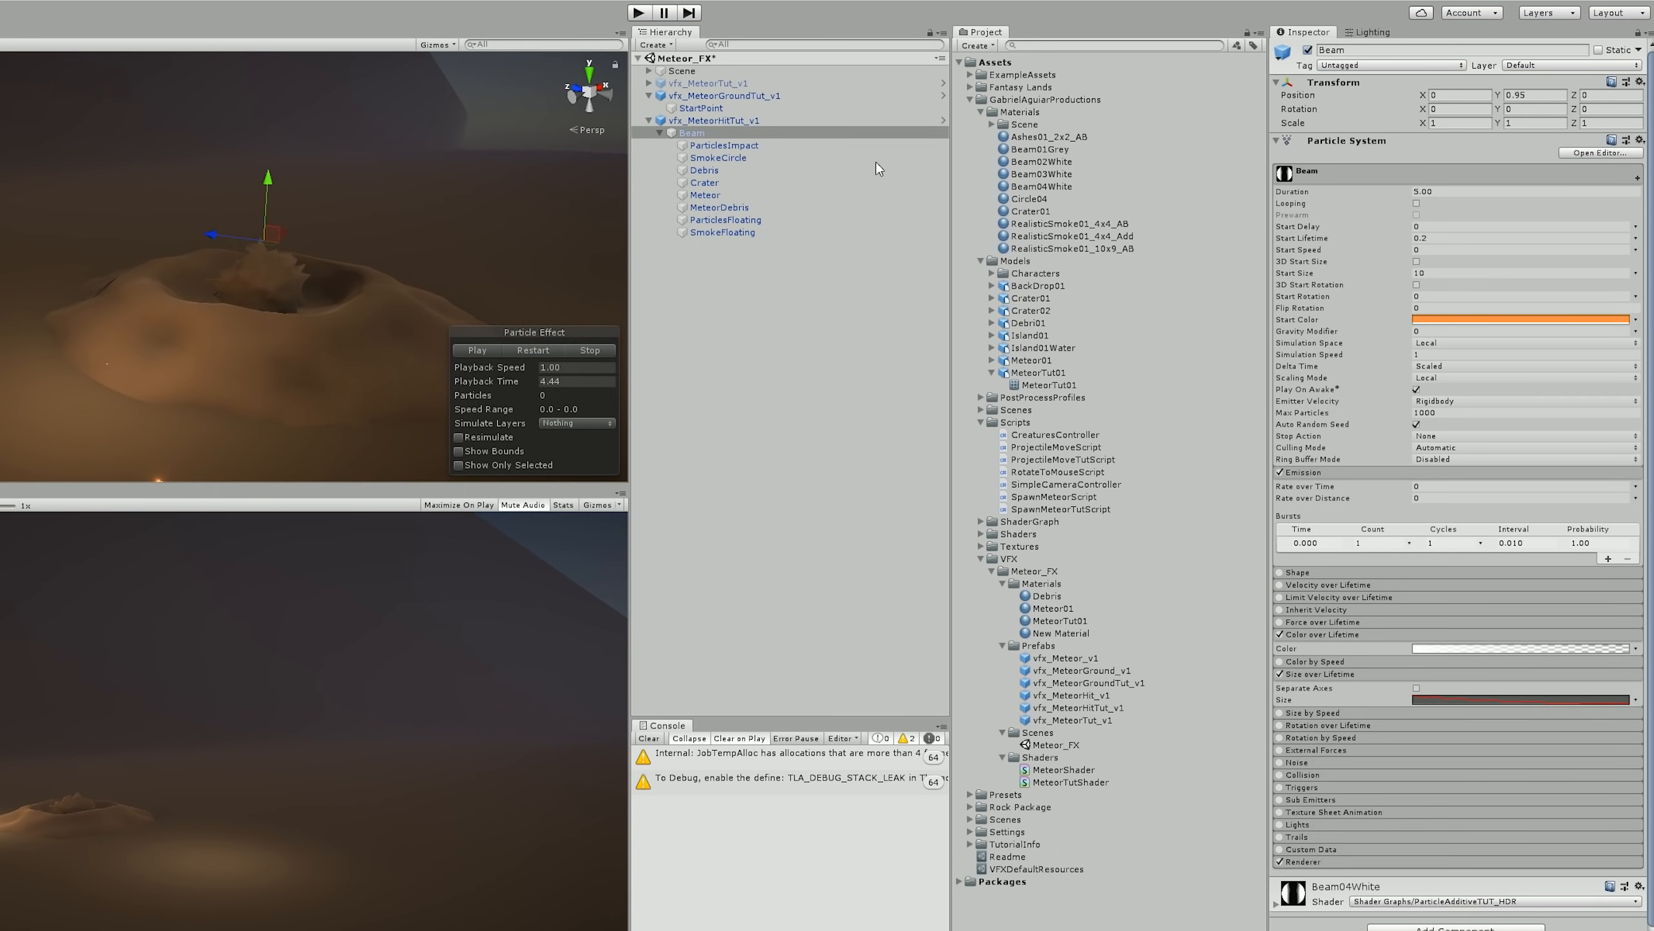
- Set the Beam particle system's start size to 18 and replay the effect
{"action": "left_click", "coordinate": [1463, 273]}
{"action": "type", "text": "18"}
{"action": "left_click", "coordinate": [529, 352]}
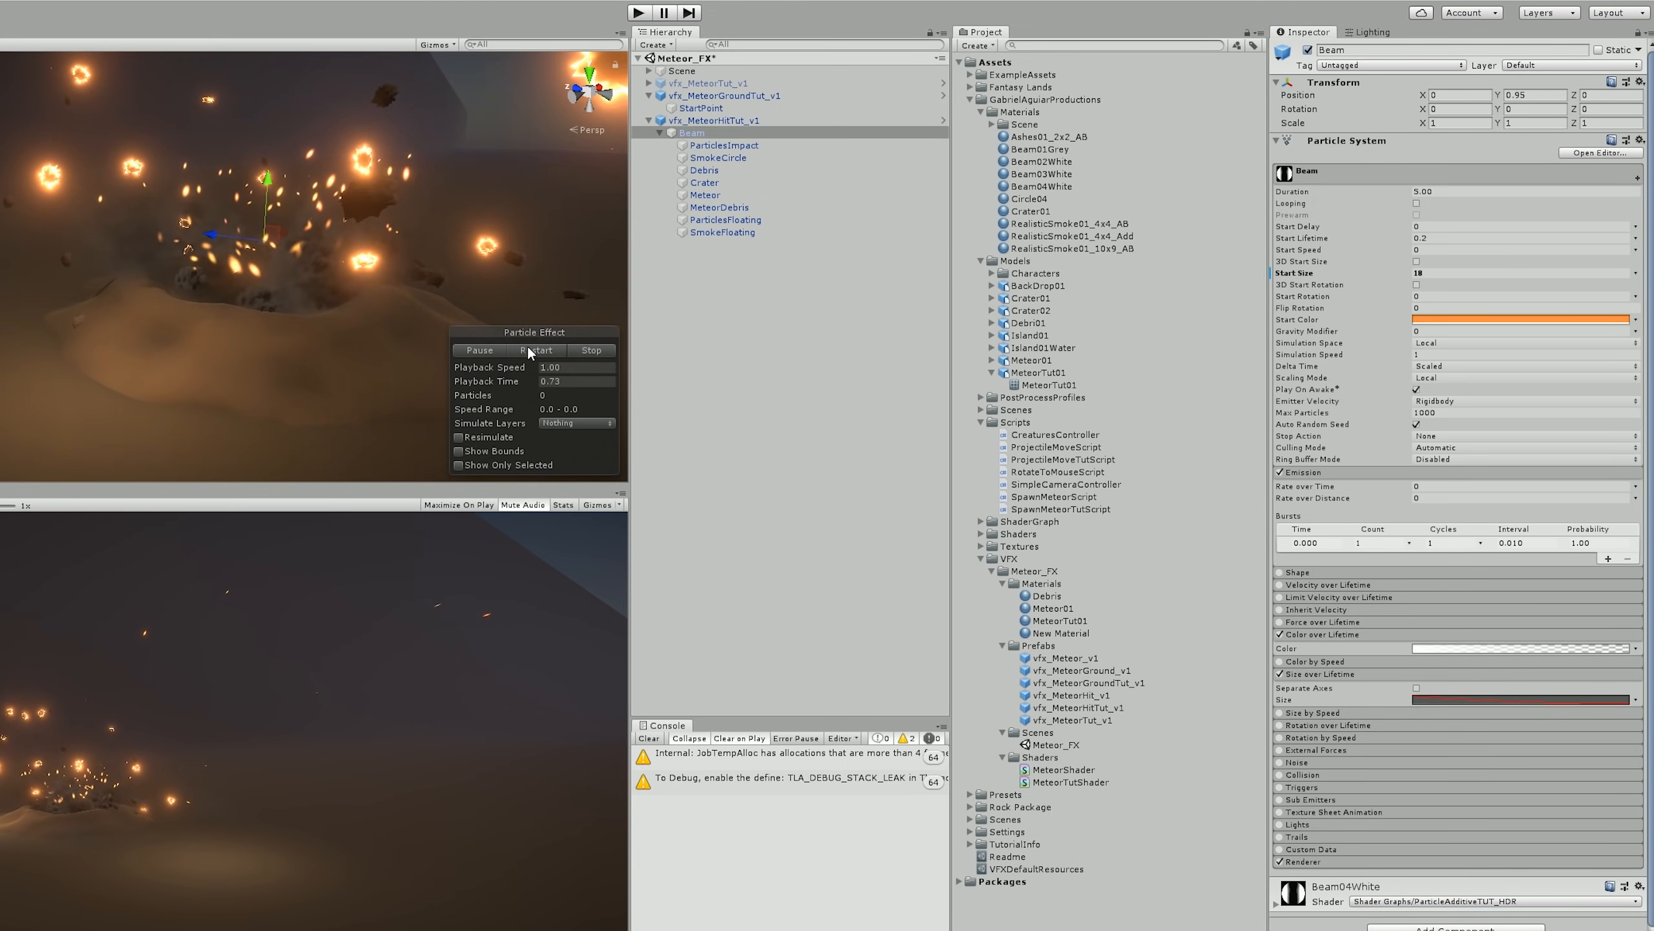
- Set ParticlesImpact's maximum start size to 0.6 and replay the effect
{"action": "left_click", "coordinate": [724, 145]}
{"action": "left_click", "coordinate": [1558, 273]}
{"action": "type", "text": "0.6"}
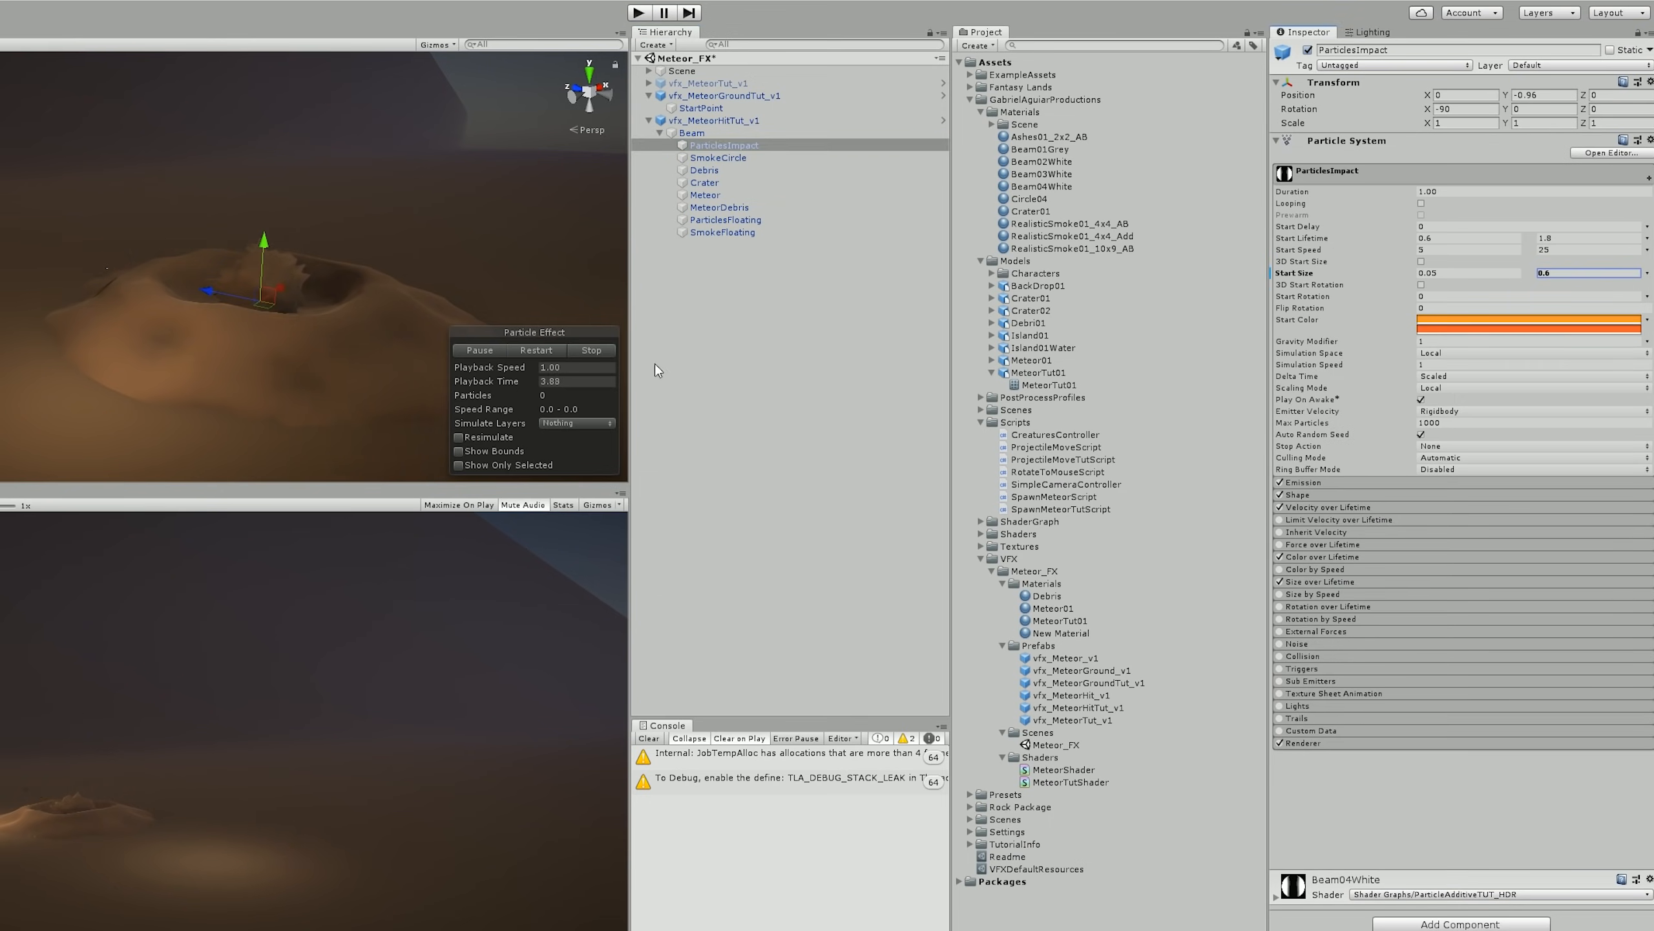
{"action": "left_click", "coordinate": [527, 352]}
{"action": "left_click", "coordinate": [553, 350]}
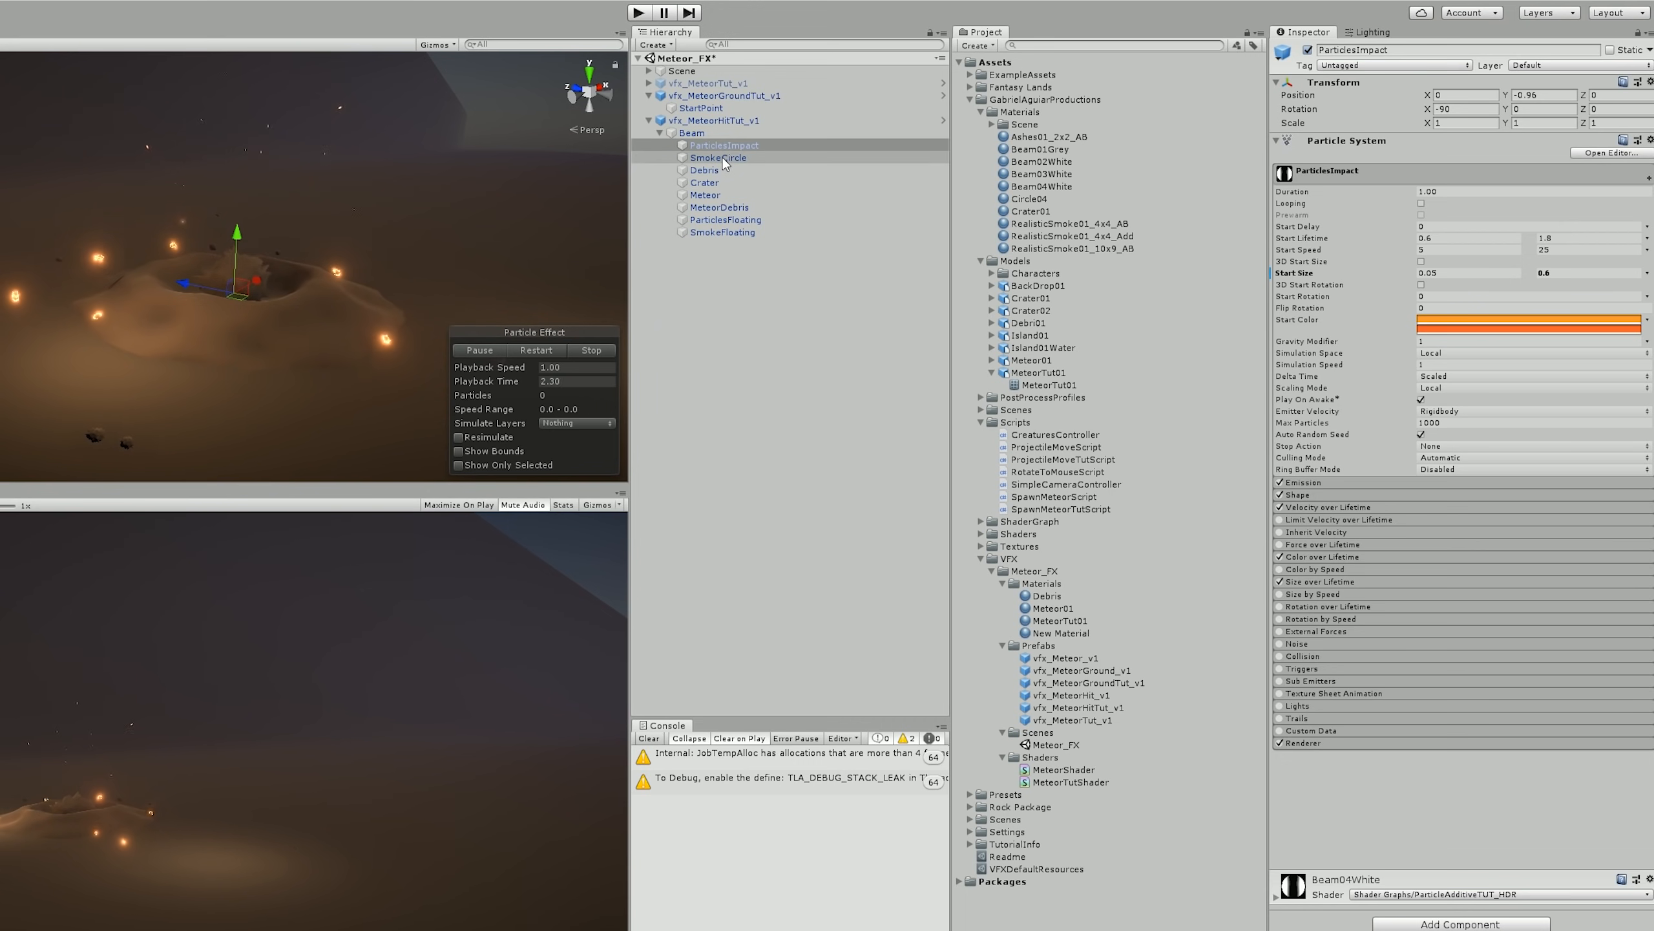
- Add a new particle system as a child of Beam and name it Shockwave
{"action": "left_click", "coordinate": [690, 132]}
{"action": "right_click", "coordinate": [690, 133]}
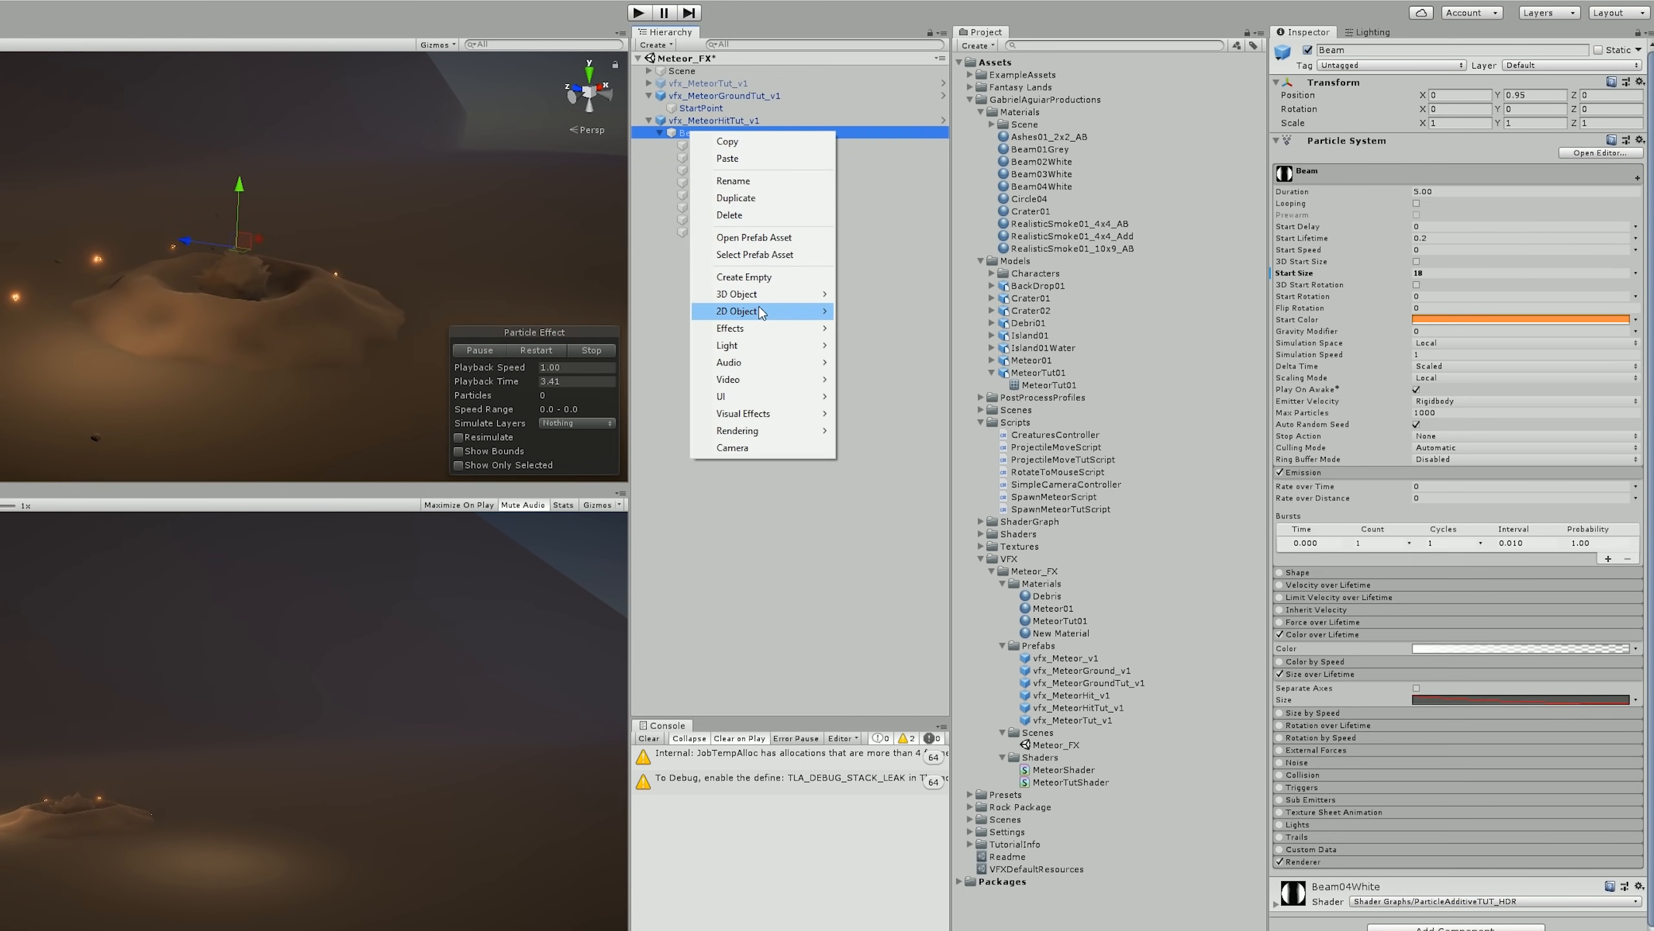
{"action": "mouse_move", "coordinate": [769, 325]}
{"action": "left_click", "coordinate": [866, 327]}
{"action": "type", "text": "Shockwave"}
{"action": "key", "text": "Return"}
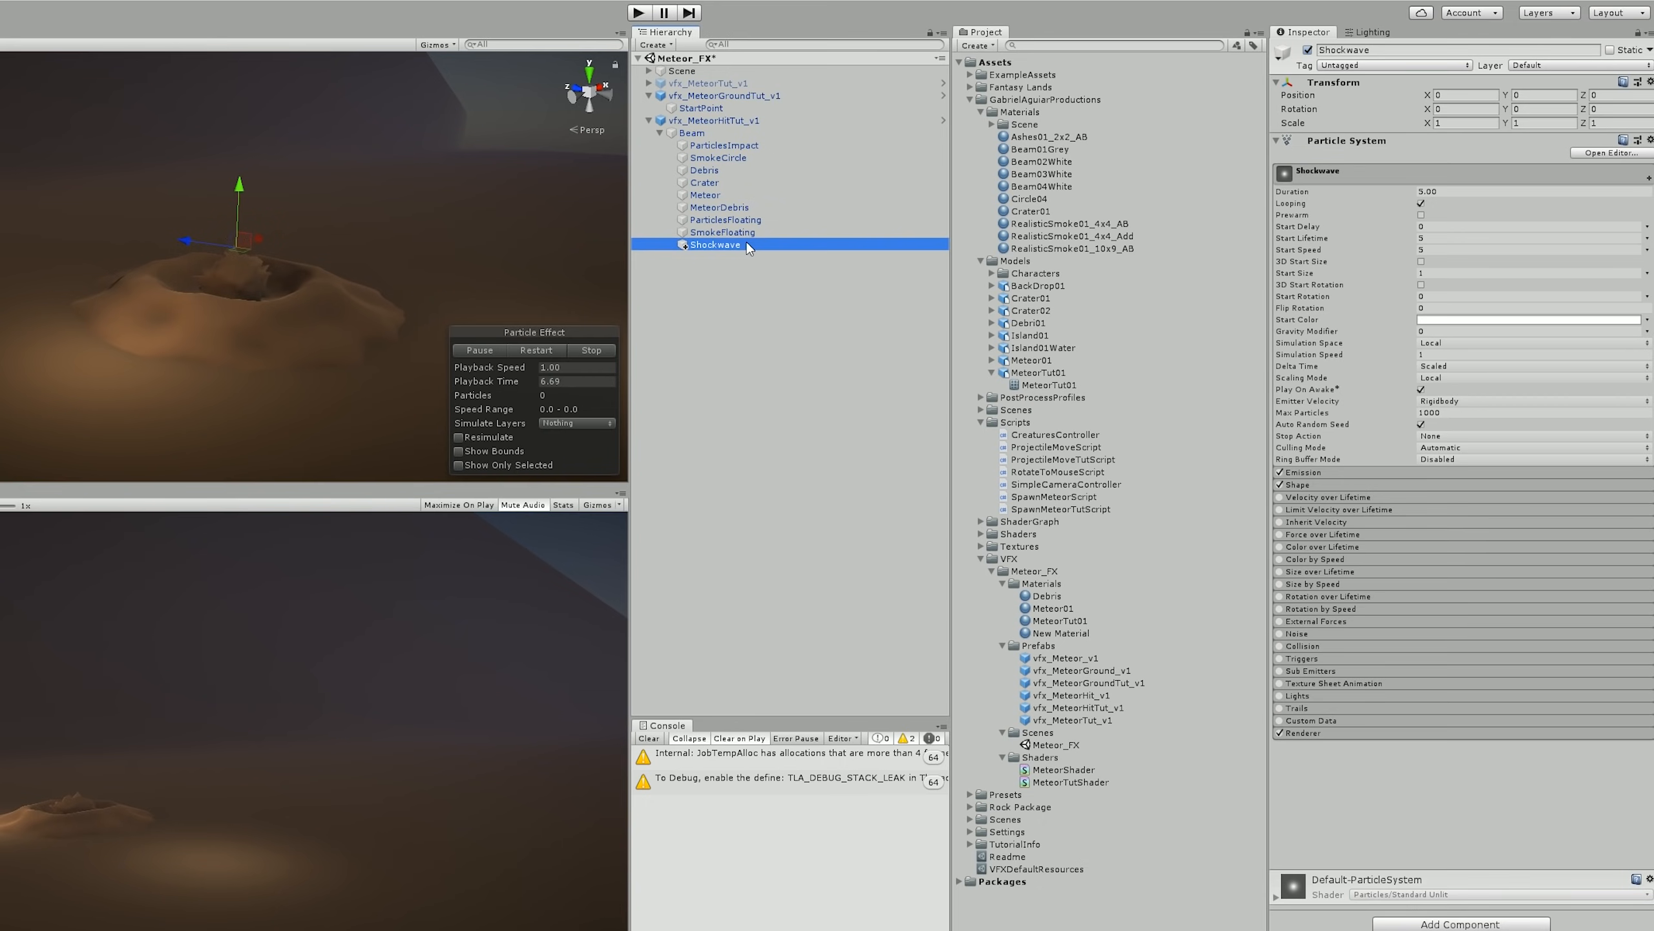
- Create a material named Circle04 in the Meteor_FX Materials folder and give it the ParticleAdditiveTUT_HDR shader
{"action": "right_click", "coordinate": [1024, 585]}
{"action": "mouse_move", "coordinate": [1082, 591]}
{"action": "left_click", "coordinate": [1306, 676]}
{"action": "type", "text": "Circle04"}
{"action": "key", "text": "Return"}
{"action": "left_click", "coordinate": [1390, 62]}
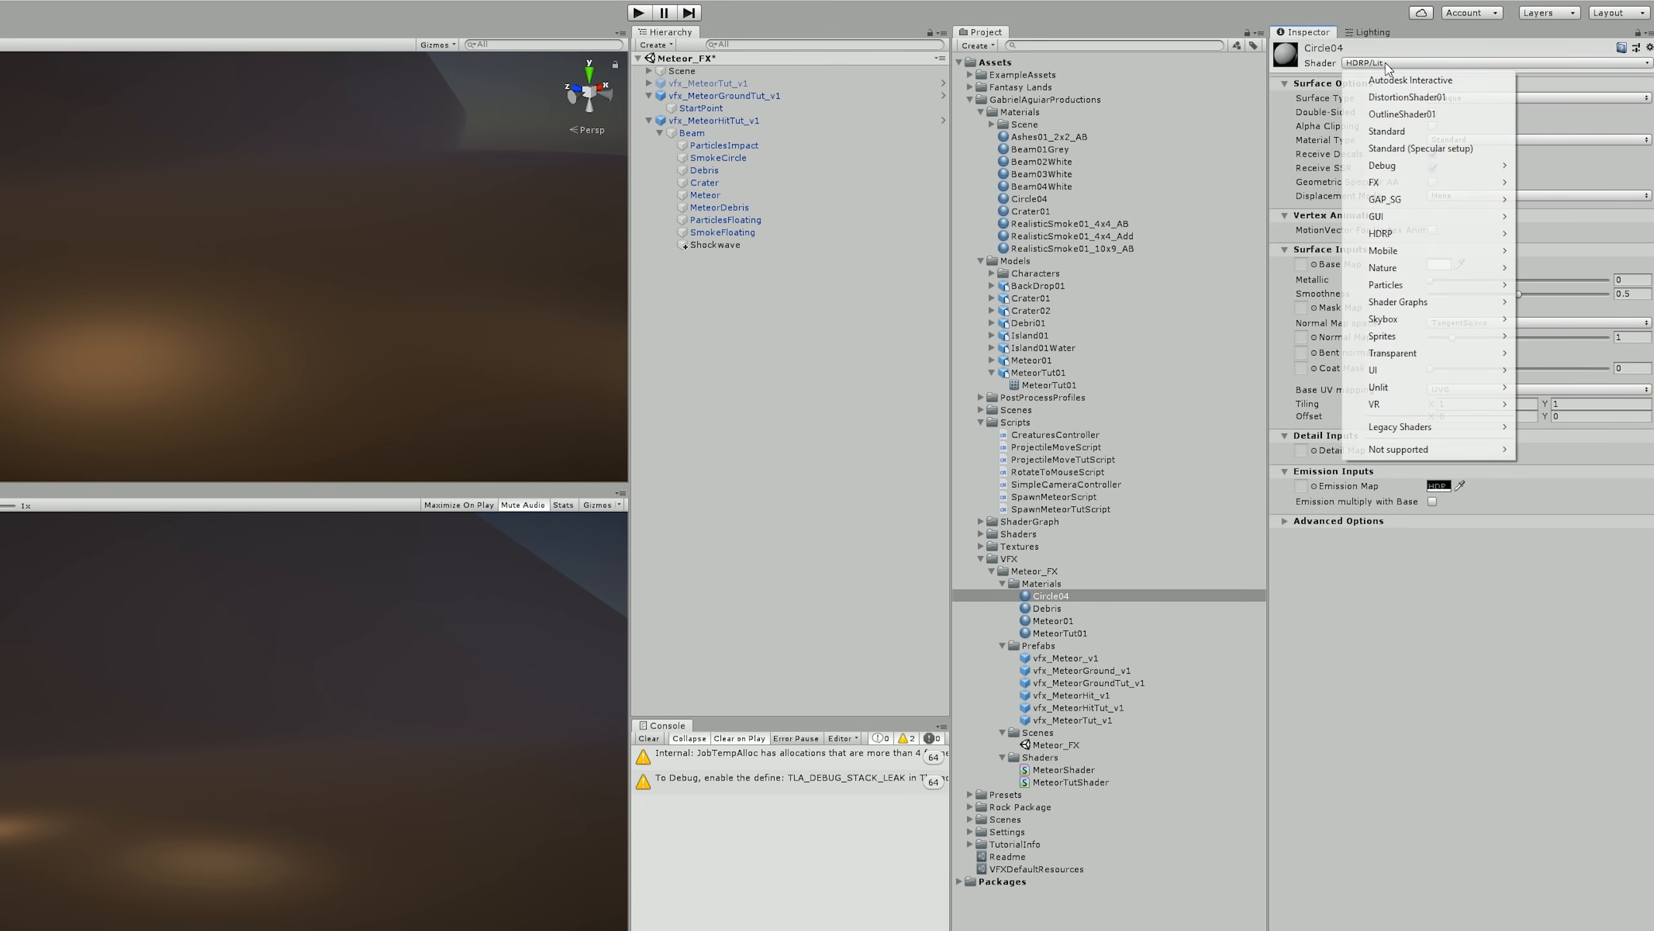
{"action": "mouse_move", "coordinate": [1391, 301]}
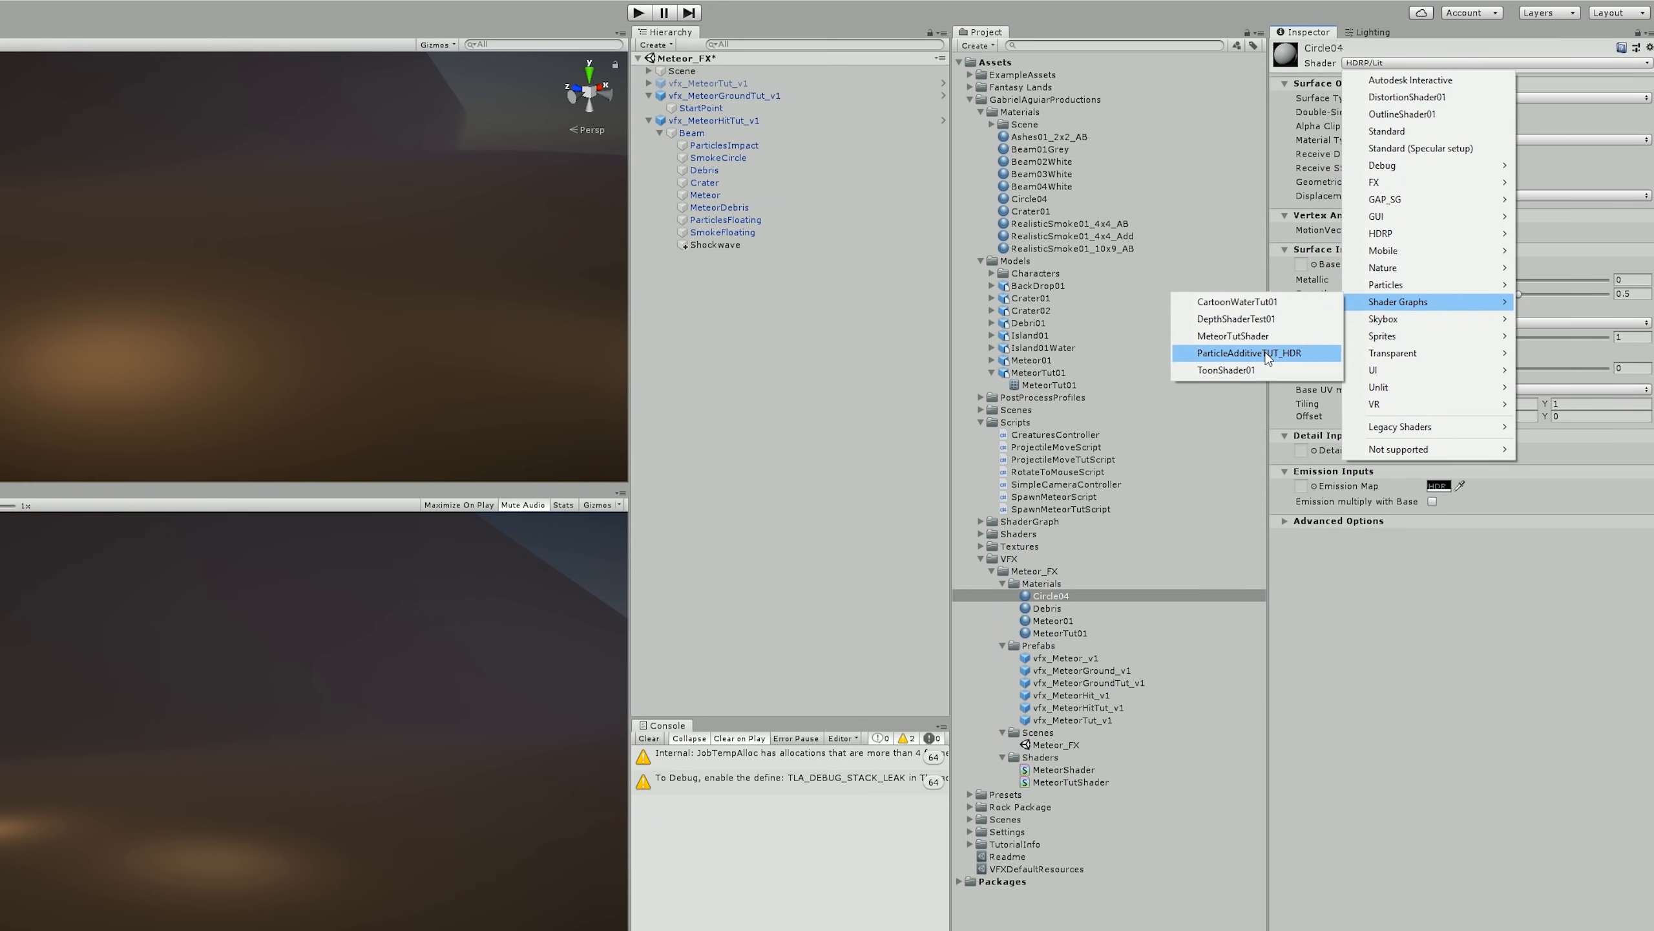
{"action": "left_click", "coordinate": [1270, 356]}
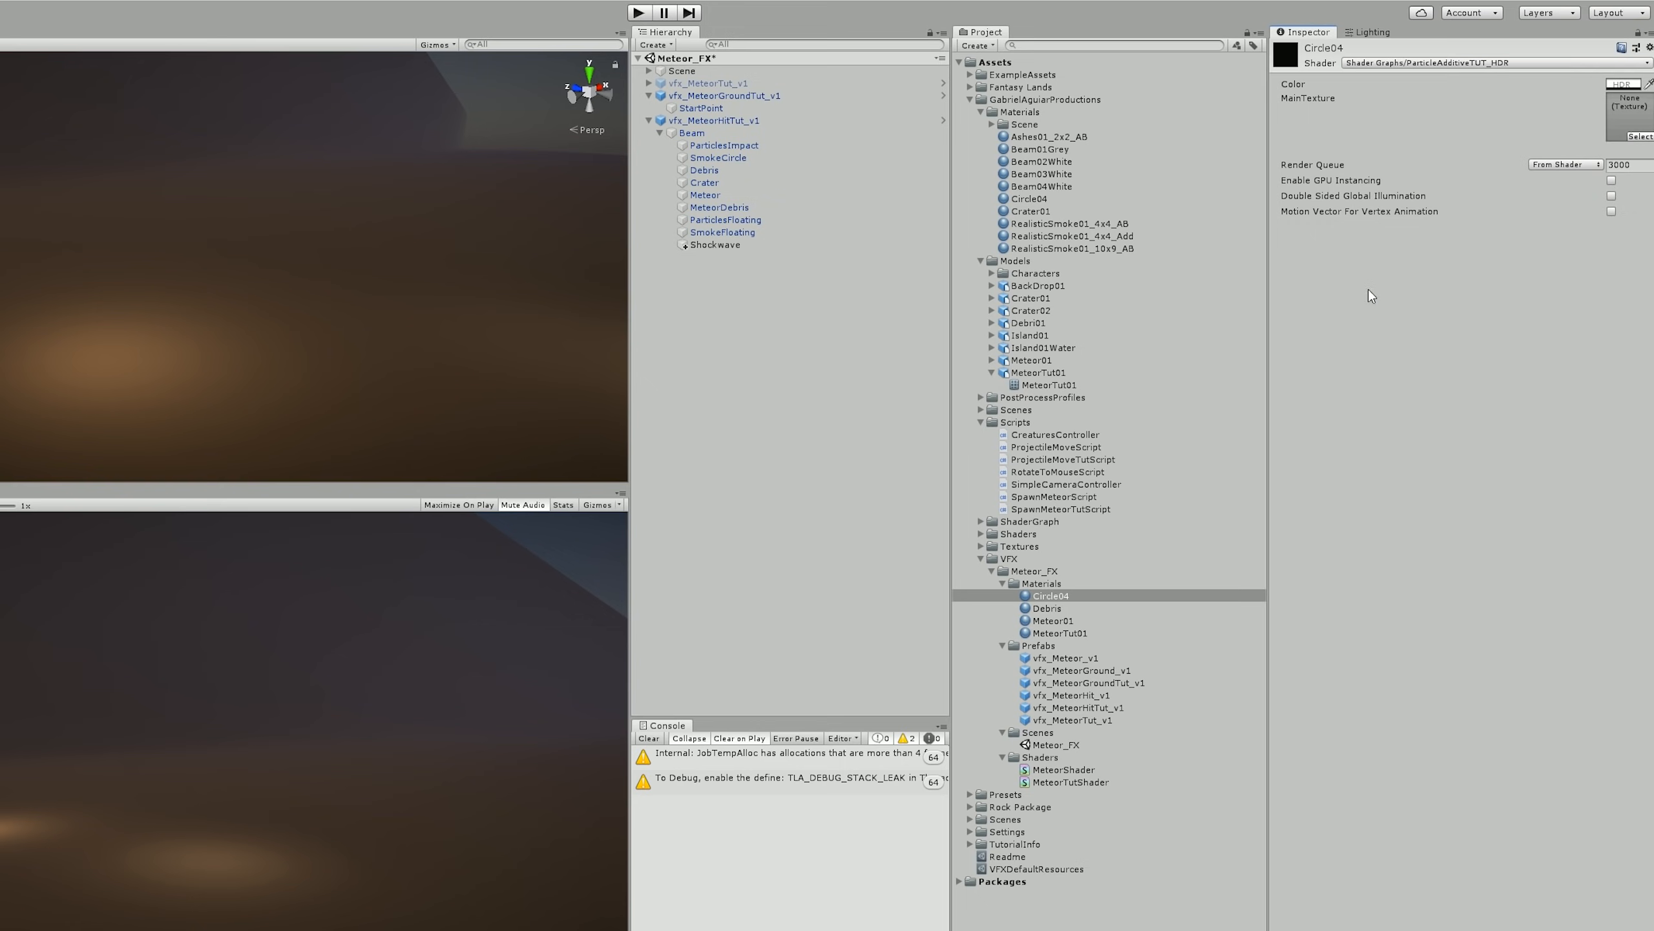
- Assign the Circle04 texture as the Circle04 material's main texture and view the texture image
{"action": "left_click", "coordinate": [1633, 137]}
{"action": "type", "text": "circle04"}
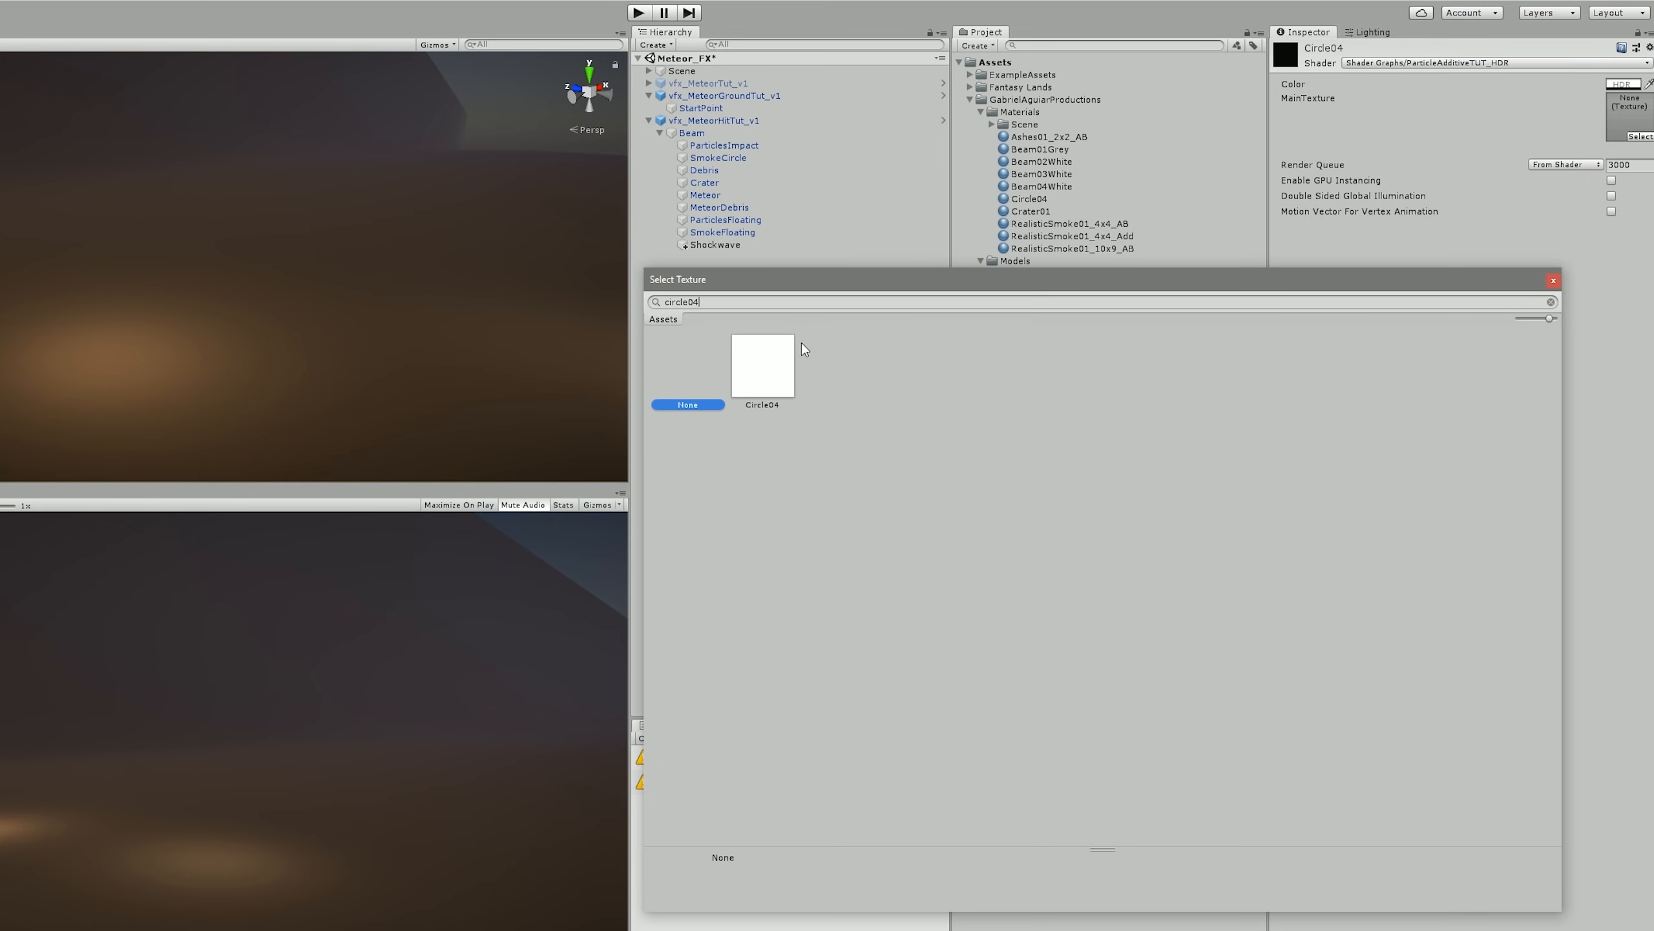
{"action": "left_click", "coordinate": [775, 373]}
{"action": "double_click", "coordinate": [773, 372]}
{"action": "double_click", "coordinate": [1624, 117]}
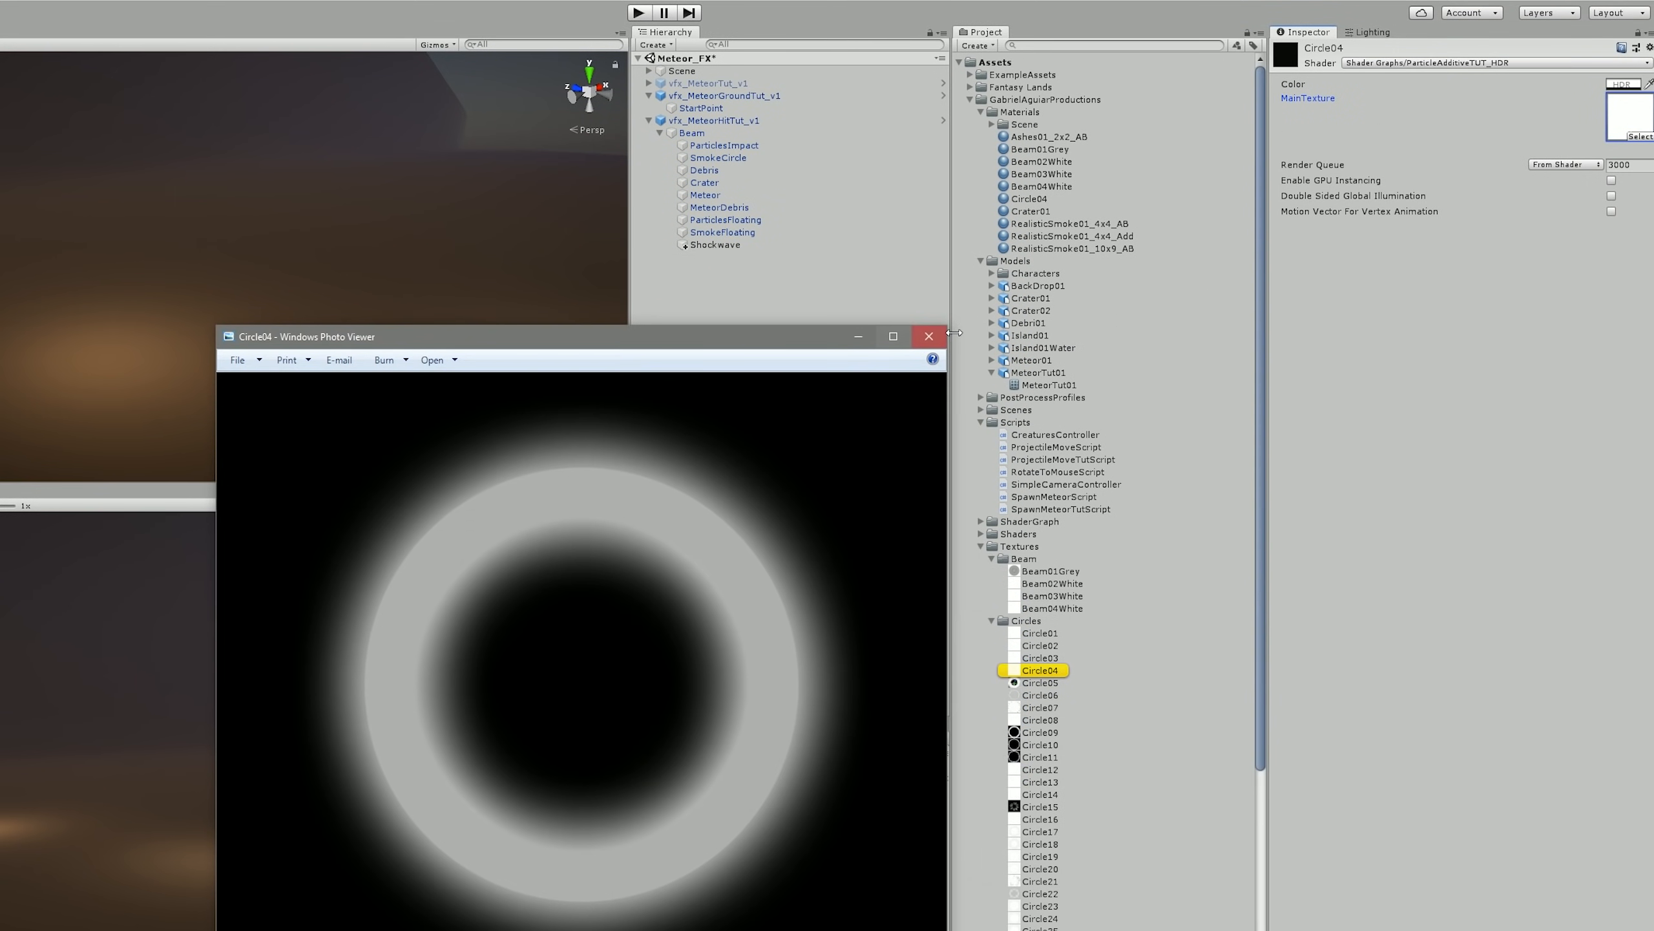
{"action": "left_click", "coordinate": [929, 337]}
- Set the alpha of the Circle04 material's HDR color to 100
{"action": "left_click", "coordinate": [1059, 633]}
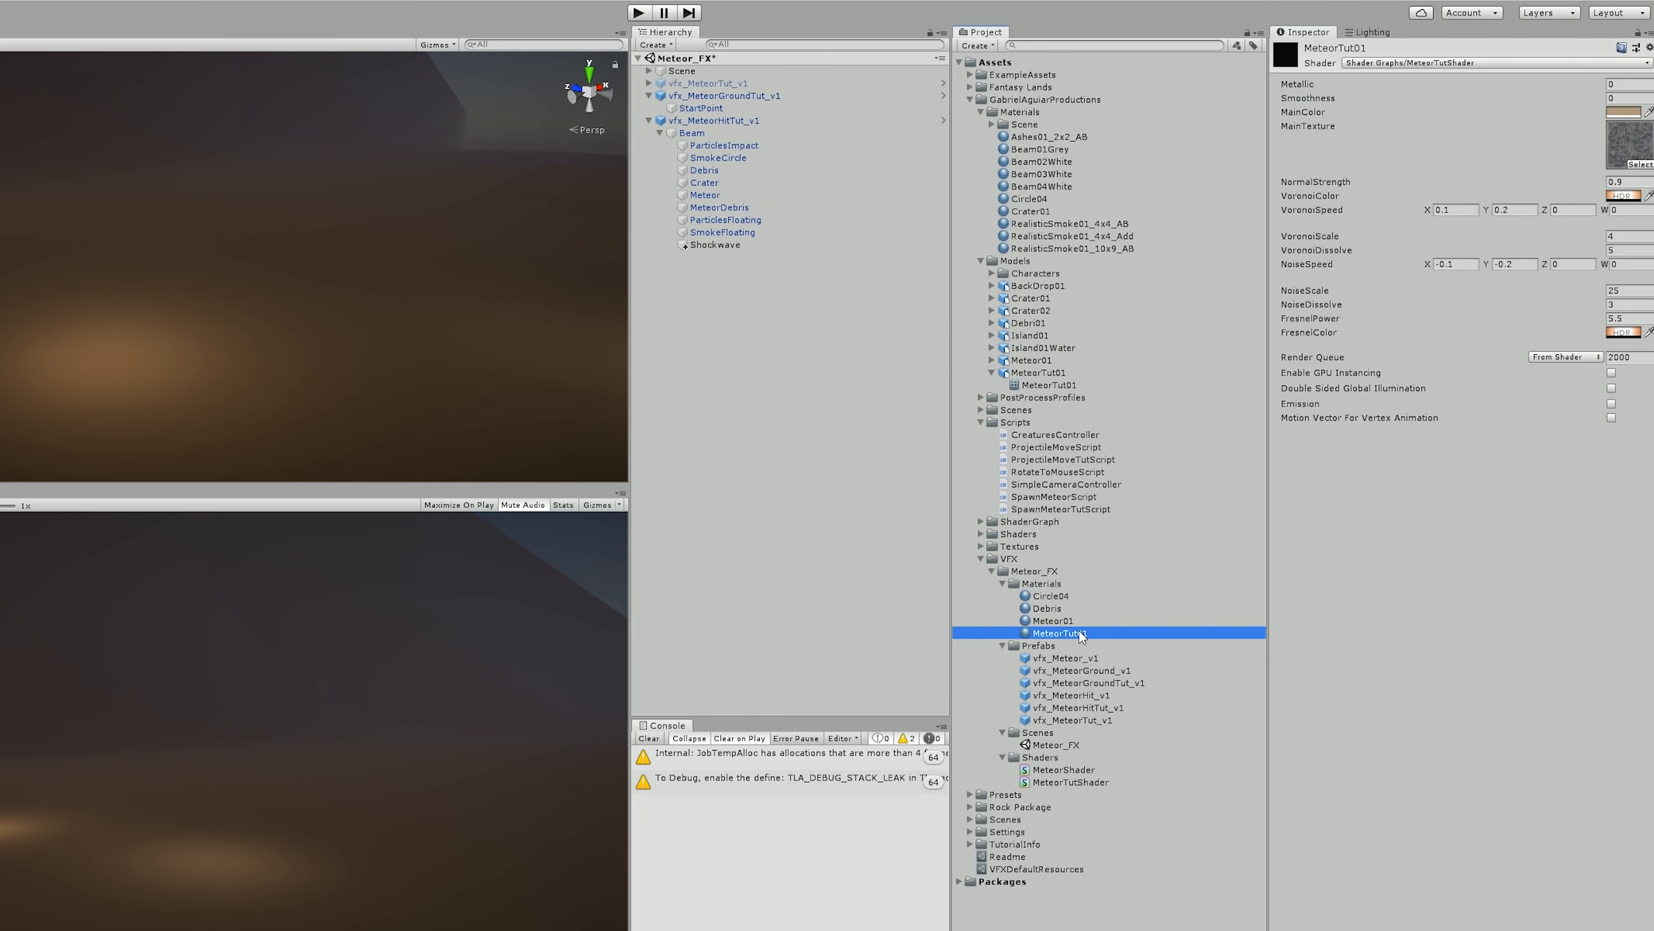
{"action": "left_click", "coordinate": [1068, 596]}
{"action": "left_click", "coordinate": [1620, 85]}
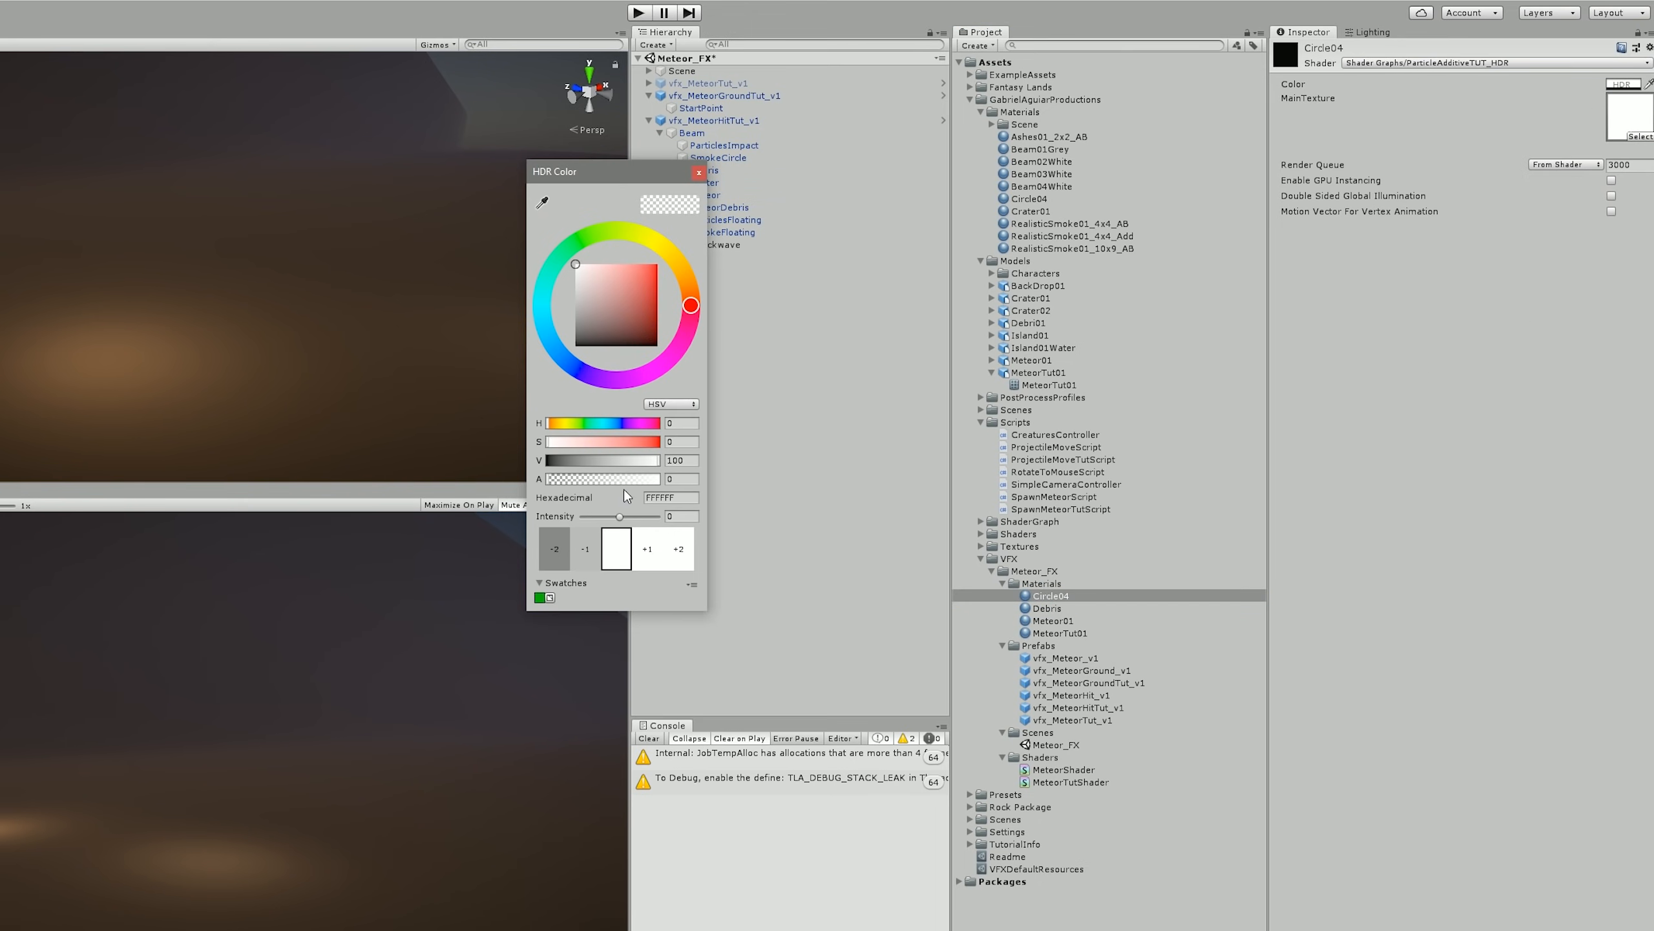
{"action": "left_click_drag", "start_coordinate": [599, 479], "coordinate": [677, 484]}
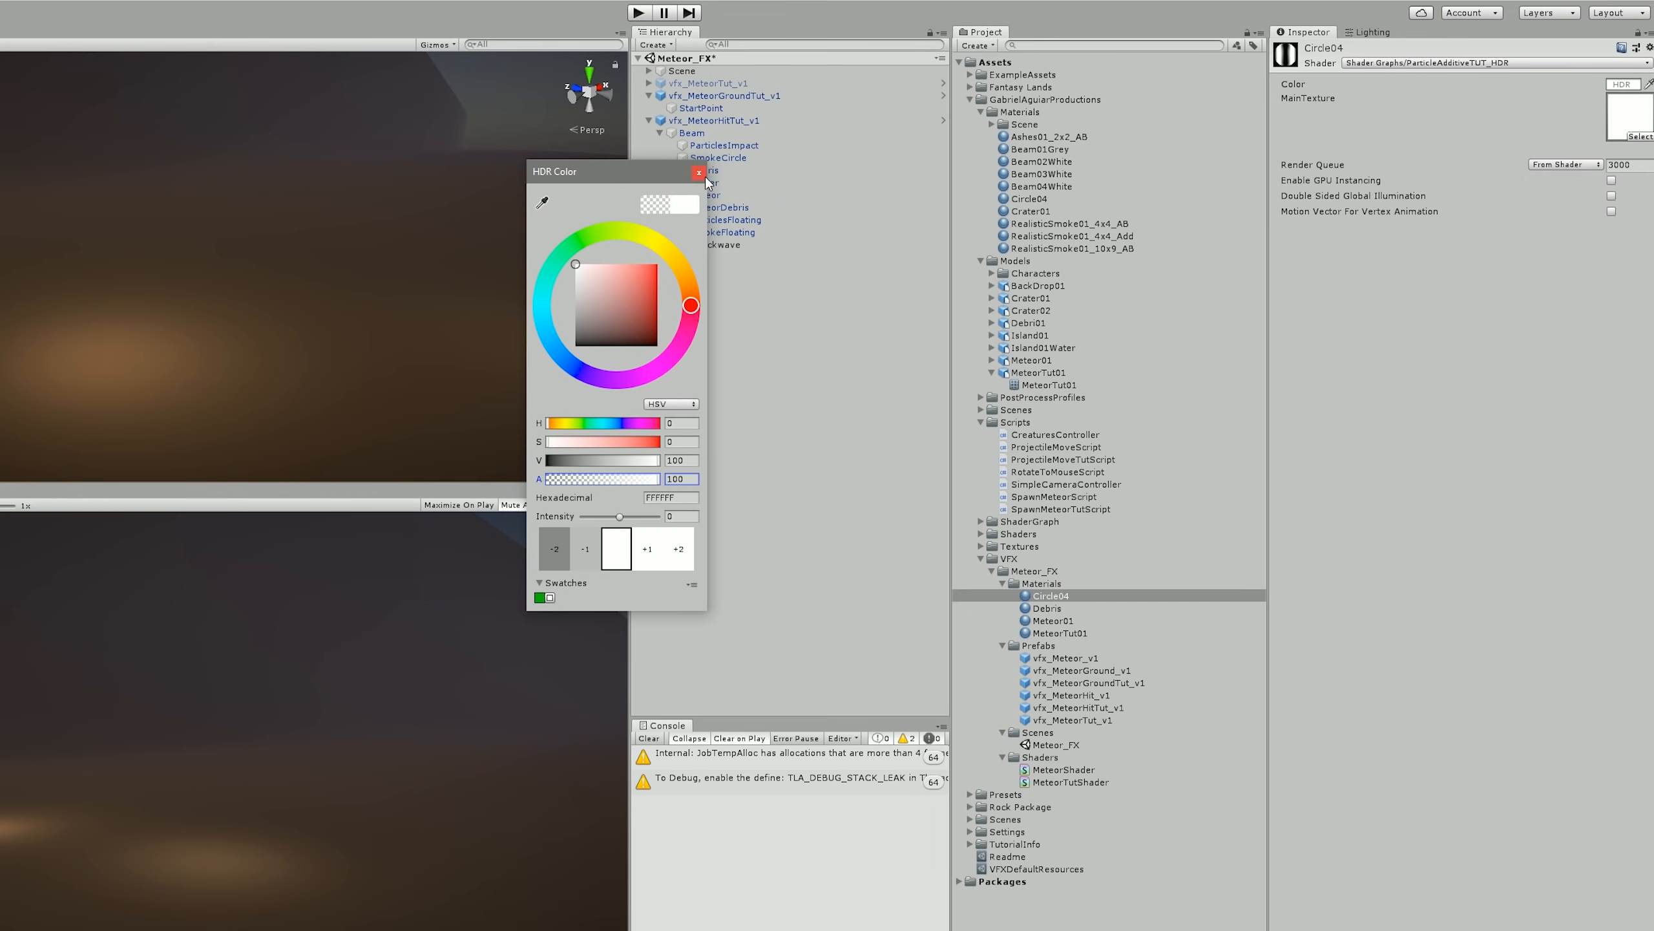
{"action": "left_click", "coordinate": [699, 173]}
- Assign the Circle04 material to Shockwave's renderer and set its max particle size to 3
{"action": "left_click", "coordinate": [737, 243]}
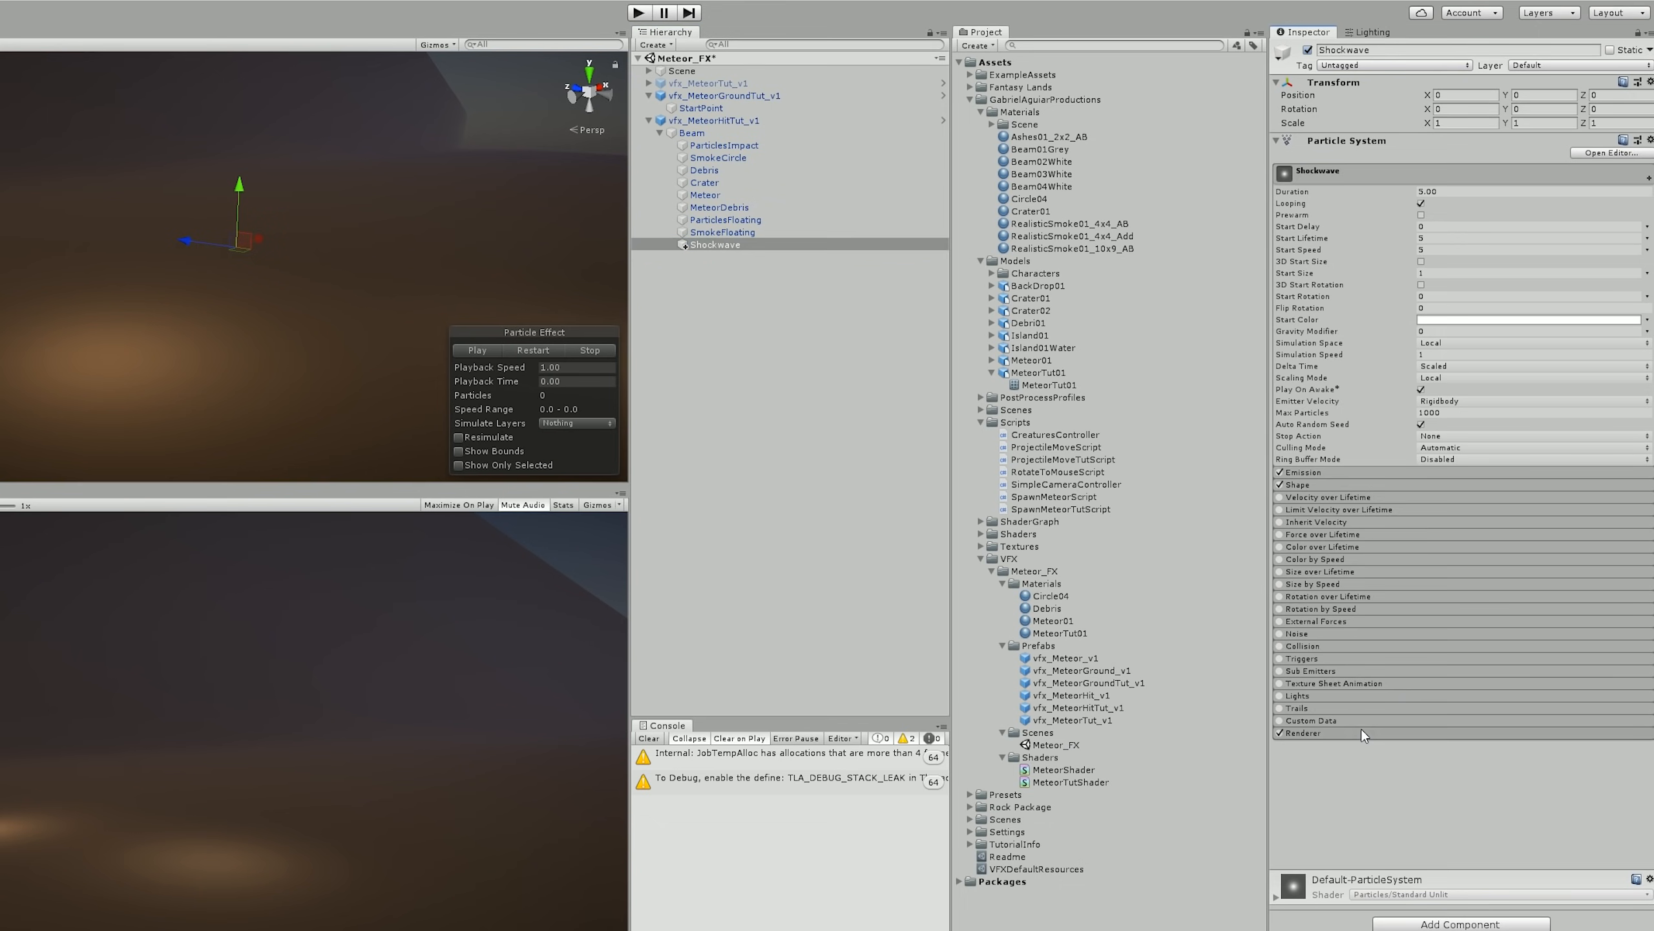
{"action": "left_click", "coordinate": [1361, 732]}
{"action": "left_click_drag", "start_coordinate": [1050, 595], "coordinate": [1485, 770]}
{"action": "left_click", "coordinate": [1432, 839]}
{"action": "left_click", "coordinate": [1435, 828]}
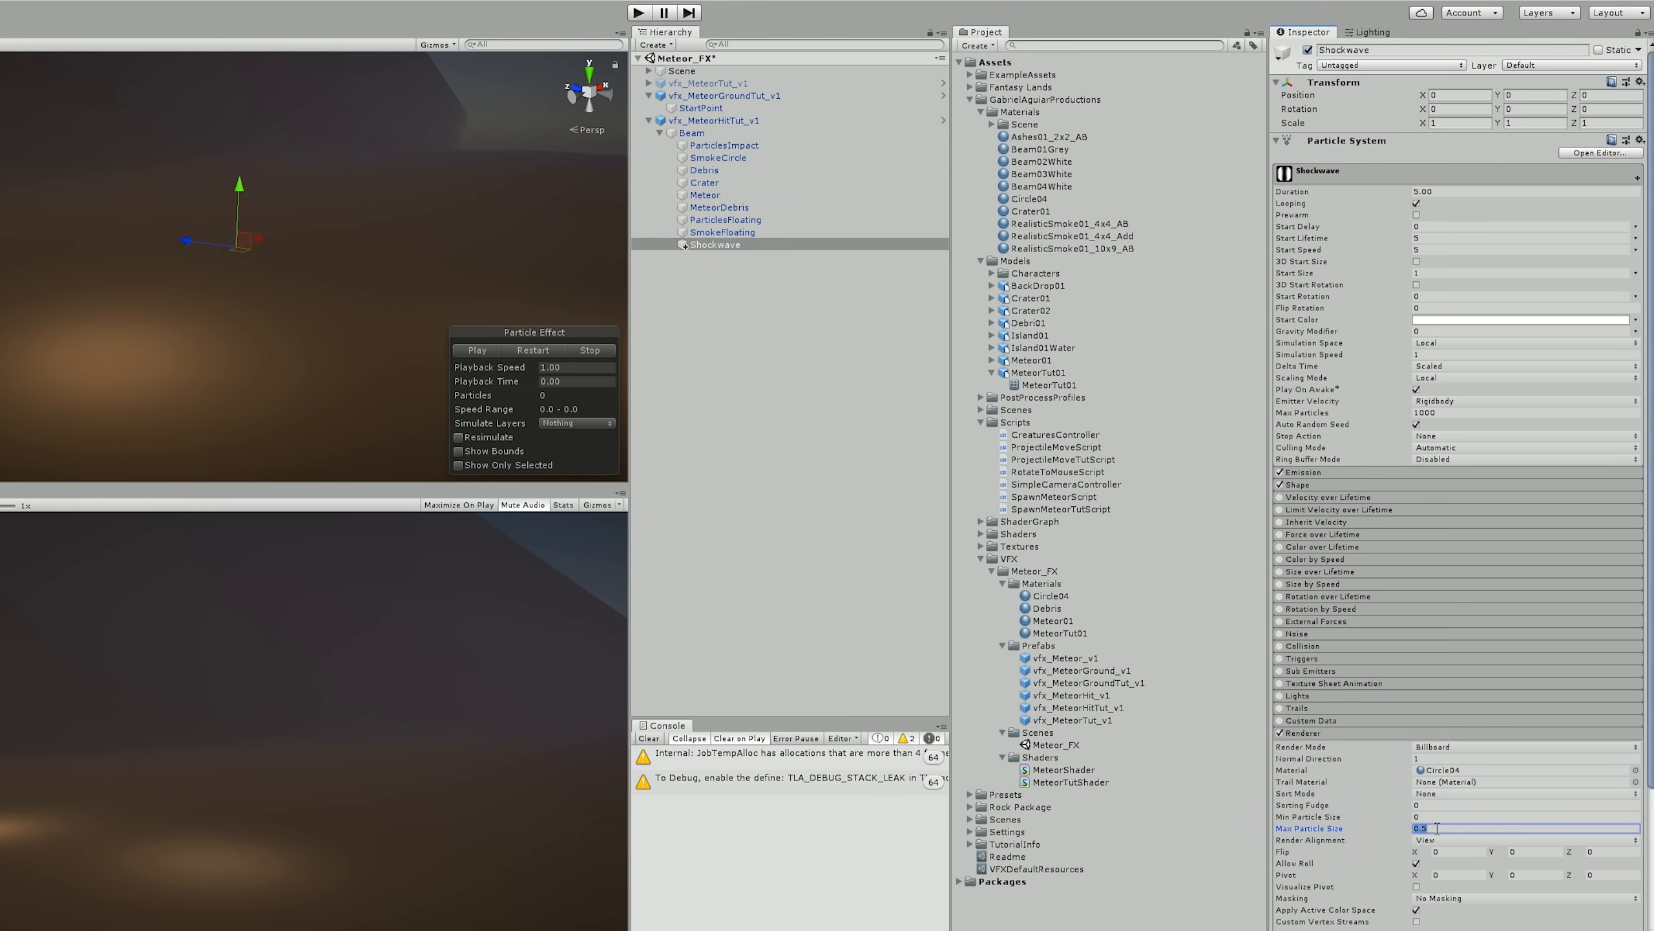
- Set Shockwave's X rotation to 90 and its Y position to -0.6
{"action": "left_click", "coordinate": [1474, 110]}
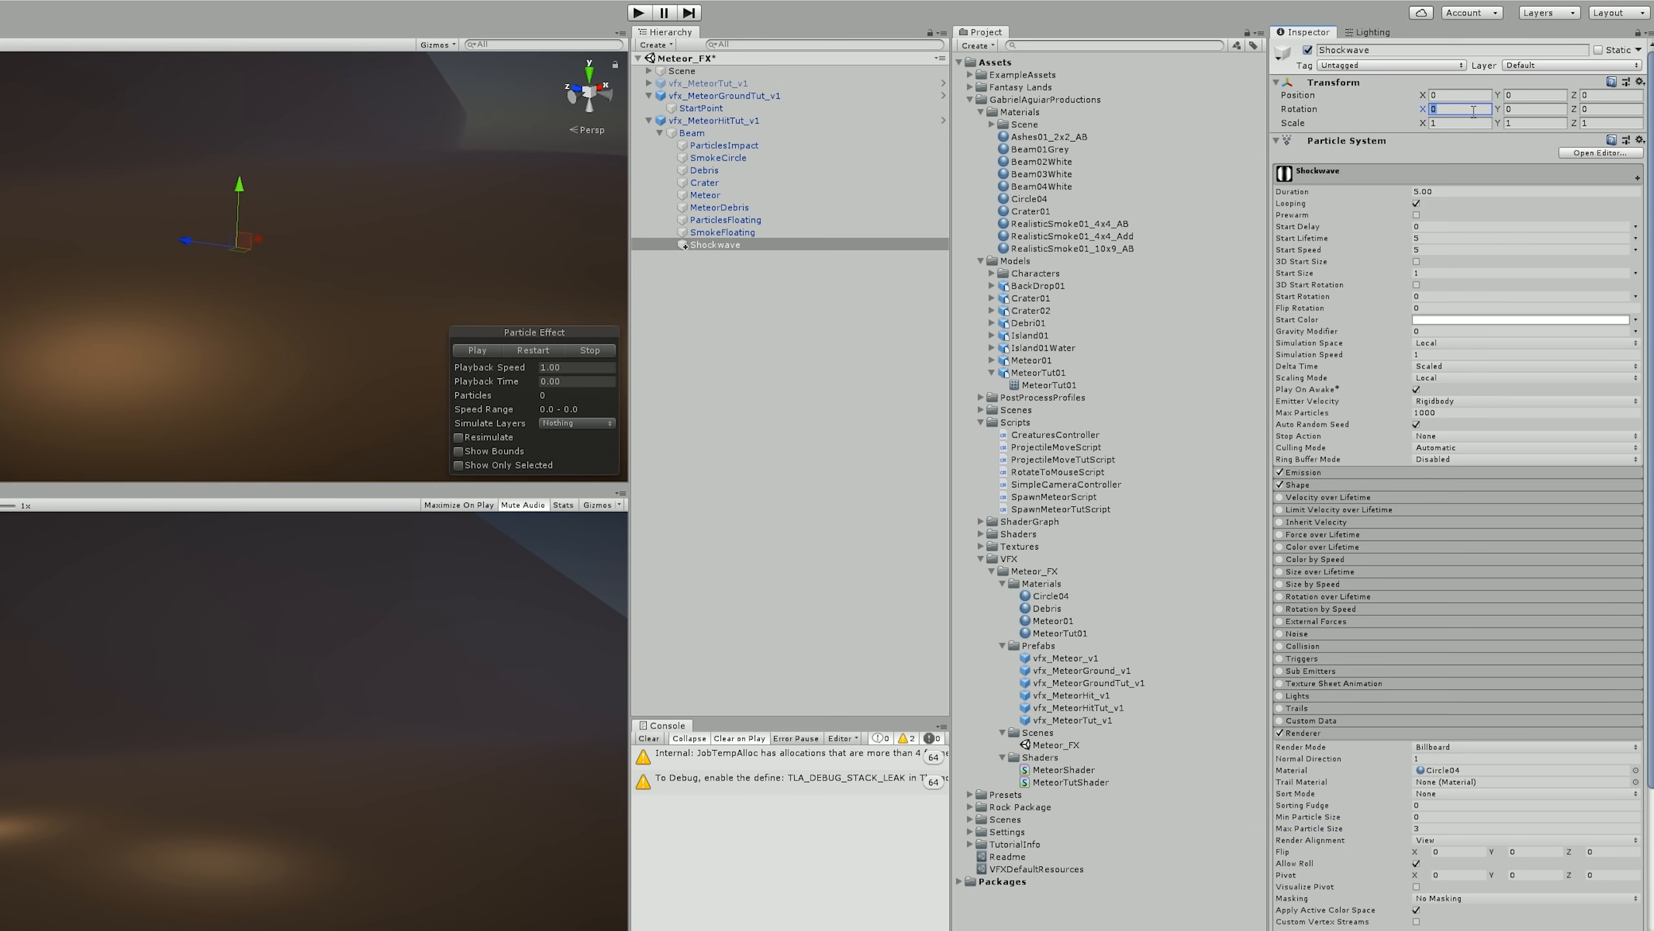
{"action": "left_click", "coordinate": [1527, 96]}
{"action": "type", "text": "-.6"}
- Turn off looping for Shockwave and set its start lifetime to 0.6, start speed to 0 and start size to 50
{"action": "left_click", "coordinate": [1416, 203]}
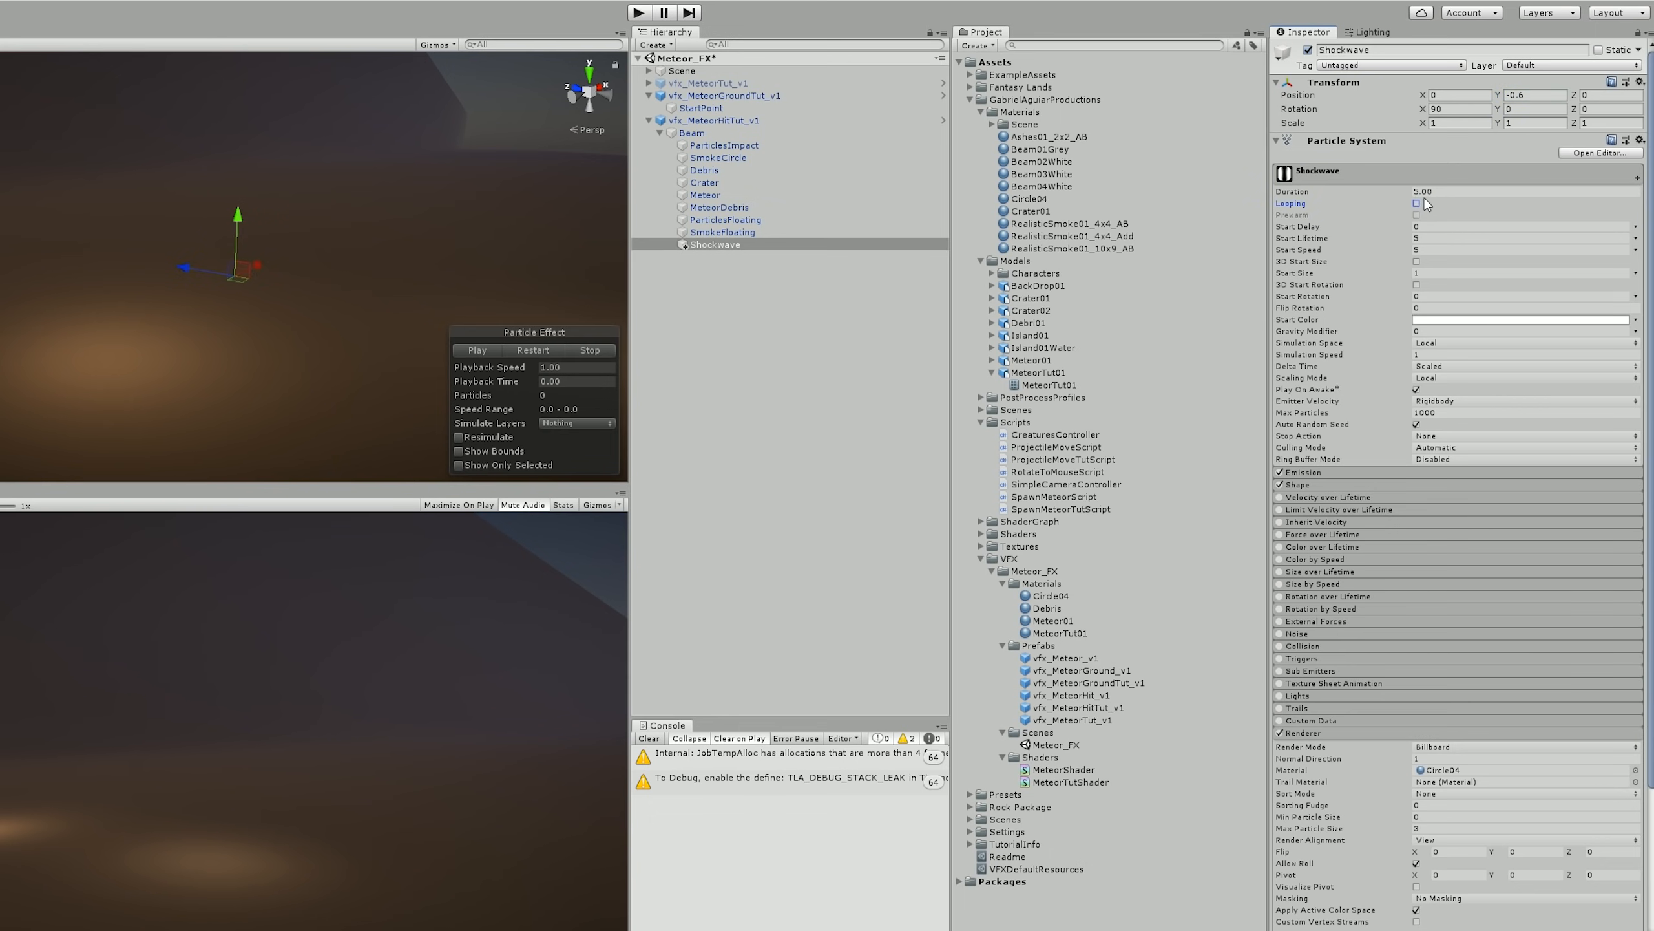
{"action": "left_click", "coordinate": [1424, 239]}
{"action": "type", "text": ".6"}
{"action": "left_click", "coordinate": [1425, 249]}
{"action": "type", "text": "0"}
{"action": "left_click", "coordinate": [1425, 273]}
{"action": "type", "text": "50"}
- Change Shockwave's start color to orange
{"action": "left_click", "coordinate": [1437, 320]}
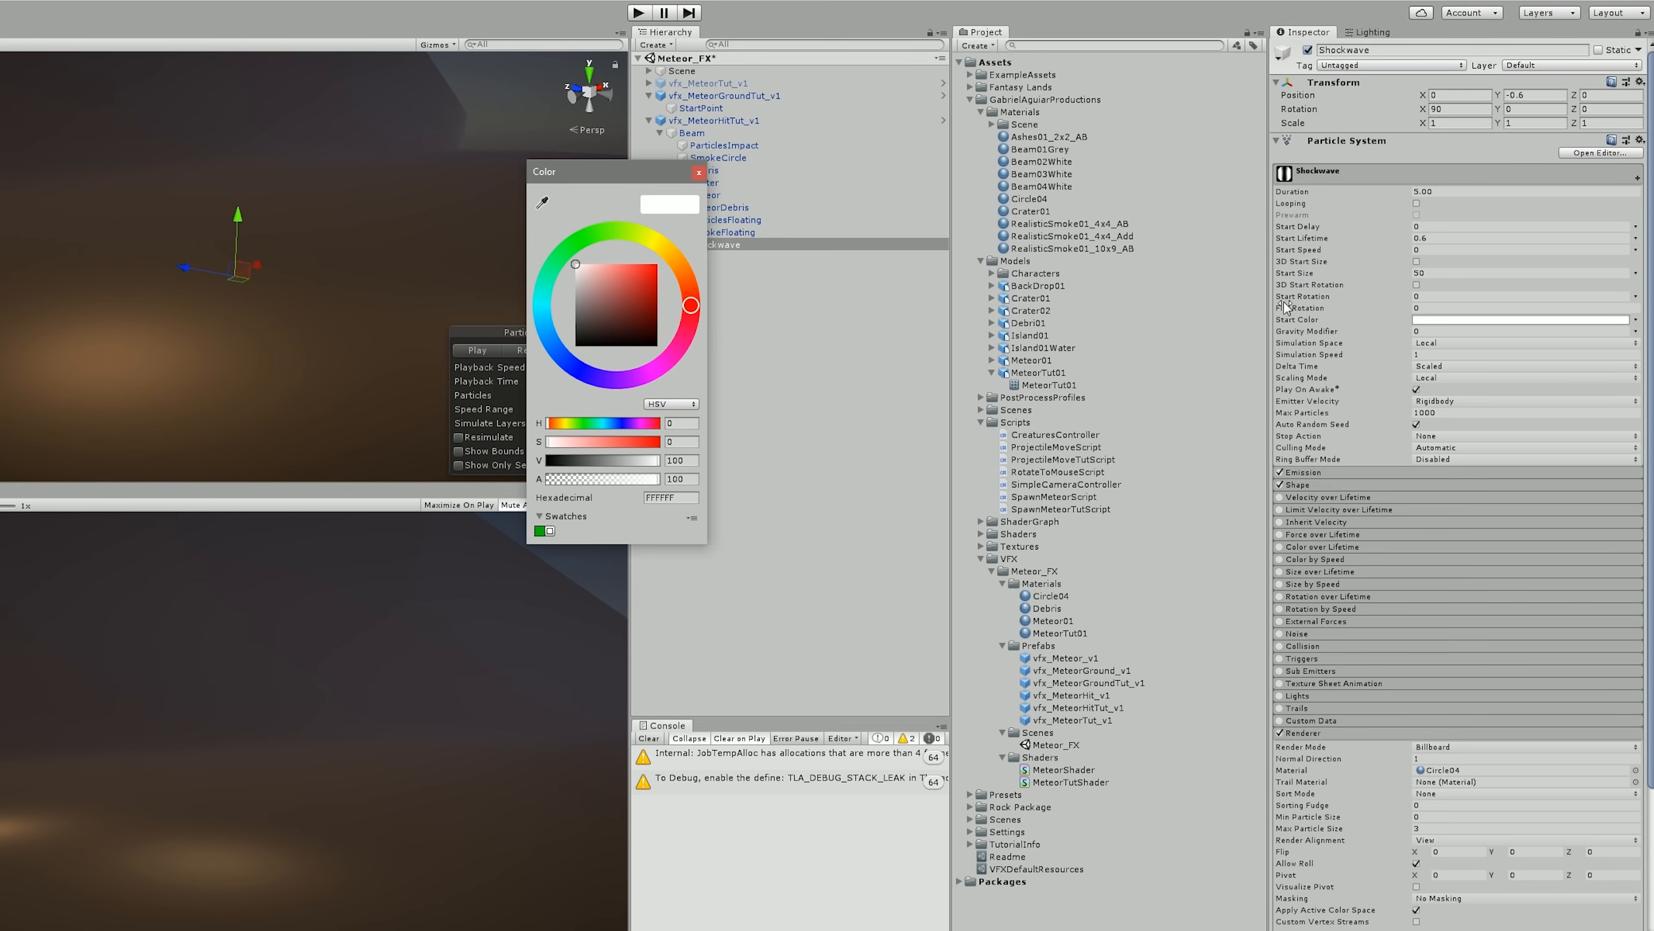
{"action": "left_click", "coordinate": [645, 266]}
{"action": "left_click_drag", "start_coordinate": [685, 275], "coordinate": [642, 263]}
- Set Shockwave's emission rate over time to 0 and add a burst at time 0
{"action": "left_click", "coordinate": [1346, 469]}
{"action": "left_click", "coordinate": [1442, 486]}
{"action": "type", "text": "0"}
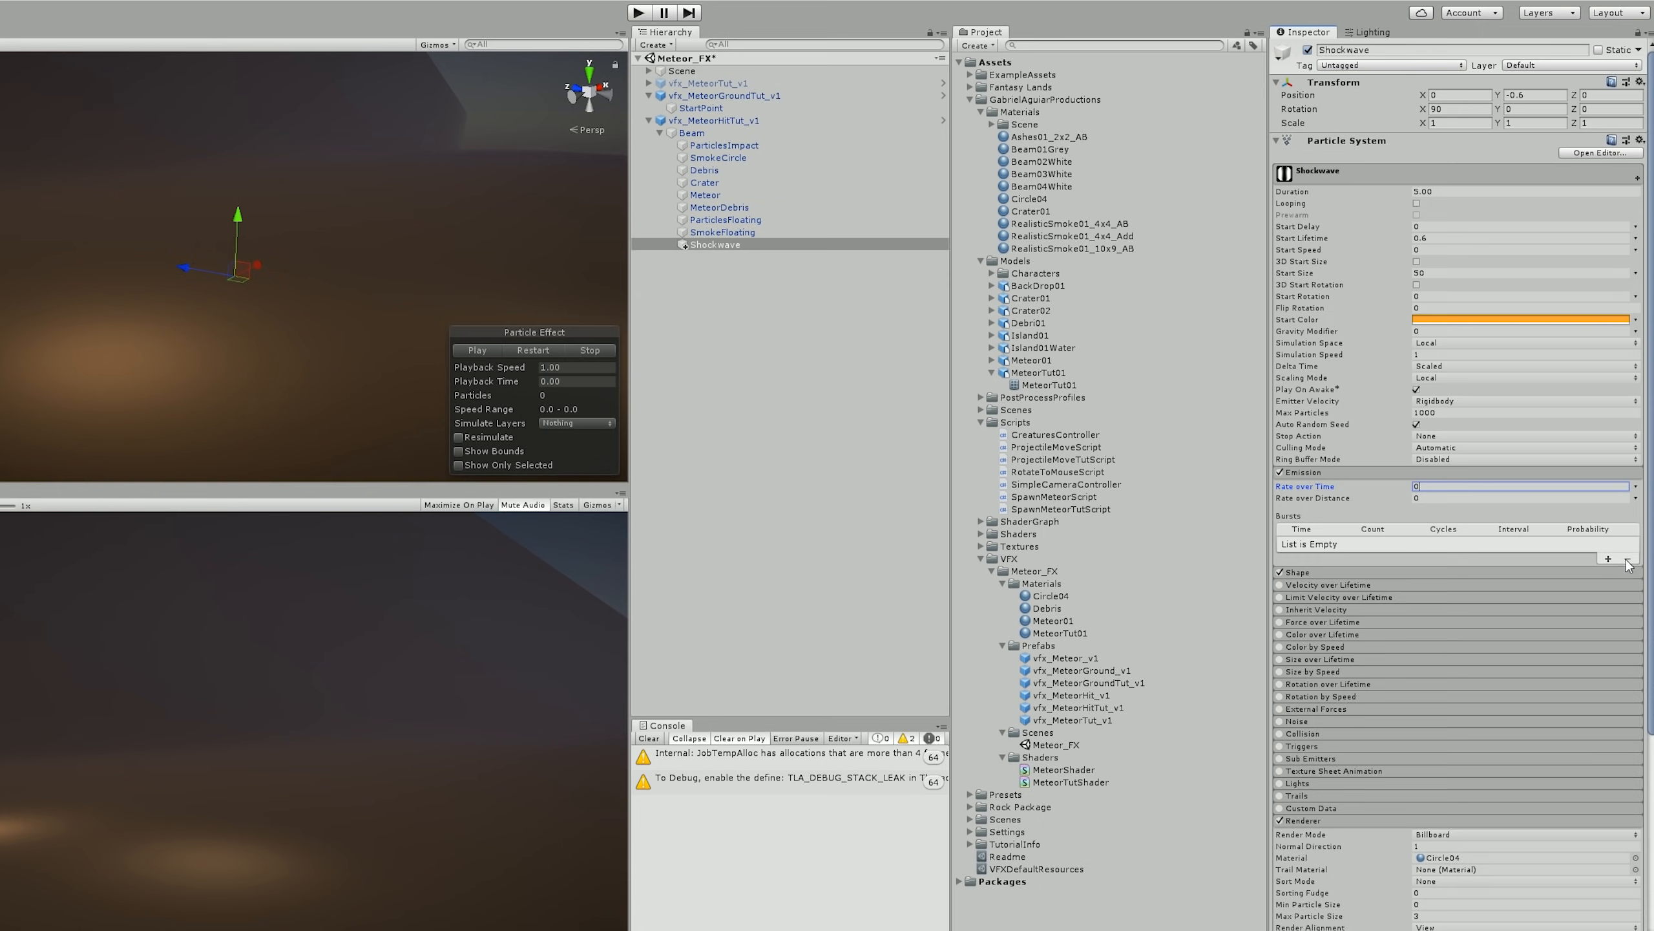
{"action": "left_click", "coordinate": [1609, 559]}
{"action": "left_click", "coordinate": [1384, 543]}
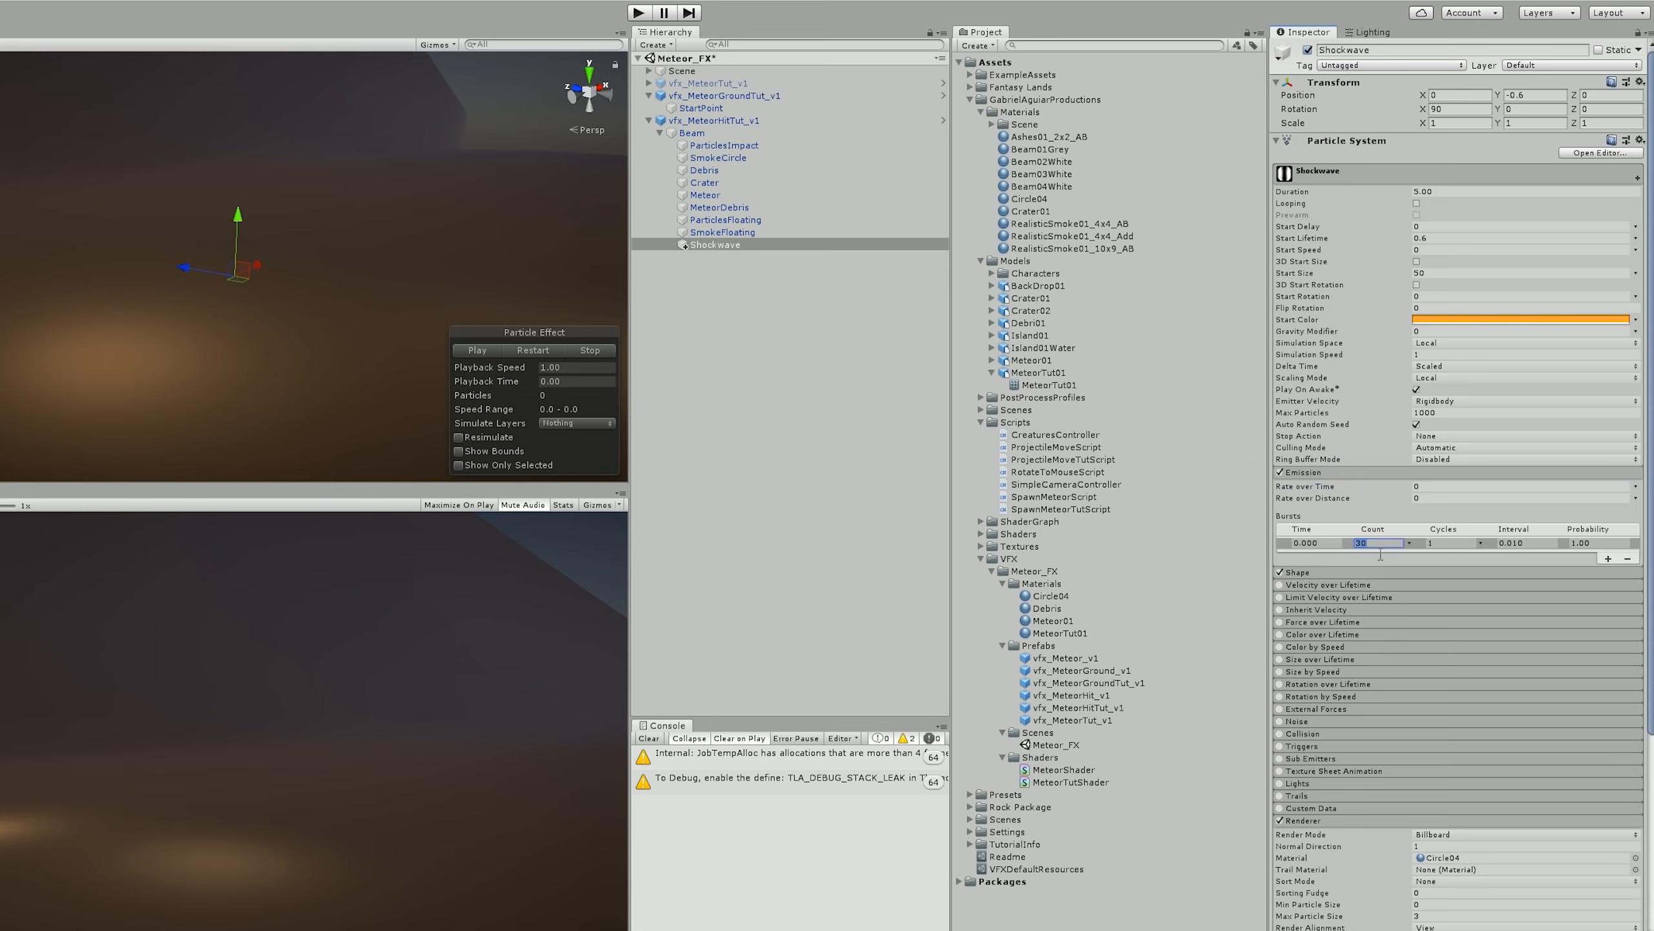
{"action": "left_click", "coordinate": [1329, 472]}
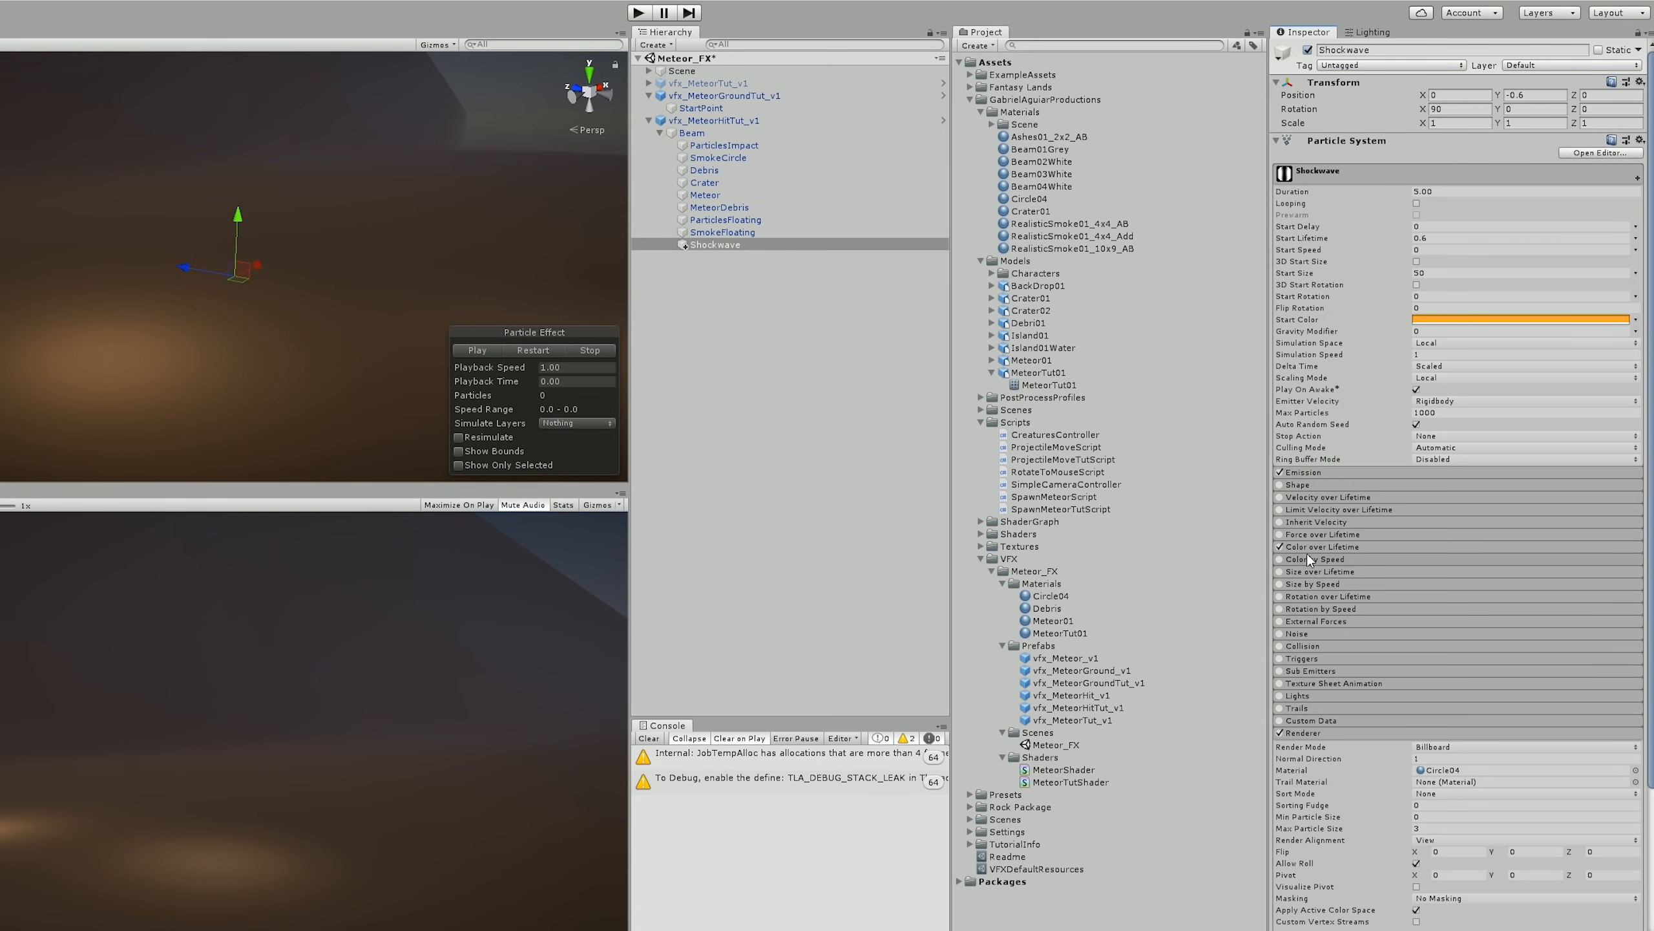
- Make Shockwave's color over lifetime gradient fade to alpha 0 and black (000000) at its end
{"action": "left_click", "coordinate": [1344, 546]}
{"action": "left_click", "coordinate": [1434, 561]}
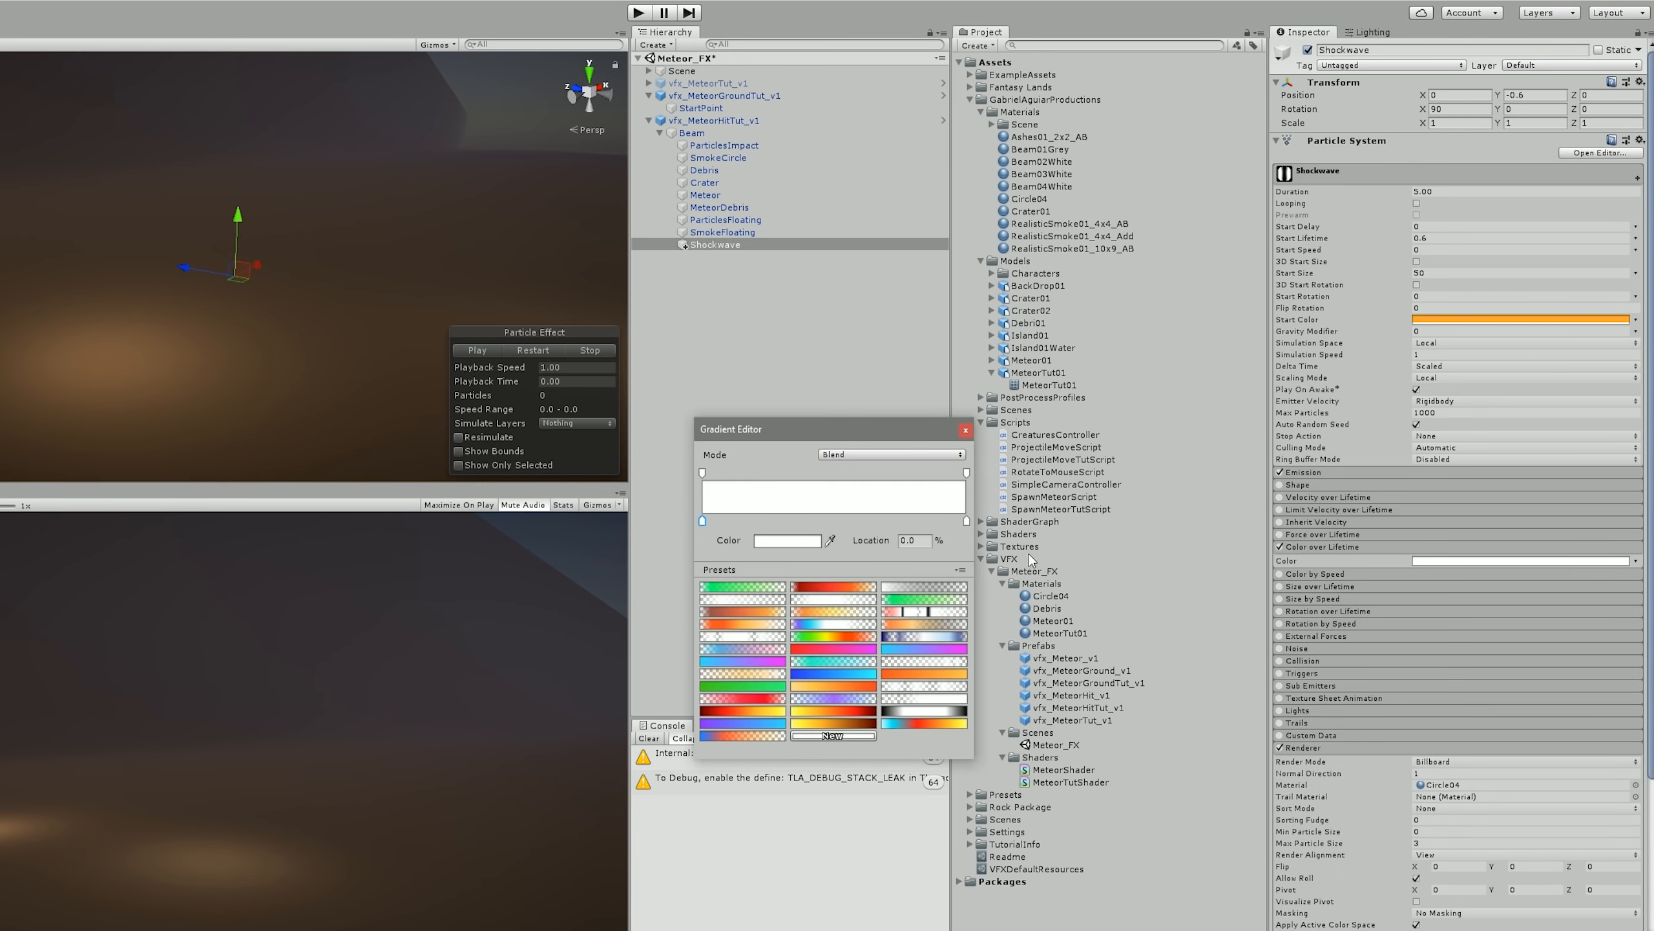
{"action": "left_click", "coordinate": [966, 473]}
{"action": "left_click_drag", "start_coordinate": [785, 540], "coordinate": [756, 540]}
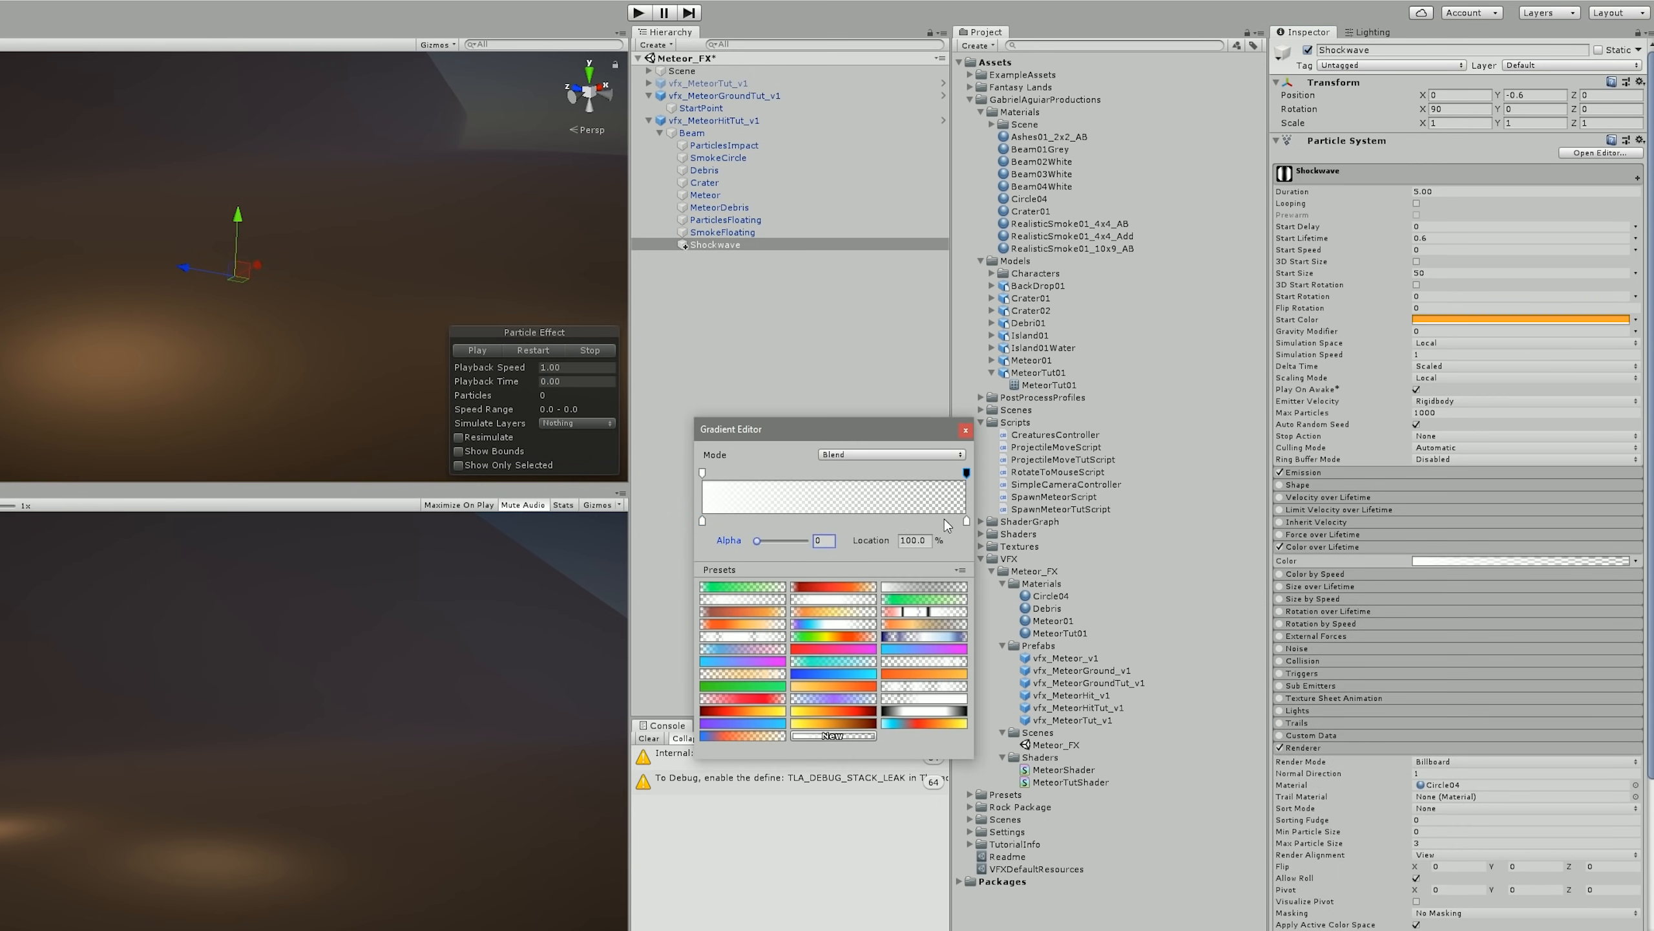
{"action": "left_click", "coordinate": [967, 522]}
{"action": "left_click", "coordinate": [807, 540]}
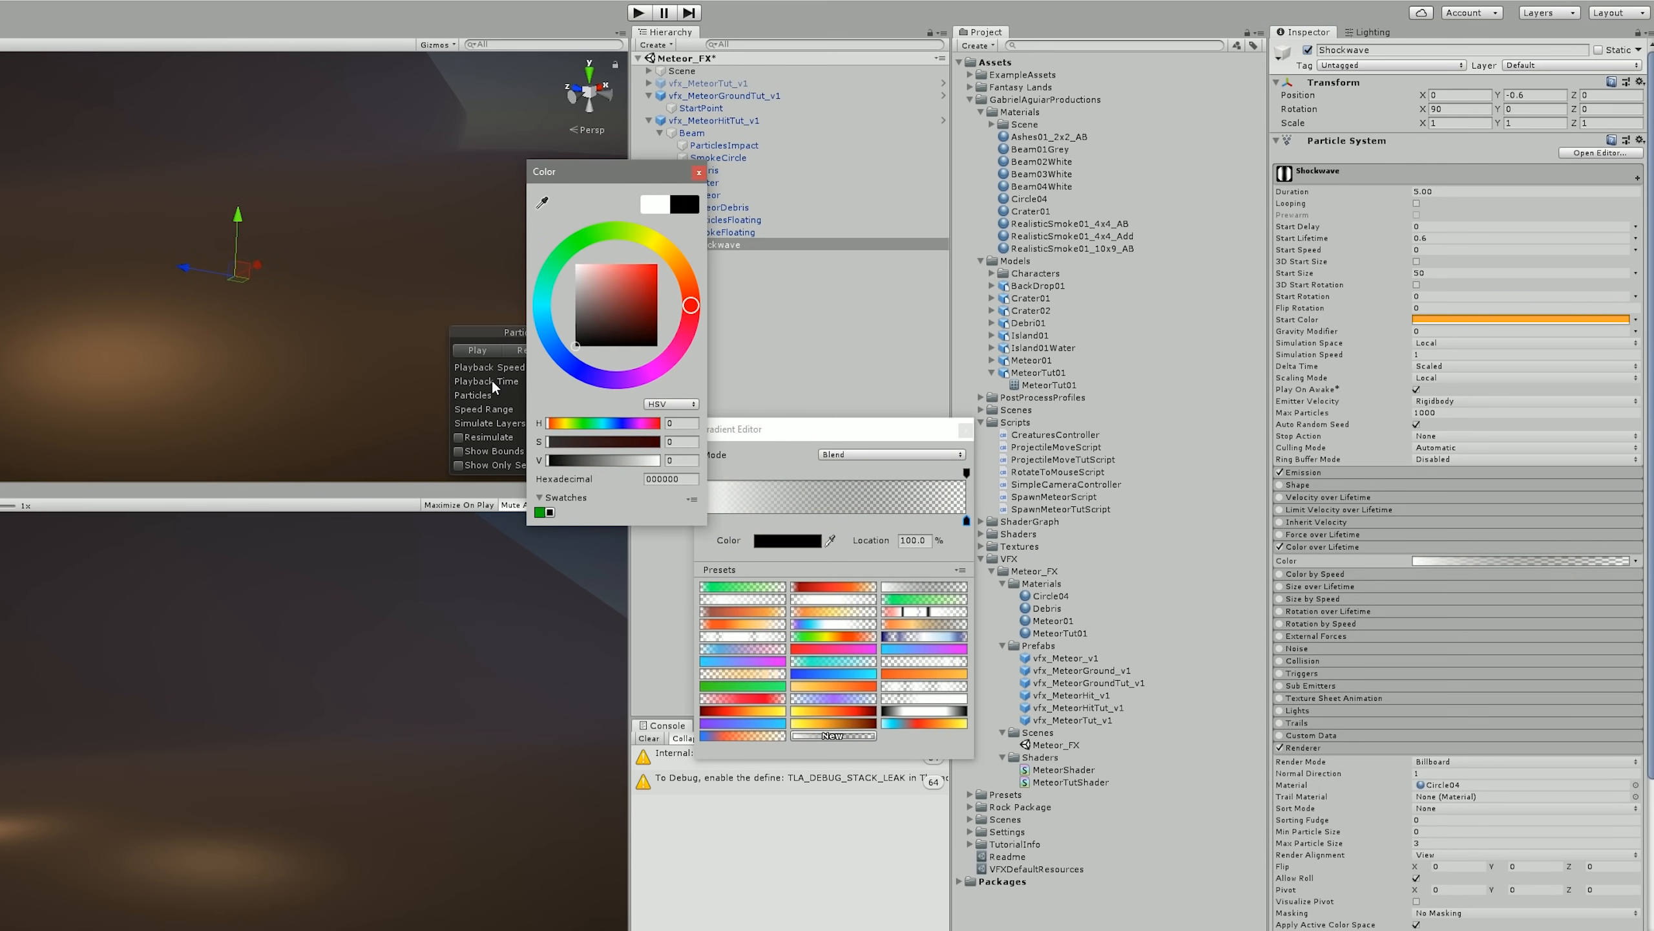
- Move the white key of Shockwave's color over lifetime gradient to about 20.5%
{"action": "left_click", "coordinate": [698, 172]}
{"action": "left_click", "coordinate": [760, 522]}
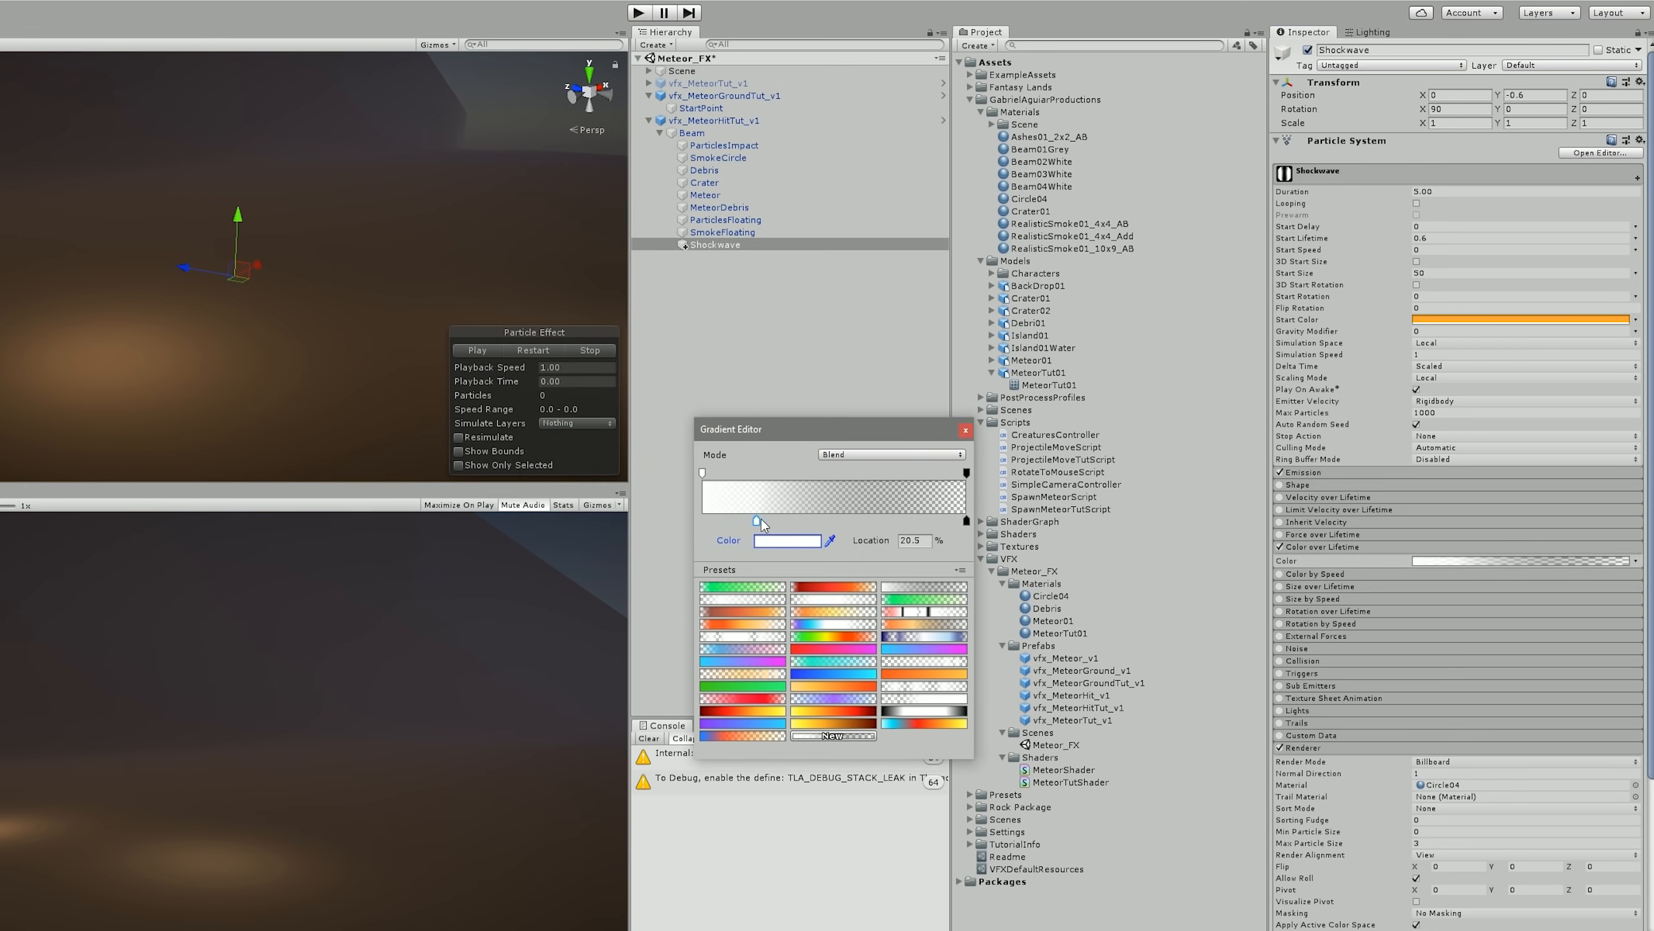
{"action": "left_click", "coordinate": [966, 430]}
- Enable Size over Lifetime for Shockwave, set its render alignment to Local, and replay the effect
{"action": "left_click", "coordinate": [1280, 586]}
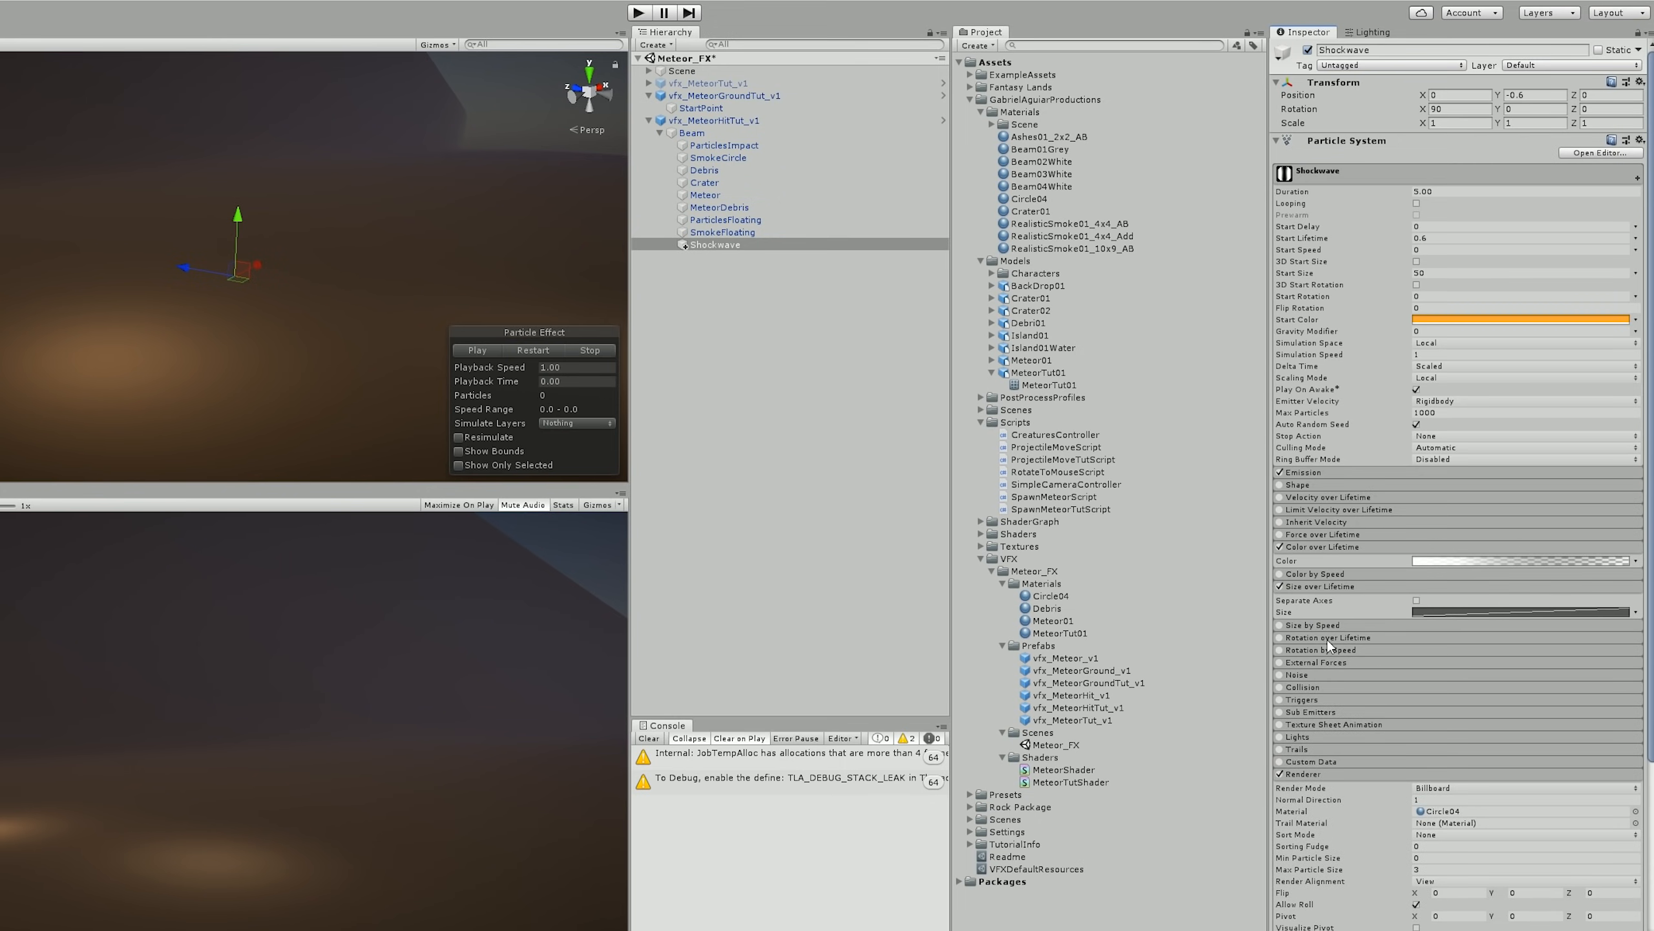
{"action": "scroll", "coordinate": [1322, 652], "scroll_direction": "down", "scroll_amount": 4}
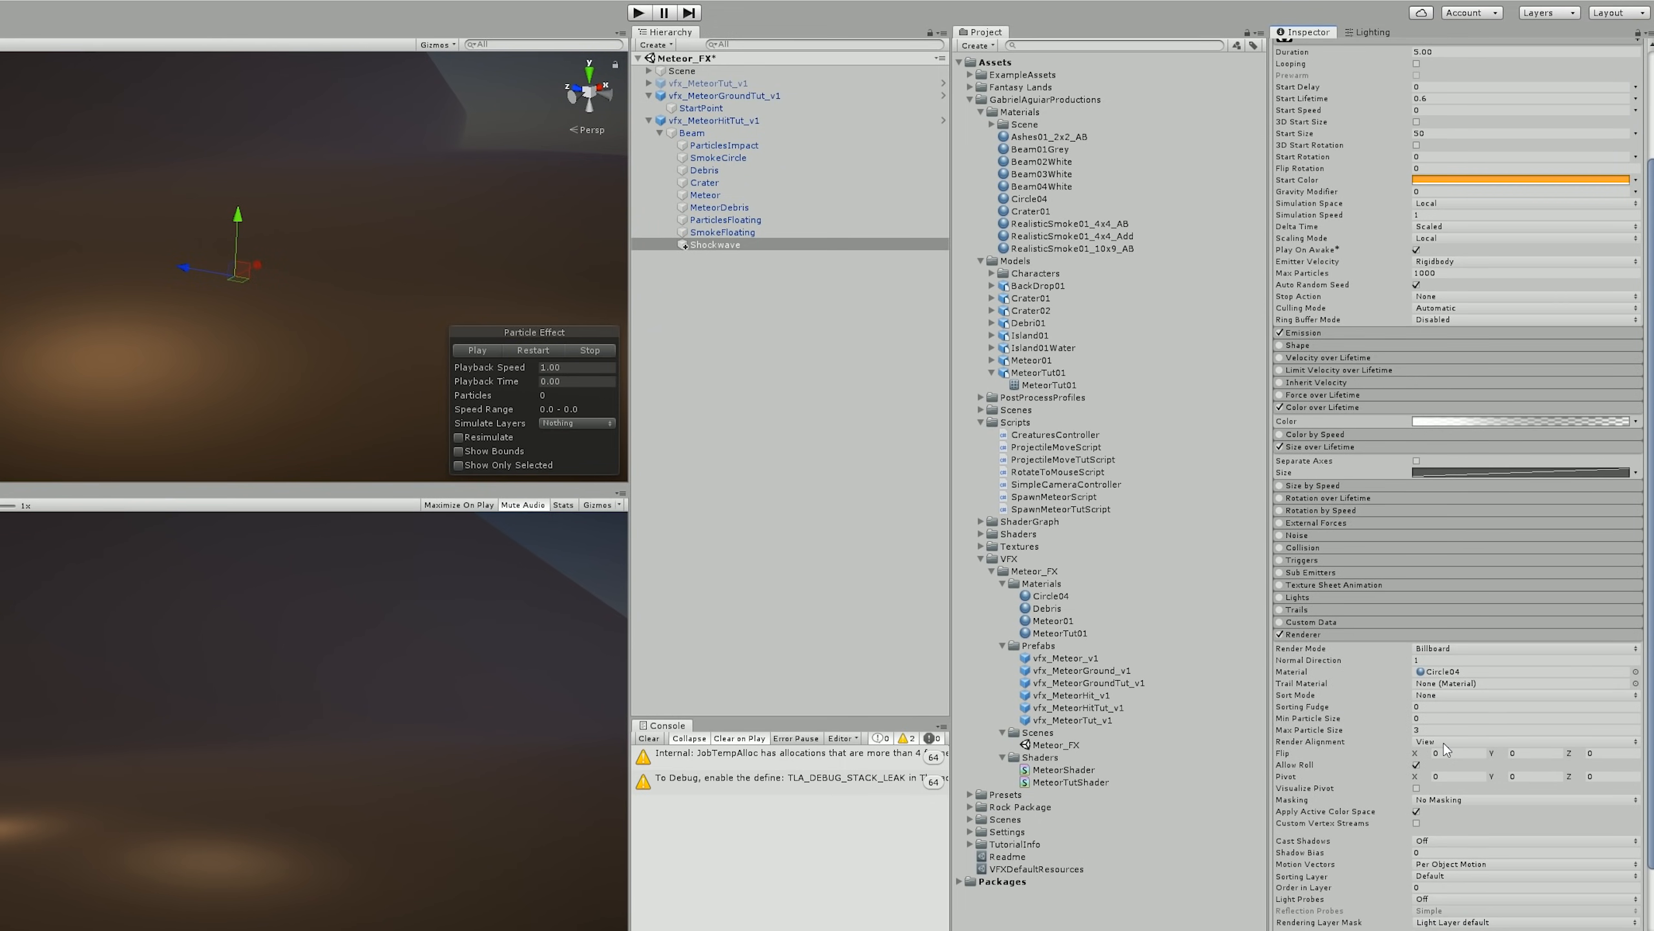
{"action": "left_click", "coordinate": [1445, 743]}
{"action": "left_click", "coordinate": [1443, 791]}
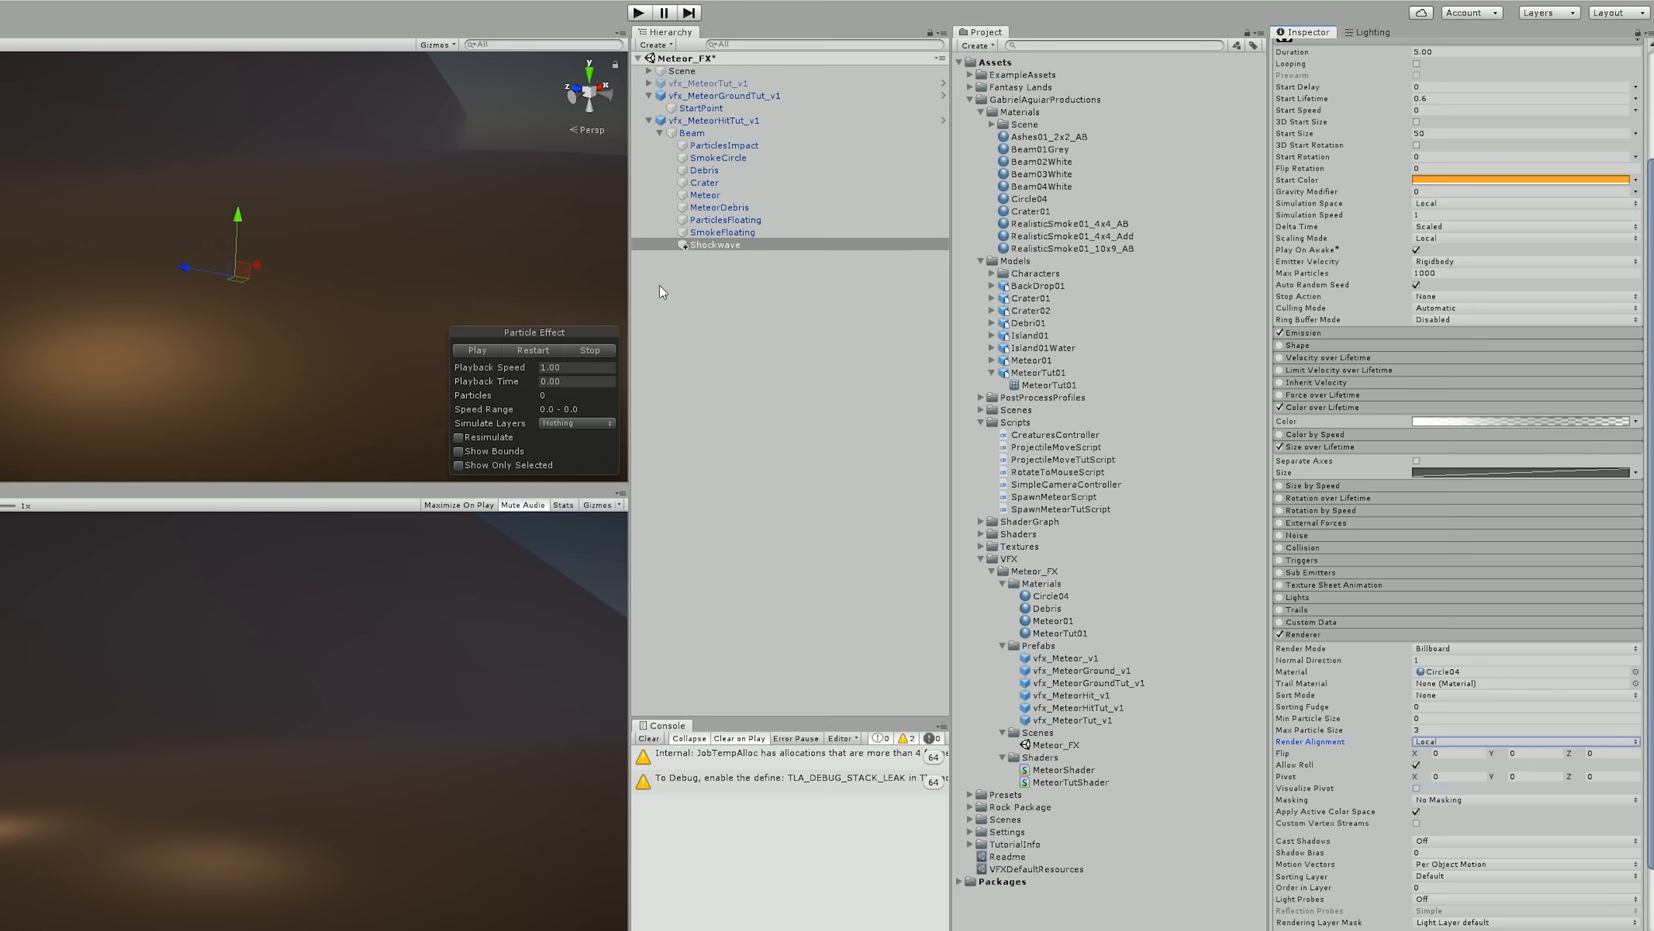
{"action": "left_click", "coordinate": [532, 350]}
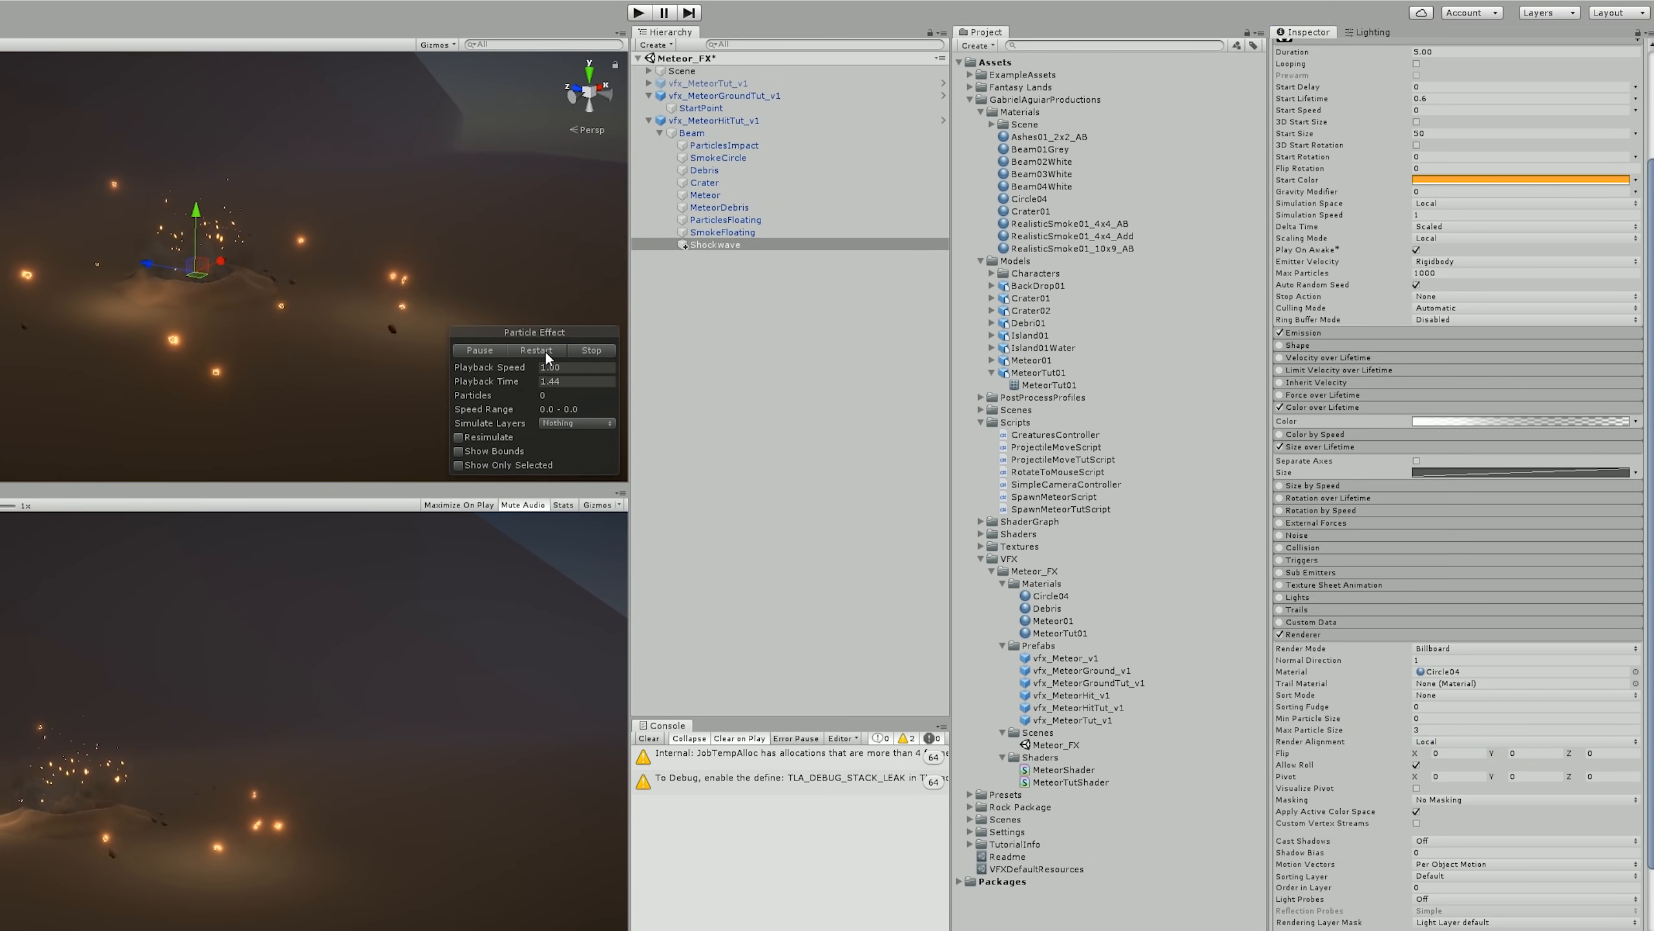
{"action": "left_click", "coordinate": [545, 352]}
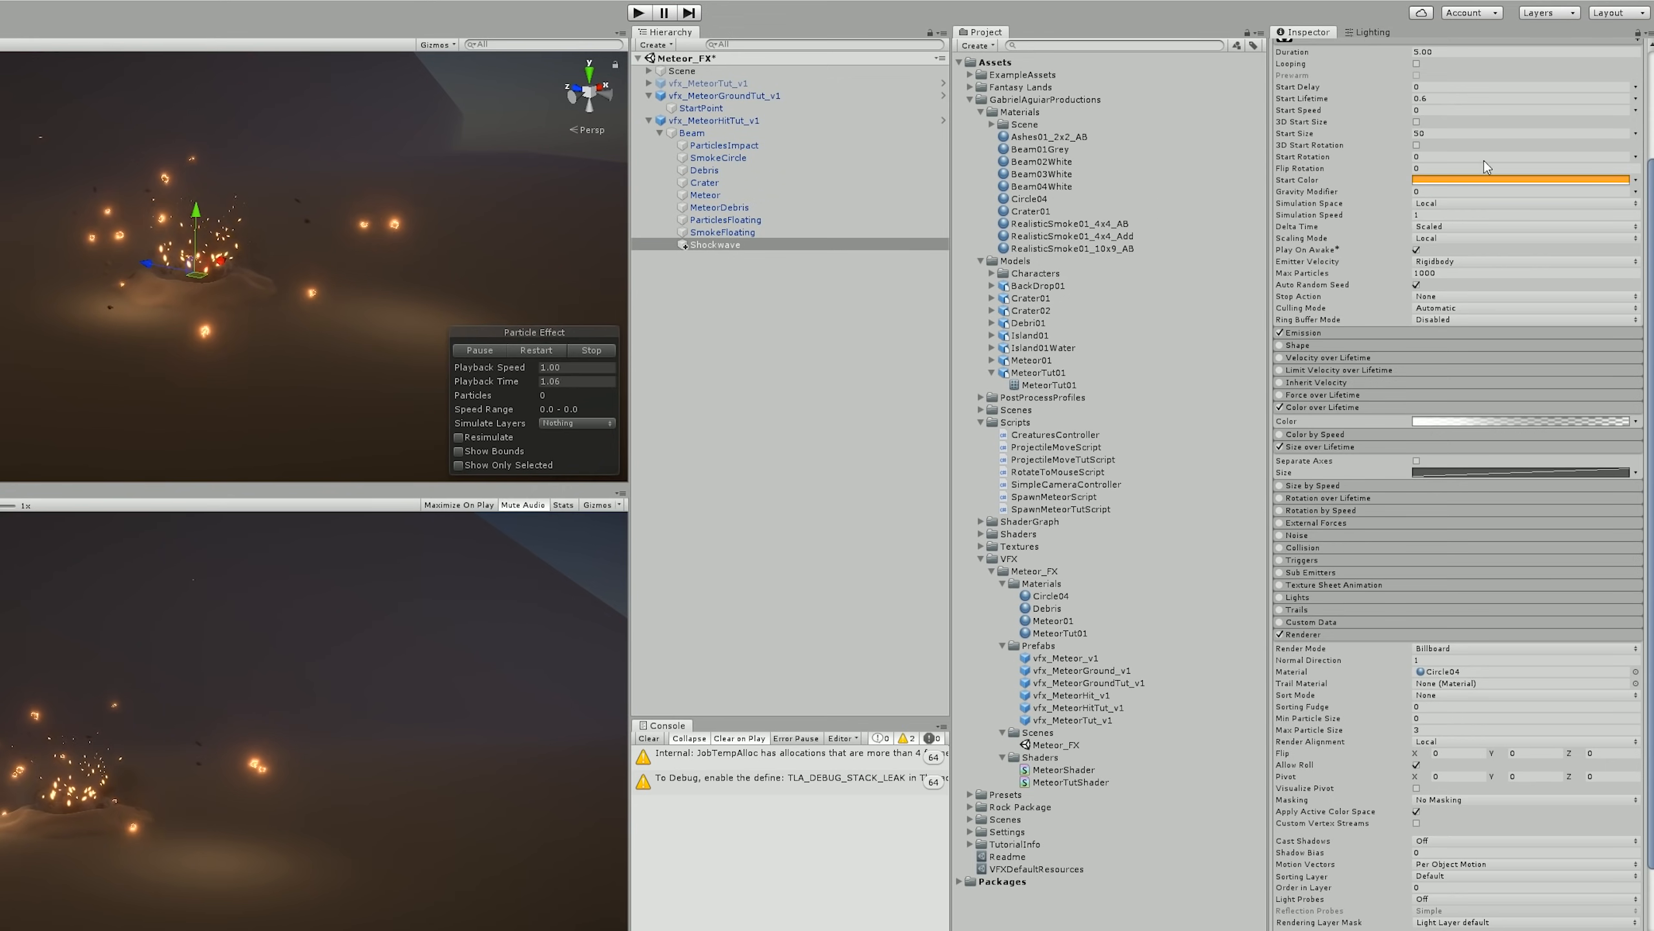
- Set the alpha of Shockwave's start color to 48 and replay the impact effect
{"action": "left_click", "coordinate": [1498, 179]}
{"action": "left_click", "coordinate": [600, 478]}
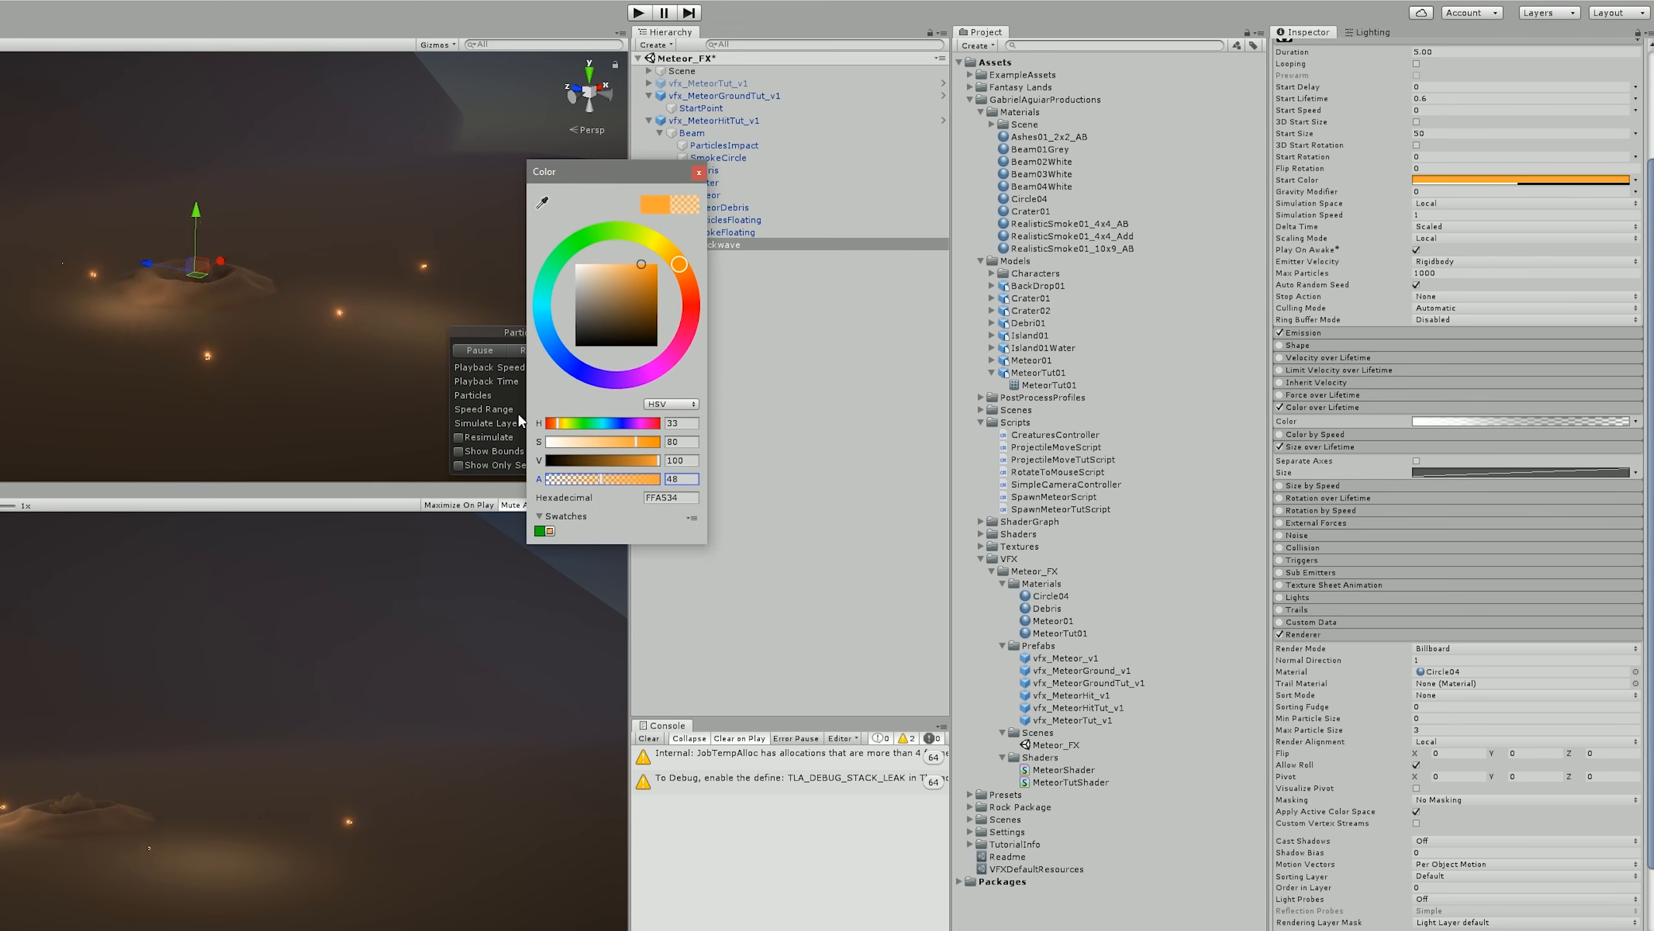
{"action": "left_click", "coordinate": [527, 350]}
{"action": "left_click", "coordinate": [527, 350]}
{"action": "left_click", "coordinate": [527, 350]}
{"action": "left_click", "coordinate": [527, 349]}
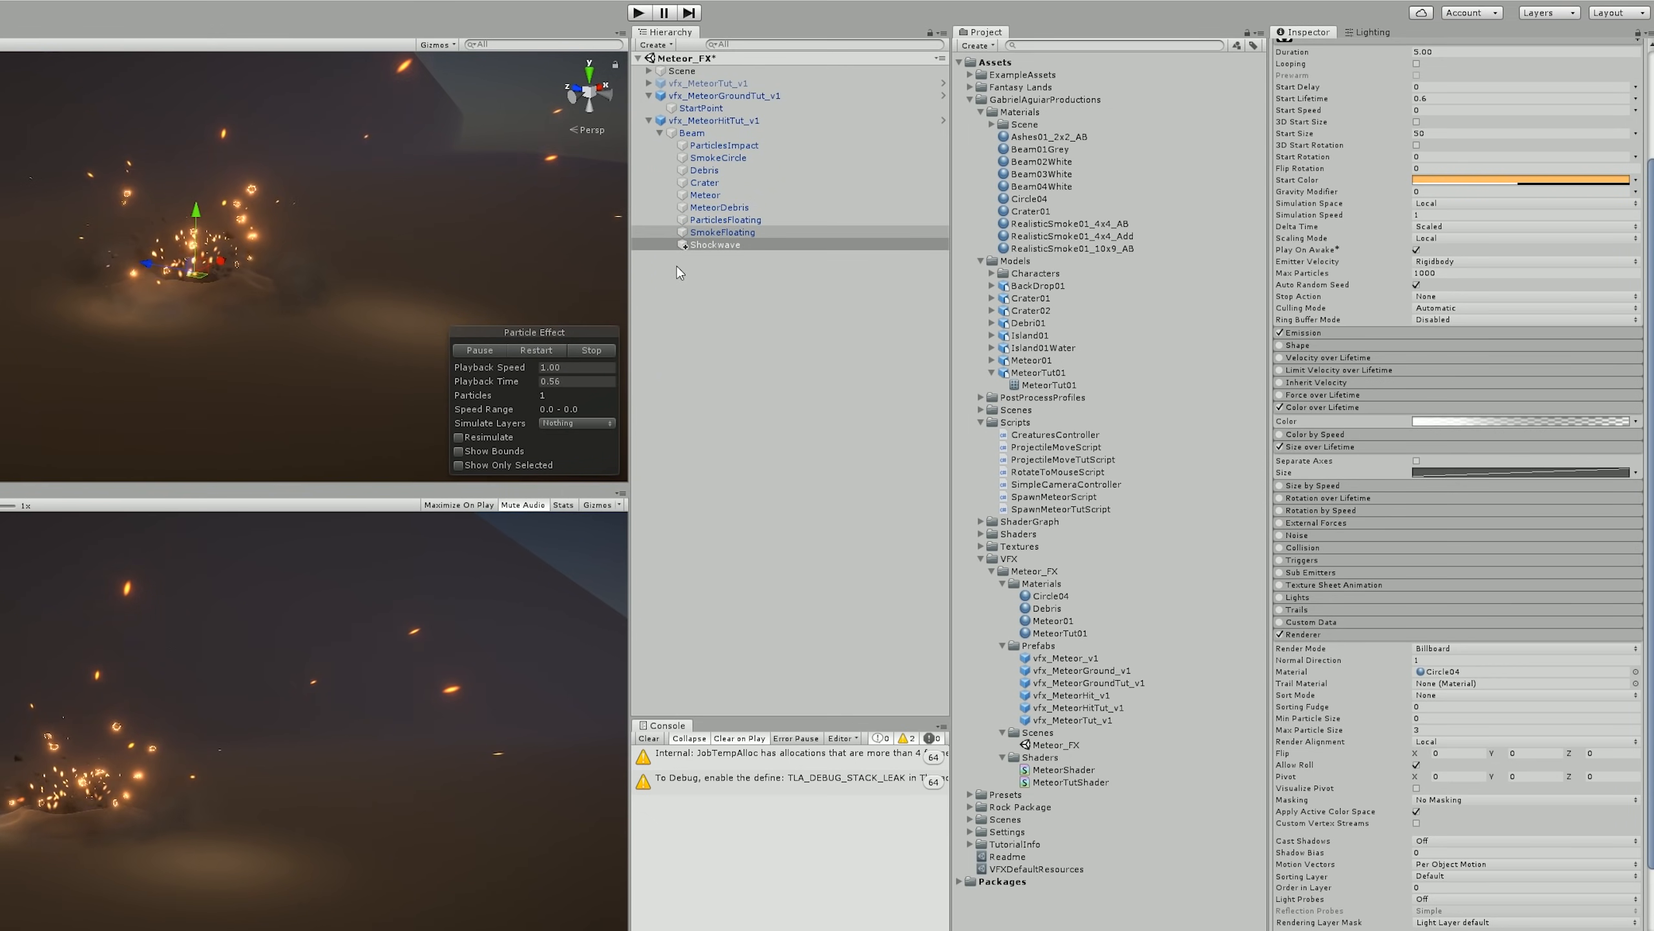
- Apply all overrides on vfx_MeteorHitTut_v1 to its prefab
{"action": "left_click", "coordinate": [768, 124]}
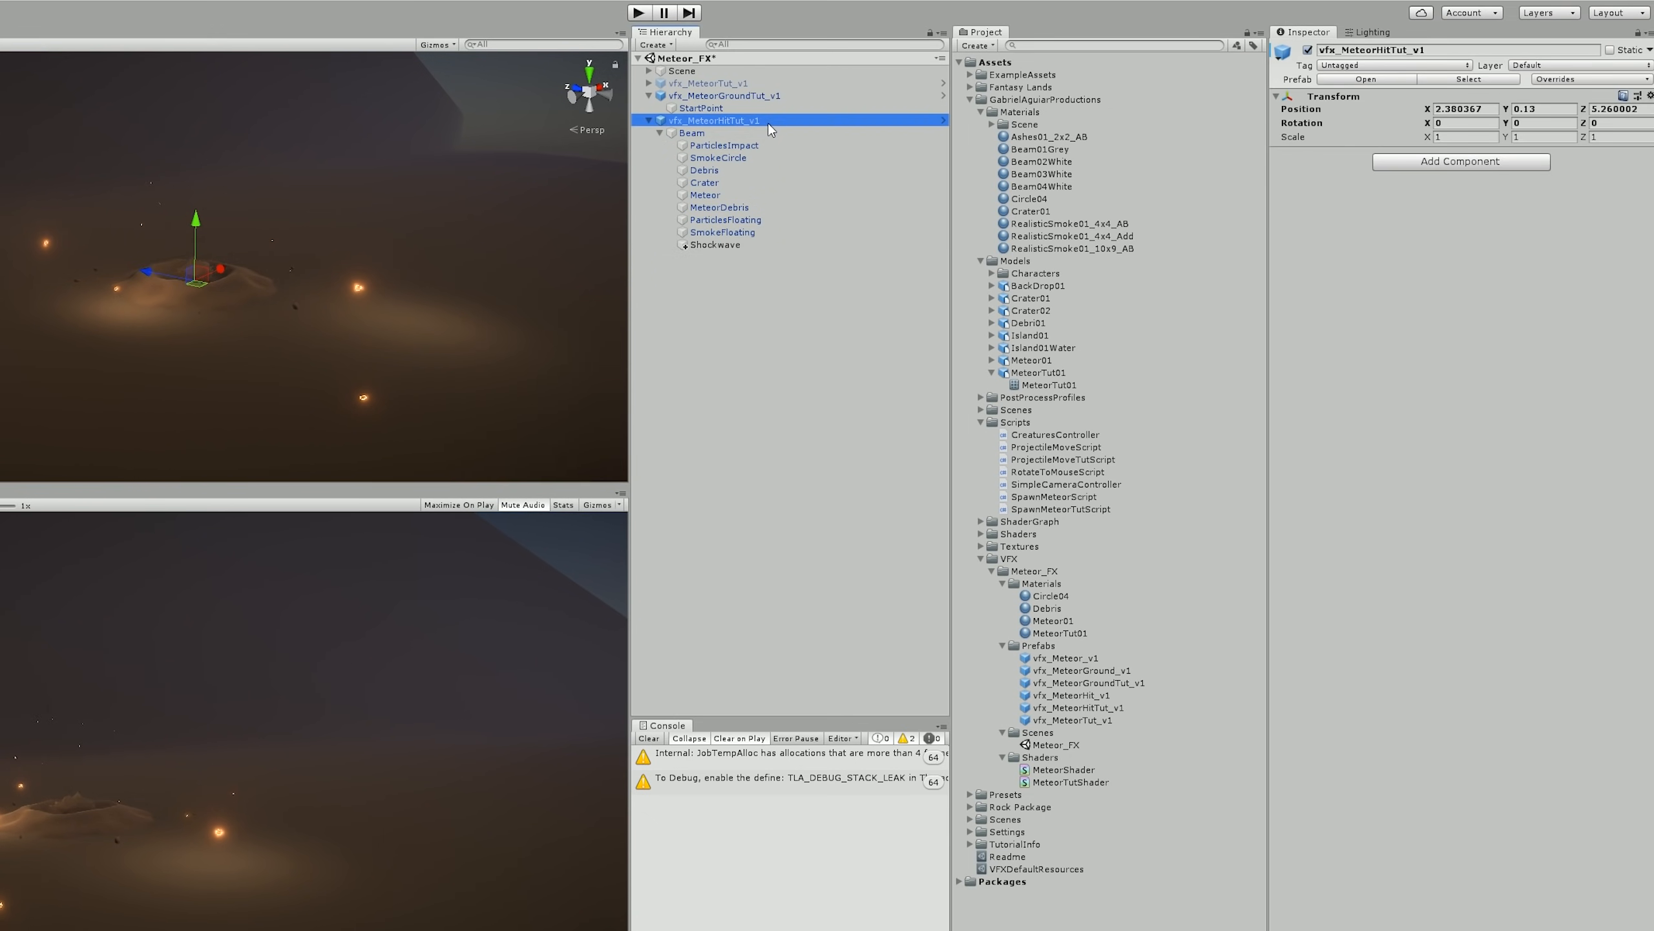
{"action": "left_click", "coordinate": [1587, 79]}
{"action": "left_click", "coordinate": [1615, 250]}
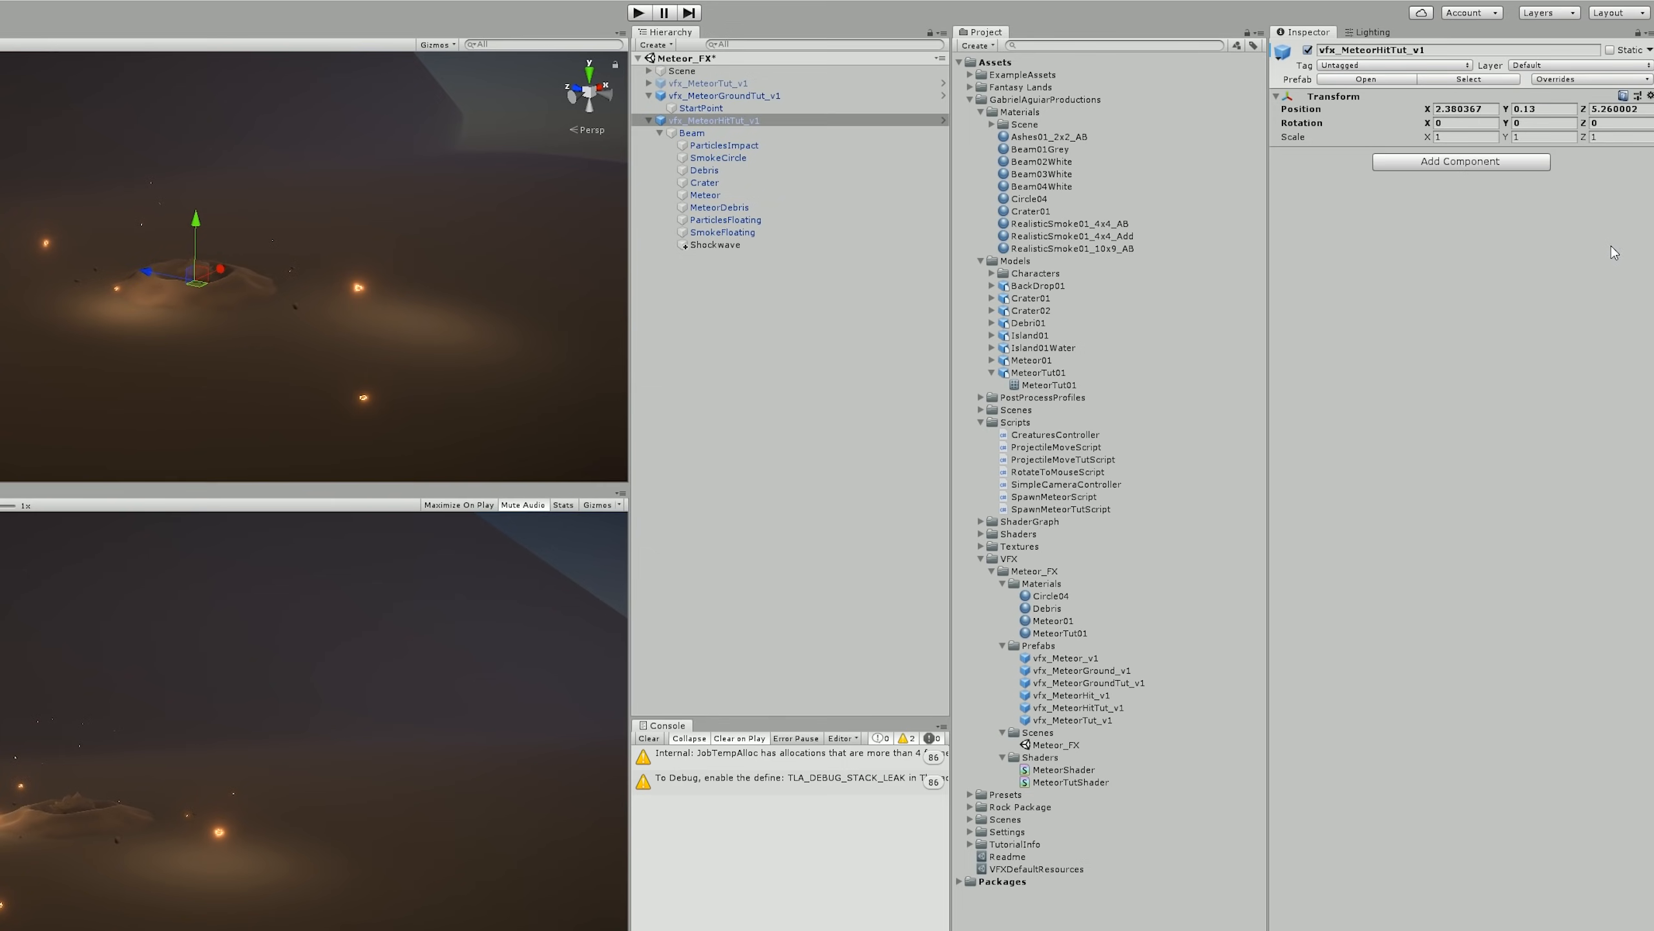
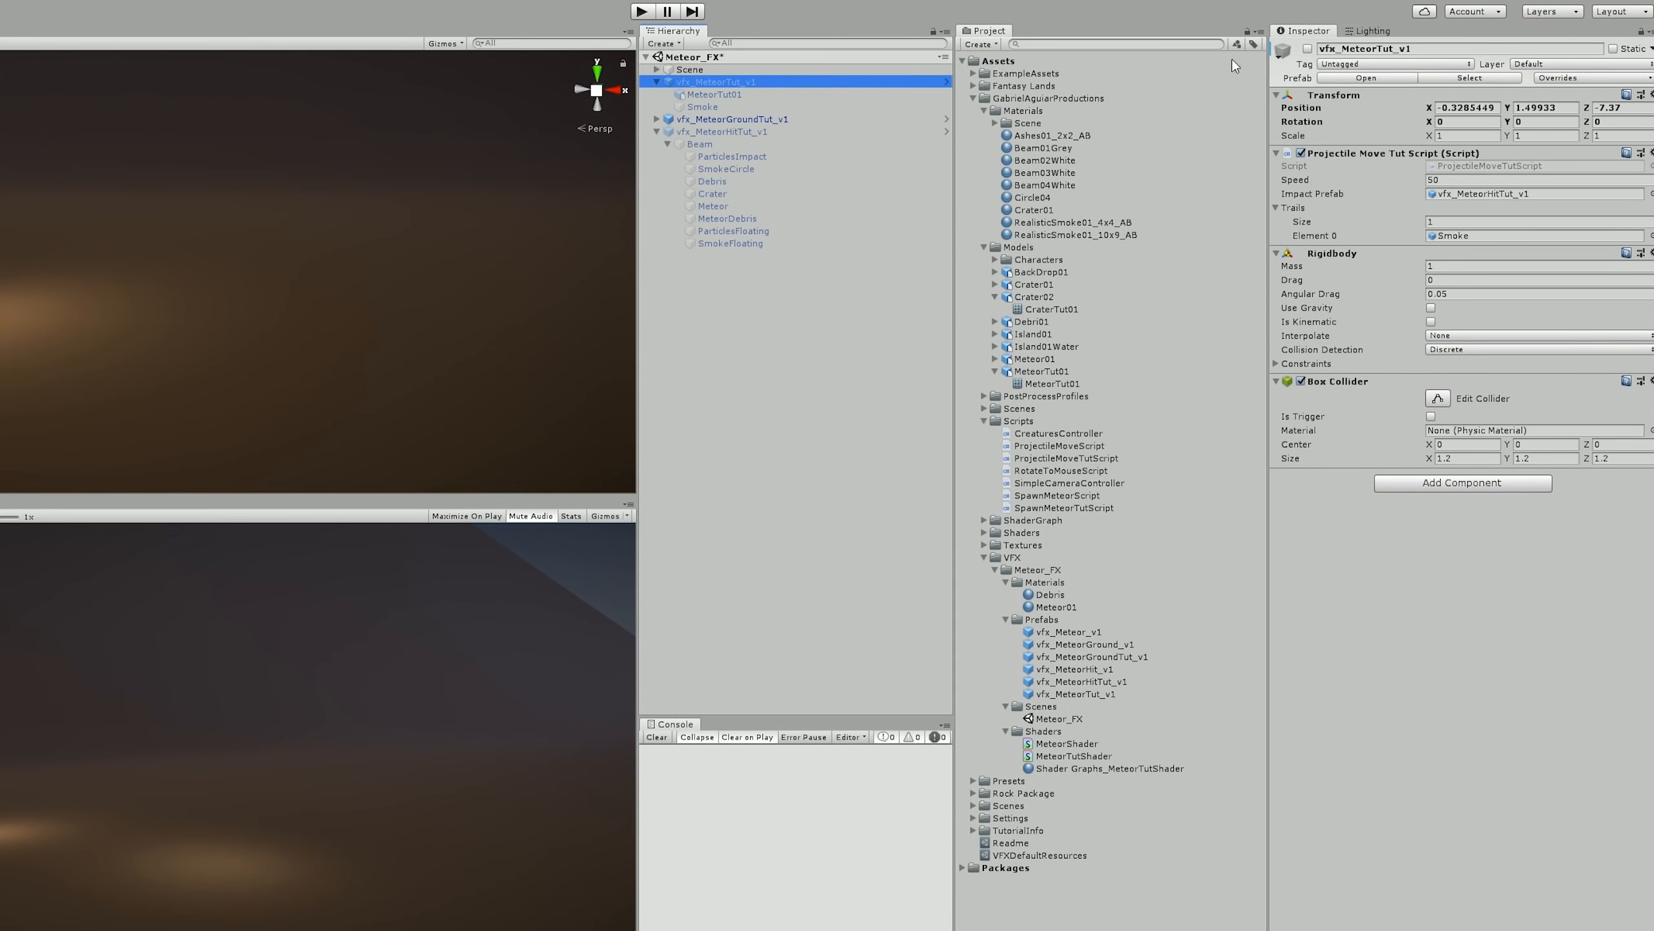
- Set the emission rate over time of vfx_MeteorTut_v1's Smoke to range from 60 to 70
{"action": "key", "text": "Down"}
{"action": "key", "text": "Down"}
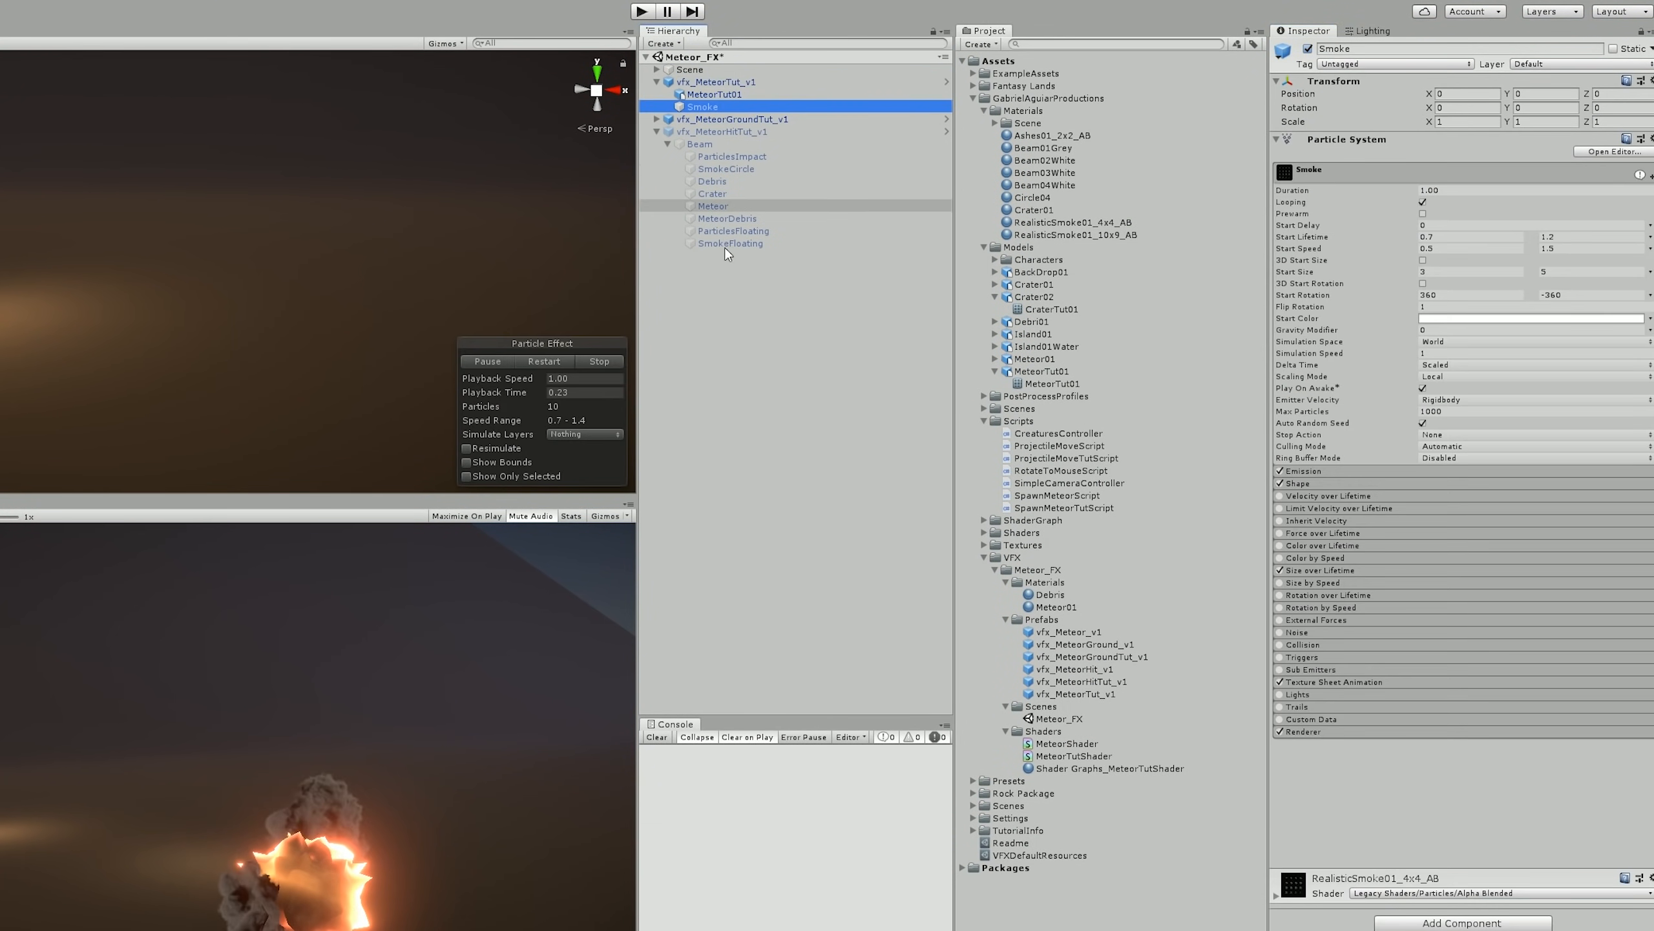
{"action": "left_click", "coordinate": [1302, 470]}
{"action": "left_click", "coordinate": [1466, 485]}
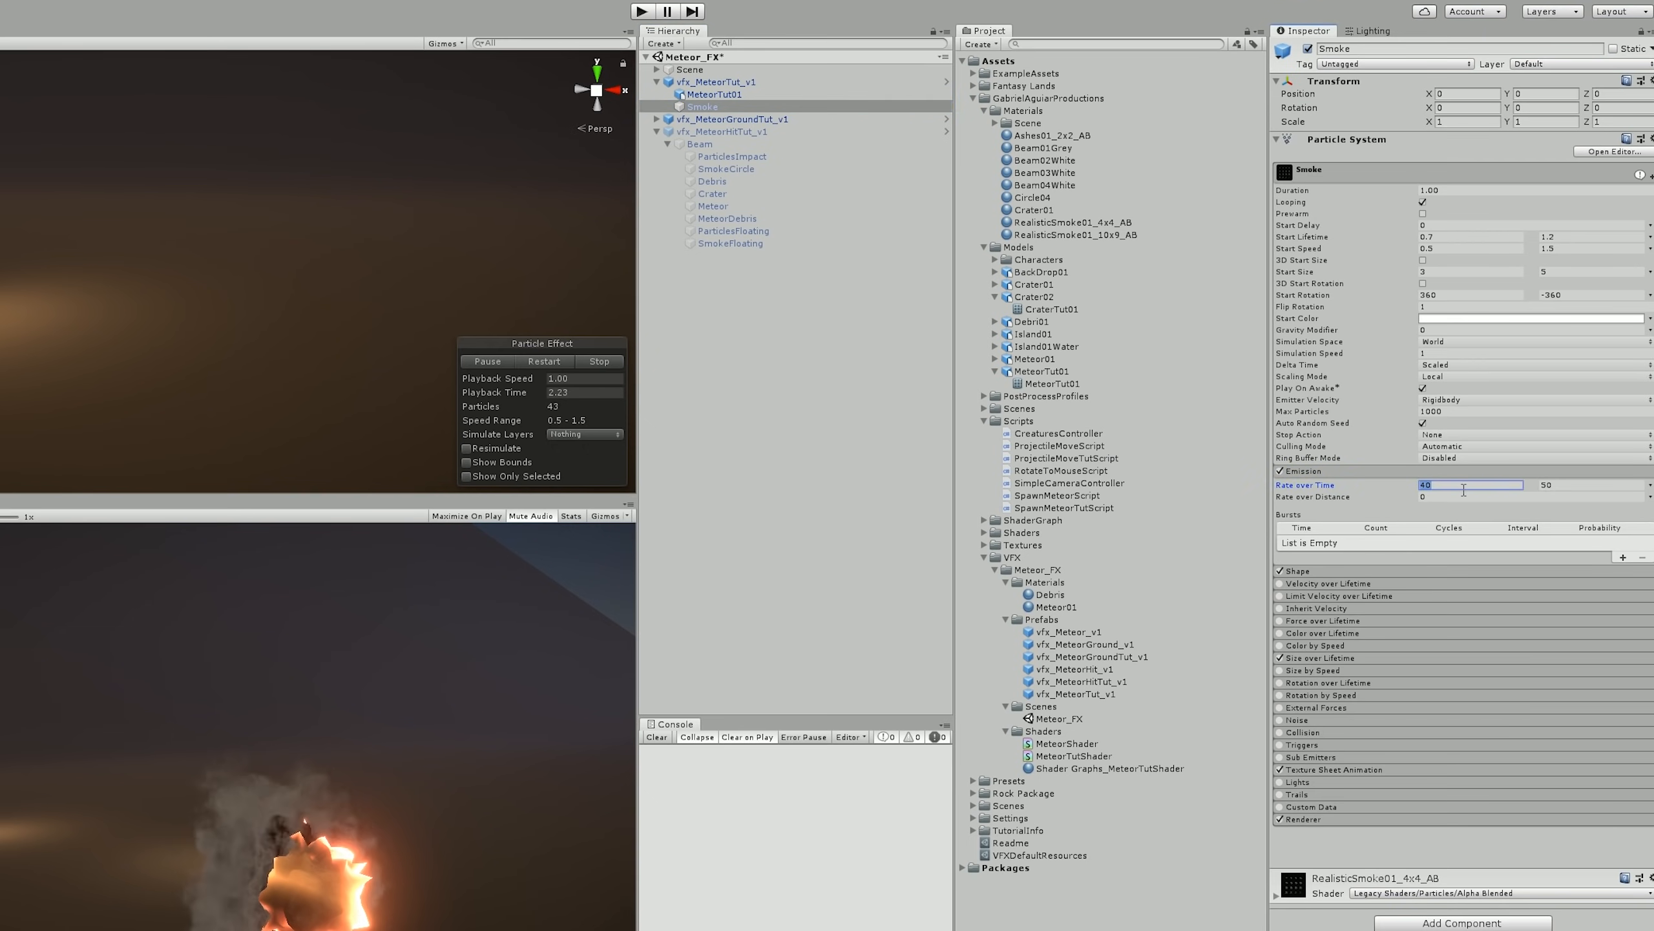
{"action": "type", "text": "50"}
{"action": "key", "text": "Tab"}
{"action": "type", "text": "70"}
{"action": "left_click", "coordinate": [1445, 487]}
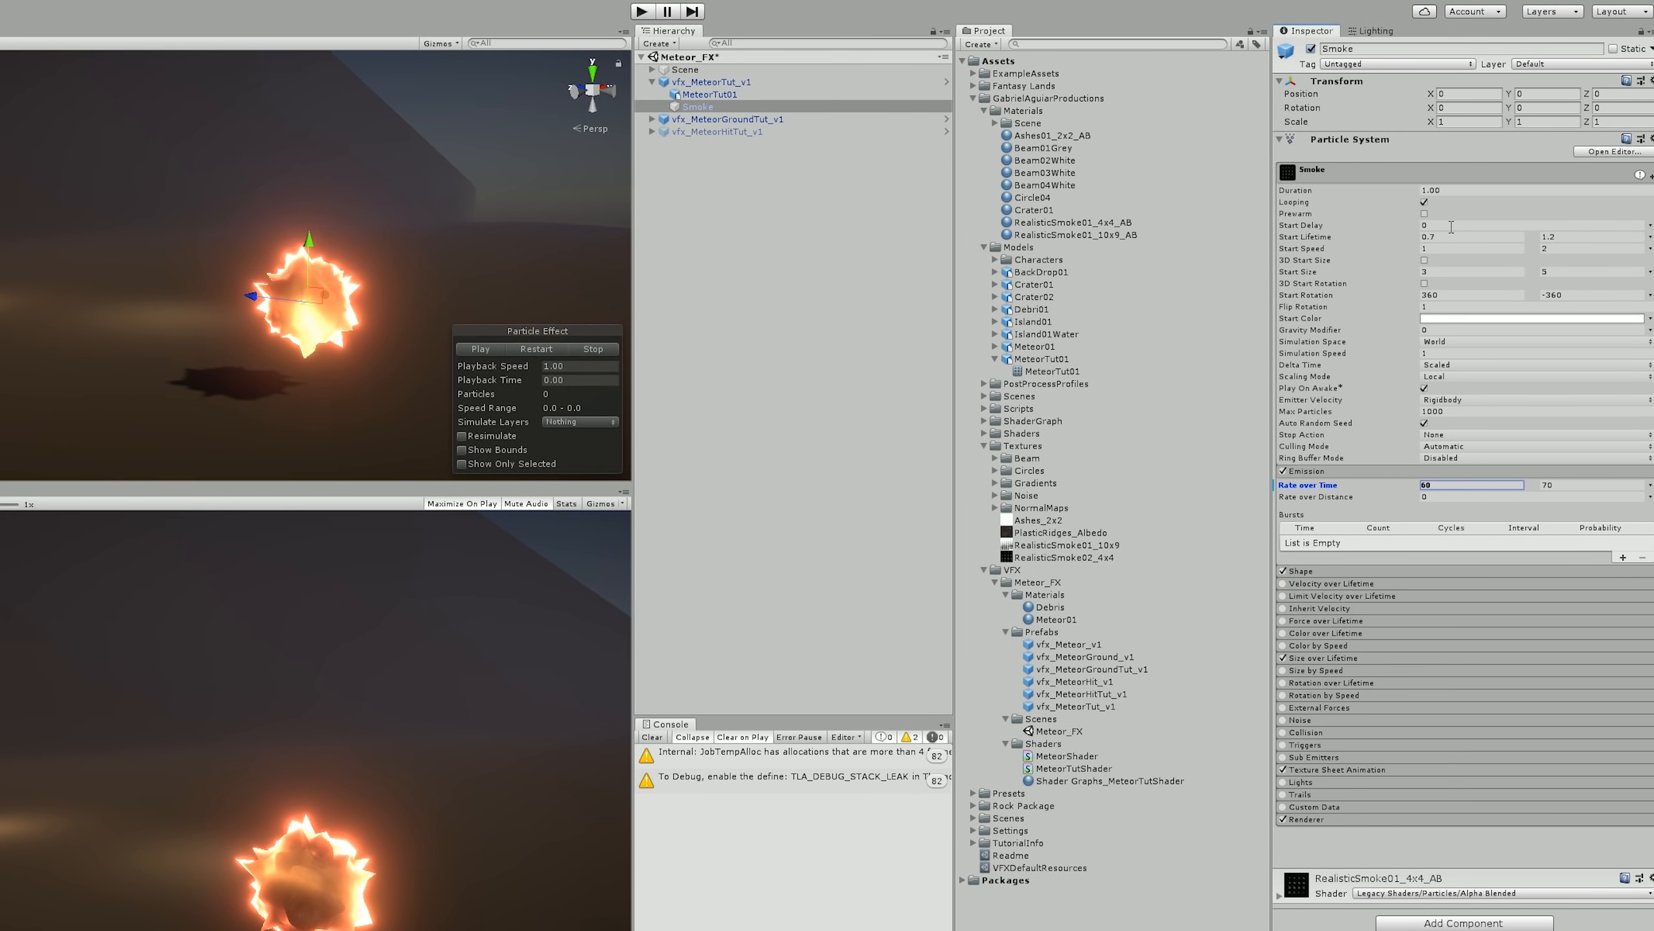
- Set Smoke's start lifetime to range from 0.9 to 1.3 and its minimum start speed to 1.5
{"action": "left_click", "coordinate": [1450, 235]}
{"action": "type", "text": "0.9"}
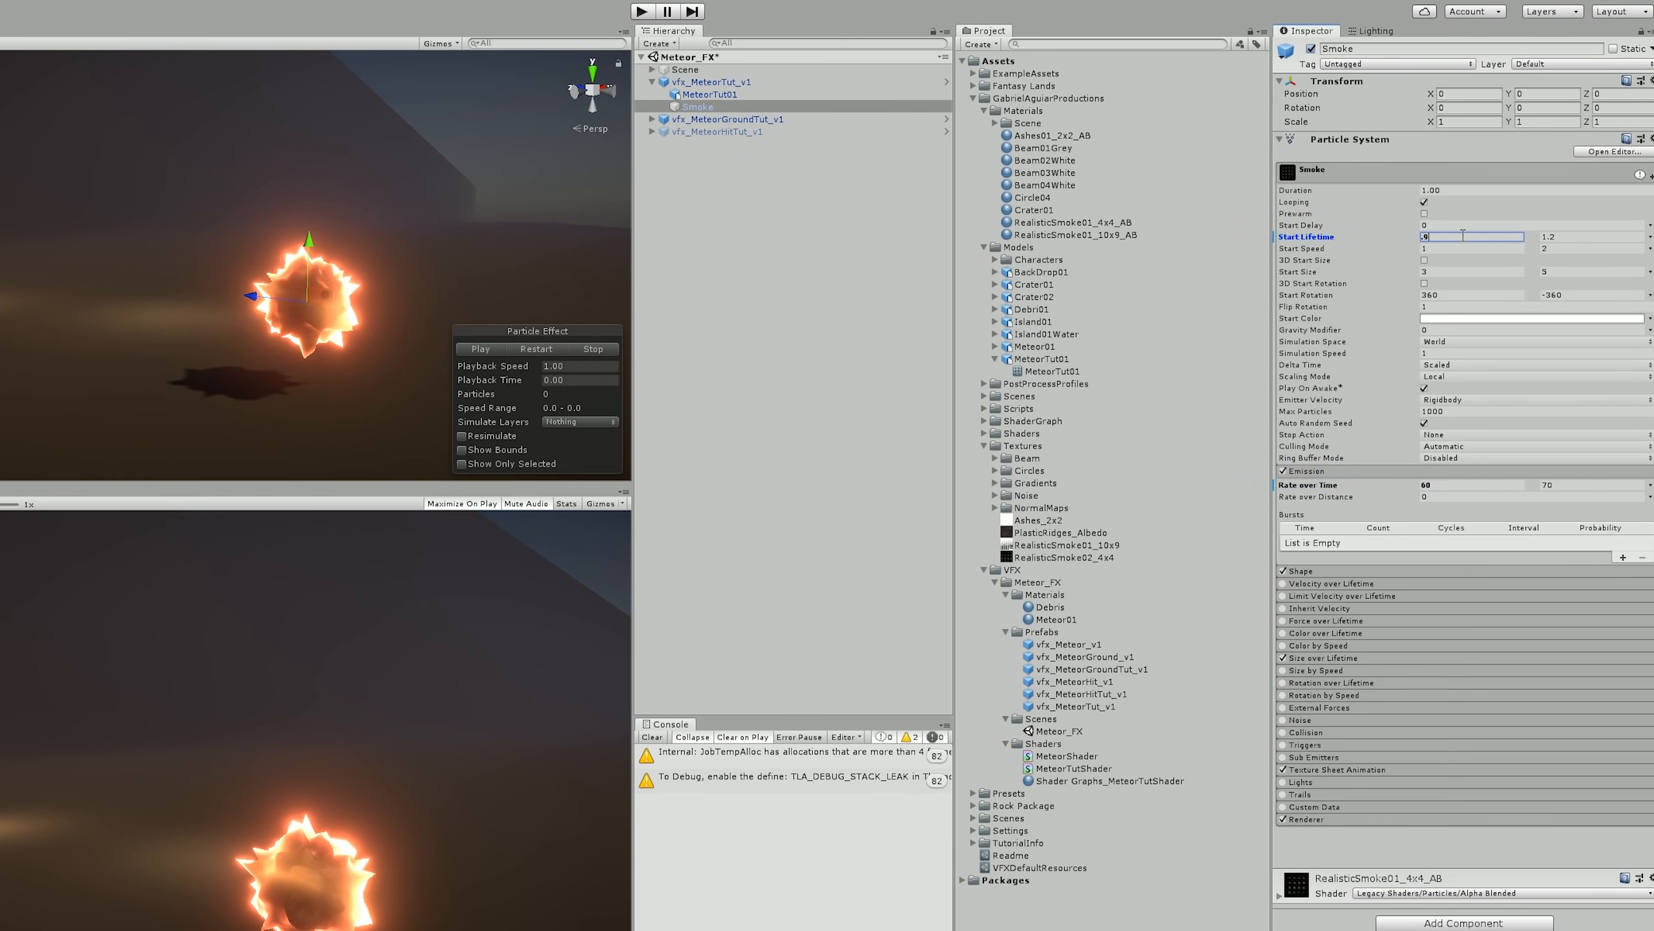
{"action": "left_click", "coordinate": [1560, 237]}
{"action": "type", "text": "1.3"}
{"action": "left_click", "coordinate": [1464, 249]}
{"action": "type", "text": "1.5"}
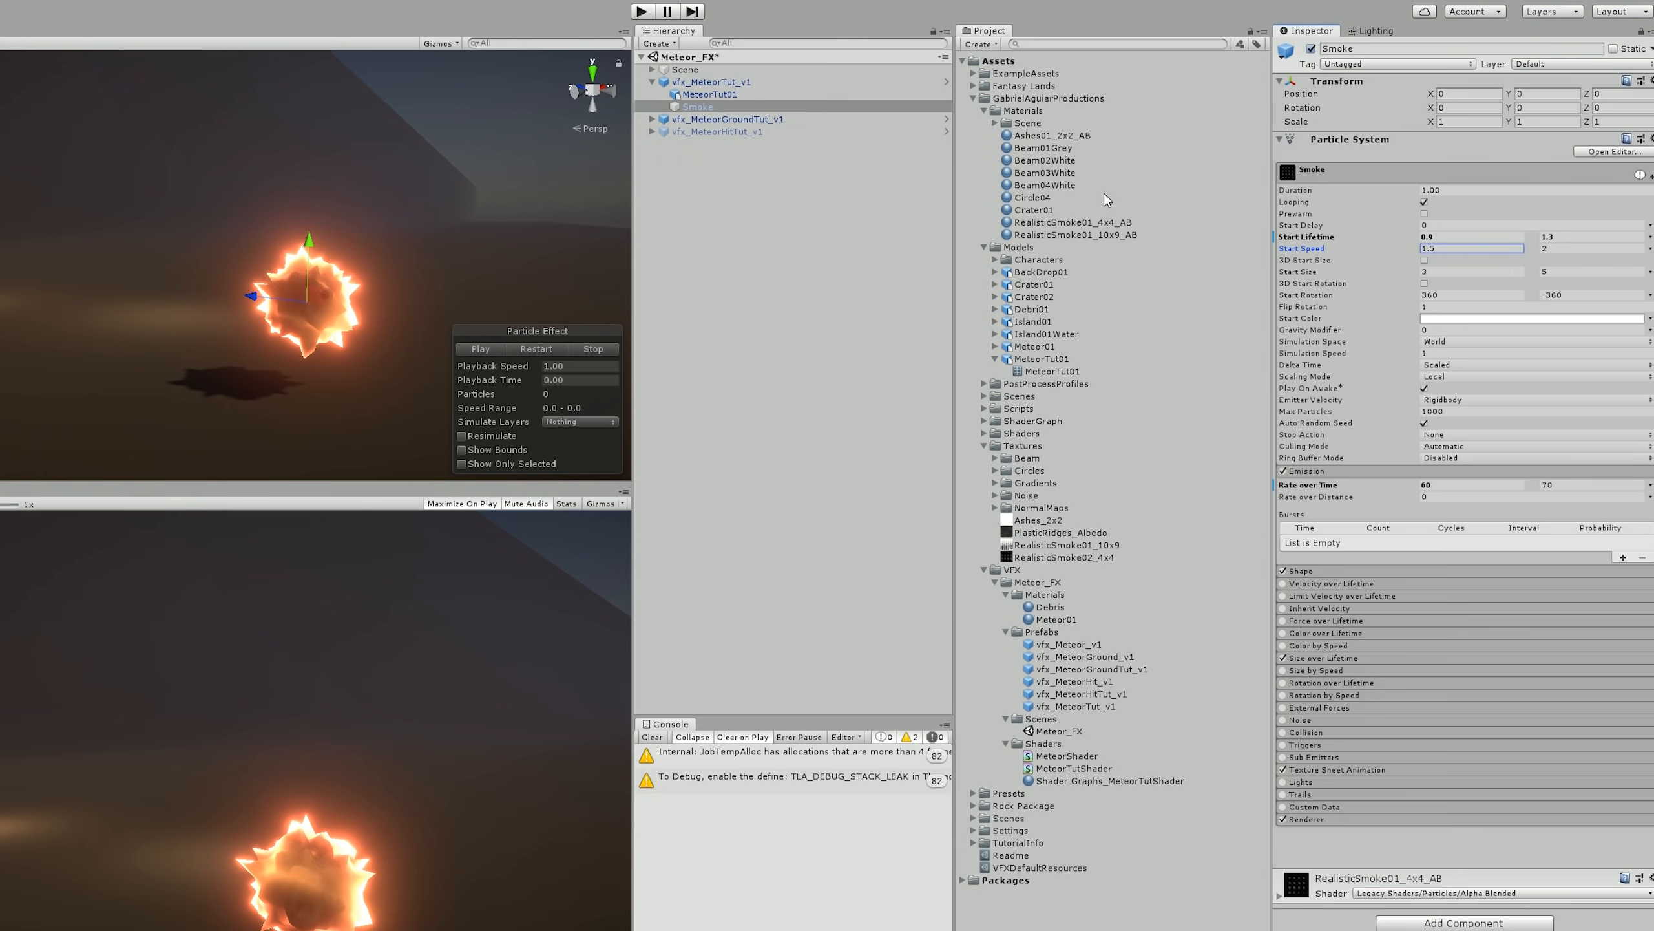
- Duplicate the RealisticSmoke01_4x4_AB material and rename the copy RealisticSmoke01_4x4_Add
{"action": "left_click", "coordinate": [1123, 221]}
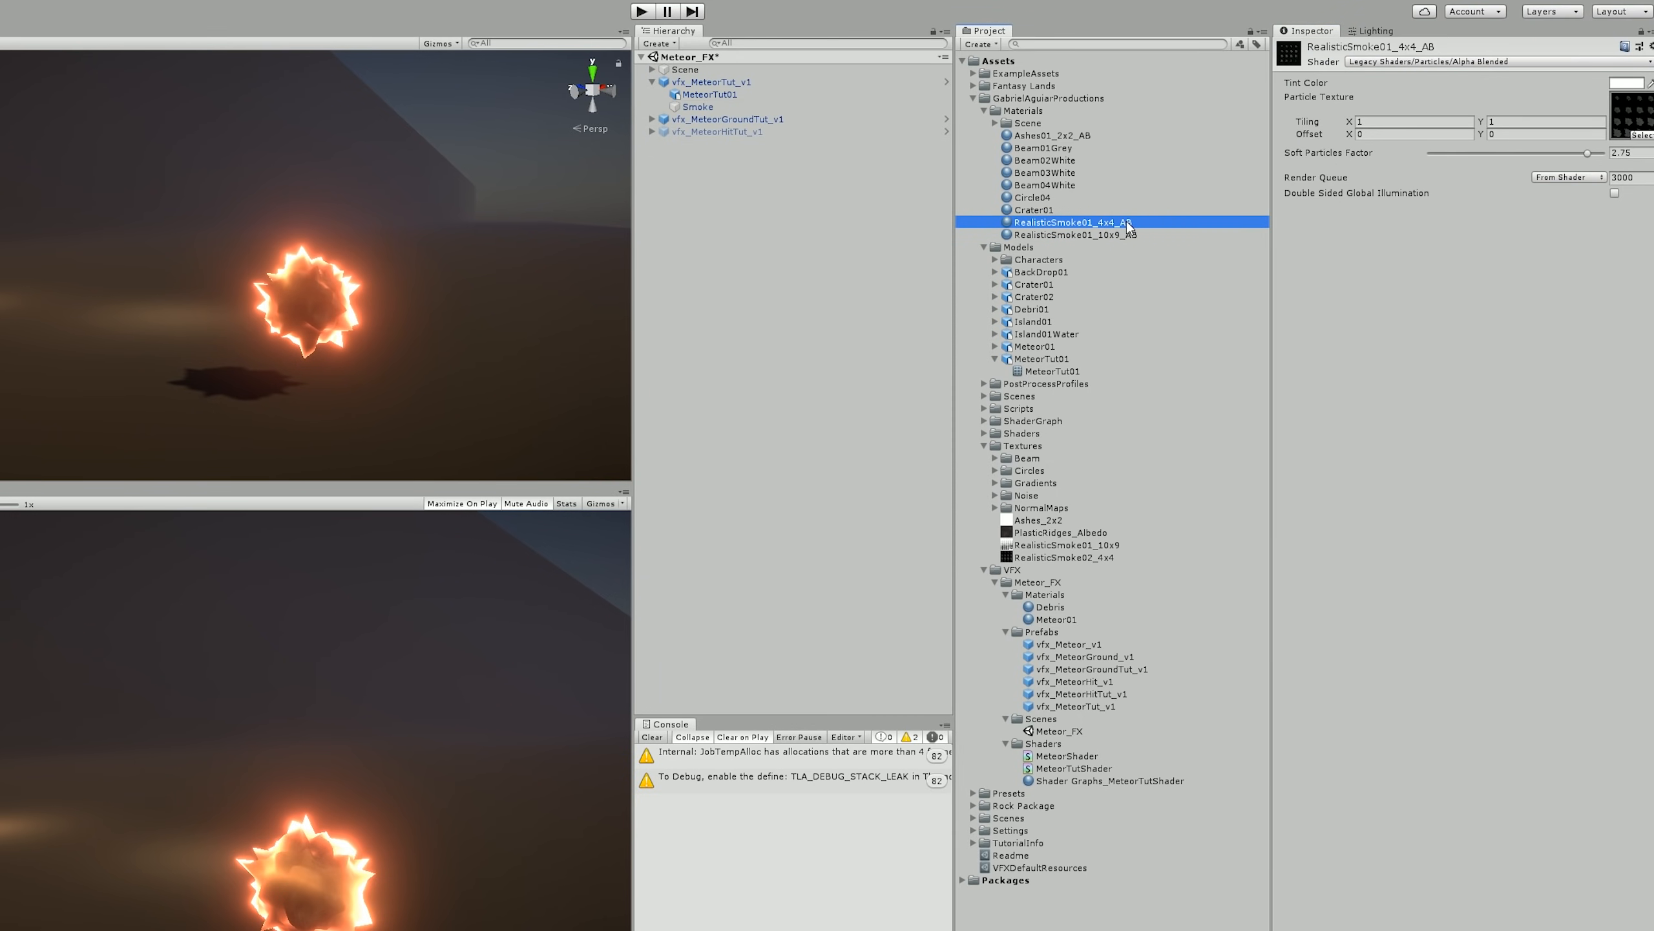
{"action": "key", "text": "ctrl+d"}
{"action": "key", "text": "F2"}
{"action": "left_click_drag", "start_coordinate": [1120, 234], "coordinate": [1154, 235]}
{"action": "type", "text": "Add"}
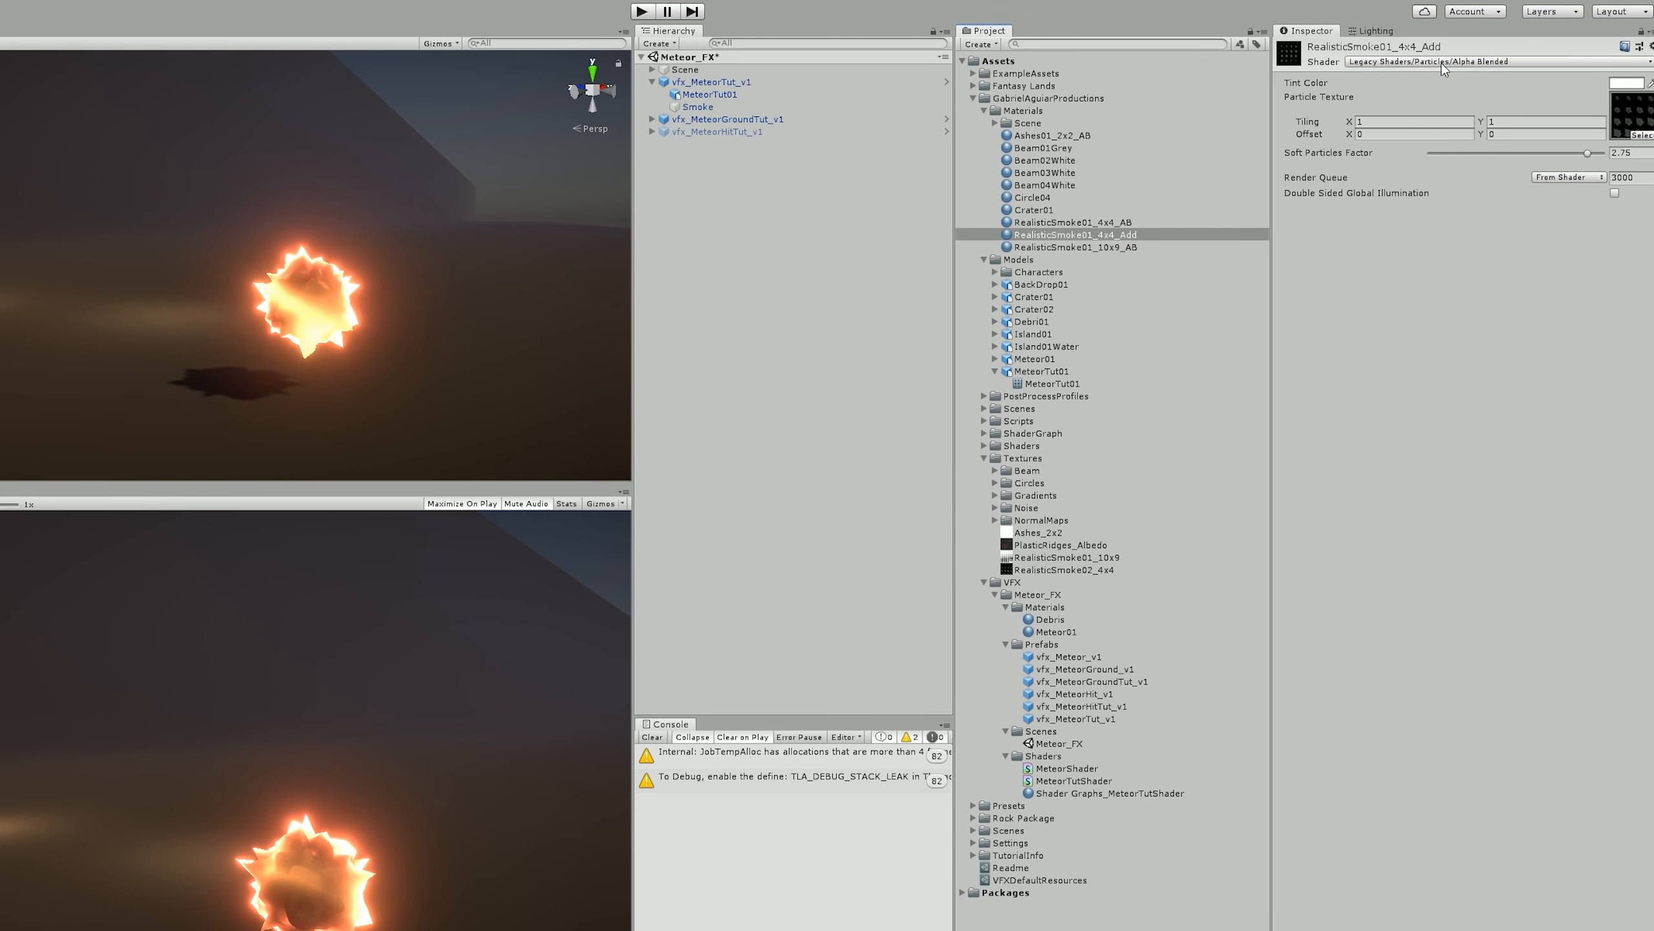
- Give RealisticSmoke01_4x4_Add the ParticleAdditiveTUT_HDR shader, the RealisticSmoke02_4x4 main texture and a white color (FFFFFF) at alpha 100
{"action": "left_click", "coordinate": [1442, 60]}
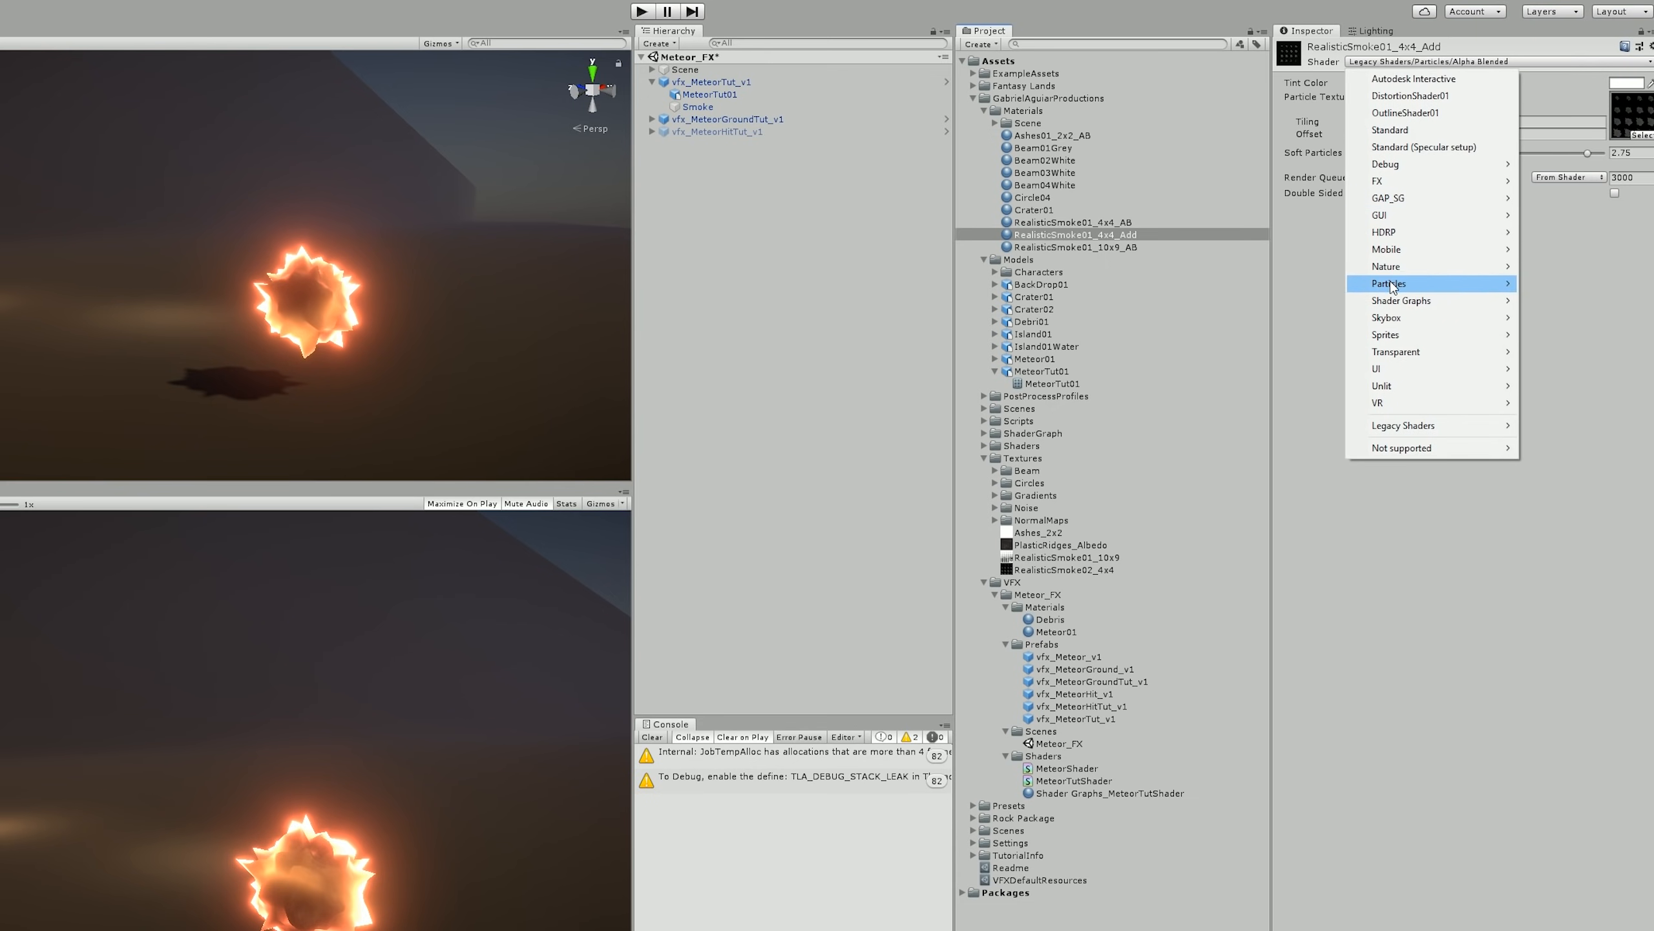
{"action": "mouse_move", "coordinate": [1390, 302]}
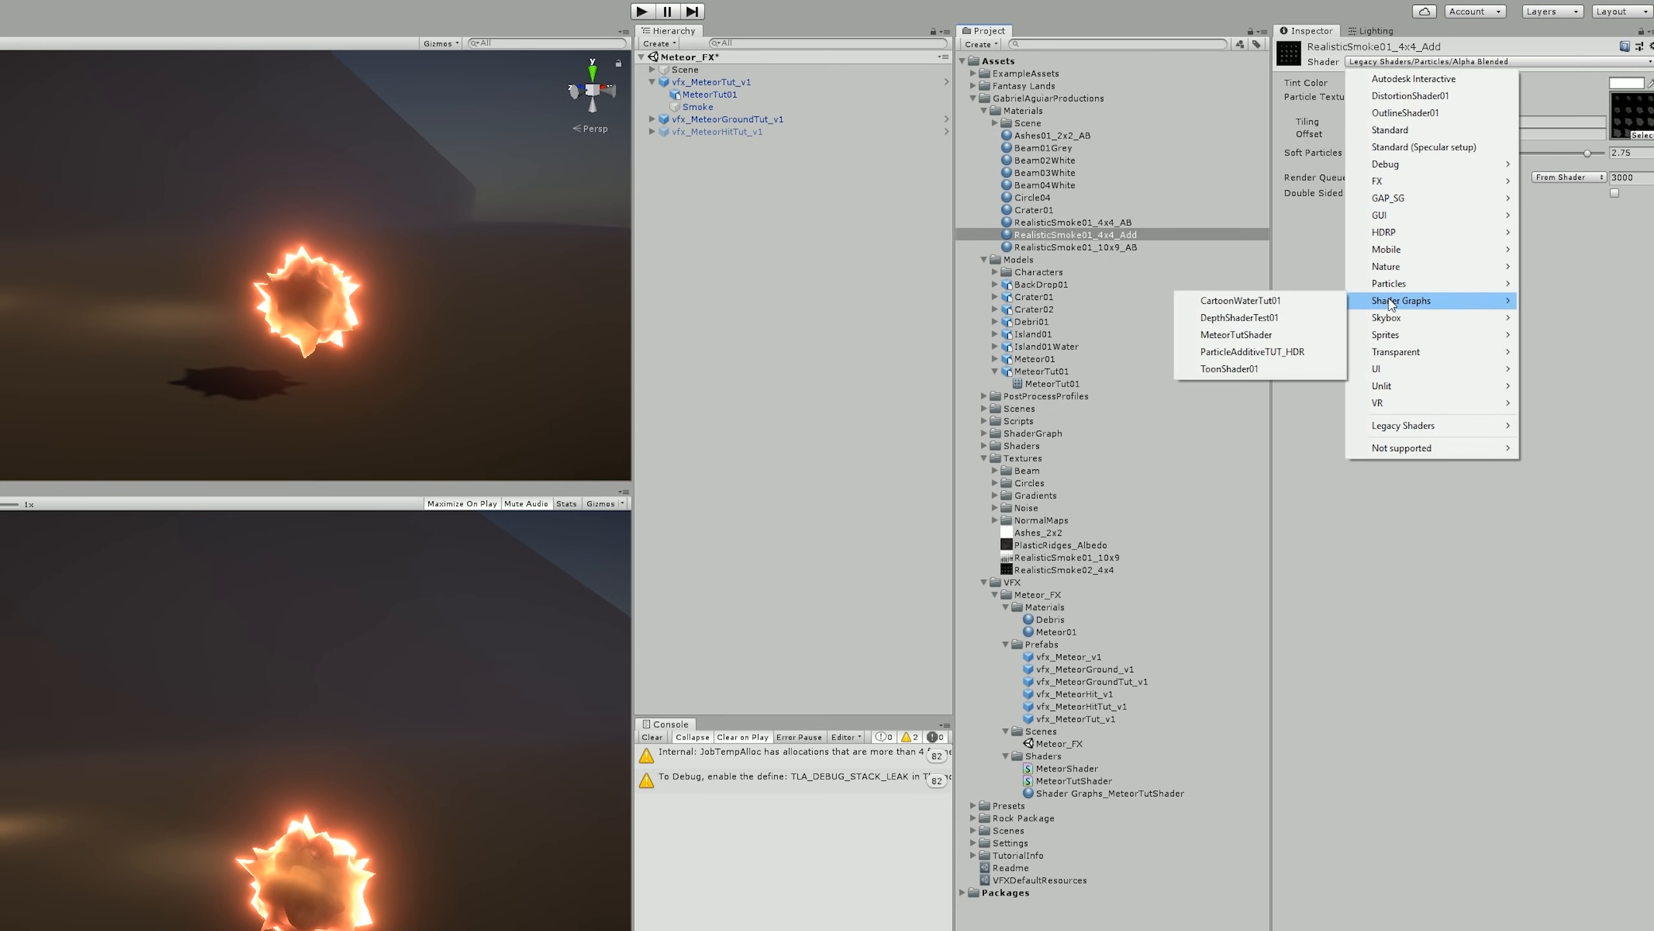
{"action": "left_click", "coordinate": [1232, 352]}
{"action": "left_click_drag", "start_coordinate": [1088, 569], "coordinate": [1575, 112]}
{"action": "left_click", "coordinate": [1625, 85]}
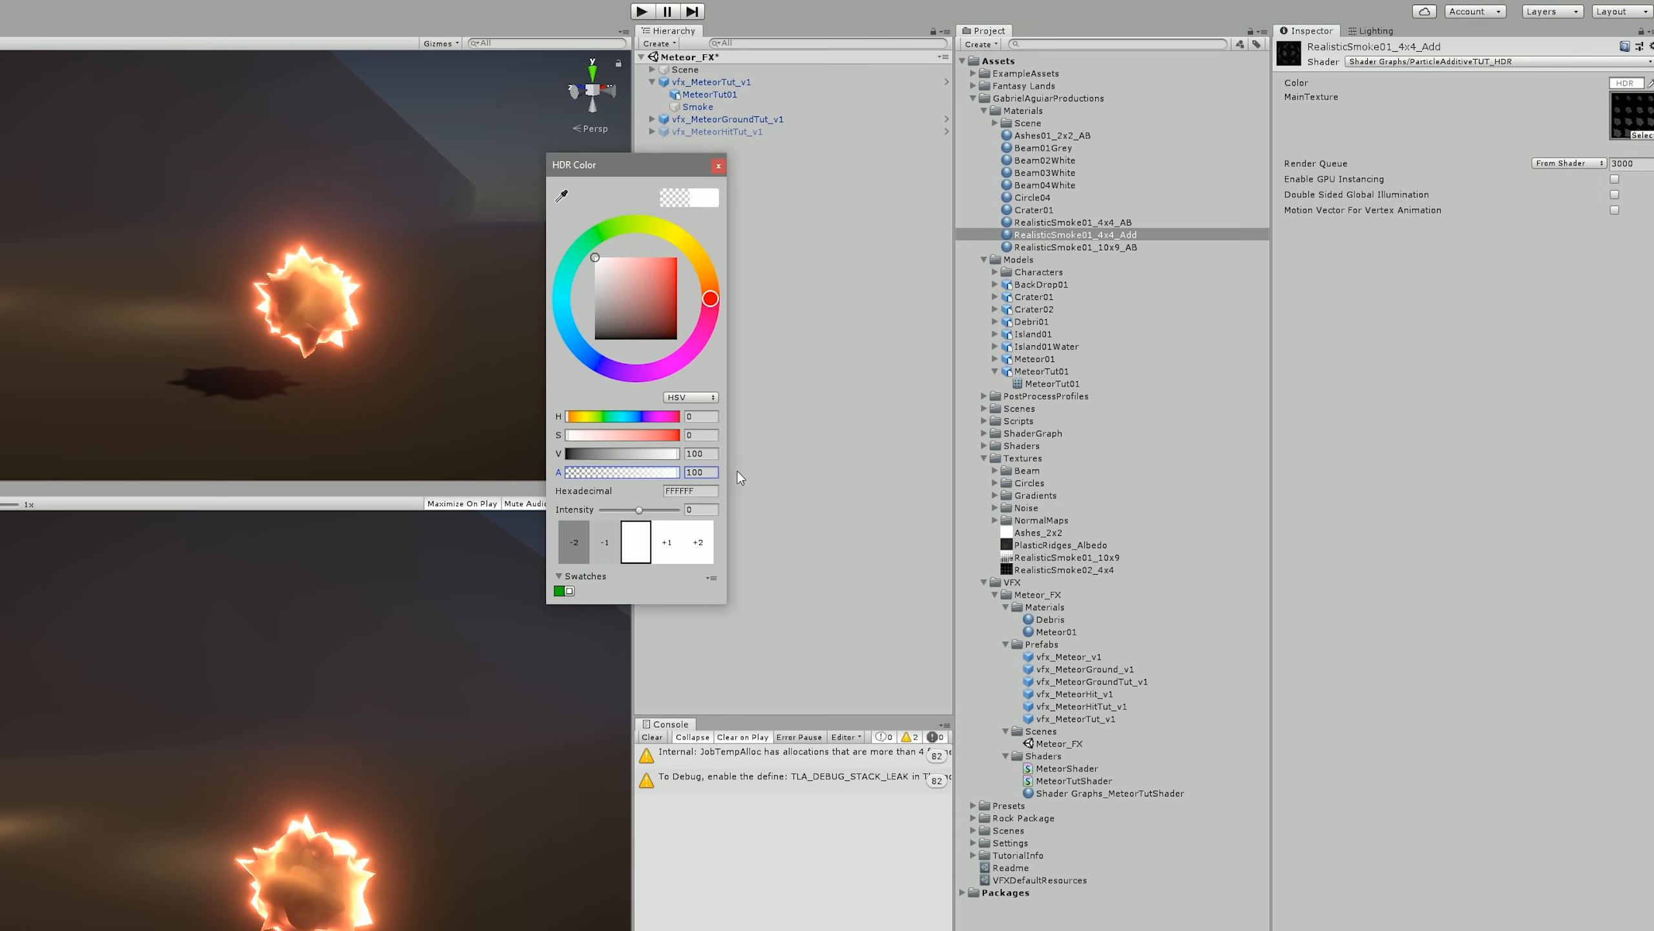
{"action": "left_click", "coordinate": [719, 165]}
- Duplicate Smoke as Fire and assign it the RealisticSmoke01_4x4_Add material
{"action": "left_click", "coordinate": [709, 119]}
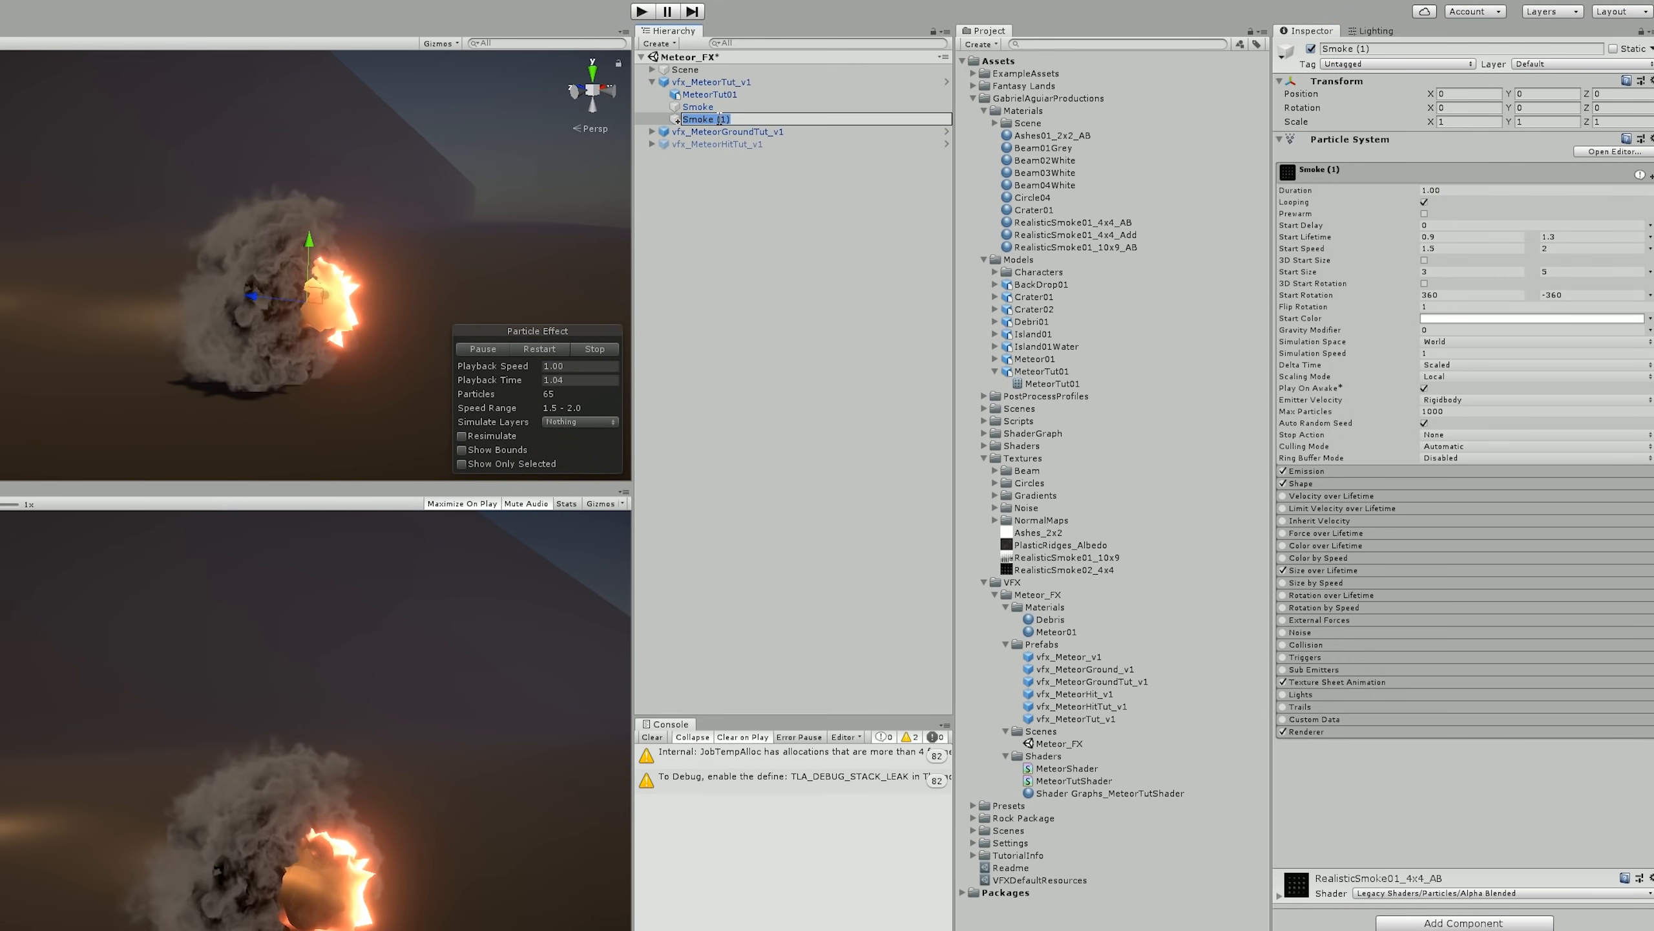
{"action": "left_click", "coordinate": [696, 106]}
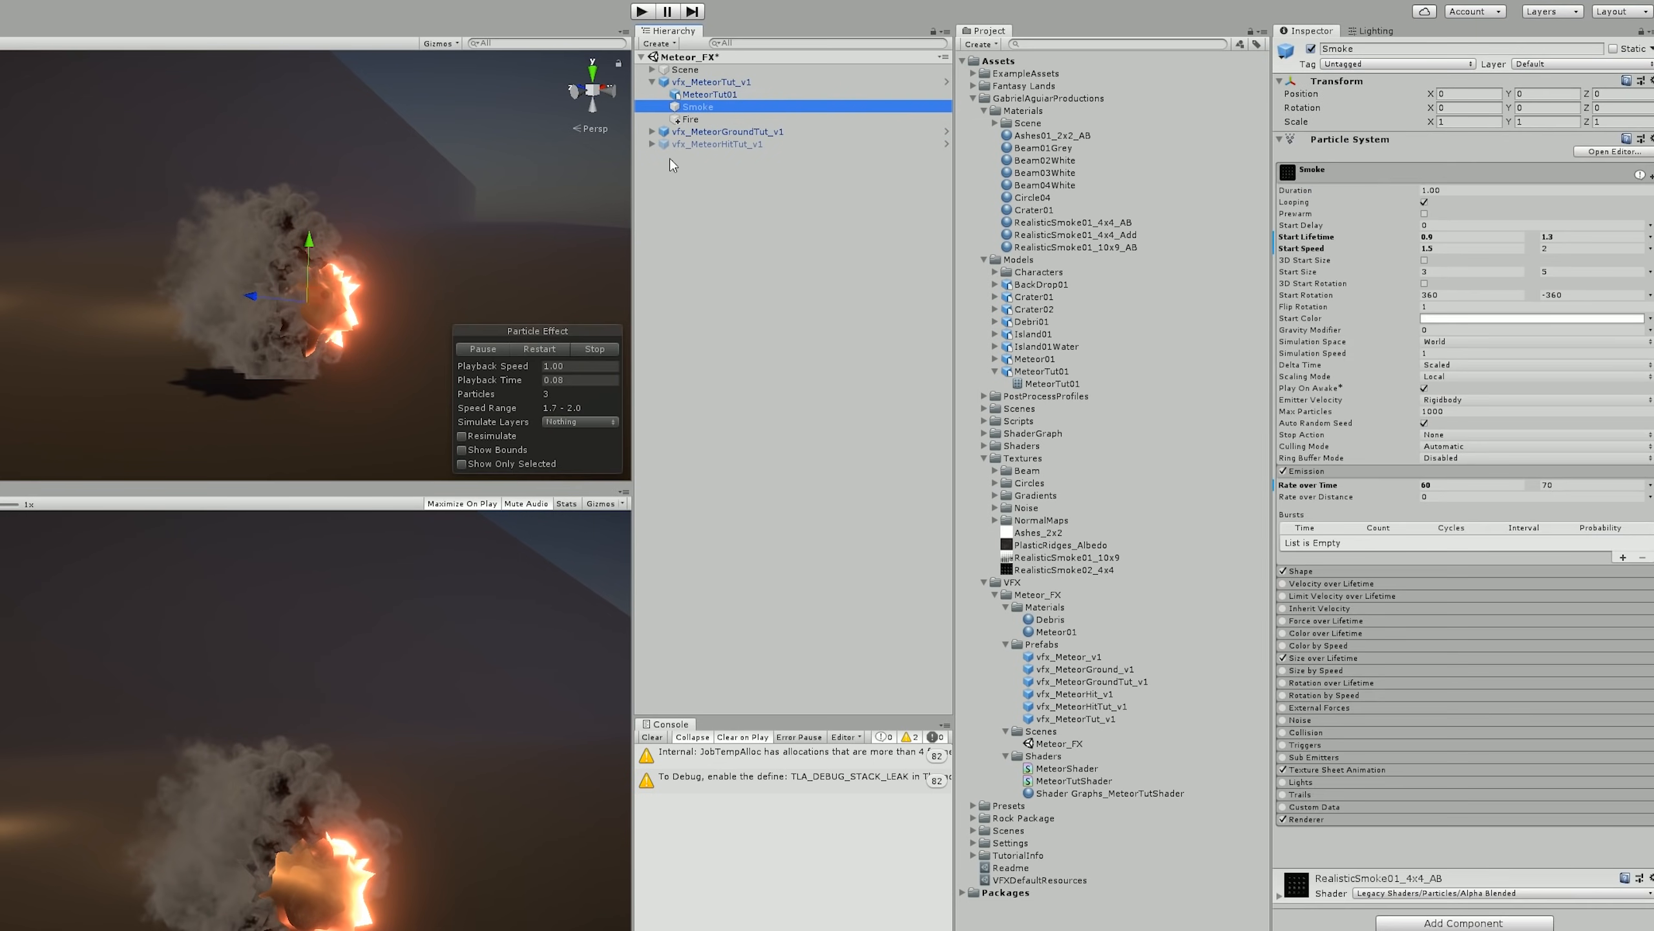
{"action": "left_click", "coordinate": [685, 119]}
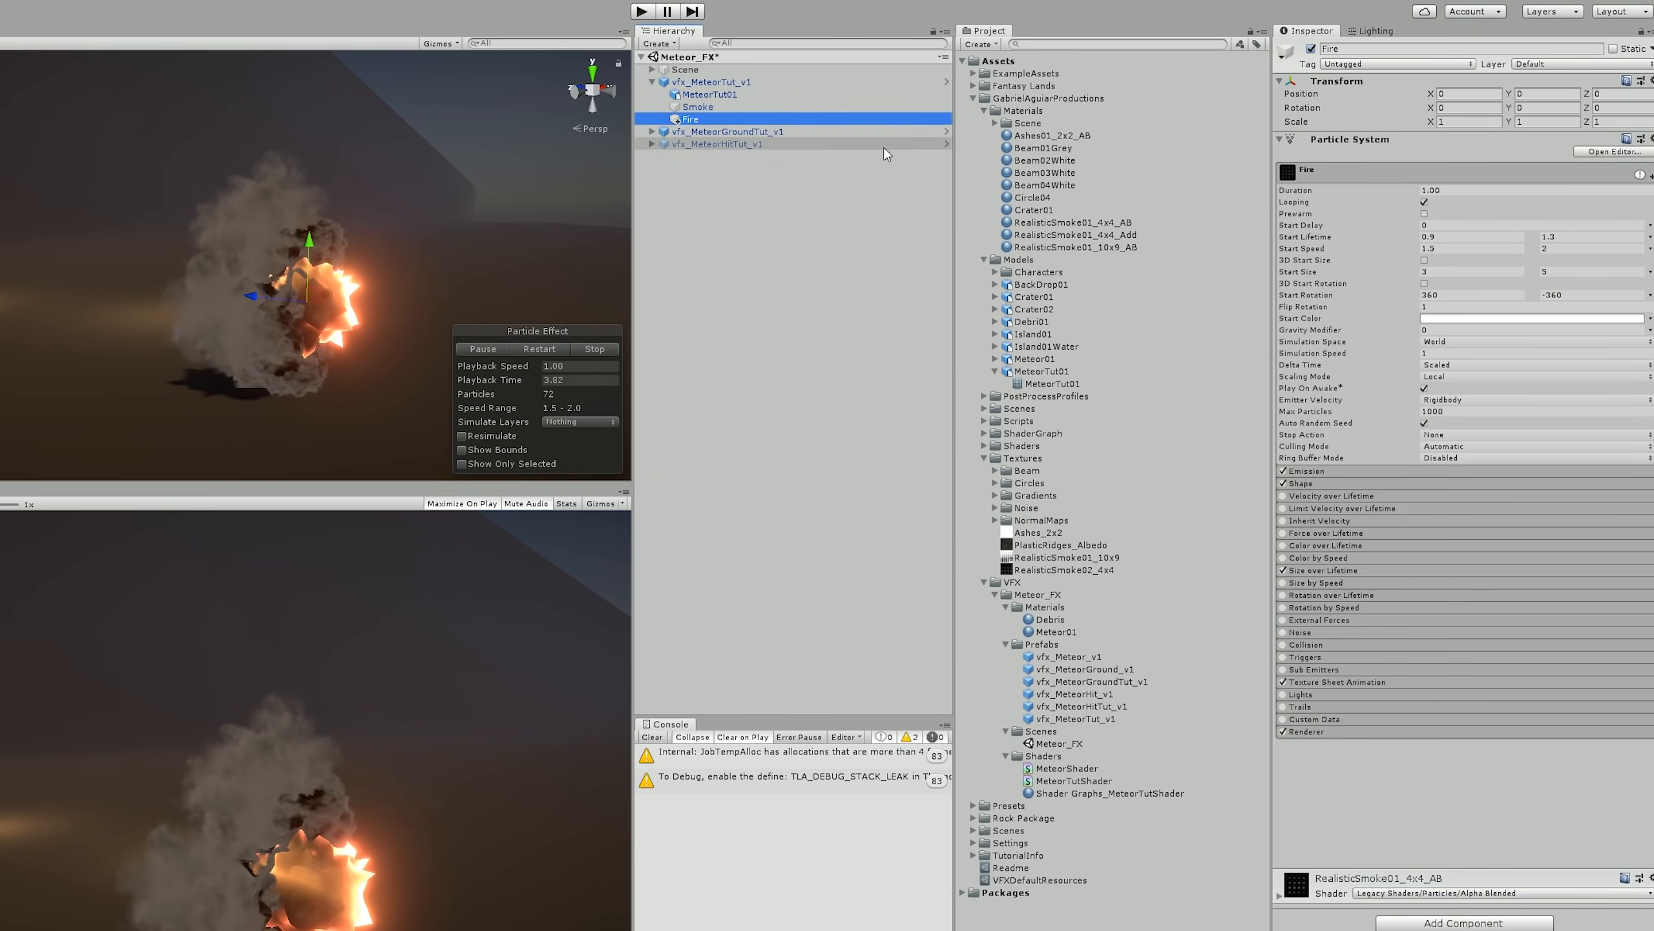
{"action": "left_click", "coordinate": [1386, 729]}
{"action": "scroll", "coordinate": [1386, 726], "scroll_direction": "down", "scroll_amount": 3}
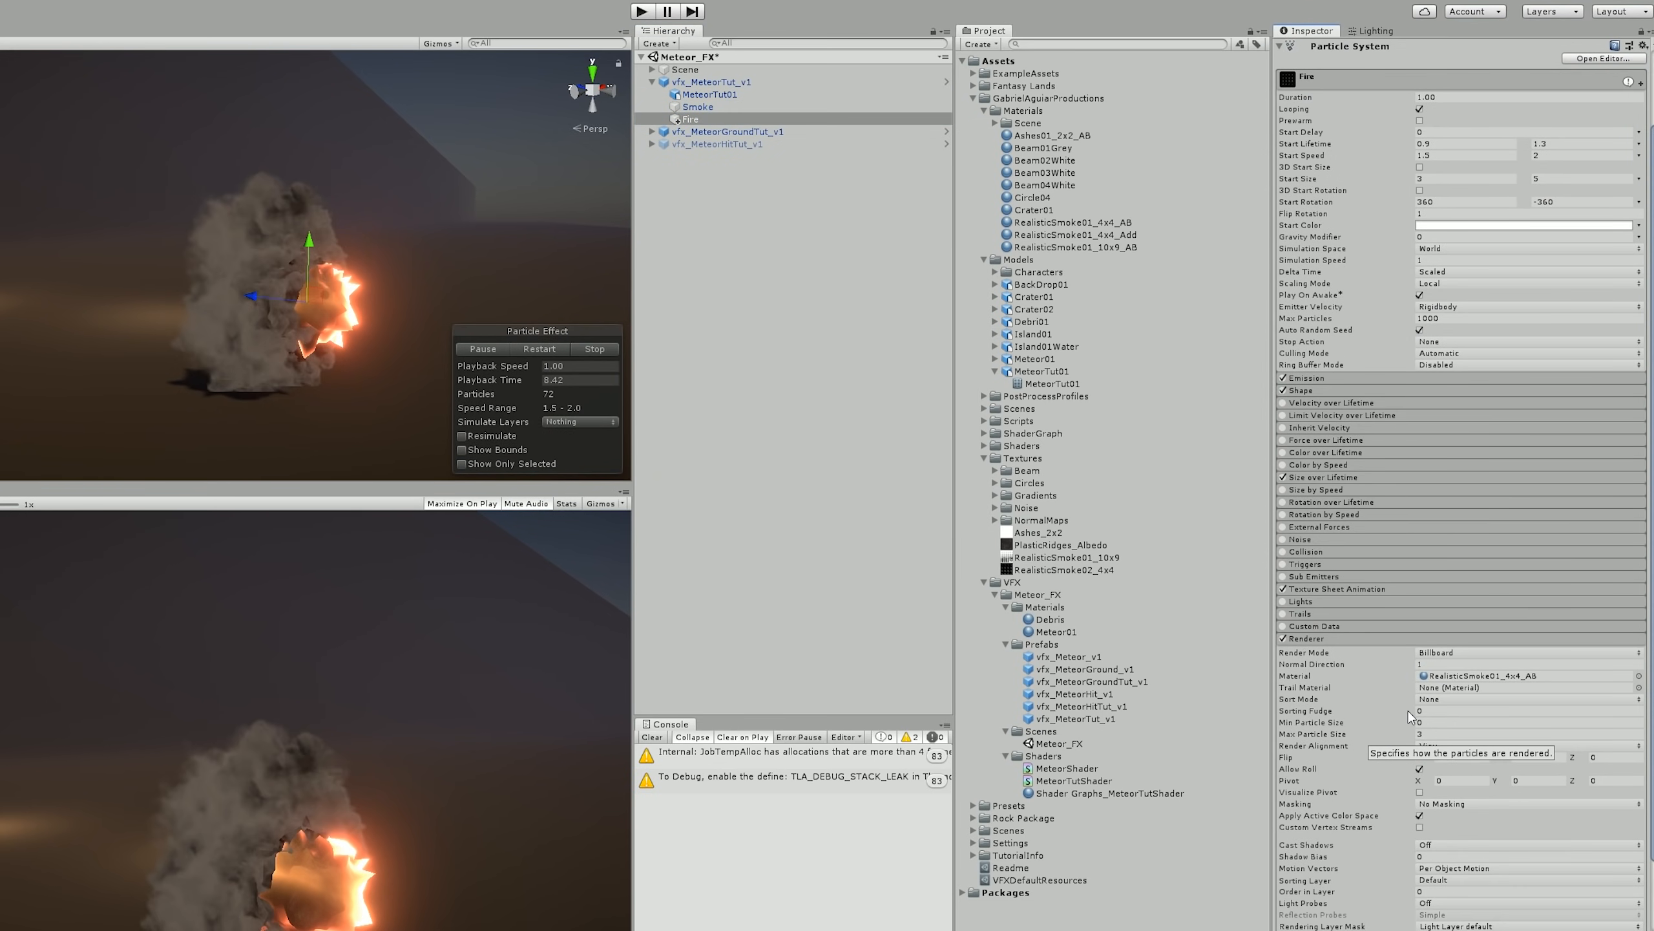
{"action": "left_click", "coordinate": [1498, 675]}
{"action": "left_click_drag", "start_coordinate": [1110, 236], "coordinate": [1498, 676]}
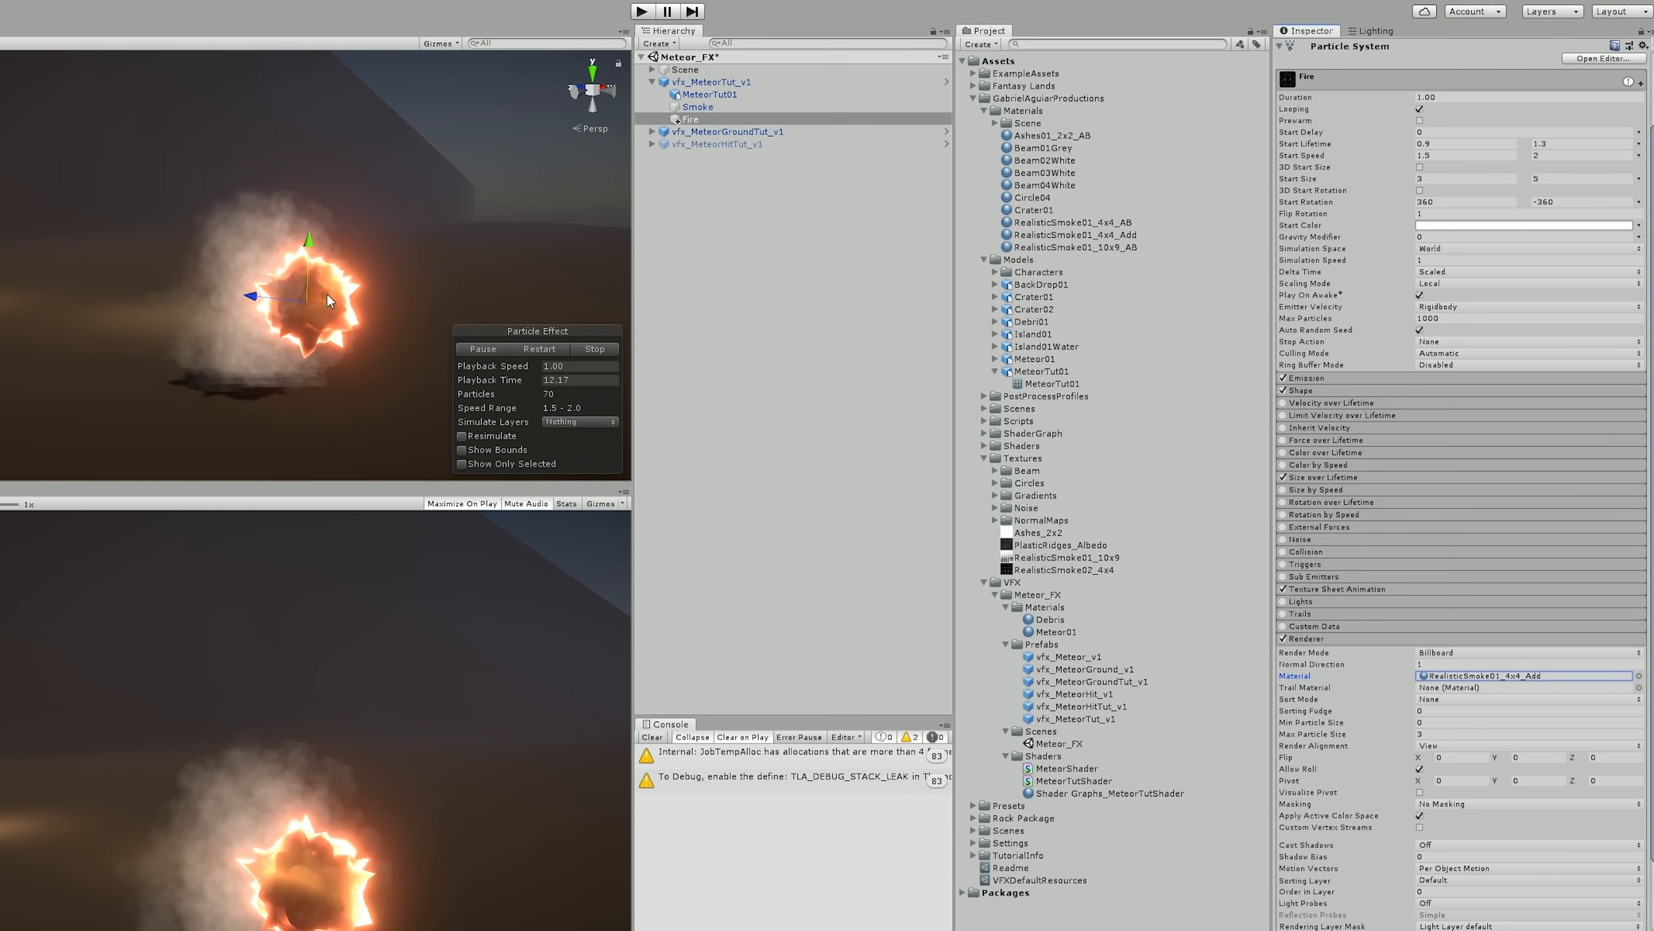
- Switch Fire's start color to random between two colors and make the first color a yellowish orange
{"action": "left_click", "coordinate": [1639, 225]}
{"action": "left_click", "coordinate": [1551, 266]}
{"action": "left_click", "coordinate": [1524, 225]}
{"action": "left_click", "coordinate": [665, 264]}
{"action": "left_click", "coordinate": [704, 260]}
{"action": "left_click", "coordinate": [690, 397]}
{"action": "left_click", "coordinate": [704, 447]}
{"action": "key", "text": "BackSpace"}
{"action": "type", "text": "5"}
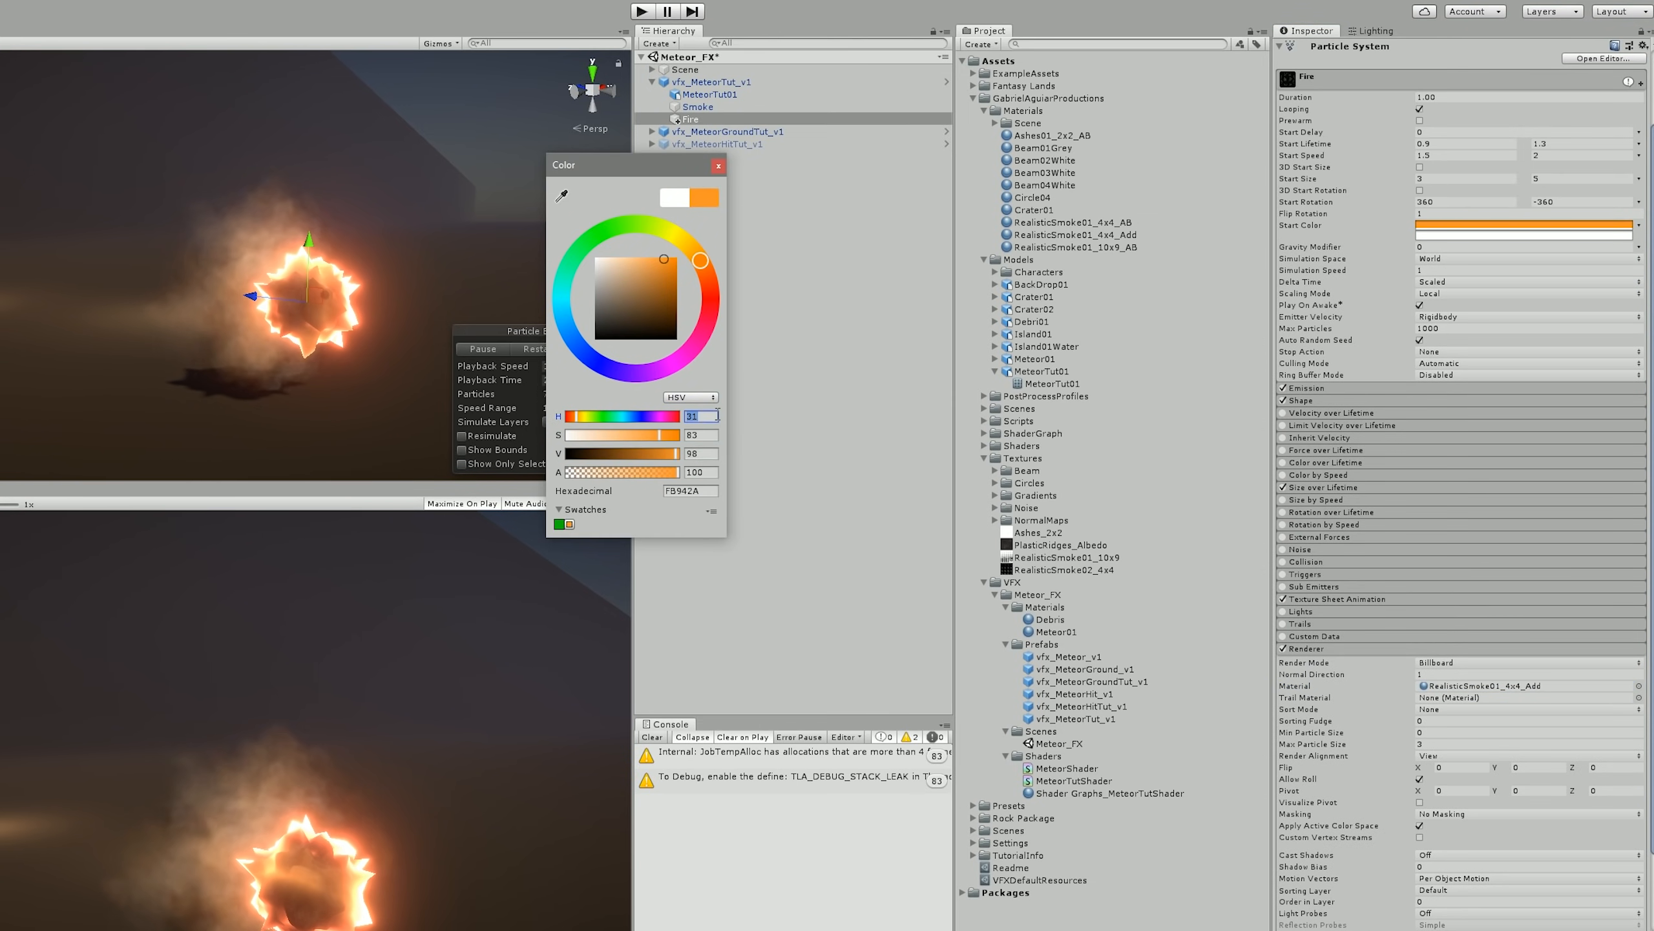
- Set Fire's second start color to a reddish orange with hue 20 (FF6E26)
{"action": "left_click", "coordinate": [1532, 236]}
{"action": "left_click", "coordinate": [664, 256]}
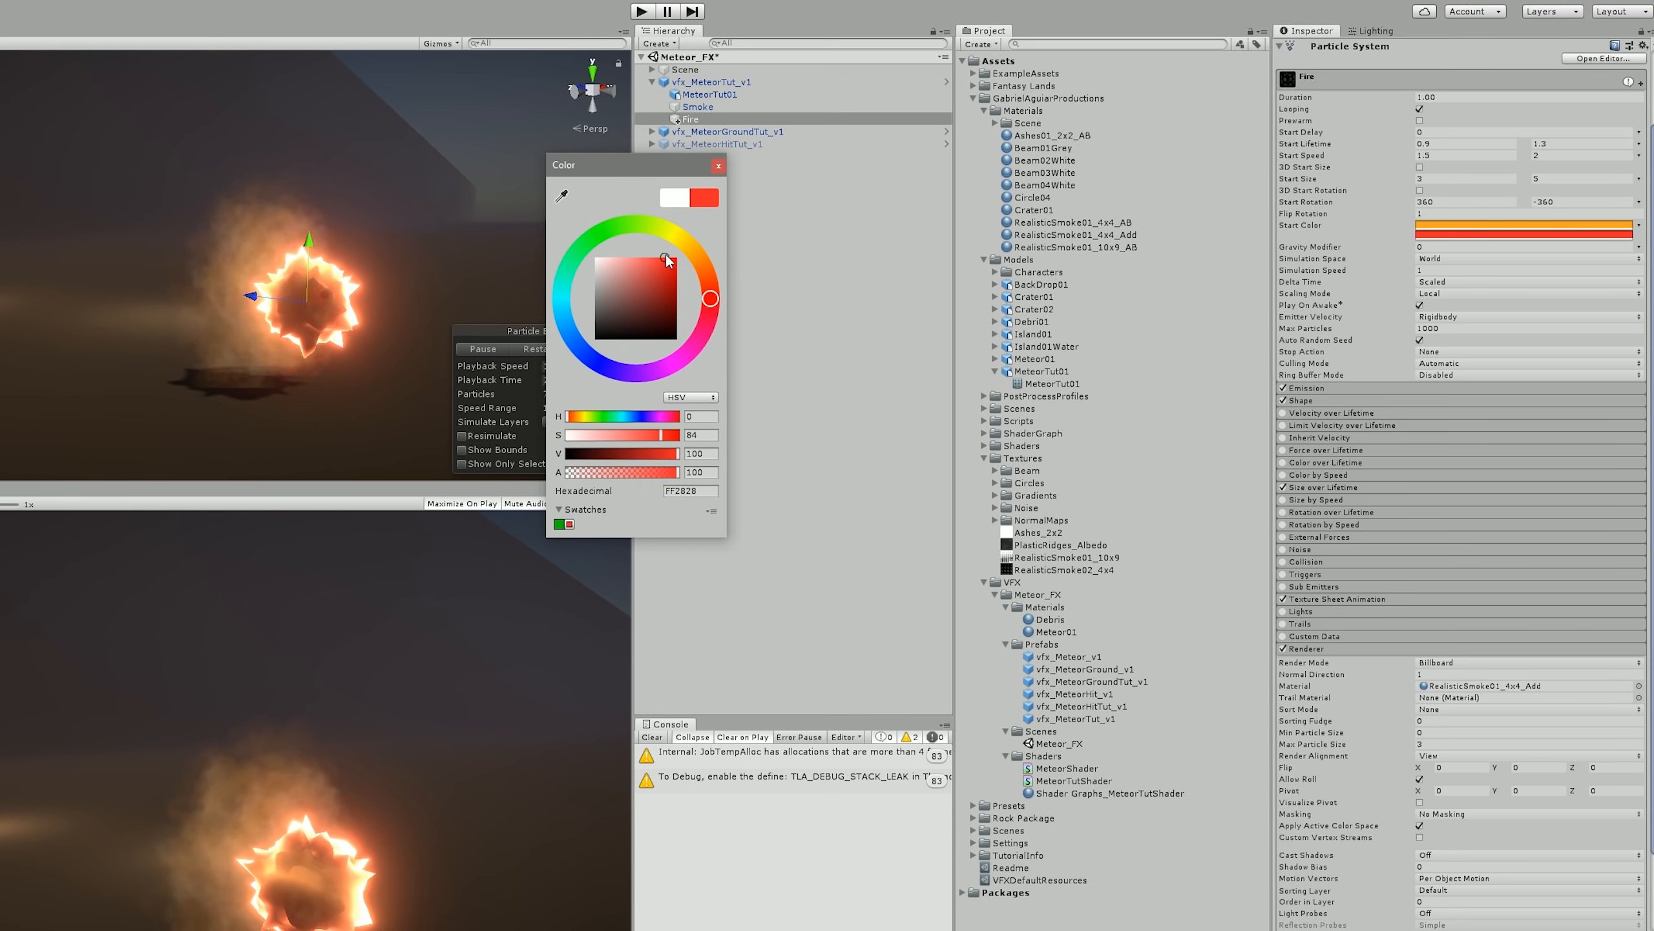
{"action": "left_click", "coordinate": [701, 416]}
{"action": "type", "text": "20"}
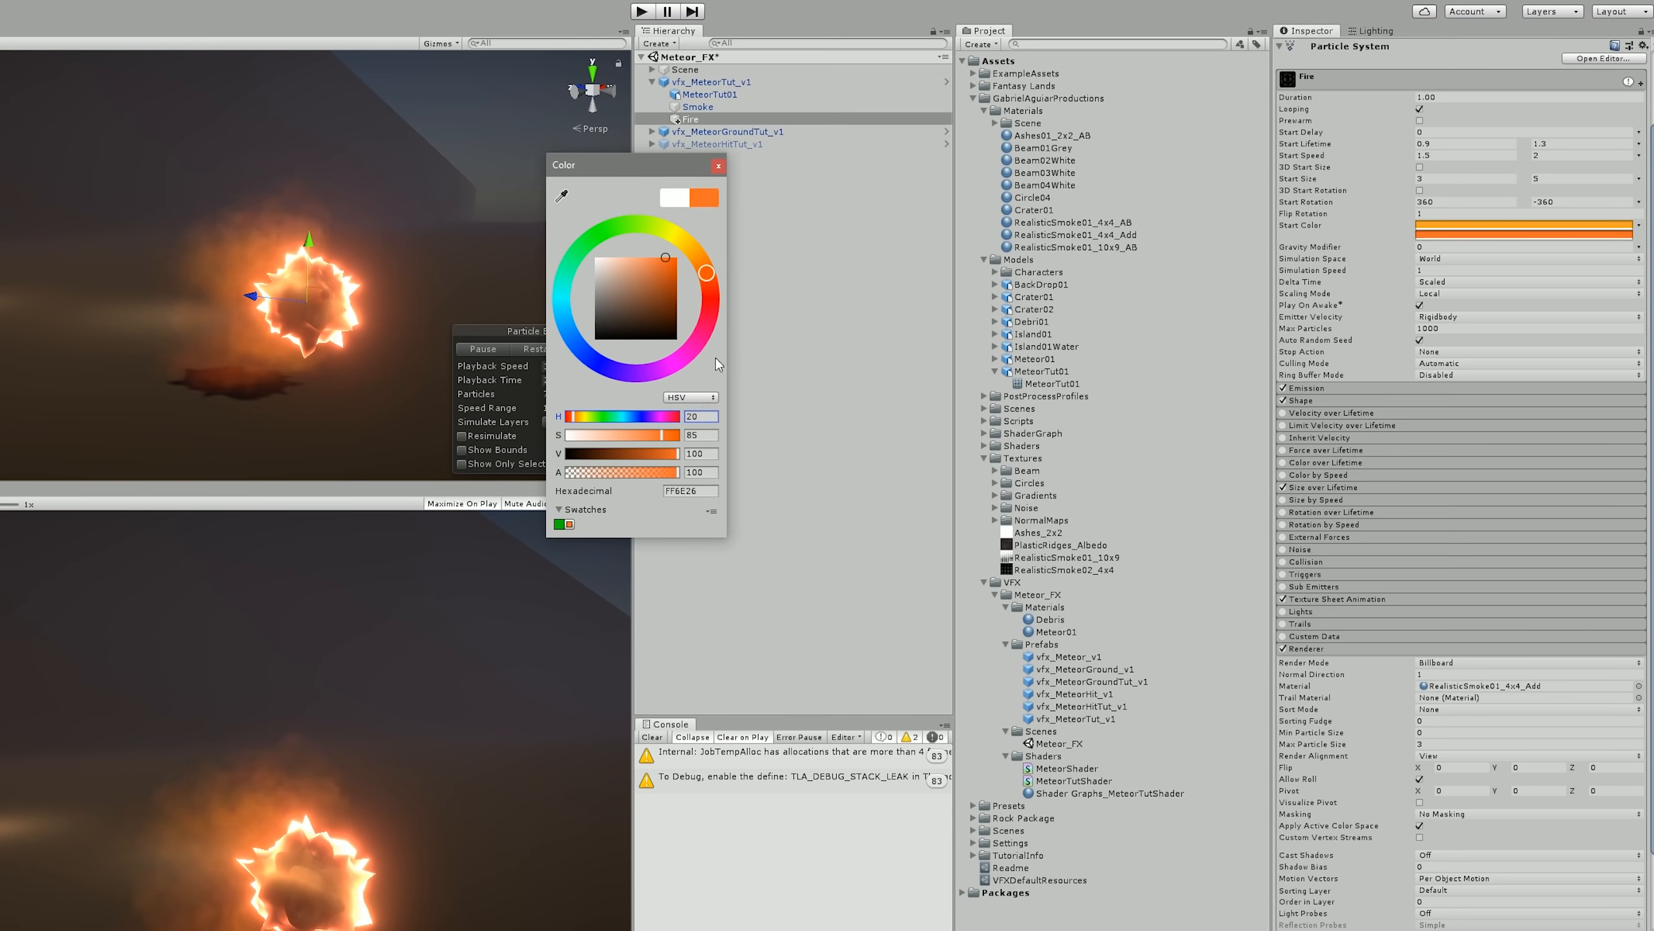
{"action": "left_click", "coordinate": [718, 167]}
- Set Fire's start lifetime range to 0.4–0.8, start speed to 0.5–1 and start size to 2.5–4
{"action": "left_click", "coordinate": [1465, 144]}
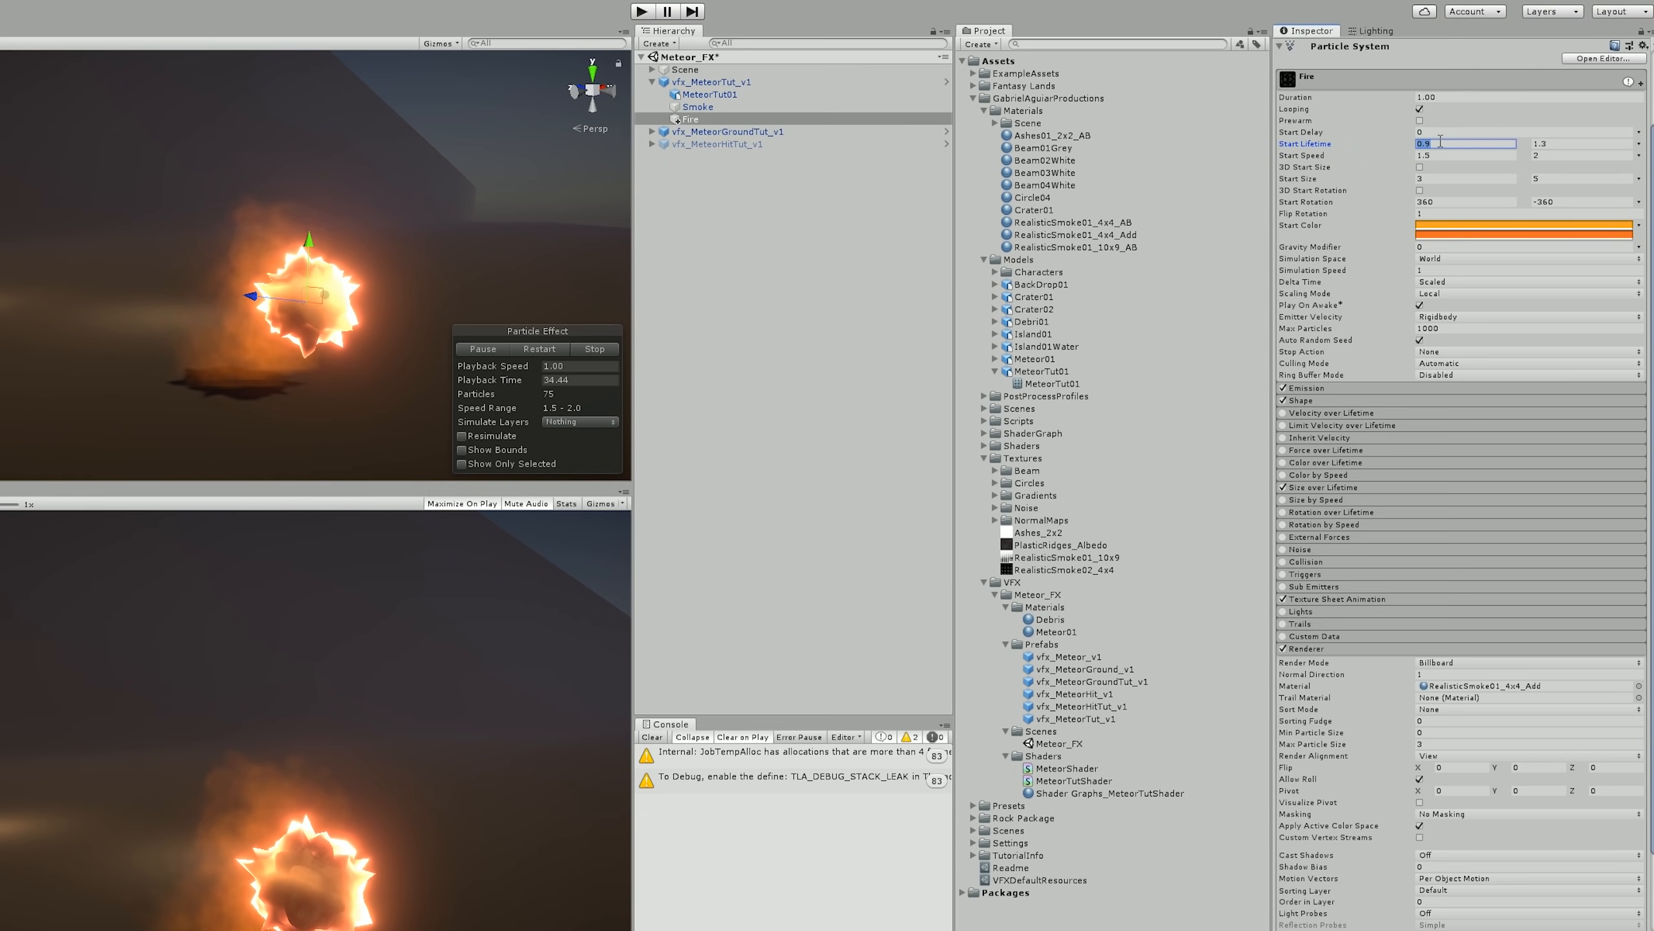
{"action": "type", "text": "0.4"}
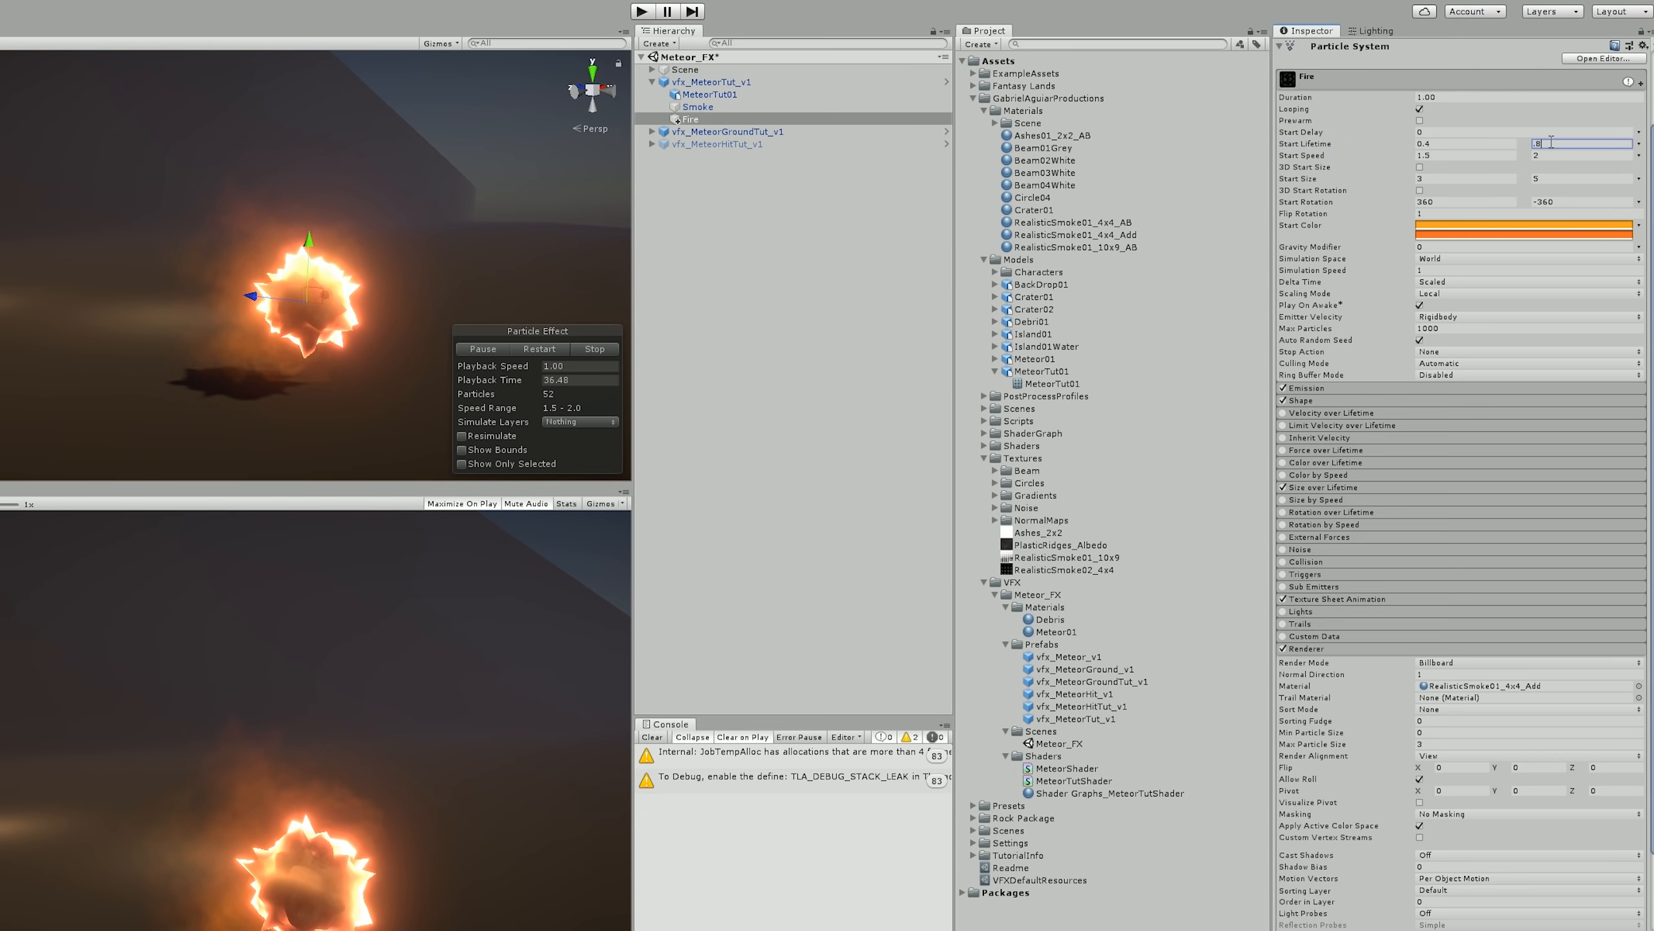
{"action": "key", "text": "Return"}
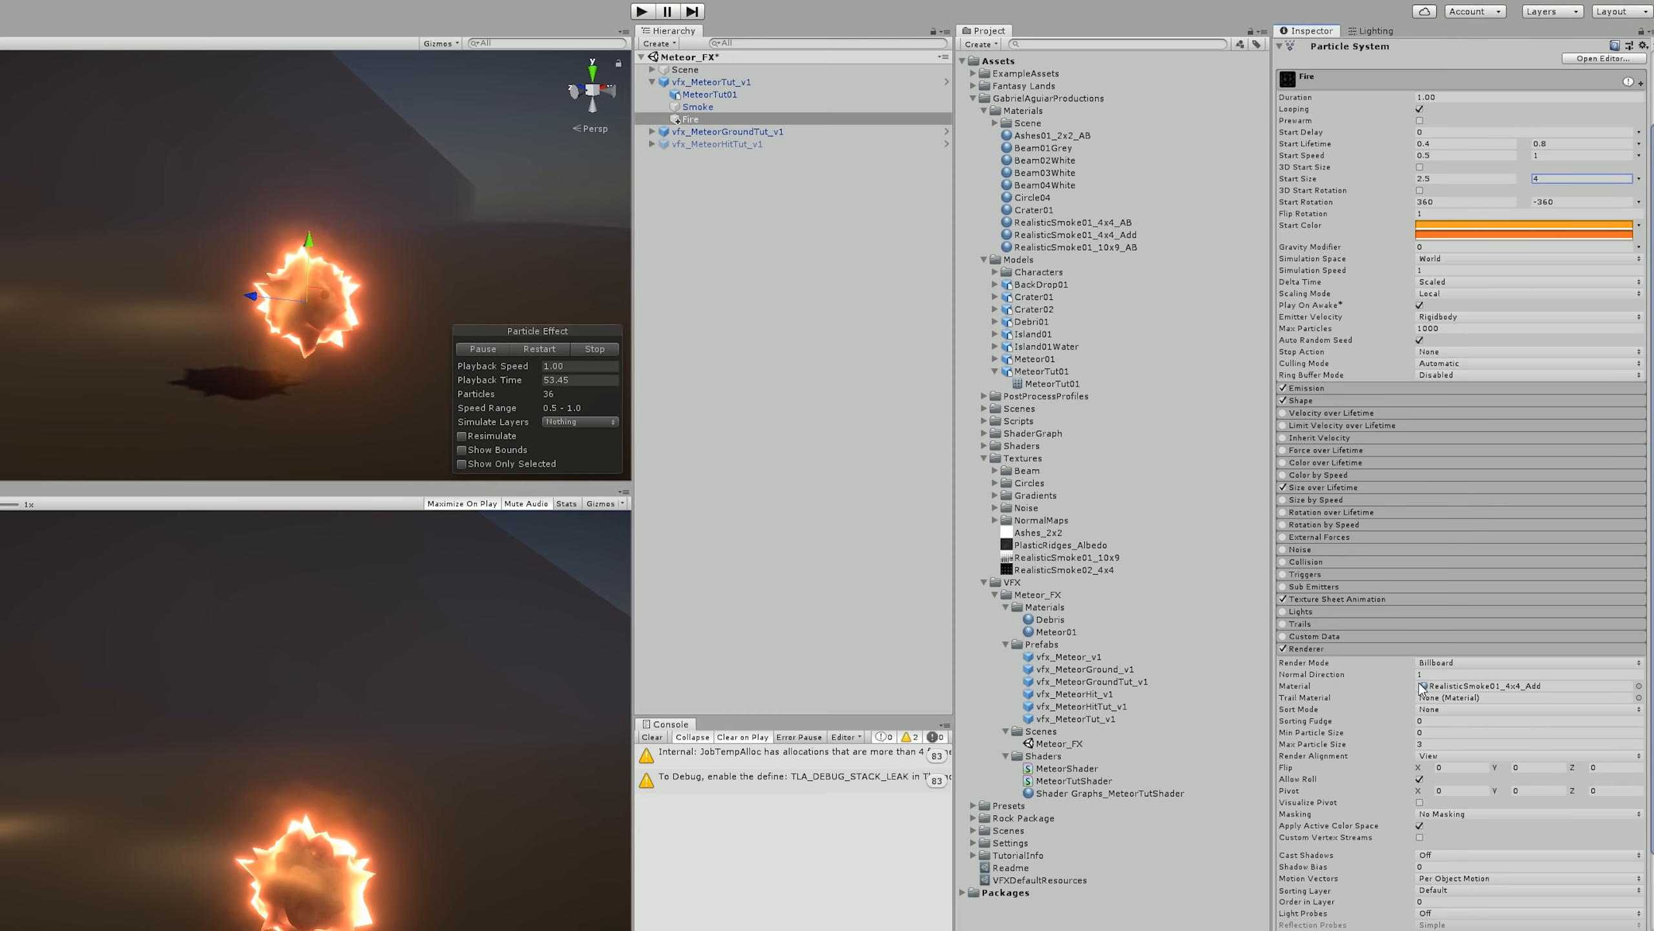
- Raise the HDR color intensity of Fire's RealisticSmoke01_4x4_Add material to 9
{"action": "scroll", "coordinate": [1421, 676], "scroll_direction": "down", "scroll_amount": 3}
{"action": "scroll", "coordinate": [1383, 858], "scroll_direction": "down", "scroll_amount": 4}
{"action": "left_click", "coordinate": [1609, 773]}
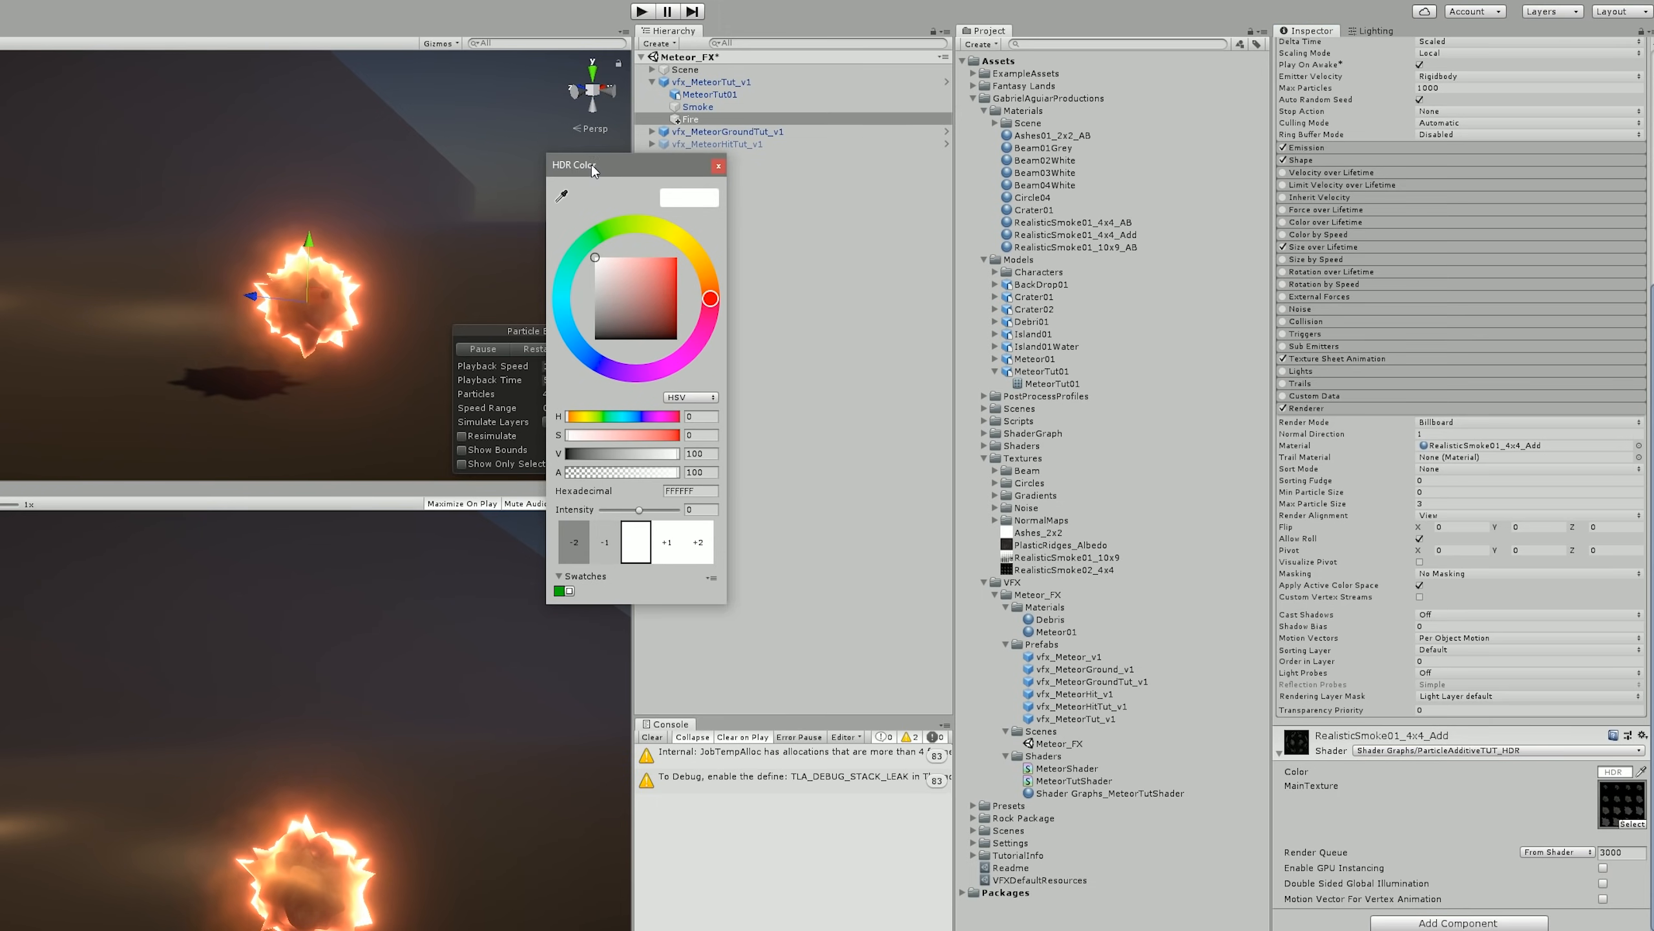
{"action": "left_click_drag", "start_coordinate": [590, 165], "coordinate": [573, 171]}
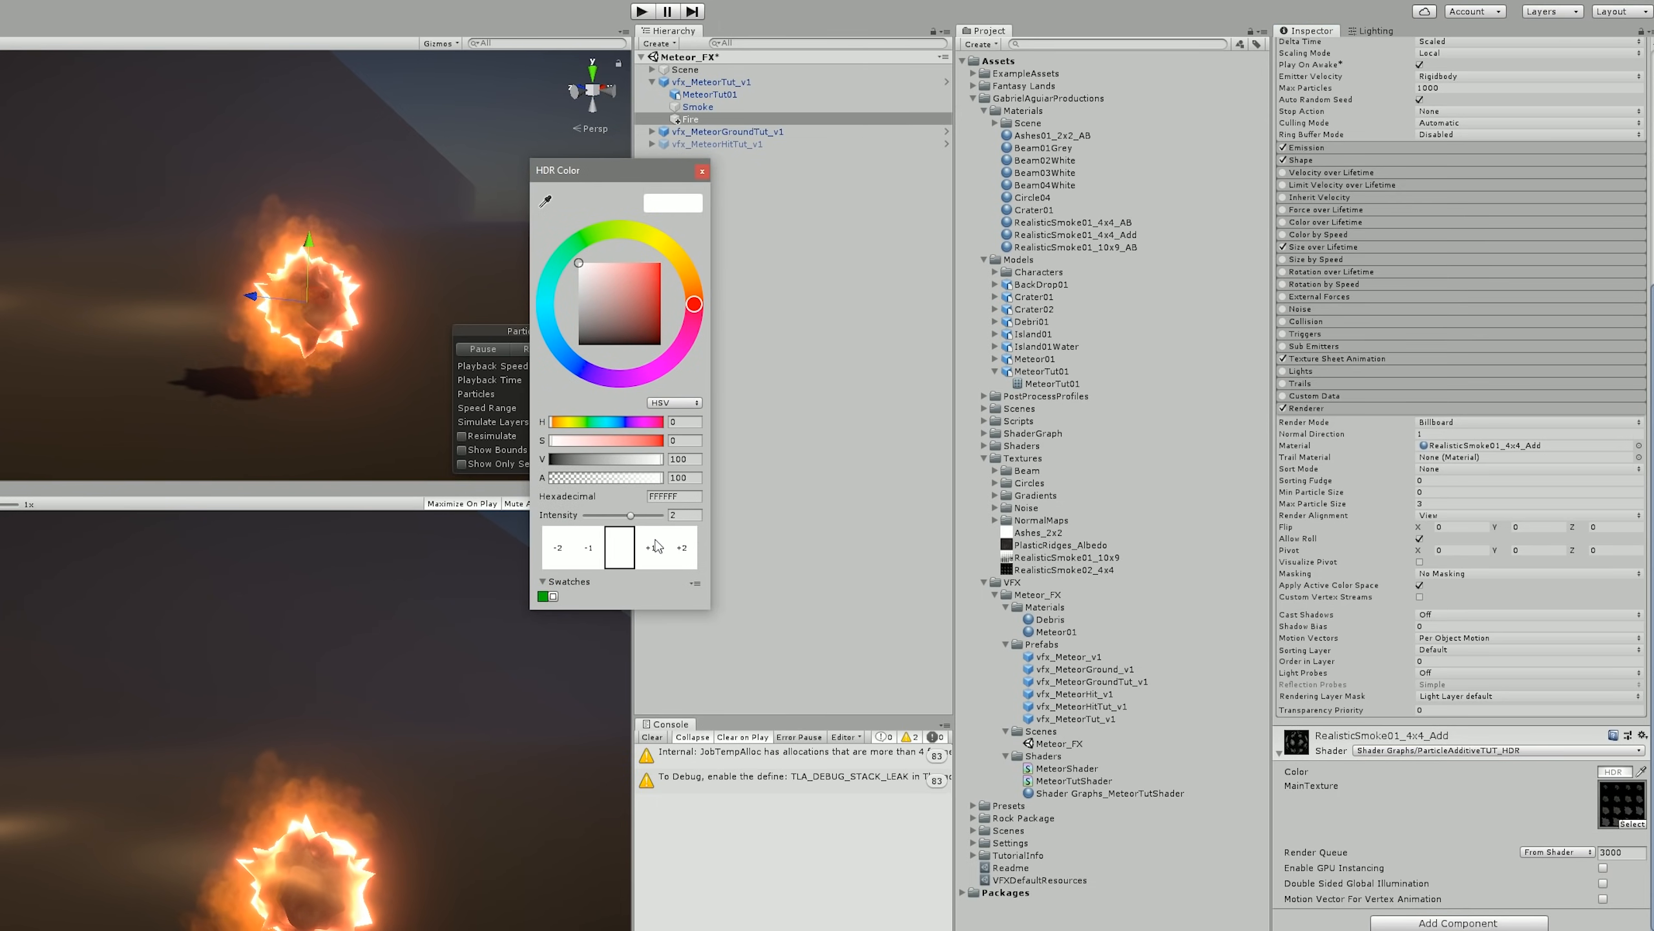
{"action": "key", "text": "BackSpace"}
{"action": "type", "text": "9"}
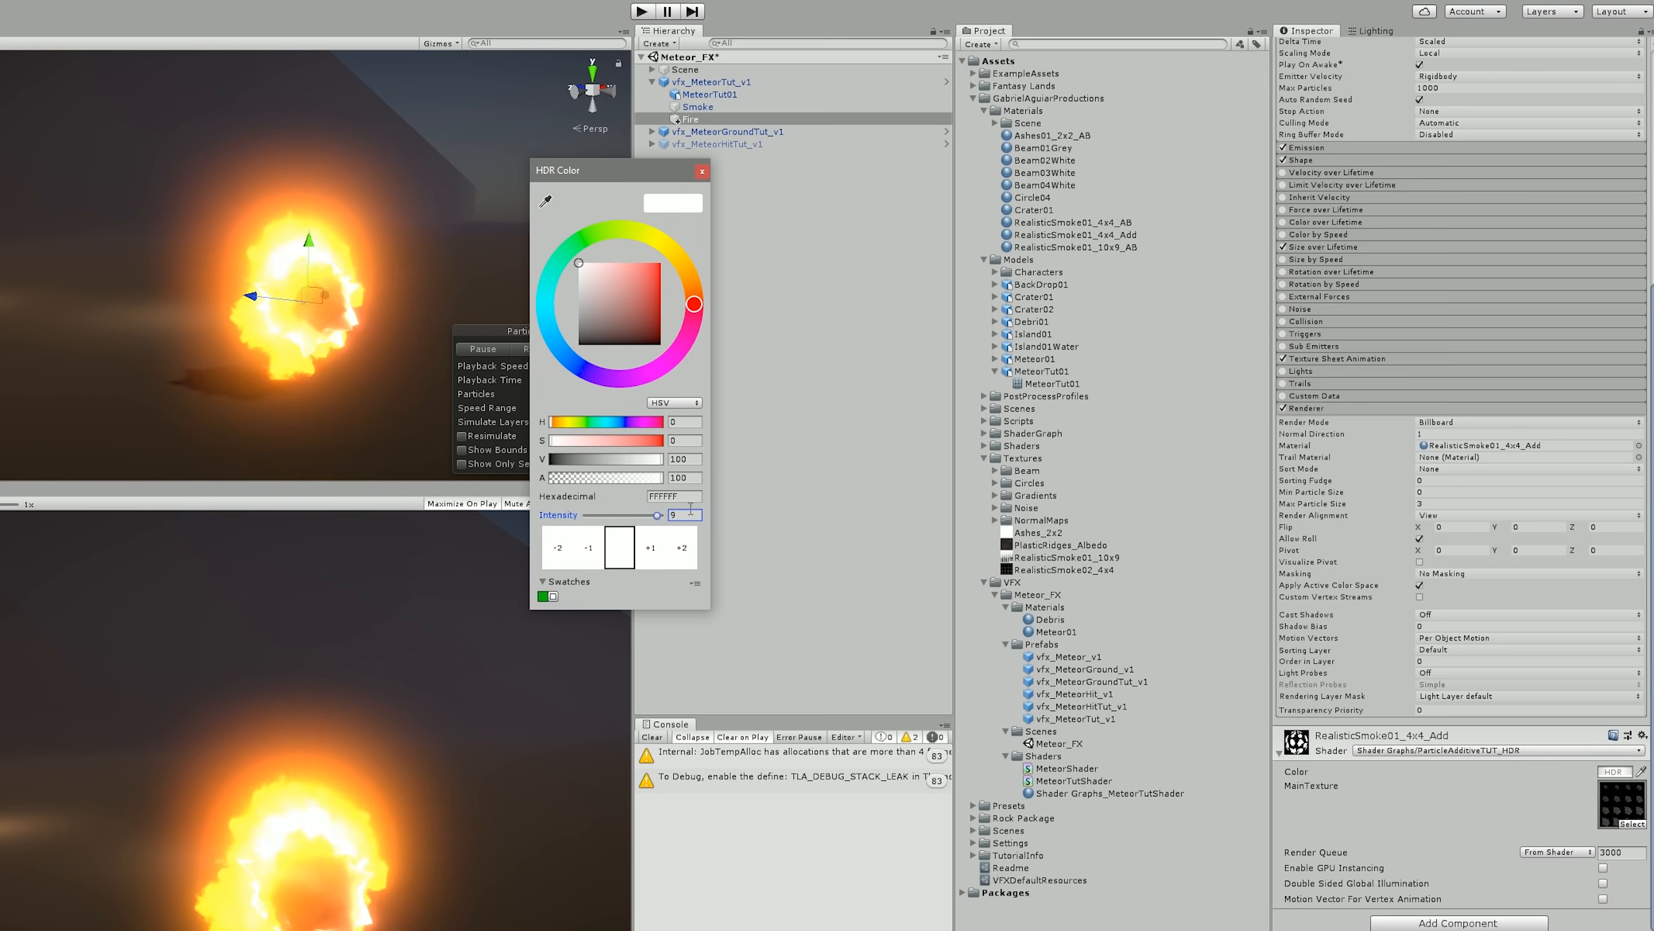
- Lower the HDR color intensity of Fire's RealisticSmoke01_4x4_Add material to 7
{"action": "key", "text": "BackSpace"}
{"action": "type", "text": "8"}
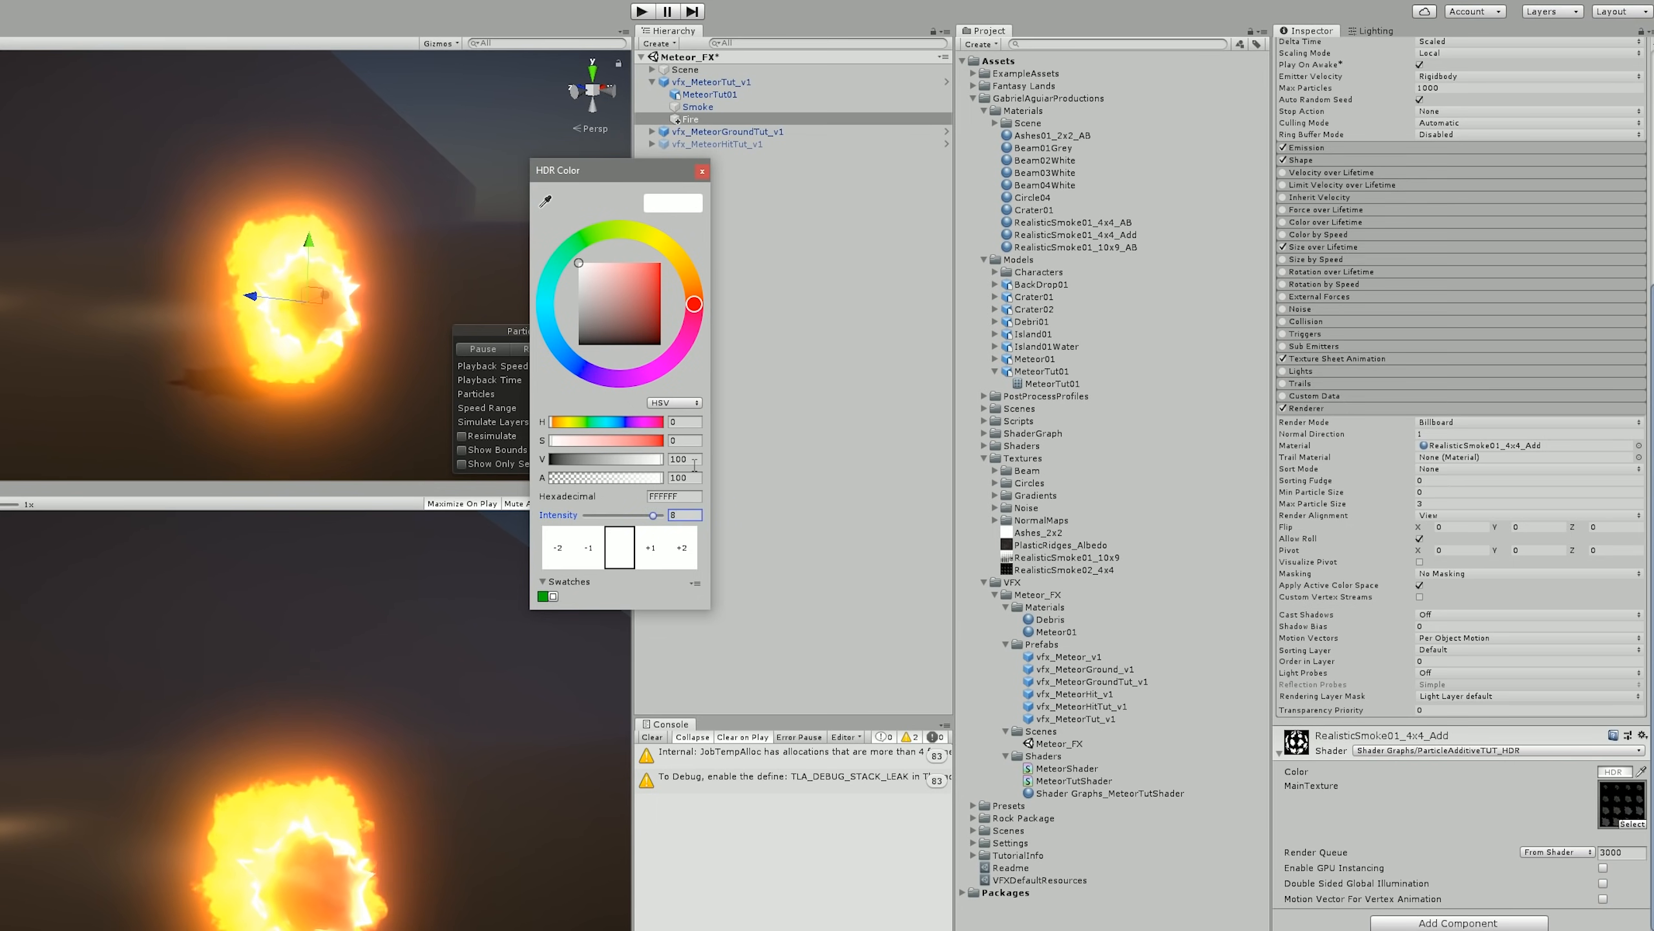
{"action": "key", "text": "BackSpace"}
{"action": "type", "text": "7"}
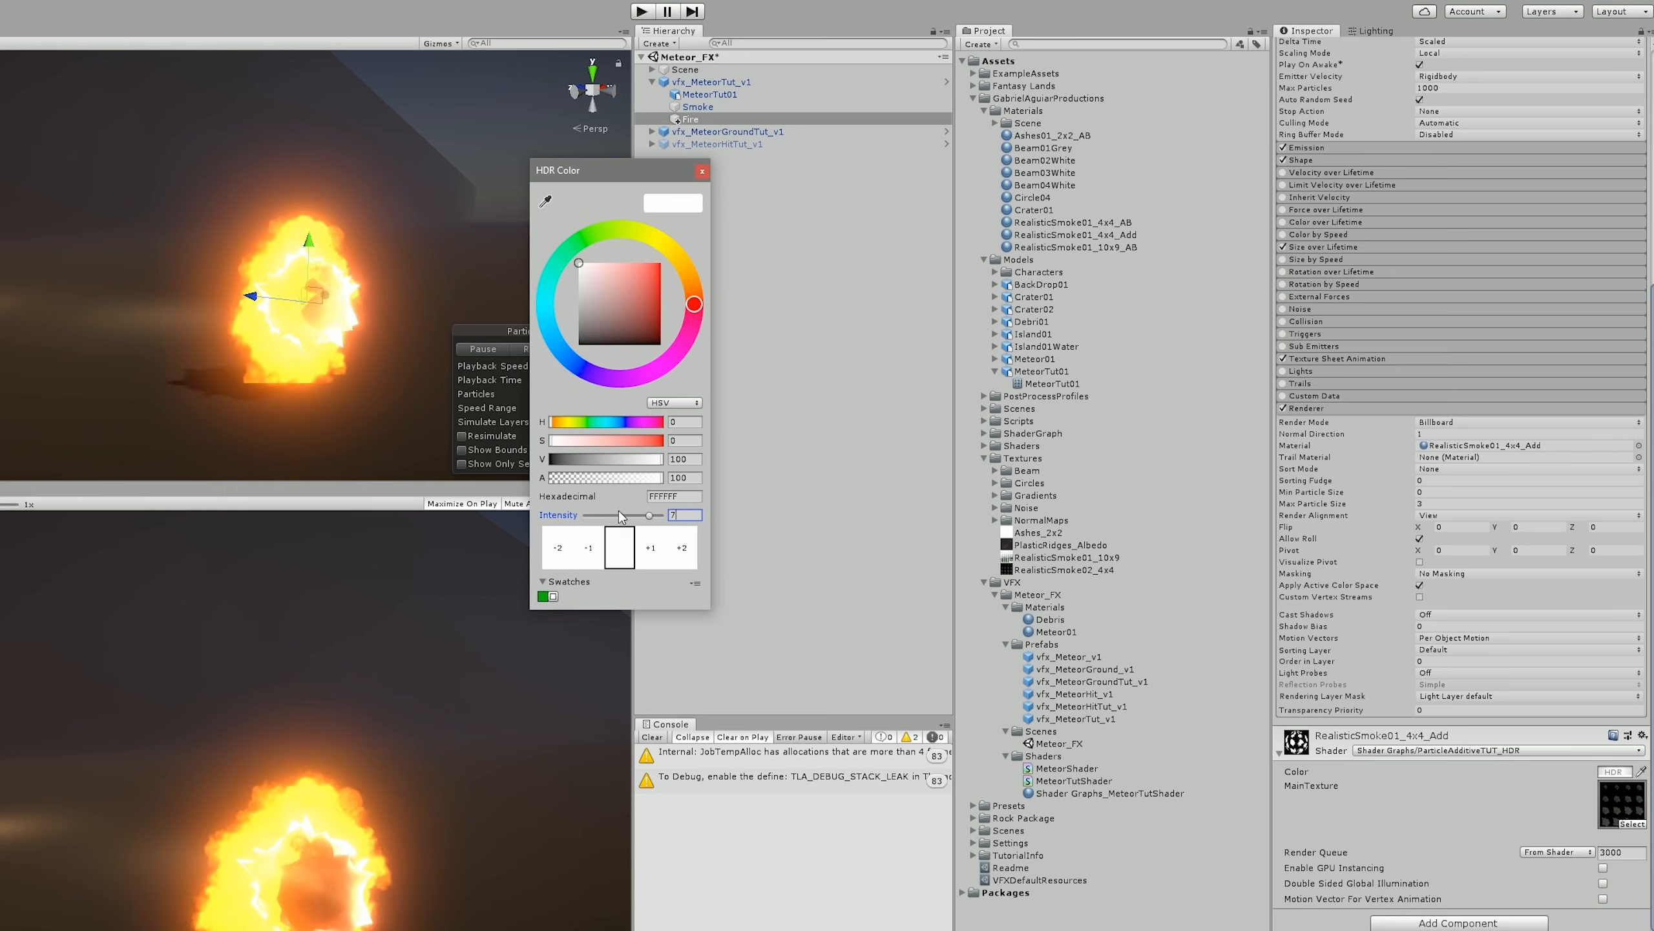
{"action": "left_click", "coordinate": [702, 172]}
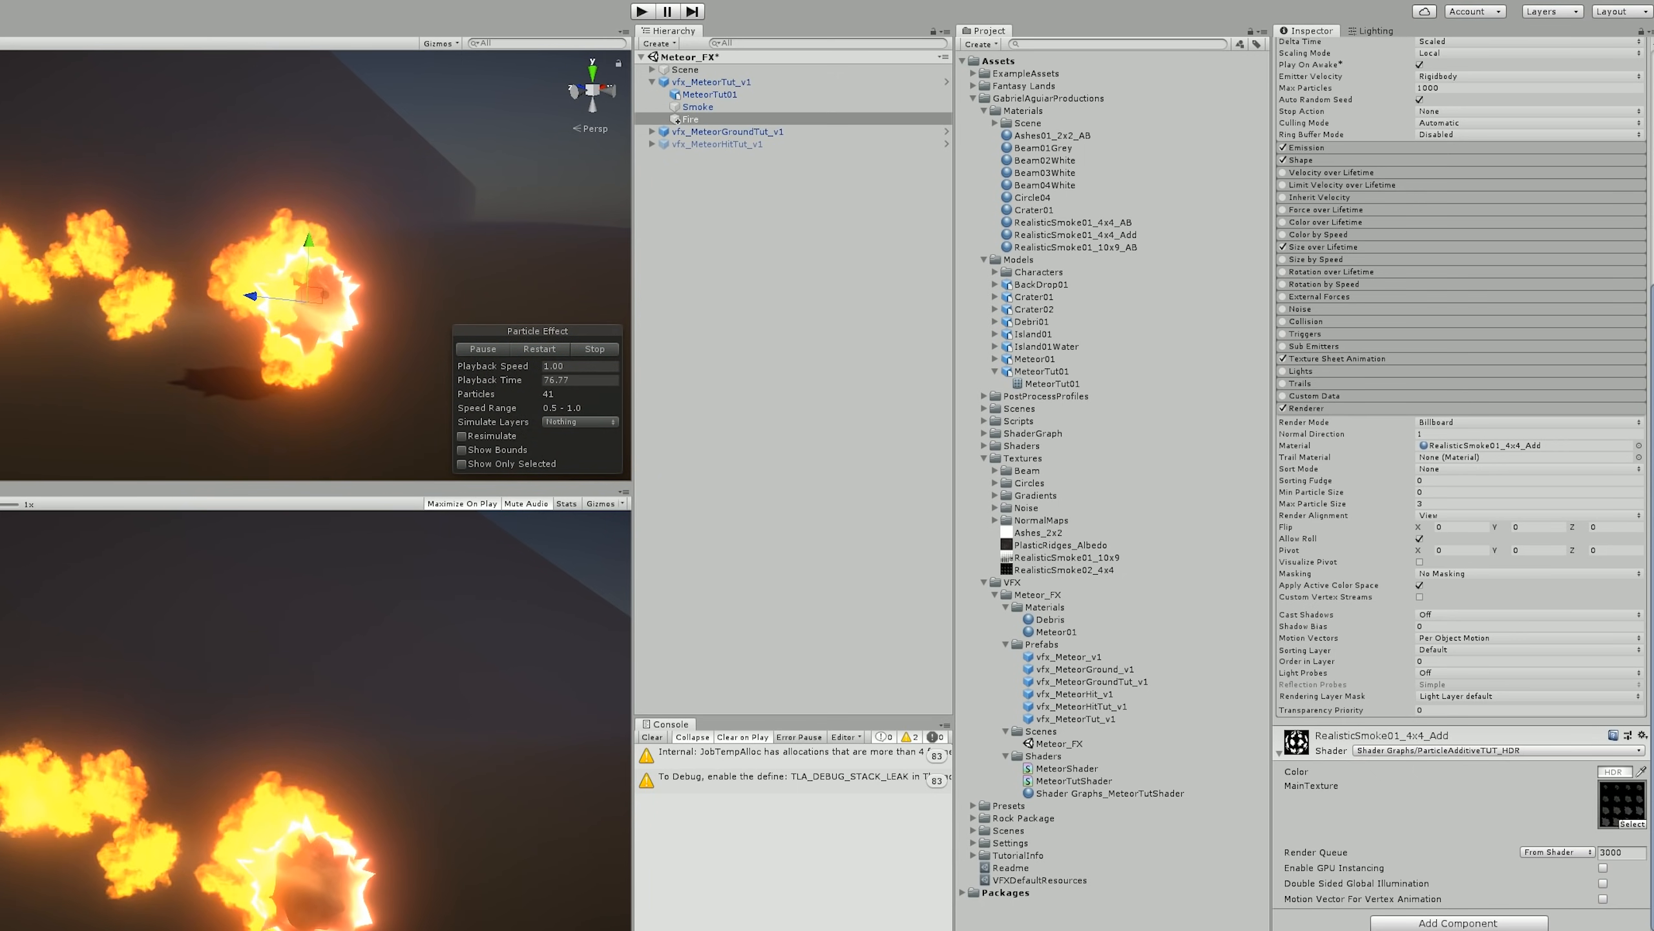
- Enable Fire's Color over Lifetime with an end alpha of 40 and move the opaque start alpha key to about 33%
{"action": "scroll", "coordinate": [1297, 454], "scroll_direction": "up", "scroll_amount": 3}
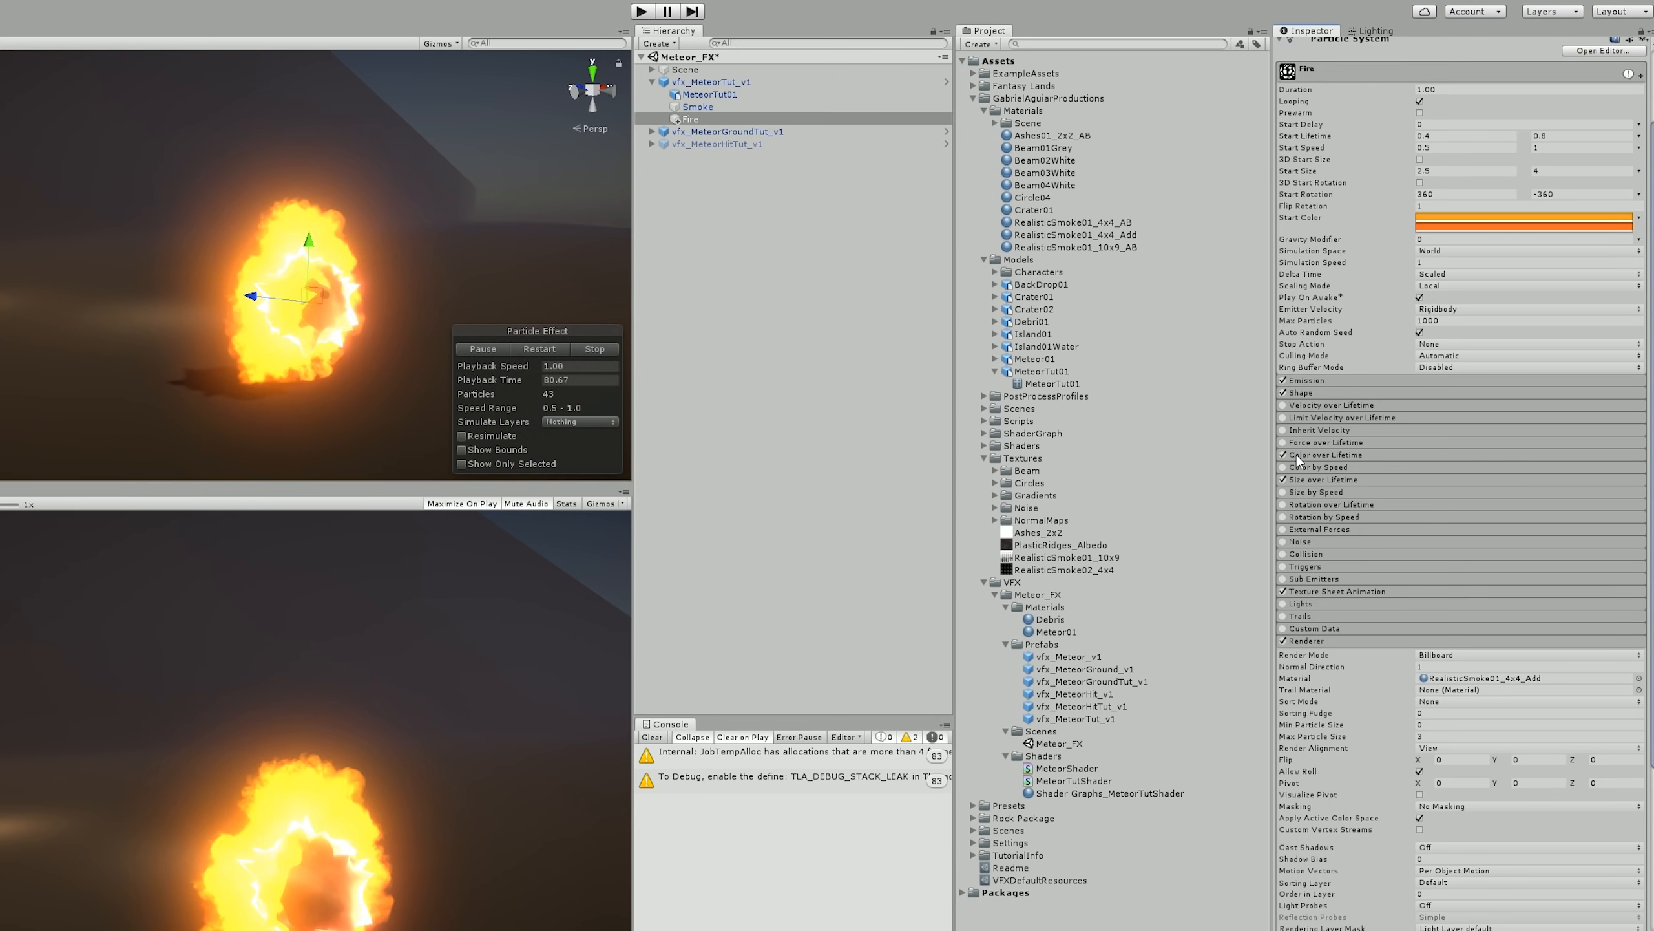
{"action": "left_click", "coordinate": [1297, 454]}
{"action": "left_click", "coordinate": [1432, 468]}
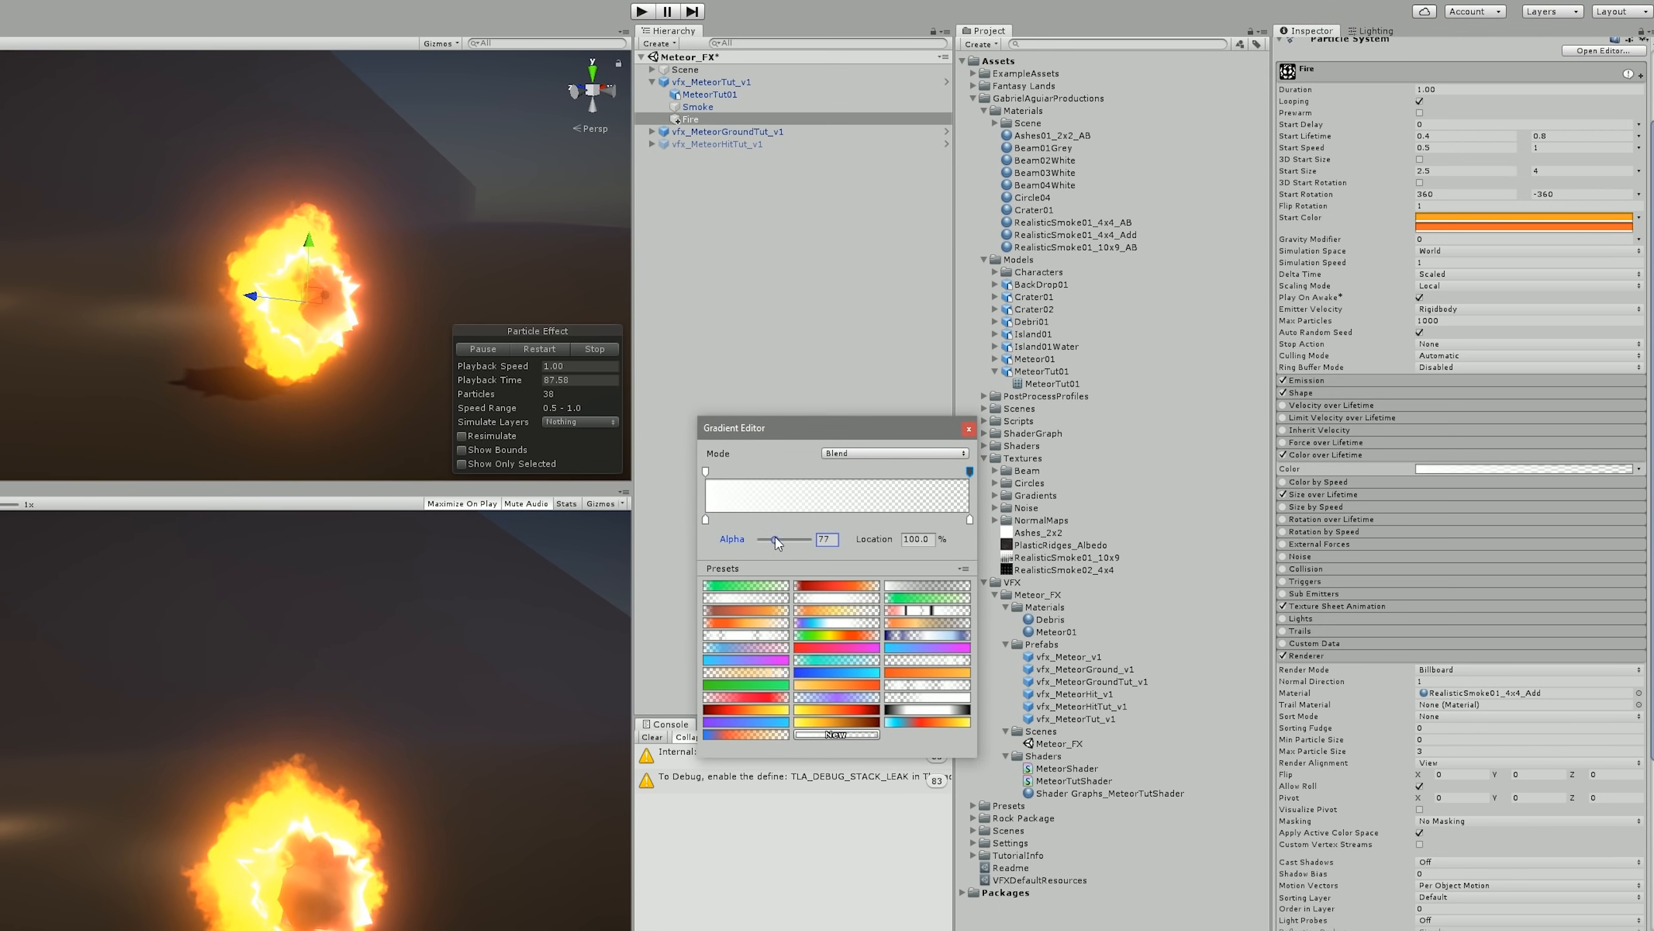
{"action": "left_click_drag", "start_coordinate": [781, 538], "coordinate": [769, 539]}
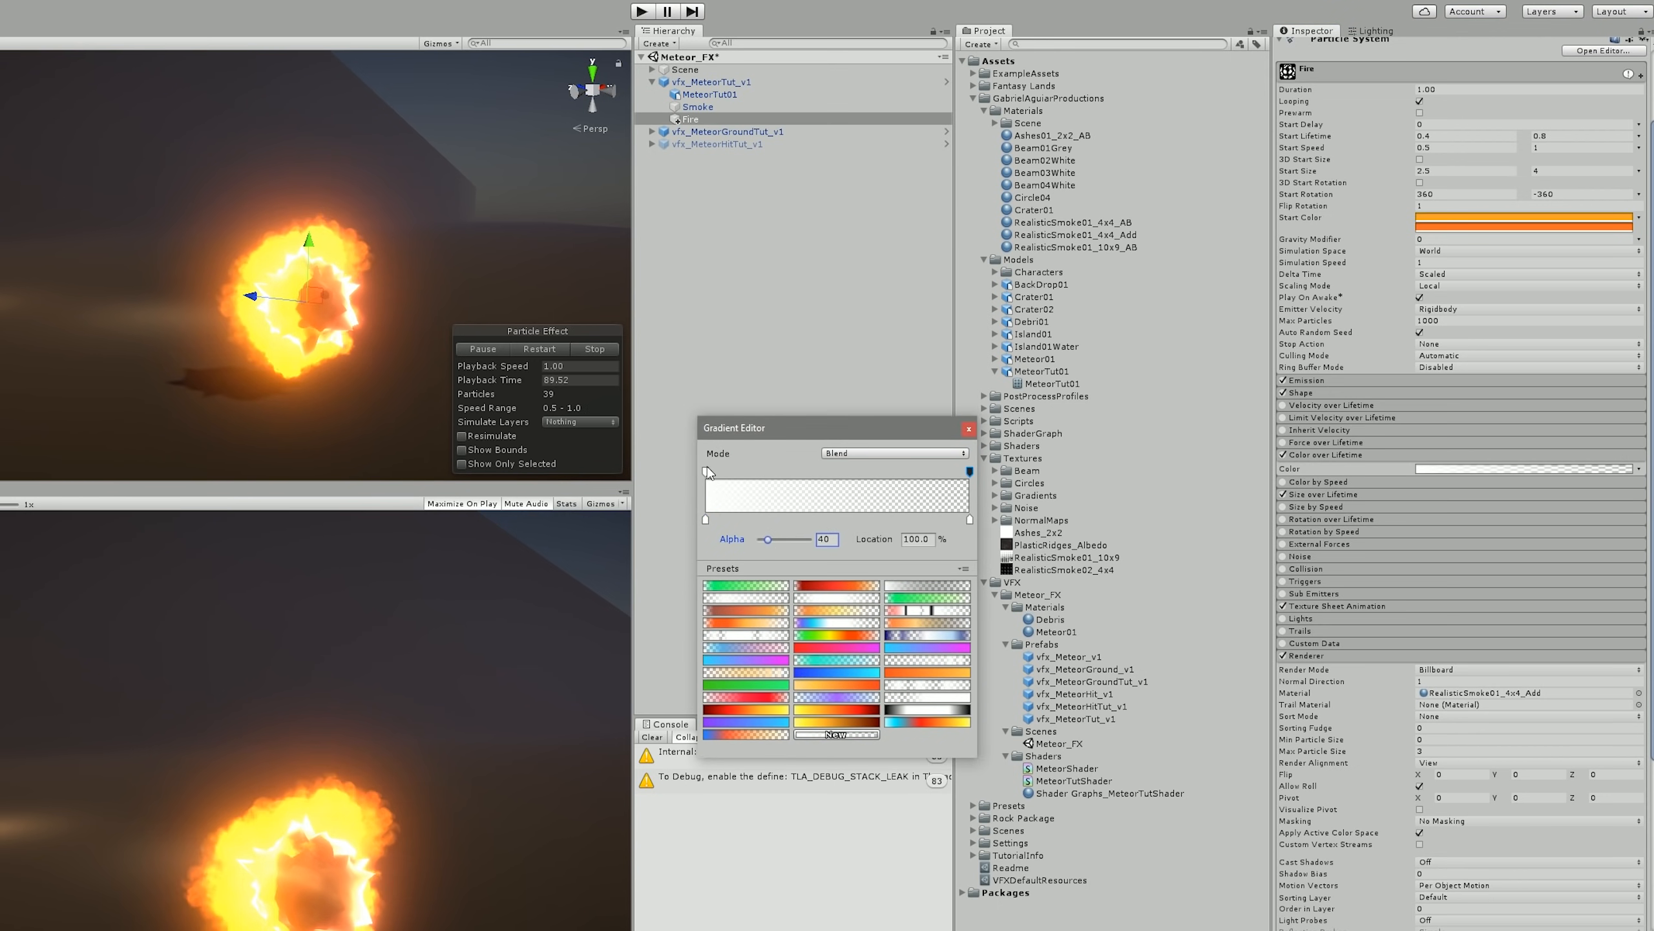
{"action": "left_click_drag", "start_coordinate": [707, 471], "coordinate": [792, 470]}
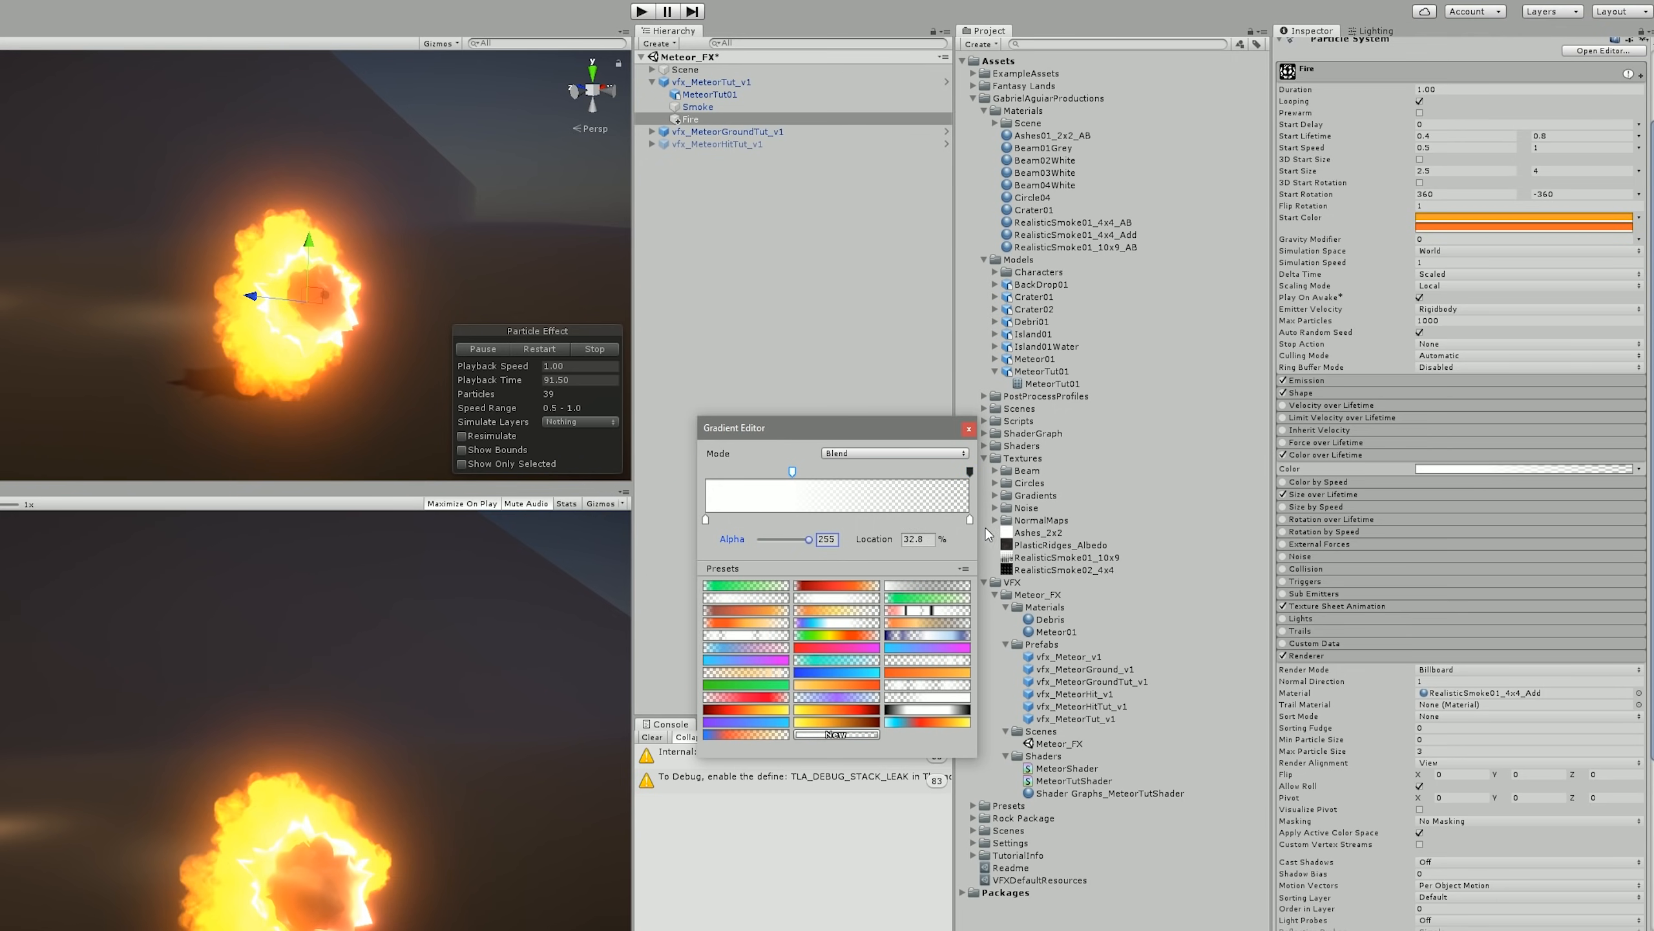
- Set the end color of Fire's Color over Lifetime gradient to a reddish orange
{"action": "left_click", "coordinate": [969, 519]}
{"action": "left_click", "coordinate": [790, 539]}
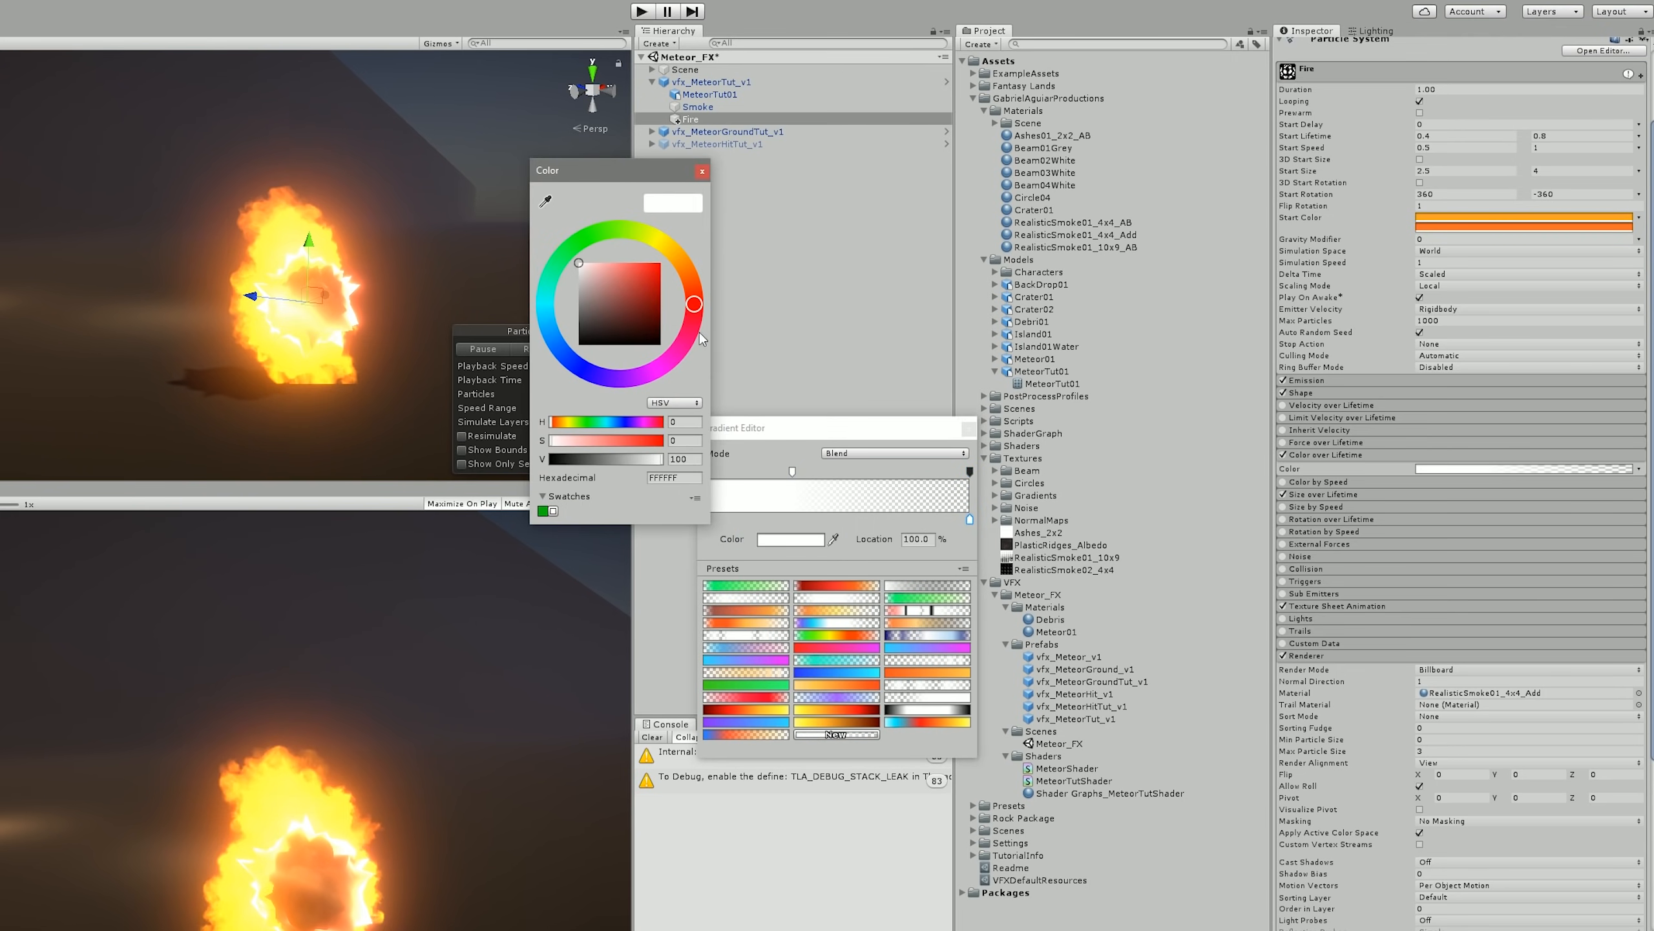
{"action": "left_click", "coordinate": [643, 261]}
{"action": "left_click_drag", "start_coordinate": [647, 259], "coordinate": [692, 297]}
{"action": "left_click", "coordinate": [702, 171]}
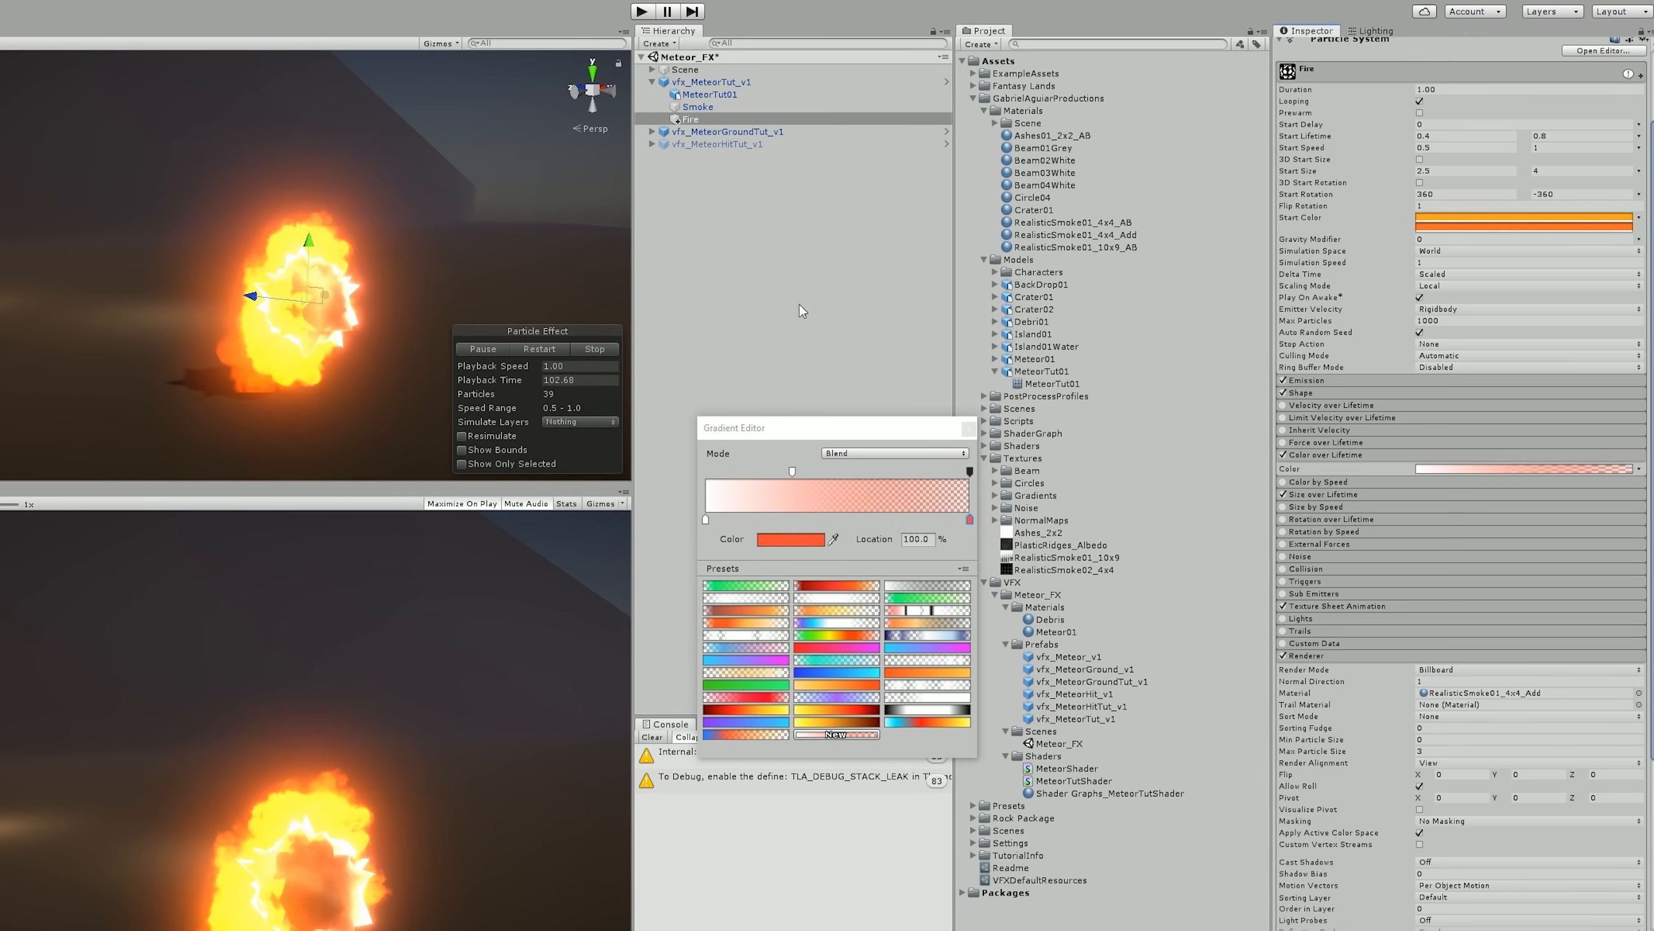
{"action": "left_click", "coordinate": [968, 430]}
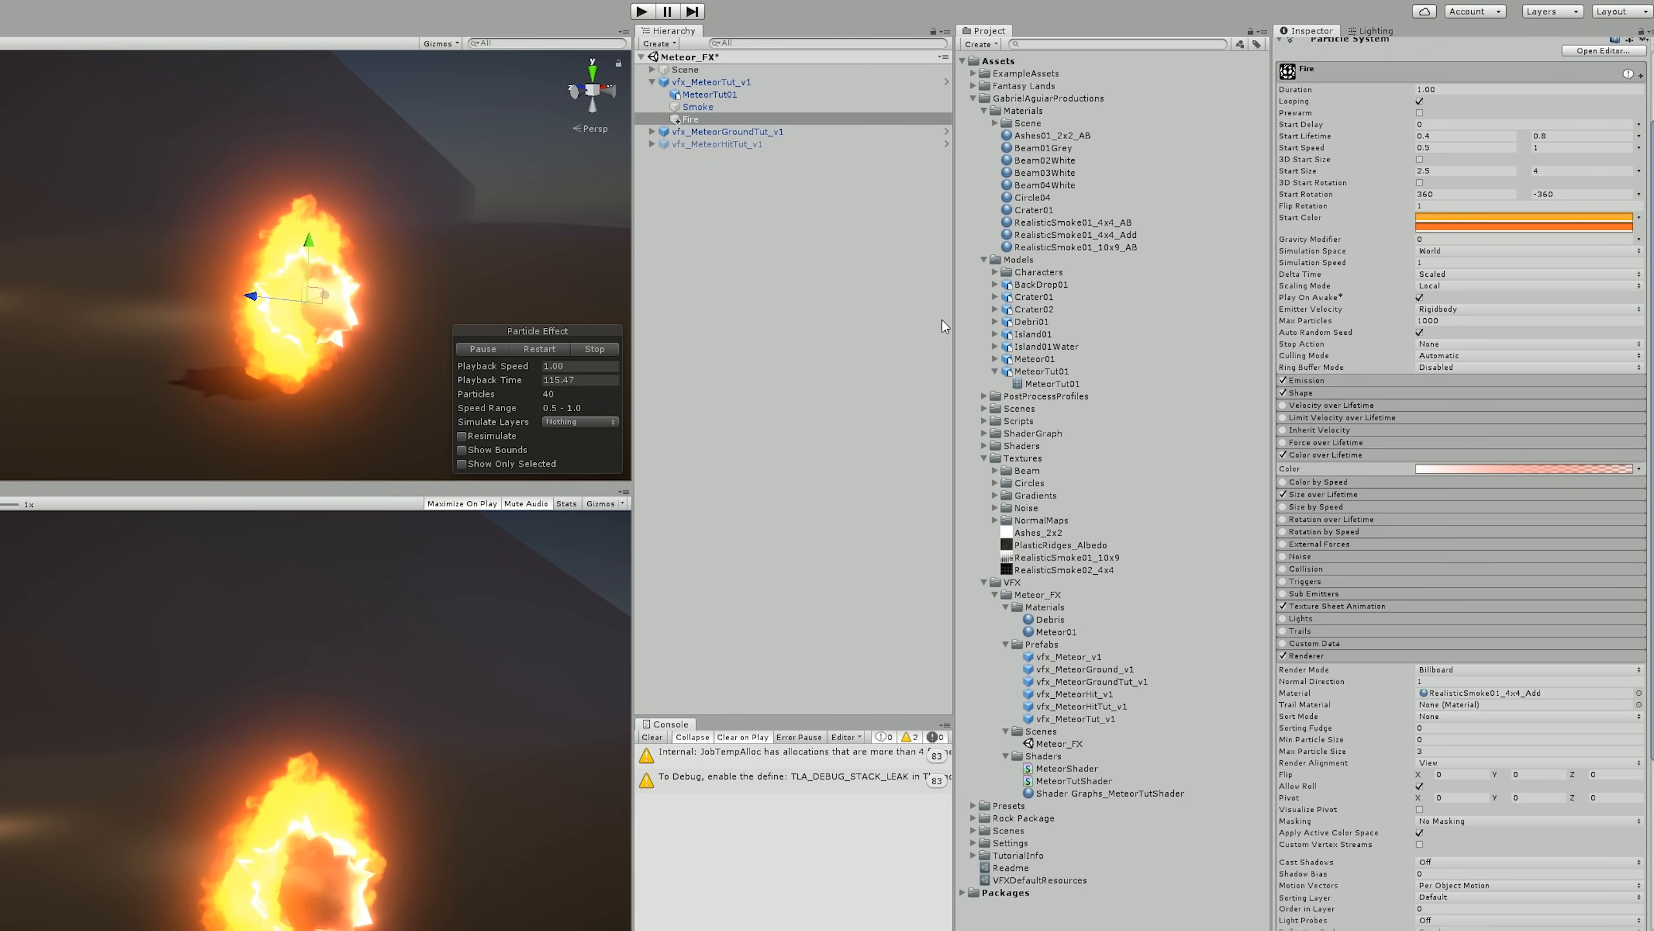
- Add Fire to the Trails list of vfx_MeteorTut_v1 and play the scene to test it
{"action": "scroll", "coordinate": [1339, 485], "scroll_direction": "up", "scroll_amount": 1}
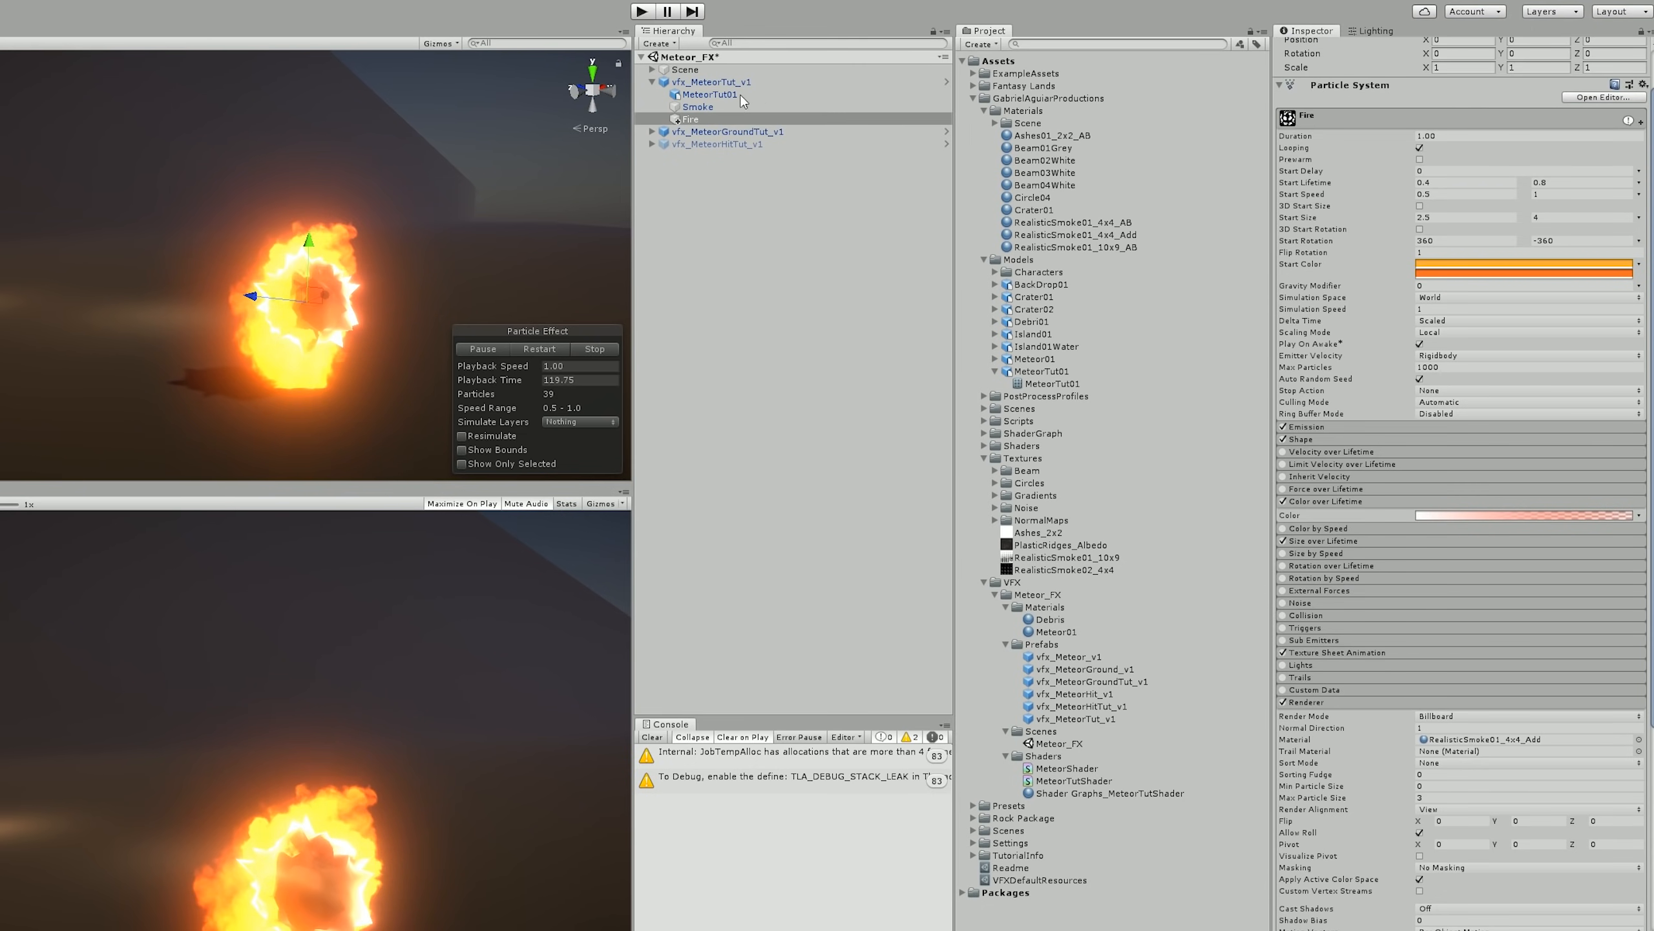
{"action": "left_click", "coordinate": [677, 82]}
{"action": "left_click_drag", "start_coordinate": [686, 122], "coordinate": [1262, 357]}
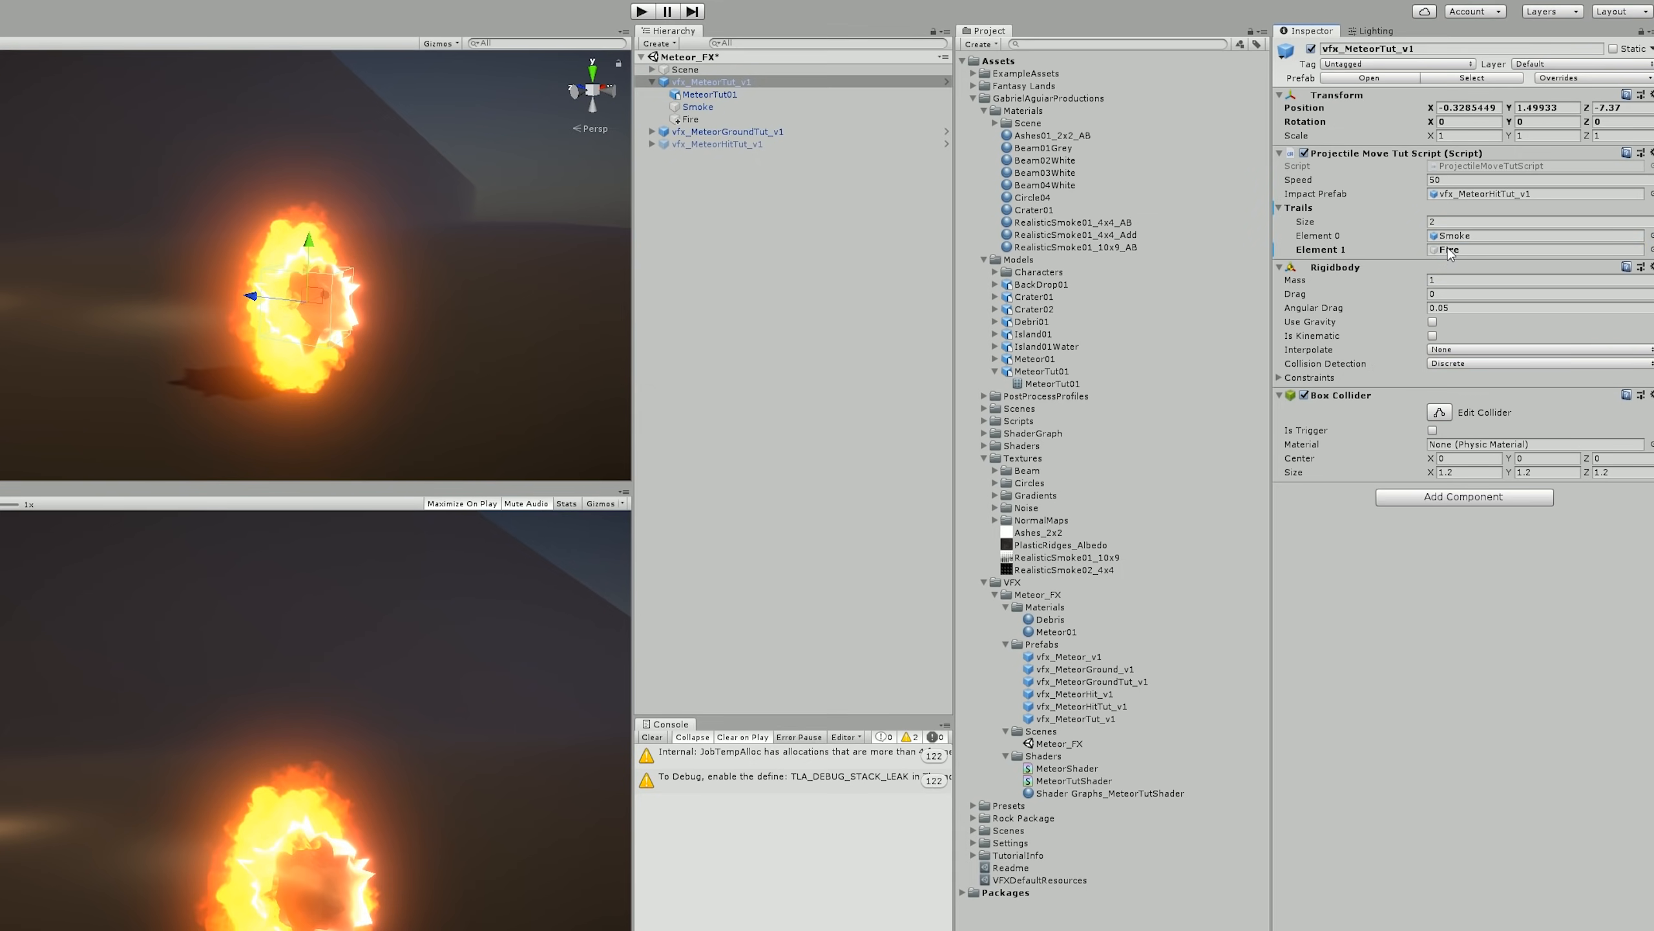
{"action": "left_click", "coordinate": [642, 11]}
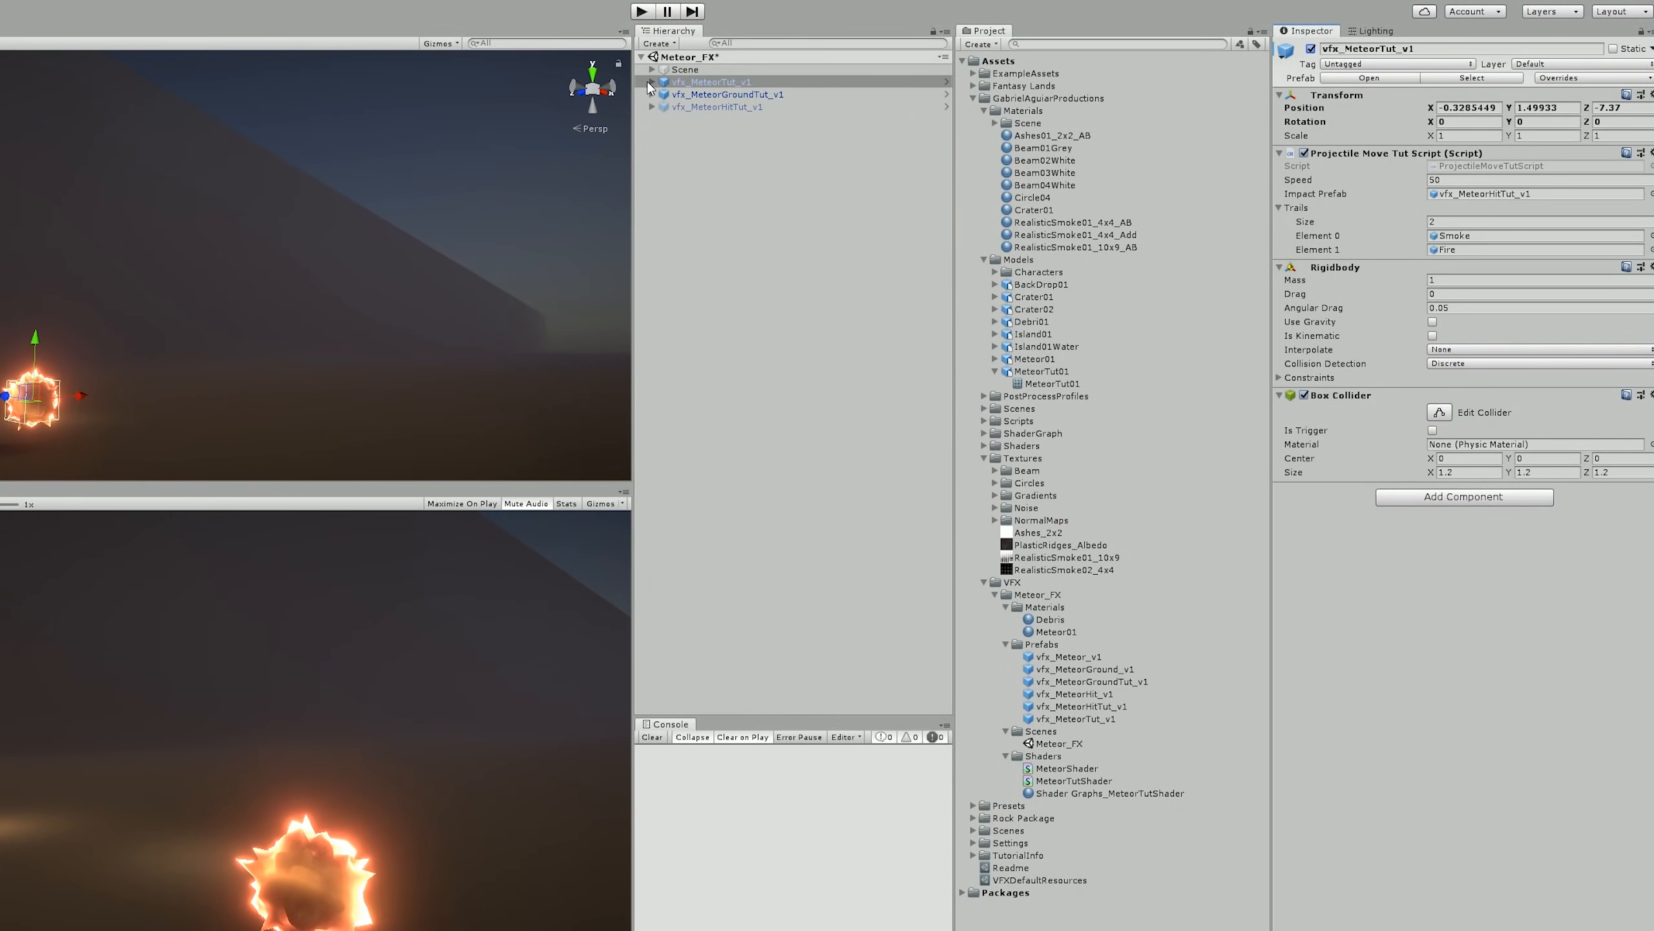
- Set Fire's Order in Layer to 1 and preview all meteor parts together by moving them through the scene
{"action": "left_click", "coordinate": [695, 120]}
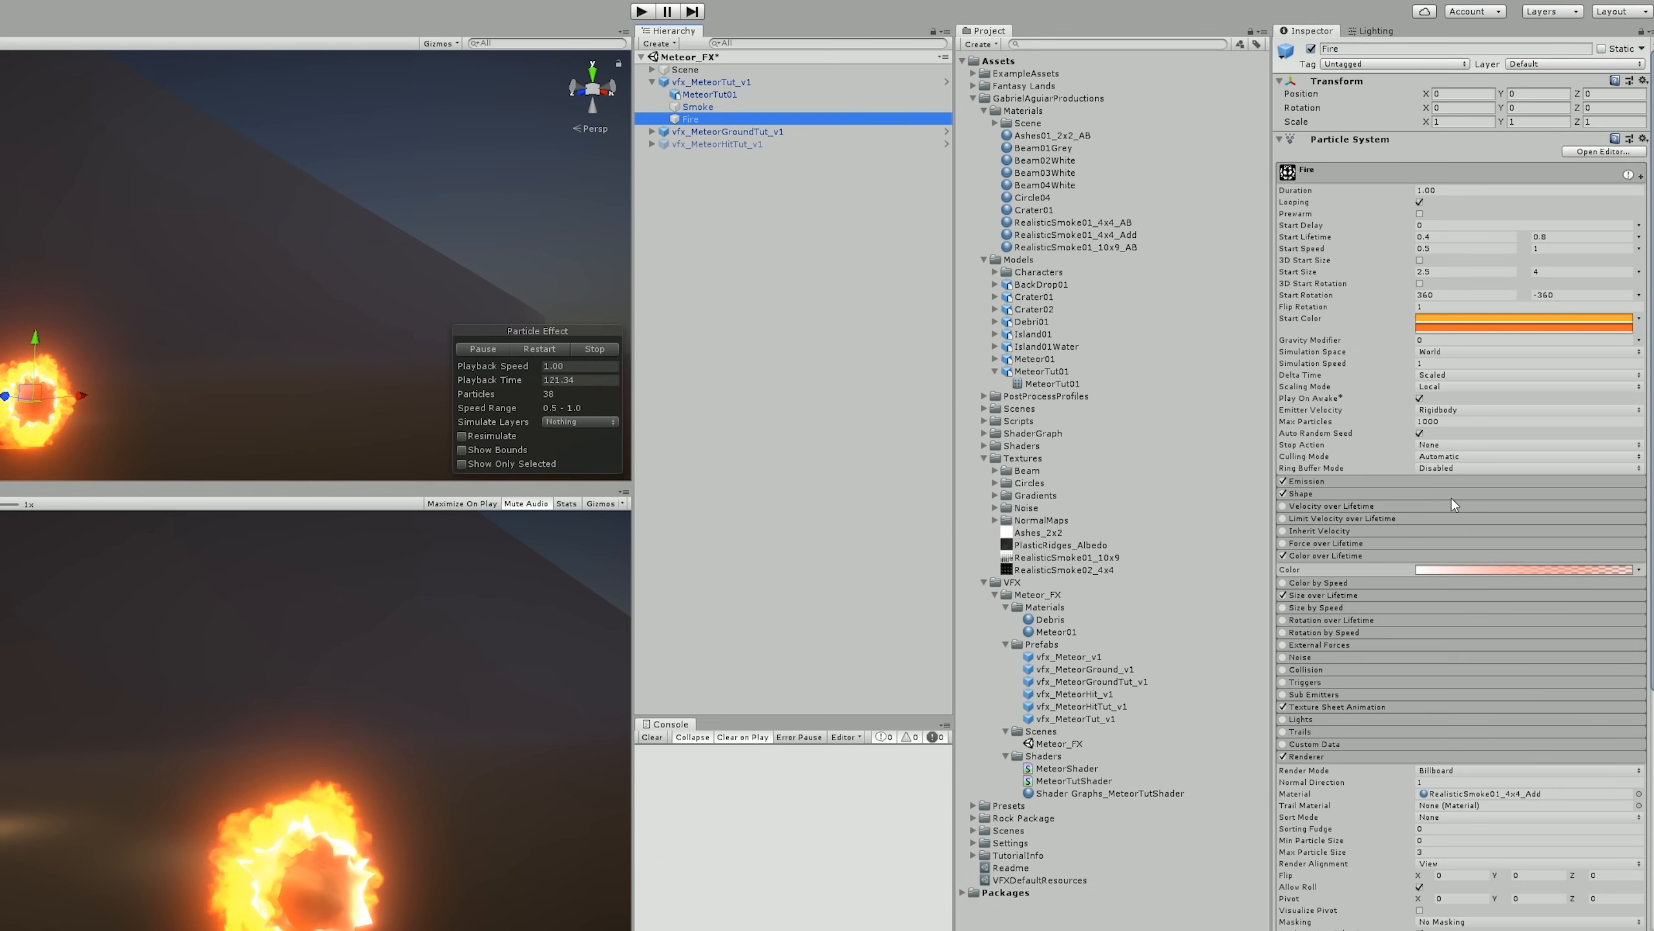
{"action": "scroll", "coordinate": [1451, 497], "scroll_direction": "down", "scroll_amount": 5}
{"action": "left_click", "coordinate": [1438, 661]}
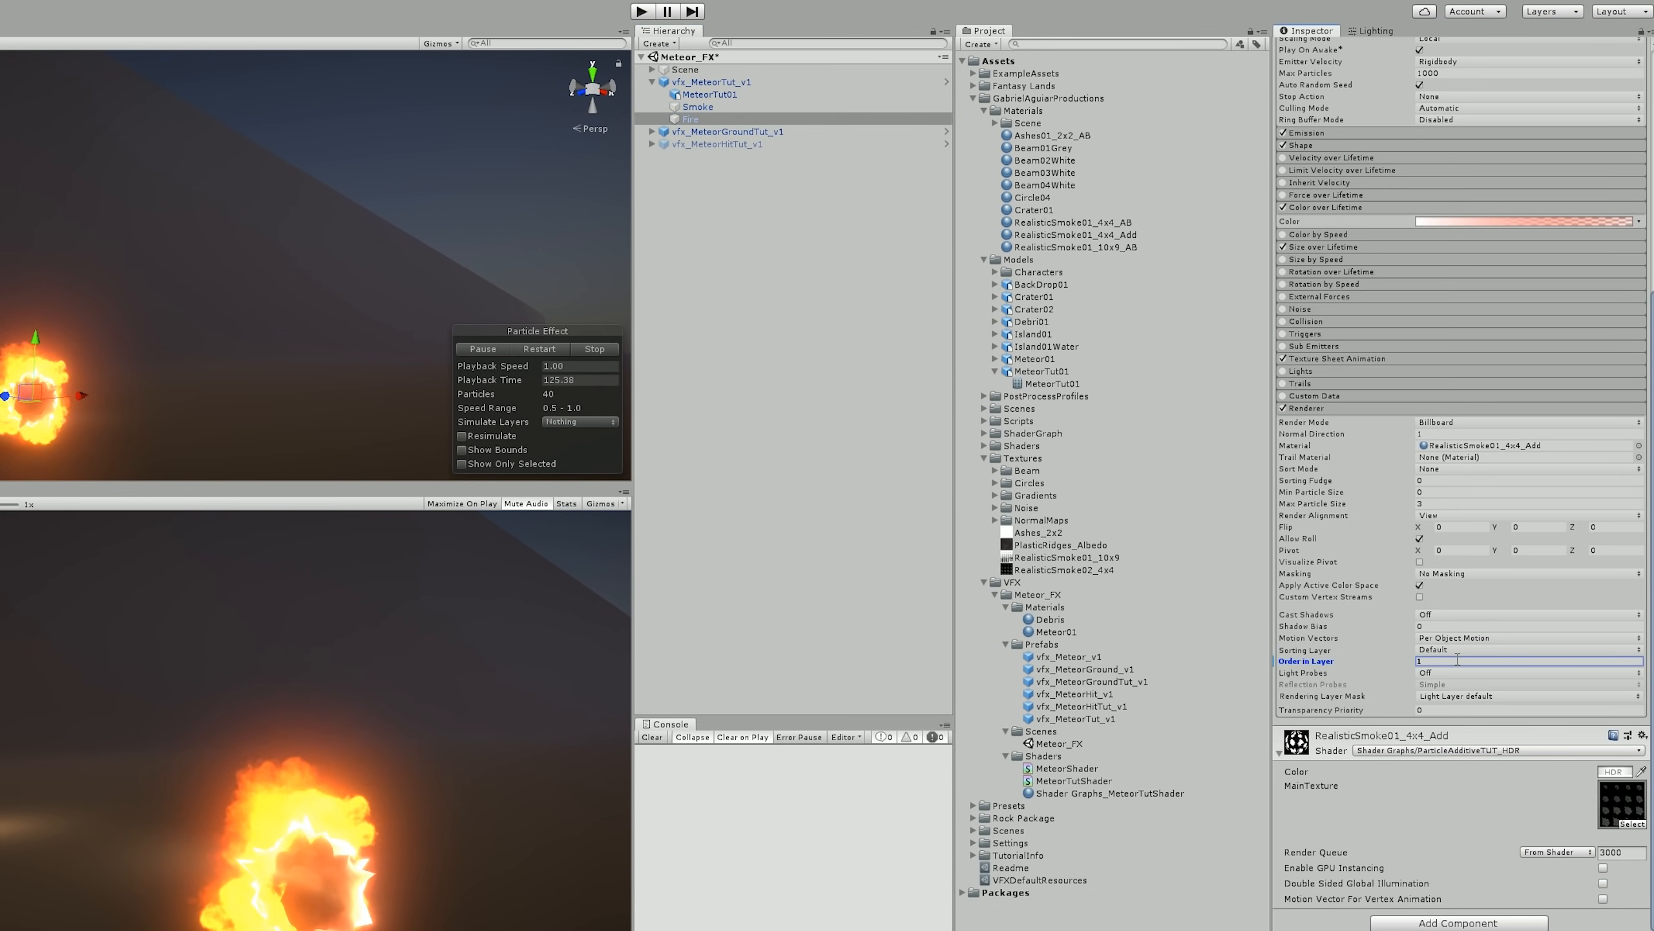
{"action": "left_click", "coordinate": [702, 83], "text": "shift"}
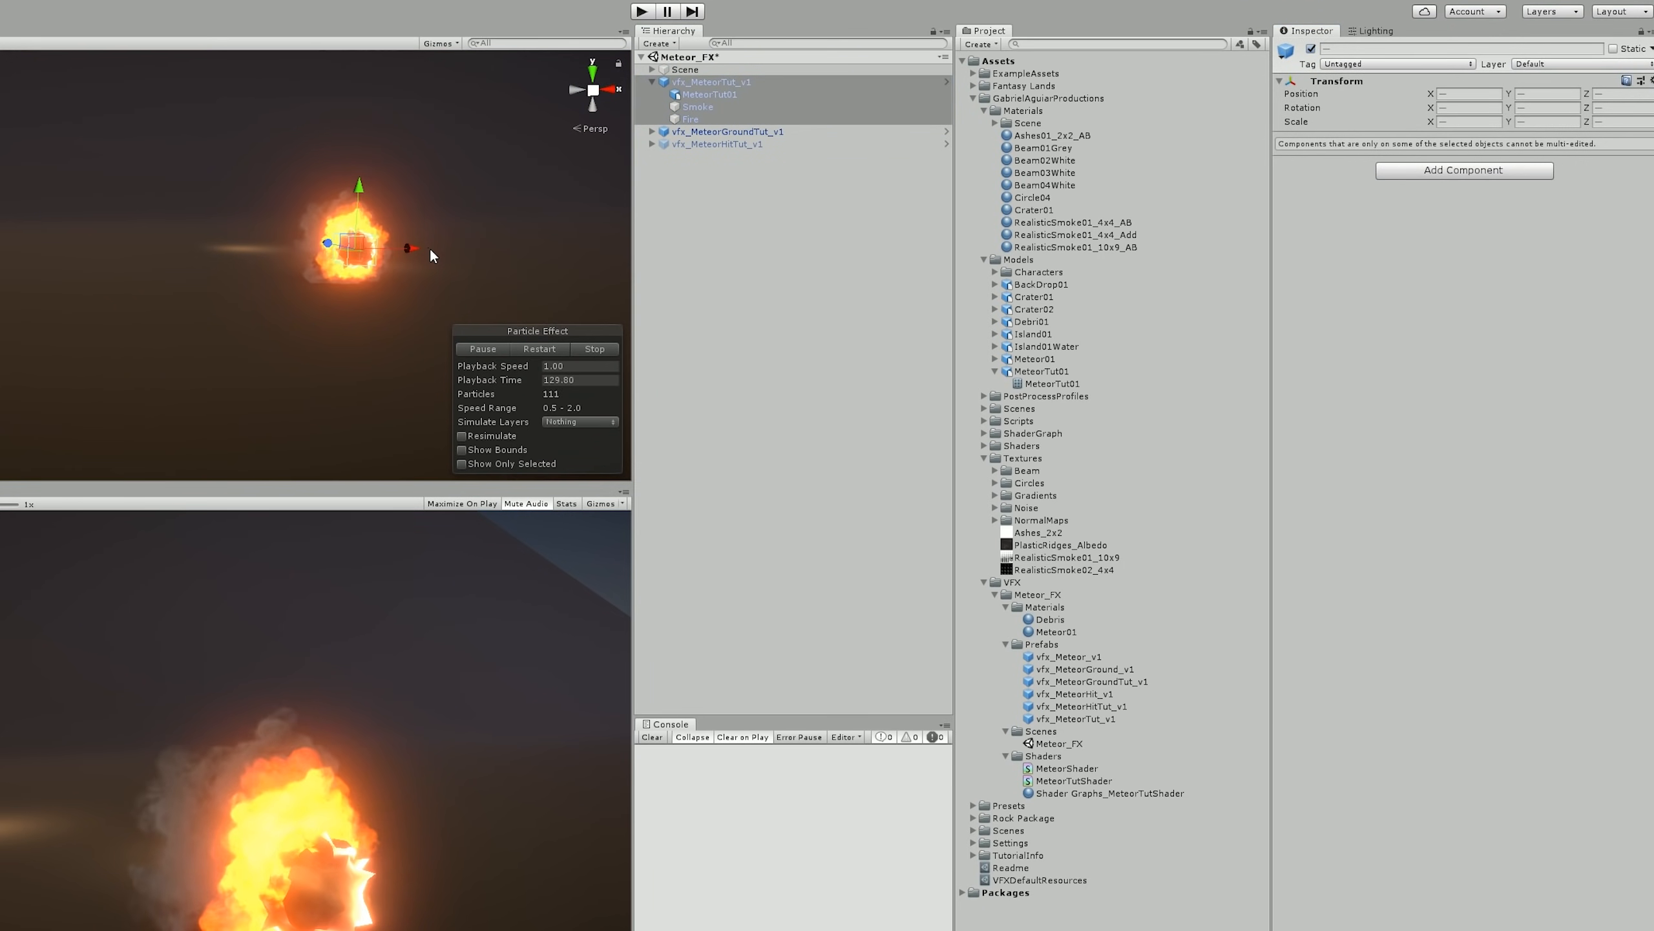
{"action": "left_click_drag", "start_coordinate": [429, 251], "coordinate": [626, 276]}
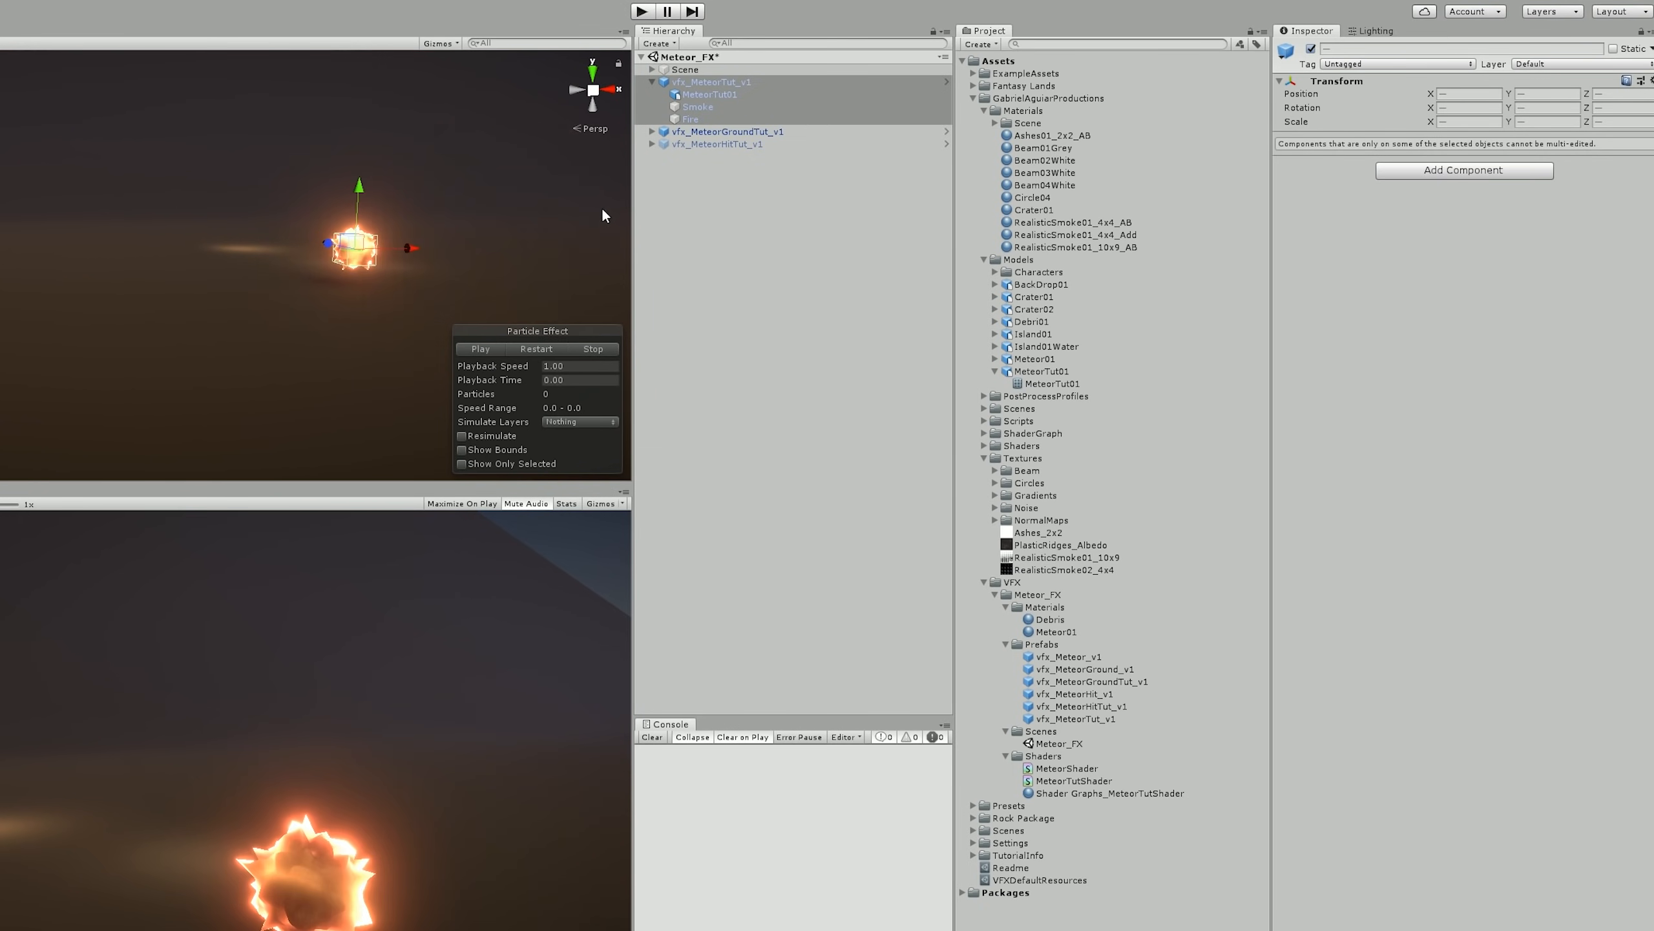
- Duplicate ParticlesFloating from vfx_MeteorHitTut_v1's Beam and make the copy a child of vfx_MeteorTut_v1
{"action": "left_click", "coordinate": [701, 118]}
{"action": "left_click", "coordinate": [710, 82]}
{"action": "left_click", "coordinate": [652, 144]}
{"action": "left_click", "coordinate": [662, 157]}
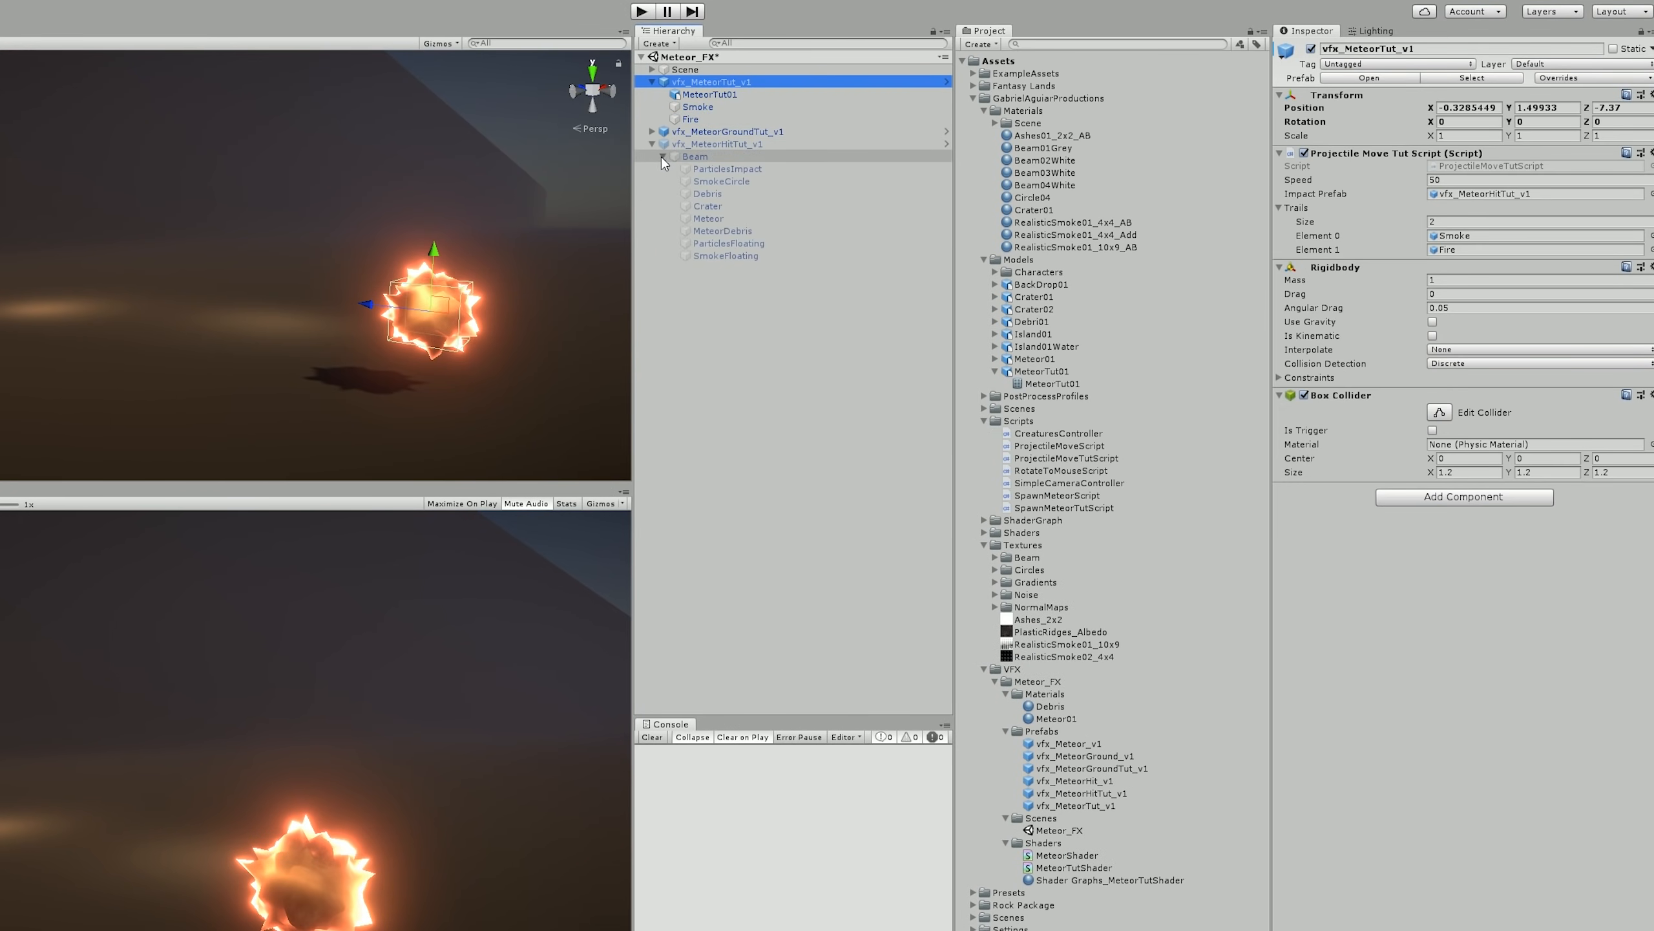
{"action": "left_click", "coordinate": [732, 244]}
{"action": "key", "text": "ctrl+d"}
{"action": "left_click_drag", "start_coordinate": [740, 270], "coordinate": [707, 83]}
- Set the position of ParticlesFloating (1) to 0, 0, 0 and enable looping
{"action": "left_click", "coordinate": [1448, 93]}
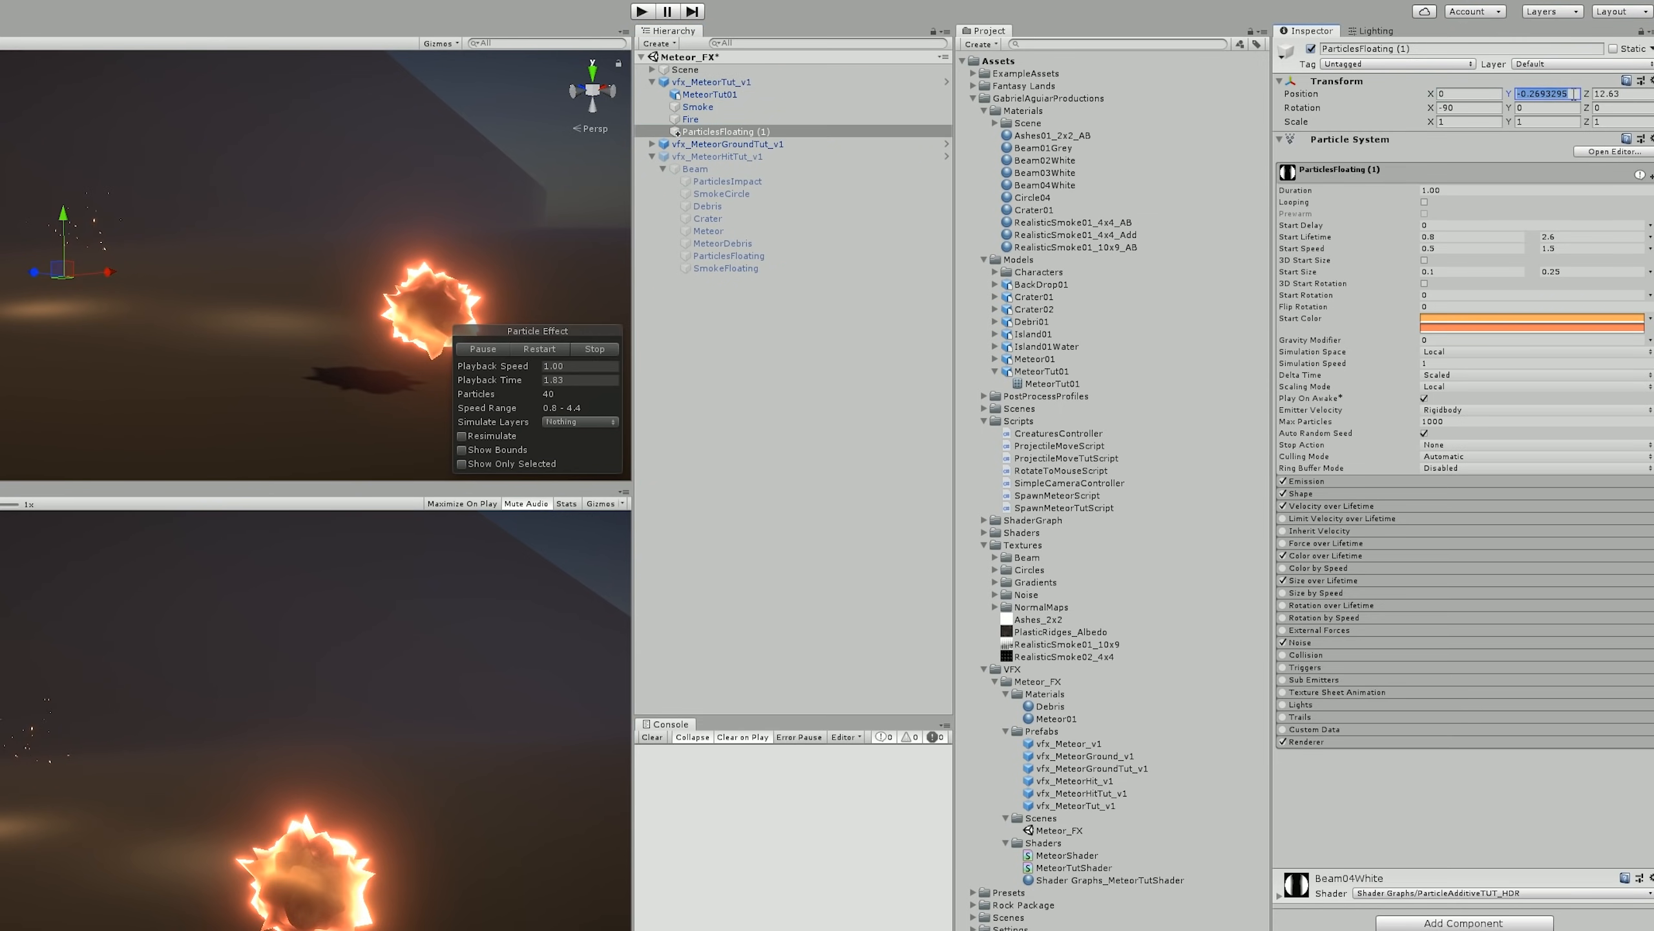
{"action": "left_click_drag", "start_coordinate": [578, 239], "coordinate": [439, 270], "text": "alt"}
{"action": "left_click", "coordinate": [1425, 203]}
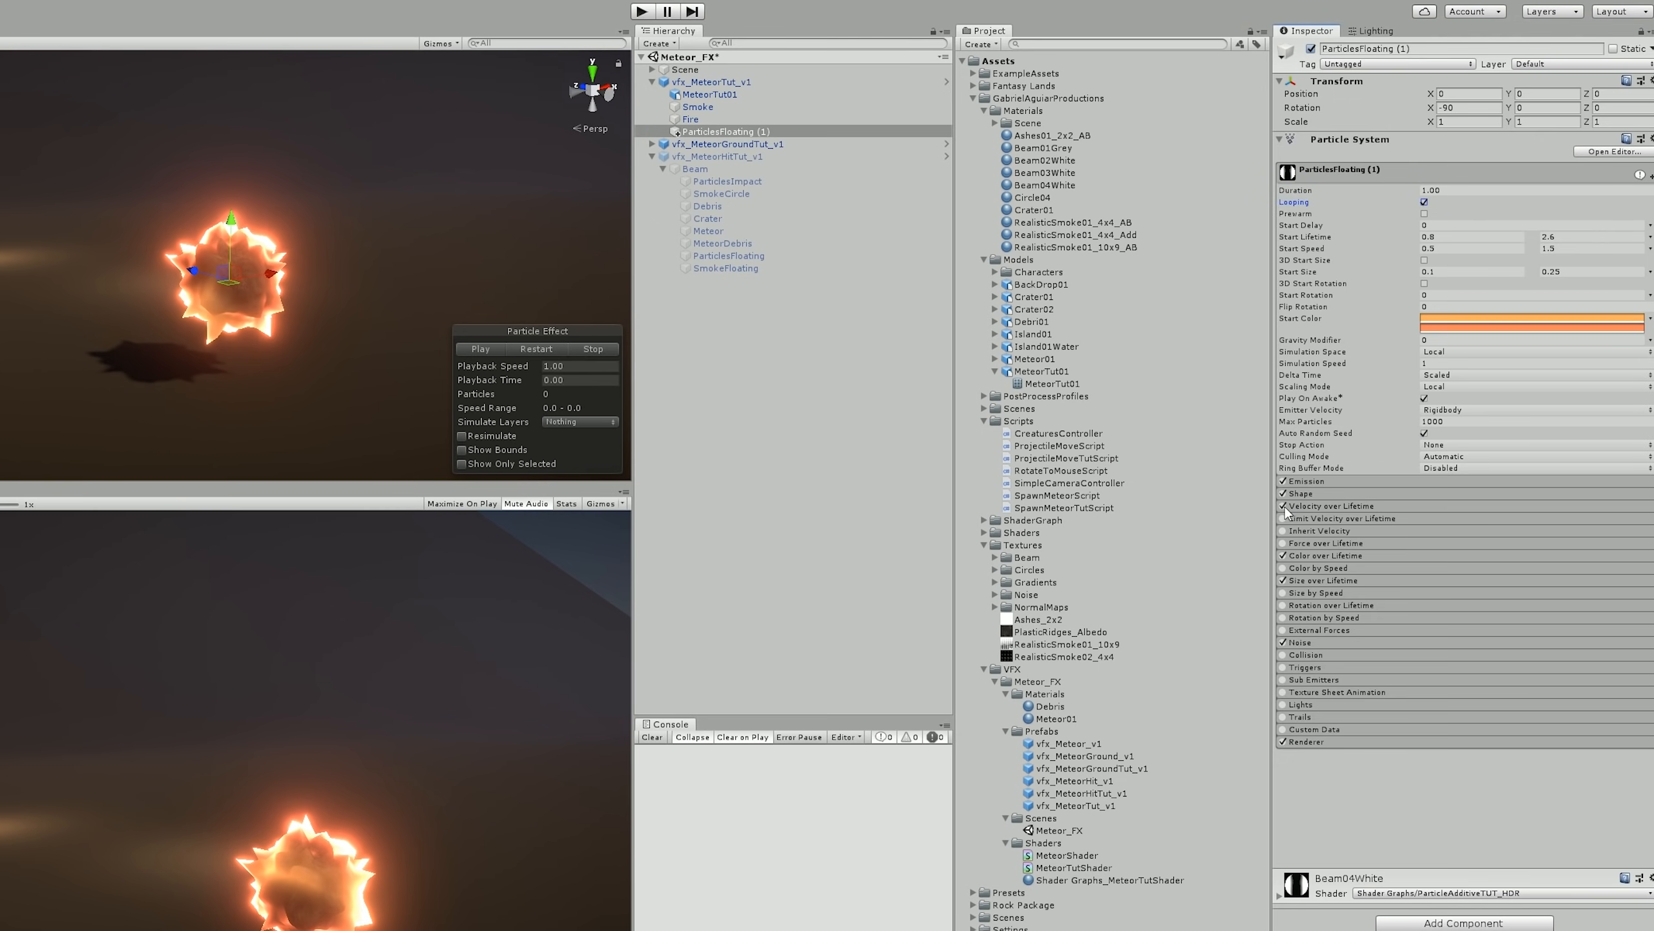
- Disable Velocity over Lifetime on ParticlesFloating (1) and change its emission shape to a sphere with radius 1
{"action": "left_click", "coordinate": [1322, 493]}
{"action": "left_click", "coordinate": [1444, 509]}
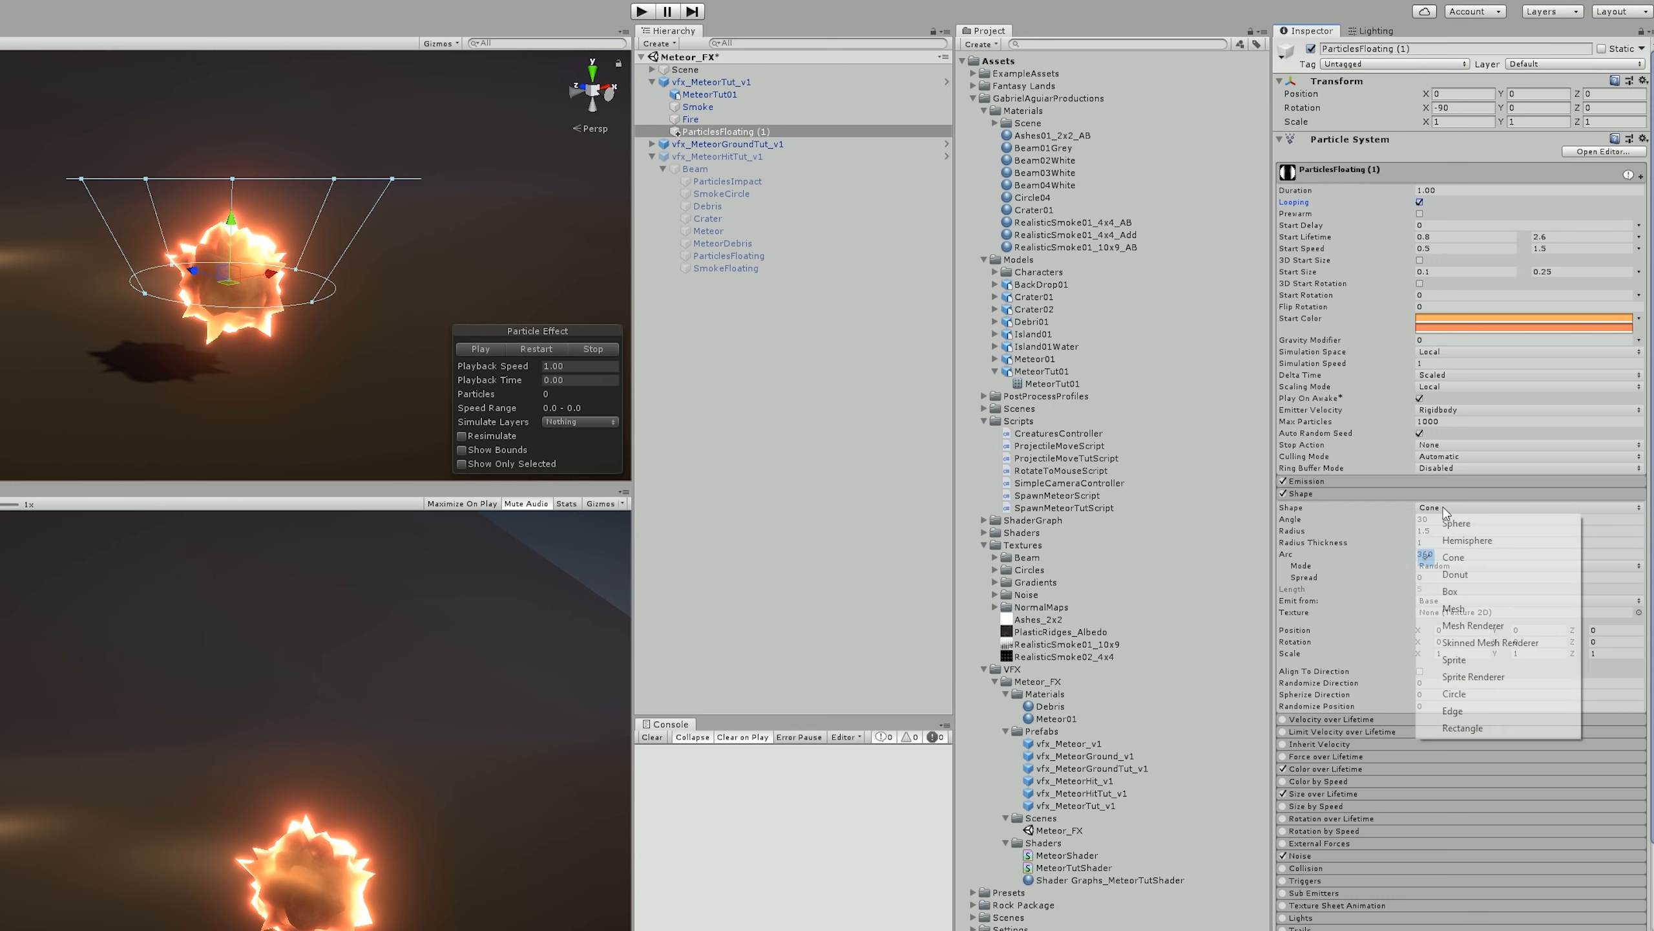
{"action": "left_click", "coordinate": [1459, 523]}
{"action": "left_click", "coordinate": [1455, 520]}
{"action": "type", "text": "1"}
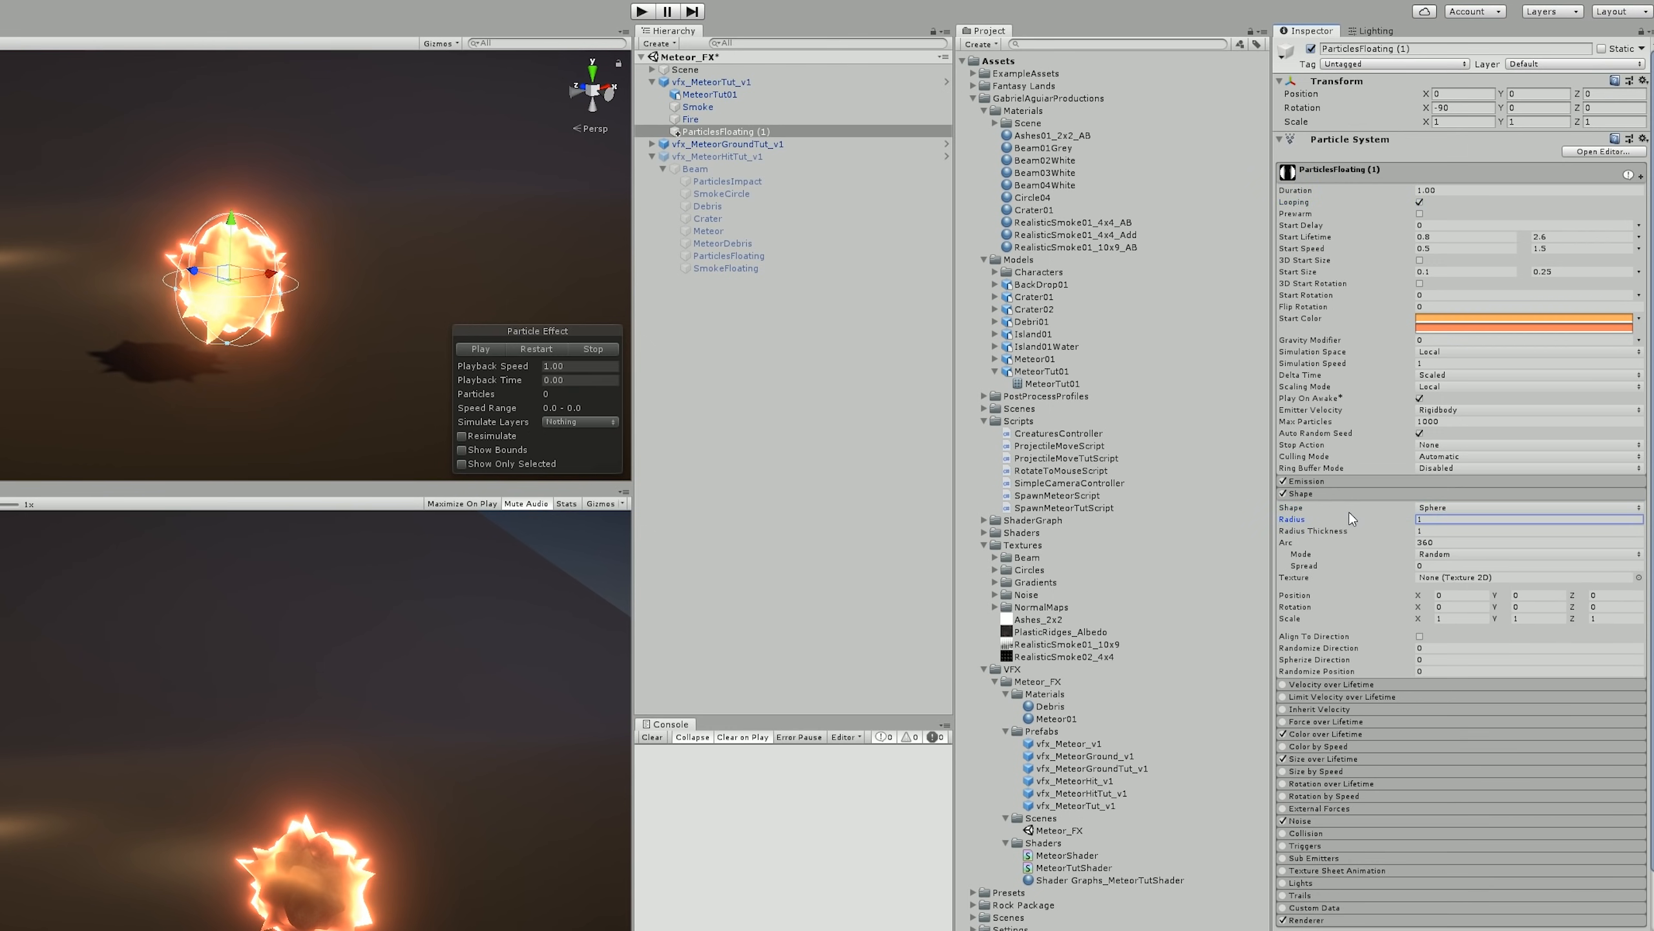
{"action": "left_click", "coordinate": [1393, 493]}
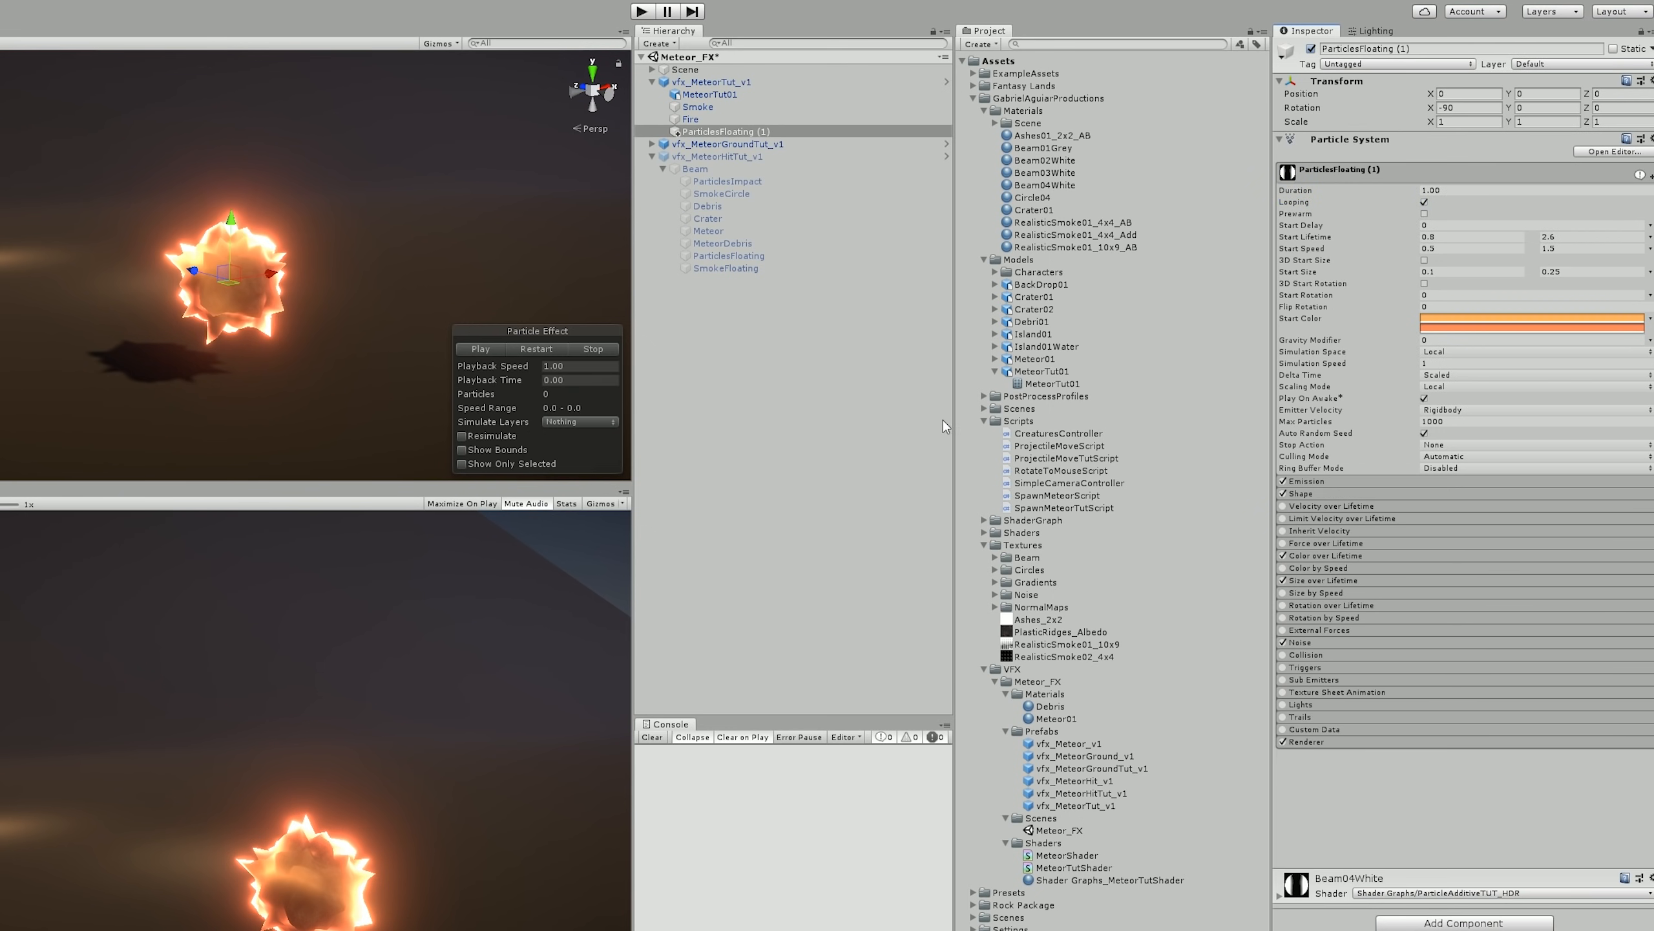
- Set ParticlesFloating (1) to a rate over time of 80 with burst count 0, and switch its simulation space to World
{"action": "left_click", "coordinate": [1404, 482]}
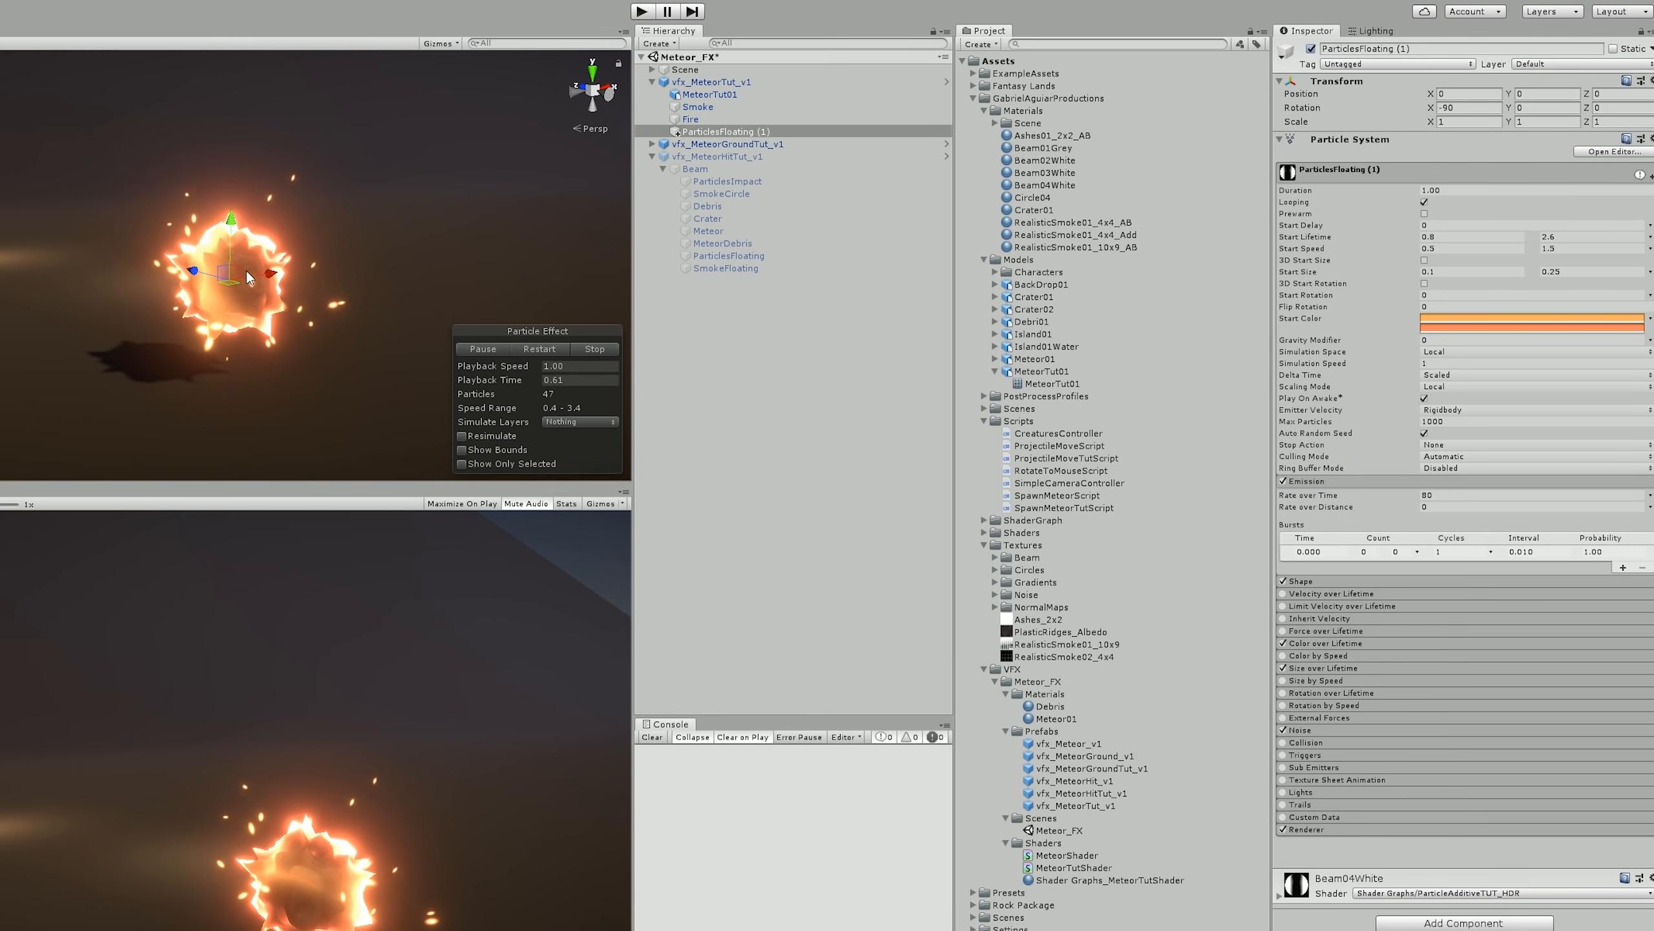
{"action": "left_click", "coordinate": [709, 95], "text": "shift"}
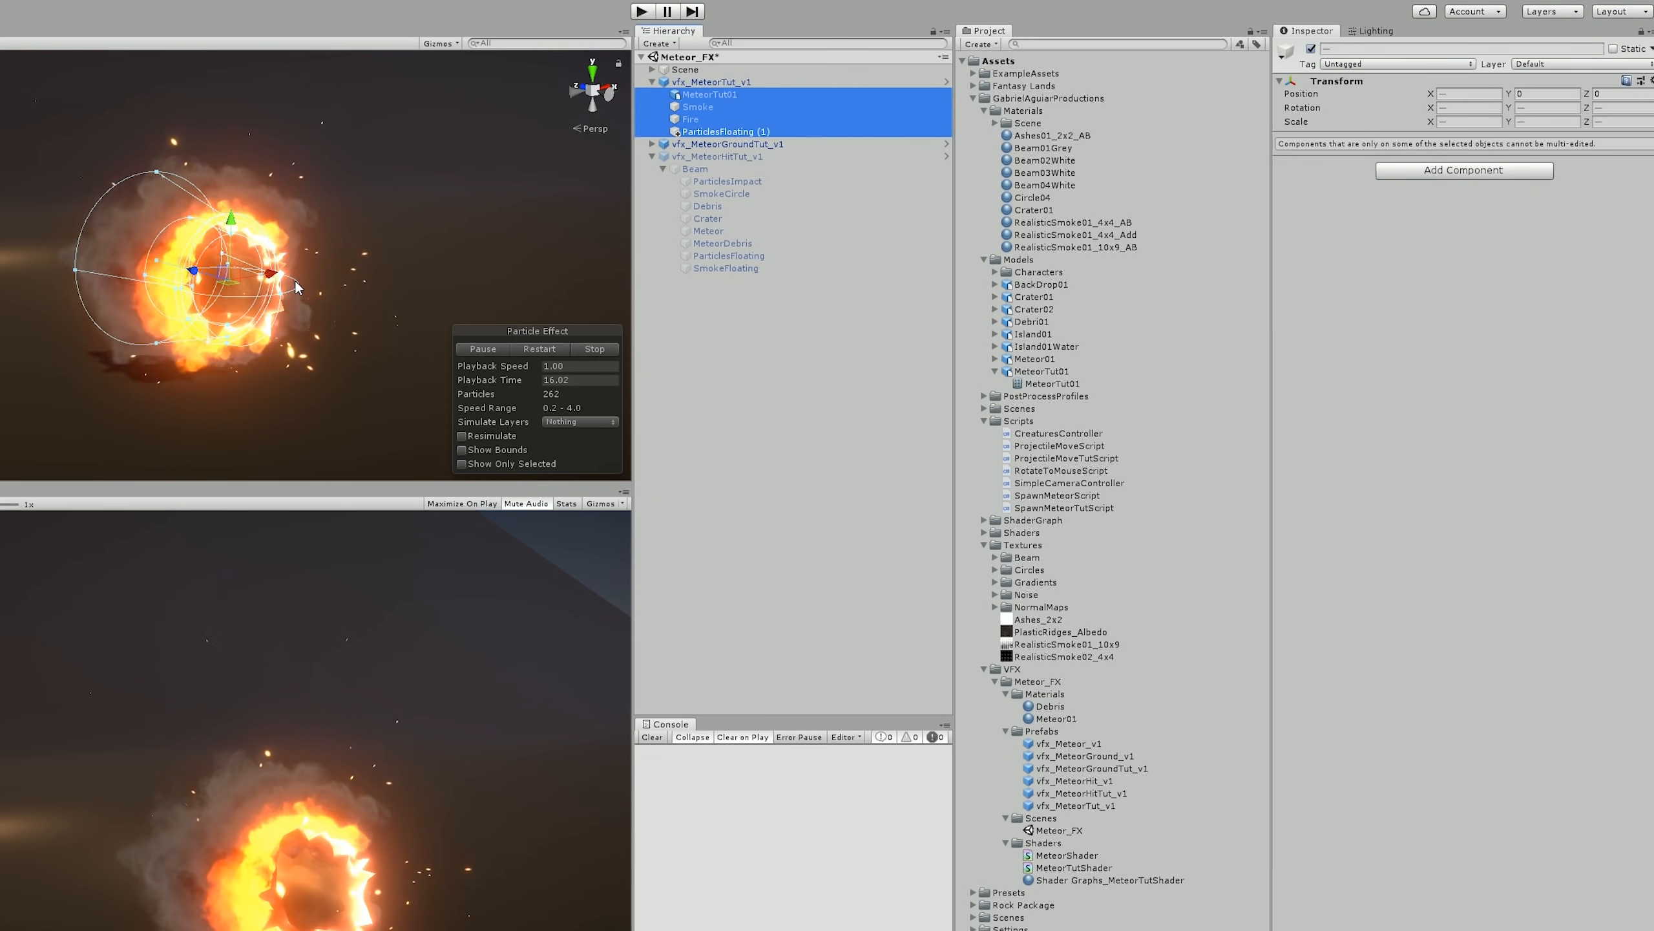
{"action": "left_click", "coordinate": [701, 135]}
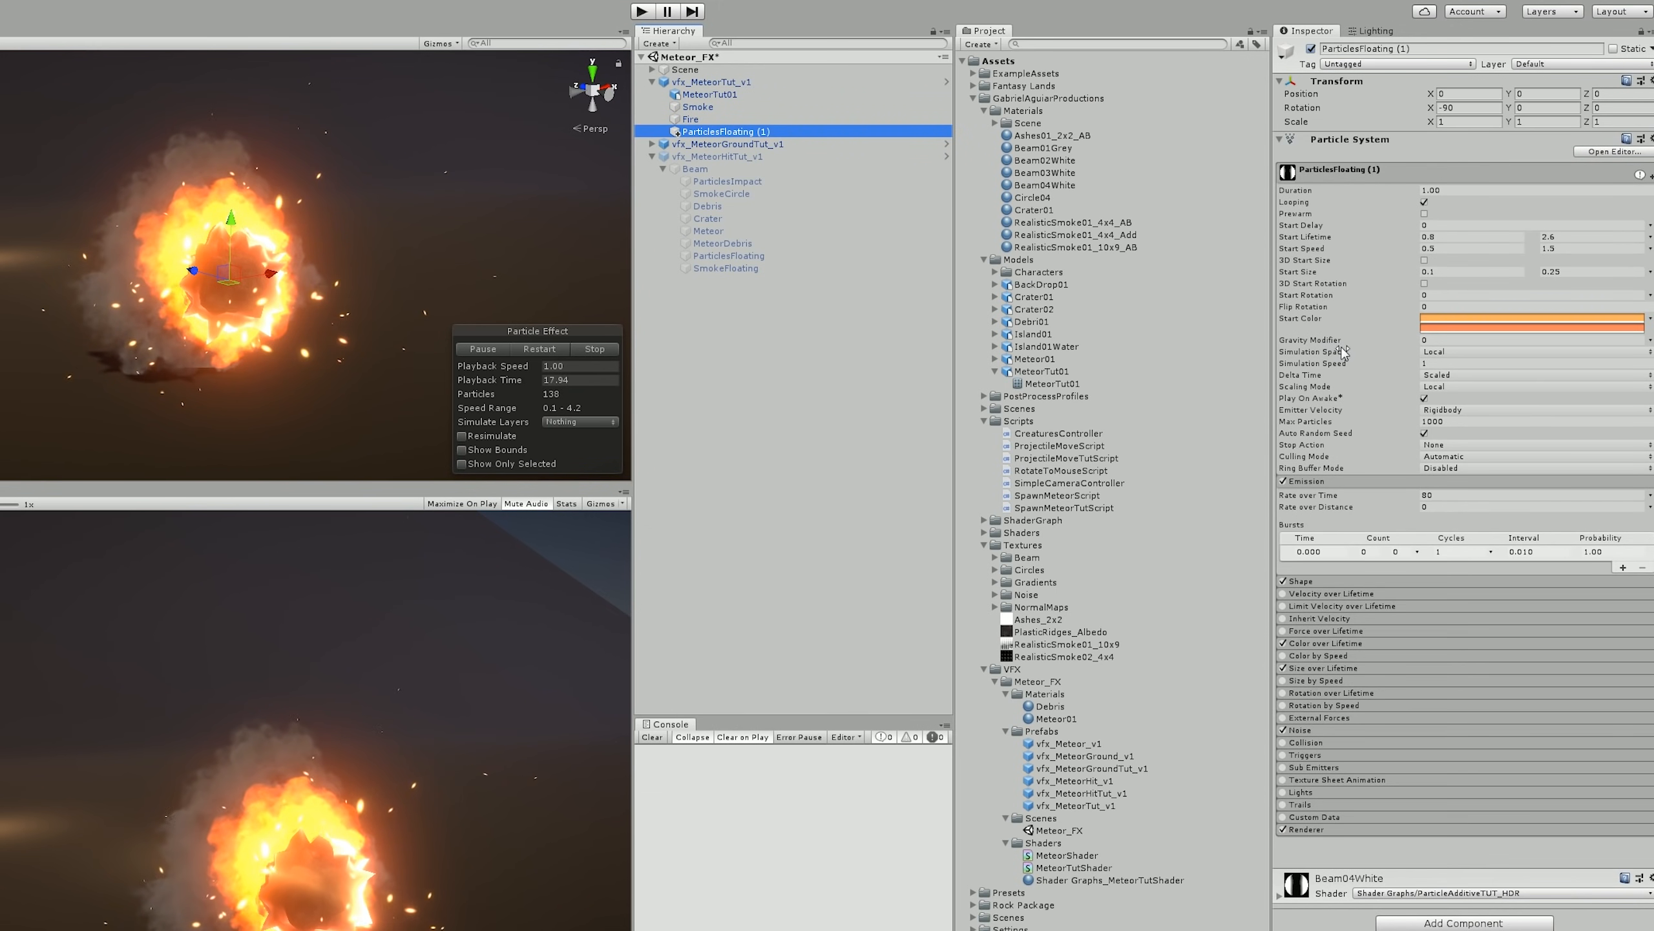
{"action": "left_click", "coordinate": [1432, 352]}
{"action": "left_click", "coordinate": [1439, 375]}
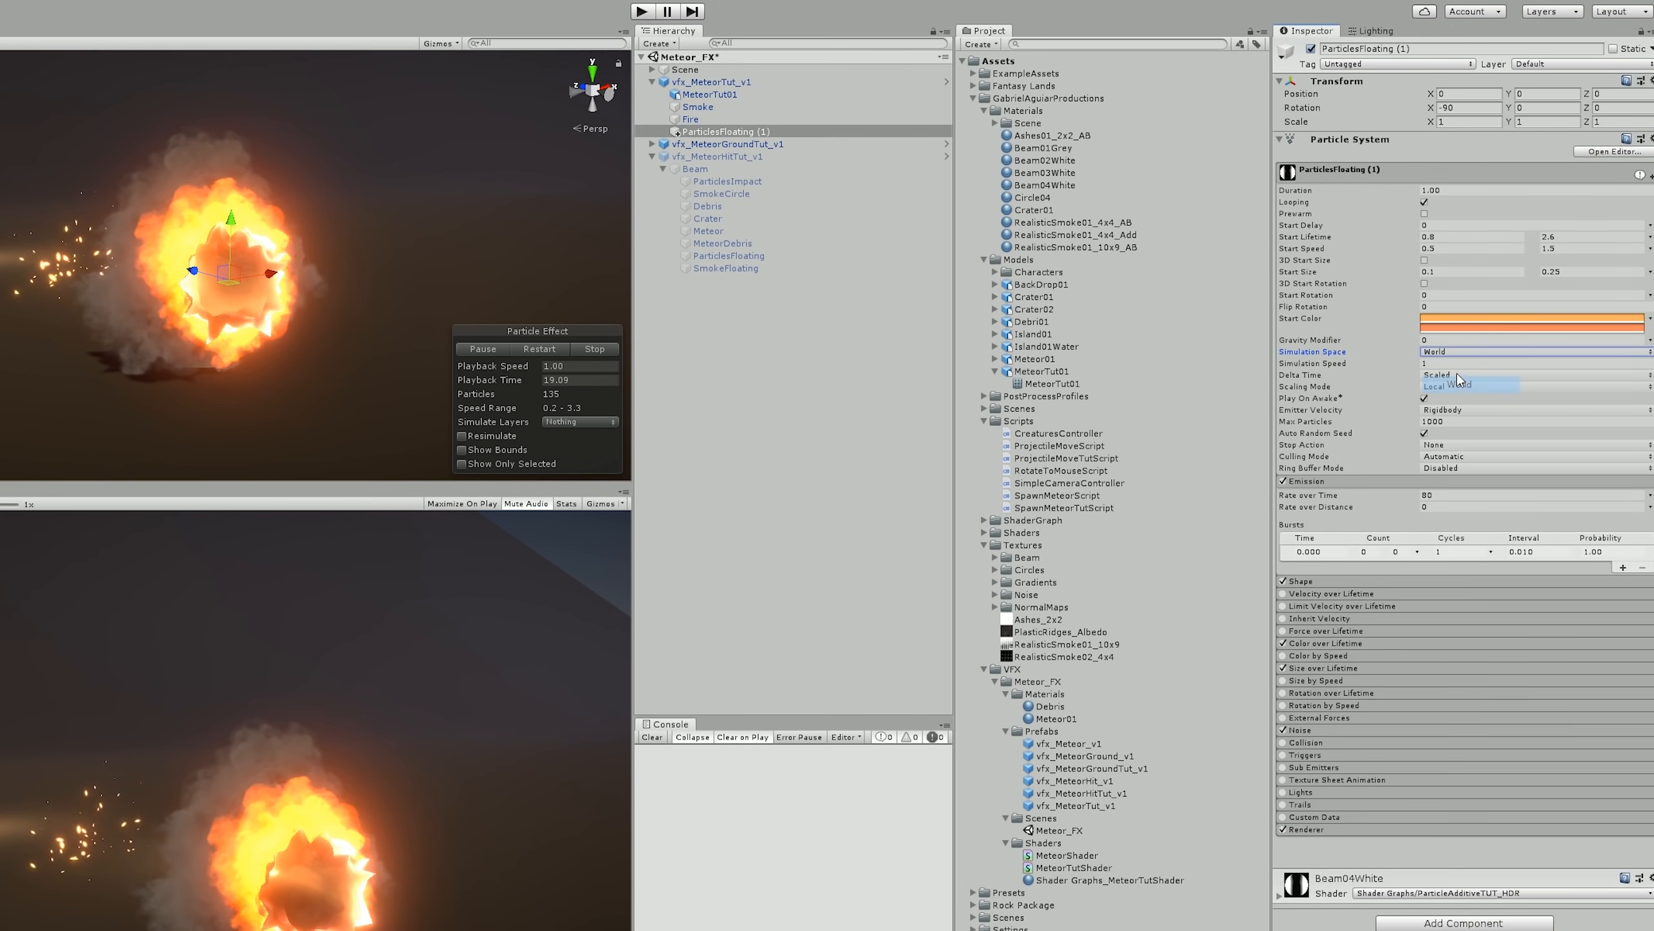
- Set the Order in Layer of the ParticlesFloating (1) renderer to 1
{"action": "left_click", "coordinate": [1356, 833]}
{"action": "scroll", "coordinate": [1357, 833], "scroll_direction": "down", "scroll_amount": 6}
{"action": "left_click", "coordinate": [1432, 816]}
{"action": "type", "text": "1"}
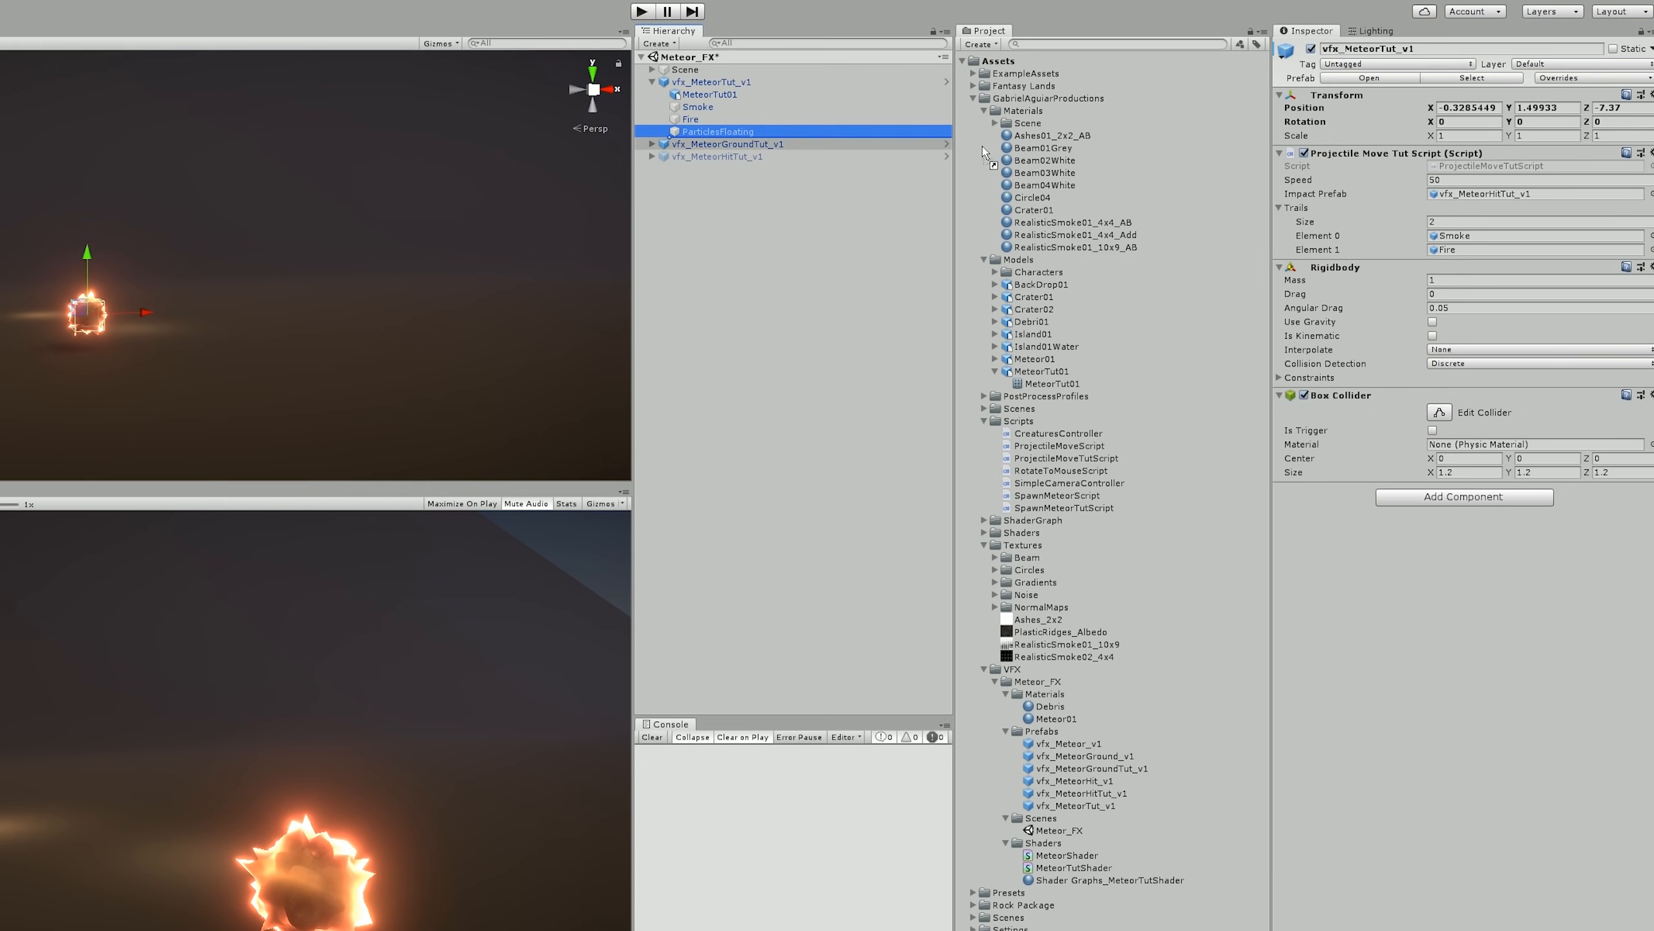
- Add ParticlesFloating to the Trails list of vfx_MeteorTut_v1 and apply all overrides to the prefab
{"action": "left_click_drag", "start_coordinate": [982, 146], "coordinate": [1306, 209]}
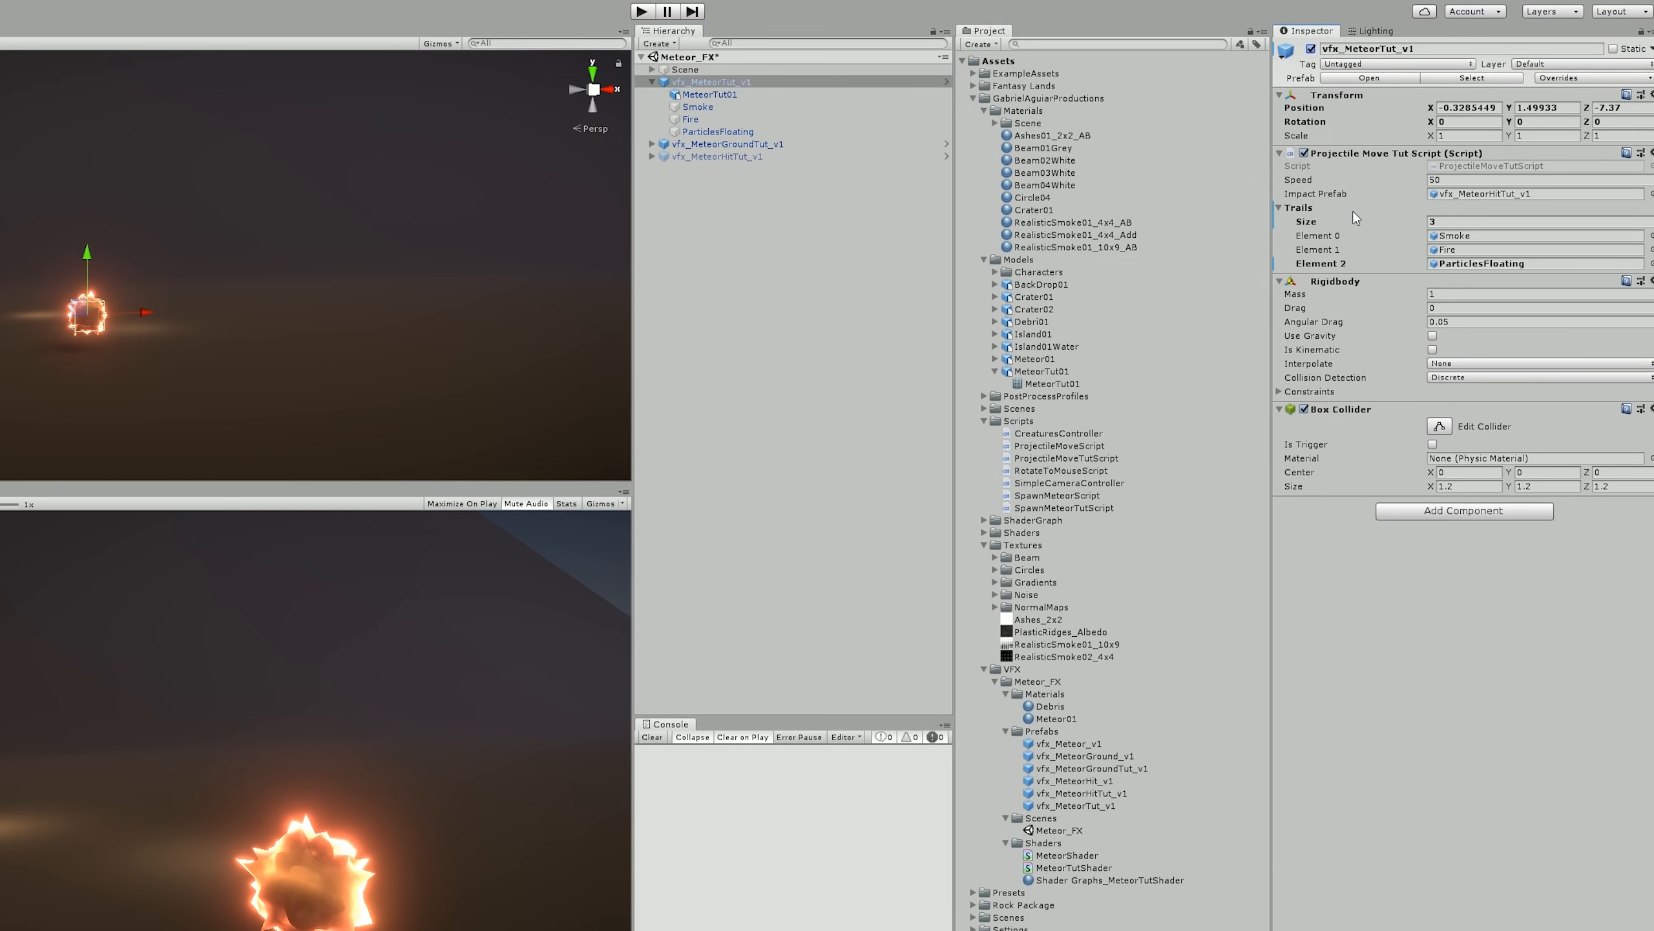
{"action": "left_click", "coordinate": [1622, 78]}
{"action": "left_click", "coordinate": [1606, 191]}
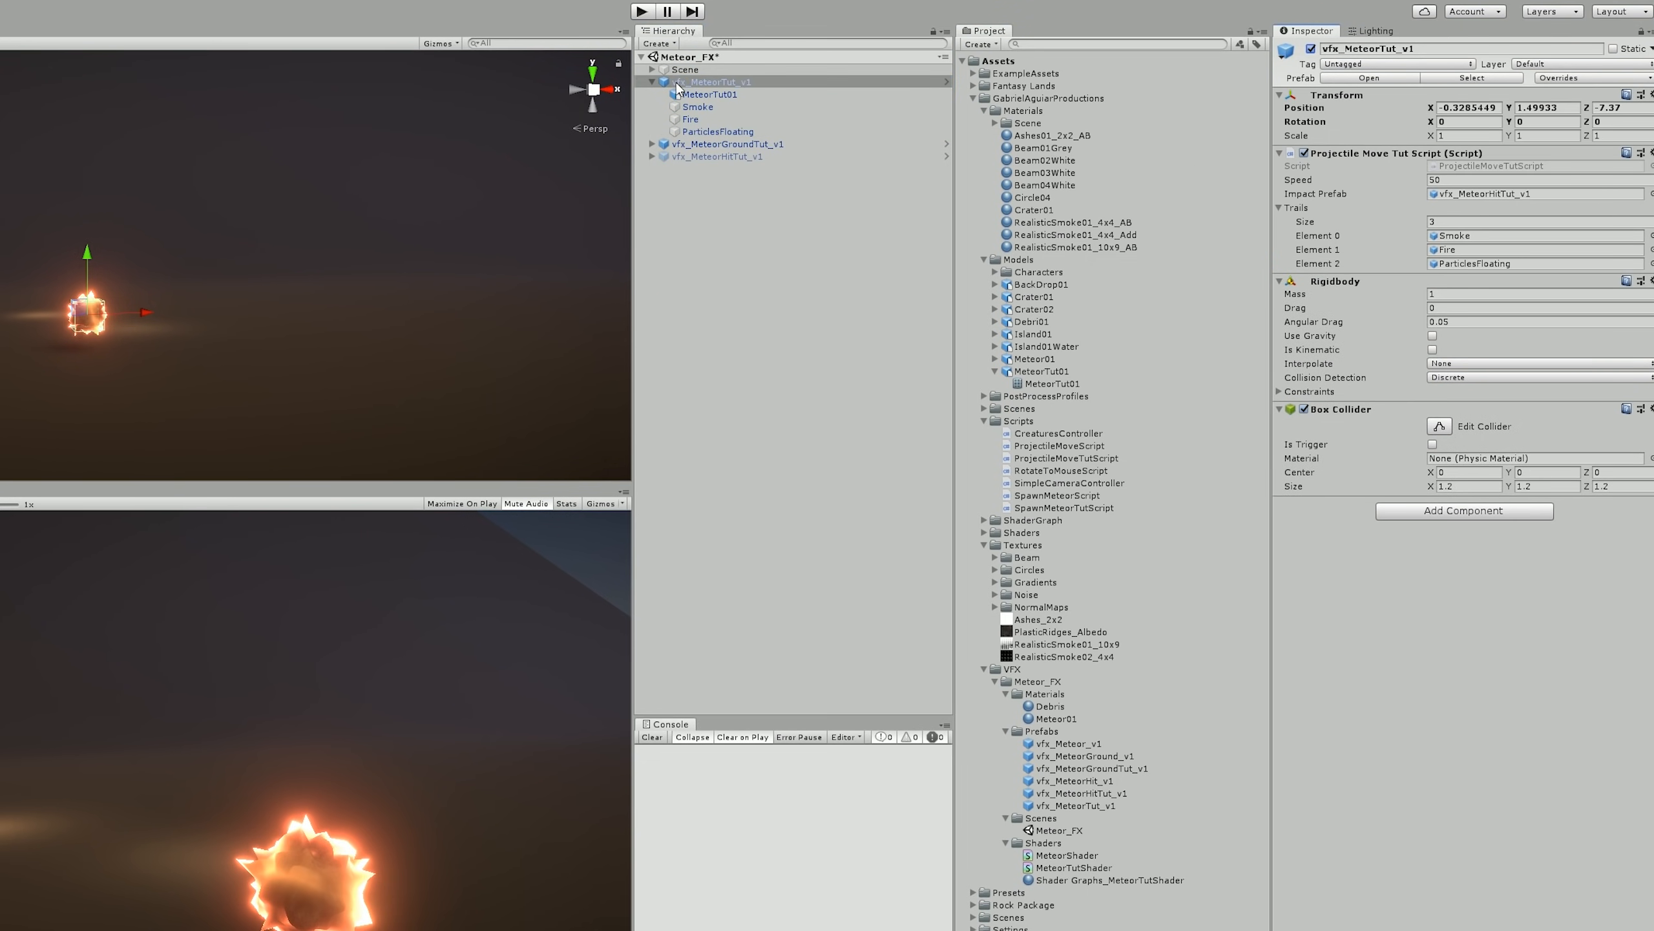
{"action": "left_click", "coordinate": [652, 80]}
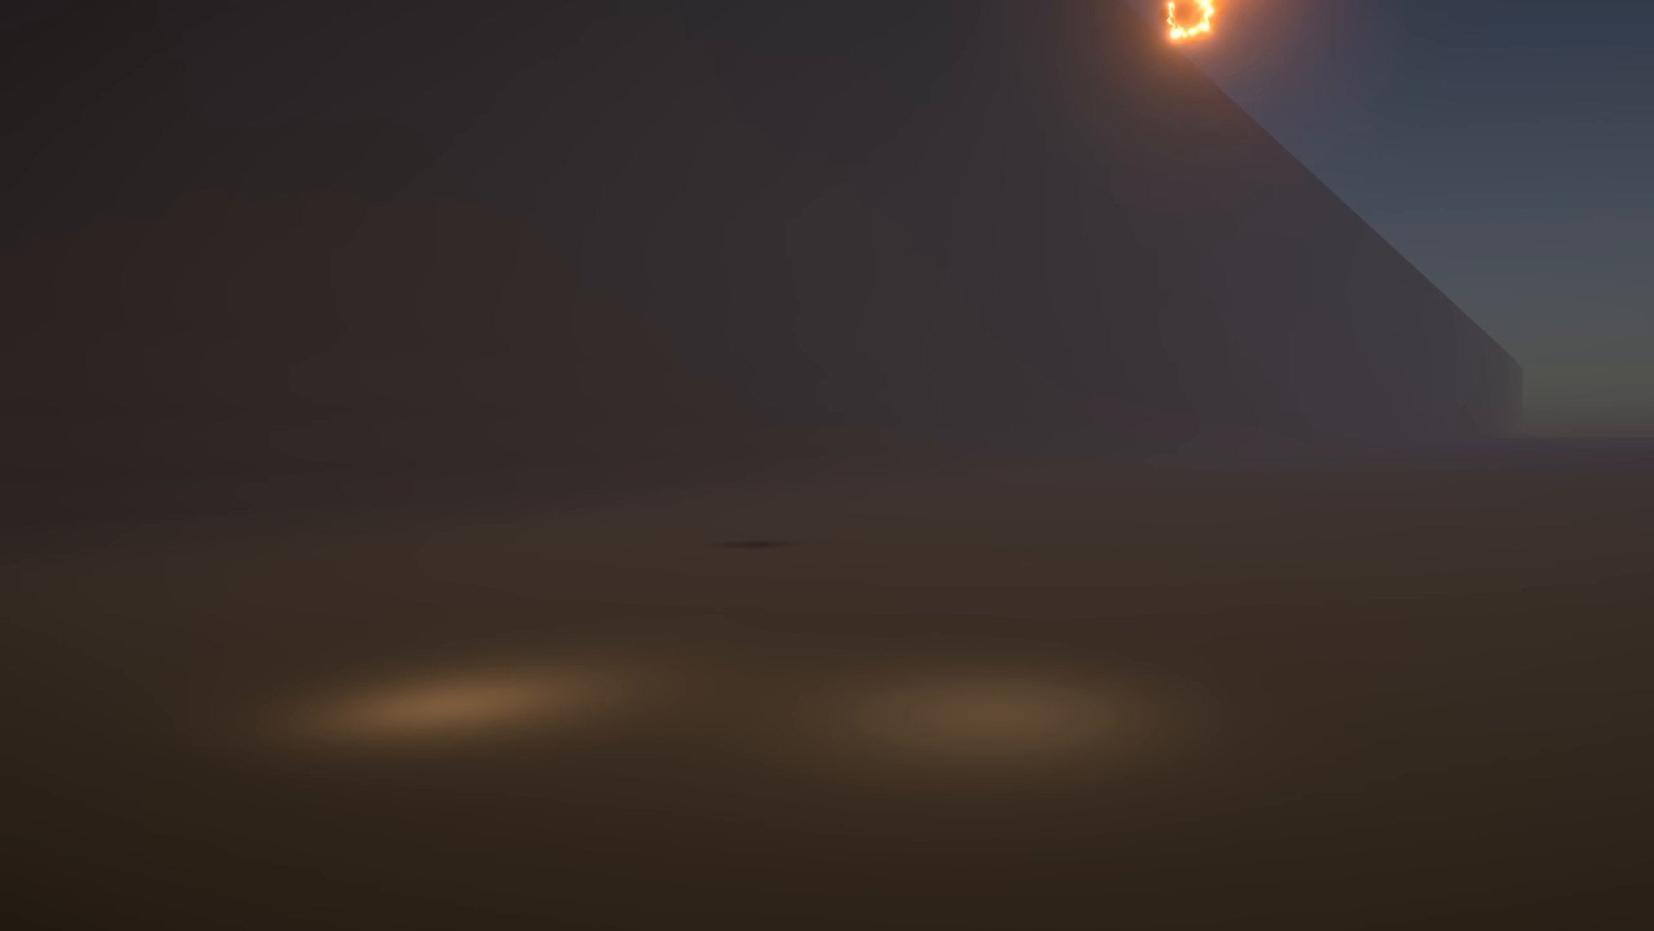